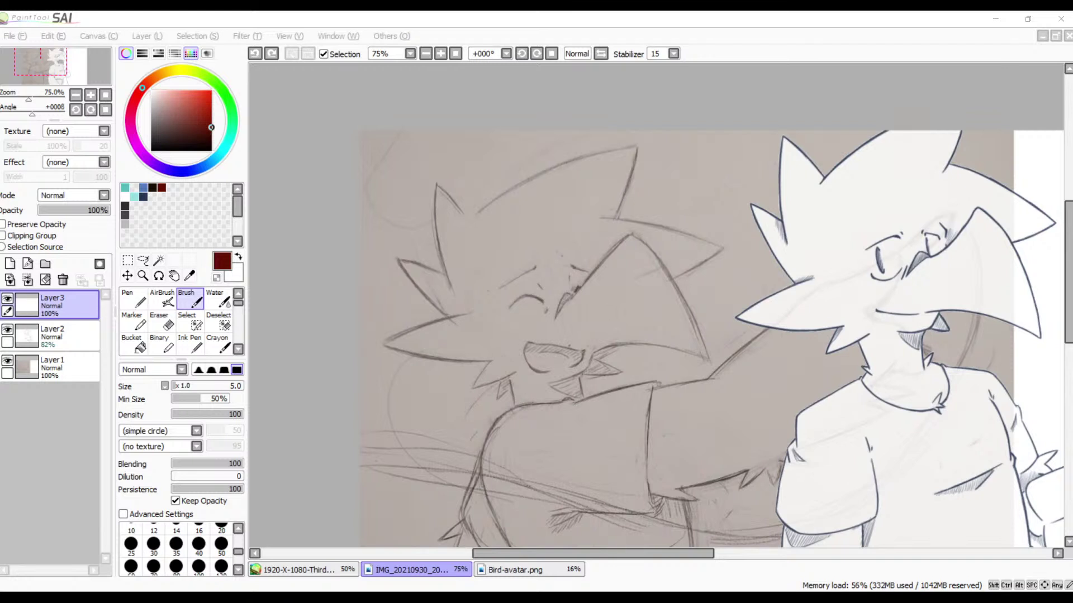
- Trace the upper edge and peak of the laughing bird character's beak on Layer3 with size 5 brush strokes in light cyan
click(491, 266)
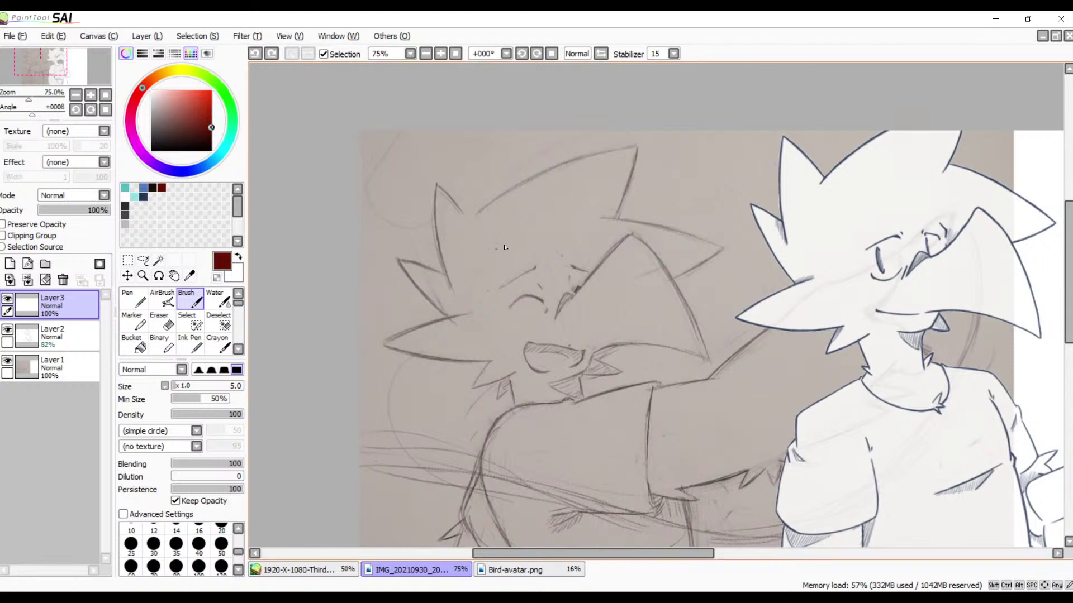
click(135, 196)
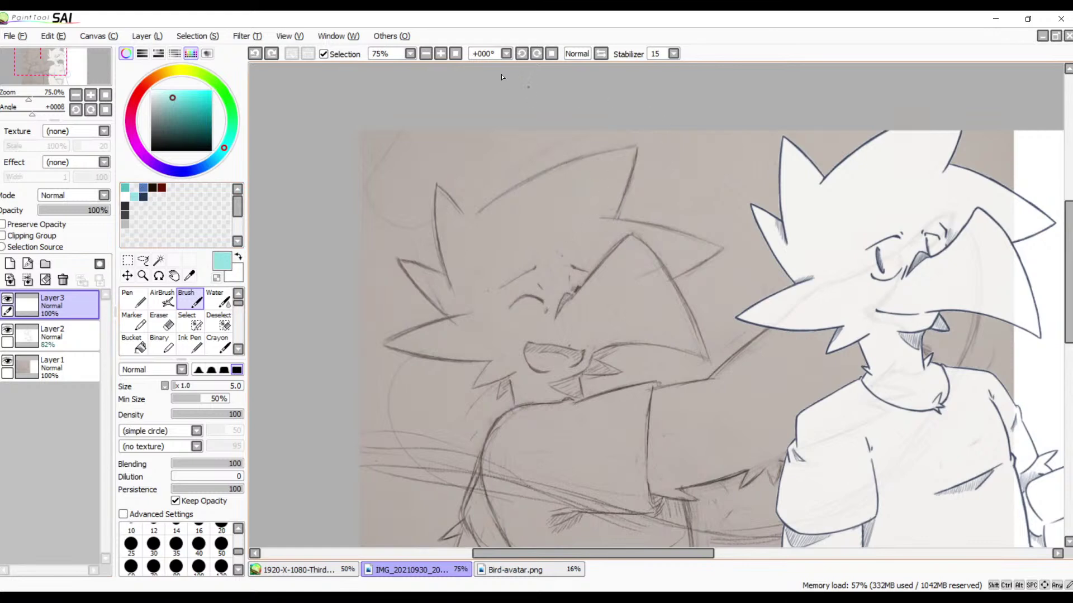
click(440, 54)
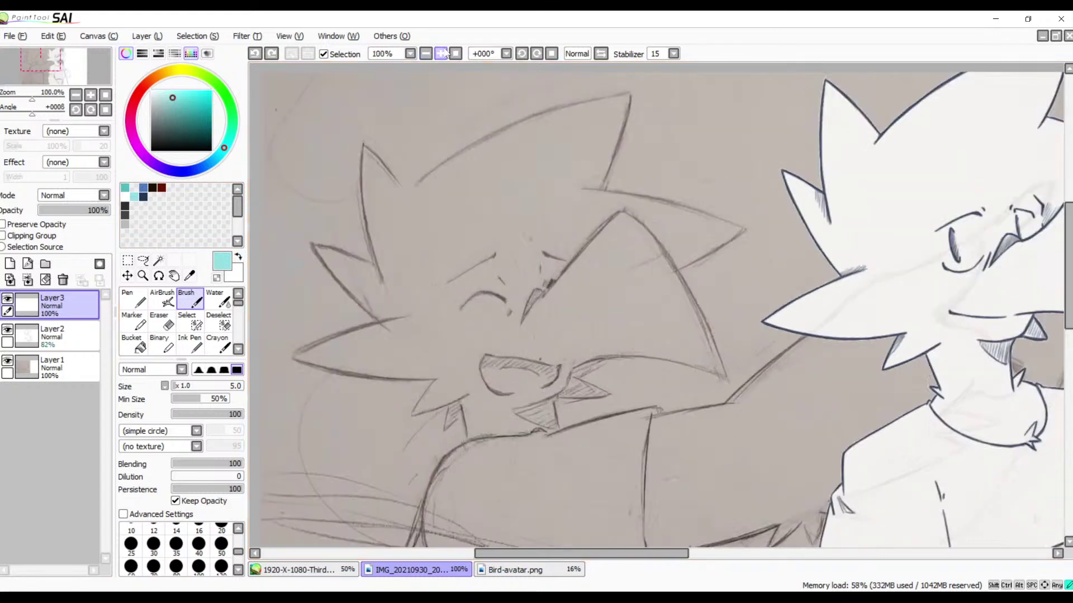
click(521, 53)
click(523, 54)
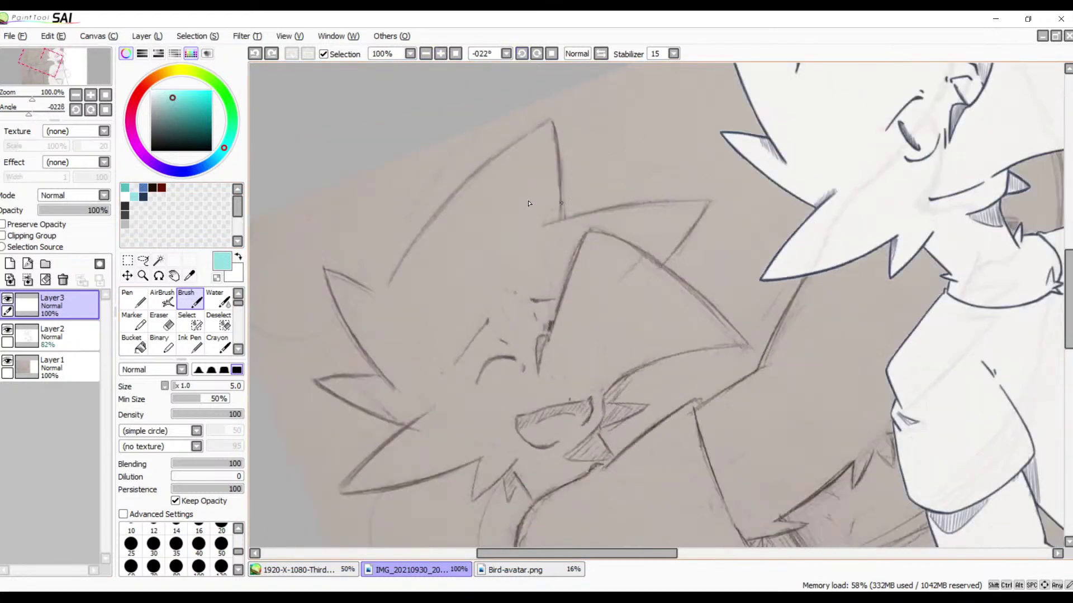
scroll(558, 165, down, 3)
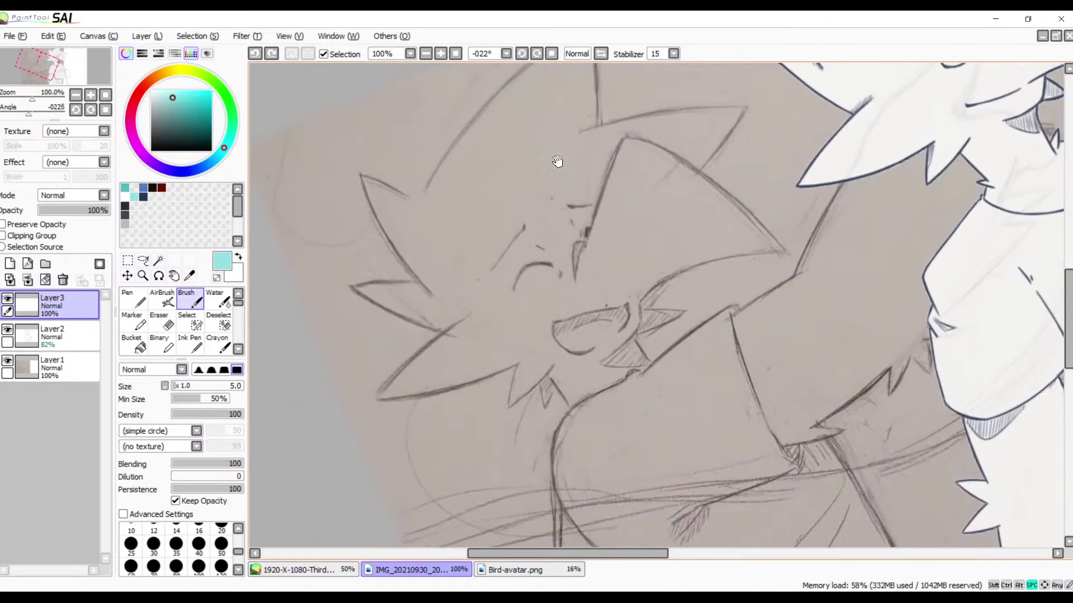
click(537, 53)
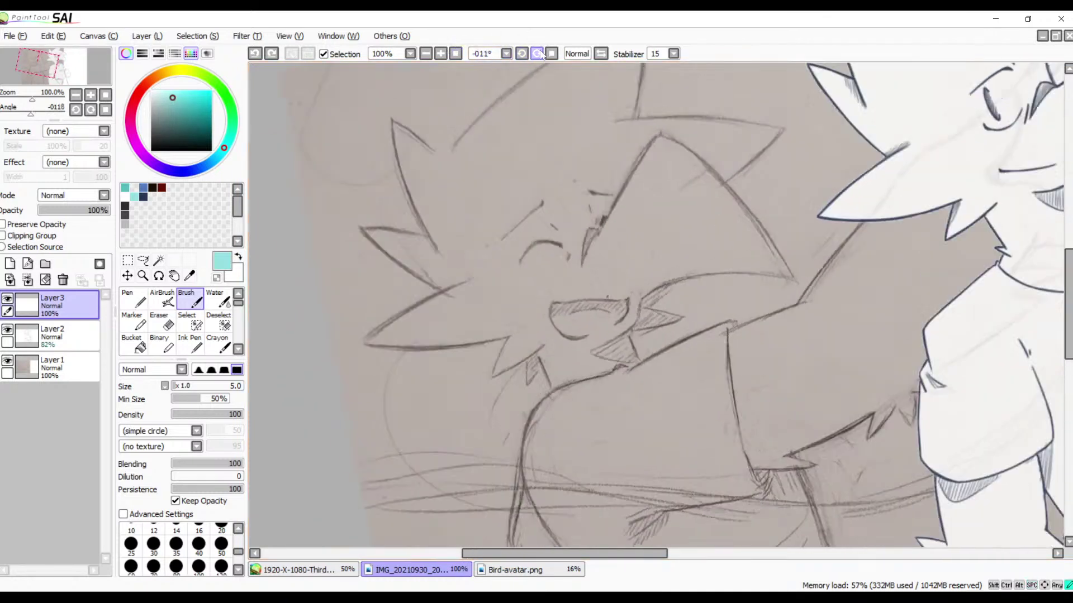
click(537, 54)
drag(720, 204, 445, 313)
mouse_move(659, 263)
mouse_down()
mouse_move(611, 259)
mouse_move(627, 234)
mouse_move(700, 235)
mouse_move(782, 212)
mouse_up()
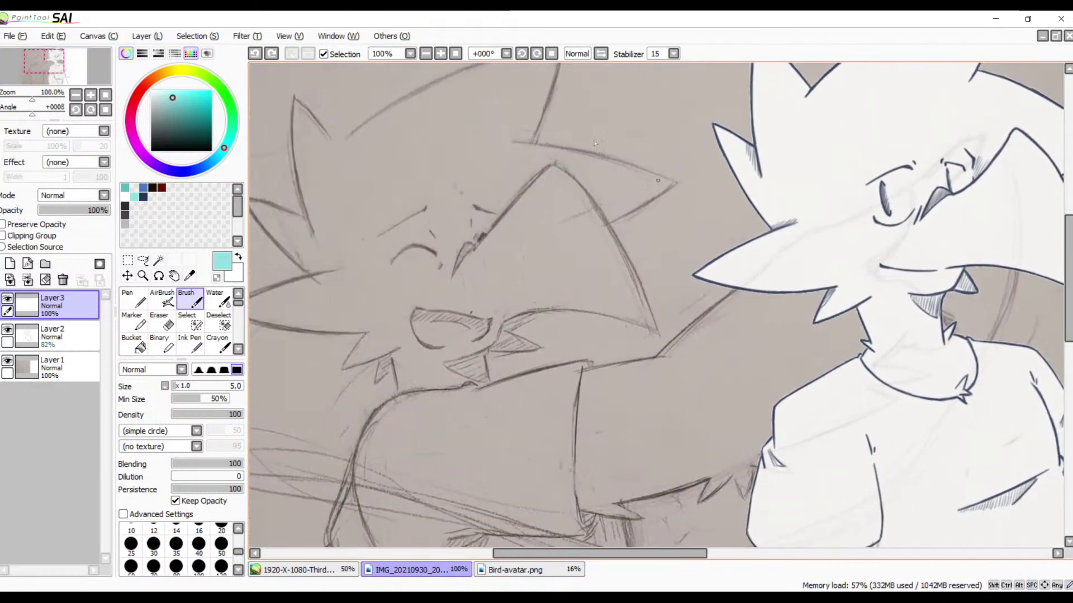
click(440, 54)
drag(599, 201, 466, 302)
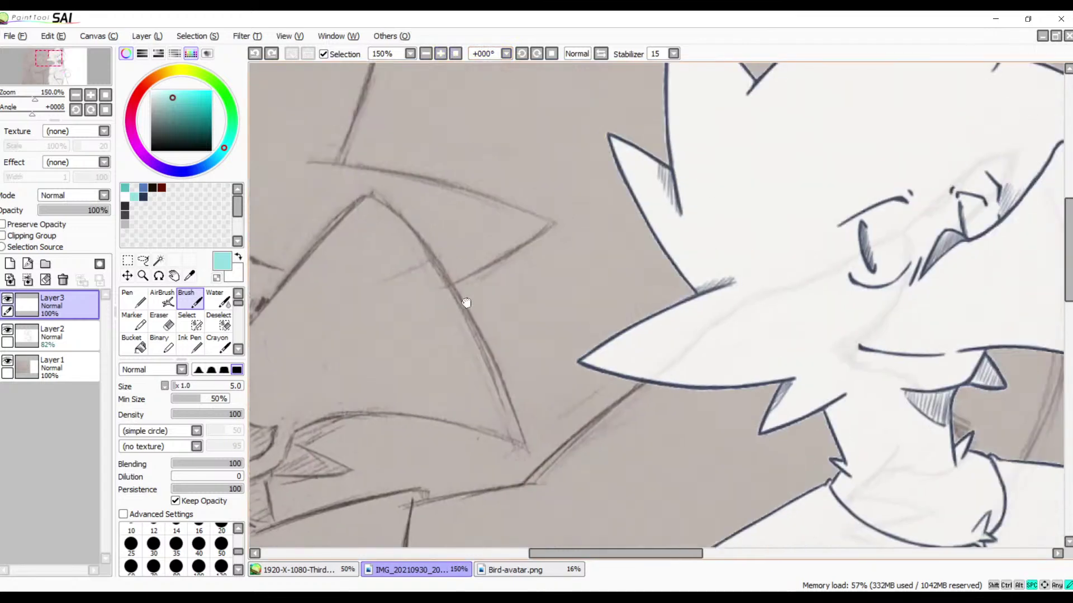
mouse_move(628, 231)
mouse_down()
mouse_move(515, 270)
mouse_move(438, 276)
mouse_move(629, 239)
mouse_up()
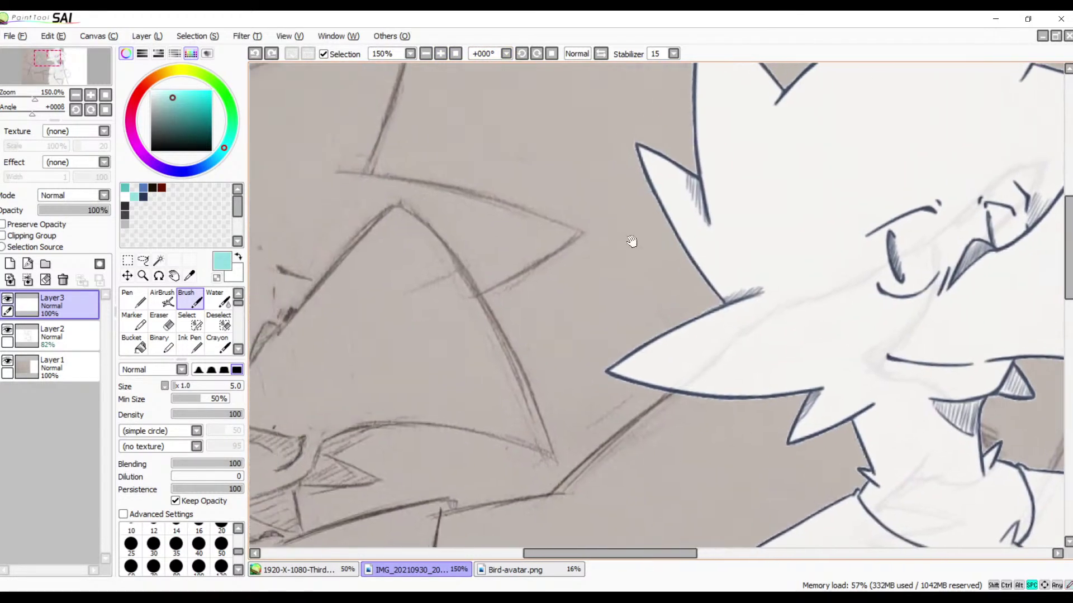
click(426, 54)
mouse_move(563, 282)
mouse_down()
mouse_move(514, 236)
mouse_move(548, 242)
mouse_up()
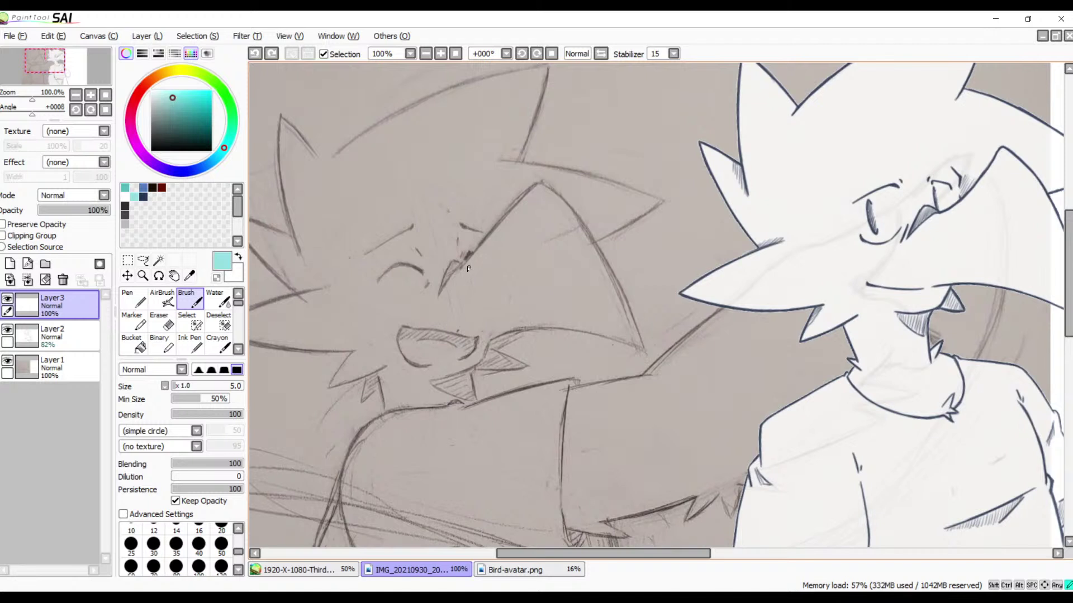
mouse_move(490, 245)
mouse_down()
mouse_move(456, 272)
mouse_move(539, 184)
mouse_move(487, 244)
mouse_up()
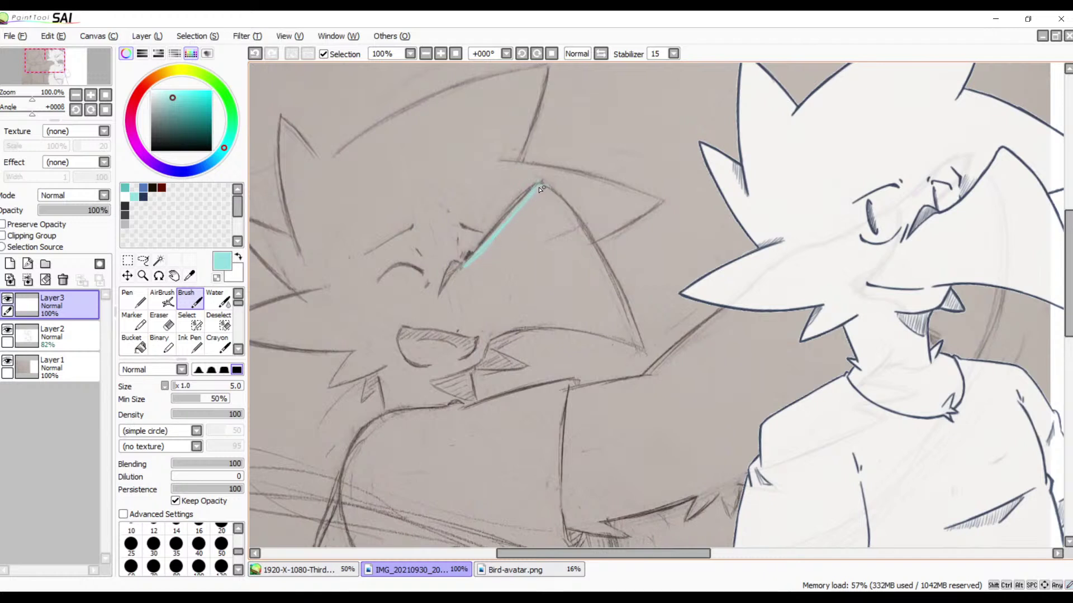
mouse_move(539, 184)
mouse_down()
mouse_move(561, 197)
mouse_move(538, 185)
mouse_move(553, 196)
mouse_move(528, 197)
mouse_move(552, 193)
mouse_move(538, 189)
mouse_move(584, 222)
mouse_up()
- Add a new layer above Layer3 and choose dark navy as the brush colour
click(10, 264)
drag(444, 218, 477, 275)
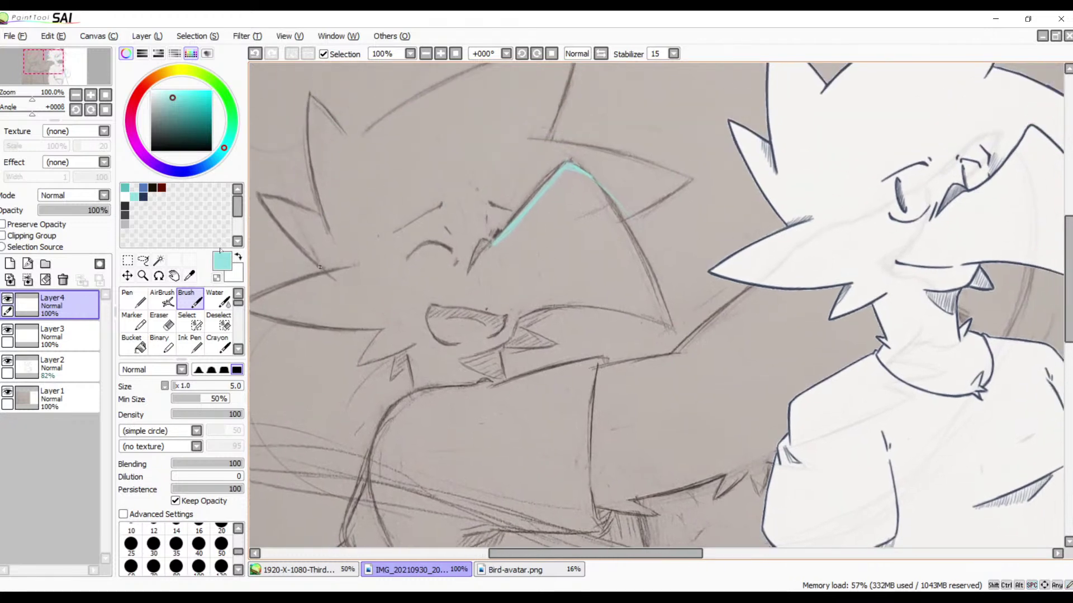
click(143, 195)
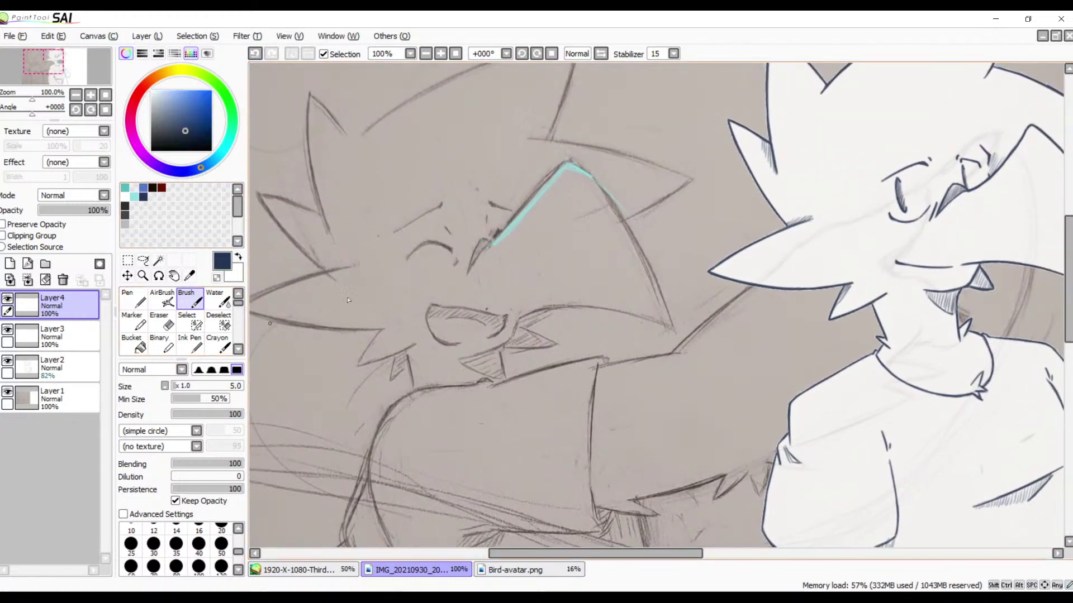
mouse_move(430, 161)
mouse_down()
mouse_move(398, 166)
mouse_move(436, 291)
mouse_up()
key(ctrl+z)
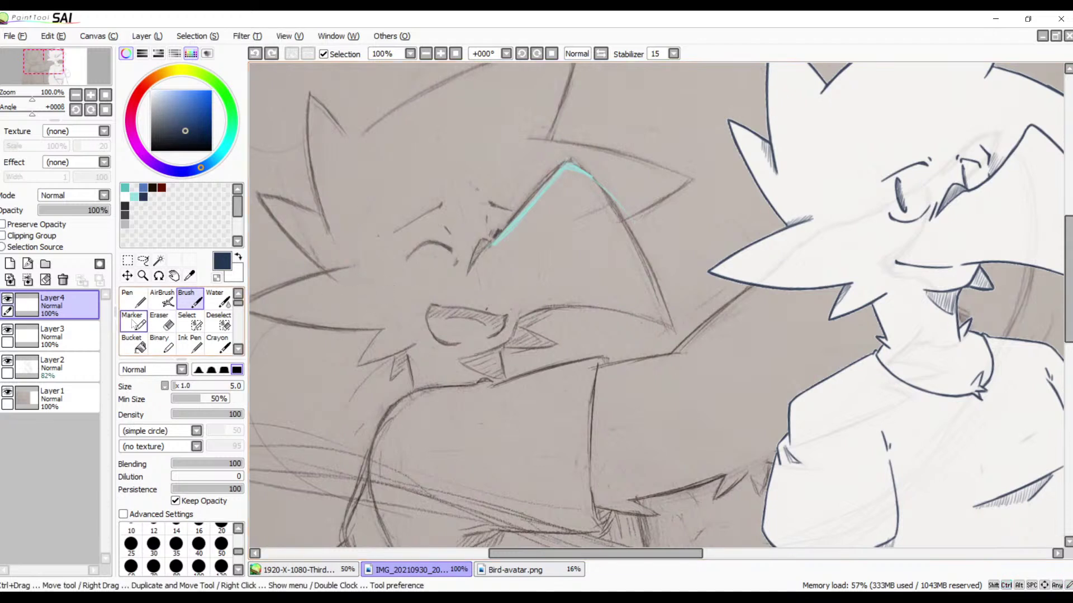
- Lower the opacity of the Layer1 sketch to 53% and make Layer4 the active layer
click(64, 396)
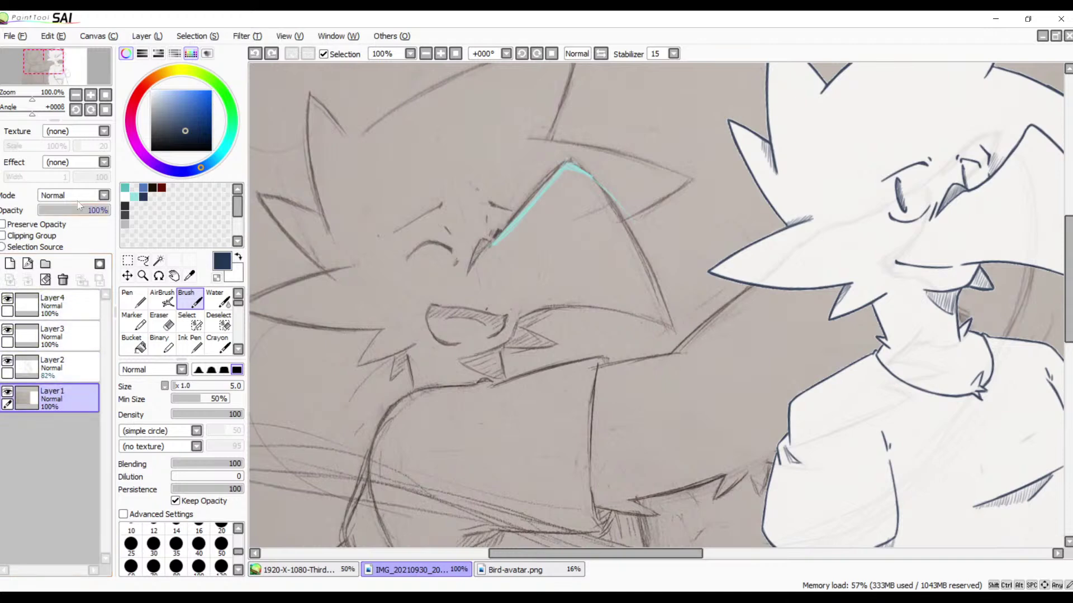
click(89, 213)
drag(89, 213, 77, 218)
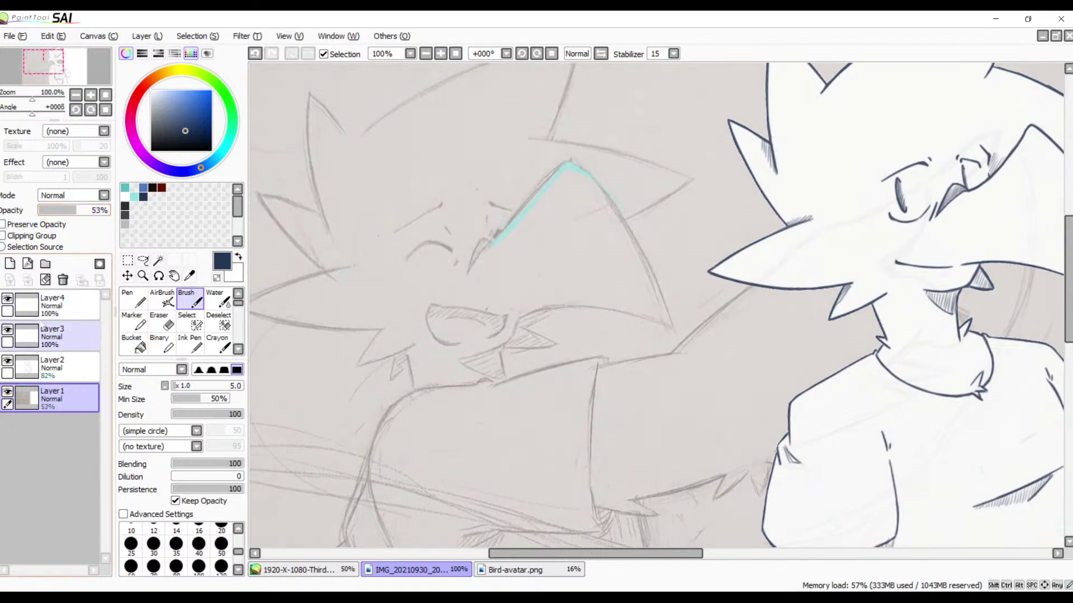
click(61, 315)
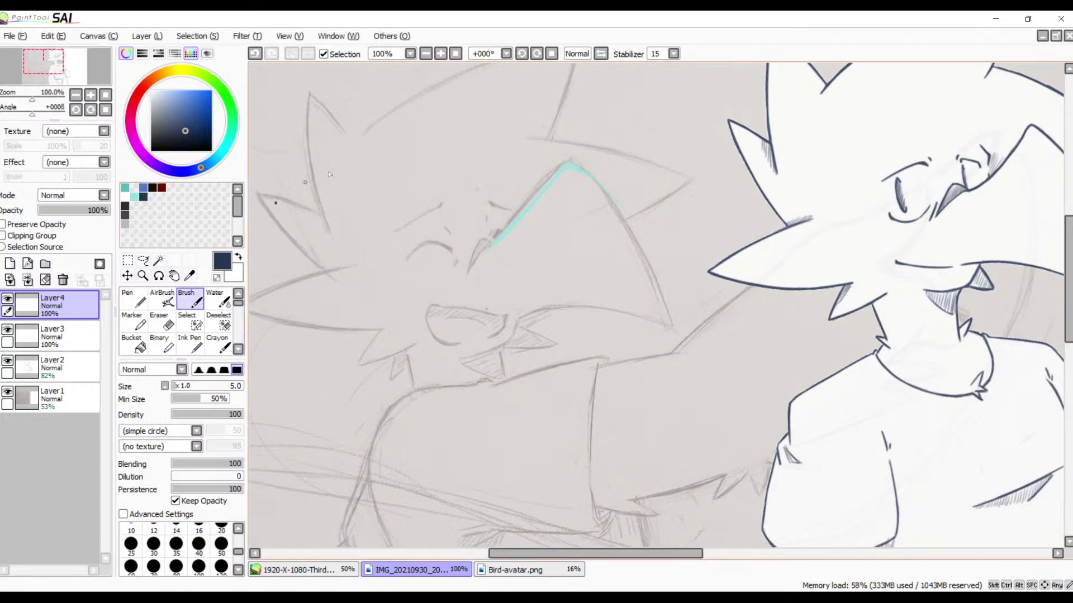
key(ctrl+z)
- Outline the small pointed shape between the closed eye and the cyan beak line in dark navy on Layer4
drag(397, 223, 470, 310)
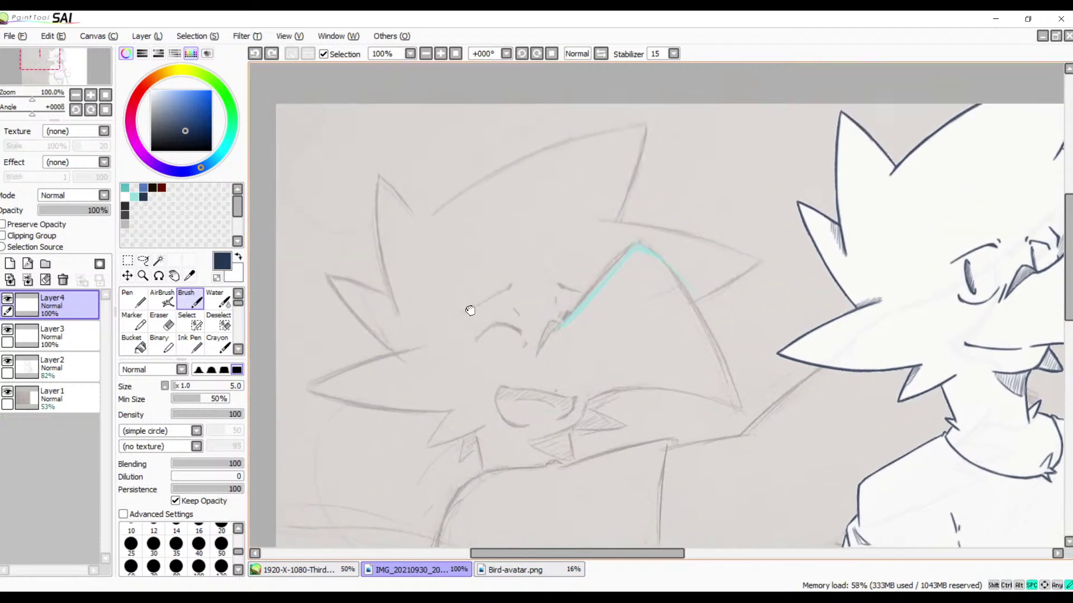
click(440, 53)
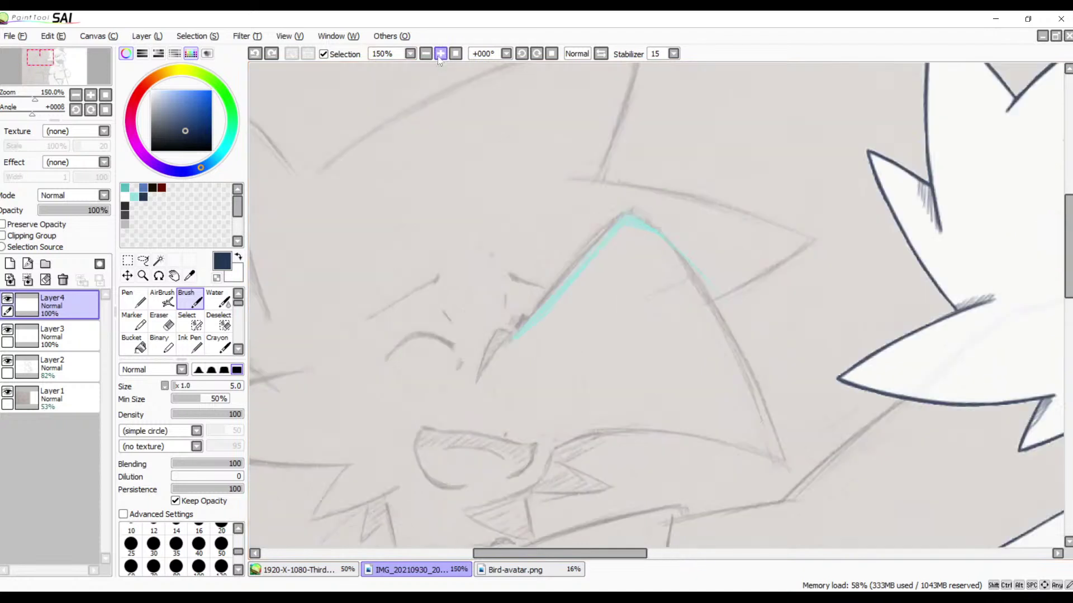
click(440, 53)
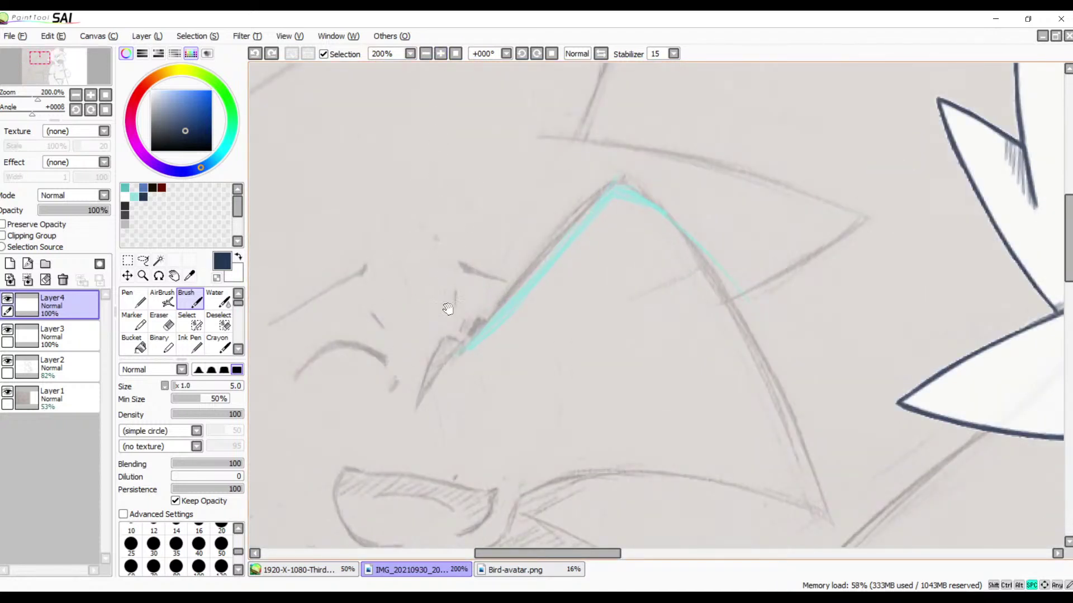
drag(447, 308, 573, 229)
mouse_move(550, 276)
mouse_down()
mouse_move(581, 256)
mouse_move(541, 290)
mouse_up()
key(ctrl+z)
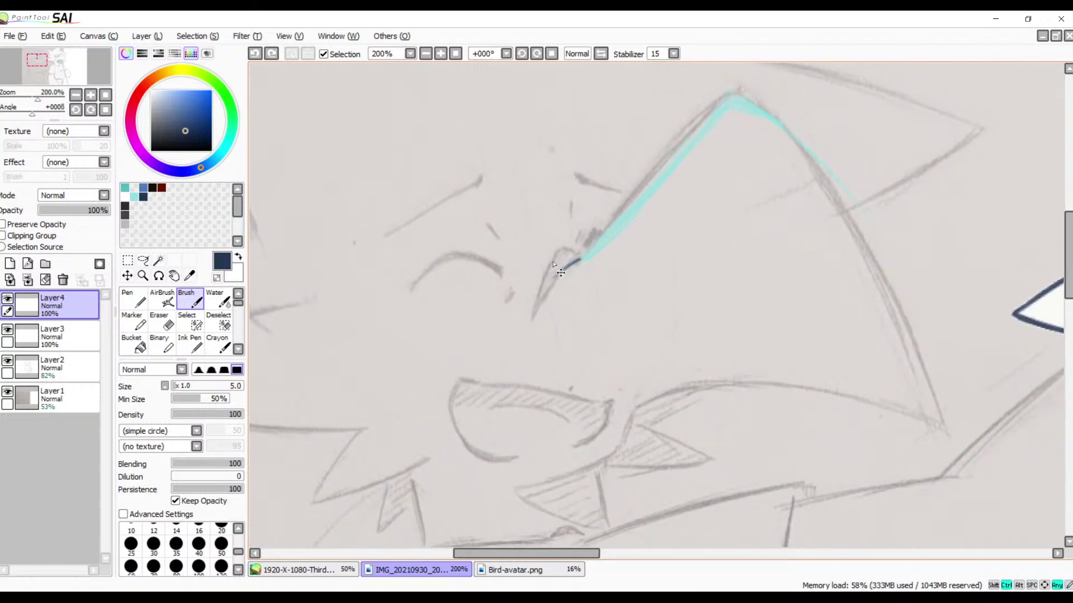
drag(579, 260, 542, 292)
key(ctrl+z)
drag(578, 259, 524, 317)
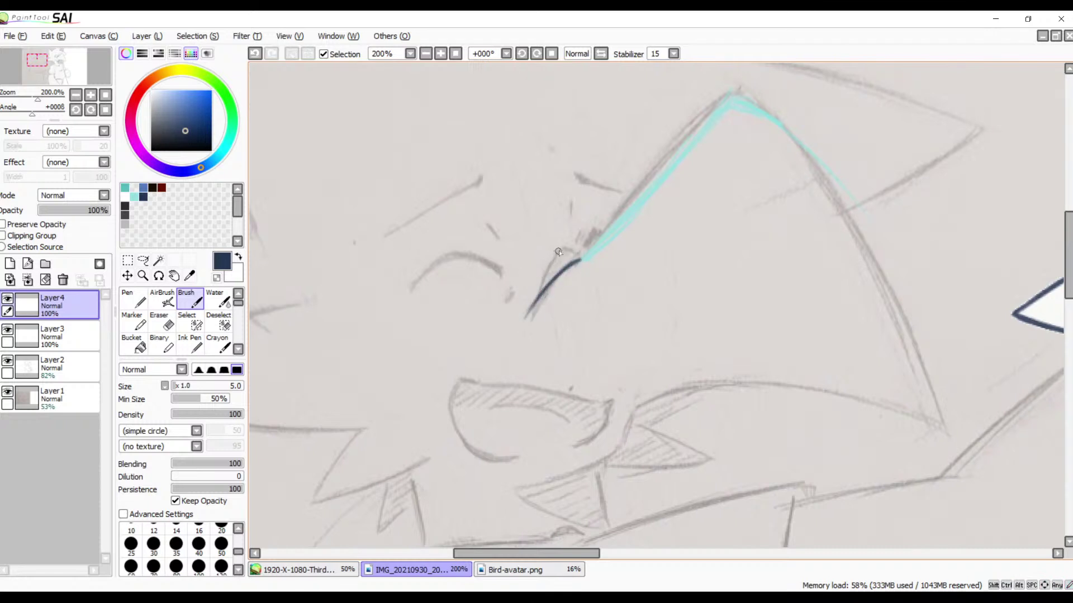
drag(560, 248, 535, 287)
mouse_move(559, 250)
mouse_down()
mouse_move(524, 318)
mouse_move(559, 253)
mouse_move(587, 258)
mouse_up()
- Darken the lower tip of the small pointed shape with dark navy, undoing the extra stroke along its lower edge
click(440, 53)
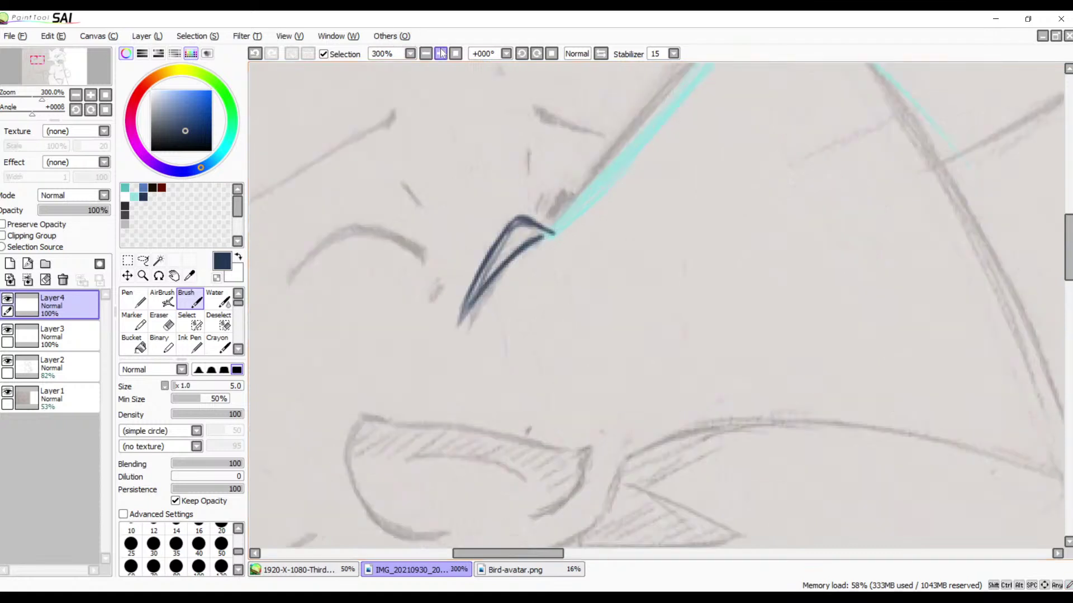
click(440, 53)
click(440, 53)
key(space)
drag(473, 184, 508, 226)
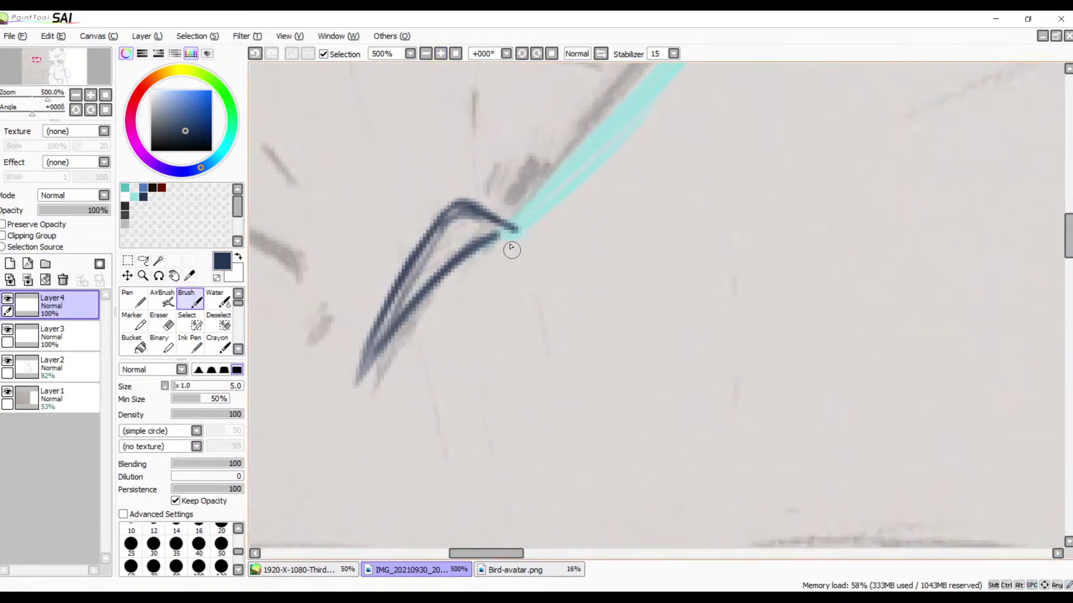
drag(387, 306, 362, 366)
mouse_move(380, 326)
mouse_down()
mouse_move(358, 372)
mouse_move(447, 270)
mouse_up()
key(ctrl+z)
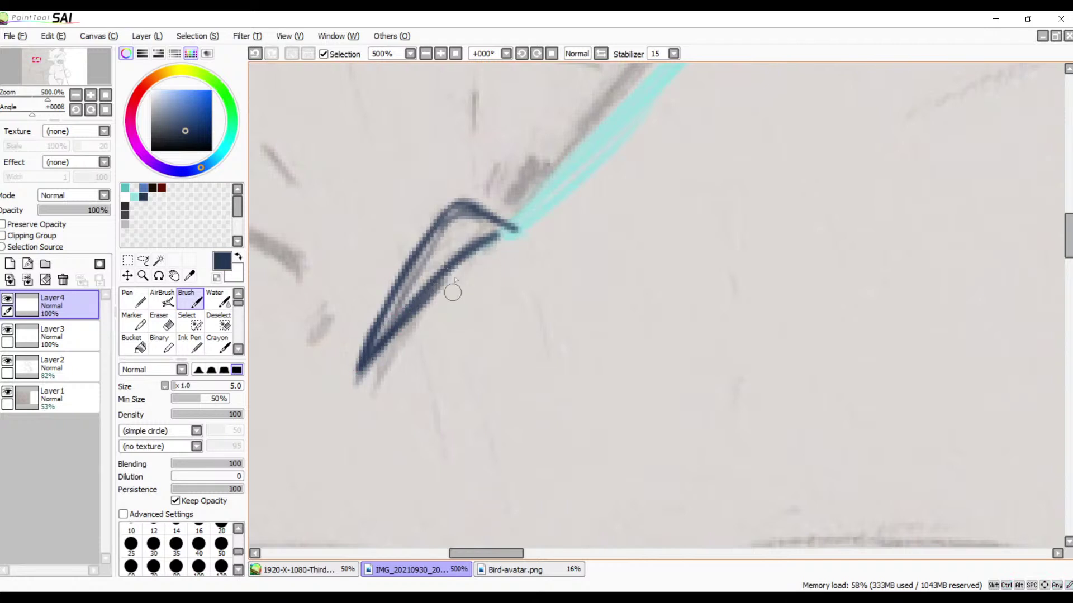
key(e)
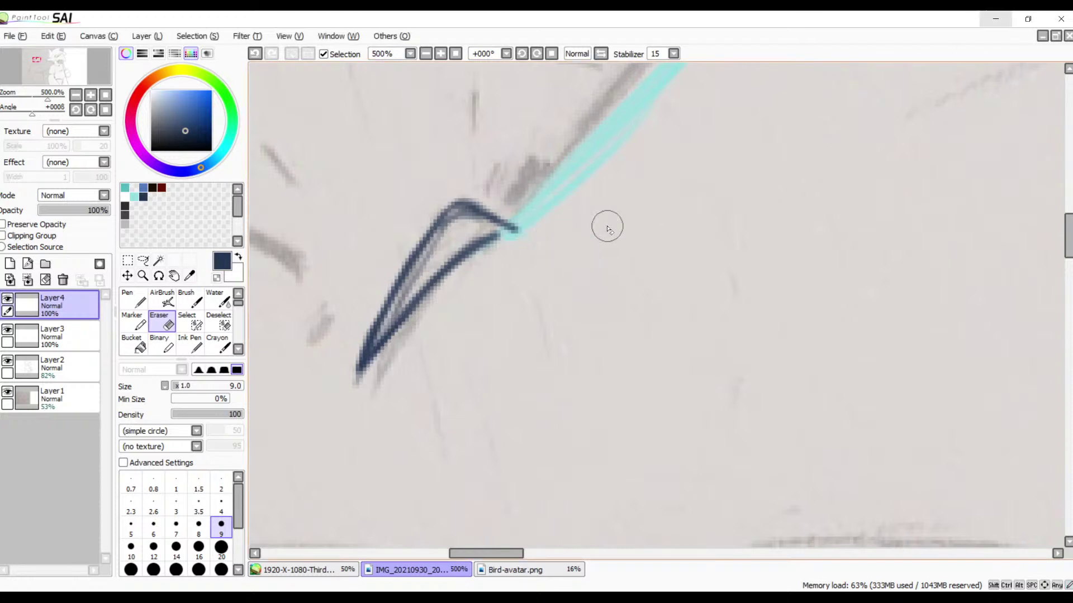
key(b)
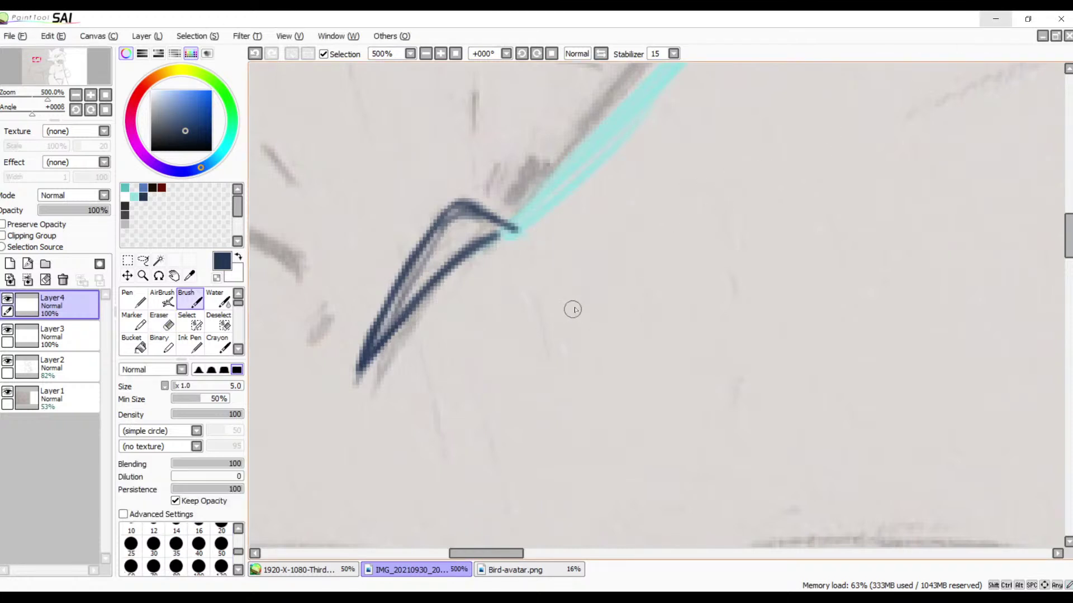
mouse_move(546, 282)
mouse_down()
mouse_move(535, 322)
mouse_move(567, 325)
mouse_move(557, 354)
mouse_move(588, 341)
mouse_move(571, 364)
mouse_move(533, 361)
mouse_move(578, 299)
mouse_move(519, 320)
mouse_up()
key(e)
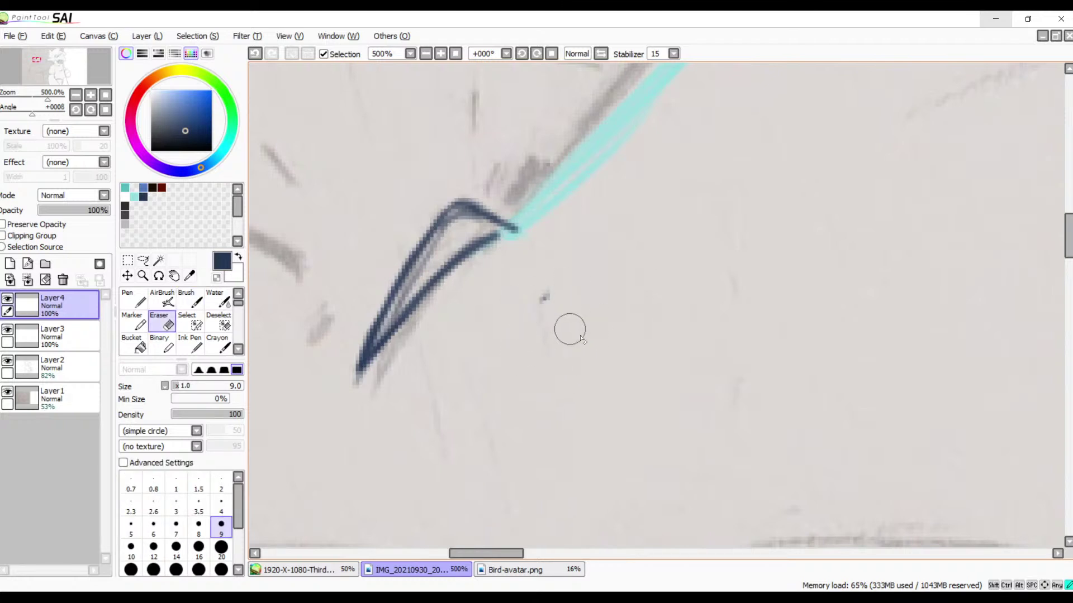
key(b)
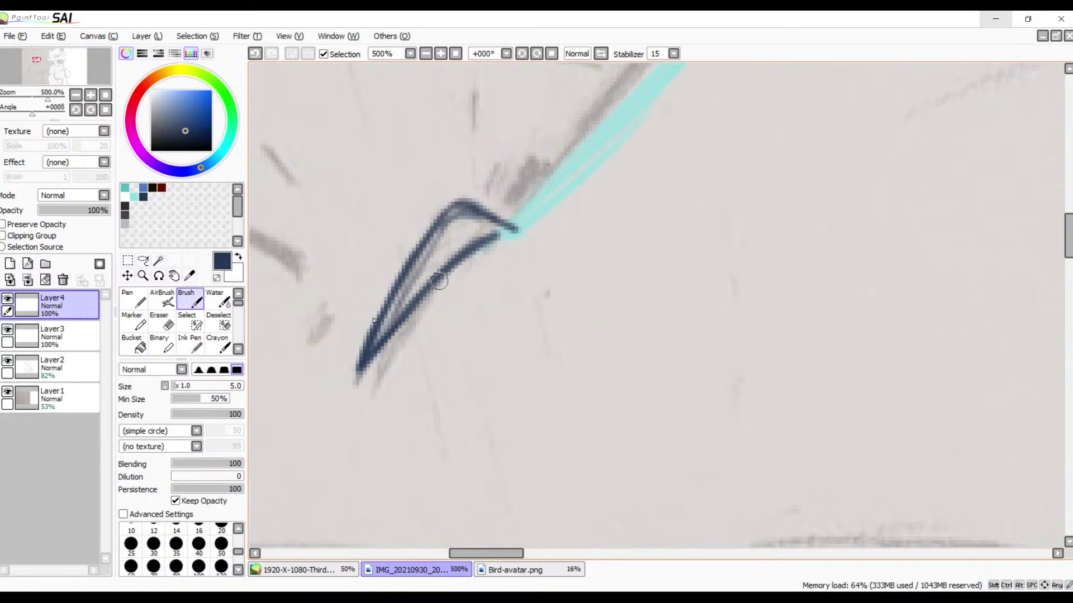
- Reduce the opacity of the Layer1 sketch to 48%
click(47, 398)
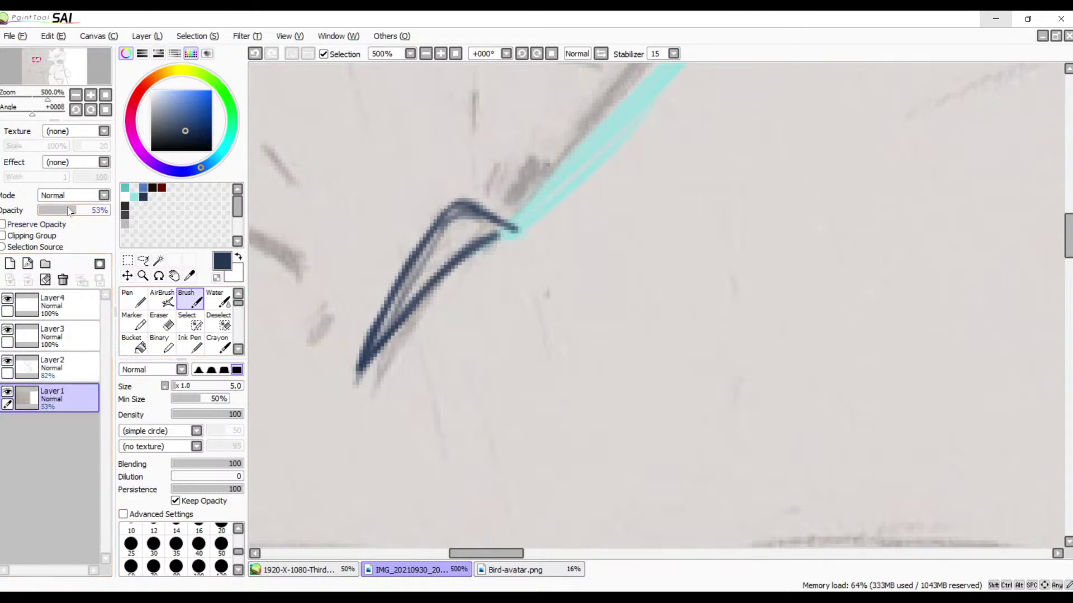
drag(69, 211, 73, 213)
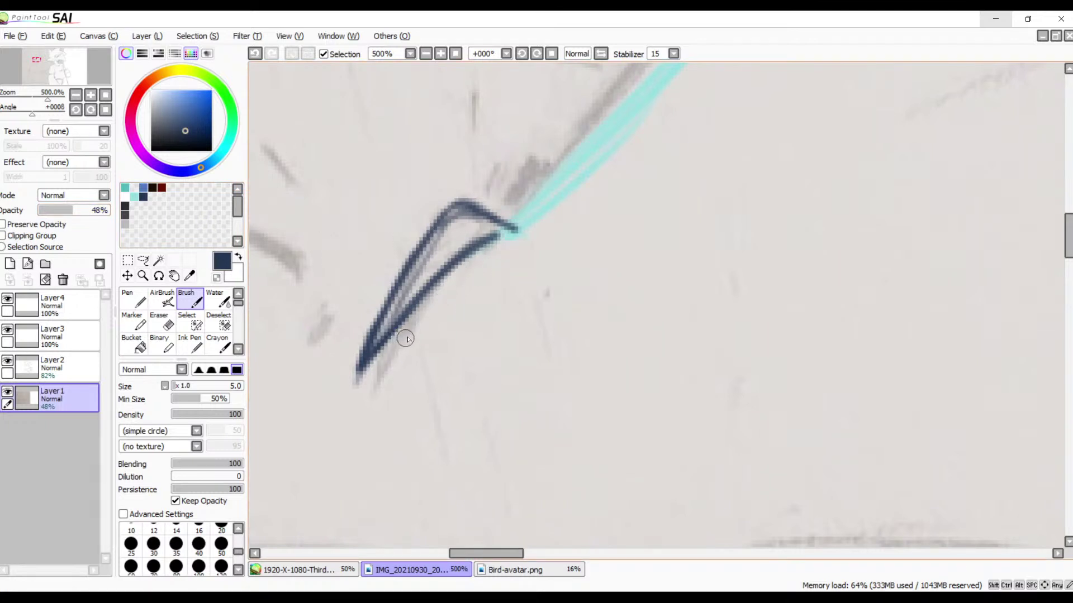
- Clean up the overshooting ink at the pointed shape's lower tip on Layer4 with the size 9 eraser
key(e)
drag(400, 338, 357, 385)
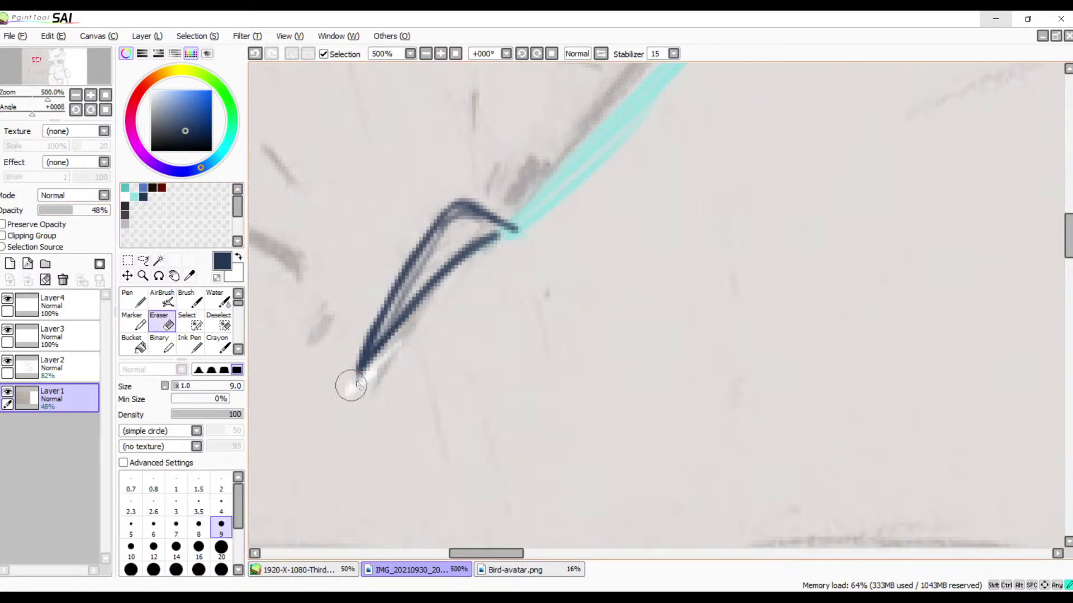
key(ctrl+z)
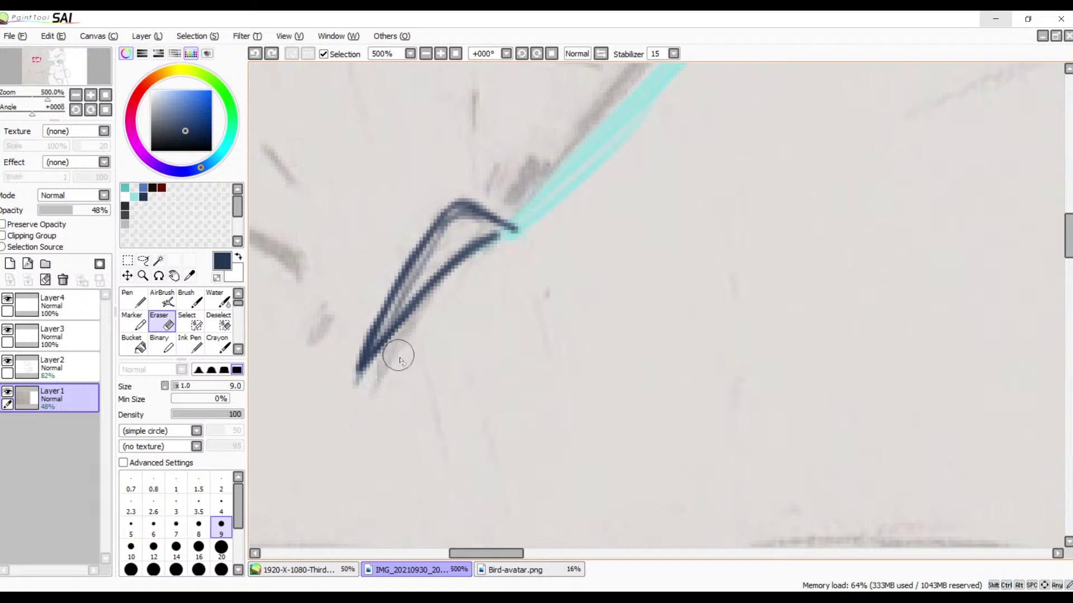
click(73, 299)
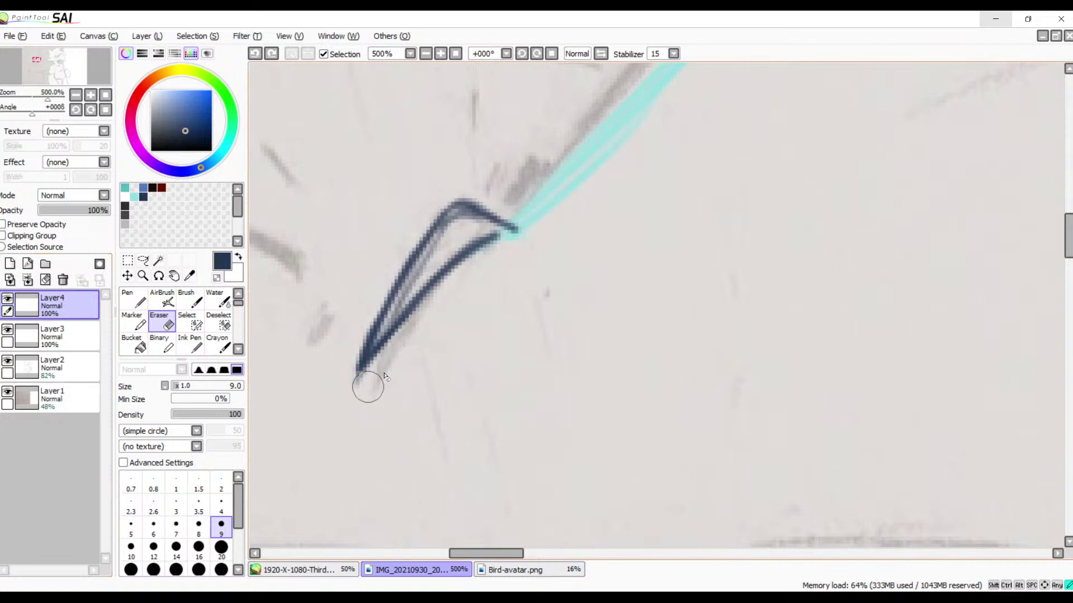
drag(367, 387, 399, 361)
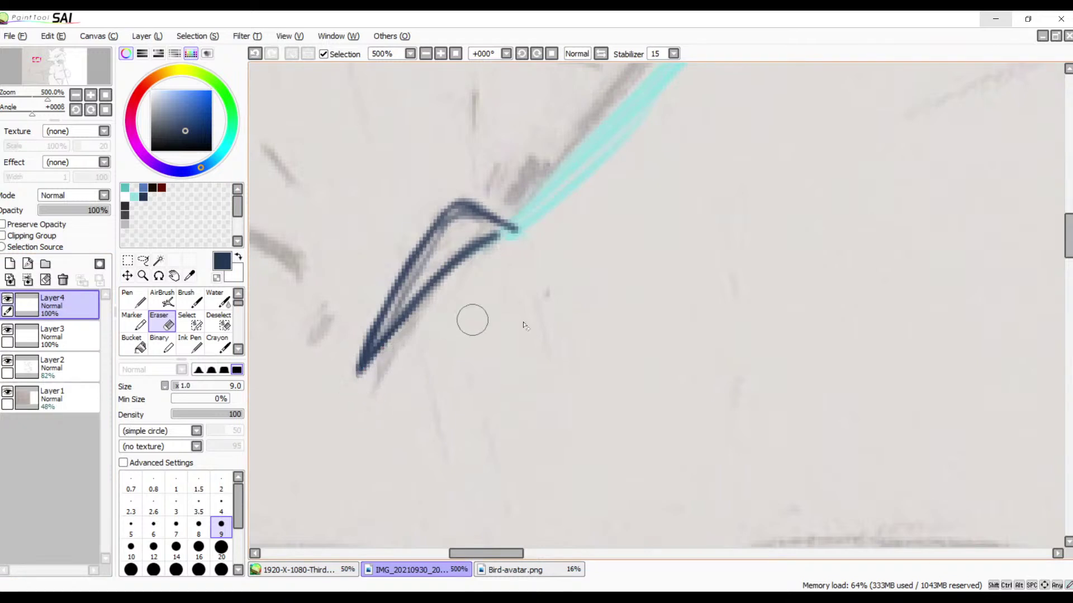
key(b)
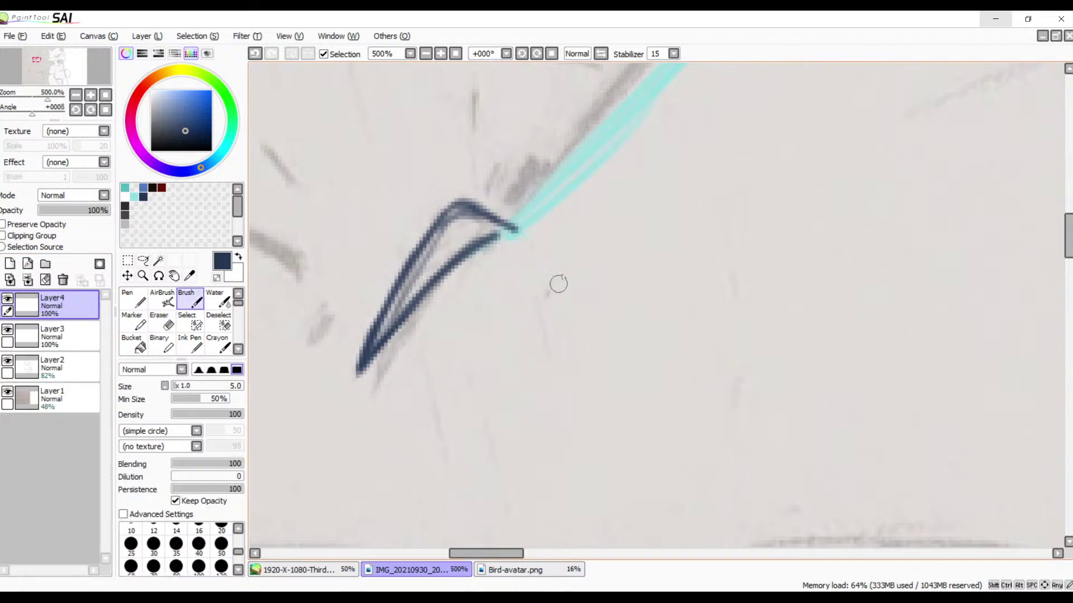
mouse_move(601, 227)
mouse_down()
mouse_move(569, 307)
mouse_move(557, 313)
mouse_up()
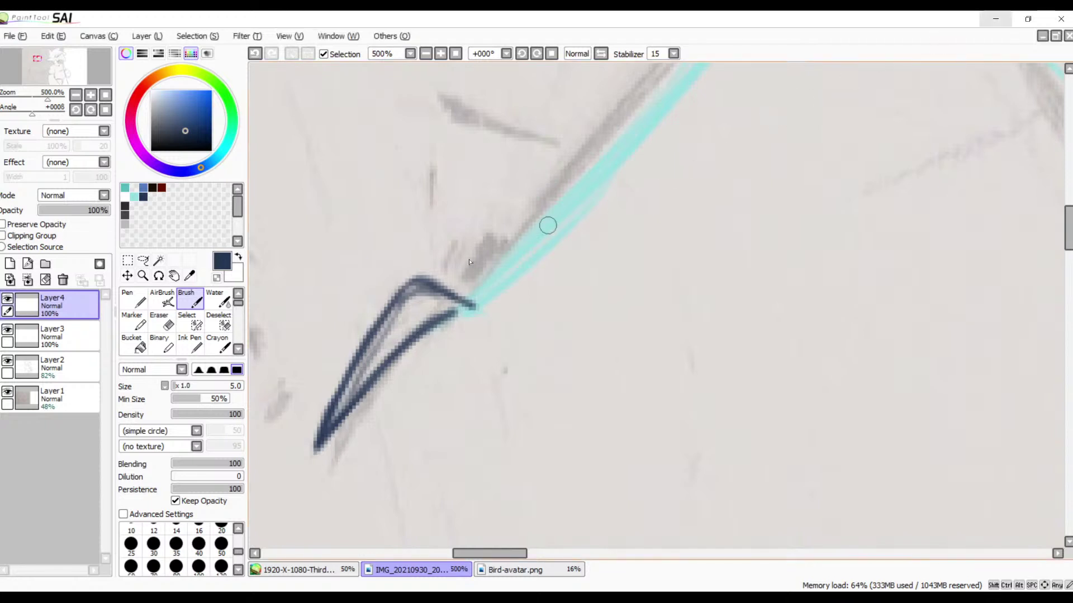
alt+click(491, 263)
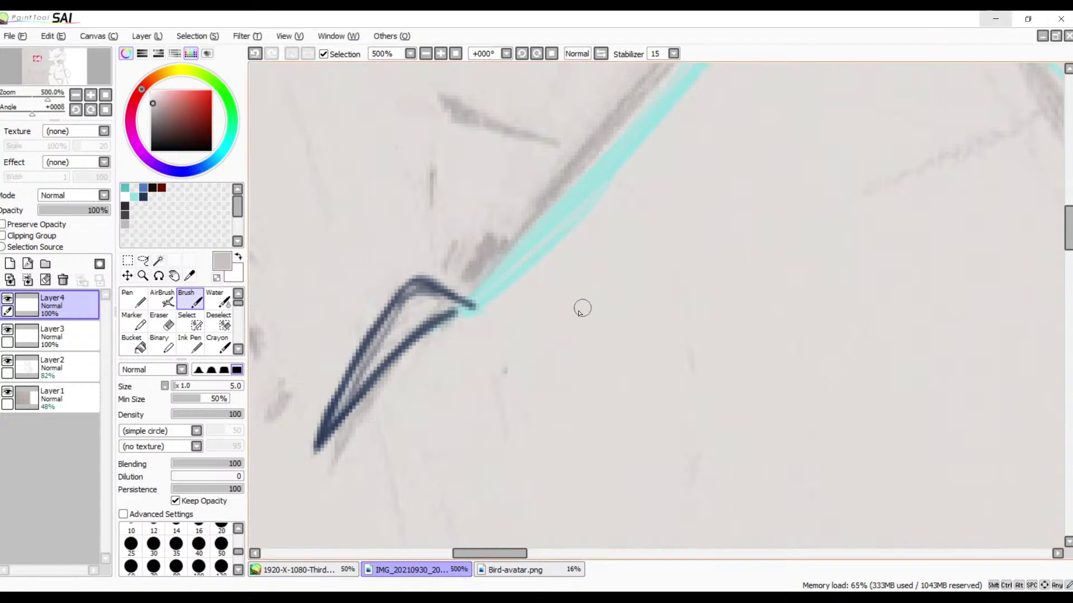
key(space)
mouse_move(564, 331)
mouse_down()
mouse_move(689, 163)
mouse_move(606, 195)
mouse_up()
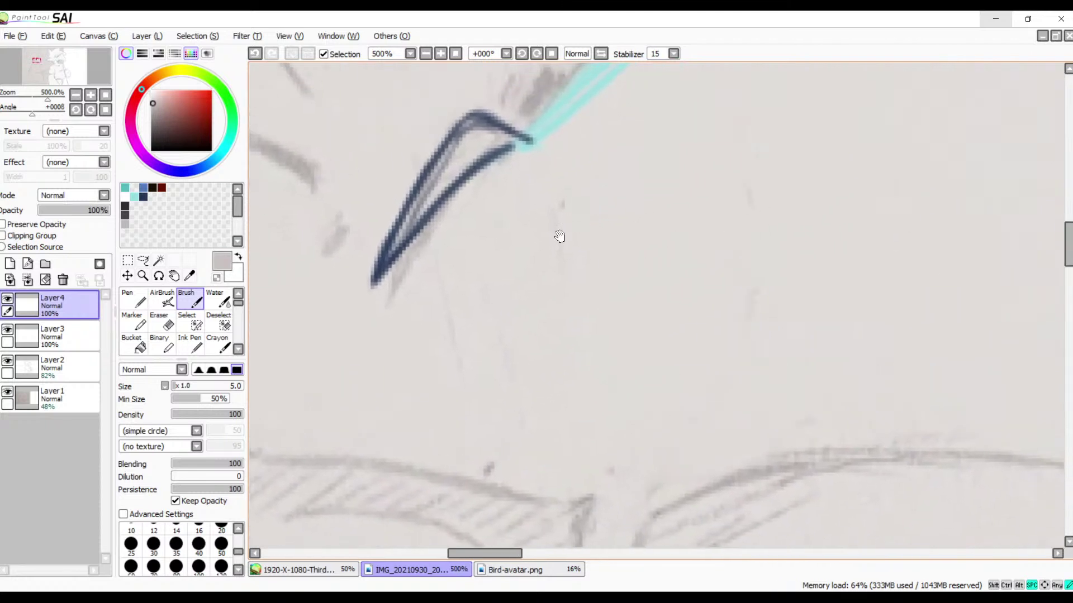
key(space)
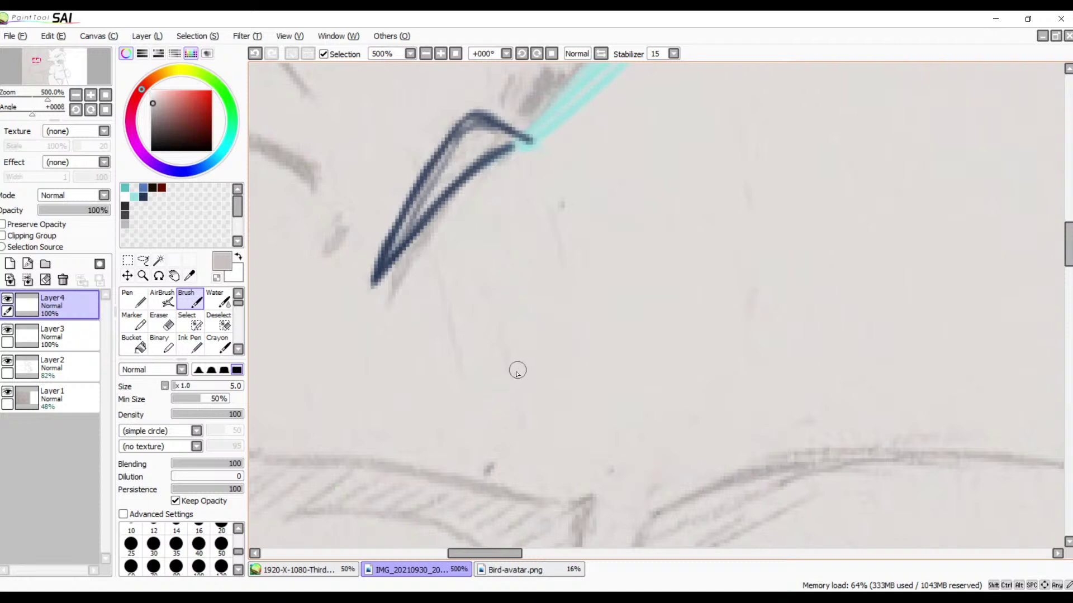
drag(499, 414, 564, 361)
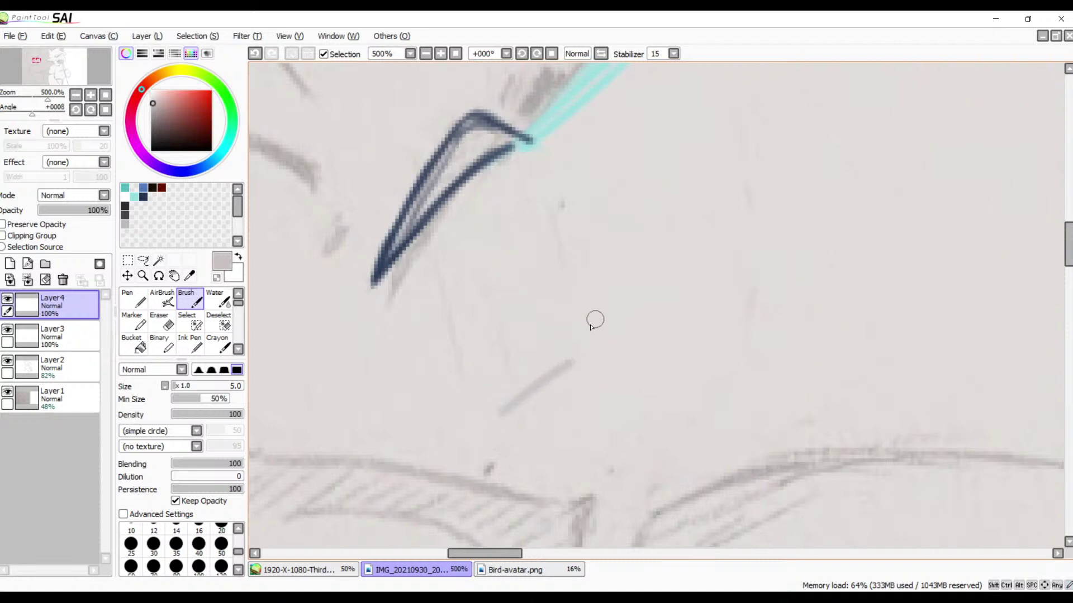
key(ctrl+z)
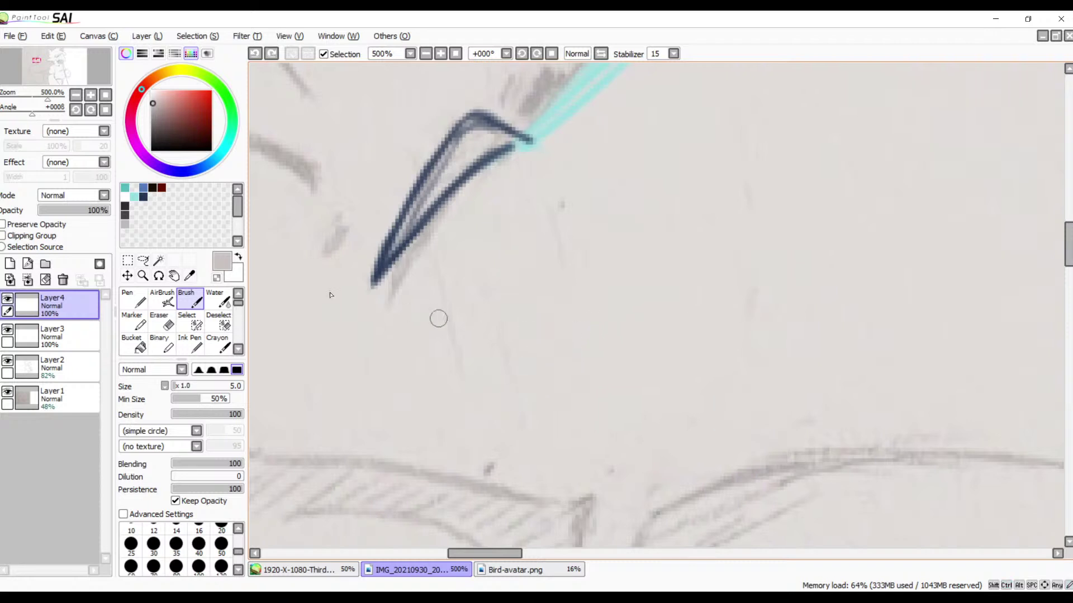
click(144, 196)
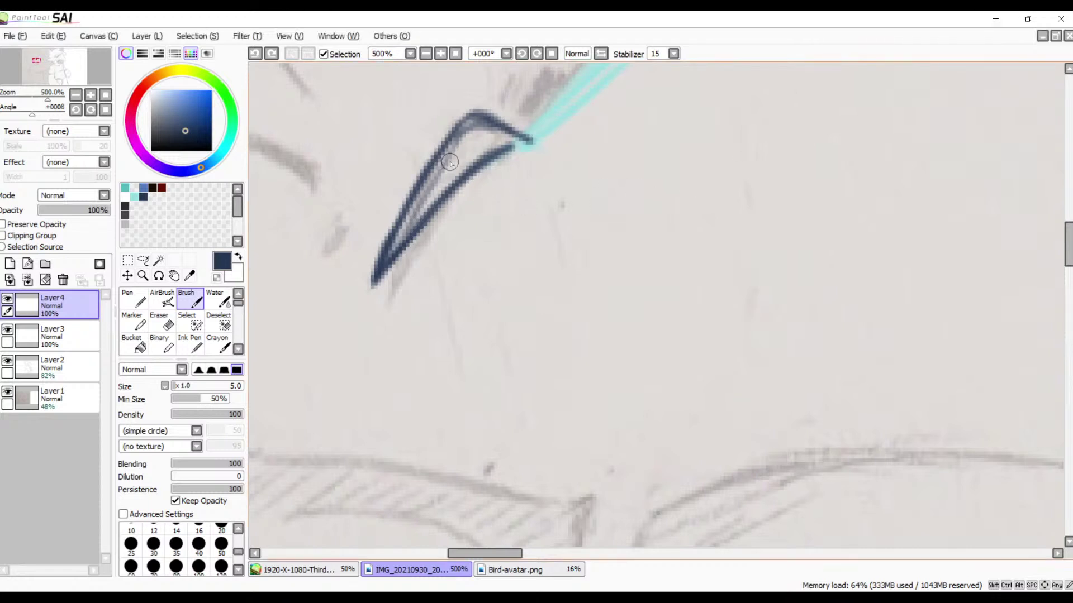
- Try to ink the beak's upper edge in dark navy from its peak down to the pointed shape, undoing each stroke
click(425, 54)
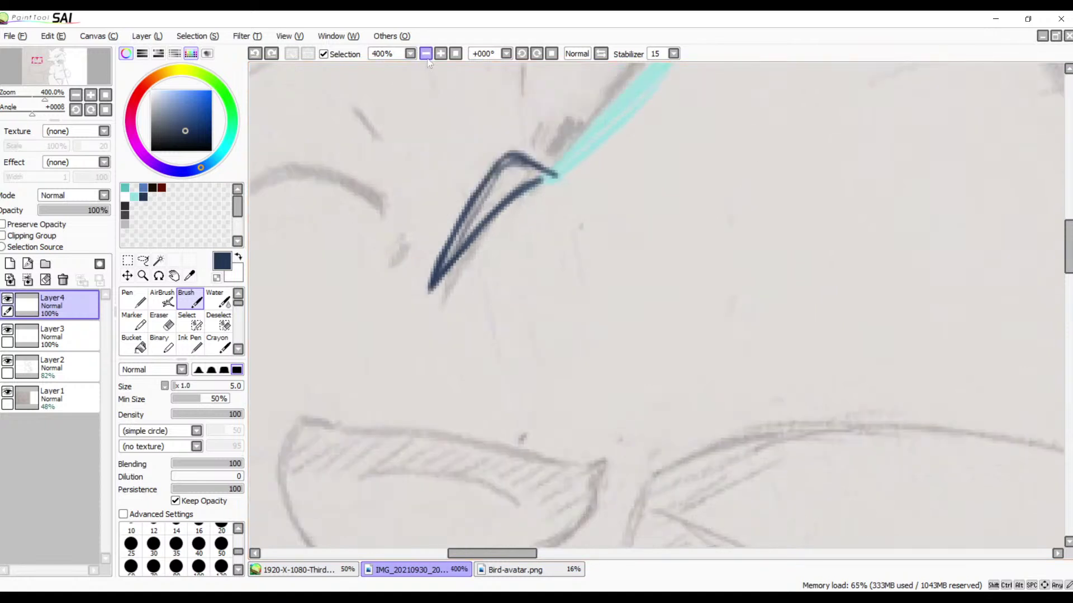
click(516, 56)
click(535, 56)
click(535, 56)
click(535, 56)
click(524, 55)
click(424, 54)
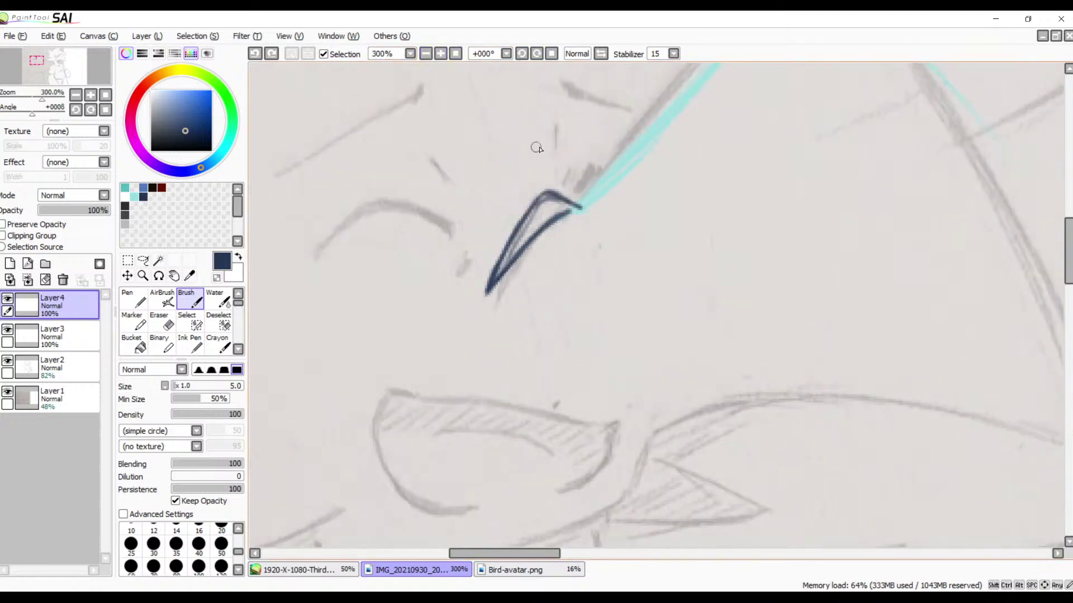
drag(611, 173, 435, 296)
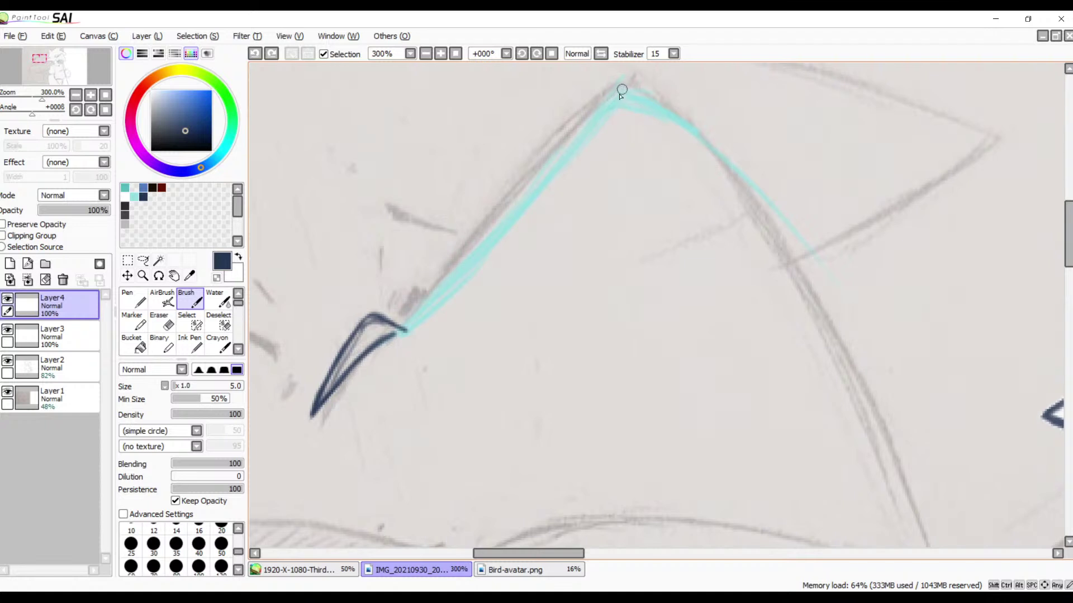
drag(618, 93, 461, 241)
key(ctrl+z)
drag(615, 95, 365, 351)
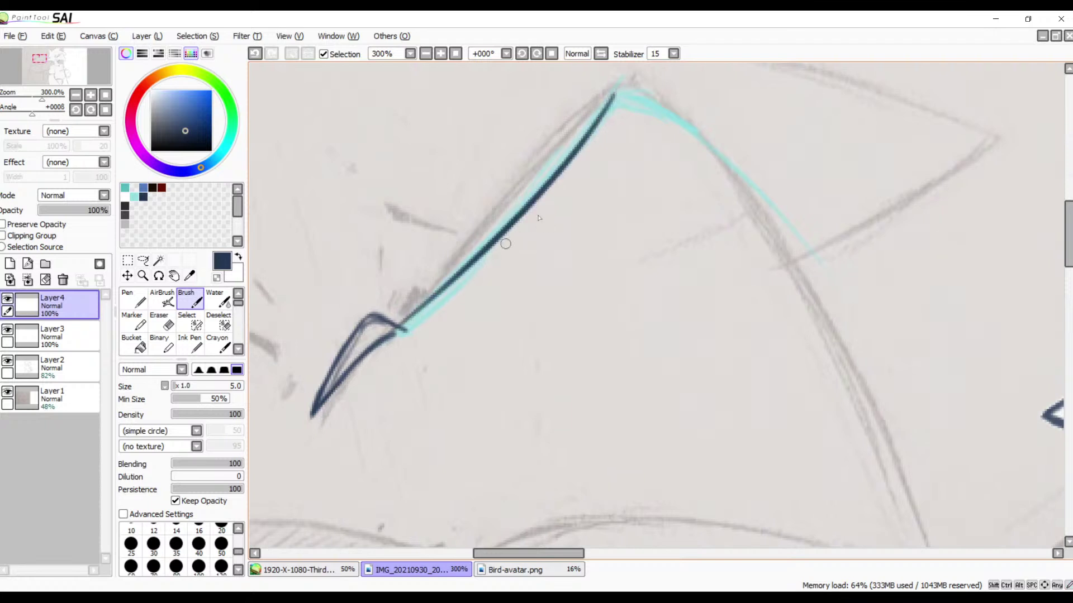
key(ctrl+z)
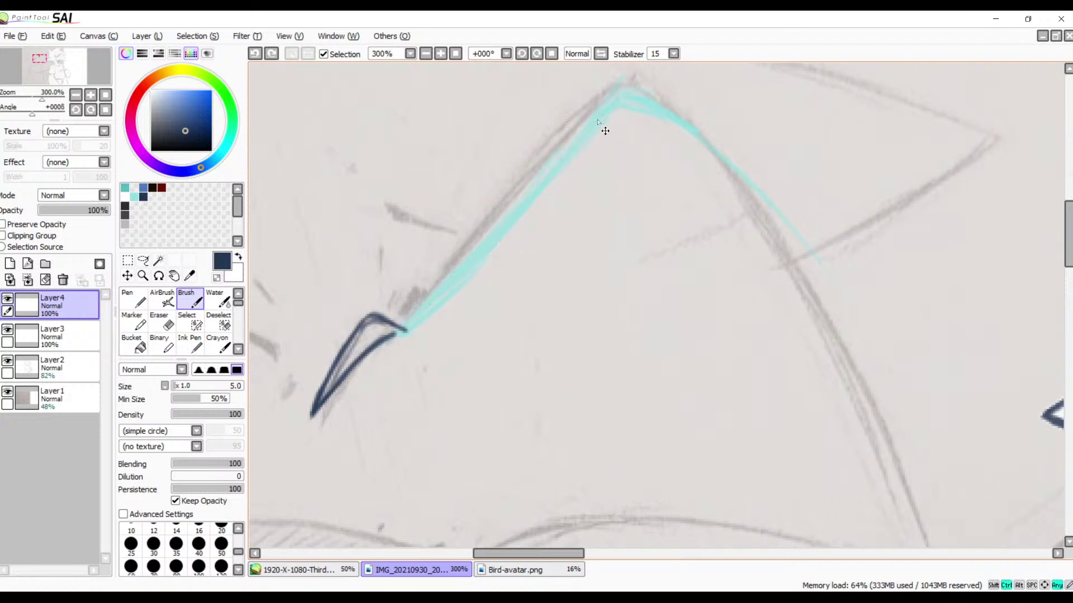
mouse_move(606, 103)
mouse_down()
mouse_move(439, 286)
mouse_move(364, 351)
mouse_up()
key(ctrl+z)
- Ink the beak's upper edge on Layer4 in one dark navy stroke from the pointed shape up past the peak
click(536, 54)
click(536, 54)
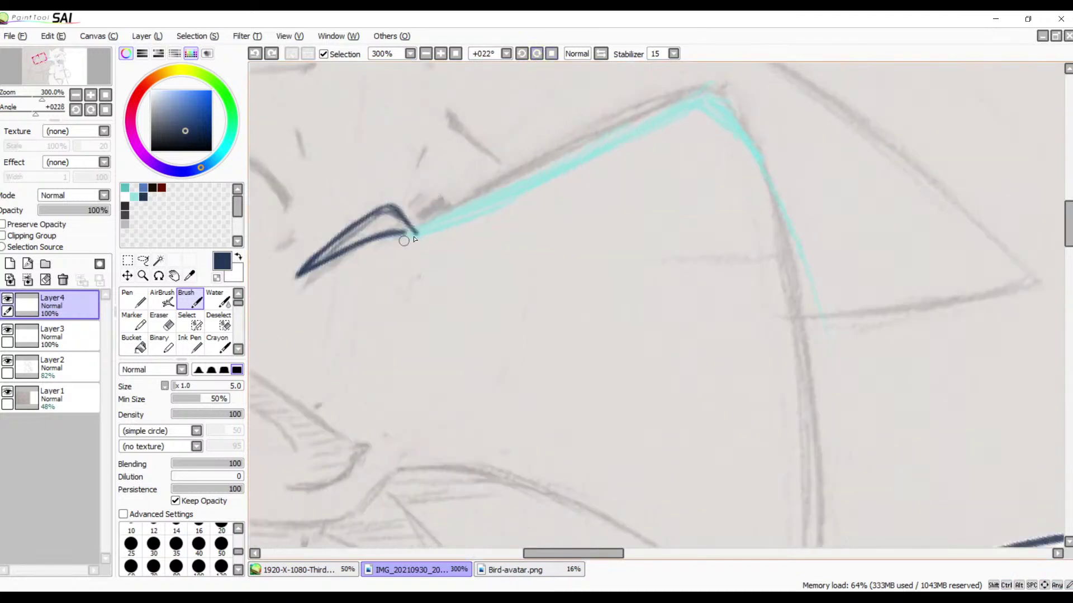
drag(418, 229, 729, 73)
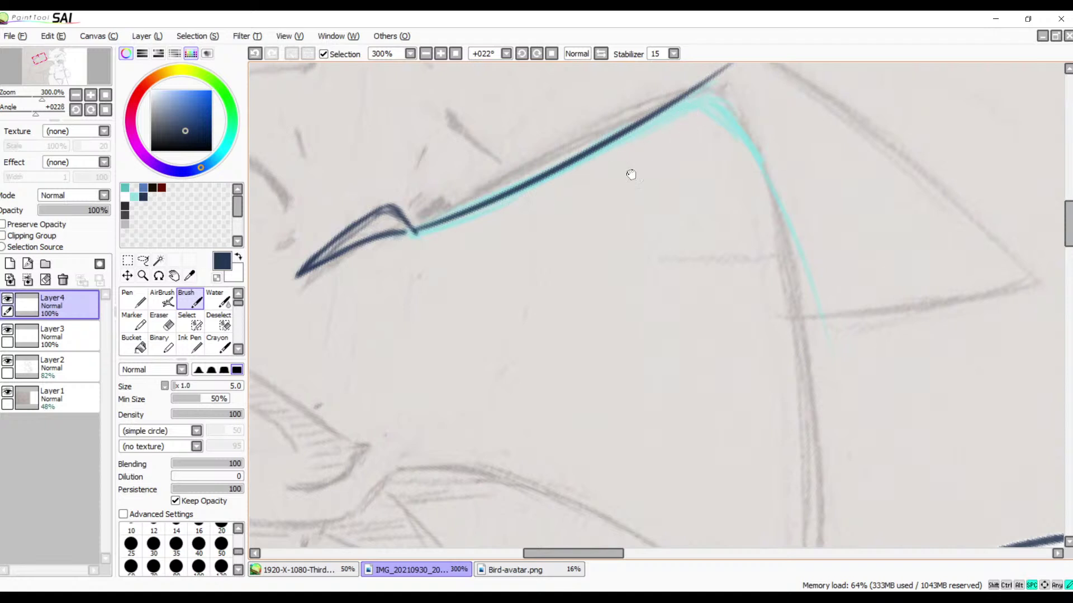
- Hide the cyan guide on Layer3 and ink a short rounded corner at the beak's peak in dark navy
mouse_move(631, 174)
mouse_down()
mouse_move(604, 269)
mouse_move(571, 271)
mouse_up()
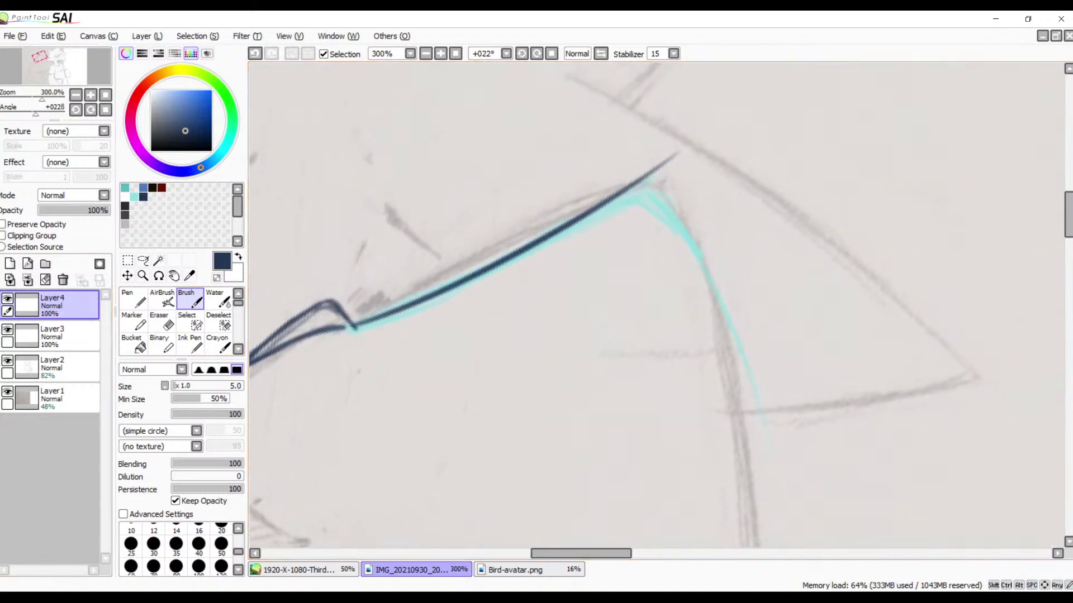
click(10, 330)
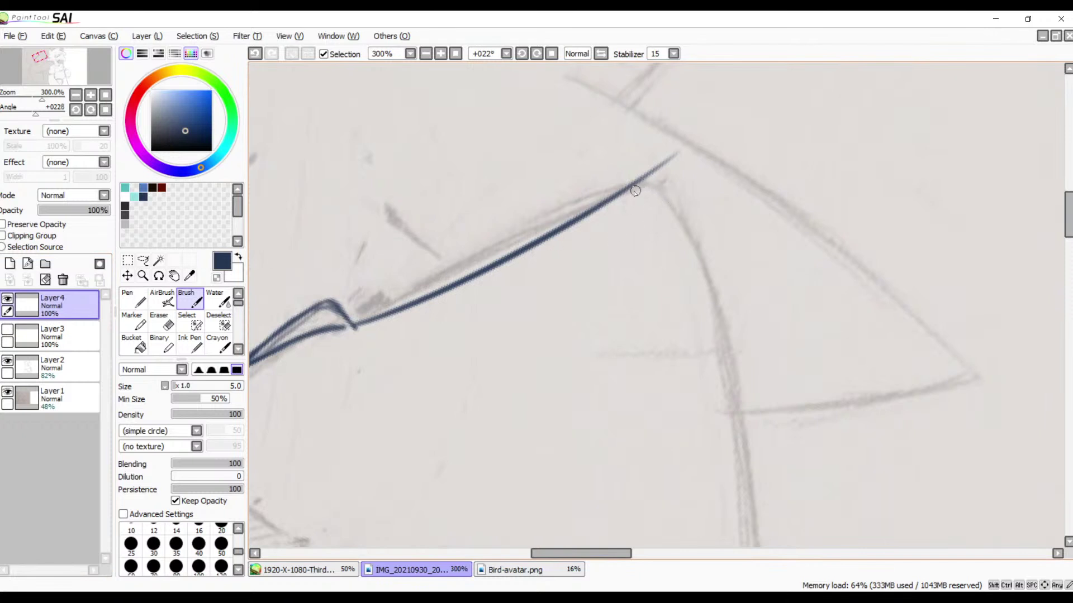
drag(630, 191, 656, 196)
key(ctrl+z)
key(ctrl+z)
key(ctrl+z)
click(441, 54)
mouse_move(637, 134)
mouse_down()
mouse_move(603, 177)
mouse_move(586, 149)
mouse_move(642, 187)
mouse_up()
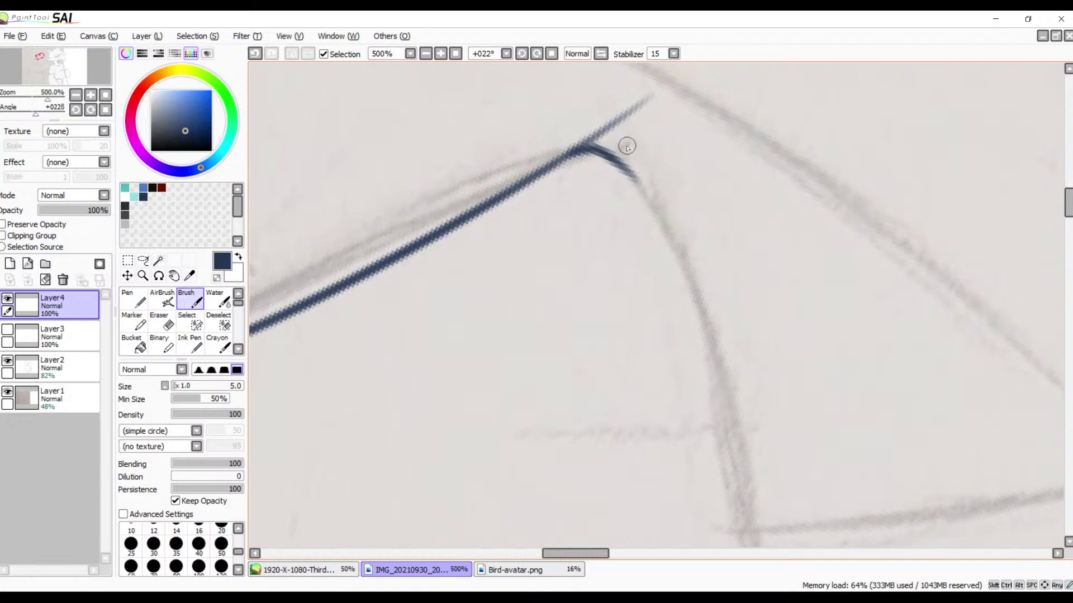
- Erase the overshooting line ends at the beak's peak and where the beak line meets the pointed shape
key(e)
mouse_move(647, 107)
mouse_down()
mouse_move(608, 113)
mouse_move(628, 115)
mouse_move(601, 133)
mouse_move(554, 140)
mouse_move(595, 136)
mouse_move(577, 137)
mouse_move(490, 235)
mouse_move(830, 187)
mouse_move(620, 223)
mouse_move(689, 165)
mouse_up()
key(b)
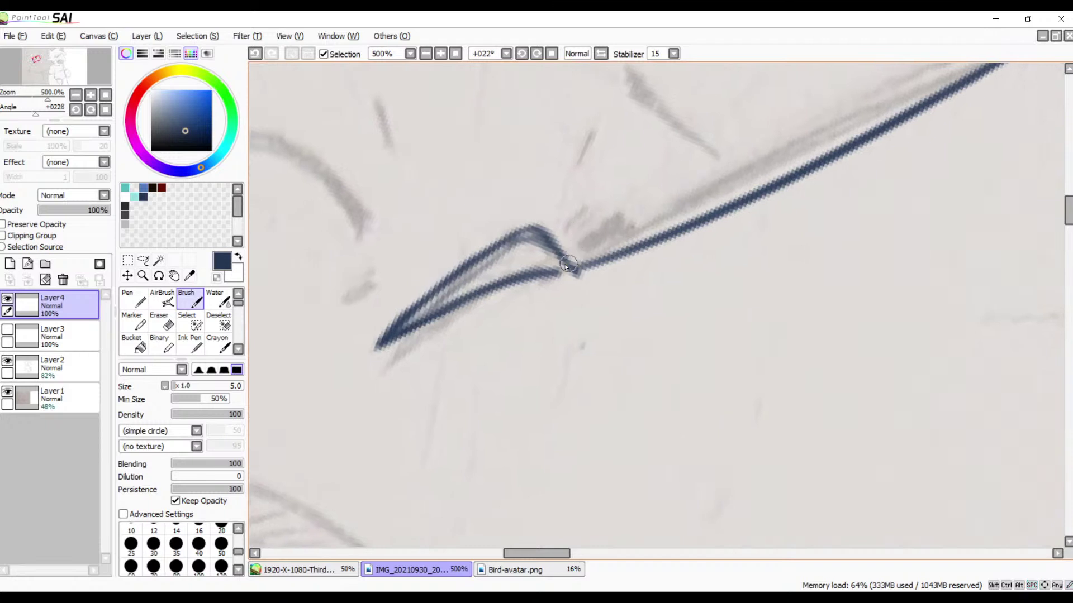
key(e)
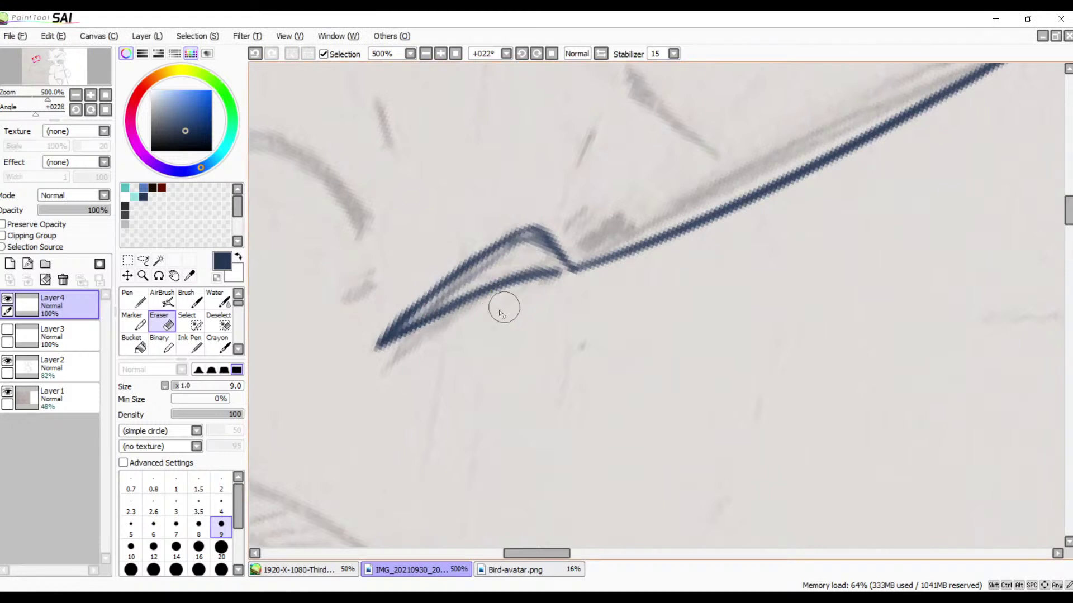
- Thicken the pointed shape's lower and upper edges in dark navy, join them to the beak line, and trim the top corner with the eraser
key(b)
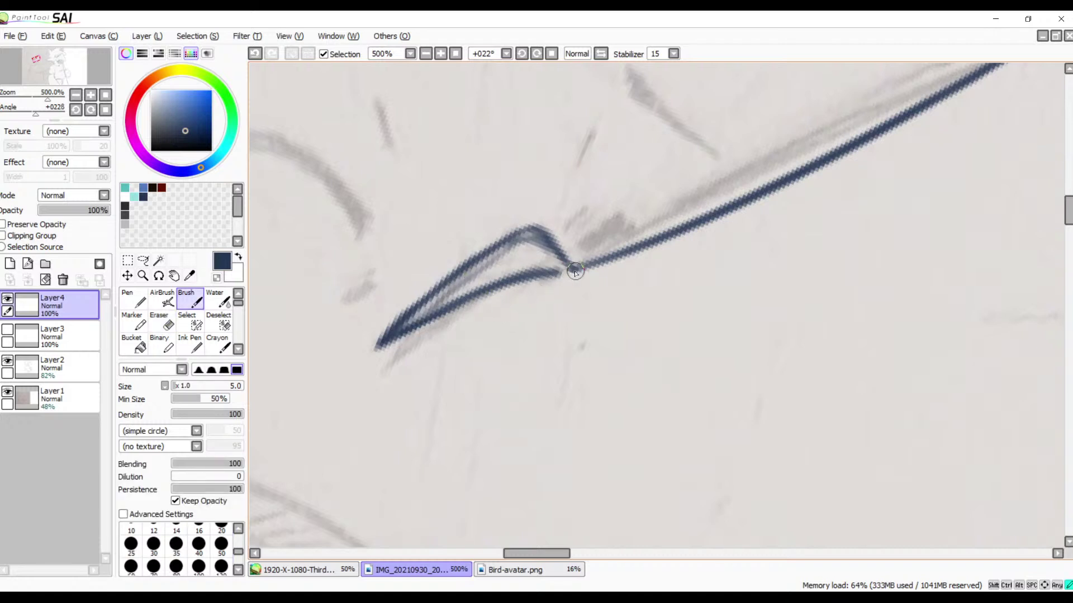
mouse_move(575, 271)
mouse_down()
mouse_move(536, 277)
mouse_move(575, 274)
mouse_move(499, 282)
mouse_move(492, 290)
mouse_move(524, 278)
mouse_move(379, 345)
mouse_up()
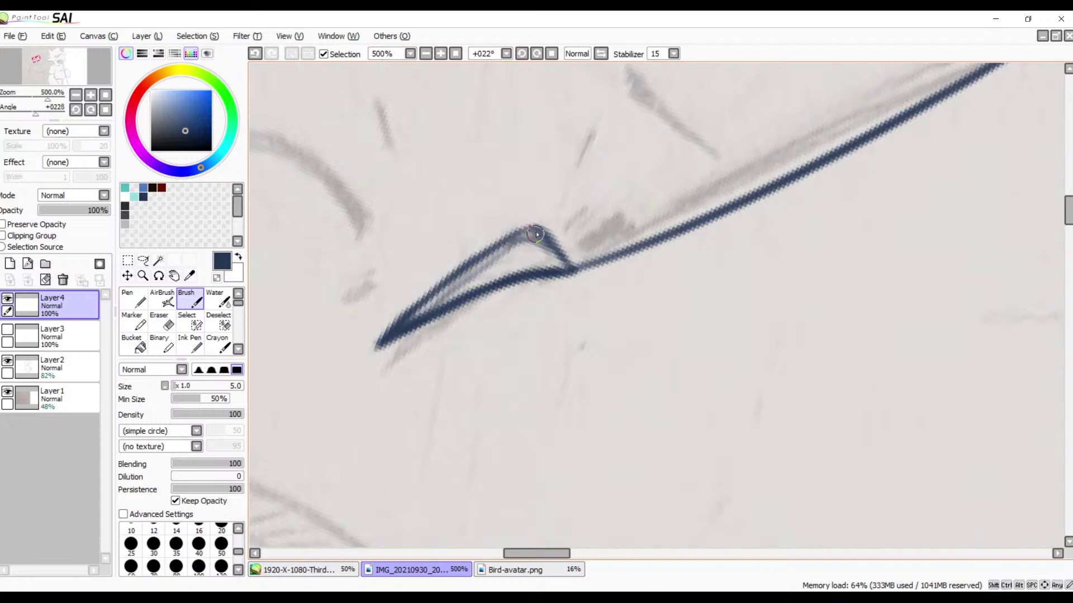
mouse_move(535, 234)
mouse_down()
mouse_move(562, 258)
mouse_move(543, 231)
mouse_move(512, 234)
mouse_move(506, 243)
mouse_move(529, 234)
mouse_move(433, 291)
mouse_up()
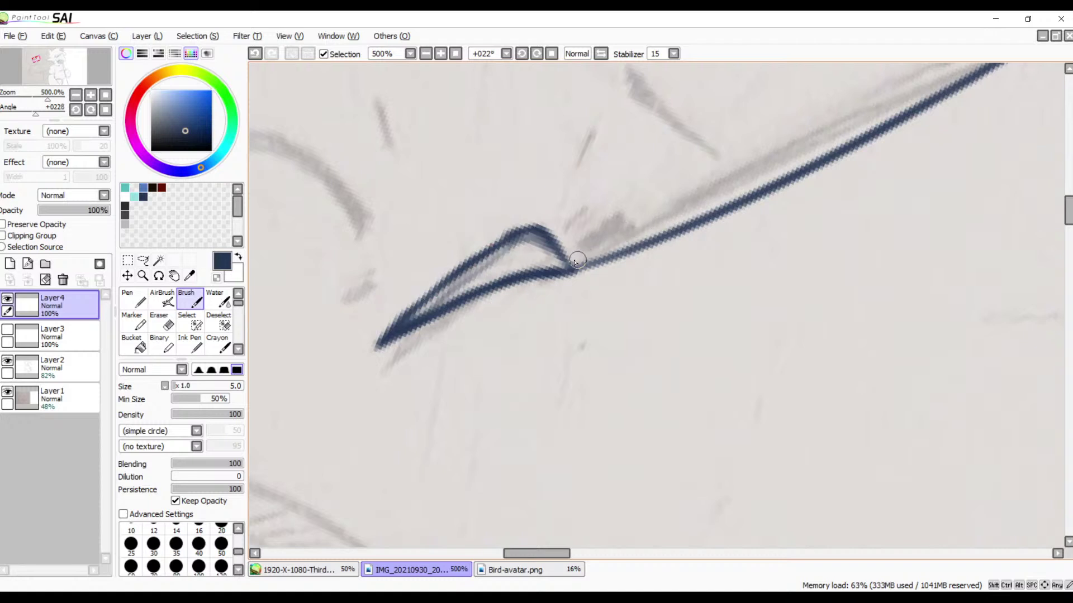
key(e)
mouse_move(544, 211)
mouse_down()
mouse_move(494, 232)
mouse_move(561, 226)
mouse_up()
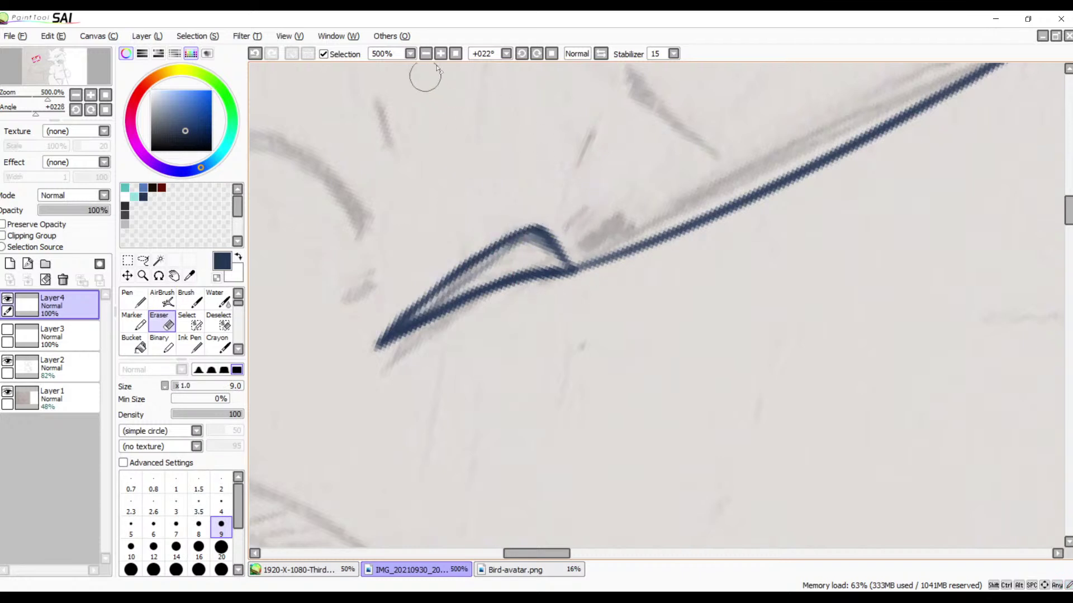
- Compare the new beak line art with the finished bird alongside at 75%, toggling the Layer1 sketch off and on
click(552, 54)
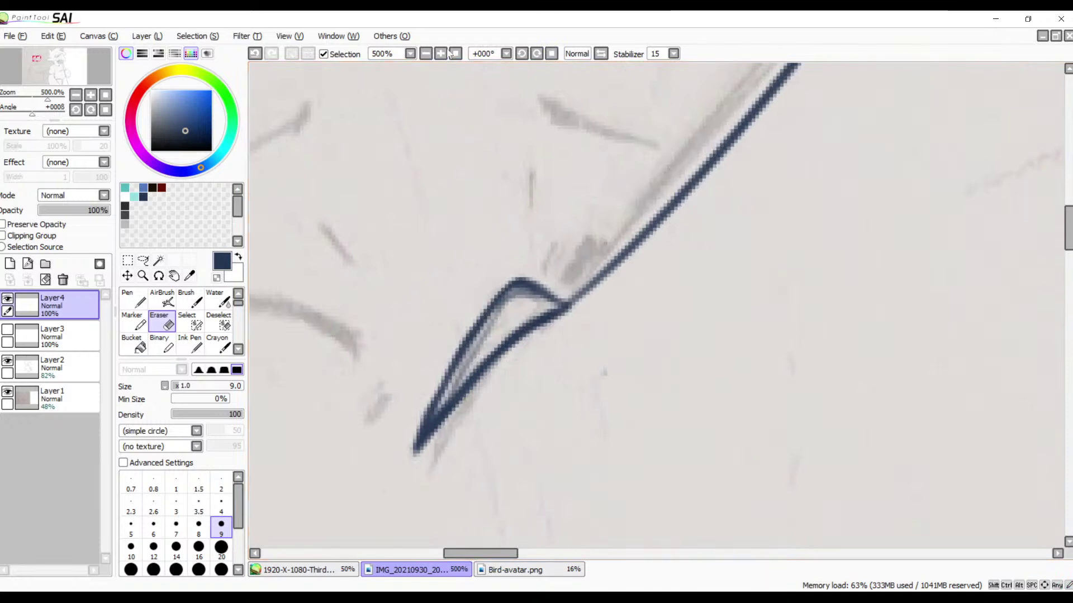
click(425, 54)
click(426, 54)
click(426, 55)
click(426, 54)
click(426, 54)
click(426, 54)
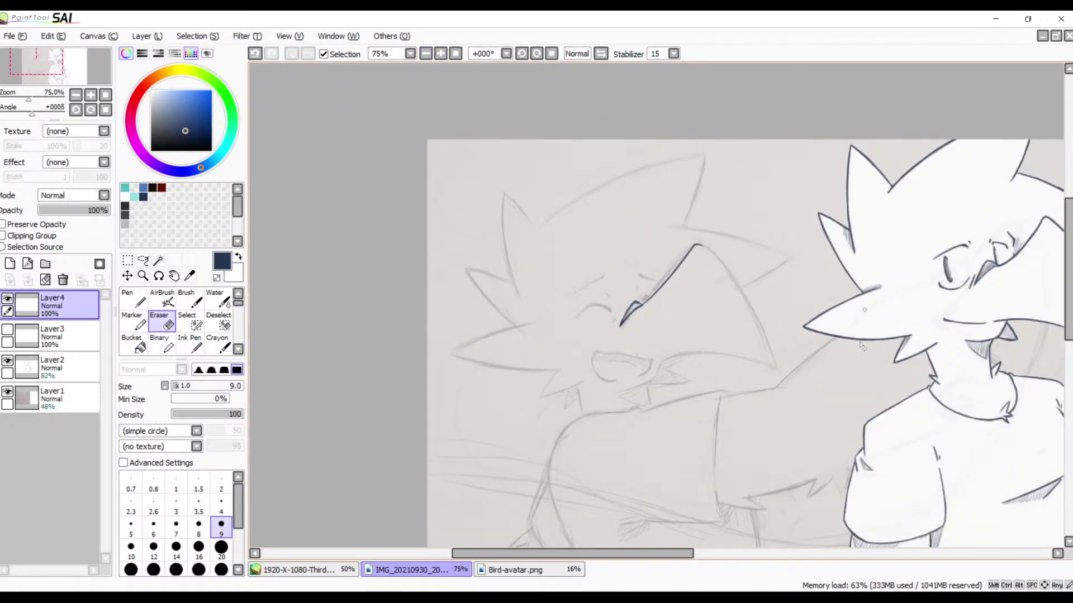
drag(756, 346, 500, 237)
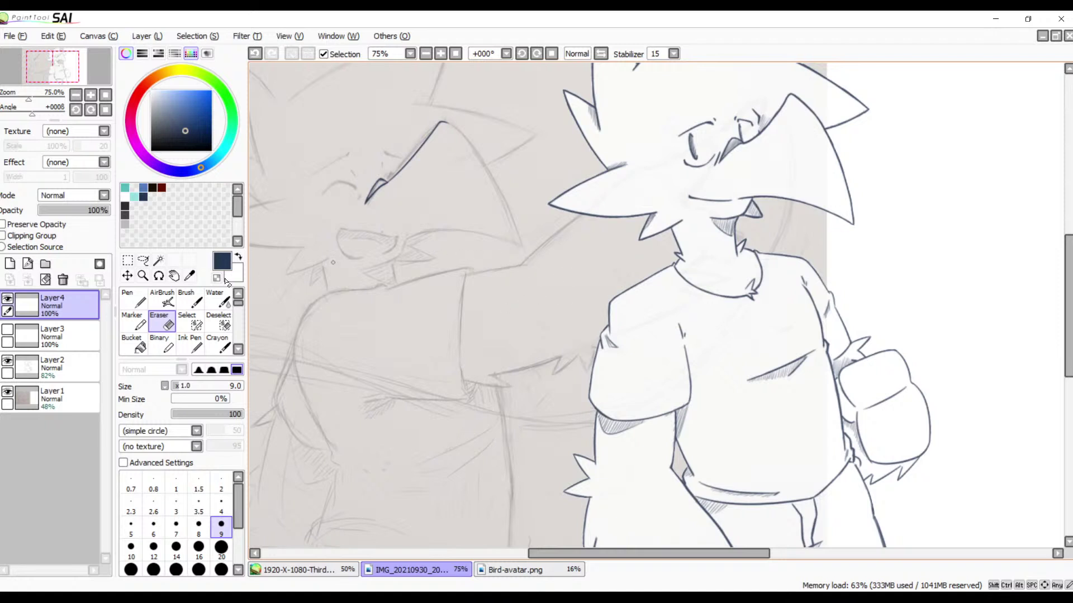
click(9, 393)
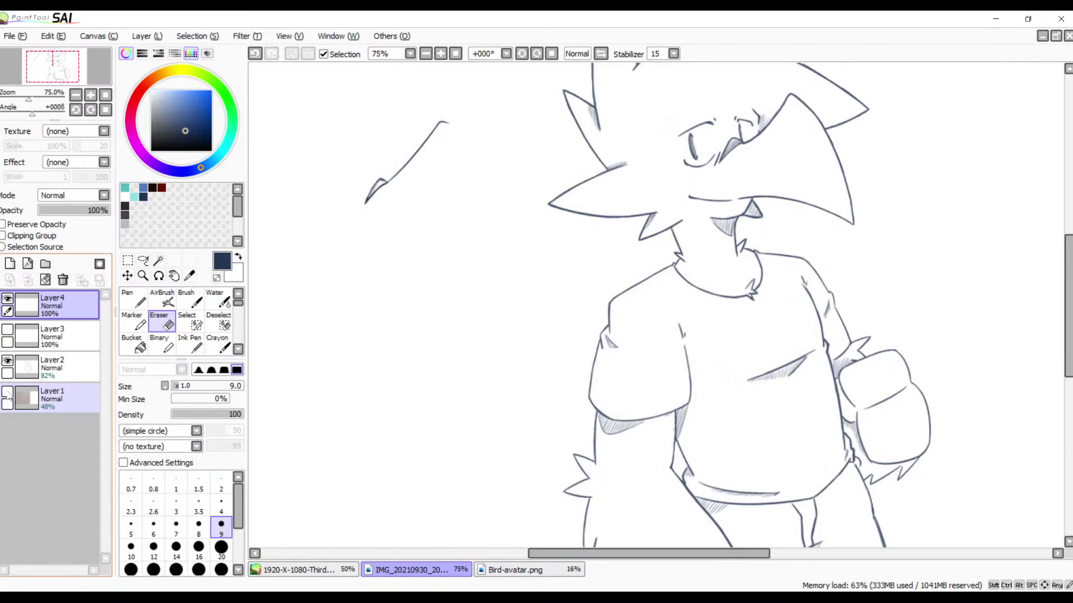
click(8, 393)
click(10, 394)
click(9, 393)
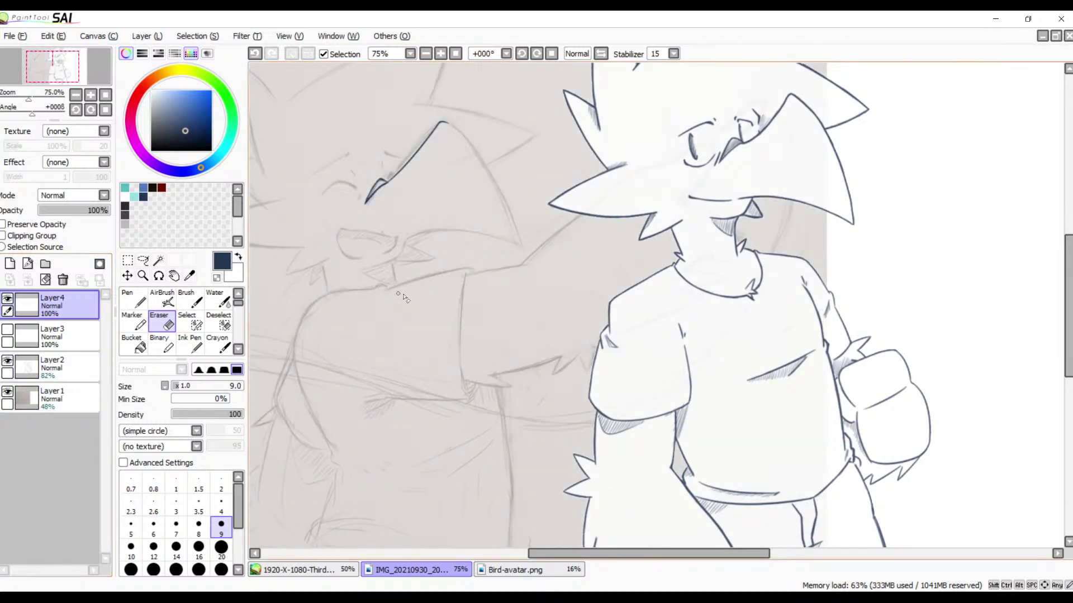
- Try to ink the open mouth's upper edge in dark navy with the 5.0 brush, at 600% with the canvas rotated to -45°
click(440, 54)
click(441, 53)
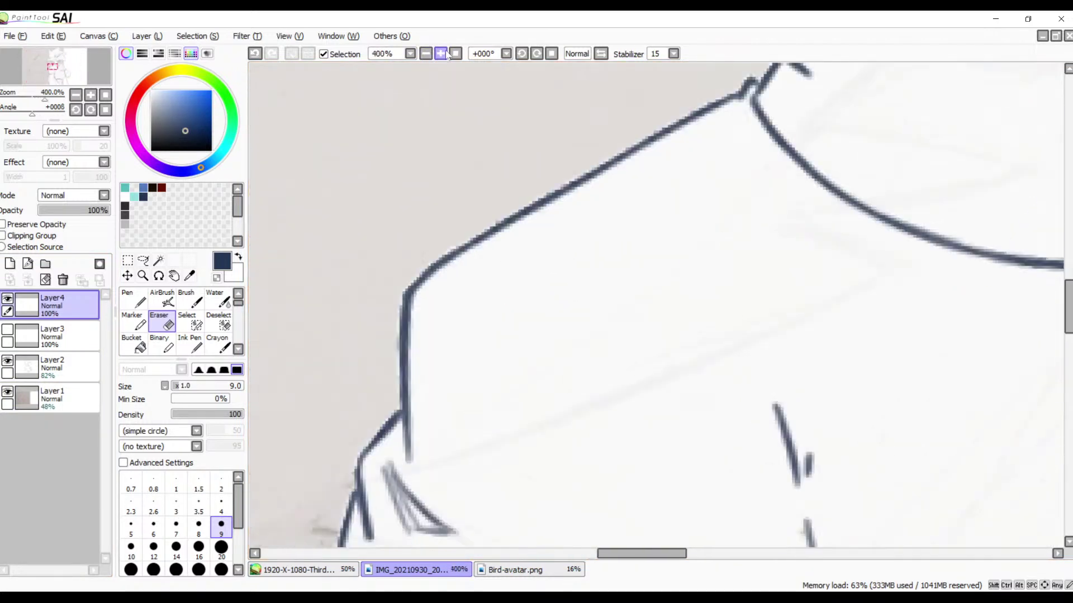
drag(391, 233, 776, 288)
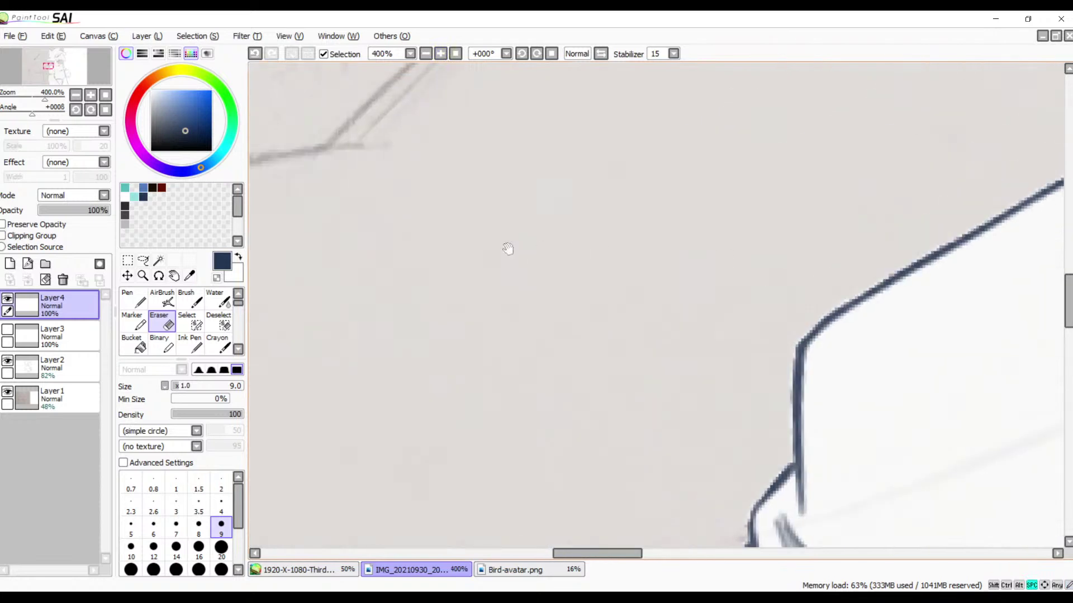
drag(505, 250, 900, 385)
drag(572, 259, 953, 373)
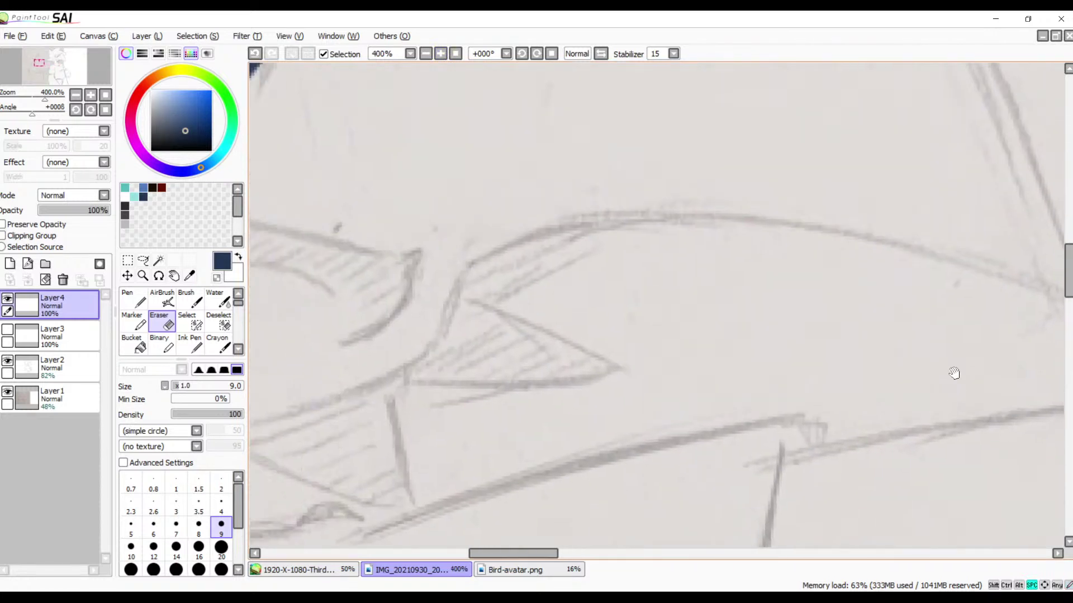
drag(618, 261, 958, 279)
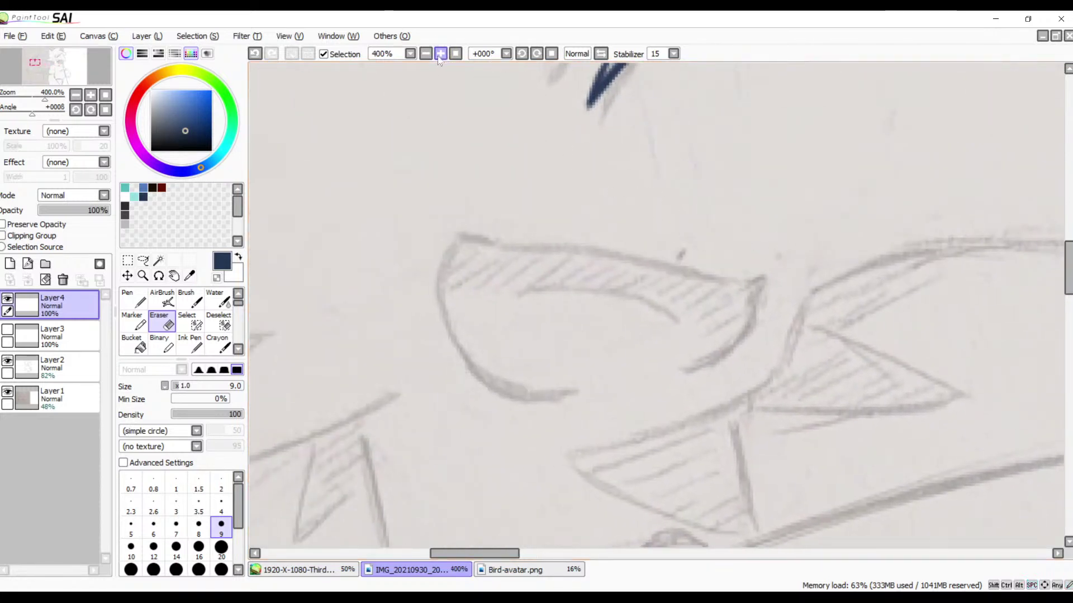
click(522, 53)
click(522, 53)
click(522, 53)
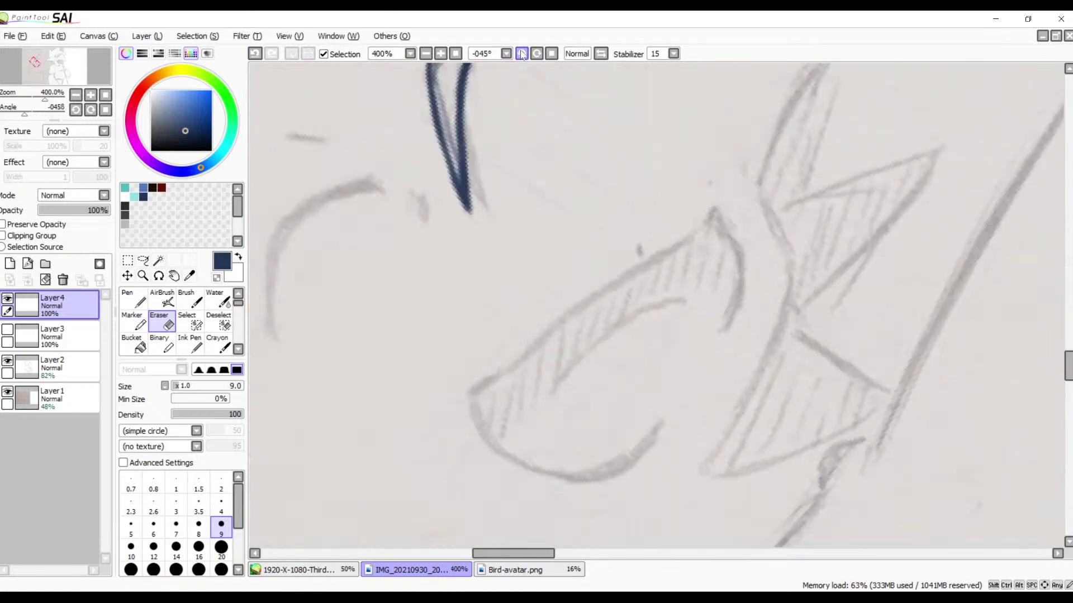
click(441, 55)
scroll(587, 228, down, 2)
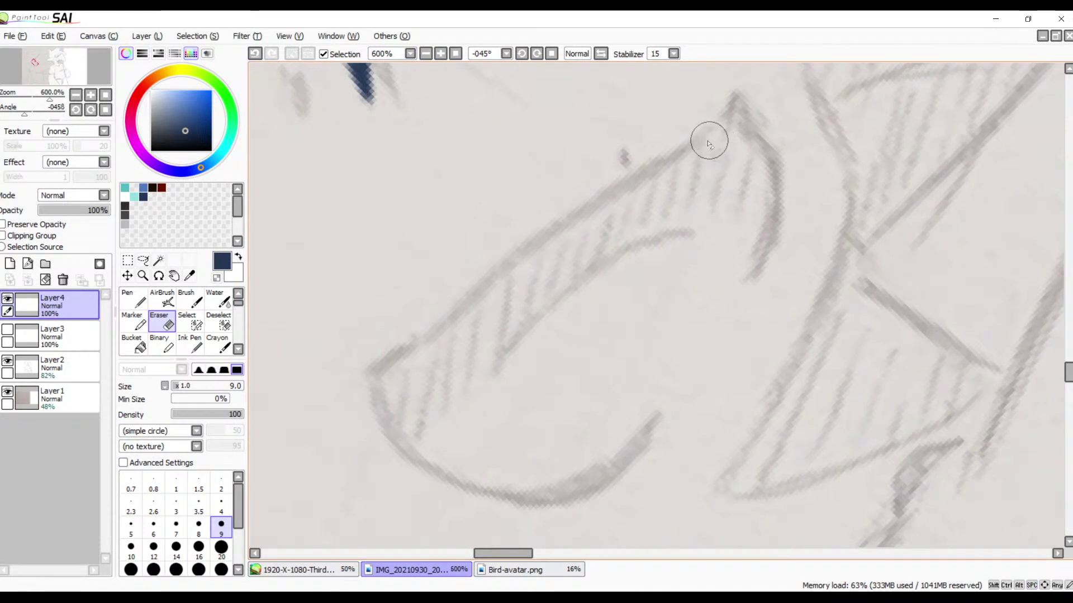
key(b)
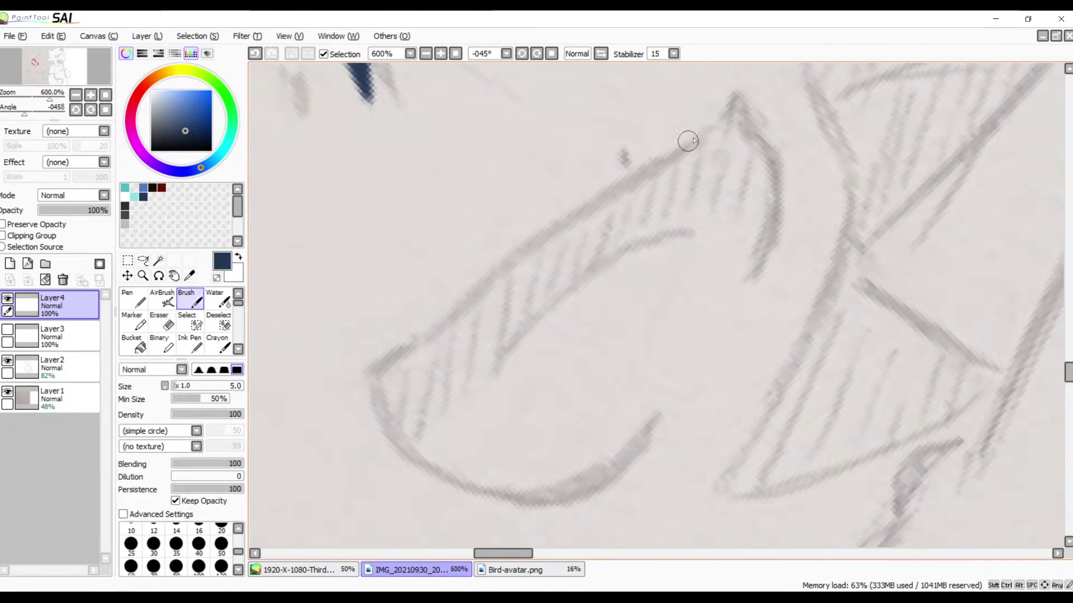
mouse_move(706, 134)
mouse_down()
mouse_move(637, 183)
mouse_move(687, 126)
mouse_move(666, 150)
mouse_move(702, 134)
mouse_move(618, 188)
mouse_move(690, 146)
mouse_move(488, 273)
mouse_up()
key(ctrl+z)
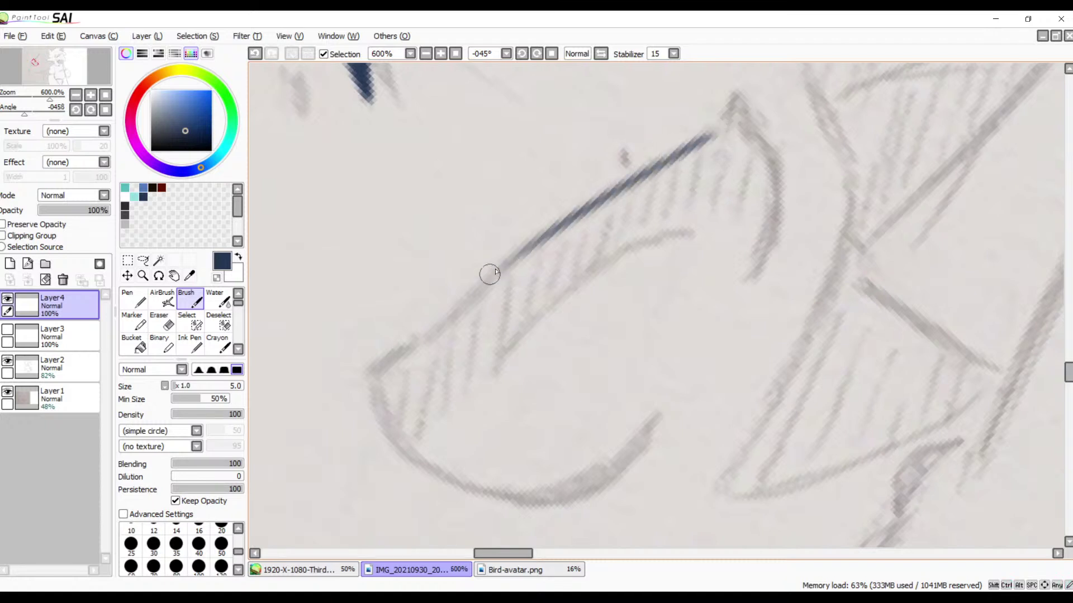
drag(563, 224, 472, 286)
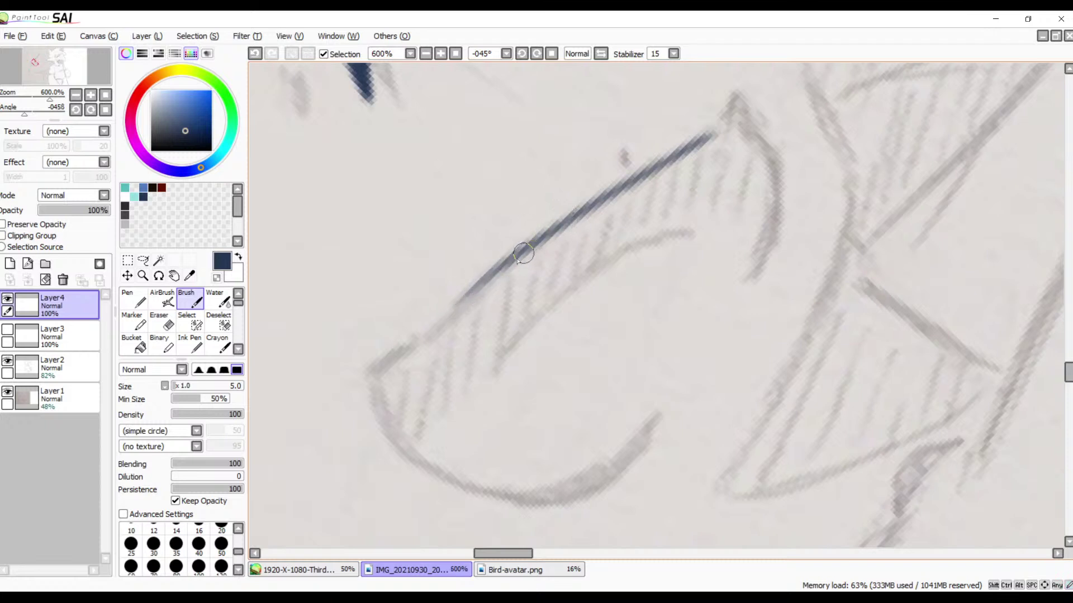
drag(522, 250, 438, 321)
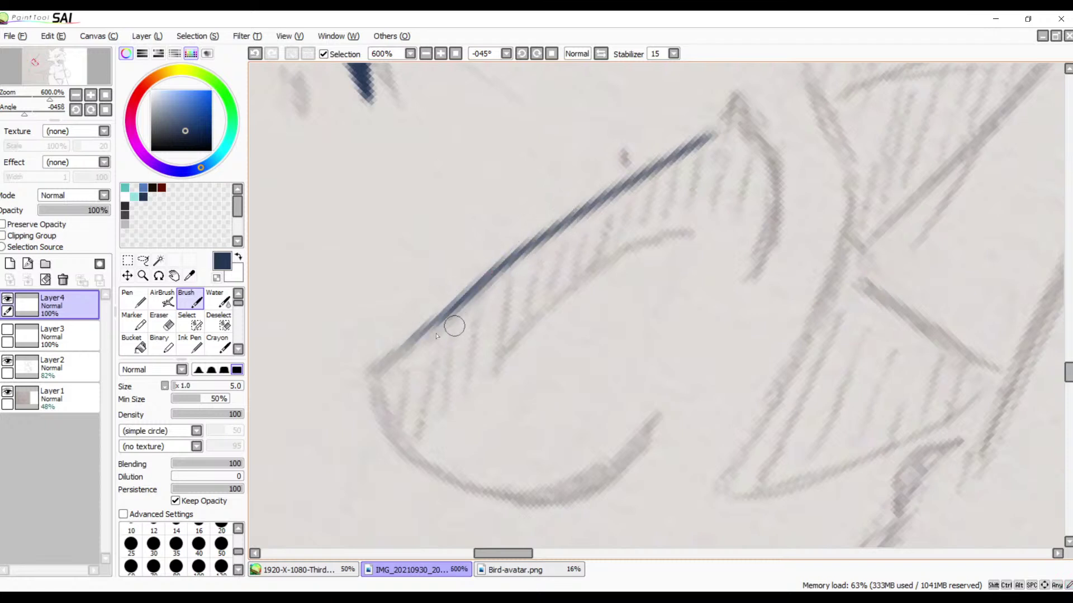
- Try to thicken the mouth's upper edge line in dark navy and extend it around the left corner
mouse_move(454, 327)
mouse_down()
mouse_move(417, 342)
mouse_move(431, 328)
mouse_move(404, 351)
mouse_move(453, 313)
mouse_up()
key(ctrl+z)
key(ctrl+z)
key(ctrl+z)
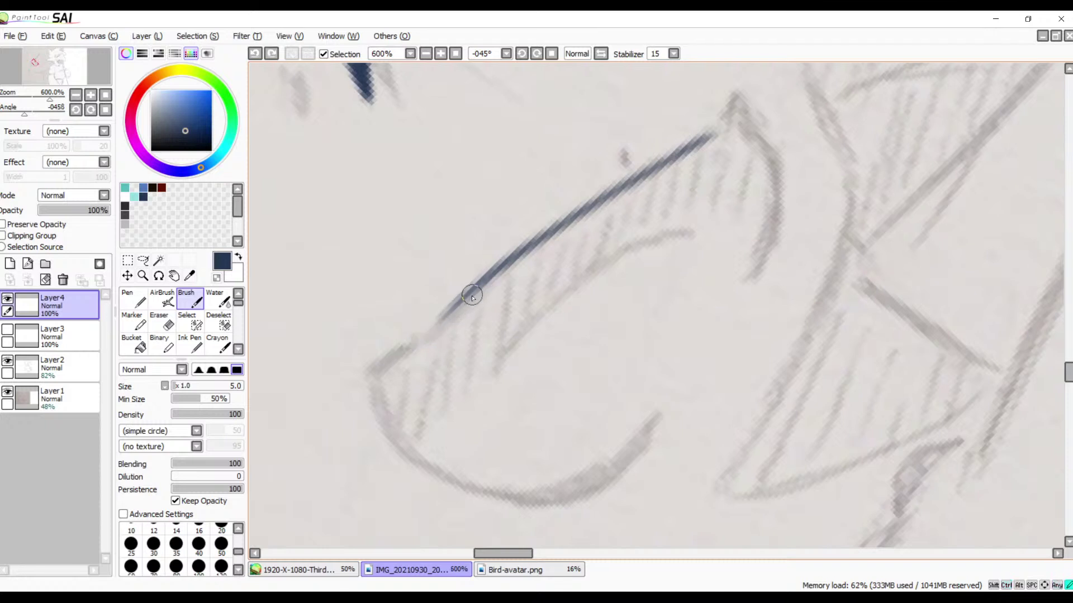
mouse_move(469, 292)
mouse_down()
mouse_move(426, 338)
mouse_move(577, 235)
mouse_up()
key(ctrl+z)
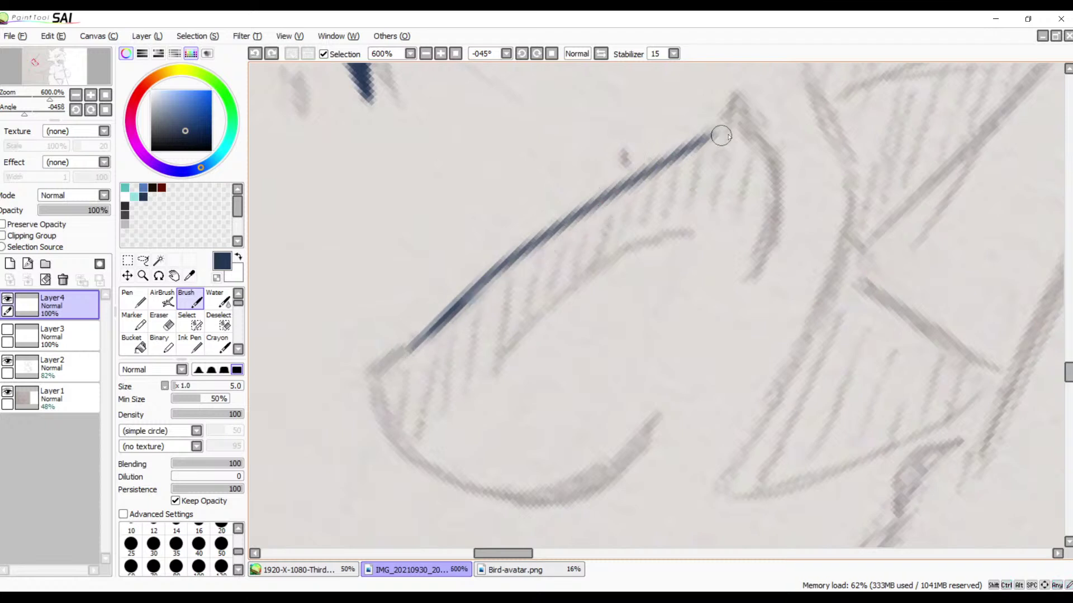
drag(708, 136, 499, 262)
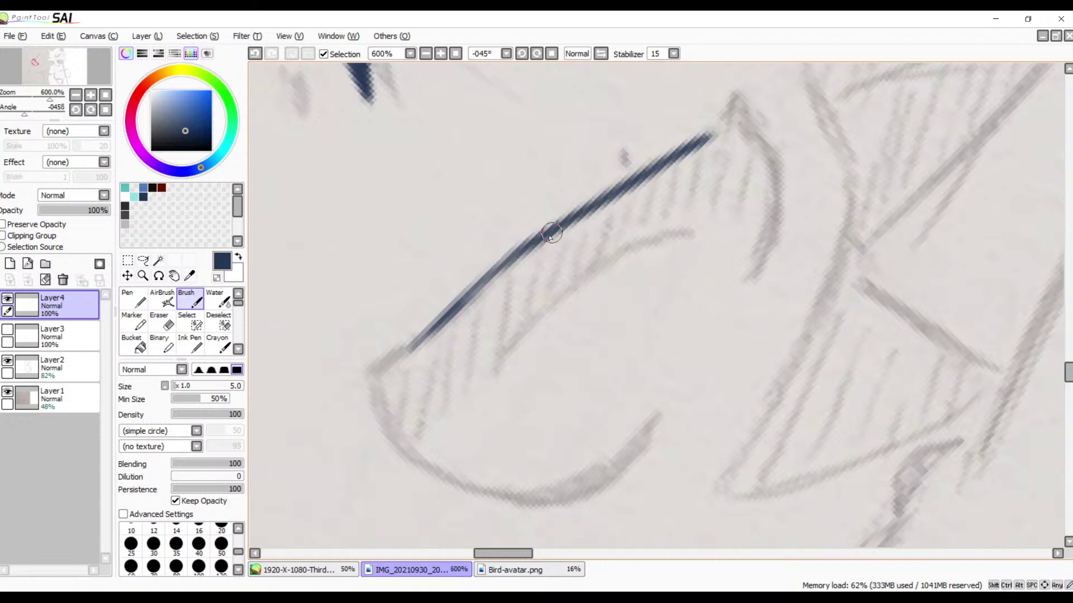
mouse_move(549, 238)
mouse_down()
mouse_move(469, 287)
mouse_move(410, 352)
mouse_up()
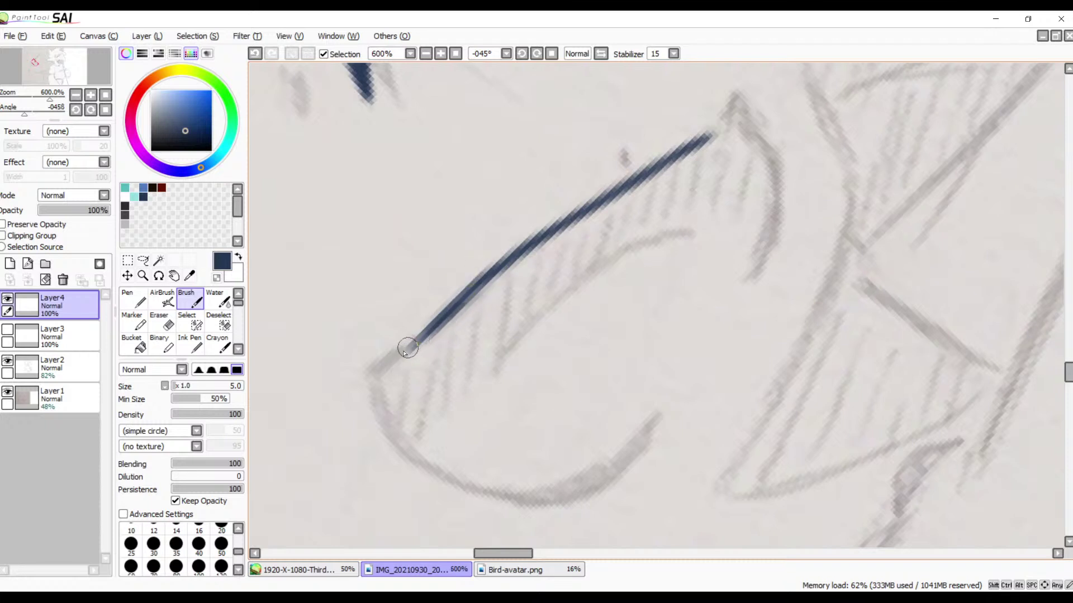
mouse_move(403, 354)
mouse_down()
mouse_move(374, 366)
mouse_move(395, 354)
mouse_move(378, 400)
mouse_move(378, 364)
mouse_move(376, 400)
mouse_move(395, 358)
mouse_move(383, 415)
mouse_up()
- Reset the canvas rotation, undo the left corner strokes and erase the mouth's inked upper edge with the 9.0 eraser
drag(553, 362, 510, 313)
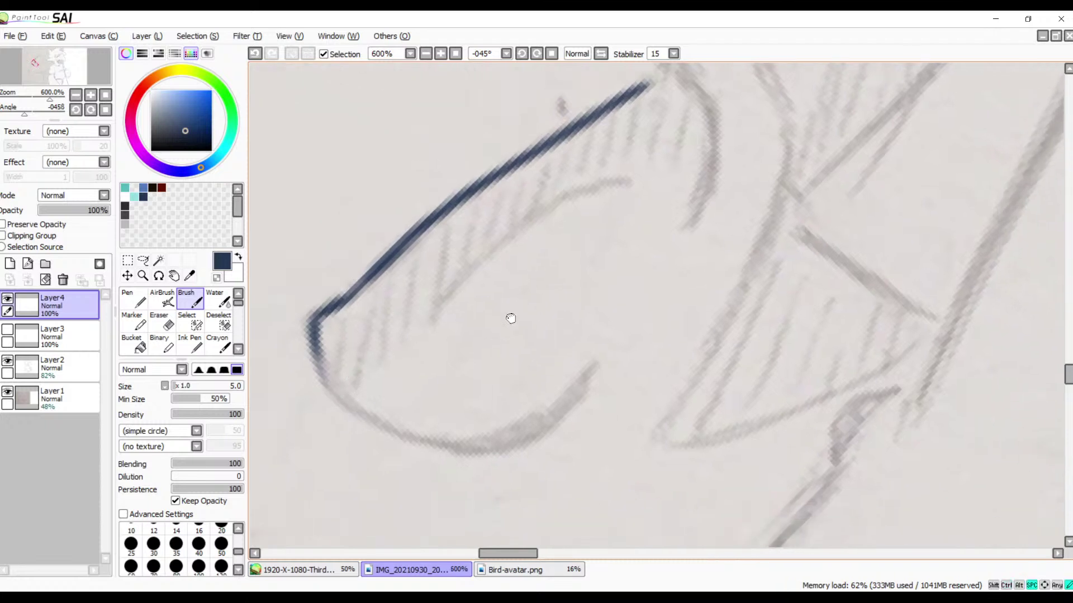
click(551, 56)
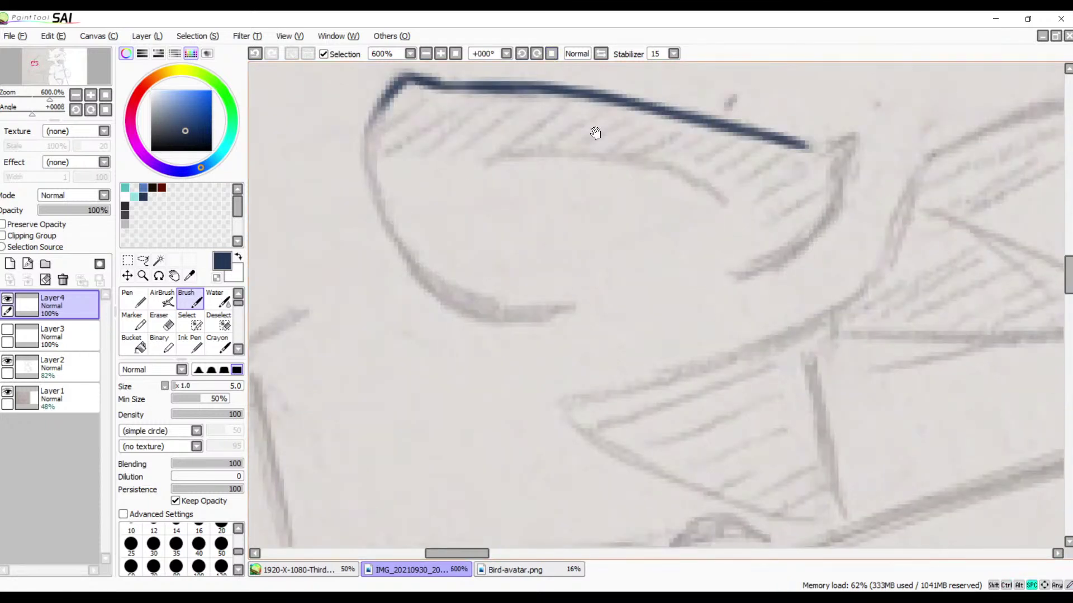
drag(595, 133, 598, 231)
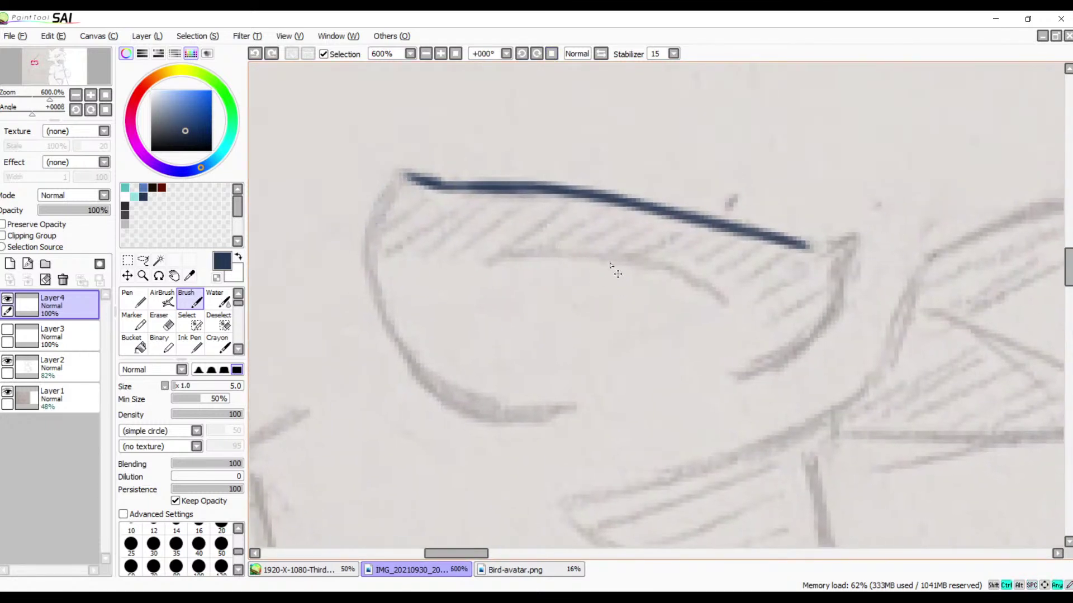
key(ctrl+z)
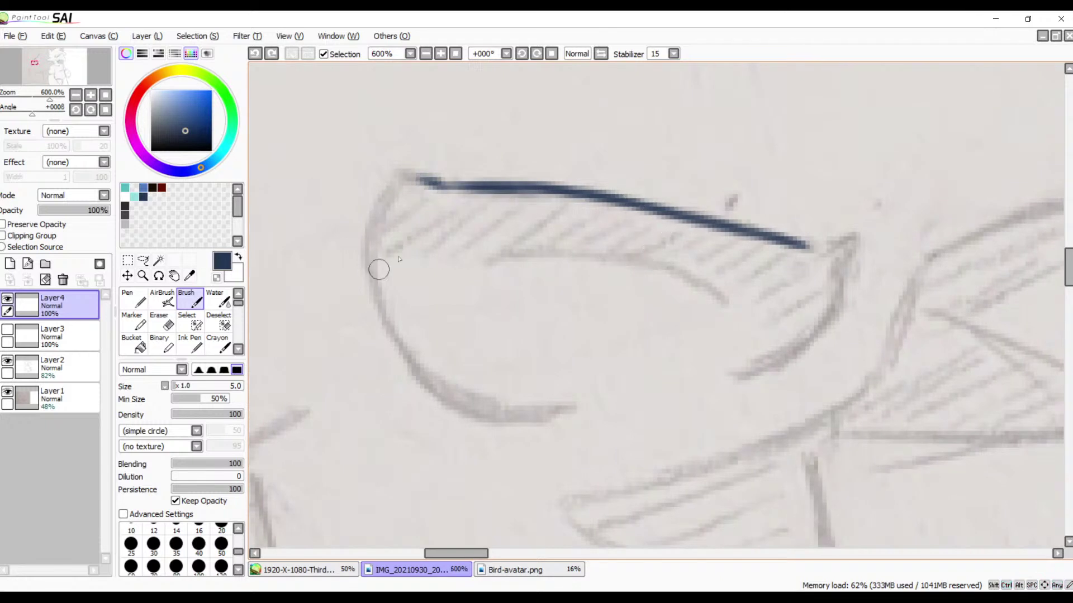
key(e)
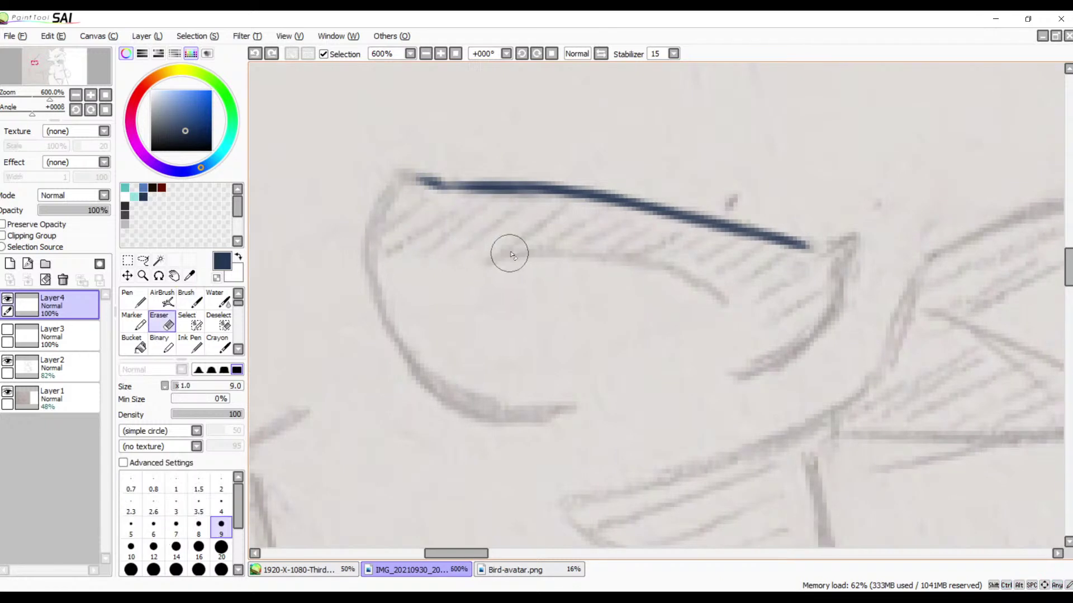
mouse_move(437, 186)
mouse_down()
mouse_move(411, 172)
mouse_move(614, 204)
mouse_move(779, 253)
mouse_move(797, 242)
mouse_move(651, 196)
mouse_up()
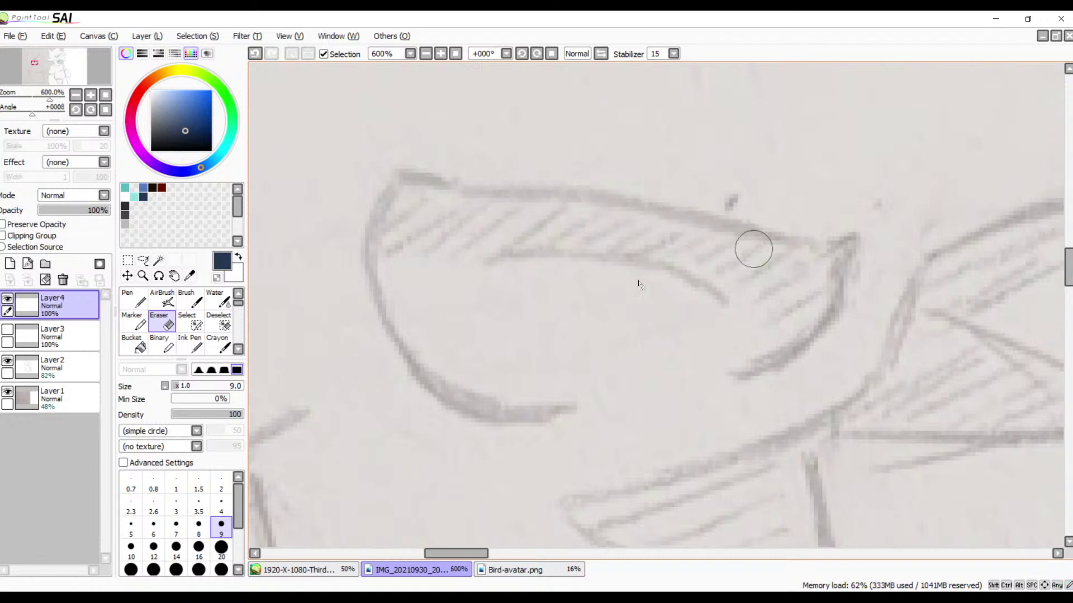
- Ink the mouth's curved right side in dark navy with the 5.0 brush and add a short hook at its top corner
key(b)
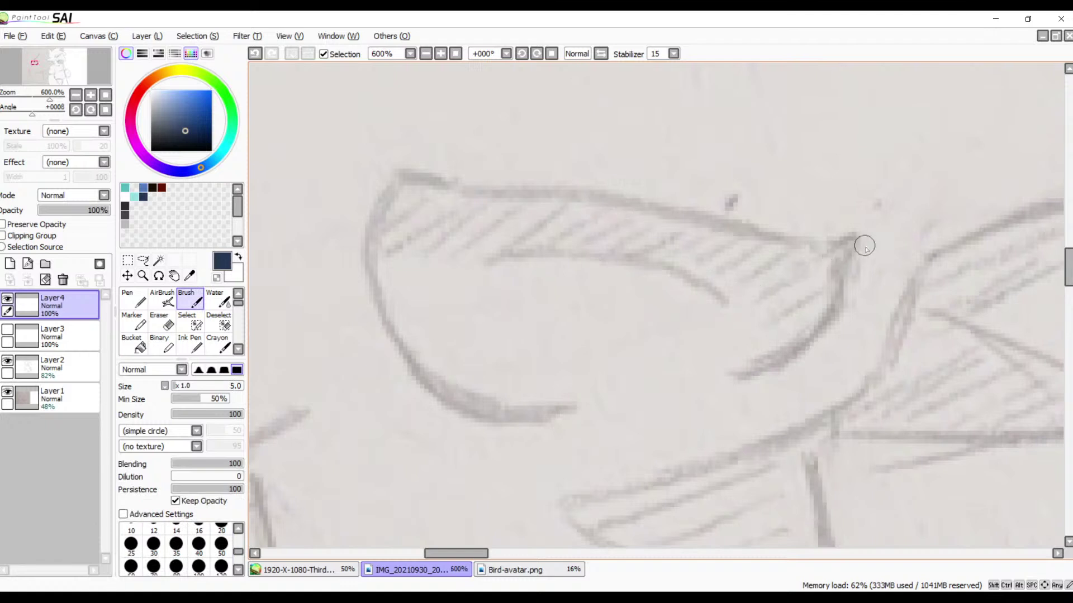
mouse_move(855, 241)
mouse_down()
mouse_move(856, 243)
mouse_move(841, 297)
mouse_move(863, 242)
mouse_move(843, 301)
mouse_move(775, 355)
mouse_move(820, 328)
mouse_move(838, 307)
mouse_move(775, 359)
mouse_move(767, 360)
mouse_move(805, 340)
mouse_move(733, 370)
mouse_move(792, 351)
mouse_move(762, 353)
mouse_up()
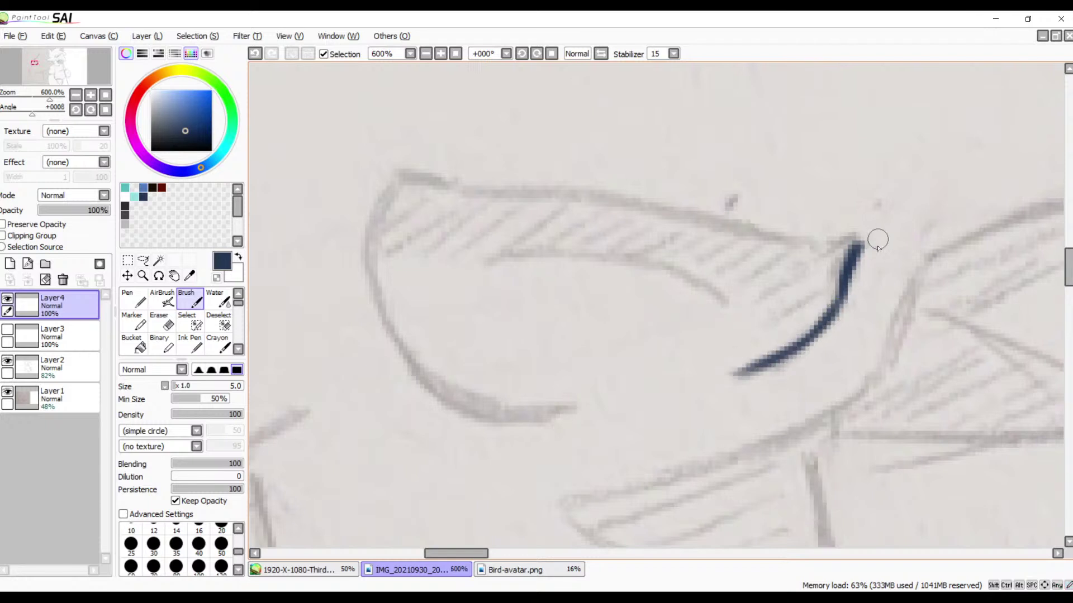
mouse_move(858, 243)
mouse_down()
mouse_move(817, 254)
mouse_move(851, 245)
mouse_up()
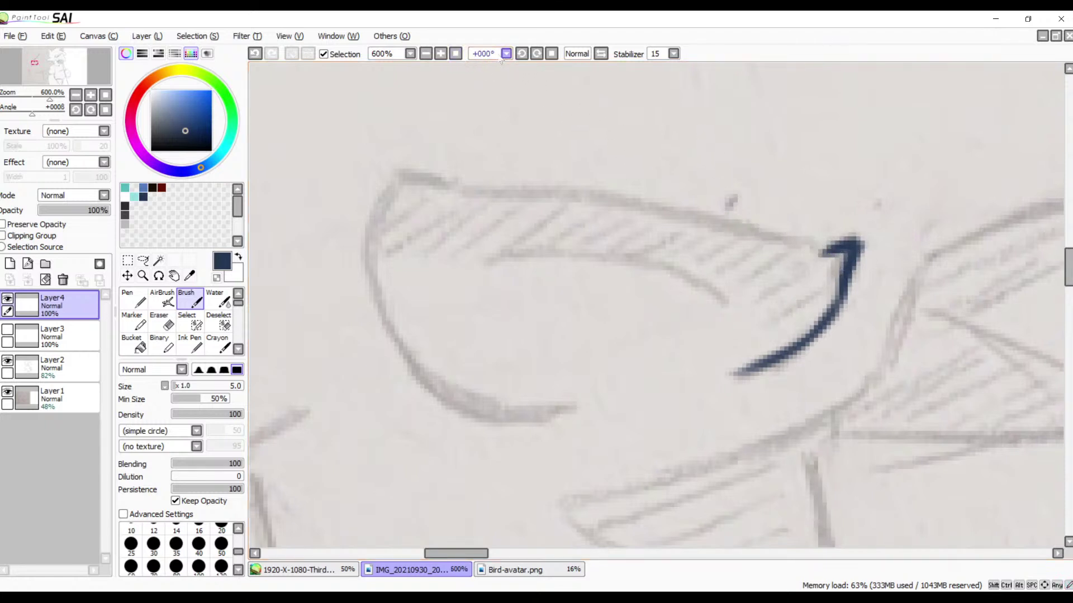
- Rotate the canvas to -45° and ink the mouth's upper edge as one smooth dark navy stroke from right to left corner, redoing uneven attempts
click(524, 53)
click(525, 54)
click(525, 54)
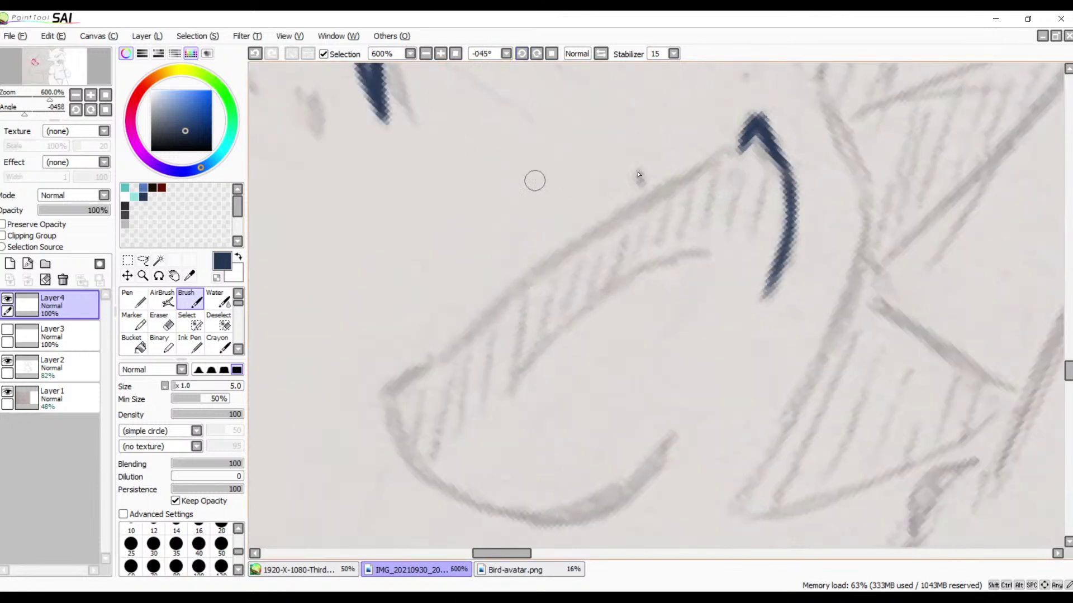
mouse_move(739, 153)
mouse_down()
mouse_move(419, 340)
mouse_move(370, 397)
mouse_up()
key(ctrl+z)
drag(738, 152, 418, 383)
key(ctrl+z)
drag(739, 152, 379, 366)
key(ctrl+z)
drag(743, 149, 429, 398)
key(ctrl+z)
drag(743, 145, 428, 347)
key(ctrl+z)
mouse_move(741, 150)
mouse_down()
mouse_move(504, 313)
mouse_move(423, 483)
mouse_up()
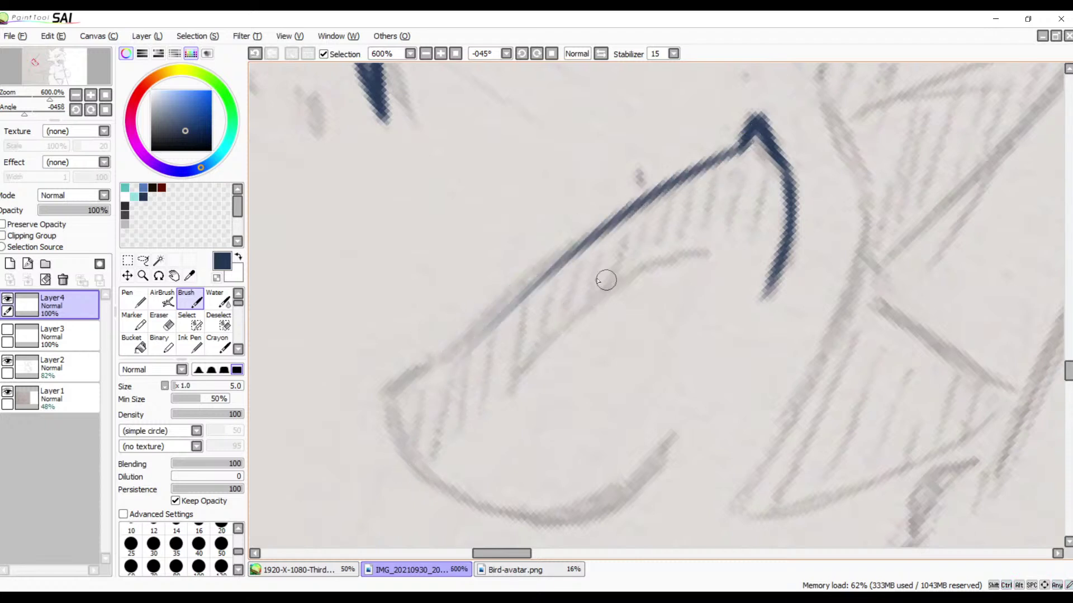
key(ctrl+z)
mouse_move(752, 150)
mouse_down()
mouse_move(506, 285)
mouse_move(368, 434)
mouse_up()
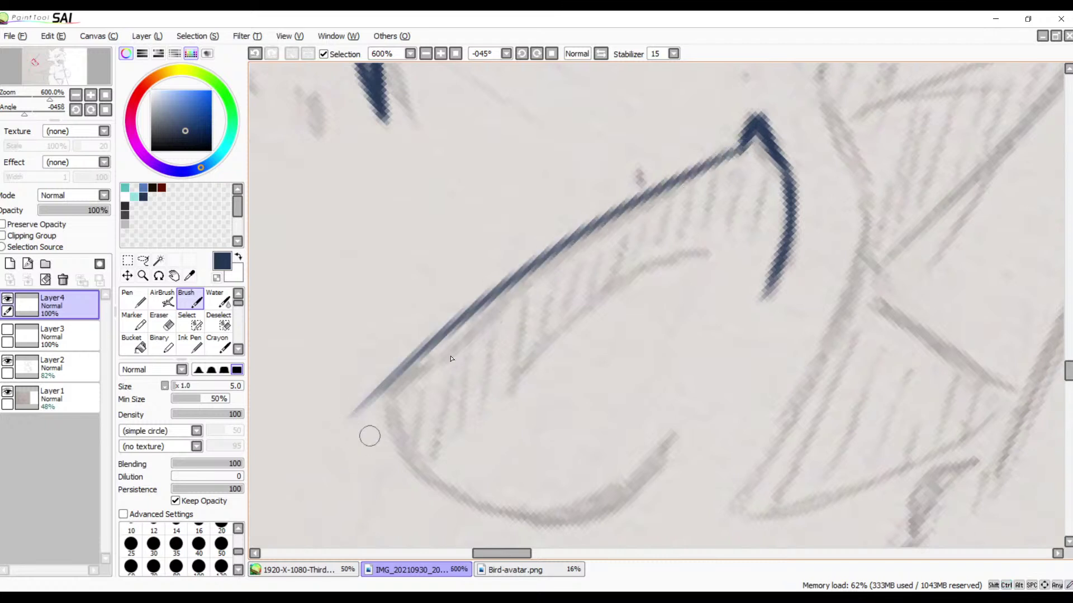
key(ctrl+z)
mouse_move(741, 150)
mouse_down()
mouse_move(685, 182)
mouse_move(405, 410)
mouse_up()
key(ctrl+z)
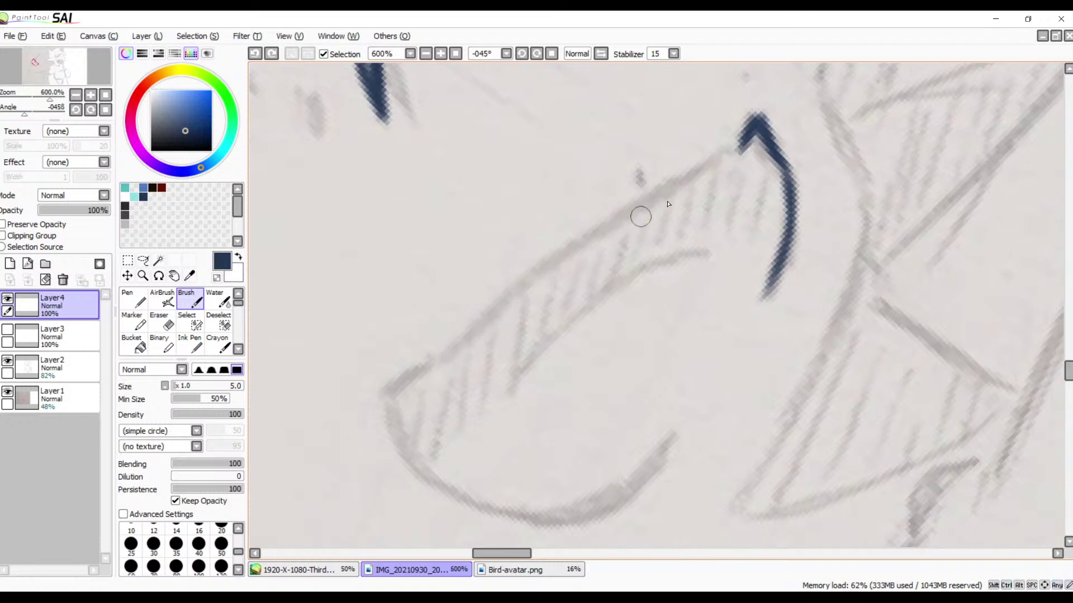
drag(749, 145, 401, 390)
key(ctrl+z)
mouse_move(741, 145)
mouse_down()
mouse_move(614, 213)
mouse_move(378, 461)
mouse_move(386, 427)
mouse_up()
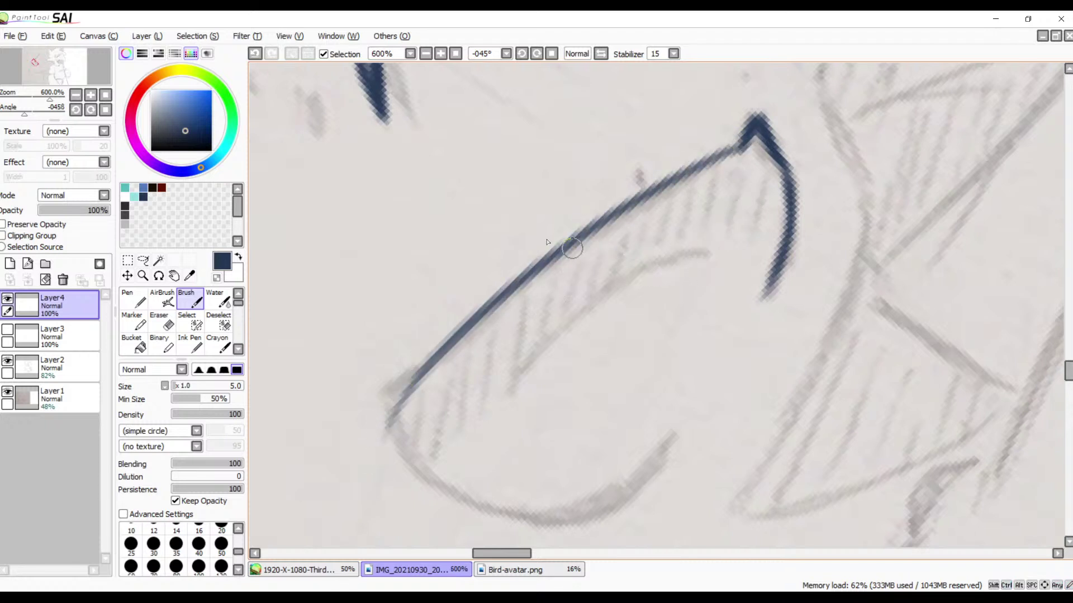
- Erase the upper edge's overshooting left end and re-ink the mouth's left corner with a short downward turn
drag(626, 292, 673, 245)
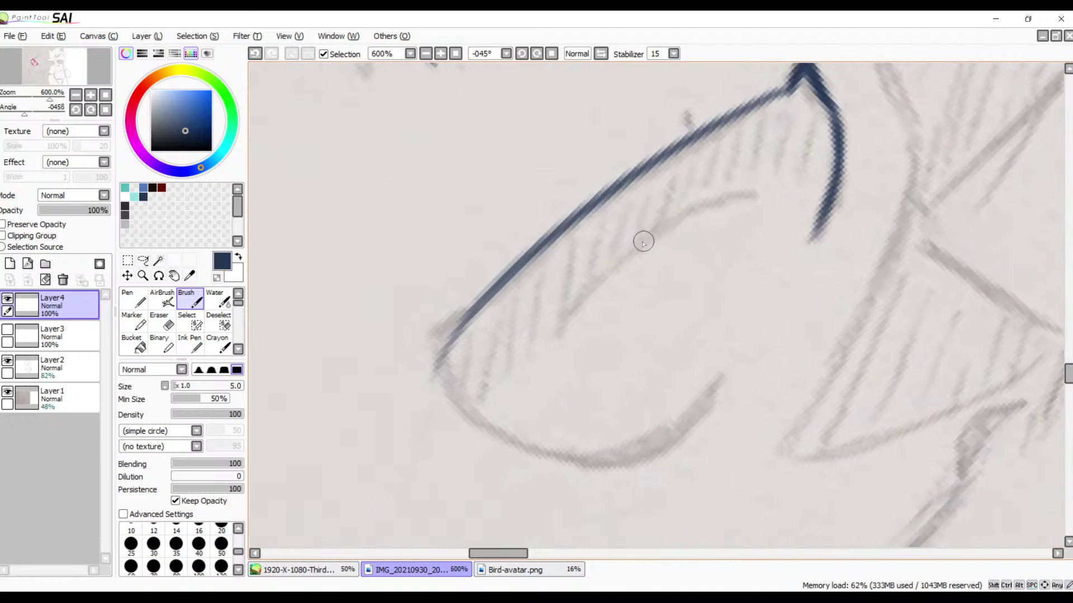
key(e)
mouse_move(424, 354)
mouse_down()
mouse_move(431, 371)
mouse_move(466, 333)
mouse_up()
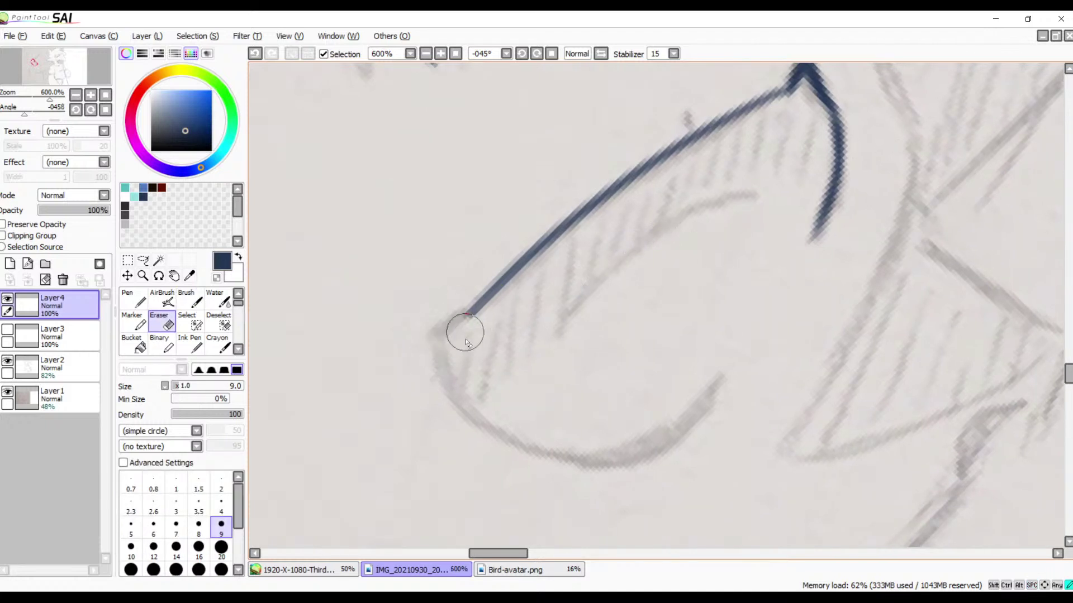
key(b)
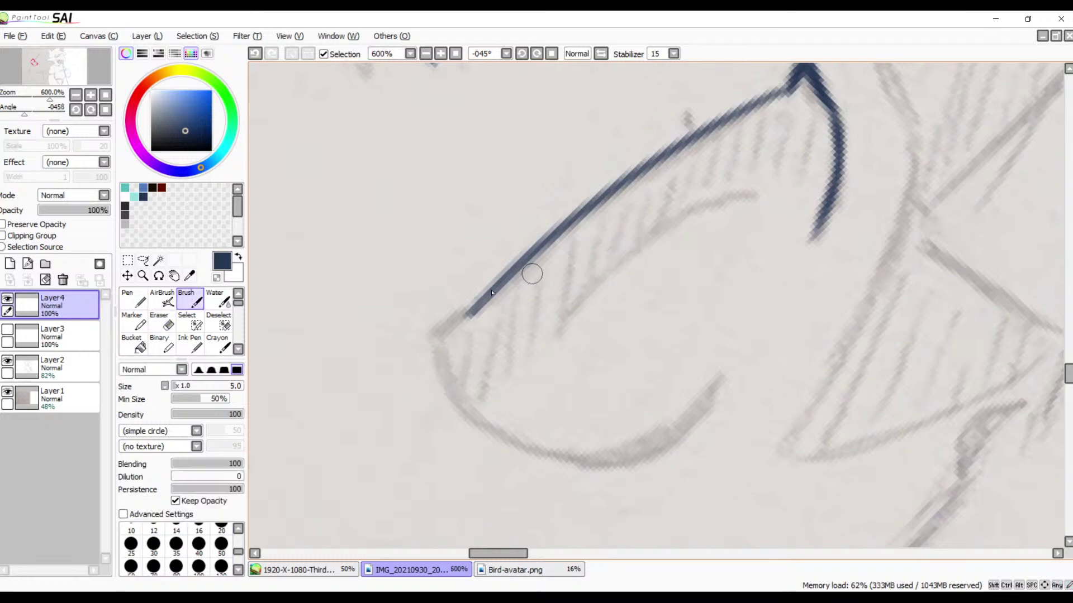
mouse_move(473, 310)
mouse_down()
mouse_move(449, 326)
mouse_move(474, 315)
mouse_move(446, 335)
mouse_move(452, 361)
mouse_move(443, 332)
mouse_move(457, 376)
mouse_move(445, 332)
mouse_move(476, 311)
mouse_move(434, 334)
mouse_move(446, 365)
mouse_move(431, 338)
mouse_up()
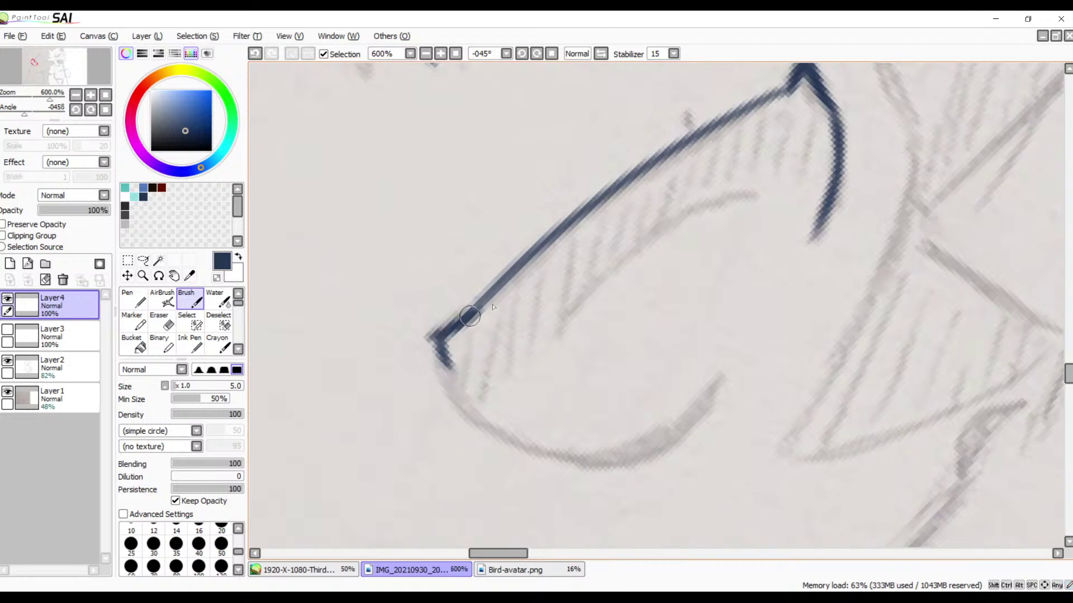
- Undo the latest strokes at the mouth's left corner, back to the short extension of the upper edge
key(ctrl+z)
key(ctrl+z)
key(ctrl+z)
key(ctrl+z)
key(ctrl+z)
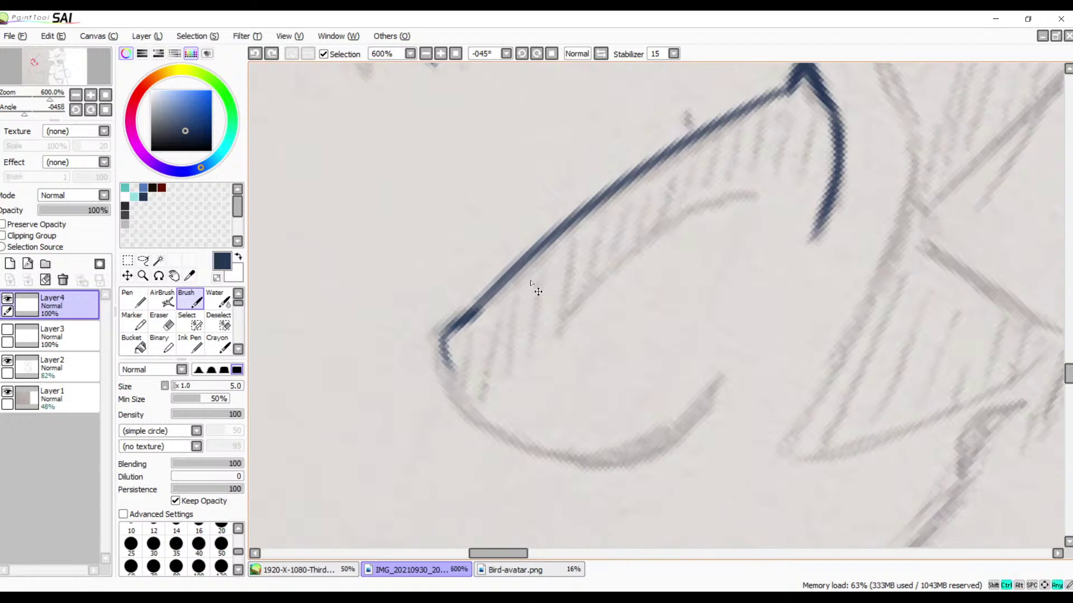
key(ctrl+z)
key(ctrl+z)
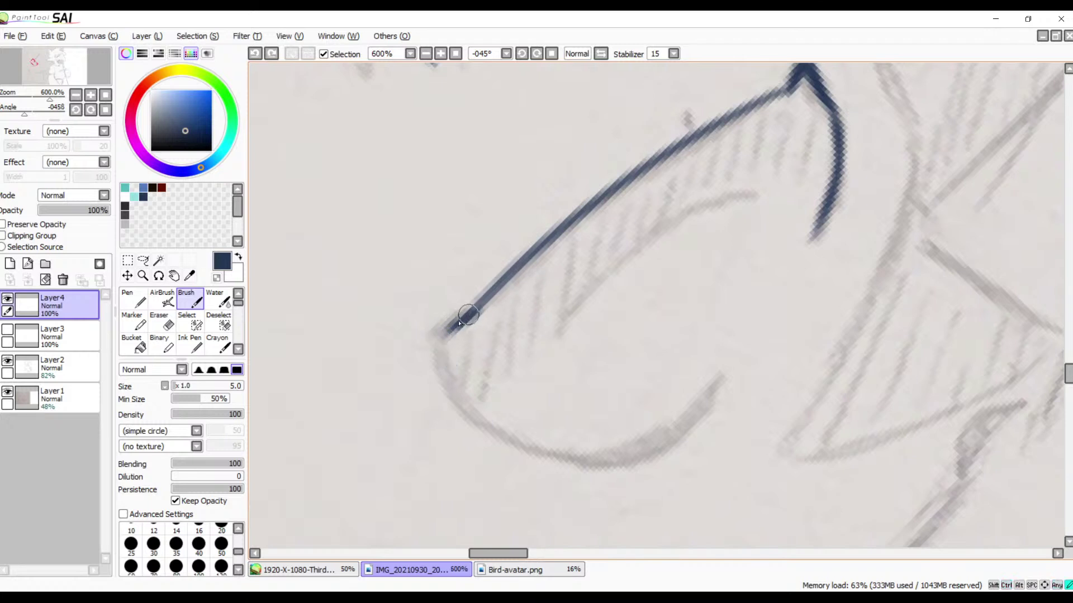
- Ink the mouth's left corner and lower curve in dark navy, redoing the lower stroke along the sketch
mouse_move(467, 316)
mouse_down()
mouse_move(440, 334)
mouse_move(464, 402)
mouse_move(562, 449)
mouse_move(444, 339)
mouse_move(481, 439)
mouse_move(482, 428)
mouse_move(580, 465)
mouse_move(687, 445)
mouse_up()
key(ctrl+z)
mouse_move(489, 431)
mouse_down()
mouse_move(558, 454)
mouse_move(724, 393)
mouse_up()
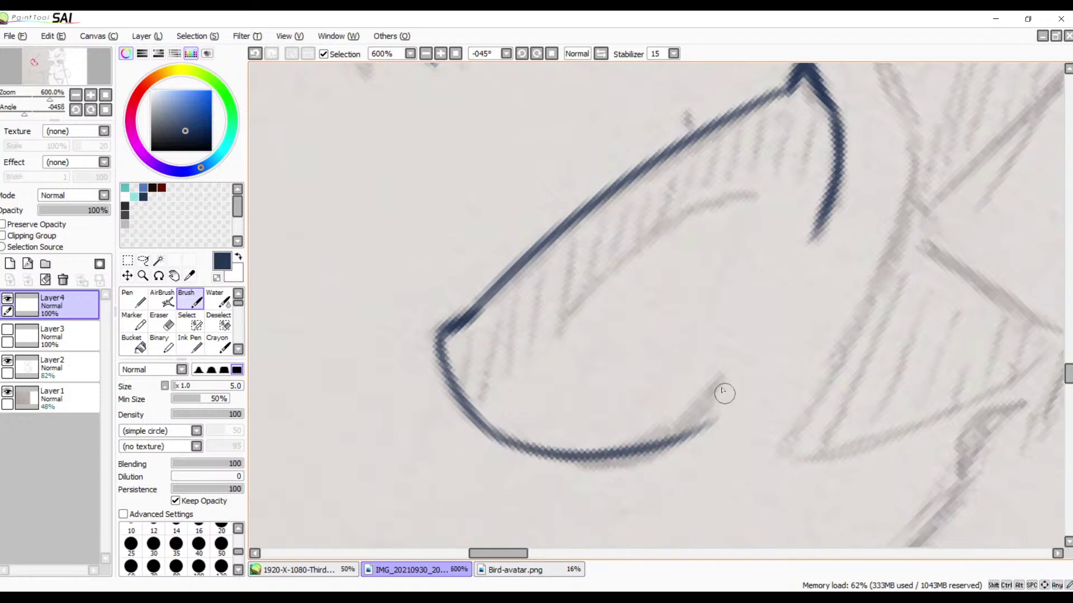
- Redo the mouth's lower curve as one smooth dark navy stroke from the left side around to the sketched right end
key(ctrl+z)
drag(491, 426, 744, 374)
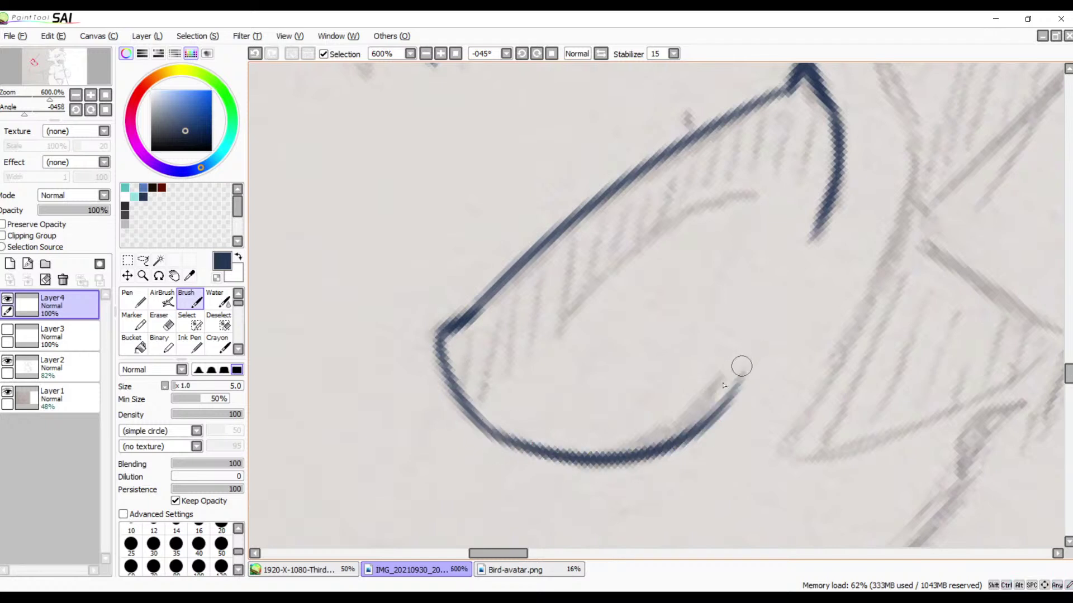
key(ctrl+z)
mouse_move(486, 431)
mouse_down()
mouse_move(550, 454)
mouse_move(687, 366)
mouse_up()
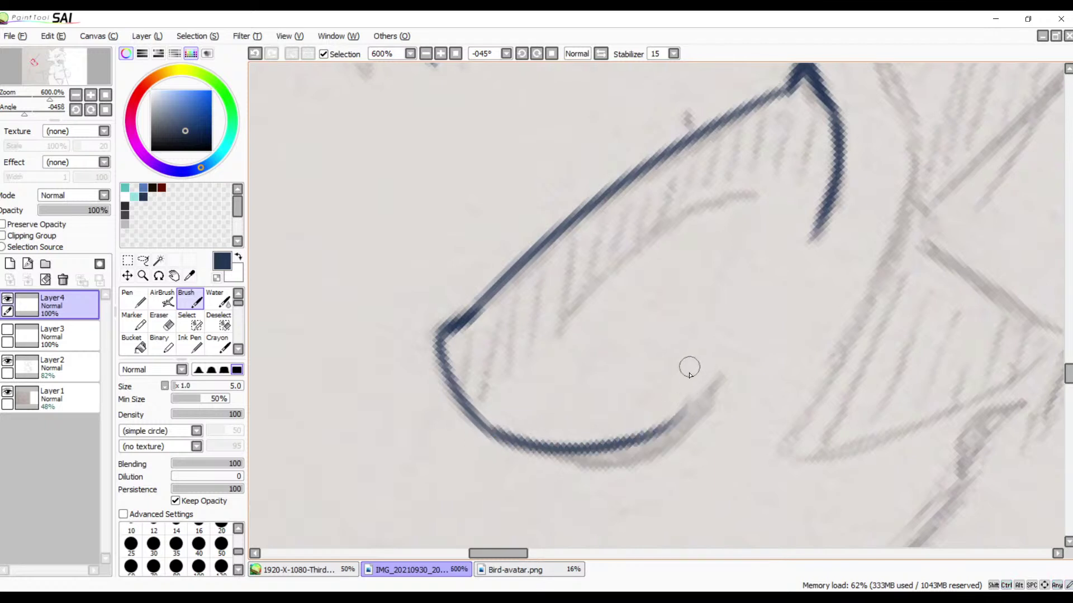
key(ctrl+z)
drag(487, 434, 723, 354)
key(ctrl+z)
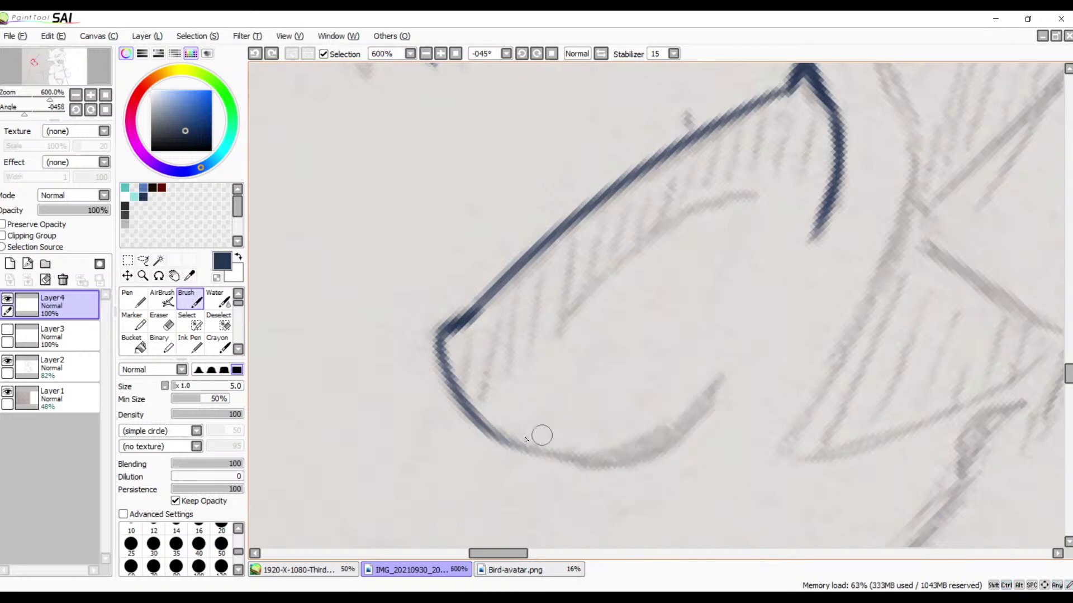
drag(482, 421, 730, 359)
key(ctrl+z)
mouse_move(481, 430)
mouse_down()
mouse_move(694, 424)
mouse_move(714, 358)
mouse_up()
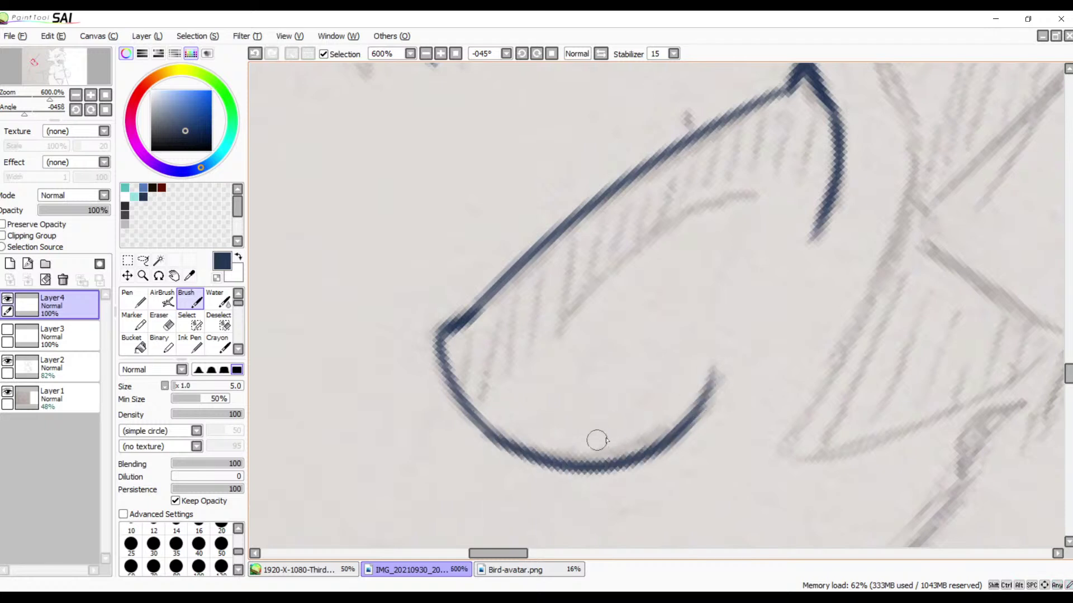
- Erase the right end of the mouth's lower curve and re-ink it thicker, following the sketch upward
key(e)
mouse_move(716, 376)
mouse_down()
mouse_move(709, 395)
mouse_move(658, 463)
mouse_move(695, 409)
mouse_move(641, 436)
mouse_move(668, 422)
mouse_up()
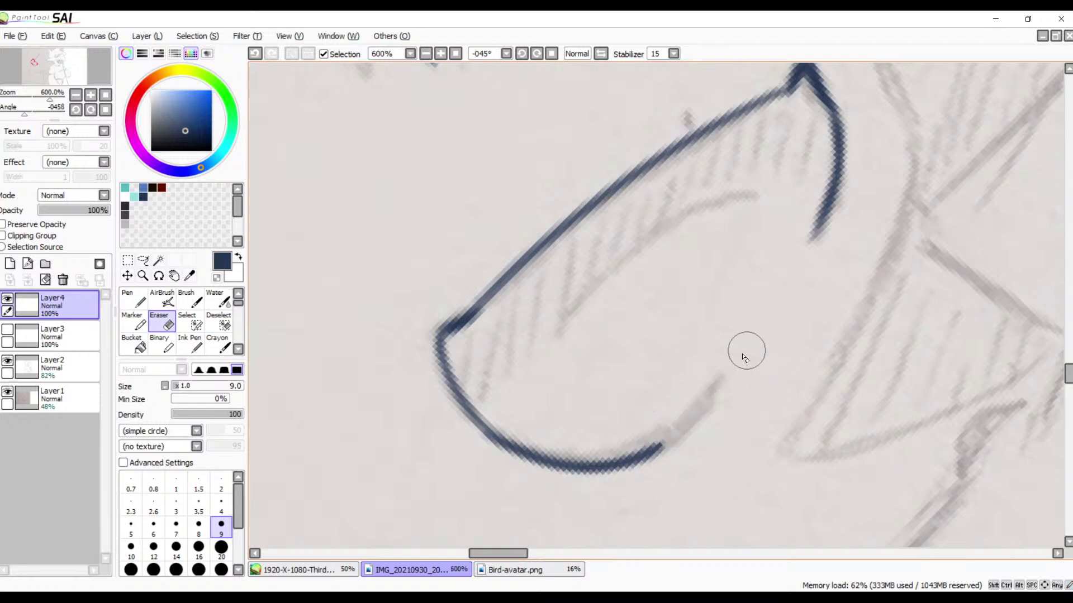
key(b)
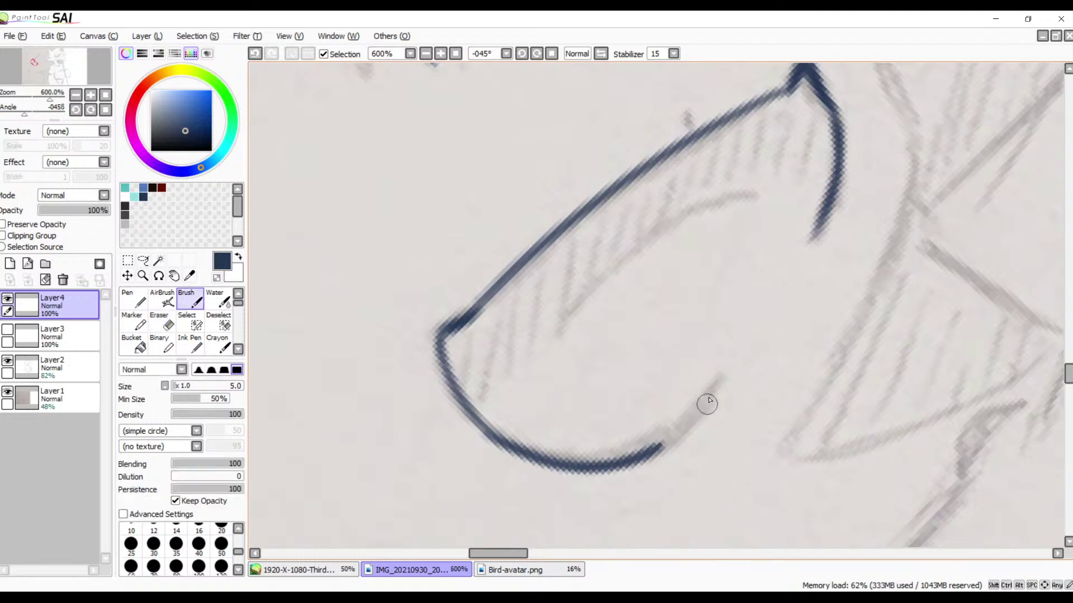
drag(723, 376, 672, 438)
key(ctrl+z)
drag(725, 373, 668, 444)
drag(712, 394, 654, 445)
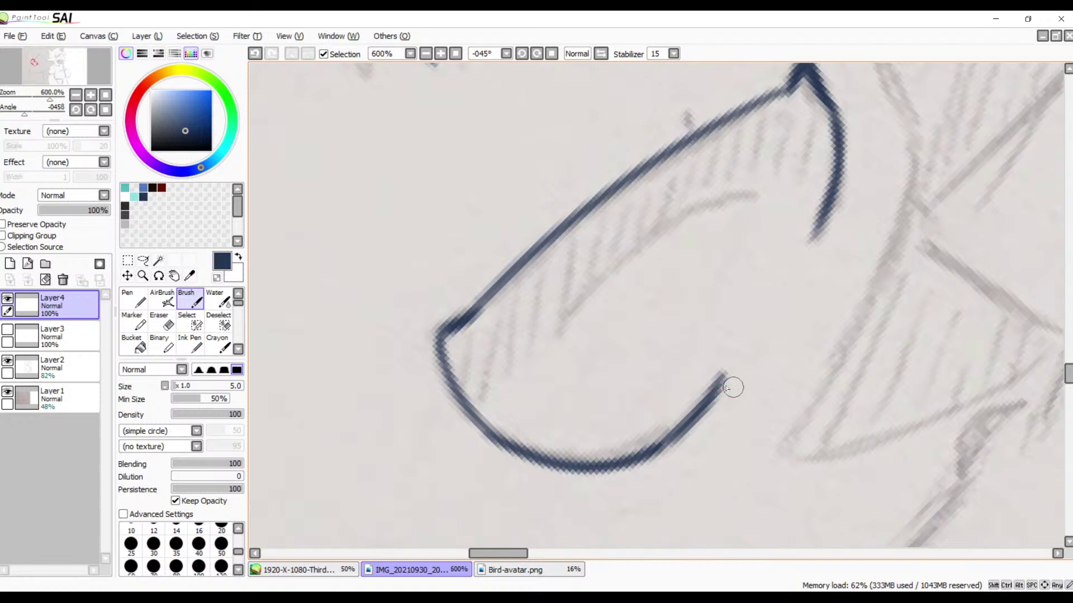
drag(721, 379, 642, 446)
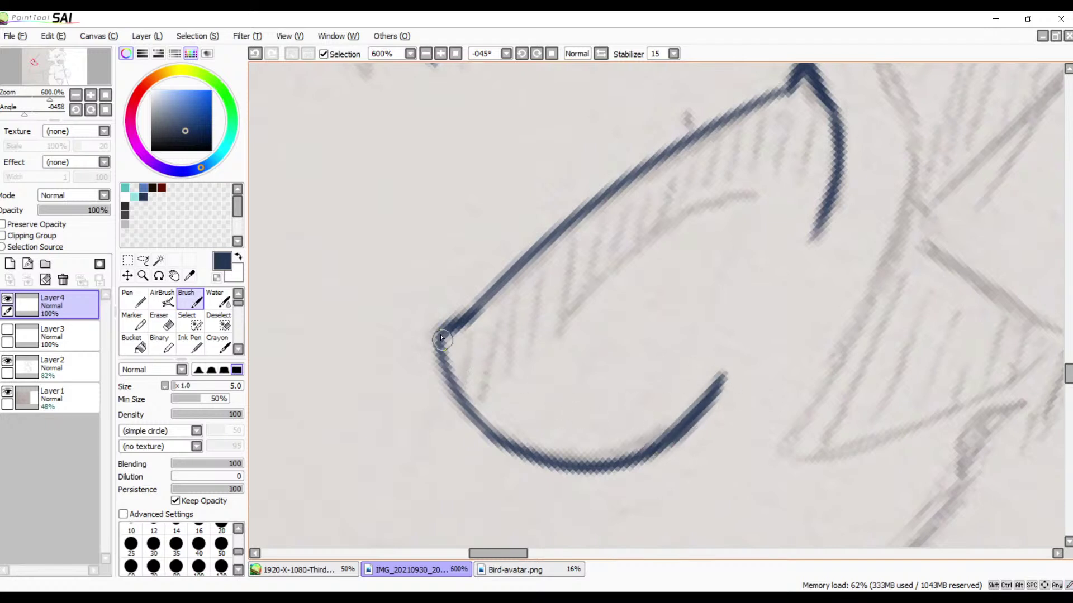
- Thicken the mouth's left side from the corner down into the lower curve, redoing uneven strokes
mouse_move(439, 330)
mouse_down()
mouse_move(460, 390)
mouse_move(439, 346)
mouse_move(498, 432)
mouse_up()
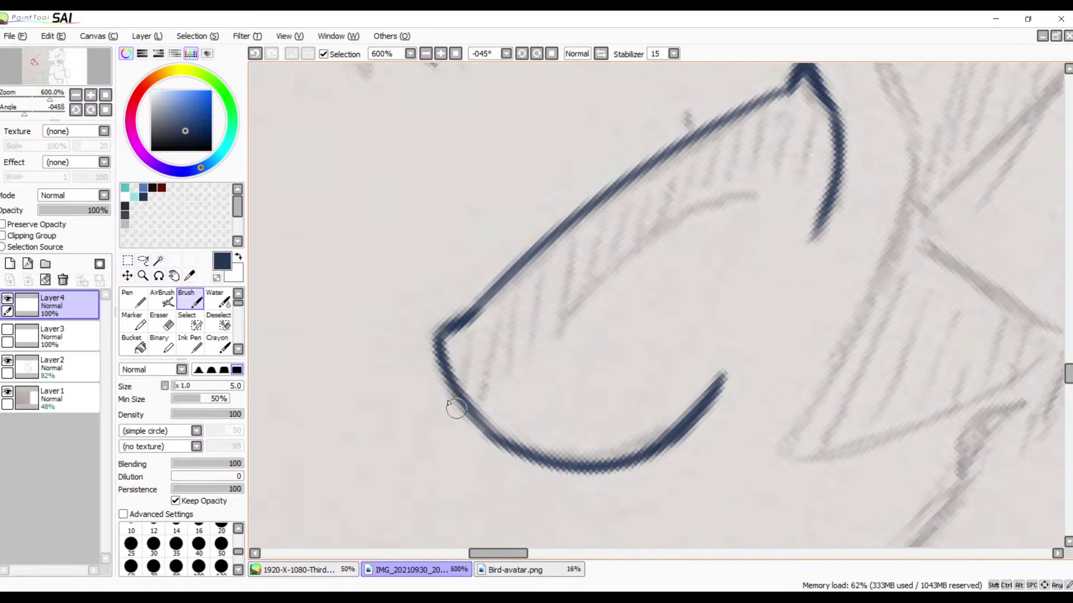
drag(448, 402, 513, 441)
key(ctrl+z)
drag(448, 386, 507, 443)
key(ctrl+z)
drag(454, 395, 520, 444)
key(ctrl+z)
drag(469, 405, 515, 444)
key(ctrl+z)
drag(454, 394, 521, 453)
- Ink the curve inside the mouth below the hatched band as one tapered dark navy stroke, redoing uneven attempts
mouse_move(694, 376)
mouse_down()
mouse_move(519, 307)
mouse_move(548, 357)
mouse_up()
drag(661, 243, 391, 402)
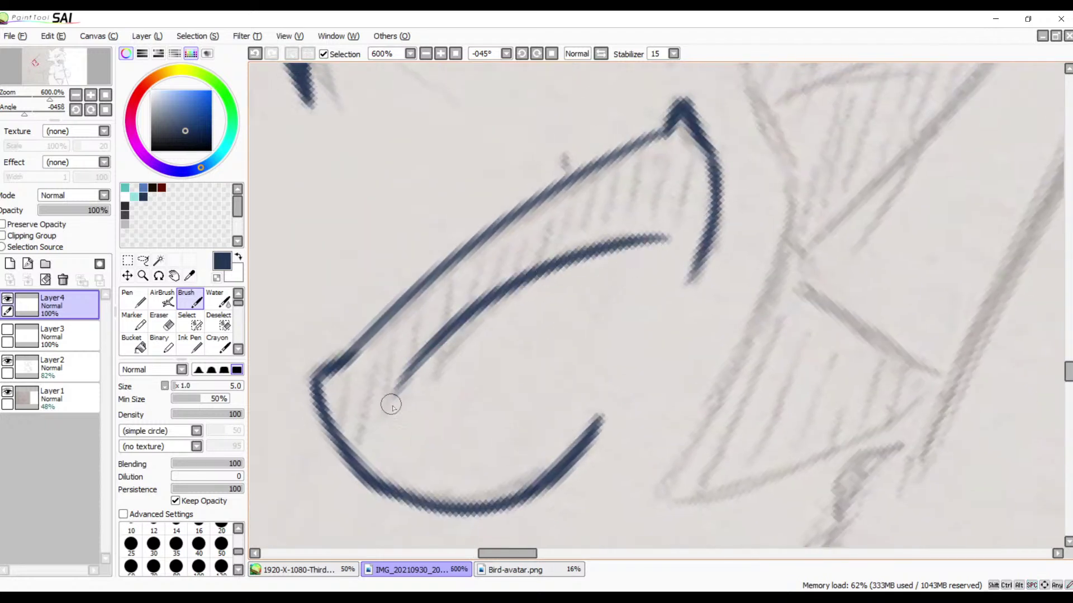
key(ctrl+z)
drag(658, 232, 363, 446)
key(ctrl+z)
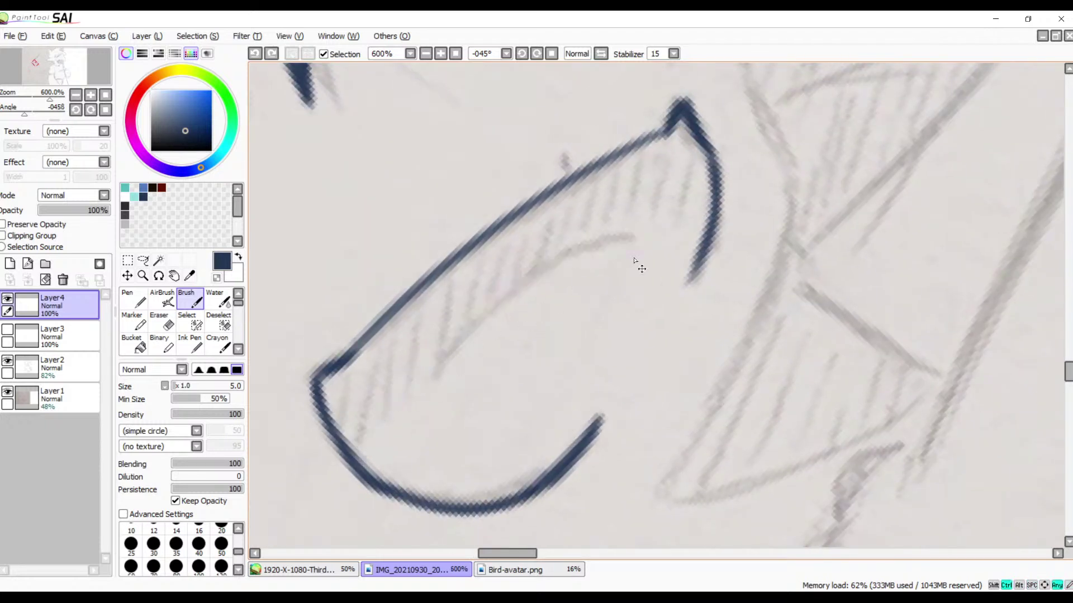
drag(661, 233, 395, 431)
key(ctrl+z)
drag(659, 233, 401, 397)
key(ctrl+z)
mouse_move(676, 238)
mouse_down()
mouse_move(466, 334)
mouse_move(394, 420)
mouse_up()
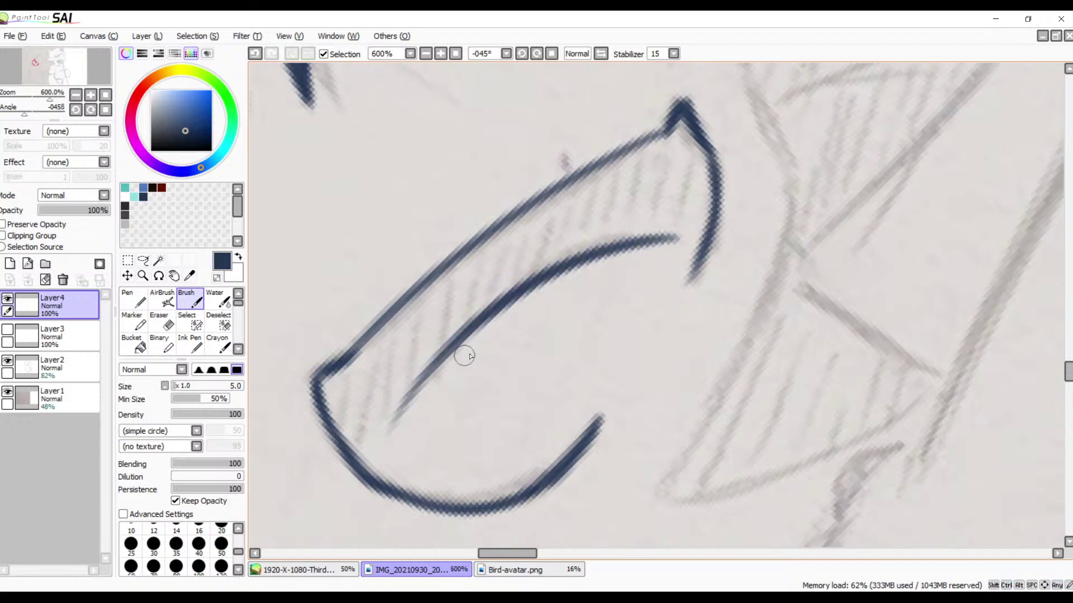
- Reset the canvas rotation to 0° and review the inked mouth in relation to the whole head
click(552, 54)
click(440, 54)
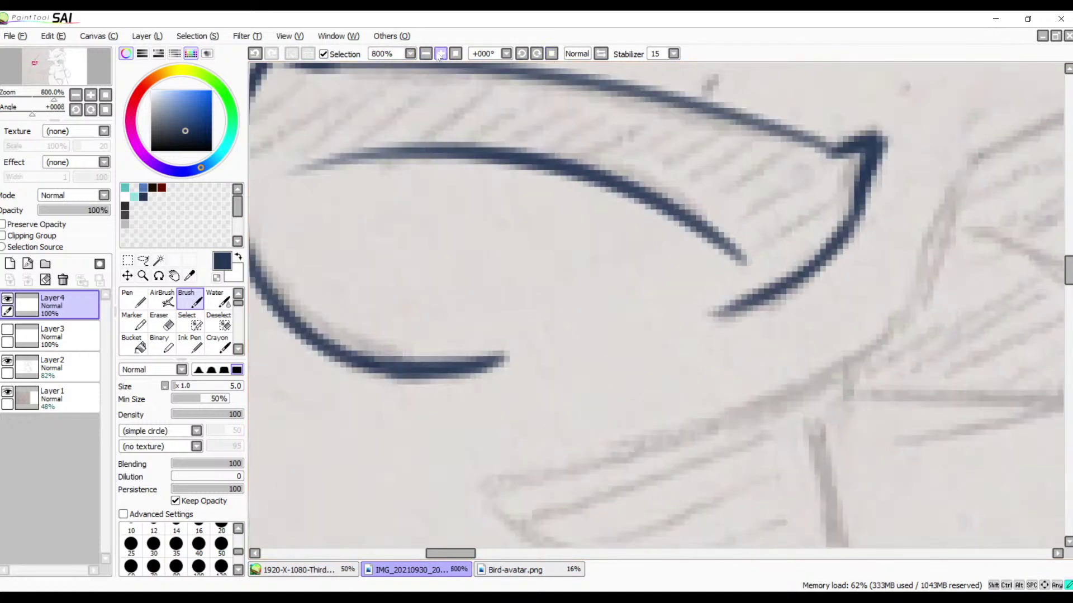
click(440, 54)
click(425, 54)
click(426, 54)
click(426, 54)
click(425, 54)
click(426, 53)
click(426, 54)
click(425, 54)
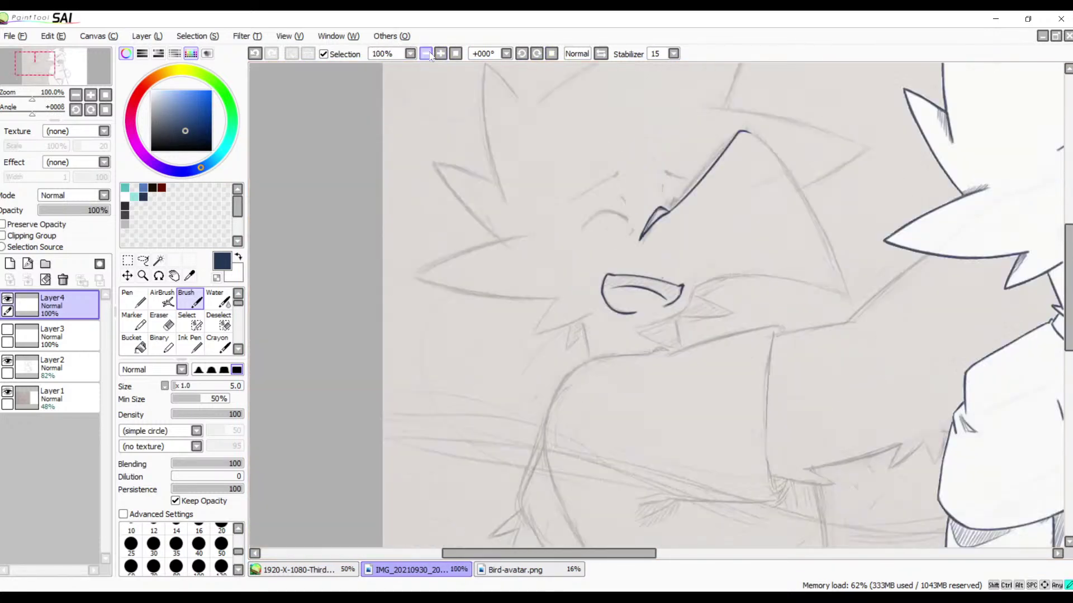
click(426, 53)
- Ink the curved jaw line below and to the right of the mouth at 500% zoom, redoing uneven strokes
click(441, 53)
click(440, 54)
click(441, 53)
click(441, 54)
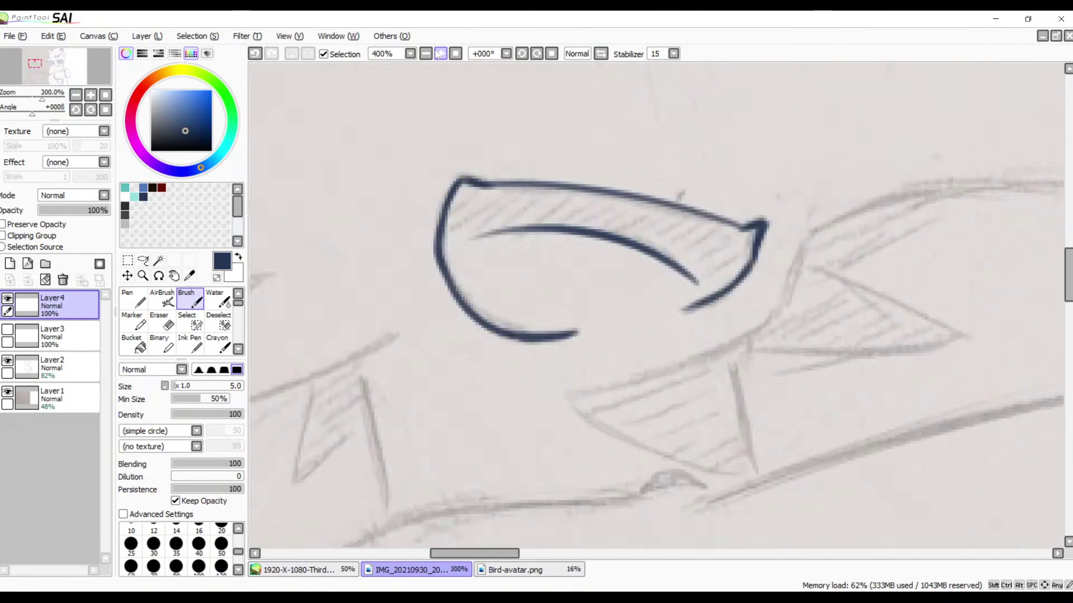
click(441, 54)
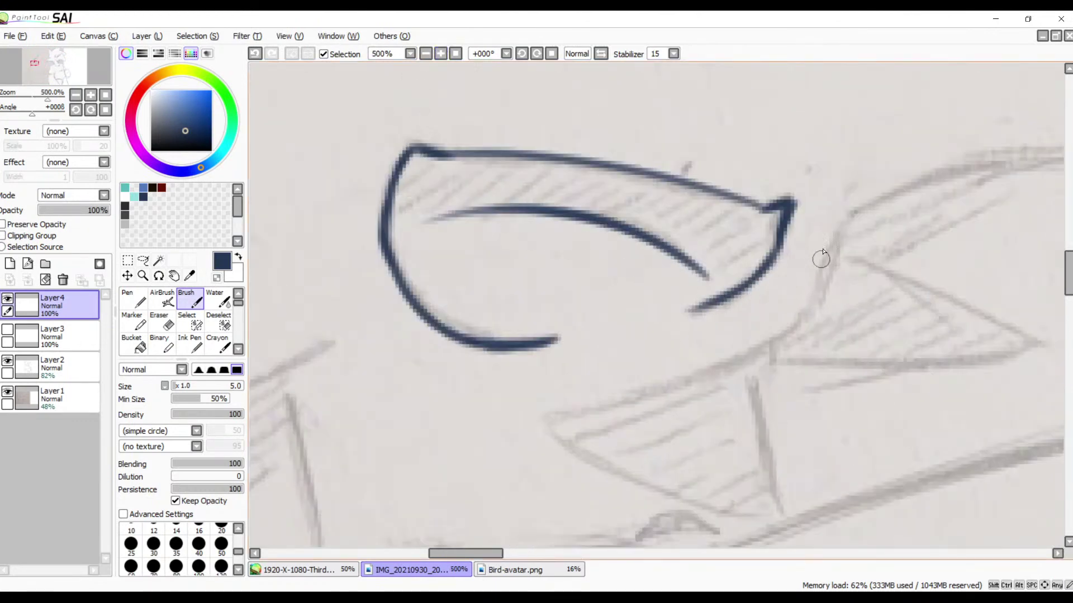
drag(849, 227, 581, 433)
key(ctrl+z)
mouse_move(845, 232)
mouse_down()
mouse_move(651, 391)
mouse_move(553, 417)
mouse_up()
key(ctrl+z)
drag(848, 225, 451, 411)
key(ctrl+z)
drag(850, 228, 634, 398)
drag(529, 432, 475, 436)
key(ctrl+z)
drag(837, 230, 447, 419)
- Ink the beak's lower edge as a long arc from the jaw line's upper end to the beak tip, redoing the first attempt
drag(725, 289, 754, 371)
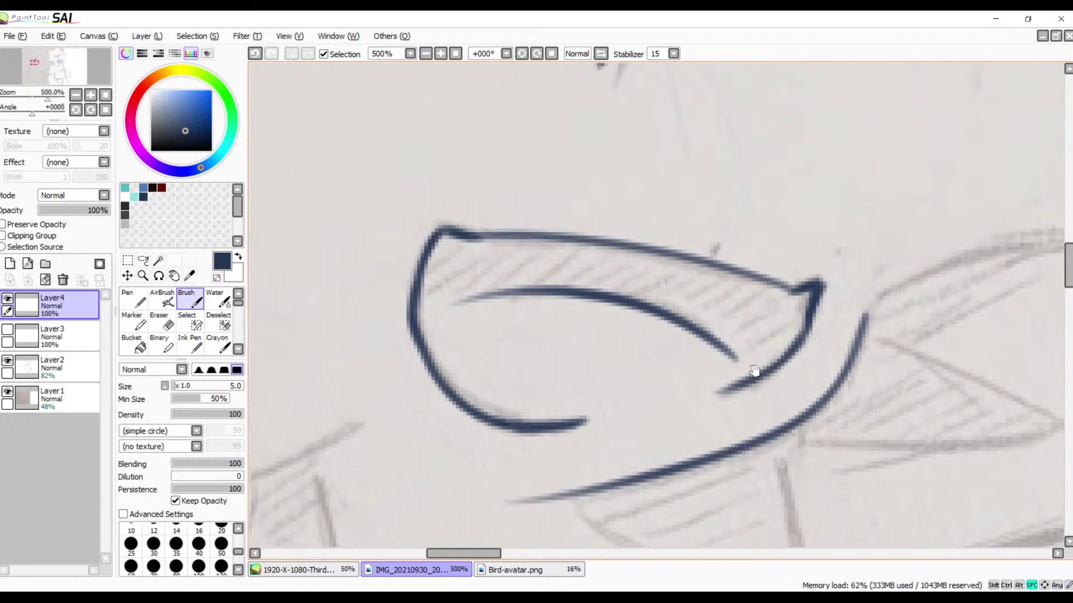
mouse_move(771, 333)
mouse_down()
mouse_move(793, 419)
mouse_move(719, 395)
mouse_up()
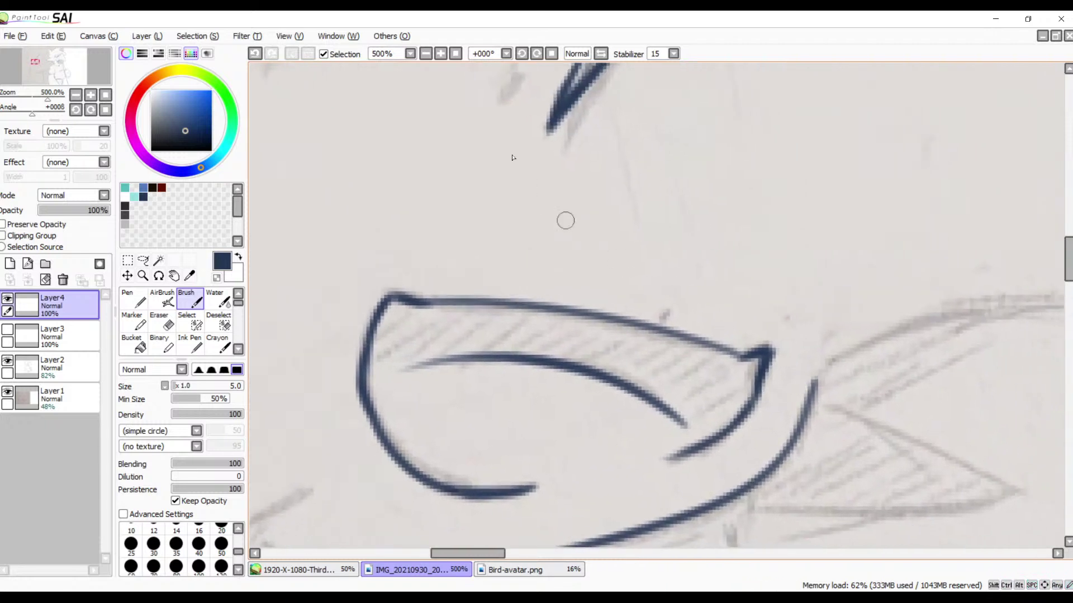
click(425, 53)
click(426, 54)
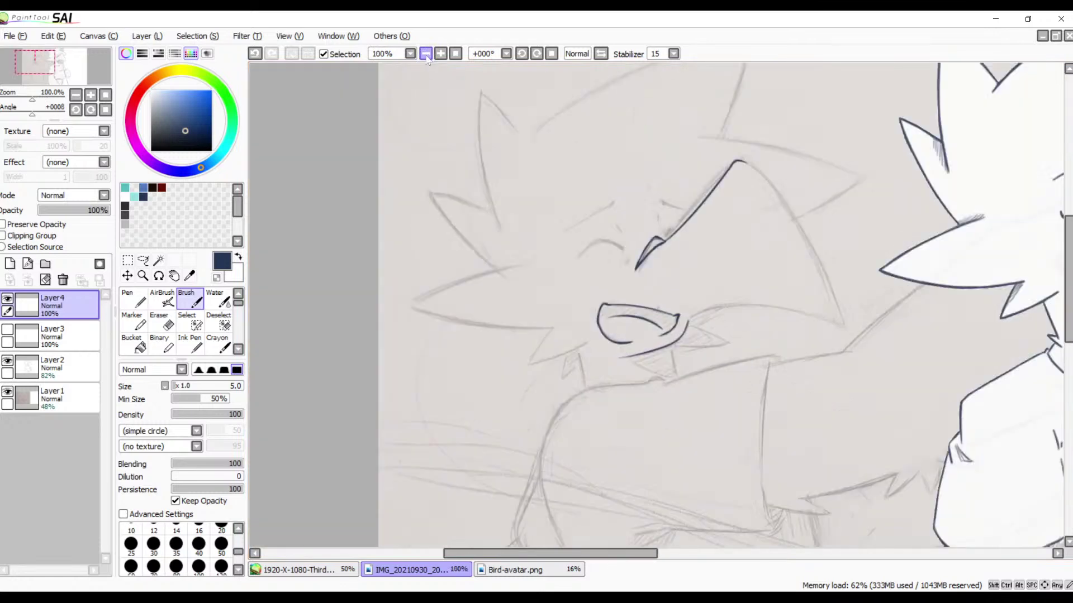
click(427, 53)
click(435, 56)
click(435, 57)
click(441, 54)
click(441, 54)
click(441, 54)
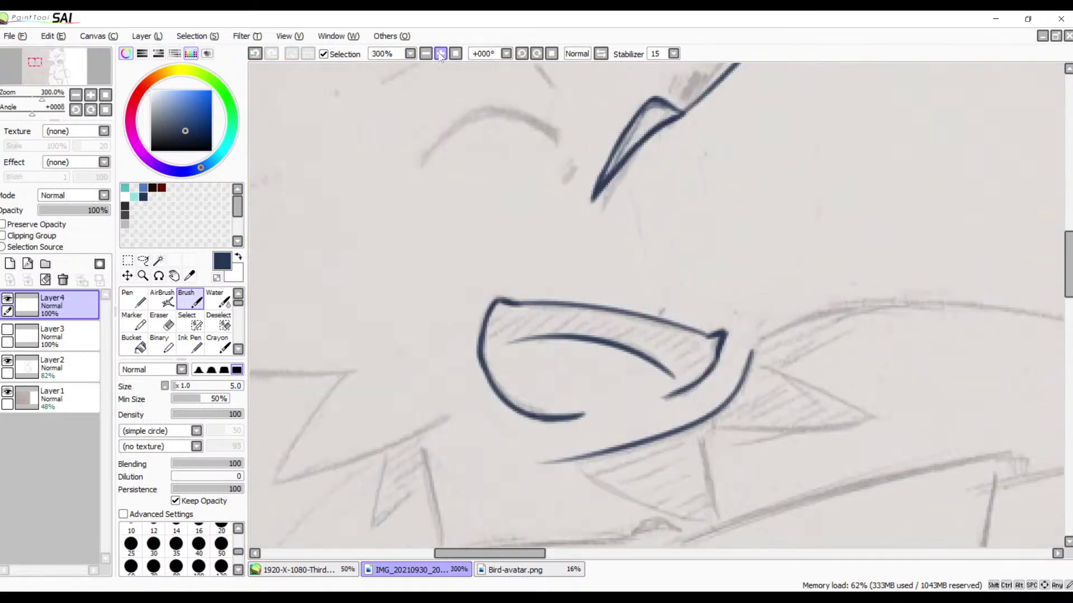
key(space)
drag(843, 333, 587, 340)
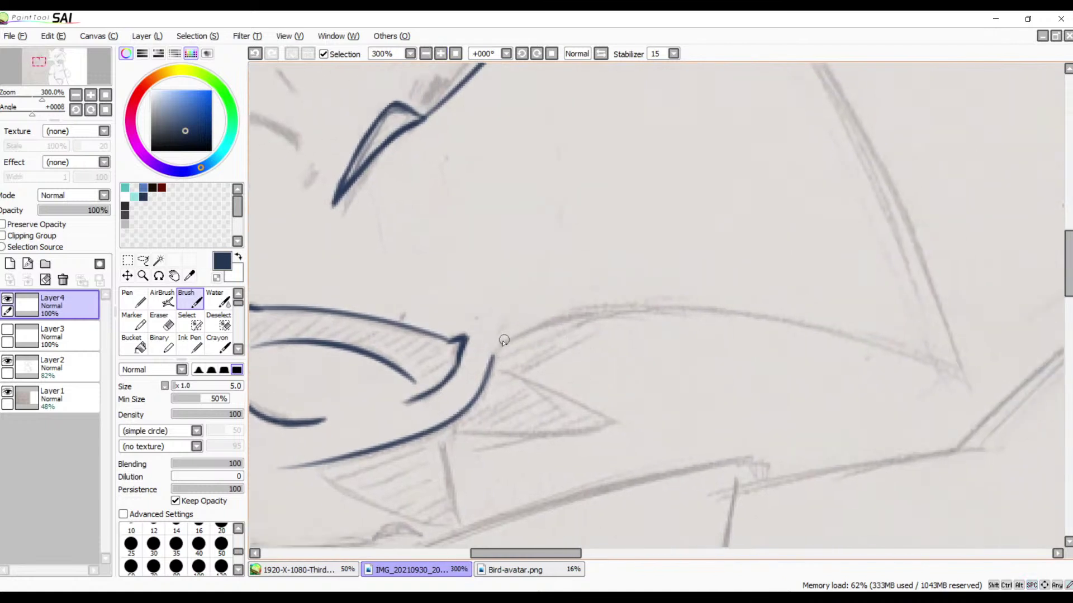
mouse_move(495, 356)
mouse_down()
mouse_move(544, 324)
mouse_move(967, 354)
mouse_up()
key(ctrl+z)
drag(496, 350, 954, 371)
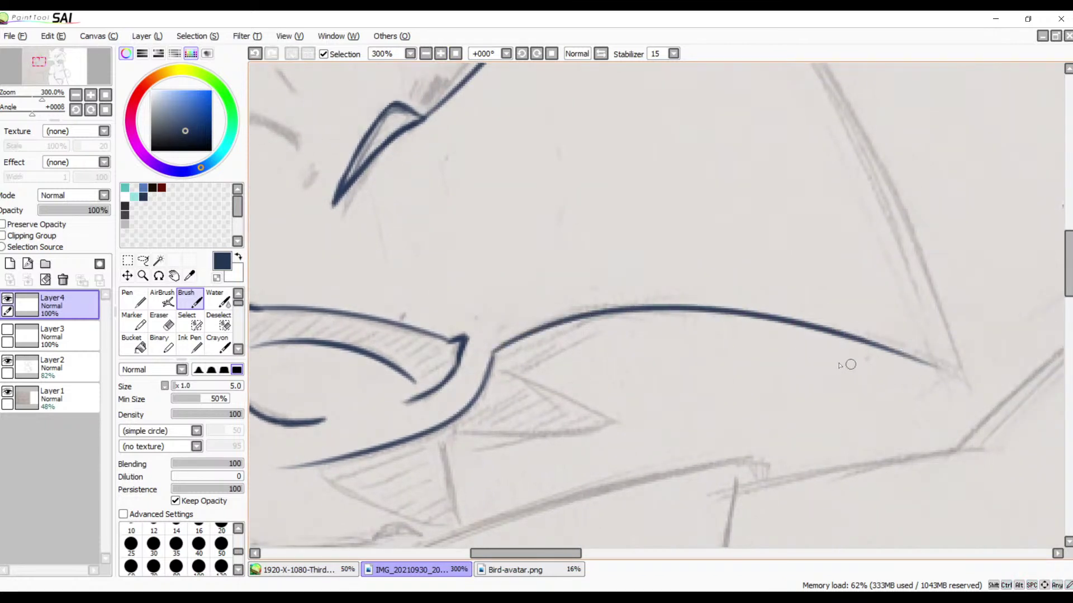
- Thicken the corner where the jaw line meets the beak's lower edge and trim its outer side with the Eraser
drag(745, 390, 860, 358)
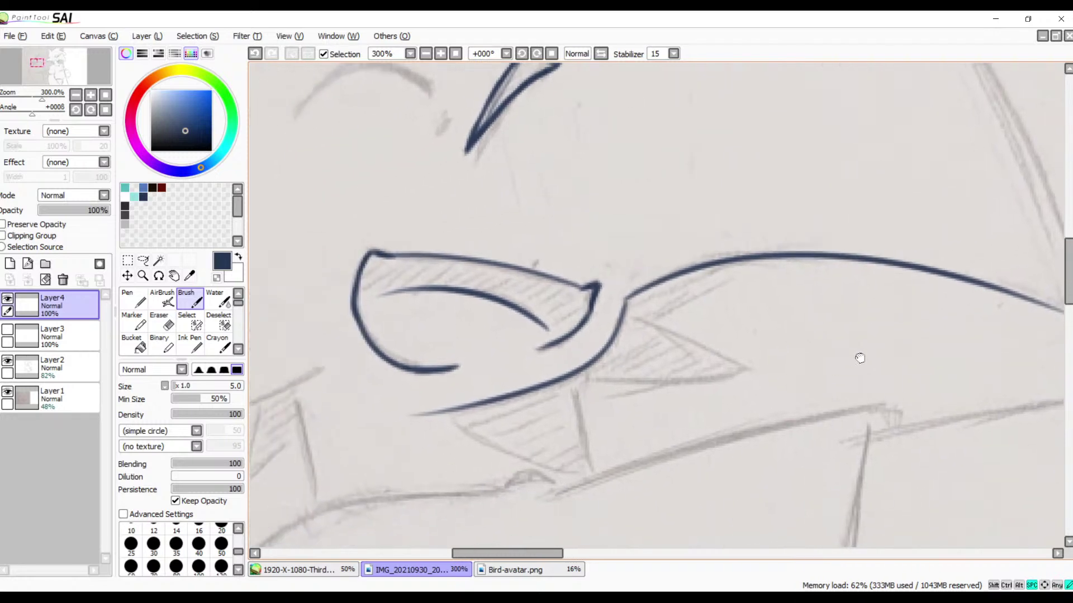
click(440, 54)
click(440, 54)
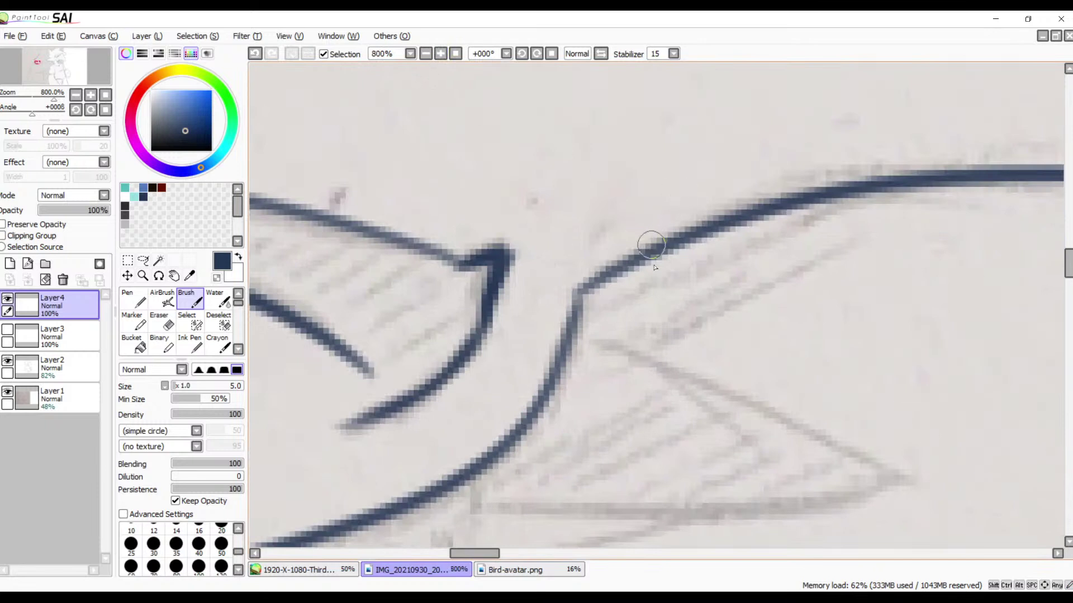
drag(602, 282, 567, 357)
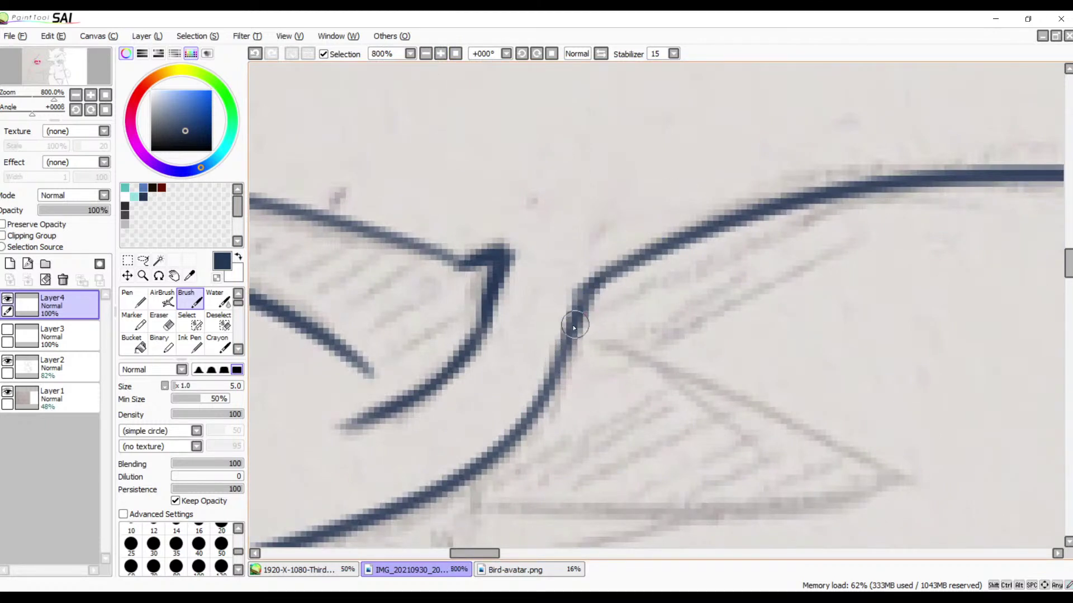
key(e)
drag(581, 264, 565, 292)
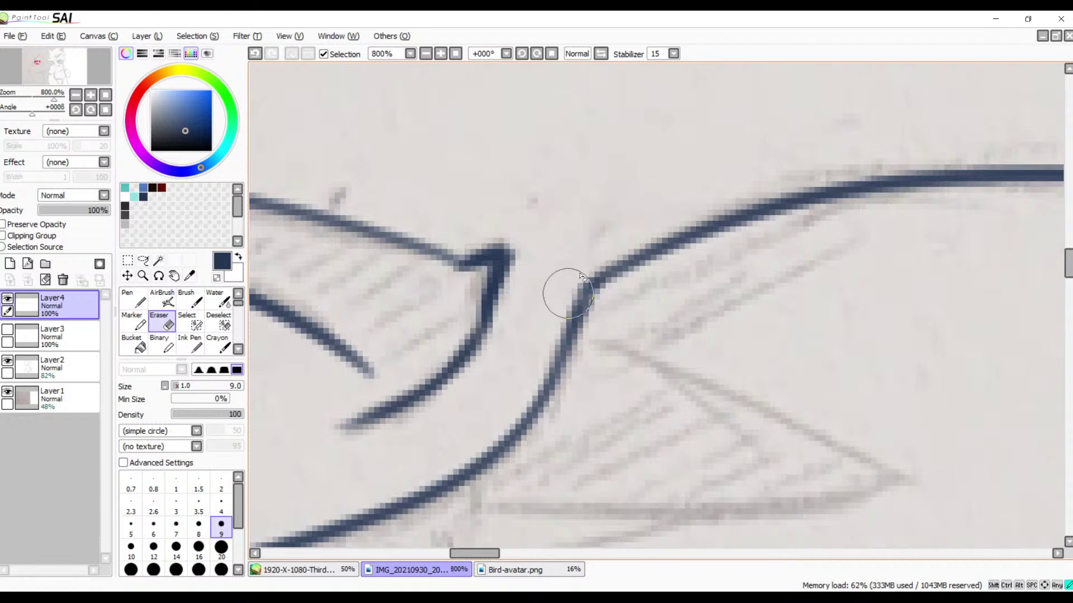
- Compare the inked lines with the sketch at 50% zoom by toggling Layer1's visibility off and on
click(425, 53)
click(425, 53)
click(426, 53)
click(426, 53)
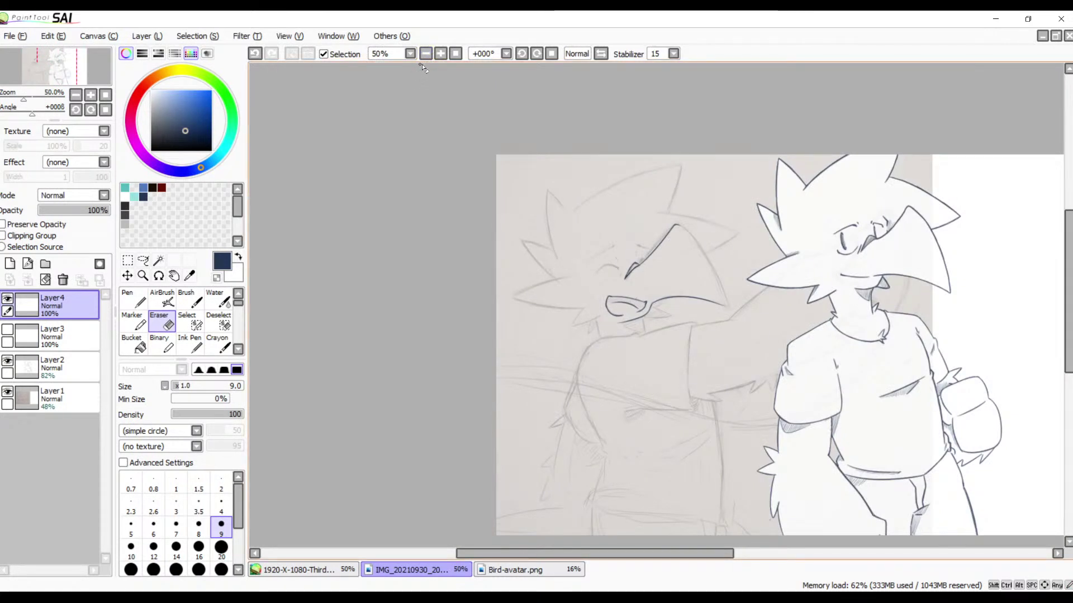
click(7, 373)
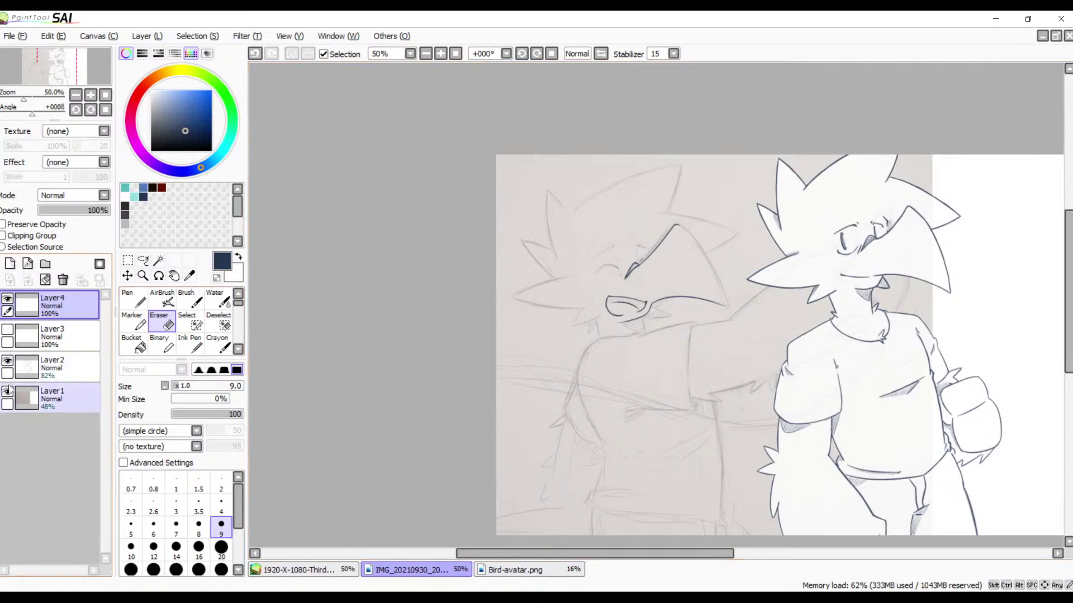
click(8, 394)
click(8, 393)
click(8, 393)
click(8, 393)
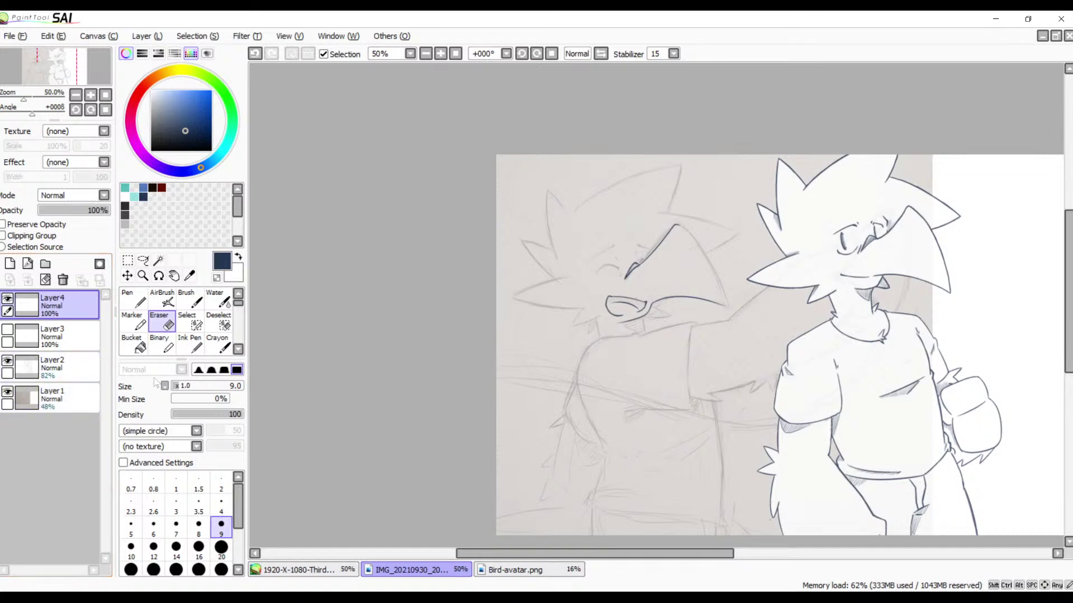
click(237, 370)
- Ink the two short accent marks above and below the inner corner of the closed left eye with the Brush
drag(605, 280, 603, 308)
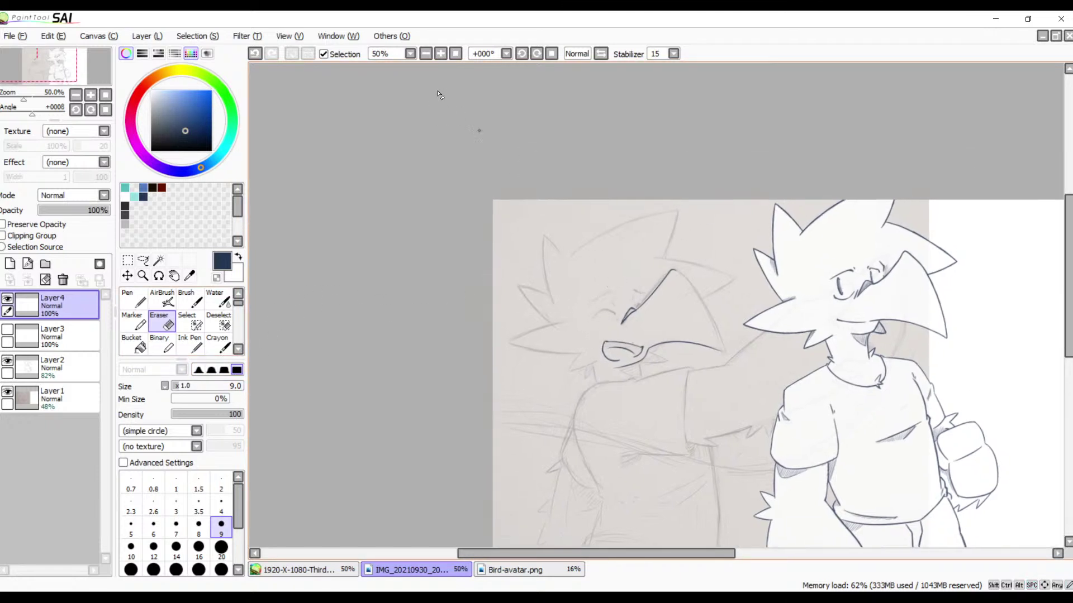
click(440, 55)
click(440, 54)
click(440, 55)
click(440, 55)
click(440, 55)
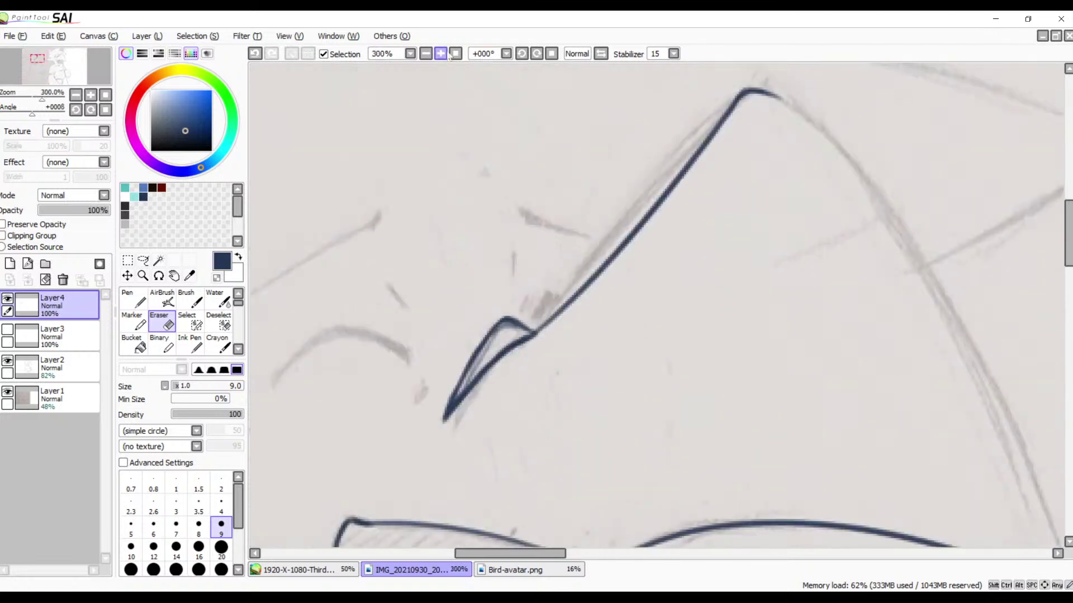
drag(452, 202, 670, 195)
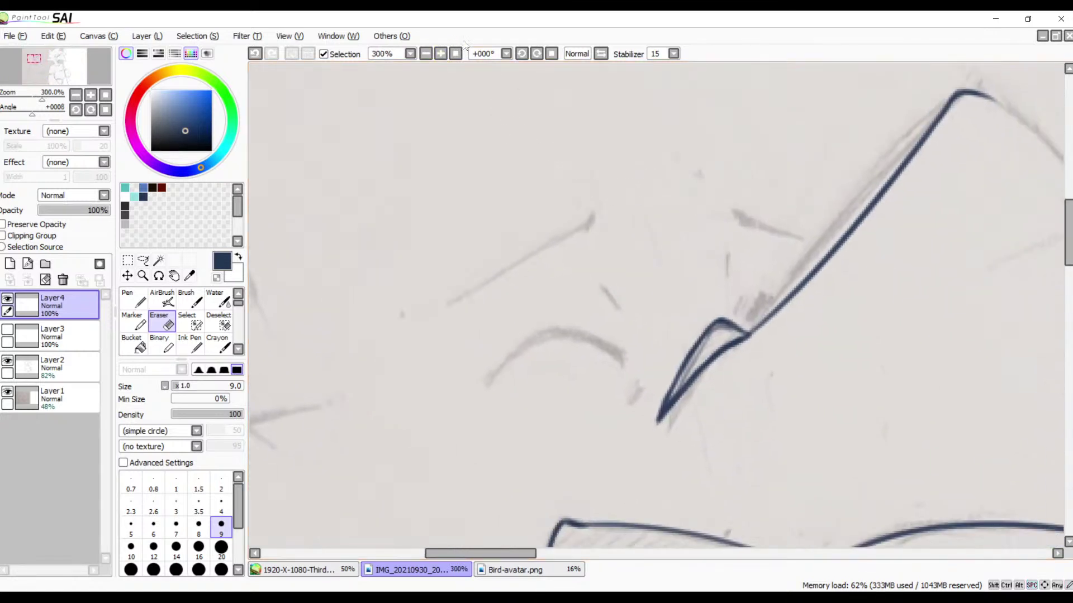
click(441, 53)
click(441, 53)
drag(658, 253, 668, 175)
key(b)
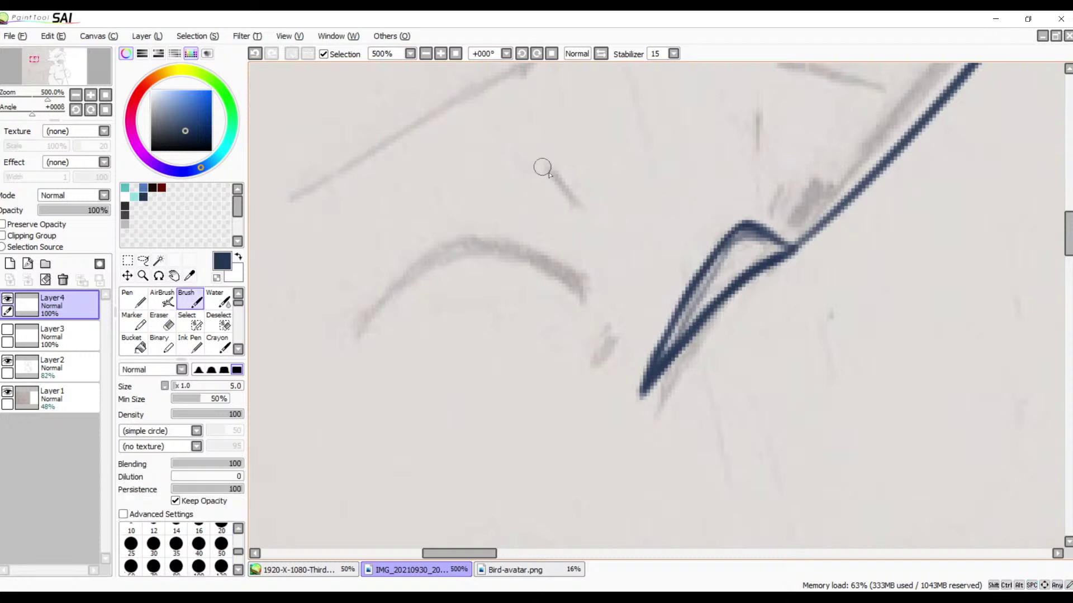
drag(542, 168, 592, 207)
drag(608, 341, 593, 364)
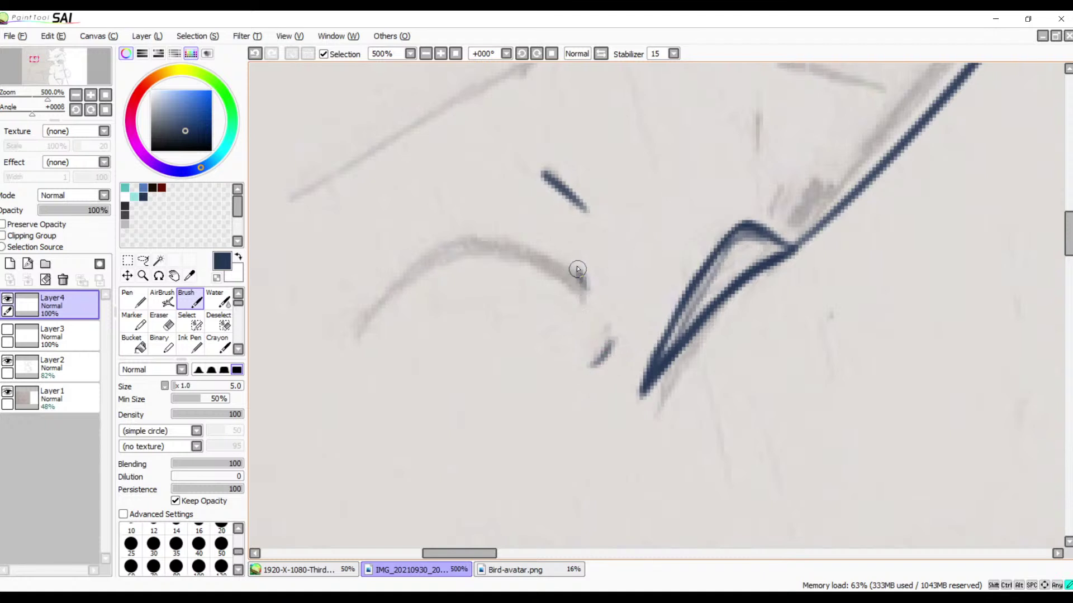
- Ink the lower edge of the closed left eye as an arc from its inner corner to its outer end
mouse_move(584, 279)
mouse_down()
mouse_move(507, 256)
mouse_move(457, 263)
mouse_move(505, 264)
mouse_move(481, 252)
mouse_move(471, 257)
mouse_move(522, 259)
mouse_move(484, 253)
mouse_move(412, 275)
mouse_up()
key(ctrl+z)
key(ctrl+z)
key(ctrl+z)
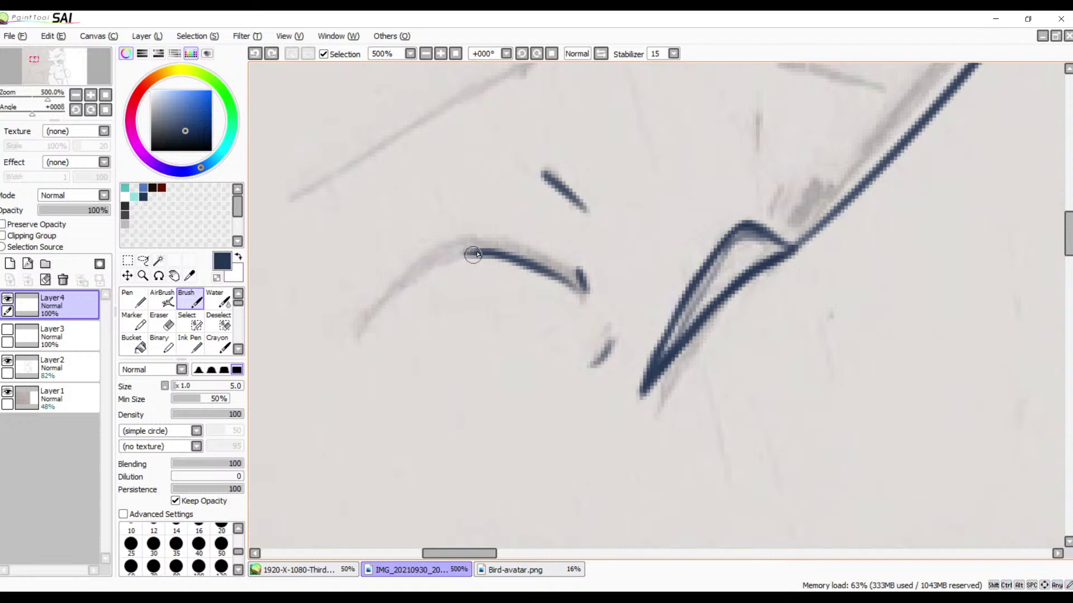
mouse_move(473, 254)
mouse_down()
mouse_move(389, 297)
mouse_move(370, 320)
mouse_up()
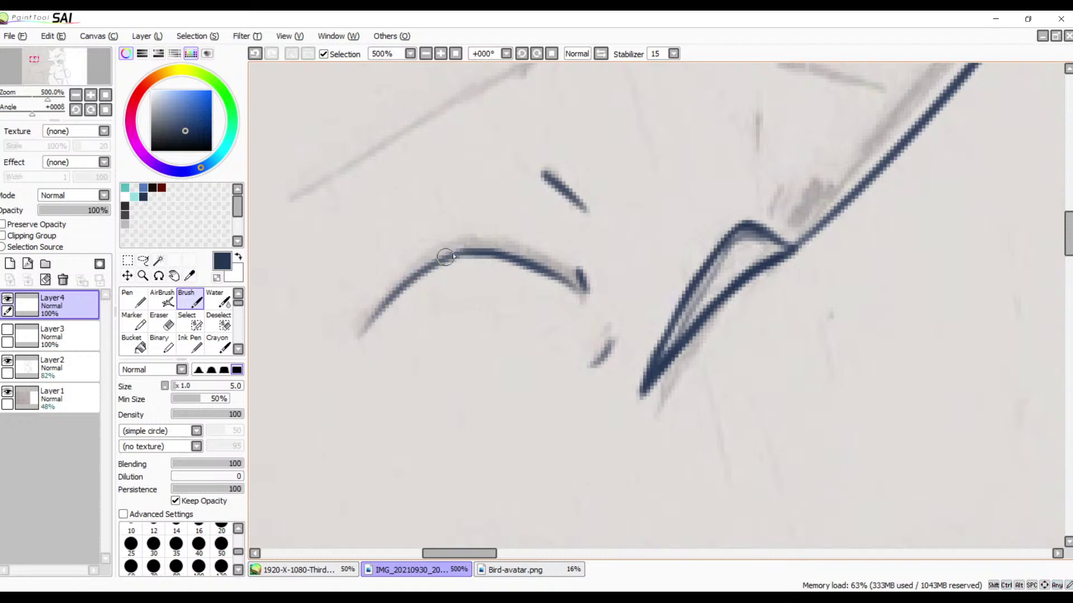
- Ink the closed eye's upper edge from the arc's crest toward the inner corner, redoing the stroke until it follows the sketch
mouse_move(461, 246)
mouse_down()
mouse_move(512, 246)
mouse_move(575, 270)
mouse_up()
key(ctrl+z)
mouse_move(460, 246)
mouse_down()
mouse_move(563, 264)
mouse_move(578, 280)
mouse_up()
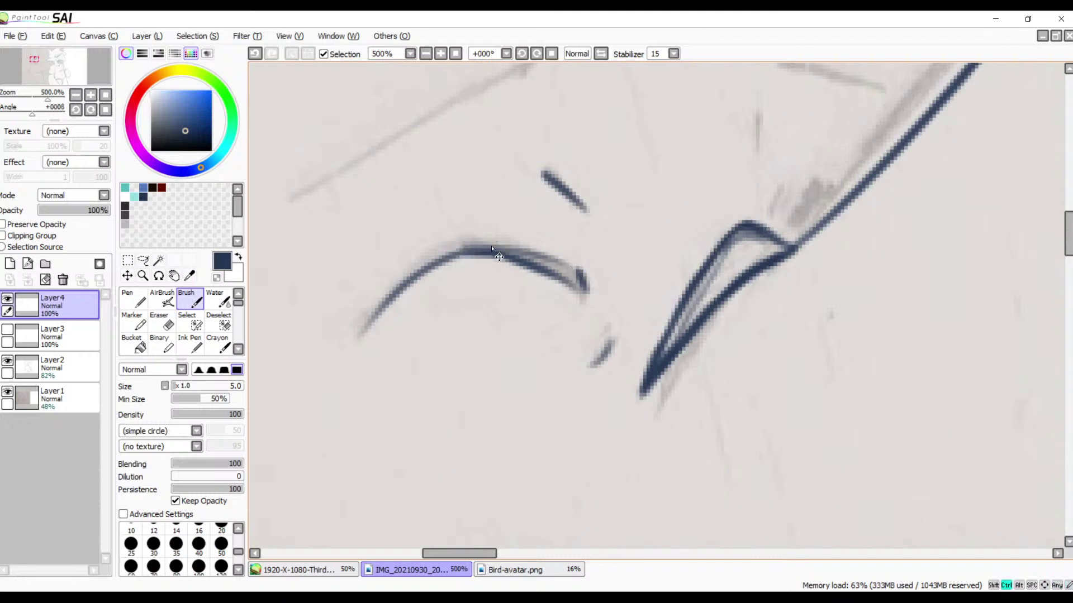
key(ctrl+z)
drag(463, 245, 595, 269)
key(ctrl+z)
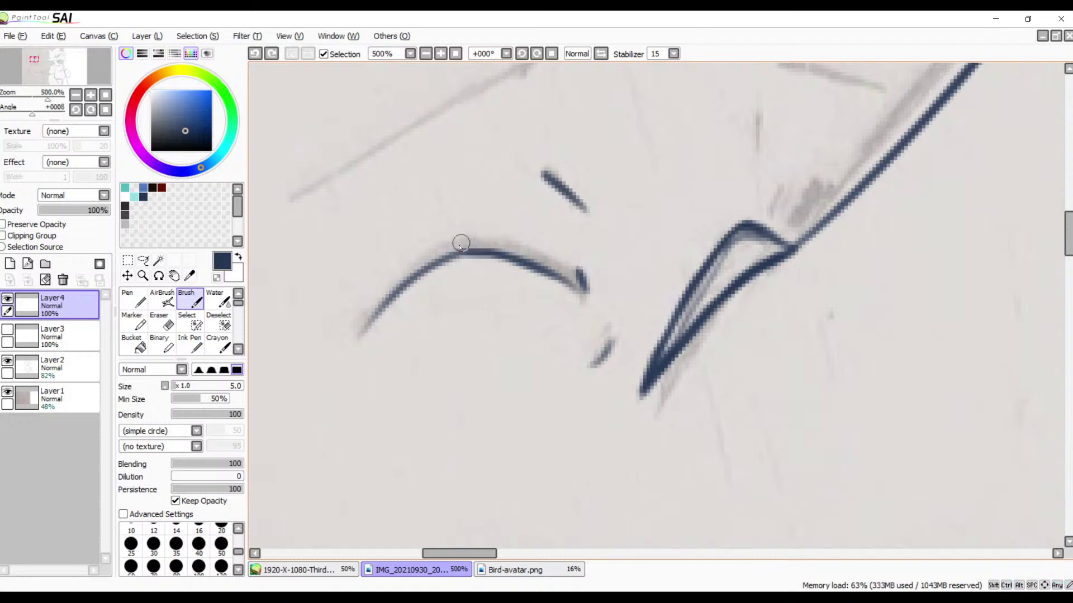
drag(461, 245, 581, 278)
key(ctrl+z)
drag(461, 244, 580, 279)
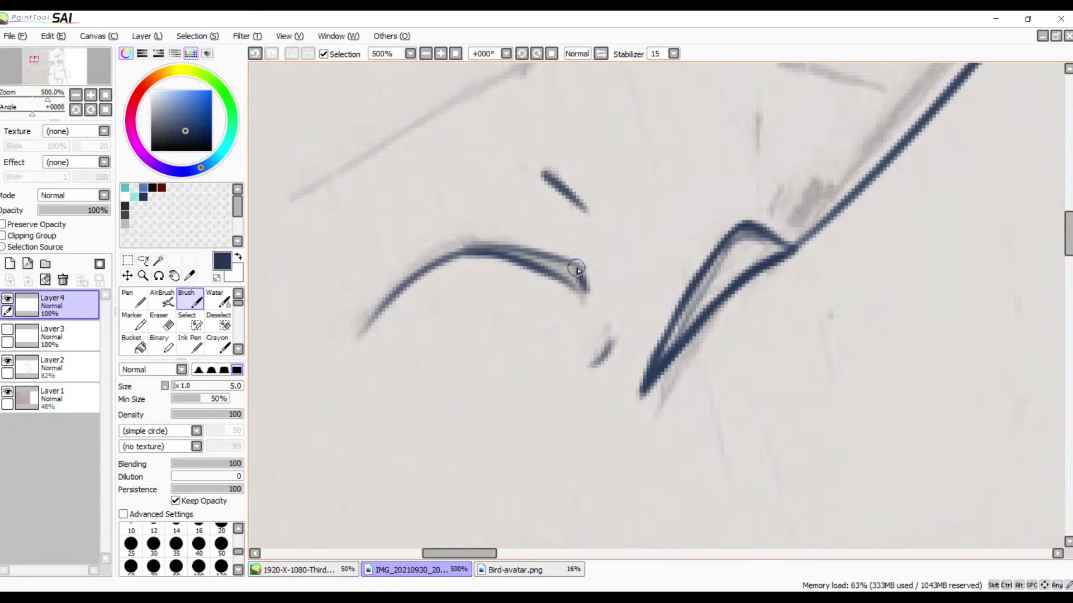
- Close the blunt inner corner of the closed eye with a short stroke joining its upper and lower edges
key(ctrl+z)
drag(558, 262, 595, 297)
key(ctrl+z)
key(ctrl+z)
mouse_move(559, 257)
mouse_down()
mouse_move(593, 303)
mouse_move(582, 283)
mouse_move(581, 293)
mouse_move(555, 272)
mouse_move(573, 284)
mouse_up()
key(ctrl+z)
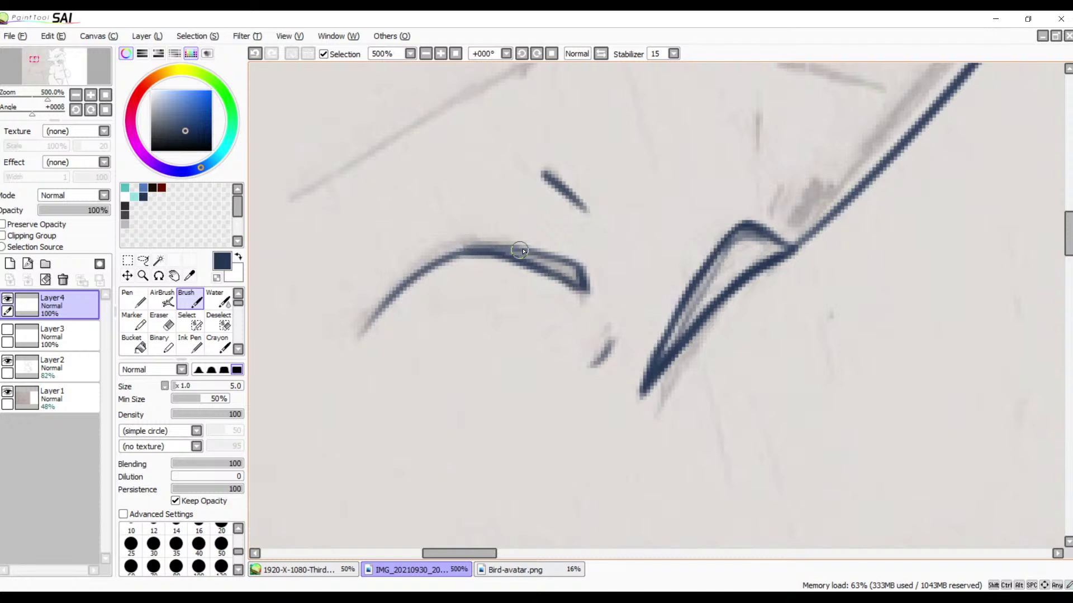
- Thicken the closed eye's arc from its crest down to the outer end, redoing unsatisfactory strokes
mouse_move(520, 250)
mouse_down()
mouse_move(439, 245)
mouse_move(502, 249)
mouse_move(431, 260)
mouse_up()
key(ctrl+z)
key(ctrl+z)
drag(506, 248, 430, 260)
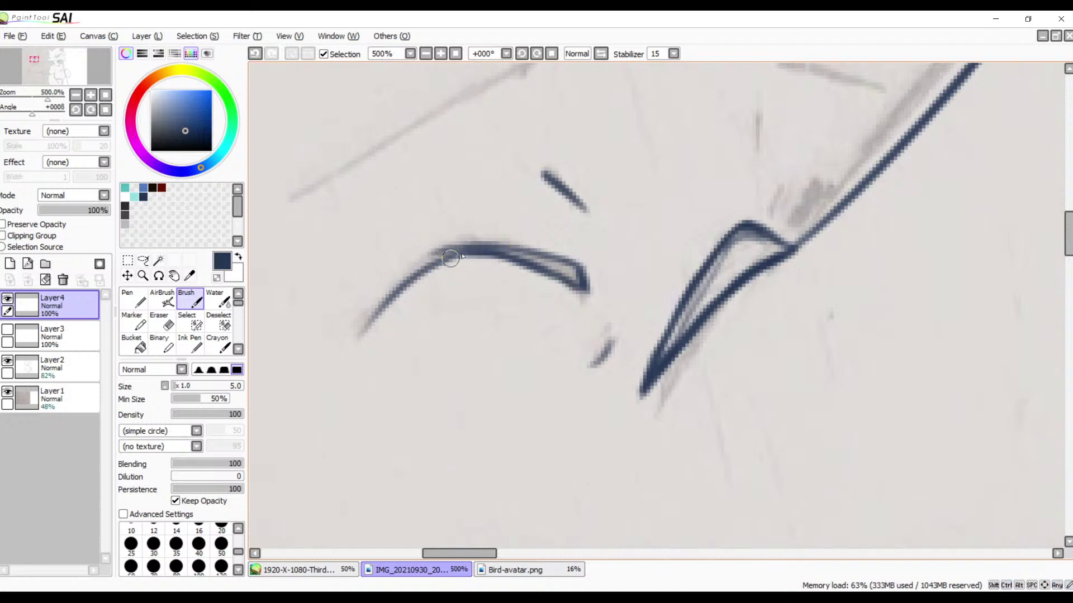
key(ctrl+z)
mouse_move(510, 248)
mouse_down()
mouse_move(449, 250)
mouse_move(470, 250)
mouse_move(416, 268)
mouse_move(466, 251)
mouse_move(399, 281)
mouse_move(380, 322)
mouse_move(410, 284)
mouse_move(365, 325)
mouse_move(382, 306)
mouse_move(367, 325)
mouse_up()
key(ctrl+z)
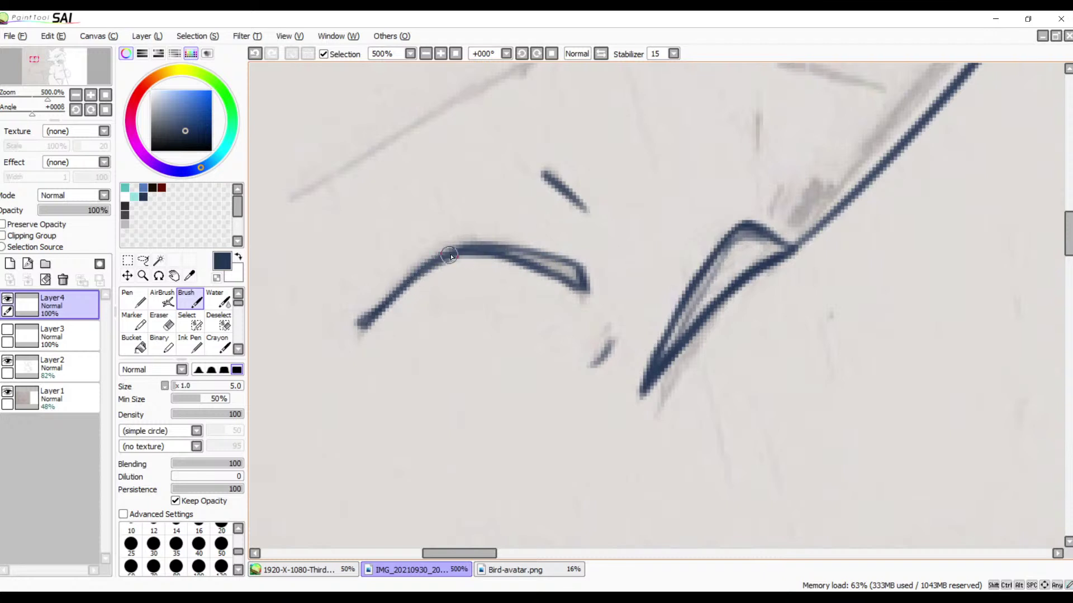
drag(449, 254, 388, 311)
- Fill the wedge at the closed eye's inner corner with solid ink and darken the short accent mark below it
mouse_move(534, 257)
mouse_down()
mouse_move(498, 254)
mouse_move(576, 266)
mouse_move(531, 260)
mouse_move(573, 275)
mouse_move(517, 259)
mouse_move(576, 280)
mouse_move(545, 265)
mouse_move(572, 270)
mouse_move(554, 264)
mouse_move(579, 283)
mouse_move(536, 260)
mouse_move(573, 273)
mouse_move(551, 260)
mouse_up()
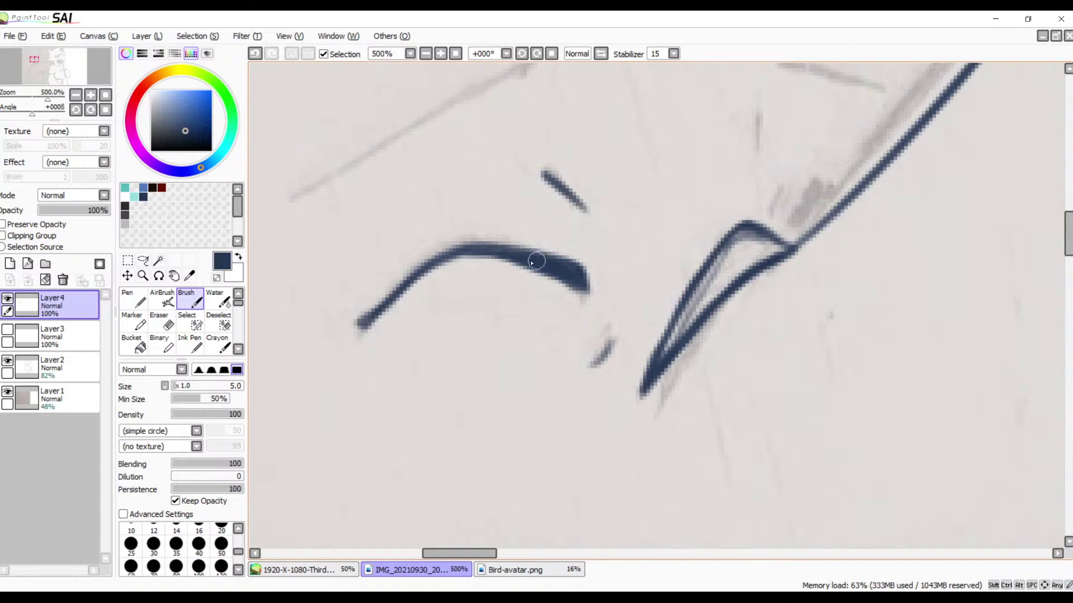
mouse_move(503, 253)
mouse_down()
mouse_move(455, 252)
mouse_move(448, 257)
mouse_move(509, 254)
mouse_move(442, 260)
mouse_move(466, 256)
mouse_move(369, 321)
mouse_up()
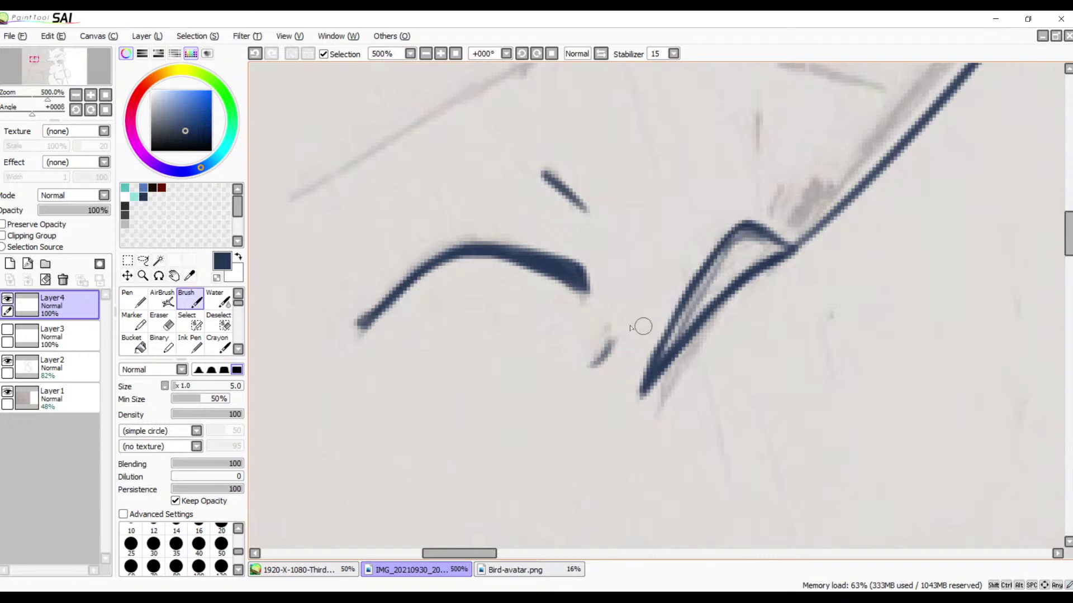
drag(613, 343, 593, 364)
- Compare the inked eye with the sketch at 100% zoom by toggling Layer1's visibility off and on
scroll(594, 365, down, 5)
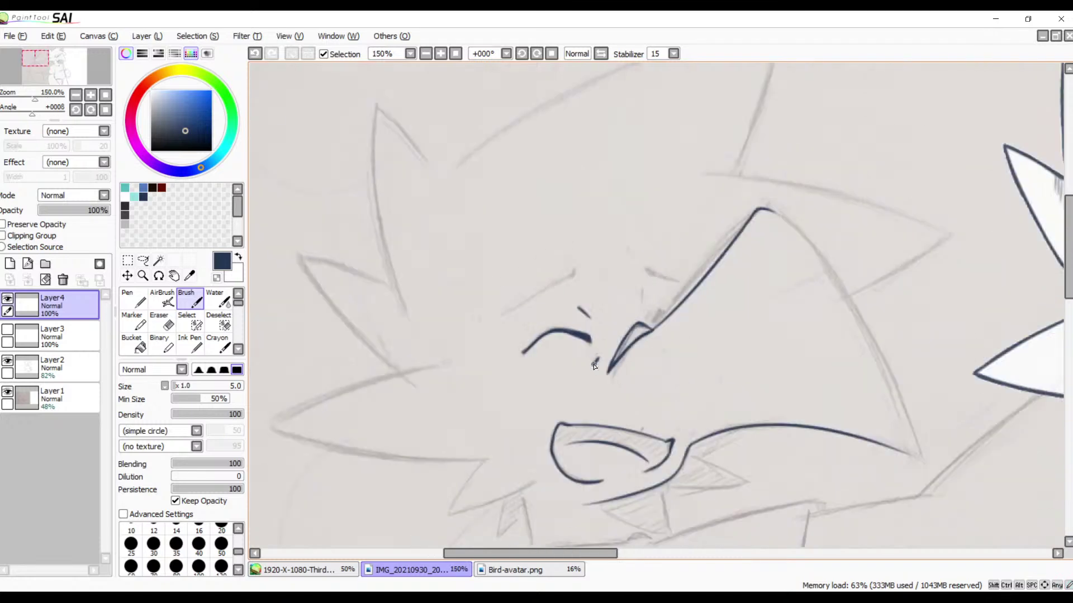
scroll(593, 366, down, 1)
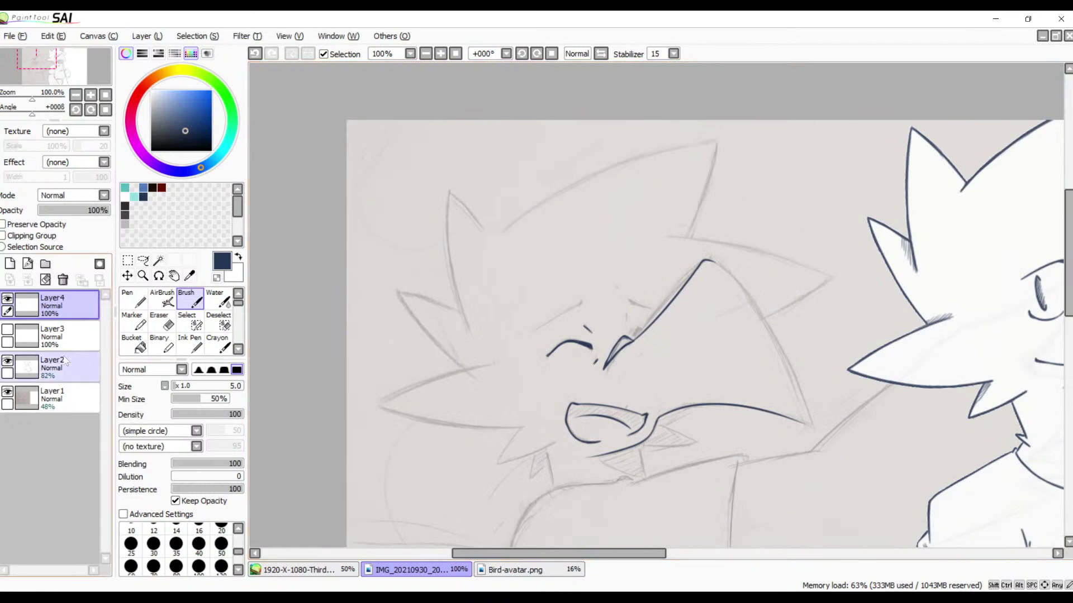
click(7, 392)
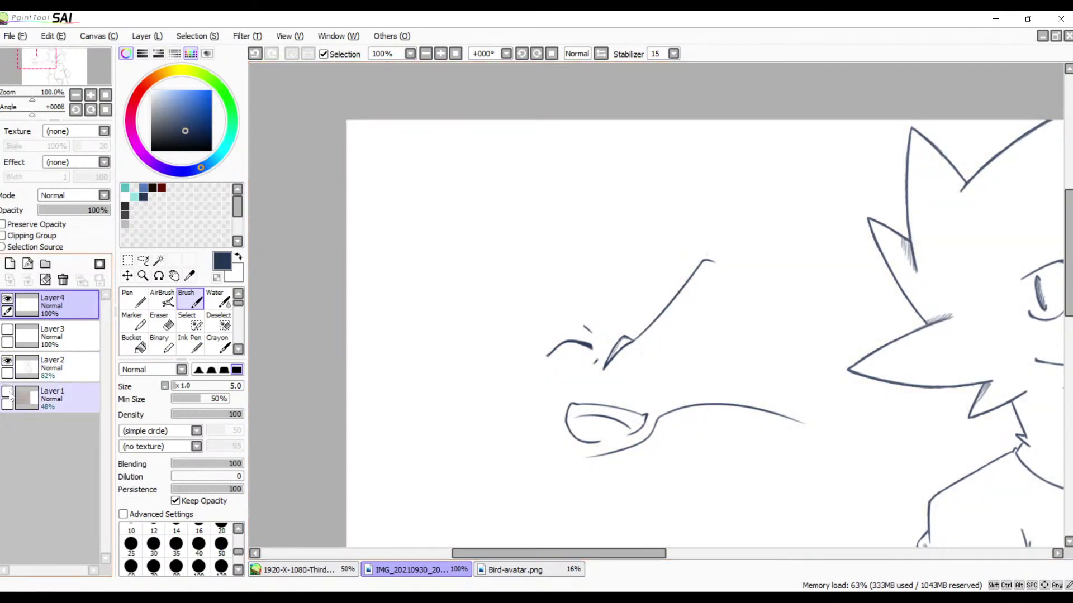
click(9, 395)
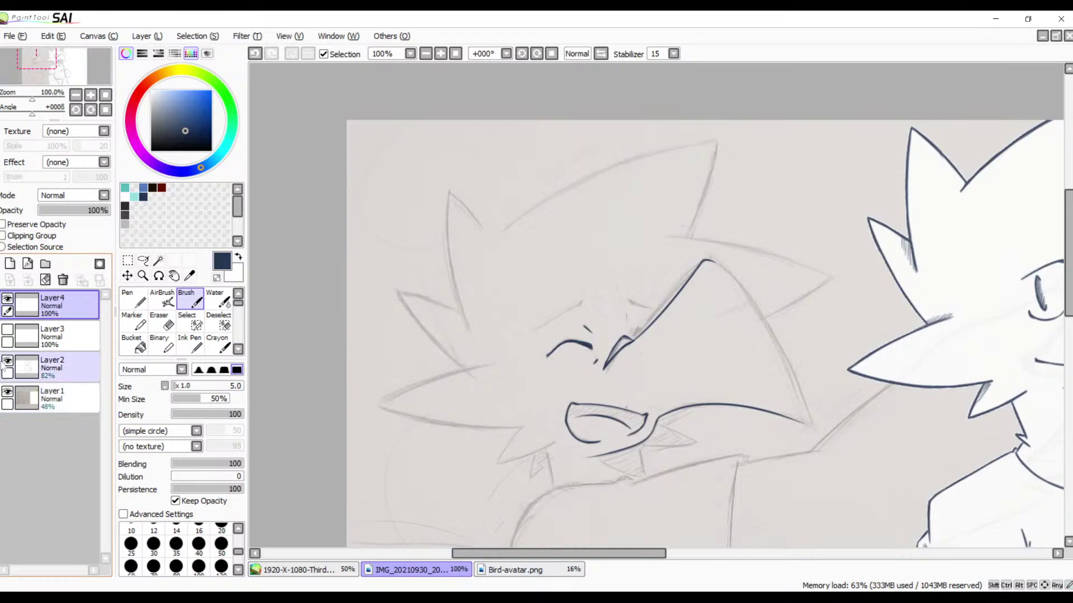
- Undo the inking of the closed left eye and its accent marks
key(ctrl+z)
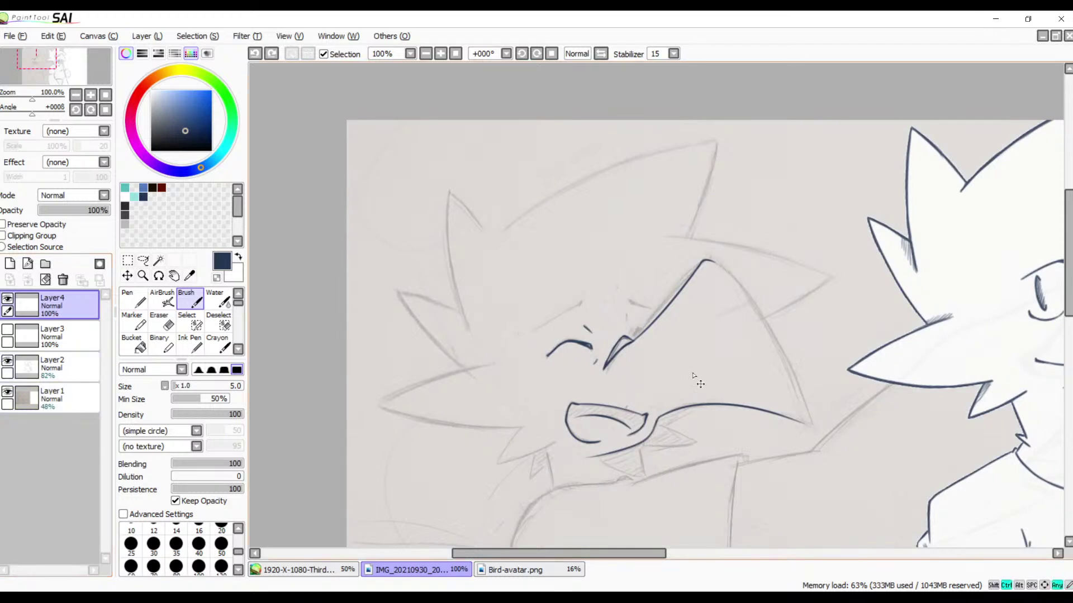
key(ctrl+z)
- Flip the canvas view horizontally and ink the rounded start of the beak's outer edge at its peak
click(601, 53)
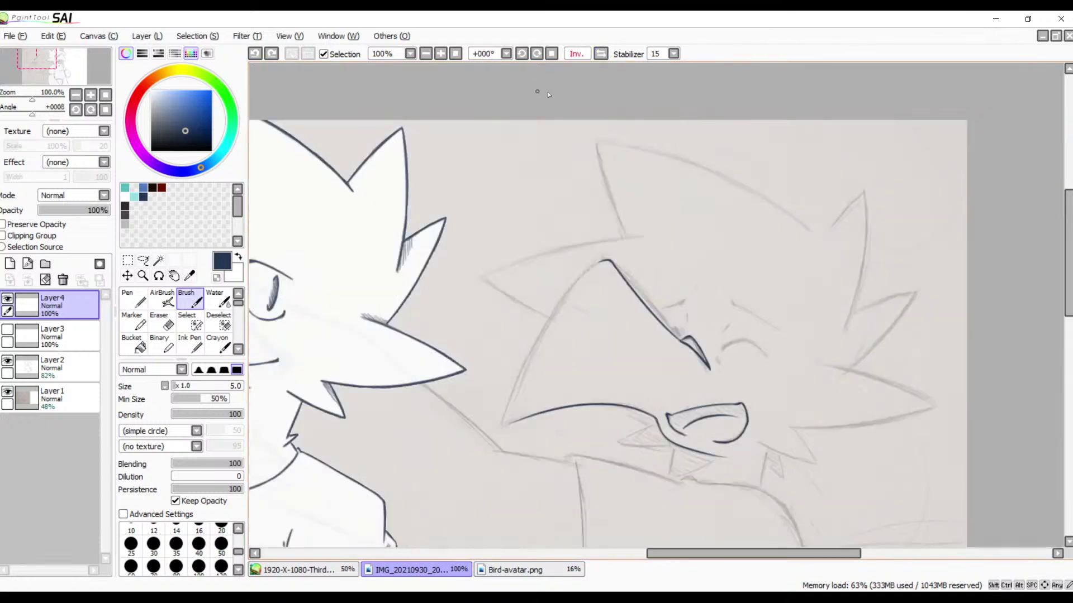
click(441, 54)
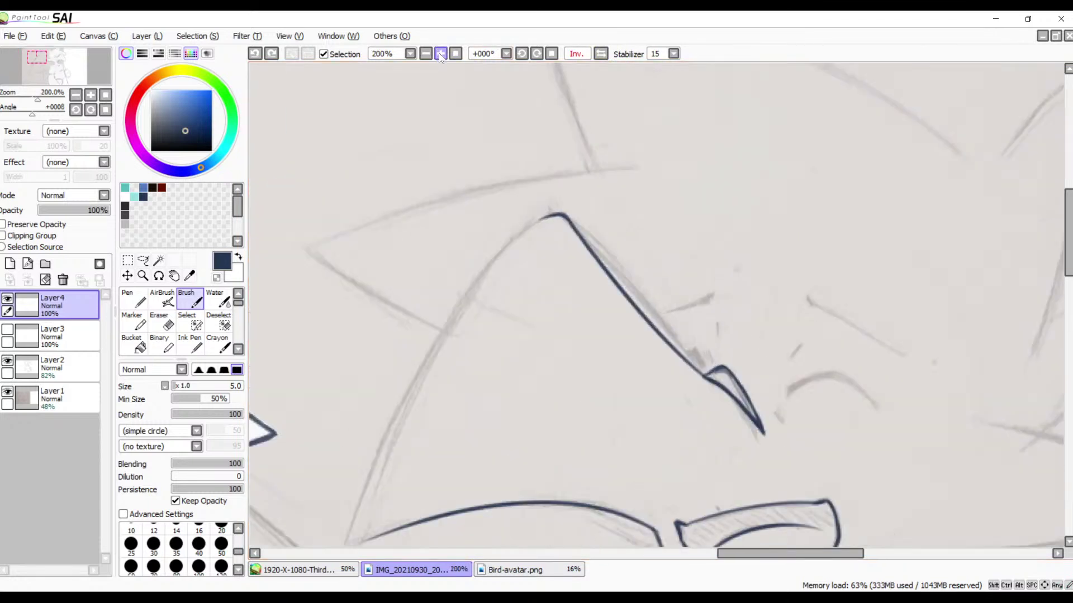
click(441, 54)
drag(495, 241, 674, 219)
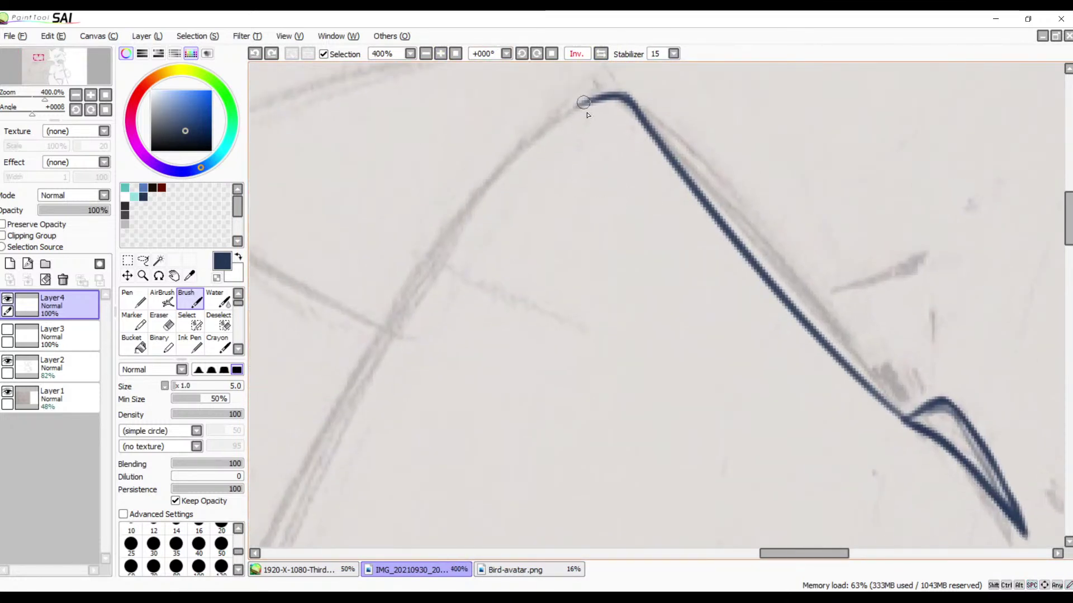
drag(608, 98, 544, 128)
drag(598, 99, 481, 200)
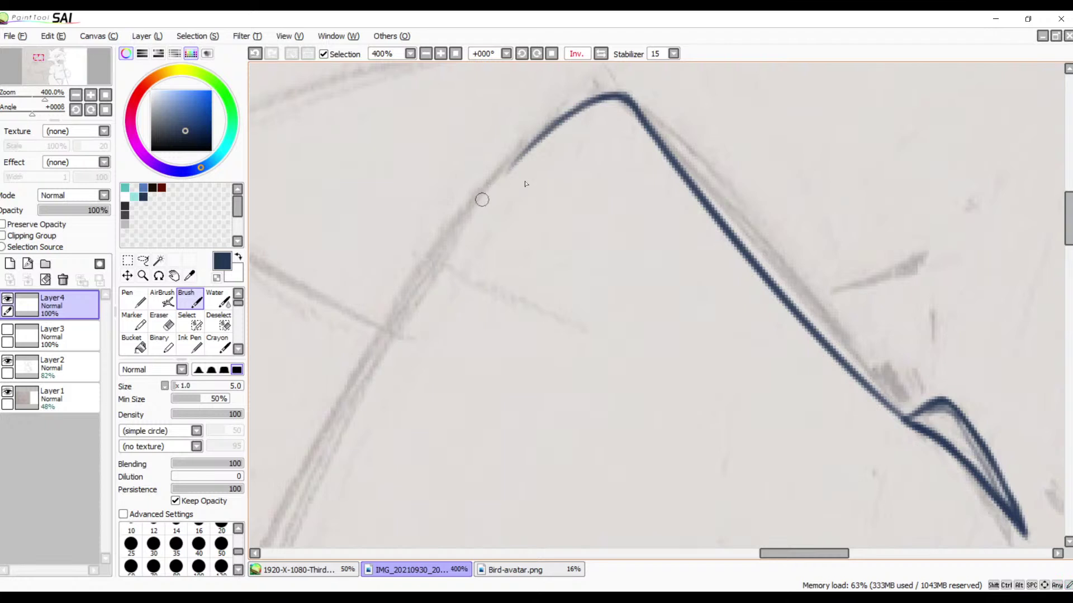
- Ink the beak's outer edge as one long curve from the peak past the beak tip, redoing earlier attempts
click(427, 53)
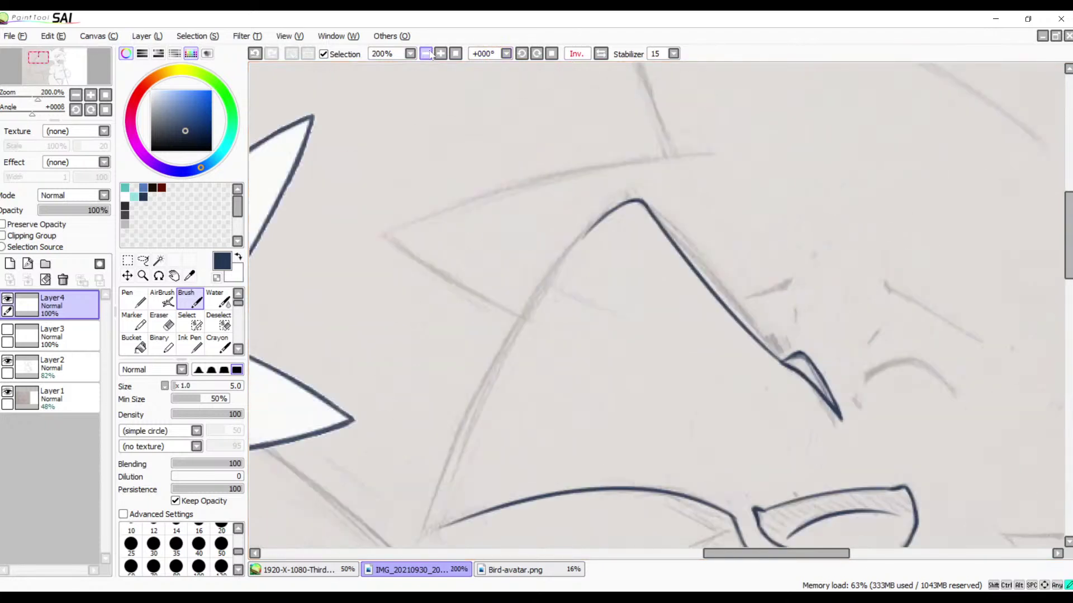
mouse_move(584, 173)
mouse_down()
mouse_move(553, 200)
mouse_move(418, 475)
mouse_up()
key(ctrl+z)
key(ctrl+z)
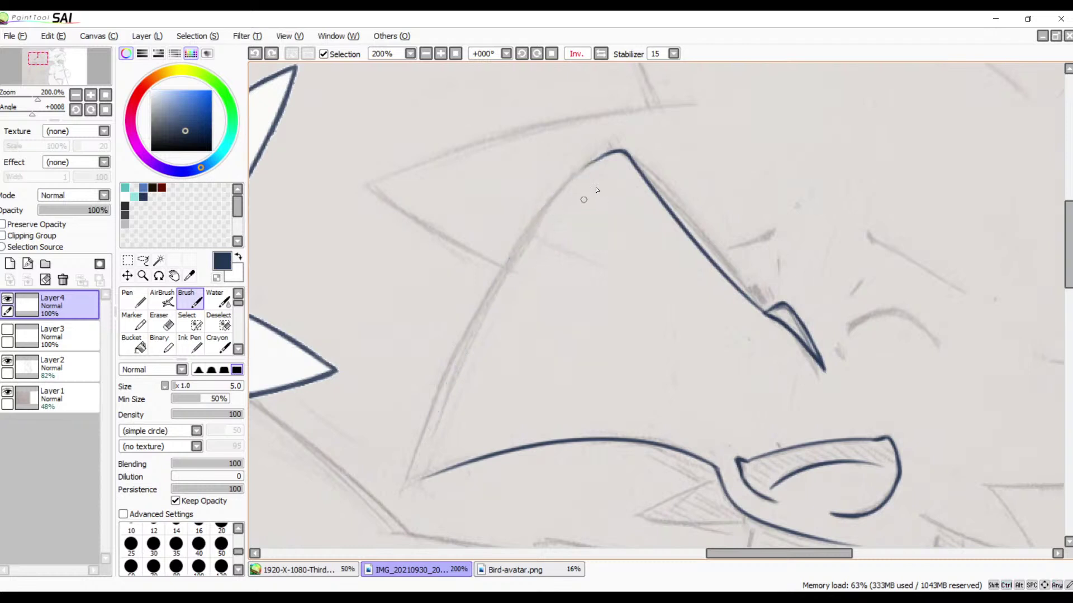
drag(592, 163, 419, 467)
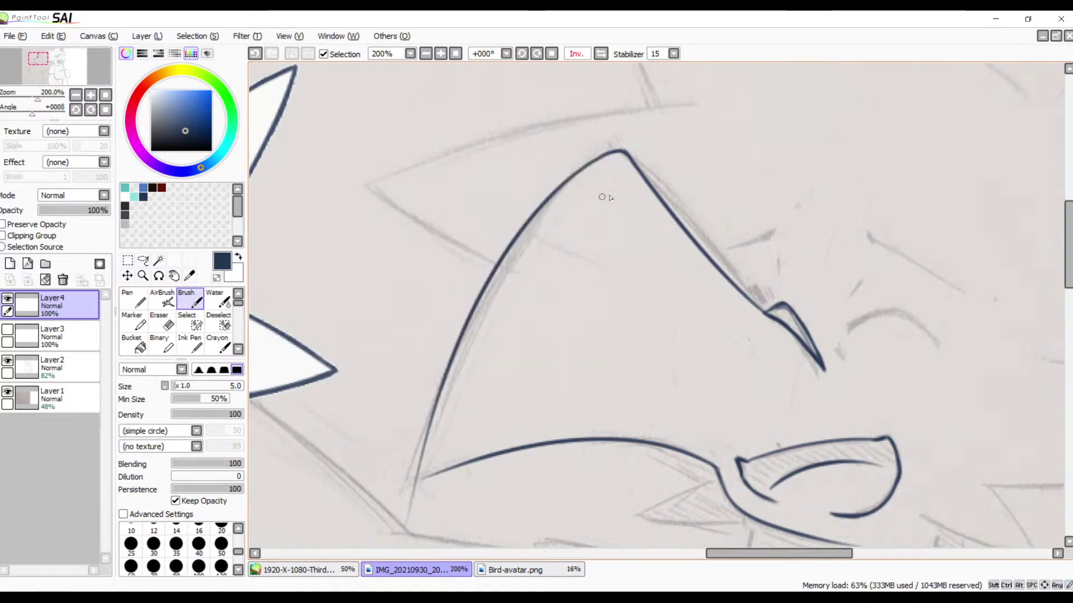
key(ctrl+z)
mouse_move(591, 163)
mouse_down()
mouse_move(415, 494)
mouse_move(406, 542)
mouse_up()
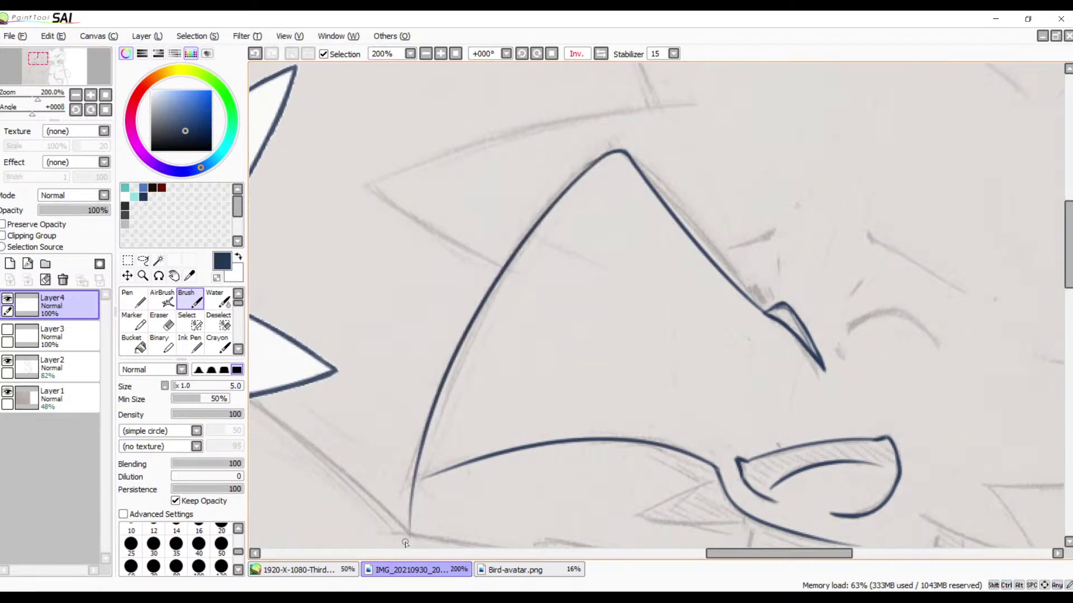
- Extend the beak's lower edge to meet the outer curve at the beak tip and thicken its thin end
mouse_move(628, 271)
mouse_down()
mouse_move(668, 287)
mouse_move(790, 218)
mouse_move(889, 208)
mouse_move(716, 244)
mouse_up()
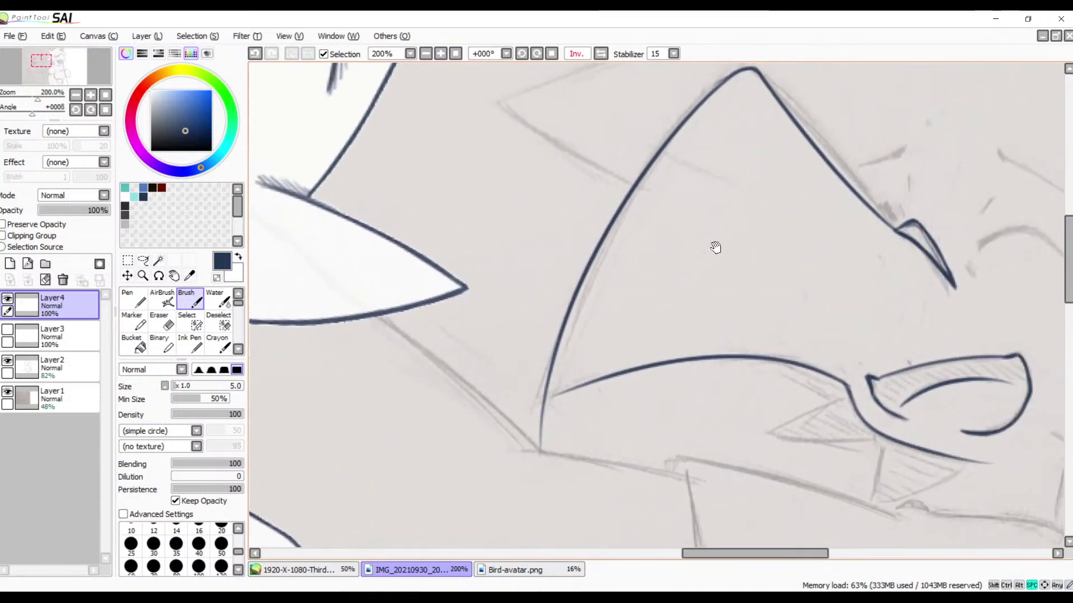
click(441, 53)
click(441, 54)
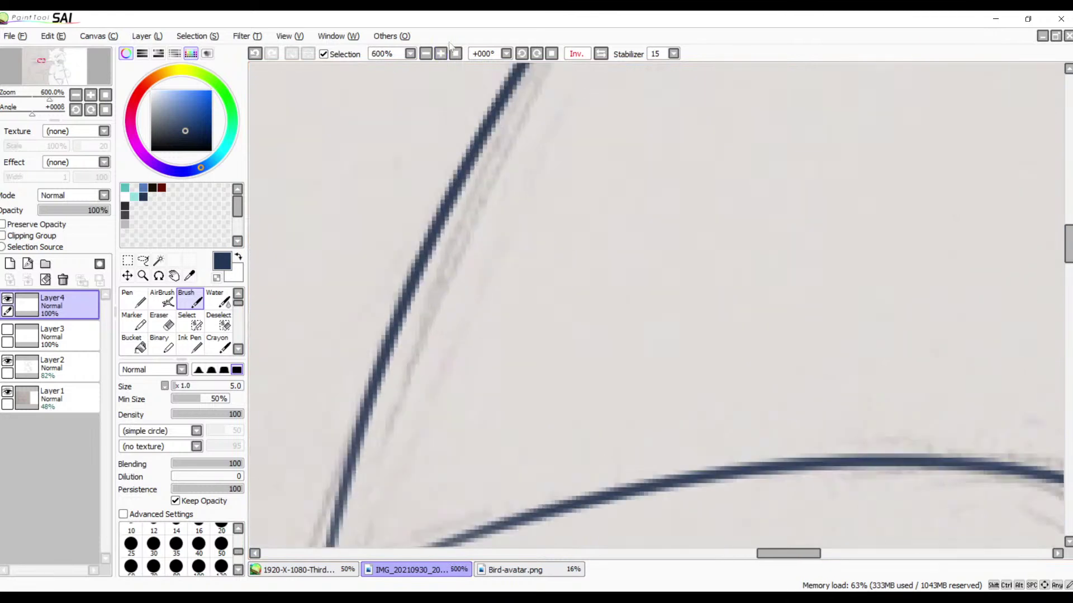
drag(508, 366, 594, 191)
mouse_move(584, 332)
mouse_down()
mouse_move(600, 301)
mouse_move(465, 356)
mouse_up()
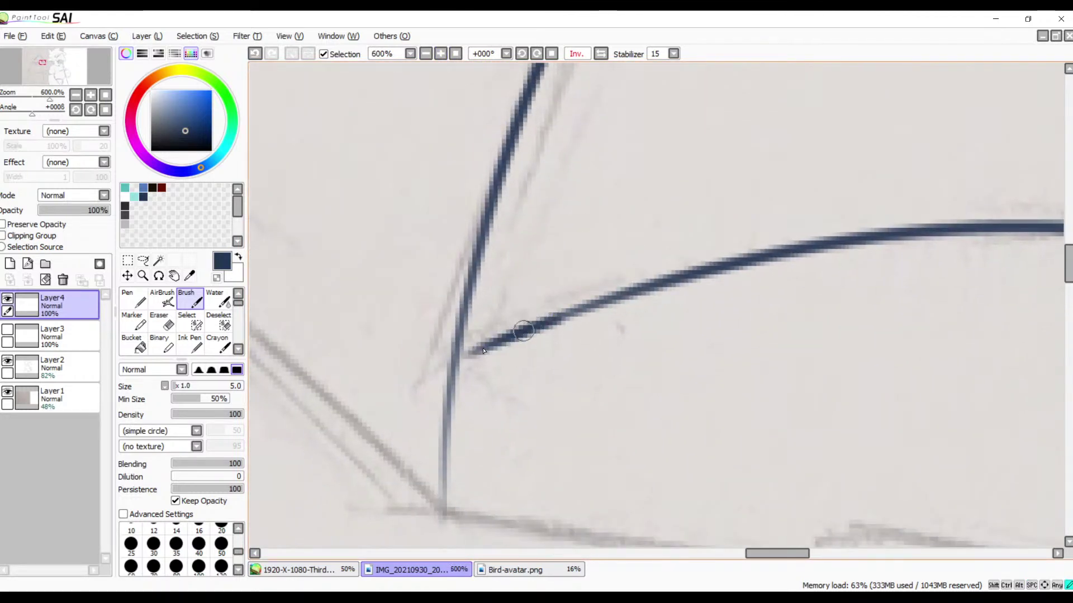
mouse_move(523, 332)
mouse_down()
mouse_move(463, 356)
mouse_move(457, 337)
mouse_move(459, 355)
mouse_up()
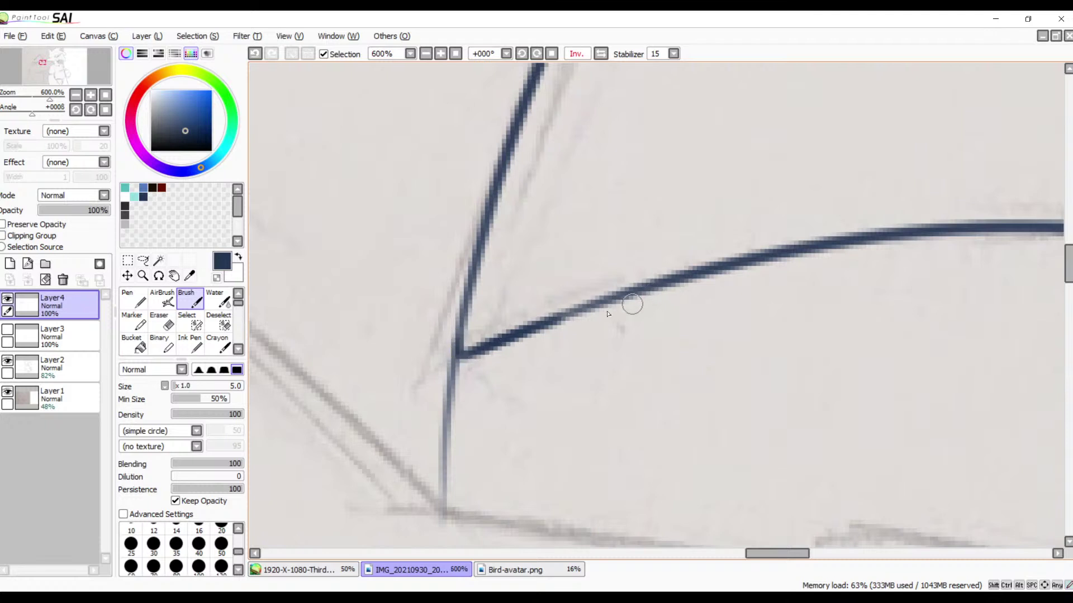
drag(557, 326, 634, 299)
key(ctrl+z)
drag(551, 324, 677, 281)
key(ctrl+z)
drag(556, 316, 675, 284)
- Erase the part of the outer curve that overshoots the beak tip with the size 9 Eraser
key(e)
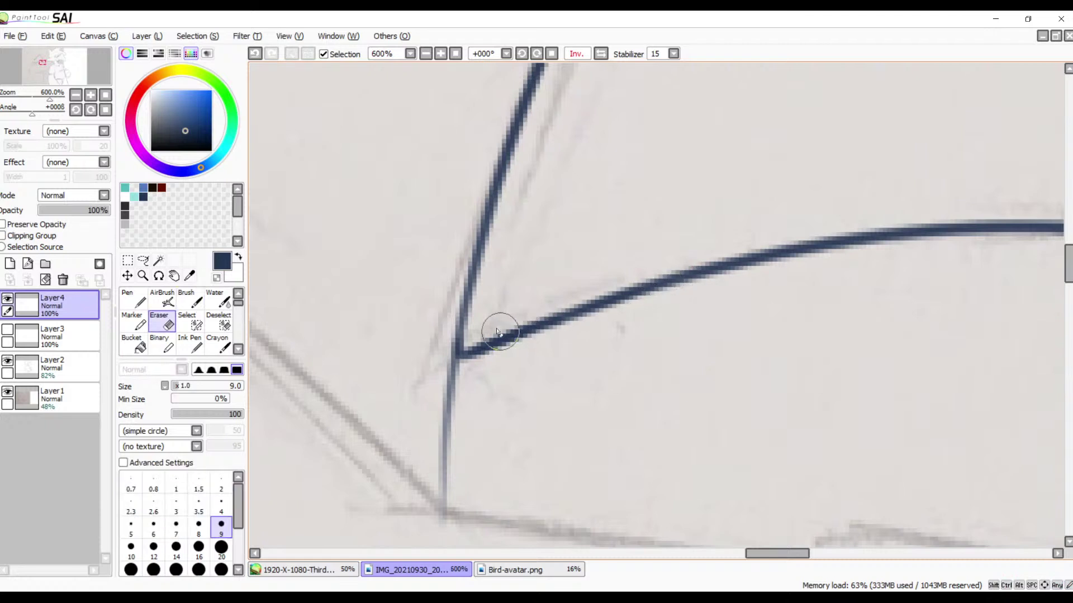
mouse_move(451, 378)
mouse_down()
mouse_move(439, 365)
mouse_move(451, 366)
mouse_move(445, 348)
mouse_move(444, 472)
mouse_up()
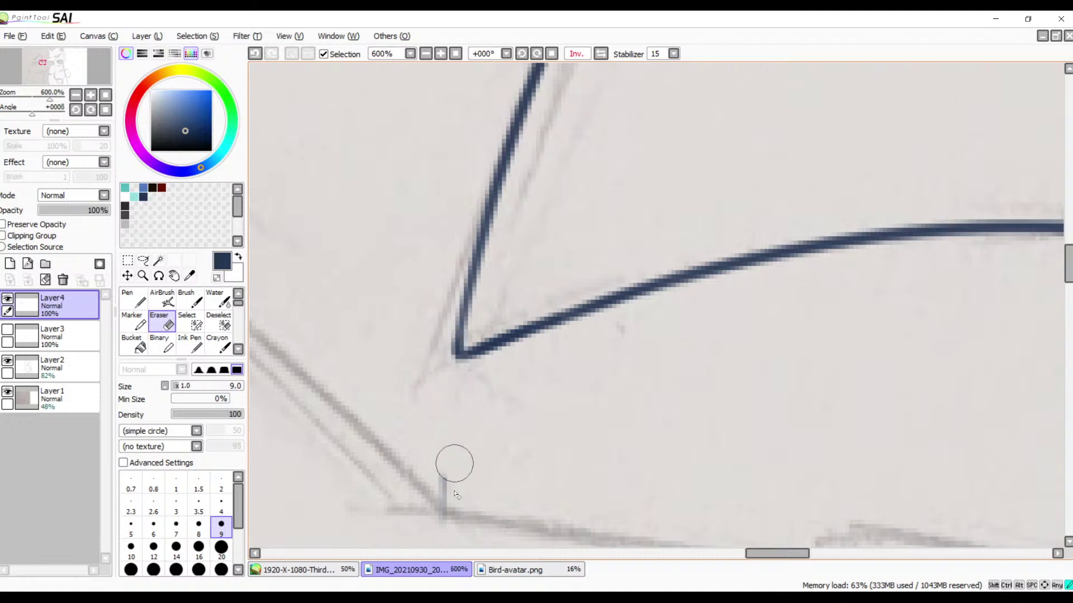
drag(442, 511, 443, 471)
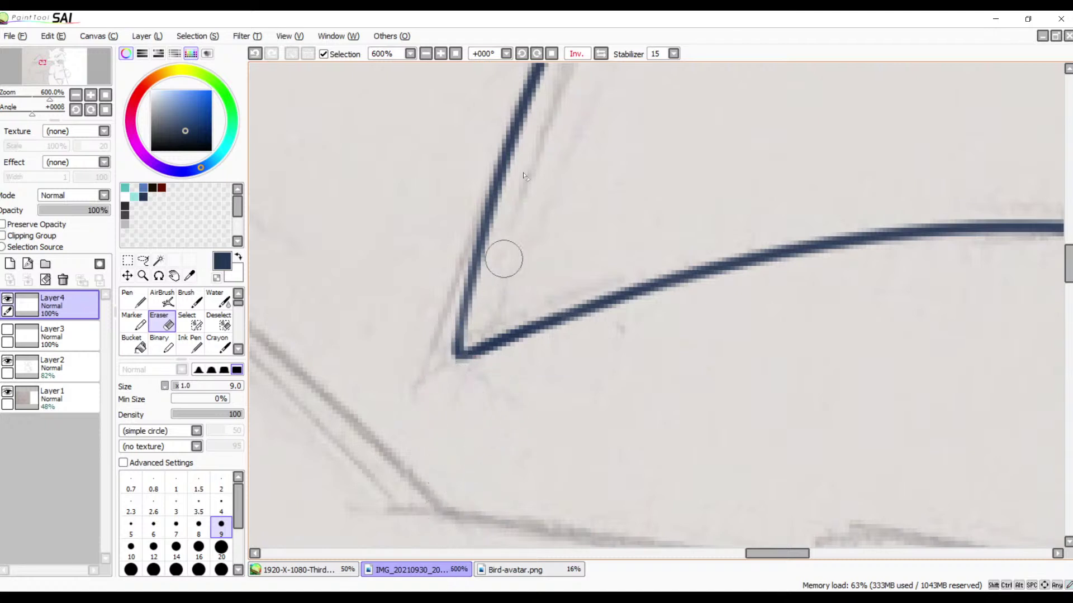
- Restore the unflipped view, check the whole drawing at 50%, and examine the sketched cheek feathers beside the mouth at 300% zoom
click(552, 55)
click(455, 54)
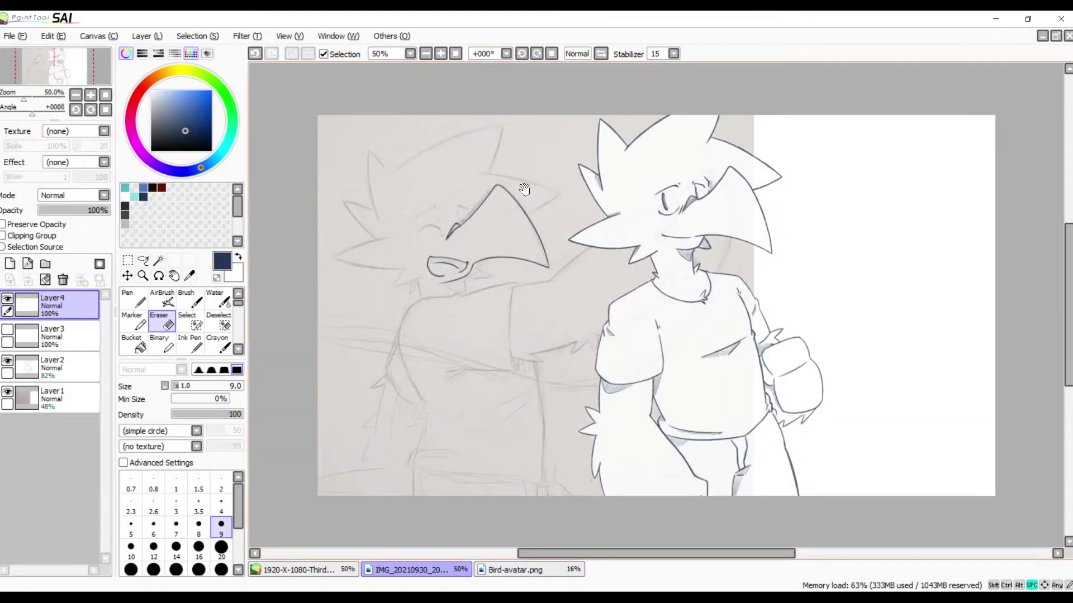
mouse_move(524, 190)
mouse_down()
mouse_move(521, 140)
mouse_move(567, 187)
mouse_up()
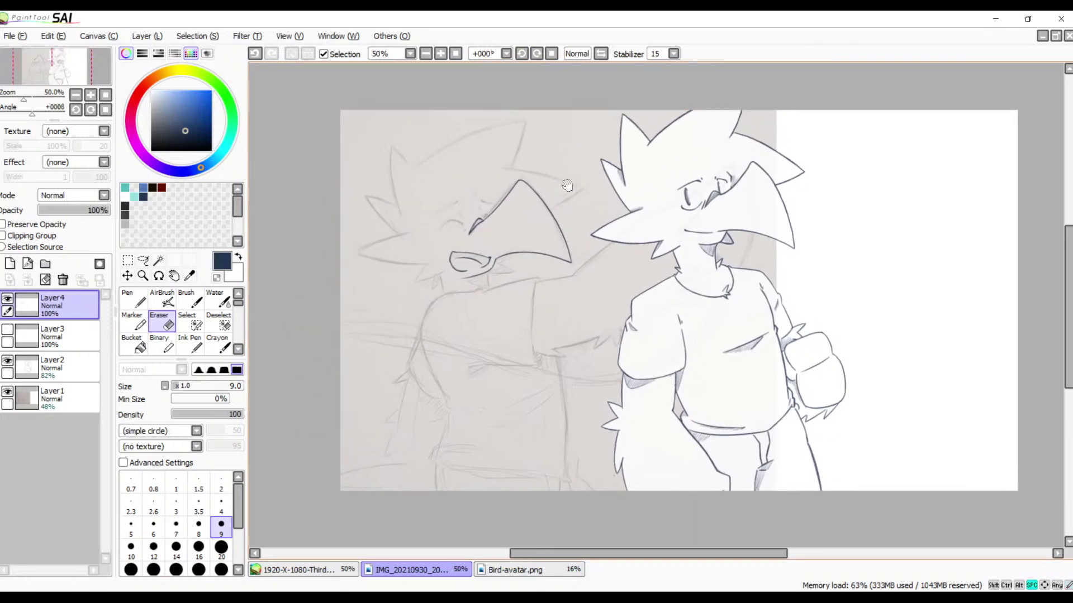
click(441, 54)
click(443, 54)
click(443, 54)
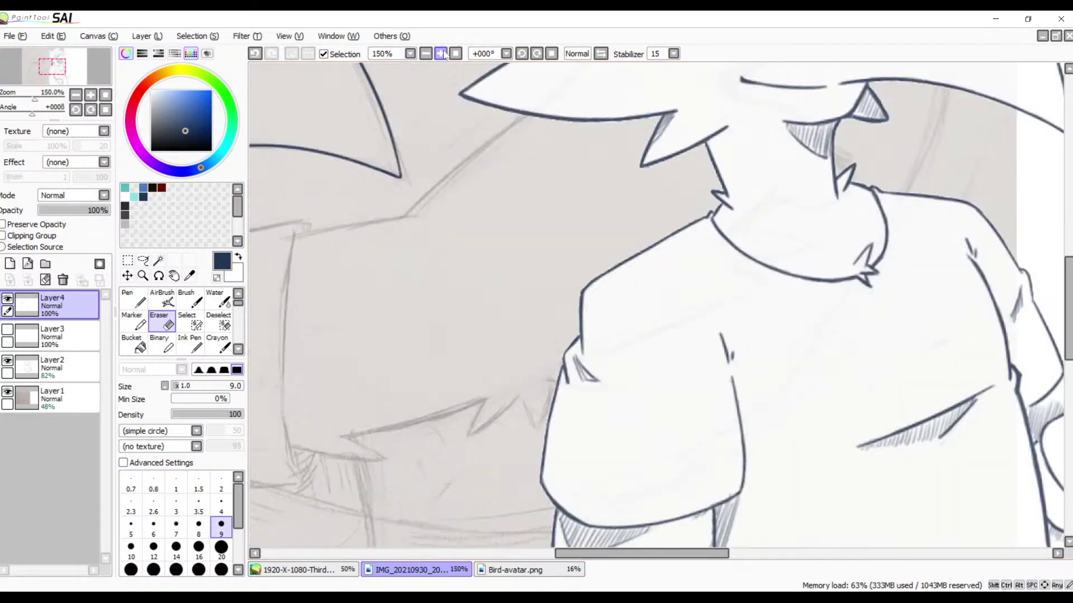
click(443, 54)
click(443, 54)
drag(462, 221, 851, 295)
mouse_move(593, 264)
mouse_down()
mouse_move(618, 277)
mouse_move(737, 287)
mouse_up()
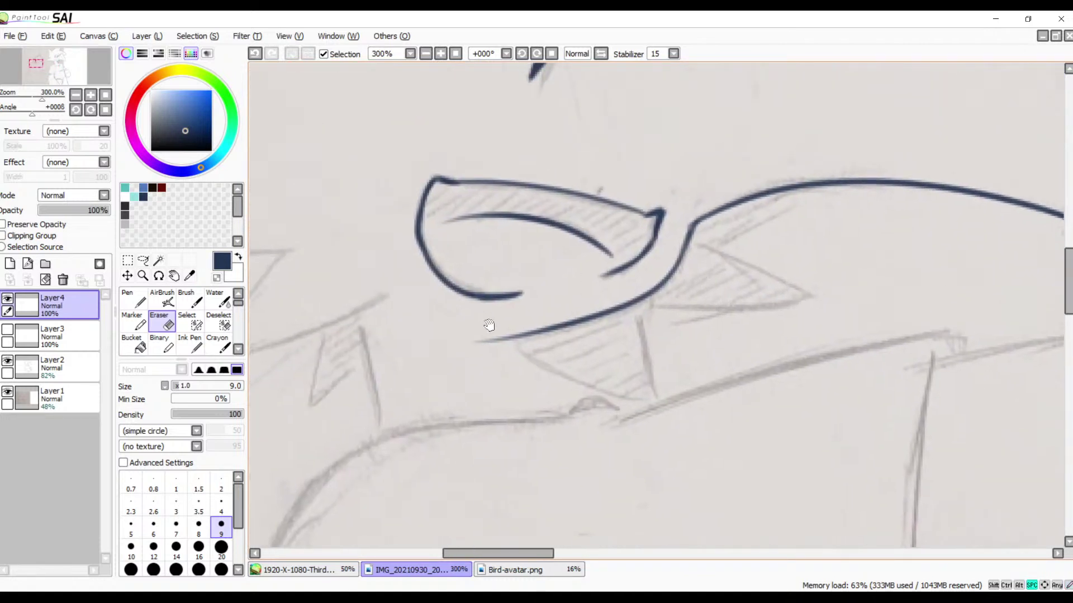
drag(491, 323, 817, 306)
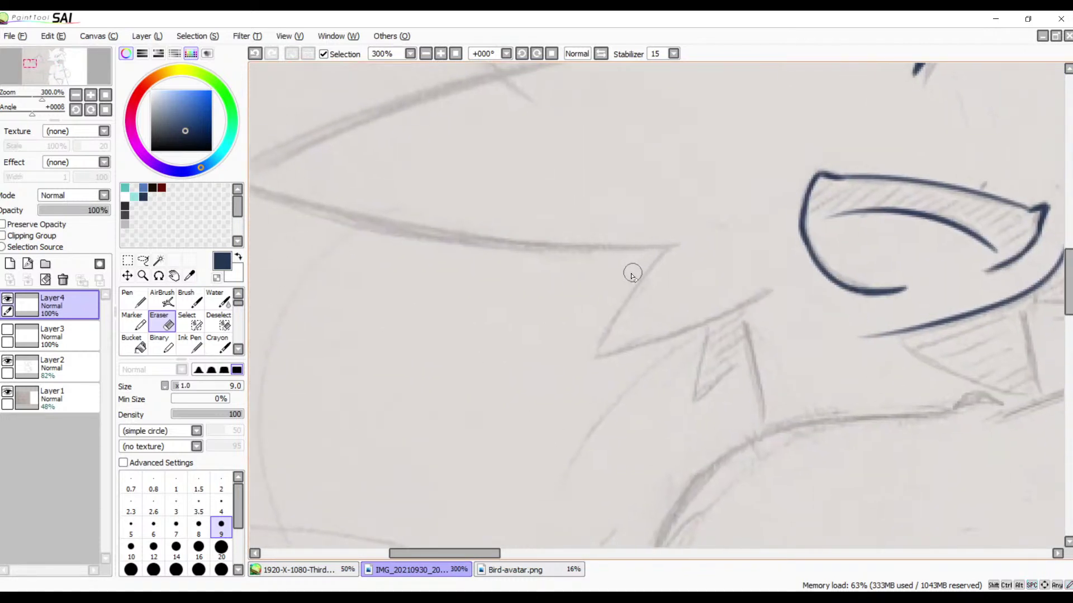
- Ink the upper edge of the large cheek feather down past its tip with the size 5 Brush, redoing earlier attempts
key(b)
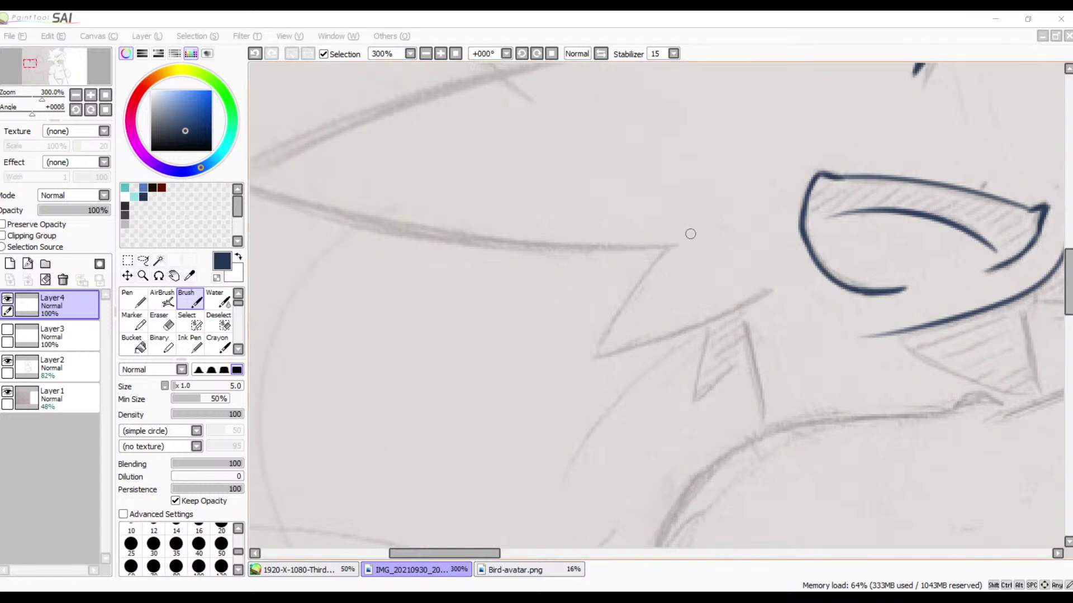
click(441, 53)
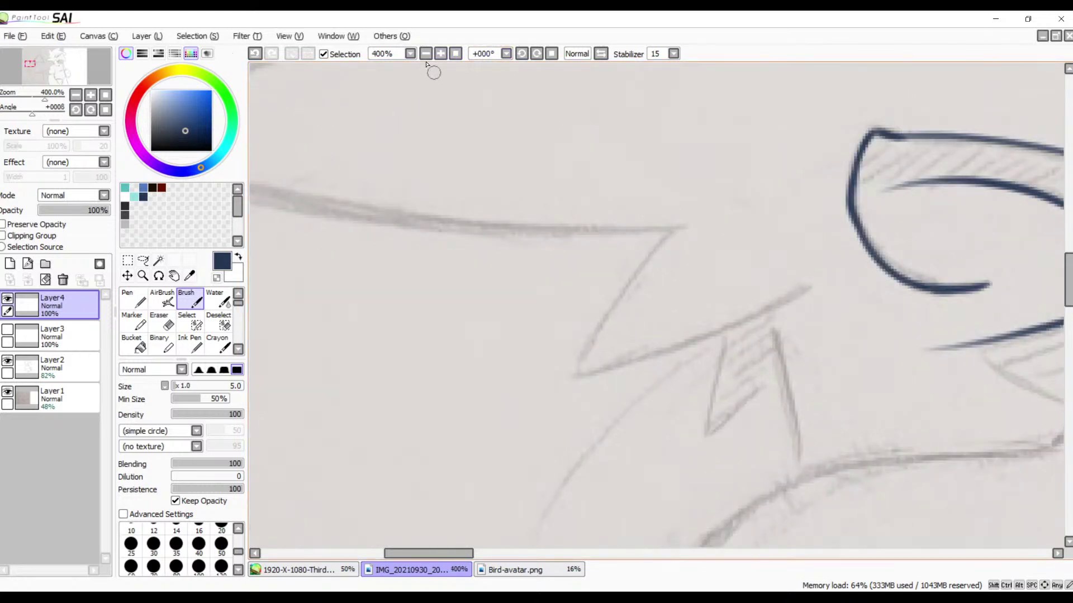
click(441, 53)
click(440, 53)
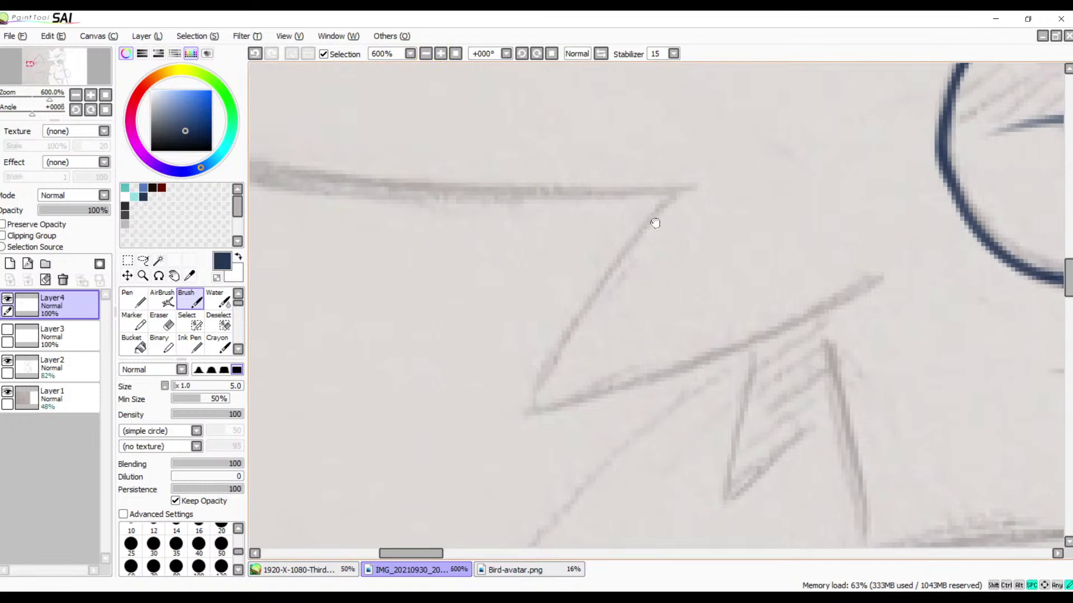
drag(653, 223, 527, 172)
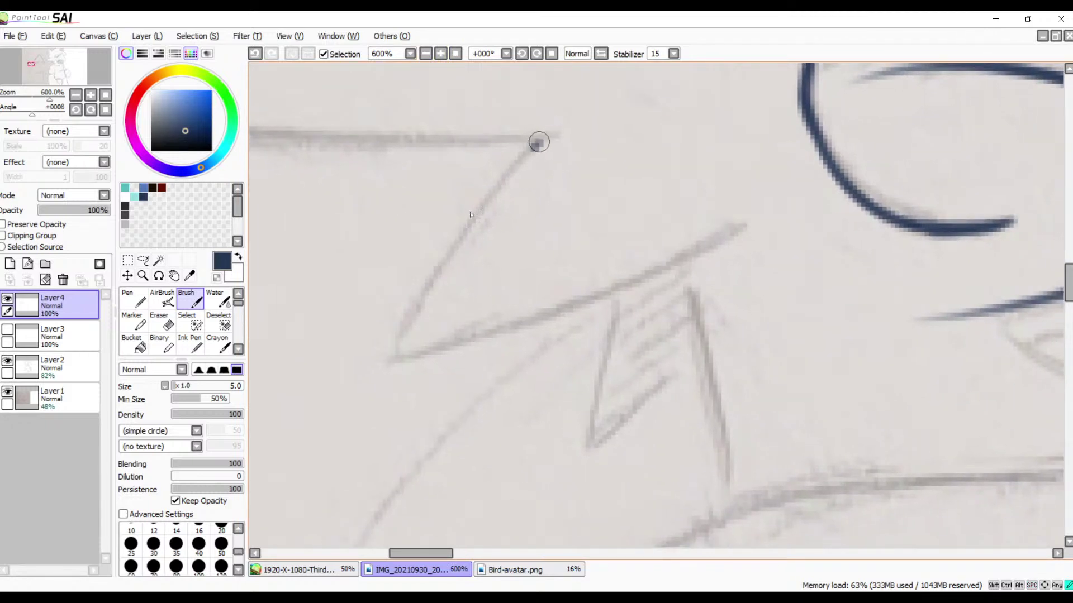
drag(536, 141, 402, 299)
key(ctrl+z)
drag(541, 139, 412, 351)
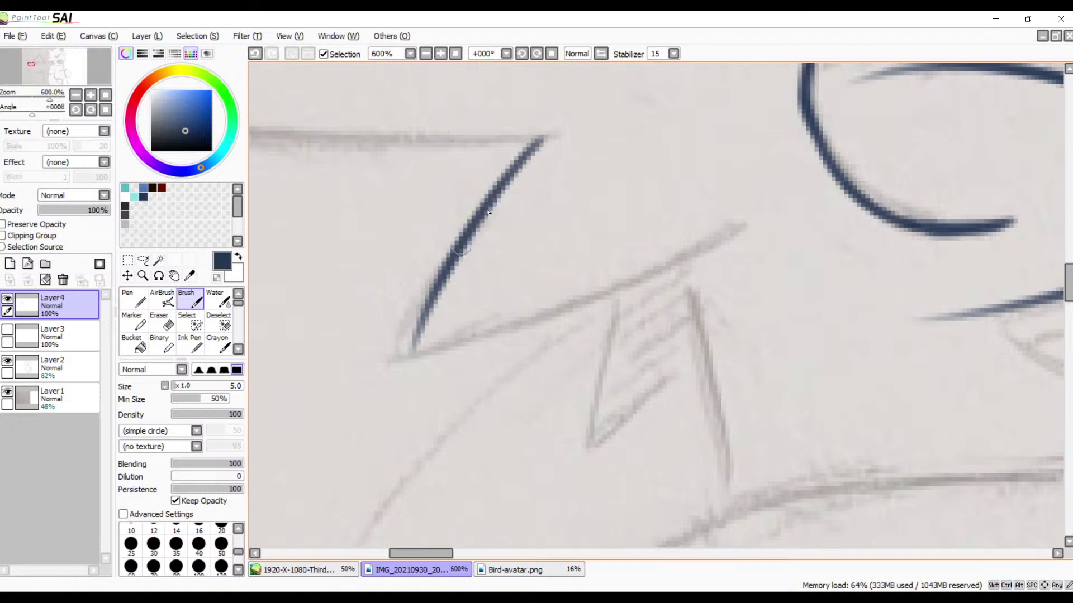
key(ctrl+z)
drag(545, 136, 389, 376)
key(ctrl+z)
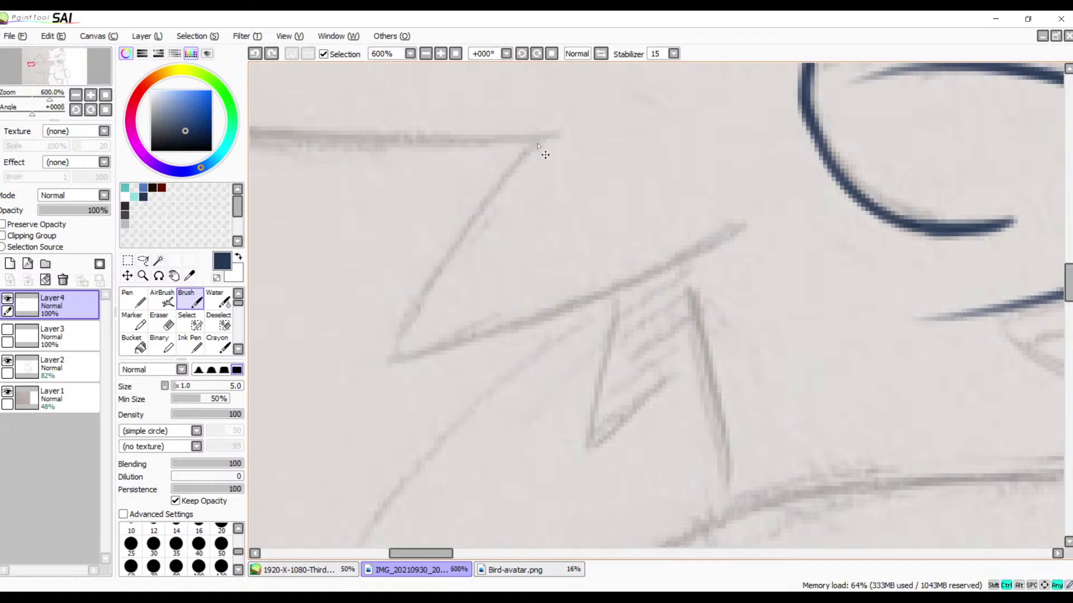
drag(539, 134, 373, 396)
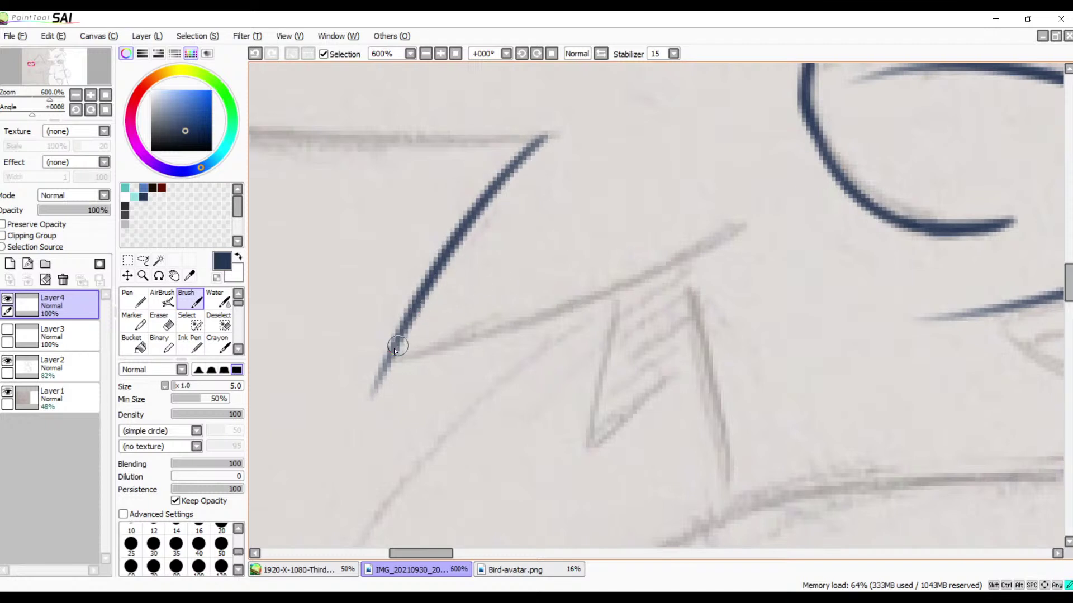
- Ink the large cheek feather's lower edge from its tip toward the neck and erase the overshoot at the tip with the size 9 Eraser
drag(395, 352, 721, 241)
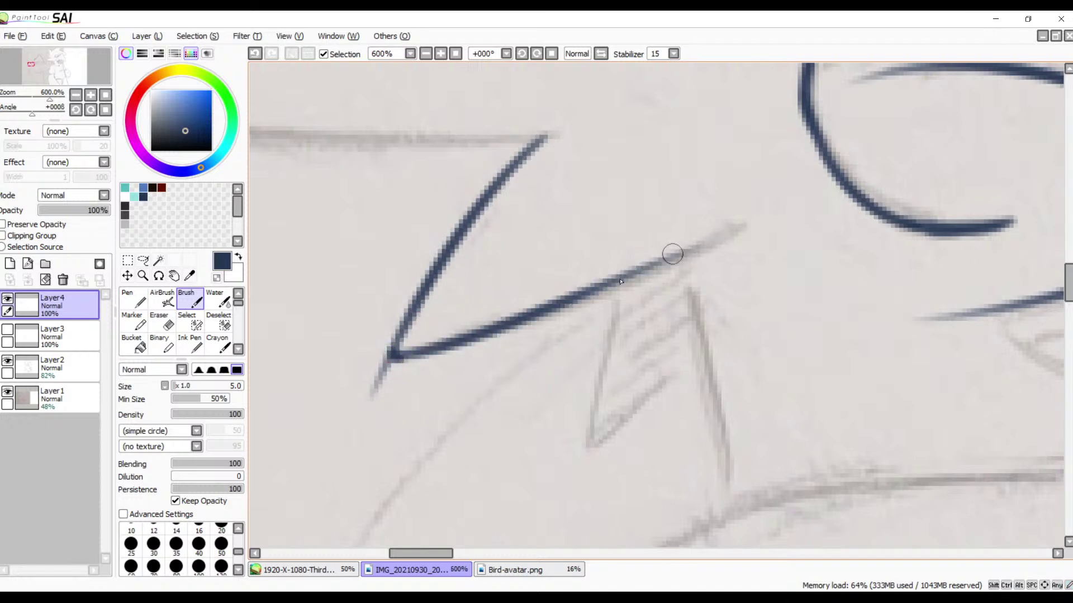
key(ctrl+z)
mouse_move(394, 355)
mouse_down()
mouse_move(455, 350)
mouse_move(723, 228)
mouse_up()
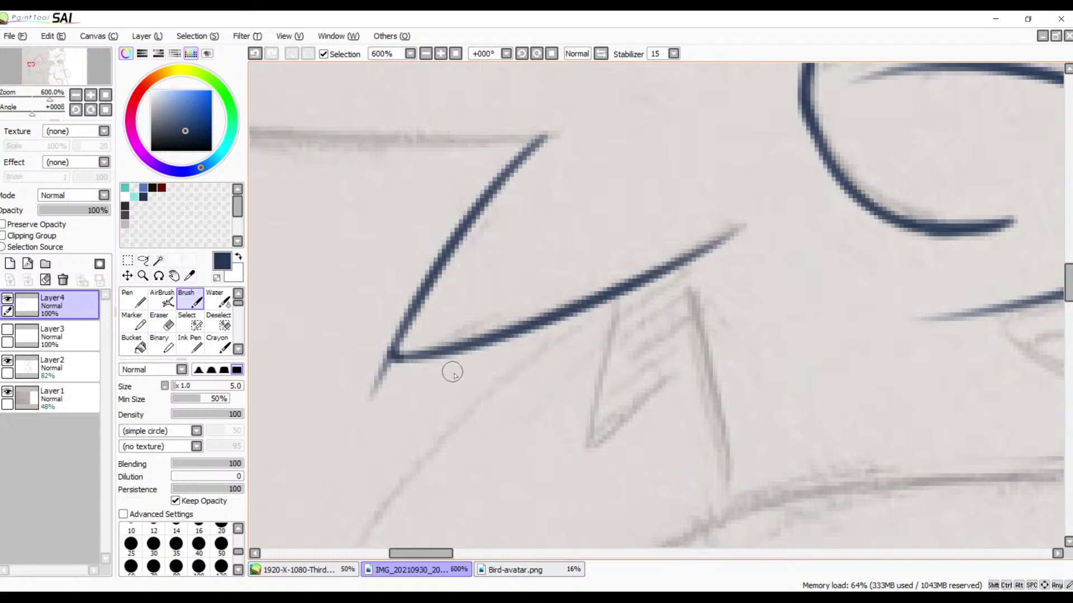
key(e)
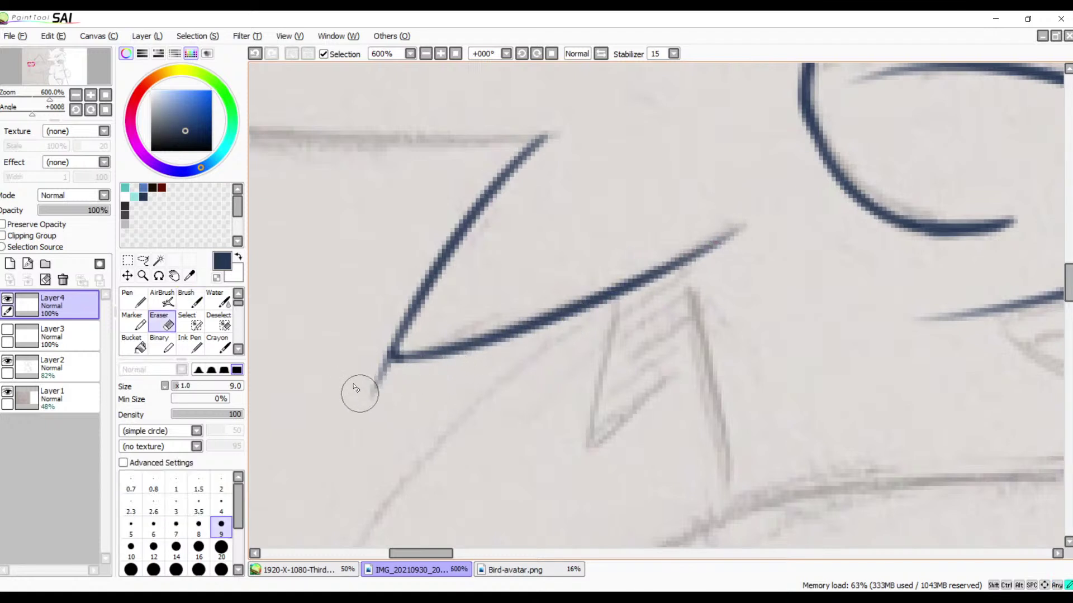
mouse_move(360, 387)
mouse_down()
mouse_move(376, 385)
mouse_move(374, 366)
mouse_move(398, 376)
mouse_move(364, 377)
mouse_up()
- Thicken the line at the large cheek feather's tip with the size 5 Brush
key(b)
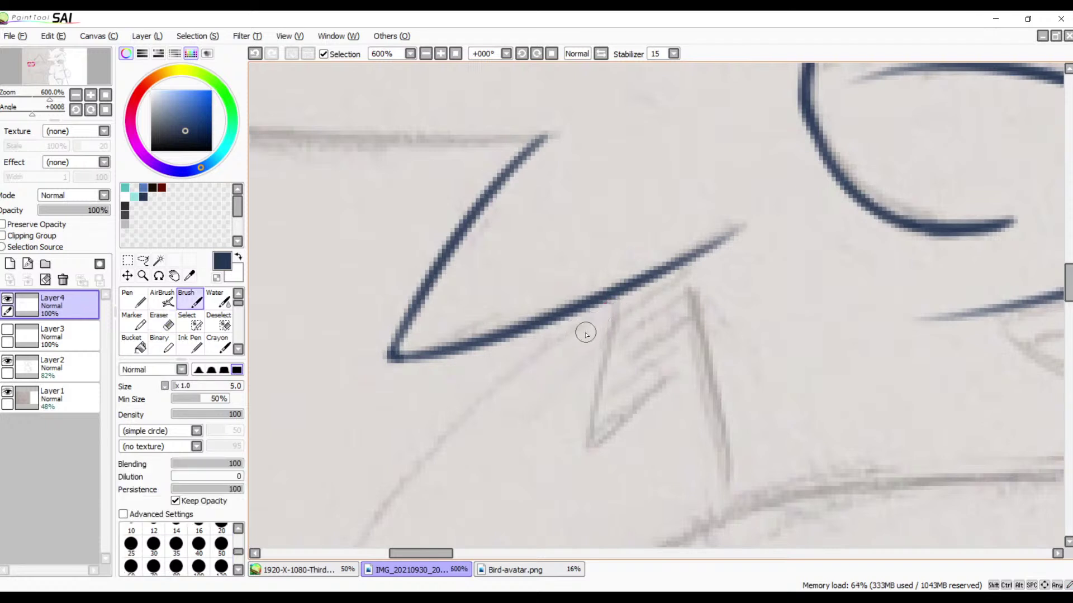
mouse_move(514, 296)
mouse_down()
mouse_move(512, 355)
mouse_move(559, 417)
mouse_move(562, 310)
mouse_up()
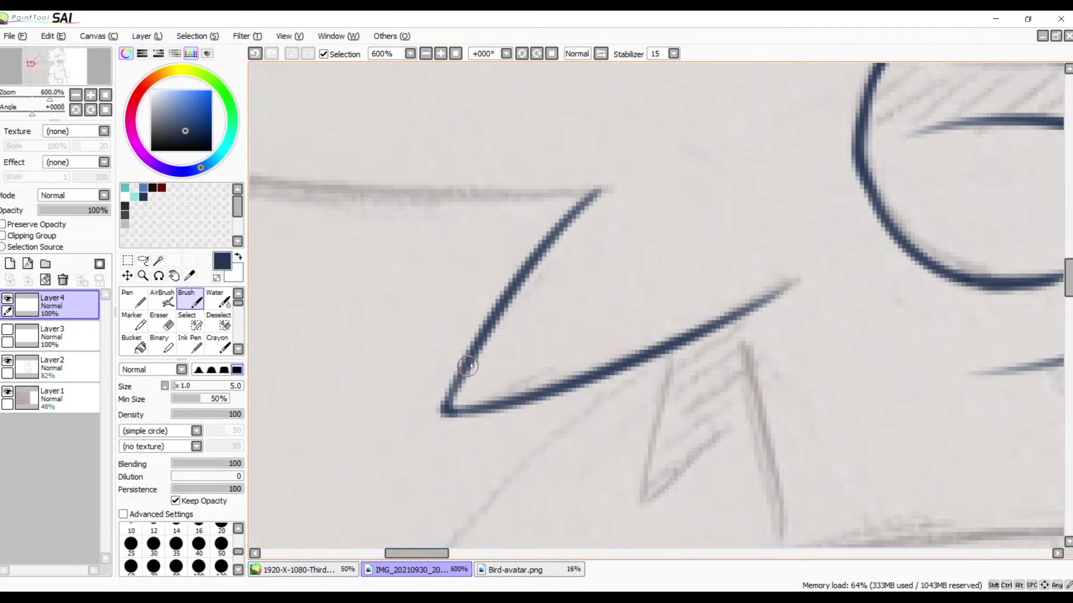
drag(475, 357, 448, 412)
drag(477, 354, 454, 413)
key(ctrl+z)
drag(476, 346, 449, 414)
key(ctrl+z)
mouse_move(480, 338)
mouse_down()
mouse_move(451, 412)
mouse_move(468, 362)
mouse_move(453, 407)
mouse_move(489, 409)
mouse_move(445, 409)
mouse_move(531, 398)
mouse_up()
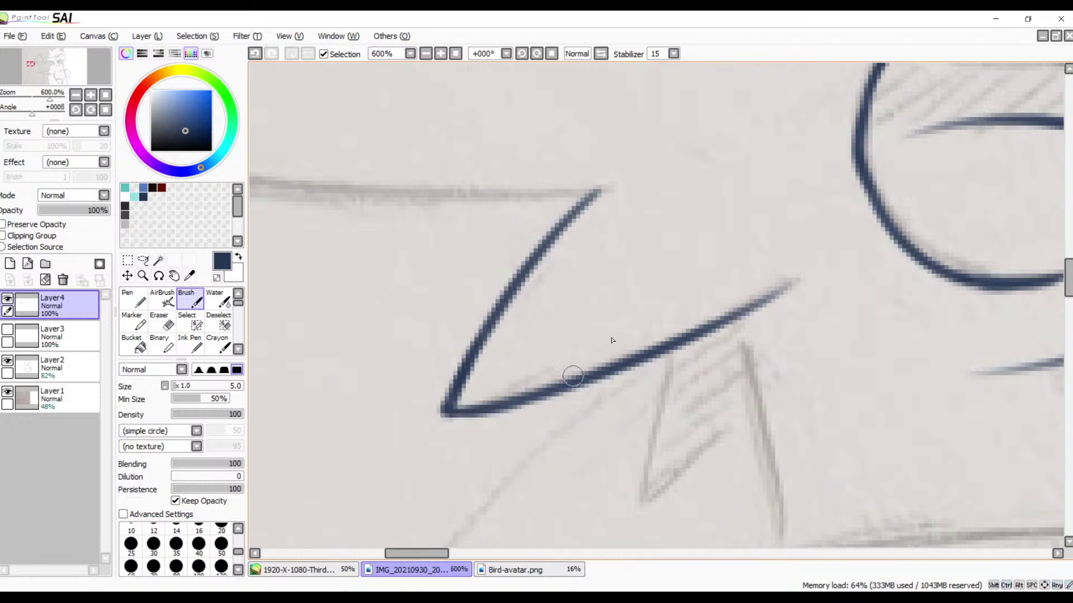
- Ink the two sides of the neck as slightly curved lines running from below the head past the sketched shoulder line
key(space)
mouse_move(573, 360)
mouse_down()
mouse_move(730, 321)
mouse_move(712, 374)
mouse_move(412, 350)
mouse_up()
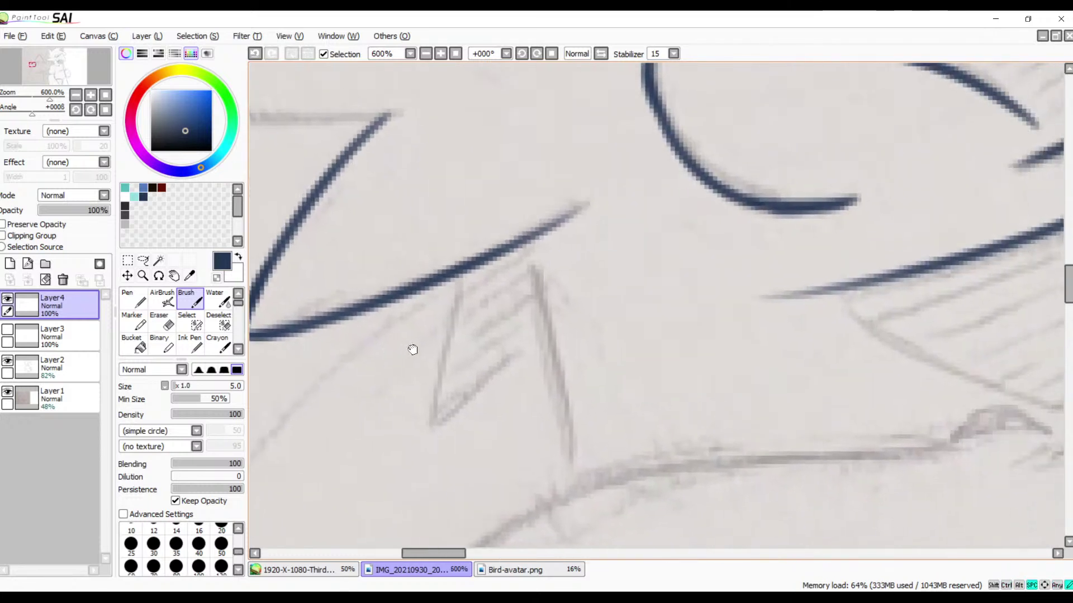
drag(565, 390, 373, 342)
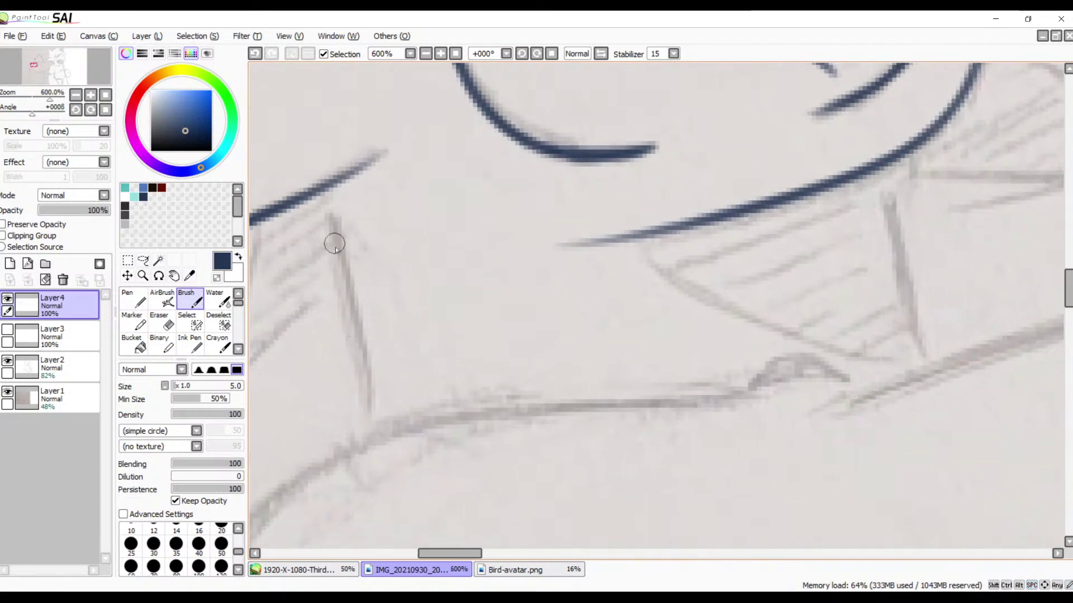
drag(333, 221, 393, 425)
key(ctrl+z)
drag(335, 220, 424, 488)
key(ctrl+z)
drag(337, 220, 402, 479)
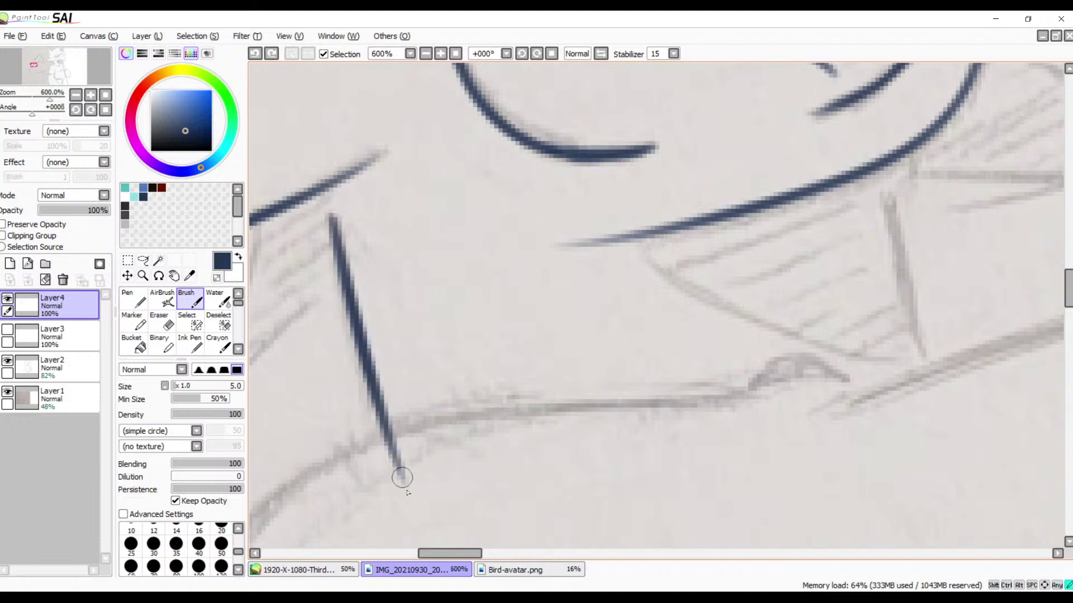
drag(903, 329, 802, 401)
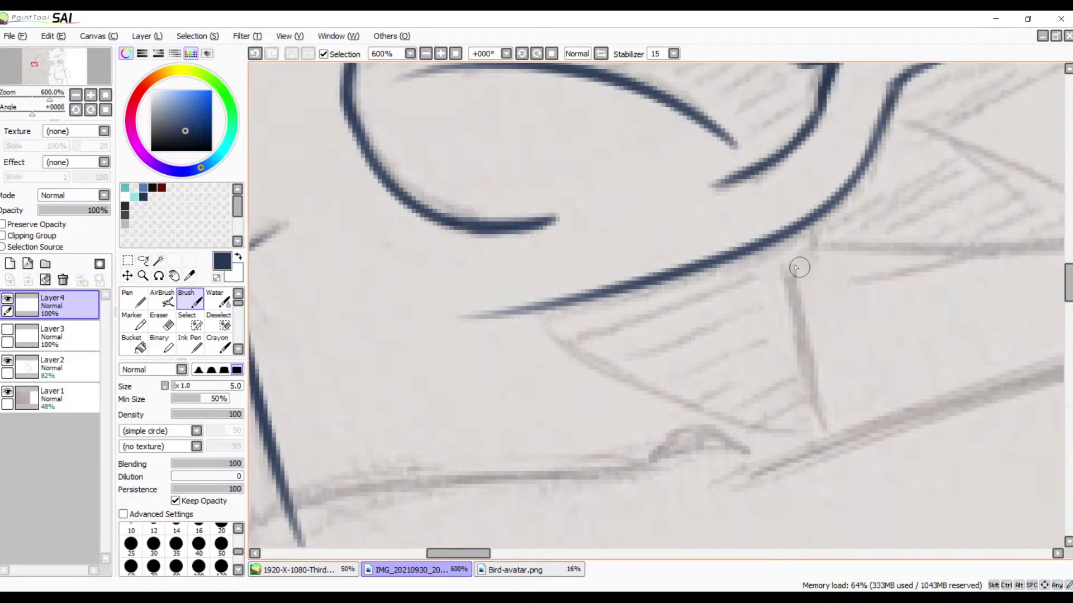
drag(778, 256, 818, 506)
- Ink the small pointed feather between the large cheek feather and the left neck line
drag(730, 433, 956, 339)
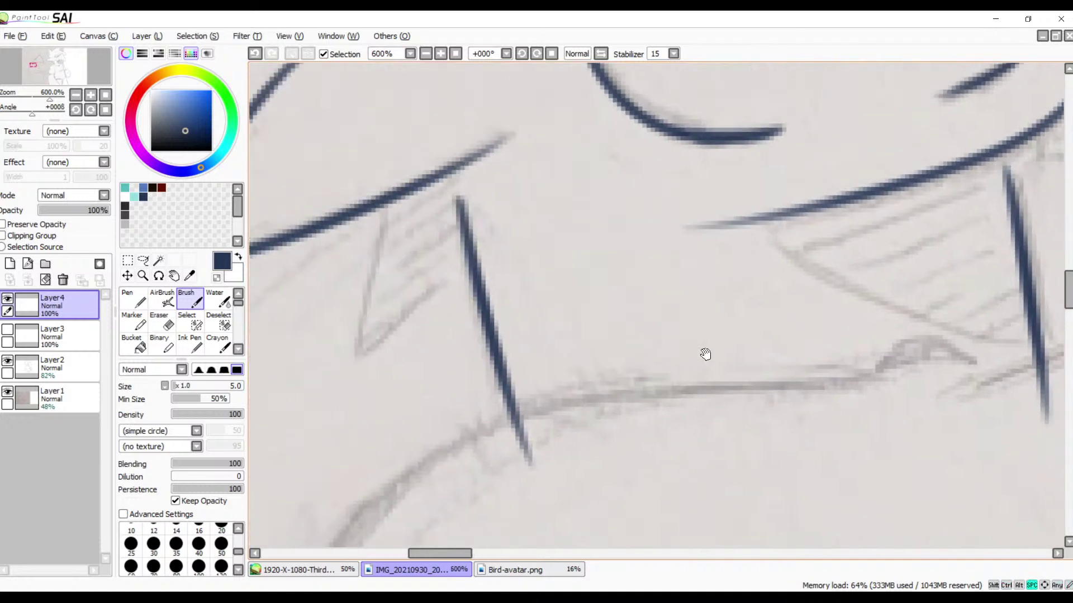
drag(507, 341, 606, 352)
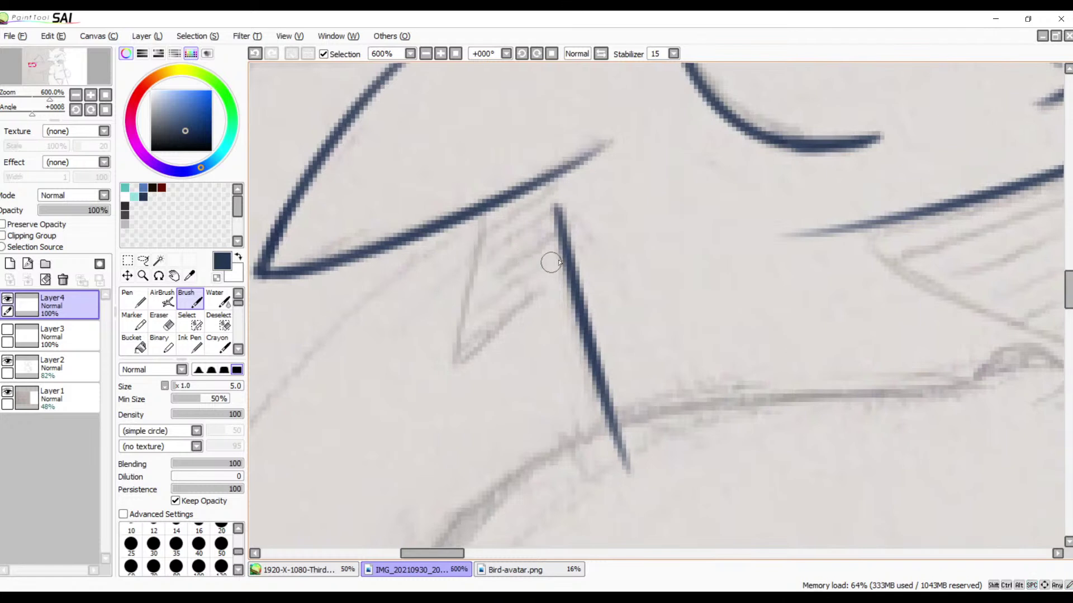
drag(567, 256, 465, 356)
key(ctrl+z)
drag(565, 266, 455, 352)
drag(501, 199, 457, 353)
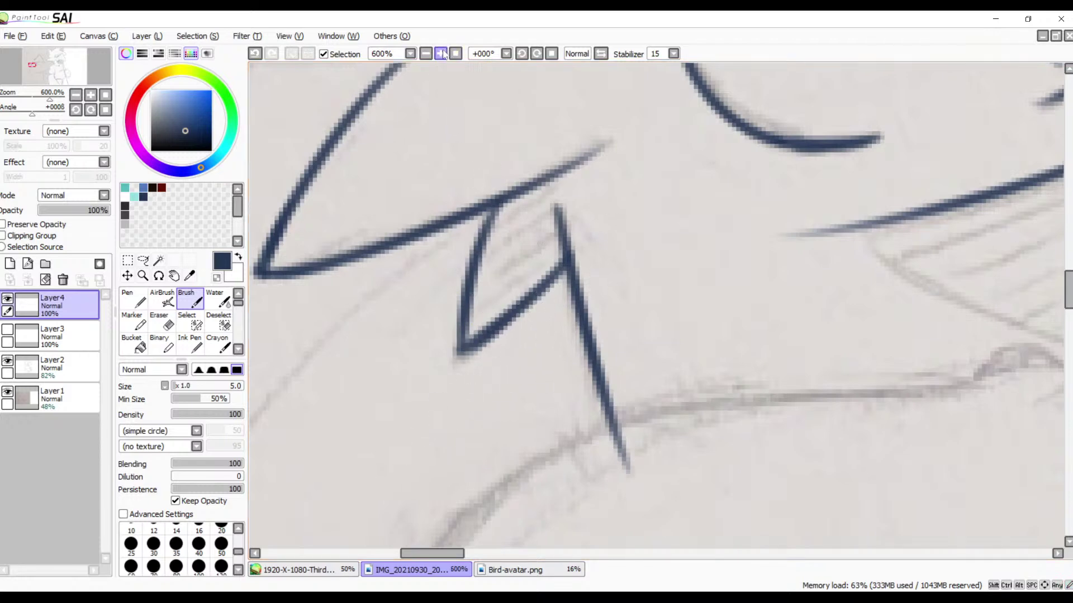
- Check the inked cheek feathers and neck lines at 150% zoom and examine the sketched shoulders and torso below them
click(426, 54)
click(426, 53)
click(425, 54)
click(426, 54)
click(425, 53)
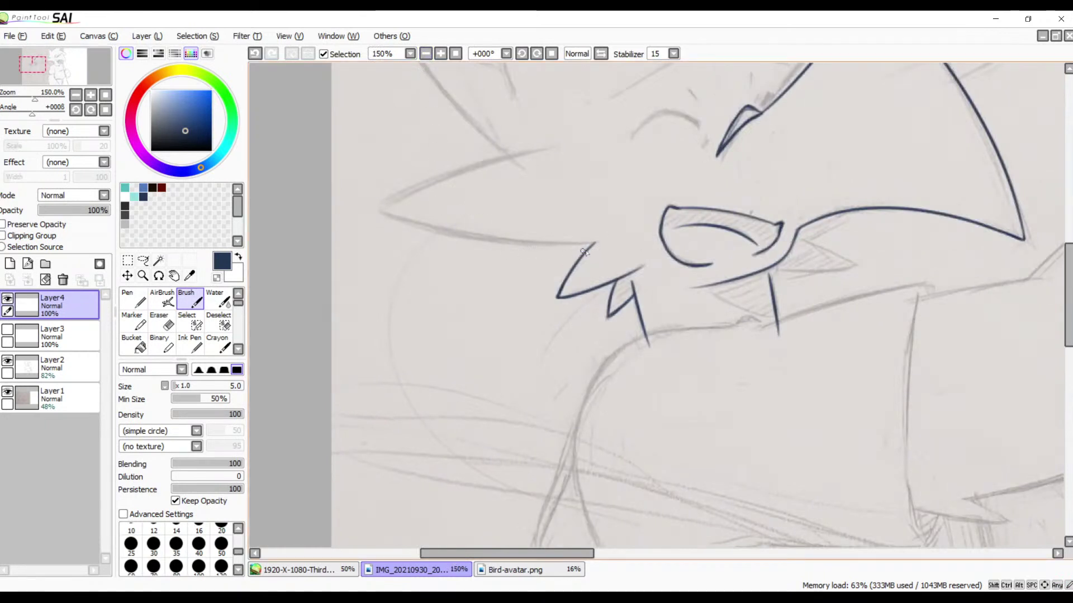
drag(705, 249, 517, 296)
mouse_move(674, 224)
mouse_down()
mouse_move(551, 328)
mouse_move(560, 289)
mouse_move(709, 224)
mouse_up()
drag(624, 302, 594, 189)
drag(588, 287, 637, 205)
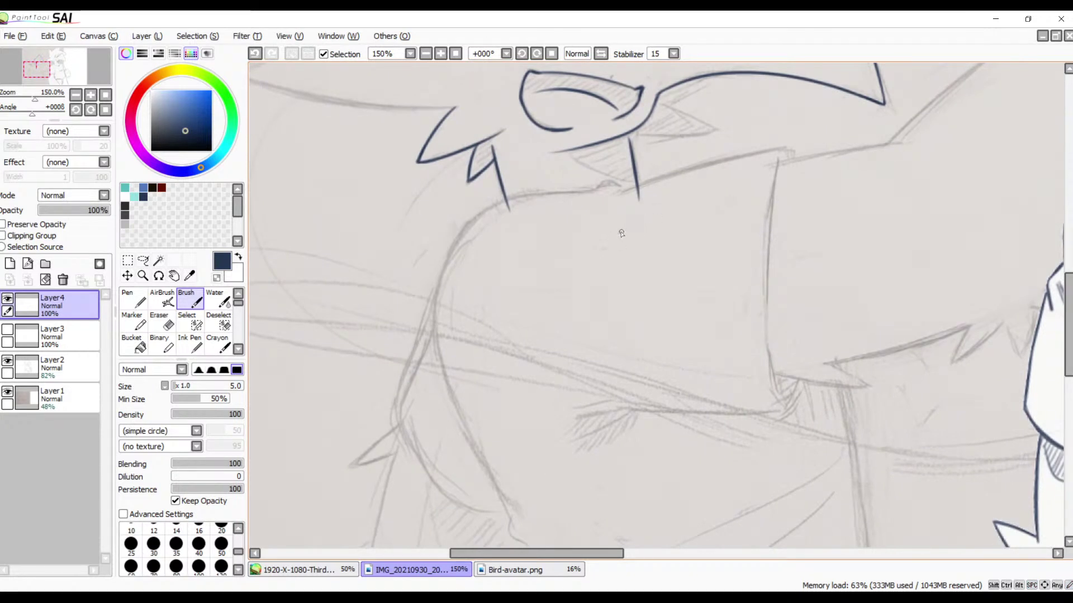
drag(642, 242, 505, 275)
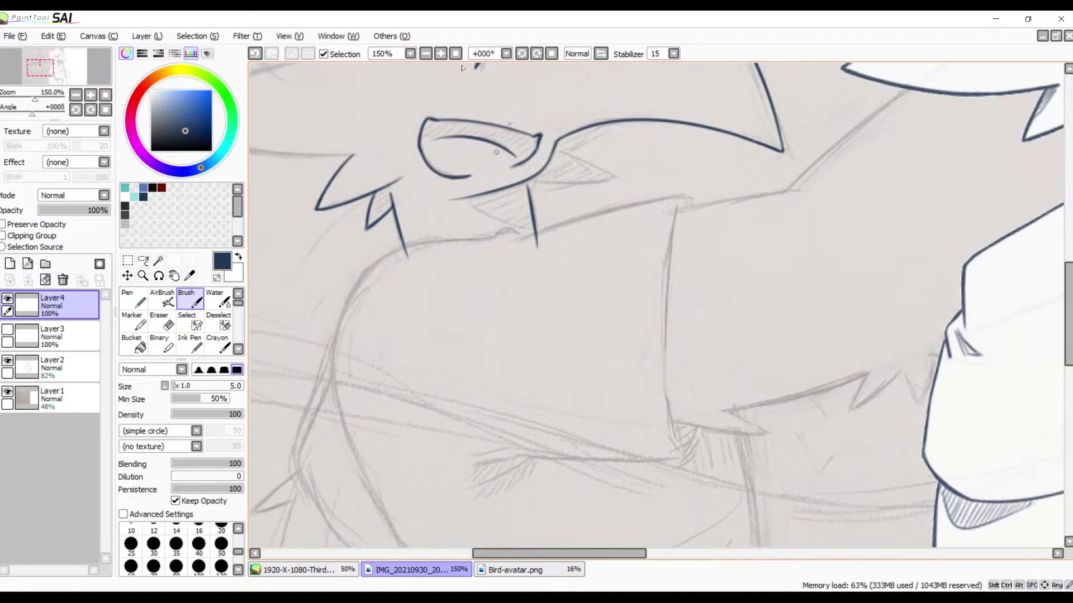
- Ink the right shoulder line as one long curve from just inside the right neck line outward, redoing earlier attempts
click(441, 53)
click(442, 54)
click(441, 54)
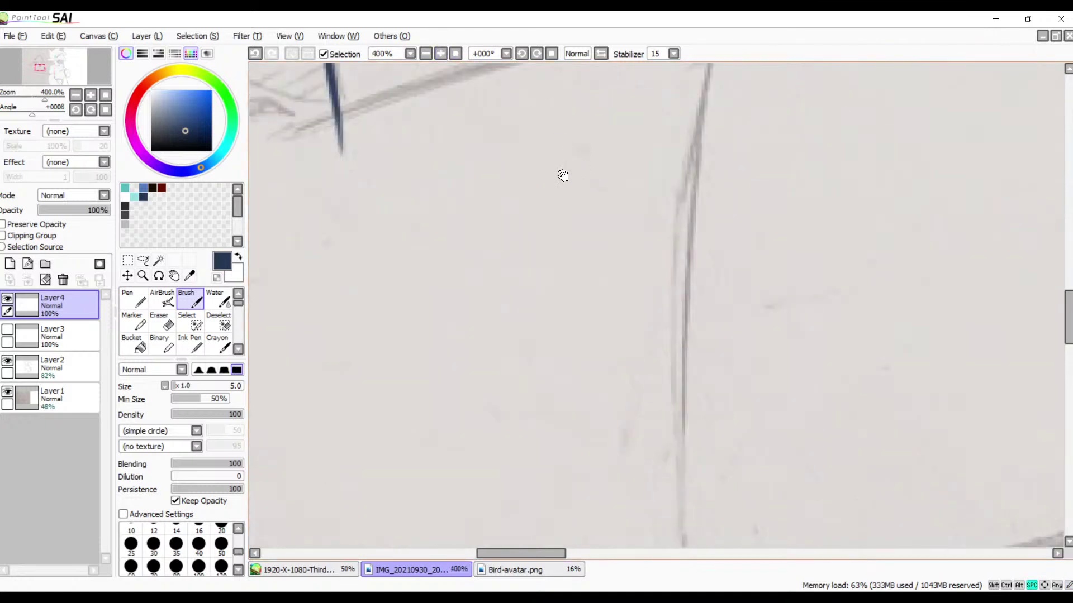
drag(555, 151, 594, 314)
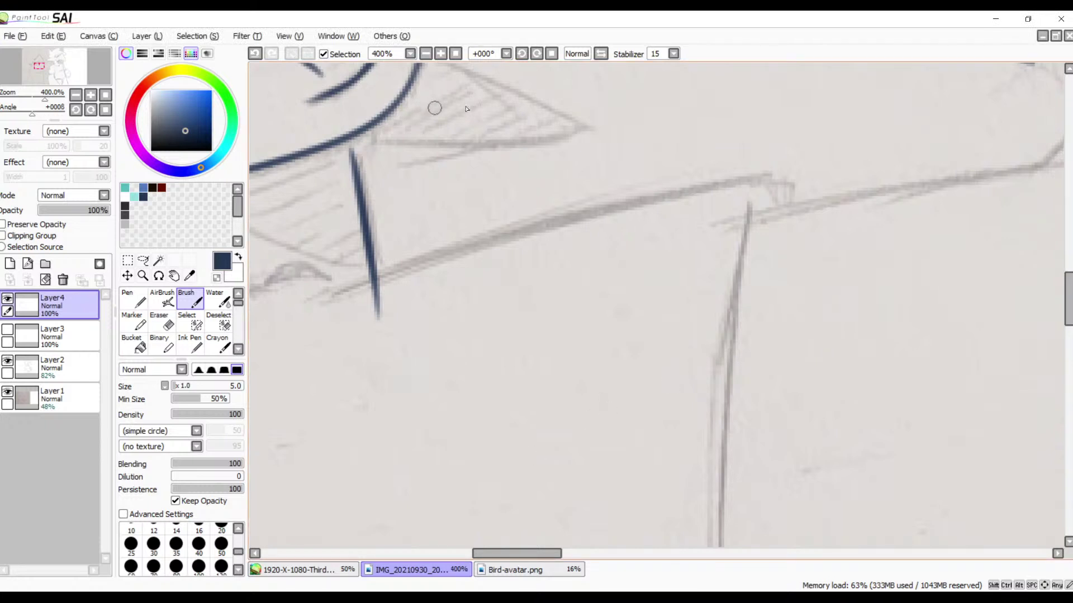
key(space)
drag(538, 226, 567, 266)
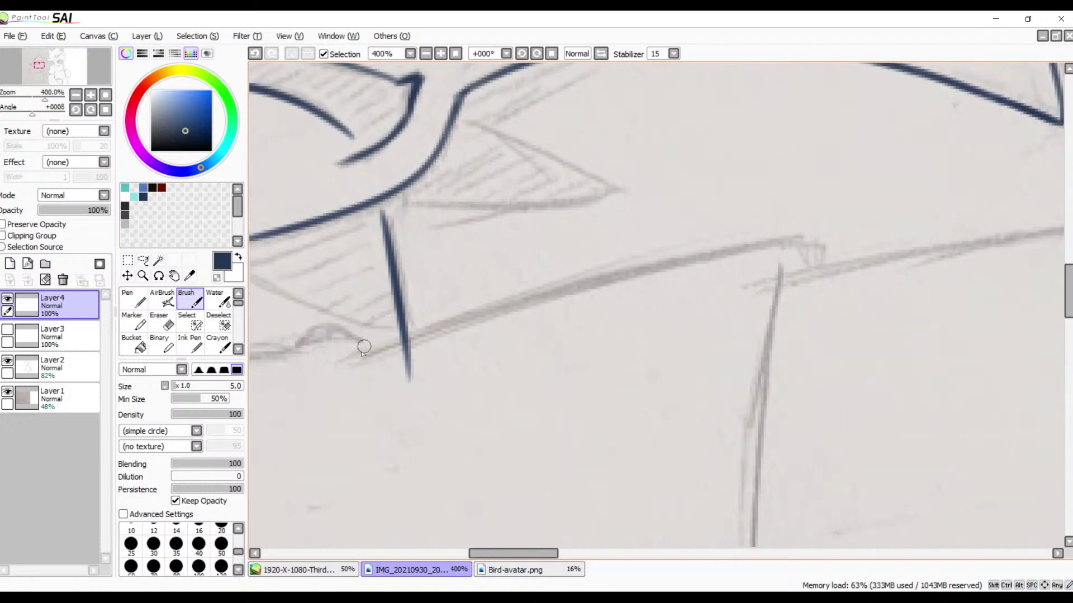
drag(353, 357, 765, 227)
key(ctrl+z)
mouse_move(351, 362)
mouse_down()
mouse_move(480, 310)
mouse_move(788, 231)
mouse_up()
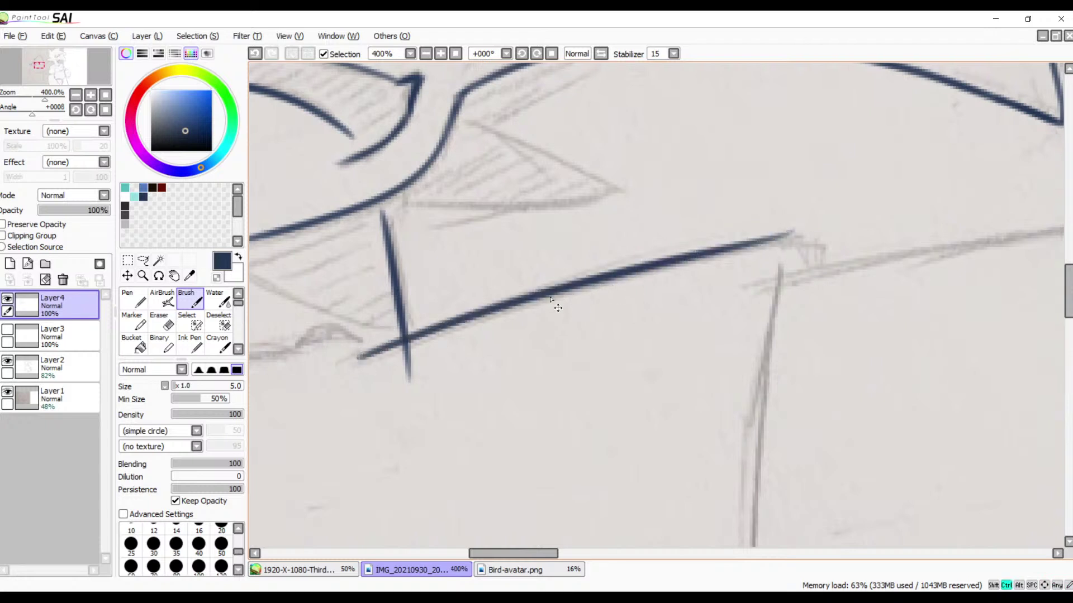
key(ctrl+z)
mouse_move(363, 358)
mouse_down()
mouse_move(631, 269)
mouse_move(849, 227)
mouse_up()
key(ctrl+z)
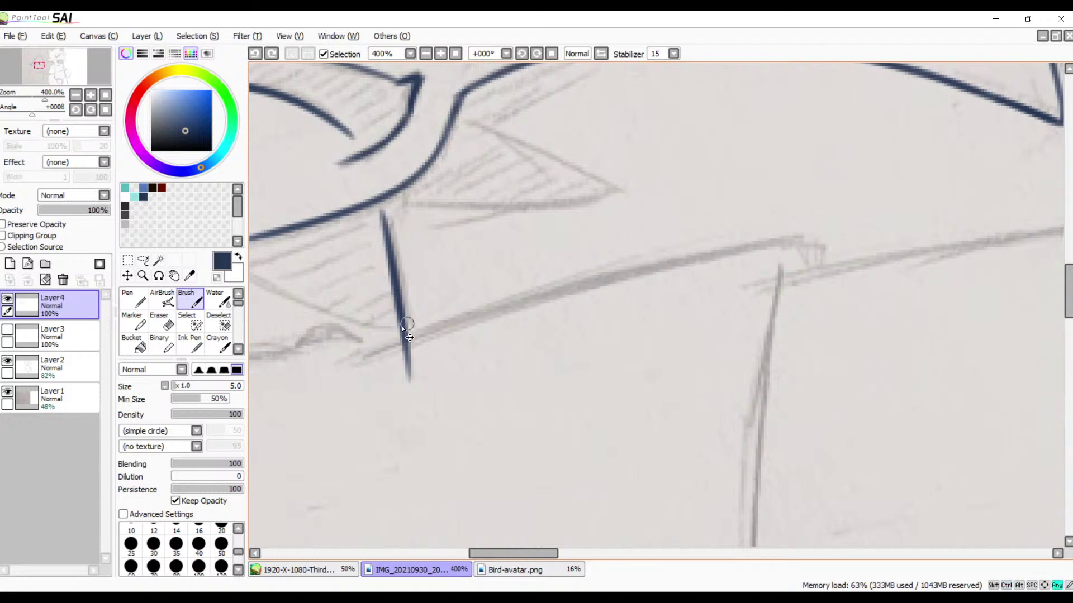
mouse_move(360, 355)
mouse_down()
mouse_move(494, 306)
mouse_move(889, 236)
mouse_up()
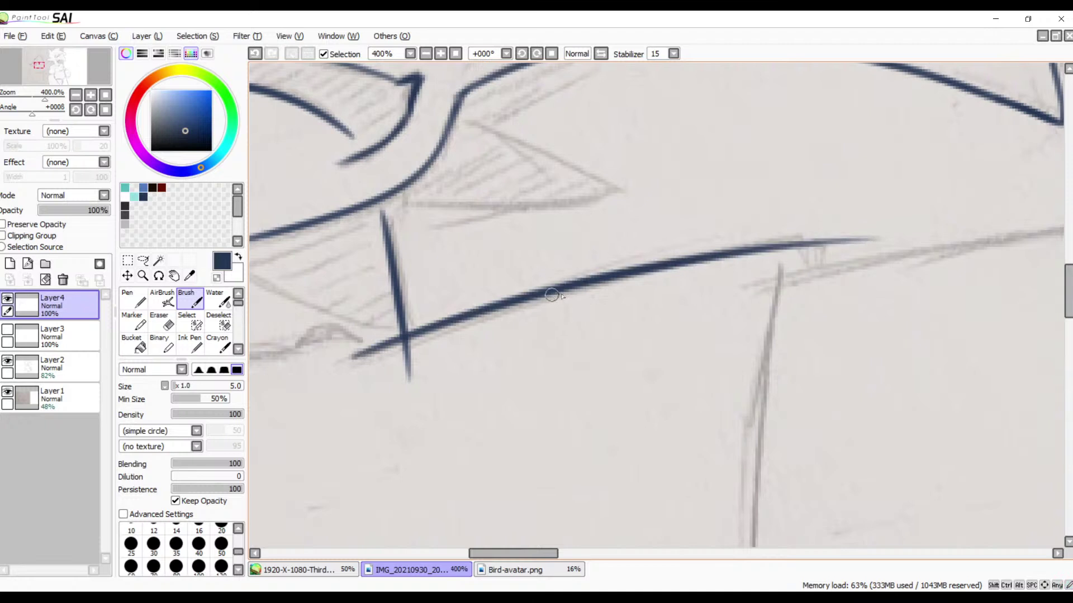
- Ink the small bump between the neck lines where the right shoulder line starts
drag(496, 334, 767, 267)
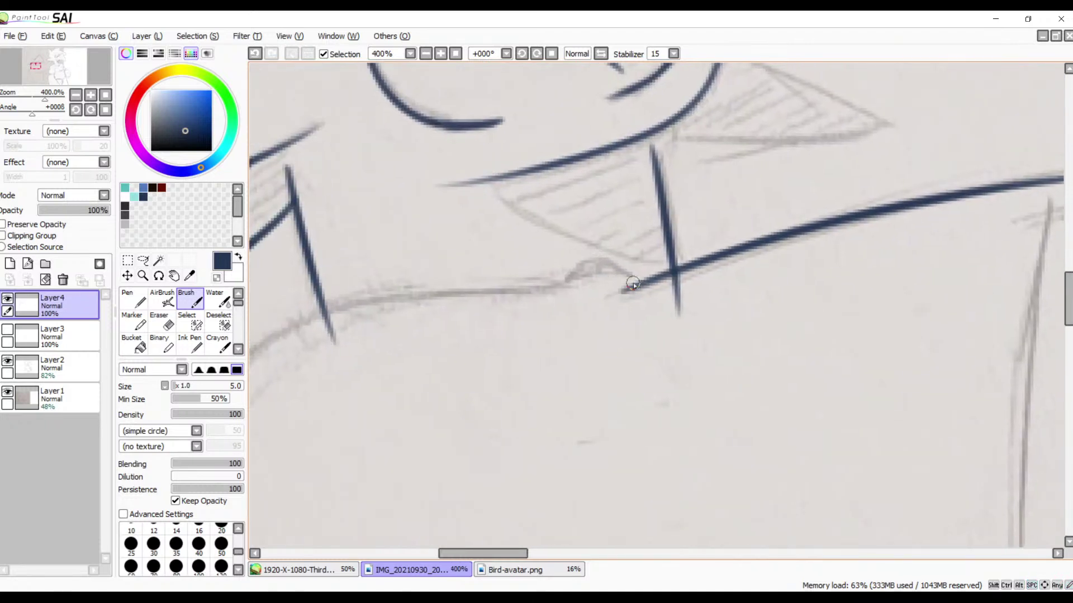
drag(633, 284, 529, 297)
mouse_move(618, 300)
mouse_down()
mouse_move(802, 256)
mouse_move(637, 271)
mouse_move(505, 366)
mouse_up()
key(ctrl+z)
key(ctrl+z)
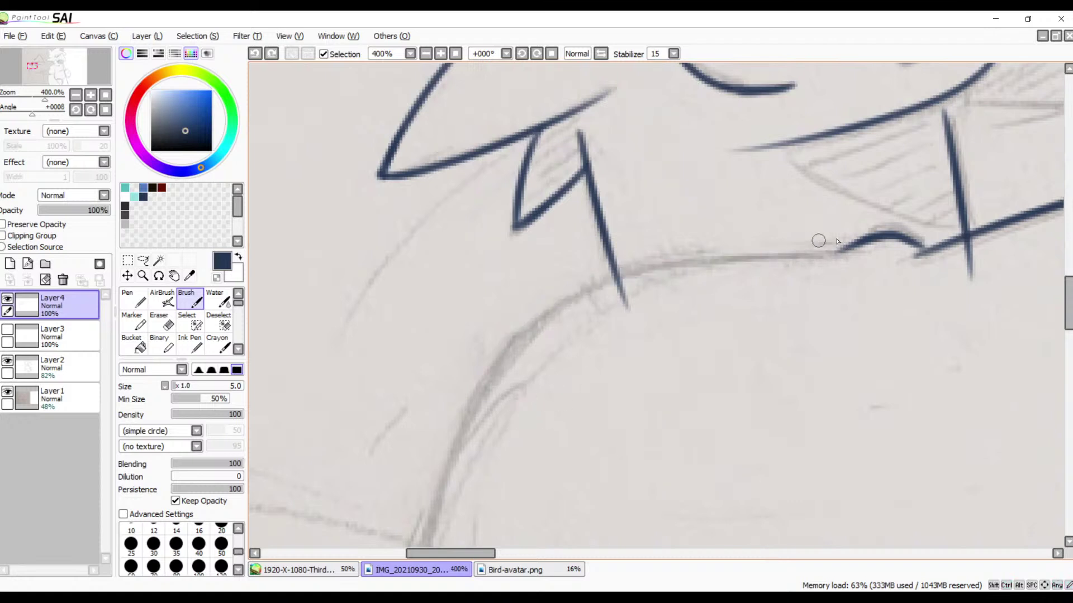
mouse_move(840, 251)
mouse_down()
mouse_move(632, 258)
mouse_move(424, 514)
mouse_up()
key(ctrl+z)
mouse_move(840, 251)
mouse_down()
mouse_move(745, 249)
mouse_move(441, 505)
mouse_up()
key(ctrl+z)
mouse_move(840, 251)
mouse_down()
mouse_move(667, 263)
mouse_move(424, 525)
mouse_up()
key(ctrl+z)
mouse_move(834, 256)
mouse_down()
mouse_move(803, 257)
mouse_move(468, 435)
mouse_move(411, 546)
mouse_up()
key(space)
drag(613, 300, 607, 221)
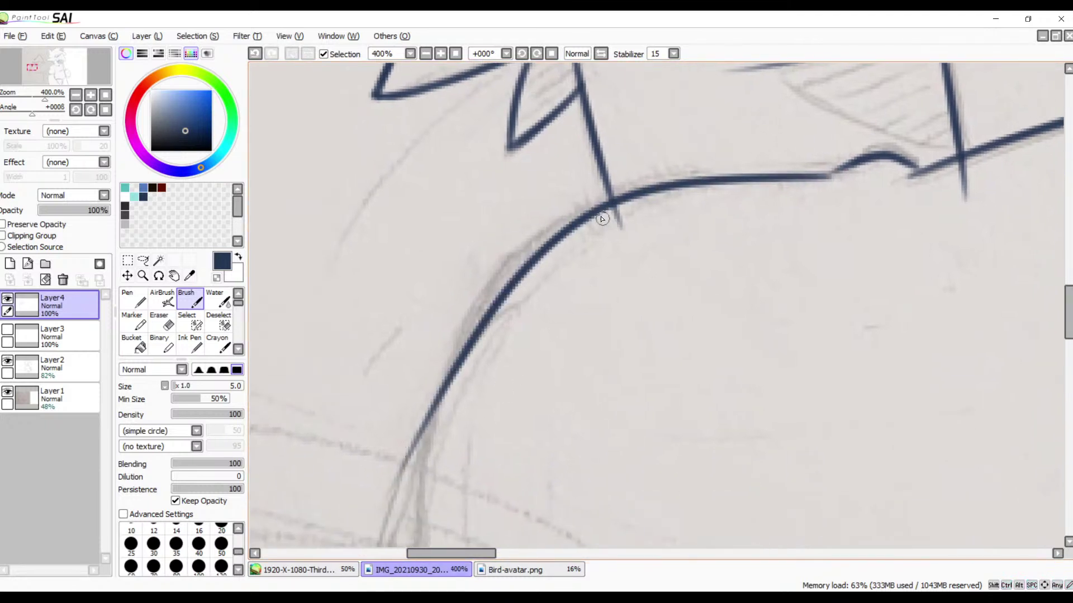
key(ctrl+z)
- Ink the left shoulder as one long curve from the small neck bump down along the sketched arm, with the canvas view rotated to 11°
click(427, 55)
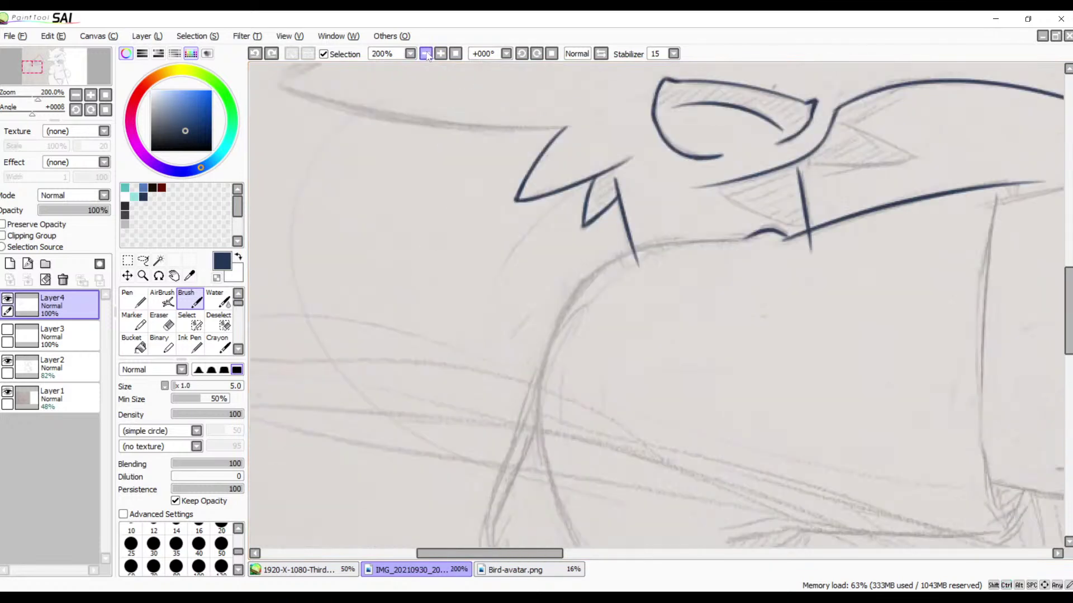
click(536, 54)
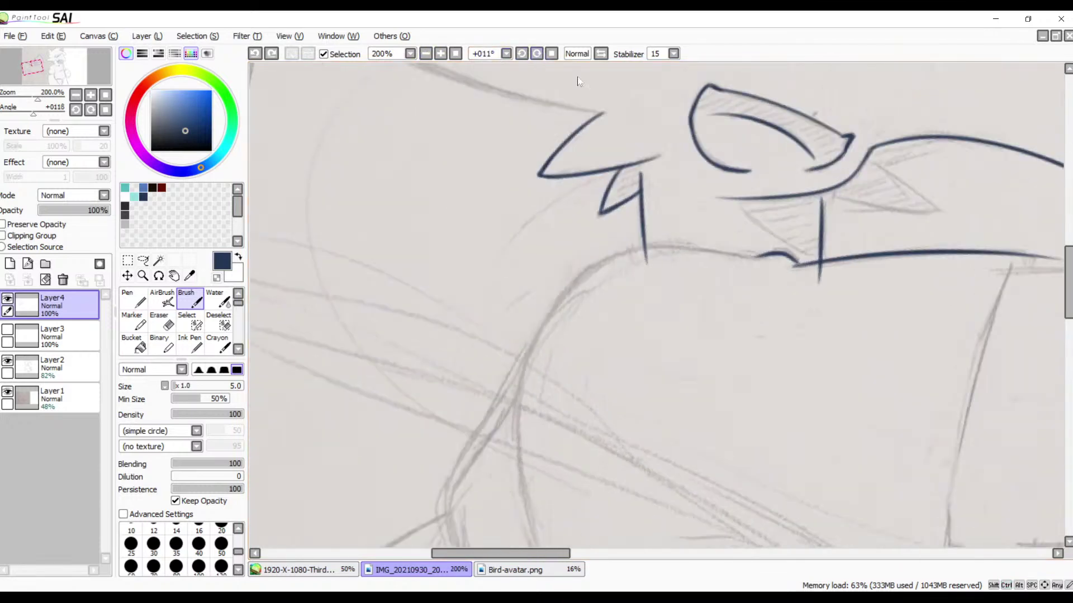
mouse_move(752, 262)
mouse_down()
mouse_move(517, 352)
mouse_move(505, 475)
mouse_up()
key(ctrl+z)
drag(752, 253, 536, 332)
drag(505, 449, 503, 546)
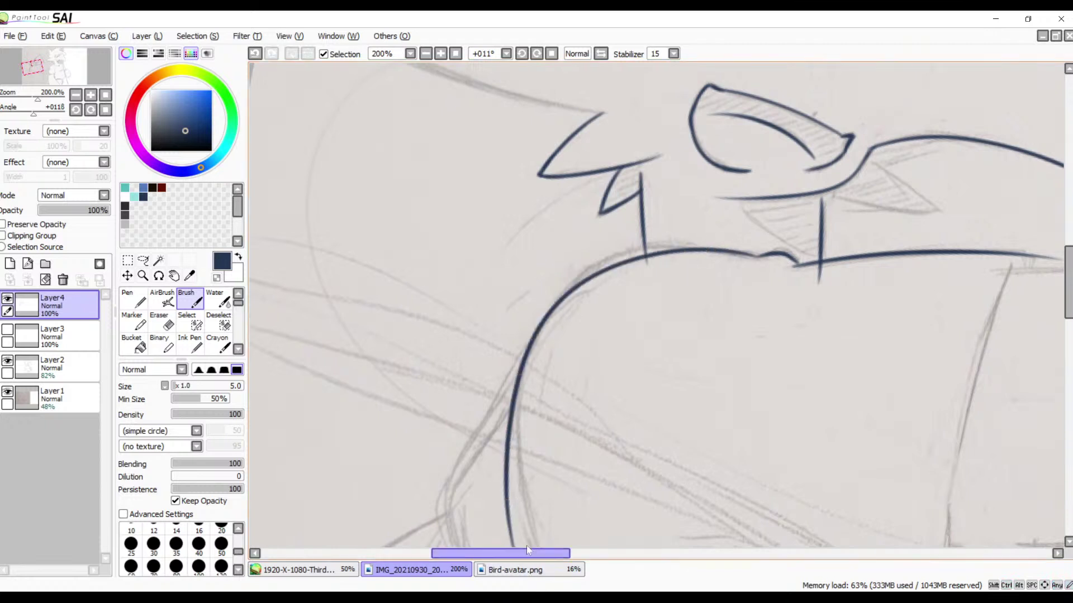
- Redo the left shoulder stroke as one curve from the small neck bump down to the top of the sketched arm
key(ctrl+z)
mouse_move(760, 246)
mouse_down()
mouse_move(512, 354)
mouse_move(531, 486)
mouse_up()
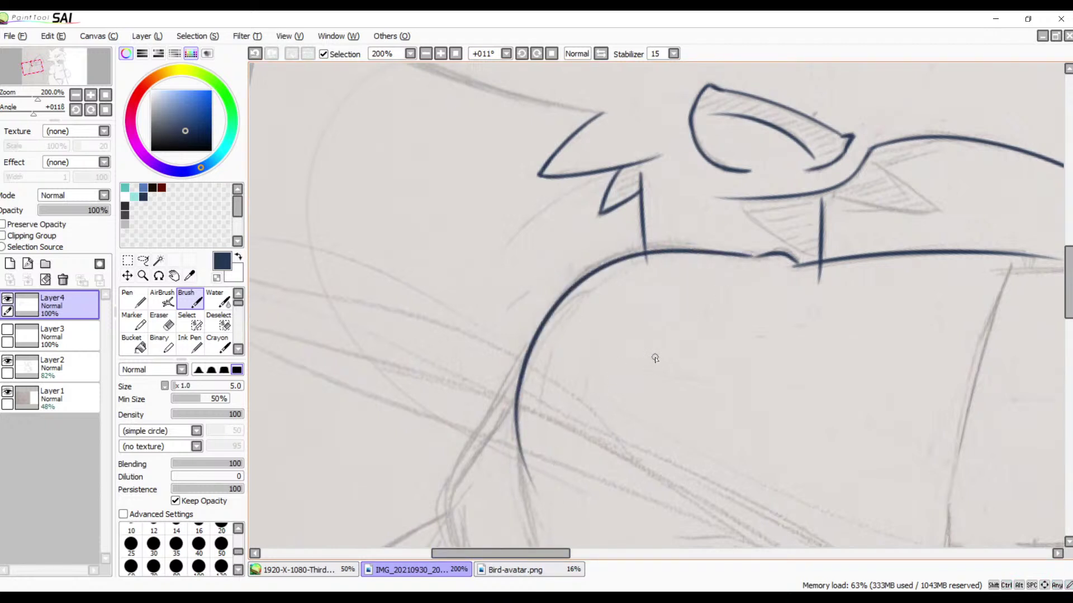
drag(651, 354, 718, 163)
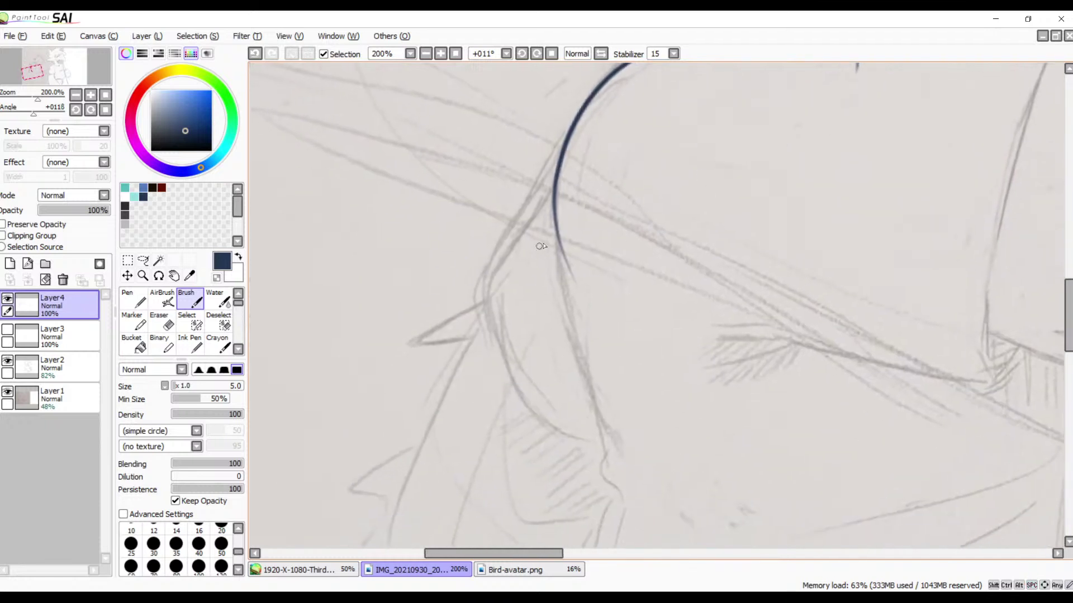
drag(553, 218, 593, 496)
key(ctrl+z)
drag(555, 219, 617, 508)
key(ctrl+z)
drag(725, 103, 636, 378)
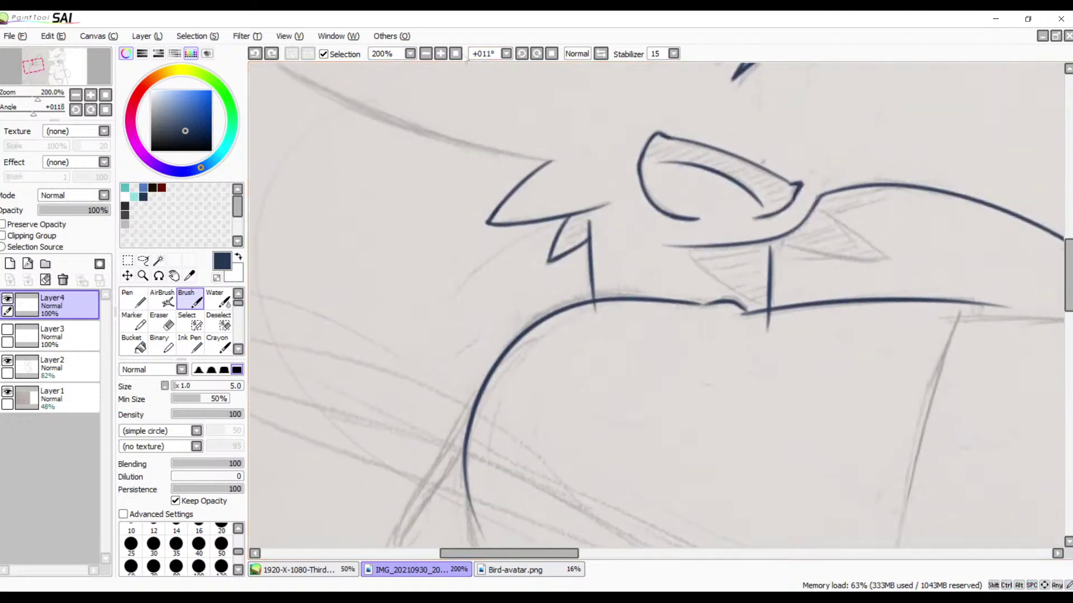
- Erase the end of the left neck line that overshoots below the shoulder line, working at 800% zoom
click(439, 54)
click(439, 54)
click(439, 54)
click(439, 55)
click(439, 54)
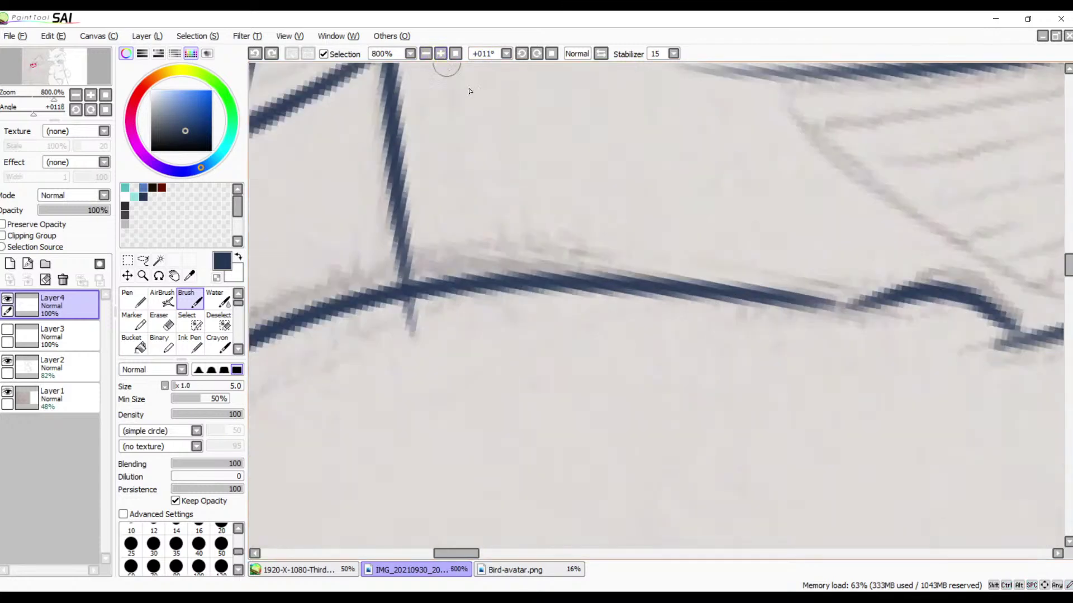
mouse_move(558, 268)
mouse_down()
mouse_move(697, 252)
mouse_move(814, 299)
mouse_move(618, 258)
mouse_move(737, 233)
mouse_up()
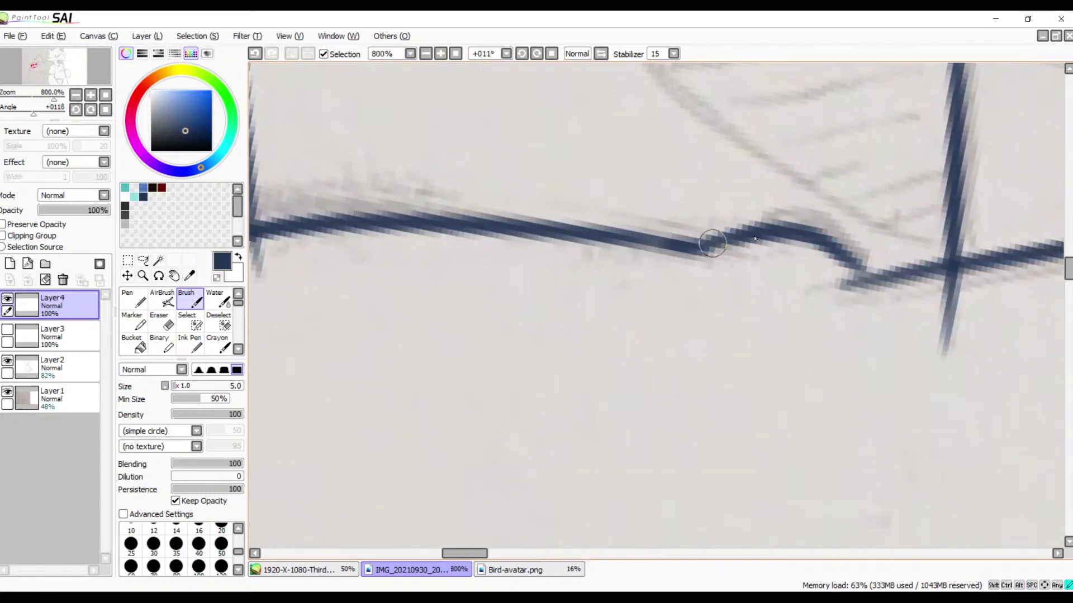
drag(566, 300, 882, 293)
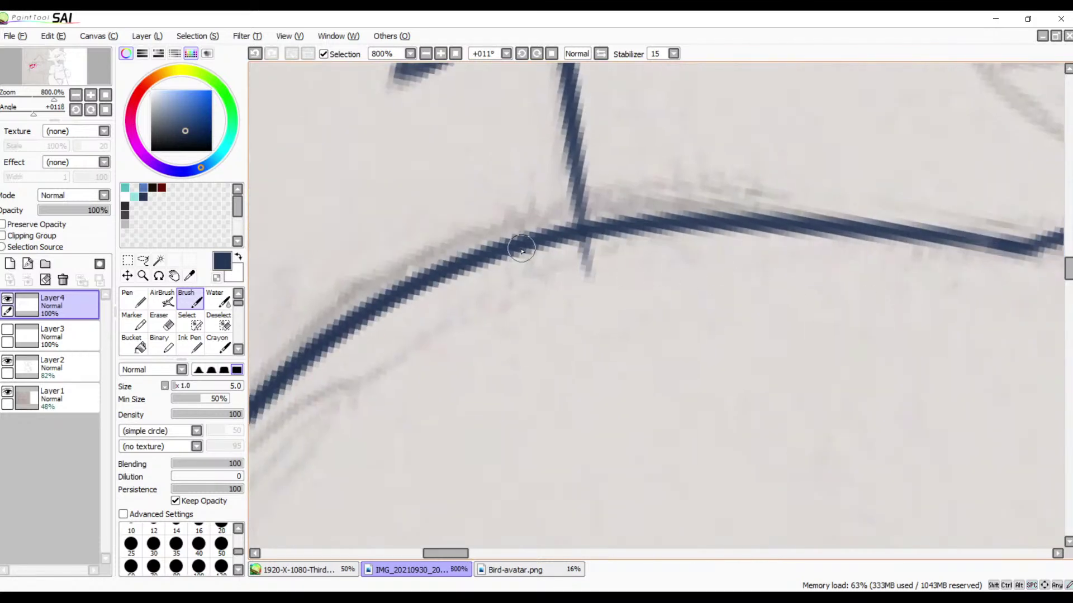
key(e)
mouse_move(611, 281)
mouse_down()
mouse_move(582, 279)
mouse_move(601, 252)
mouse_up()
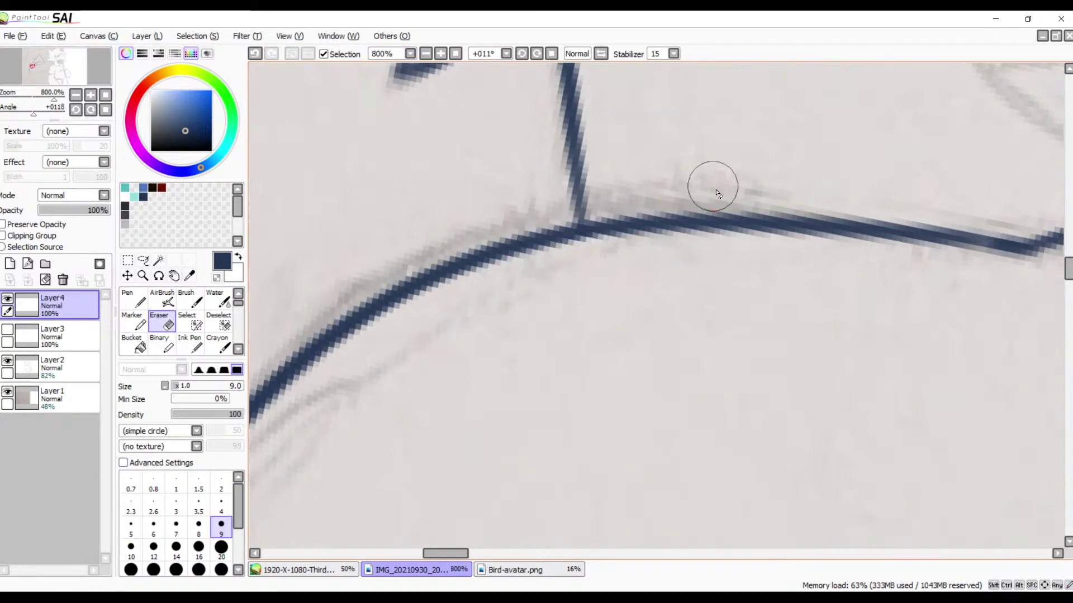
- Erase the end of the right neck line that overshoots below the shoulder line
drag(769, 243, 569, 227)
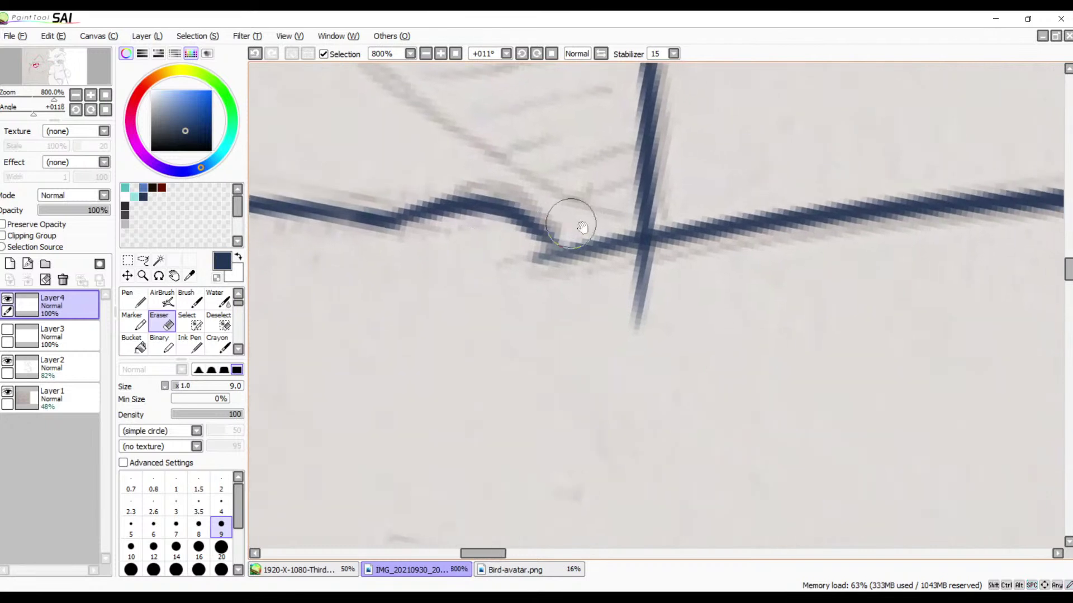
key(b)
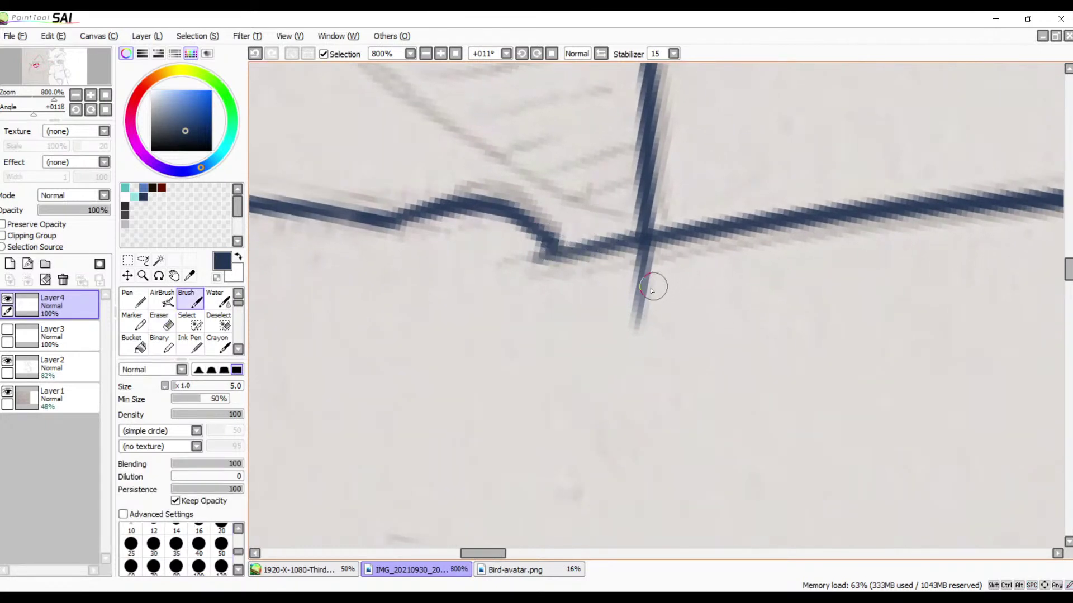
key(e)
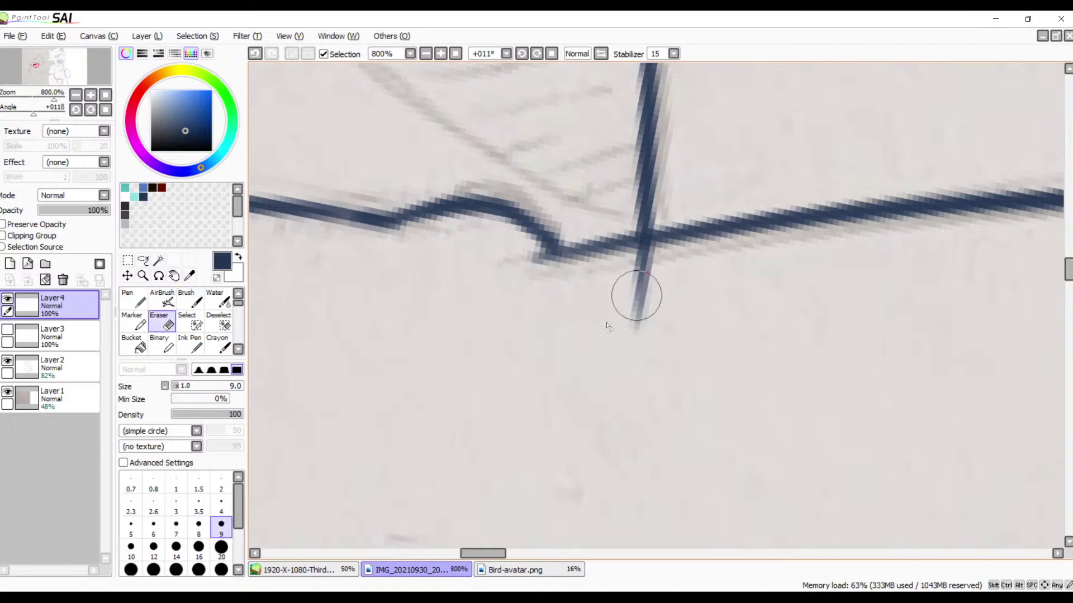
drag(649, 293, 620, 336)
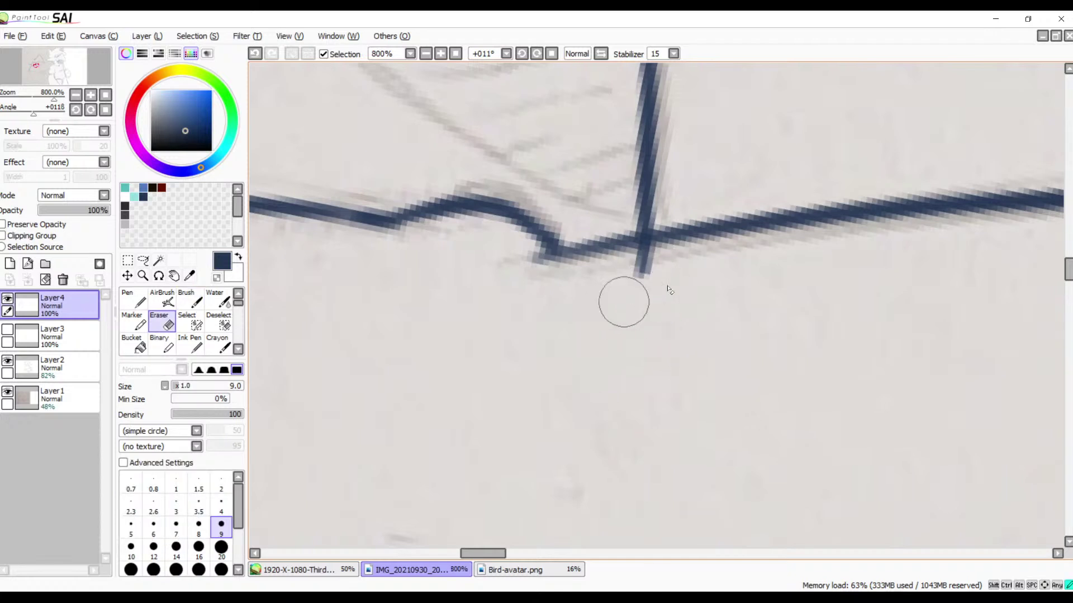
mouse_move(669, 290)
mouse_down()
mouse_move(661, 269)
mouse_move(645, 266)
mouse_up()
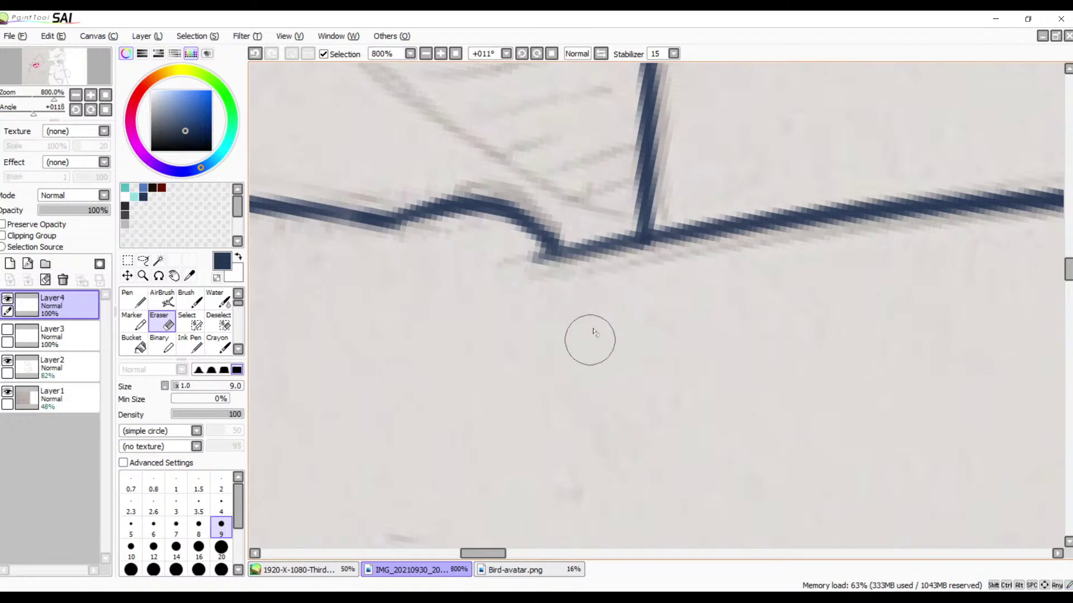
key(b)
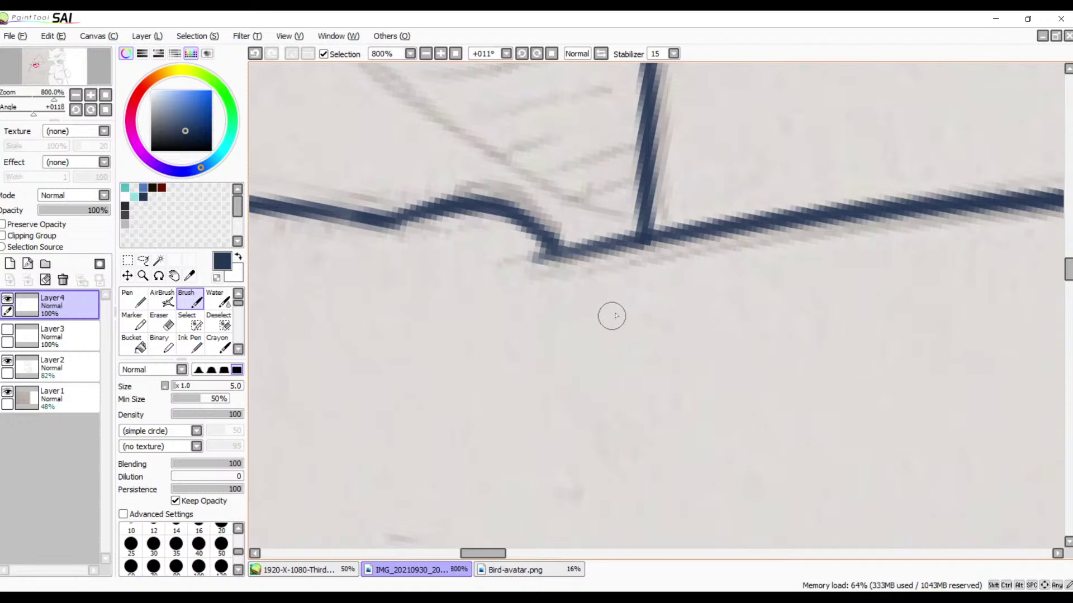
- Hide the Layer1 sketch and check the inked beak, mouth, neck and shoulder lines at 150% zoom
drag(559, 332, 695, 233)
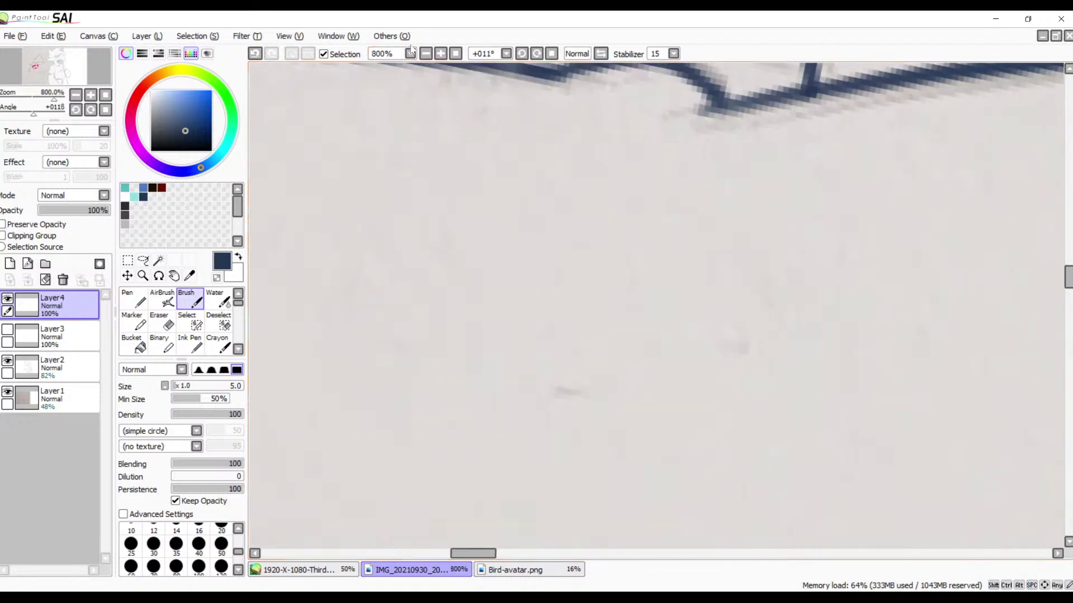
click(426, 54)
click(425, 53)
click(426, 53)
click(426, 53)
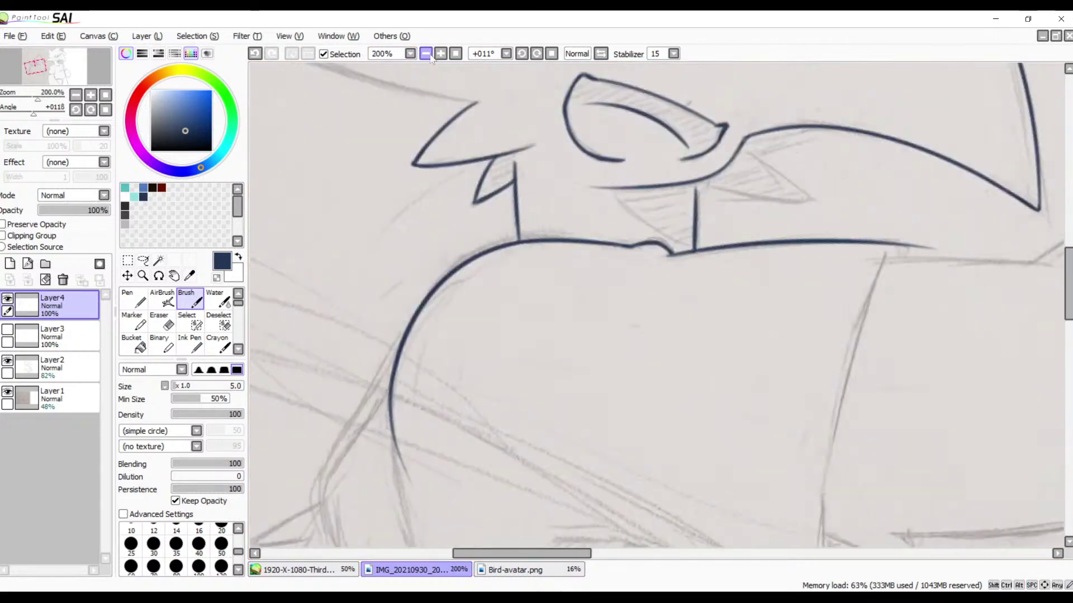
click(426, 53)
drag(531, 275, 380, 271)
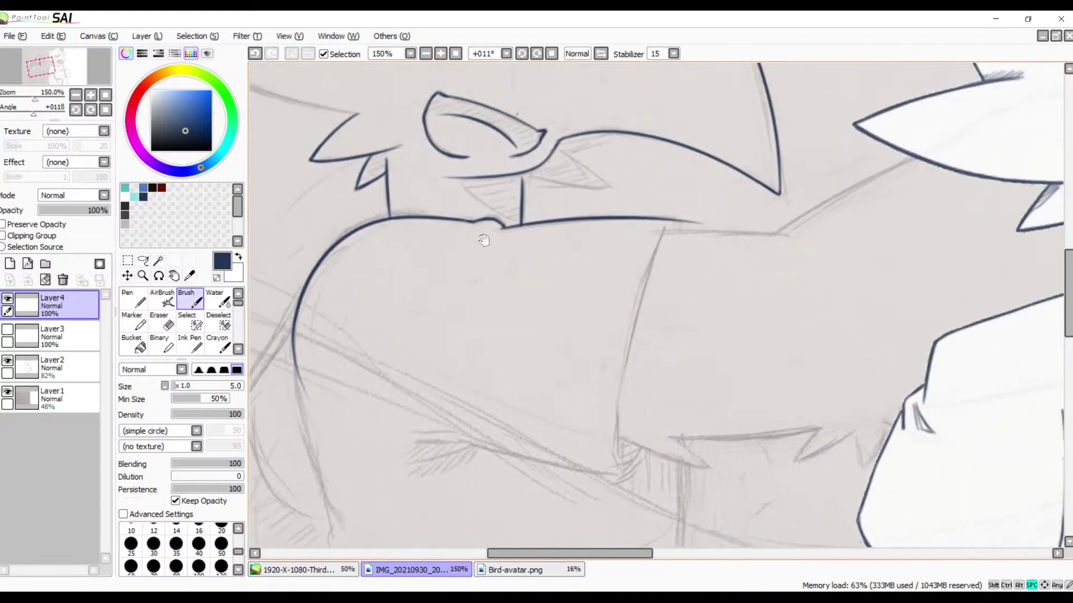
drag(483, 240, 677, 283)
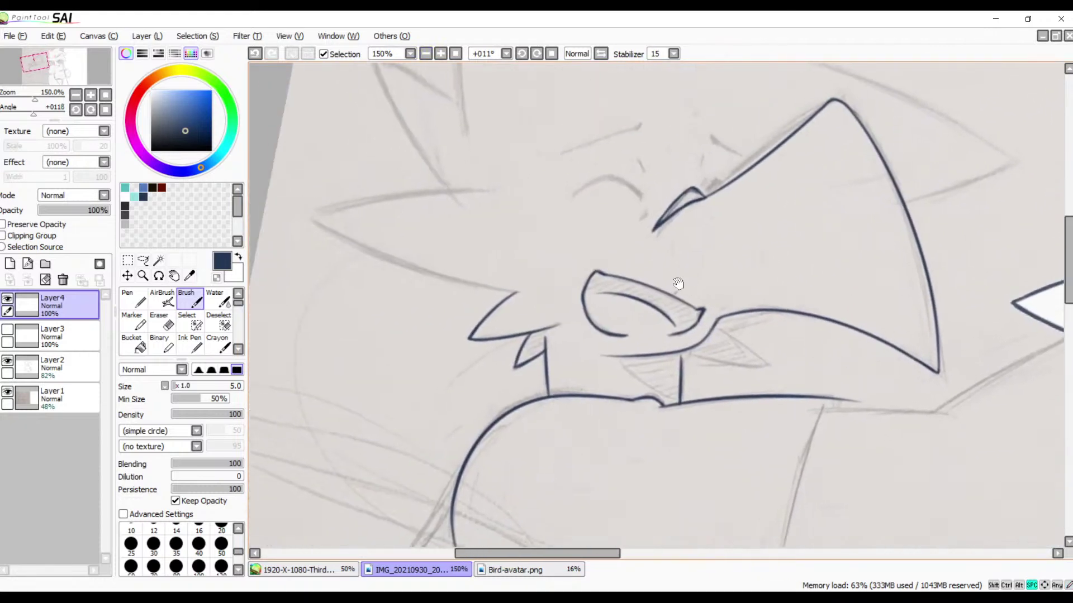
click(6, 394)
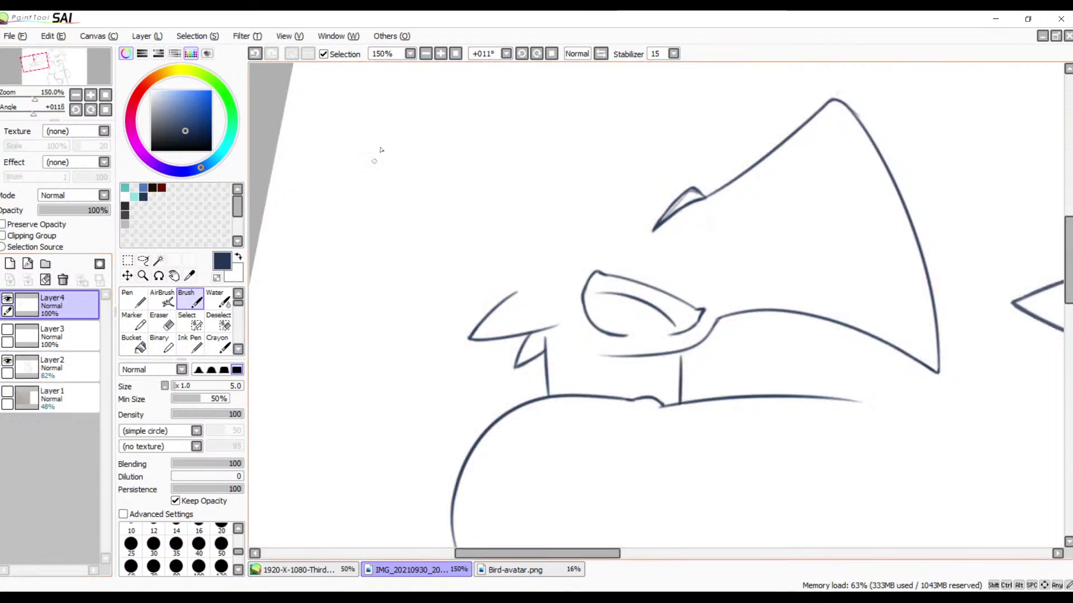
- Erase the left side of the inked mouth outline between its upper corner and its lower curve
click(440, 54)
click(440, 54)
click(440, 54)
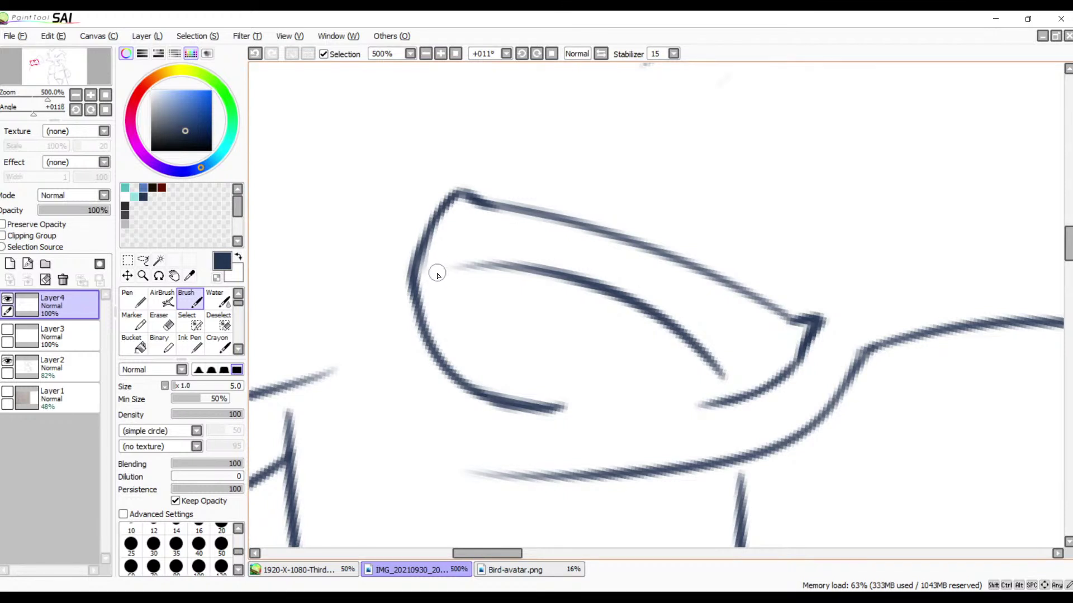
key(e)
mouse_move(444, 205)
mouse_down()
mouse_move(411, 249)
mouse_move(414, 342)
mouse_move(412, 271)
mouse_move(420, 245)
mouse_move(419, 311)
mouse_move(425, 236)
mouse_move(437, 220)
mouse_move(439, 323)
mouse_up()
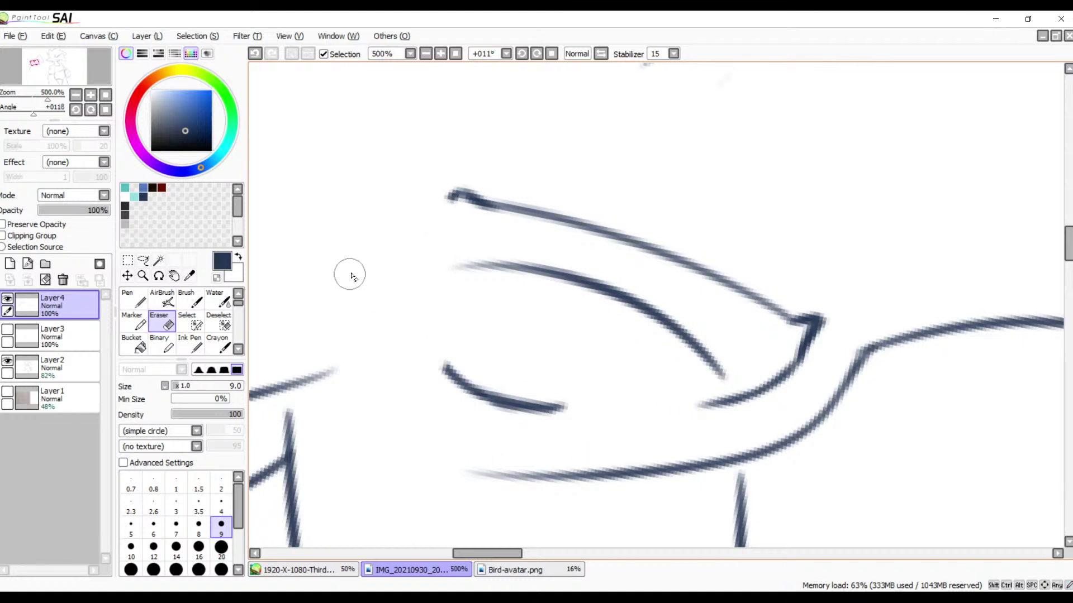
- Show the Layer1 sketch and re-ink the mouth's left side as one smooth curve, with the canvas view rotated to 90°
click(7, 393)
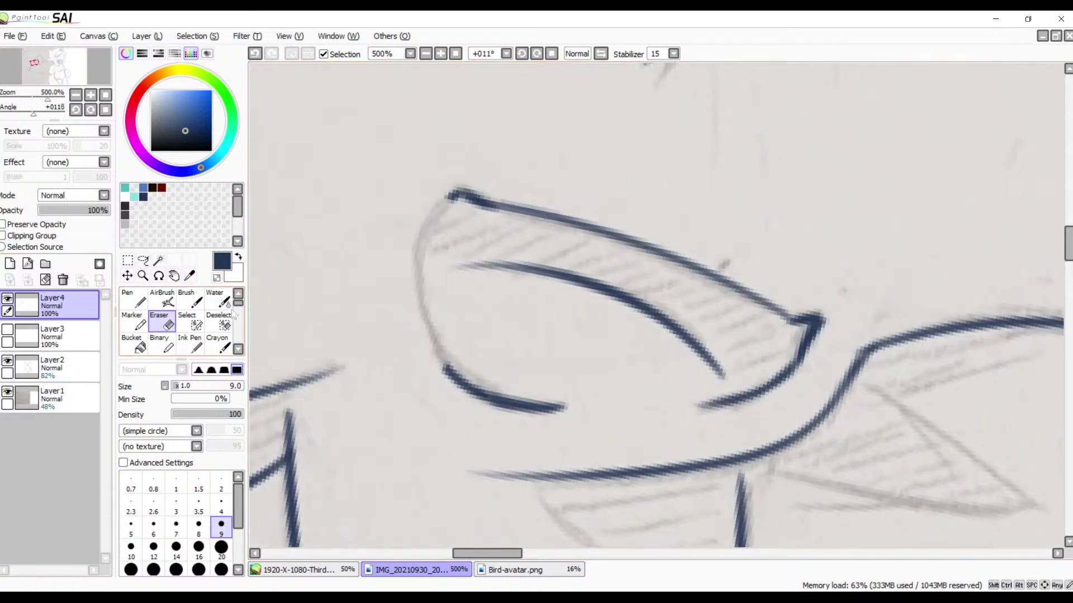
key(b)
click(537, 54)
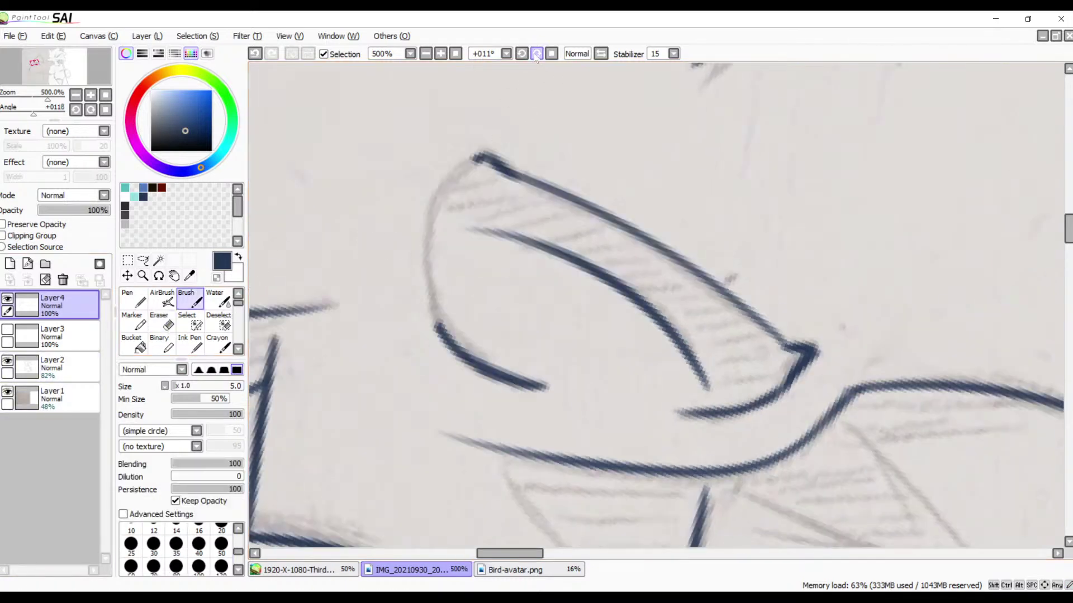
click(536, 54)
click(537, 54)
click(537, 53)
click(536, 53)
click(536, 54)
click(537, 54)
key(space)
drag(605, 156, 617, 232)
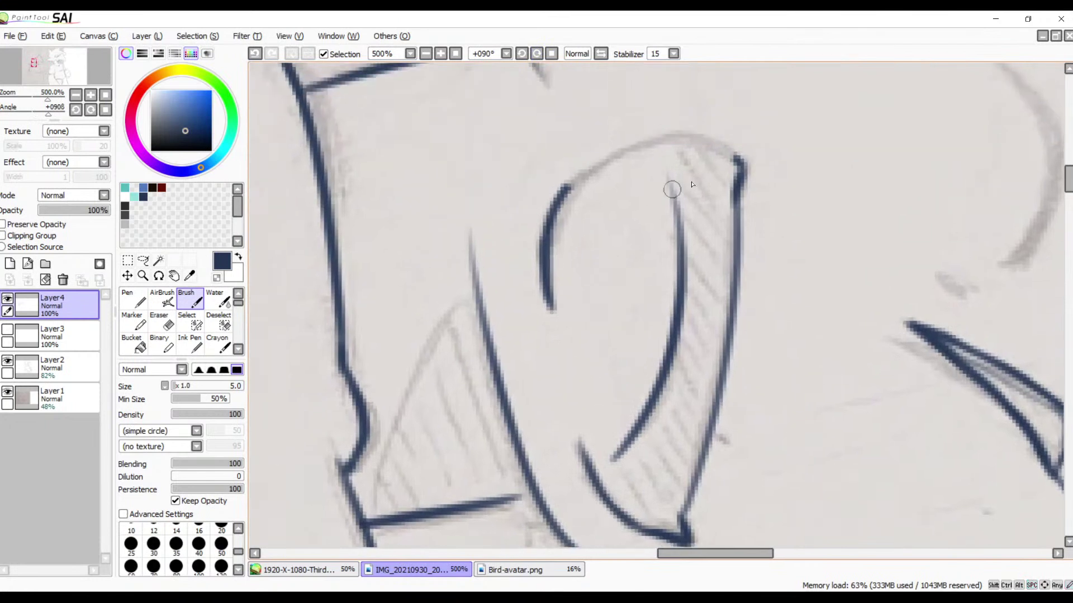
drag(731, 160, 548, 266)
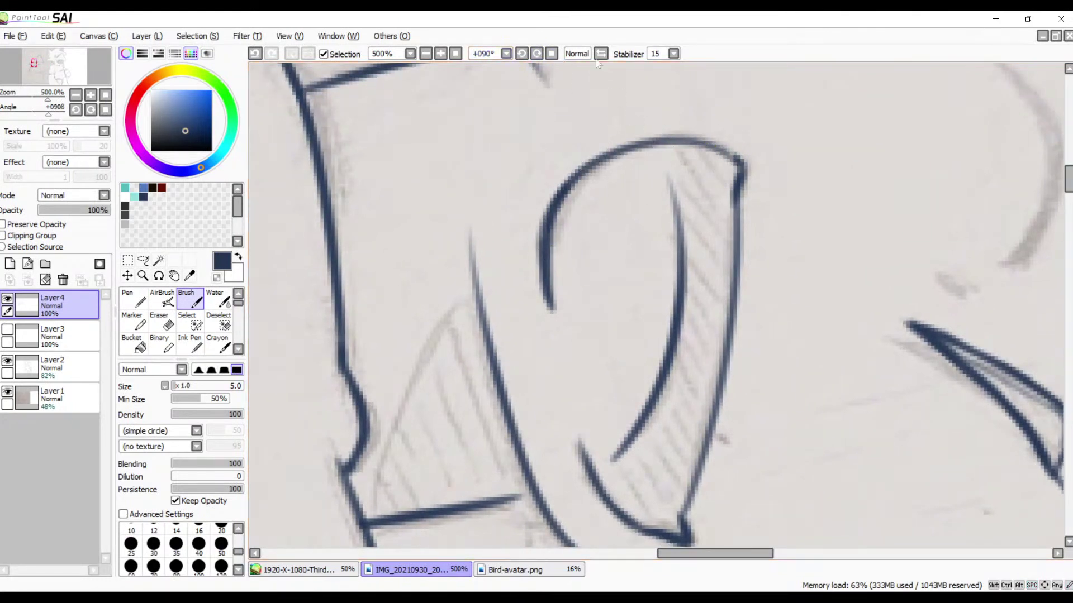
- Reset the canvas rotation, hide Layer1 and trim the mouth outline's upper left corner with the eraser at 1000% zoom
click(552, 54)
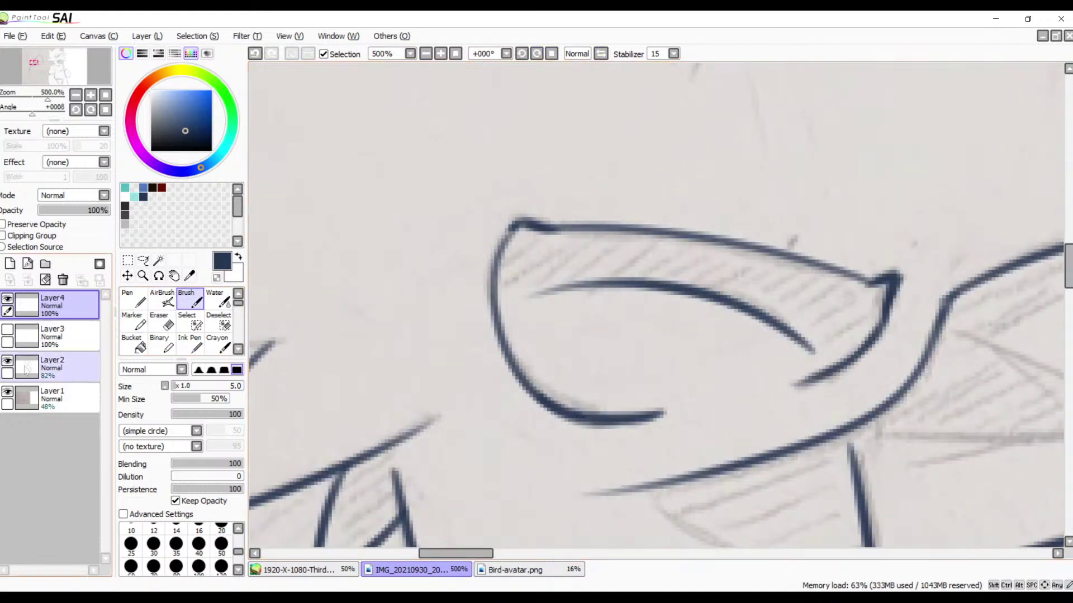
click(7, 392)
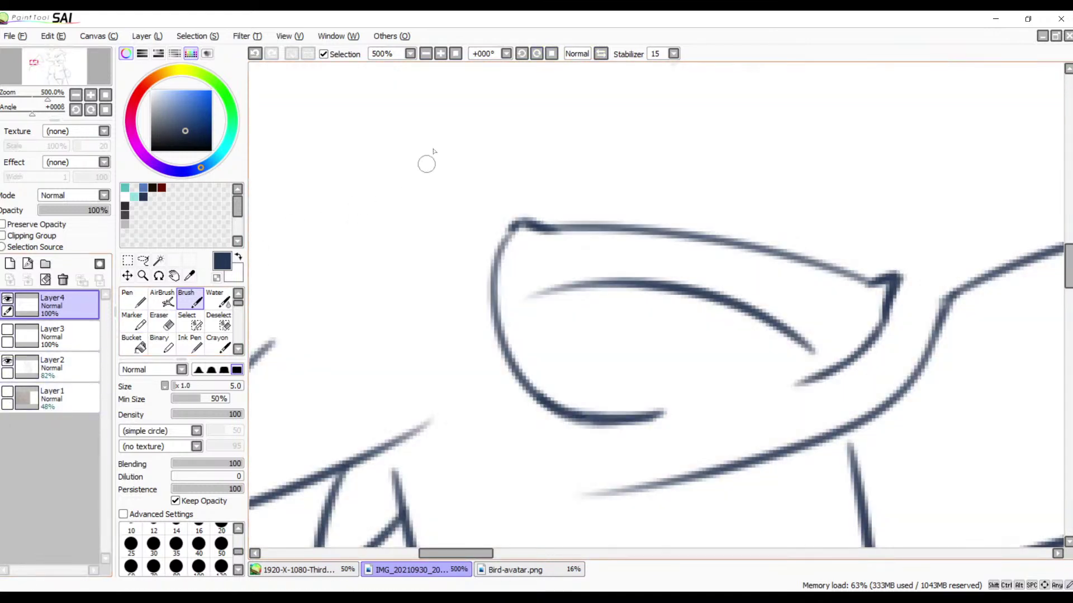
click(443, 54)
click(443, 54)
click(443, 54)
drag(485, 128, 553, 134)
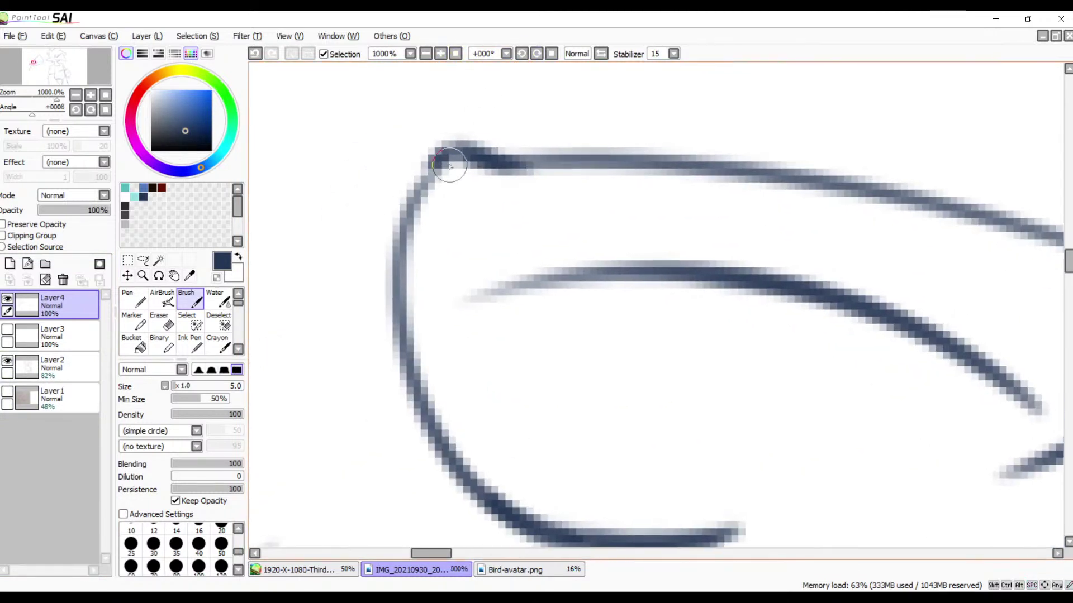
key(e)
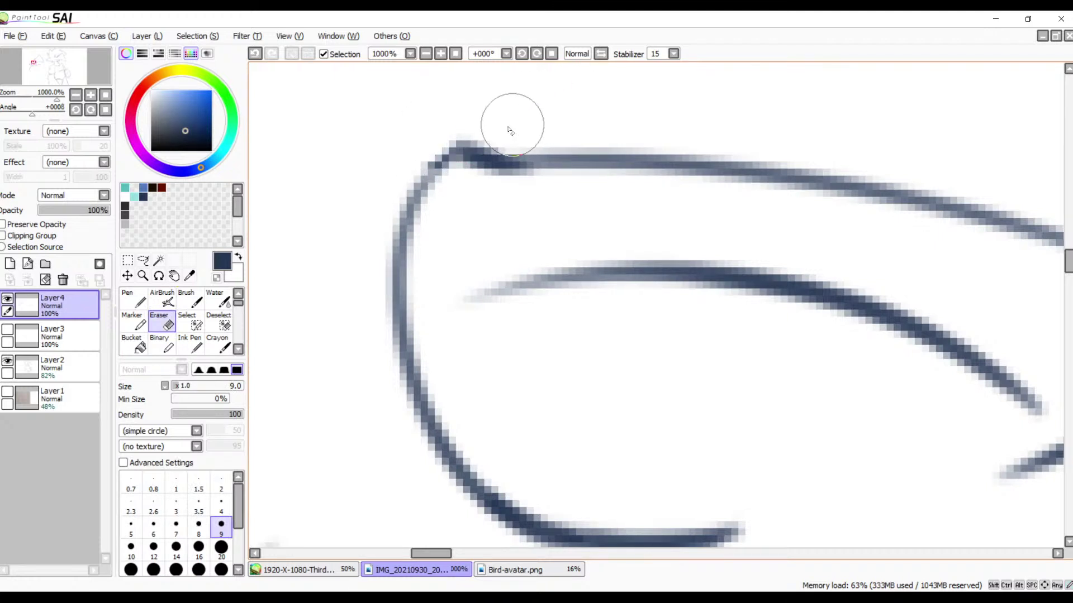
- Thicken the mouth's left edge from the upper corner downward with 5 px brush strokes, redoing uneven ones
key(b)
drag(440, 164, 416, 225)
mouse_move(429, 177)
mouse_down()
mouse_move(399, 282)
mouse_move(404, 305)
mouse_up()
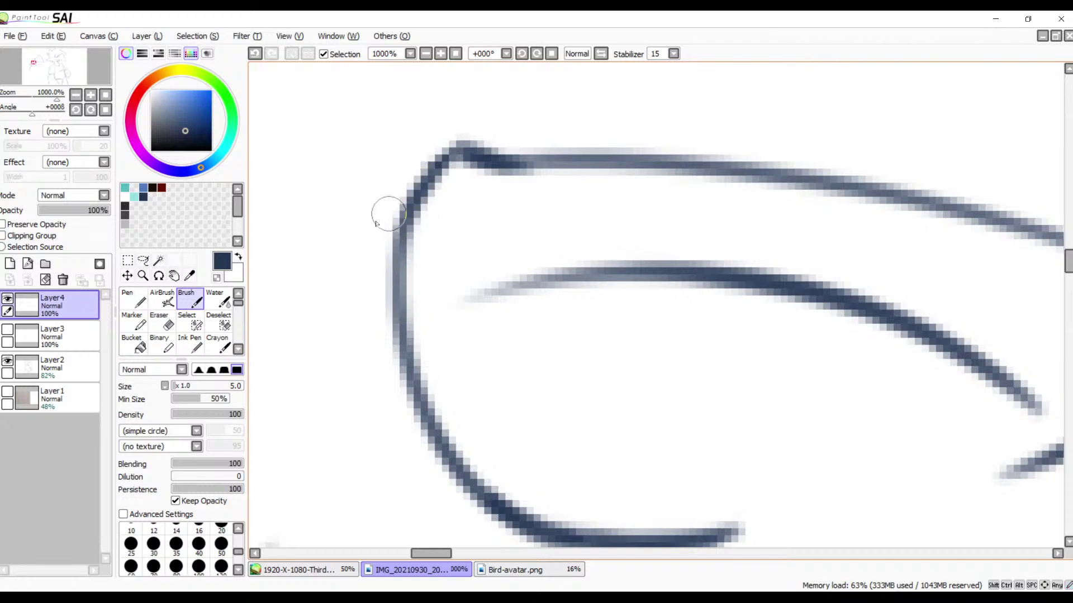
mouse_move(399, 225)
mouse_down()
mouse_move(408, 300)
mouse_move(395, 239)
mouse_move(426, 255)
mouse_move(408, 257)
mouse_move(403, 232)
mouse_move(416, 341)
mouse_up()
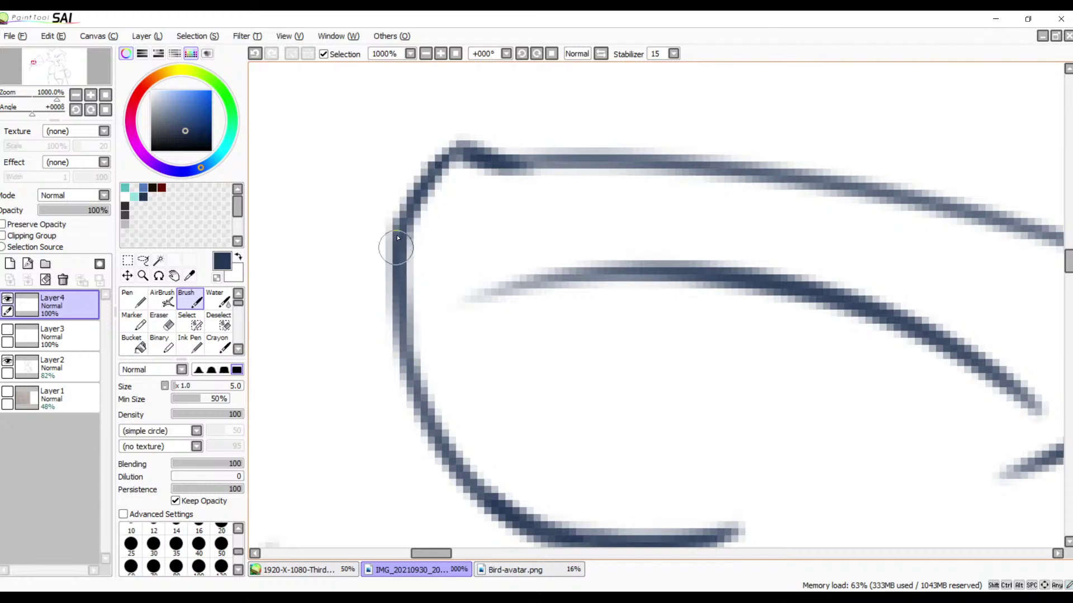
key(ctrl+z)
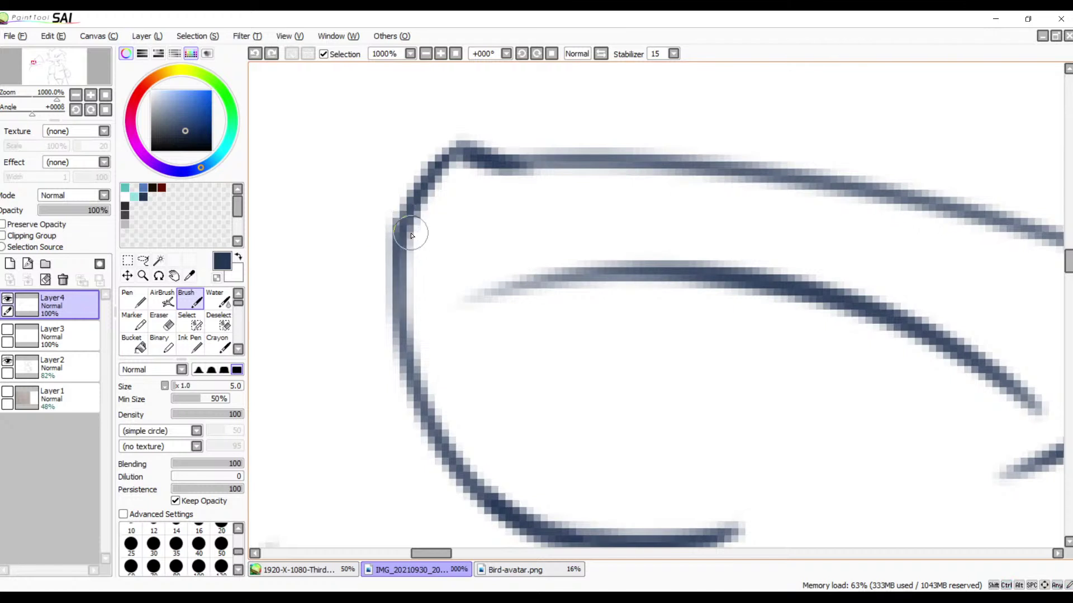
key(ctrl+z)
drag(406, 228, 410, 332)
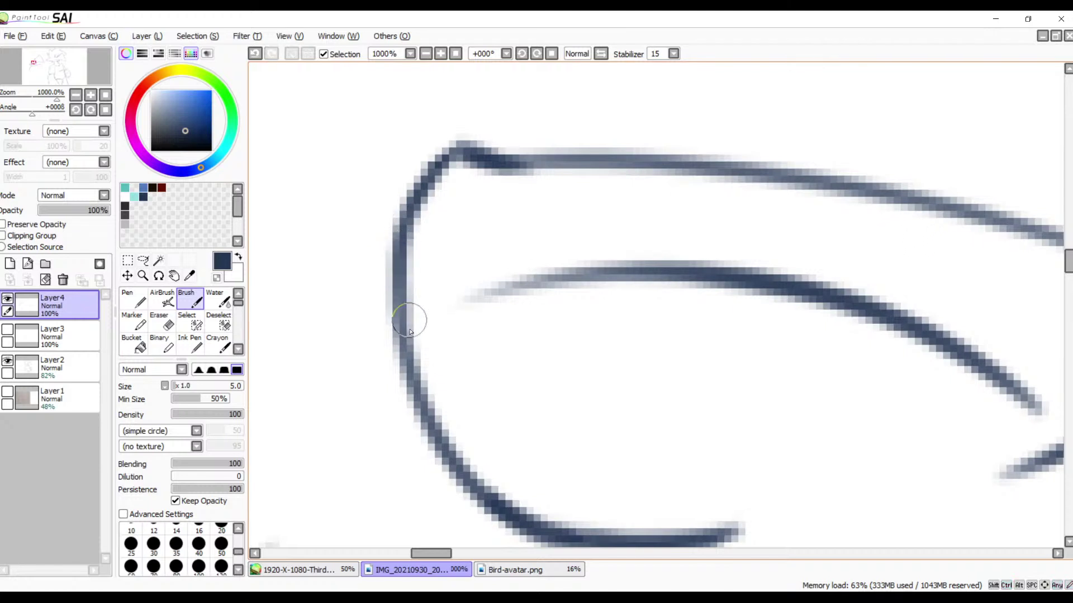
key(ctrl+z)
drag(396, 204, 416, 378)
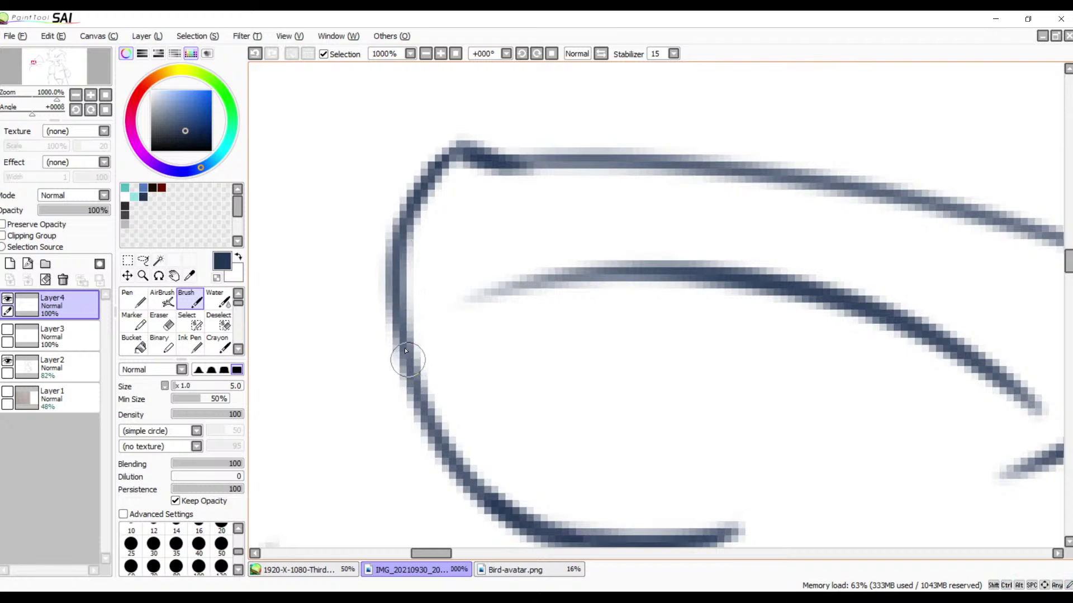
key(ctrl+z)
mouse_move(406, 223)
mouse_down()
mouse_move(391, 341)
mouse_move(428, 430)
mouse_up()
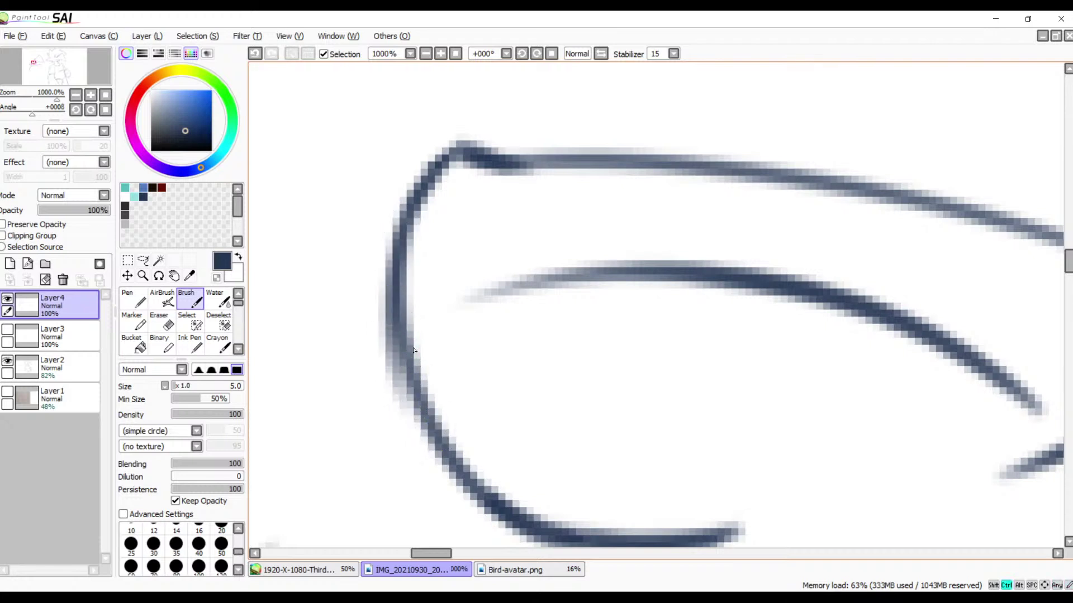
key(ctrl+z)
drag(399, 235, 410, 392)
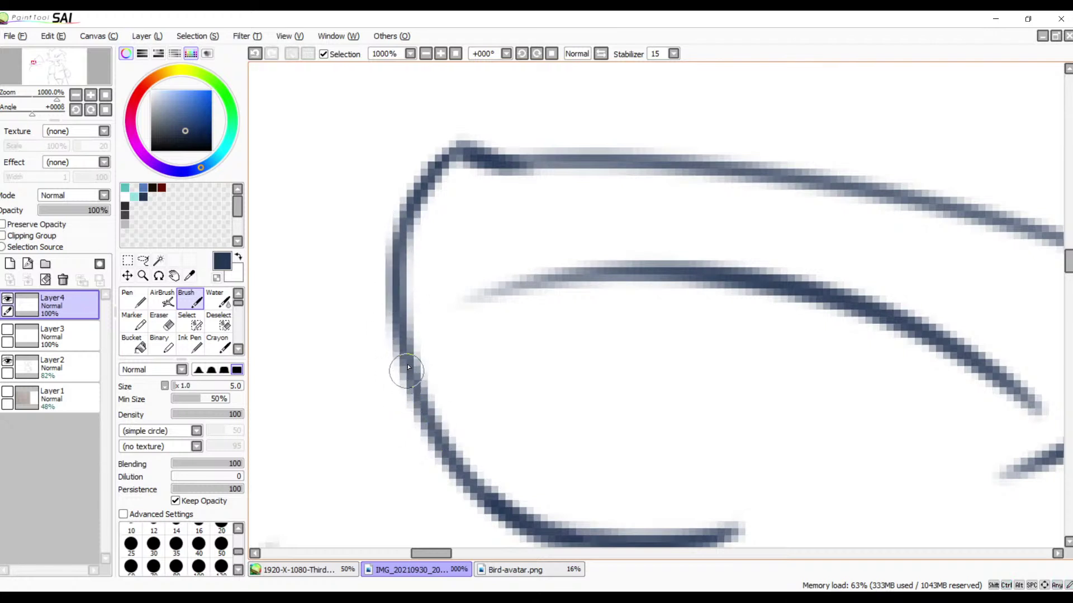
- Darken the left end of the inner mouth curve and the mouth's upper edge across to its right corner with 5 px brush strokes
drag(530, 254, 426, 276)
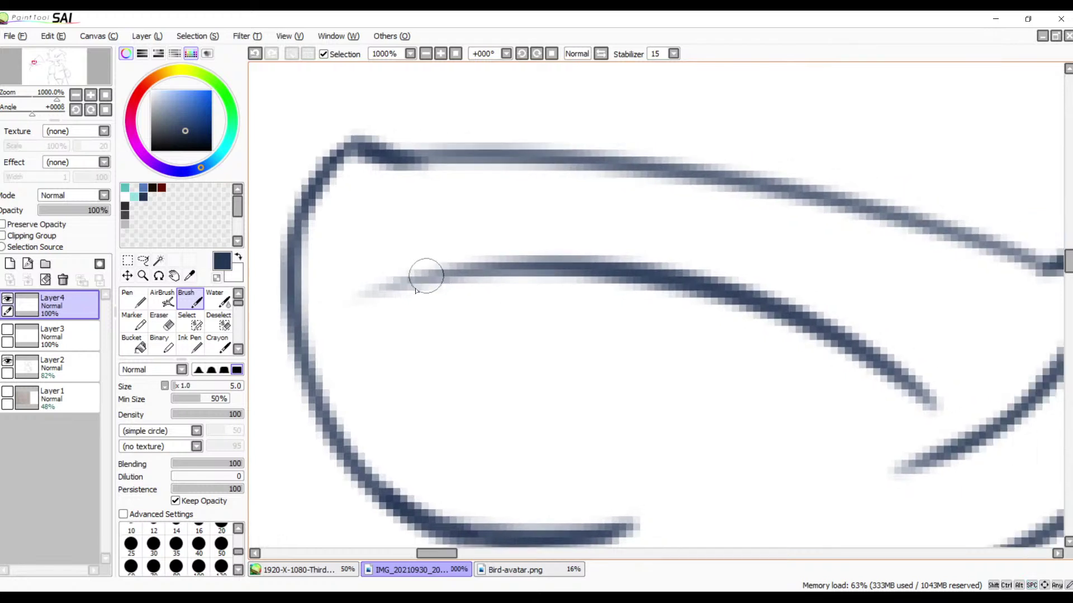
drag(369, 297, 491, 260)
drag(382, 287, 450, 273)
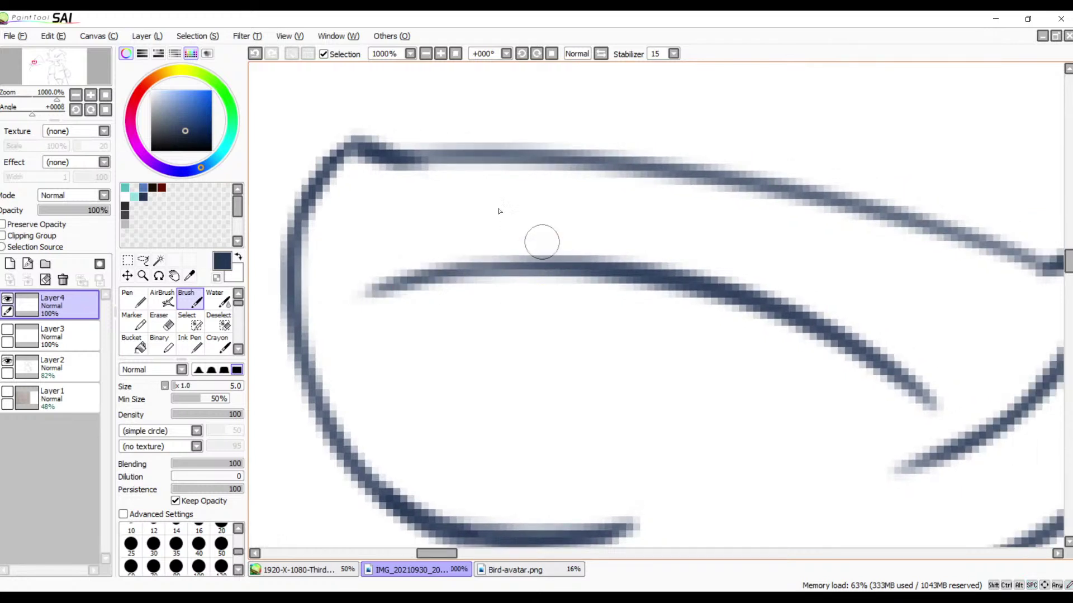
drag(416, 163, 583, 157)
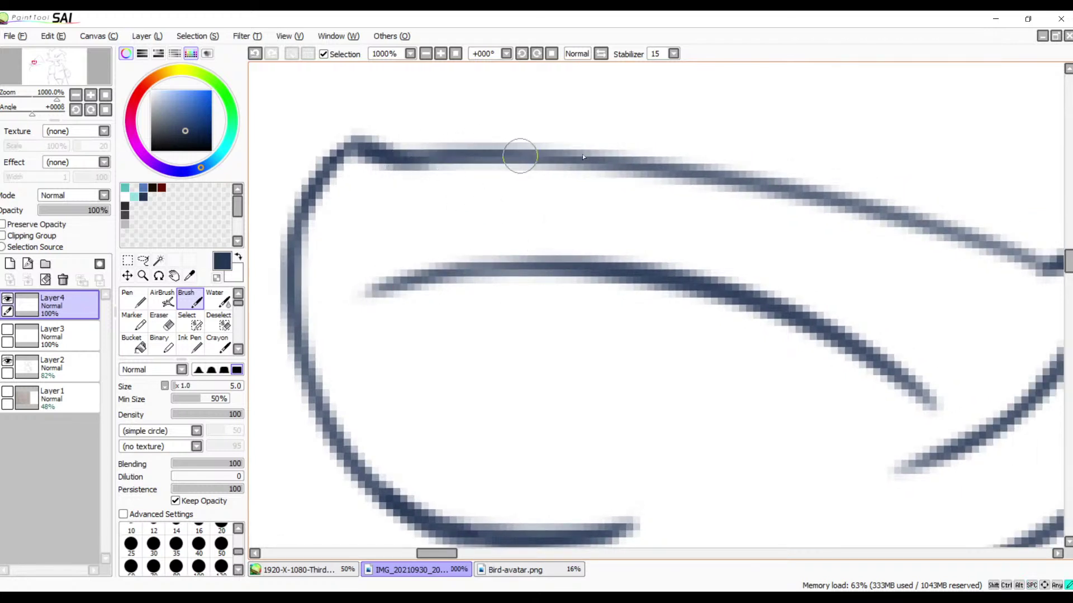
drag(689, 296, 610, 290)
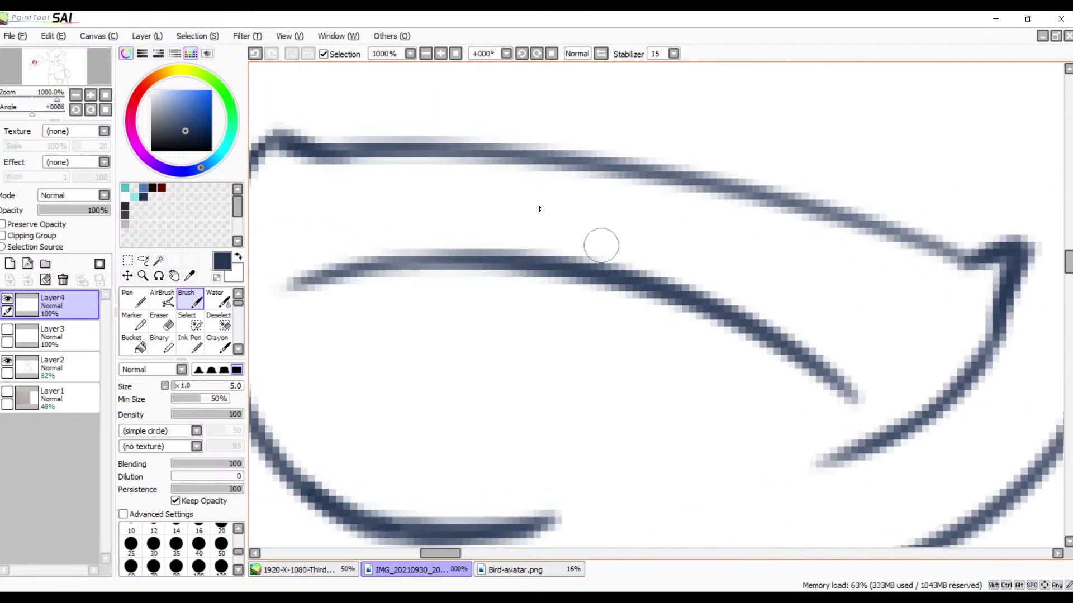
mouse_move(531, 168)
mouse_down()
mouse_move(622, 167)
mouse_move(800, 201)
mouse_move(960, 258)
mouse_up()
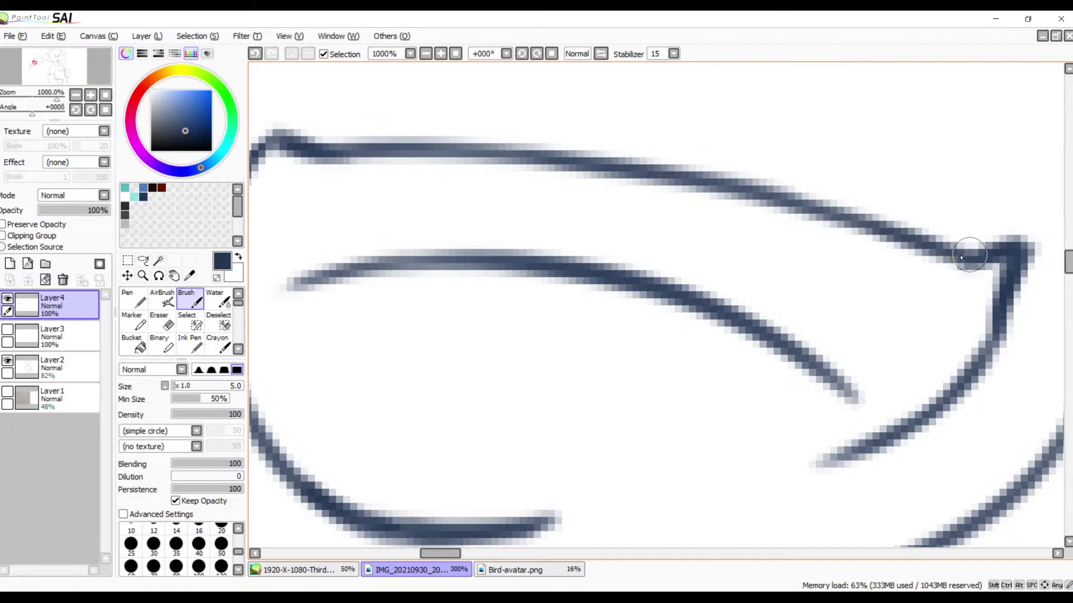
- Trim the mouth's upper right corner with the 9 px eraser and re-ink its short downward edge with the 5 px brush
drag(749, 202, 591, 187)
key(e)
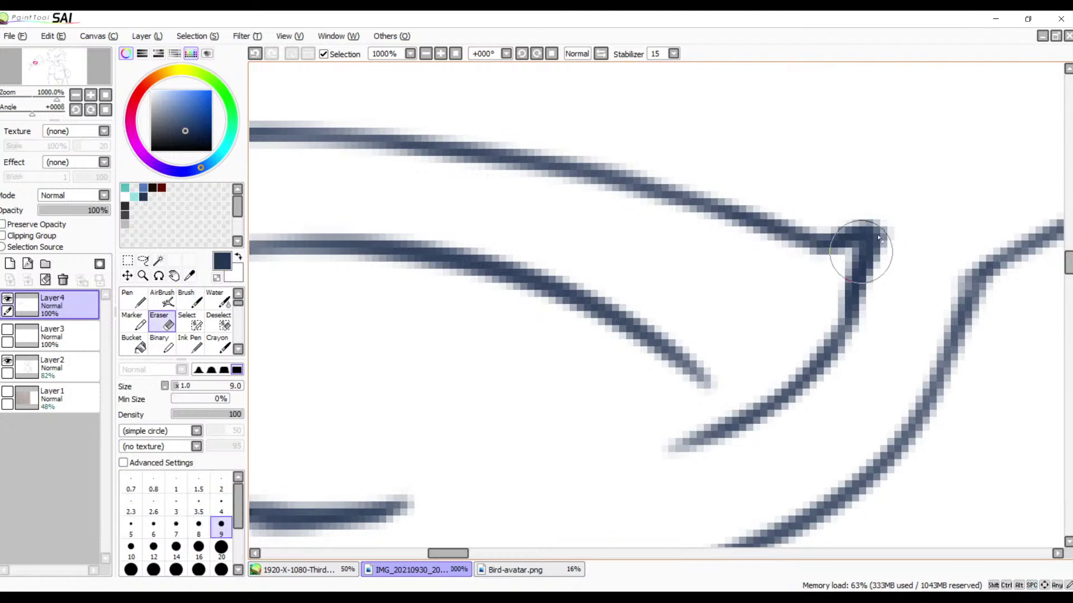
mouse_move(912, 235)
mouse_down()
mouse_move(888, 249)
mouse_move(898, 231)
mouse_up()
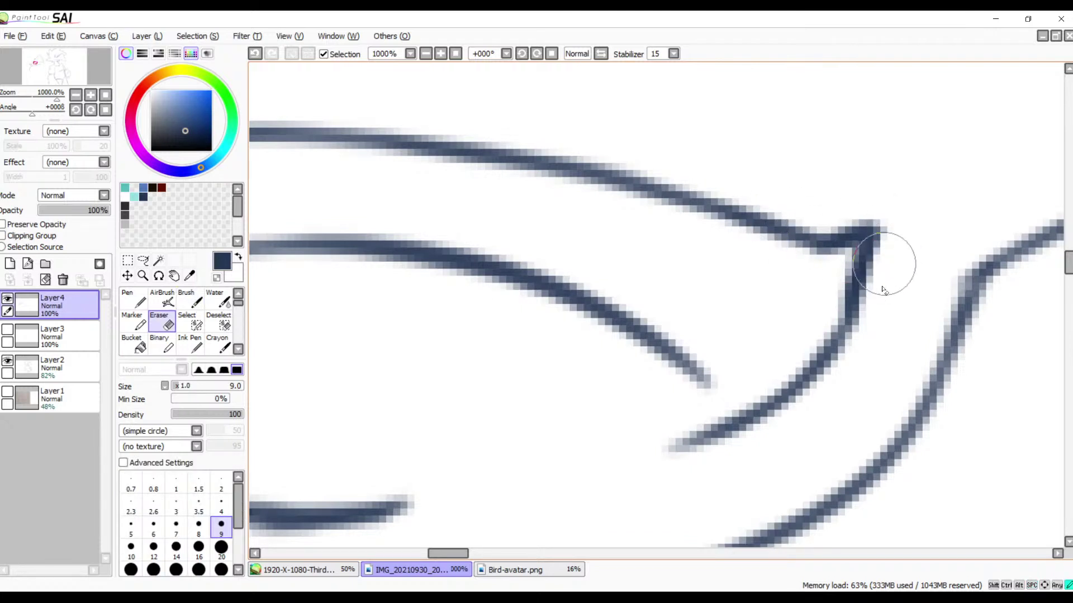
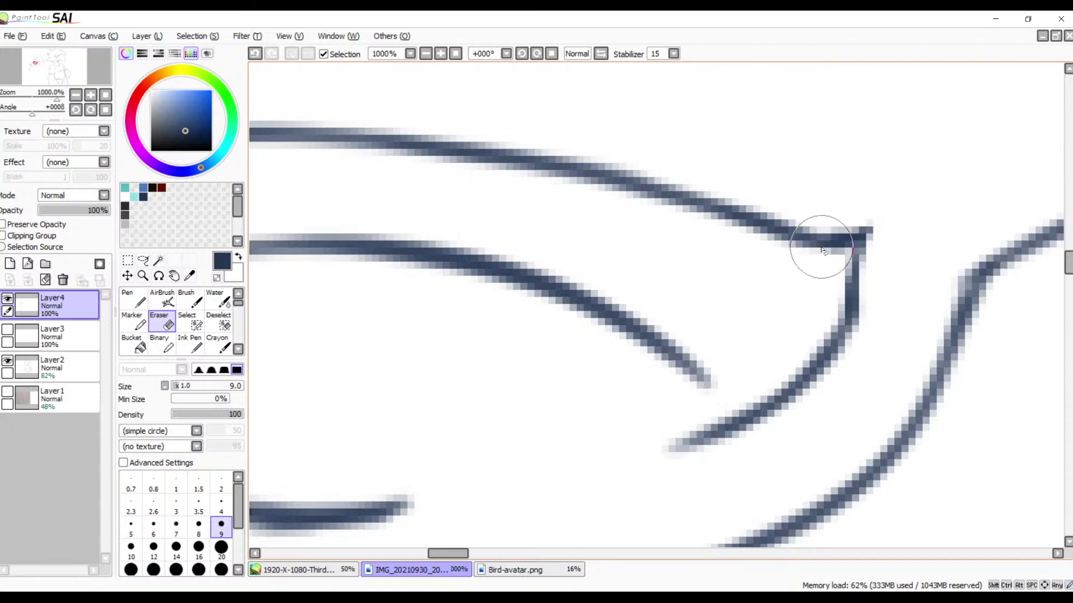
key(b)
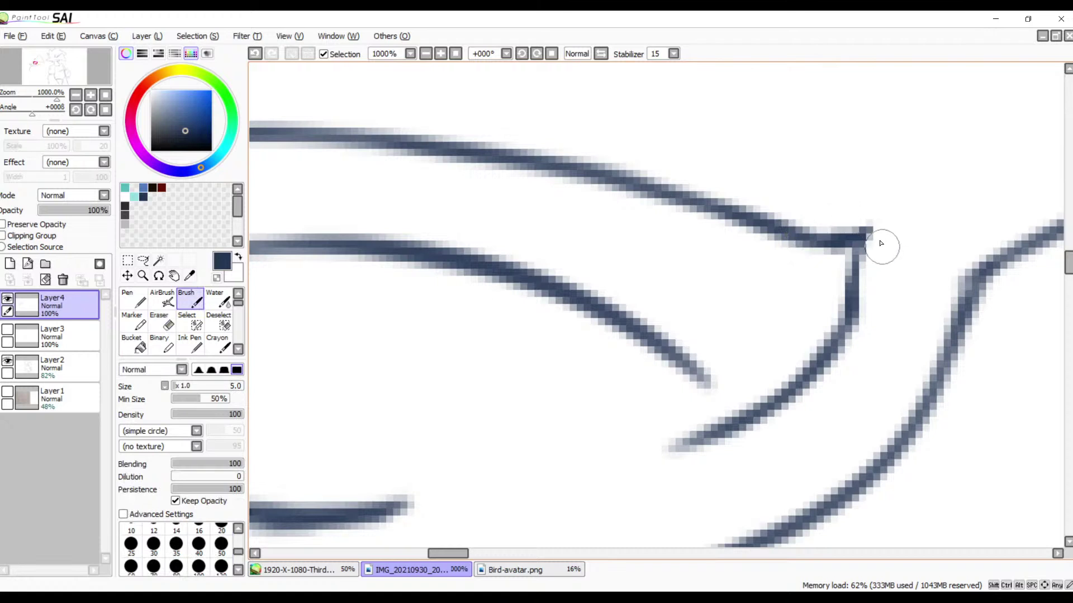
drag(865, 239, 846, 302)
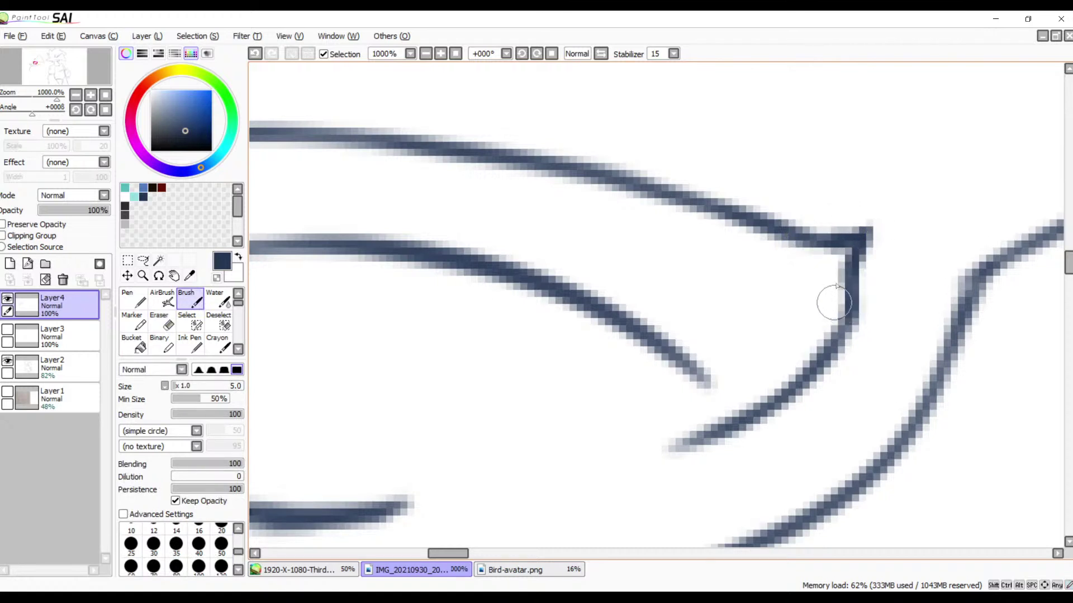
- Thin the thick underside of the mouth outline just right of its upper left corner with the 9 px eraser
mouse_move(448, 153)
mouse_down()
mouse_move(730, 187)
mouse_move(806, 208)
mouse_up()
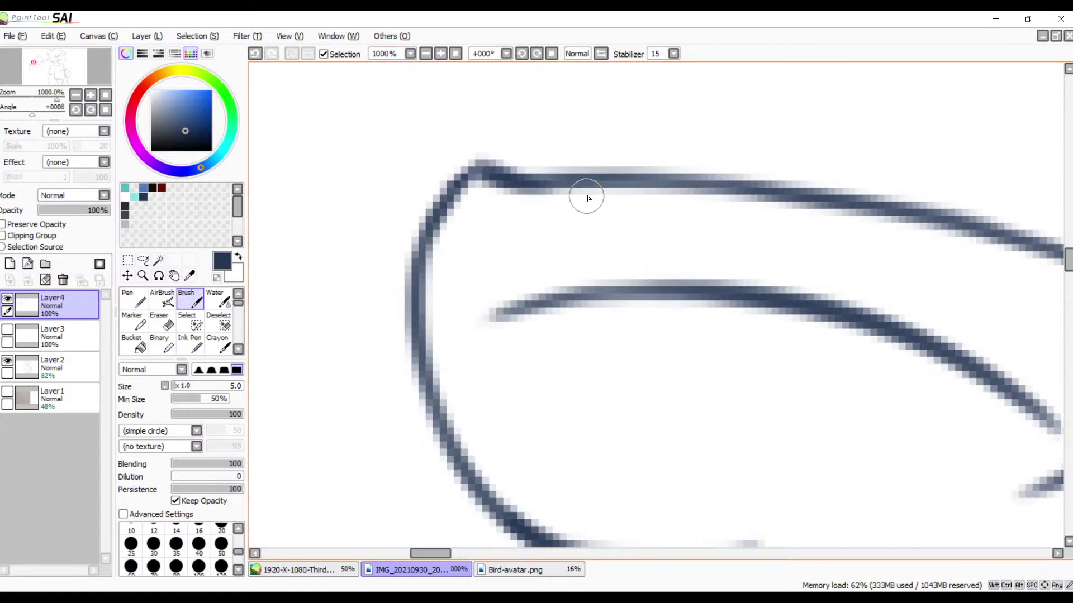
key(e)
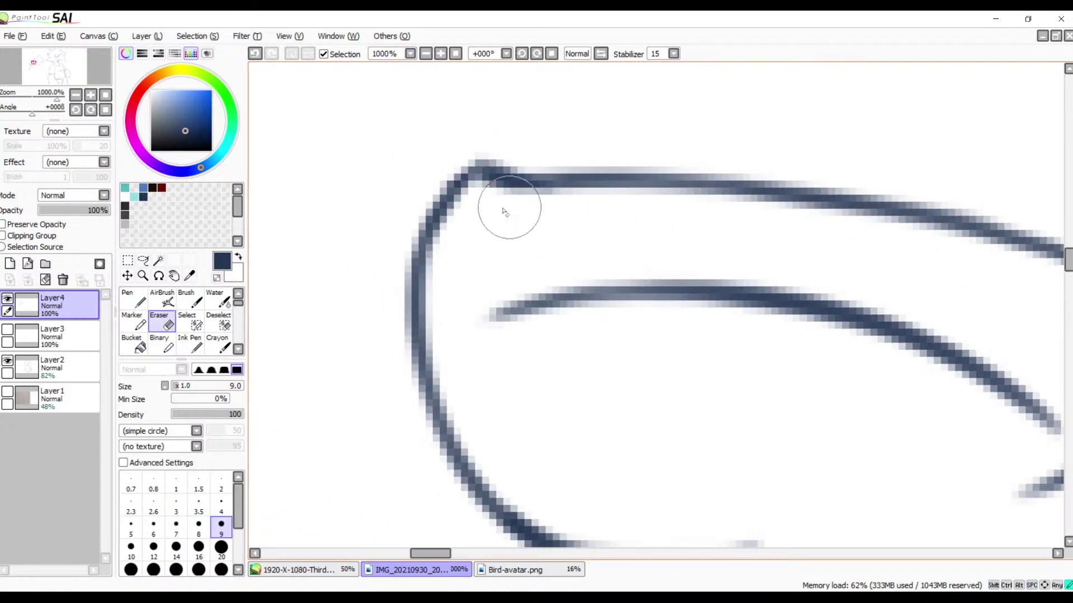
drag(502, 209, 582, 212)
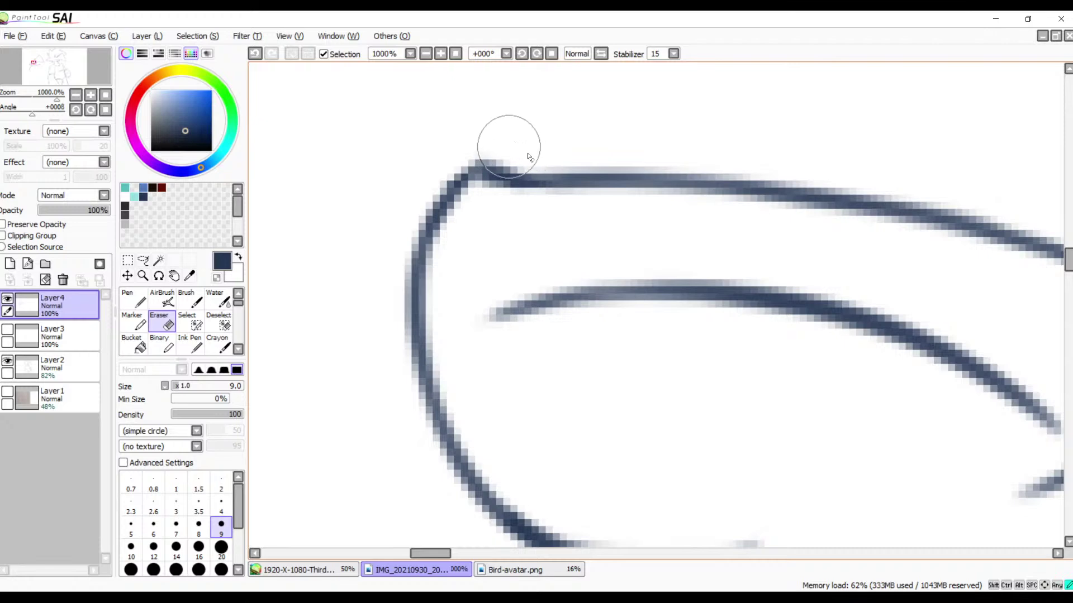
- Smooth the uneven thickness of the mouth's lower left curve with the 9 px eraser at 1000% zoom
click(425, 54)
click(426, 55)
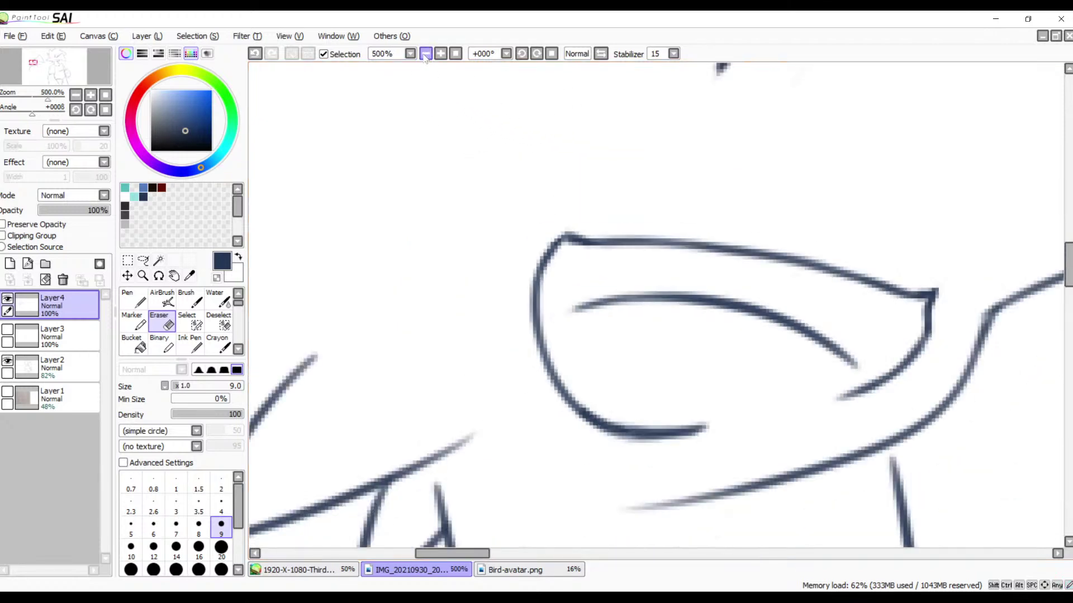
click(425, 55)
click(425, 55)
click(426, 54)
key(space)
drag(583, 223, 440, 184)
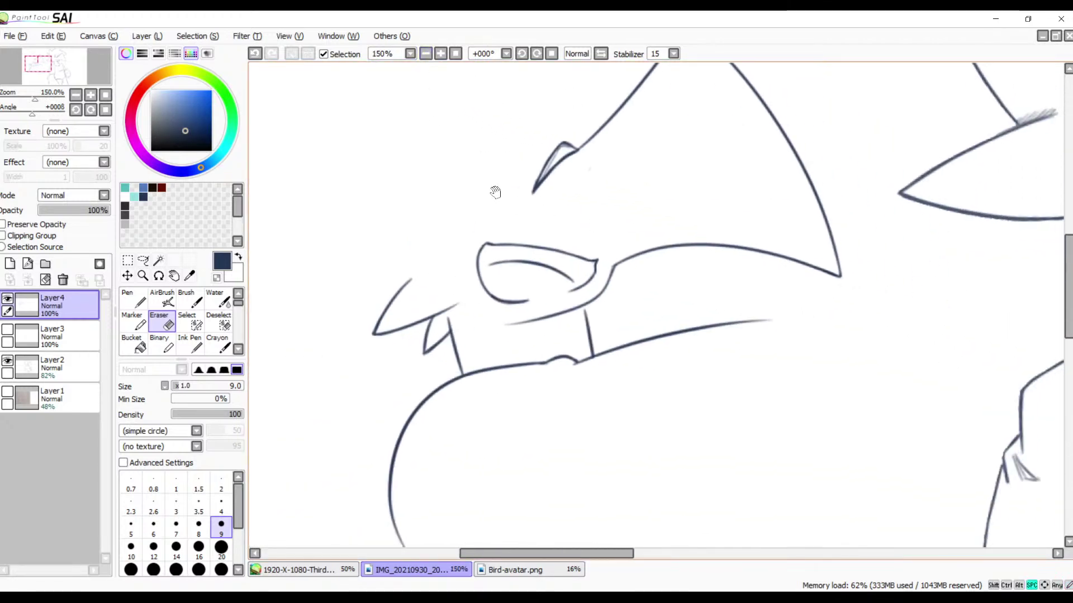
click(441, 54)
click(440, 54)
click(440, 54)
click(440, 54)
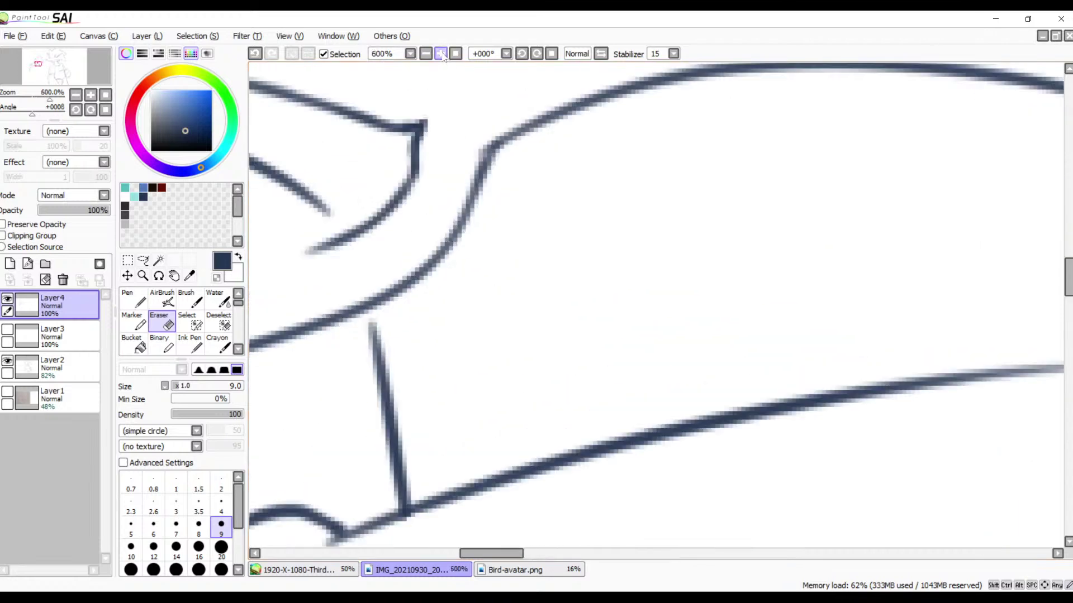
click(441, 54)
click(440, 55)
key(space)
drag(557, 276, 905, 283)
mouse_move(653, 313)
mouse_down()
mouse_move(795, 330)
mouse_move(690, 327)
mouse_up()
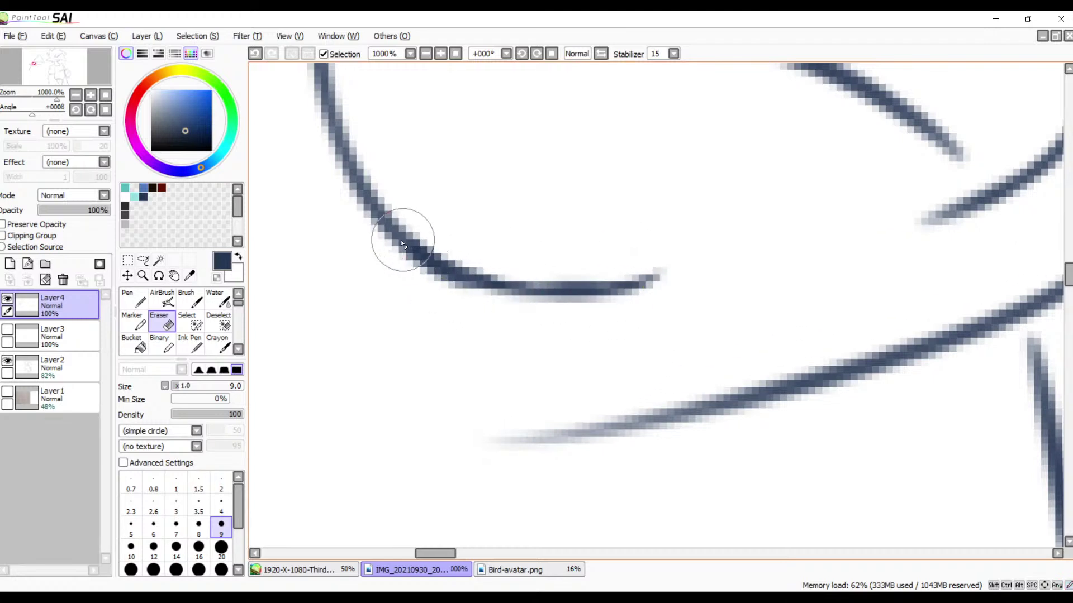
key(ctrl)
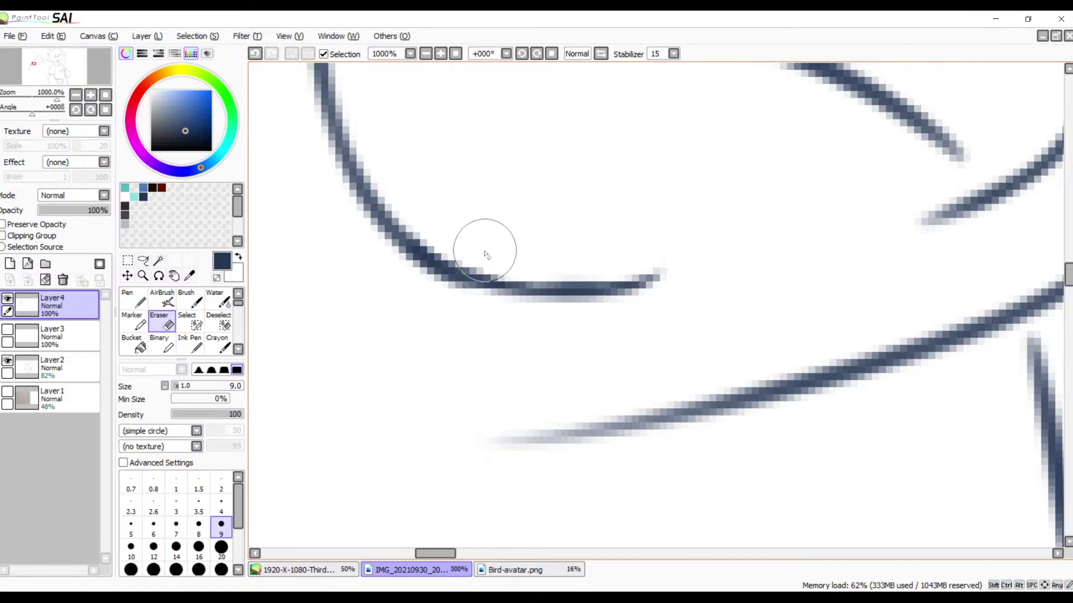
- Thicken the bottom of the mouth's lower curve with 5 px brush strokes, undoing and redoing uneven ones
key(b)
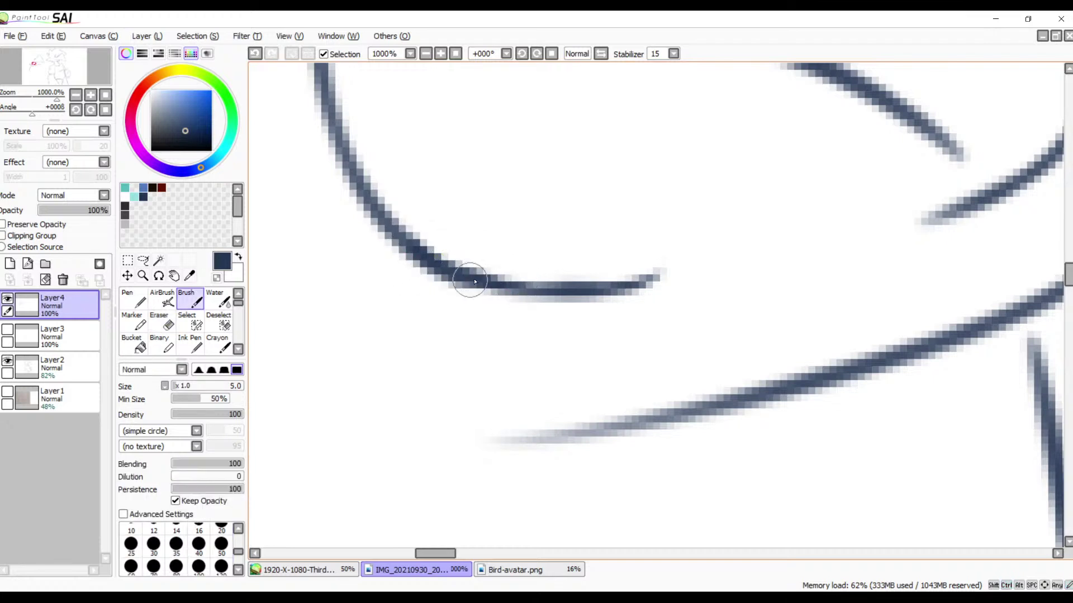
key(ctrl+z)
mouse_move(457, 278)
mouse_down()
mouse_move(500, 297)
mouse_move(534, 293)
mouse_up()
key(ctrl+z)
drag(452, 278, 573, 292)
- Even out the mouth's left side down toward the lower curve with 5 px brush strokes, redoing unsatisfactory ones
drag(634, 251, 651, 363)
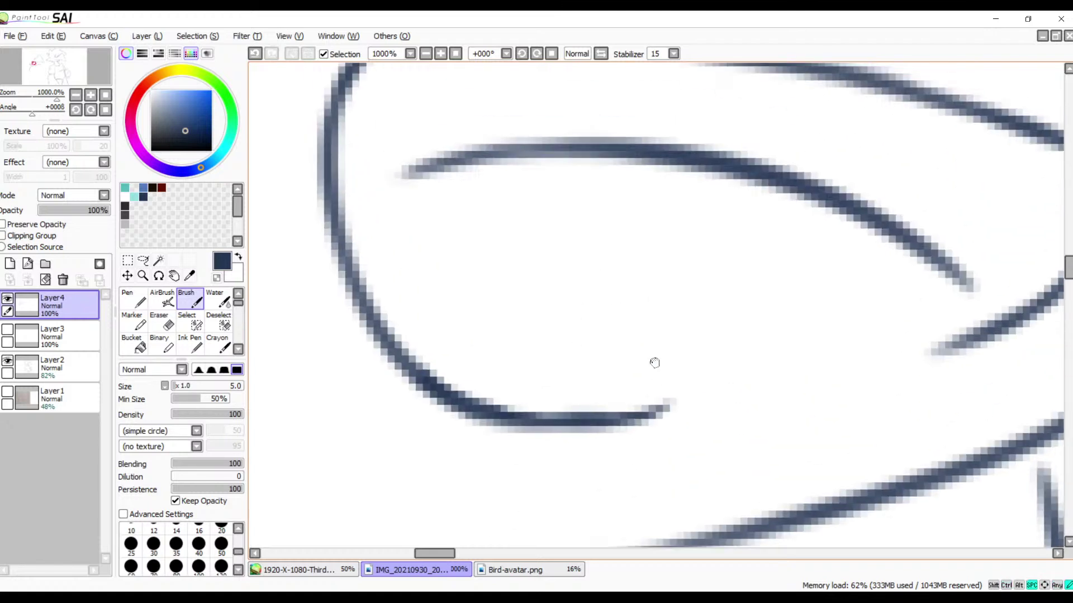
drag(339, 200, 359, 258)
drag(332, 207, 360, 284)
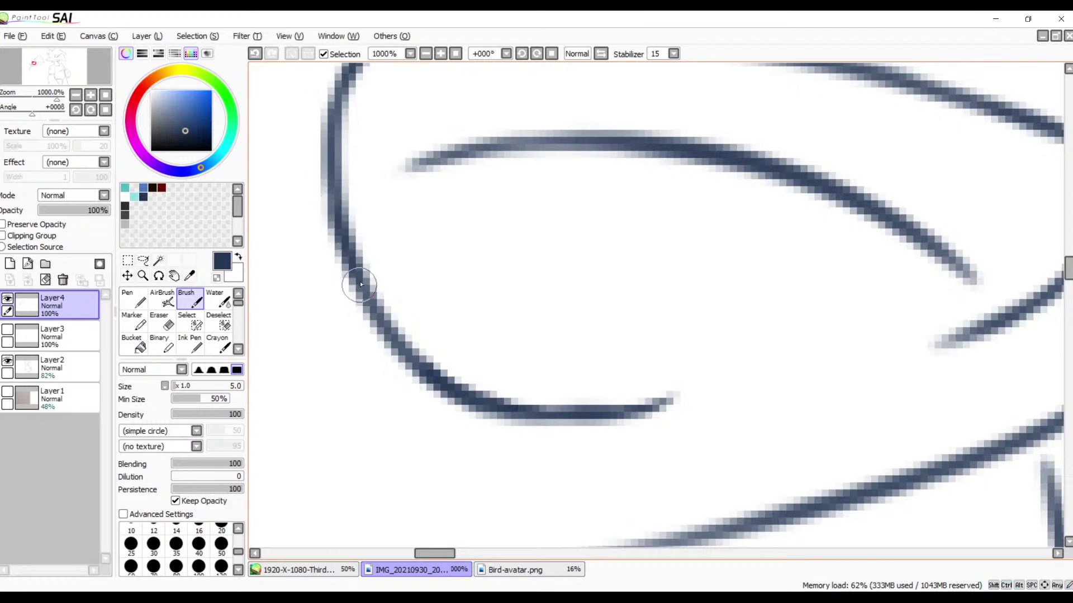
key(ctrl+z)
drag(338, 213, 383, 297)
key(ctrl+z)
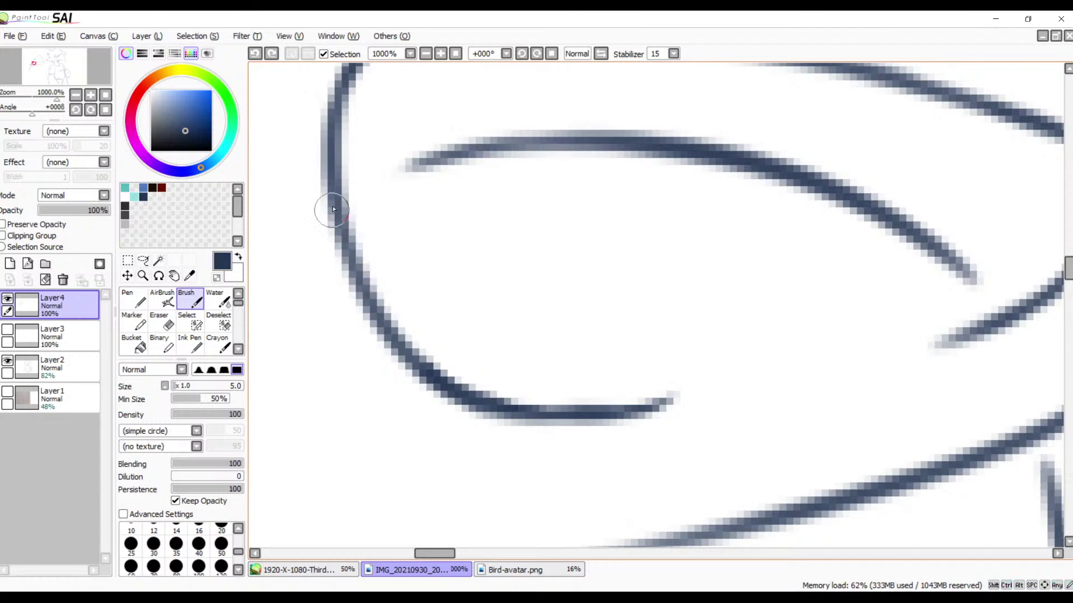
drag(335, 199, 372, 298)
drag(339, 218, 394, 316)
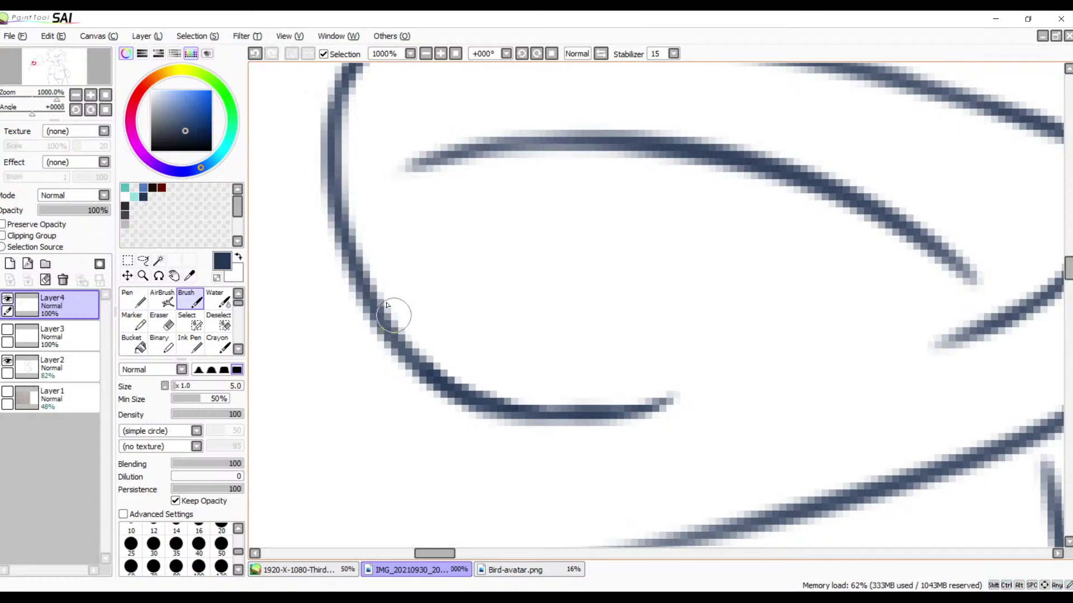
- Return the canvas to 50% zoom and hide Layer2 so only the Layer4 line art is shown
click(455, 53)
key(space)
drag(476, 185, 517, 151)
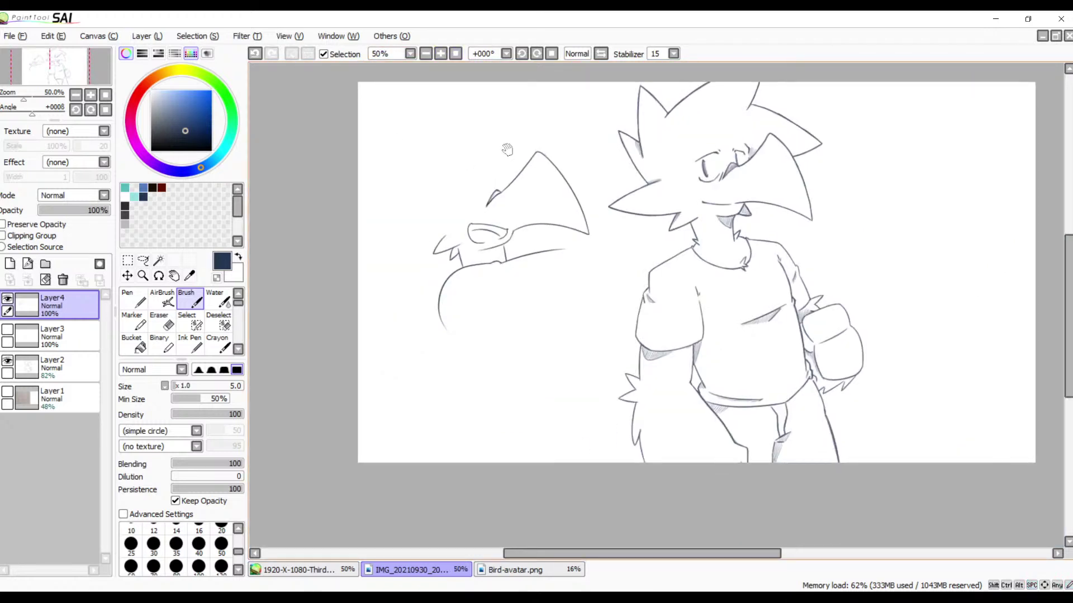
click(8, 361)
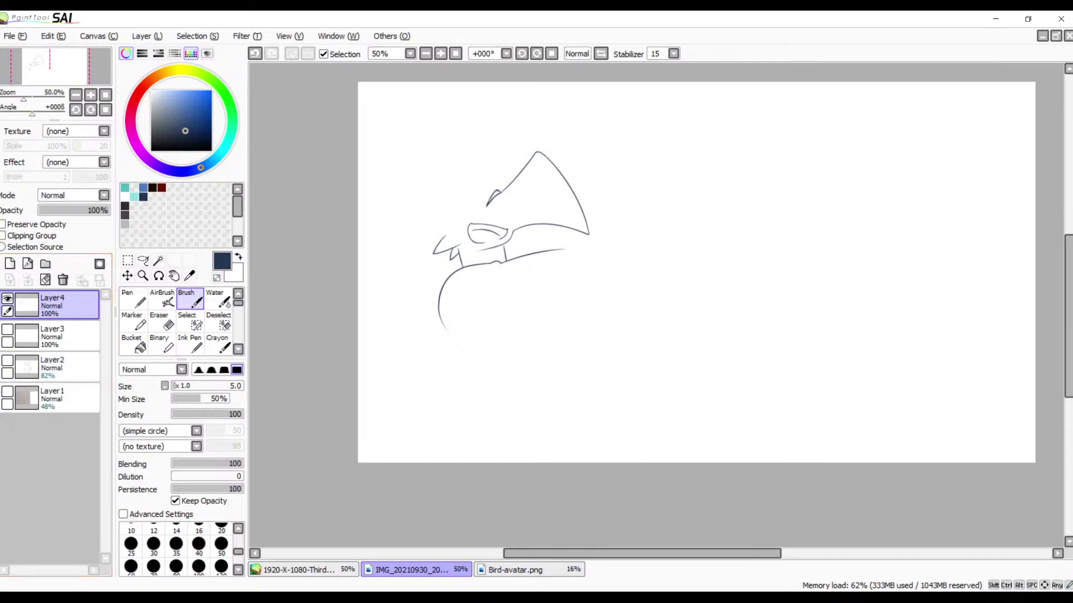
- Erase the faint leftover strokes inside the small pointed shape above the mouth with the 9 px eraser at 600% zoom
click(442, 54)
click(443, 55)
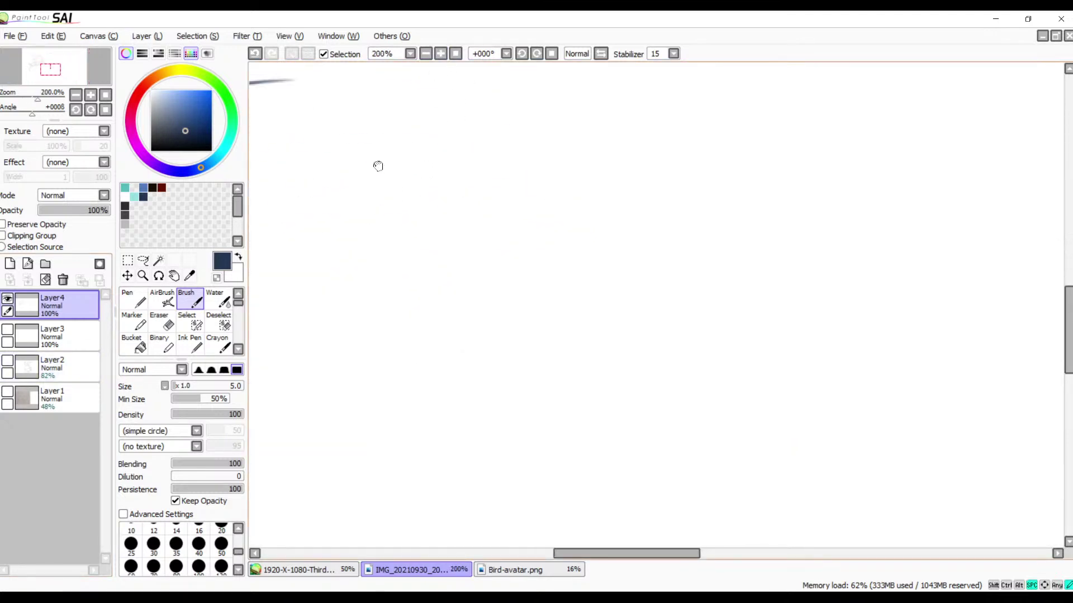
mouse_move(377, 165)
mouse_down()
mouse_move(639, 271)
mouse_move(661, 327)
mouse_move(652, 317)
mouse_move(553, 330)
mouse_up()
drag(571, 291, 568, 260)
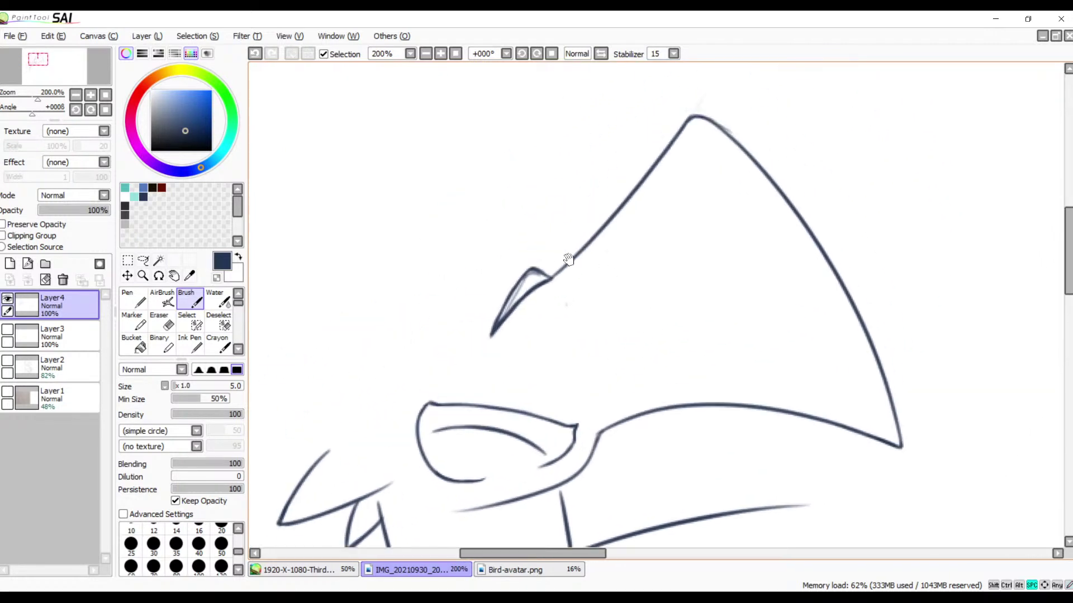
click(440, 54)
click(440, 54)
click(440, 54)
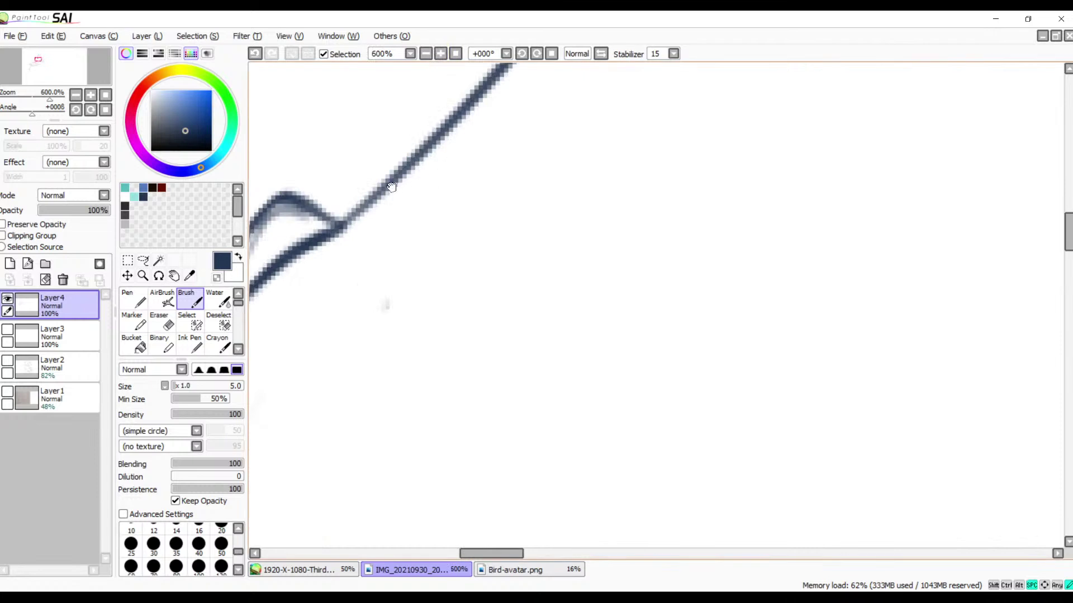
drag(391, 187, 633, 121)
key(e)
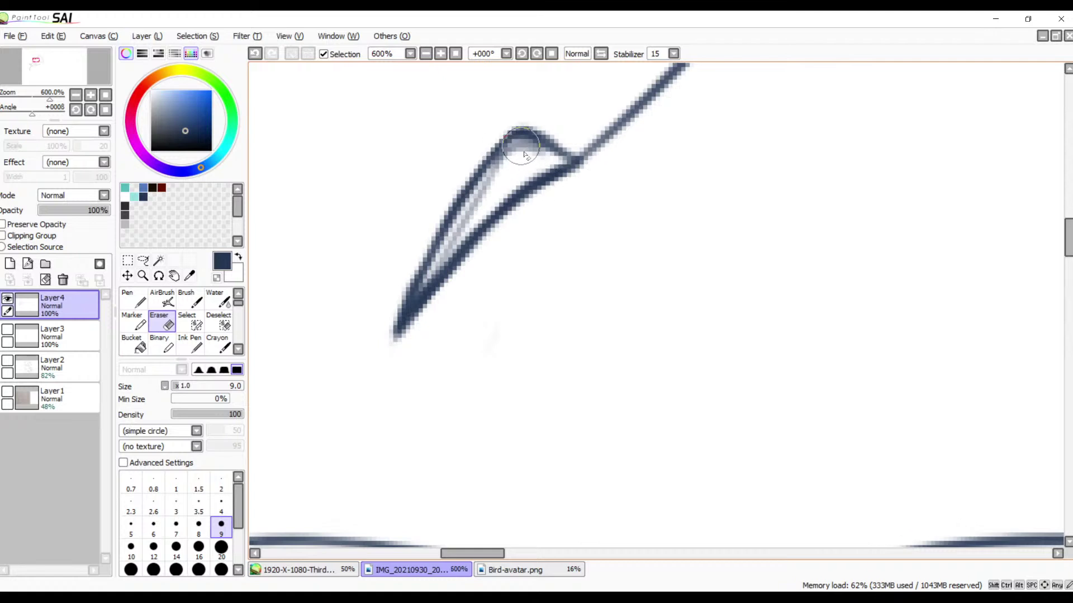
mouse_move(533, 151)
mouse_down()
mouse_move(455, 233)
mouse_move(502, 162)
mouse_move(464, 236)
mouse_move(502, 165)
mouse_move(464, 217)
mouse_move(451, 244)
mouse_move(471, 211)
mouse_move(427, 293)
mouse_up()
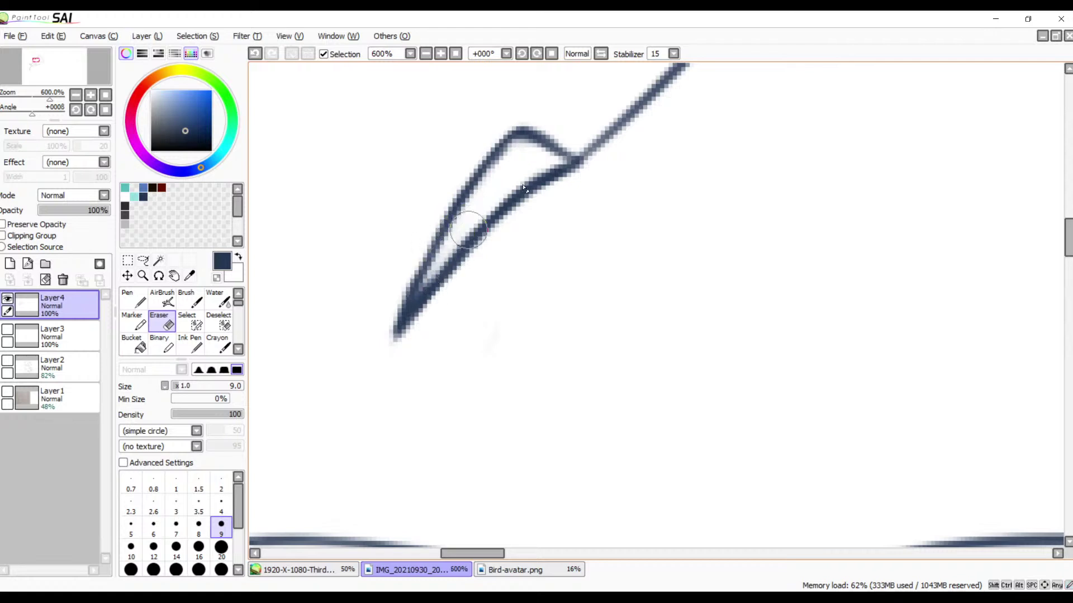
- Clean the narrow lower corner inside the small pointed shape with the 9 px eraser
drag(534, 211, 539, 285)
drag(489, 332, 545, 224)
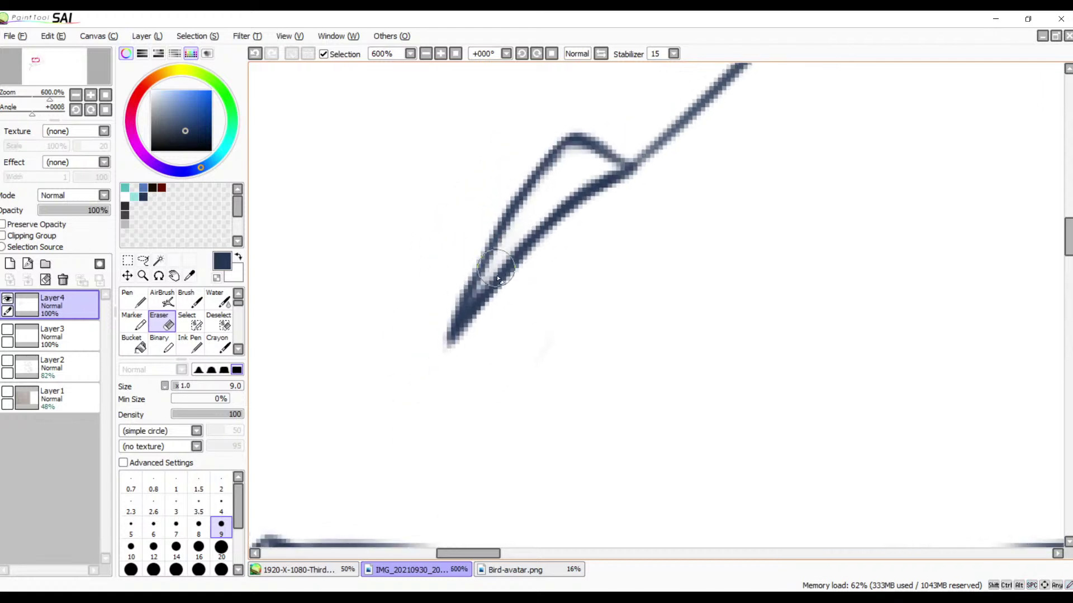
mouse_move(498, 278)
mouse_down()
mouse_move(472, 293)
mouse_move(491, 279)
mouse_move(462, 319)
mouse_up()
mouse_move(592, 290)
mouse_down()
mouse_move(550, 204)
mouse_move(582, 280)
mouse_up()
drag(446, 225, 620, 429)
drag(535, 319, 539, 324)
- Show the Layer1 pencil sketch beneath the faded lower end of the large body curve at 300% zoom
click(424, 54)
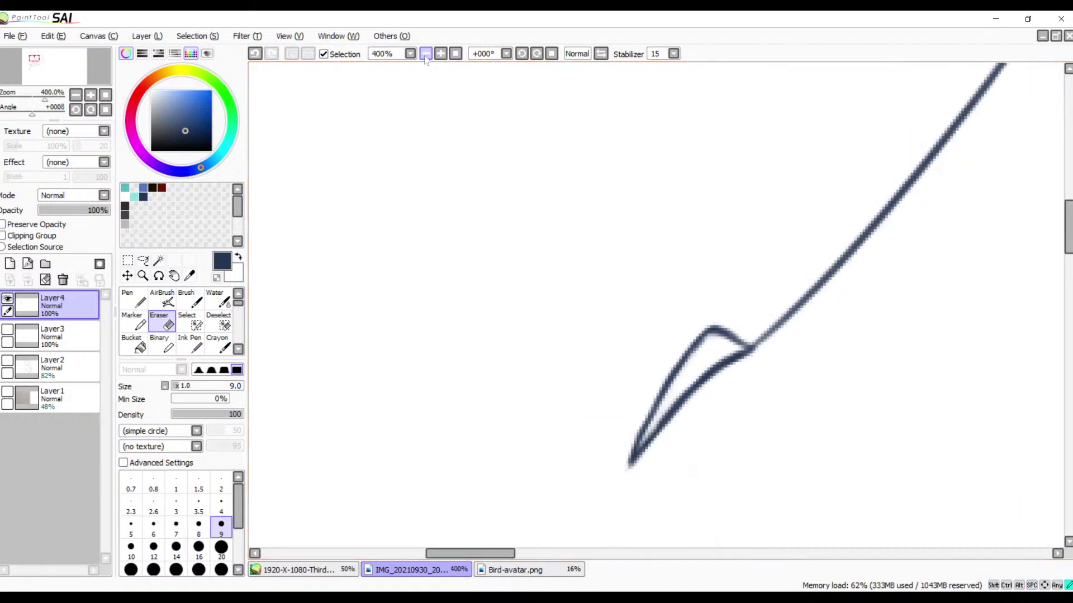
click(424, 54)
mouse_move(518, 265)
mouse_down()
mouse_move(552, 108)
mouse_move(467, 160)
mouse_move(459, 112)
mouse_up()
drag(481, 239, 619, 147)
drag(589, 202, 673, 118)
drag(618, 278, 528, 68)
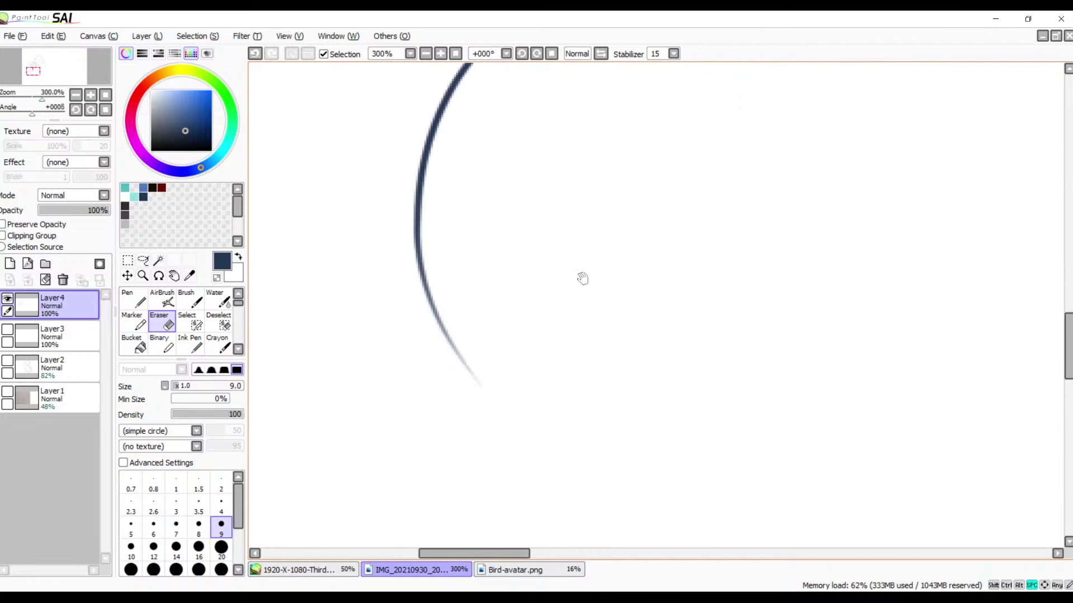
drag(582, 278, 581, 207)
click(7, 392)
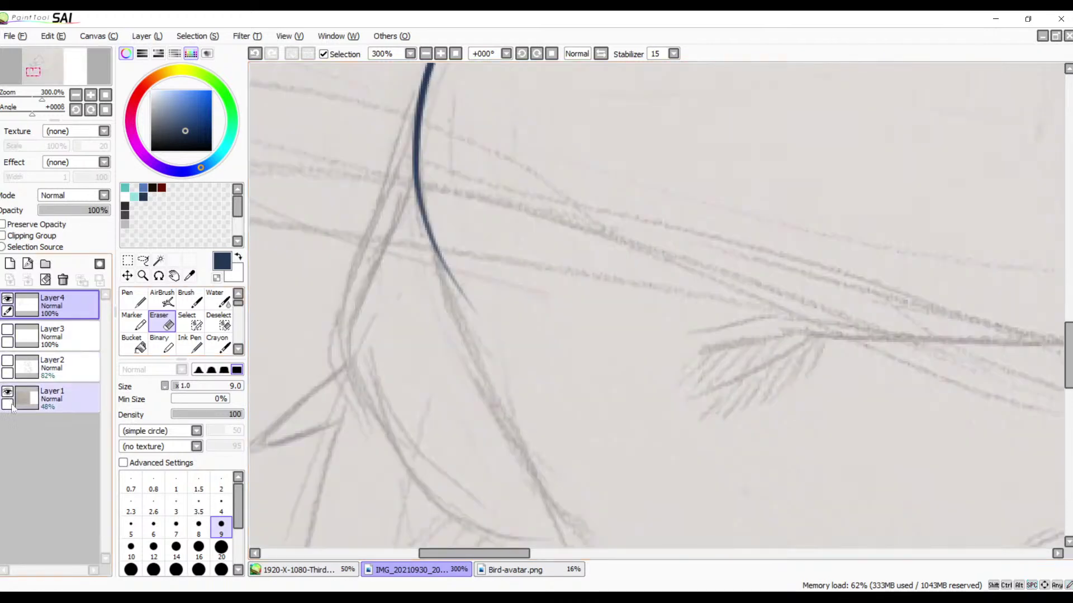
drag(505, 320, 502, 413)
drag(539, 452, 510, 390)
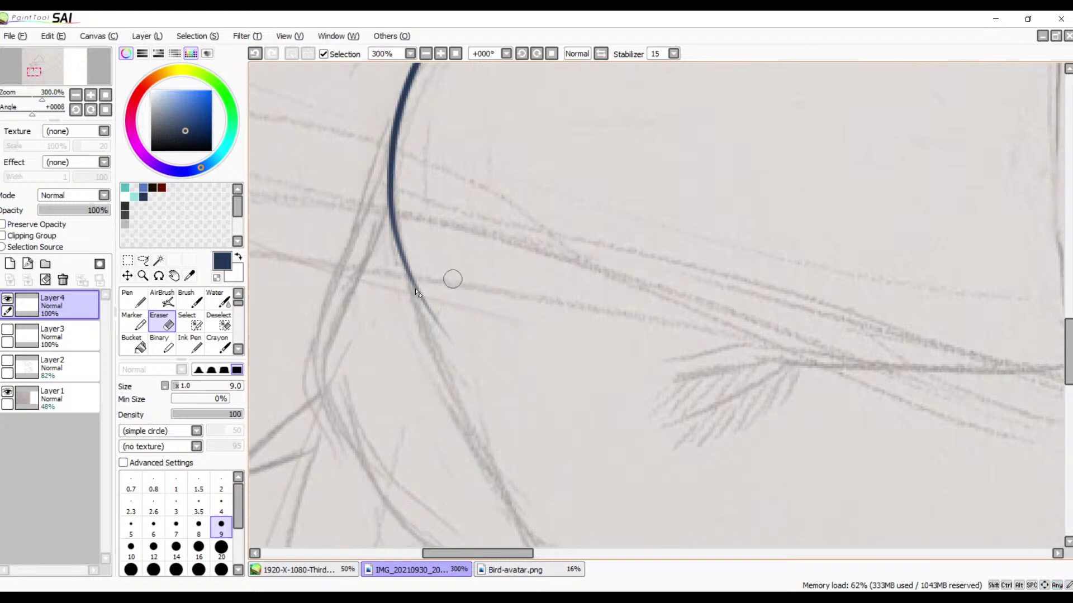
- Trim the faded lower end of the large body curve and the tapered tip of the lower beak line with the 9 px eraser
drag(410, 262, 439, 320)
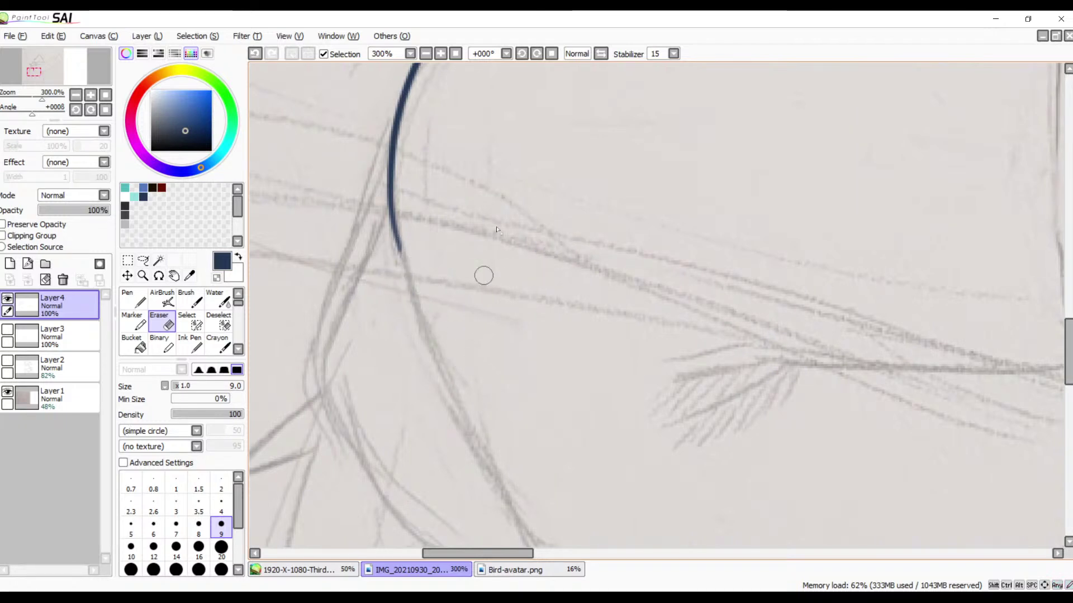
mouse_move(487, 200)
mouse_down()
mouse_move(376, 257)
mouse_move(327, 419)
mouse_move(373, 411)
mouse_move(323, 466)
mouse_up()
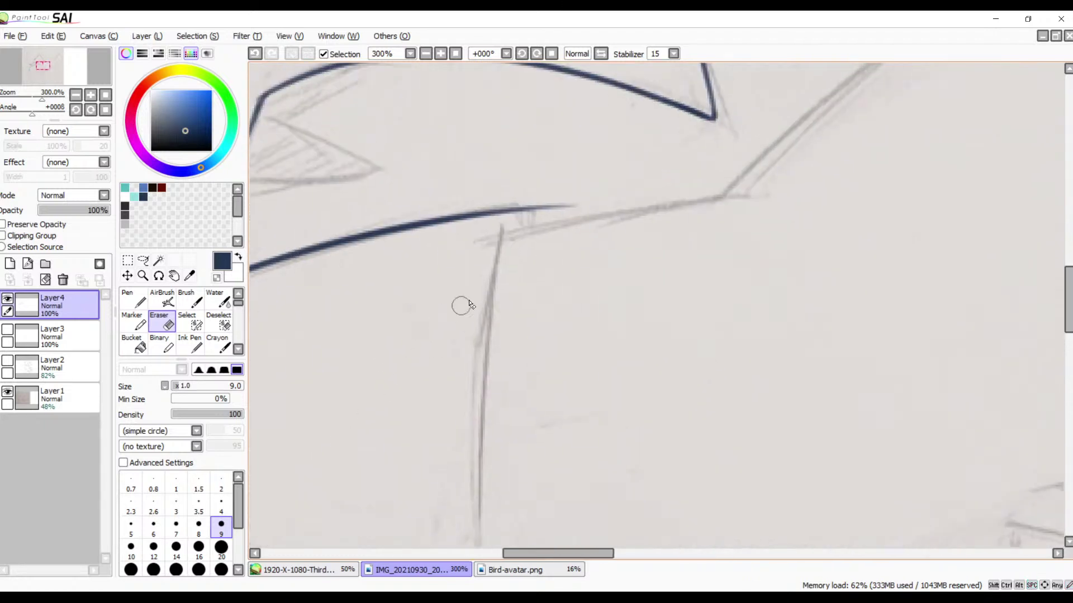
click(441, 53)
click(441, 53)
click(441, 53)
click(440, 53)
click(441, 53)
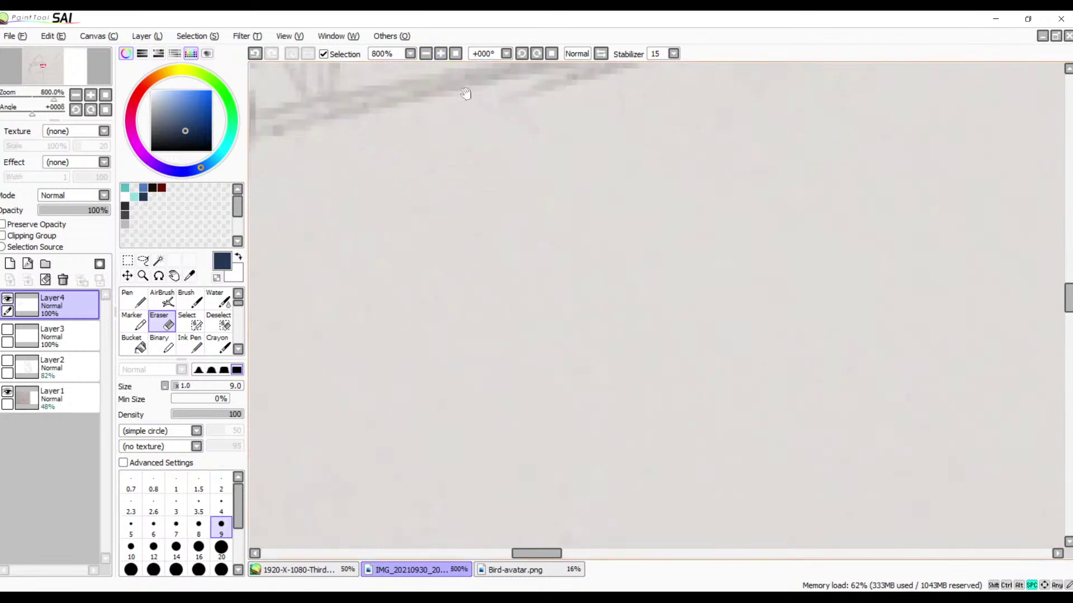
drag(438, 167, 703, 376)
mouse_move(604, 257)
mouse_down()
mouse_move(581, 262)
mouse_move(555, 237)
mouse_move(625, 252)
mouse_move(718, 242)
mouse_up()
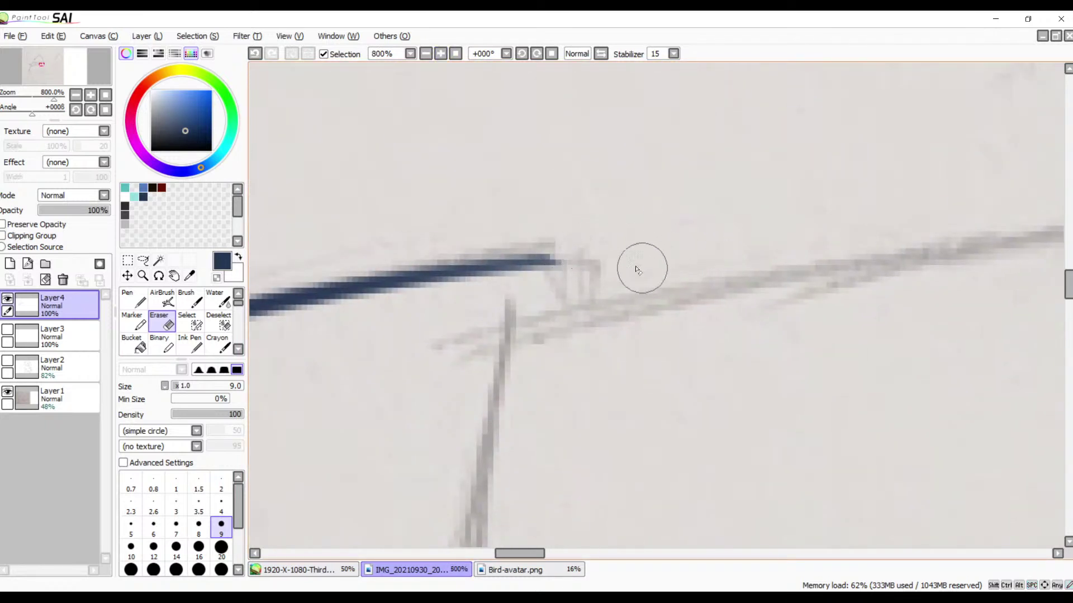
- Draw a short rounded hook curving down from the trimmed tip of the lower beak line with the 5 px Brush
key(b)
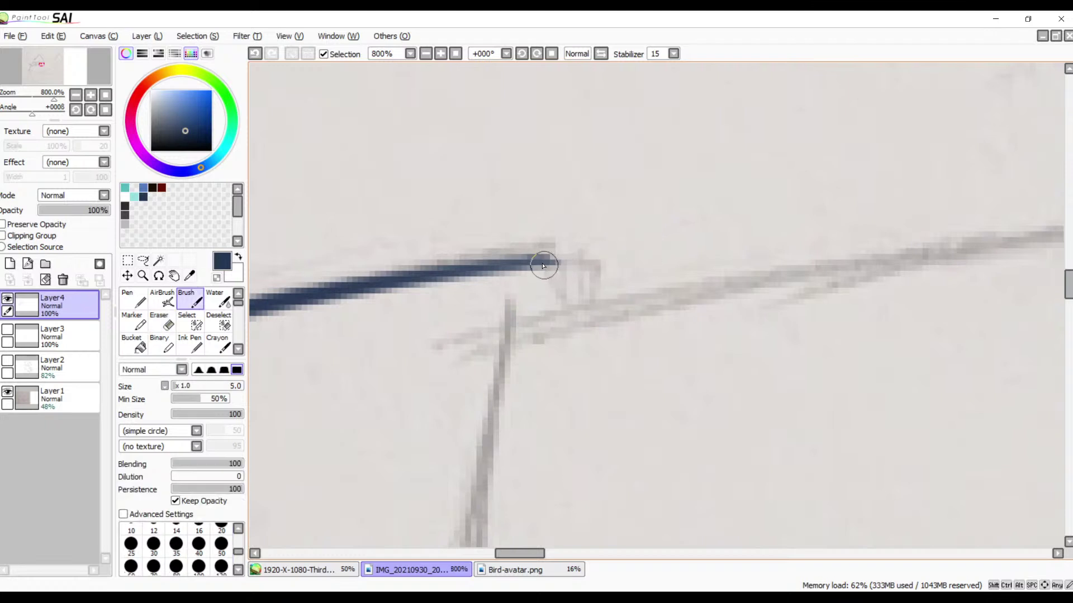
drag(543, 266, 593, 297)
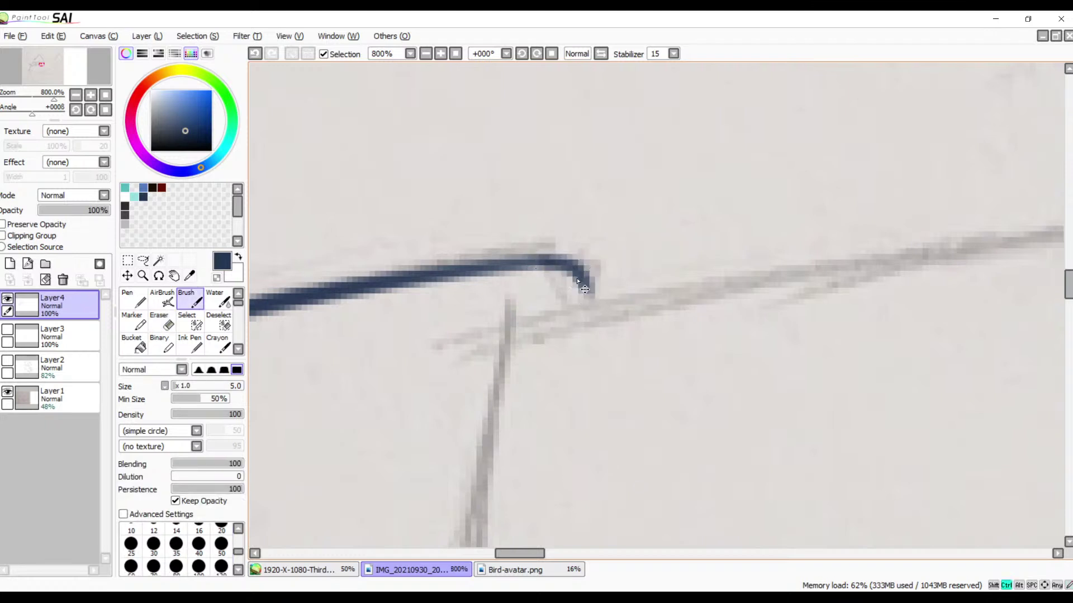
key(ctrl+z)
mouse_move(542, 263)
mouse_down()
mouse_move(577, 264)
mouse_move(585, 302)
mouse_up()
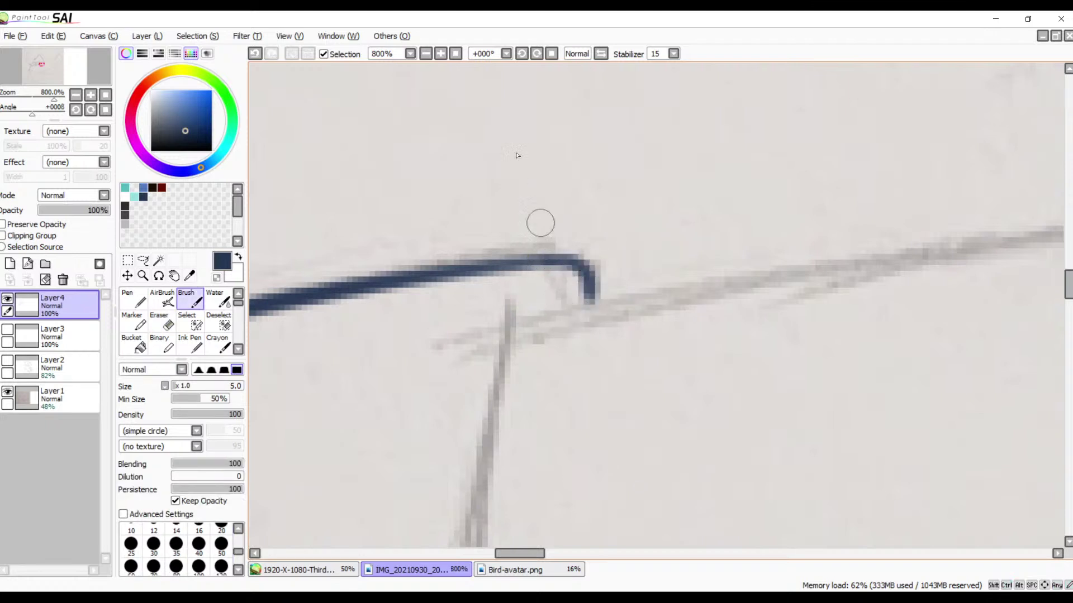
- Ink the long sketch line from below the beak hook down to the hatched corner, with the canvas rotated 33° at 300% zoom
click(426, 54)
click(426, 54)
click(427, 54)
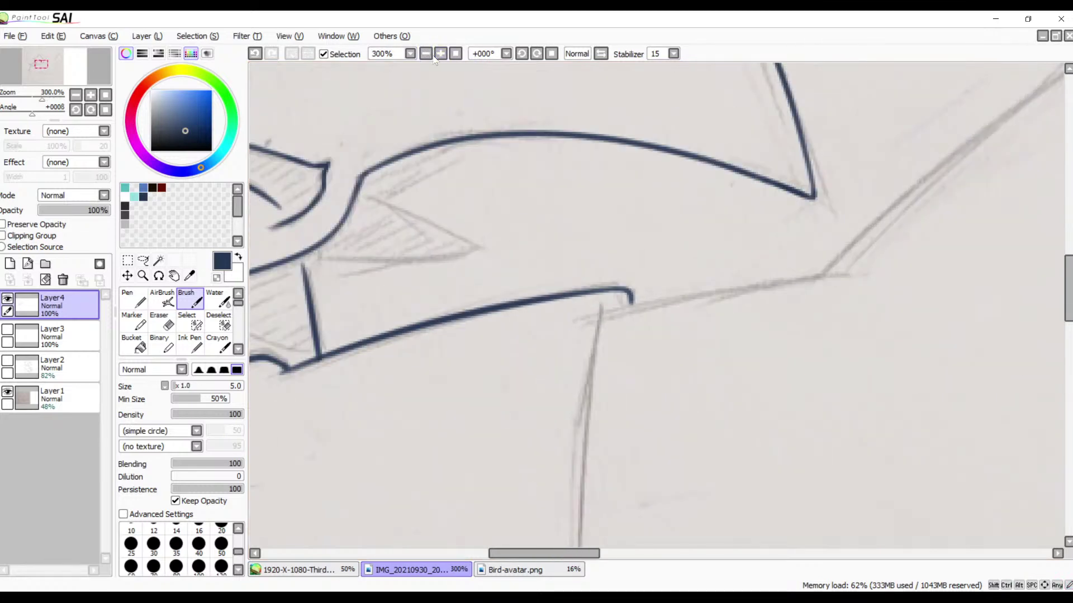
click(539, 53)
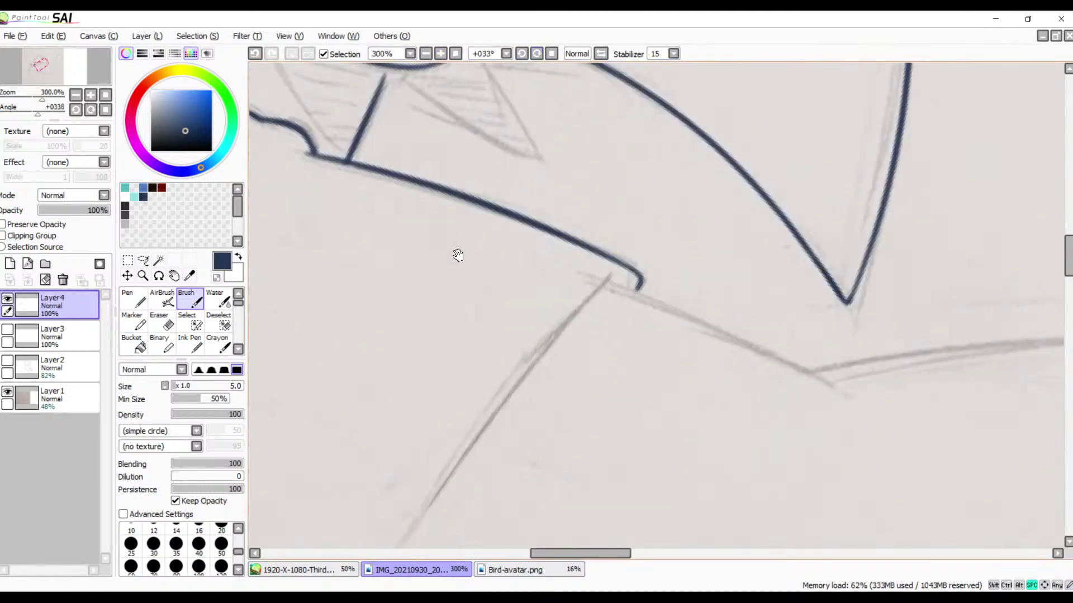
drag(458, 256, 635, 174)
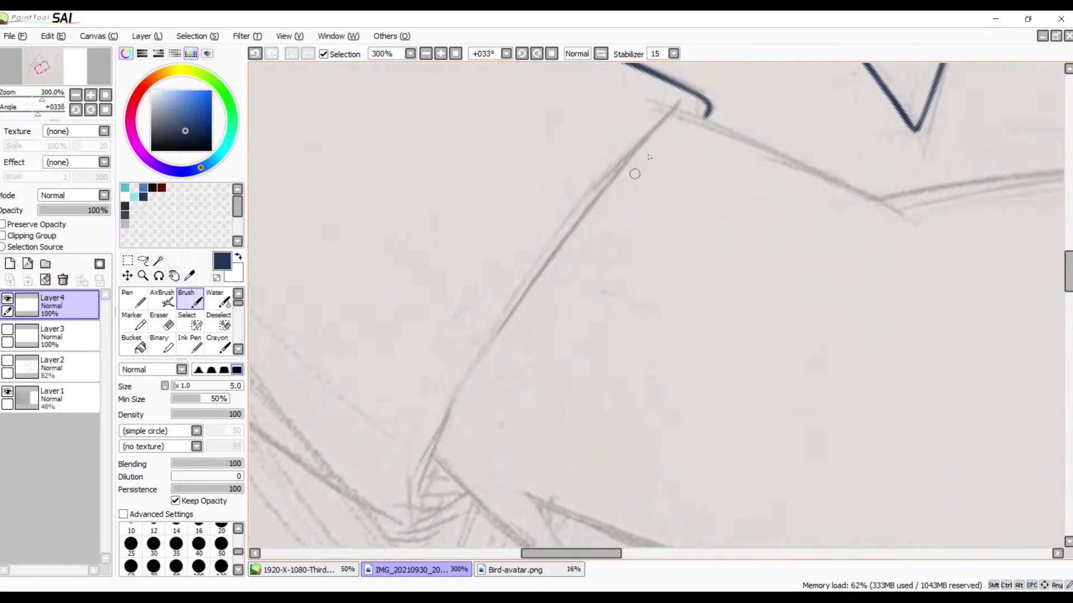
mouse_move(682, 107)
mouse_down()
mouse_move(530, 281)
mouse_move(433, 505)
mouse_up()
key(ctrl+z)
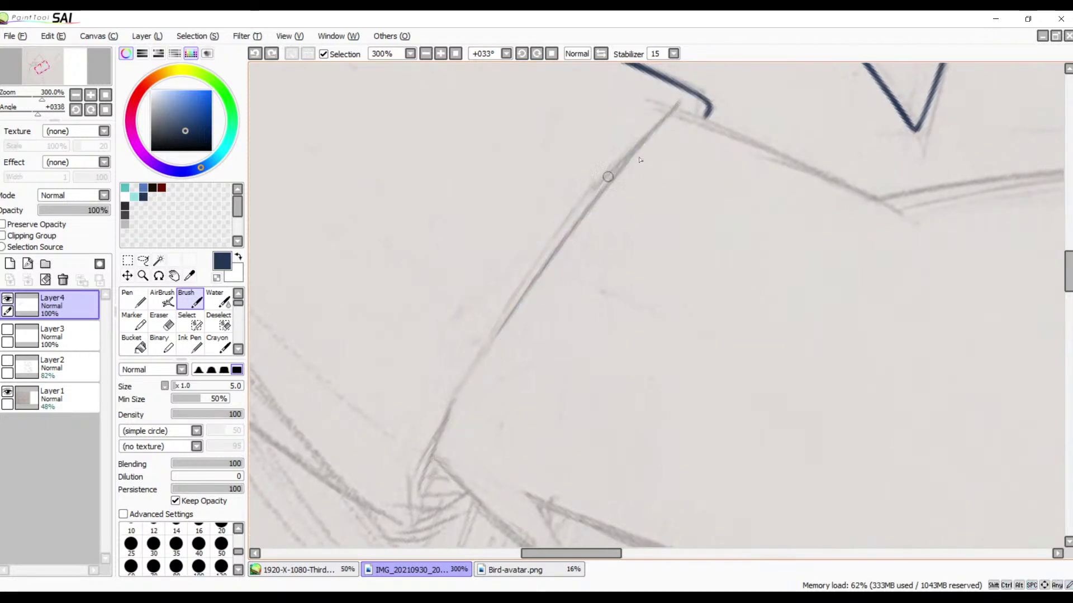
mouse_move(686, 111)
mouse_down()
mouse_move(595, 192)
mouse_move(385, 530)
mouse_up()
key(ctrl+z)
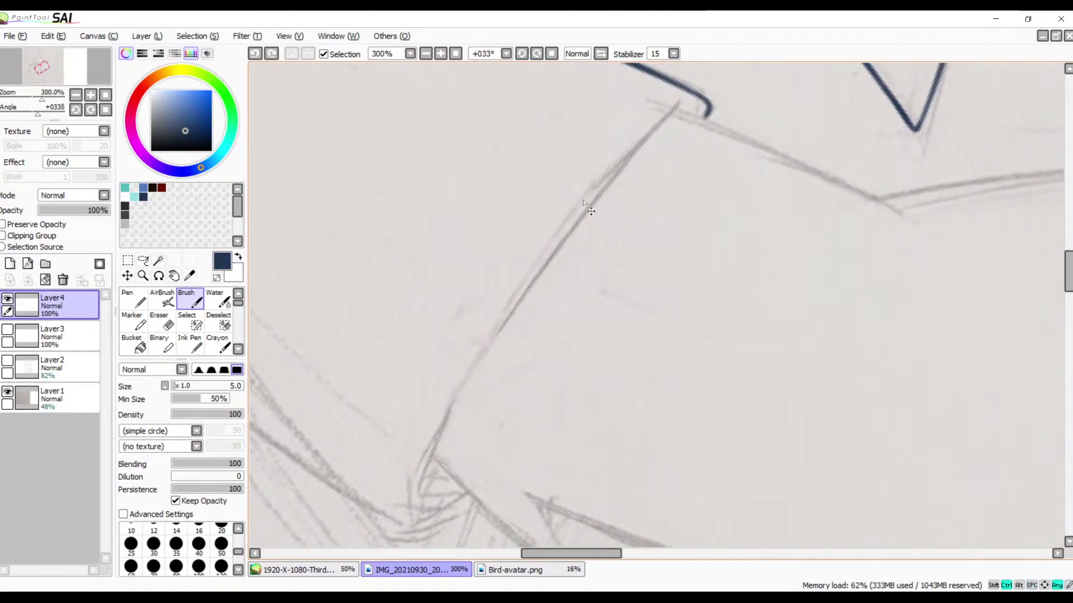
mouse_move(681, 100)
mouse_down()
mouse_move(531, 273)
mouse_move(435, 434)
mouse_up()
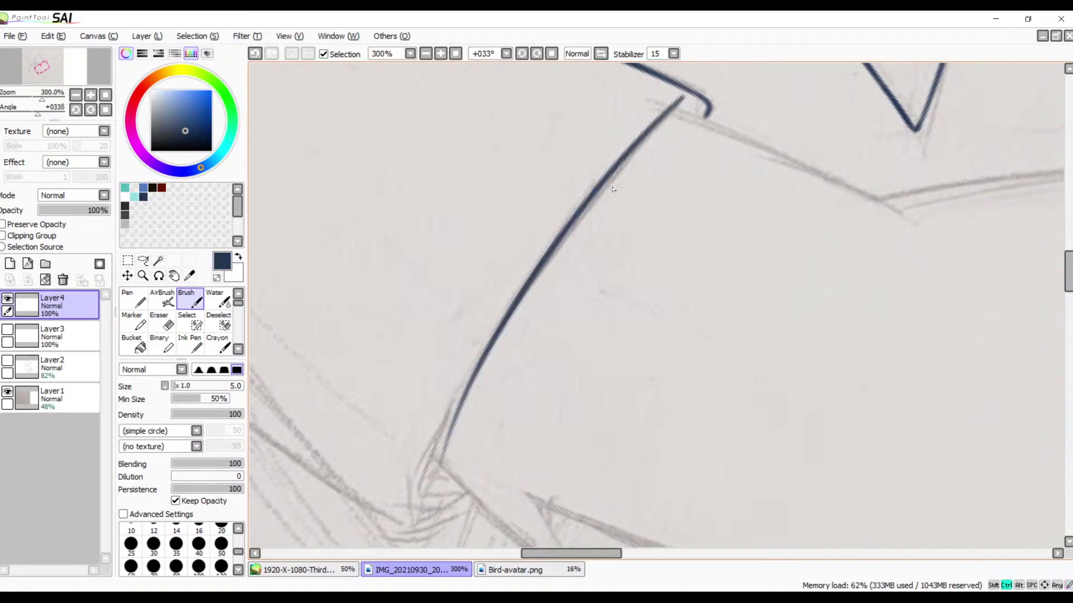
key(ctrl+z)
mouse_move(684, 103)
mouse_down()
mouse_move(522, 307)
mouse_move(428, 505)
mouse_up()
key(ctrl+z)
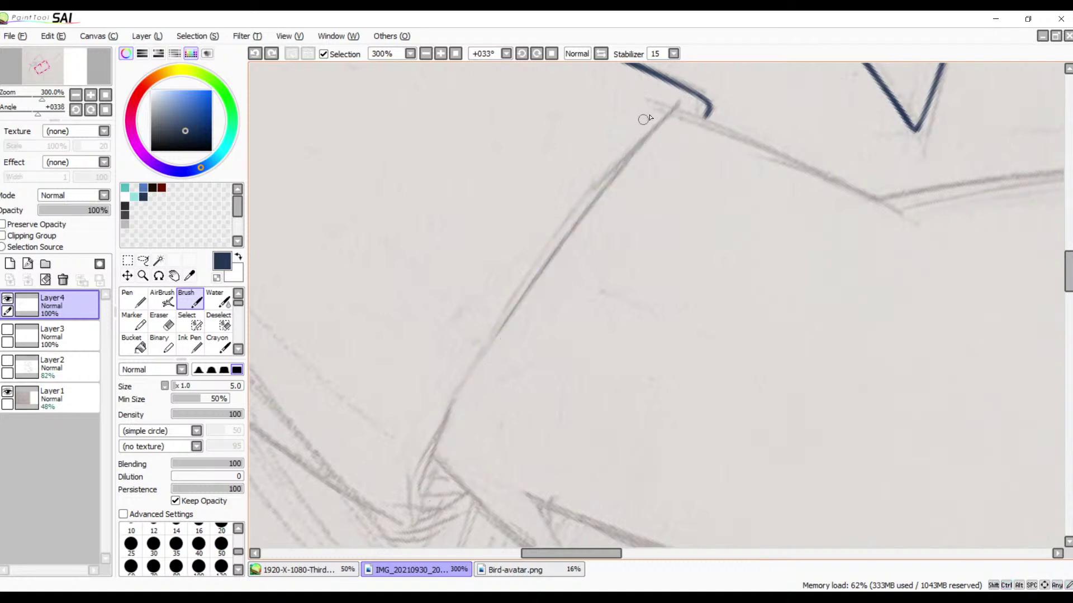
drag(683, 99, 391, 505)
key(ctrl+z)
mouse_move(682, 101)
mouse_down()
mouse_move(498, 333)
mouse_move(404, 520)
mouse_up()
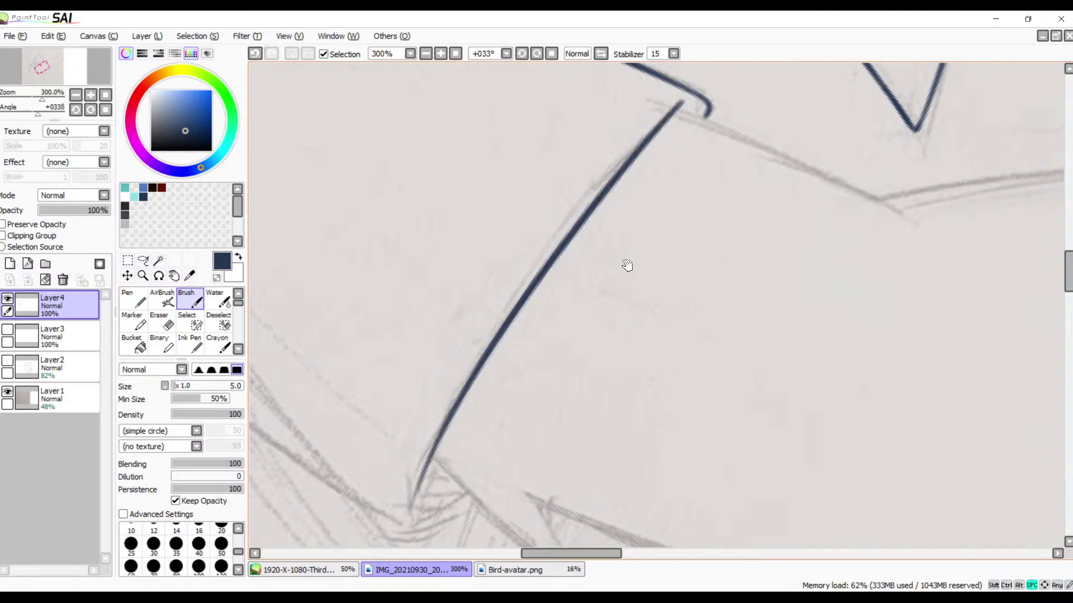
- Rotate the canvas to 146° and ink the curved line from the hatched feather tuft to the corner beyond the long line's end
mouse_move(627, 265)
mouse_down()
mouse_move(685, 203)
mouse_move(769, 276)
mouse_move(802, 359)
mouse_move(701, 176)
mouse_move(719, 168)
mouse_up()
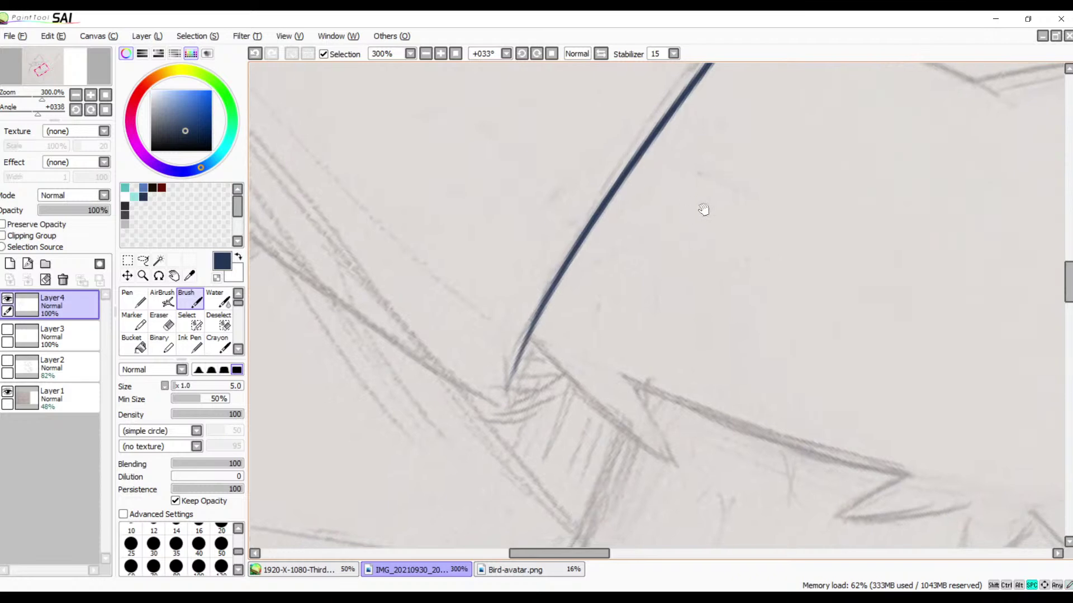
mouse_move(898, 252)
mouse_down()
mouse_move(739, 223)
mouse_move(877, 239)
mouse_up()
drag(692, 259, 903, 267)
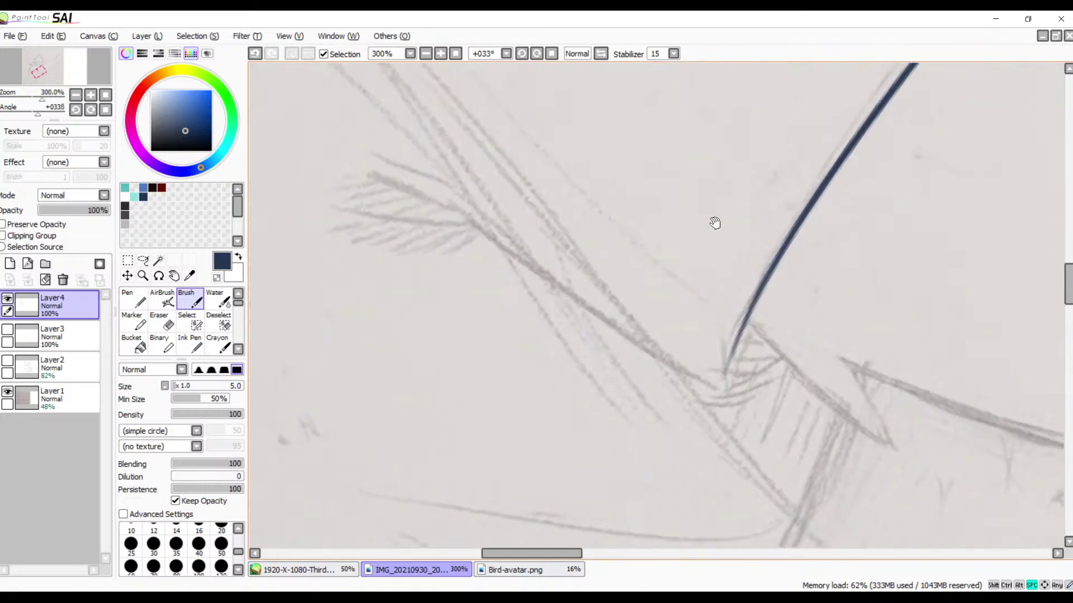
drag(716, 223, 757, 319)
click(536, 54)
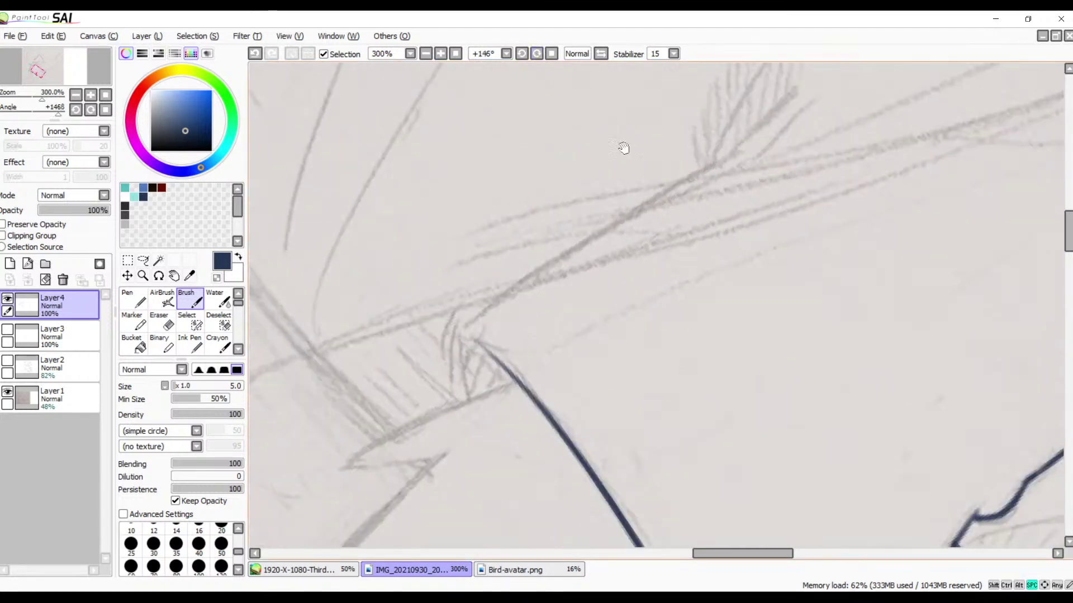
drag(599, 243, 630, 224)
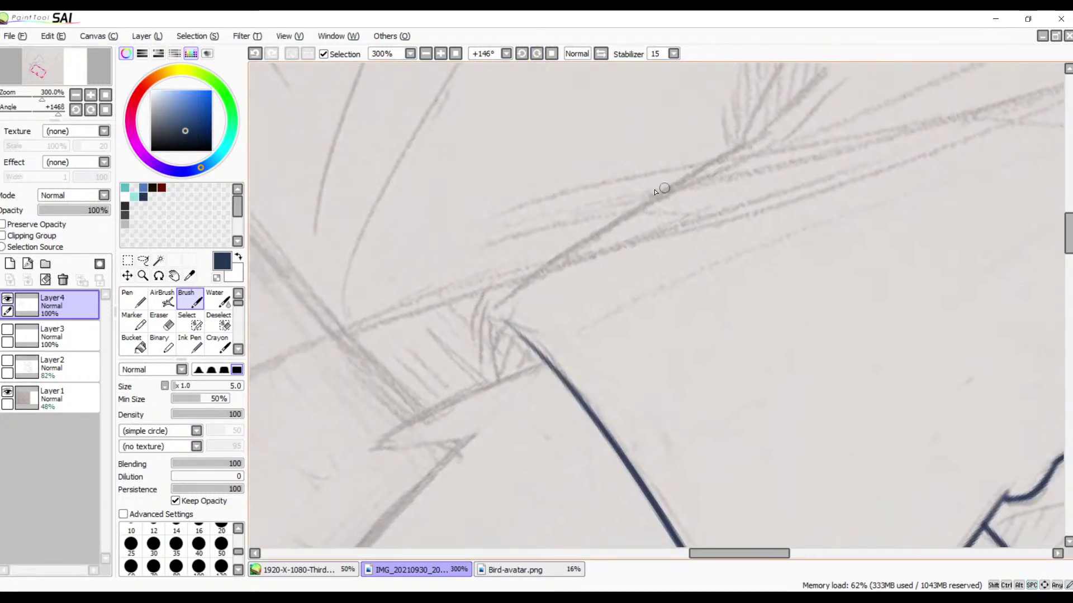
drag(767, 132, 450, 359)
key(ctrl+z)
mouse_move(772, 133)
mouse_down()
mouse_move(592, 221)
mouse_move(458, 365)
mouse_up()
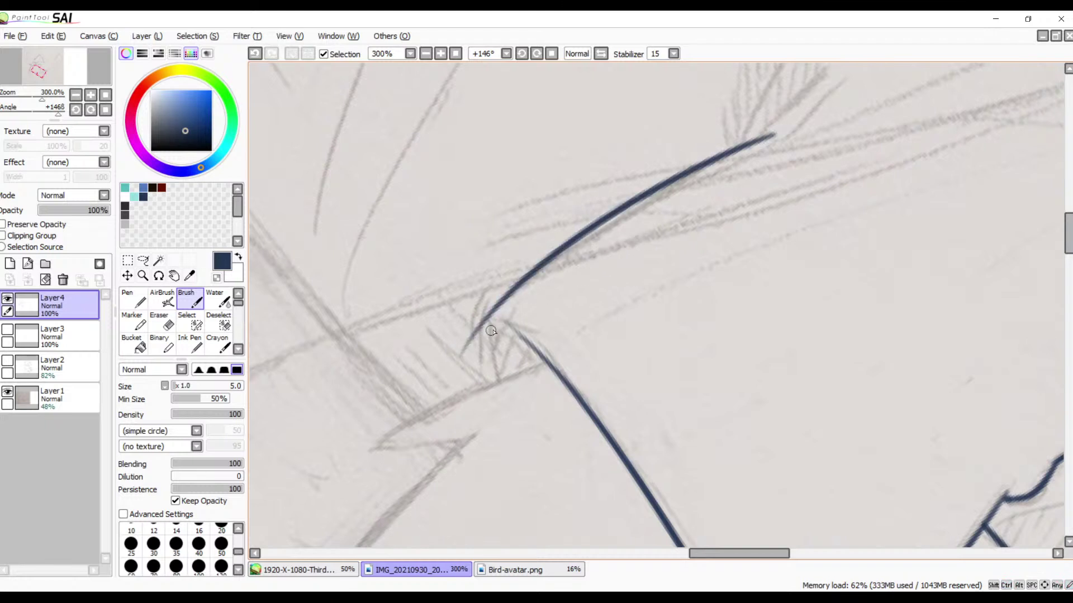
drag(492, 317, 508, 386)
key(ctrl+z)
drag(489, 324, 506, 403)
key(ctrl+z)
drag(487, 323, 497, 400)
key(ctrl+z)
drag(490, 318, 507, 391)
key(ctrl+z)
- Ink a short curve branching off the tuft line around the hatched corner, with the canvas at -146° and 600% zoom
click(537, 53)
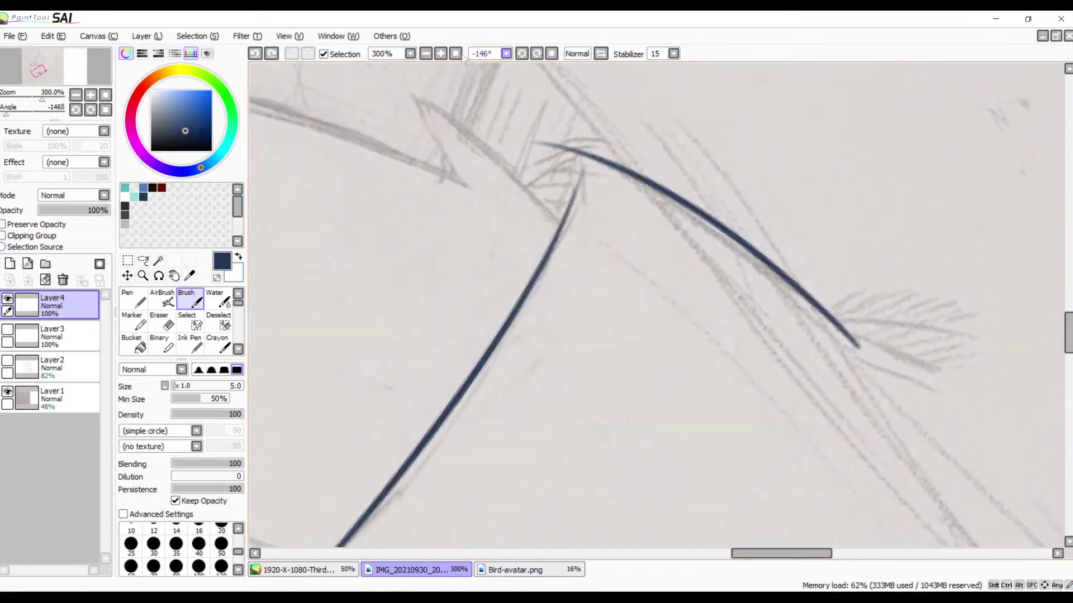
scroll(553, 157, up, 3)
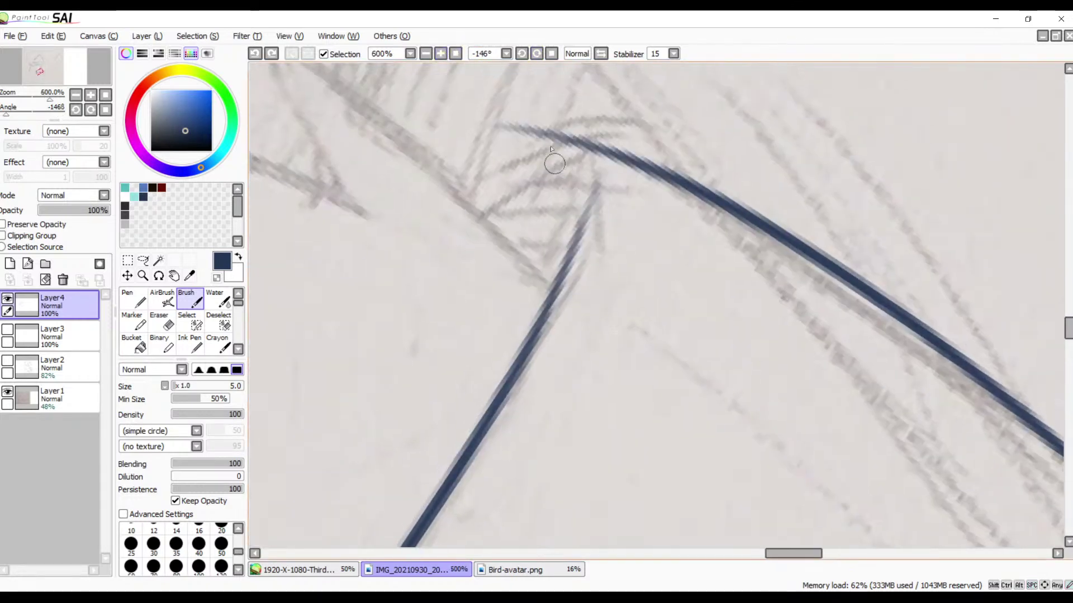
drag(600, 153, 481, 271)
key(ctrl+z)
drag(607, 152, 441, 262)
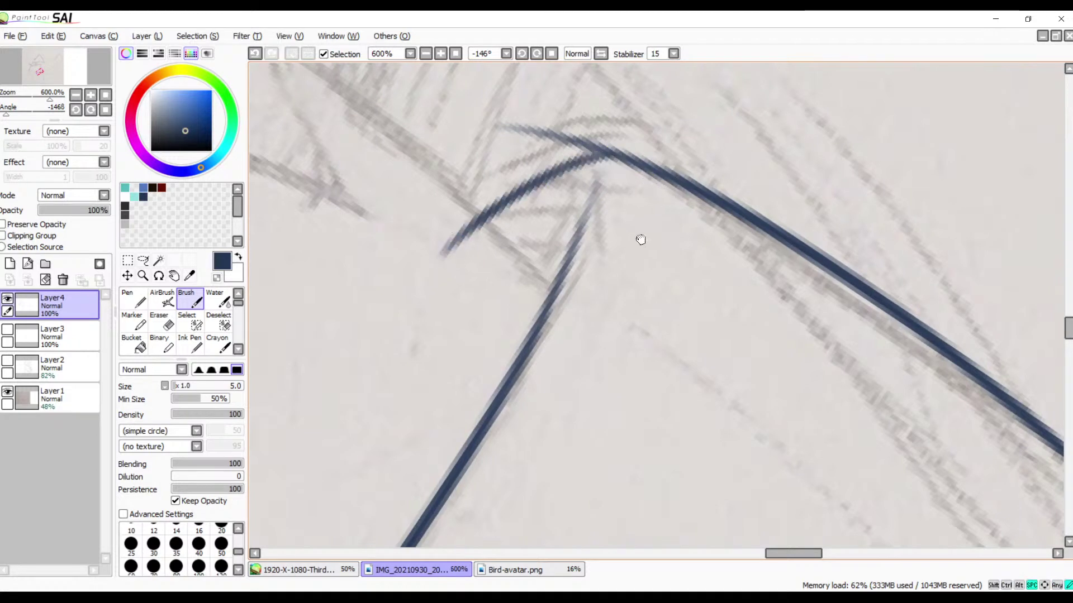
- Erase the tuft line's overshooting end beyond the new short curve with the 9 px eraser
drag(640, 240, 628, 298)
key(e)
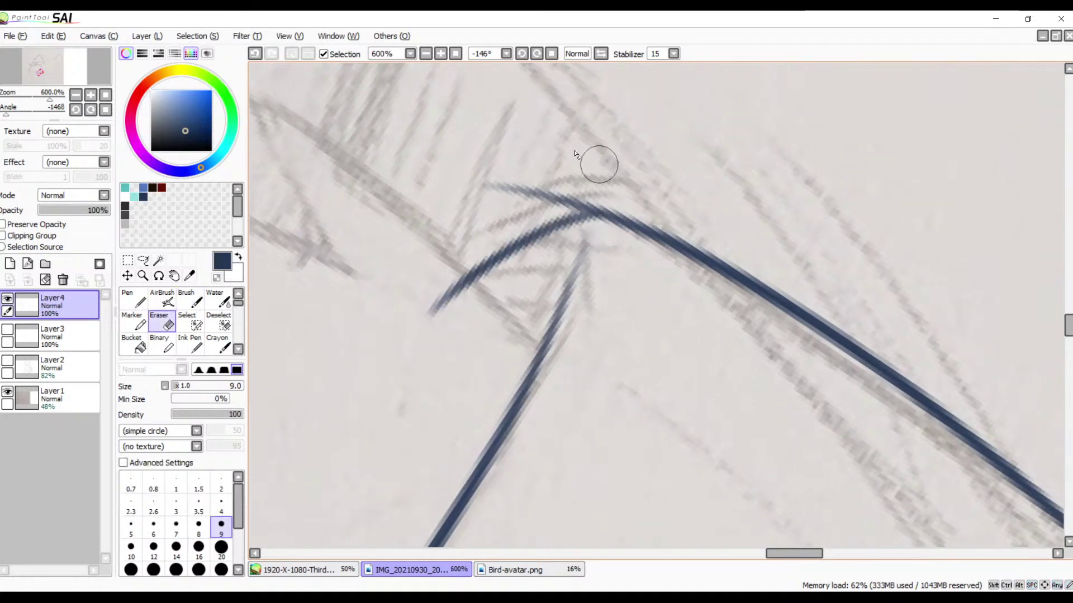
drag(508, 170, 538, 174)
mouse_move(473, 188)
mouse_down()
mouse_move(534, 177)
mouse_move(575, 183)
mouse_move(545, 196)
mouse_move(582, 199)
mouse_up()
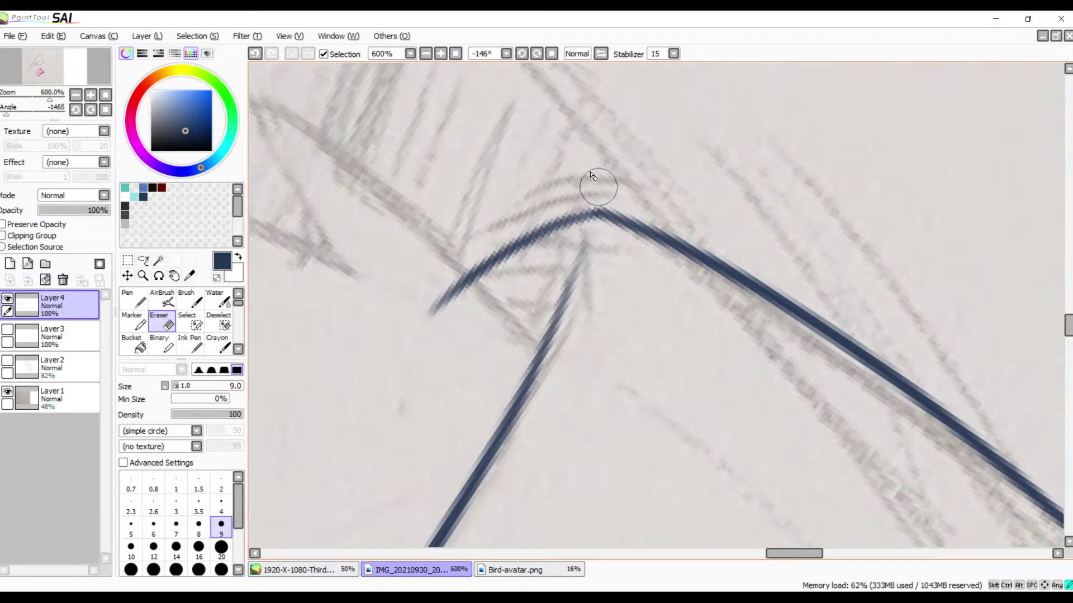
- Darken the faded end of the long line with the 5 px Brush and add a small hook at its tip
key(b)
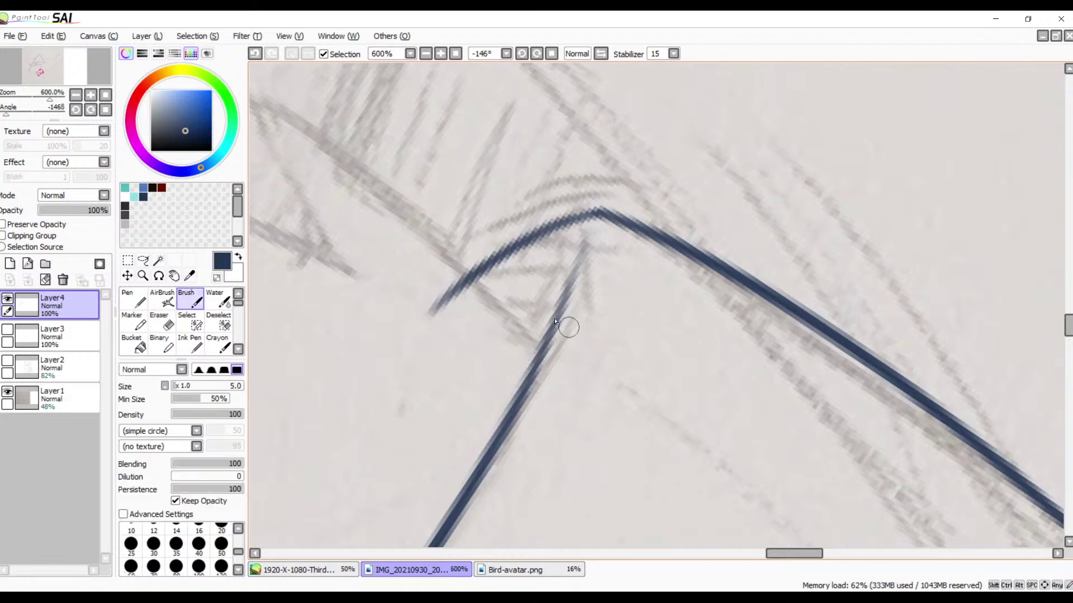
drag(573, 246, 567, 287)
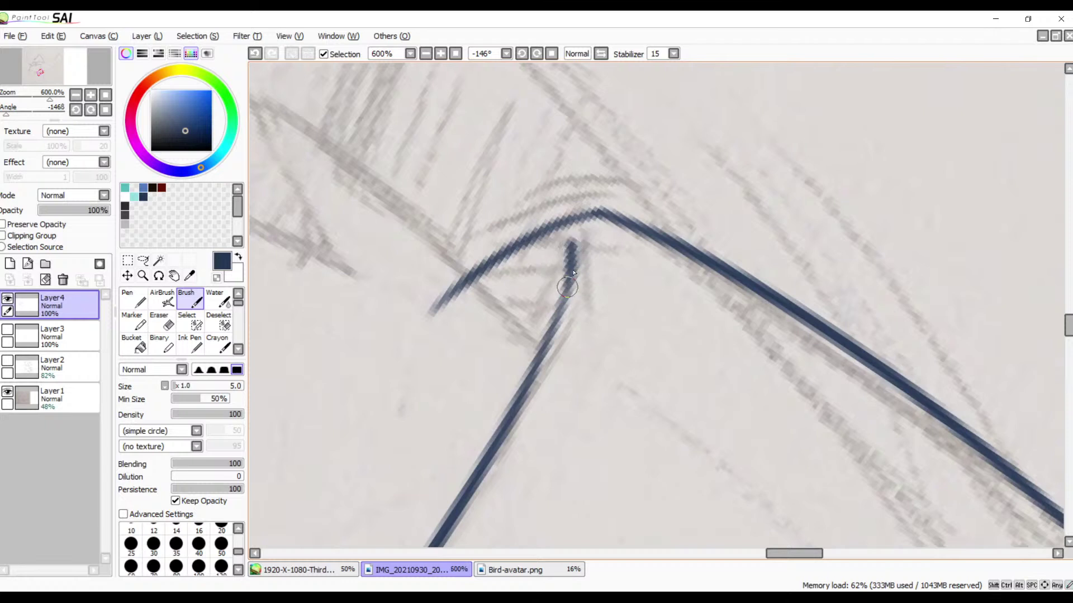
key(ctrl+z)
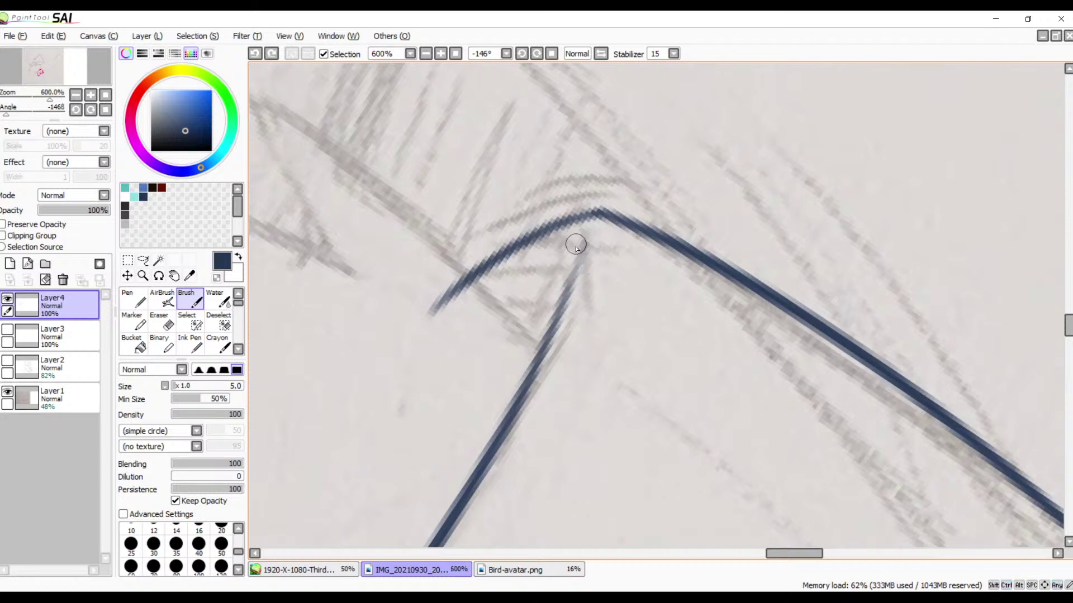
drag(579, 244, 542, 351)
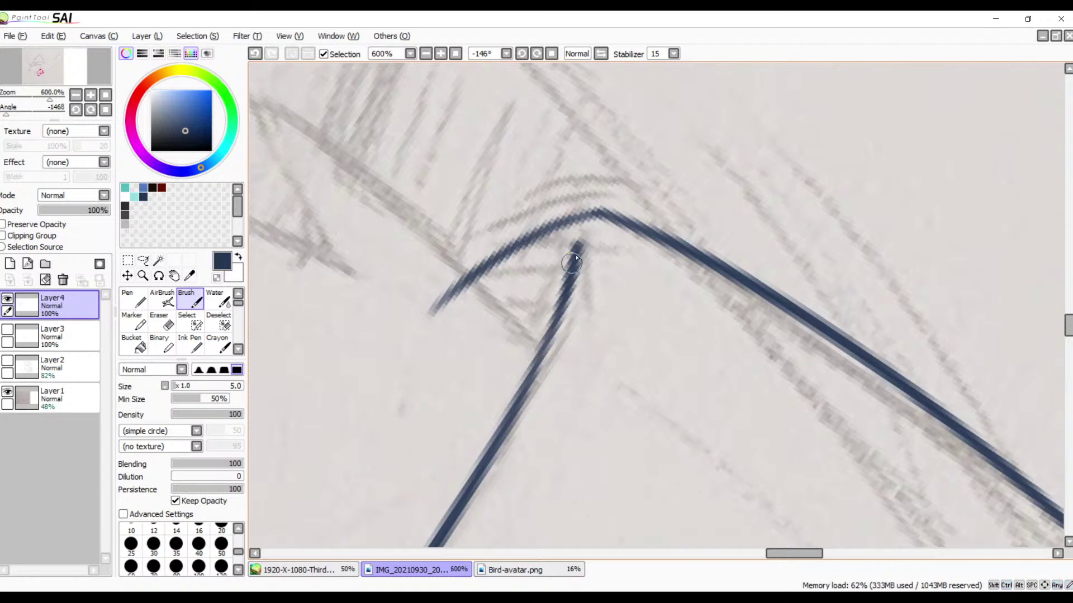
drag(576, 257, 549, 329)
drag(575, 248, 556, 251)
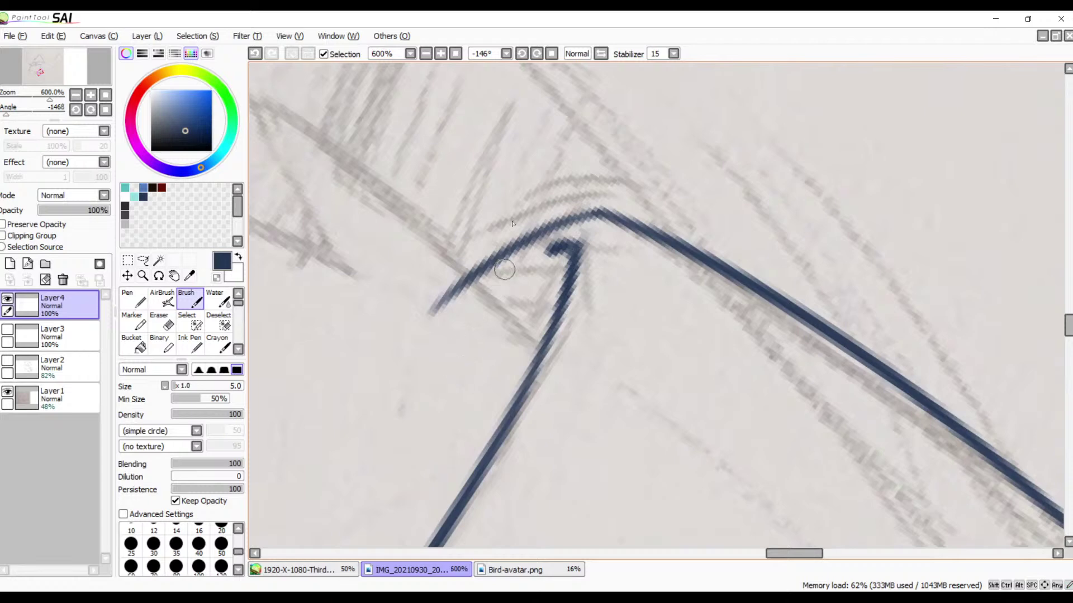
- Reset the canvas rotation and ink the two straight edges of the pointed sketch shape beside the hooked corner
click(552, 54)
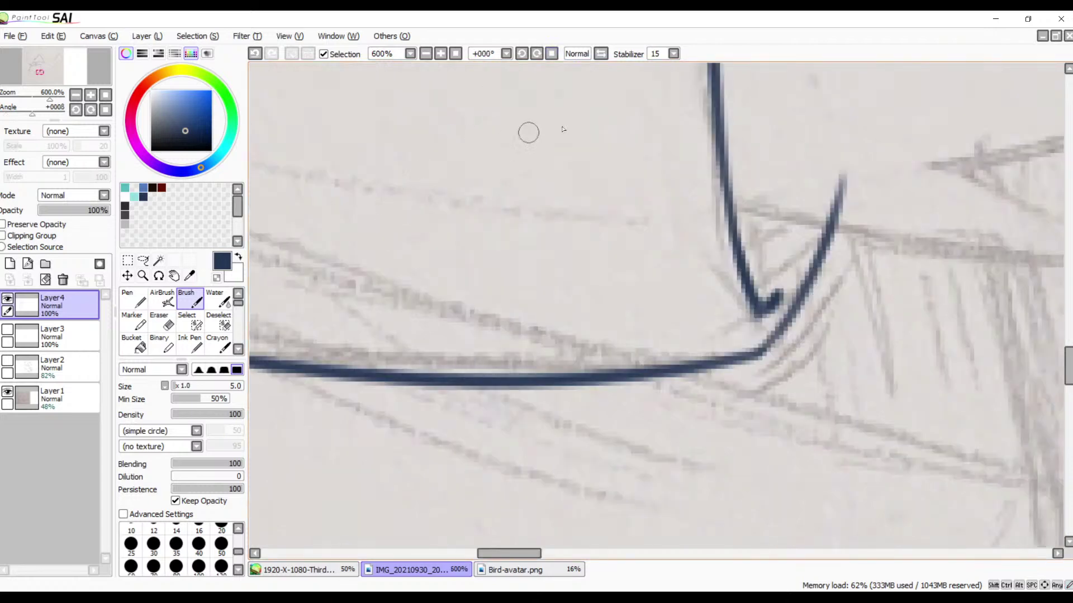
drag(528, 132, 266, 211)
drag(534, 201, 472, 198)
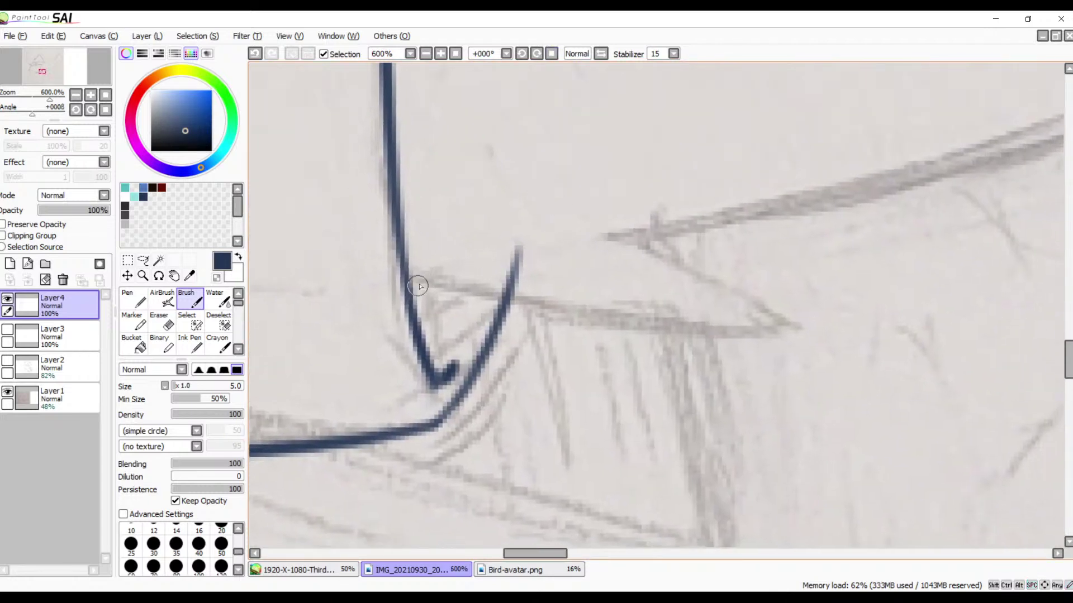
drag(419, 286, 798, 317)
drag(609, 231, 781, 321)
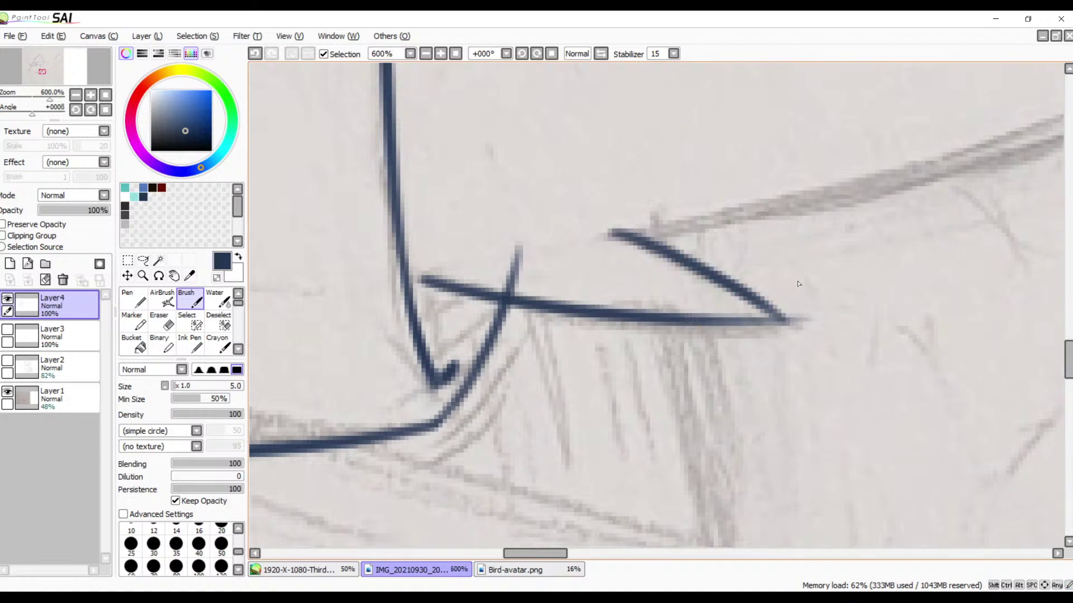
- Erase the overshoot at the sharp tip of the pointed shape with the 9 px eraser and return to the 5 px Brush
key(e)
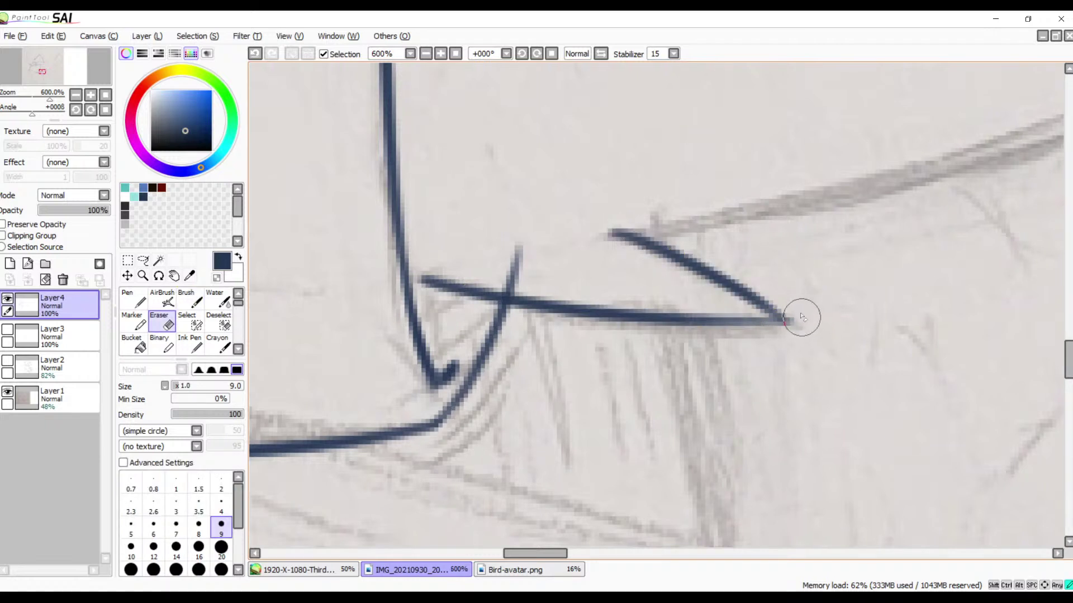
mouse_move(792, 338)
mouse_down()
mouse_move(769, 320)
mouse_move(708, 333)
mouse_up()
key(b)
key(ctrl+z)
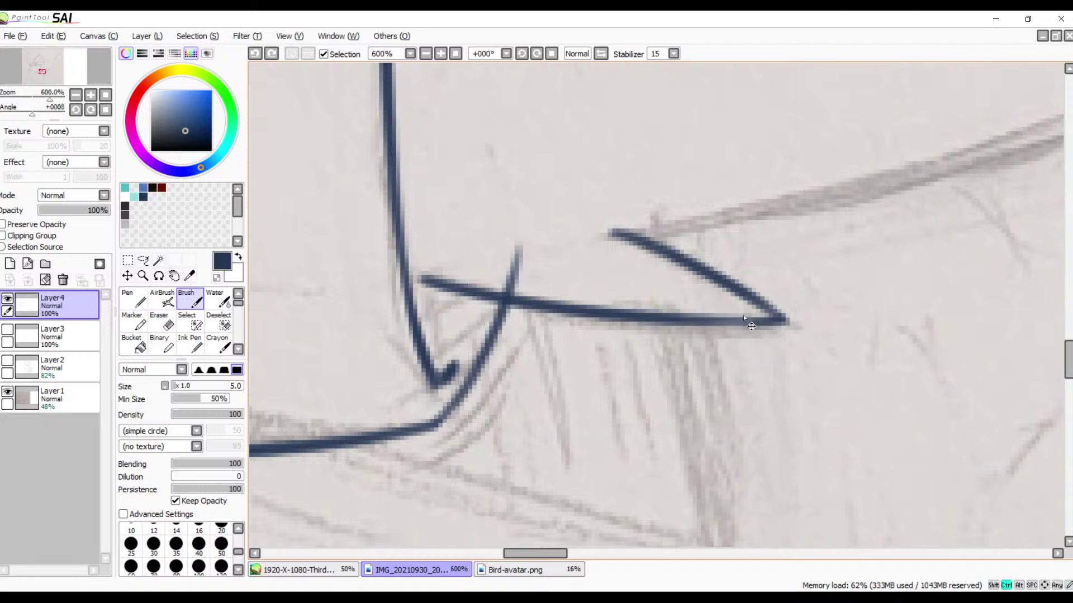
- Re-ink the pointed shape's lower edge near its tip and erase the short curve's overshoot above that edge with the 9 px eraser
drag(774, 319, 698, 330)
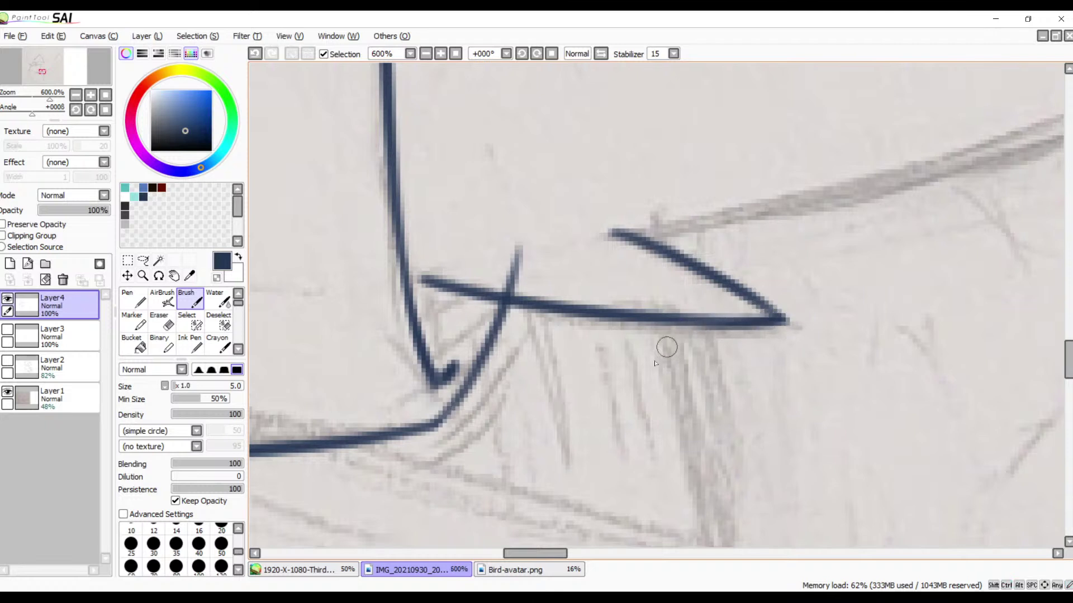
drag(650, 305, 752, 371)
key(e)
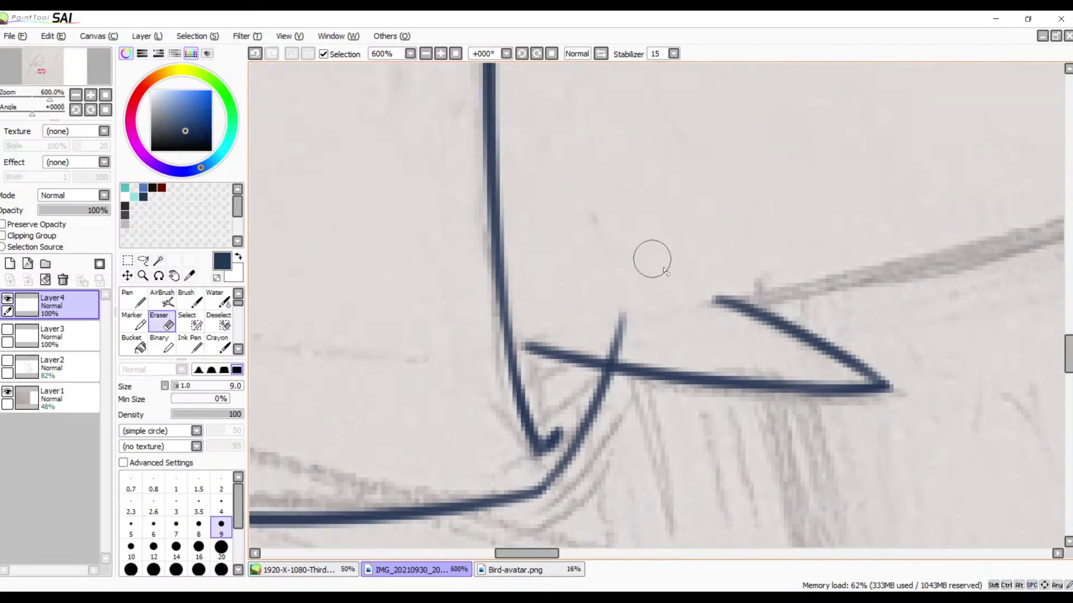
mouse_move(633, 324)
mouse_down()
mouse_move(613, 330)
mouse_move(630, 349)
mouse_move(616, 346)
mouse_up()
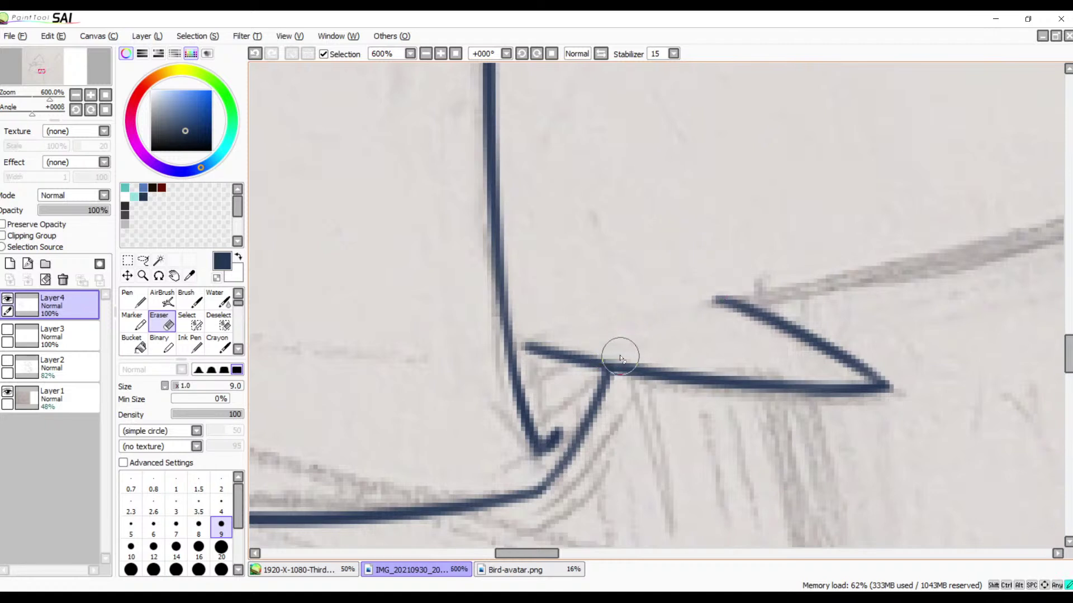
key(ctrl+z)
mouse_move(619, 341)
mouse_down()
mouse_move(611, 344)
mouse_move(648, 349)
mouse_move(618, 352)
mouse_up()
key(ctrl+z)
mouse_move(610, 351)
mouse_down()
mouse_move(655, 350)
mouse_move(594, 347)
mouse_move(693, 345)
mouse_up()
- Ink the short upper arm line from the sleeve's upper corner to the bend with the 5 px Brush
click(425, 53)
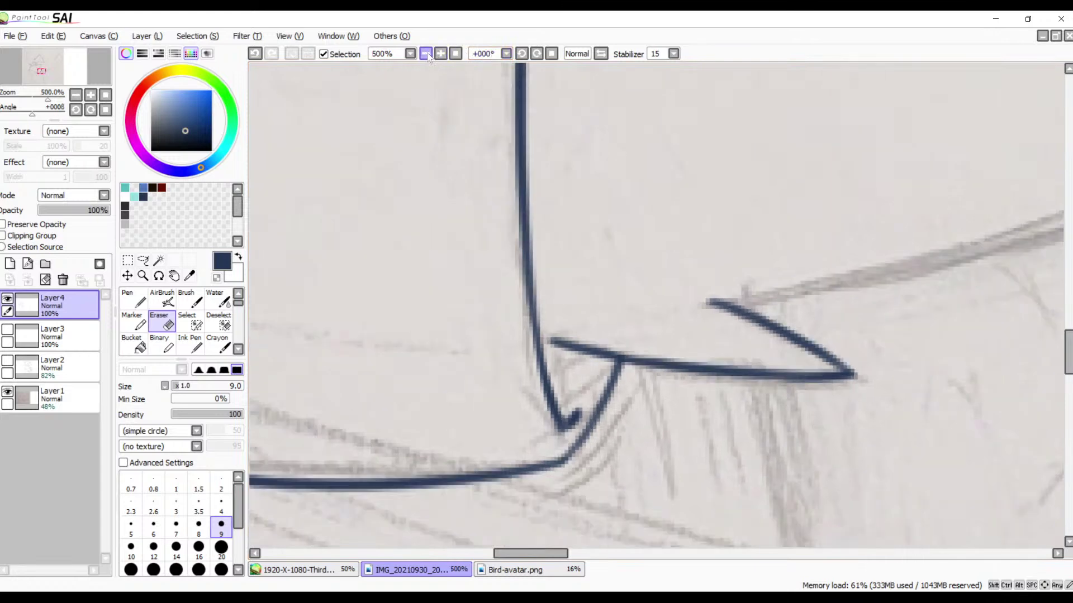
click(426, 54)
click(426, 53)
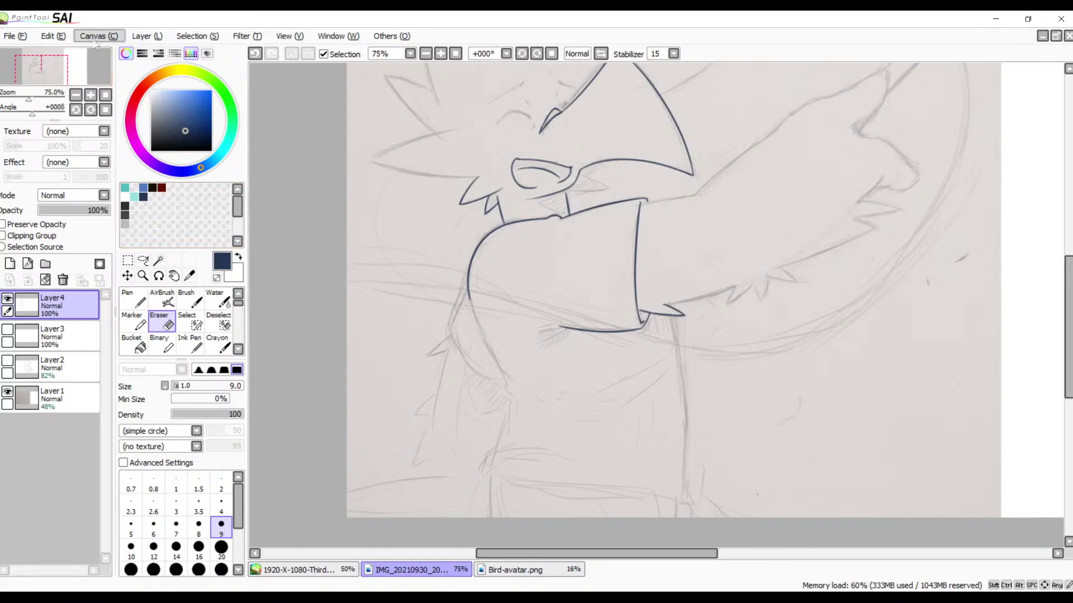
click(98, 62)
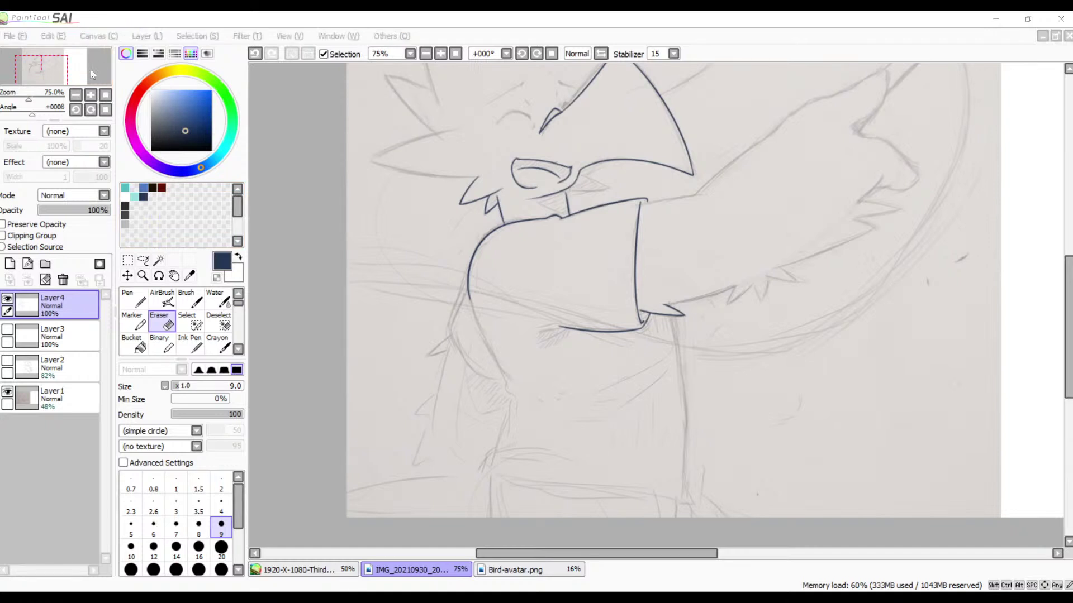
click(290, 325)
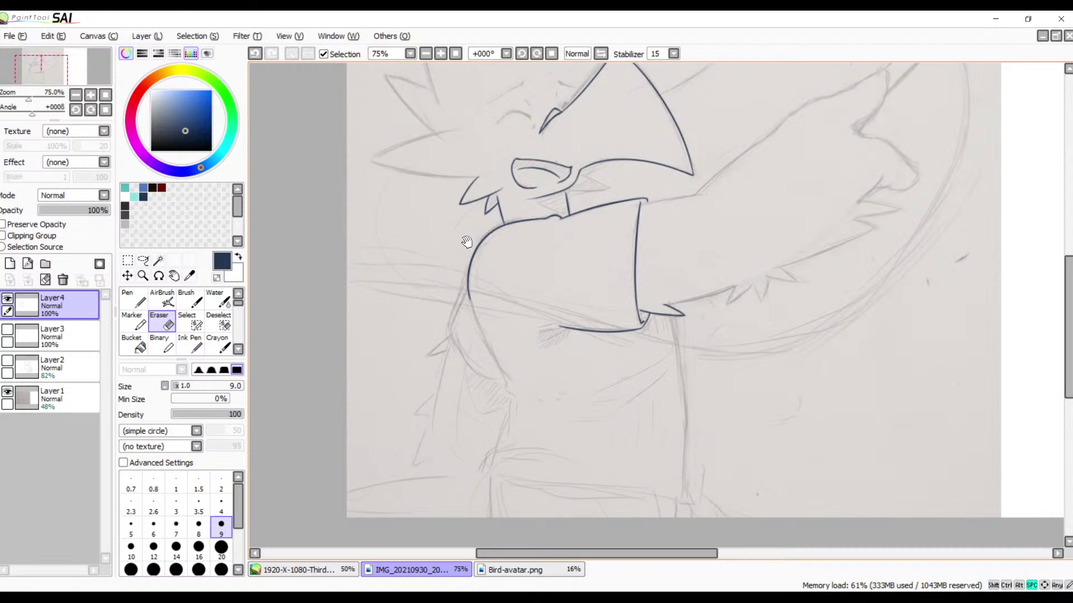
mouse_move(467, 242)
mouse_down()
mouse_move(477, 333)
mouse_move(435, 313)
mouse_move(361, 321)
mouse_up()
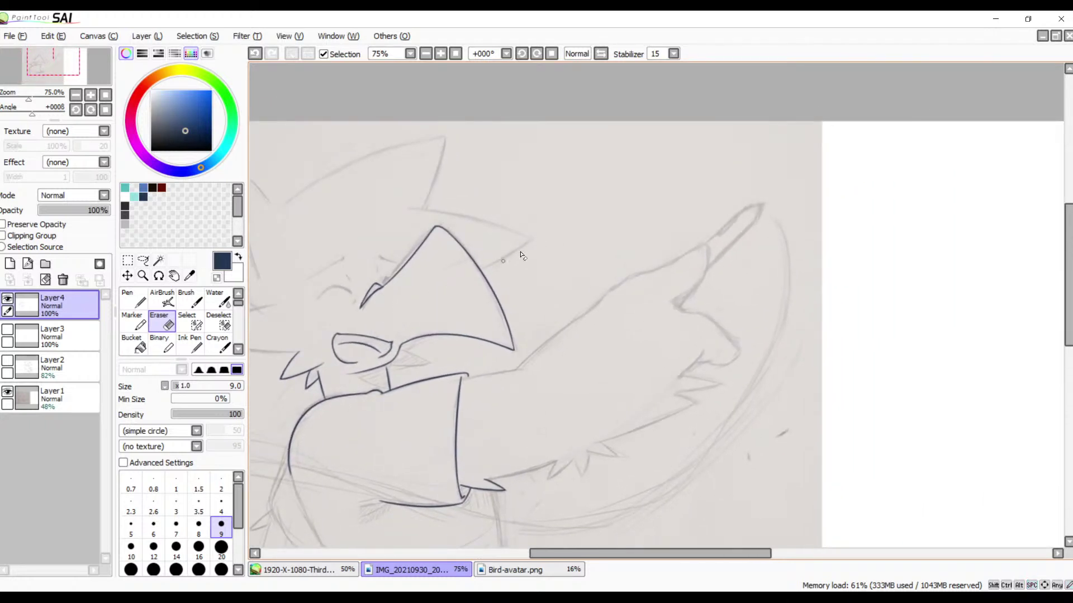
click(441, 54)
click(441, 54)
click(441, 54)
click(442, 54)
drag(251, 385, 574, 268)
mouse_move(358, 418)
mouse_down()
mouse_move(579, 296)
mouse_move(670, 271)
mouse_up()
key(b)
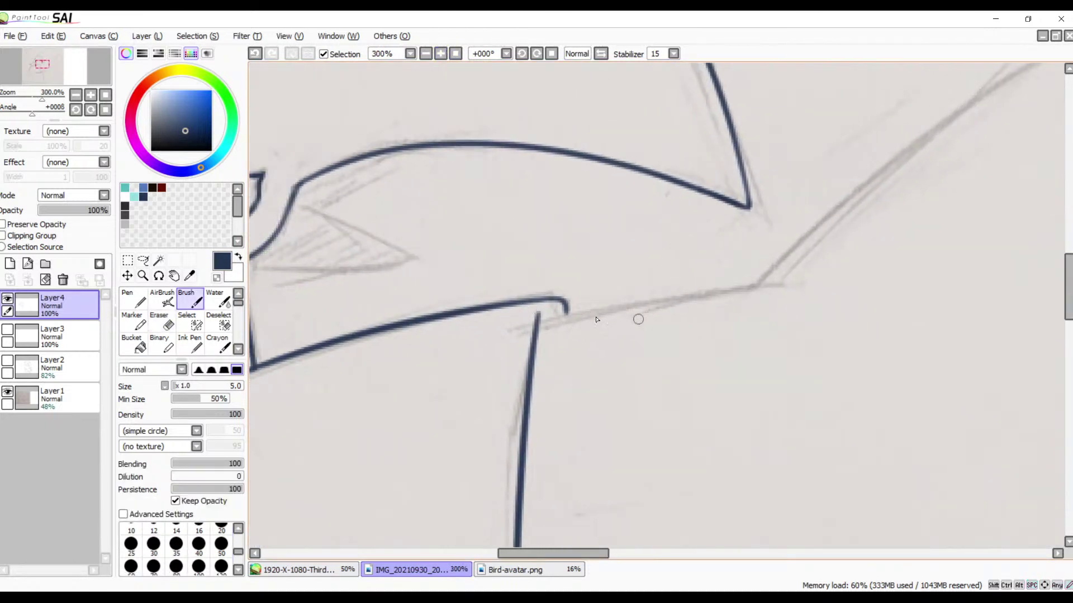
drag(523, 330, 816, 289)
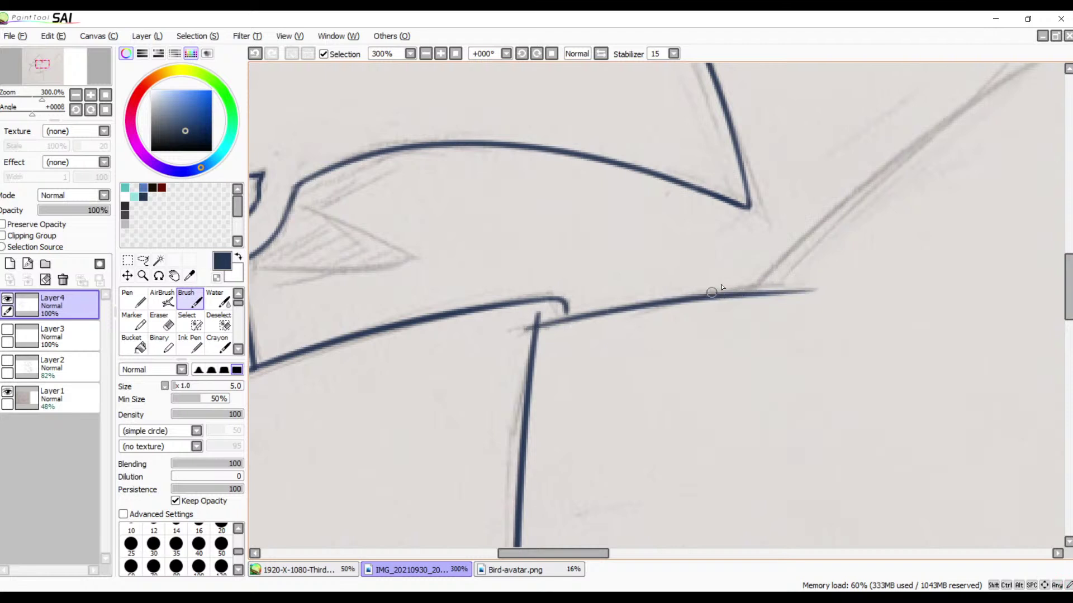
key(ctrl+z)
drag(515, 333, 813, 272)
key(ctrl+z)
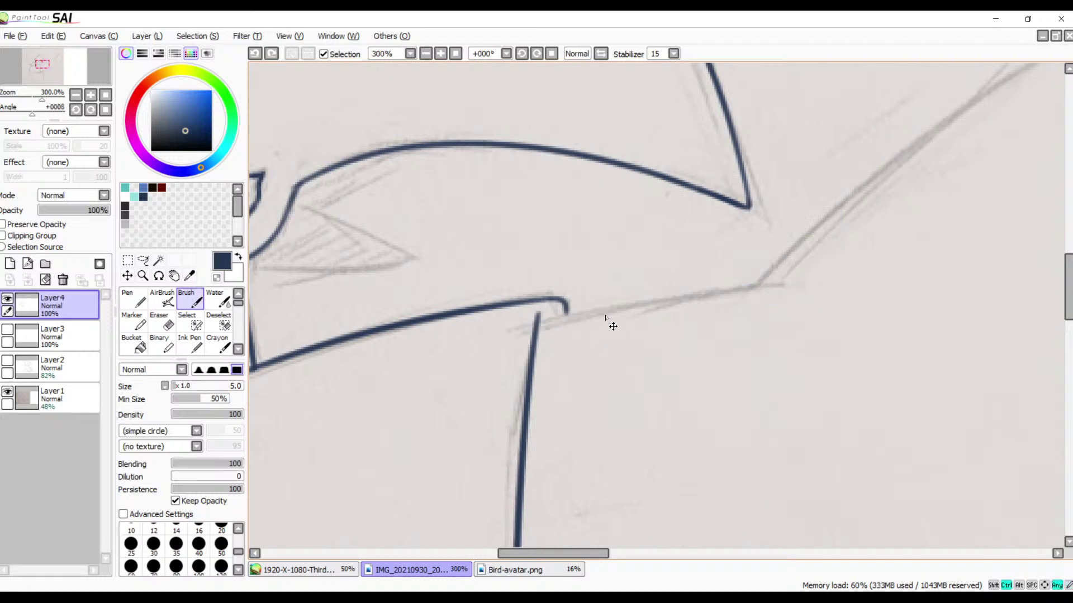
drag(516, 333, 820, 283)
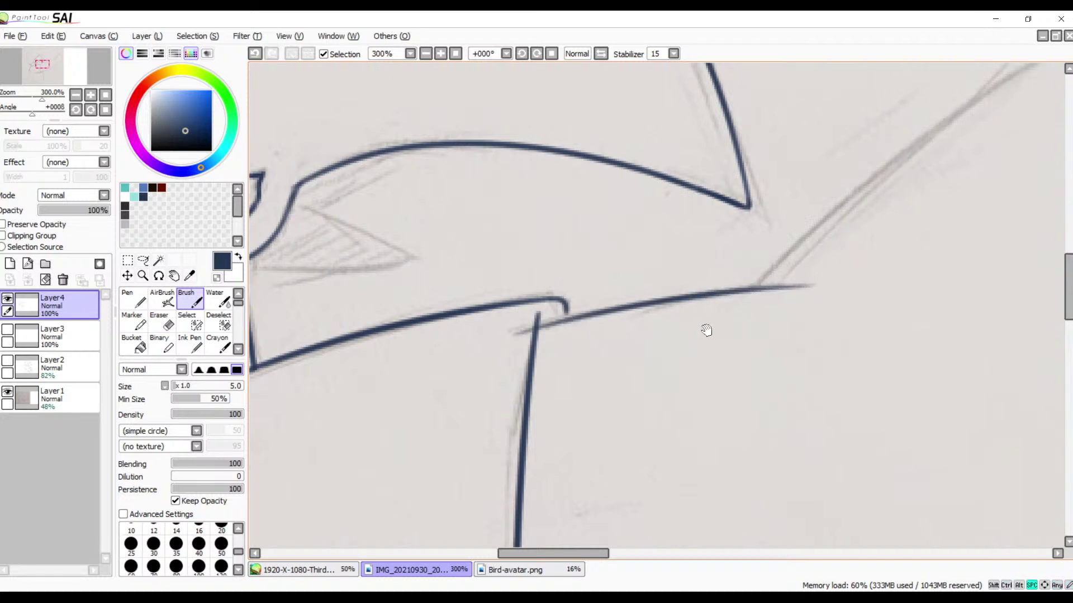
- Ink the long diagonal line of the raised arm from partway up the pencil line down past the bend
mouse_move(706, 330)
mouse_down()
mouse_move(544, 333)
mouse_move(697, 300)
mouse_move(534, 366)
mouse_move(471, 421)
mouse_move(584, 340)
mouse_up()
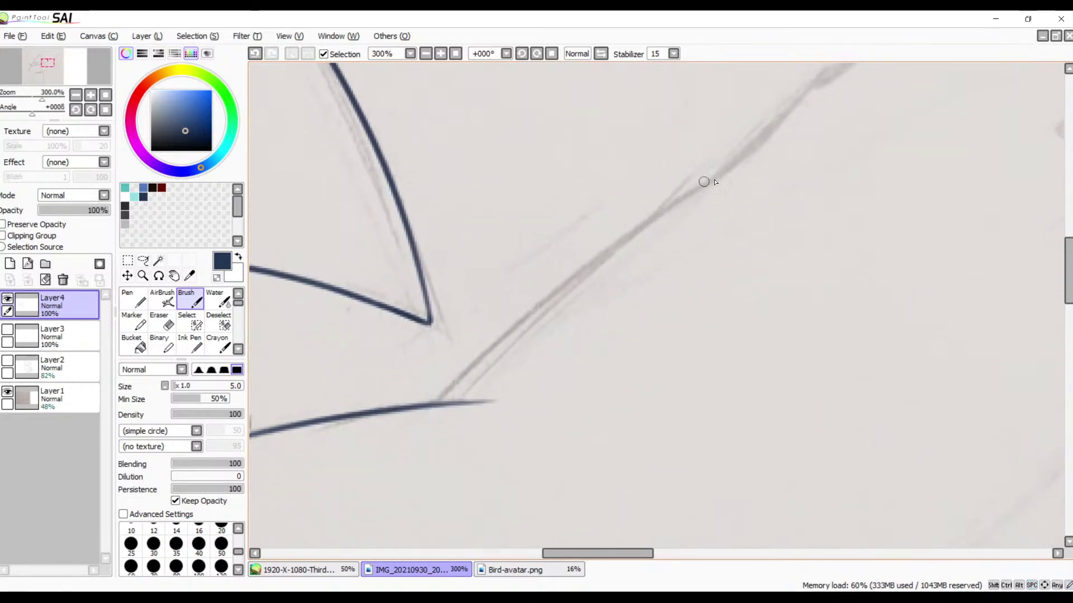
drag(719, 178, 365, 506)
key(ctrl+z)
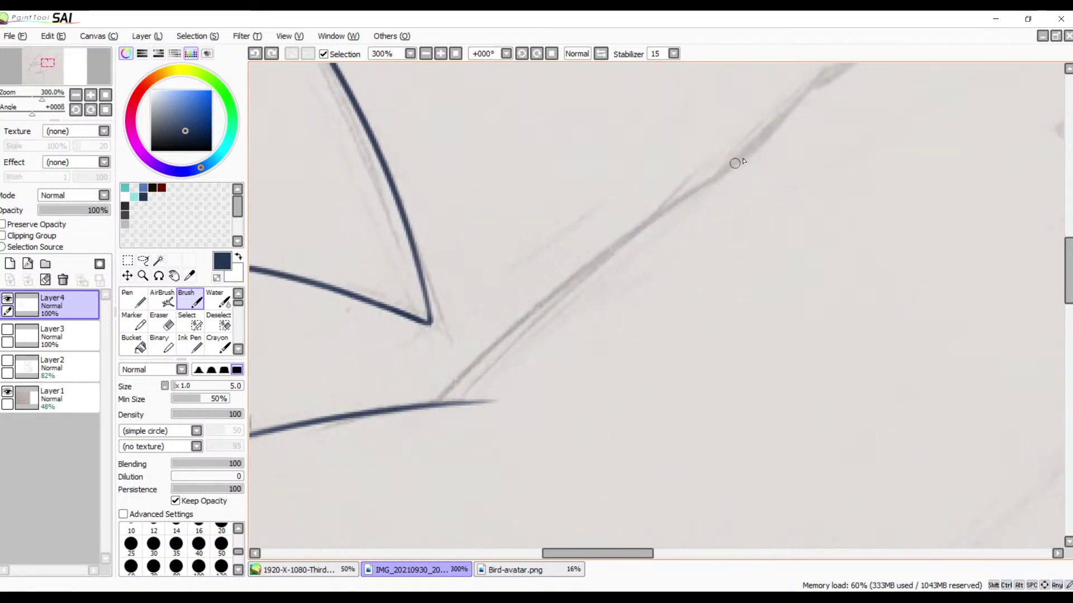
drag(735, 163, 354, 497)
mouse_move(684, 284)
mouse_down()
mouse_move(627, 441)
mouse_move(678, 357)
mouse_move(767, 296)
mouse_up()
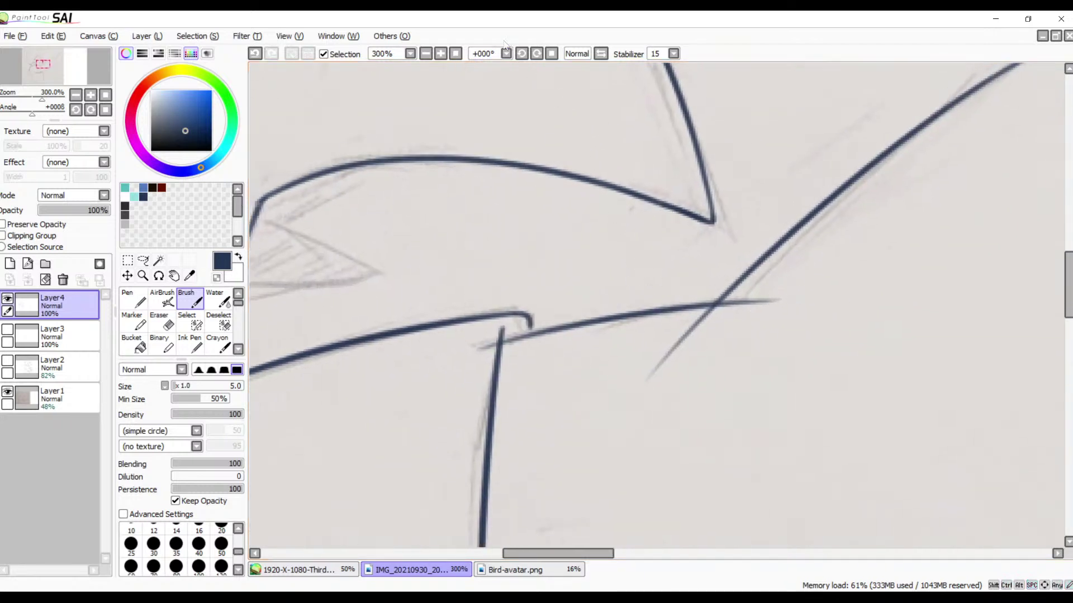
- Erase the diagonal arm line's overshoot below the bend with the 9 px eraser
scroll(703, 341, up, 6)
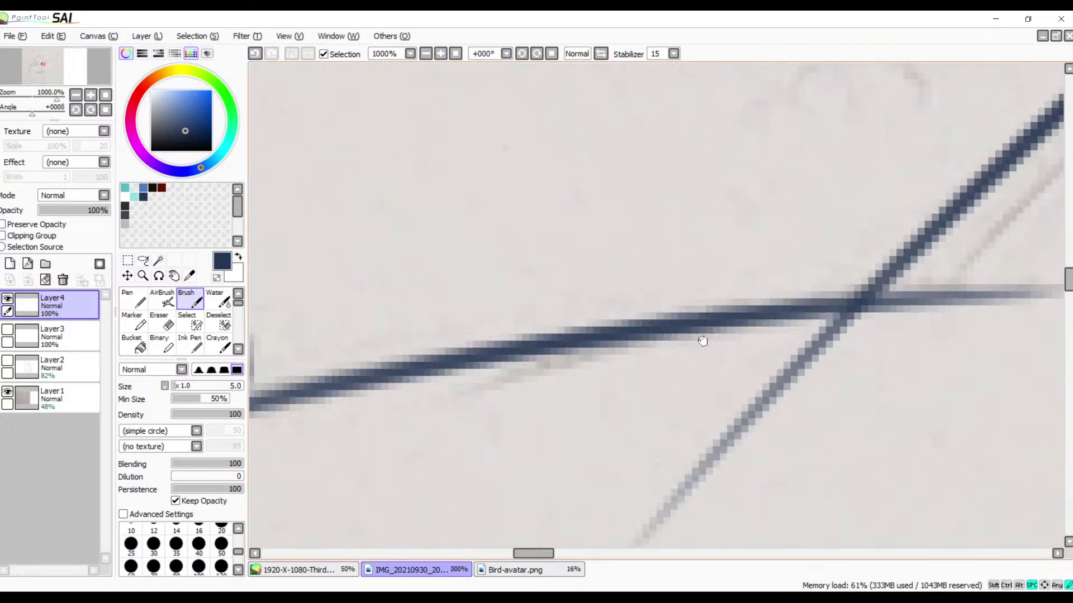
drag(702, 341, 651, 307)
key(e)
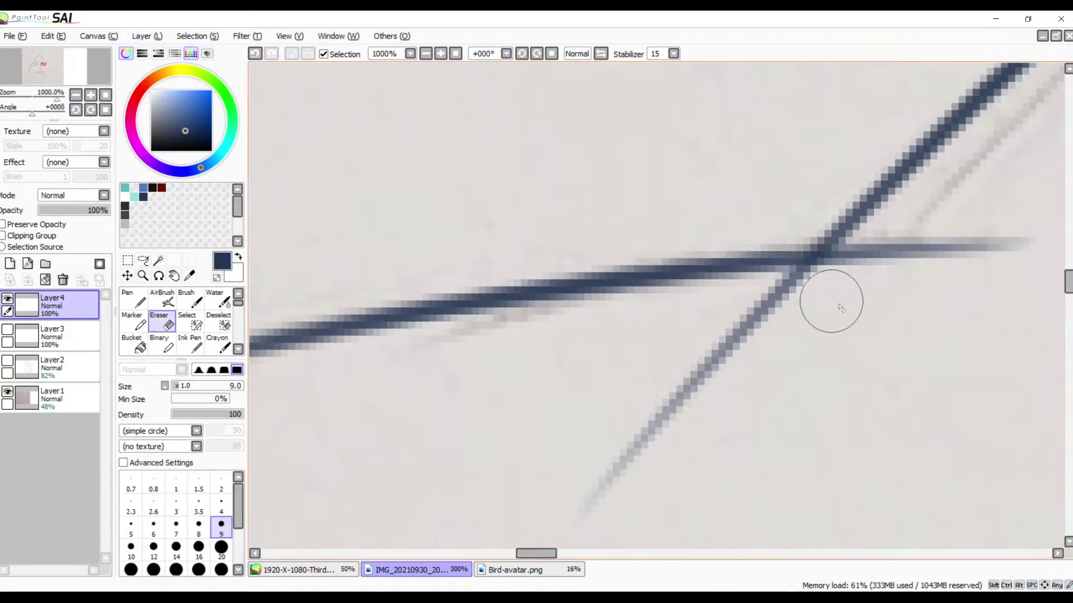
mouse_move(841, 308)
mouse_down()
mouse_move(768, 297)
mouse_move(839, 287)
mouse_move(787, 290)
mouse_move(818, 316)
mouse_move(793, 304)
mouse_move(729, 333)
mouse_move(548, 541)
mouse_up()
drag(704, 386, 800, 274)
- Erase the end of the short arm line that overshoots past the sleeve's vertical edge with the 9 px eraser
click(425, 54)
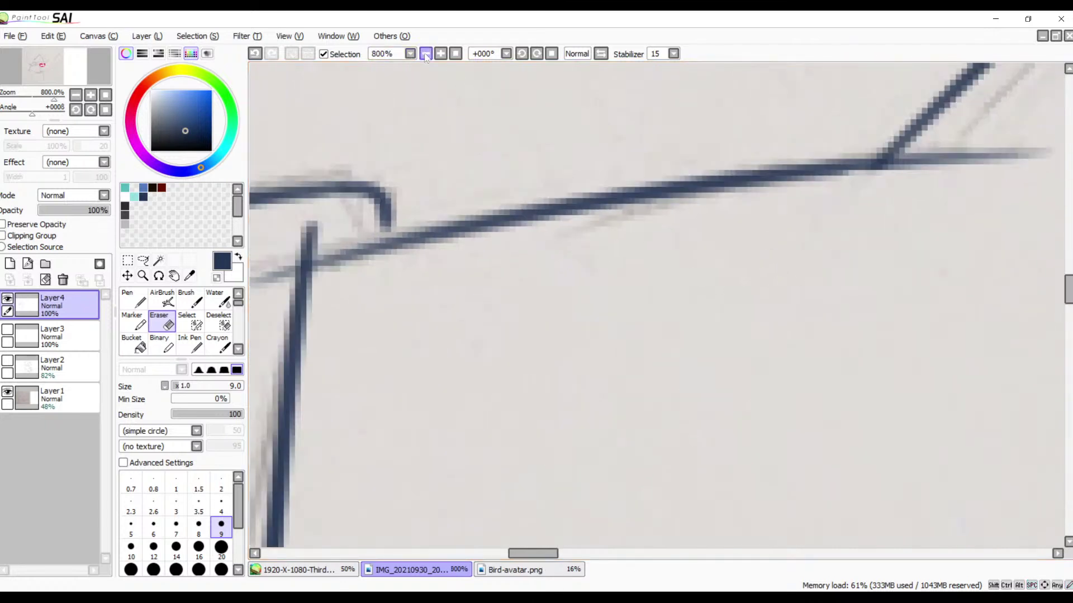
click(425, 53)
click(425, 53)
click(425, 54)
drag(535, 259, 549, 280)
click(440, 53)
click(440, 53)
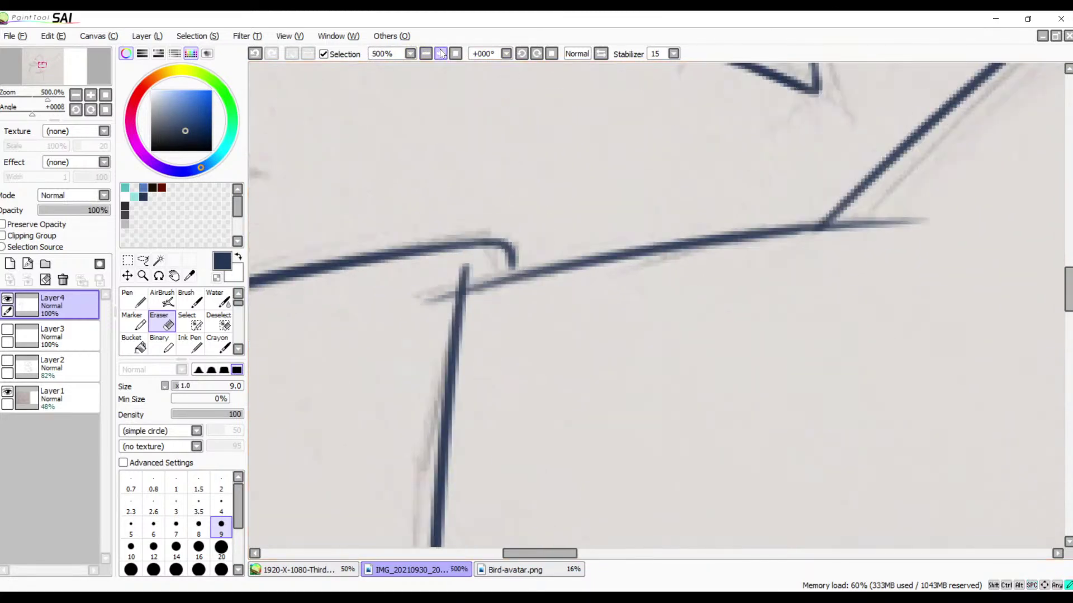
click(440, 53)
click(440, 53)
drag(457, 231, 560, 190)
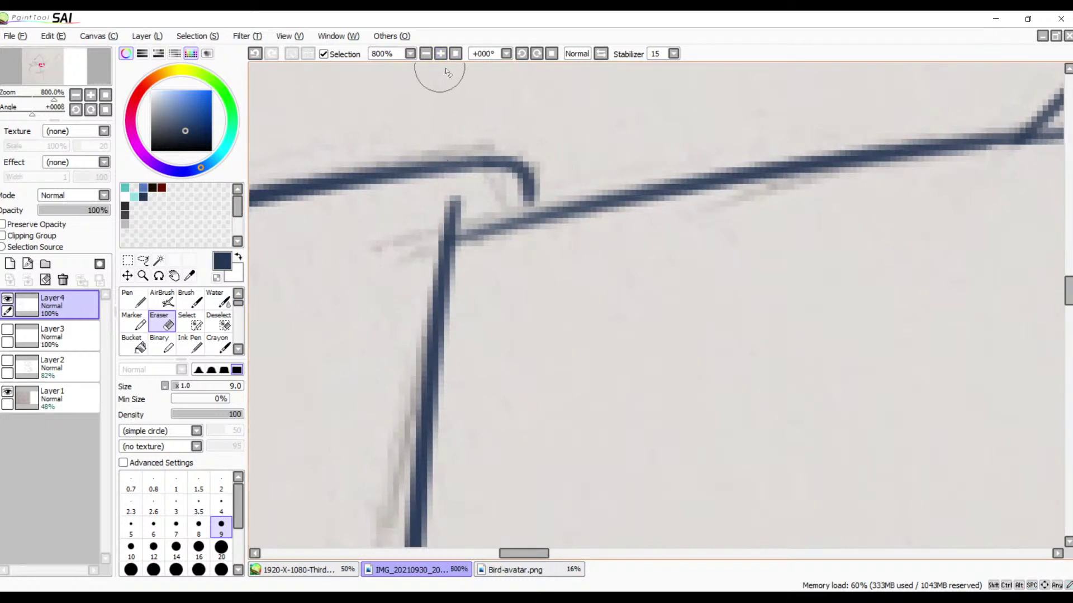
- Try to add a small curved hook at the upper end of the sleeve's vertical edge with the 5 px Brush
key(b)
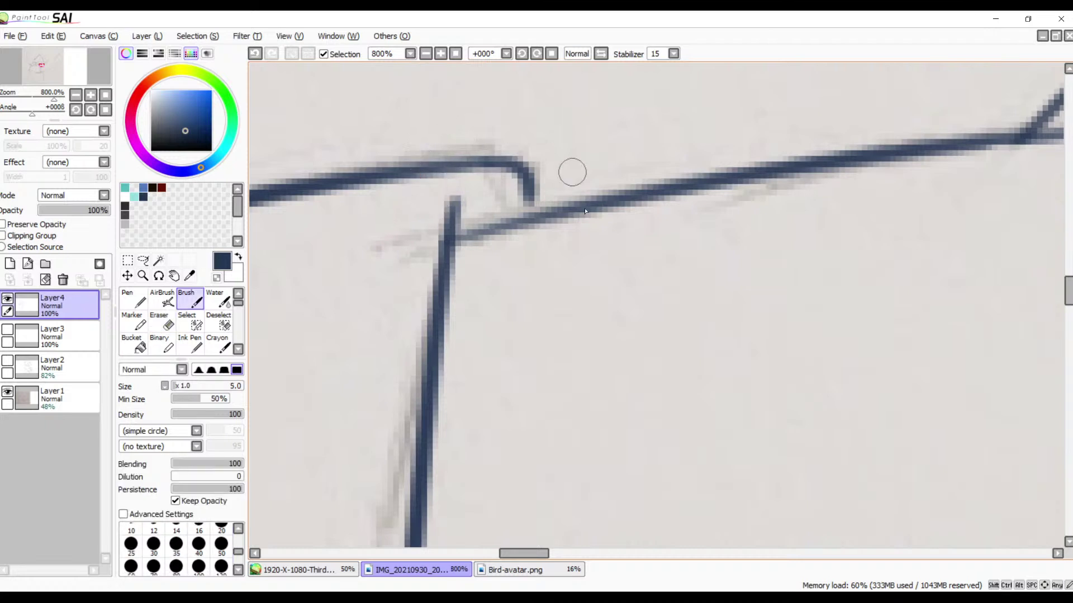
mouse_move(448, 219)
mouse_down()
mouse_move(497, 210)
mouse_move(455, 204)
mouse_move(451, 223)
mouse_up()
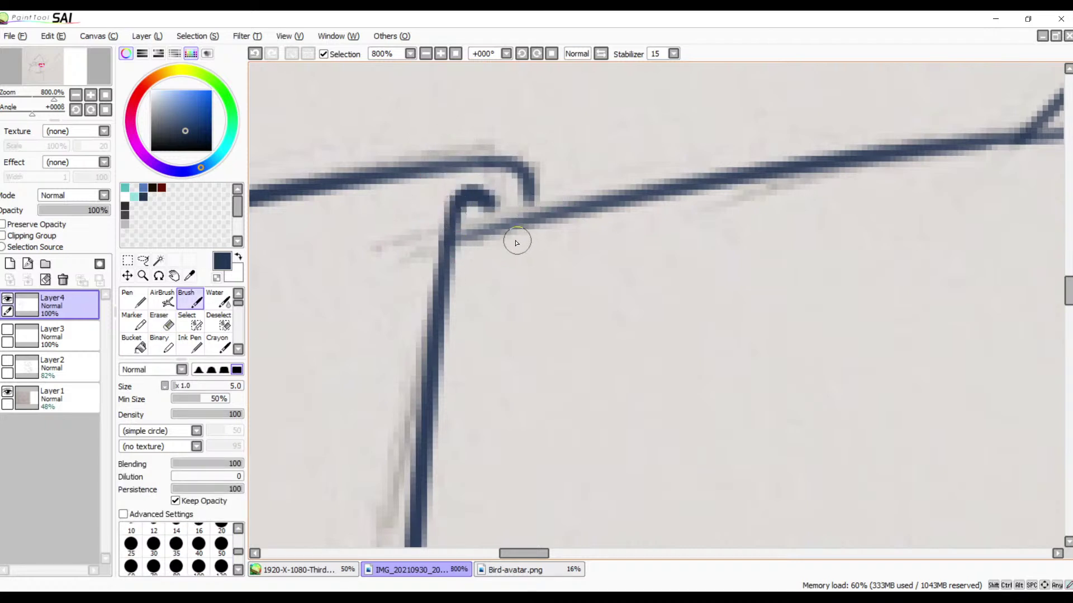
click(428, 53)
click(427, 54)
click(427, 53)
click(426, 55)
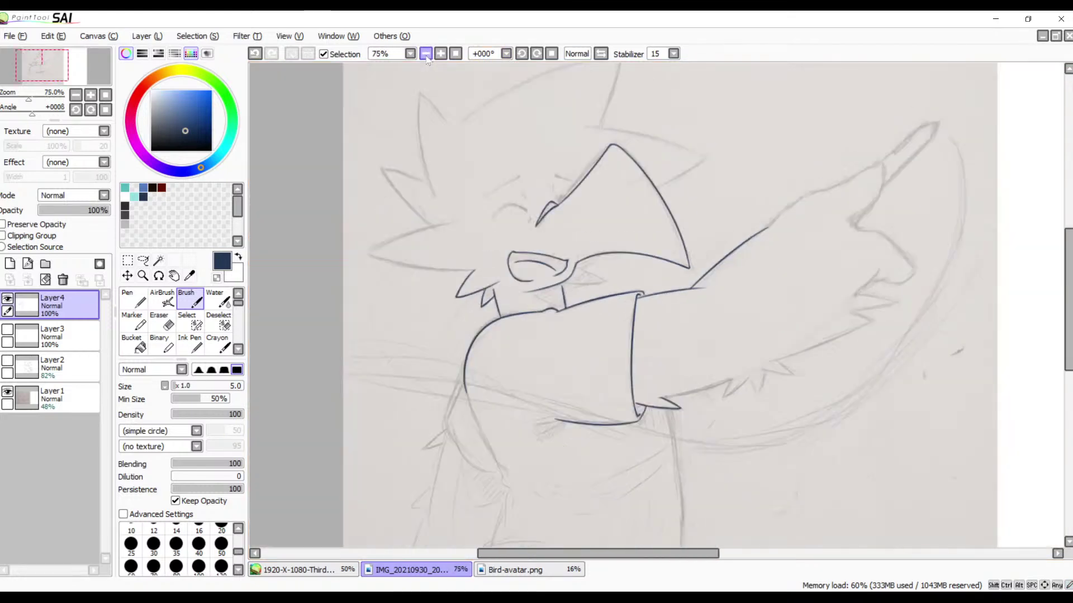
click(427, 55)
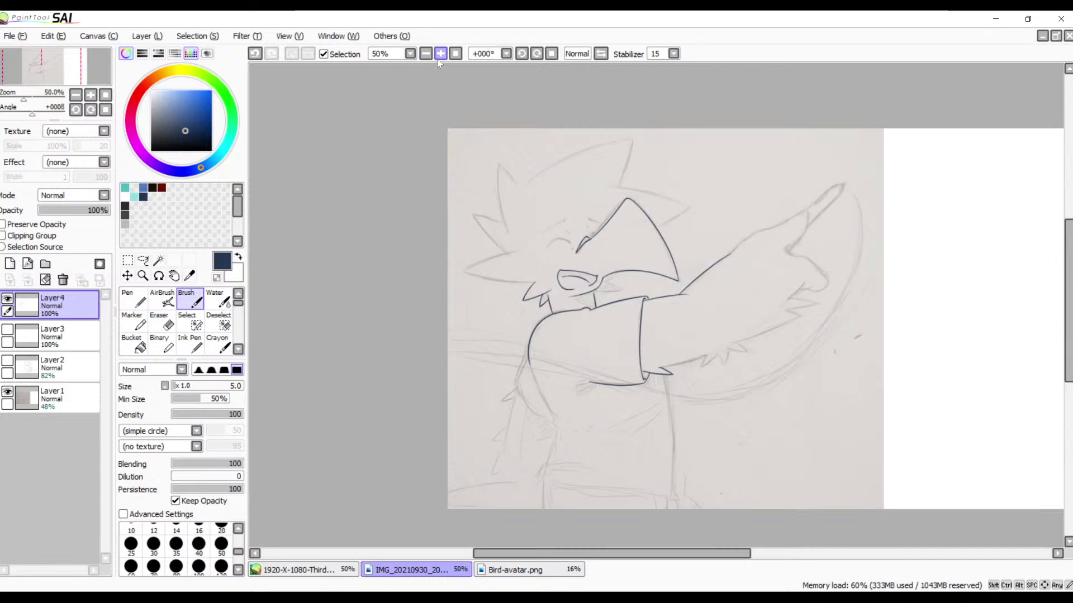
click(440, 54)
click(441, 53)
click(440, 54)
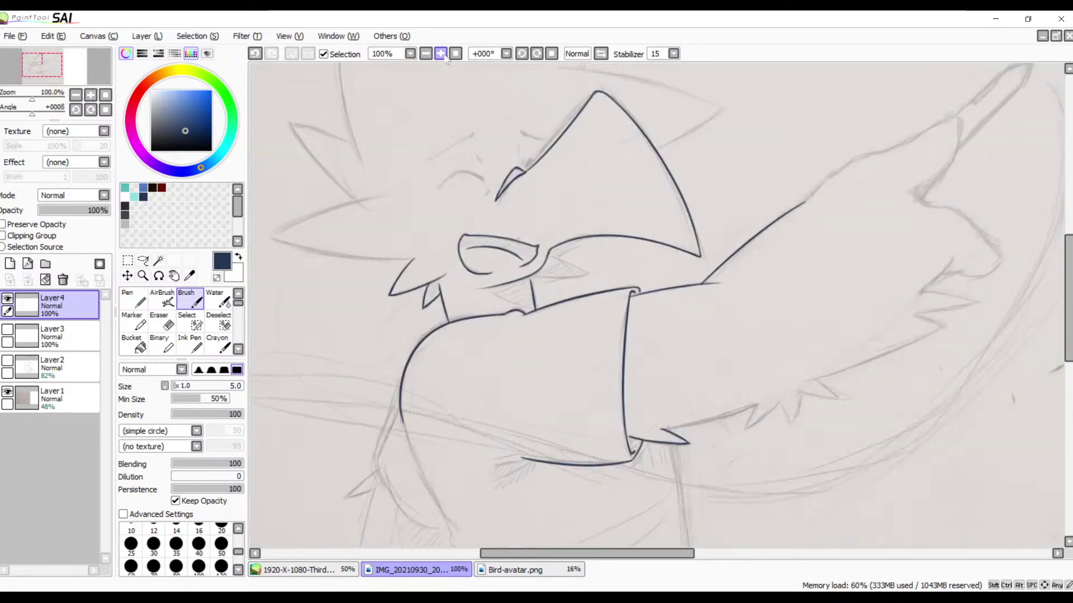
click(440, 53)
click(440, 53)
click(441, 54)
click(440, 53)
key(ctrl+z)
key(ctrl+z)
key(ctrl+z)
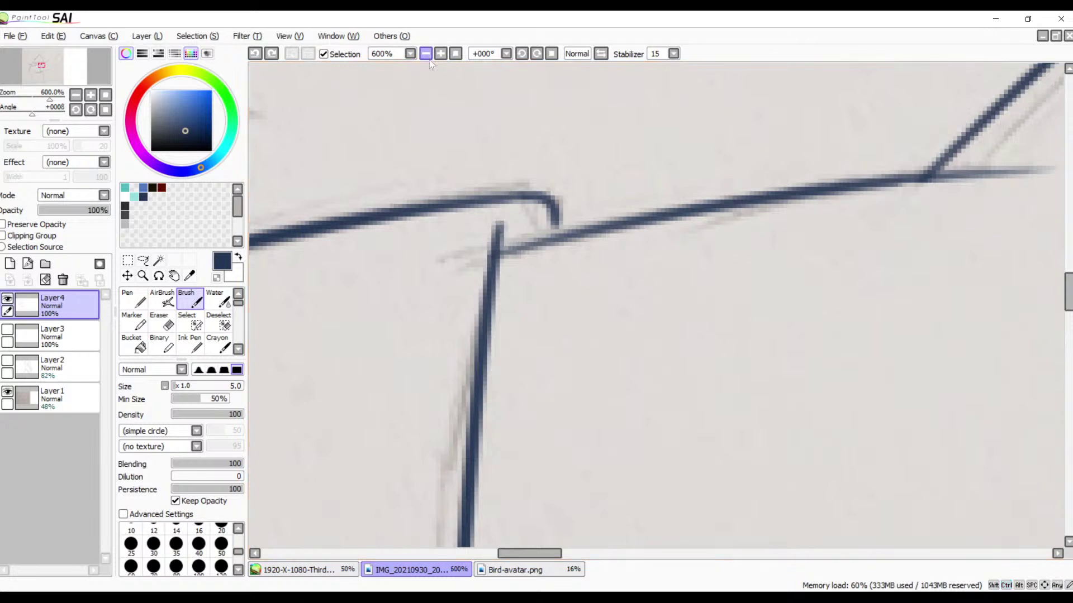
- Darken the faded start of the short arm line where it meets the sleeve's vertical edge
drag(502, 259, 629, 225)
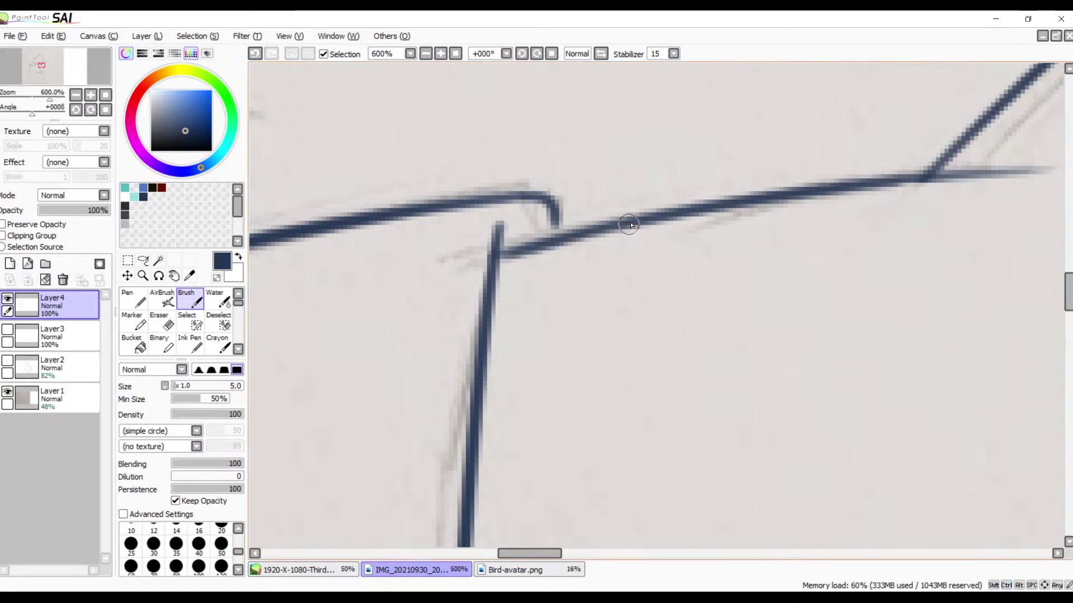
key(ctrl+z)
drag(502, 256, 618, 224)
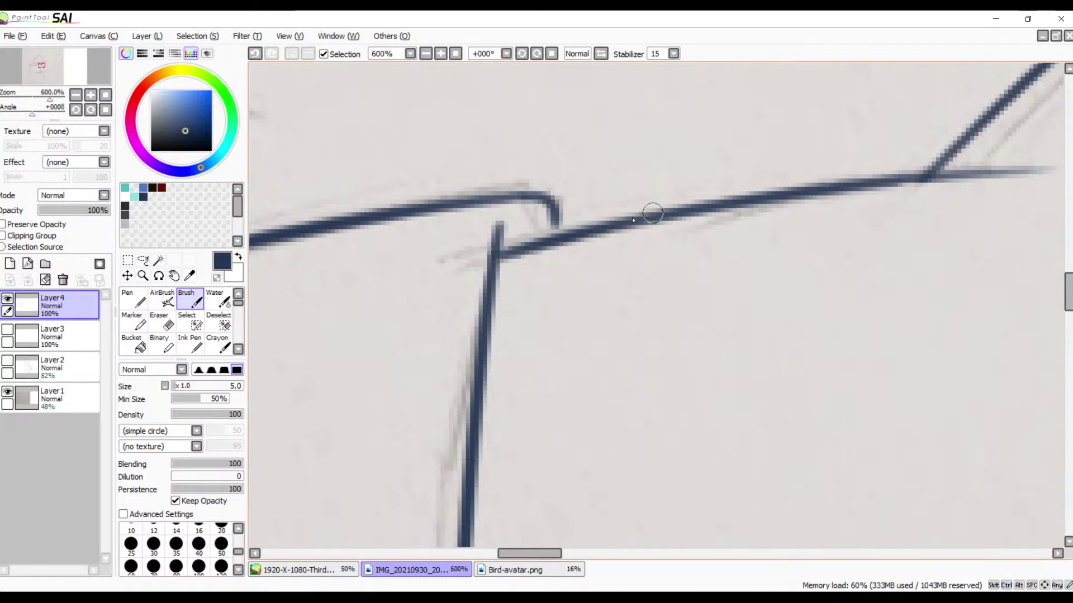
- Ink the two edges of the pointed spike beside the beak's lower curve, ending the lower edge at the neck line
drag(733, 202, 623, 203)
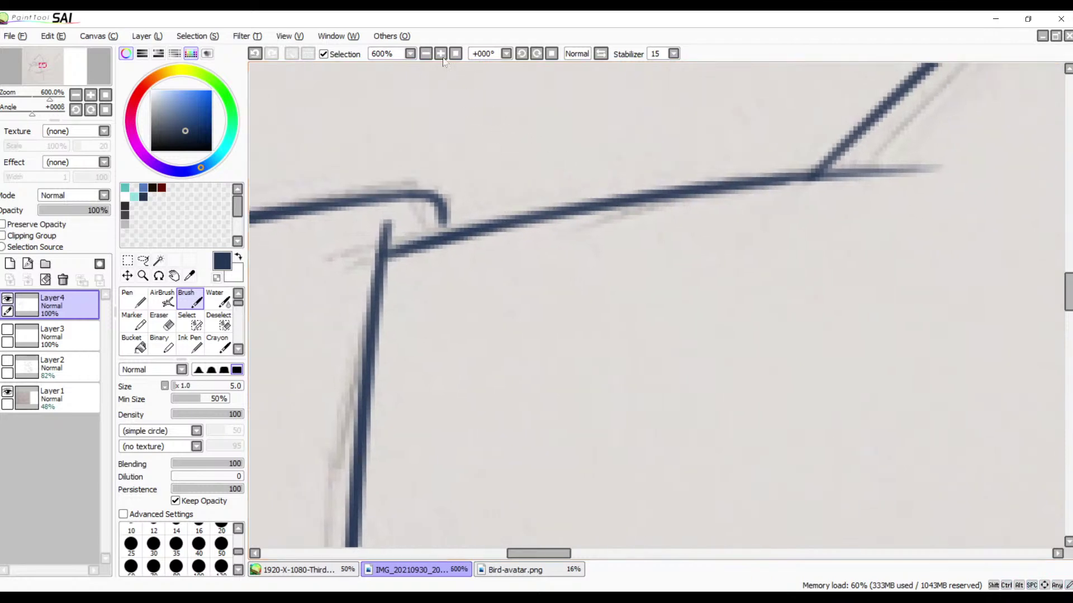
click(425, 54)
click(426, 54)
click(426, 54)
drag(431, 227, 802, 166)
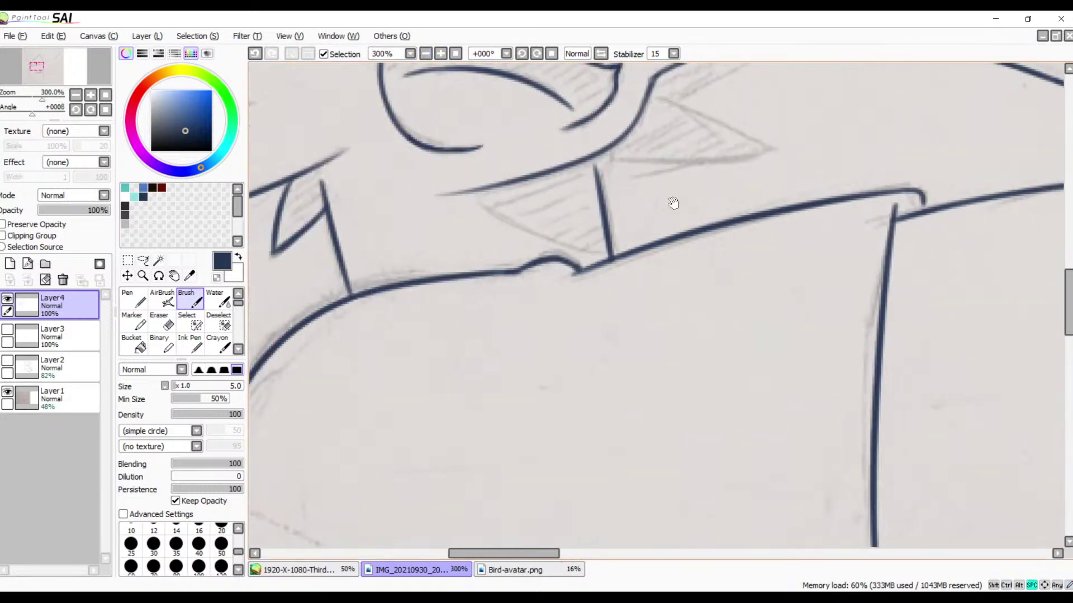
drag(660, 209, 582, 302)
drag(582, 257, 549, 314)
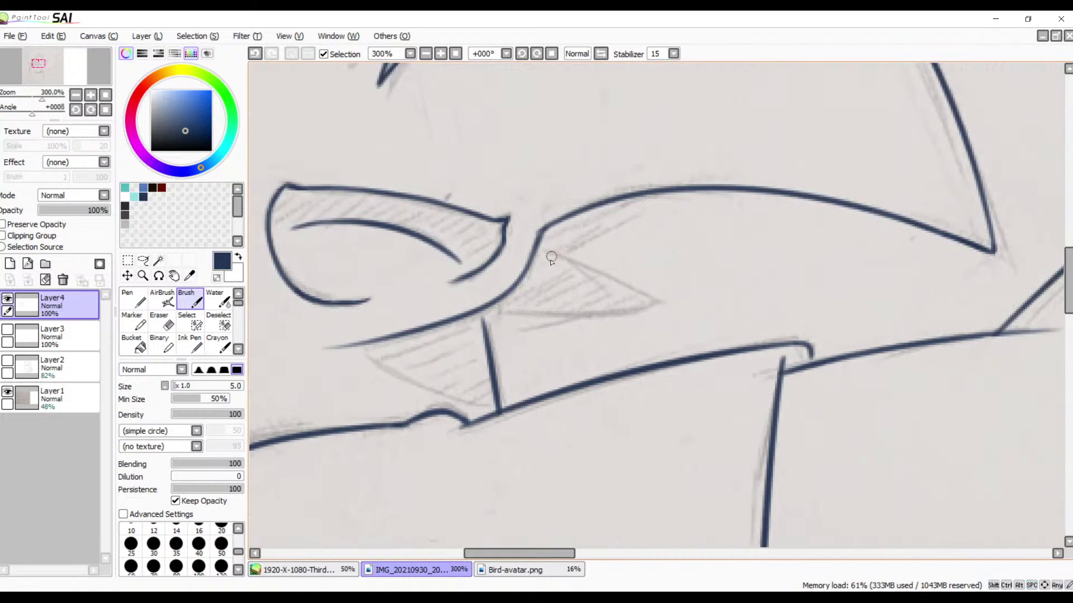
drag(538, 252, 626, 297)
key(ctrl+z)
drag(538, 246, 616, 287)
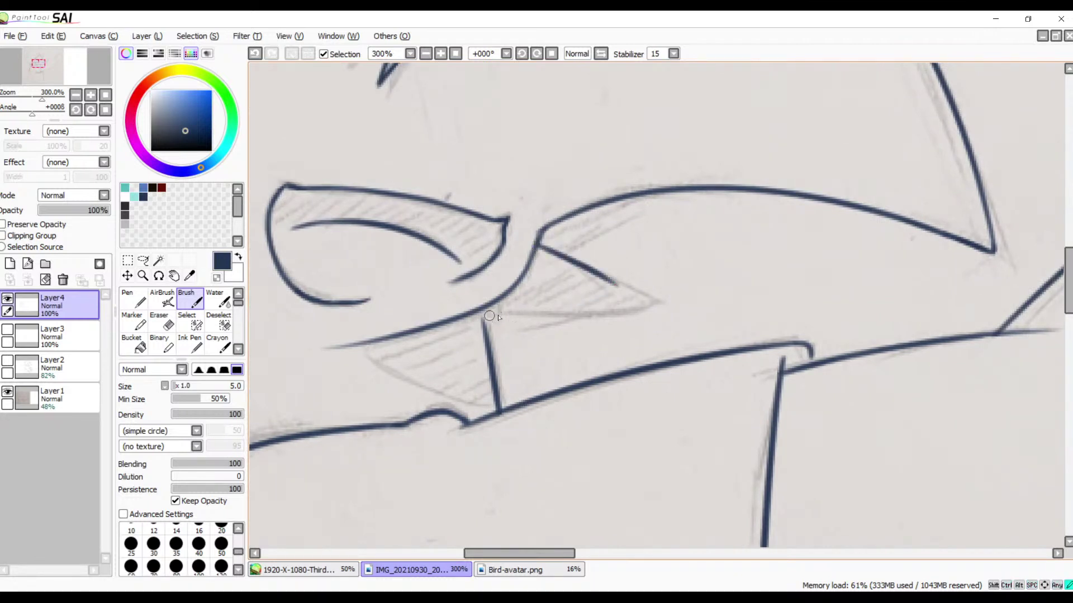
drag(489, 316, 623, 281)
key(ctrl+z)
drag(482, 318, 622, 284)
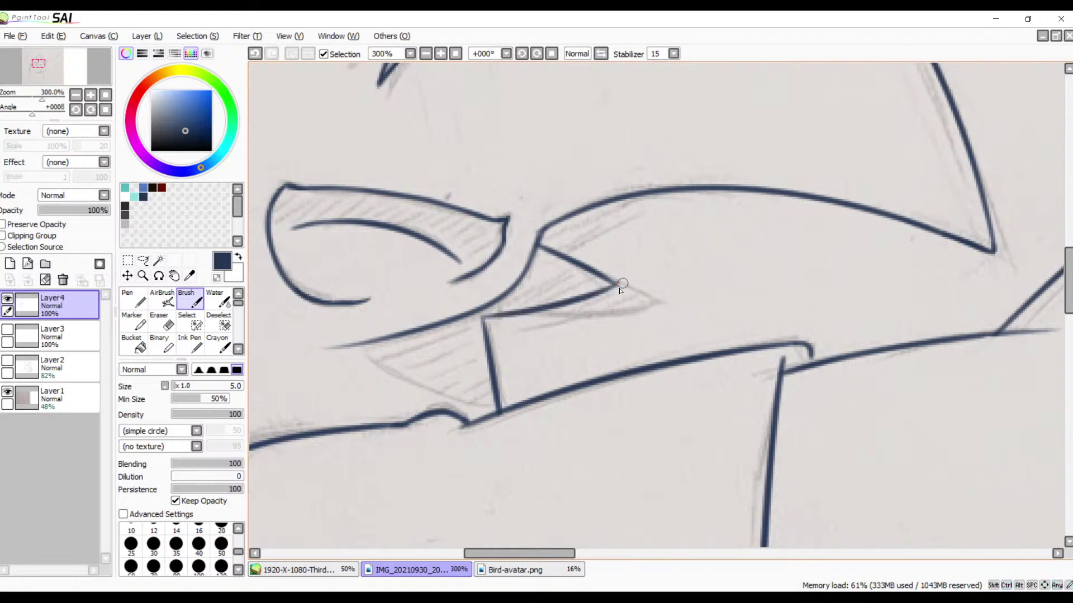
- Close the corner where the short vertical neck line meets the mouth curve with the 5 px Brush
key(space)
mouse_move(506, 353)
mouse_down()
mouse_move(651, 290)
mouse_move(609, 337)
mouse_up()
click(440, 53)
click(440, 53)
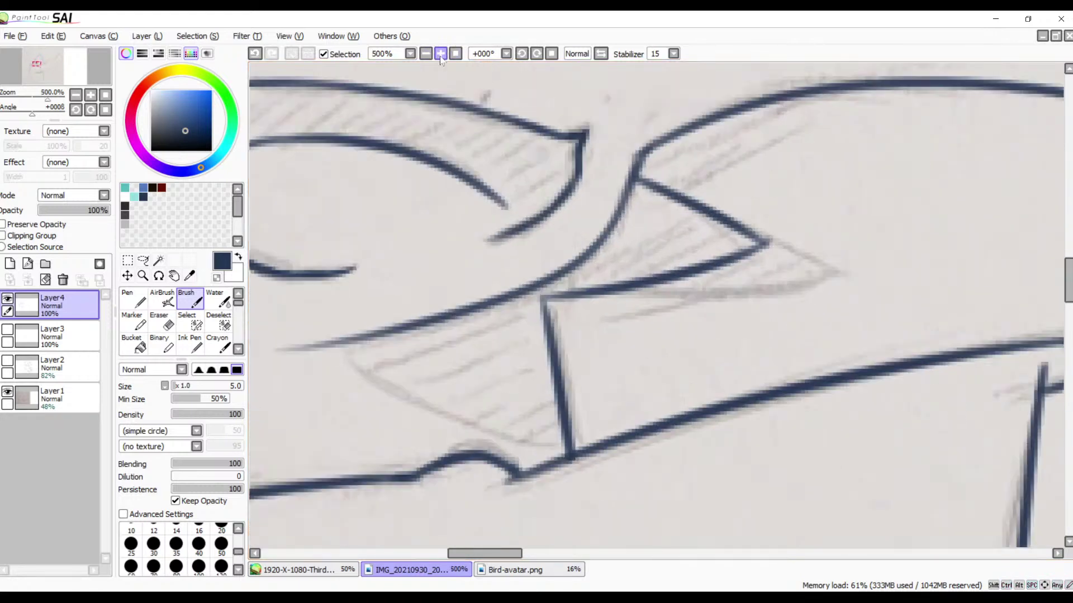
click(440, 54)
click(440, 54)
click(440, 53)
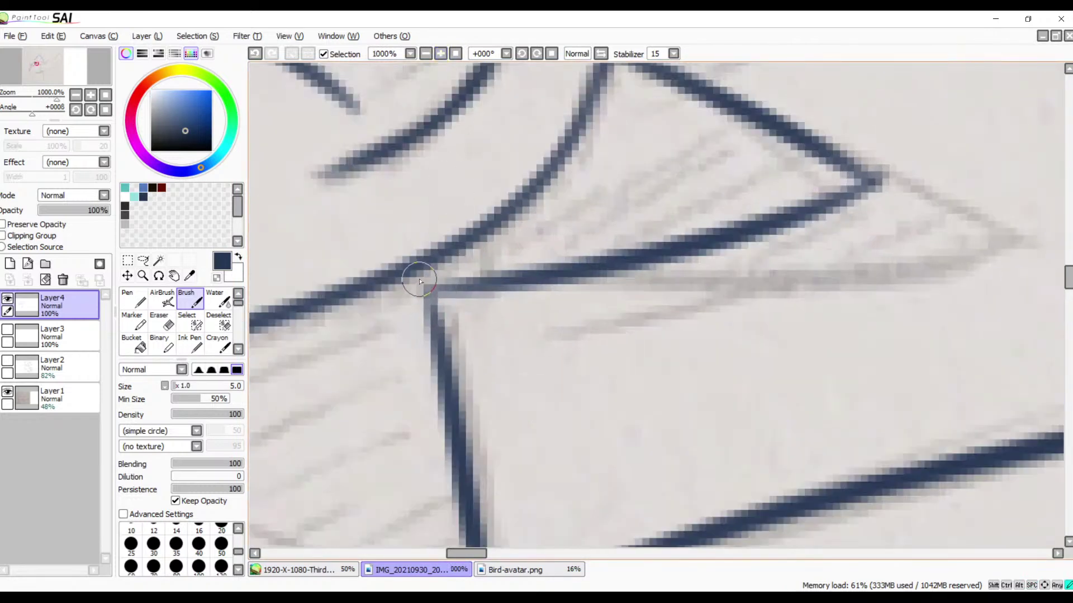
drag(439, 331, 420, 276)
key(ctrl+z)
mouse_move(438, 332)
mouse_down()
mouse_move(421, 280)
mouse_move(442, 319)
mouse_move(663, 223)
mouse_move(577, 352)
mouse_move(429, 402)
mouse_up()
- Ink the slanted line from the small spike's inner corner up to the beak's lower edge and darken both of its ends
key(space)
drag(613, 238, 488, 380)
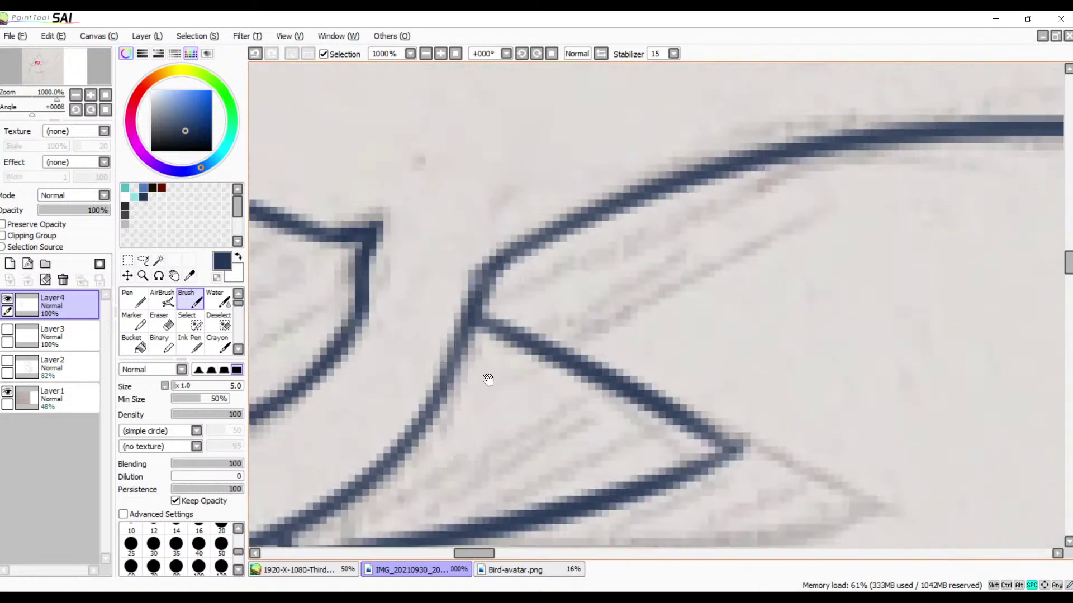
drag(523, 320, 821, 180)
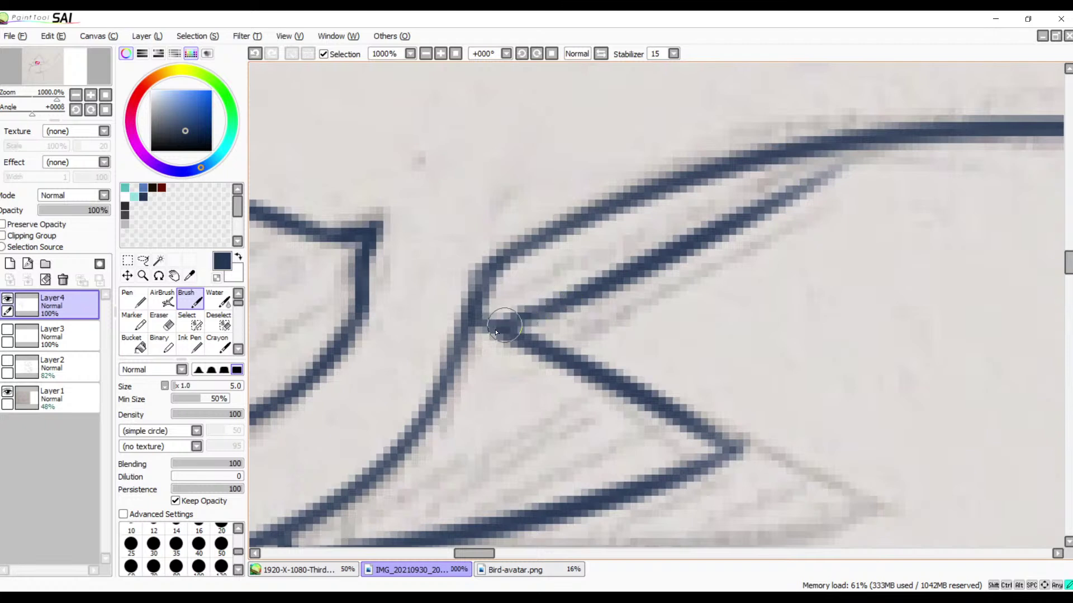
drag(515, 322, 604, 280)
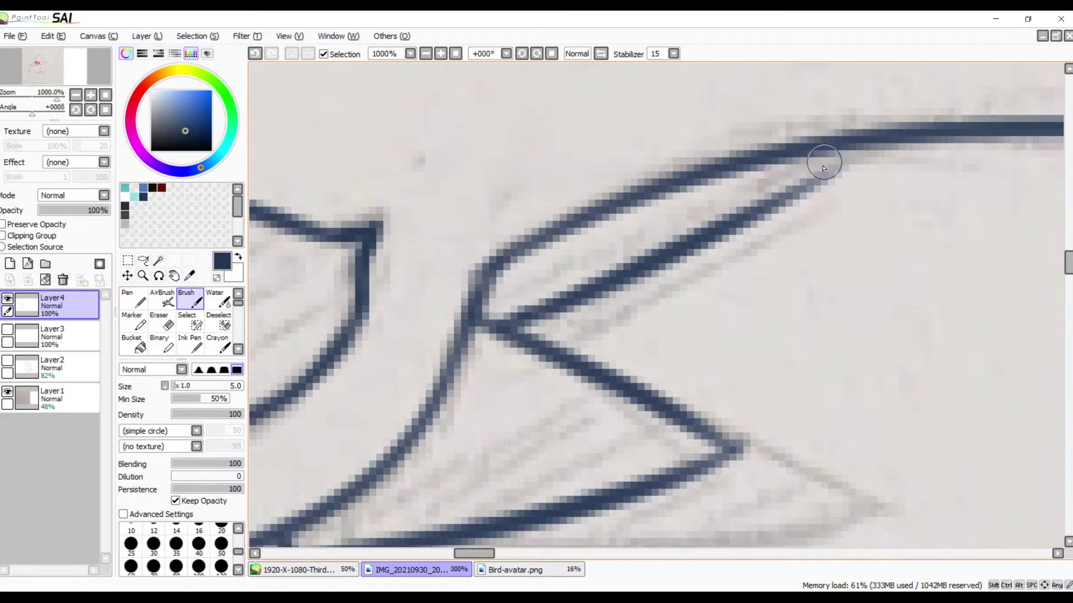
drag(869, 145, 763, 202)
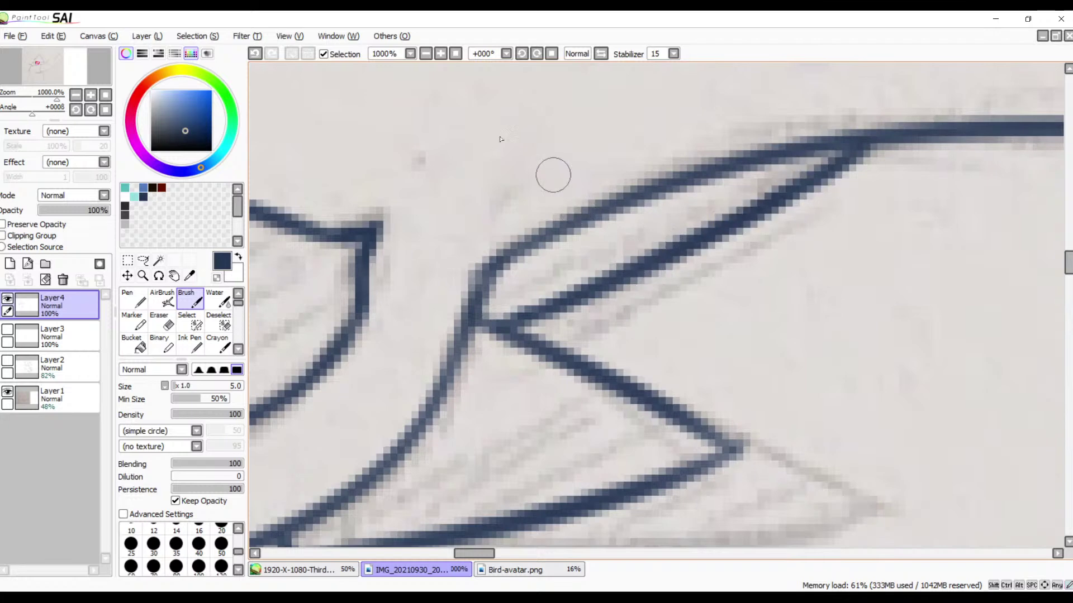
- Examine the overall line art at 100% zoom in a mirrored view and restore the normal orientation
click(425, 53)
click(426, 54)
click(425, 53)
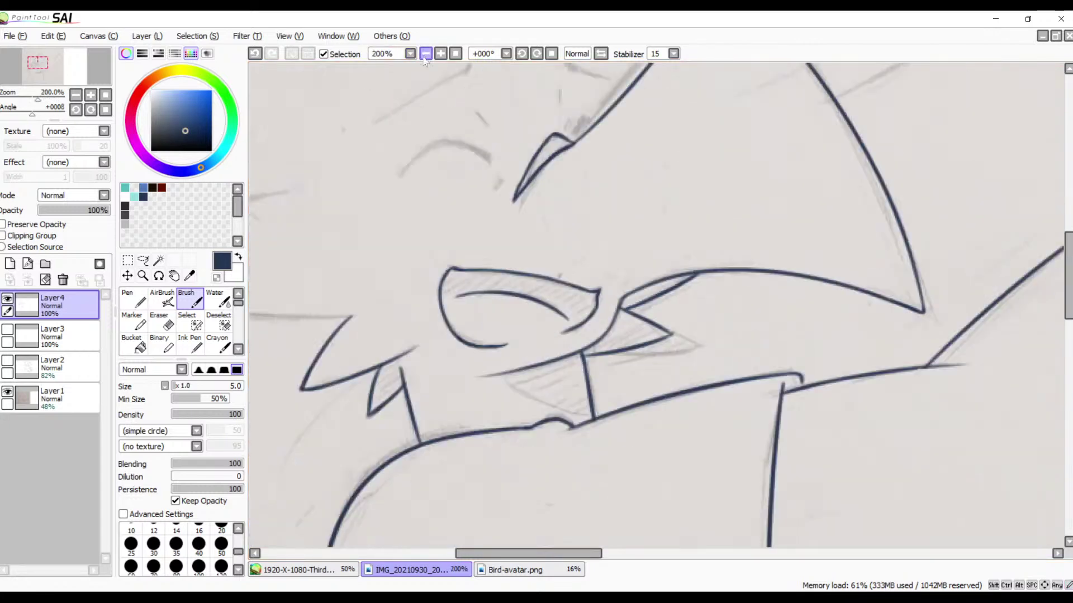
click(425, 54)
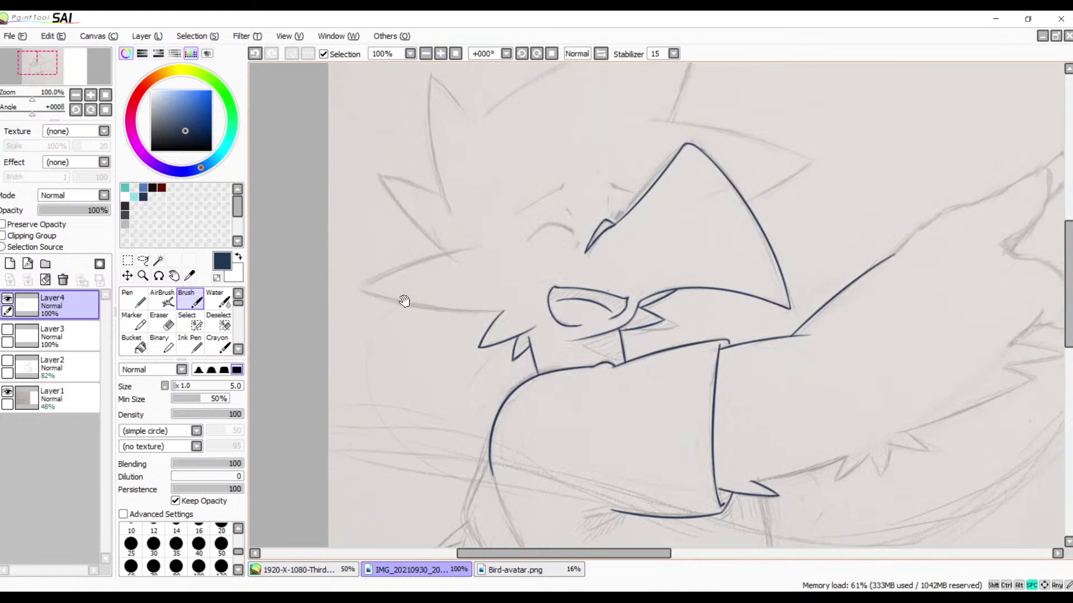
mouse_move(551, 286)
mouse_down()
mouse_move(520, 234)
mouse_move(537, 281)
mouse_up()
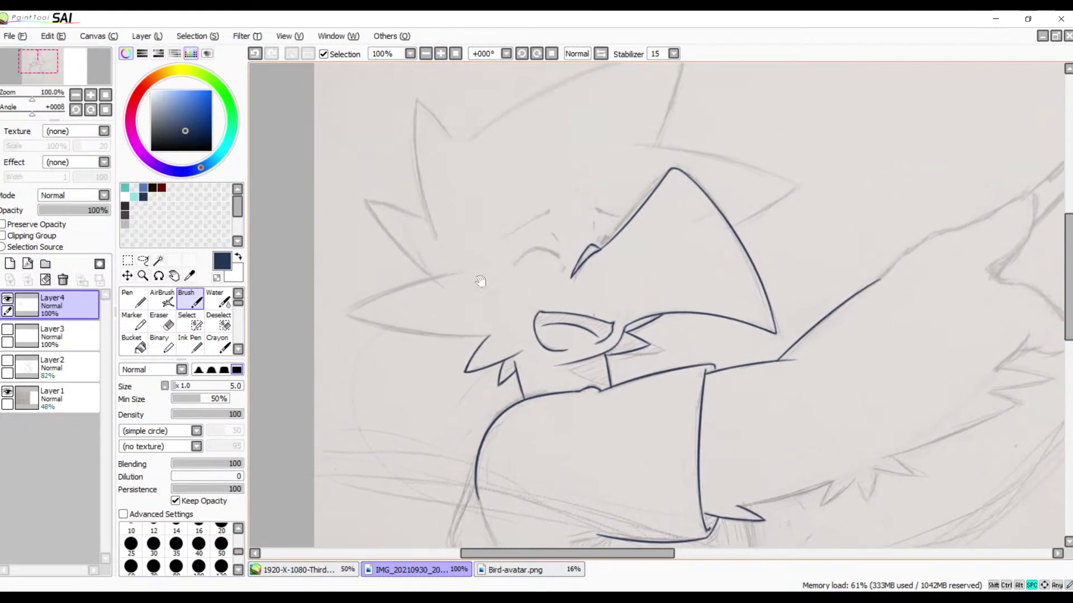
click(601, 54)
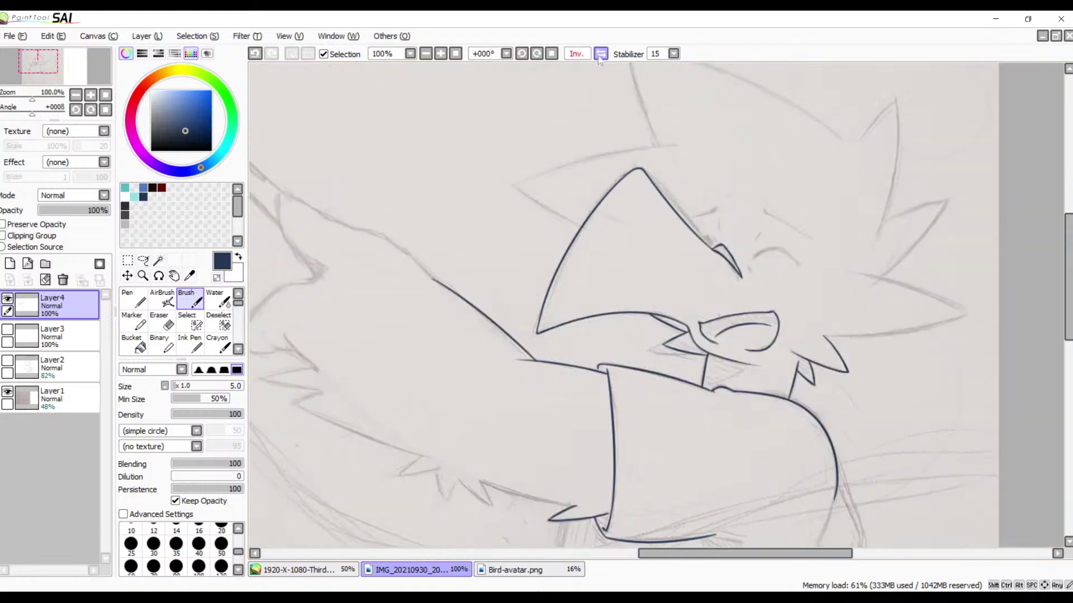
click(595, 57)
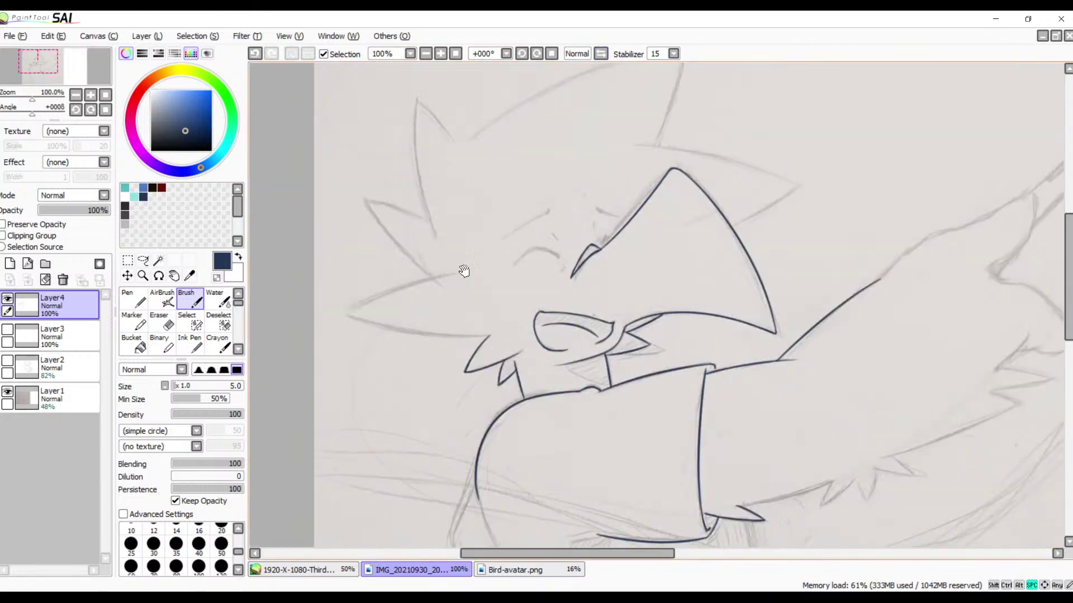
- Ink the upper edge of the large cheek spike with one long curved stroke running past its tip, redoing the stroke until it follows the sketch
drag(464, 271, 641, 214)
click(521, 54)
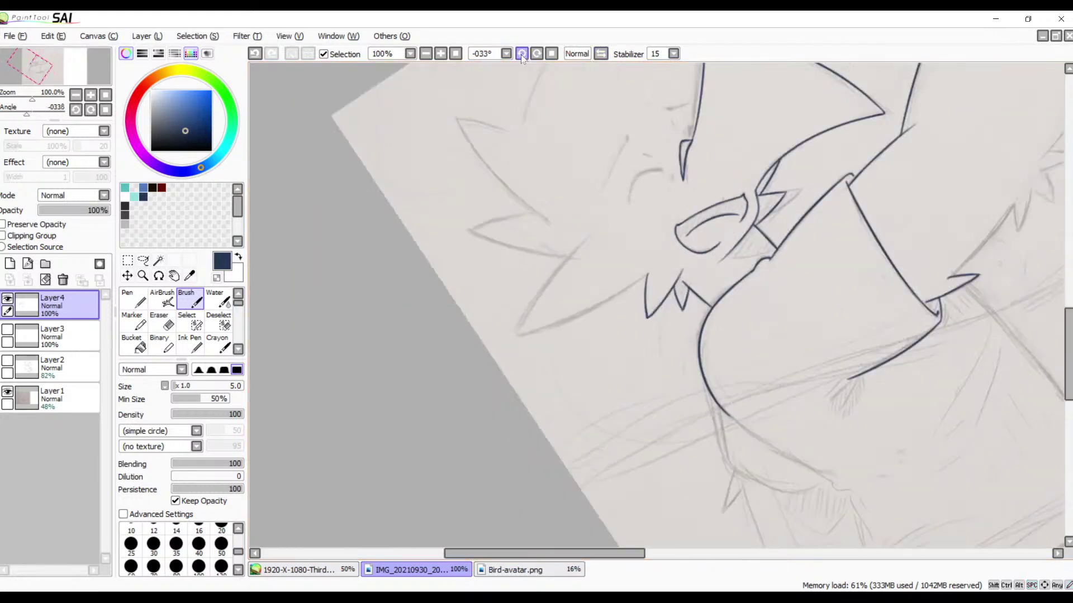
click(535, 56)
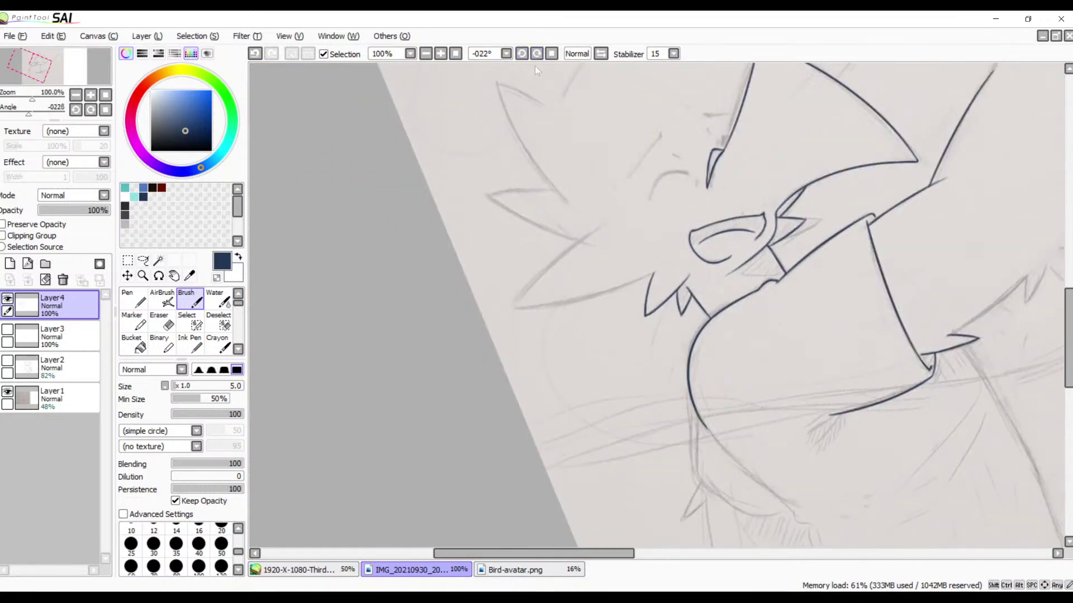
click(441, 54)
click(440, 55)
click(440, 55)
drag(572, 201, 786, 309)
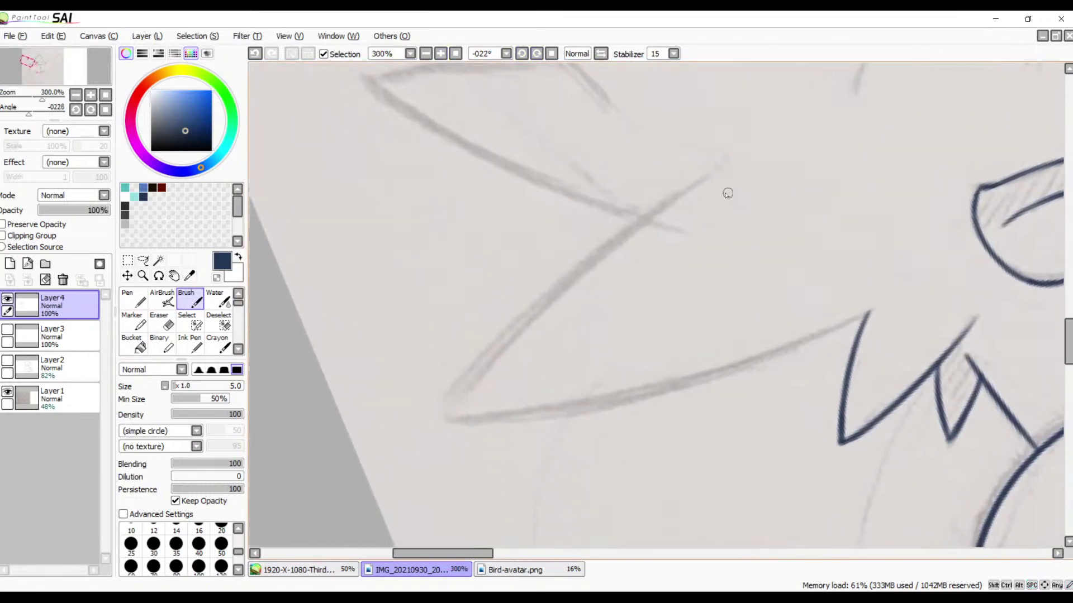
mouse_move(720, 163)
mouse_down()
mouse_move(515, 287)
mouse_move(369, 506)
mouse_up()
key(ctrl+z)
drag(717, 173, 391, 468)
key(ctrl+z)
drag(720, 173, 413, 474)
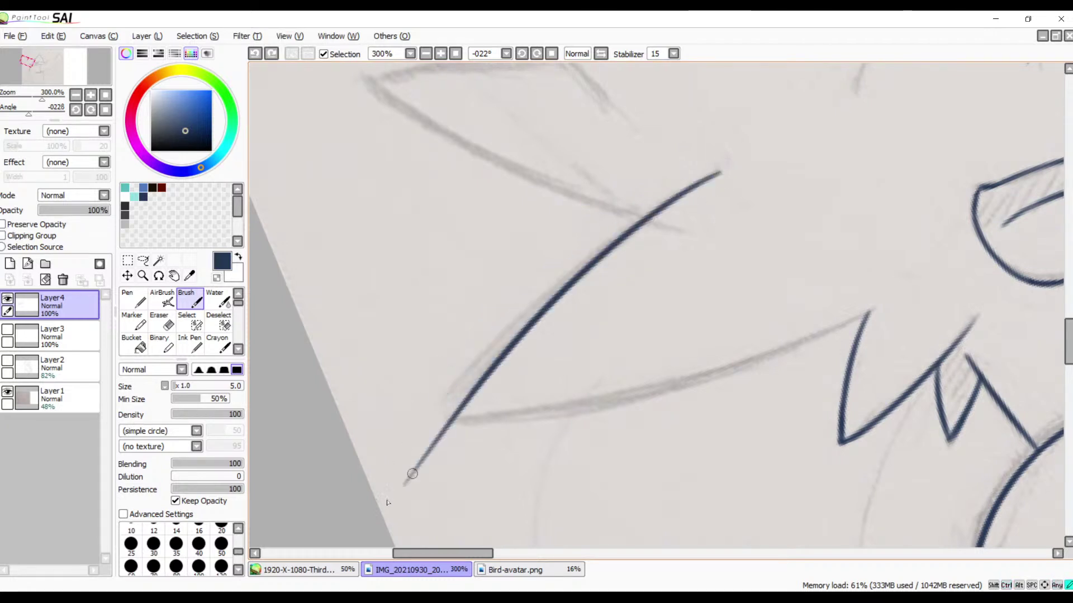
key(ctrl+z)
drag(727, 169, 396, 467)
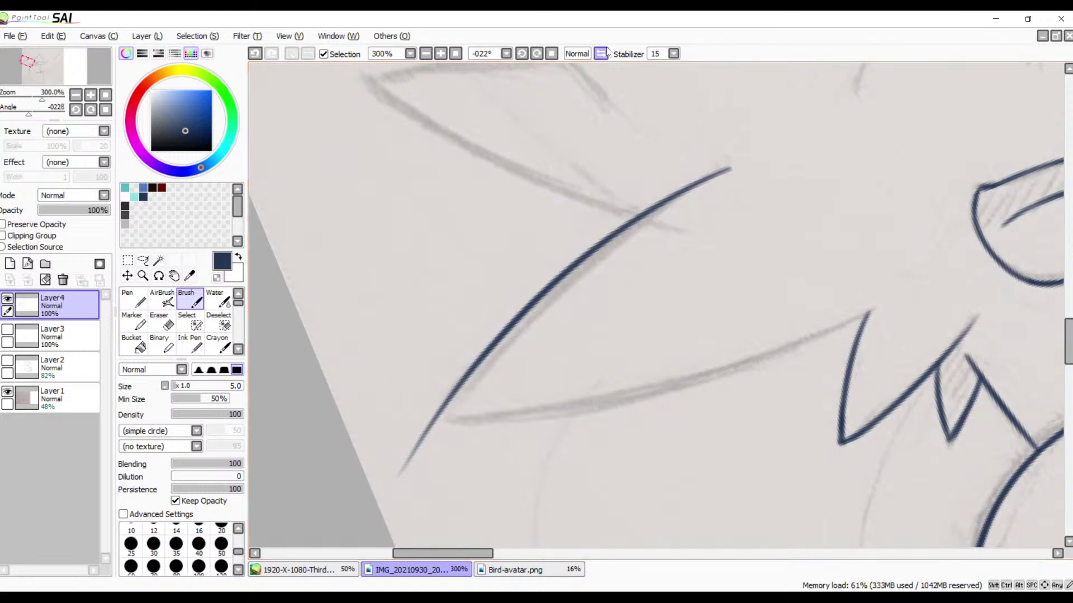
- Try to ink the lower edge of the large cheek spike with single strokes from its tip toward the neighbouring small spike
click(537, 54)
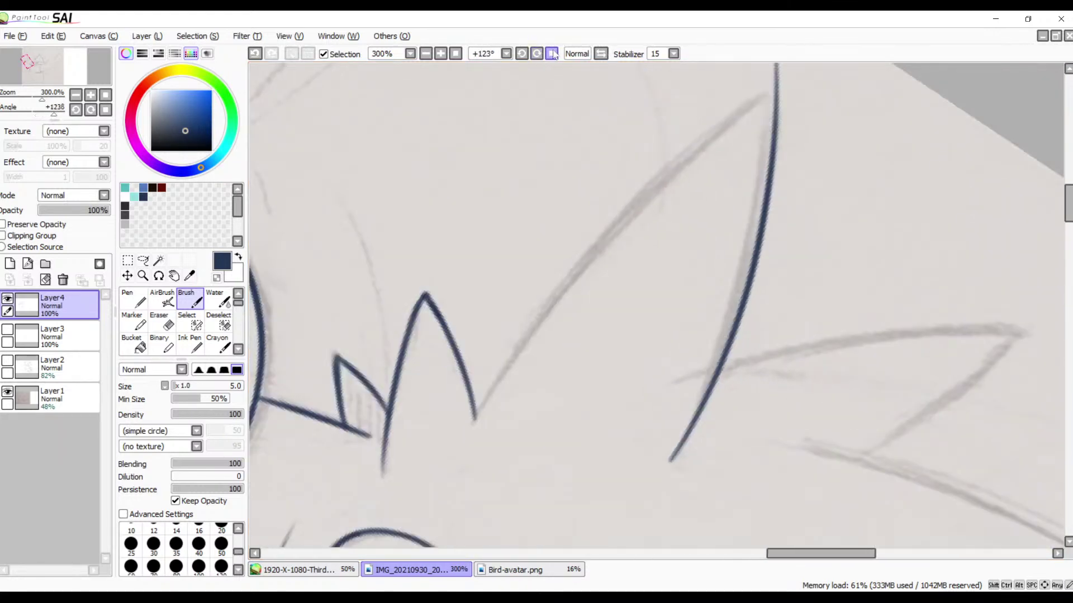
mouse_move(793, 83)
mouse_down()
mouse_move(634, 199)
mouse_move(364, 500)
mouse_up()
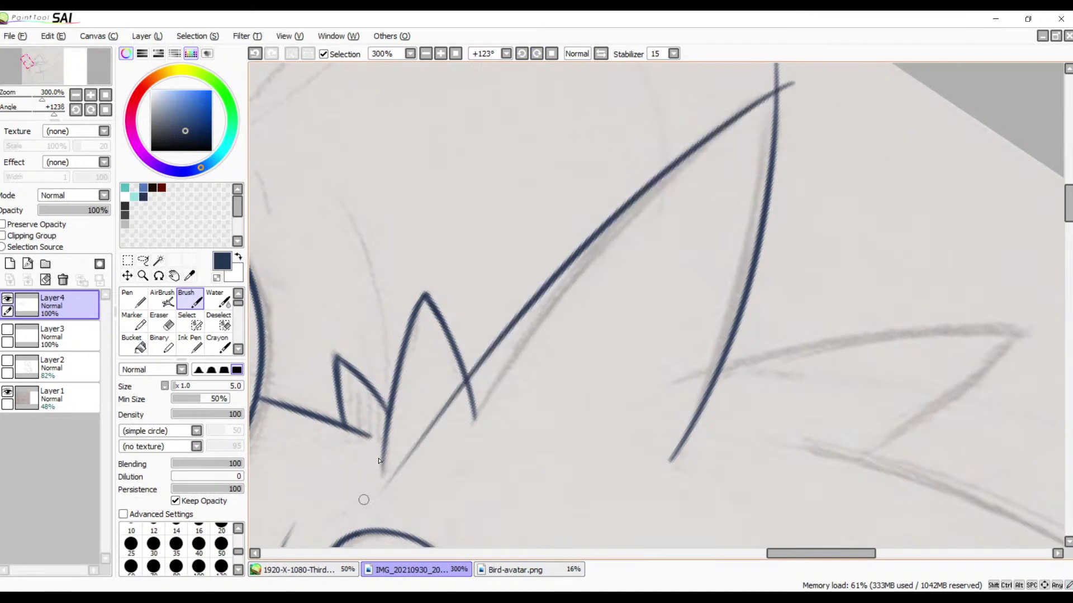
key(ctrl+z)
drag(805, 69, 433, 456)
key(ctrl+z)
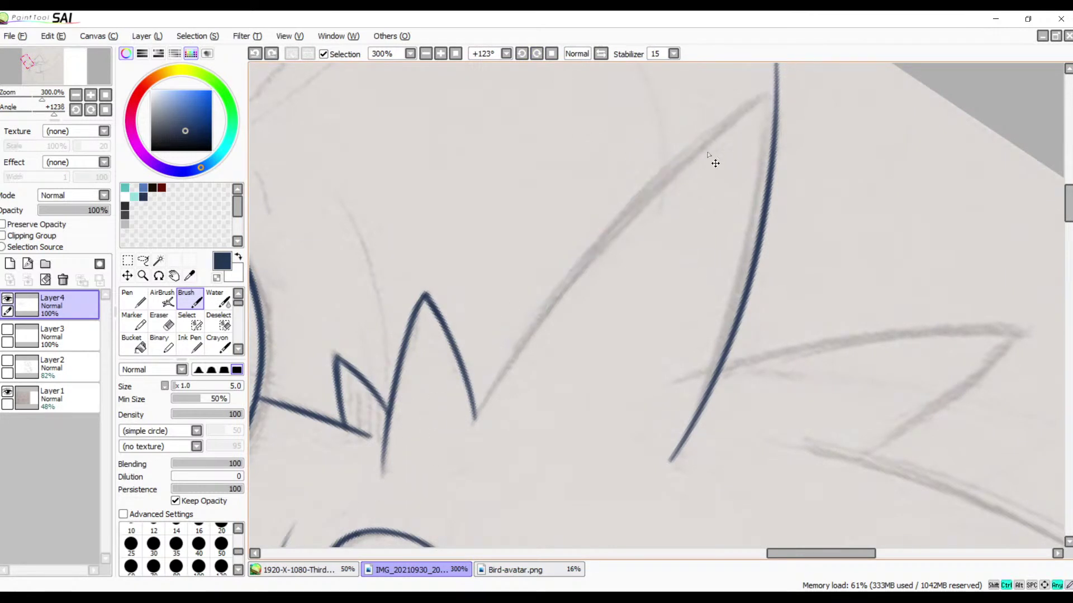
drag(790, 78, 442, 480)
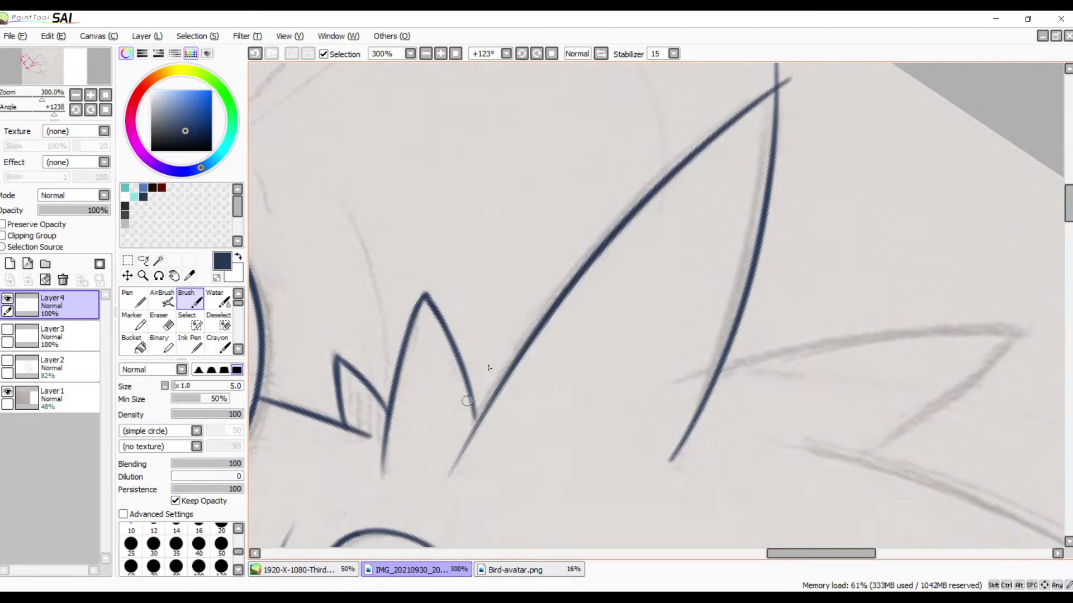
key(ctrl+z)
drag(777, 81, 462, 454)
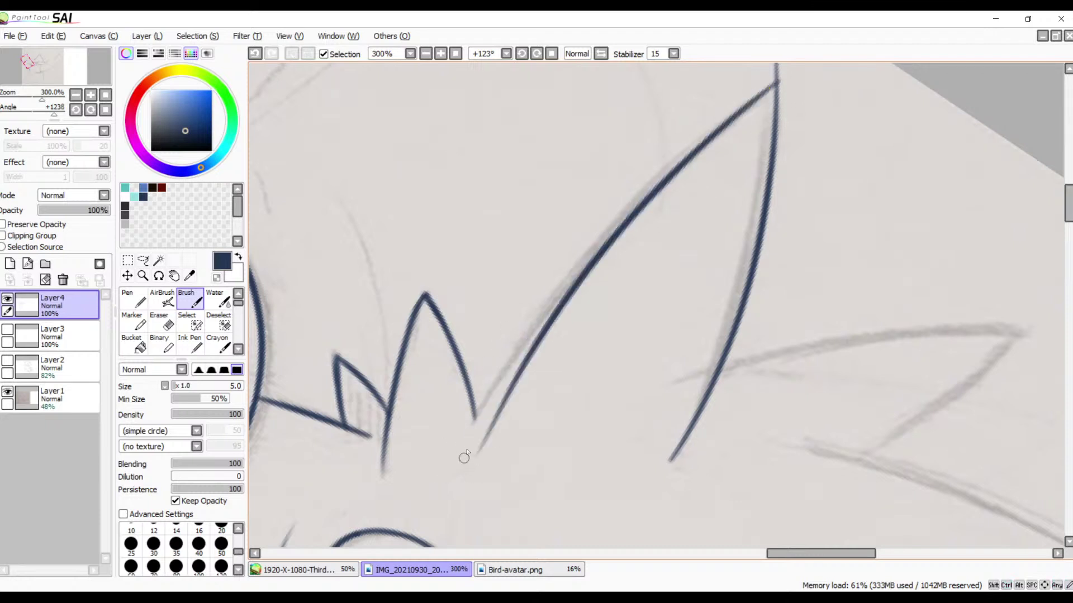
key(ctrl+z)
mouse_move(800, 83)
mouse_down()
mouse_move(679, 165)
mouse_move(400, 511)
mouse_up()
key(ctrl+z)
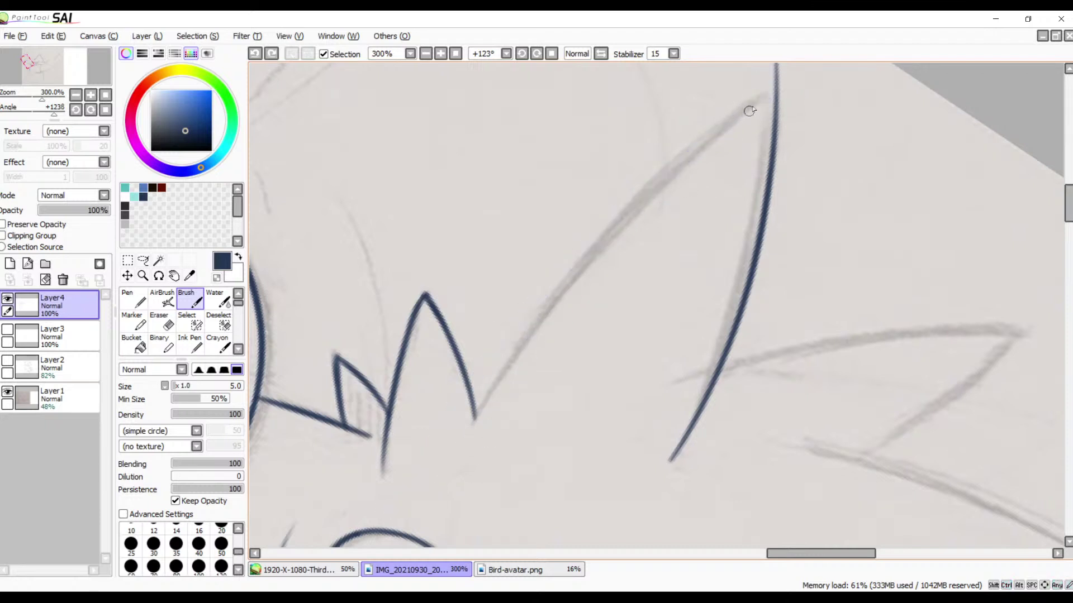
drag(778, 85, 430, 499)
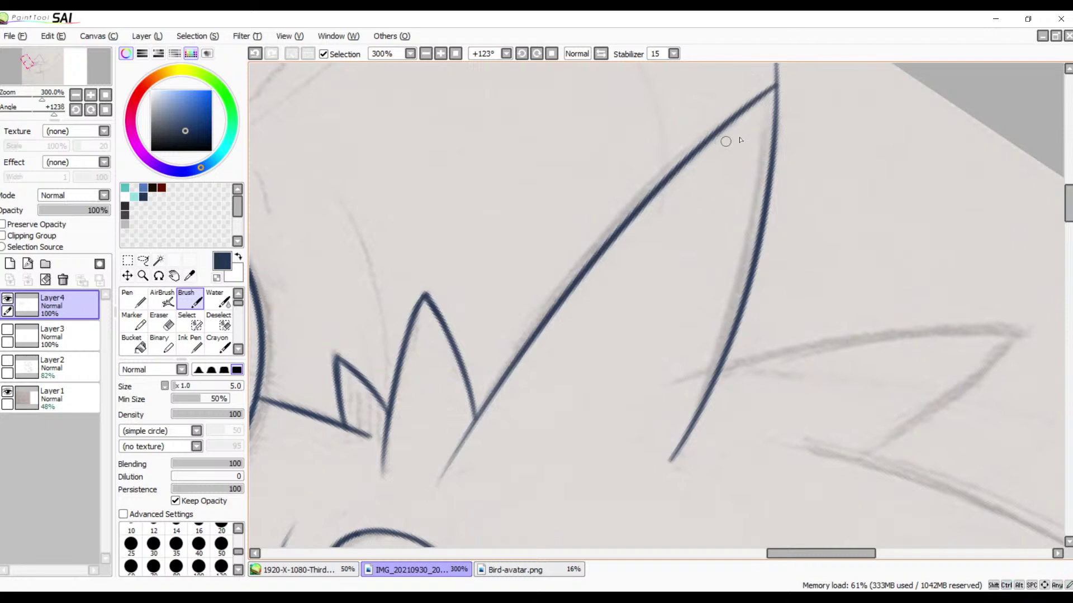
mouse_move(672, 307)
mouse_down()
mouse_move(773, 194)
mouse_move(687, 310)
mouse_up()
key(x)
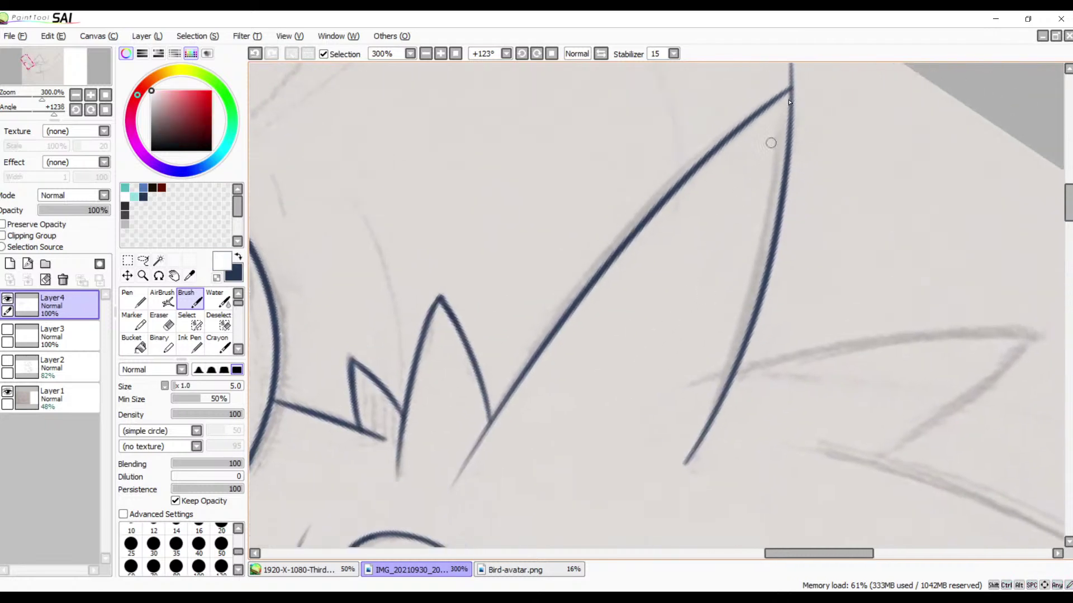
key(x)
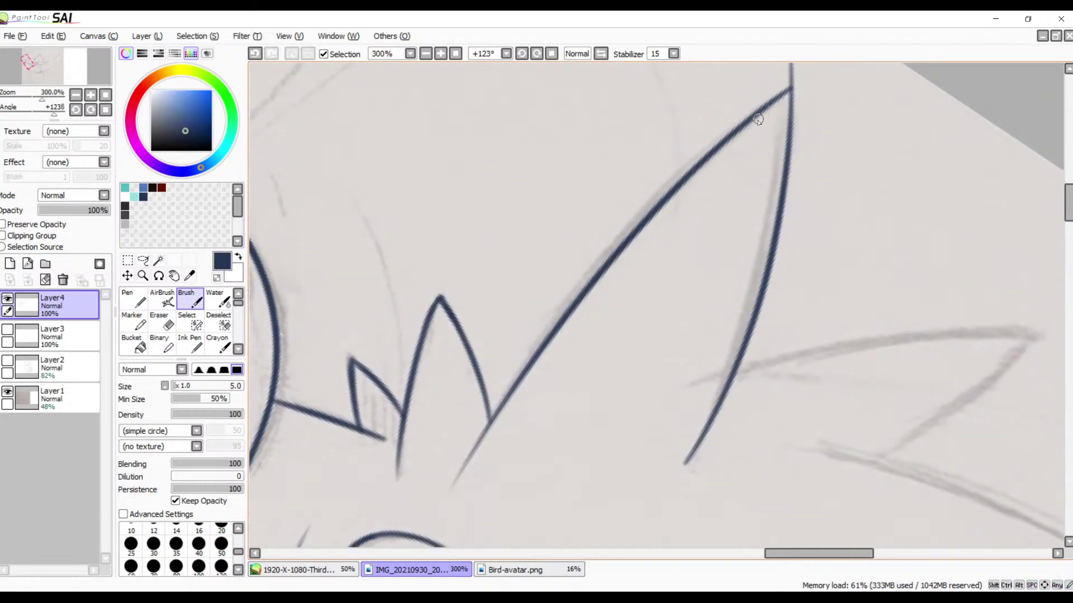
key(ctrl+z)
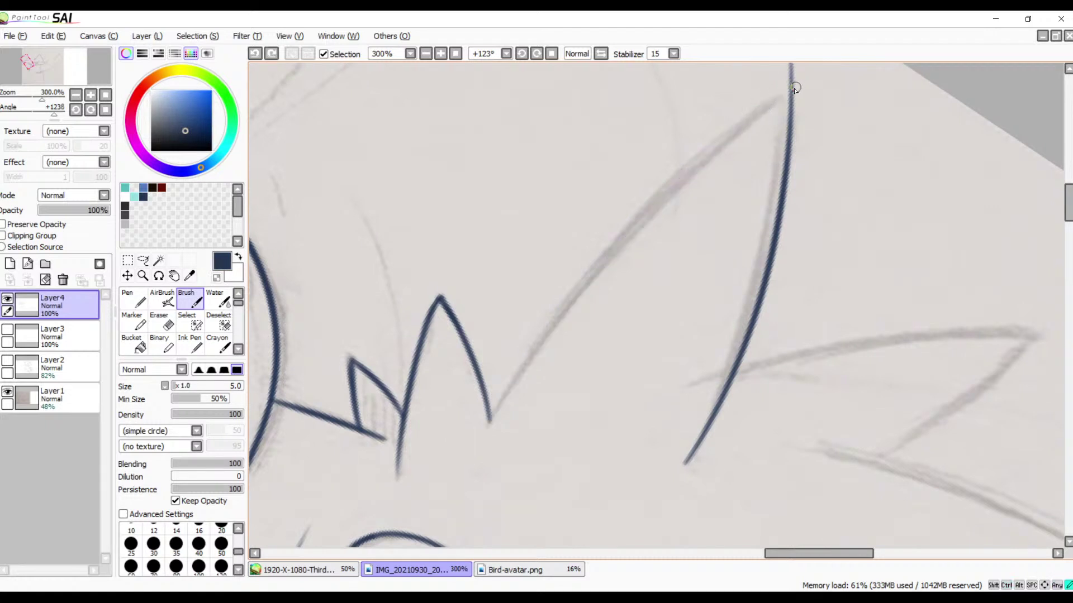
drag(795, 88, 480, 466)
key(ctrl+z)
drag(809, 83, 470, 472)
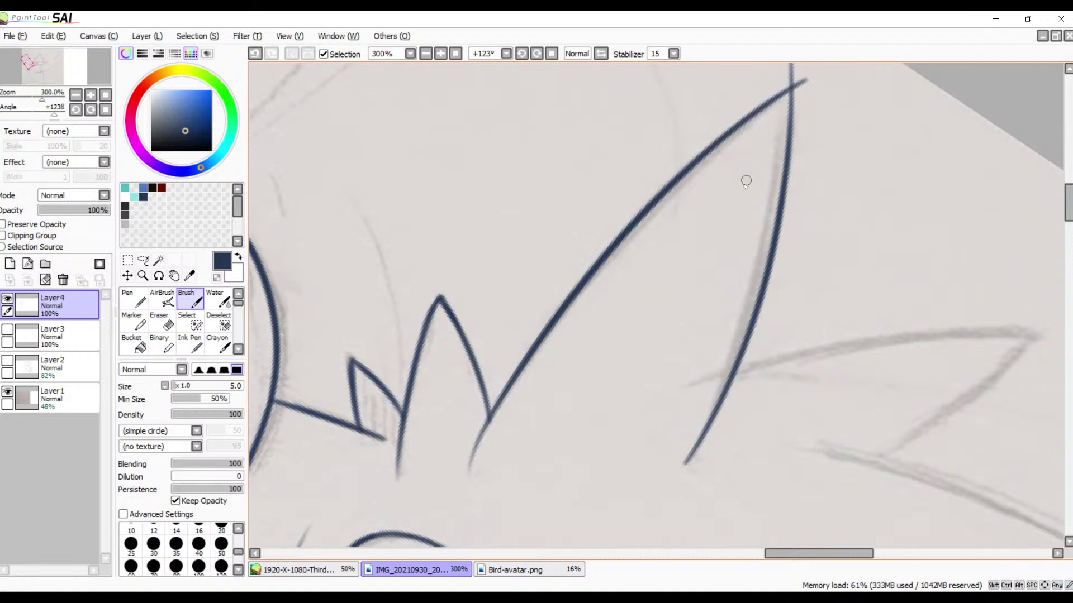
mouse_move(758, 212)
mouse_down()
mouse_move(728, 177)
mouse_move(595, 335)
mouse_up()
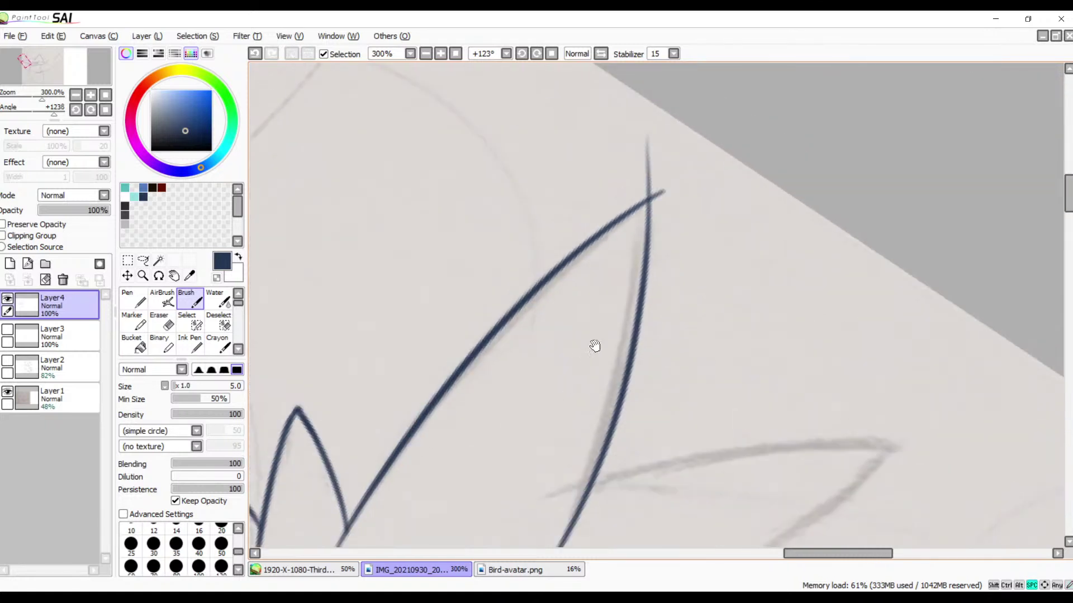
key(ctrl+z)
mouse_move(580, 263)
mouse_down()
mouse_move(661, 233)
mouse_move(758, 130)
mouse_move(407, 496)
mouse_up()
key(ctrl+z)
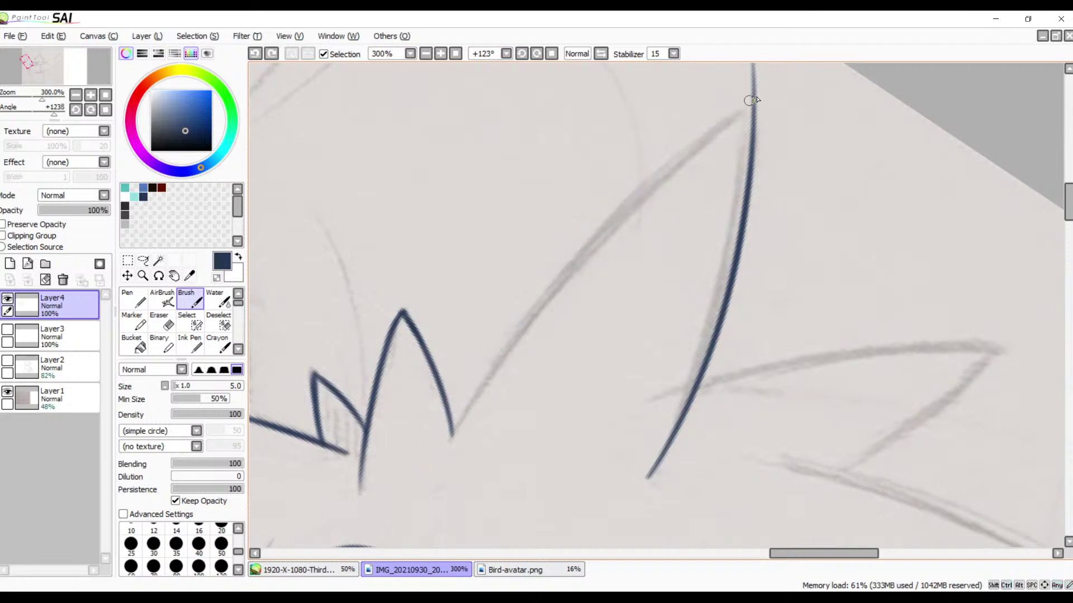
- Ink the large cheek spike's lower edge as one curve from just beyond the tip through the end of the neighbouring small spike
drag(754, 98, 402, 503)
key(ctrl+z)
mouse_move(766, 101)
mouse_down()
mouse_move(597, 229)
mouse_move(431, 496)
mouse_up()
key(ctrl+z)
drag(764, 100, 438, 510)
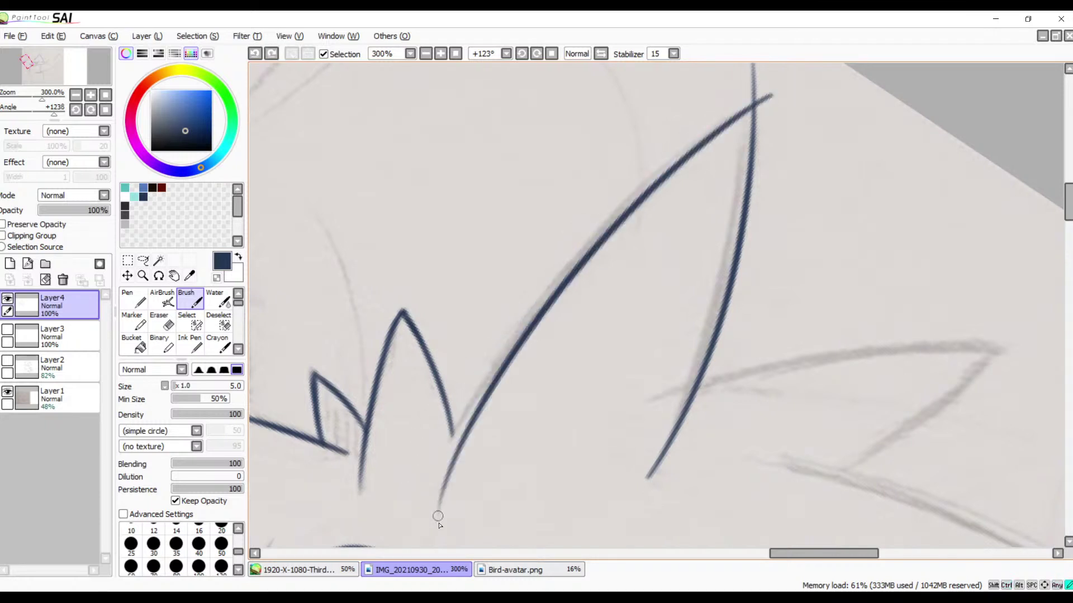
key(ctrl+z)
mouse_move(764, 101)
mouse_down()
mouse_move(443, 395)
mouse_move(431, 469)
mouse_up()
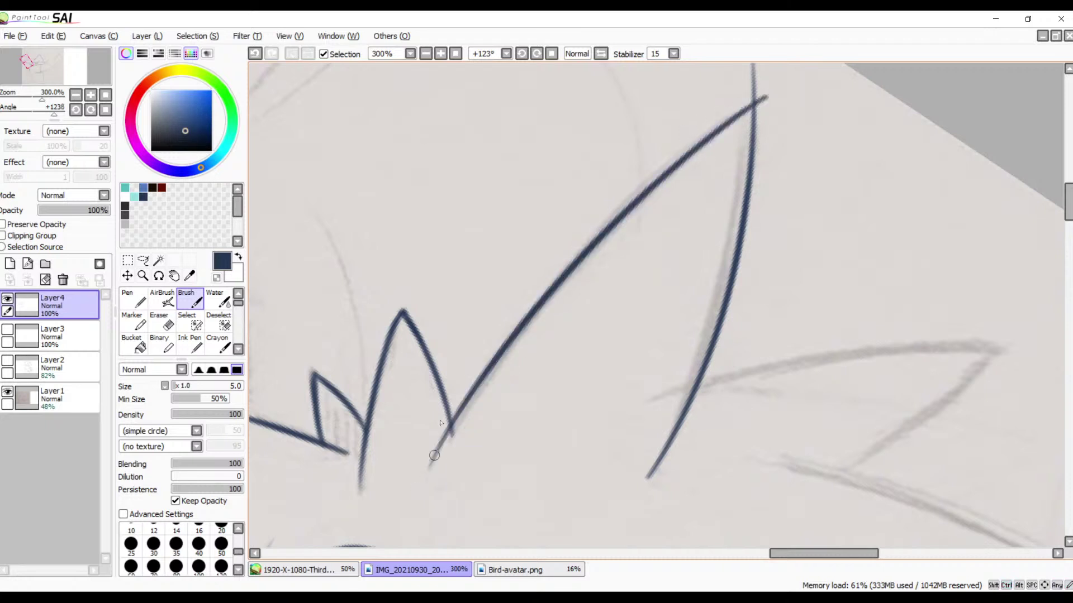
key(ctrl+z)
drag(775, 89, 411, 536)
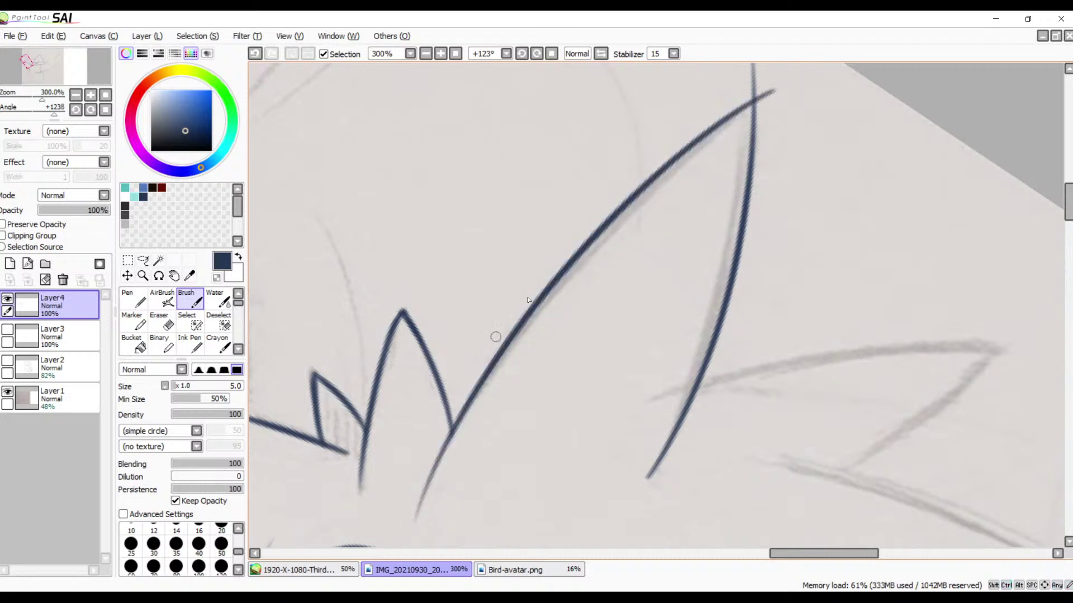
drag(644, 280, 703, 169)
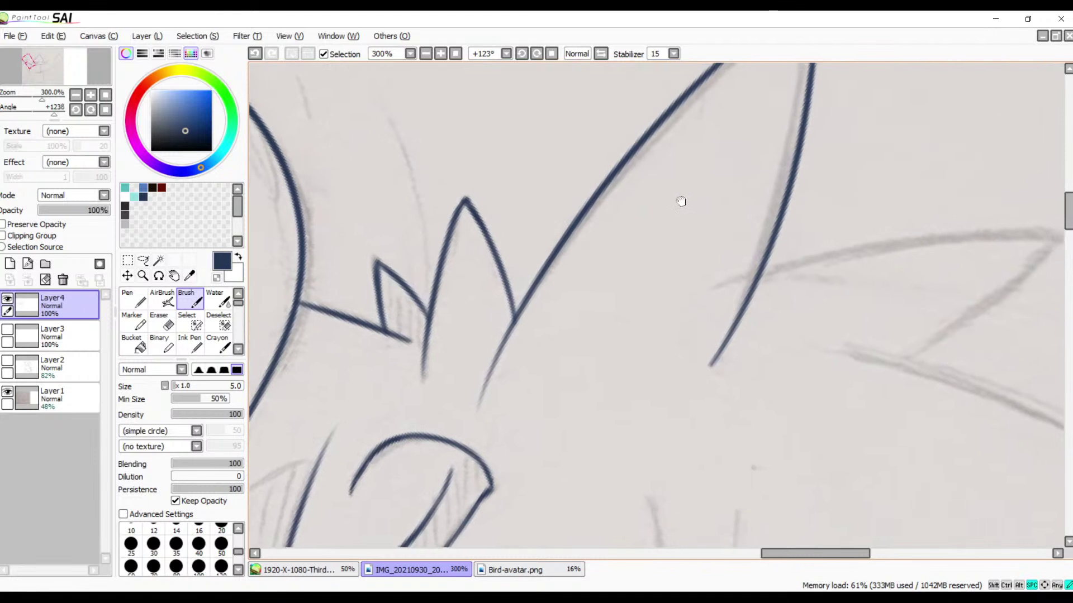
- Erase the faded lower tail of the large spike's long edge, and darken its remaining end with the Brush
click(440, 54)
click(441, 55)
click(441, 54)
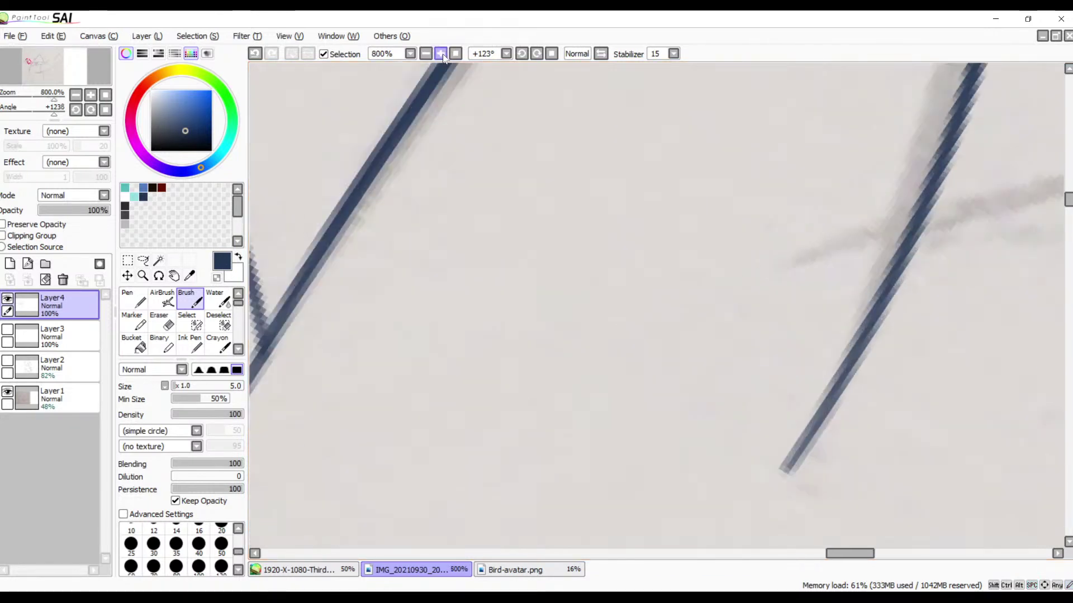
drag(438, 278, 663, 149)
key(e)
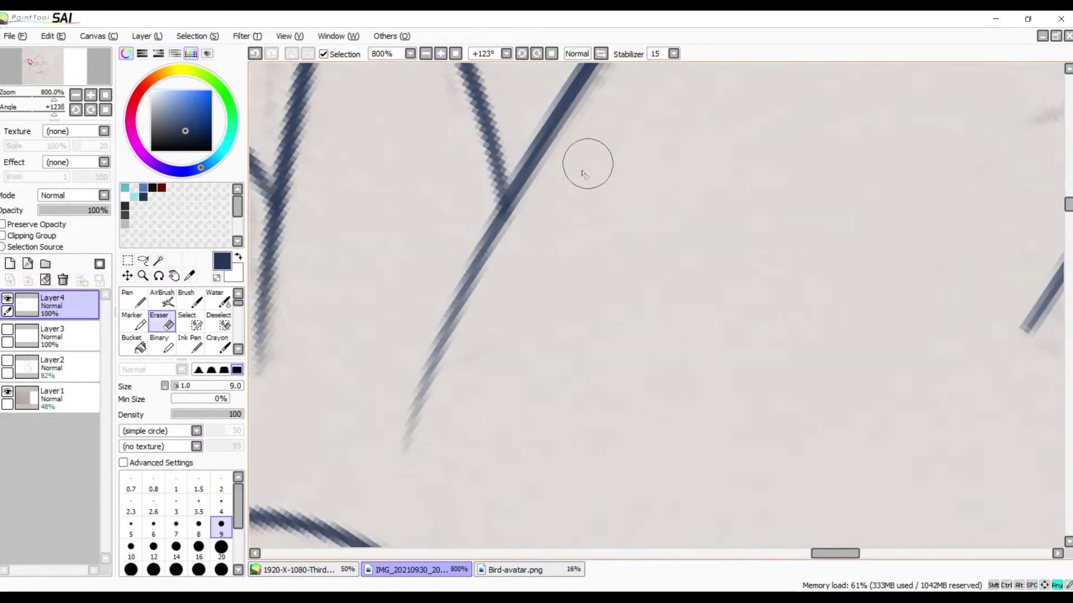
drag(472, 340, 400, 419)
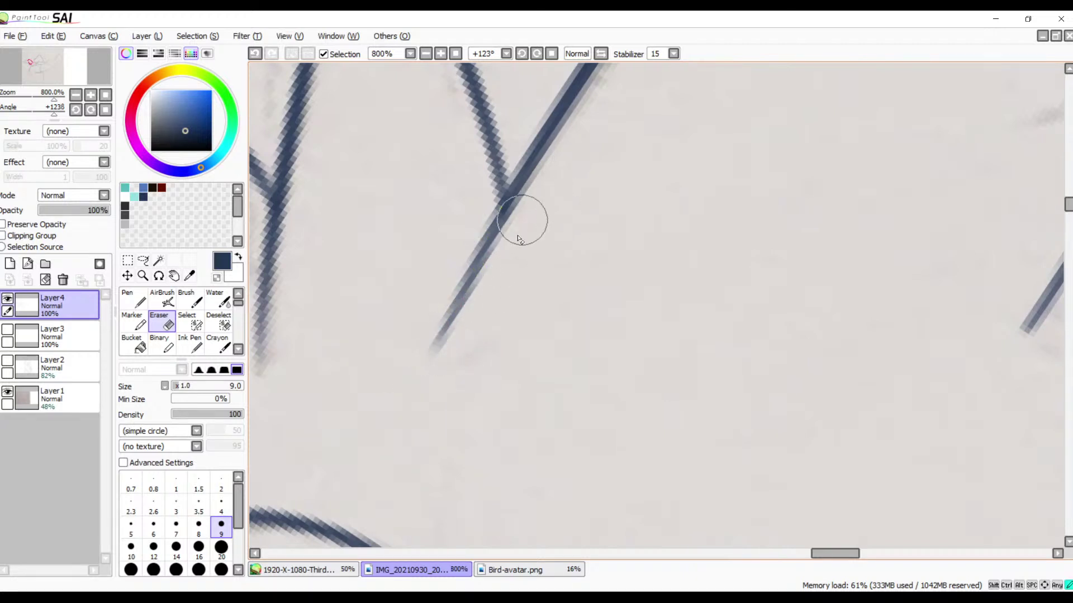
mouse_move(405, 289)
mouse_down()
mouse_move(402, 347)
mouse_move(421, 298)
mouse_move(432, 358)
mouse_up()
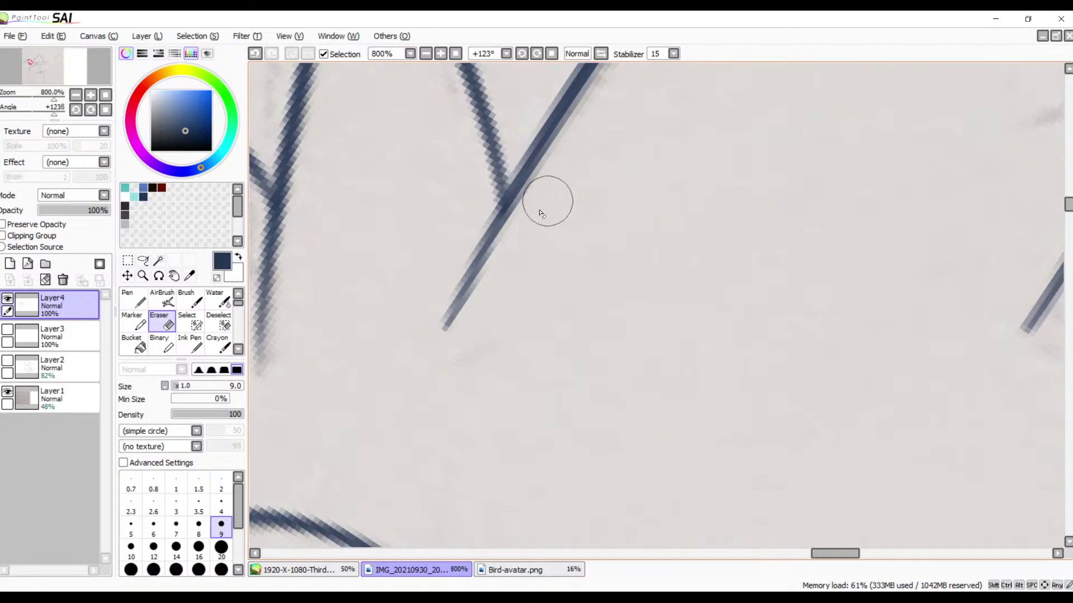
key(b)
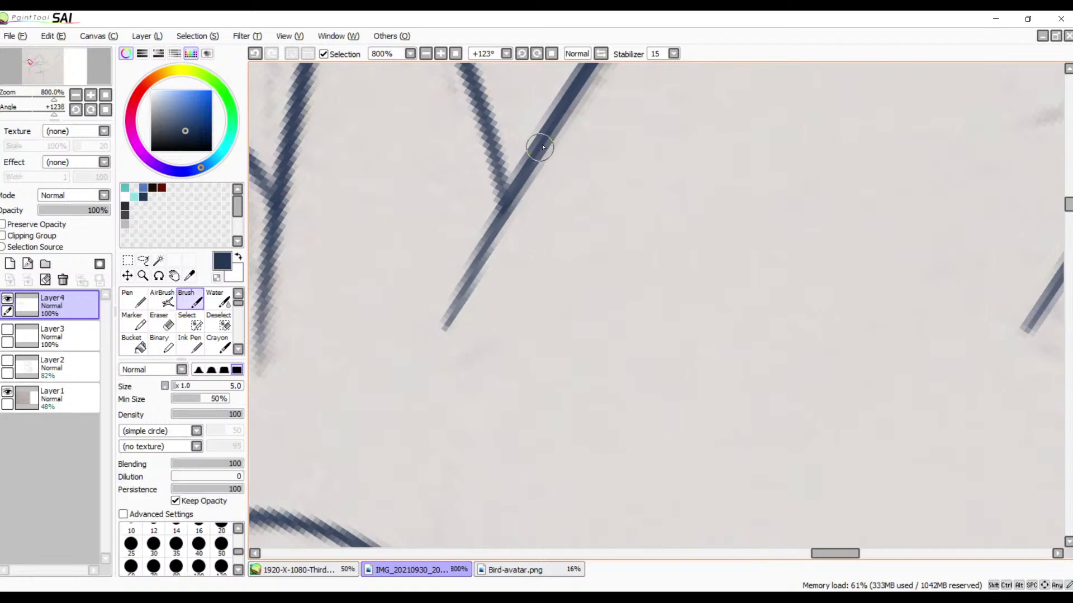
mouse_move(539, 152)
mouse_down()
mouse_move(479, 241)
mouse_move(453, 320)
mouse_up()
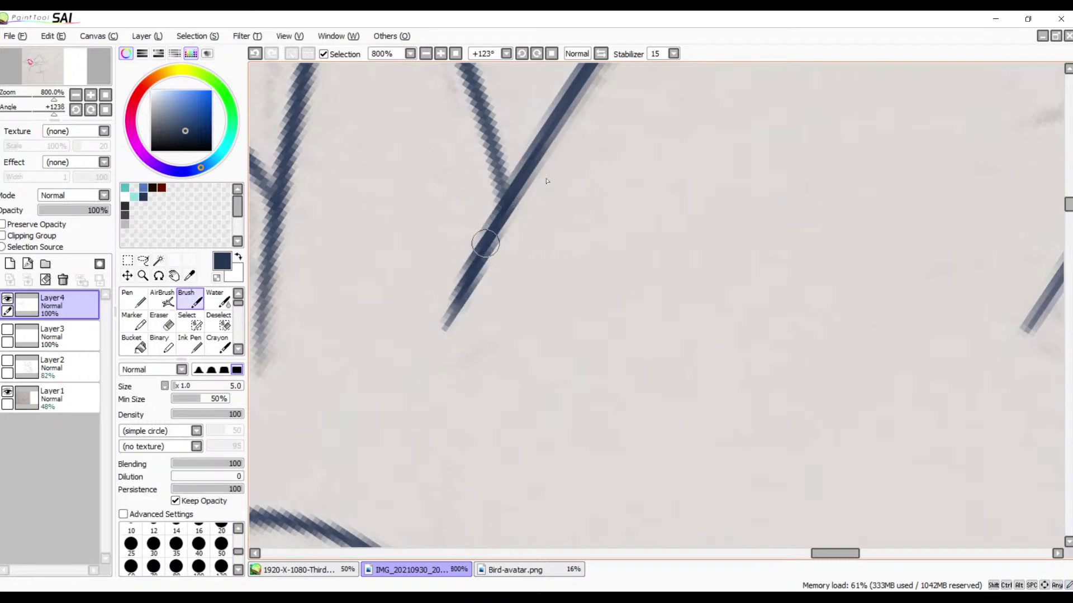
- Darken the near-vertical edge below the large spike's tip, and erase both line ends that overshoot the tip
mouse_move(675, 139)
mouse_down()
mouse_move(550, 247)
mouse_move(441, 378)
mouse_move(542, 274)
mouse_move(517, 296)
mouse_move(538, 311)
mouse_move(412, 395)
mouse_up()
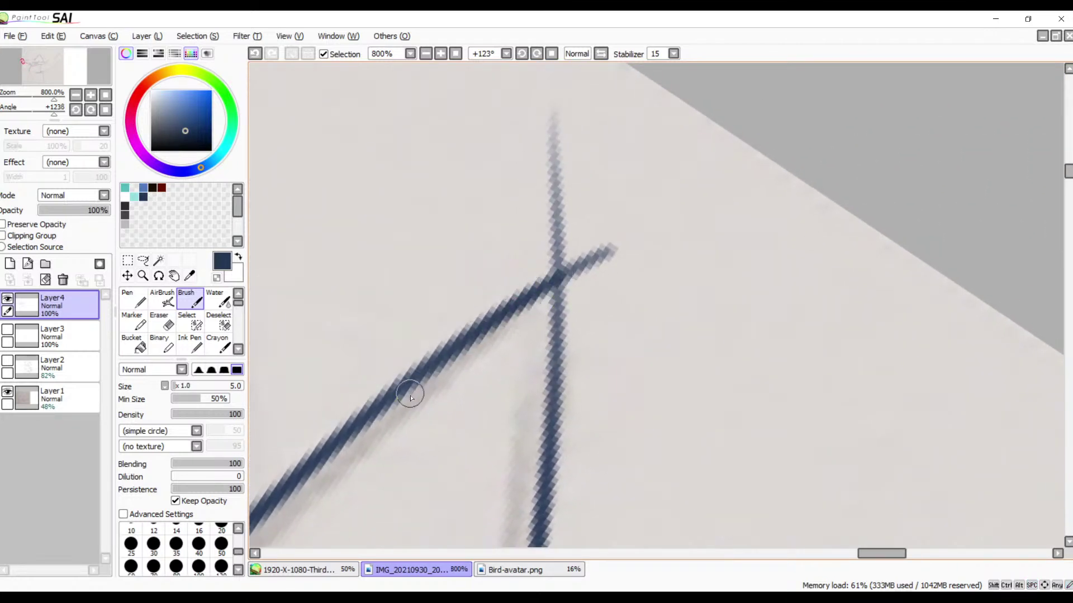
drag(556, 283, 545, 412)
drag(552, 341, 544, 493)
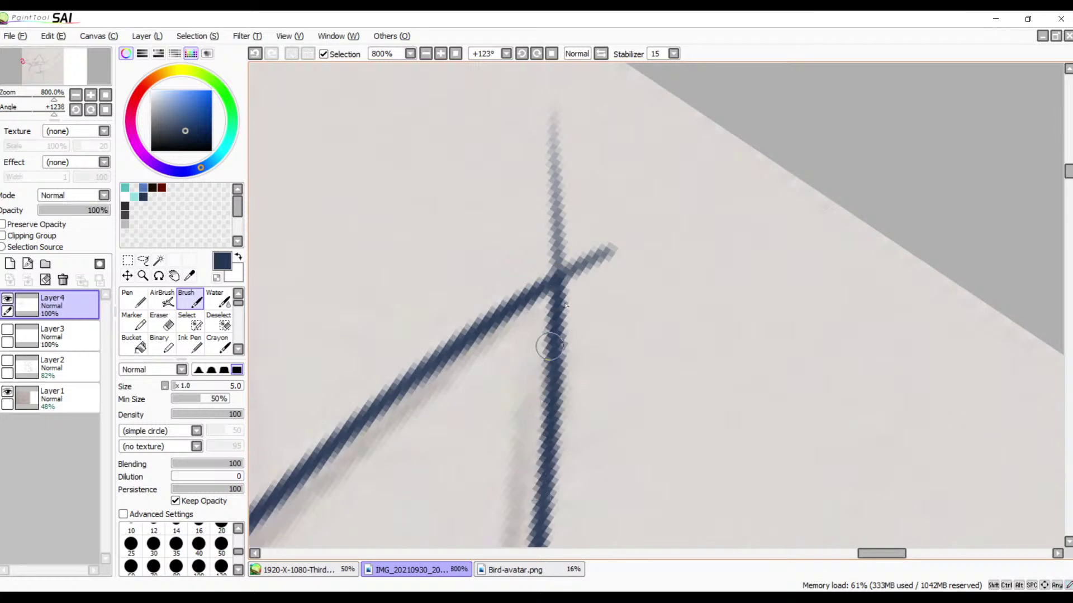
key(e)
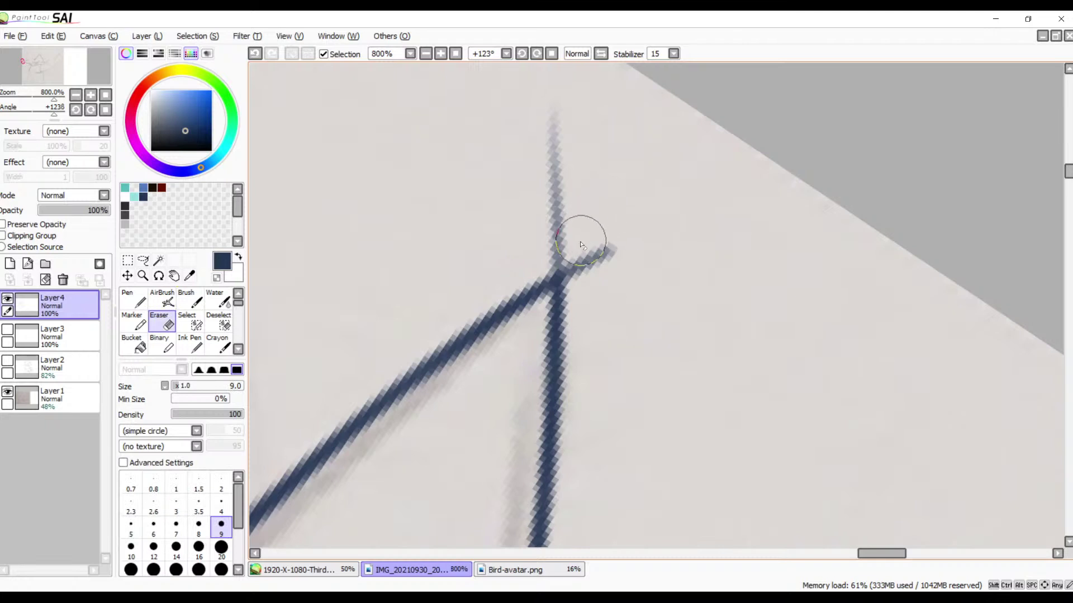
mouse_move(582, 240)
mouse_down()
mouse_move(548, 255)
mouse_move(563, 252)
mouse_move(579, 283)
mouse_move(583, 259)
mouse_move(553, 251)
mouse_move(581, 268)
mouse_move(627, 250)
mouse_up()
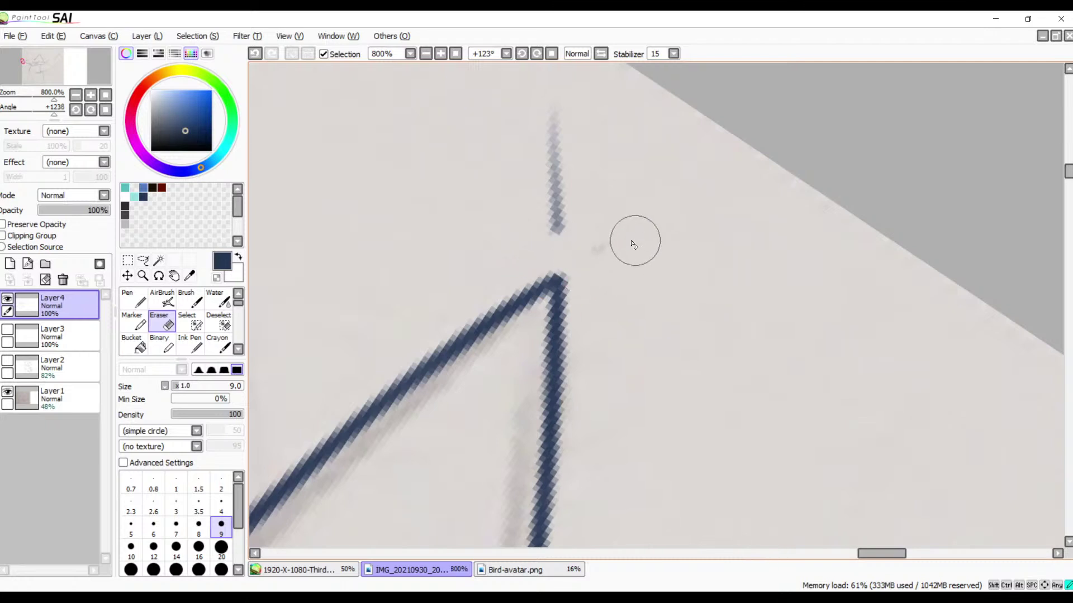
mouse_move(563, 222)
mouse_down()
mouse_move(550, 219)
mouse_move(555, 106)
mouse_up()
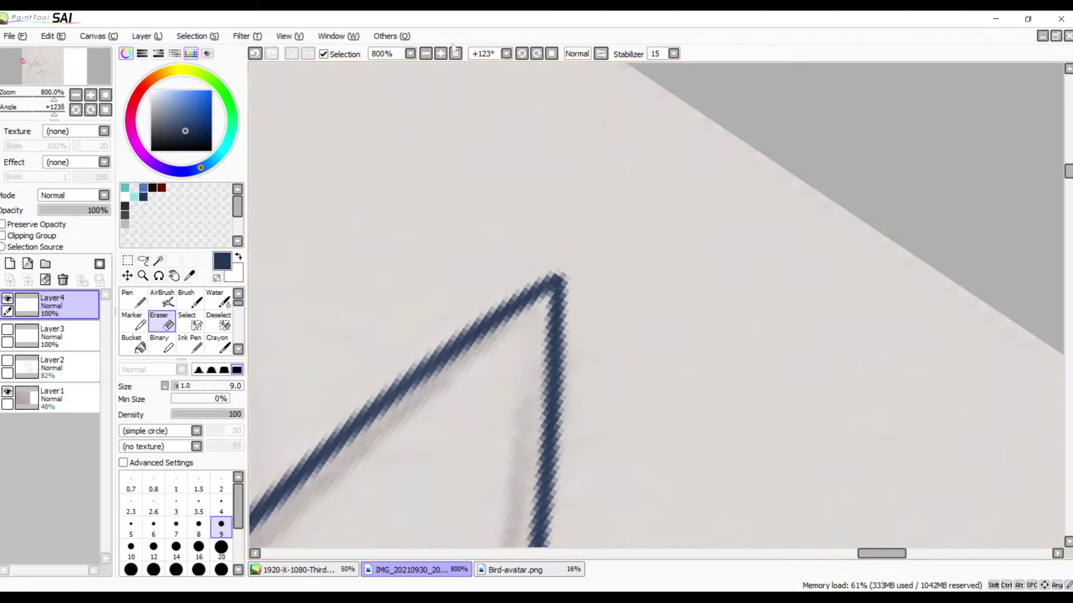
- Reset the canvas rotation to 0° and hide the pencil sketch on Layer1
click(426, 54)
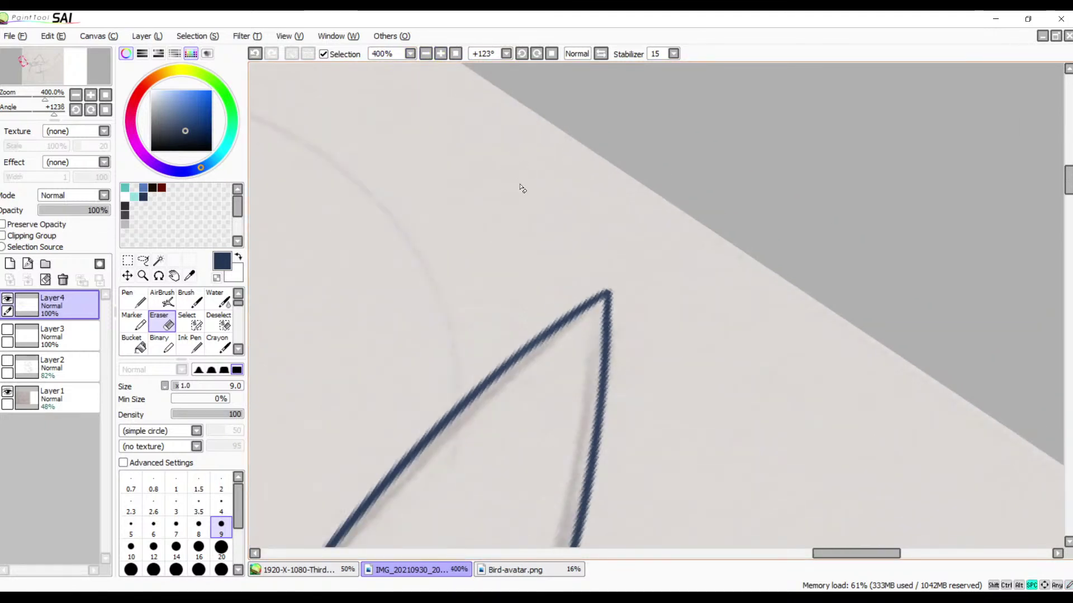
drag(524, 268, 536, 107)
drag(508, 285, 550, 140)
drag(526, 219, 491, 313)
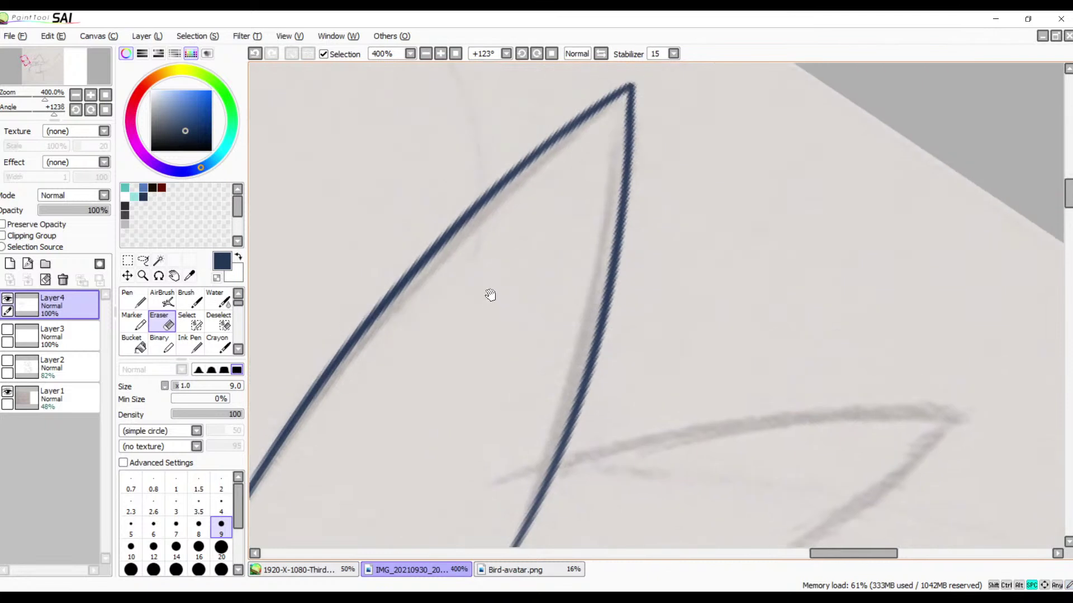
click(550, 54)
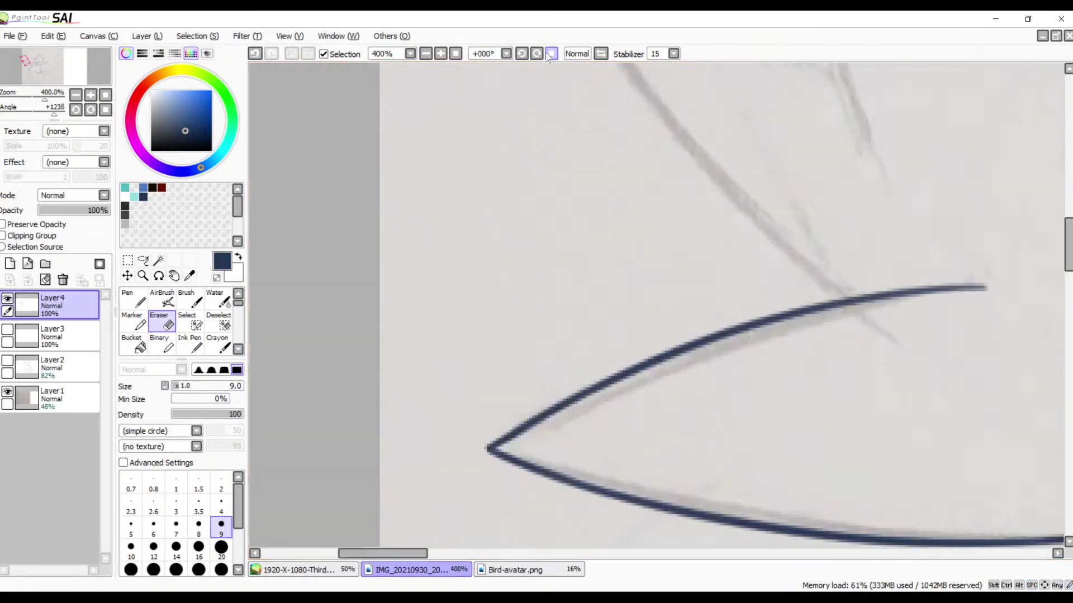
click(427, 54)
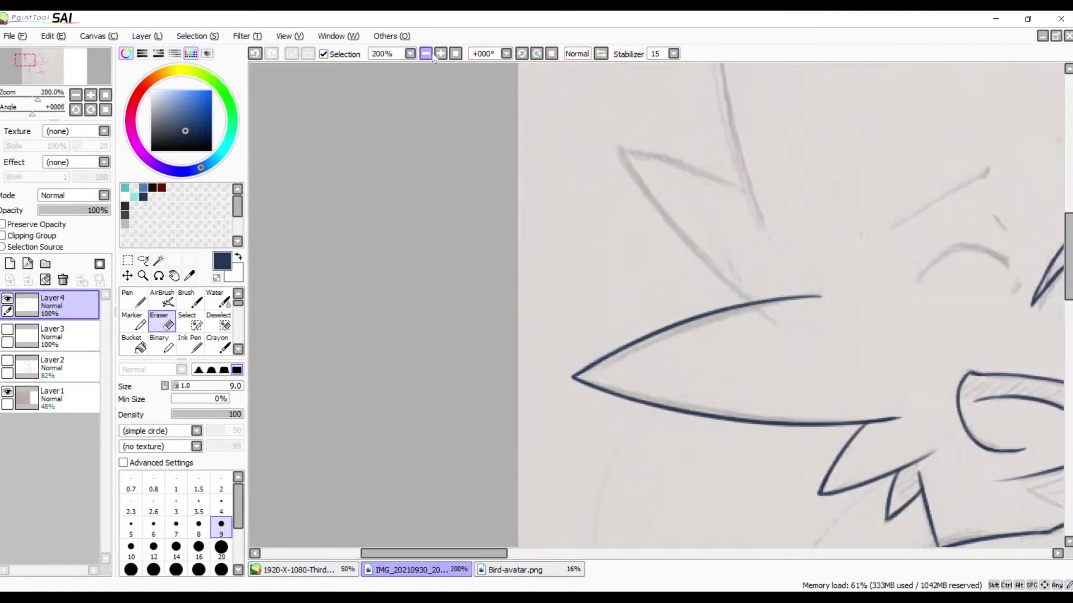
mouse_move(701, 229)
mouse_down()
mouse_move(463, 204)
mouse_move(687, 175)
mouse_up()
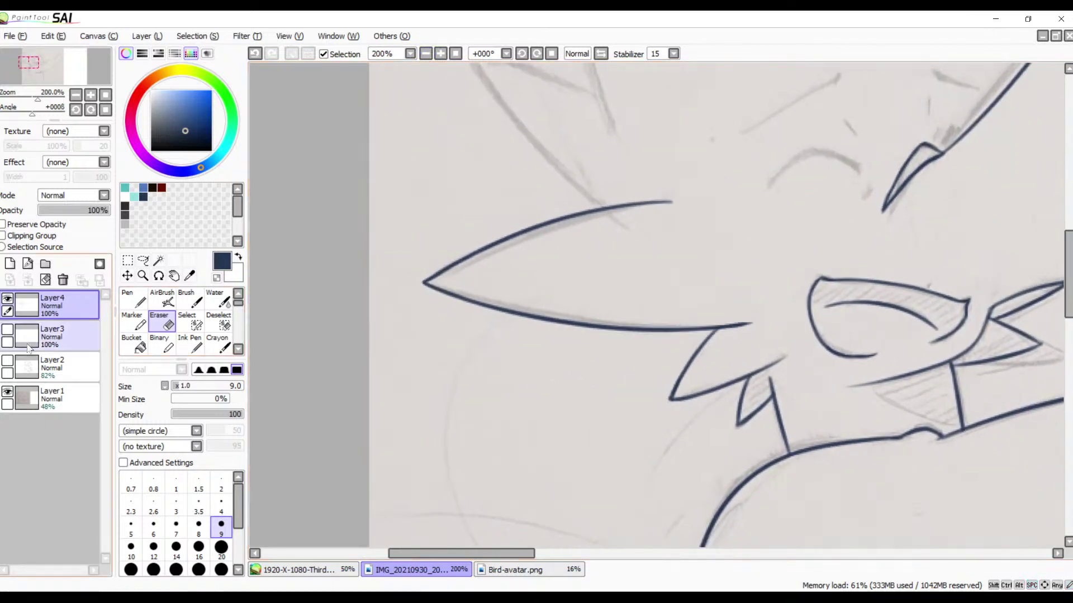
click(7, 393)
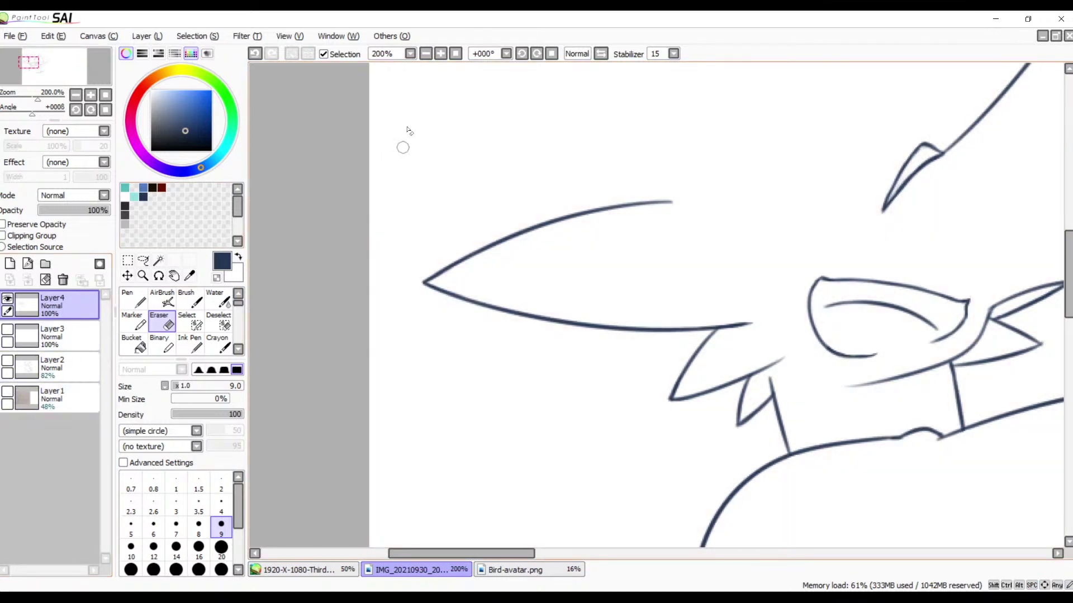
- Thicken the large spike's upper edge toward its pointed tip with short size 5 Brush strokes
click(441, 53)
click(441, 54)
click(441, 53)
drag(433, 208, 744, 267)
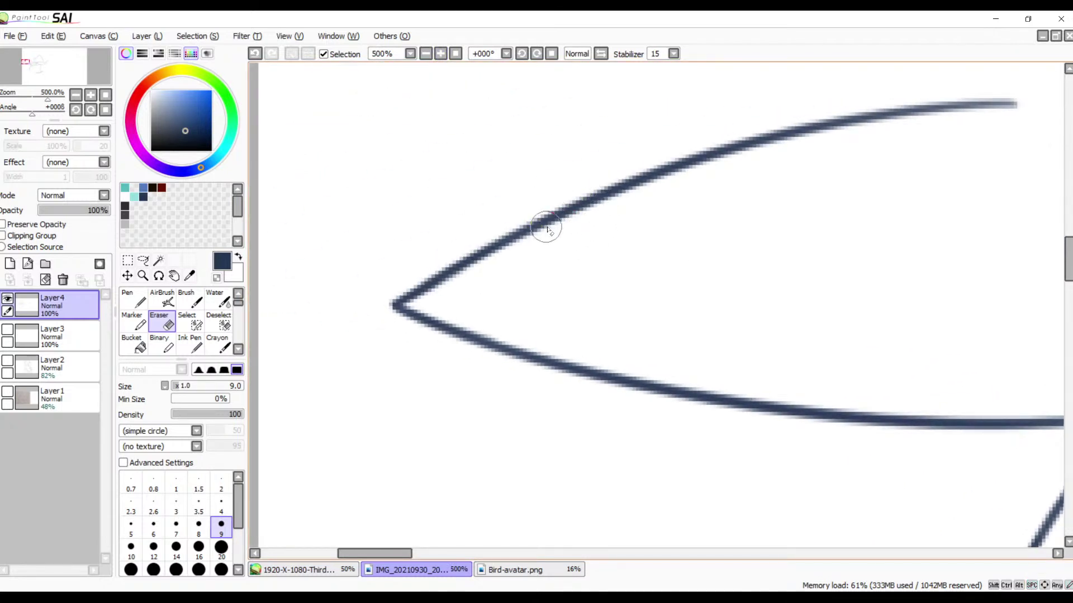
key(b)
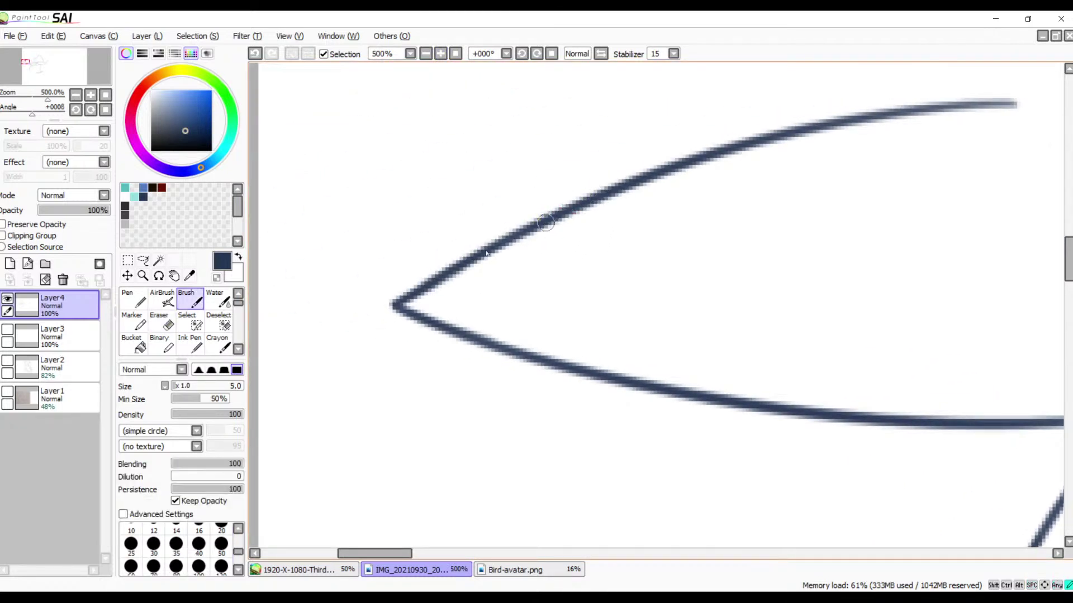
drag(486, 253, 406, 311)
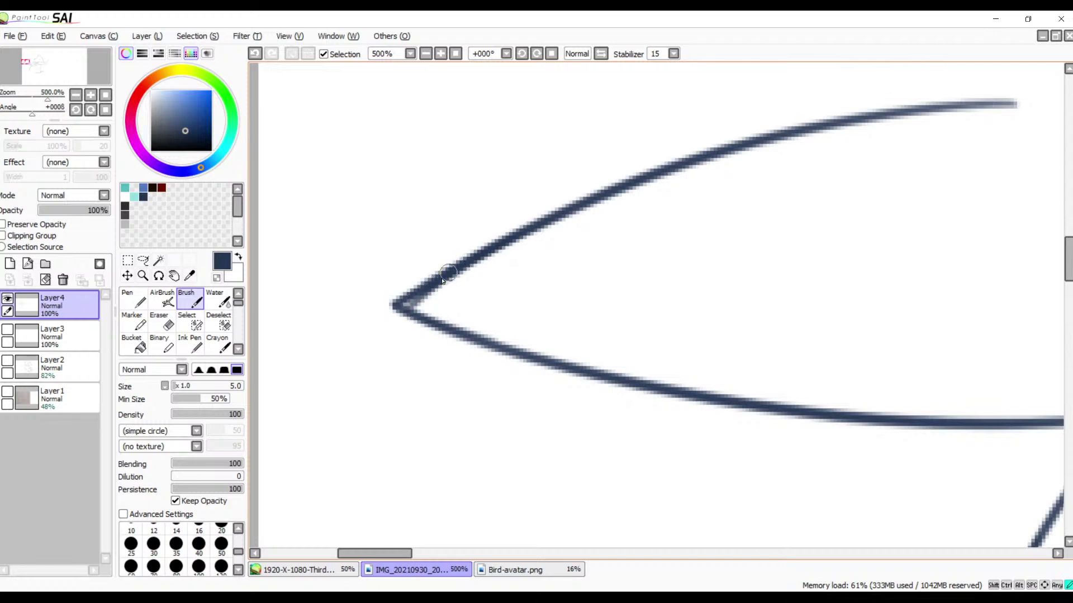
drag(442, 280, 400, 313)
drag(445, 277, 403, 314)
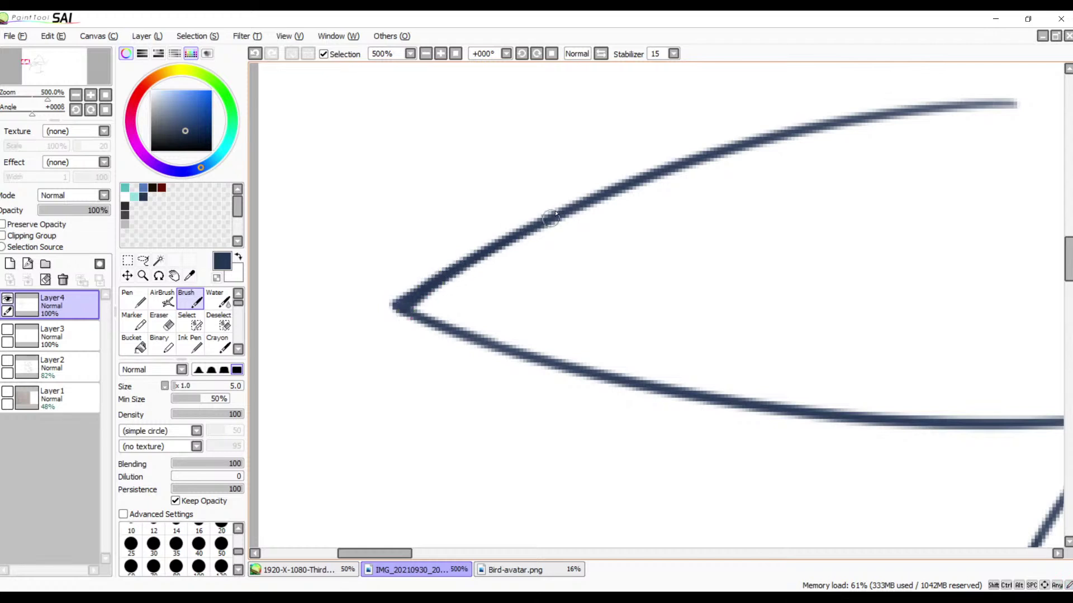
- Trim the outer side of the thickened spike tip with the size 9 Eraser to refine its point
key(e)
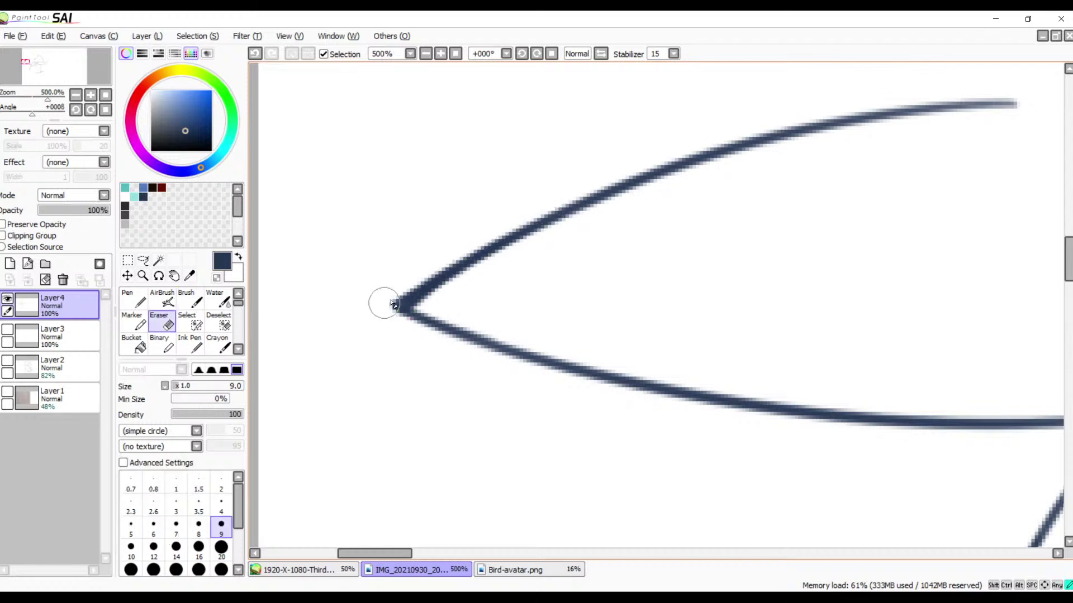
mouse_move(430, 261)
mouse_down()
mouse_move(386, 313)
mouse_move(445, 257)
mouse_move(379, 316)
mouse_move(514, 221)
mouse_up()
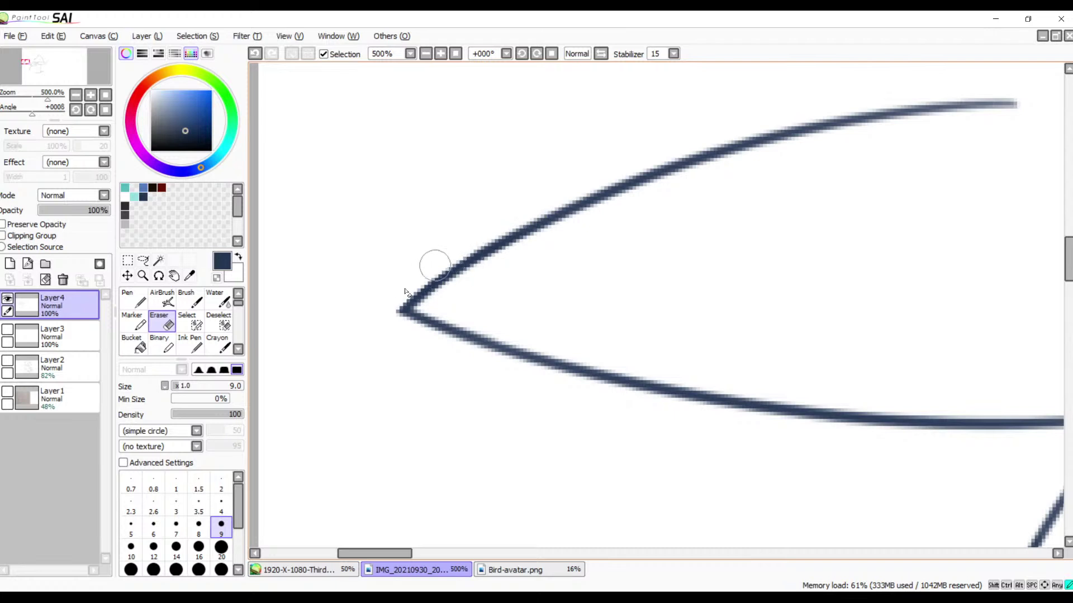
drag(391, 313, 396, 317)
- Show the Layer1 pencil sketch again and make Layer4 the active layer
click(425, 56)
click(425, 57)
click(425, 56)
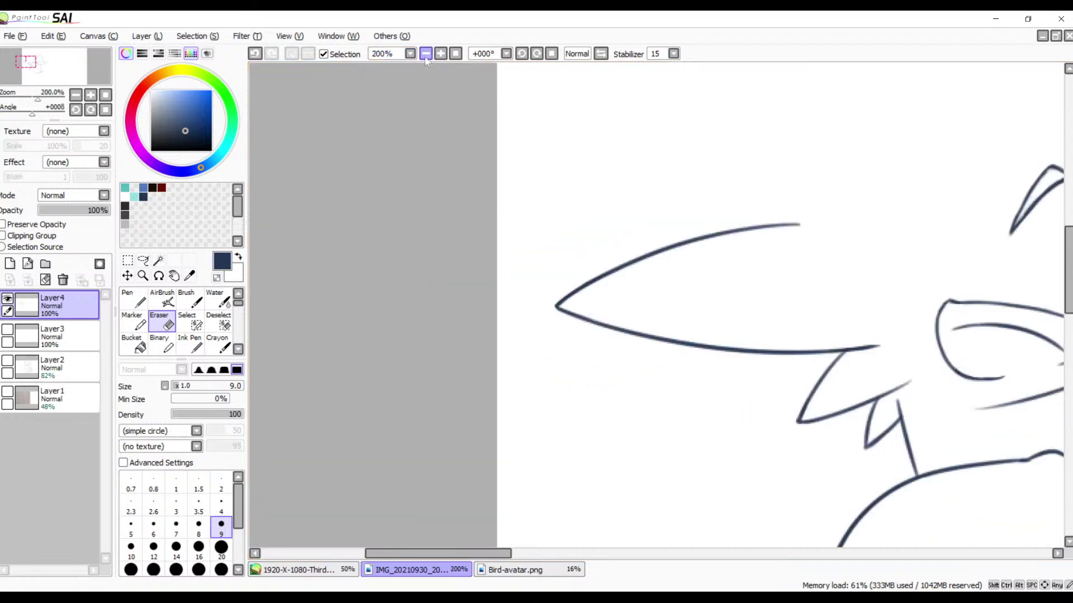
click(425, 57)
drag(719, 262, 538, 233)
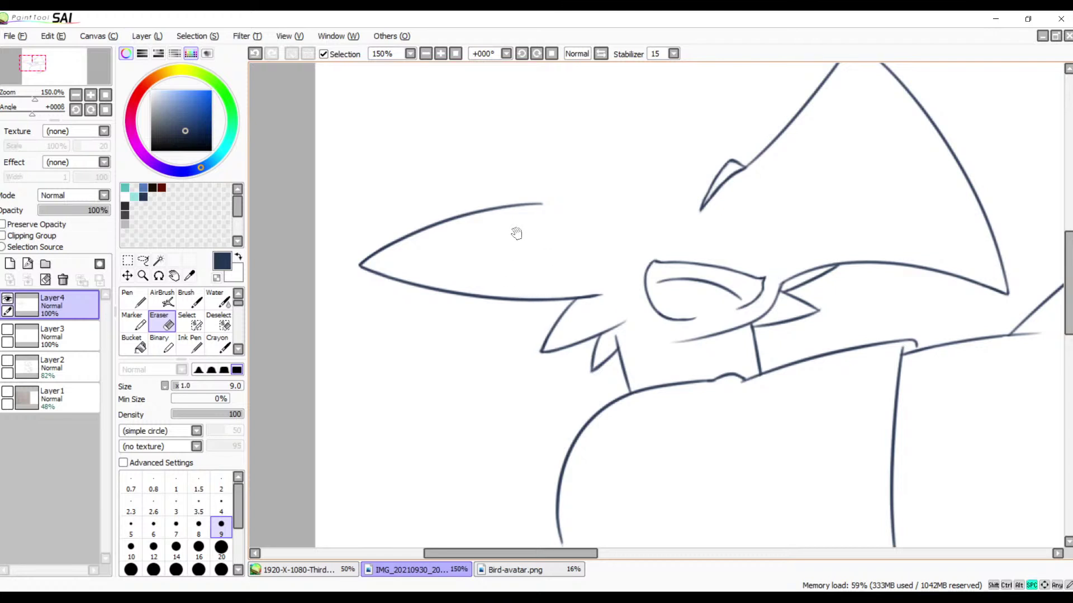
mouse_move(562, 283)
mouse_down()
mouse_move(484, 304)
mouse_move(471, 330)
mouse_move(512, 340)
mouse_up()
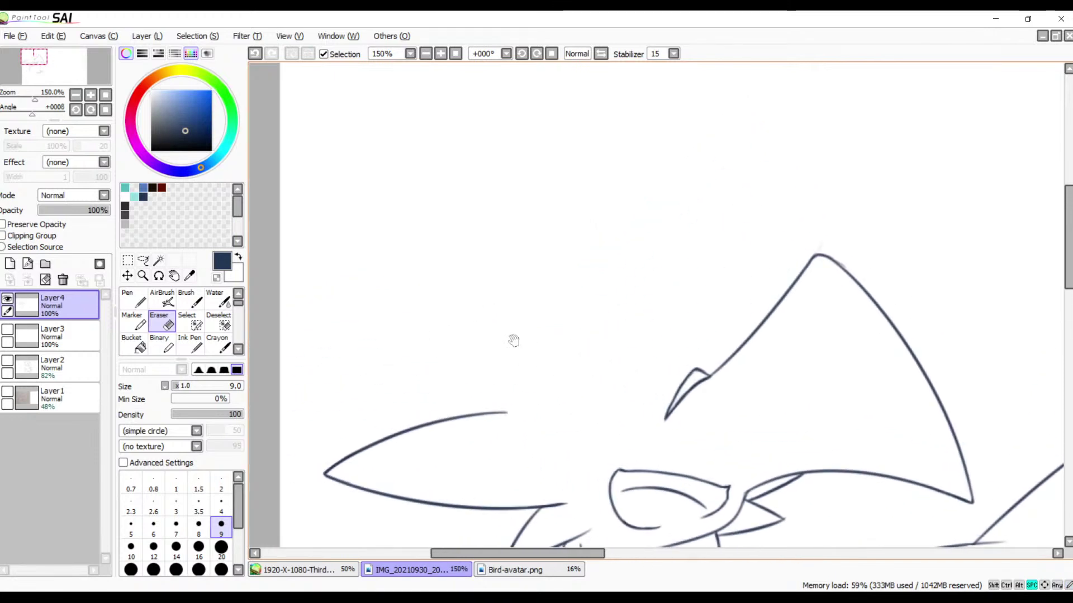
click(25, 397)
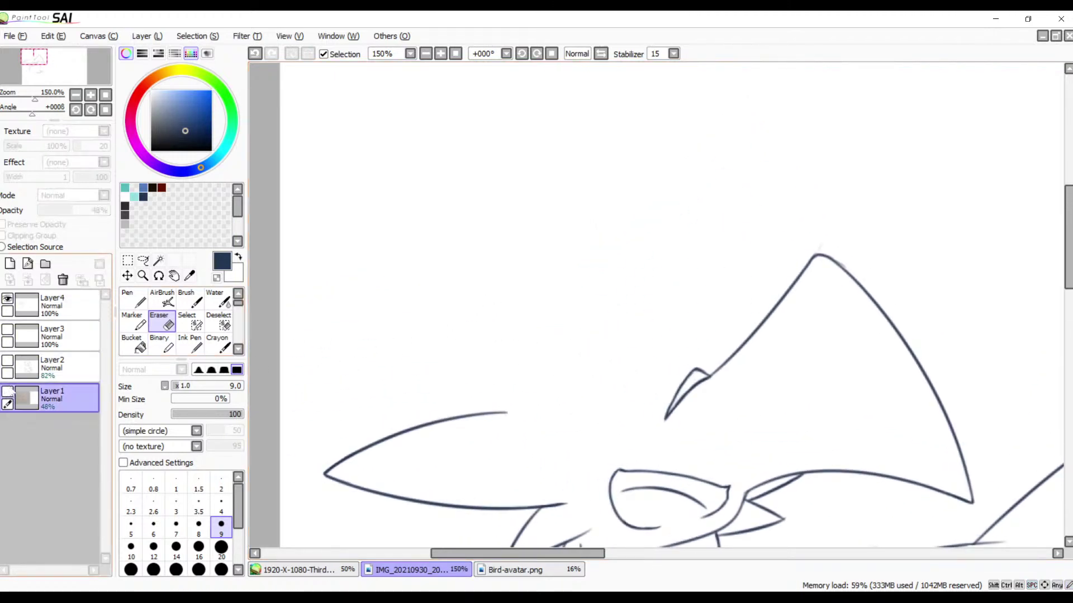
click(7, 392)
click(25, 336)
click(25, 305)
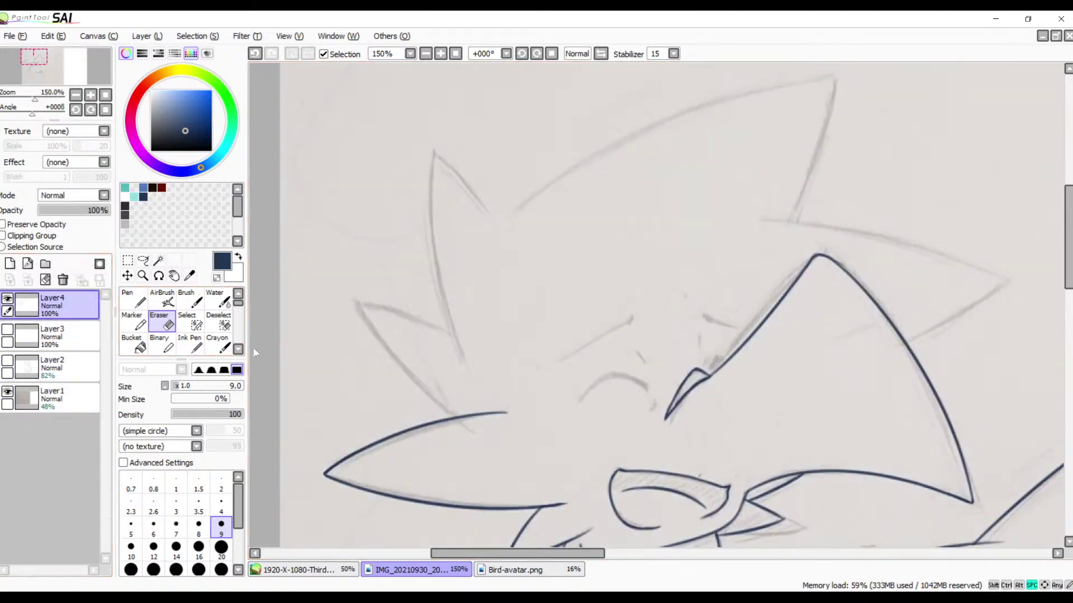
- Mirror the canvas view horizontally and rotate it to 11° over the uninked lower part of the sketch
drag(453, 453, 417, 330)
mouse_move(448, 421)
mouse_down()
mouse_move(355, 314)
mouse_move(338, 265)
mouse_up()
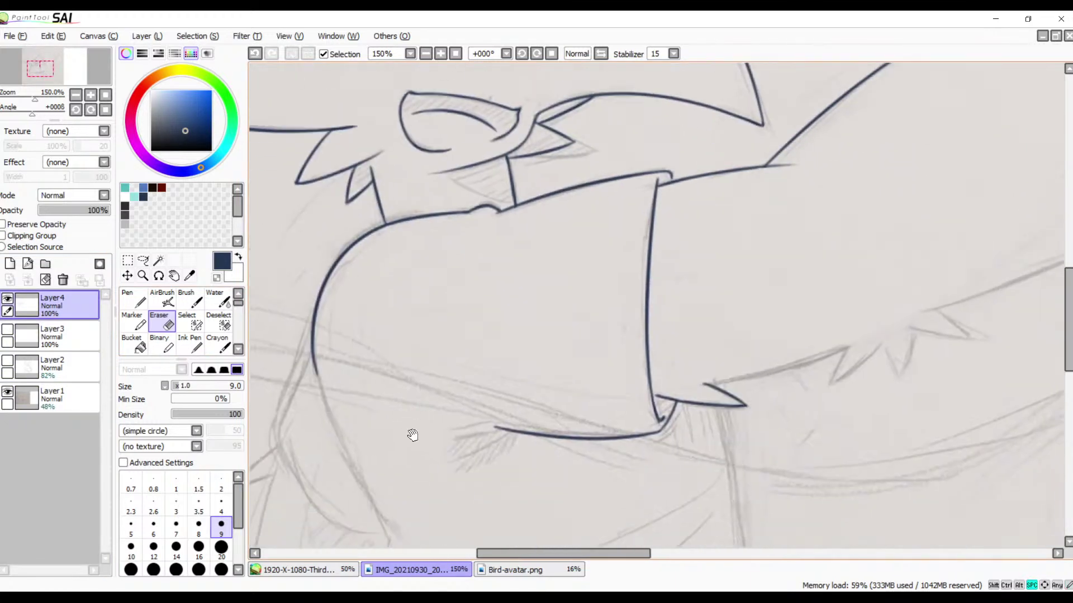
mouse_move(413, 436)
mouse_down()
mouse_move(463, 251)
mouse_move(388, 186)
mouse_up()
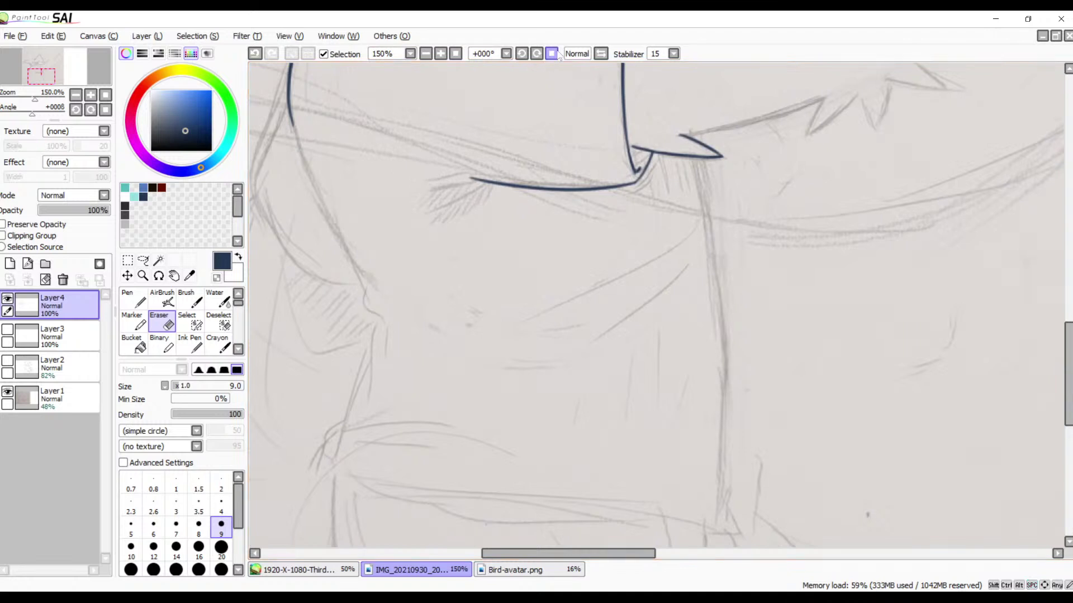
click(602, 54)
drag(505, 191, 422, 140)
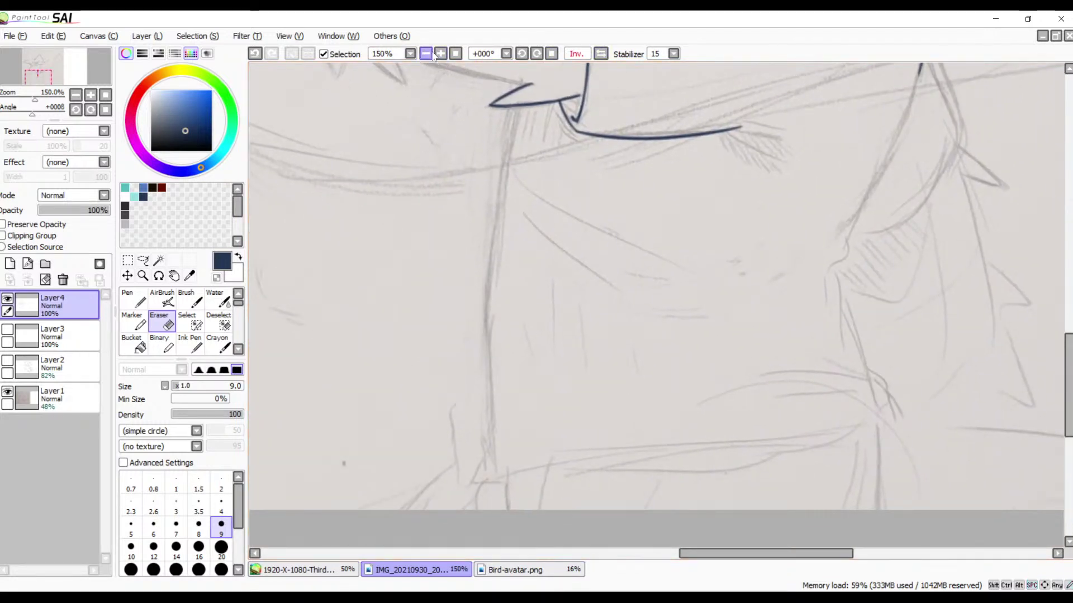
click(536, 54)
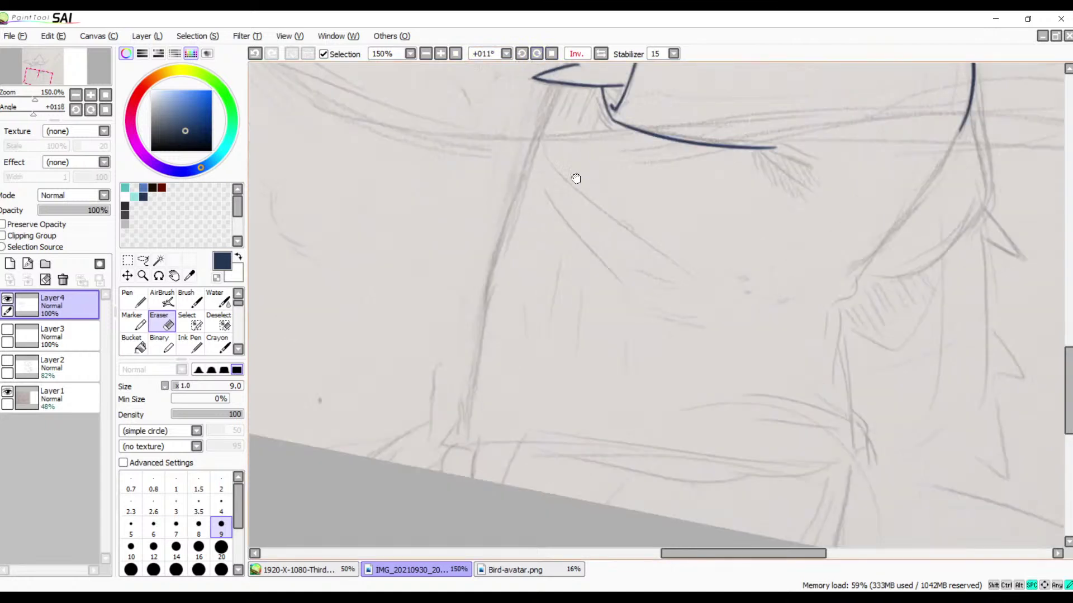
drag(576, 178, 543, 185)
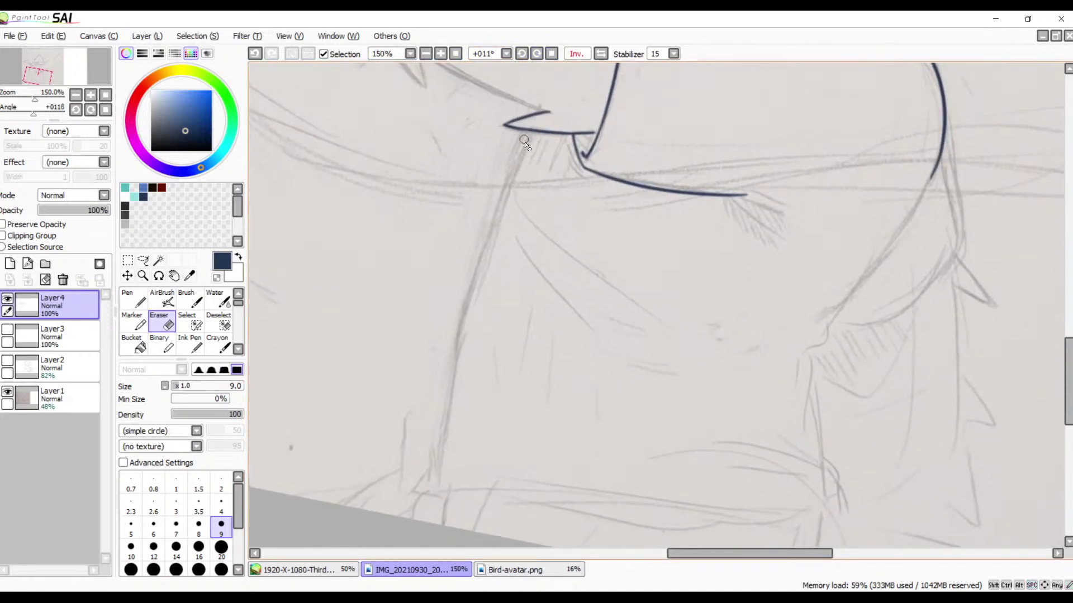
- Ink the long sketched side edge running down from the small pointed tuft with the size 5 Brush, replacing a first attempt
key(b)
drag(534, 122, 435, 526)
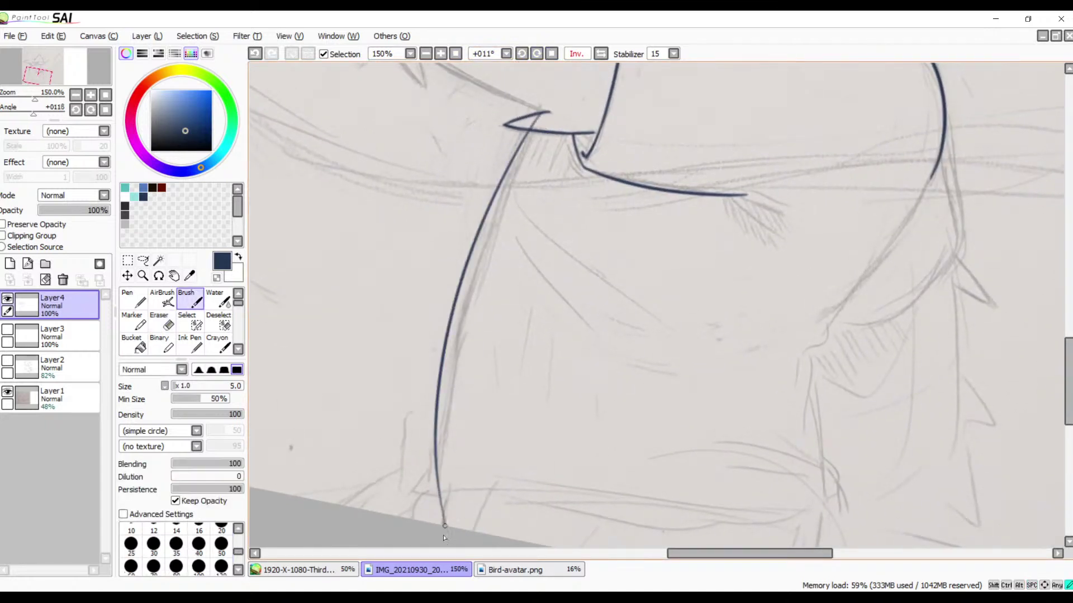
key(ctrl+z)
mouse_move(534, 116)
mouse_down()
mouse_move(451, 366)
mouse_move(439, 506)
mouse_up()
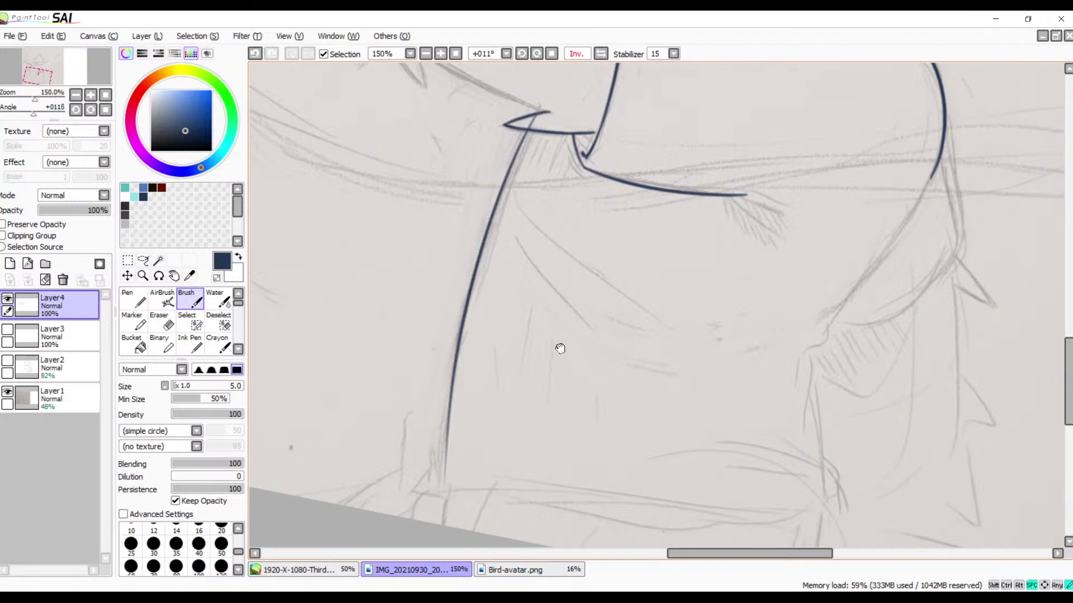
- Ink the long diagonal from the rounded arm curve down towards the waist with the size 5 Brush, and add the short fold line beneath it
mouse_move(560, 348)
mouse_down()
mouse_move(567, 275)
mouse_move(517, 378)
mouse_move(483, 355)
mouse_up()
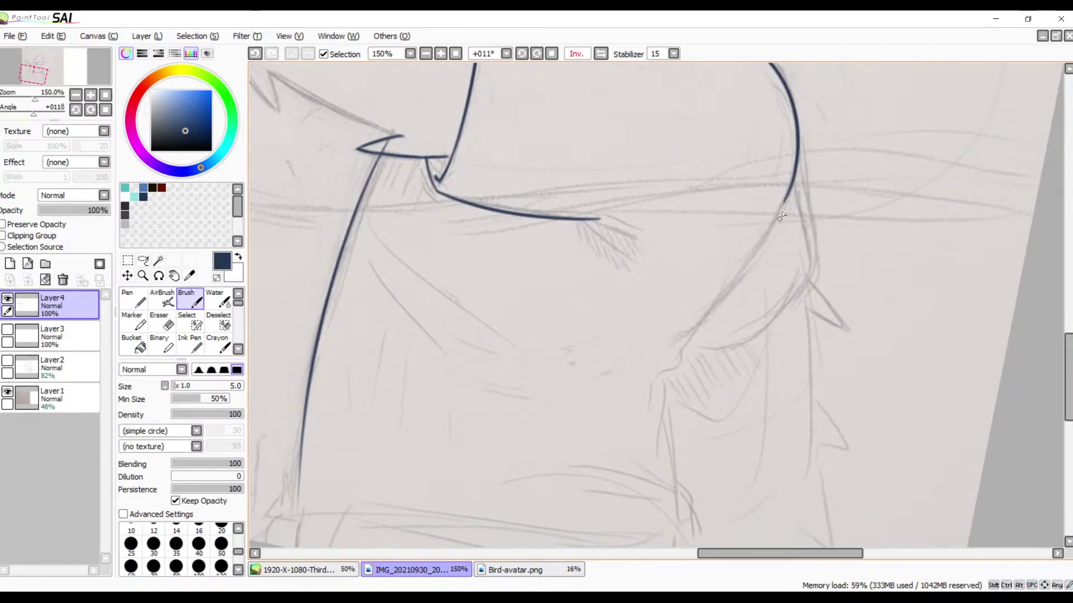
mouse_move(785, 202)
mouse_down()
mouse_move(746, 266)
mouse_move(671, 351)
mouse_up()
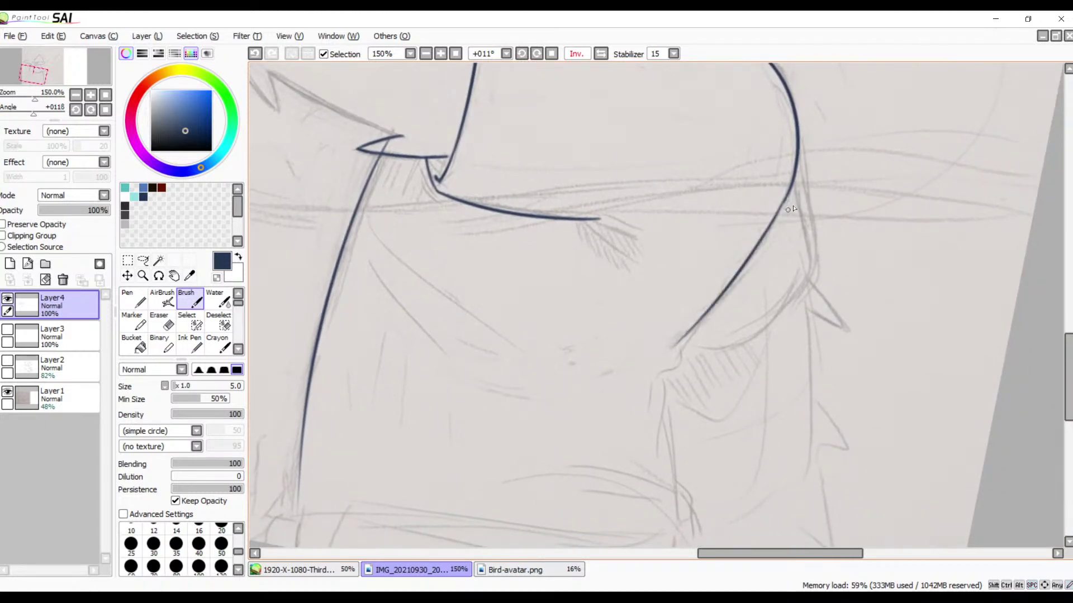
key(ctrl+z)
drag(790, 202, 646, 376)
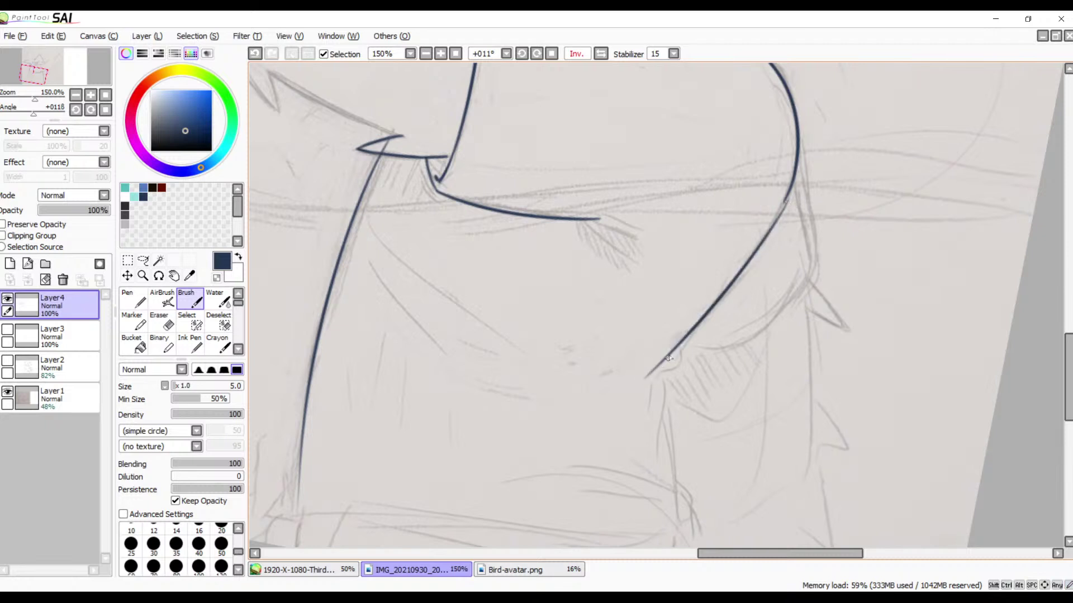
drag(660, 385, 581, 435)
- Ink the near-vertical shirt edge from the waist fold down to the hem, replacing the earlier attempts
drag(660, 389, 666, 542)
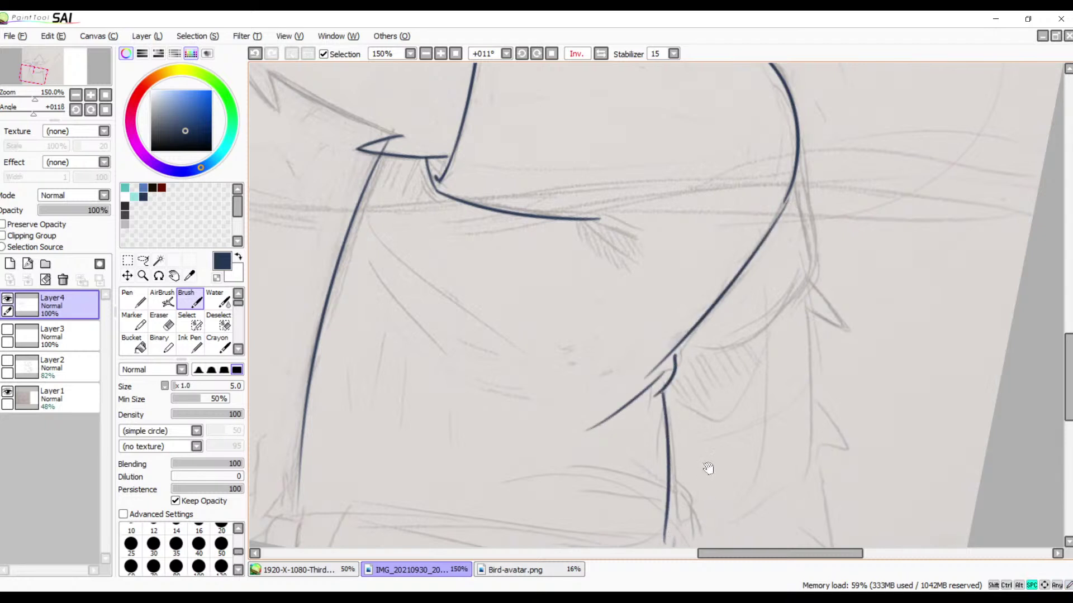
drag(708, 468, 709, 397)
key(ctrl+z)
drag(659, 322, 672, 455)
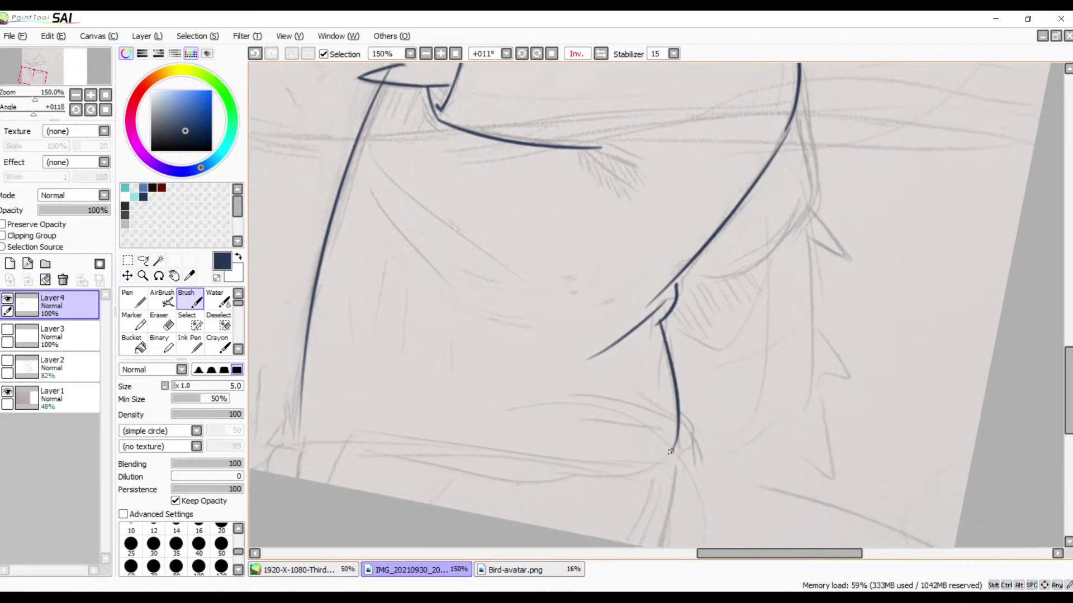
key(ctrl+z)
drag(663, 321, 652, 473)
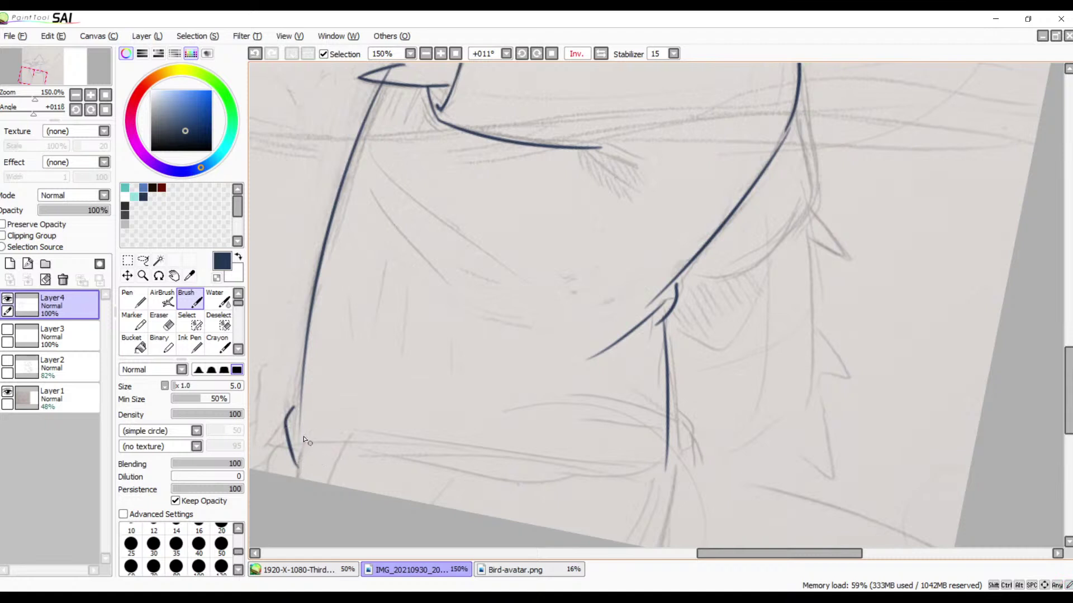
- Ink the curved hem across the bottom of the shirt and a short hooked corner mark, undoing the unwanted hem strokes
drag(293, 422, 659, 415)
key(ctrl+z)
mouse_move(305, 418)
mouse_down()
mouse_move(595, 412)
mouse_move(688, 434)
mouse_up()
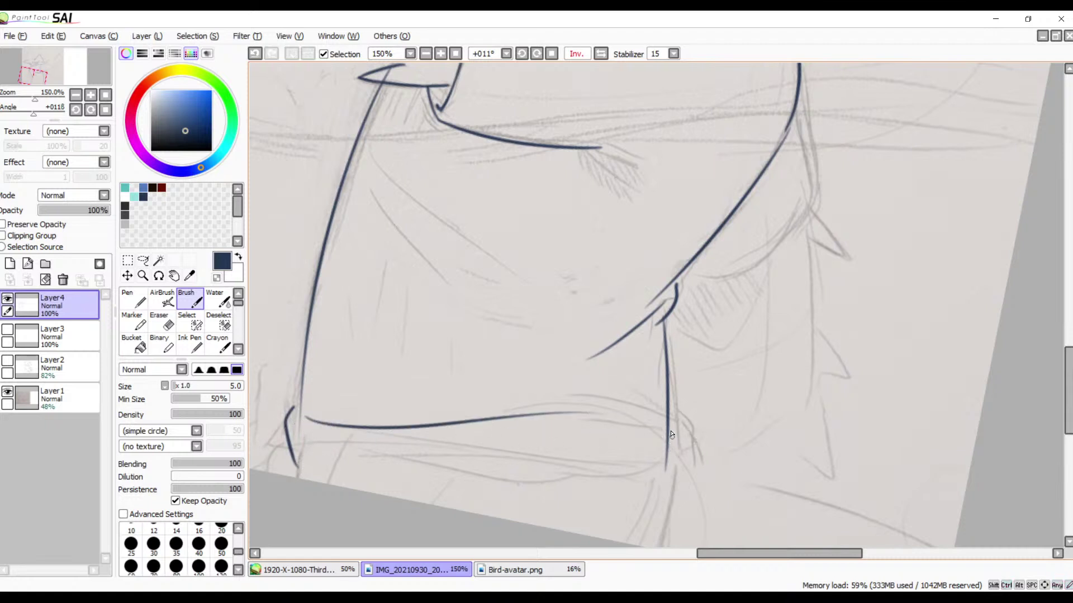
key(ctrl+z)
key(ctrl+z)
mouse_move(668, 426)
mouse_down()
mouse_move(670, 469)
mouse_move(673, 456)
mouse_move(465, 497)
mouse_move(397, 485)
mouse_up()
key(ctrl+z)
key(ctrl+y)
key(ctrl+z)
mouse_move(293, 464)
mouse_down()
mouse_move(453, 478)
mouse_move(628, 441)
mouse_up()
key(ctrl+z)
- Ink the outer bulge from the base of the rounded arm curve around to the waist fold, replacing earlier attempts
drag(559, 308, 510, 445)
drag(488, 411, 579, 397)
drag(552, 341, 602, 434)
mouse_move(631, 364)
mouse_down()
mouse_move(558, 458)
mouse_move(479, 495)
mouse_move(508, 347)
mouse_move(665, 278)
mouse_move(507, 237)
mouse_up()
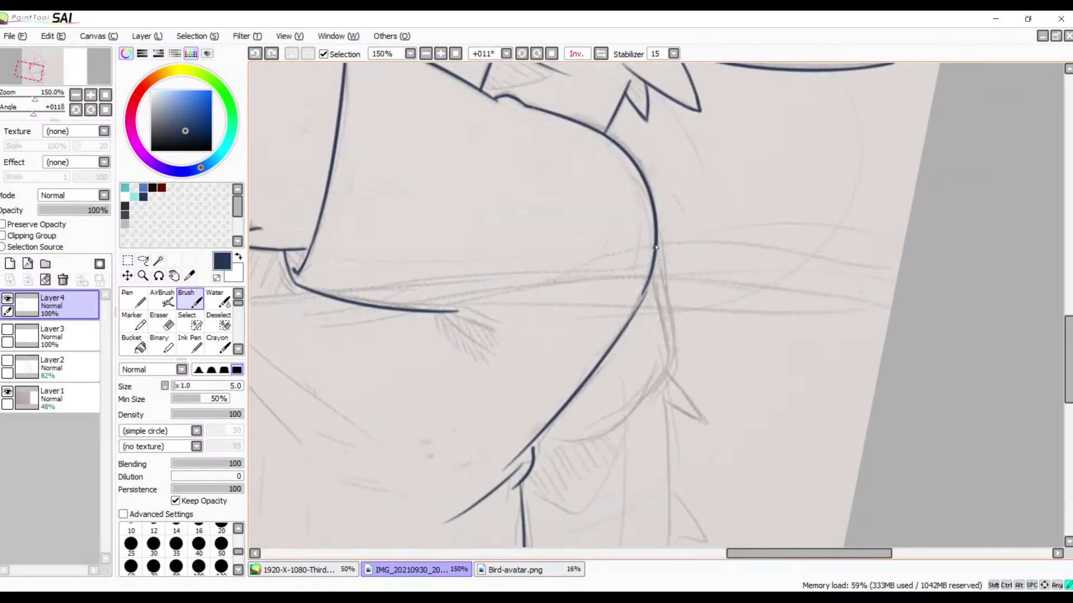
mouse_move(655, 247)
mouse_down()
mouse_move(699, 383)
mouse_move(676, 373)
mouse_up()
key(ctrl+z)
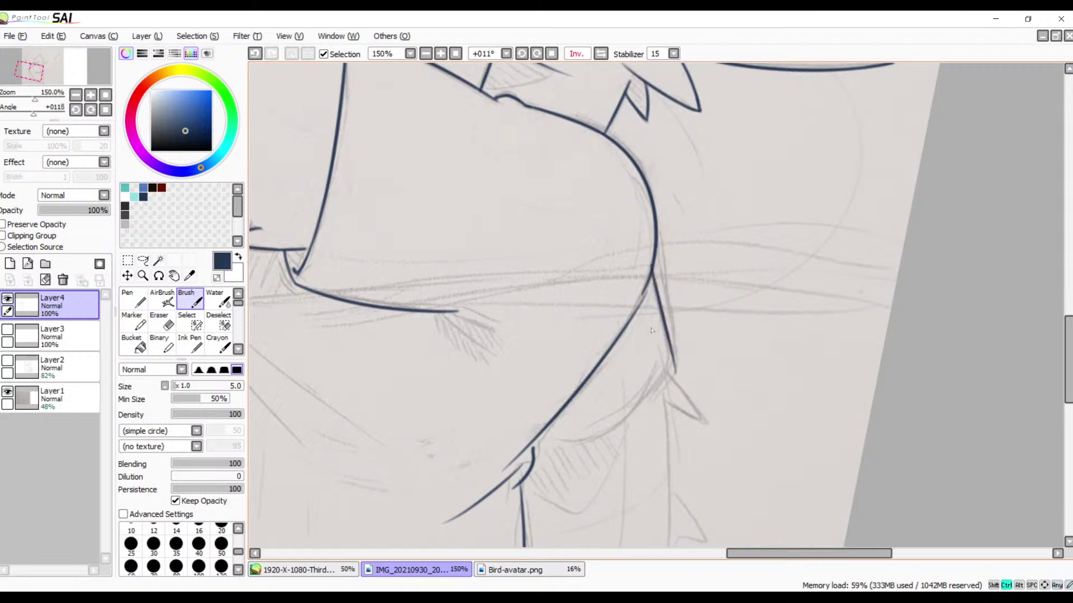
key(ctrl+z)
mouse_move(652, 271)
mouse_down()
mouse_move(669, 369)
mouse_move(671, 352)
mouse_move(514, 469)
mouse_up()
key(ctrl+z)
key(ctrl+y)
key(ctrl+z)
key(ctrl+y)
key(ctrl+z)
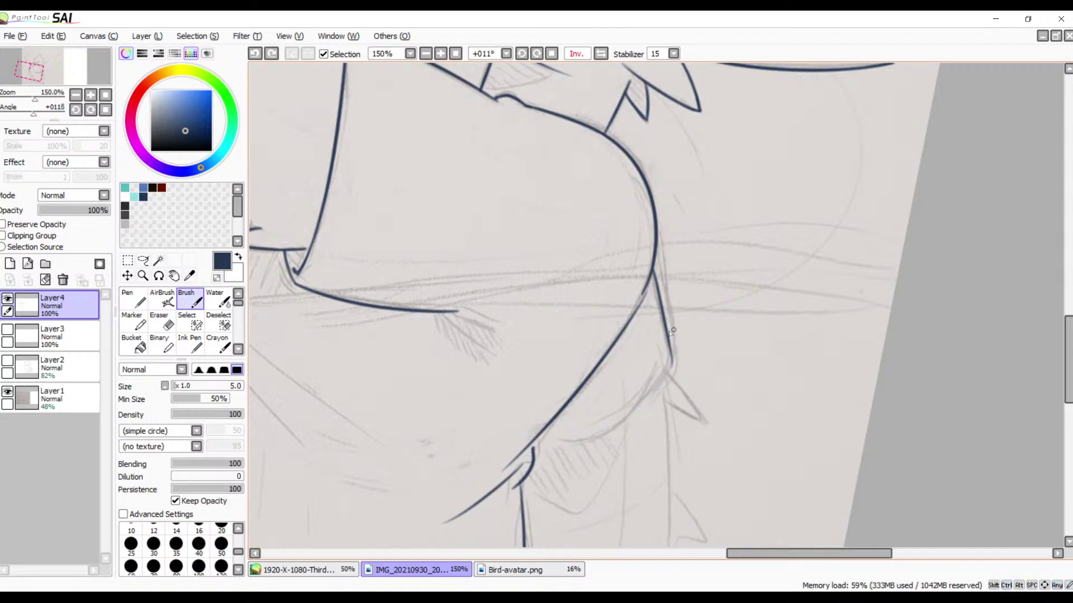
drag(667, 334, 530, 456)
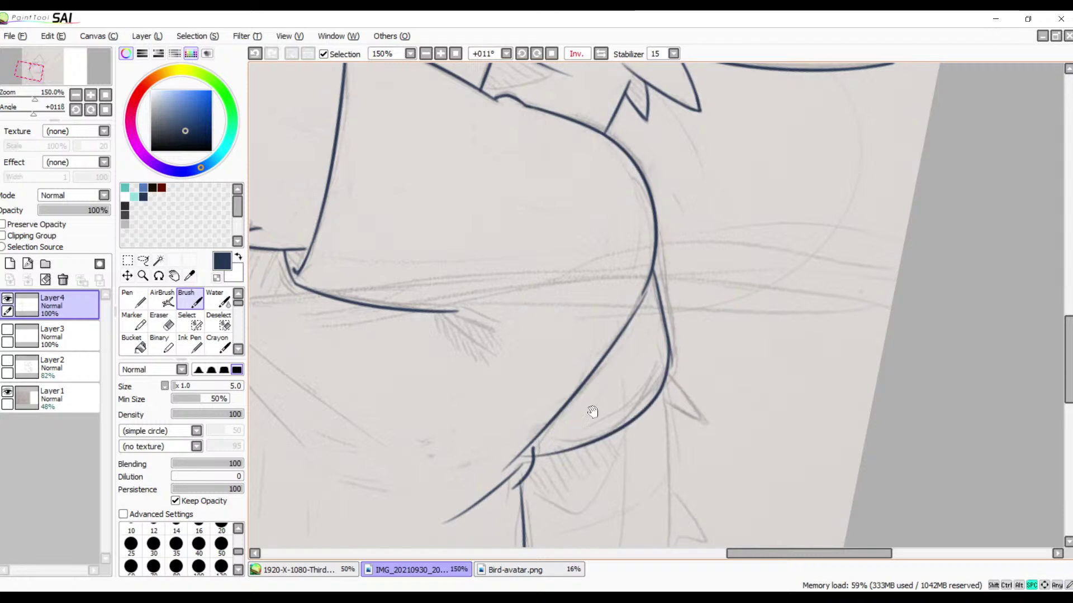
- Turn off the horizontal mirroring of the canvas view
drag(592, 412, 557, 478)
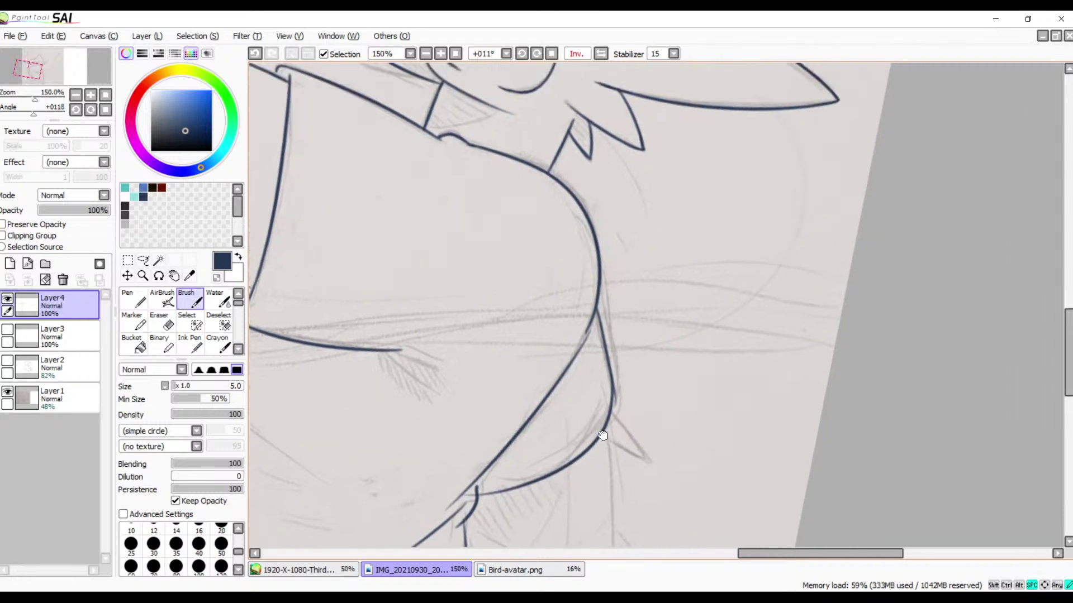
drag(602, 436, 701, 439)
drag(578, 462, 713, 371)
drag(586, 438, 713, 347)
drag(636, 423, 618, 495)
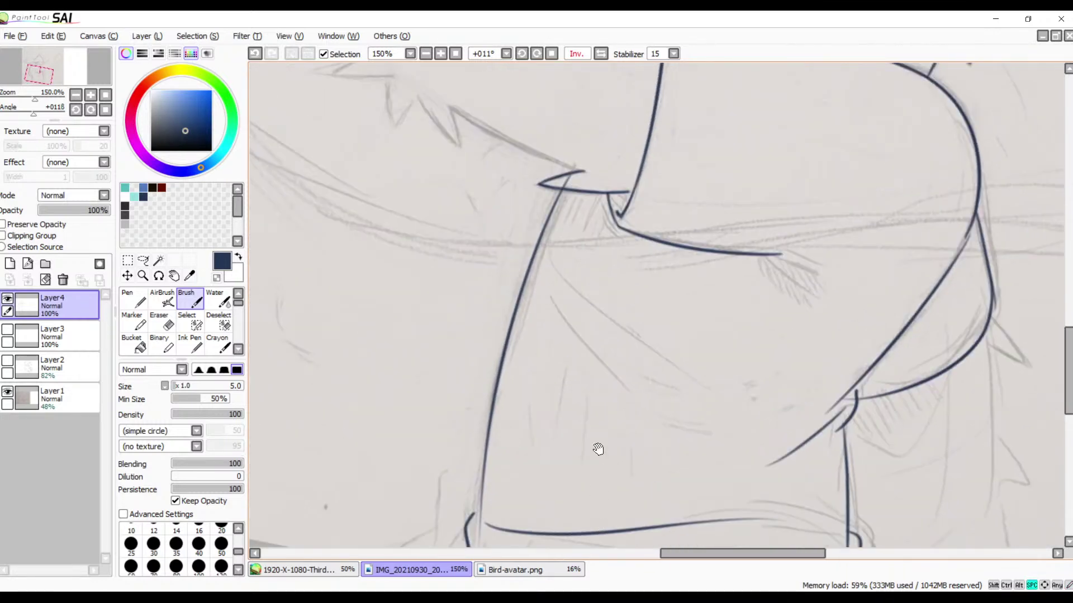
click(599, 56)
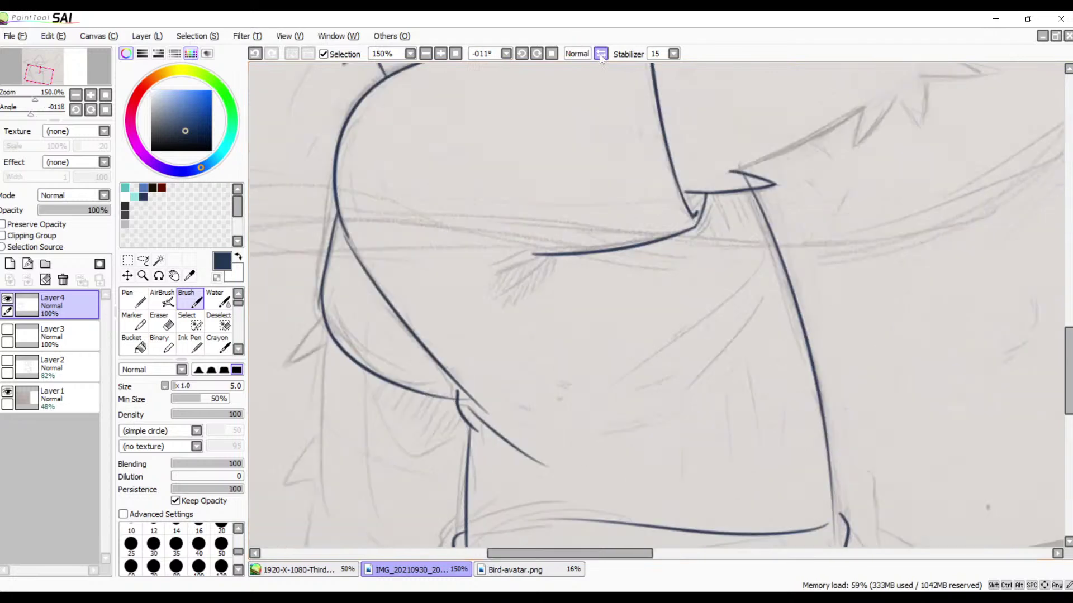
- Erase the overshooting line ends where the bulge curve meets the short hooked waist fold with the size 9 Eraser at 500% zoom
click(440, 53)
click(440, 53)
click(440, 54)
click(440, 54)
drag(392, 242, 734, 116)
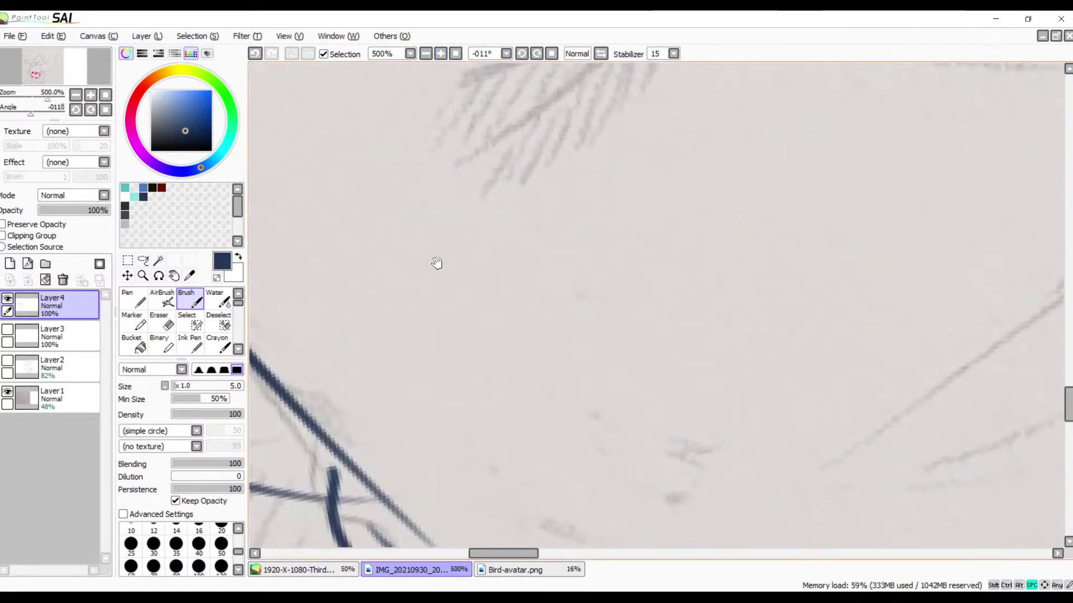
mouse_move(437, 263)
mouse_down()
mouse_move(592, 275)
mouse_move(589, 223)
mouse_up()
key(e)
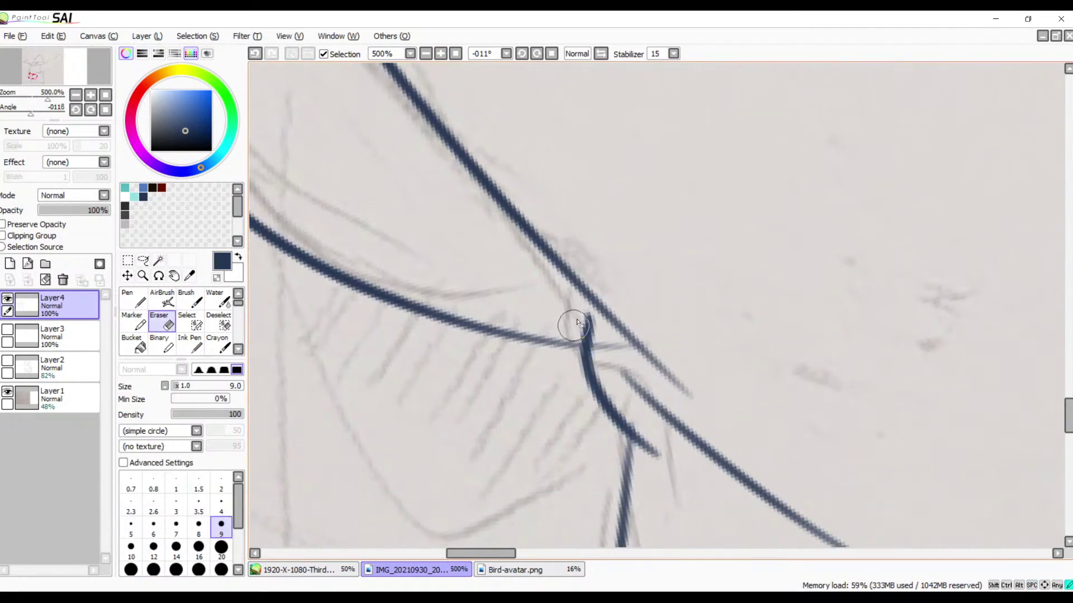
mouse_move(579, 316)
mouse_down()
mouse_move(608, 346)
mouse_move(602, 354)
mouse_up()
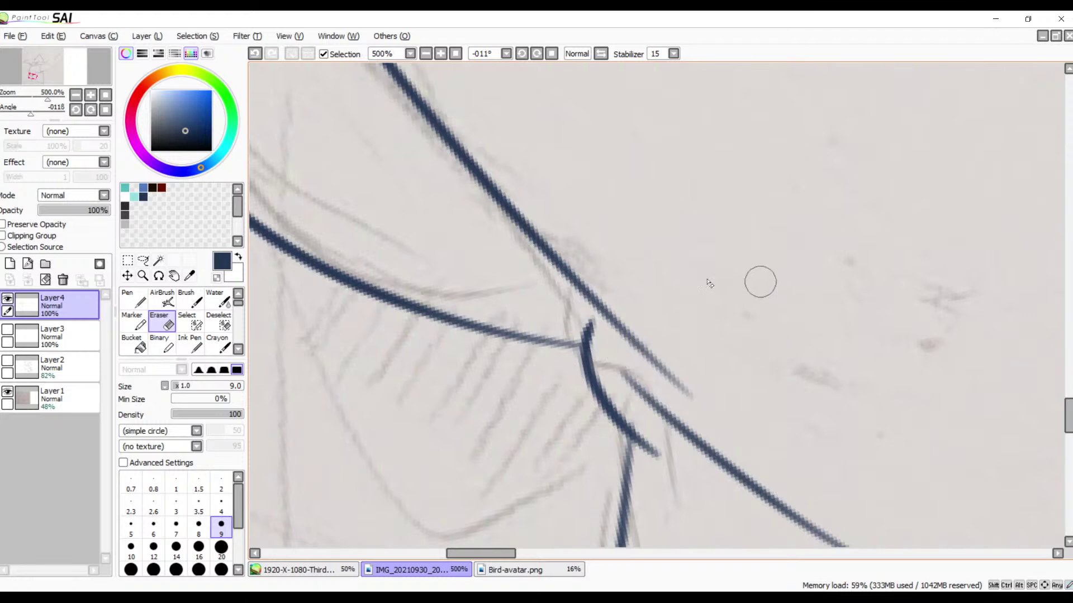
- Redraw the faint stretch of the diagonal just below the fork with the size 5 Brush, and erase its doubled inner edge
drag(634, 280, 849, 292)
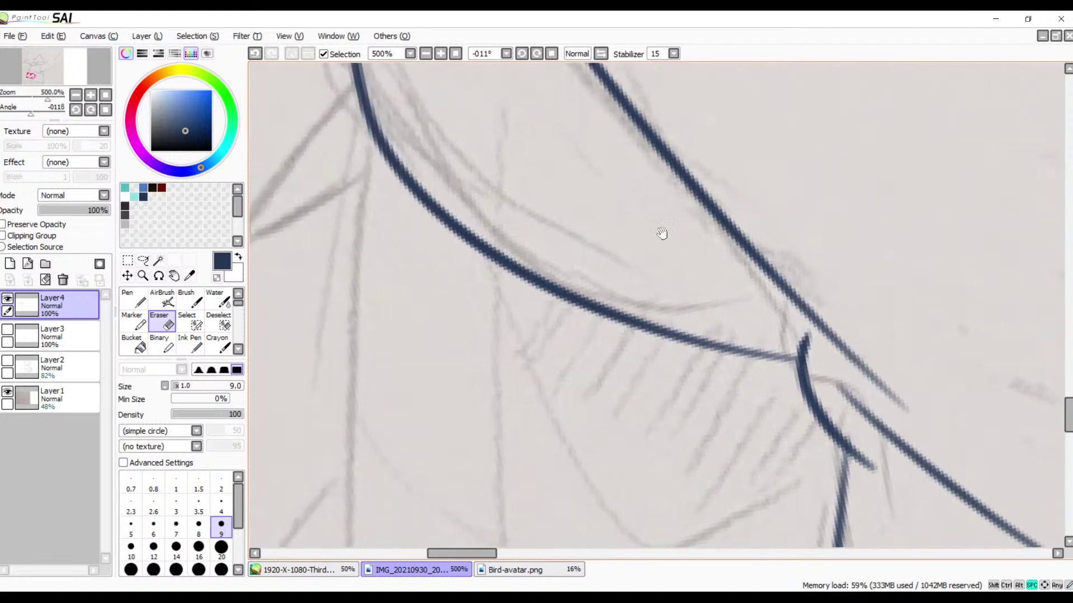
mouse_move(662, 233)
mouse_down()
mouse_move(627, 367)
mouse_move(582, 319)
mouse_move(623, 430)
mouse_up()
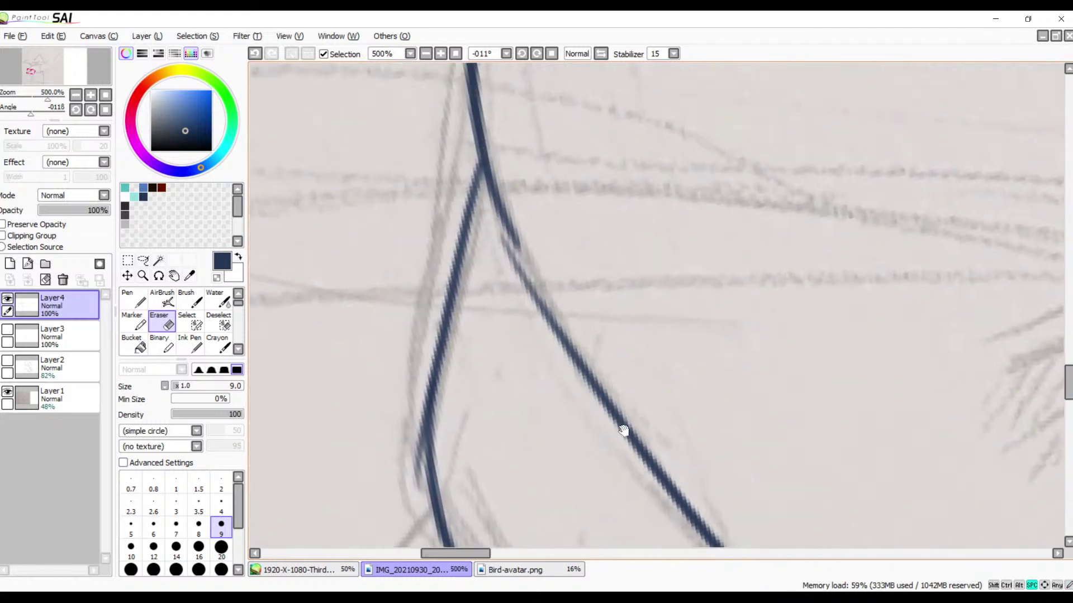
key(b)
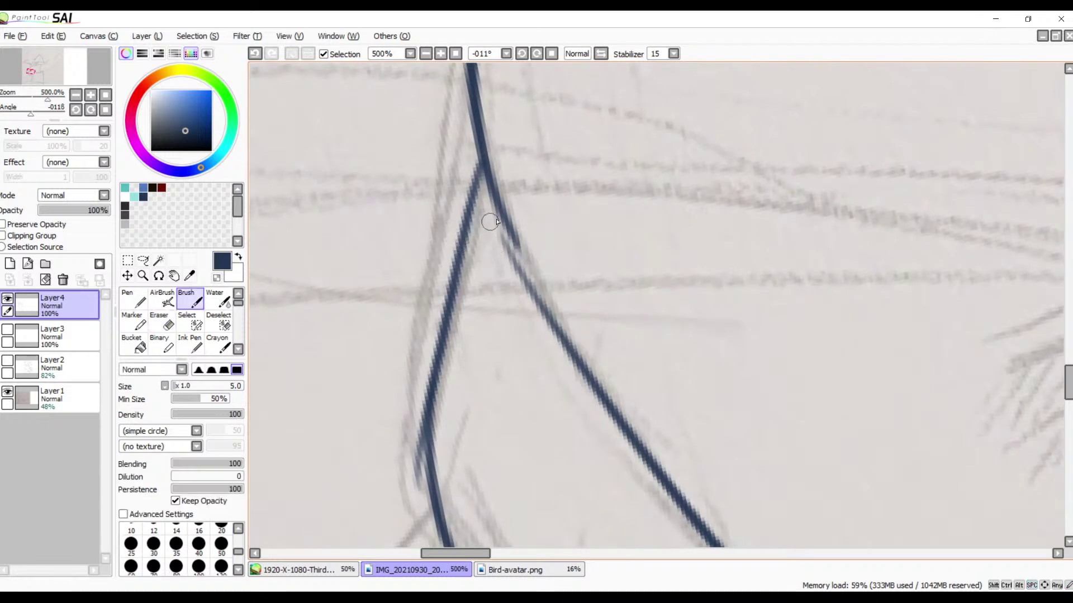
drag(505, 221, 618, 419)
key(ctrl+z)
drag(508, 234, 611, 427)
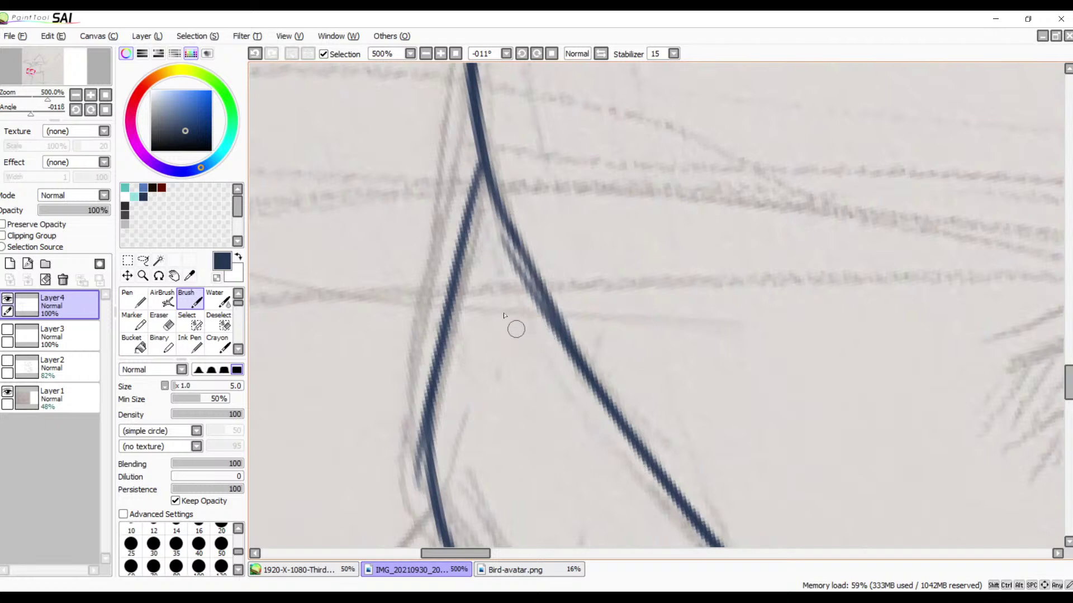
key(e)
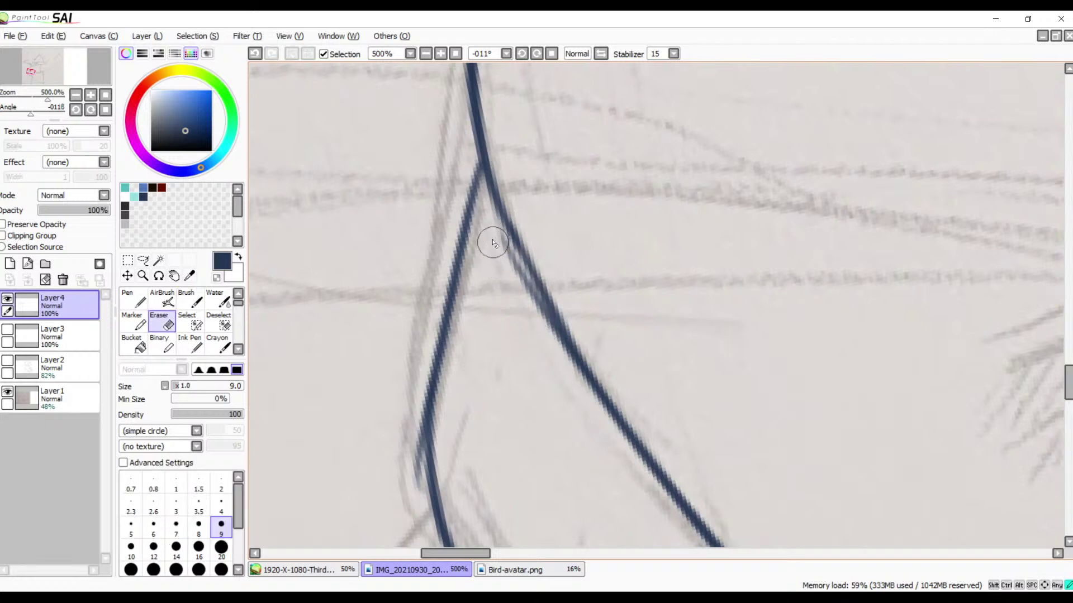
mouse_move(498, 233)
mouse_down()
mouse_move(510, 280)
mouse_move(528, 307)
mouse_move(522, 278)
mouse_move(573, 381)
mouse_move(549, 338)
mouse_move(554, 362)
mouse_up()
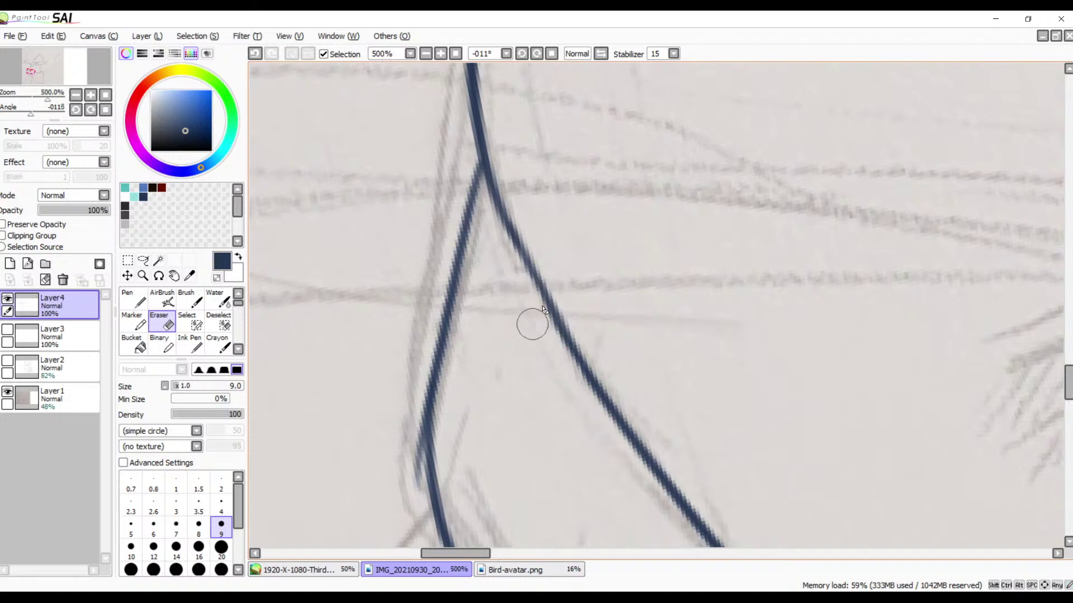
- Erase the stray stroke end on the outer side of the bulge's bend with the size 9 Eraser
key(space)
drag(511, 397, 625, 240)
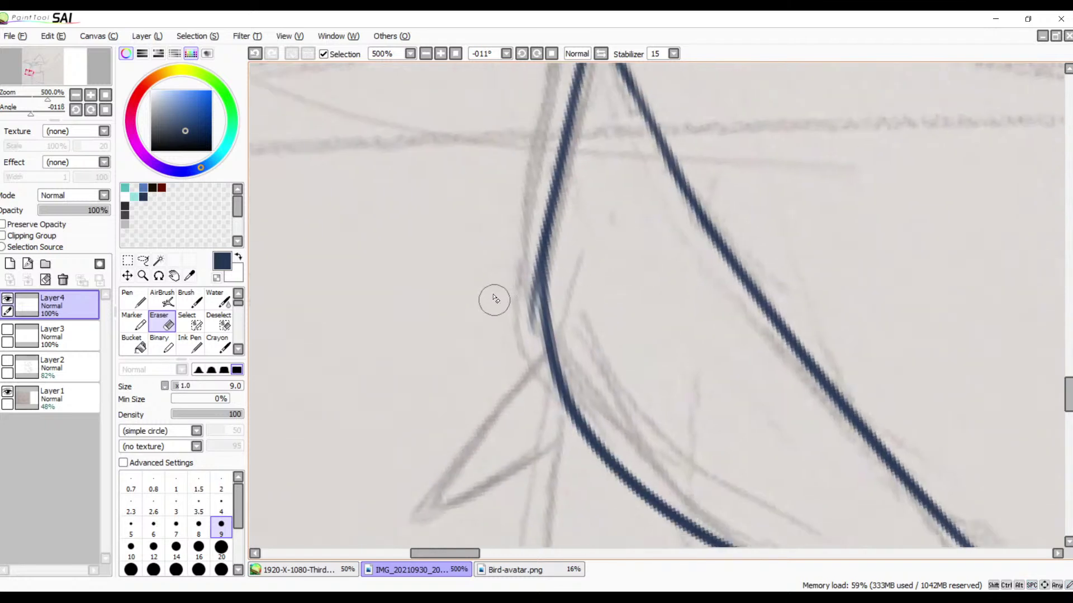
mouse_move(500, 267)
mouse_down()
mouse_move(525, 239)
mouse_move(522, 338)
mouse_move(525, 266)
mouse_move(515, 305)
mouse_up()
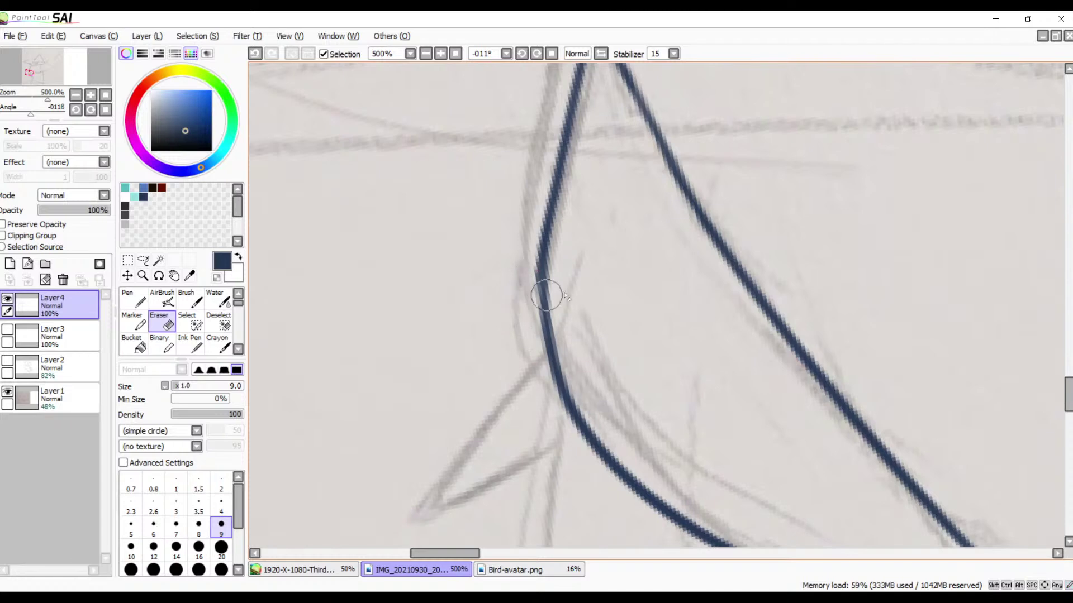
- Reset the view to the whole unrotated canvas and toggle the Layer1 sketch to check the line art, leaving it hidden
click(426, 54)
click(425, 54)
click(425, 54)
click(425, 54)
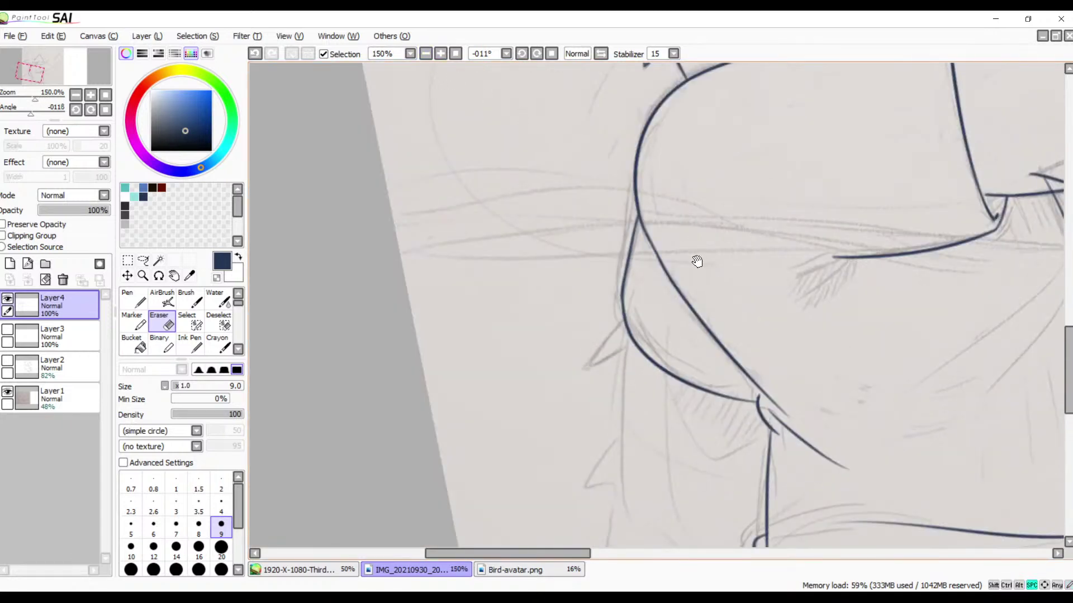
drag(696, 258, 599, 186)
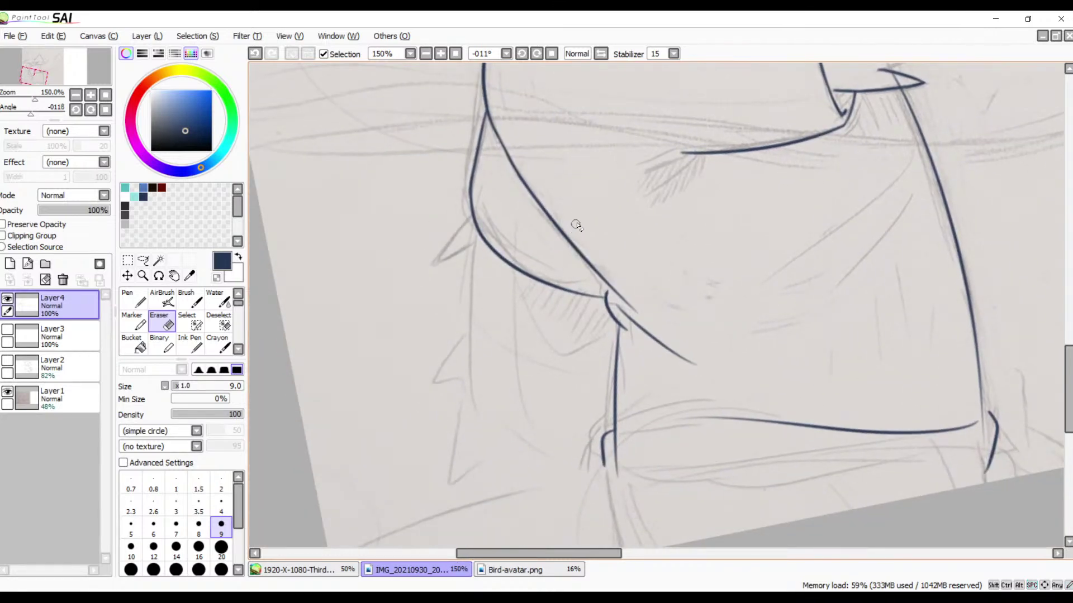
click(440, 54)
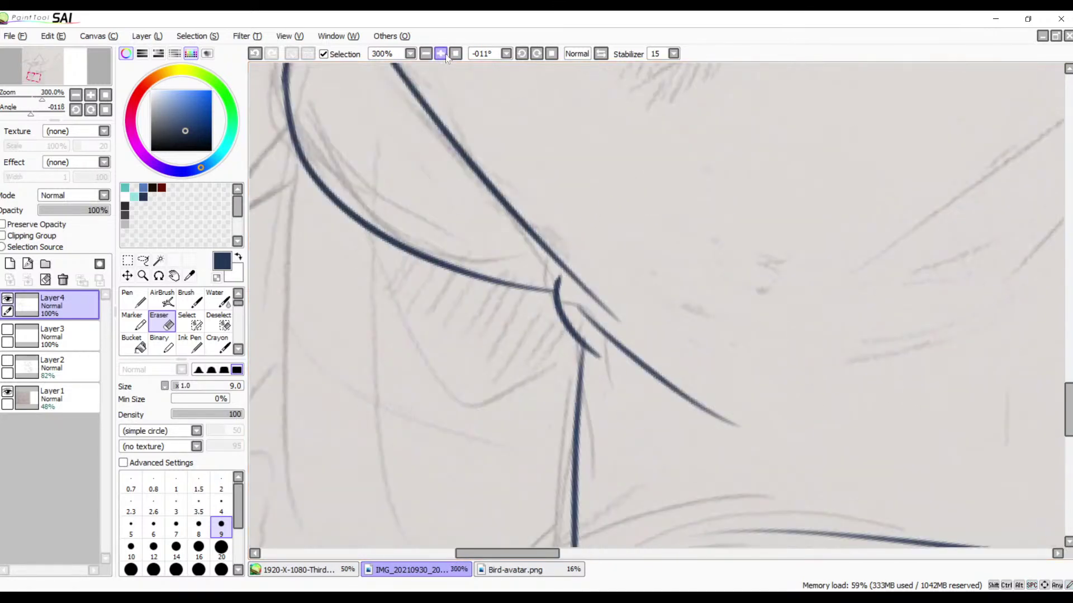
click(455, 53)
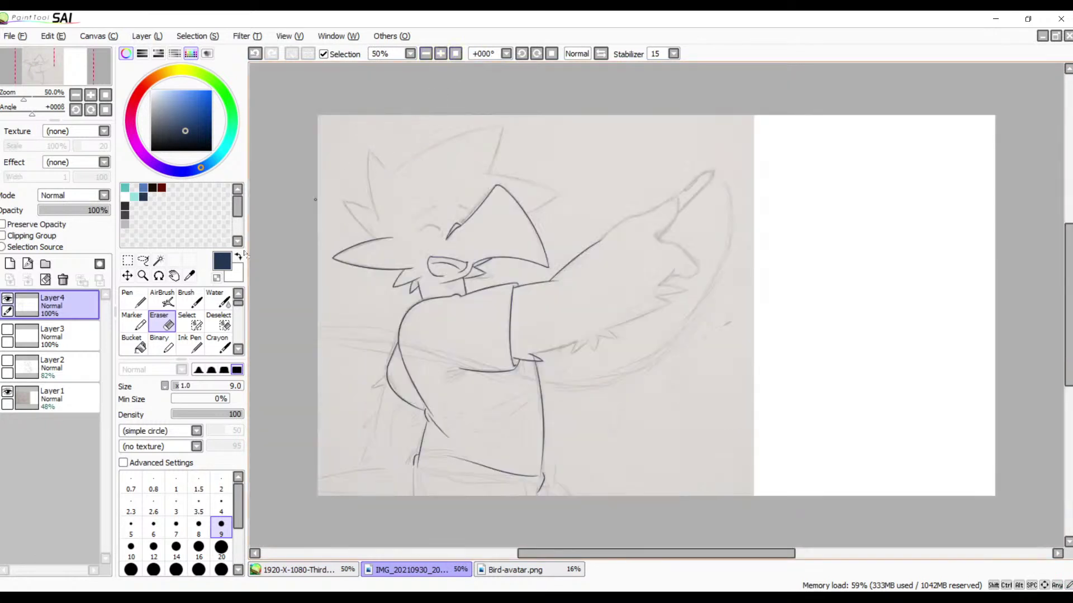
click(7, 393)
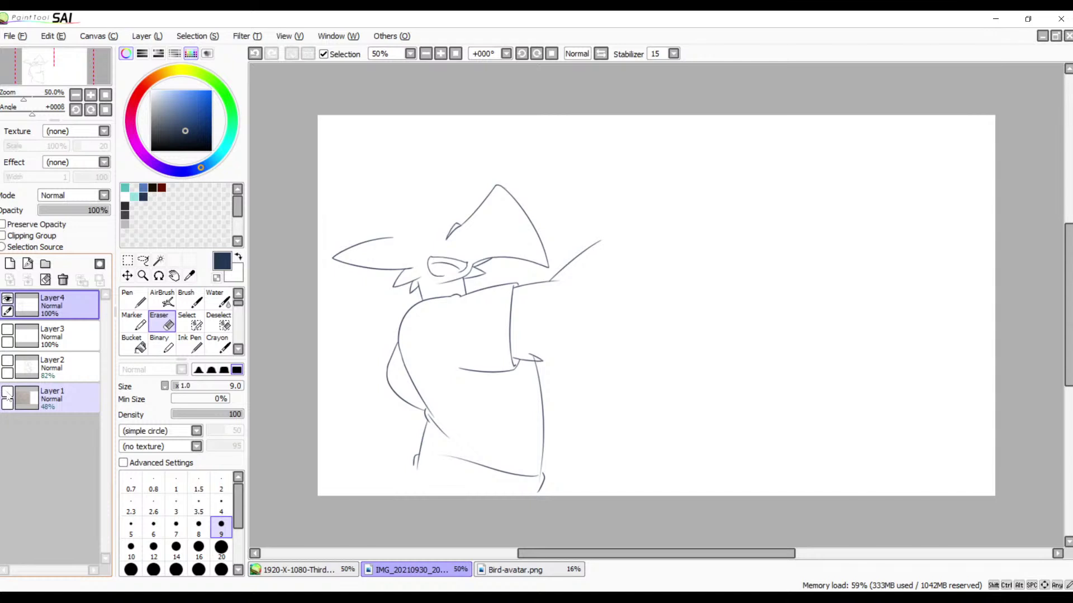
click(7, 393)
click(7, 393)
click(8, 393)
click(7, 394)
click(7, 394)
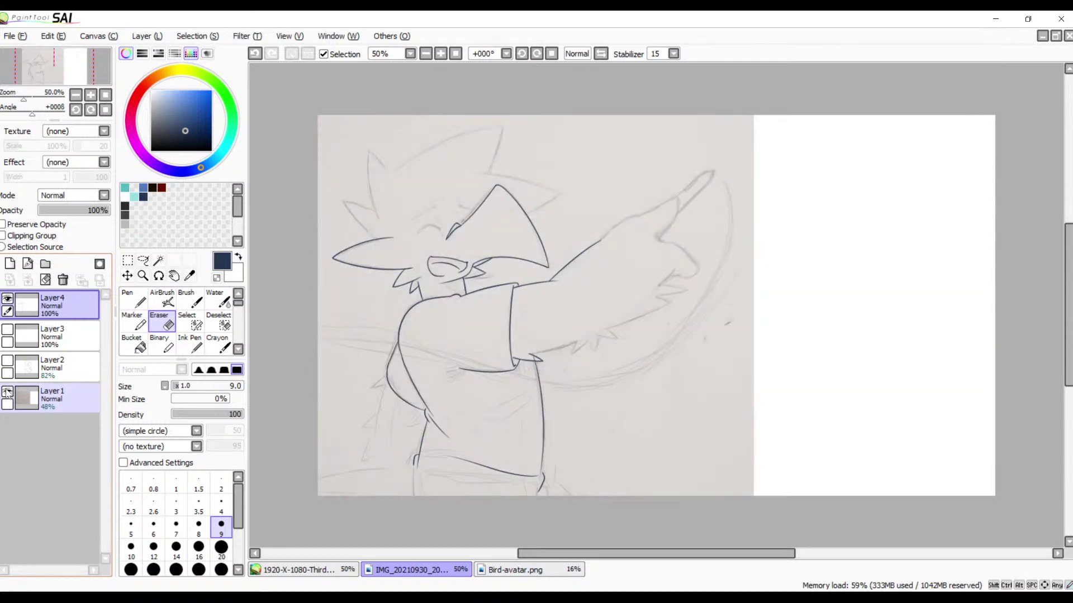
click(8, 394)
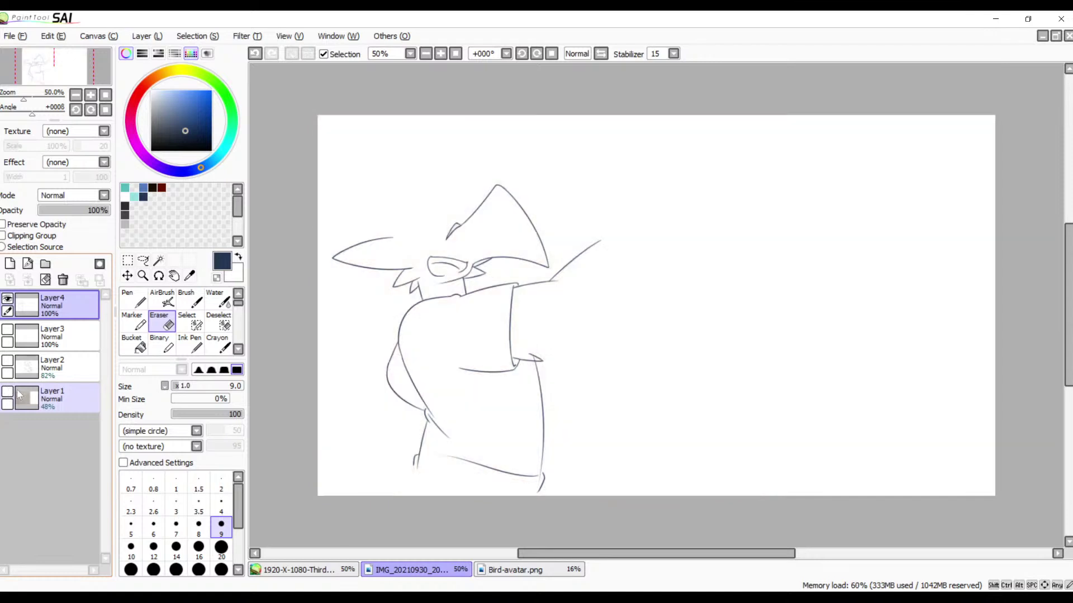
- Toggle Layer2's visibility to compare the new line art with the other character, leaving the layer hidden
click(8, 362)
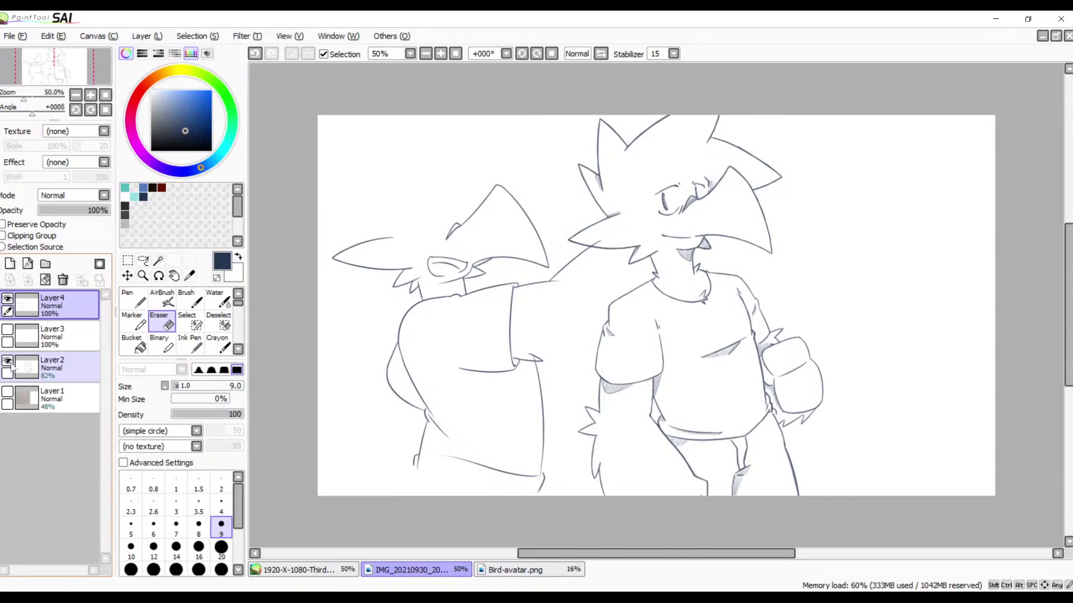
click(8, 361)
click(8, 362)
click(7, 361)
click(8, 362)
click(9, 362)
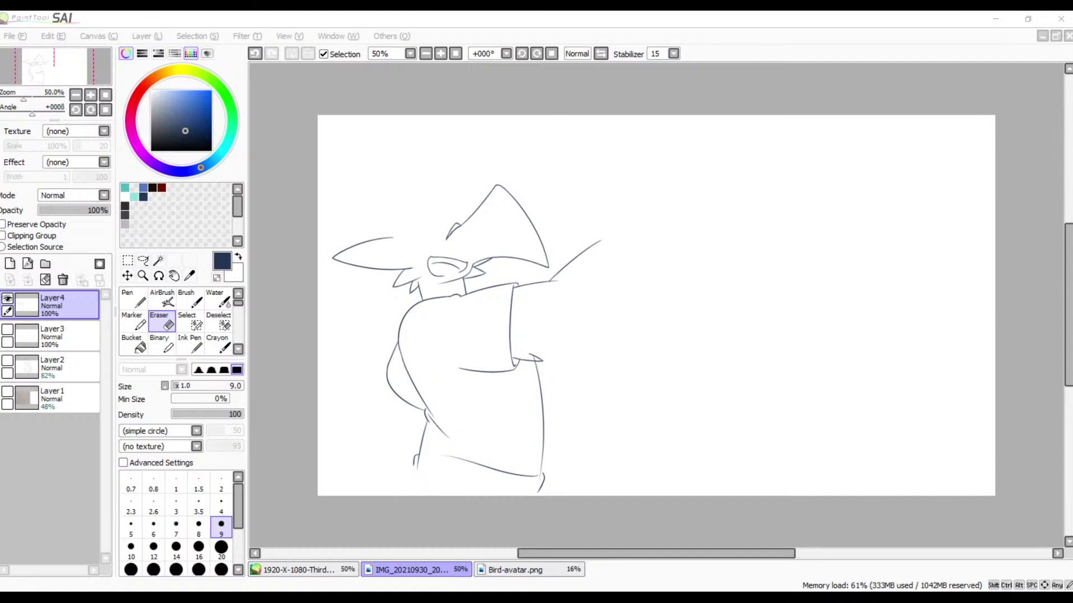
key(alt+Tab)
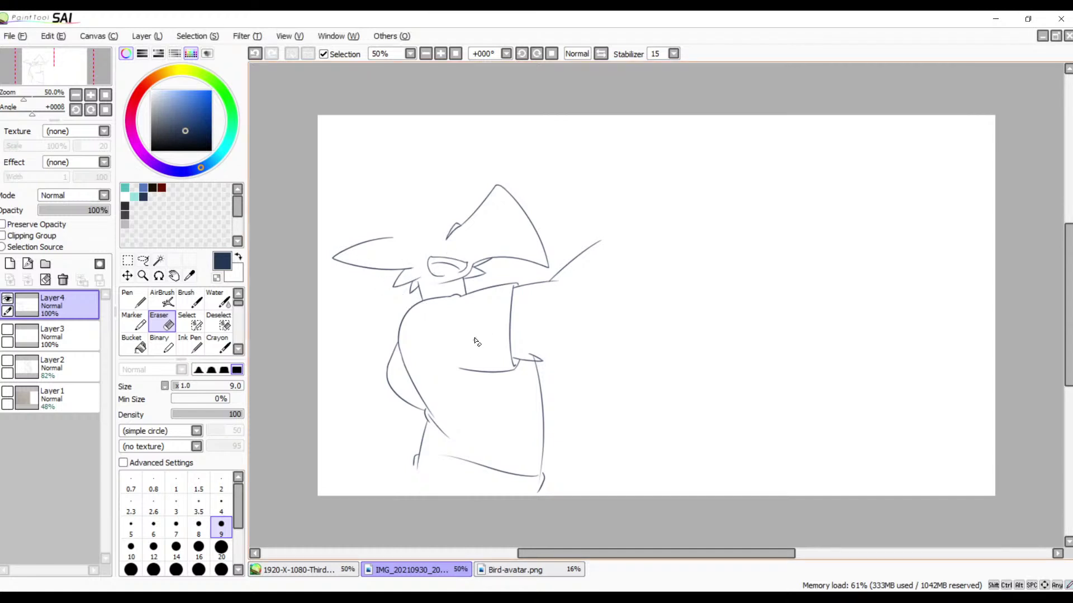
- Show the Layer1 sketch again and make Layer4 the active layer for inking
key(space)
drag(460, 308, 456, 376)
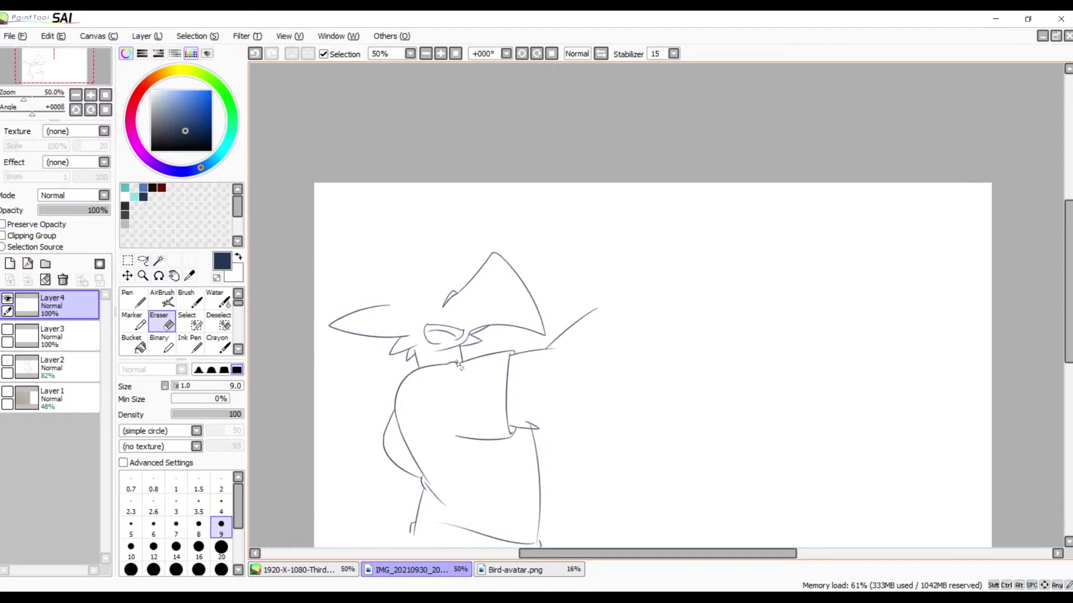
click(441, 54)
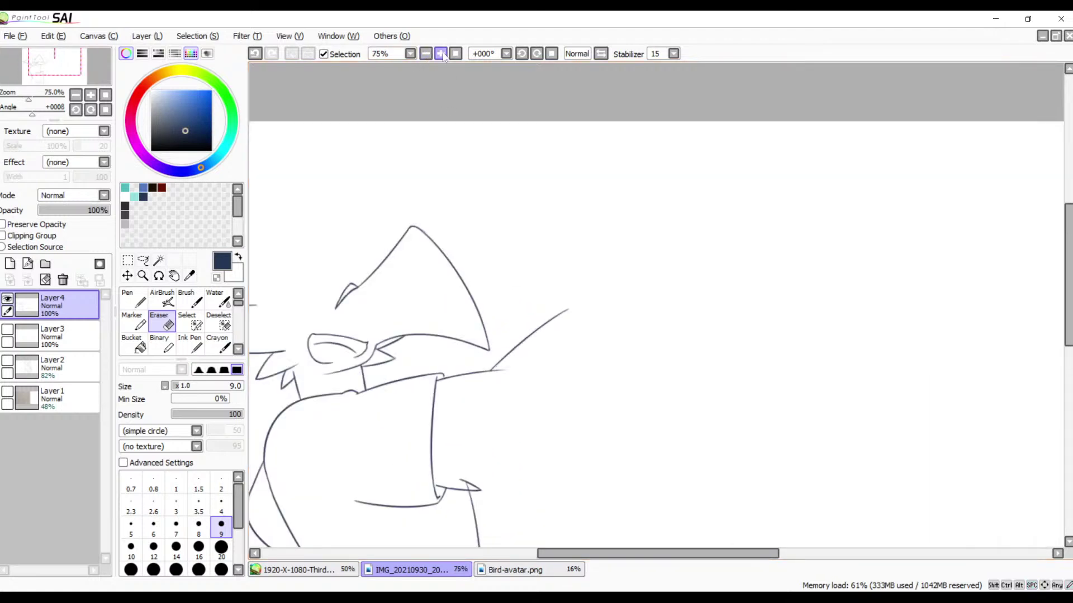
click(440, 53)
click(441, 54)
key(space)
drag(445, 131, 823, 151)
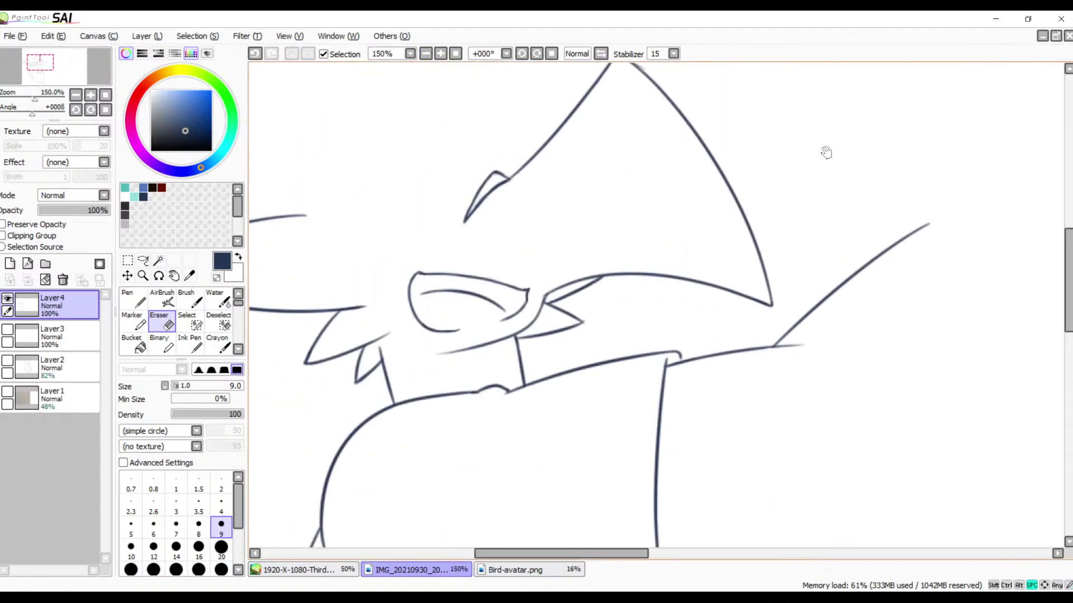
click(9, 394)
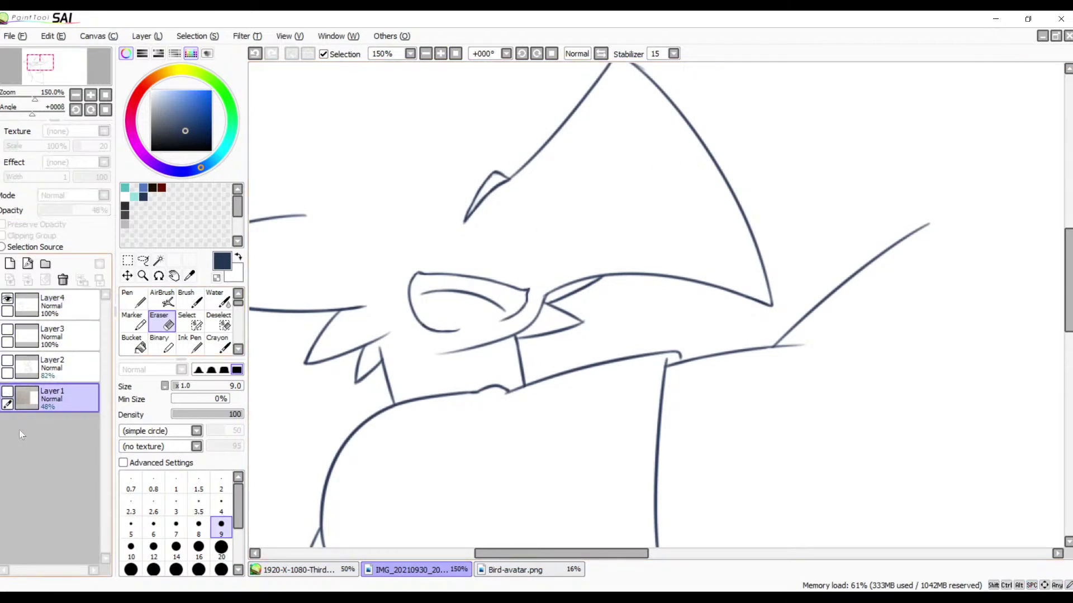
click(7, 391)
click(62, 306)
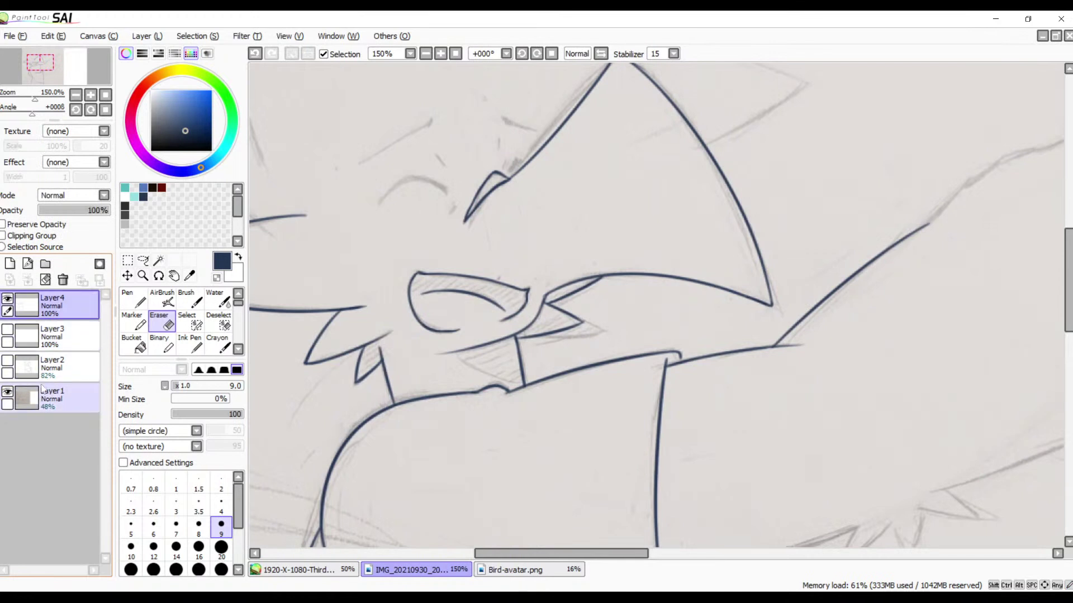
- Extend the raised arm's upper line along the sketch to the wrist bend with the size 5 Brush
drag(721, 266, 378, 286)
drag(505, 267, 421, 308)
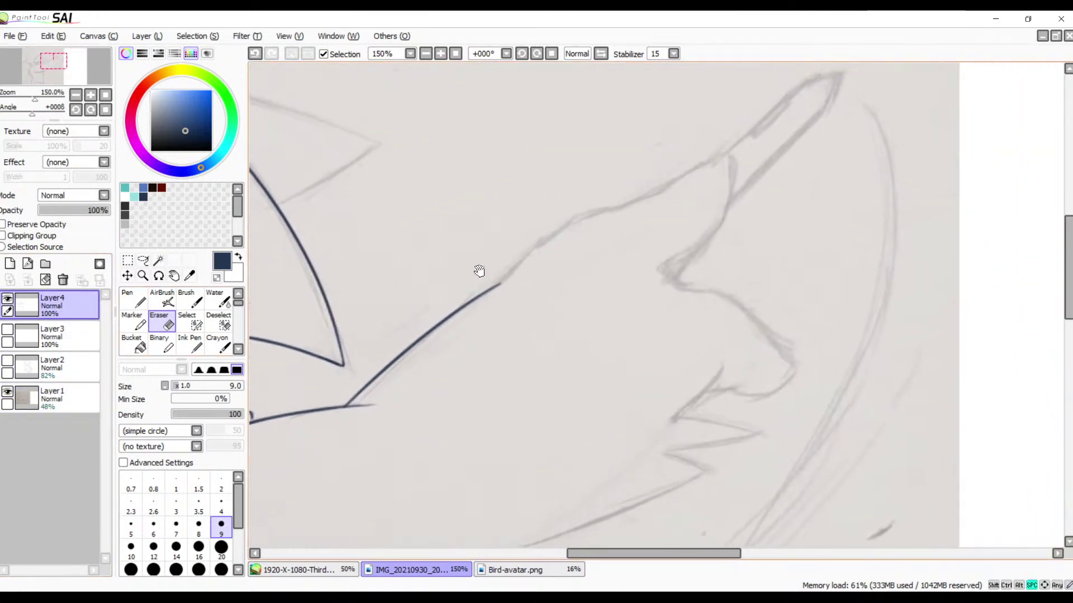
click(440, 55)
click(440, 54)
click(439, 54)
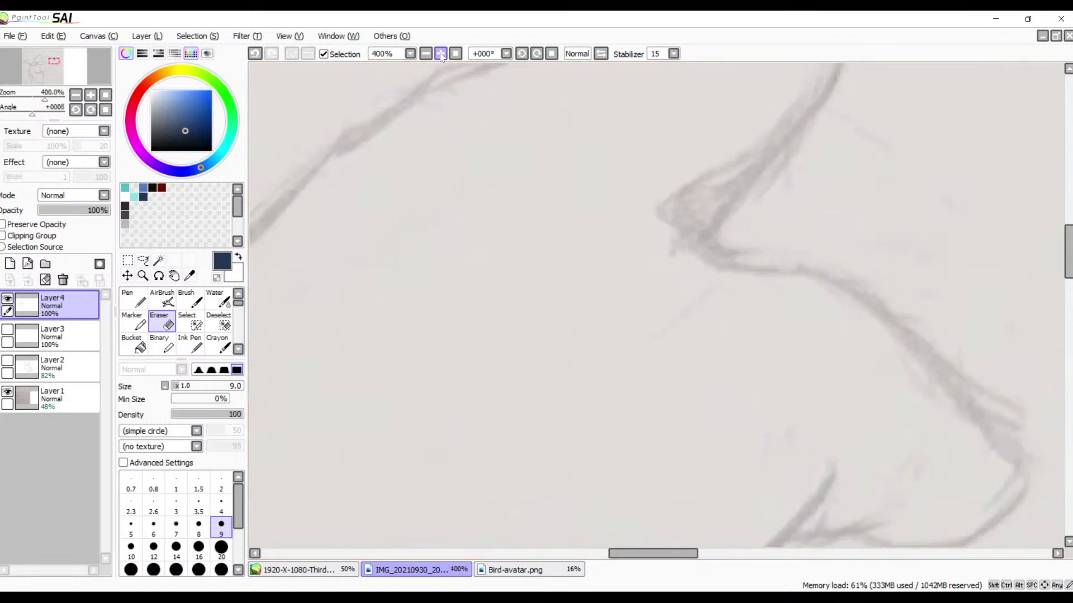
drag(502, 164, 753, 253)
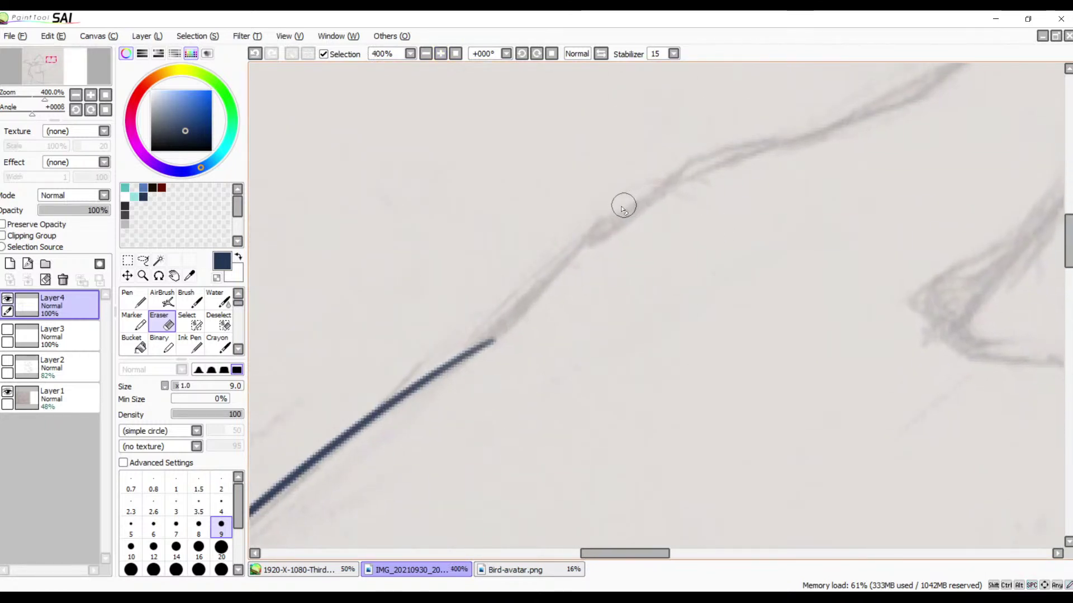
key(b)
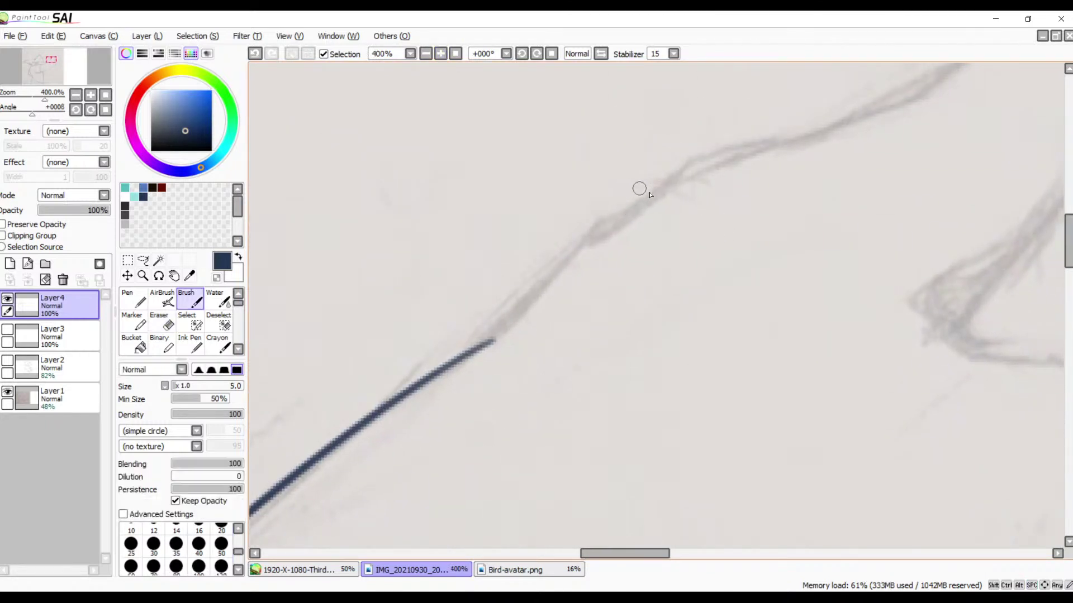
drag(667, 189, 503, 311)
key(ctrl+z)
drag(682, 182, 438, 354)
key(ctrl+z)
drag(663, 186, 476, 344)
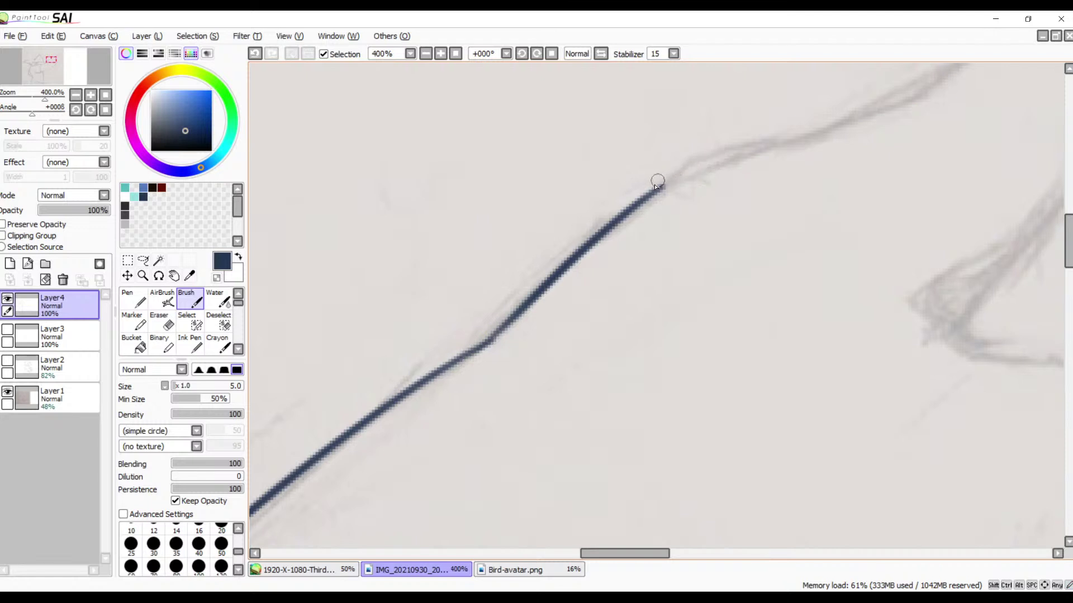
- Curve the arm line over the wrist bend, ending in a short, nearly flat stroke inside the hand
mouse_move(657, 183)
mouse_down()
mouse_move(760, 145)
mouse_move(670, 182)
mouse_up()
key(ctrl+z)
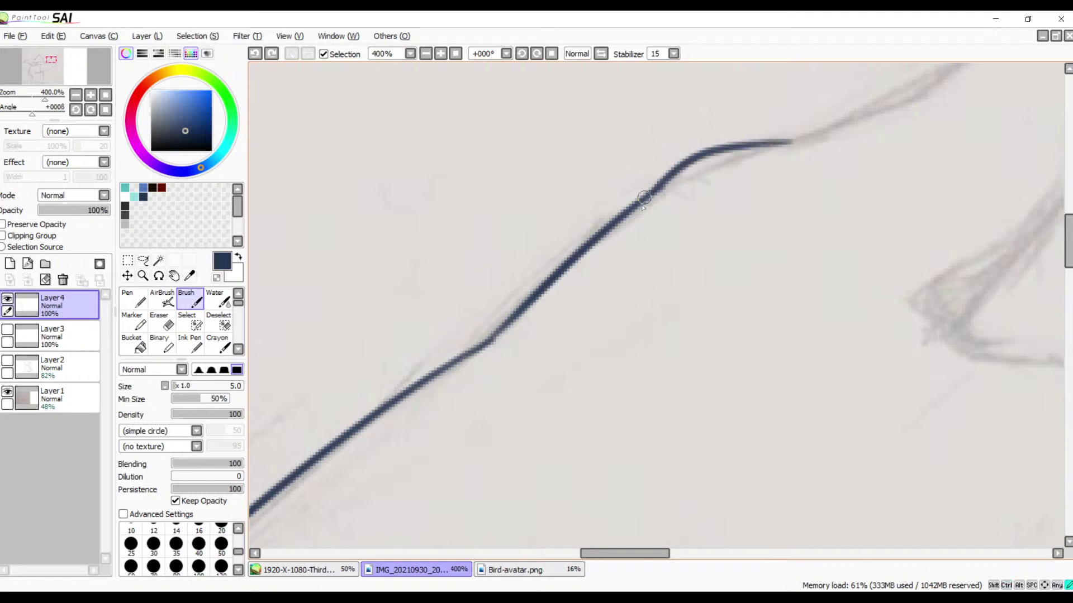
mouse_move(837, 151)
mouse_down()
mouse_move(687, 215)
mouse_move(689, 226)
mouse_up()
key(ctrl+z)
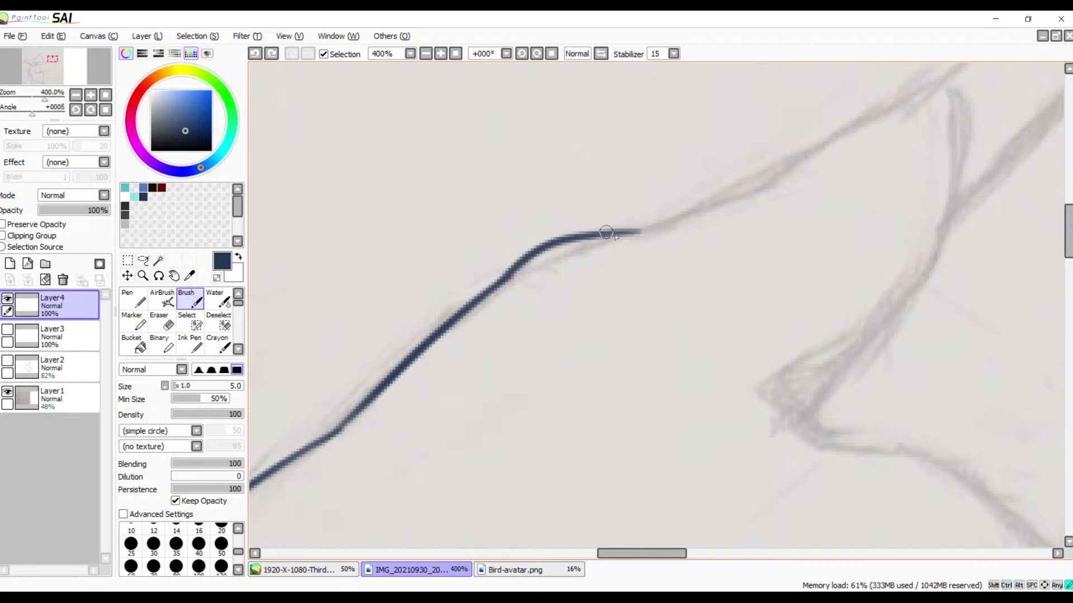
drag(611, 231, 693, 224)
- Ink the hand's upper edge from the wrist bend and round it down at the base of the pointing finger
mouse_move(620, 234)
mouse_down()
mouse_move(785, 173)
mouse_move(894, 99)
mouse_up()
key(ctrl+z)
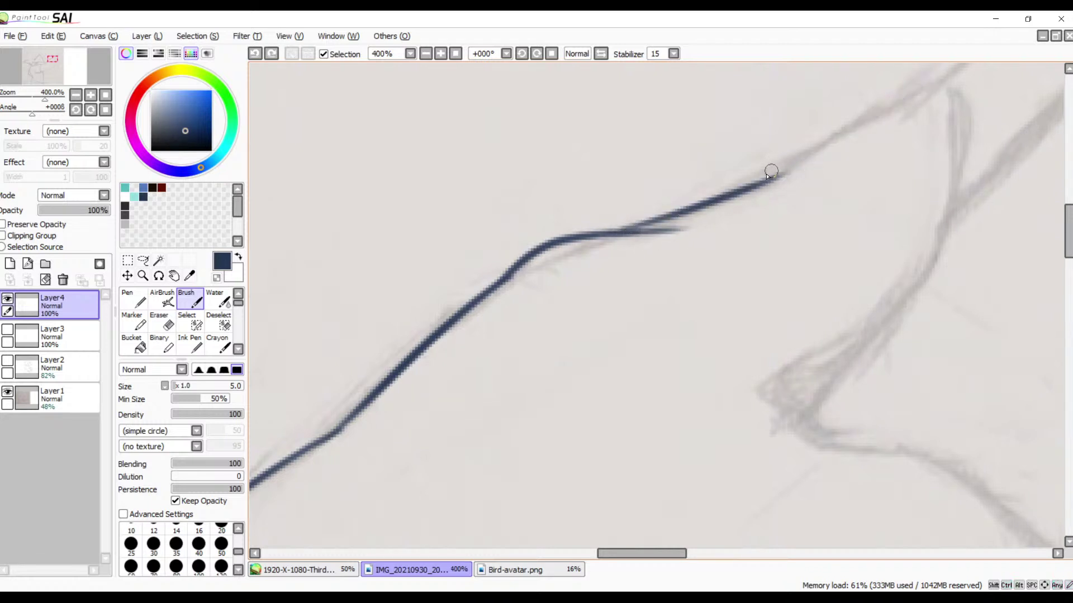
mouse_move(772, 173)
mouse_down()
mouse_move(905, 93)
mouse_move(961, 85)
mouse_up()
key(ctrl+z)
mouse_move(771, 179)
mouse_down()
mouse_move(914, 101)
mouse_move(978, 134)
mouse_move(936, 246)
mouse_up()
key(ctrl+z)
mouse_move(743, 181)
mouse_down()
mouse_move(825, 144)
mouse_move(963, 106)
mouse_move(942, 234)
mouse_up()
key(ctrl+z)
drag(746, 184, 958, 210)
- Ink the diagonal from the pointing finger's base in to the notch, and cross its end with a short stroke
mouse_move(943, 268)
mouse_down()
mouse_move(908, 285)
mouse_move(932, 274)
mouse_move(803, 405)
mouse_up()
key(ctrl+z)
mouse_move(933, 277)
mouse_down()
mouse_move(873, 348)
mouse_move(787, 423)
mouse_up()
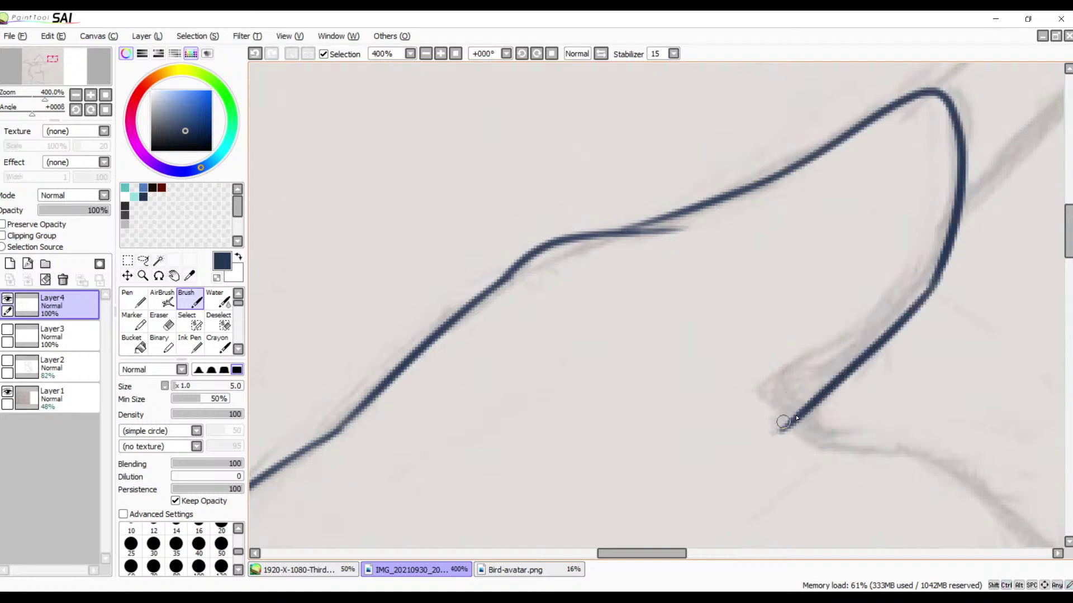
key(ctrl+z)
mouse_move(944, 275)
mouse_down()
mouse_move(790, 403)
mouse_move(765, 333)
mouse_up()
drag(744, 318, 826, 367)
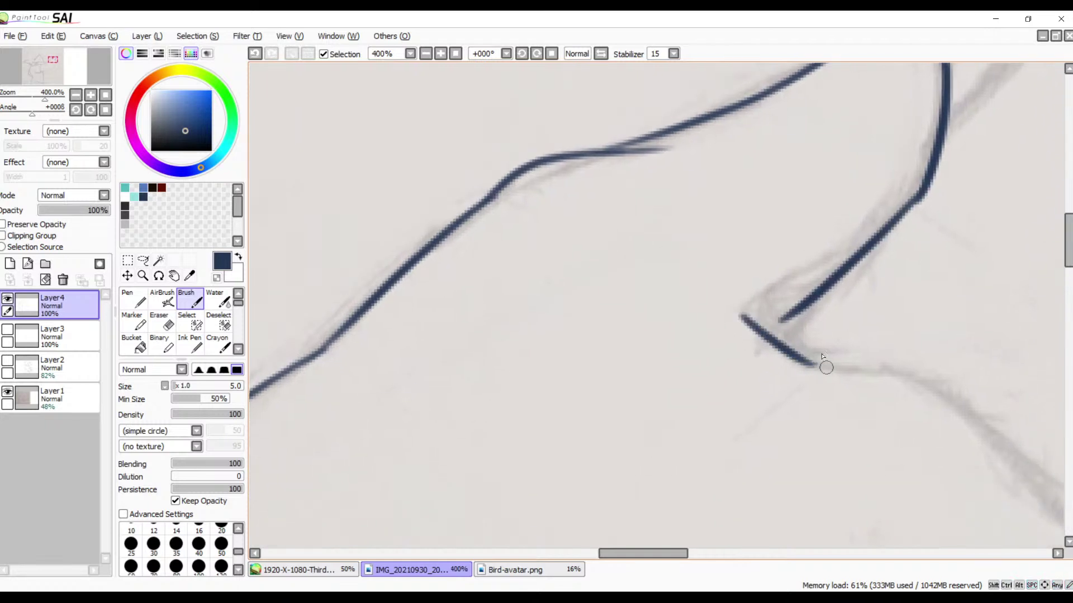
drag(793, 314, 764, 341)
key(ctrl+z)
mouse_move(804, 310)
mouse_down()
mouse_move(771, 341)
mouse_move(795, 316)
mouse_move(776, 341)
mouse_move(664, 281)
mouse_move(729, 285)
mouse_move(870, 357)
mouse_up()
key(ctrl+z)
key(space)
key(ctrl+z)
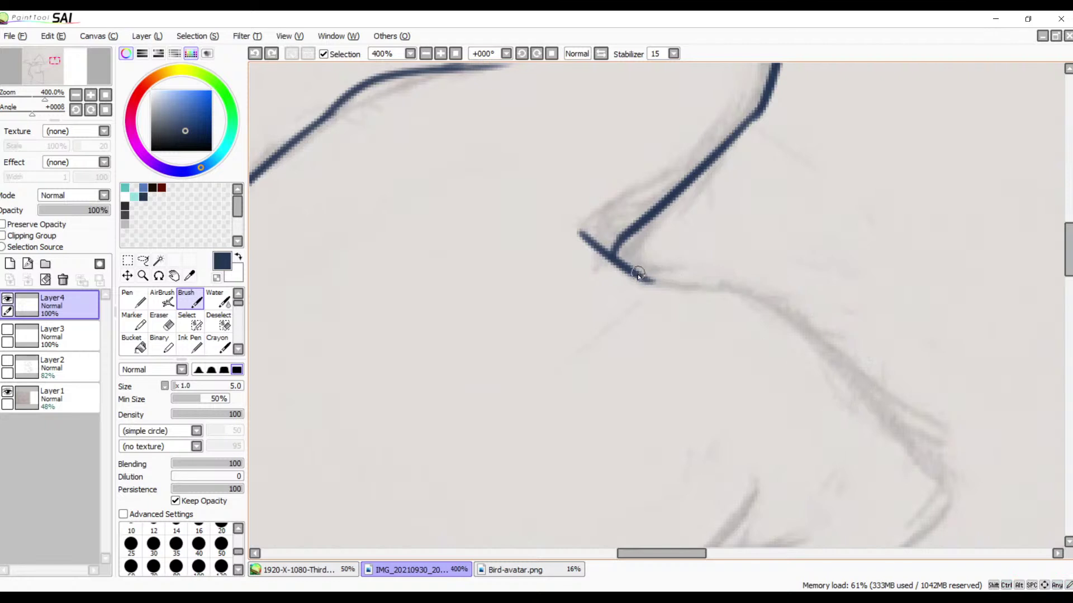
- Ink the curved outer edge of the hand from the notch down toward its lower fingertip
mouse_move(645, 278)
mouse_down()
mouse_move(826, 316)
mouse_move(944, 433)
mouse_up()
key(ctrl+z)
mouse_move(632, 275)
mouse_down()
mouse_move(736, 291)
mouse_move(893, 453)
mouse_up()
key(ctrl+z)
mouse_move(635, 277)
mouse_down()
mouse_move(871, 402)
mouse_move(944, 496)
mouse_move(831, 285)
mouse_up()
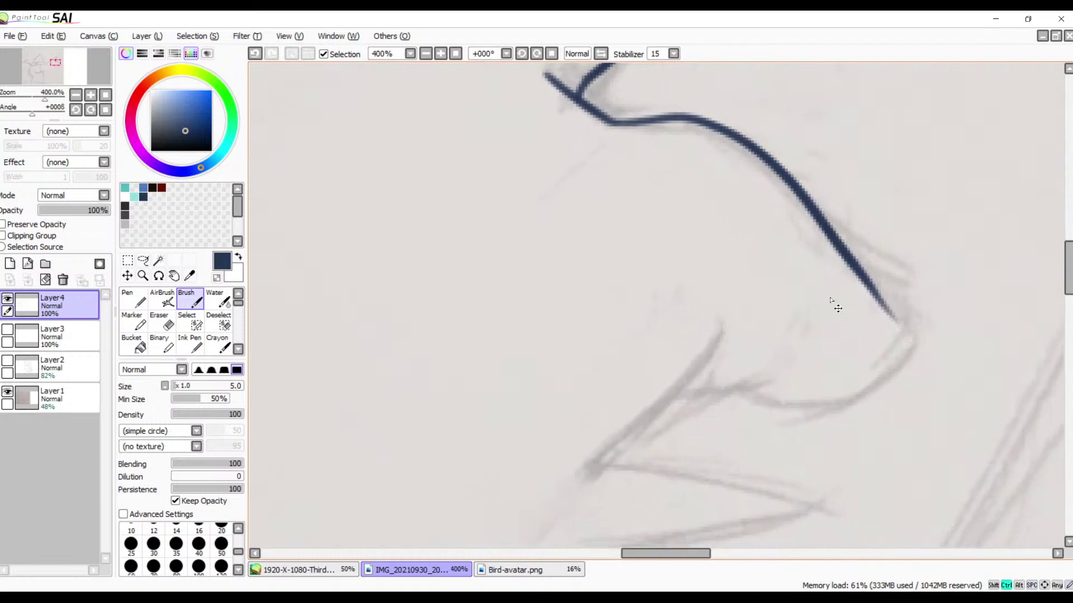
key(ctrl+z)
mouse_move(619, 121)
mouse_down()
mouse_move(689, 123)
mouse_move(823, 231)
mouse_move(919, 338)
mouse_up()
- Ink the diagonal crease at the hand's lower side and a short stroke branching from it toward the fingertip
mouse_move(708, 338)
mouse_down()
mouse_move(683, 381)
mouse_move(553, 500)
mouse_up()
key(ctrl+z)
drag(705, 340, 565, 483)
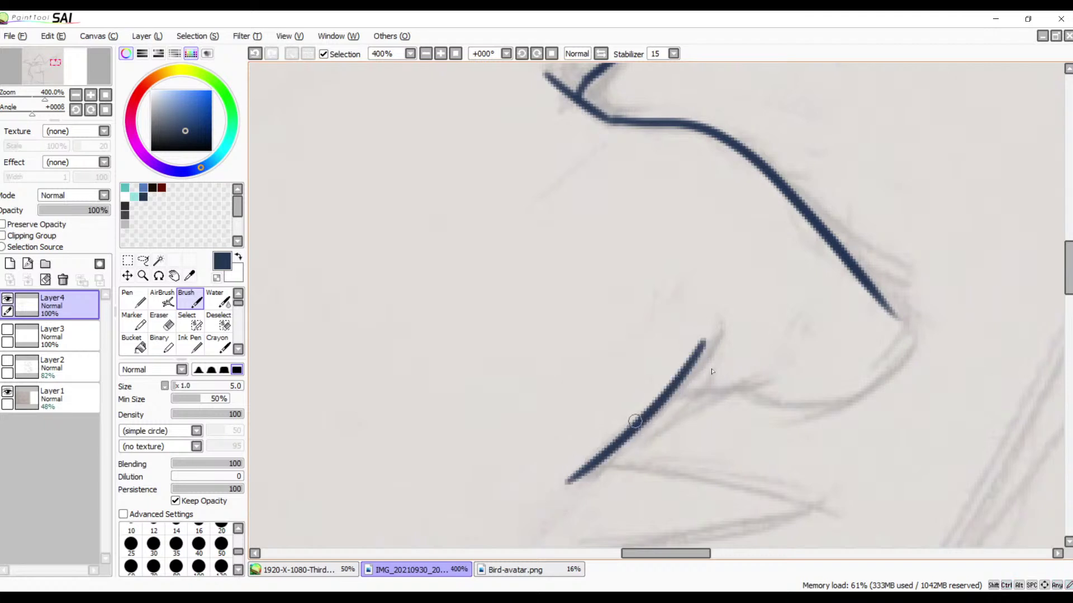
mouse_move(674, 394)
mouse_down()
mouse_move(735, 391)
mouse_move(803, 366)
mouse_up()
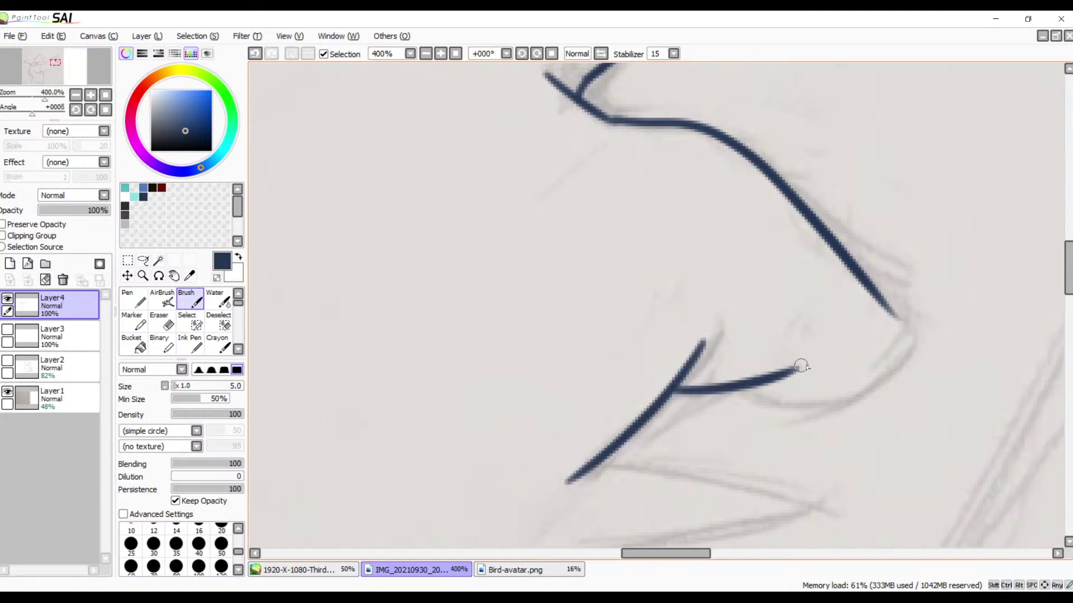
key(ctrl+z)
drag(678, 383, 808, 358)
key(ctrl+z)
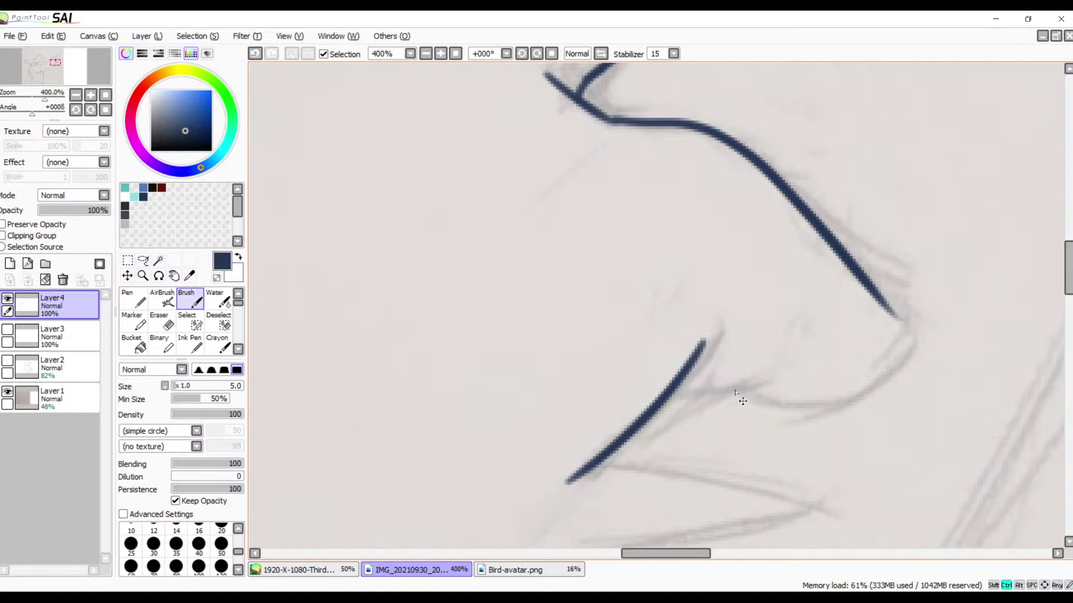
drag(666, 385, 782, 375)
key(ctrl+z)
- Ink the rounded underside of the hand from the branching stroke up past the lower fingertip
mouse_move(678, 384)
mouse_down()
mouse_move(798, 371)
mouse_move(804, 402)
mouse_move(952, 345)
mouse_up()
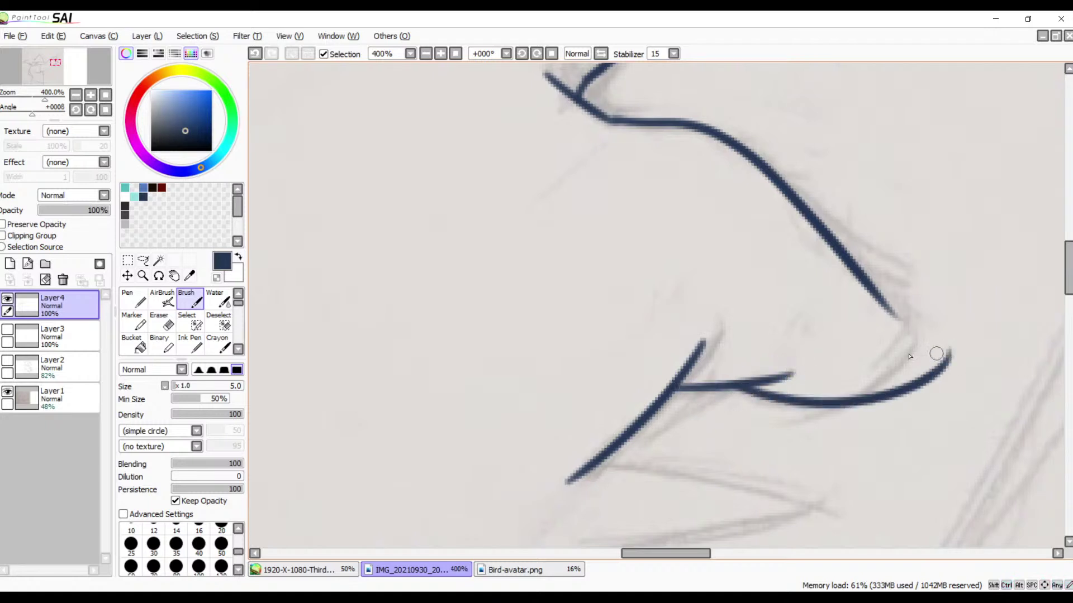
key(ctrl+z)
key(ctrl+z)
mouse_move(874, 299)
mouse_down()
mouse_move(898, 356)
mouse_move(835, 394)
mouse_up()
key(ctrl+z)
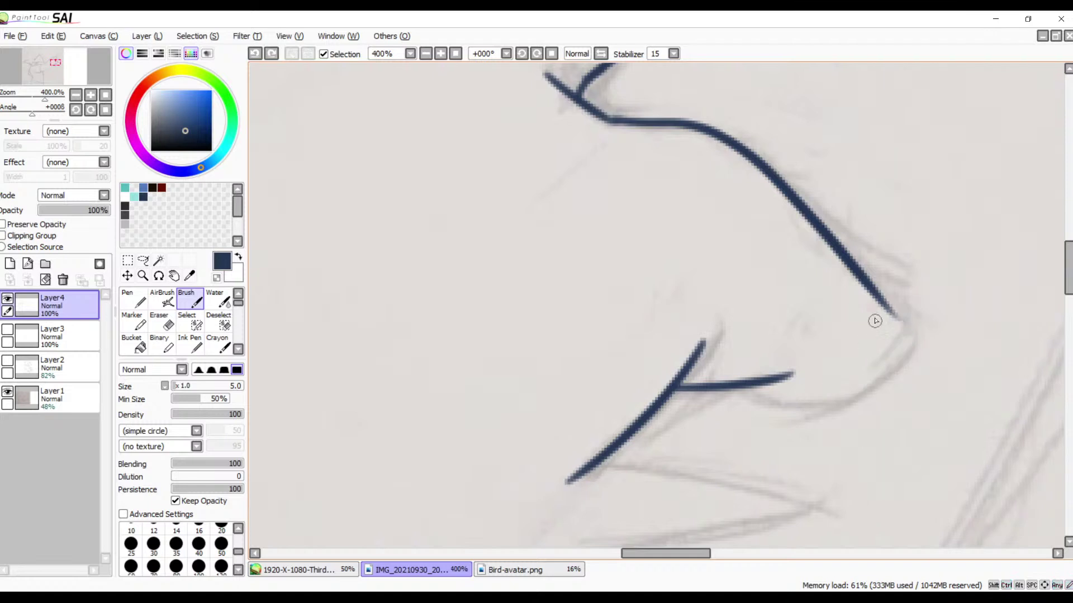
mouse_move(889, 311)
mouse_down()
mouse_move(905, 353)
mouse_move(760, 412)
mouse_move(920, 314)
mouse_move(874, 302)
mouse_move(905, 349)
mouse_up()
key(ctrl+z)
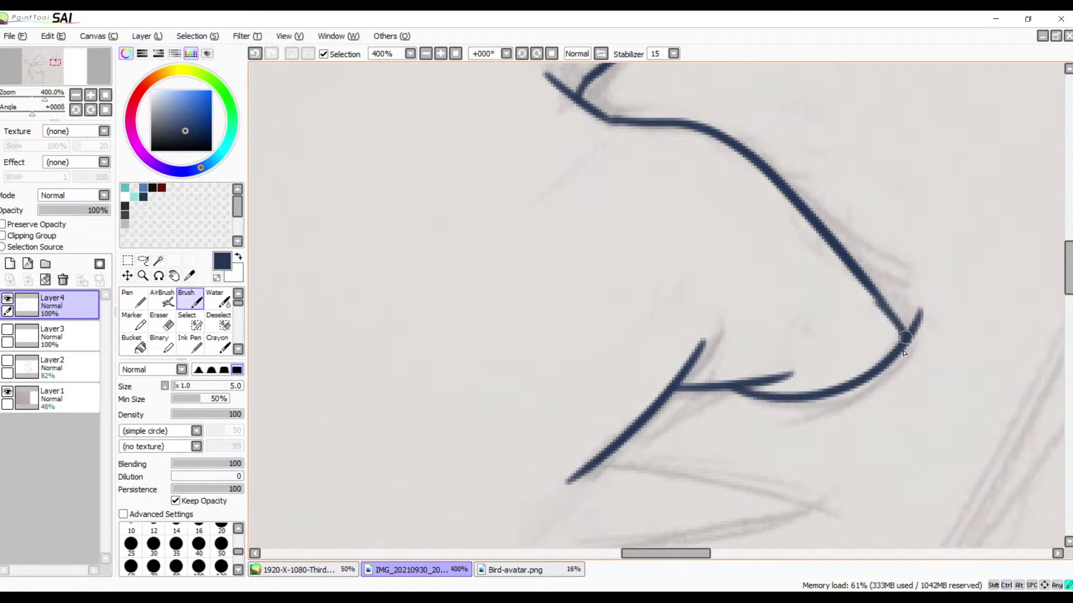
- Redraw the end of the hand's outer edge until it meets the underside curve cleanly at the fingertip
key(ctrl+z)
drag(877, 297, 910, 348)
key(ctrl+z)
drag(879, 299, 907, 350)
key(ctrl+z)
key(ctrl+z)
drag(881, 300, 907, 348)
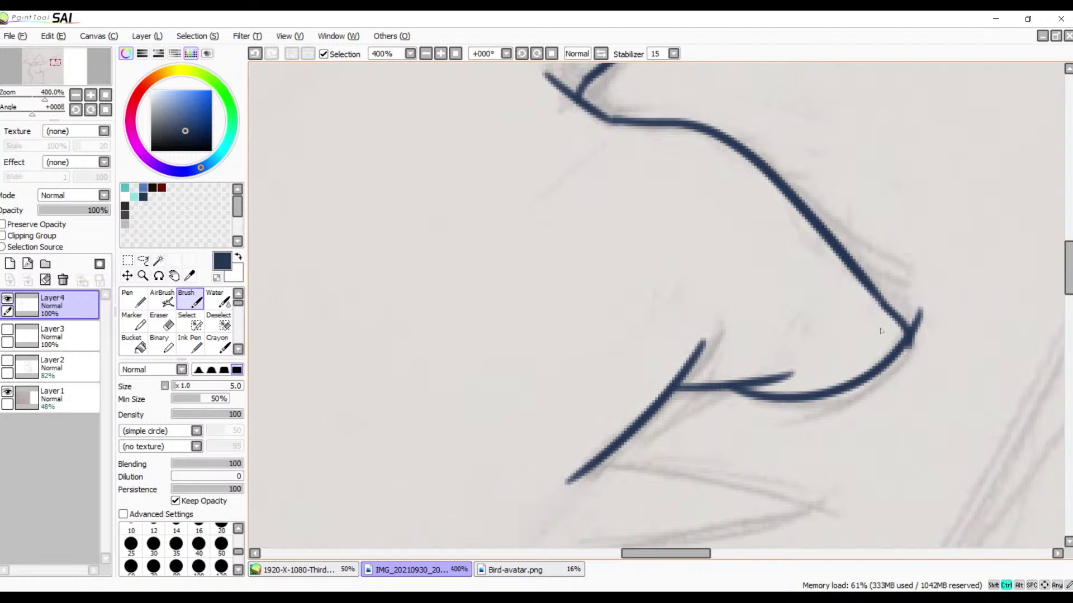
key(ctrl+z)
mouse_move(880, 300)
mouse_down()
mouse_move(903, 321)
mouse_move(908, 348)
mouse_up()
key(ctrl+z)
drag(882, 304, 907, 334)
key(ctrl+z)
drag(878, 298, 900, 345)
key(ctrl+z)
drag(881, 300, 907, 346)
key(ctrl+z)
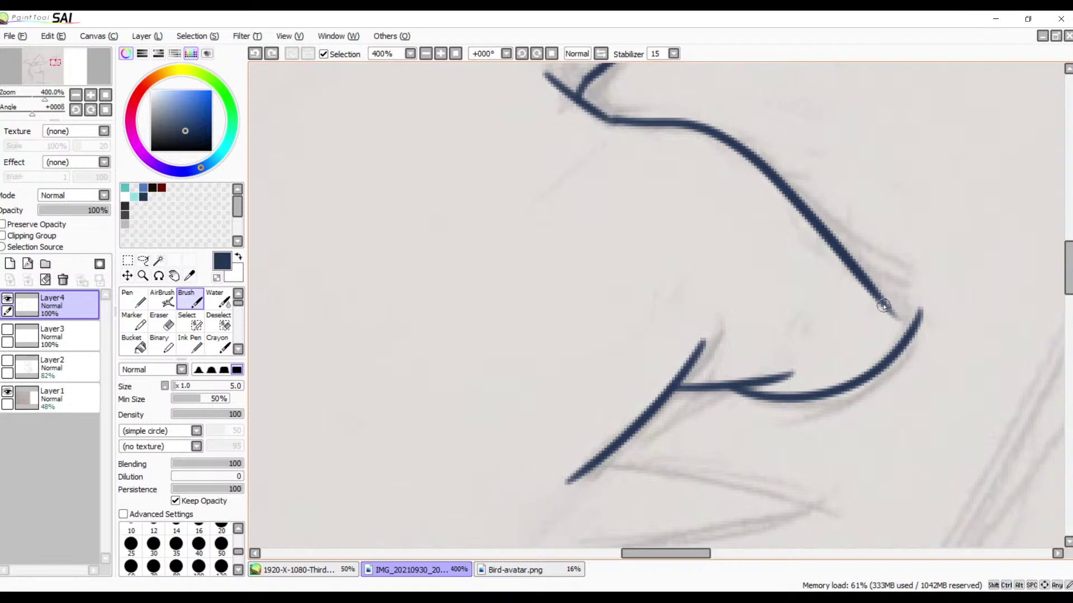
drag(883, 305, 906, 346)
key(ctrl+z)
mouse_move(881, 301)
mouse_down()
mouse_move(900, 325)
mouse_move(906, 347)
mouse_up()
key(ctrl+z)
mouse_move(881, 301)
mouse_down()
mouse_move(903, 343)
mouse_move(845, 364)
mouse_move(705, 455)
mouse_up()
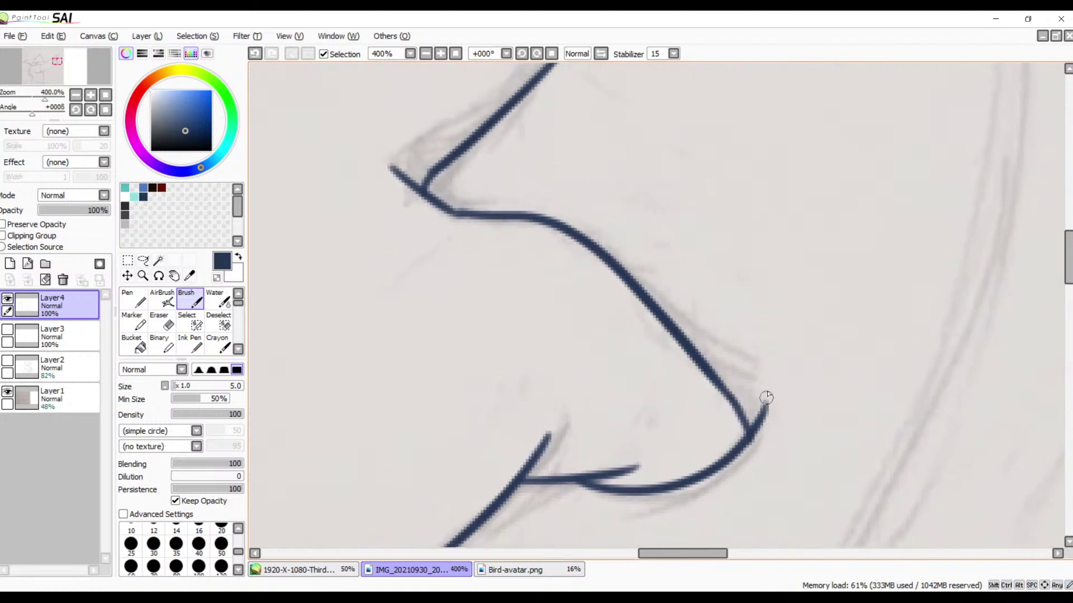
- Erase the underside stroke's overshoot beyond the fingertip with the size 9 Eraser
key(e)
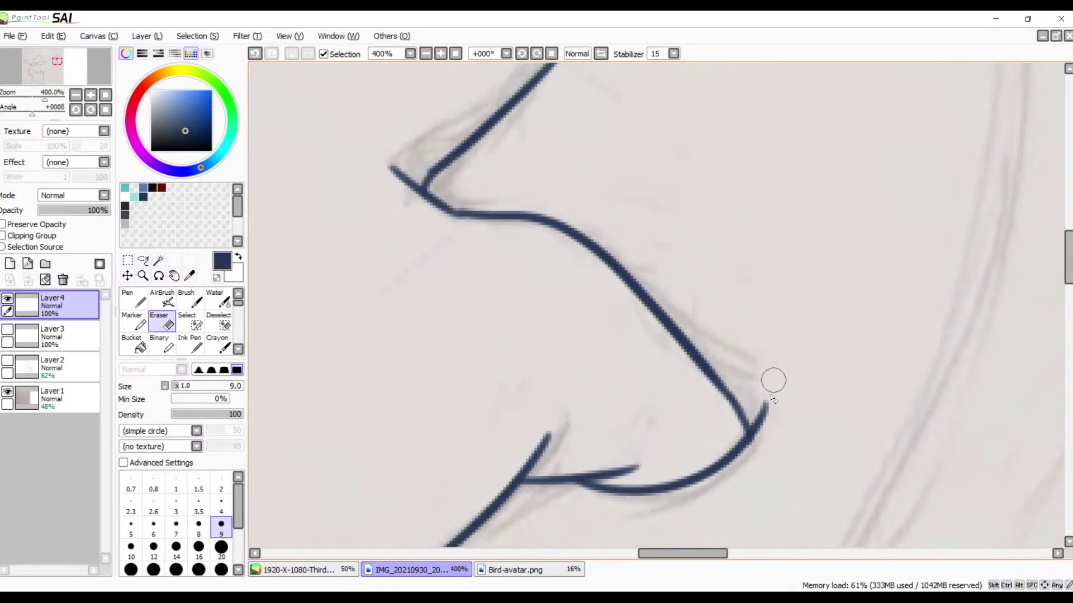
drag(768, 391, 754, 445)
click(428, 55)
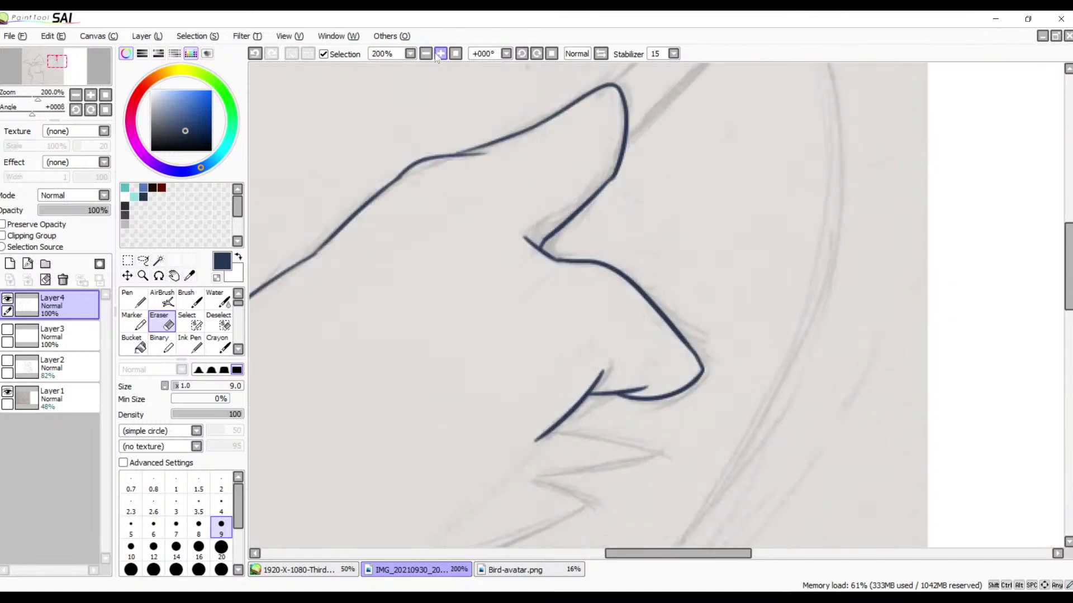
click(425, 54)
click(425, 54)
click(425, 54)
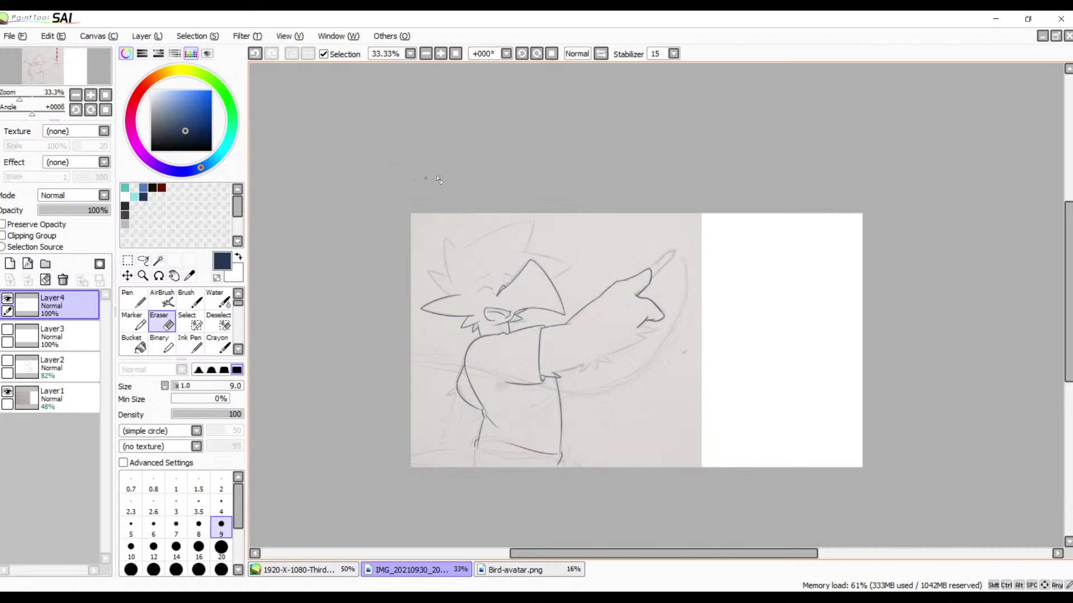
- Ink both edges of the first pointed feather spike below the hand with the size 5 Brush
click(443, 54)
click(443, 54)
click(442, 55)
click(443, 55)
click(443, 54)
drag(506, 278, 591, 178)
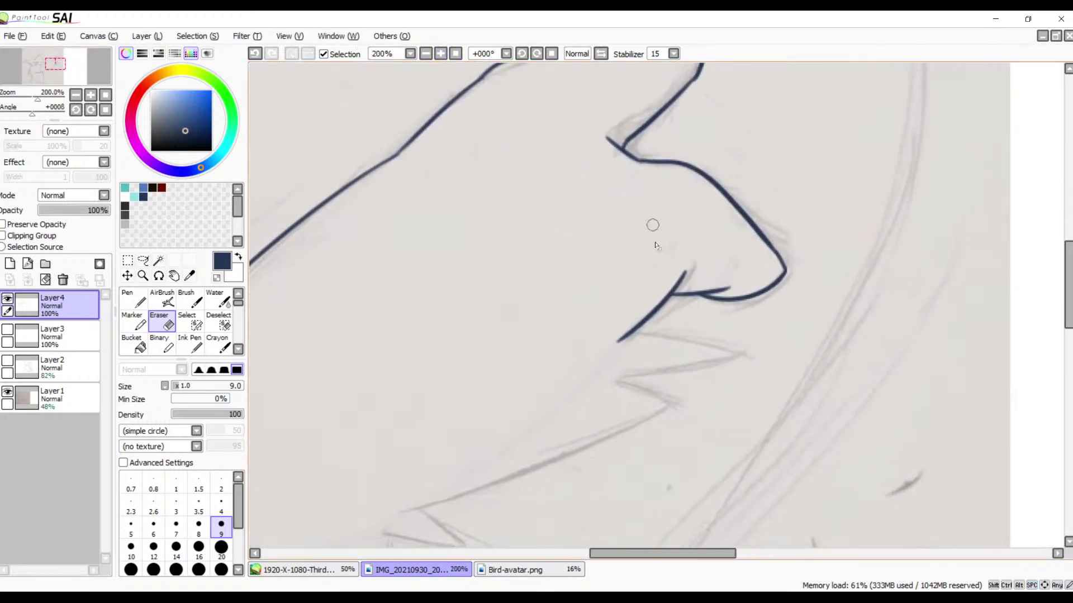
key(b)
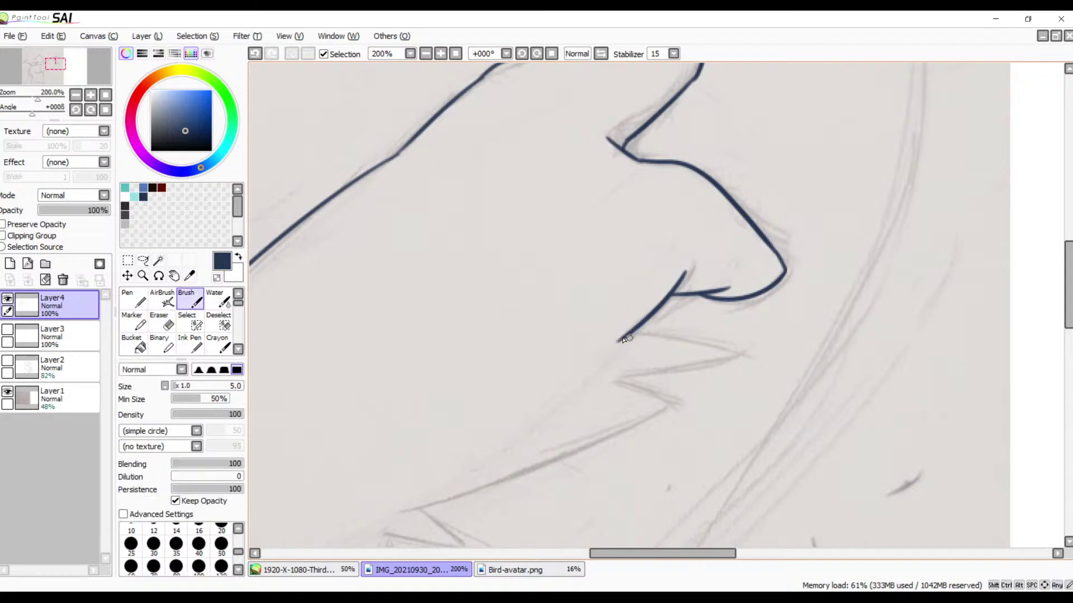
drag(617, 336, 750, 355)
key(ctrl+z)
mouse_move(615, 330)
mouse_down()
mouse_move(747, 351)
mouse_move(574, 371)
mouse_up()
key(ctrl+z)
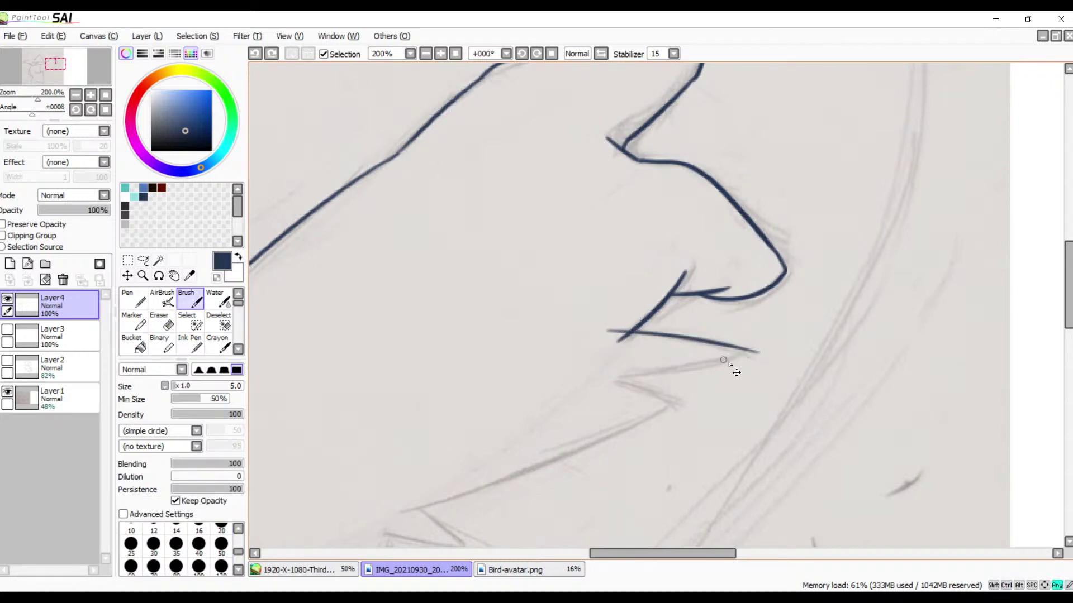
drag(757, 352, 615, 377)
key(ctrl+z)
key(ctrl+z)
mouse_move(618, 333)
mouse_down()
mouse_move(743, 356)
mouse_move(580, 376)
mouse_up()
key(space)
mouse_move(644, 393)
mouse_down()
mouse_move(715, 315)
mouse_move(735, 324)
mouse_move(414, 441)
mouse_up()
key(ctrl+z)
key(ctrl+z)
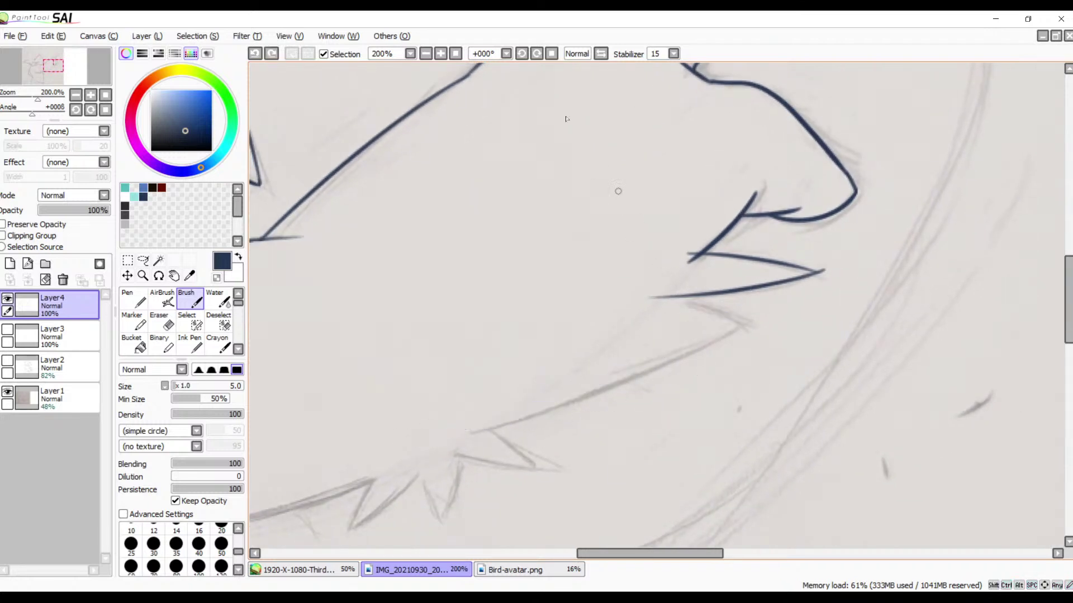
- Show Layer2 again with the whole canvas in view to compare the inked arm with the finished character
click(426, 54)
click(426, 54)
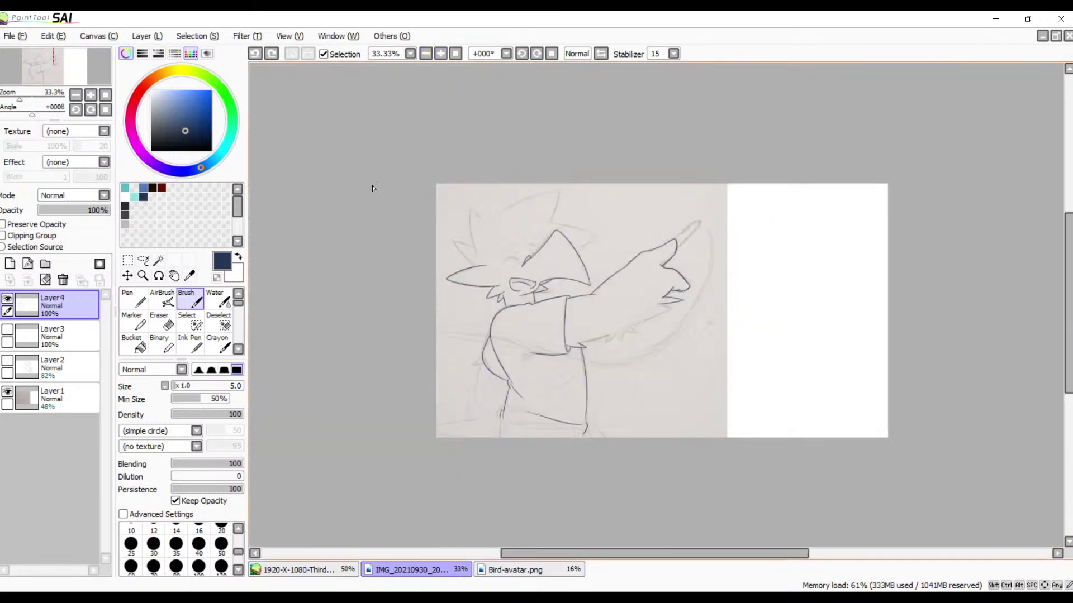
click(8, 362)
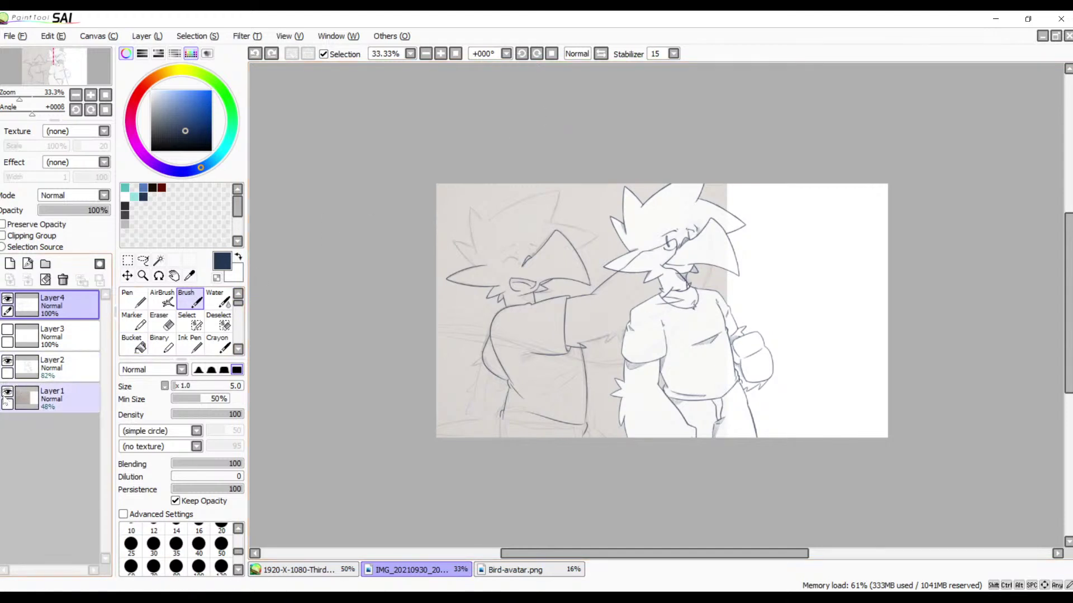
- Hide Layer2 and ink the short upper edge of the second feather spike below the hand with the size 5 Brush
click(8, 361)
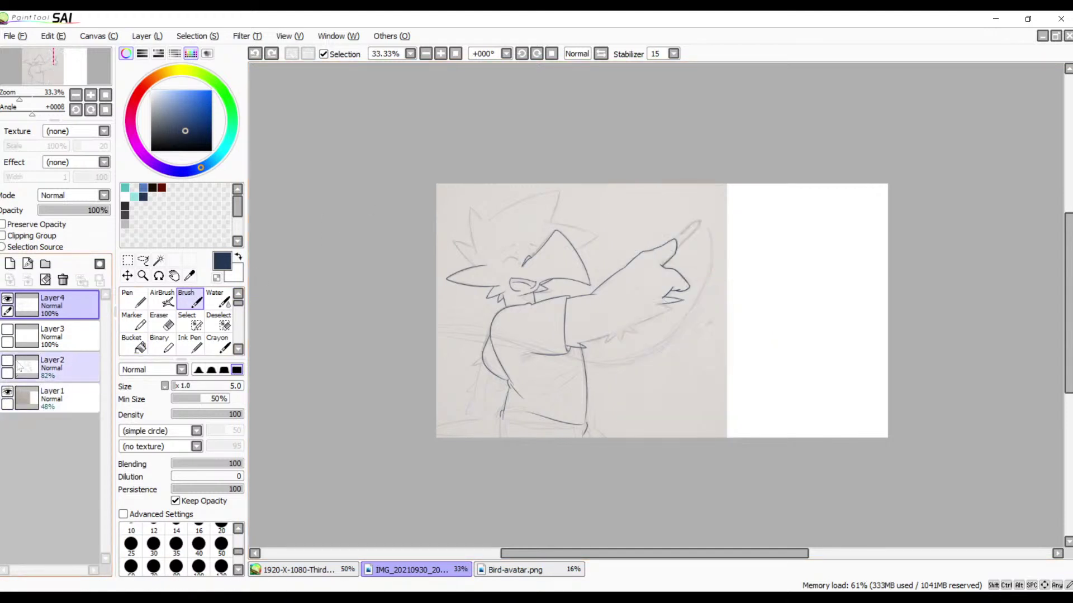
click(440, 54)
click(441, 53)
click(440, 54)
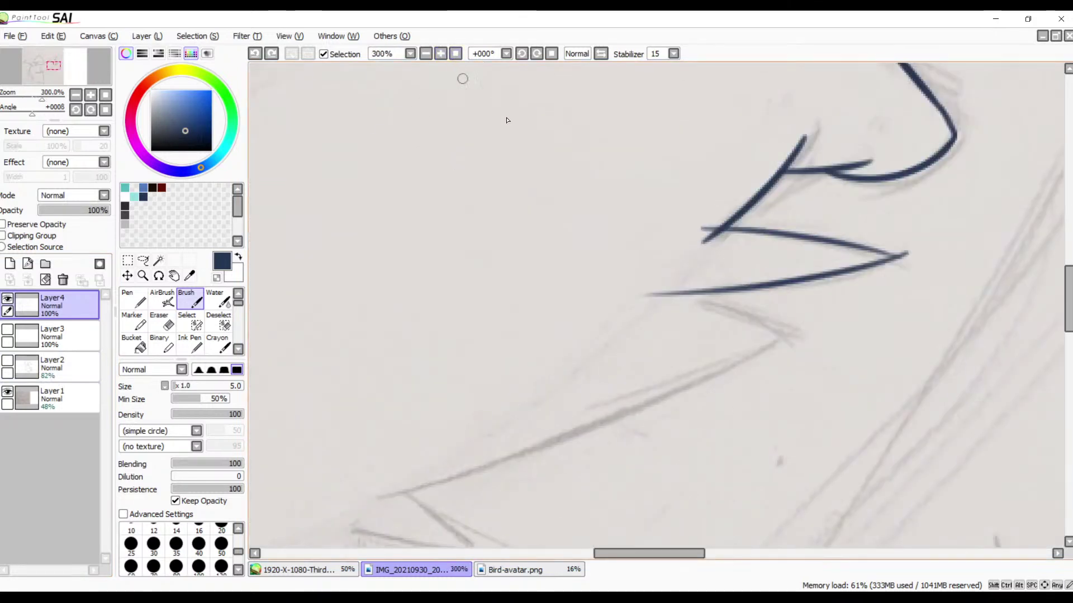
key(space)
drag(772, 334, 696, 256)
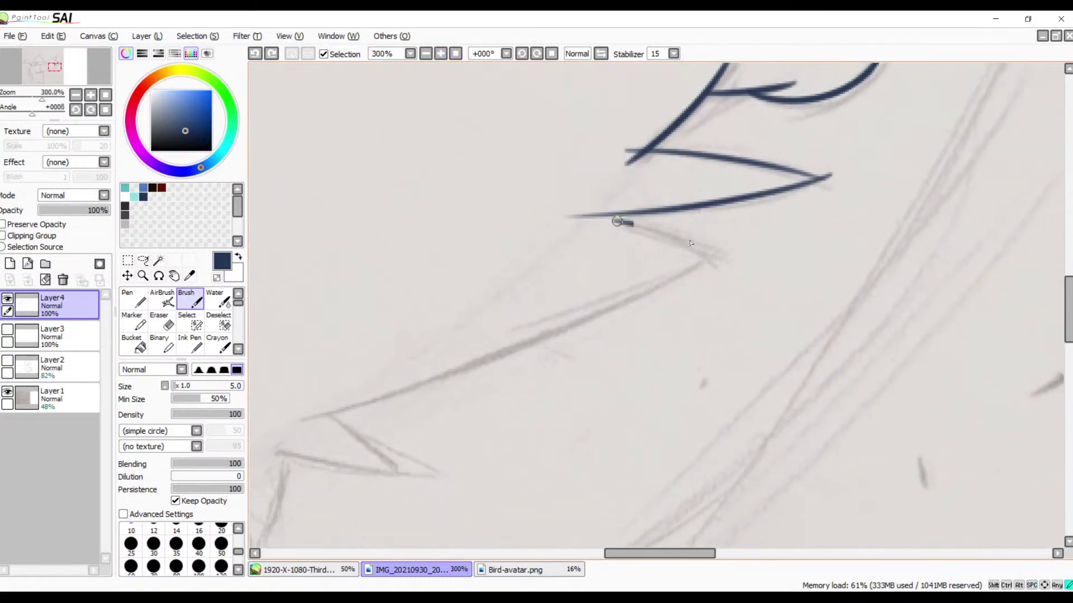
drag(614, 221, 698, 249)
key(ctrl+z)
drag(611, 219, 705, 258)
key(ctrl+z)
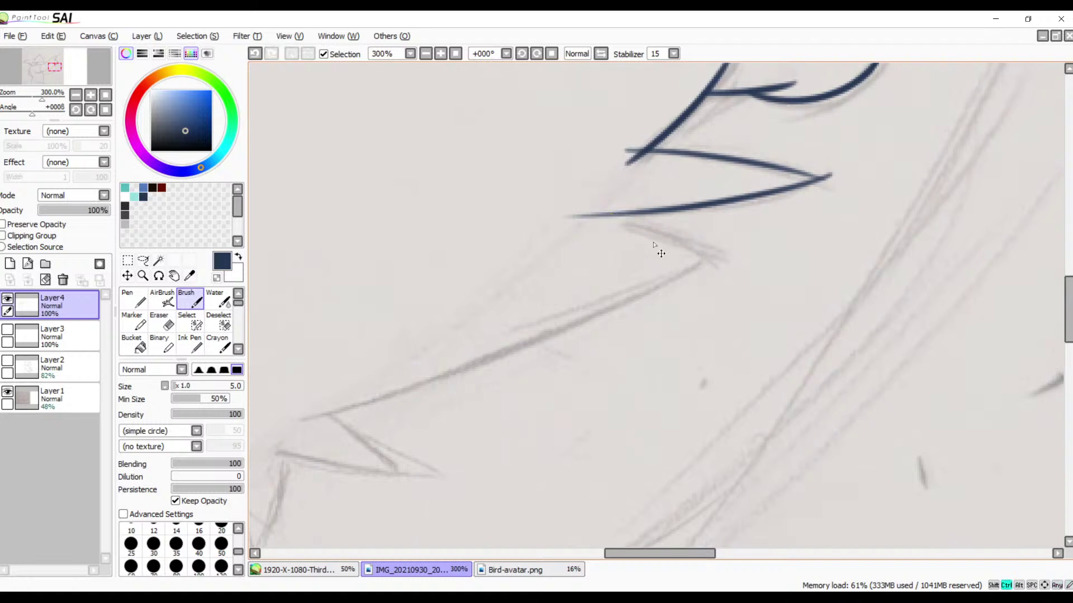
drag(610, 220, 704, 259)
key(ctrl+z)
drag(597, 220, 707, 250)
key(ctrl+z)
mouse_move(610, 226)
mouse_down()
mouse_move(635, 273)
mouse_move(408, 340)
mouse_up()
key(ctrl+z)
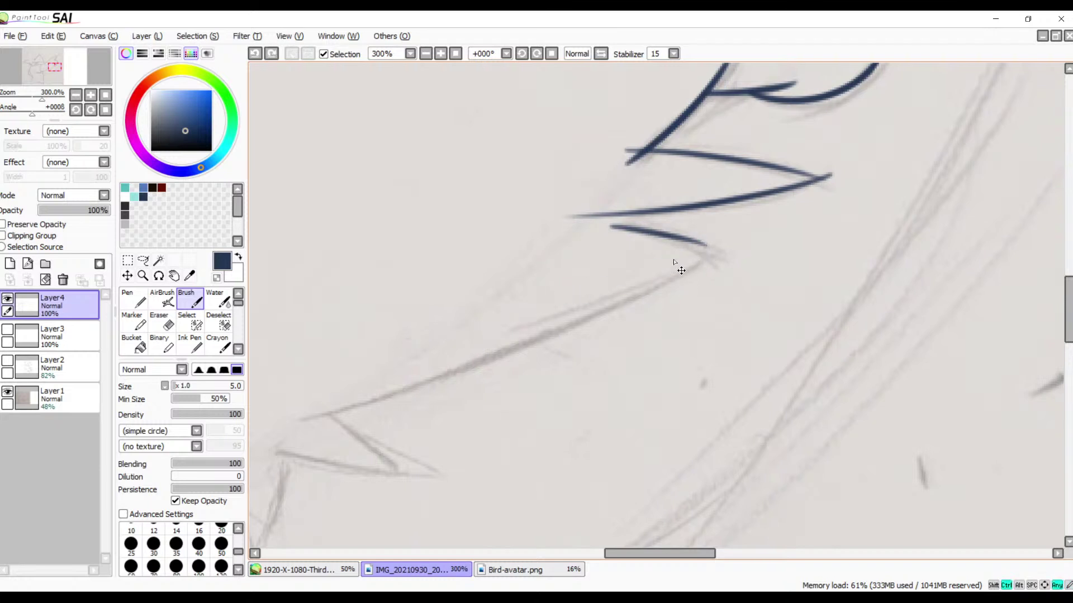
- Ink the second feather spike's long lower edge from its tip down along the forearm
mouse_move(708, 248)
mouse_down()
mouse_move(488, 320)
mouse_move(307, 343)
mouse_up()
key(ctrl+z)
drag(705, 247, 267, 387)
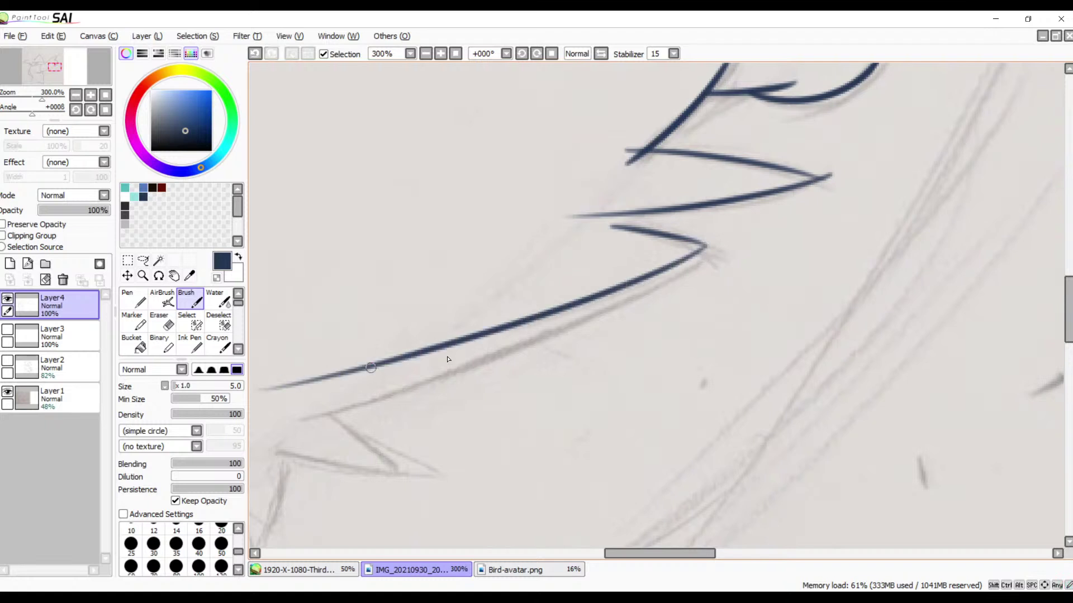
- Ink the three small feather spikes along the forearm's underside, two edges each, following the sketch
drag(558, 357, 769, 273)
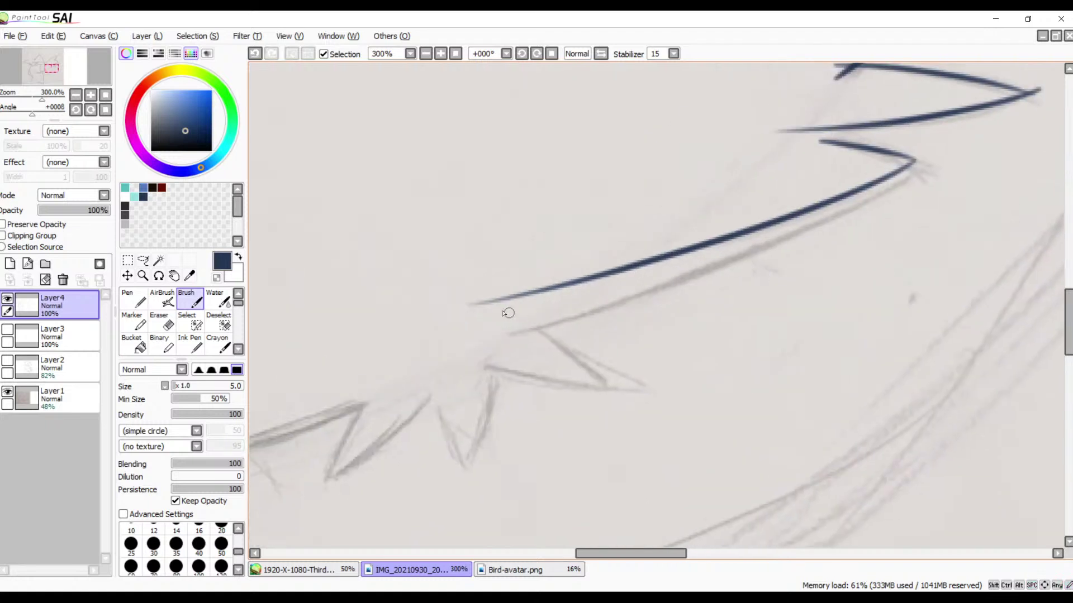
drag(491, 314, 585, 367)
drag(458, 357, 586, 369)
drag(472, 370, 423, 462)
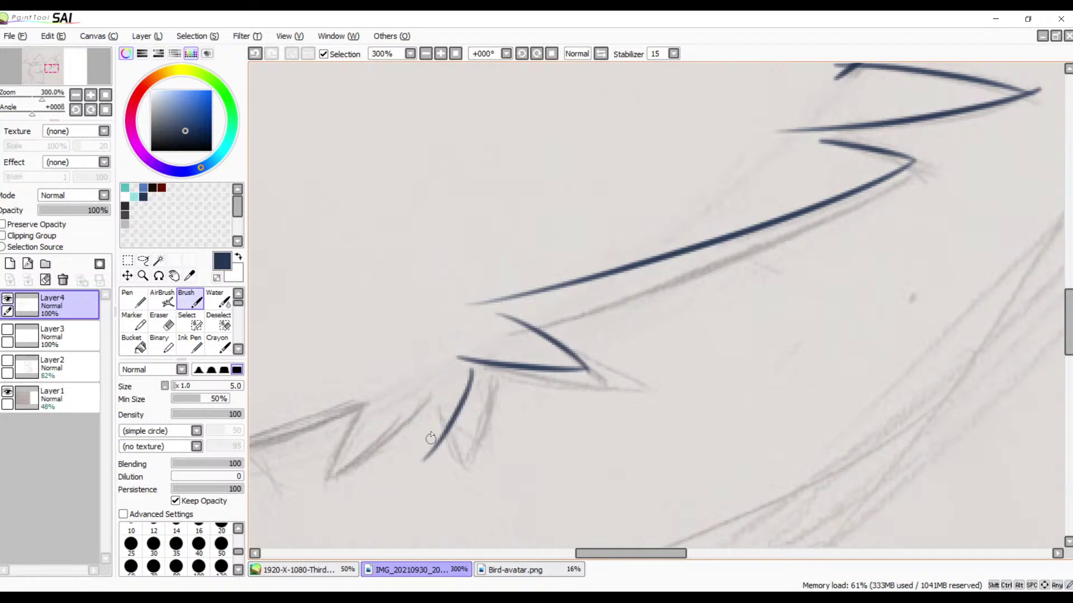
drag(411, 415, 431, 455)
drag(426, 388, 306, 490)
drag(343, 404, 315, 486)
- Ink the forearm's underside line from the feather tip at the sleeve up to the small feather spikes
key(space)
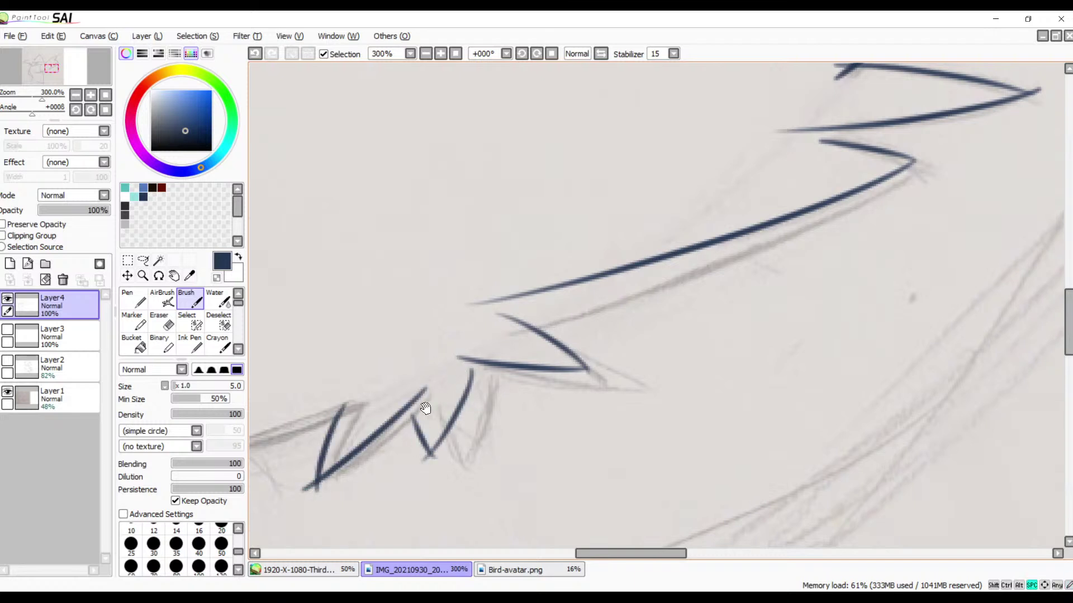
drag(426, 409, 808, 298)
drag(600, 339, 657, 317)
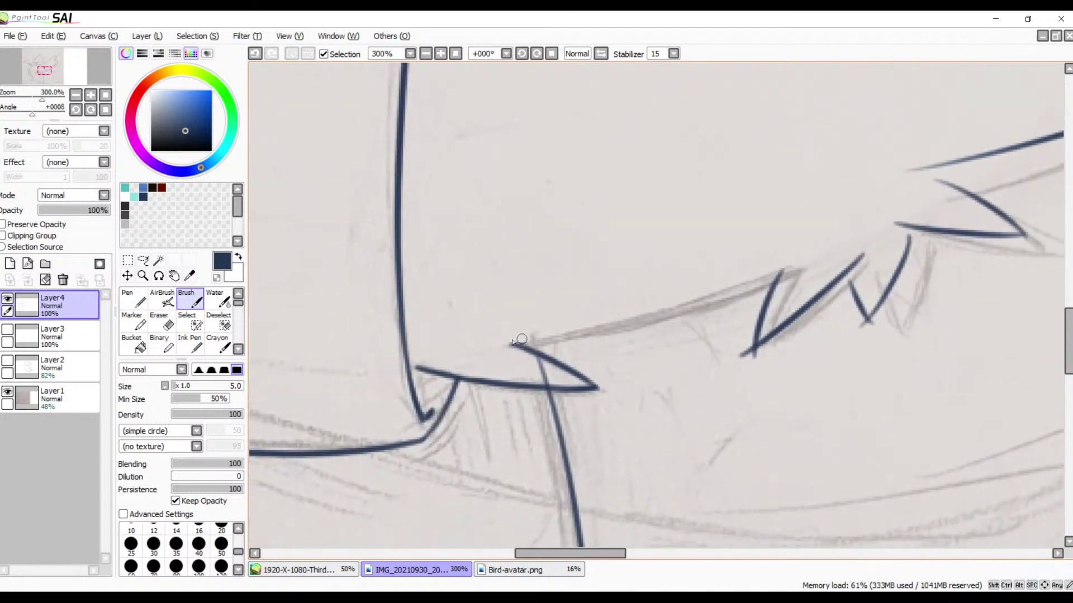
mouse_move(500, 345)
mouse_down()
mouse_move(709, 309)
mouse_move(815, 273)
mouse_up()
key(ctrl+z)
drag(505, 345, 894, 235)
key(ctrl+z)
drag(506, 345, 857, 258)
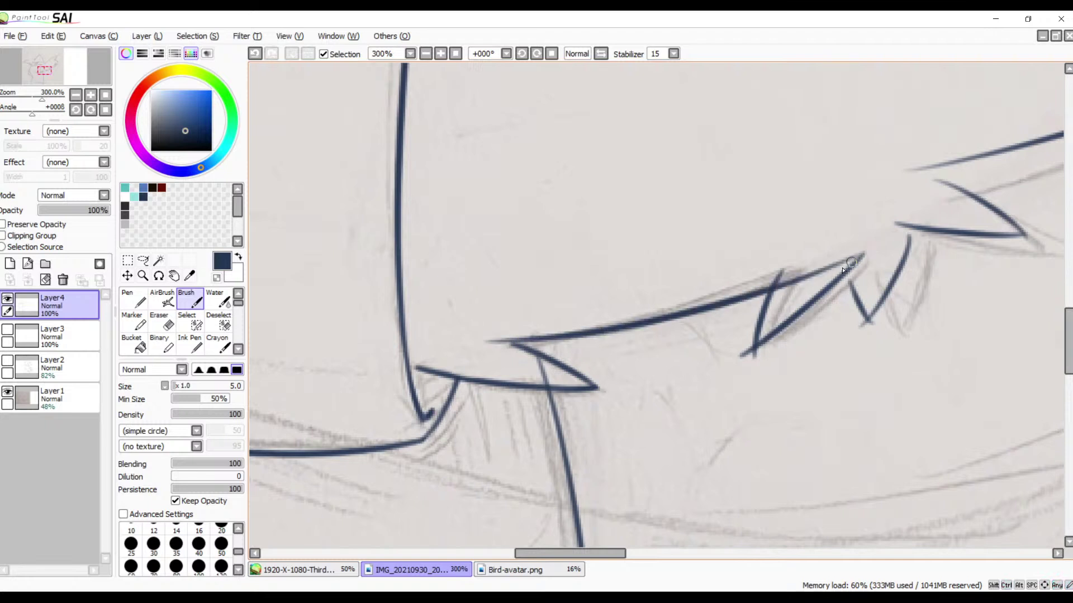
key(ctrl+z)
drag(492, 348, 875, 255)
key(ctrl+z)
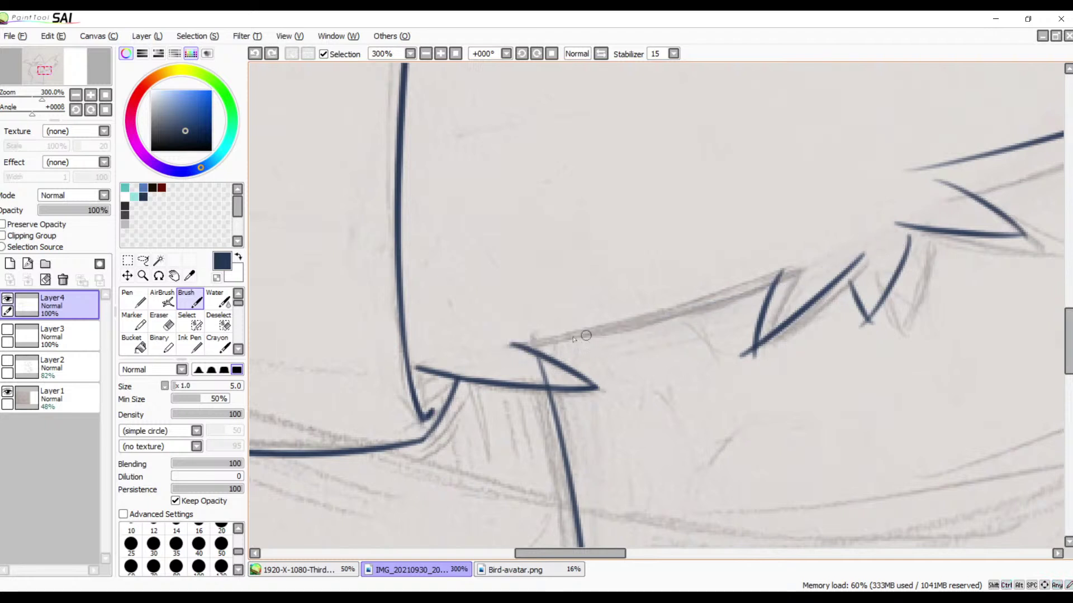
drag(491, 346, 865, 241)
key(ctrl+z)
drag(491, 346, 855, 256)
key(ctrl+z)
drag(510, 343, 844, 244)
- Ink the long upper edge and slanted top edge of the pointed stylus-shaped object extending from the hand
mouse_move(862, 297)
mouse_down()
mouse_move(683, 304)
mouse_move(673, 360)
mouse_move(596, 412)
mouse_move(595, 399)
mouse_move(659, 342)
mouse_move(649, 347)
mouse_move(654, 382)
mouse_up()
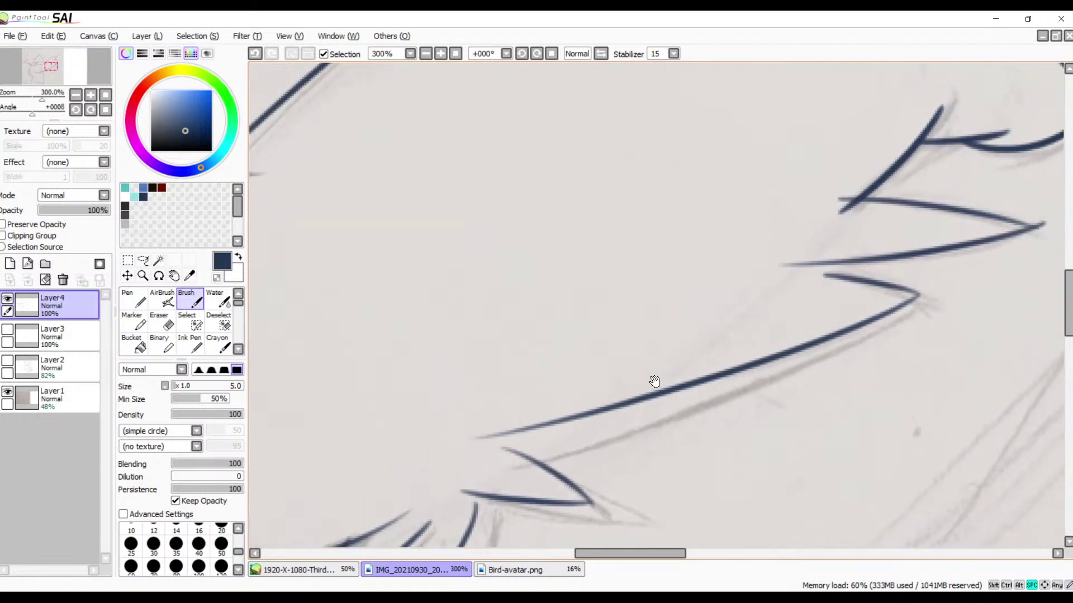
mouse_move(762, 304)
mouse_down()
mouse_move(737, 342)
mouse_move(613, 417)
mouse_move(684, 485)
mouse_up()
drag(677, 371, 690, 360)
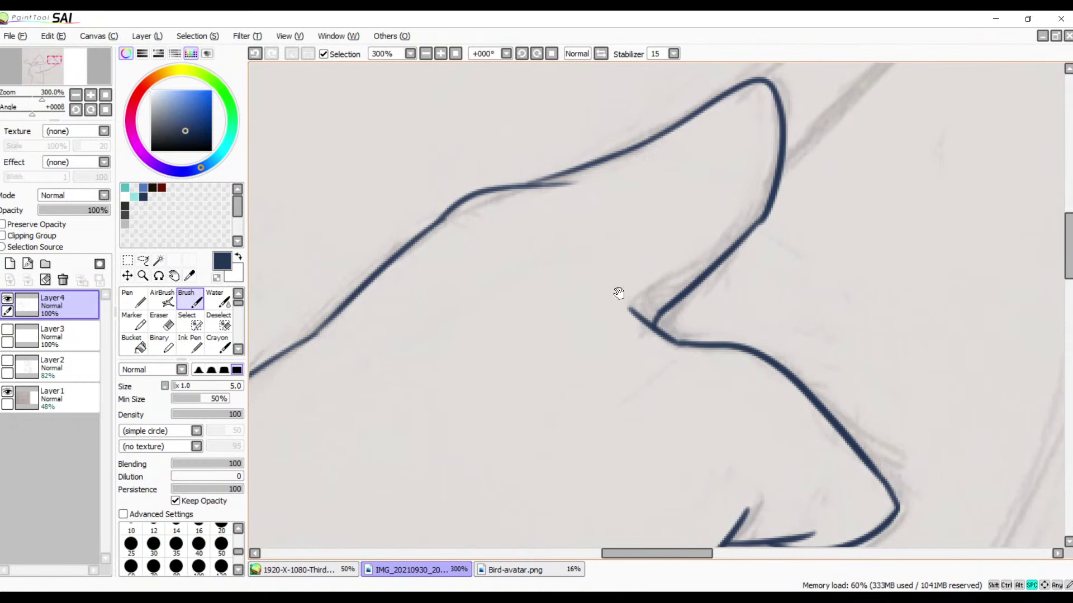
mouse_move(618, 293)
mouse_down()
mouse_move(660, 304)
mouse_move(574, 371)
mouse_move(615, 268)
mouse_up()
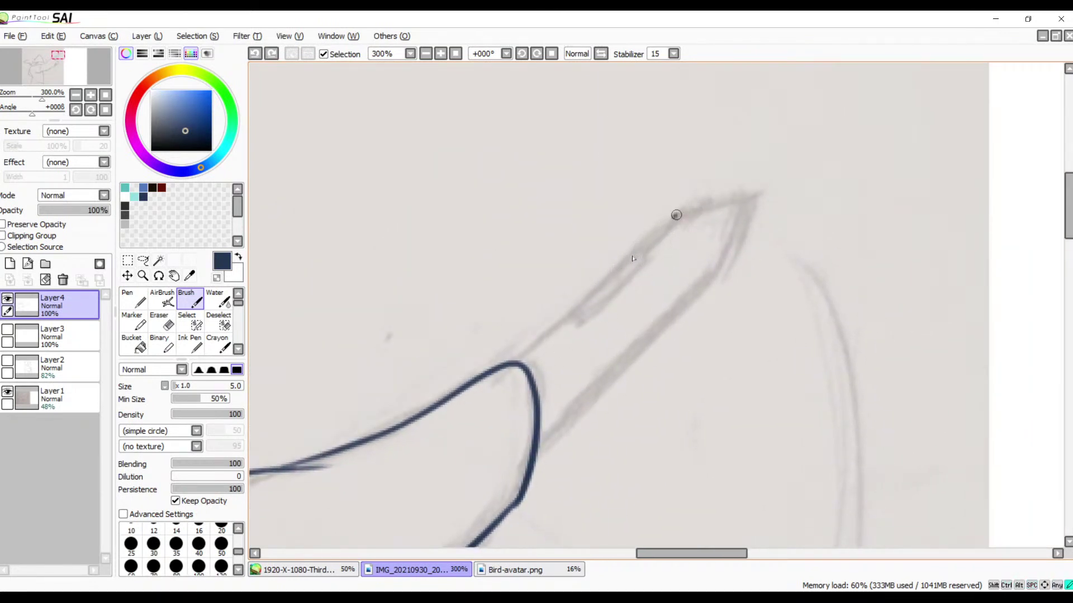
drag(676, 213, 510, 360)
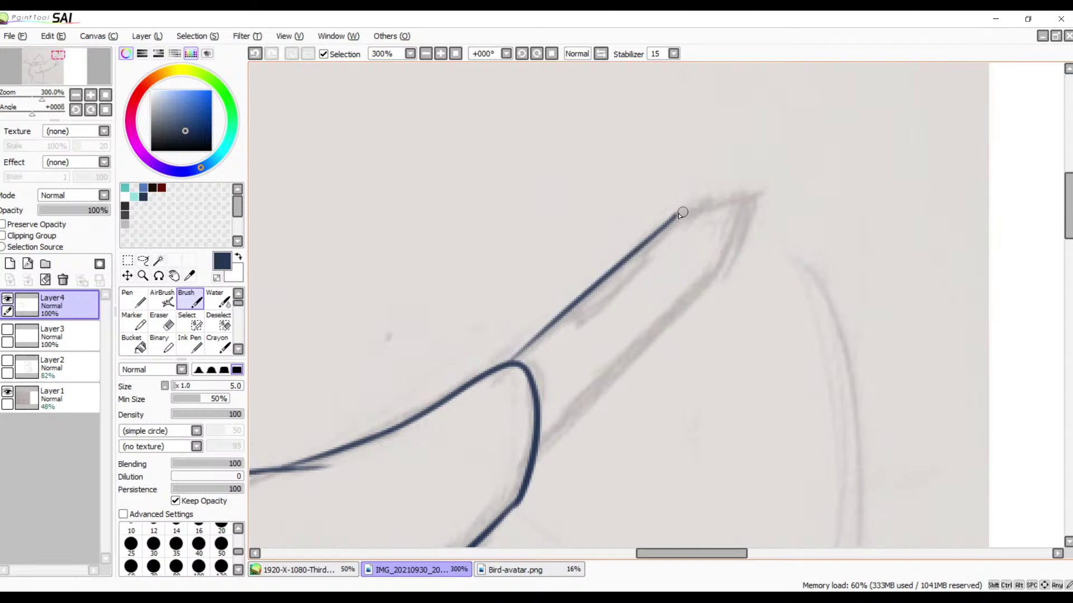
drag(681, 213, 783, 194)
key(ctrl+z)
drag(676, 216, 776, 196)
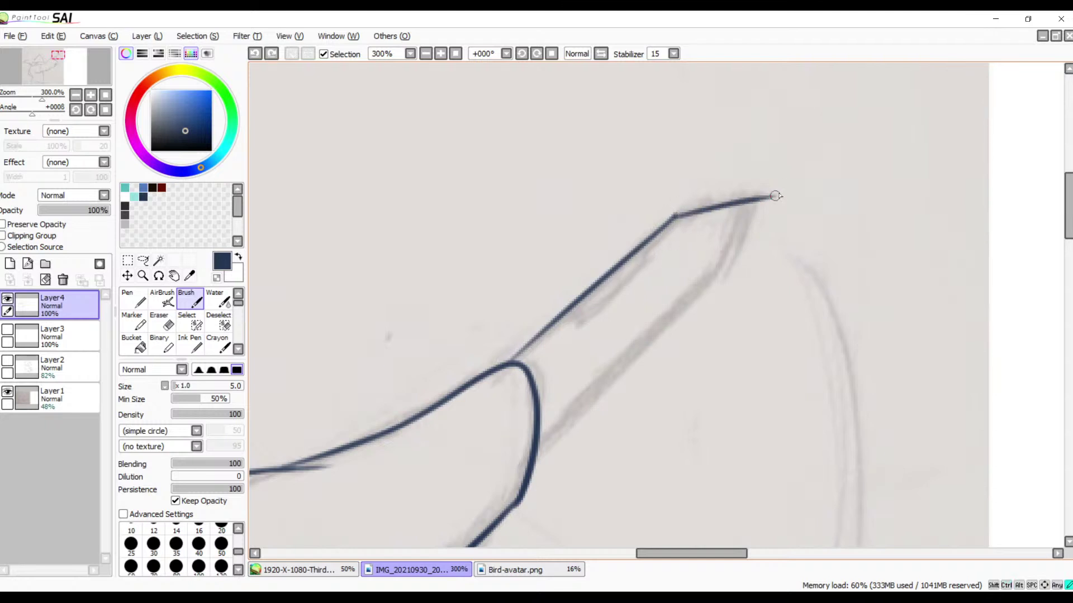
key(ctrl+z)
mouse_move(675, 214)
mouse_down()
mouse_move(771, 197)
mouse_move(705, 281)
mouse_up()
key(ctrl+z)
- Ink the short outer edge running down from the tip of the stylus-shaped object
drag(761, 195, 707, 279)
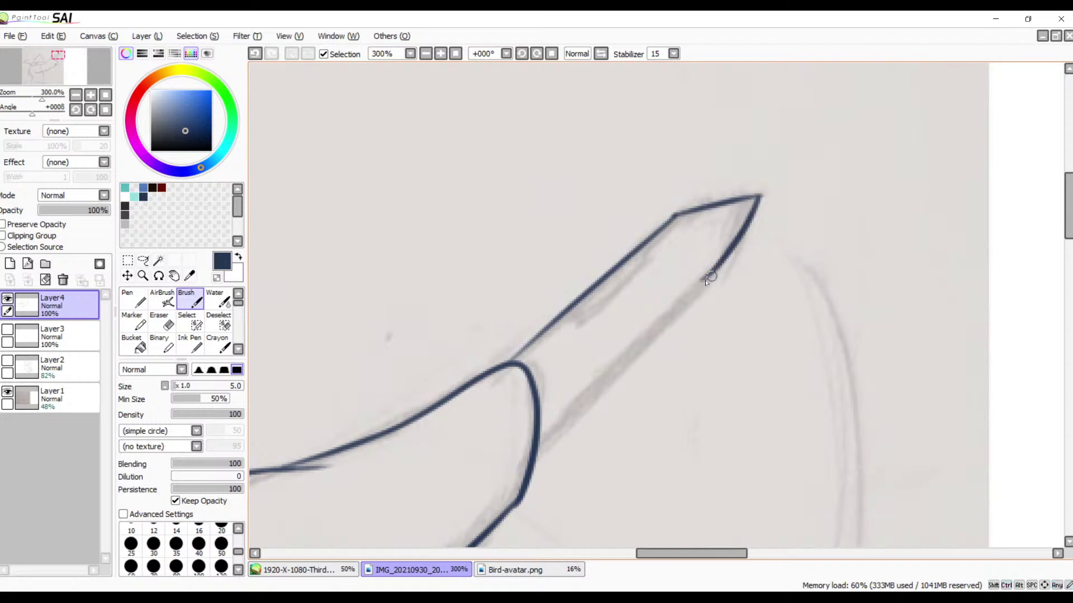
key(ctrl+z)
drag(761, 196, 707, 277)
key(ctrl+z)
drag(760, 196, 711, 277)
key(ctrl+z)
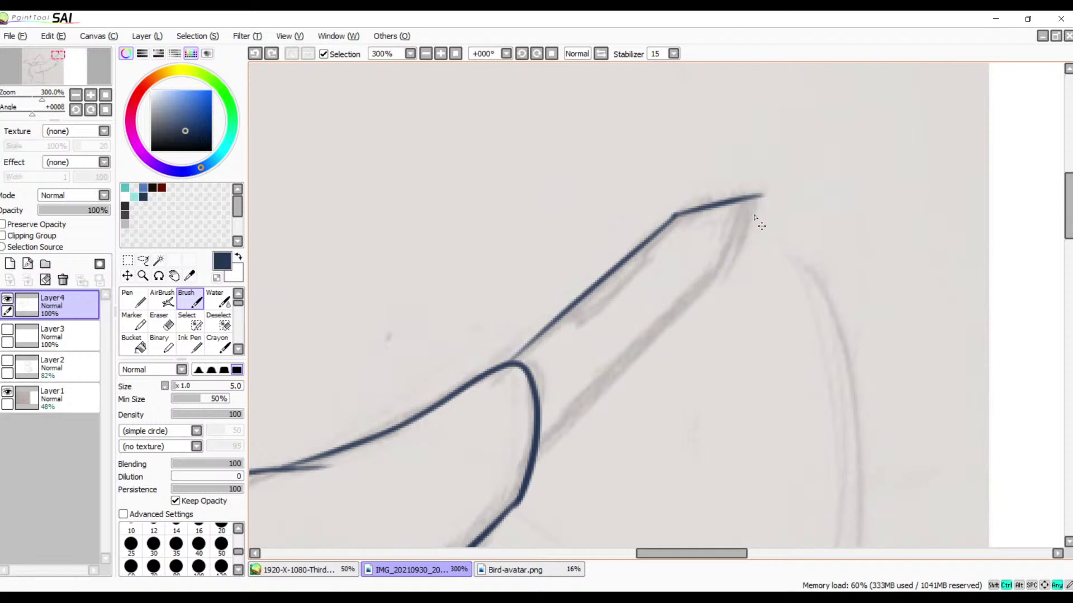
mouse_move(764, 197)
mouse_down()
mouse_move(720, 274)
mouse_move(490, 468)
mouse_up()
key(ctrl+z)
- Ink the long lower edge of the stylus-shaped object down to and slightly past the hand's outline
drag(723, 272, 576, 408)
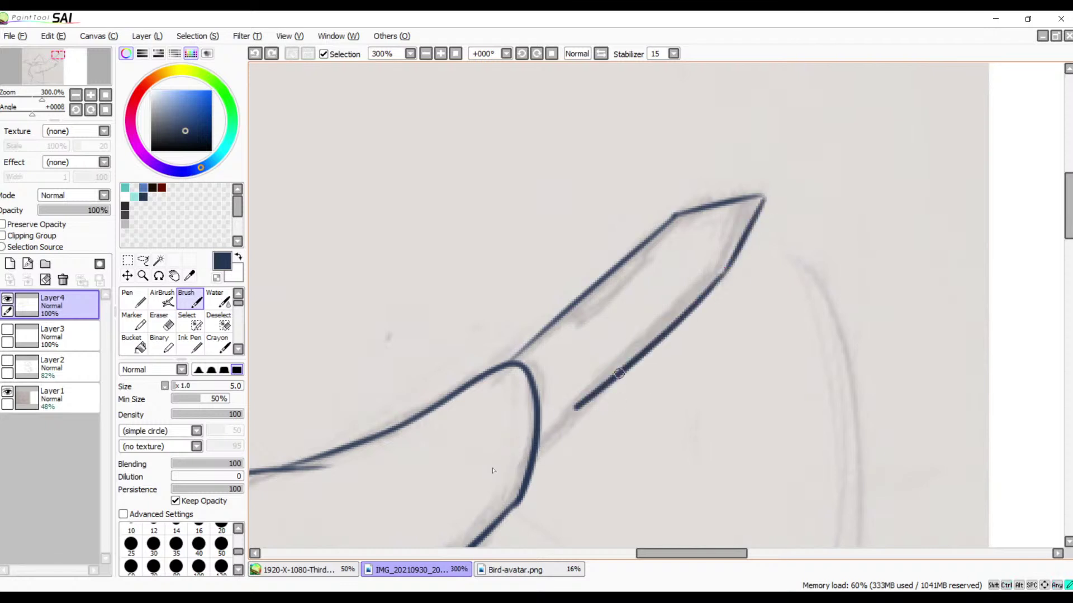
drag(493, 471, 491, 472)
key(ctrl+z)
drag(724, 274, 480, 532)
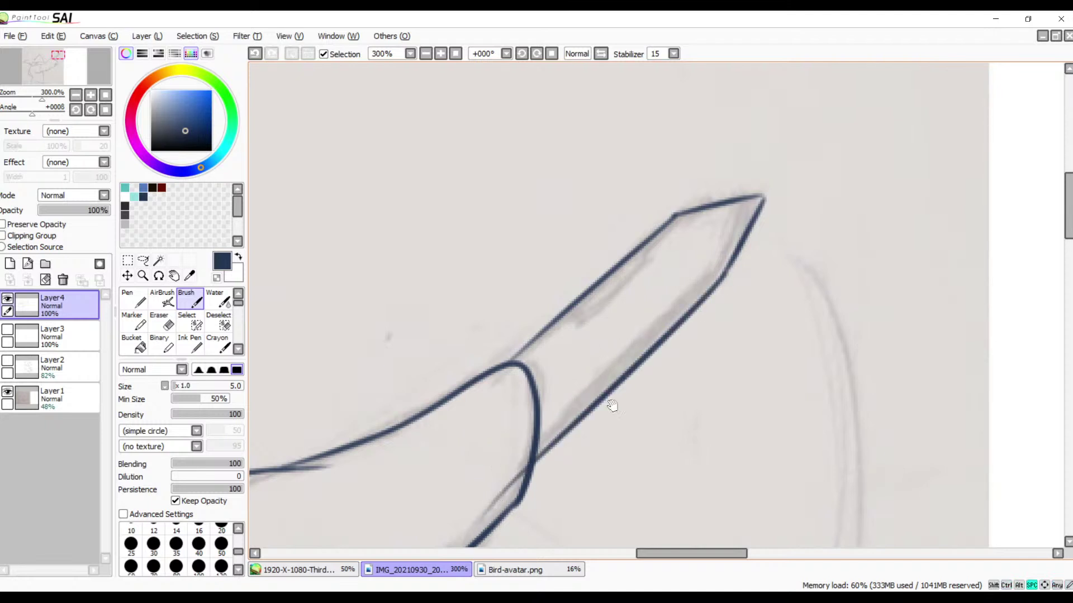
- Thicken the faint end of the stylus shape's upper edge where it meets the top of the hand
scroll(611, 380, down, 3)
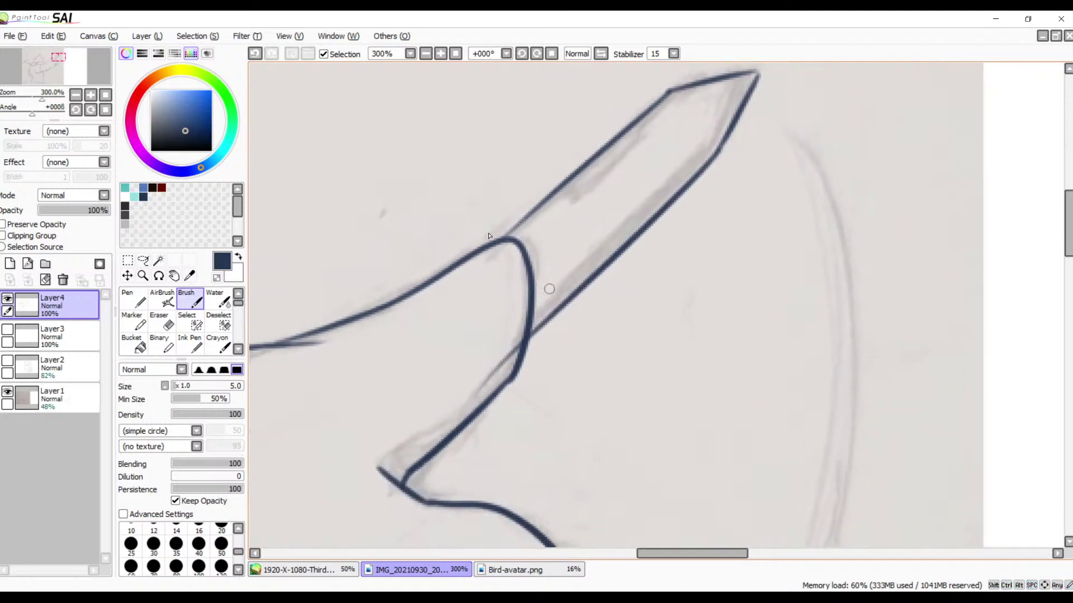
click(440, 54)
click(440, 54)
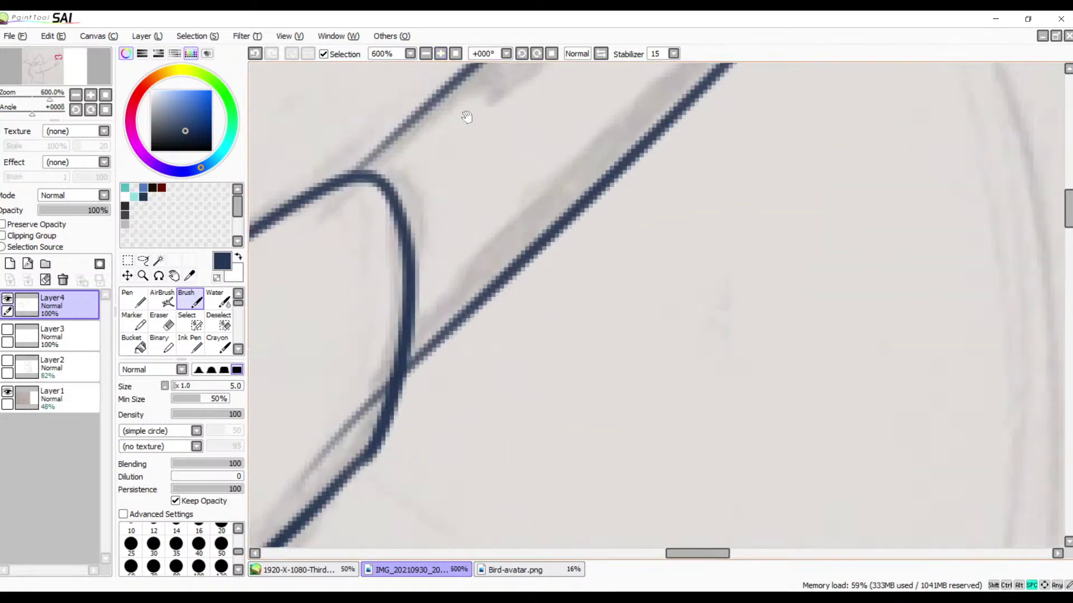
scroll(409, 220, up, 3)
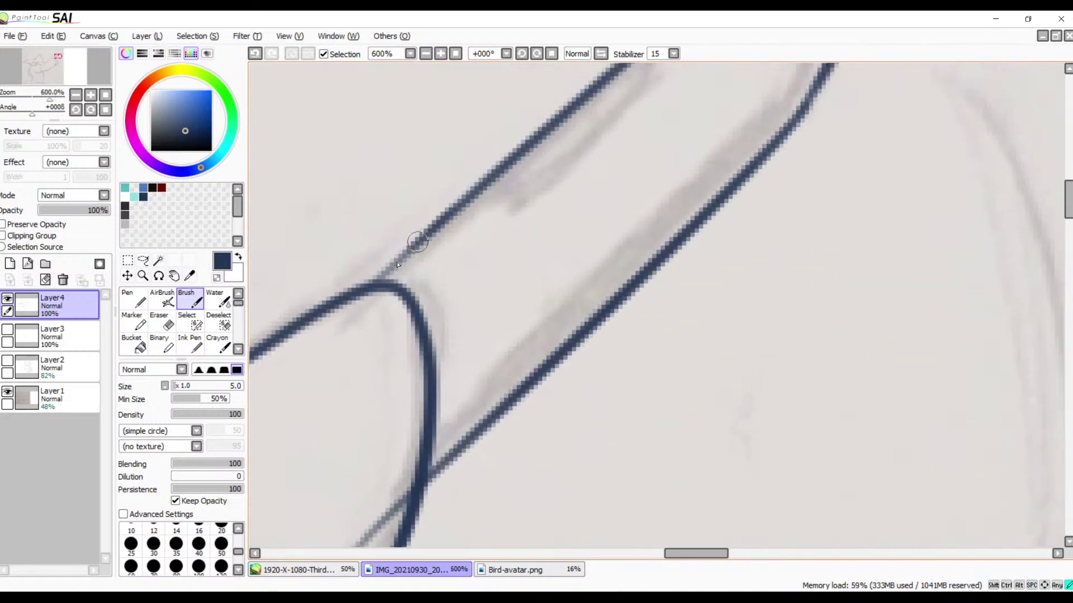
drag(445, 221, 383, 269)
drag(367, 285, 465, 206)
- Erase the lower edge's overshoot inside the hand's outline with the size 9 Eraser
drag(492, 364, 553, 228)
key(e)
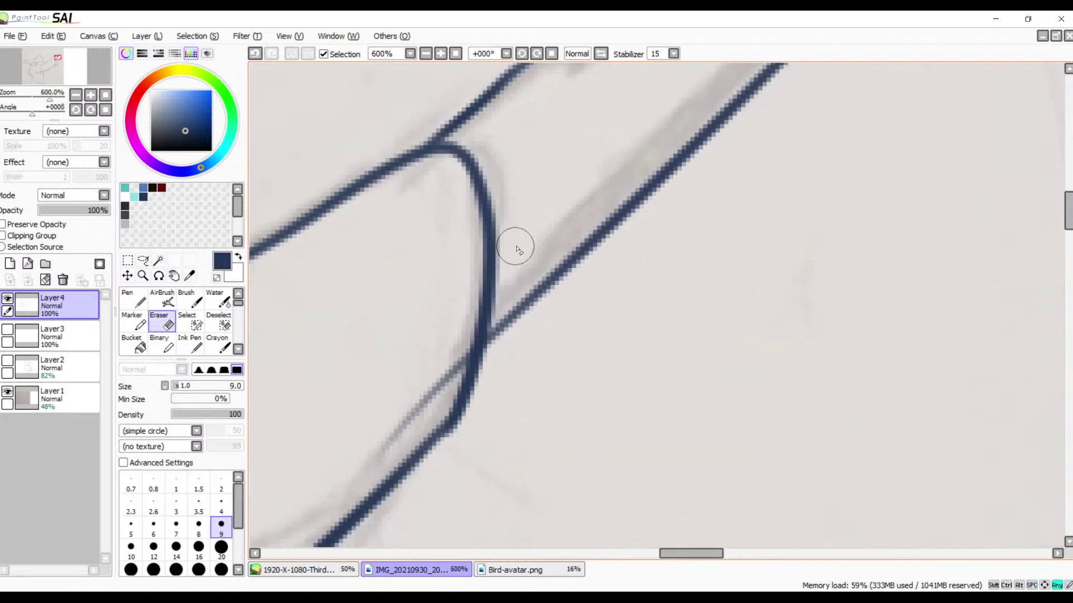
mouse_move(440, 348)
mouse_down()
mouse_move(442, 375)
mouse_move(460, 340)
mouse_move(439, 389)
mouse_move(383, 425)
mouse_move(386, 435)
mouse_move(401, 427)
mouse_move(374, 439)
mouse_up()
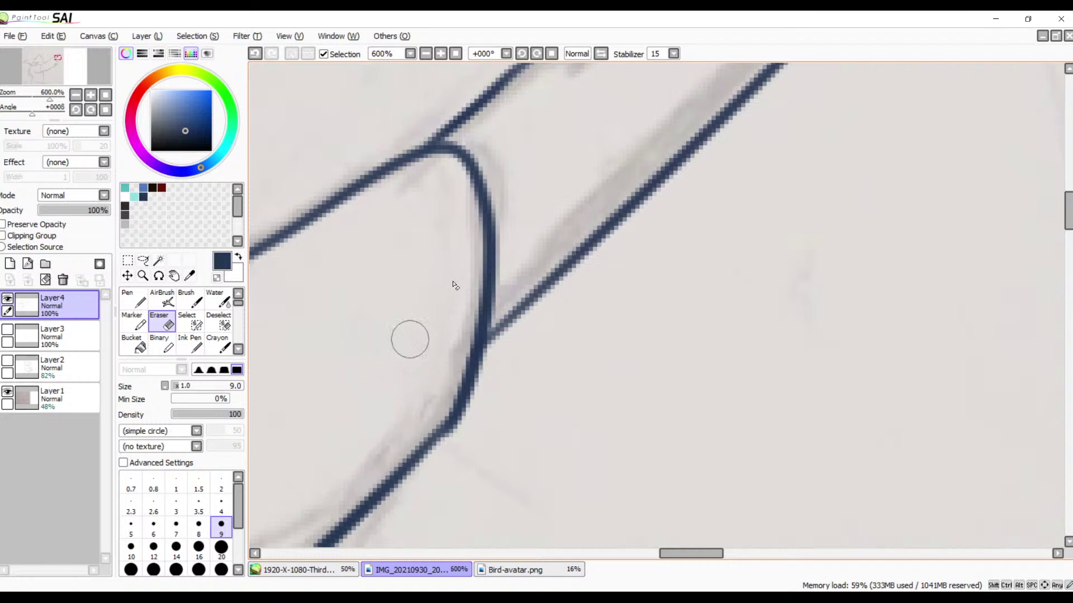
- Thicken the end of the stylus shape's lower edge where it meets the hand with the size 5 Brush
drag(505, 322, 403, 376)
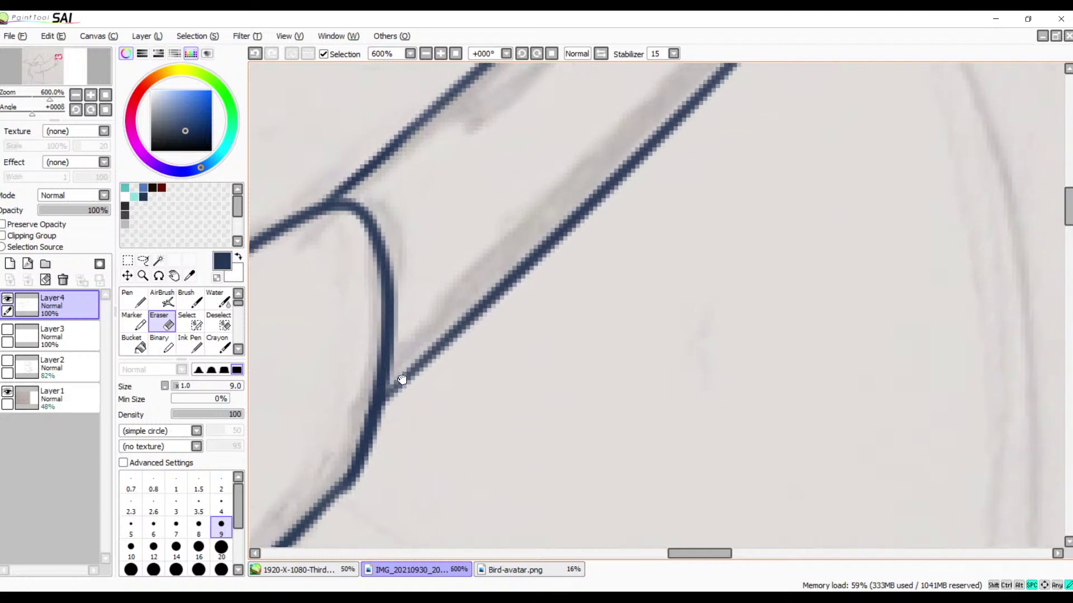
key(b)
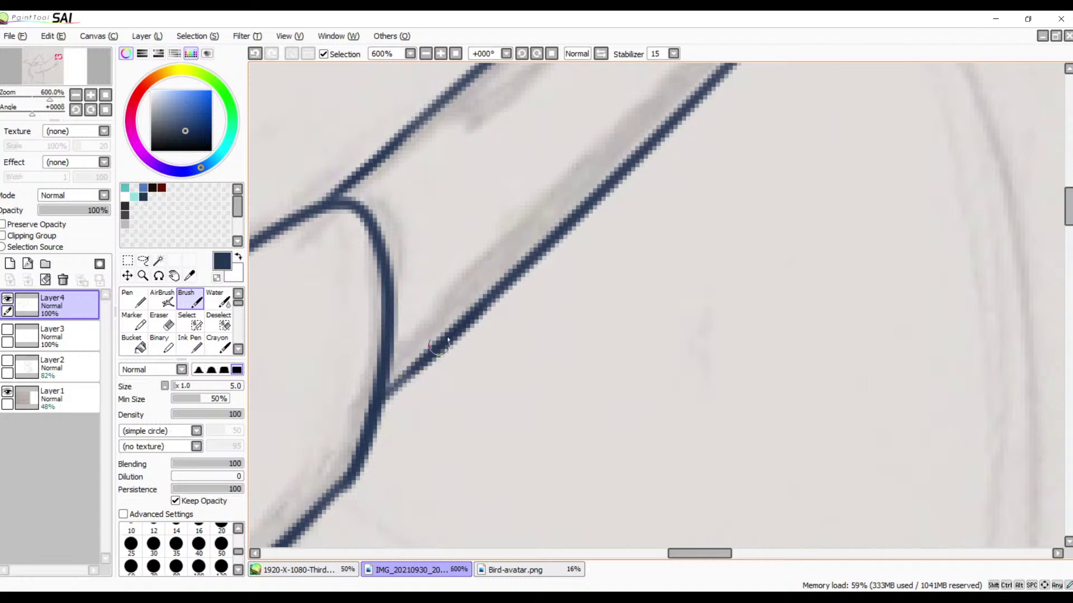
drag(562, 268, 398, 413)
- Ink the narrow rounded strip attached to the upper edge of the stylus-shaped object
drag(497, 288, 581, 400)
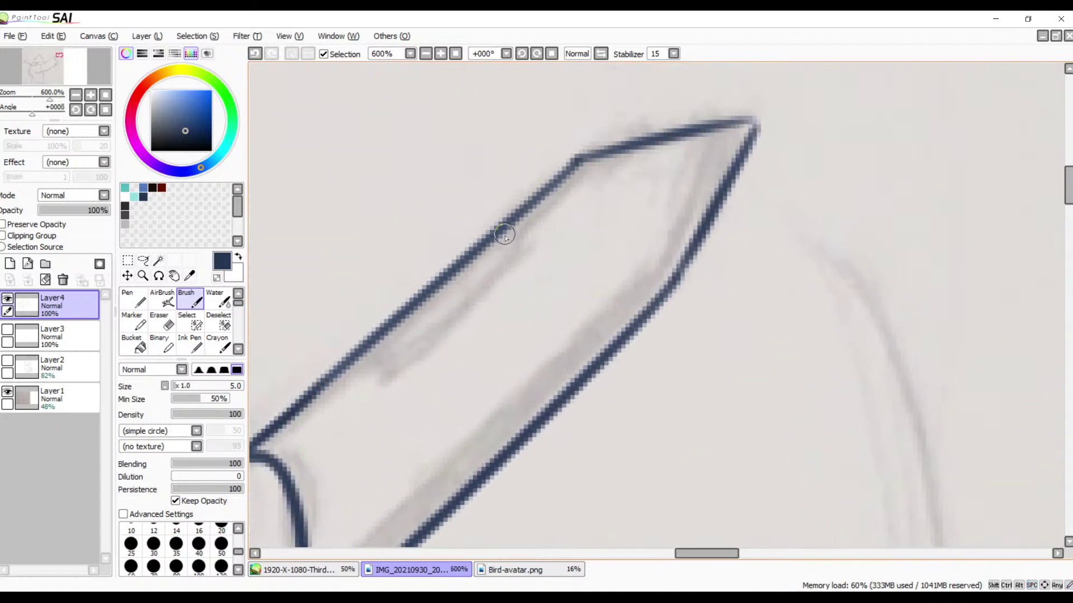
mouse_move(503, 228)
mouse_down()
mouse_move(519, 244)
mouse_move(492, 232)
mouse_move(517, 246)
mouse_move(497, 237)
mouse_move(514, 248)
mouse_move(509, 261)
mouse_move(513, 245)
mouse_move(434, 328)
mouse_up()
key(ctrl+z)
key(ctrl+z)
key(ctrl+z)
mouse_move(501, 234)
mouse_down()
mouse_move(526, 245)
mouse_move(519, 258)
mouse_move(526, 236)
mouse_move(385, 363)
mouse_up()
key(ctrl+z)
mouse_move(529, 246)
mouse_down()
mouse_move(382, 381)
mouse_move(366, 349)
mouse_move(385, 381)
mouse_up()
key(ctrl+z)
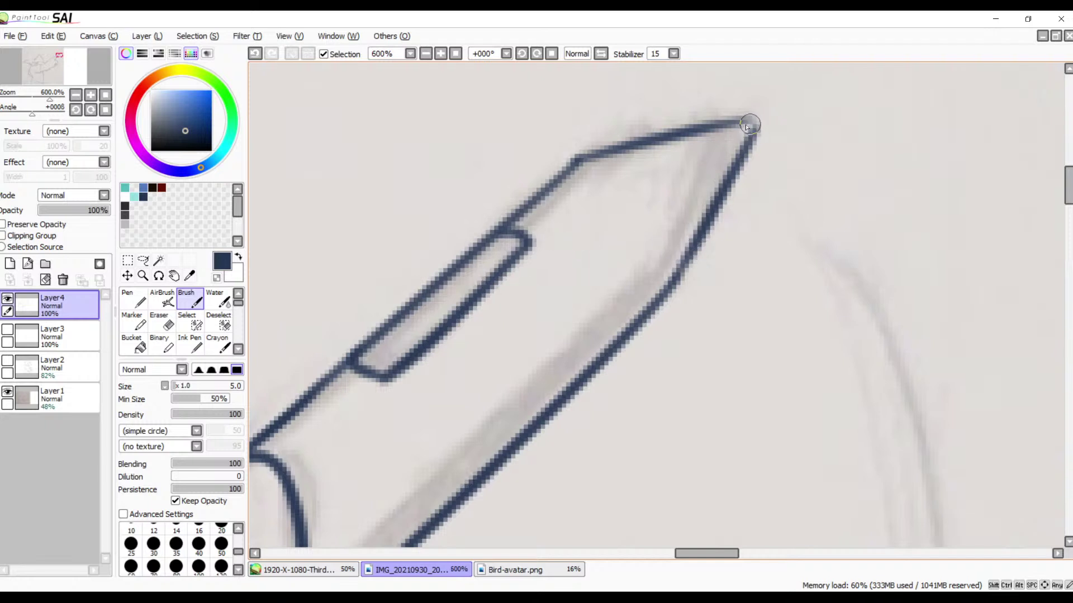
- Reinforce the sharp corner at the stylus tip and thicken the upper edge running from it, checking in mirrored view
mouse_move(748, 118)
mouse_down()
mouse_move(761, 122)
mouse_move(742, 140)
mouse_up()
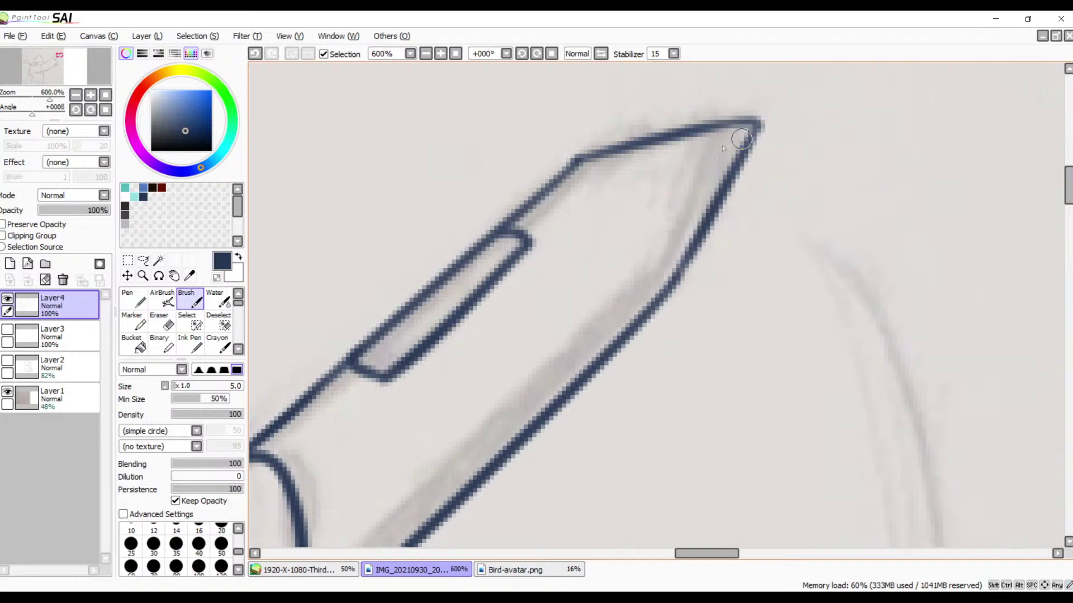
click(601, 54)
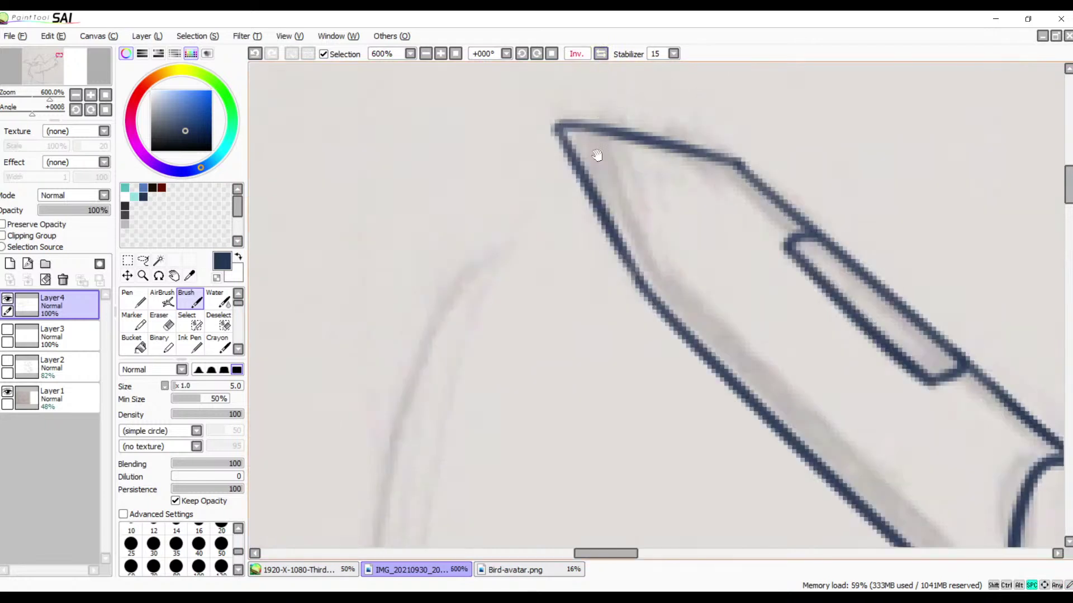
scroll(600, 188, up, 2)
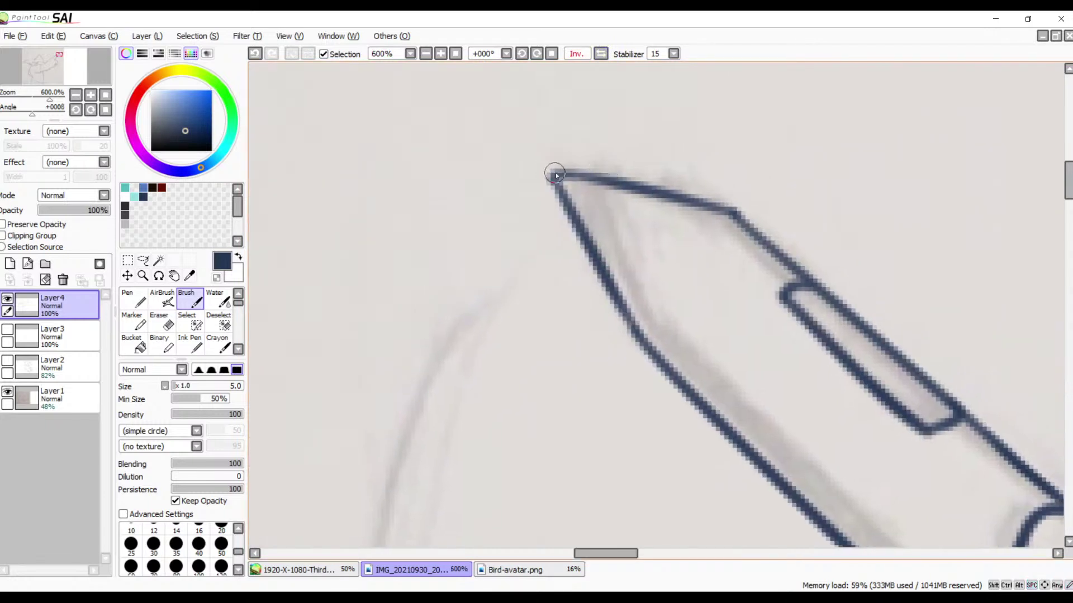
drag(555, 173, 682, 210)
drag(550, 185, 594, 287)
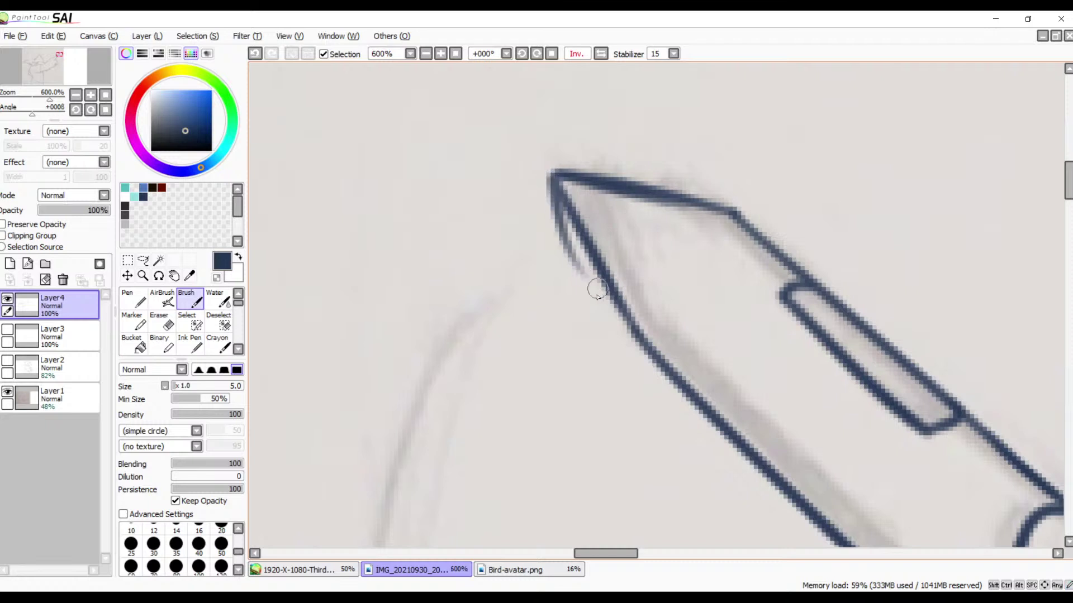
key(ctrl+z)
drag(553, 176, 619, 328)
key(ctrl+z)
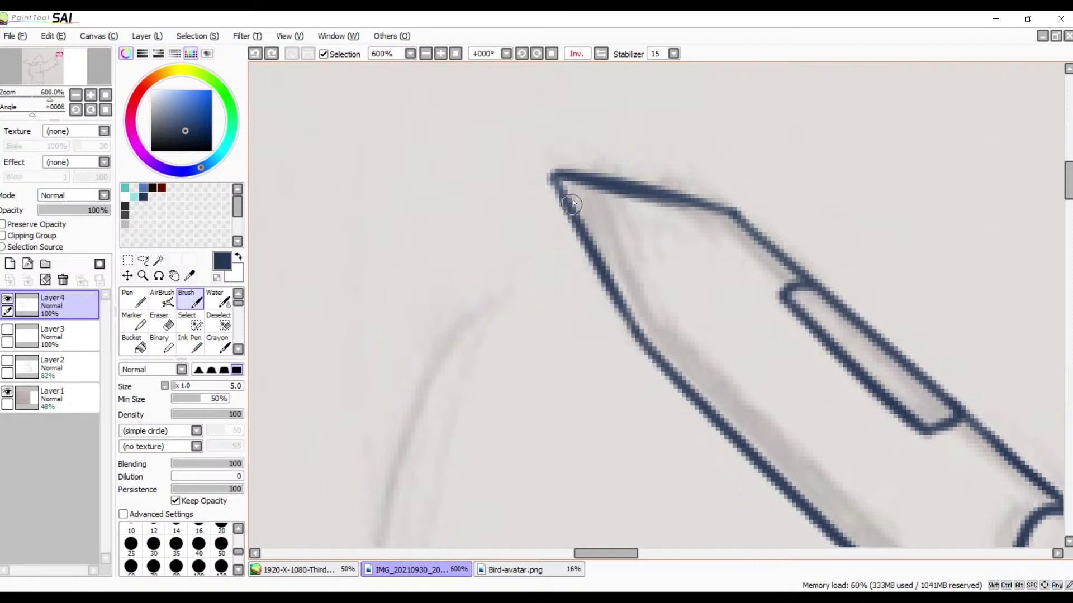
drag(553, 176, 601, 312)
key(ctrl+z)
drag(555, 176, 618, 323)
key(ctrl+z)
- Thicken the stylus tip's lower edge from its sharp point to the bend
drag(555, 181, 618, 320)
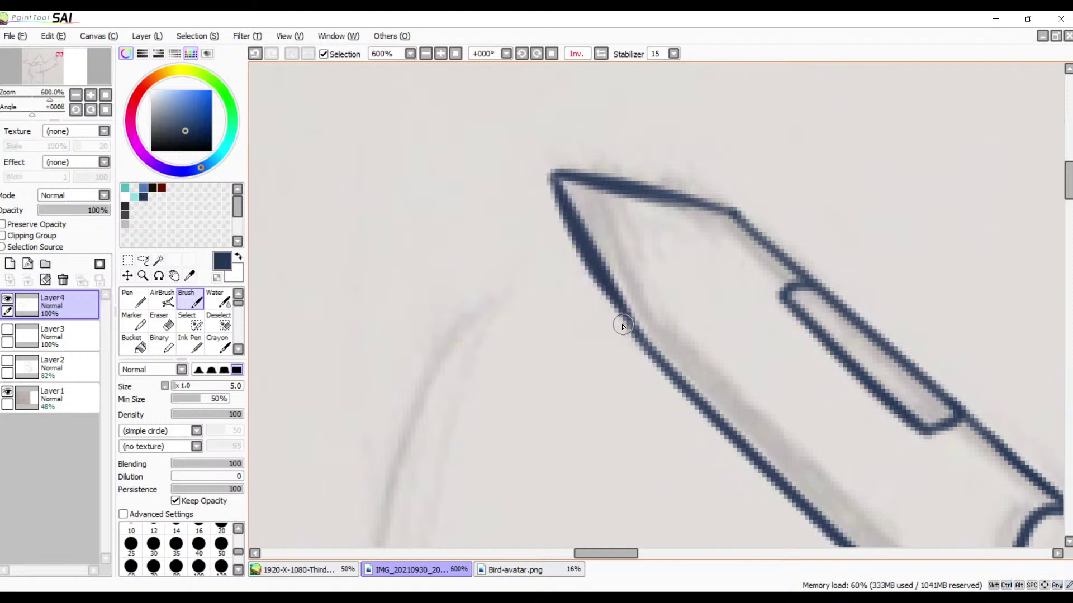
click(601, 53)
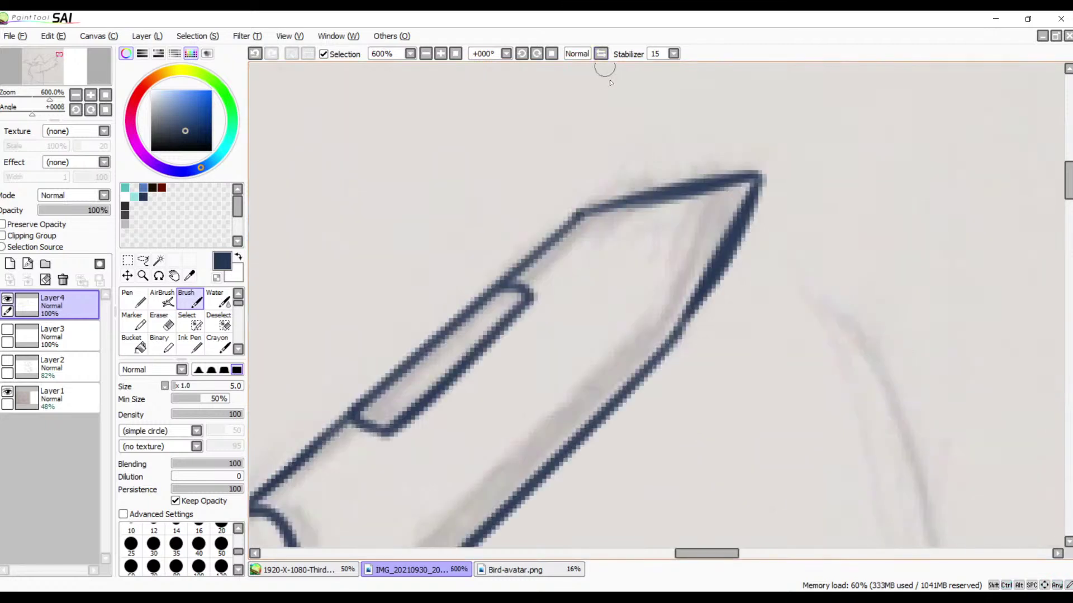
drag(689, 327, 727, 276)
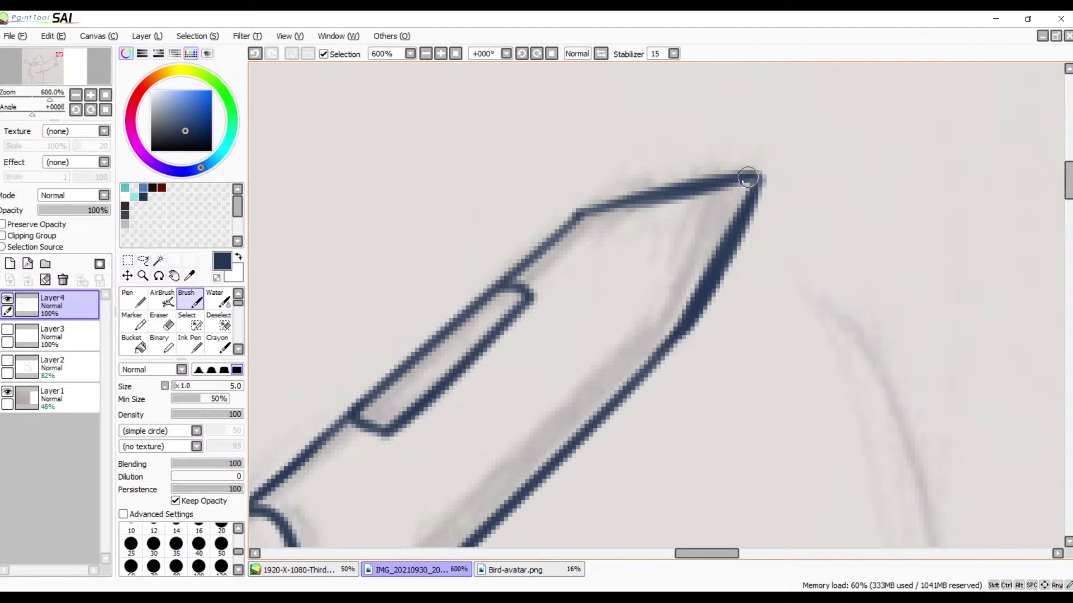
drag(749, 177, 752, 190)
- Thicken the stylus's upper edge around the bend and down to the rounded strip
mouse_move(634, 197)
mouse_down()
mouse_move(574, 219)
mouse_move(611, 214)
mouse_move(590, 215)
mouse_move(525, 271)
mouse_up()
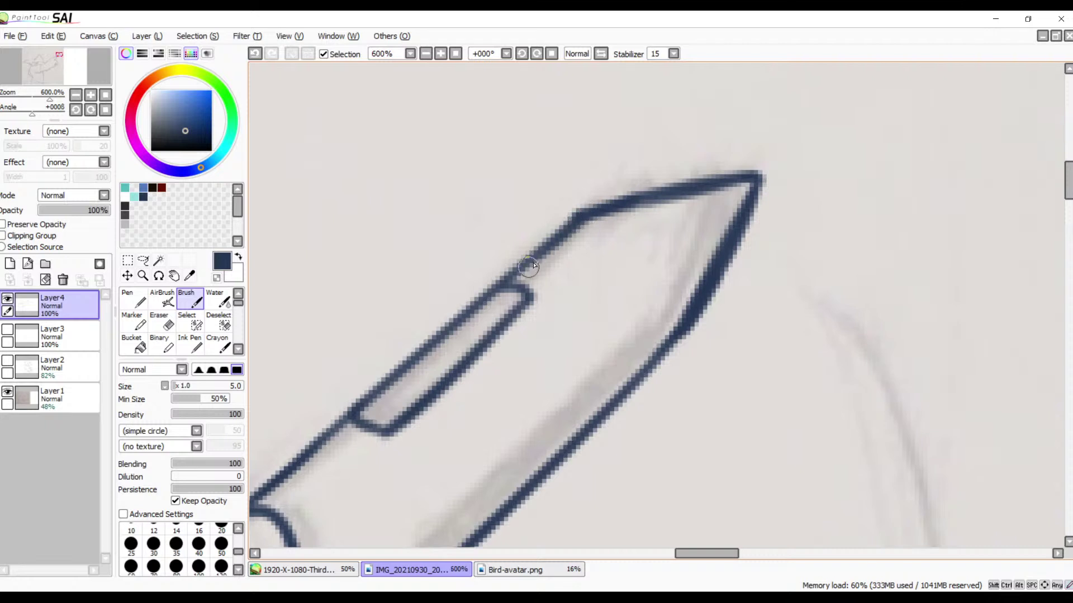
drag(576, 219, 517, 282)
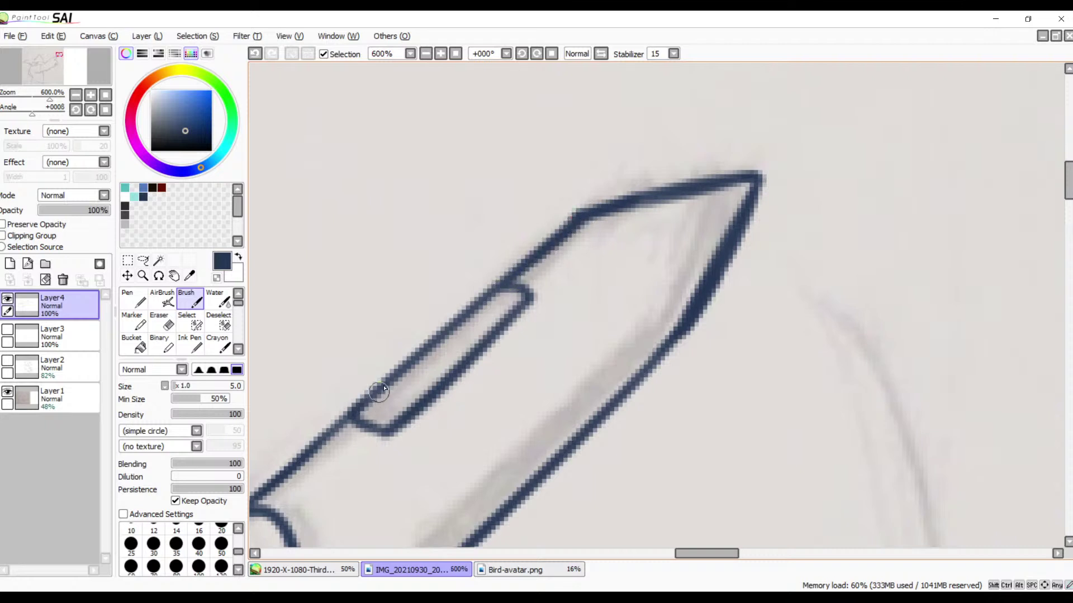
drag(312, 428, 407, 350)
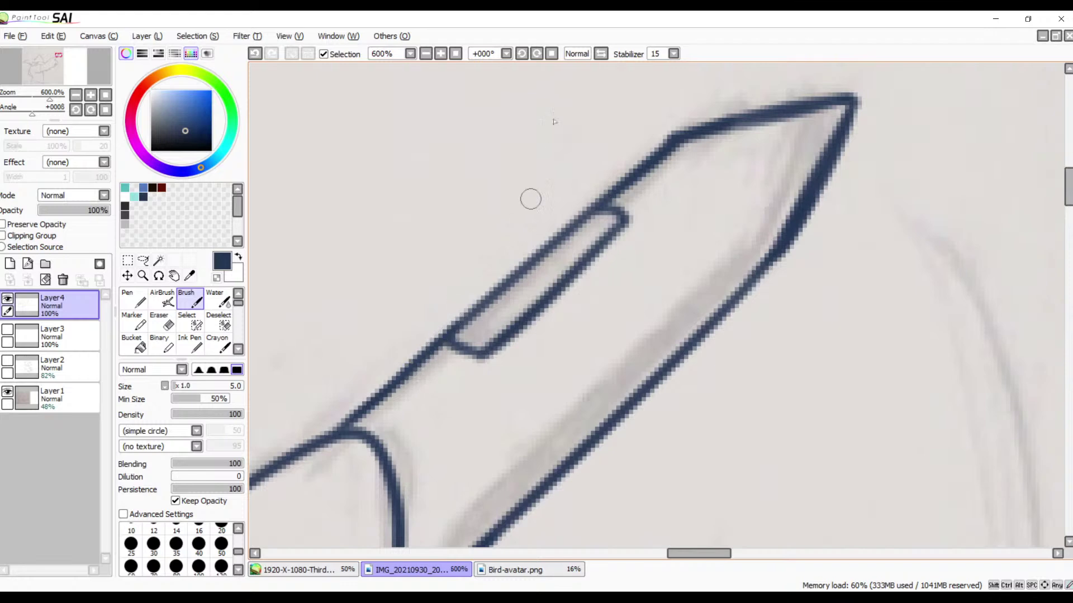
- Trim the outer side of the stylus tip's lower edge near the point with the size 9 Eraser
click(425, 55)
click(425, 54)
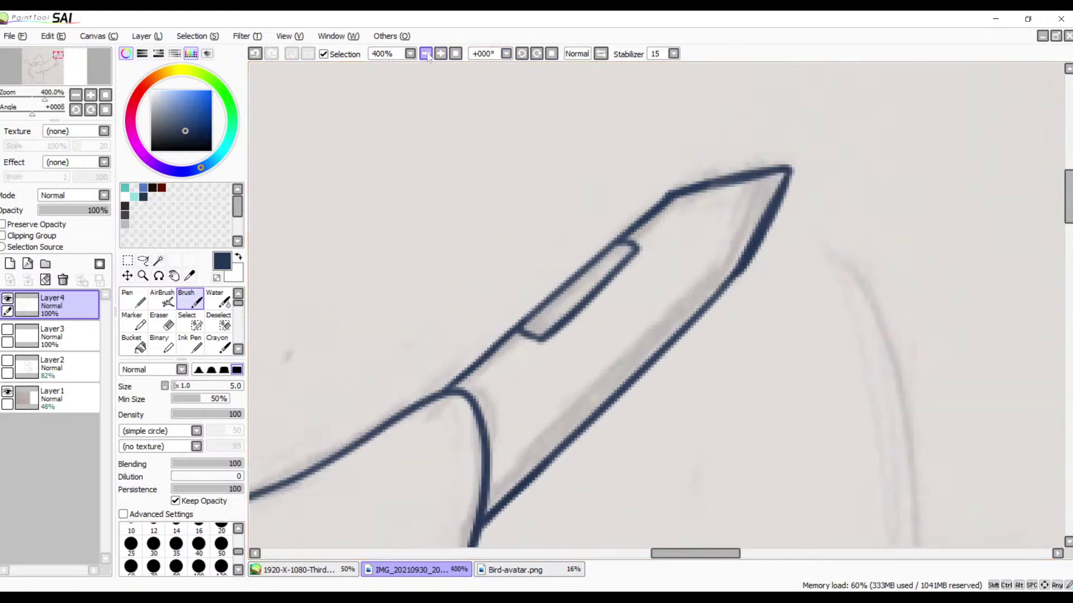
click(425, 54)
click(425, 54)
click(425, 55)
click(425, 55)
click(440, 54)
click(440, 54)
click(441, 53)
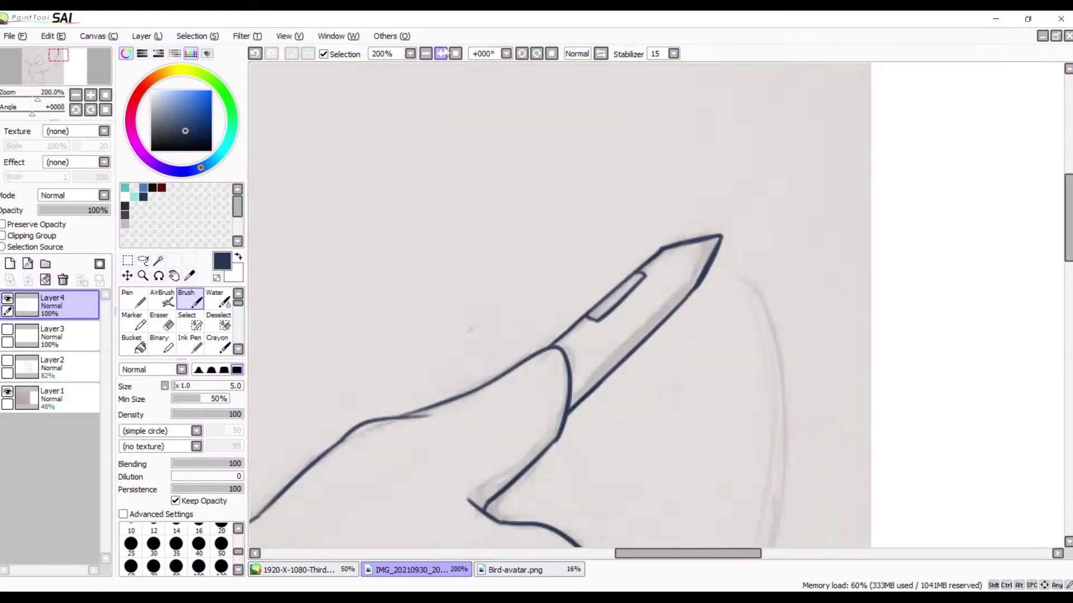
click(441, 53)
click(441, 54)
click(441, 53)
click(441, 53)
drag(720, 282, 440, 448)
key(e)
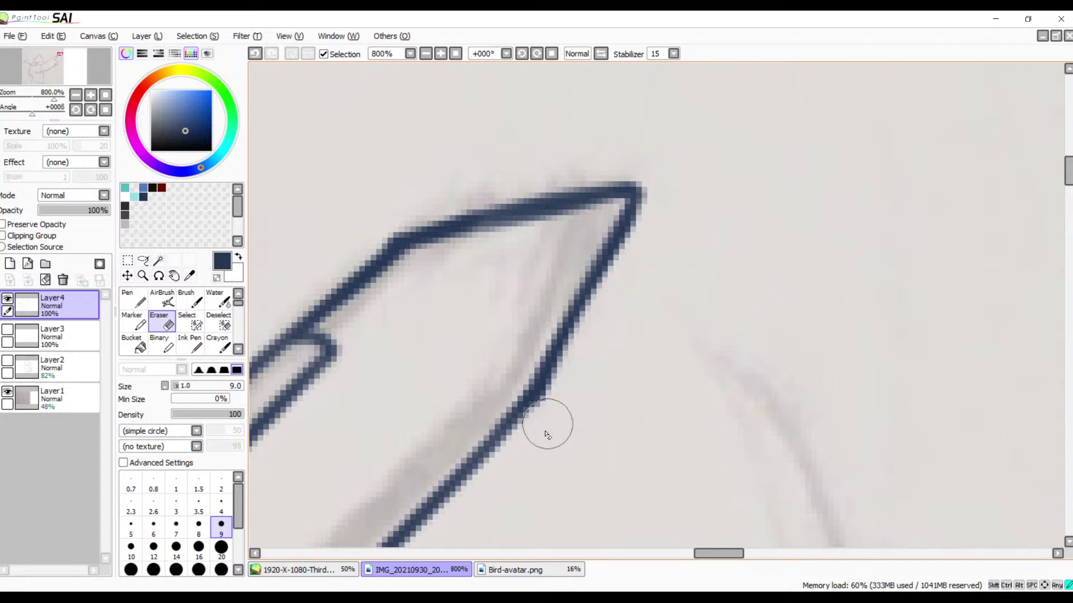
drag(659, 172, 637, 262)
mouse_move(655, 180)
mouse_down()
mouse_move(642, 240)
mouse_move(618, 276)
mouse_up()
drag(654, 182, 625, 289)
drag(654, 190, 634, 273)
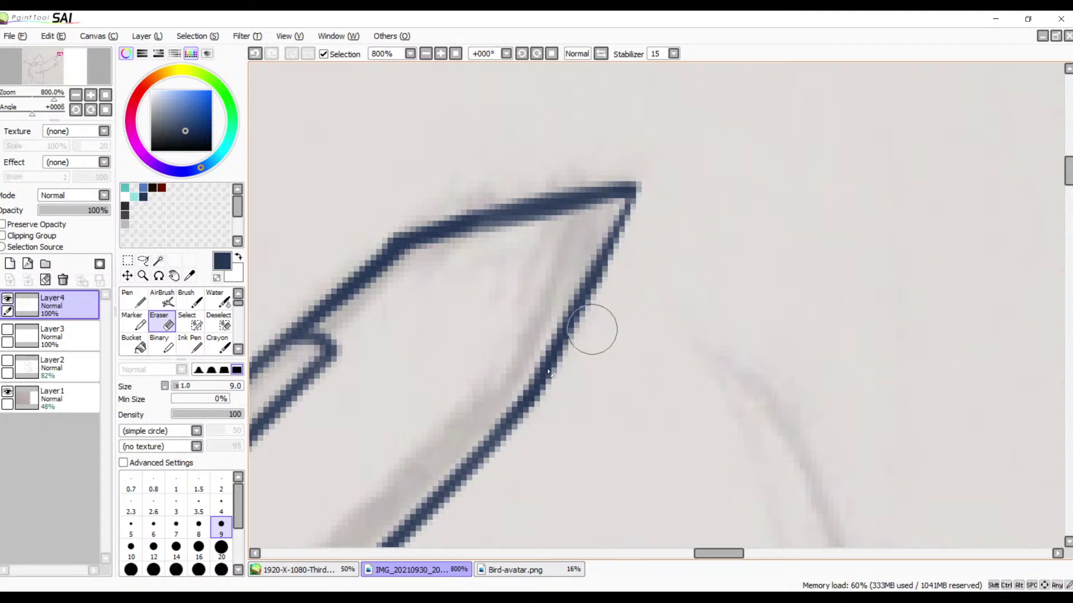
- Thicken the inner side of the stylus tip's lower edge with the size 5 Brush
key(b)
drag(629, 191, 613, 239)
key(ctrl+z)
drag(625, 191, 598, 270)
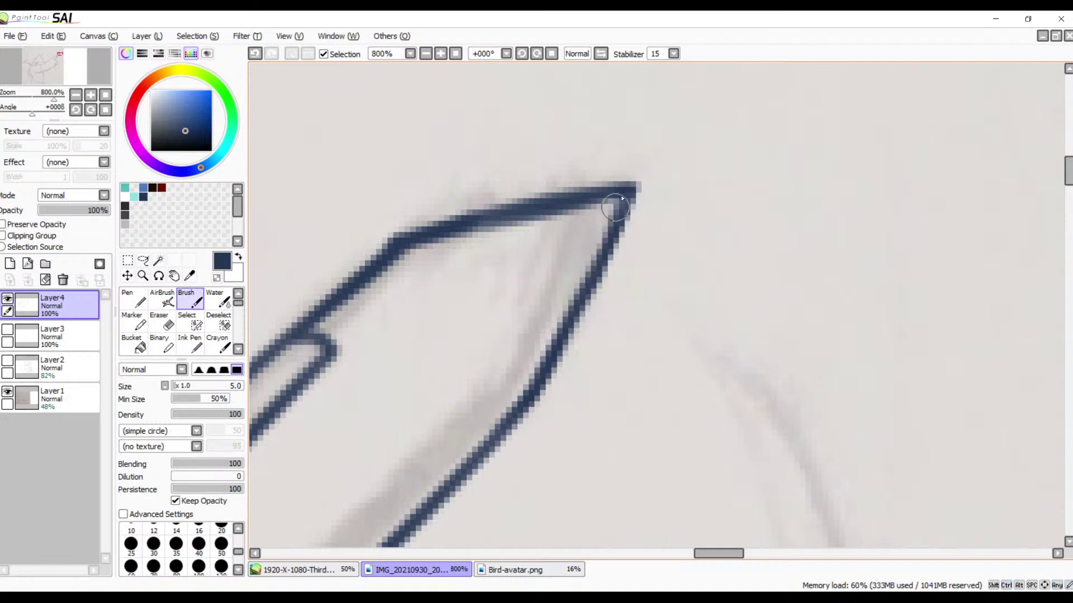
drag(626, 193, 539, 383)
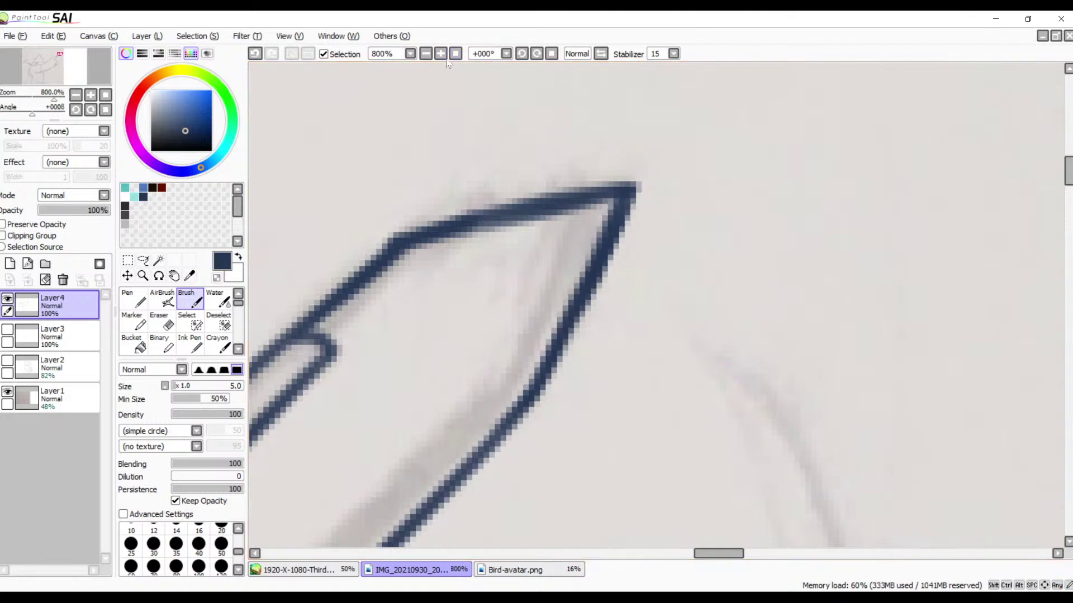
- Toggle the Layer1 sketch's visibility to examine the inked line art of the whole character on its own
click(425, 54)
click(426, 54)
click(425, 53)
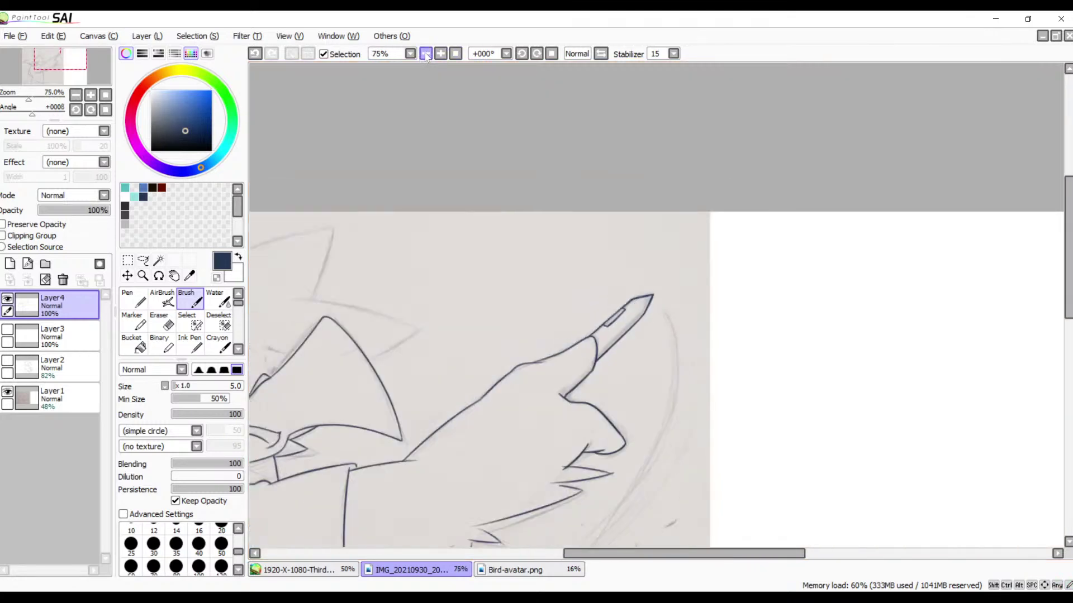
click(425, 53)
drag(620, 286, 676, 198)
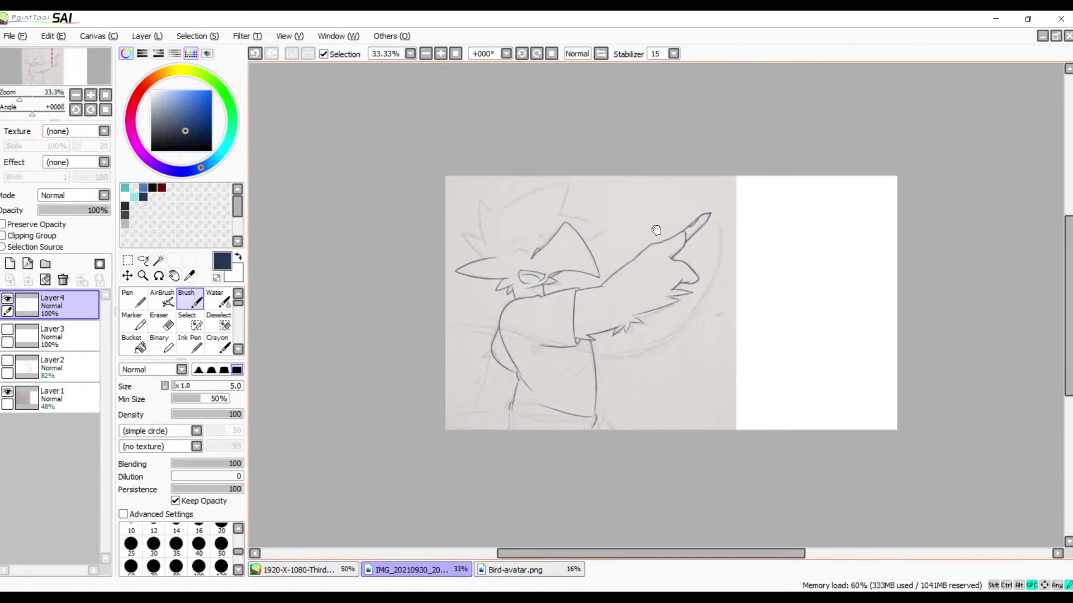
click(7, 392)
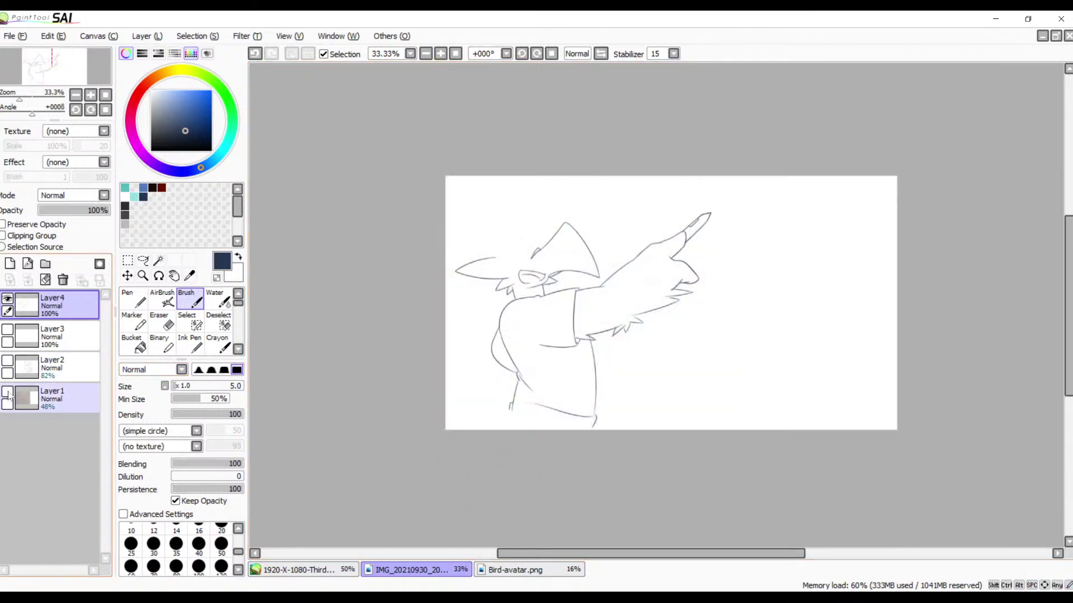
click(7, 392)
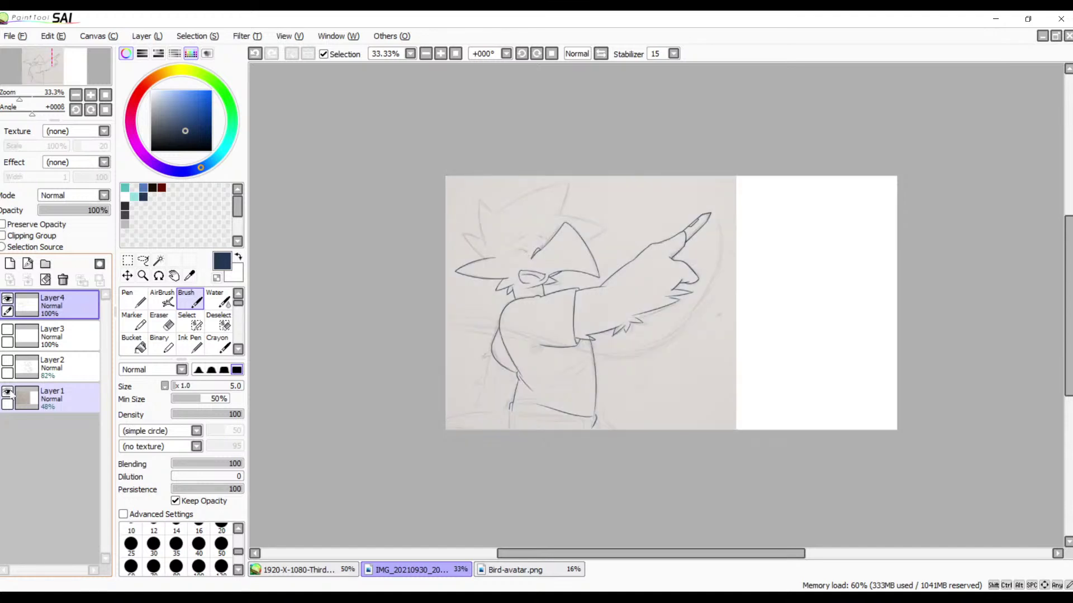
click(7, 392)
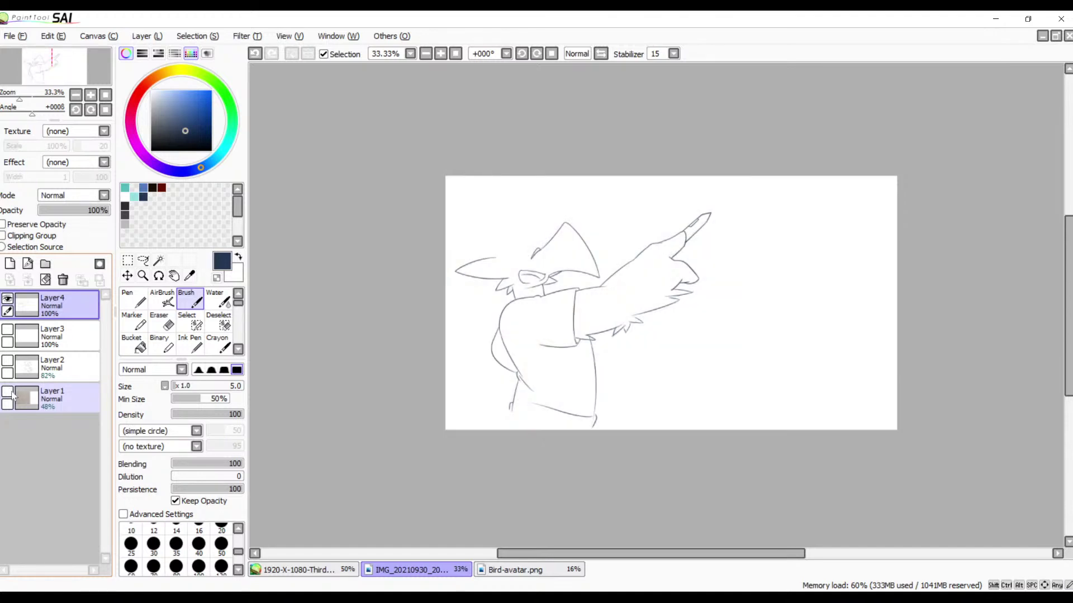
click(13, 395)
click(14, 394)
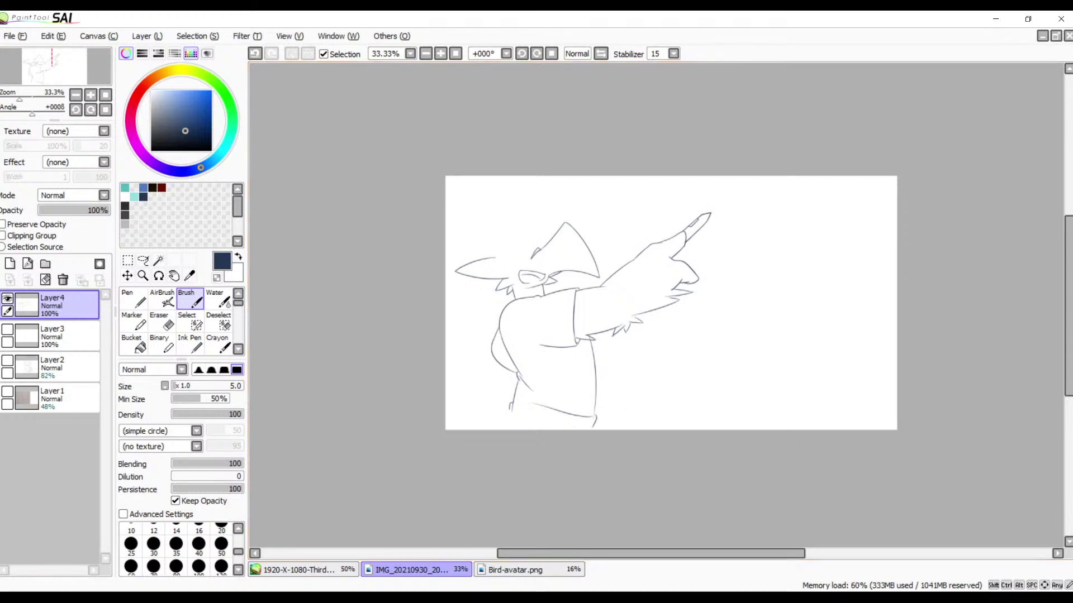
key(alt+Tab)
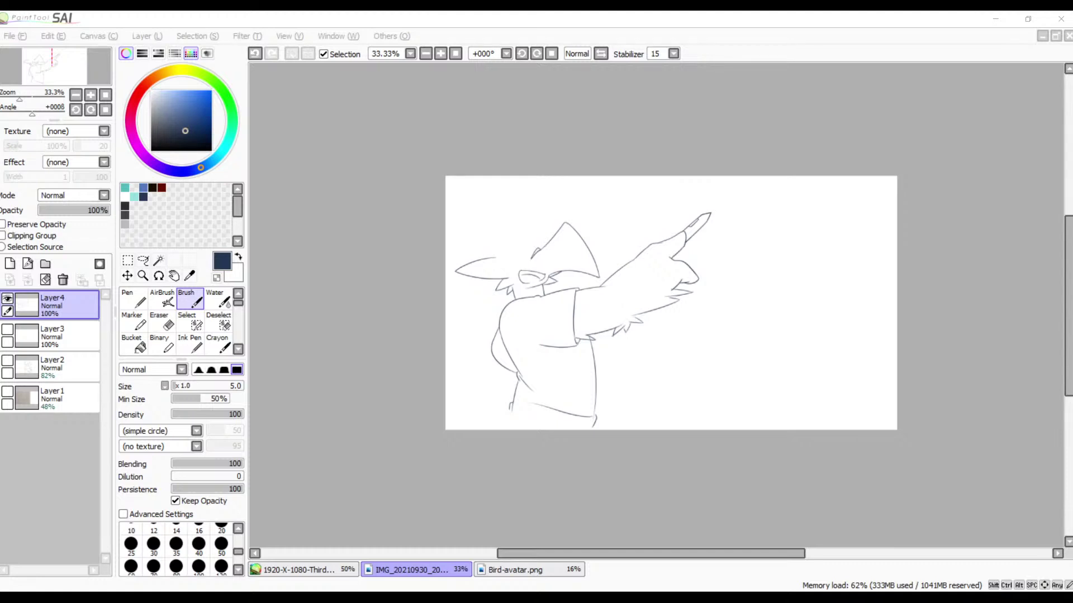
click(515, 330)
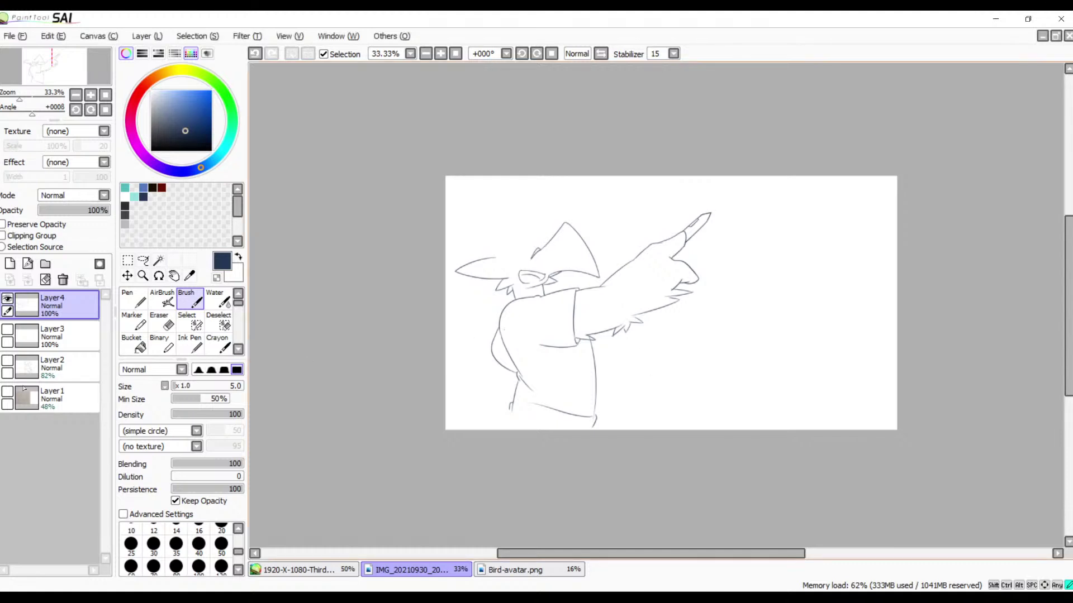
- Show the Layer1 sketch again and make Layer4 the active layer
click(18, 408)
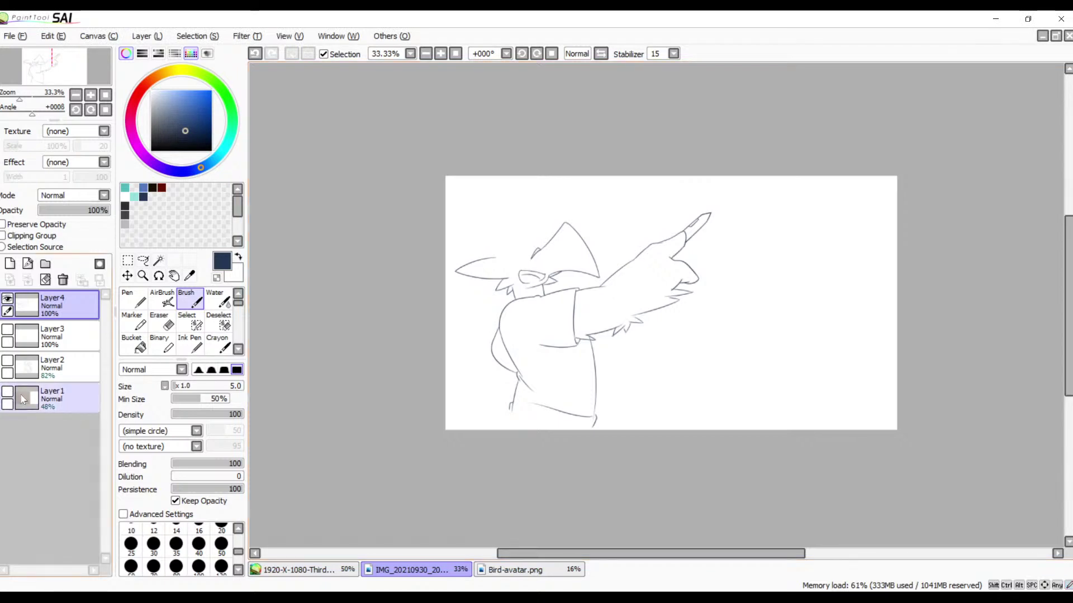
click(5, 397)
click(7, 392)
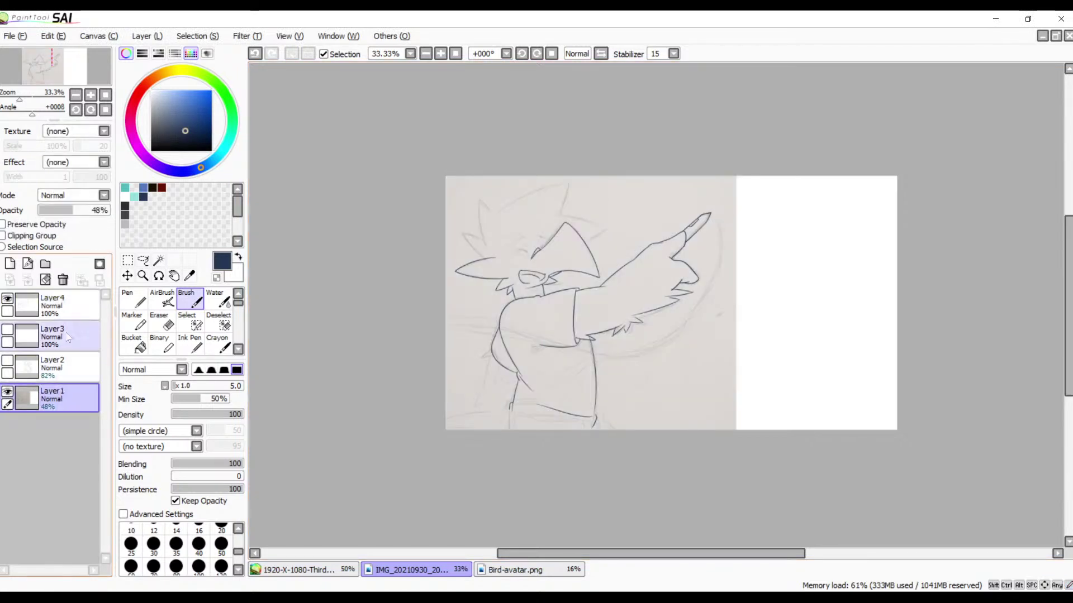
click(75, 313)
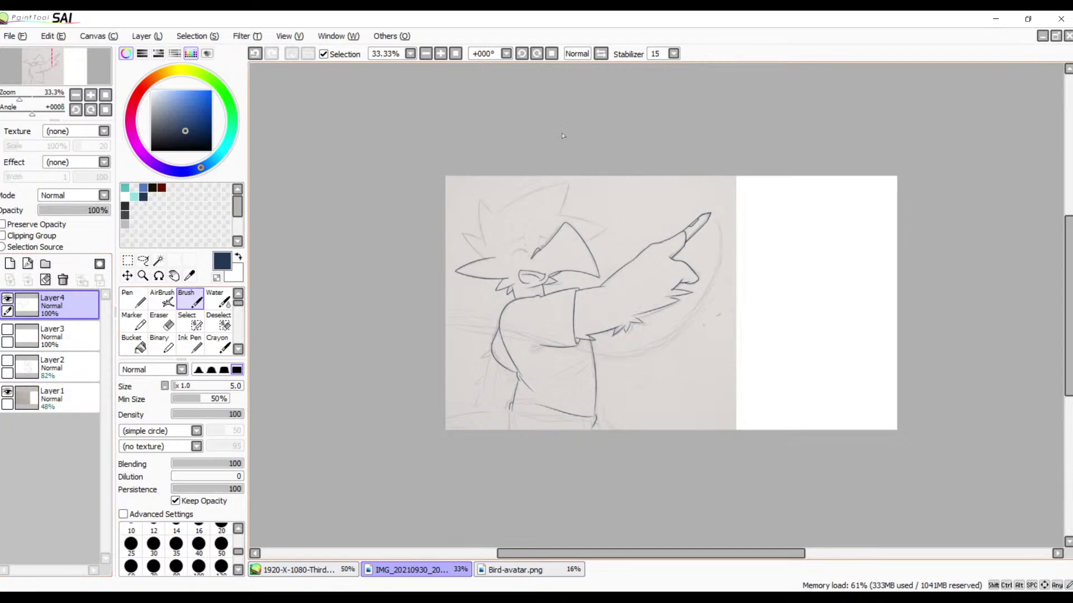
- Erase the long feather line beneath the forearm and the short line at its pointed end with the size 9 Eraser
click(441, 54)
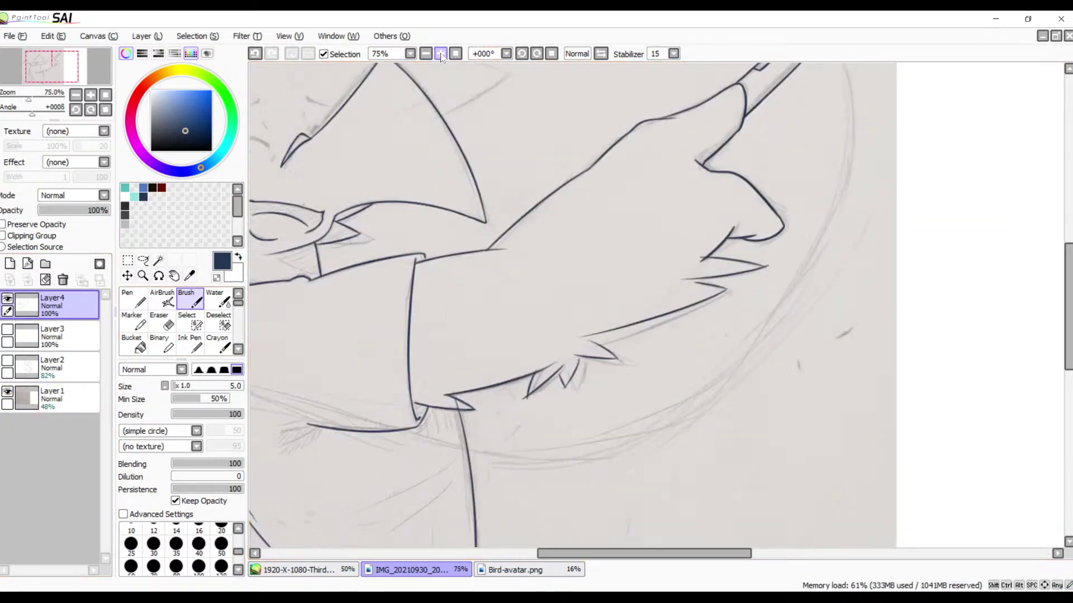
click(441, 53)
click(441, 53)
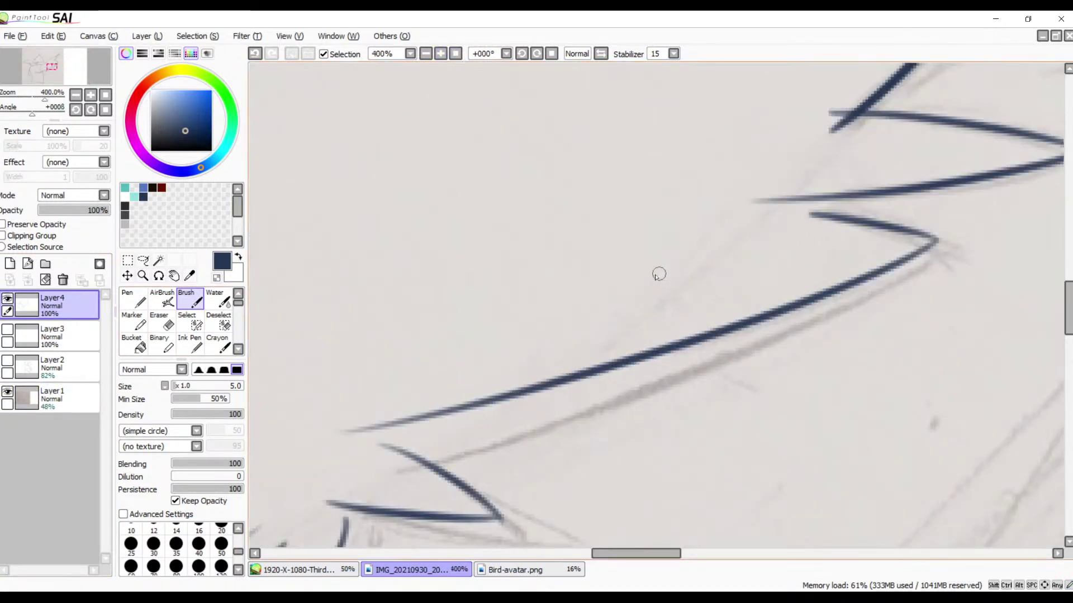
key(e)
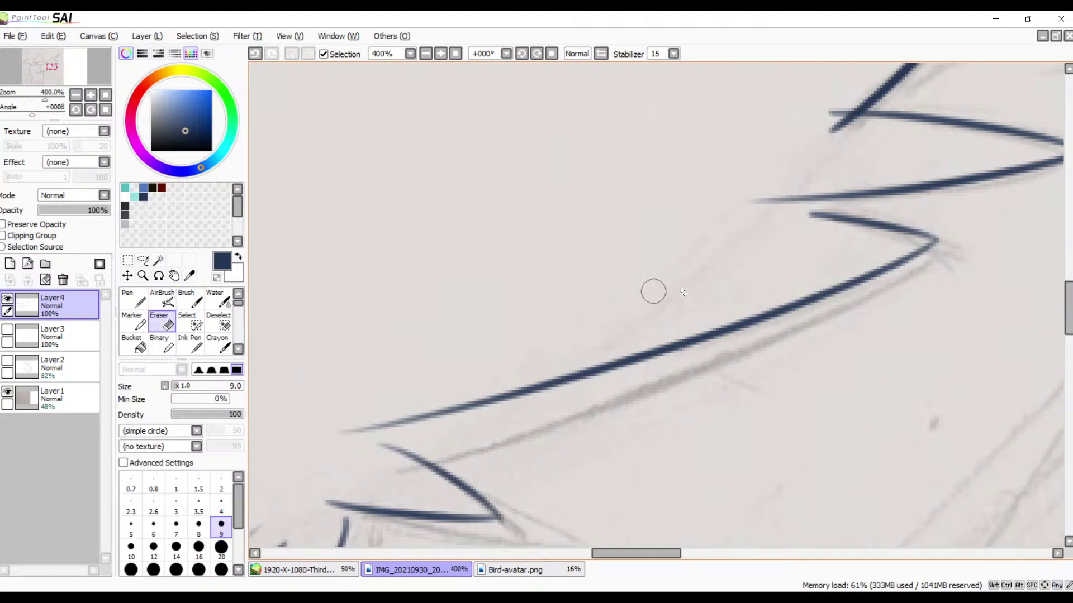
mouse_move(939, 236)
mouse_down()
mouse_move(819, 219)
mouse_move(888, 224)
mouse_move(841, 224)
mouse_up()
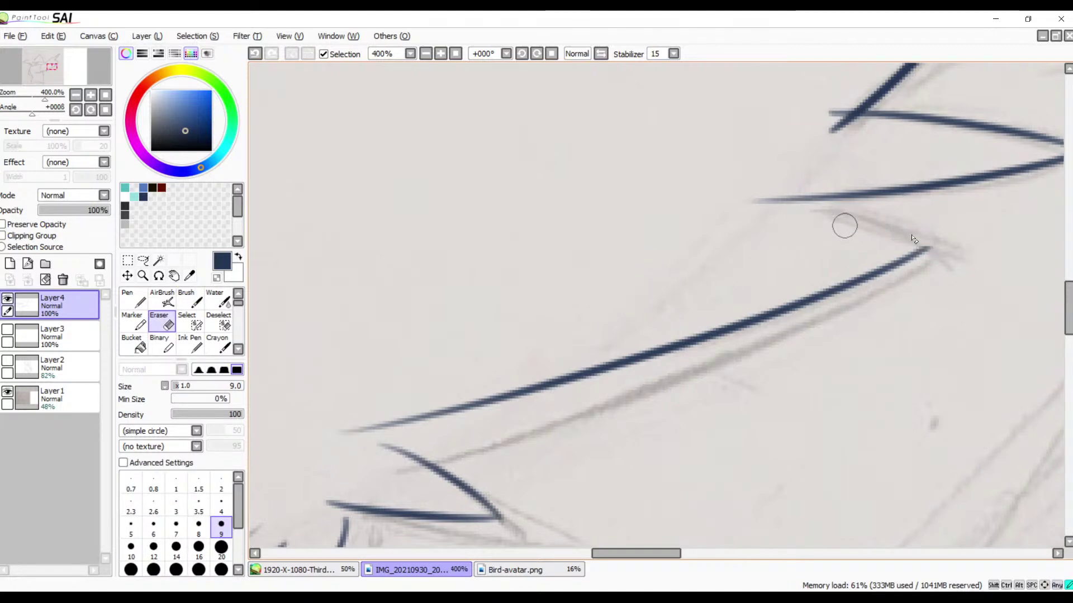
mouse_move(934, 254)
mouse_down()
mouse_move(832, 298)
mouse_move(486, 409)
mouse_up()
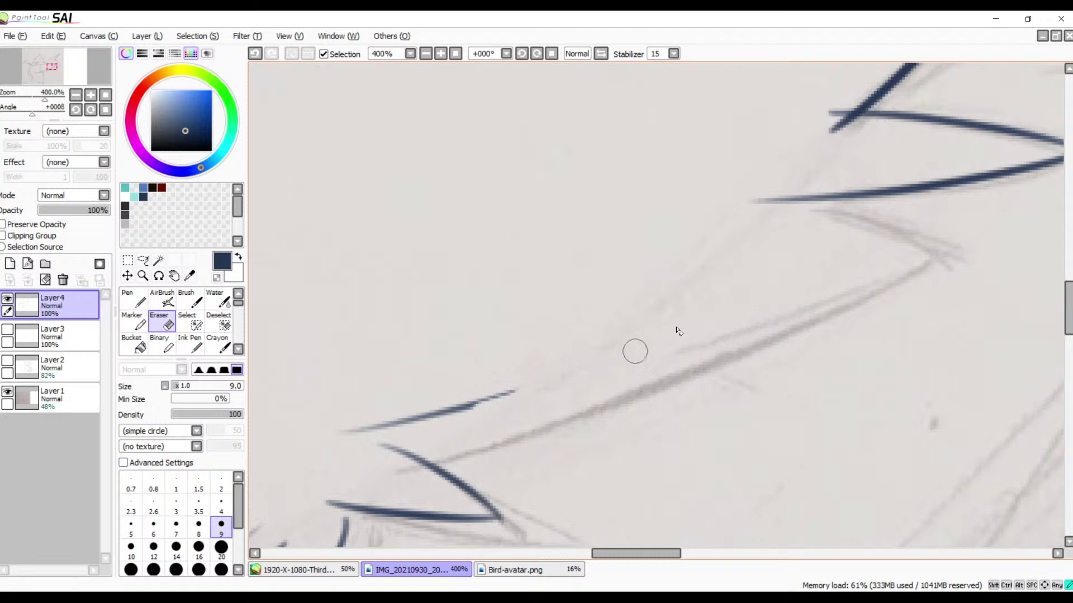
mouse_move(517, 388)
mouse_down()
mouse_move(431, 422)
mouse_move(443, 411)
mouse_move(341, 430)
mouse_up()
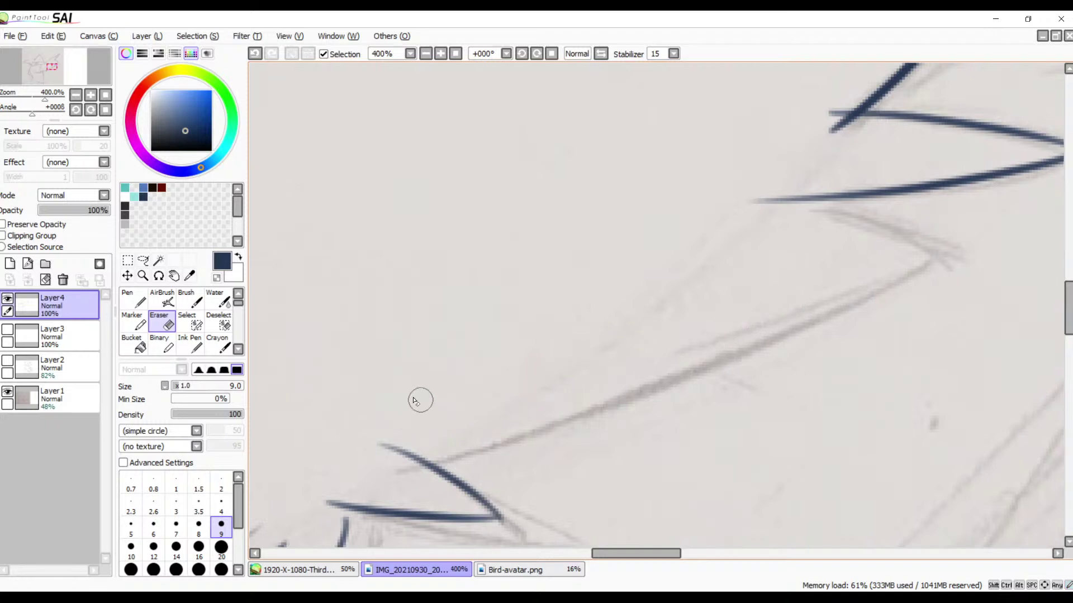
drag(412, 438, 561, 321)
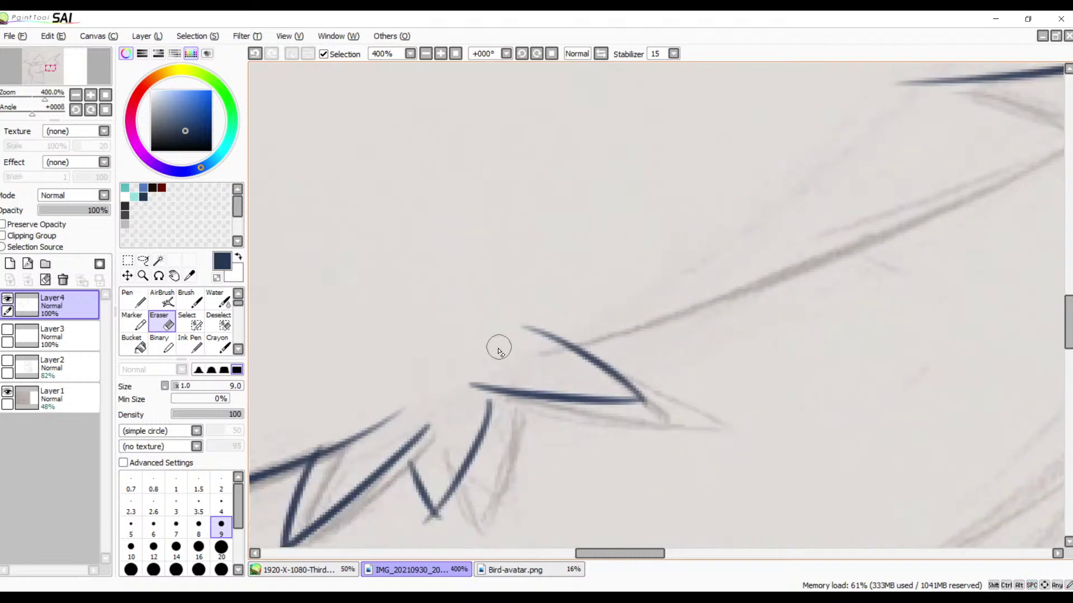
- Erase the overshoot at the forearm's first feather point and the line extending past its upper corner with the size 9 Eraser
drag(471, 395, 516, 277)
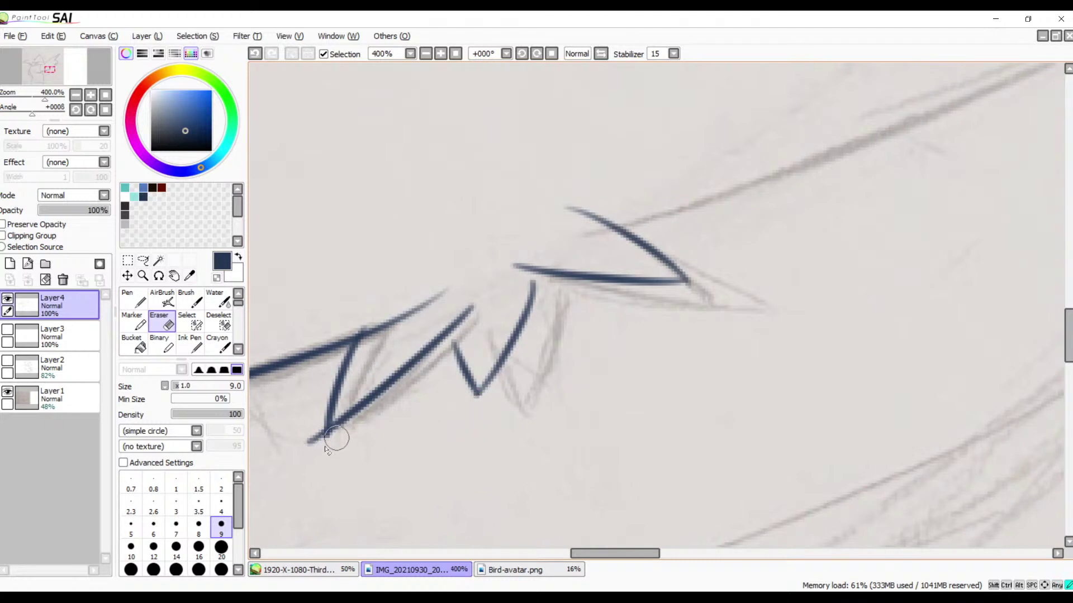
drag(303, 442, 317, 442)
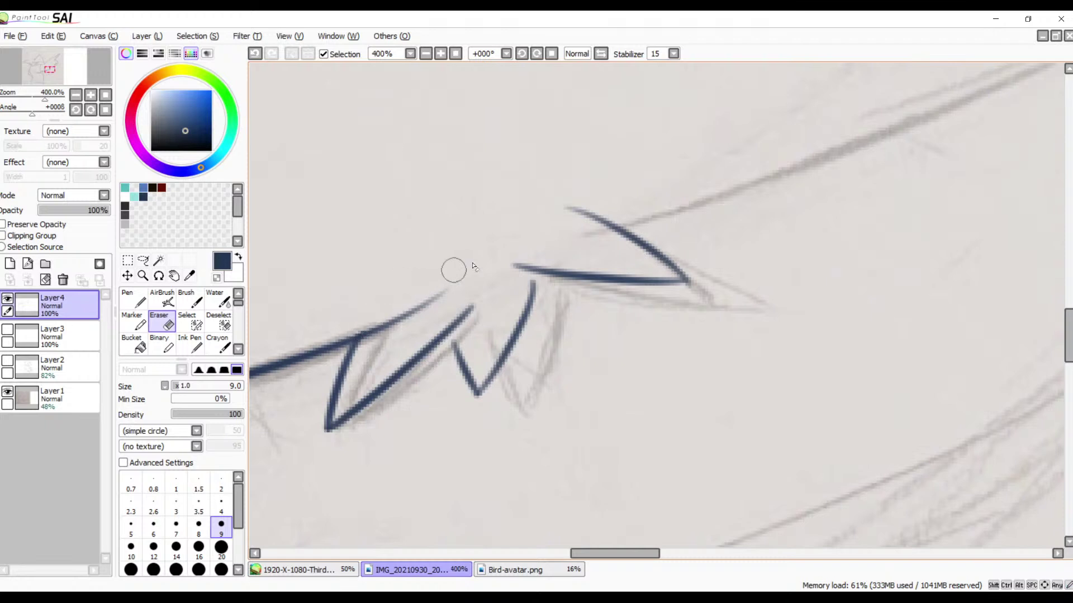
mouse_move(458, 280)
mouse_down()
mouse_move(383, 331)
mouse_move(377, 317)
mouse_up()
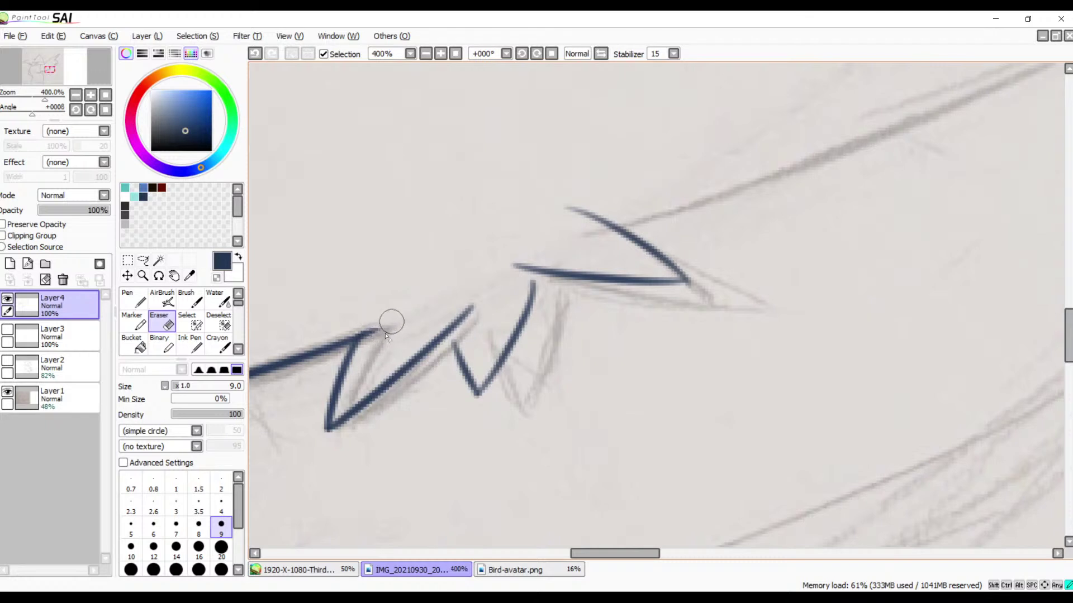
drag(378, 332, 366, 335)
drag(369, 315, 359, 326)
- Redraw the outer edge of the small middle forearm feather up to the next feather's lower line with the size 5 Brush
drag(528, 339, 501, 252)
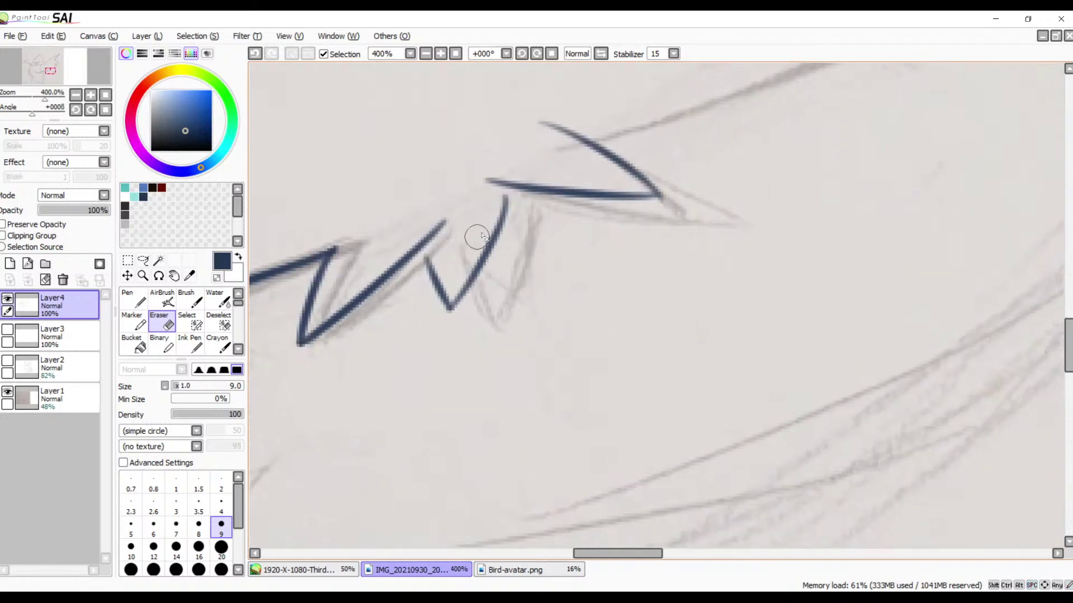
mouse_move(503, 206)
mouse_down()
mouse_move(460, 291)
mouse_move(512, 182)
mouse_move(464, 293)
mouse_up()
key(b)
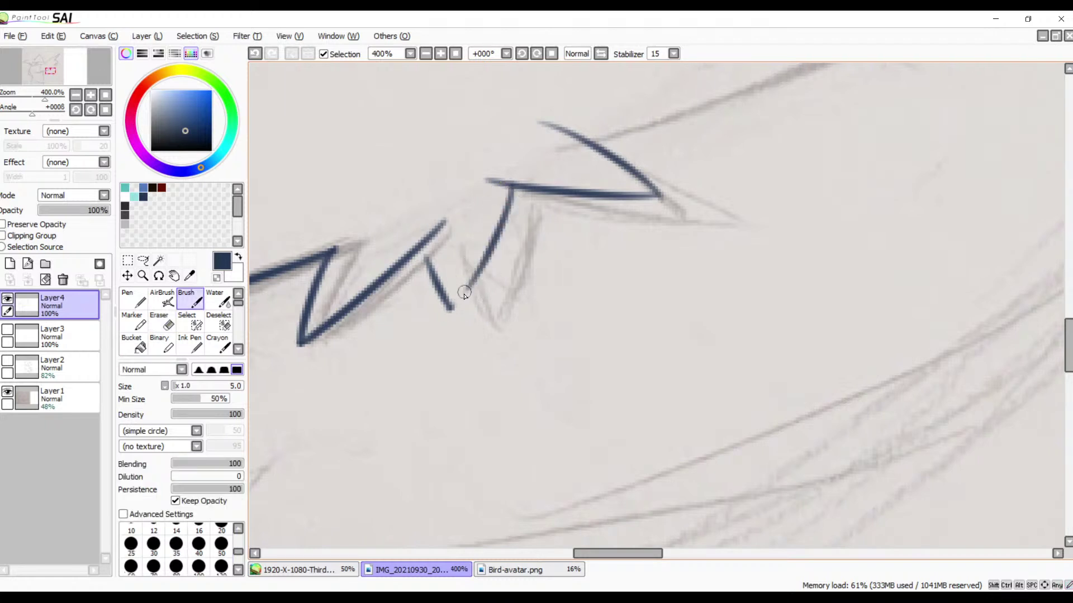
key(ctrl+z)
drag(518, 186, 448, 310)
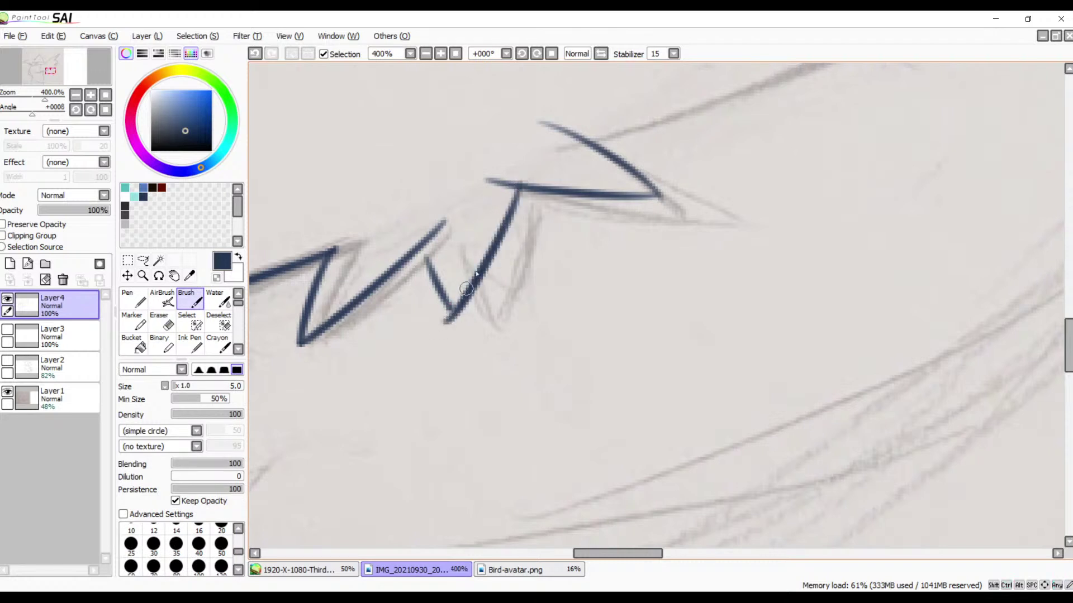
key(ctrl+z)
drag(515, 188, 437, 330)
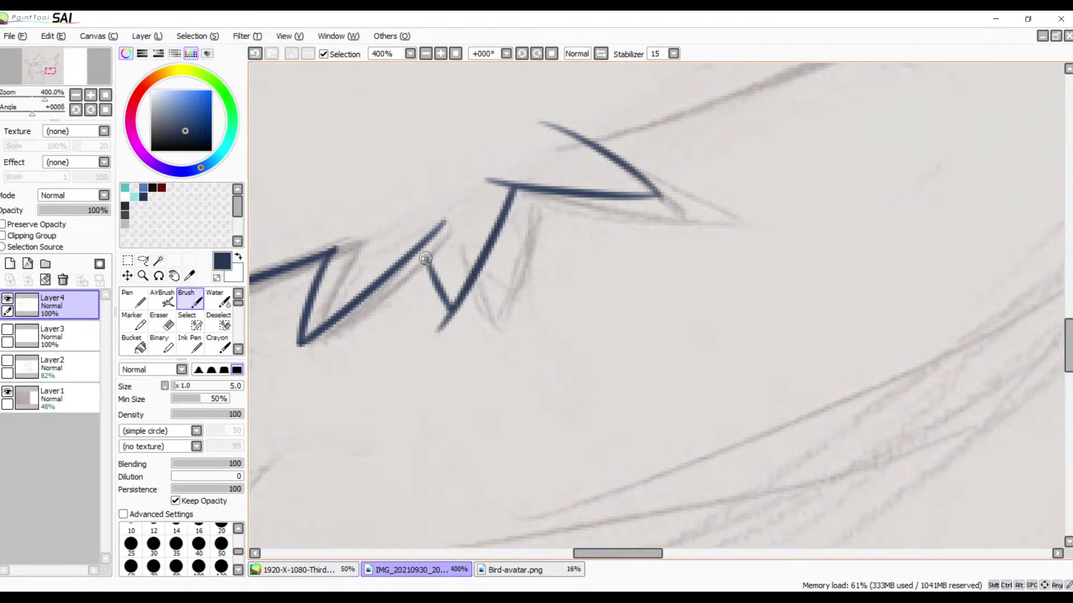
- Ink the small middle feather's inner edge up to the neighbouring feather line and erase the overshoot at its tip
click(441, 53)
click(441, 53)
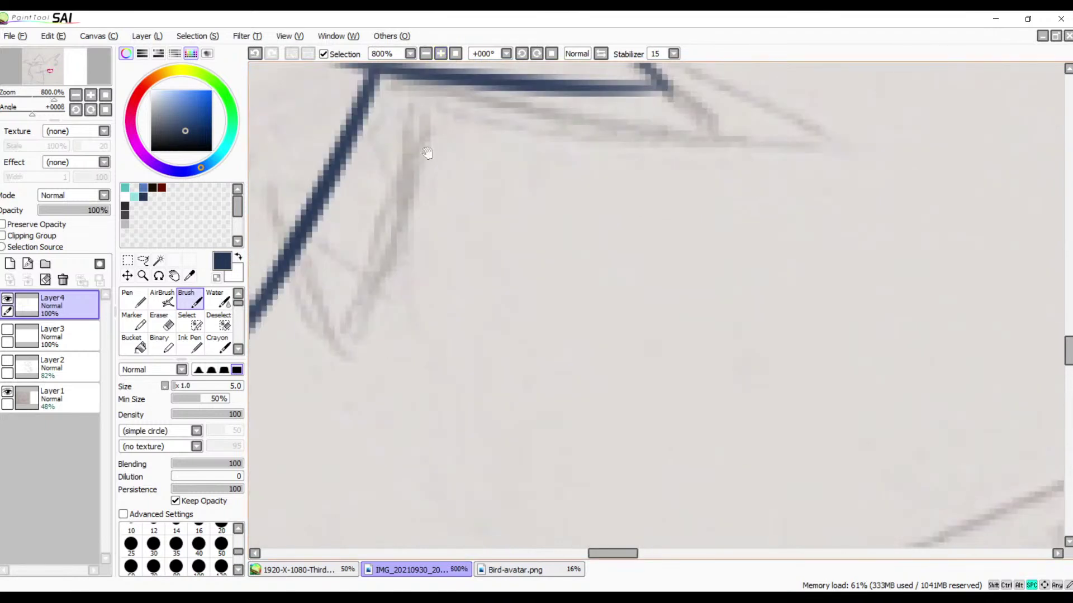
drag(409, 199, 667, 291)
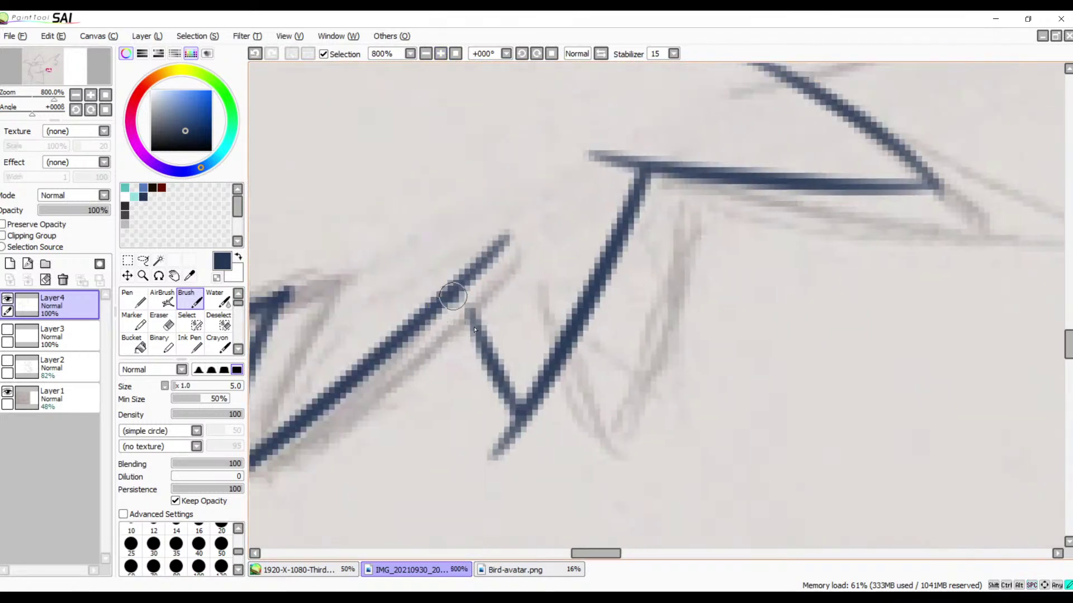
drag(450, 290, 482, 338)
key(ctrl+z)
drag(456, 289, 491, 357)
key(ctrl+z)
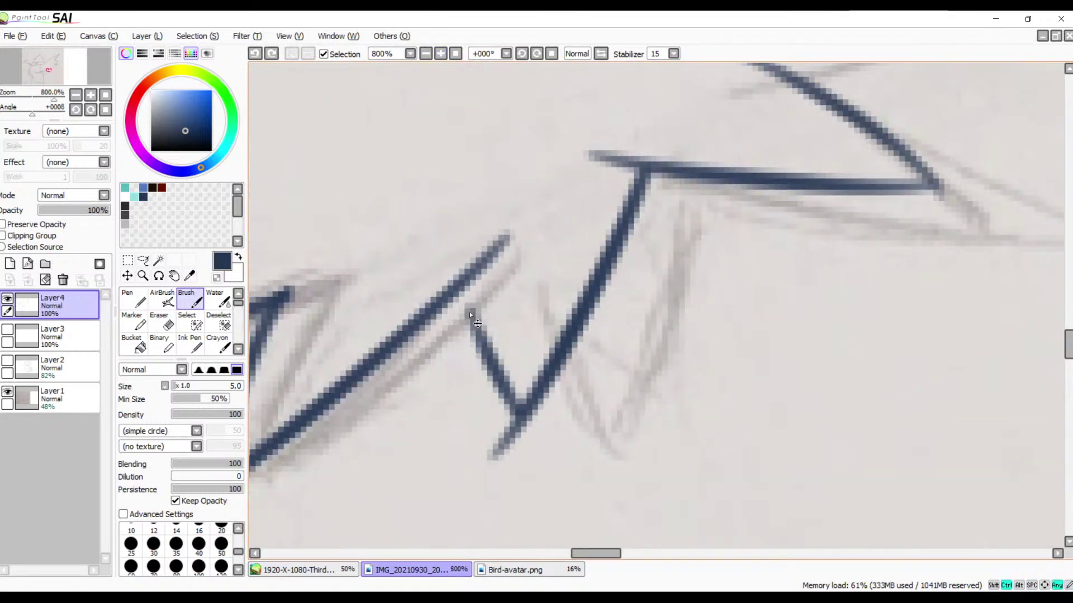
drag(457, 289, 528, 397)
key(ctrl+z)
drag(461, 286, 530, 403)
key(e)
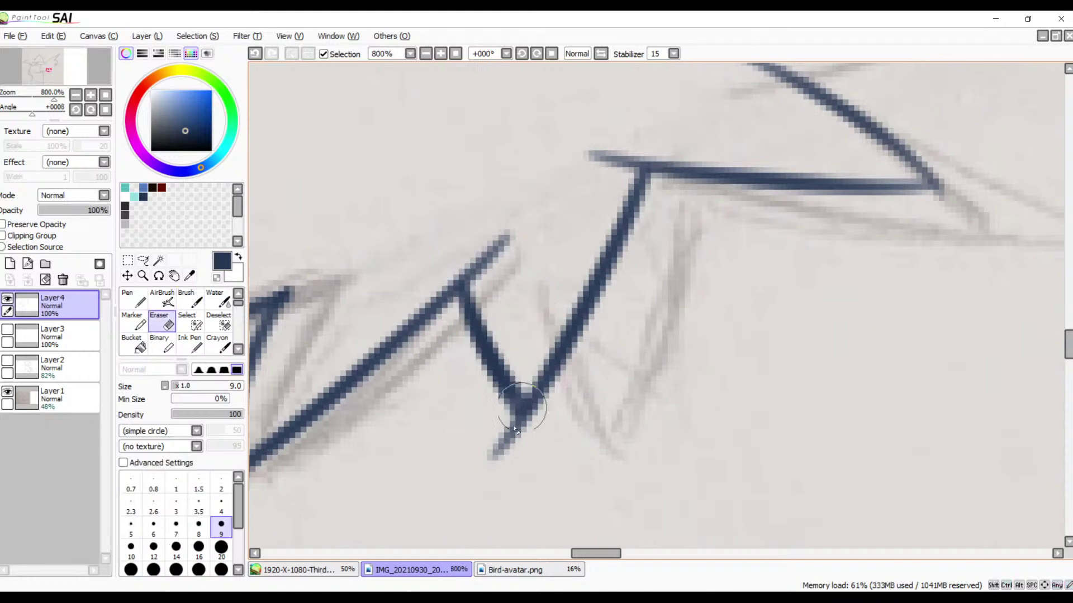
mouse_move(499, 467)
mouse_down()
mouse_move(503, 431)
mouse_move(532, 431)
mouse_move(500, 426)
mouse_move(517, 433)
mouse_up()
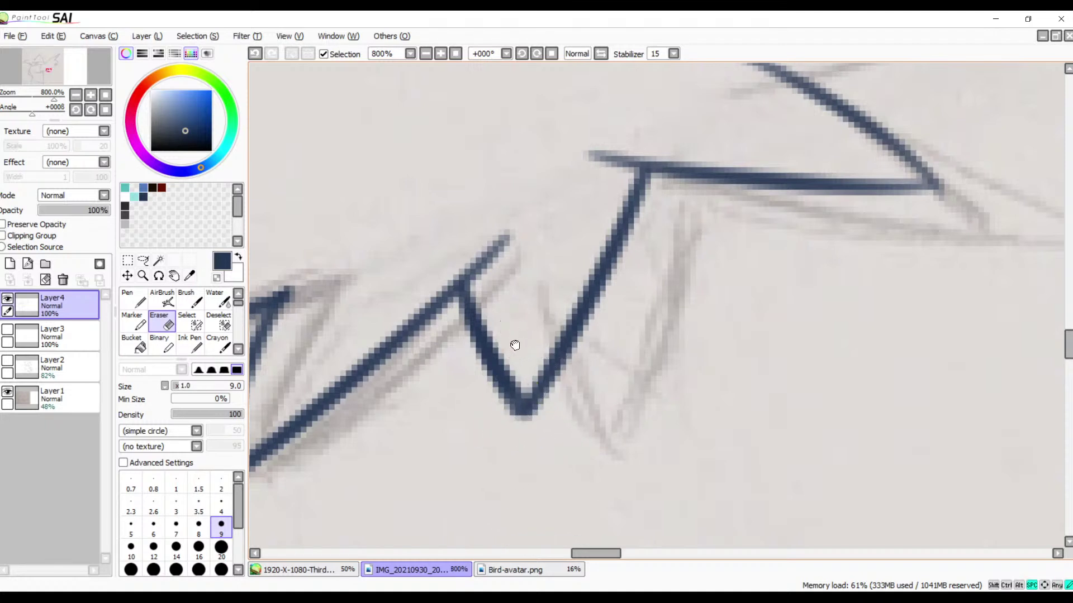
- Thicken the faded upper end of the first feather's long line and the start of the last feather's lower edge
drag(510, 342, 608, 316)
key(b)
drag(593, 212, 481, 318)
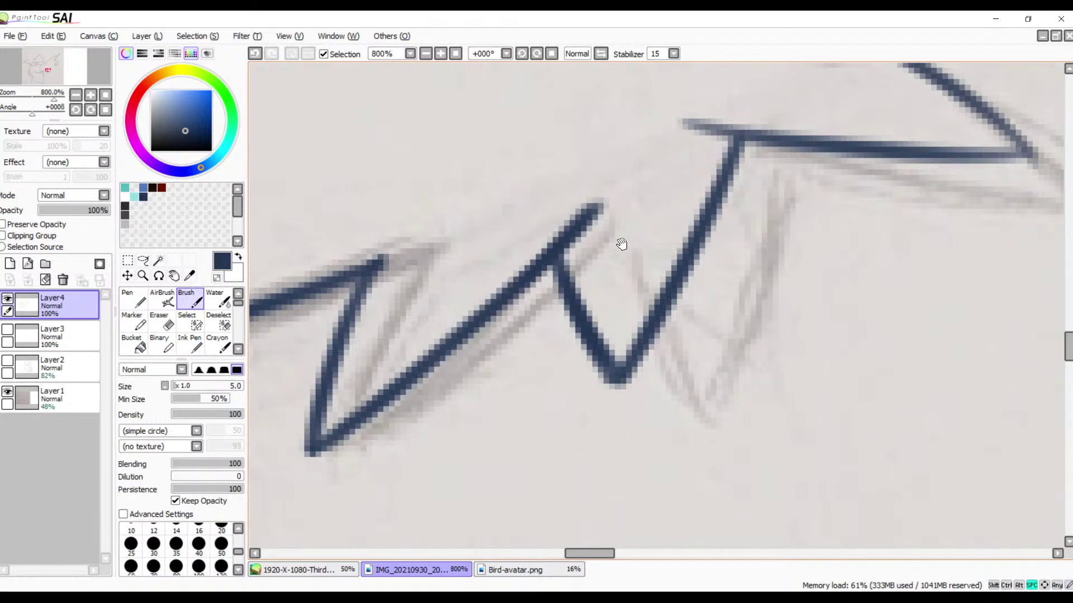
drag(793, 138, 592, 273)
drag(481, 257, 674, 273)
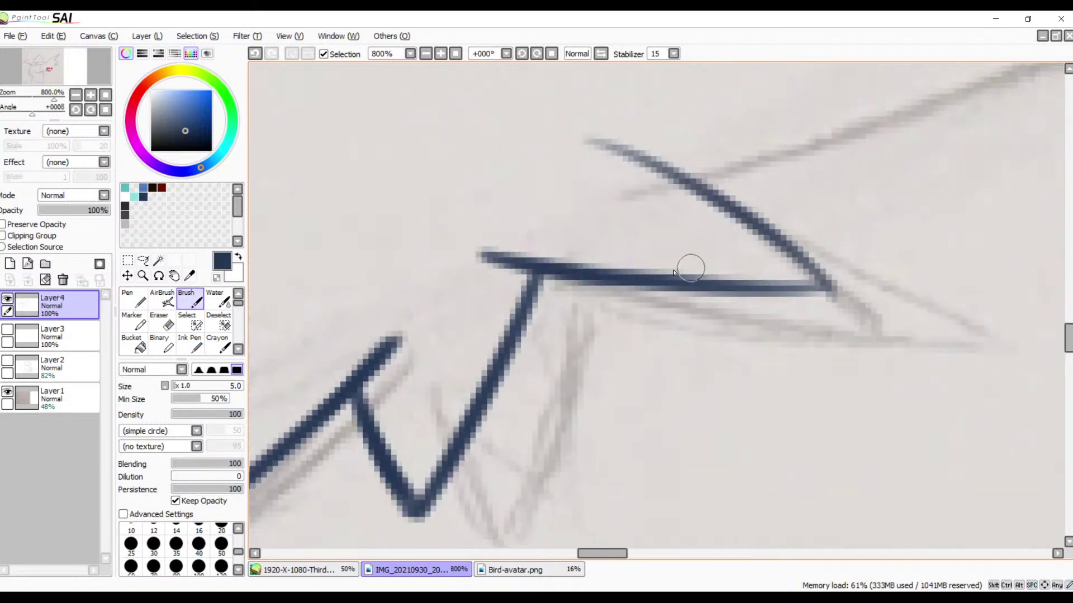
mouse_move(495, 264)
mouse_down()
mouse_move(621, 275)
mouse_move(838, 249)
mouse_up()
key(ctrl+z)
drag(493, 258, 853, 259)
key(ctrl+z)
drag(495, 257, 841, 270)
key(ctrl+z)
- Thicken the upper edge of the last forearm feather down to its point with the size 5 Brush
drag(595, 140, 759, 224)
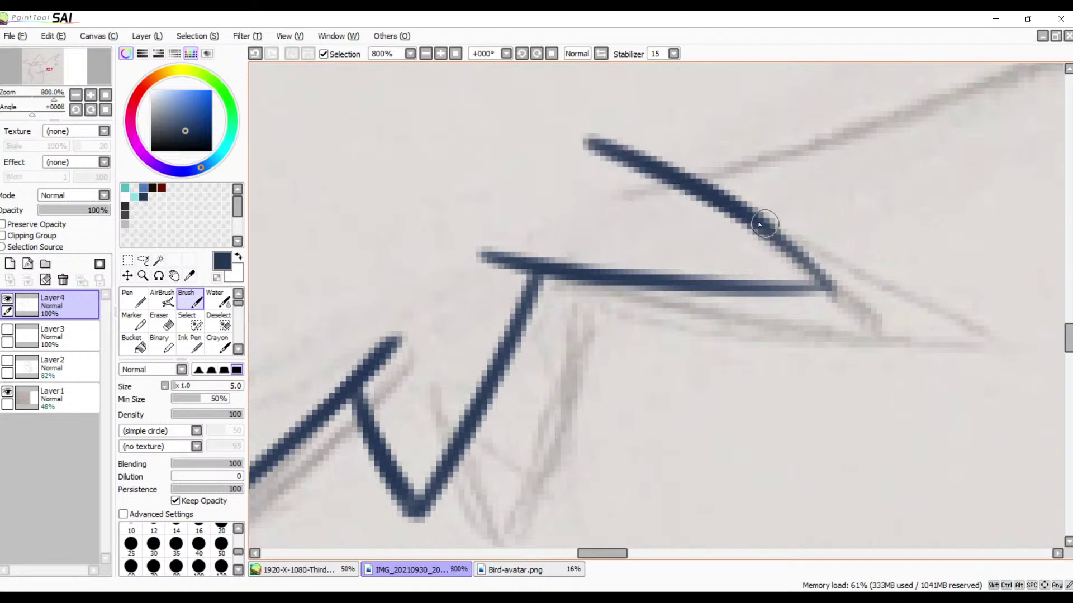
key(ctrl+z)
drag(601, 142, 810, 265)
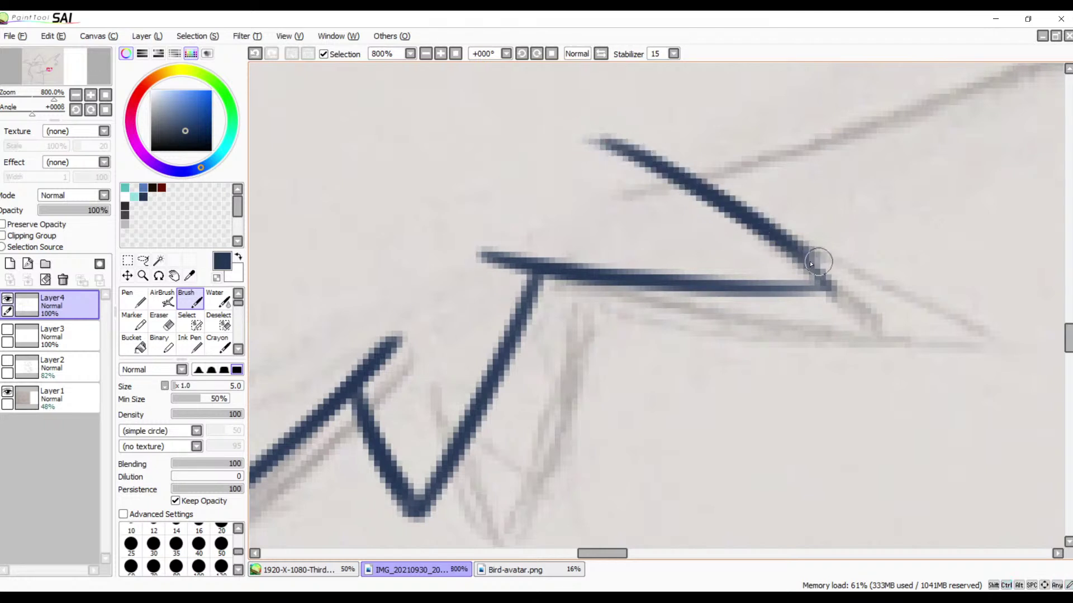
key(ctrl+z)
mouse_move(602, 145)
mouse_down()
mouse_move(810, 268)
mouse_move(830, 291)
mouse_move(824, 272)
mouse_move(826, 282)
mouse_move(689, 306)
mouse_up()
key(ctrl+z)
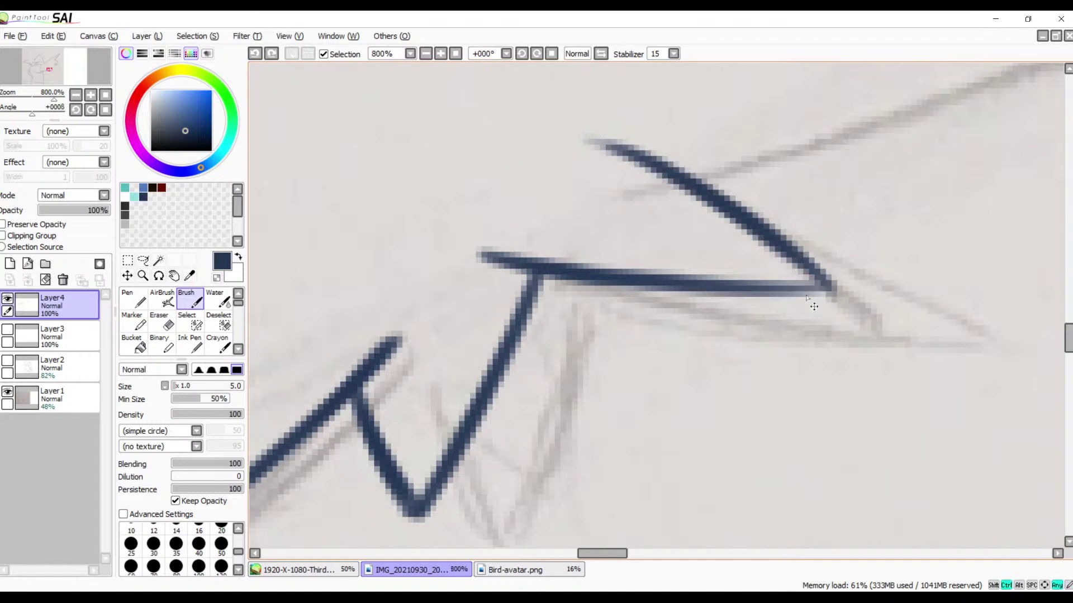
- Thicken the last feather's lower edge where it meets the point and erase the faint start of its upper edge
mouse_move(833, 282)
mouse_down()
mouse_move(649, 309)
mouse_move(758, 307)
mouse_move(662, 288)
mouse_move(844, 280)
mouse_up()
key(ctrl+z)
key(ctrl+z)
mouse_move(668, 286)
mouse_down()
mouse_move(848, 274)
mouse_move(716, 295)
mouse_up()
key(ctrl+z)
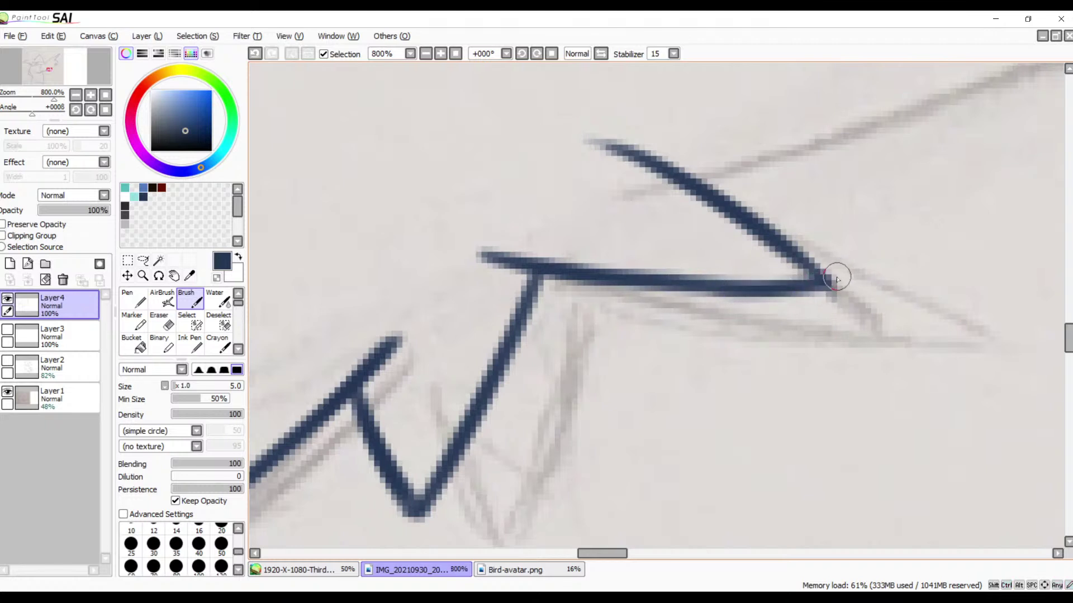
key(e)
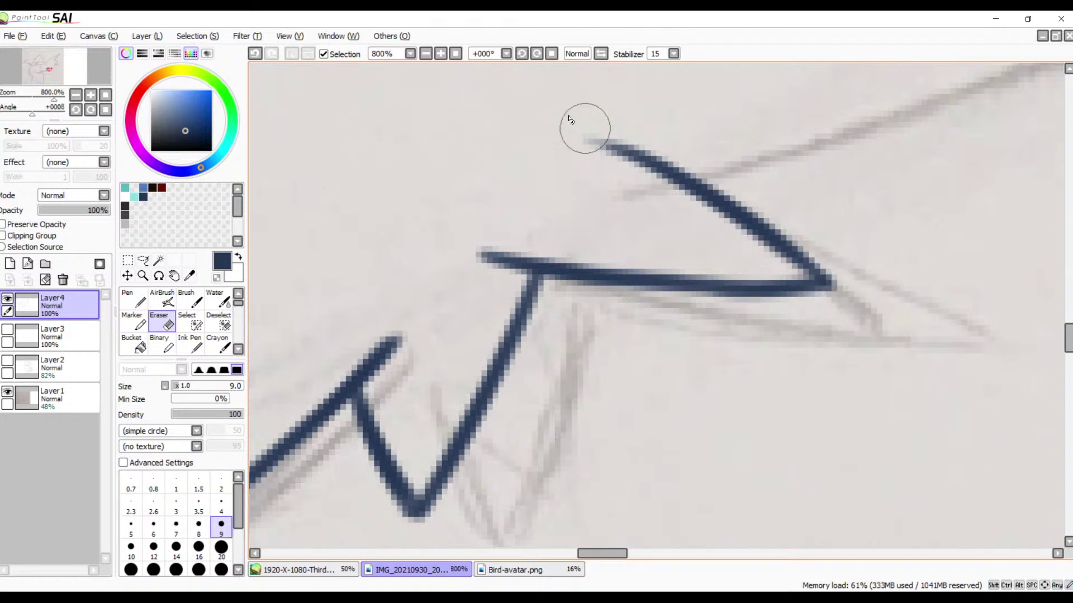
mouse_move(572, 115)
mouse_down()
mouse_move(603, 134)
mouse_move(627, 115)
mouse_move(628, 133)
mouse_move(593, 138)
mouse_move(617, 165)
mouse_move(606, 155)
mouse_move(611, 117)
mouse_move(606, 148)
mouse_move(617, 128)
mouse_move(610, 136)
mouse_up()
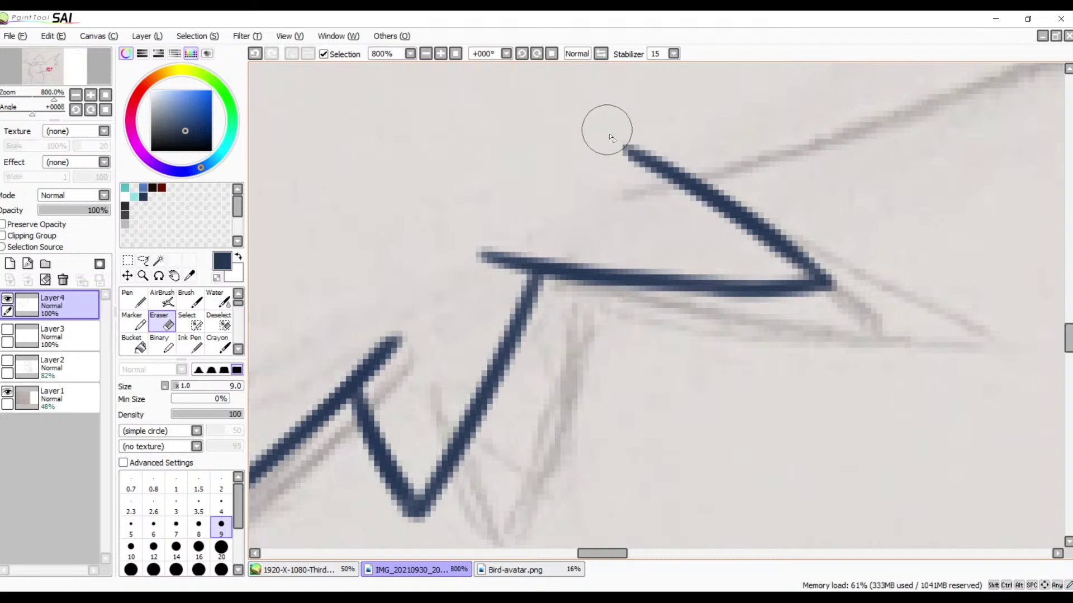
- Examine the inked forearm feathers, hand and stylus at 100% zoom
click(425, 53)
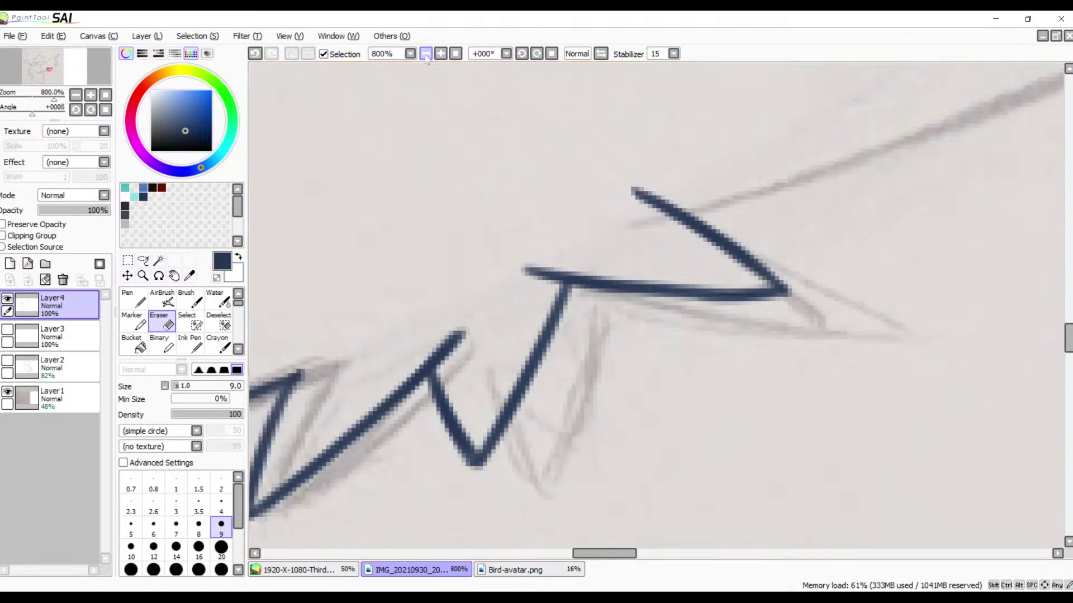
click(425, 54)
click(425, 54)
click(425, 54)
click(425, 54)
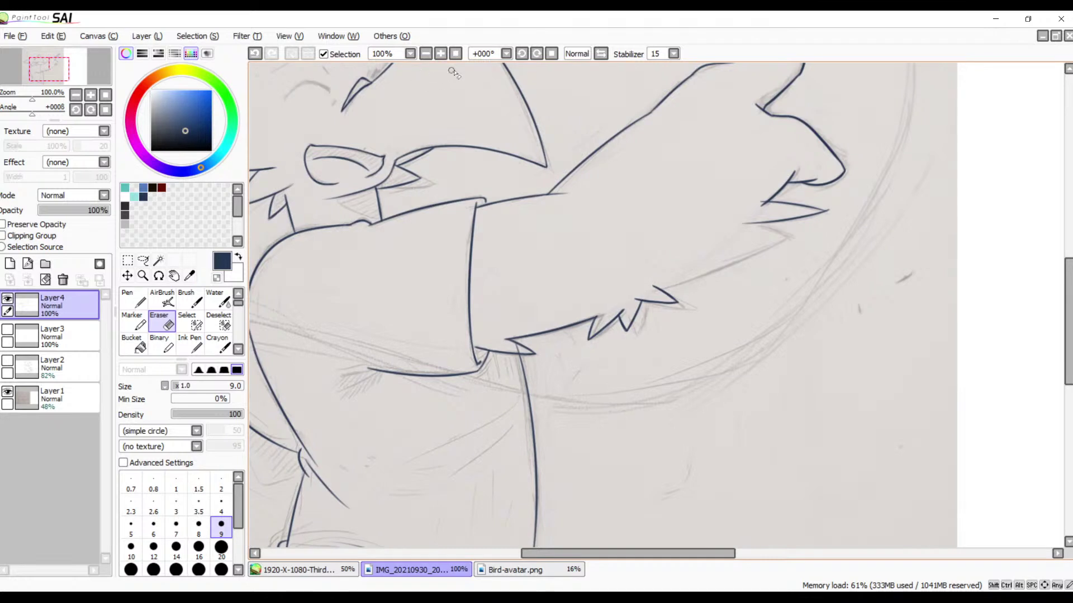
drag(677, 173, 434, 271)
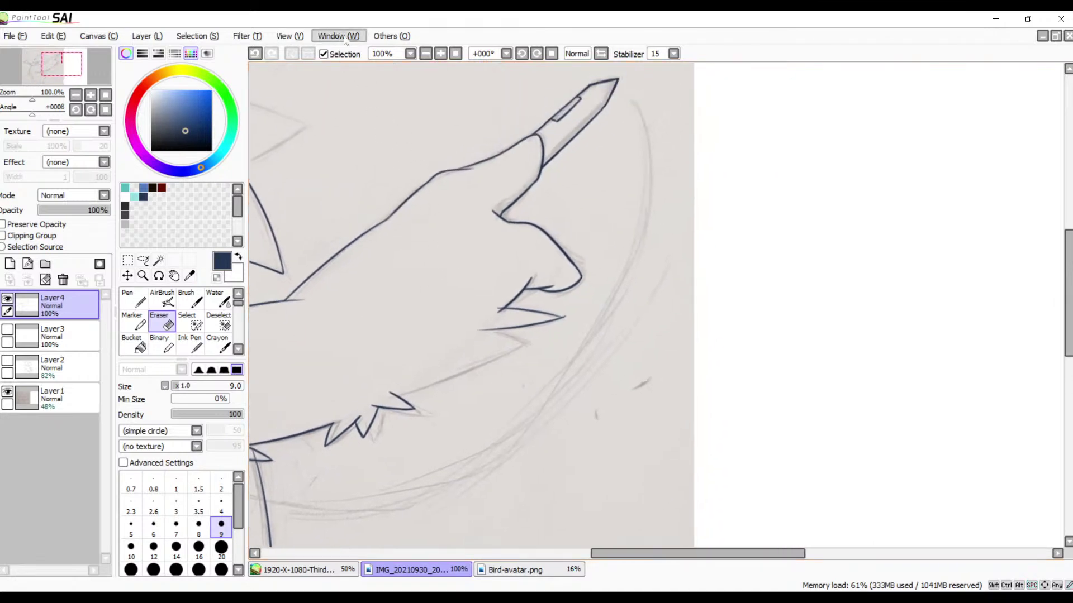
- Thicken the upper edge of the long pointed feather beneath the hand up to its tip with the size 5 Brush
click(440, 54)
click(441, 54)
click(440, 53)
click(441, 53)
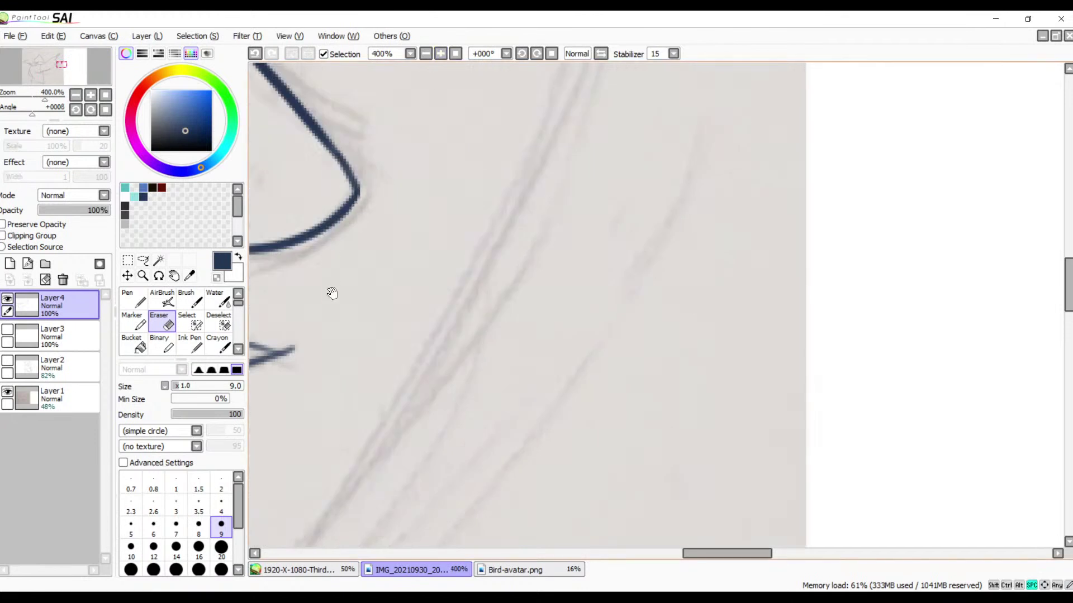
drag(335, 291, 704, 176)
mouse_move(382, 222)
mouse_down()
mouse_move(395, 218)
mouse_move(378, 216)
mouse_move(387, 214)
mouse_up()
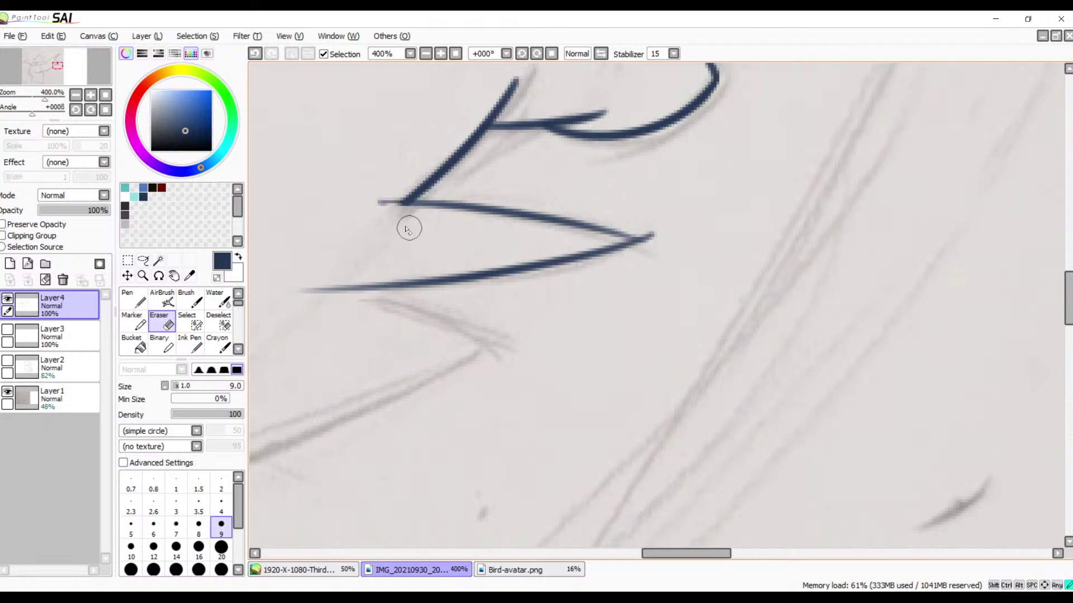
key(b)
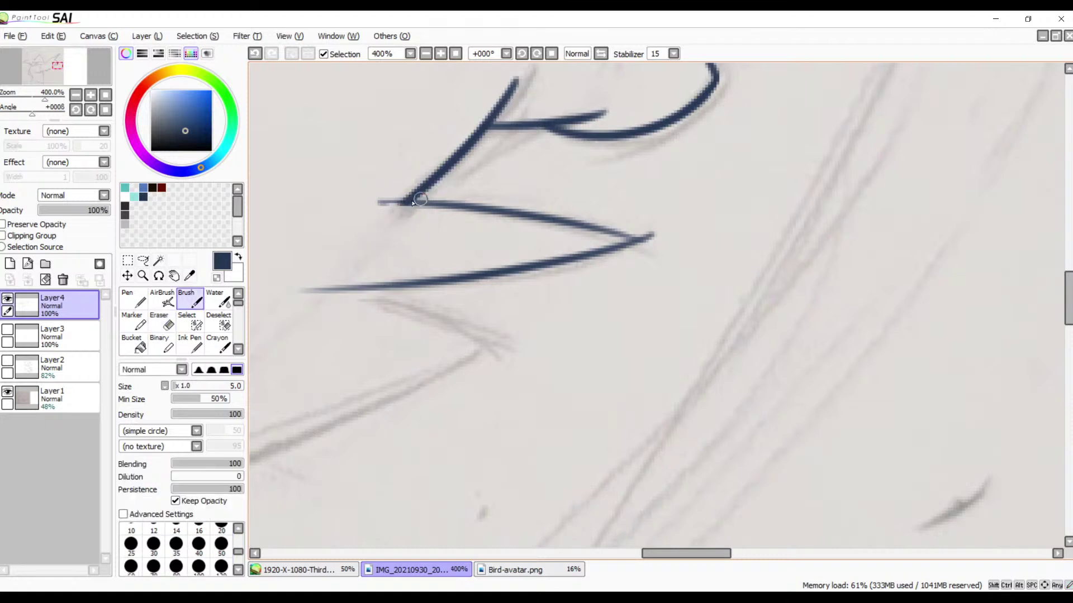
key(ctrl+z)
drag(382, 208, 466, 212)
key(ctrl+z)
drag(378, 206, 538, 205)
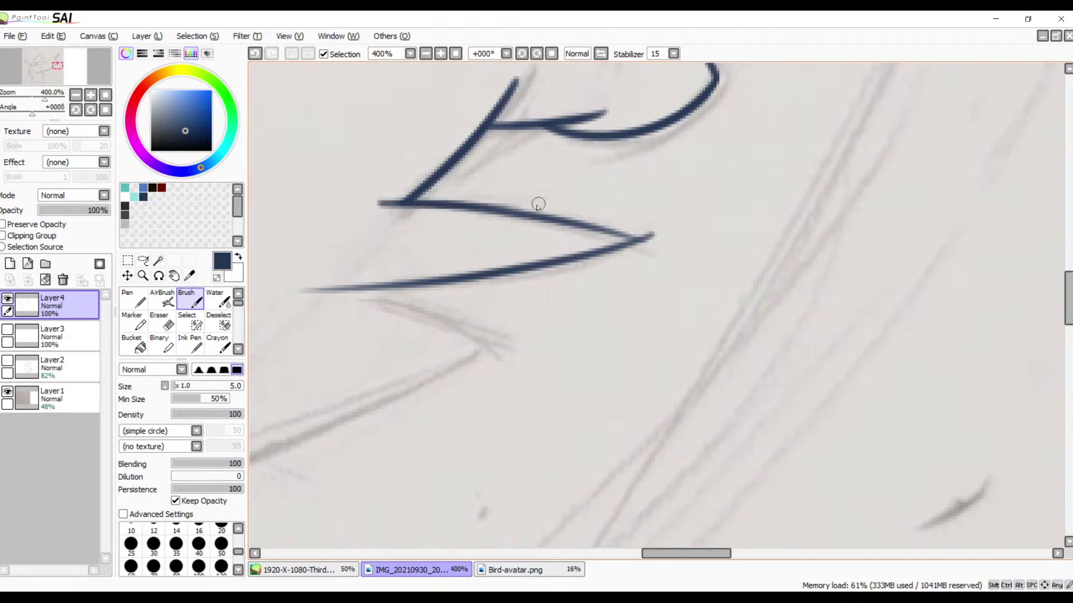
key(ctrl+z)
drag(380, 203, 653, 218)
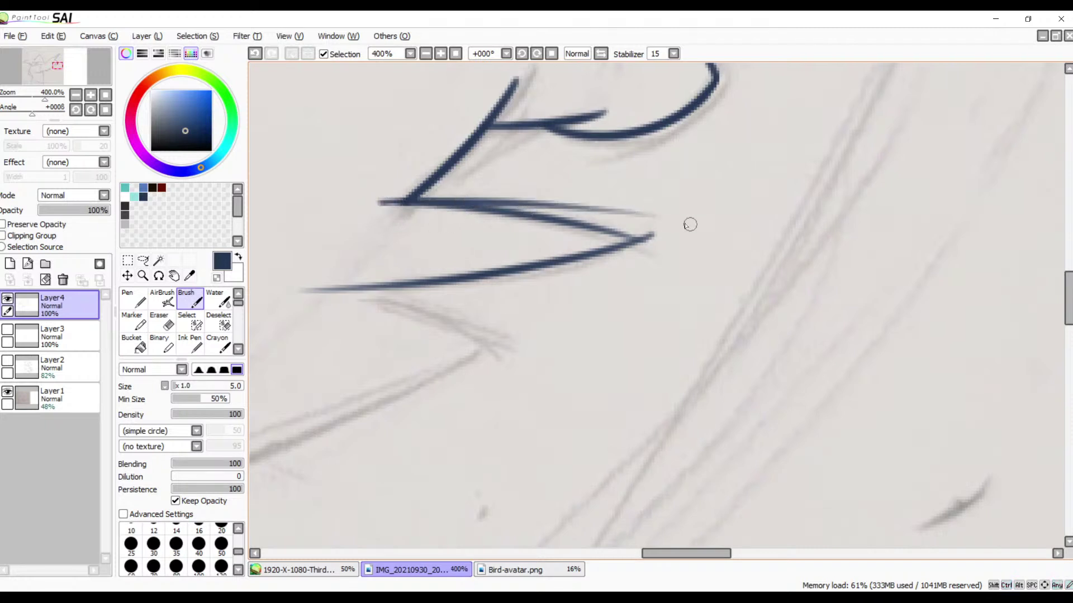
key(ctrl+z)
drag(370, 206, 558, 220)
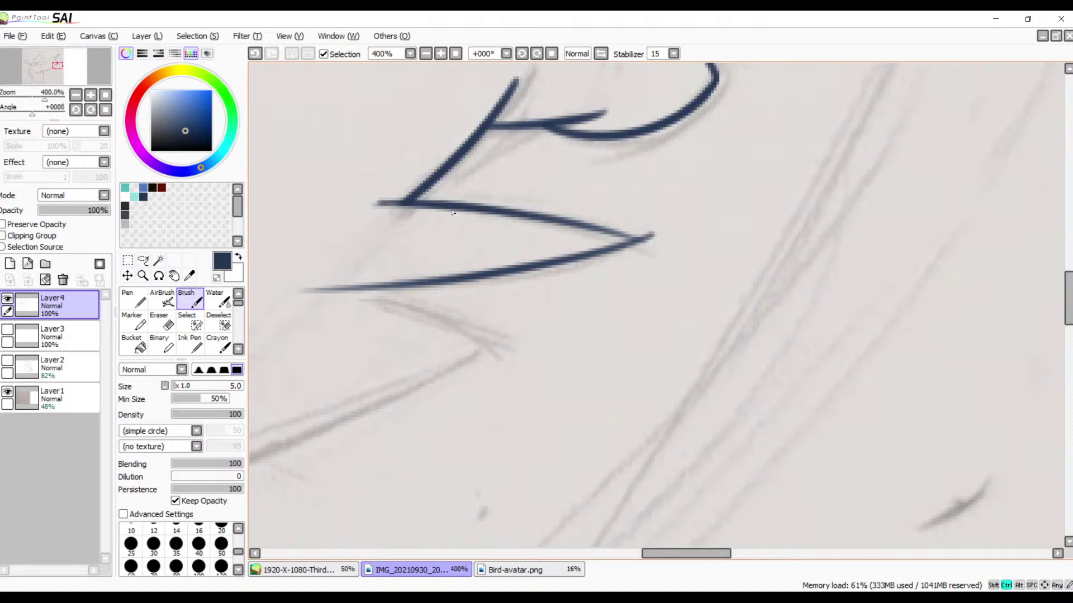
key(ctrl+z)
drag(376, 203, 659, 234)
key(ctrl+z)
drag(584, 225, 651, 234)
key(ctrl+z)
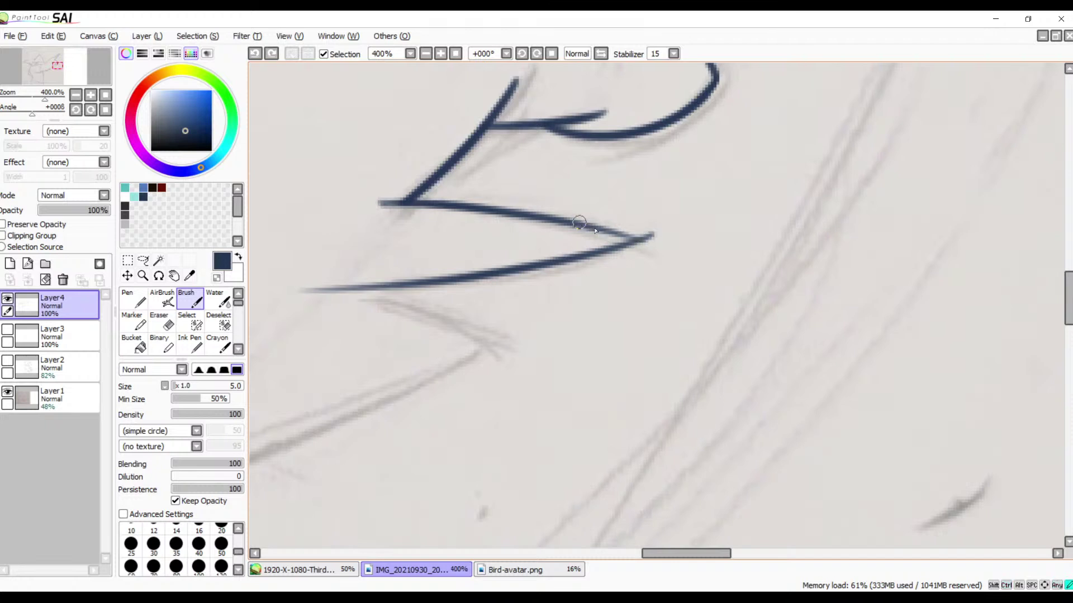
drag(580, 223, 639, 241)
- Erase the overshooting line at the tip of the pointed feather beneath the hand with the size 9 Eraser
click(441, 54)
click(441, 55)
click(440, 54)
click(441, 54)
drag(596, 194, 640, 307)
key(e)
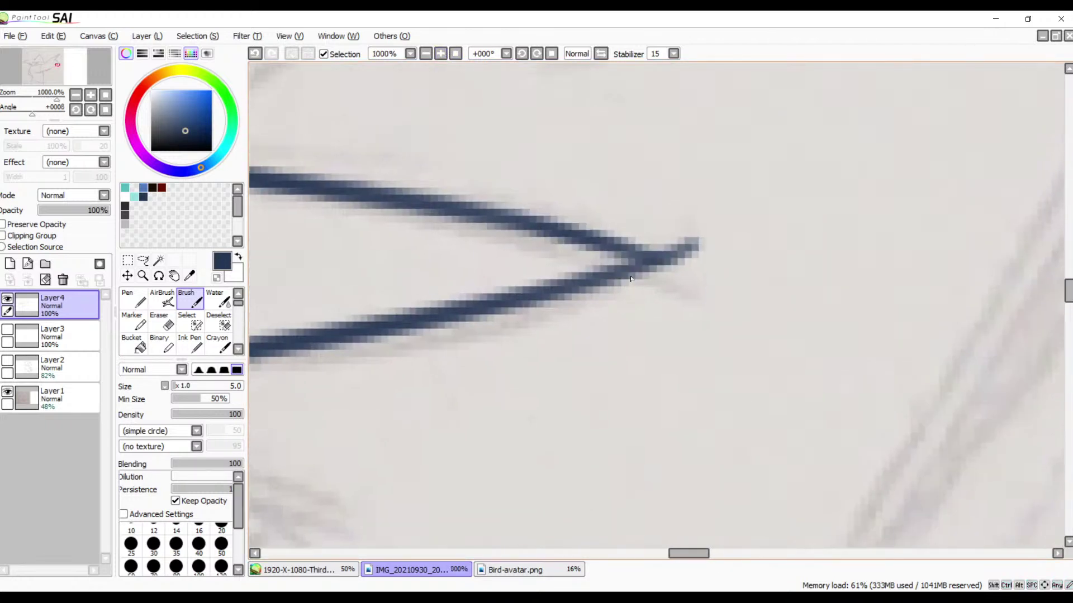
mouse_move(708, 226)
mouse_down()
mouse_move(699, 250)
mouse_move(685, 254)
mouse_move(684, 231)
mouse_move(674, 277)
mouse_move(682, 244)
mouse_move(660, 282)
mouse_move(684, 258)
mouse_move(644, 217)
mouse_up()
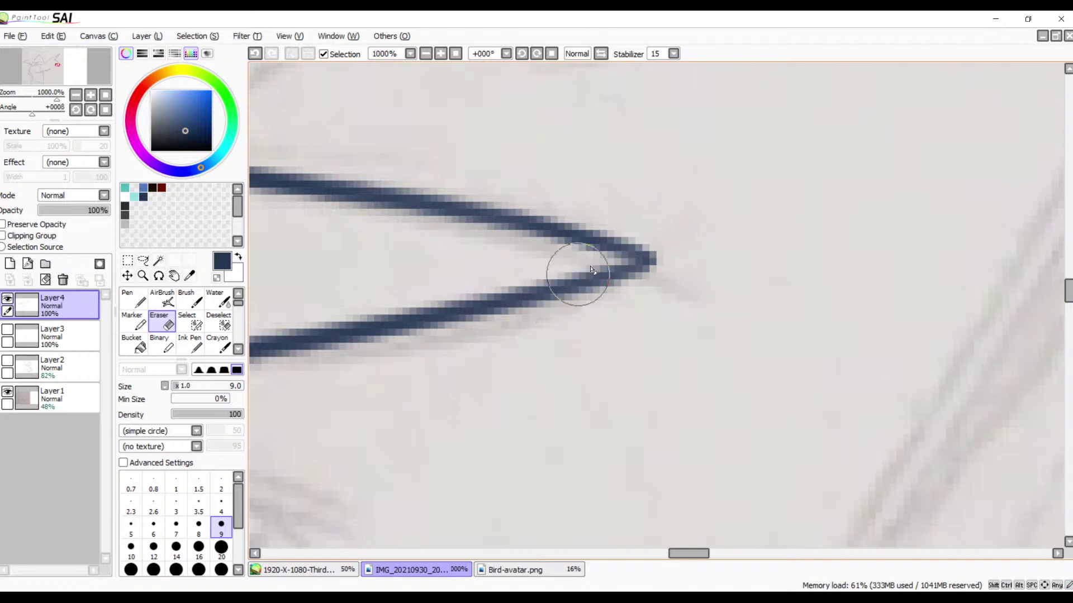
- Thicken the lower edge of the long pointed feather beneath the hand near its tip with the size 3.5 Brush
key(c)
mouse_move(614, 273)
mouse_down()
mouse_move(648, 272)
mouse_move(652, 258)
mouse_up()
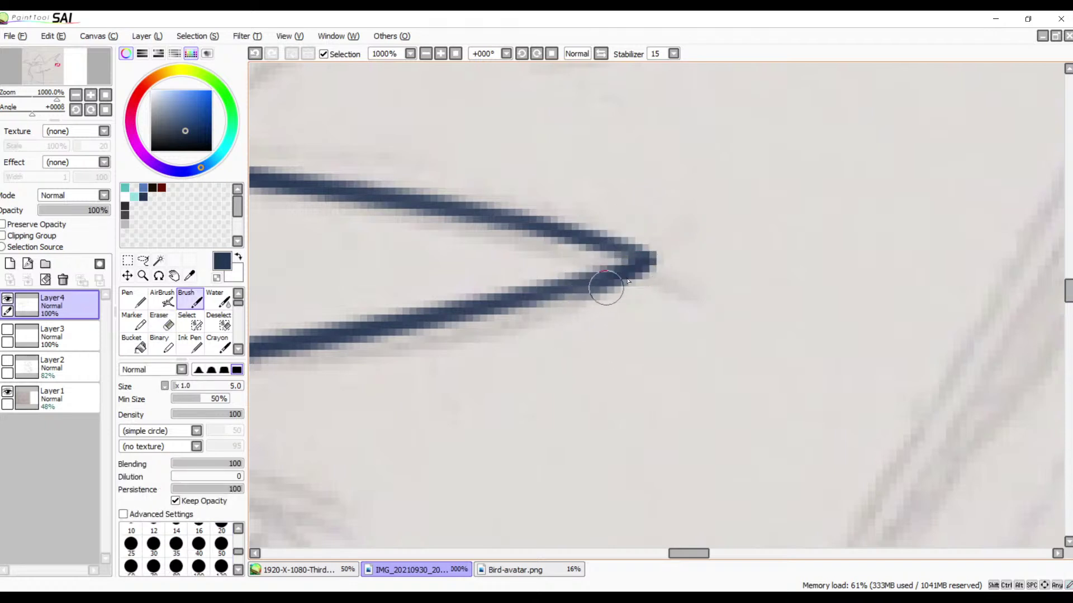
key(ctrl+z)
key(bracketleft)
key(bracketleft)
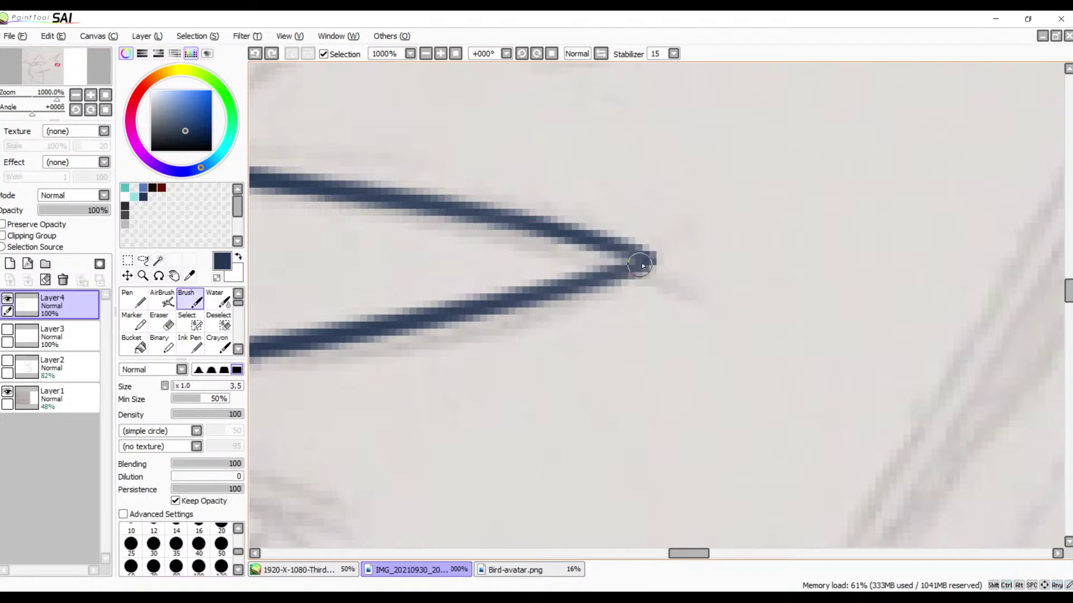
drag(646, 261, 581, 292)
drag(648, 261, 499, 319)
key(ctrl+z)
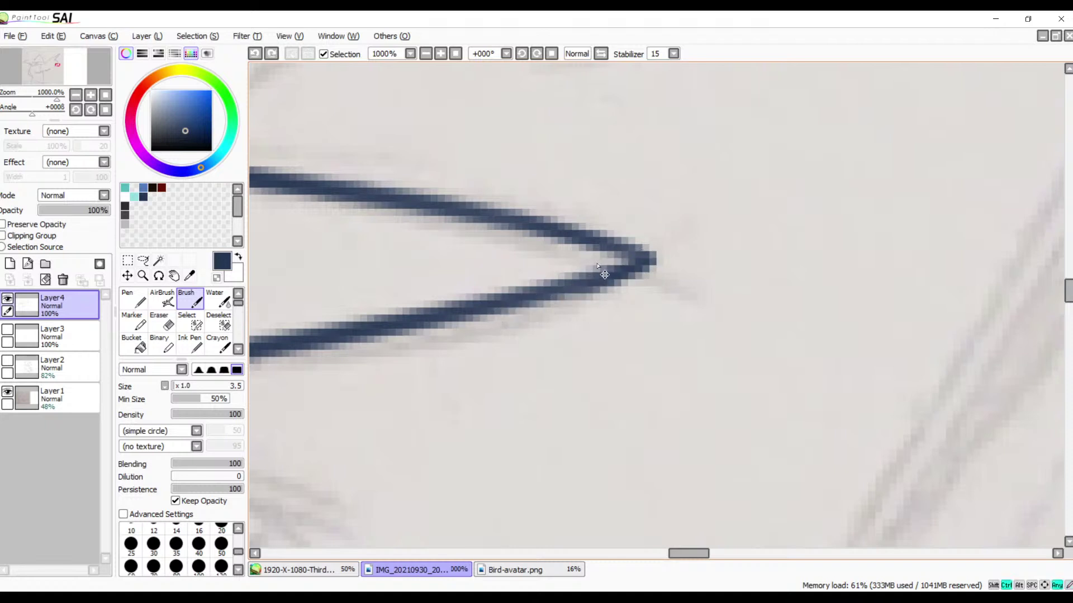
drag(641, 256, 479, 319)
drag(613, 273, 400, 342)
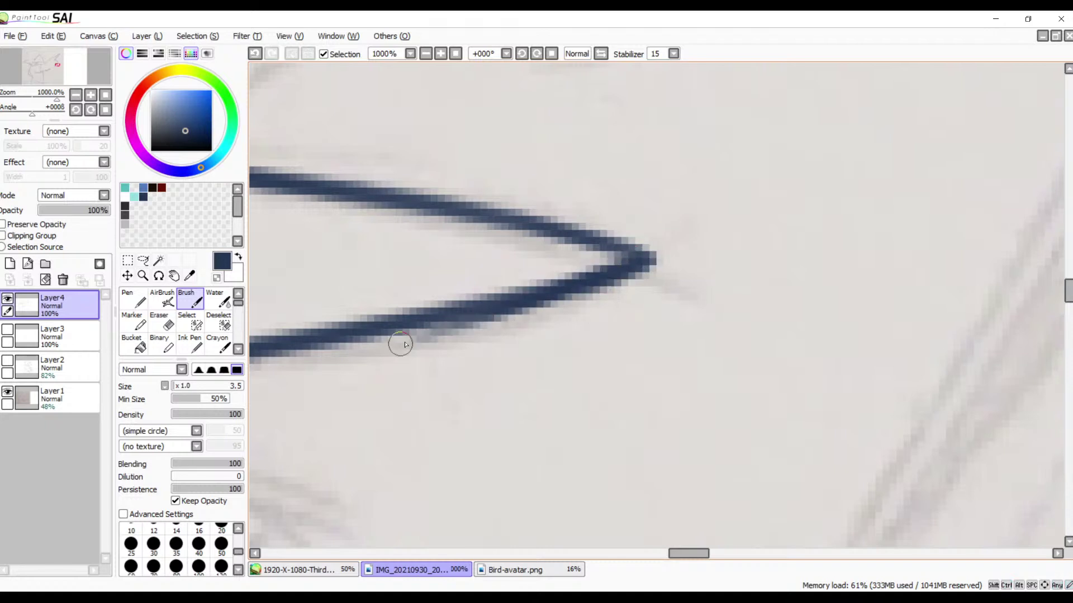
mouse_move(517, 315)
mouse_down()
mouse_move(821, 264)
mouse_move(542, 303)
mouse_up()
key(ctrl+z)
- Extend the thickening of that pointed feather's lower edge back toward its faint base
drag(446, 308, 807, 285)
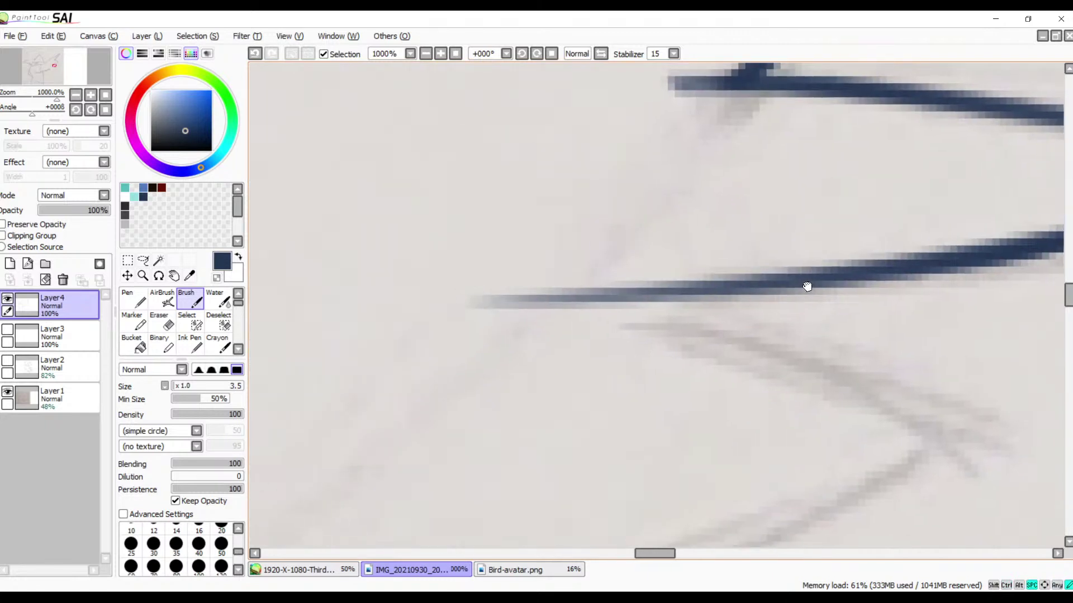
mouse_move(510, 297)
mouse_down()
mouse_move(720, 274)
mouse_move(553, 296)
mouse_move(919, 275)
mouse_up()
key(ctrl+z)
mouse_move(561, 302)
mouse_down()
mouse_move(686, 289)
mouse_move(1015, 232)
mouse_up()
key(ctrl+z)
drag(606, 301, 1030, 232)
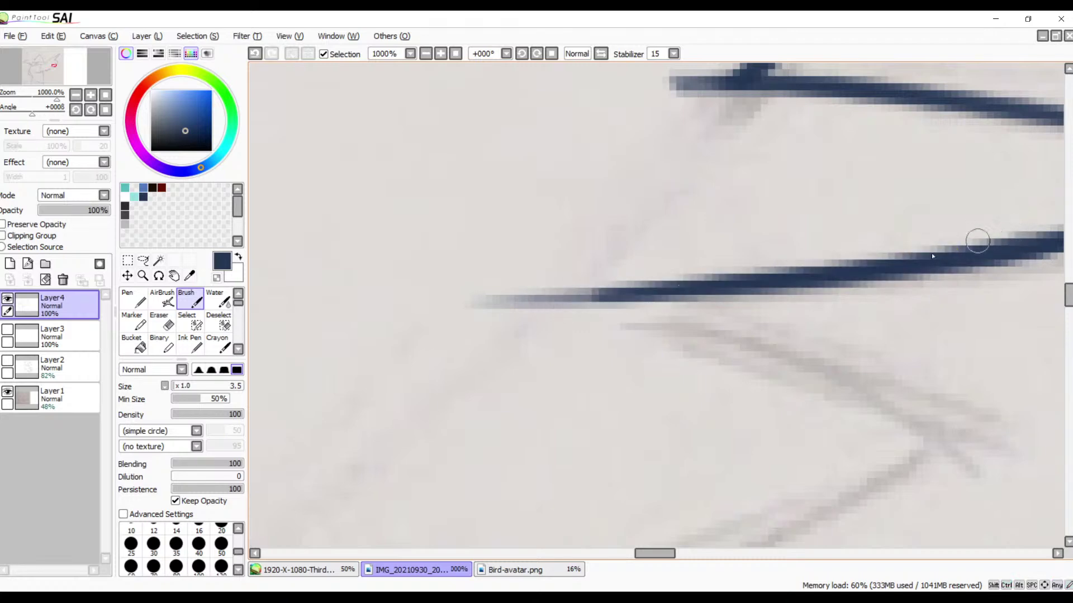
- Examine the inked hand outline and nearby feather line art, from close up to 100% zoom
key(space)
drag(790, 330, 510, 440)
mouse_move(696, 277)
mouse_down()
mouse_move(640, 376)
mouse_move(601, 483)
mouse_up()
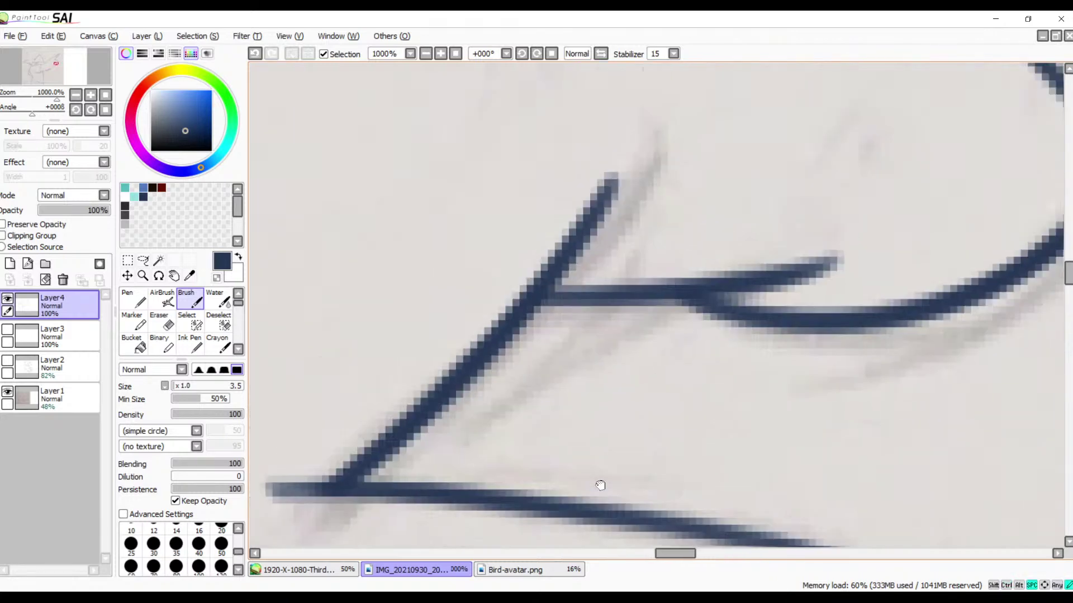
drag(711, 313, 596, 438)
drag(705, 281, 607, 410)
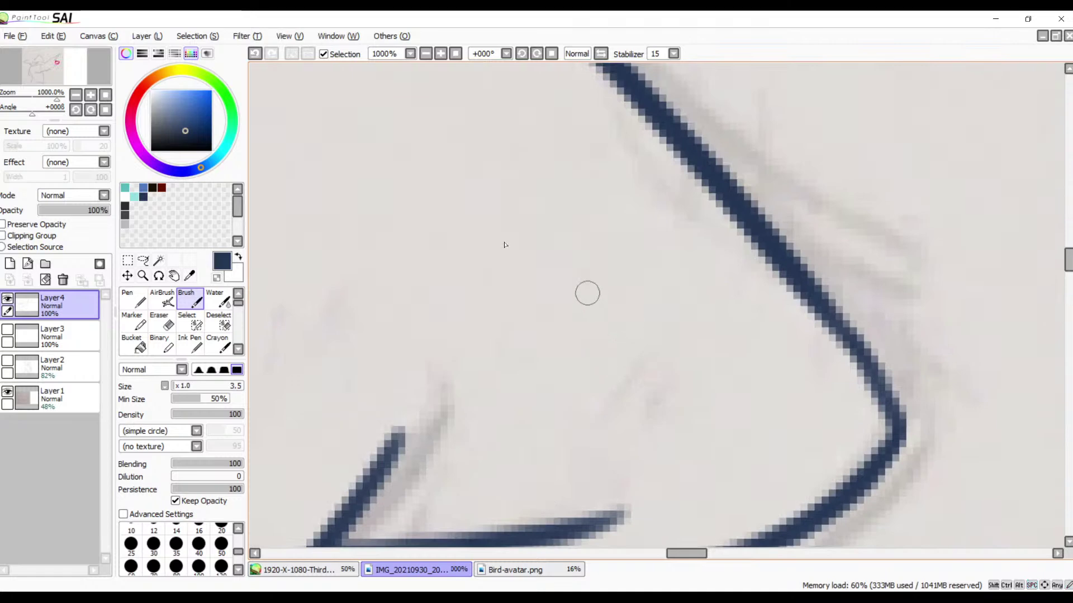
click(427, 54)
click(426, 54)
click(426, 54)
click(425, 54)
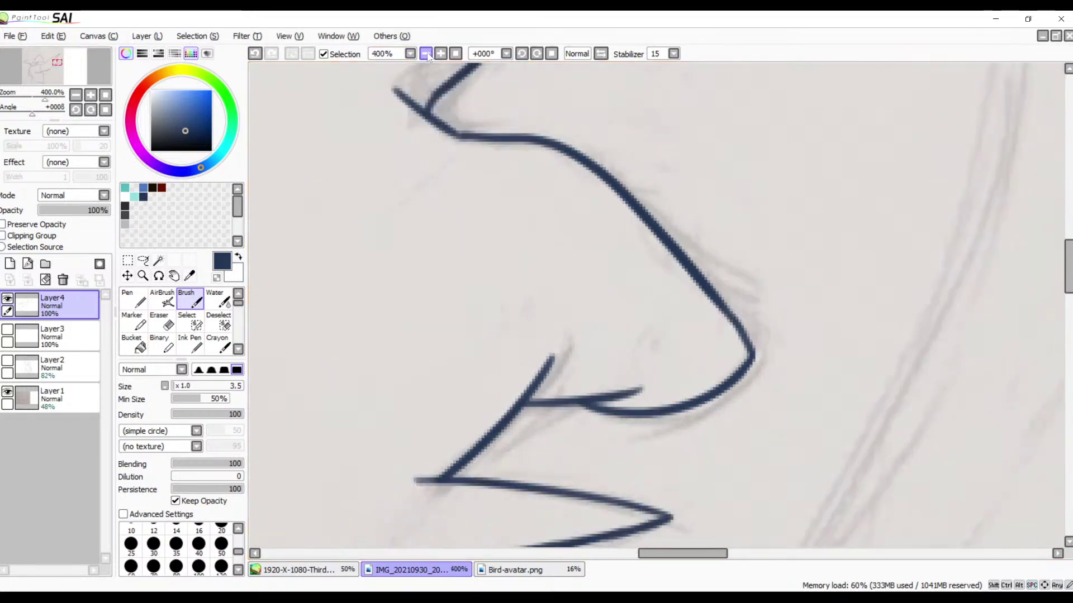
click(425, 53)
click(425, 53)
click(425, 53)
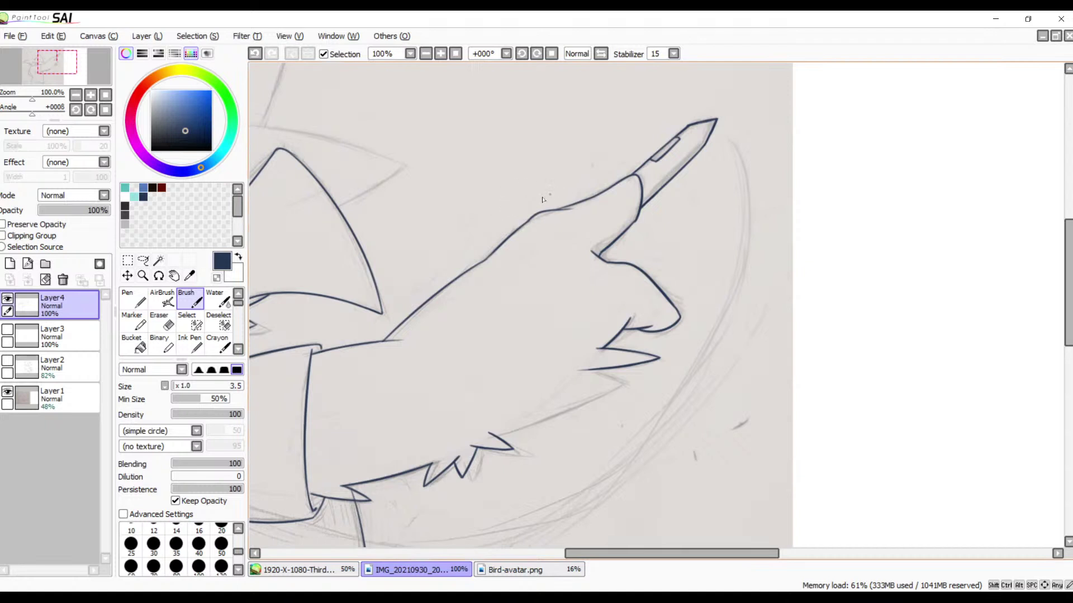
click(440, 54)
click(441, 54)
click(441, 54)
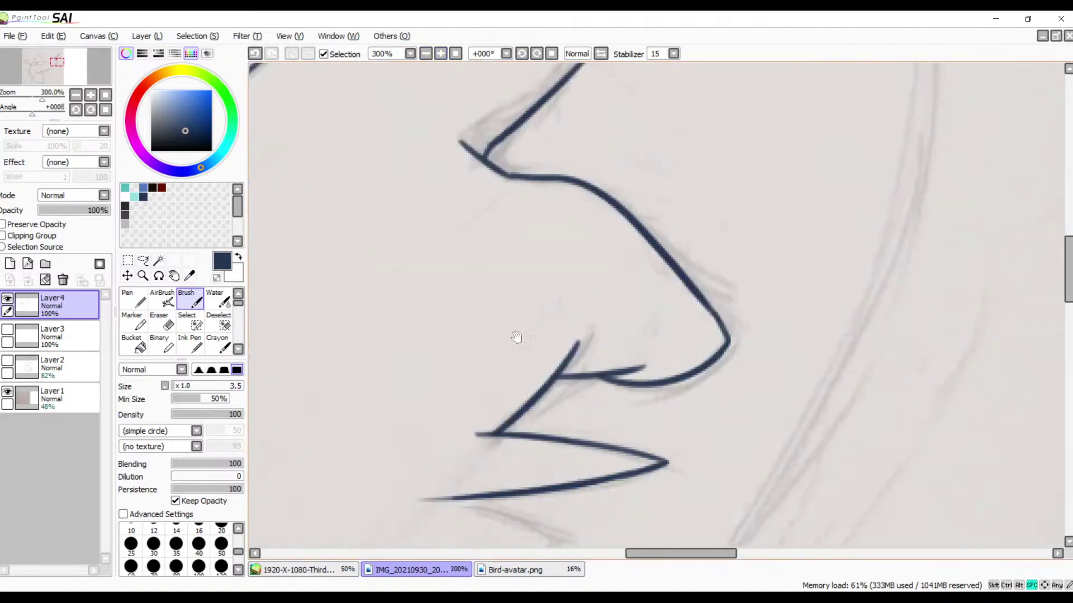
drag(548, 270, 720, 102)
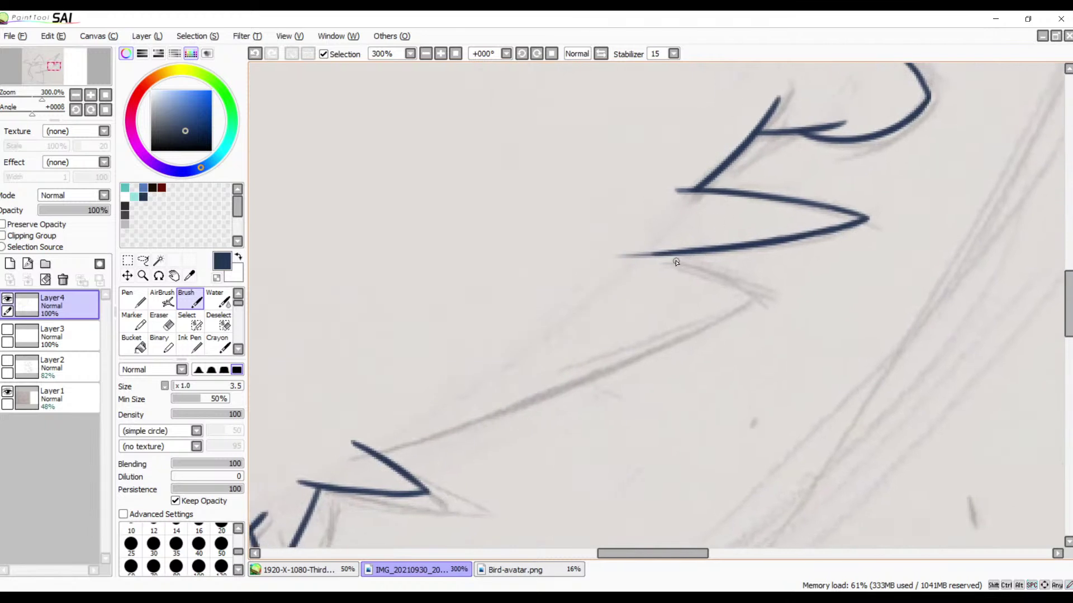
drag(666, 261, 762, 287)
key(ctrl+z)
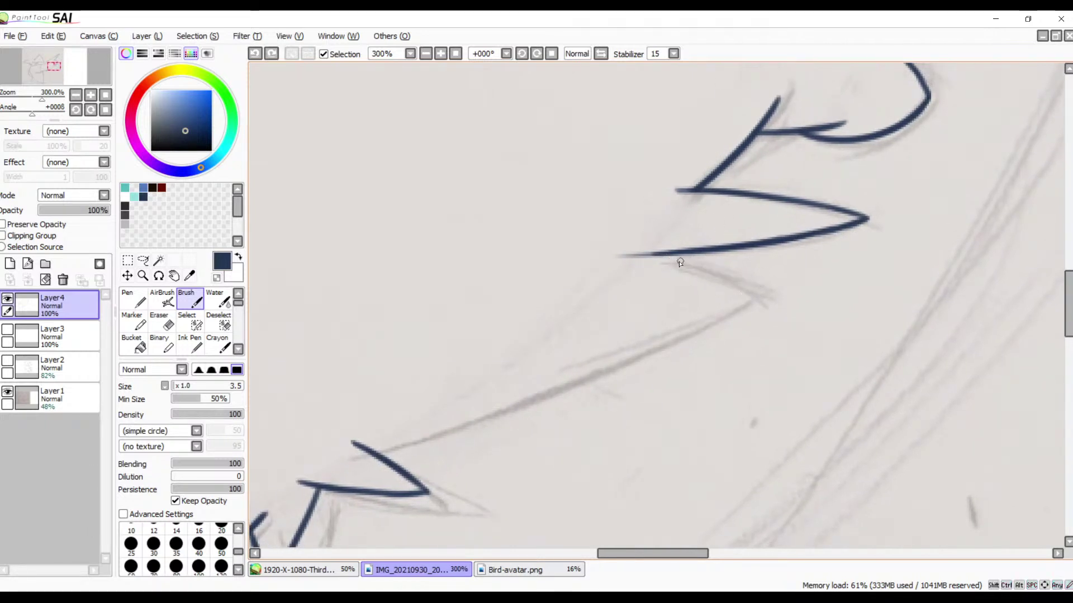
drag(675, 261, 771, 297)
key(ctrl+z)
mouse_move(670, 255)
mouse_down()
mouse_move(811, 292)
mouse_move(413, 425)
mouse_up()
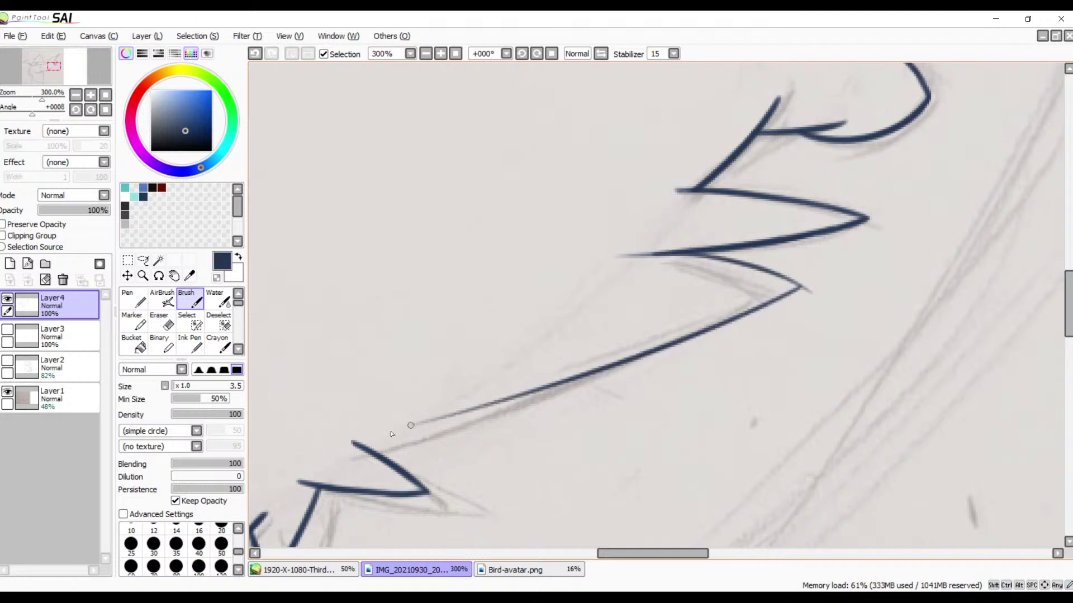
key(ctrl+z)
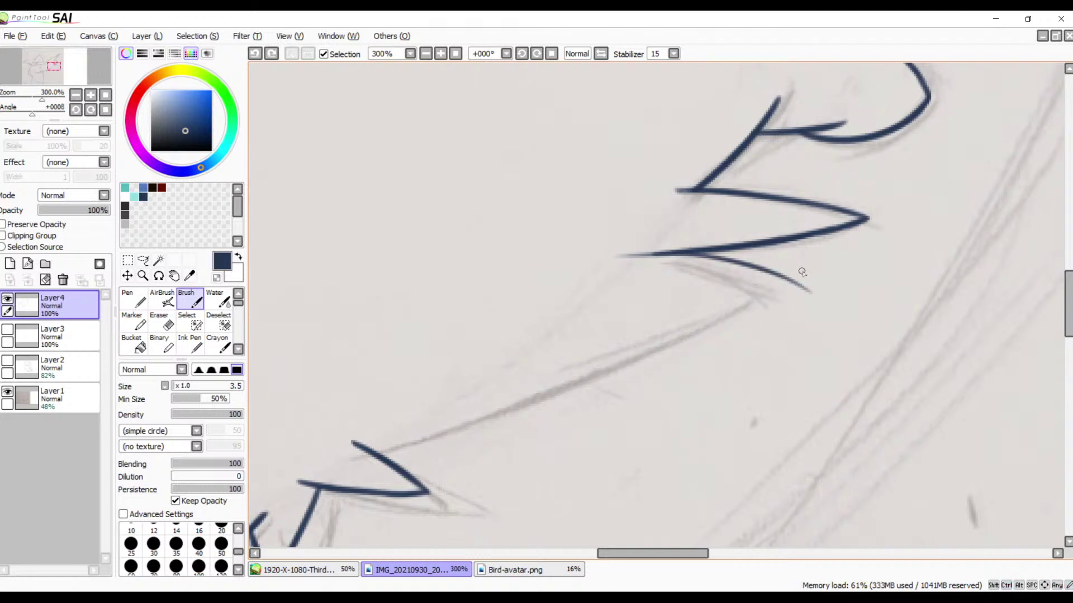
mouse_move(787, 281)
mouse_down()
mouse_move(610, 358)
mouse_move(311, 416)
mouse_up()
key(ctrl+z)
mouse_move(788, 281)
mouse_down()
mouse_move(474, 400)
mouse_move(307, 426)
mouse_up()
key(ctrl+z)
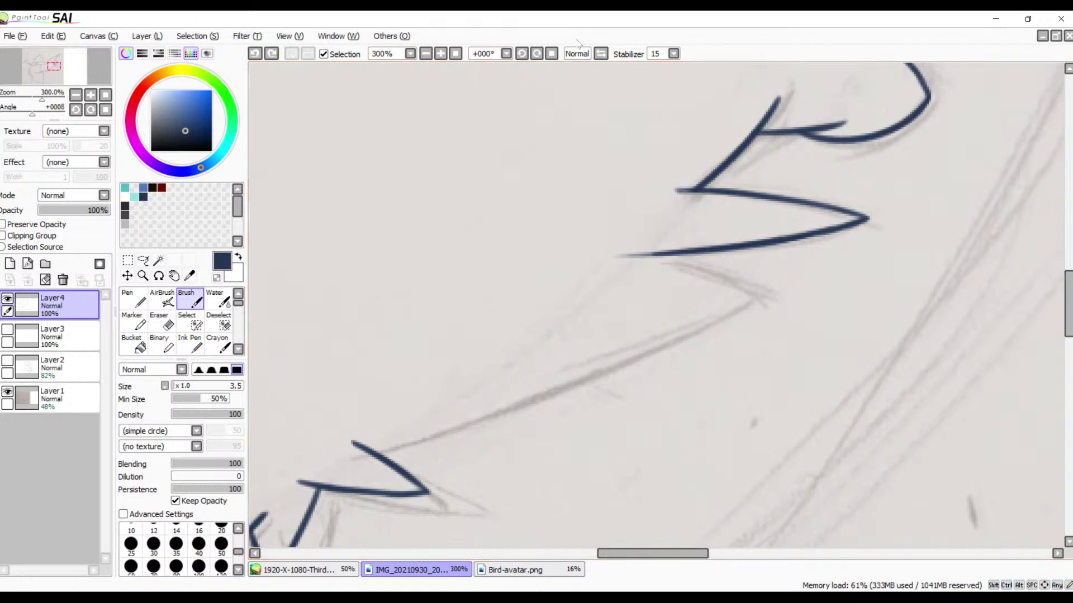
- Ink the short upper edge of the next forearm feather, from its sketched tip to the base of the pointed feather above
click(521, 53)
click(521, 54)
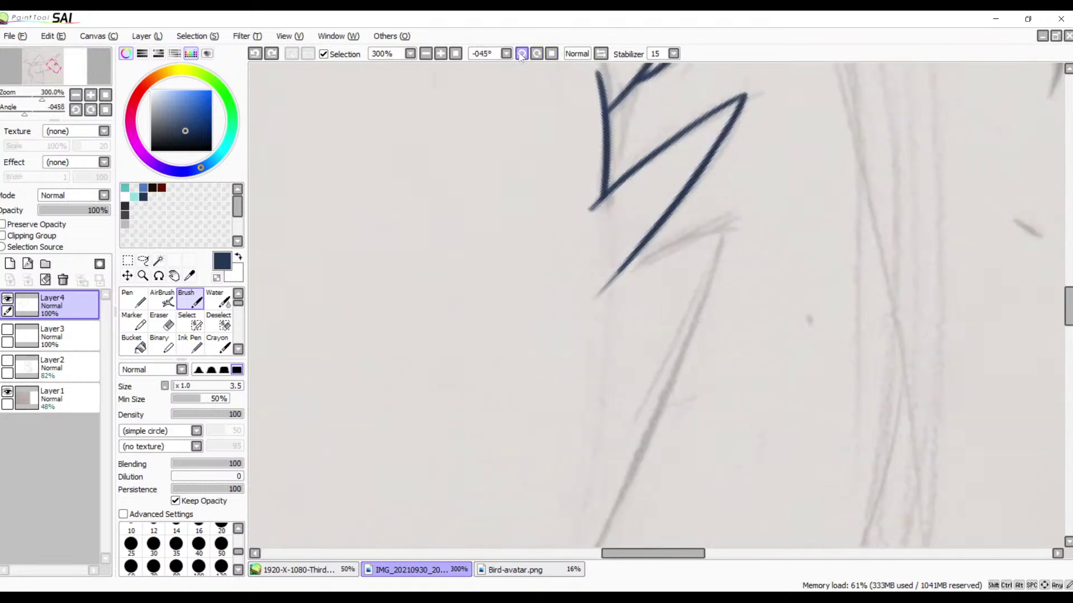
drag(682, 304, 598, 228)
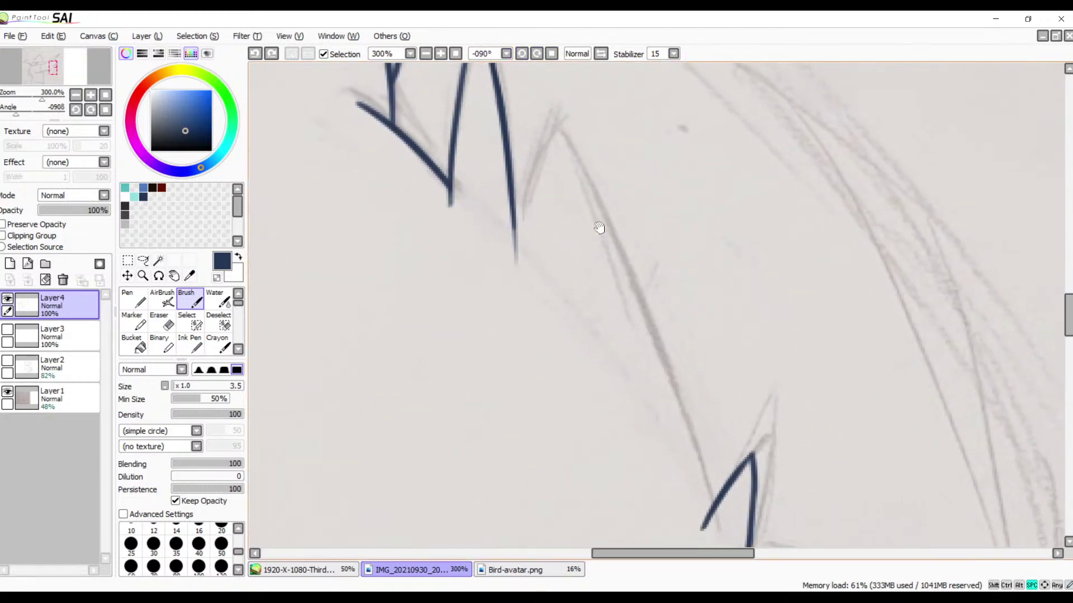
drag(558, 110, 513, 267)
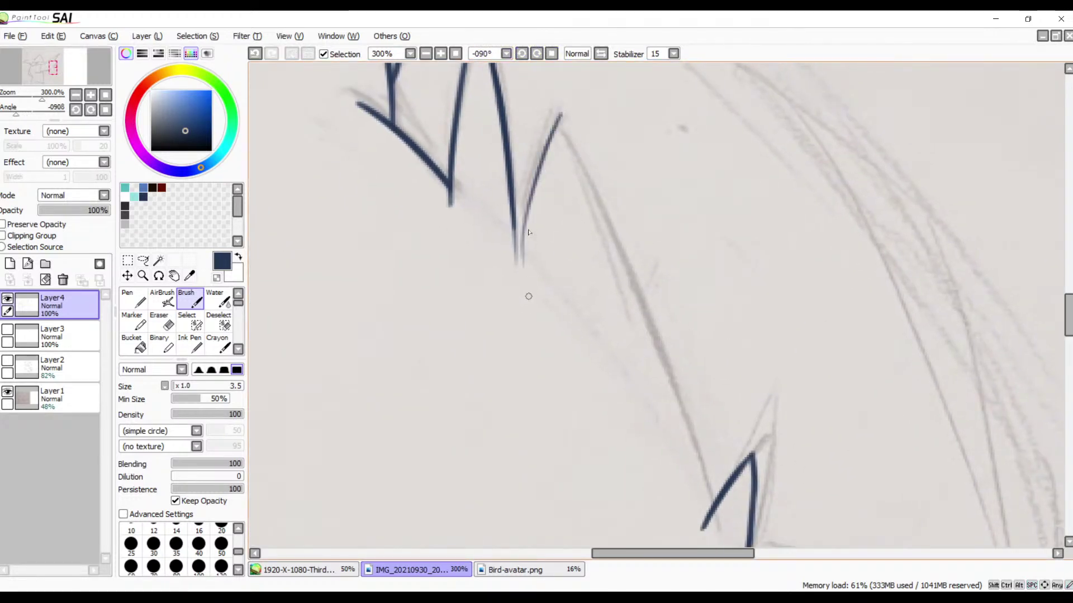
key(ctrl+z)
drag(559, 111, 512, 266)
key(ctrl+z)
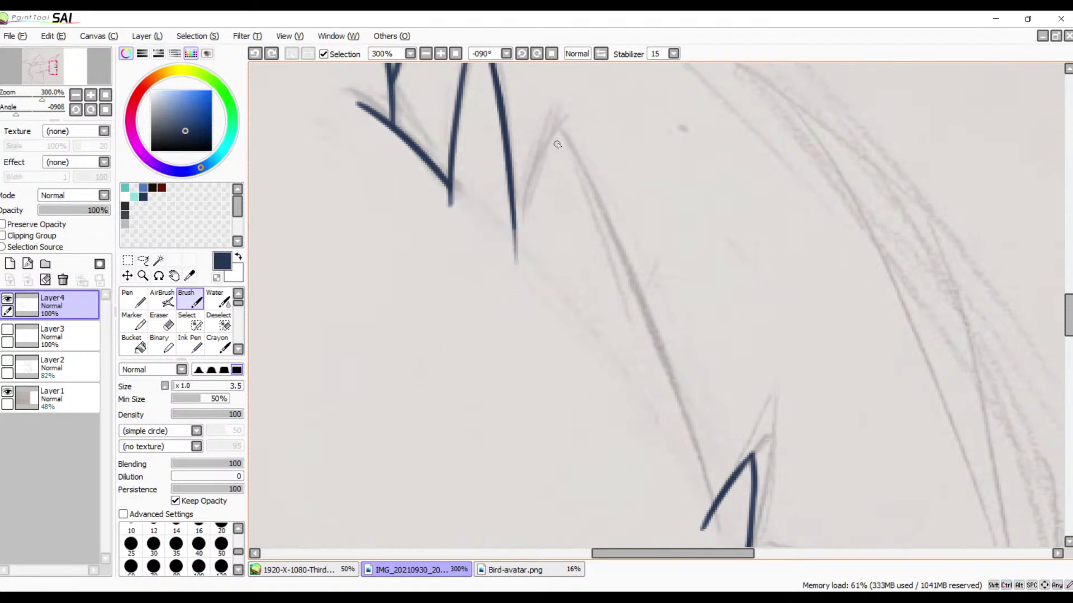
drag(561, 119, 511, 292)
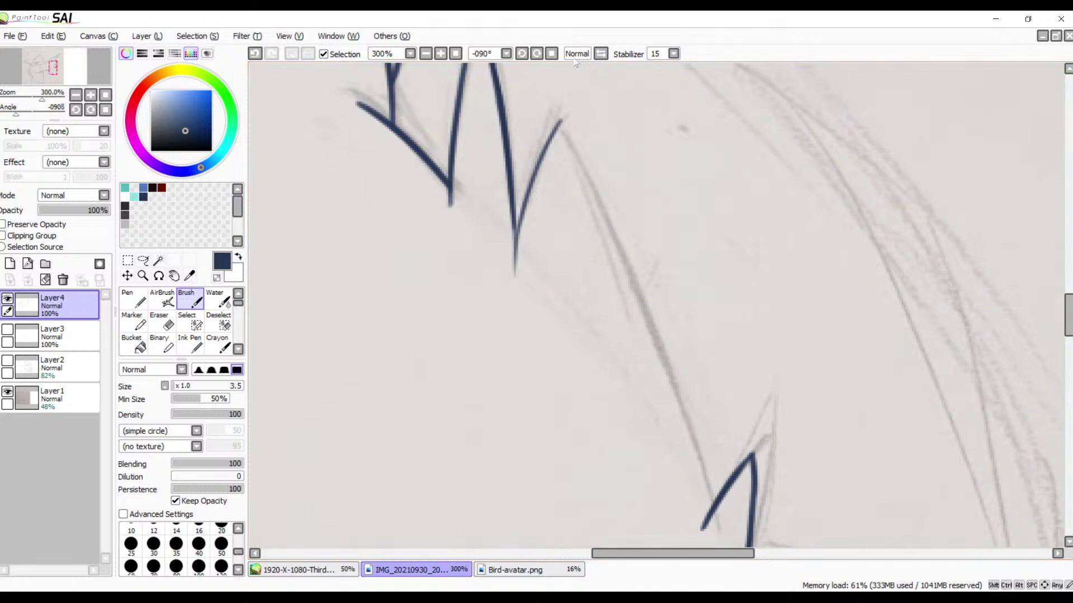
- Ink the new feather's long lower edge from its tip down to the small inked feather along the forearm
click(602, 54)
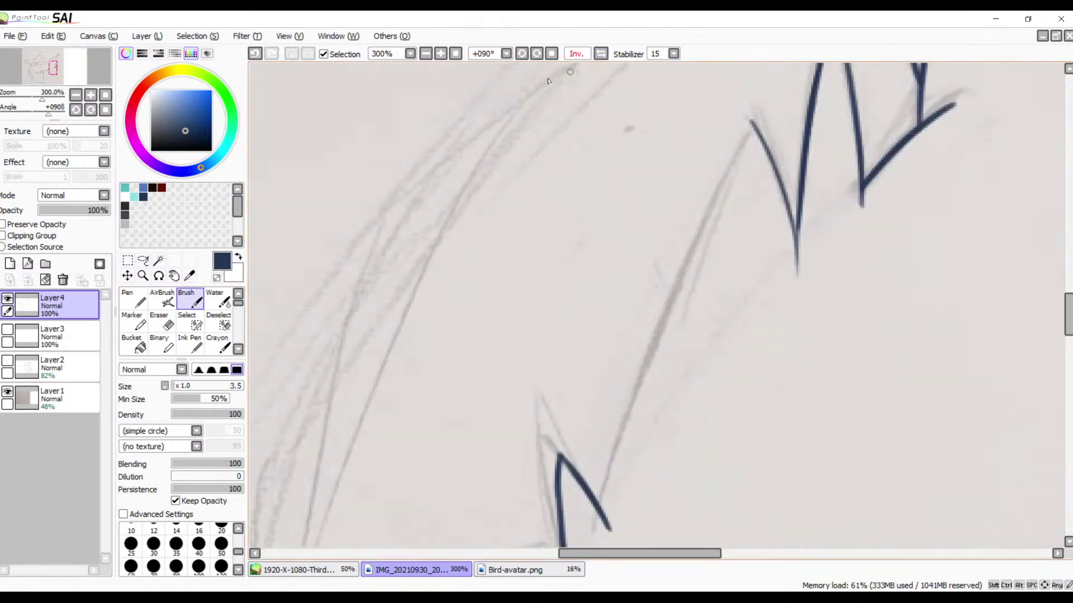
drag(625, 220, 514, 201)
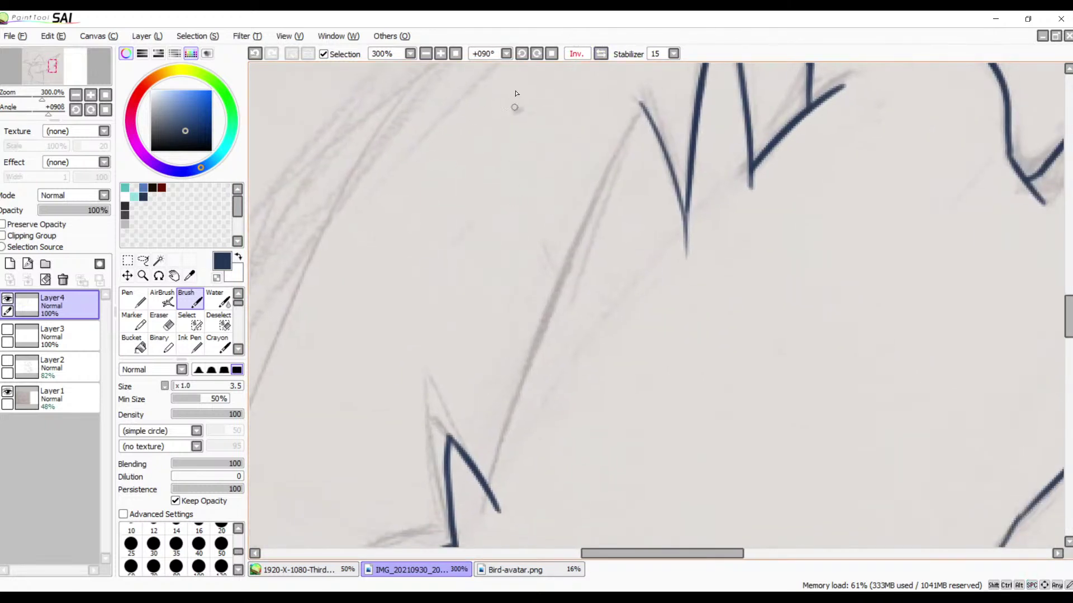
click(538, 55)
drag(604, 227, 535, 199)
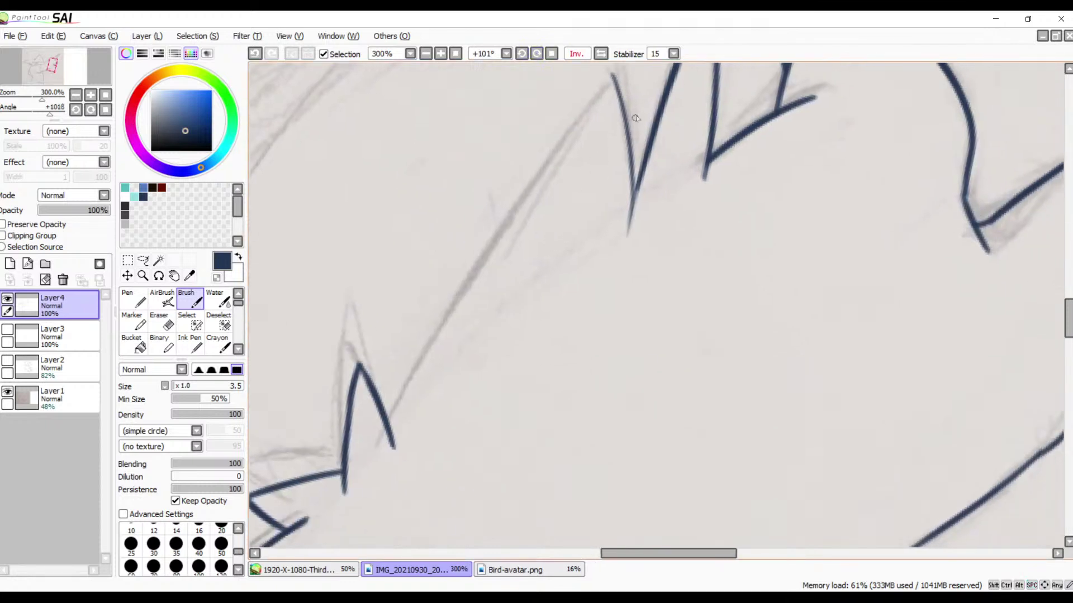
drag(612, 75, 594, 97)
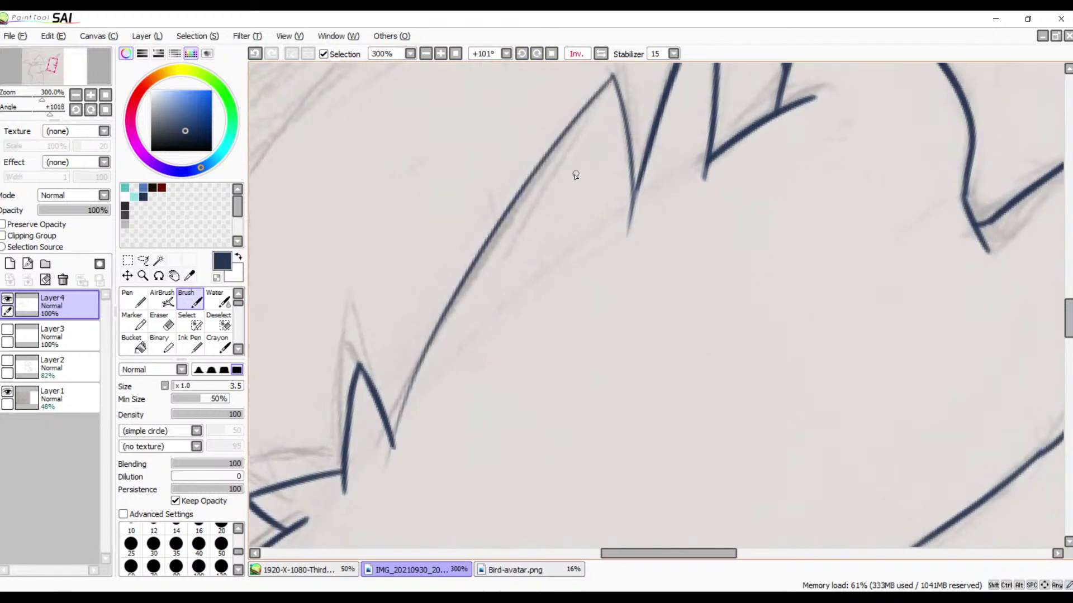
- Hide the Layer1 pencil sketch and thicken the new feather's long edge from its tip with the size 3.5 Brush
click(7, 393)
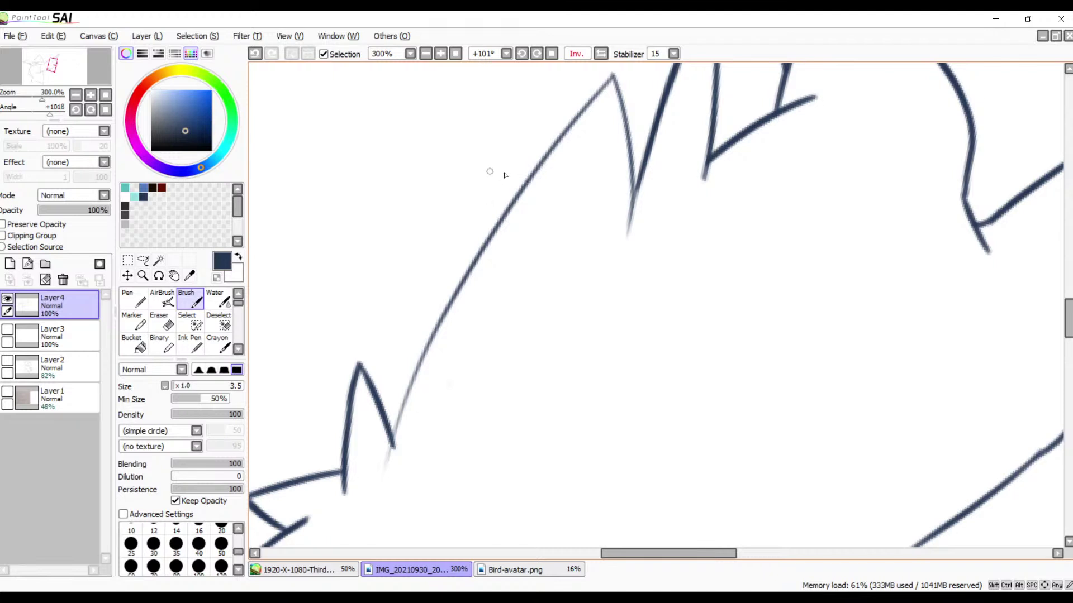
click(442, 55)
click(441, 54)
click(442, 54)
mouse_move(484, 125)
mouse_down()
mouse_move(501, 240)
mouse_move(495, 311)
mouse_up()
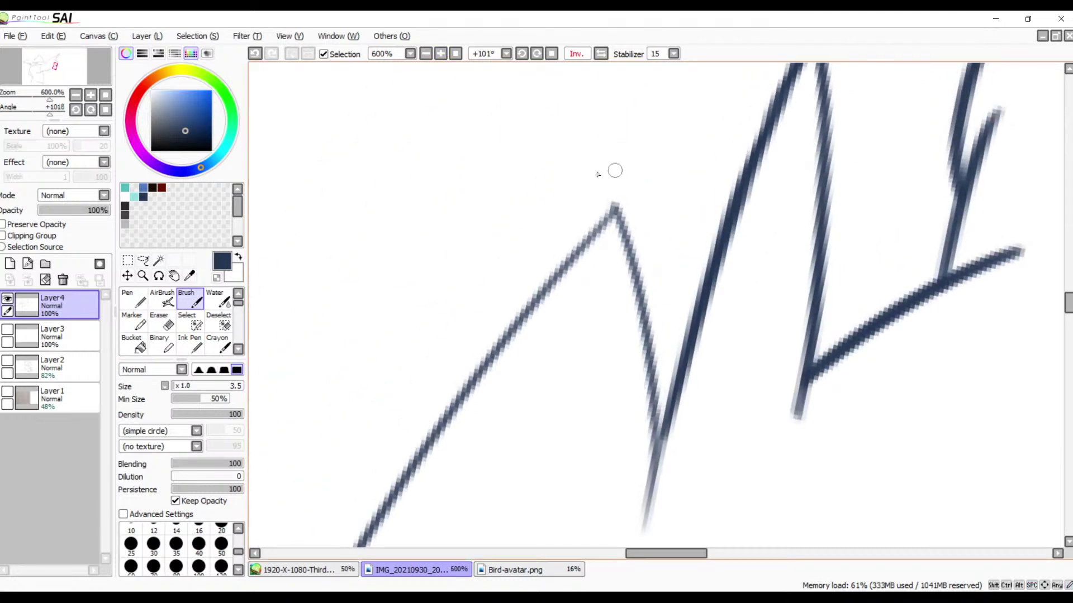
click(441, 54)
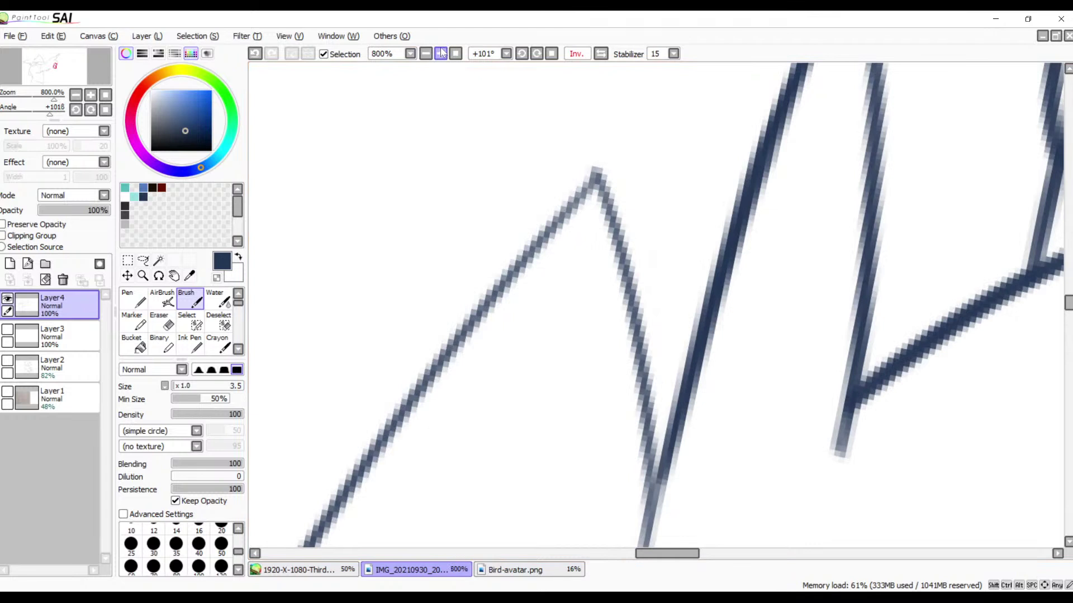
mouse_move(540, 140)
mouse_down()
mouse_move(532, 126)
mouse_move(609, 151)
mouse_up()
key(e)
key(b)
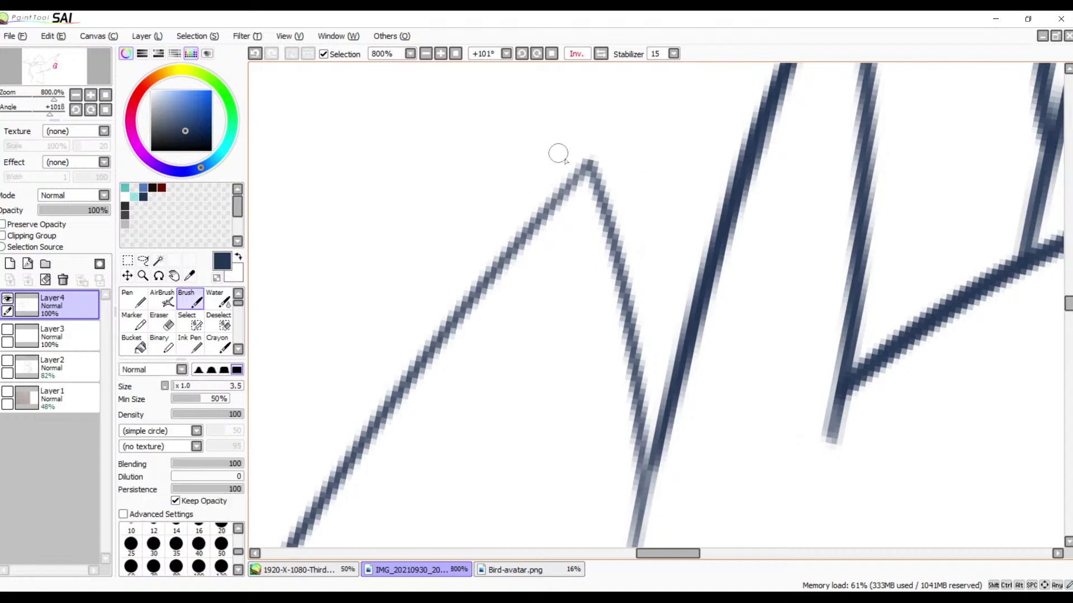
drag(581, 175, 539, 212)
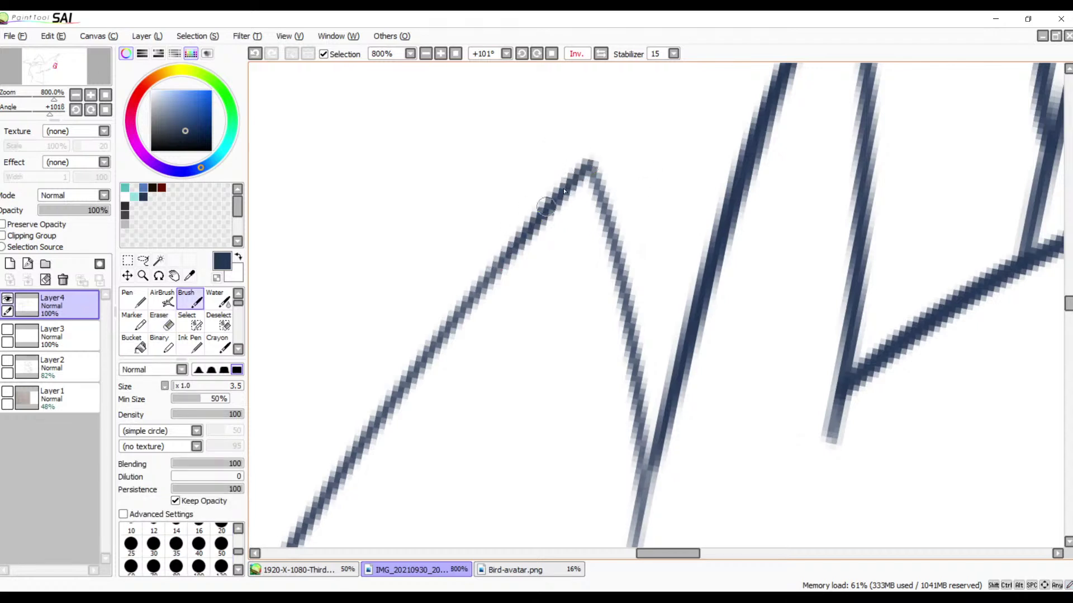
mouse_move(581, 171)
mouse_down()
mouse_move(453, 321)
mouse_move(375, 428)
mouse_up()
key(ctrl+z)
drag(581, 171, 329, 491)
key(ctrl+z)
drag(599, 163, 282, 552)
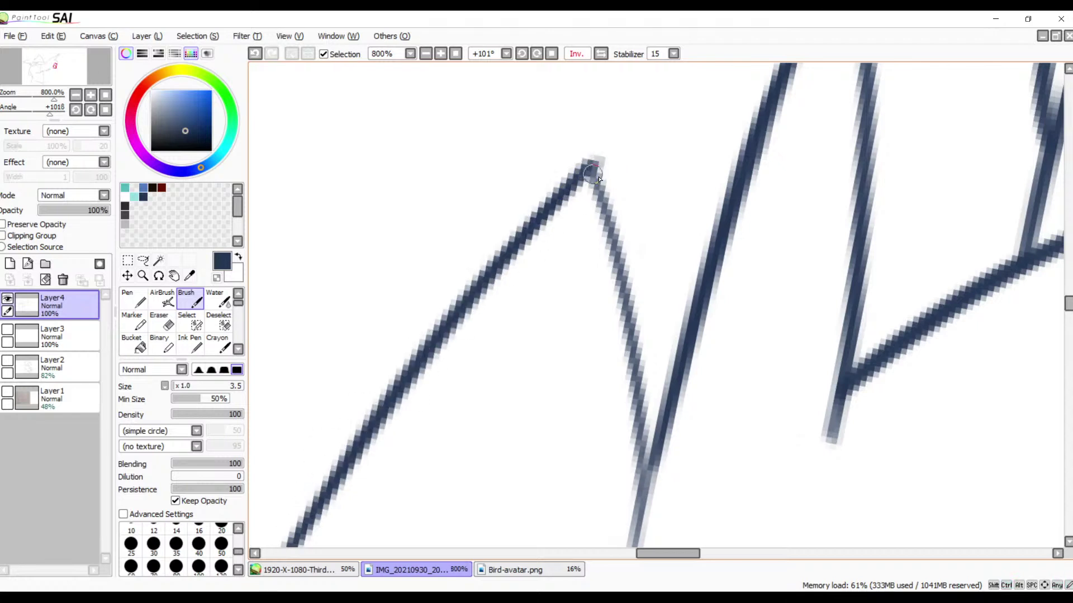
mouse_move(593, 166)
mouse_down()
mouse_move(615, 443)
mouse_move(636, 441)
mouse_up()
key(ctrl+z)
drag(590, 166, 636, 451)
key(ctrl+z)
mouse_move(594, 165)
mouse_down()
mouse_move(655, 339)
mouse_move(659, 520)
mouse_up()
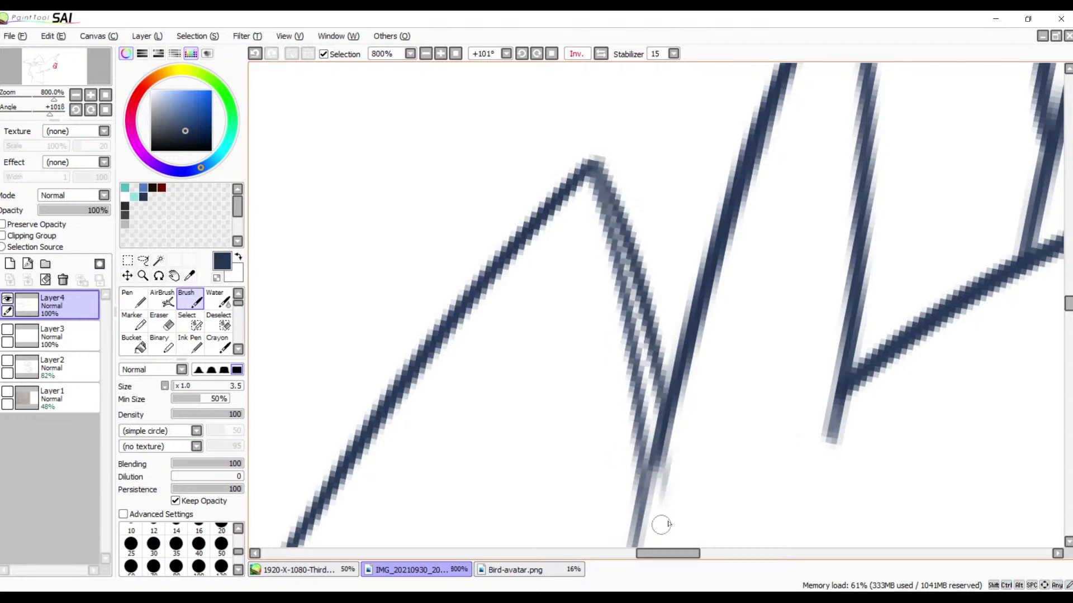
key(ctrl+z)
- Thicken the new feather's short upper edge from its tip down to its base with the size 3.5 Brush
click(602, 55)
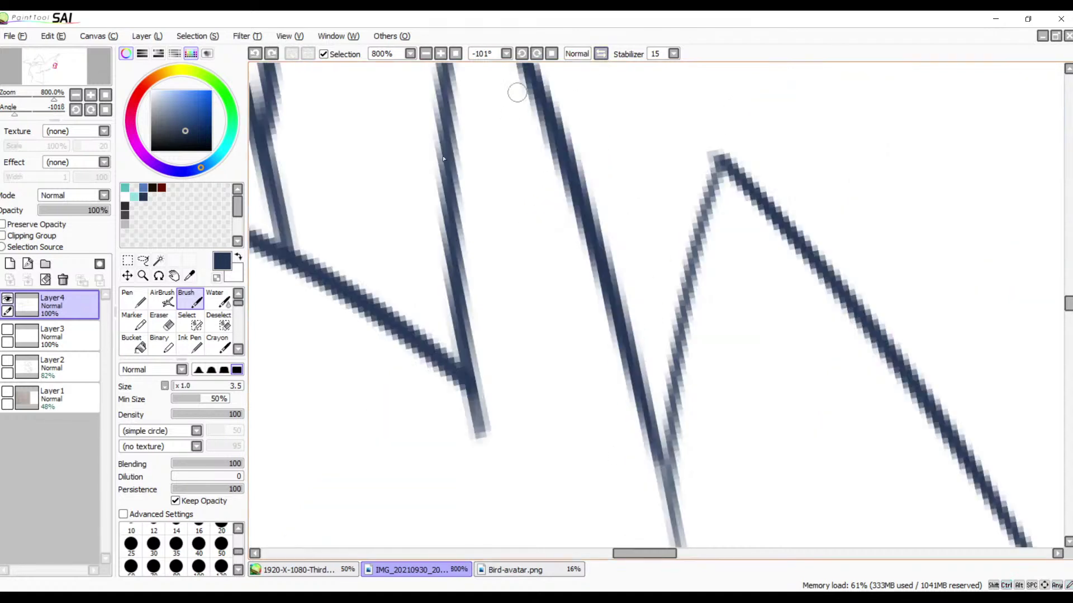
drag(678, 230, 486, 168)
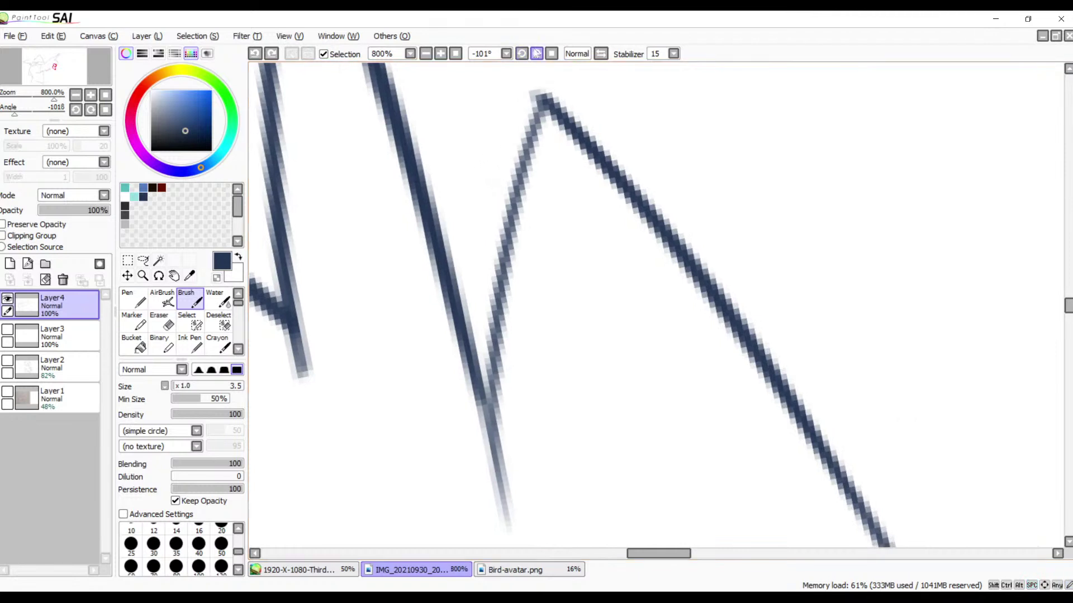
click(534, 53)
click(534, 53)
drag(656, 190, 598, 252)
drag(572, 137, 431, 392)
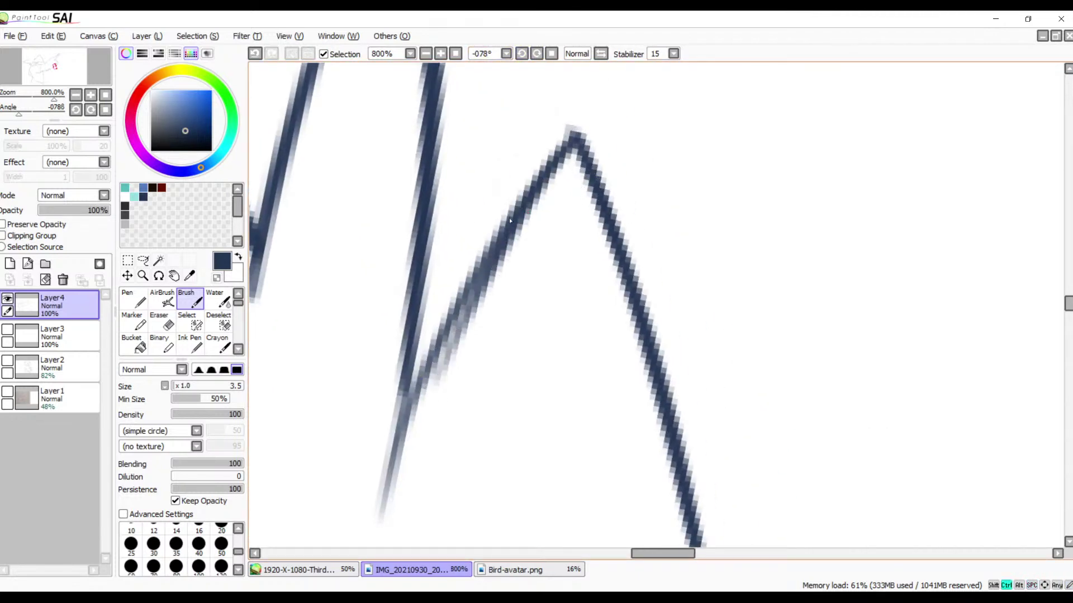
key(ctrl+z)
mouse_move(571, 141)
mouse_down()
mouse_move(435, 365)
mouse_move(413, 461)
mouse_up()
key(ctrl+z)
drag(571, 137, 367, 485)
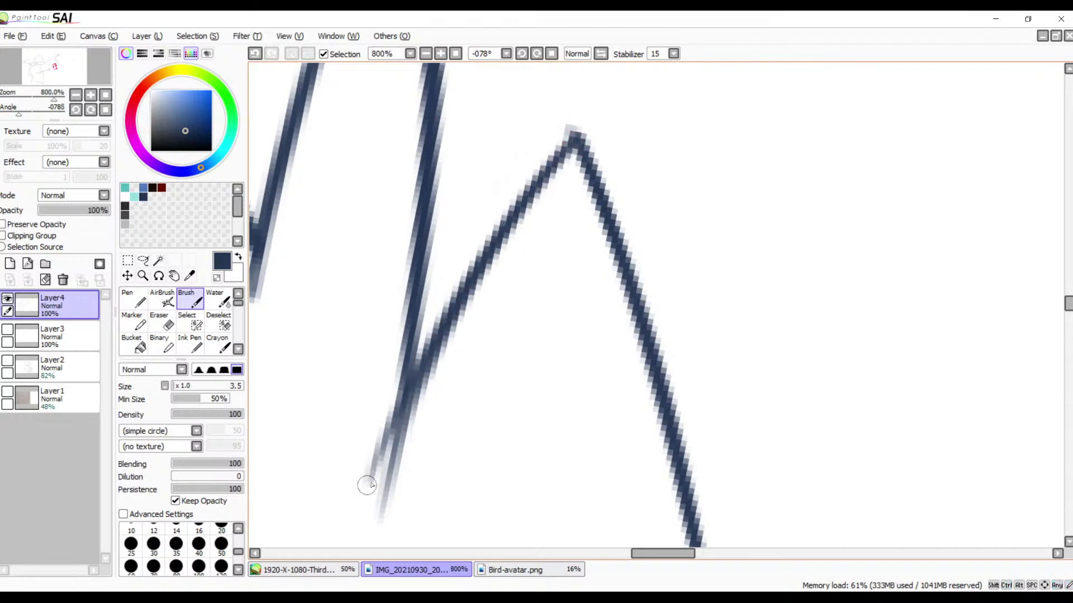
- Erase the stray doubled line end where the feather's short edge meets the neighbouring feather
mouse_move(515, 354)
mouse_down()
mouse_move(611, 167)
mouse_move(492, 280)
mouse_up()
key(e)
mouse_move(549, 186)
mouse_down()
mouse_move(483, 305)
mouse_move(498, 263)
mouse_up()
mouse_move(520, 219)
mouse_down()
mouse_move(488, 287)
mouse_move(517, 208)
mouse_move(467, 289)
mouse_up()
key(b)
drag(604, 166, 575, 223)
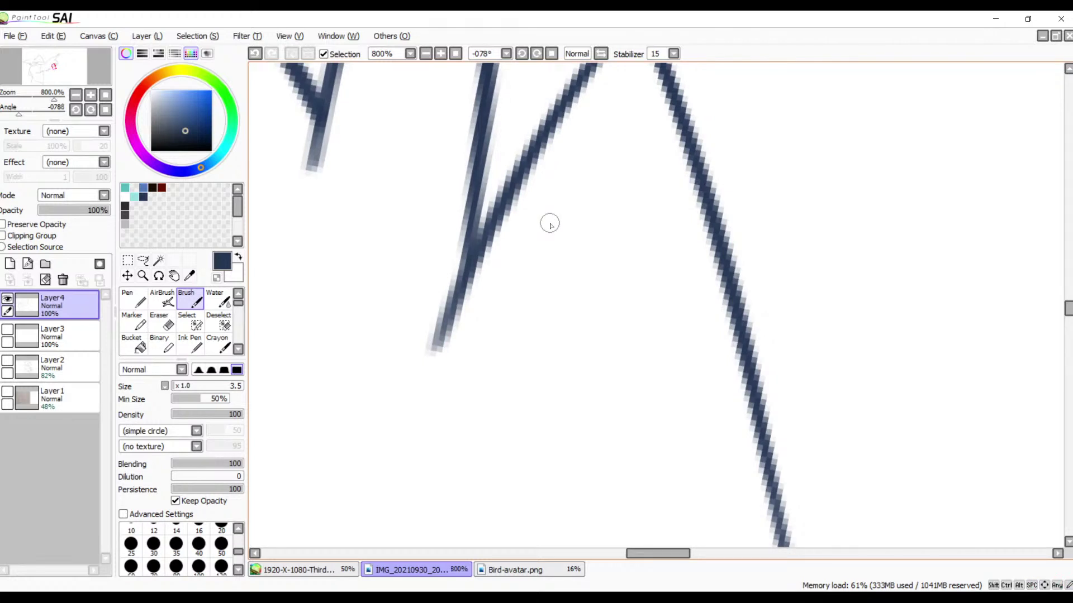
mouse_move(562, 205)
mouse_down()
mouse_move(438, 402)
mouse_move(422, 461)
mouse_up()
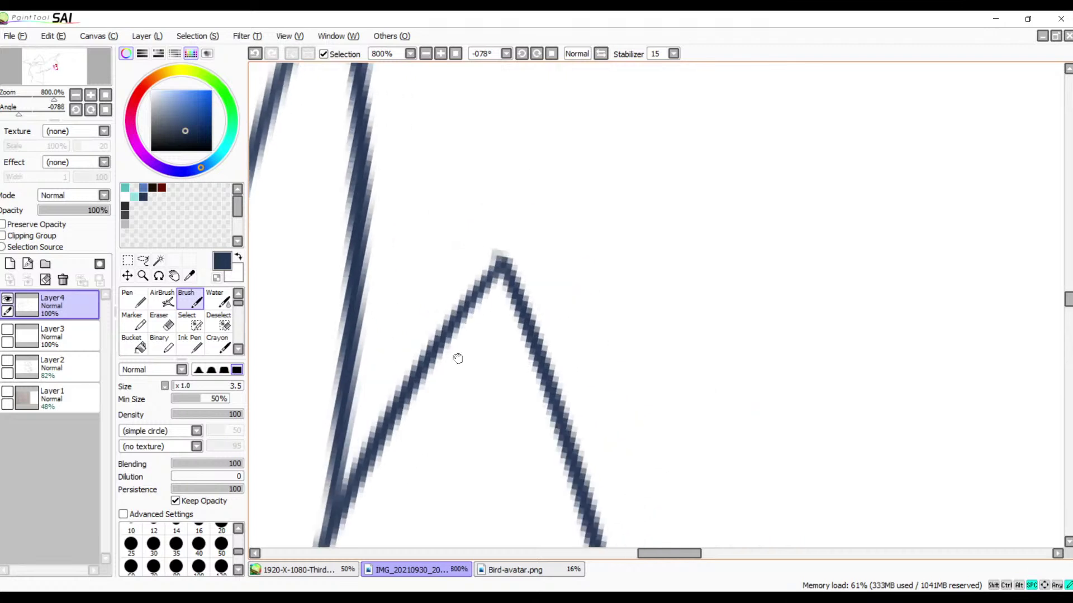
- Clean the new feather's pointed tip by erasing the faint excess with the size 9 Eraser and touching it up with the Brush
key(e)
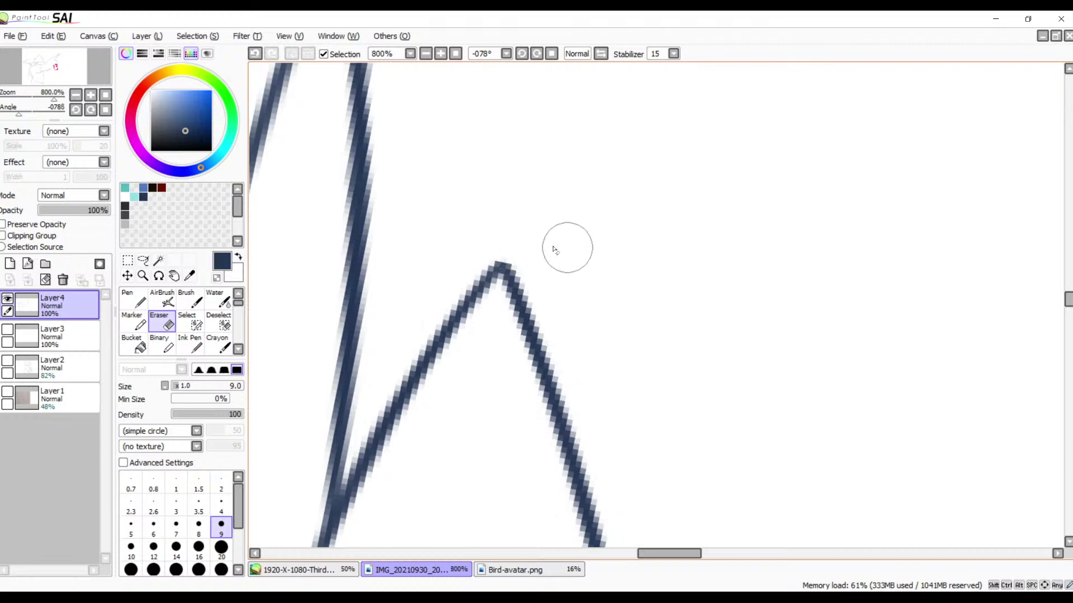
key(space)
drag(622, 515, 575, 301)
drag(570, 230, 620, 417)
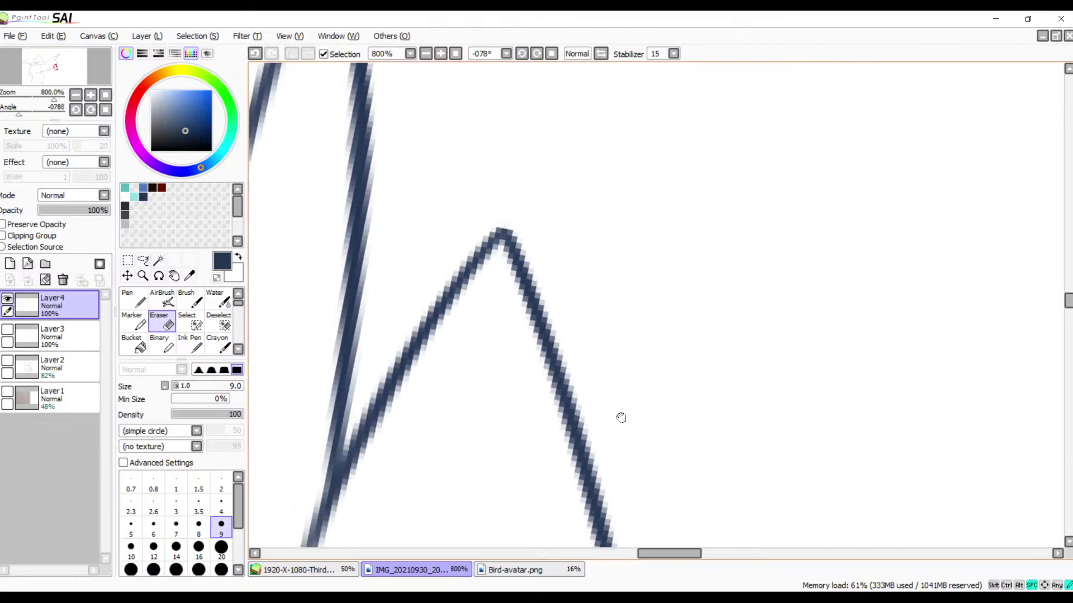
key(b)
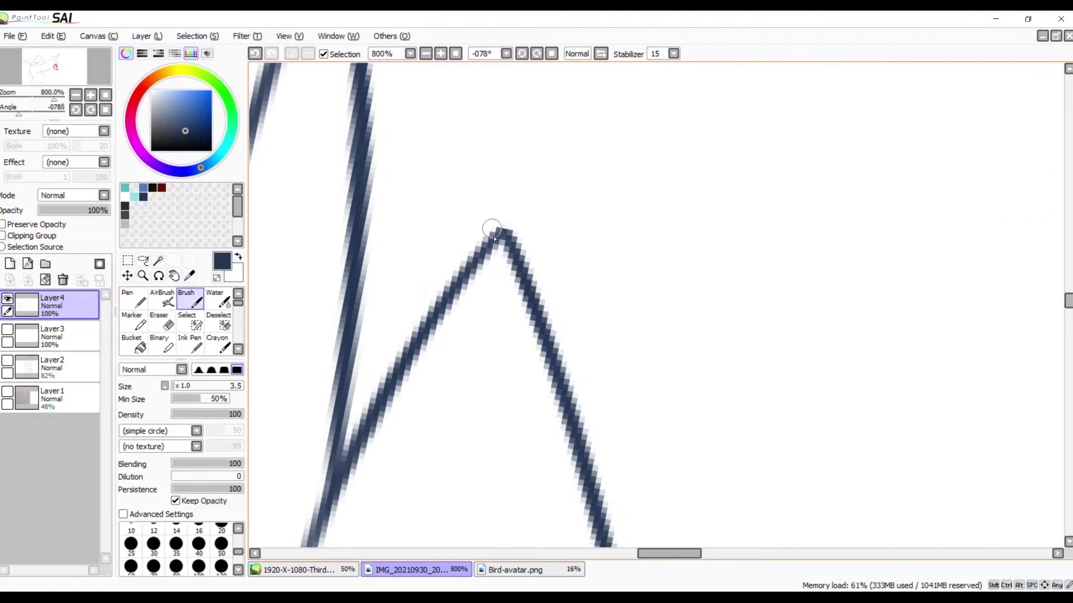
drag(500, 229, 509, 244)
- Thicken the faded lower end of the feather's long edge where it meets the small inked feather along the forearm
drag(615, 364, 619, 94)
drag(651, 397, 648, 151)
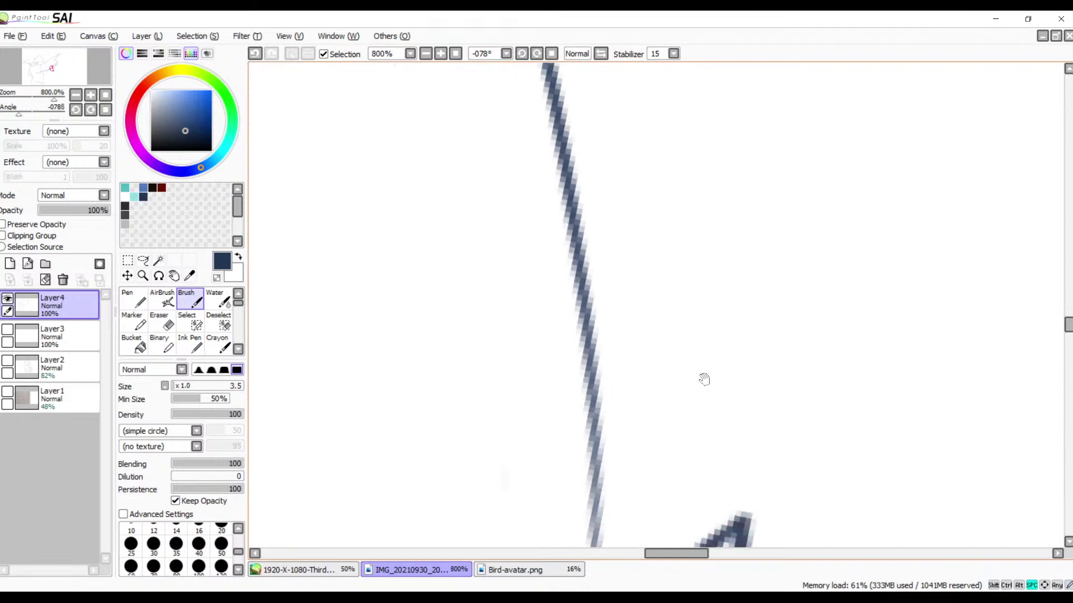
mouse_move(704, 380)
mouse_down()
mouse_move(660, 359)
mouse_move(627, 287)
mouse_move(556, 343)
mouse_up()
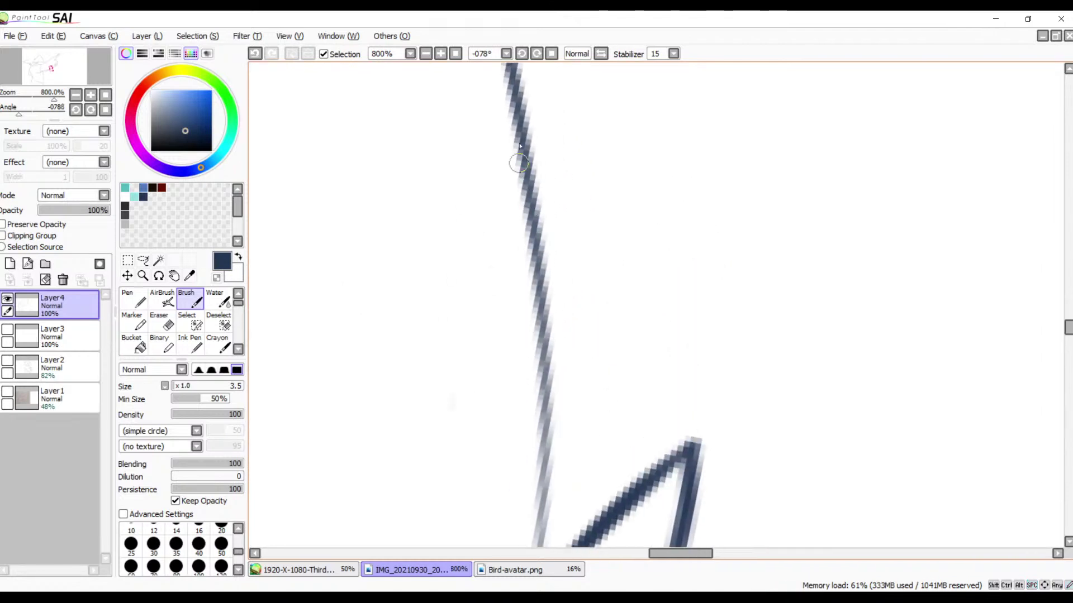
click(425, 53)
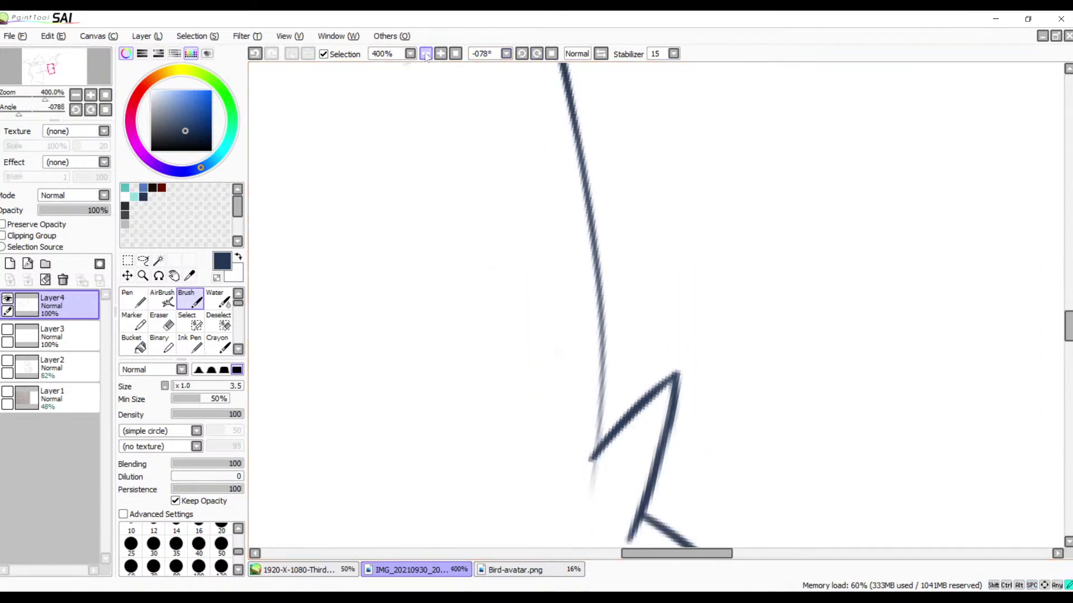
click(537, 53)
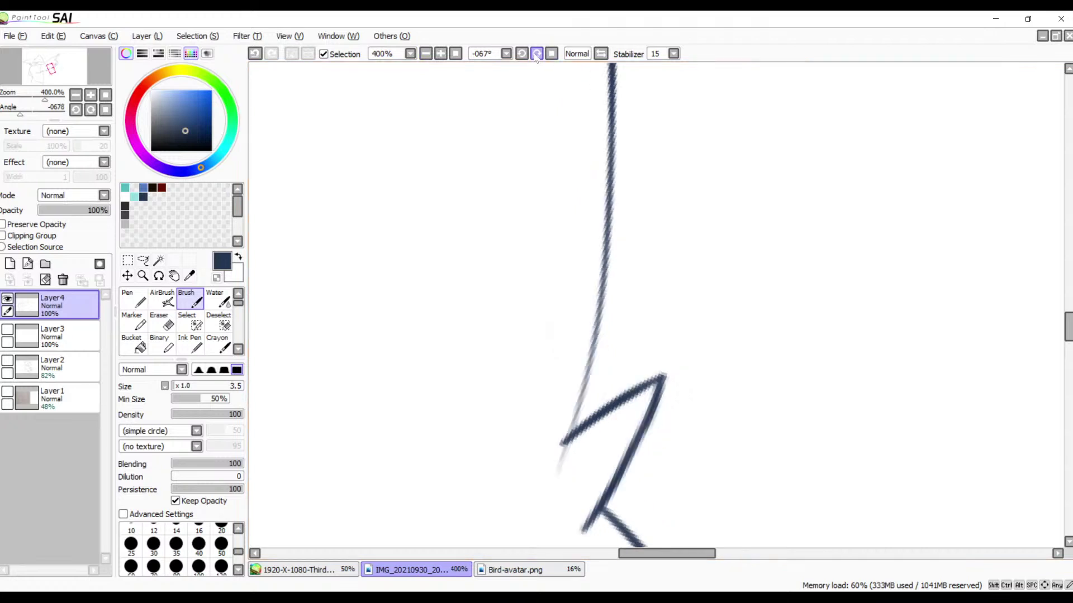
click(537, 54)
click(537, 54)
click(536, 54)
click(536, 53)
click(537, 53)
click(537, 53)
click(536, 54)
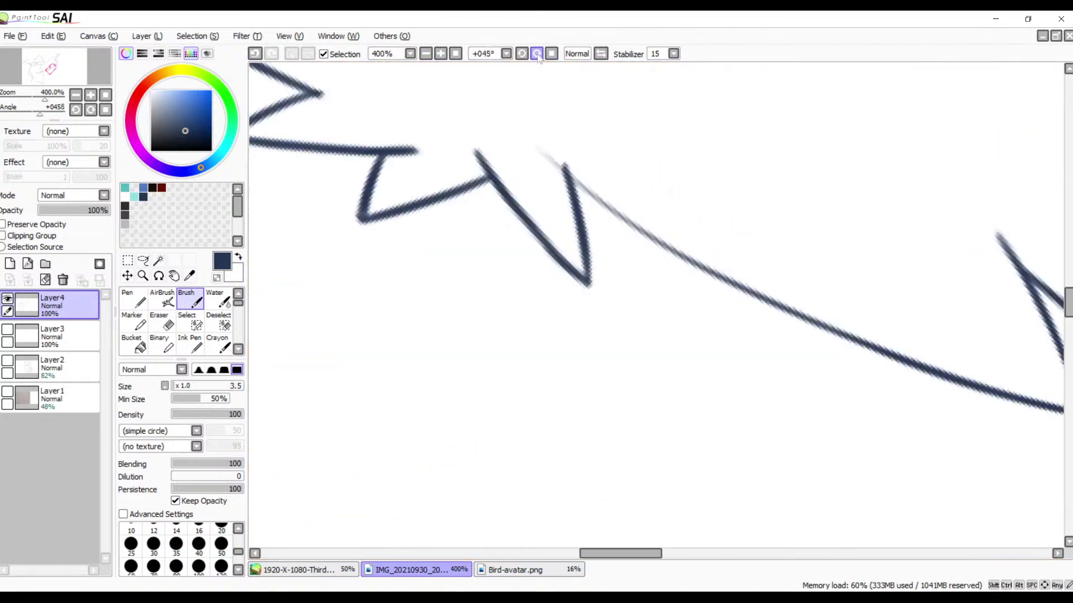
click(537, 53)
click(536, 54)
click(536, 54)
click(536, 53)
click(536, 53)
click(536, 54)
click(536, 54)
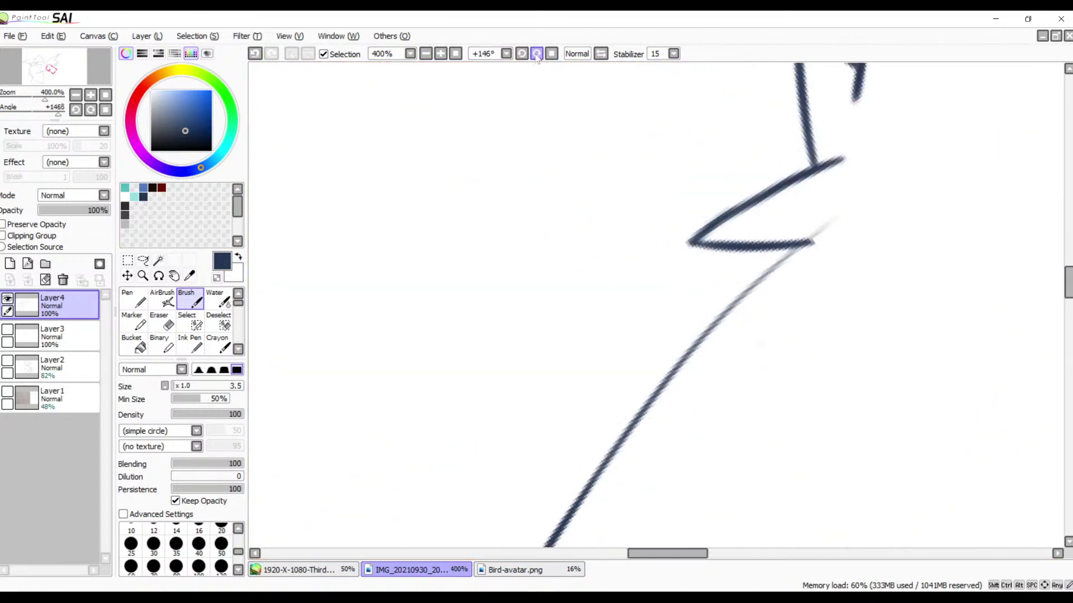
mouse_move(623, 188)
mouse_down()
mouse_move(412, 230)
mouse_move(390, 220)
mouse_move(394, 167)
mouse_move(536, 165)
mouse_up()
click(441, 54)
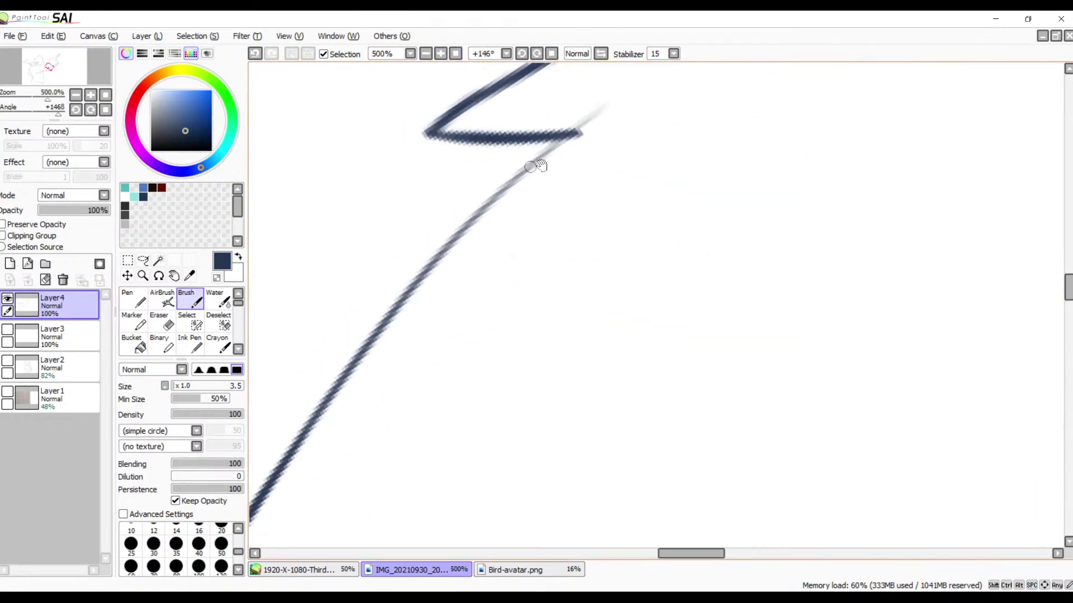
drag(578, 131, 383, 340)
key(ctrl+z)
drag(610, 107, 362, 370)
key(ctrl+z)
drag(600, 110, 335, 408)
mouse_move(549, 249)
mouse_down()
mouse_move(755, 95)
mouse_move(738, 104)
mouse_move(487, 451)
mouse_up()
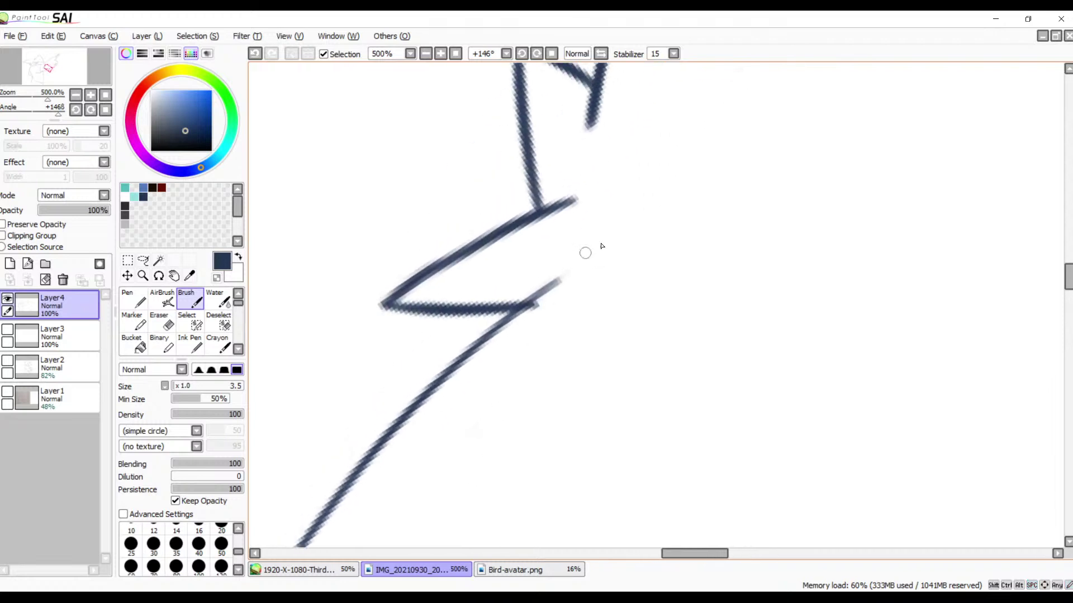
- Erase the small nub sticking out above the long edge where the small forearm feather joins it
click(456, 55)
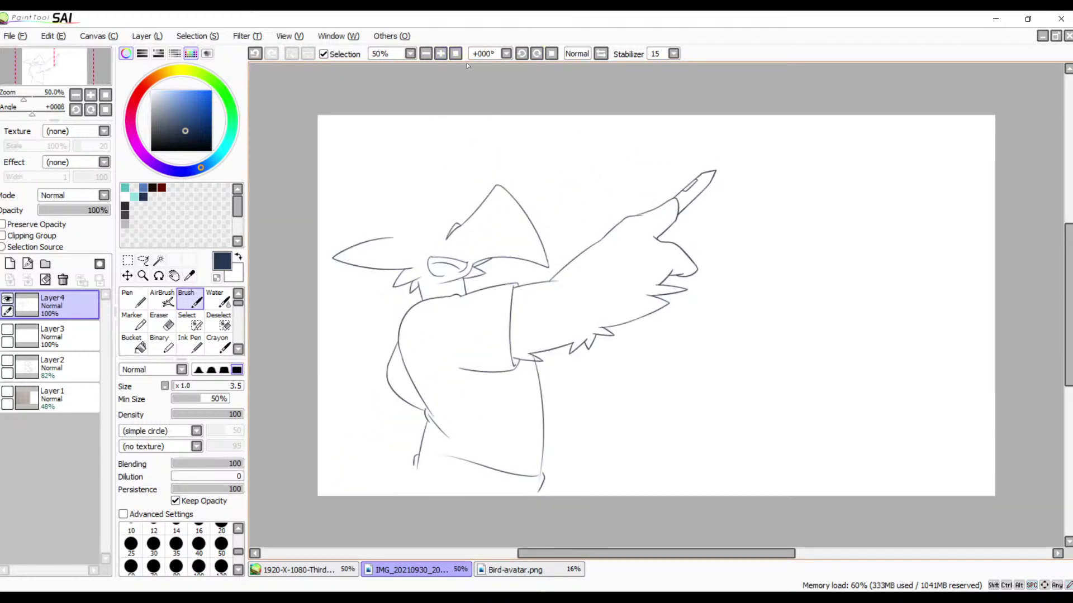
click(441, 54)
click(440, 53)
click(441, 53)
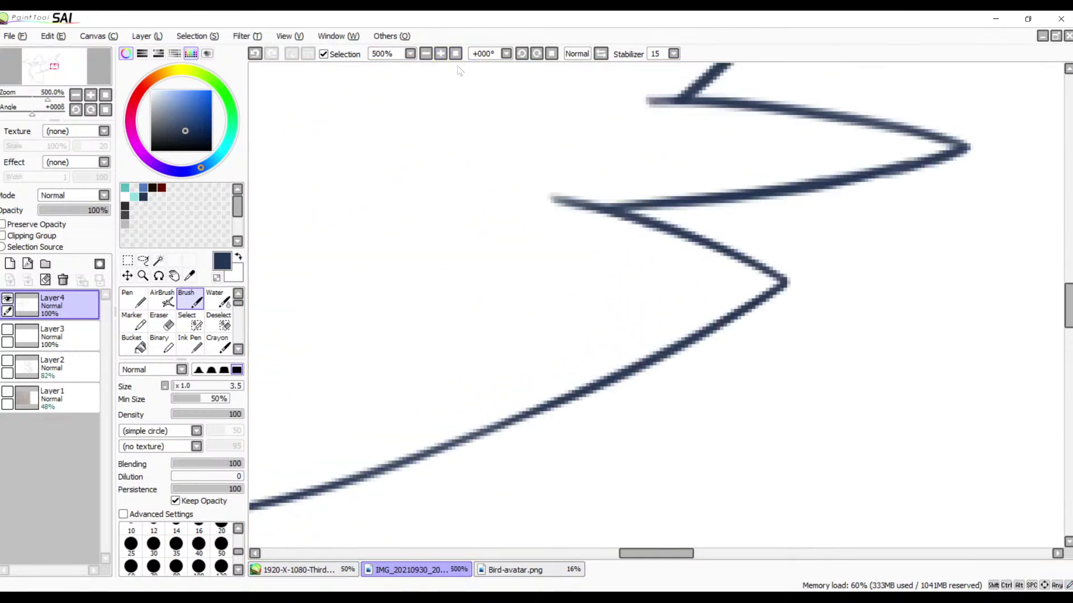
mouse_move(428, 275)
mouse_down()
mouse_move(632, 175)
mouse_move(749, 170)
mouse_move(663, 204)
mouse_move(648, 187)
mouse_up()
click(439, 55)
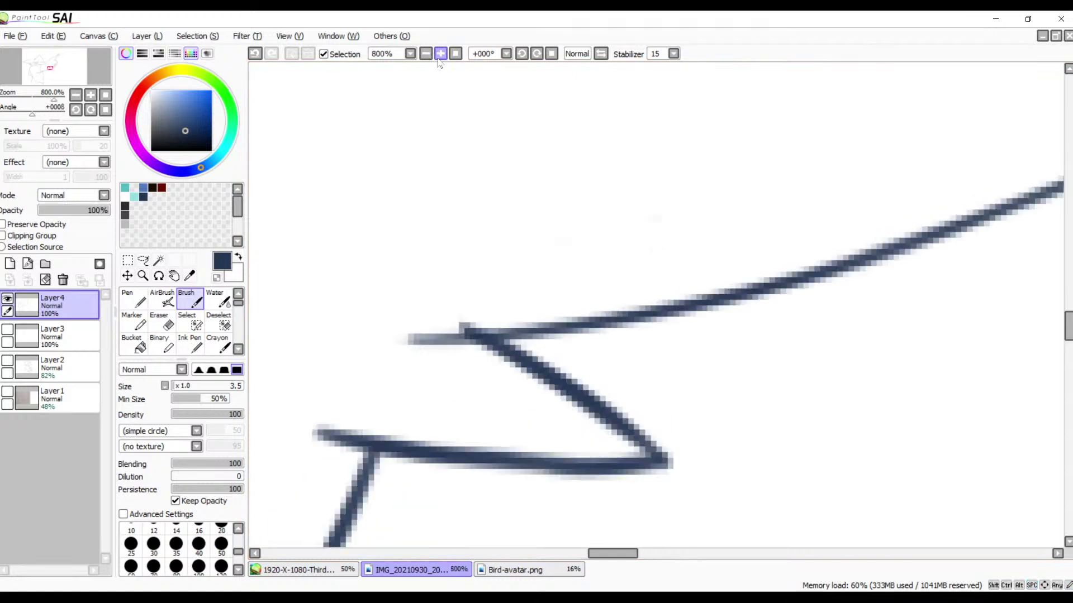
drag(471, 219, 563, 206)
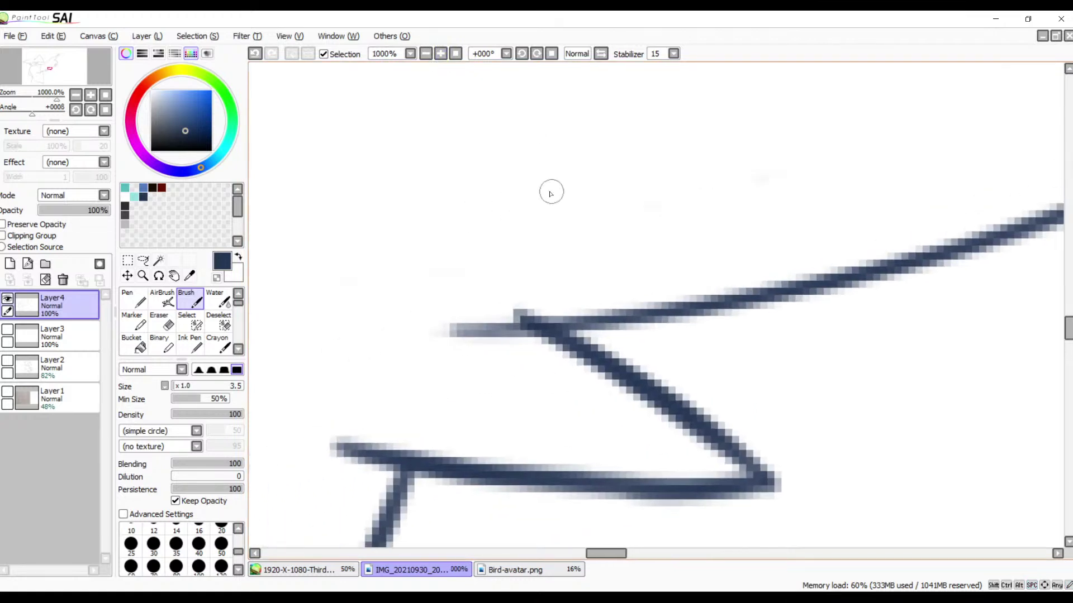
key(d)
key(ctrl+z)
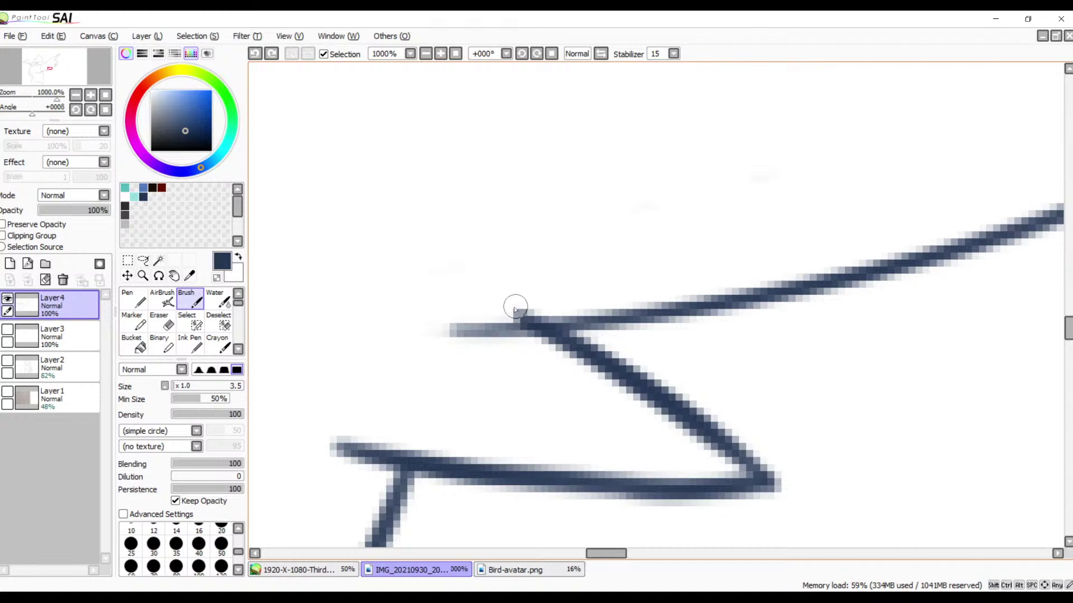
key(e)
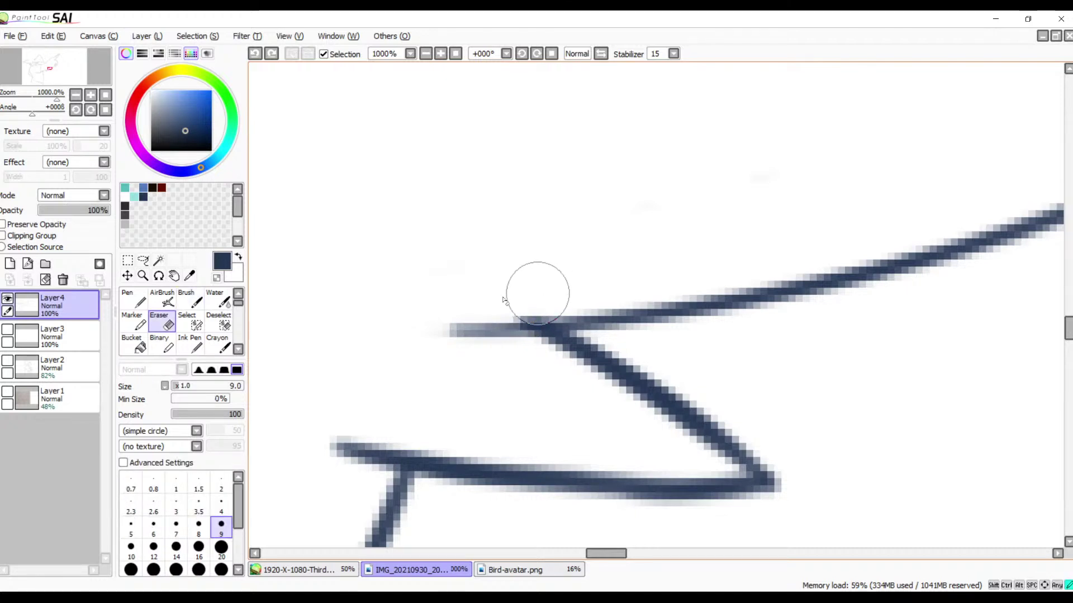
drag(508, 295, 510, 300)
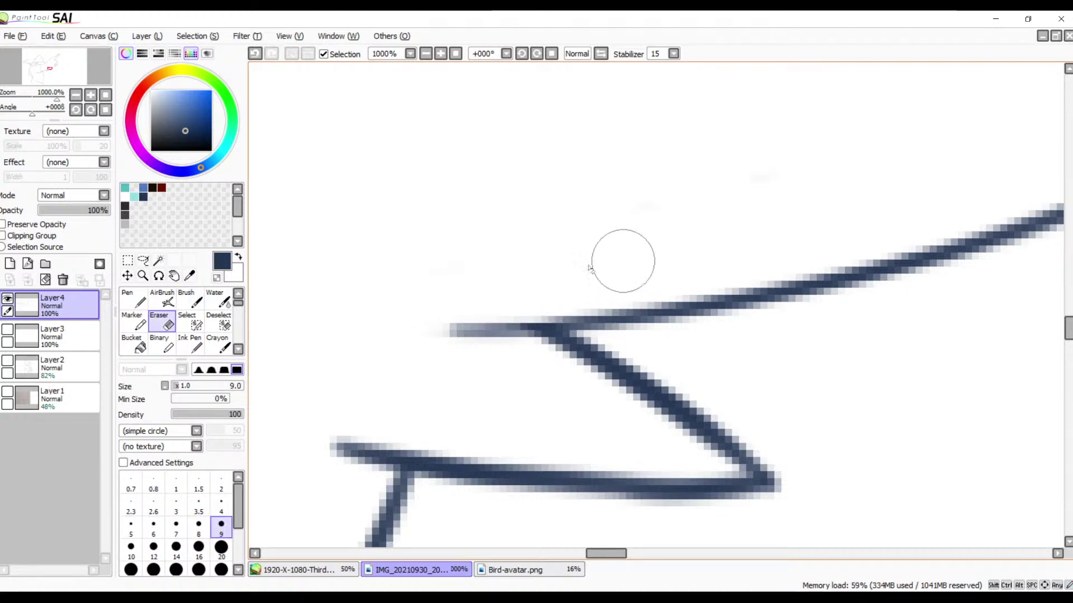
- Darken and smooth the long edge's end over the small feather's base with the size 3.5 Brush
key(b)
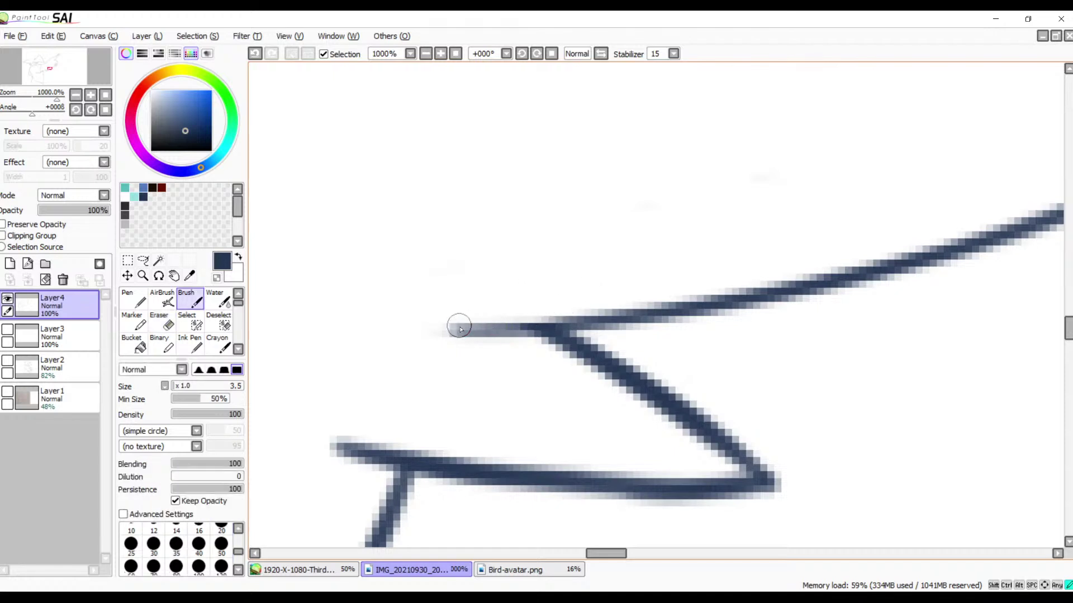
drag(459, 328, 563, 307)
key(ctrl+z)
drag(459, 332, 646, 292)
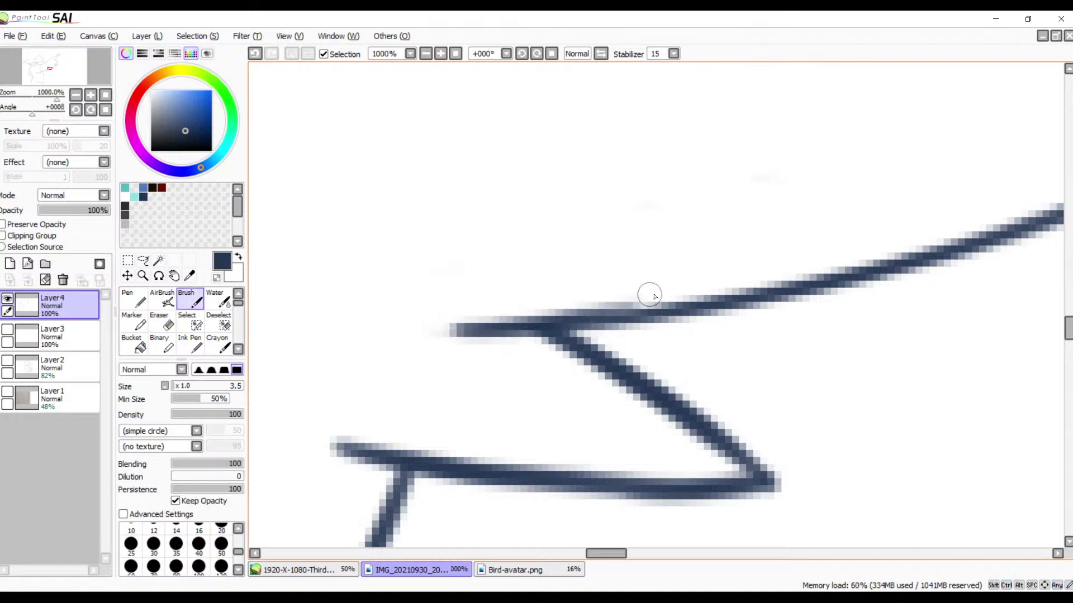
key(ctrl+z)
drag(473, 334, 737, 286)
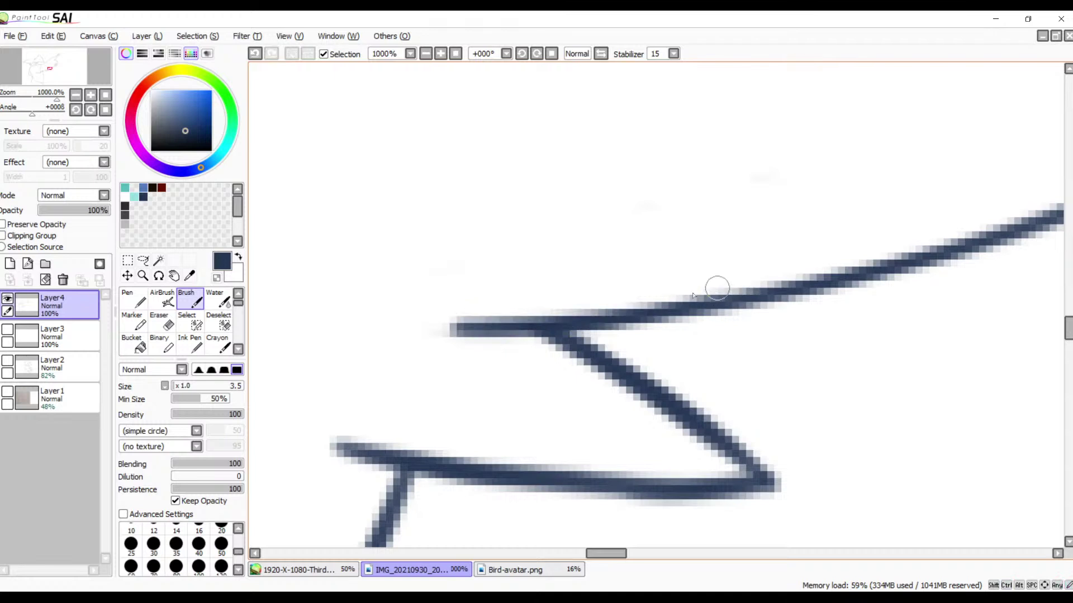
mouse_move(653, 309)
mouse_down()
mouse_move(491, 338)
mouse_move(624, 341)
mouse_move(510, 376)
mouse_up()
key(e)
mouse_move(612, 271)
mouse_down()
mouse_move(522, 299)
mouse_move(614, 237)
mouse_up()
- Erase the part of the torso's side line that overlaps the inside of the feather next to the sleeve cuff
click(430, 54)
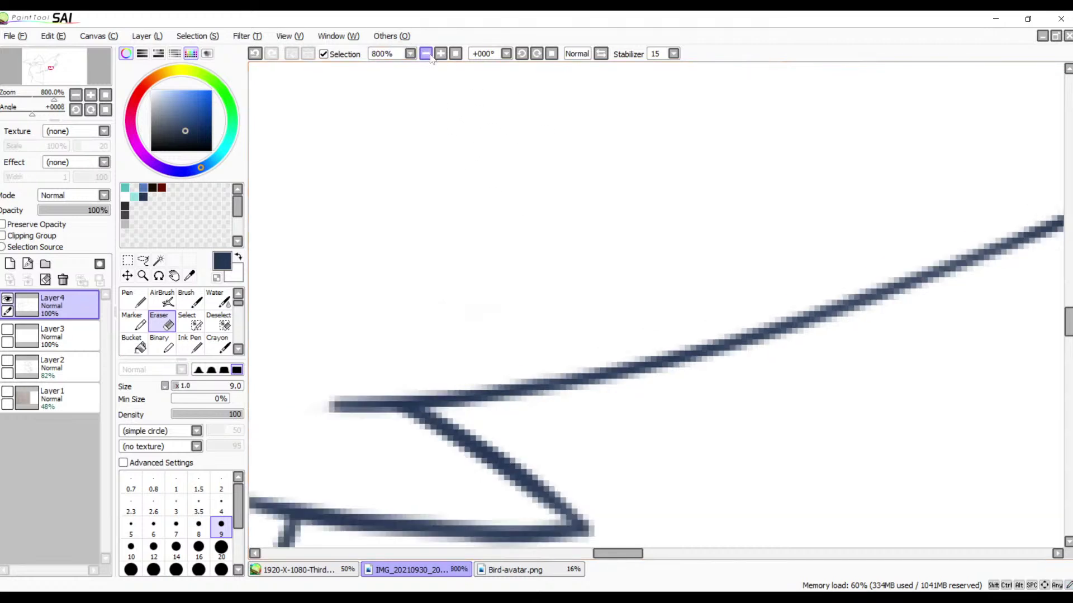
click(430, 54)
click(430, 54)
click(431, 55)
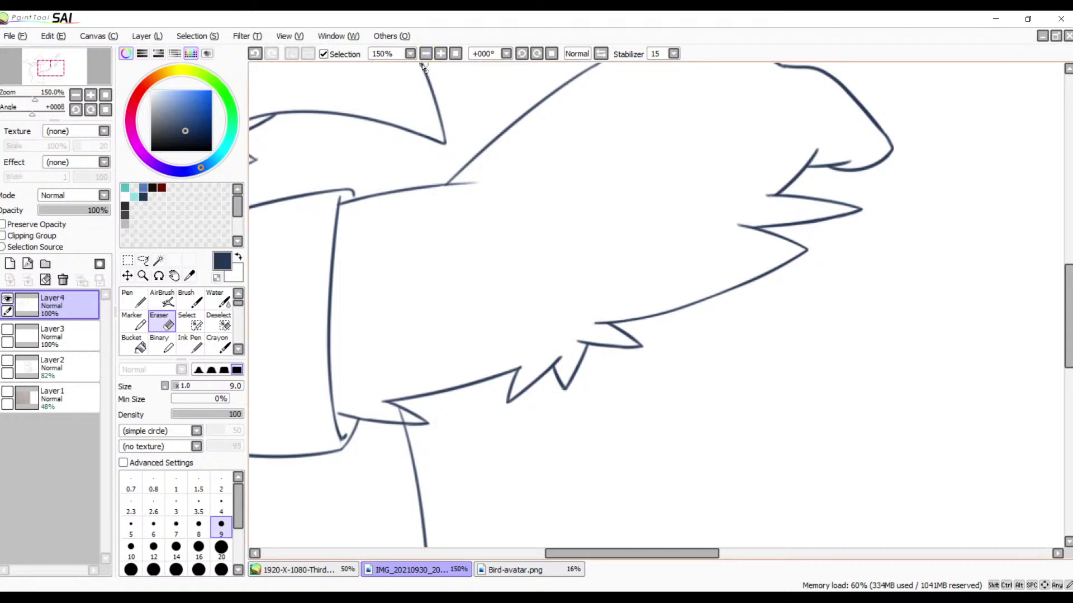
drag(448, 159, 542, 149)
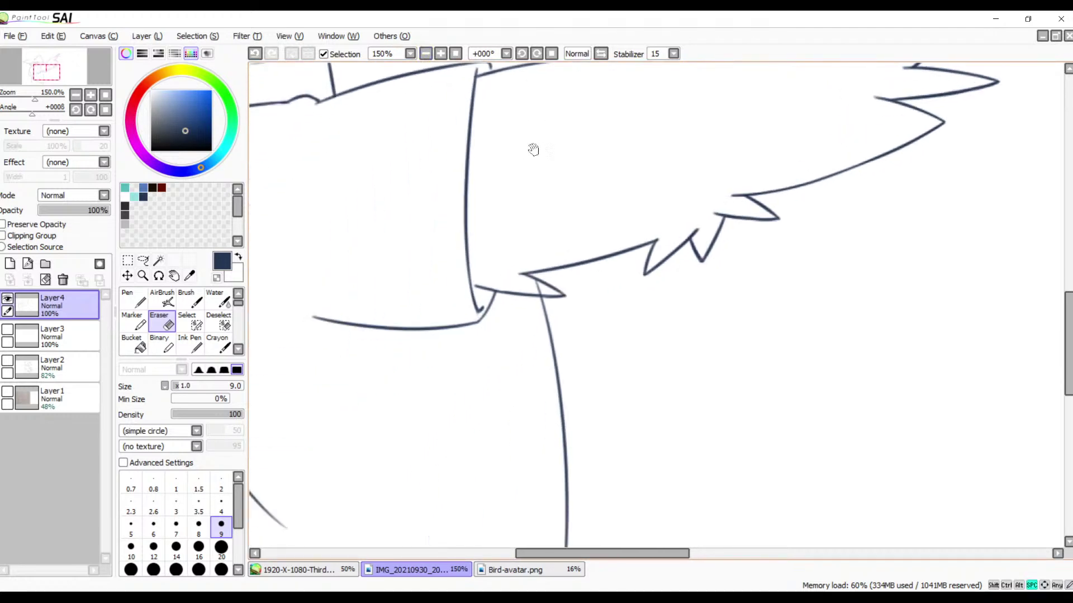
click(441, 54)
click(441, 54)
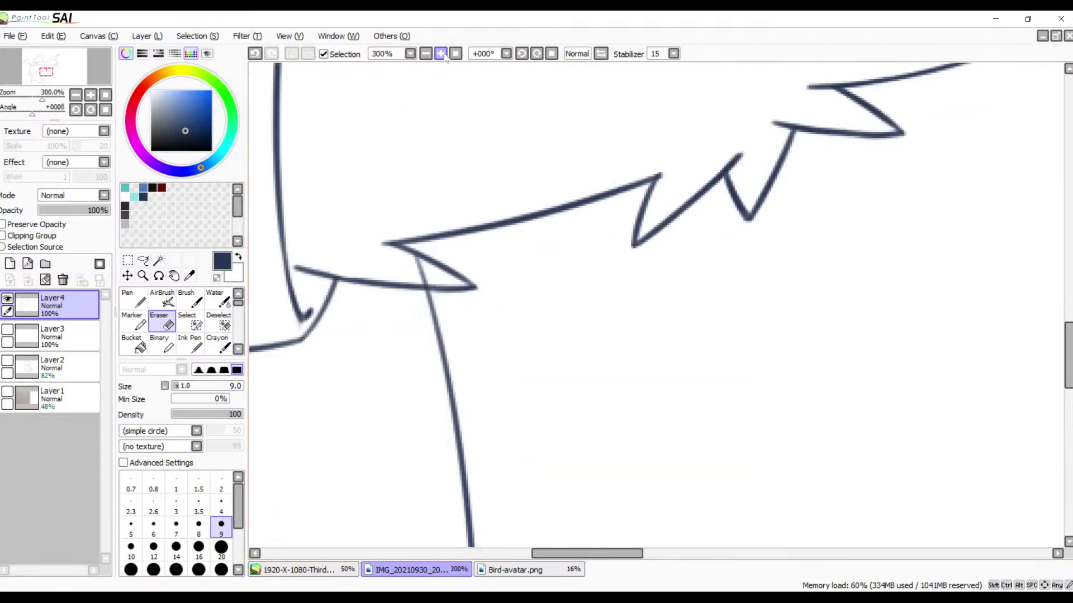
click(440, 54)
click(441, 54)
drag(380, 198, 677, 192)
drag(558, 198, 627, 192)
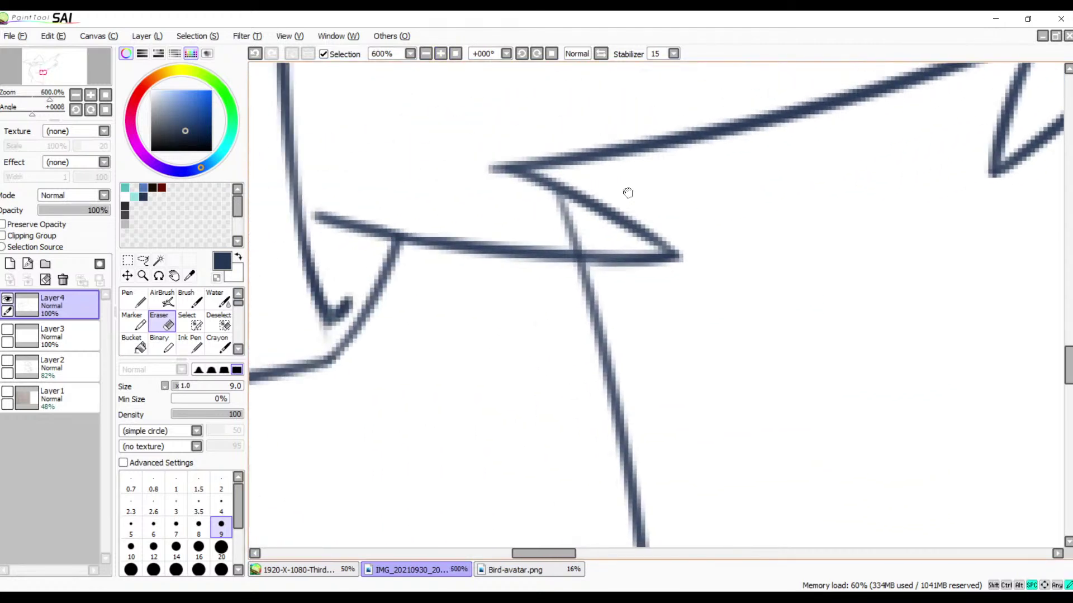
mouse_move(547, 204)
mouse_down()
mouse_move(592, 225)
mouse_move(578, 236)
mouse_up()
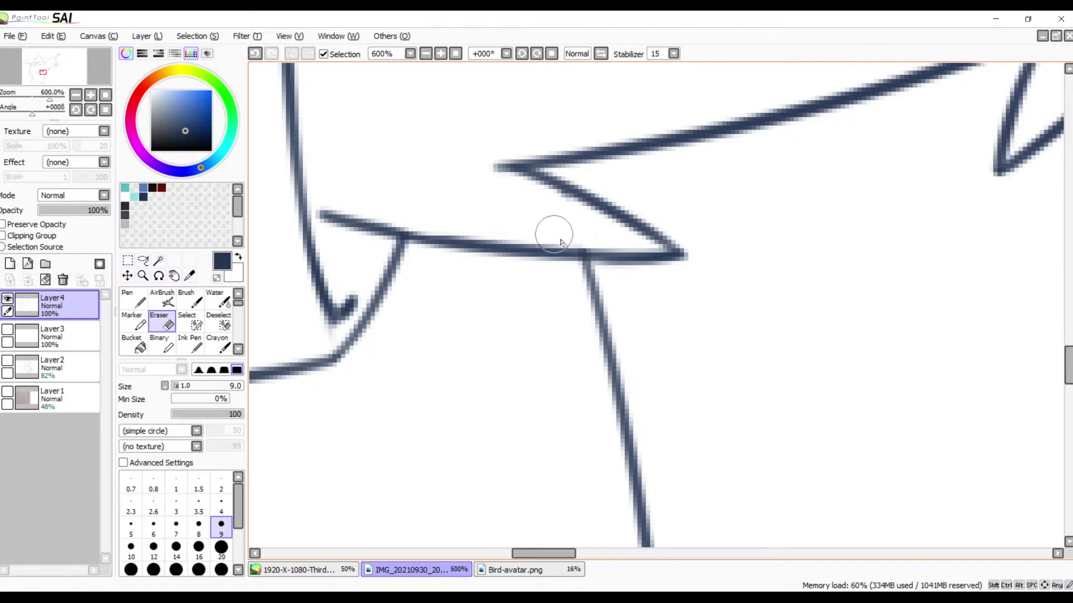
- Trim the upper side of the cuff feather's lower edge with the size 9 Eraser
drag(575, 239, 518, 234)
key(ctrl+z)
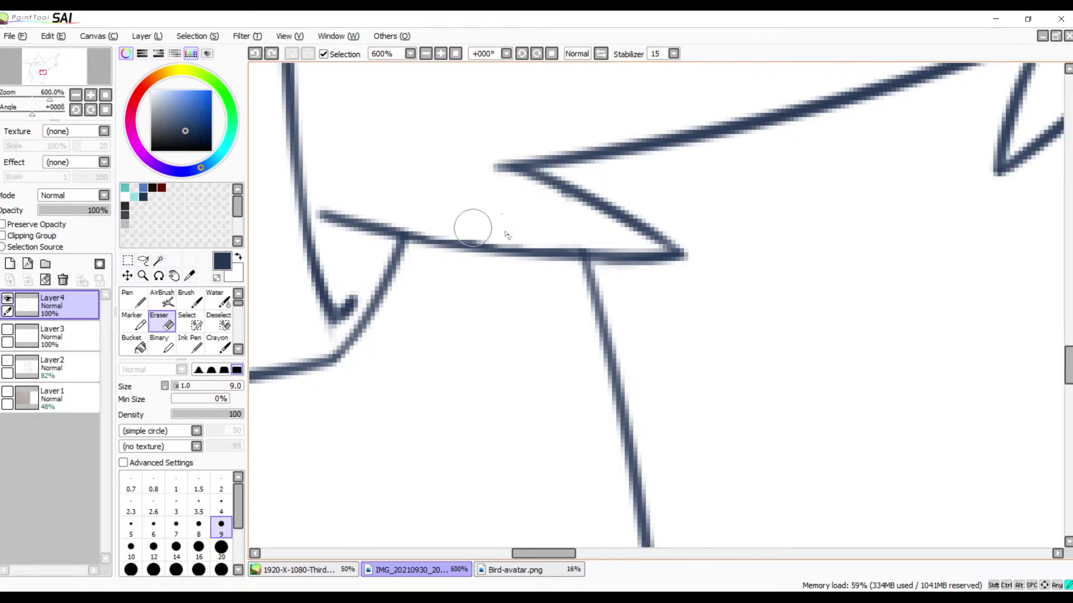
drag(470, 232, 484, 228)
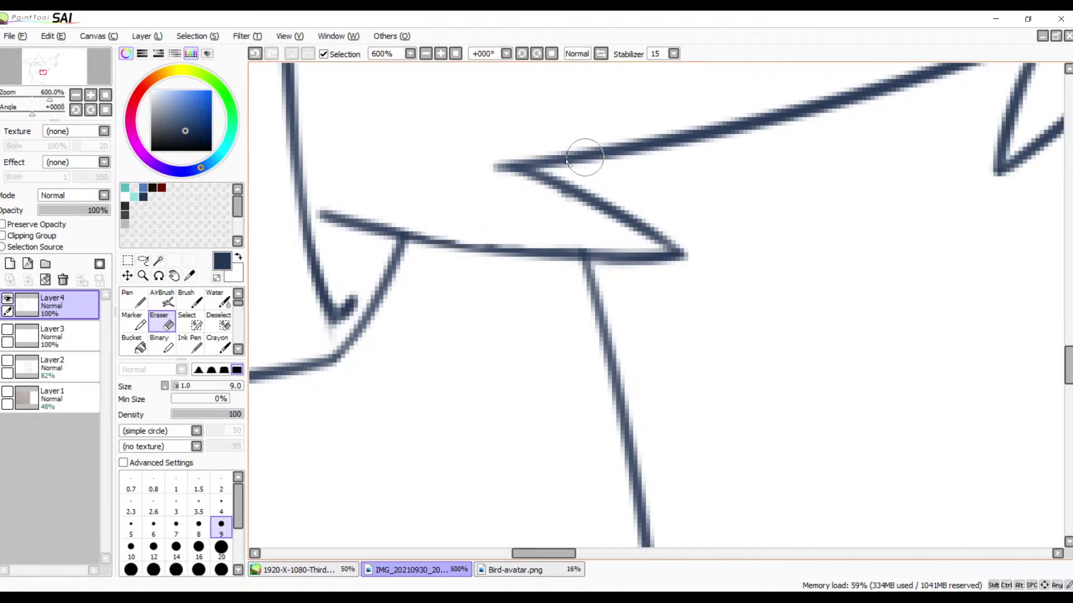
- Redraw the trimmed stretch of the cuff feather's lower edge as an even dark line with the size 3.5 Brush
key(b)
drag(419, 236, 558, 240)
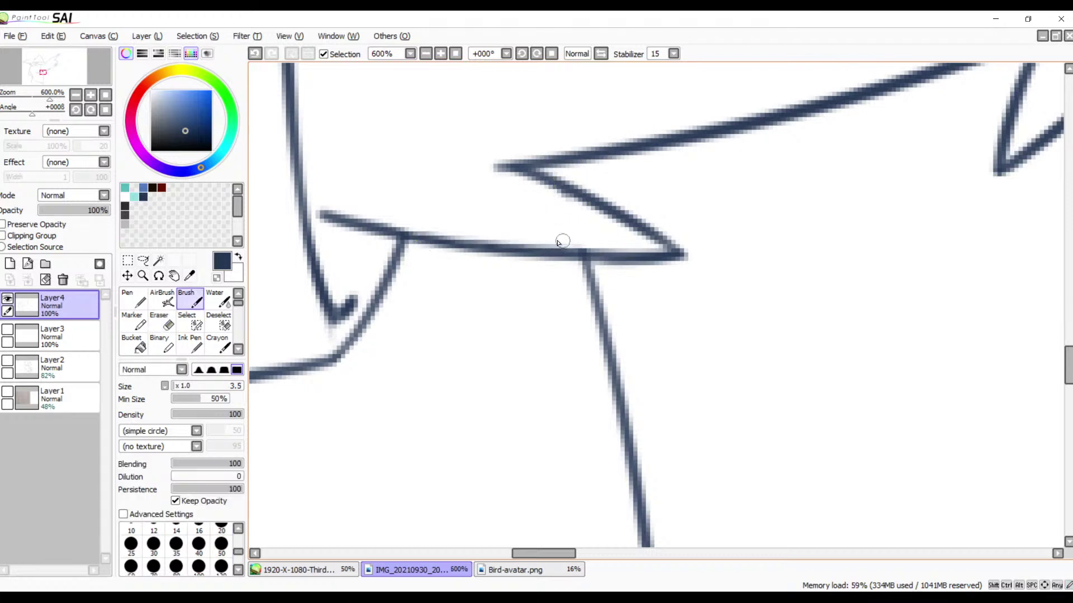
key(ctrl+z)
drag(404, 235, 581, 253)
key(ctrl+z)
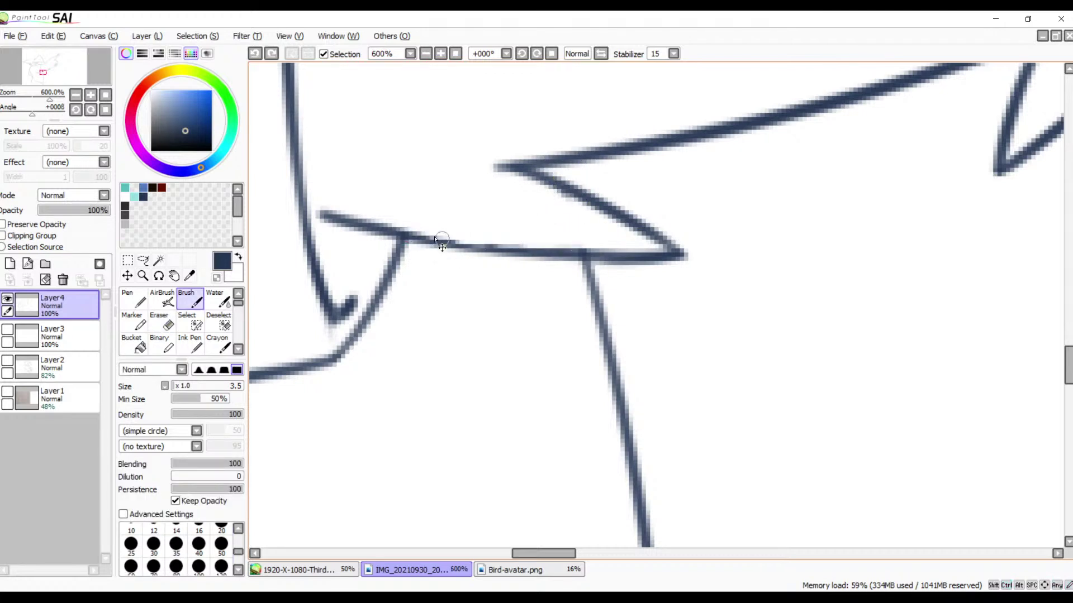
drag(392, 235, 579, 244)
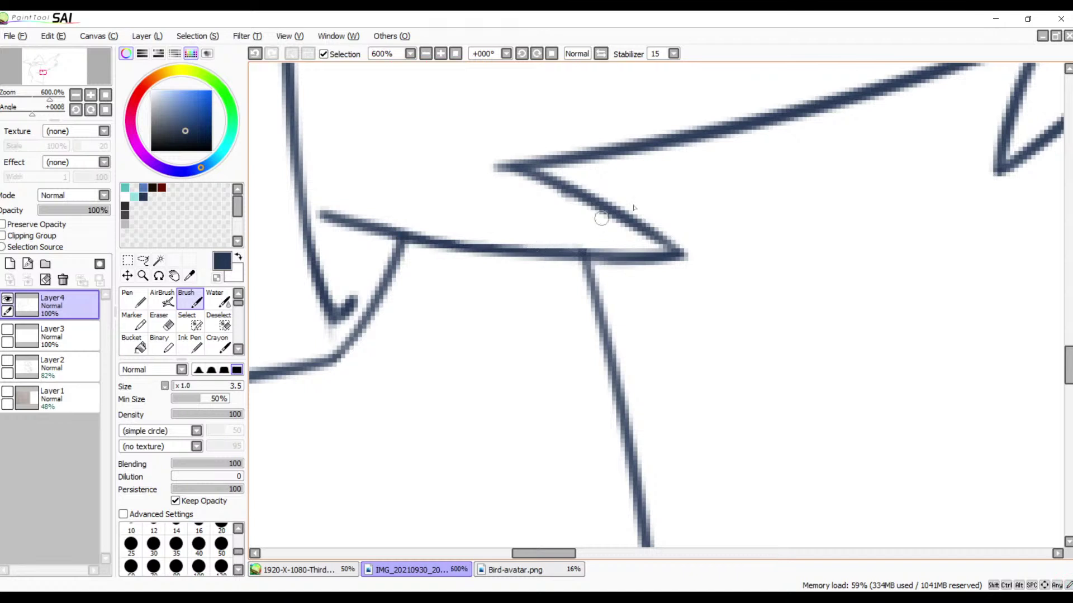
- Darken the top of the torso's side line where it meets the cuff feather's lower edge
drag(617, 306, 583, 212)
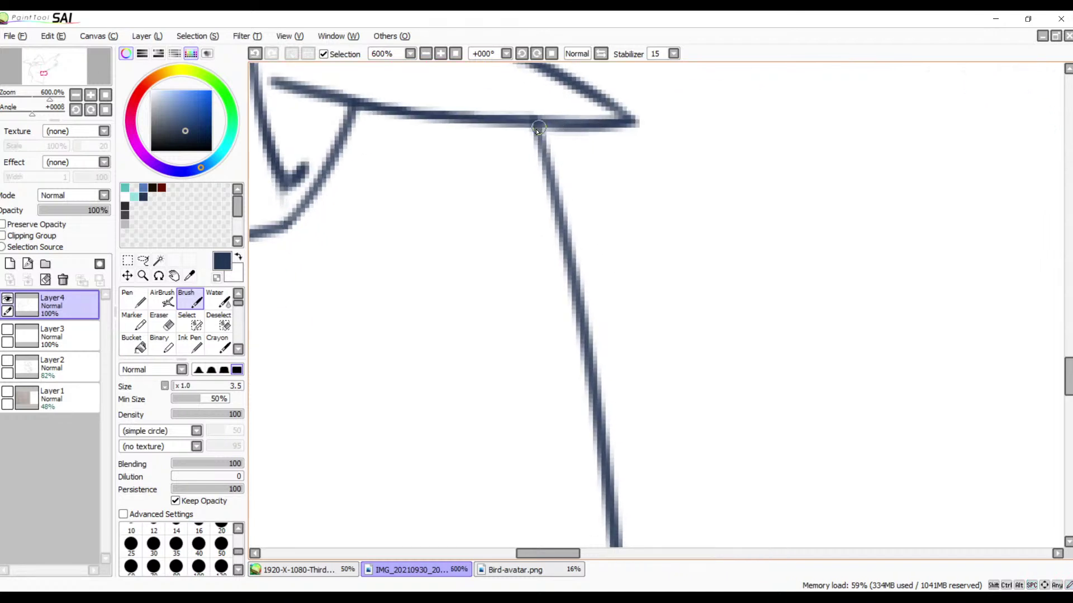
drag(538, 127, 552, 167)
key(ctrl+z)
drag(535, 124, 558, 198)
- Darken the faded lower part of the torso's side line down past the short hip curve with the size 3.5 Brush
drag(584, 331, 603, 129)
drag(619, 375, 618, 180)
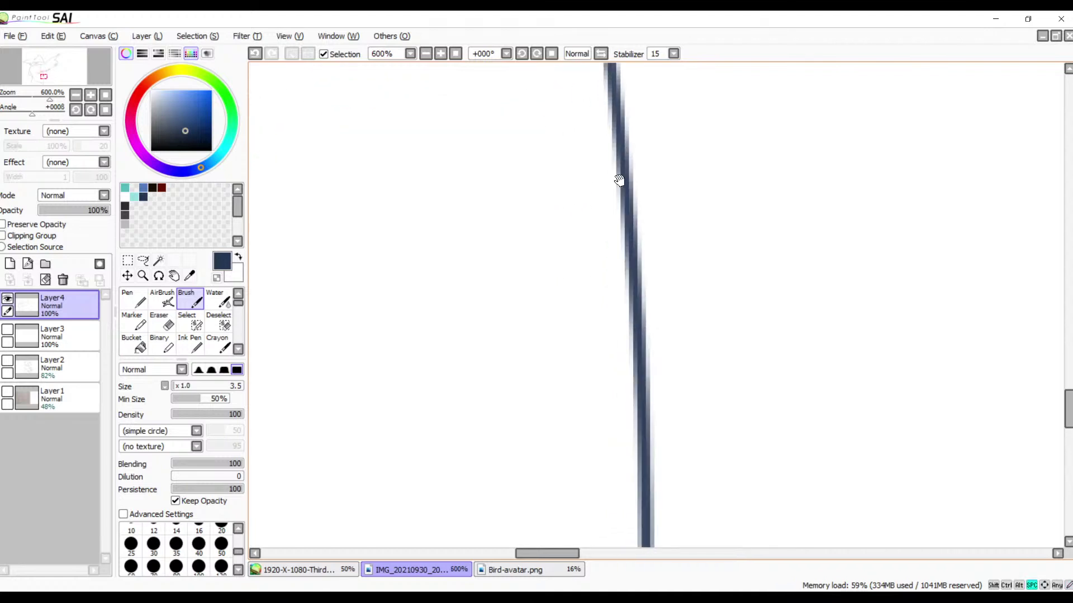
mouse_move(699, 525)
mouse_down()
mouse_move(699, 297)
mouse_move(722, 422)
mouse_move(740, 395)
mouse_move(728, 292)
mouse_up()
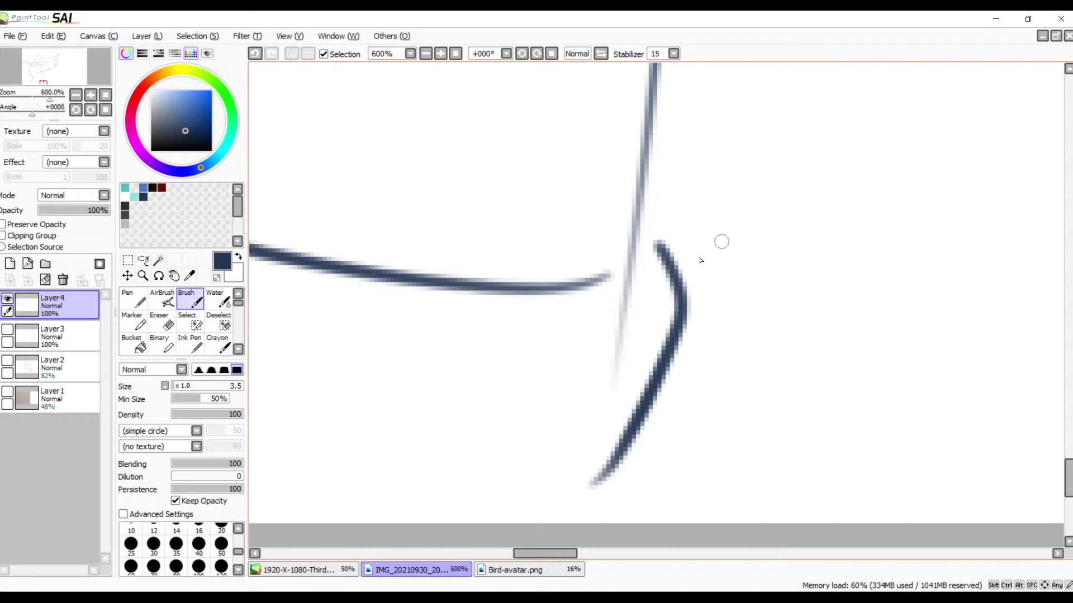
scroll(709, 268, up, 3)
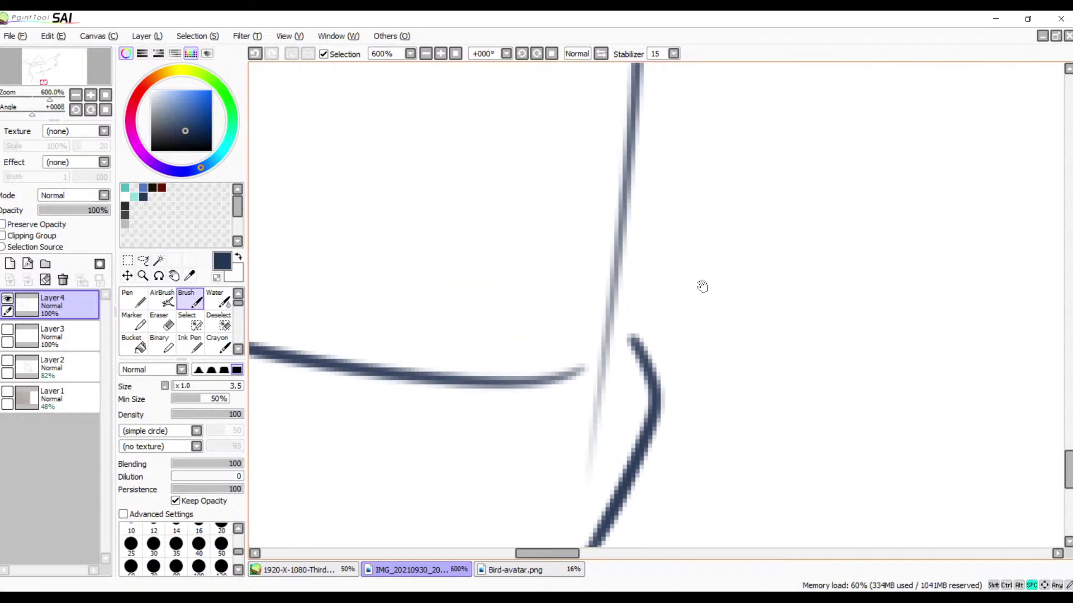
drag(635, 107, 609, 227)
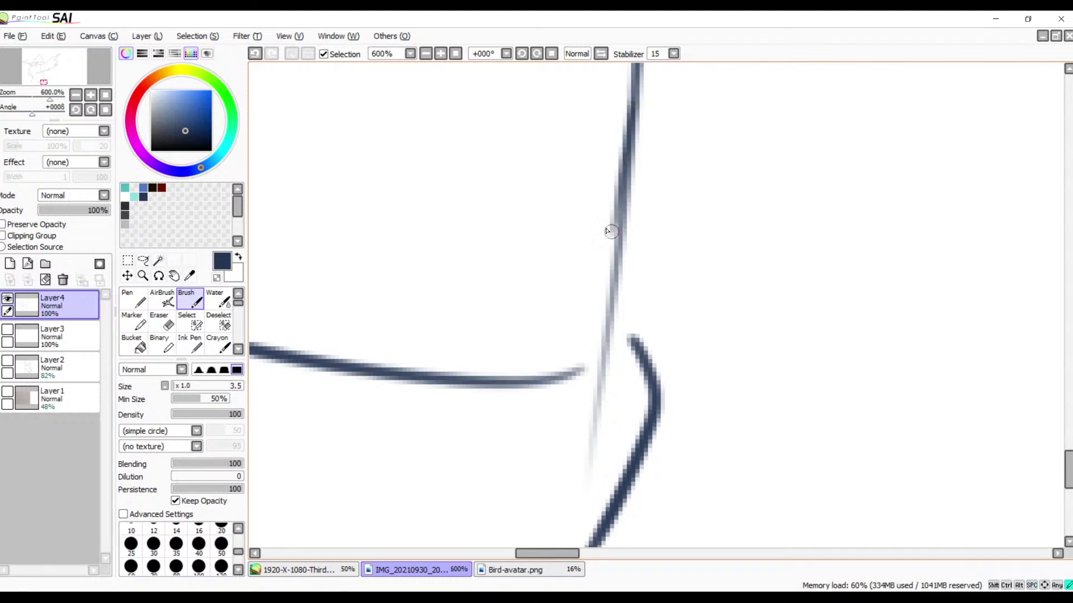
key(ctrl+z)
scroll(654, 134, up, 3)
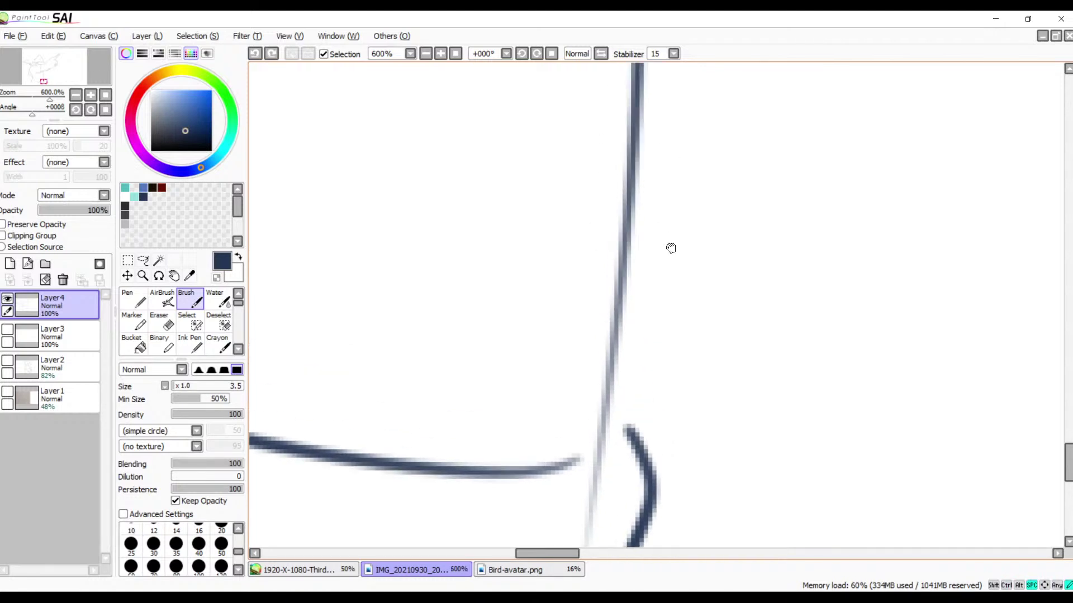
drag(636, 140, 601, 379)
key(ctrl+z)
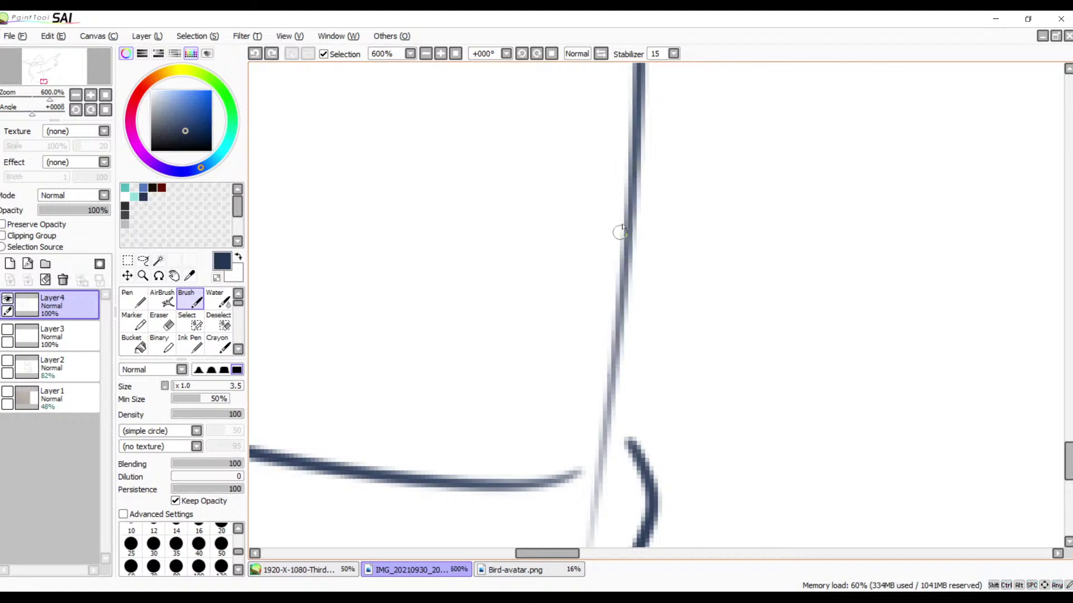
drag(636, 148, 584, 541)
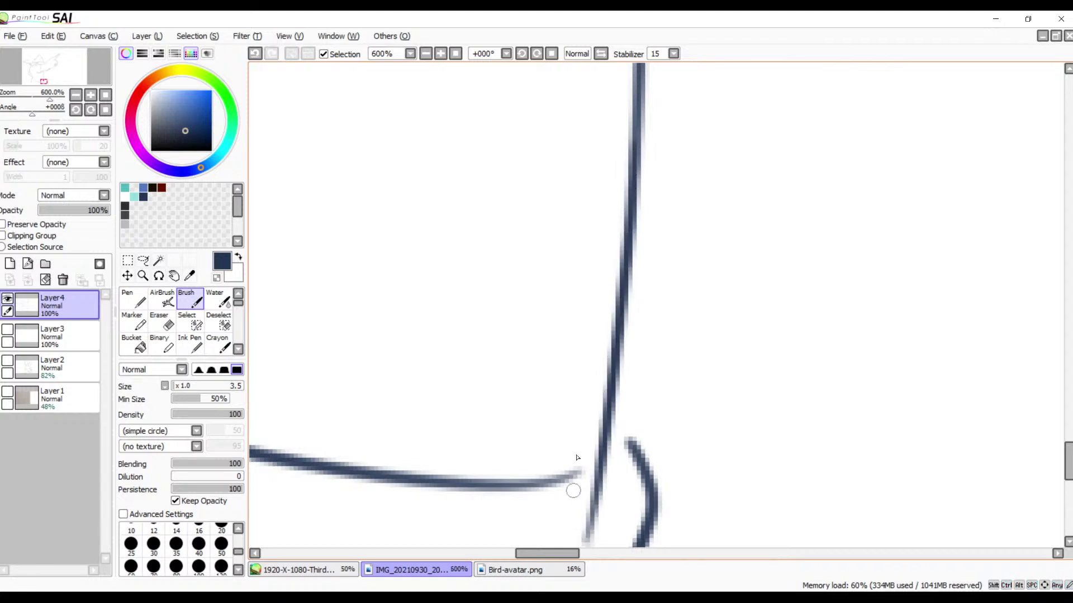
- Extend the upper end of the short hip curve until it joins the torso's side line
key(space)
drag(697, 337, 736, 171)
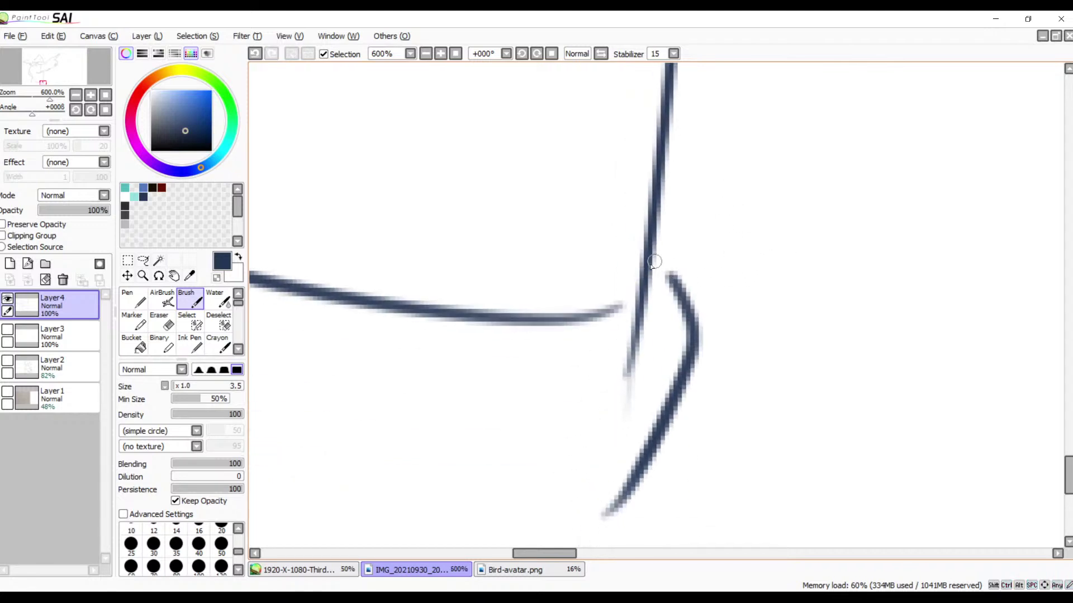
mouse_move(651, 262)
mouse_down()
mouse_move(674, 282)
mouse_move(669, 295)
mouse_up()
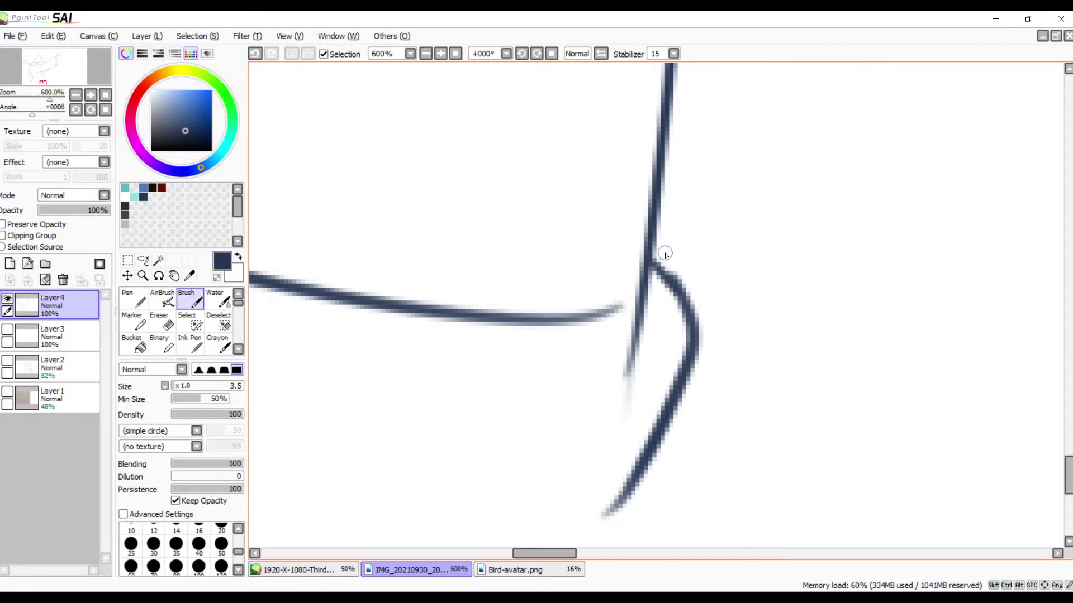
key(ctrl+z)
drag(653, 258, 680, 294)
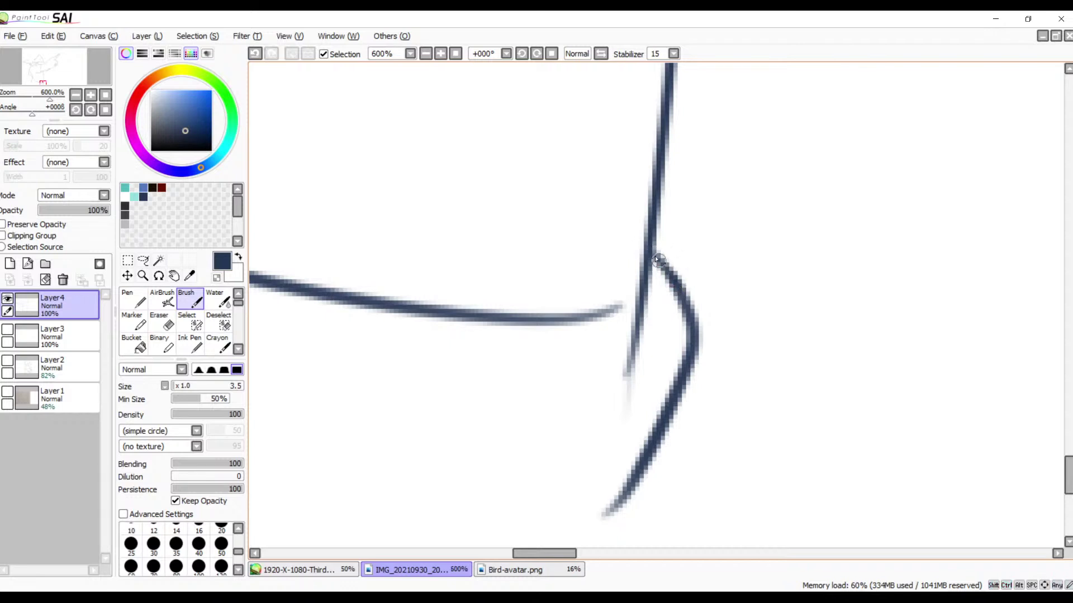
- Erase the faded tail of the torso's side line and the tip of the hem line beside it with the size 9 Eraser
mouse_move(683, 367)
mouse_down()
mouse_move(721, 352)
mouse_move(786, 233)
mouse_move(733, 319)
mouse_move(692, 306)
mouse_move(682, 335)
mouse_move(663, 323)
mouse_move(686, 337)
mouse_move(677, 316)
mouse_move(678, 337)
mouse_up()
key(e)
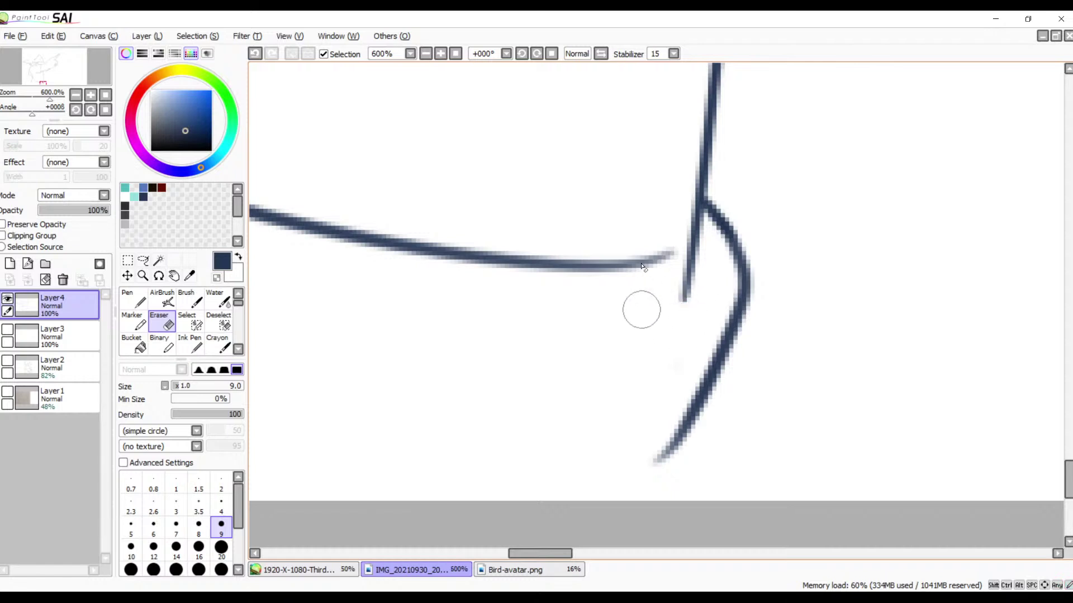
drag(672, 246, 662, 272)
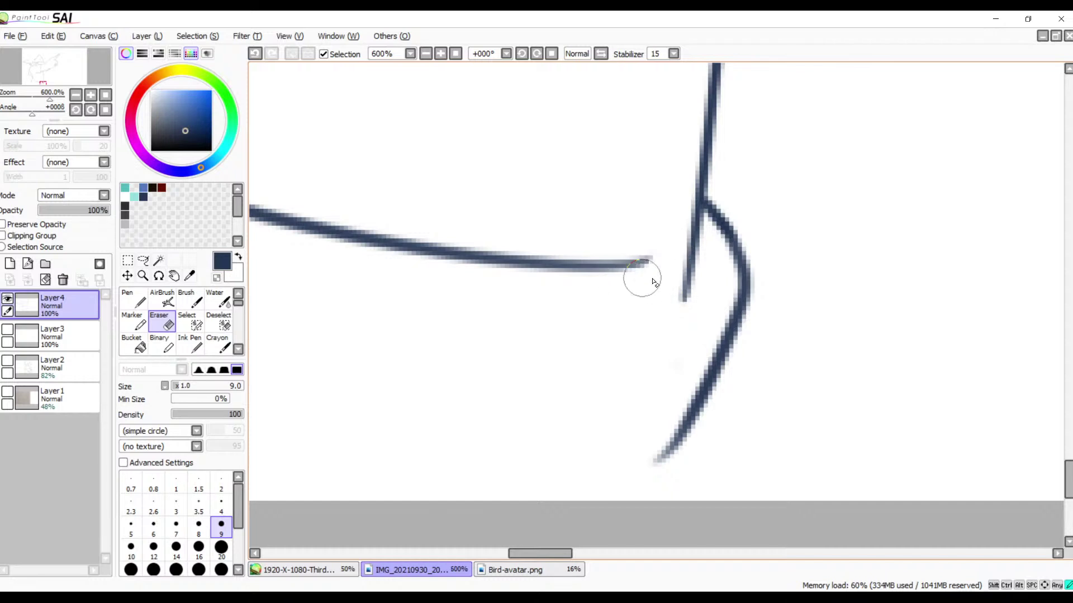
- Erase the whole long hem line running across the bottom of the torso to the side line
click(425, 53)
click(425, 54)
click(427, 53)
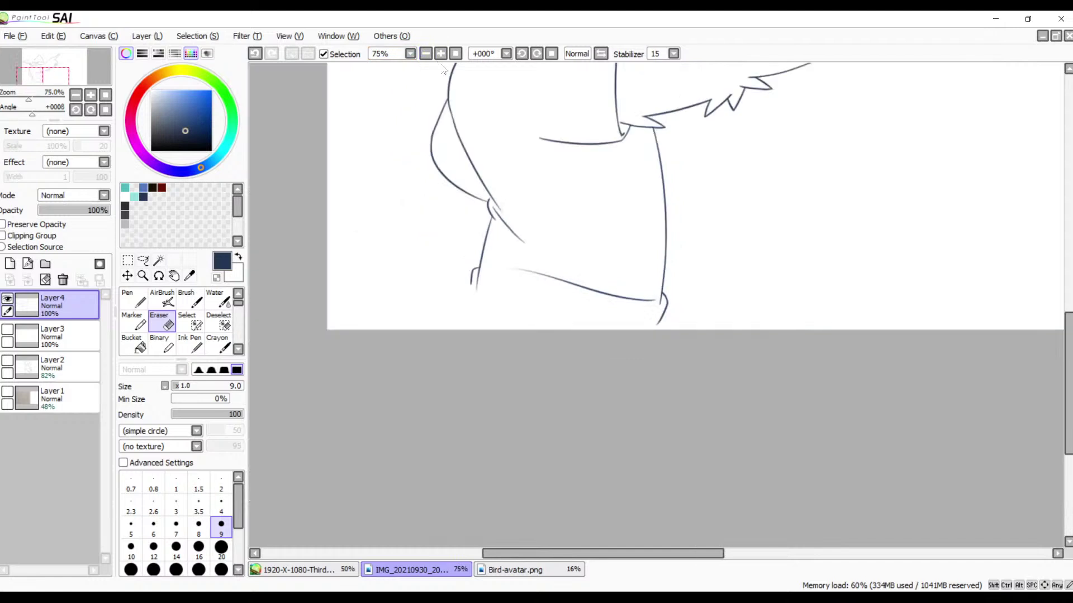
drag(456, 141, 426, 111)
click(441, 54)
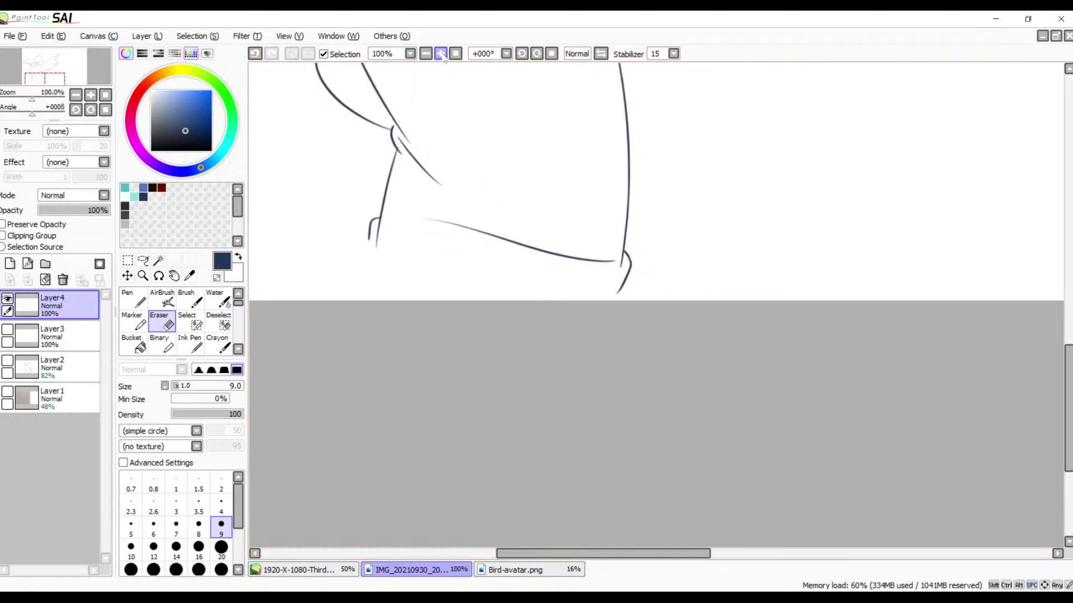
click(440, 54)
click(440, 54)
drag(469, 181, 581, 249)
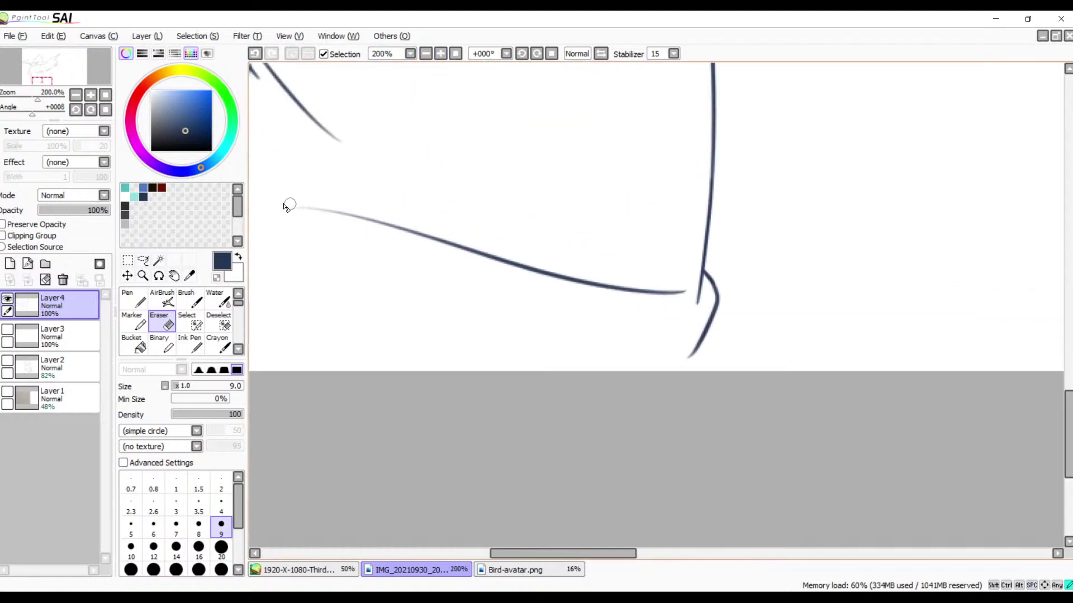
mouse_move(295, 204)
mouse_down()
mouse_move(481, 248)
mouse_move(444, 233)
mouse_move(486, 264)
mouse_move(503, 261)
mouse_move(490, 253)
mouse_move(626, 292)
mouse_up()
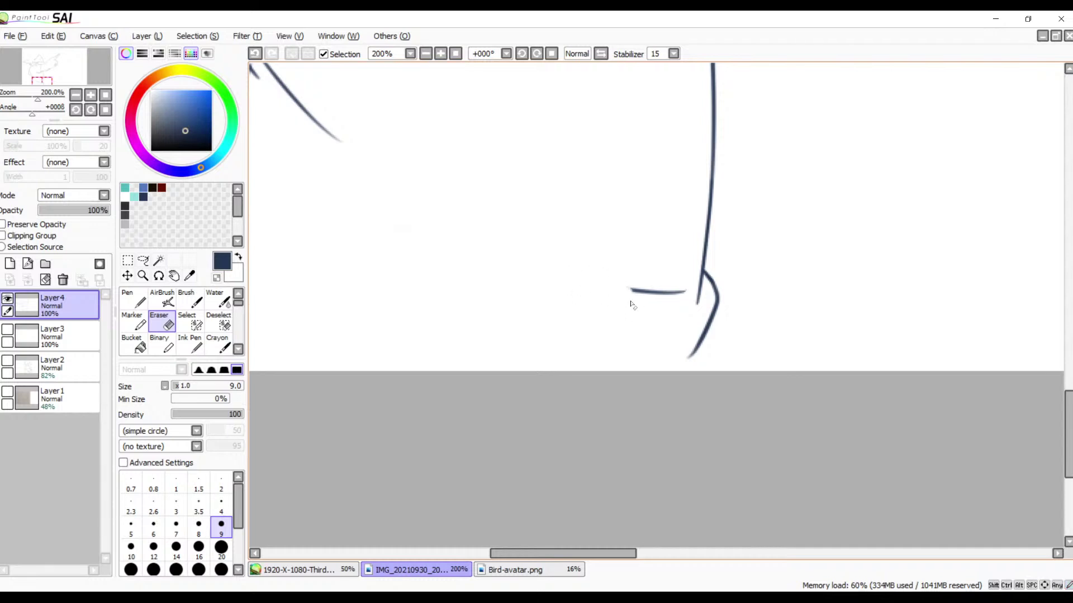
drag(671, 290, 640, 288)
- Trim the faded free end of the long curved line that runs into the sleeve cuff
mouse_move(580, 268)
mouse_down()
mouse_move(697, 287)
mouse_move(631, 362)
mouse_move(632, 427)
mouse_move(571, 356)
mouse_up()
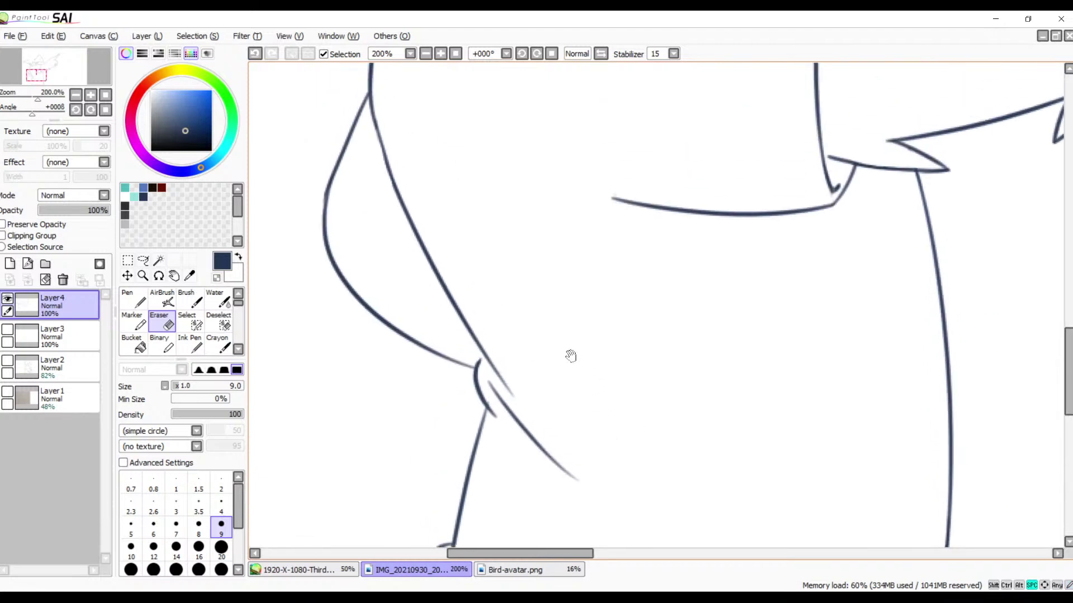
click(440, 54)
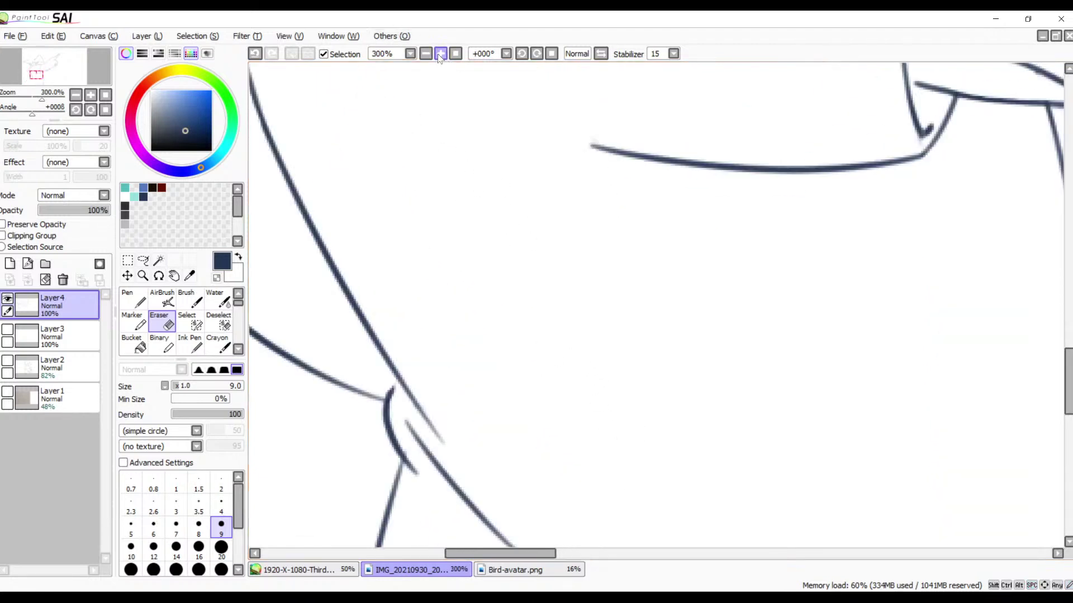
click(441, 54)
click(441, 55)
drag(450, 205, 495, 426)
drag(569, 253, 559, 273)
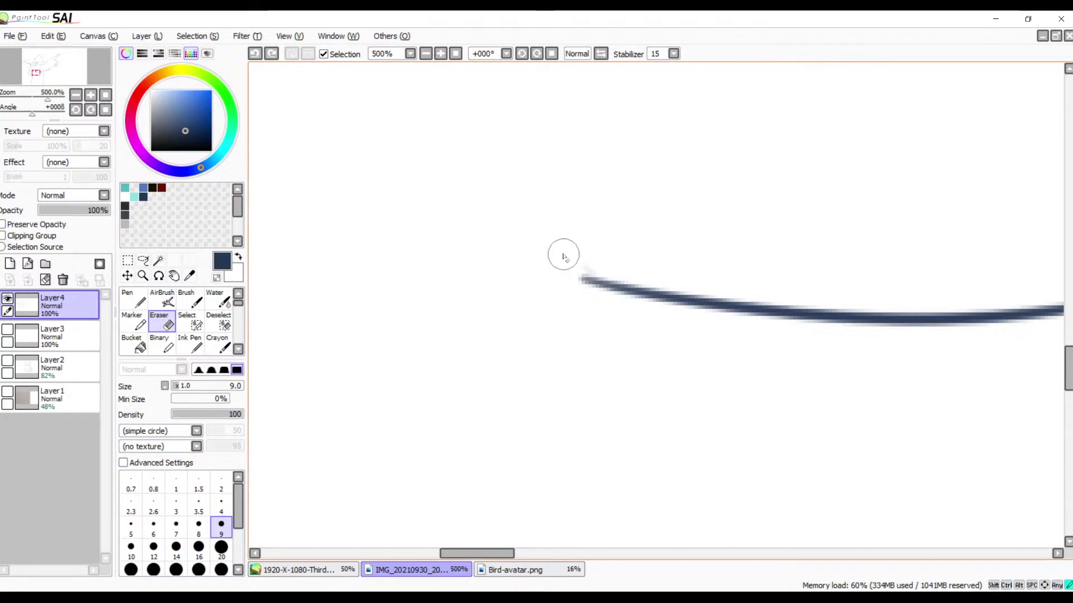
mouse_move(562, 291)
mouse_down()
mouse_move(612, 254)
mouse_move(605, 345)
mouse_move(635, 273)
mouse_up()
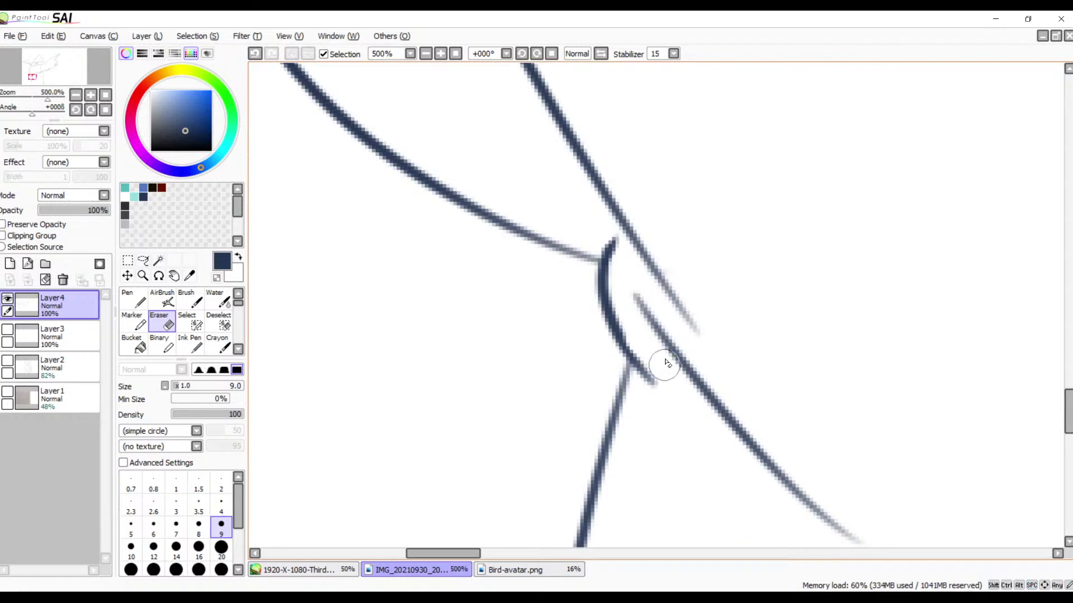
- Undo the last erasure and join the small waist curve's upper end to the long diagonal line with the size 3.5 Brush
key(ctrl+z)
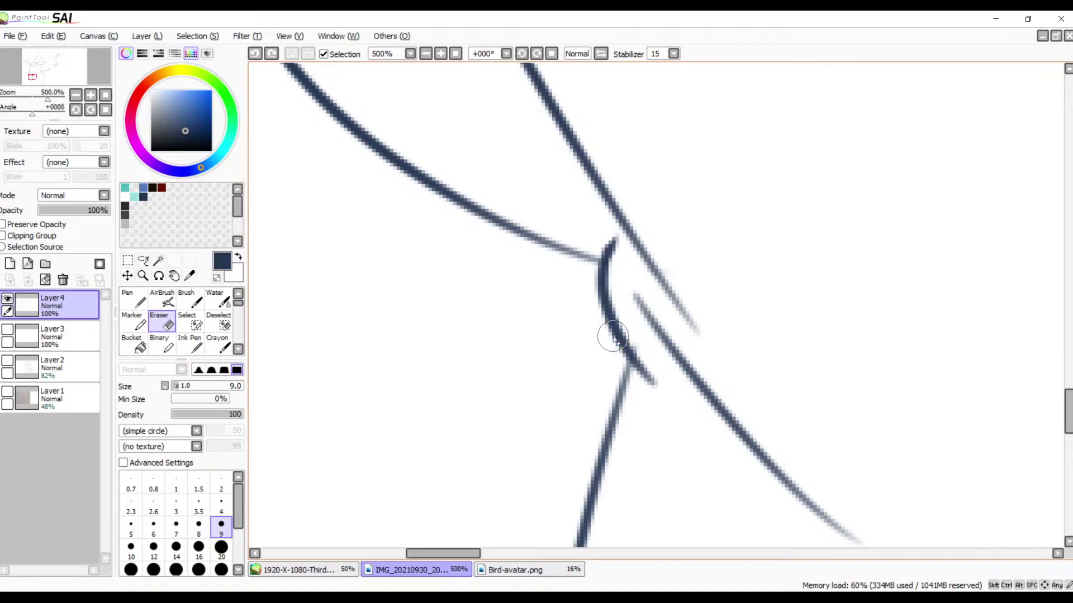
key(space)
mouse_move(578, 267)
mouse_down()
mouse_move(558, 261)
mouse_move(544, 206)
mouse_up()
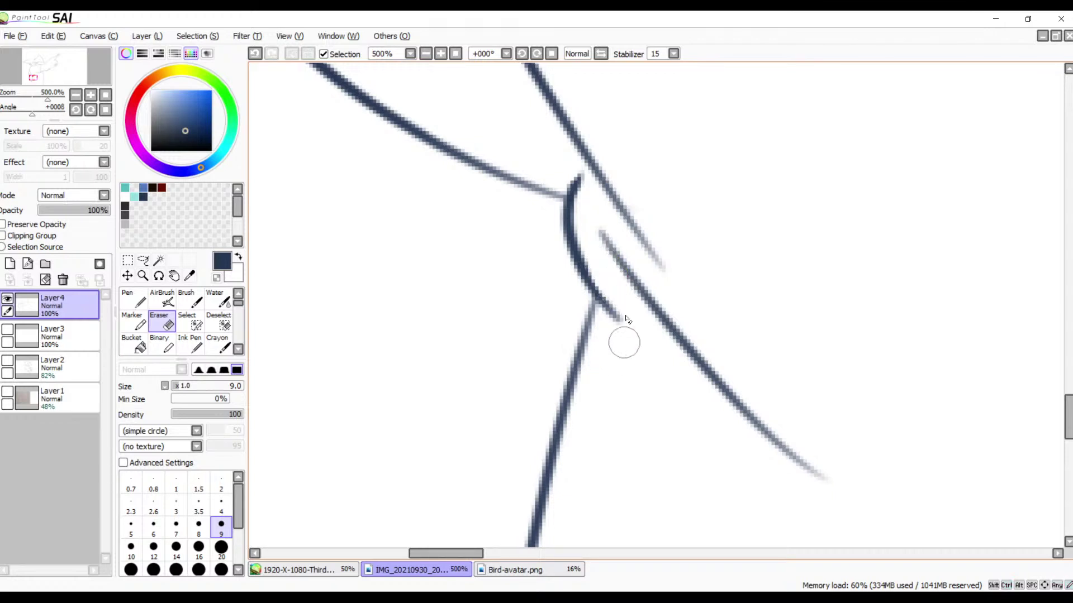
drag(623, 342, 641, 411)
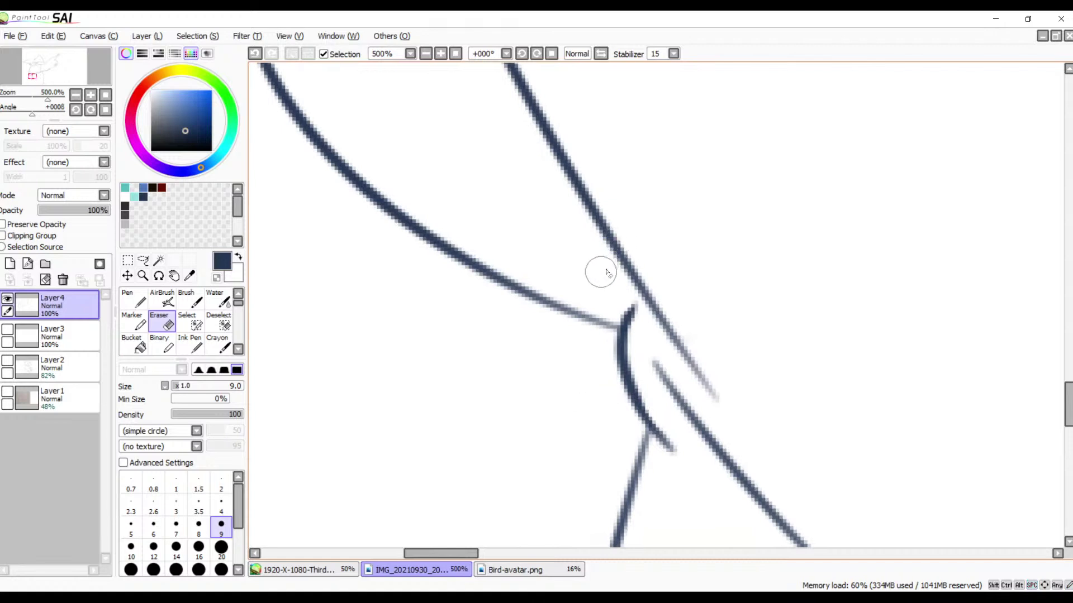
key(b)
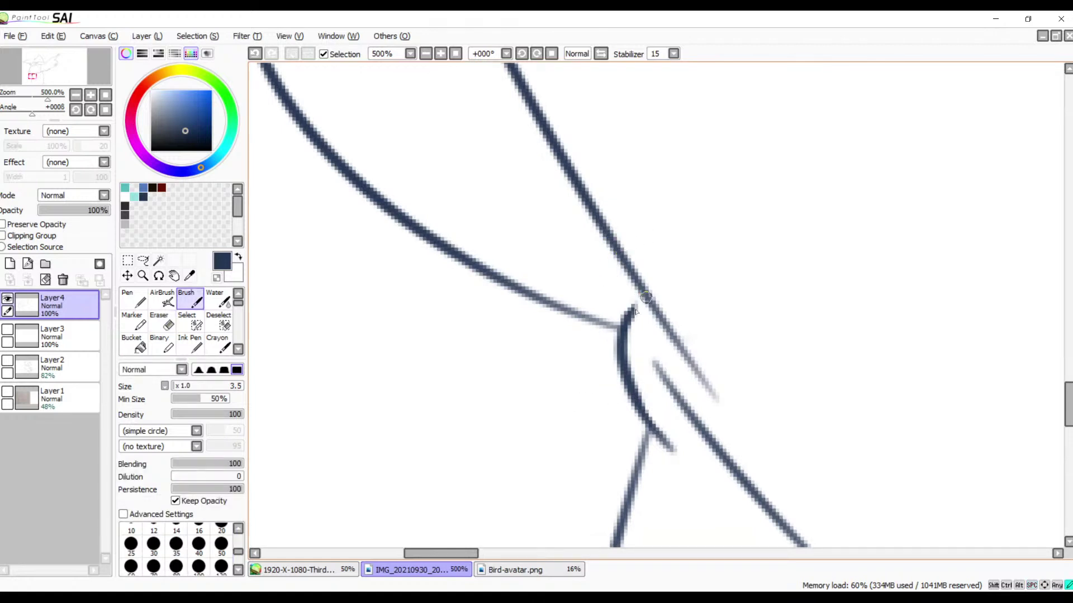
mouse_move(646, 297)
mouse_down()
mouse_move(622, 326)
mouse_move(645, 299)
mouse_move(655, 306)
mouse_move(638, 301)
mouse_move(643, 294)
mouse_move(632, 320)
mouse_move(646, 297)
mouse_move(652, 311)
mouse_move(622, 348)
mouse_up()
key(ctrl+z)
key(ctrl+z)
- Erase the faded lower tip of the long diagonal line beside the small waist curve
drag(592, 266, 475, 157)
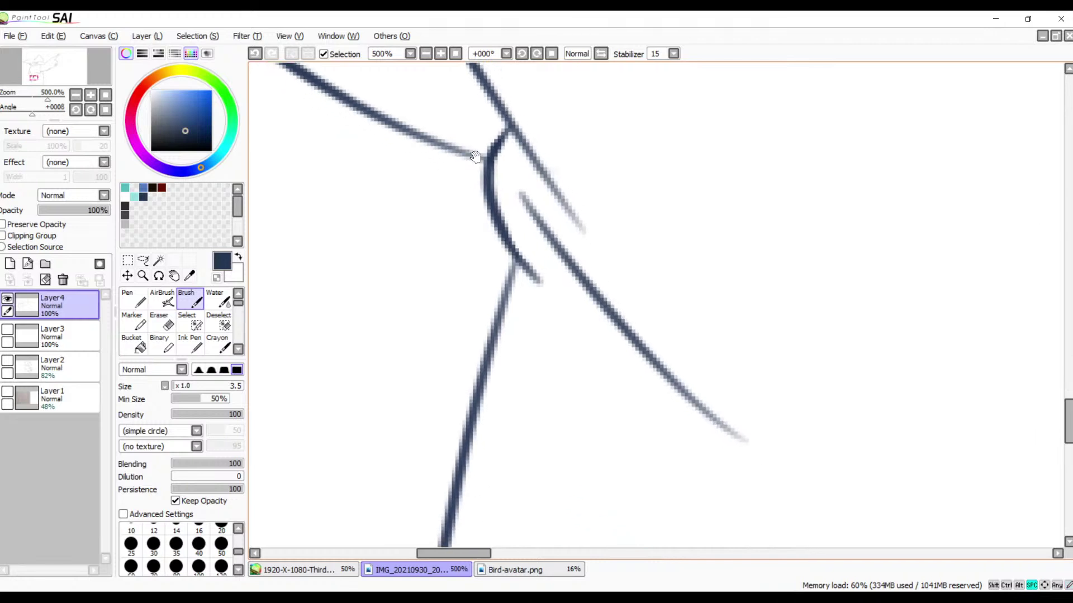
key(e)
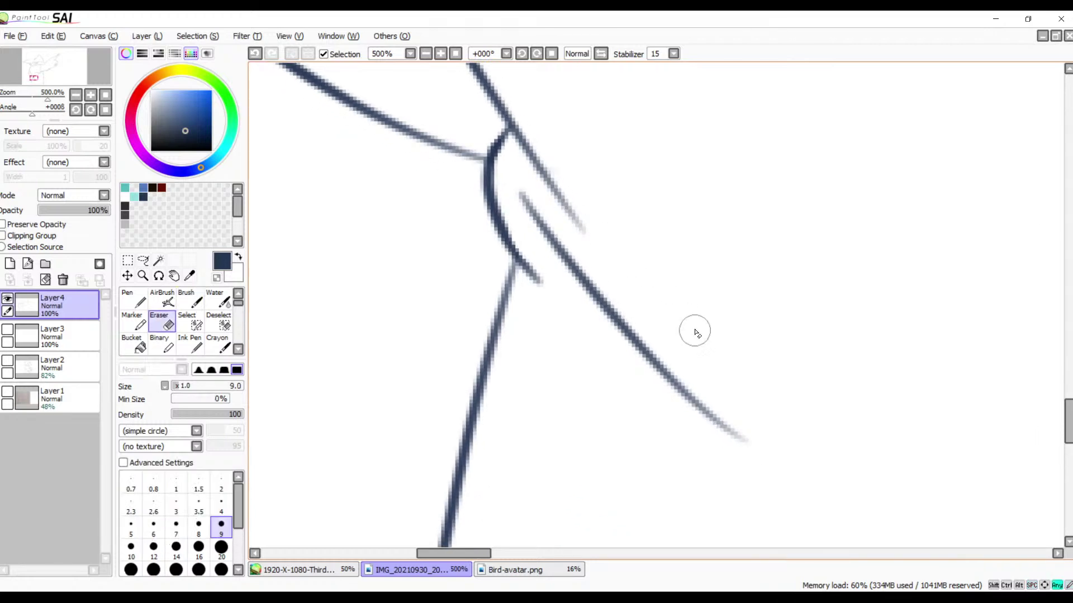
mouse_move(710, 385)
mouse_down()
mouse_move(747, 435)
mouse_move(730, 397)
mouse_move(743, 436)
mouse_move(718, 407)
mouse_move(732, 430)
mouse_move(716, 444)
mouse_move(728, 424)
mouse_move(743, 426)
mouse_up()
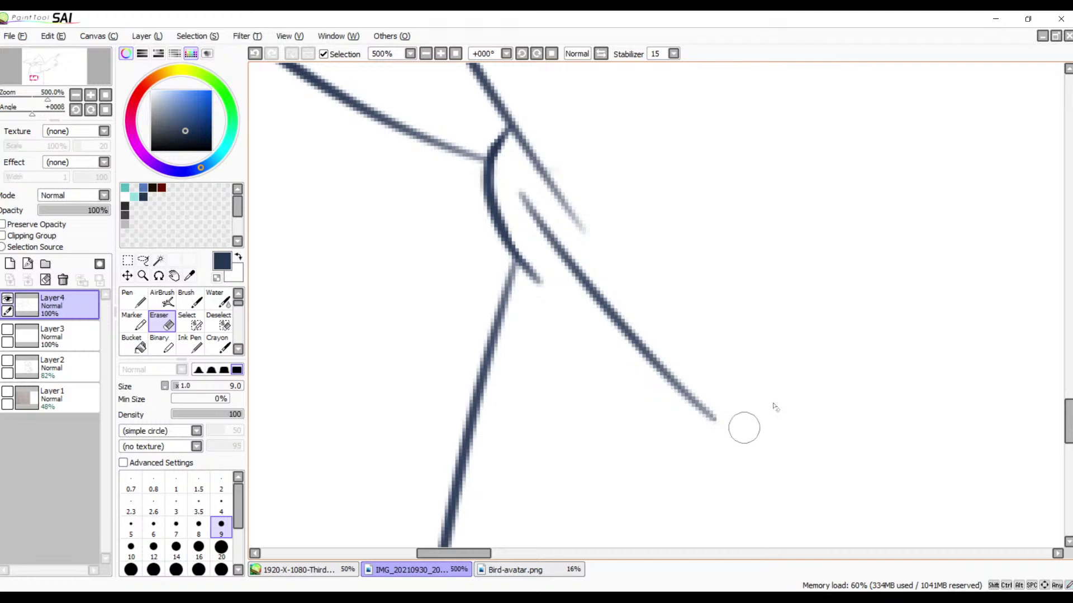
- Show the Layer1 sketch and erase the lower tail of the slanted line beside the small hooked curve on Layer4
key(space)
mouse_move(738, 479)
mouse_down()
mouse_move(682, 384)
mouse_move(722, 310)
mouse_up()
drag(664, 395, 678, 348)
click(425, 54)
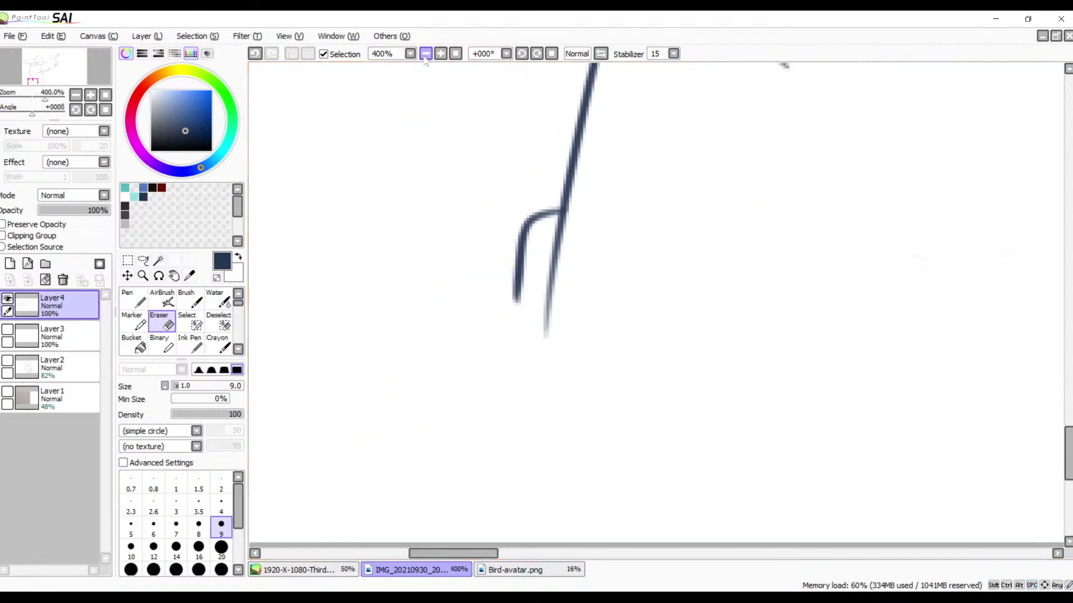
click(10, 392)
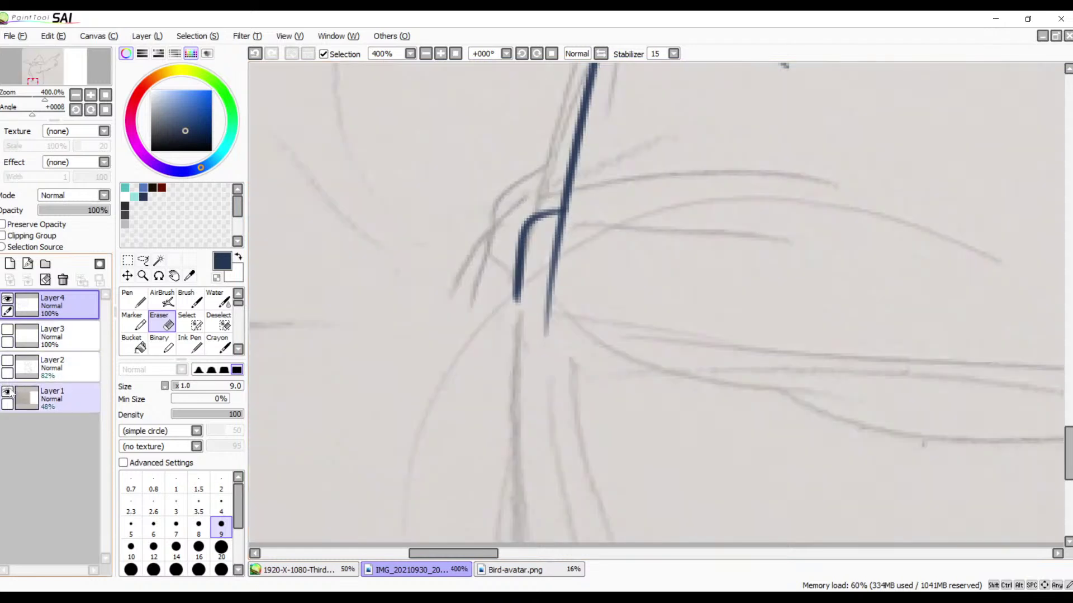
key(space)
mouse_move(662, 309)
mouse_down()
mouse_move(384, 311)
mouse_move(563, 280)
mouse_up()
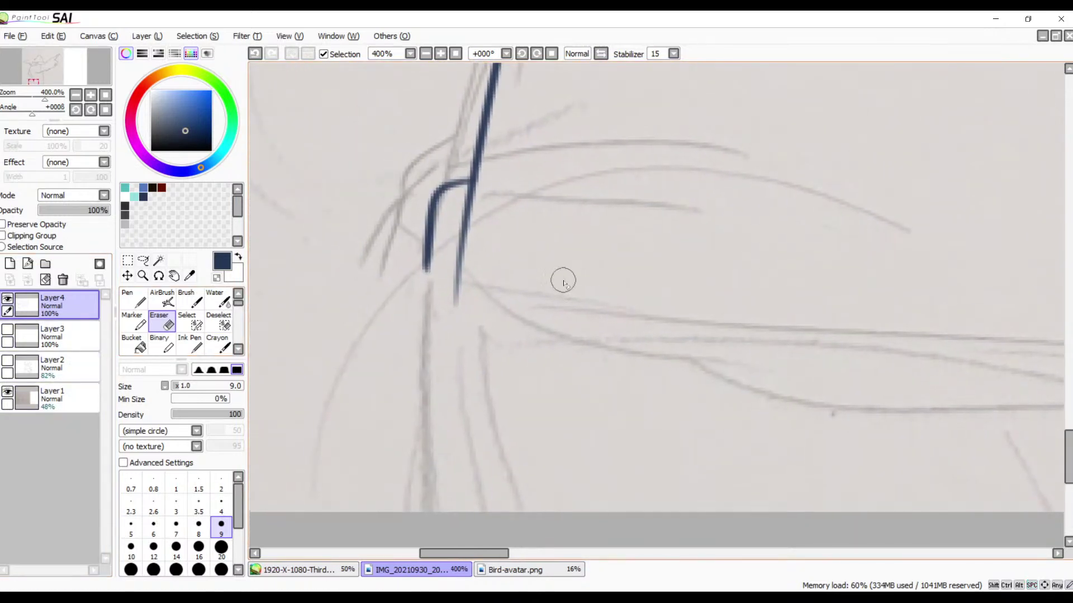
mouse_move(453, 305)
mouse_down()
mouse_move(461, 256)
mouse_move(477, 257)
mouse_move(472, 229)
mouse_move(447, 240)
mouse_move(453, 245)
mouse_move(471, 235)
mouse_move(449, 231)
mouse_up()
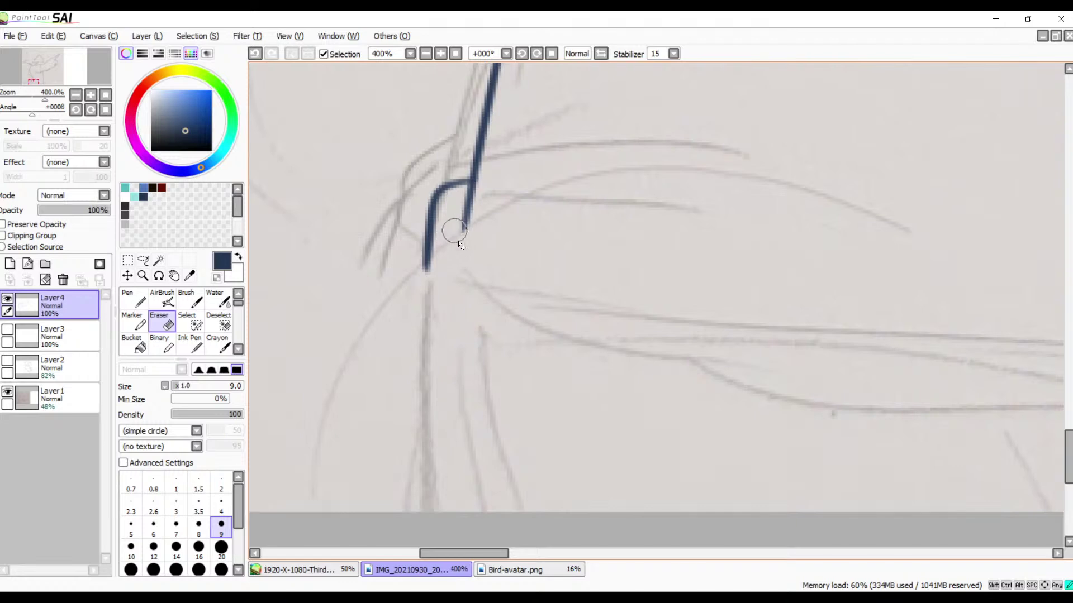
- Ink two short crease strokes fanning out from the free end of the sleeve's underside line with the size 3.5 Brush
key(space)
mouse_move(547, 91)
mouse_down()
mouse_move(516, 276)
mouse_move(527, 271)
mouse_move(544, 340)
mouse_up()
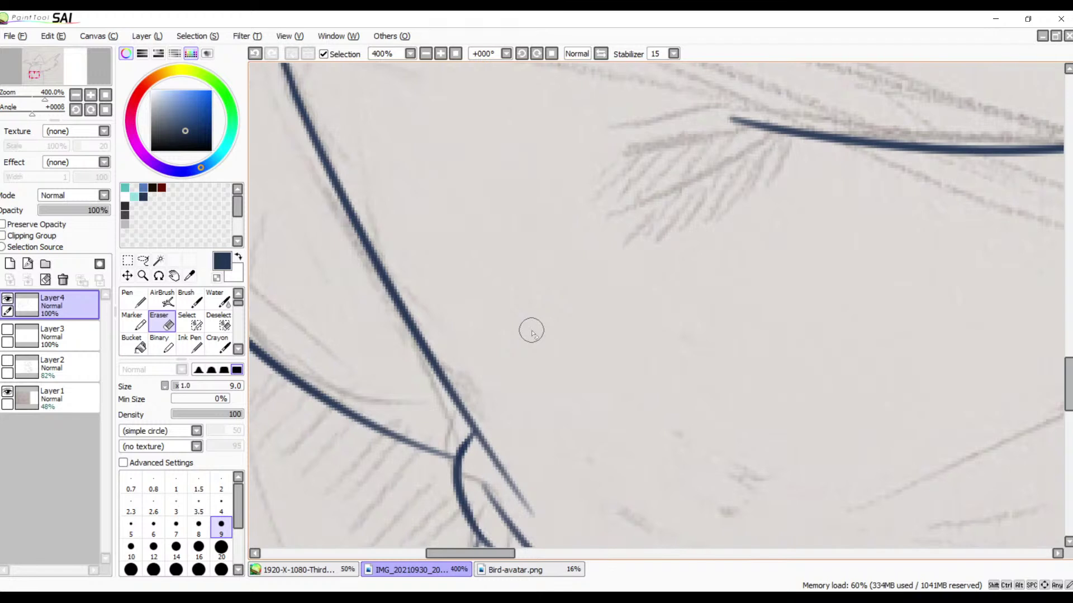
key(space)
mouse_move(608, 187)
mouse_down()
mouse_move(572, 278)
mouse_move(572, 350)
mouse_move(601, 303)
mouse_up()
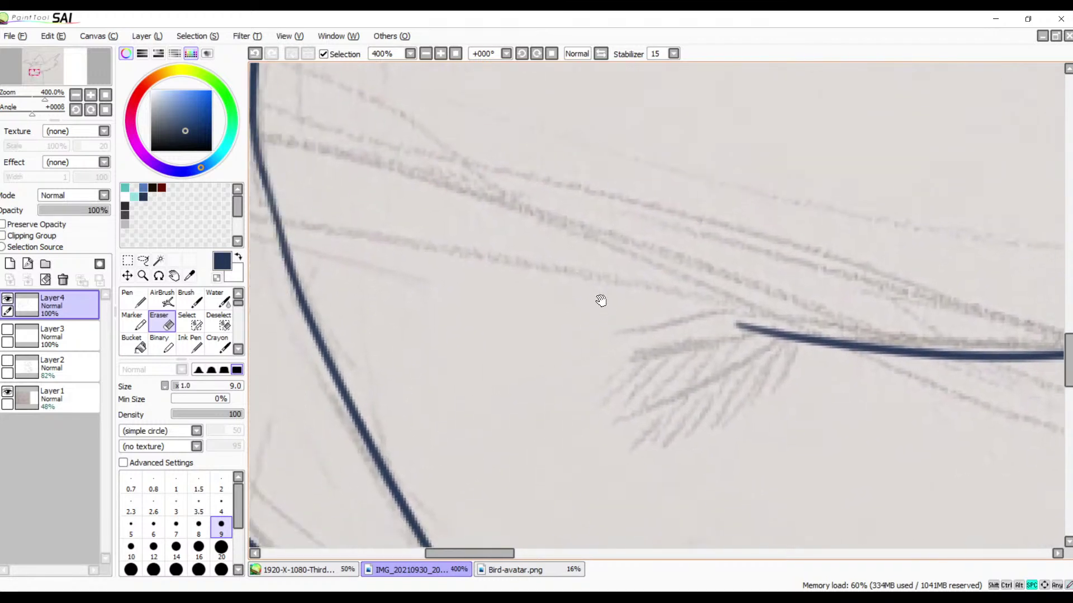
key(b)
key(space)
drag(656, 337, 542, 261)
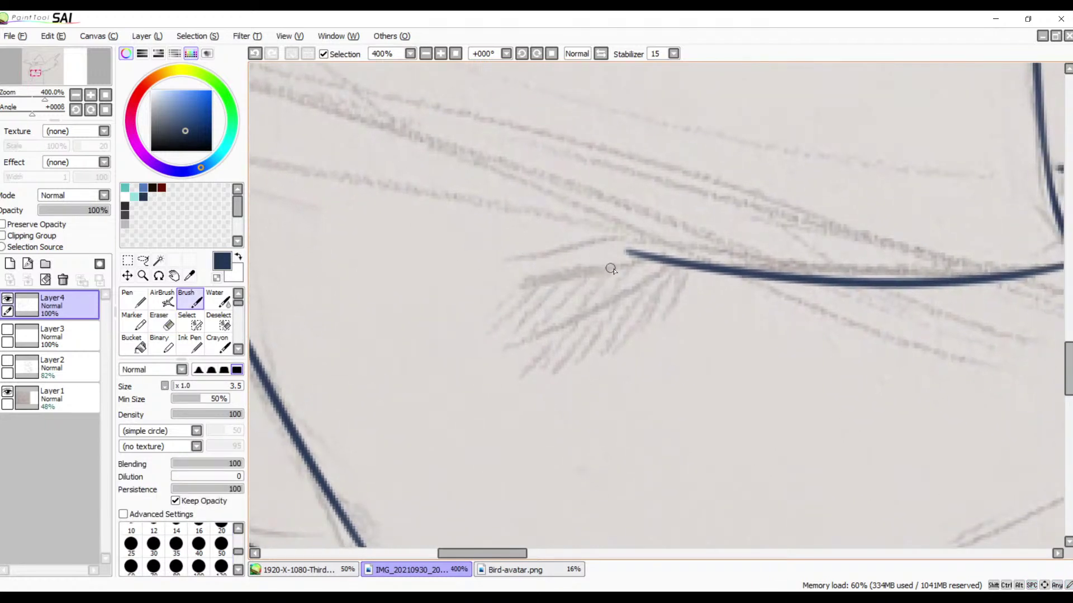
drag(614, 262, 528, 286)
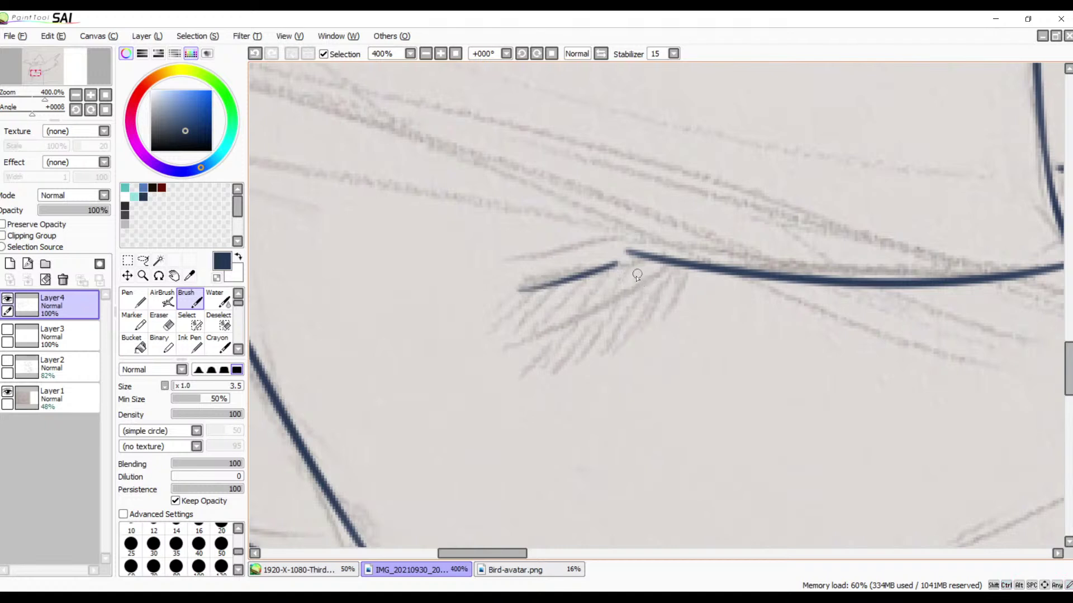
key(ctrl+z)
drag(628, 259, 500, 296)
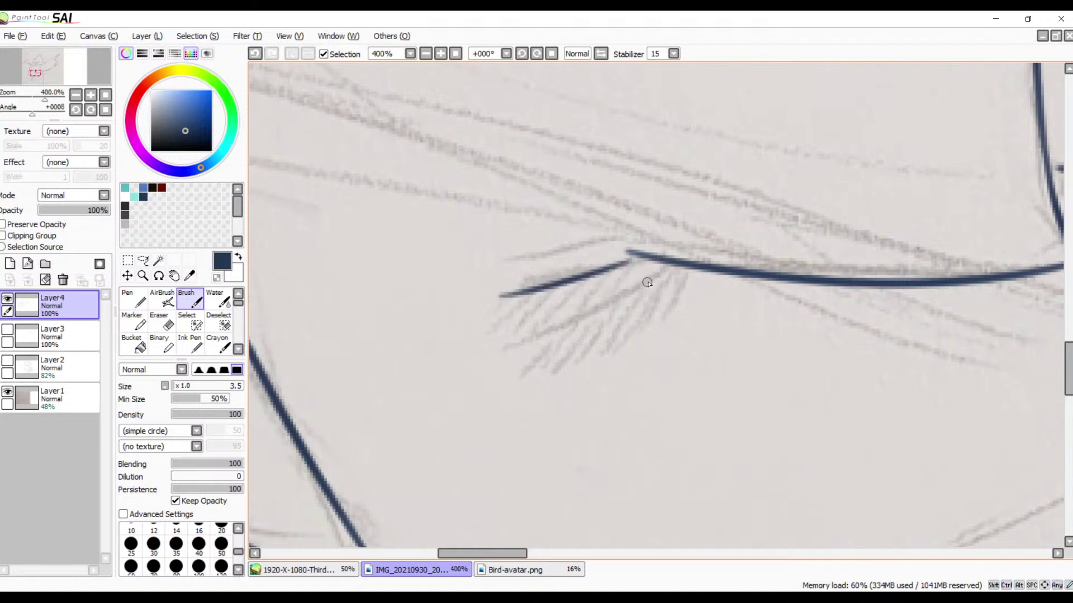
drag(647, 278, 539, 366)
key(ctrl+z)
key(ctrl+z)
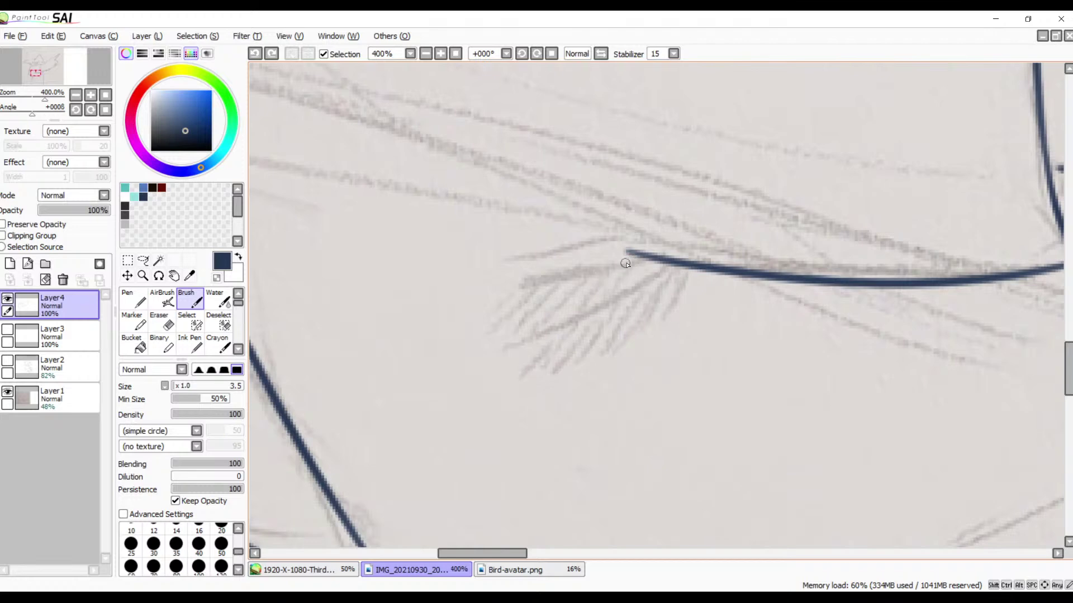
drag(625, 263, 542, 284)
drag(648, 279, 513, 356)
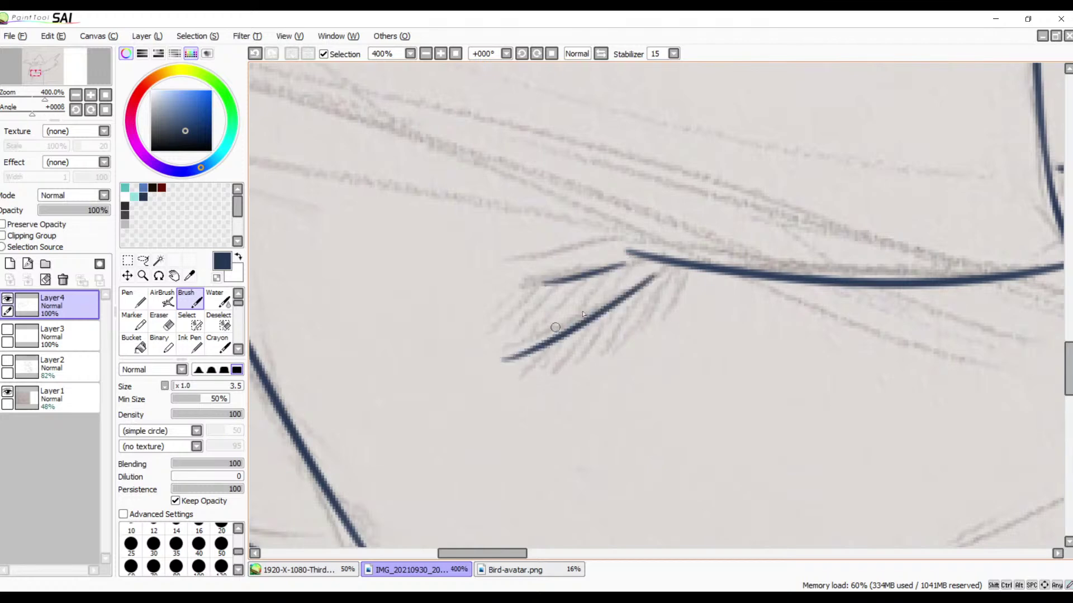
- Ink a long curved fold and a shorter one beside it, running from below the armpit down across the torso
drag(599, 284, 675, 453)
drag(565, 134, 670, 514)
mouse_move(681, 375)
mouse_down()
mouse_move(684, 399)
mouse_move(615, 469)
mouse_move(637, 455)
mouse_move(649, 370)
mouse_move(673, 319)
mouse_move(608, 395)
mouse_move(620, 424)
mouse_move(667, 309)
mouse_move(678, 376)
mouse_up()
click(426, 55)
click(425, 55)
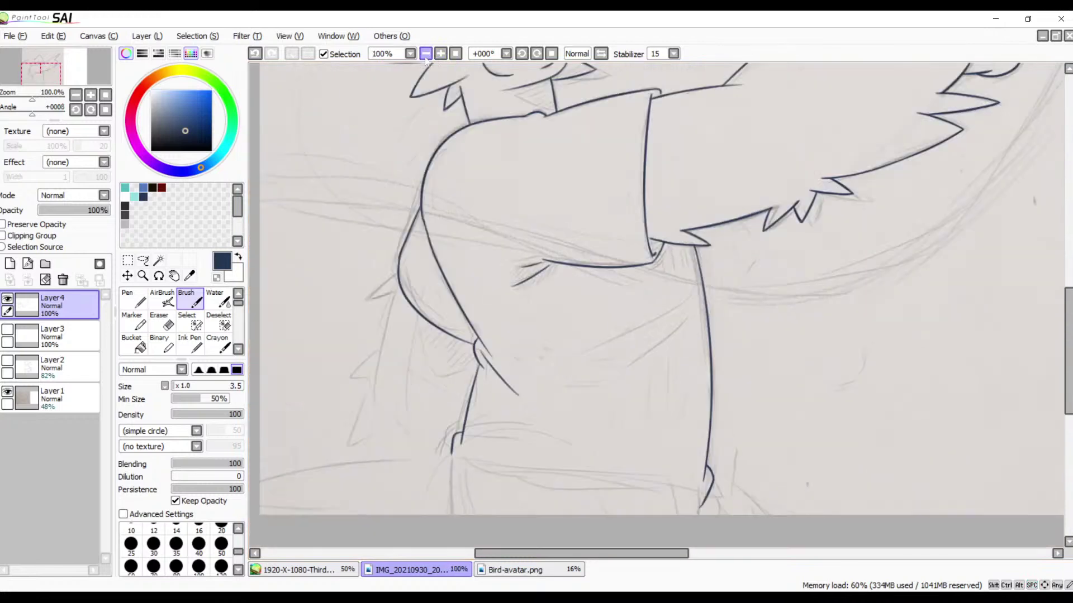
drag(558, 287, 567, 254)
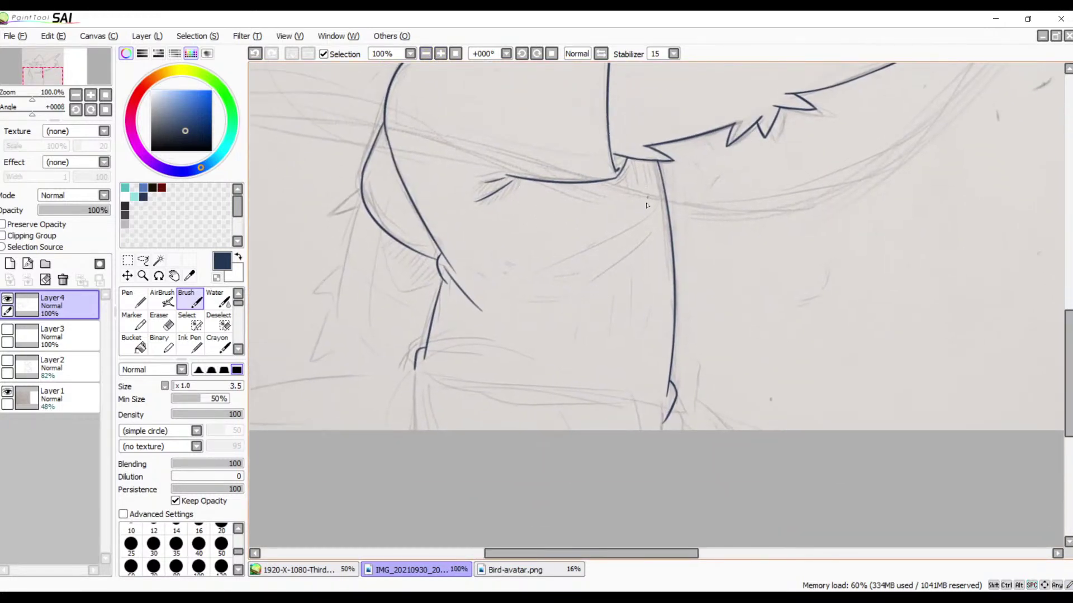
mouse_move(647, 206)
mouse_down()
mouse_move(638, 232)
mouse_move(520, 351)
mouse_up()
key(ctrl+z)
drag(654, 195, 556, 321)
- Ink the lower and upper curved waistband lines sweeping from the small hooked curve towards the opposite hip
drag(619, 381, 667, 331)
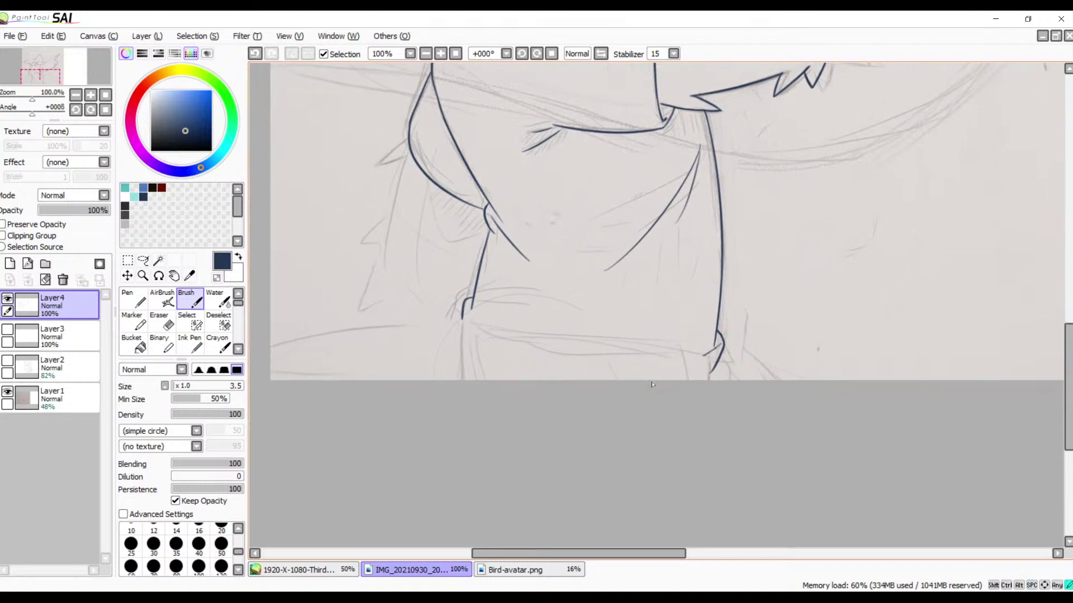
drag(463, 315, 603, 404)
mouse_move(474, 321)
mouse_down()
mouse_move(683, 359)
mouse_move(687, 427)
mouse_move(630, 351)
mouse_up()
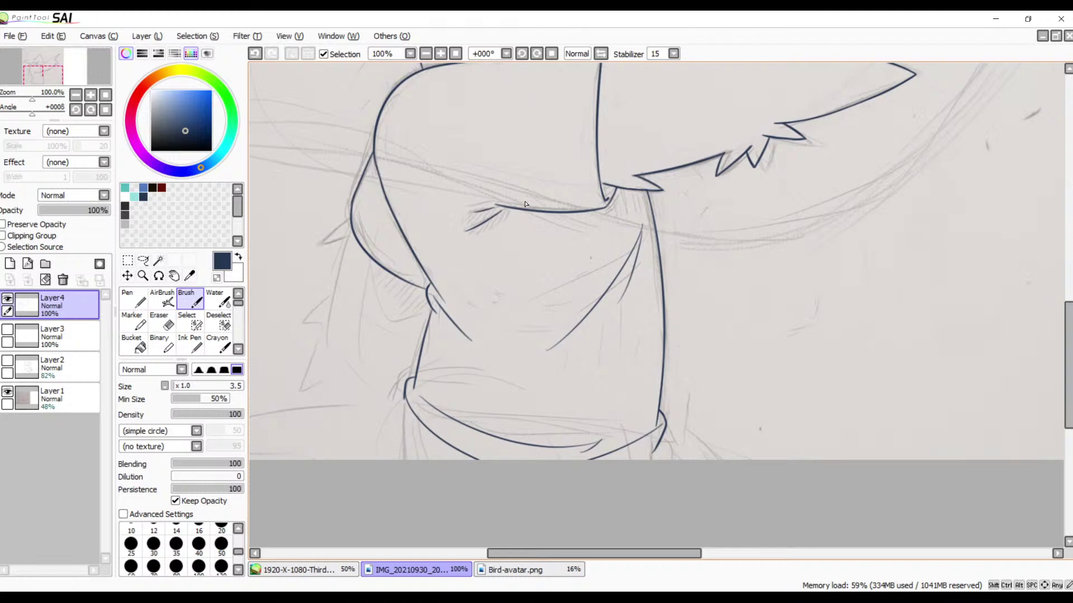
- Erase the section of the lower waistband line that rises to the small curve at the right hip
click(441, 54)
click(441, 54)
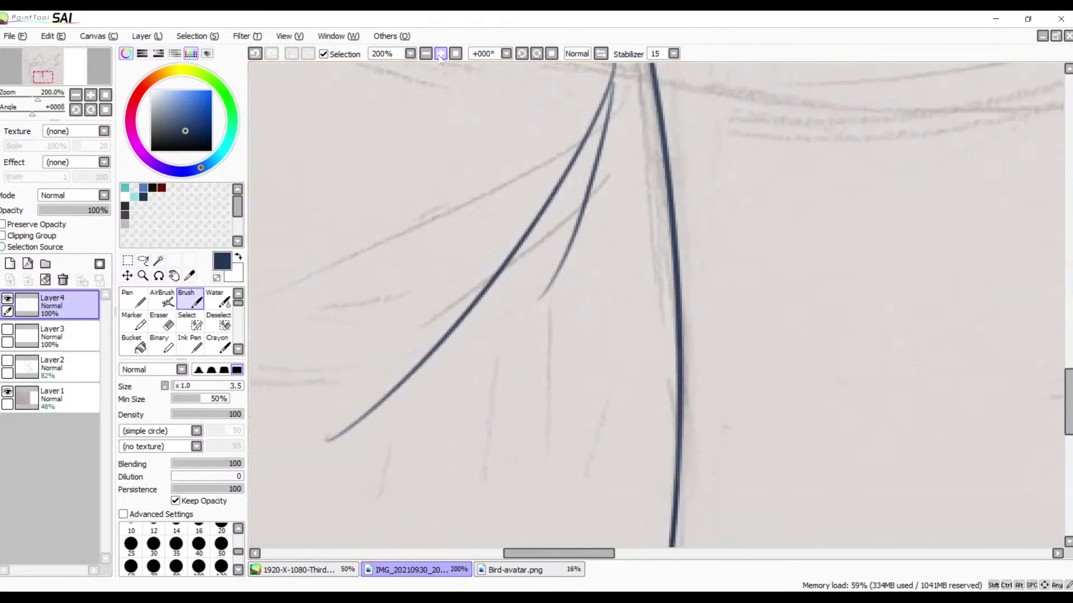
click(440, 54)
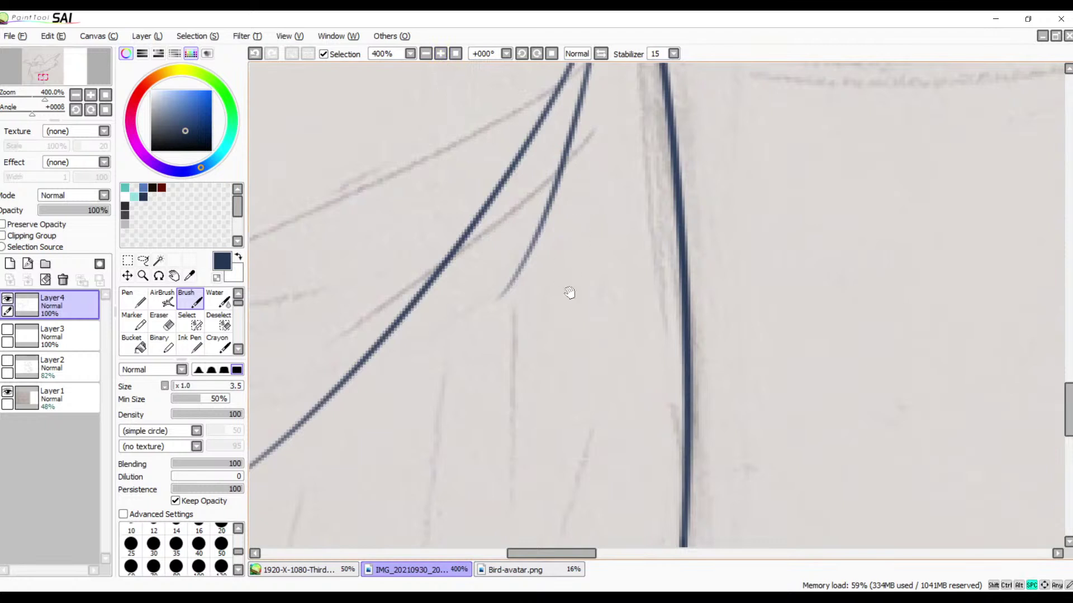
scroll(568, 293, down, 8)
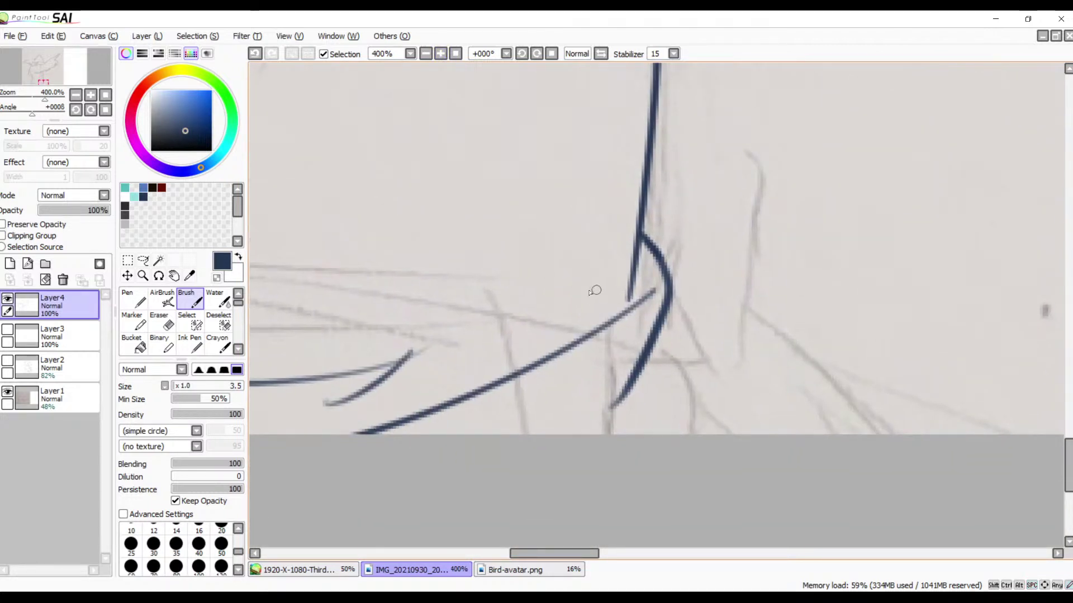
key(e)
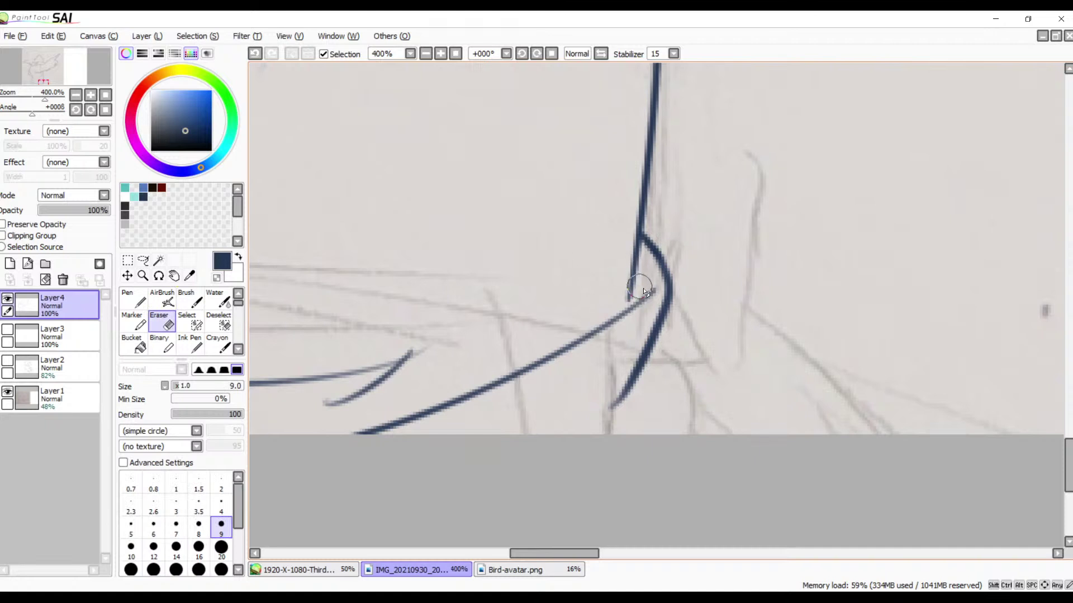
mouse_move(624, 303)
mouse_down()
mouse_move(621, 283)
mouse_move(642, 282)
mouse_move(647, 305)
mouse_move(580, 340)
mouse_move(563, 324)
mouse_move(612, 330)
mouse_move(780, 270)
mouse_up()
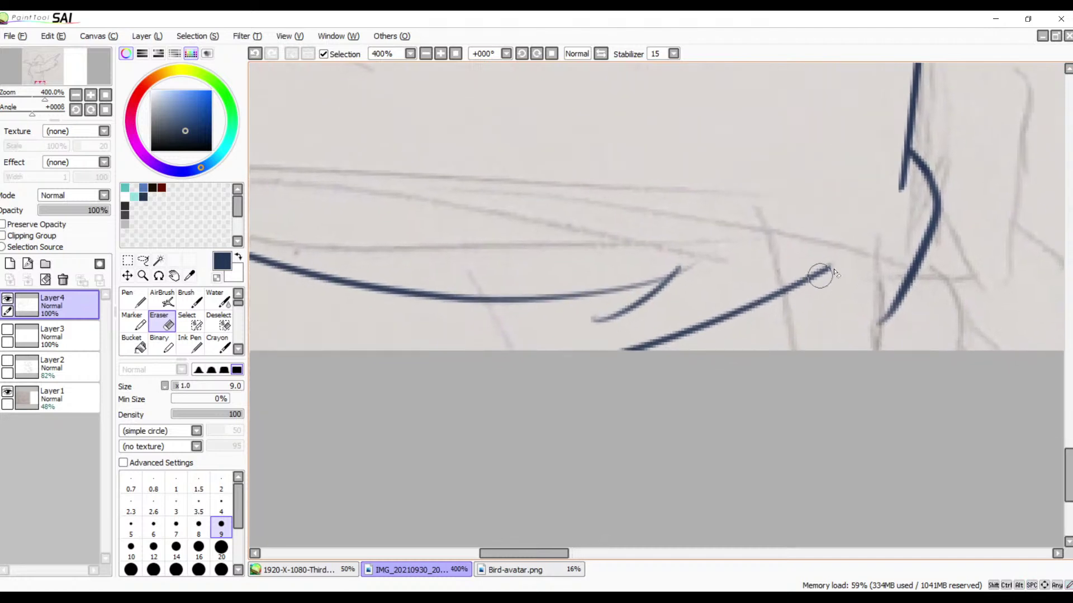
mouse_move(848, 254)
mouse_down()
mouse_move(720, 318)
mouse_move(585, 361)
mouse_up()
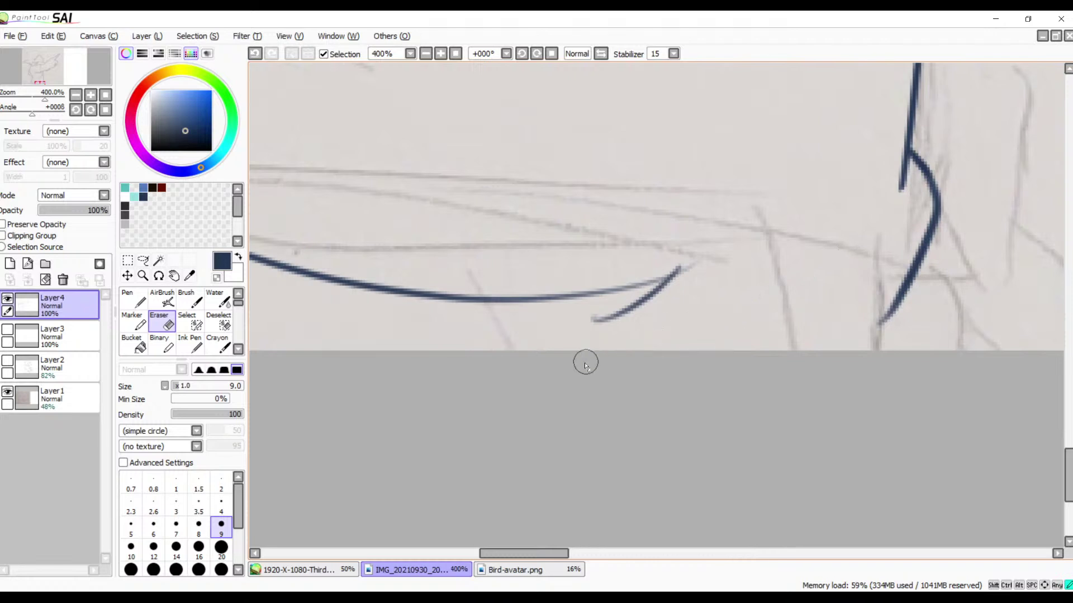
- Redraw the waistband section from beside the right hip curve down to the canvas edge with the size 3.5 Brush
key(space)
drag(724, 331, 730, 338)
key(b)
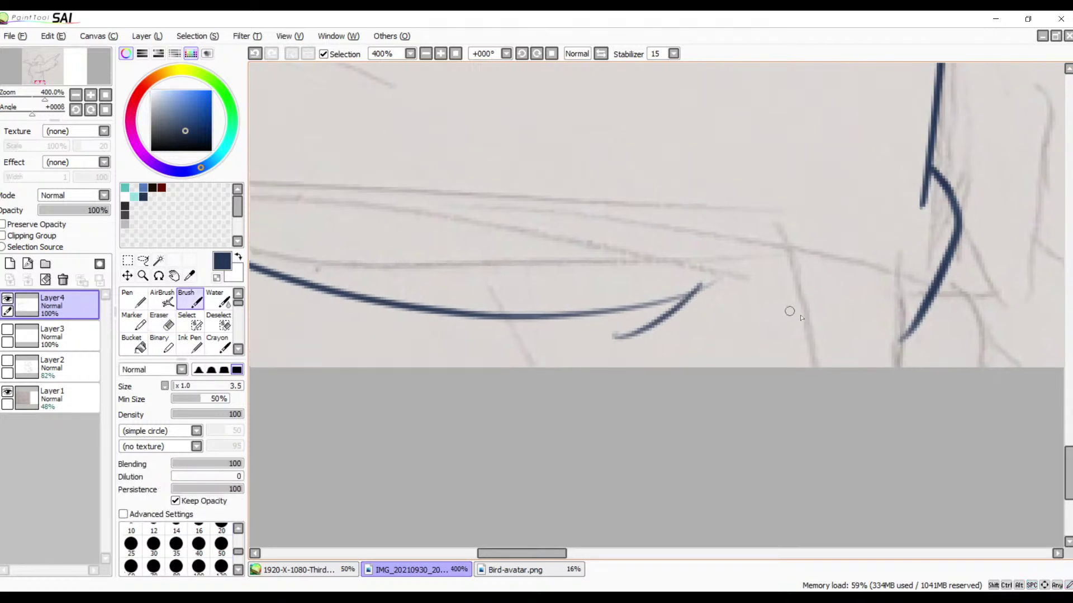
mouse_move(921, 249)
mouse_down()
mouse_move(668, 367)
mouse_move(579, 374)
mouse_up()
- Ink the outer leg line from the base of the small hooked curve at the left hip down to the canvas edge
key(space)
mouse_move(613, 326)
mouse_down()
mouse_move(1028, 340)
mouse_move(656, 347)
mouse_move(816, 407)
mouse_move(915, 354)
mouse_up()
drag(753, 347, 856, 351)
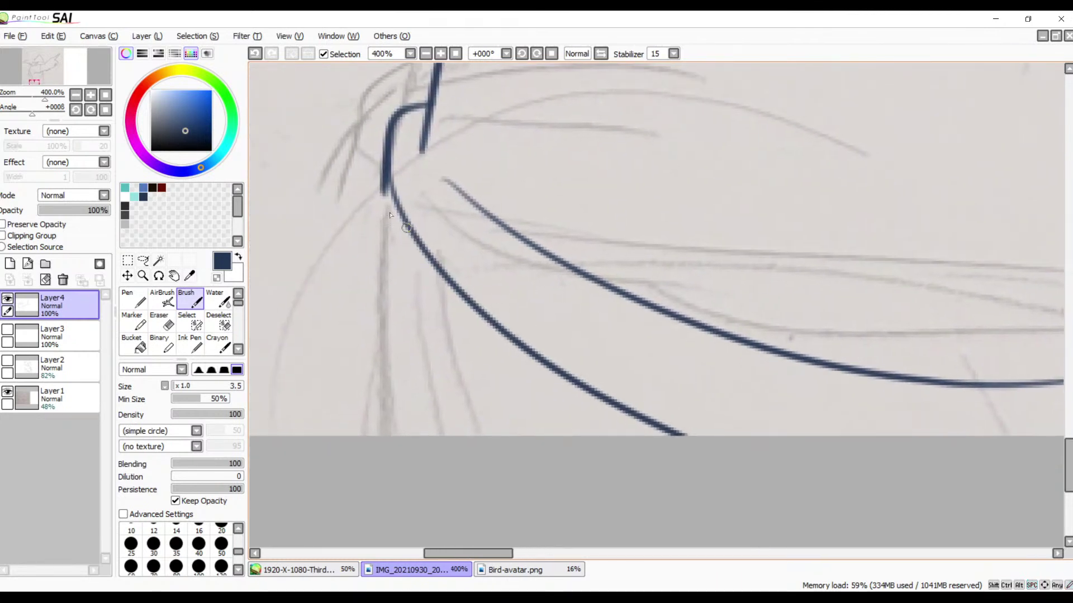
drag(386, 182, 366, 276)
key(ctrl+z)
mouse_move(388, 180)
mouse_down()
mouse_move(369, 251)
mouse_move(363, 435)
mouse_up()
key(ctrl+z)
mouse_move(386, 179)
mouse_down()
mouse_move(370, 226)
mouse_move(389, 494)
mouse_up()
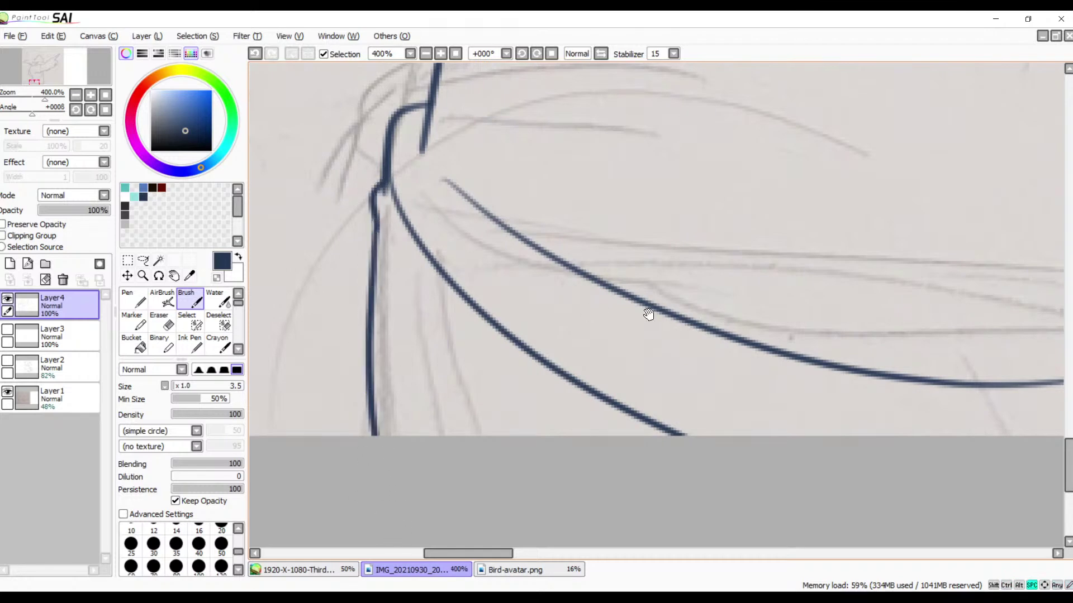
- Ink a short slanted leg line from the waistband's right end past the small hip curve to the canvas edge
drag(661, 319, 725, 506)
drag(720, 388, 420, 223)
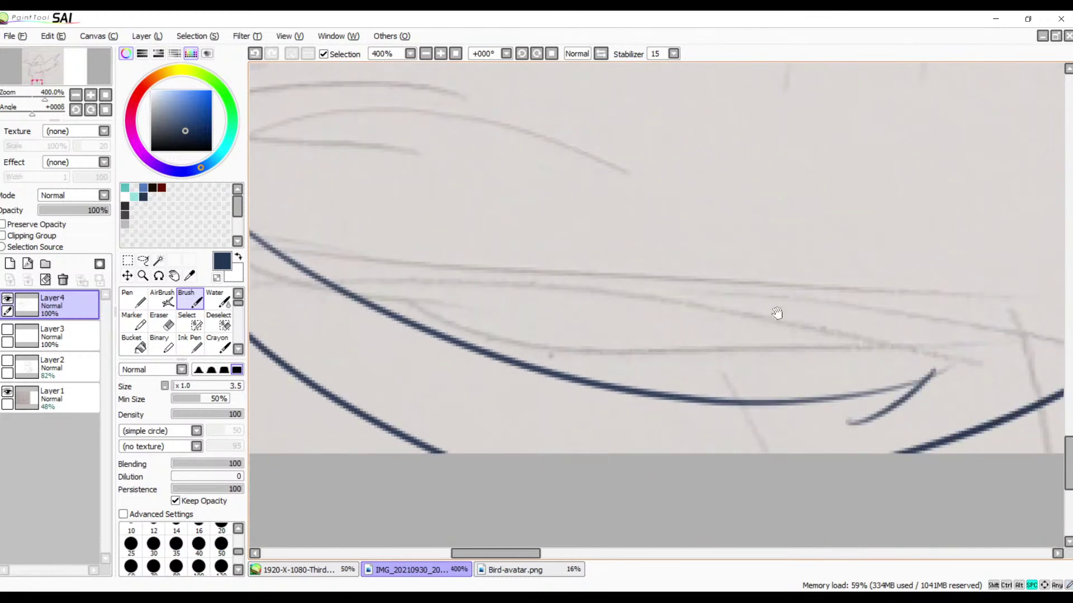
drag(777, 314, 391, 278)
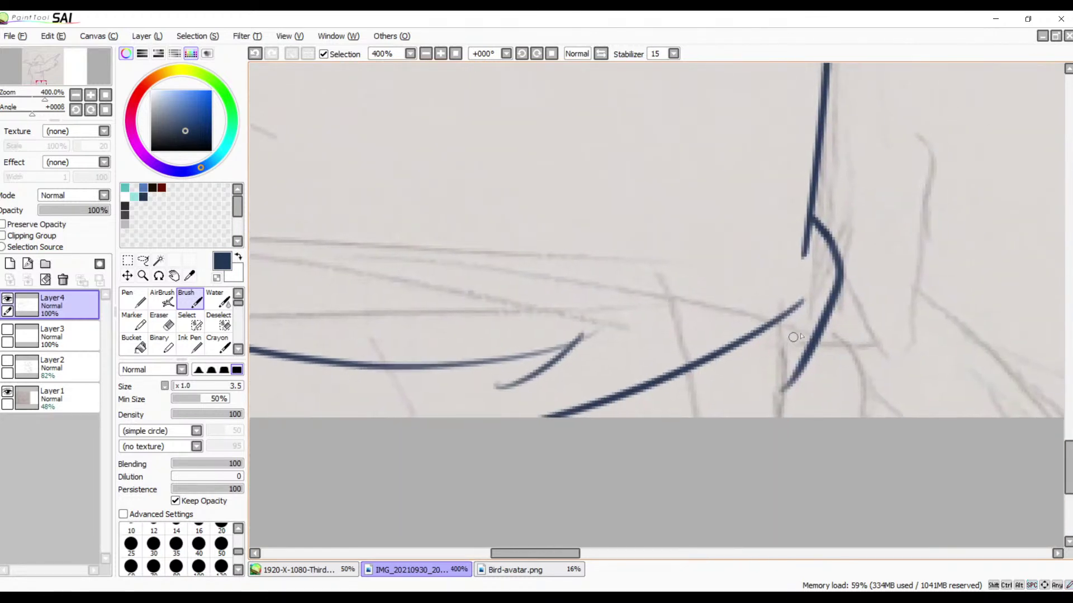
drag(793, 312, 887, 456)
mouse_move(798, 341)
mouse_down()
mouse_move(758, 352)
mouse_move(694, 380)
mouse_move(680, 421)
mouse_move(674, 401)
mouse_move(660, 458)
mouse_up()
- Trim the tip of the short hooked stroke at the end of the upper waistband line with the size 9 Eraser
key(e)
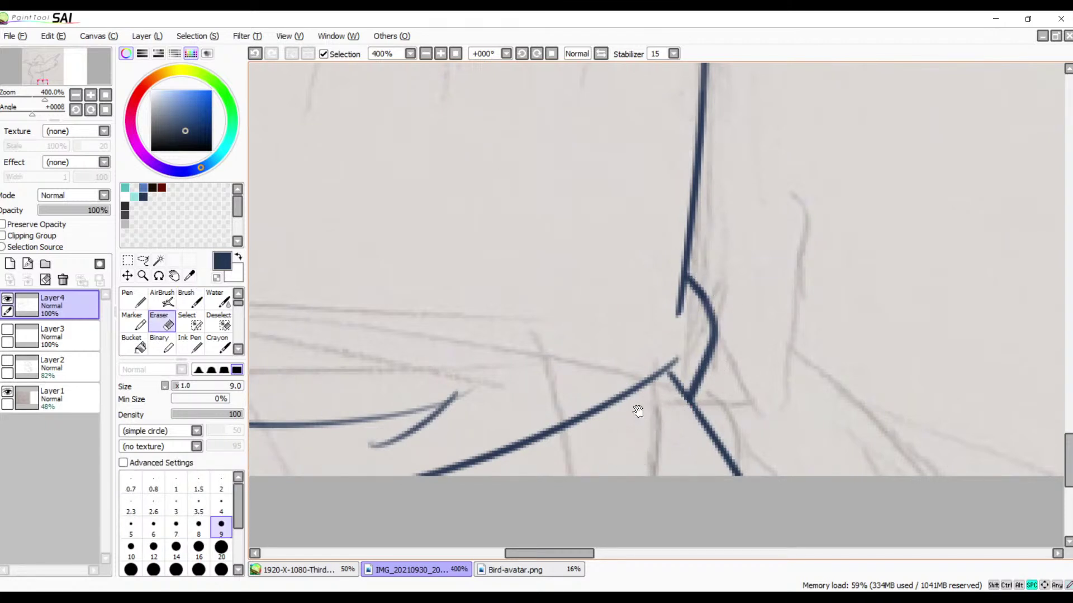
mouse_move(636, 412)
mouse_down()
mouse_move(776, 343)
mouse_move(874, 349)
mouse_up()
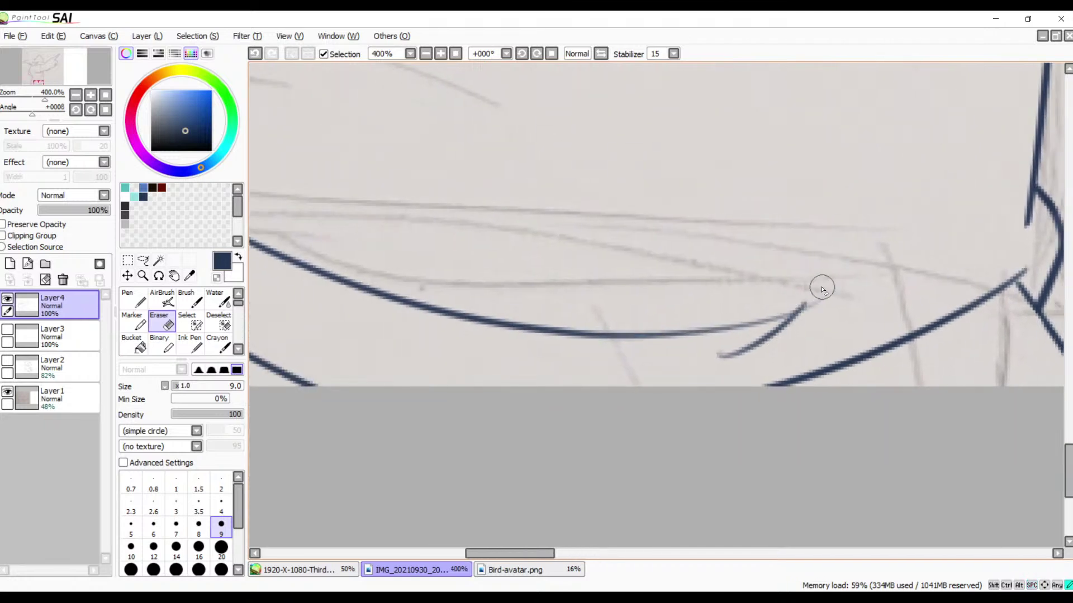
drag(720, 352, 709, 362)
- Clean the overlap at the left hip and redraw the hooked curve's lower part to meet the waistband and leg lines
drag(624, 334, 879, 319)
drag(698, 274, 778, 421)
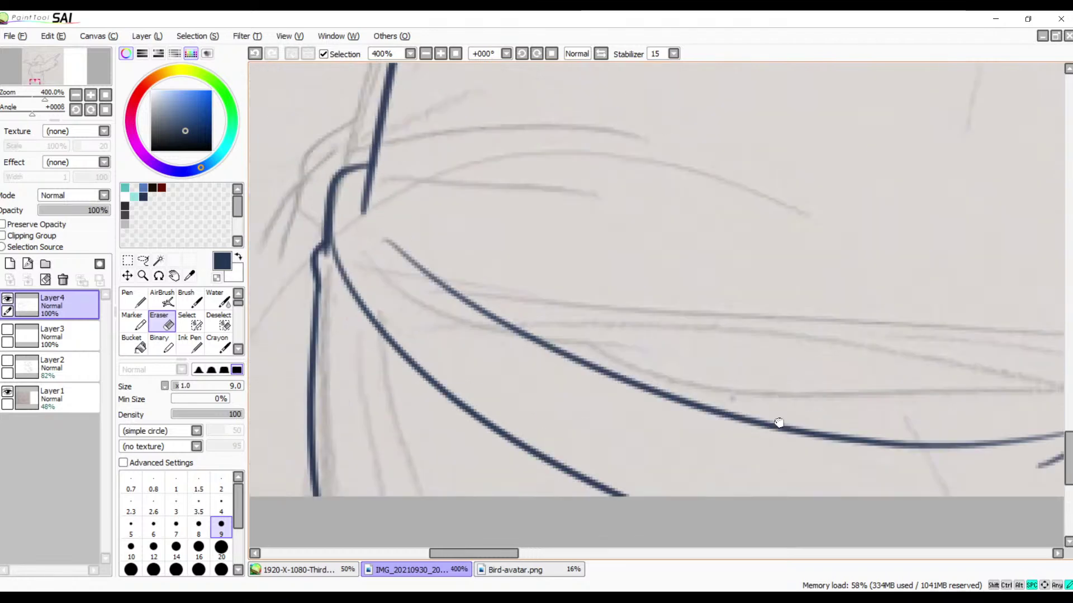
drag(658, 294, 713, 383)
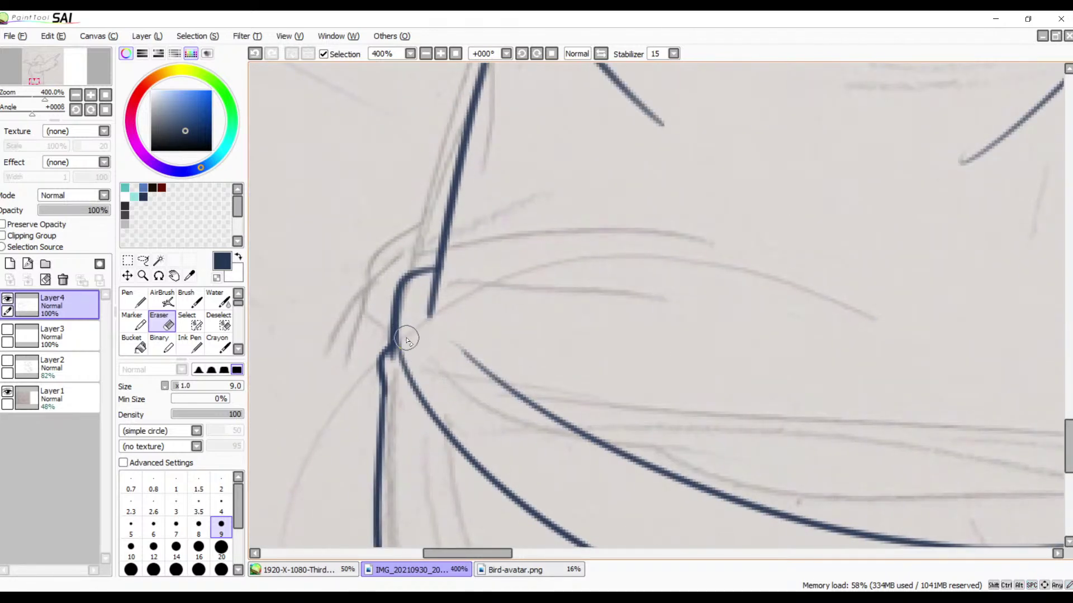
mouse_move(414, 327)
mouse_down()
mouse_move(404, 367)
mouse_move(413, 297)
mouse_move(396, 361)
mouse_move(400, 324)
mouse_move(424, 326)
mouse_up()
key(b)
drag(399, 307, 391, 358)
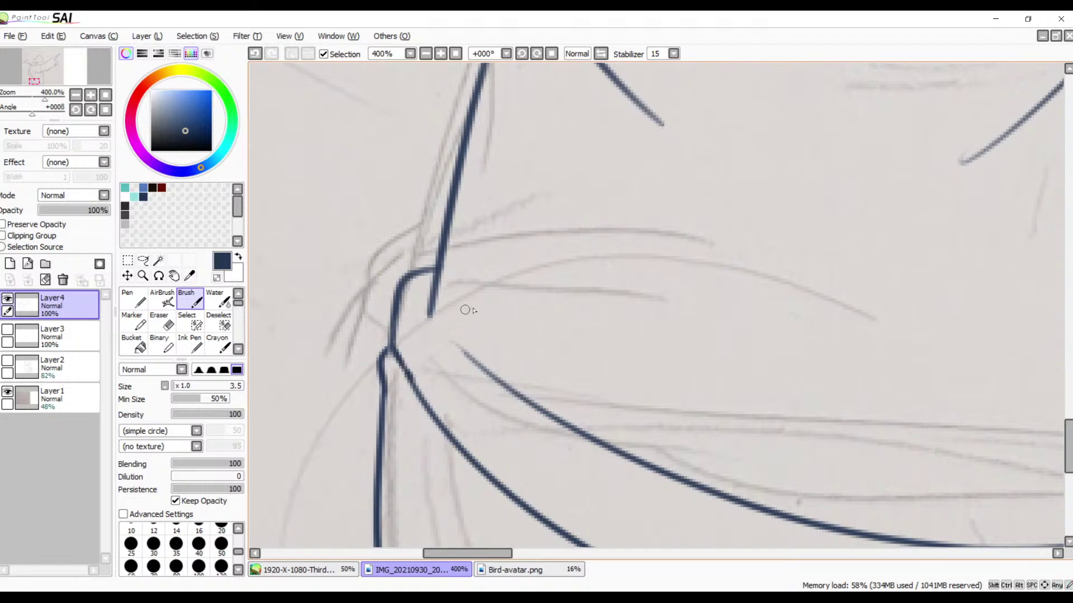
- Trim the faded lower tip of the long torso fold with the size 9 Eraser
drag(446, 343, 395, 293)
drag(447, 381, 324, 312)
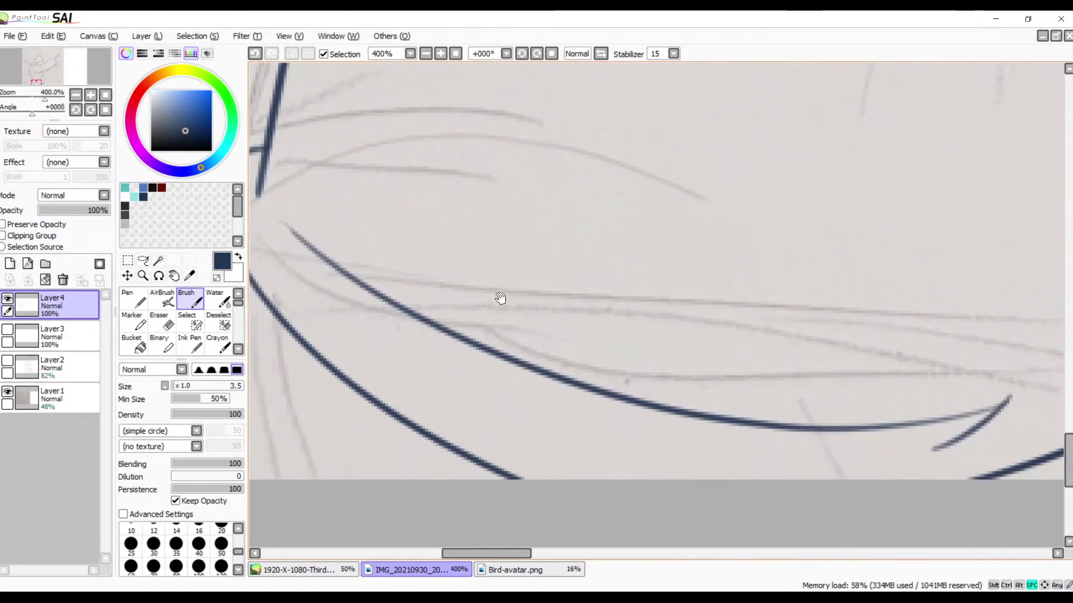
drag(498, 297, 301, 390)
drag(489, 318, 425, 331)
drag(488, 290, 476, 399)
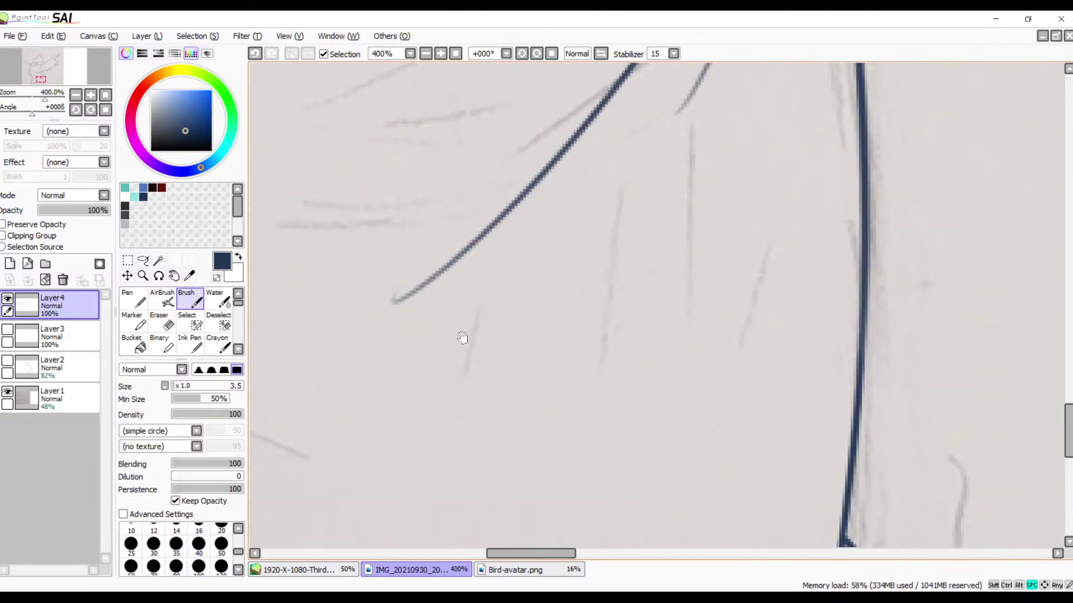
drag(449, 351, 560, 424)
key(e)
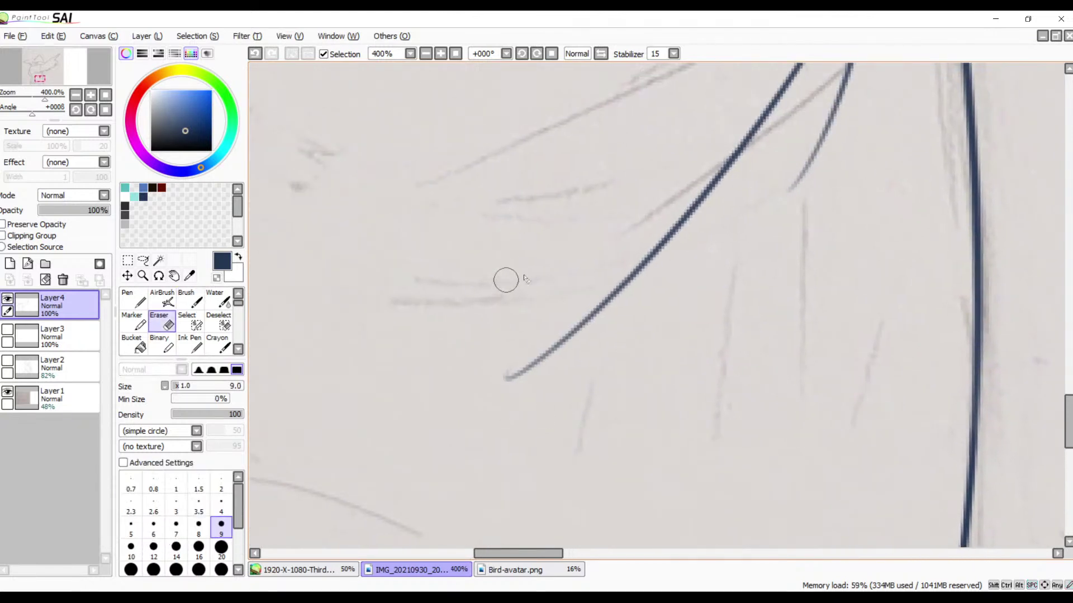
mouse_move(551, 278)
mouse_down()
mouse_move(546, 313)
mouse_move(522, 297)
mouse_move(545, 314)
mouse_up()
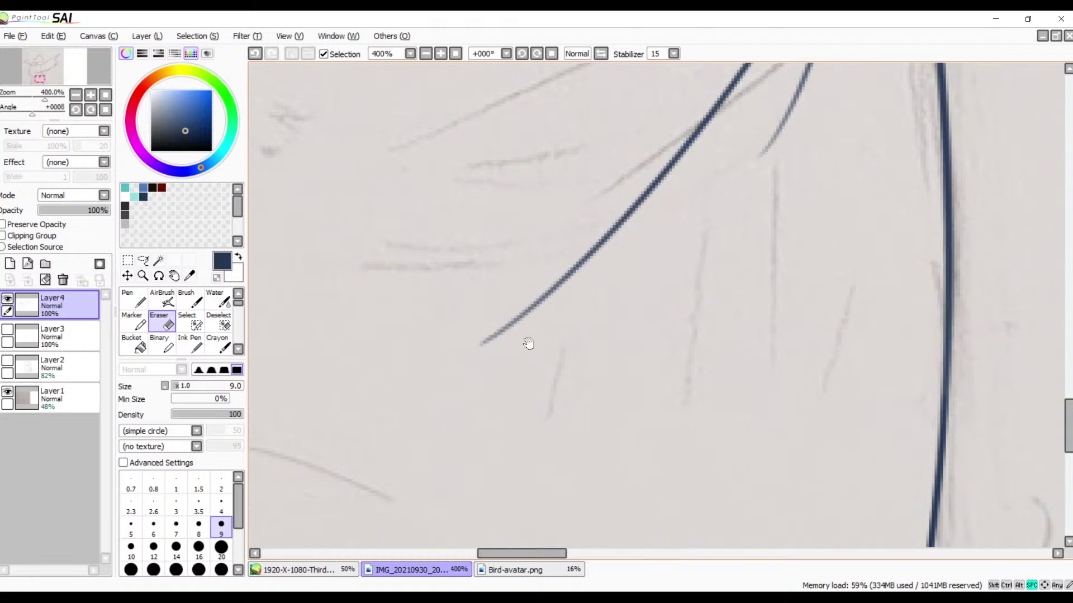
- Erase the faded lower tip of the shorter torso fold beside the long one
mouse_move(520, 381)
mouse_down()
mouse_move(503, 443)
mouse_move(534, 354)
mouse_move(546, 359)
mouse_move(378, 372)
mouse_up()
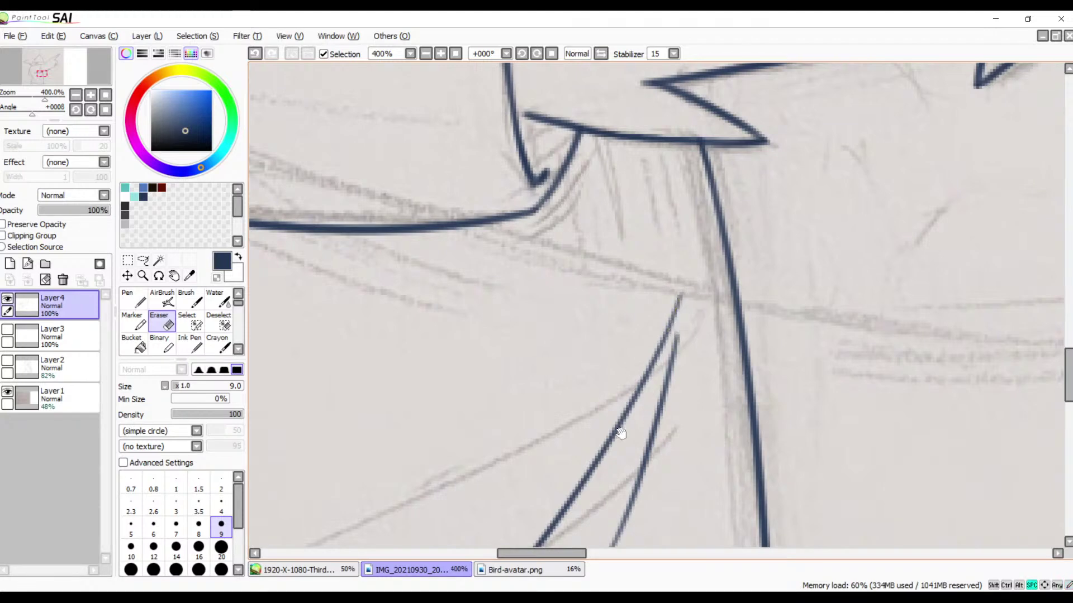
mouse_move(646, 441)
mouse_down()
mouse_move(699, 272)
mouse_move(789, 252)
mouse_up()
drag(702, 373, 558, 379)
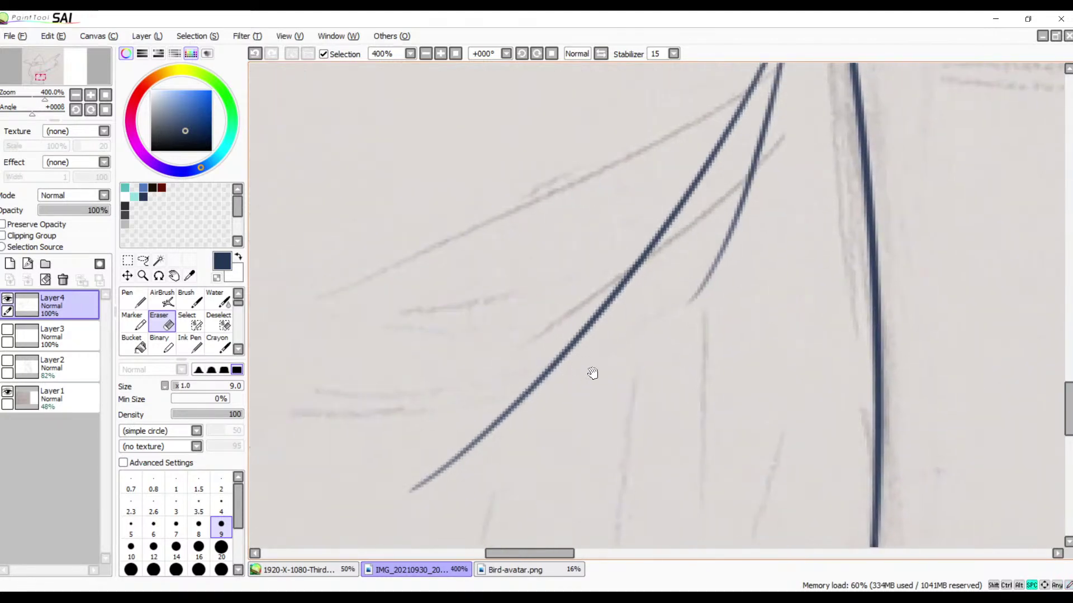
mouse_move(702, 268)
mouse_down()
mouse_move(685, 304)
mouse_move(713, 282)
mouse_move(697, 297)
mouse_up()
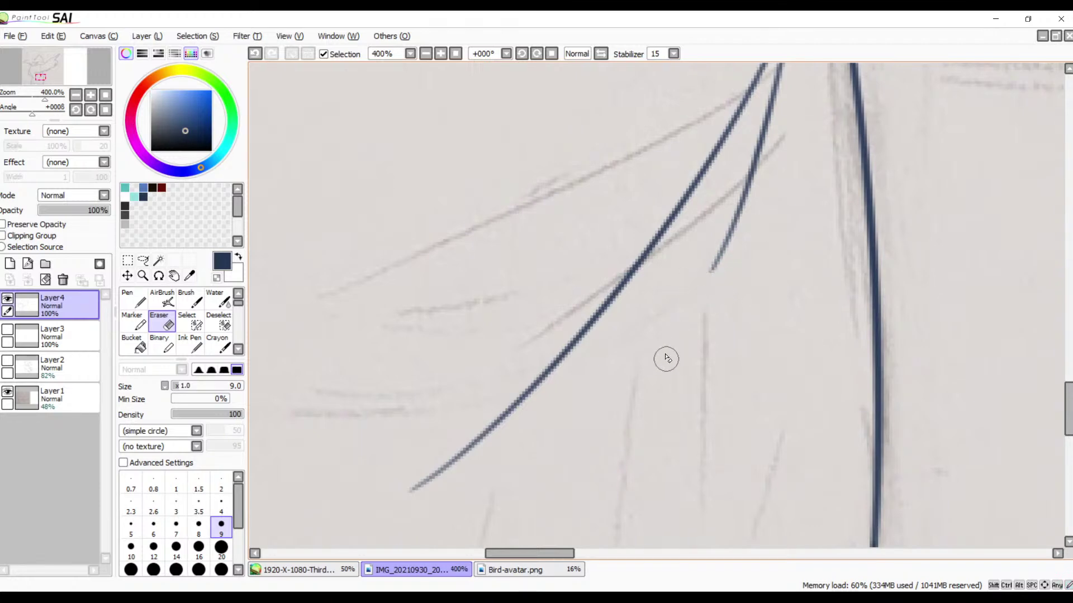
drag(650, 371, 642, 450)
drag(658, 258, 631, 468)
mouse_move(637, 350)
mouse_down()
mouse_move(678, 411)
mouse_move(672, 421)
mouse_move(598, 371)
mouse_move(689, 324)
mouse_move(685, 371)
mouse_move(629, 347)
mouse_move(701, 300)
mouse_move(751, 247)
mouse_move(642, 354)
mouse_move(592, 448)
mouse_move(609, 357)
mouse_move(603, 324)
mouse_move(602, 438)
mouse_move(588, 391)
mouse_move(629, 330)
mouse_move(569, 474)
mouse_move(586, 491)
mouse_move(604, 395)
mouse_move(620, 407)
mouse_move(584, 404)
mouse_move(594, 376)
mouse_up()
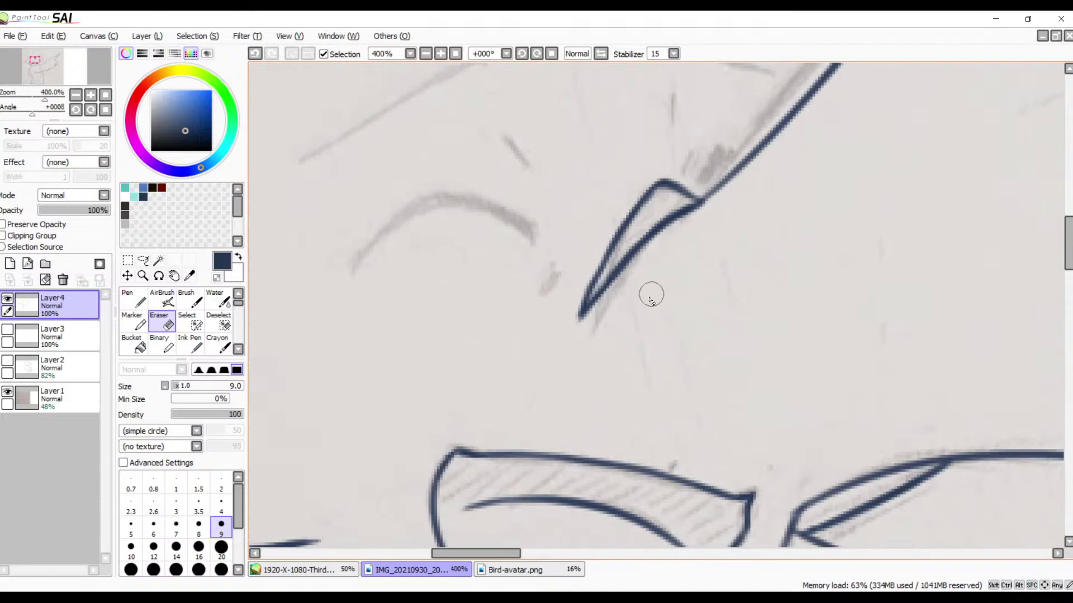
- Ink the closed eye's main arc over the sketch with the size 3.5 Brush, extending it down to its outer end
key(b)
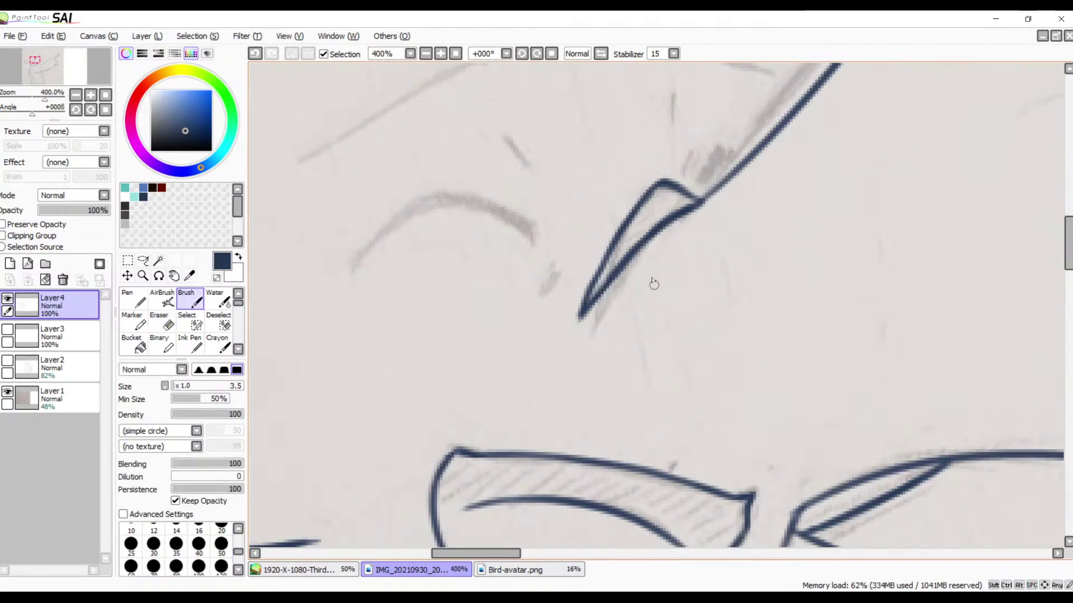
click(523, 54)
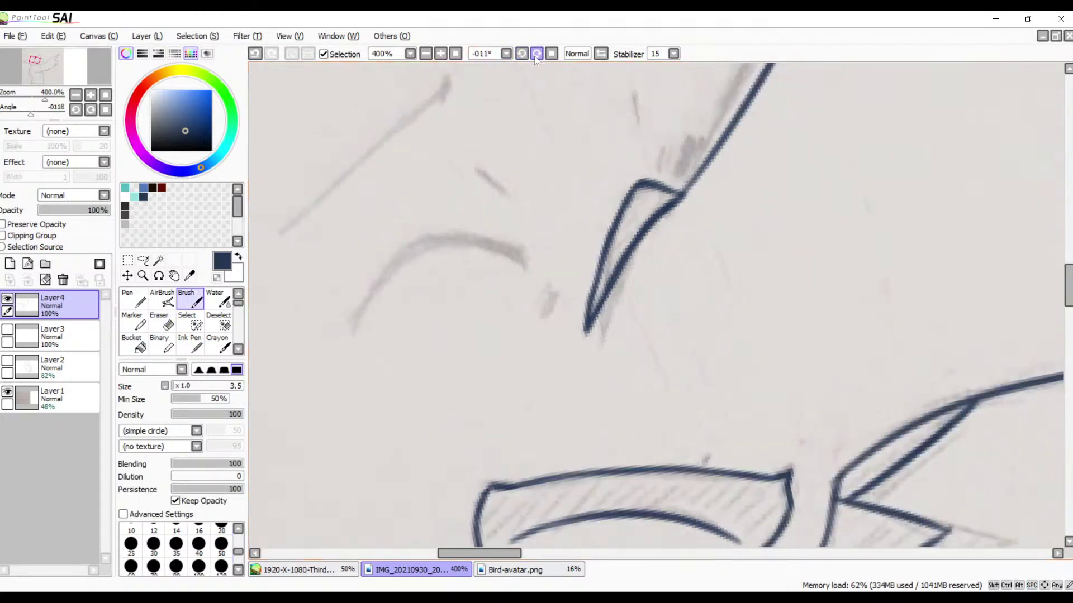
click(520, 56)
click(519, 57)
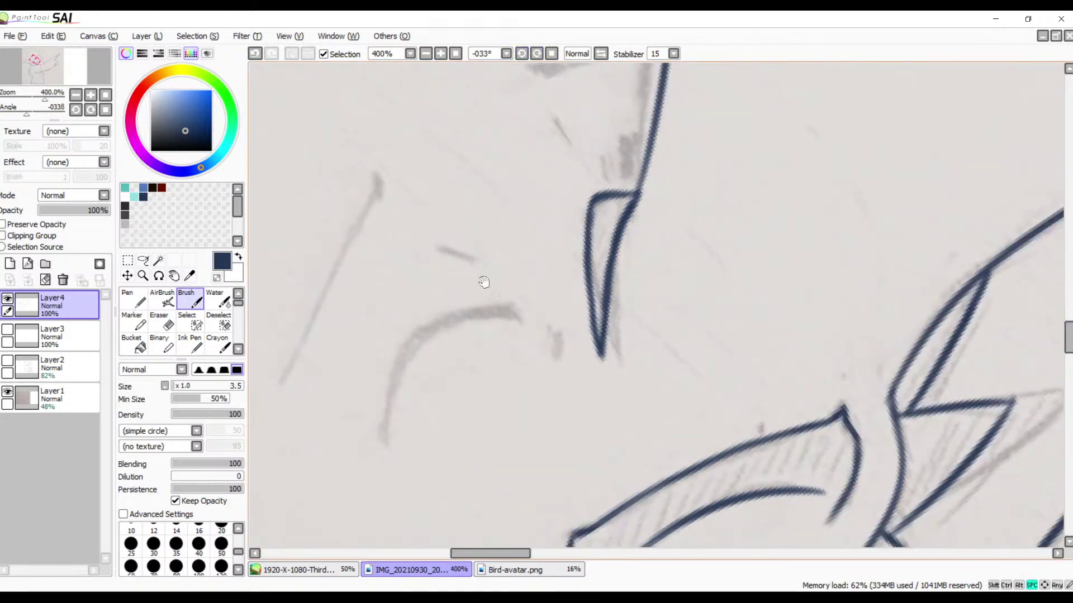
mouse_move(484, 282)
mouse_down()
mouse_move(607, 159)
mouse_move(653, 204)
mouse_move(503, 252)
mouse_move(511, 291)
mouse_up()
key(ctrl+z)
mouse_move(650, 205)
mouse_down()
mouse_move(522, 245)
mouse_move(518, 301)
mouse_move(544, 250)
mouse_move(507, 265)
mouse_move(508, 334)
mouse_up()
key(ctrl+z)
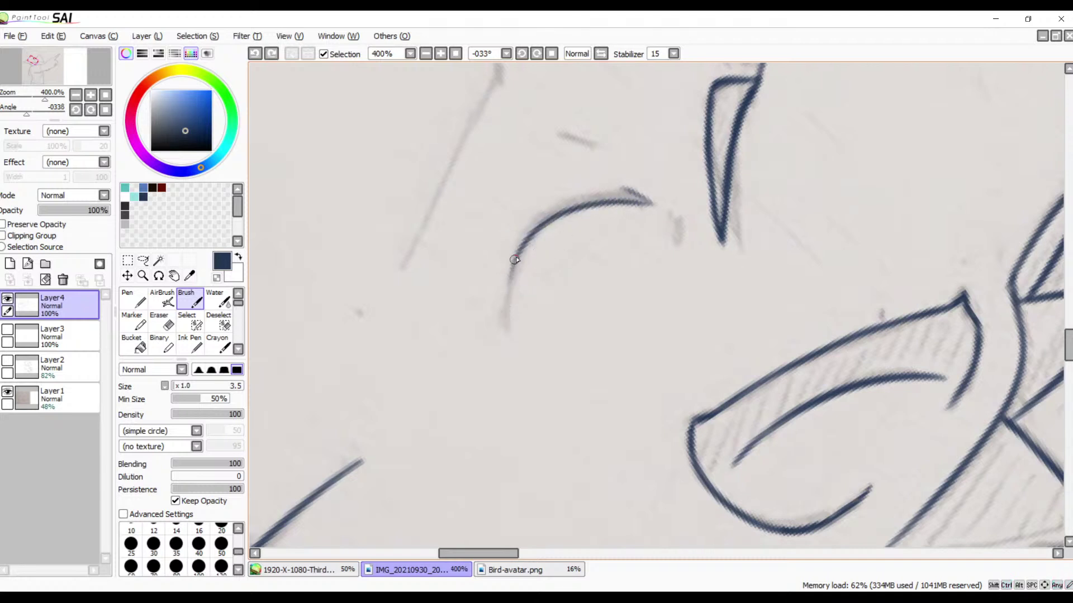
drag(513, 260, 505, 328)
key(ctrl+z)
drag(520, 249, 511, 325)
mouse_move(628, 191)
mouse_down()
mouse_move(540, 221)
mouse_move(513, 251)
mouse_up()
key(ctrl+z)
drag(629, 189, 516, 256)
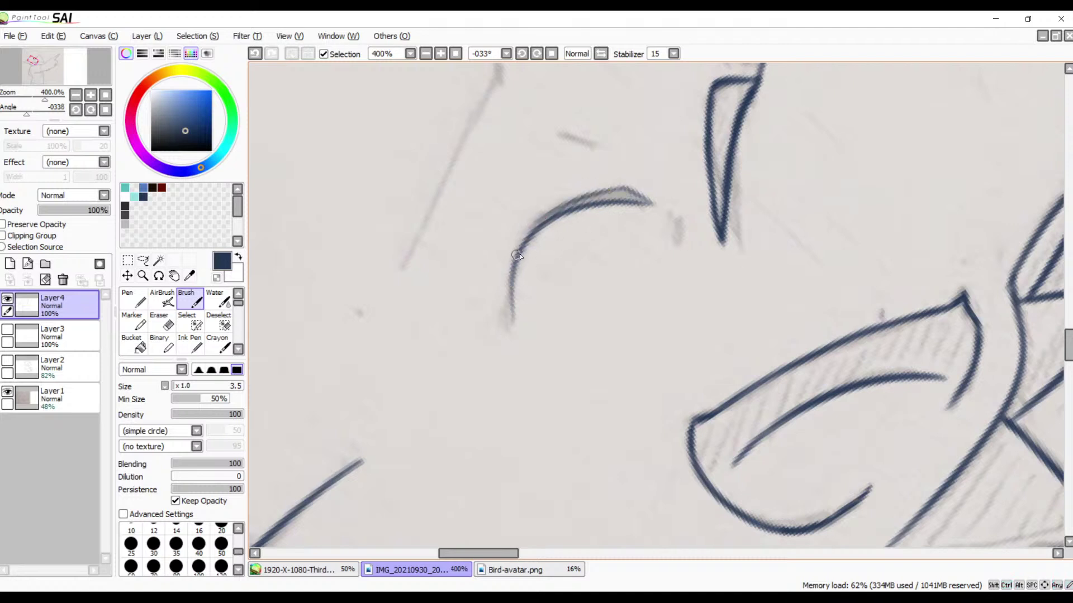
key(ctrl+z)
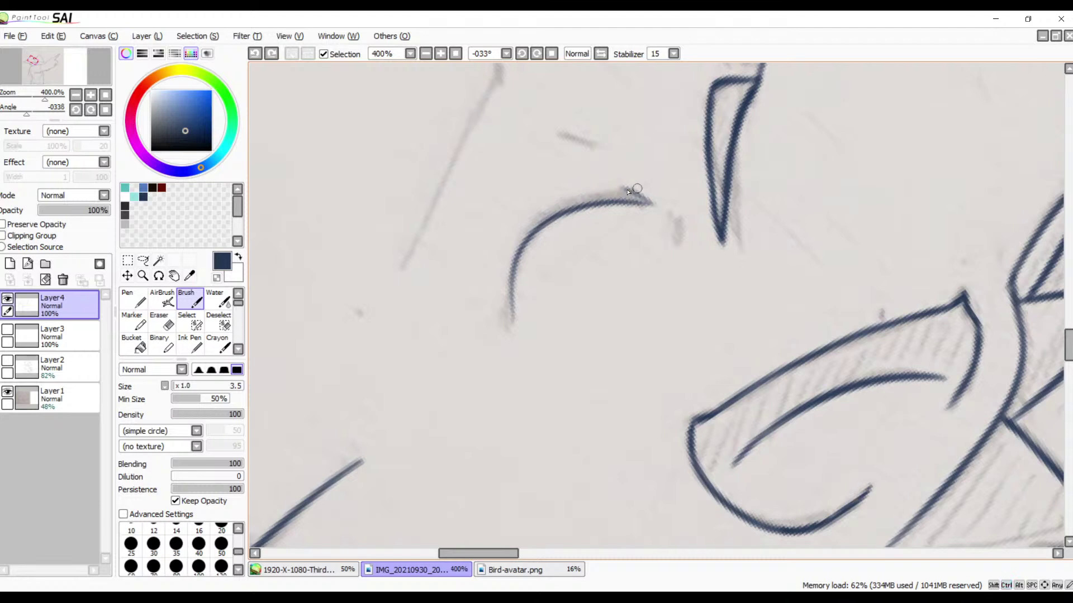
drag(626, 188, 530, 236)
key(ctrl+z)
drag(626, 191, 510, 252)
key(ctrl+z)
mouse_move(626, 189)
mouse_down()
mouse_move(578, 201)
mouse_move(530, 249)
mouse_up()
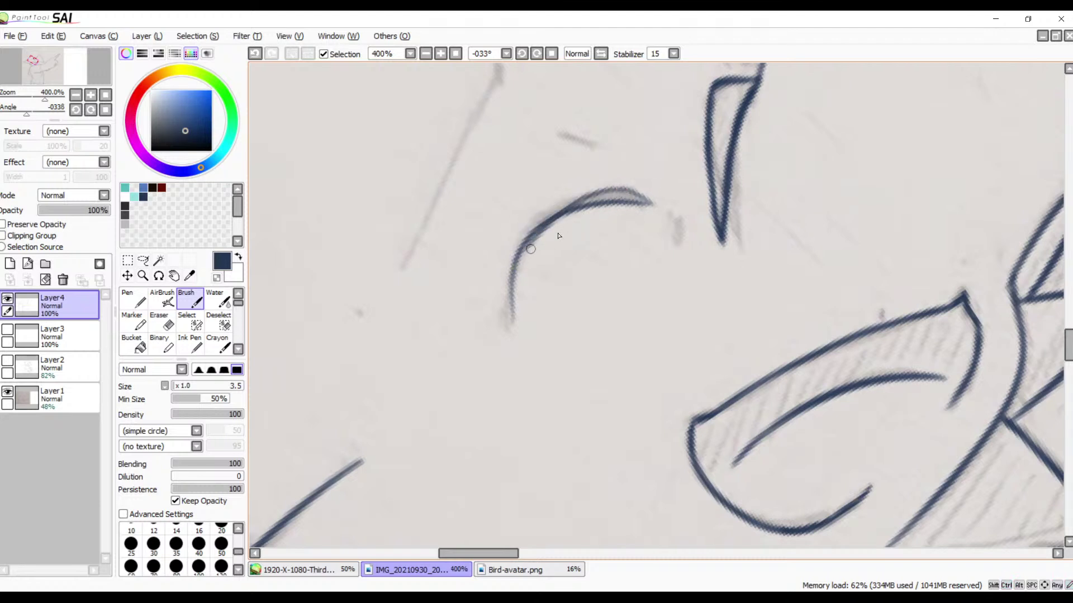
key(ctrl+z)
mouse_move(627, 188)
mouse_down()
mouse_move(569, 200)
mouse_move(528, 246)
mouse_up()
key(ctrl+z)
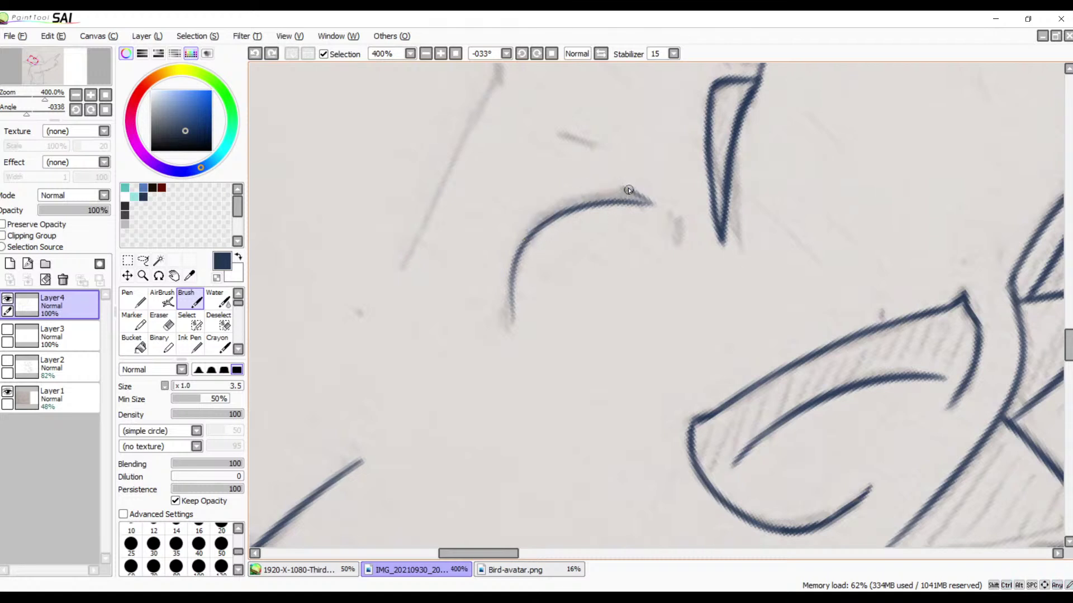
mouse_move(629, 190)
mouse_down()
mouse_move(528, 226)
mouse_move(520, 246)
mouse_up()
key(ctrl+z)
- Ink the upper edge of the closed eye's thick end and reinforce the arc's lower section
drag(629, 188, 540, 234)
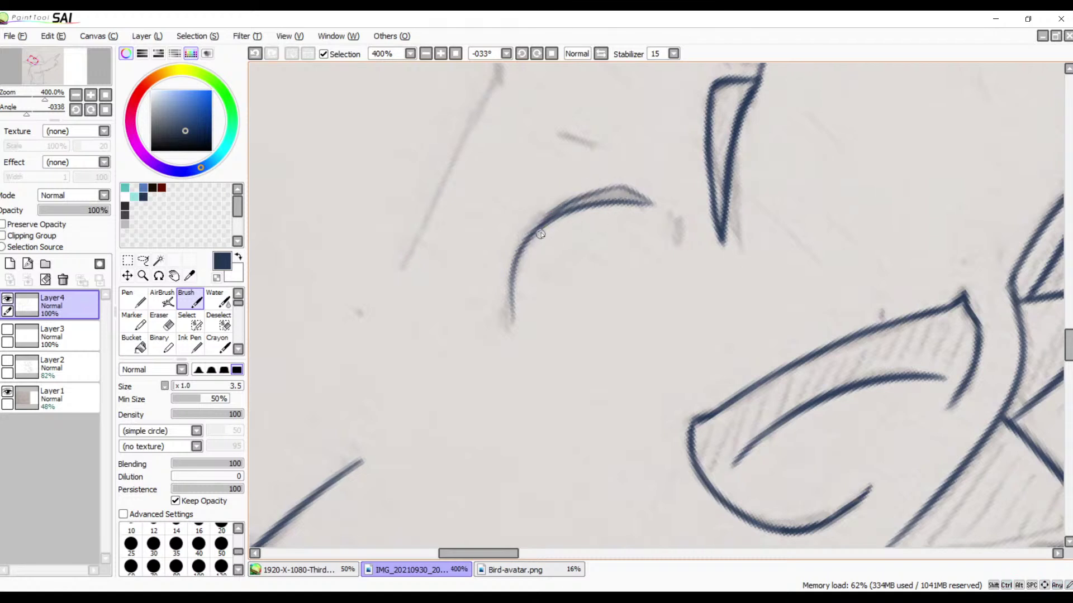
drag(576, 200, 525, 242)
key(ctrl+z)
mouse_move(558, 209)
mouse_down()
mouse_move(515, 258)
mouse_move(510, 324)
mouse_up()
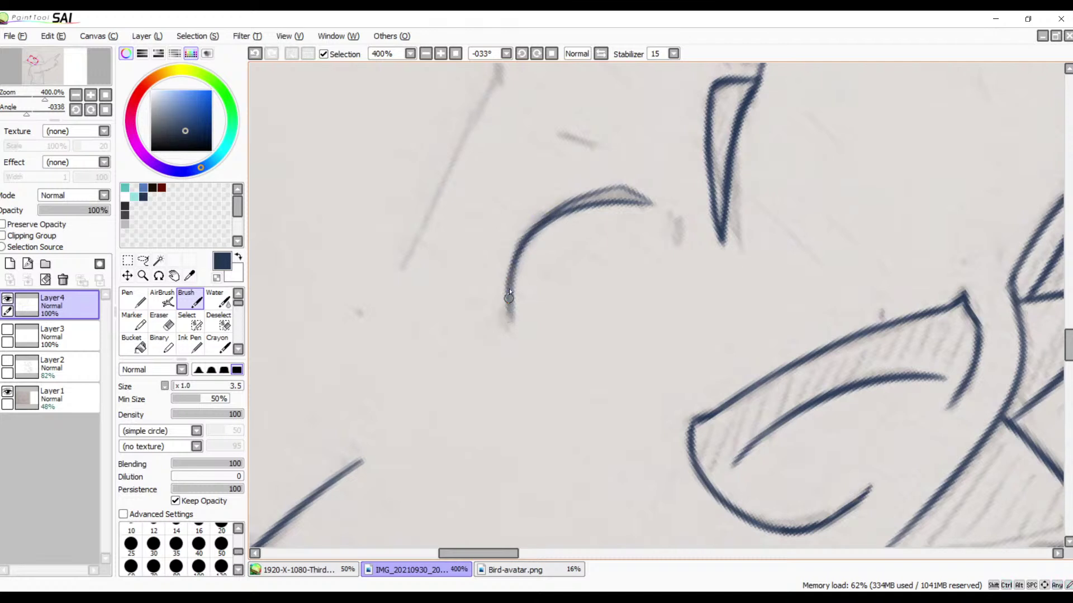
key(ctrl+z)
drag(518, 248, 509, 320)
drag(659, 209, 600, 214)
- Darken the wedge-shaped outline at the closed eye's inner end, reinforcing its tip, lower edge and upper edge
click(439, 54)
click(438, 54)
click(439, 54)
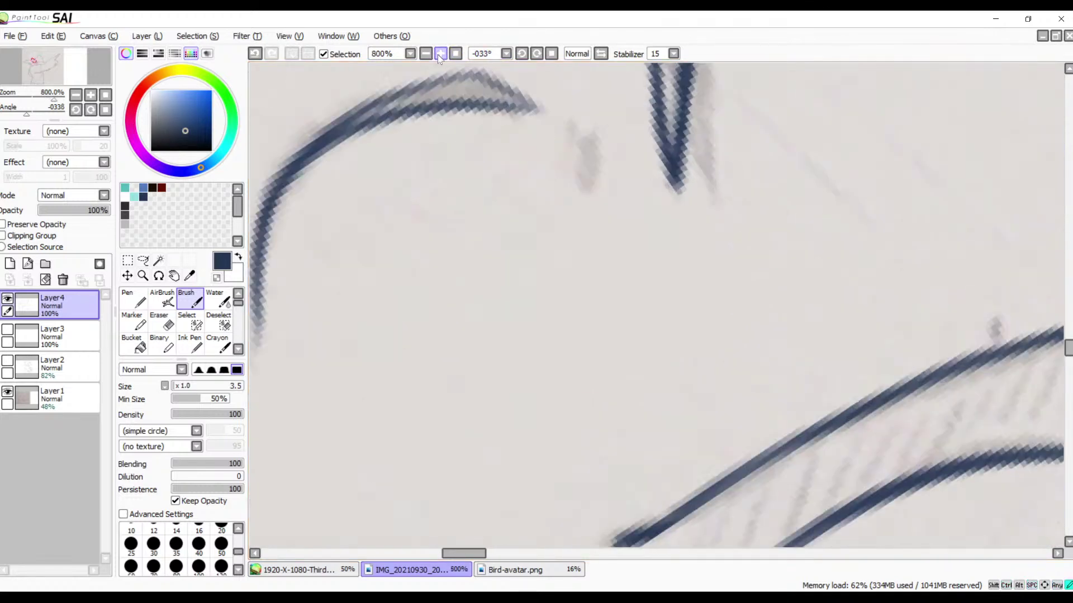
click(438, 54)
drag(419, 175, 797, 320)
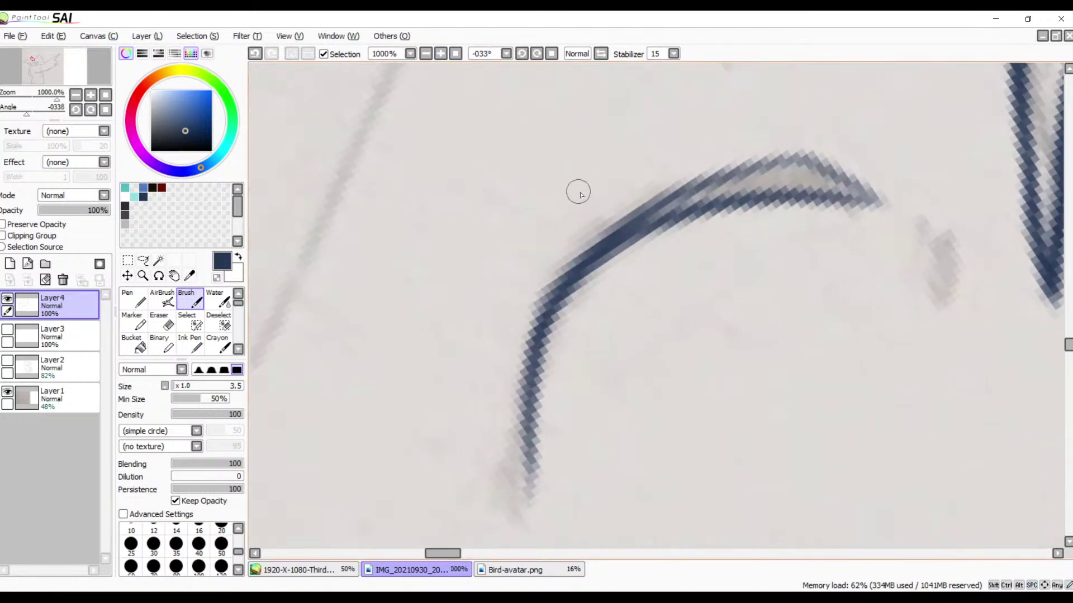
key(e)
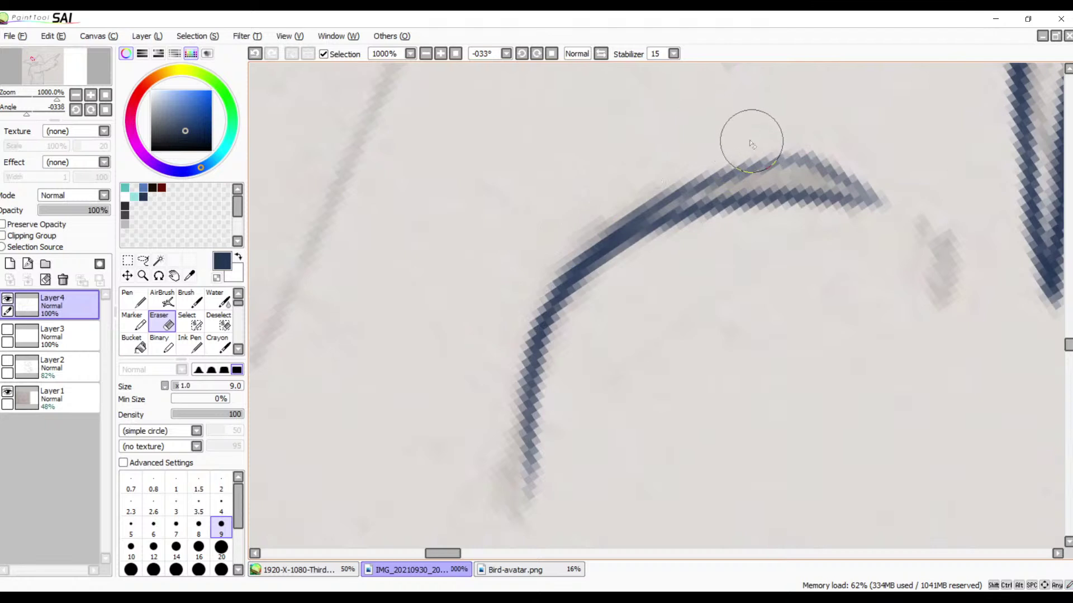
key(b)
mouse_move(810, 155)
mouse_down()
mouse_move(875, 197)
mouse_move(792, 194)
mouse_up()
drag(860, 194, 732, 203)
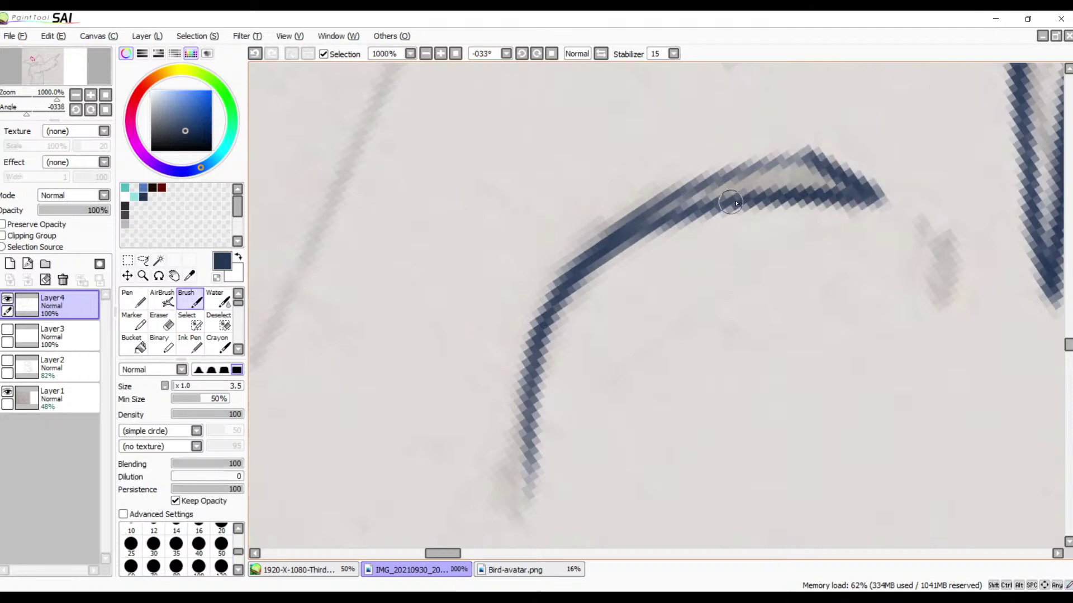
mouse_move(812, 156)
mouse_down()
mouse_move(699, 184)
mouse_move(605, 250)
mouse_up()
- Thicken and darken the tapered outer end of the closed eye's arc
drag(626, 325, 739, 199)
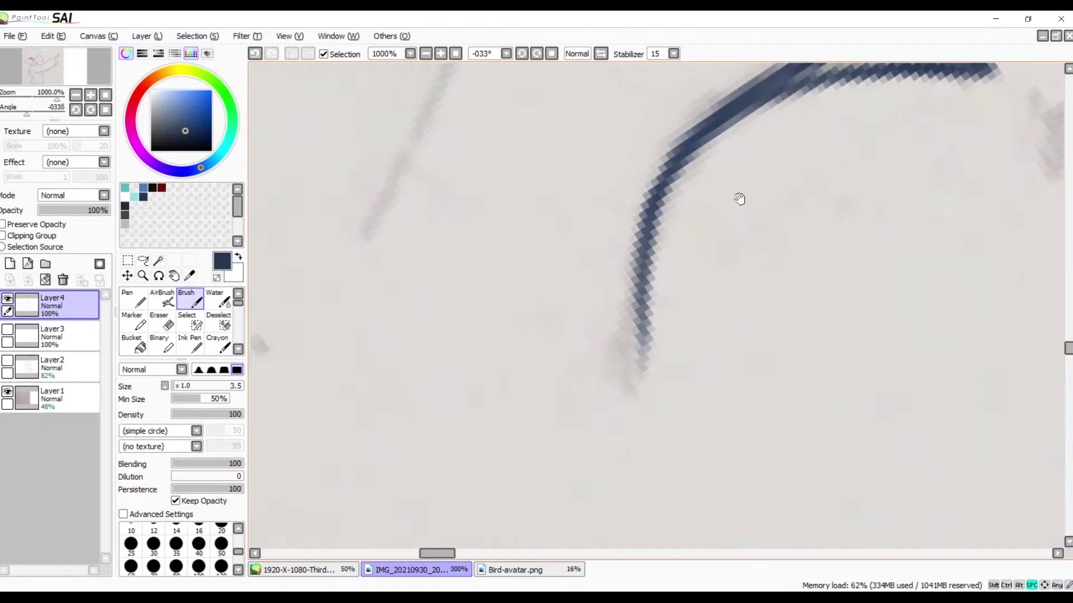
mouse_move(630, 305)
mouse_down()
mouse_move(636, 354)
mouse_move(632, 325)
mouse_move(622, 358)
mouse_move(640, 360)
mouse_move(621, 376)
mouse_move(637, 366)
mouse_up()
drag(661, 188, 638, 342)
drag(649, 240, 638, 345)
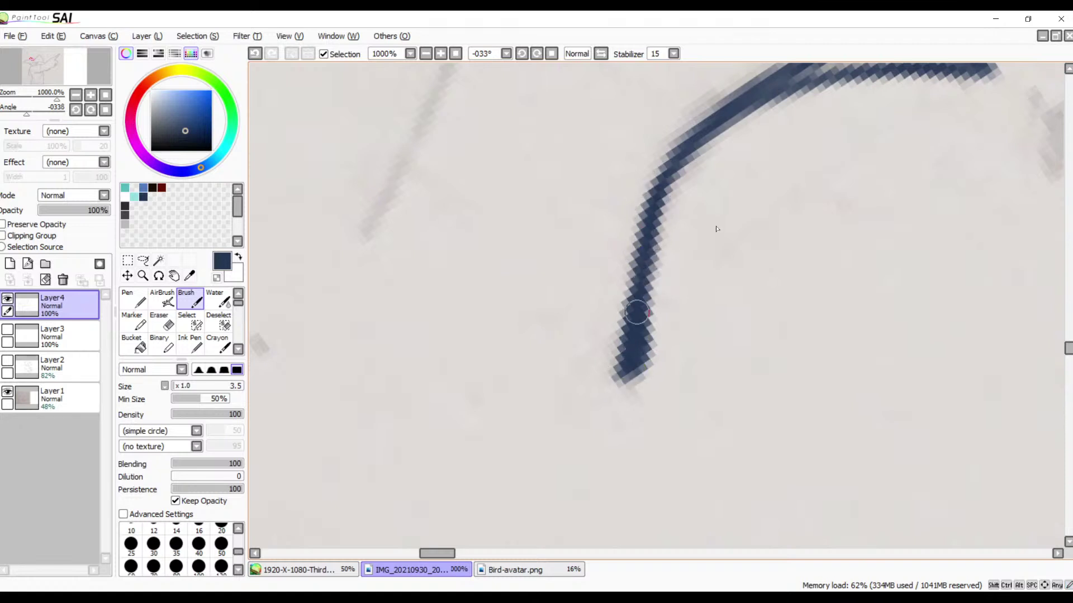
- Fill the gap between the closed eye's two edges with solid dark blue
drag(757, 229, 627, 364)
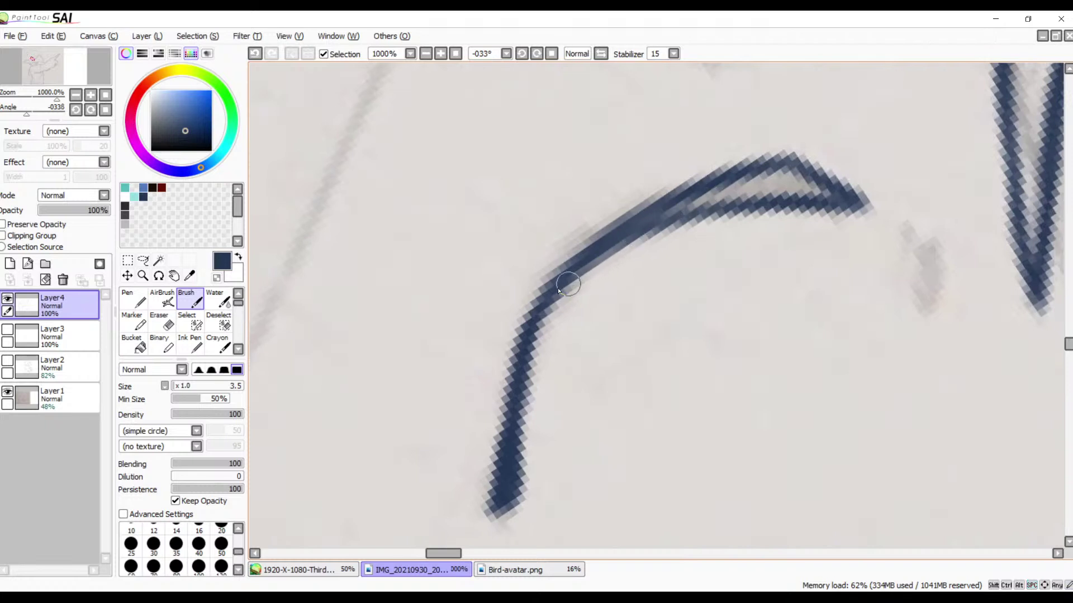
drag(647, 220, 778, 184)
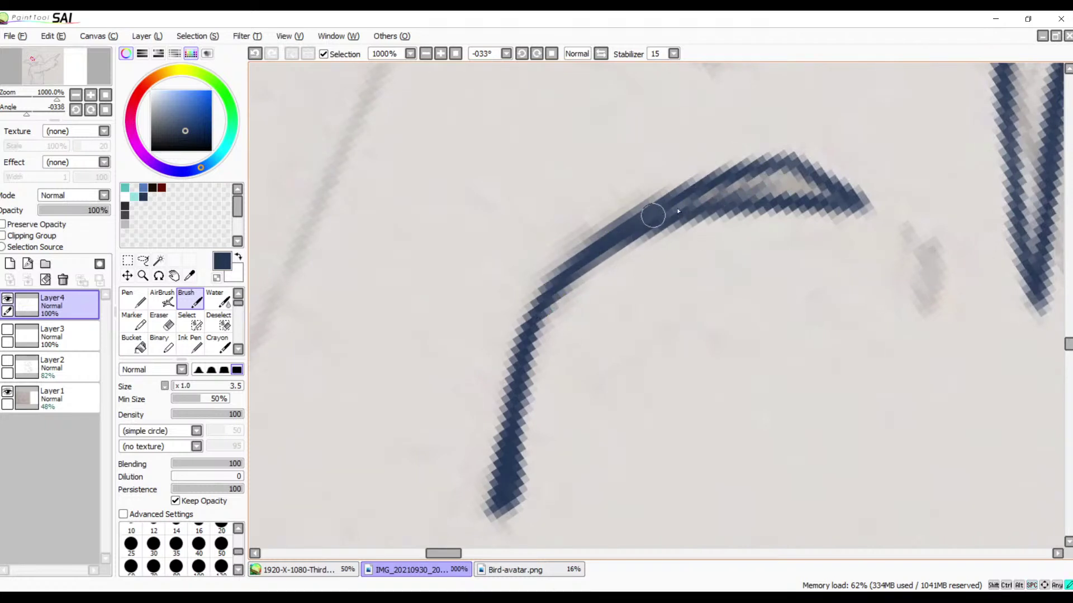
mouse_move(653, 216)
mouse_down()
mouse_move(813, 193)
mouse_move(732, 192)
mouse_move(821, 188)
mouse_move(786, 181)
mouse_move(693, 198)
mouse_up()
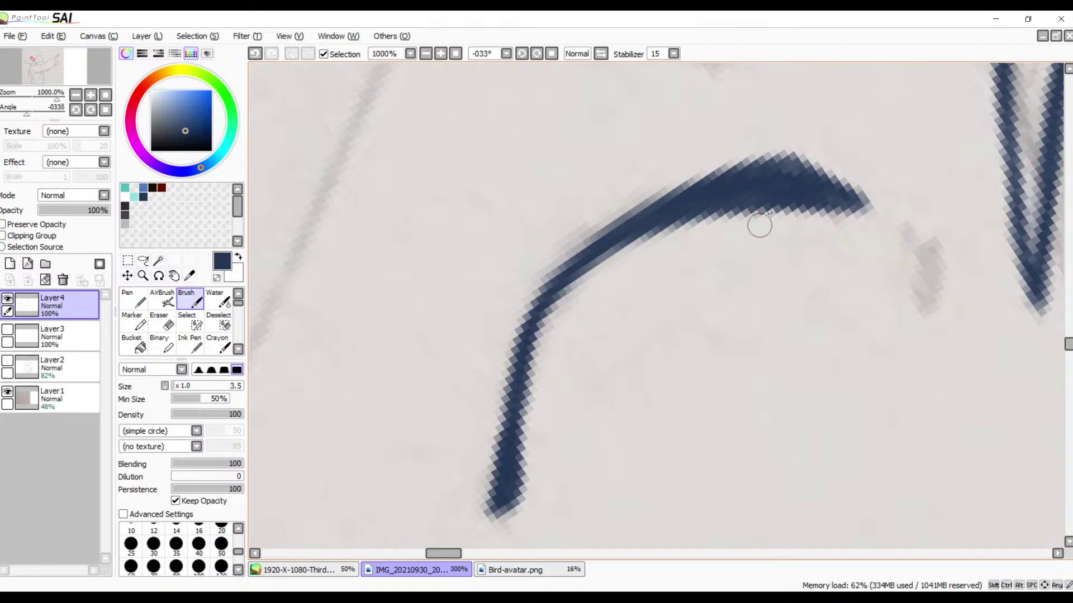
- Review the whole drawing by hiding the Layer1 sketch and showing it again to check the line art alone
click(455, 54)
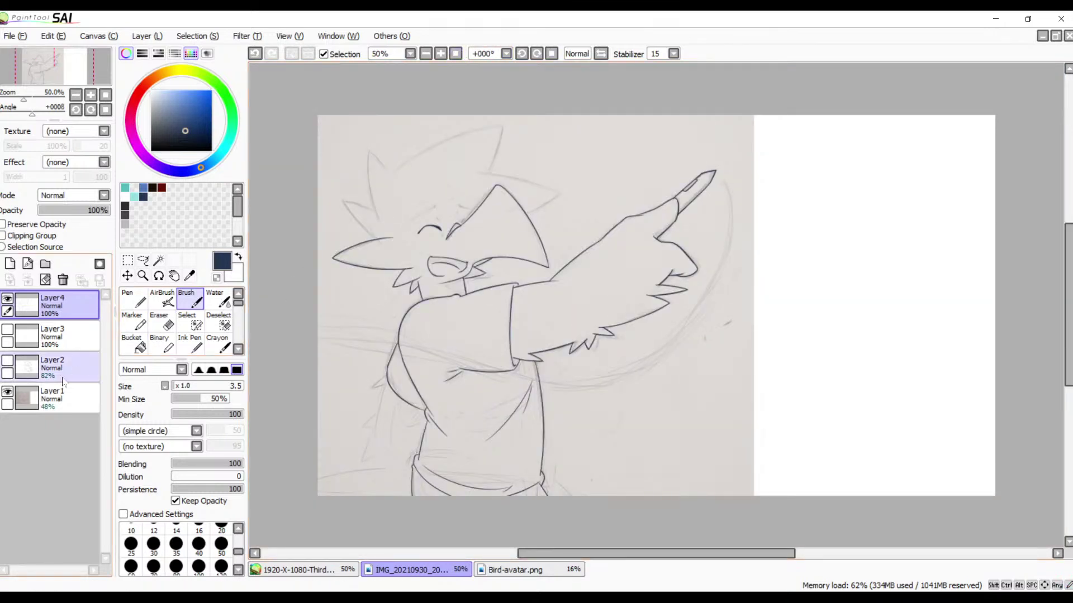
click(5, 401)
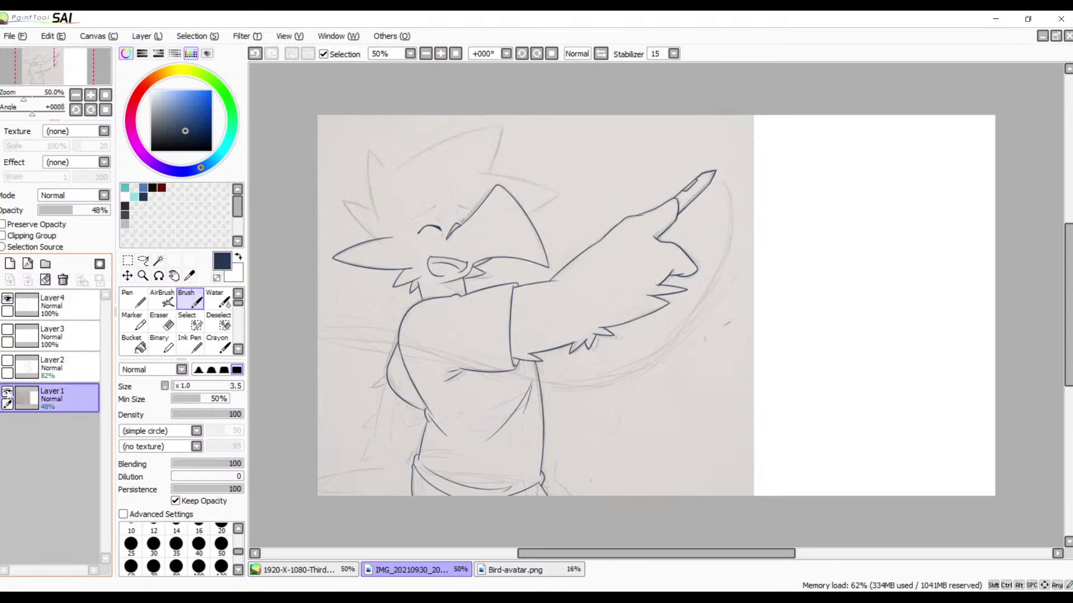
click(7, 394)
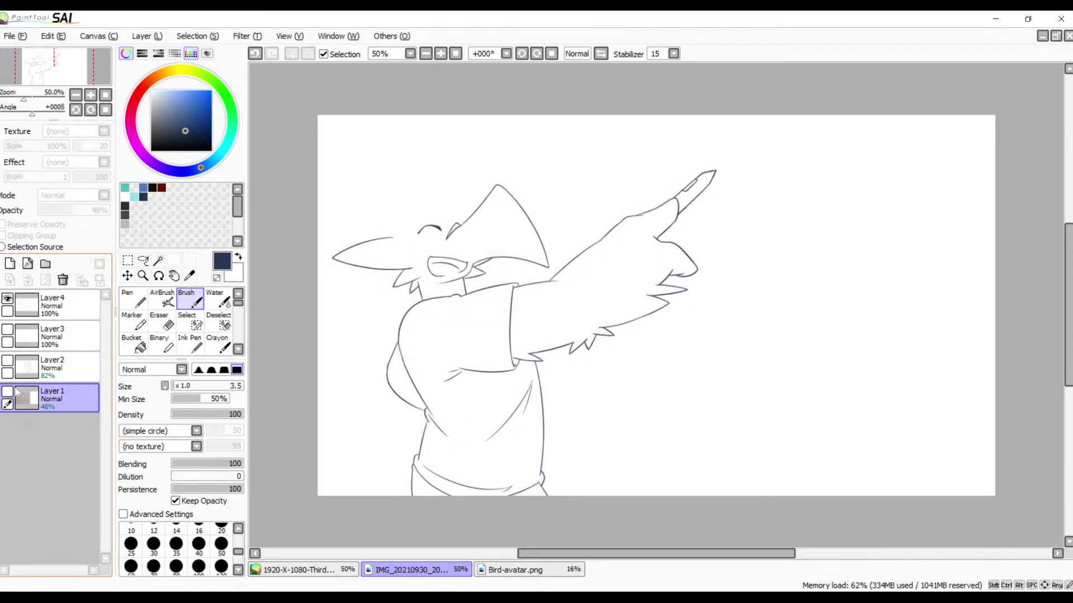
click(8, 394)
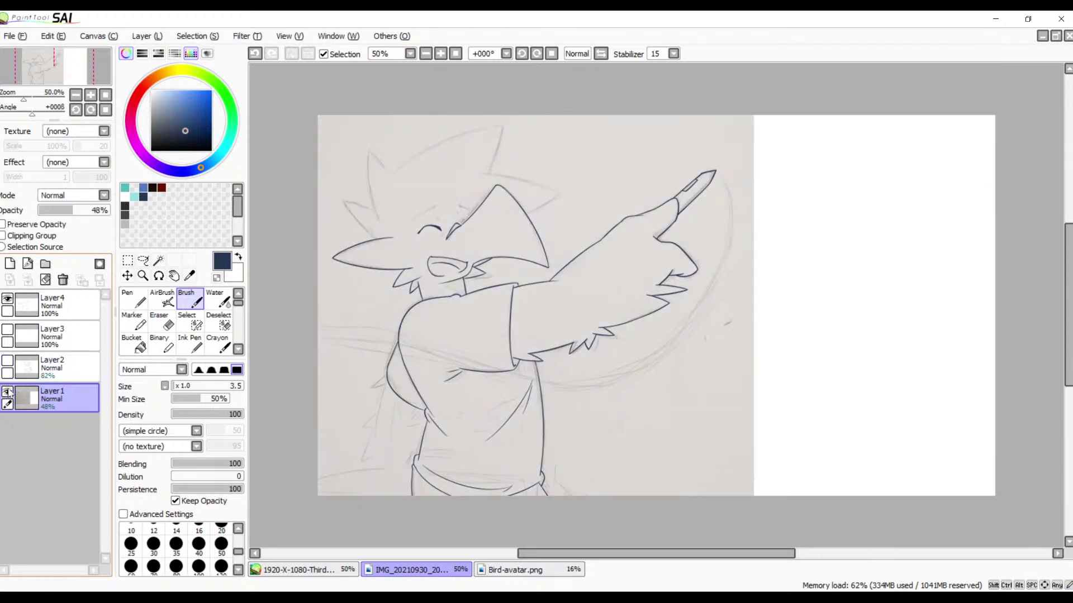
click(8, 394)
click(8, 394)
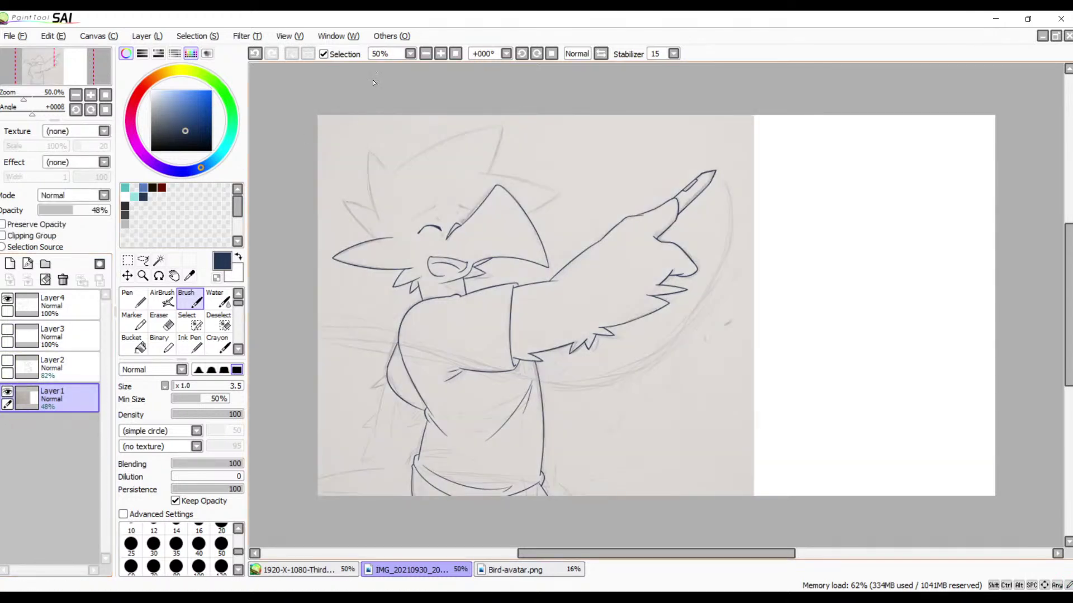
- Ink the short crease marks above and below the closed eye's inner end on Layer4
click(444, 56)
click(444, 57)
click(444, 57)
click(444, 56)
click(444, 57)
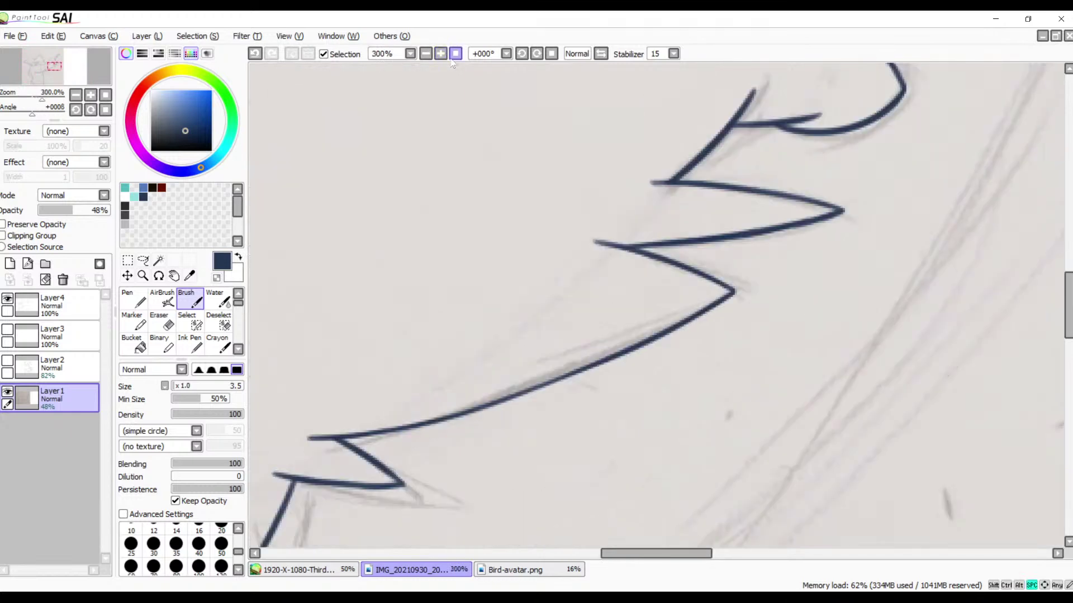
drag(487, 191, 647, 282)
mouse_move(491, 201)
mouse_down()
mouse_move(675, 327)
mouse_move(565, 270)
mouse_move(663, 313)
mouse_move(651, 288)
mouse_up()
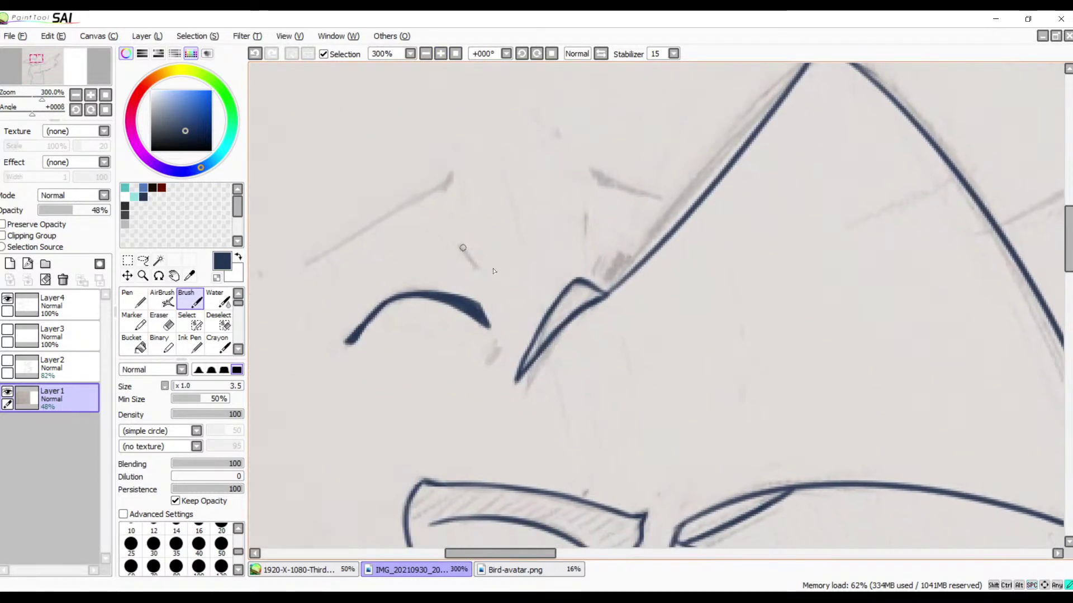
drag(493, 270, 498, 286)
key(ctrl+z)
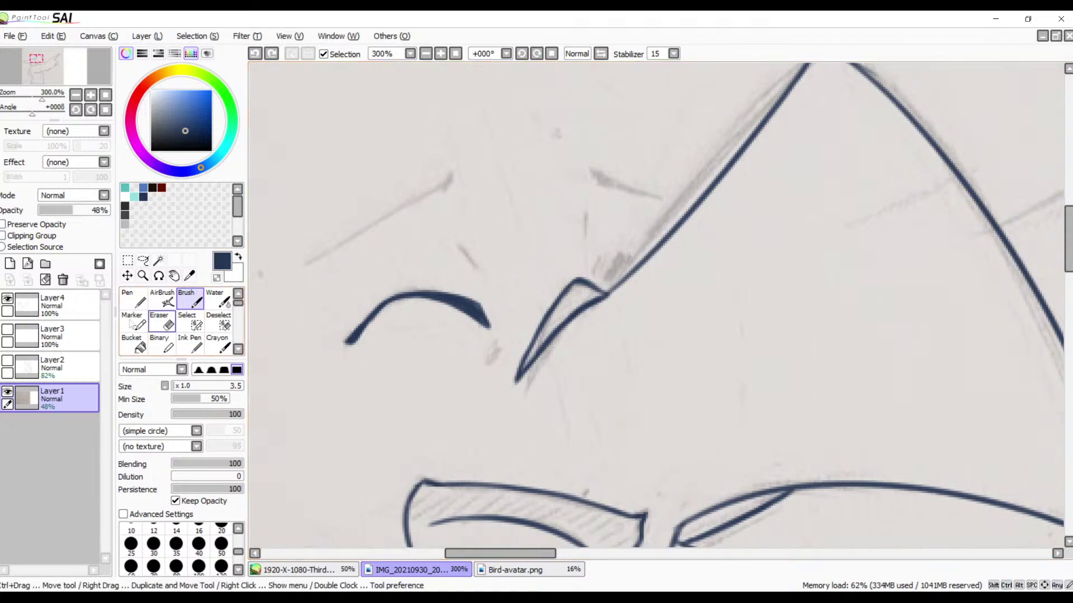
click(62, 305)
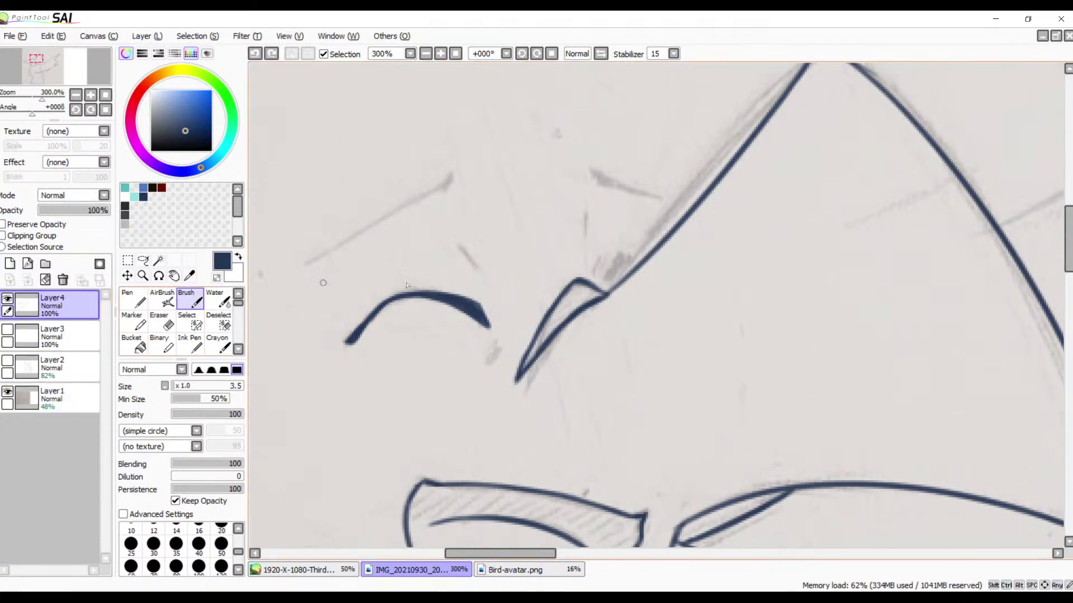
drag(463, 246, 494, 291)
drag(498, 347, 485, 369)
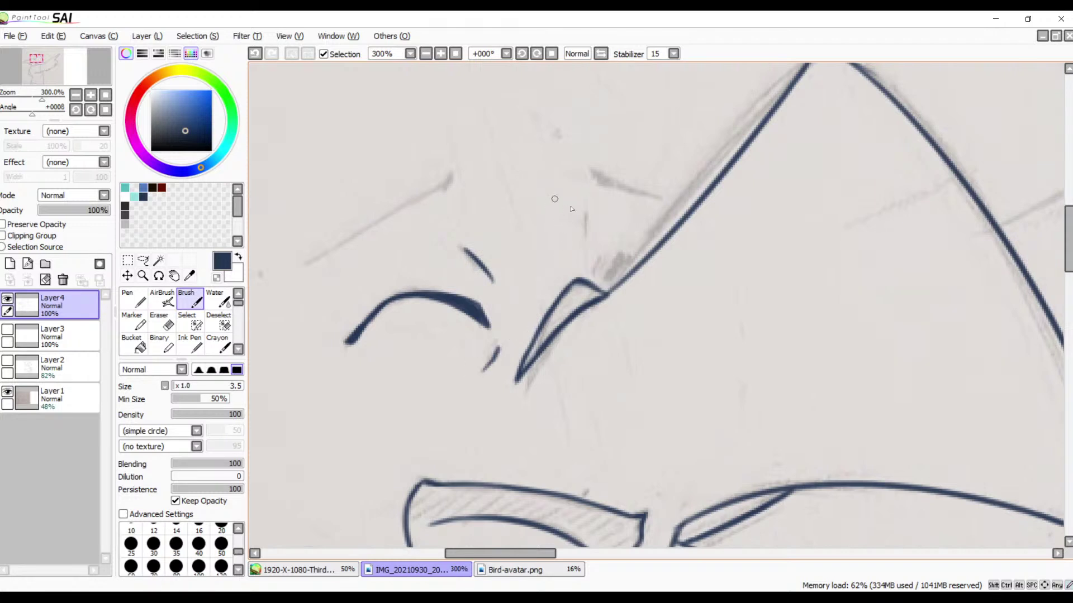
- Ink two short dashes above the narrow pointed shape at the beak's base
drag(586, 216, 585, 271)
key(ctrl+z)
drag(585, 211, 585, 249)
key(ctrl+z)
drag(585, 208, 596, 275)
click(441, 54)
click(441, 53)
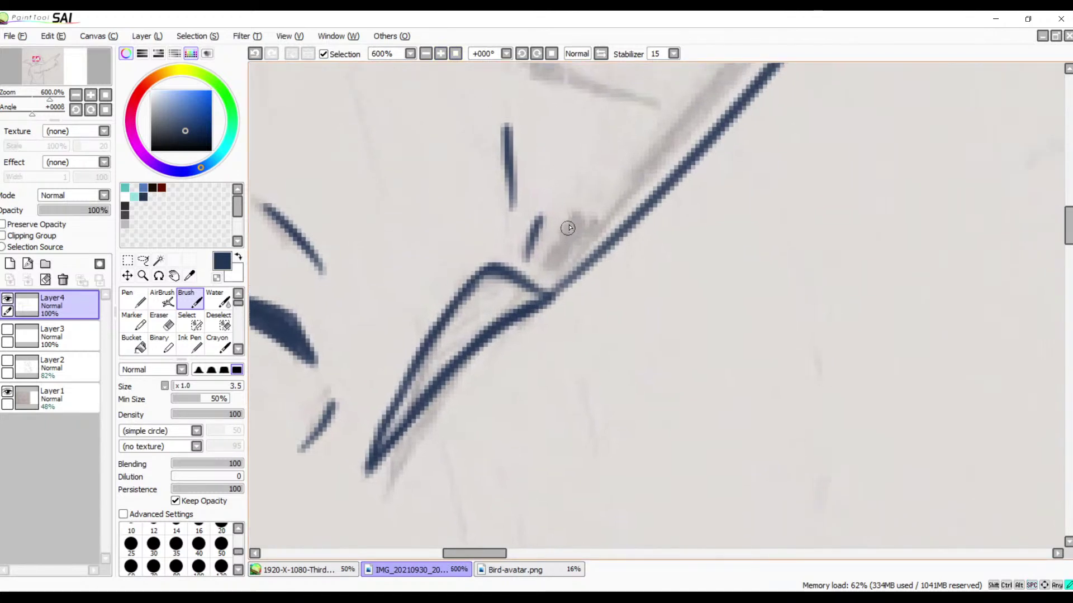
drag(568, 226, 564, 275)
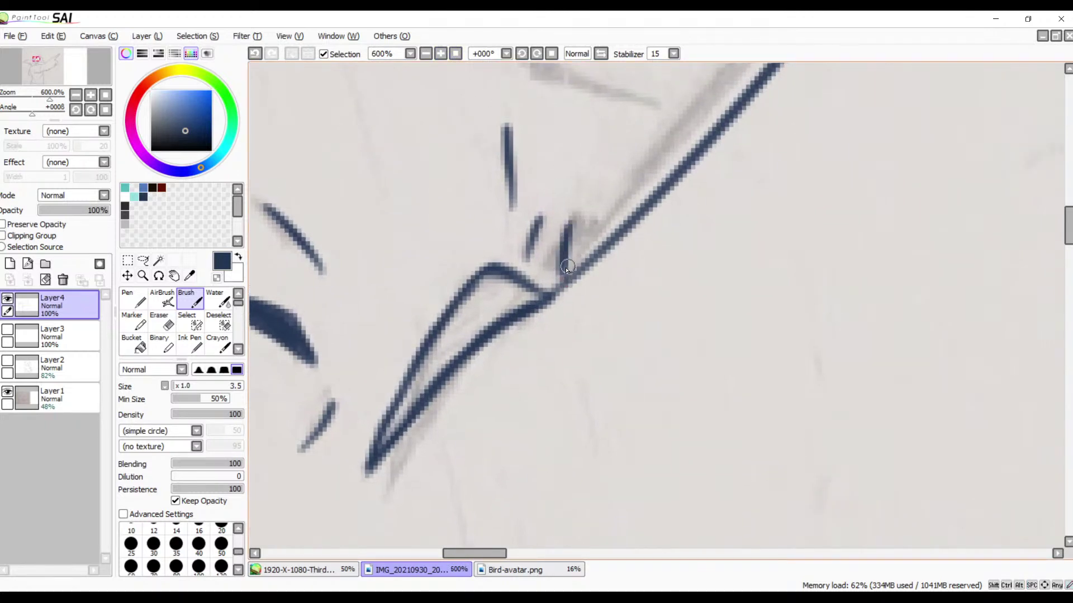
key(ctrl+z)
key(ctrl+z)
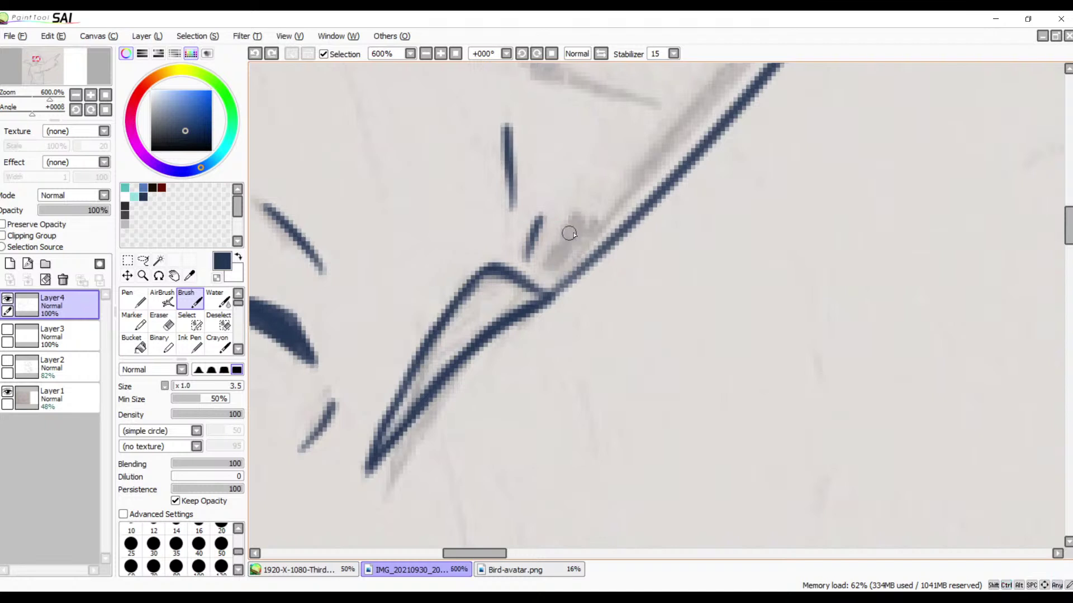
drag(570, 227, 566, 278)
key(ctrl+z)
key(ctrl+z)
mouse_move(573, 234)
mouse_down()
mouse_move(627, 223)
mouse_move(560, 273)
mouse_up()
key(ctrl+z)
key(ctrl+z)
key(ctrl+z)
- Try filling the shaded patch beside the beak's upper edge with solid dark blue, and undo it after checking the whole face
mouse_move(571, 226)
mouse_down()
mouse_move(558, 279)
mouse_move(616, 238)
mouse_move(598, 250)
mouse_move(571, 221)
mouse_move(623, 241)
mouse_move(602, 231)
mouse_move(587, 243)
mouse_move(589, 220)
mouse_move(569, 246)
mouse_move(591, 225)
mouse_move(598, 232)
mouse_move(576, 230)
mouse_move(574, 253)
mouse_move(590, 232)
mouse_move(601, 236)
mouse_move(578, 258)
mouse_up()
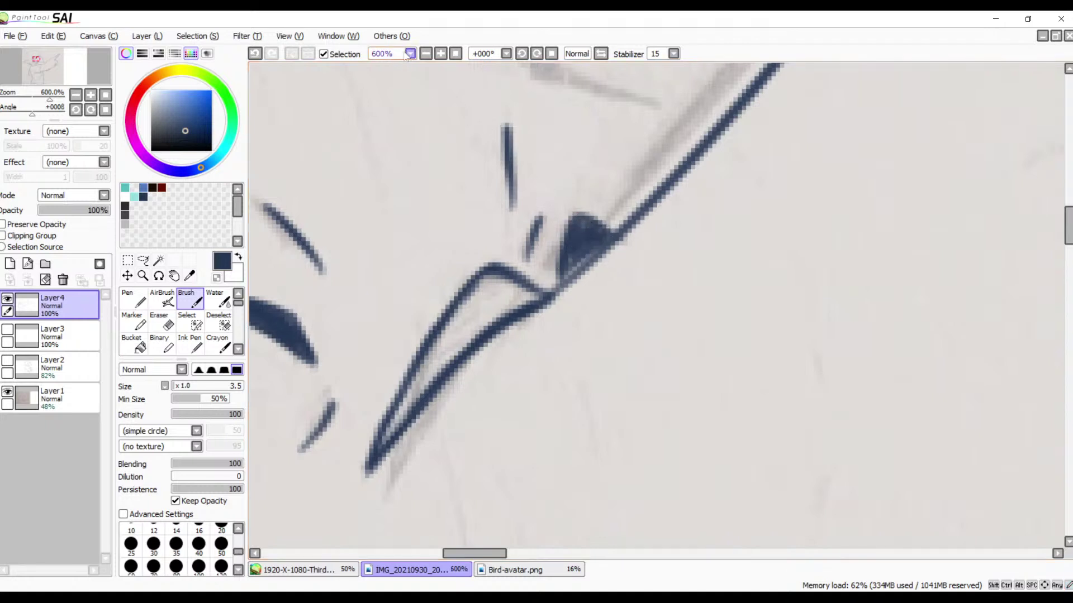
click(425, 54)
click(425, 54)
click(425, 54)
click(425, 54)
click(425, 54)
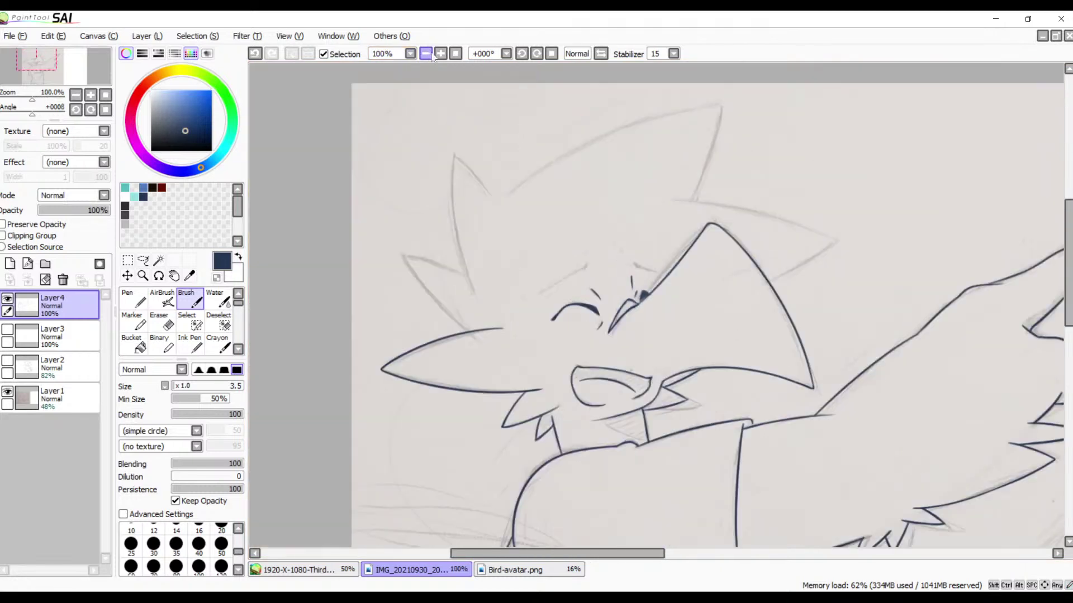
key(ctrl+z)
key(ctrl+z)
click(441, 54)
click(440, 54)
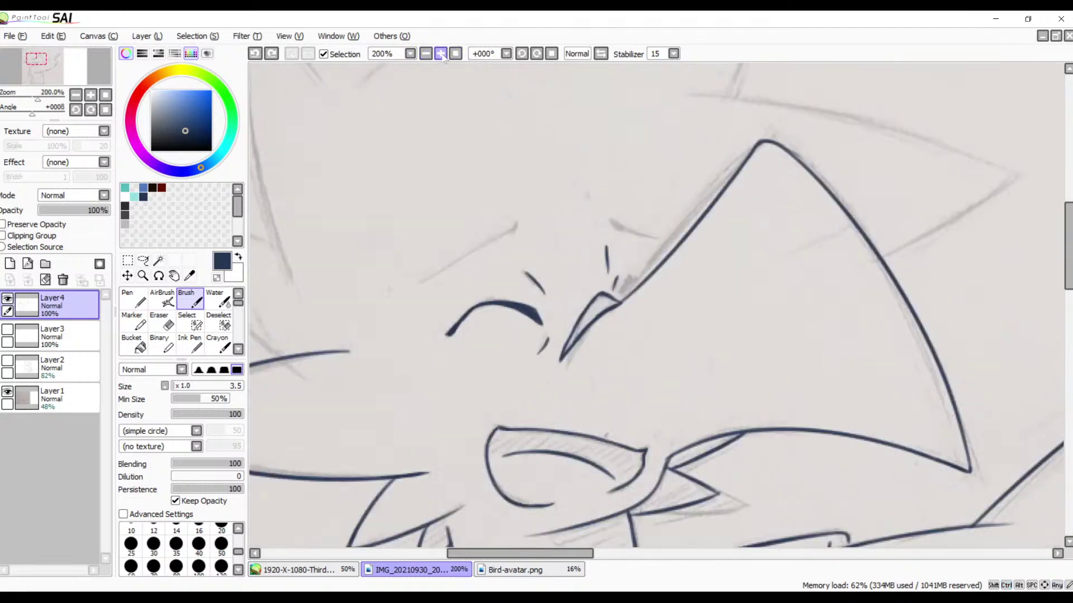
- Ink the small dark arc of the far eye along the beak's upper edge, following the shaded part of the sketch
click(441, 54)
click(441, 54)
click(440, 55)
drag(595, 167, 586, 234)
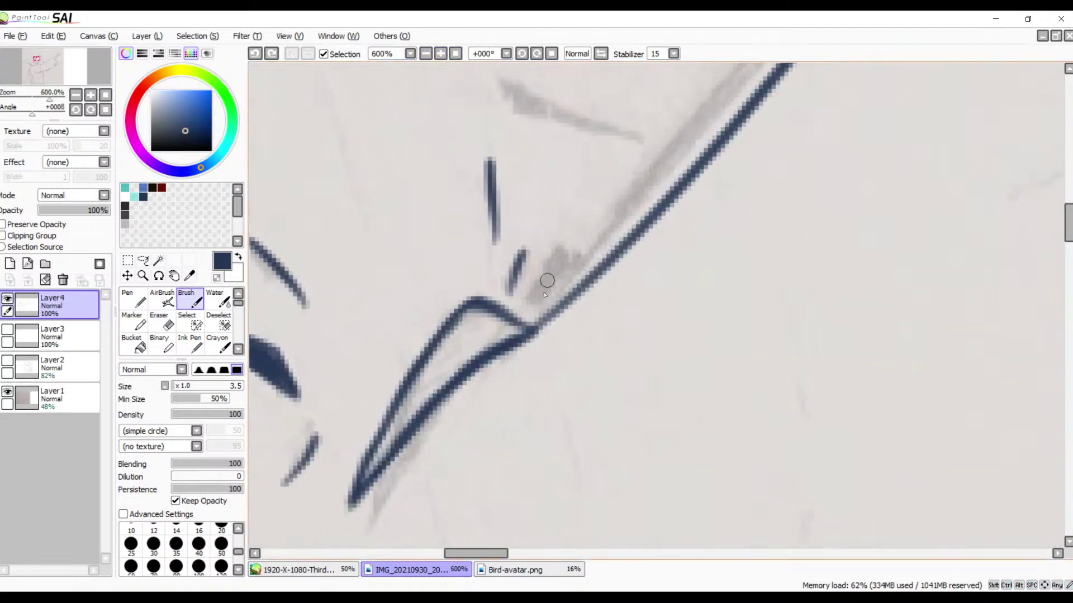
drag(546, 303, 591, 260)
key(ctrl+z)
drag(545, 304, 591, 261)
key(ctrl+z)
mouse_move(535, 307)
mouse_down()
mouse_move(564, 277)
mouse_move(599, 269)
mouse_up()
key(ctrl+z)
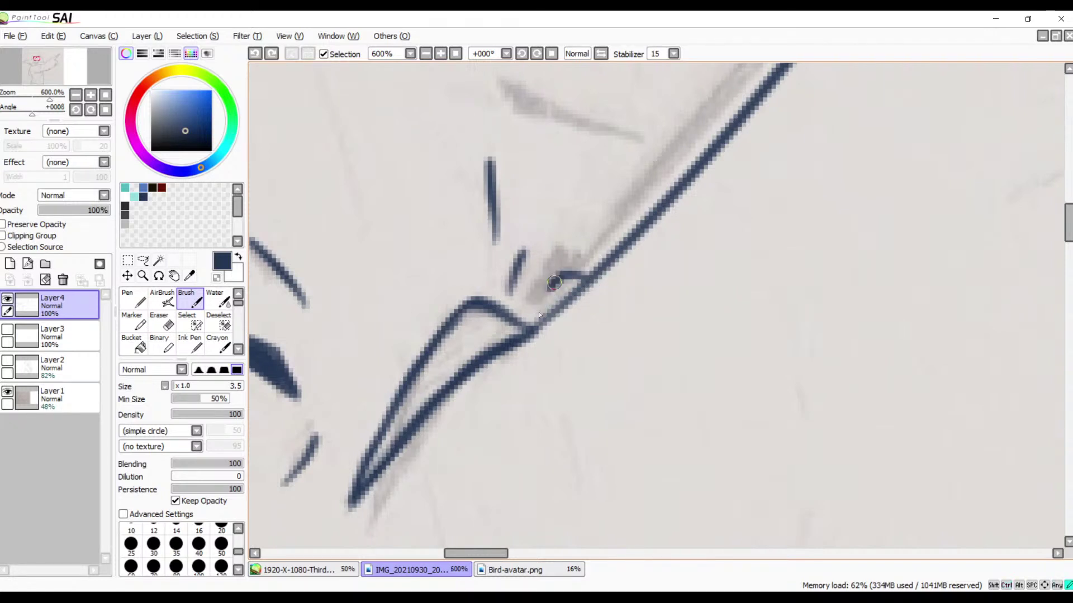
mouse_move(536, 314)
mouse_down()
mouse_move(593, 275)
mouse_move(554, 283)
mouse_move(541, 309)
mouse_move(562, 274)
mouse_move(581, 264)
mouse_move(569, 283)
mouse_move(704, 192)
mouse_move(719, 167)
mouse_up()
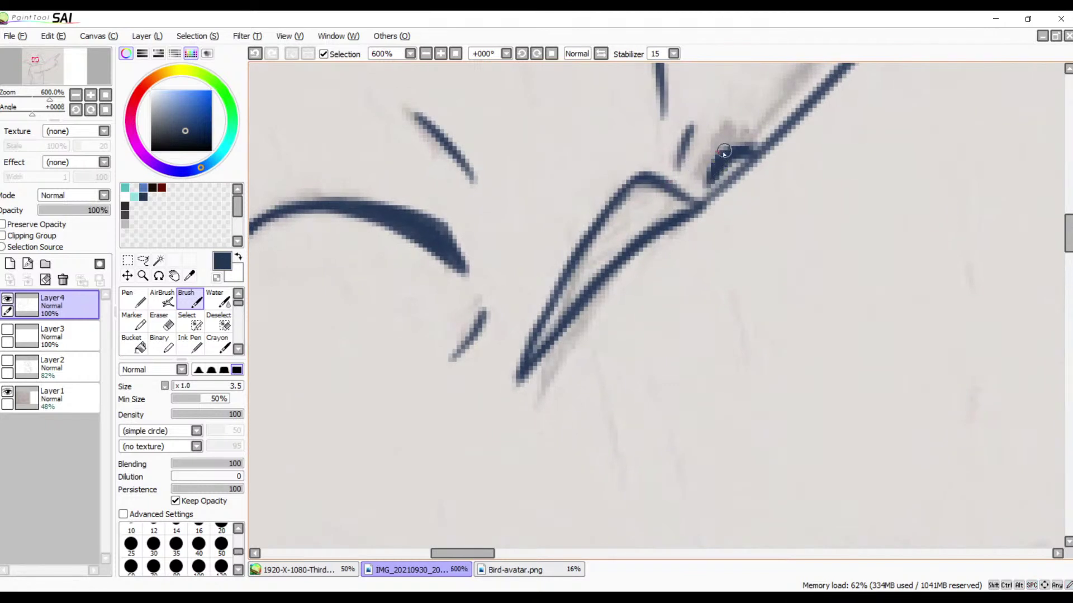
- Ink the slanted eyebrow above the near closed eye as one long stroke with a thicker, upturned inner end
key(space)
drag(660, 131, 702, 268)
mouse_move(677, 87)
mouse_down()
mouse_move(692, 226)
mouse_move(752, 186)
mouse_up()
drag(570, 184, 562, 224)
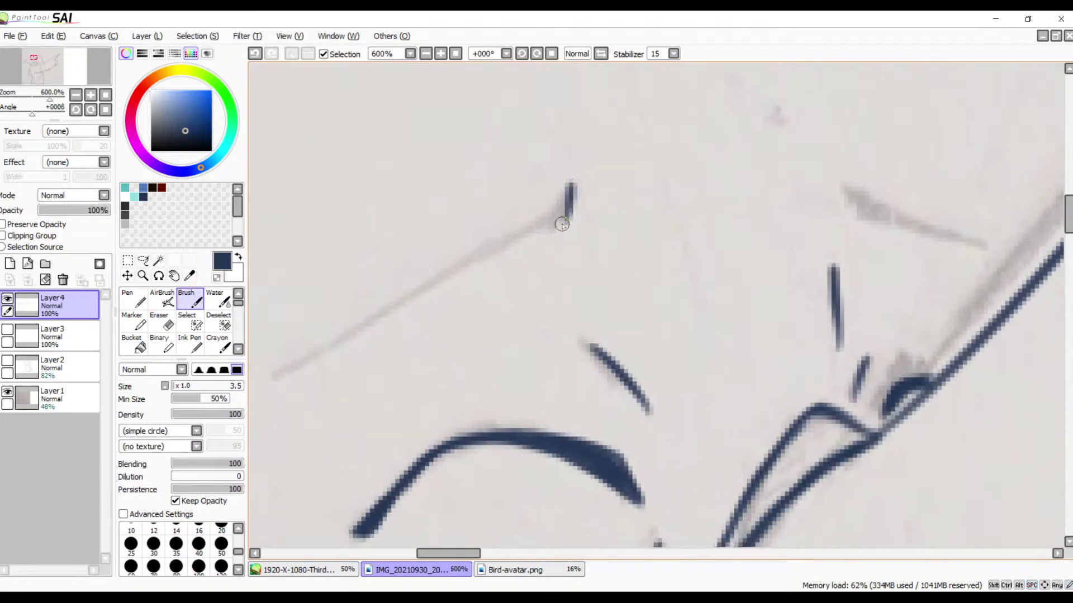
key(ctrl+z)
mouse_move(584, 177)
mouse_down()
mouse_move(546, 249)
mouse_move(567, 210)
mouse_move(324, 370)
mouse_up()
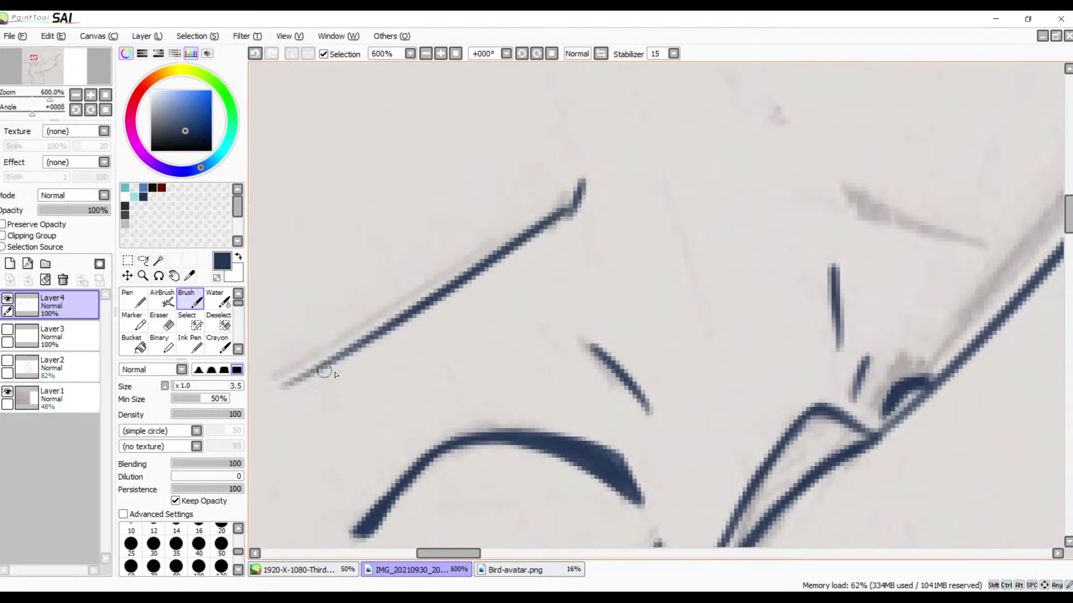
key(ctrl+z)
key(ctrl+z)
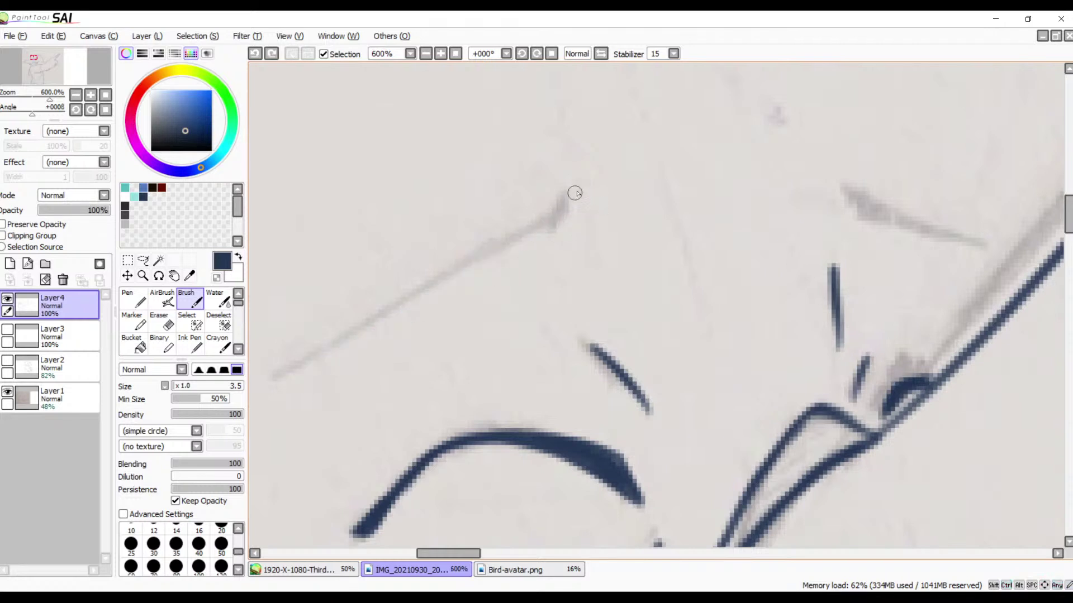
mouse_move(581, 178)
mouse_down()
mouse_move(561, 232)
mouse_move(314, 363)
mouse_move(593, 191)
mouse_up()
key(ctrl+z)
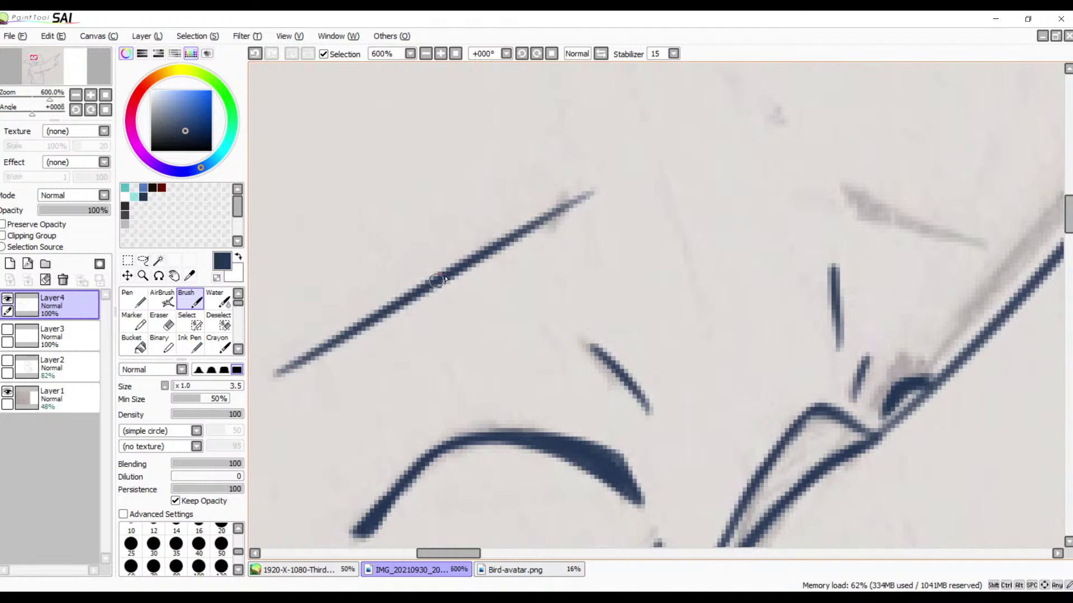
key(ctrl+z)
drag(276, 373, 320, 346)
drag(507, 227, 546, 211)
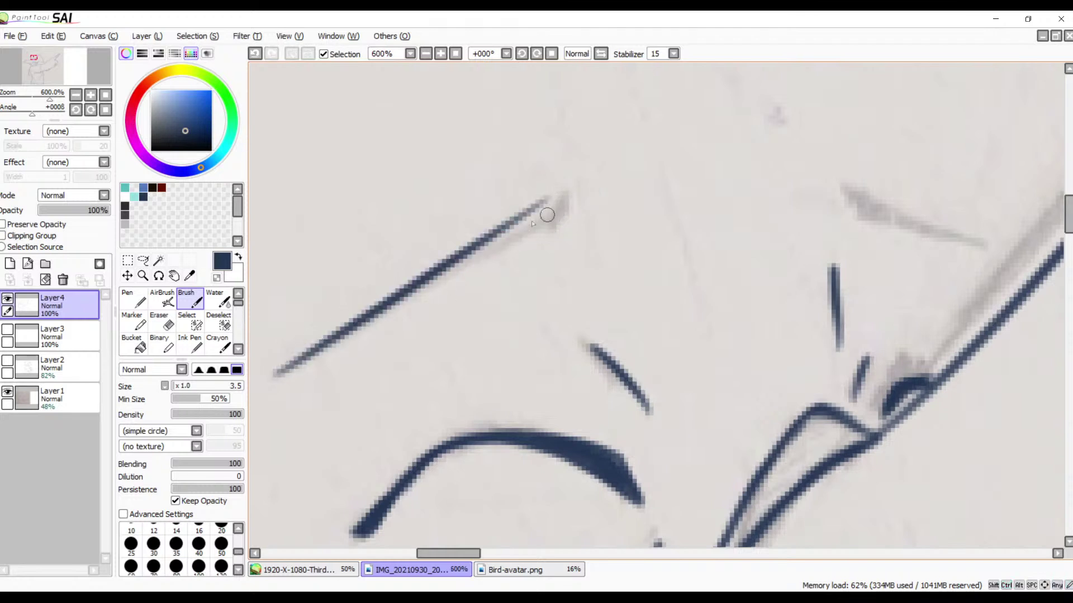
key(ctrl+z)
mouse_move(277, 374)
mouse_down()
mouse_move(594, 205)
mouse_move(571, 206)
mouse_move(595, 183)
mouse_up()
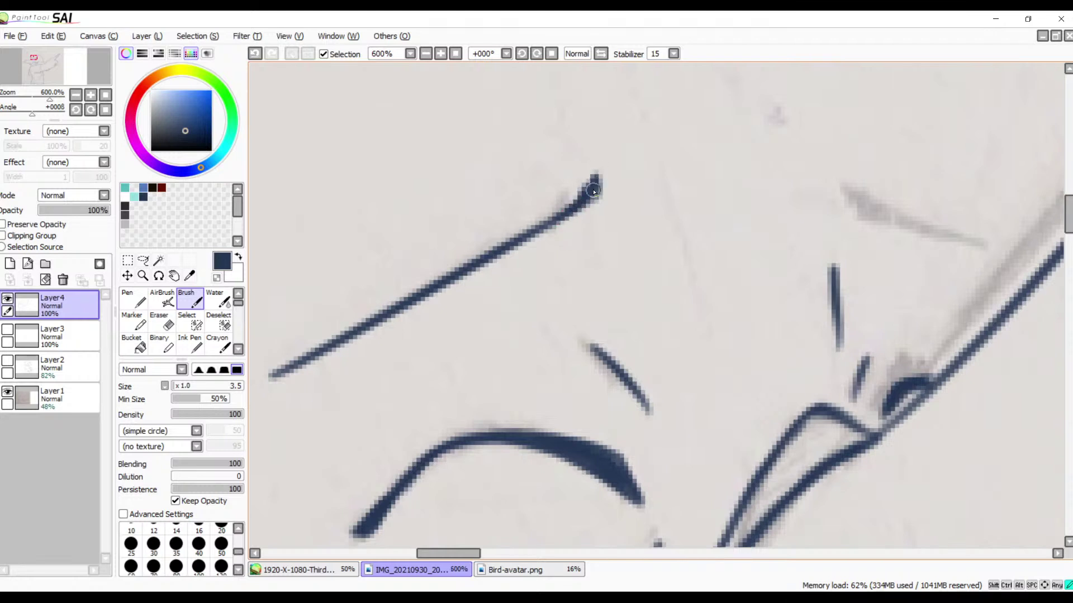
- Ink the far eyebrow near the beak's upper edge, with a short thick inner end and a tapering line
drag(717, 229, 681, 192)
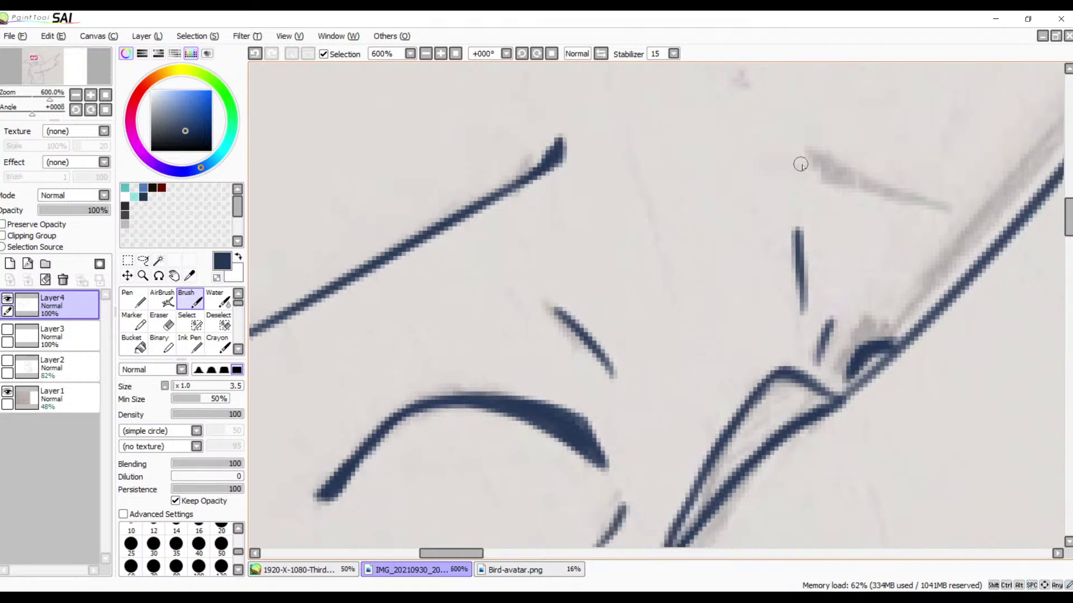
mouse_move(810, 147)
mouse_down()
mouse_move(826, 169)
mouse_move(819, 142)
mouse_move(919, 219)
mouse_up()
key(ctrl+z)
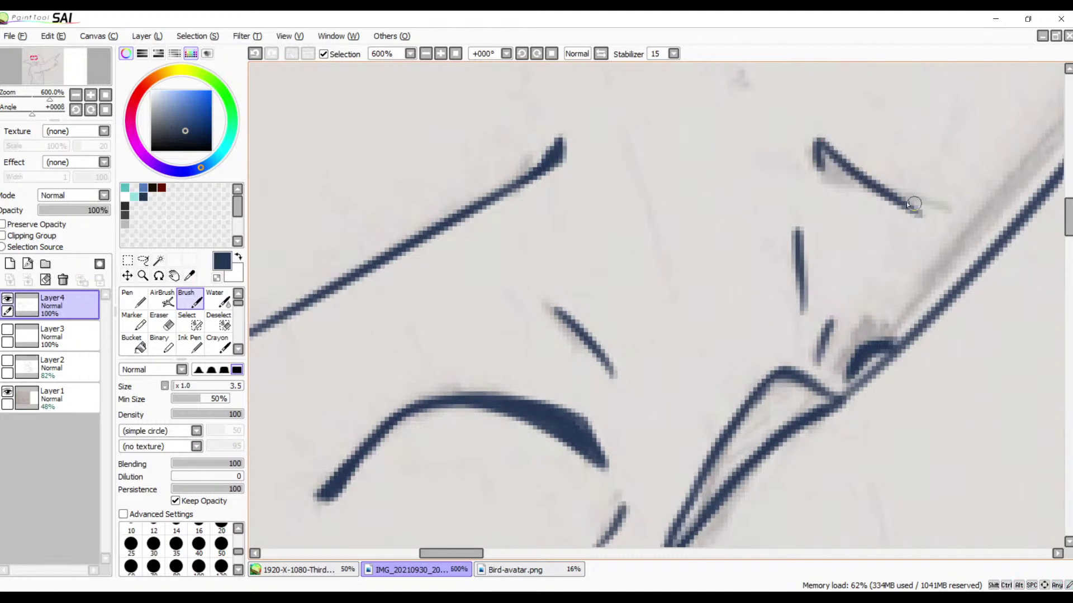
key(ctrl+z)
key(ctrl+z)
mouse_move(799, 146)
mouse_down()
mouse_move(817, 178)
mouse_move(922, 196)
mouse_up()
key(ctrl+z)
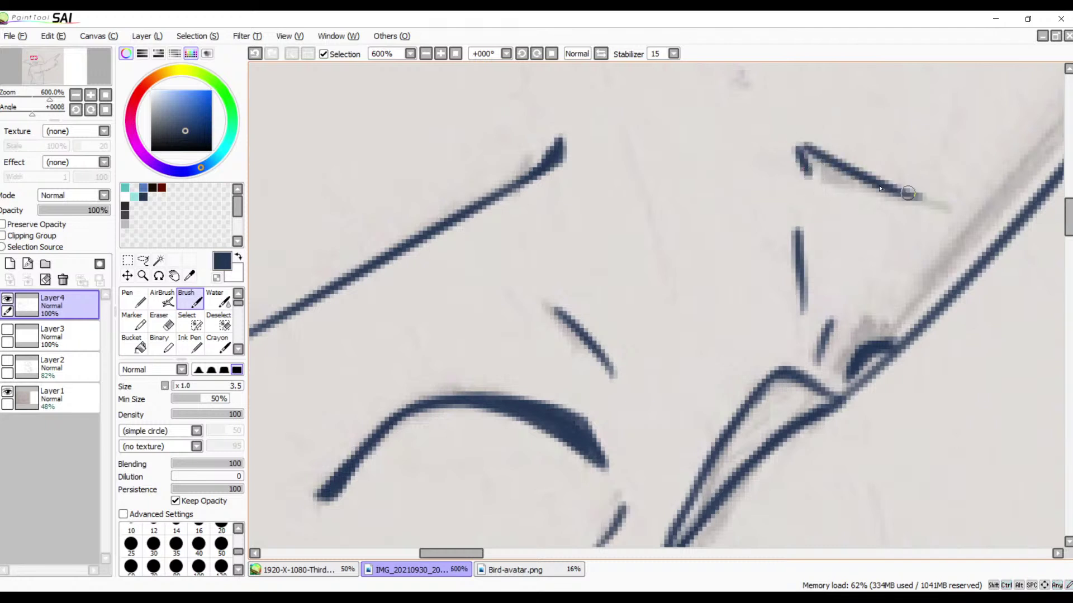
key(ctrl+z)
drag(798, 149, 966, 199)
key(ctrl+z)
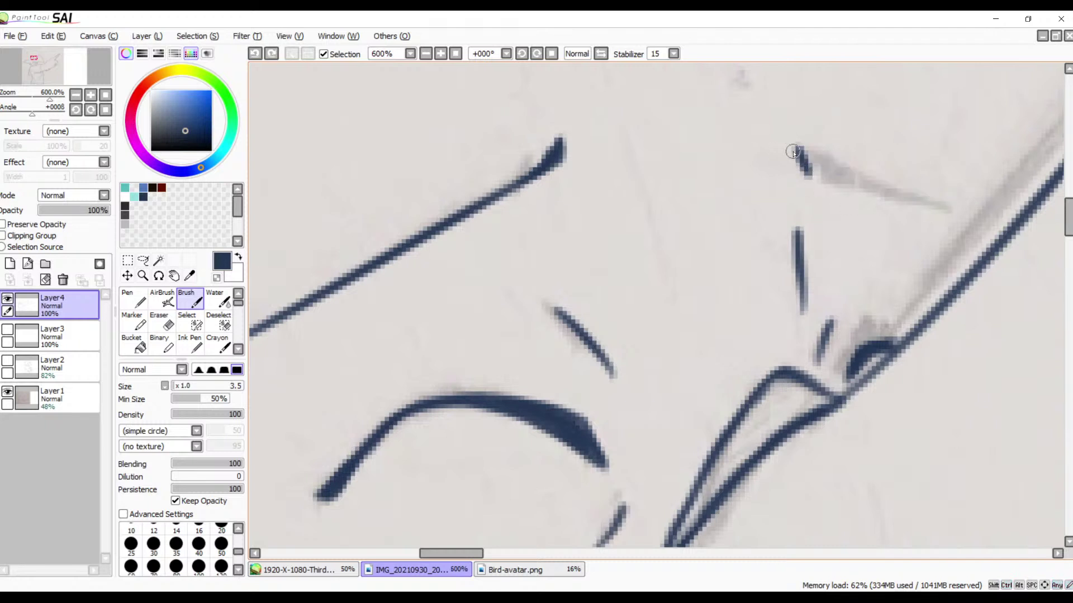
mouse_move(801, 149)
mouse_down()
mouse_move(820, 175)
mouse_move(805, 144)
mouse_move(810, 166)
mouse_move(948, 216)
mouse_up()
key(ctrl+z)
key(ctrl+z)
key(ctrl+z)
drag(809, 174, 941, 207)
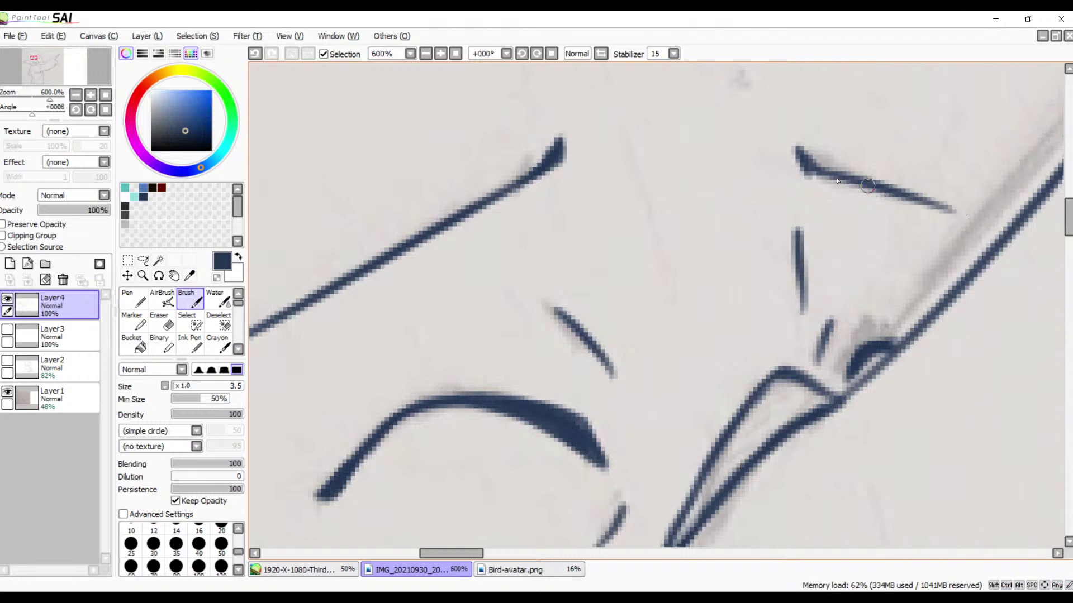
drag(811, 174, 973, 214)
- Ink both edges of the middle pointed feather at the back of the head, meeting at its tip
drag(715, 252, 817, 245)
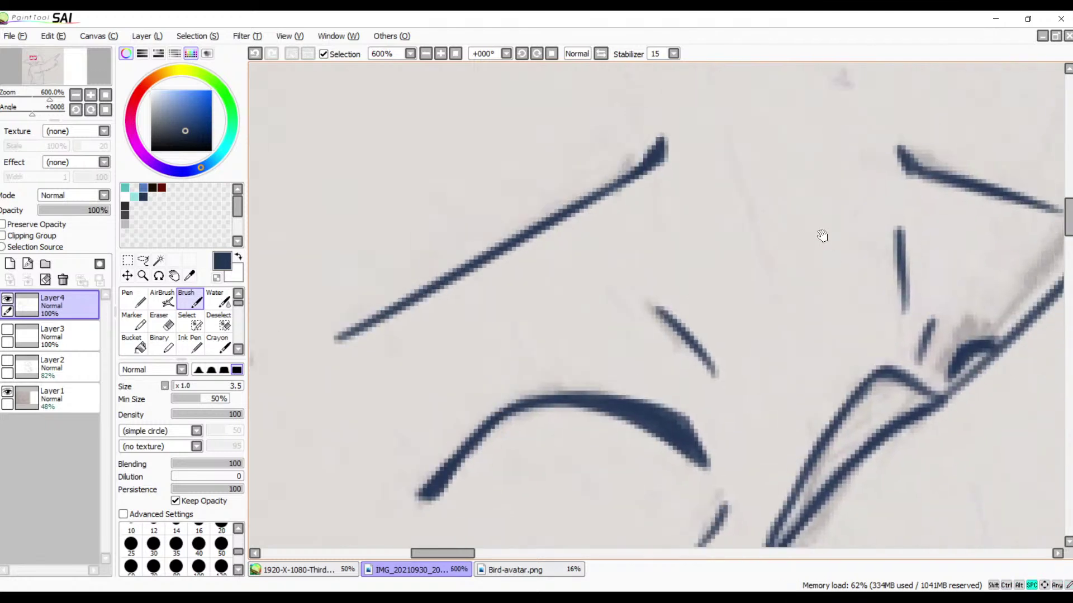
click(426, 53)
click(426, 53)
click(425, 54)
click(426, 53)
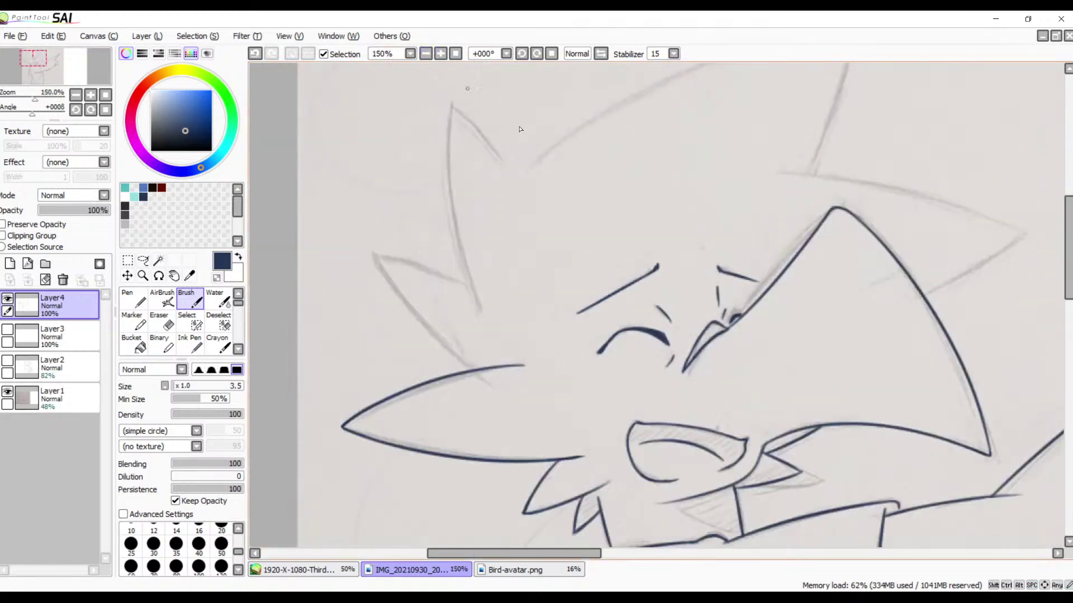
drag(712, 296, 695, 260)
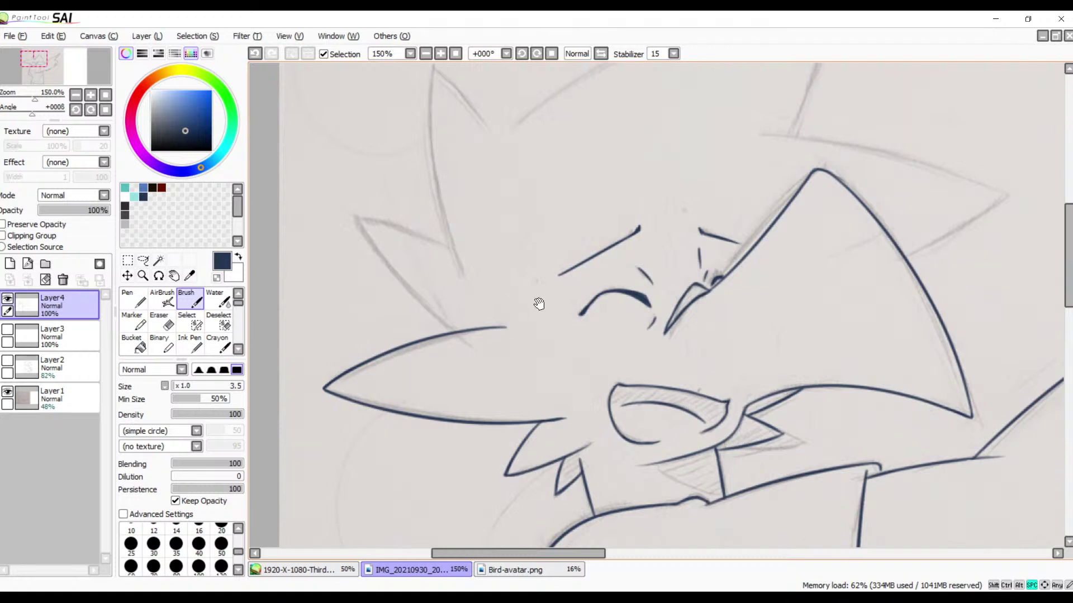
drag(565, 371, 599, 324)
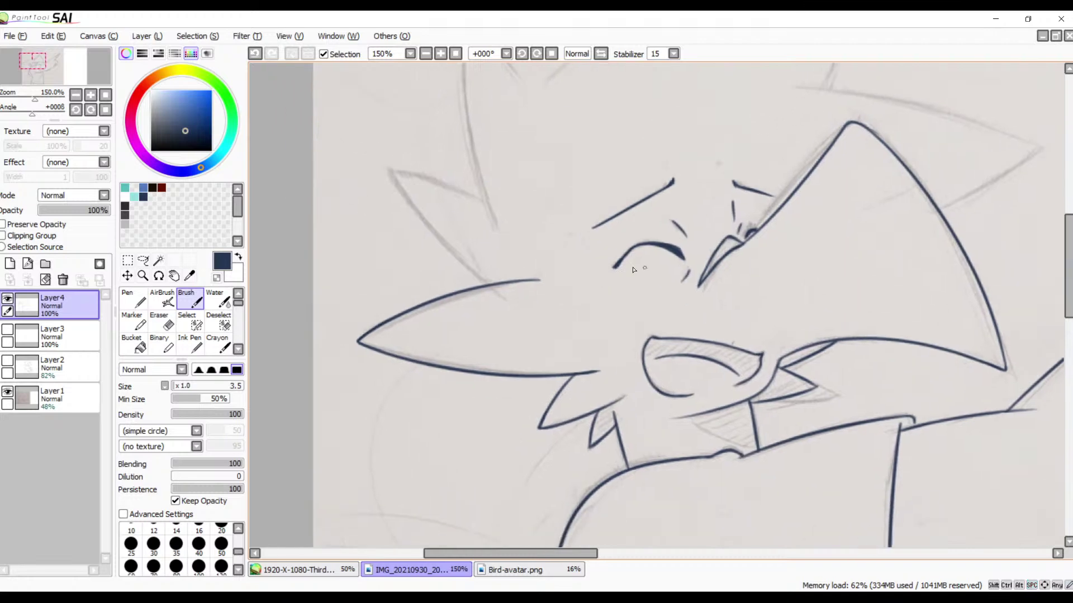
click(536, 53)
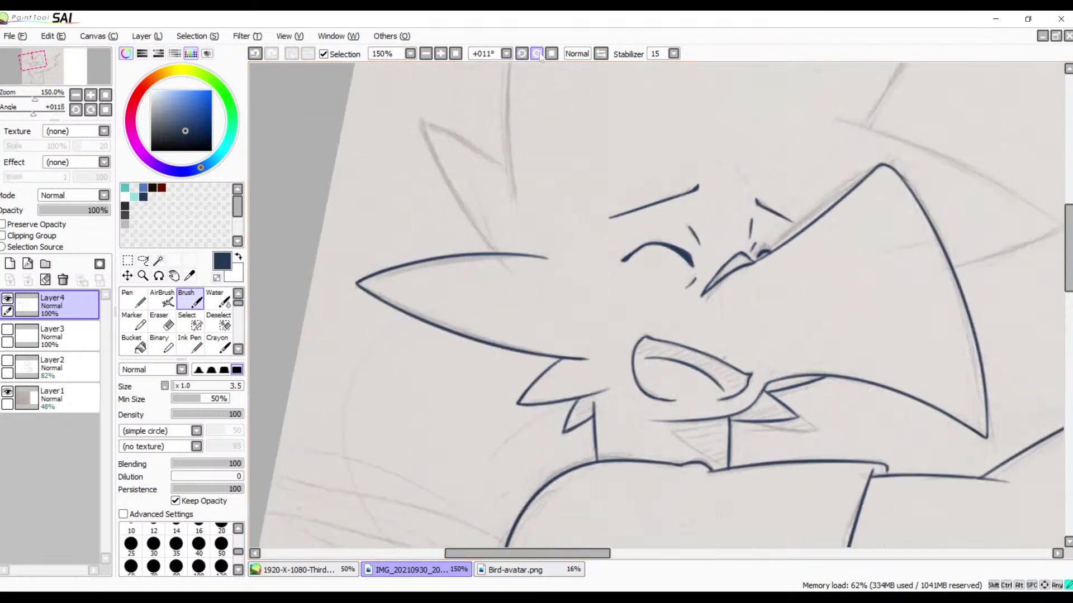
click(536, 54)
click(536, 54)
drag(593, 151, 517, 297)
click(540, 54)
click(540, 55)
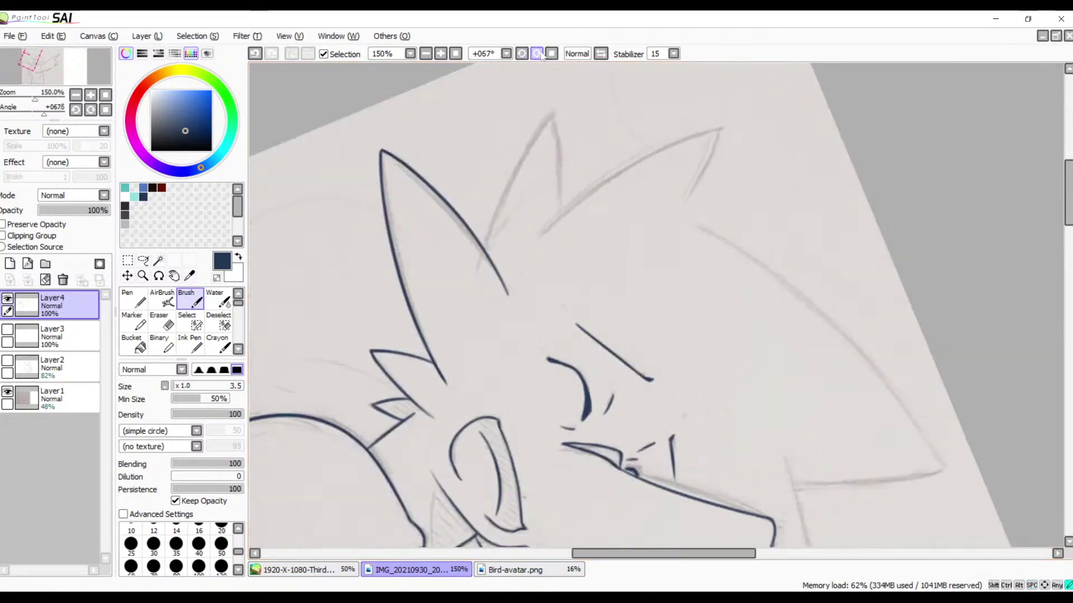
click(540, 54)
click(440, 53)
click(440, 54)
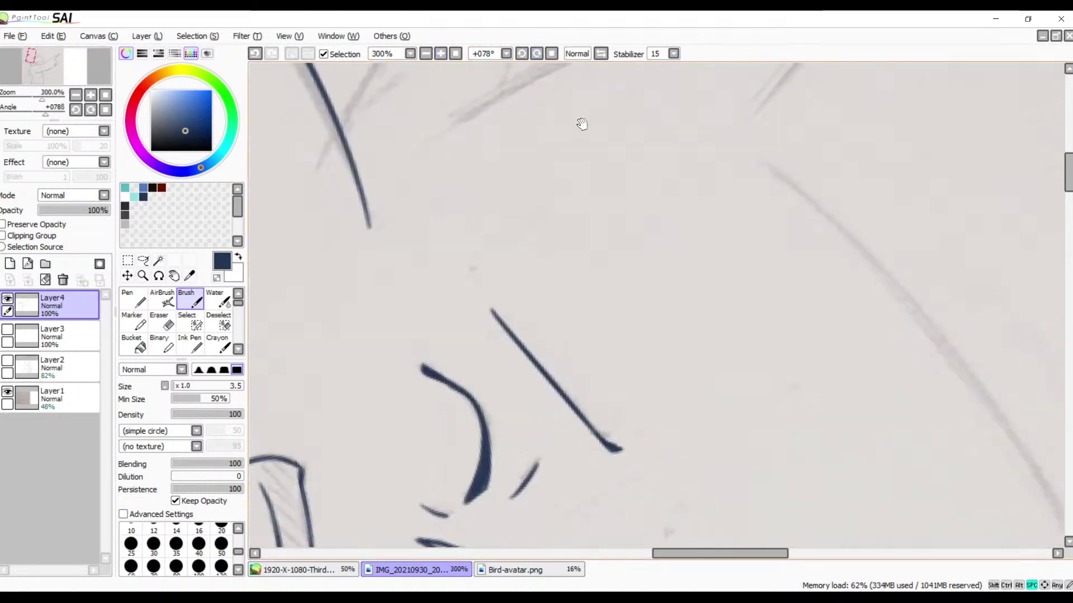
drag(548, 159, 592, 318)
drag(610, 253, 583, 316)
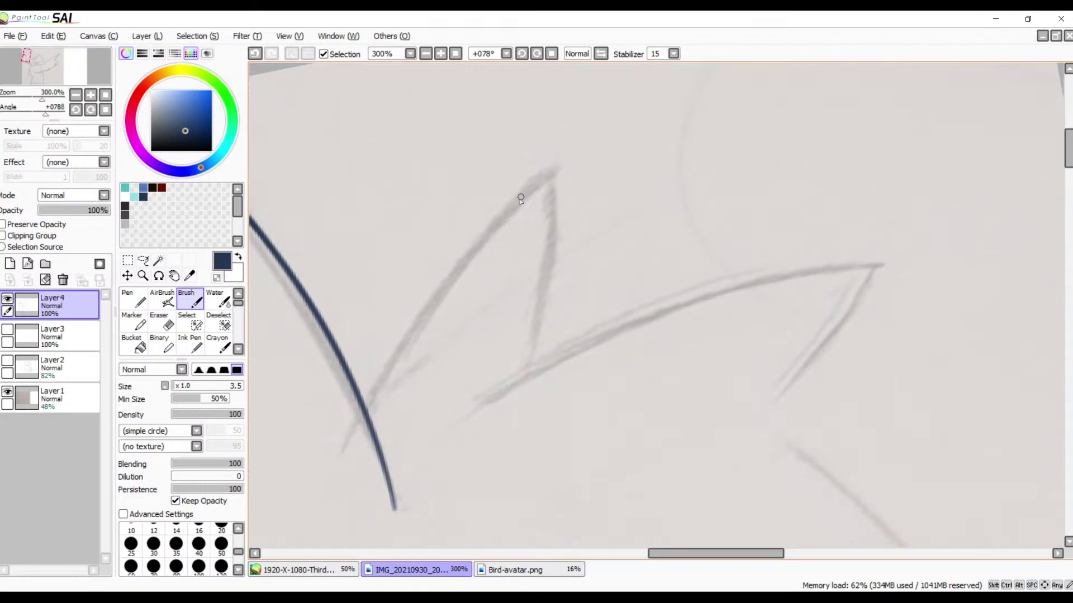
mouse_move(550, 168)
mouse_down()
mouse_move(407, 338)
mouse_move(343, 447)
mouse_up()
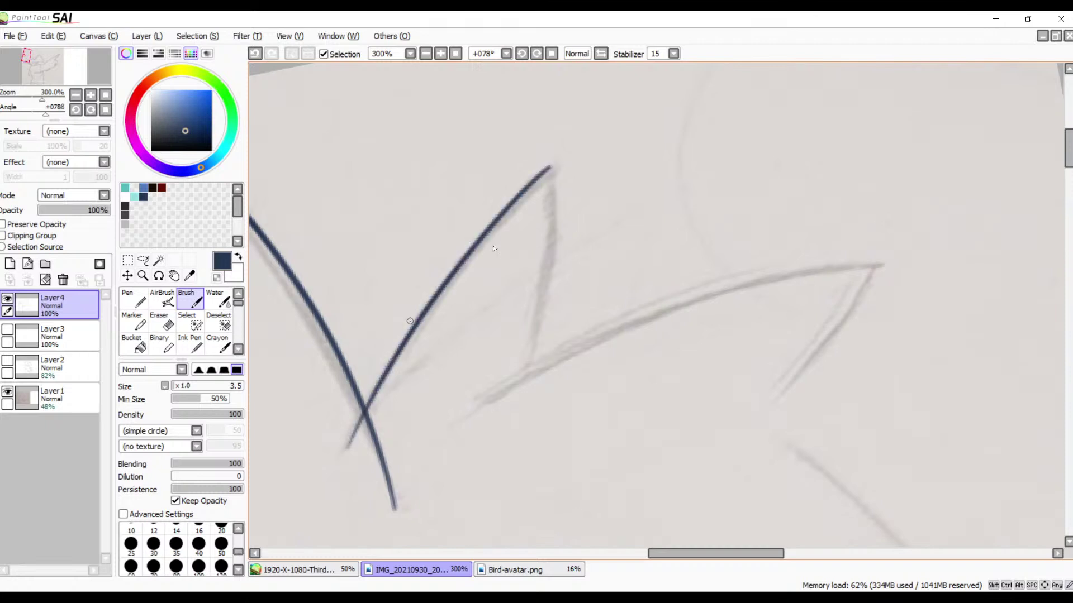
drag(533, 455, 525, 479)
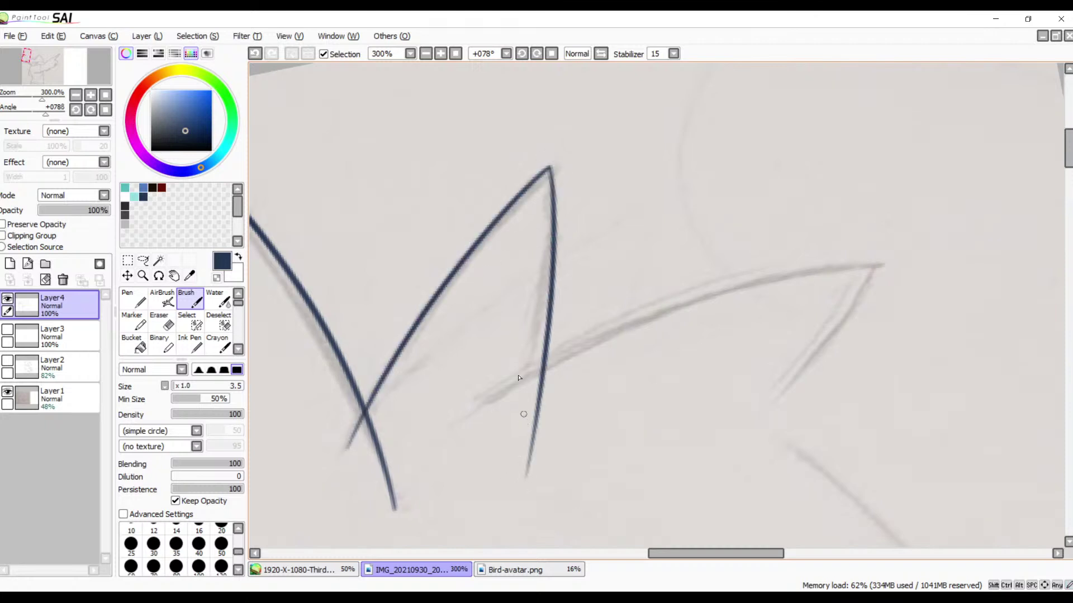
- Ink the long outer edge of the tall upper head feather as one smooth curve from its tip along the sketch
drag(672, 358, 618, 313)
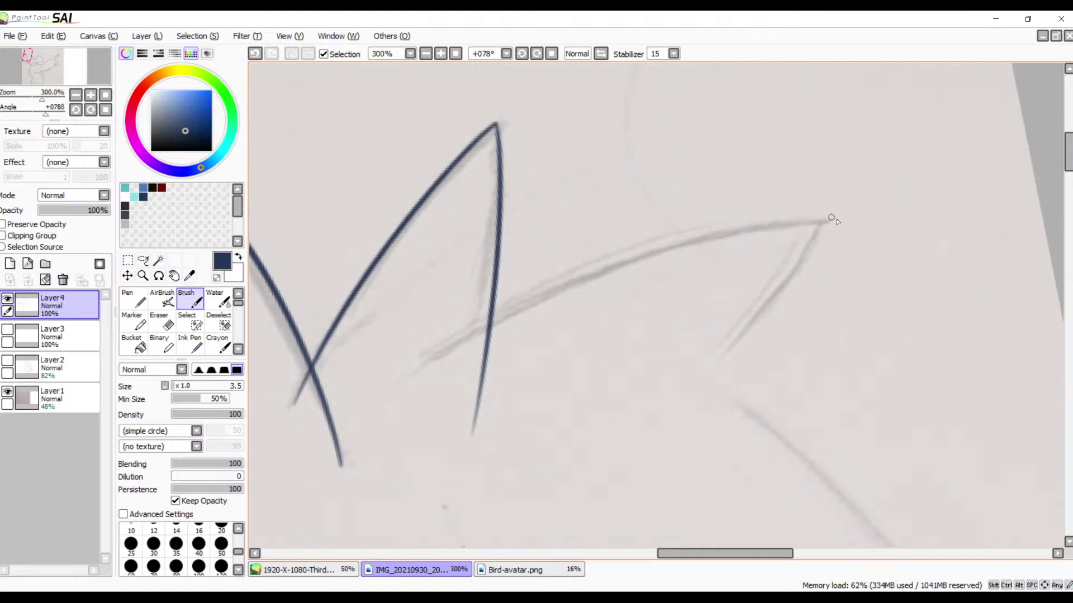
mouse_move(832, 217)
mouse_down()
mouse_move(580, 302)
mouse_move(397, 388)
mouse_up()
key(ctrl+z)
drag(829, 220, 397, 383)
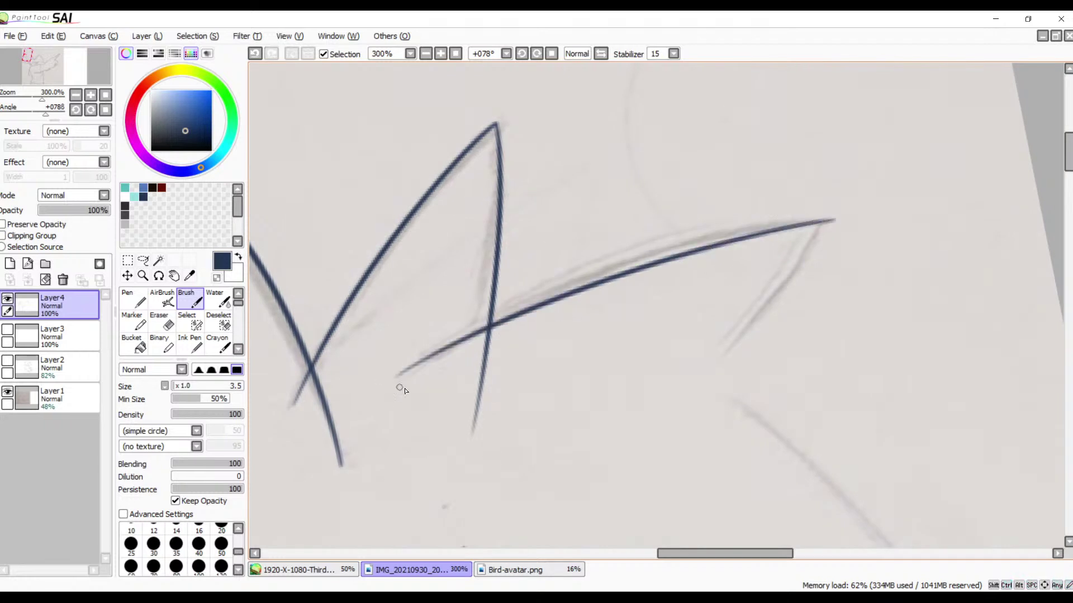
key(ctrl+z)
drag(831, 216, 402, 387)
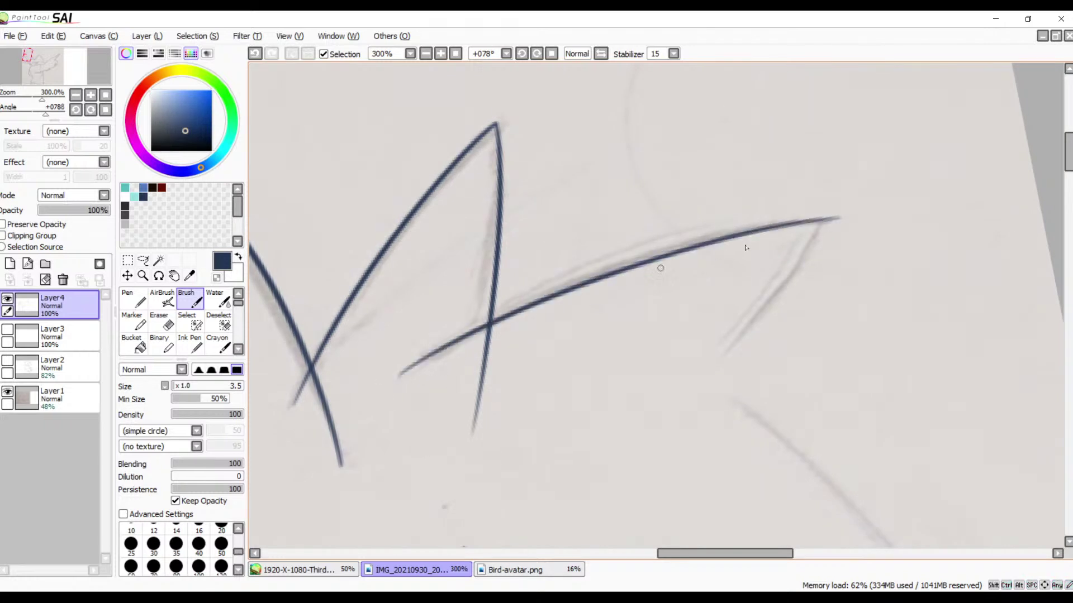
key(ctrl+z)
drag(832, 219, 364, 401)
key(ctrl+z)
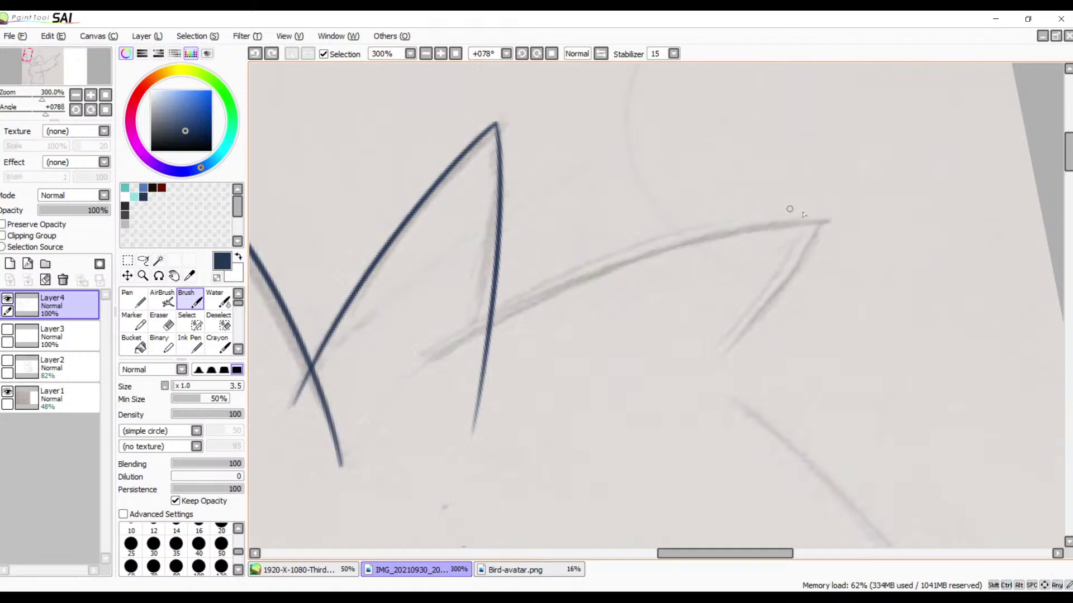
drag(825, 219, 388, 373)
key(ctrl+z)
drag(825, 221, 392, 384)
key(ctrl+z)
drag(839, 219, 402, 402)
mouse_move(709, 335)
mouse_down()
mouse_move(630, 285)
mouse_move(609, 311)
mouse_up()
key(ctrl+z)
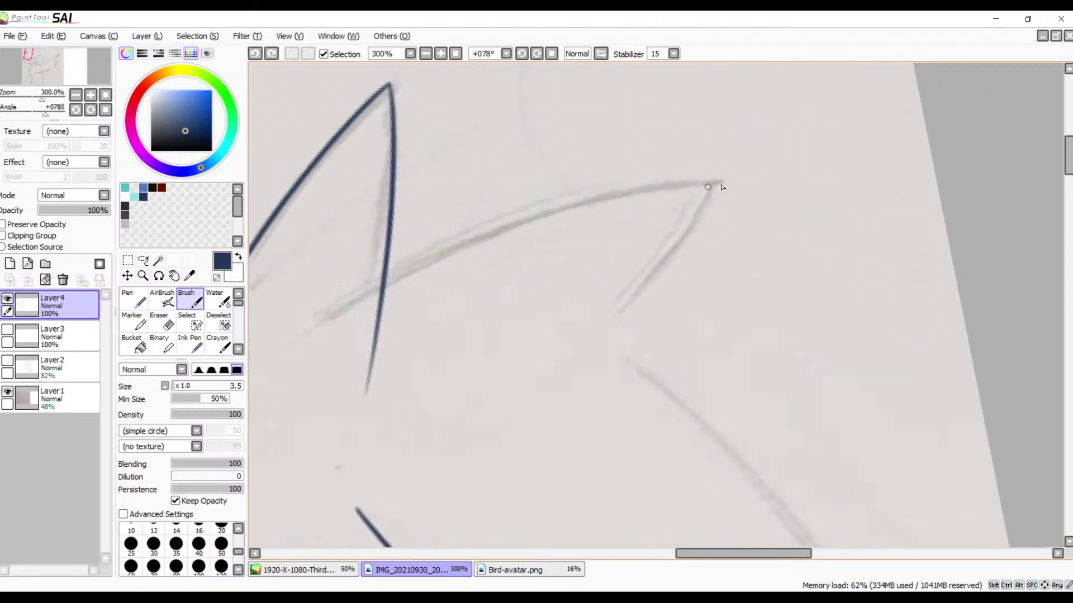
drag(726, 181, 272, 347)
key(ctrl+z)
drag(736, 182, 343, 276)
drag(430, 244, 252, 327)
key(ctrl+z)
mouse_move(713, 182)
mouse_down()
mouse_move(488, 237)
mouse_move(311, 334)
mouse_up()
- Ink the shorter inner edge of the tall head feather, curving from its tip back toward the head
scroll(641, 195, right, 4)
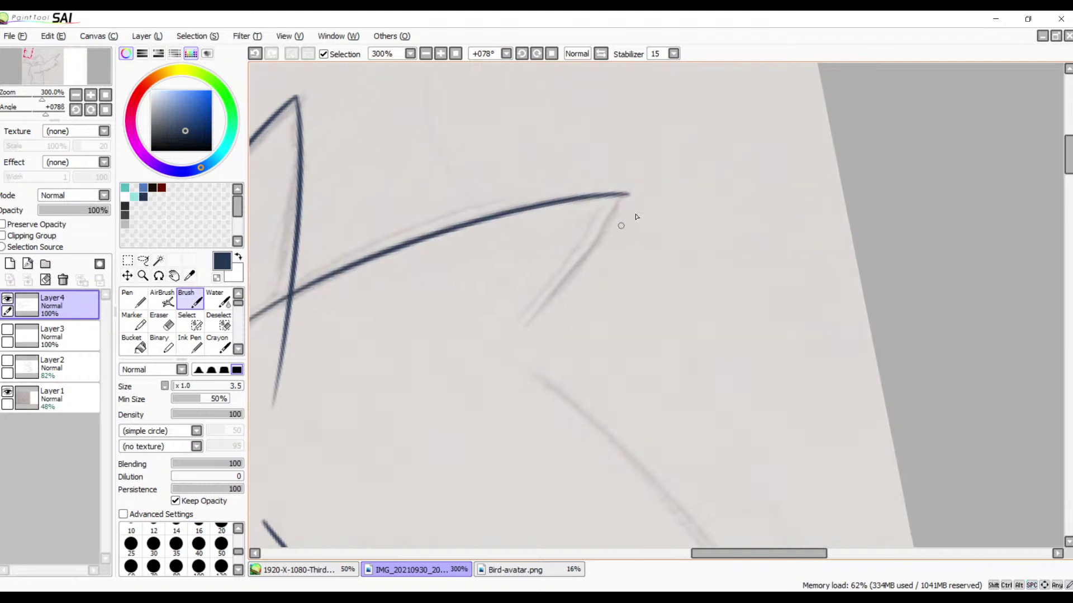
drag(631, 194, 491, 370)
key(ctrl+z)
mouse_move(627, 196)
mouse_down()
mouse_move(610, 234)
mouse_move(443, 391)
mouse_up()
key(ctrl+z)
mouse_move(628, 194)
mouse_down()
mouse_move(446, 417)
mouse_move(452, 408)
mouse_up()
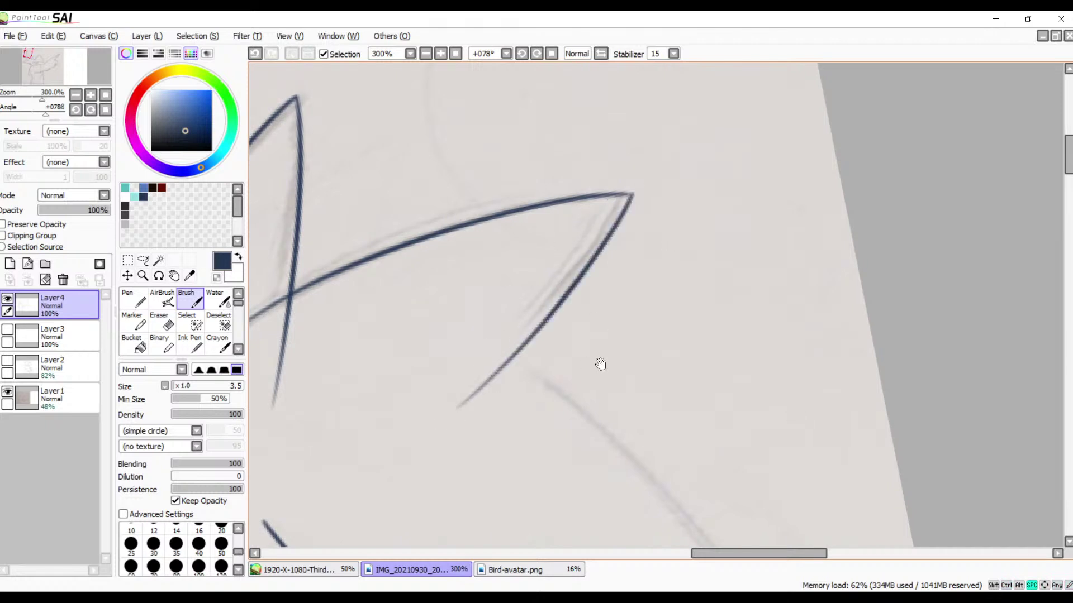
- Examine the inked head feathers and face in the upright drawing at a reduced zoom
drag(598, 364, 821, 238)
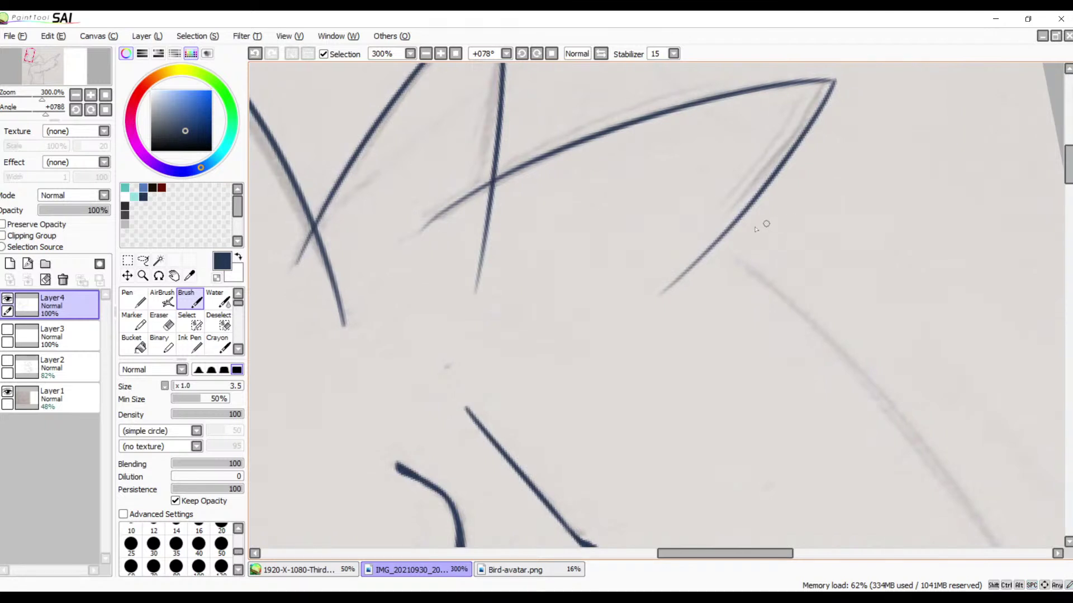
click(551, 55)
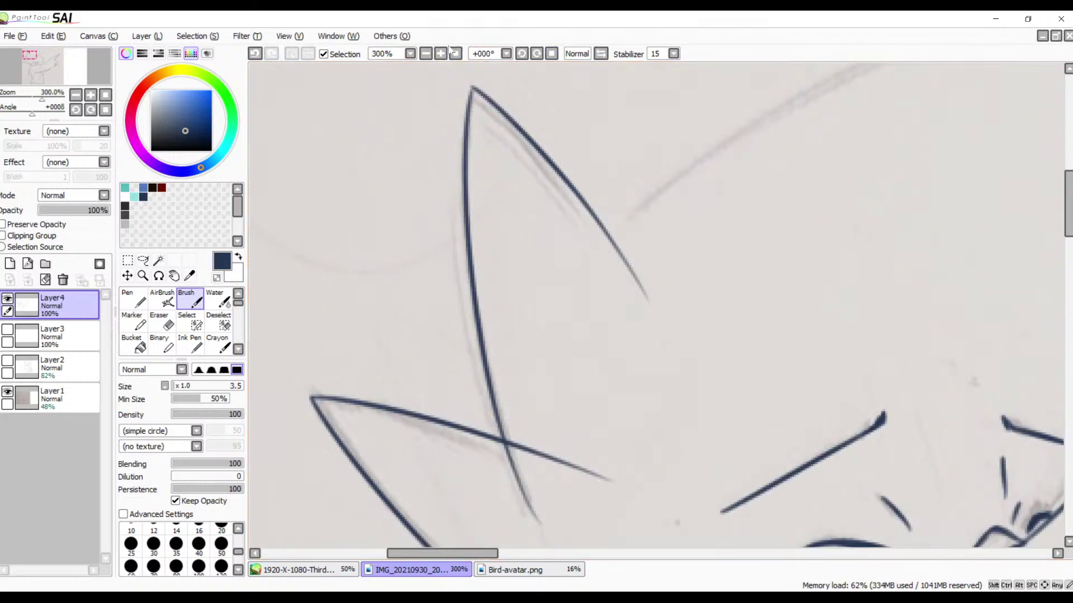
click(425, 54)
click(426, 54)
key(space)
drag(736, 292, 785, 290)
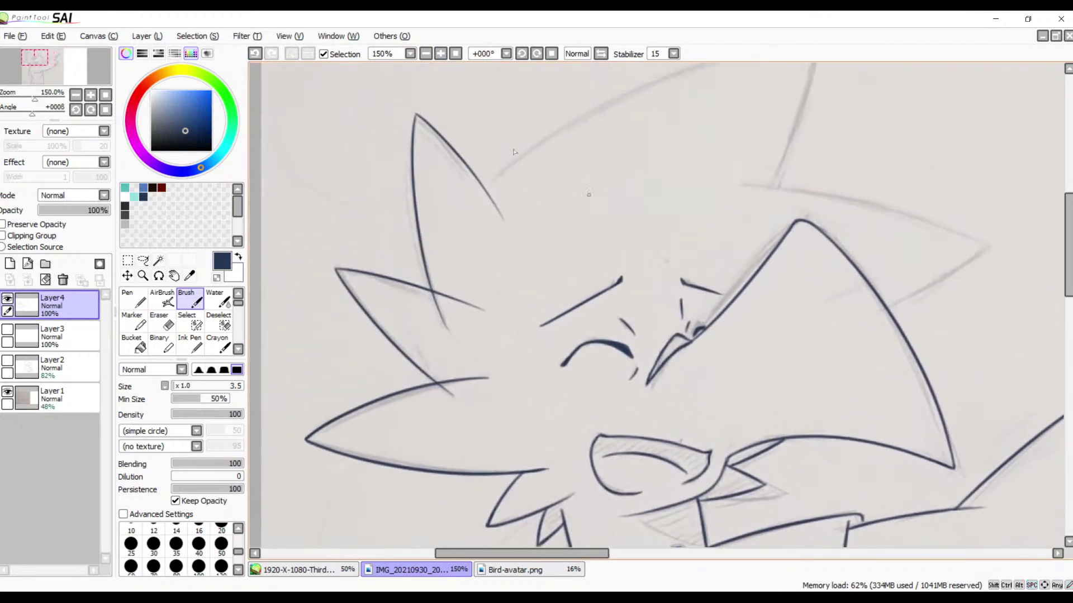
click(425, 54)
click(425, 53)
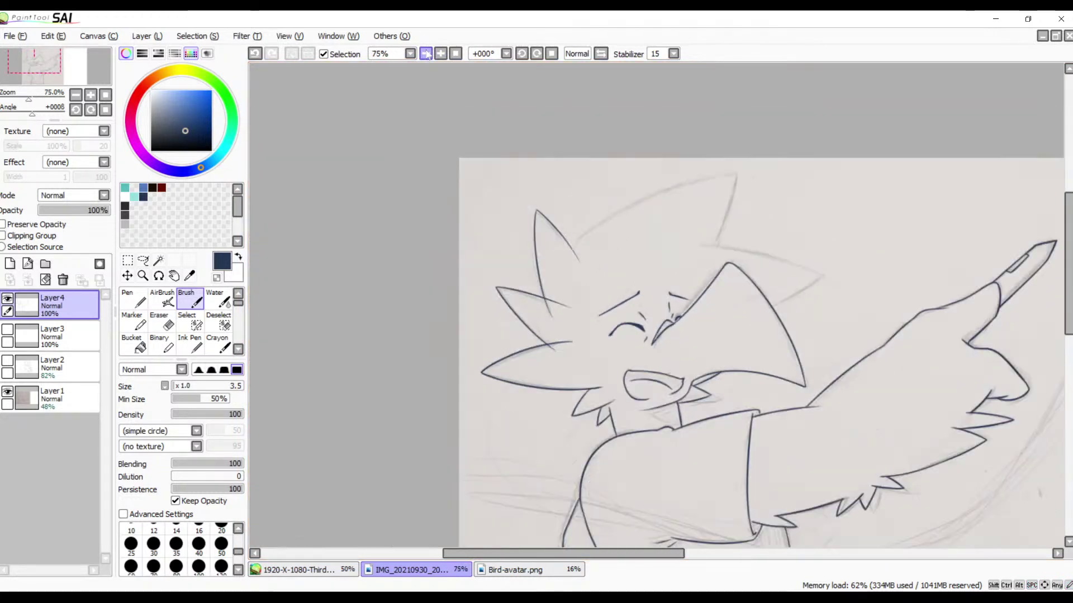
- Compare the inked head with the other bird character by briefly showing Layer2 and hiding it again
drag(699, 277, 500, 218)
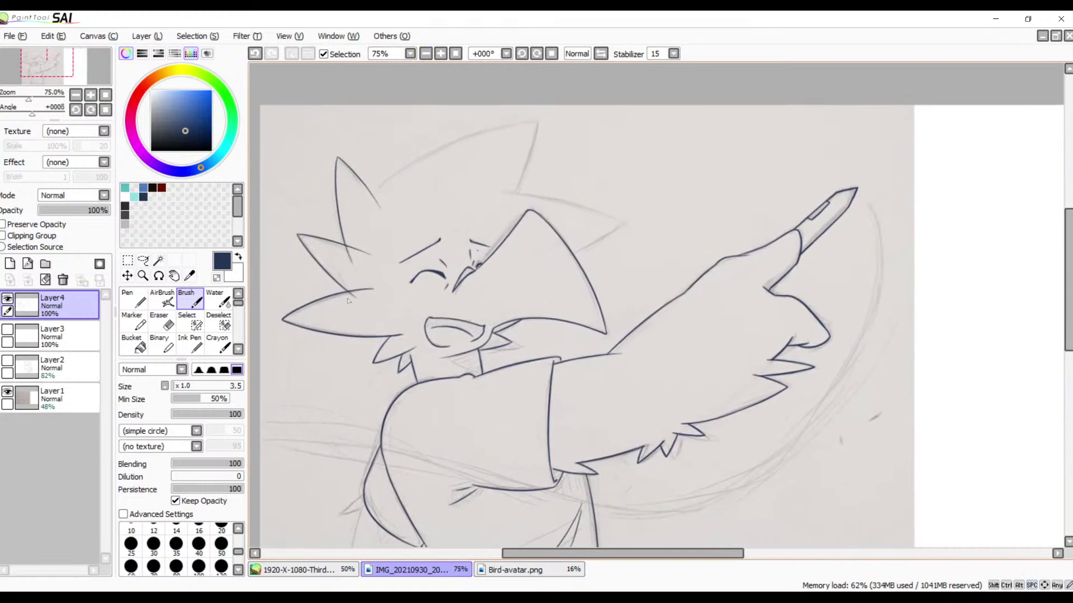
click(8, 361)
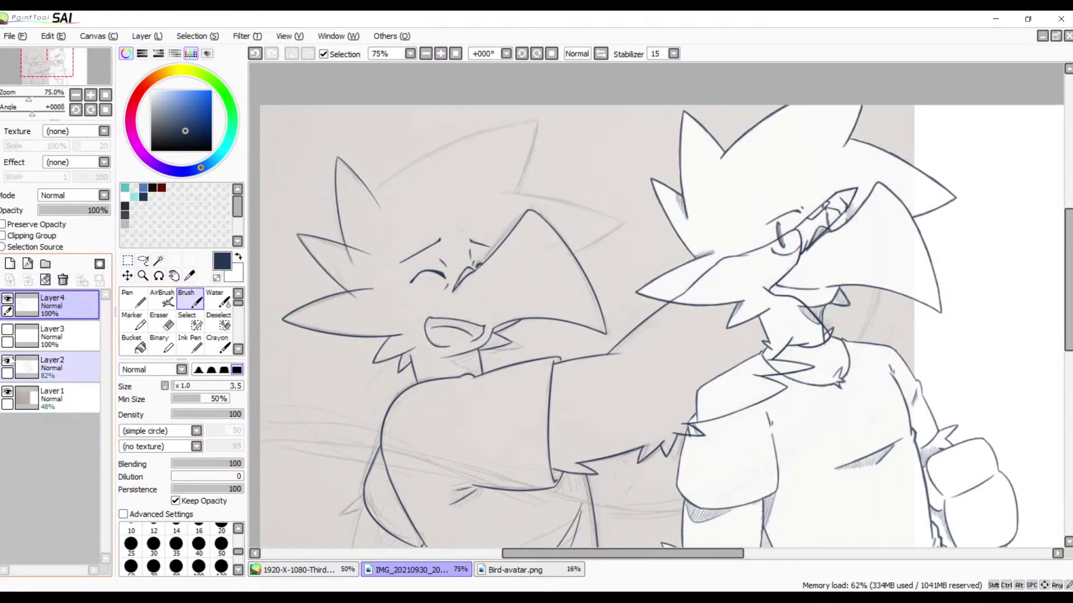
click(8, 361)
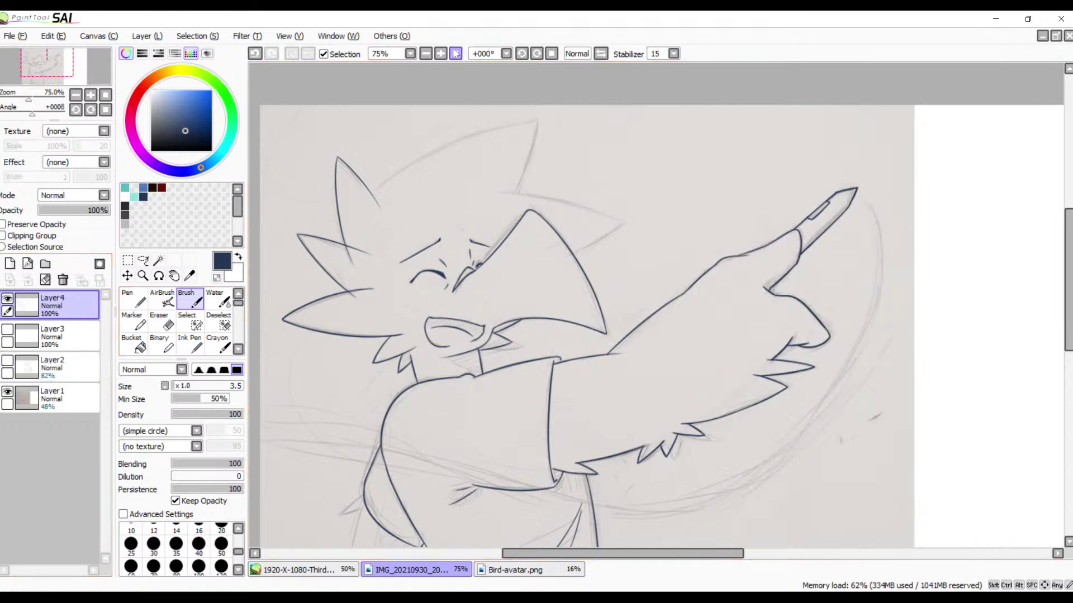
- Erase the end of the middle head feather's upper edge where it overshoots the tall feather's long edge
click(440, 52)
click(440, 52)
click(440, 53)
click(440, 53)
drag(395, 224, 702, 293)
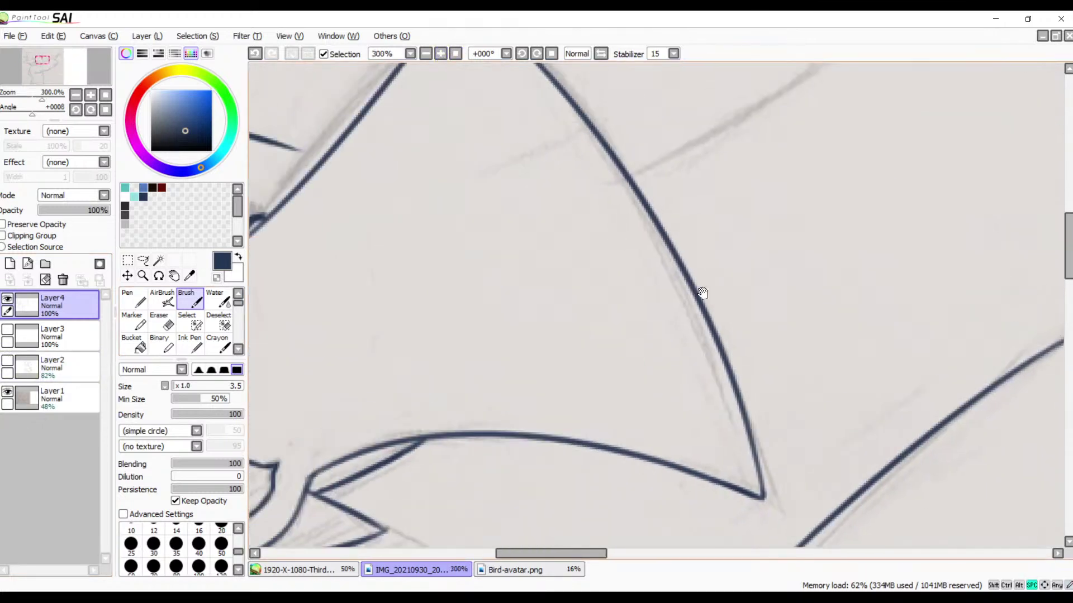
drag(486, 205, 793, 319)
drag(593, 273, 787, 278)
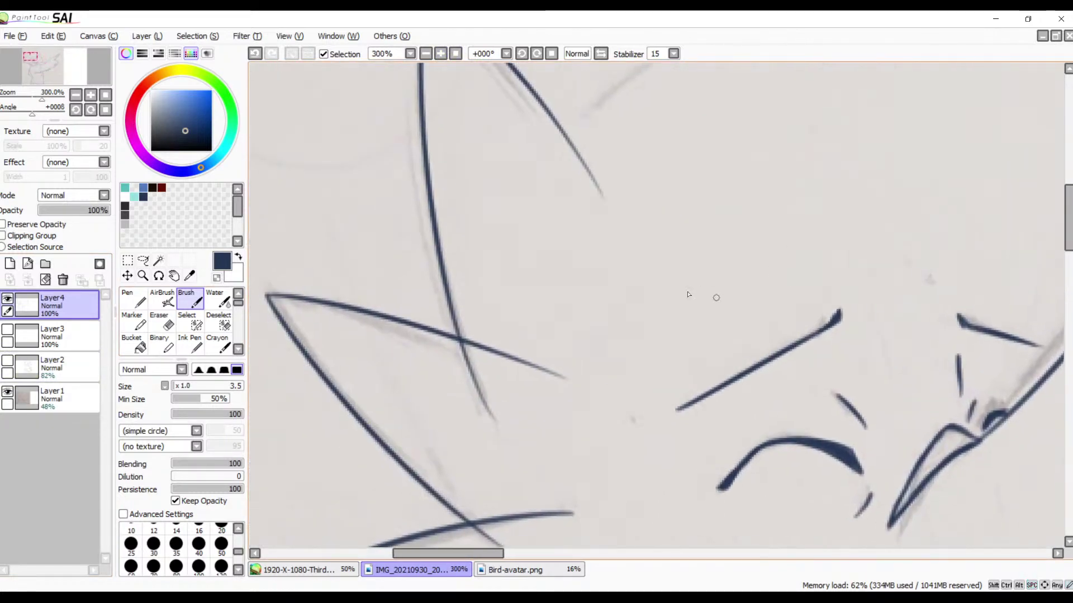
click(441, 53)
click(441, 53)
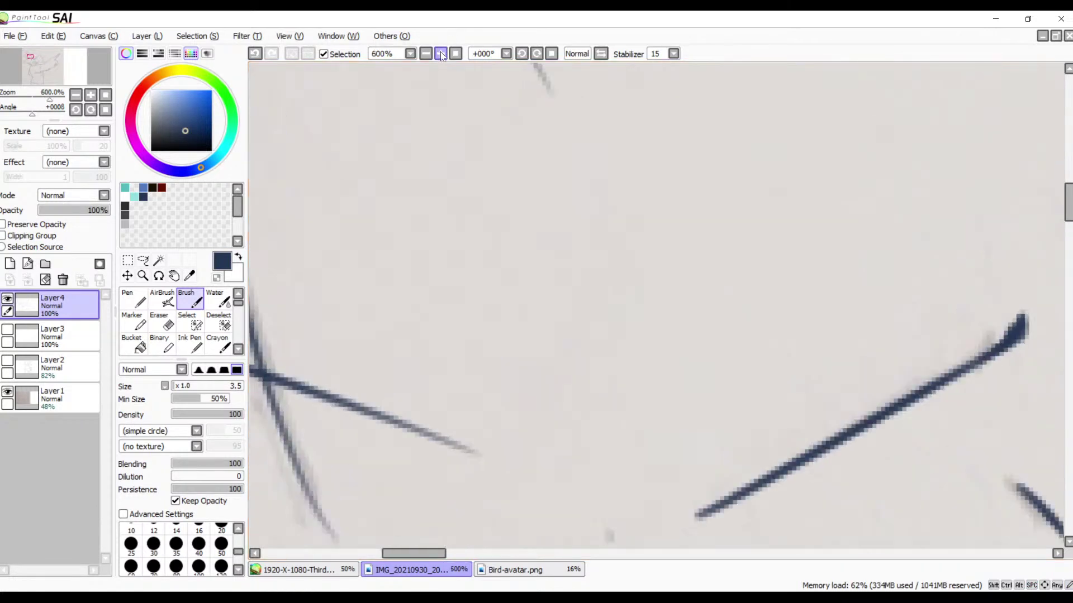
click(441, 53)
mouse_move(403, 247)
mouse_down()
mouse_move(564, 278)
mouse_move(736, 194)
mouse_up()
key(e)
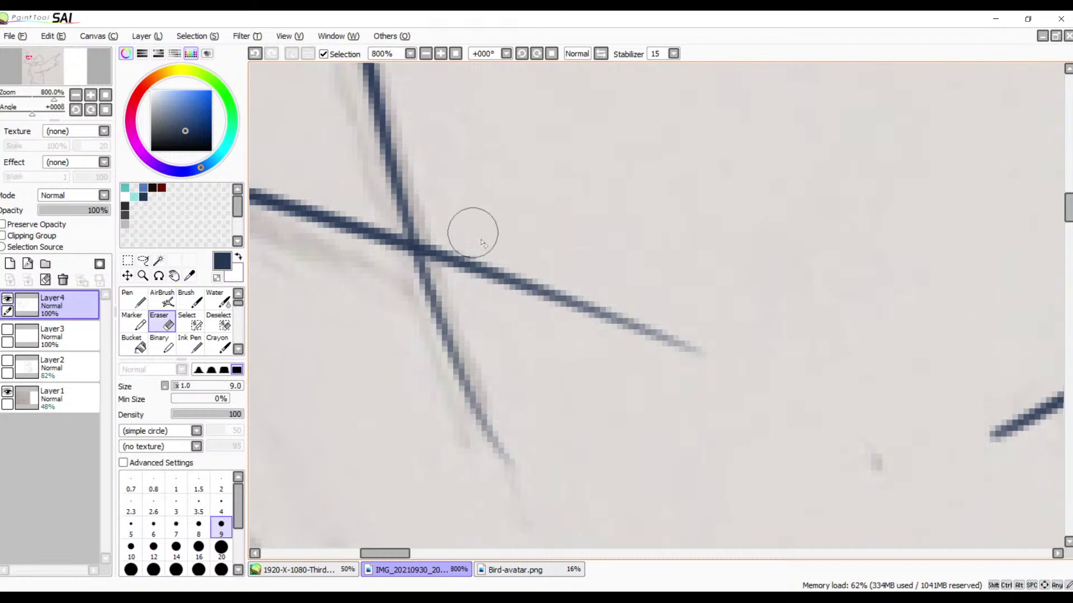
mouse_move(450, 223)
mouse_down()
mouse_move(465, 279)
mouse_move(437, 221)
mouse_move(451, 266)
mouse_move(436, 232)
mouse_move(483, 276)
mouse_move(508, 275)
mouse_move(490, 255)
mouse_move(748, 343)
mouse_move(625, 317)
mouse_up()
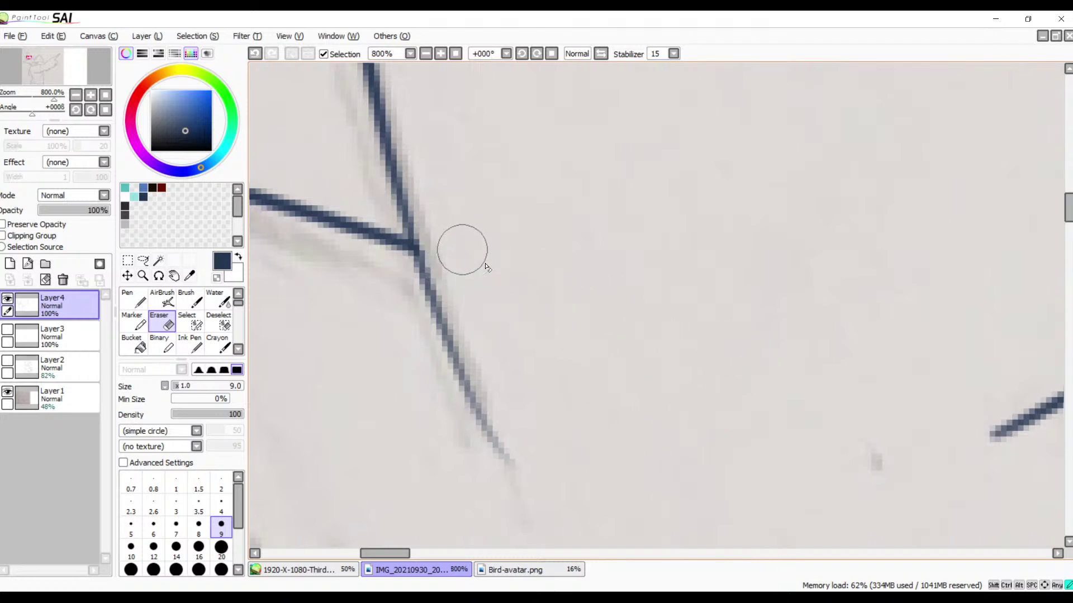
- Erase the faded lower tail of the tall head feather's long edge
click(426, 54)
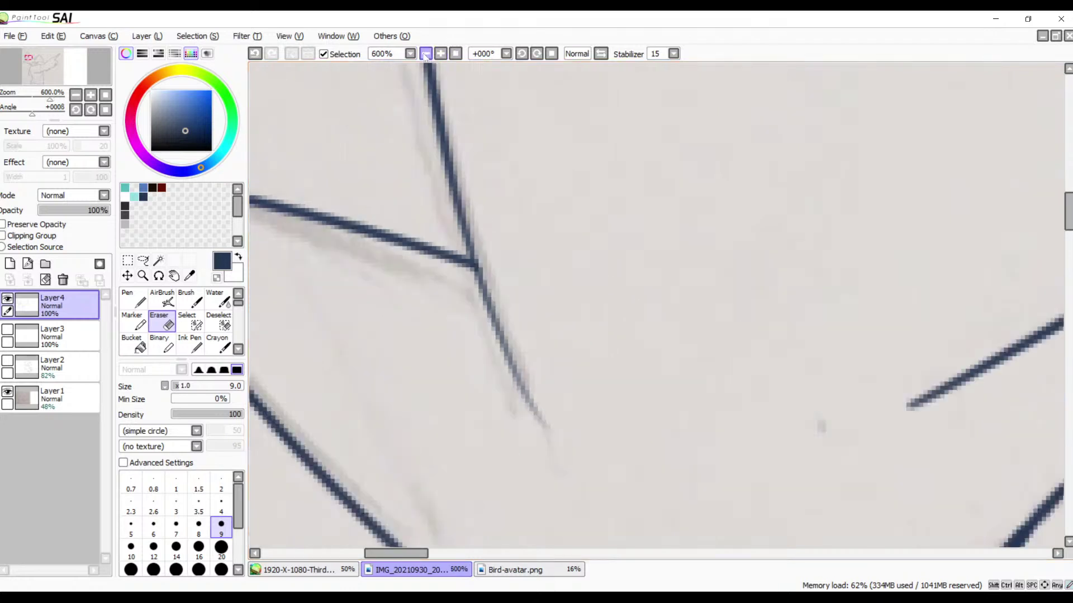
click(426, 54)
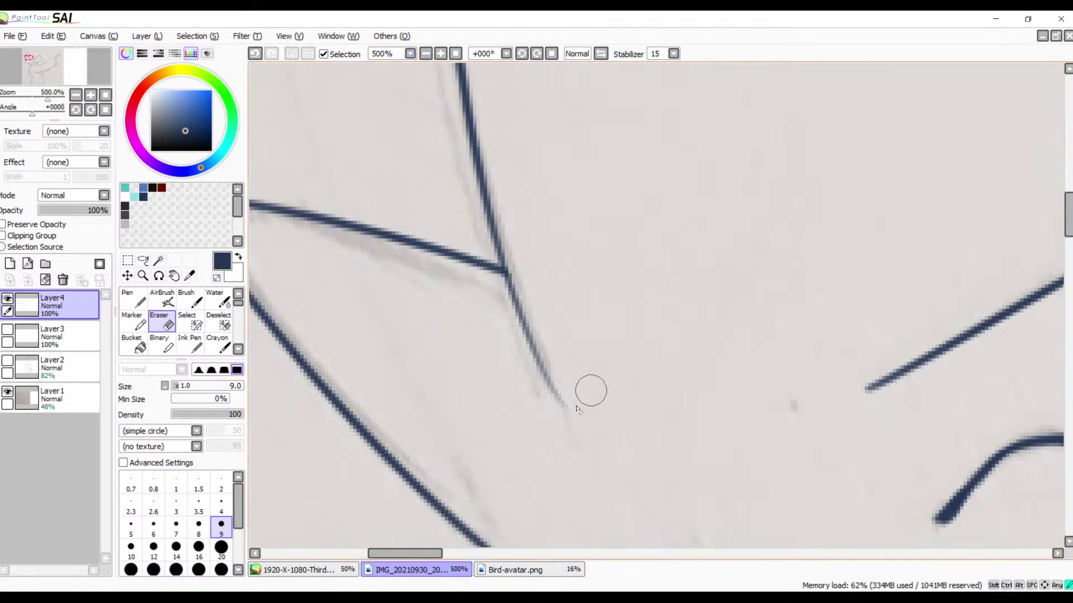
drag(589, 388, 558, 395)
- Darken the faint lower end of the tall feather's long edge with size 3.5 brush strokes past the middle feather's junction
click(536, 56)
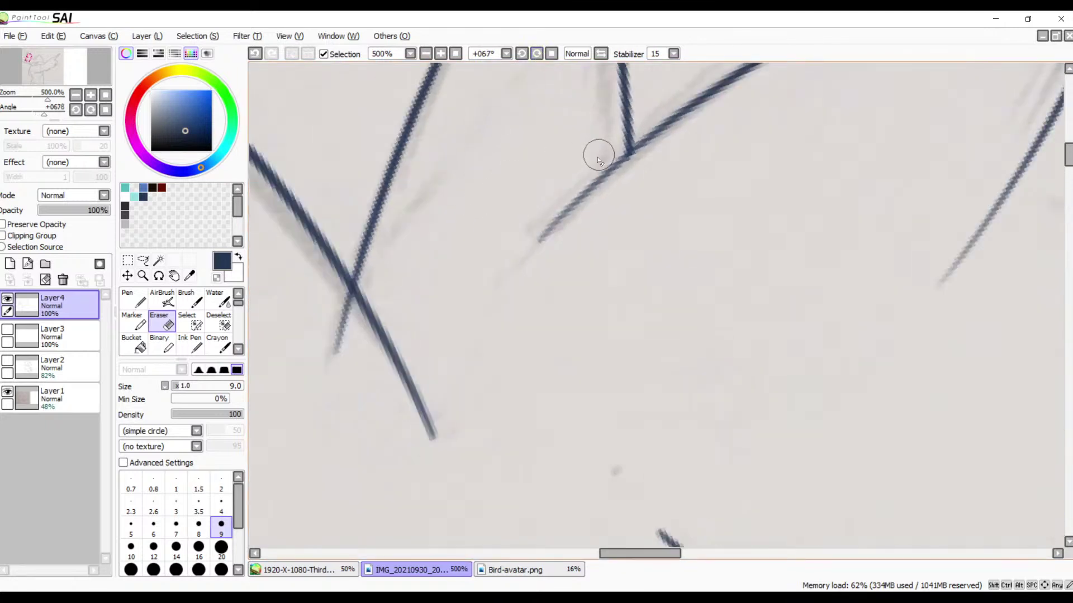
scroll(617, 172, up, 3)
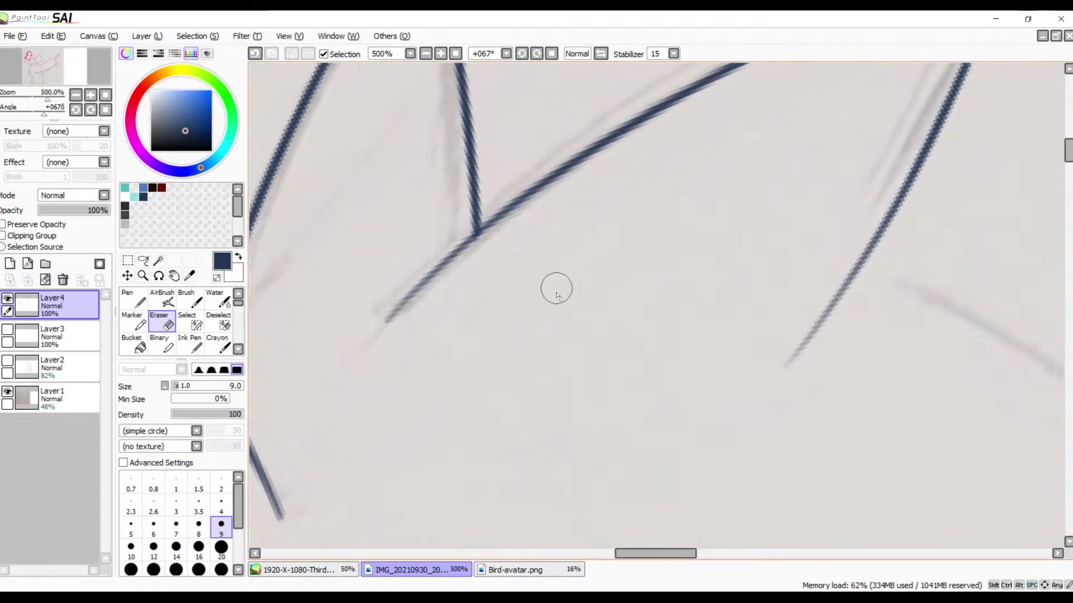
key(b)
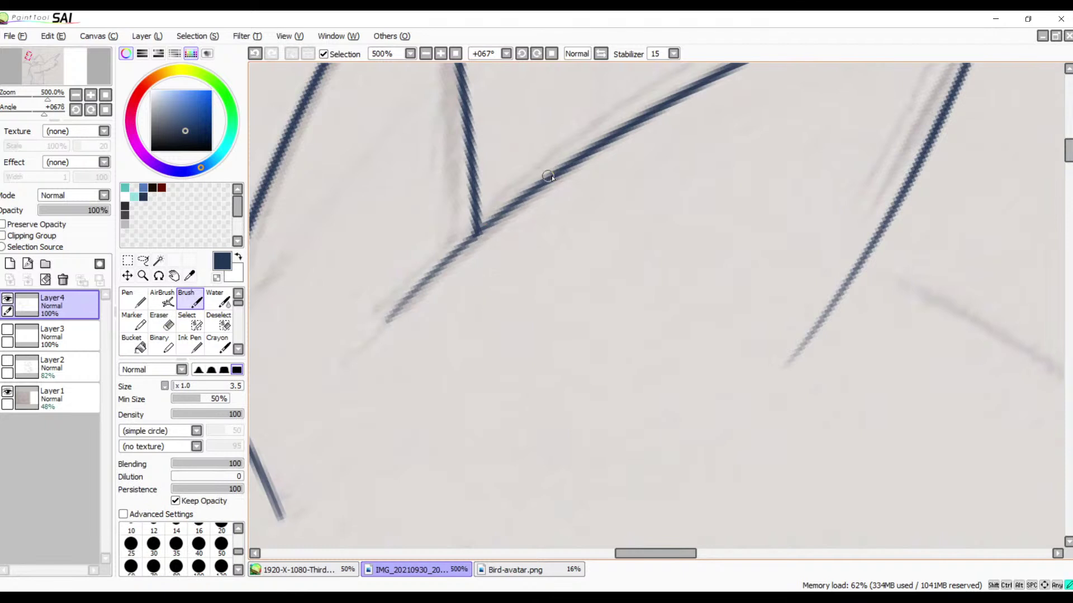
drag(548, 176, 439, 273)
drag(508, 213, 390, 319)
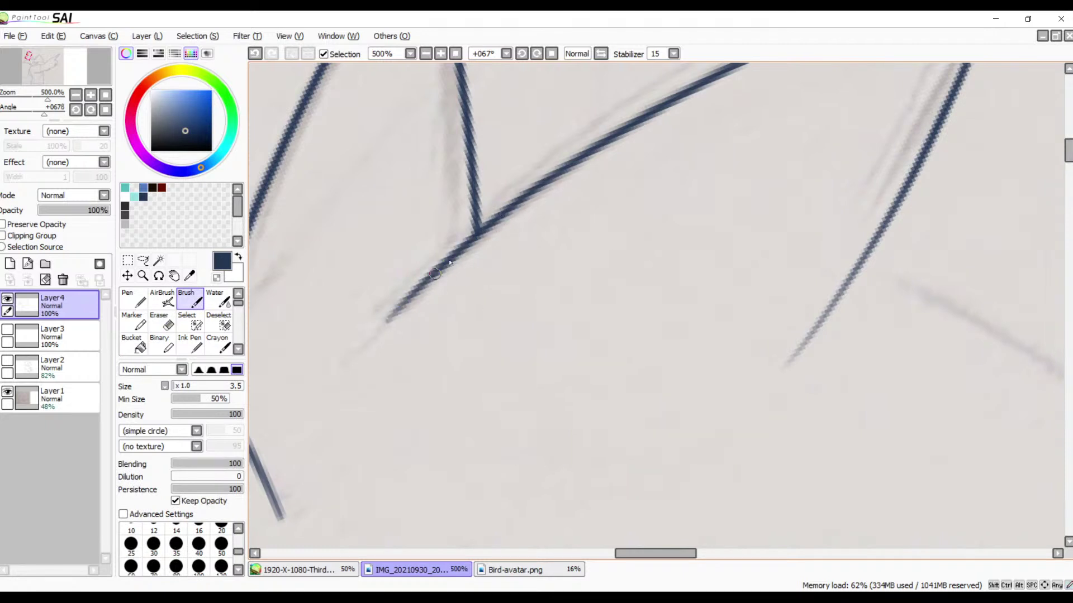
mouse_move(434, 275)
mouse_down()
mouse_move(391, 320)
mouse_move(546, 177)
mouse_move(585, 158)
mouse_up()
key(ctrl+z)
key(ctrl+z)
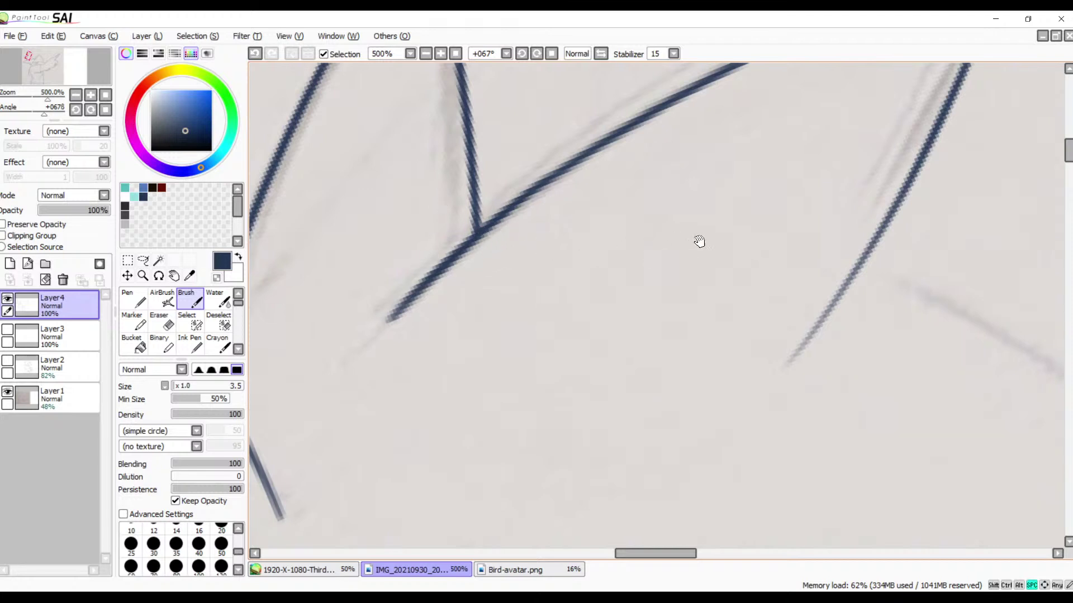
- Strengthen the long edge's ink up to the tall feather's tip and trim the outer corner of the tip with the eraser
drag(699, 242, 577, 329)
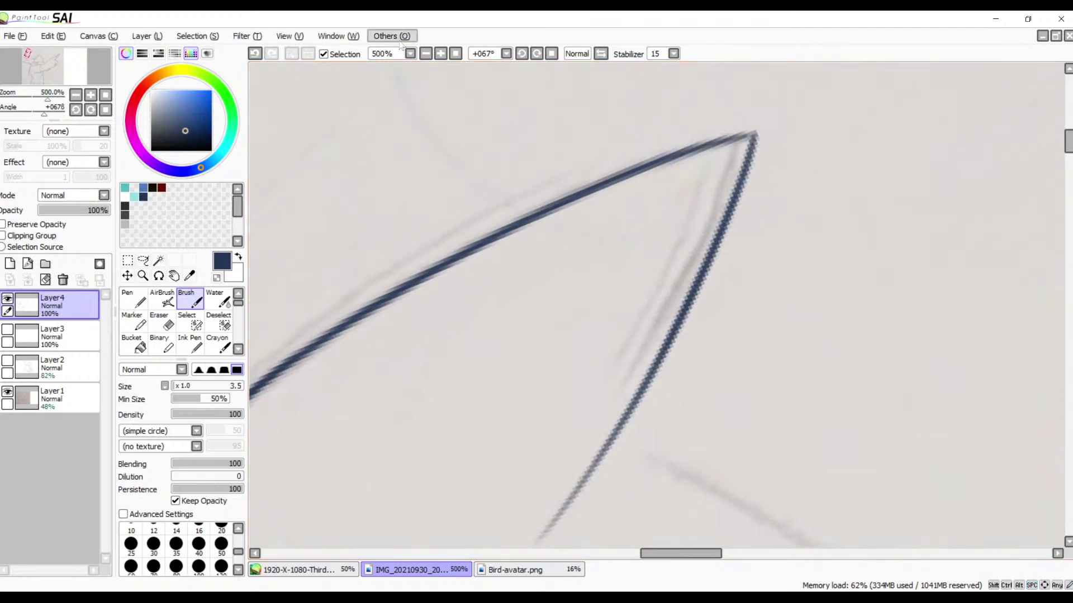
click(441, 54)
click(441, 53)
click(440, 54)
drag(643, 76, 526, 243)
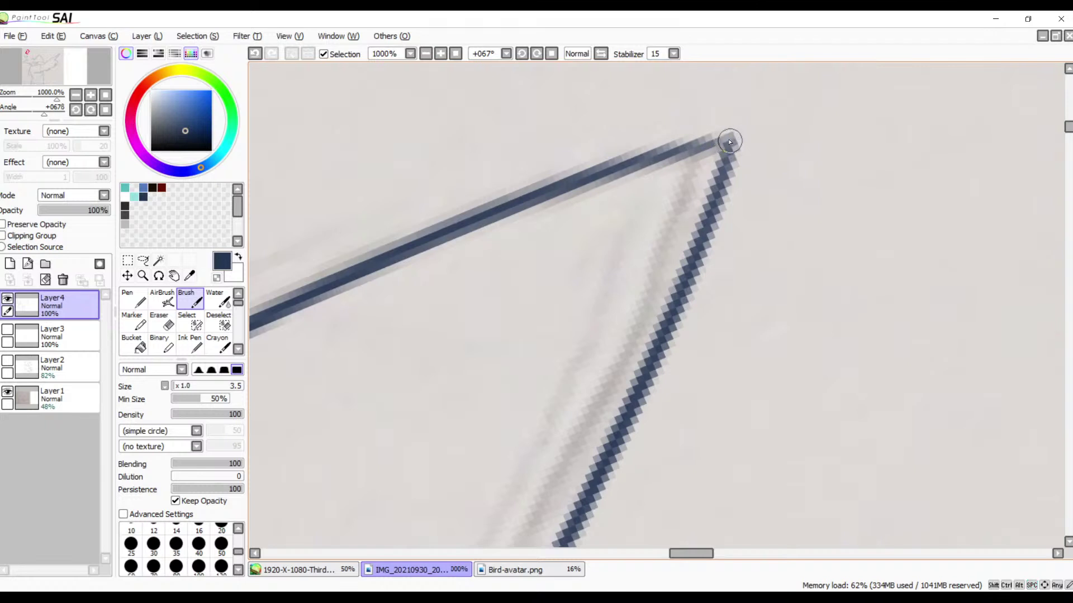
mouse_move(723, 143)
mouse_down()
mouse_move(639, 149)
mouse_move(725, 139)
mouse_move(600, 168)
mouse_up()
key(ctrl+z)
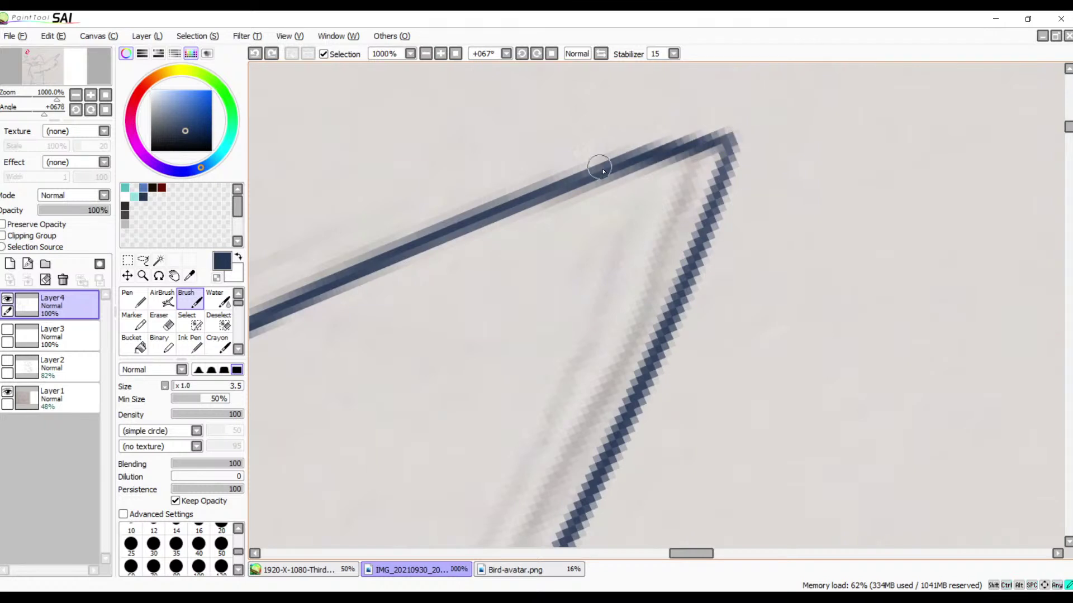
drag(713, 141, 552, 191)
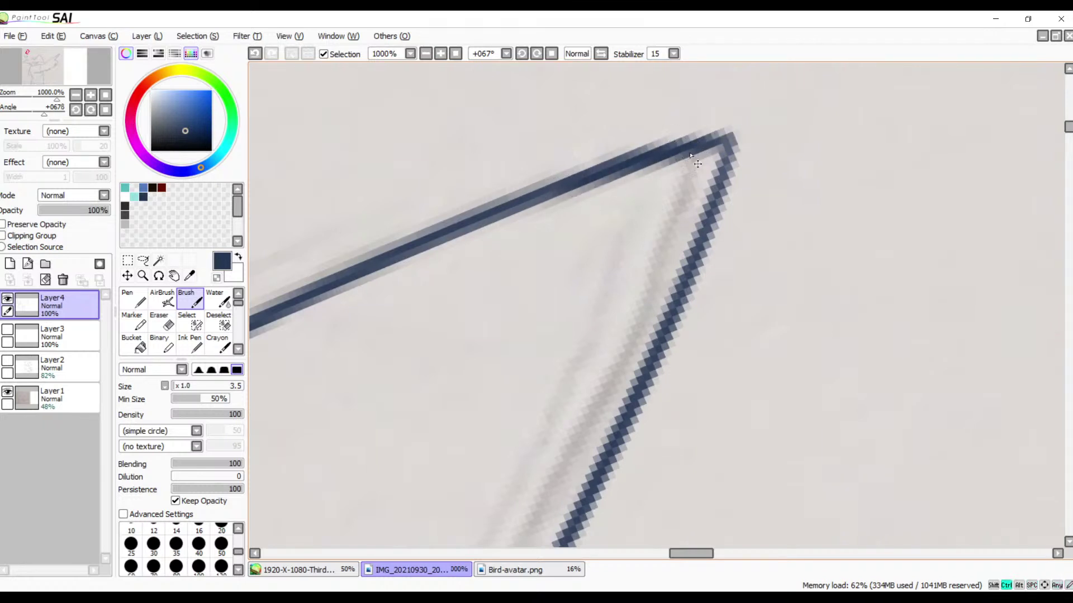
key(ctrl+z)
key(ctrl+z)
drag(594, 175, 725, 141)
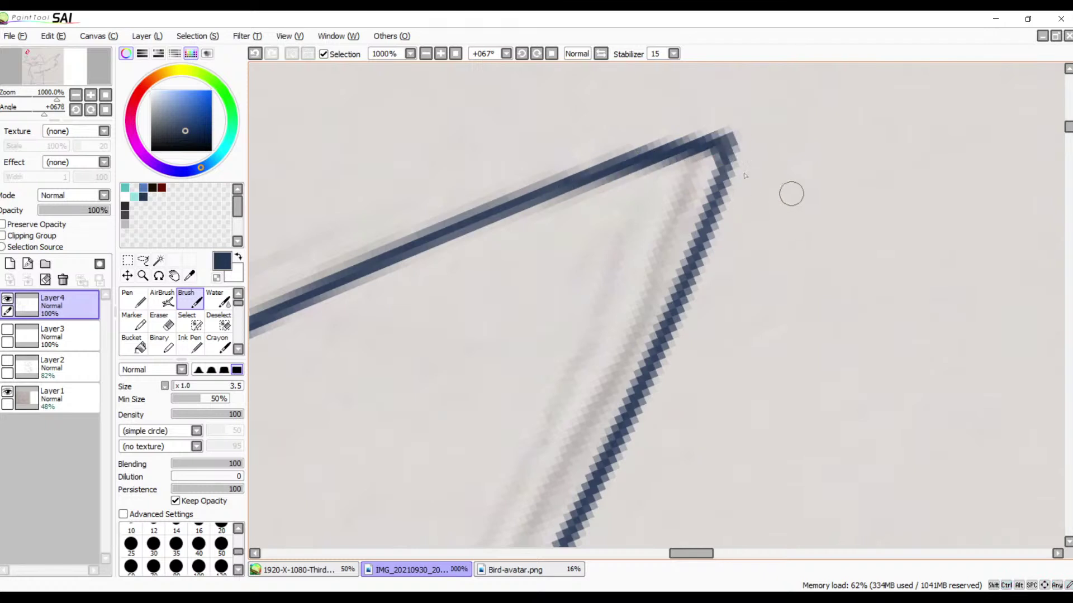
key(e)
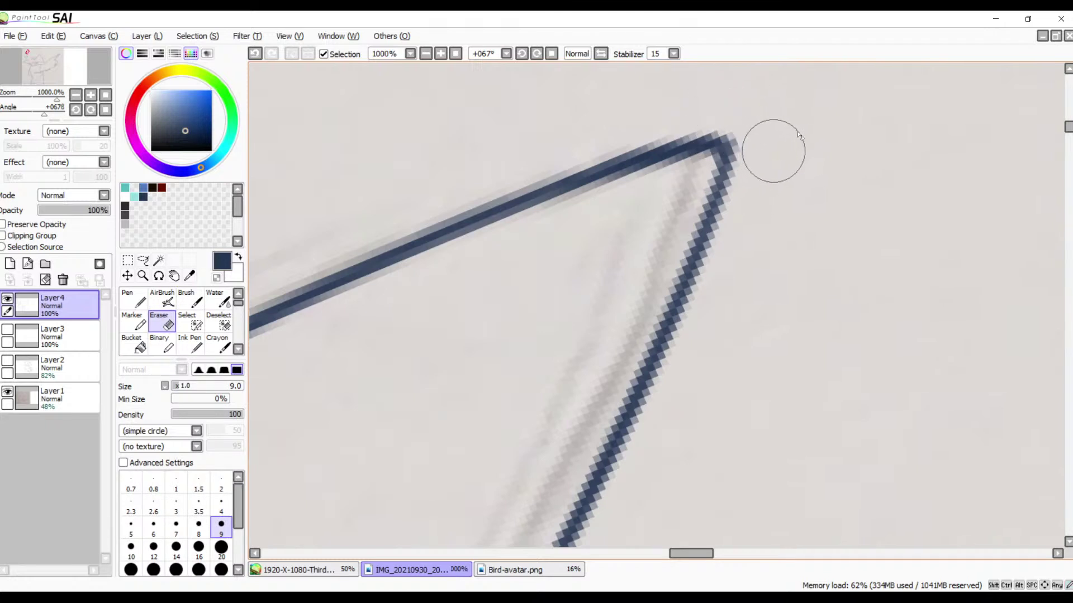
- Erase the faded lower end of the tall feather's shorter inner edge
click(425, 54)
click(426, 54)
key(space)
drag(569, 364, 564, 293)
drag(574, 341, 681, 184)
mouse_move(541, 336)
mouse_down()
mouse_move(534, 356)
mouse_move(556, 328)
mouse_move(640, 290)
mouse_move(579, 320)
mouse_move(545, 319)
mouse_move(584, 296)
mouse_up()
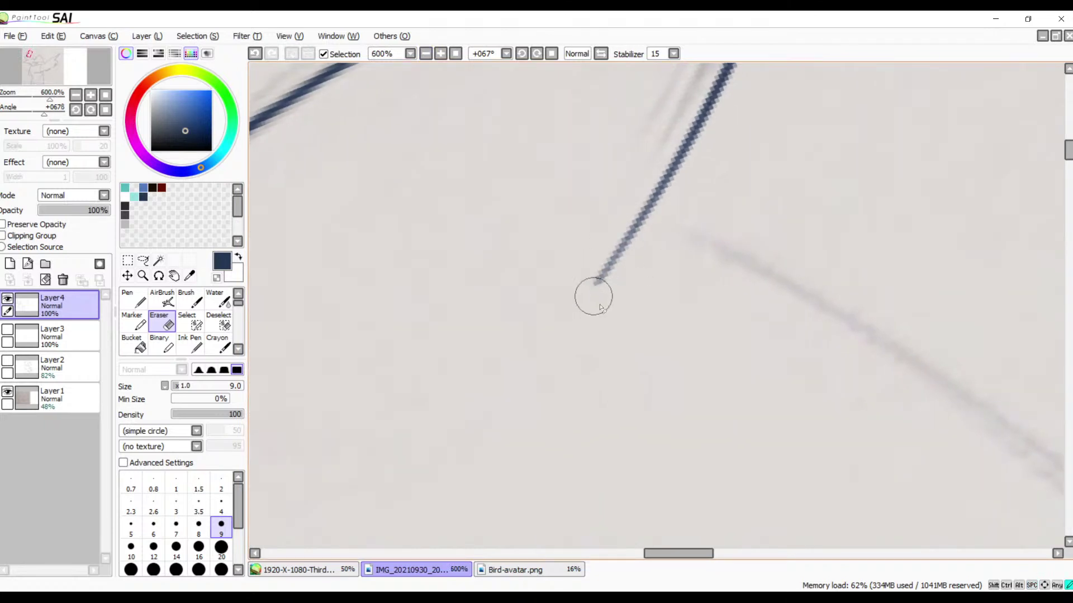
- Darken the lower end of the tall feather's inner edge with the 3.5 brush, retrying until the stroke follows the line
key(b)
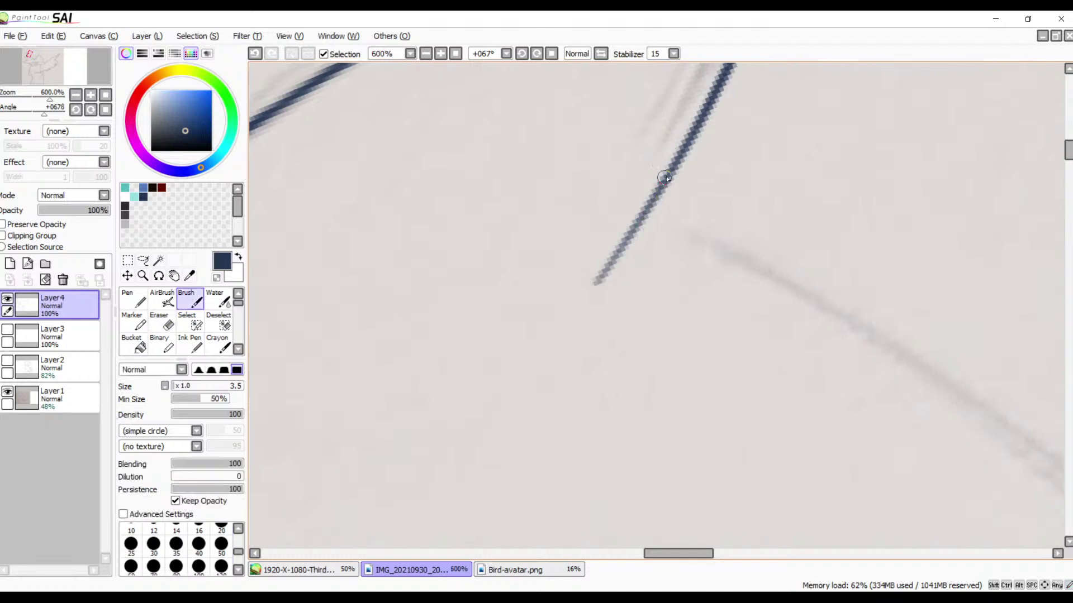
drag(673, 167, 594, 294)
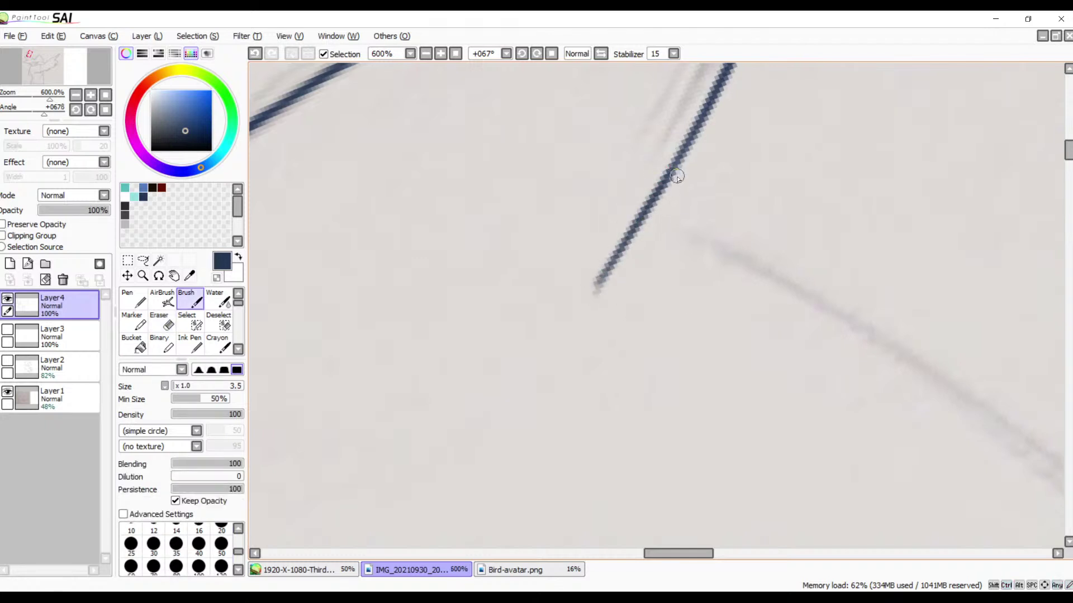
key(ctrl+z)
drag(672, 174, 601, 264)
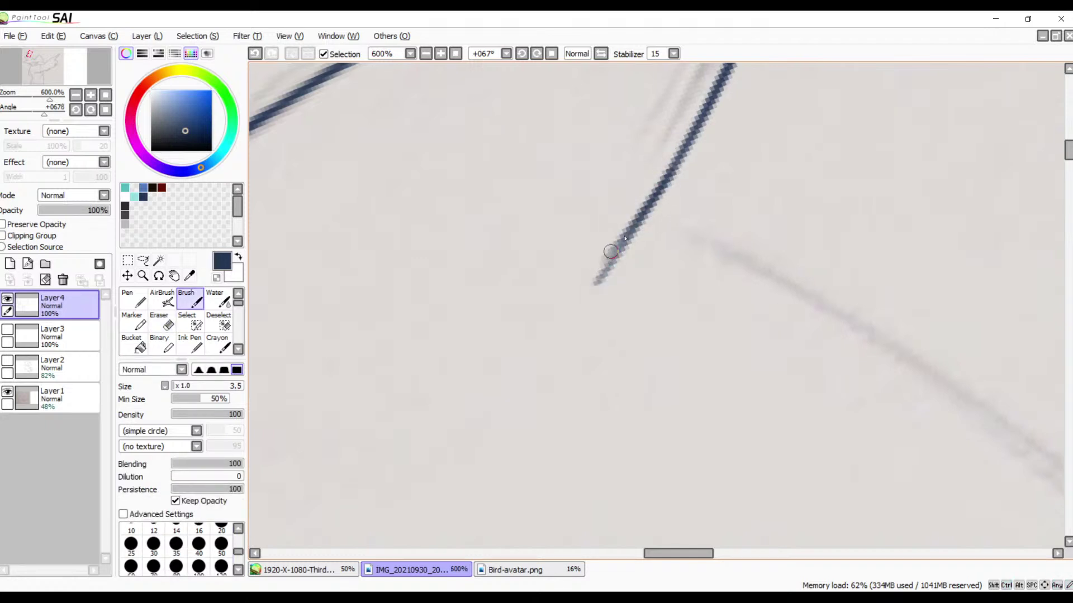
key(ctrl+z)
drag(692, 135, 584, 292)
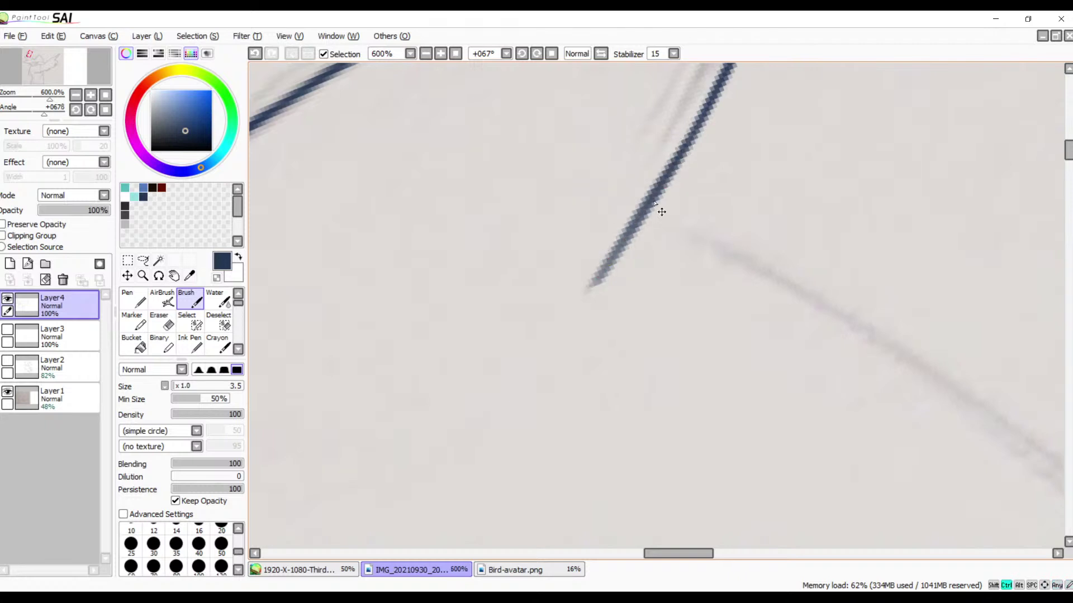
key(ctrl+z)
drag(705, 115, 584, 307)
key(ctrl+z)
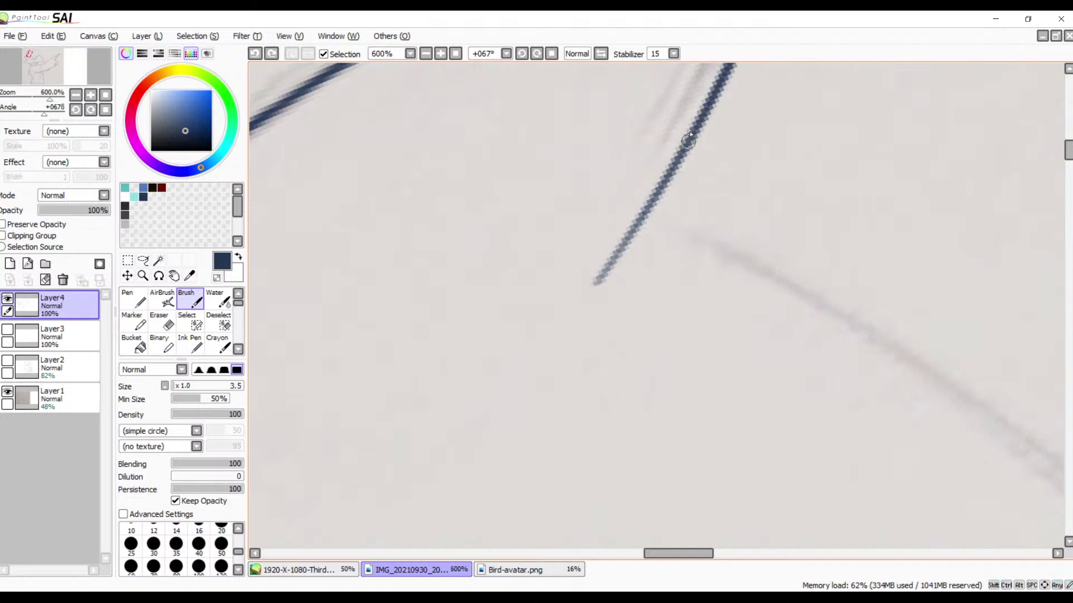
drag(690, 135, 588, 289)
key(ctrl+z)
drag(699, 119, 598, 274)
- Ink the large top feather's long curved edge with a size 5 brush, running from its tip past the neighbouring feather's edge
drag(682, 305, 646, 273)
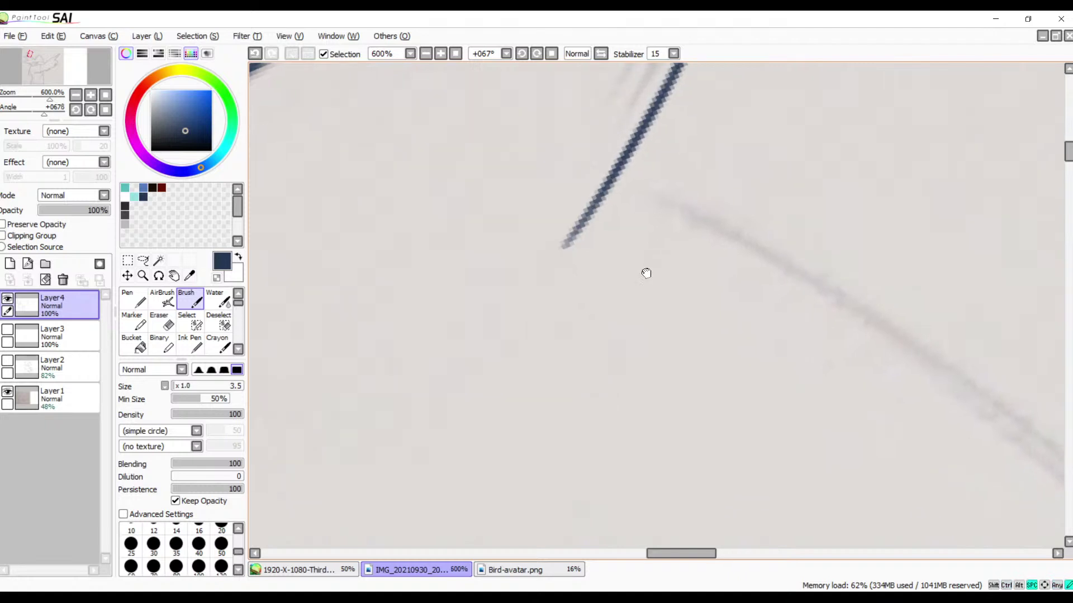
click(425, 54)
click(425, 54)
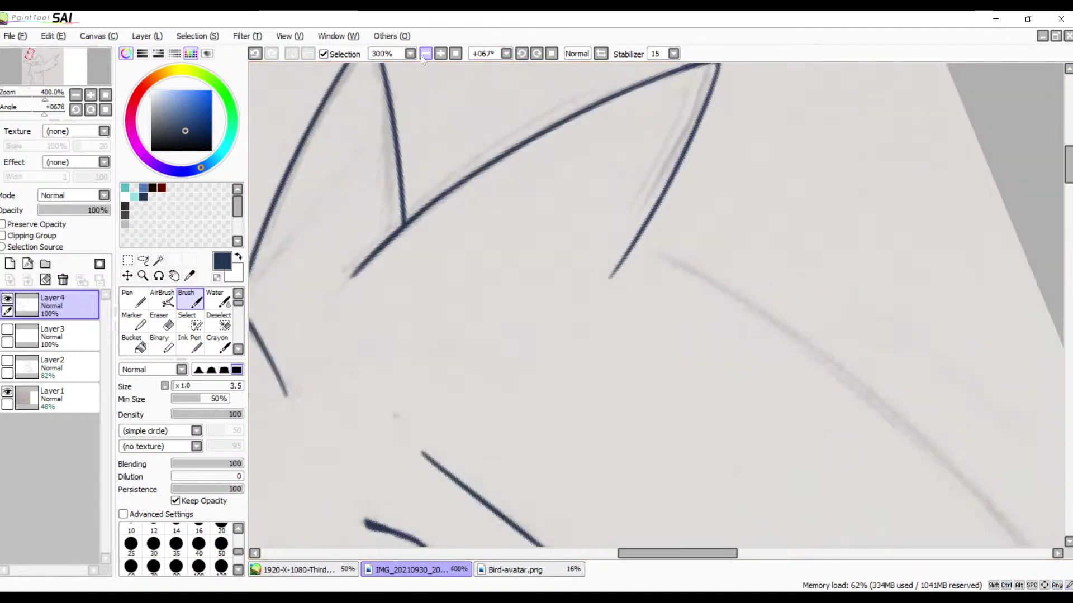
click(425, 54)
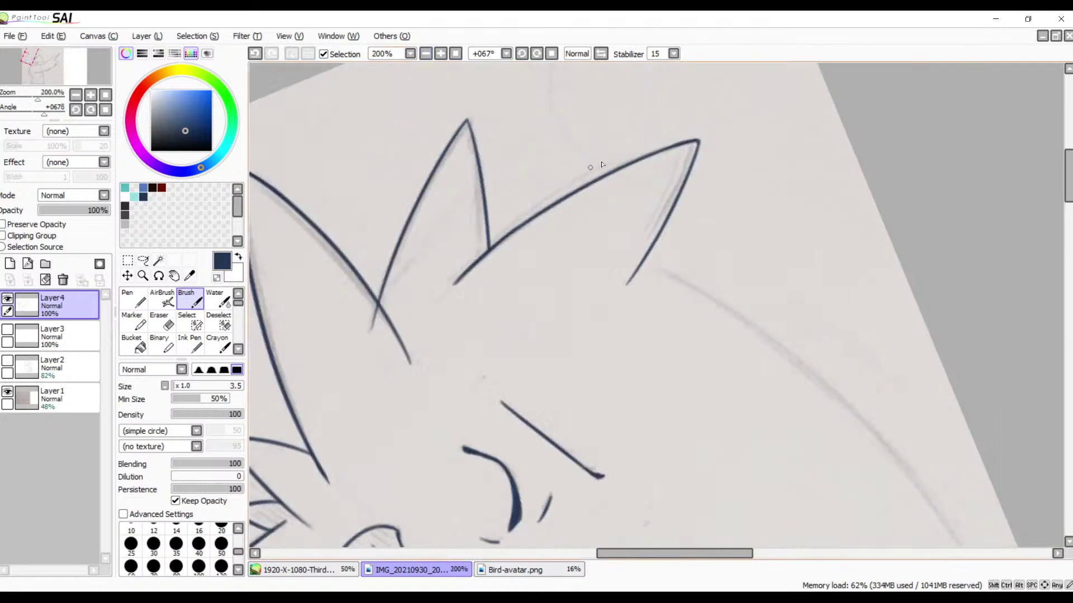
drag(740, 297, 565, 235)
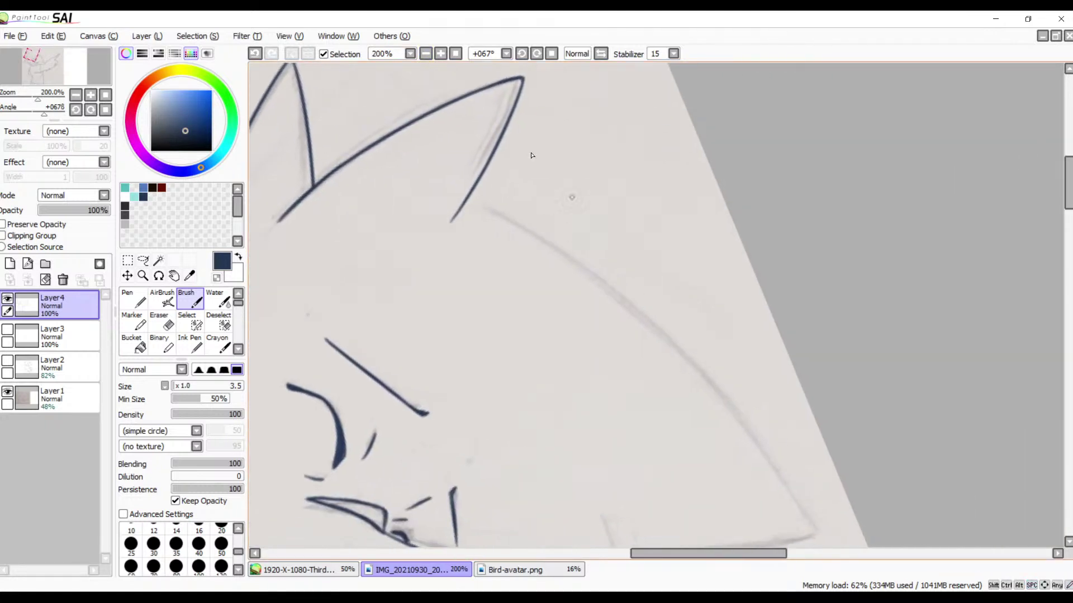
click(520, 55)
click(521, 55)
click(520, 54)
click(520, 54)
click(520, 54)
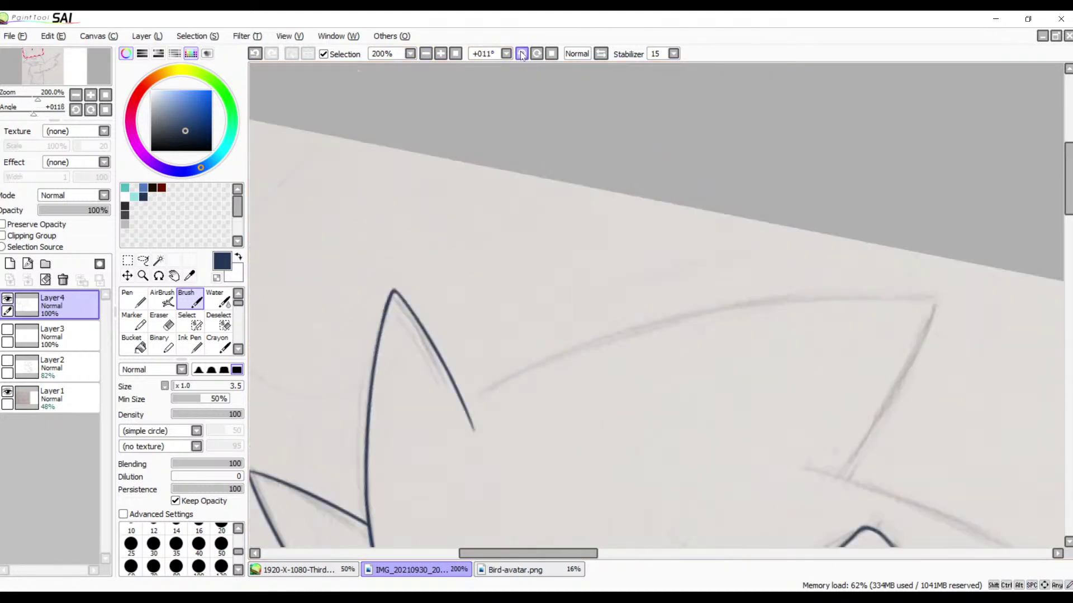
click(521, 55)
click(520, 54)
mouse_move(688, 298)
mouse_down()
mouse_move(567, 225)
mouse_move(555, 237)
mouse_move(548, 130)
mouse_up()
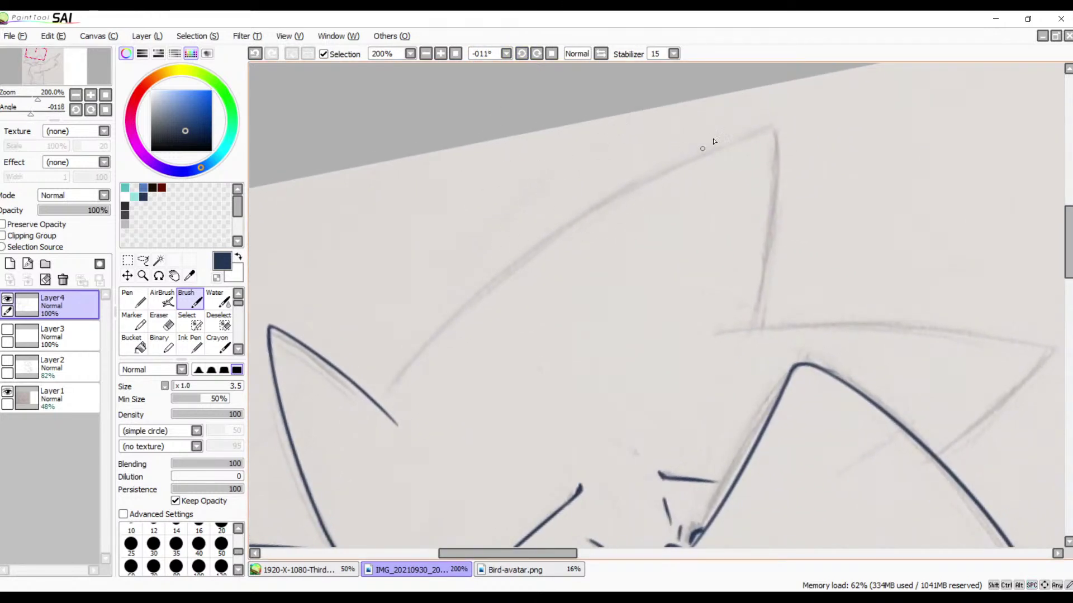
mouse_move(779, 130)
mouse_down()
mouse_move(685, 164)
mouse_move(392, 386)
mouse_up()
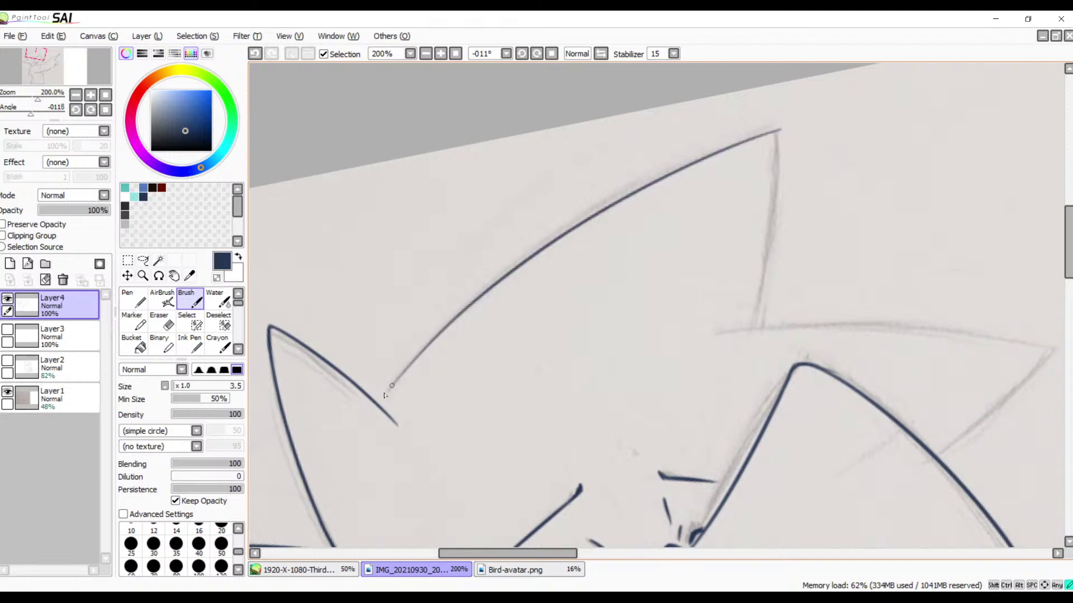
key(ctrl+z)
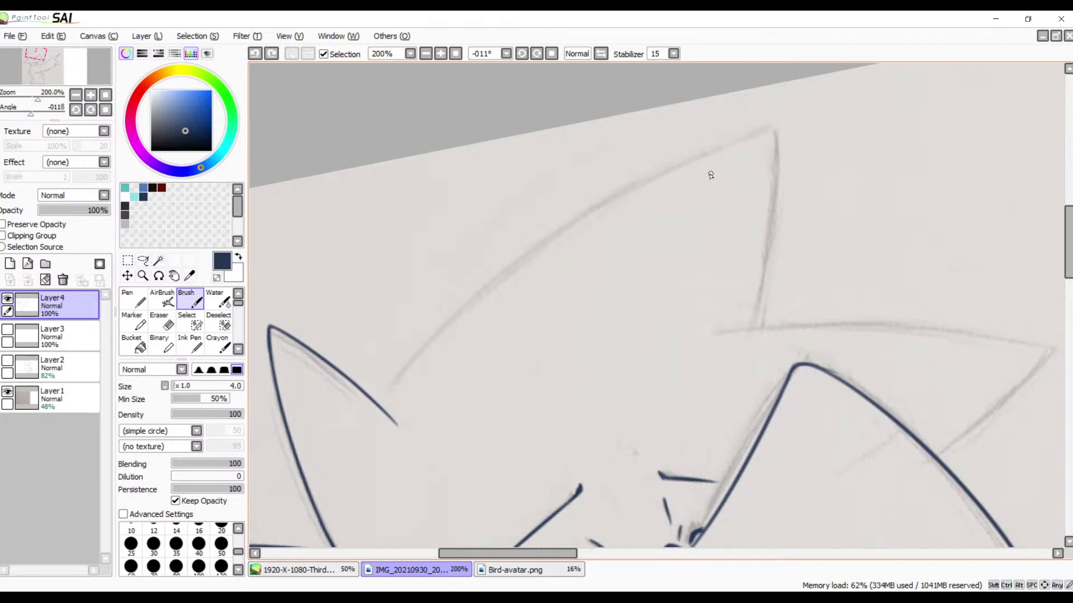
key(bracketright)
mouse_move(779, 127)
mouse_down()
mouse_move(431, 333)
mouse_move(345, 443)
mouse_up()
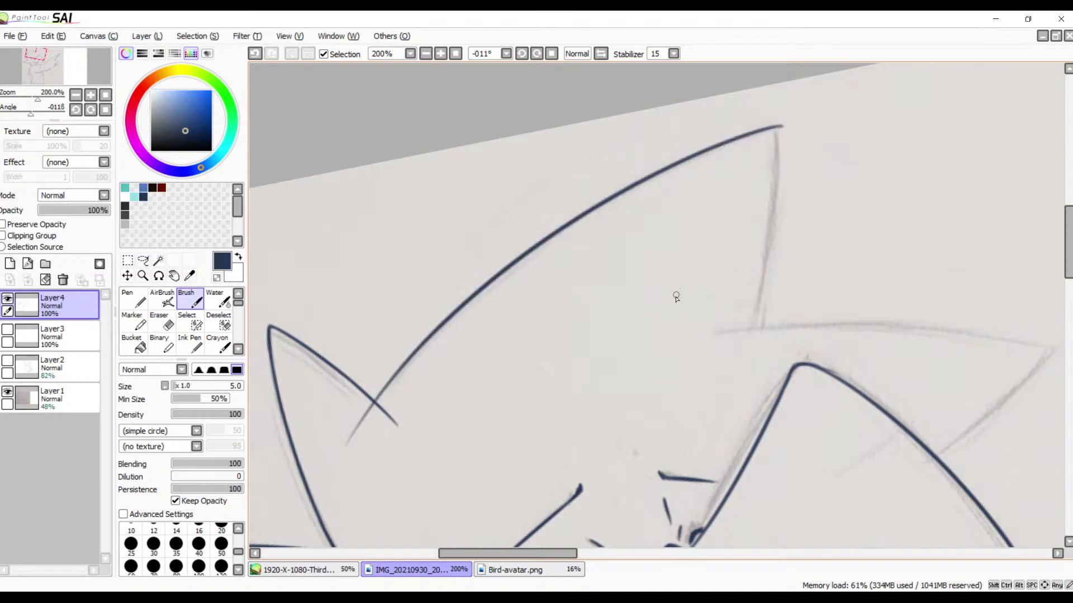
drag(773, 309, 622, 306)
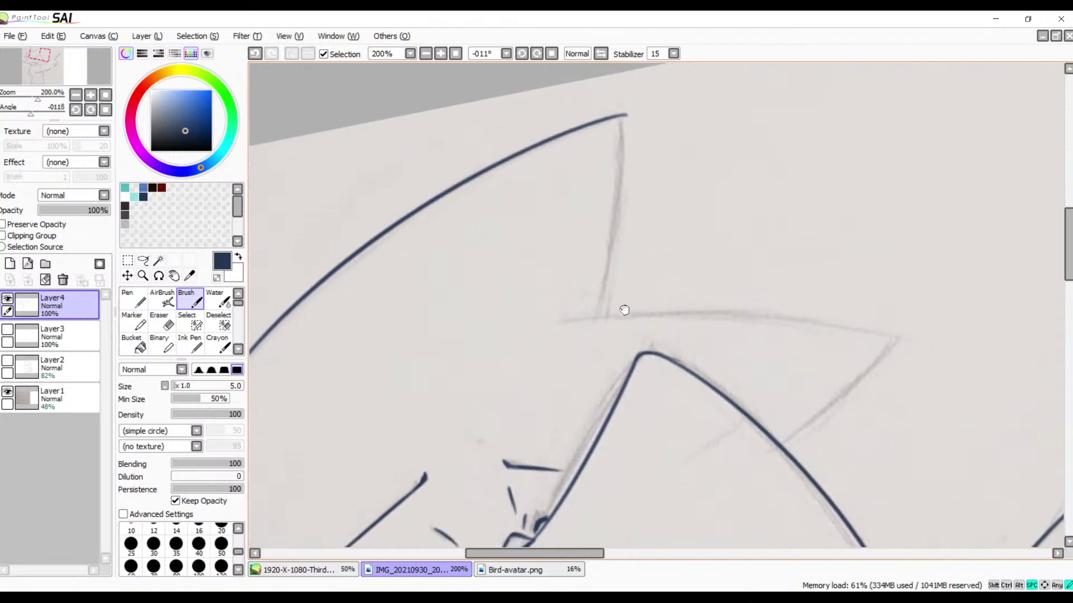
click(601, 54)
click(538, 54)
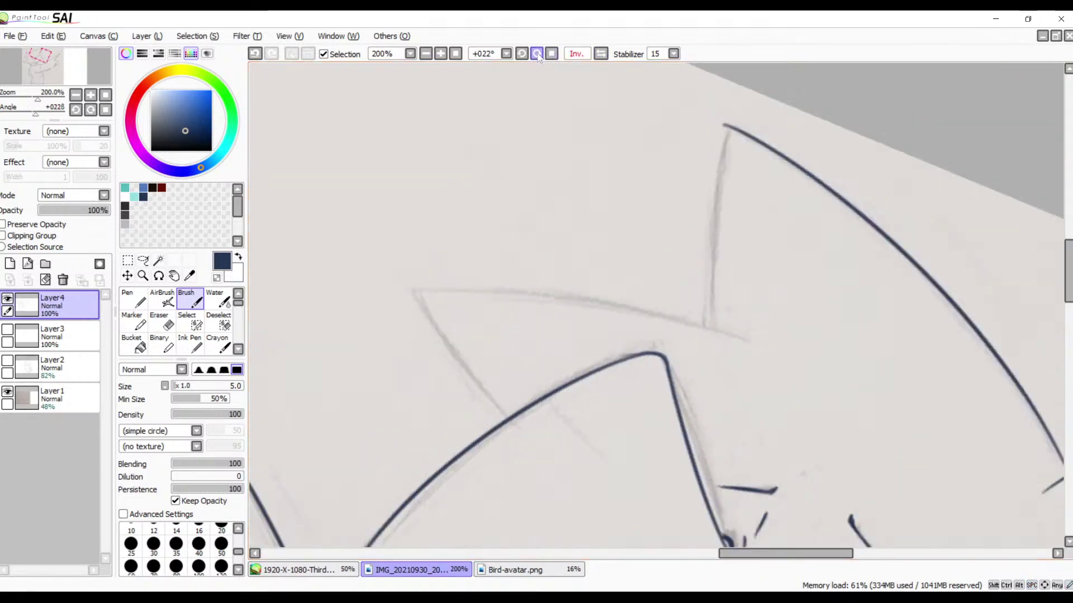
click(536, 54)
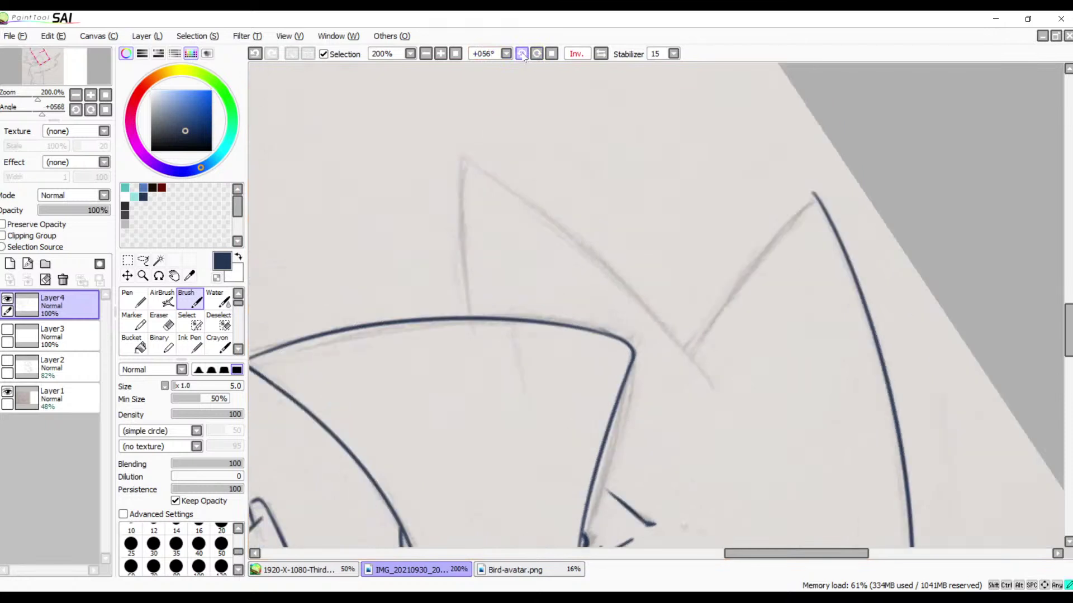
click(441, 53)
click(441, 54)
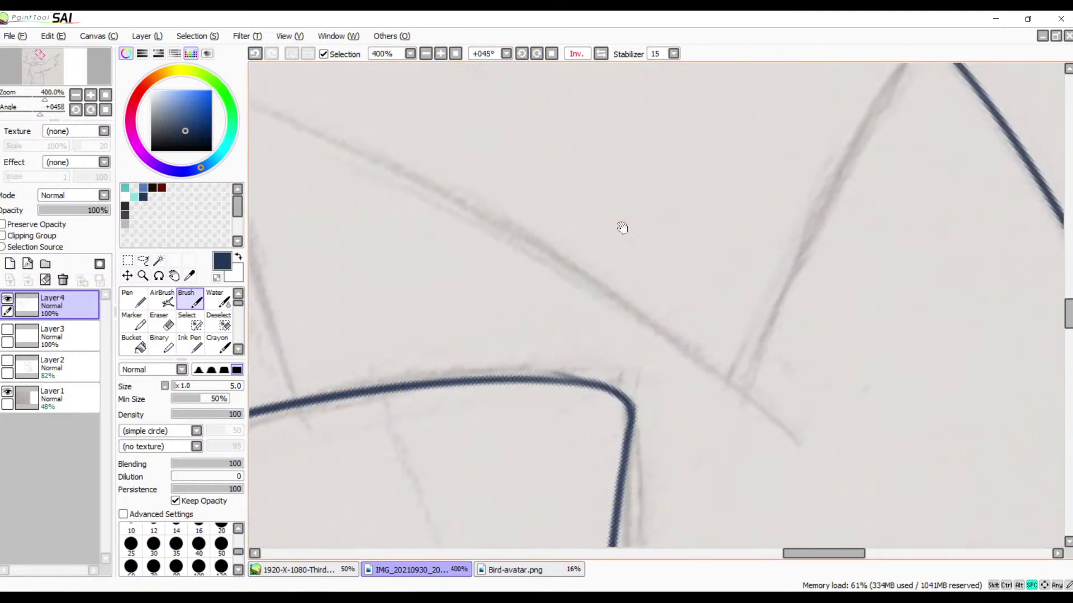
drag(584, 220, 396, 310)
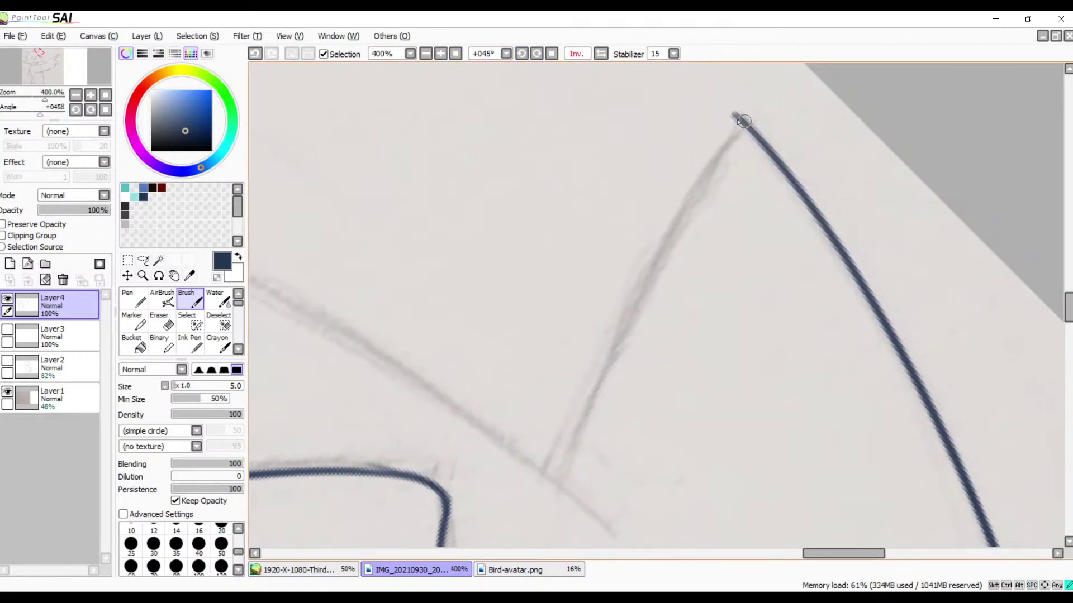
mouse_move(743, 122)
mouse_down()
mouse_move(582, 424)
mouse_move(552, 578)
mouse_up()
key(ctrl+z)
key(ctrl+y)
key(ctrl+z)
mouse_move(741, 124)
mouse_down()
mouse_move(668, 244)
mouse_move(574, 444)
mouse_up()
key(ctrl+z)
drag(764, 110, 530, 546)
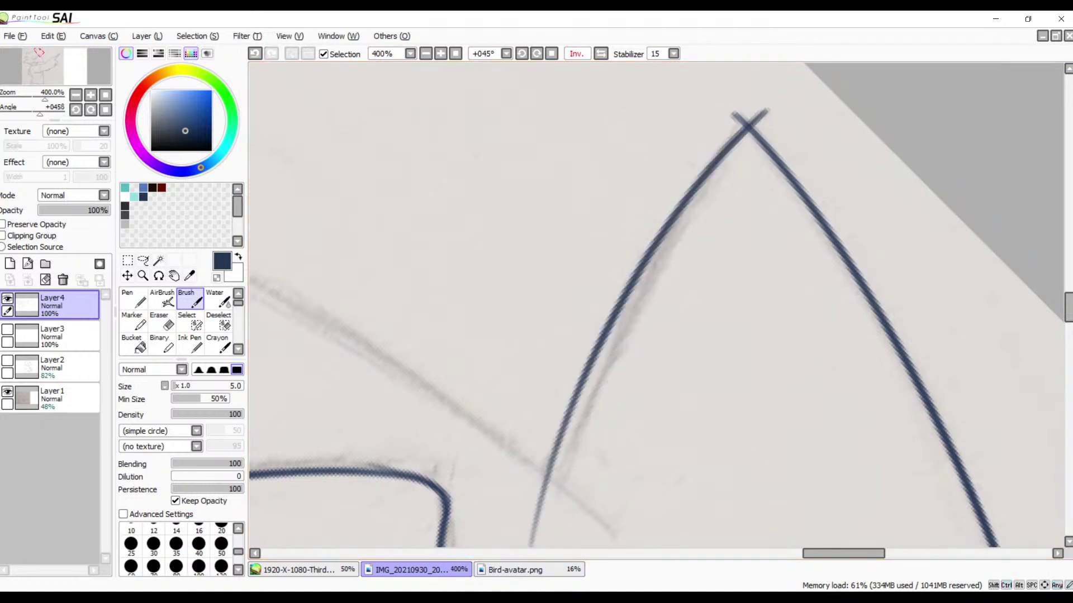
key(ctrl+z)
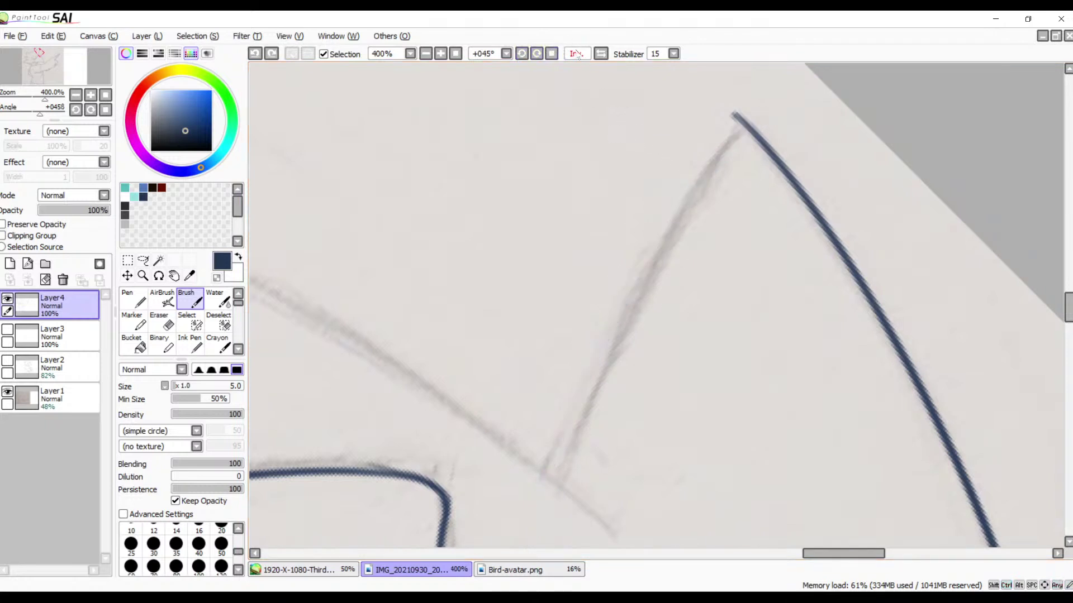
- Ink the large top feather's short edge in the mirrored view, from just beyond the tip past the next feather's sketch line
click(426, 55)
click(426, 55)
drag(602, 175, 537, 128)
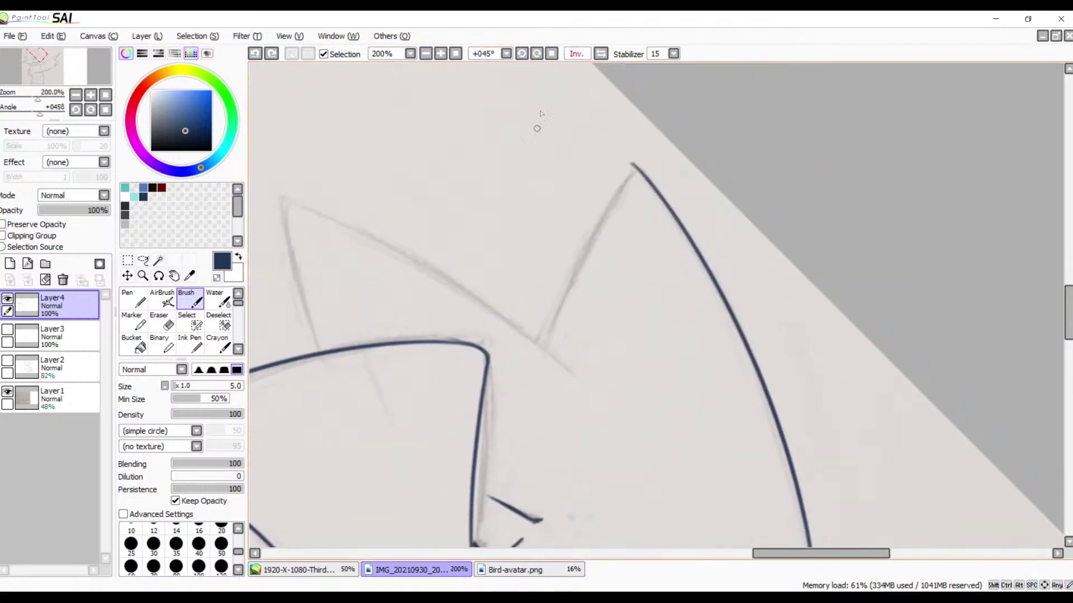
click(537, 53)
drag(626, 188, 625, 182)
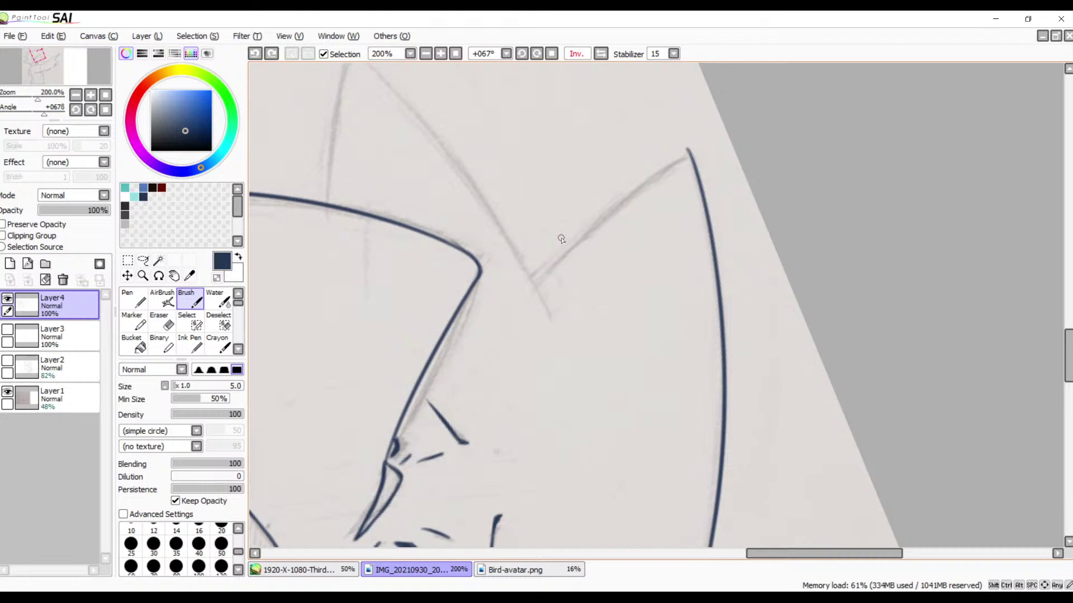
drag(685, 218, 635, 222)
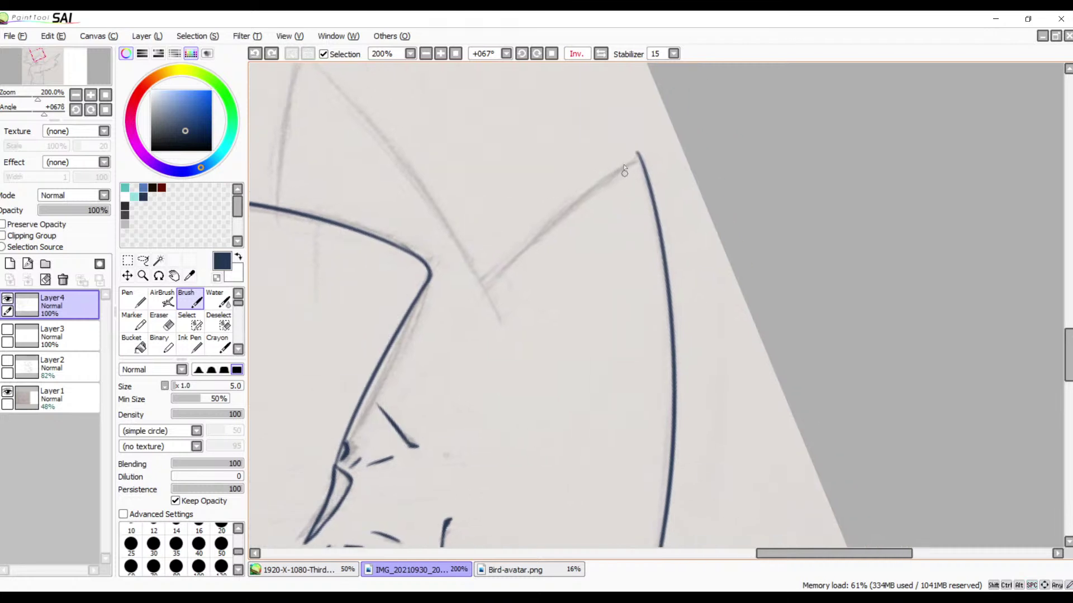
drag(637, 156, 452, 366)
key(ctrl+z)
drag(651, 146, 528, 247)
key(ctrl+z)
mouse_move(658, 143)
mouse_down()
mouse_move(499, 282)
mouse_move(453, 359)
mouse_up()
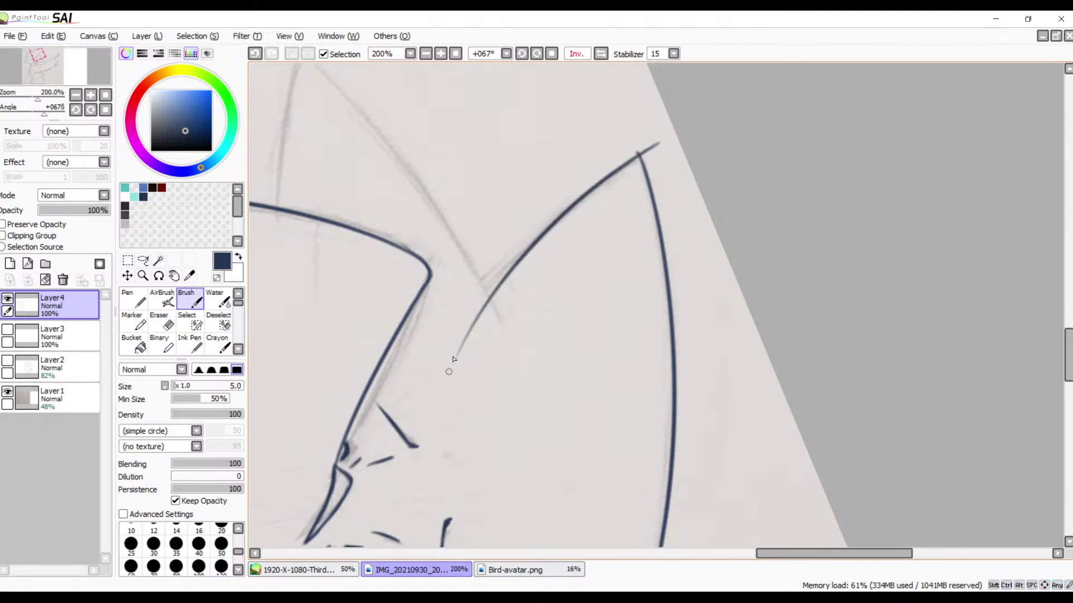
- Erase the line ends overshooting the large top feather's tip with the size 9 eraser
click(441, 54)
click(441, 54)
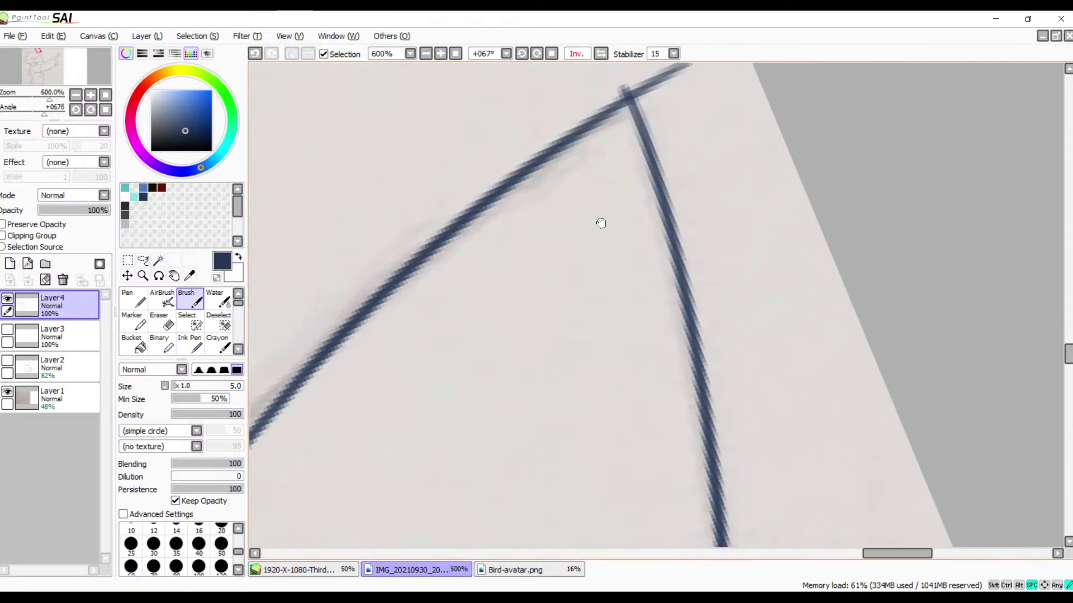
drag(601, 223, 580, 257)
key(e)
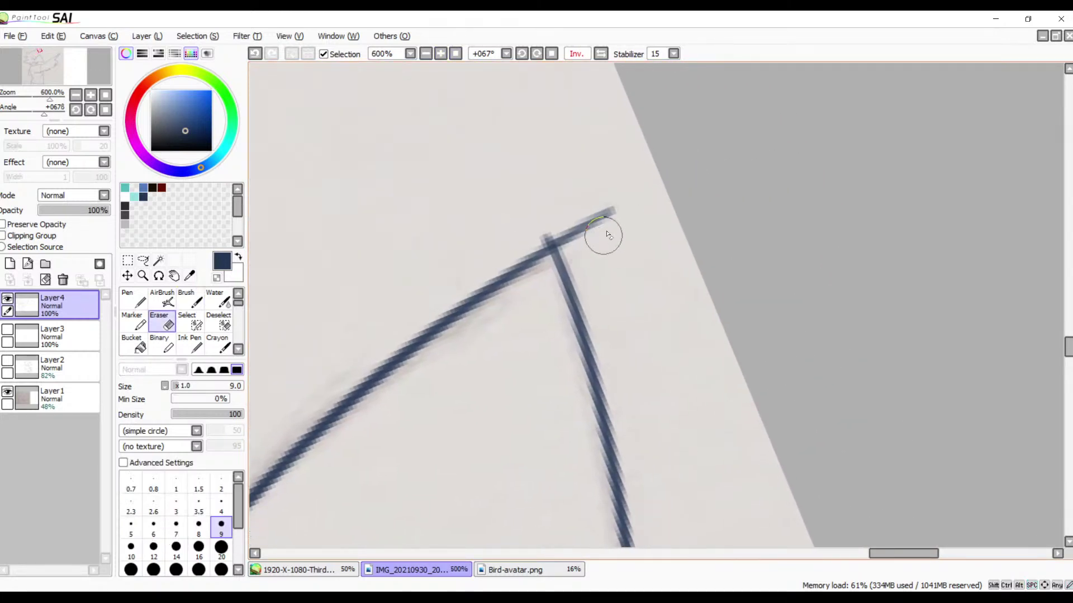
mouse_move(630, 208)
mouse_down()
mouse_move(593, 207)
mouse_move(562, 226)
mouse_move(574, 238)
mouse_move(549, 221)
mouse_move(537, 236)
mouse_move(571, 237)
mouse_up()
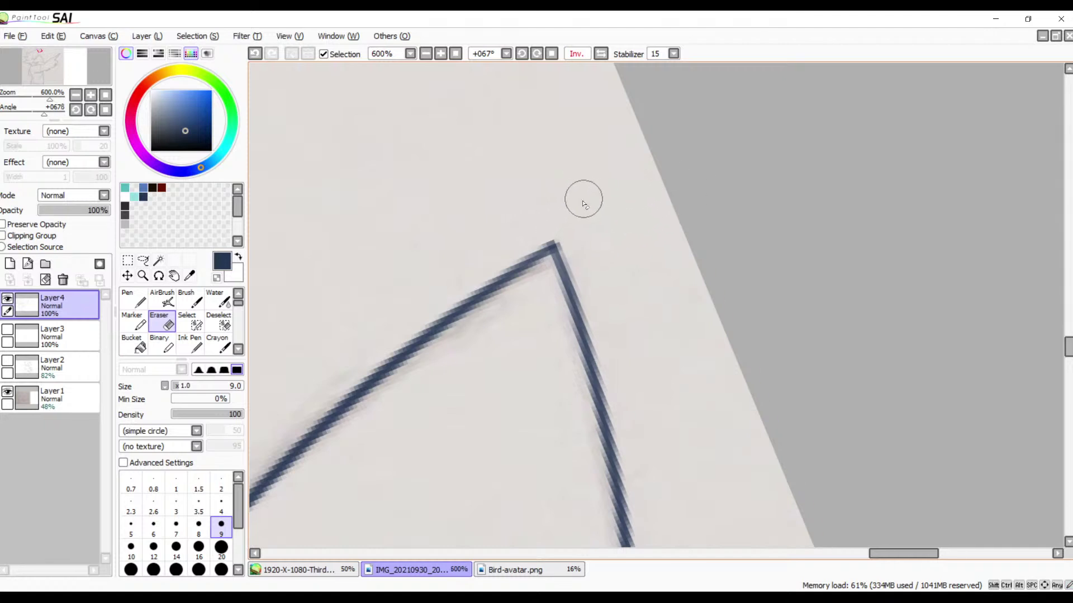
- Fill the inner corner of the large top feather's tip with the size 5 brush, retrying until the edges join solidly
key(b)
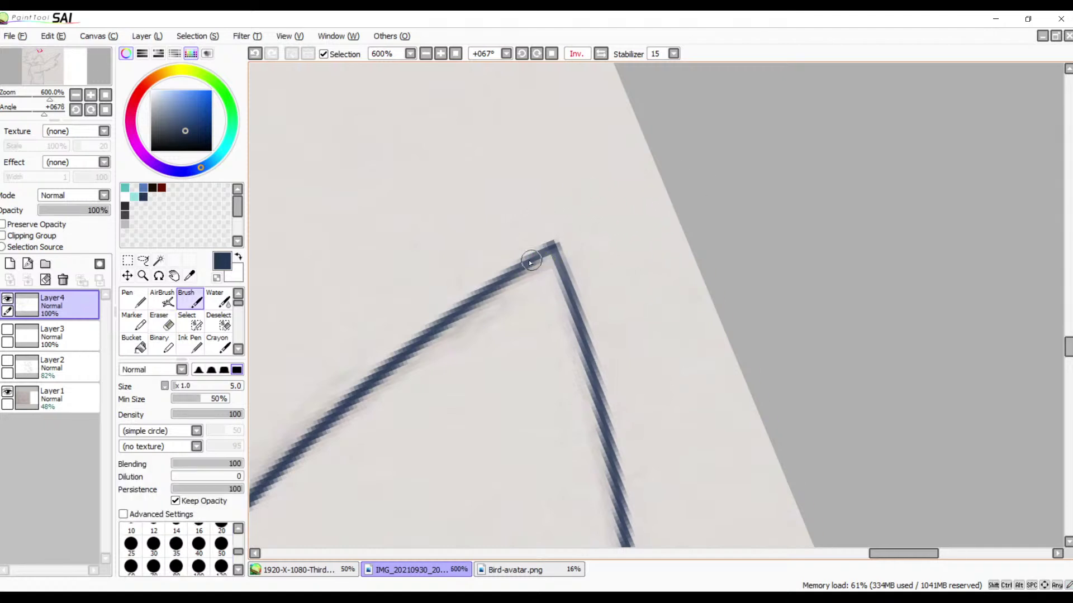
key(ctrl+z)
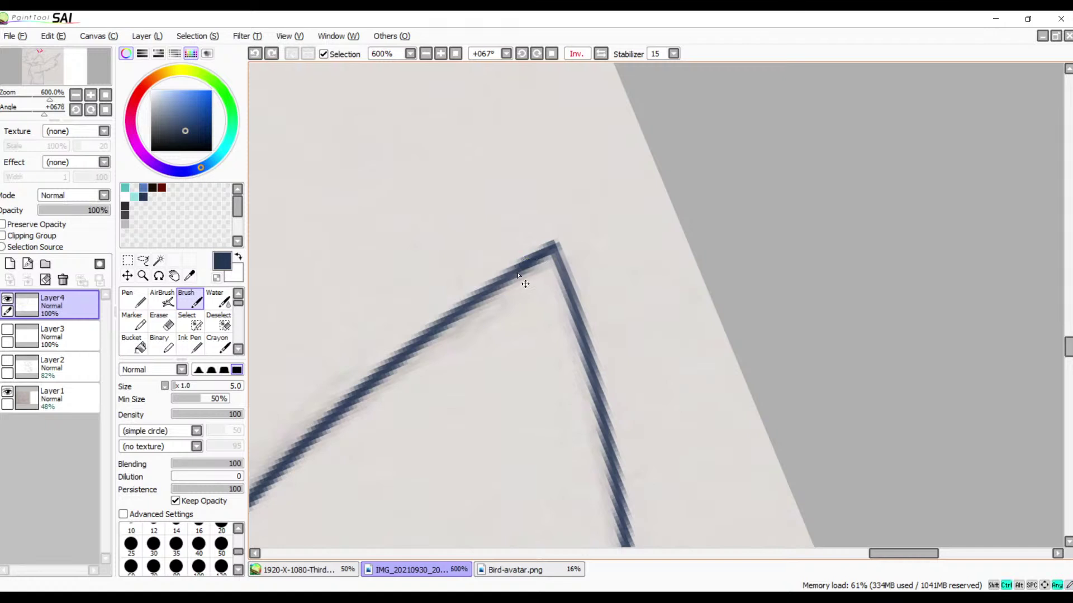
mouse_move(498, 287)
mouse_down()
mouse_move(548, 254)
mouse_move(537, 259)
mouse_move(575, 287)
mouse_up()
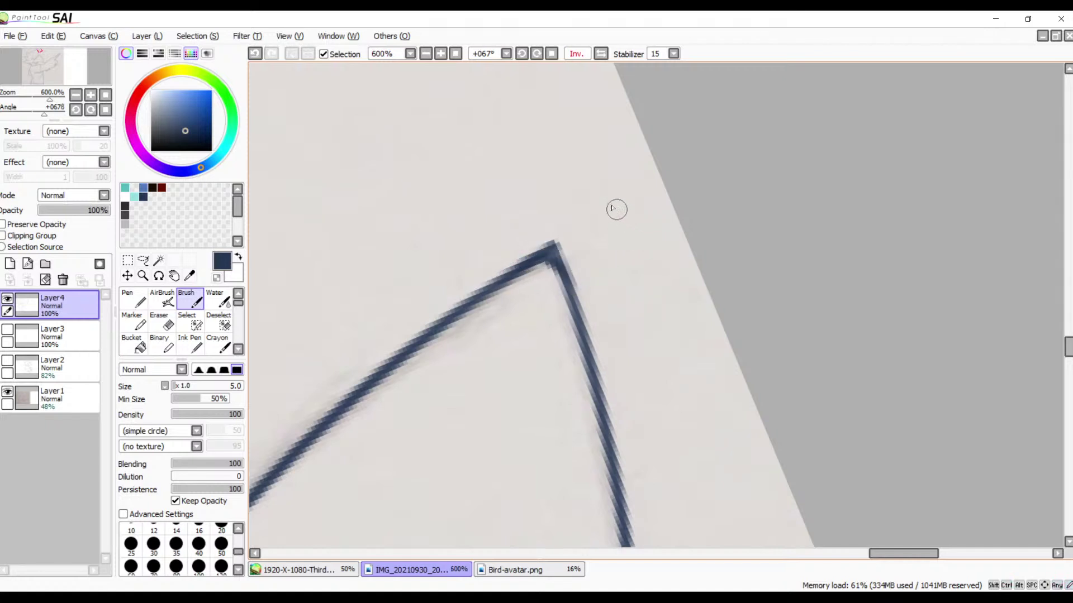
key(ctrl+z)
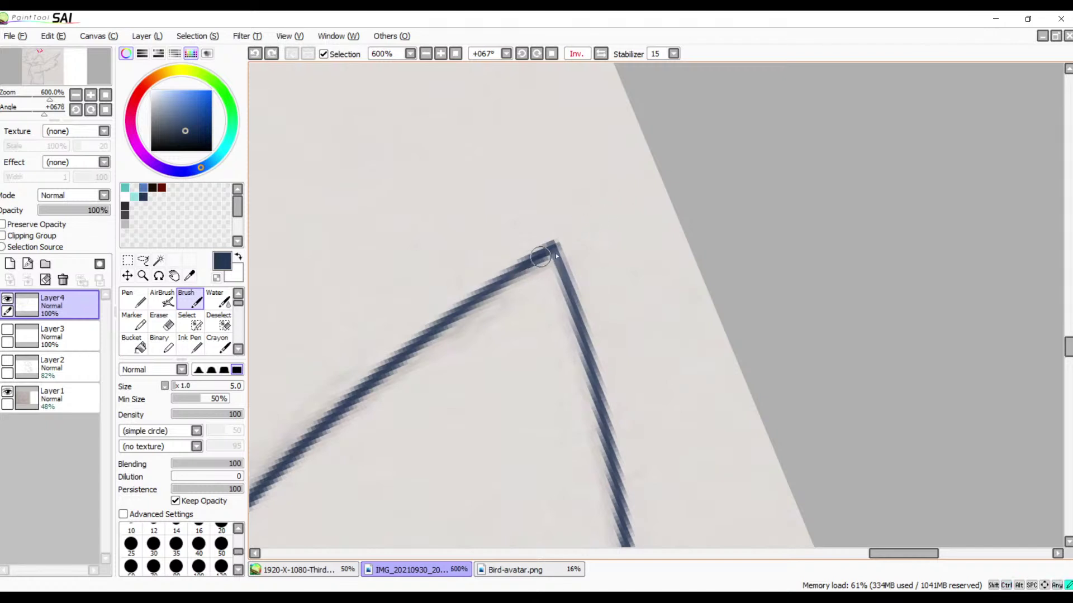
drag(540, 257, 543, 258)
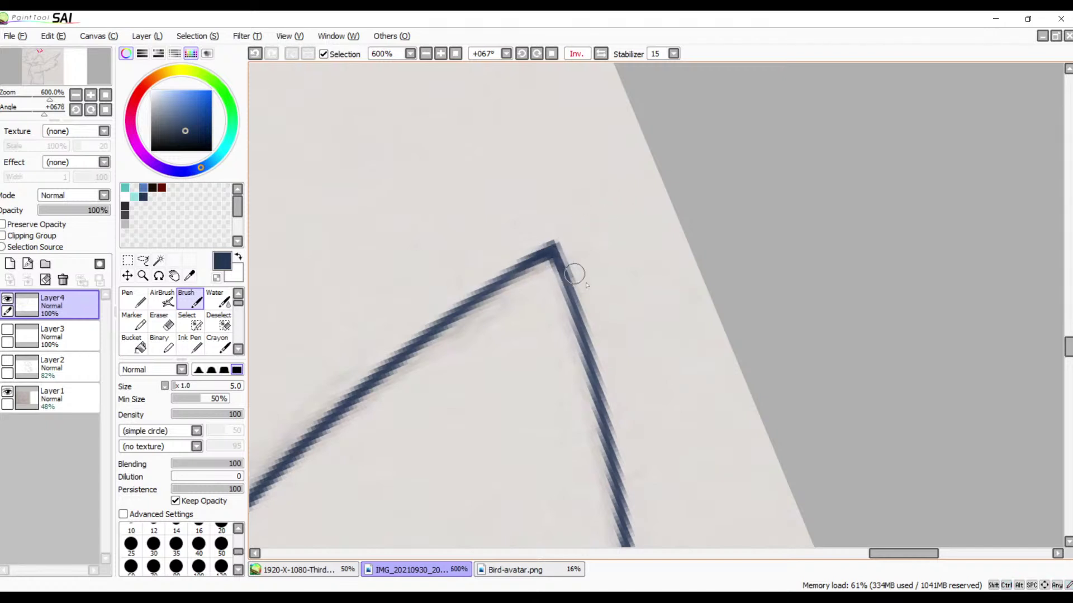
- Shave the outer corner of the large top feather's tip with the eraser and redraw it as a slightly rounded point
key(e)
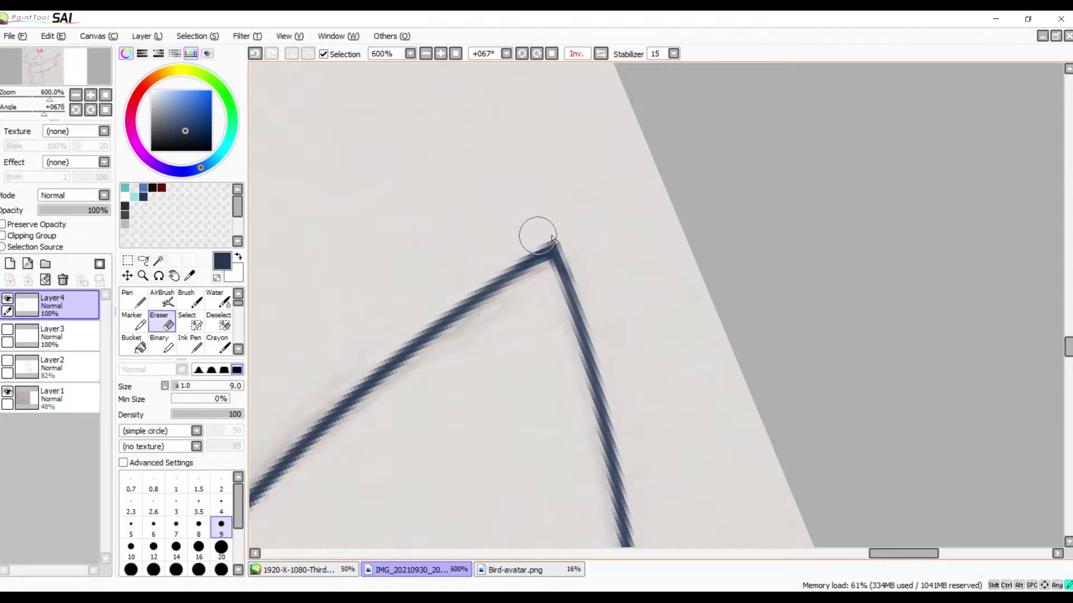
drag(545, 238, 543, 239)
key(b)
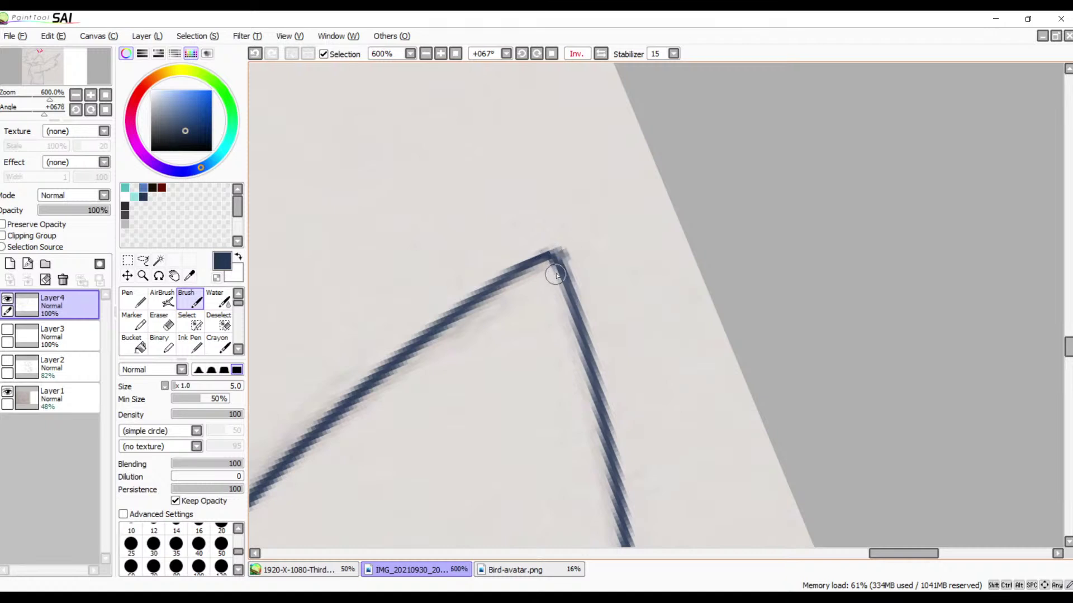
key(ctrl+z)
drag(550, 255, 563, 276)
- Reset the canvas rotation and review the inked top feather together with the face and back head feathers
click(551, 54)
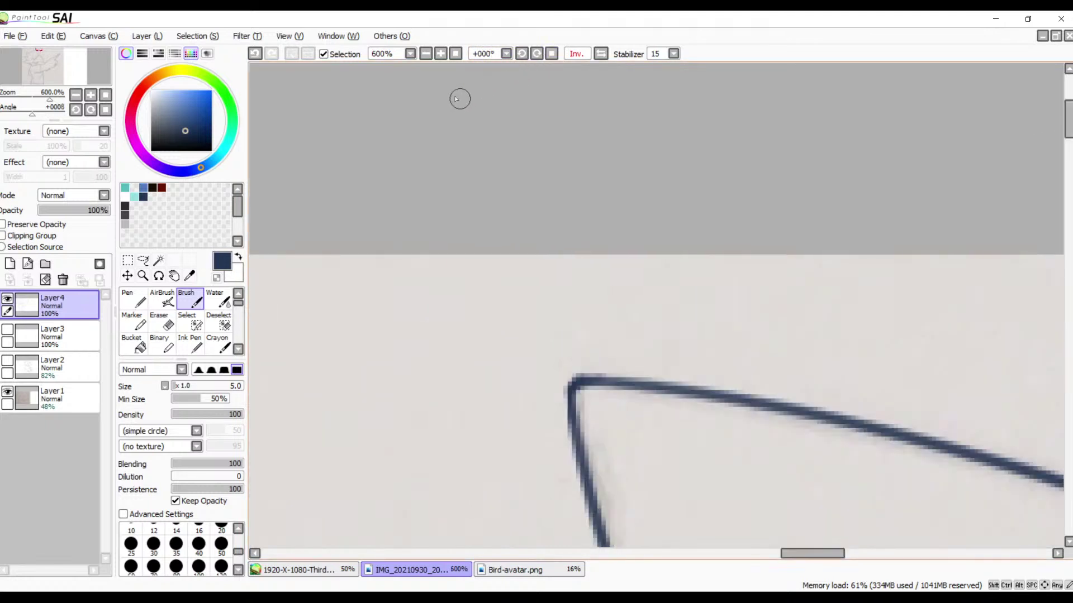
click(425, 54)
click(425, 53)
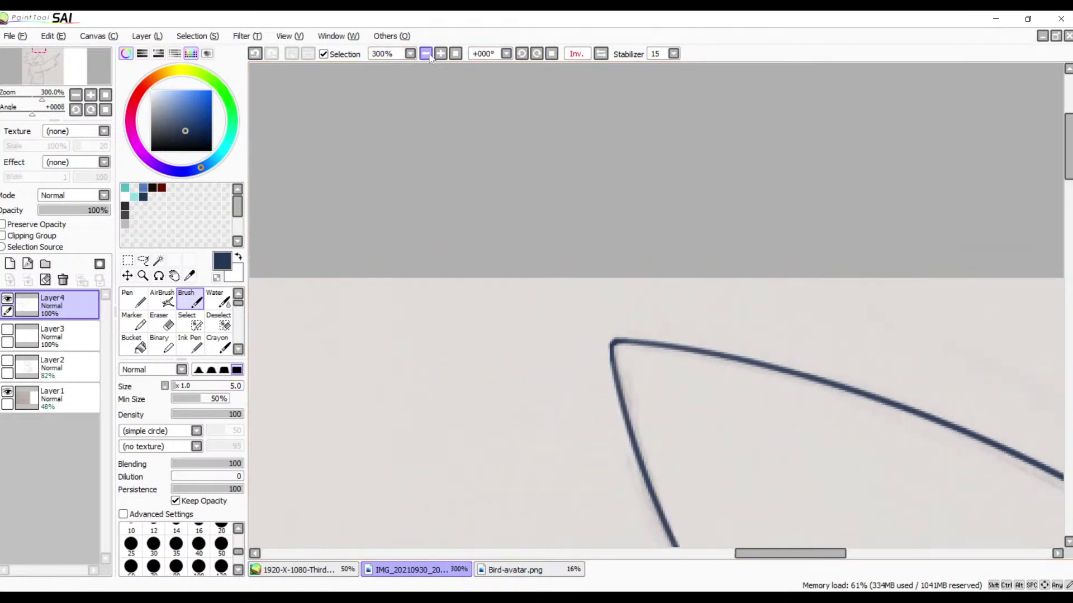
click(426, 54)
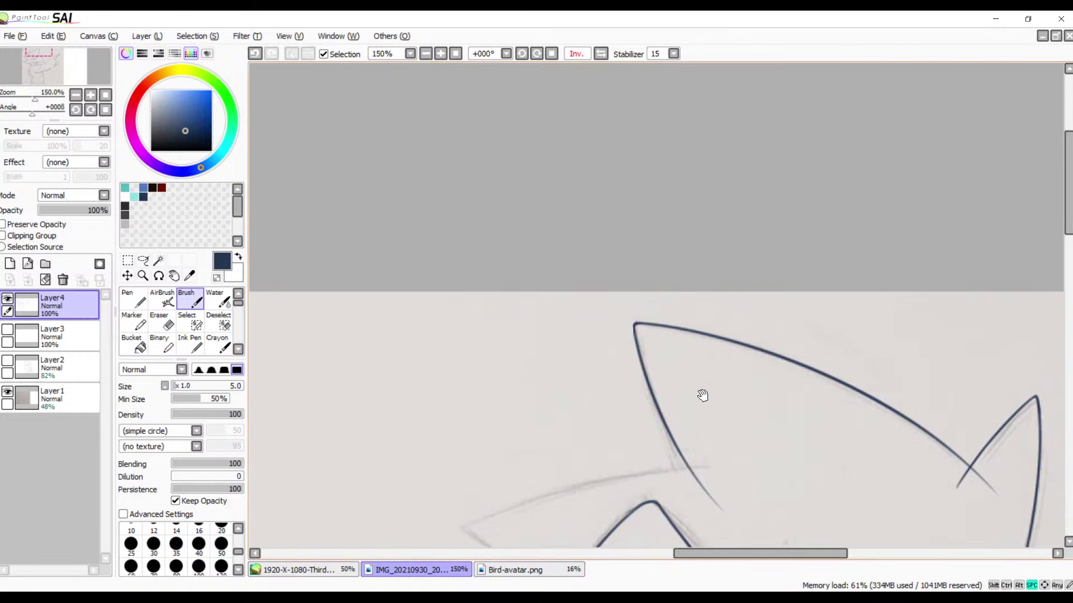
drag(703, 396, 741, 136)
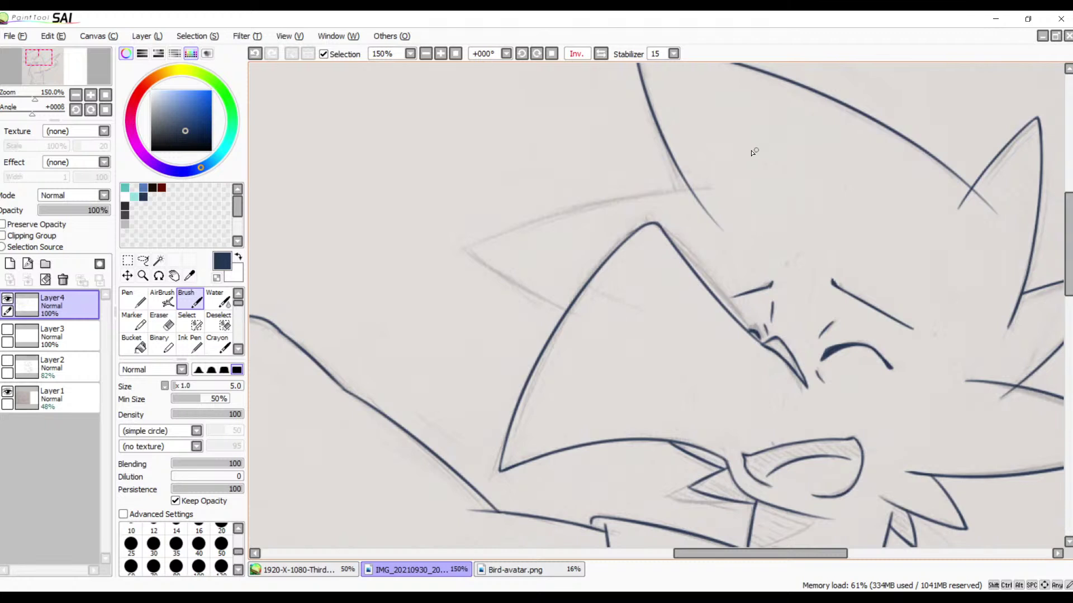
drag(787, 201, 455, 158)
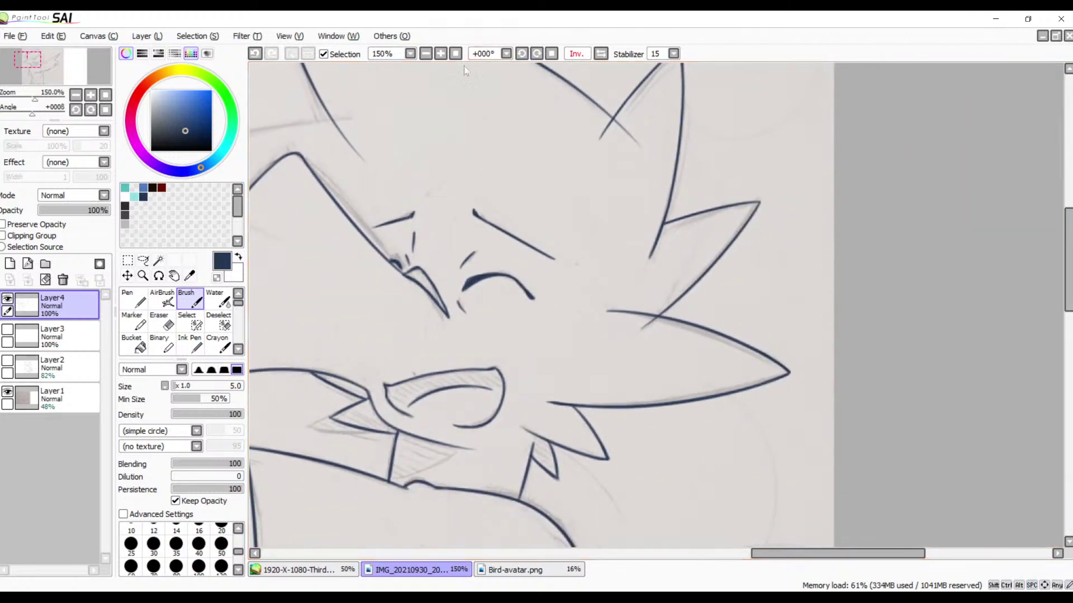
- Erase the end of the middle back head feather's lower edge where it overshoots the lowest feather's upper edge
click(440, 54)
click(440, 54)
click(441, 54)
click(440, 55)
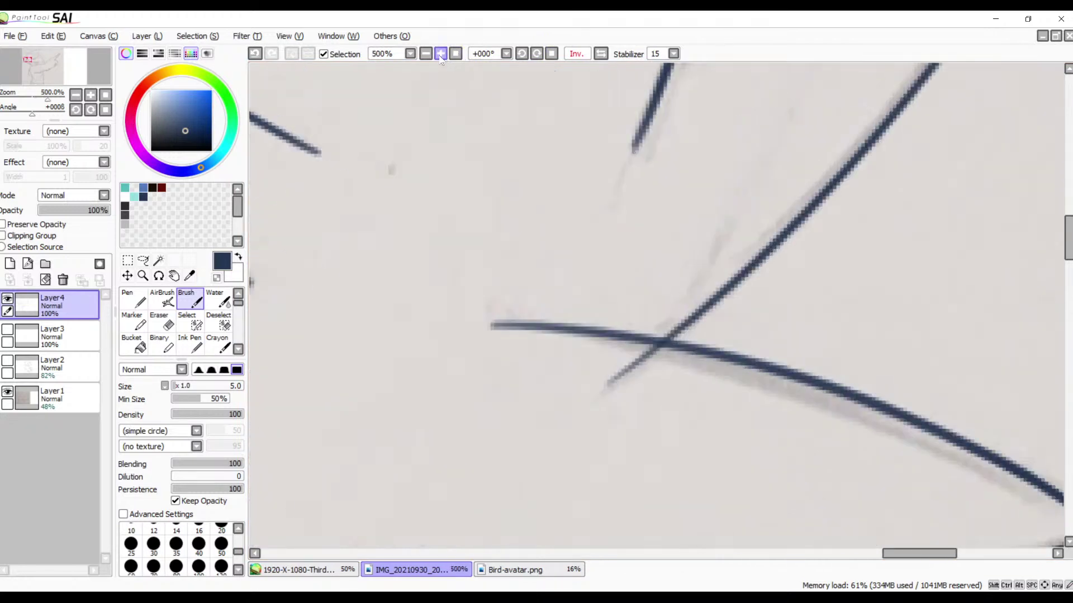
click(440, 54)
mouse_move(748, 347)
mouse_down()
mouse_move(646, 238)
mouse_move(625, 233)
mouse_up()
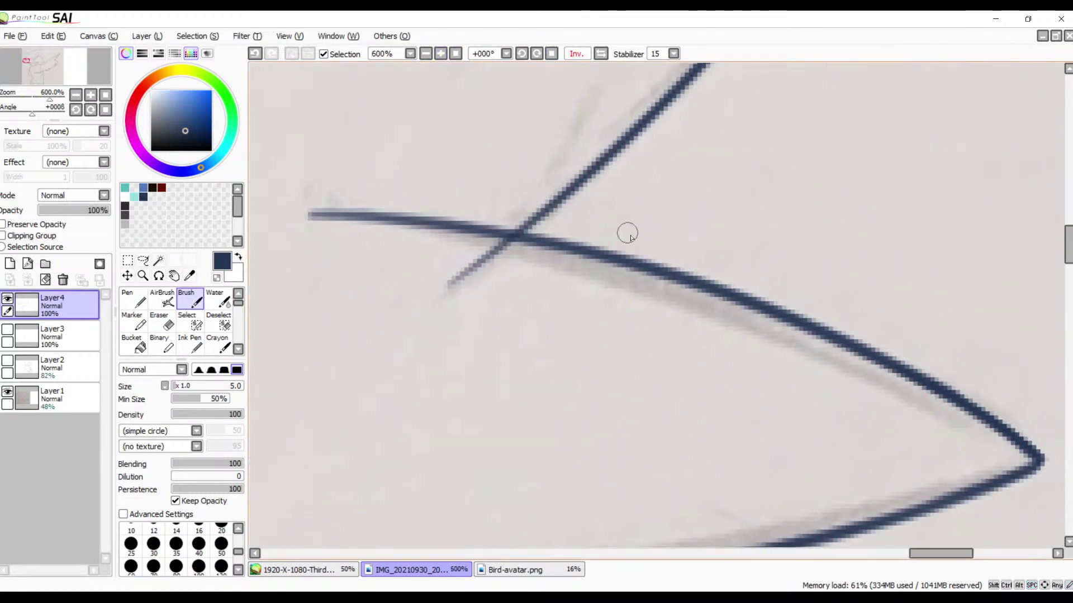
key(e)
mouse_move(468, 255)
mouse_down()
mouse_move(471, 268)
mouse_move(441, 288)
mouse_move(510, 274)
mouse_move(514, 263)
mouse_up()
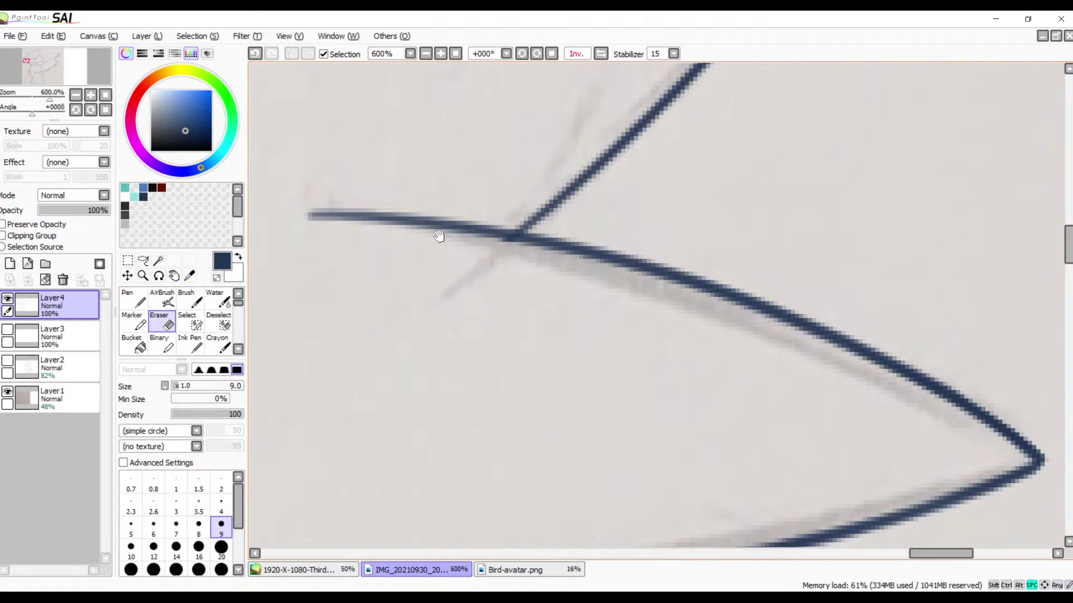
- Erase the large top feather's back line end where it crosses past the adjoining back head feather
mouse_move(438, 235)
mouse_down()
mouse_move(505, 407)
mouse_move(505, 359)
mouse_move(460, 496)
mouse_up()
drag(512, 162, 503, 292)
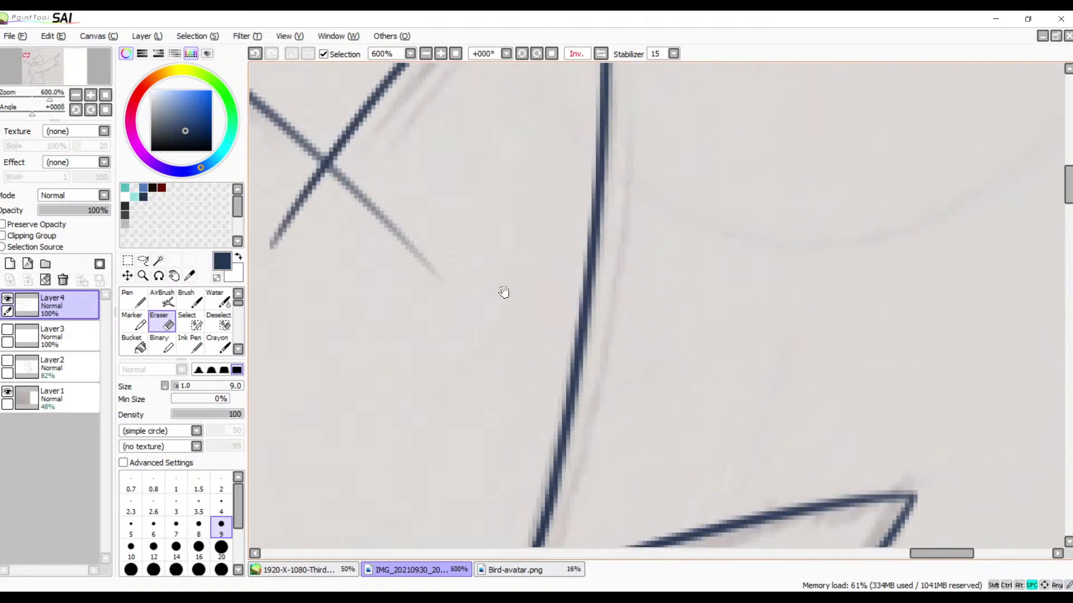
drag(435, 202, 689, 216)
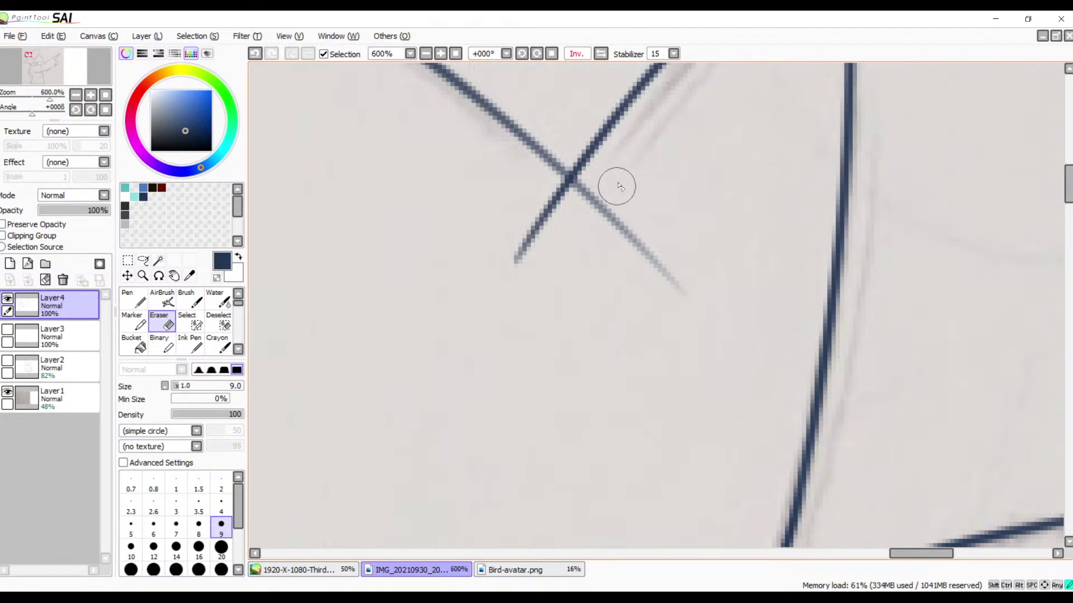
mouse_move(615, 185)
mouse_down()
mouse_move(584, 217)
mouse_move(572, 213)
mouse_move(634, 218)
mouse_move(680, 304)
mouse_up()
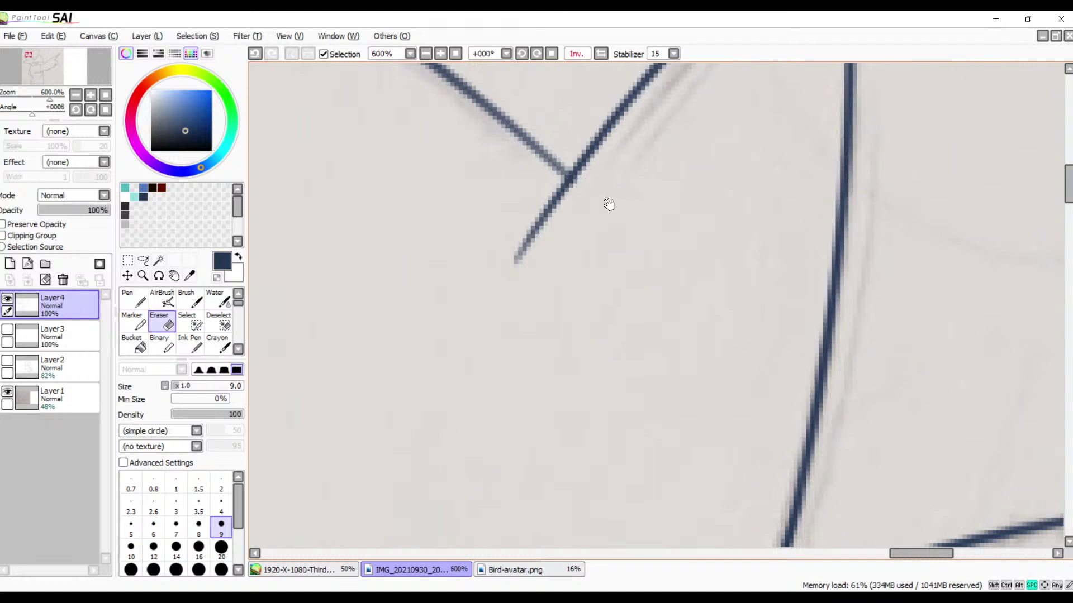
- Trim the fading lower end of the large top feather's front edge and re-ink it solidly with the size 5 brush
mouse_move(606, 204)
mouse_down()
mouse_move(730, 436)
mouse_move(733, 397)
mouse_move(558, 311)
mouse_move(692, 390)
mouse_move(646, 354)
mouse_move(663, 394)
mouse_move(574, 223)
mouse_move(575, 237)
mouse_up()
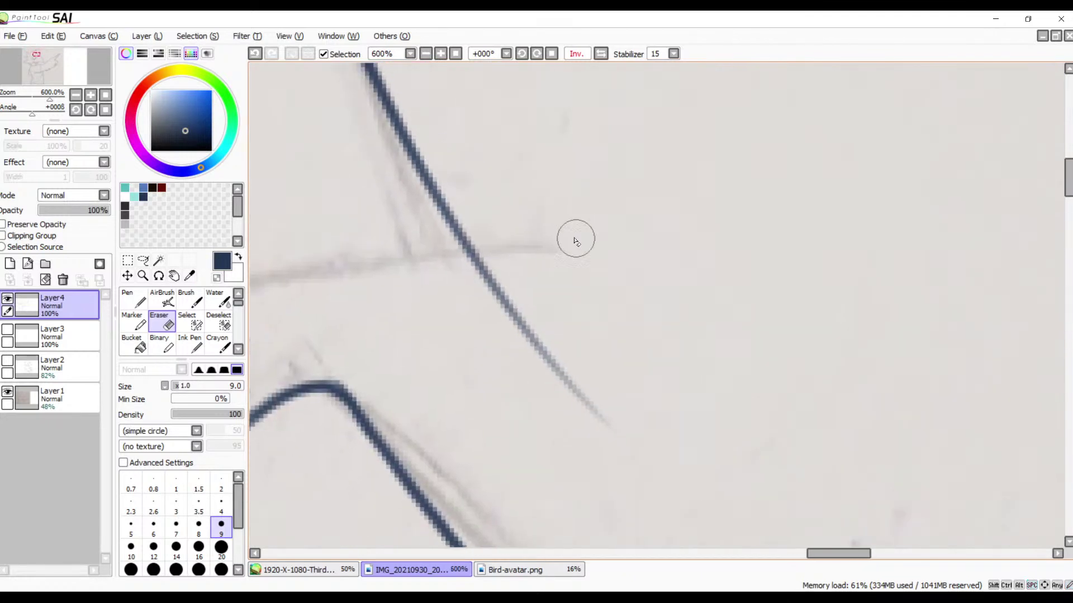
drag(611, 426, 526, 351)
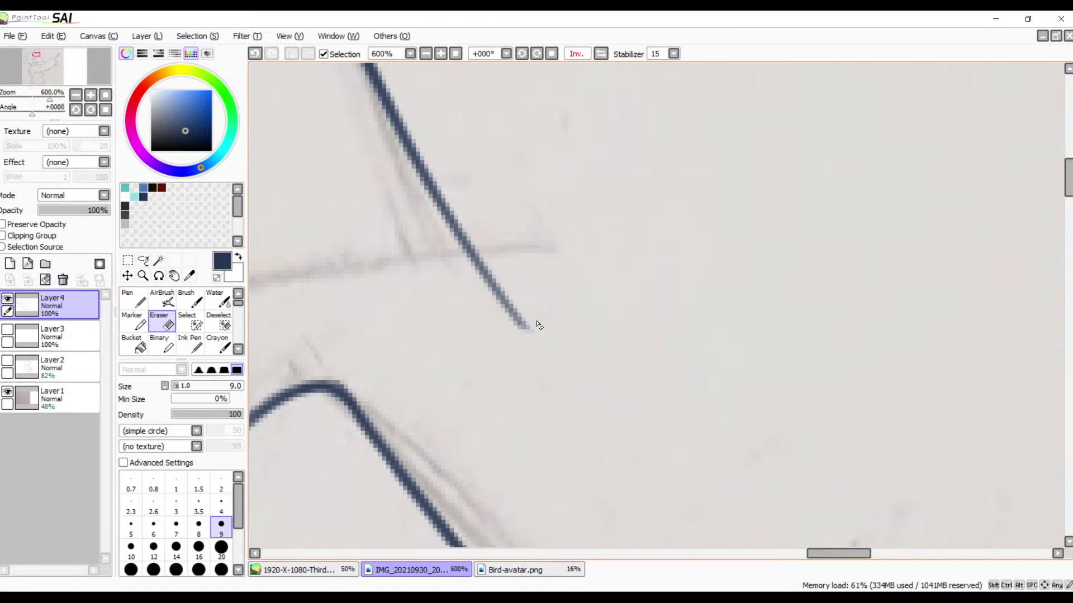
key(b)
drag(423, 168, 539, 323)
key(ctrl+z)
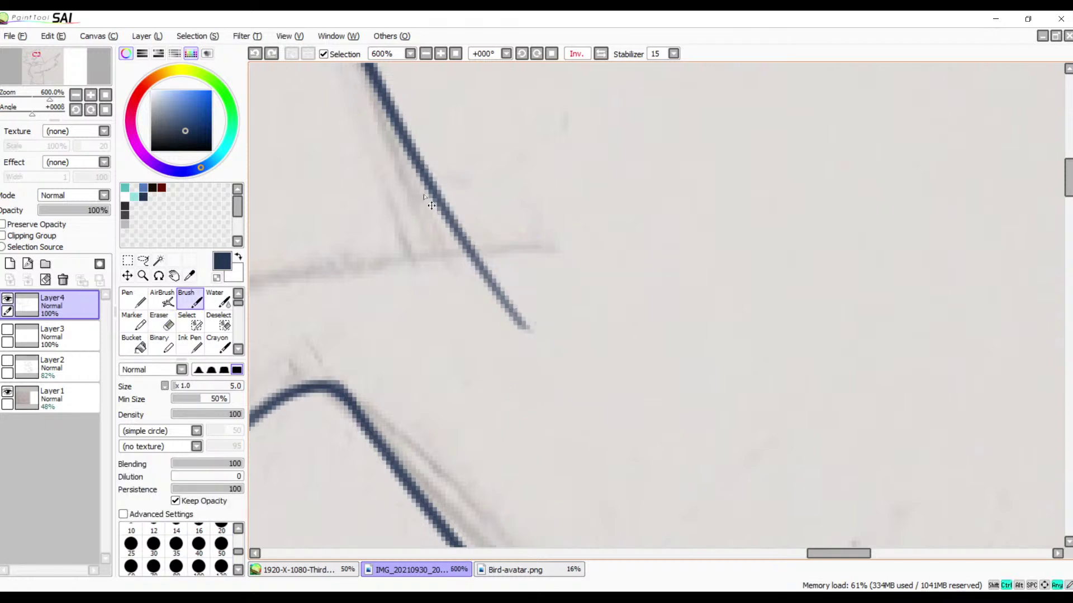
click(542, 56)
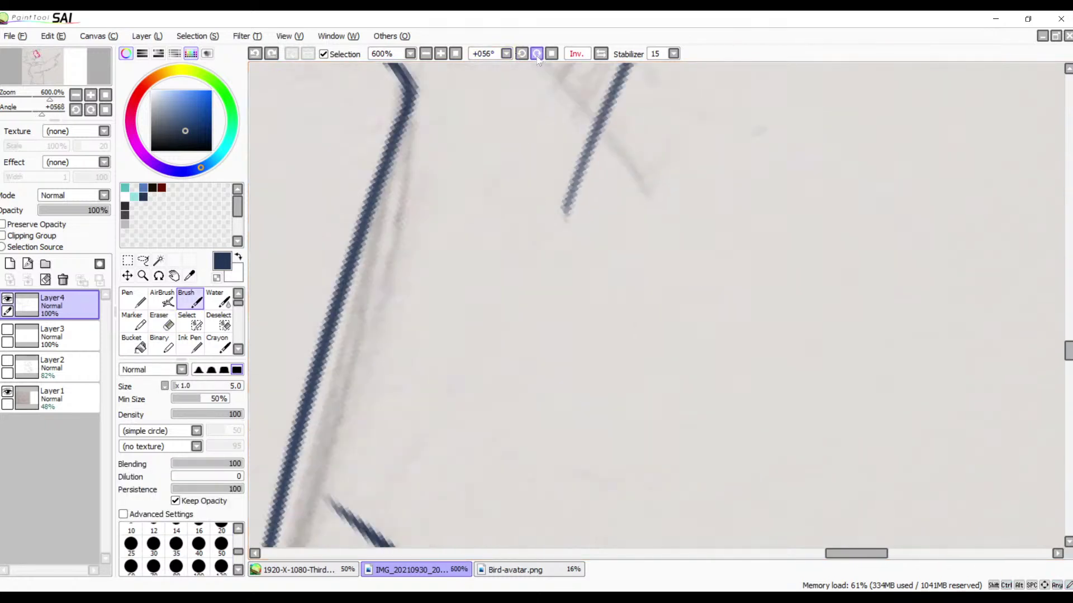
drag(625, 223, 477, 325)
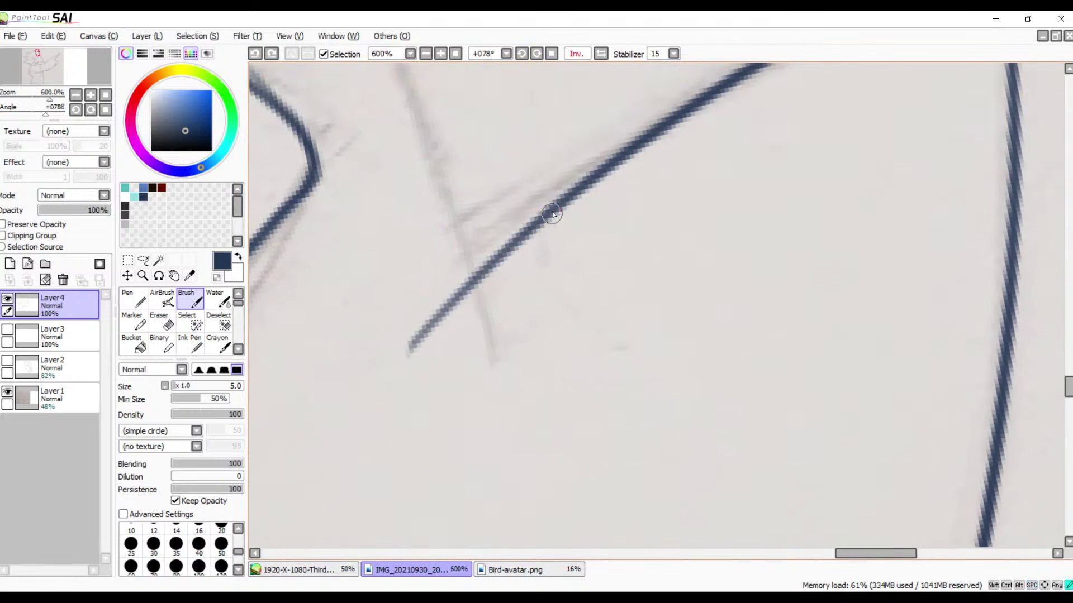
drag(551, 211, 434, 336)
key(ctrl+z)
drag(547, 212, 410, 349)
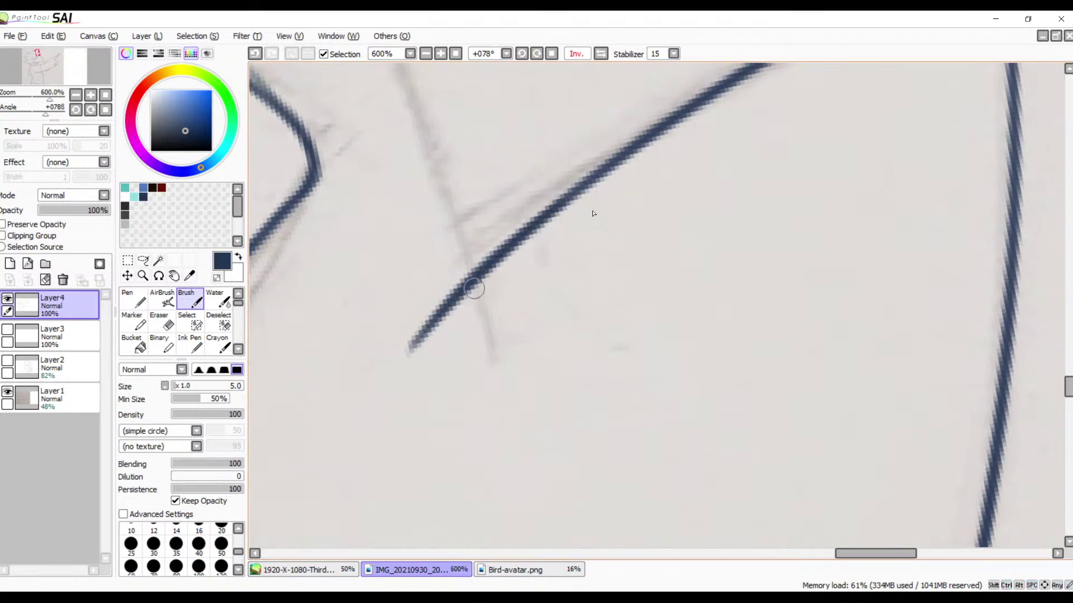
key(e)
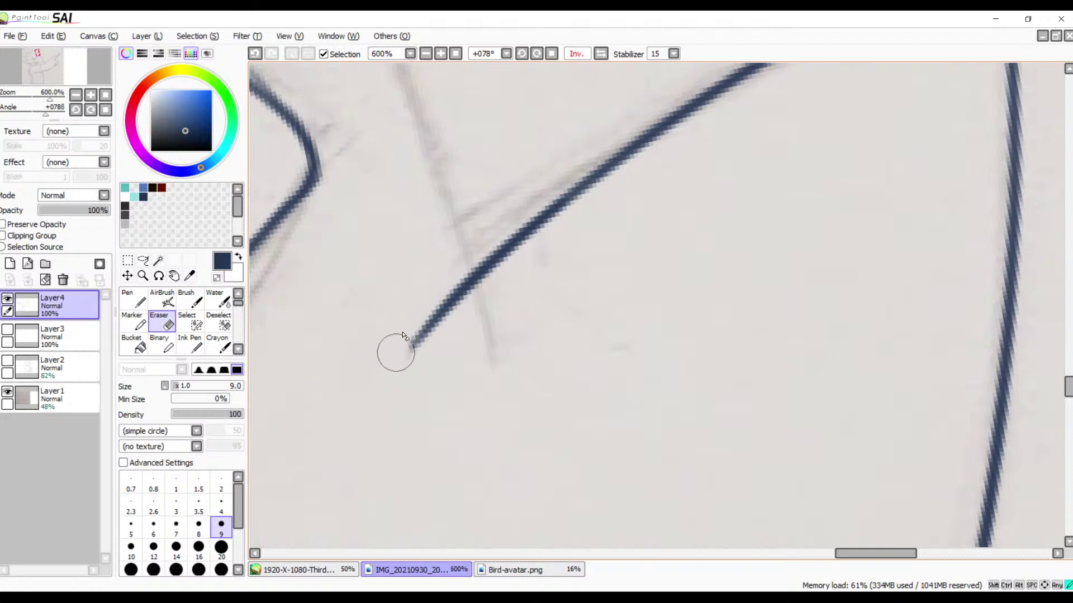
mouse_move(390, 354)
mouse_down()
mouse_move(408, 347)
mouse_move(421, 360)
mouse_move(412, 344)
mouse_move(429, 351)
mouse_move(401, 359)
mouse_move(416, 335)
mouse_move(433, 362)
mouse_move(438, 350)
mouse_move(416, 339)
mouse_move(433, 345)
mouse_up()
- Try to ink the upper edge of the front head feather behind the beak with the size 5 brush
click(456, 53)
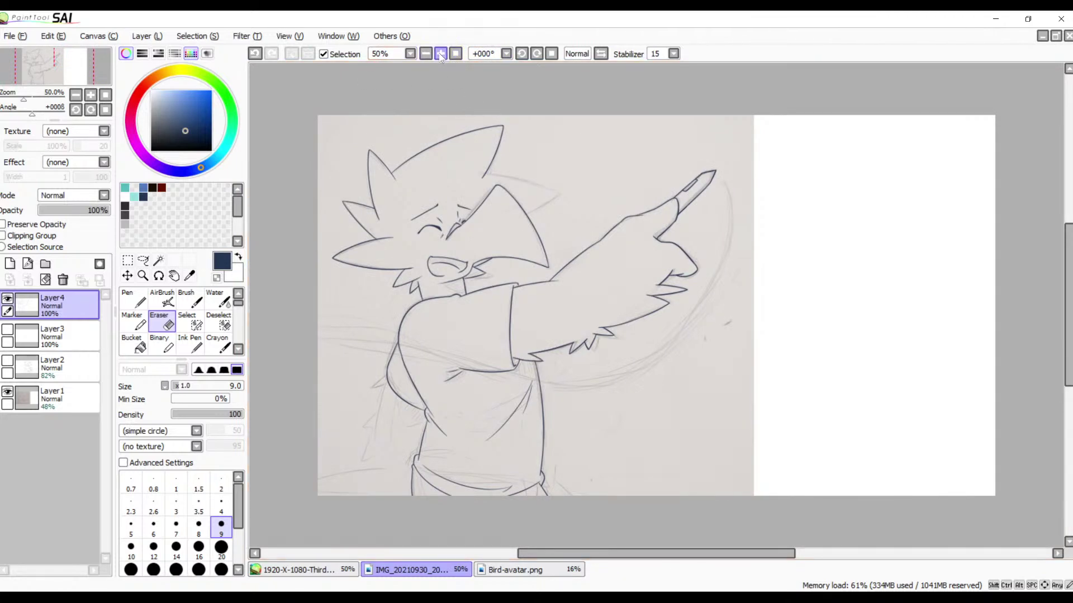
click(441, 53)
click(440, 54)
click(441, 53)
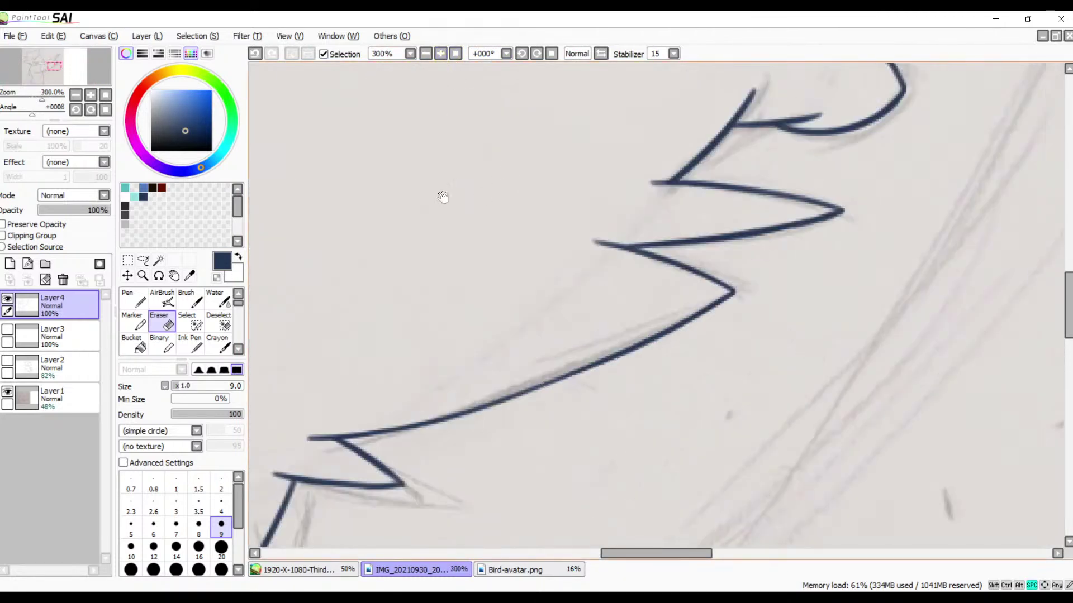
mouse_move(443, 198)
mouse_down()
mouse_move(653, 220)
mouse_move(805, 278)
mouse_move(778, 358)
mouse_up()
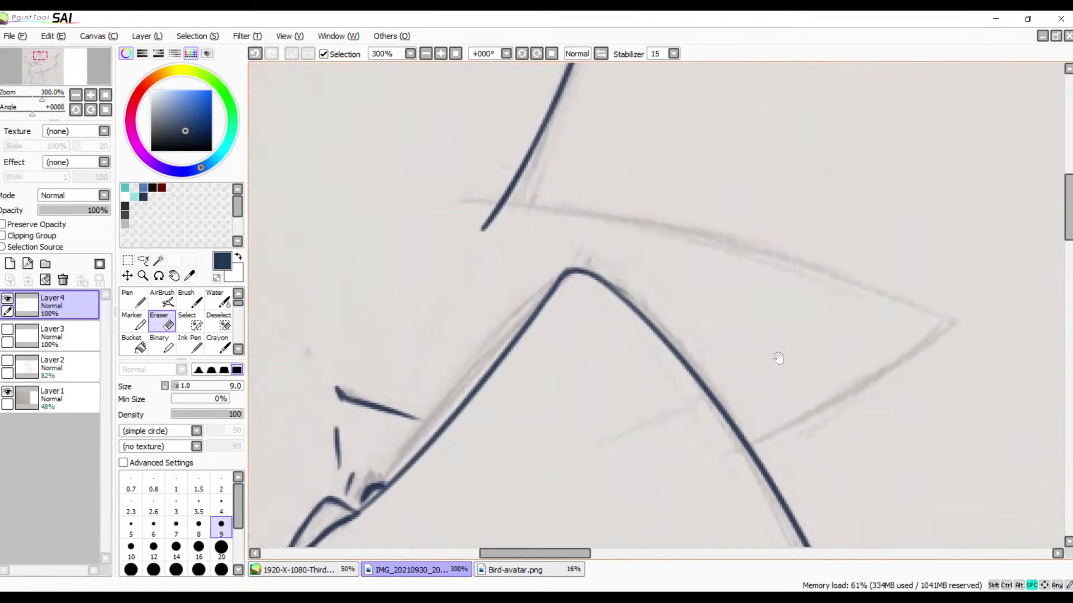
key(b)
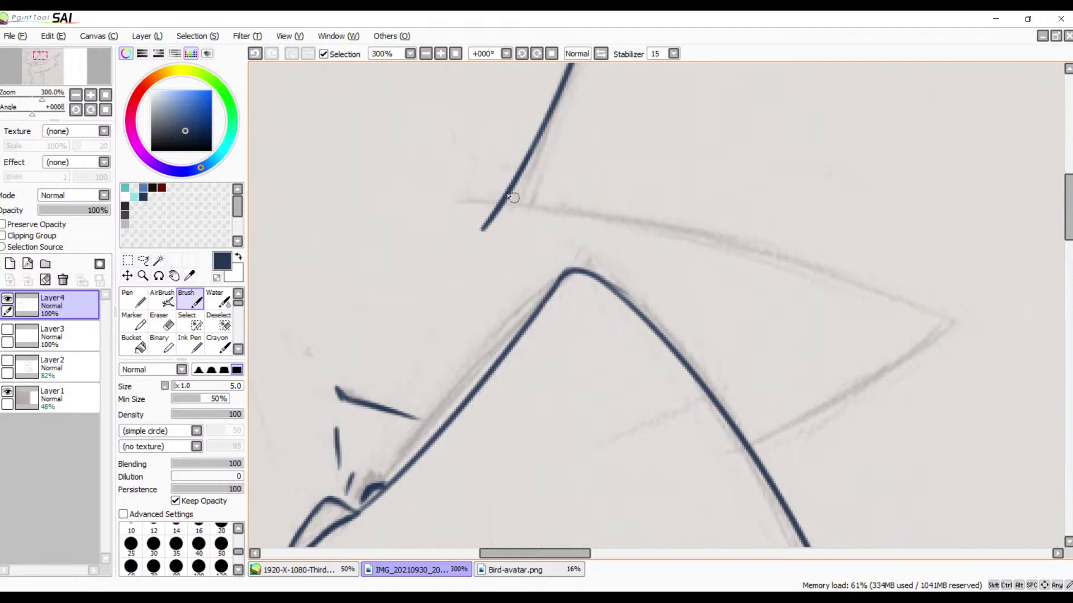
drag(497, 193, 898, 283)
key(ctrl+z)
drag(453, 189, 922, 286)
key(ctrl+z)
drag(461, 199, 1006, 328)
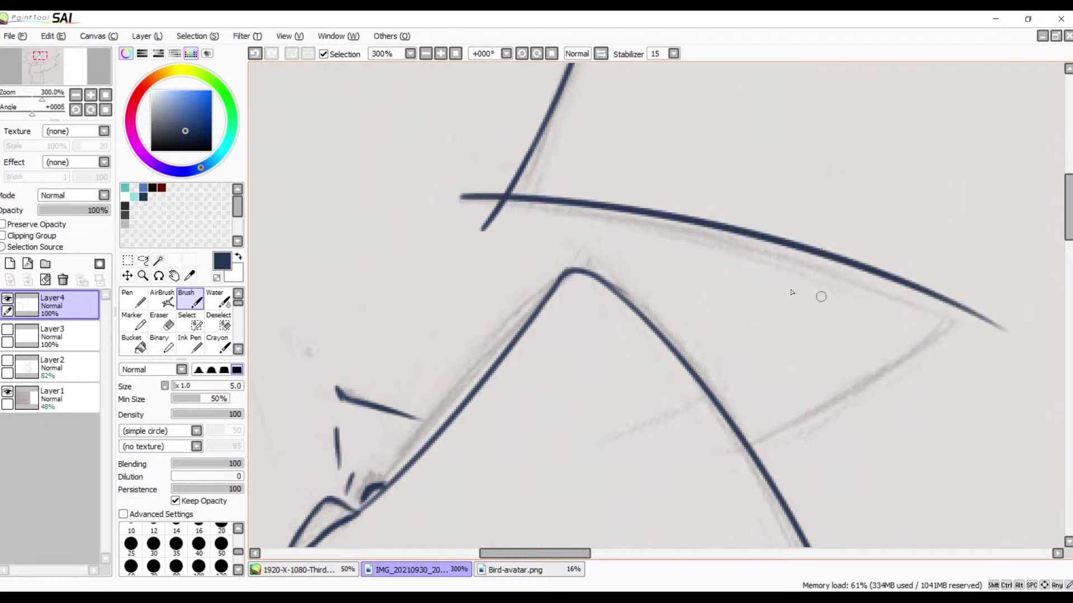
- Try to ink the front feather's lower edge from its tip toward the beak, and undo both of the feather's edges
drag(820, 297, 695, 280)
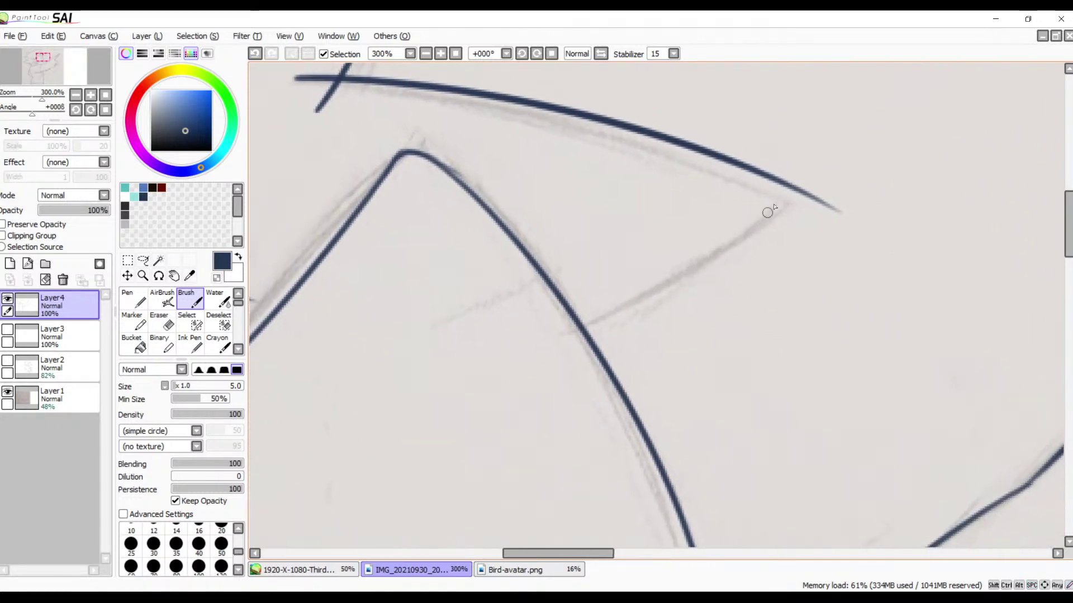
drag(800, 194, 575, 333)
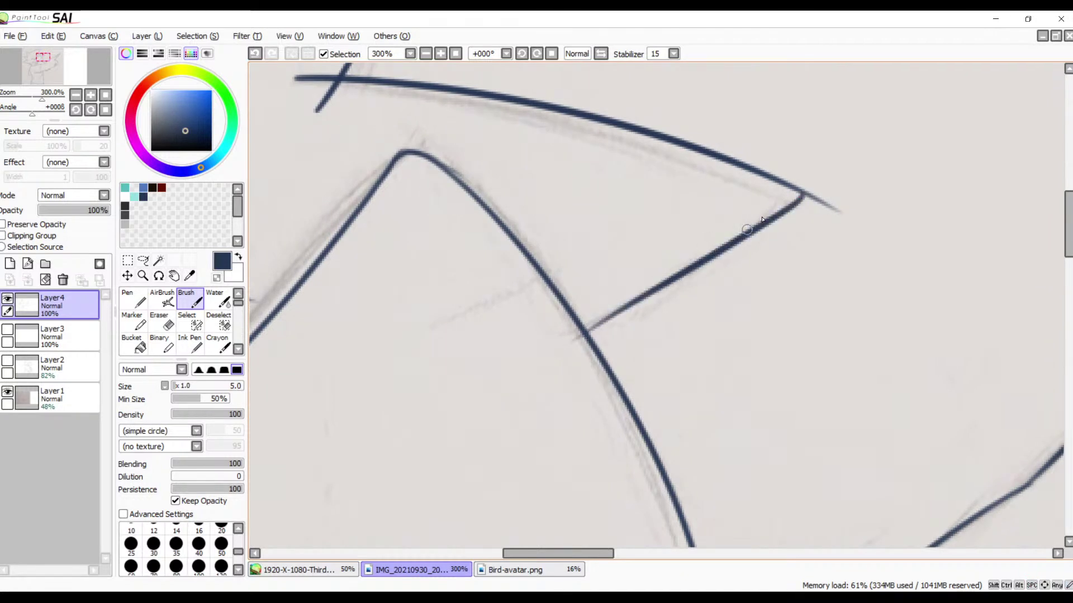
key(ctrl+z)
drag(800, 190, 469, 376)
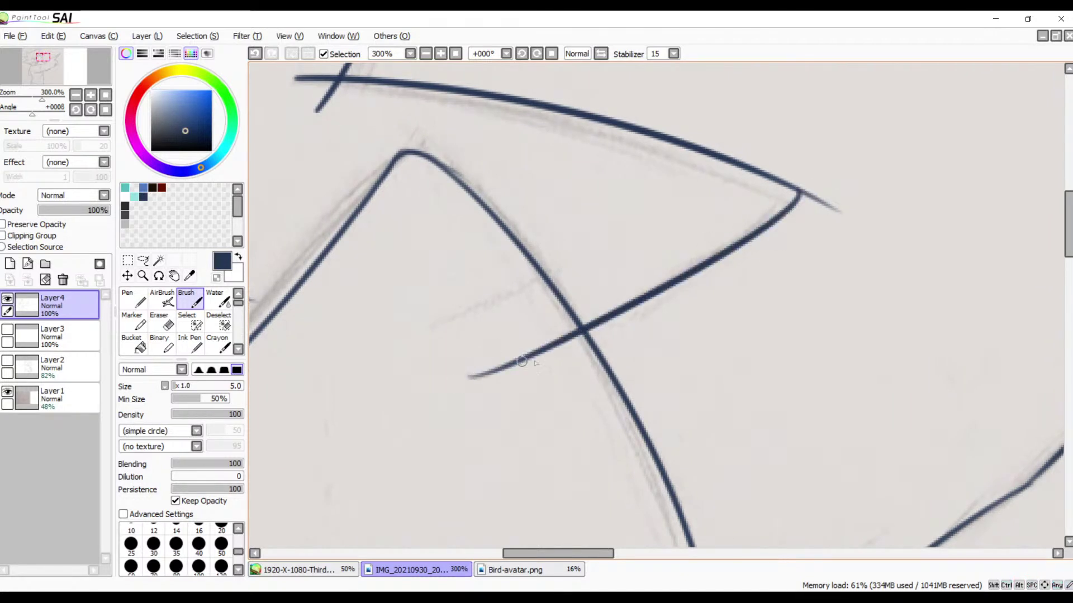
drag(728, 272, 855, 280)
key(ctrl+z)
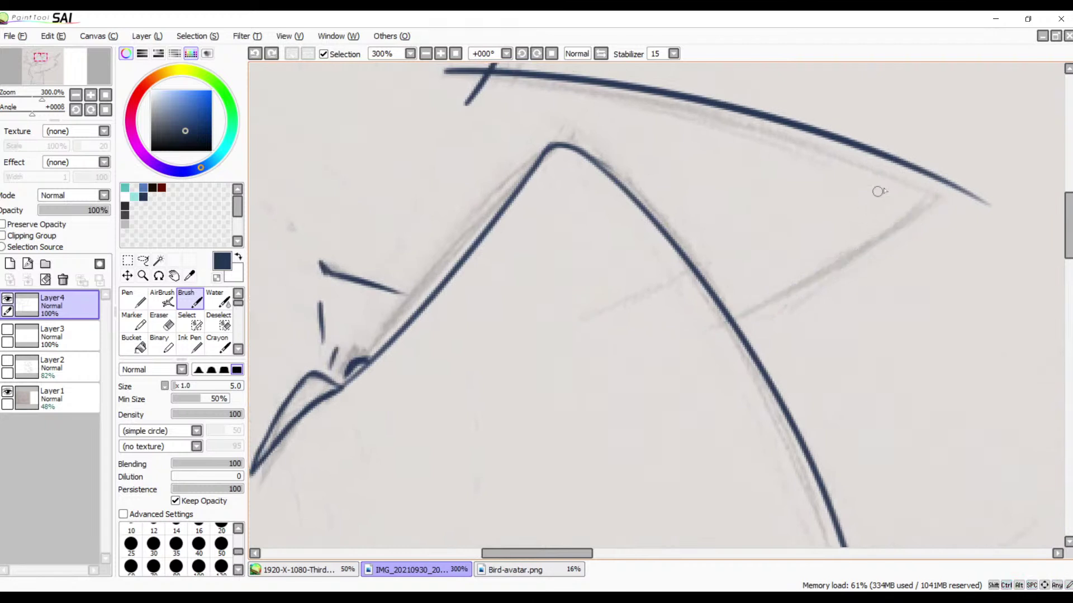
drag(944, 178, 581, 359)
key(ctrl+z)
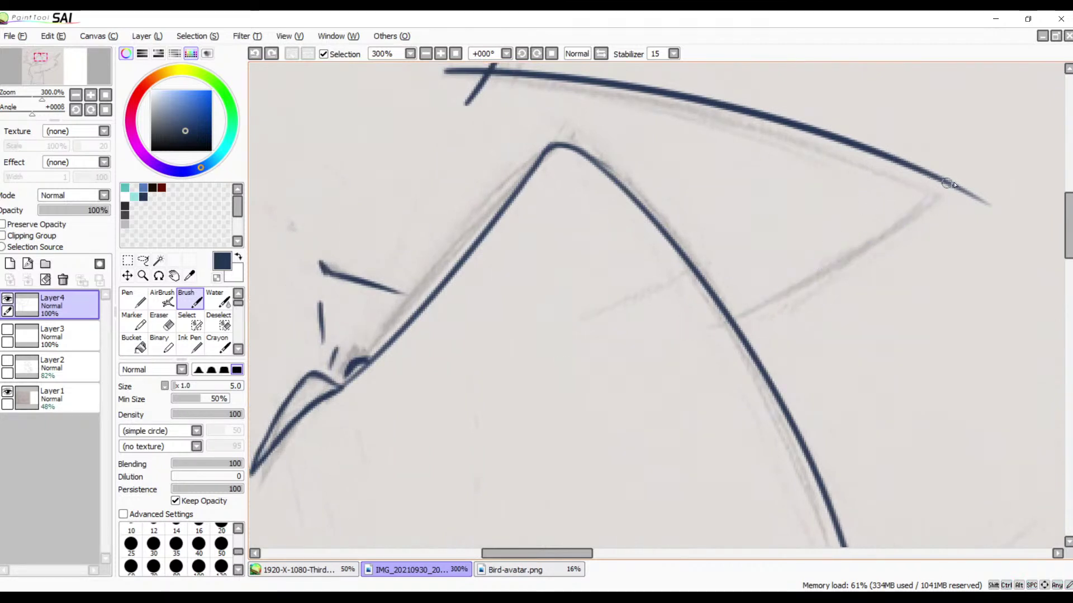
drag(946, 178, 685, 310)
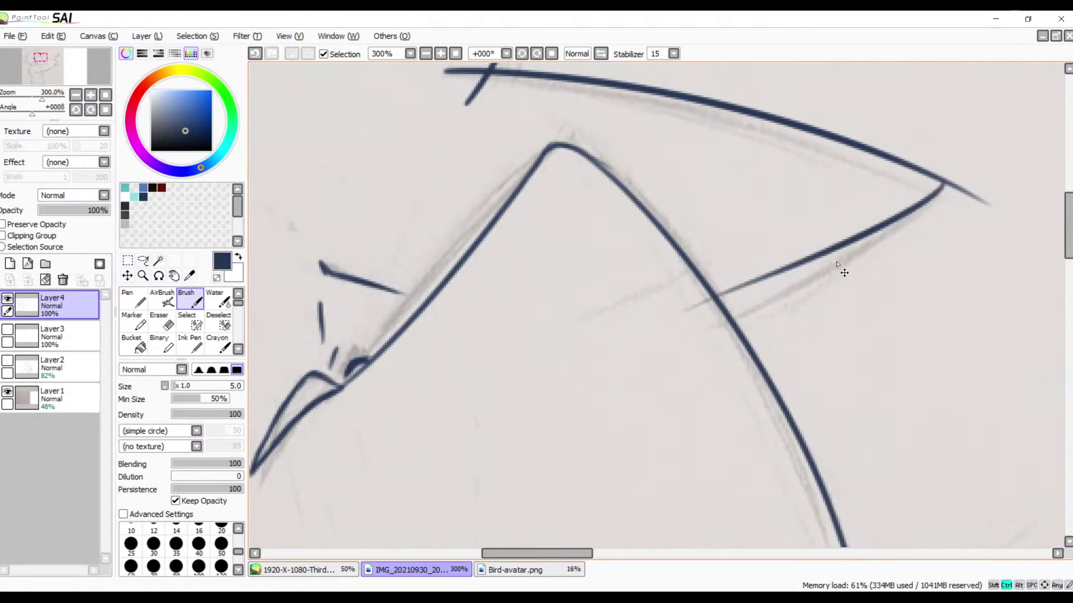
key(ctrl+z)
drag(884, 307, 996, 512)
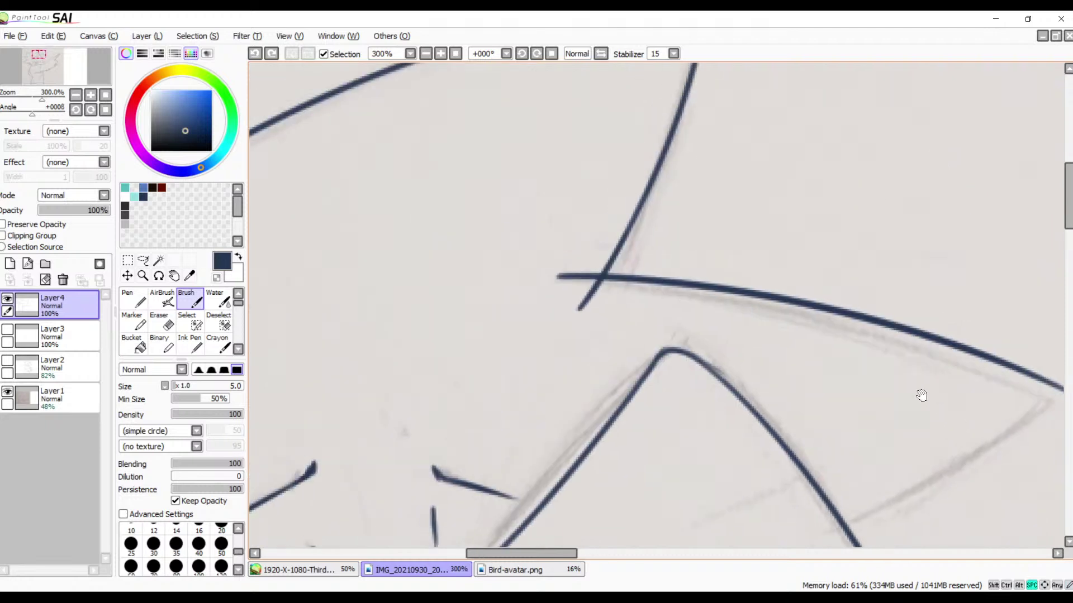
drag(921, 395, 736, 333)
key(ctrl+z)
- Reduce the brush size to 3.5 and try a thinner upper edge for the front feather
key([)
key([)
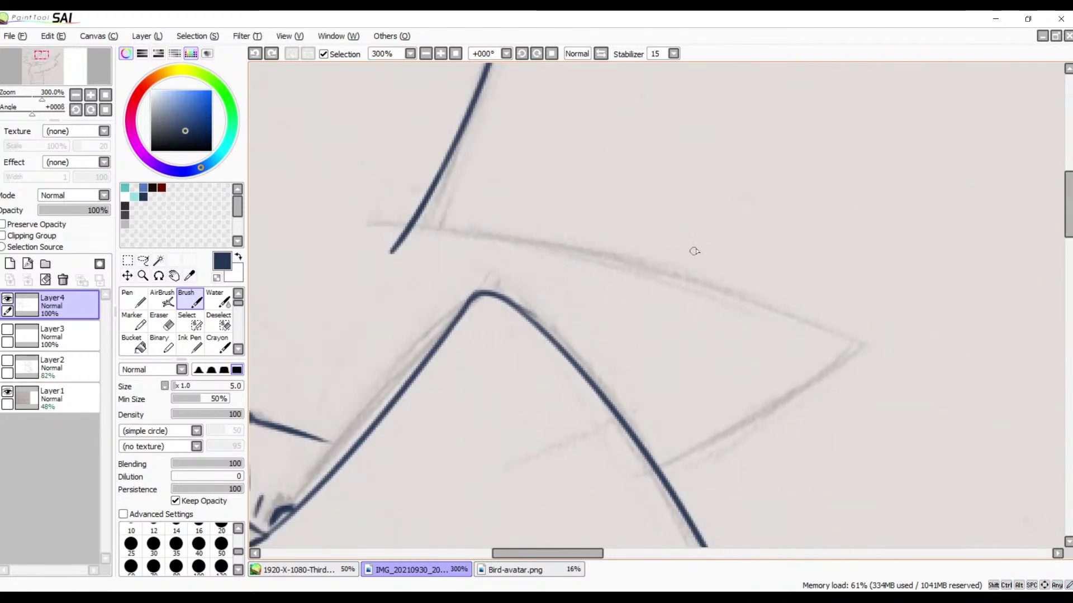
mouse_move(371, 223)
mouse_down()
mouse_move(660, 259)
mouse_move(872, 335)
mouse_up()
key(ctrl+z)
drag(372, 225, 877, 306)
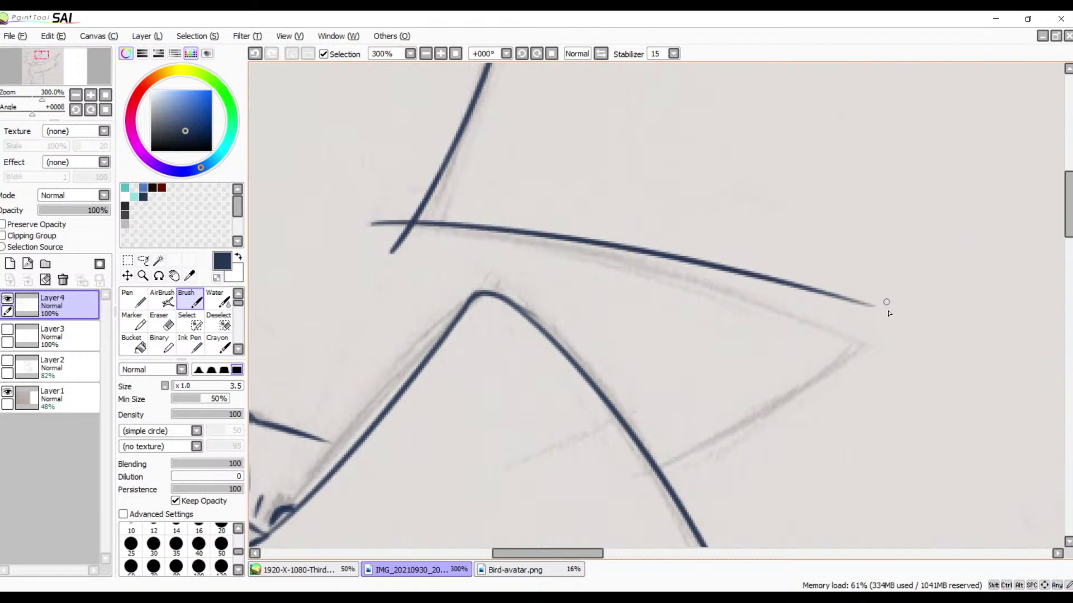
key(ctrl+z)
- Ink the front feather's upper edge along the sketch to just past its tip with the size 3.5 brush, retrying the curve
click(601, 54)
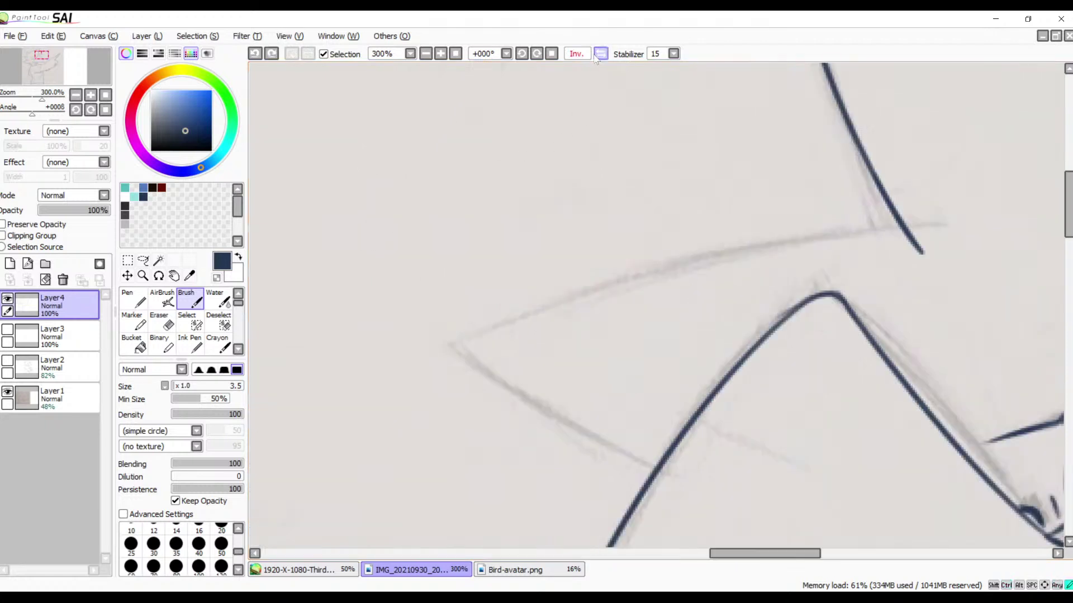
click(521, 54)
click(521, 54)
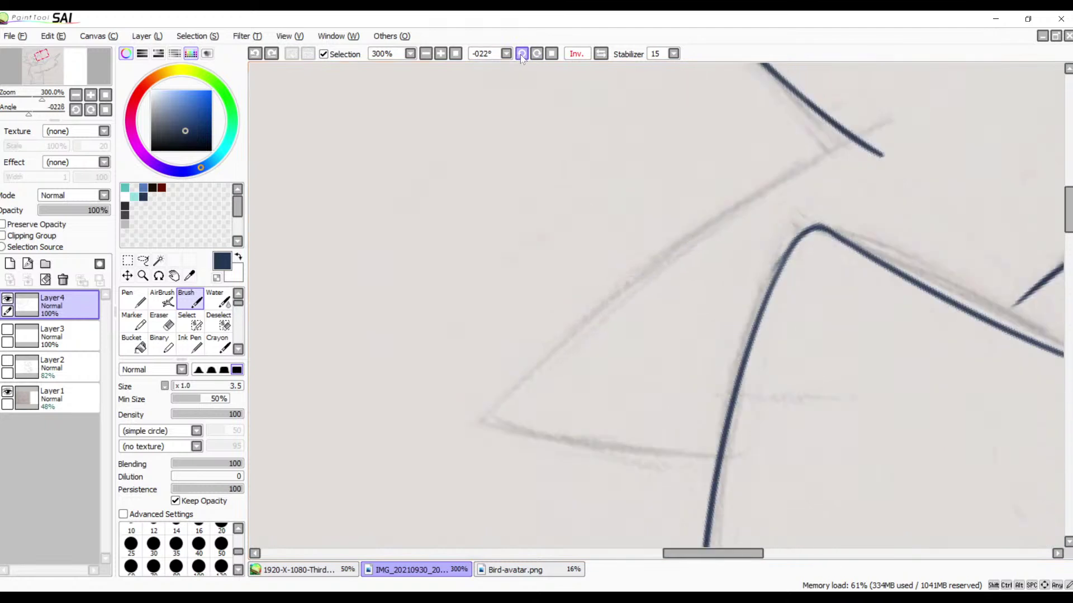
click(520, 55)
key(space)
drag(729, 186, 692, 195)
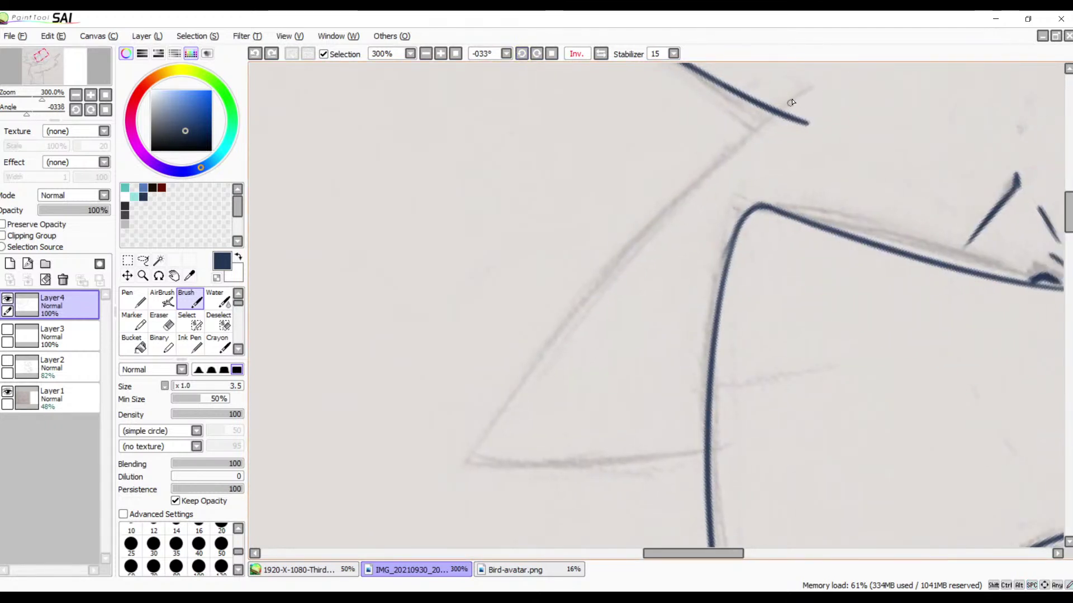
drag(816, 94, 412, 473)
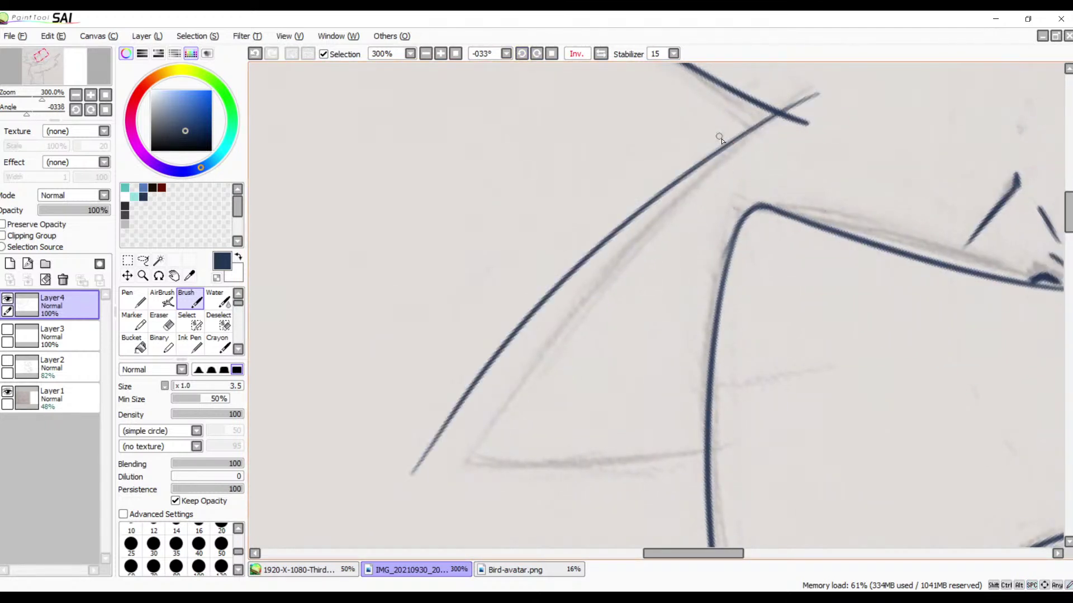
key(ctrl+z)
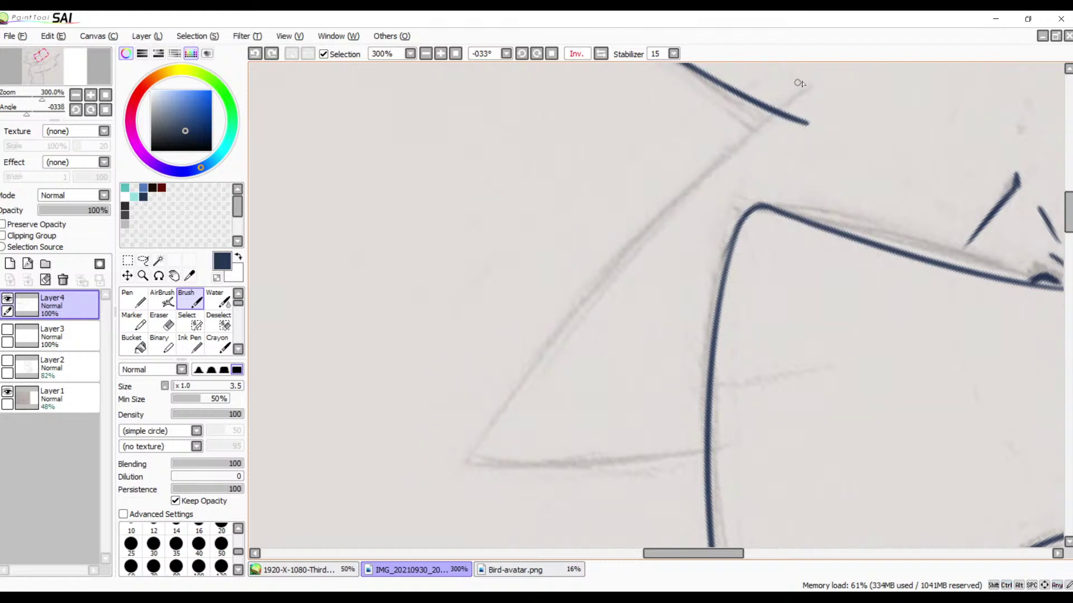
mouse_move(798, 83)
mouse_down()
mouse_move(609, 274)
mouse_move(465, 476)
mouse_up()
key(ctrl+z)
drag(820, 85, 414, 539)
key(ctrl+z)
mouse_move(825, 86)
mouse_down()
mouse_move(580, 294)
mouse_move(446, 502)
mouse_up()
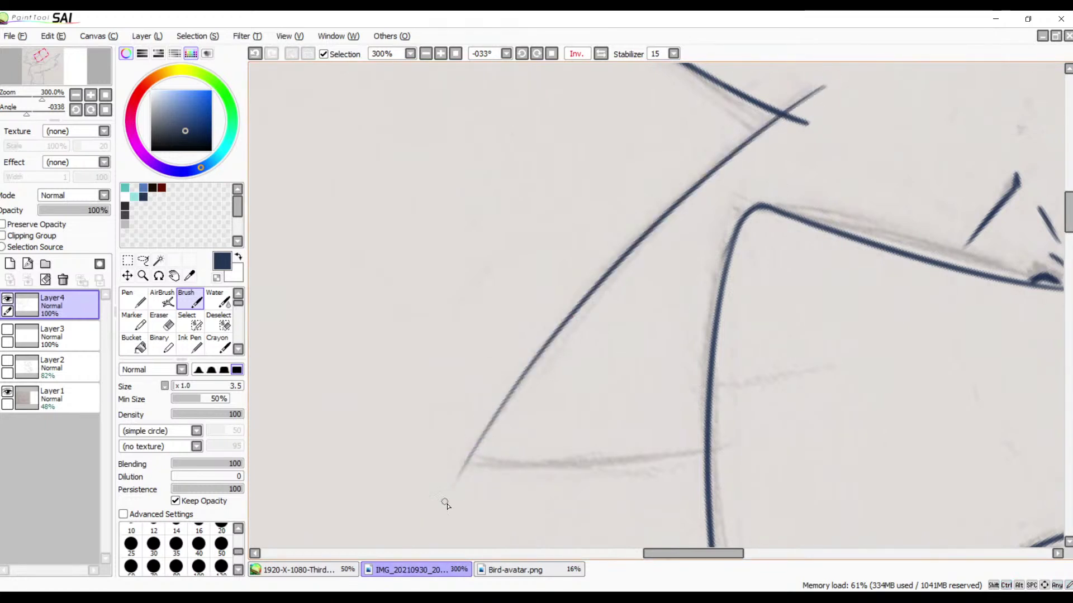
- Try to ink the front feather's lower edge from its tip across the beak line with the size 3.5 brush
mouse_move(715, 231)
mouse_down()
mouse_move(577, 173)
mouse_move(627, 144)
mouse_up()
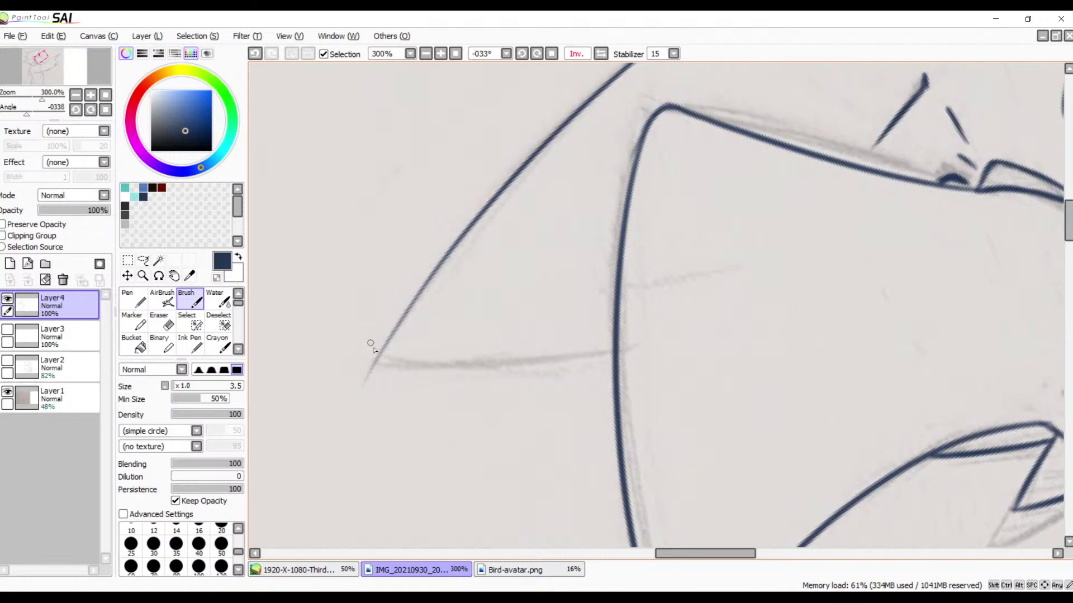
drag(458, 366, 453, 315)
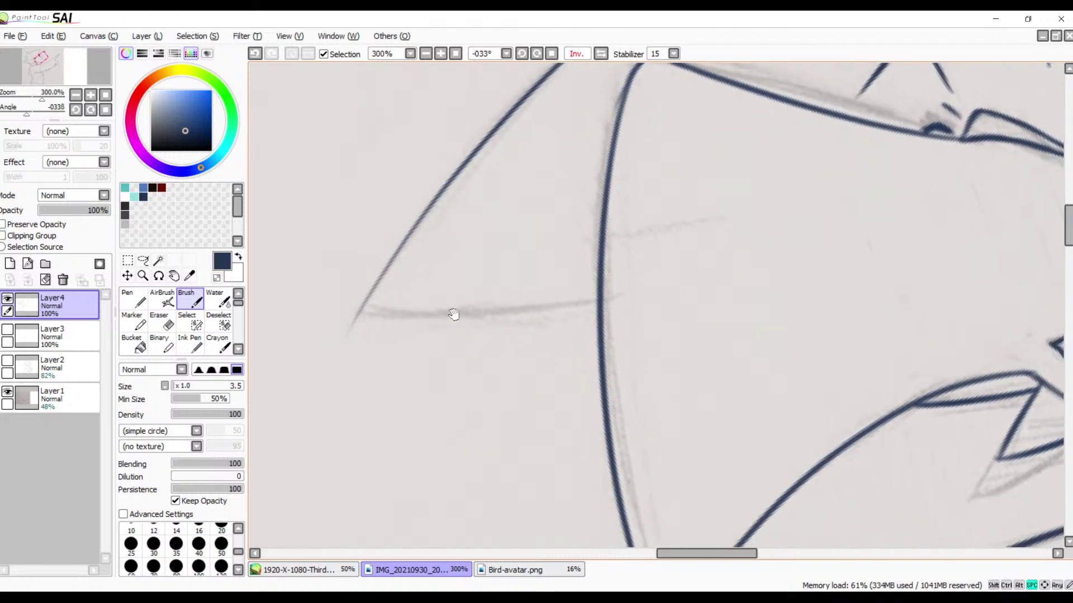
drag(361, 319, 693, 282)
key(ctrl+z)
drag(345, 300, 805, 264)
drag(695, 343, 646, 479)
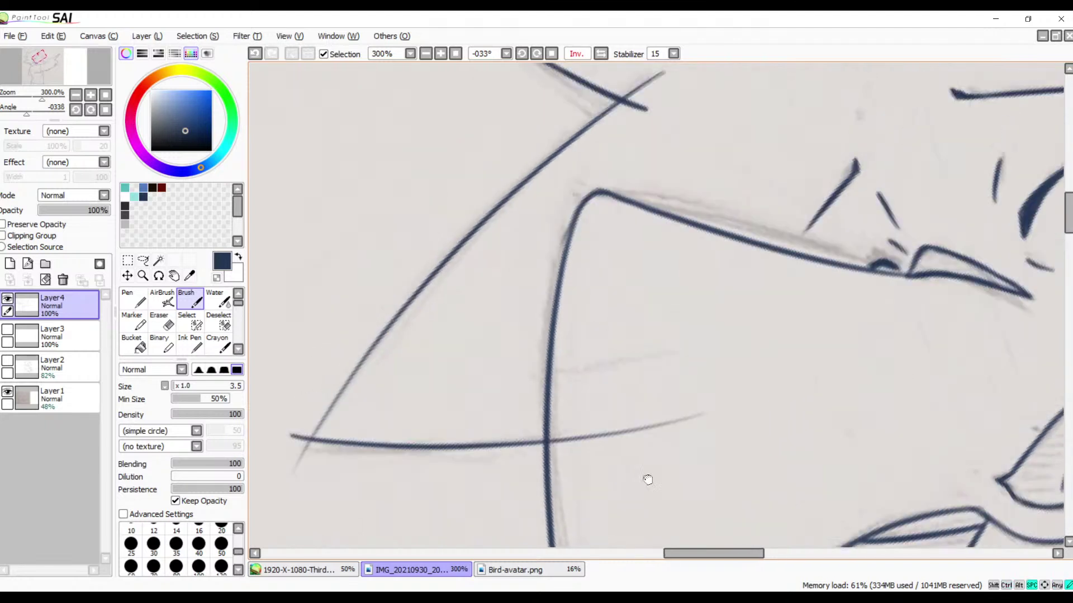
- Erase the overshooting end of the feather line above where it crosses the front feather's upper edge
drag(695, 303, 654, 402)
drag(577, 303, 584, 288)
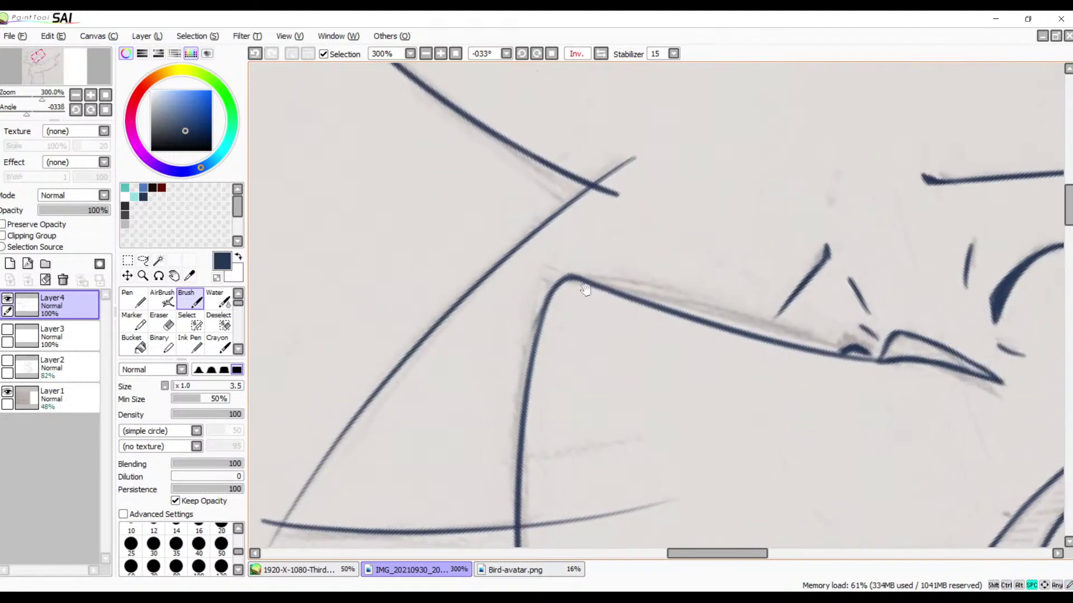
click(440, 53)
click(441, 53)
mouse_move(565, 125)
mouse_down()
mouse_move(606, 247)
mouse_move(670, 218)
mouse_move(663, 184)
mouse_move(610, 225)
mouse_move(634, 225)
mouse_move(593, 259)
mouse_move(579, 250)
mouse_move(621, 206)
mouse_move(589, 223)
mouse_up()
key(e)
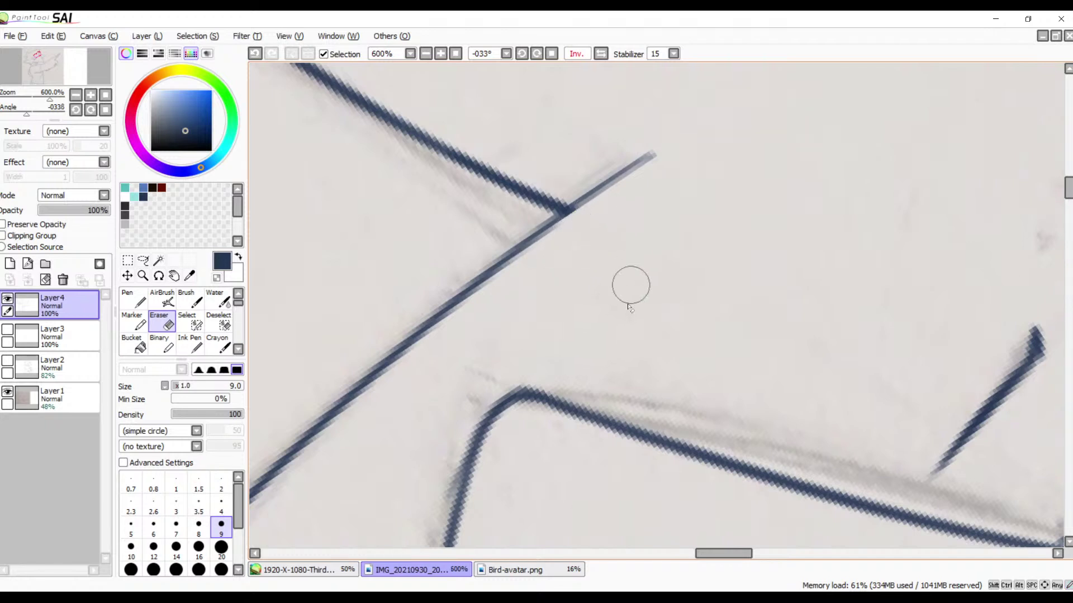
- Set the brush size to 4 and try to thicken the front feather's upper edge from its base end
key(b)
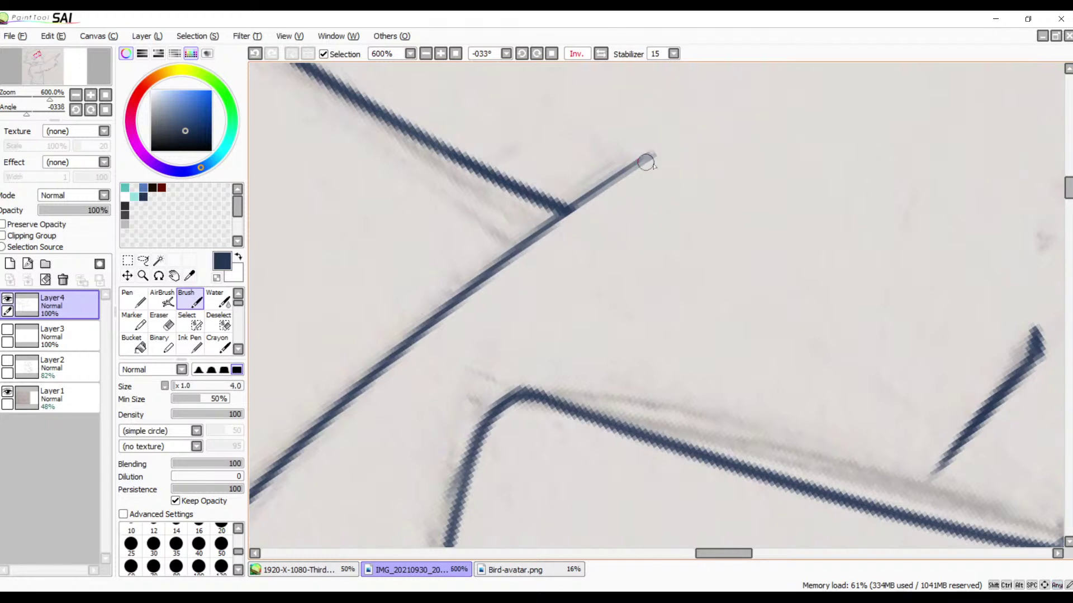
drag(650, 156, 379, 379)
key(ctrl+z)
drag(658, 154, 397, 332)
drag(617, 179, 253, 465)
key(ctrl+z)
drag(651, 157, 253, 524)
key(ctrl+z)
- Try to retrace the front feather's upper edge from its tip, then undo both feather edges and the trimming of the line above
click(601, 54)
click(601, 54)
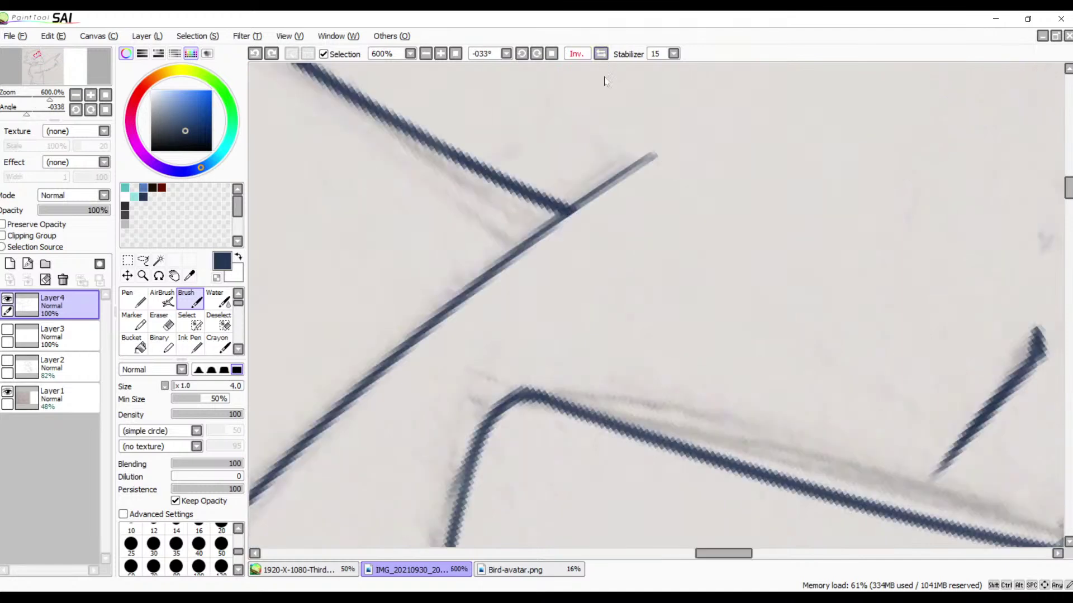
click(536, 54)
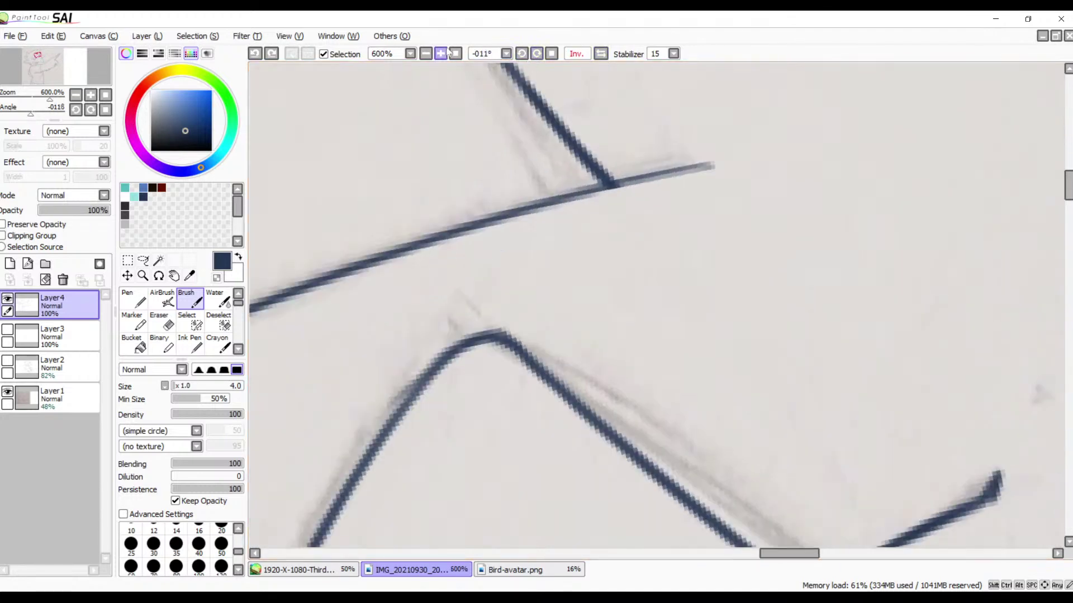
click(426, 53)
click(425, 53)
click(426, 54)
drag(564, 183, 640, 116)
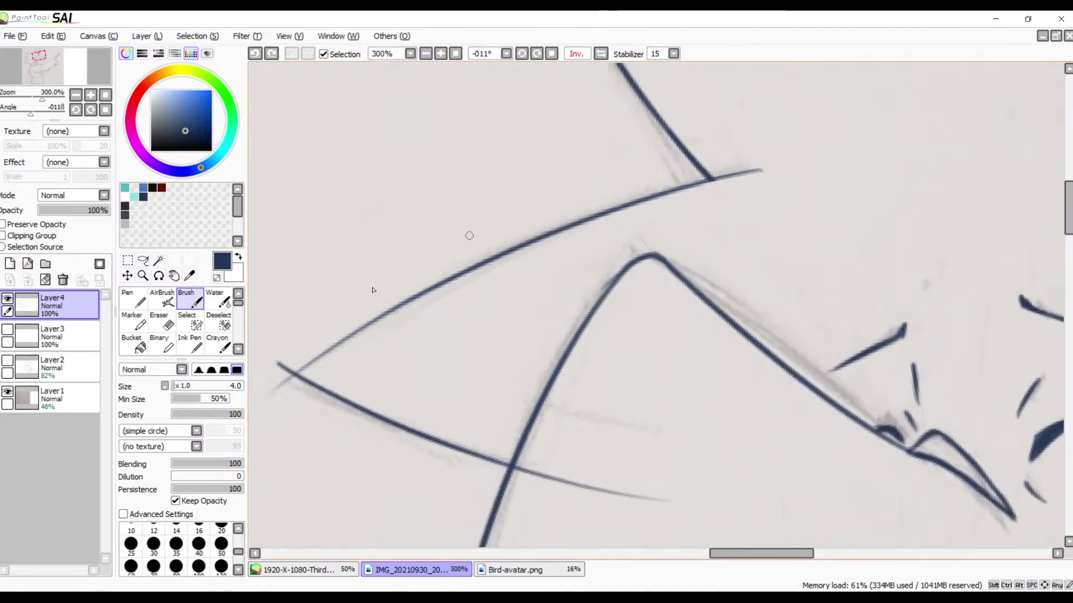
drag(295, 368, 764, 136)
key(ctrl+z)
key(ctrl+z)
key(ctrl+z)
key(ctrl+z)
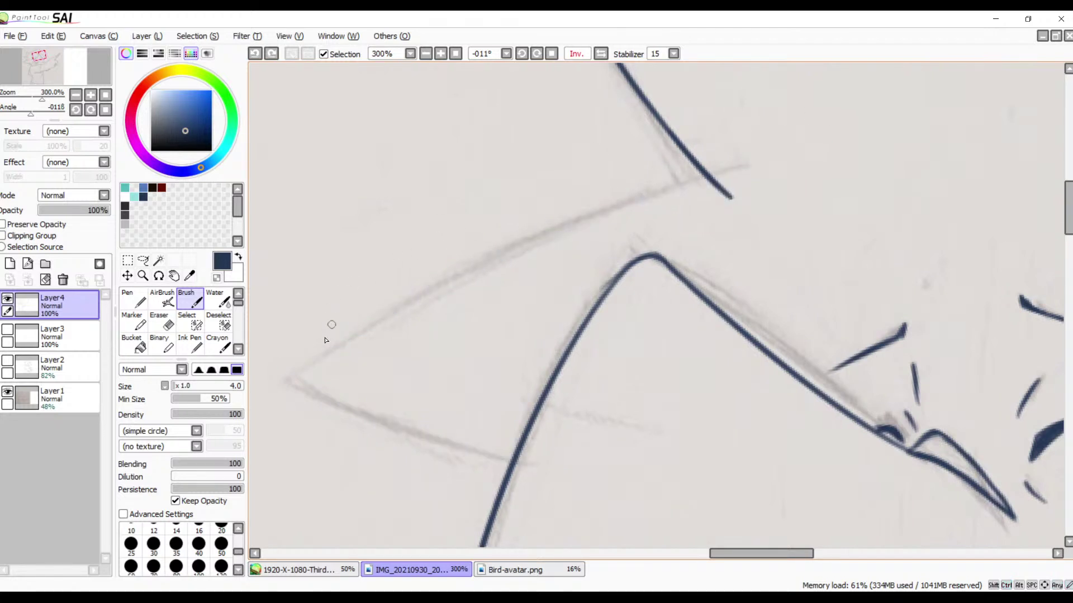
- Try several curves for the front feather's upper edge, from its tip past the feather line above, with the size 4 brush
drag(295, 372, 791, 133)
key(ctrl+z)
drag(278, 399, 538, 234)
drag(802, 134, 848, 116)
key(ctrl+z)
drag(274, 395, 852, 129)
key(ctrl+z)
drag(278, 405, 792, 129)
key(ctrl+z)
drag(277, 402, 742, 124)
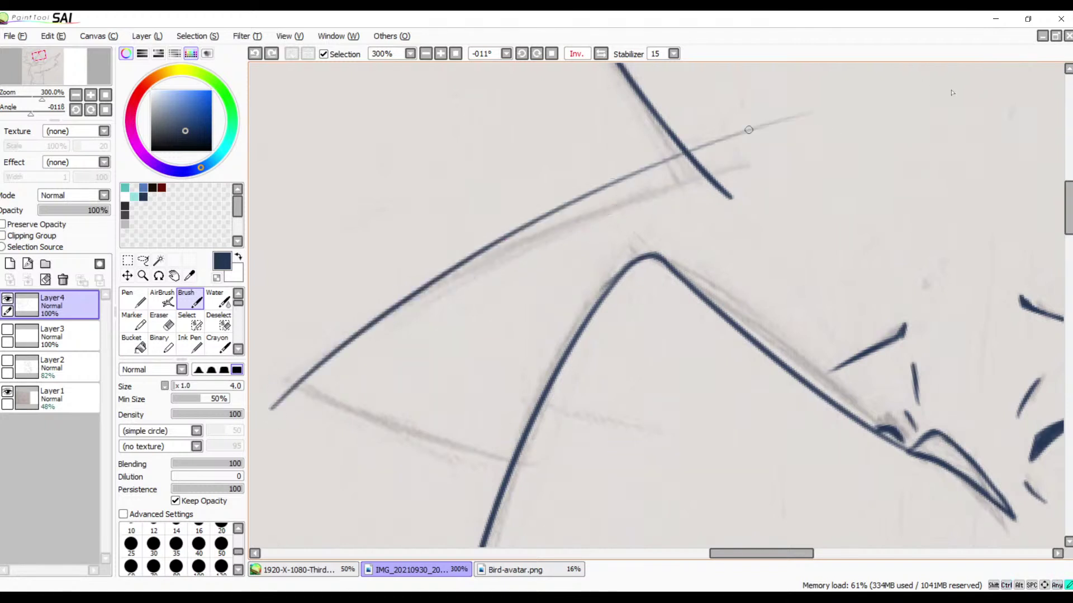
key(ctrl+z)
drag(275, 398, 398, 311)
drag(716, 158, 851, 114)
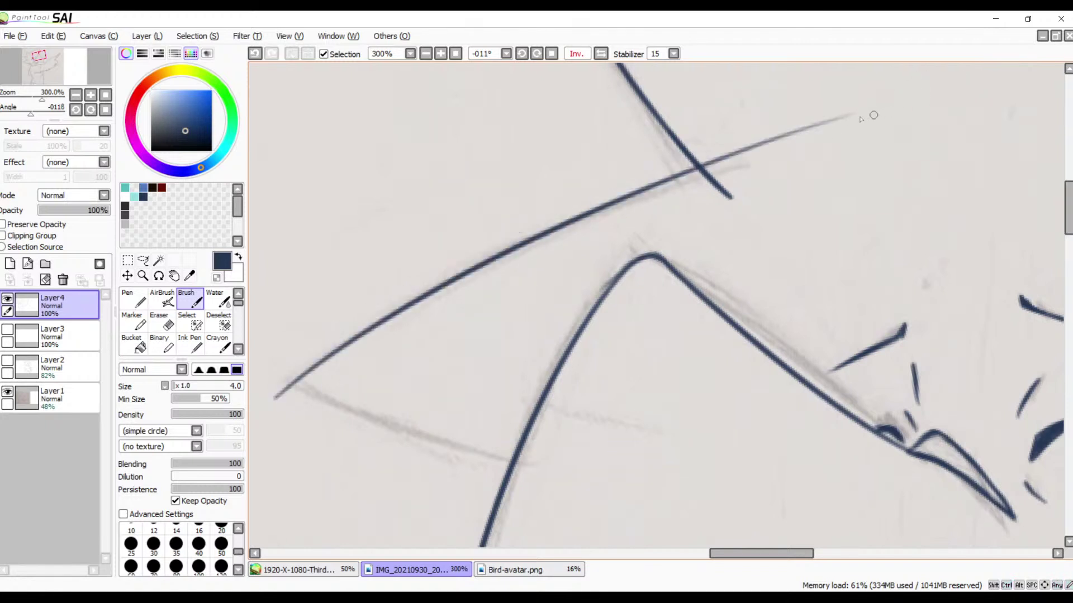
key(ctrl+z)
drag(286, 391, 826, 125)
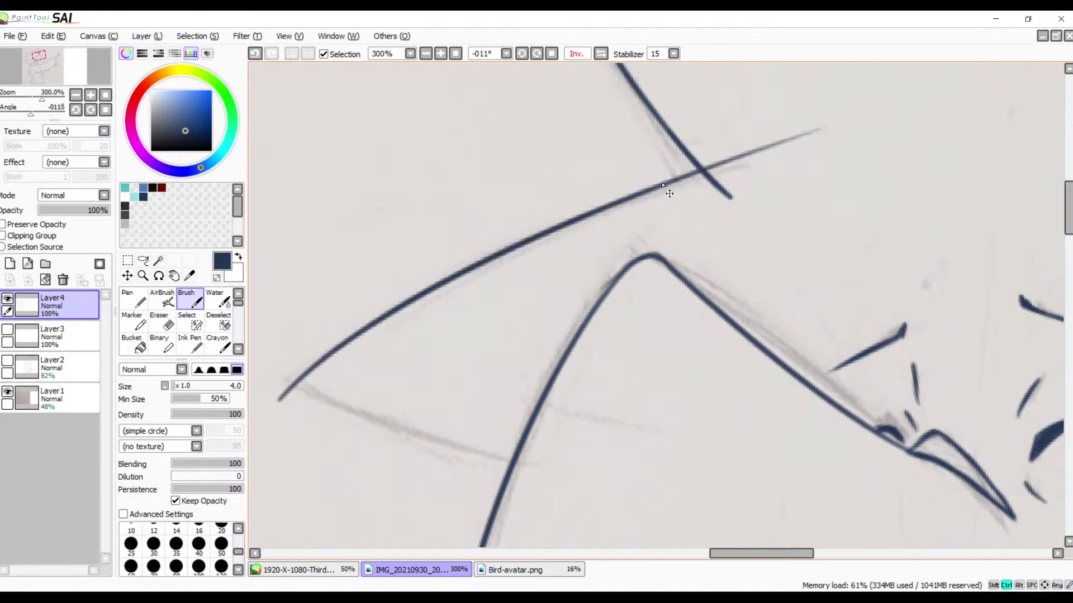
key(ctrl+z)
- Ink the front feather's upper edge from its base to past its tip with the size 4 brush, retrying the stroke
drag(780, 163, 423, 314)
drag(473, 282, 251, 411)
key(ctrl+z)
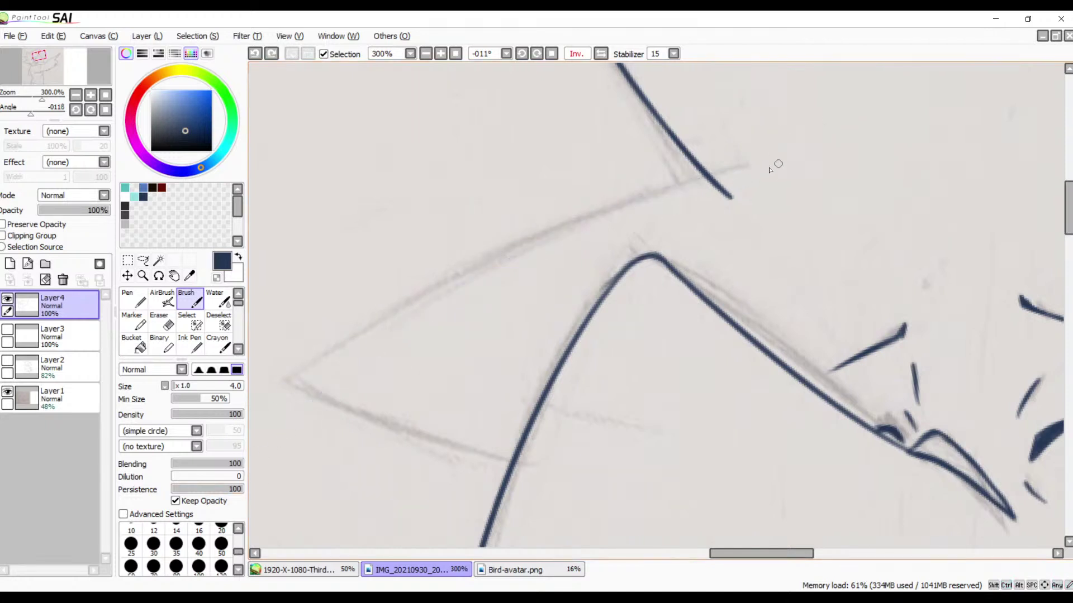
drag(777, 166, 249, 412)
- Ink the front feather's lower edge from its tip across the beak line, retrying the curve once
drag(634, 251, 816, 127)
drag(471, 248, 777, 316)
key(ctrl+z)
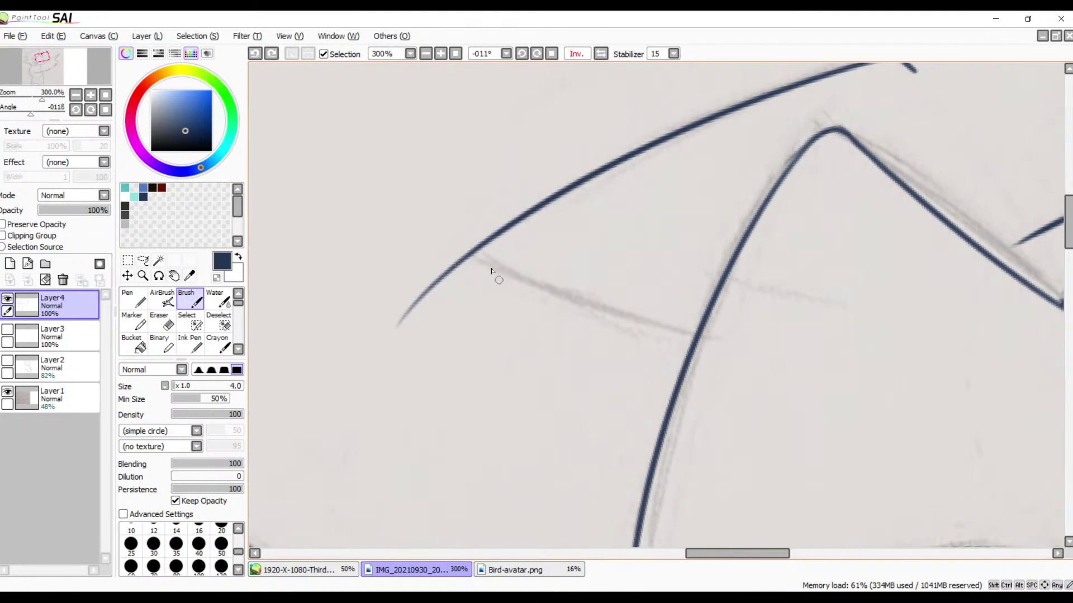
mouse_move(460, 249)
mouse_down()
mouse_move(790, 347)
mouse_move(834, 342)
mouse_up()
drag(754, 373, 681, 246)
mouse_move(851, 276)
mouse_down()
mouse_move(572, 354)
mouse_move(723, 281)
mouse_move(757, 249)
mouse_up()
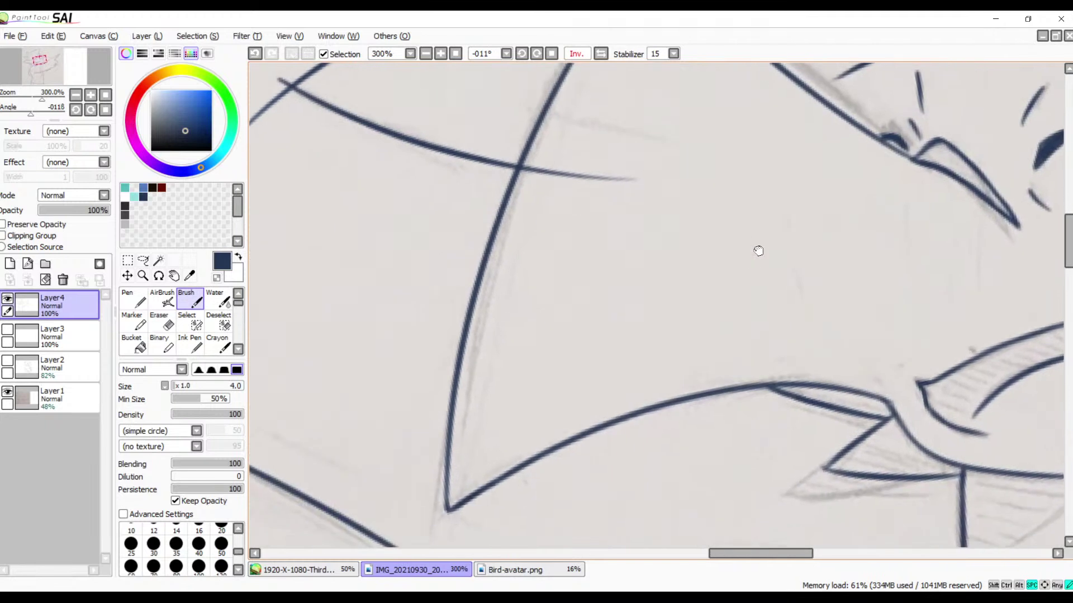
- Erase the part of the front feather's lower edge that runs past the beak line with the size 9 eraser
drag(615, 171, 632, 246)
click(441, 53)
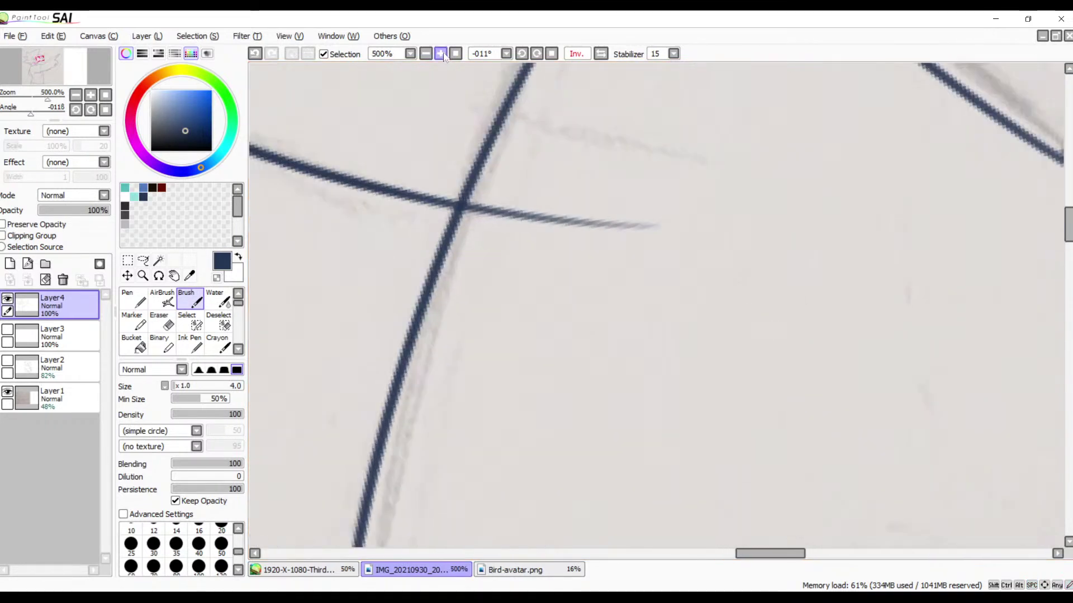
drag(586, 177, 571, 239)
key(e)
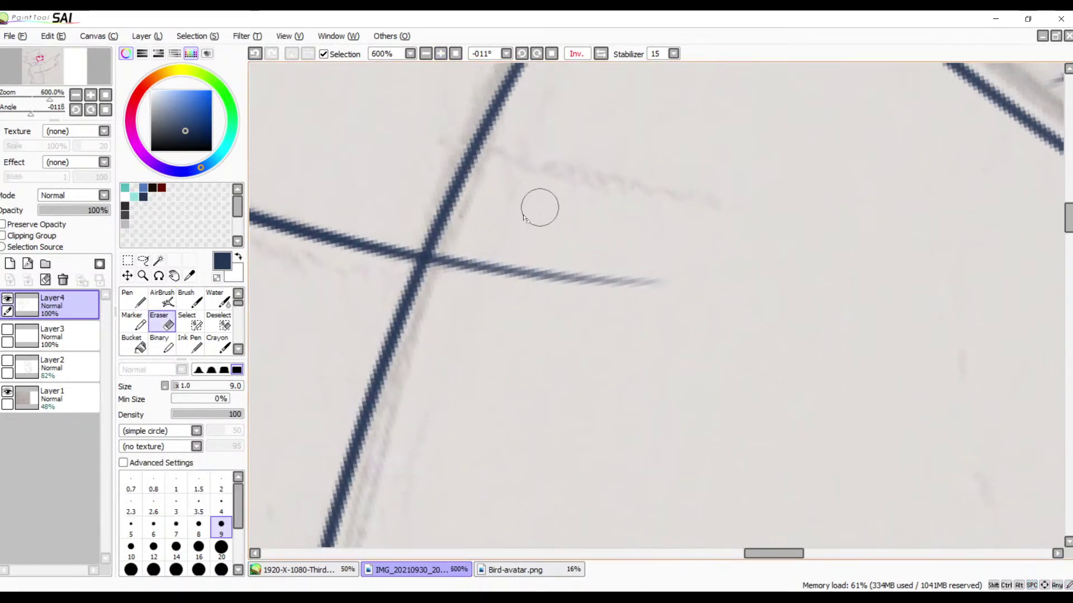
mouse_move(495, 269)
mouse_down()
mouse_move(464, 295)
mouse_move(441, 287)
mouse_move(444, 264)
mouse_move(733, 276)
mouse_up()
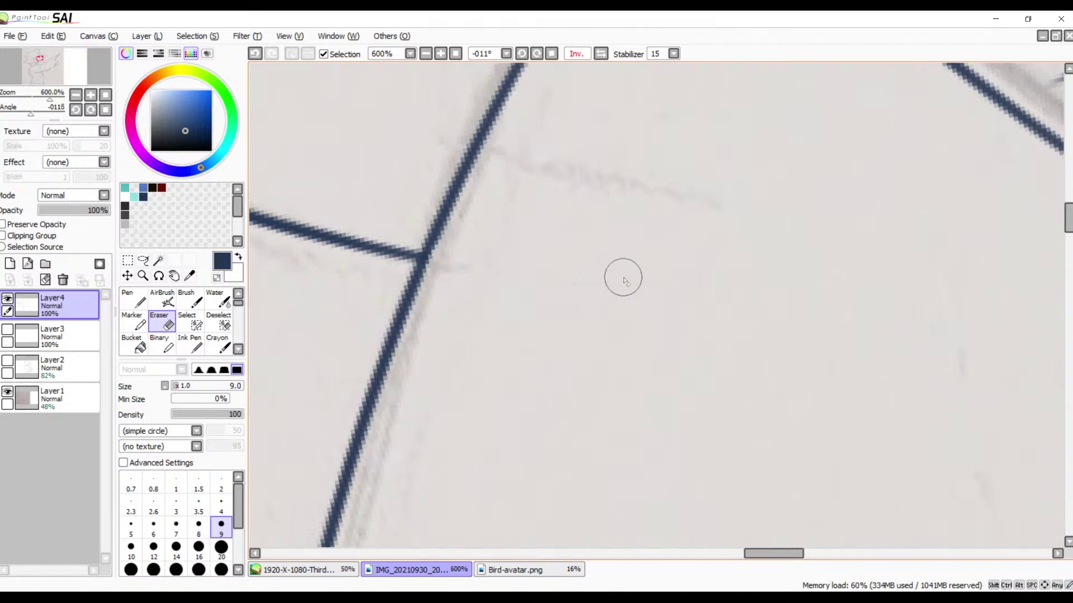
- Erase the overshooting end of the upper edge beyond the front feather's tip to leave a clean point
drag(512, 287, 884, 383)
drag(598, 269, 673, 297)
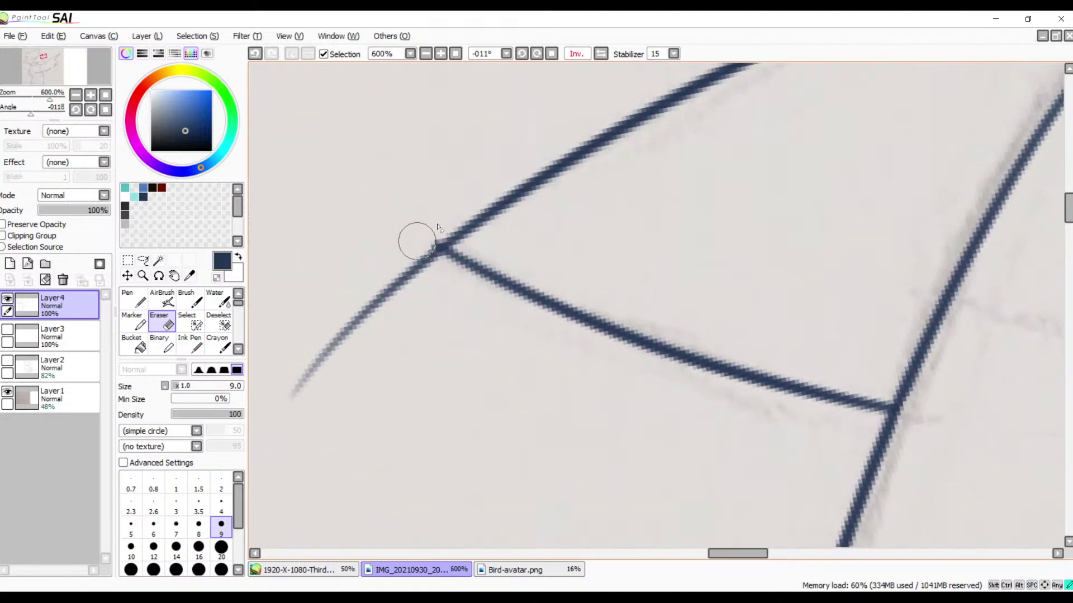
mouse_move(423, 234)
mouse_down()
mouse_move(412, 246)
mouse_move(425, 275)
mouse_move(436, 273)
mouse_move(414, 263)
mouse_move(433, 234)
mouse_move(430, 267)
mouse_move(438, 261)
mouse_move(383, 306)
mouse_move(404, 266)
mouse_move(355, 321)
mouse_up()
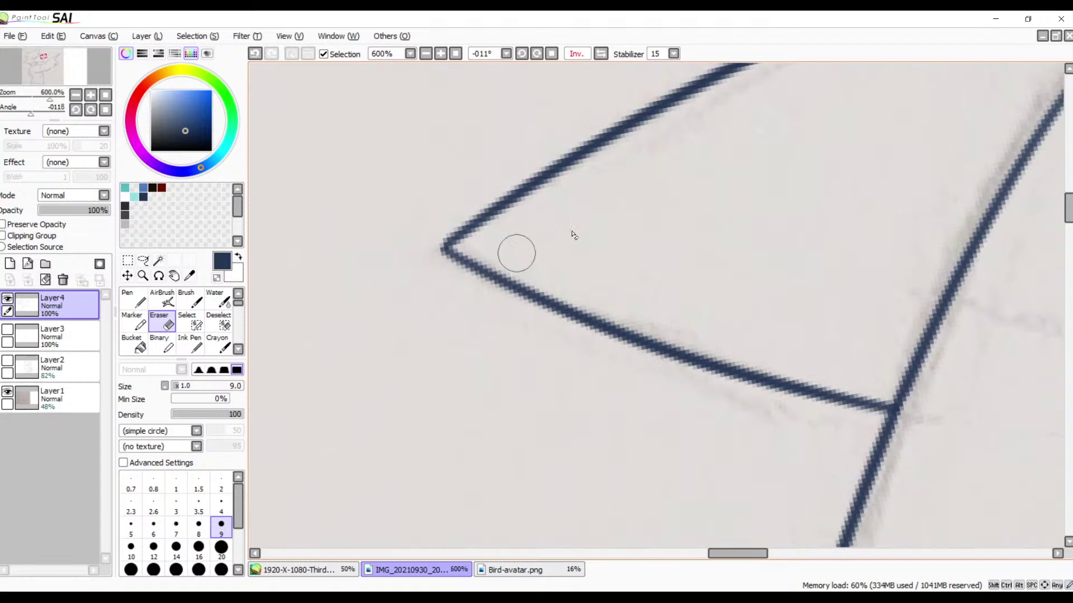
- Erase the end of the feather line above that pokes through the front feather's upper edge
drag(666, 181, 364, 448)
mouse_move(626, 259)
mouse_down()
mouse_move(453, 222)
mouse_move(462, 150)
mouse_up()
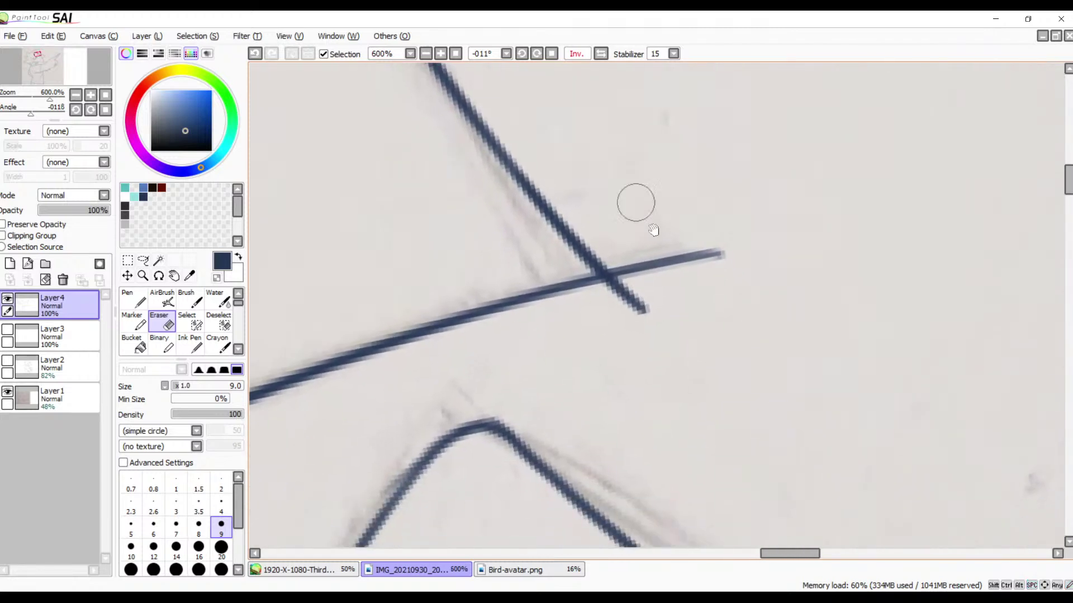
mouse_move(650, 316)
mouse_down()
mouse_move(593, 294)
mouse_move(661, 312)
mouse_move(612, 302)
mouse_move(637, 300)
mouse_move(613, 292)
mouse_up()
key(ctrl+z)
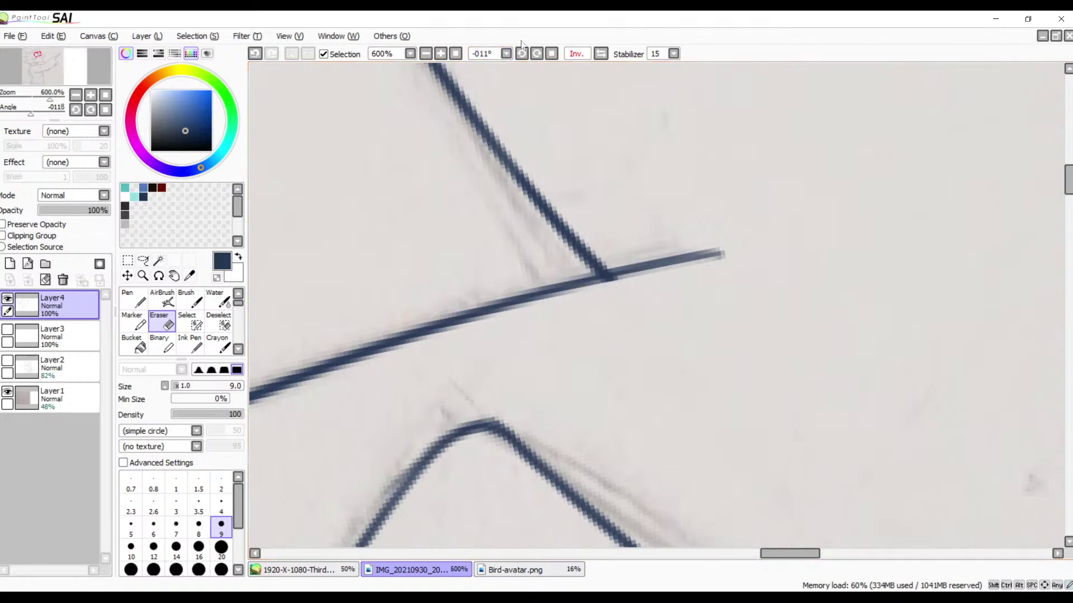
- Examine the inked head, mouth and torso in the unmirrored, zoomed-out view
click(601, 54)
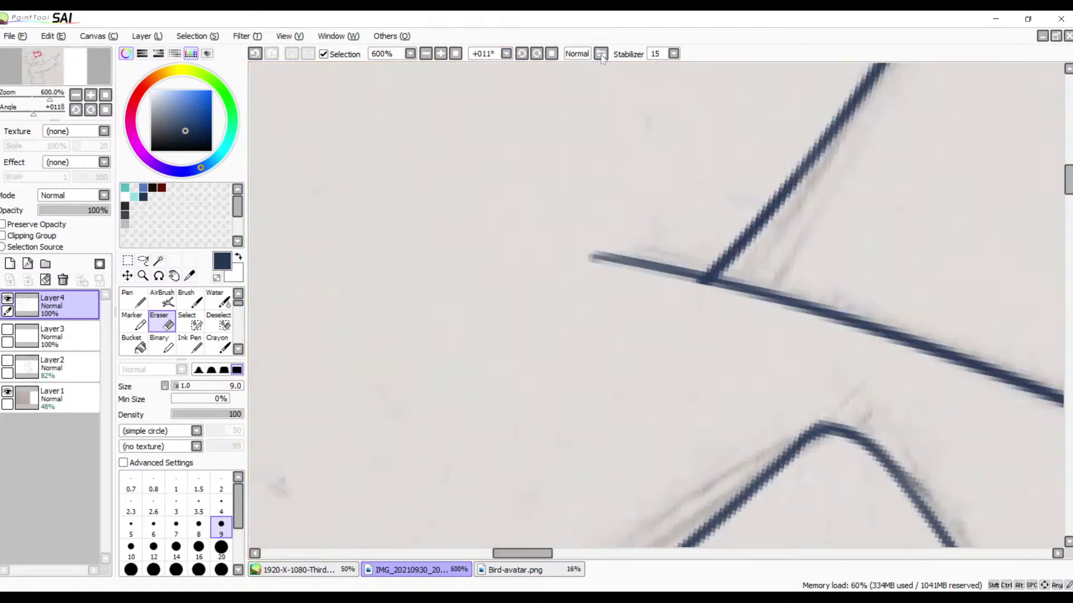
click(425, 54)
click(425, 54)
click(425, 54)
click(425, 54)
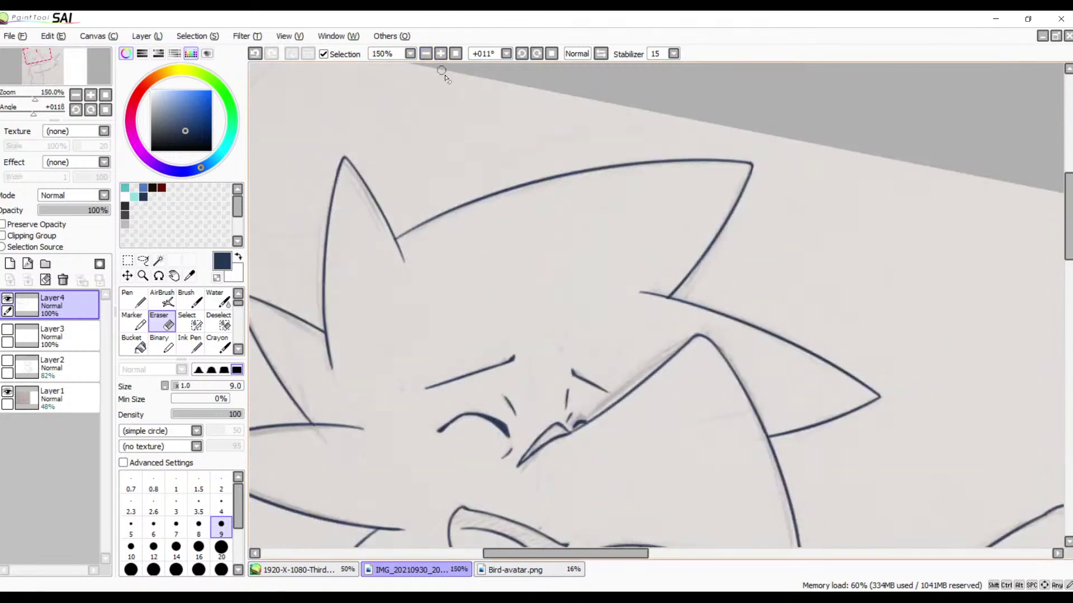
drag(631, 293, 666, 127)
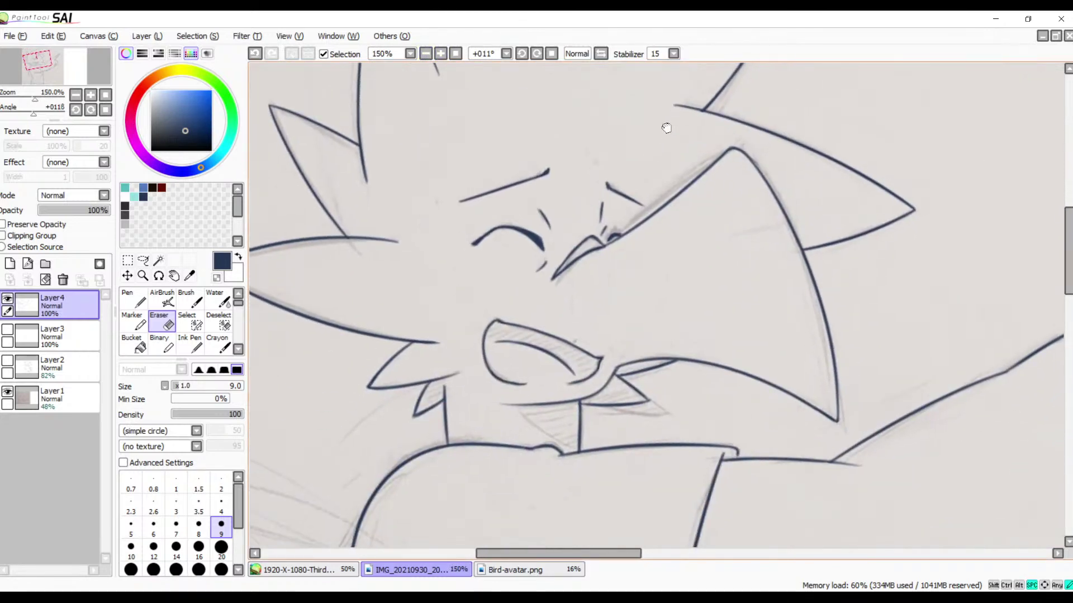
drag(682, 287, 700, 108)
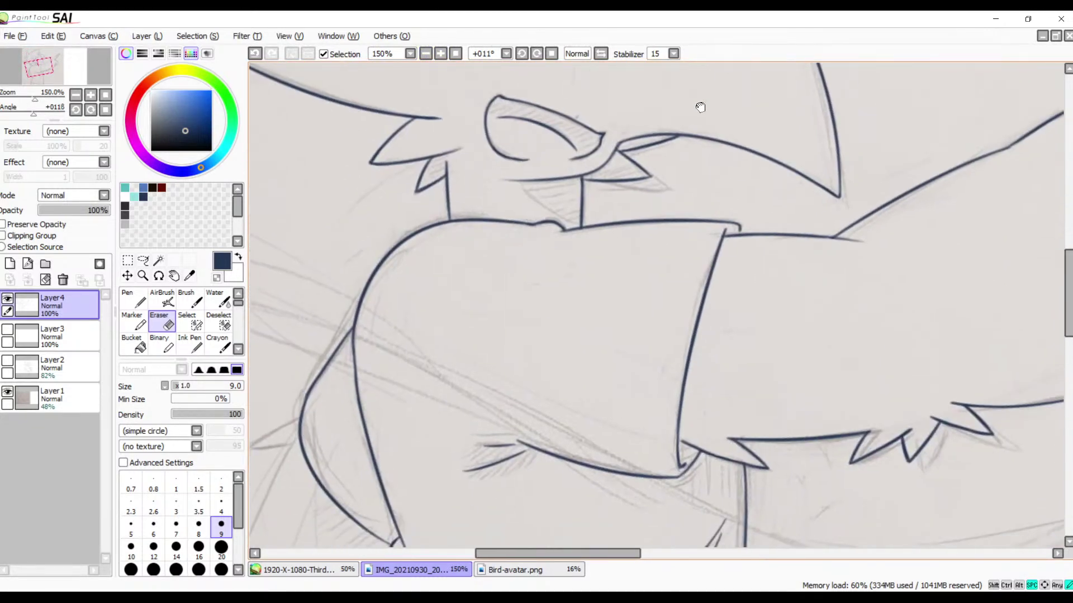
mouse_move(521, 354)
mouse_down()
mouse_move(713, 199)
mouse_move(776, 110)
mouse_up()
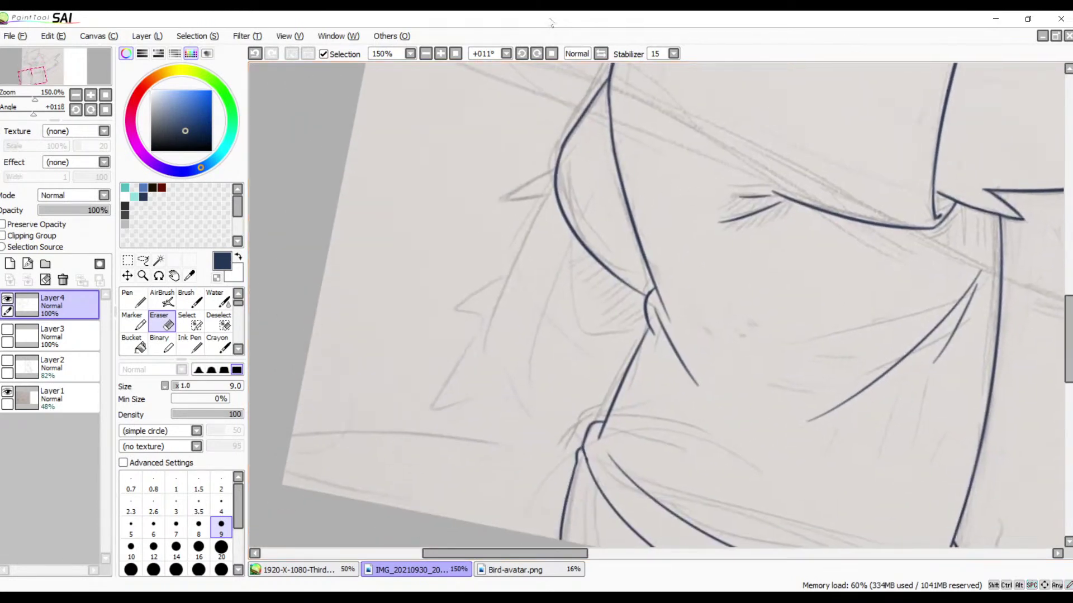
- Ink the first edge of the small spike on the curved outline beside the torso, from tip to base, with the size 4 brush
click(454, 55)
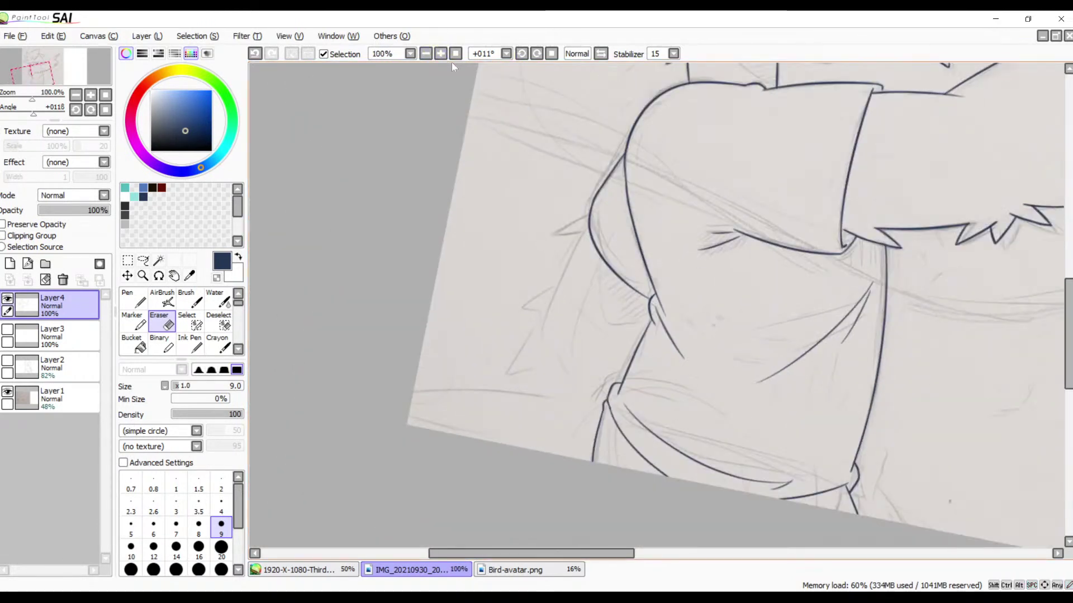
click(440, 54)
click(440, 54)
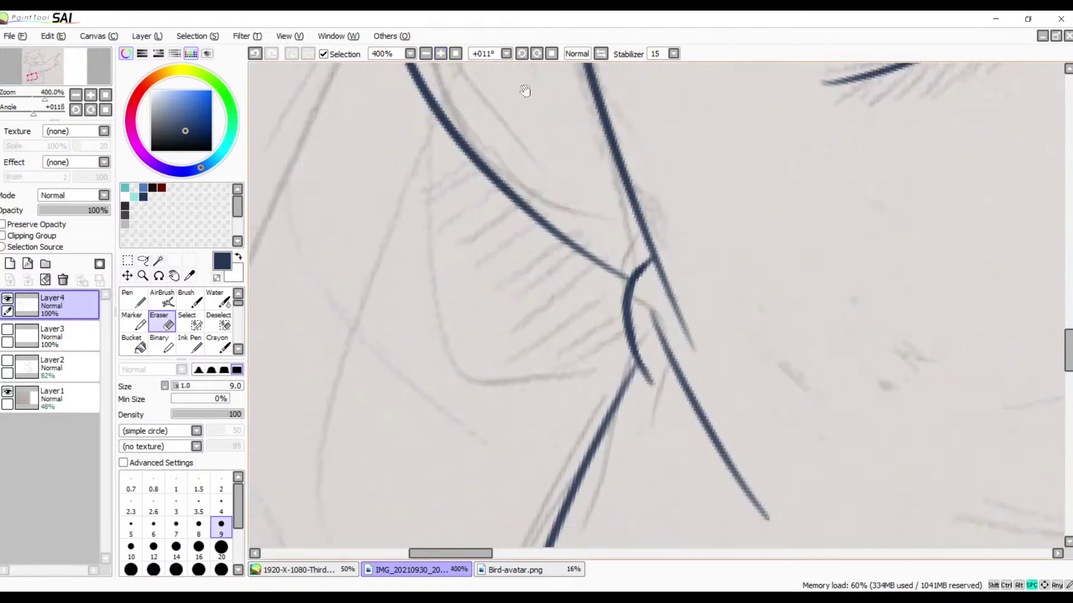
drag(524, 88, 692, 310)
click(600, 52)
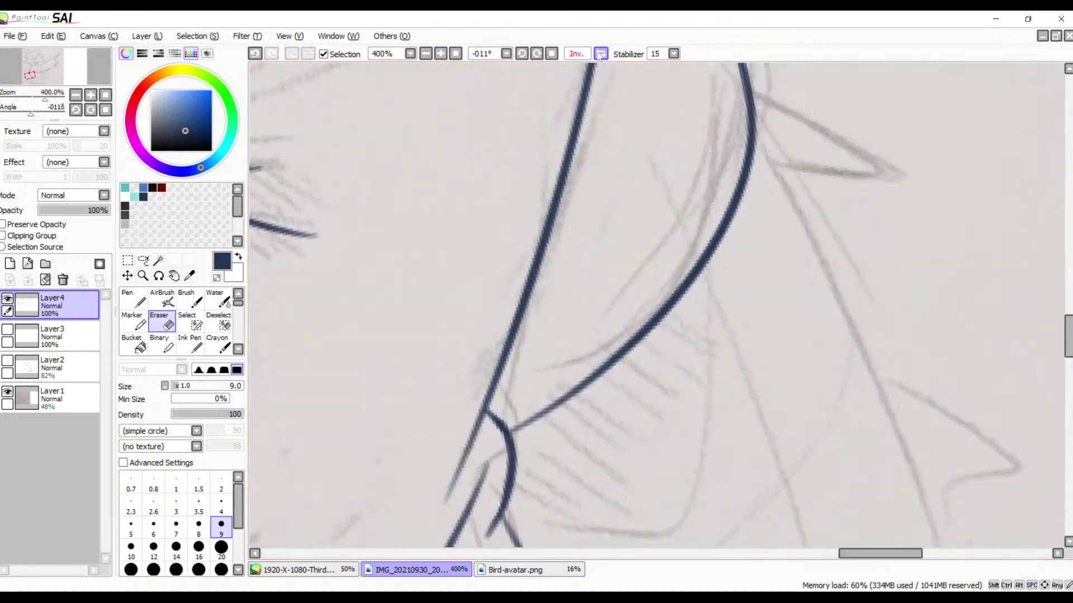
drag(743, 144, 520, 228)
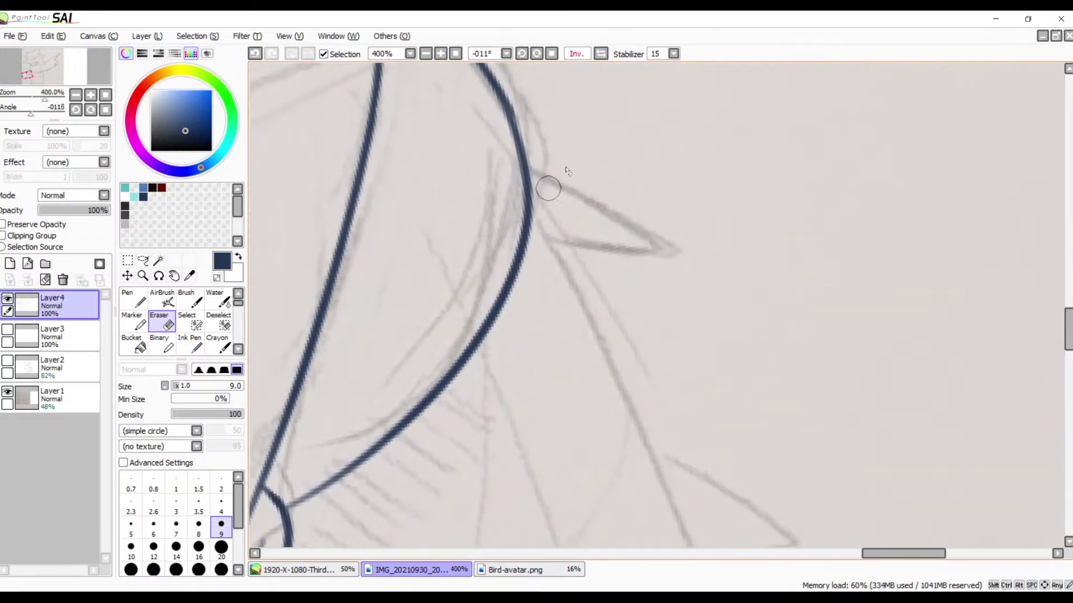
click(601, 53)
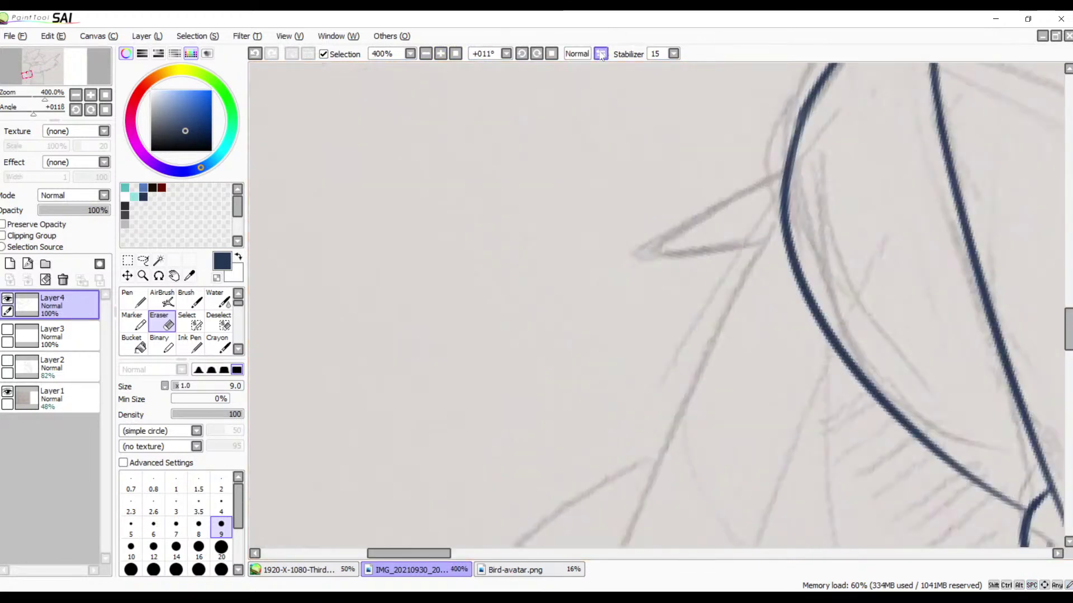
click(537, 54)
click(537, 54)
click(537, 53)
click(537, 53)
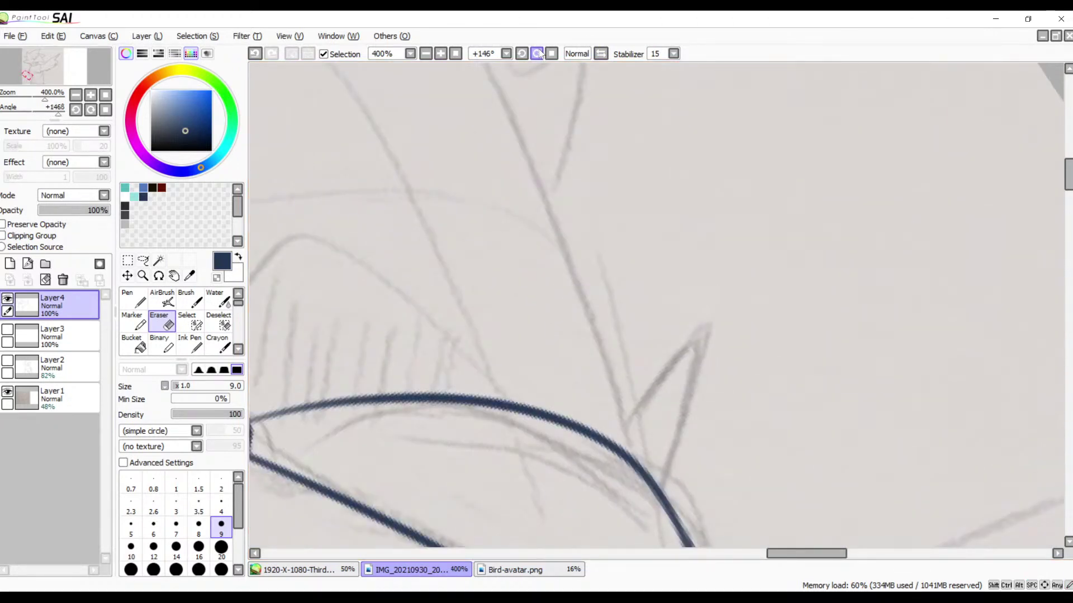
drag(670, 329, 562, 139)
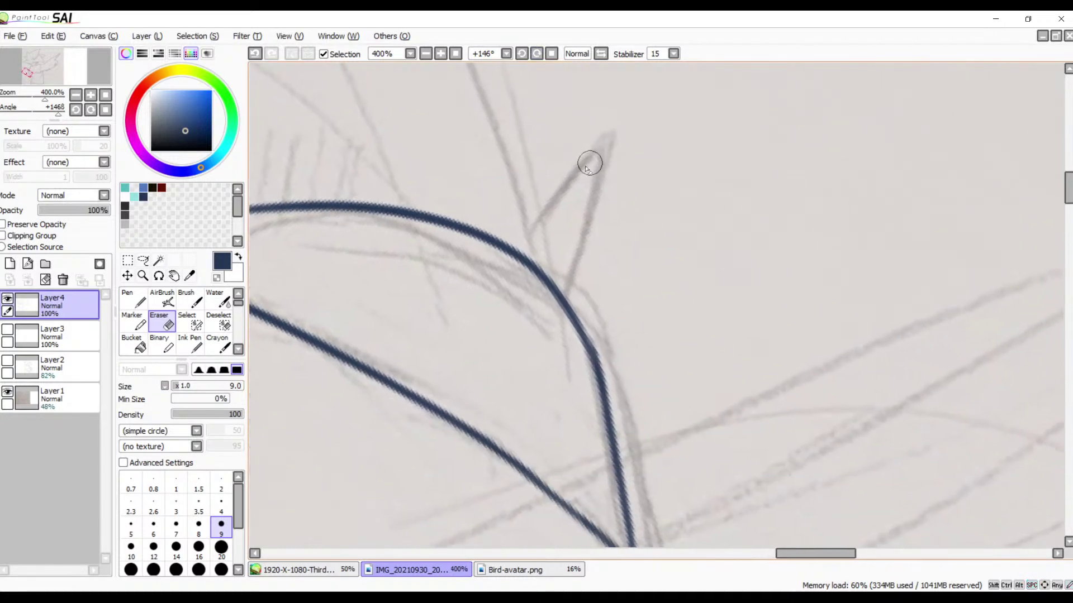
key(b)
drag(607, 149, 497, 285)
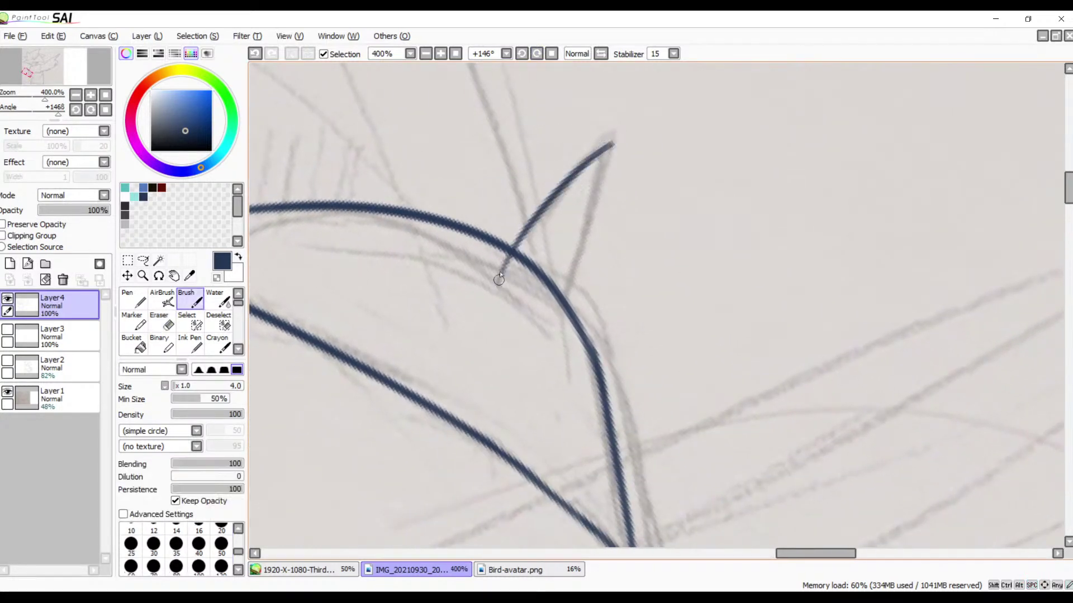
key(ctrl+z)
drag(617, 132, 491, 293)
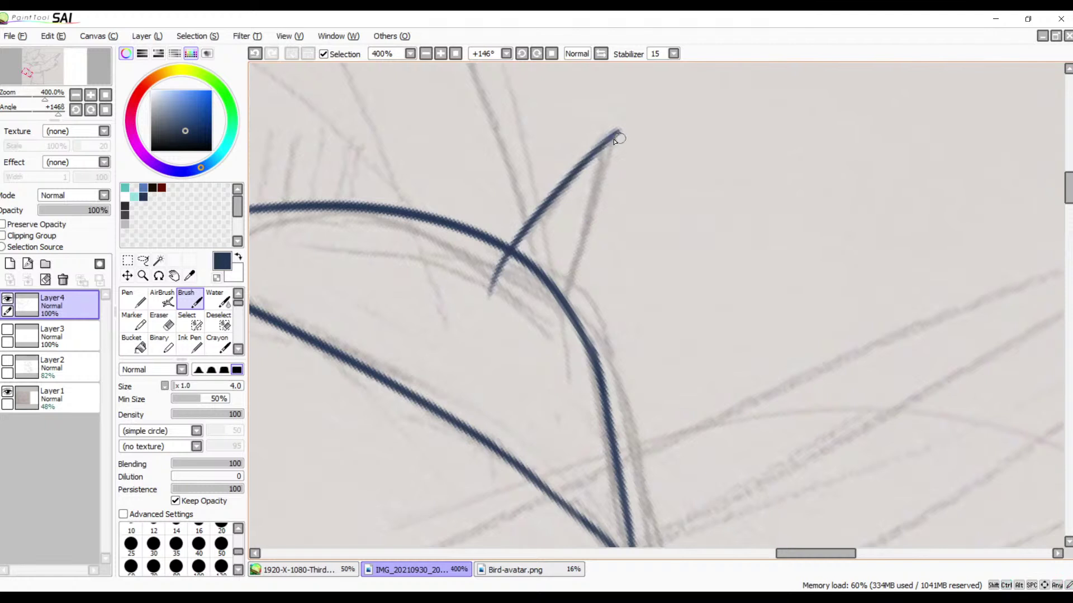
key(ctrl+z)
mouse_move(619, 132)
mouse_down()
mouse_move(491, 306)
mouse_move(615, 141)
mouse_move(503, 315)
mouse_up()
key(ctrl+z)
key(ctrl+z)
drag(615, 132, 499, 296)
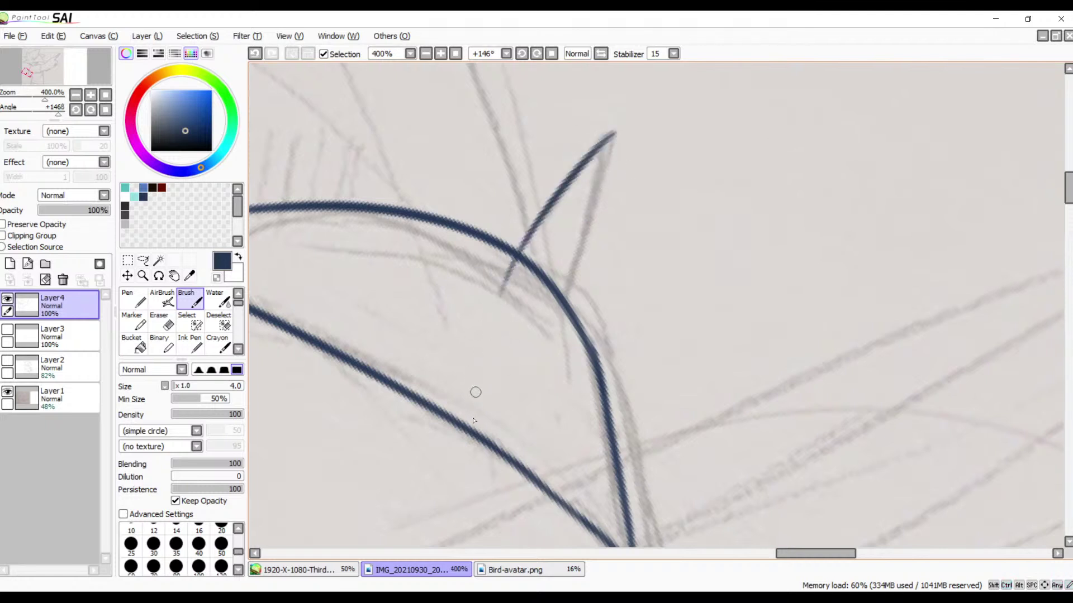
- Ink the small spike's second edge from its tip across the curved outline, redrawing until it follows the pencil sketch
drag(609, 135, 520, 358)
key(ctrl+z)
drag(612, 133, 537, 359)
key(ctrl+z)
drag(608, 138, 545, 349)
key(ctrl+z)
drag(614, 131, 612, 174)
key(ctrl+z)
drag(609, 136, 550, 374)
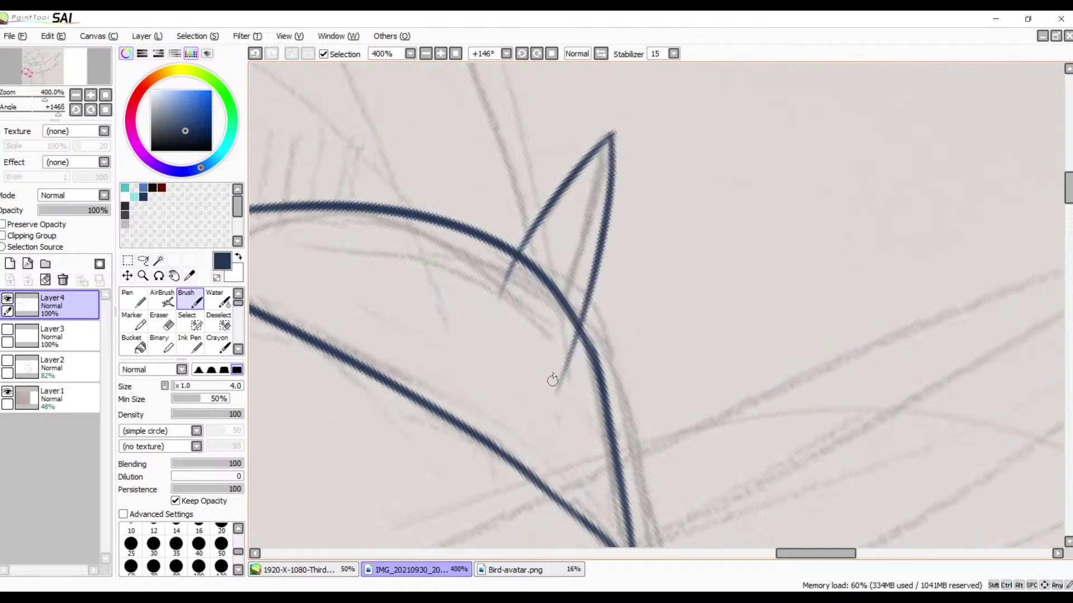
key(ctrl+z)
drag(609, 136, 505, 408)
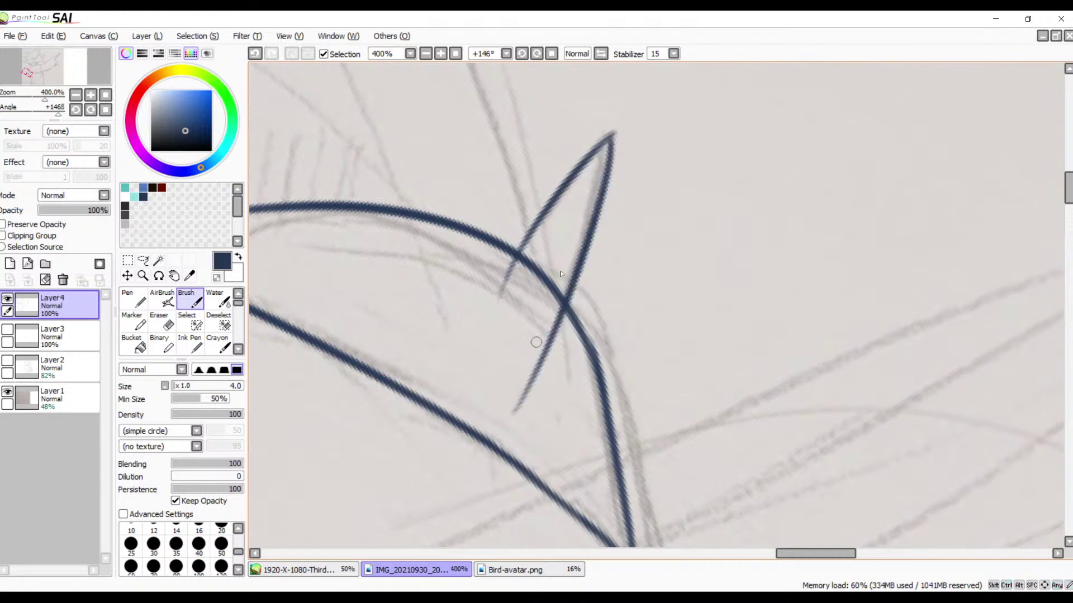
- Erase the ends of both spike edges that run past the curved outline with the size 9 eraser
scroll(637, 211, down, 3)
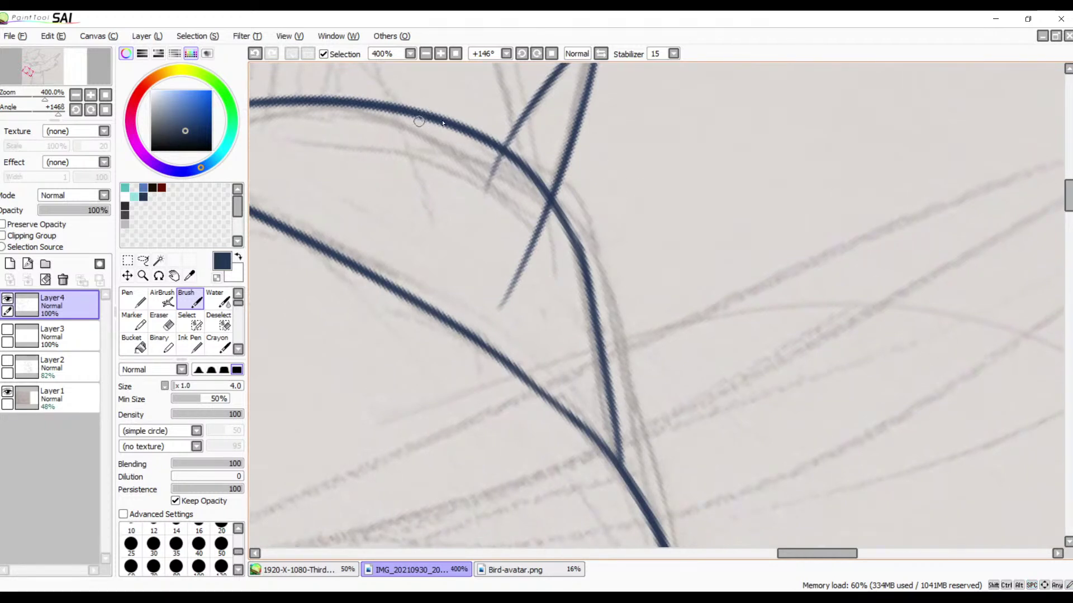
key(e)
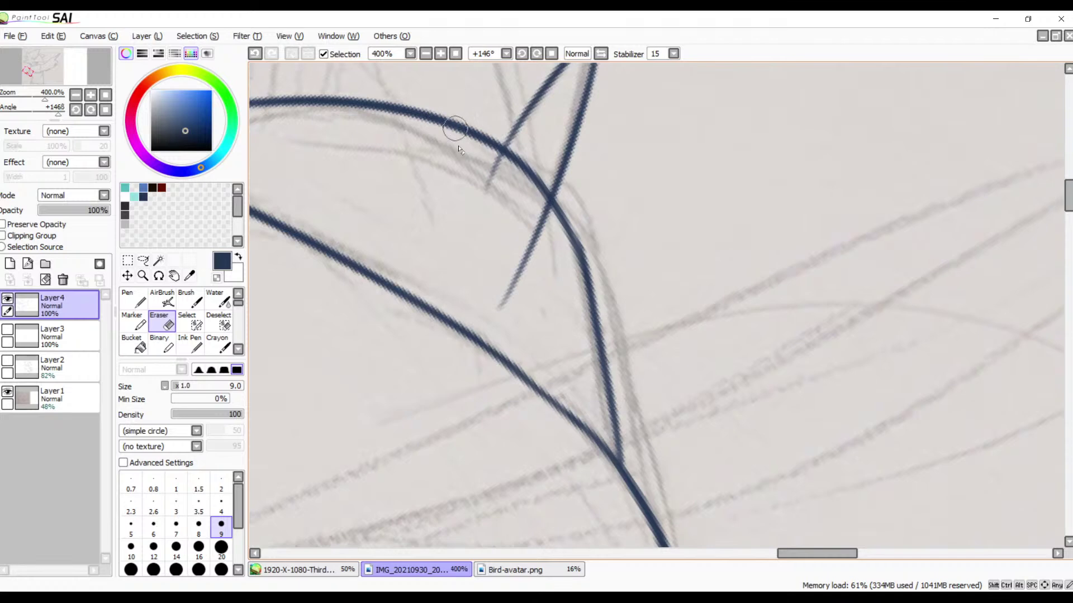
click(440, 54)
click(440, 54)
click(440, 54)
click(440, 55)
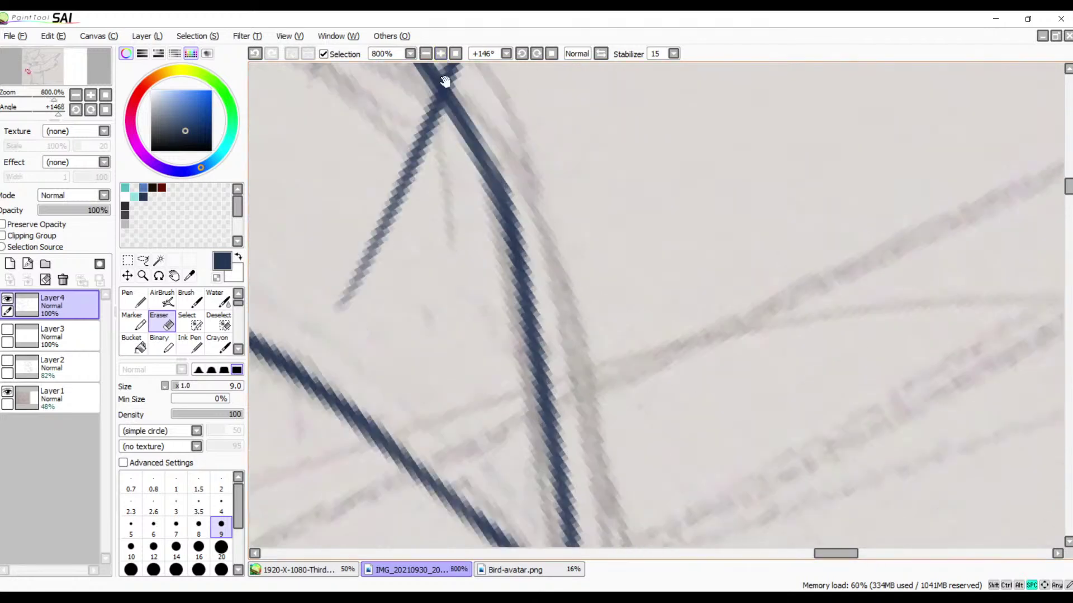
drag(476, 146, 701, 265)
mouse_move(558, 192)
mouse_down()
mouse_move(536, 182)
mouse_move(555, 170)
mouse_move(541, 132)
mouse_move(550, 138)
mouse_up()
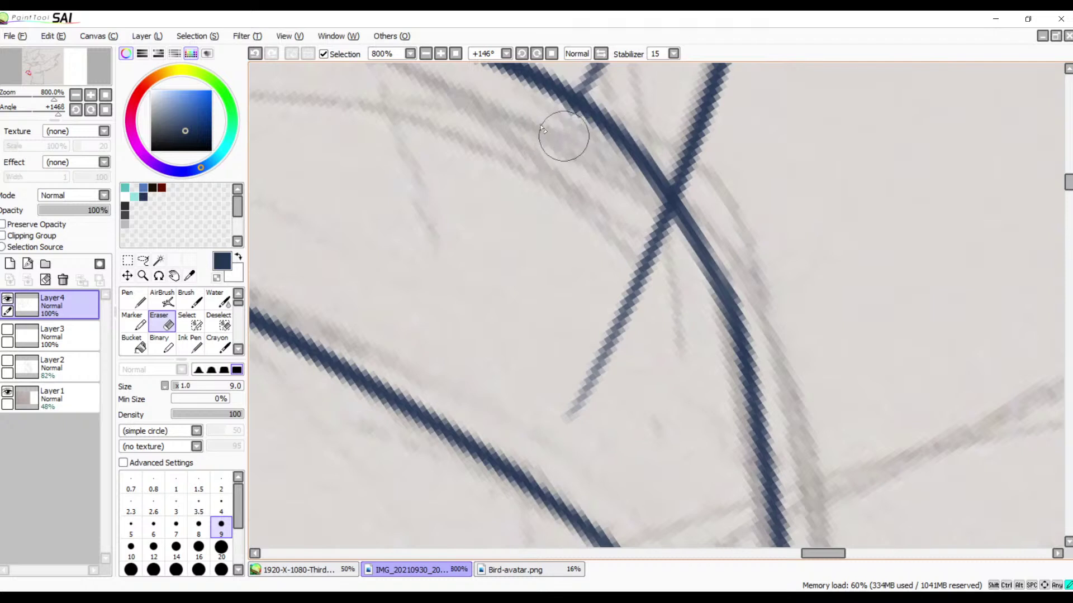
mouse_move(658, 257)
mouse_down()
mouse_move(640, 226)
mouse_move(641, 252)
mouse_move(553, 411)
mouse_up()
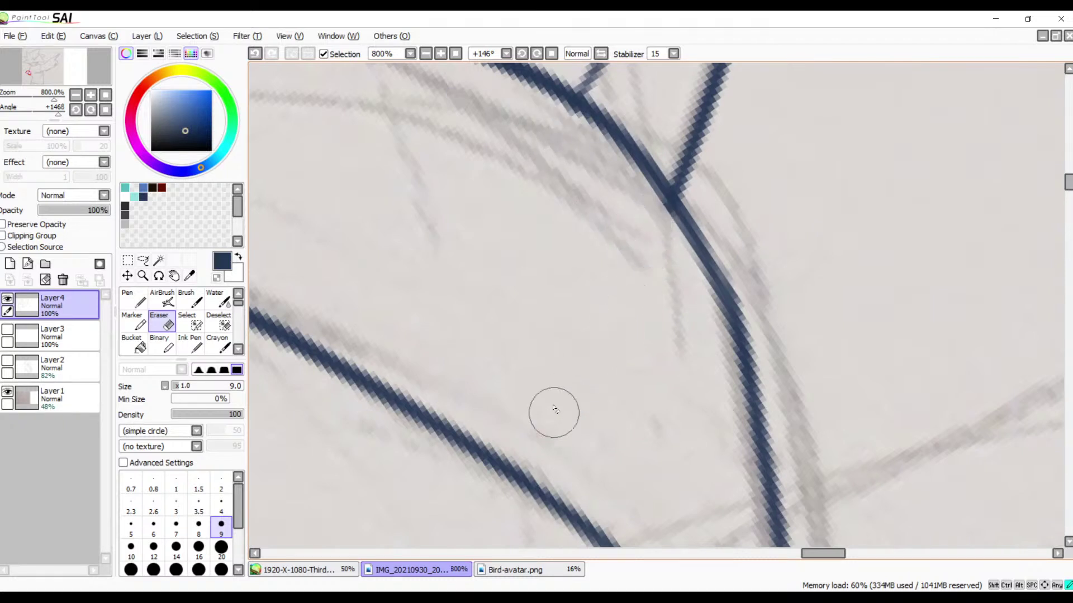
- Ink the long side line from the small spike's lower edge down to the next sketched spike with the size 4 brush
key(space)
mouse_move(615, 200)
mouse_down()
mouse_move(644, 414)
mouse_move(618, 320)
mouse_move(639, 335)
mouse_up()
click(425, 53)
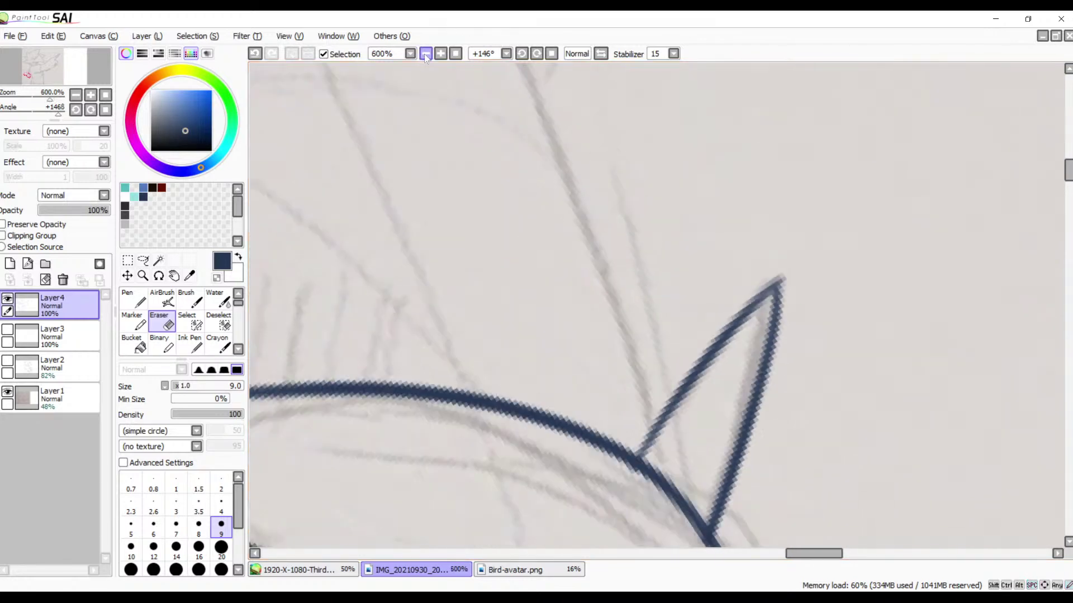
click(425, 54)
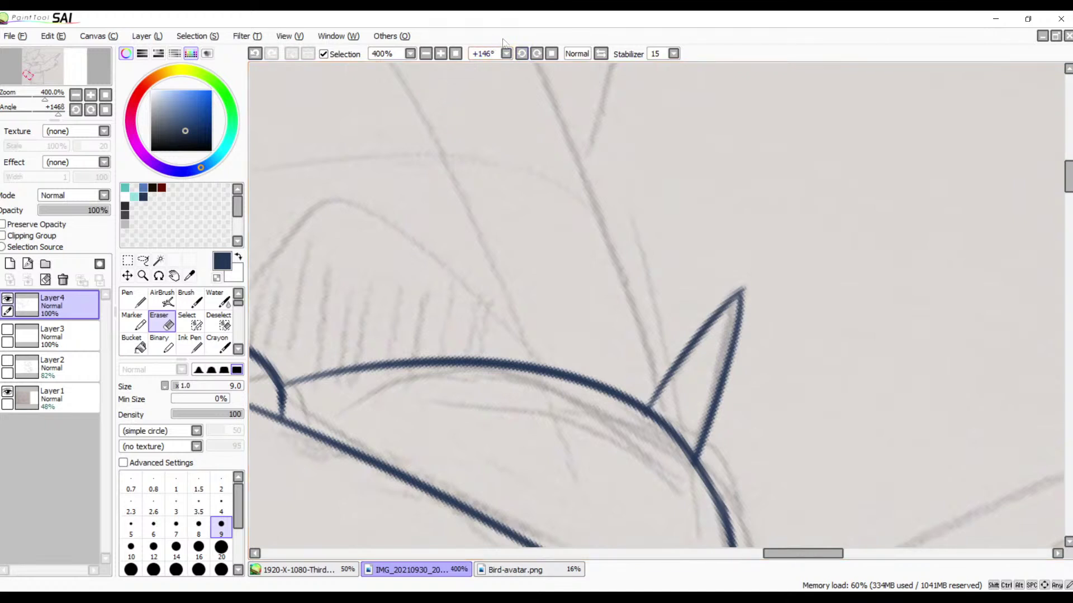
drag(541, 145, 572, 175)
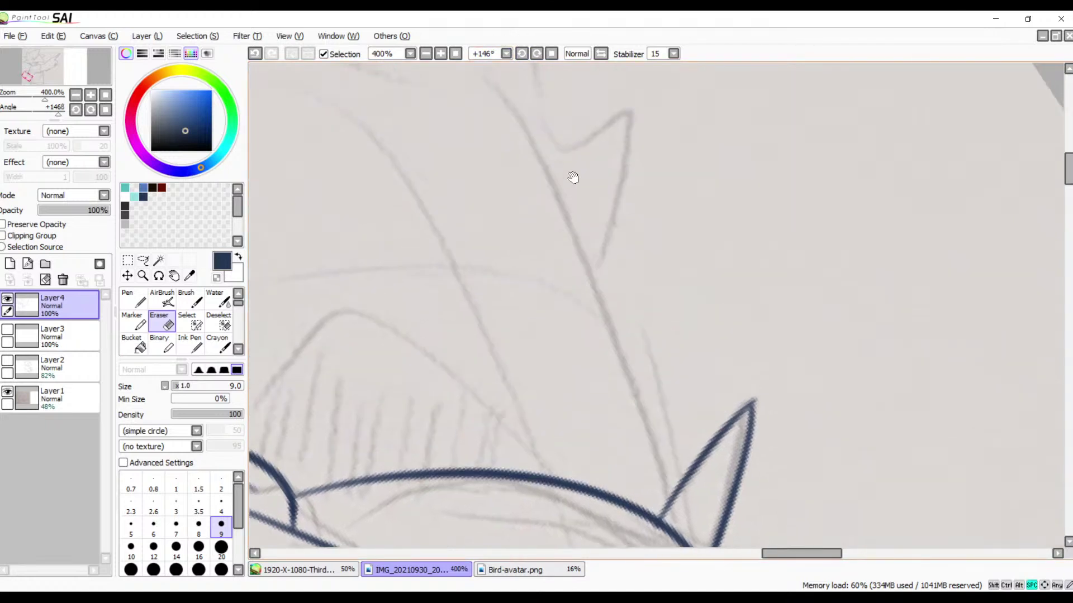
click(551, 54)
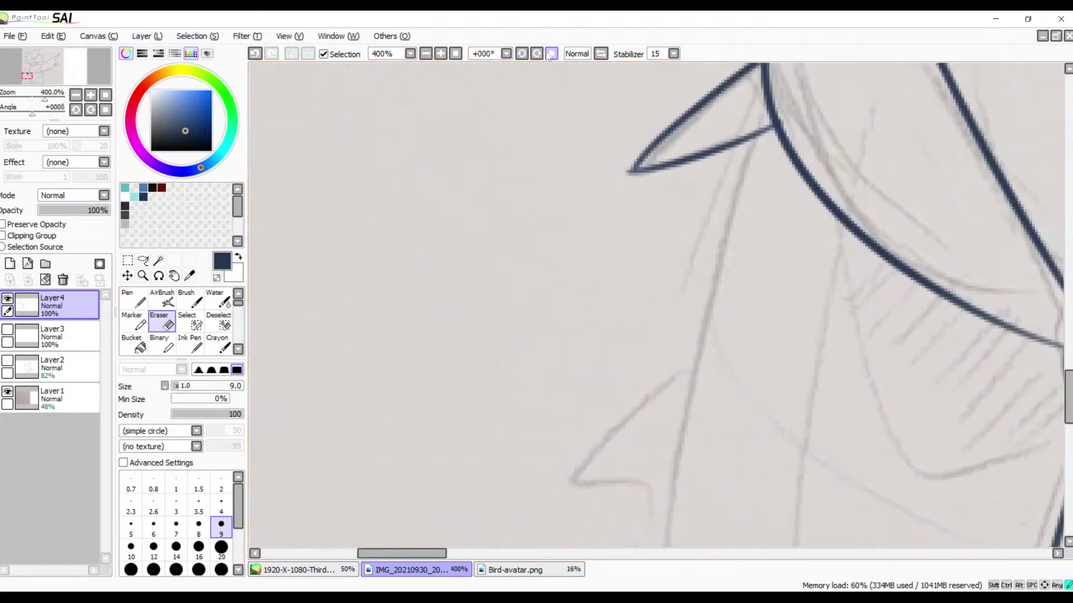
mouse_move(683, 193)
mouse_down()
mouse_move(608, 122)
mouse_move(537, 10)
mouse_up()
mouse_move(597, 177)
mouse_down()
mouse_move(562, 35)
mouse_move(547, 56)
mouse_up()
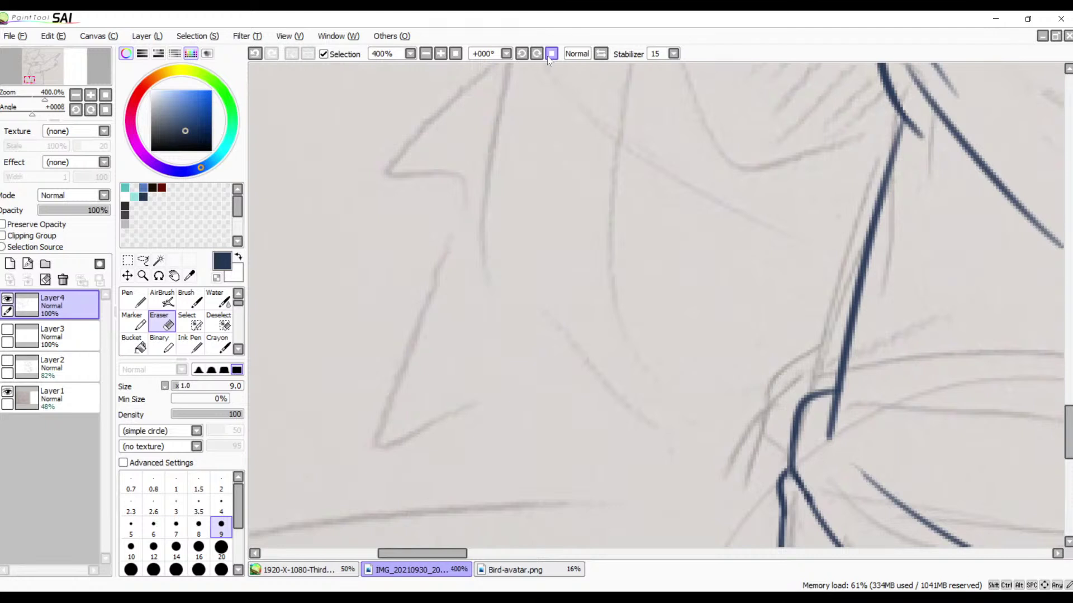
mouse_move(654, 307)
mouse_down()
mouse_move(657, 340)
mouse_move(621, 378)
mouse_up()
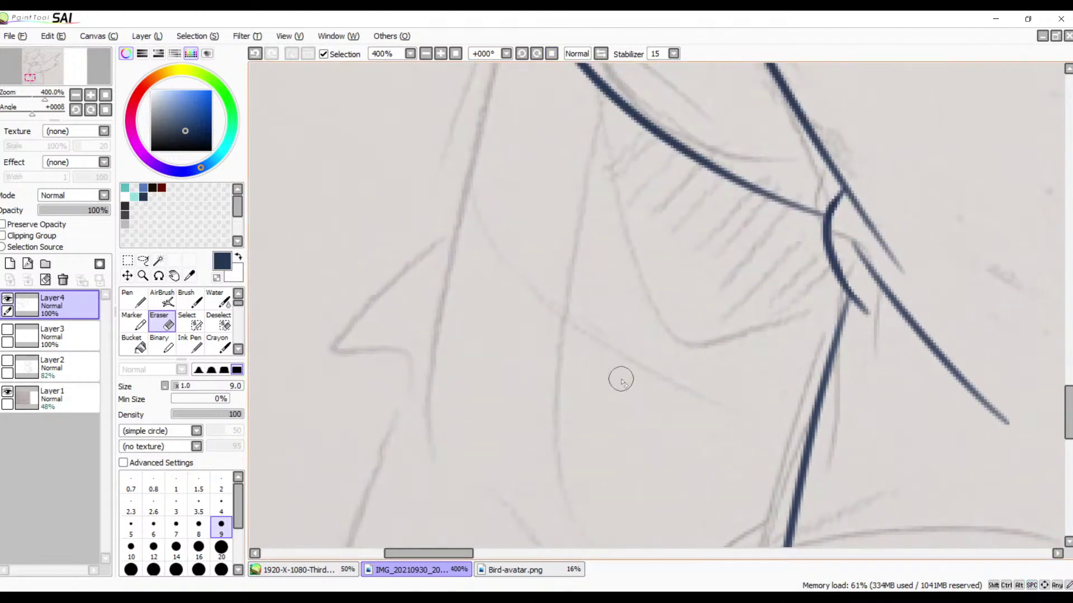
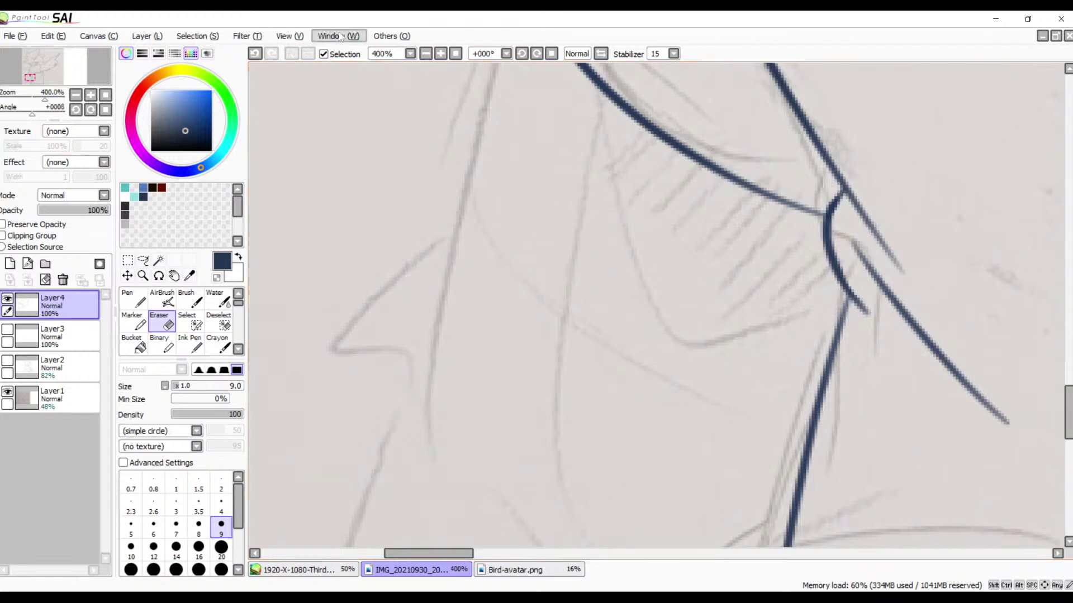
key(space)
drag(507, 203, 498, 326)
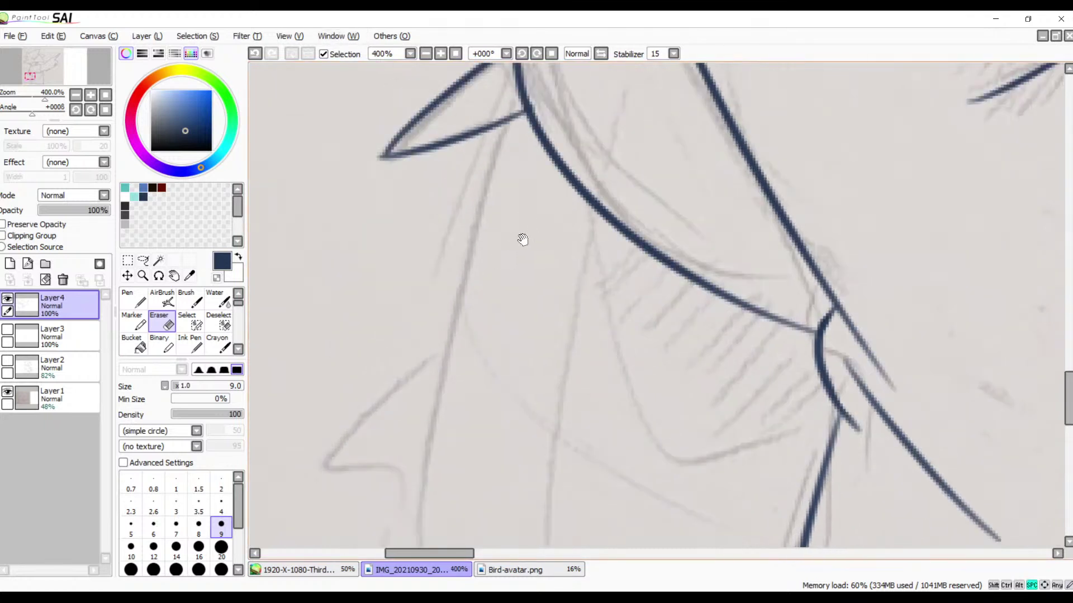
key(b)
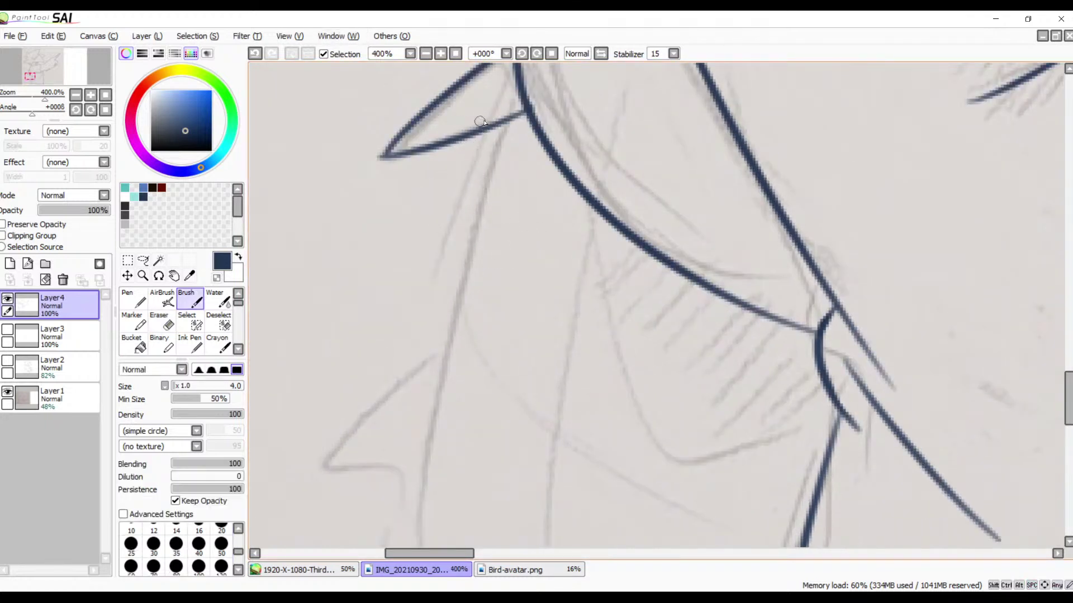
mouse_move(505, 124)
mouse_down()
mouse_move(461, 237)
mouse_move(417, 438)
mouse_up()
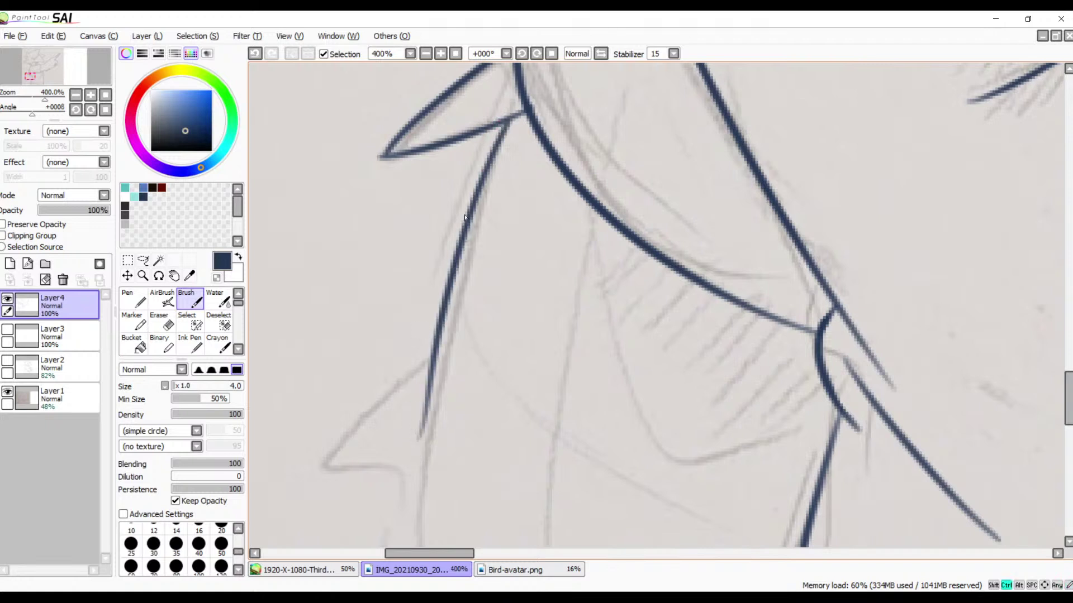
key(ctrl+z)
drag(505, 126, 436, 410)
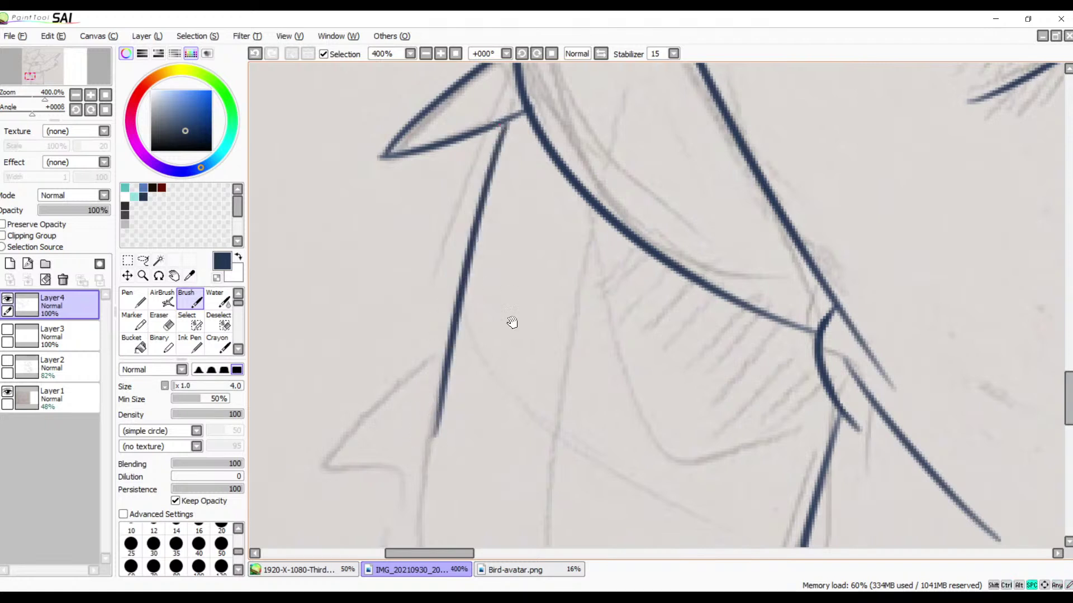
- Ink a zigzag of three pointed spikes continuing from the lower part of the long side line
mouse_move(512, 322)
mouse_down()
mouse_move(575, 134)
mouse_move(588, 133)
mouse_up()
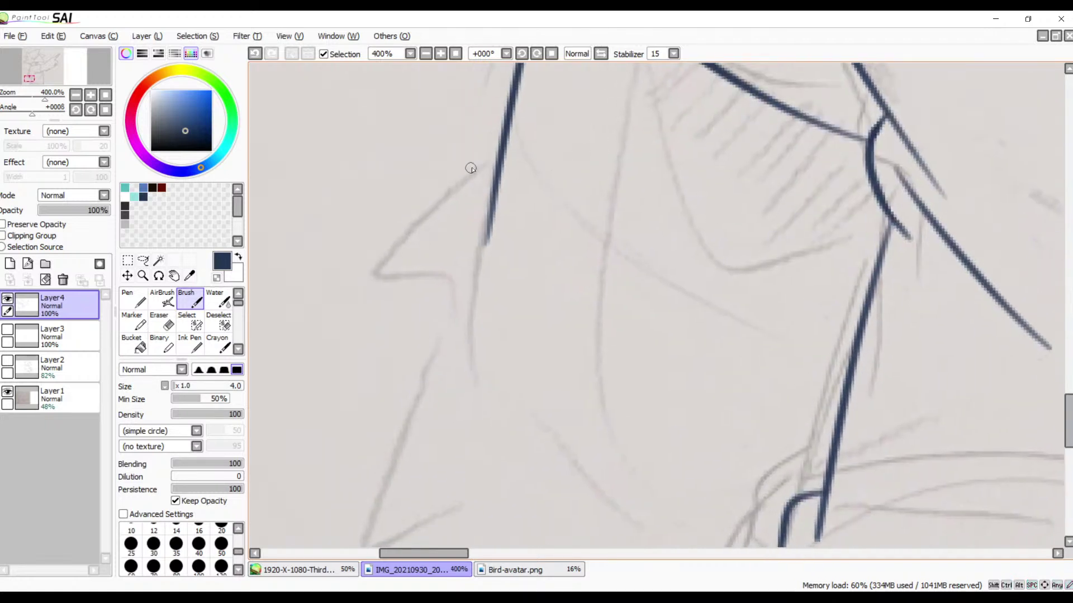
mouse_move(480, 174)
mouse_down()
mouse_move(363, 127)
mouse_move(482, 285)
mouse_move(456, 288)
mouse_move(344, 369)
mouse_move(514, 400)
mouse_up()
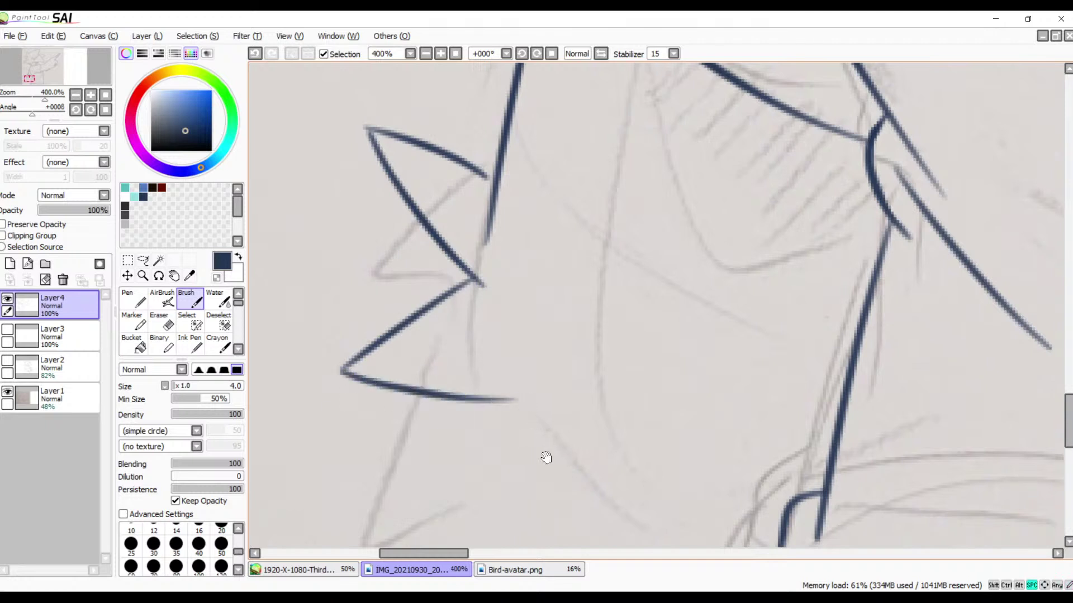
drag(546, 458, 566, 295)
drag(495, 246, 660, 462)
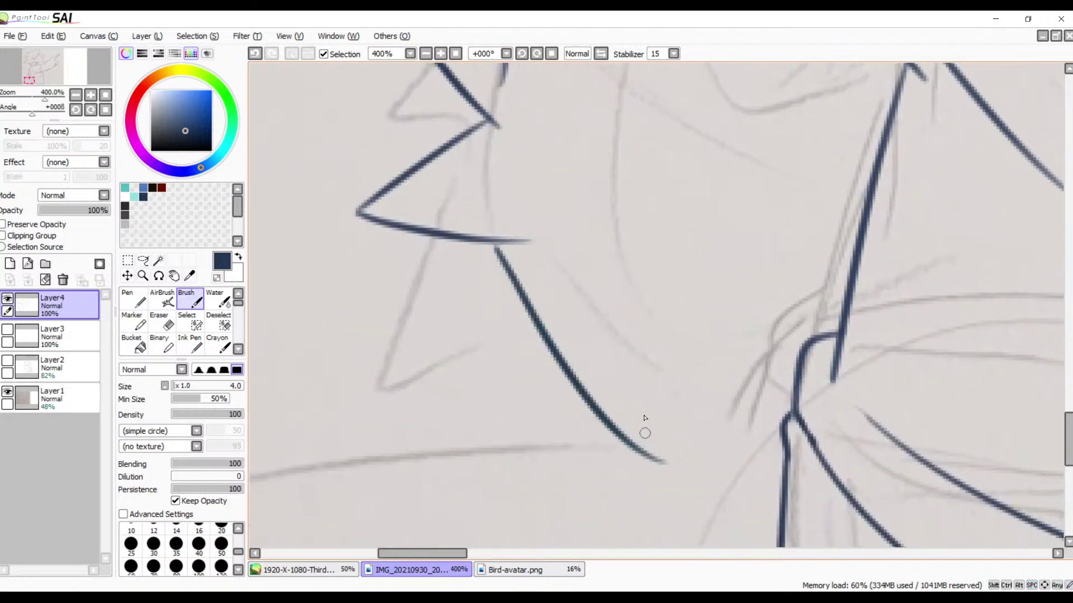
key(ctrl+z)
mouse_move(475, 241)
mouse_down()
mouse_move(492, 296)
mouse_move(648, 469)
mouse_up()
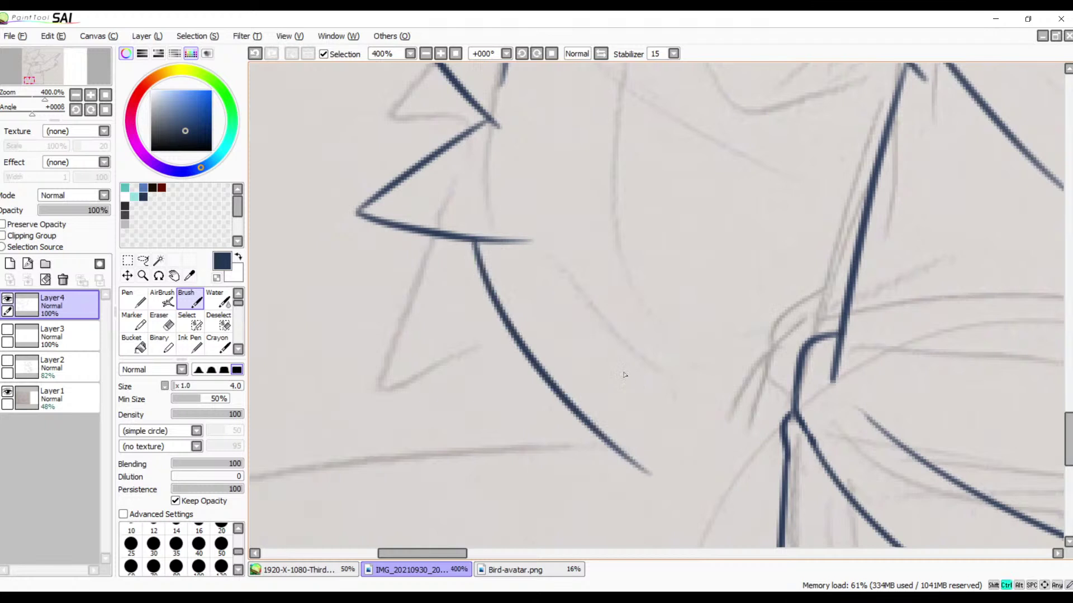
key(ctrl+z)
drag(491, 241, 555, 414)
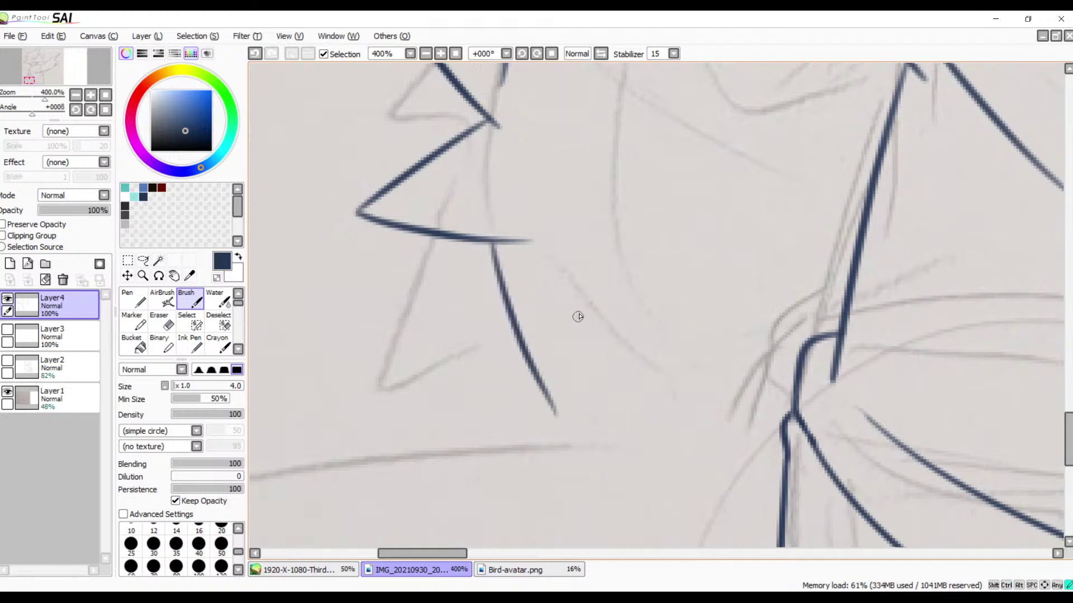
drag(578, 315, 561, 423)
- Ink the curved line from the base of the lowest spike toward the outline below the waist
mouse_move(580, 318)
mouse_down()
mouse_move(698, 433)
mouse_move(804, 480)
mouse_up()
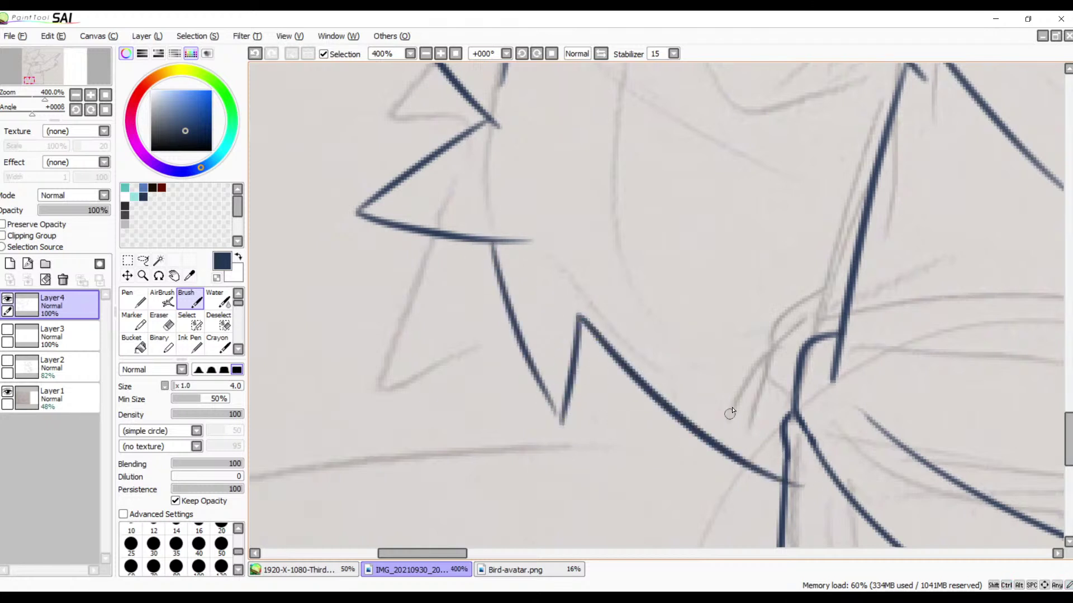
key(ctrl+z)
drag(565, 304, 776, 478)
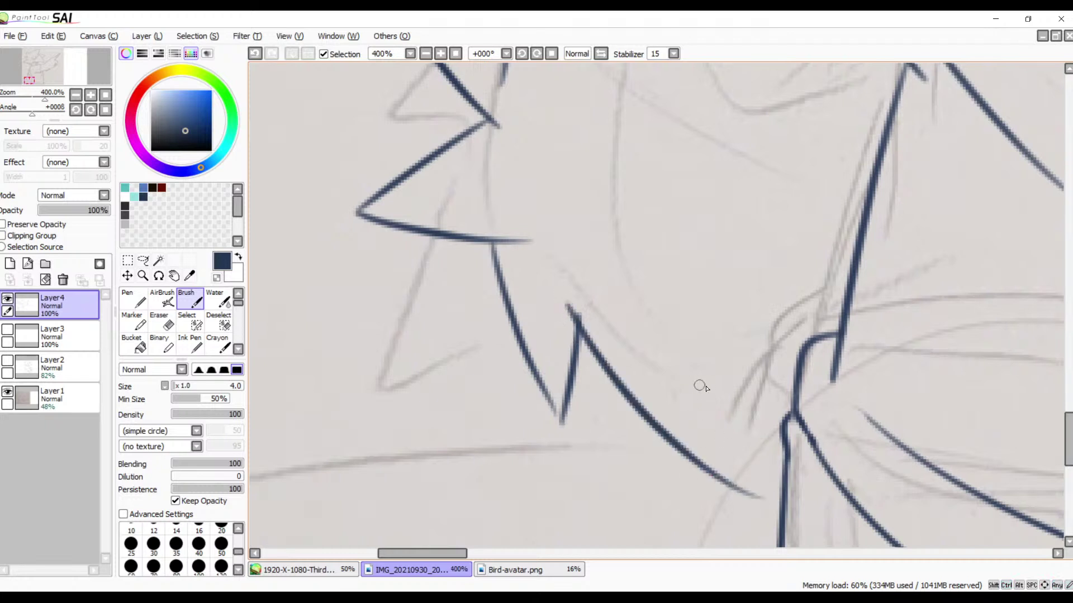
- Ink the short upright edge from the curved line's lower end and a short line joining it to the outline below the waist
mouse_move(761, 431)
mouse_down()
mouse_move(642, 290)
mouse_move(631, 364)
mouse_up()
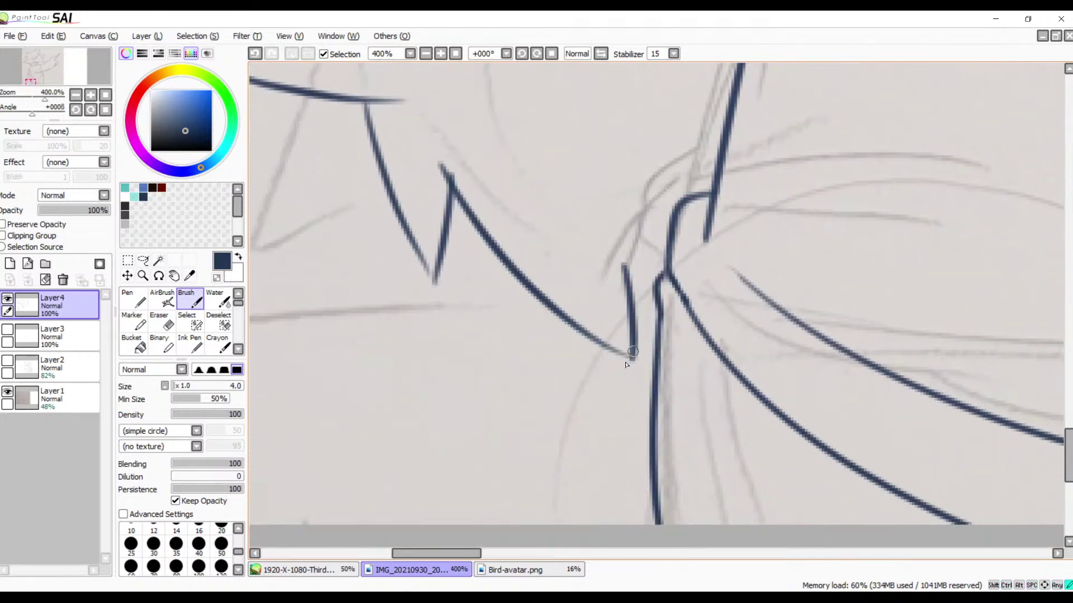
drag(624, 267, 670, 316)
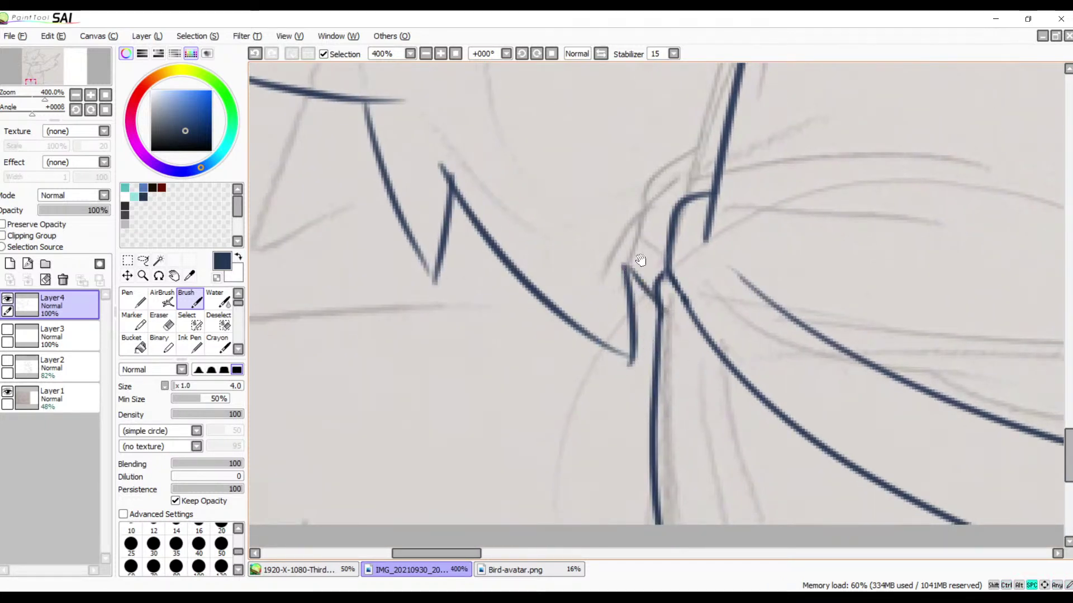
mouse_move(640, 260)
mouse_down()
mouse_move(779, 472)
mouse_move(657, 326)
mouse_up()
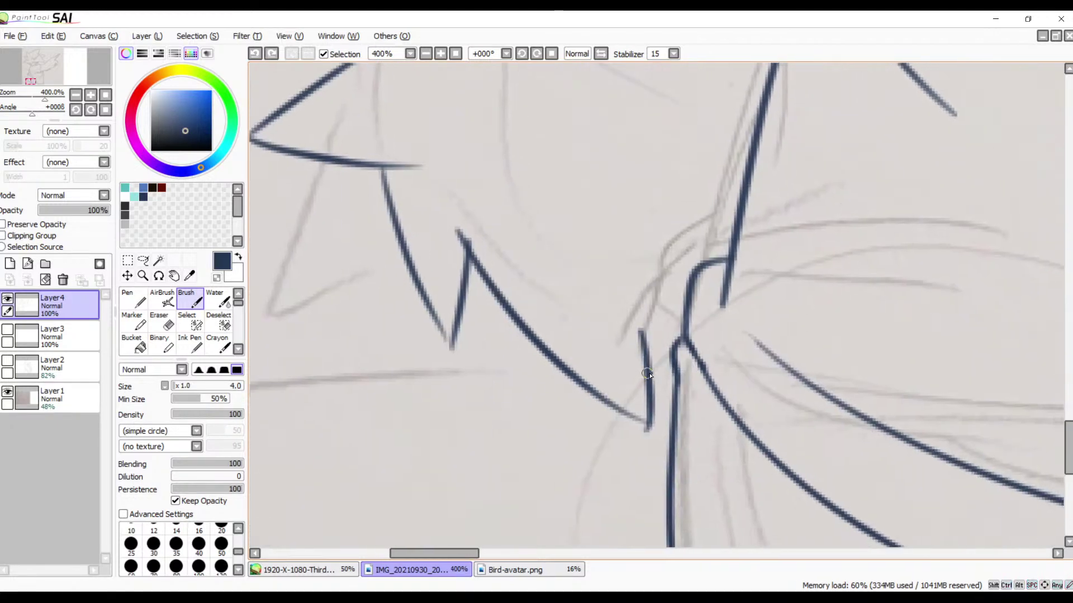
mouse_move(647, 373)
mouse_down()
mouse_move(685, 409)
mouse_move(649, 308)
mouse_up()
key(ctrl+z)
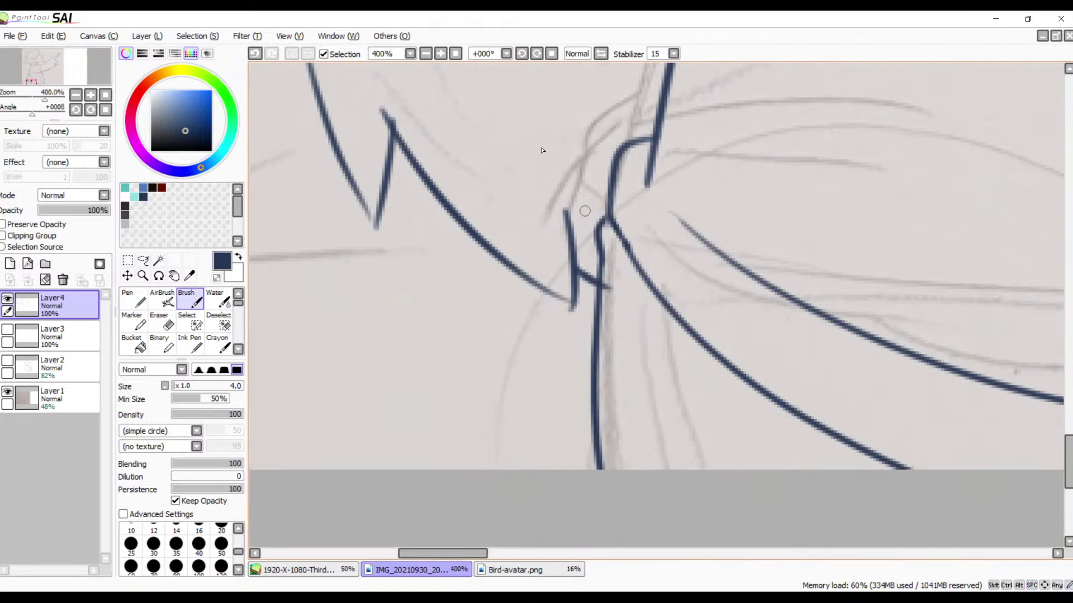
- Erase the end of the short joining line that runs past the outline with the size 9 eraser
click(443, 55)
click(442, 55)
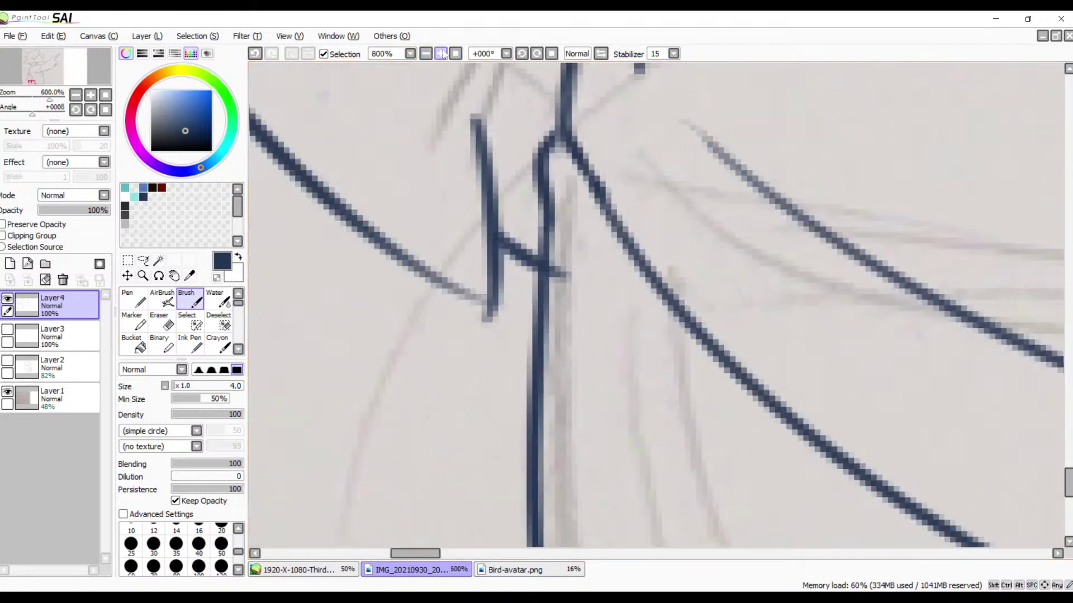
click(443, 54)
drag(576, 264, 596, 333)
key(e)
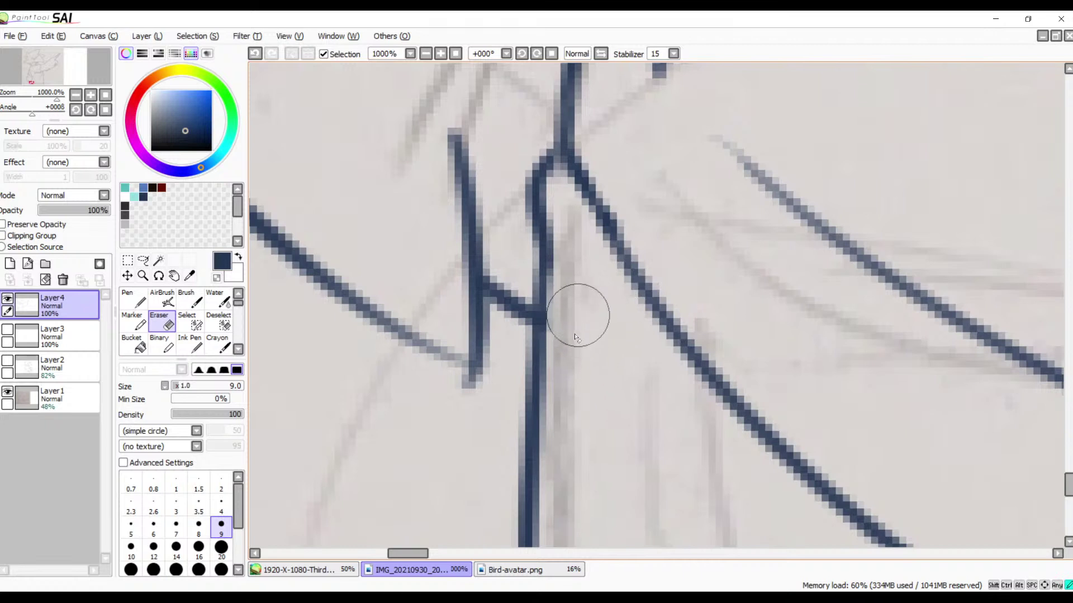
- Thicken the curved line's faded lower end with the size 4 brush and erase the overshoot below the corner
key(b)
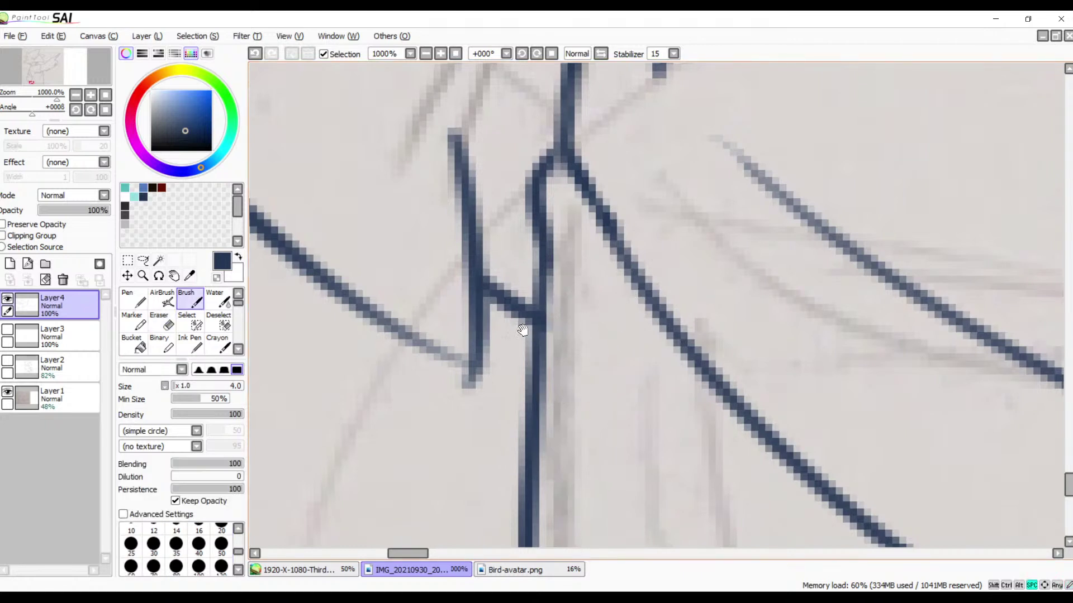
drag(523, 330, 660, 279)
drag(489, 254, 606, 315)
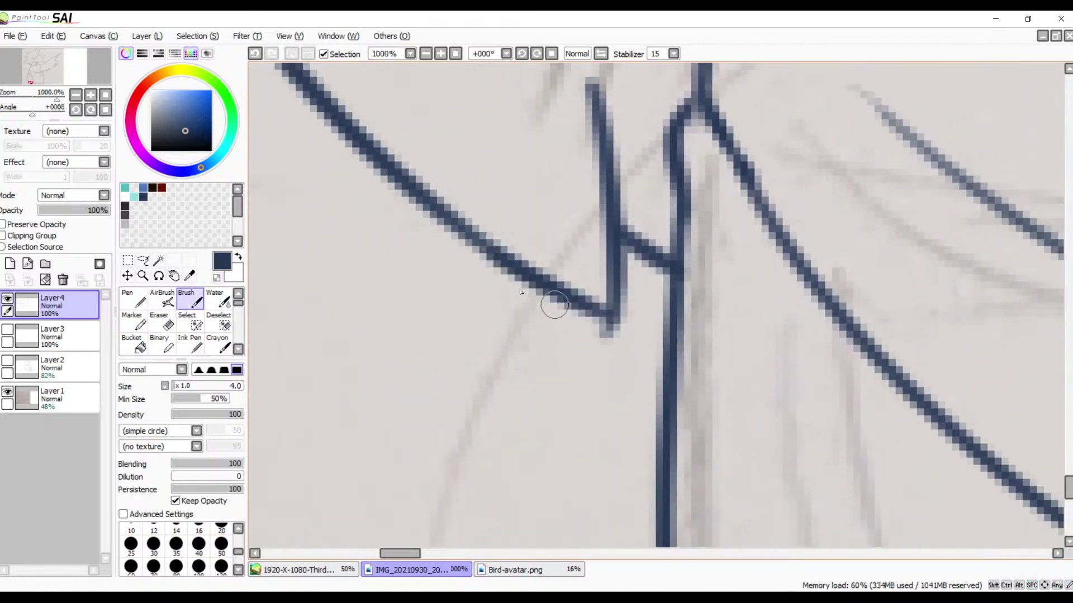
drag(406, 177, 607, 309)
key(ctrl+z)
drag(416, 197, 604, 316)
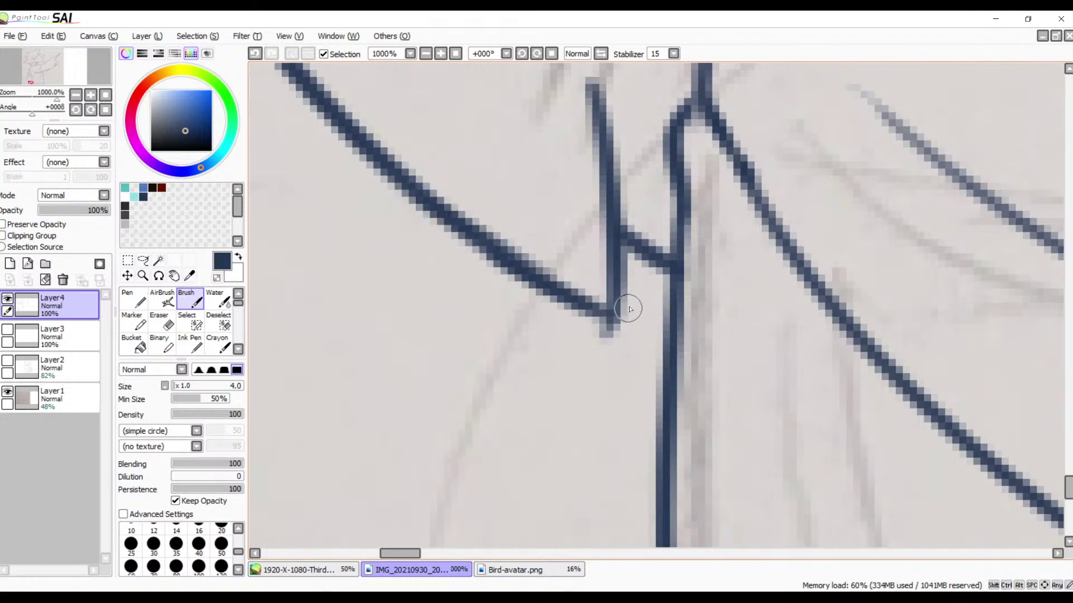
key(e)
mouse_move(603, 347)
mouse_down()
mouse_move(627, 339)
mouse_move(637, 313)
mouse_move(601, 352)
mouse_move(628, 344)
mouse_up()
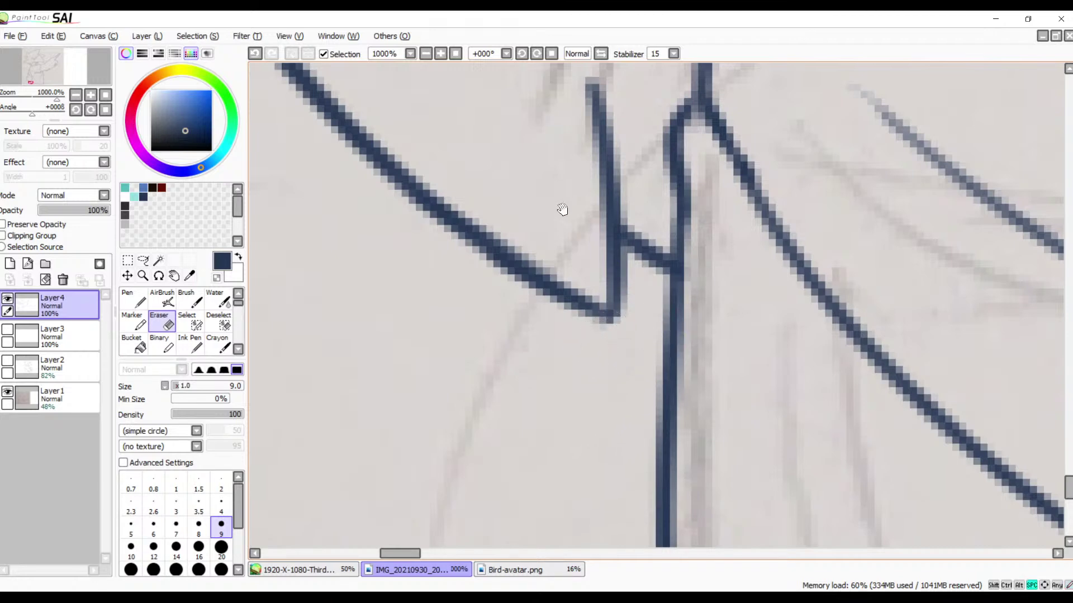
- Thicken the short edge of the lowest spike down to its tip with the size 4 brush
drag(560, 210, 732, 485)
drag(672, 289, 855, 402)
drag(812, 273, 881, 241)
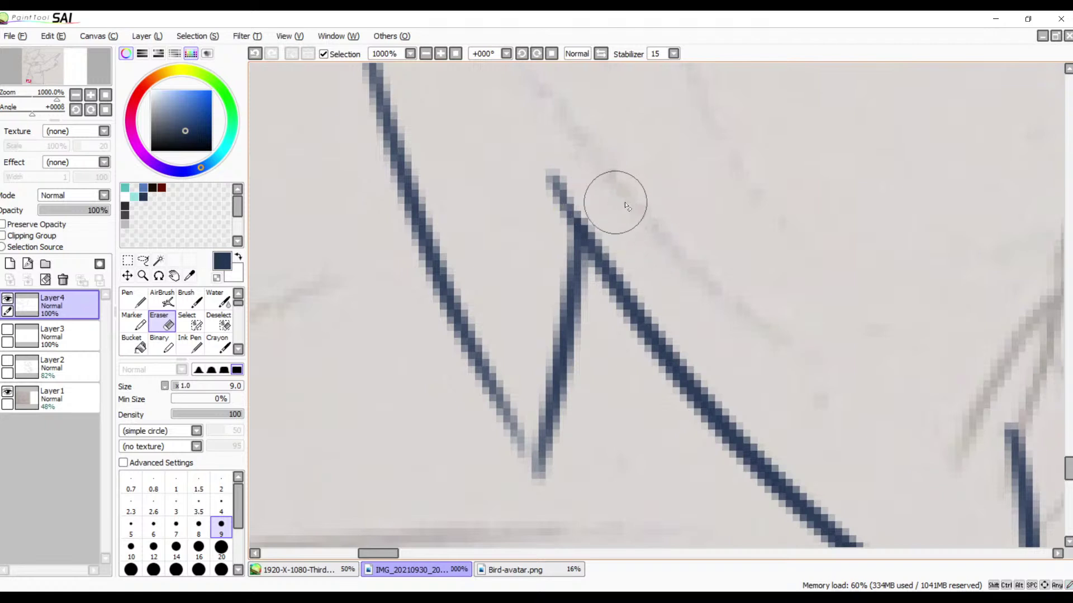
key(b)
drag(581, 229, 550, 414)
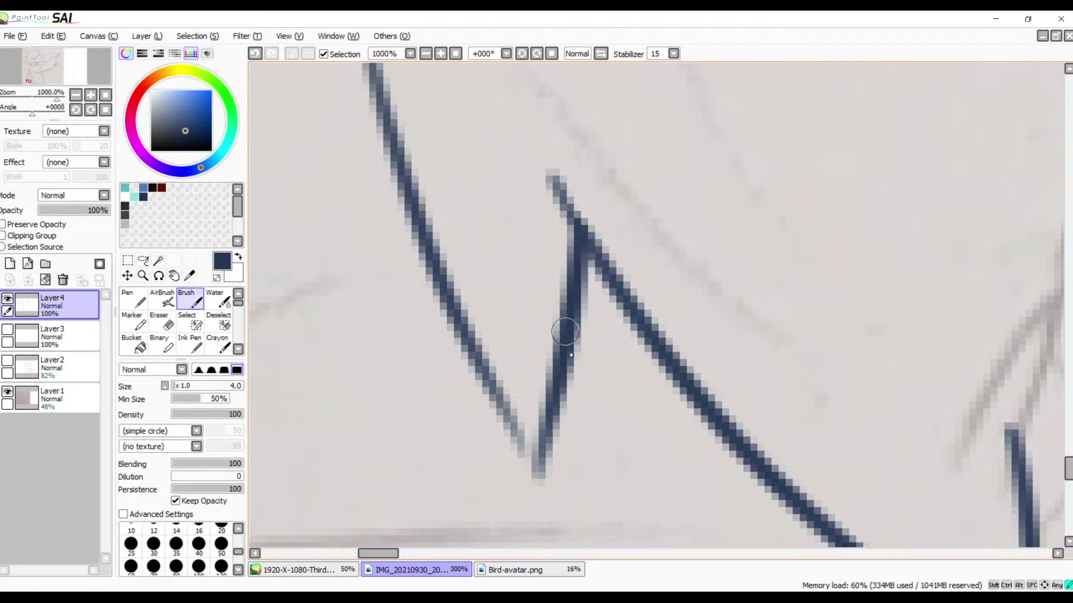
mouse_move(565, 333)
mouse_down()
mouse_move(536, 459)
mouse_move(540, 445)
mouse_up()
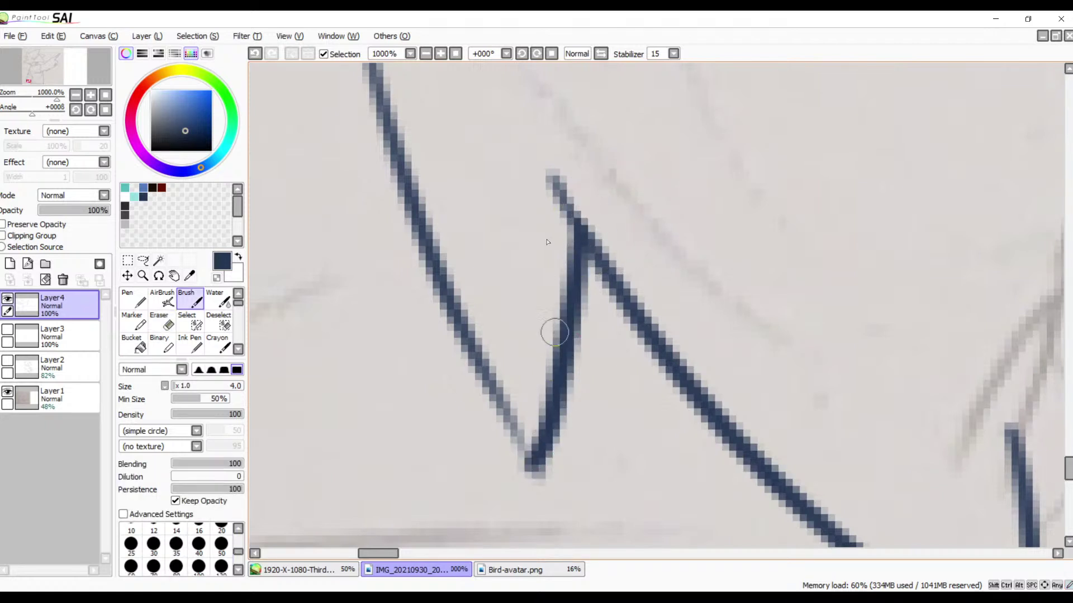
- Thicken the long curved edge of the lowest spike from its base at the neighbouring spike to its tip
click(425, 54)
click(425, 54)
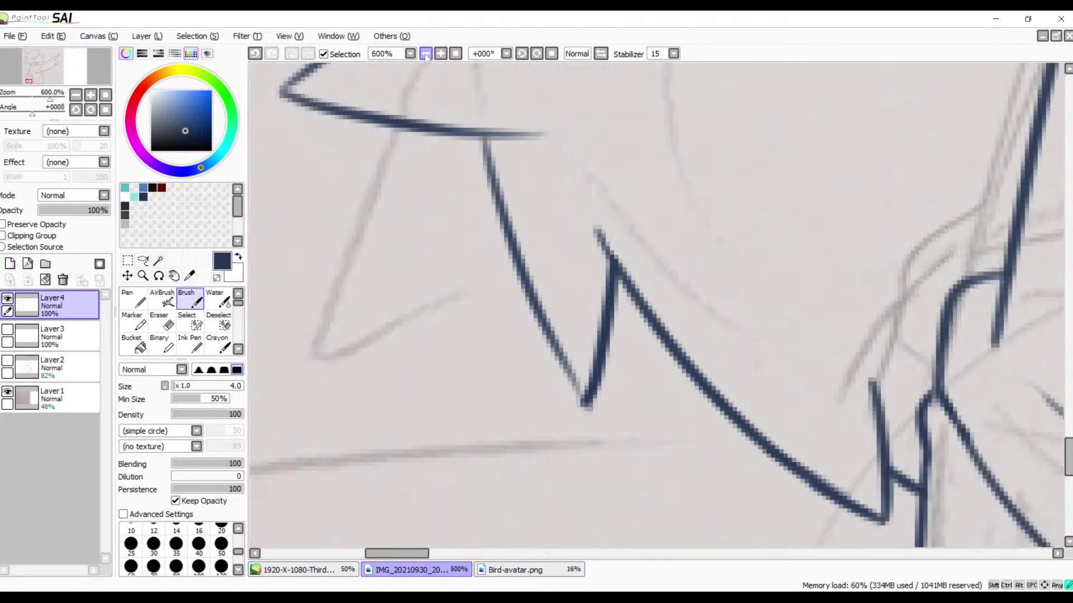
click(536, 54)
click(537, 53)
click(536, 54)
click(536, 53)
click(536, 54)
click(536, 53)
mouse_move(655, 192)
mouse_down()
mouse_move(601, 184)
mouse_move(617, 166)
mouse_up()
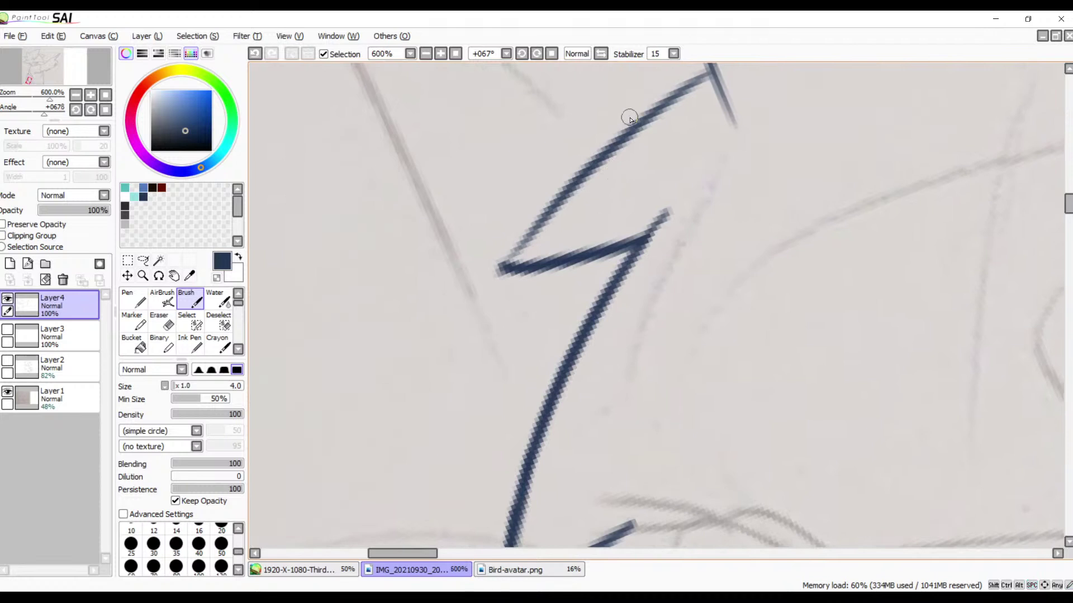
drag(655, 135, 618, 181)
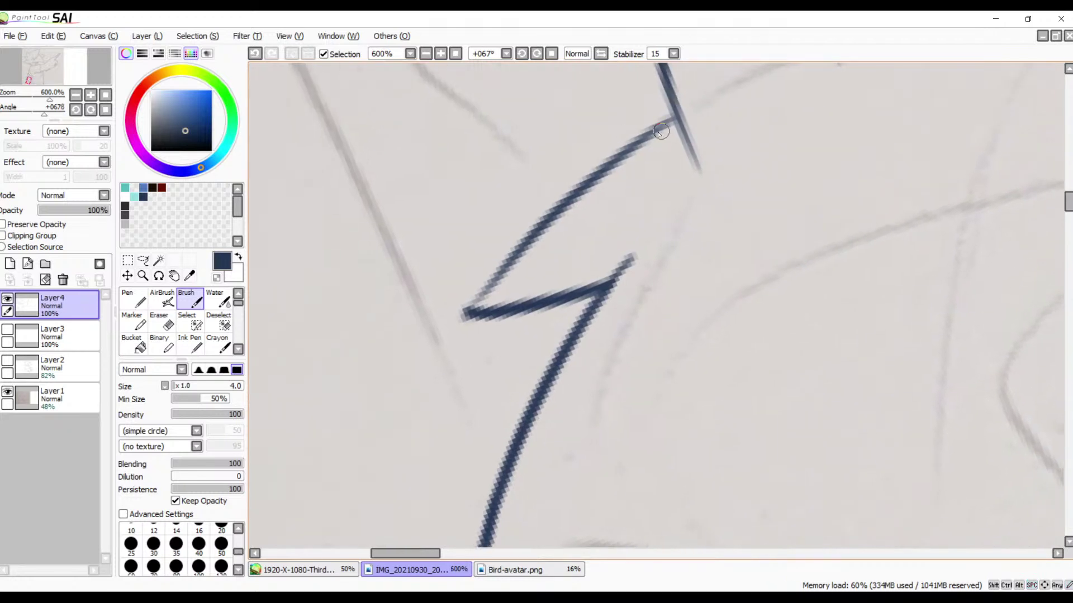
drag(670, 119, 562, 214)
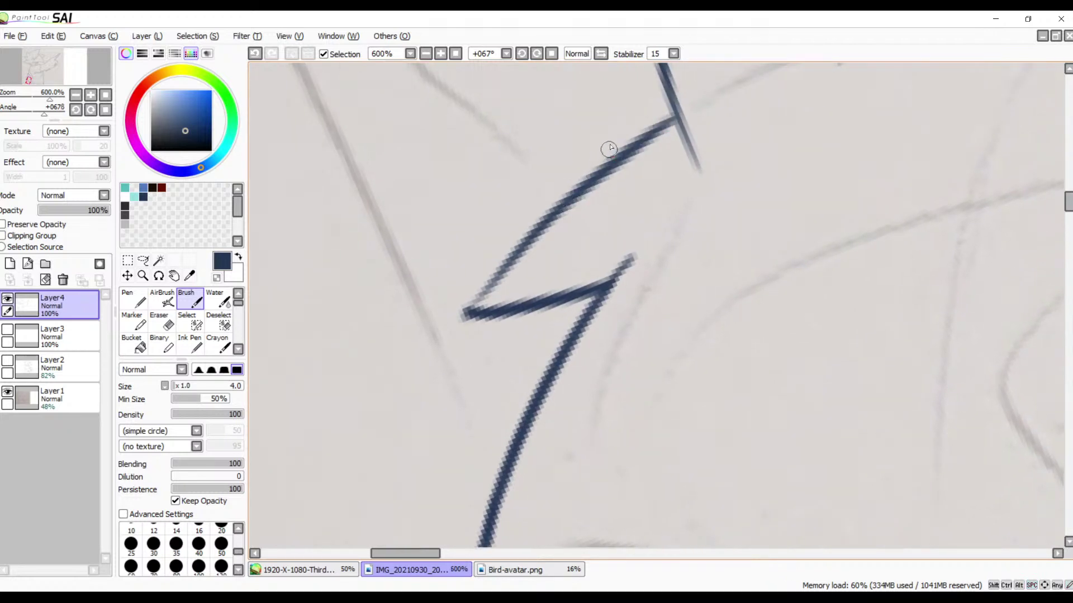
drag(671, 119, 508, 258)
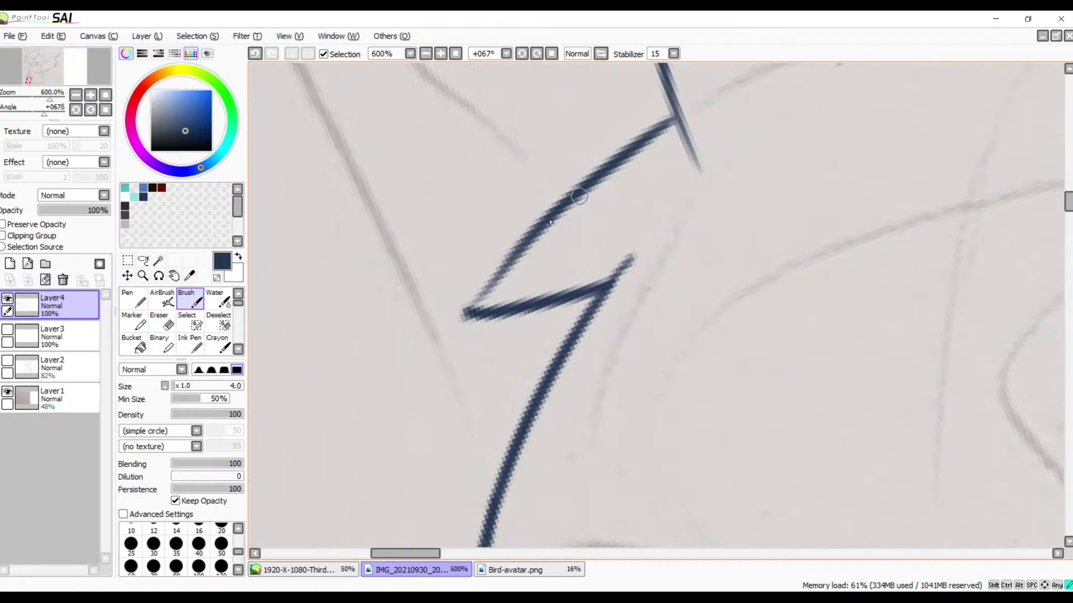
drag(550, 221, 480, 302)
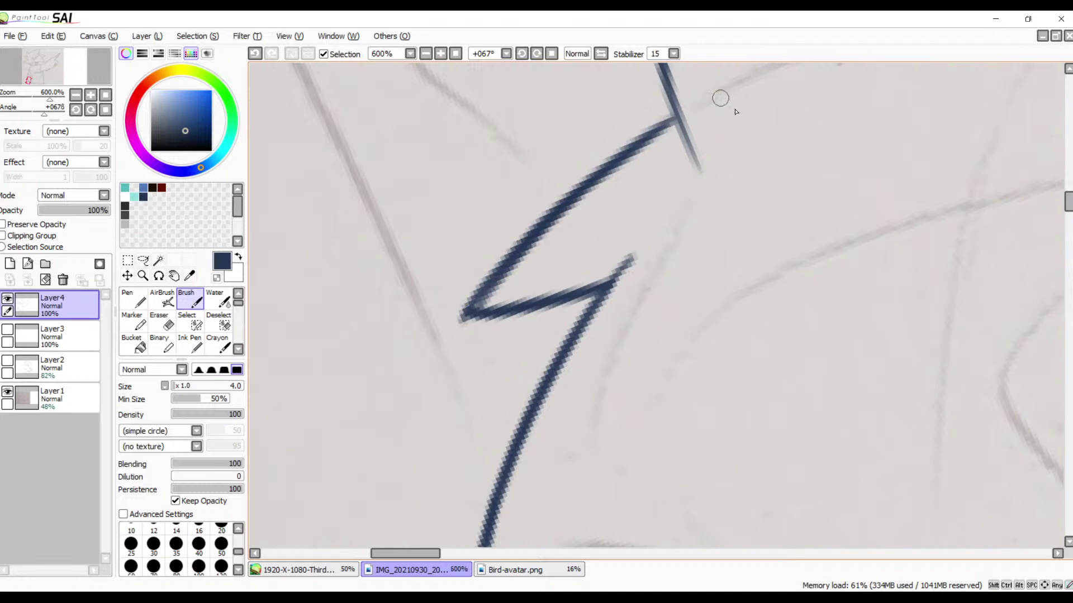
- Thicken both edges of the spike above the lowest one with the size 4 brush
drag(677, 206, 550, 327)
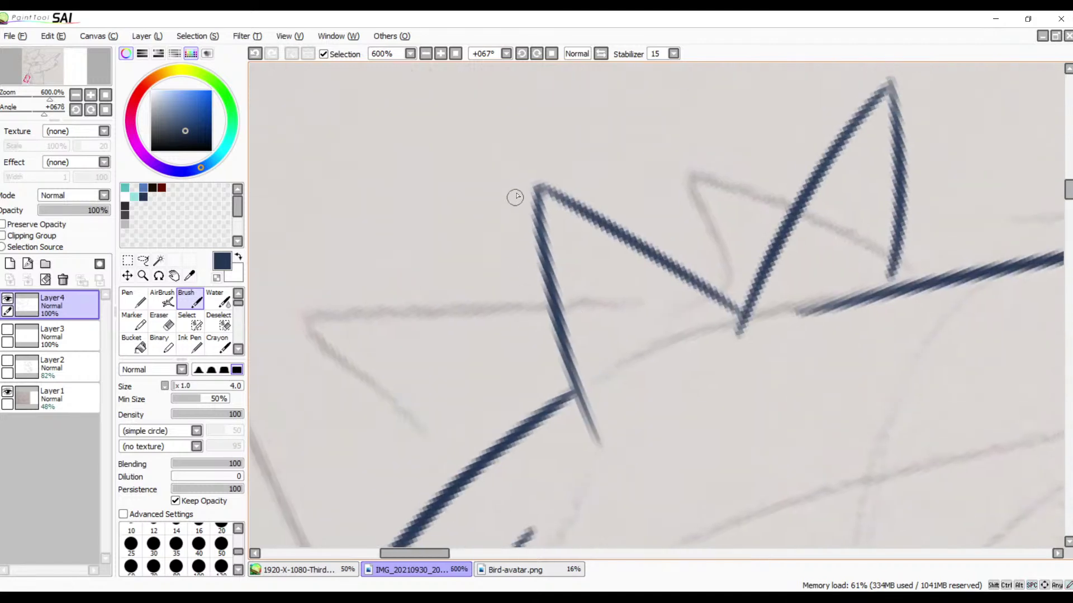
drag(537, 186, 599, 435)
key(ctrl+z)
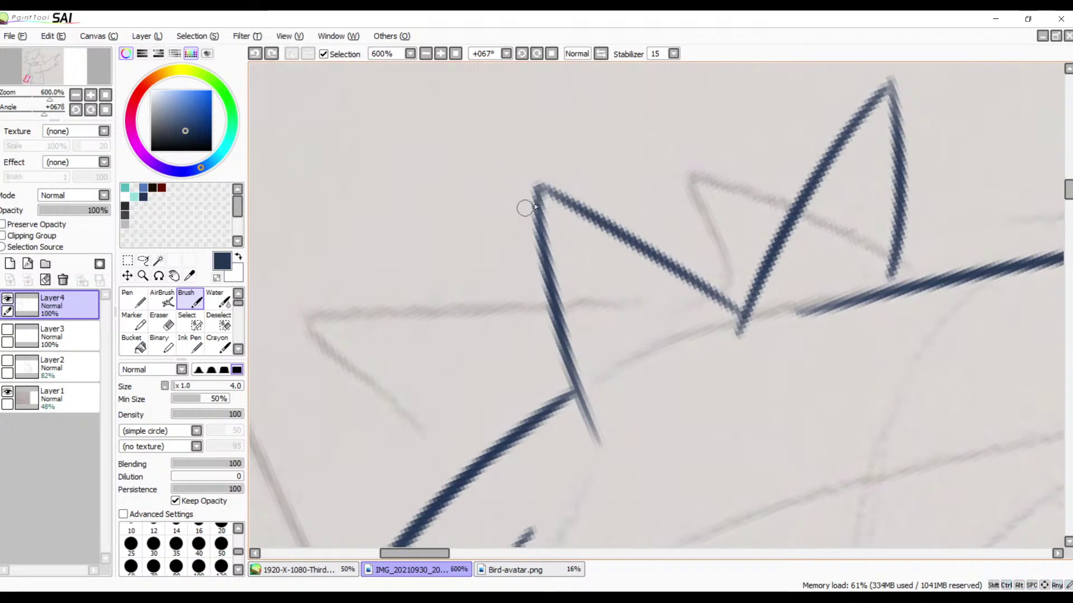
drag(537, 187, 602, 452)
drag(689, 361, 654, 273)
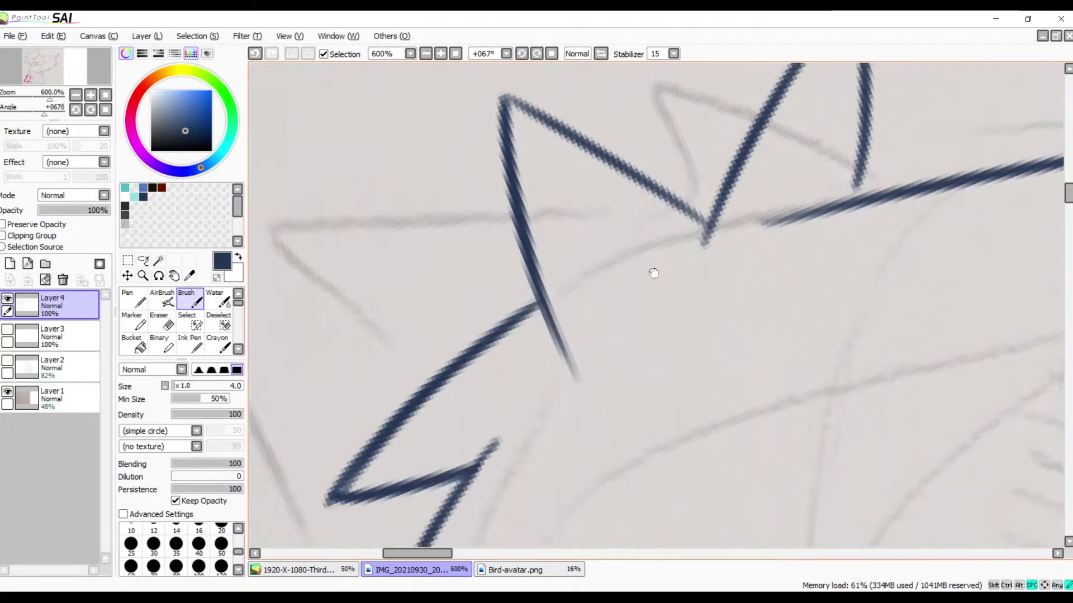
drag(504, 106, 742, 263)
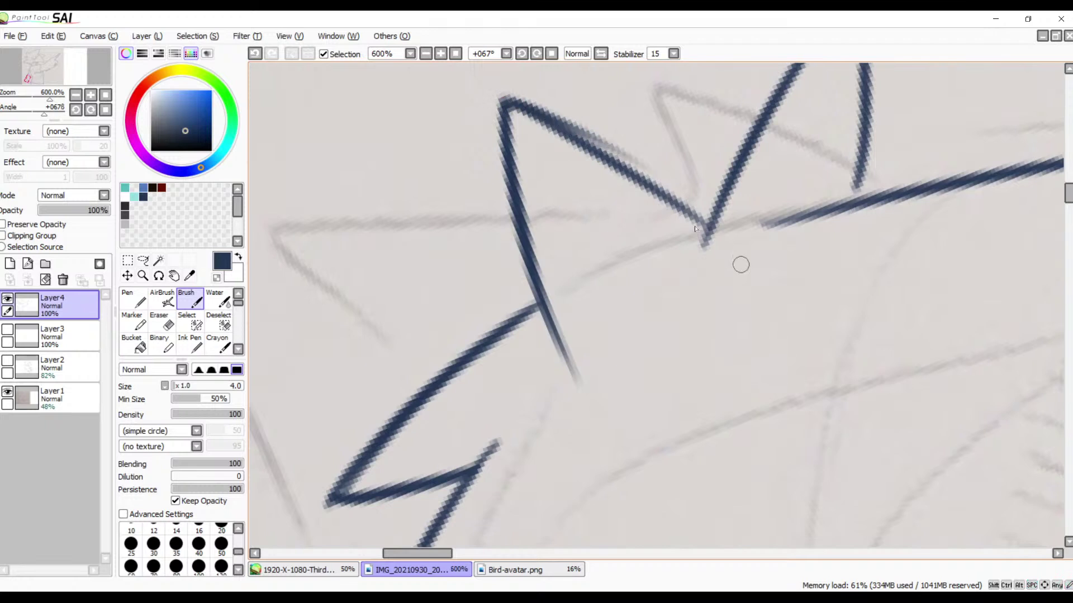
key(ctrl+z)
mouse_move(504, 105)
mouse_down()
mouse_move(620, 165)
mouse_move(706, 237)
mouse_up()
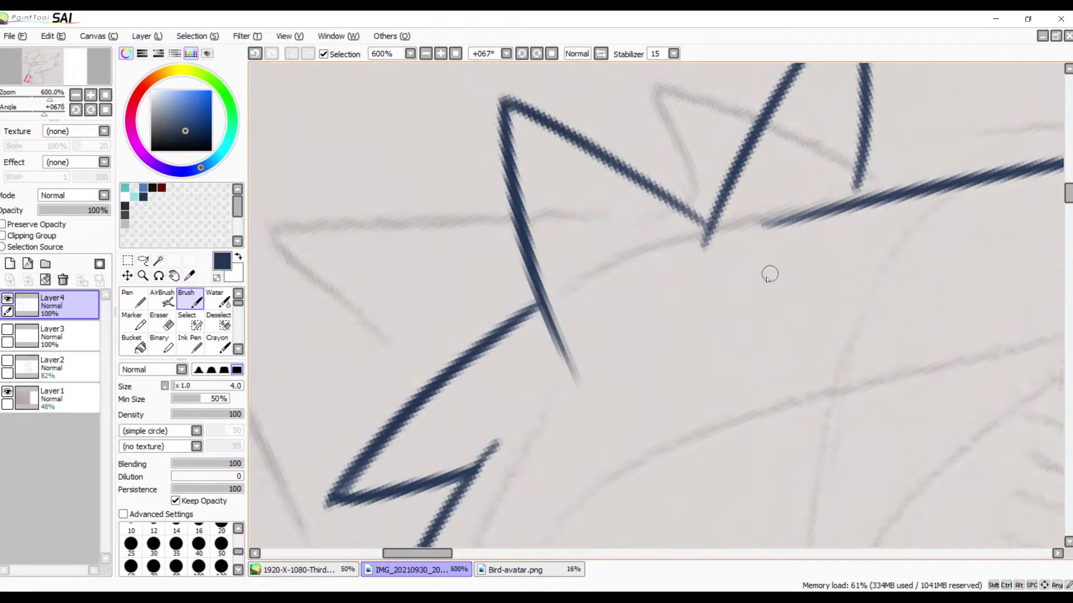
- Erase the spike edge's end that runs past its junction with the lowest spike's curved edge
drag(738, 334, 787, 225)
key(e)
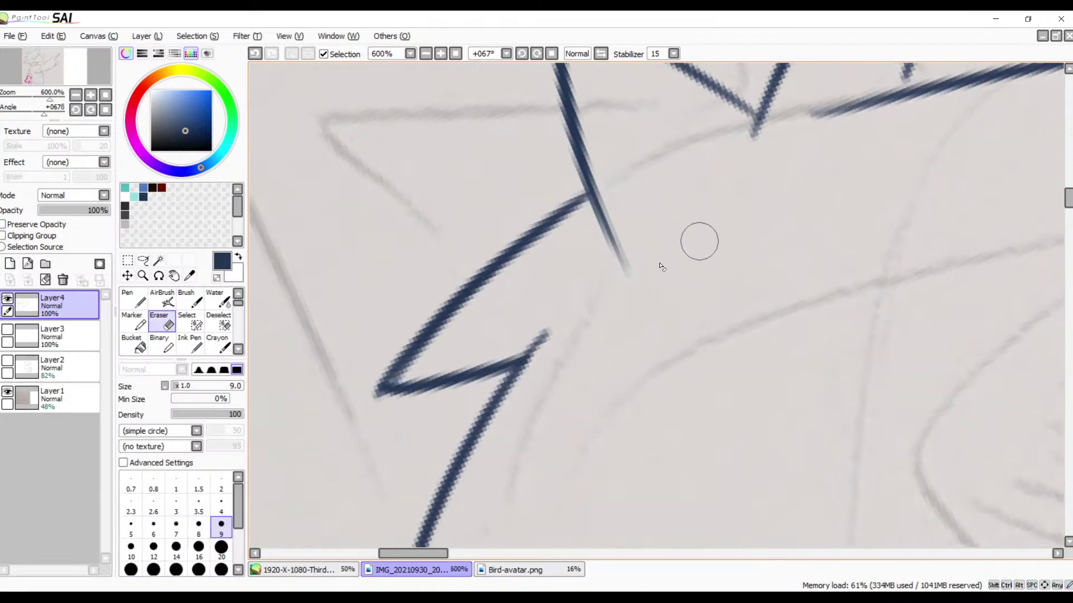
mouse_move(639, 254)
mouse_down()
mouse_move(604, 270)
mouse_move(594, 242)
mouse_move(608, 249)
mouse_move(634, 217)
mouse_move(620, 208)
mouse_move(625, 188)
mouse_move(610, 199)
mouse_move(604, 191)
mouse_up()
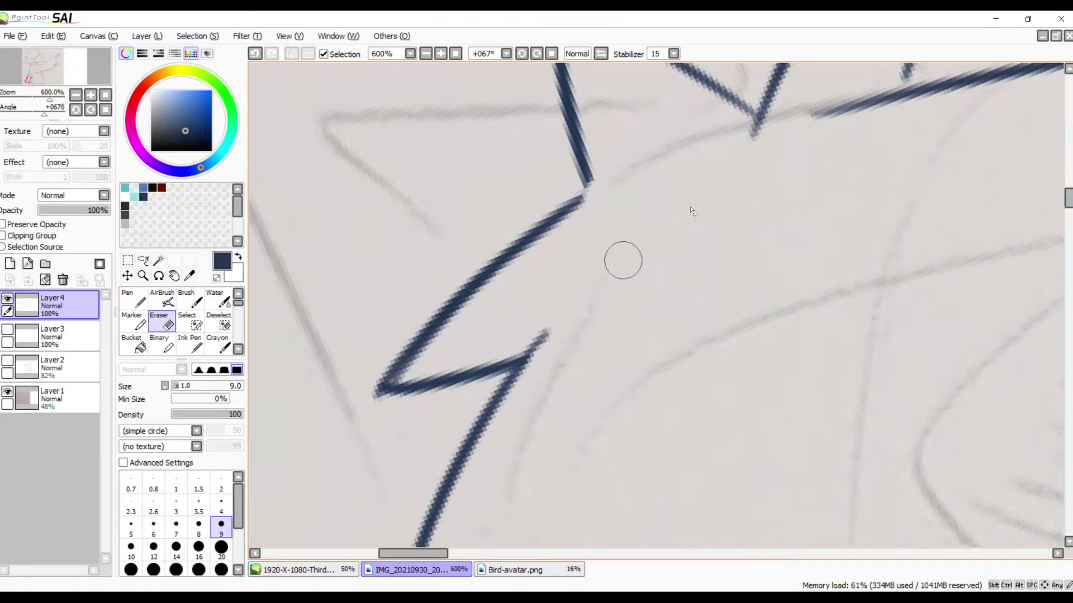
key(ctrl+z)
mouse_move(632, 211)
mouse_down()
mouse_move(631, 280)
mouse_move(618, 260)
mouse_move(586, 252)
mouse_move(641, 199)
mouse_move(572, 230)
mouse_move(625, 191)
mouse_move(561, 223)
mouse_up()
- Re-ink the base of the lowest spike's curved edge at the junction, extending it slightly past the spike above along the sketched curve
key(b)
key(ctrl+z)
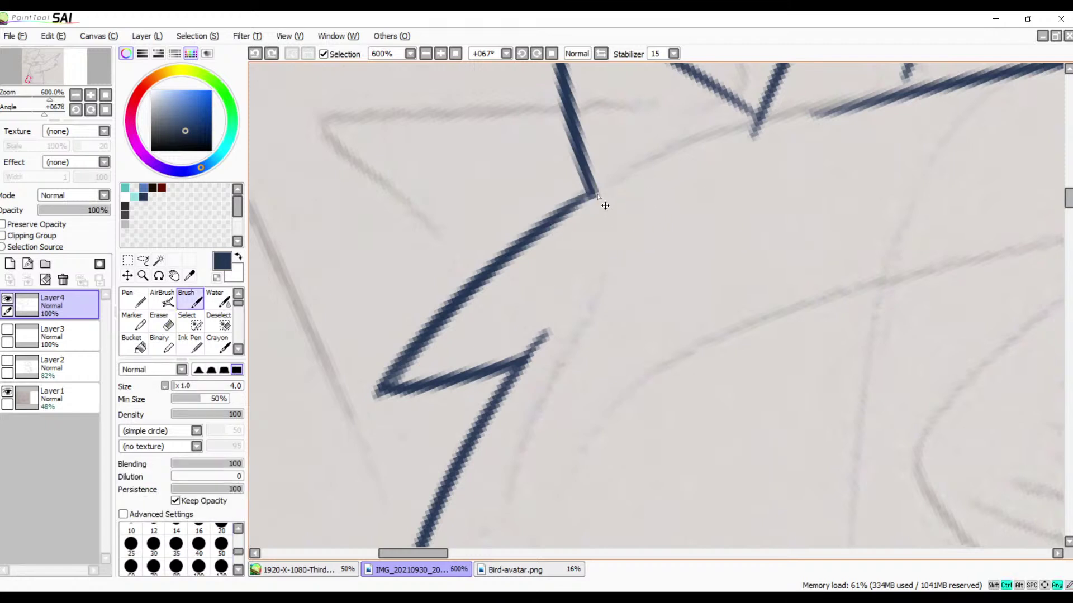
drag(603, 190, 538, 240)
key(ctrl+z)
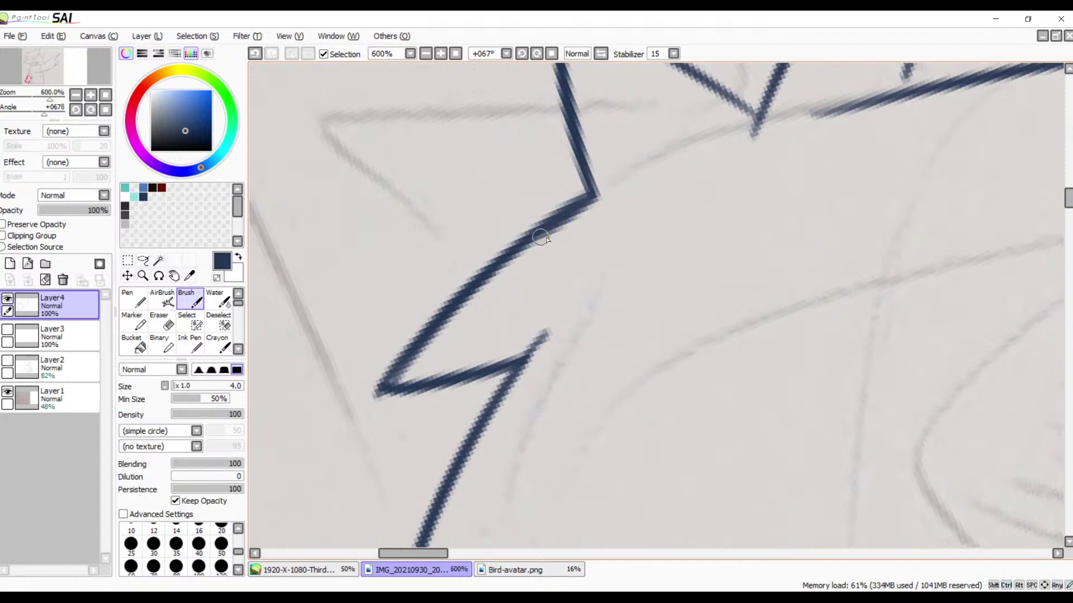
key(ctrl+z)
drag(597, 193, 529, 246)
scroll(650, 168, up, 5)
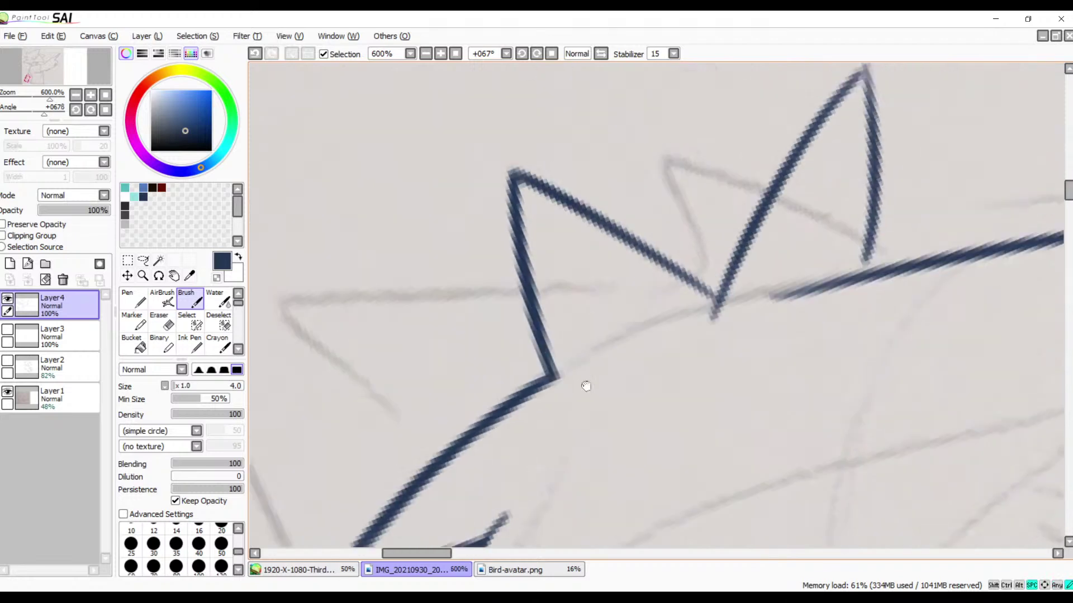
drag(646, 324, 745, 217)
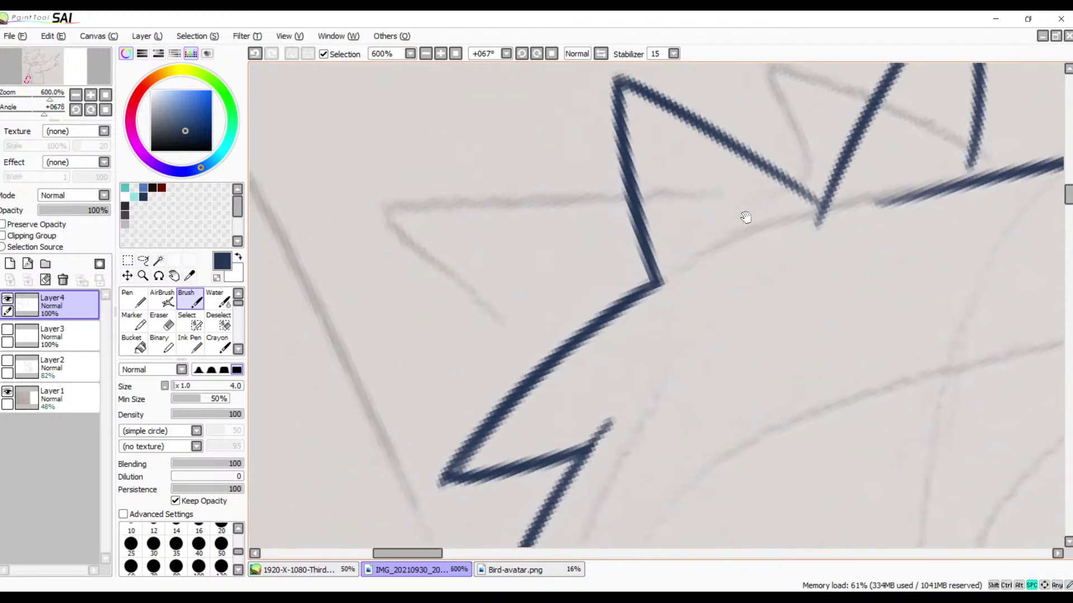
drag(683, 273, 635, 302)
key(ctrl+z)
key(ctrl+z)
drag(696, 269, 630, 300)
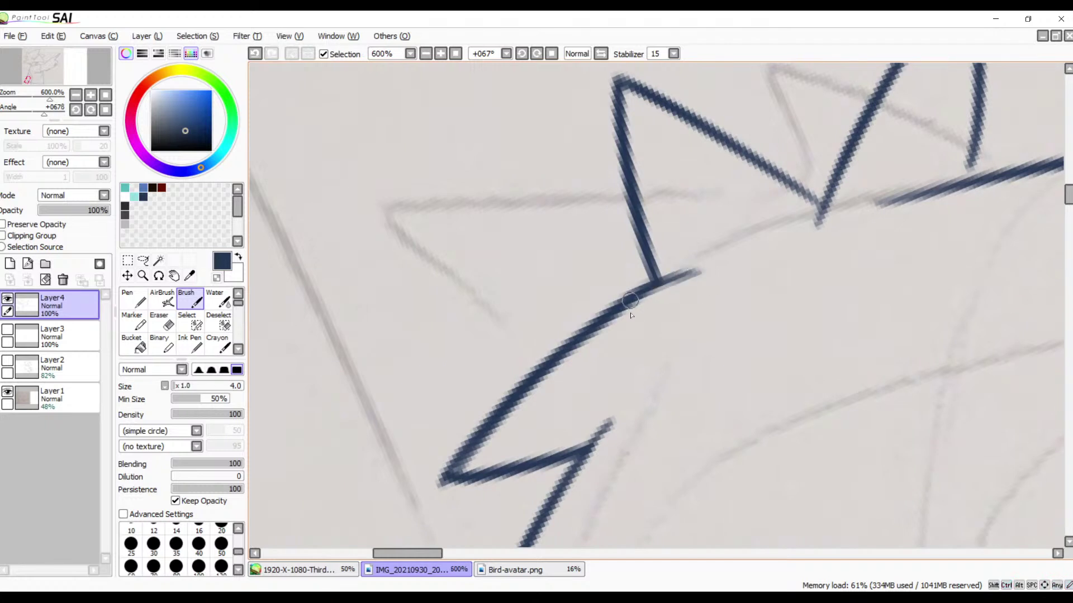
- Extend the upper edge of the third spike from the bottom so it meets the long contour line beside it
drag(698, 306, 715, 231)
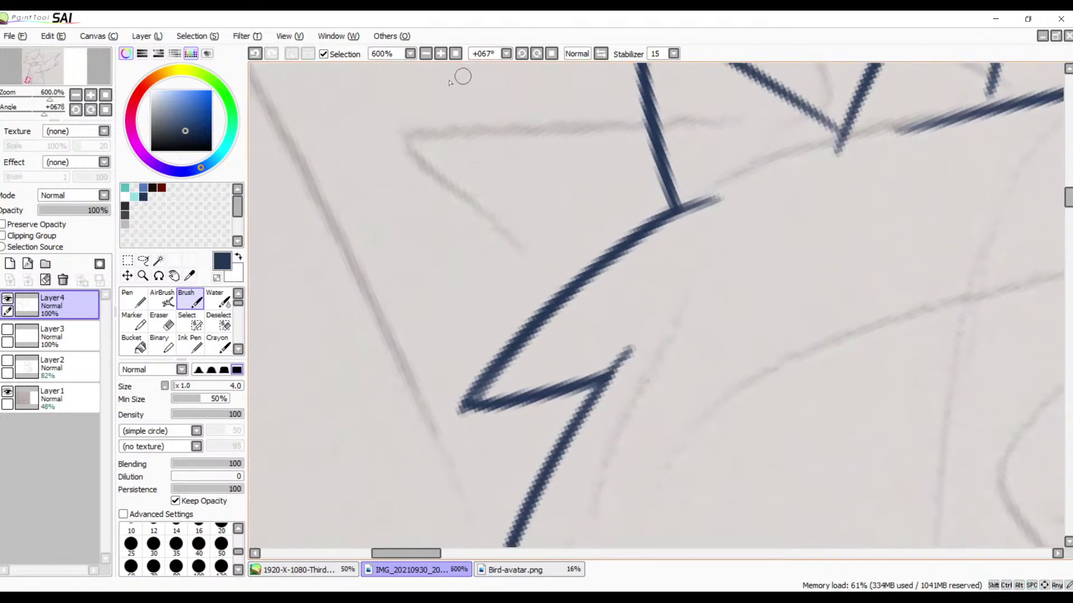
click(425, 54)
click(551, 53)
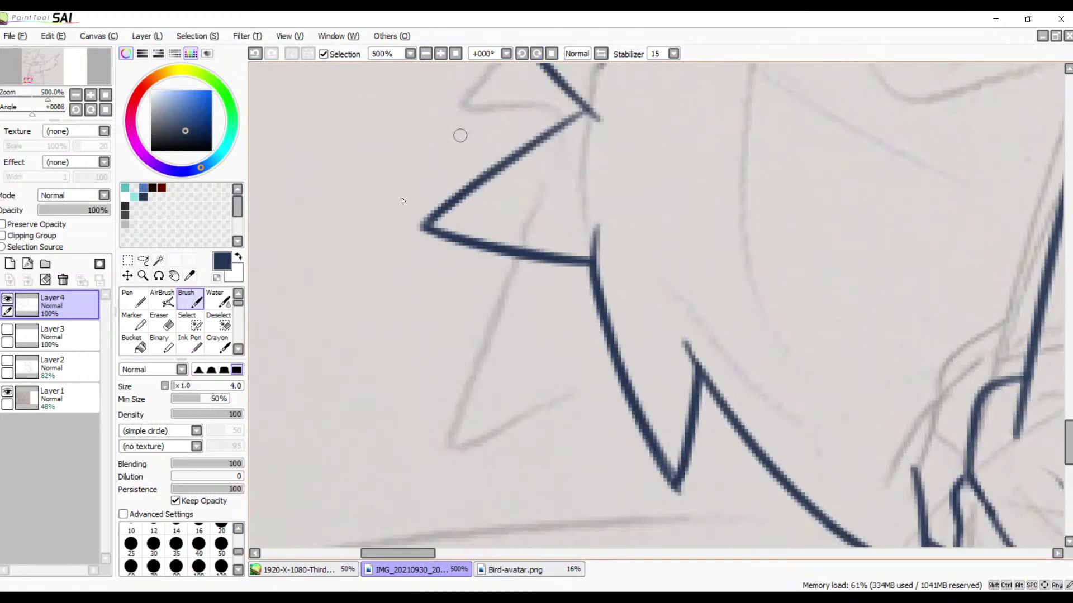
drag(462, 134, 618, 189)
drag(596, 109, 605, 258)
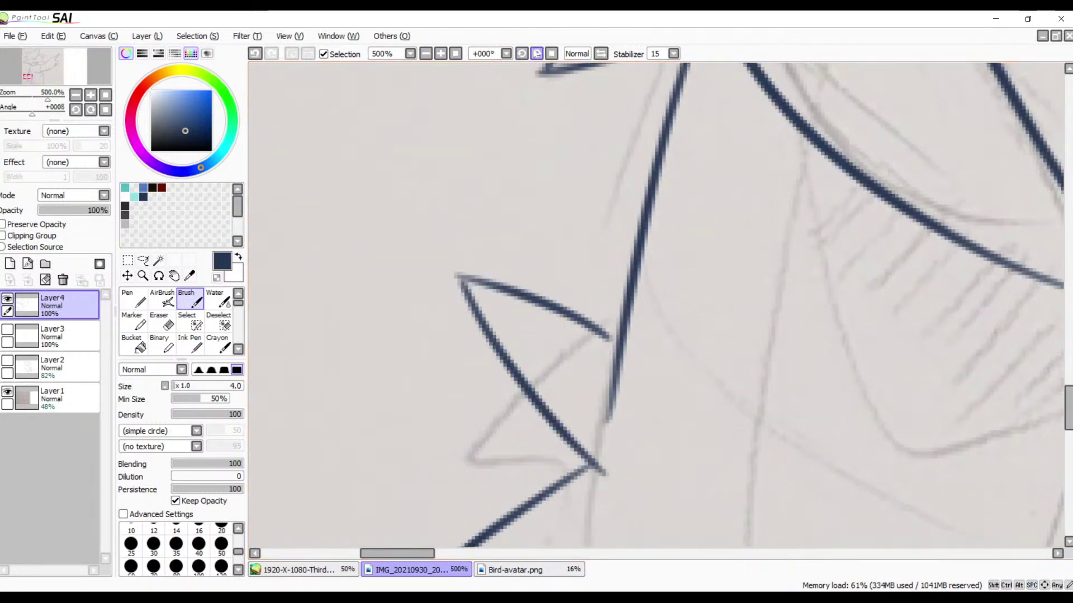
click(535, 52)
click(535, 53)
click(535, 52)
click(536, 52)
click(535, 52)
click(535, 52)
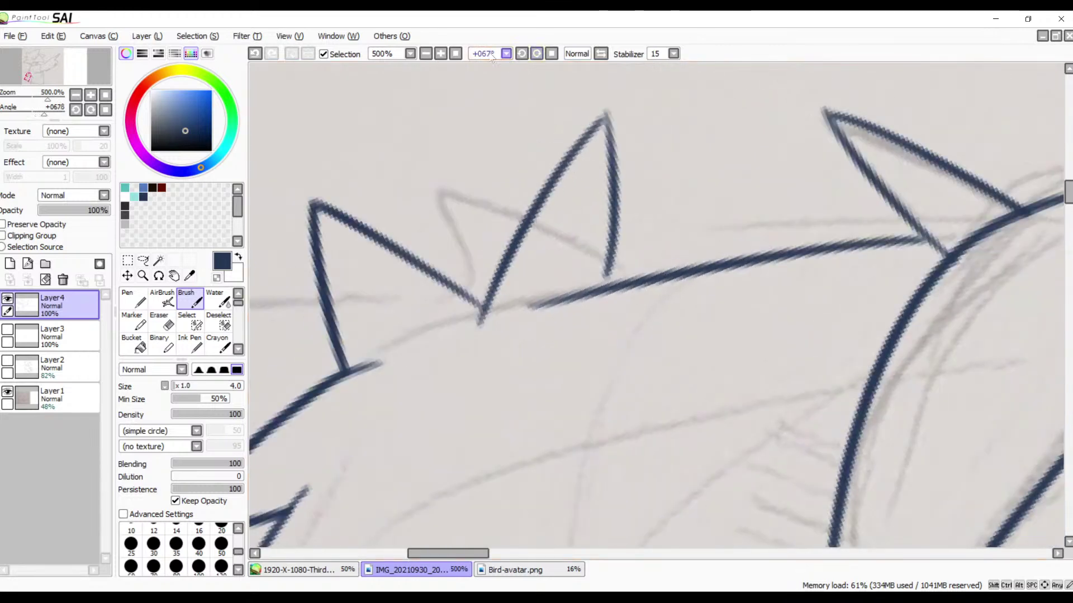
scroll(584, 249, up, 4)
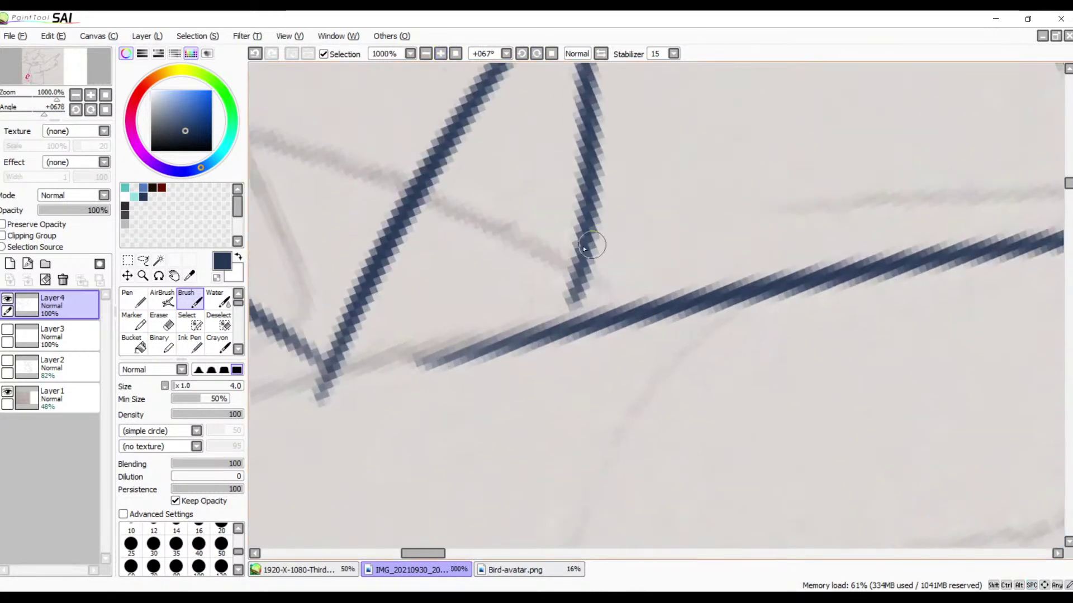
drag(575, 277, 565, 327)
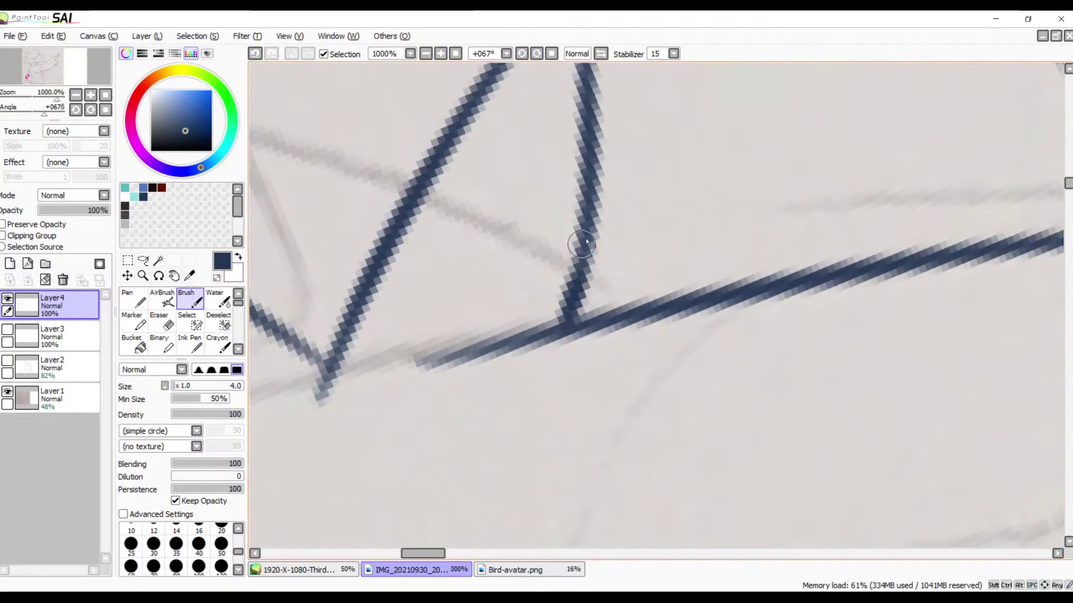
- Thicken the third spike's long curved edge from its tip partway toward the base, redoing the stroke once
drag(606, 242, 608, 403)
drag(574, 139, 576, 475)
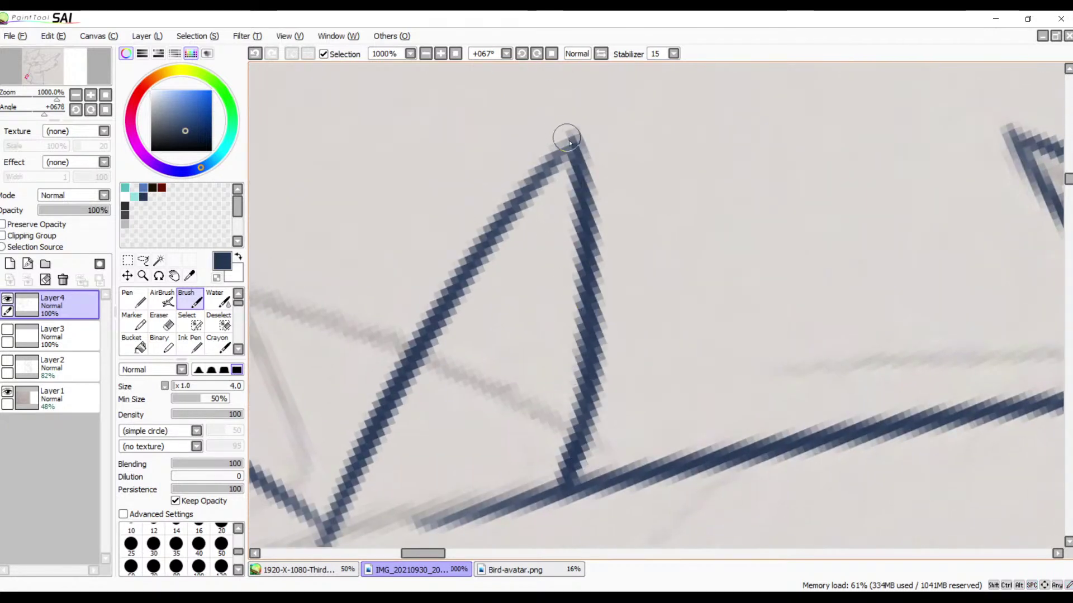
drag(559, 148, 511, 215)
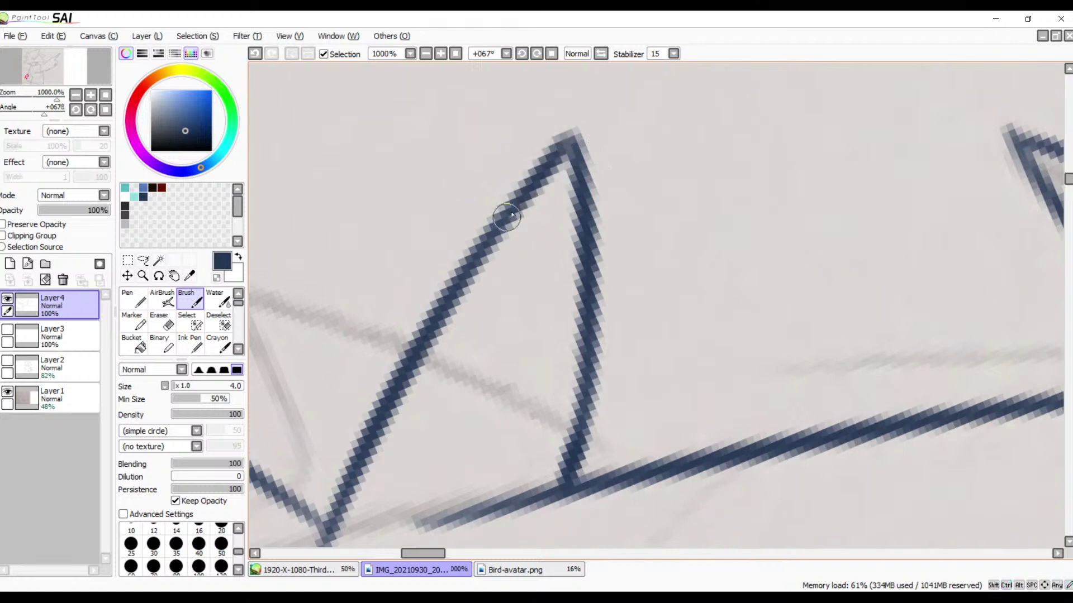
key(ctrl+z)
drag(575, 144, 506, 219)
key(space)
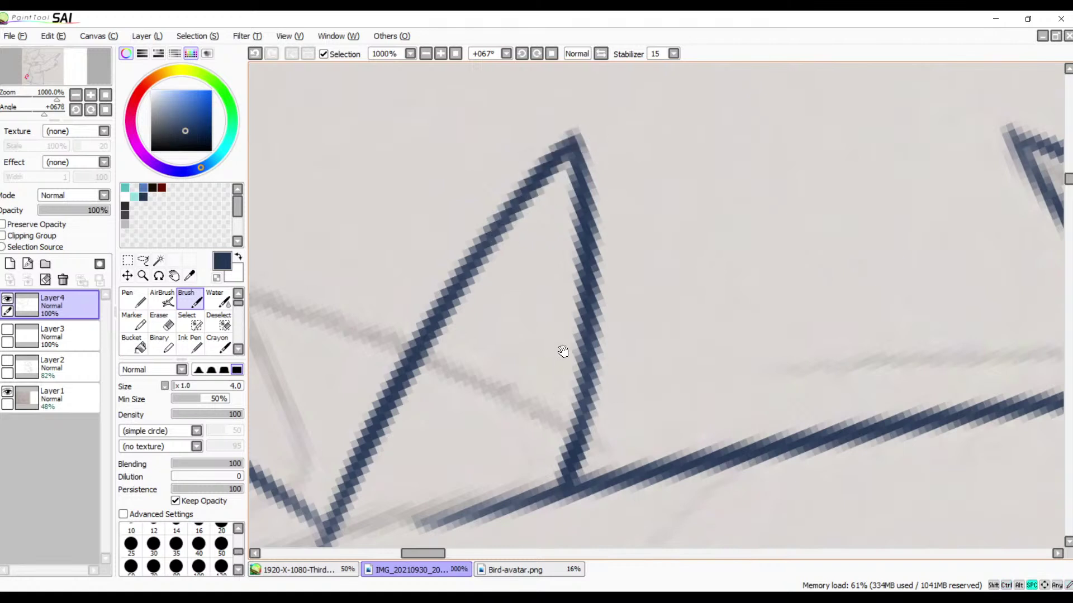
- Re-ink the end of the neighbouring lower spike's edge where it meets the third spike's base
drag(563, 352, 738, 114)
drag(577, 247, 682, 230)
drag(554, 277, 613, 311)
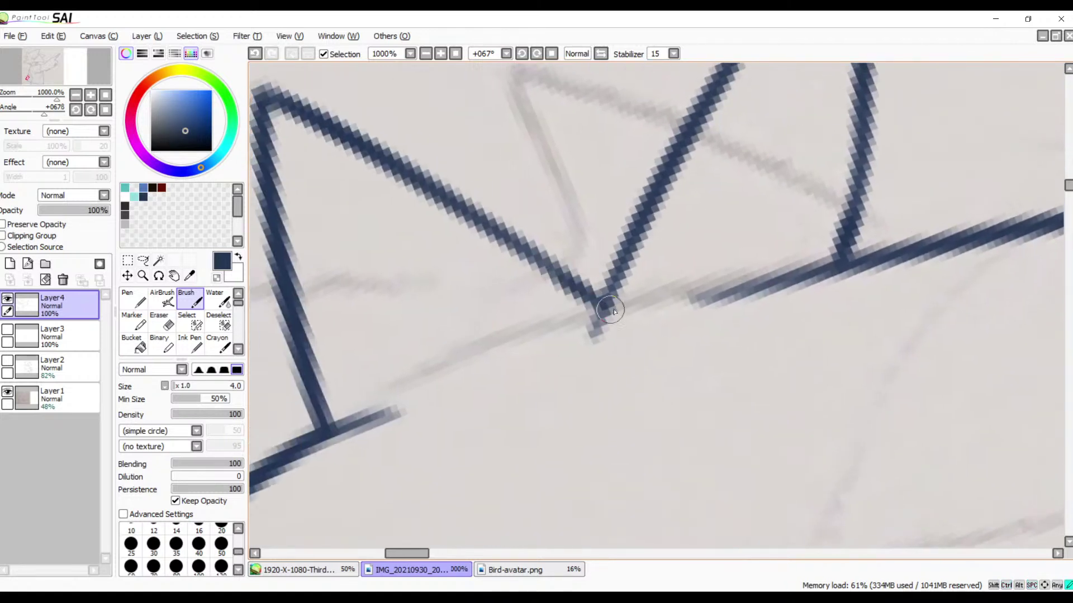
- Erase the third spike's upper edge from its tip down to the long contour line with the size 9 eraser
key(space)
drag(715, 249, 522, 397)
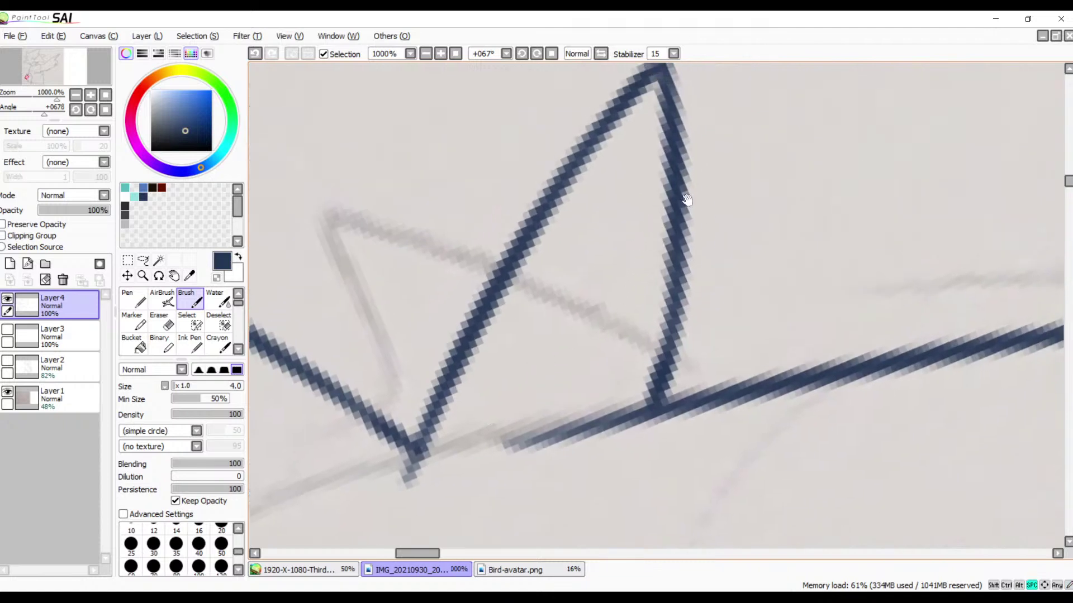
drag(687, 200, 703, 280)
key(e)
mouse_move(677, 160)
mouse_down()
mouse_move(658, 174)
mouse_move(689, 156)
mouse_move(692, 254)
mouse_move(630, 357)
mouse_move(628, 383)
mouse_move(661, 322)
mouse_up()
key(space)
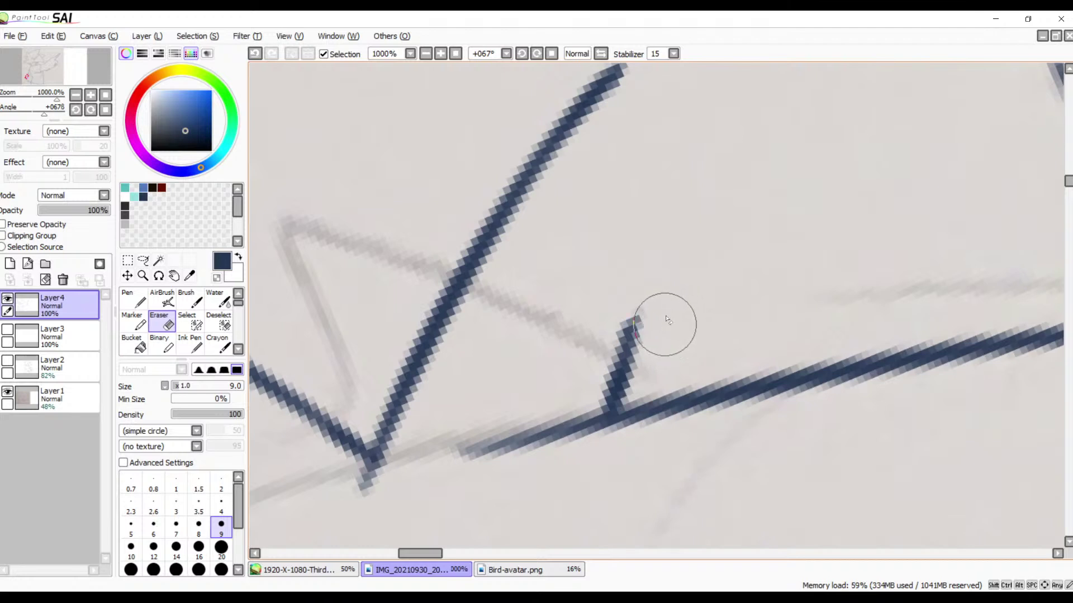
mouse_move(667, 323)
mouse_down()
mouse_move(623, 357)
mouse_move(629, 376)
mouse_move(642, 369)
mouse_up()
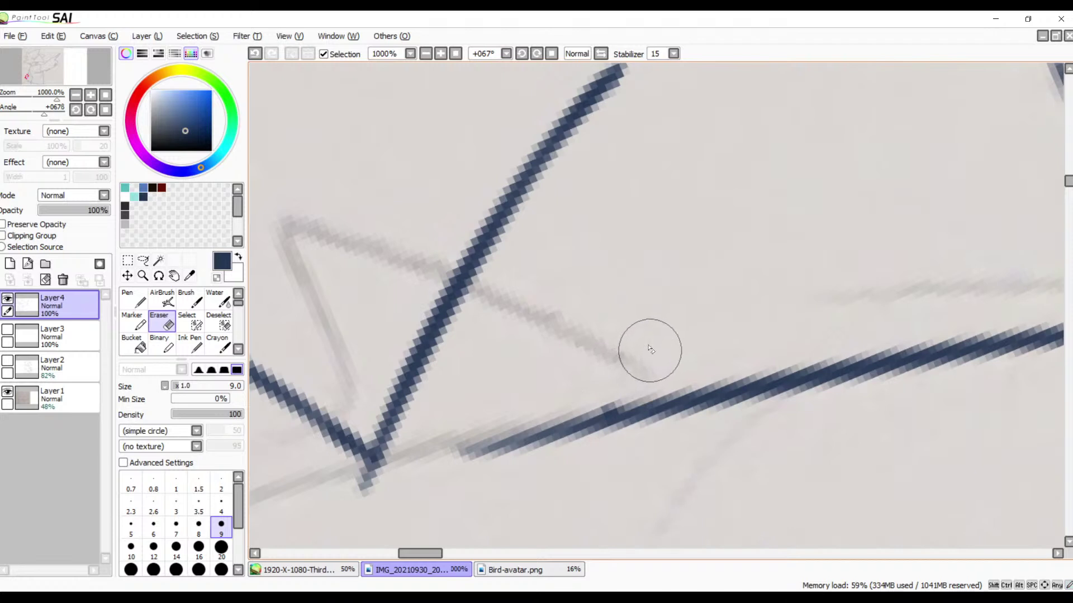
drag(568, 133, 524, 200)
- Redraw the third spike's upper edge as one smooth curve from its tip past the contour line, retrying until it fits
click(425, 53)
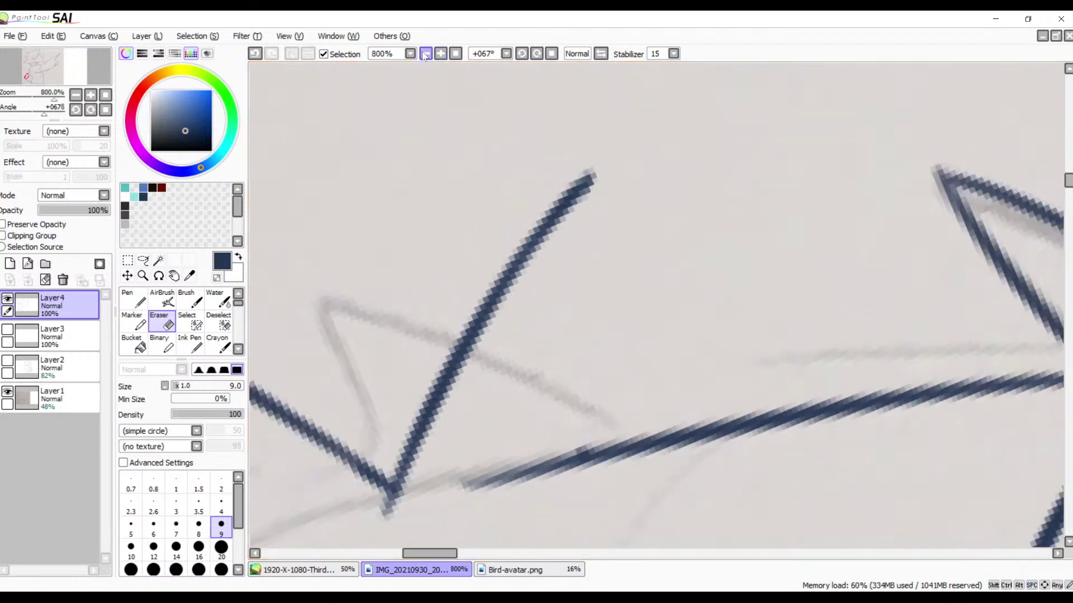
click(426, 53)
drag(603, 290, 554, 212)
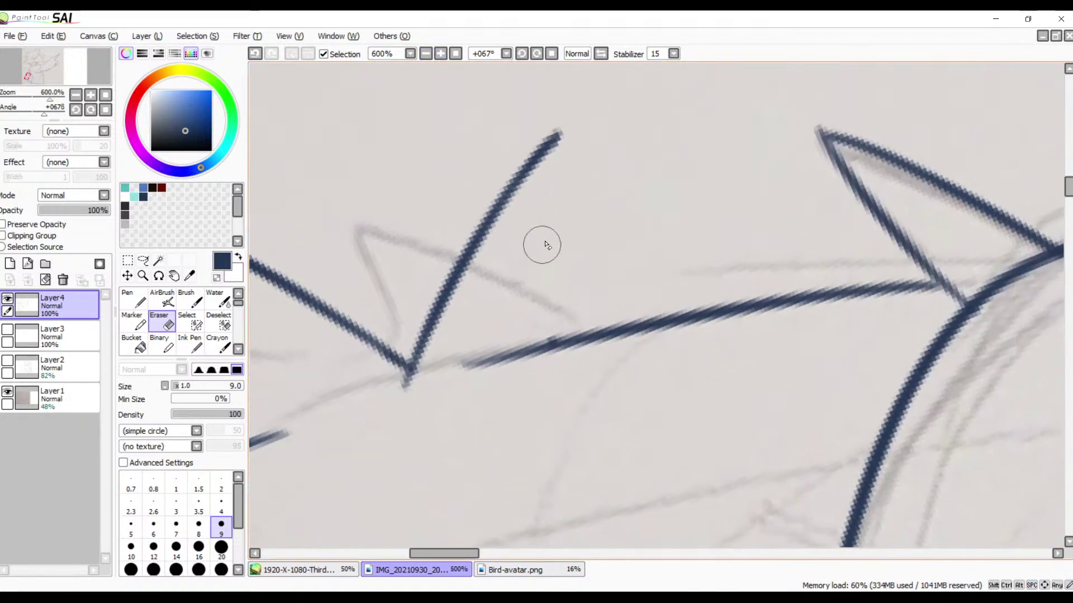
key(b)
drag(557, 134, 567, 212)
drag(564, 174, 546, 384)
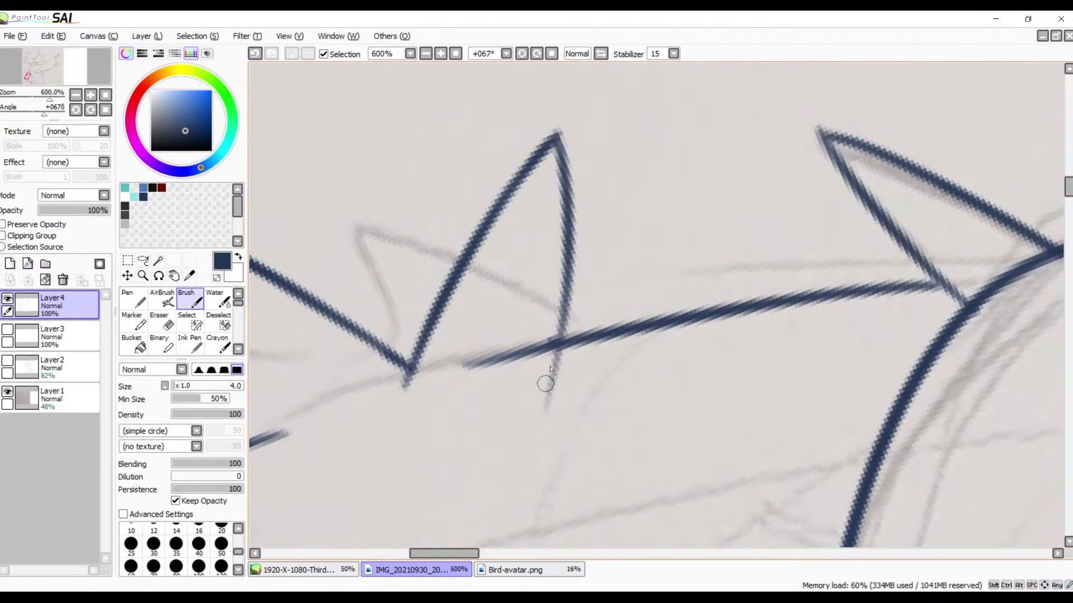
key(ctrl+z)
drag(557, 134, 539, 479)
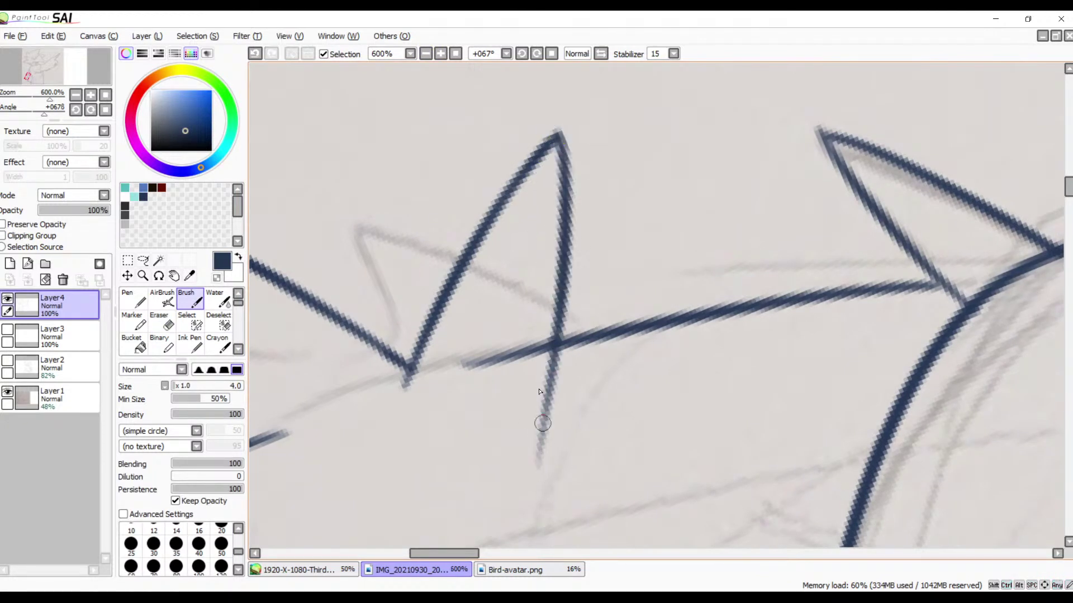
key(ctrl+z)
mouse_move(557, 134)
mouse_down()
mouse_move(574, 298)
mouse_move(555, 473)
mouse_up()
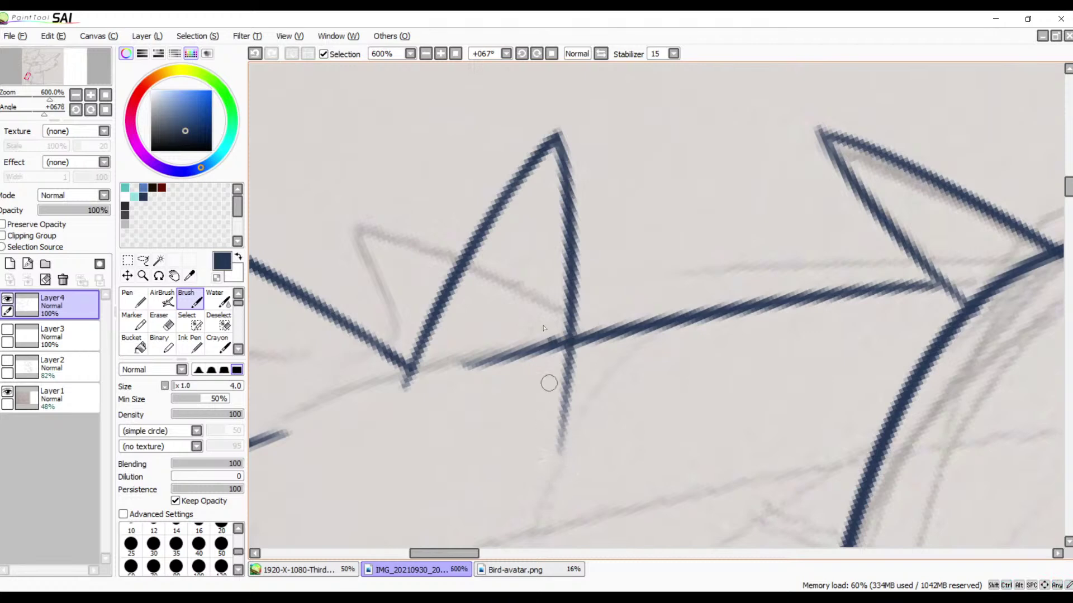
- Erase the part of the third spike's new upper edge that runs past the contour line
drag(591, 379, 627, 301)
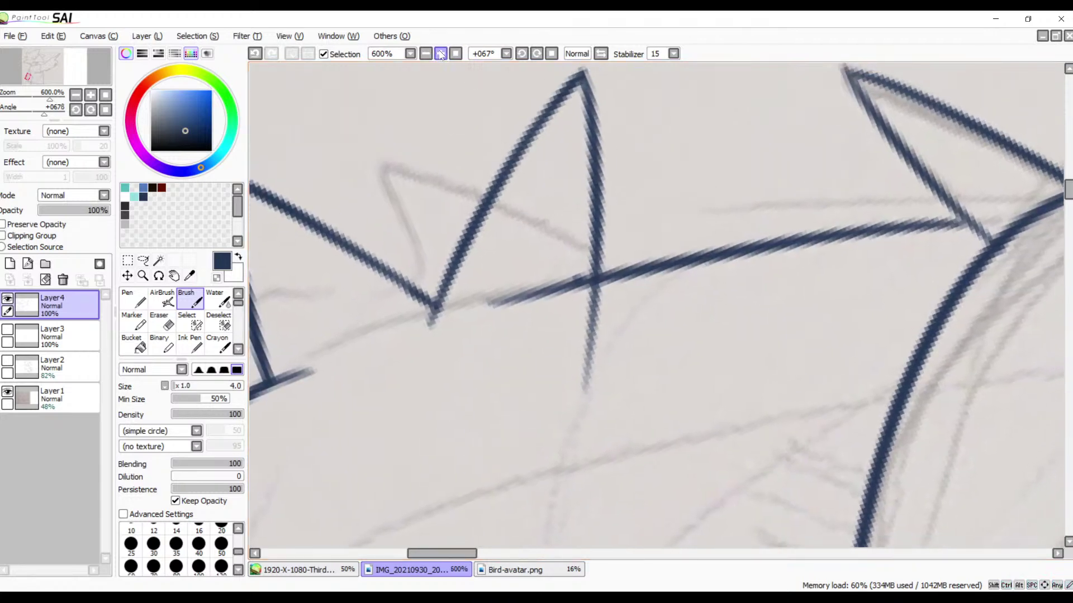
click(440, 53)
key(e)
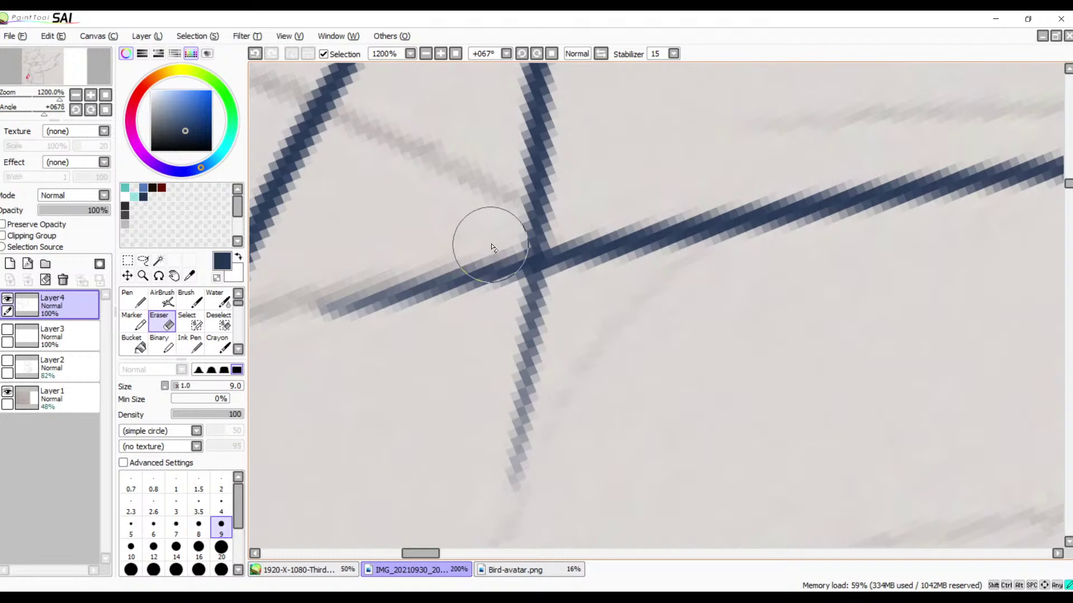
mouse_move(567, 339)
mouse_down()
mouse_move(510, 339)
mouse_move(507, 322)
mouse_move(572, 301)
mouse_move(505, 312)
mouse_move(526, 358)
mouse_move(531, 437)
mouse_up()
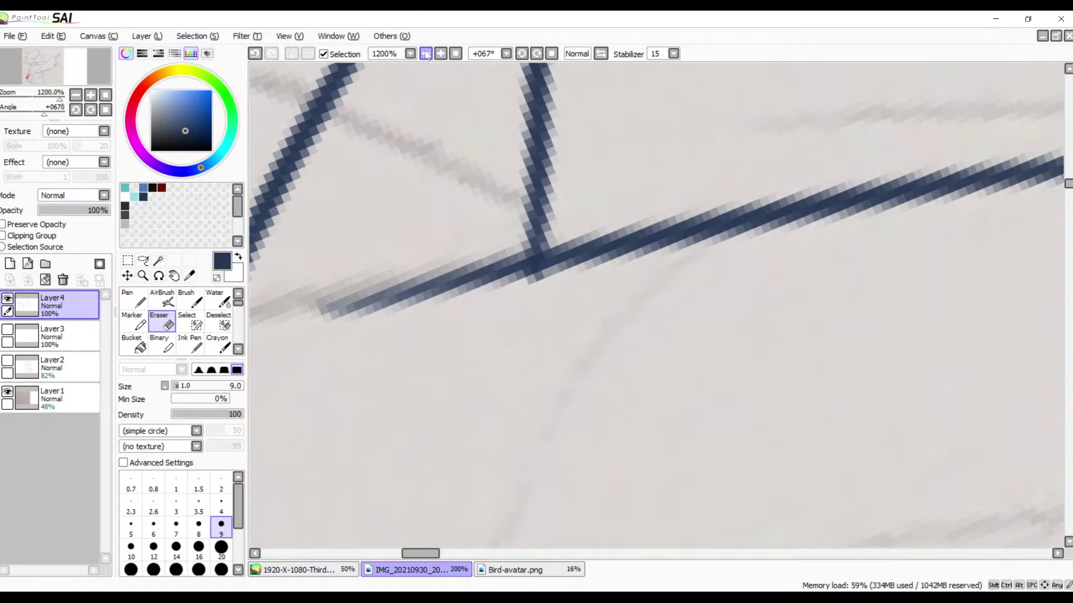
- Show the whole drawing unrotated and hide the pencil sketch on Layer1
click(455, 53)
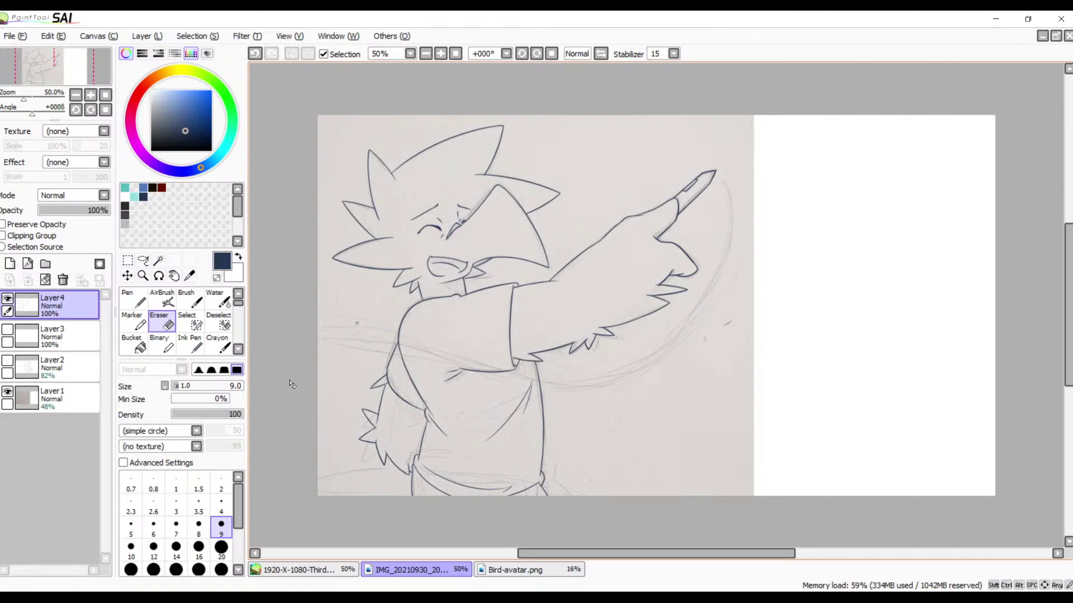
click(7, 391)
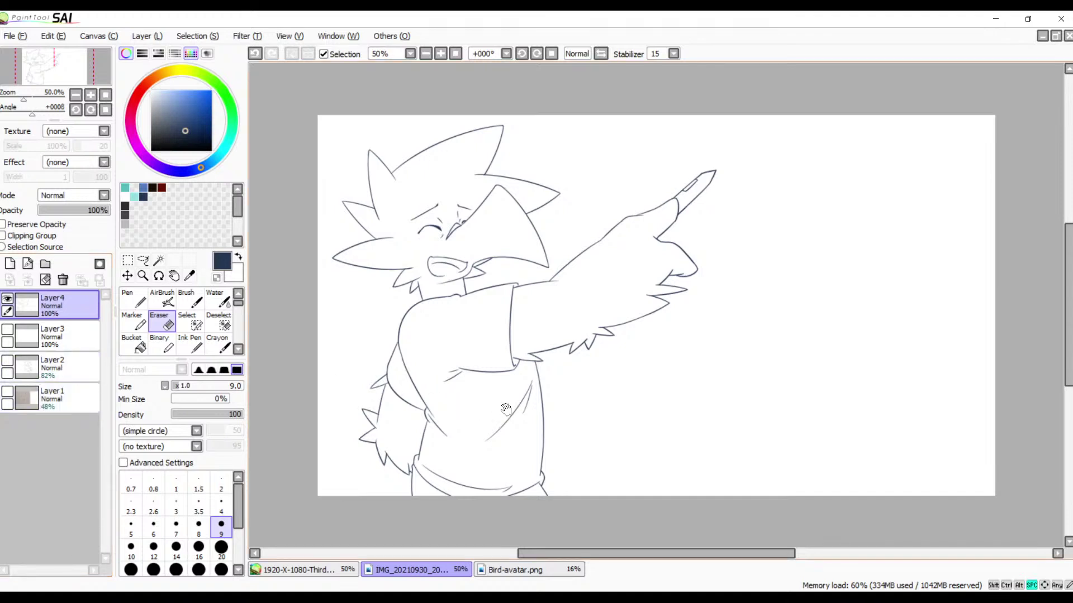
mouse_move(513, 415)
mouse_down()
mouse_move(515, 380)
mouse_move(553, 392)
mouse_move(547, 403)
mouse_up()
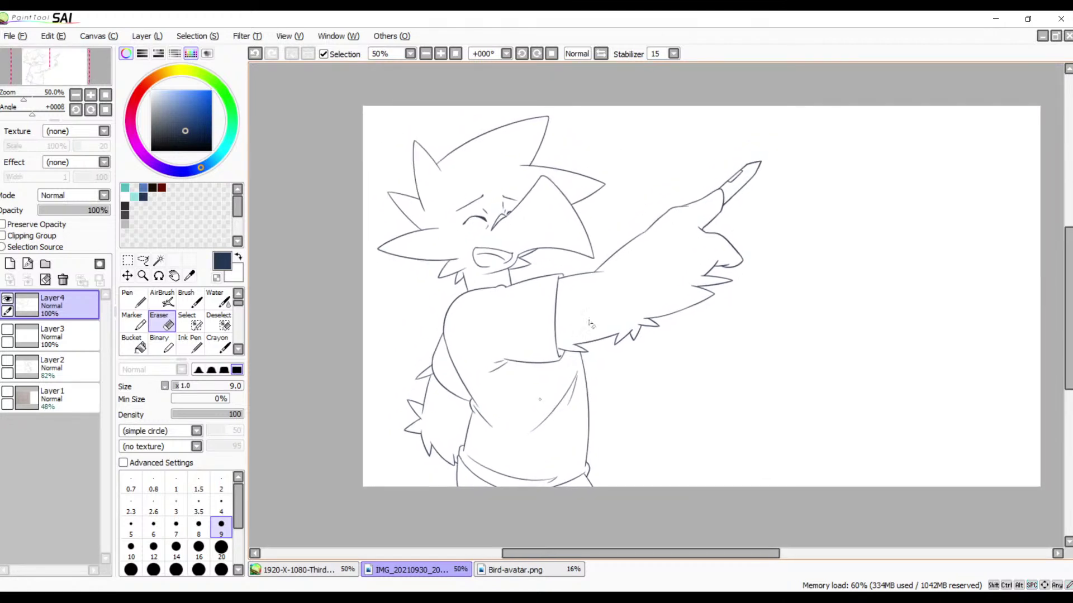
- Add a new layer above the line art, rename Layer4 as Line, and make the new layer active
click(9, 263)
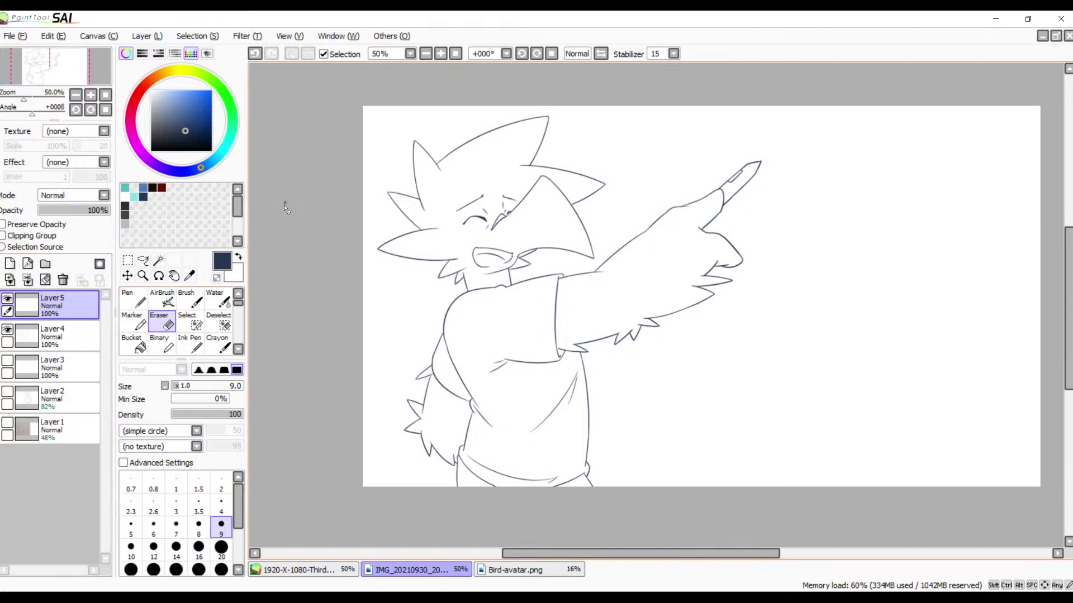
click(73, 330)
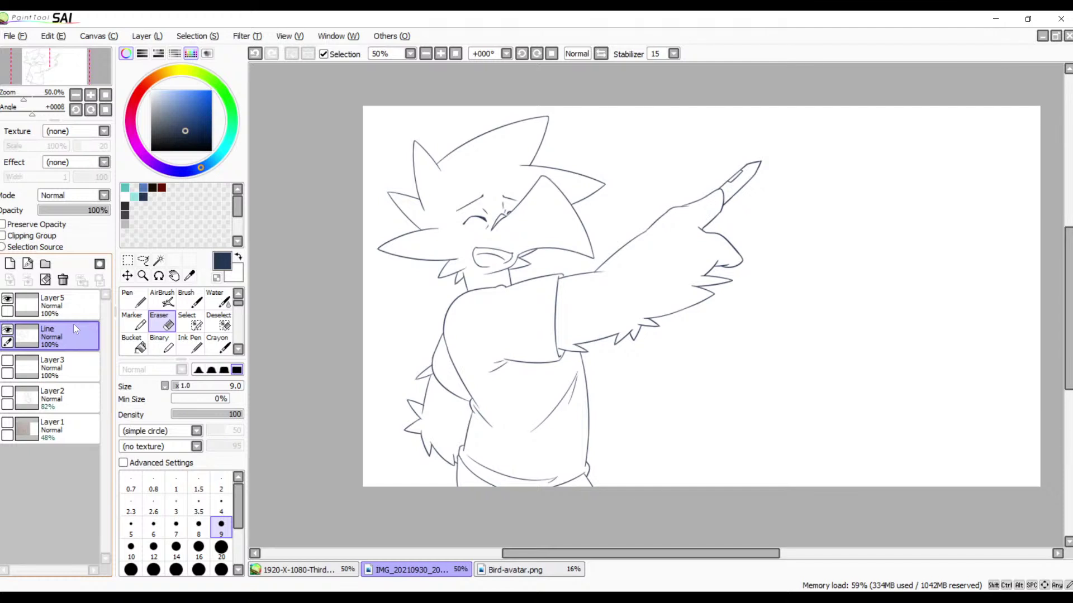
click(441, 53)
click(441, 54)
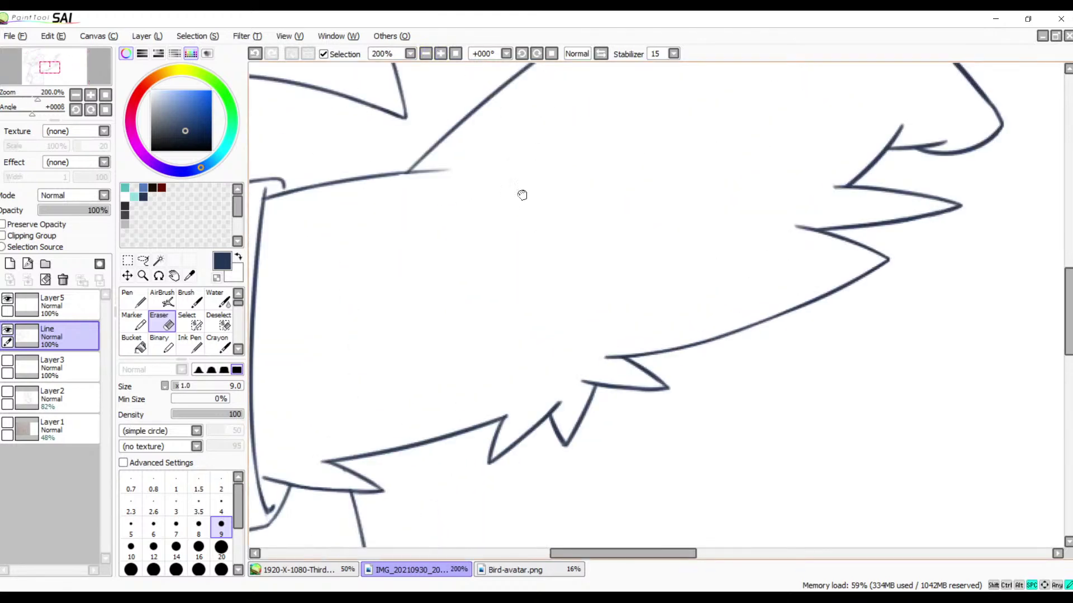
mouse_move(522, 193)
mouse_down()
mouse_move(646, 207)
mouse_move(646, 253)
mouse_move(659, 276)
mouse_up()
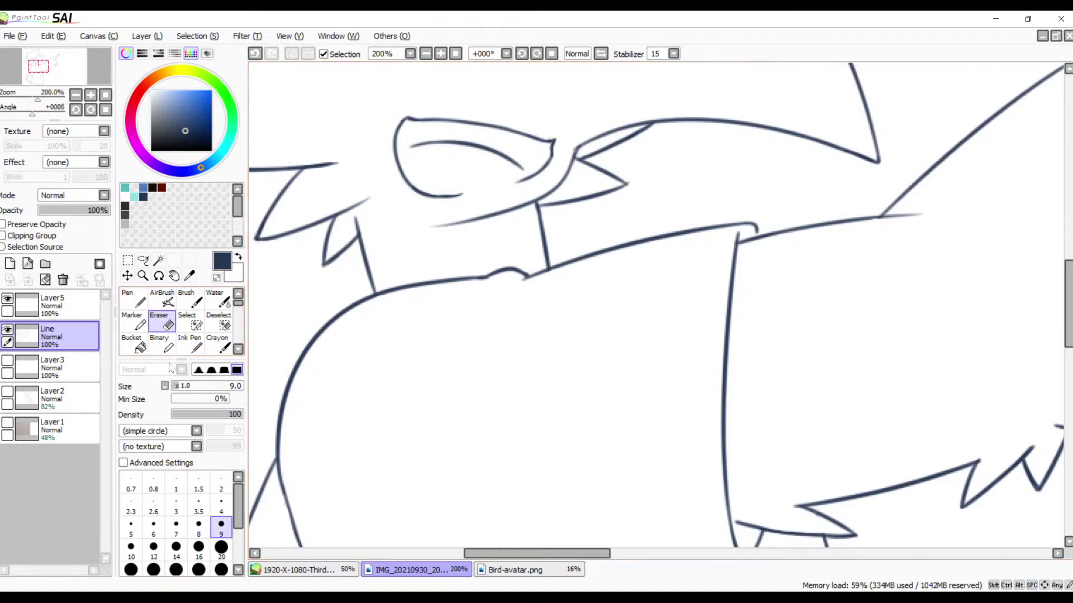
click(66, 305)
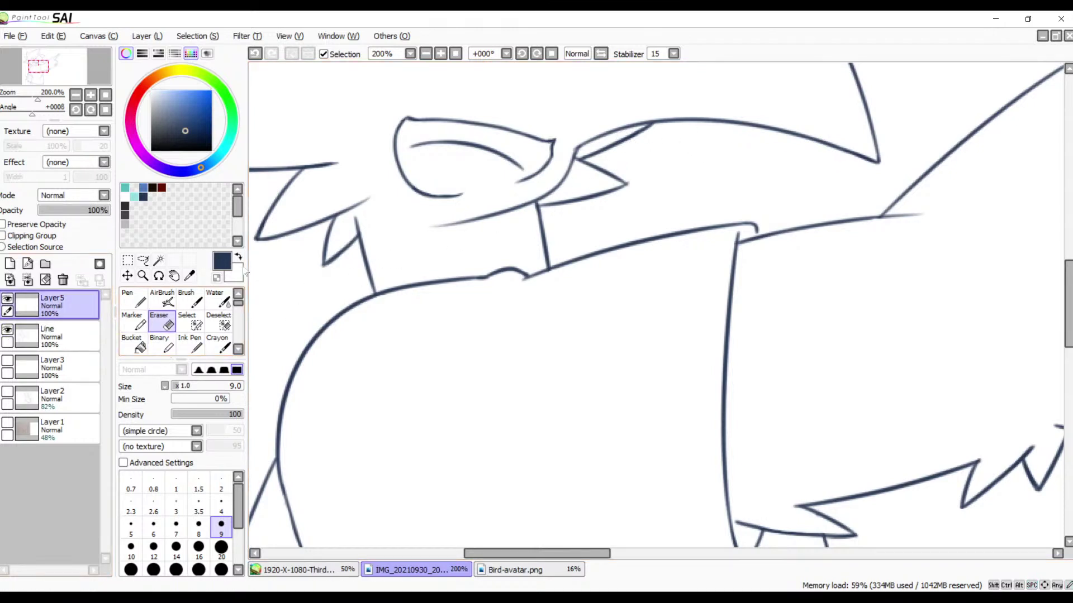
- Hatch the inside of the narrow pointed shape beside the closed eye with close slanted strokes using the size 4 Brush, redoing the first strokes
click(190, 302)
mouse_move(532, 208)
mouse_down()
mouse_move(519, 233)
mouse_move(572, 334)
mouse_up()
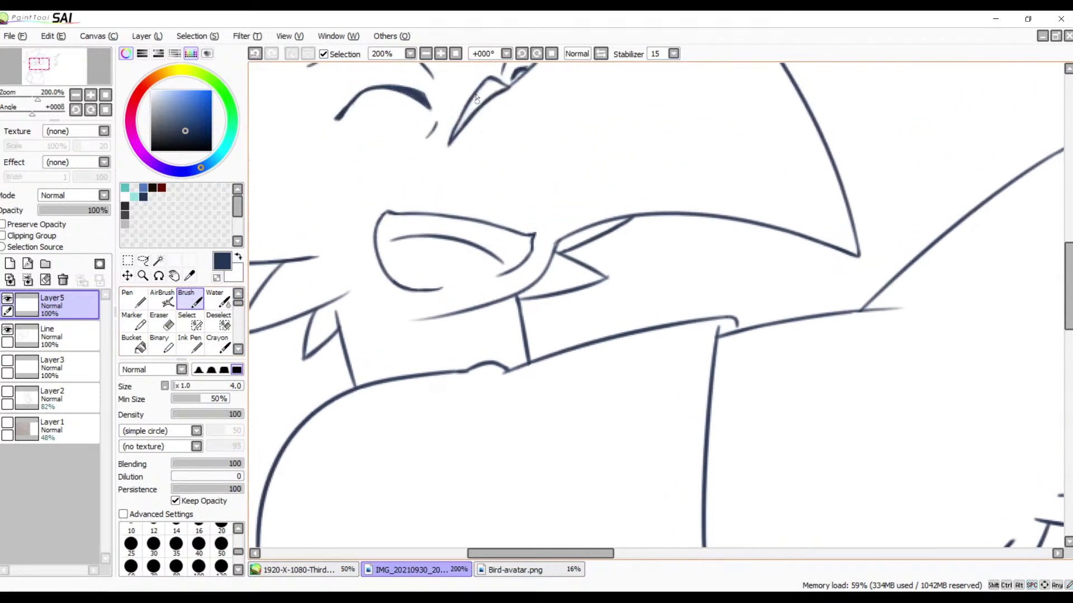
click(441, 54)
click(441, 53)
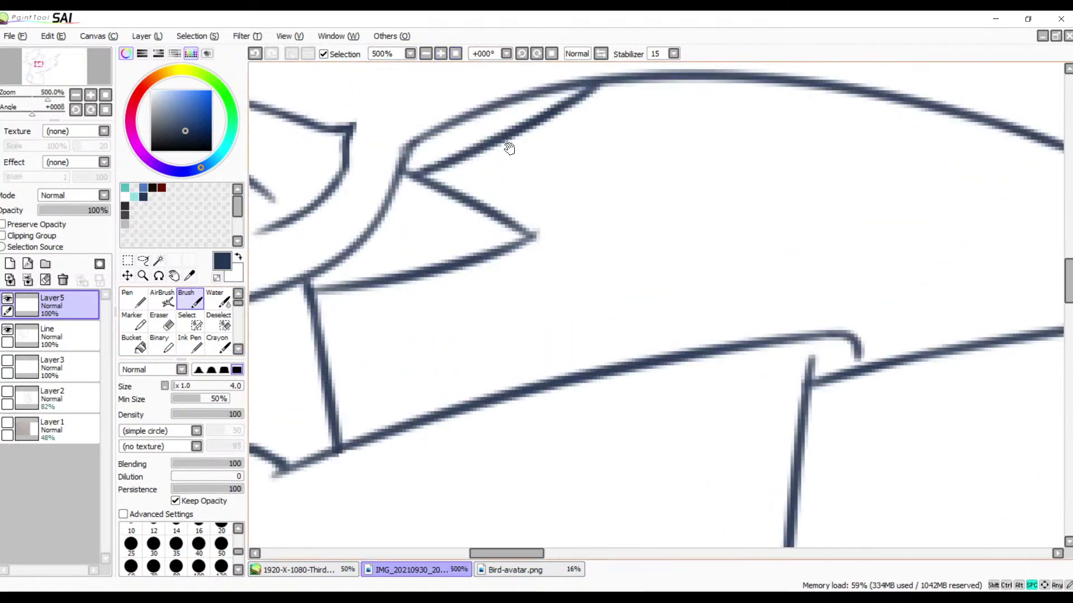
mouse_move(505, 149)
mouse_down()
mouse_move(592, 270)
mouse_move(719, 408)
mouse_up()
mouse_move(596, 214)
mouse_down()
mouse_move(662, 396)
mouse_move(606, 305)
mouse_up()
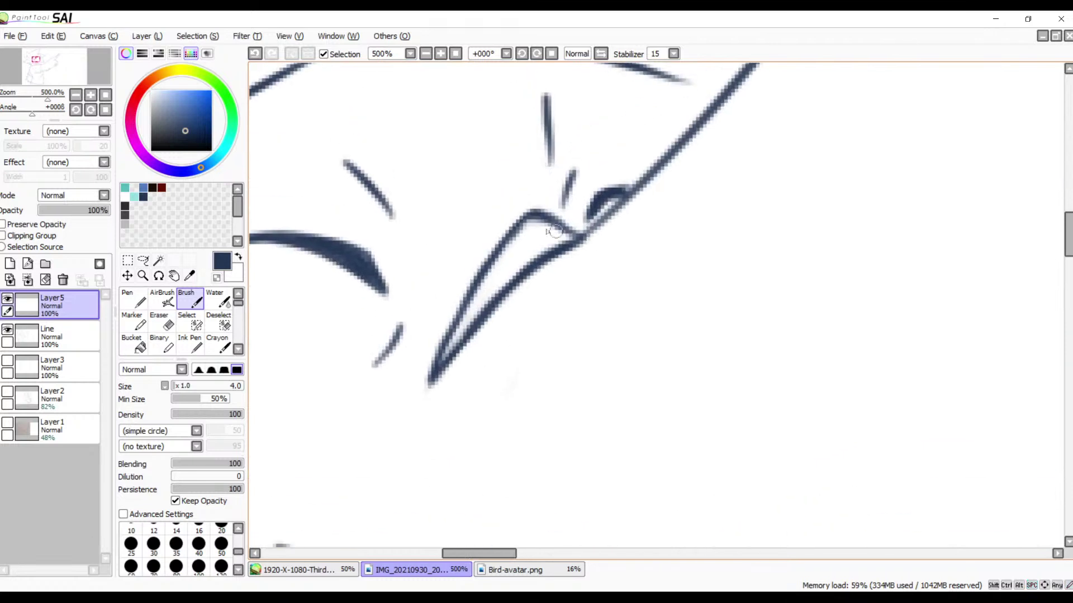
mouse_move(545, 230)
mouse_down()
mouse_move(560, 248)
mouse_move(561, 225)
mouse_move(553, 244)
mouse_move(547, 222)
mouse_move(531, 256)
mouse_move(529, 221)
mouse_move(515, 269)
mouse_move(512, 235)
mouse_move(497, 280)
mouse_up()
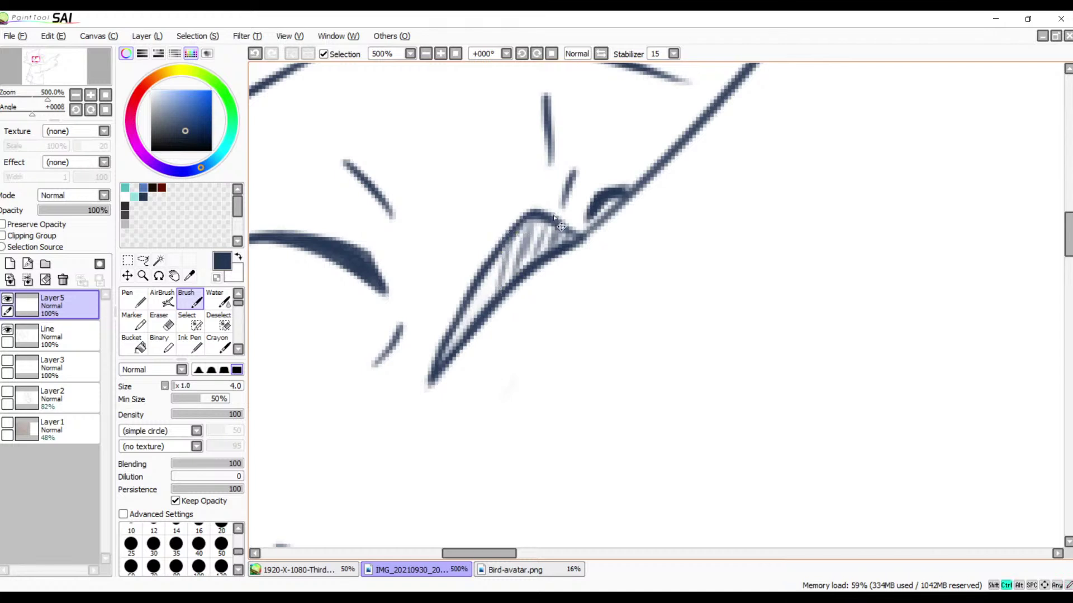
key(ctrl+z)
key(ctrl+z)
key(ctrl+z)
key(ctrl+z)
key(ctrl+z)
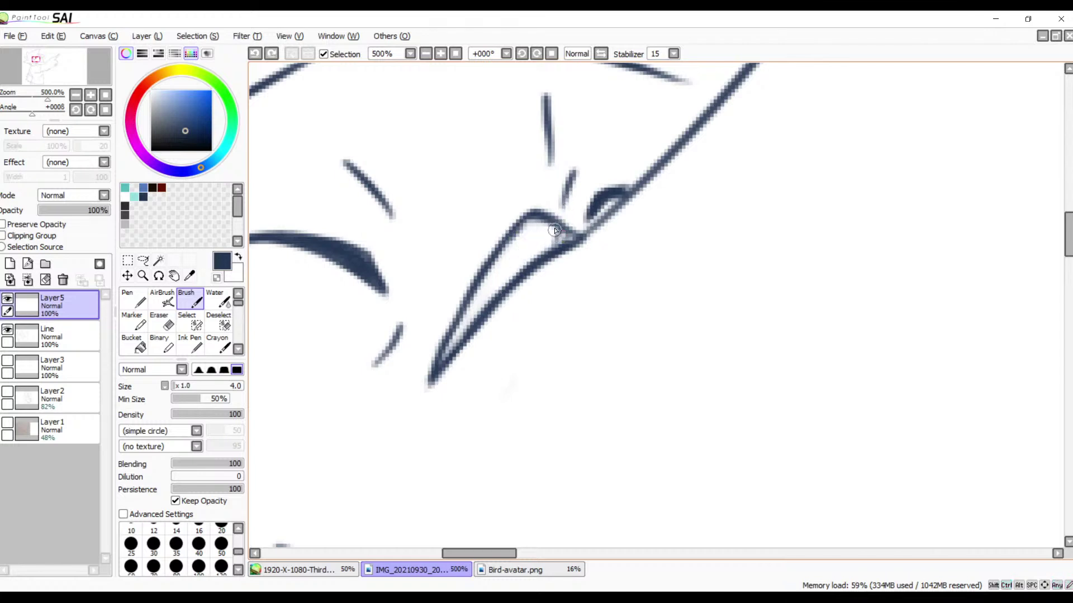
mouse_move(555, 223)
mouse_down()
mouse_move(535, 259)
mouse_move(528, 216)
mouse_move(517, 276)
mouse_up()
mouse_move(523, 229)
mouse_down()
mouse_move(500, 287)
mouse_move(498, 257)
mouse_move(496, 290)
mouse_up()
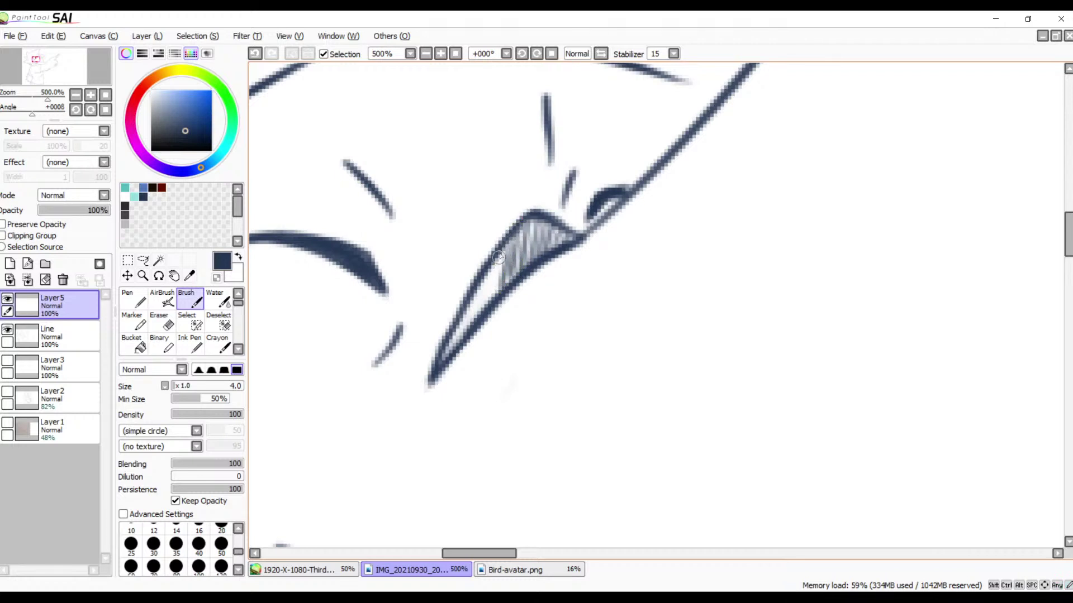
mouse_move(502, 251)
mouse_down()
mouse_move(494, 296)
mouse_move(486, 283)
mouse_move(474, 316)
mouse_up()
mouse_move(486, 278)
mouse_down()
mouse_move(473, 319)
mouse_move(472, 301)
mouse_move(436, 367)
mouse_up()
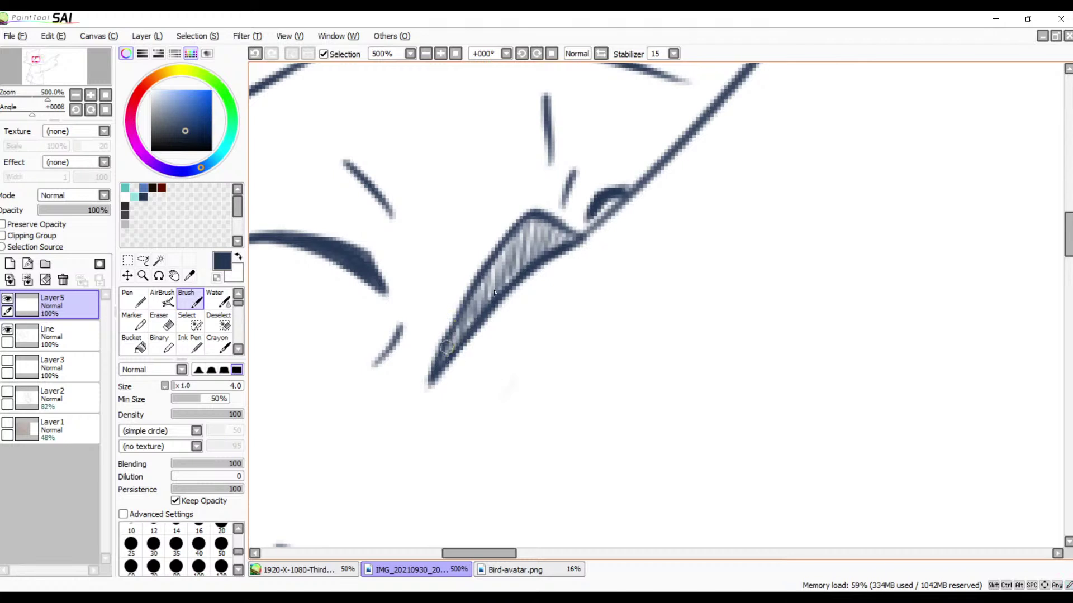
- Hatch the tip of the triangular spike behind the curved neck contour with close slanted strokes
drag(622, 363, 659, 125)
drag(629, 372, 532, 254)
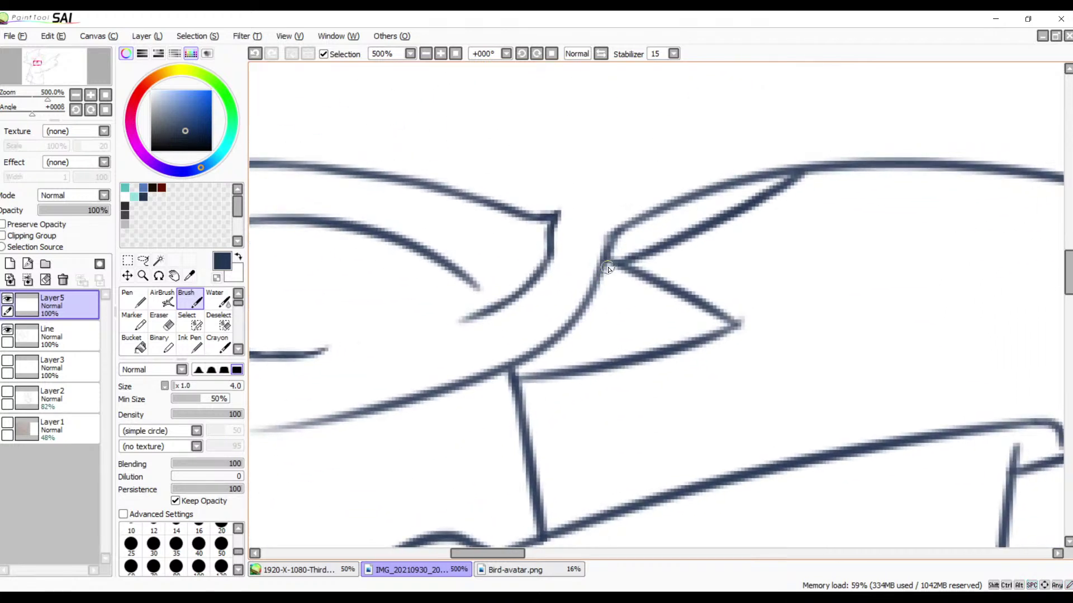
drag(643, 330, 548, 285)
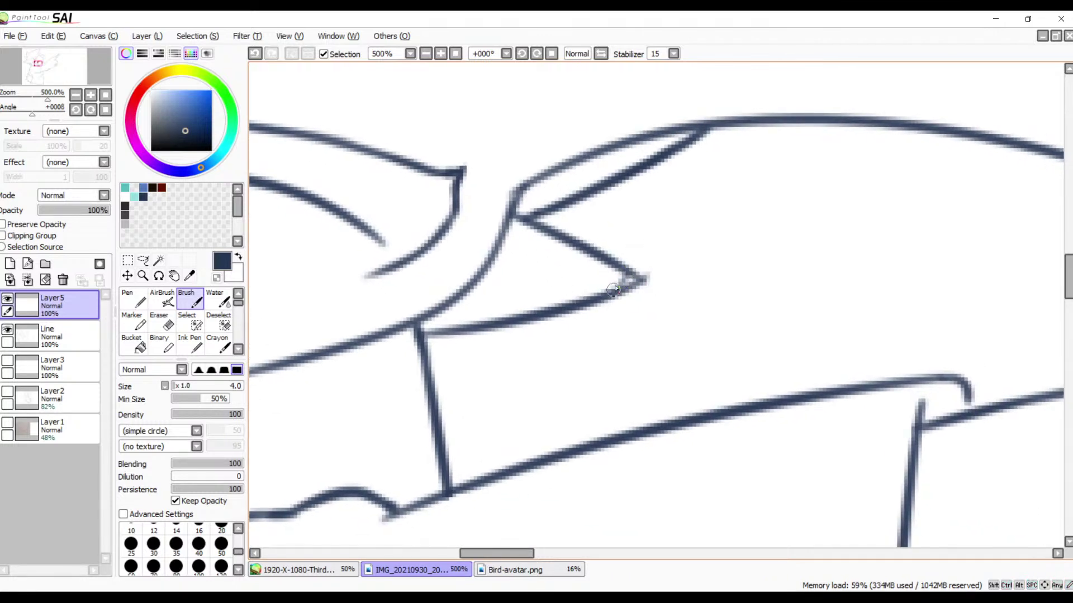
mouse_move(613, 290)
mouse_down()
mouse_move(621, 268)
mouse_move(604, 297)
mouse_move(611, 266)
mouse_move(597, 299)
mouse_move(603, 264)
mouse_move(586, 295)
mouse_move(597, 257)
mouse_move(574, 302)
mouse_move(589, 255)
mouse_move(566, 311)
mouse_move(580, 253)
mouse_move(596, 272)
mouse_move(590, 252)
mouse_move(564, 300)
mouse_move(581, 248)
mouse_move(549, 320)
mouse_move(561, 283)
mouse_move(592, 265)
mouse_move(585, 252)
mouse_move(564, 286)
mouse_up()
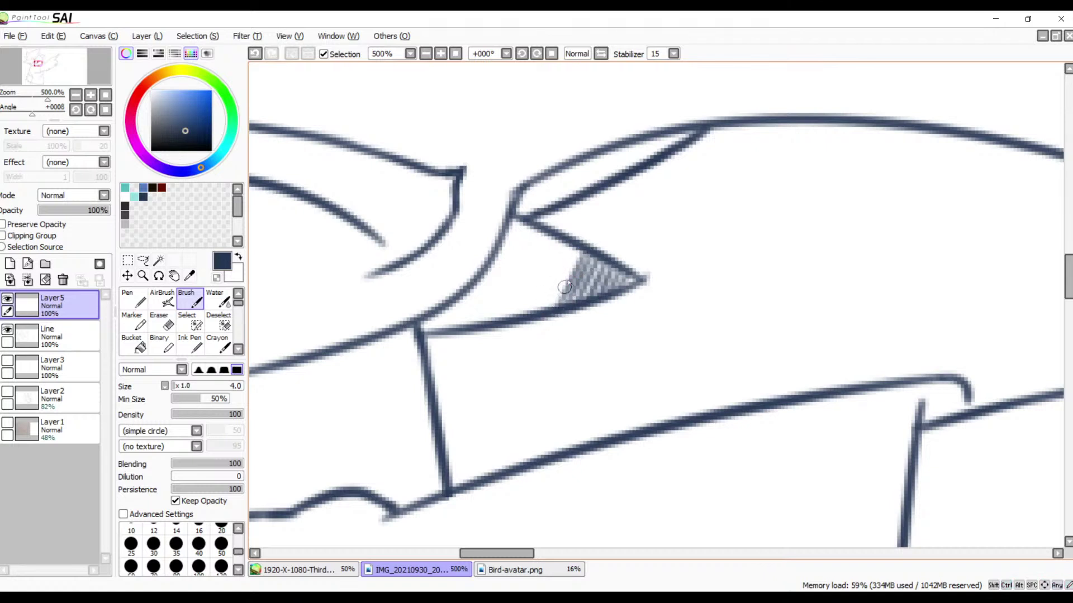
- Extend the slanted hatching from the triangular spike's tip into its middle, redrawing strokes until their spacing is even
drag(578, 249, 552, 307)
key(ctrl+z)
drag(579, 249, 547, 315)
drag(575, 246, 542, 310)
key(ctrl+z)
key(ctrl+z)
drag(581, 250, 549, 310)
drag(572, 246, 536, 312)
key(ctrl+z)
drag(575, 247, 537, 311)
key(ctrl+z)
key(ctrl+z)
drag(582, 248, 548, 309)
key(ctrl+z)
mouse_move(573, 247)
mouse_down()
mouse_move(534, 315)
mouse_move(558, 243)
mouse_move(526, 329)
mouse_up()
key(ctrl+z)
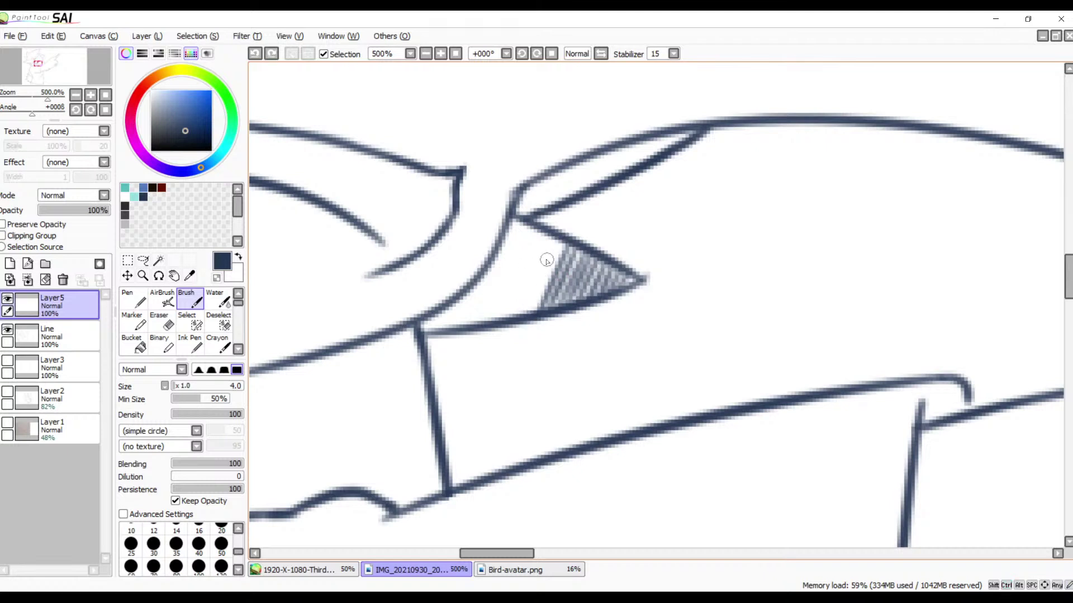
drag(555, 246, 528, 310)
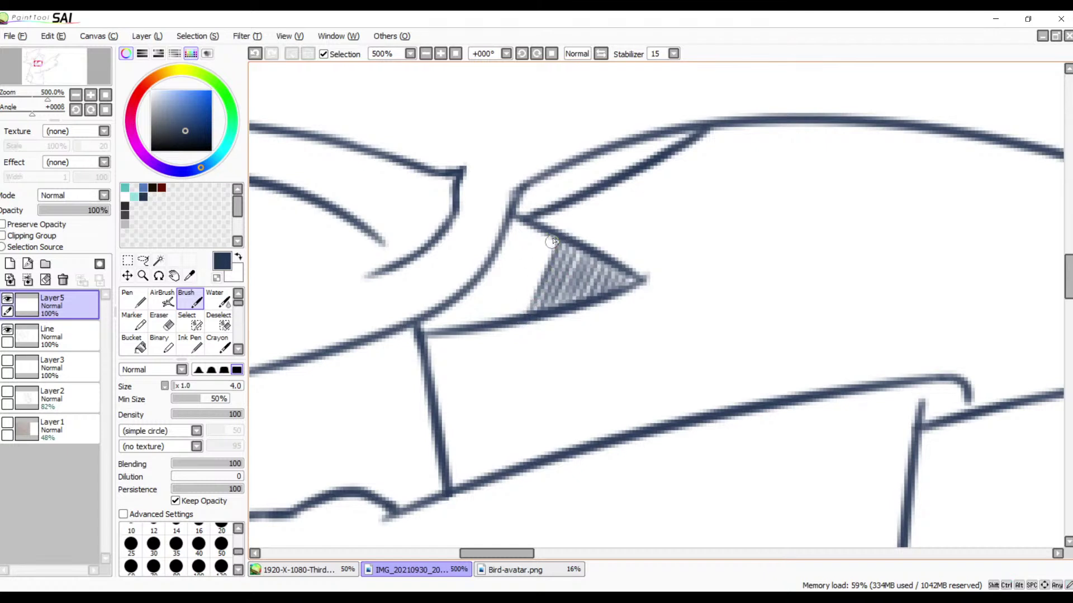
- Add slanted hatch strokes past the middle of the triangular spike toward the neck contour, redrawing any that look uneven
drag(551, 242, 522, 312)
key(ctrl+z)
drag(555, 238, 512, 313)
key(ctrl+z)
drag(551, 239, 512, 316)
mouse_move(543, 238)
mouse_down()
mouse_move(501, 326)
mouse_move(503, 296)
mouse_up()
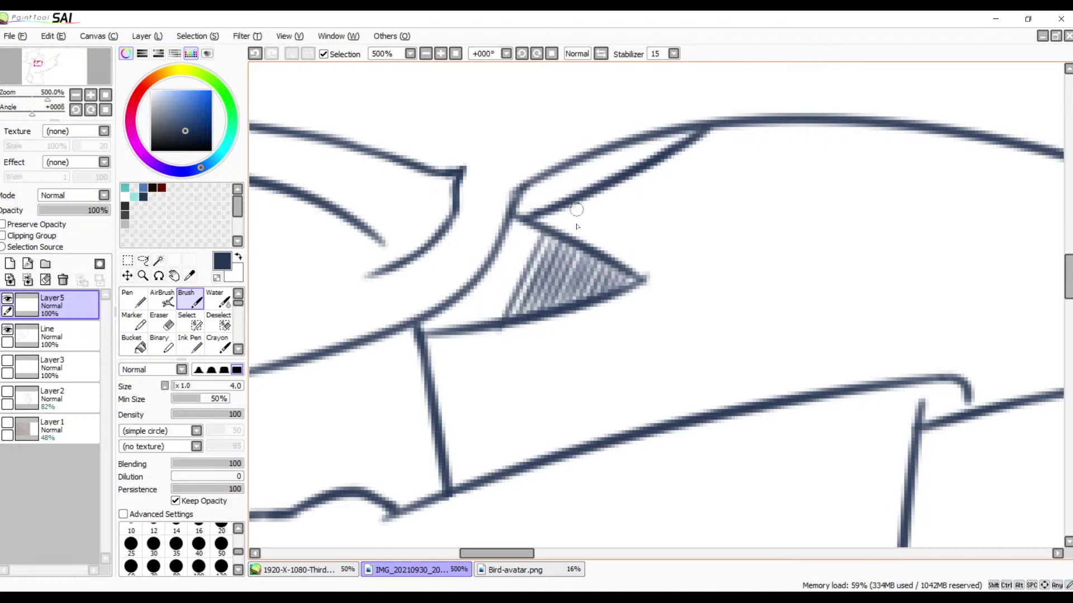
key(ctrl+z)
key(ctrl+y)
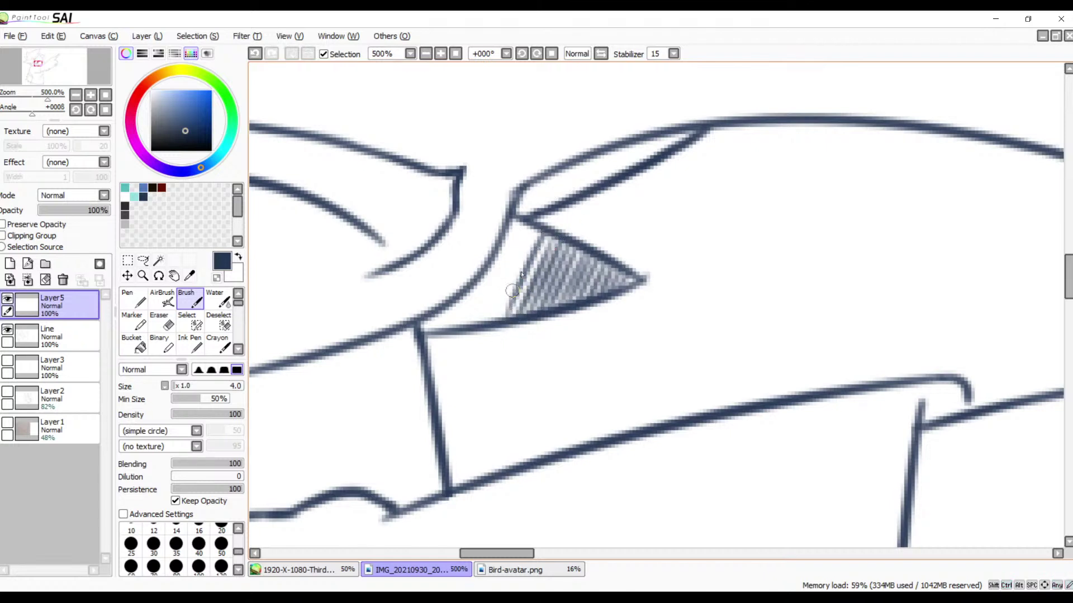
key(ctrl+z)
key(ctrl+y)
key(ctrl+z)
drag(543, 239, 502, 318)
drag(541, 229, 491, 311)
key(ctrl+z)
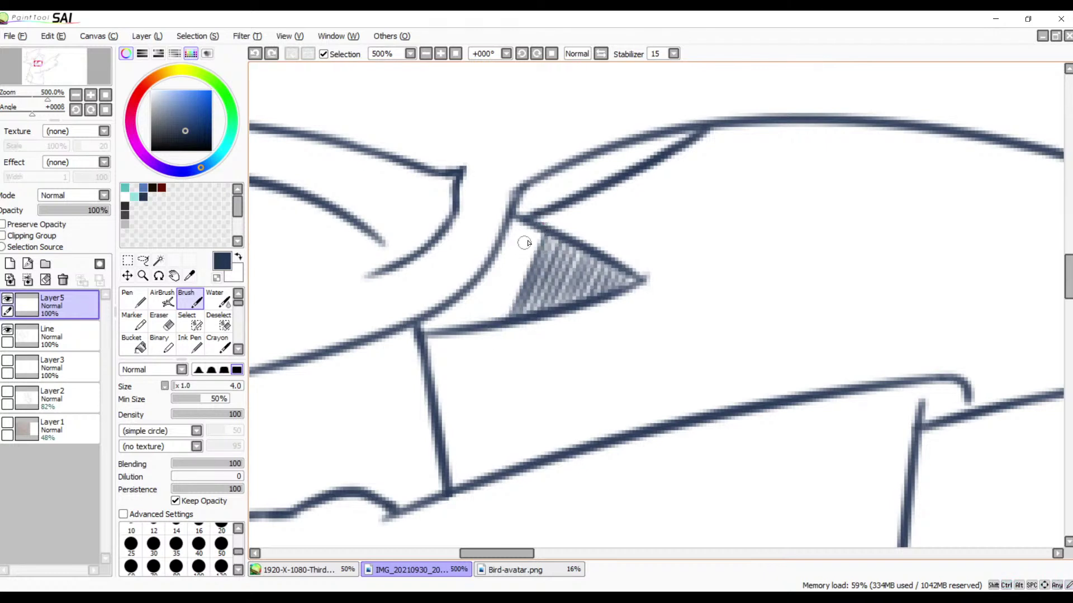
drag(539, 231, 495, 332)
key(ctrl+z)
drag(533, 239, 501, 330)
key(ctrl+z)
drag(535, 240, 500, 324)
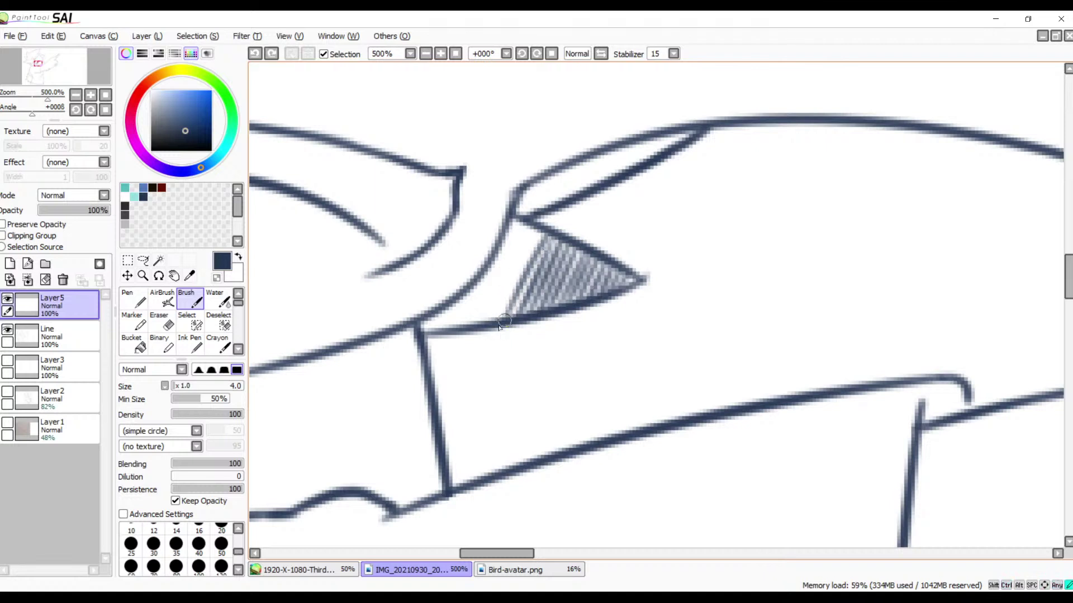
key(ctrl+z)
drag(535, 241, 503, 300)
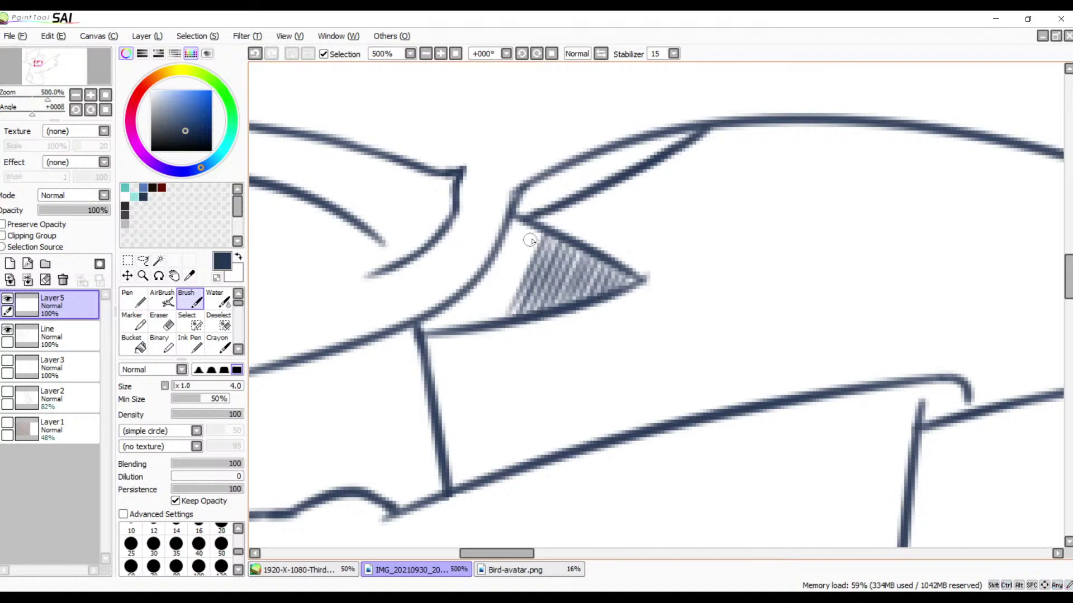
drag(533, 232, 496, 317)
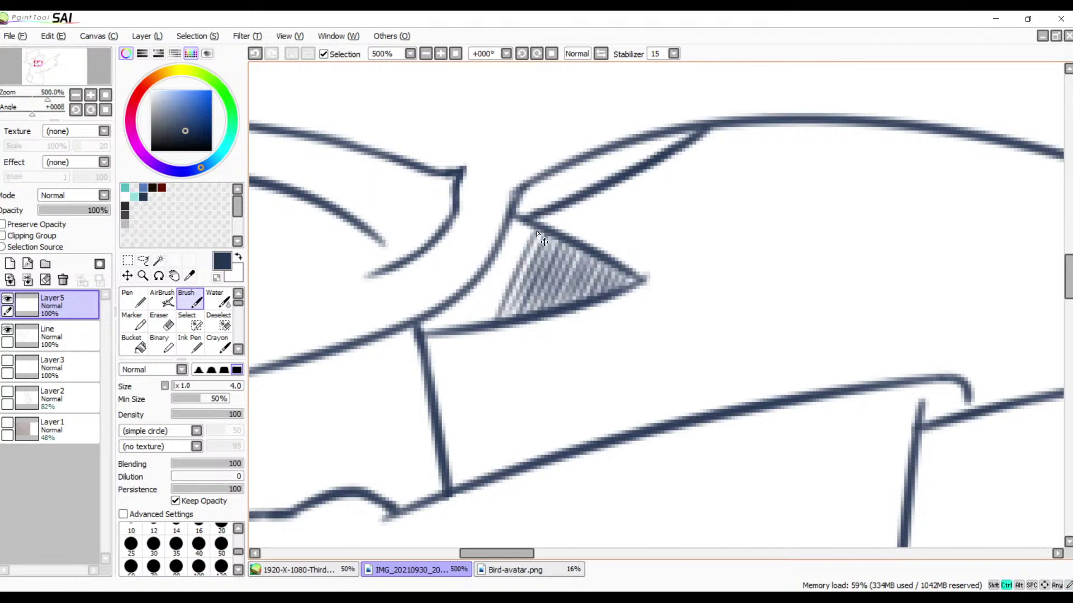
key(ctrl+z)
mouse_move(527, 243)
mouse_down()
mouse_move(487, 319)
mouse_move(529, 230)
mouse_move(483, 321)
mouse_up()
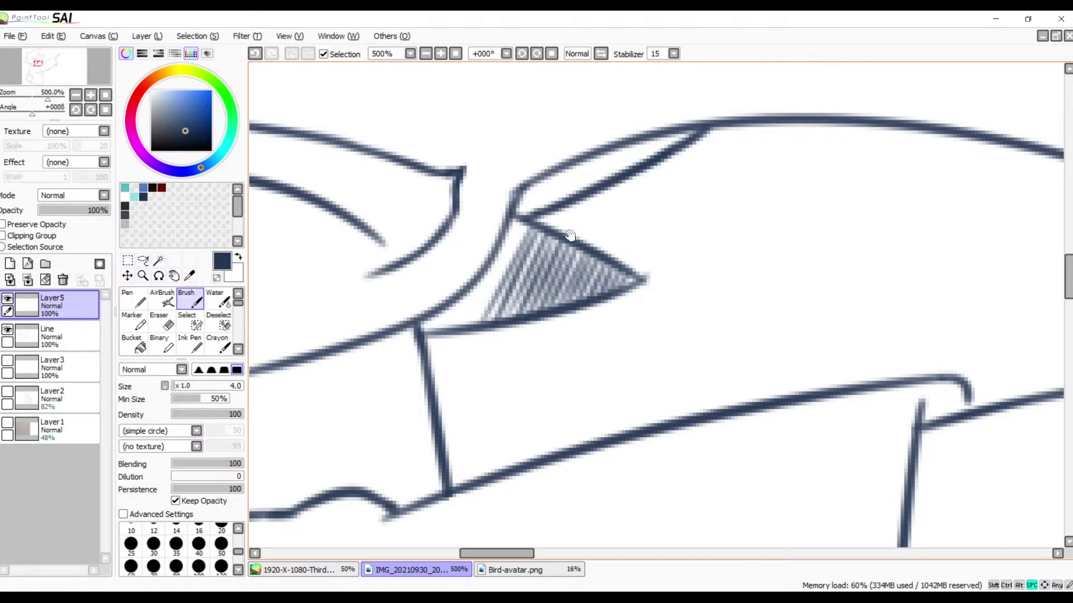
mouse_move(569, 239)
mouse_down()
mouse_move(579, 214)
mouse_move(530, 246)
mouse_move(512, 291)
mouse_up()
key(ctrl+z)
key(ctrl+z)
key(ctrl+z)
- Continue the triangular spike's hatching to just short of the neck contour with slanted strokes reaching both edges
mouse_move(548, 221)
mouse_down()
mouse_move(532, 261)
mouse_move(524, 282)
mouse_up()
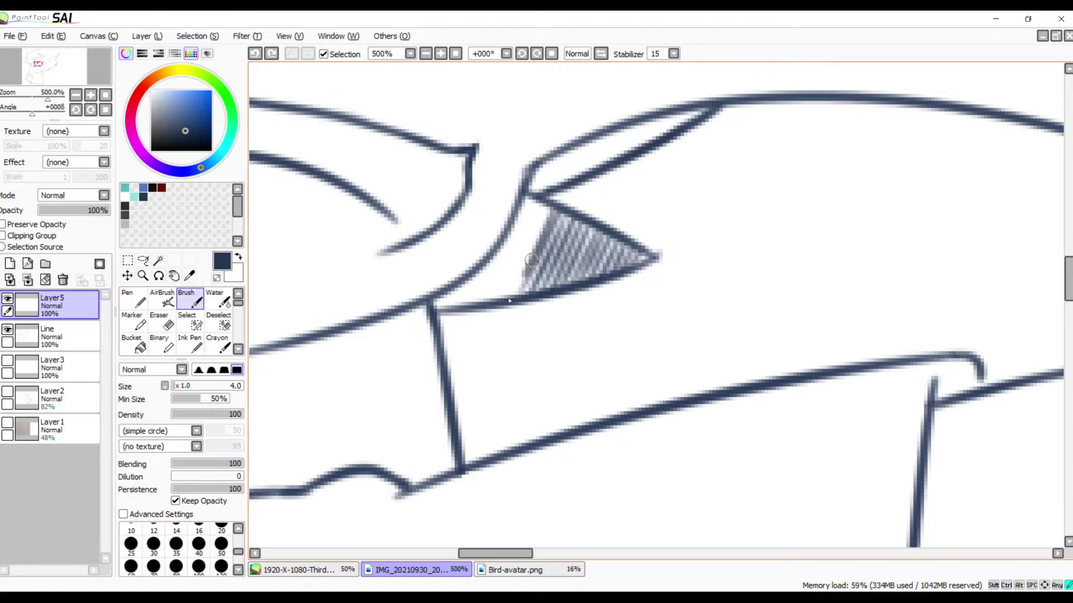
key(ctrl+z)
drag(545, 215, 516, 291)
key(ctrl+z)
drag(544, 207, 512, 291)
drag(540, 213, 491, 305)
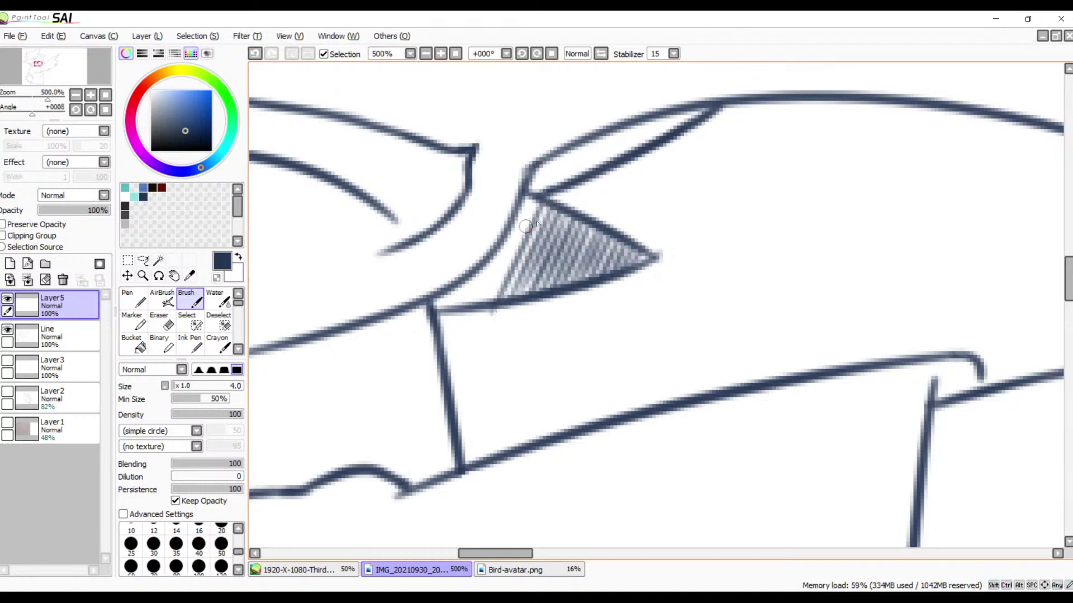
key(ctrl+z)
drag(542, 204, 500, 300)
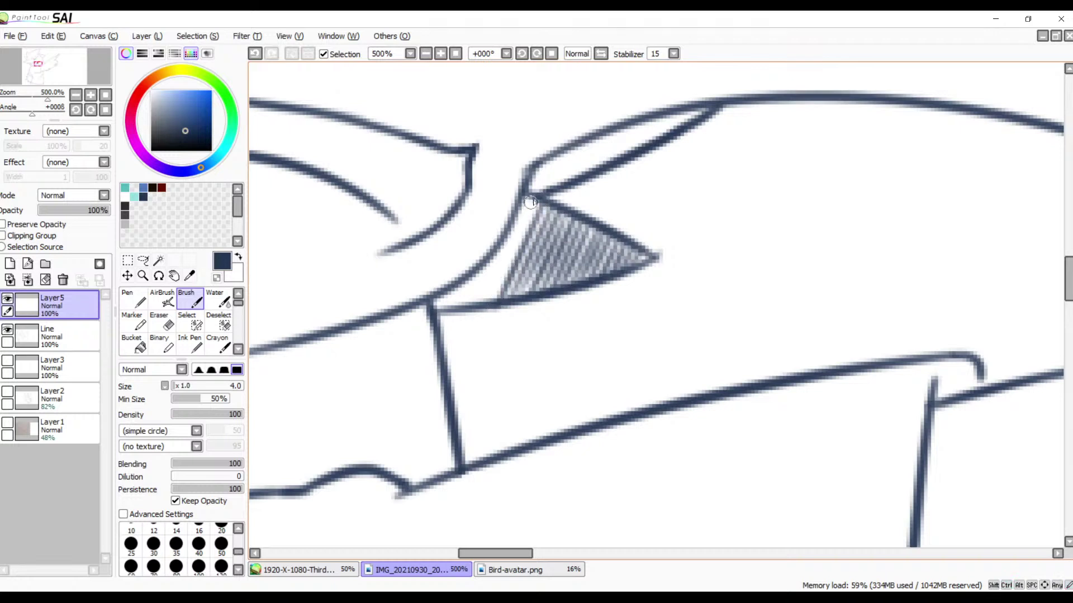
- Hatch the remaining space between the triangular spike's shading and the neck contour, down to the narrow lower corner
drag(531, 202, 482, 296)
key(ctrl+z)
drag(530, 205, 484, 306)
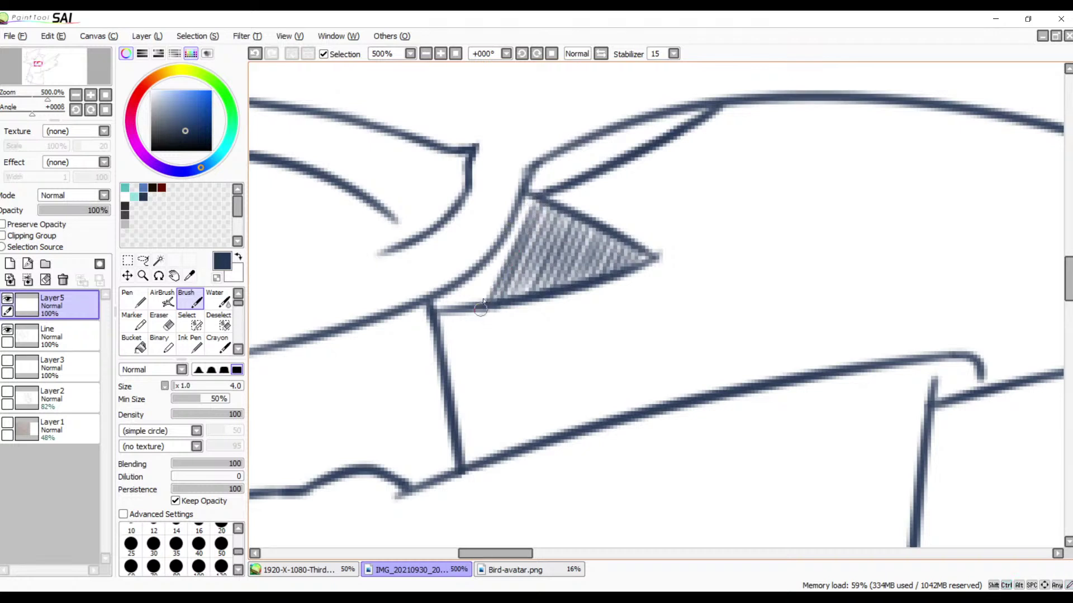
key(ctrl+z)
drag(530, 203, 487, 310)
key(ctrl+z)
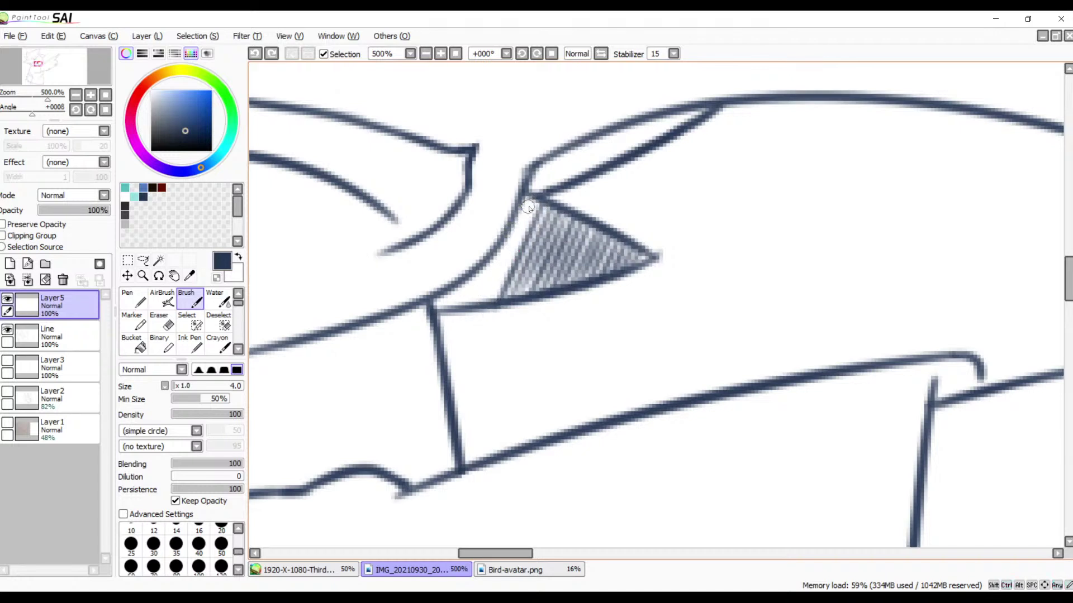
drag(530, 203, 490, 301)
drag(512, 223, 479, 296)
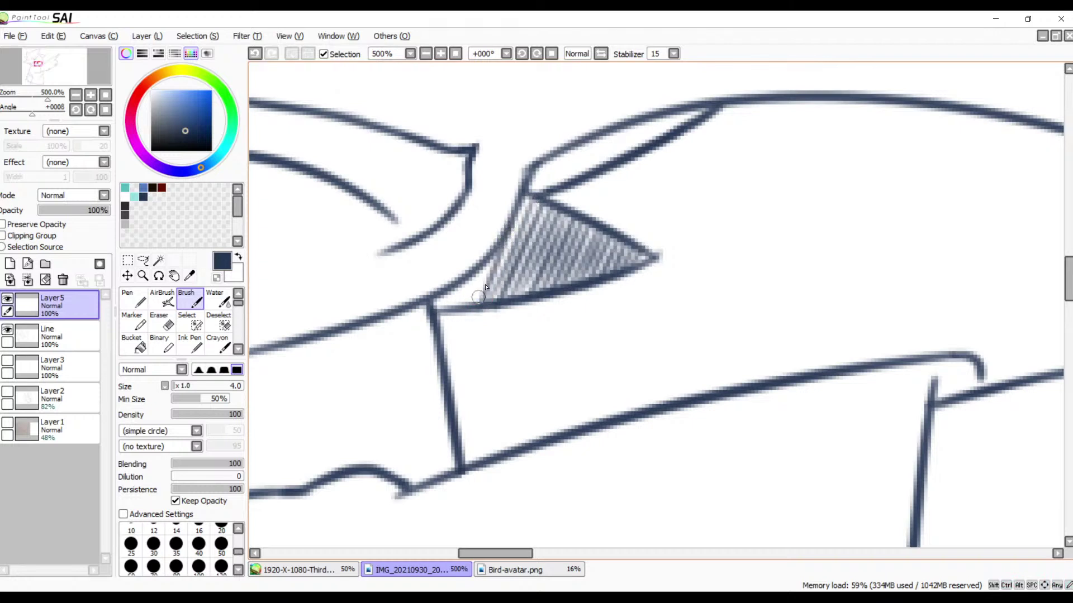
key(ctrl+z)
drag(528, 199, 485, 291)
key(ctrl+z)
drag(528, 199, 482, 290)
drag(492, 259, 475, 302)
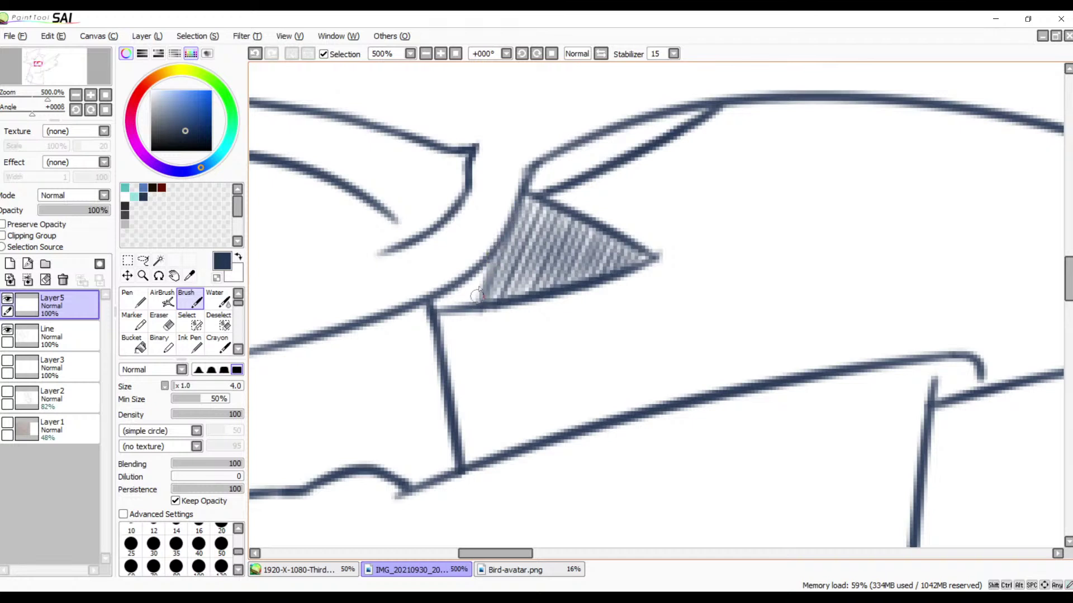
key(ctrl+z)
mouse_move(490, 259)
mouse_down()
mouse_move(472, 305)
mouse_move(479, 270)
mouse_move(471, 293)
mouse_move(465, 277)
mouse_move(440, 302)
mouse_up()
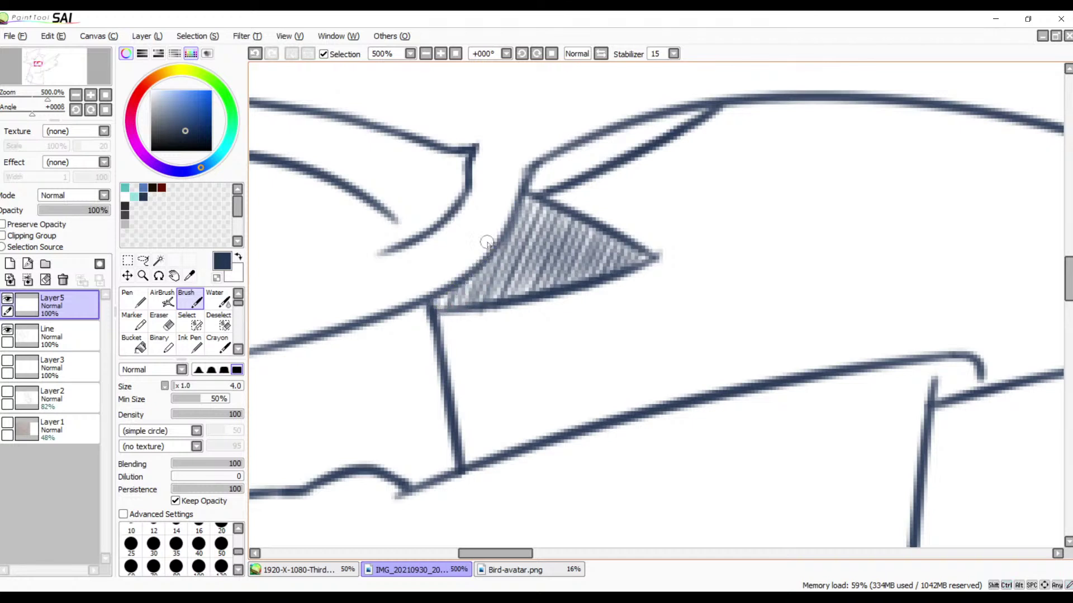
mouse_move(548, 338)
mouse_down()
mouse_move(661, 292)
mouse_move(660, 272)
mouse_move(698, 268)
mouse_up()
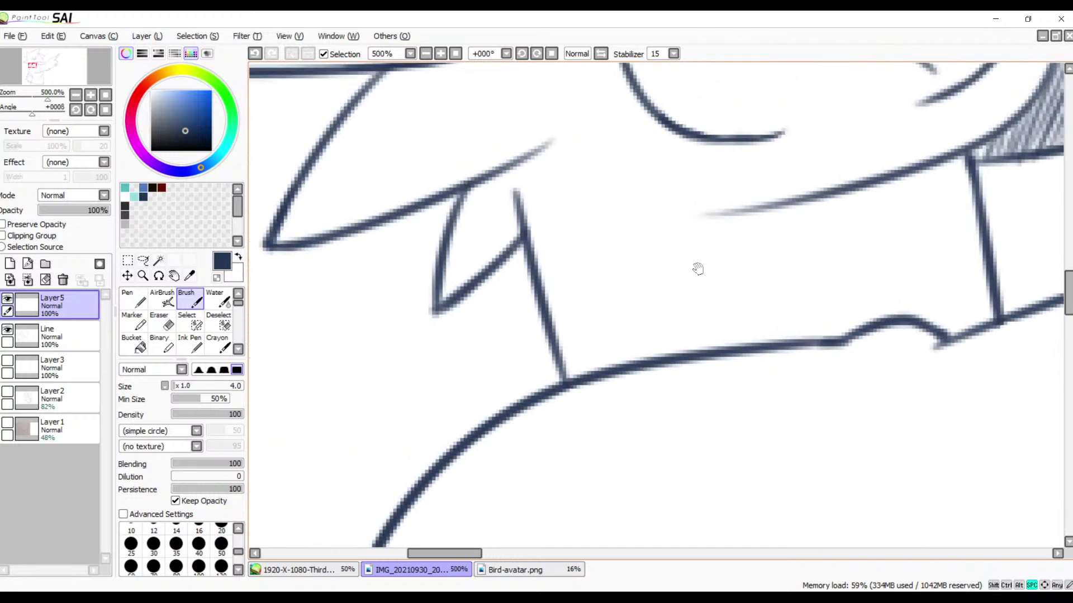
mouse_move(443, 244)
mouse_down()
mouse_move(475, 187)
mouse_move(444, 267)
mouse_up()
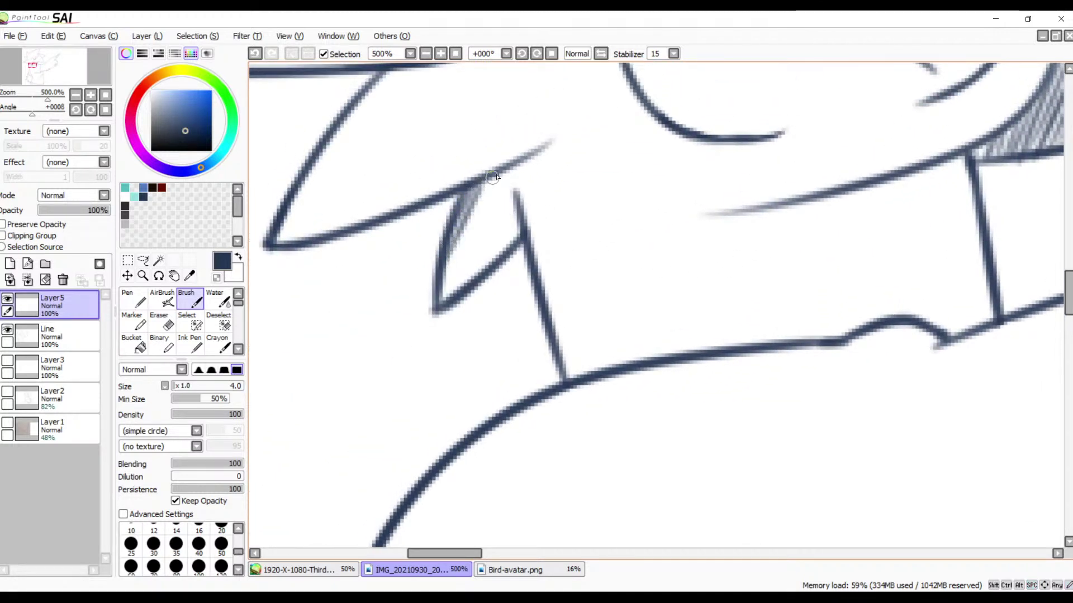
drag(492, 178, 445, 274)
drag(500, 183, 448, 302)
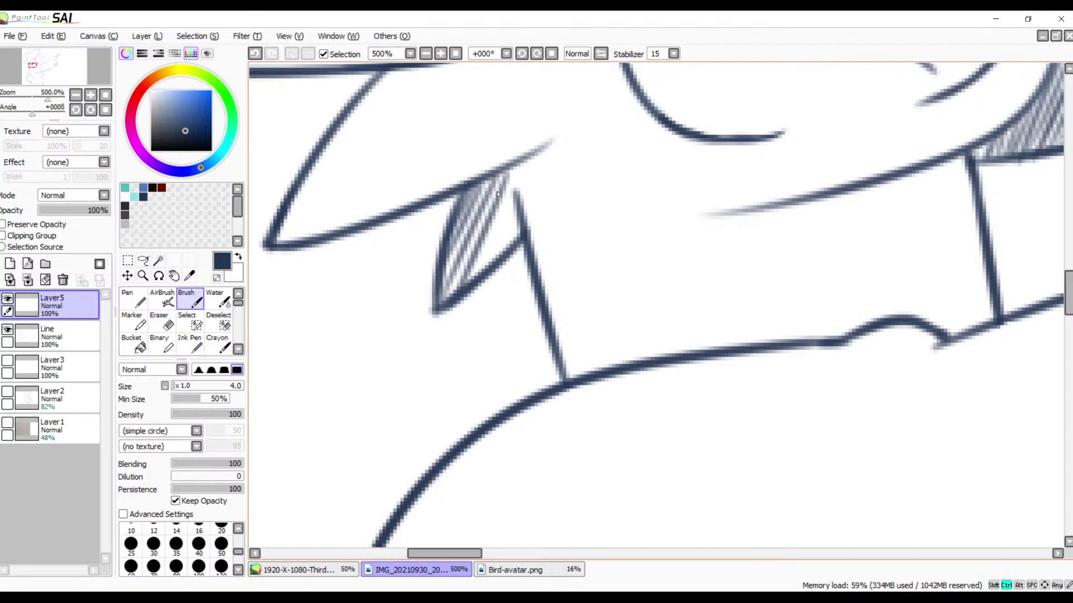
key(ctrl+z)
drag(504, 176, 450, 290)
key(ctrl+z)
key(ctrl+z)
key(ctrl+z)
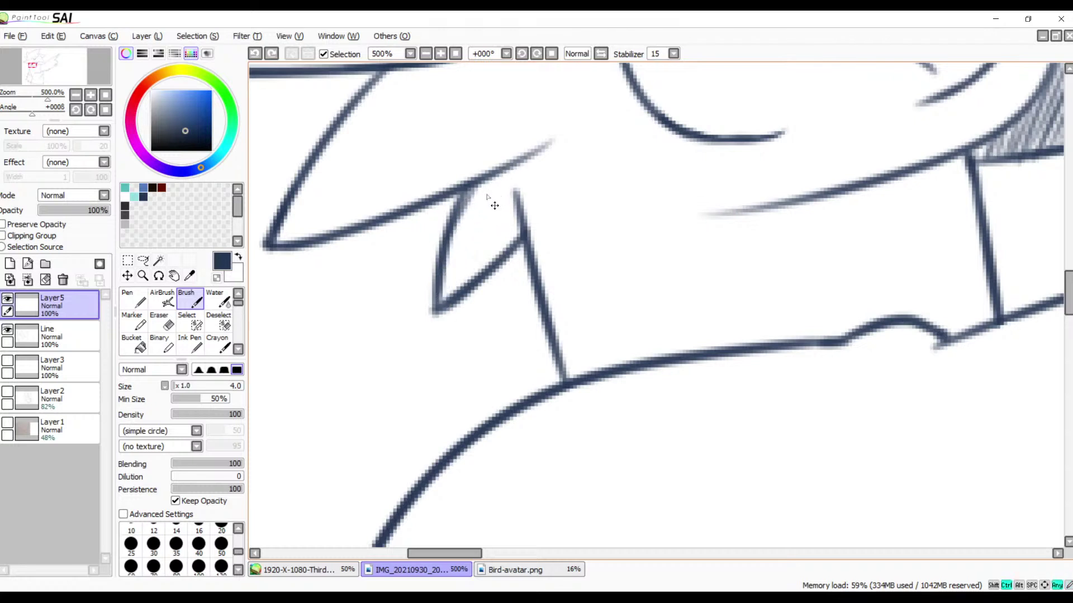
drag(483, 184, 444, 262)
drag(490, 176, 439, 287)
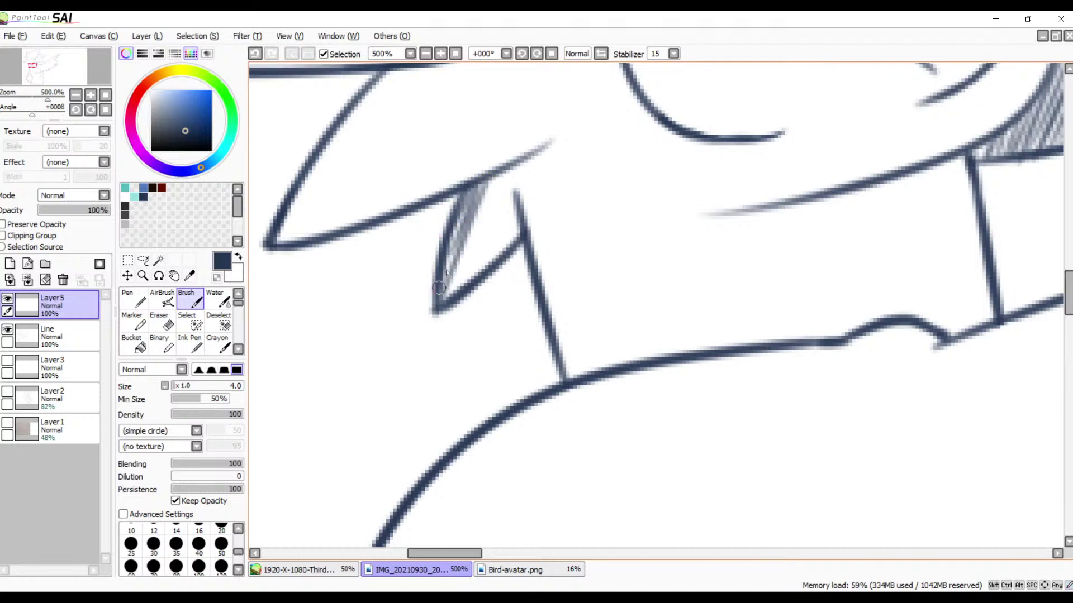
drag(494, 184, 451, 284)
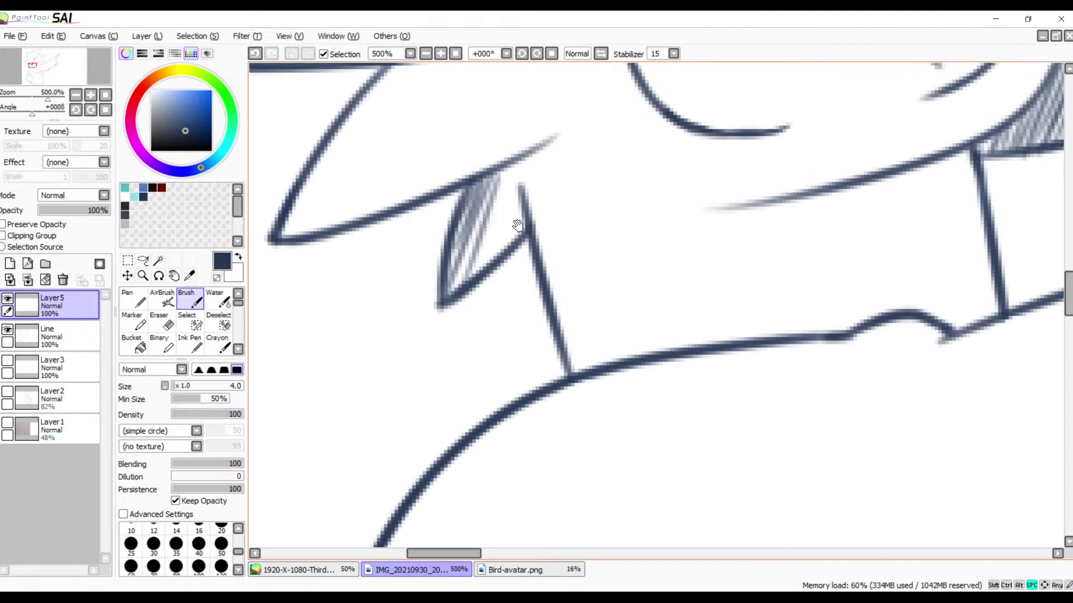
key(ctrl+z)
key(ctrl+z)
key(ctrl+z)
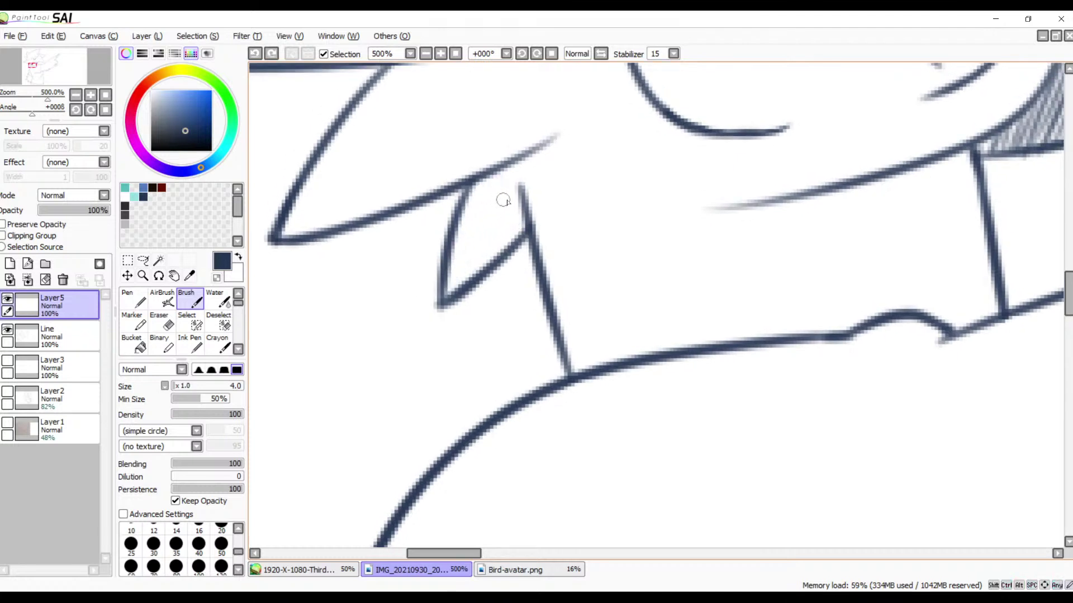
mouse_move(520, 197)
mouse_down()
mouse_move(521, 219)
mouse_move(510, 219)
mouse_move(509, 191)
mouse_move(496, 252)
mouse_up()
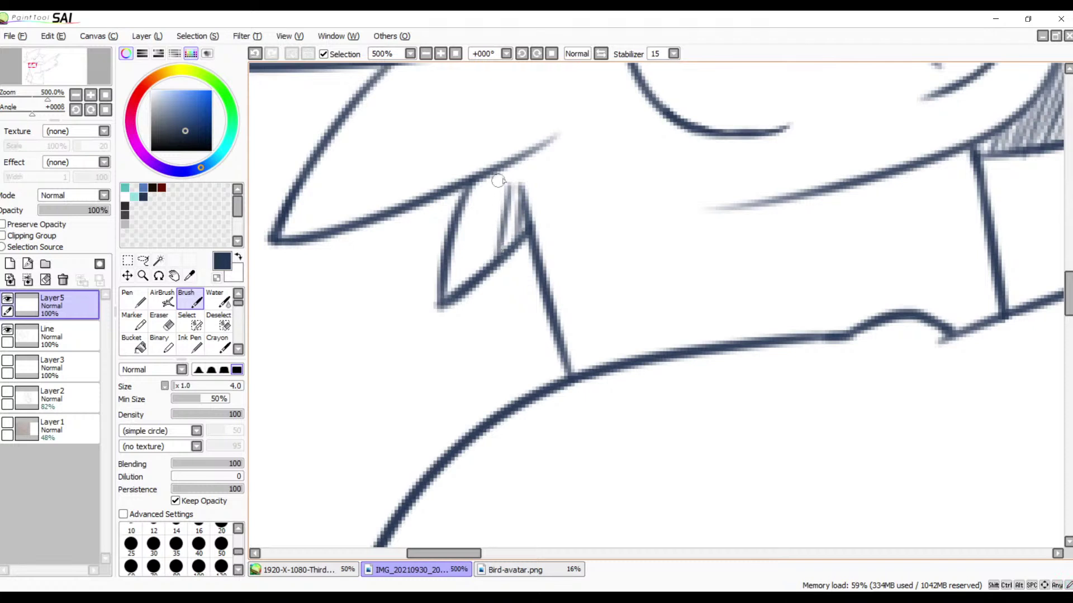
key(ctrl+z)
key(ctrl+z)
drag(512, 180, 497, 246)
drag(502, 166, 477, 274)
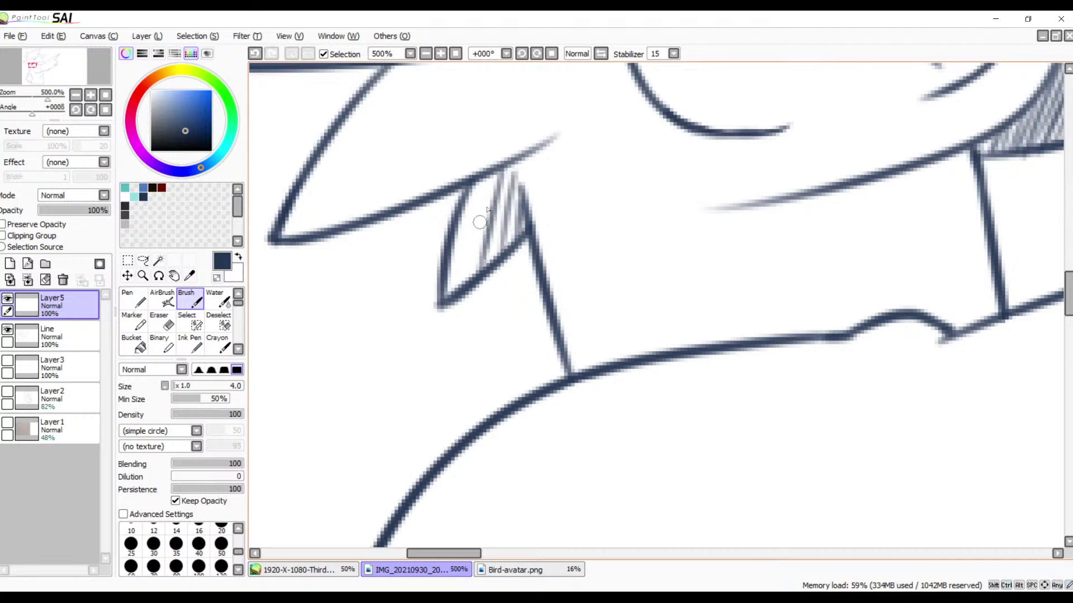
key(ctrl+z)
key(ctrl+z)
key(ctrl+z)
- Hatch the small spike beneath the long feather with slanted strokes, from its short straight edge down to the pointed tip
drag(518, 195, 512, 235)
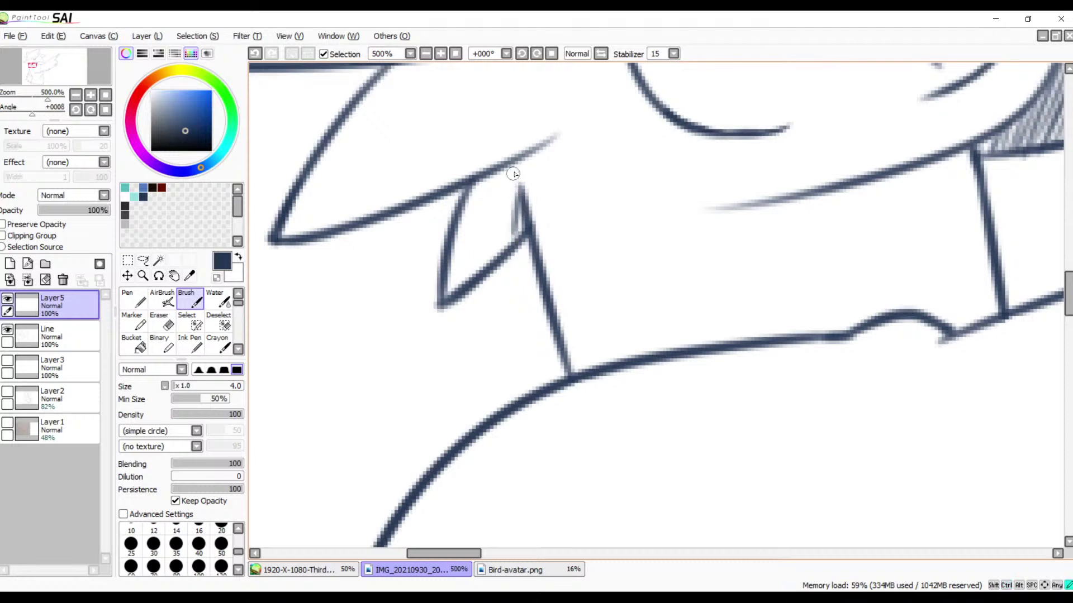
mouse_move(512, 173)
mouse_down()
mouse_move(501, 257)
mouse_move(501, 201)
mouse_move(474, 277)
mouse_up()
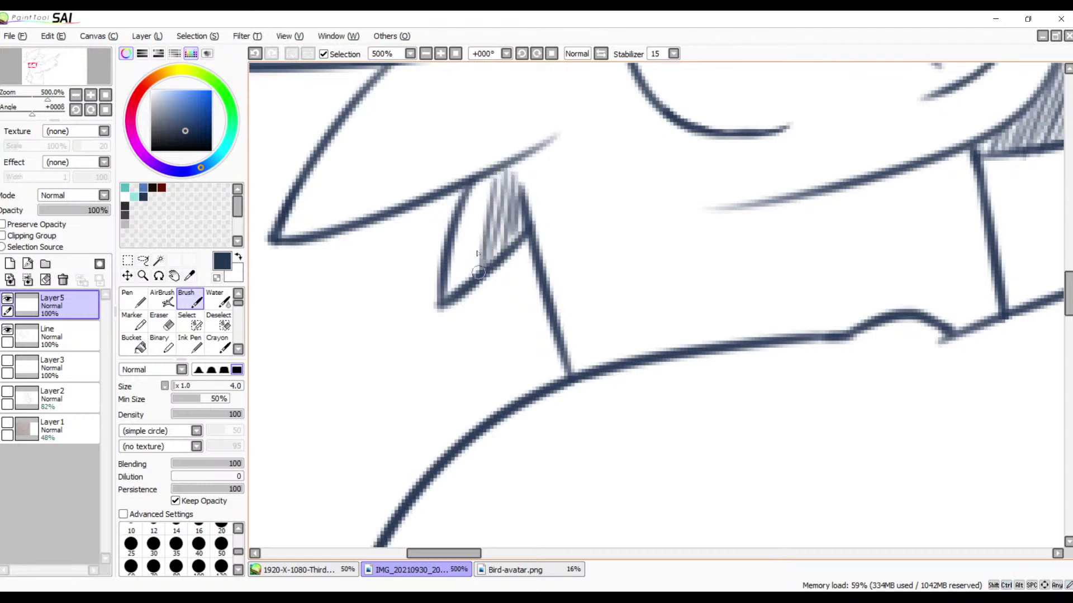
drag(481, 182, 457, 287)
key(ctrl+z)
drag(487, 179, 462, 256)
key(ctrl+z)
mouse_move(484, 199)
mouse_down()
mouse_move(467, 275)
mouse_move(465, 199)
mouse_move(463, 282)
mouse_up()
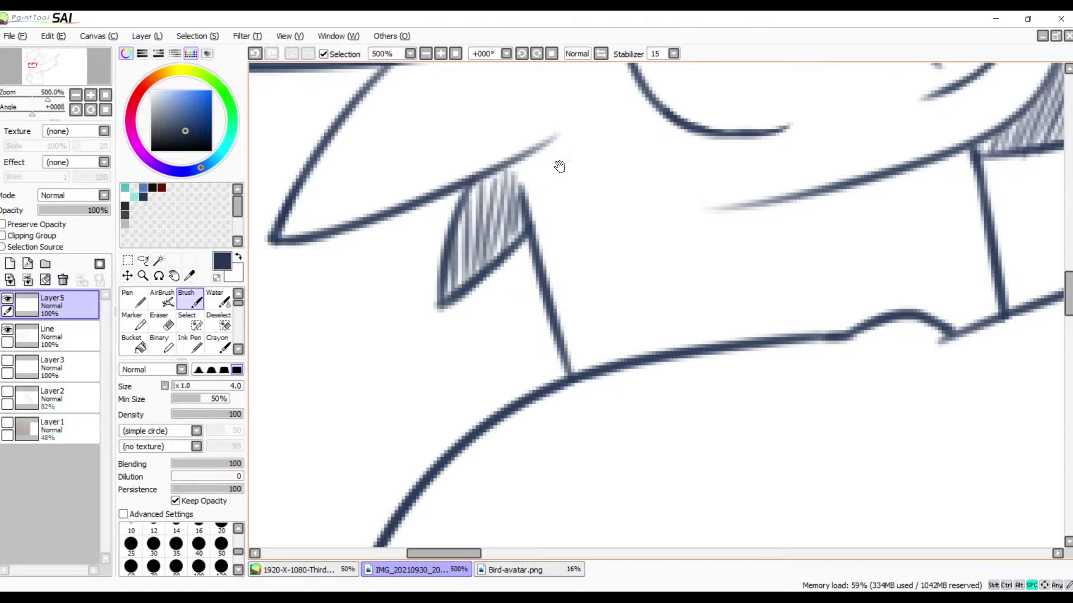
- Draw a curved edge from the faded end of the long line beneath the eye-shaped outline down to the bump on the lower contour
mouse_move(578, 137)
mouse_down()
mouse_move(515, 272)
mouse_move(455, 172)
mouse_up()
drag(617, 301, 515, 228)
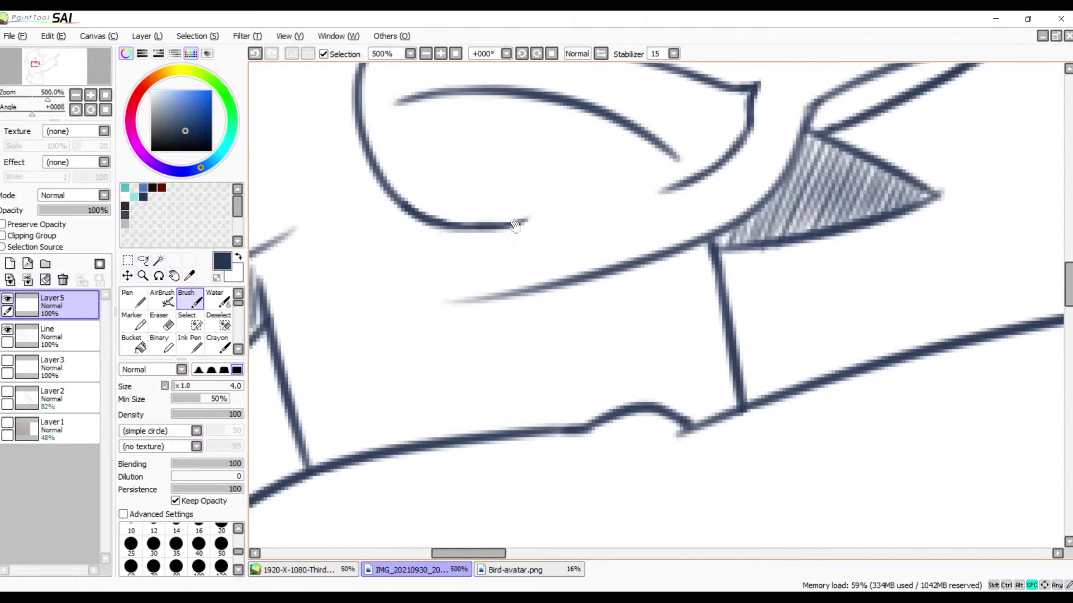
drag(463, 314, 648, 376)
key(ctrl+z)
drag(445, 314, 549, 371)
drag(641, 398, 642, 398)
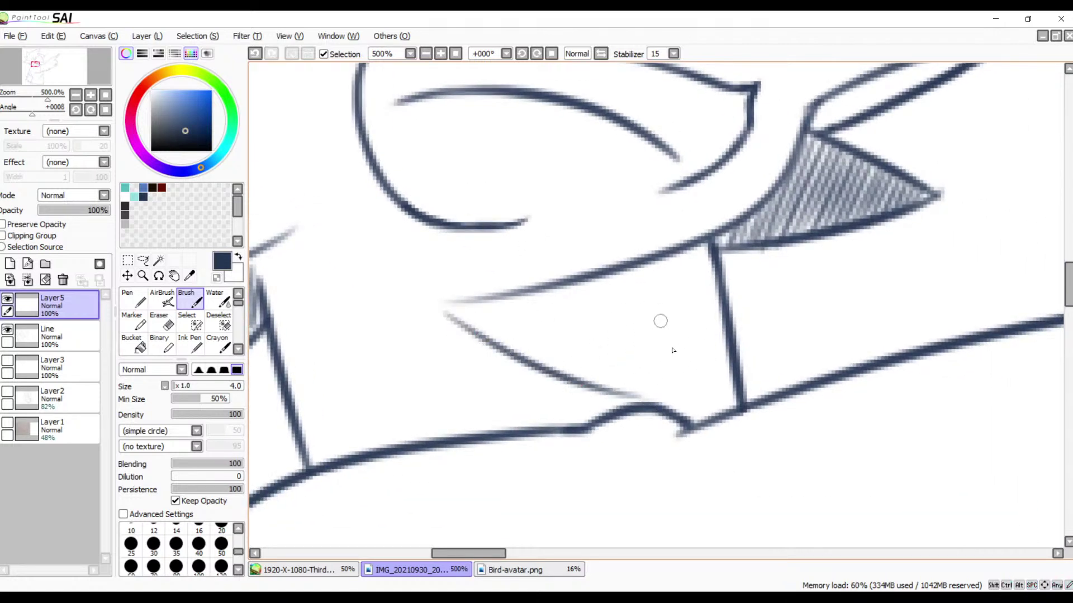
- Hatch the lower corner of the new pointed shape with slanted strokes, starting beside its straight cross line
drag(722, 342, 707, 406)
mouse_move(719, 337)
mouse_down()
mouse_move(689, 402)
mouse_move(711, 327)
mouse_move(720, 390)
mouse_move(729, 346)
mouse_move(702, 403)
mouse_move(724, 328)
mouse_move(686, 400)
mouse_up()
key(ctrl+z)
key(ctrl+z)
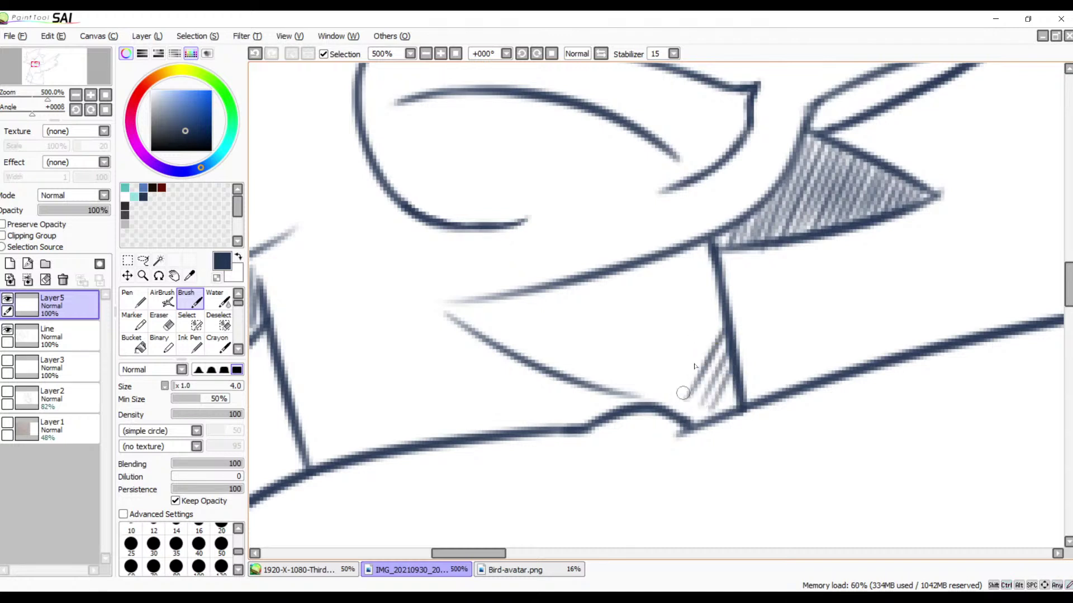
drag(720, 308, 667, 397)
drag(713, 282, 648, 385)
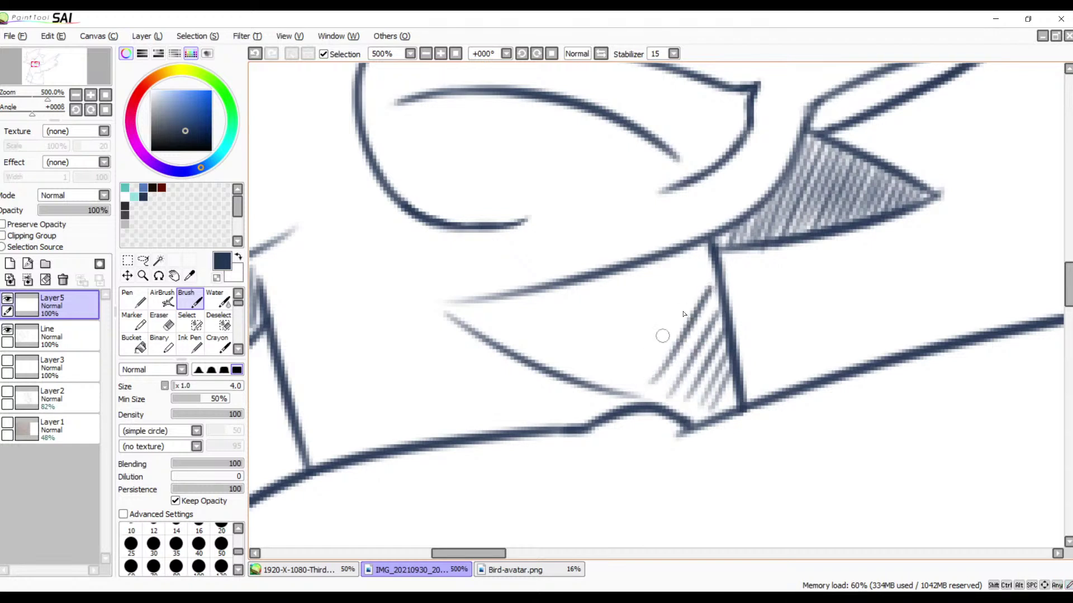
key(ctrl+z)
drag(705, 302, 653, 375)
drag(711, 269, 631, 379)
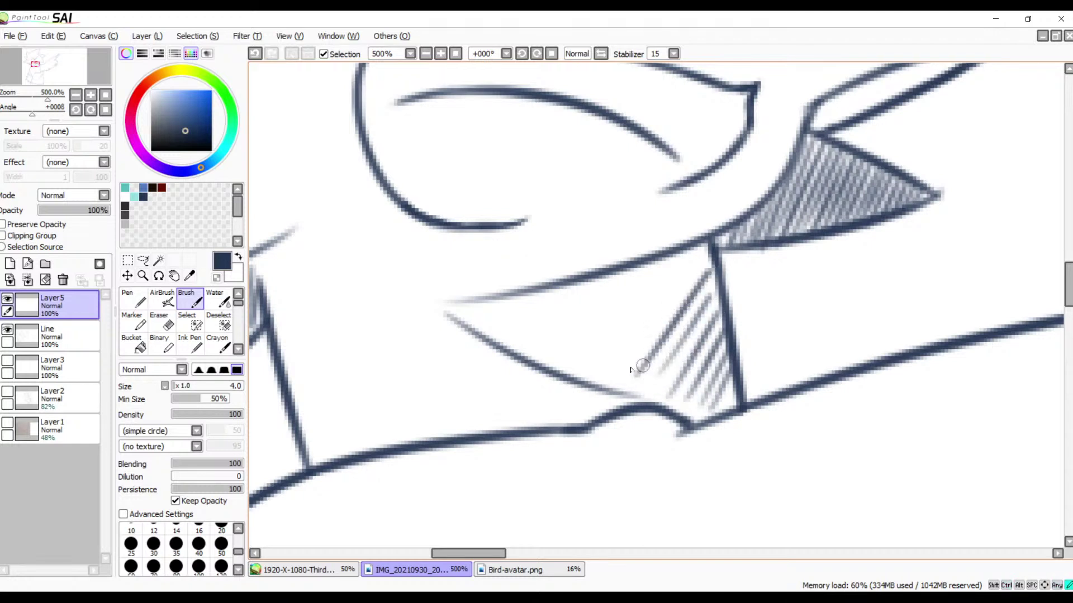
drag(702, 253, 613, 368)
key(ctrl+z)
drag(700, 261, 607, 382)
drag(680, 284, 608, 384)
key(ctrl+z)
key(ctrl+z)
key(ctrl+z)
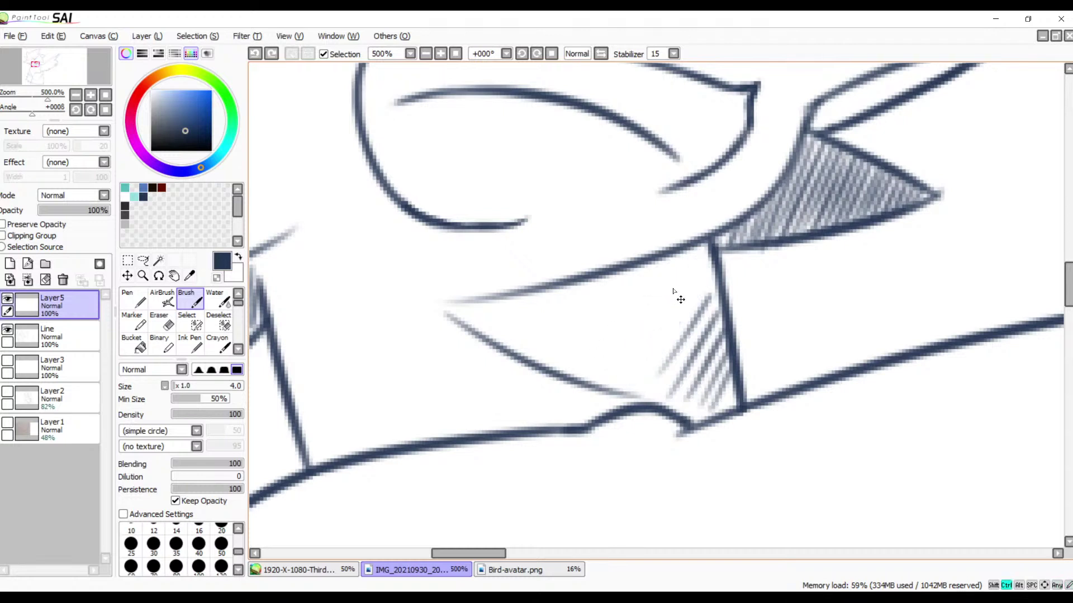
key(ctrl+z)
drag(711, 290, 648, 395)
key(ctrl+z)
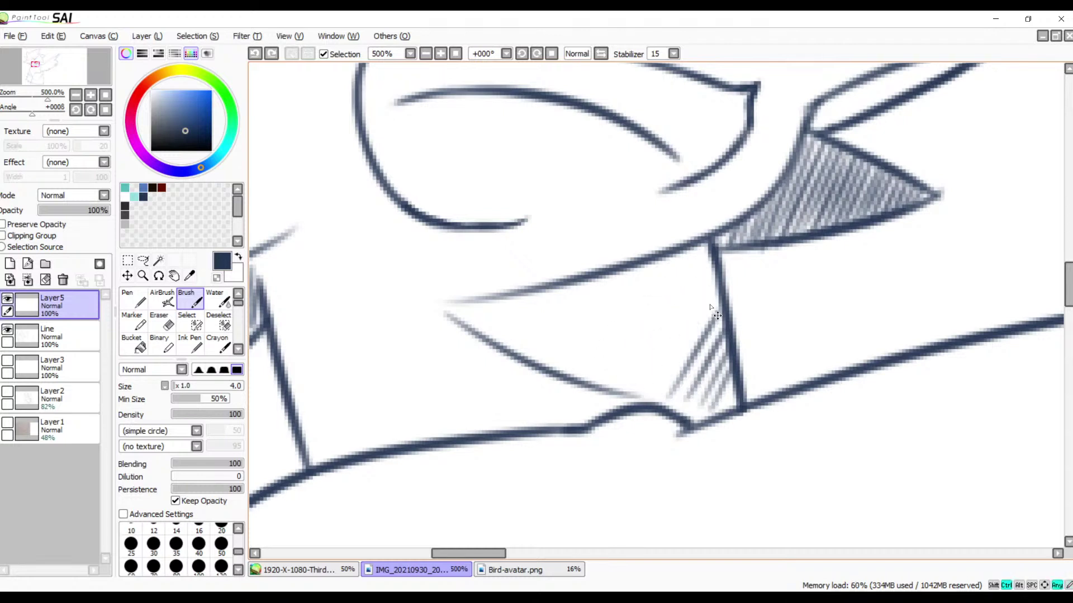
drag(713, 300, 651, 405)
key(ctrl+z)
- Extend the pointed shape's hatching from the cross line into its middle with long slanted strokes between both curved edges
drag(708, 295, 650, 392)
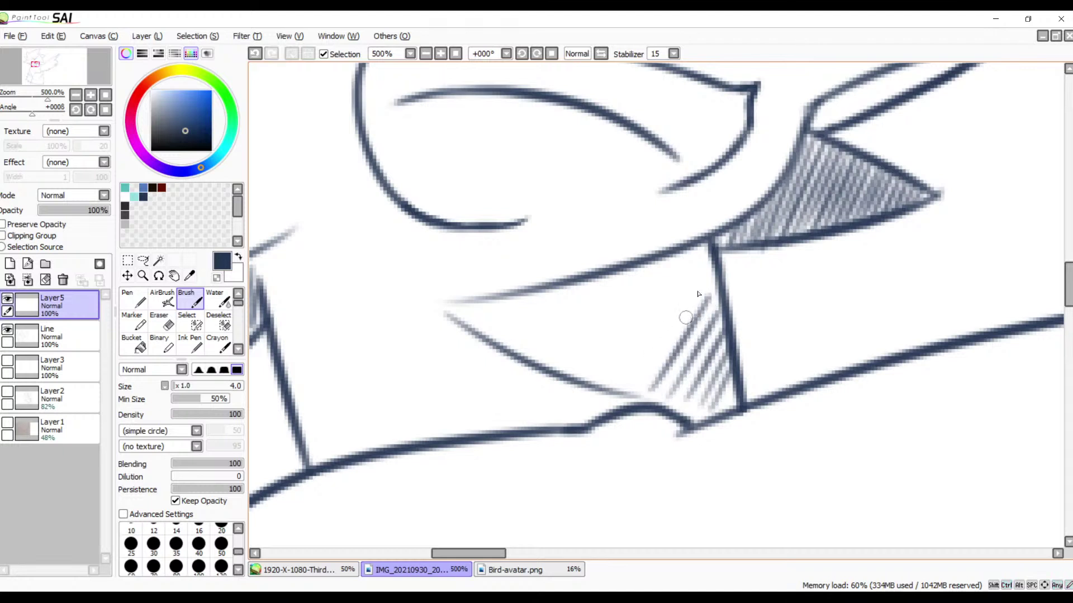
mouse_move(706, 267)
mouse_down()
mouse_move(623, 393)
mouse_move(607, 386)
mouse_up()
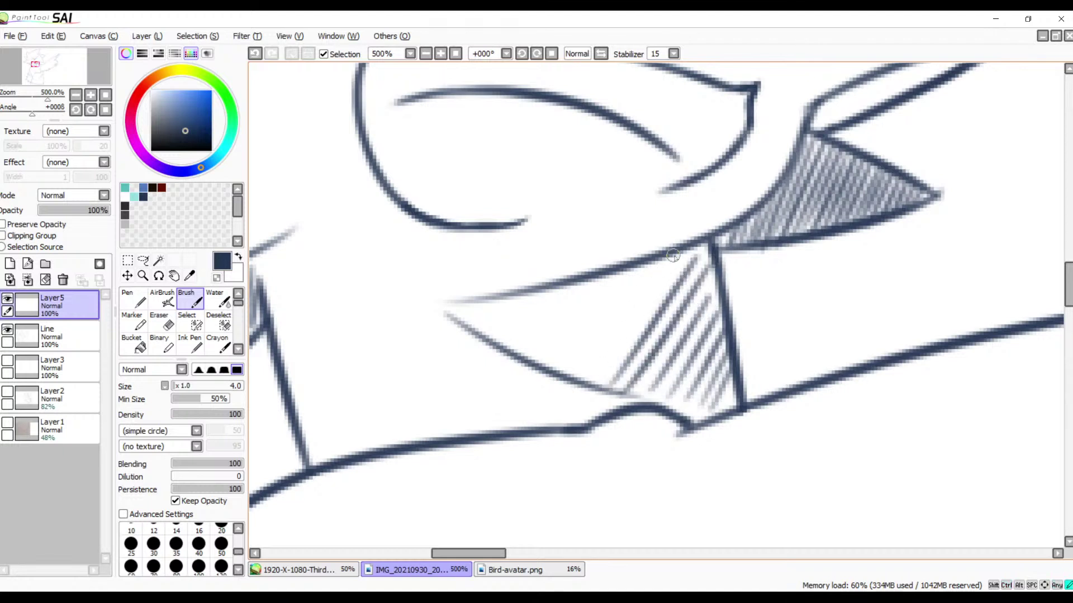
drag(673, 255, 591, 374)
drag(653, 260, 574, 366)
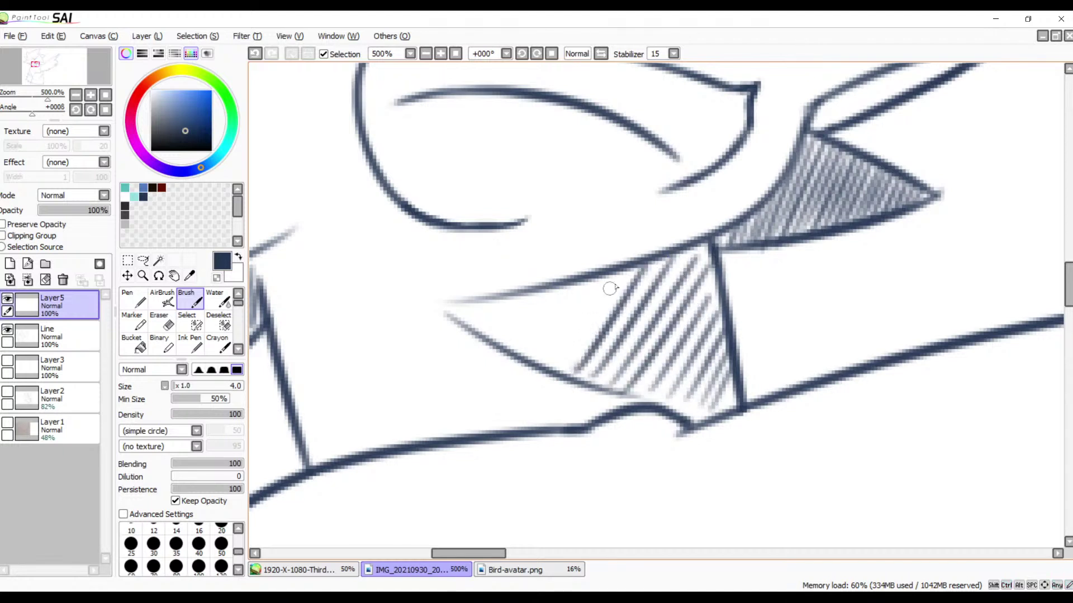
- Add slanted hatch strokes past the pointed shape's middle, redrawing the ones that are spaced or angled unevenly
drag(613, 275, 556, 358)
drag(590, 281, 534, 355)
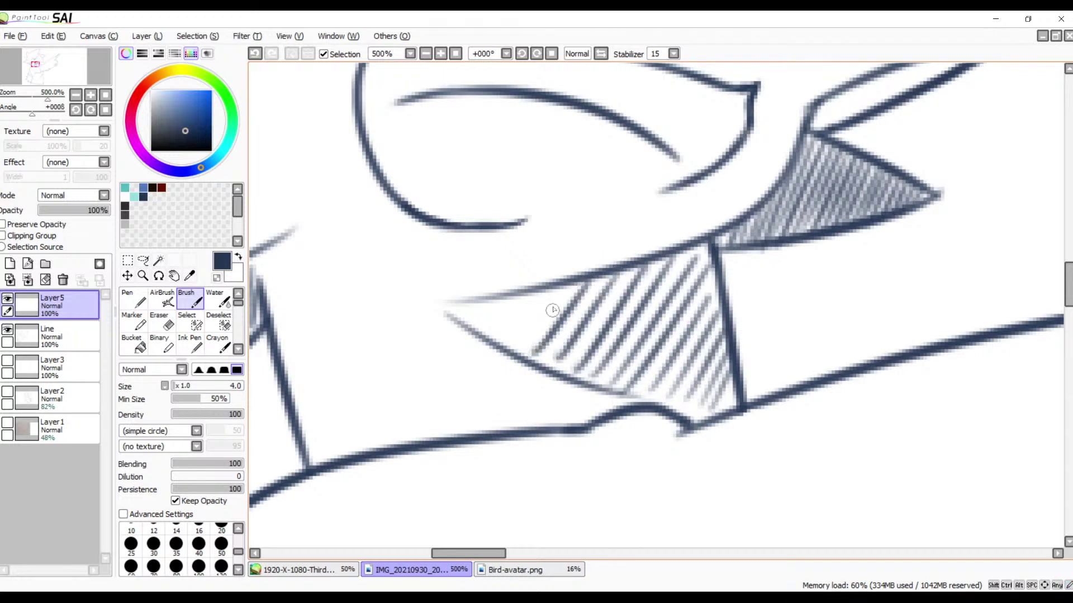
key(ctrl+z)
key(ctrl+z)
drag(625, 262, 552, 366)
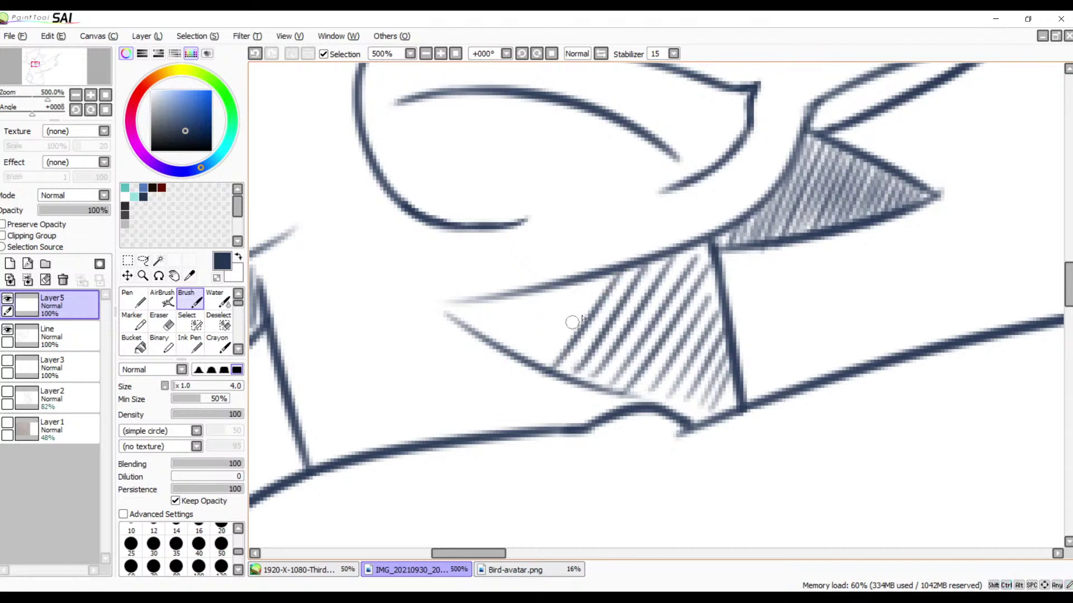
key(ctrl+z)
mouse_move(630, 266)
mouse_down()
mouse_move(588, 335)
mouse_move(554, 364)
mouse_up()
drag(606, 274, 542, 362)
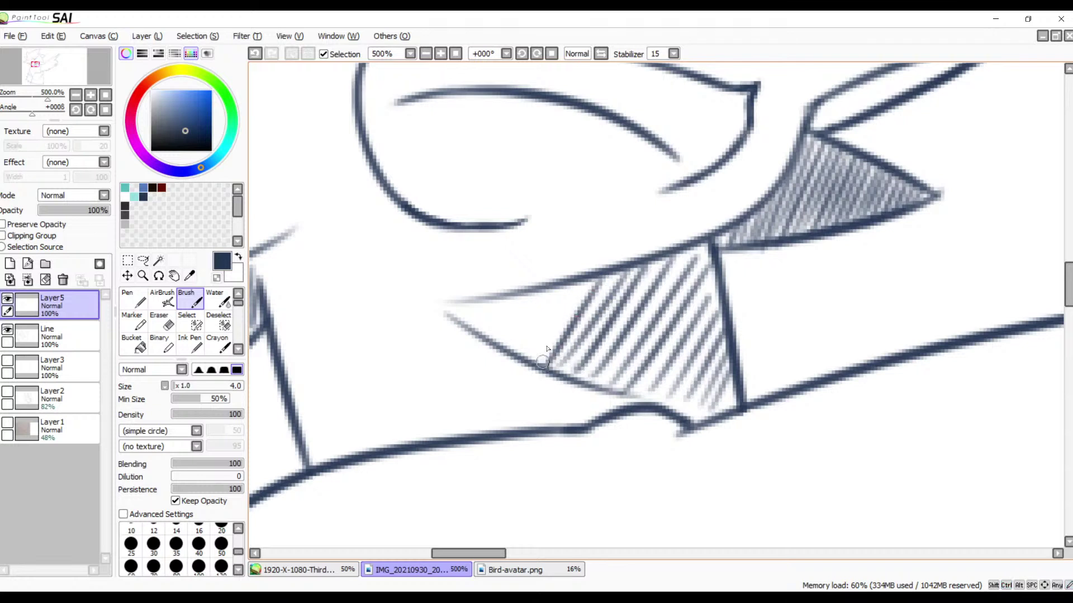
- Fill the narrowing end of the pointed shape with shorter slanted hatch strokes up to its tip
mouse_move(575, 286)
mouse_down()
mouse_move(534, 353)
mouse_move(558, 285)
mouse_move(520, 343)
mouse_up()
drag(541, 293, 506, 345)
mouse_move(529, 293)
mouse_down()
mouse_move(488, 342)
mouse_move(475, 334)
mouse_up()
mouse_move(484, 295)
mouse_down()
mouse_move(464, 329)
mouse_move(450, 320)
mouse_move(555, 286)
mouse_up()
mouse_move(447, 306)
mouse_down()
mouse_move(624, 260)
mouse_move(555, 307)
mouse_move(502, 407)
mouse_up()
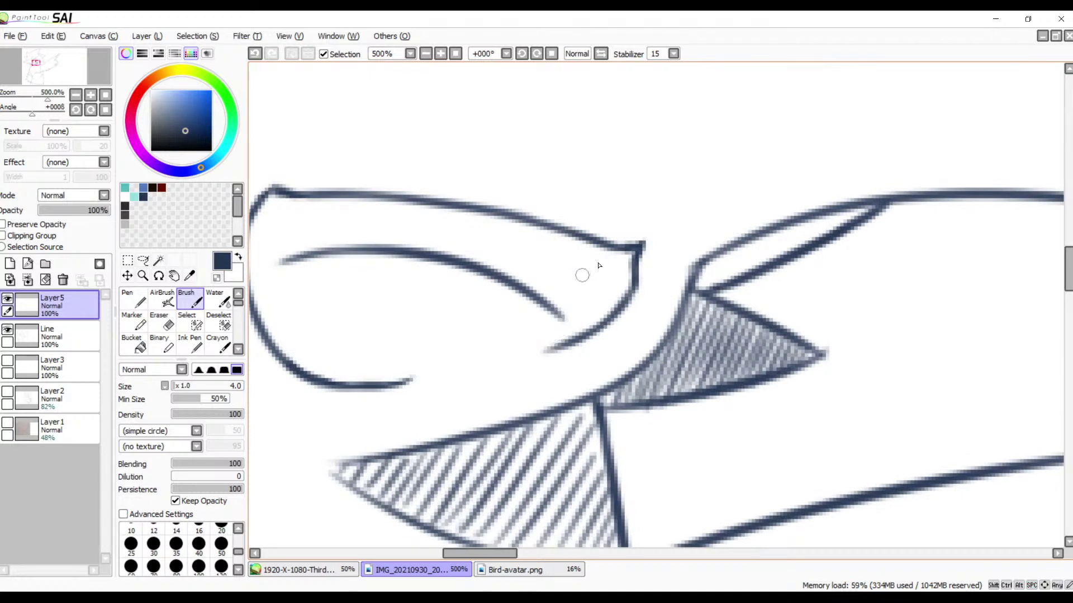
- Start slanted hatching in the sharp outer corner of the eye-shaped outline, following its short curved edge
drag(551, 268, 553, 410)
mouse_move(528, 162)
mouse_down()
mouse_move(611, 325)
mouse_move(683, 300)
mouse_up()
mouse_move(627, 381)
mouse_down()
mouse_move(560, 328)
mouse_move(560, 258)
mouse_up()
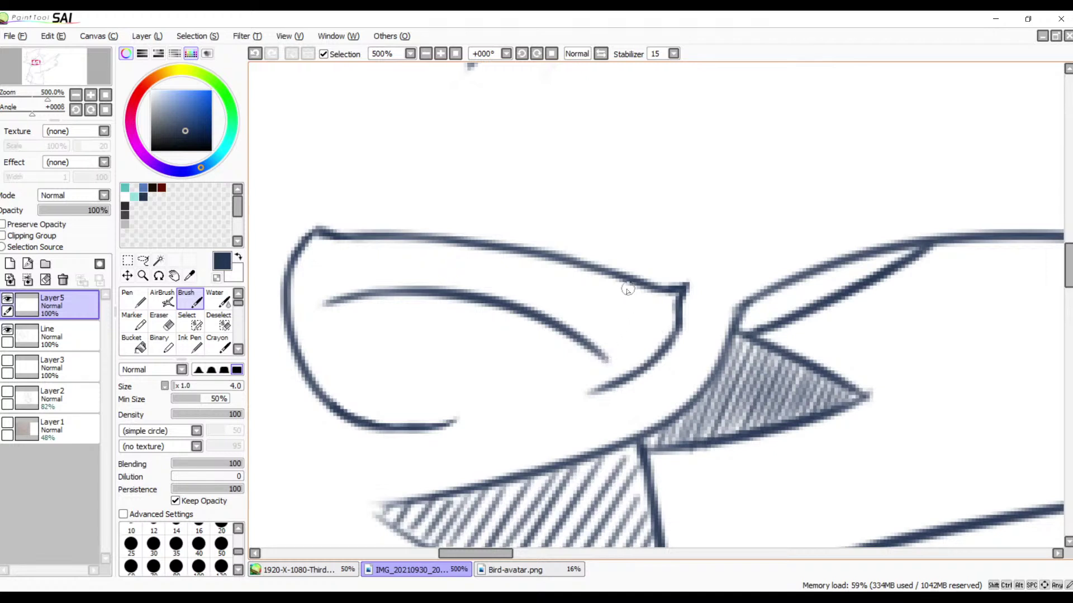
drag(712, 349, 687, 282)
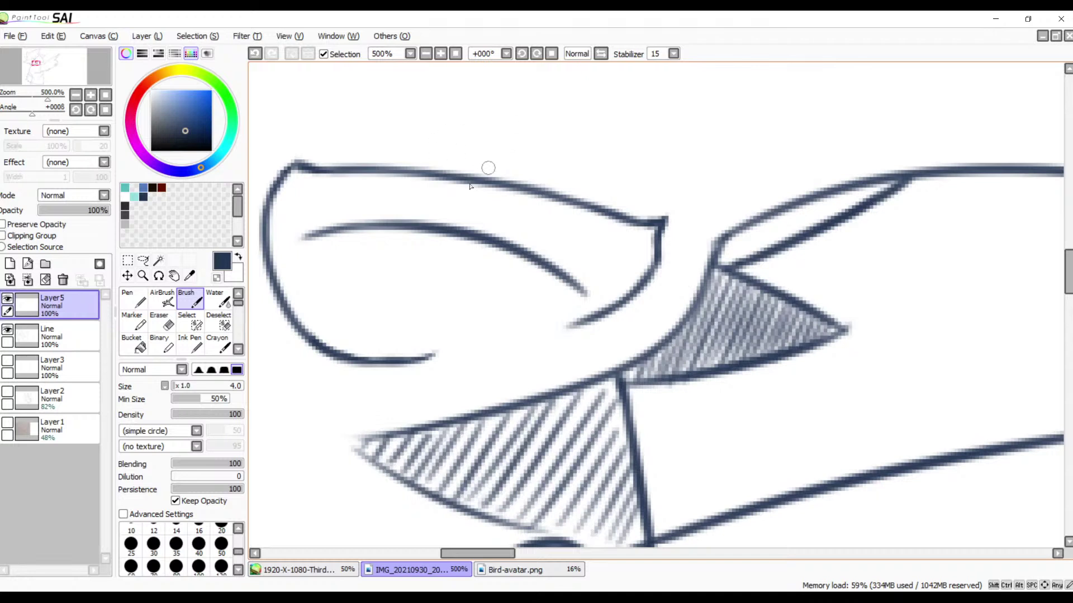
drag(600, 279, 546, 239)
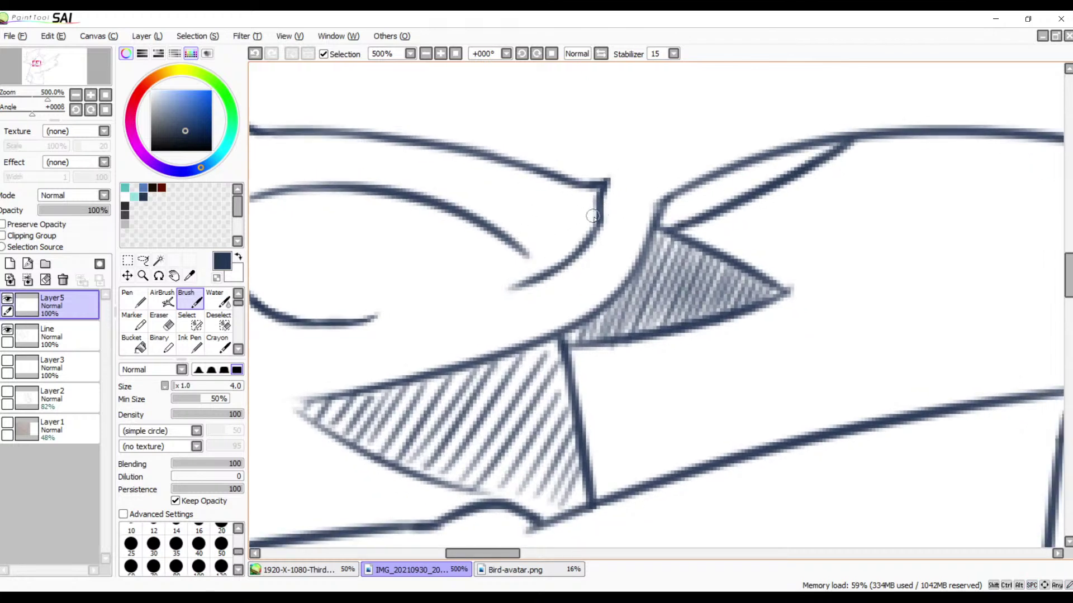
drag(594, 211, 568, 263)
key(ctrl+z)
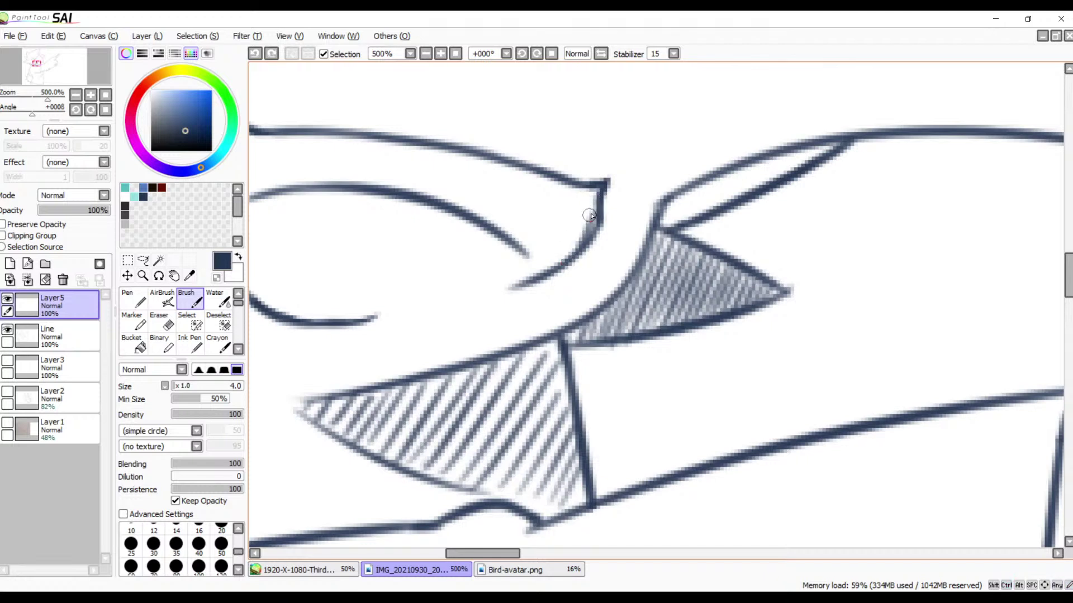
drag(593, 192, 550, 260)
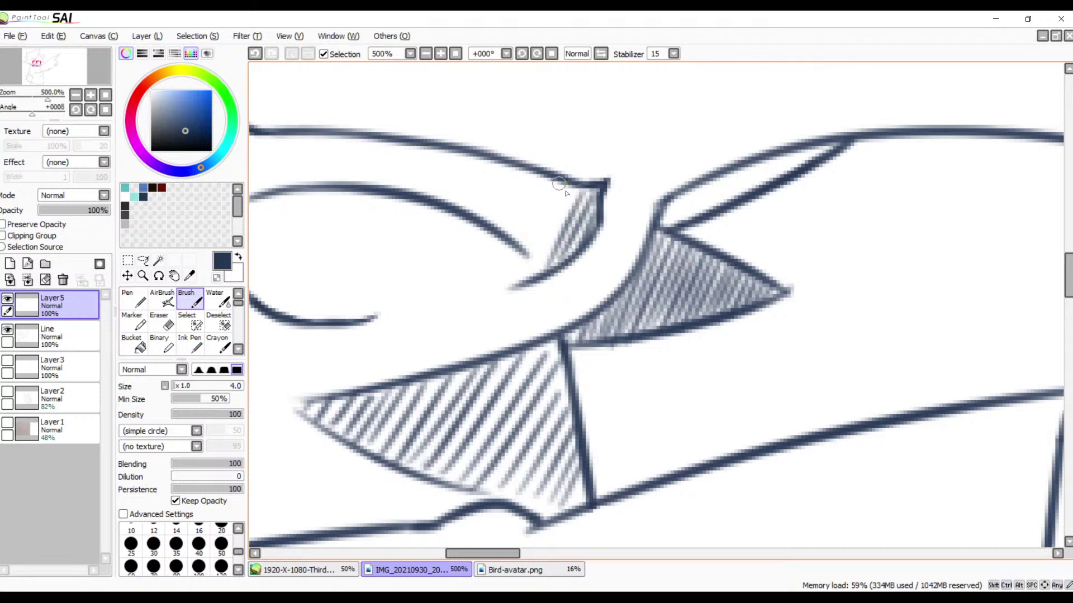
- Continue the corner hatching of the eye-shaped outline as far as the end of its inner arc
drag(568, 187, 535, 258)
key(ctrl+z)
drag(574, 193, 537, 256)
drag(559, 184, 531, 256)
drag(547, 186, 524, 240)
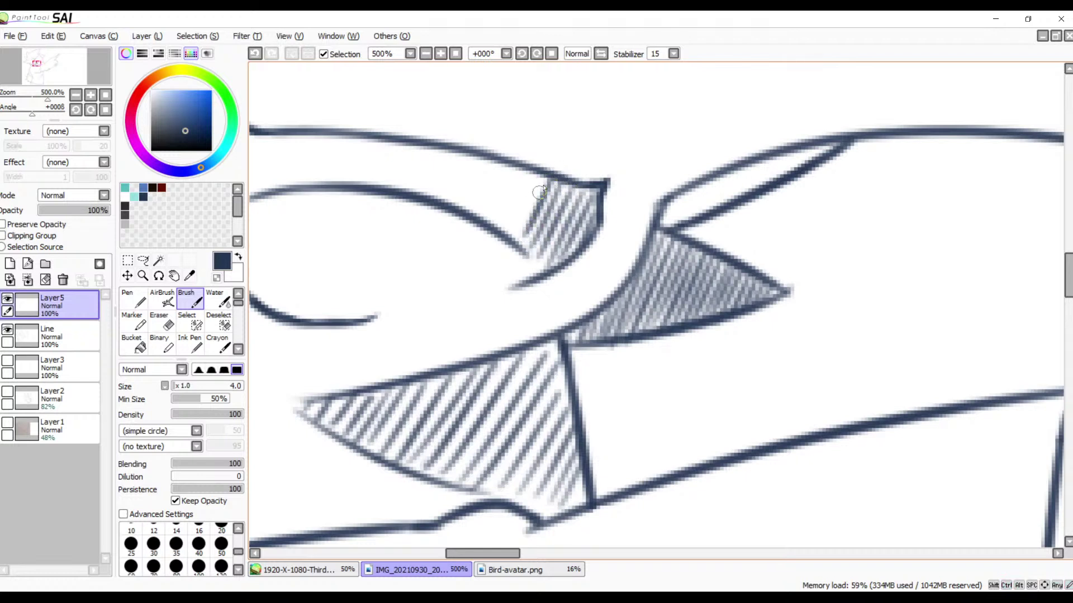
- Hatch the first stretch of the band between the top edge and inner arc of the eye-shaped outline, redrawing uneven strokes
drag(533, 181, 509, 224)
key(ctrl+z)
drag(535, 180, 506, 230)
key(ctrl+z)
drag(525, 174, 503, 229)
drag(521, 168, 491, 226)
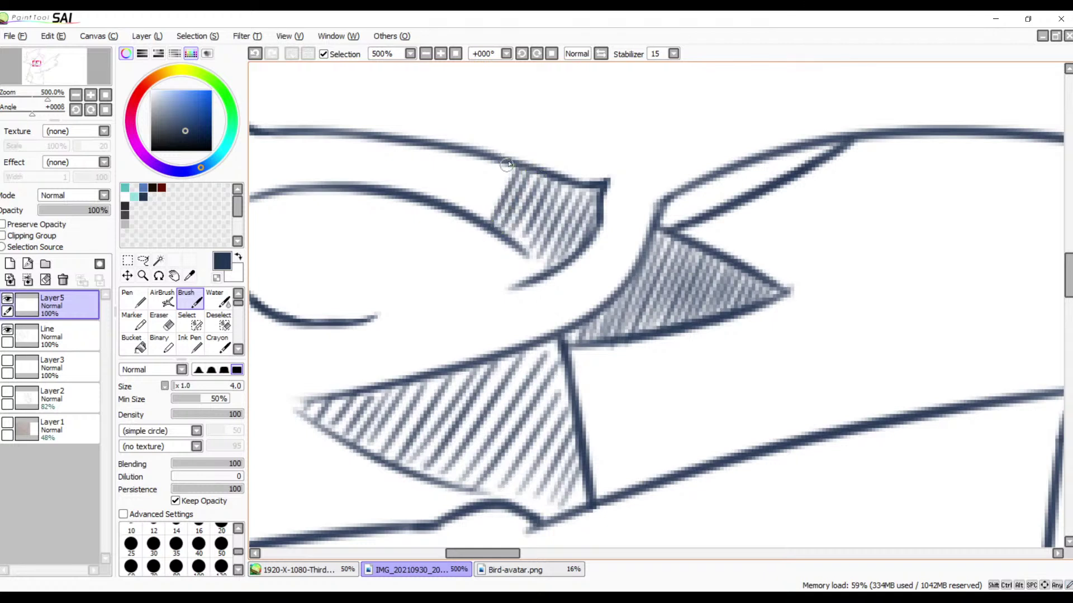
- Extend the band's slanted hatching toward the middle of the eye-shaped outline, with each stroke reaching from top edge to inner arc
drag(507, 165, 479, 215)
drag(496, 165, 456, 210)
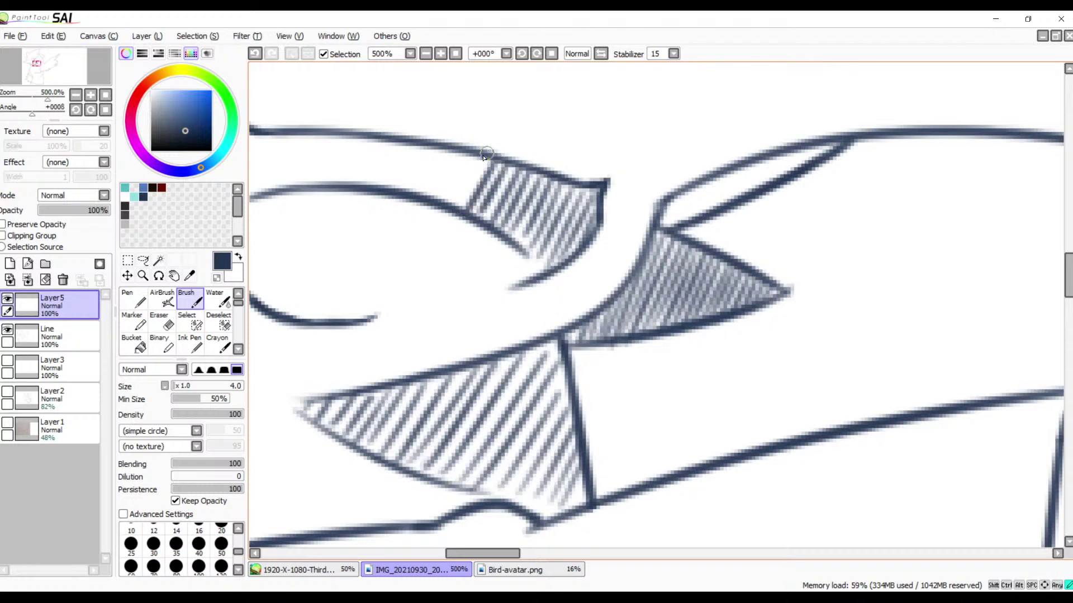
mouse_move(465, 163)
mouse_down()
mouse_move(438, 207)
mouse_move(444, 195)
mouse_up()
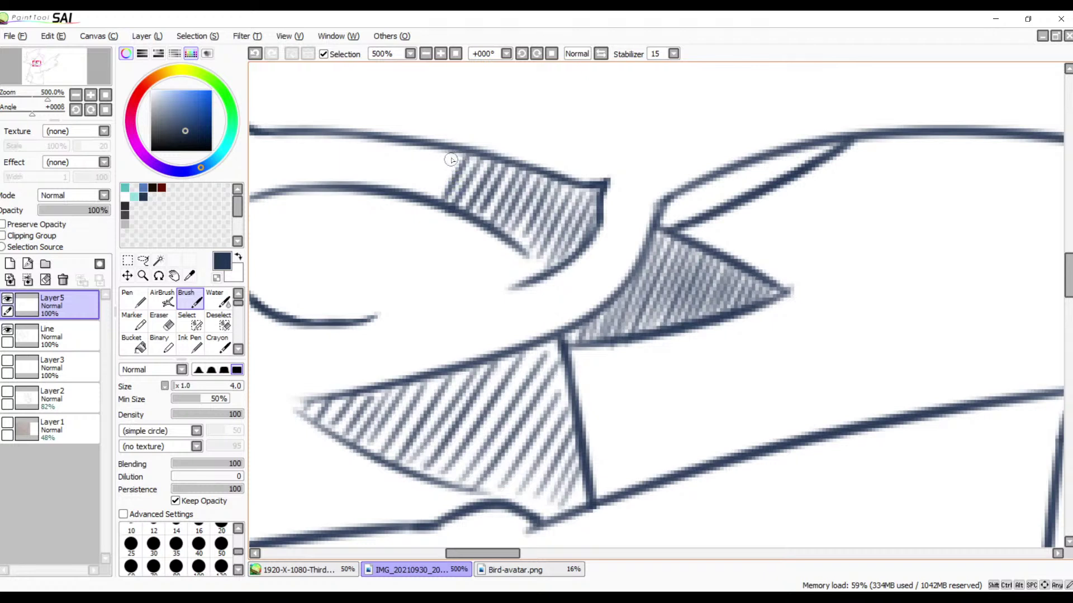
drag(455, 150, 428, 195)
drag(447, 147, 415, 193)
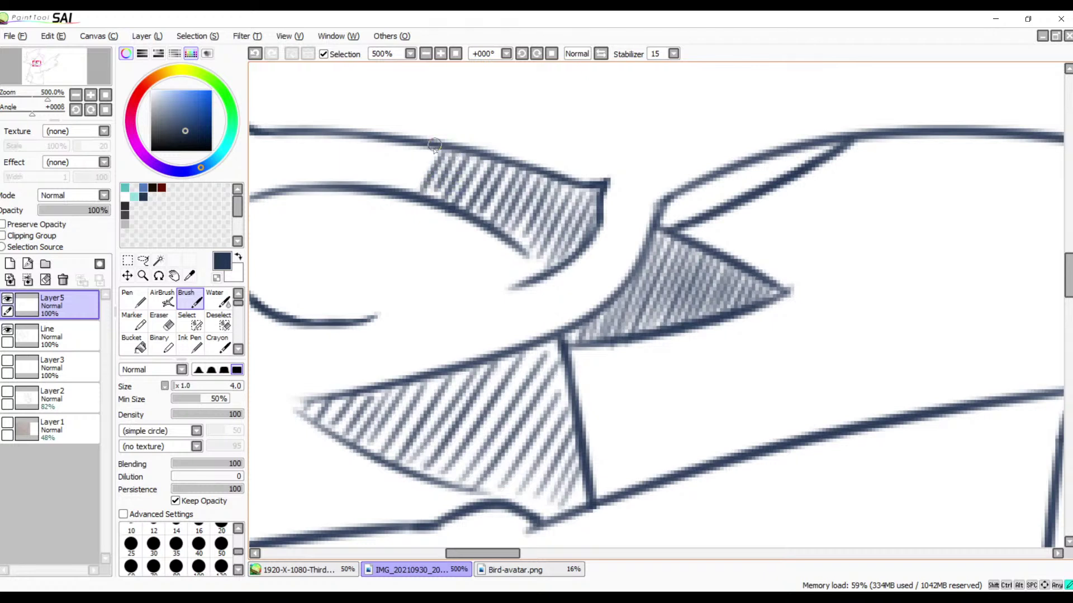
- Carry the slanted hatching across the middle of the upper band, past the highest part of the inner arc
mouse_move(435, 147)
mouse_down()
mouse_move(410, 187)
mouse_move(560, 211)
mouse_up()
key(space)
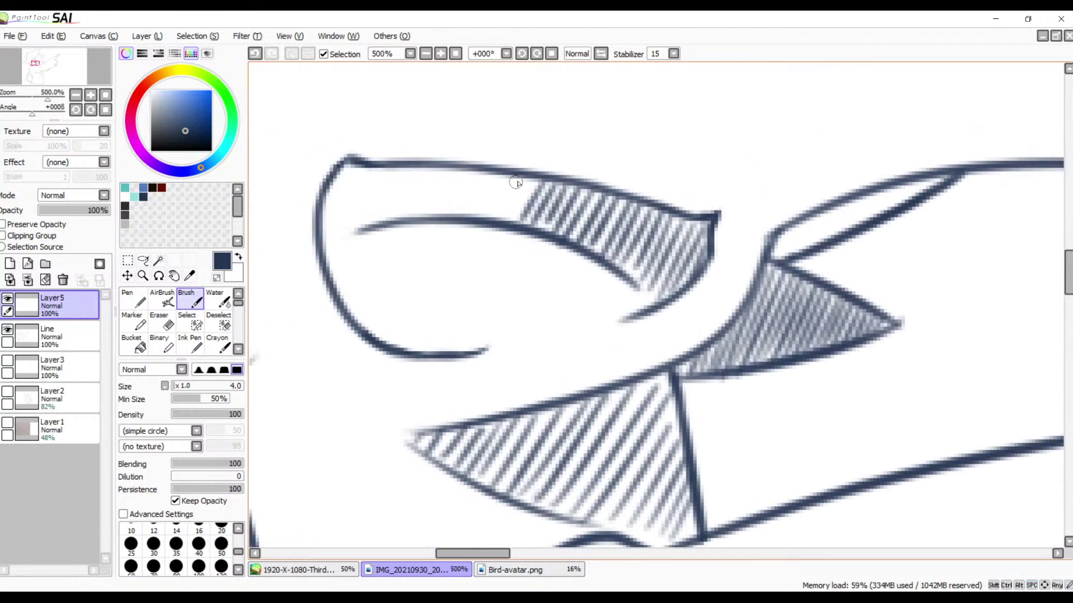
mouse_move(526, 176)
mouse_down()
mouse_move(507, 209)
mouse_move(508, 197)
mouse_move(482, 217)
mouse_up()
mouse_move(493, 171)
mouse_down()
mouse_move(462, 221)
mouse_move(452, 211)
mouse_up()
drag(461, 168, 420, 226)
drag(441, 167, 407, 218)
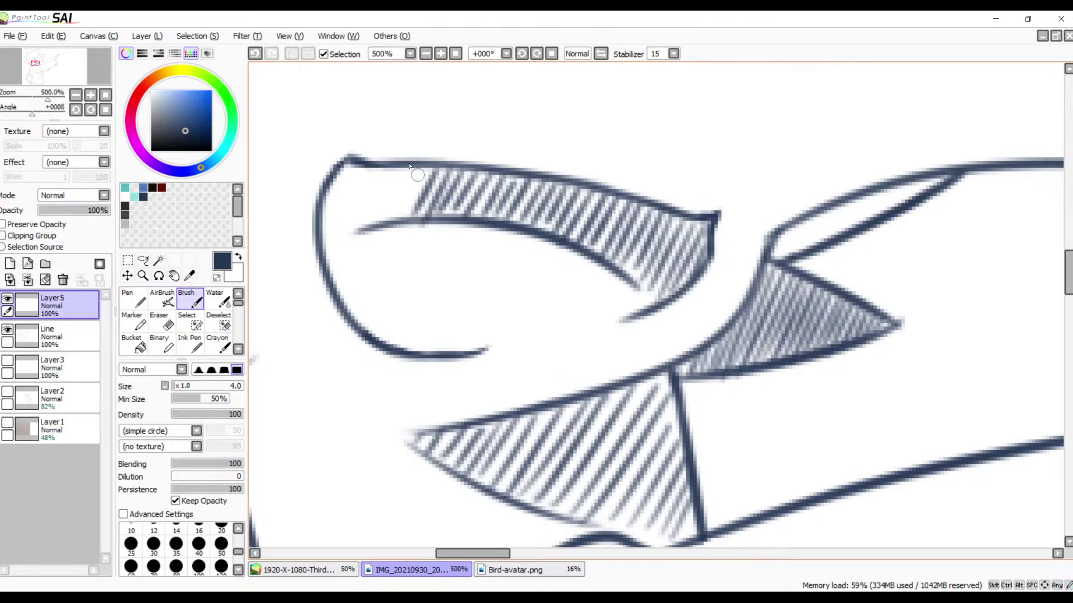
- Add closely spaced slanted strokes beyond the inner arc's highest part, replacing strokes that fall unevenly
drag(423, 166, 403, 201)
mouse_move(418, 179)
mouse_down()
mouse_move(390, 221)
mouse_move(393, 208)
mouse_up()
drag(422, 170, 382, 223)
key(ctrl+z)
key(ctrl+z)
mouse_move(424, 167)
mouse_down()
mouse_move(393, 222)
mouse_move(398, 192)
mouse_move(374, 225)
mouse_up()
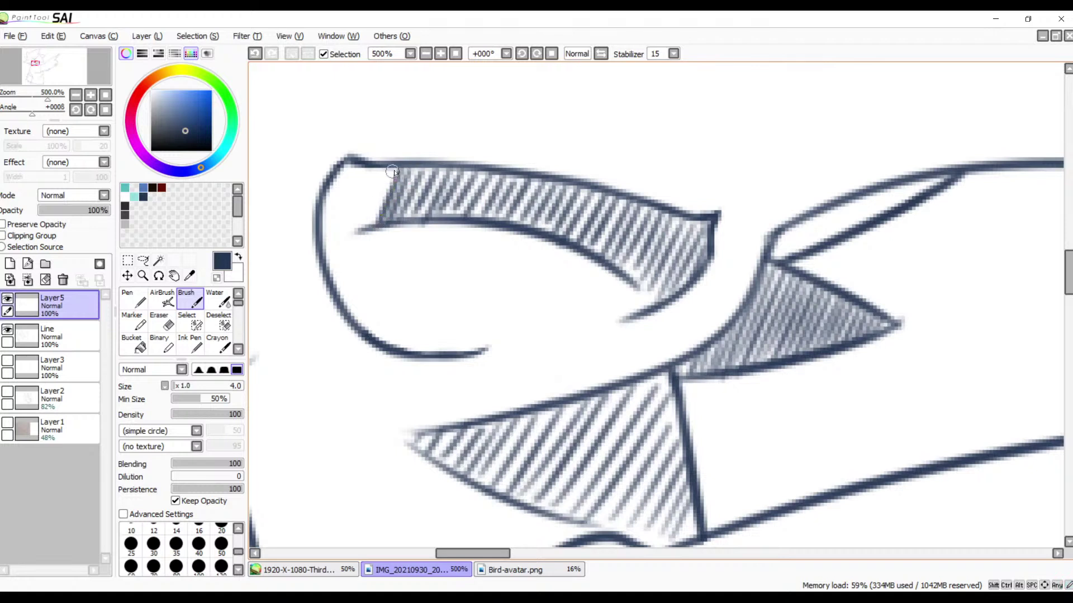
key(ctrl+z)
drag(398, 168, 376, 216)
- Hatch the band to the far end of the inner arc, redrawing strokes until they match the neighbouring slant
drag(387, 177, 364, 214)
key(ctrl+z)
drag(390, 170, 365, 226)
key(ctrl+z)
drag(391, 167, 359, 227)
drag(375, 174, 343, 235)
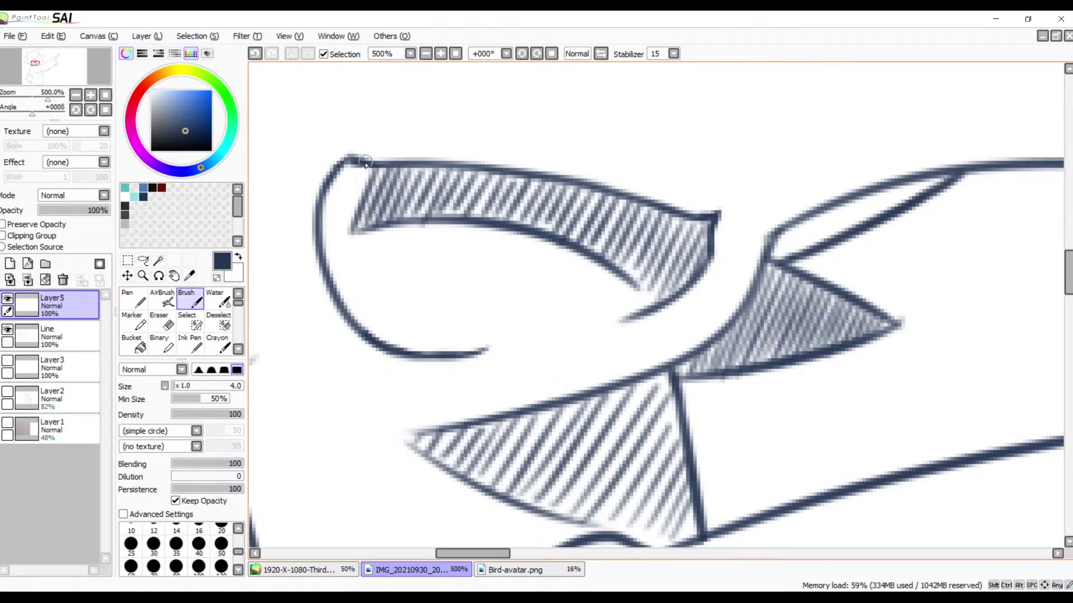
- Fill the rounded end of the eye-shaped outline's upper band with longer slanted strokes up to its side edge
drag(356, 181, 333, 252)
key(ctrl+z)
drag(358, 172, 334, 250)
drag(357, 160, 321, 250)
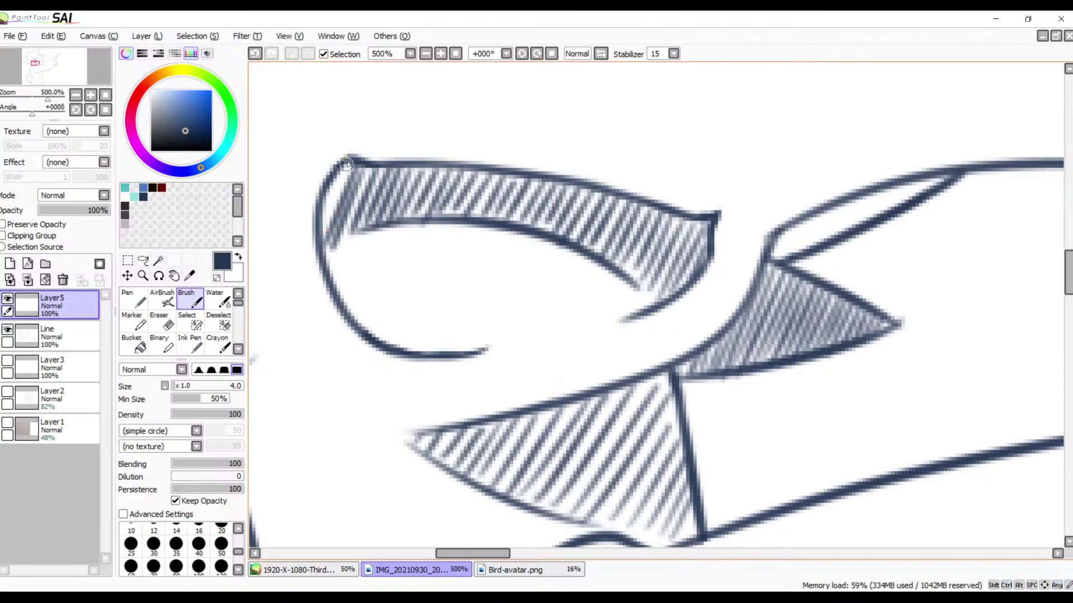
drag(349, 159, 330, 212)
drag(591, 339, 517, 274)
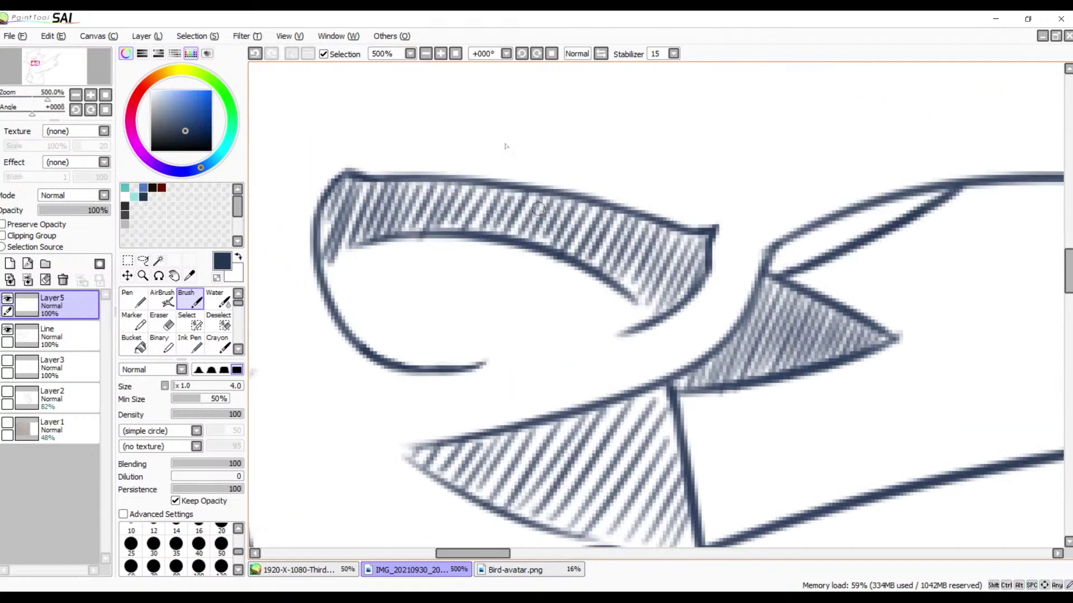
- Examine the line art from the head down to the shirt's lower edge for areas still lacking hatching
click(425, 53)
click(425, 54)
click(425, 54)
click(425, 54)
key(space)
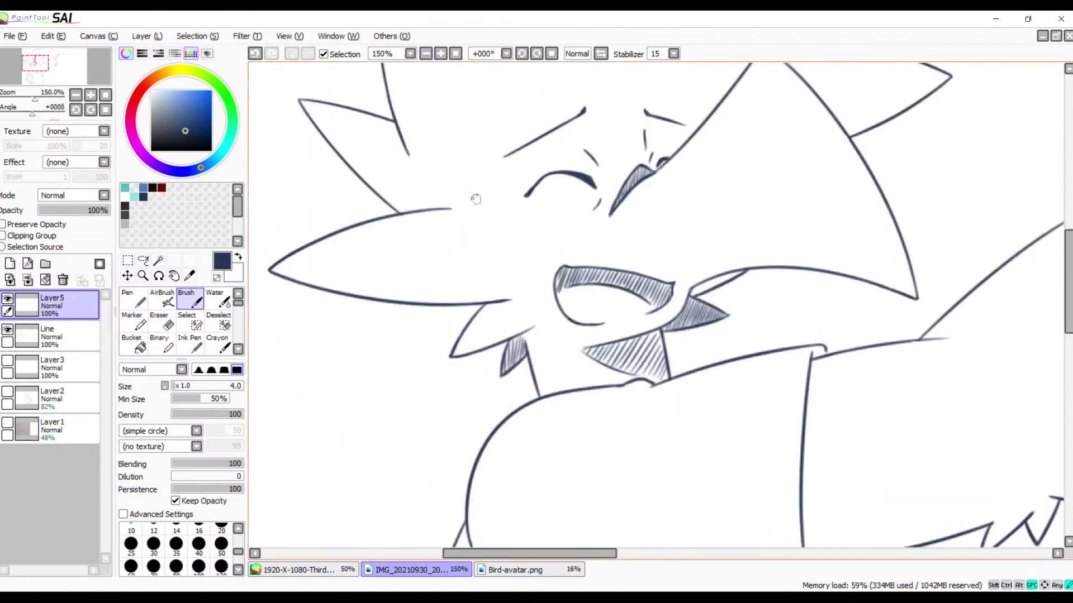
drag(476, 199, 382, 257)
mouse_move(489, 292)
mouse_down()
mouse_move(446, 239)
mouse_move(486, 242)
mouse_move(548, 202)
mouse_move(555, 293)
mouse_up()
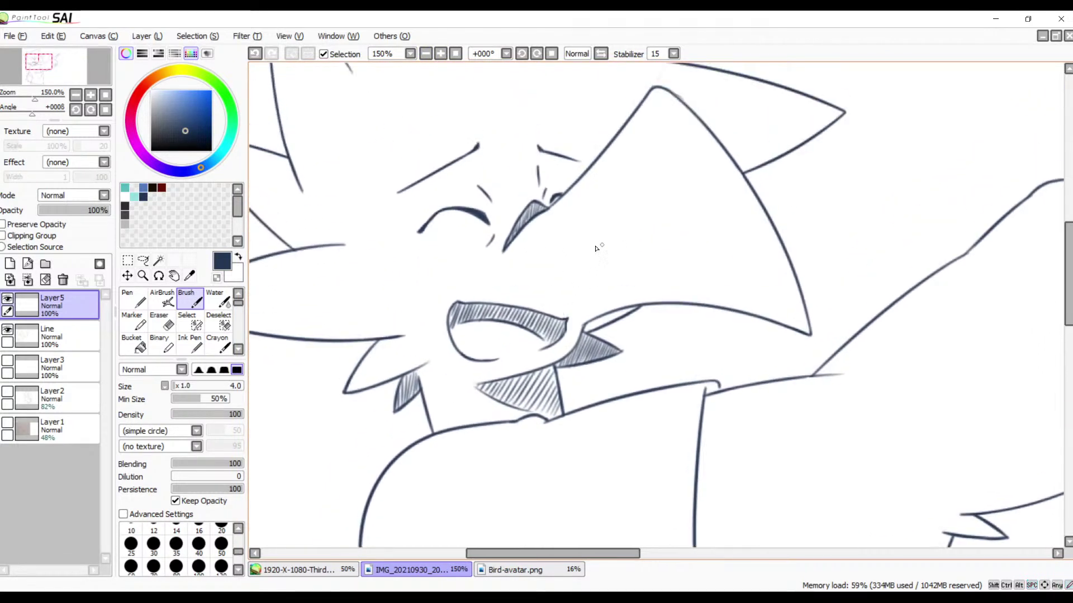
key(space)
mouse_move(621, 345)
mouse_down()
mouse_move(552, 279)
mouse_move(553, 352)
mouse_move(616, 386)
mouse_up()
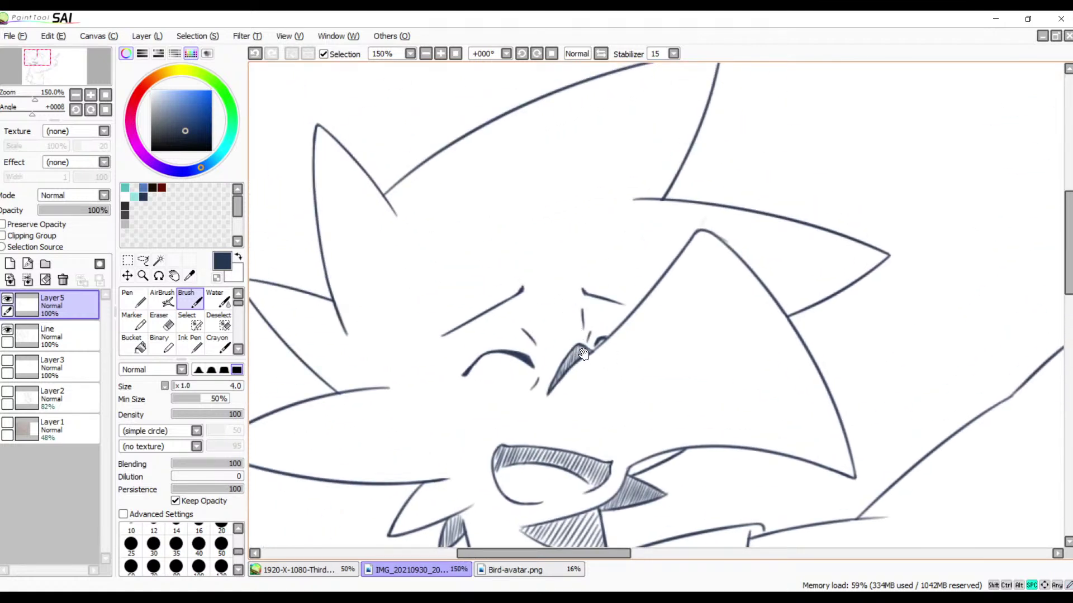
mouse_move(582, 353)
mouse_down()
mouse_move(577, 313)
mouse_move(615, 268)
mouse_up()
drag(617, 369, 596, 272)
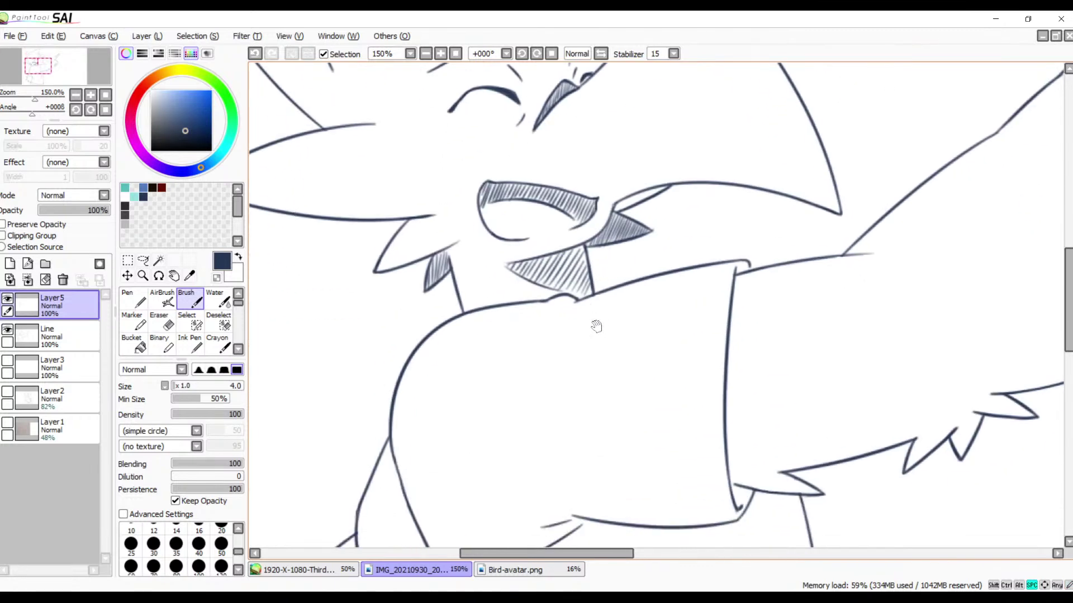
mouse_move(620, 337)
mouse_down()
mouse_move(570, 386)
mouse_move(584, 378)
mouse_move(589, 255)
mouse_up()
drag(590, 376, 581, 238)
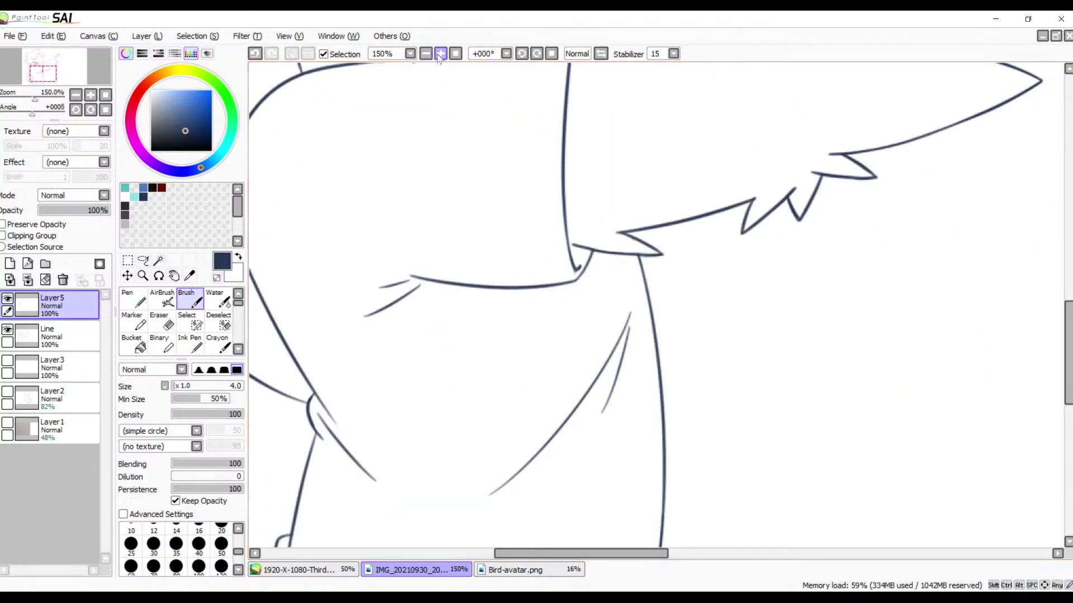
- Hatch the small gap between the sleeve opening's lower corner and the feathered arm with fine slanted strokes
click(441, 54)
click(441, 54)
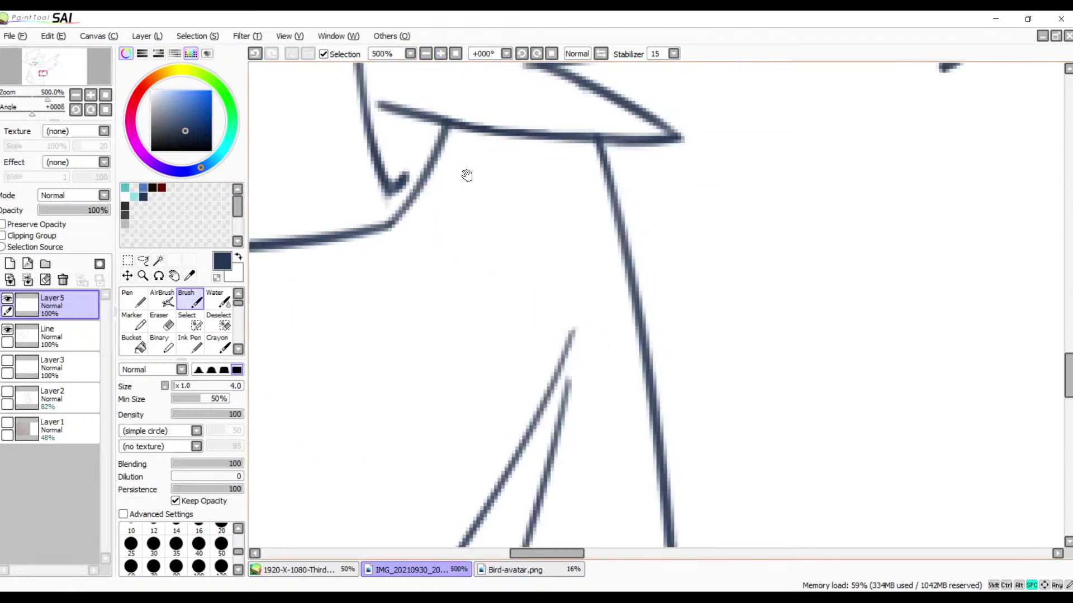
drag(466, 175, 491, 235)
key(e)
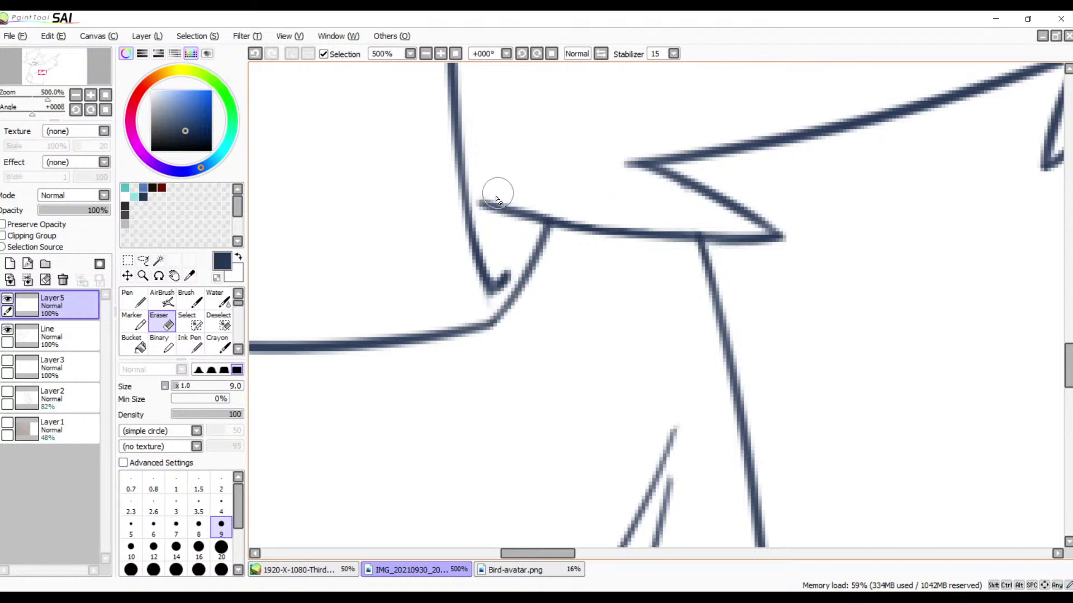
key(b)
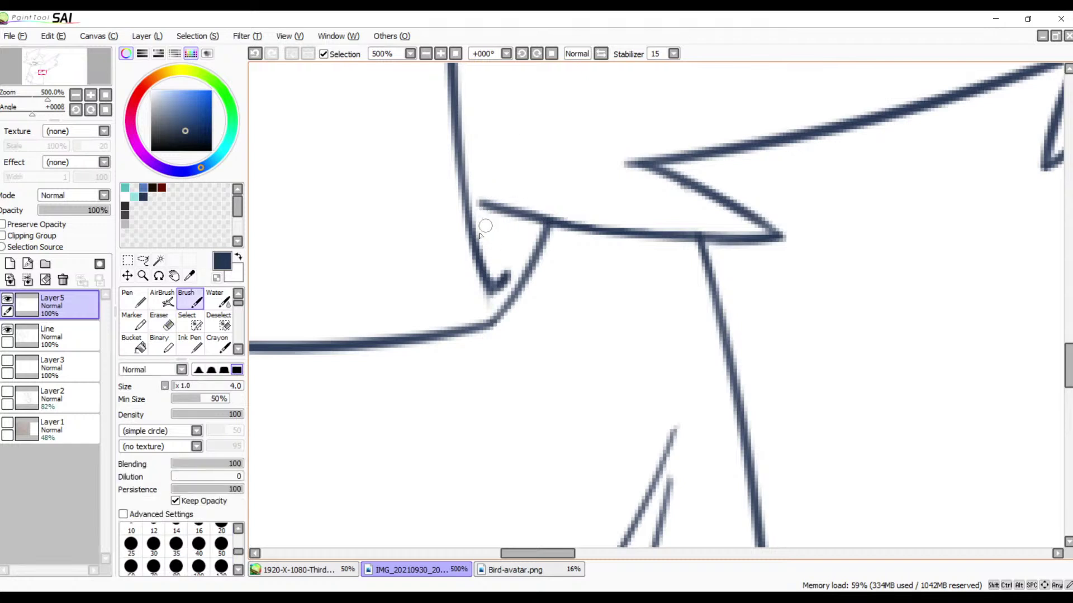
mouse_move(485, 207)
mouse_down()
mouse_move(509, 212)
mouse_move(486, 241)
mouse_move(518, 219)
mouse_move(485, 252)
mouse_up()
mouse_move(528, 223)
mouse_down()
mouse_move(510, 246)
mouse_move(544, 221)
mouse_move(492, 266)
mouse_move(538, 234)
mouse_move(491, 280)
mouse_up()
mouse_move(546, 246)
mouse_down()
mouse_move(622, 249)
mouse_move(598, 307)
mouse_move(602, 367)
mouse_move(623, 376)
mouse_up()
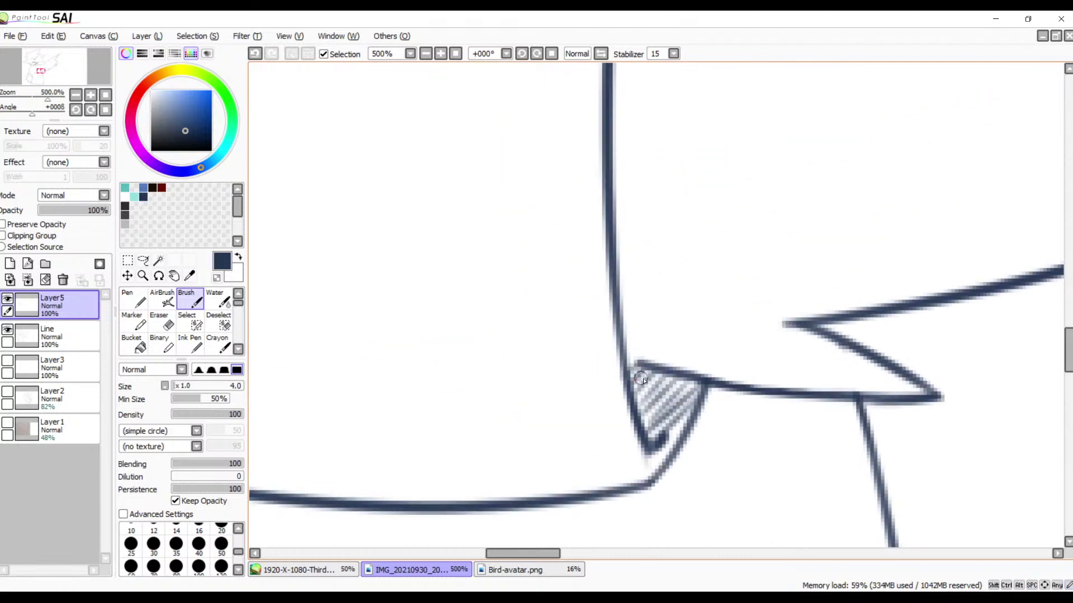
- Add short slanted strokes in the notch where the sleeve's curled upper corner meets the arm, undoing the uneven ones
mouse_move(646, 314)
mouse_down()
mouse_move(632, 328)
mouse_move(632, 438)
mouse_move(595, 457)
mouse_up()
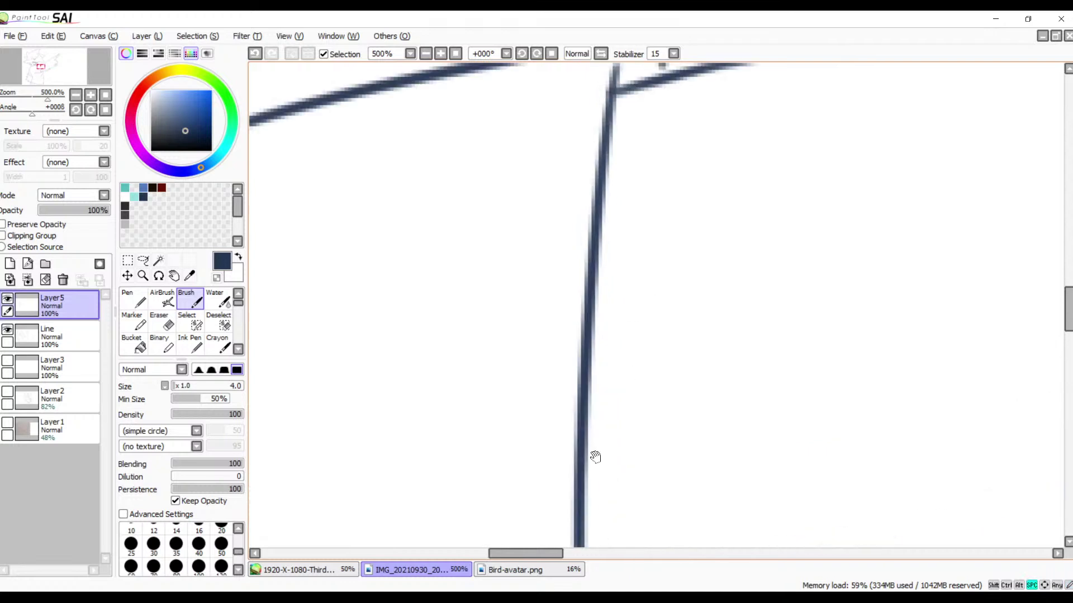
drag(701, 101, 636, 361)
mouse_move(564, 331)
mouse_down()
mouse_move(598, 323)
mouse_move(595, 334)
mouse_move(565, 328)
mouse_move(558, 341)
mouse_move(581, 340)
mouse_up()
key(ctrl+z)
key(ctrl+z)
key(ctrl+z)
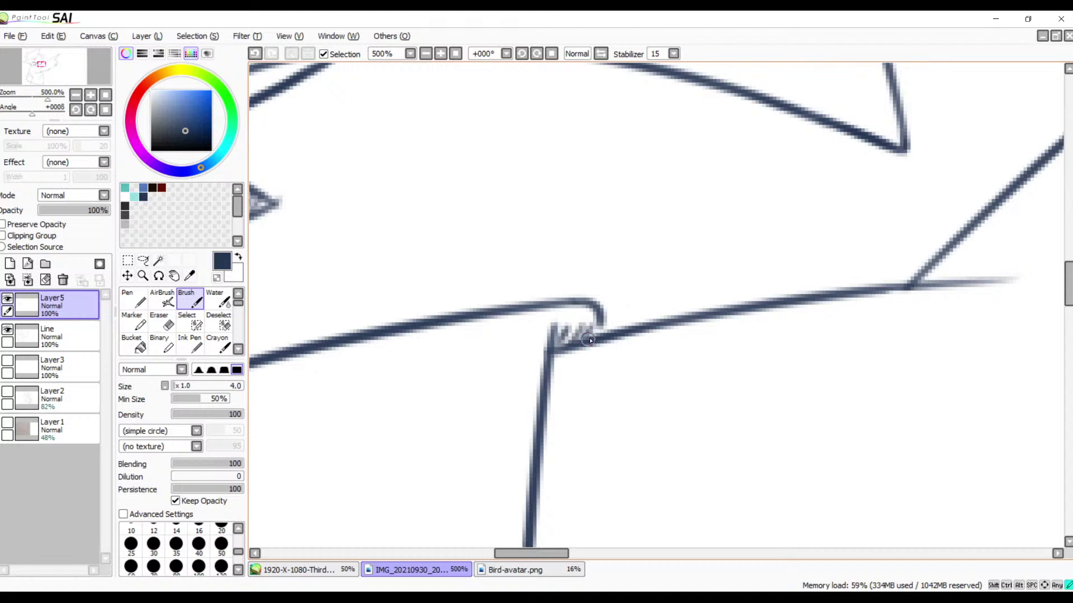
- Hatch the space between the two short crease lines at the inner end of the sleeve's lower edge
drag(553, 381, 646, 295)
drag(585, 382, 631, 347)
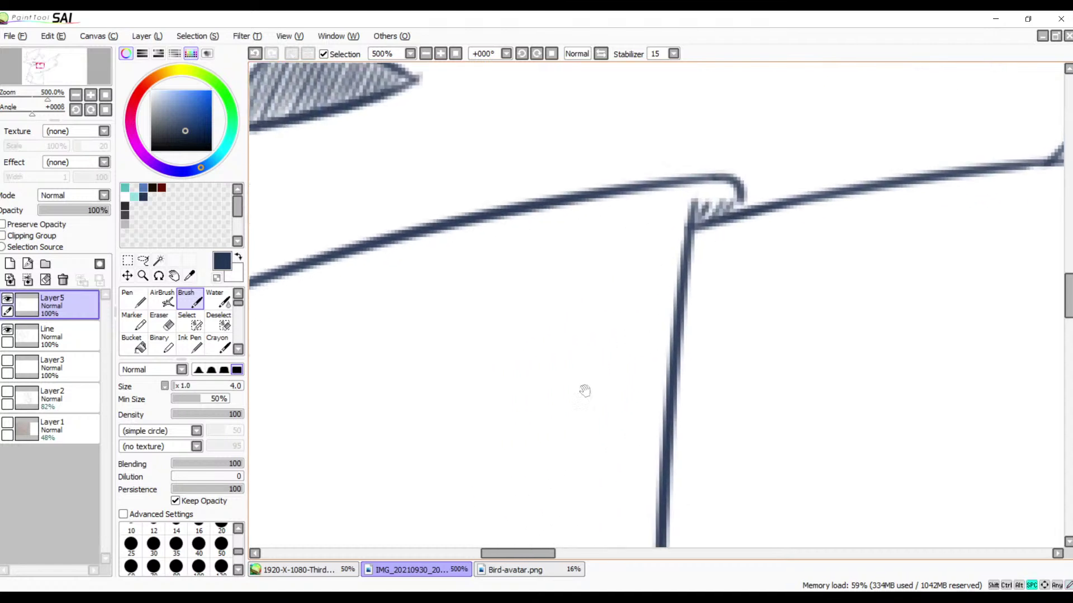
drag(497, 458, 726, 235)
drag(511, 522, 698, 330)
mouse_move(544, 522)
mouse_down()
mouse_move(828, 245)
mouse_move(676, 243)
mouse_up()
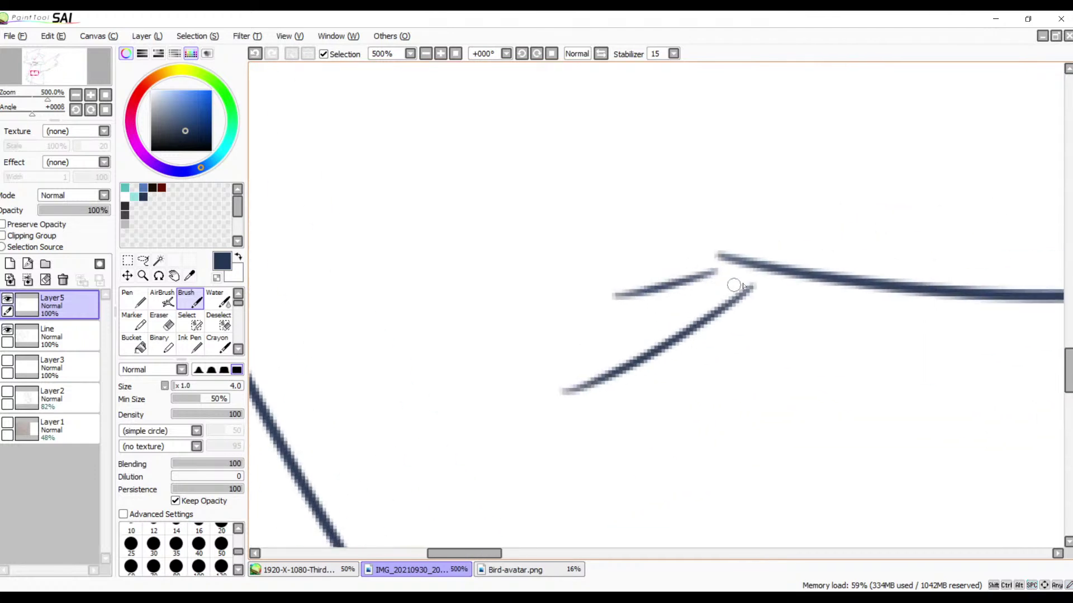
mouse_move(751, 264)
mouse_down()
mouse_move(710, 313)
mouse_move(722, 269)
mouse_move(695, 305)
mouse_move(704, 278)
mouse_move(662, 335)
mouse_up()
drag(686, 282, 628, 362)
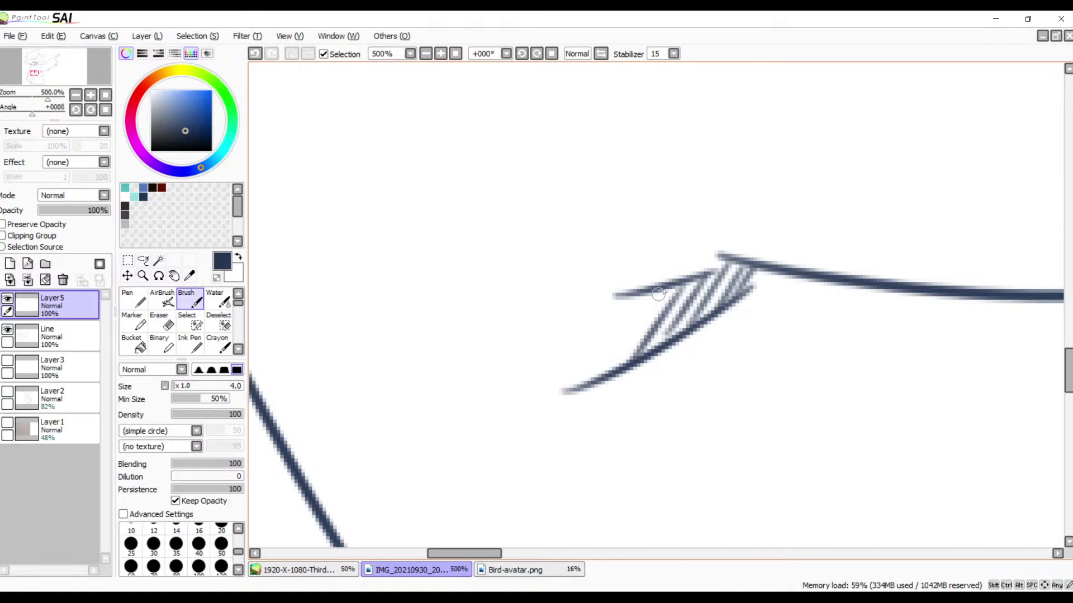
drag(659, 295, 603, 373)
mouse_move(636, 294)
mouse_down()
mouse_move(579, 380)
mouse_move(622, 292)
mouse_move(555, 399)
mouse_up()
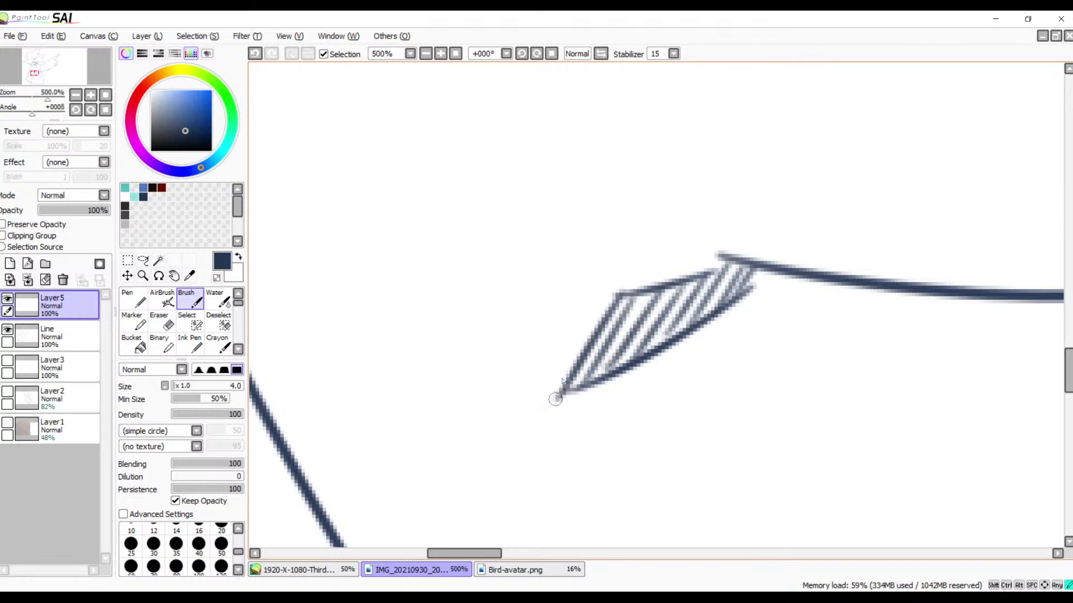
- Add short strokes under the upper crease beside the torso's small side arc, undoing the uneven strokes along the lower crease
mouse_move(748, 283)
mouse_down()
mouse_move(664, 286)
mouse_move(658, 297)
mouse_up()
drag(624, 360, 776, 233)
drag(655, 369, 745, 235)
drag(623, 387, 737, 249)
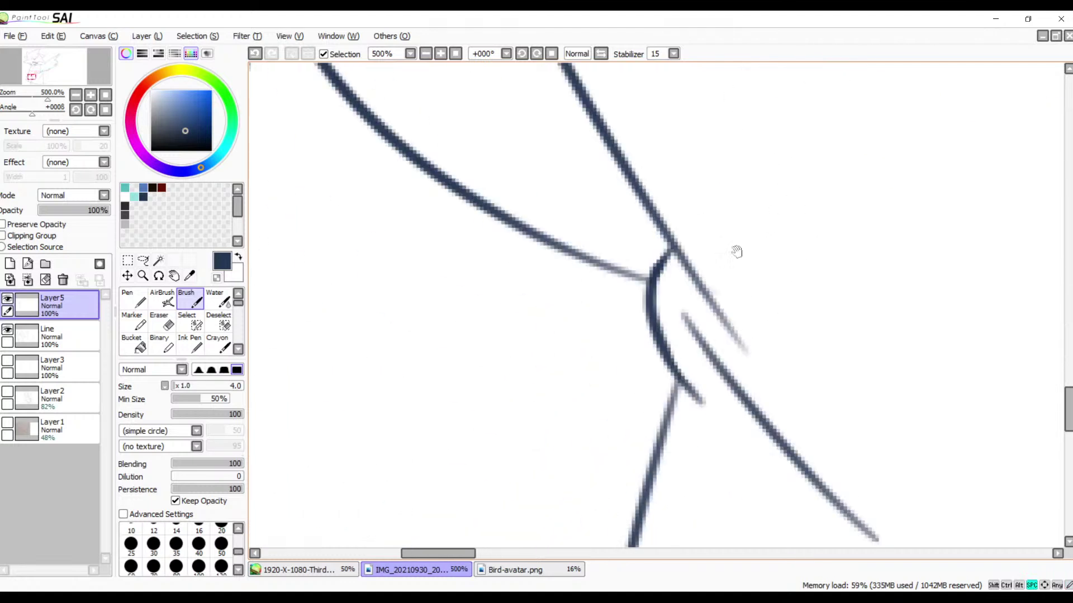
mouse_move(686, 296)
mouse_down()
mouse_move(713, 252)
mouse_move(641, 244)
mouse_move(648, 237)
mouse_move(688, 313)
mouse_move(637, 265)
mouse_move(651, 283)
mouse_move(660, 358)
mouse_move(687, 348)
mouse_move(721, 424)
mouse_up()
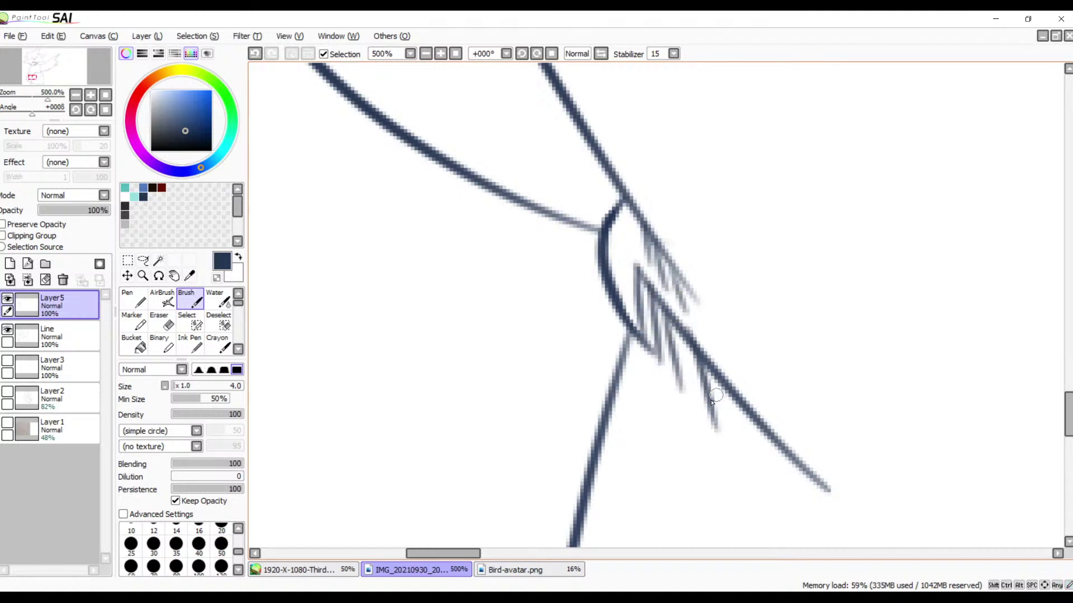
key(ctrl+z)
key(ctrl+z)
key(ctrl+z)
key(ctrl+z)
key(ctrl+z)
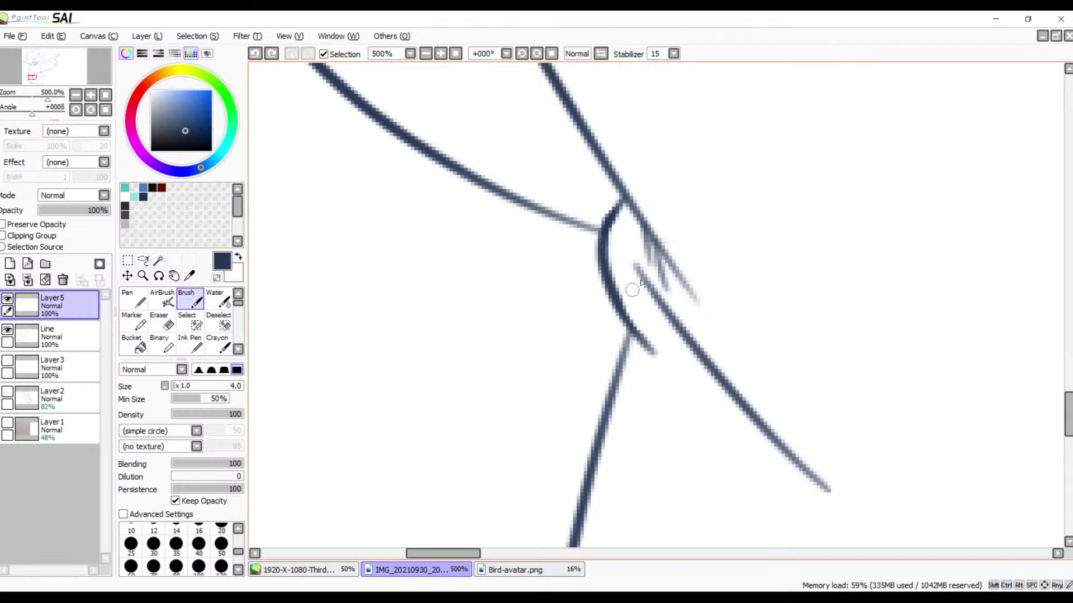
- Draw short slanted strokes along the upper end of the longer crease beside the small arc, replacing uneven ones
drag(637, 268, 647, 347)
key(ctrl+z)
drag(637, 267, 653, 315)
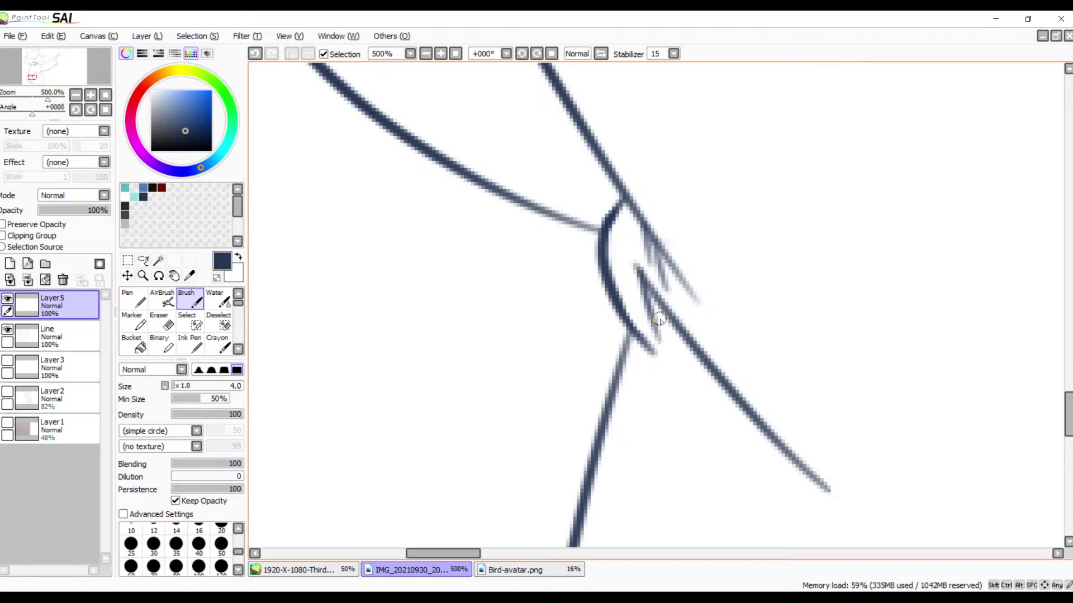
drag(695, 349, 667, 290)
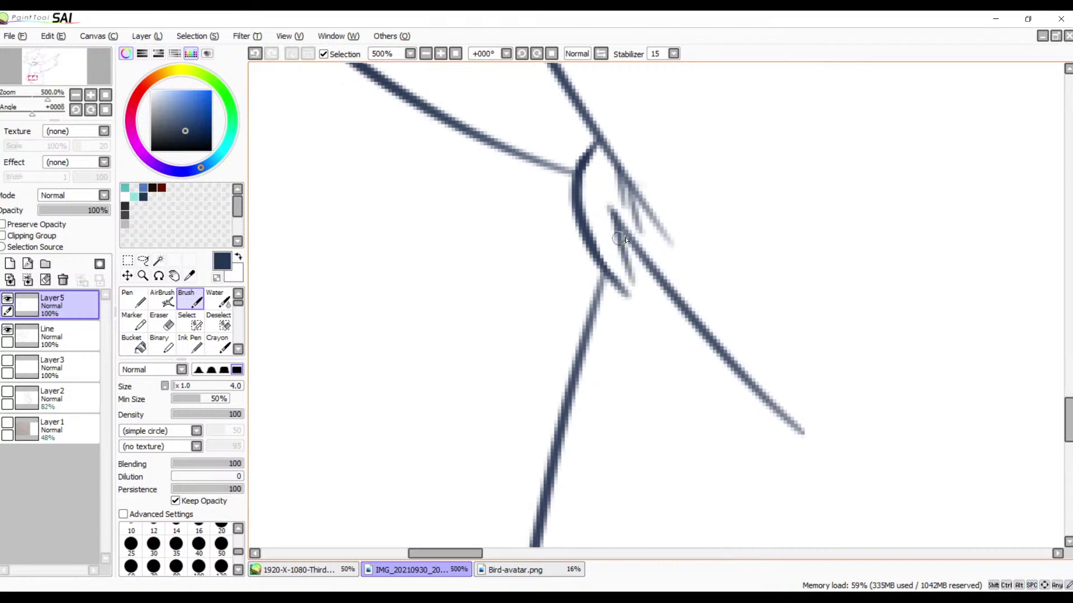
drag(629, 246, 650, 308)
drag(651, 268, 668, 335)
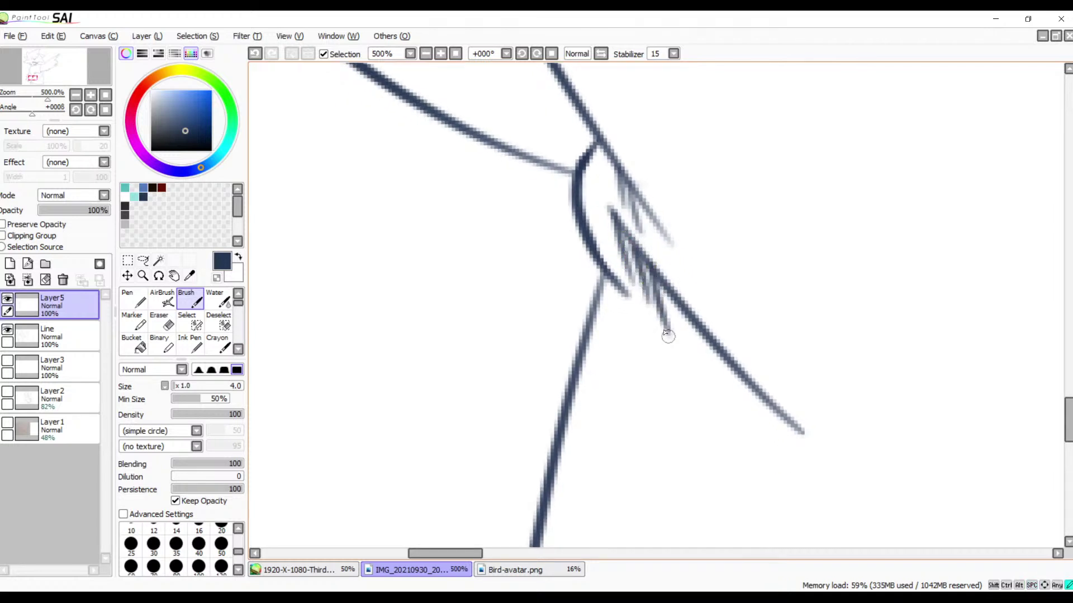
key(ctrl+z)
drag(656, 279, 663, 336)
- Carry the short hatching down the longer crease to its lower end, redrawing strokes that do not match
drag(669, 296, 681, 334)
key(ctrl+z)
key(ctrl+z)
mouse_move(651, 273)
mouse_down()
mouse_move(668, 335)
mouse_move(699, 350)
mouse_up()
key(ctrl+z)
mouse_move(671, 298)
mouse_down()
mouse_move(689, 341)
mouse_move(686, 314)
mouse_move(696, 366)
mouse_up()
drag(699, 327, 717, 390)
mouse_move(705, 349)
mouse_down()
mouse_move(742, 406)
mouse_move(793, 448)
mouse_up()
drag(715, 195, 713, 330)
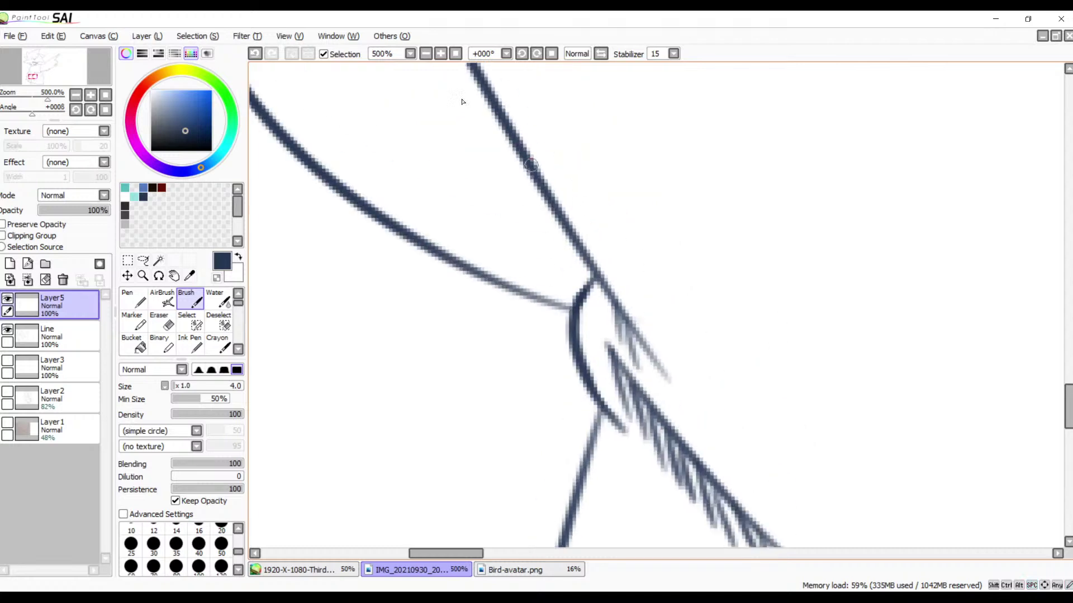
- Hatch the narrow wedge between the two long creases below the armpit, from their upper tips to the shorter crease's end
click(426, 54)
click(426, 54)
drag(661, 292, 532, 244)
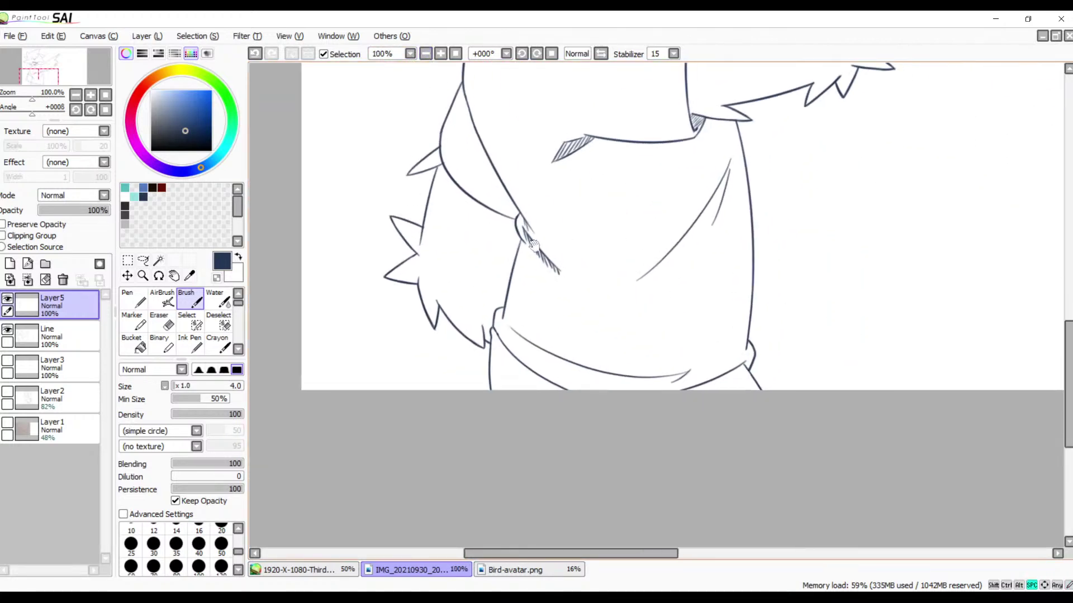
mouse_move(767, 182)
mouse_down()
mouse_move(575, 259)
mouse_move(560, 299)
mouse_move(594, 263)
mouse_move(582, 277)
mouse_up()
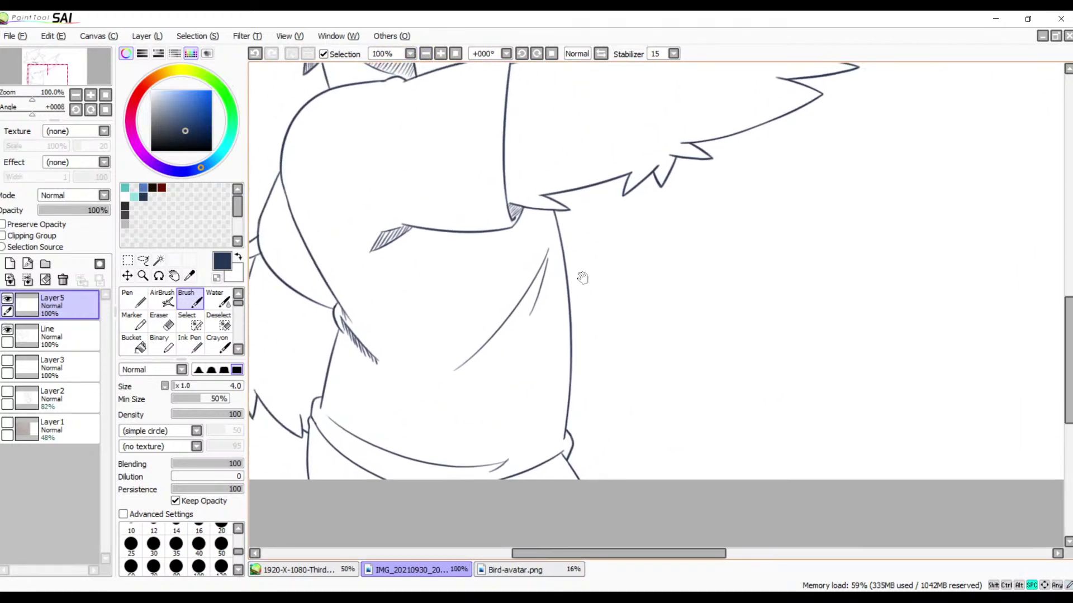
click(442, 53)
click(442, 53)
click(442, 53)
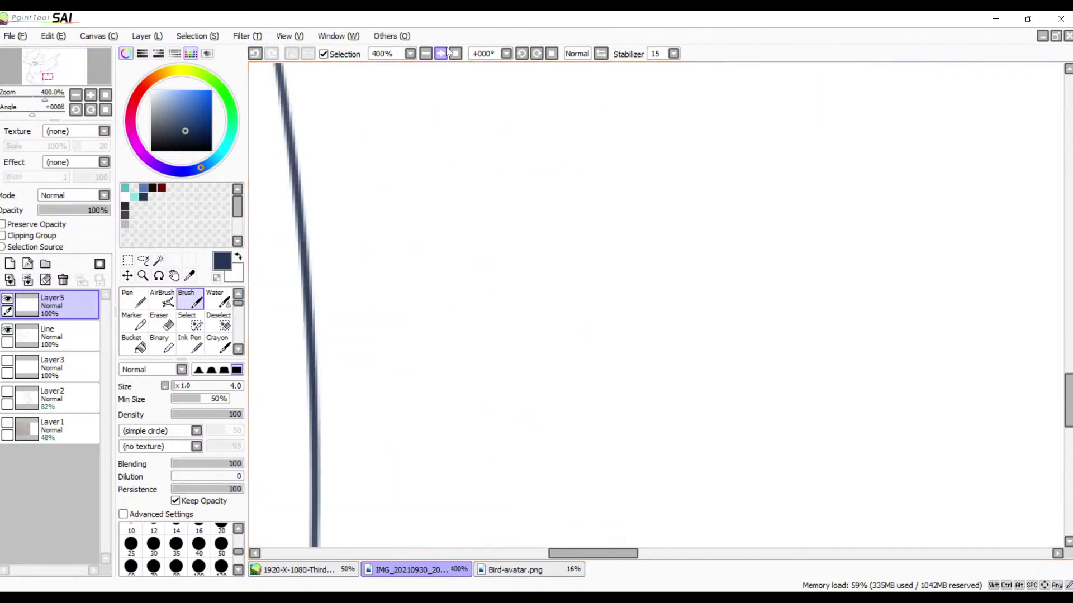
drag(451, 181, 729, 145)
drag(592, 258, 644, 338)
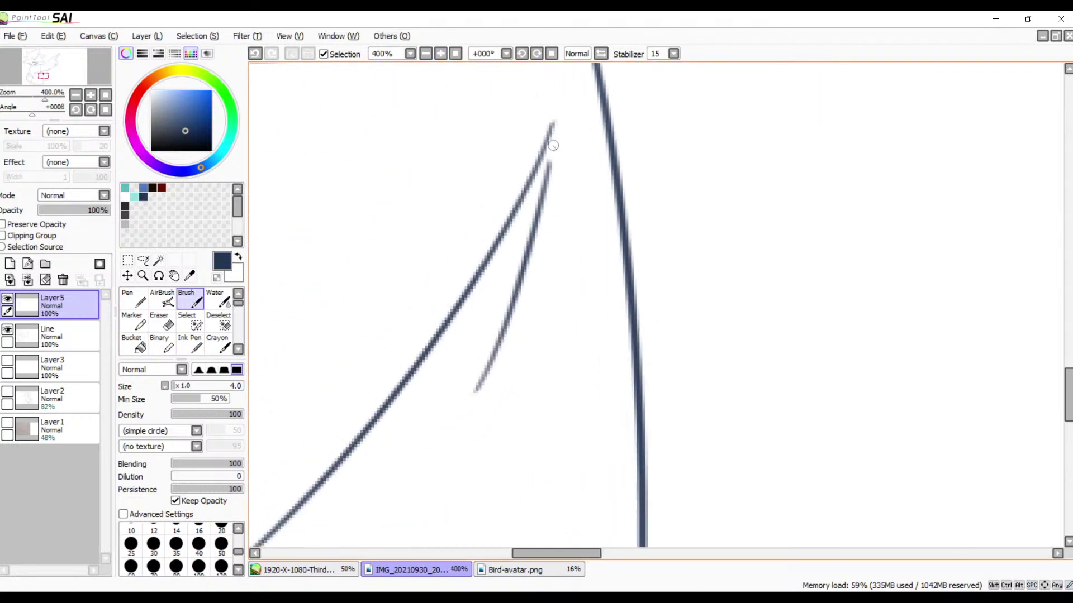
drag(553, 146, 520, 269)
key(ctrl+z)
key(ctrl+z)
drag(532, 180, 540, 236)
key(ctrl+z)
drag(529, 186, 525, 260)
drag(509, 221, 507, 313)
drag(487, 259, 492, 350)
drag(472, 282, 477, 383)
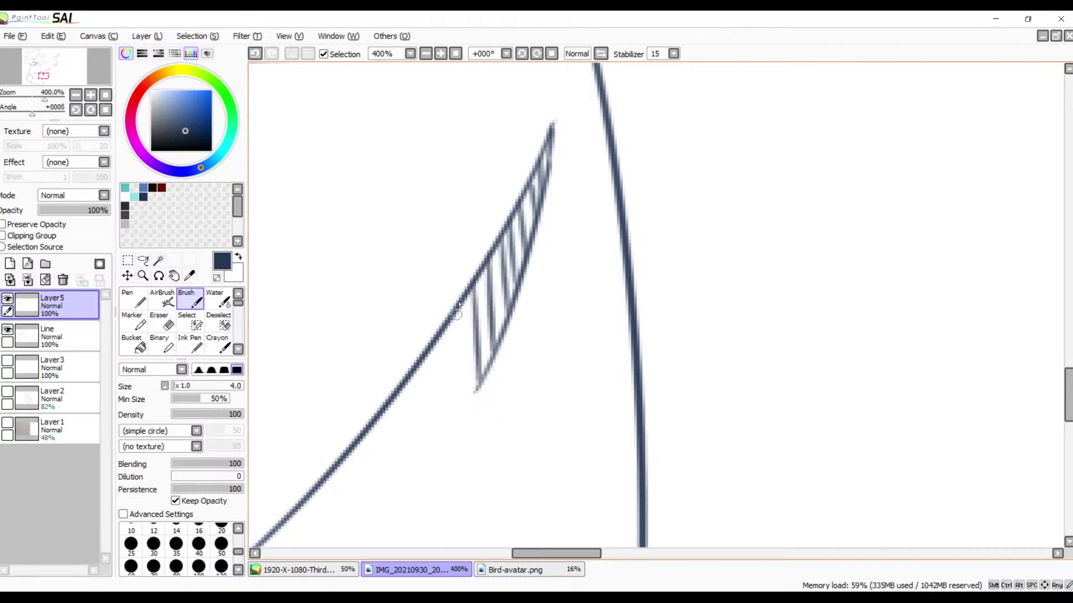
mouse_move(461, 306)
mouse_down()
mouse_move(462, 404)
mouse_move(551, 245)
mouse_up()
key(space)
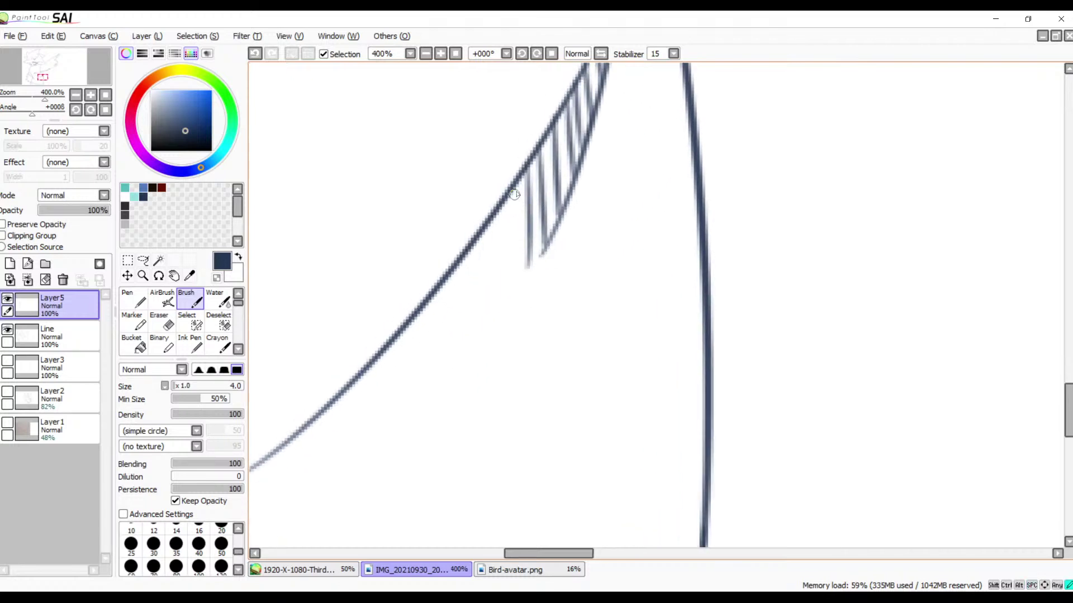
drag(514, 195, 510, 290)
drag(500, 213, 492, 315)
drag(480, 232, 464, 339)
key(ctrl+z)
drag(492, 234, 455, 330)
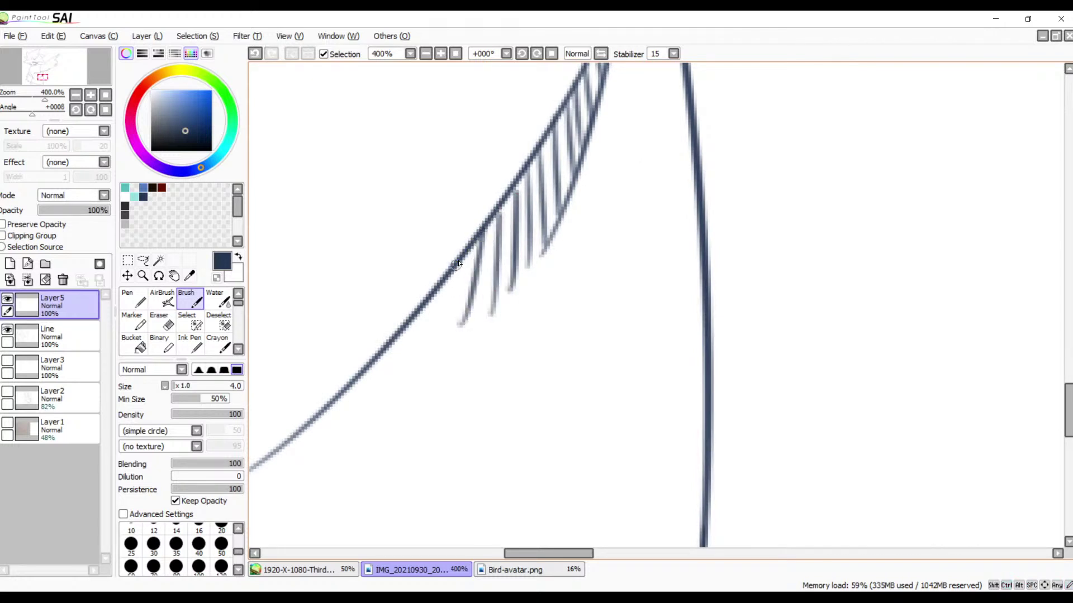
key(ctrl+z)
key(ctrl+z)
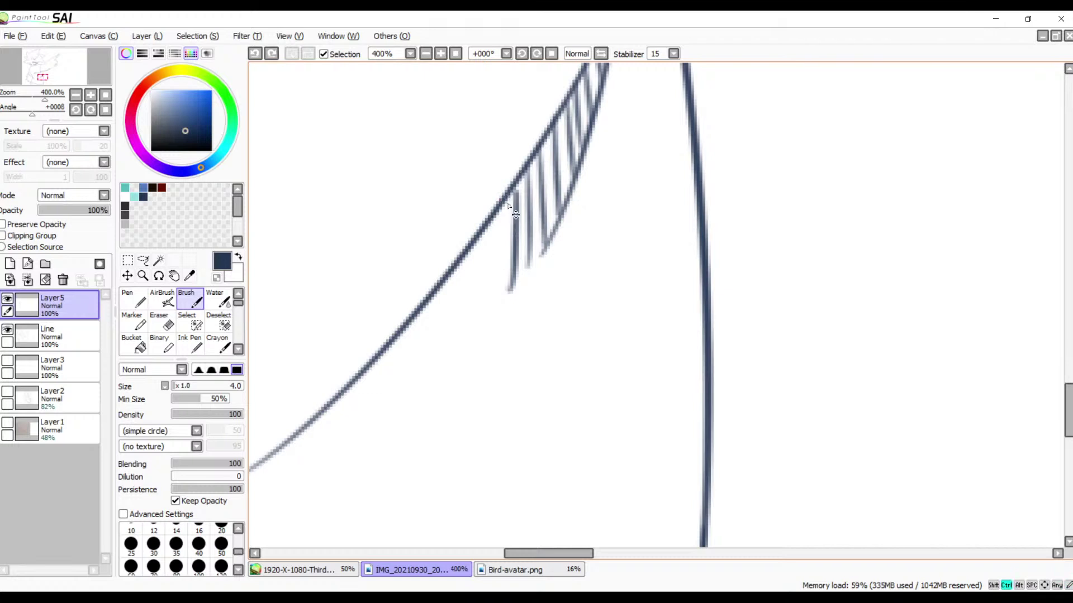
key(ctrl+z)
drag(524, 186, 511, 276)
key(ctrl+z)
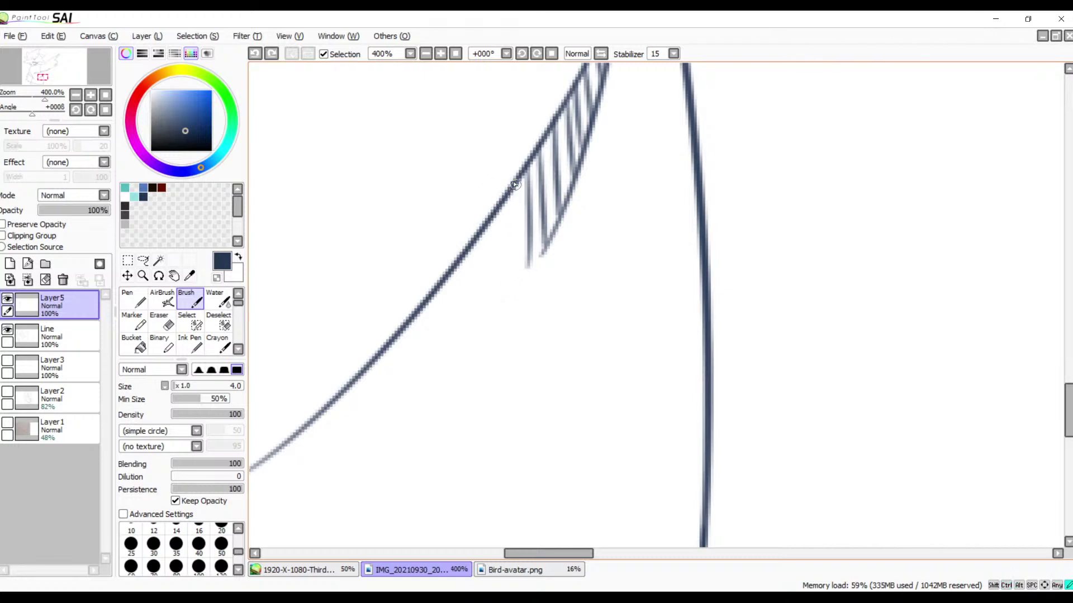
- Continue the hatching under the long crease toward its lower tip with gradually shorter, more slanted strokes
drag(515, 185, 510, 278)
drag(502, 208, 496, 297)
drag(481, 233, 476, 308)
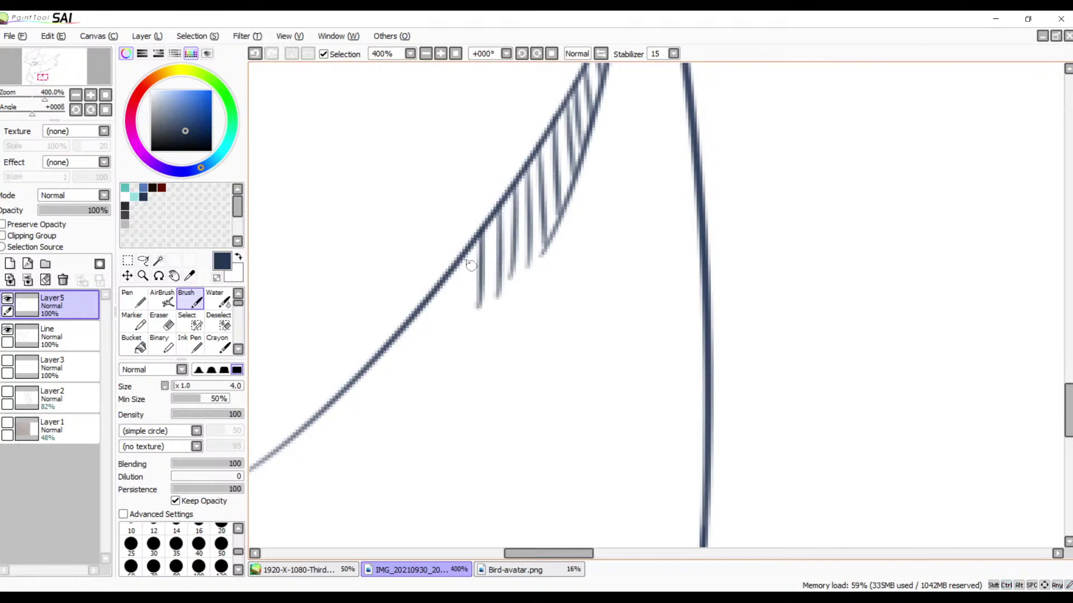
drag(465, 258, 458, 315)
drag(449, 276, 436, 342)
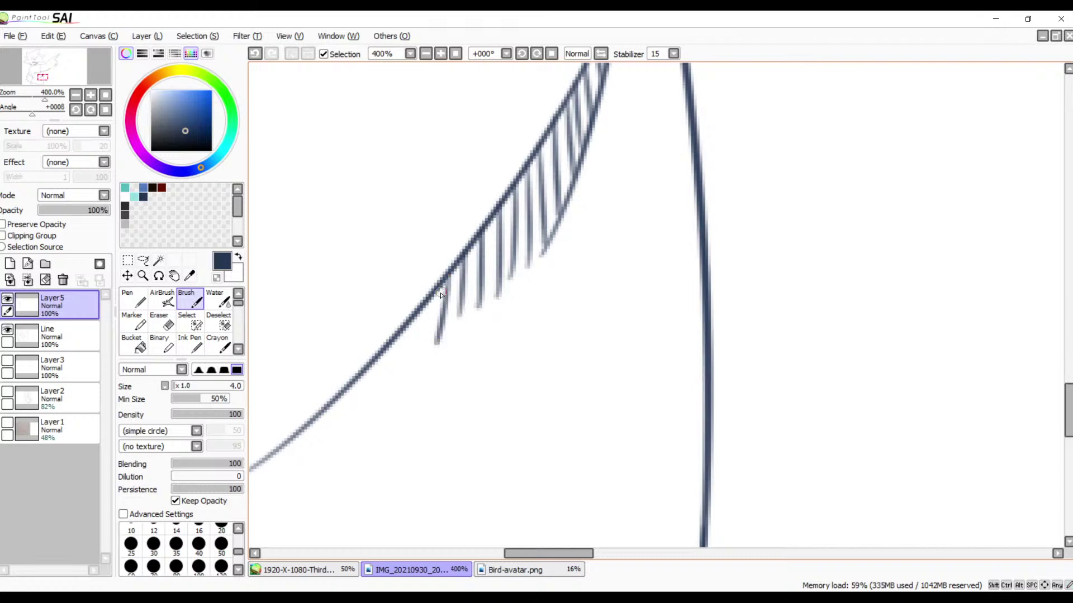
mouse_move(430, 297)
mouse_down()
mouse_move(414, 351)
mouse_move(371, 394)
mouse_up()
mouse_move(416, 353)
mouse_down()
mouse_move(533, 314)
mouse_move(534, 248)
mouse_up()
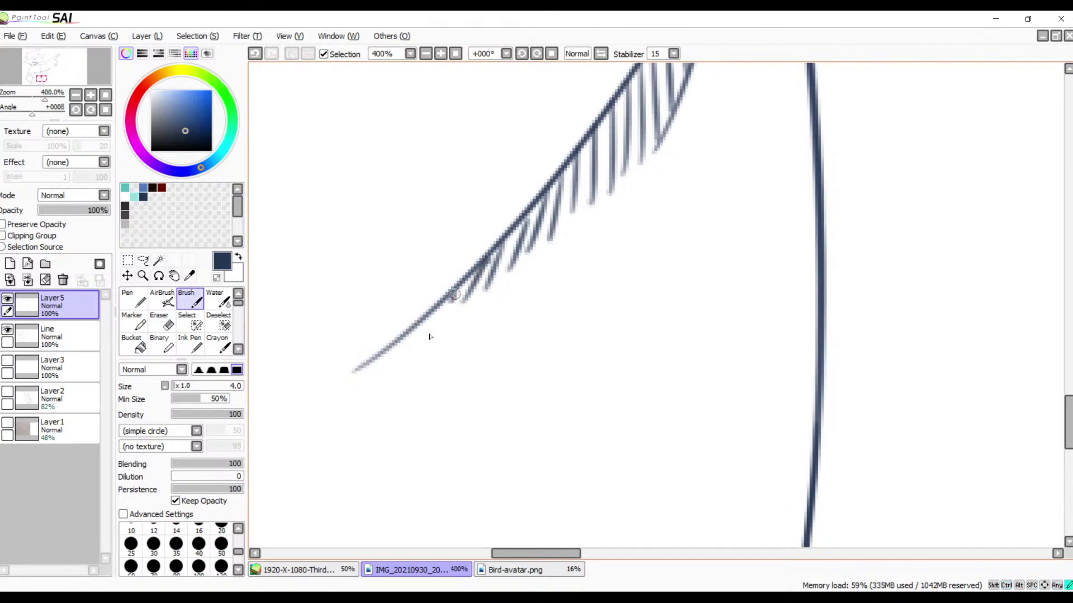
scroll(496, 307, down, 8)
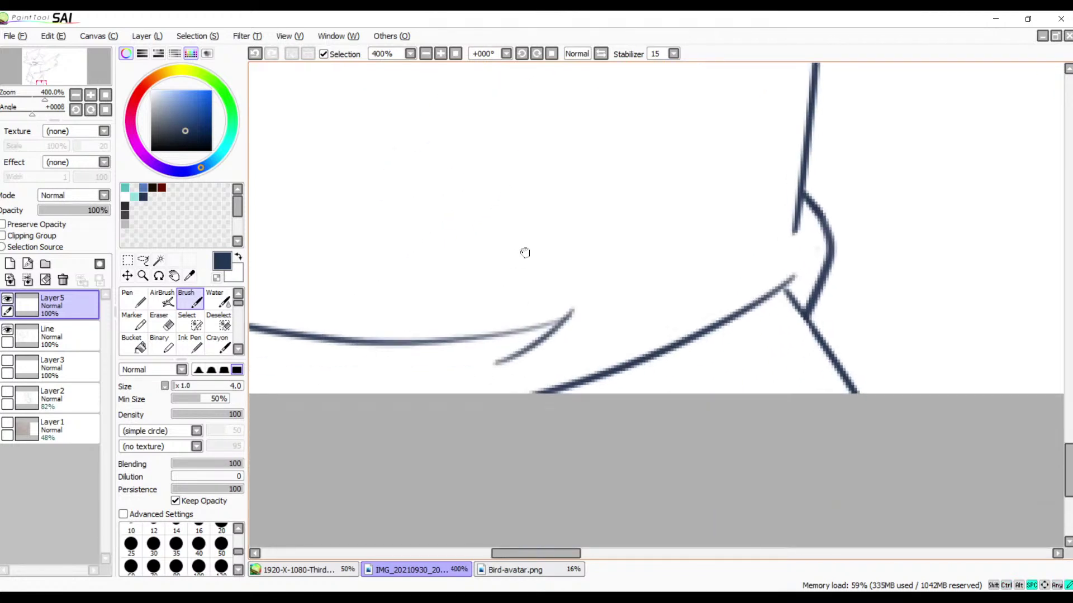
- Look over the shirt hem, the lowered arm's feathers and the already hatched creases for areas that still need shading
drag(524, 253, 771, 187)
mouse_move(563, 246)
mouse_down()
mouse_move(665, 242)
mouse_move(785, 319)
mouse_up()
mouse_move(643, 148)
mouse_down()
mouse_move(754, 347)
mouse_move(835, 307)
mouse_move(852, 353)
mouse_up()
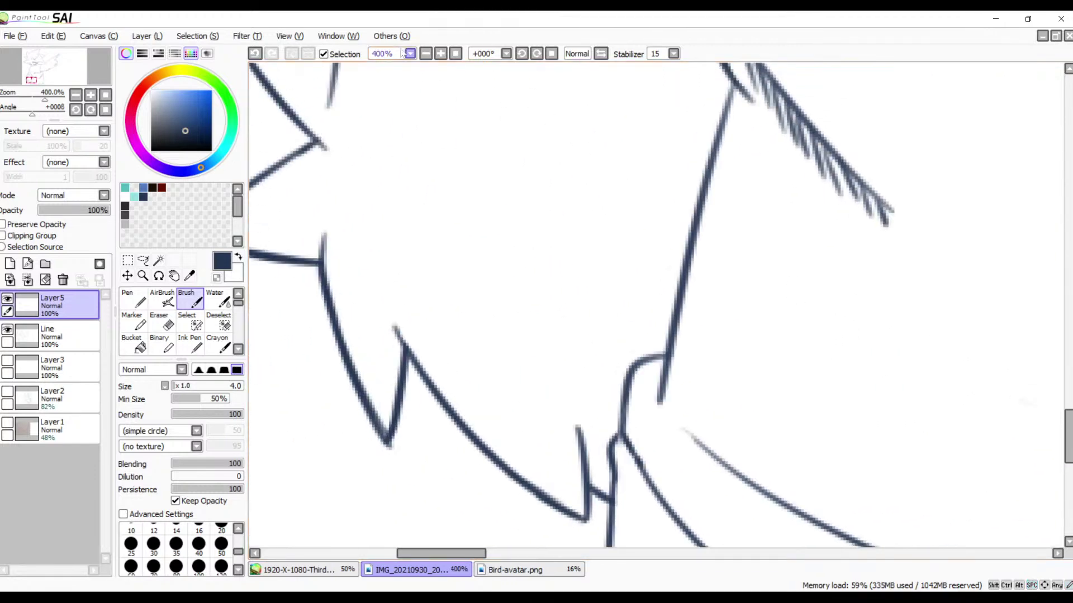
click(425, 54)
click(425, 54)
click(425, 54)
click(425, 54)
drag(560, 199, 374, 314)
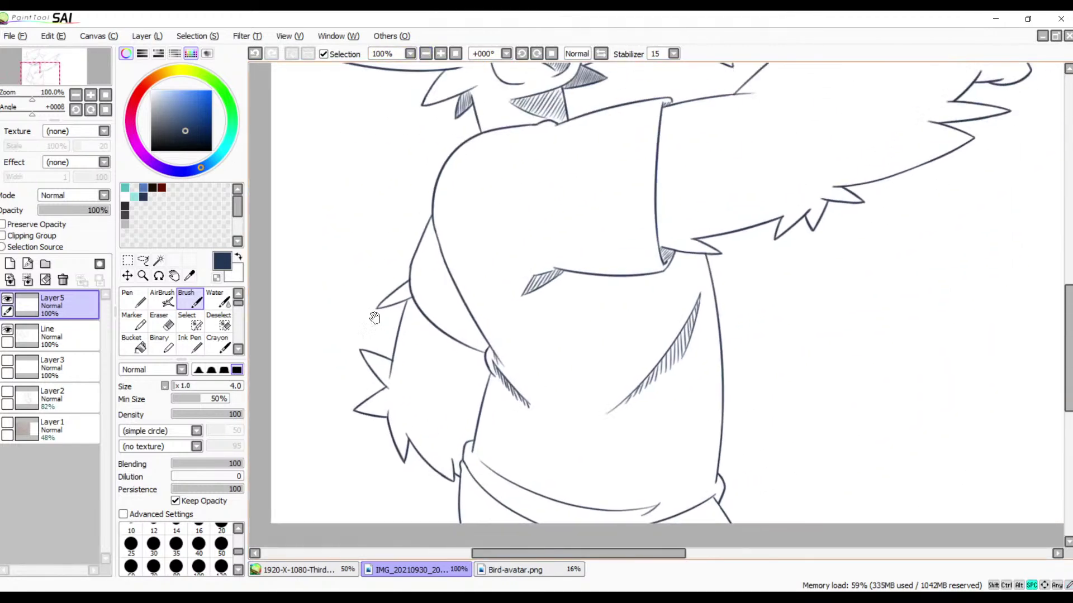
drag(421, 255, 443, 369)
mouse_move(500, 262)
mouse_down()
mouse_move(426, 336)
mouse_move(615, 213)
mouse_move(660, 246)
mouse_move(666, 175)
mouse_up()
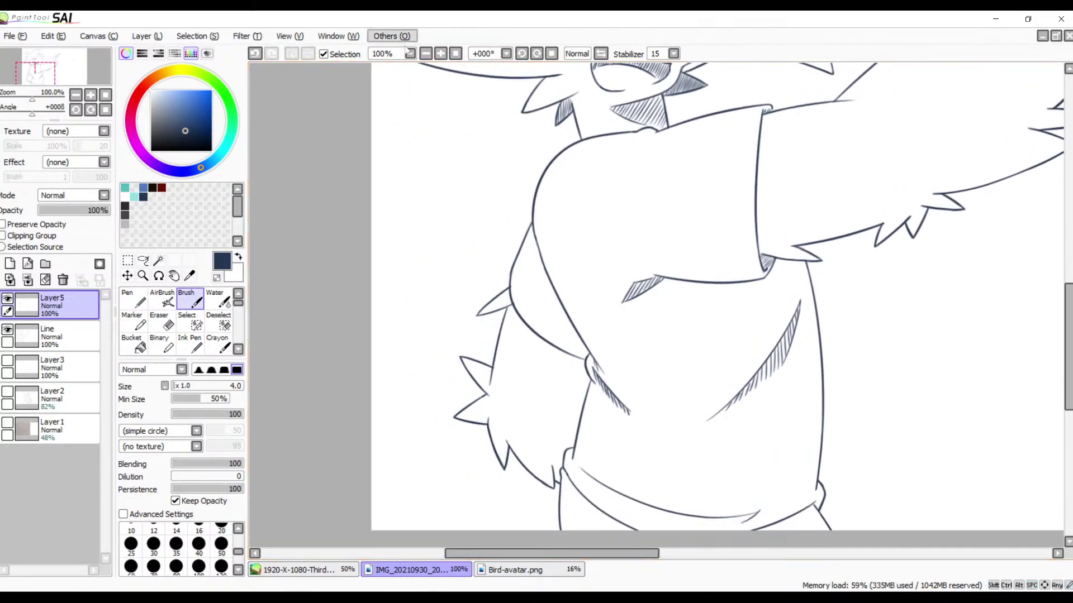
- Draw a curved shadow boundary on the lowered arm, from just under the sleeve edge down toward the shirt's side
click(441, 53)
click(440, 54)
drag(470, 340, 586, 191)
drag(496, 187, 570, 357)
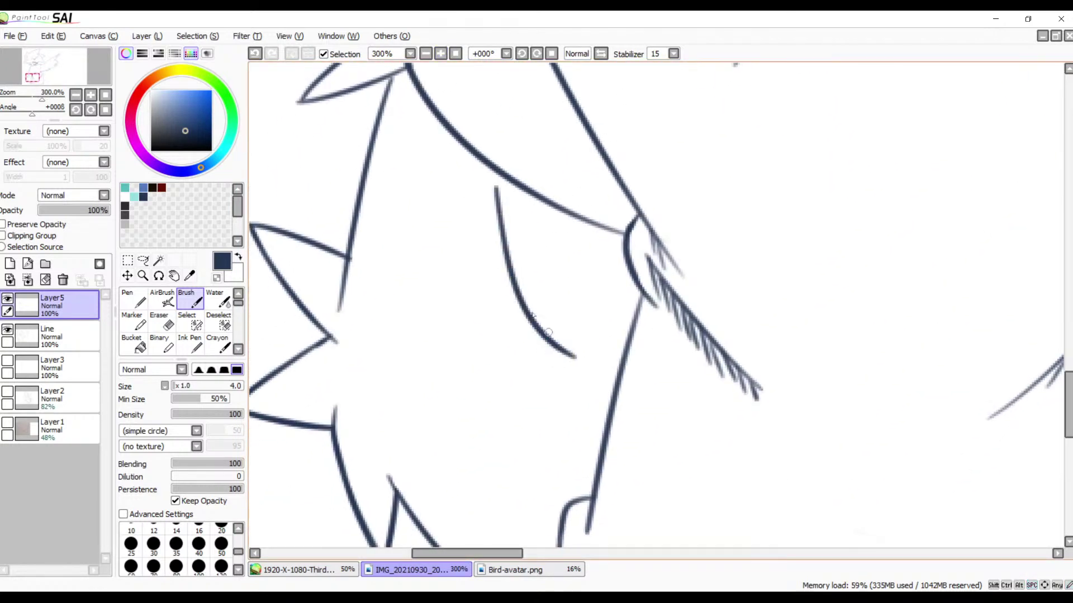
- Try to hatch the area between the new arm curve and the sleeve edge with long slanted strokes
drag(504, 182, 512, 246)
mouse_move(528, 196)
mouse_down()
mouse_move(516, 282)
mouse_move(529, 307)
mouse_up()
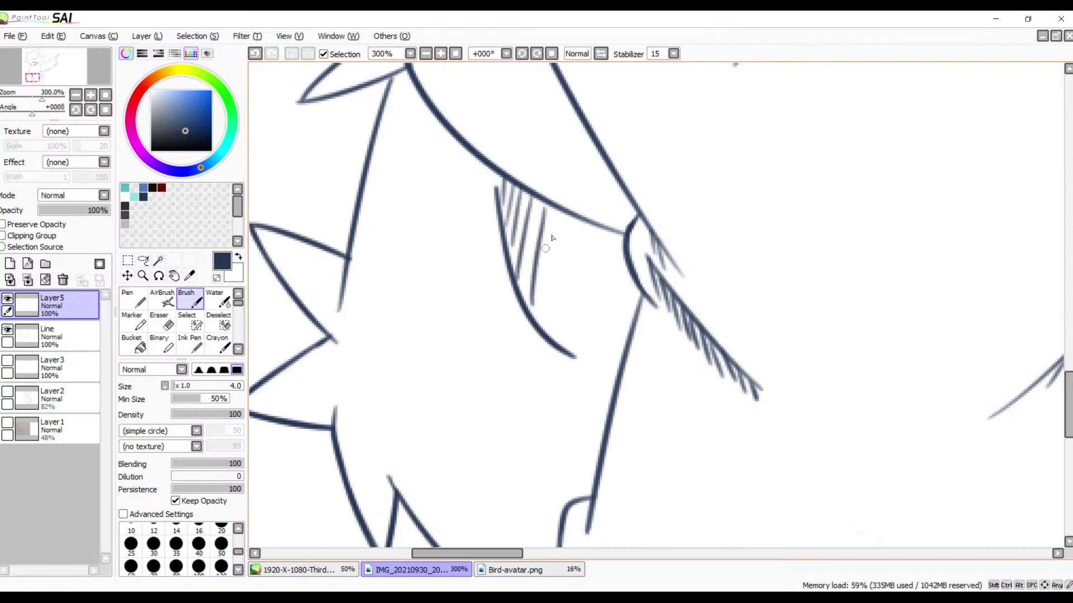
key(ctrl+z)
key(ctrl+z)
key(ctrl+z)
key(ctrl+z)
key(ctrl+z)
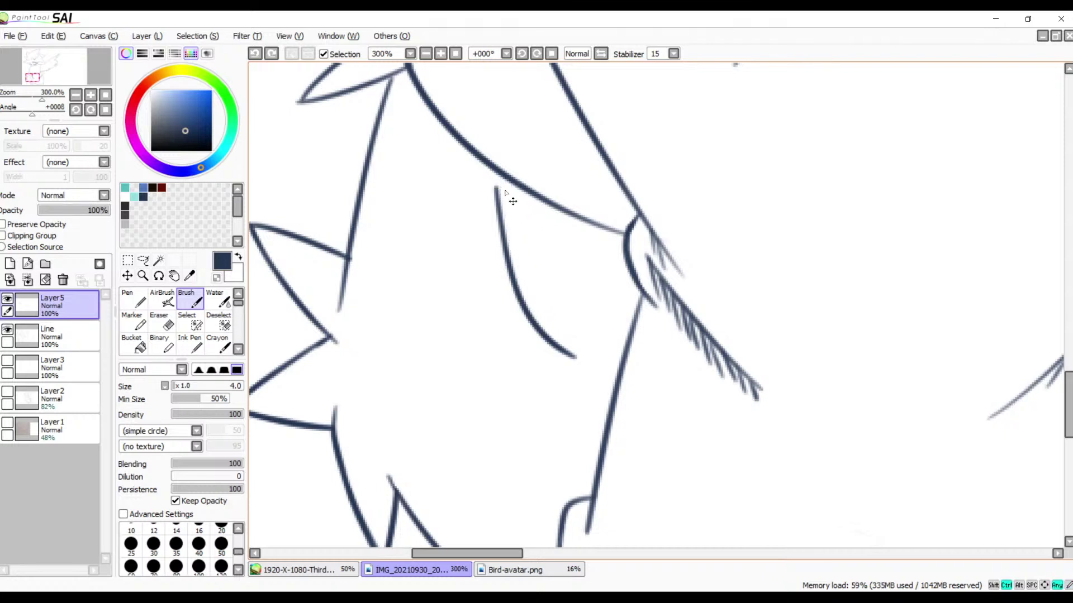
- Try the hatching beside the arm curve again with steeper strokes starting at the sleeve edge
drag(502, 180, 511, 240)
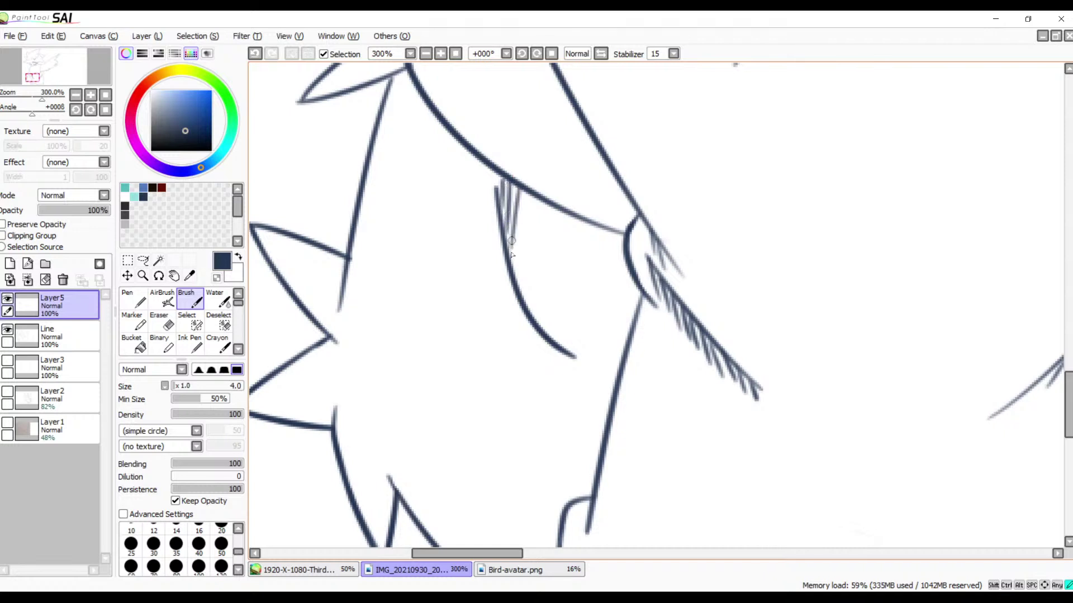
drag(532, 186, 513, 279)
key(ctrl+z)
drag(524, 195, 512, 278)
key(ctrl+z)
mouse_move(528, 197)
mouse_down()
mouse_move(513, 273)
mouse_move(524, 283)
mouse_up()
key(ctrl+z)
key(ctrl+z)
key(ctrl+z)
key(ctrl+z)
key(ctrl+z)
key(ctrl+z)
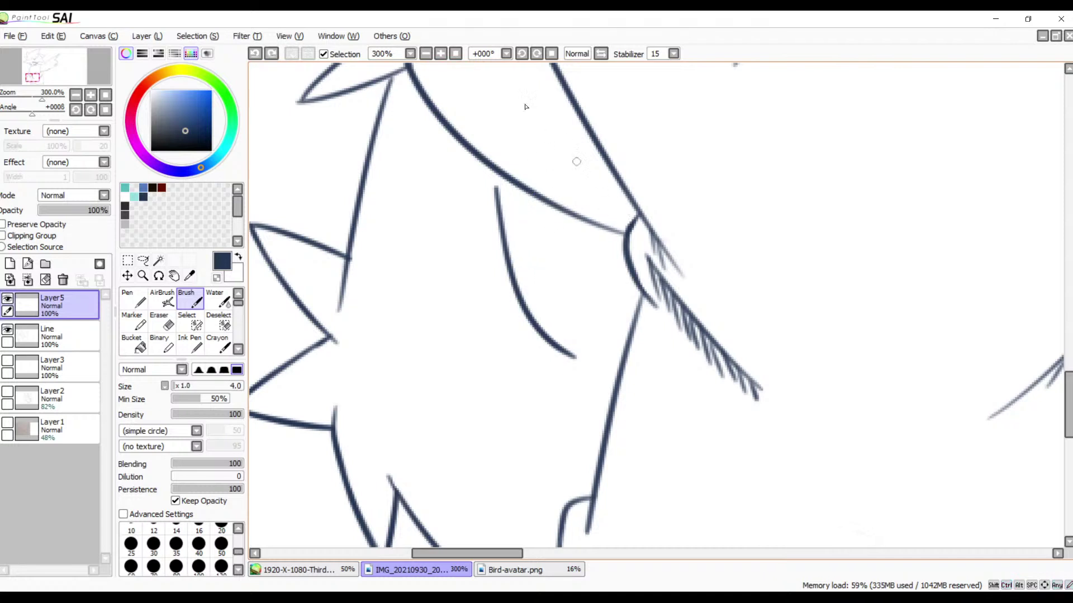
- Rotate the canvas to +033° and test single hatching strokes from the shirt's side toward the arm curve
click(425, 53)
click(426, 54)
key(space)
drag(574, 238, 515, 147)
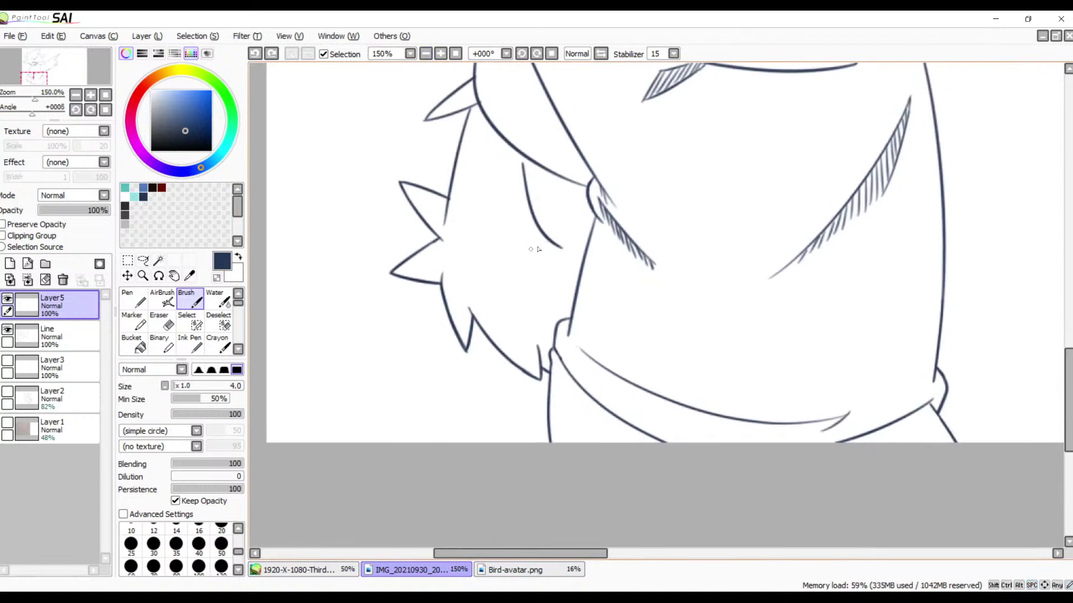
drag(591, 226, 581, 244)
key(ctrl+z)
click(537, 54)
click(537, 54)
click(537, 53)
key(space)
drag(594, 130, 506, 173)
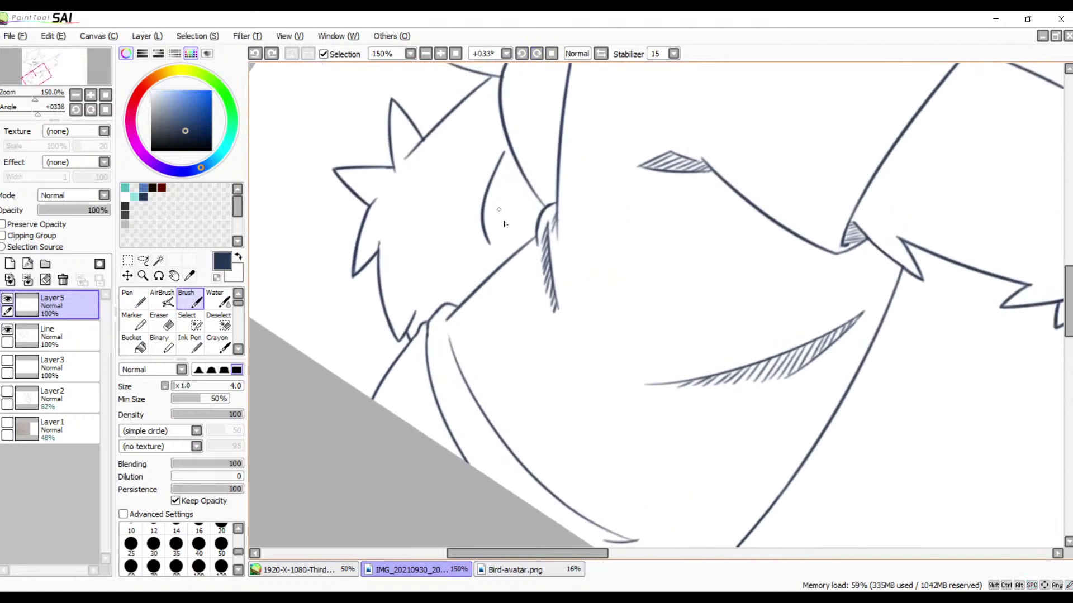
drag(531, 238, 497, 260)
key(ctrl+z)
- Select the arm's shadow area freehand with the Lasso, following the arm curve, the shirt's side, the small arc and the sleeve edge
click(427, 54)
click(427, 53)
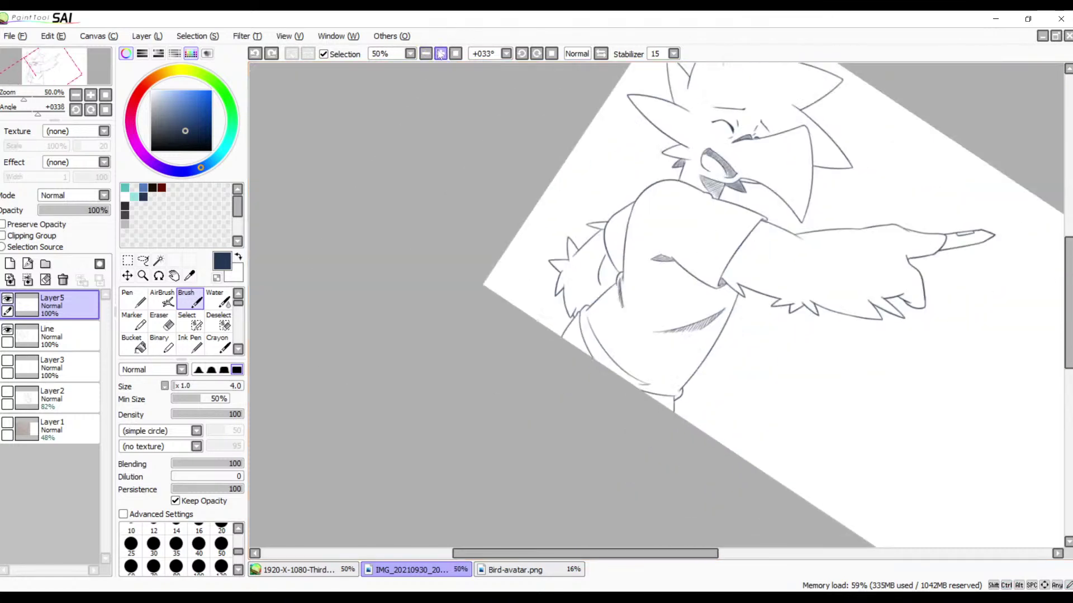
click(440, 54)
click(440, 53)
click(440, 54)
click(440, 53)
drag(468, 194, 757, 347)
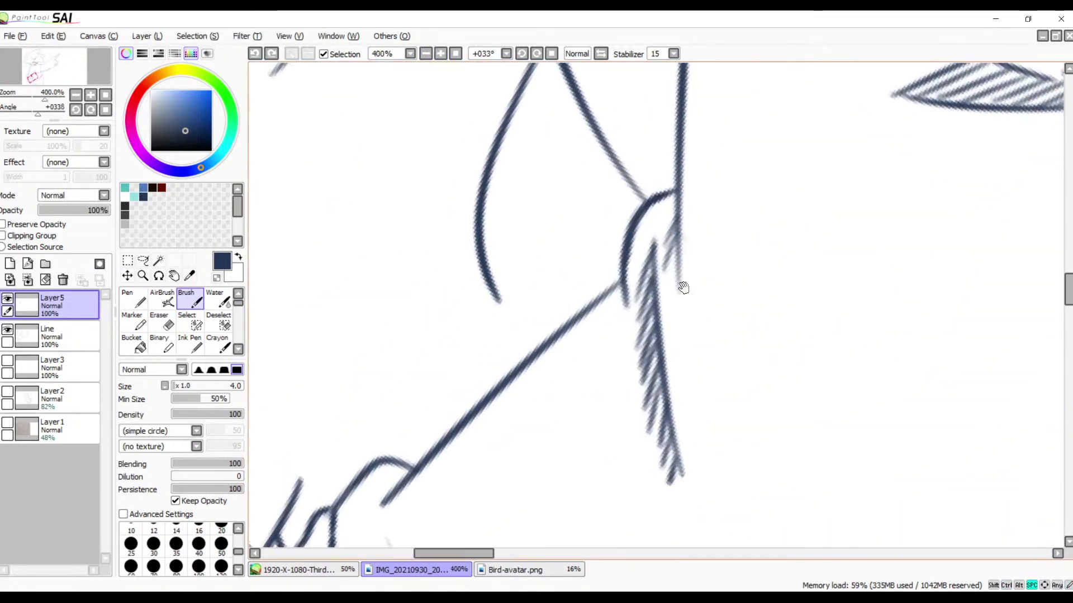
drag(682, 287, 682, 351)
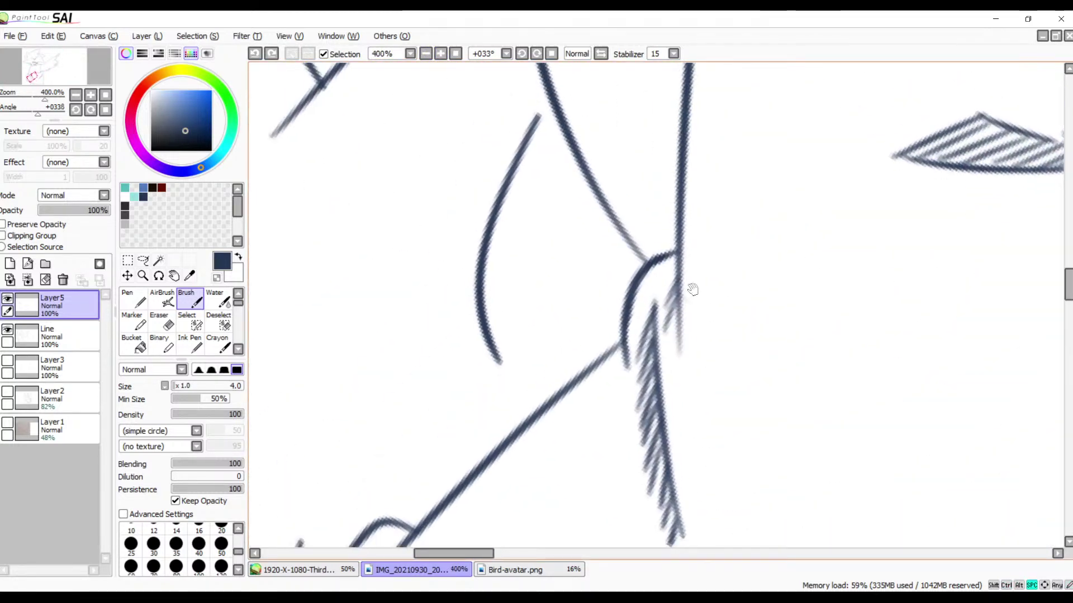
click(143, 260)
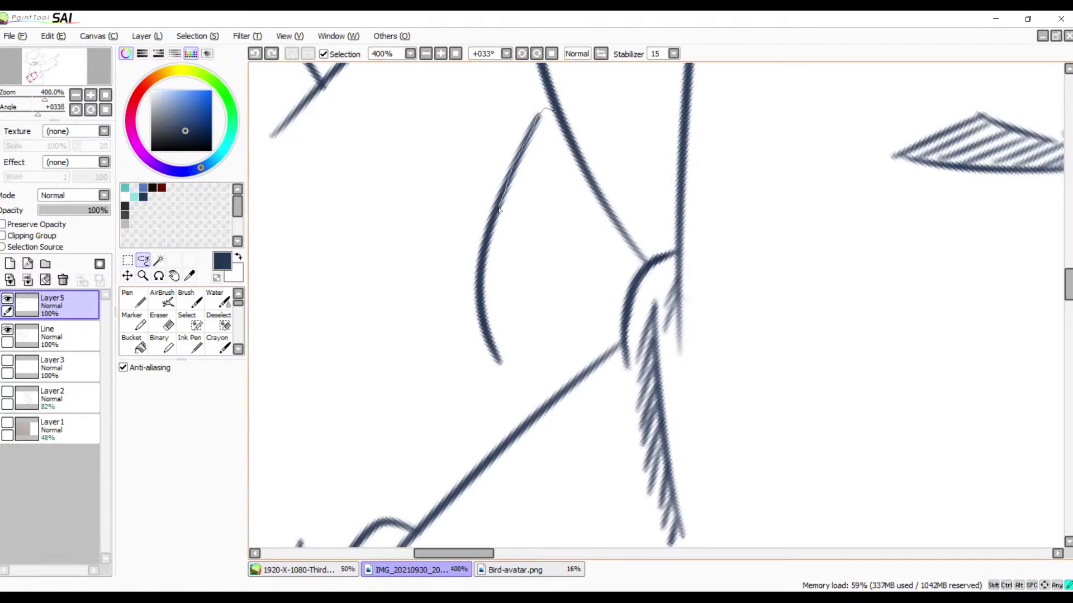
drag(492, 270, 496, 275)
key(ctrl+z)
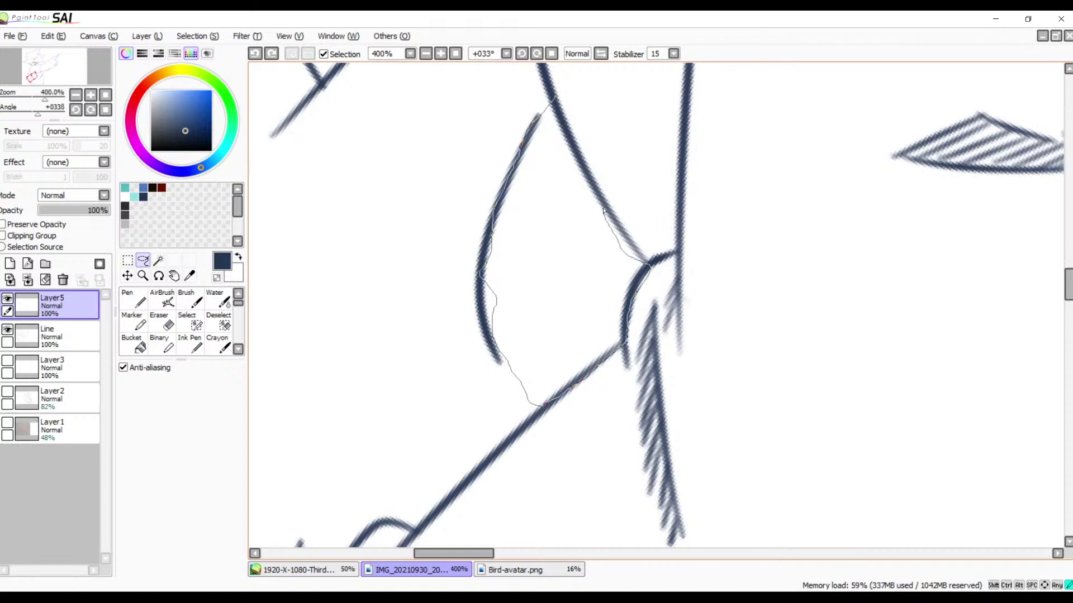
drag(560, 110, 553, 92)
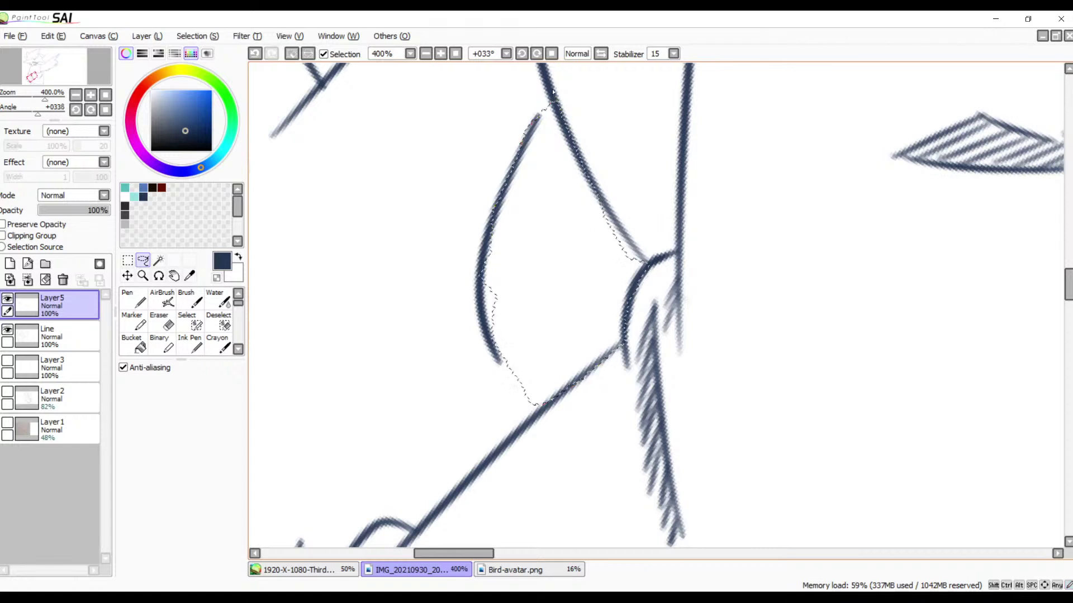
click(488, 241)
mouse_move(477, 274)
mouse_down()
mouse_move(495, 272)
mouse_move(529, 115)
mouse_move(546, 158)
mouse_up()
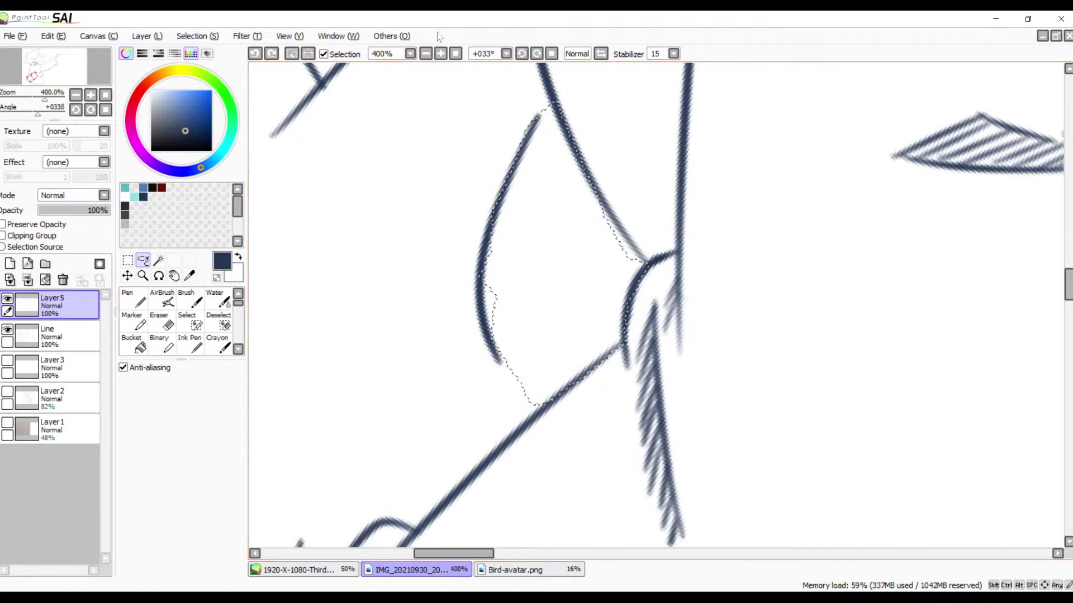
- Hatch diagonal shading strokes across the lasso-selected area between the arm and the waist, using the Brush at size 4
click(426, 53)
click(426, 54)
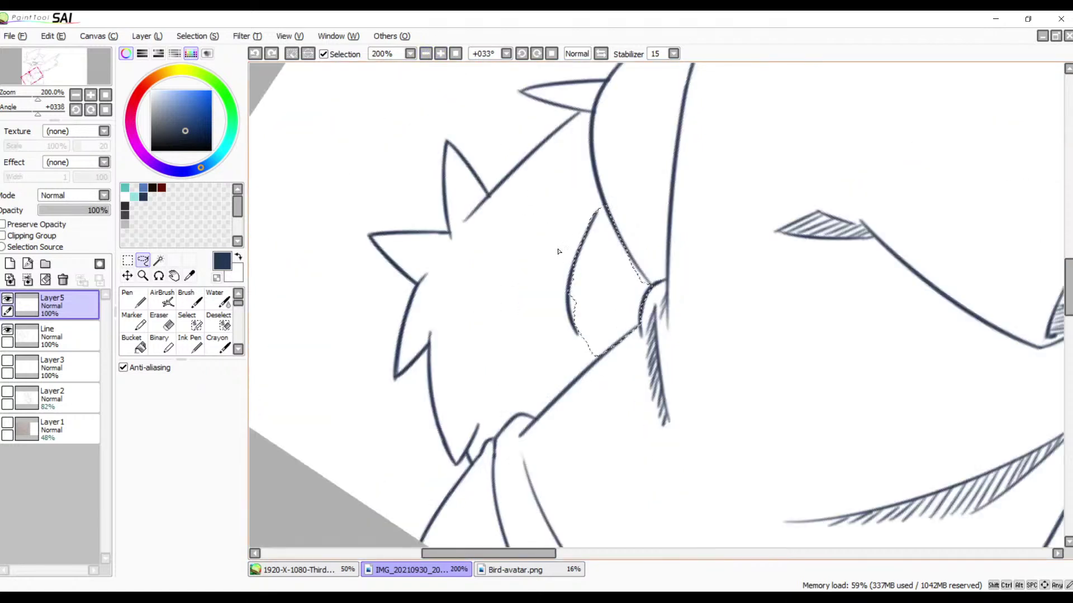
key(b)
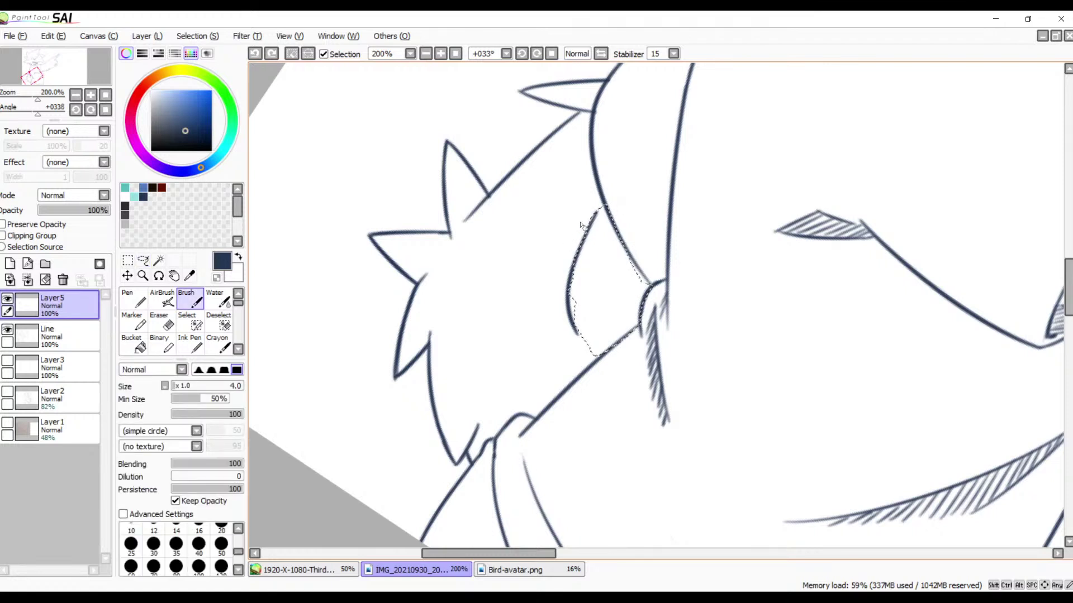
mouse_move(611, 208)
mouse_down()
mouse_move(573, 234)
mouse_move(622, 212)
mouse_move(574, 244)
mouse_move(625, 230)
mouse_move(559, 272)
mouse_move(628, 253)
mouse_up()
mouse_move(575, 289)
mouse_down()
mouse_move(631, 264)
mouse_move(634, 276)
mouse_up()
drag(574, 320, 635, 291)
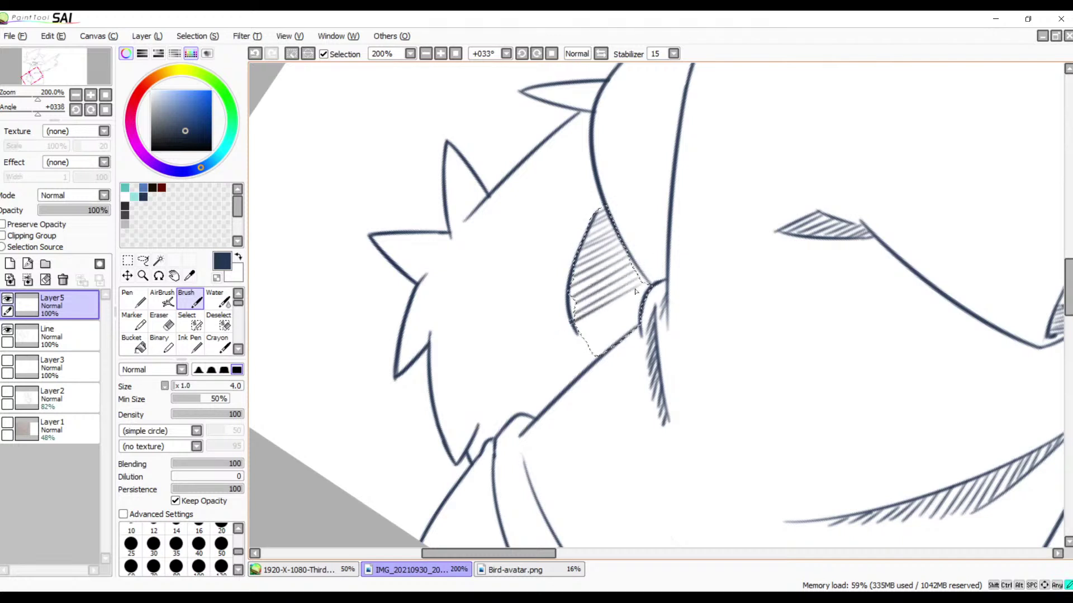
mouse_move(579, 338)
mouse_down()
mouse_move(638, 306)
mouse_move(638, 315)
mouse_up()
drag(591, 353, 630, 329)
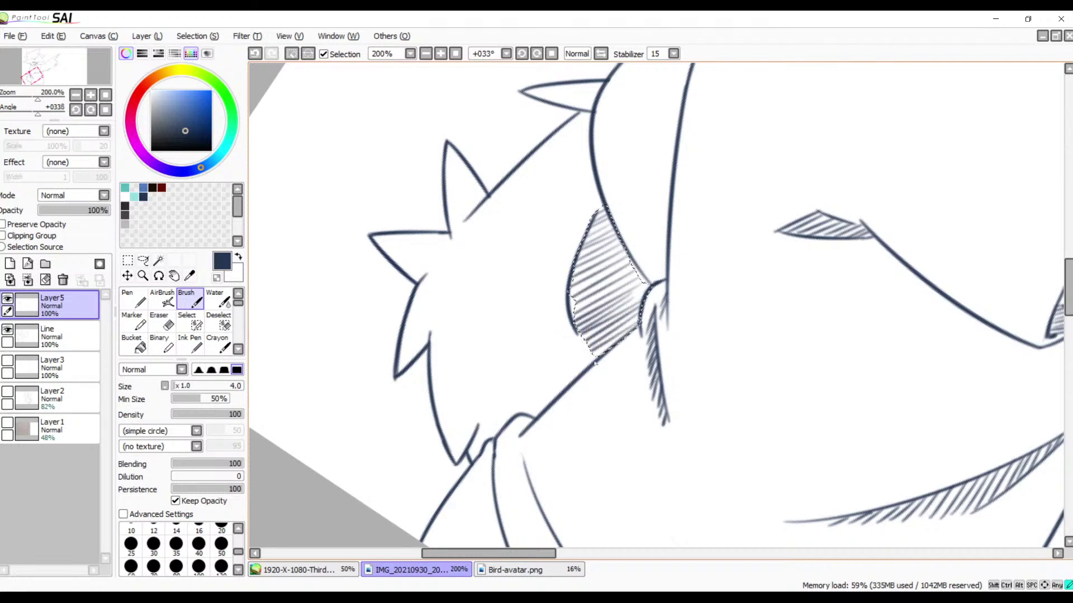
- Add denser hatching to the selected shadow between the arm and the waist, and clear the selection
mouse_move(573, 258)
mouse_down()
mouse_move(614, 235)
mouse_move(628, 242)
mouse_move(618, 252)
mouse_up()
mouse_move(571, 293)
mouse_down()
mouse_move(630, 256)
mouse_move(617, 279)
mouse_up()
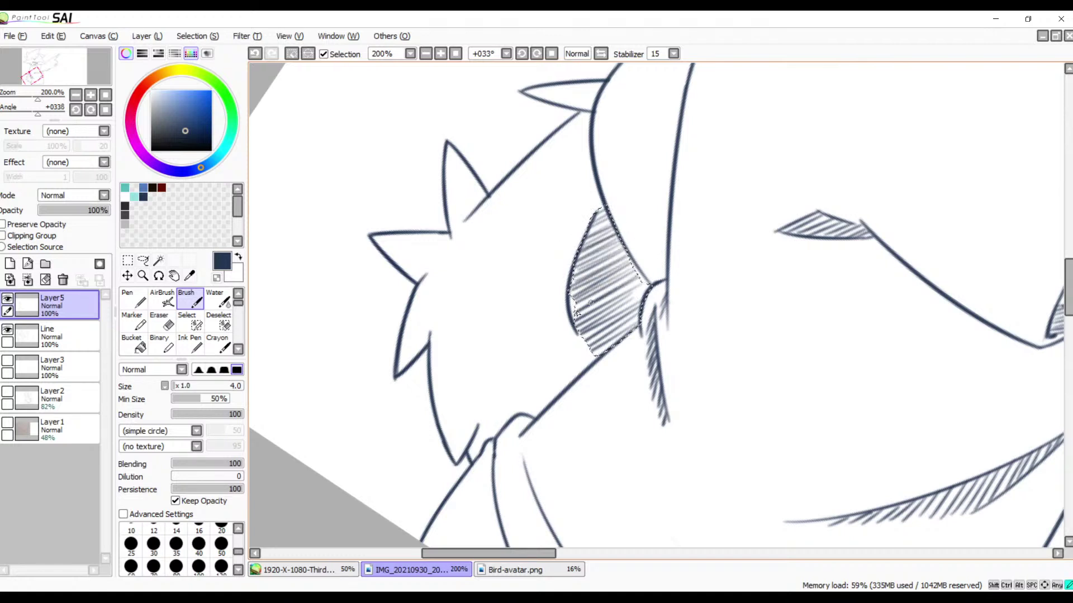
drag(571, 323, 633, 288)
drag(582, 234, 611, 219)
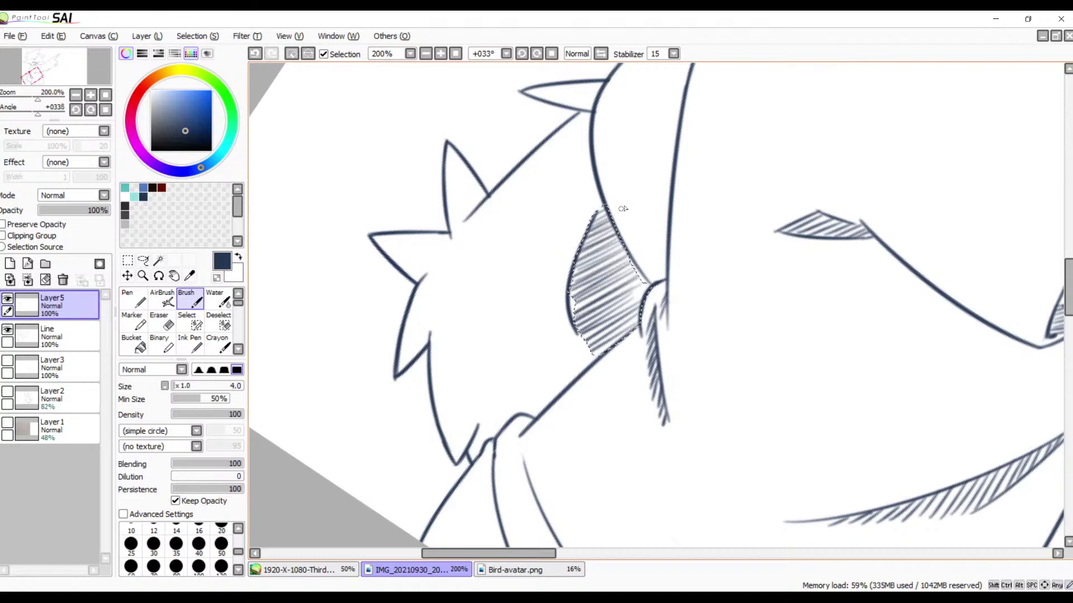
drag(637, 306, 645, 284)
key(ctrl+d)
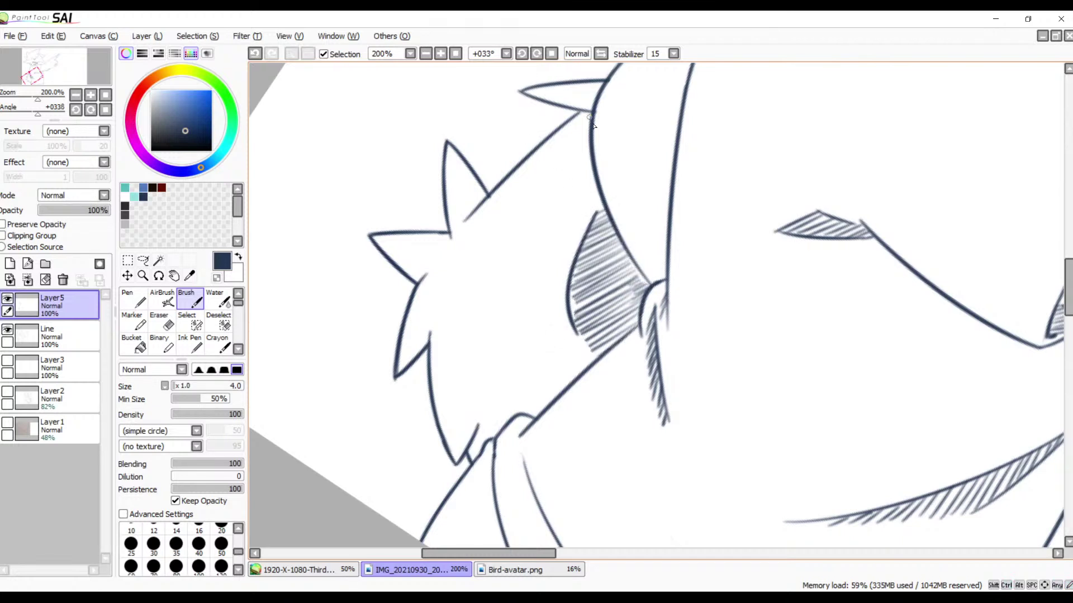
- Reset the canvas rotation and review the whole character drawing
click(552, 53)
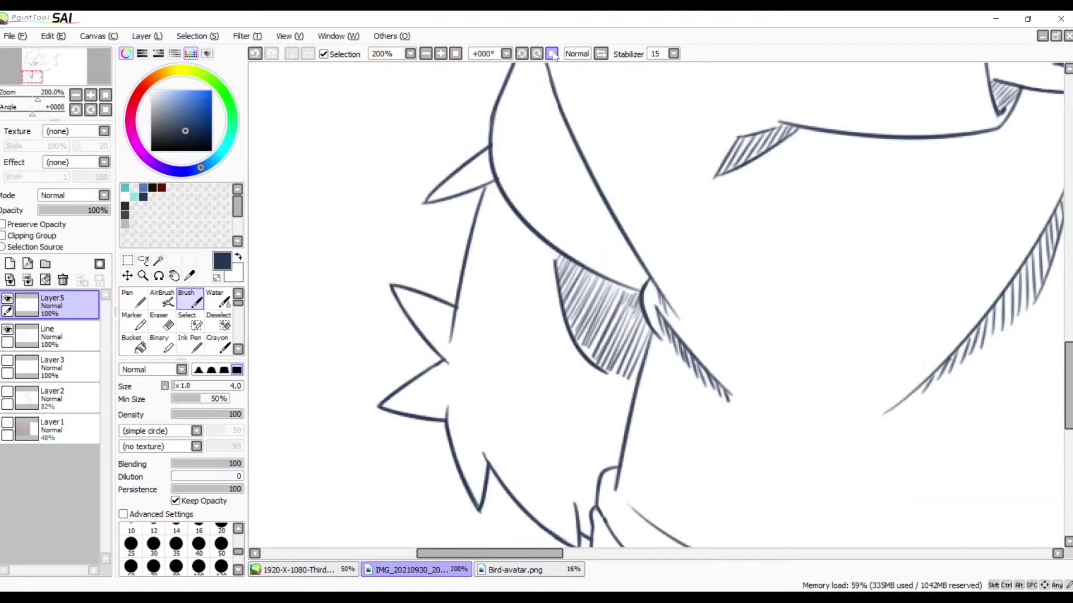
click(455, 54)
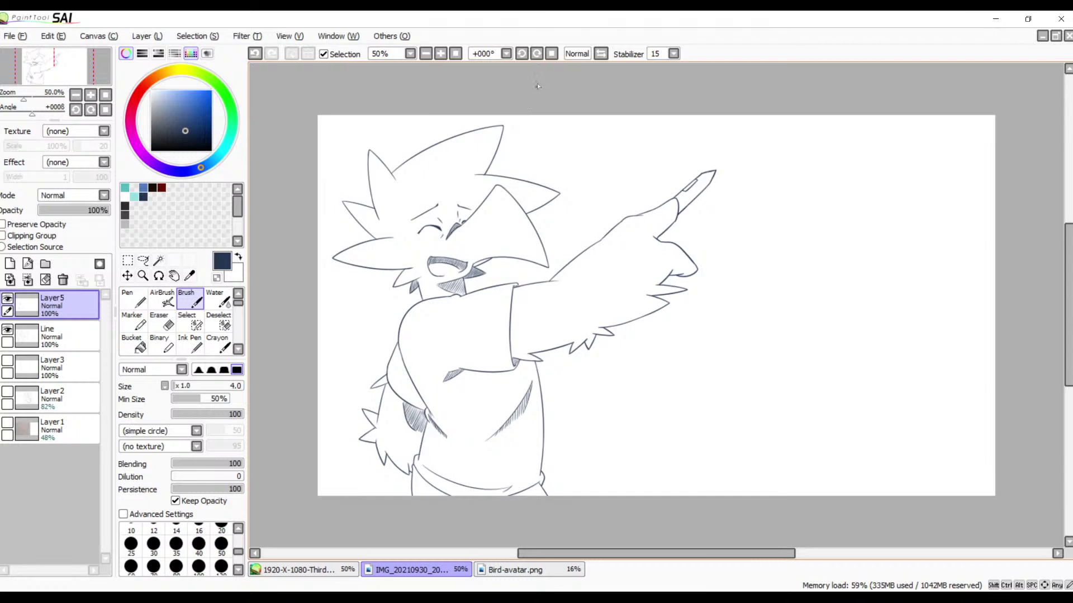
drag(540, 194, 624, 182)
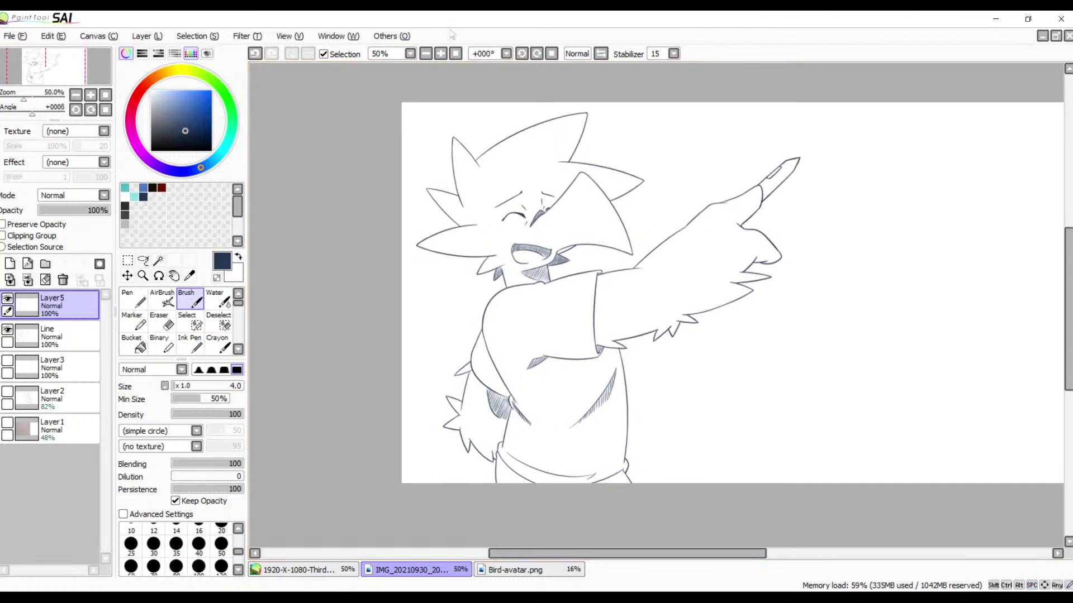
click(426, 54)
click(427, 54)
click(427, 54)
- Hatch a small shadow below the upper feather spike where it meets the arm outline
click(444, 55)
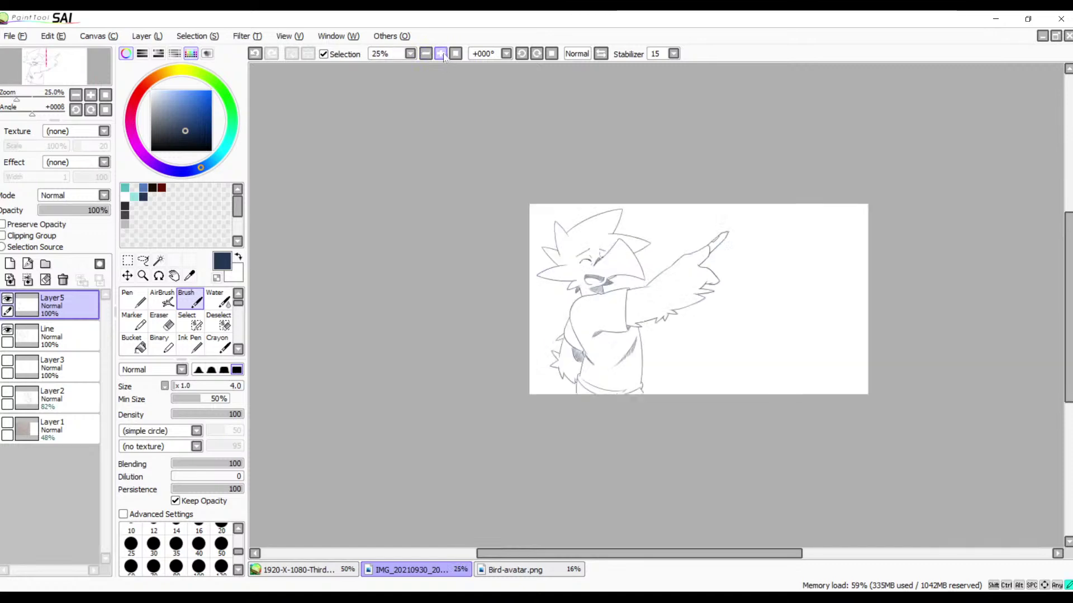
click(444, 55)
click(444, 56)
scroll(445, 58, up, 3)
drag(501, 271, 868, 152)
drag(647, 257, 717, 198)
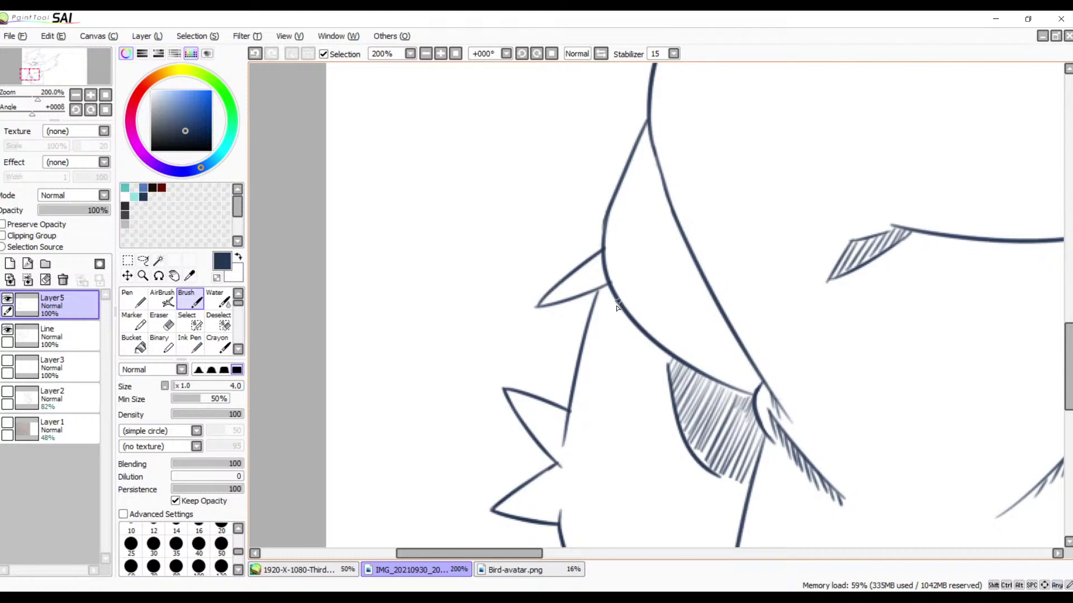
mouse_move(617, 307)
mouse_down()
mouse_move(589, 323)
mouse_move(594, 297)
mouse_up()
key(ctrl+z)
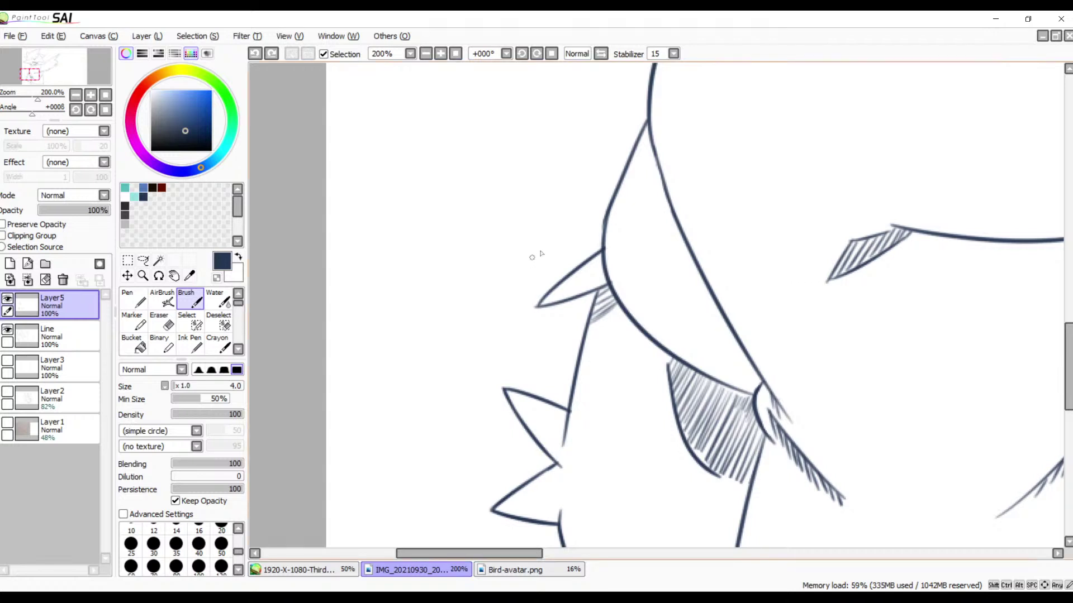
mouse_move(602, 291)
mouse_down()
mouse_move(541, 335)
mouse_move(479, 407)
mouse_move(491, 426)
mouse_move(522, 383)
mouse_move(543, 408)
mouse_move(598, 366)
mouse_up()
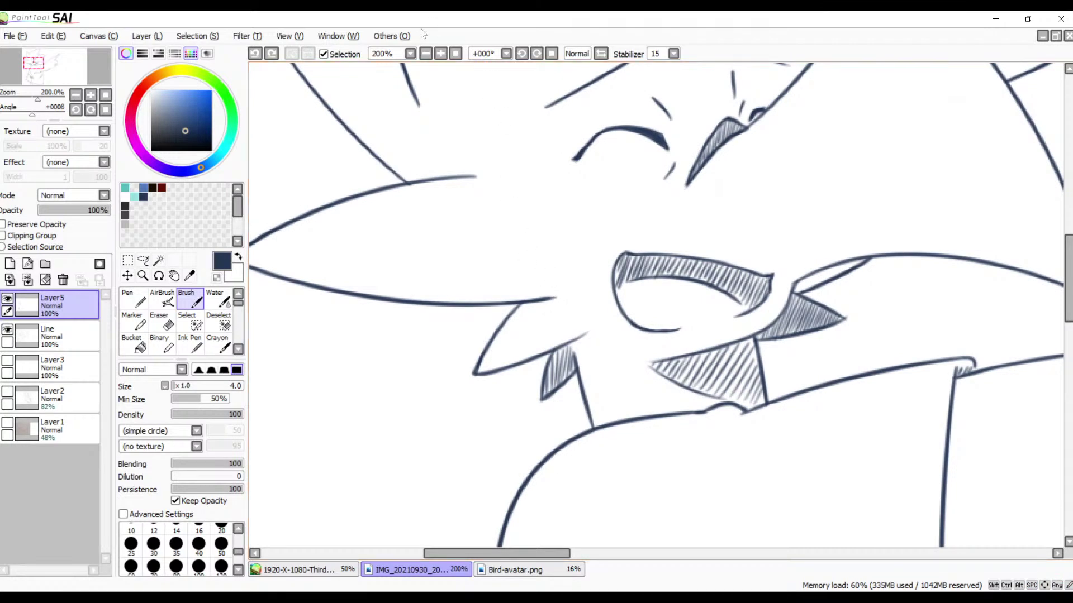
- Hatch a small shadow under the base of the long cheek feather, beside the pointed tuft
click(440, 53)
click(440, 53)
click(440, 53)
drag(455, 239, 581, 184)
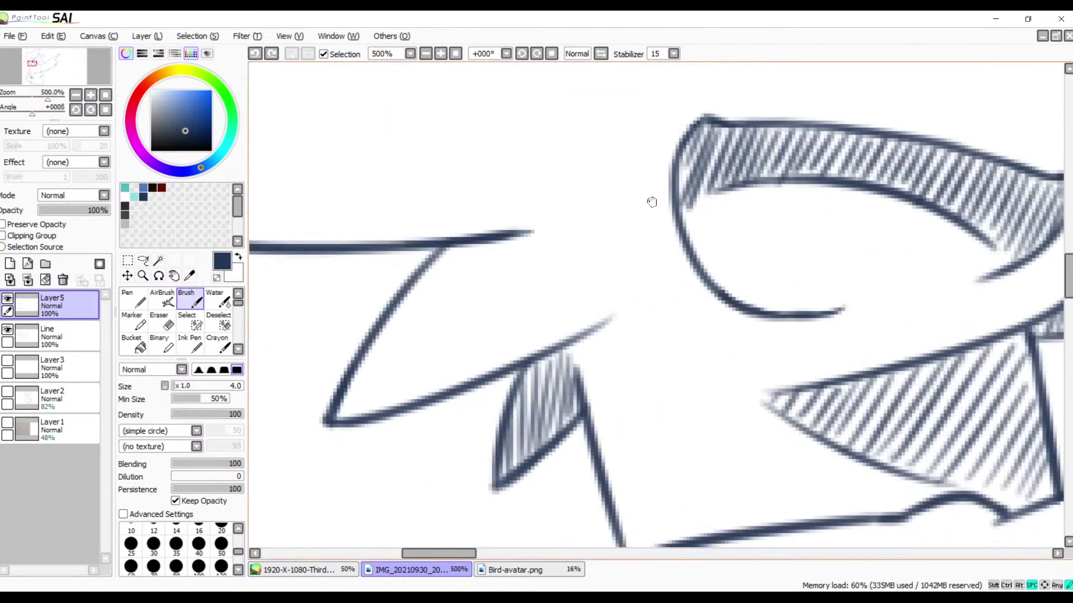
mouse_move(525, 235)
mouse_down()
mouse_move(478, 286)
mouse_move(447, 297)
mouse_up()
mouse_move(494, 235)
mouse_down()
mouse_move(428, 298)
mouse_move(464, 243)
mouse_move(389, 330)
mouse_up()
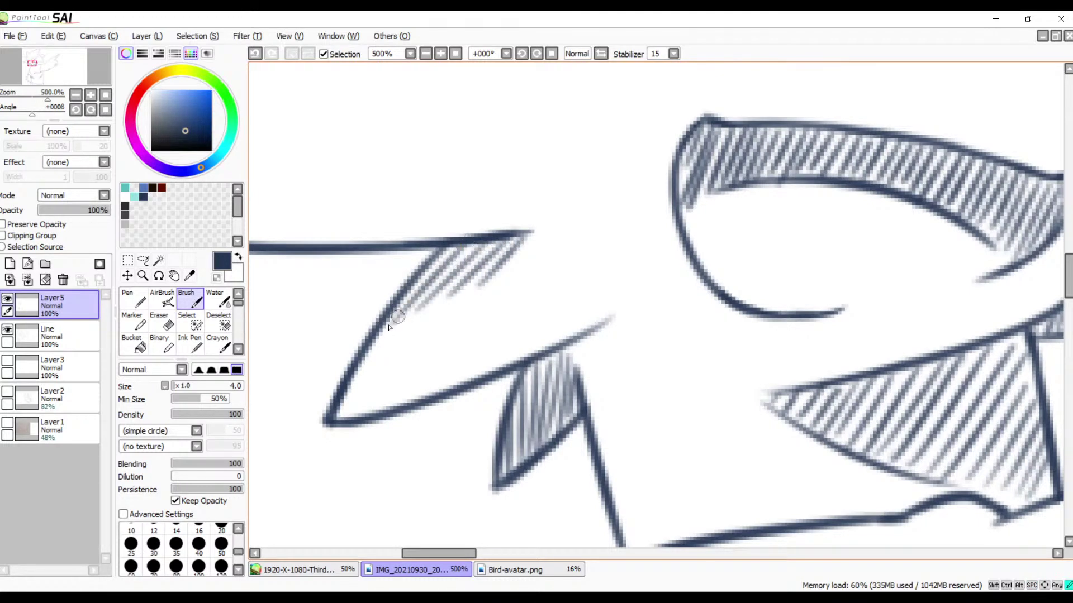
- Review the full figure to check the line art and the hatched shadows together
click(426, 54)
click(426, 53)
click(426, 54)
click(425, 53)
click(426, 54)
click(426, 53)
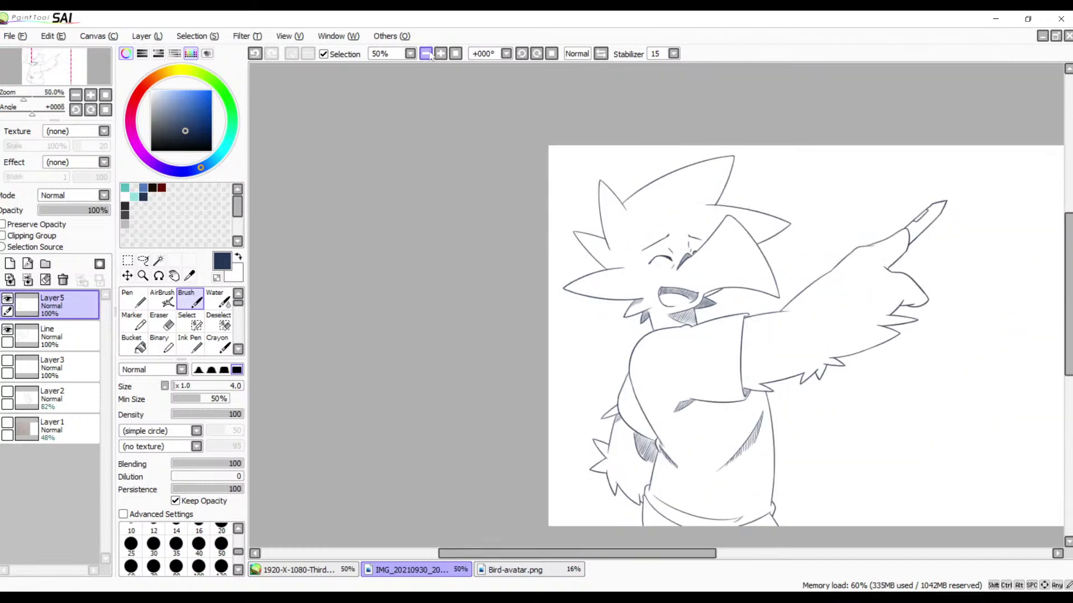
drag(572, 248, 477, 266)
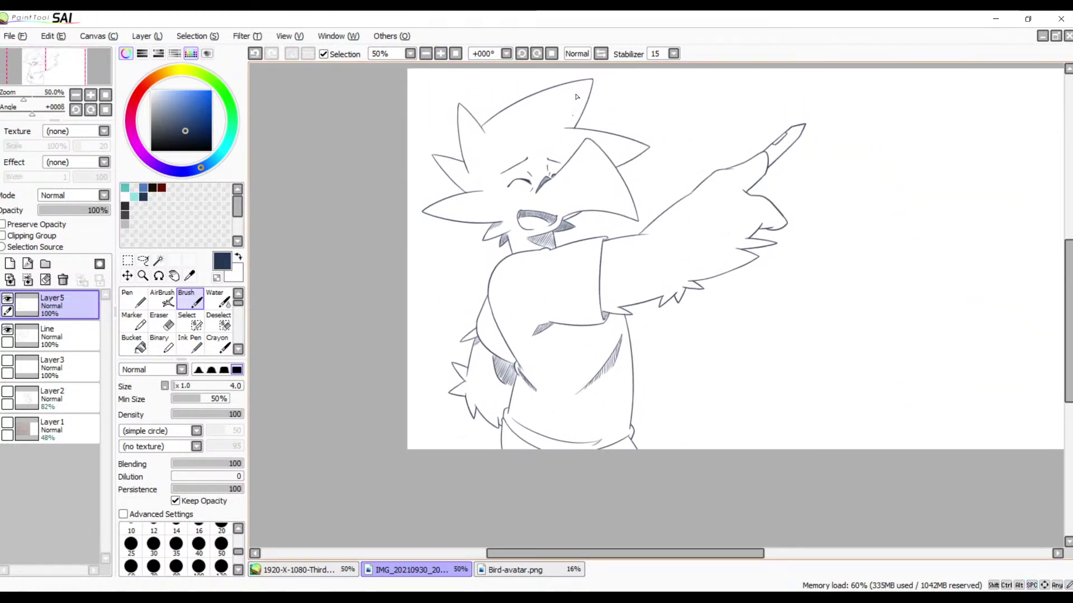
- Try to add shading strokes along the sleeve opening of the outstretched arm
click(441, 54)
click(440, 53)
click(440, 53)
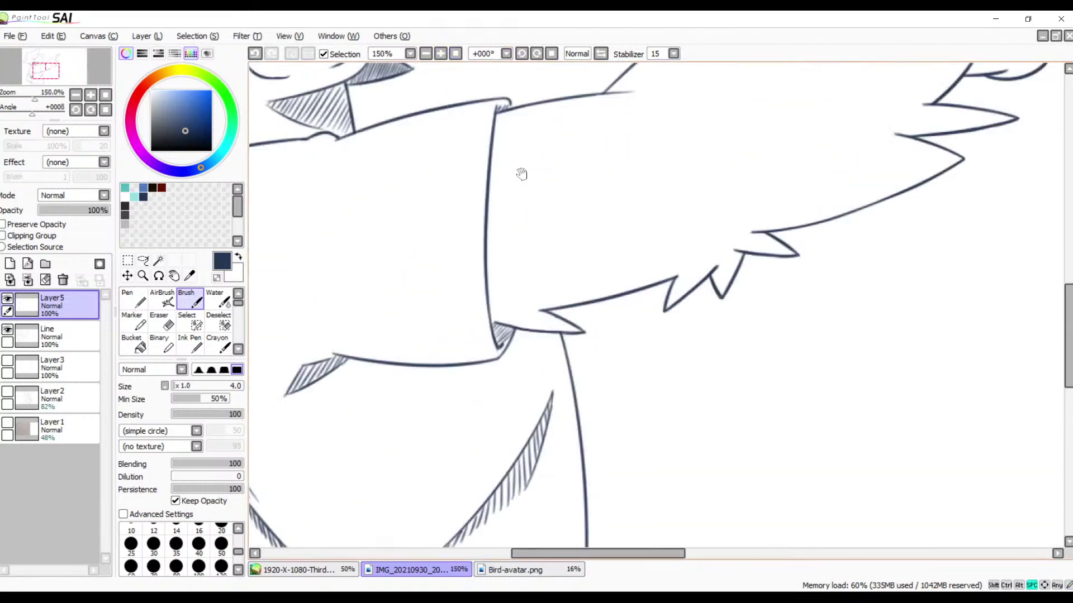
drag(522, 174, 549, 200)
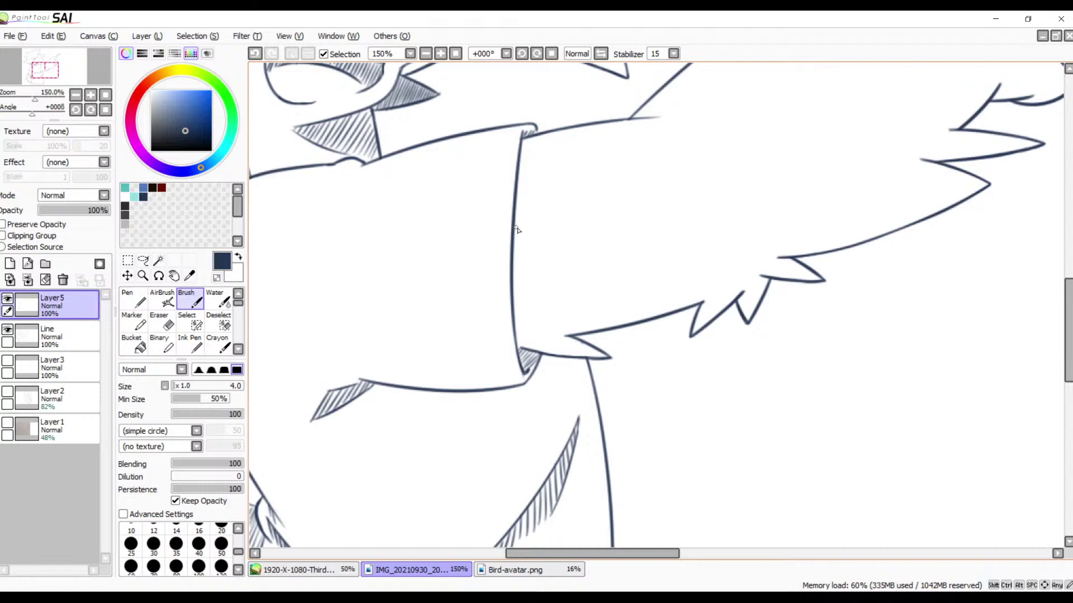
mouse_move(519, 220)
mouse_down()
mouse_move(531, 316)
mouse_move(517, 319)
mouse_up()
key(ctrl+z)
drag(515, 209, 526, 299)
key(ctrl+z)
- Try to add a stroke along the fold line above the shirt's lower hem, and undo it
drag(620, 215, 531, 300)
drag(604, 240, 487, 295)
mouse_move(547, 274)
mouse_down()
mouse_move(634, 192)
mouse_move(685, 168)
mouse_up()
mouse_move(564, 257)
mouse_down()
mouse_move(637, 348)
mouse_move(670, 163)
mouse_up()
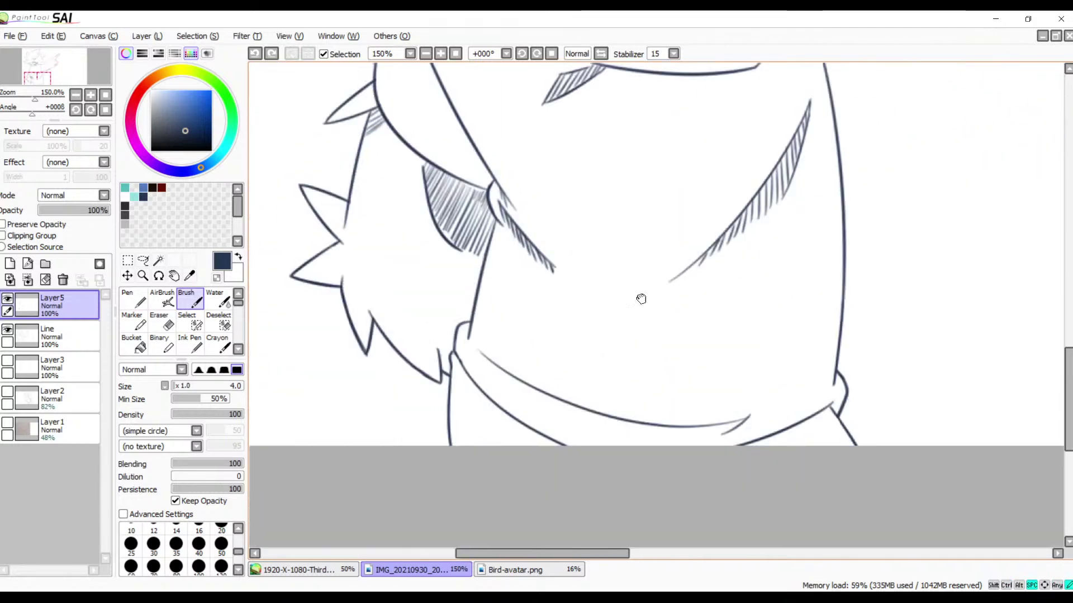
drag(645, 318, 601, 287)
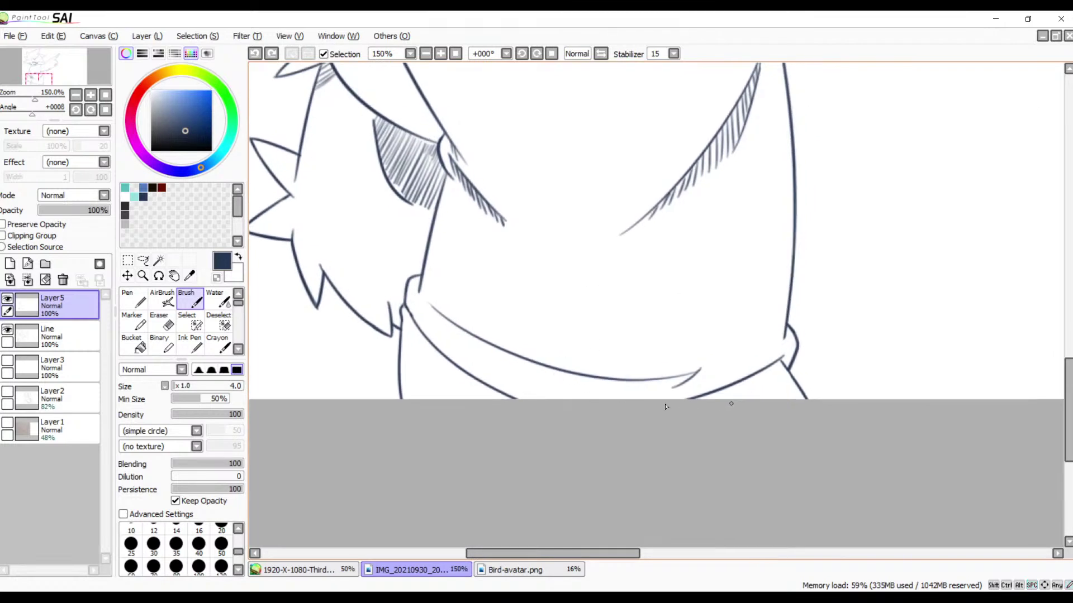
mouse_move(431, 307)
mouse_down()
mouse_move(448, 340)
mouse_move(454, 333)
mouse_move(544, 377)
mouse_move(525, 356)
mouse_move(562, 380)
mouse_up()
key(ctrl+z)
key(ctrl+z)
key(ctrl+z)
key(ctrl+z)
key(ctrl+z)
key(ctrl+z)
- Show the sketch on Layer1 and draw a pointed tail feather reaching outward from the waist
drag(444, 293, 643, 277)
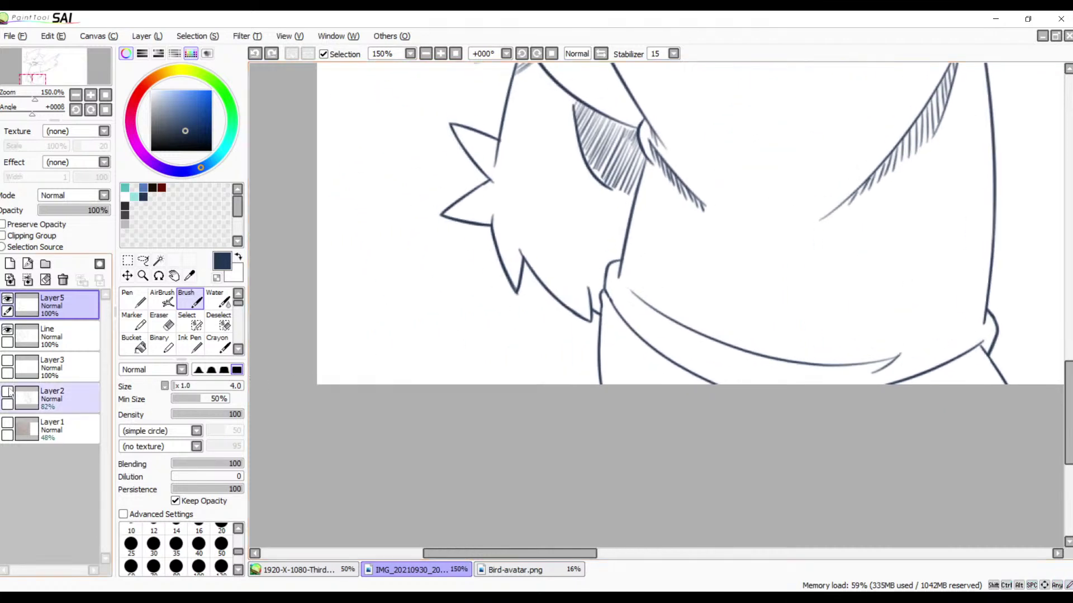
click(7, 422)
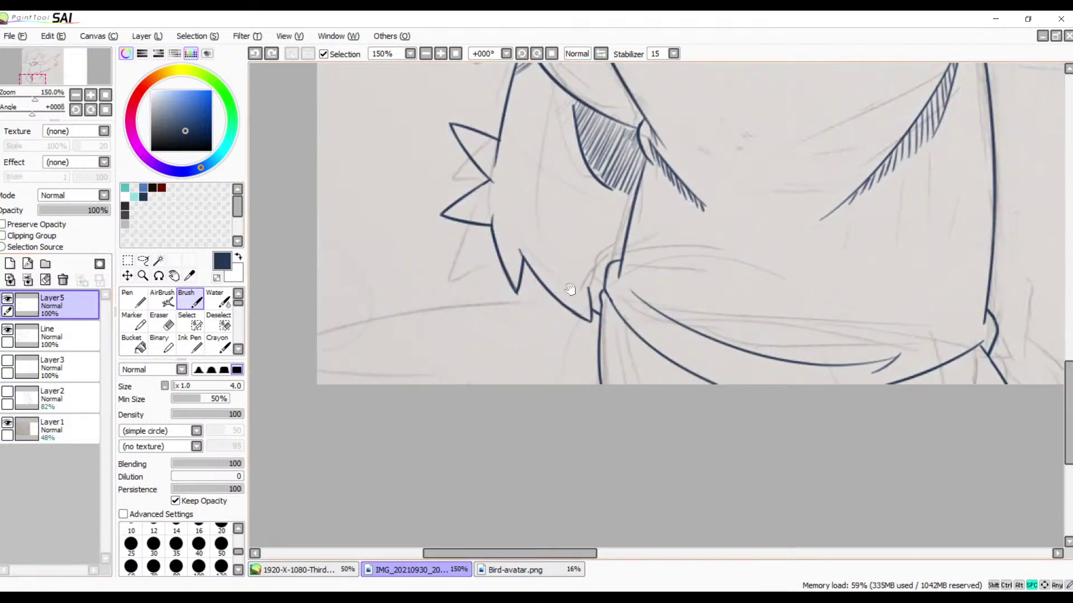
mouse_move(556, 278)
mouse_down()
mouse_move(577, 266)
mouse_move(621, 281)
mouse_move(338, 310)
mouse_up()
key(ctrl+z)
mouse_move(624, 277)
mouse_down()
mouse_move(397, 257)
mouse_move(411, 270)
mouse_move(385, 257)
mouse_move(462, 293)
mouse_up()
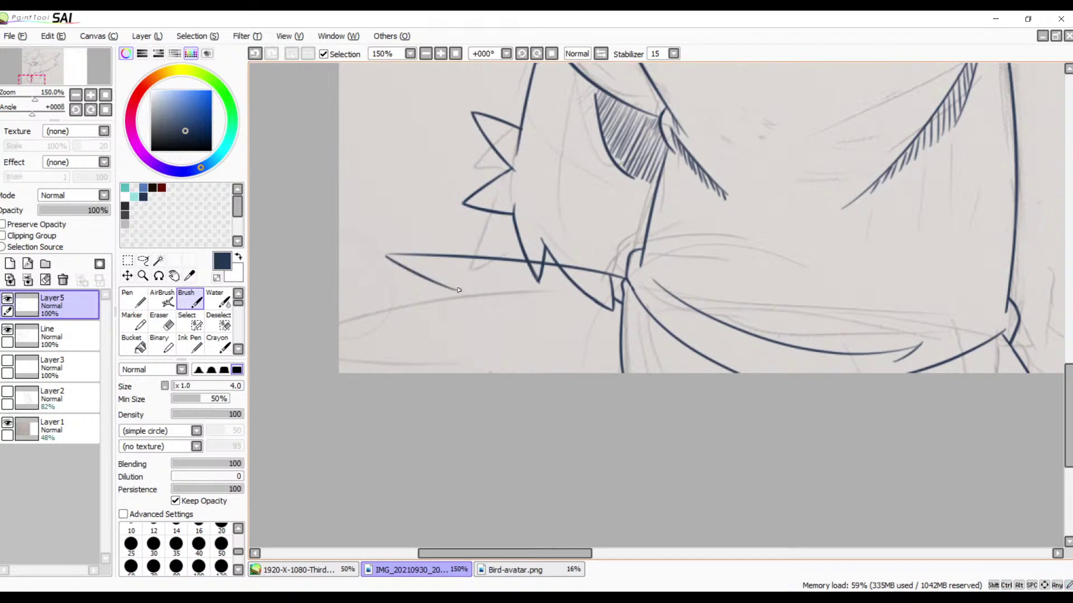
key(ctrl+z)
drag(387, 254, 463, 296)
- Draw the tail's lower curve along the sketch, from under the fur tufts to the canvas edge, redoing it once
drag(515, 291, 289, 352)
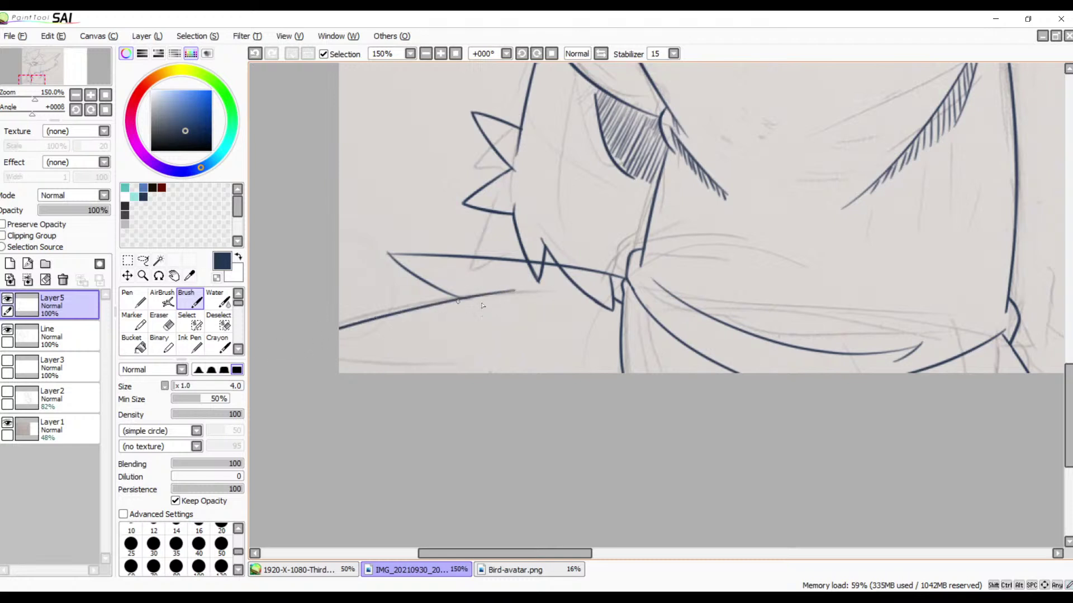
key(ctrl+z)
key(ctrl+y)
key(ctrl+z)
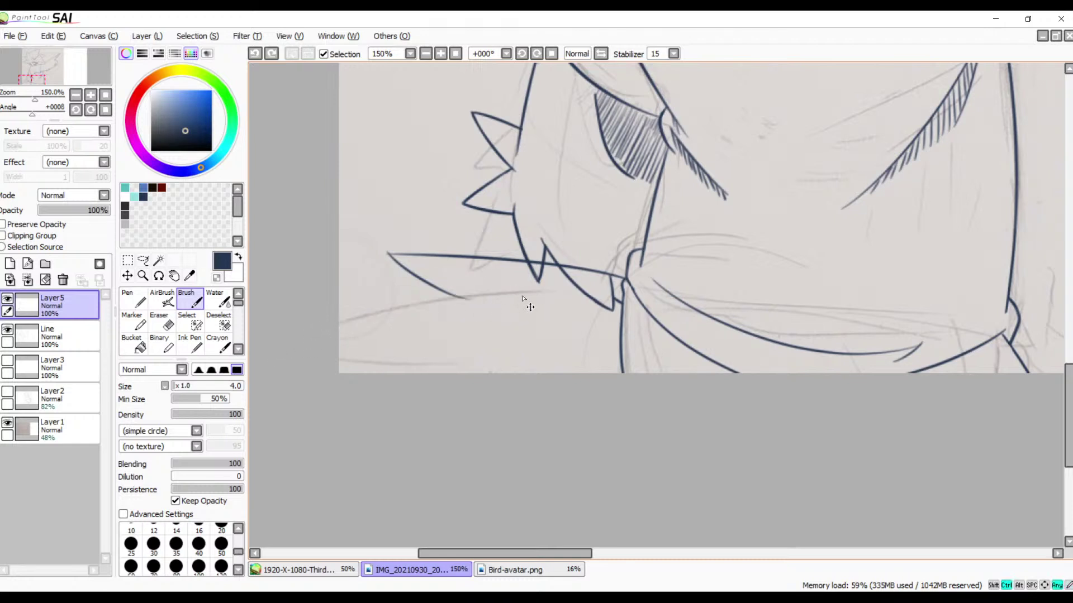
drag(545, 291, 277, 365)
key(space)
mouse_move(522, 339)
mouse_down()
mouse_move(464, 311)
mouse_move(272, 297)
mouse_up()
drag(390, 343, 387, 472)
mouse_move(420, 316)
mouse_down()
mouse_move(425, 413)
mouse_move(467, 376)
mouse_move(553, 385)
mouse_move(576, 430)
mouse_move(641, 480)
mouse_move(577, 454)
mouse_move(691, 332)
mouse_move(697, 295)
mouse_up()
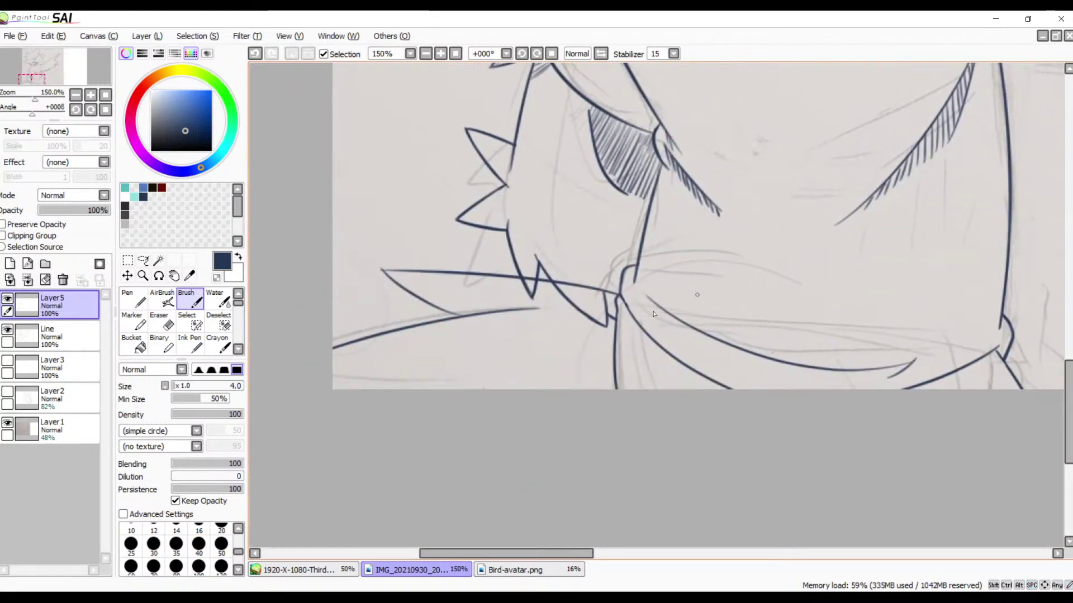
- Hide the sketch on Layer1, switch to the Eraser, and undo the tail lines
click(7, 423)
drag(586, 240, 585, 350)
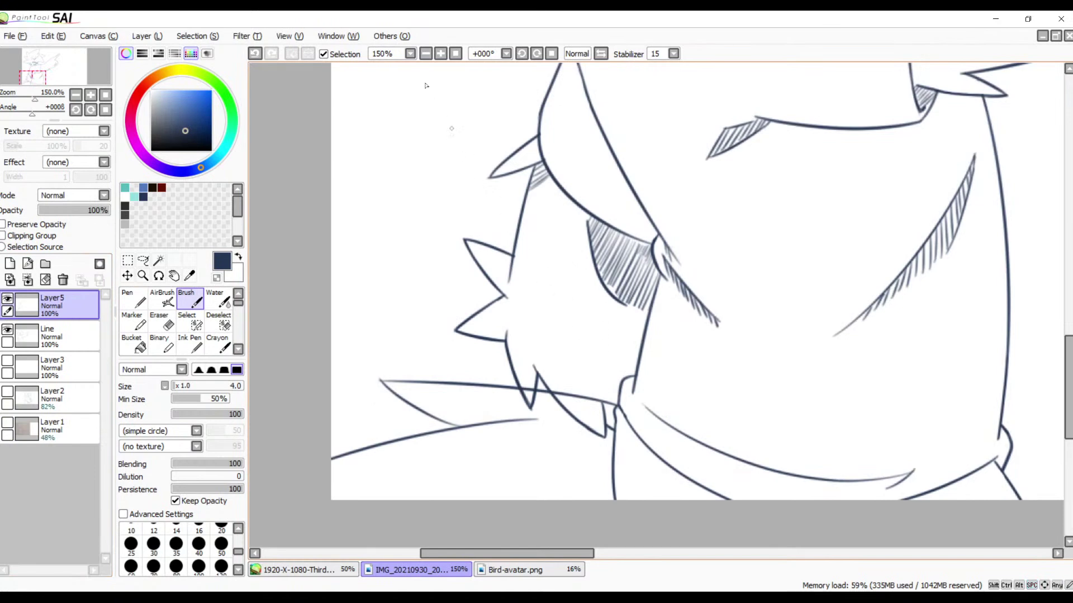
click(441, 55)
click(441, 54)
click(441, 55)
click(441, 54)
drag(410, 527, 748, 171)
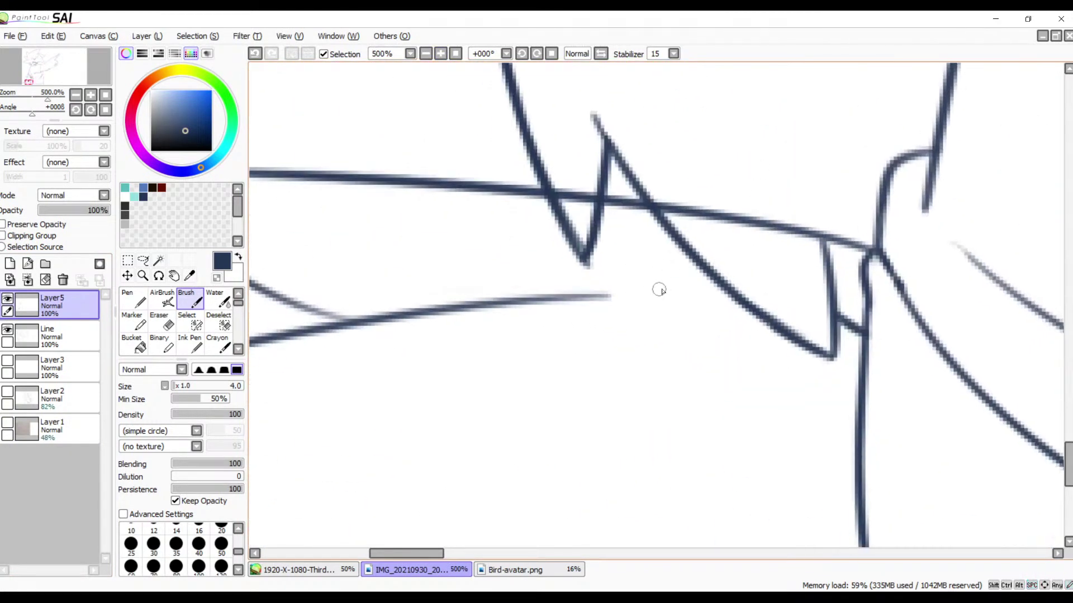
key(e)
drag(655, 299, 664, 327)
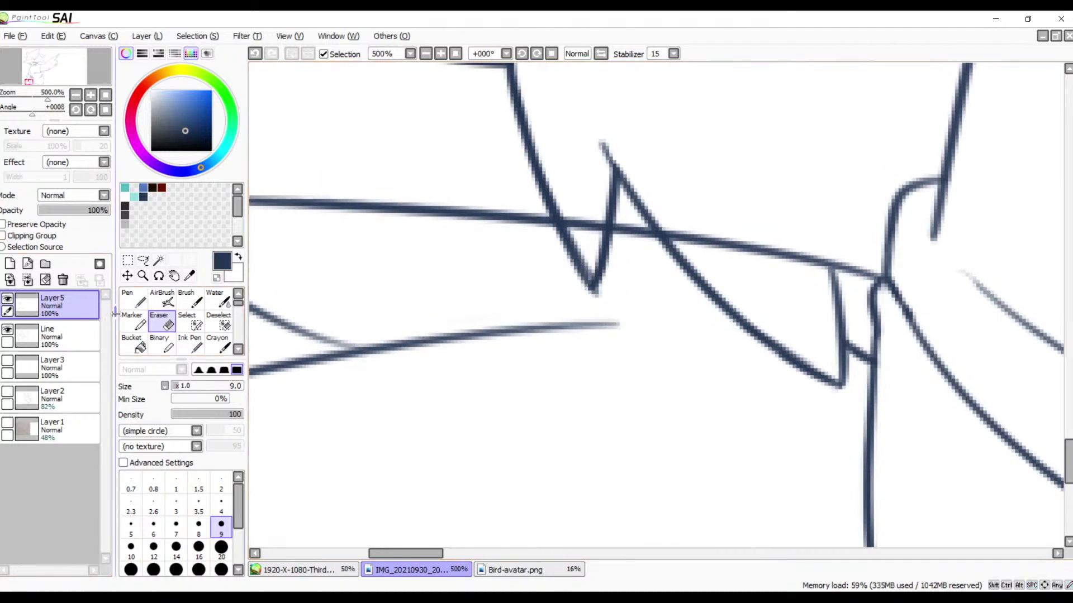
key(ctrl+z)
key(ctrl+z)
key(ctrl+z)
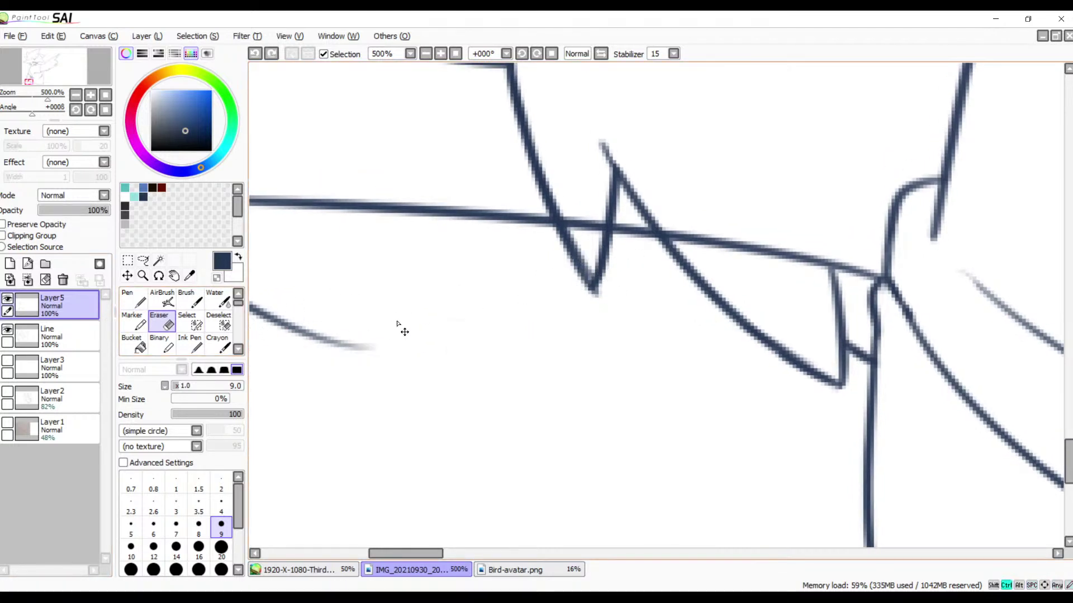
- Make Layer1 the active layer and toggle the sketch's visibility
click(76, 335)
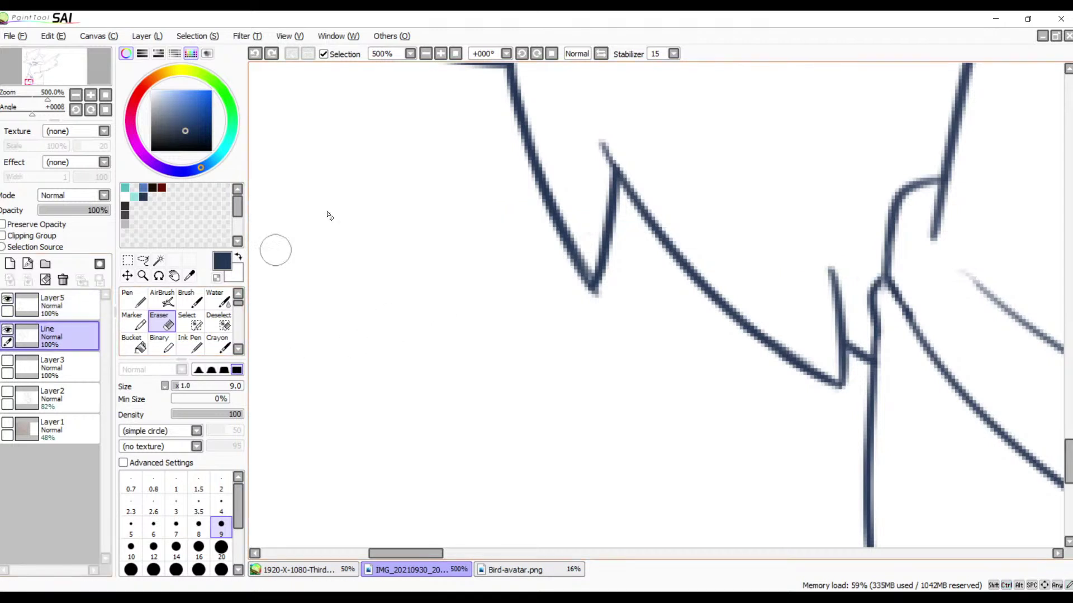
click(425, 53)
click(426, 53)
click(425, 53)
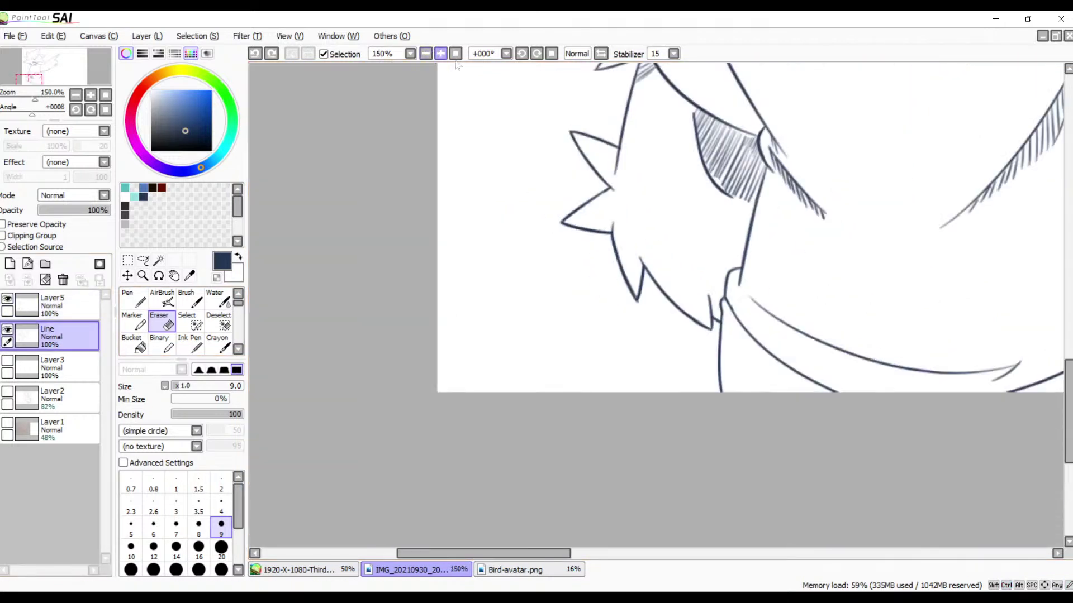
click(22, 429)
click(7, 423)
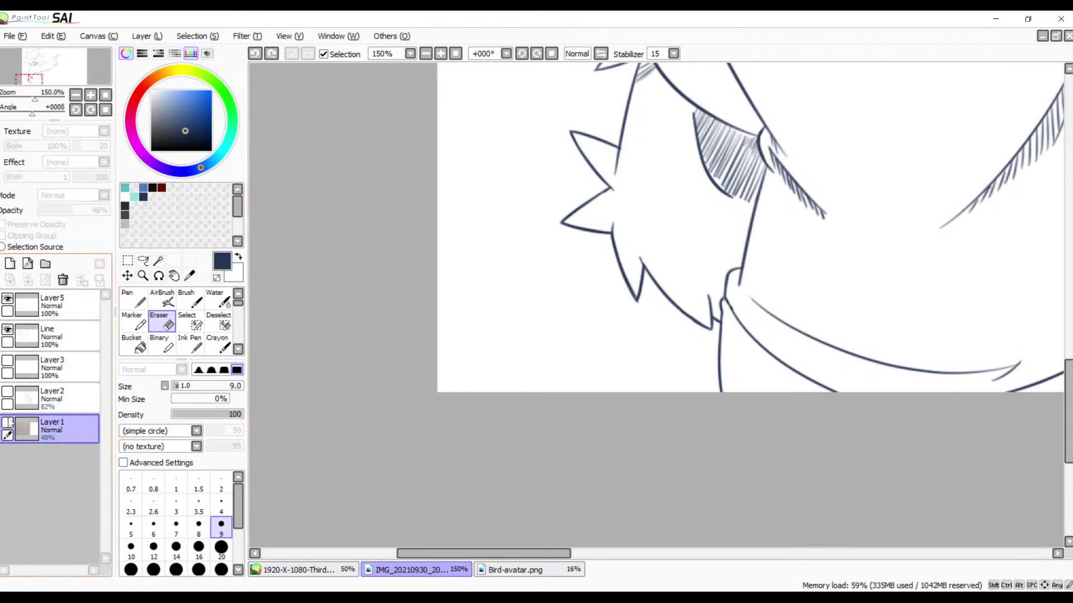
- On the Line layer, brush the tail's upper edge from the waist out to the tip, redoing it once
click(81, 336)
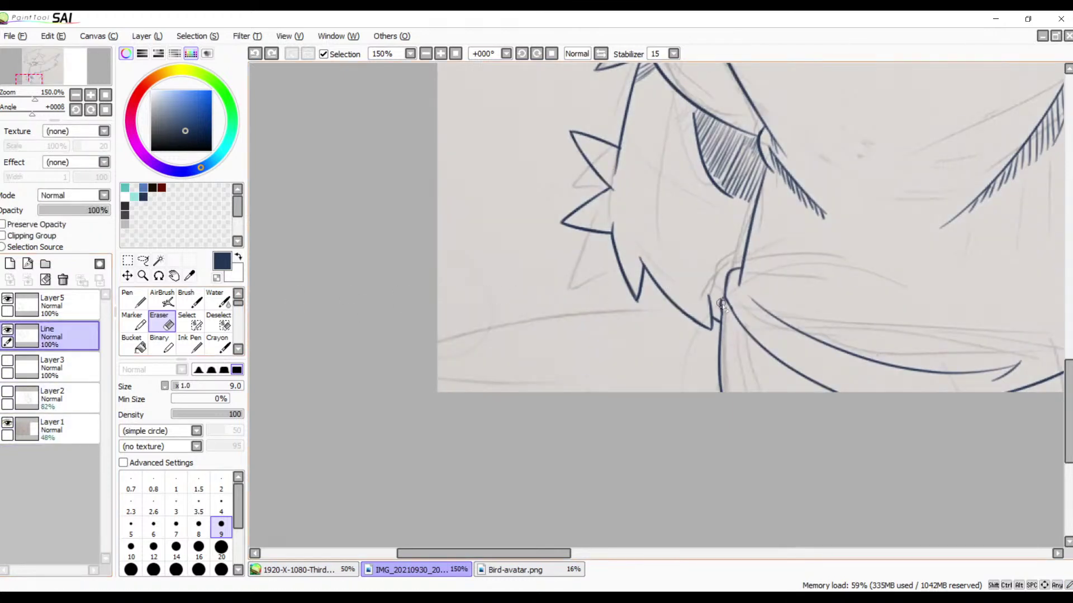
key(b)
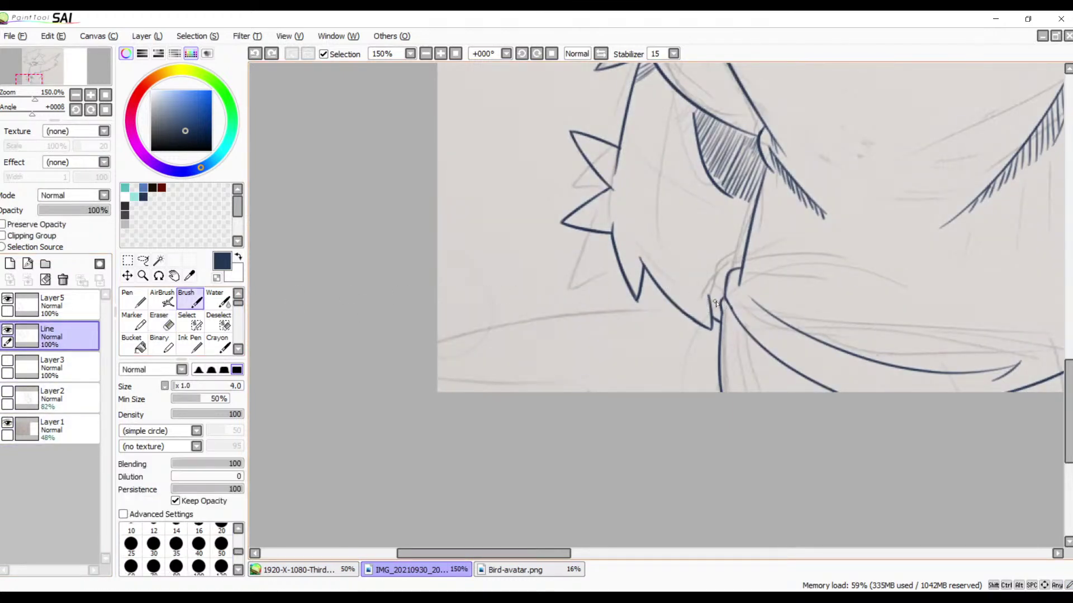
drag(715, 303, 555, 282)
key(ctrl+z)
drag(726, 306, 500, 277)
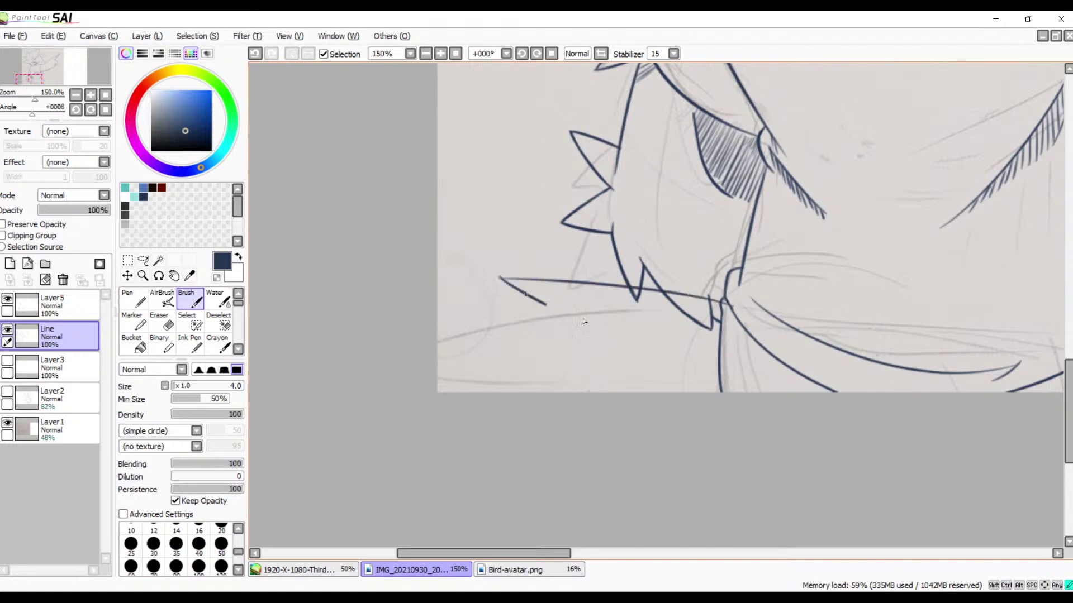
- Draw the short slanted edge running back from the tail tip, redoing the stroke several times
key(ctrl+z)
drag(567, 334, 562, 326)
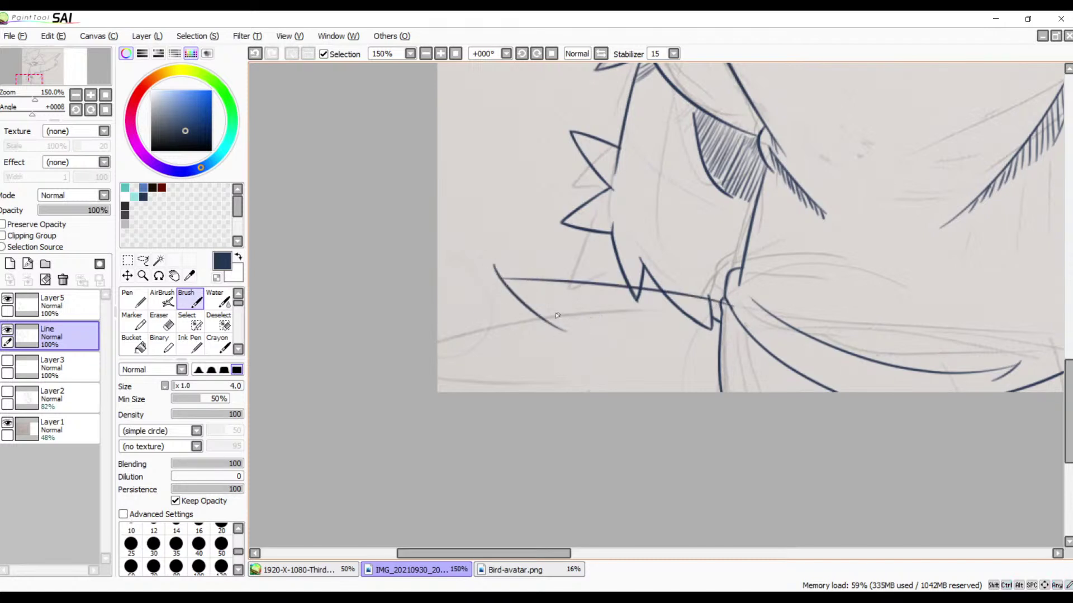
key(ctrl+z)
drag(499, 277, 586, 326)
key(ctrl+z)
drag(483, 255, 590, 332)
key(ctrl+z)
mouse_move(496, 263)
mouse_down()
mouse_move(617, 322)
mouse_move(378, 357)
mouse_up()
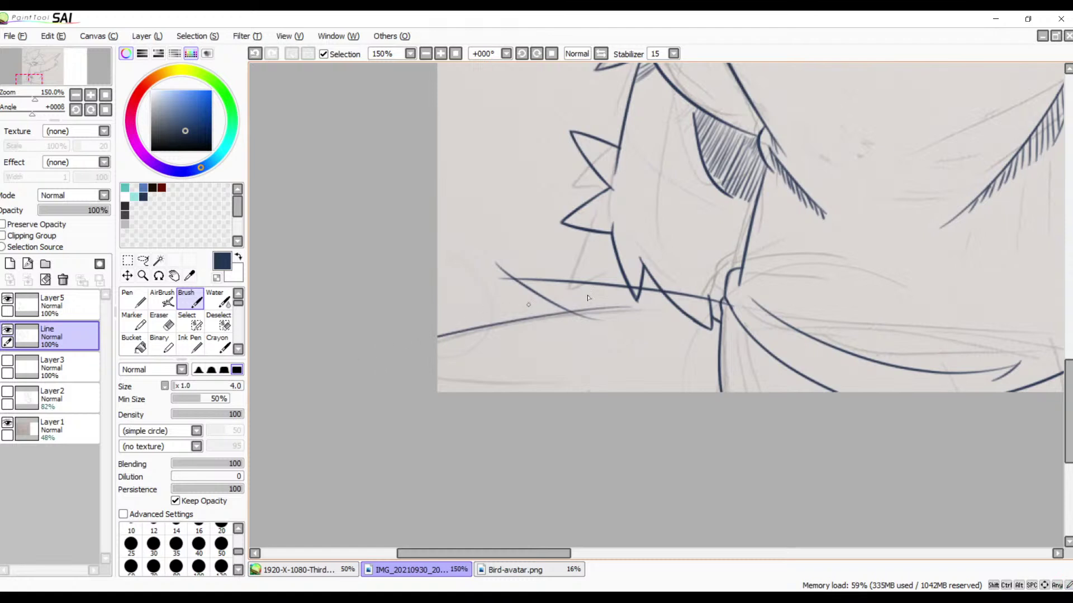
- Redraw the tail's lower curve along the sketch from beneath the fur tufts to the canvas edge
key(ctrl+z)
drag(651, 314, 430, 358)
key(ctrl+z)
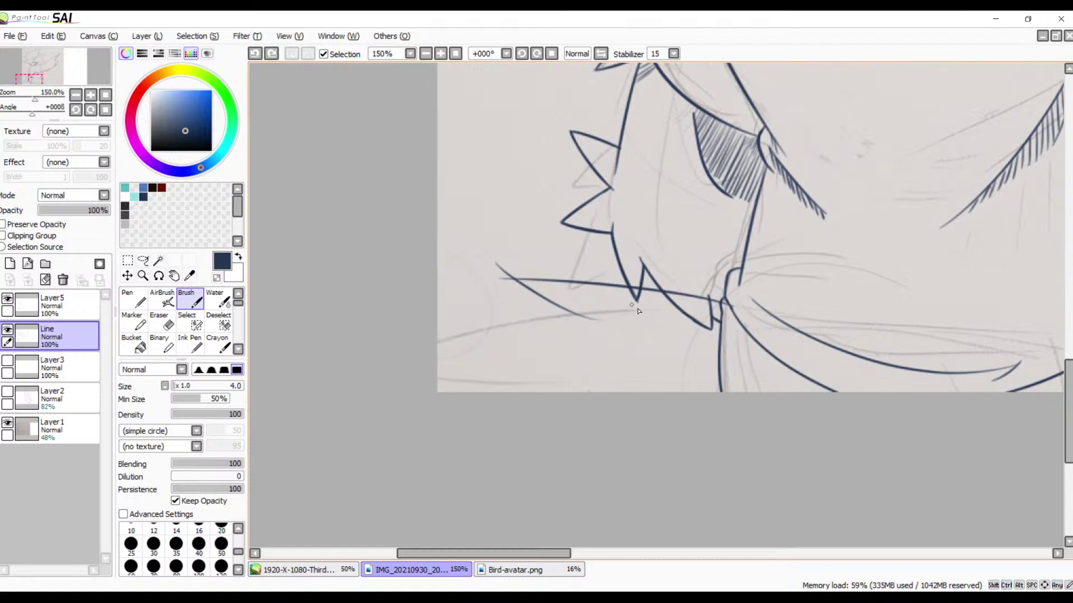
drag(631, 305, 336, 399)
drag(697, 355, 550, 259)
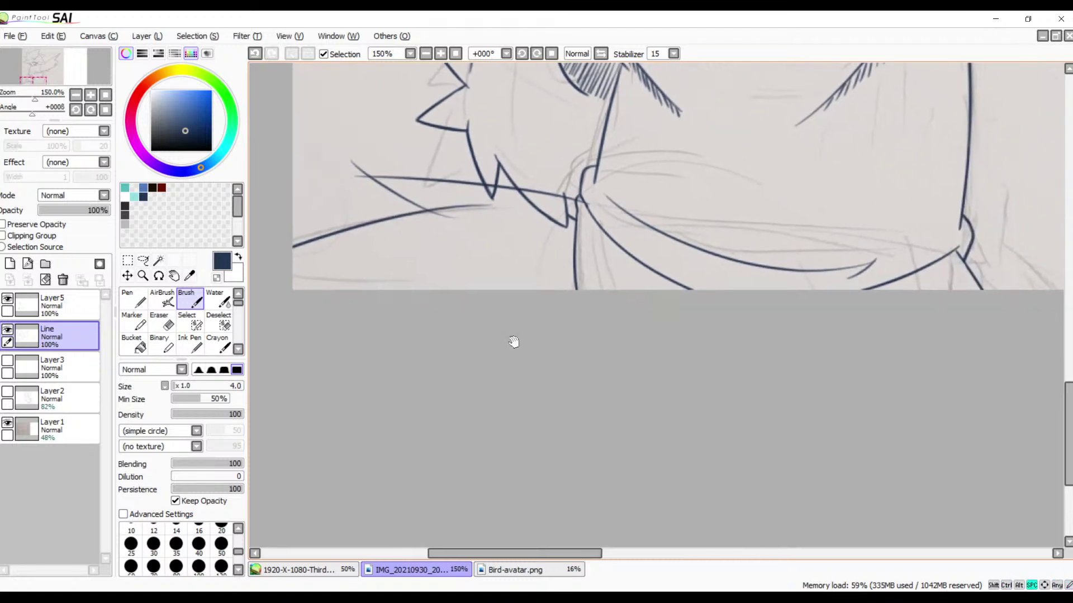
drag(512, 343, 555, 326)
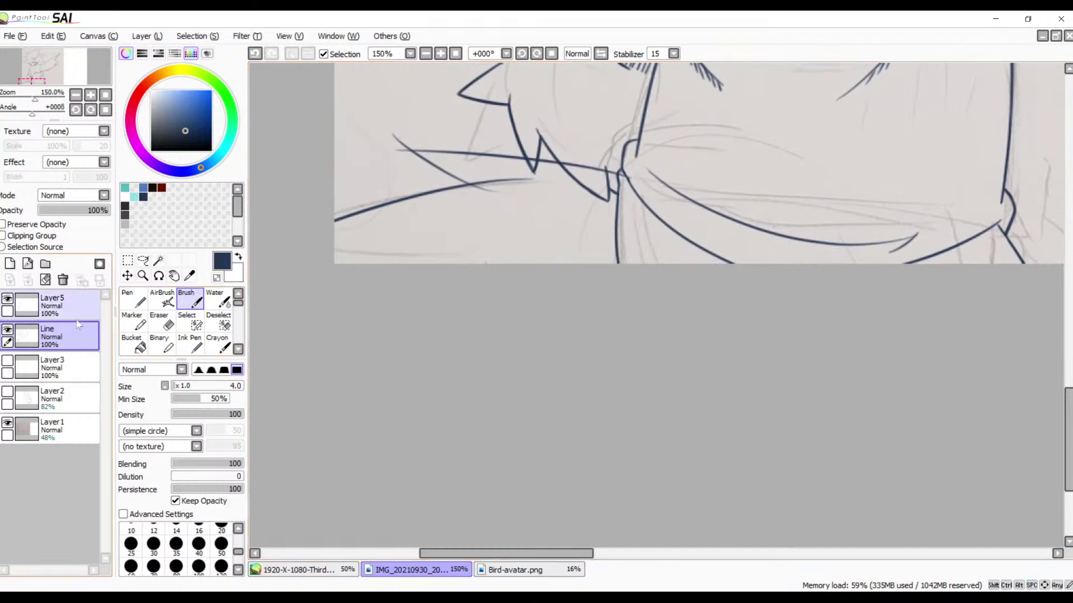
- Hide the sketch on Layer1, erase the overshooting line ends around the tail tip, and shorten the lower curve's inner end
click(7, 425)
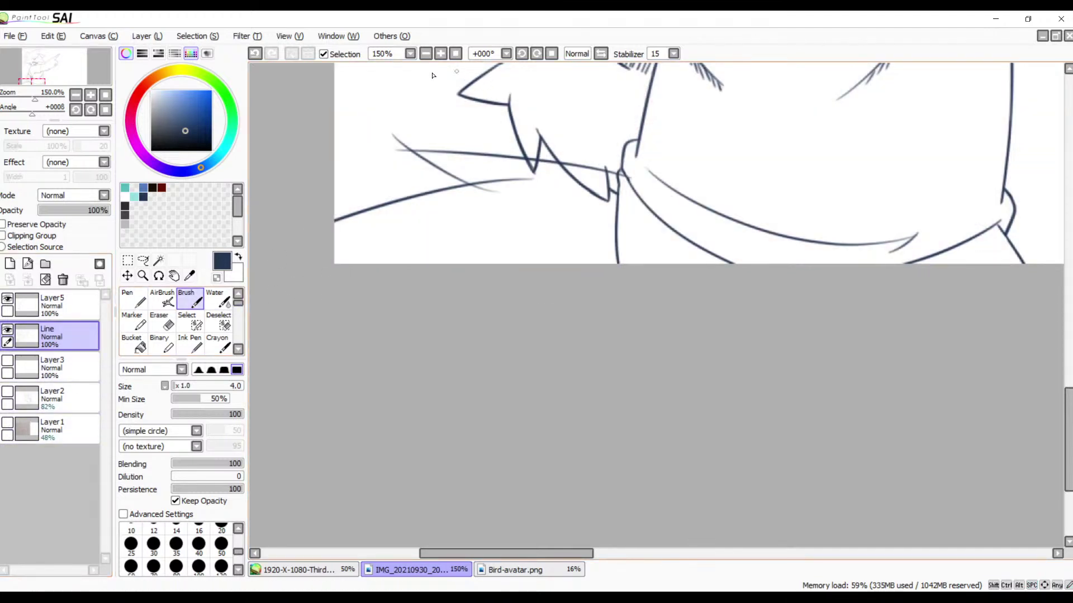
click(425, 54)
click(425, 53)
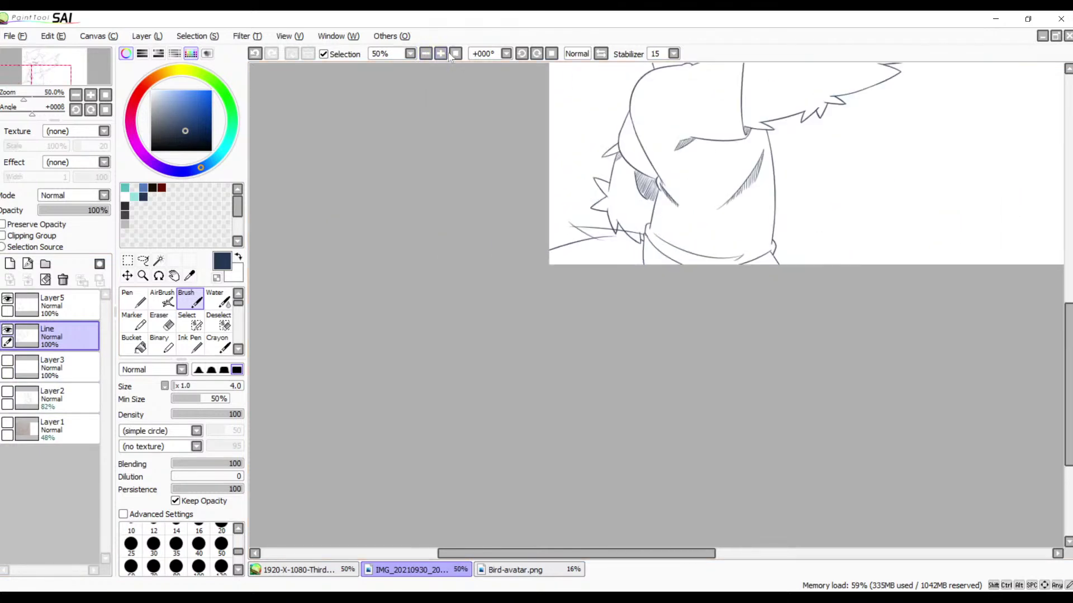
click(441, 54)
click(440, 54)
click(441, 54)
click(441, 54)
click(440, 55)
click(440, 54)
drag(432, 203, 805, 326)
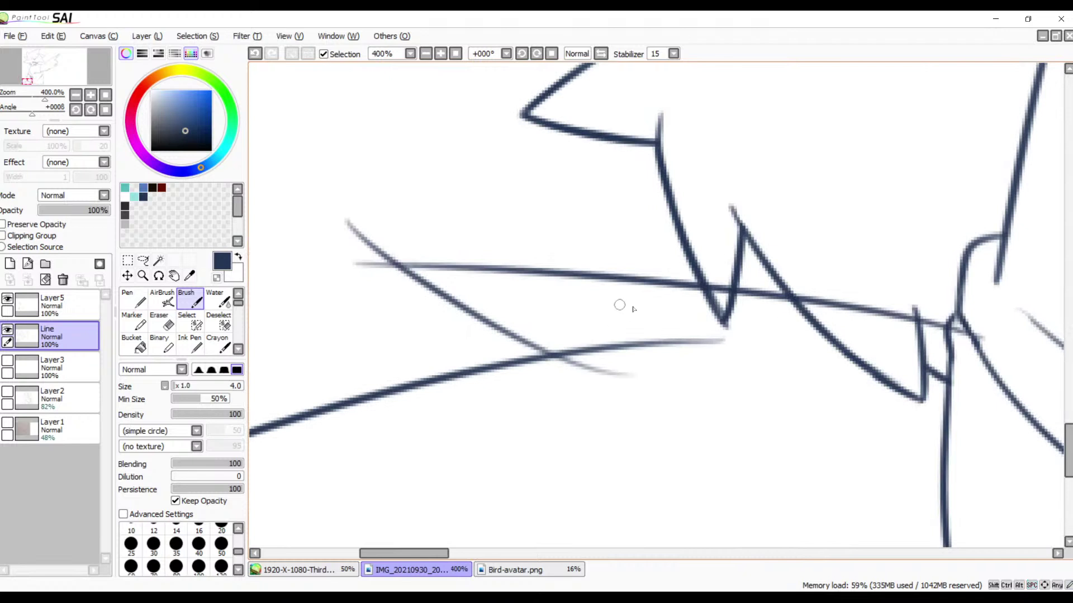
key(e)
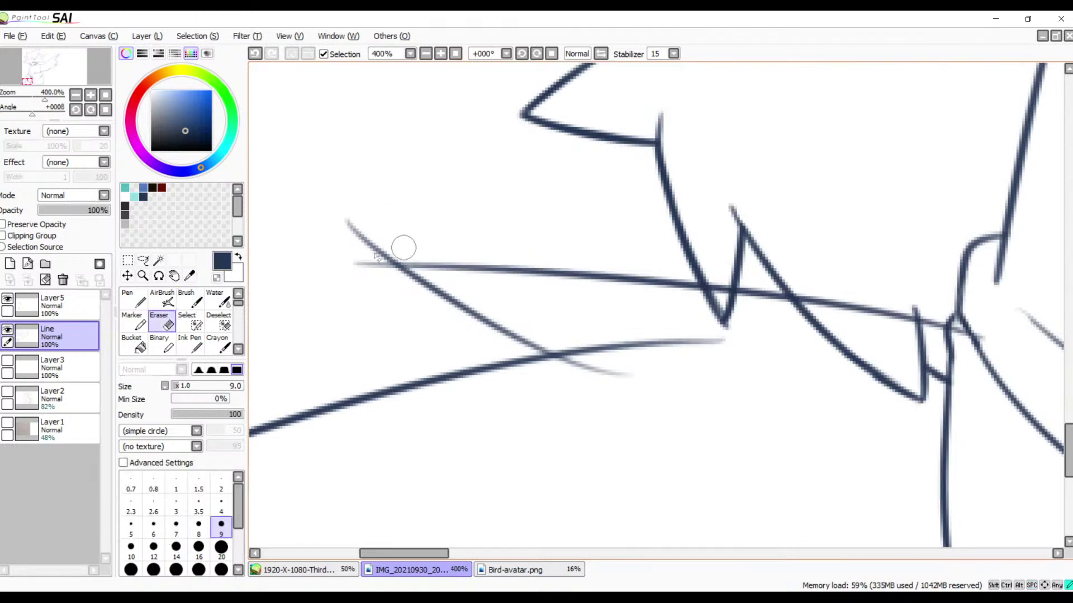
mouse_move(403, 244)
mouse_down()
mouse_move(369, 244)
mouse_move(370, 256)
mouse_move(357, 257)
mouse_move(387, 269)
mouse_up()
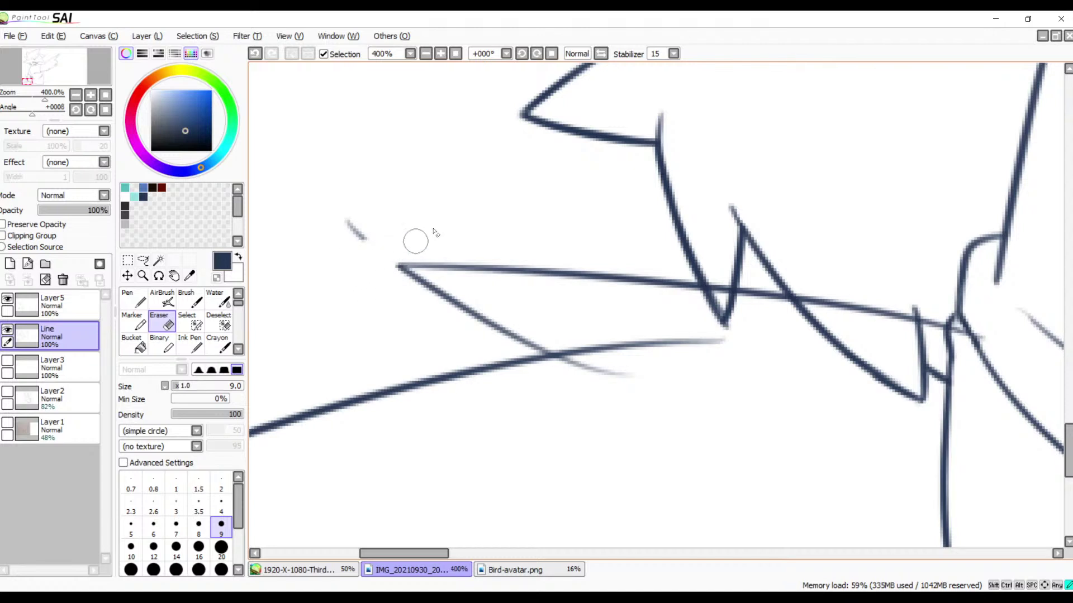
drag(359, 232, 354, 229)
mouse_move(630, 391)
mouse_down()
mouse_move(538, 308)
mouse_move(568, 303)
mouse_move(552, 299)
mouse_move(563, 294)
mouse_move(494, 282)
mouse_up()
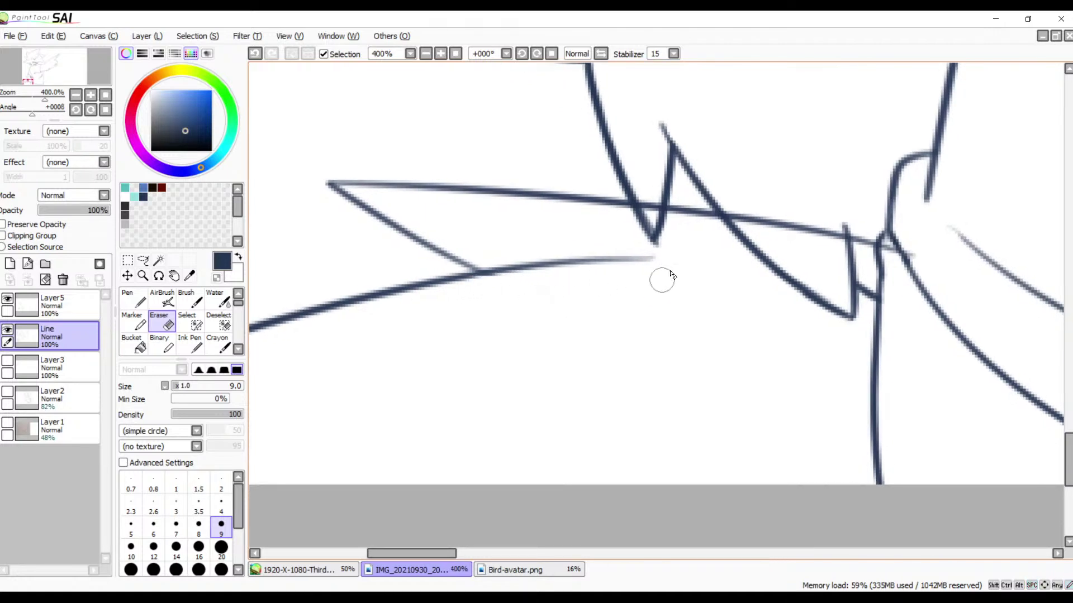
mouse_move(680, 259)
mouse_down()
mouse_move(608, 261)
mouse_move(628, 273)
mouse_move(617, 252)
mouse_move(579, 276)
mouse_move(584, 249)
mouse_move(565, 272)
mouse_up()
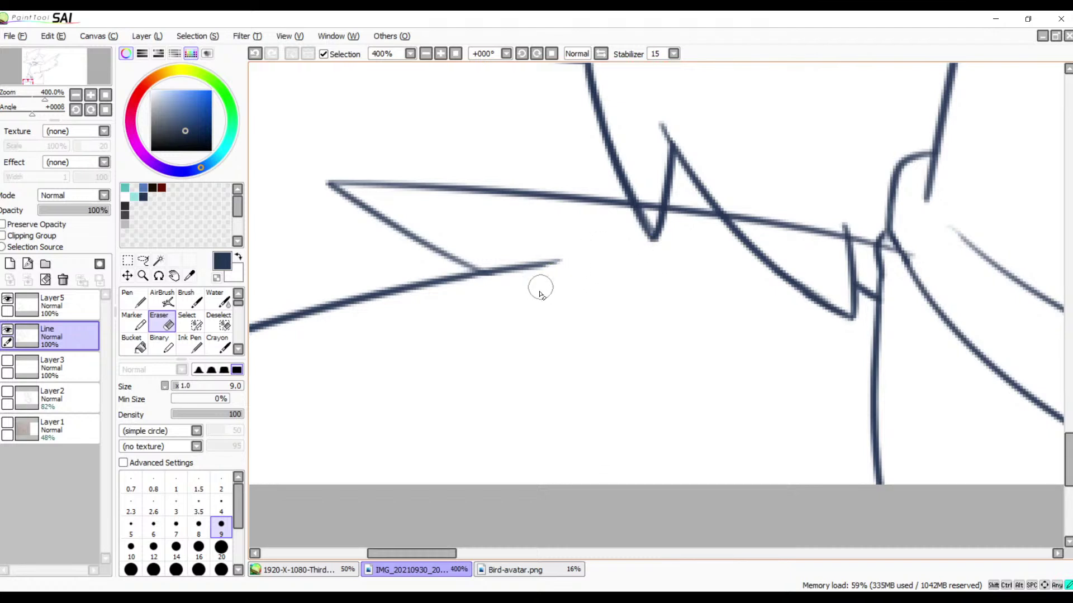
- Erase the fur tuft lines that extend below the tail's upper edge
mouse_move(751, 287)
mouse_down()
mouse_move(697, 291)
mouse_move(706, 291)
mouse_up()
mouse_move(594, 220)
mouse_down()
mouse_move(603, 237)
mouse_move(578, 221)
mouse_move(592, 210)
mouse_move(615, 221)
mouse_up()
drag(754, 309, 656, 285)
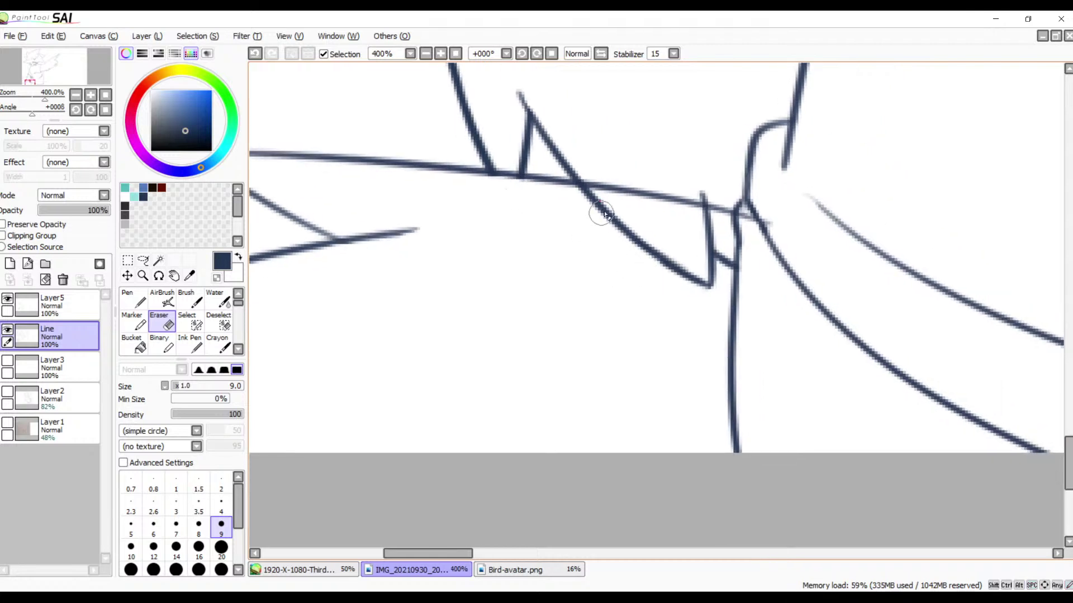
mouse_move(605, 215)
mouse_down()
mouse_move(592, 198)
mouse_move(580, 201)
mouse_move(590, 202)
mouse_up()
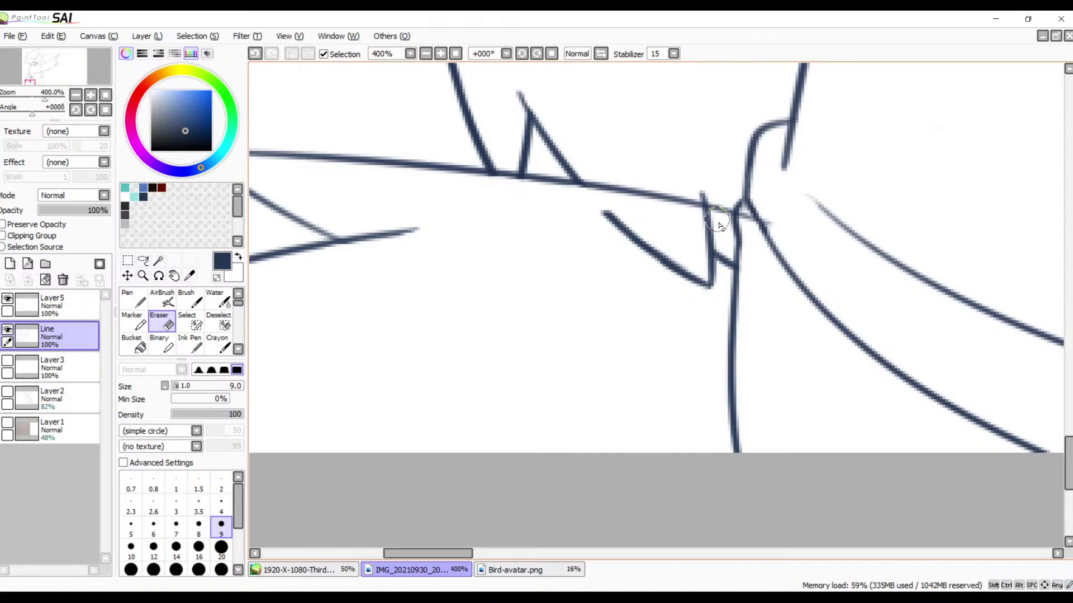
mouse_move(719, 225)
mouse_down()
mouse_move(705, 265)
mouse_move(720, 257)
mouse_move(721, 272)
mouse_move(725, 260)
mouse_move(705, 284)
mouse_move(605, 215)
mouse_up()
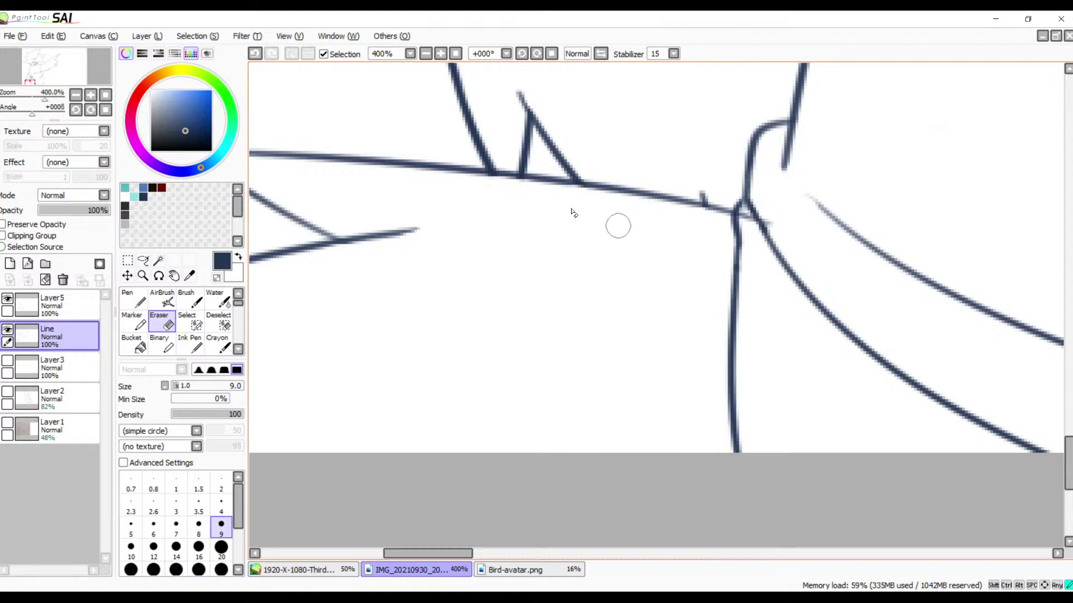
- Erase the end of the tail's upper line that overshoots into the waist
drag(649, 258, 605, 335)
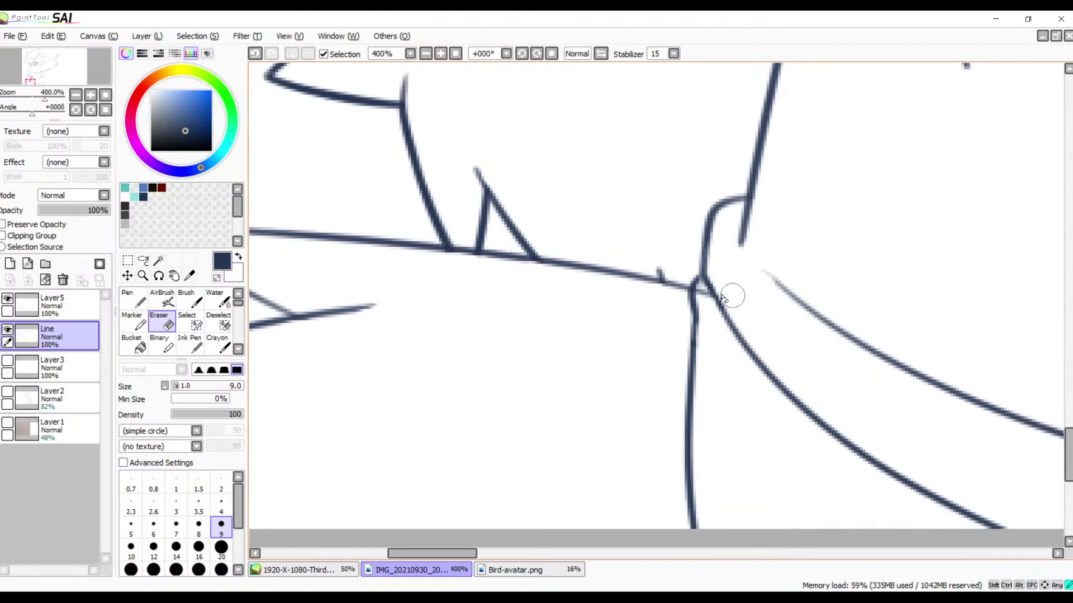
mouse_move(723, 298)
mouse_down()
mouse_move(700, 289)
mouse_move(711, 342)
mouse_up()
drag(656, 375, 930, 333)
drag(672, 334, 735, 350)
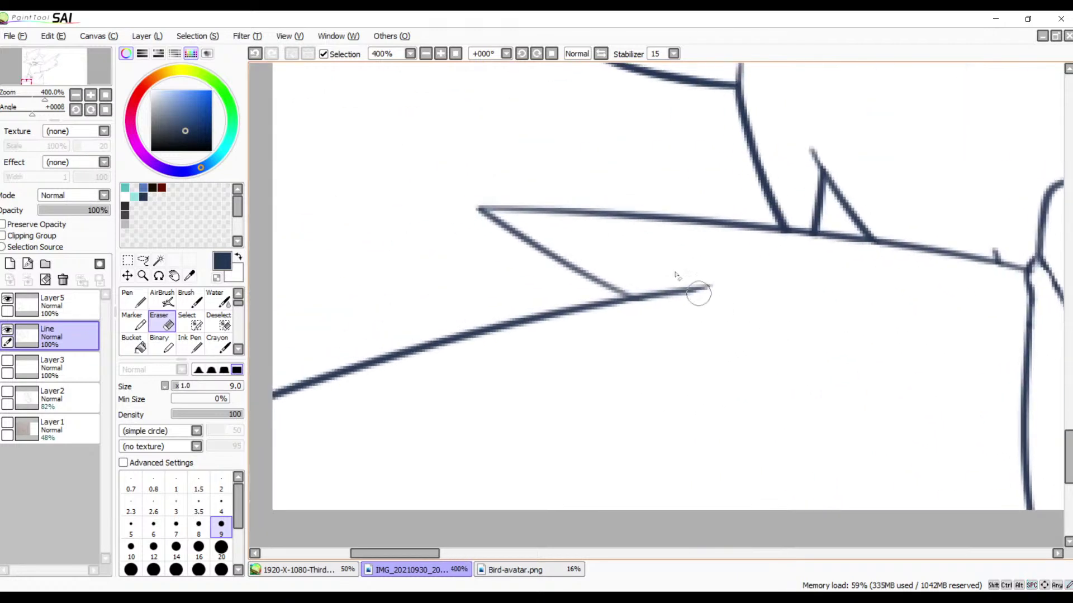
- Brush a wider fold at the front corner of the shirt hem and a slanted leg line down to the canvas edge
click(425, 53)
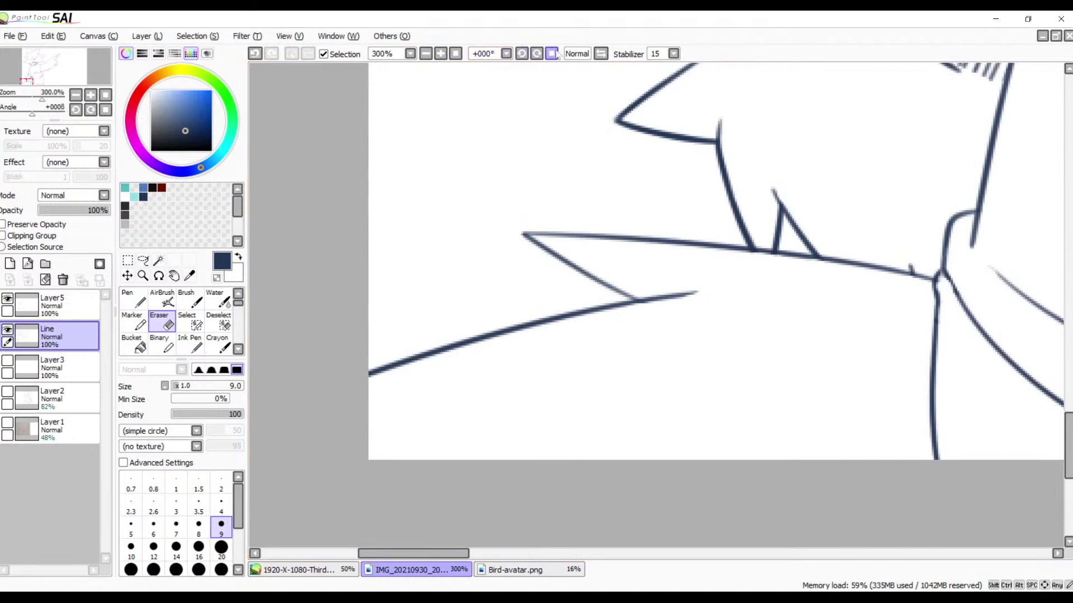
click(455, 54)
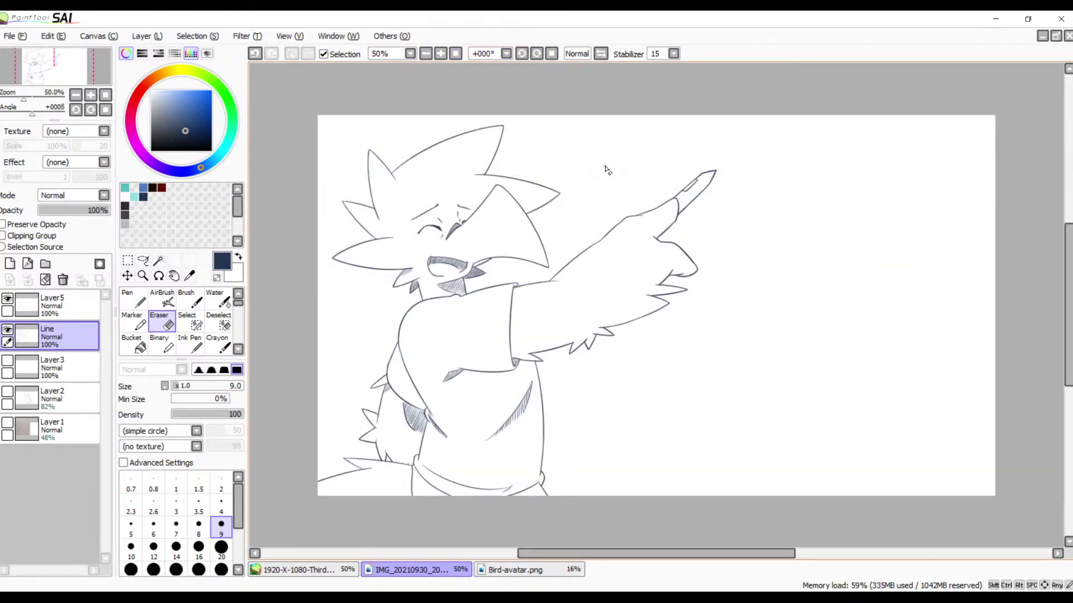
drag(643, 299, 569, 230)
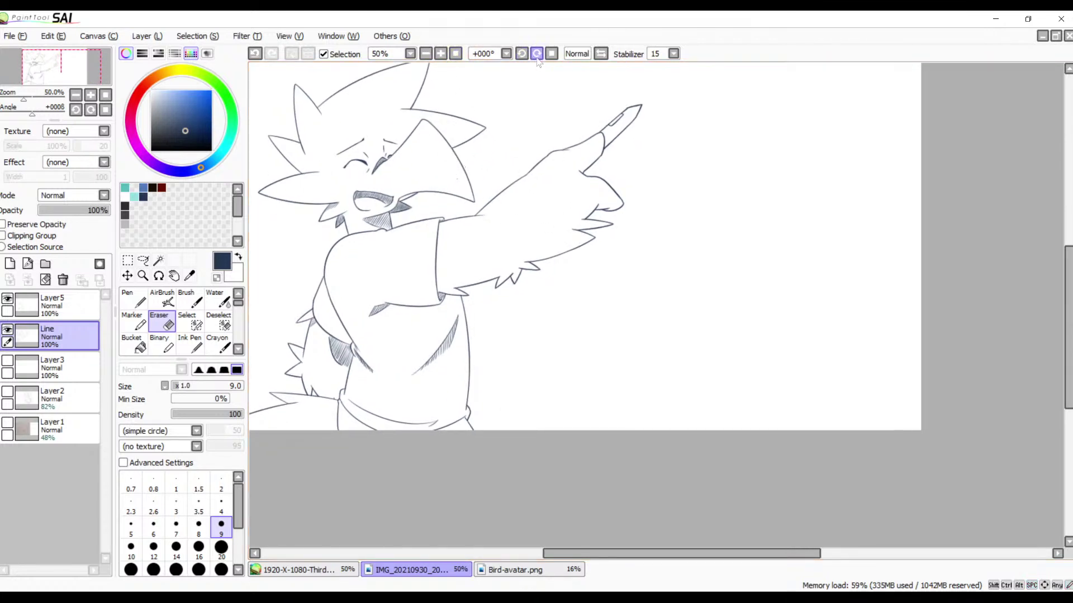
click(441, 53)
click(441, 53)
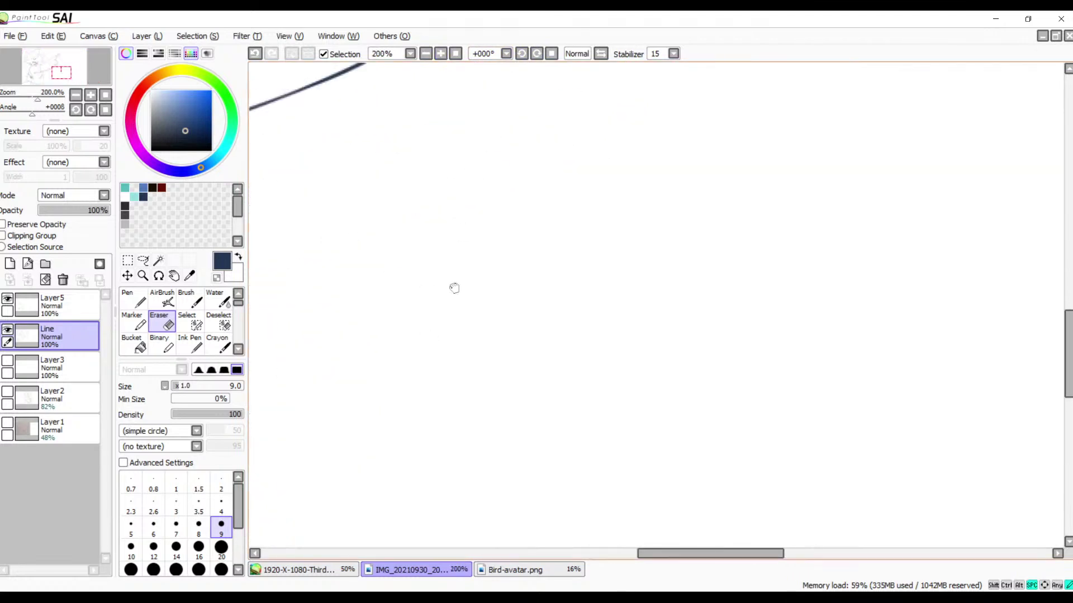
mouse_move(455, 287)
mouse_down()
mouse_move(618, 207)
mouse_move(661, 229)
mouse_move(754, 227)
mouse_up()
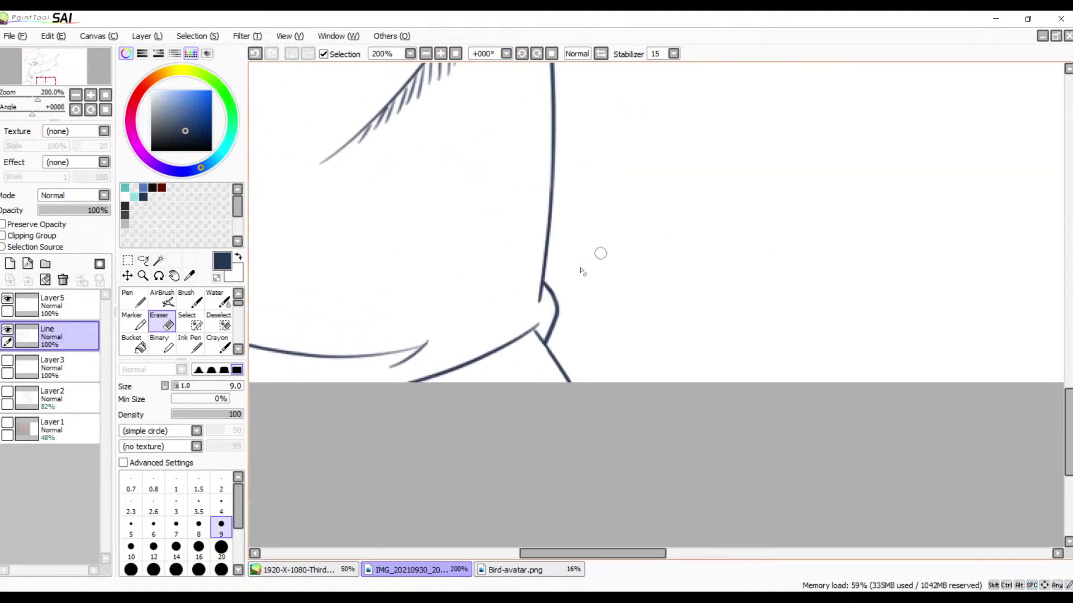
key(b)
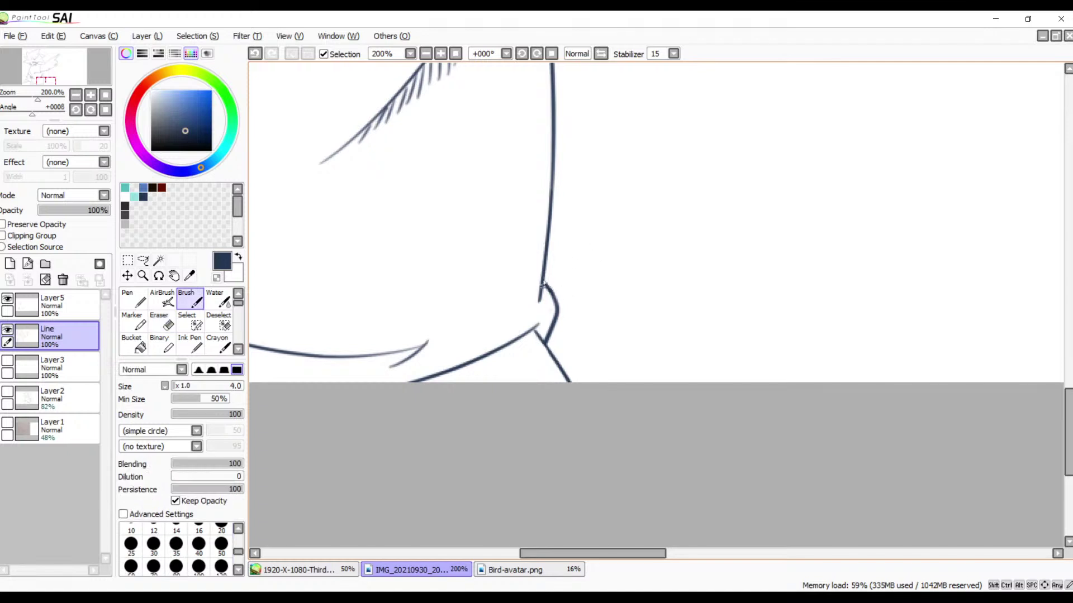
drag(577, 303, 687, 415)
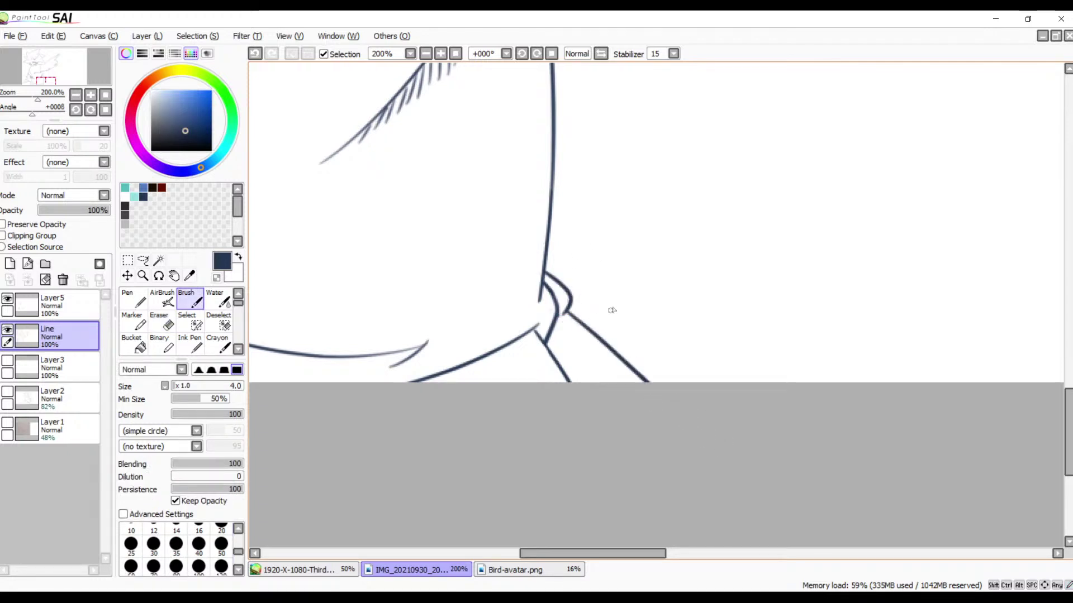
- Erase the older inner fold and leg line at the front corner of the shirt hem
key(space)
mouse_move(593, 365)
mouse_down()
mouse_move(1001, 293)
mouse_move(1005, 309)
mouse_move(882, 361)
mouse_up()
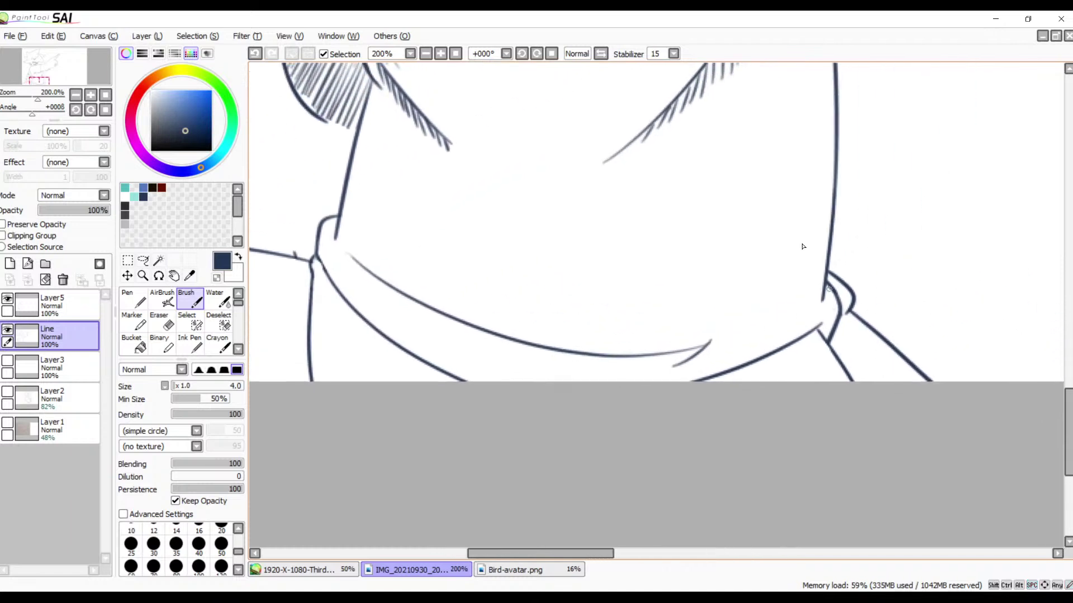
click(439, 57)
click(439, 57)
click(438, 57)
click(438, 57)
key(space)
drag(702, 343, 395, 225)
drag(630, 285, 437, 300)
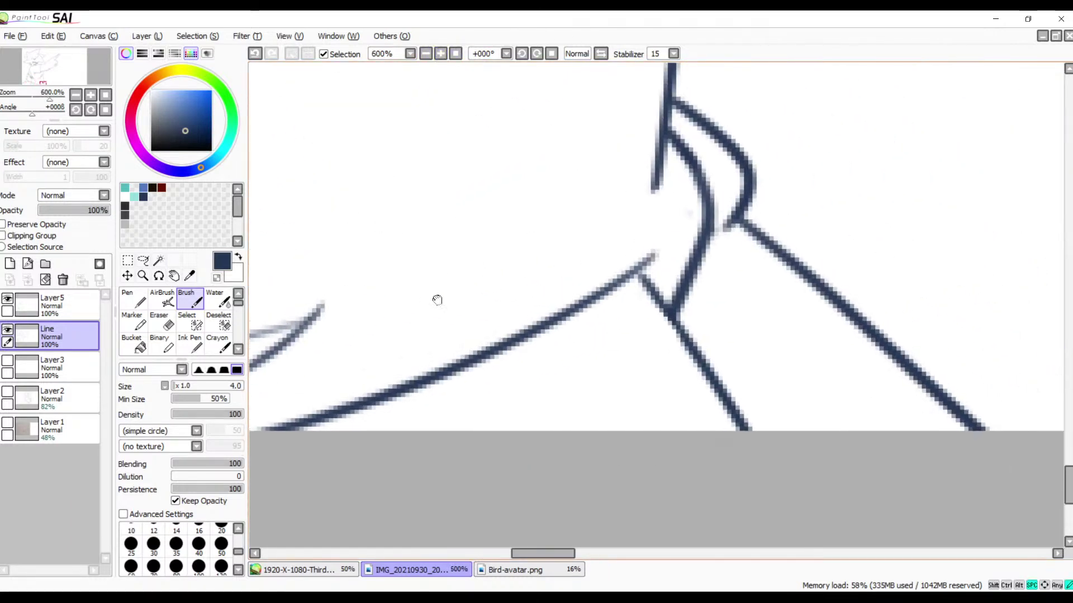
key(e)
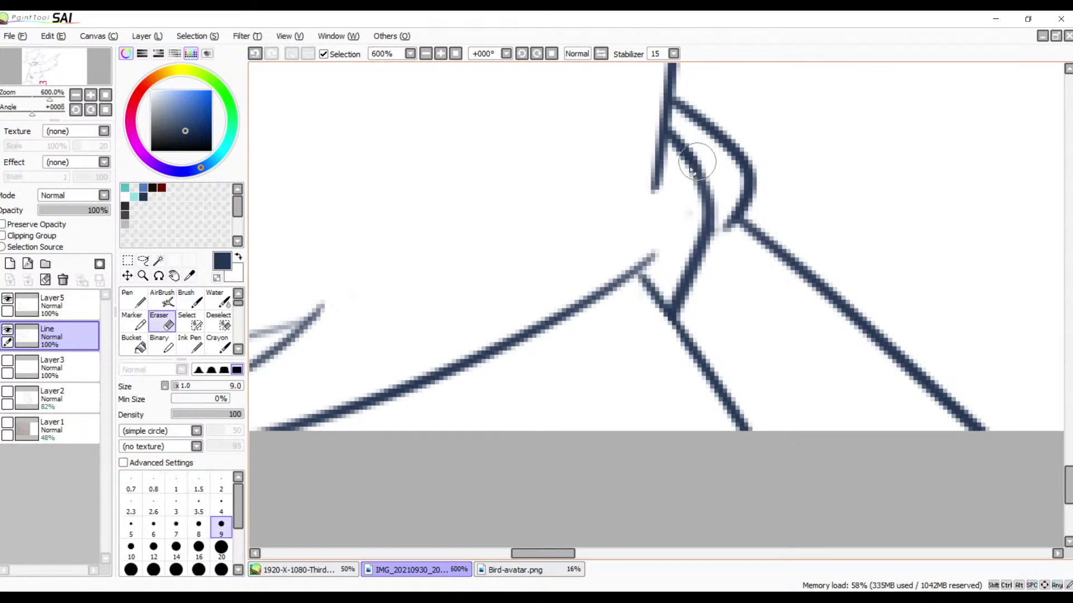
mouse_move(706, 171)
mouse_down()
mouse_move(688, 182)
mouse_move(677, 132)
mouse_move(695, 214)
mouse_move(709, 203)
mouse_move(715, 217)
mouse_move(702, 262)
mouse_move(643, 337)
mouse_move(623, 328)
mouse_move(687, 265)
mouse_move(633, 302)
mouse_move(680, 329)
mouse_move(736, 417)
mouse_move(700, 369)
mouse_move(735, 437)
mouse_move(766, 448)
mouse_up()
- Extend the lower hem curve up to the new fold with the Brush, redoing the stroke until it joins smoothly
key(b)
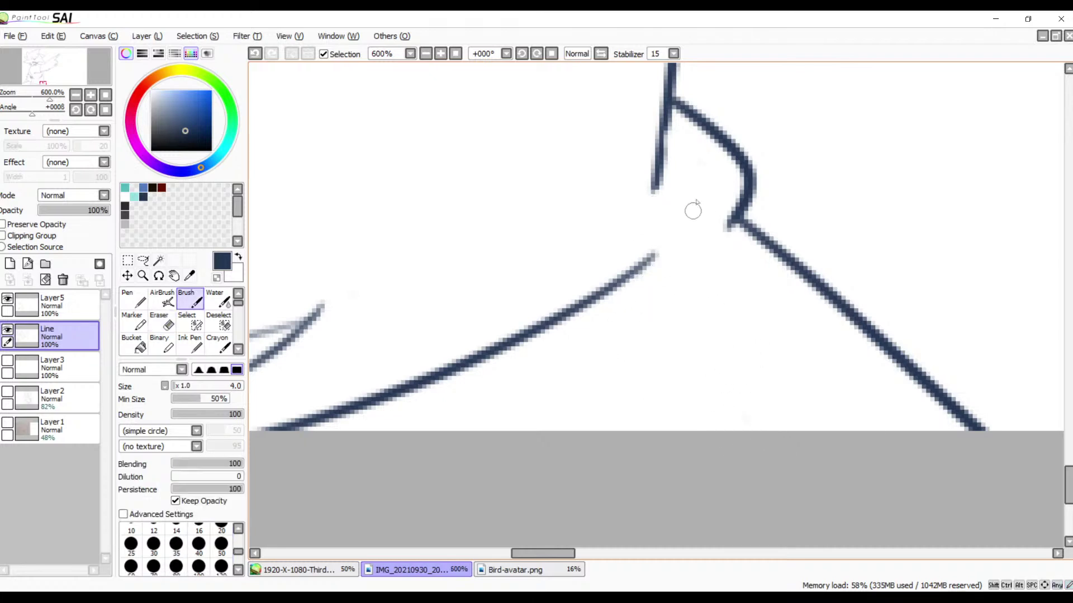
drag(725, 203, 614, 295)
key(ctrl+z)
mouse_move(733, 174)
mouse_down()
mouse_move(601, 299)
mouse_move(620, 282)
mouse_up()
key(ctrl+z)
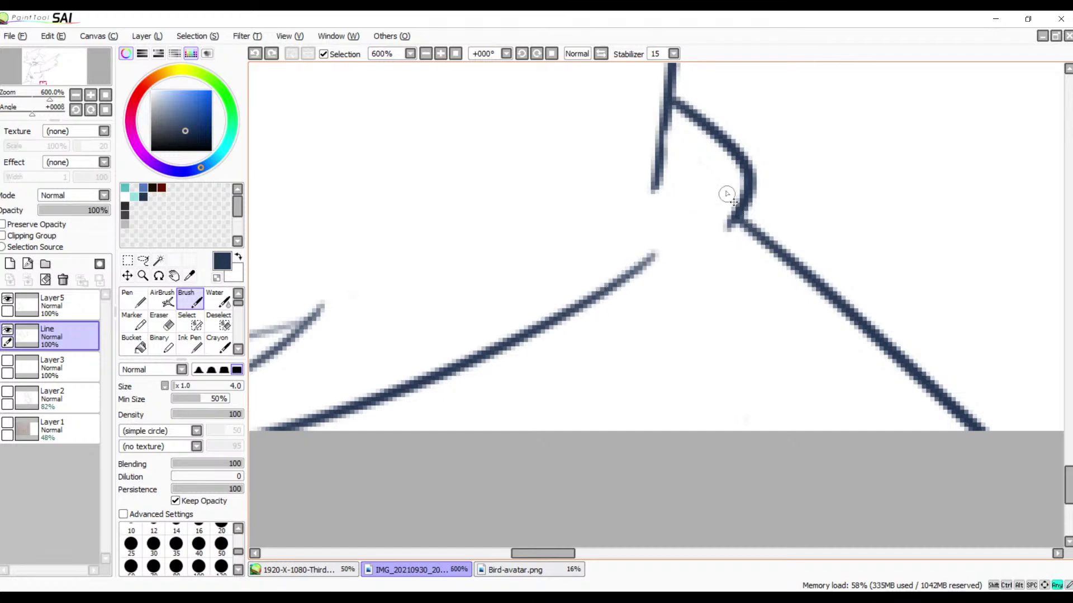
drag(735, 172, 618, 277)
key(ctrl+z)
drag(740, 162, 590, 305)
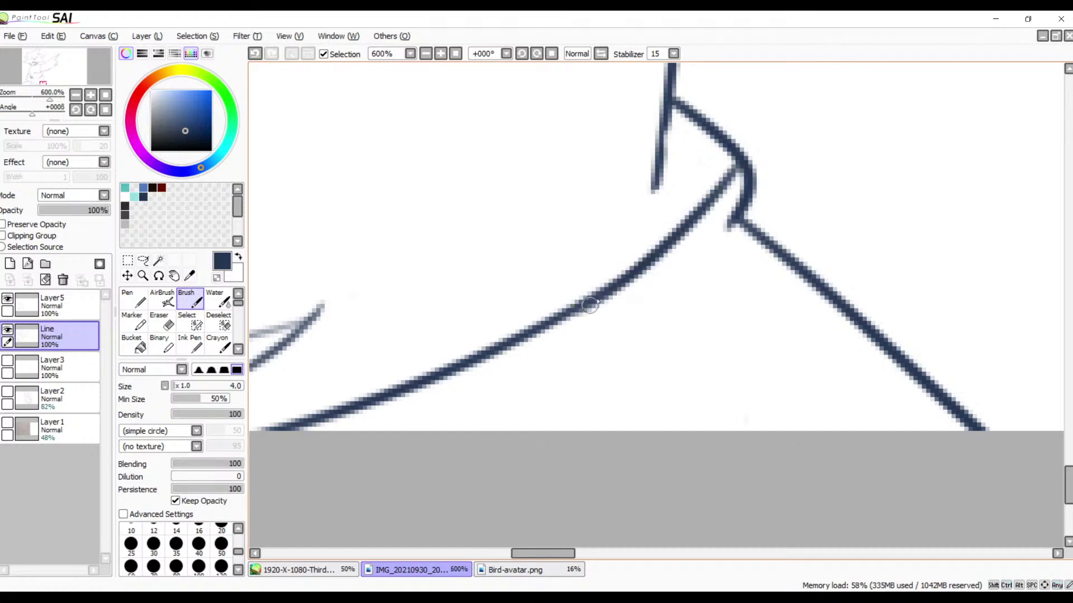
- Connect the leg line to the hem curve with a short stroke and erase the stray end beneath the fold
drag(718, 200, 778, 253)
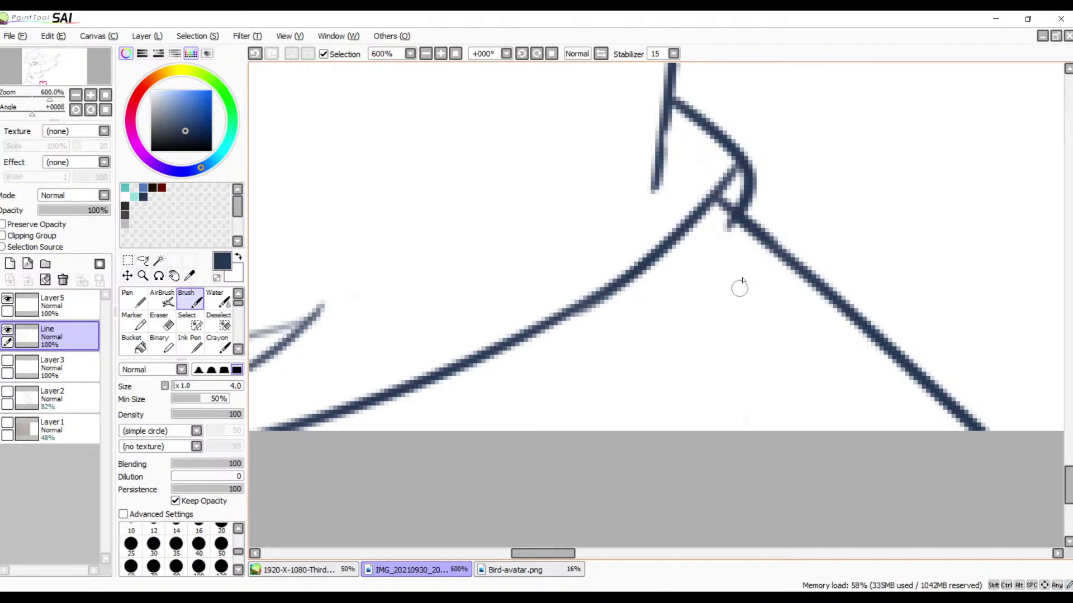
key(e)
mouse_move(723, 231)
mouse_down()
mouse_move(733, 239)
mouse_move(661, 309)
mouse_up()
key(b)
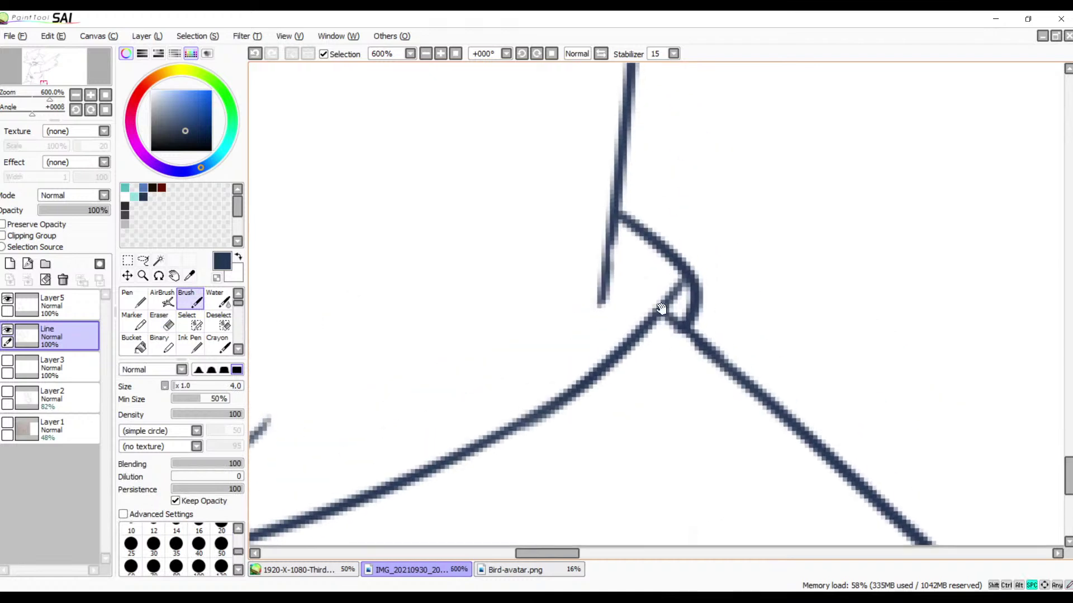
- Redraw the lower end of the shirt's front side line with the Brush so it runs down inside the hem fold
drag(616, 203, 597, 296)
key(ctrl+z)
drag(613, 214, 600, 296)
- Erase the faint stray tip at the rear end of the inner hem curve, dropping a test stroke made at its front end
drag(668, 373, 828, 227)
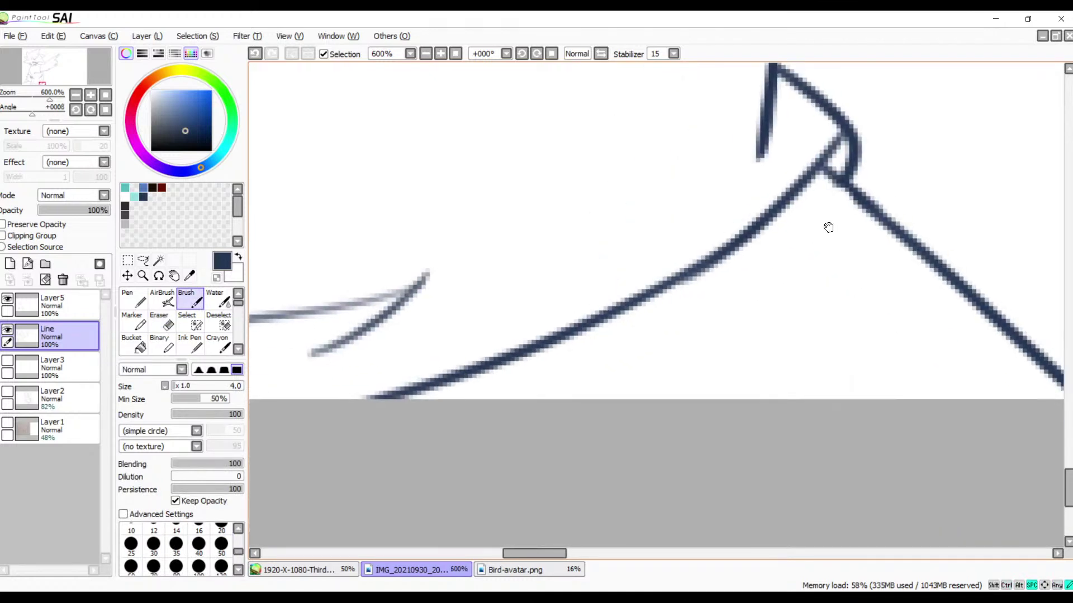
drag(513, 305, 869, 245)
mouse_move(738, 236)
mouse_down()
mouse_move(873, 255)
mouse_move(828, 280)
mouse_up()
key(ctrl+z)
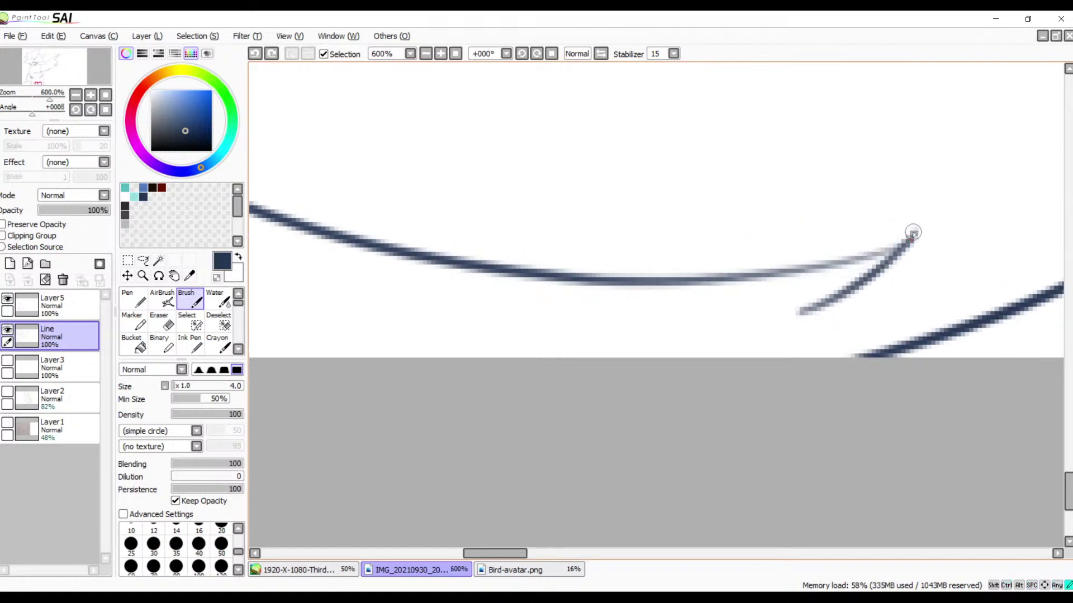
mouse_move(913, 232)
mouse_down()
mouse_move(766, 270)
mouse_move(919, 395)
mouse_up()
drag(771, 321, 772, 350)
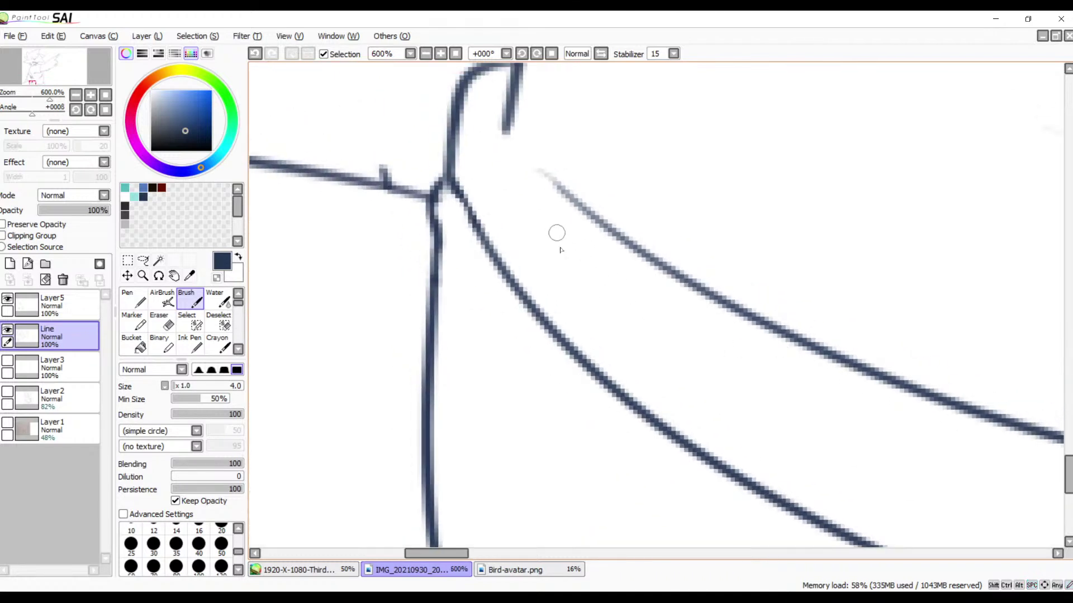
key(e)
mouse_move(551, 160)
mouse_down()
mouse_move(536, 185)
mouse_move(575, 170)
mouse_up()
- Brush two short slanted hatch strokes beneath the rear end of the inner hem curve, redoing them until the angle fits
key(b)
drag(694, 238, 722, 227)
drag(586, 176, 629, 269)
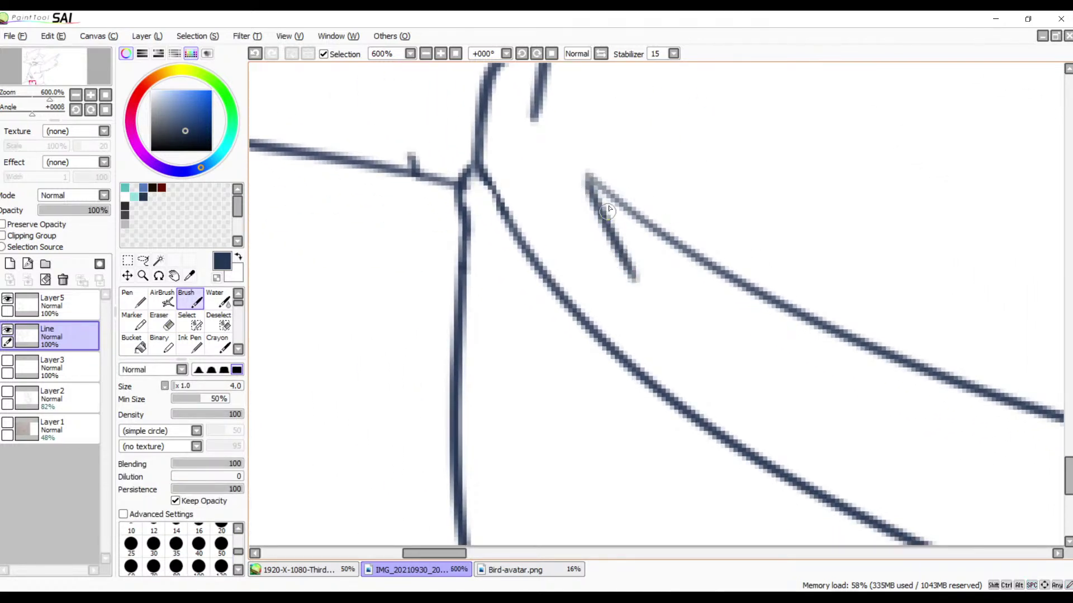
key(ctrl+z)
drag(602, 188, 642, 268)
drag(627, 210, 696, 303)
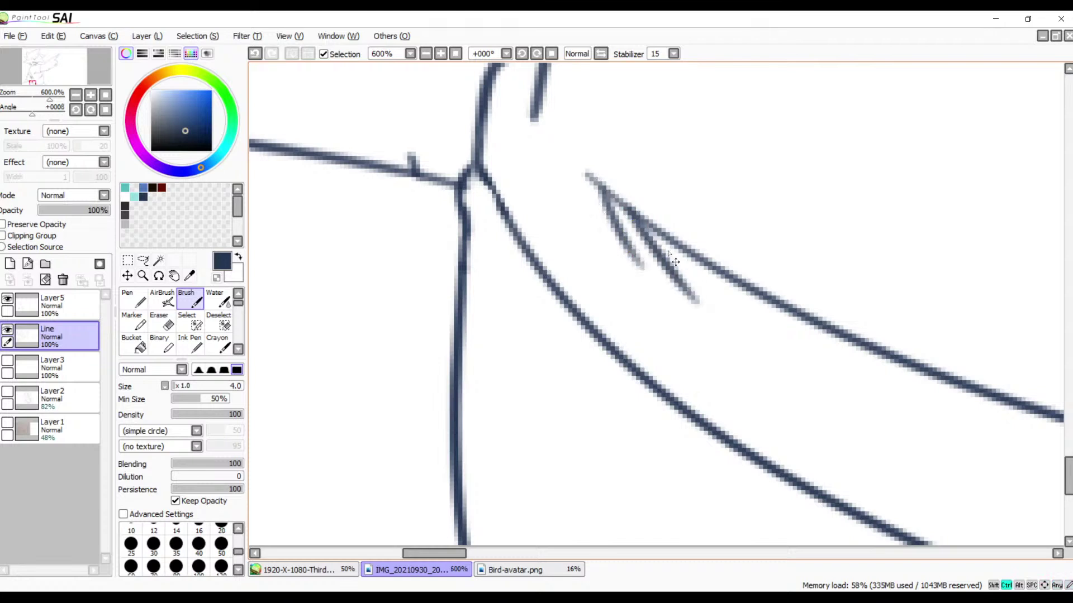
key(ctrl+z)
key(ctrl+z)
drag(586, 174, 656, 282)
drag(637, 212, 695, 308)
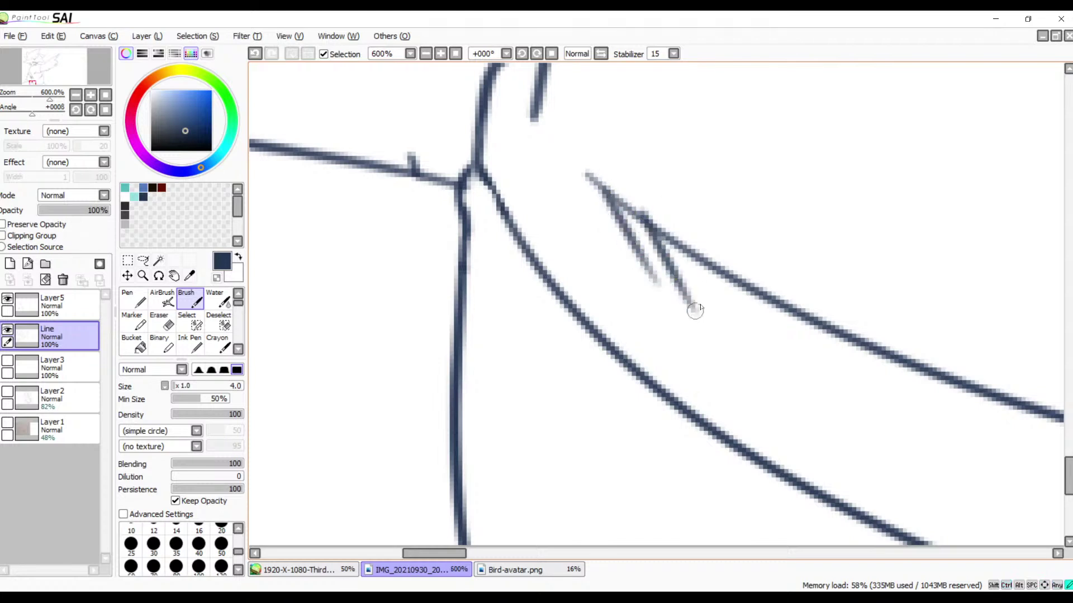
- Continue the slanted hatching along the rear half of the inner hem curve, redoing the uneven strokes
mouse_move(681, 247)
mouse_down()
mouse_move(729, 336)
mouse_move(628, 242)
mouse_up()
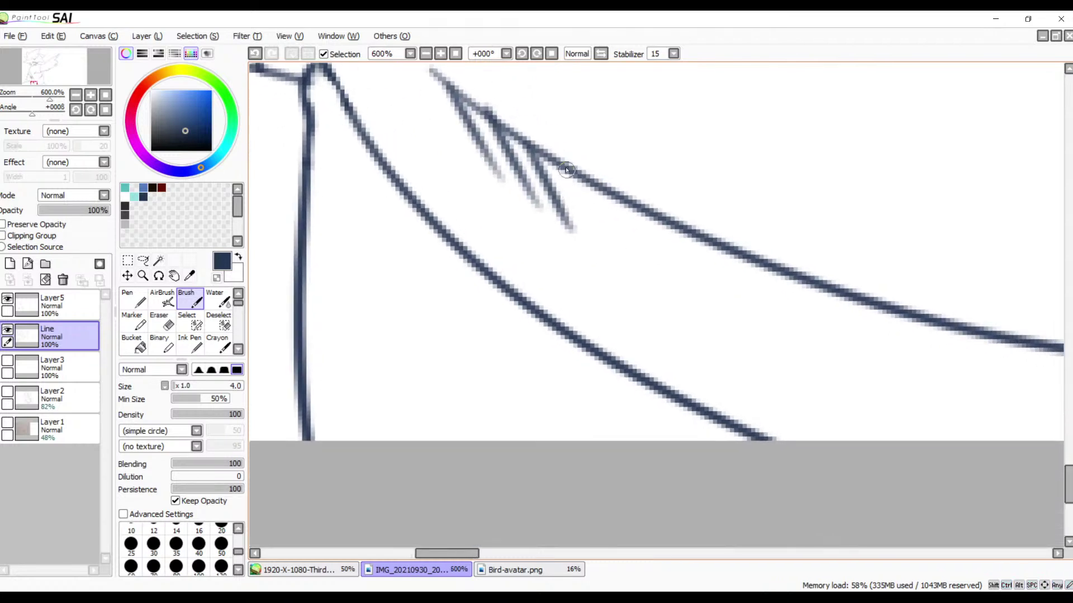
drag(562, 162, 622, 250)
key(ctrl+z)
drag(559, 167, 619, 261)
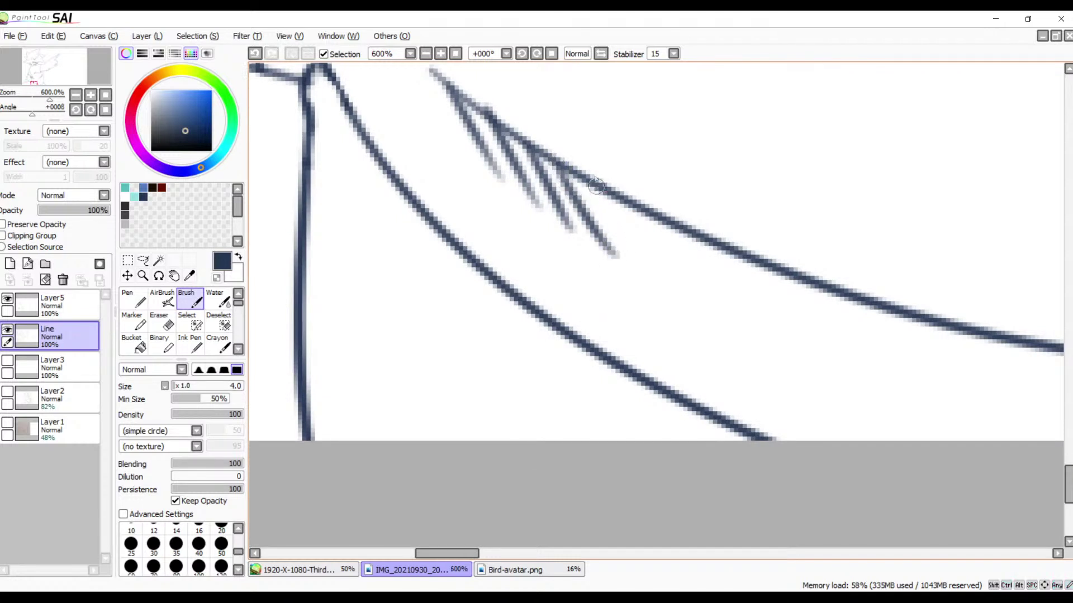
drag(595, 183, 669, 276)
key(ctrl+z)
drag(596, 190, 655, 298)
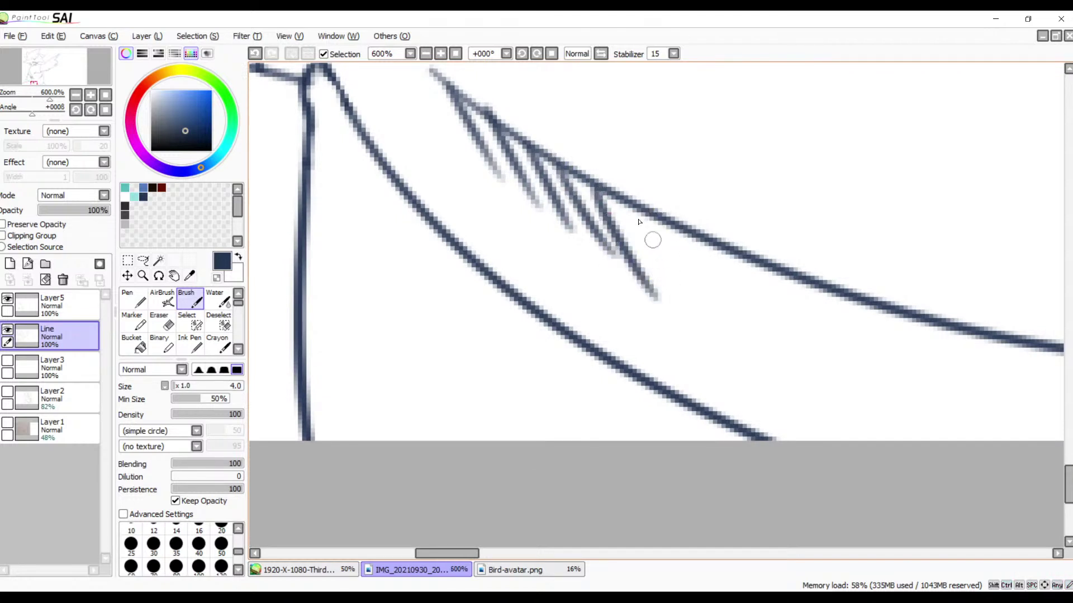
key(ctrl+z)
drag(603, 194, 654, 278)
drag(637, 212, 680, 294)
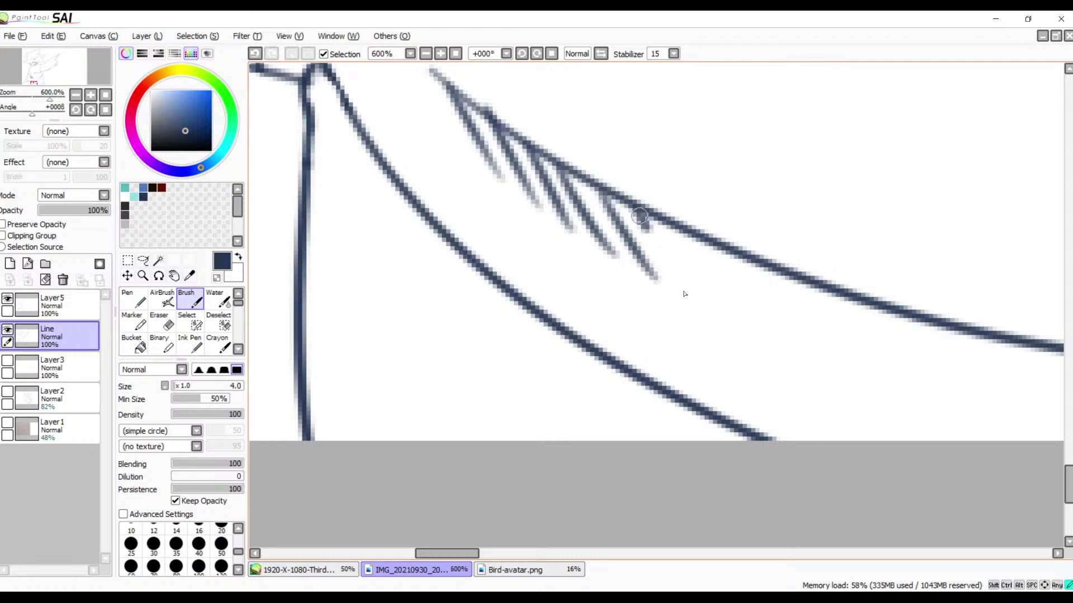
drag(668, 215, 730, 292)
drag(721, 246, 774, 324)
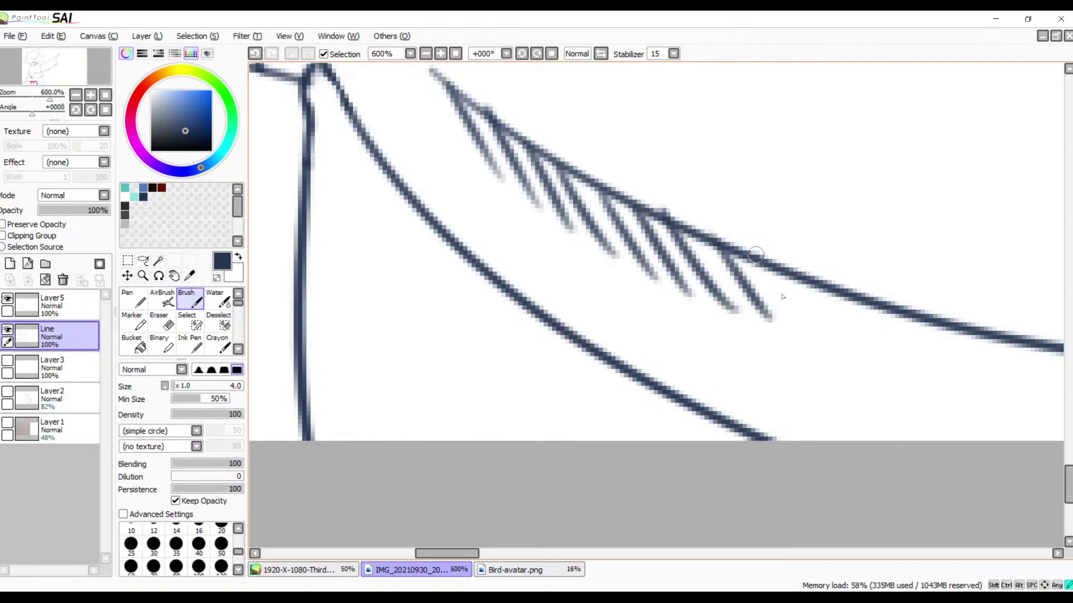
- Add evenly spaced slanted hatch strokes beneath the middle of the inner hem curve
mouse_move(752, 252)
mouse_down()
mouse_move(827, 345)
mouse_move(673, 235)
mouse_up()
drag(622, 164, 689, 245)
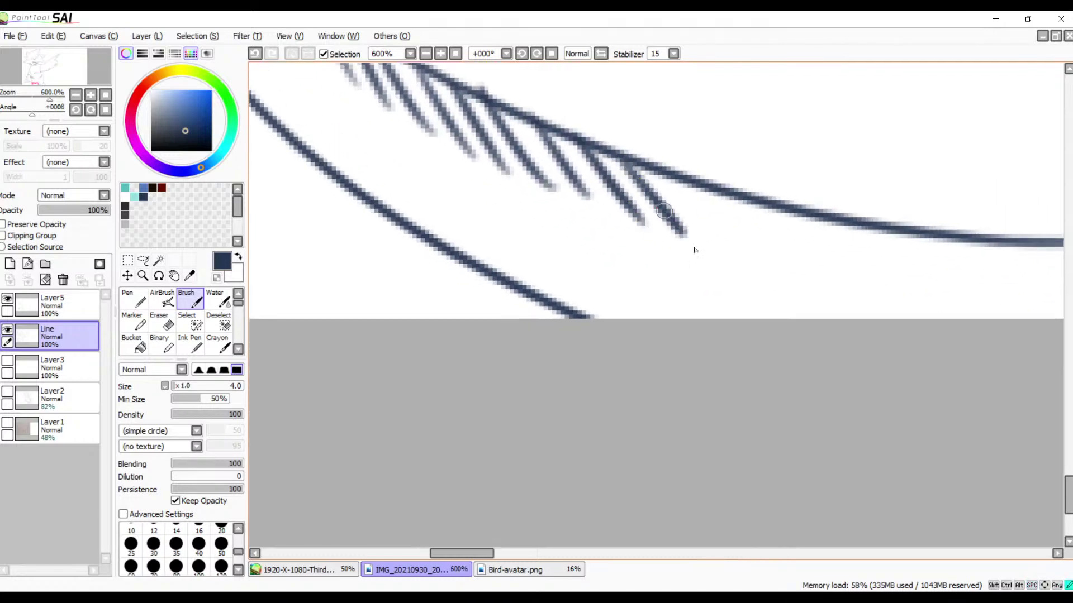
drag(658, 166, 729, 260)
drag(699, 184, 780, 271)
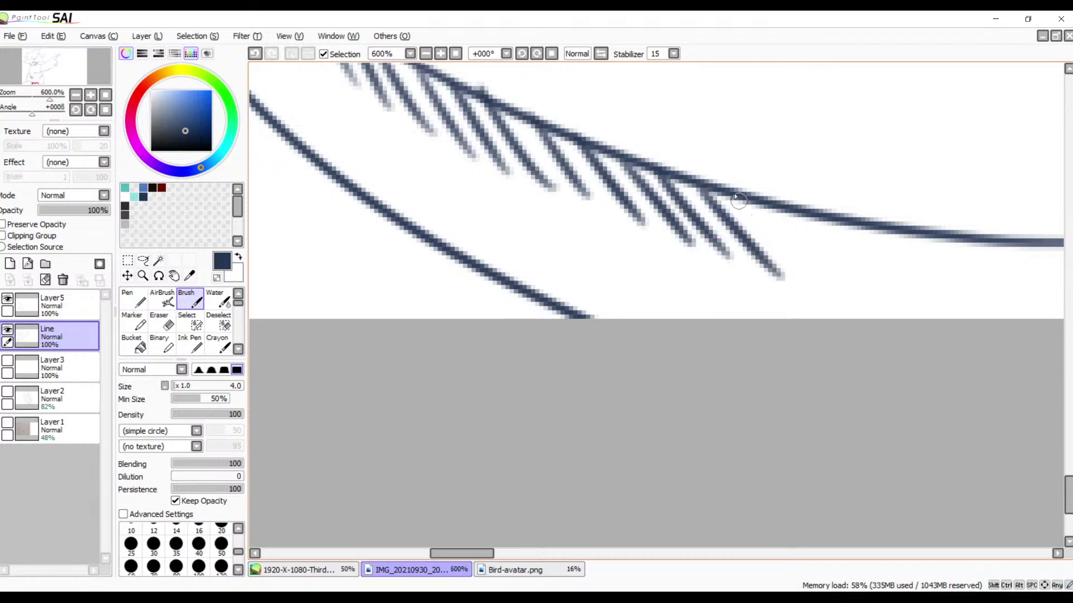
drag(738, 200, 820, 277)
drag(782, 207, 866, 282)
drag(830, 217, 900, 263)
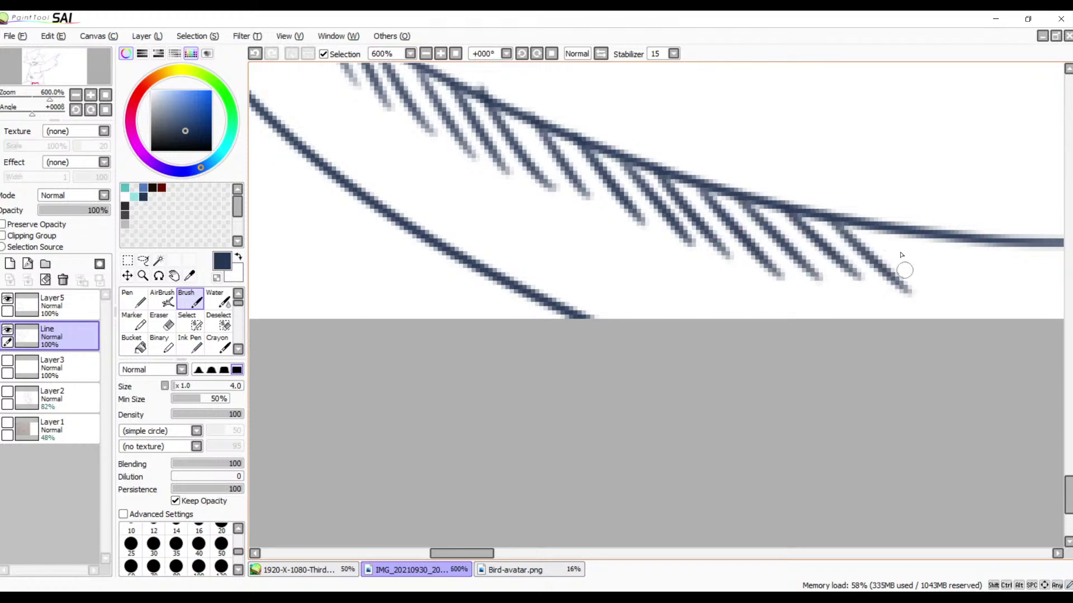
- Finish the hatching beneath the inner hem curve up to its front tip, shortening the strokes to fit the taper
mouse_move(869, 223)
mouse_down()
mouse_move(962, 292)
mouse_move(717, 260)
mouse_move(712, 224)
mouse_up()
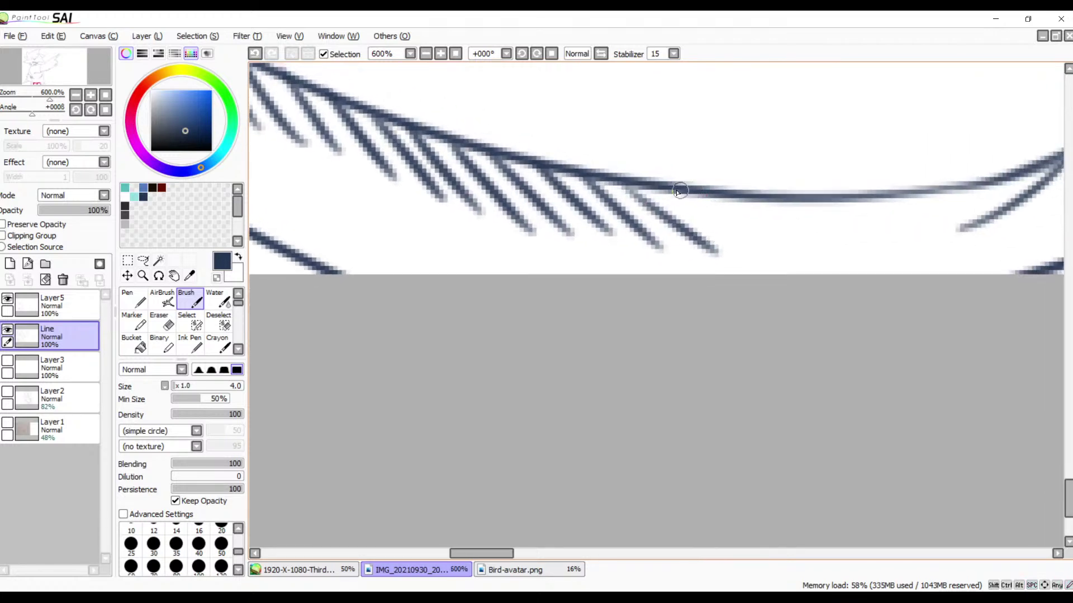
drag(678, 192, 771, 251)
drag(738, 195, 838, 261)
drag(784, 194, 871, 240)
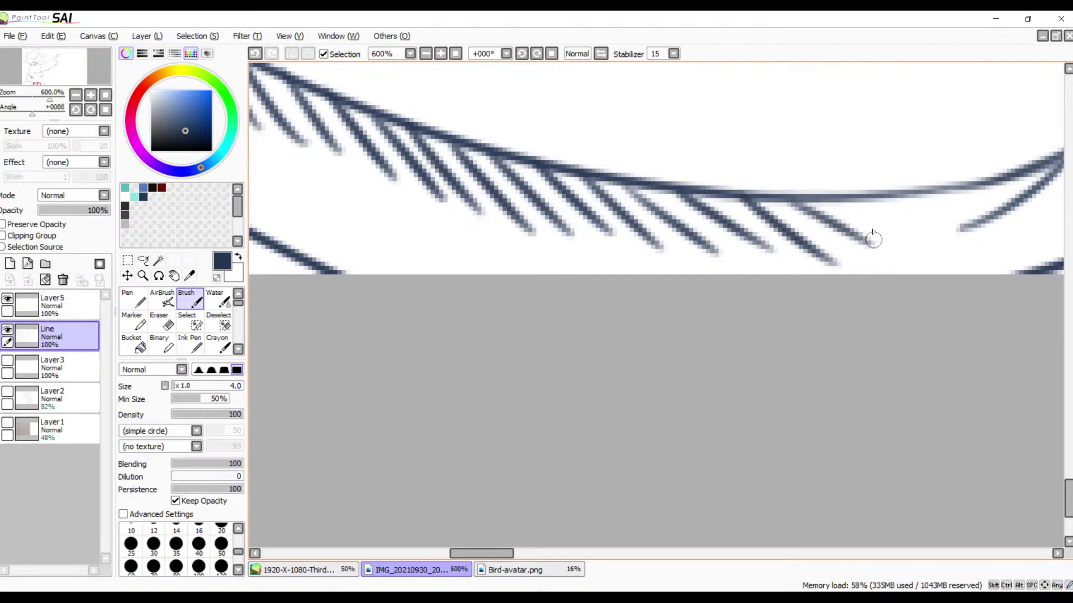
drag(838, 187, 929, 237)
drag(887, 189, 960, 228)
drag(938, 191, 987, 216)
mouse_move(974, 187)
mouse_down()
mouse_move(1009, 202)
mouse_move(1038, 193)
mouse_up()
- Erase the hatch stroke end that sticks out above the inner hem curve
mouse_move(854, 274)
mouse_down()
mouse_move(747, 315)
mouse_move(757, 313)
mouse_up()
key(e)
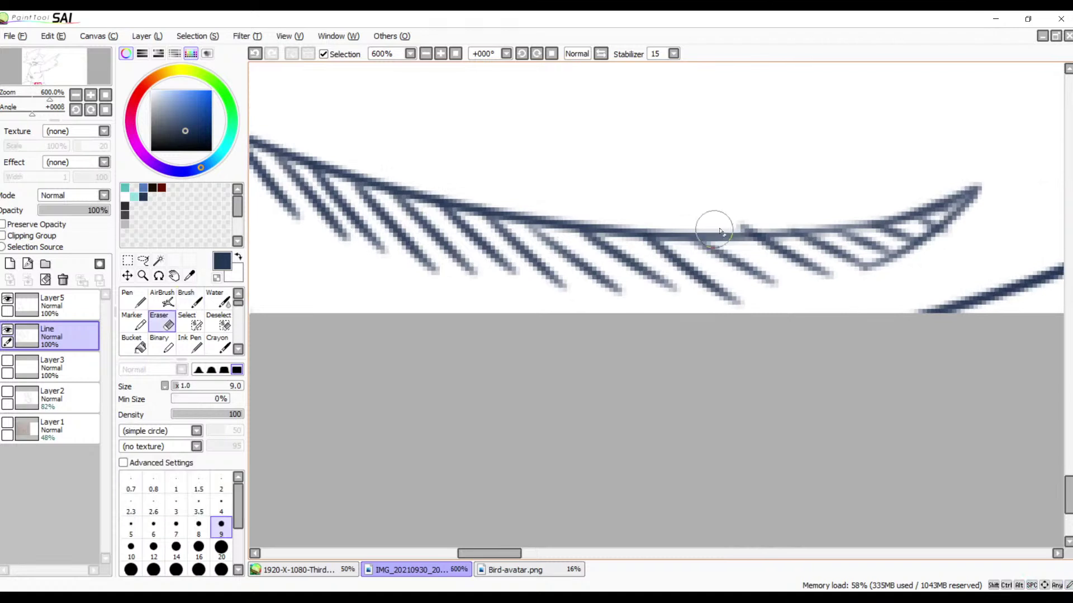
mouse_move(747, 219)
mouse_down()
mouse_move(762, 217)
mouse_move(749, 211)
mouse_up()
- Hatch a small shadow at the rear hem corner, beneath the hem curve beside the vertical leg line, with the Brush
drag(553, 134, 639, 204)
scroll(478, 224, down, 7)
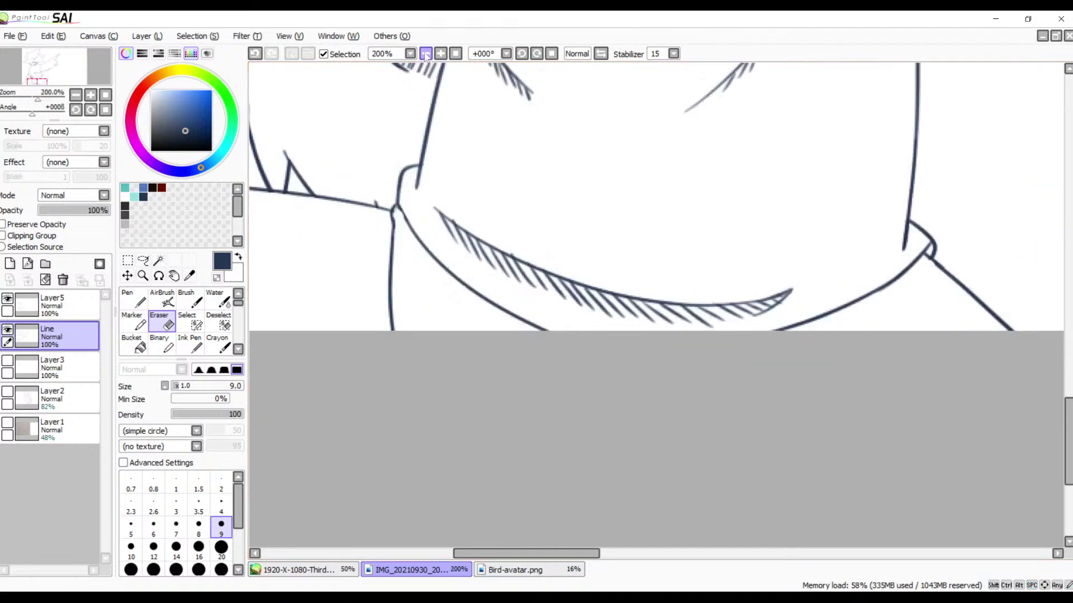
scroll(478, 224, up, 4)
scroll(478, 224, right, 2)
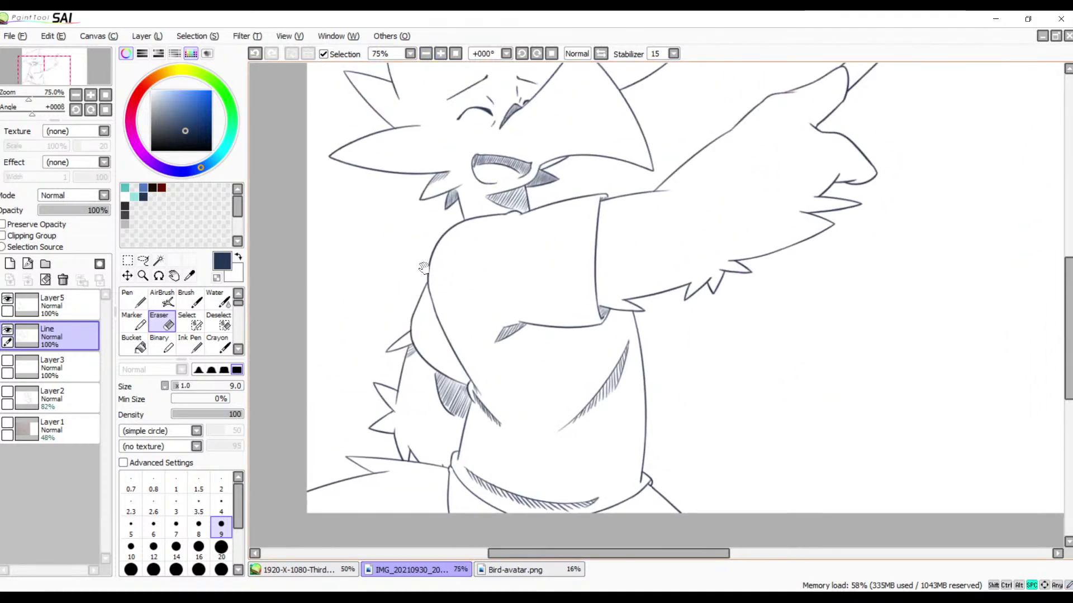
drag(434, 256, 587, 180)
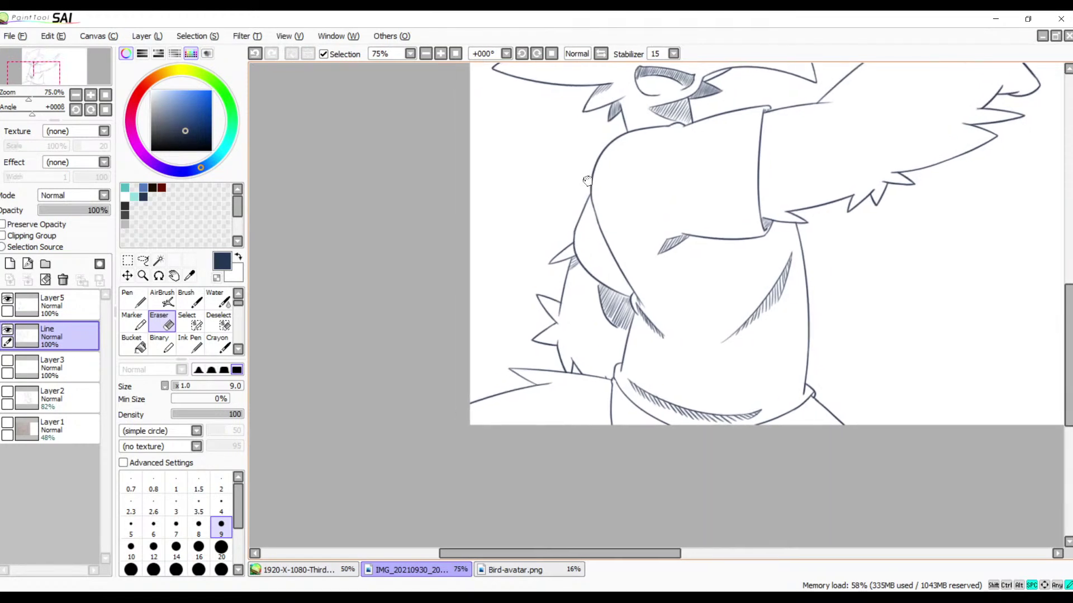
click(440, 54)
click(440, 53)
click(440, 54)
click(441, 54)
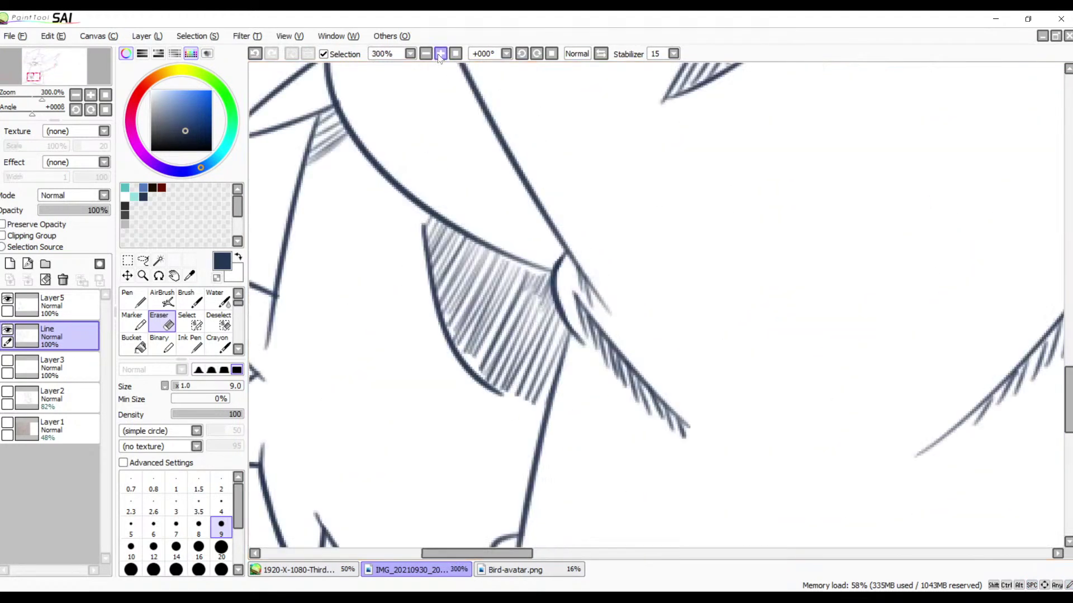
drag(496, 313, 594, 213)
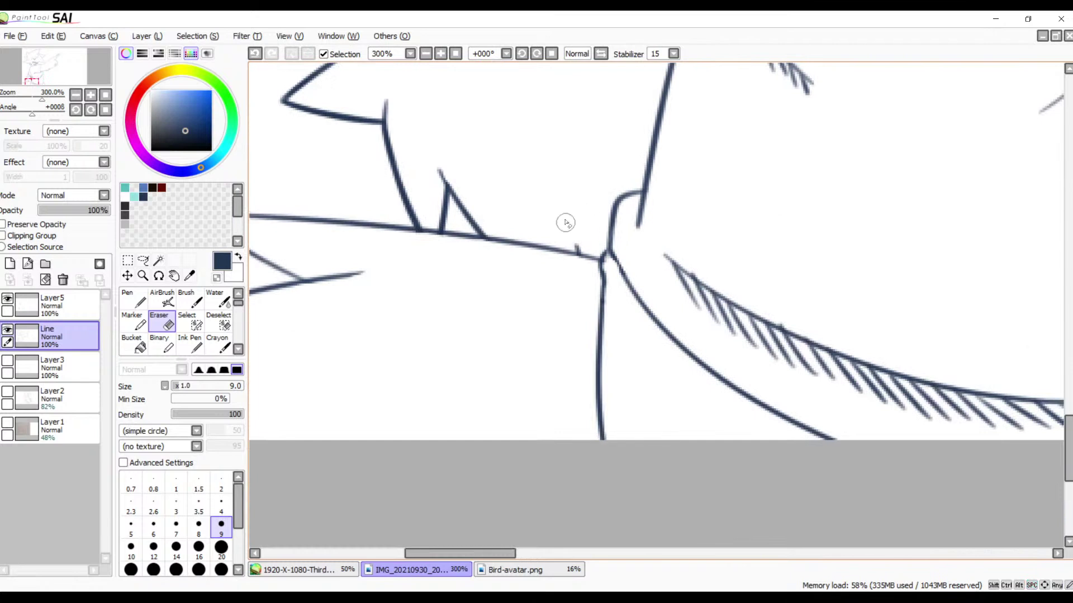
key(b)
drag(613, 258, 606, 290)
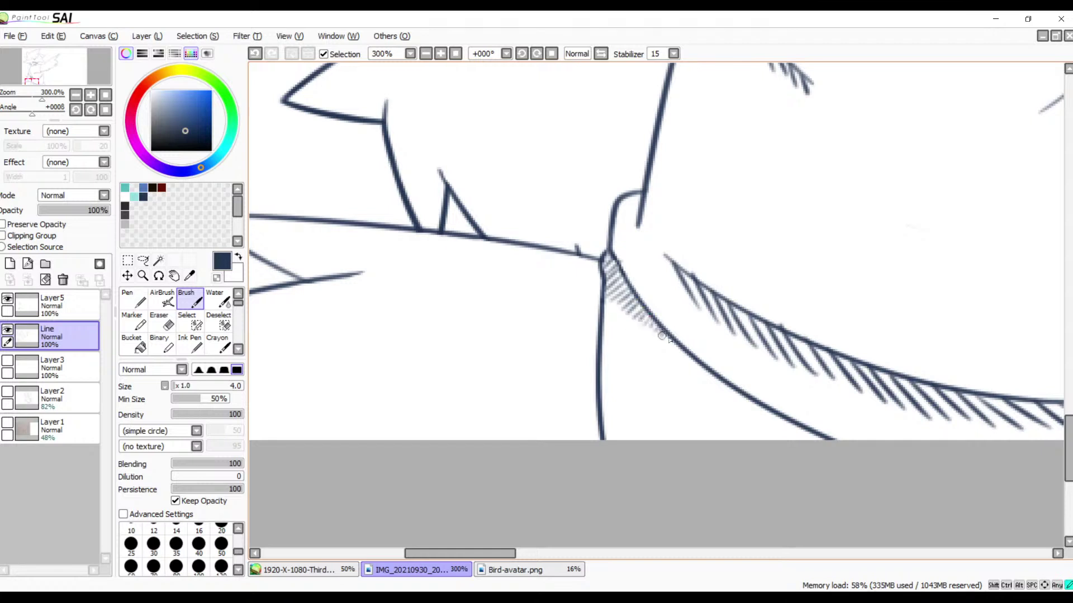
- Try a row of slanted hatching beneath the tail's upper line, starting at the rear hem corner
drag(620, 329, 702, 332)
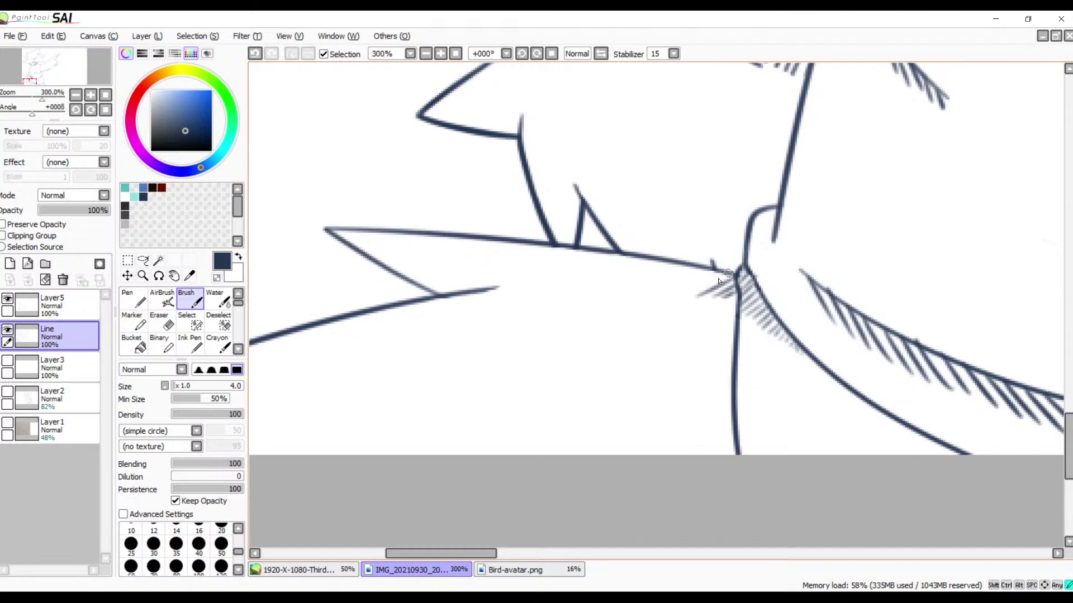
mouse_move(726, 274)
mouse_down()
mouse_move(679, 290)
mouse_move(628, 280)
mouse_up()
drag(637, 268, 602, 261)
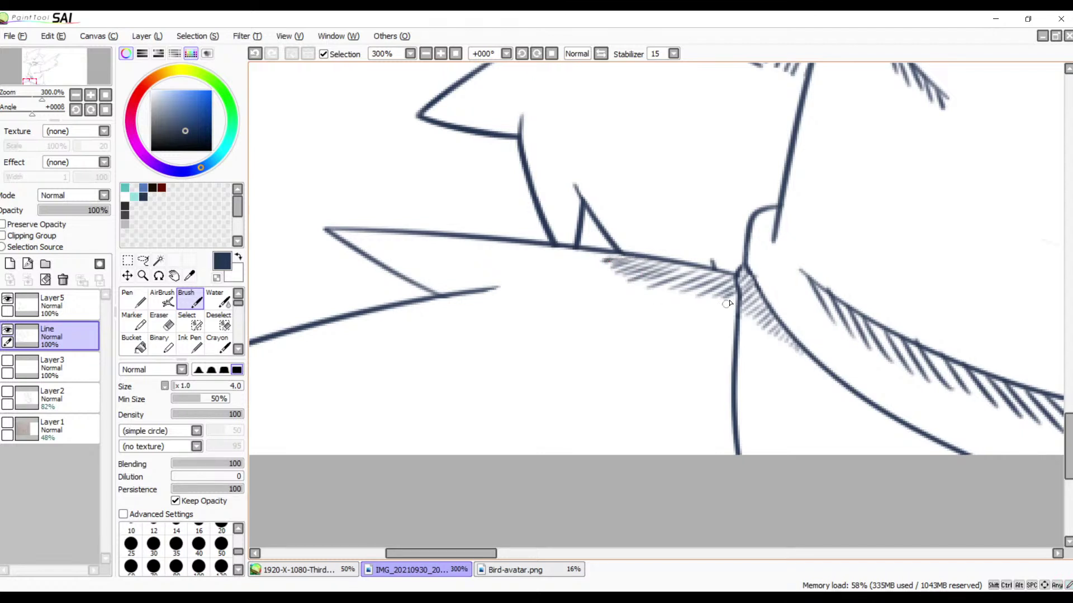
- Try slanted hatching down the tail side of the leg line, undoing the first strokes and blending new ones into the tail shadow
mouse_move(735, 295)
mouse_down()
mouse_move(698, 324)
mouse_move(736, 296)
mouse_move(701, 333)
mouse_move(718, 329)
mouse_up()
key(ctrl+z)
key(ctrl+z)
key(ctrl+z)
key(ctrl+z)
key(ctrl+z)
key(ctrl+z)
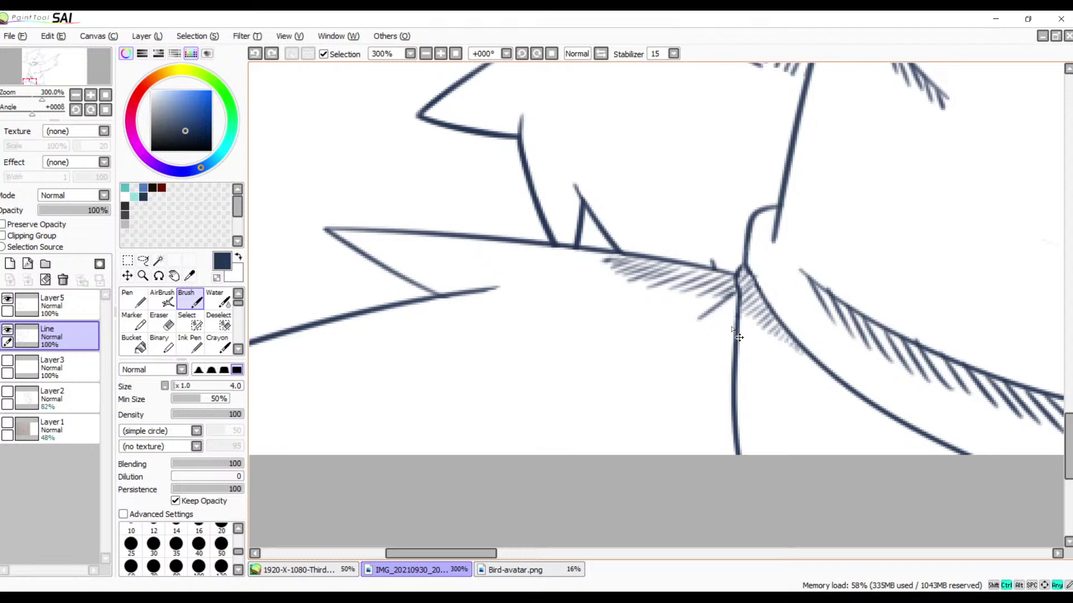
mouse_move(737, 293)
mouse_down()
mouse_move(705, 340)
mouse_move(728, 325)
mouse_move(712, 361)
mouse_move(730, 351)
mouse_move(697, 383)
mouse_up()
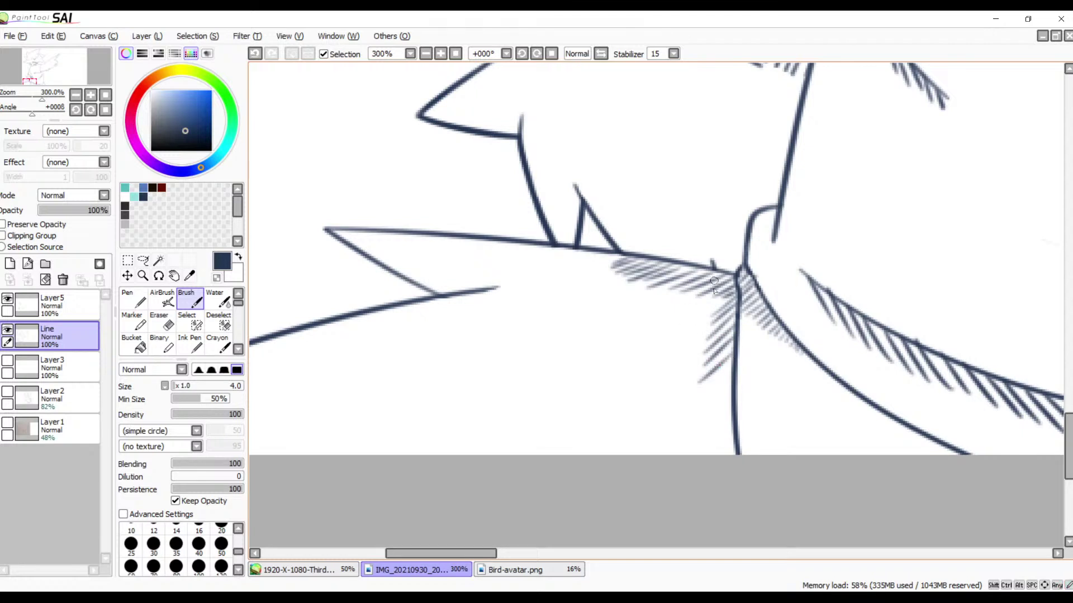
drag(715, 298, 684, 328)
drag(707, 288, 671, 298)
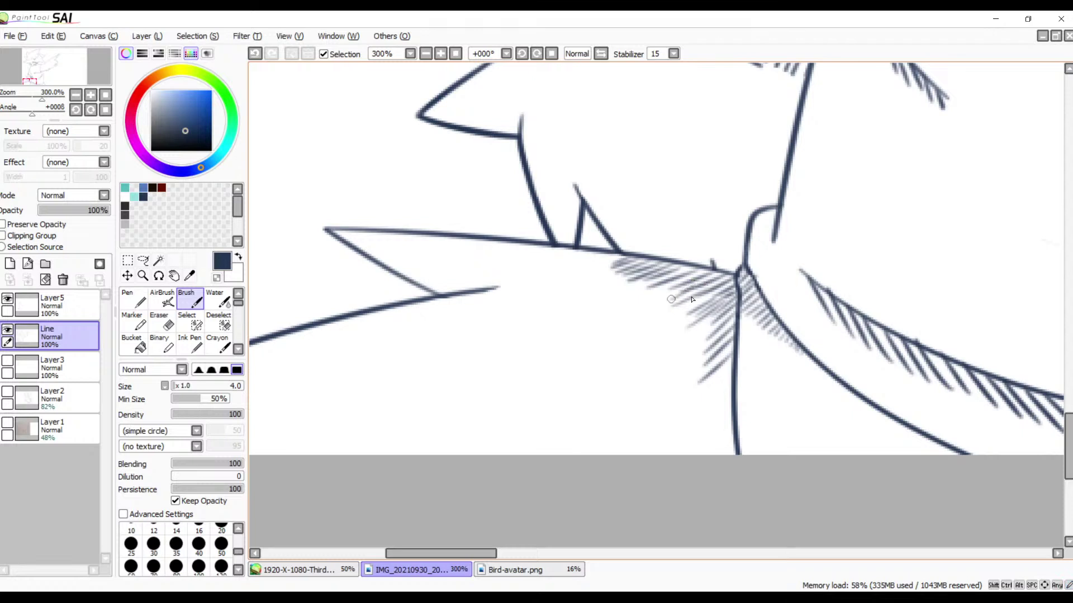
- Undo the hatching beneath the tail's upper line and beside the leg line
key(ctrl+z)
key(ctrl+z)
key(ctrl+z)
key(ctrl+z)
key(ctrl+z)
key(ctrl+z)
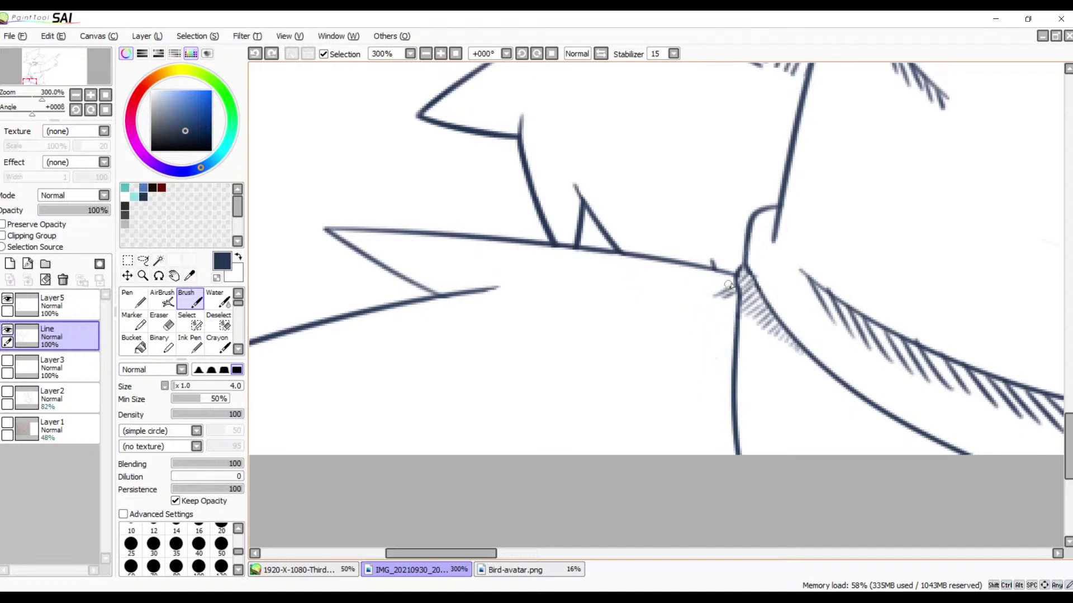
key(ctrl+z)
key(ctrl+z)
- Hatch the corner between the rear hem fold and the tail's upper line with short slanted strokes
key(space)
drag(726, 260, 677, 373)
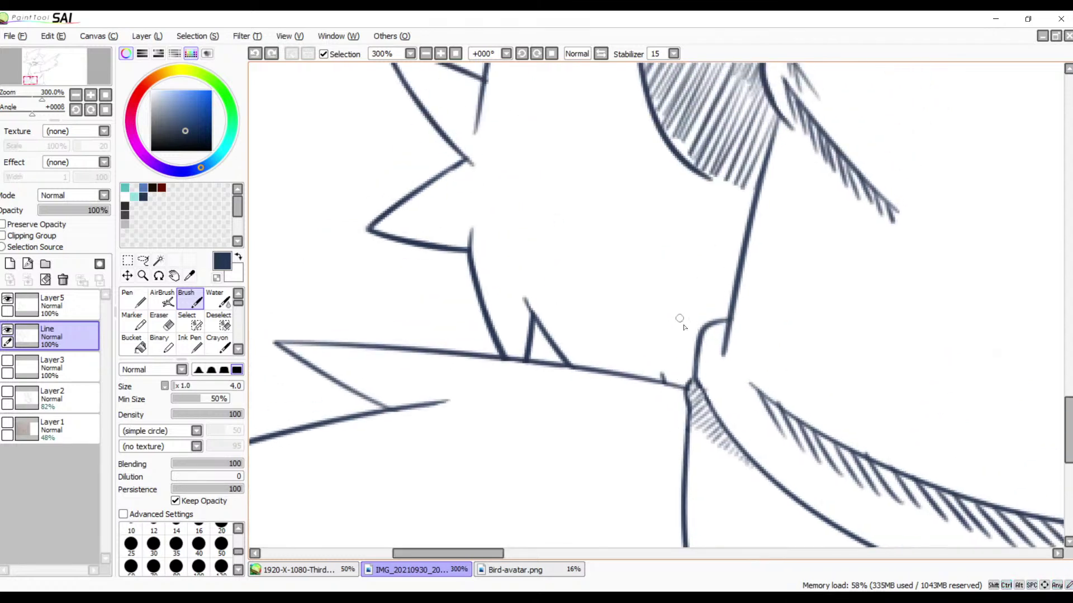
mouse_move(701, 323)
mouse_down()
mouse_move(638, 377)
mouse_move(700, 335)
mouse_move(651, 380)
mouse_up()
drag(696, 343, 655, 390)
drag(696, 354, 668, 384)
drag(694, 366, 674, 387)
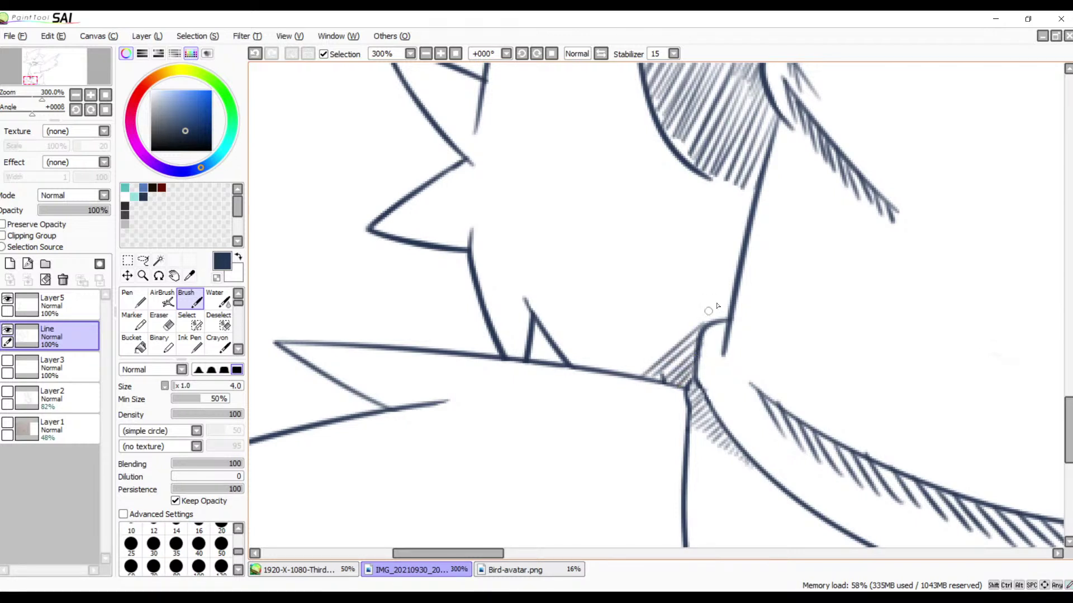
- Widen the corner hatching with longer strokes from the shirt's rear side line to the tail line, redoing the outermost one
mouse_move(725, 302)
mouse_down()
mouse_move(694, 332)
mouse_move(710, 328)
mouse_move(617, 386)
mouse_up()
drag(696, 306, 599, 380)
key(ctrl+z)
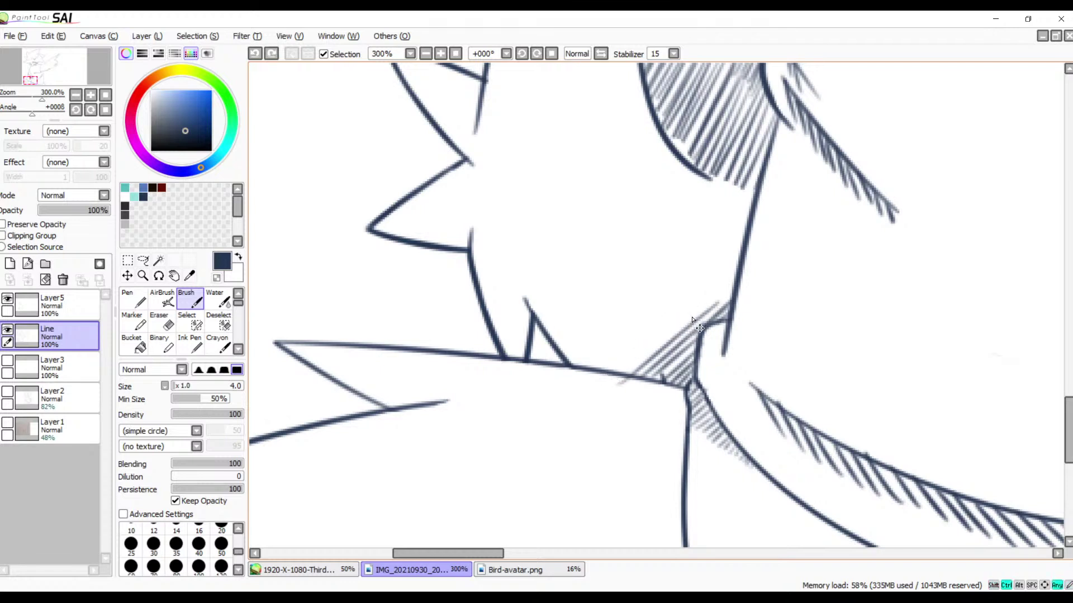
drag(705, 304, 618, 383)
key(ctrl+z)
drag(712, 300, 619, 377)
- Fit the whole canvas in view and show the Layer1 sketch beneath the line art
key(e)
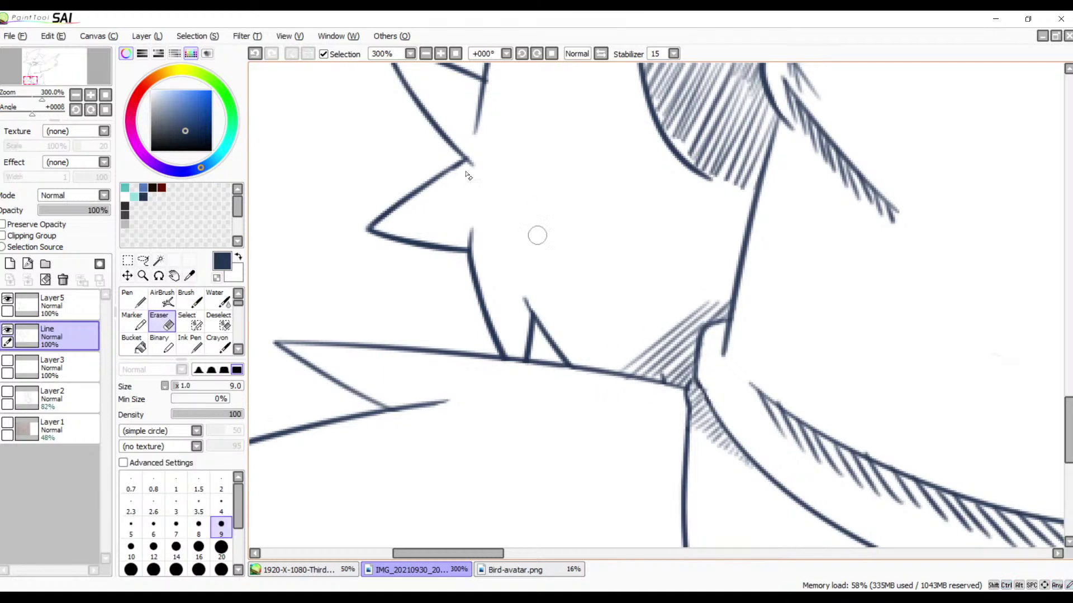
click(456, 54)
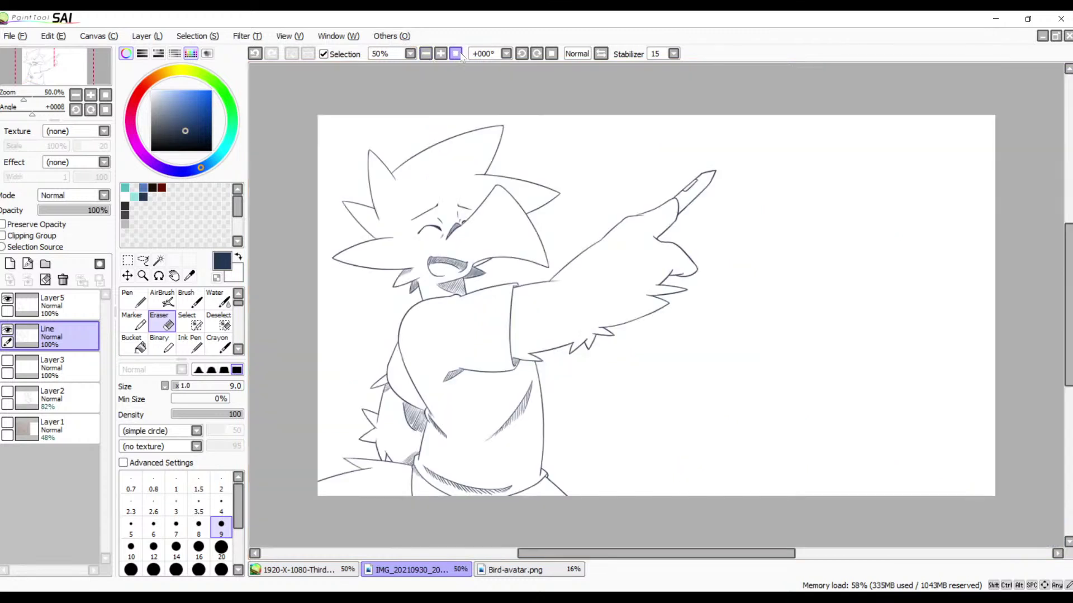
click(8, 423)
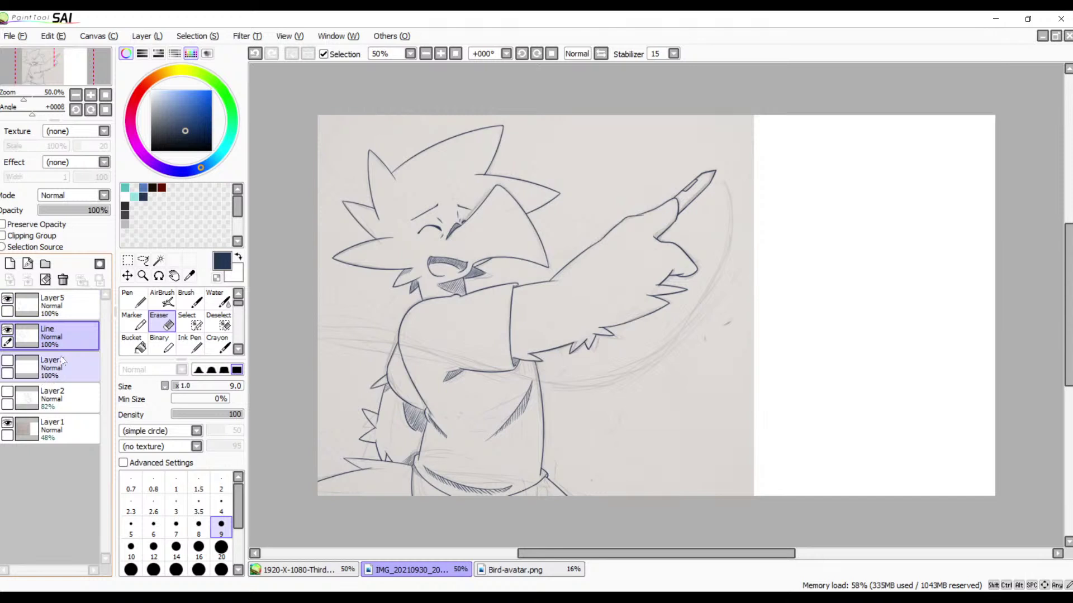
- Add a new layer above the Line layer and try a brush stroke along the sketched curve beside the pointing hand
click(10, 264)
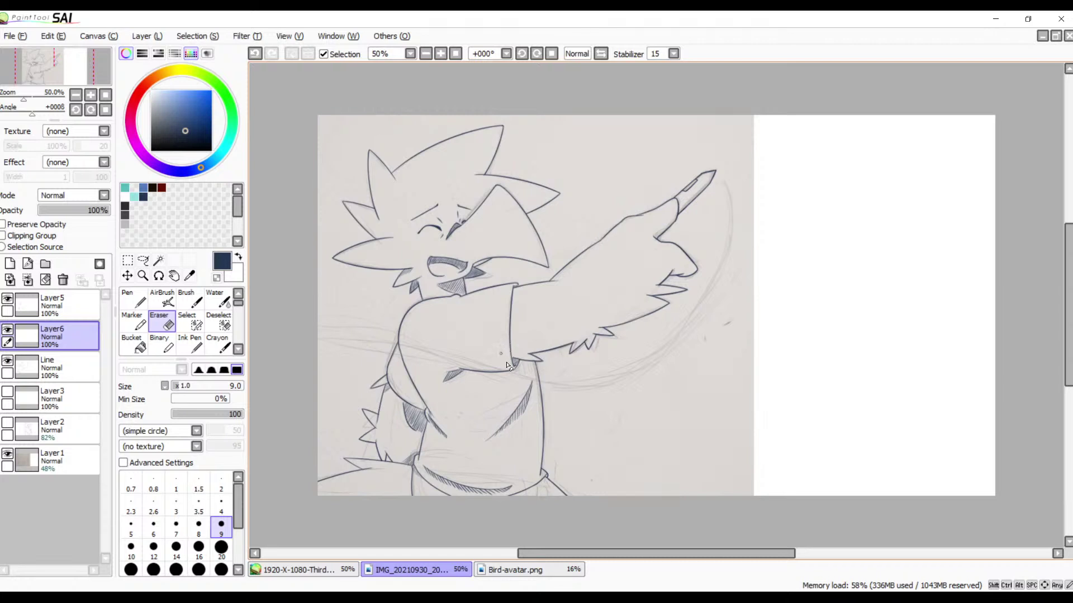
drag(653, 278, 549, 294)
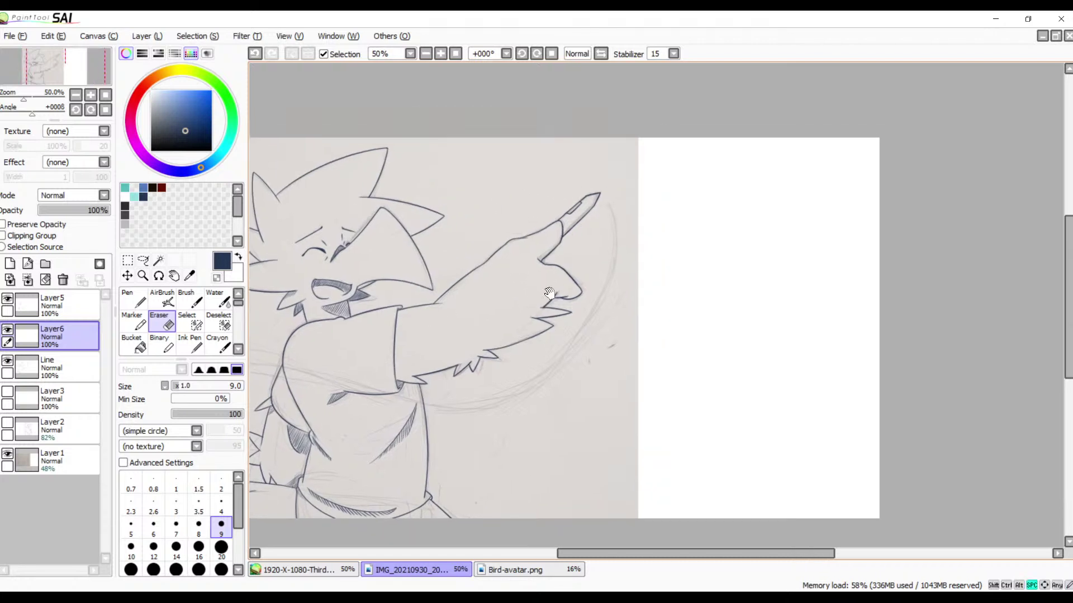
click(440, 54)
click(440, 54)
click(441, 54)
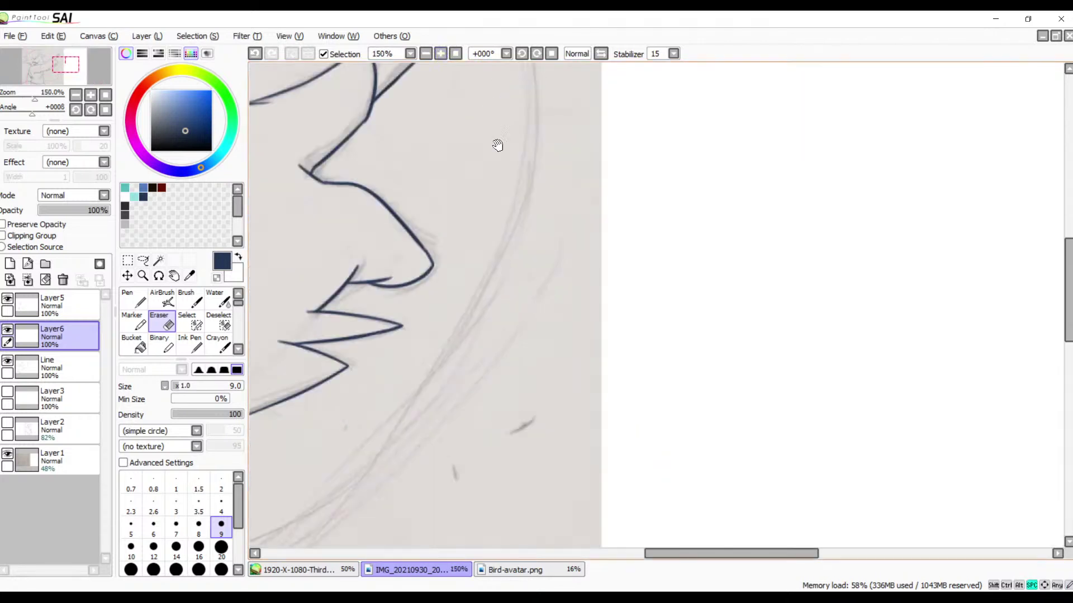
drag(492, 206, 635, 279)
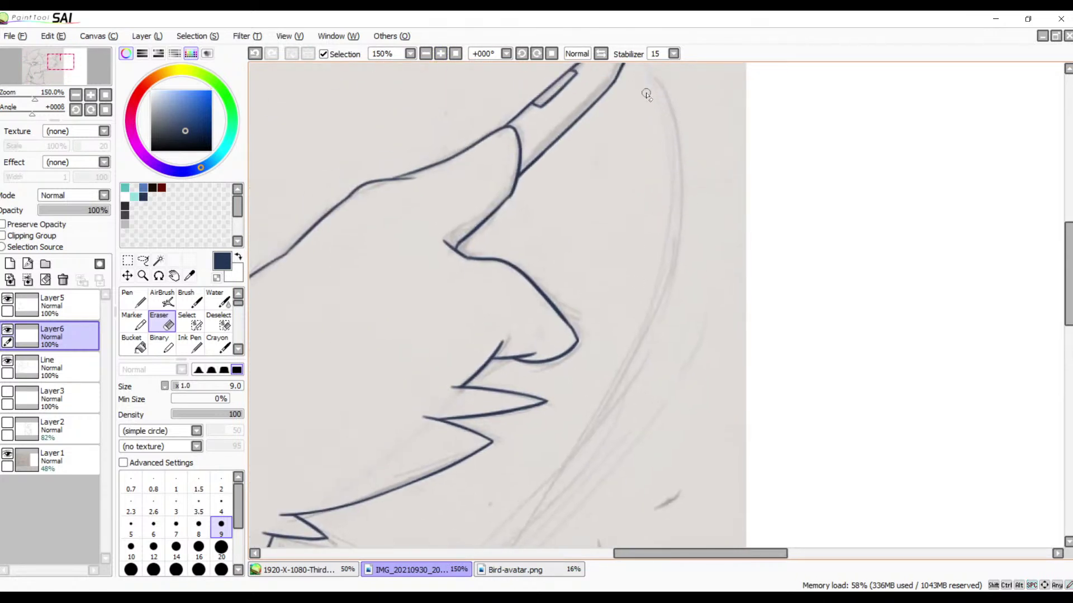
key(b)
mouse_move(652, 80)
mouse_down()
mouse_move(623, 363)
mouse_move(559, 450)
mouse_up()
key(ctrl+z)
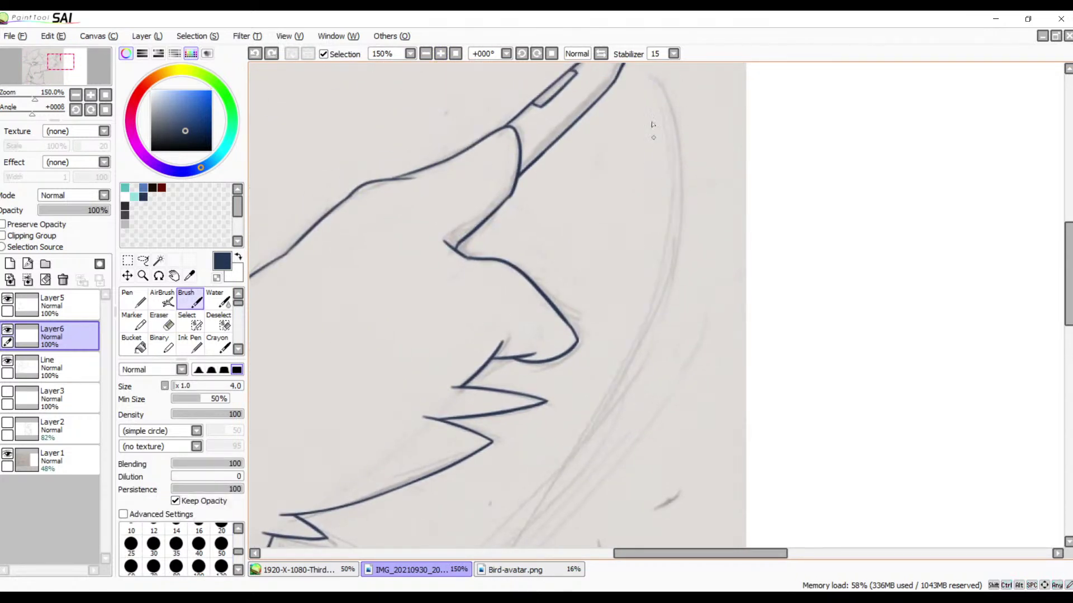
- Try the sweeping curve from beside the fingertip under the arm with the brush size raised to 40
click(425, 54)
drag(607, 273, 848, 190)
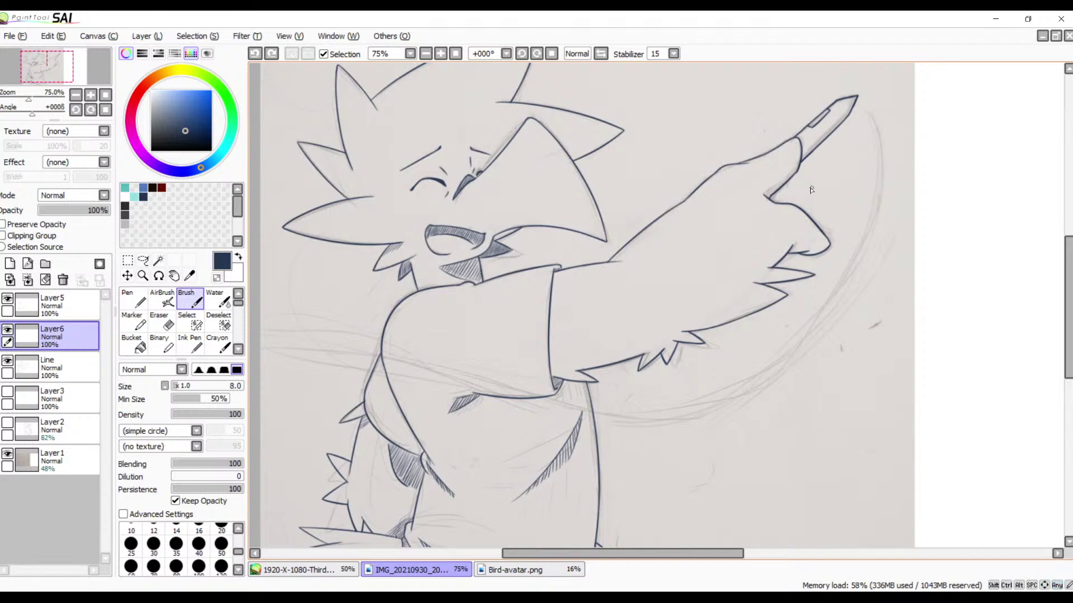
key(bracketright)
key(bracketright)
key(bracketright)
key(bracketright)
key(bracketright)
key(bracketright)
key(bracketright)
key(bracketright)
key(bracketright)
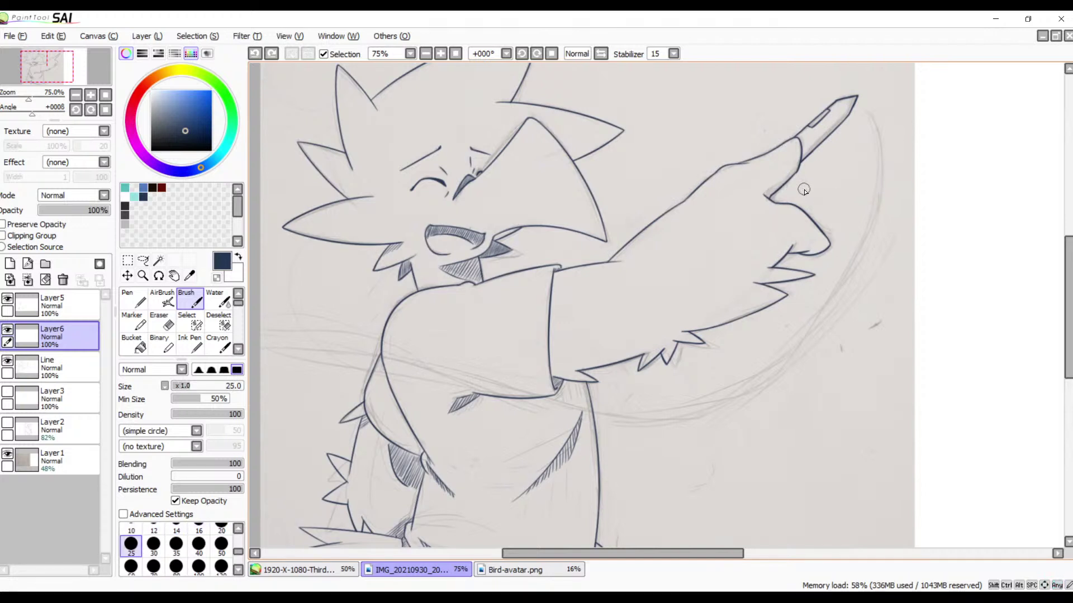
key(bracketright)
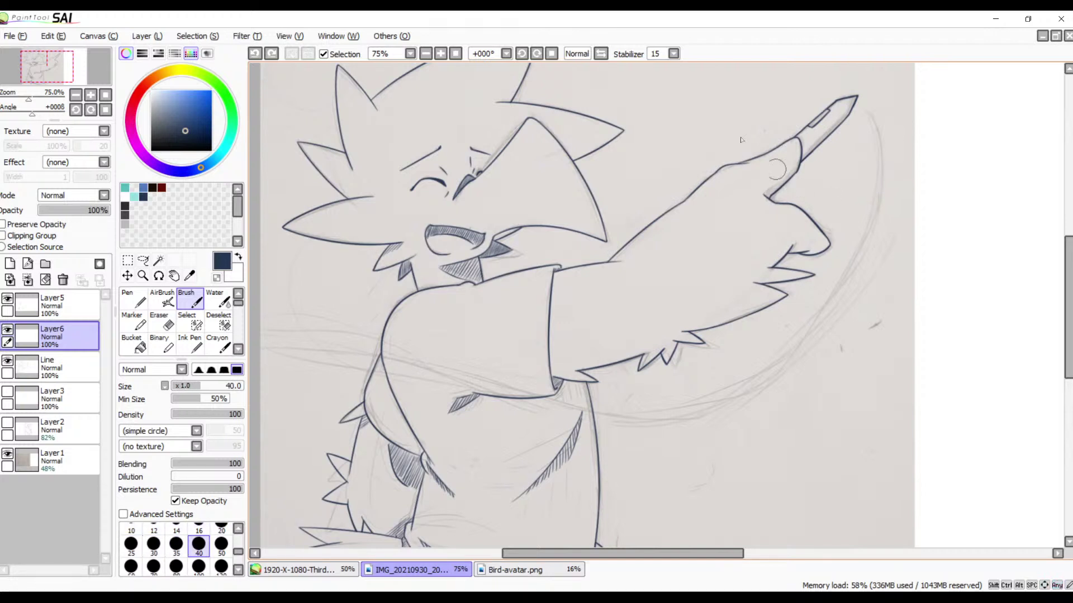
click(426, 53)
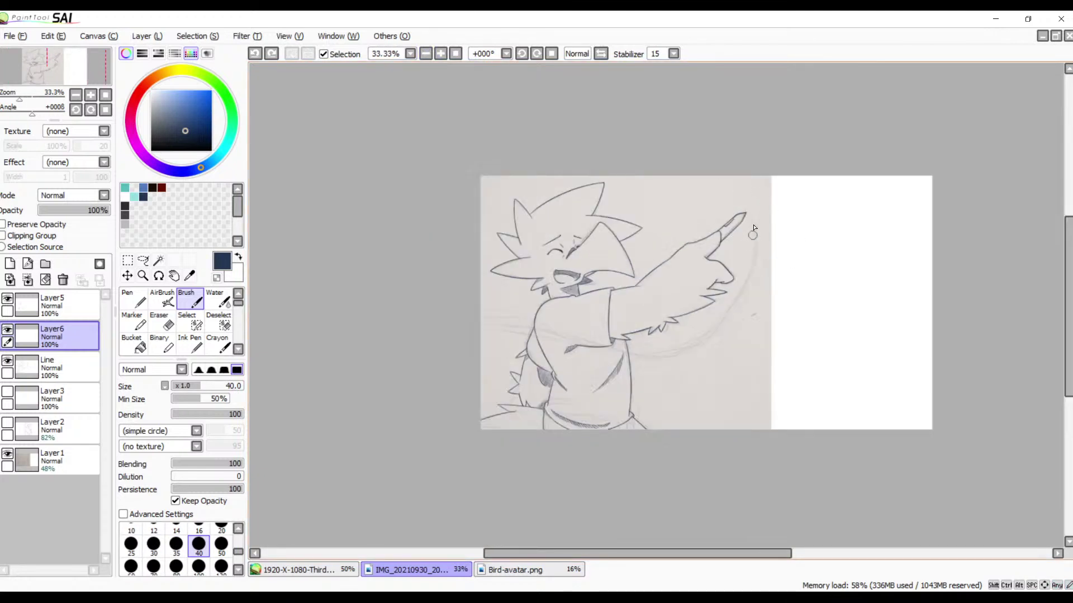
mouse_move(752, 234)
mouse_down()
mouse_move(746, 266)
mouse_move(469, 354)
mouse_move(427, 348)
mouse_up()
key(ctrl+z)
mouse_move(758, 230)
mouse_down()
mouse_move(734, 280)
mouse_move(484, 283)
mouse_up()
key(ctrl+z)
- Draw the long curve from beside the fingertip, under the arm and across the torso to the canvas edge, with a size 14 brush
key(bracketleft)
key(bracketleft)
key(bracketleft)
key(bracketleft)
key(bracketleft)
key(bracketleft)
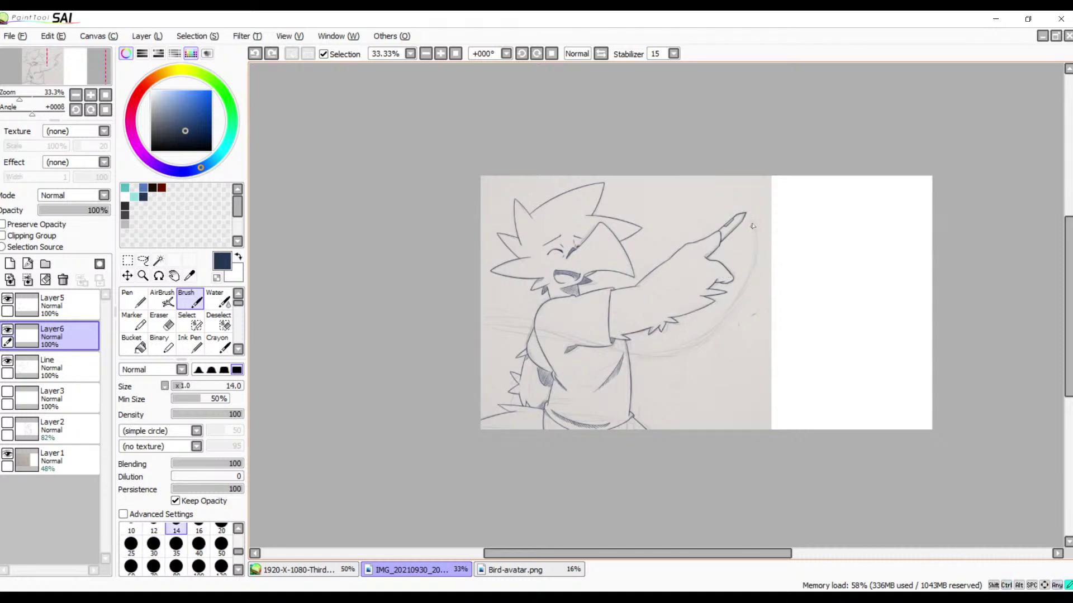
drag(753, 225, 480, 374)
key(ctrl+z)
drag(751, 224, 735, 310)
drag(679, 359, 442, 420)
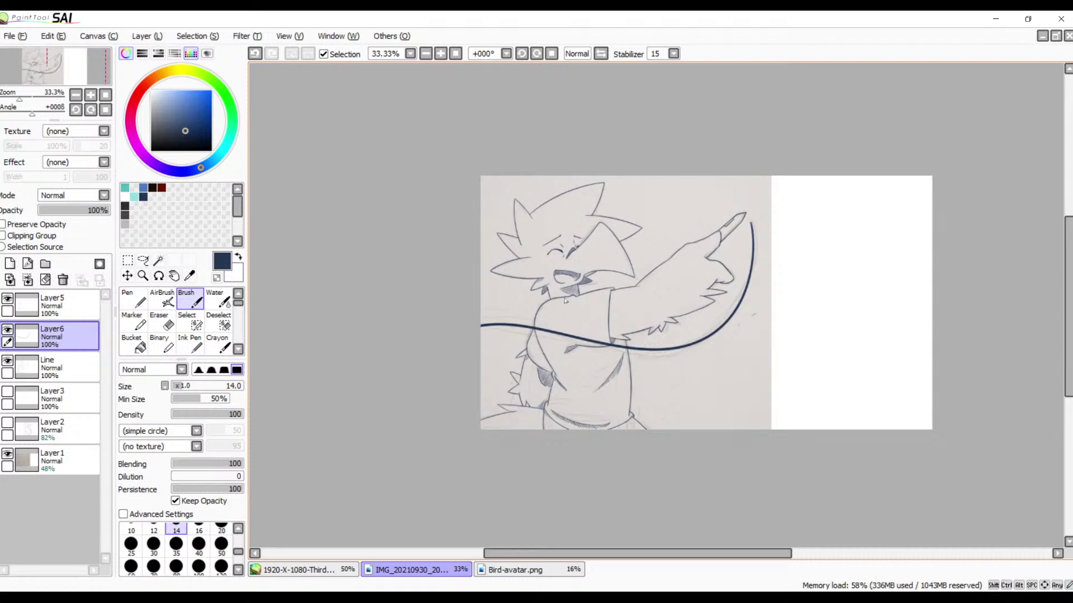
- Hide the Layer1 sketch to check the curve and line art on the plain white canvas
click(455, 54)
key(space)
drag(625, 309, 697, 262)
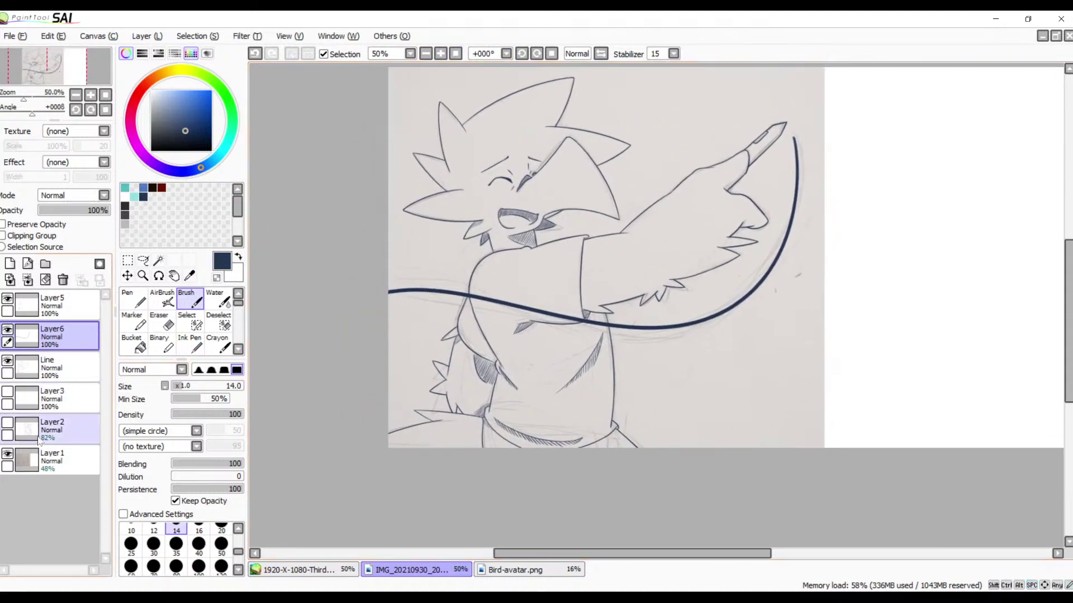
click(7, 454)
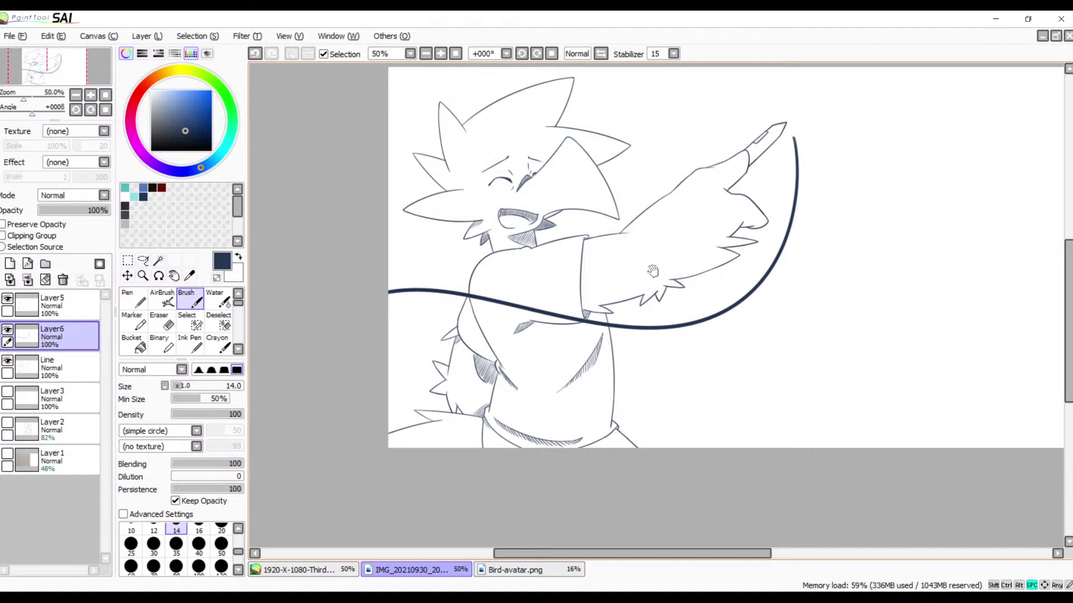
drag(699, 297, 589, 333)
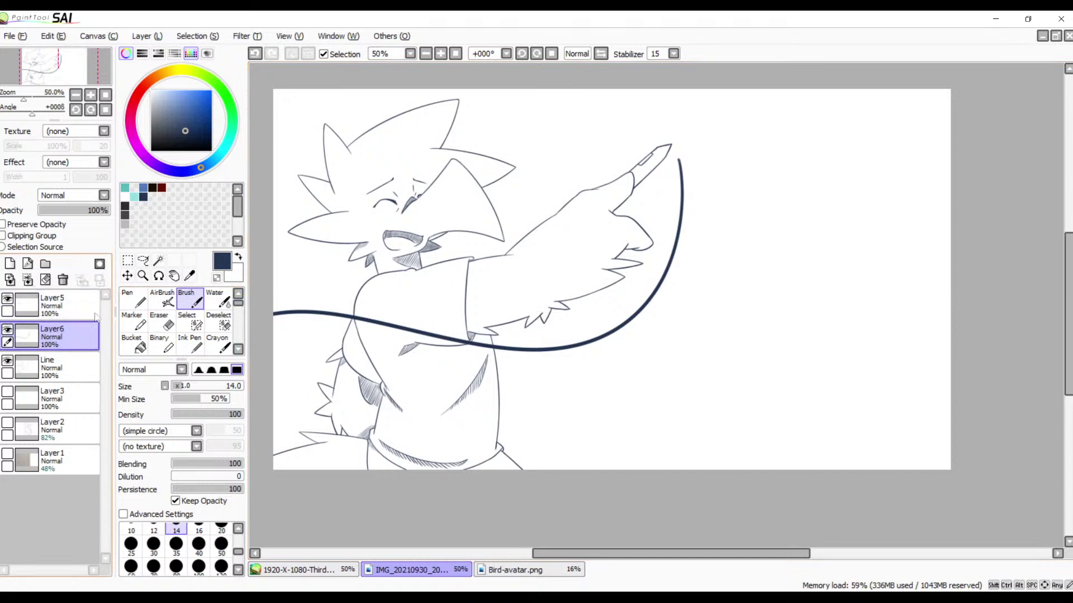
- Make the Line layer active and set the brush size to 3.5
click(63, 371)
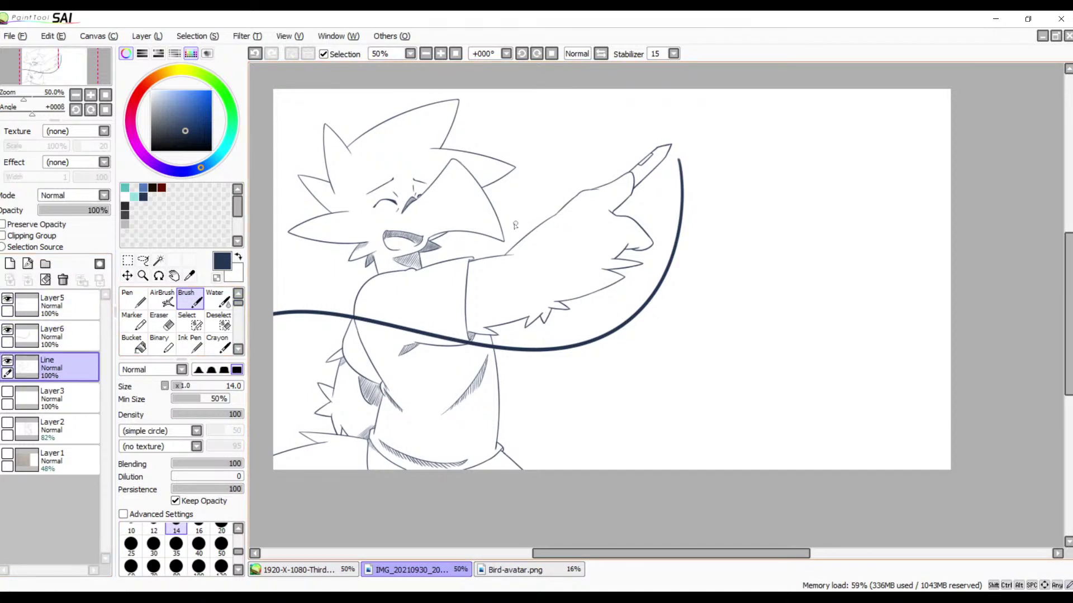
key(bracketleft)
key(bracketleft)
key(bracketleft)
key(bracketleft)
key(bracketleft)
key(bracketleft)
key(bracketleft)
key(bracketleft)
key(bracketleft)
key(ctrl+z)
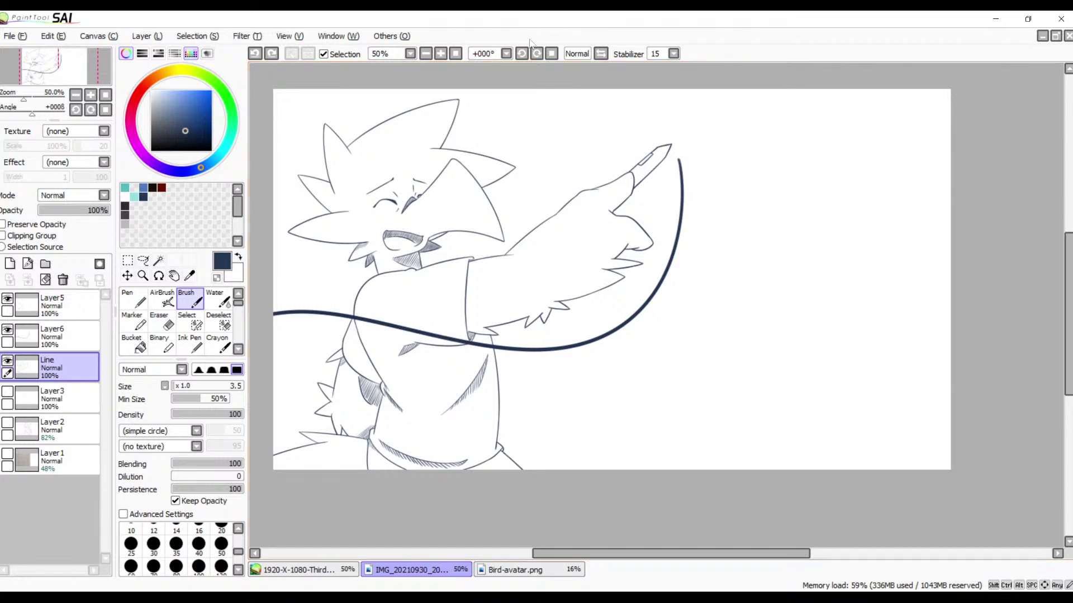
- Try hatching the pointing claw on Layer5 with slanted strokes from its tip back past the small inner highlight shape
click(440, 54)
click(440, 54)
click(440, 54)
click(440, 53)
key(space)
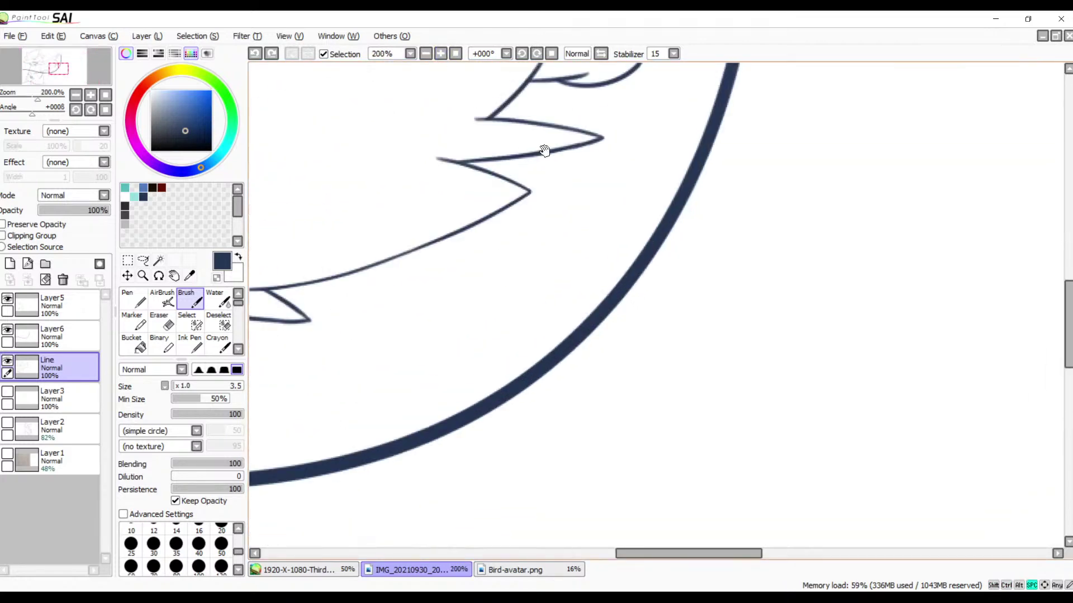
drag(486, 229, 495, 351)
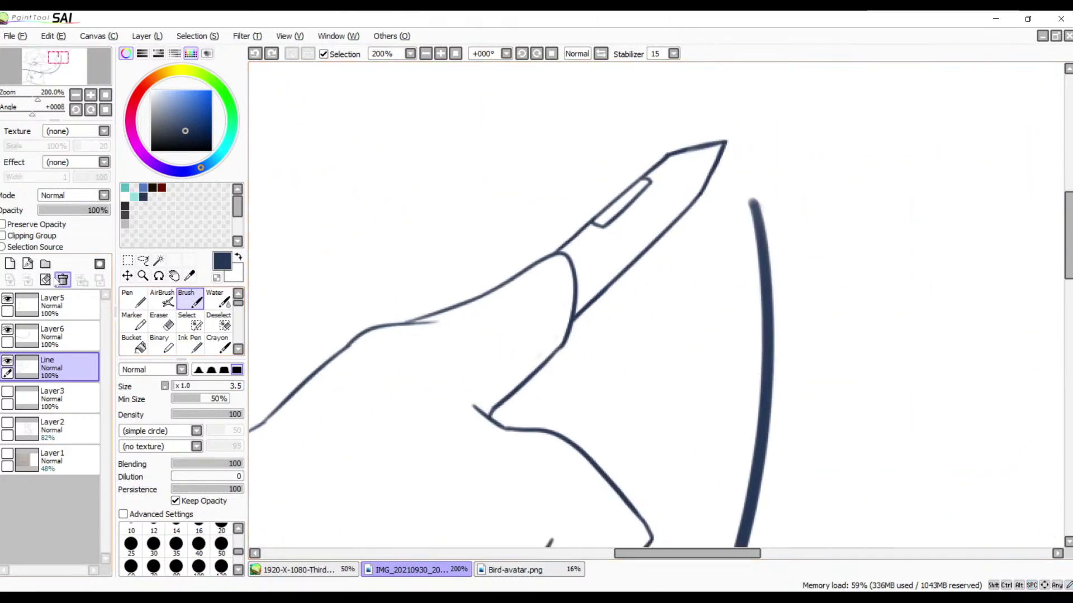
click(58, 302)
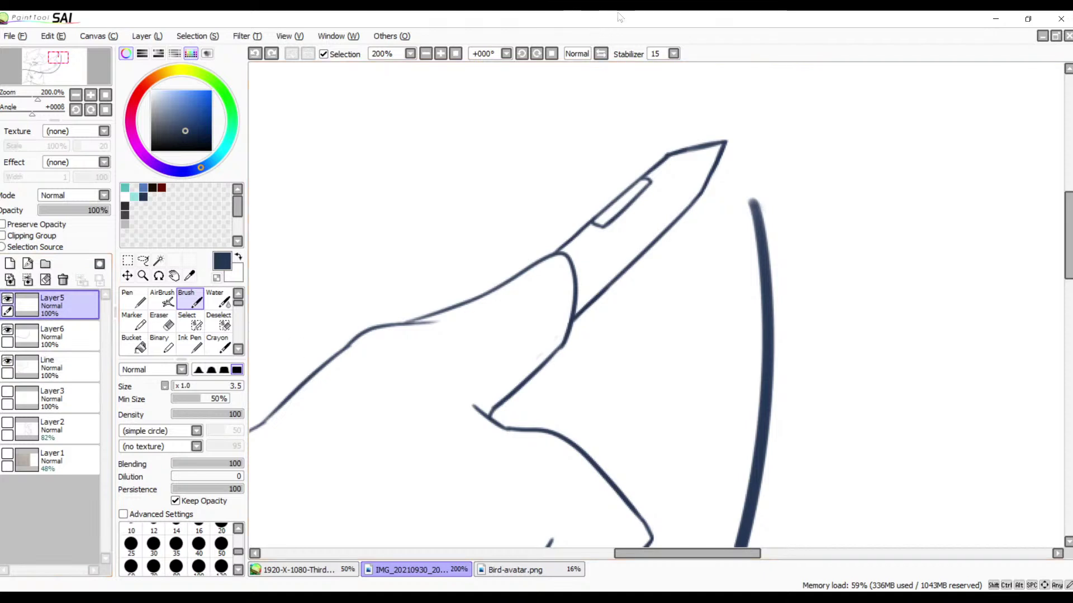
click(537, 54)
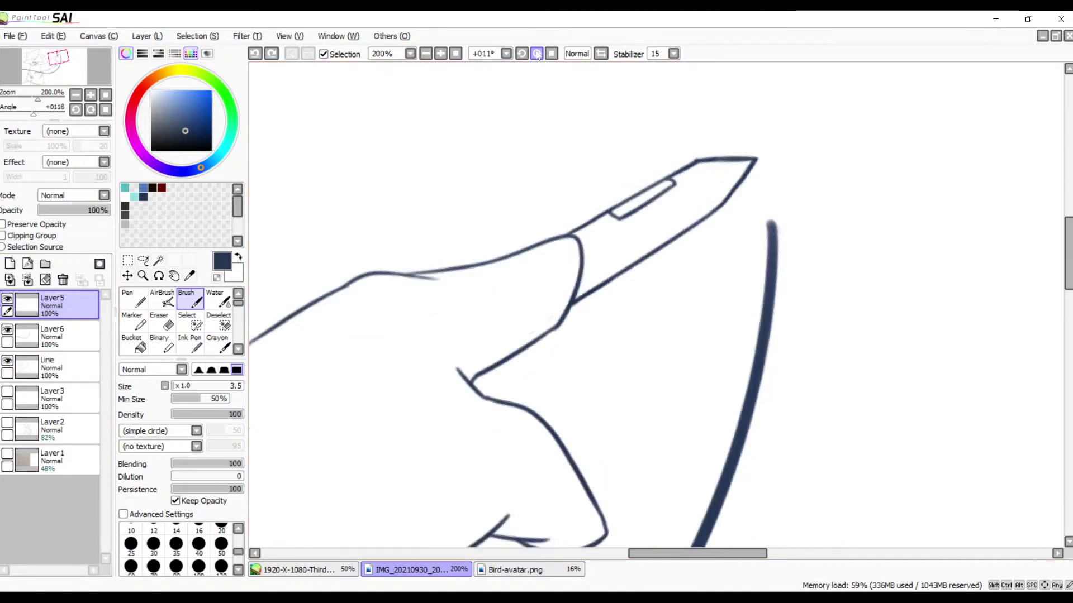
click(536, 54)
click(440, 53)
click(440, 55)
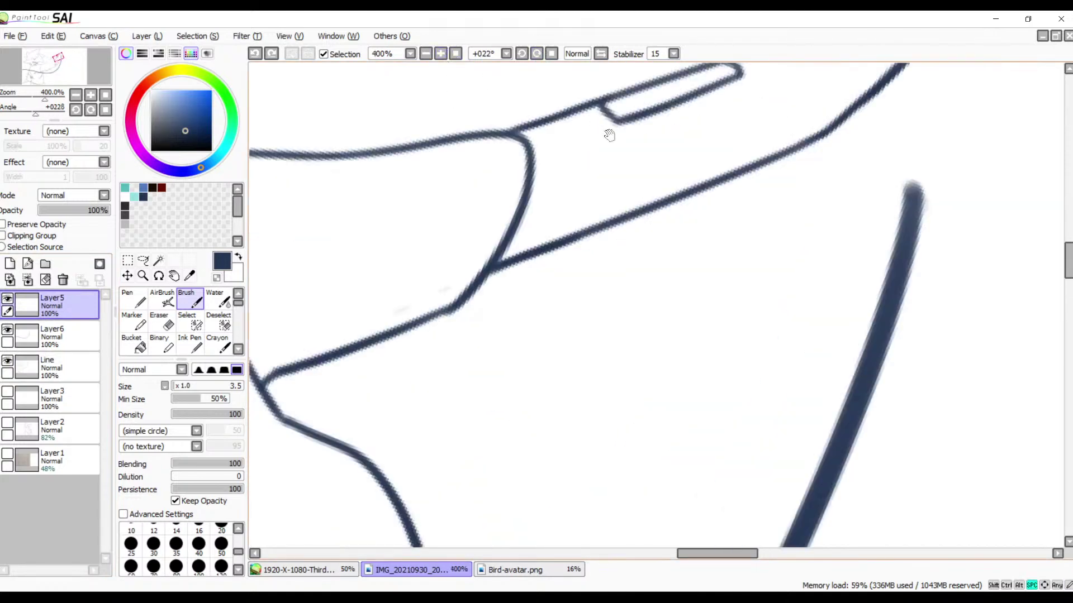
drag(609, 134, 411, 296)
drag(701, 213, 658, 259)
mouse_move(665, 212)
mouse_down()
mouse_move(643, 243)
mouse_move(651, 209)
mouse_move(621, 266)
mouse_move(637, 209)
mouse_move(596, 295)
mouse_up()
key(ctrl+z)
drag(641, 209, 611, 280)
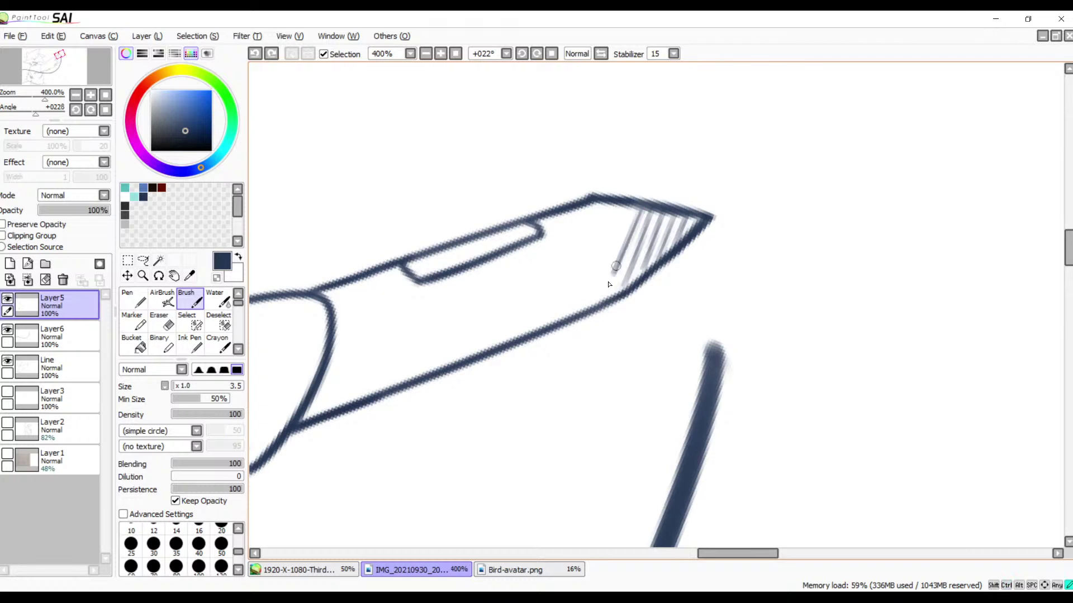
mouse_move(626, 202)
mouse_down()
mouse_move(583, 300)
mouse_move(559, 309)
mouse_up()
mouse_move(588, 205)
mouse_down()
mouse_move(542, 289)
mouse_move(562, 214)
mouse_move(506, 334)
mouse_up()
drag(530, 245, 488, 334)
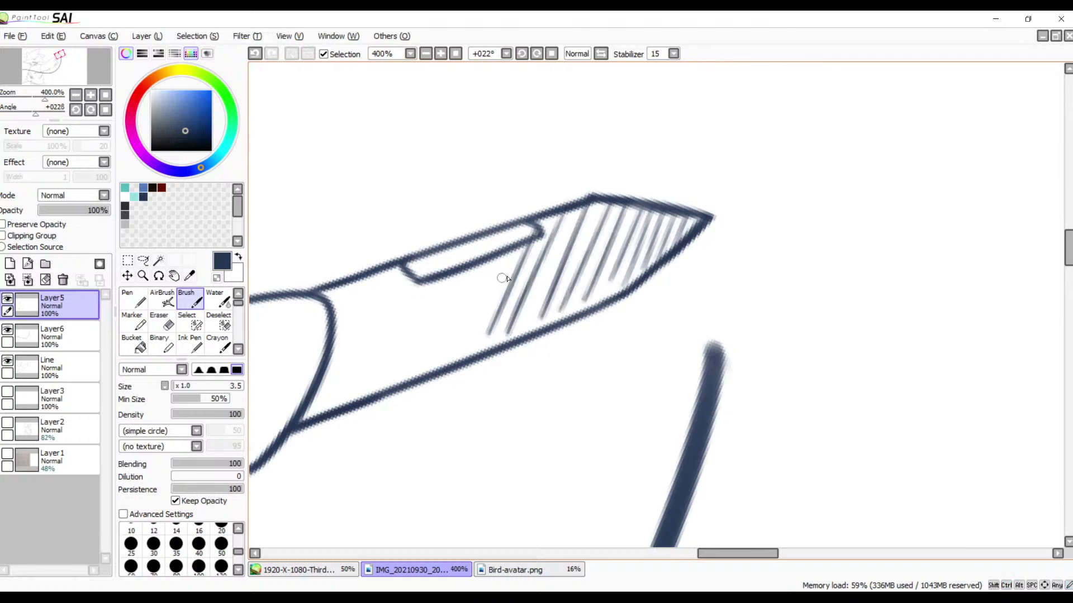
- Undo the claw hatching back to the empty outline, retrying one slanted stroke on the way
key(ctrl+z)
key(ctrl+z)
key(ctrl+z)
key(ctrl+z)
key(ctrl+z)
key(ctrl+z)
key(ctrl+z)
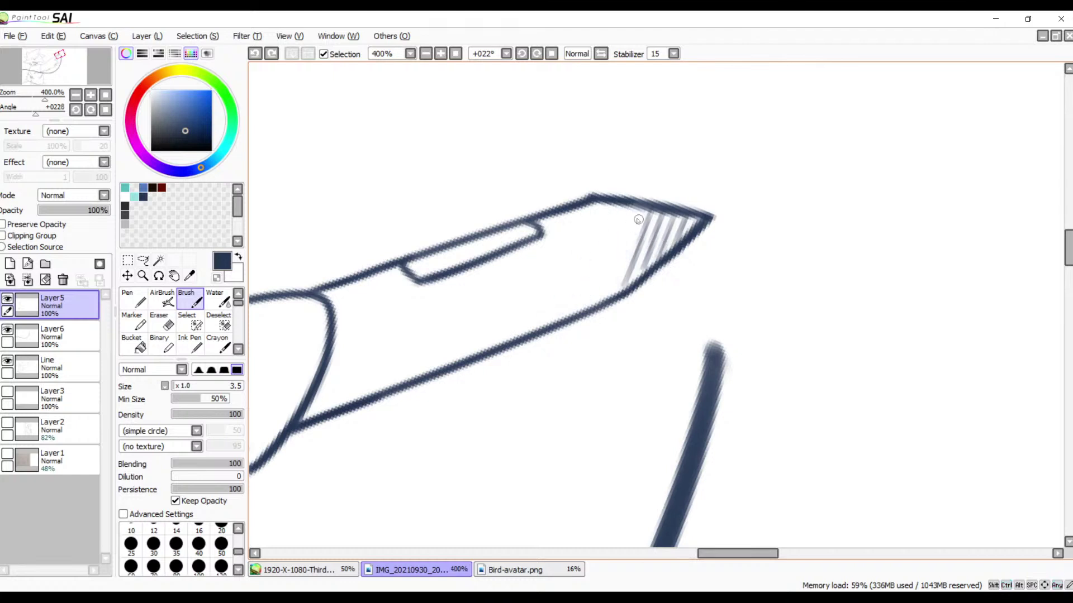
drag(640, 210, 610, 283)
key(ctrl+z)
key(ctrl+z)
key(ctrl+z)
key(ctrl+z)
key(ctrl+z)
key(ctrl+z)
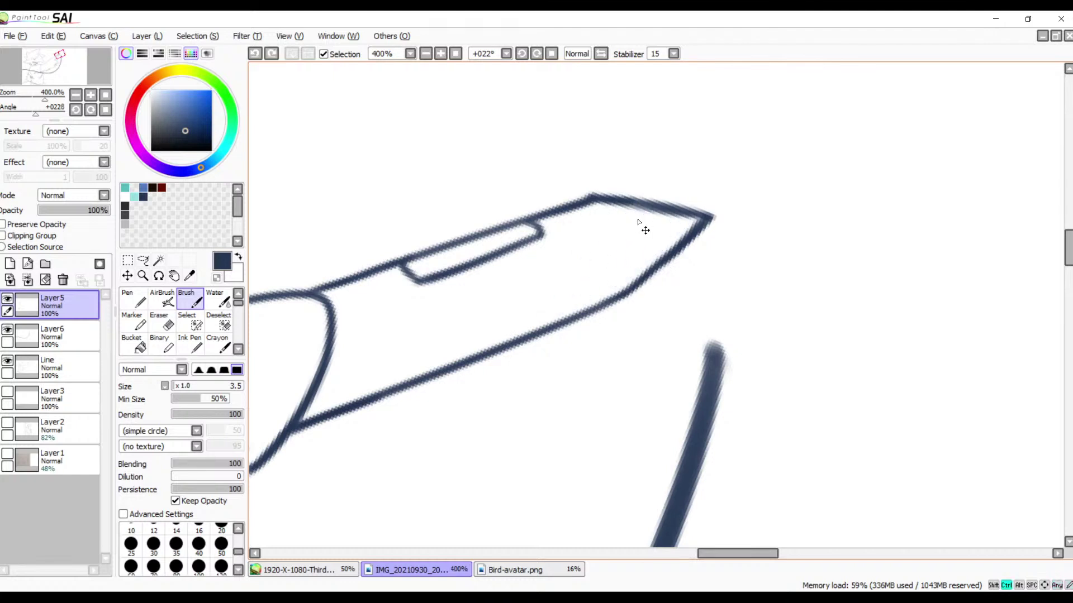
- Select the inside of the claw outline on the Line layer with the Magic Wand and make Layer5 active for the brush
click(158, 260)
click(48, 369)
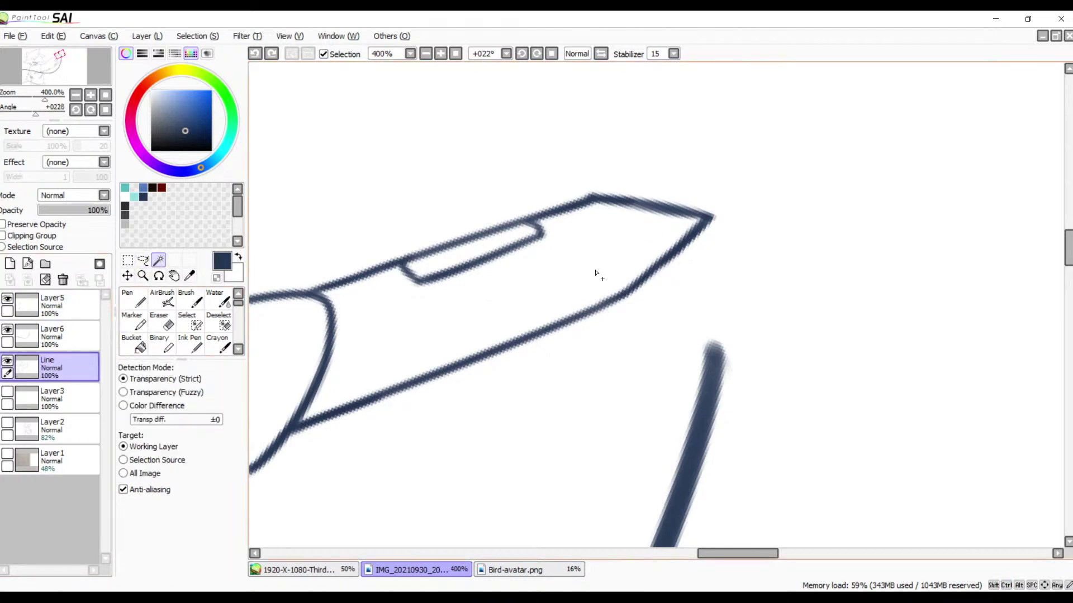
click(539, 319)
key(b)
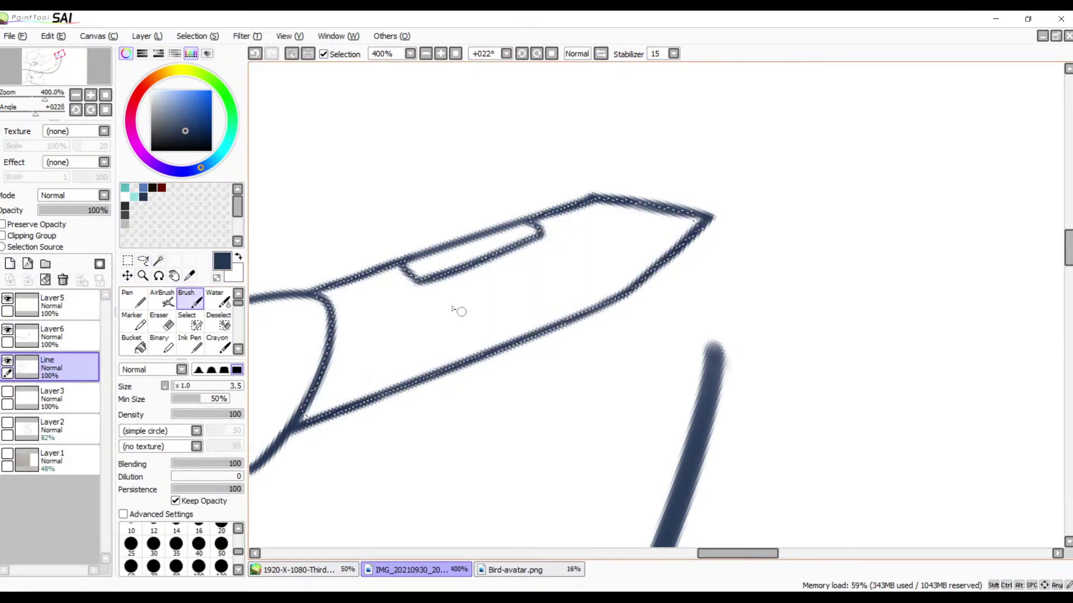
click(52, 306)
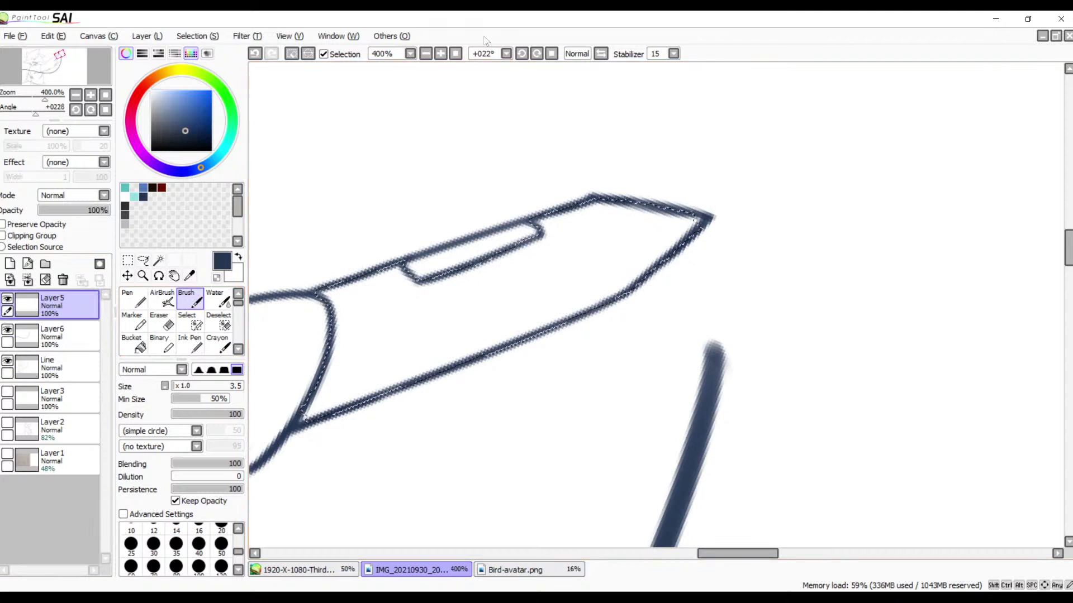
- Hatch the selected claw interior with closely spaced slanted strokes from the tip to its base, with the canvas rotated to 56 degrees
click(426, 54)
click(425, 54)
click(426, 53)
click(521, 53)
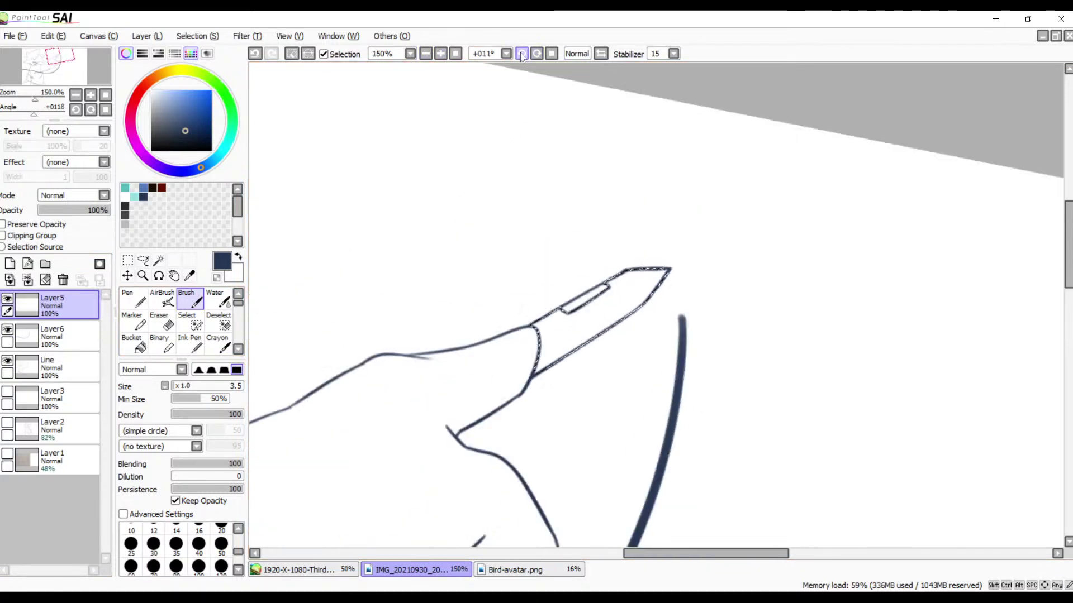
click(521, 54)
click(536, 54)
click(536, 54)
click(535, 53)
click(536, 53)
click(536, 53)
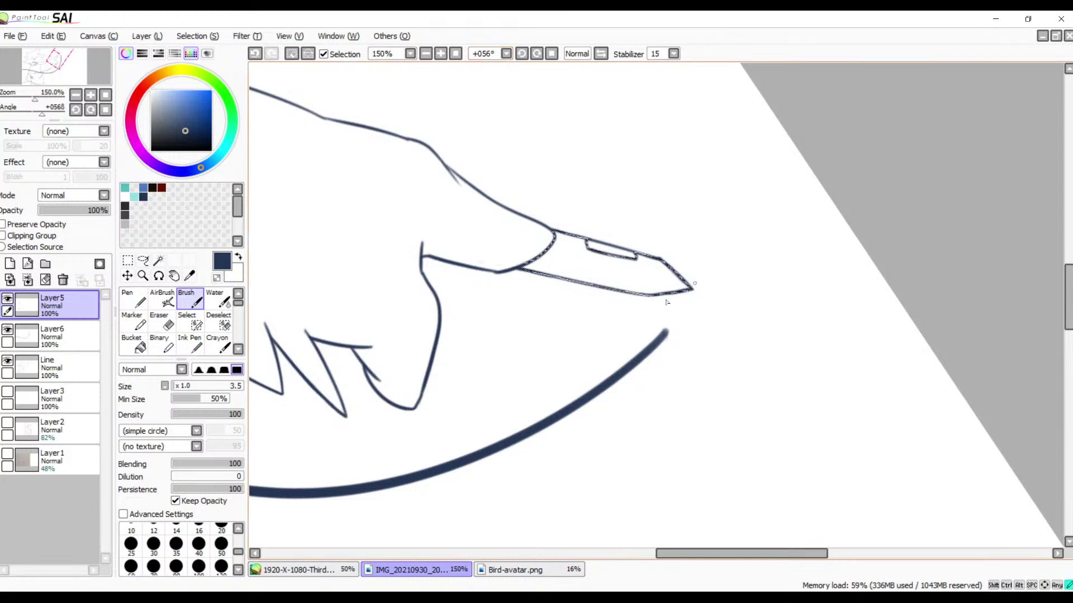
mouse_move(662, 293)
mouse_down()
mouse_move(684, 273)
mouse_move(631, 300)
mouse_move(668, 267)
mouse_move(659, 265)
mouse_move(611, 293)
mouse_move(651, 260)
mouse_up()
drag(606, 288, 646, 257)
mouse_move(599, 286)
mouse_down()
mouse_move(634, 259)
mouse_move(595, 252)
mouse_up()
mouse_move(556, 282)
mouse_down()
mouse_move(585, 257)
mouse_move(579, 248)
mouse_move(592, 235)
mouse_move(567, 240)
mouse_up()
drag(524, 274, 556, 235)
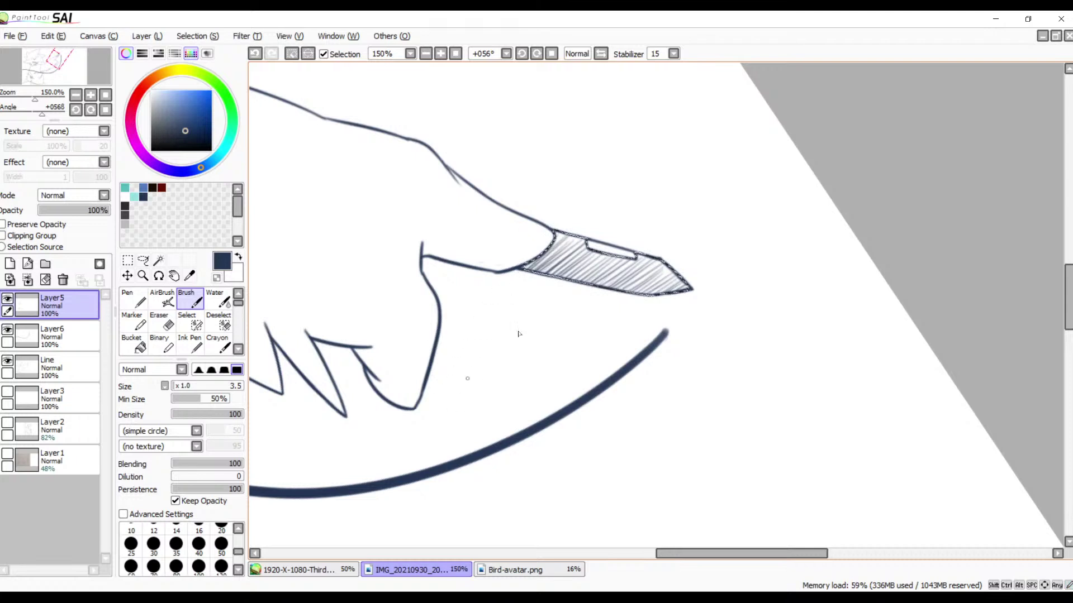
- Straighten the canvas, fit it whole in view and clear the claw selection
click(551, 54)
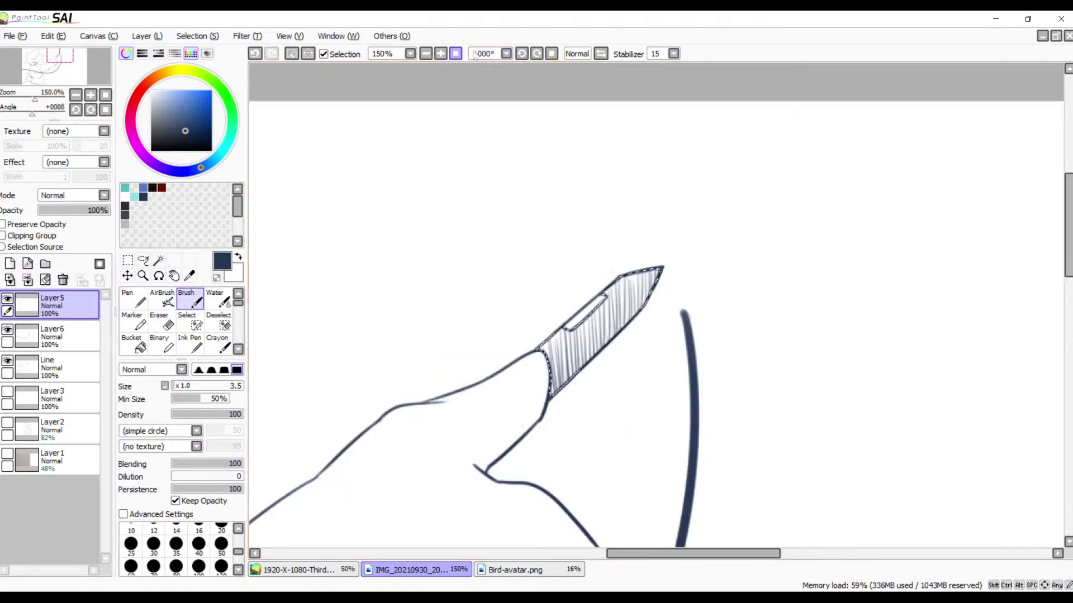
click(456, 53)
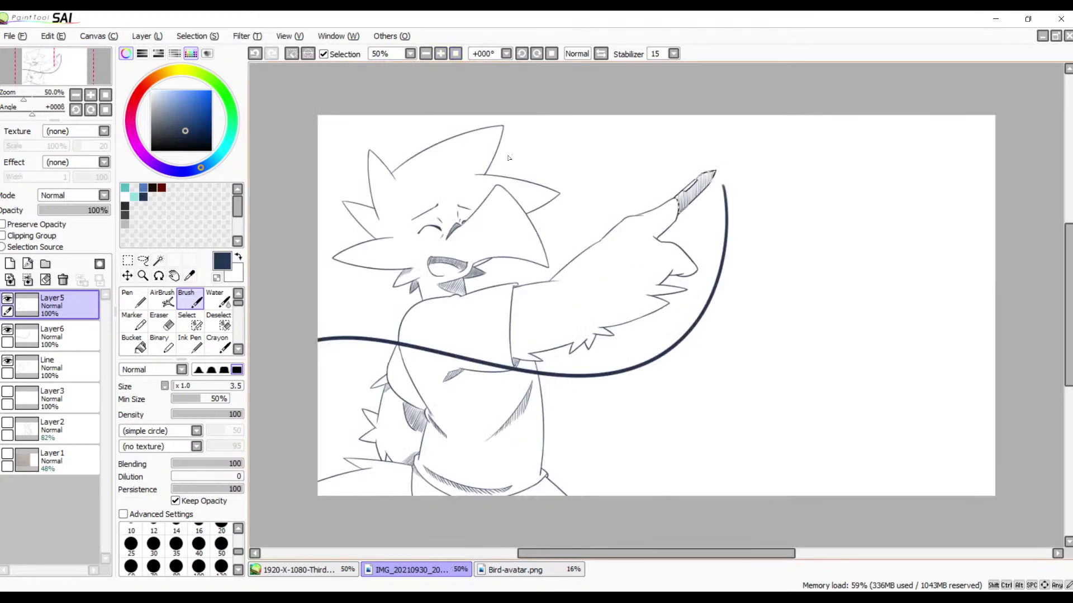
key(ctrl+d)
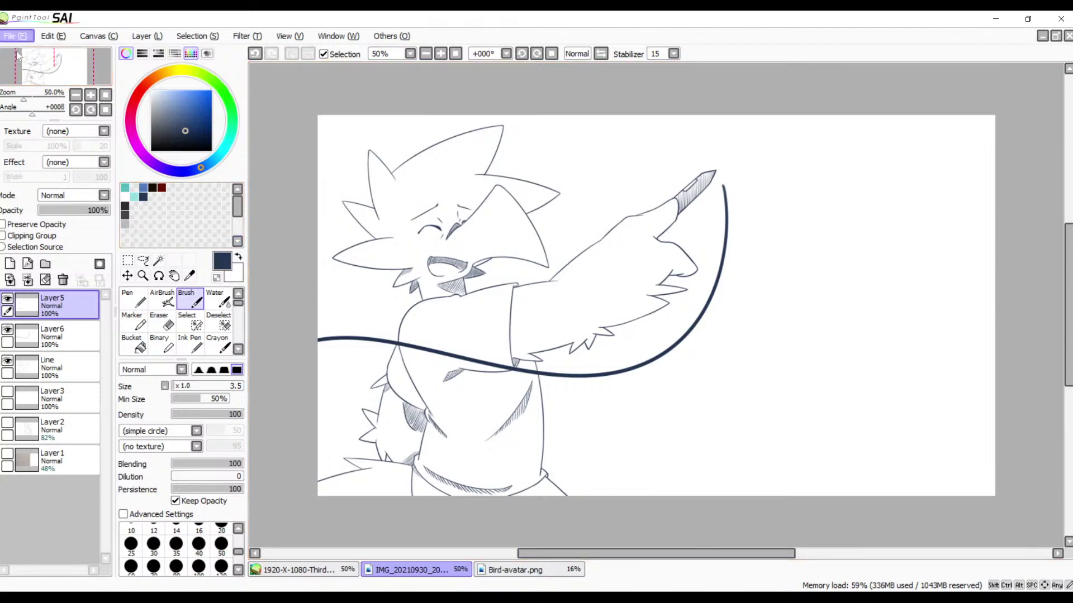
click(44, 136)
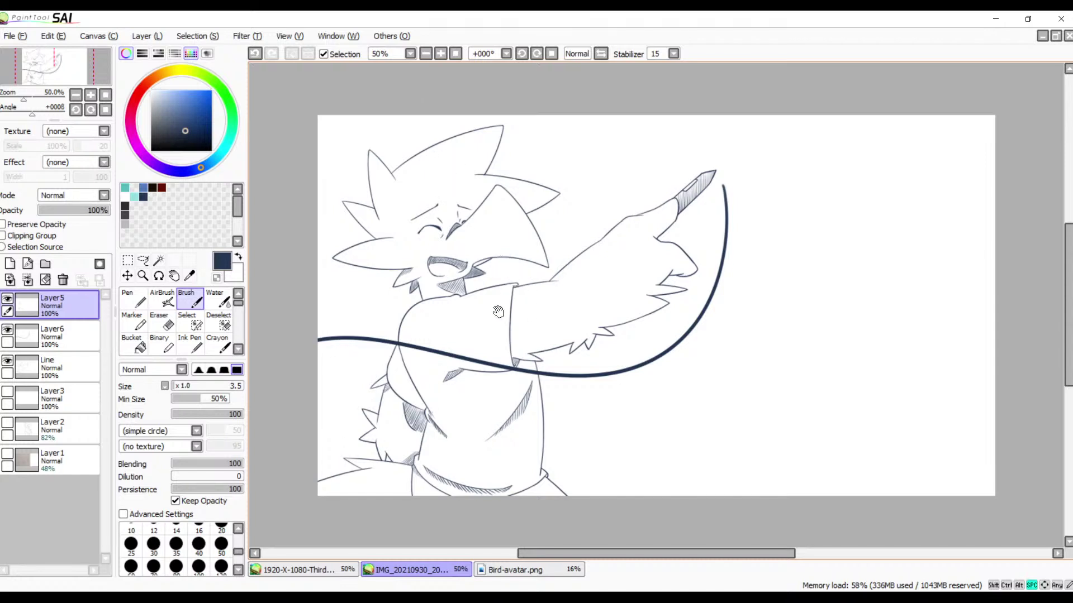
- Inspect the finished bird line art close up around the face and arm at 150%, and as a whole at 50%
drag(474, 324, 438, 344)
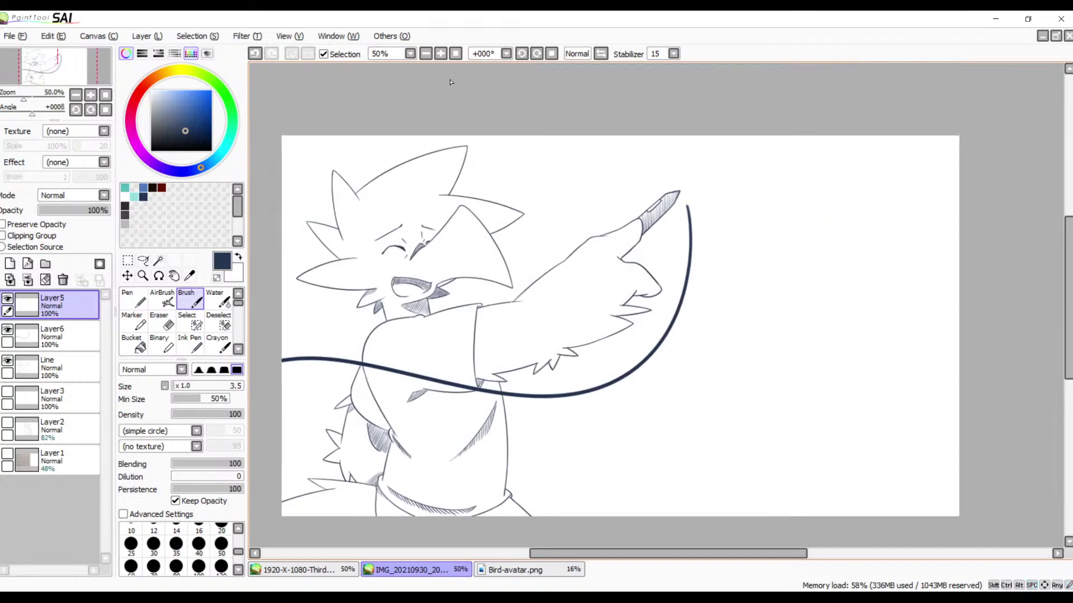
click(441, 54)
click(441, 54)
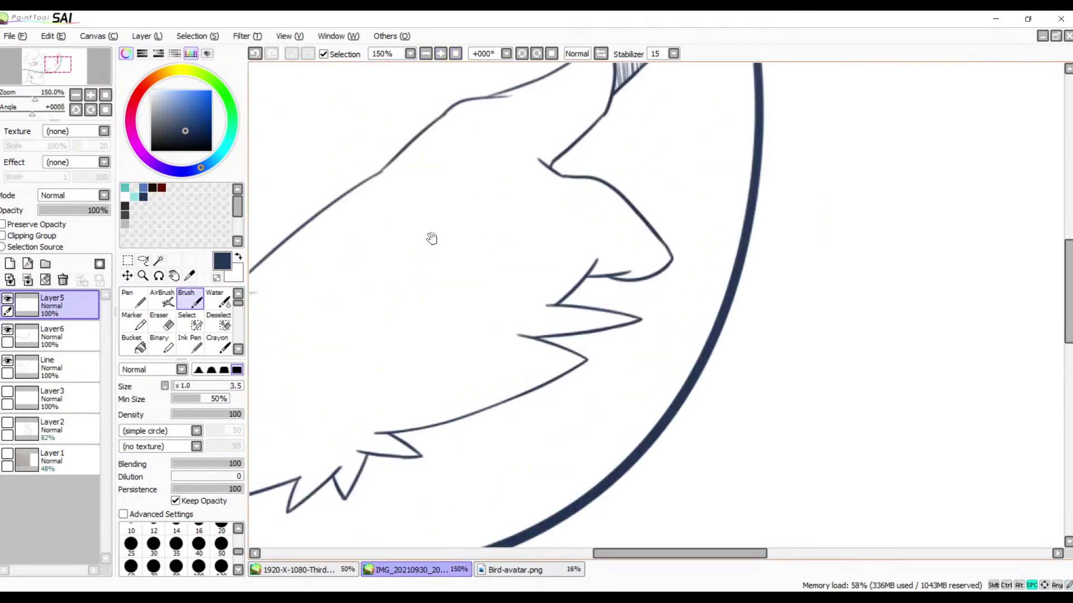
drag(431, 237, 801, 271)
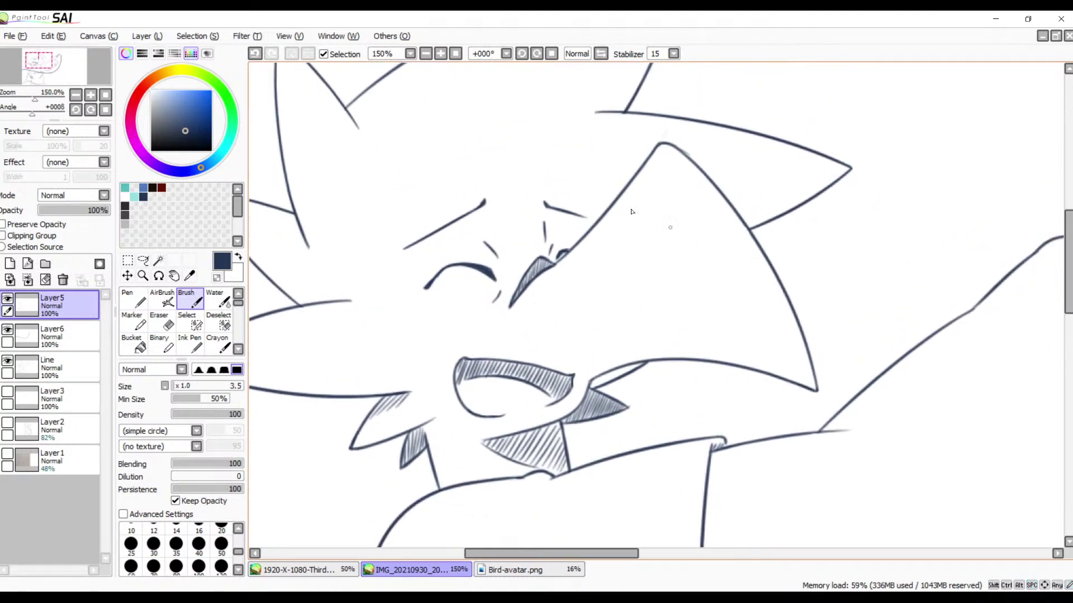
click(425, 53)
click(425, 54)
click(425, 54)
drag(583, 226, 511, 161)
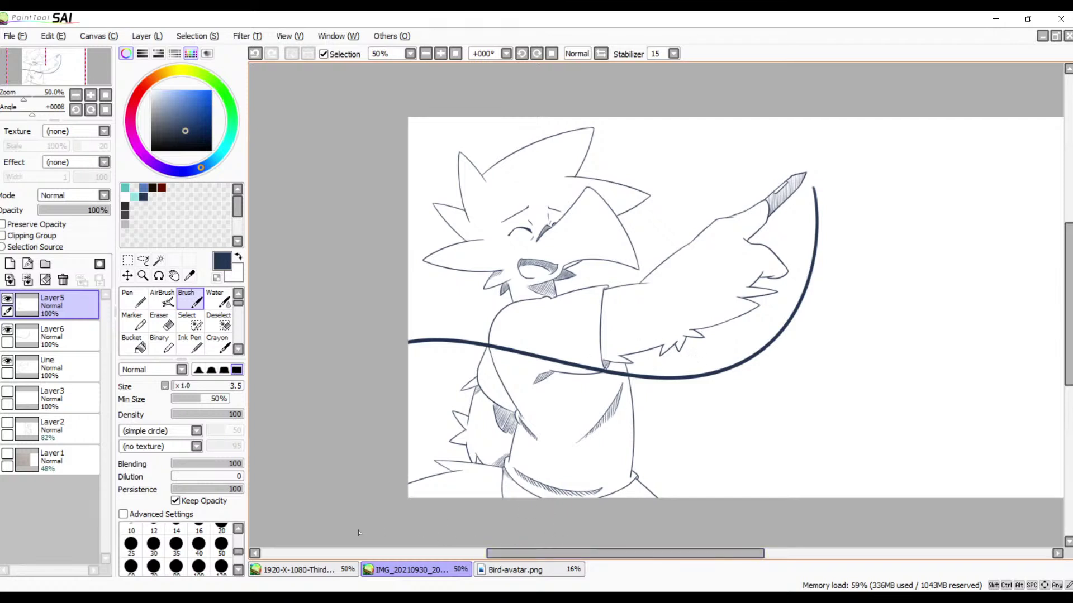
- Switch to the blank 1920-X-1080 canvas, choose the light turquoise swatch as brush colour and add a new layer above Layer1
click(312, 570)
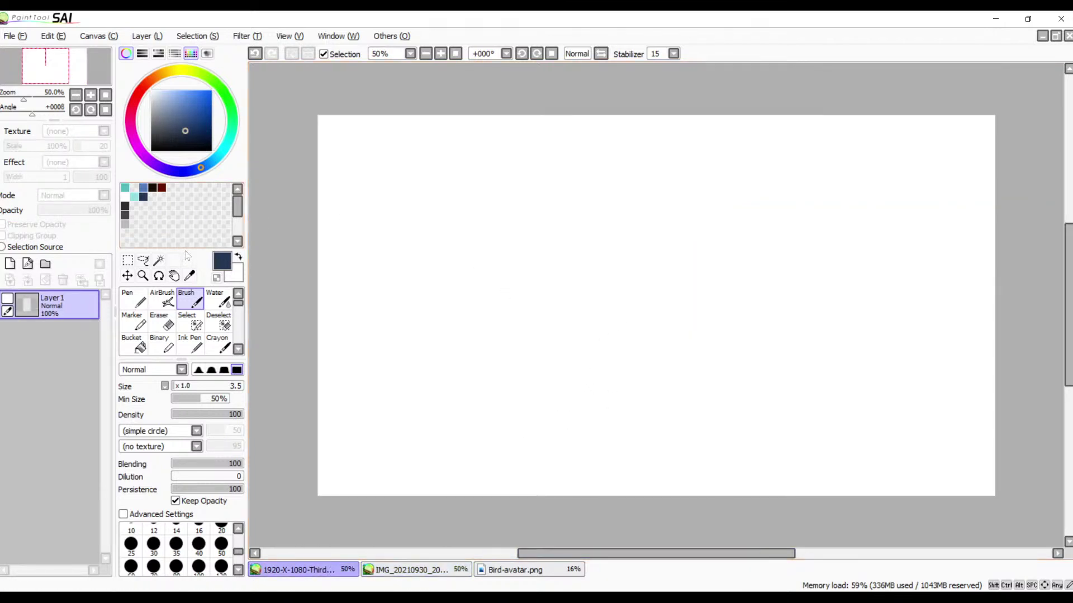
click(134, 195)
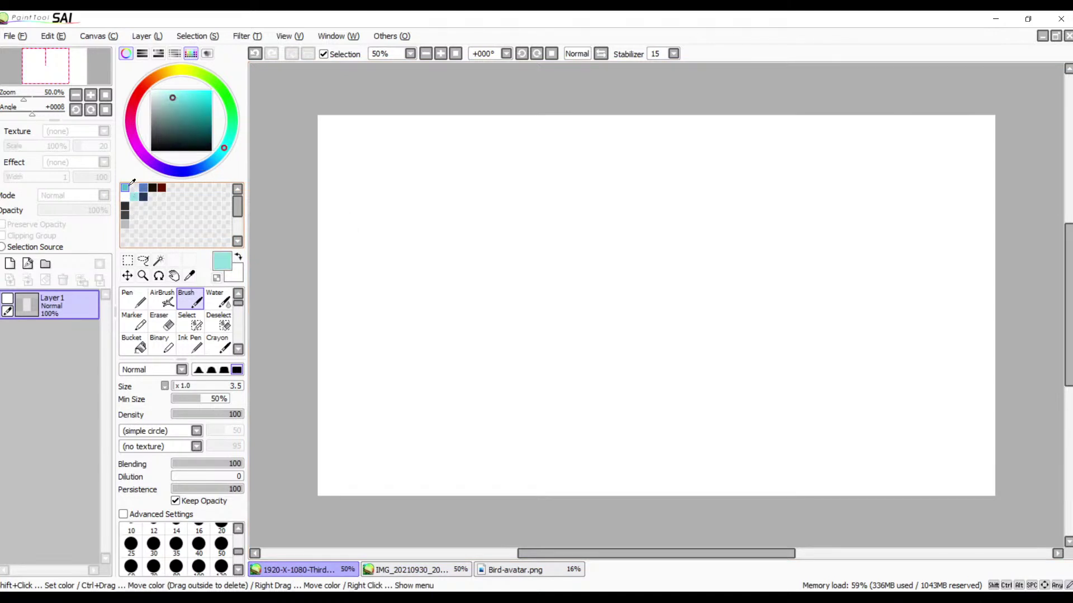
click(126, 188)
click(134, 196)
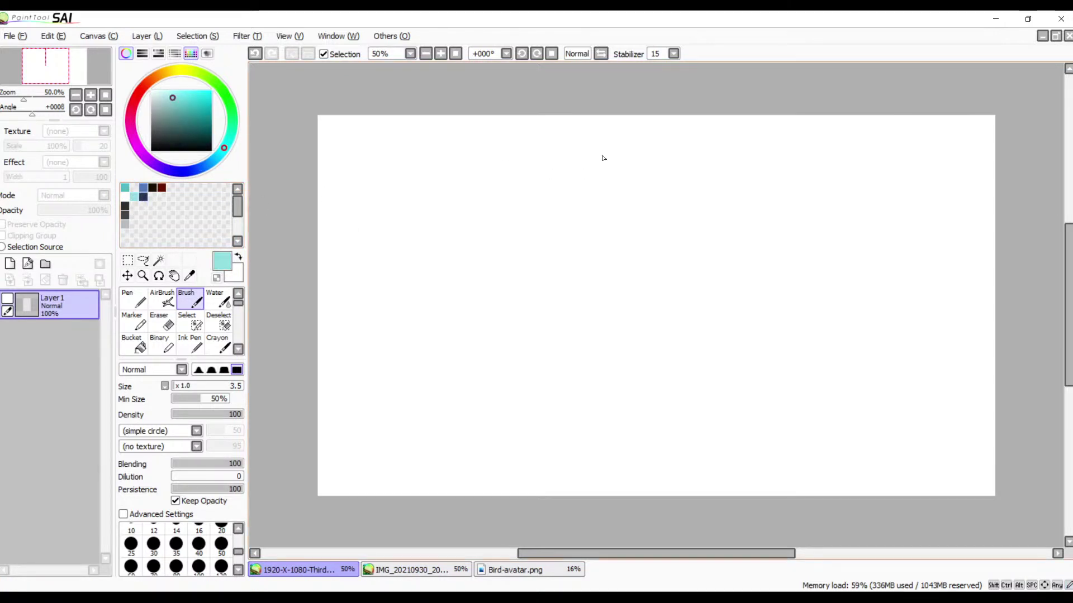
click(440, 54)
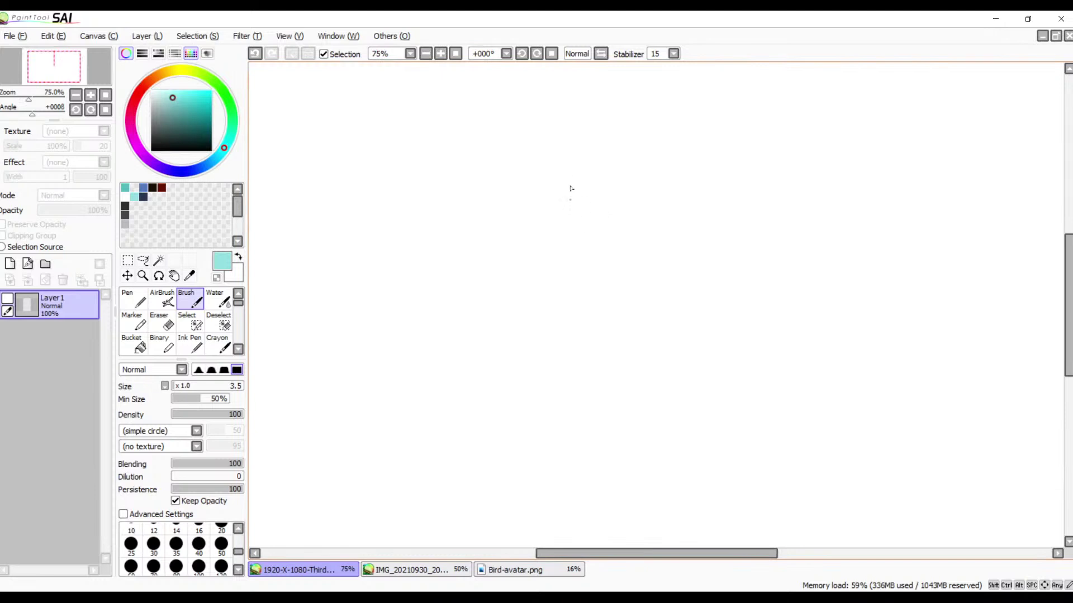
click(570, 188)
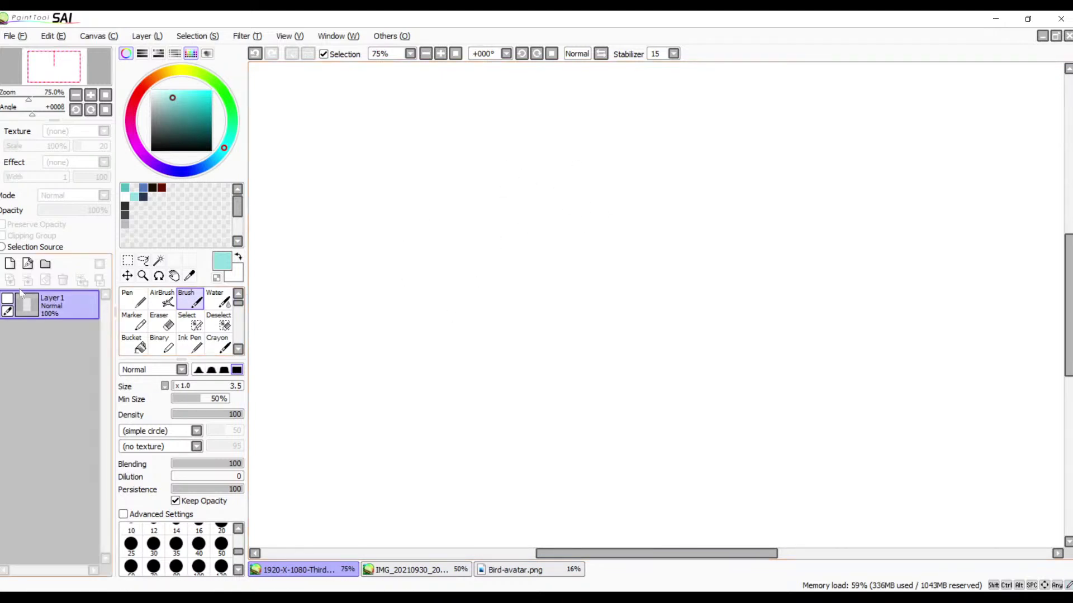
click(10, 263)
- Sketch a large head circle near the canvas centre on Layer2 with loose overlapping arcs
drag(682, 174, 591, 316)
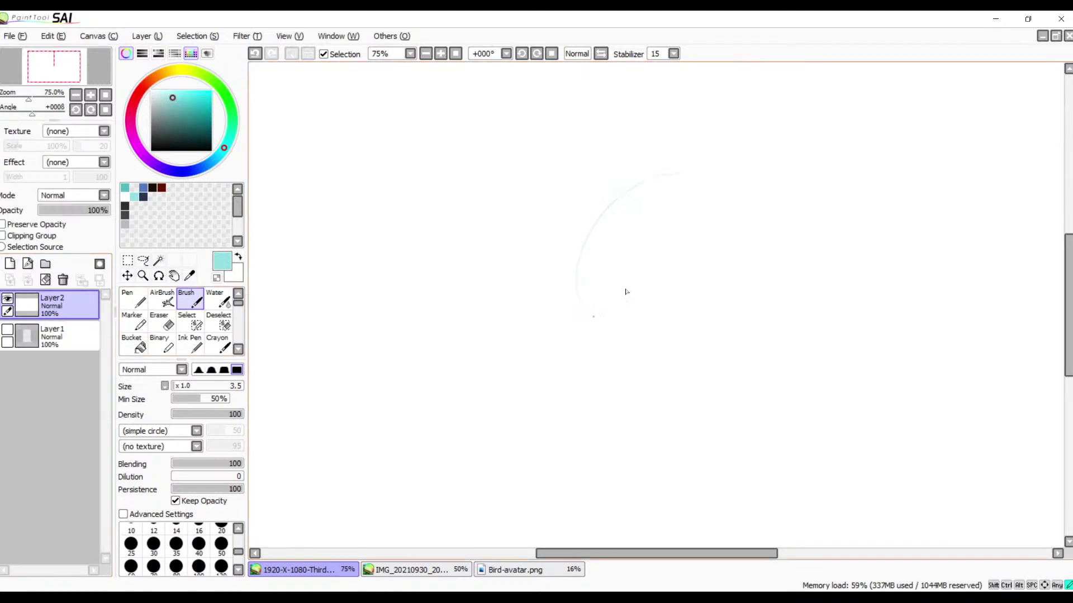
mouse_move(672, 154)
mouse_down()
mouse_move(569, 335)
mouse_move(679, 360)
mouse_move(695, 356)
mouse_move(610, 347)
mouse_move(739, 330)
mouse_up()
drag(722, 165, 747, 184)
mouse_move(706, 163)
mouse_down()
mouse_move(747, 221)
mouse_move(705, 163)
mouse_move(748, 251)
mouse_move(711, 157)
mouse_move(765, 245)
mouse_move(741, 189)
mouse_move(757, 300)
mouse_up()
mouse_move(757, 180)
mouse_down()
mouse_move(768, 192)
mouse_move(745, 317)
mouse_up()
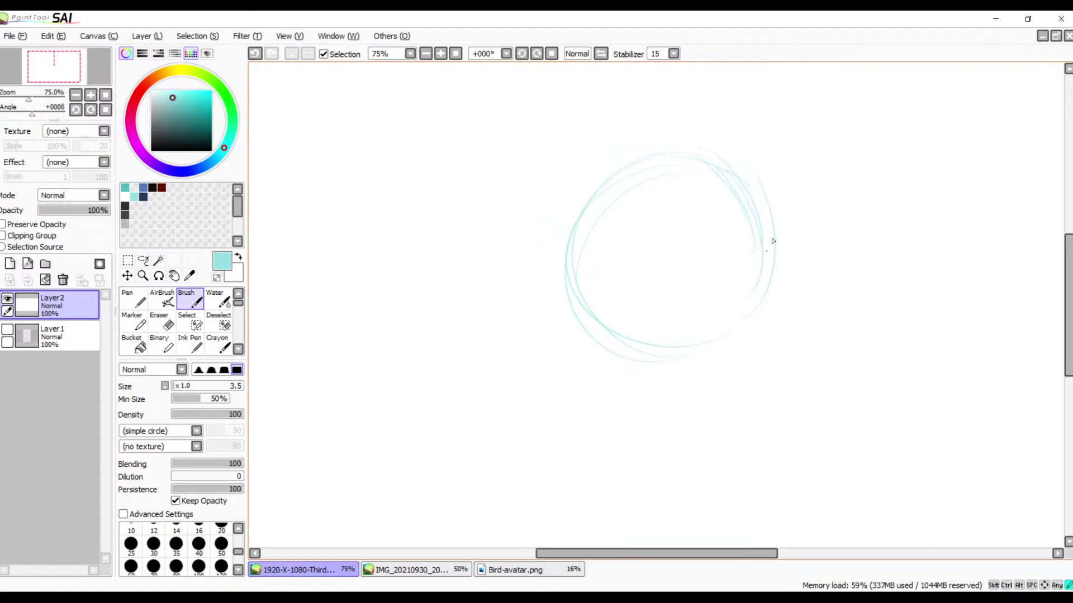
drag(774, 243, 698, 354)
drag(769, 285, 670, 351)
mouse_move(752, 301)
mouse_down()
mouse_move(646, 343)
mouse_move(612, 305)
mouse_move(597, 323)
mouse_move(595, 307)
mouse_move(565, 301)
mouse_move(705, 325)
mouse_move(728, 346)
mouse_up()
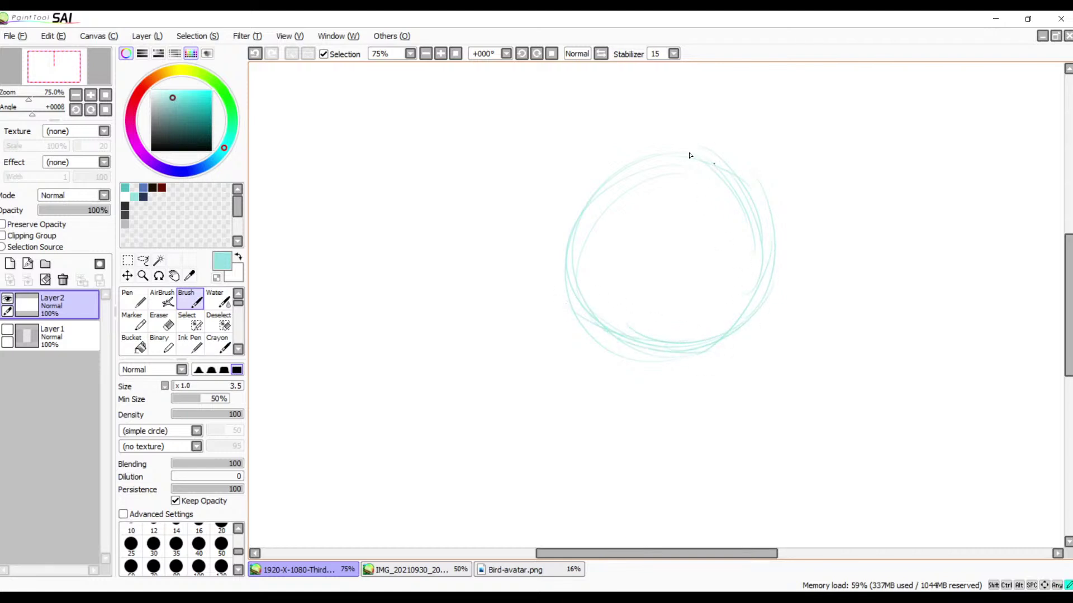
mouse_move(690, 158)
mouse_down()
mouse_move(646, 169)
mouse_move(580, 266)
mouse_move(597, 208)
mouse_move(626, 330)
mouse_up()
drag(685, 162, 588, 218)
drag(684, 162, 589, 182)
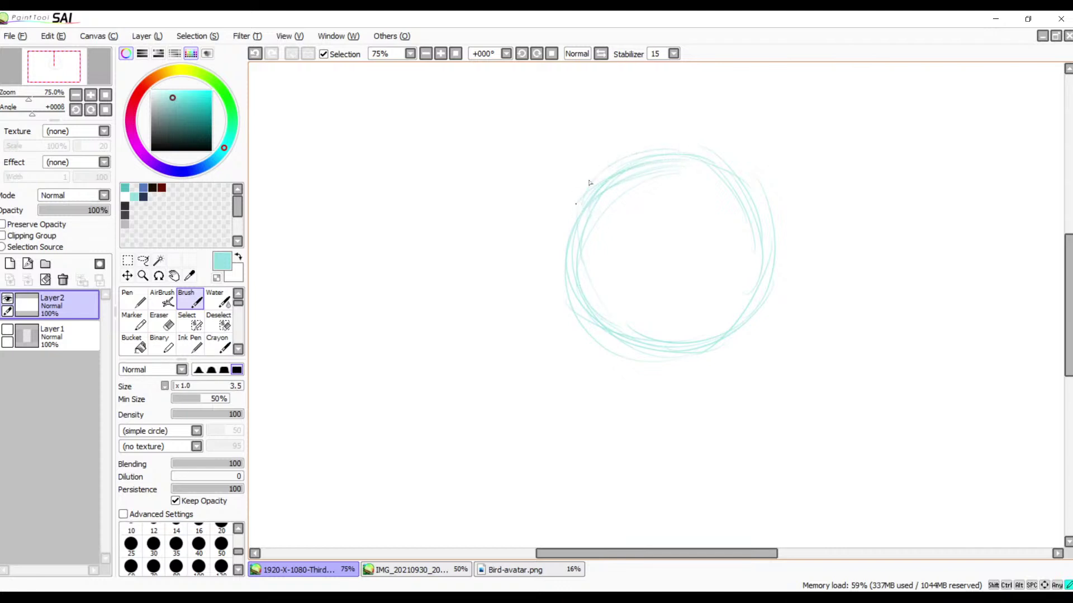
mouse_move(660, 160)
mouse_down()
mouse_move(759, 228)
mouse_move(722, 166)
mouse_move(765, 242)
mouse_up()
drag(730, 198, 679, 166)
mouse_move(601, 177)
mouse_down()
mouse_move(568, 279)
mouse_move(630, 330)
mouse_up()
drag(584, 264, 647, 333)
mouse_move(711, 162)
mouse_down()
mouse_move(757, 227)
mouse_move(747, 184)
mouse_move(758, 289)
mouse_move(784, 260)
mouse_move(742, 319)
mouse_move(679, 339)
mouse_up()
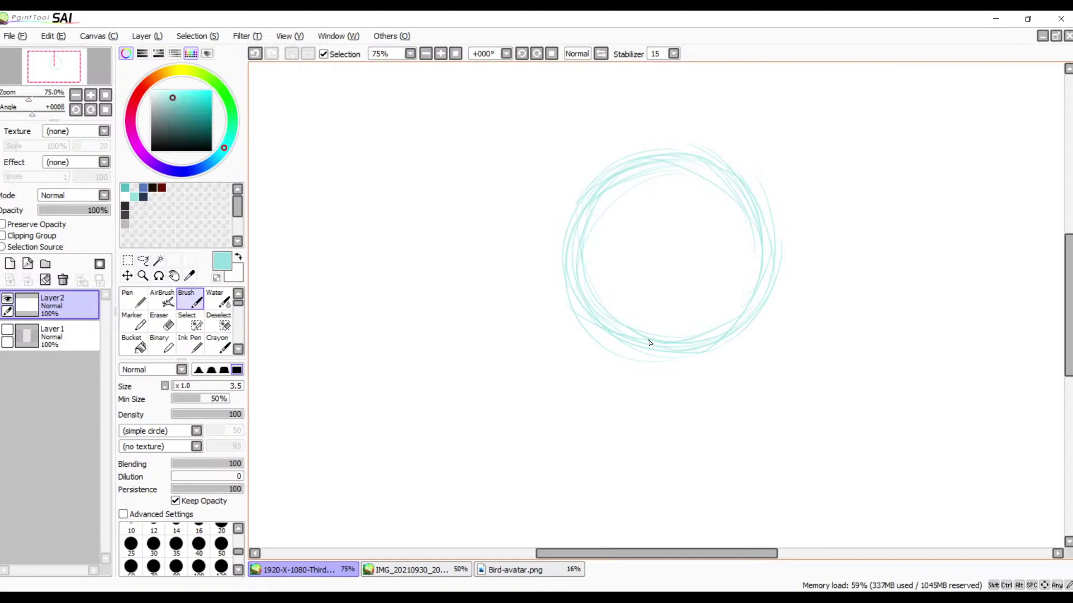
- Sketch a curved vertical centre guide and a horizontal face guide across the head circle, retrying the first vertical stroke
key(space)
drag(654, 317, 543, 290)
drag(566, 103, 581, 285)
key(ctrl+z)
drag(566, 104, 596, 277)
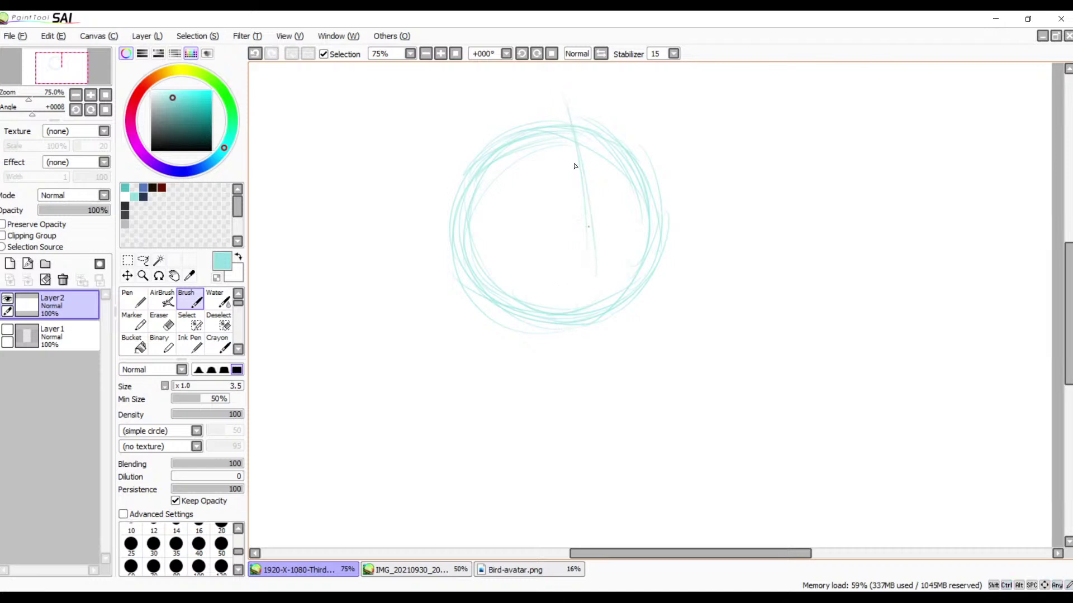
drag(576, 82, 606, 350)
drag(584, 118, 605, 333)
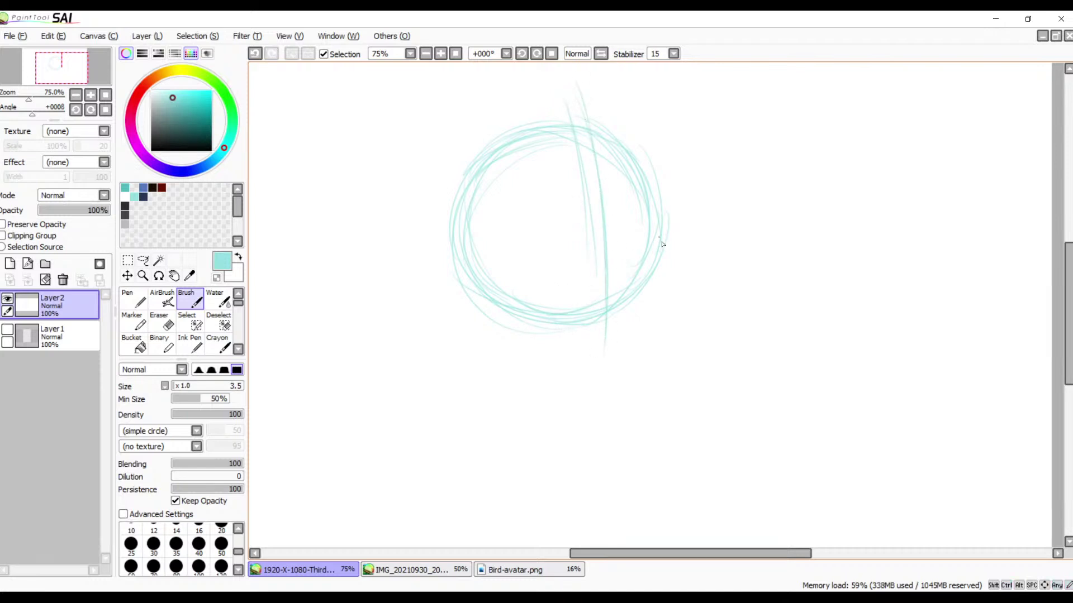
drag(565, 120, 595, 223)
drag(475, 246, 659, 239)
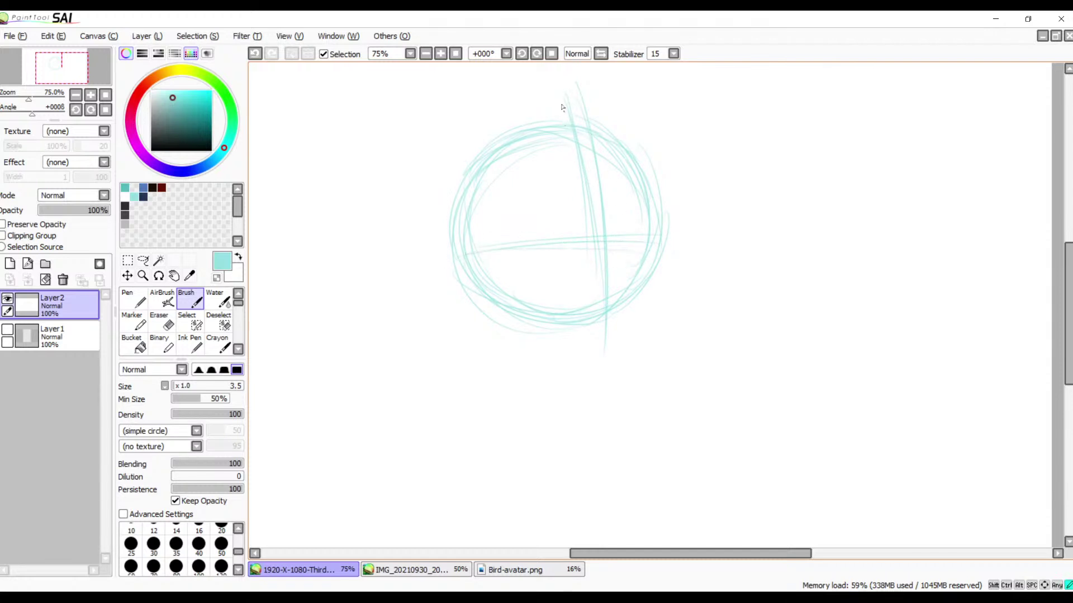
- Sketch the muzzle outline projecting beyond the circle's right side, with a closed lower edge and a nose mark at its tip
mouse_move(581, 231)
mouse_down()
mouse_move(700, 218)
mouse_move(587, 237)
mouse_move(692, 219)
mouse_move(679, 331)
mouse_move(702, 228)
mouse_move(647, 350)
mouse_up()
drag(716, 237, 640, 360)
mouse_move(577, 334)
mouse_down()
mouse_move(669, 322)
mouse_move(514, 319)
mouse_move(606, 335)
mouse_up()
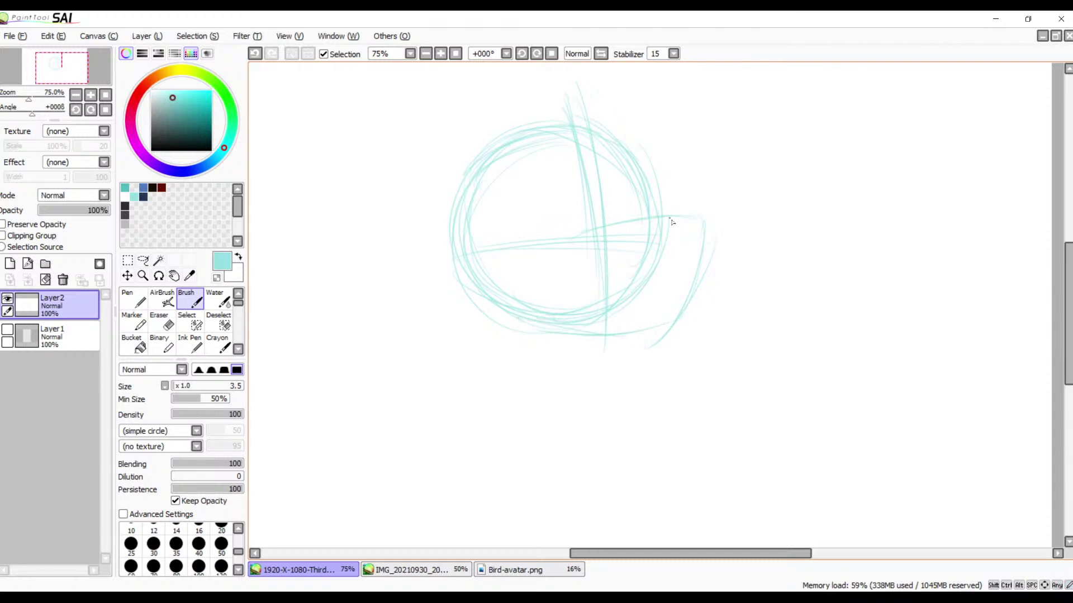
mouse_move(677, 228)
mouse_down()
mouse_move(628, 234)
mouse_move(690, 230)
mouse_up()
- Sketch two slanted brows and the near eye's lower curve, retrying strokes as needed, and erase the centre guide between the brows
mouse_move(519, 192)
mouse_down()
mouse_move(592, 179)
mouse_move(573, 174)
mouse_up()
key(ctrl+z)
key(ctrl+z)
mouse_move(520, 219)
mouse_down()
mouse_move(581, 237)
mouse_move(569, 234)
mouse_up()
key(ctrl+z)
drag(649, 228, 624, 224)
drag(523, 184, 591, 177)
key(ctrl+z)
mouse_move(531, 199)
mouse_down()
mouse_move(593, 183)
mouse_move(553, 182)
mouse_move(523, 199)
mouse_up()
drag(608, 184, 676, 193)
key(e)
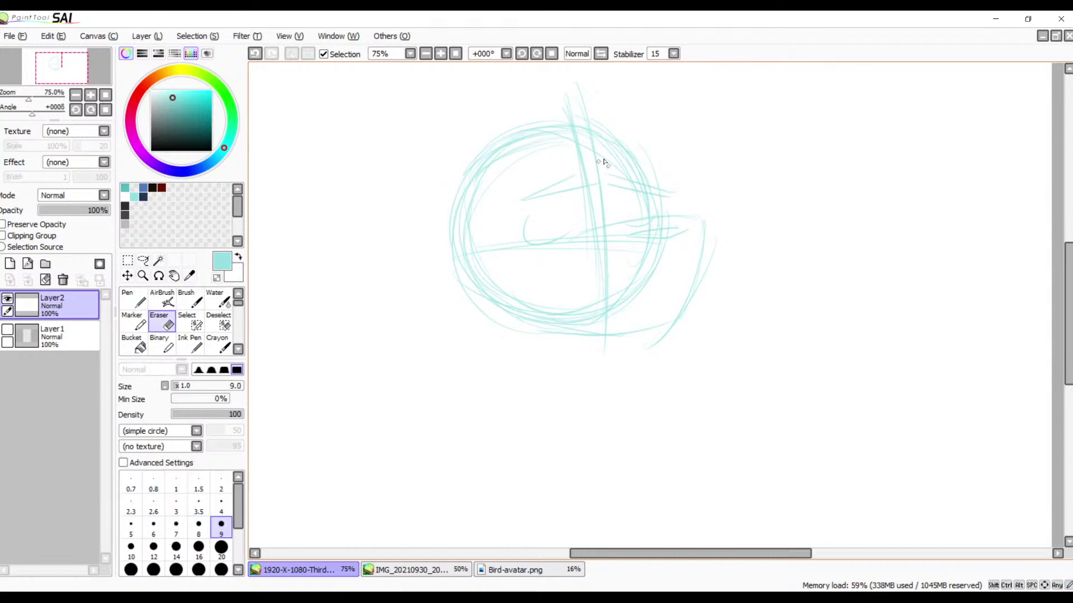
mouse_move(589, 186)
mouse_down()
mouse_move(610, 263)
mouse_move(612, 186)
mouse_up()
key(b)
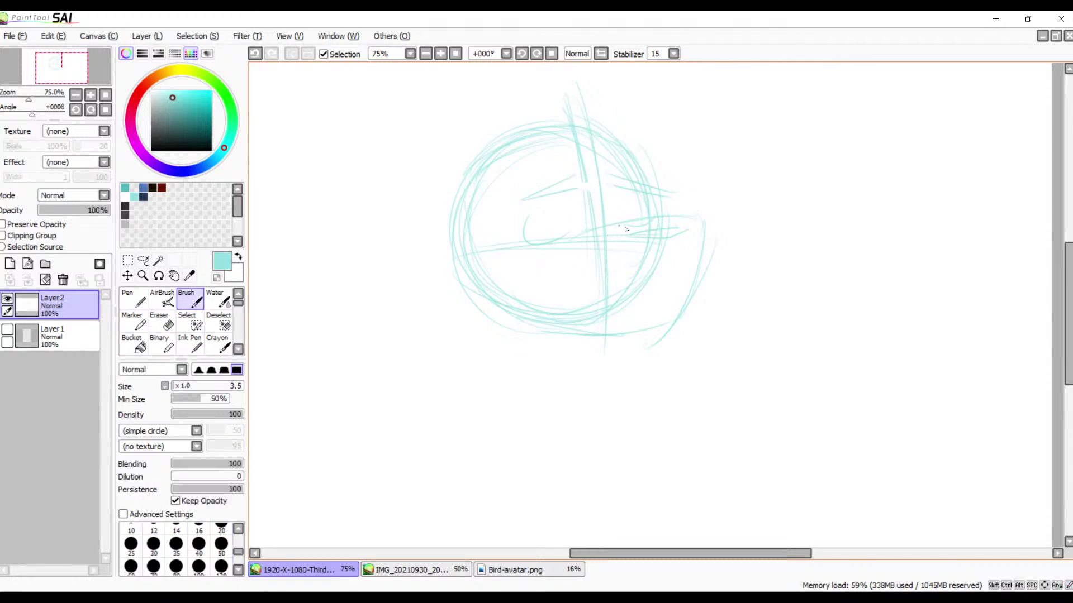
- Add vertical eye lines beneath both brows, darken the brows and reinforce the nose
mouse_move(625, 225)
mouse_down()
mouse_move(634, 229)
mouse_move(618, 227)
mouse_move(624, 235)
mouse_up()
drag(571, 194, 568, 221)
mouse_move(621, 195)
mouse_down()
mouse_move(621, 223)
mouse_move(642, 192)
mouse_move(540, 194)
mouse_up()
mouse_move(687, 225)
mouse_down()
mouse_move(629, 235)
mouse_move(685, 232)
mouse_move(665, 235)
mouse_up()
- Sketch the angled mouth and cheek lines and add pointed fur tufts along the circle's left edge
mouse_move(603, 250)
mouse_down()
mouse_move(561, 284)
mouse_move(567, 258)
mouse_move(501, 291)
mouse_up()
mouse_move(533, 272)
mouse_down()
mouse_move(500, 291)
mouse_move(505, 278)
mouse_move(486, 305)
mouse_up()
mouse_move(450, 239)
mouse_down()
mouse_move(391, 262)
mouse_move(482, 273)
mouse_up()
mouse_move(445, 236)
mouse_down()
mouse_move(486, 273)
mouse_move(419, 302)
mouse_move(630, 324)
mouse_up()
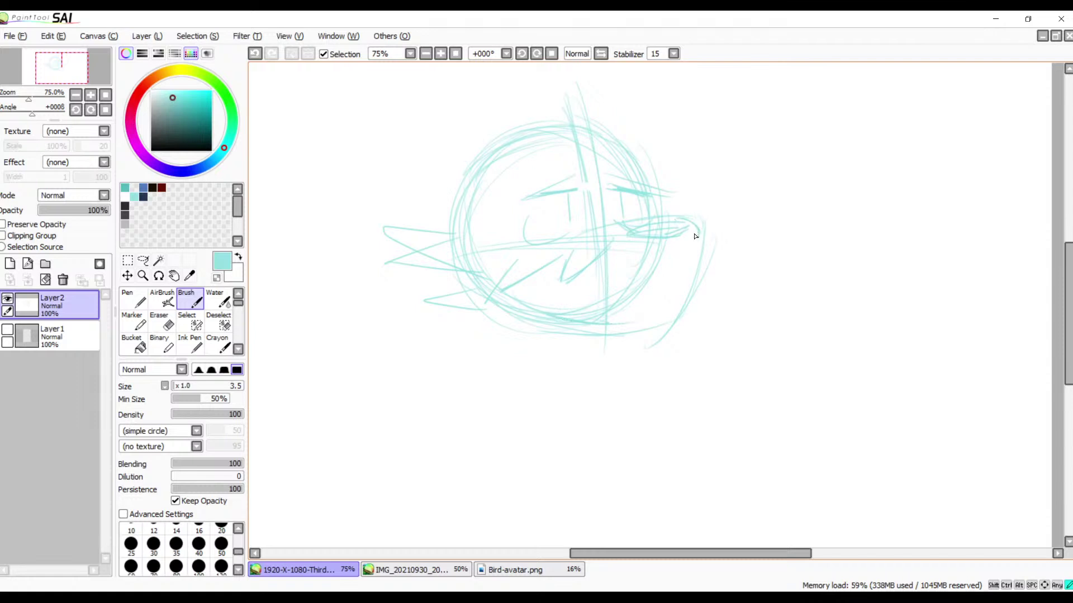
- Draw the inner jaw contour from the nose down to the chin and a straight mouth line across the muzzle
mouse_move(695, 223)
mouse_down()
mouse_move(685, 263)
mouse_move(700, 225)
mouse_move(668, 308)
mouse_move(689, 271)
mouse_move(627, 321)
mouse_move(644, 306)
mouse_move(653, 325)
mouse_move(571, 320)
mouse_up()
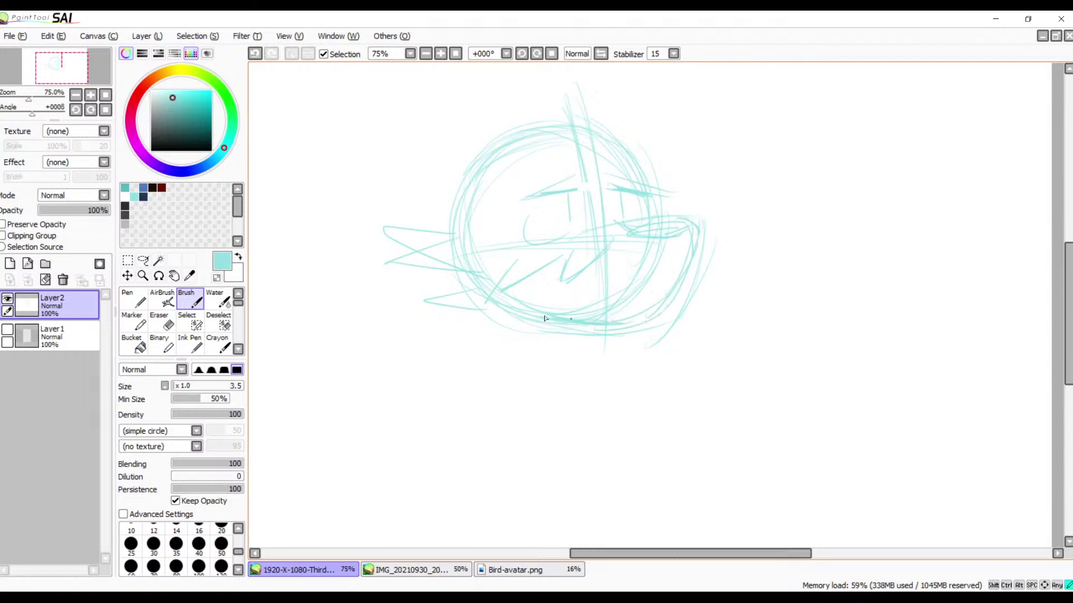
scroll(696, 241, down, 2)
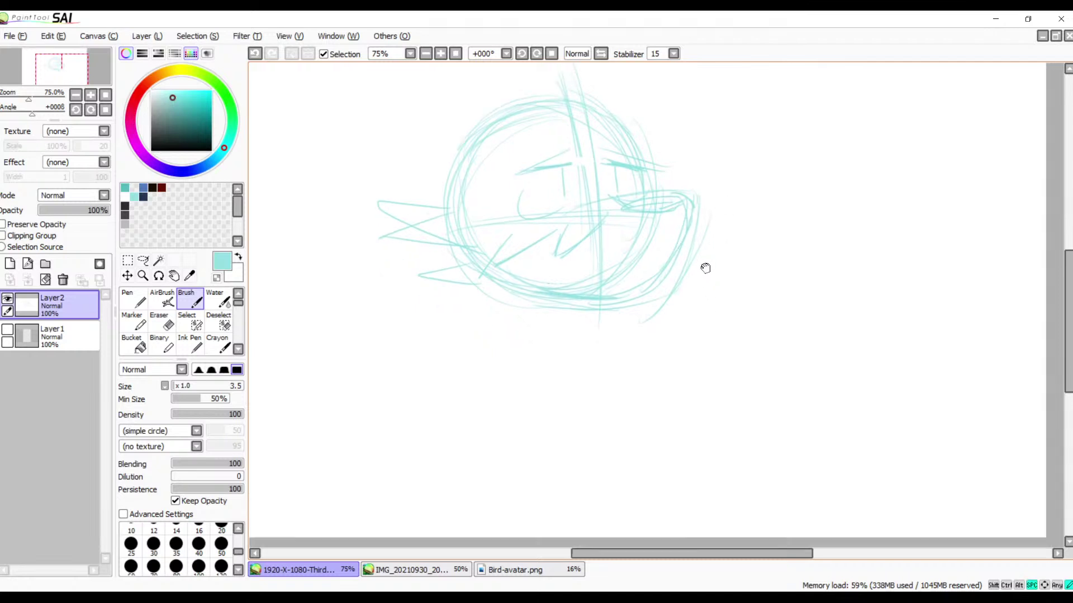
drag(648, 247, 561, 245)
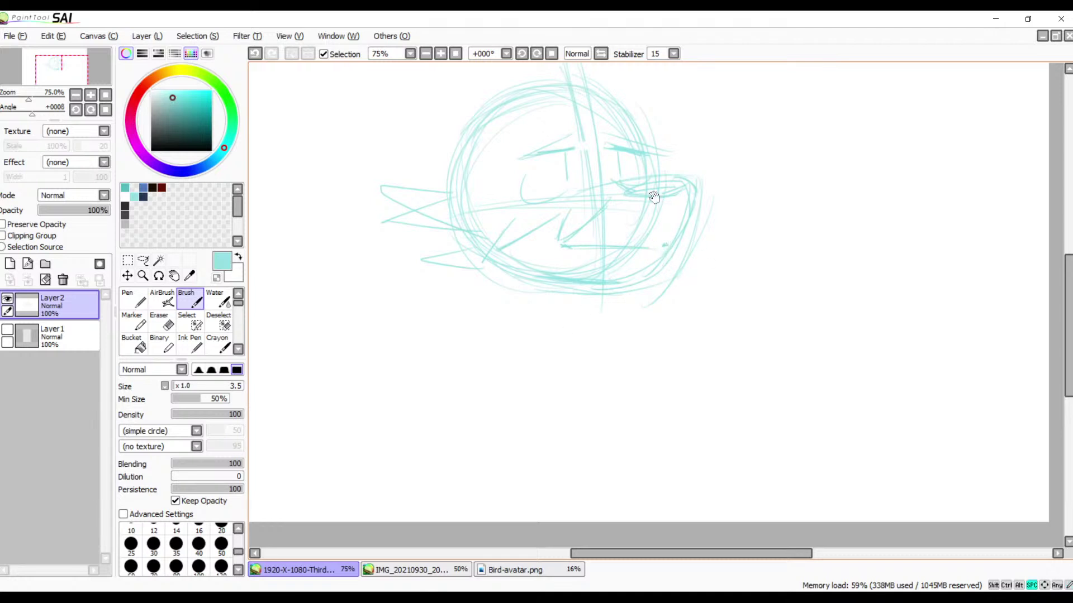
- Sketch tall pointed ears and smaller hair spikes around the top of the head, and darken the brow edge on the right
drag(524, 105, 535, 205)
drag(476, 118, 434, 245)
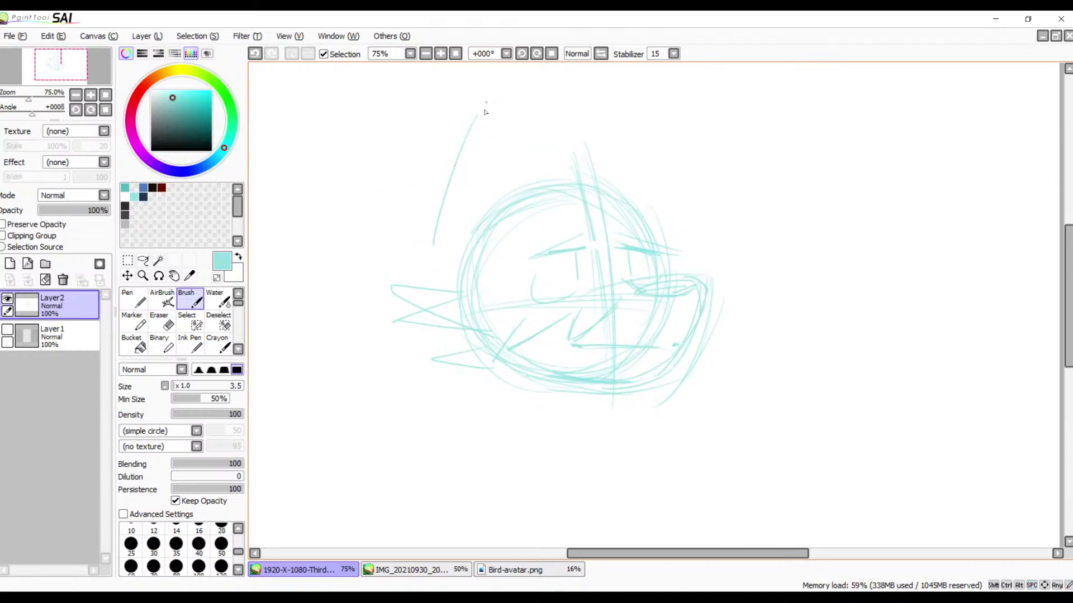
key(ctrl+z)
drag(480, 102, 458, 253)
drag(492, 98, 531, 181)
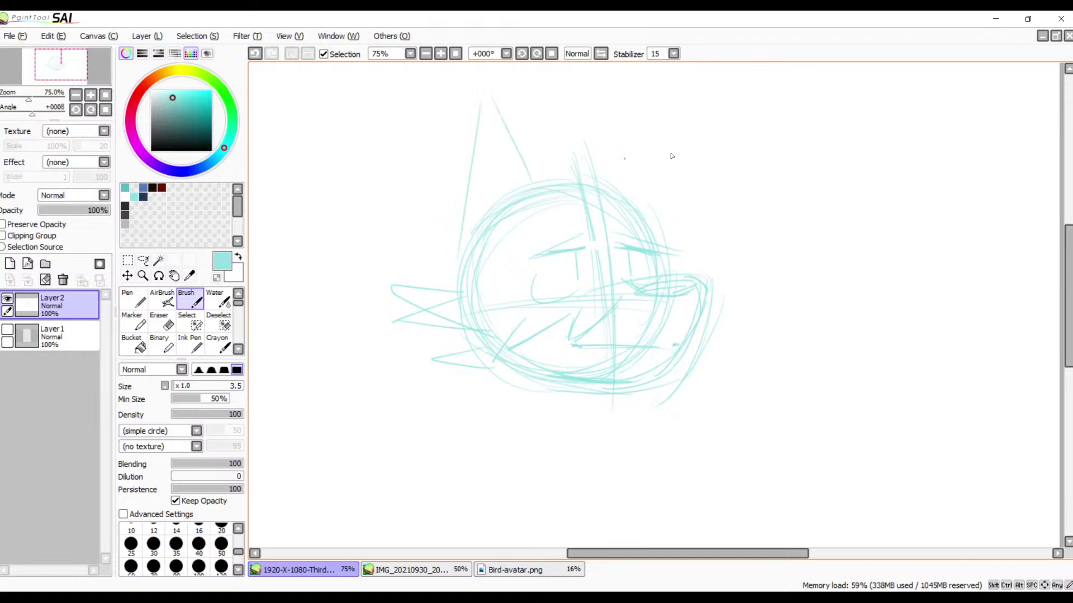
mouse_move(621, 177)
mouse_down()
mouse_move(731, 141)
mouse_move(680, 224)
mouse_up()
drag(455, 277, 452, 219)
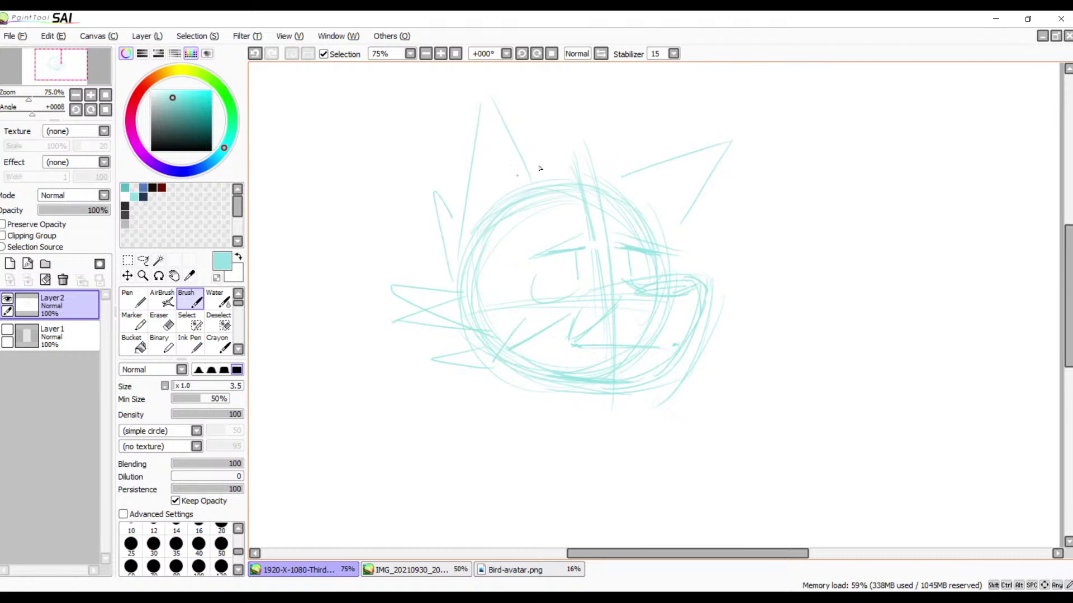
mouse_move(537, 162)
mouse_down()
mouse_move(575, 129)
mouse_move(571, 160)
mouse_move(715, 155)
mouse_up()
mouse_move(662, 201)
mouse_down()
mouse_move(704, 218)
mouse_move(660, 239)
mouse_move(648, 267)
mouse_up()
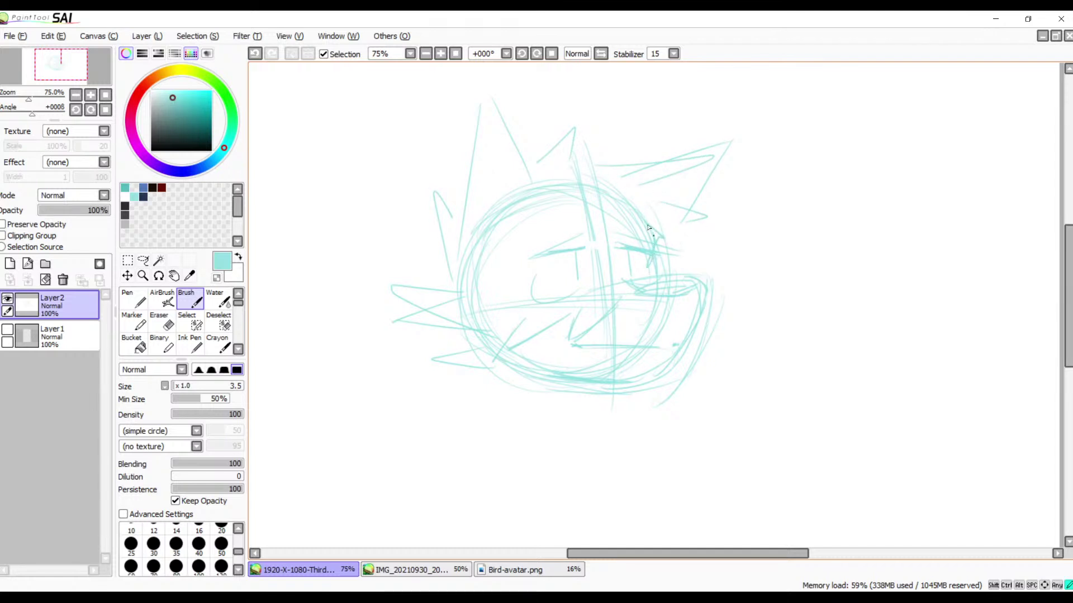
drag(640, 217, 659, 235)
- Sketch short neck strokes below the head, one group under the left cheek and another under the chin
mouse_move(594, 397)
mouse_down()
mouse_move(589, 428)
mouse_move(617, 287)
mouse_up()
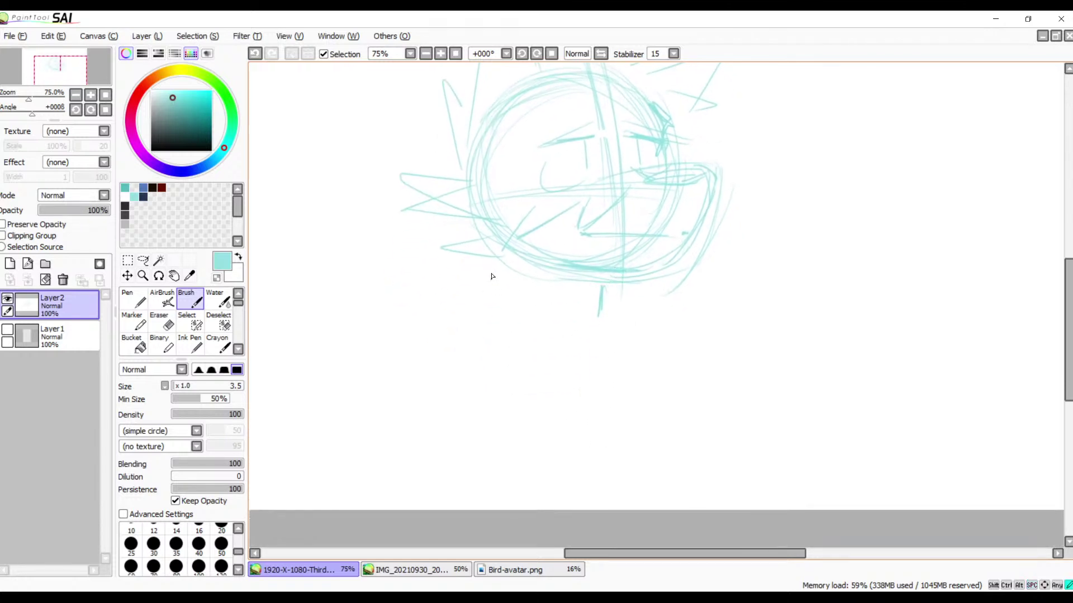
drag(491, 272, 482, 312)
drag(614, 278, 618, 319)
drag(493, 267, 508, 307)
drag(631, 277, 631, 321)
- Reinforce the front of the muzzle, the jaw underside and the muzzle's upper edge with repeated strokes
drag(715, 192, 673, 258)
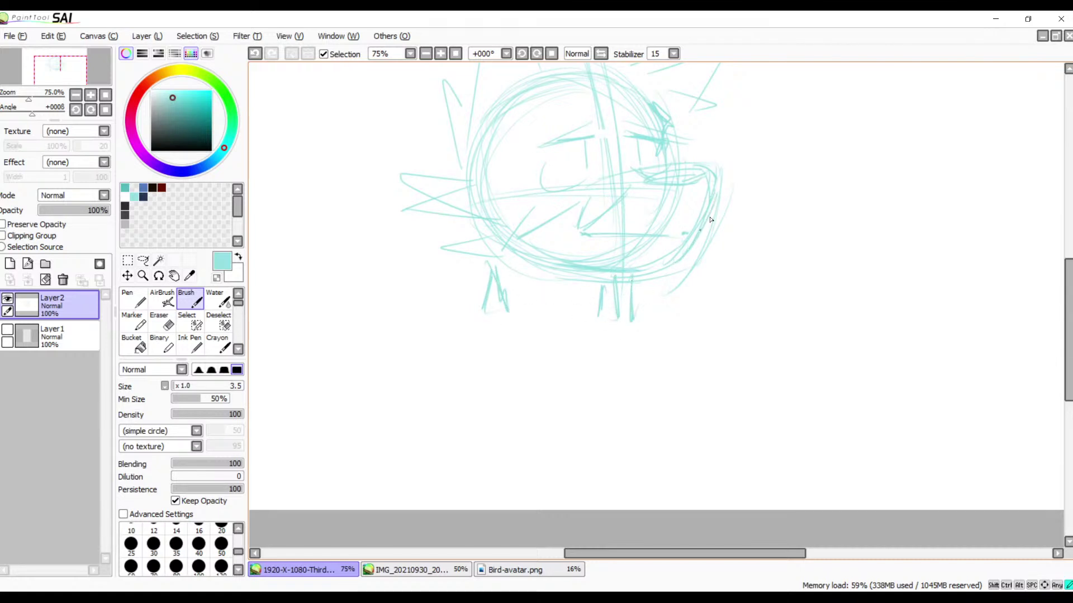
mouse_move(708, 218)
mouse_down()
mouse_move(645, 270)
mouse_move(610, 268)
mouse_move(594, 280)
mouse_move(670, 265)
mouse_up()
mouse_move(712, 180)
mouse_down()
mouse_move(708, 228)
mouse_move(672, 262)
mouse_up()
mouse_move(708, 211)
mouse_down()
mouse_move(631, 274)
mouse_move(581, 267)
mouse_up()
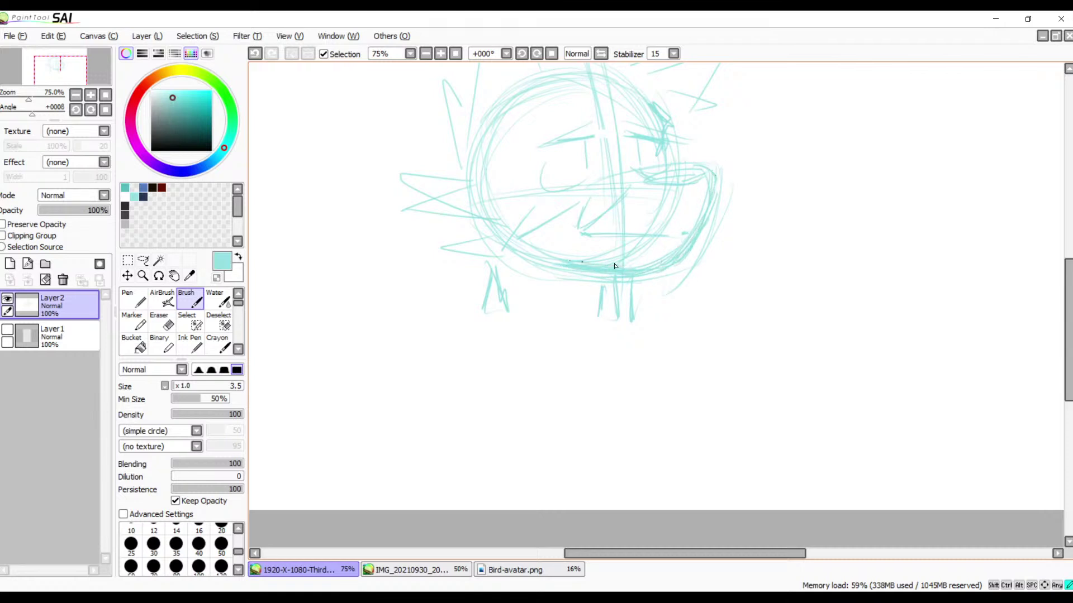
mouse_move(694, 178)
mouse_down()
mouse_move(705, 175)
mouse_move(595, 182)
mouse_up()
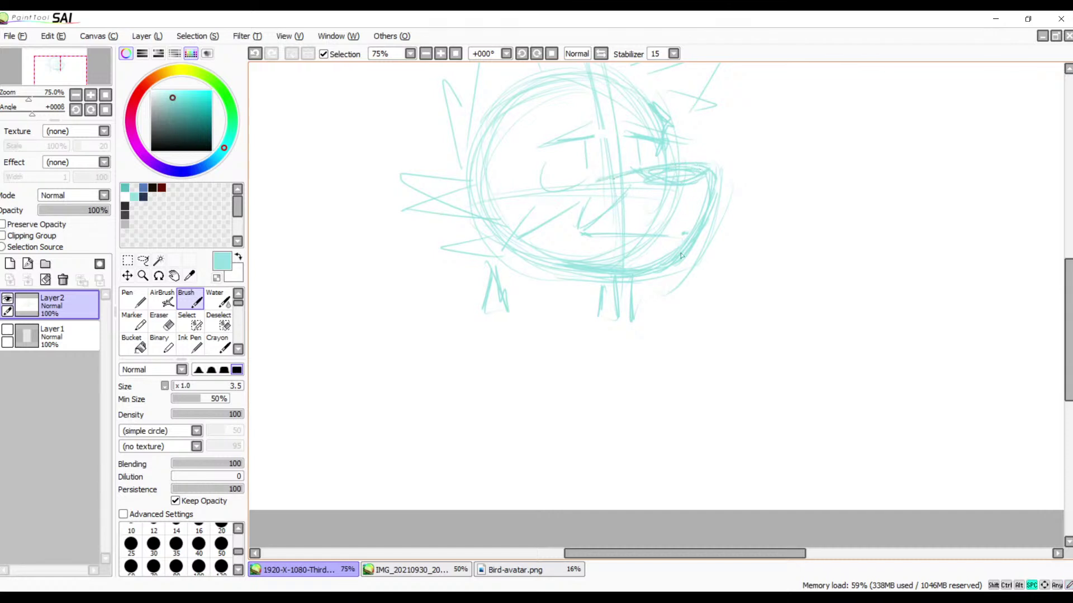
- Mirror the canvas view horizontally and strengthen the back neck line beneath the cheek tufts
mouse_move(694, 309)
mouse_down()
mouse_move(678, 270)
mouse_move(658, 267)
mouse_up()
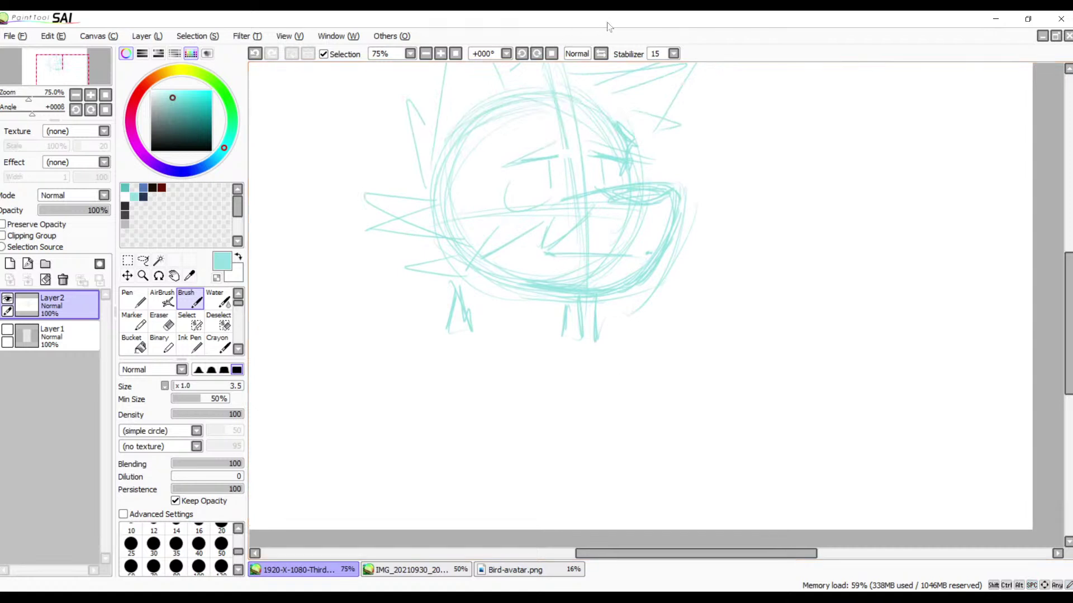
click(601, 54)
drag(675, 205, 510, 211)
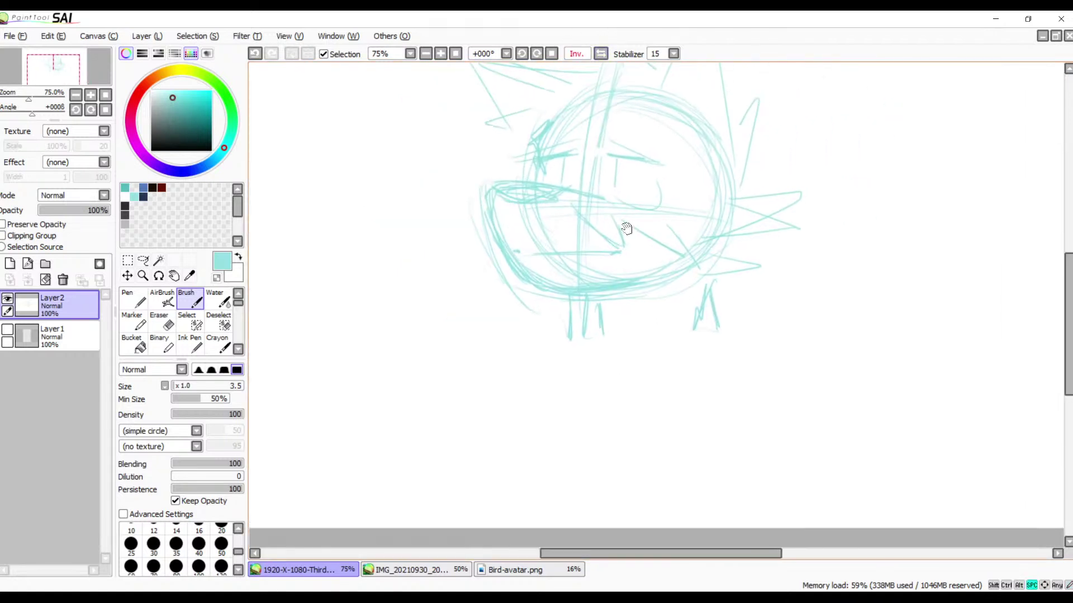
mouse_move(697, 314)
mouse_down()
mouse_move(696, 289)
mouse_move(713, 288)
mouse_move(699, 268)
mouse_move(686, 336)
mouse_up()
drag(699, 275, 693, 346)
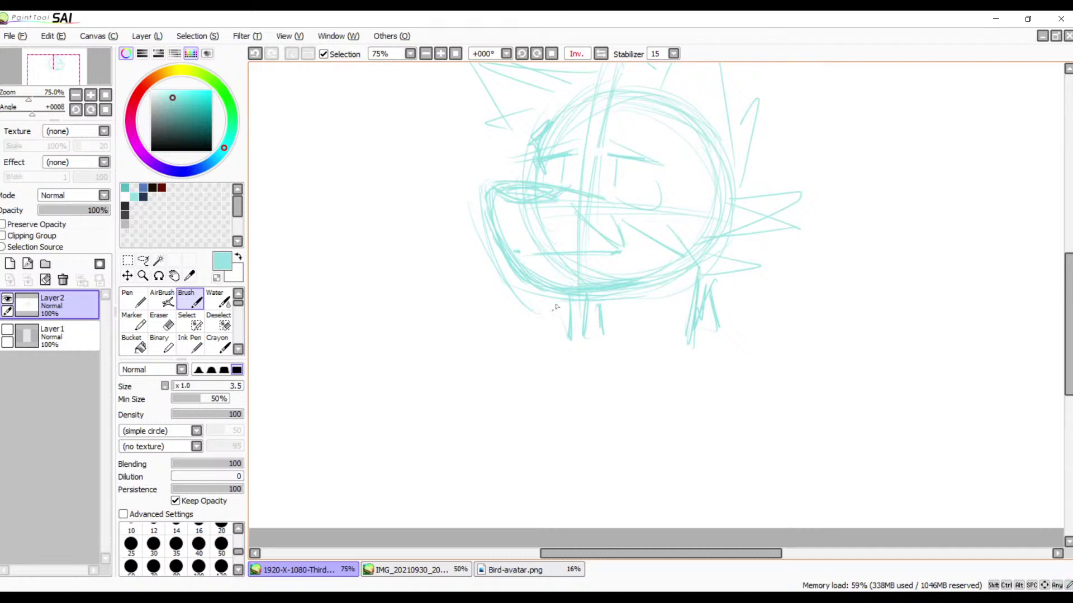
- Finish the neck strokes below the chin, pick the darker turquoise swatch and add a new layer above the sketch
mouse_move(565, 296)
mouse_down()
mouse_move(567, 352)
mouse_move(568, 343)
mouse_up()
click(124, 188)
click(441, 53)
mouse_move(621, 163)
mouse_down()
mouse_move(555, 259)
mouse_move(582, 309)
mouse_up()
click(441, 54)
click(441, 54)
drag(463, 278, 777, 243)
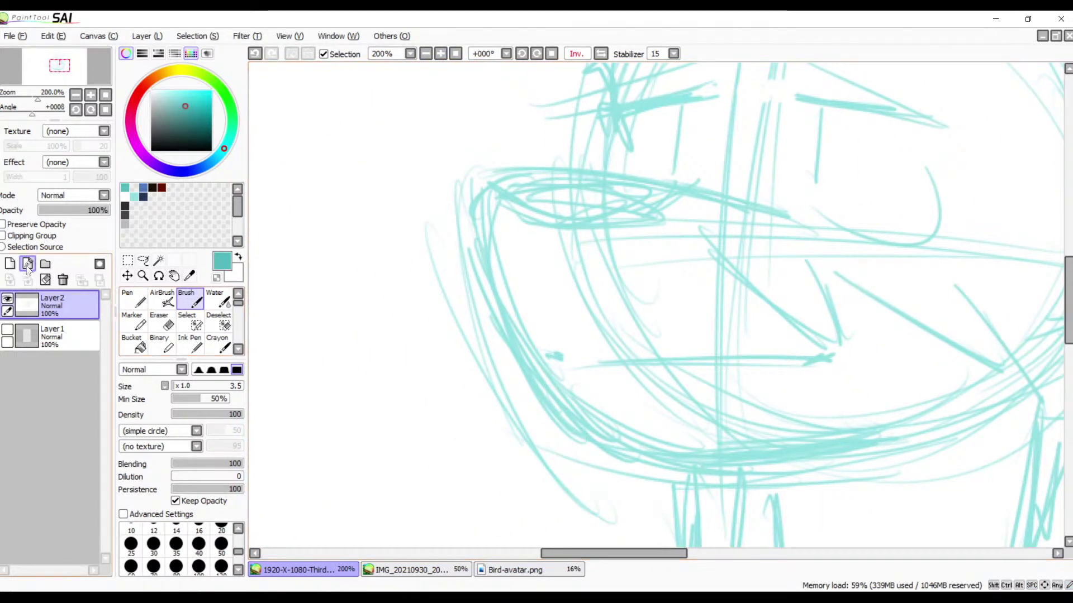
click(10, 263)
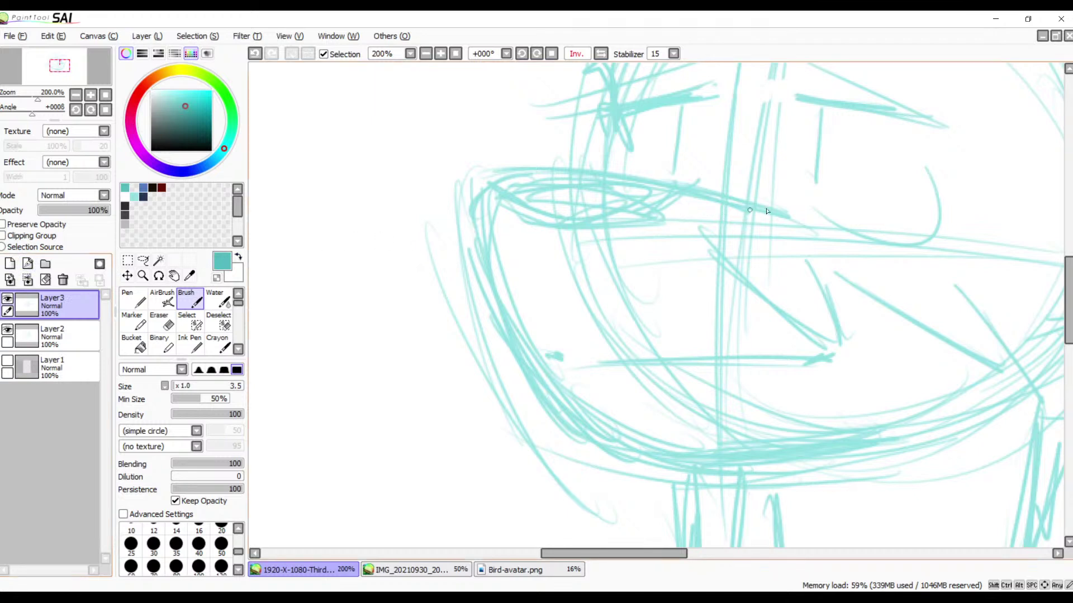
- Trace the muzzle's upper edge and rounded front tip over the sketch with repeated dark turquoise strokes
mouse_move(767, 211)
mouse_down()
mouse_move(689, 185)
mouse_move(752, 210)
mouse_up()
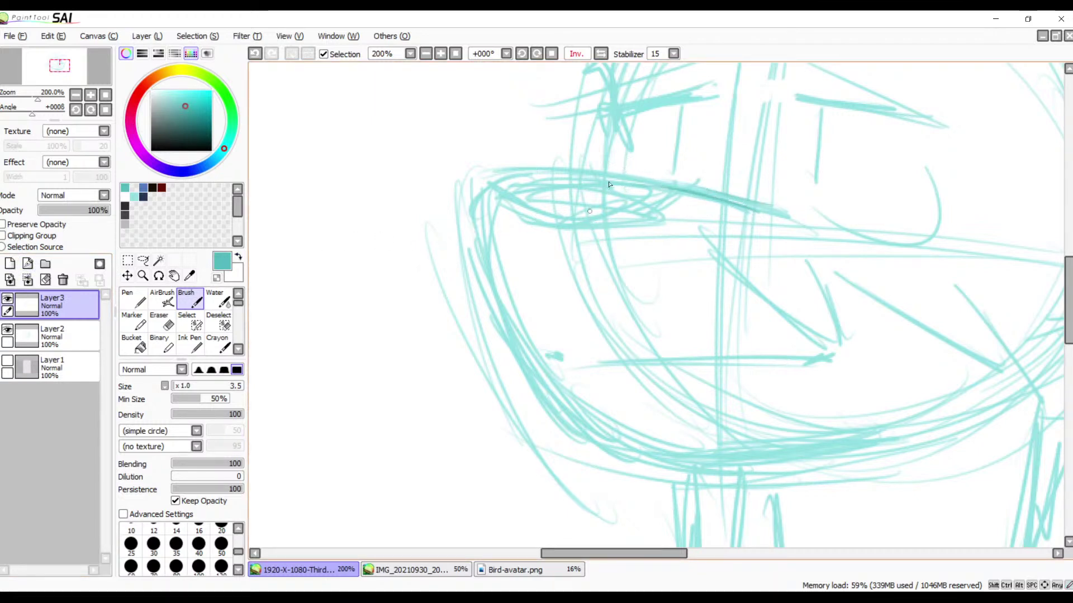
drag(770, 218, 688, 186)
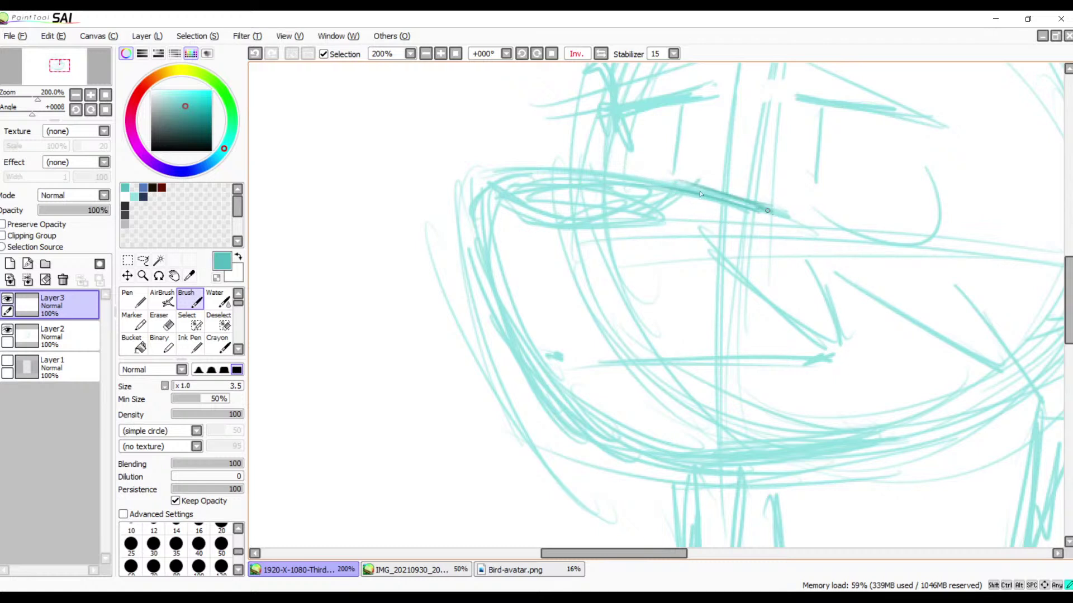
drag(763, 212, 636, 177)
drag(719, 199, 540, 171)
mouse_move(638, 180)
mouse_down()
mouse_move(532, 178)
mouse_move(551, 172)
mouse_move(504, 183)
mouse_move(544, 171)
mouse_move(477, 205)
mouse_move(520, 175)
mouse_move(461, 242)
mouse_move(478, 206)
mouse_move(473, 262)
mouse_up()
mouse_move(561, 175)
mouse_down()
mouse_move(495, 189)
mouse_move(463, 234)
mouse_move(471, 246)
mouse_up()
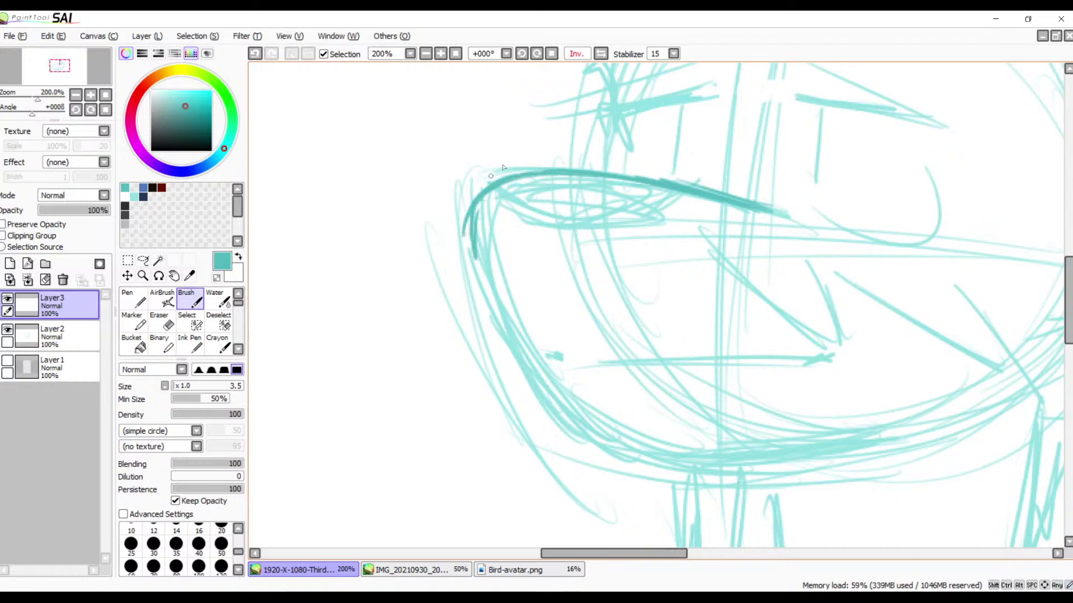
mouse_move(517, 179)
mouse_down()
mouse_move(490, 190)
mouse_move(482, 230)
mouse_up()
mouse_move(479, 206)
mouse_down()
mouse_move(485, 275)
mouse_move(470, 214)
mouse_move(491, 180)
mouse_move(480, 202)
mouse_move(534, 175)
mouse_move(475, 207)
mouse_move(490, 270)
mouse_move(539, 350)
mouse_move(568, 367)
mouse_up()
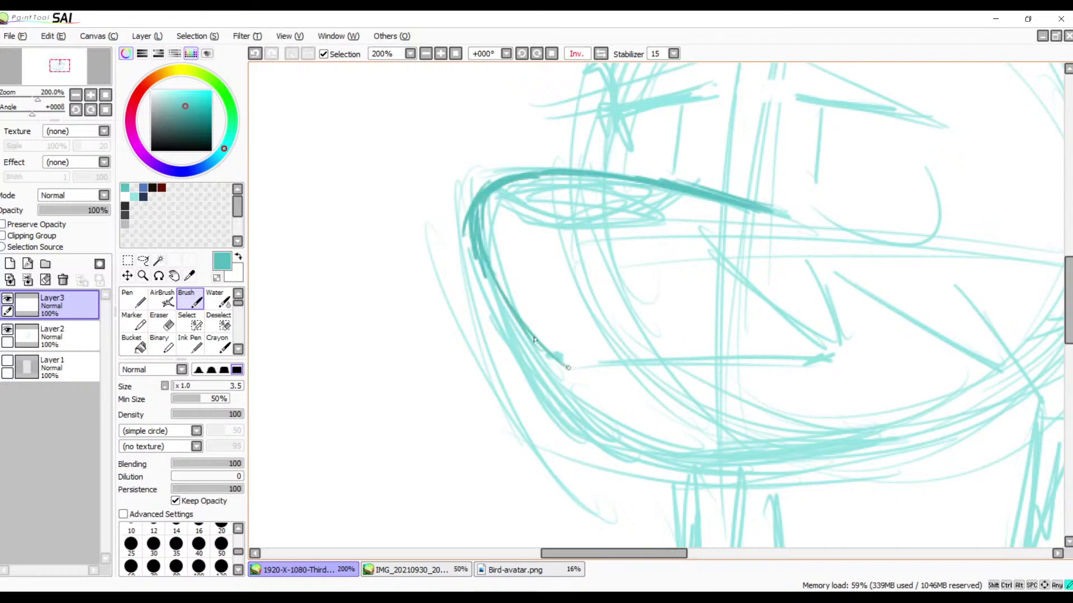
drag(485, 267, 581, 399)
drag(512, 319, 560, 405)
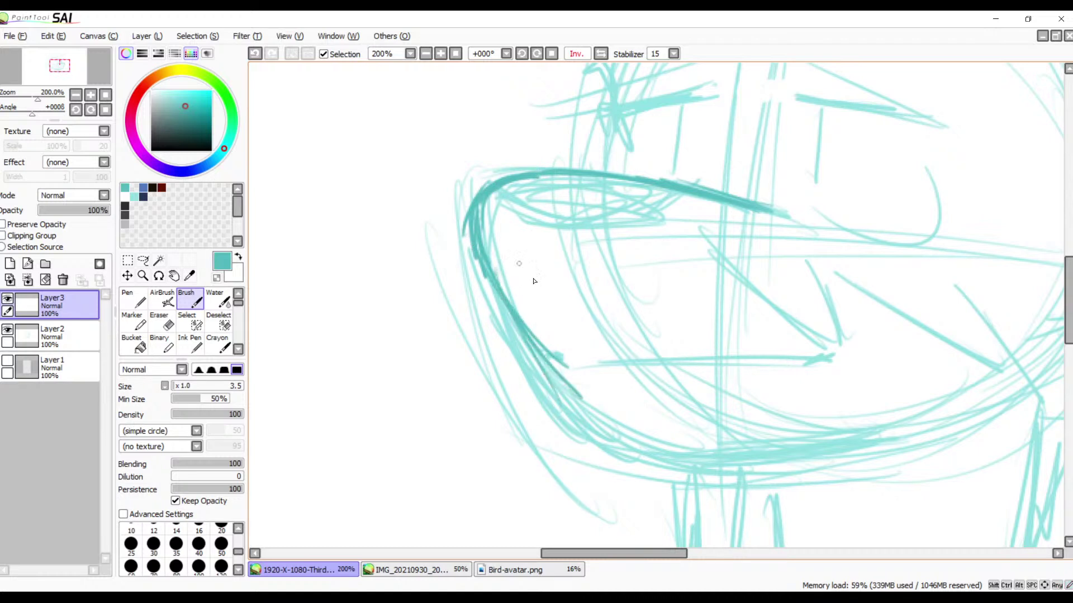
key(ctrl+z)
key(ctrl+z)
key(ctrl+z)
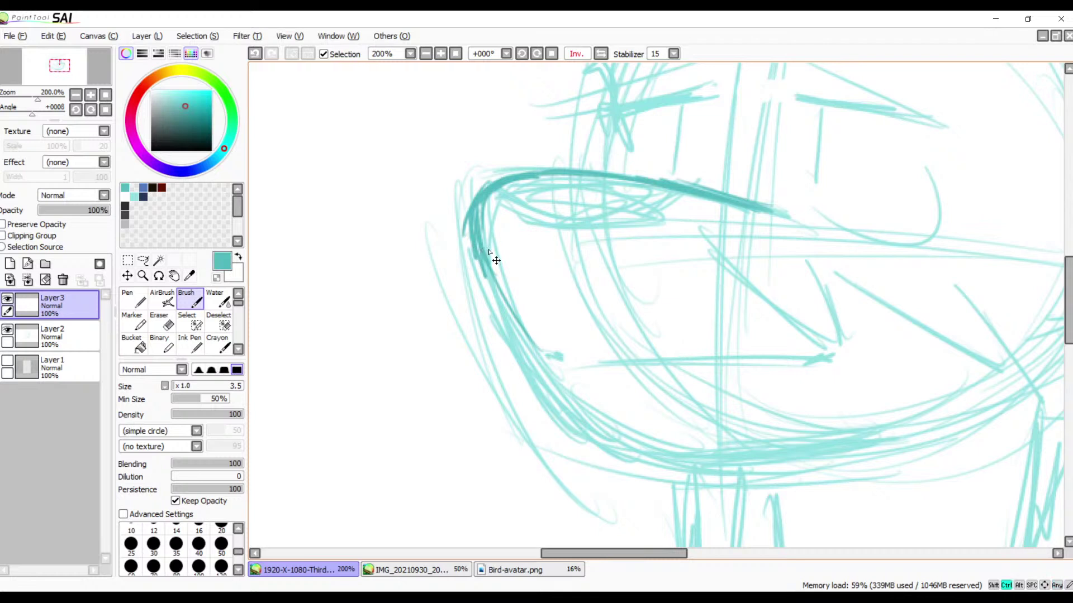
key(ctrl+z)
- Trace the muzzle's front down into the jaw and along its underside with overlapping dark turquoise strokes
mouse_move(473, 258)
mouse_down()
mouse_move(489, 319)
mouse_move(561, 404)
mouse_up()
mouse_move(498, 319)
mouse_down()
mouse_move(581, 450)
mouse_move(726, 476)
mouse_up()
drag(590, 437, 720, 469)
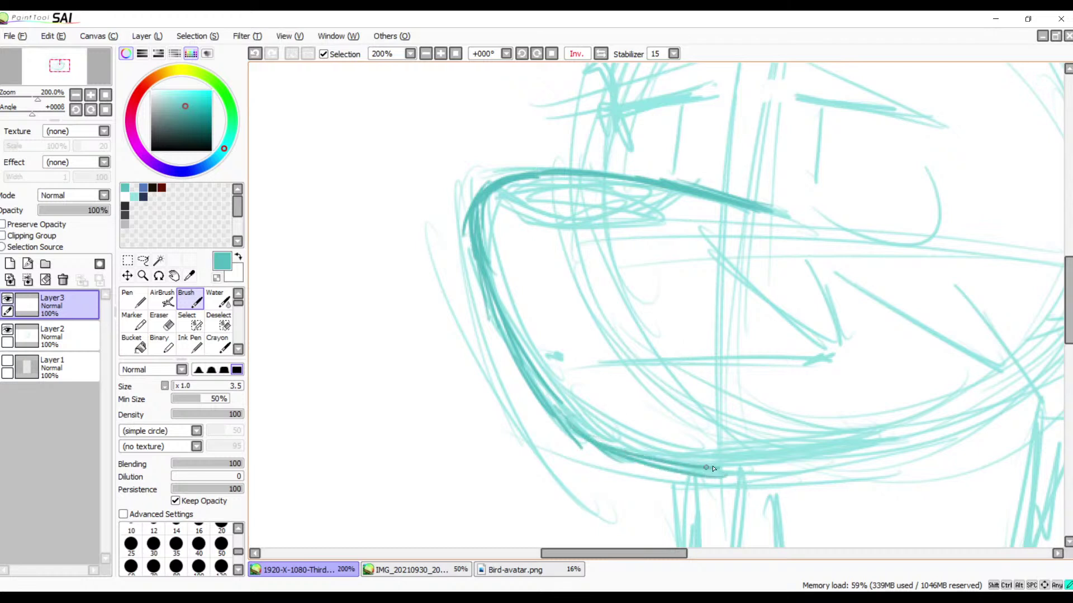
drag(630, 457, 793, 474)
drag(896, 440, 789, 478)
drag(830, 459, 696, 475)
mouse_move(786, 469)
mouse_down()
mouse_move(628, 464)
mouse_move(585, 447)
mouse_move(724, 484)
mouse_up()
drag(631, 468, 844, 451)
mouse_move(895, 432)
mouse_down()
mouse_move(734, 485)
mouse_move(815, 467)
mouse_up()
mouse_move(468, 223)
mouse_down()
mouse_move(540, 412)
mouse_move(553, 422)
mouse_up()
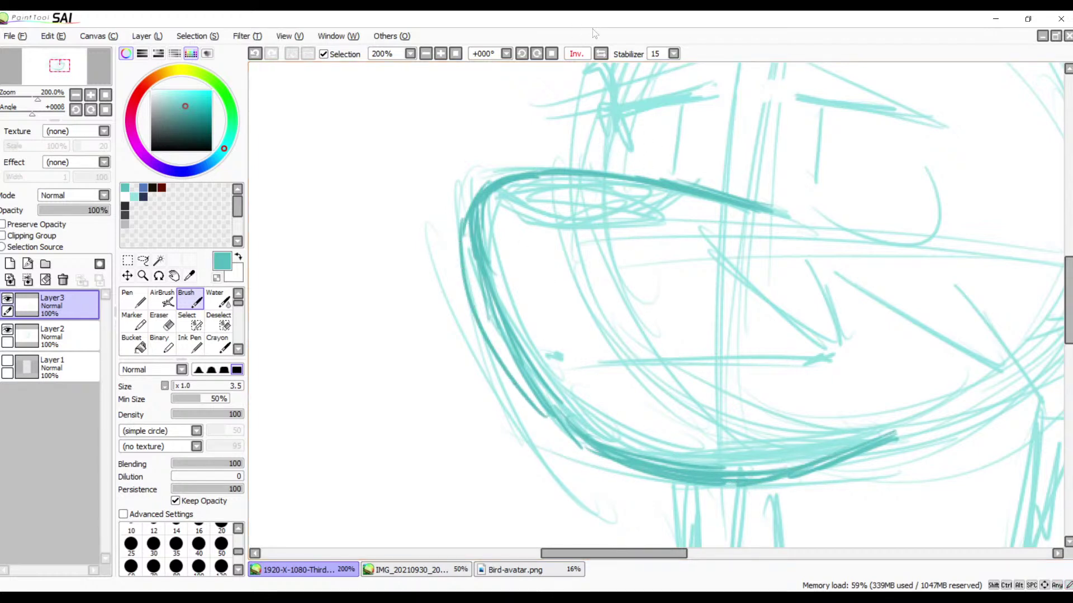
- Hatch in the nose and trace the two V-shaped marks across the cheek in the unmirrored canvas view
click(584, 53)
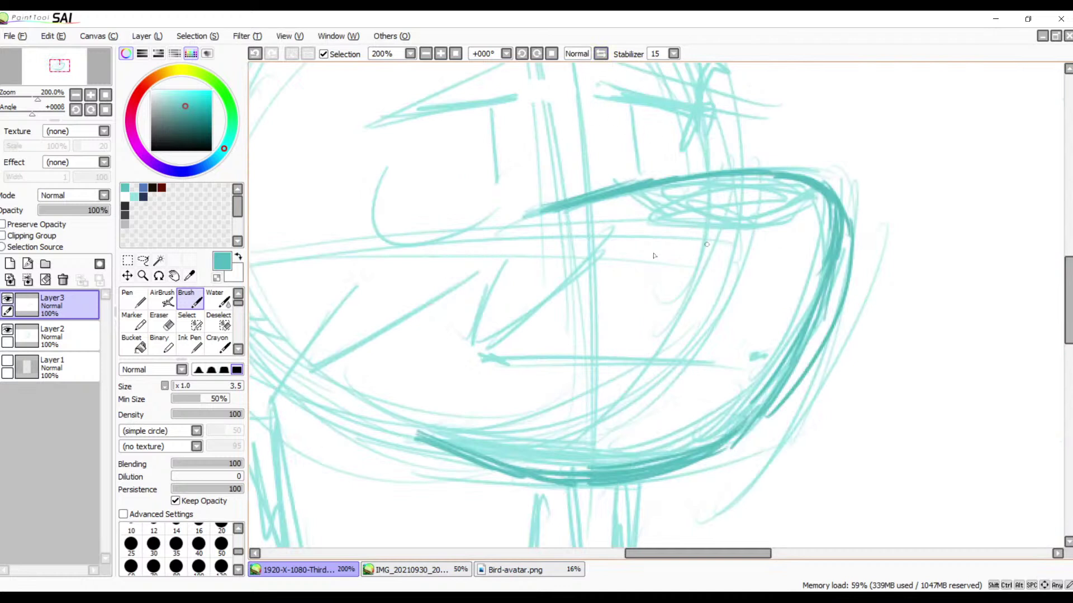
mouse_move(813, 193)
mouse_down()
mouse_move(718, 179)
mouse_move(782, 189)
mouse_move(713, 186)
mouse_move(764, 190)
mouse_move(662, 207)
mouse_move(753, 225)
mouse_move(665, 212)
mouse_move(799, 212)
mouse_move(824, 194)
mouse_move(781, 212)
mouse_move(785, 198)
mouse_move(681, 200)
mouse_up()
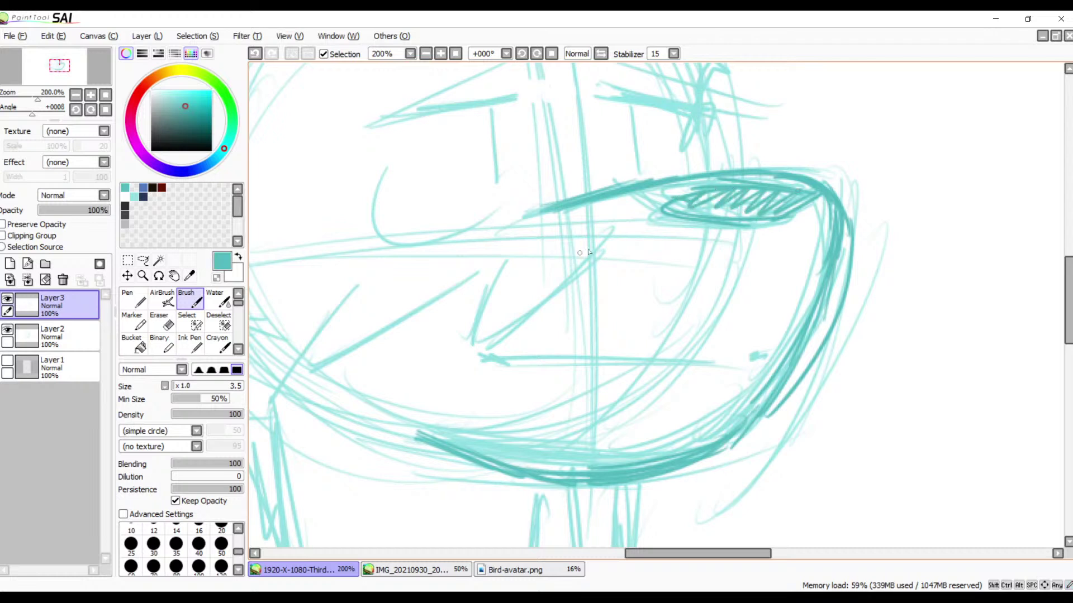
drag(627, 224, 459, 342)
drag(509, 243, 450, 341)
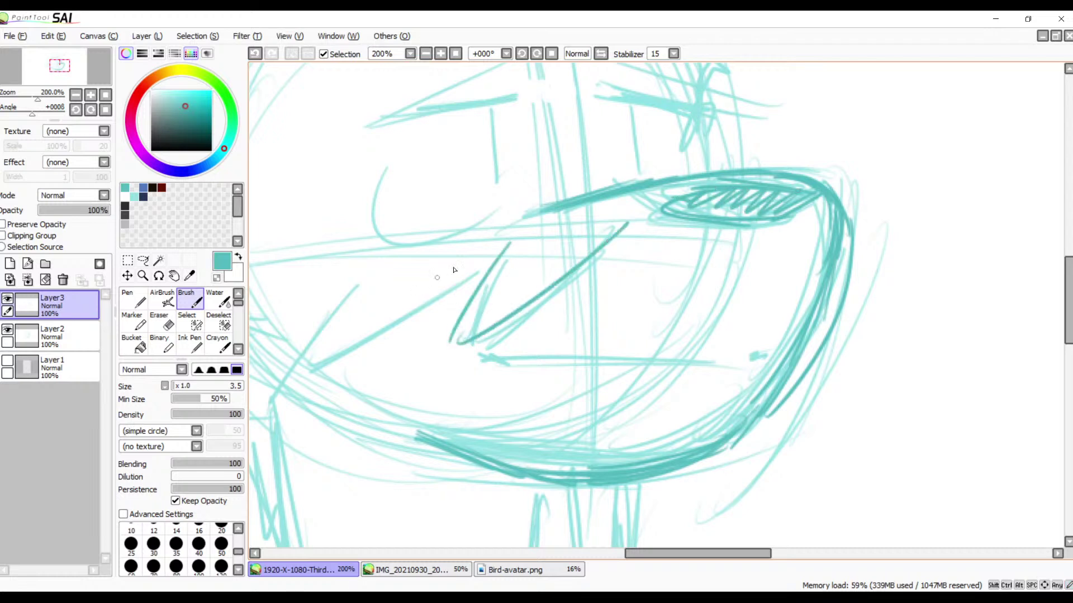
drag(473, 262, 283, 339)
drag(362, 268, 297, 336)
key(ctrl+z)
key(ctrl+z)
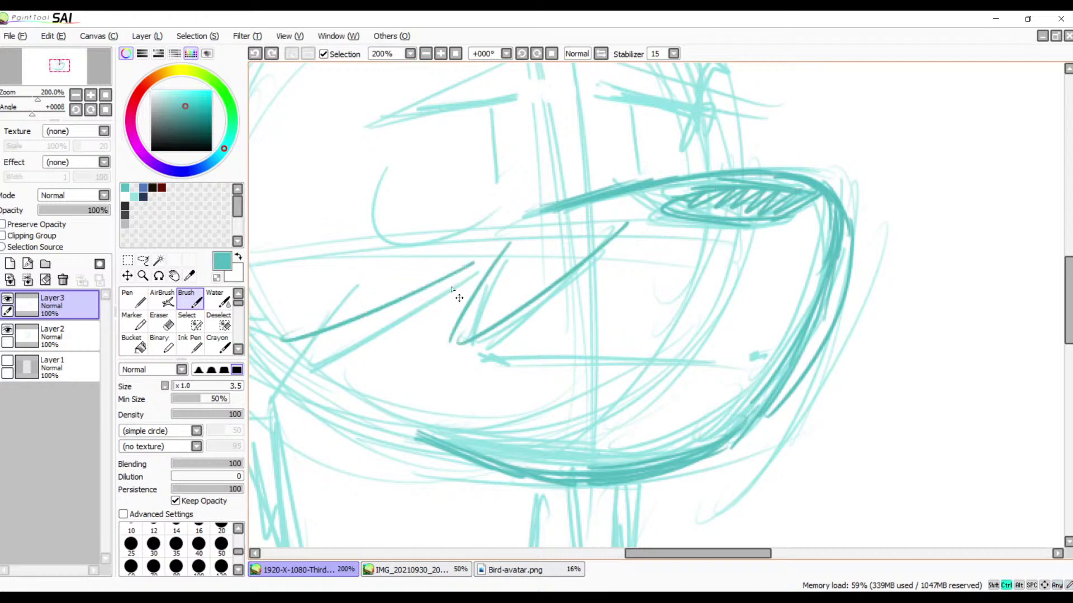
drag(479, 270, 312, 364)
drag(378, 274, 313, 362)
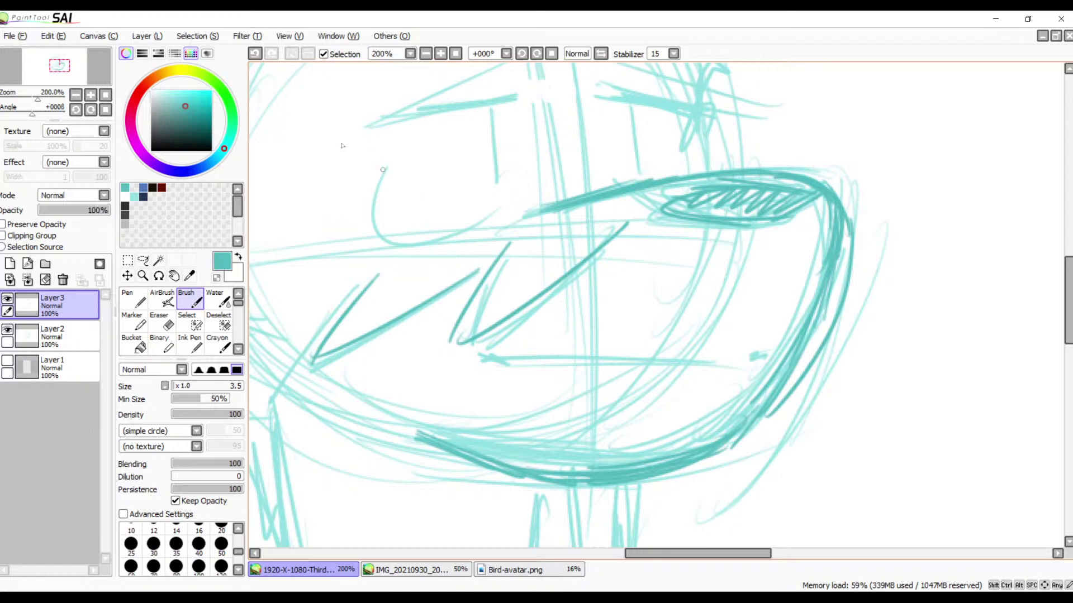
- Clear all artwork from Layer3 and Layer2, keeping both layers
click(426, 53)
click(426, 53)
key(space)
drag(470, 146, 414, 162)
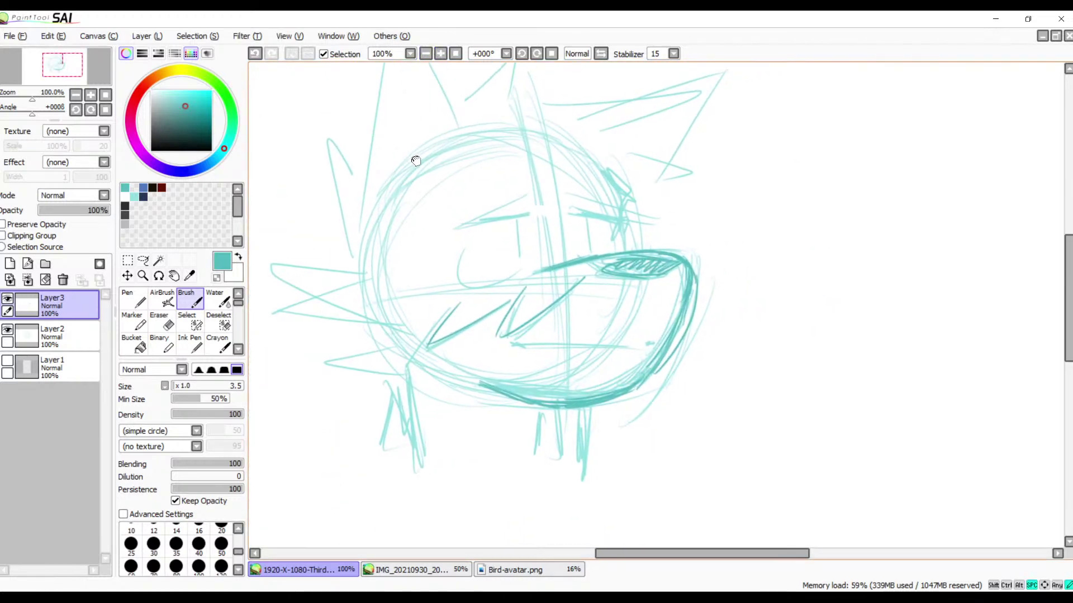
click(46, 279)
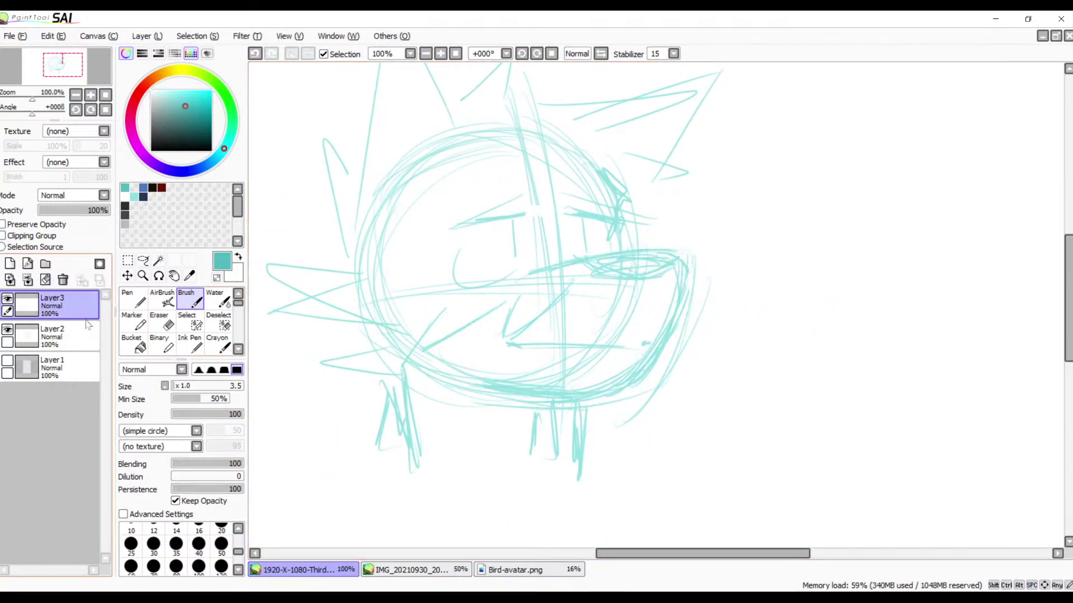
click(54, 344)
click(45, 280)
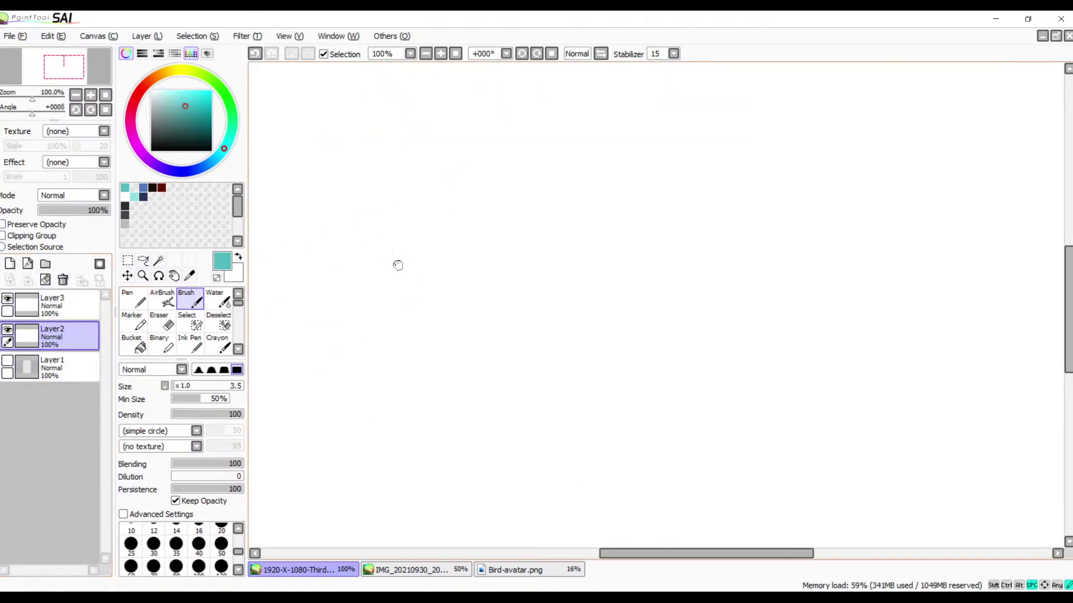
click(143, 188)
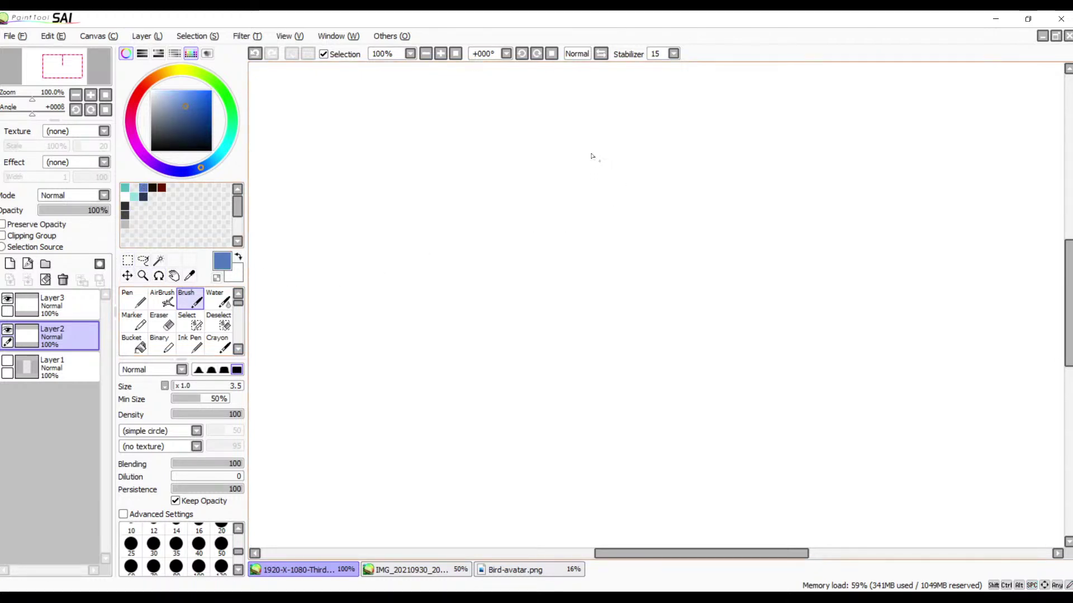
drag(592, 156, 522, 185)
key(ctrl+z)
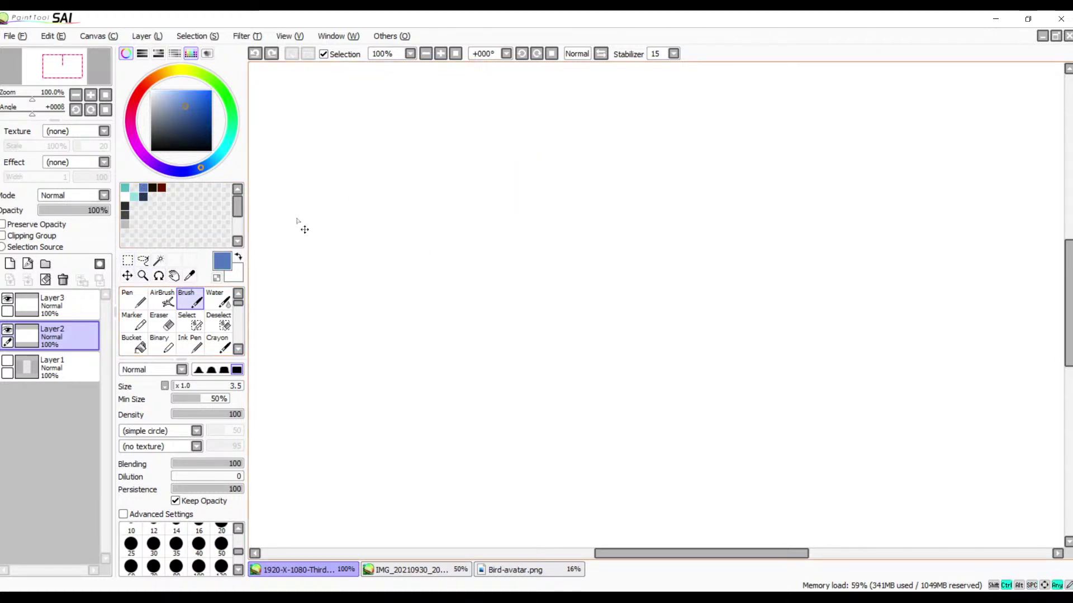
click(124, 187)
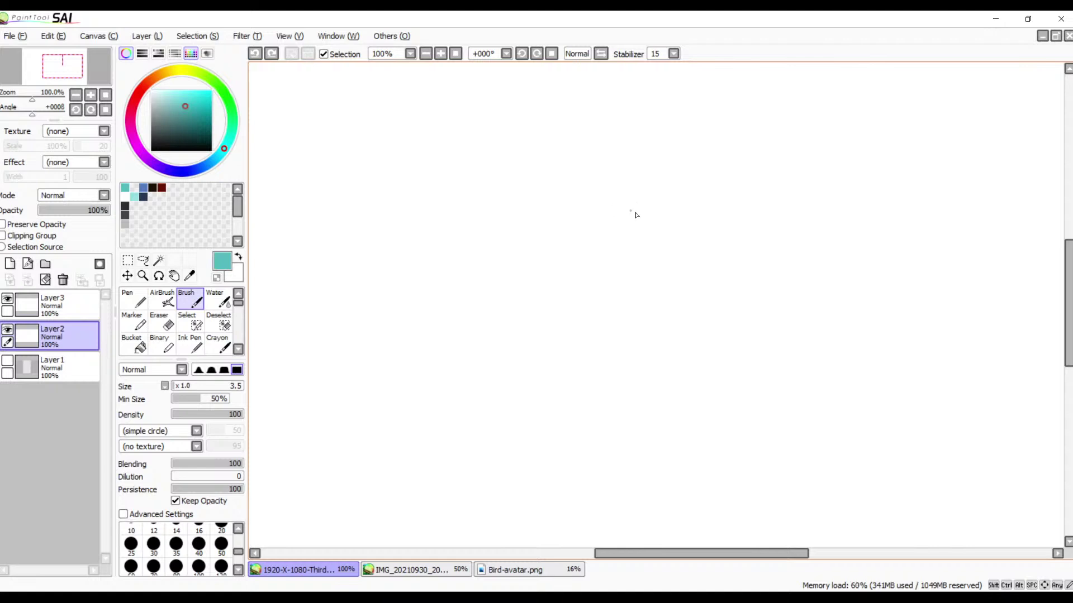
mouse_move(636, 214)
mouse_down()
mouse_move(567, 195)
mouse_move(553, 361)
mouse_up()
mouse_move(661, 186)
mouse_down()
mouse_move(484, 285)
mouse_move(644, 370)
mouse_up()
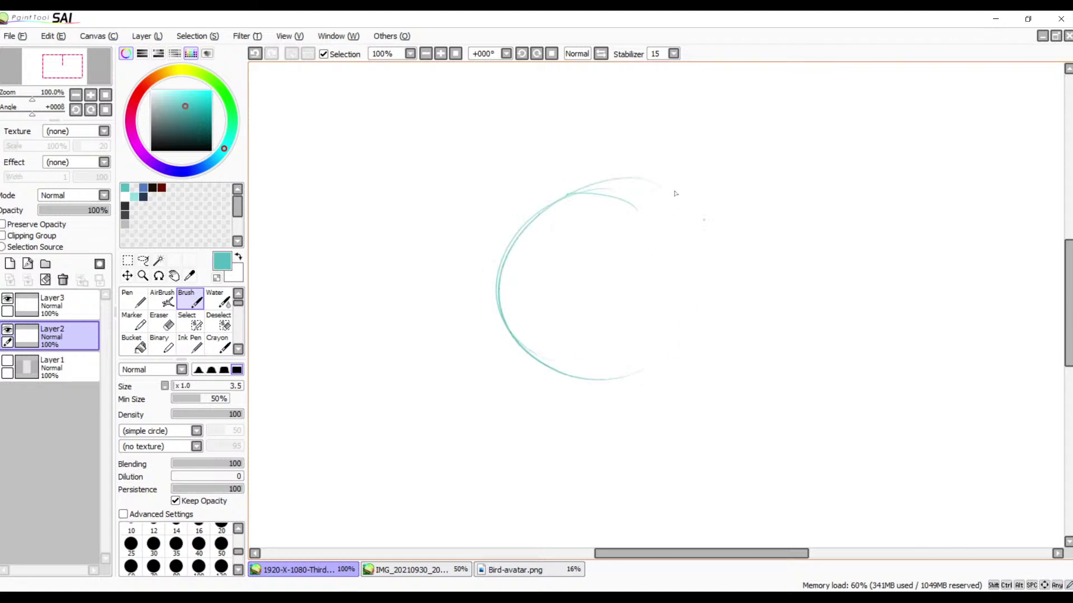
key(ctrl+z)
key(ctrl+z)
key(ctrl+z)
key(ctrl+z)
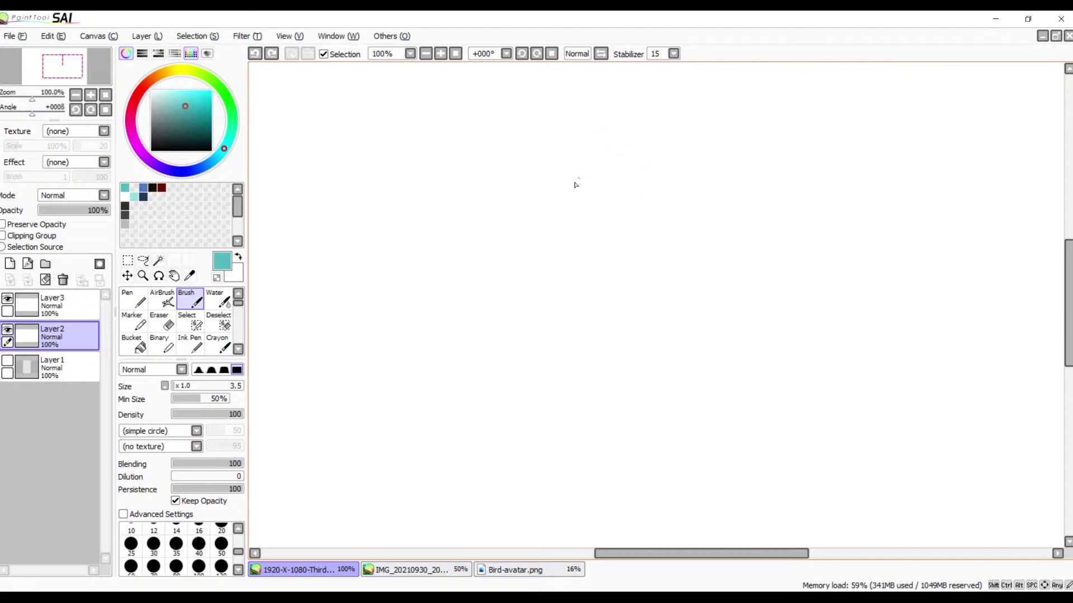
drag(606, 208, 578, 177)
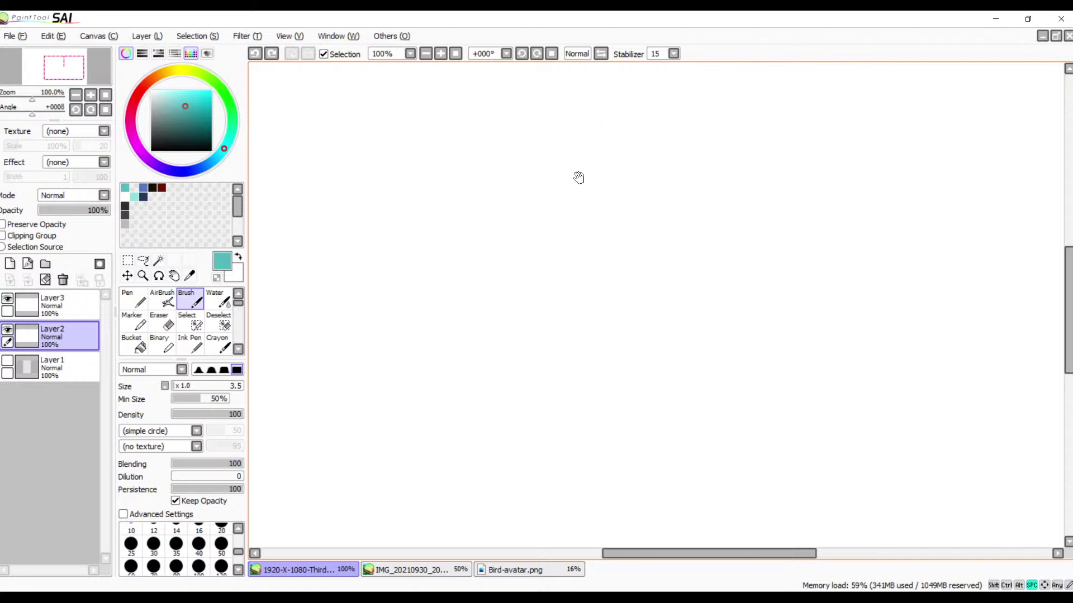
click(428, 54)
click(428, 54)
mouse_move(424, 209)
mouse_down()
mouse_move(545, 151)
mouse_move(530, 168)
mouse_move(558, 158)
mouse_move(525, 307)
mouse_up()
click(441, 54)
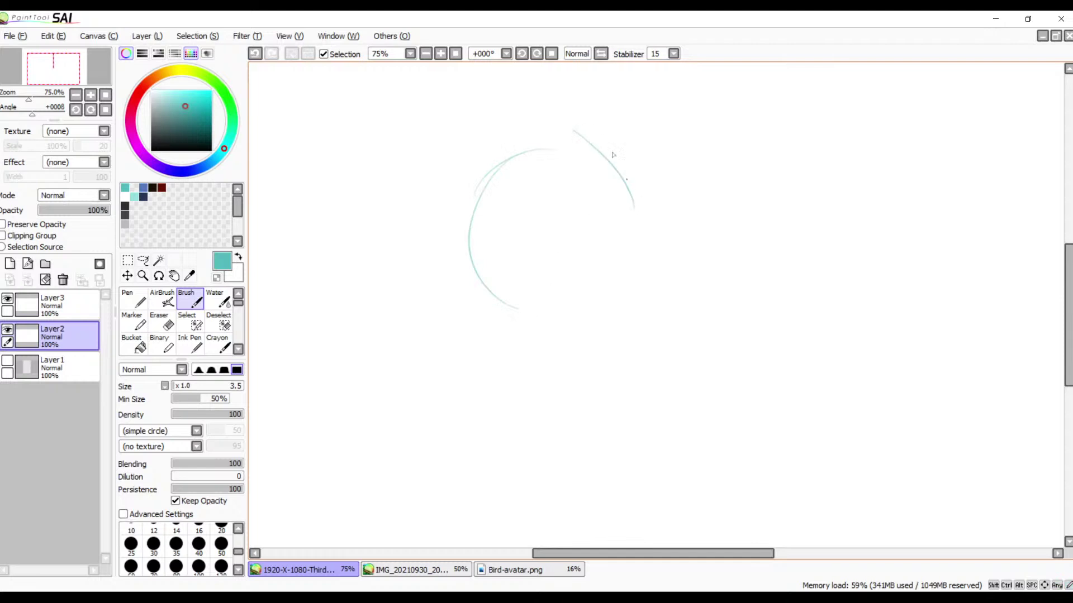
key(ctrl+z)
key(ctrl+z)
key(ctrl+z)
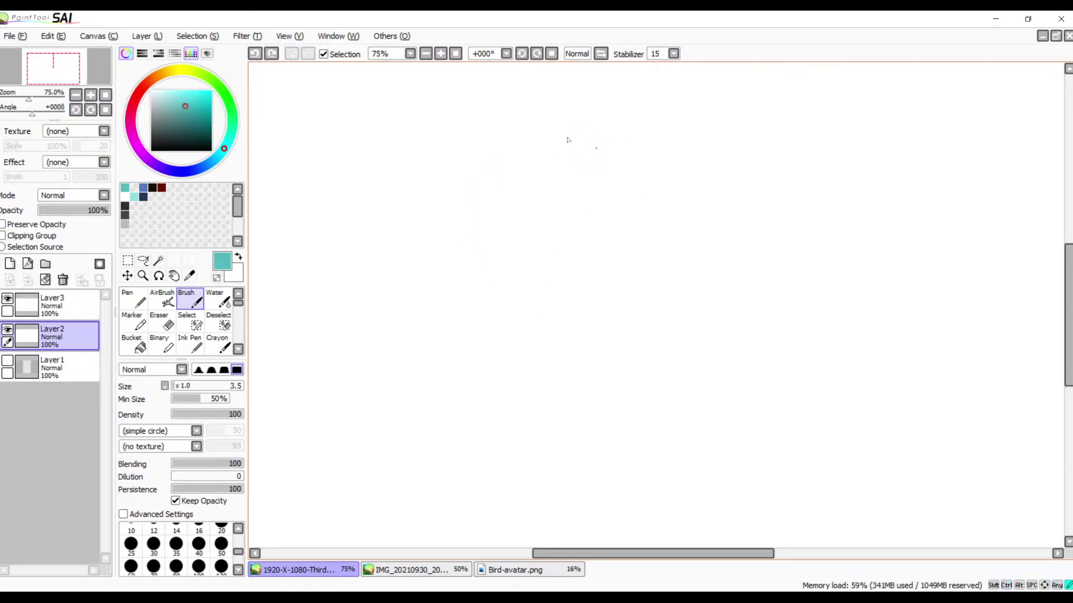
drag(567, 139, 548, 163)
key(ctrl+z)
- Sketch the left side, bottom and top of a large round head circle on Layer2 in dark turquoise
mouse_move(593, 168)
mouse_down()
mouse_move(551, 167)
mouse_move(492, 286)
mouse_move(648, 283)
mouse_move(445, 282)
mouse_move(619, 328)
mouse_up()
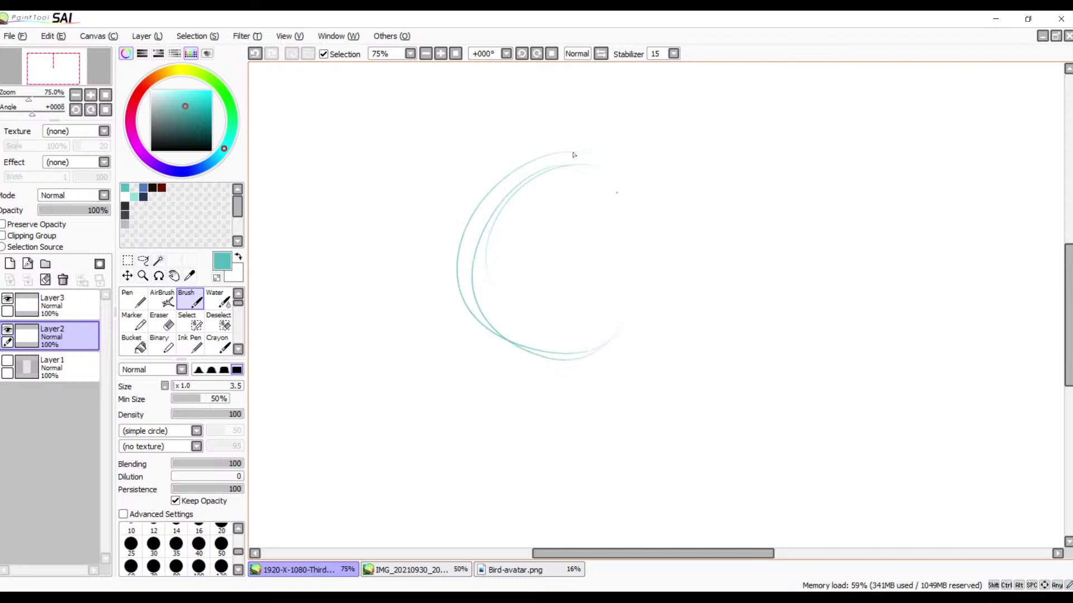
mouse_move(574, 152)
mouse_down()
mouse_move(466, 325)
mouse_move(672, 256)
mouse_move(528, 155)
mouse_move(597, 358)
mouse_move(585, 202)
mouse_move(493, 166)
mouse_move(609, 327)
mouse_up()
mouse_move(581, 156)
mouse_down()
mouse_move(494, 167)
mouse_move(631, 319)
mouse_move(623, 354)
mouse_up()
drag(501, 146, 611, 154)
drag(527, 163, 633, 184)
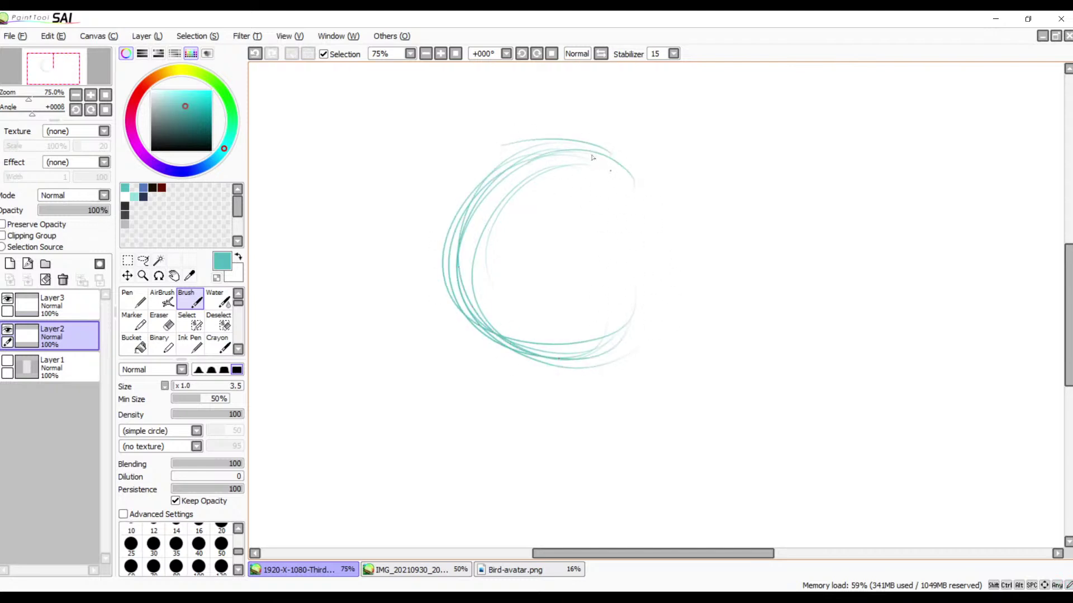
- Close the head circle along its right side and reinforce its bottom, left and top edges with overlapping strokes
mouse_move(595, 149)
mouse_down()
mouse_move(659, 206)
mouse_move(627, 156)
mouse_move(650, 270)
mouse_up()
mouse_move(651, 198)
mouse_down()
mouse_move(667, 302)
mouse_move(648, 316)
mouse_up()
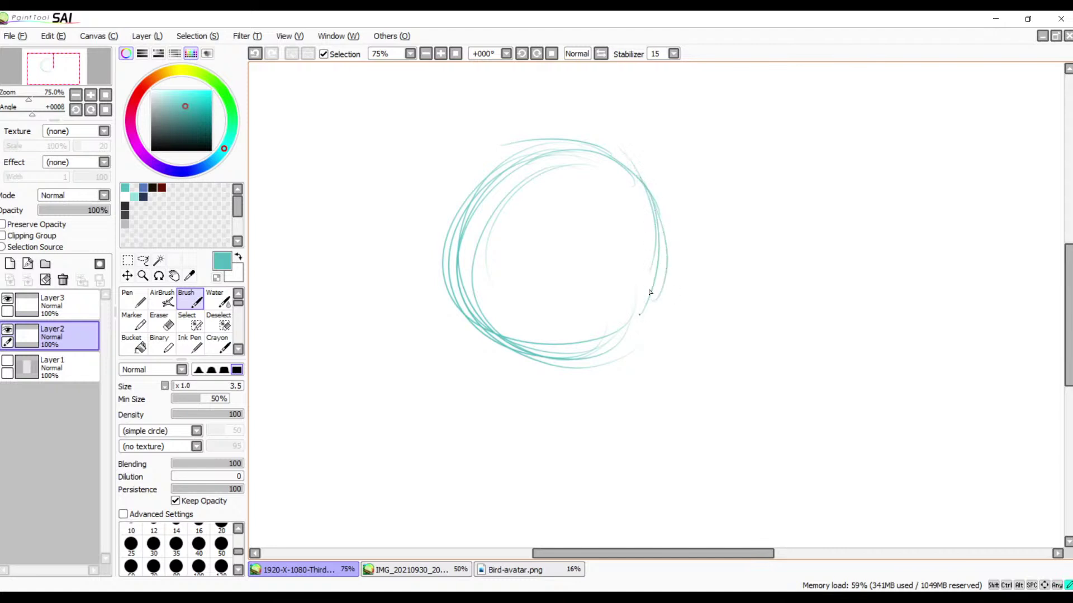
drag(671, 229, 623, 347)
mouse_move(678, 288)
mouse_down()
mouse_move(567, 350)
mouse_move(525, 342)
mouse_up()
mouse_move(470, 218)
mouse_down()
mouse_move(456, 257)
mouse_move(503, 341)
mouse_up()
mouse_move(463, 269)
mouse_down()
mouse_move(550, 356)
mouse_move(600, 345)
mouse_move(655, 273)
mouse_move(642, 208)
mouse_move(584, 158)
mouse_move(512, 163)
mouse_move(476, 179)
mouse_move(447, 240)
mouse_move(526, 150)
mouse_move(506, 157)
mouse_move(456, 259)
mouse_up()
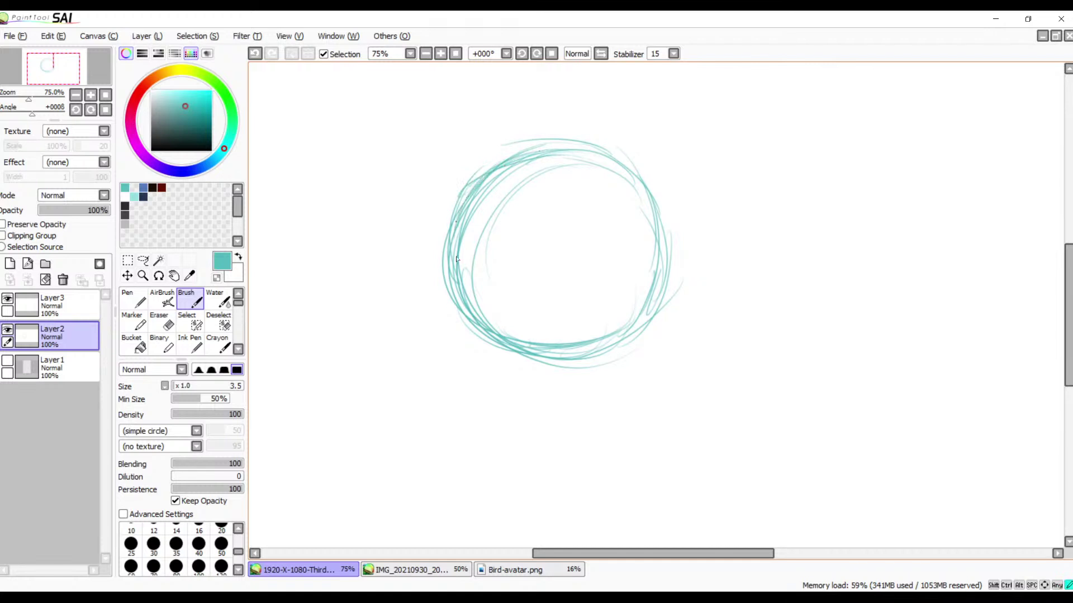
mouse_move(581, 155)
mouse_down()
mouse_move(642, 186)
mouse_move(654, 210)
mouse_move(604, 162)
mouse_move(568, 155)
mouse_up()
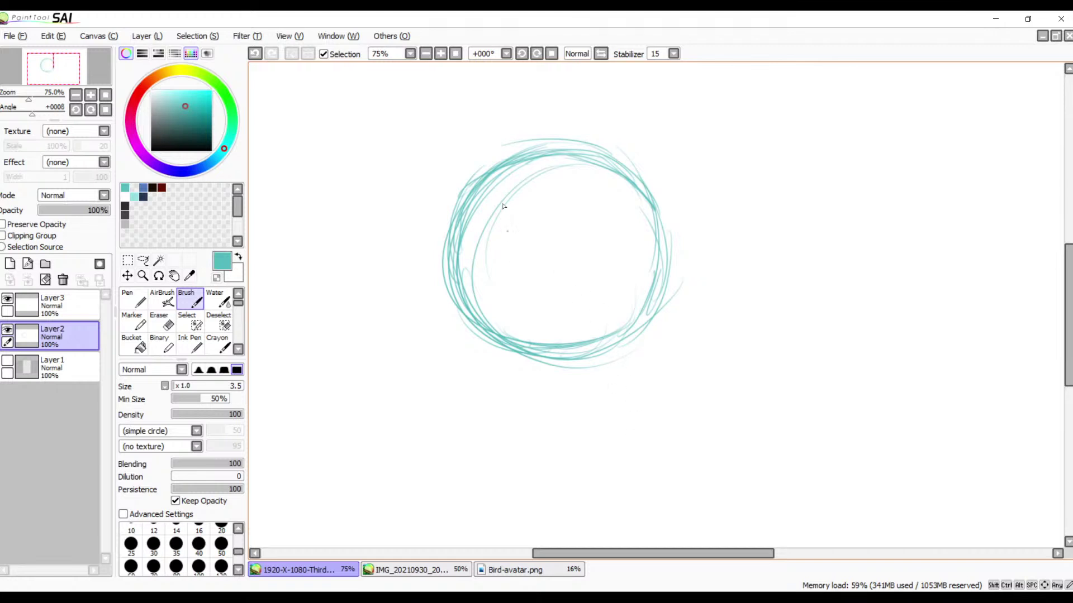
drag(529, 122, 514, 336)
key(ctrl+z)
drag(523, 98, 526, 225)
drag(544, 309, 537, 299)
key(ctrl+z)
drag(542, 115, 552, 341)
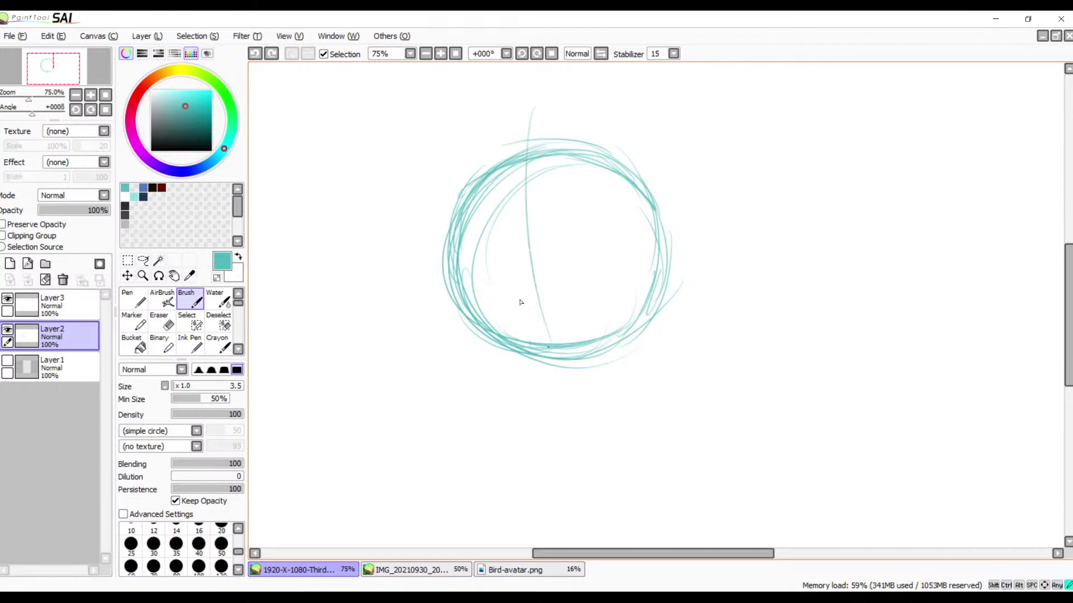
key(ctrl+z)
- Draw a vertical guideline left of the head circle's centre and rough horizontal guidelines crossing it in the circle's lower part
drag(536, 125, 528, 323)
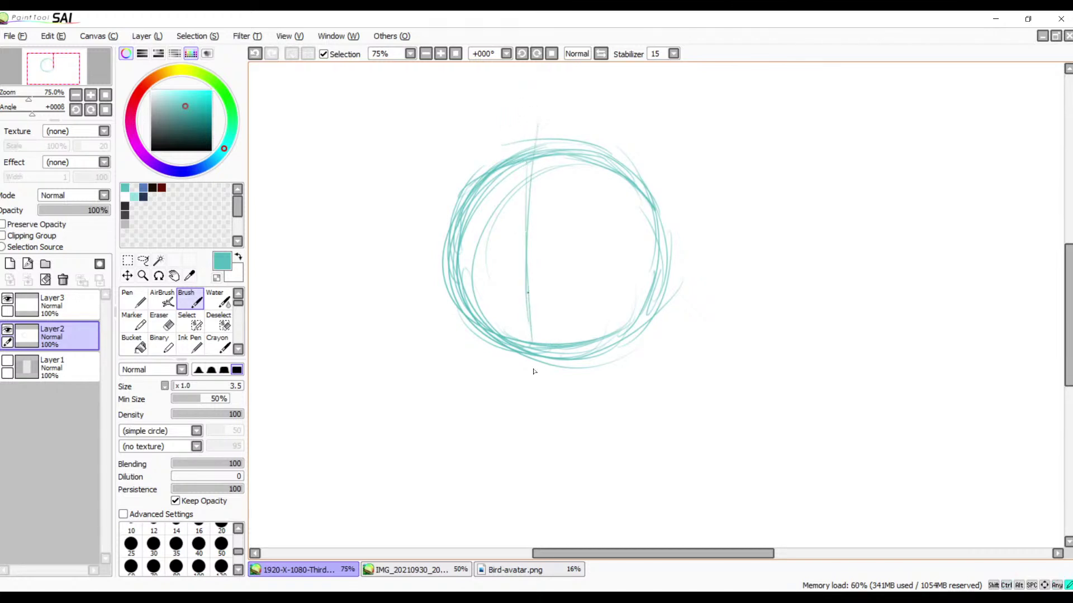
drag(526, 177, 532, 343)
drag(470, 307, 628, 309)
mouse_move(430, 311)
mouse_down()
mouse_move(536, 333)
mouse_move(642, 329)
mouse_up()
key(ctrl+z)
mouse_move(475, 312)
mouse_down()
mouse_move(648, 315)
mouse_move(630, 299)
mouse_up()
mouse_move(480, 312)
mouse_down()
mouse_move(565, 314)
mouse_move(637, 296)
mouse_up()
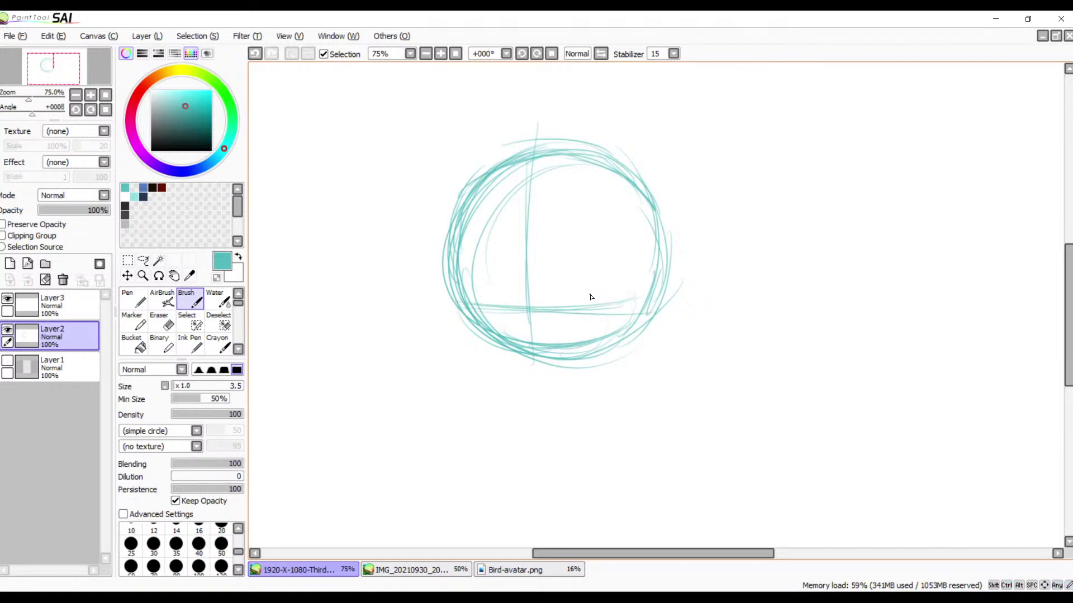
- Undo the last horizontal strokes and redraw two sets of long, slightly curved guidelines across the circle's lower third
key(ctrl+z)
key(ctrl+z)
key(ctrl+z)
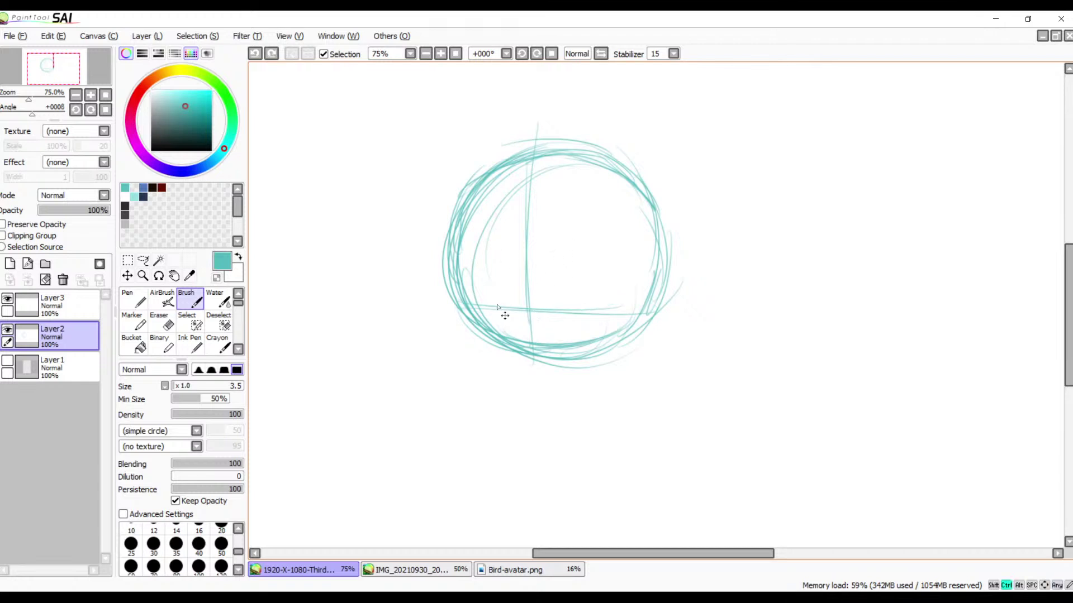
mouse_move(490, 307)
mouse_down()
mouse_move(610, 310)
mouse_move(547, 320)
mouse_move(619, 305)
mouse_up()
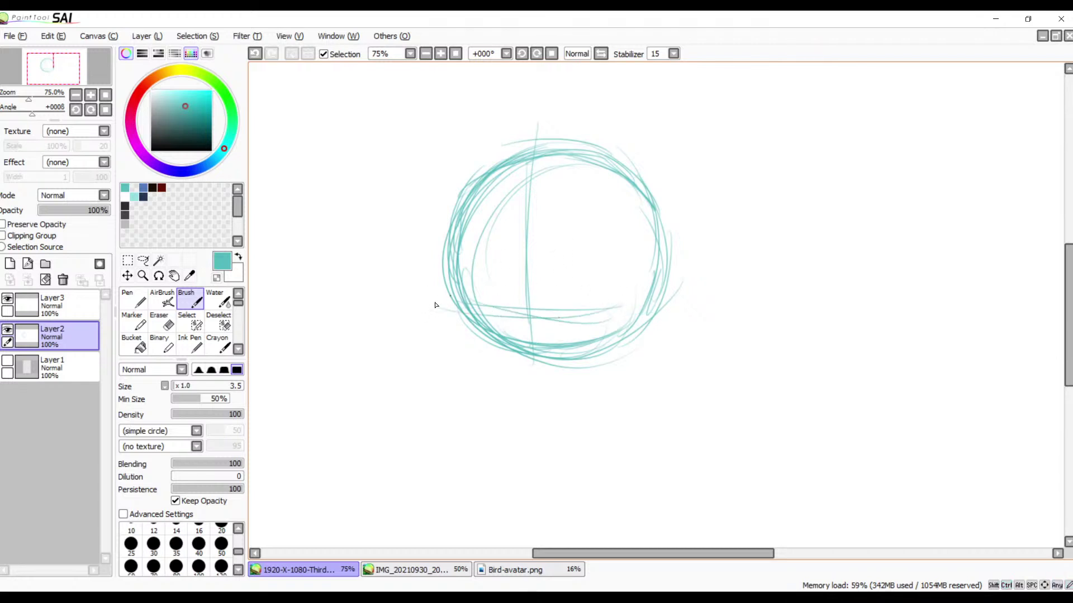
drag(435, 304, 681, 284)
drag(479, 283, 679, 288)
mouse_move(609, 289)
mouse_down()
mouse_move(467, 291)
mouse_move(682, 309)
mouse_up()
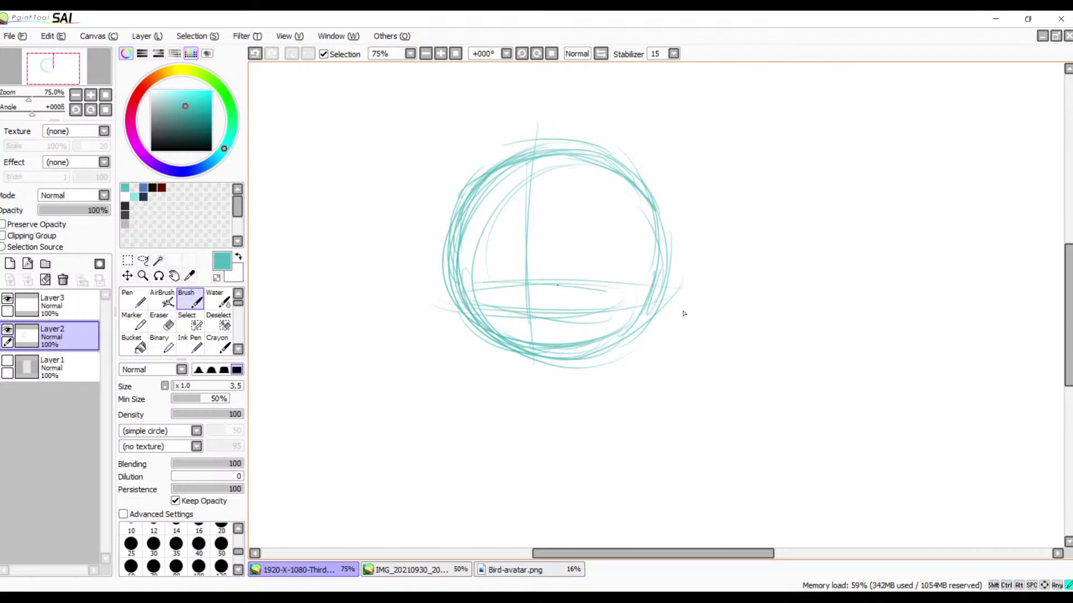
- Sketch the arched bump of the muzzle bridge on the guidelines and the curved eye socket strokes to its right
mouse_move(555, 281)
mouse_down()
mouse_move(693, 300)
mouse_move(460, 305)
mouse_move(559, 316)
mouse_up()
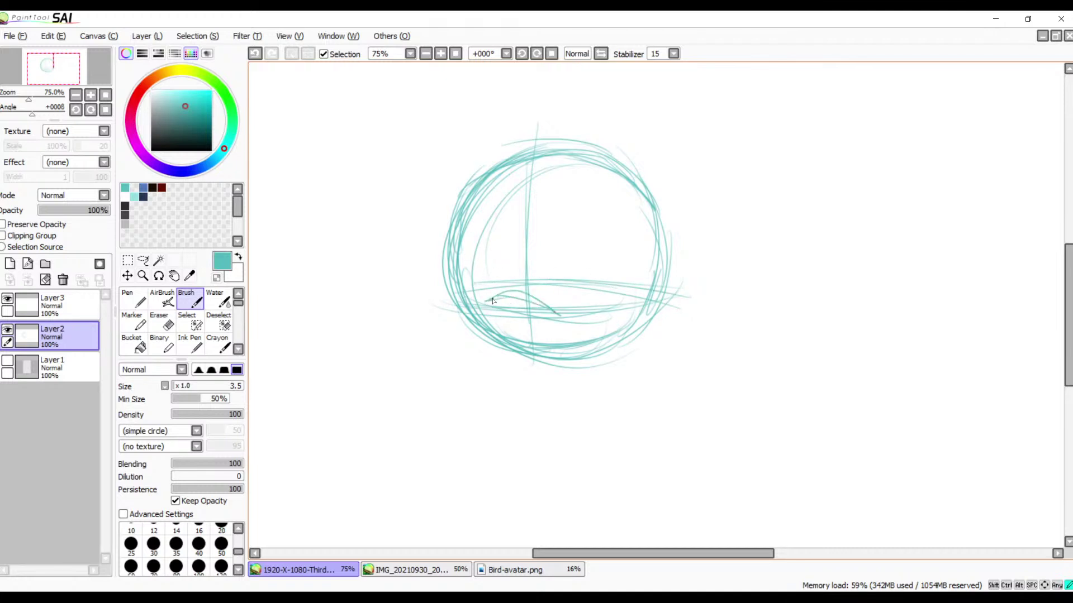
mouse_move(512, 290)
mouse_down()
mouse_move(485, 302)
mouse_move(550, 313)
mouse_move(499, 290)
mouse_up()
mouse_move(565, 233)
mouse_down()
mouse_move(587, 311)
mouse_move(545, 249)
mouse_move(569, 313)
mouse_up()
drag(543, 247, 576, 311)
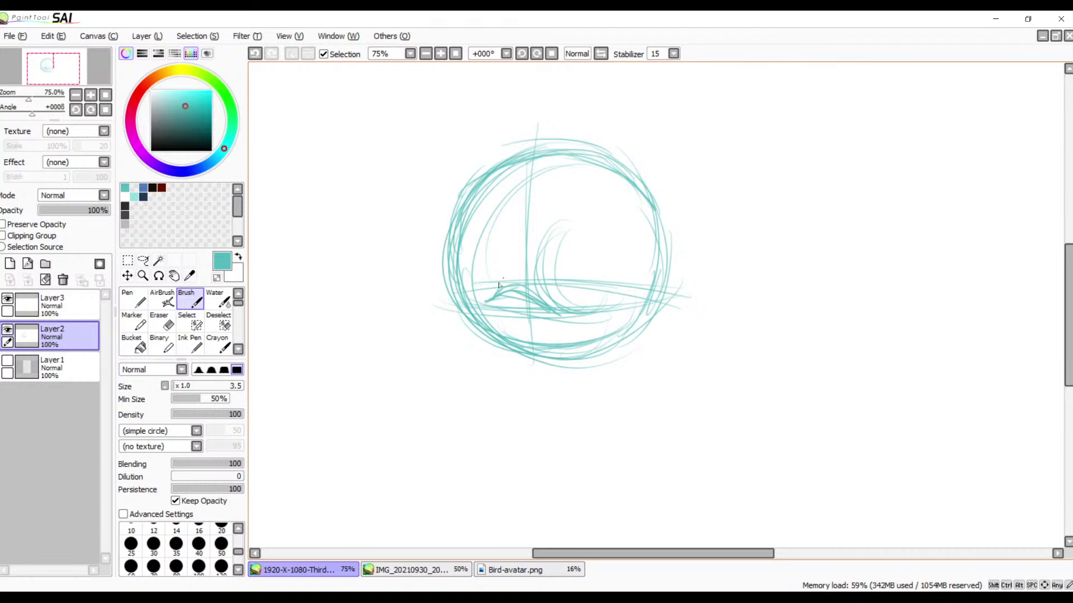
mouse_move(487, 302)
mouse_down()
mouse_move(517, 277)
mouse_move(557, 311)
mouse_up()
- Sketch the rounded muzzle projecting from the circle's lower left, with overlapping outline strokes and the nose shape at its tip
mouse_move(464, 301)
mouse_down()
mouse_move(405, 320)
mouse_move(491, 391)
mouse_up()
drag(416, 324, 528, 416)
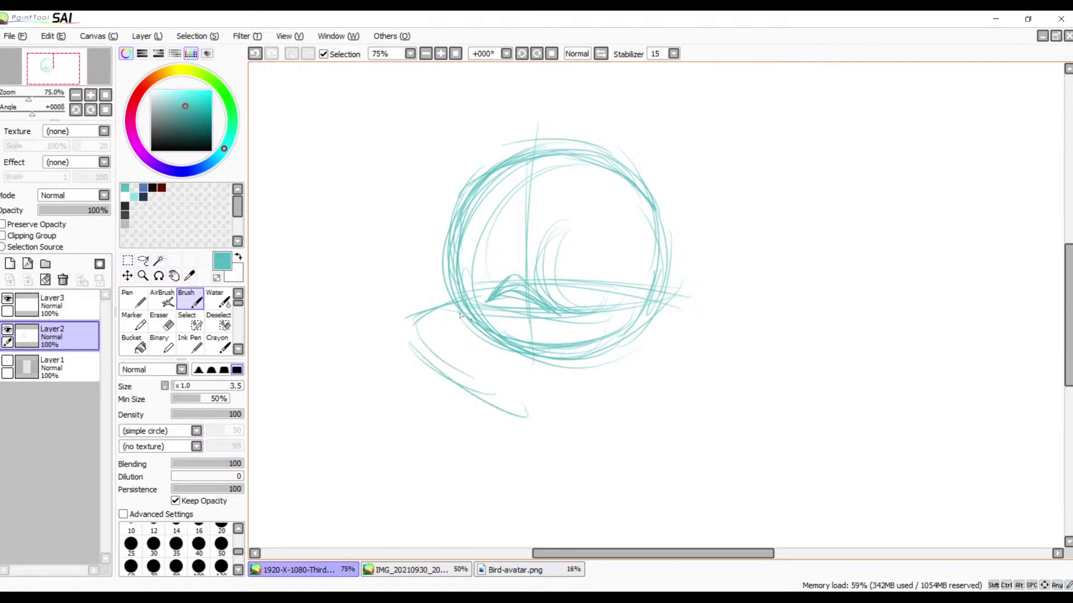
mouse_move(445, 317)
mouse_down()
mouse_move(495, 329)
mouse_move(452, 333)
mouse_up()
drag(432, 318, 487, 325)
mouse_move(420, 322)
mouse_down()
mouse_move(450, 338)
mouse_move(424, 319)
mouse_move(488, 327)
mouse_move(473, 343)
mouse_move(408, 333)
mouse_move(454, 391)
mouse_up()
mouse_move(404, 342)
mouse_down()
mouse_move(472, 406)
mouse_move(441, 391)
mouse_move(446, 401)
mouse_move(442, 388)
mouse_move(454, 407)
mouse_up()
mouse_move(453, 400)
mouse_down()
mouse_move(504, 418)
mouse_move(457, 399)
mouse_move(506, 405)
mouse_move(464, 401)
mouse_move(434, 379)
mouse_move(484, 410)
mouse_up()
drag(493, 292, 406, 314)
mouse_move(434, 303)
mouse_down()
mouse_move(440, 360)
mouse_move(435, 307)
mouse_move(516, 303)
mouse_move(487, 294)
mouse_move(570, 310)
mouse_move(529, 292)
mouse_move(567, 318)
mouse_up()
mouse_move(500, 295)
mouse_down()
mouse_move(447, 292)
mouse_move(489, 296)
mouse_move(407, 320)
mouse_move(424, 310)
mouse_move(441, 381)
mouse_up()
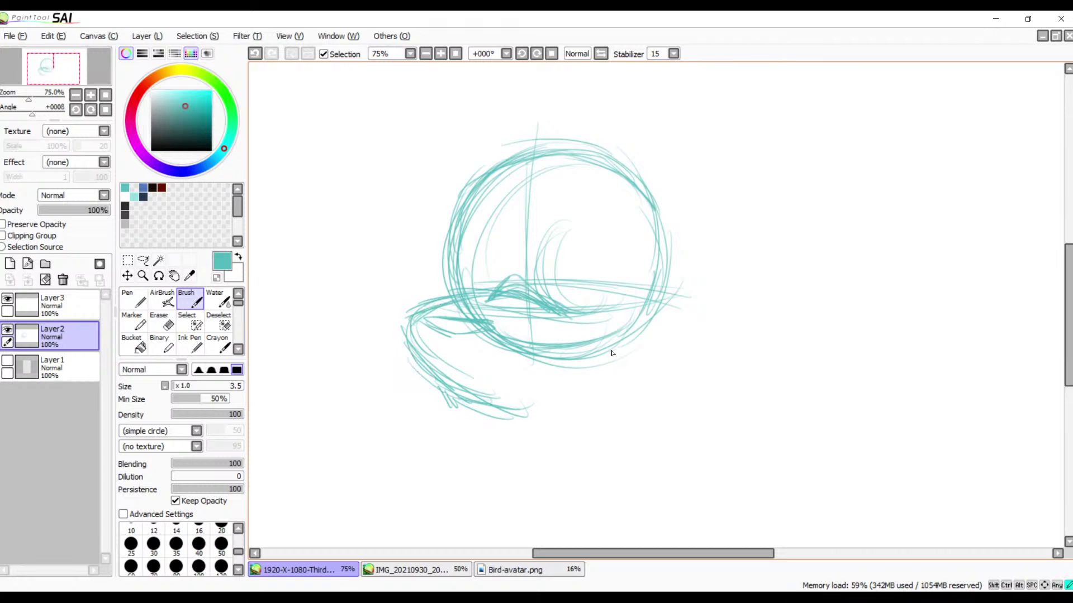
- Draw the jawline from the head circle's lower right edge down to the chin with overlapping strokes
mouse_move(610, 352)
mouse_down()
mouse_move(573, 402)
mouse_move(540, 415)
mouse_up()
mouse_move(566, 402)
mouse_down()
mouse_move(492, 409)
mouse_move(456, 398)
mouse_move(503, 407)
mouse_move(600, 366)
mouse_move(550, 413)
mouse_up()
drag(595, 361, 559, 409)
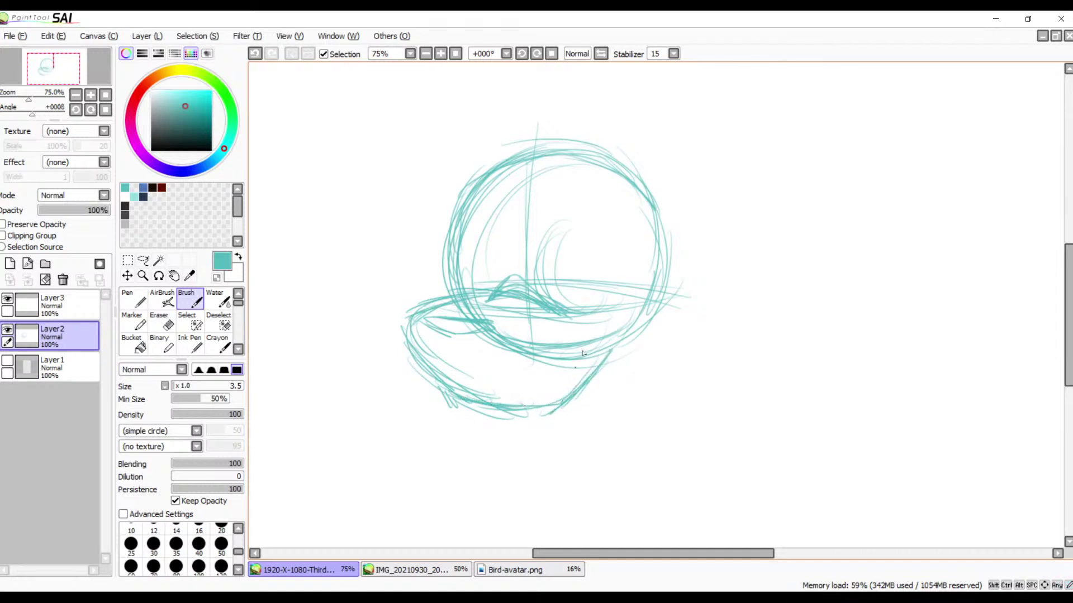
- Sketch pointed fur tufts sticking out from the right side of the head
key(space)
drag(599, 329, 613, 282)
mouse_move(646, 205)
mouse_down()
mouse_move(658, 295)
mouse_move(758, 289)
mouse_move(688, 337)
mouse_up()
drag(745, 308, 687, 339)
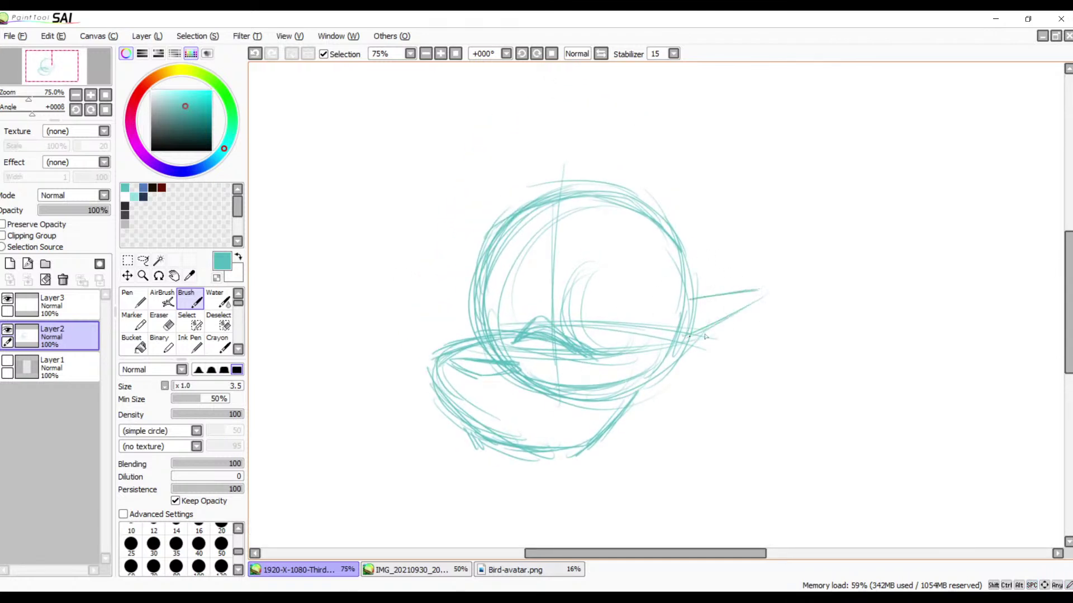
mouse_move(715, 279)
mouse_down()
mouse_move(720, 231)
mouse_move(687, 311)
mouse_up()
key(ctrl+z)
mouse_move(723, 225)
mouse_down()
mouse_move(690, 264)
mouse_move(684, 165)
mouse_move(671, 90)
mouse_up()
- Sketch long hair spikes around the head's upper right, top and upper left
key(space)
drag(655, 146, 689, 213)
key(ctrl+z)
drag(719, 177, 715, 311)
key(ctrl+z)
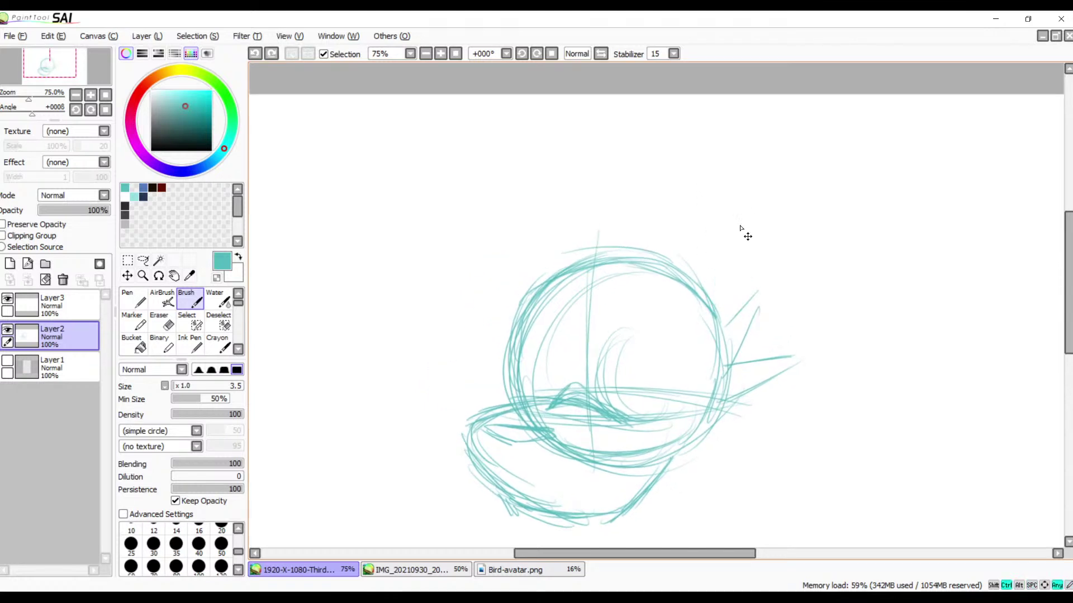
mouse_move(731, 183)
mouse_down()
mouse_move(732, 336)
mouse_move(654, 259)
mouse_up()
drag(704, 195, 673, 245)
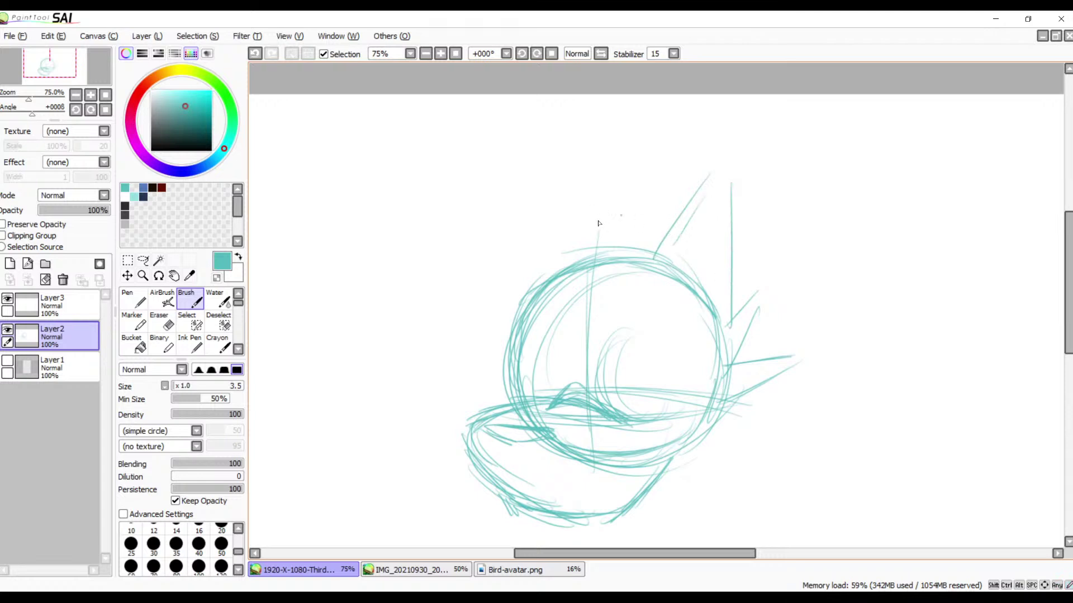
mouse_move(592, 242)
mouse_down()
mouse_move(490, 198)
mouse_move(499, 288)
mouse_up()
mouse_move(626, 235)
mouse_down()
mouse_move(647, 245)
mouse_move(544, 248)
mouse_move(495, 299)
mouse_up()
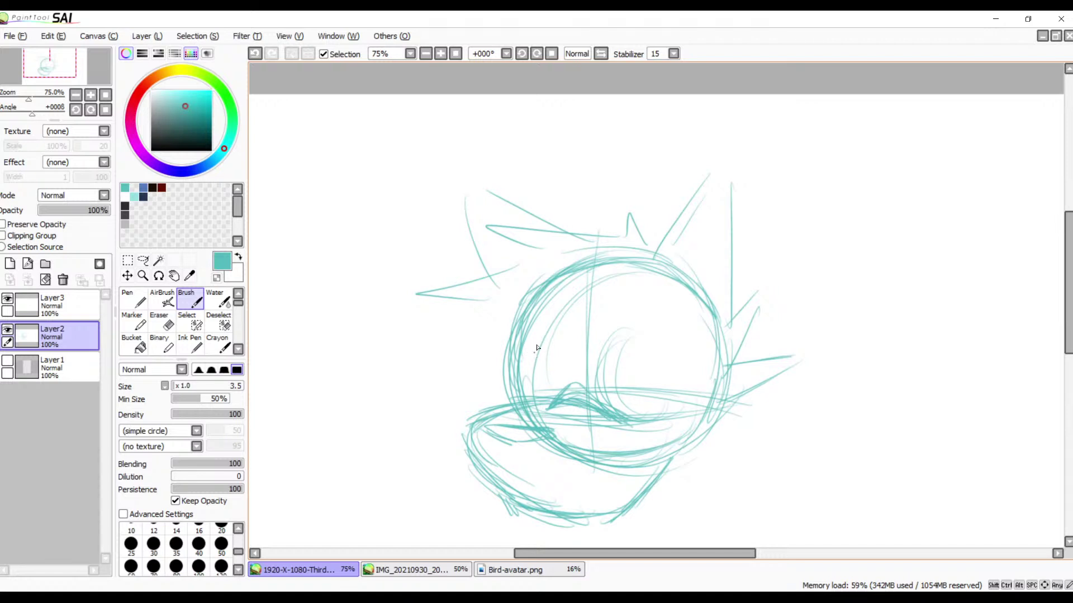
- Draw flat eyelid and brow lines for both eyes, with a short vertical pupil under each
drag(536, 345, 534, 394)
drag(527, 350, 659, 355)
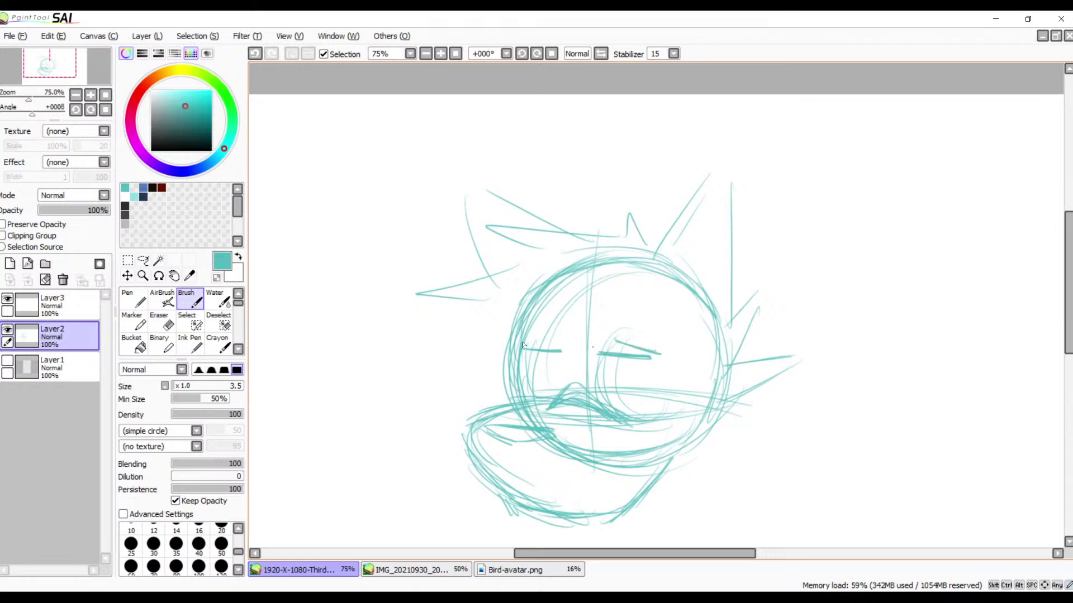
mouse_move(545, 339)
mouse_down()
mouse_move(520, 345)
mouse_move(539, 347)
mouse_move(555, 390)
mouse_move(554, 360)
mouse_move(555, 391)
mouse_up()
mouse_move(634, 369)
mouse_down()
mouse_move(637, 399)
mouse_move(635, 373)
mouse_up()
drag(550, 366, 552, 388)
- Thicken the vertical pupils of both eyes with repeated short strokes
key(space)
drag(617, 385, 637, 329)
key(space)
mouse_move(668, 360)
mouse_down()
mouse_move(675, 314)
mouse_move(673, 333)
mouse_up()
key(ctrl+z)
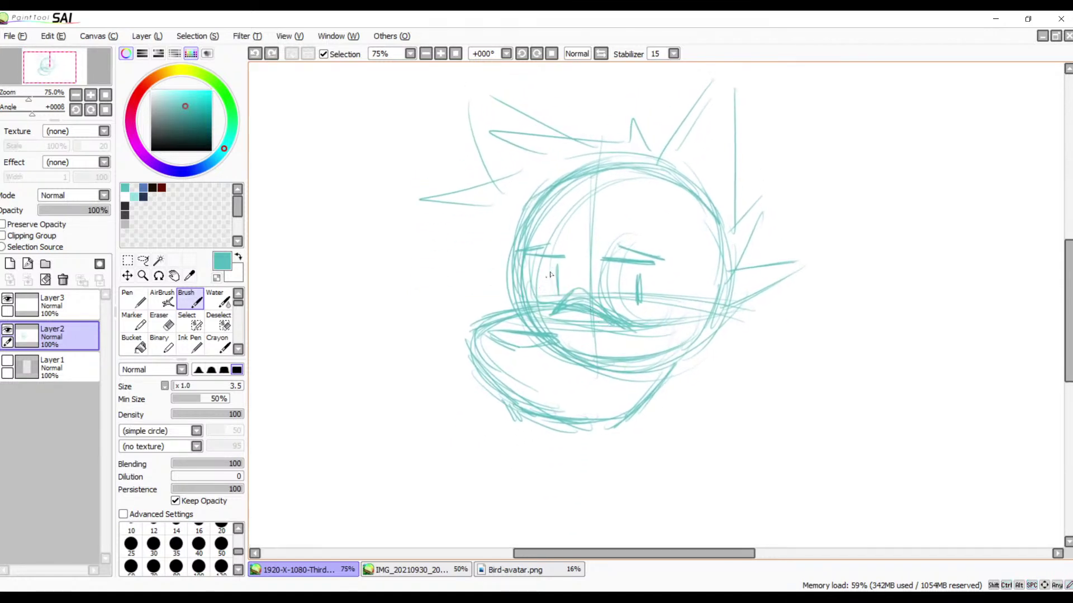
drag(555, 267, 557, 289)
drag(641, 297, 642, 281)
- Draw a line across the lower muzzle and bold slanted marks on the cheek along the circle's lower right
drag(603, 367, 632, 320)
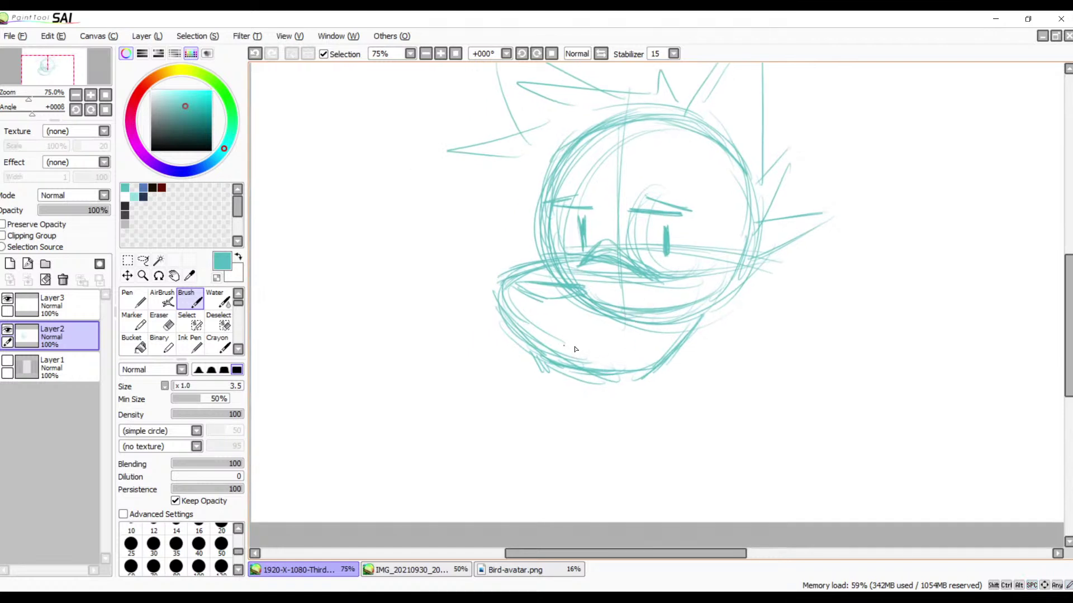
mouse_move(545, 339)
mouse_down()
mouse_move(626, 342)
mouse_move(610, 344)
mouse_up()
drag(686, 351, 706, 375)
mouse_move(657, 315)
mouse_down()
mouse_move(661, 340)
mouse_move(618, 326)
mouse_move(741, 335)
mouse_up()
drag(674, 319, 742, 329)
- Add a lower cheek tuft on the right and small tufts on the left of the head, and hatch in the nose
mouse_move(761, 294)
mouse_down()
mouse_move(765, 283)
mouse_move(832, 282)
mouse_up()
drag(832, 285, 763, 312)
mouse_move(556, 258)
mouse_down()
mouse_move(521, 235)
mouse_move(564, 278)
mouse_up()
drag(544, 215, 560, 246)
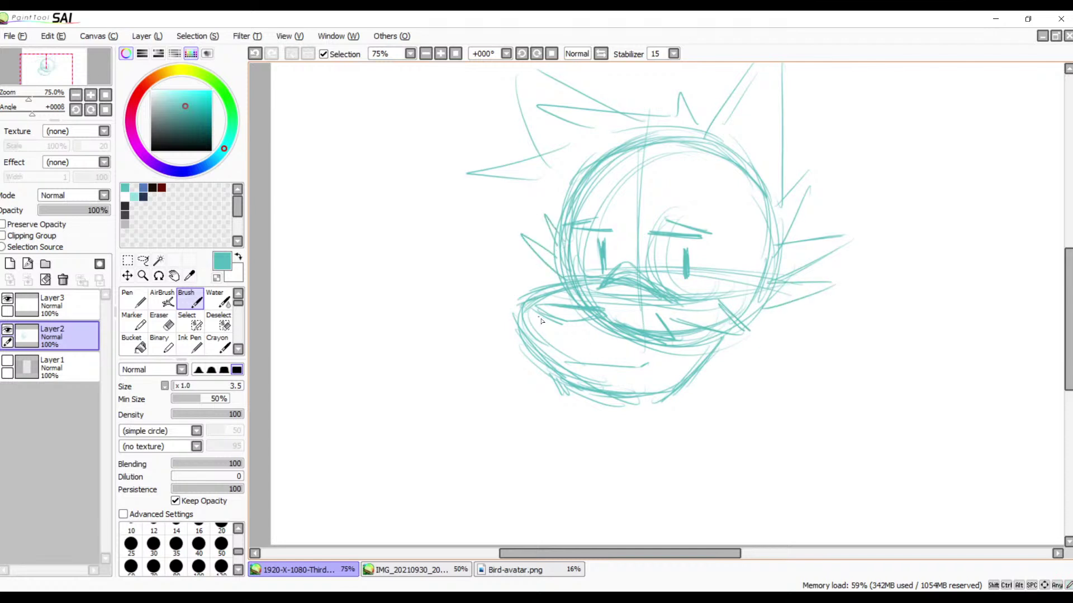
mouse_move(538, 308)
mouse_down()
mouse_move(603, 316)
mouse_move(554, 319)
mouse_move(556, 310)
mouse_move(600, 317)
mouse_move(538, 308)
mouse_up()
- Sketch the back and front of the neck with an angular collar line, and hatch the shadow beneath the jaw
drag(767, 306, 790, 422)
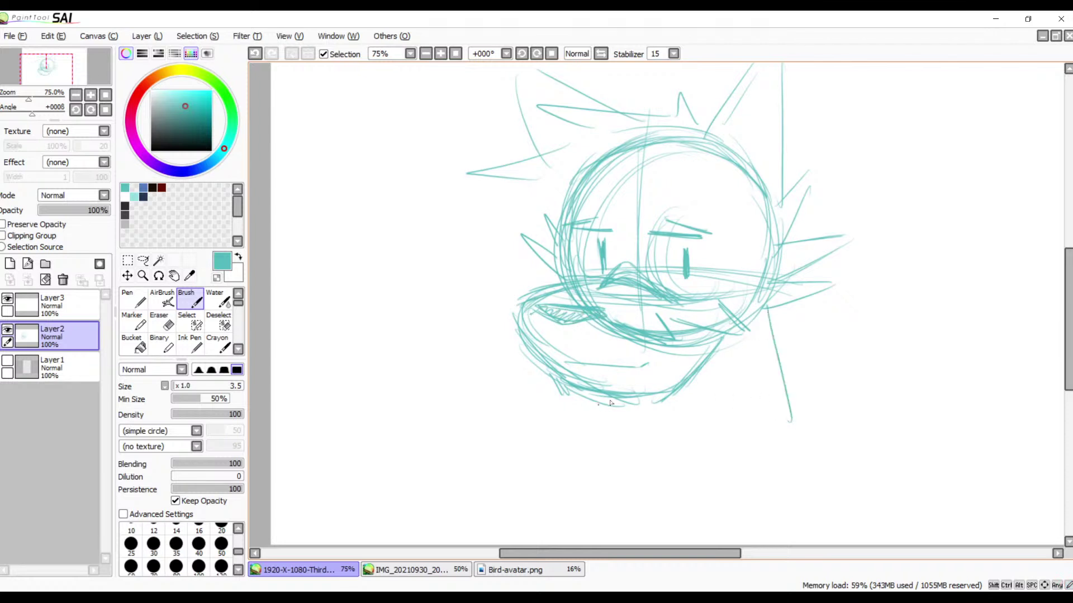
mouse_move(614, 399)
mouse_down()
mouse_move(634, 439)
mouse_move(624, 449)
mouse_move(675, 504)
mouse_move(778, 460)
mouse_up()
key(ctrl+z)
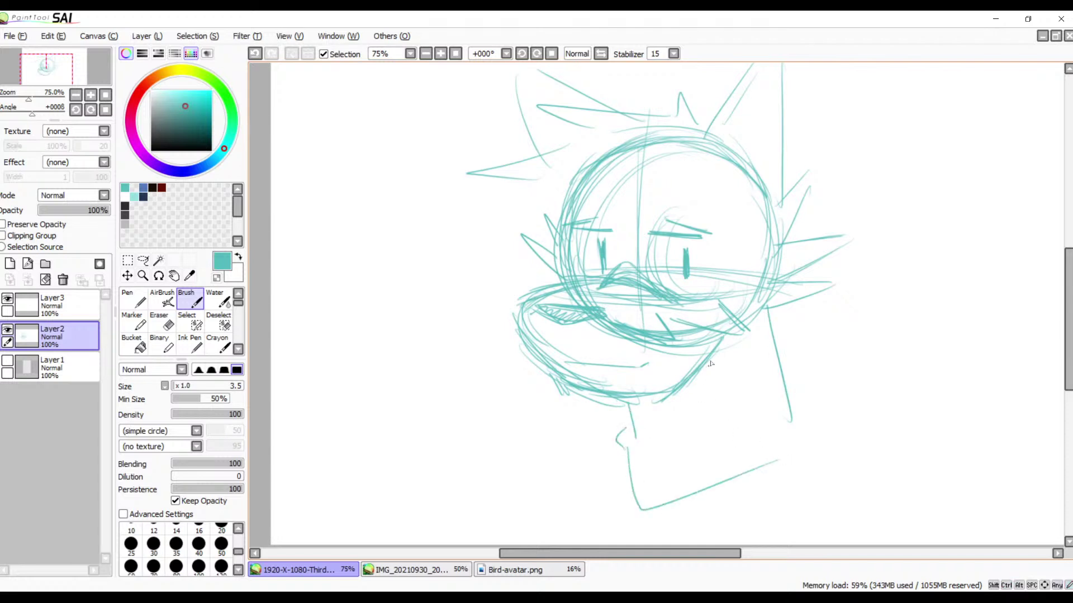
drag(715, 356, 653, 445)
drag(697, 372, 648, 441)
mouse_move(675, 392)
mouse_down()
mouse_move(649, 431)
mouse_move(633, 410)
mouse_move(630, 419)
mouse_up()
- Mirror the canvas view and reinforce the muzzle outline and the mouth line with its cheek marks
click(600, 55)
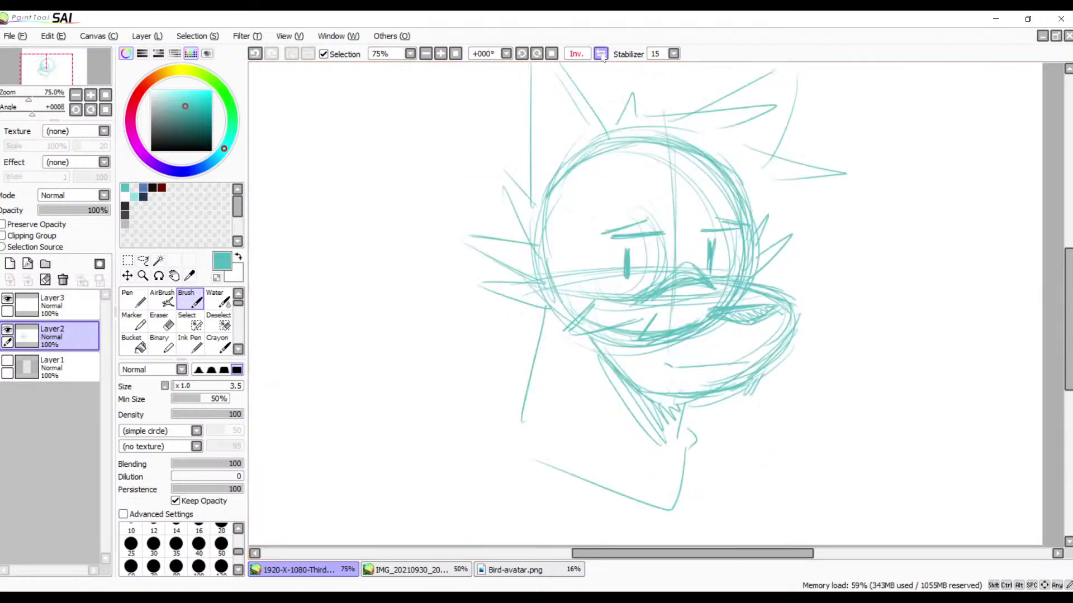
mouse_move(737, 245)
mouse_down()
mouse_move(662, 323)
mouse_move(689, 300)
mouse_move(710, 317)
mouse_move(698, 368)
mouse_up()
mouse_move(716, 328)
mouse_down()
mouse_move(677, 393)
mouse_move(697, 349)
mouse_up()
key(ctrl+z)
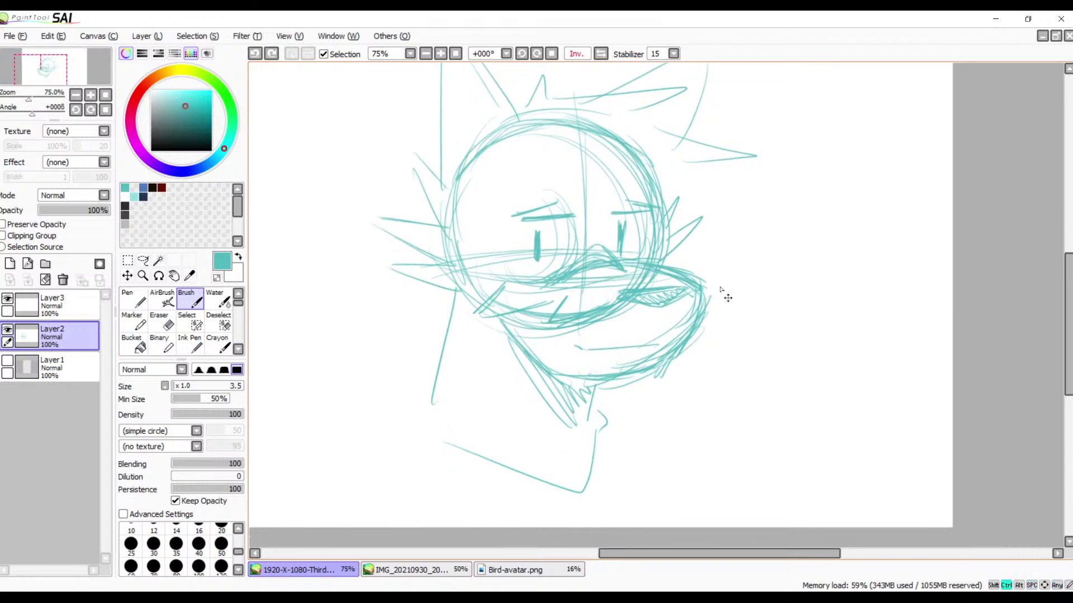
drag(702, 286, 707, 308)
drag(677, 348, 627, 370)
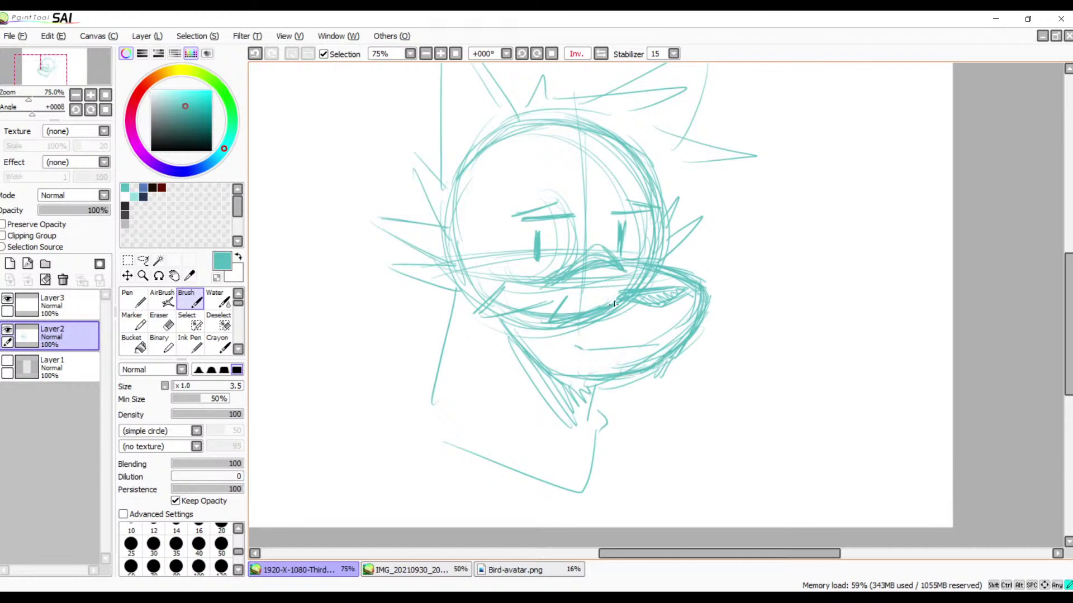
mouse_move(614, 304)
mouse_down()
mouse_move(547, 329)
mouse_move(566, 300)
mouse_move(551, 328)
mouse_move(476, 324)
mouse_up()
drag(508, 288, 477, 322)
- Darken the front neck line and sketch the back of the neck and both sloping shoulders
drag(581, 391, 568, 435)
drag(582, 384, 568, 449)
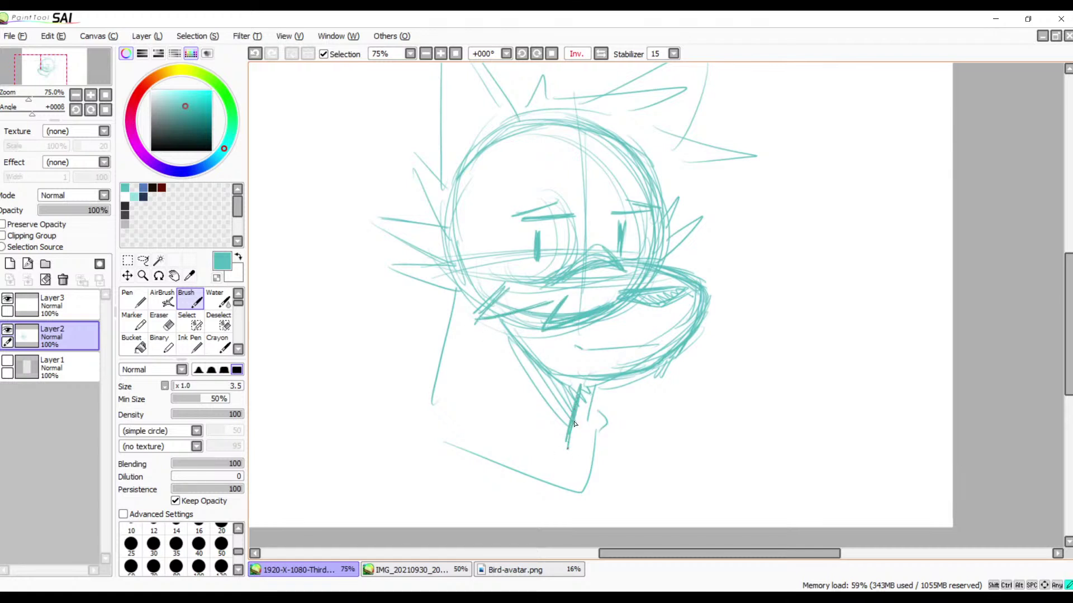
drag(580, 410, 564, 451)
mouse_move(456, 300)
mouse_down()
mouse_move(434, 402)
mouse_move(396, 407)
mouse_up()
mouse_move(435, 361)
mouse_down()
mouse_move(367, 424)
mouse_move(391, 451)
mouse_up()
mouse_move(608, 385)
mouse_down()
mouse_move(671, 429)
mouse_move(698, 411)
mouse_move(730, 459)
mouse_up()
mouse_move(366, 433)
mouse_down()
mouse_move(434, 485)
mouse_move(350, 429)
mouse_move(314, 499)
mouse_move(320, 517)
mouse_up()
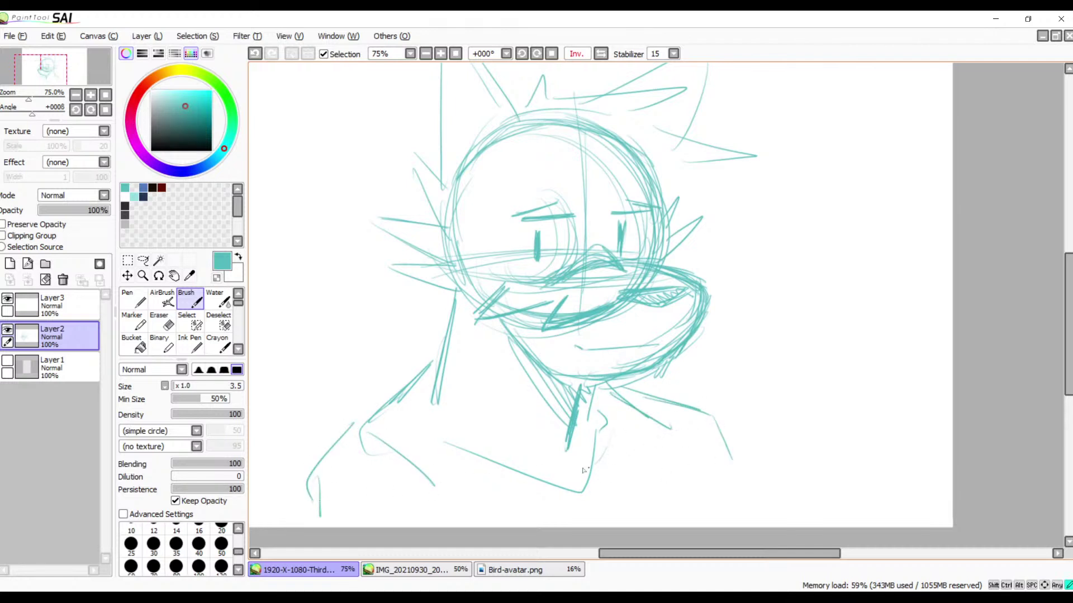
- Restore the unmirrored canvas view and sketch the arm lines and clothing folds on the chest and shoulders
click(601, 54)
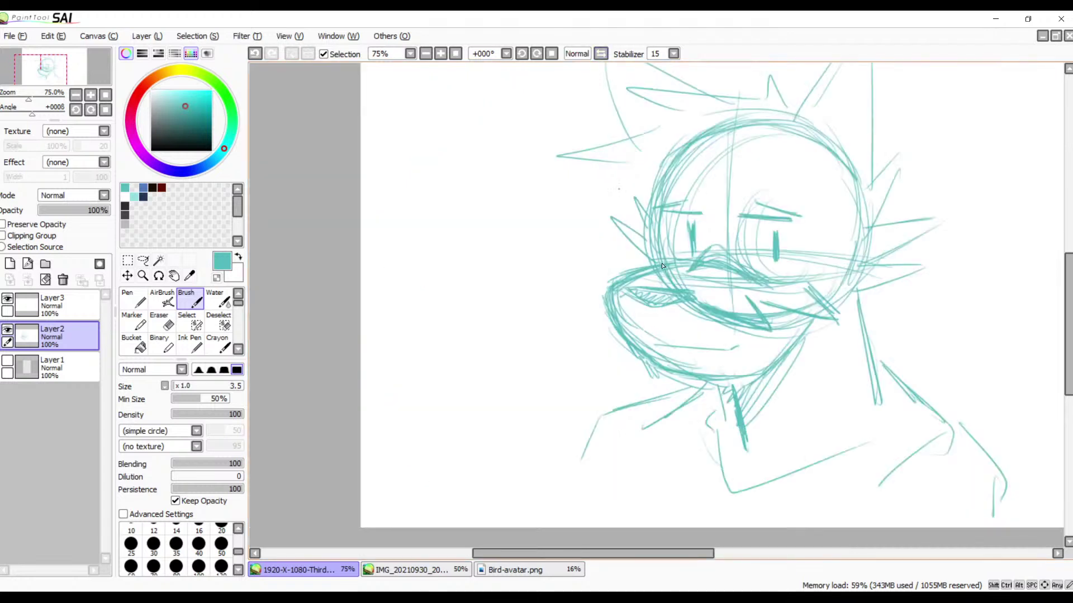
drag(773, 408, 637, 361)
drag(702, 416, 687, 451)
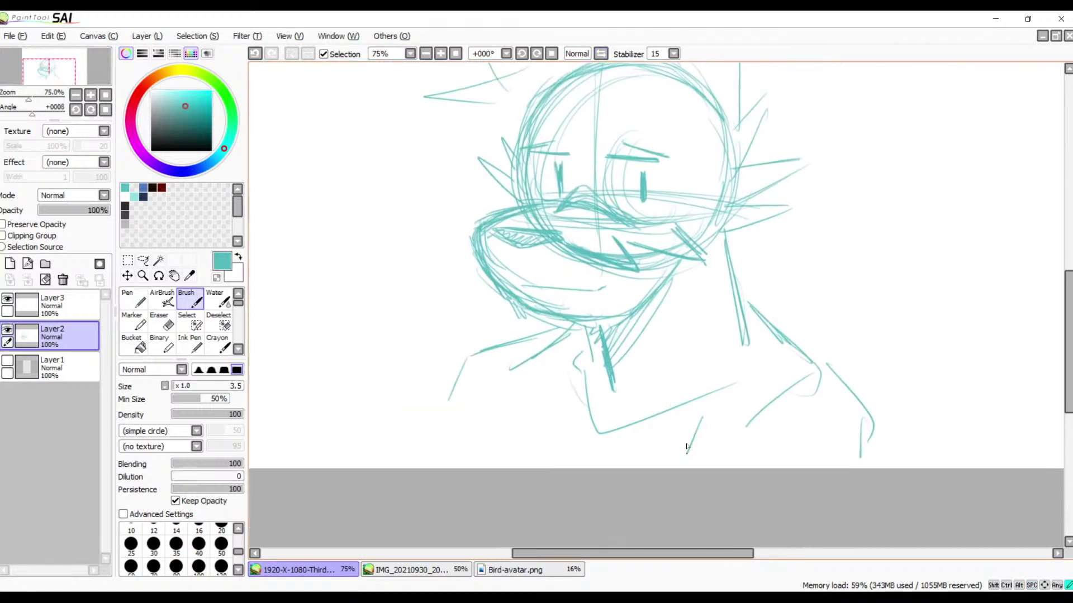
drag(773, 369, 723, 405)
mouse_move(821, 363)
mouse_down()
mouse_move(867, 401)
mouse_move(849, 468)
mouse_up()
drag(499, 382, 504, 446)
drag(497, 406, 484, 464)
drag(572, 347, 516, 415)
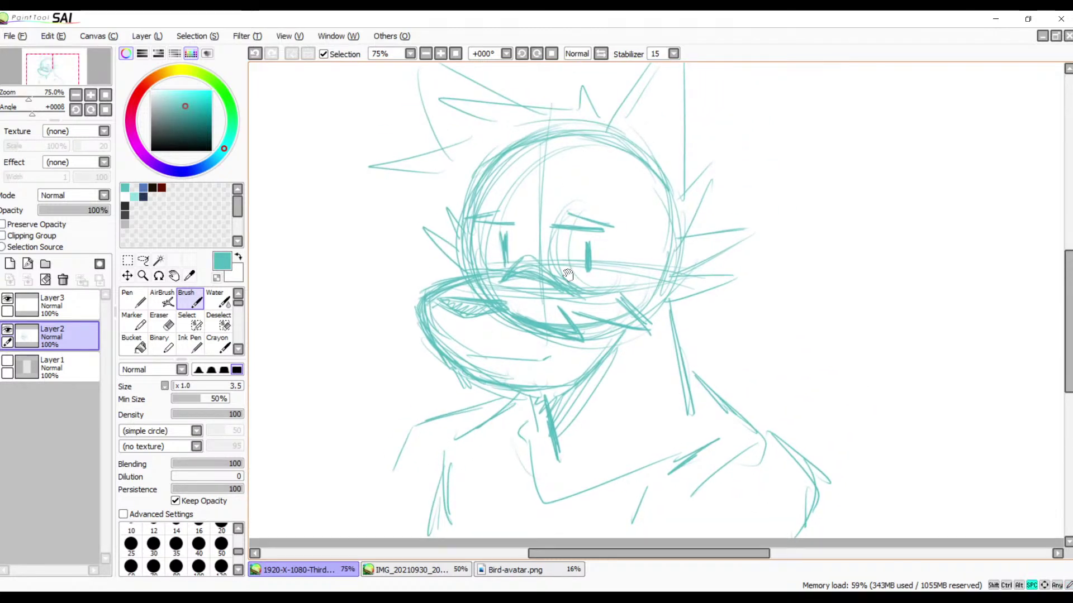
- Lower Layer2's opacity to 27% and make Layer3 active with the medium blue swatch colour for inking
click(443, 57)
click(444, 57)
drag(387, 218, 635, 246)
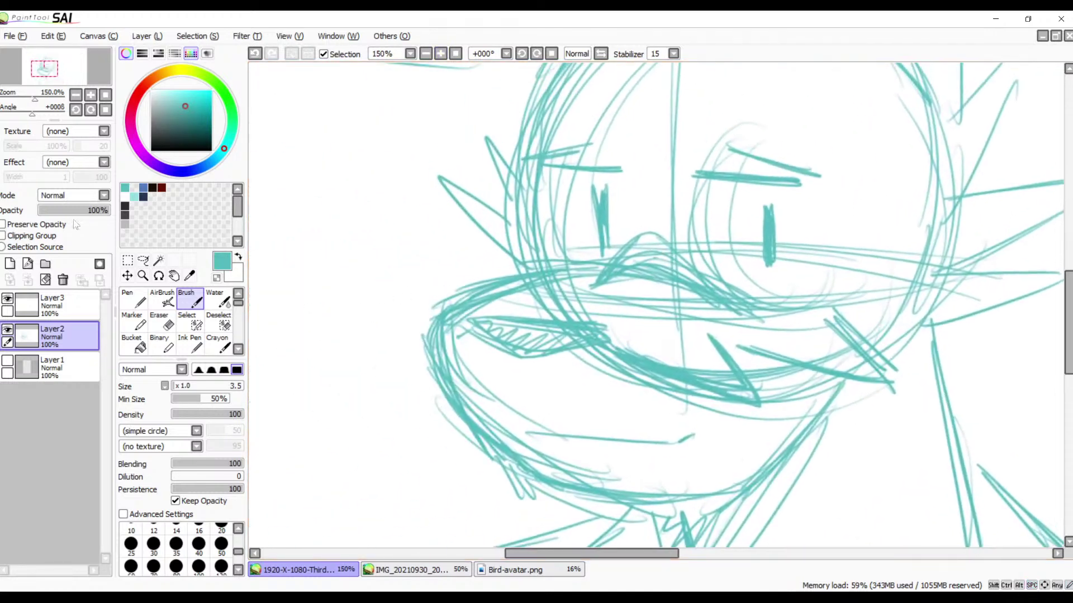
drag(79, 210, 56, 210)
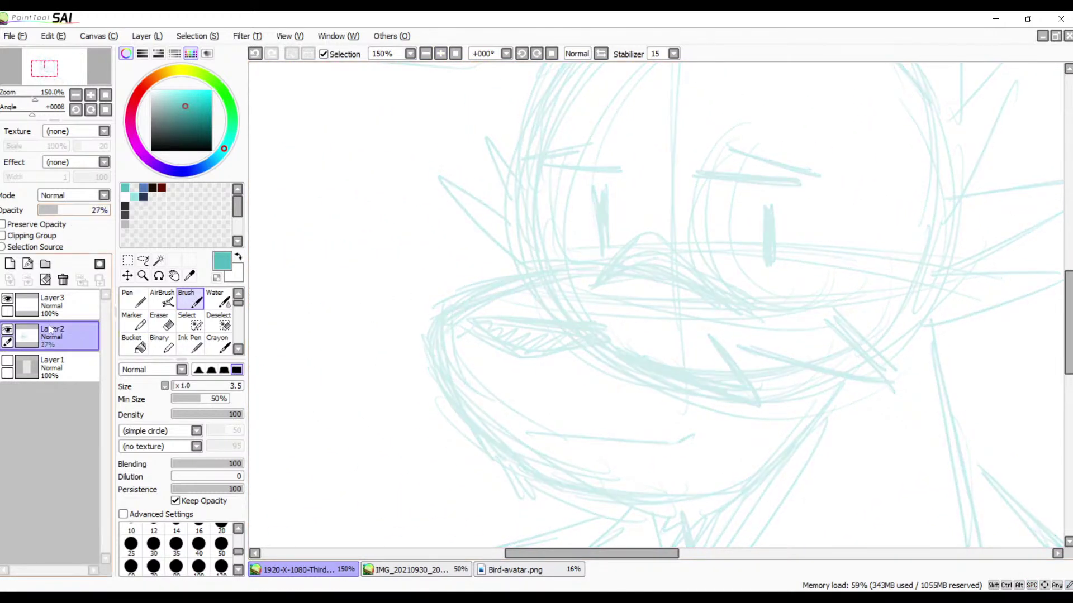
click(53, 304)
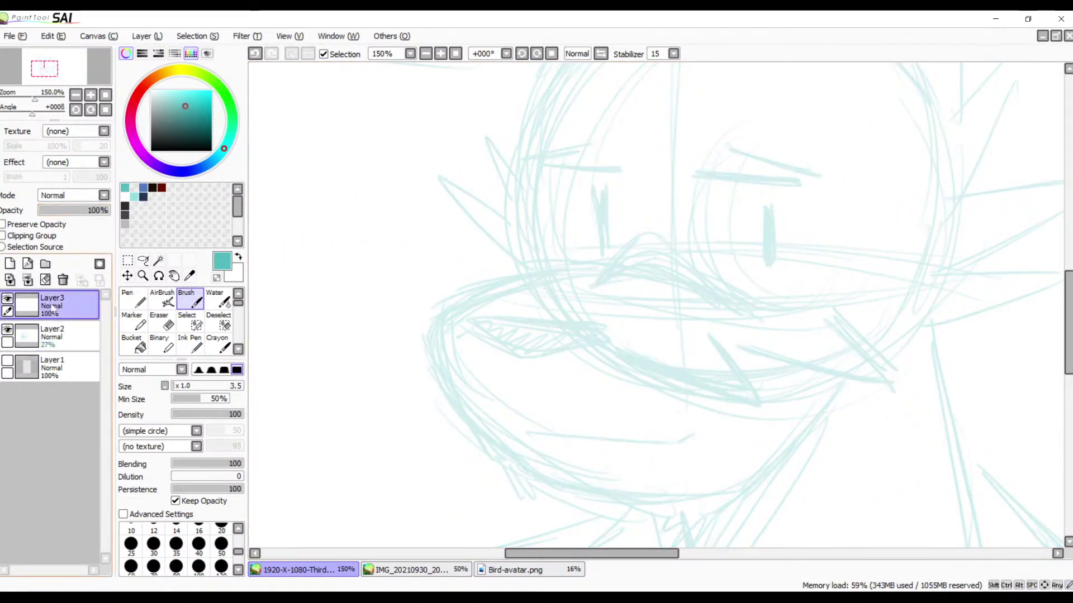
click(143, 187)
- Ink the muzzle's upper contour on Layer3 as one curved line from the bridge down to the front tip
click(439, 54)
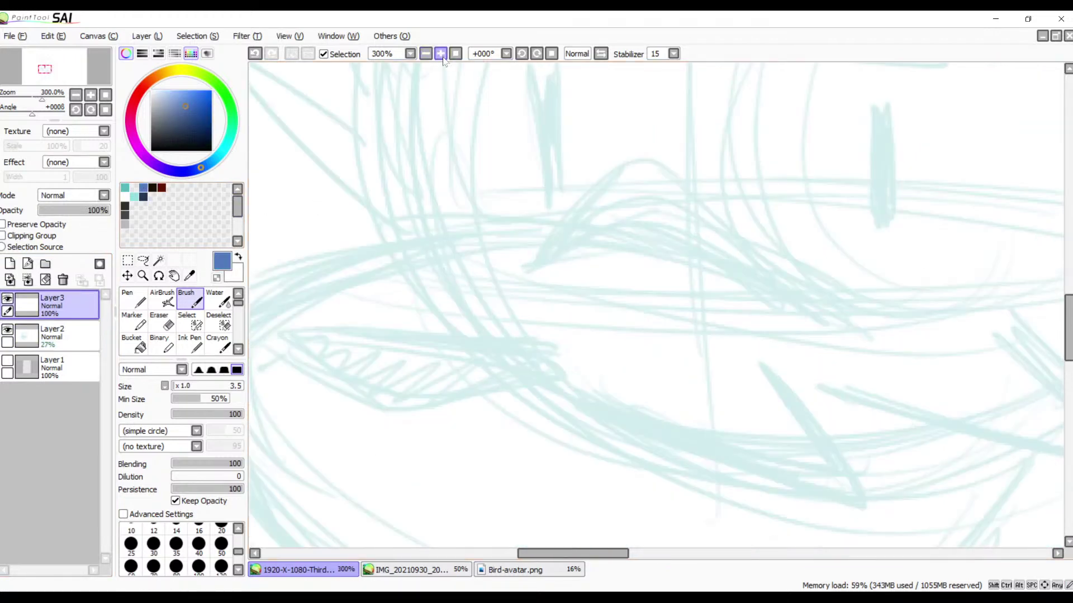
click(427, 54)
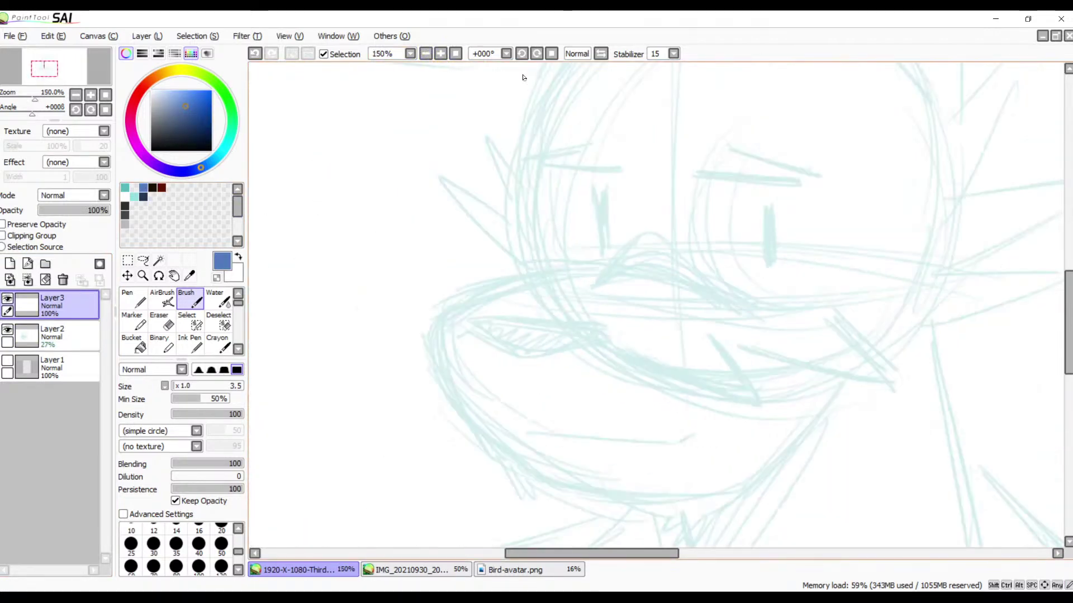
click(522, 54)
click(522, 53)
click(521, 53)
drag(612, 225, 681, 199)
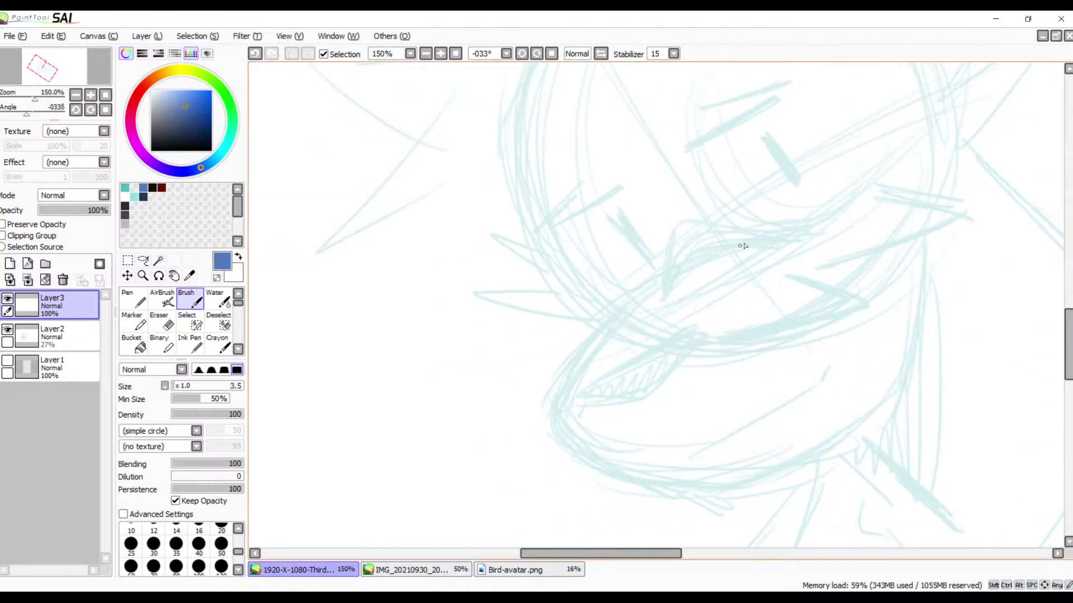
drag(747, 242, 672, 265)
drag(660, 276, 584, 362)
key(ctrl+z)
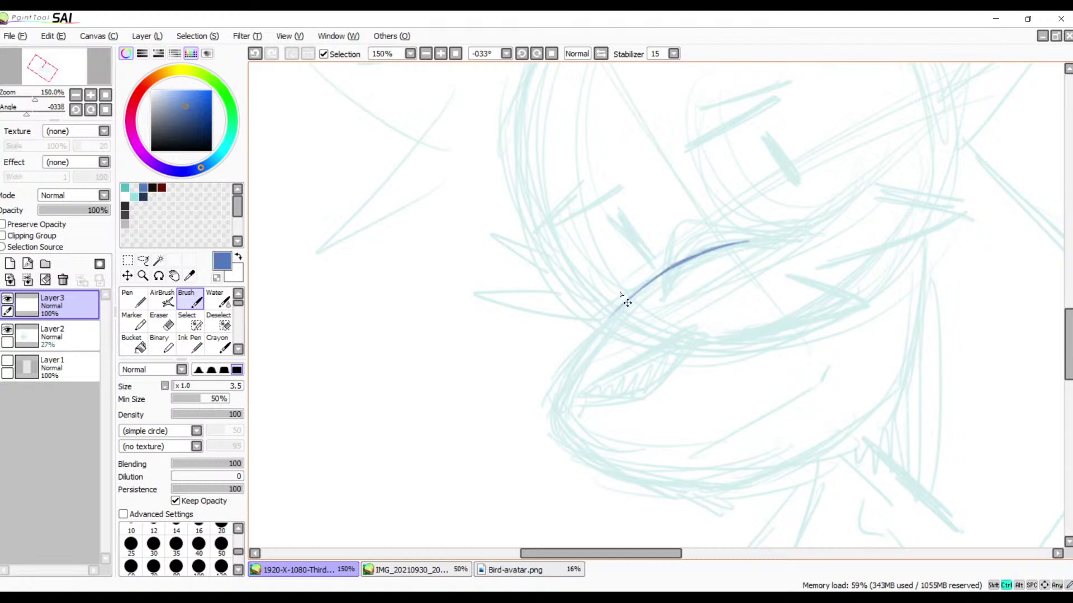
drag(652, 281, 581, 342)
key(ctrl+z)
drag(640, 293, 581, 346)
key(ctrl+z)
key(ctrl+z)
drag(647, 286, 576, 375)
drag(608, 322, 558, 403)
drag(587, 349, 556, 402)
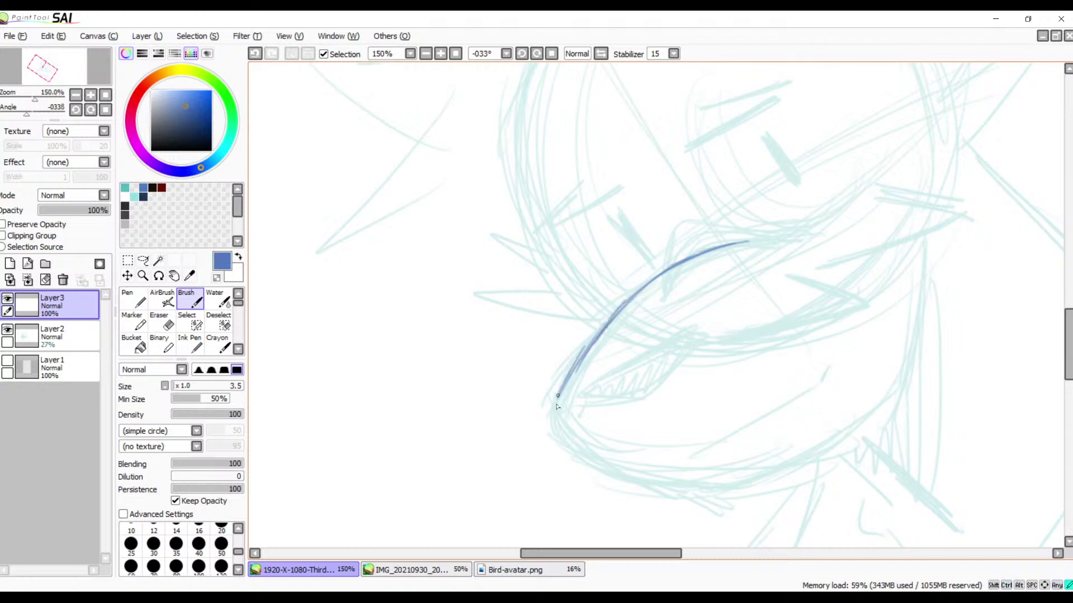
- Thicken the muzzle's upper contour with overlapping strokes and carry it around the front tip
mouse_move(582, 360)
mouse_down()
mouse_move(636, 296)
mouse_move(614, 314)
mouse_move(695, 265)
mouse_up()
drag(643, 289, 733, 245)
mouse_move(724, 250)
mouse_down()
mouse_move(667, 273)
mouse_move(581, 385)
mouse_up()
drag(595, 339, 556, 400)
key(ctrl+z)
key(ctrl+z)
key(ctrl+z)
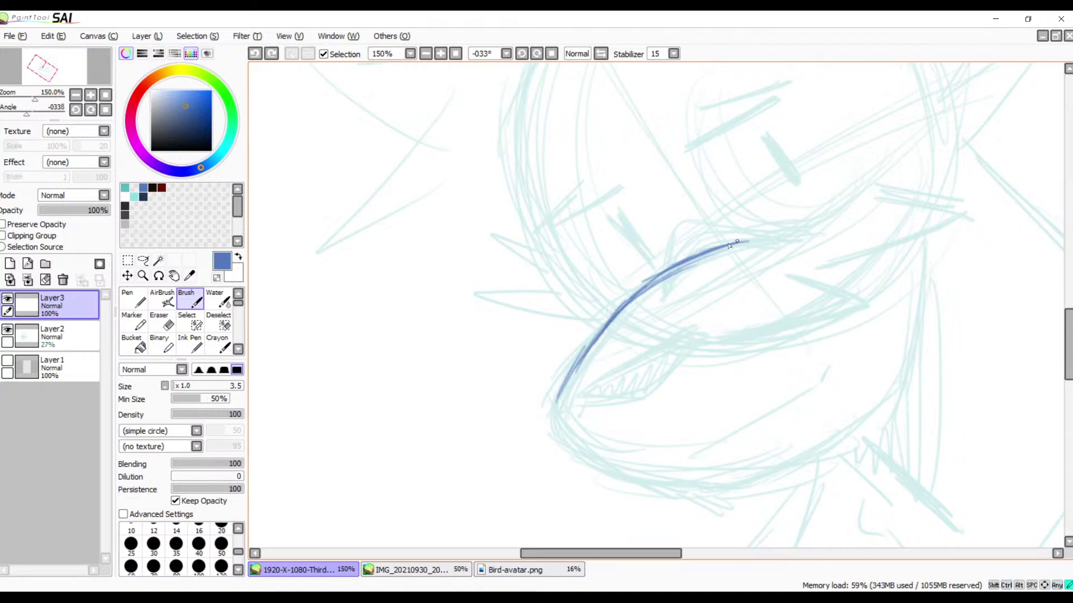
mouse_move(729, 244)
mouse_down()
mouse_move(662, 274)
mouse_move(581, 351)
mouse_move(595, 333)
mouse_move(553, 412)
mouse_move(573, 372)
mouse_move(558, 414)
mouse_move(568, 433)
mouse_move(552, 425)
mouse_move(559, 391)
mouse_move(581, 439)
mouse_up()
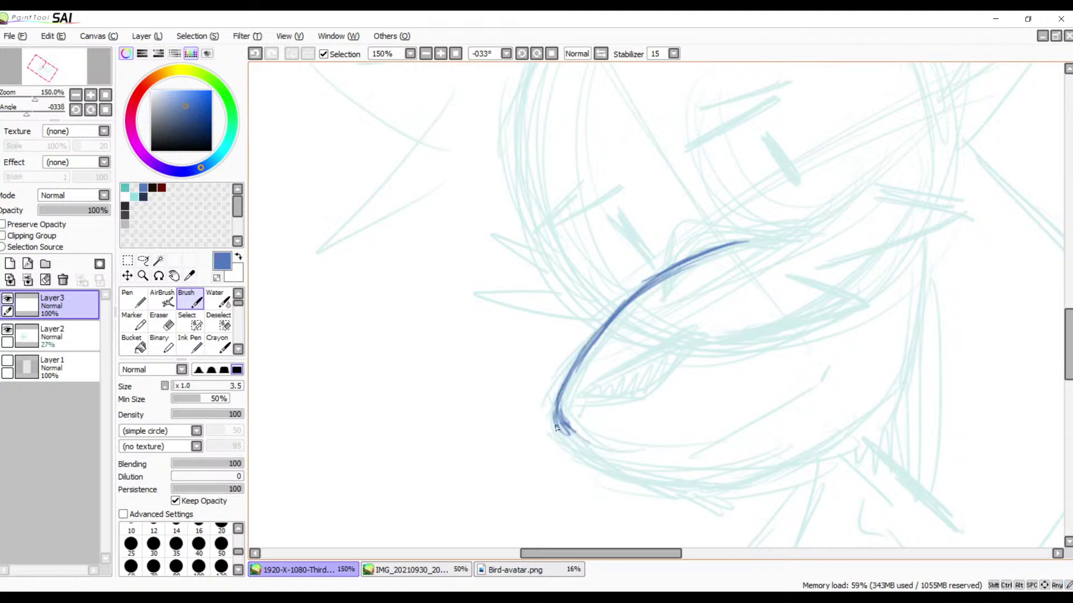
- Undo the rough tip strokes and re-ink the rounded muzzle tip into the start of the lower jaw curve
key(space)
drag(710, 418, 726, 340)
key(ctrl+z)
key(ctrl+z)
key(ctrl+z)
key(ctrl+z)
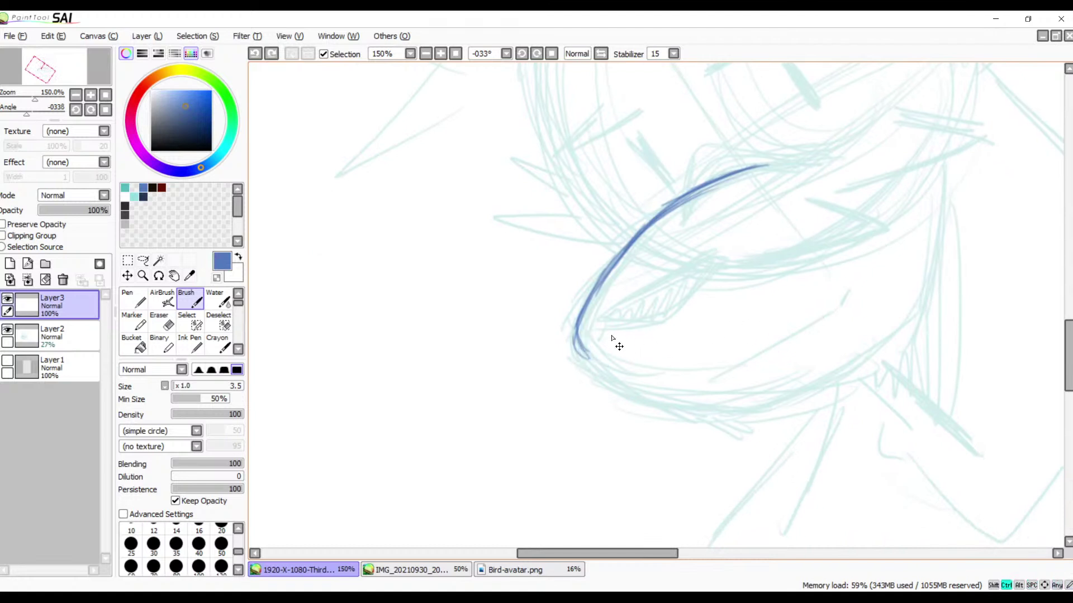
key(ctrl+z)
mouse_move(576, 327)
mouse_down()
mouse_move(577, 358)
mouse_move(576, 331)
mouse_move(610, 384)
mouse_up()
mouse_move(573, 348)
mouse_down()
mouse_move(628, 390)
mouse_move(571, 360)
mouse_move(714, 403)
mouse_up()
key(ctrl+z)
mouse_move(574, 355)
mouse_down()
mouse_move(644, 392)
mouse_move(711, 399)
mouse_up()
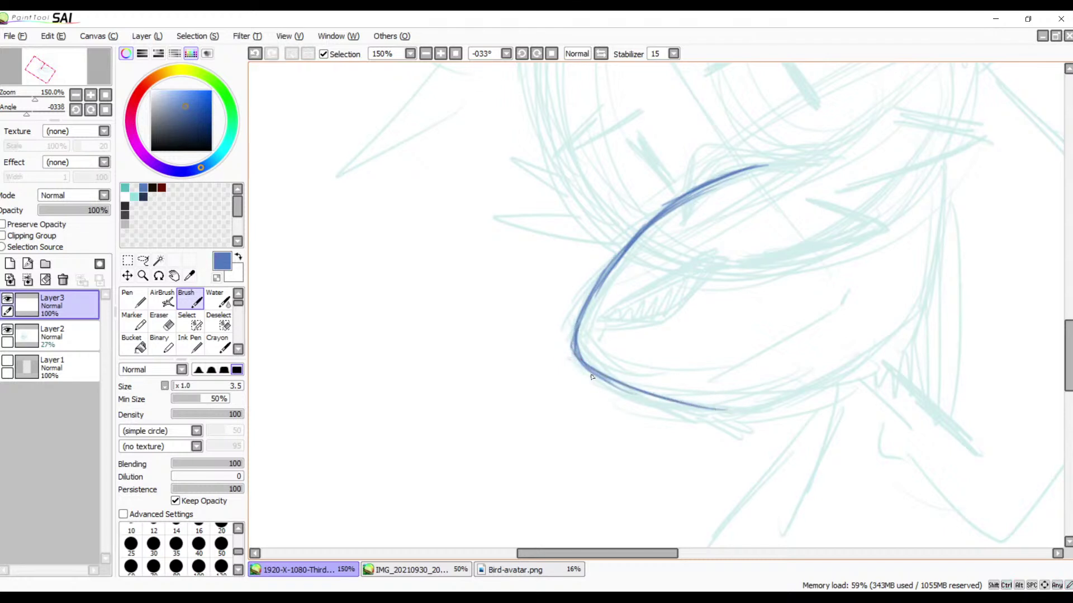
- Ink the underside of the jaw with overlapping strokes and extend it up towards the cheek
mouse_move(592, 378)
mouse_down()
mouse_move(722, 408)
mouse_move(621, 390)
mouse_move(752, 397)
mouse_move(679, 406)
mouse_move(777, 414)
mouse_move(784, 399)
mouse_move(747, 411)
mouse_move(830, 394)
mouse_up()
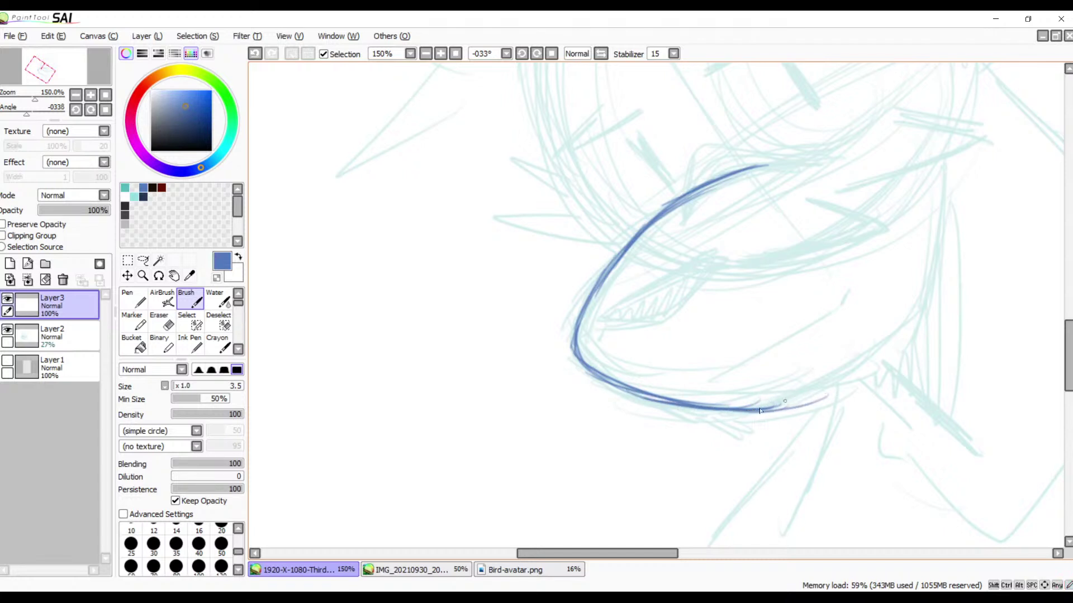
drag(757, 414, 863, 369)
mouse_move(907, 247)
mouse_down()
mouse_move(926, 288)
mouse_move(842, 369)
mouse_move(858, 309)
mouse_move(836, 383)
mouse_move(825, 395)
mouse_move(828, 380)
mouse_move(820, 404)
mouse_move(847, 366)
mouse_move(790, 423)
mouse_up()
mouse_move(841, 382)
mouse_down()
mouse_move(740, 453)
mouse_move(794, 423)
mouse_move(743, 449)
mouse_move(750, 432)
mouse_move(781, 428)
mouse_move(679, 481)
mouse_up()
mouse_move(738, 459)
mouse_down()
mouse_move(684, 469)
mouse_move(768, 433)
mouse_up()
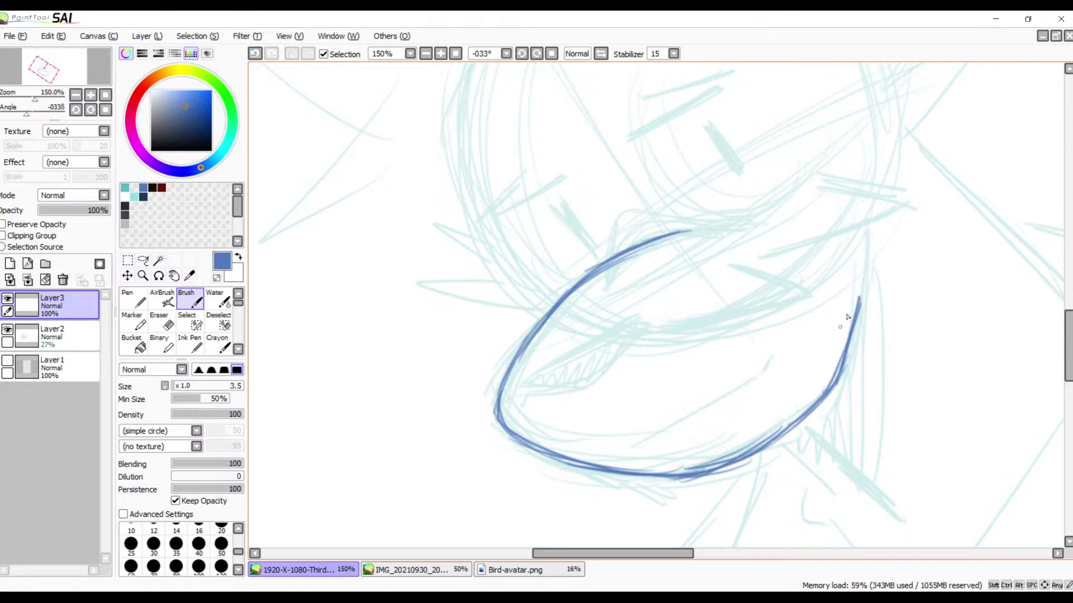
- Ink and hatch the wedge on top of the muzzle and outline the pointed oval at the muzzle's front
key(space)
mouse_move(676, 206)
mouse_down()
mouse_move(785, 289)
mouse_move(702, 292)
mouse_move(680, 328)
mouse_move(758, 291)
mouse_up()
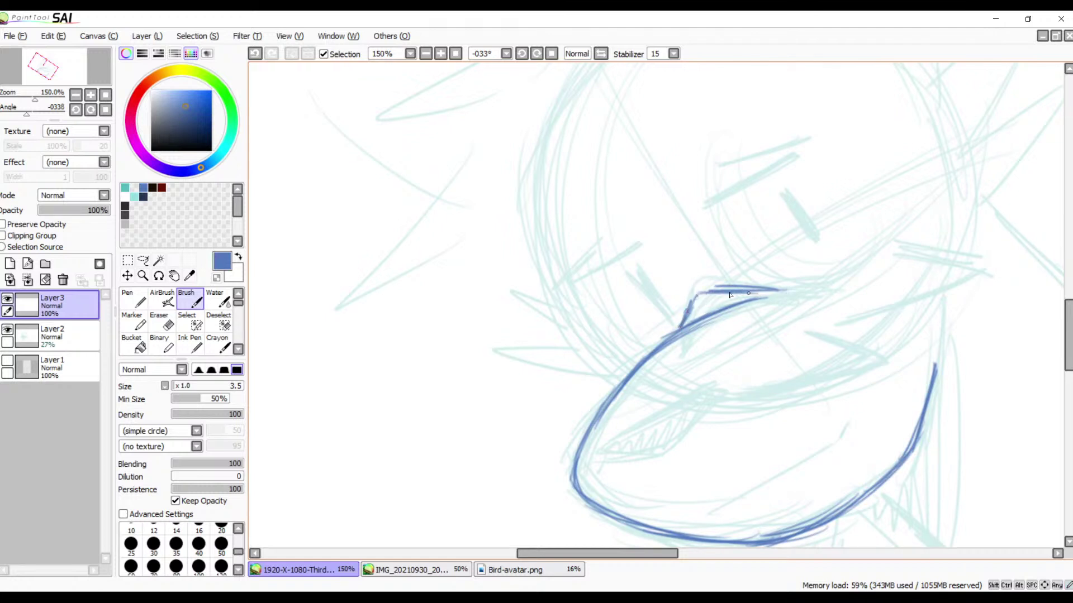
mouse_move(685, 296)
mouse_down()
mouse_move(787, 292)
mouse_move(701, 306)
mouse_move(679, 325)
mouse_move(707, 248)
mouse_up()
key(space)
mouse_move(719, 300)
mouse_down()
mouse_move(612, 365)
mouse_move(713, 302)
mouse_move(620, 364)
mouse_move(660, 354)
mouse_move(614, 363)
mouse_move(673, 353)
mouse_up()
drag(719, 299, 676, 350)
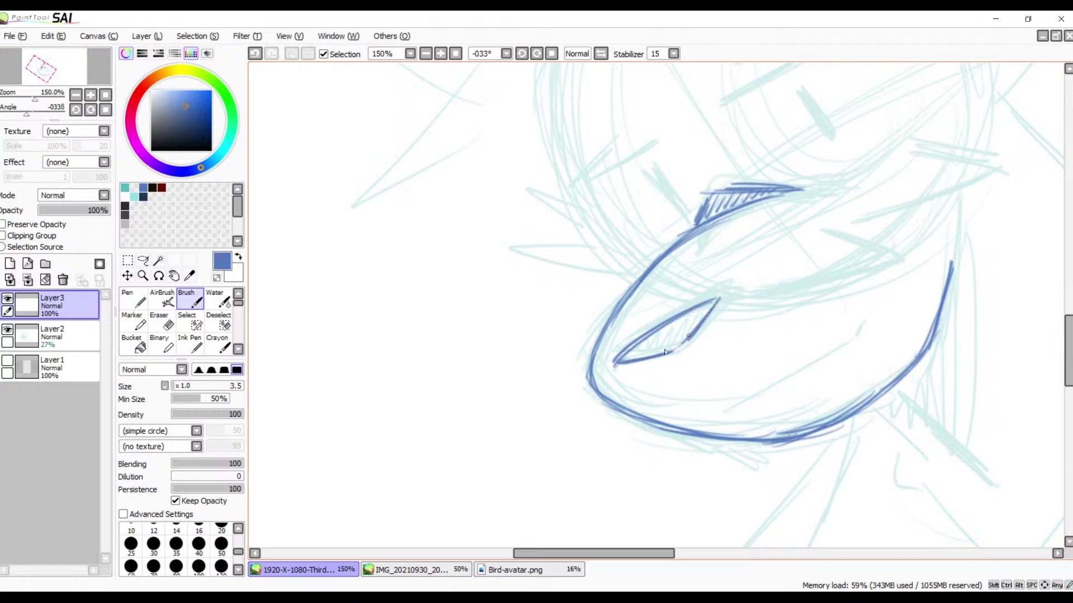
- Ink the long mouth line from the pointed oval to the cheek and add the angled mark at its end
key(space)
drag(757, 341, 746, 302)
mouse_move(797, 263)
mouse_down()
mouse_move(679, 325)
mouse_move(824, 239)
mouse_up()
key(ctrl+z)
drag(631, 304, 829, 234)
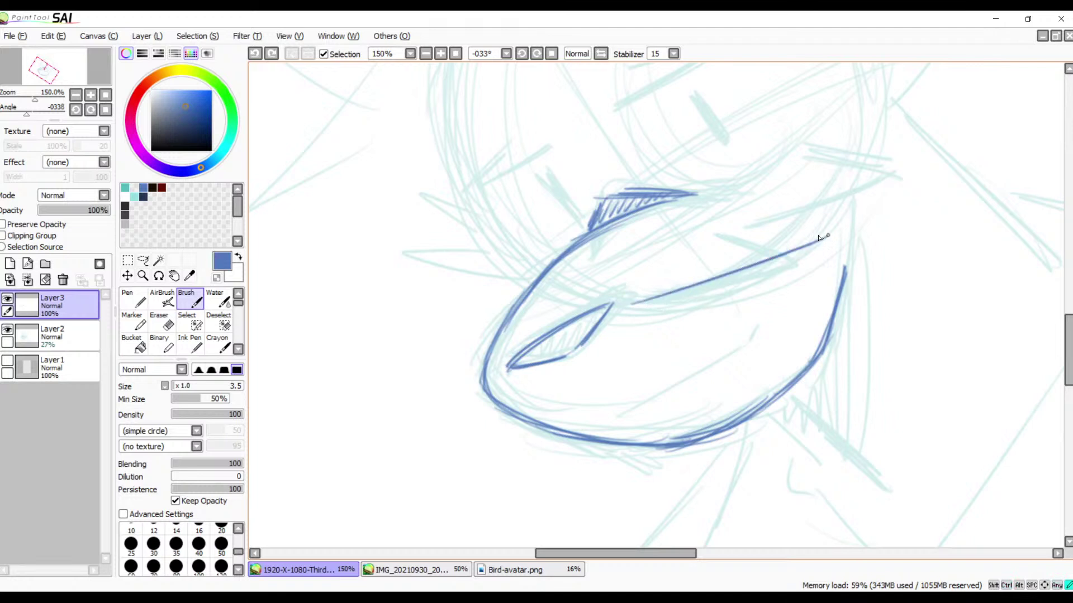
mouse_move(747, 222)
mouse_down()
mouse_move(837, 228)
mouse_move(733, 270)
mouse_up()
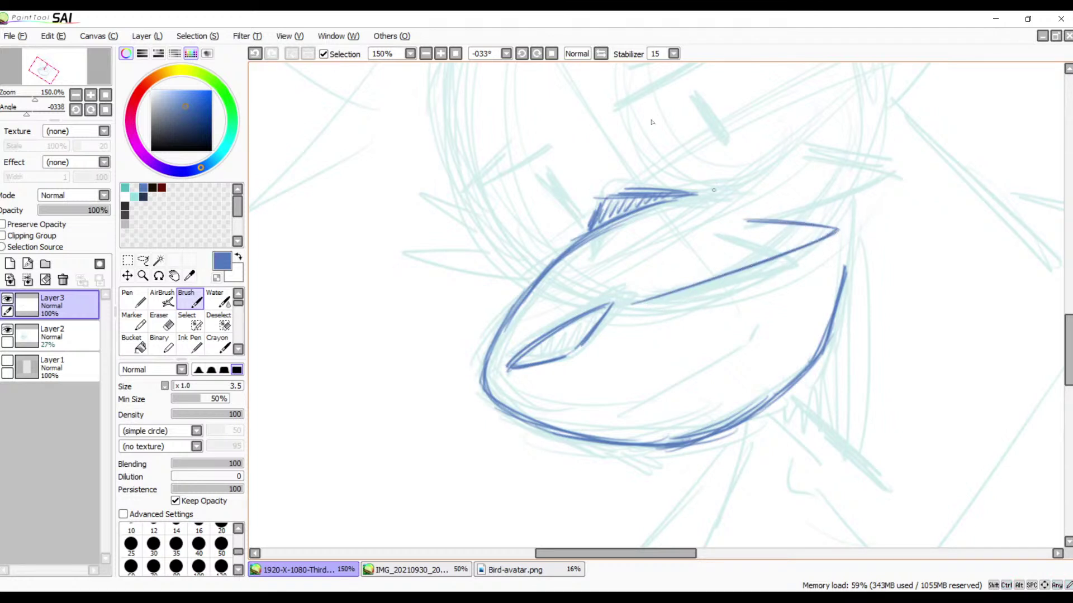
- Ink the second pointed cheek mark behind the mouth corner, following the sketch with a curve and a slanted stroke
click(522, 53)
click(522, 53)
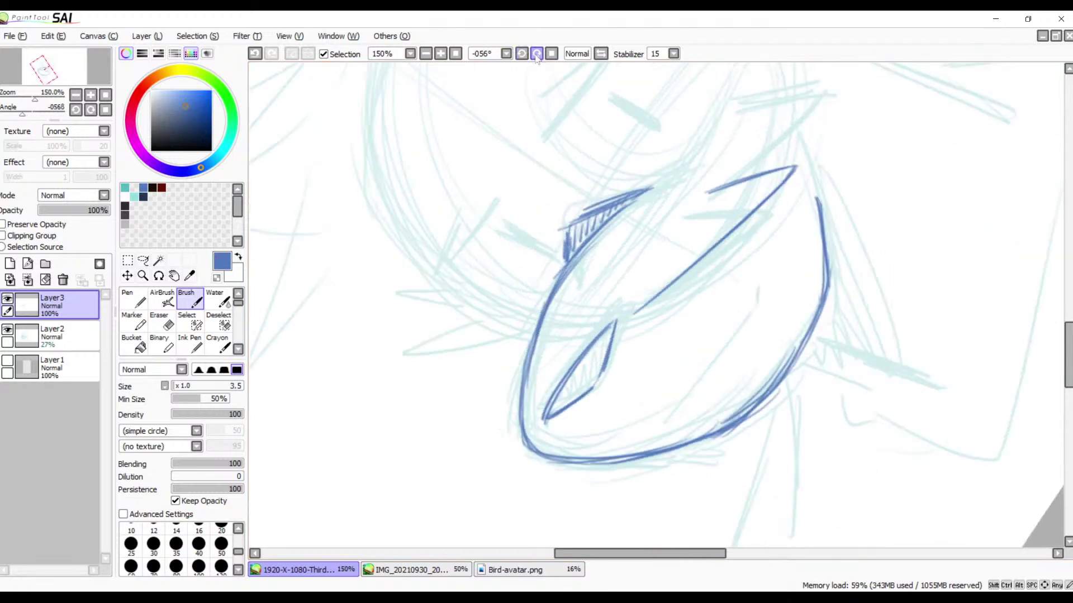
click(537, 53)
click(537, 54)
click(536, 53)
click(536, 54)
click(537, 53)
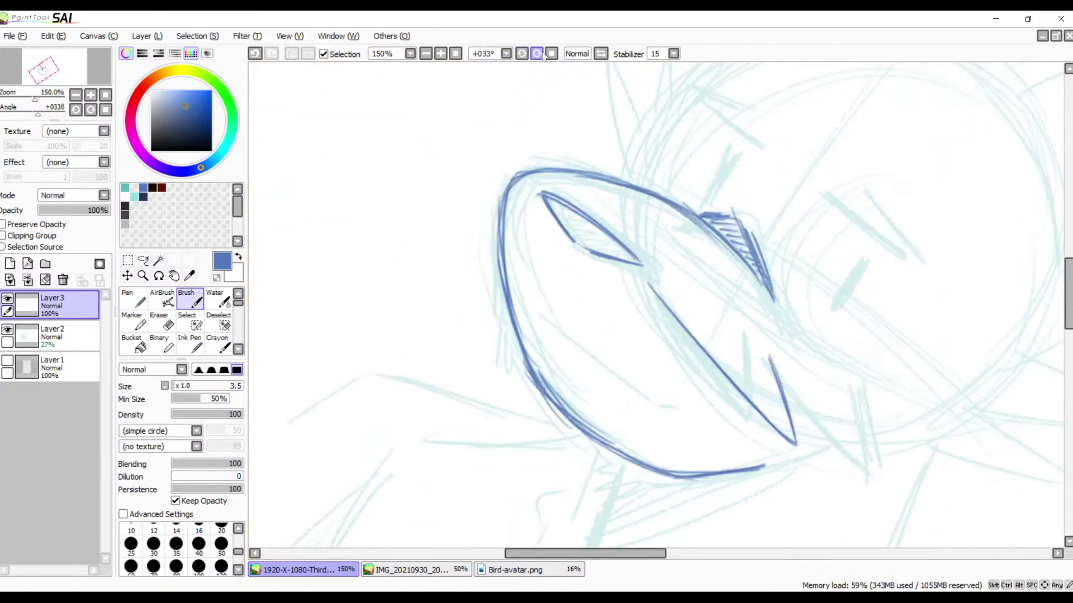
drag(723, 371, 391, 258)
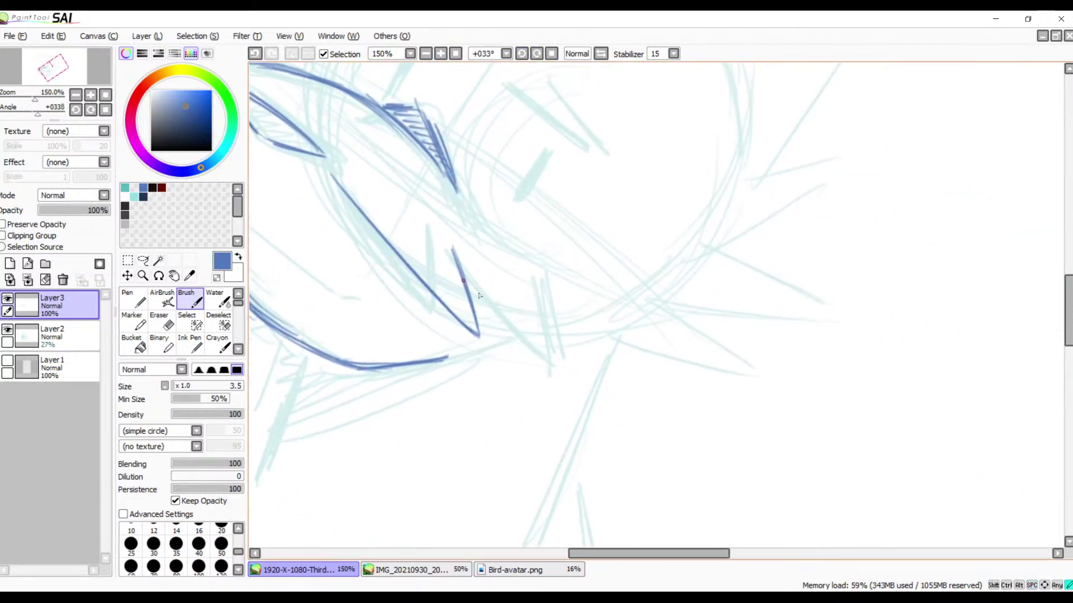
drag(463, 281, 563, 366)
key(ctrl+z)
drag(475, 288, 564, 359)
key(ctrl+z)
key(ctrl+z)
drag(472, 277, 570, 376)
mouse_move(545, 279)
mouse_down()
mouse_move(568, 373)
mouse_move(543, 276)
mouse_move(571, 371)
mouse_up()
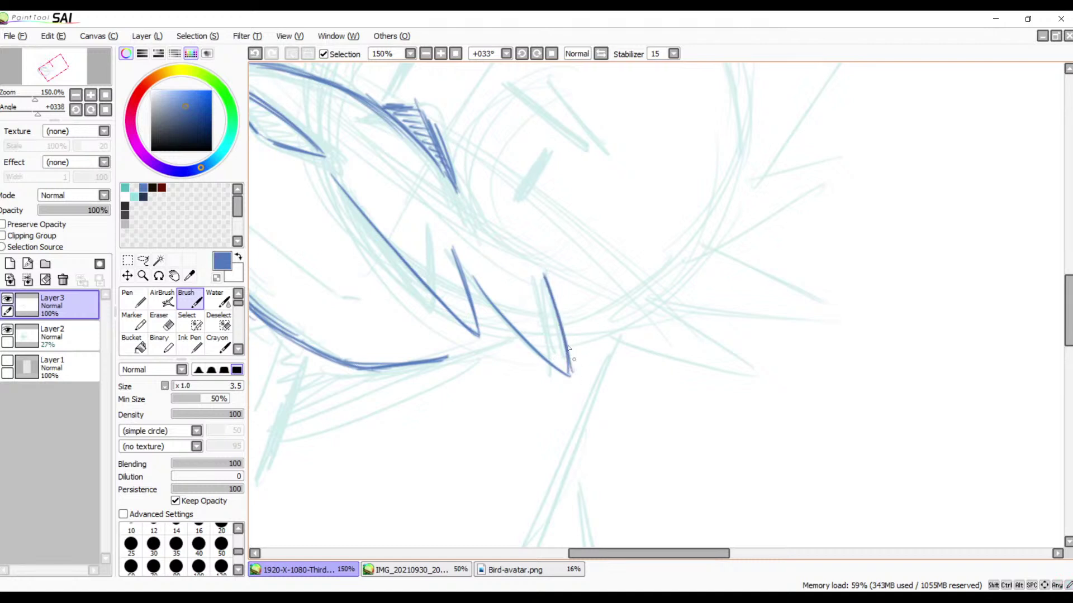
drag(561, 332, 570, 369)
key(space)
mouse_move(496, 344)
mouse_down()
mouse_move(665, 382)
mouse_move(590, 346)
mouse_up()
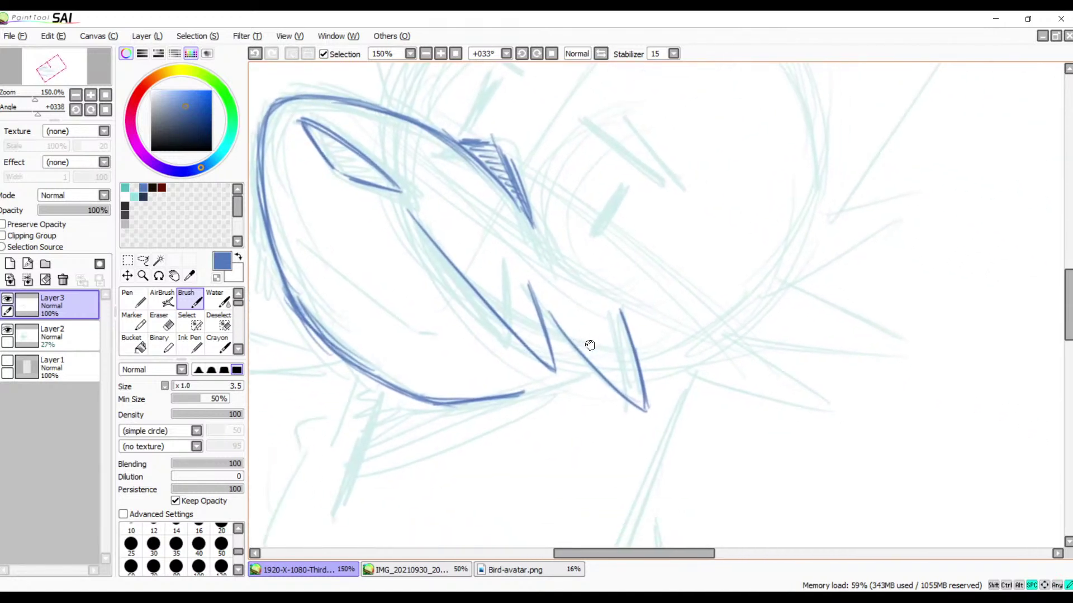
- Restore the unrotated view and ink the far brow contour and the short curves behind the wedge and under the near eye
click(552, 53)
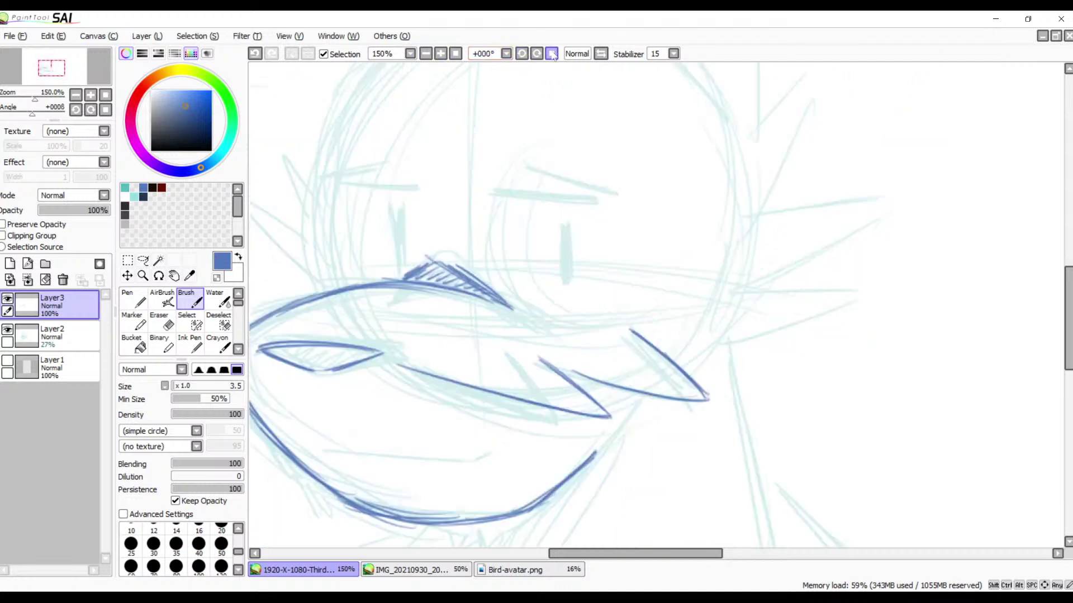
mouse_move(526, 189)
mouse_down()
mouse_move(599, 141)
mouse_move(617, 197)
mouse_up()
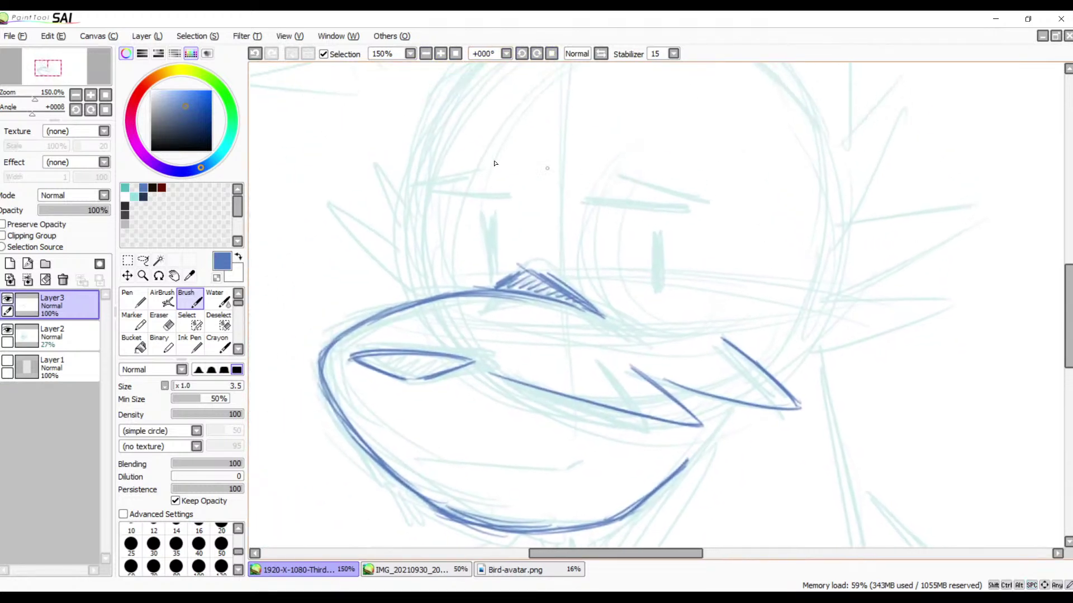
mouse_move(431, 130)
mouse_down()
mouse_move(418, 158)
mouse_move(430, 144)
mouse_move(429, 195)
mouse_up()
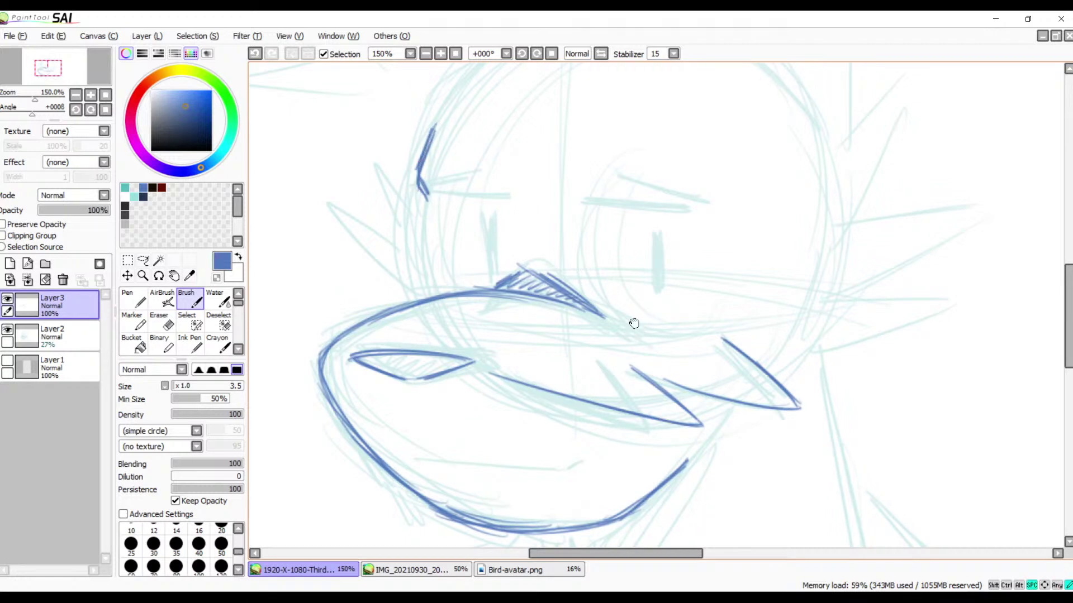
drag(634, 320, 593, 296)
drag(543, 266, 571, 290)
mouse_move(654, 274)
mouse_down()
mouse_move(618, 300)
mouse_move(655, 281)
mouse_move(595, 292)
mouse_move(614, 285)
mouse_move(580, 284)
mouse_move(600, 294)
mouse_up()
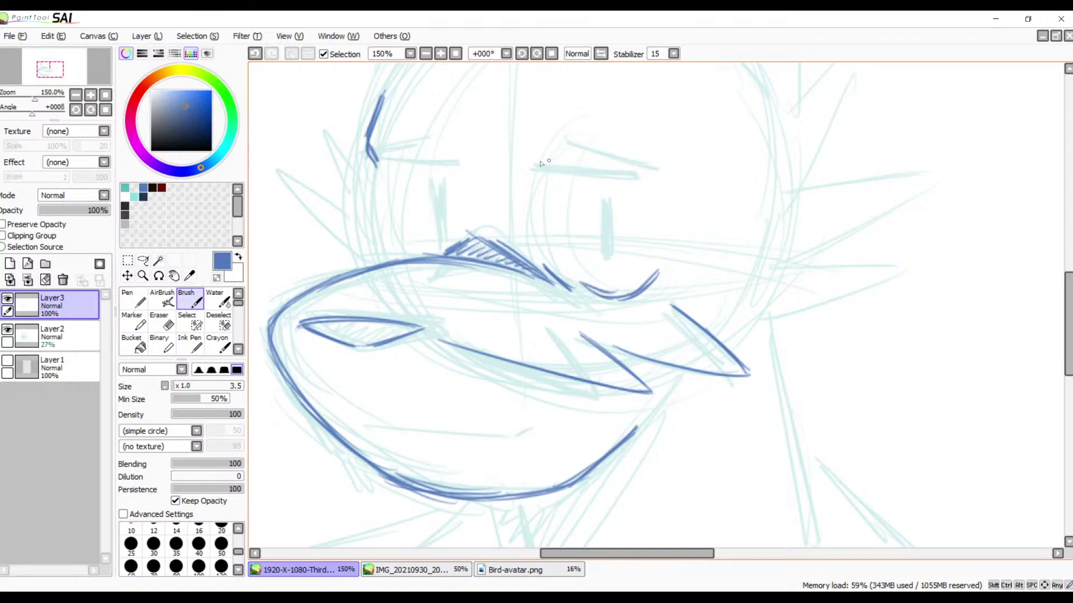
- Ink the straight and slanted eyelid lines of both eyes with the short vertical marks between them
mouse_move(538, 164)
mouse_down()
mouse_move(601, 171)
mouse_move(531, 175)
mouse_move(654, 174)
mouse_up()
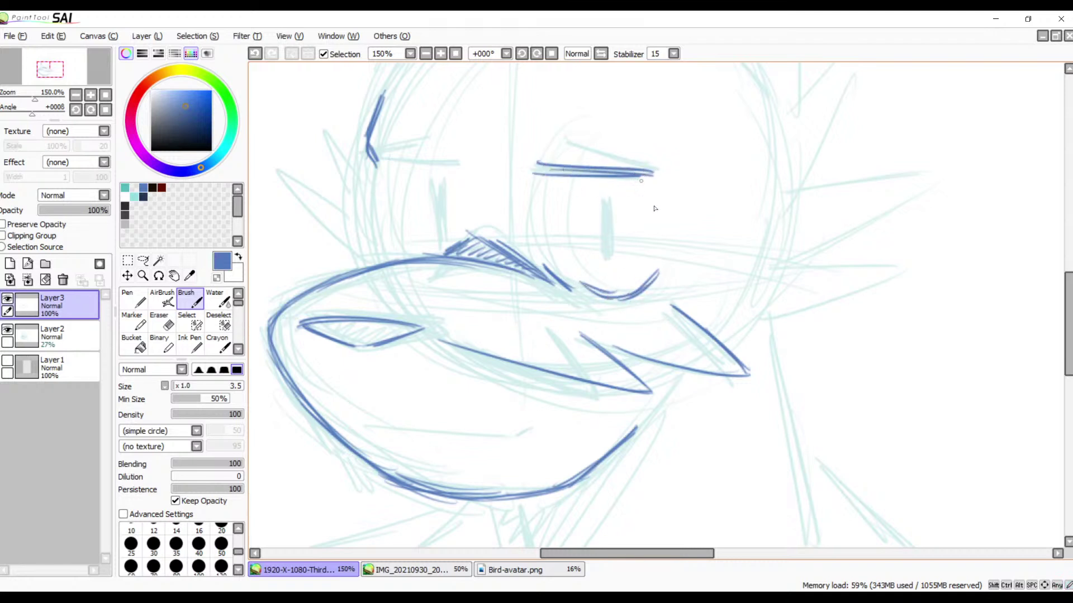
drag(384, 160, 475, 163)
mouse_move(380, 150)
mouse_down()
mouse_move(465, 137)
mouse_move(469, 153)
mouse_move(522, 149)
mouse_move(524, 162)
mouse_move(649, 171)
mouse_up()
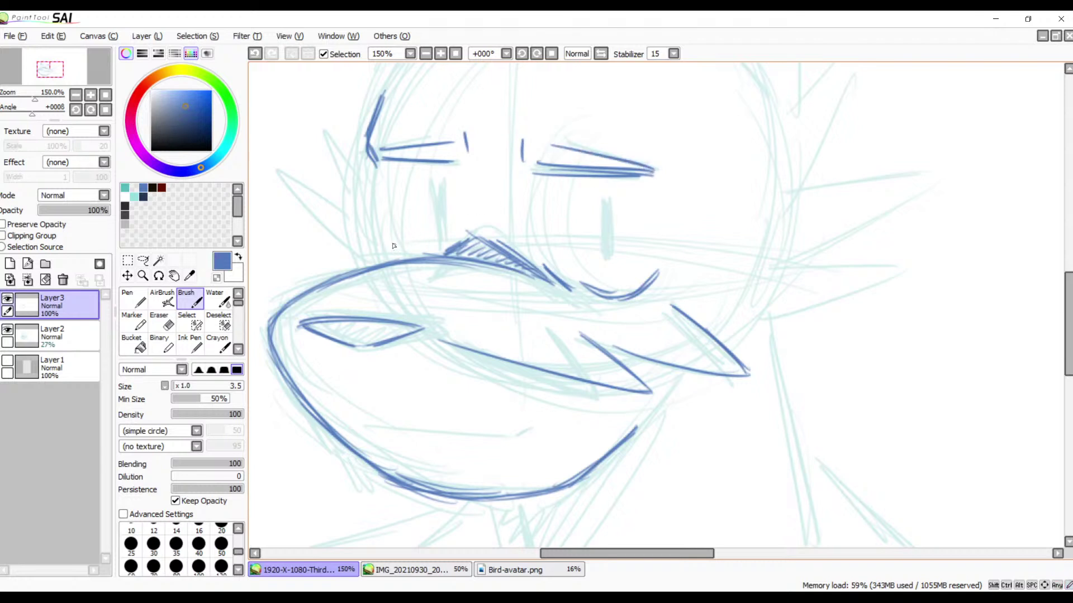
- Ink the short far-cheek line just above the muzzle, replacing the first attempt
drag(388, 243, 406, 259)
mouse_move(476, 273)
mouse_down()
mouse_move(560, 223)
mouse_move(570, 250)
mouse_up()
key(ctrl+z)
key(ctrl+z)
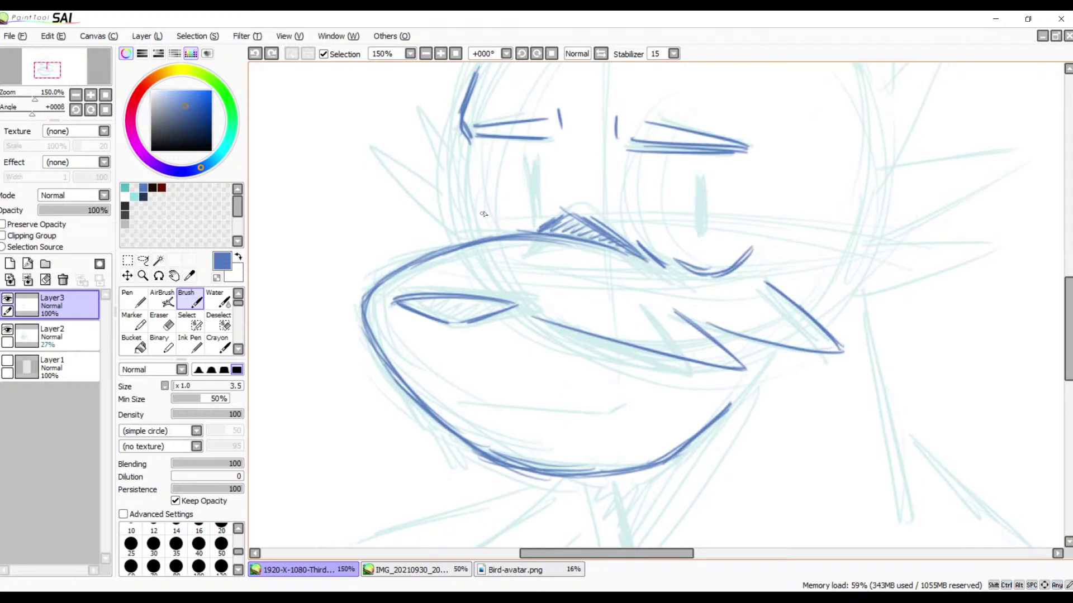
drag(484, 211, 495, 229)
mouse_move(607, 213)
mouse_down()
mouse_move(483, 272)
mouse_move(615, 375)
mouse_move(756, 307)
mouse_move(744, 254)
mouse_move(839, 207)
mouse_up()
- Ink the long crease across the lower jaw with a small upturned end
drag(647, 313, 802, 330)
key(ctrl+z)
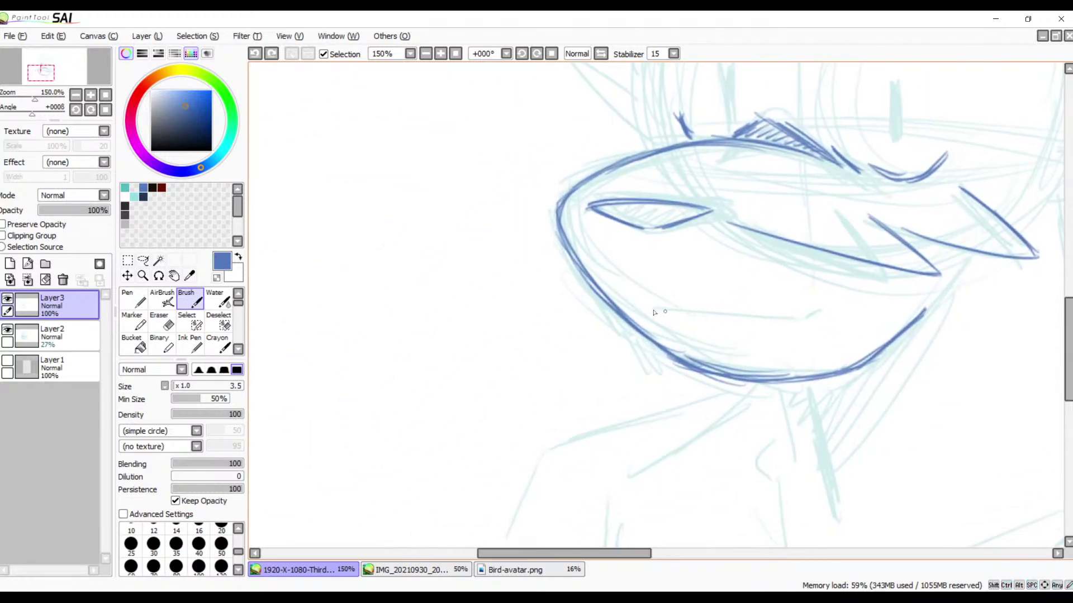
mouse_move(643, 308)
mouse_down()
mouse_move(825, 332)
mouse_move(843, 321)
mouse_up()
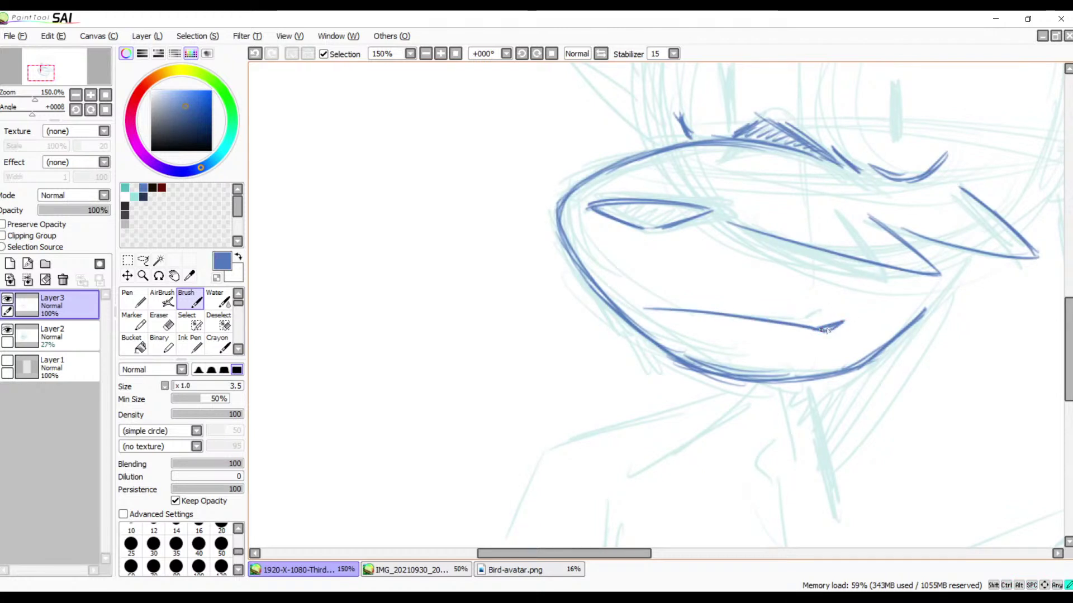
- Ink the near eye's pupil as a narrow vertical oval and fill it with hatching
mouse_move(827, 355)
mouse_down()
mouse_move(816, 336)
mouse_move(761, 330)
mouse_move(745, 363)
mouse_move(747, 396)
mouse_up()
drag(774, 360, 780, 423)
mouse_move(717, 296)
mouse_down()
mouse_move(716, 347)
mouse_move(717, 291)
mouse_up()
key(ctrl+z)
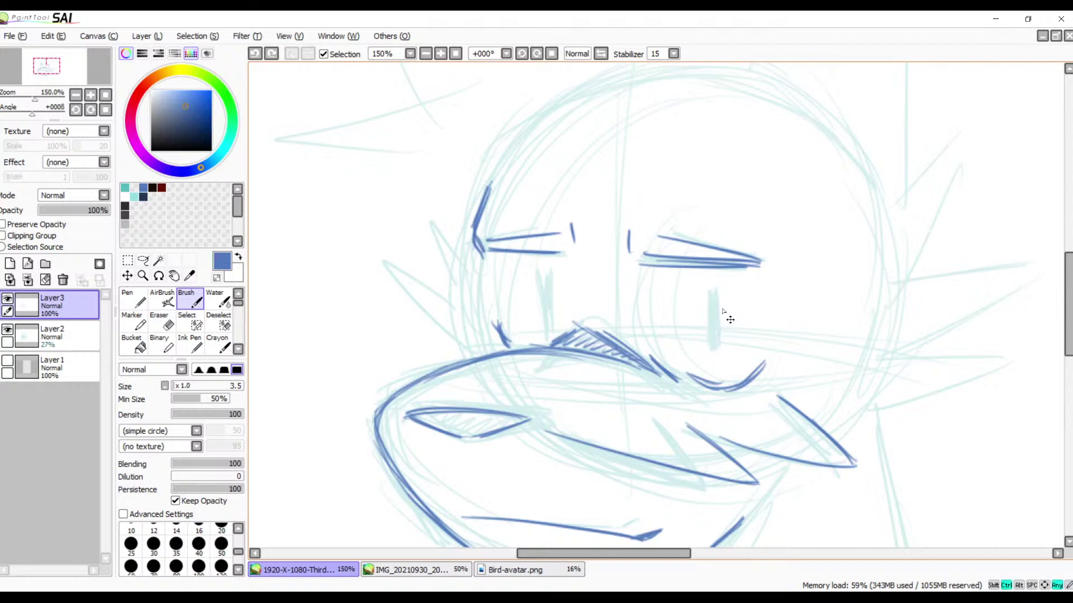
key(ctrl+y)
key(ctrl+z)
drag(711, 283, 712, 346)
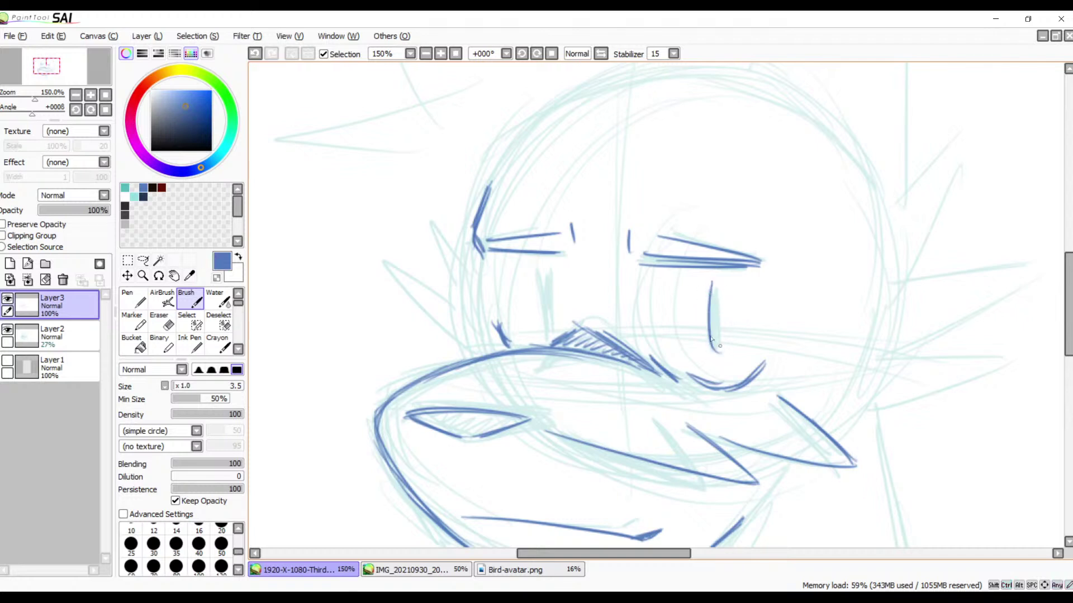
drag(711, 281, 718, 317)
key(ctrl+z)
drag(712, 283, 722, 332)
key(ctrl+z)
key(ctrl+z)
drag(713, 286, 715, 351)
drag(713, 286, 724, 332)
key(ctrl+z)
drag(715, 284, 724, 331)
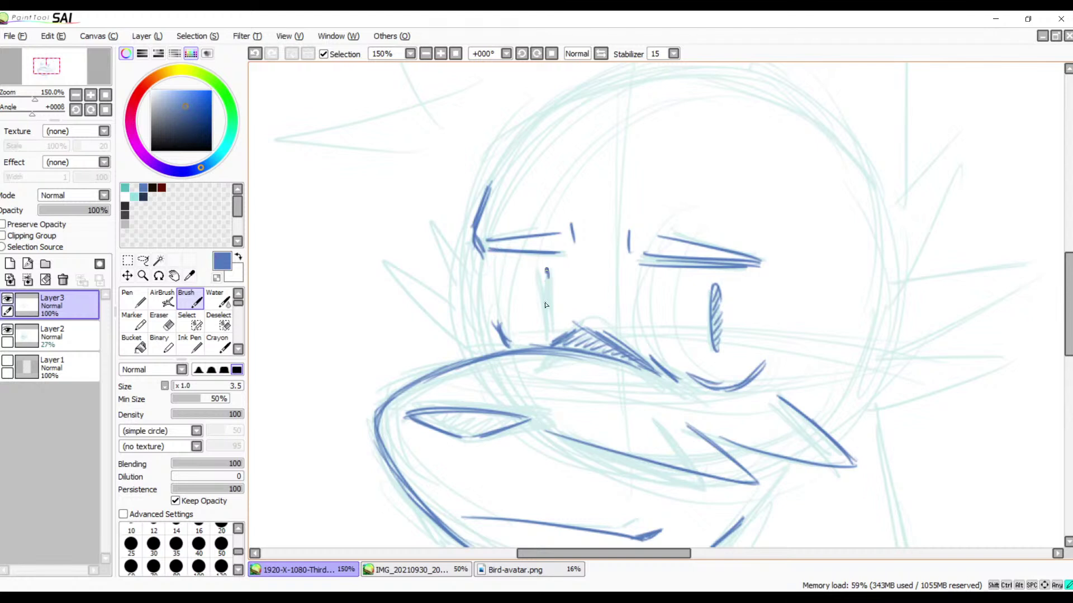
- Ink the far eye's pupil as a narrow vertical oval beside the wedge and fill it with hatching
drag(546, 305, 552, 312)
key(ctrl+z)
drag(548, 266, 549, 330)
key(ctrl+z)
drag(547, 268, 548, 345)
key(ctrl+z)
mouse_move(546, 277)
mouse_down()
mouse_move(556, 275)
mouse_move(550, 335)
mouse_up()
key(ctrl+z)
key(ctrl+y)
key(ctrl+z)
mouse_move(557, 274)
mouse_down()
mouse_move(550, 333)
mouse_move(557, 316)
mouse_up()
key(ctrl+z)
drag(556, 272, 556, 327)
key(space)
drag(640, 371, 682, 243)
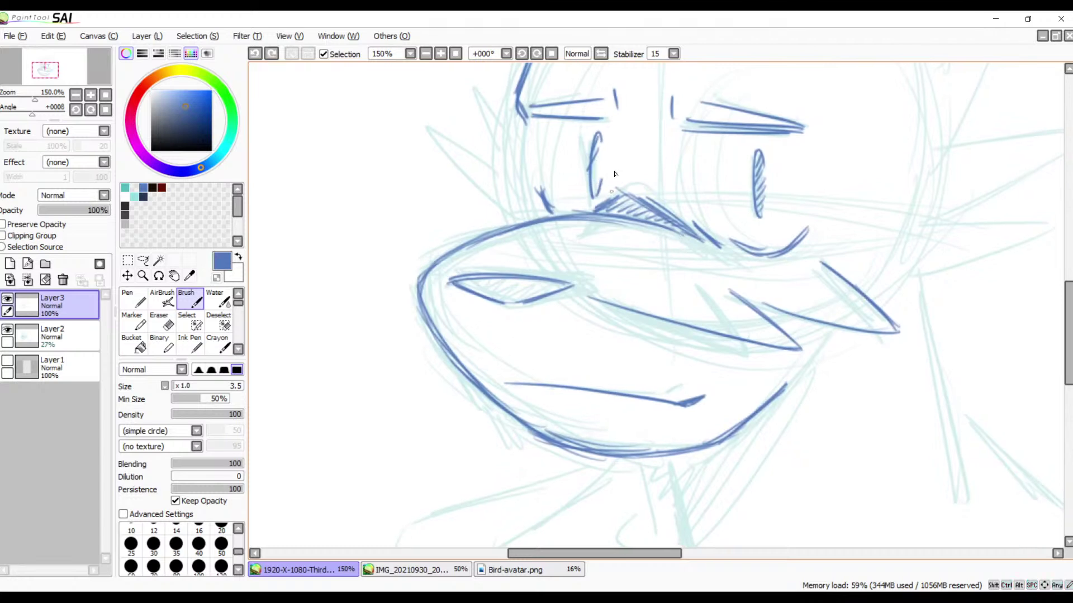
drag(597, 150, 594, 198)
key(space)
mouse_move(658, 209)
mouse_down()
mouse_move(678, 221)
mouse_move(649, 275)
mouse_up()
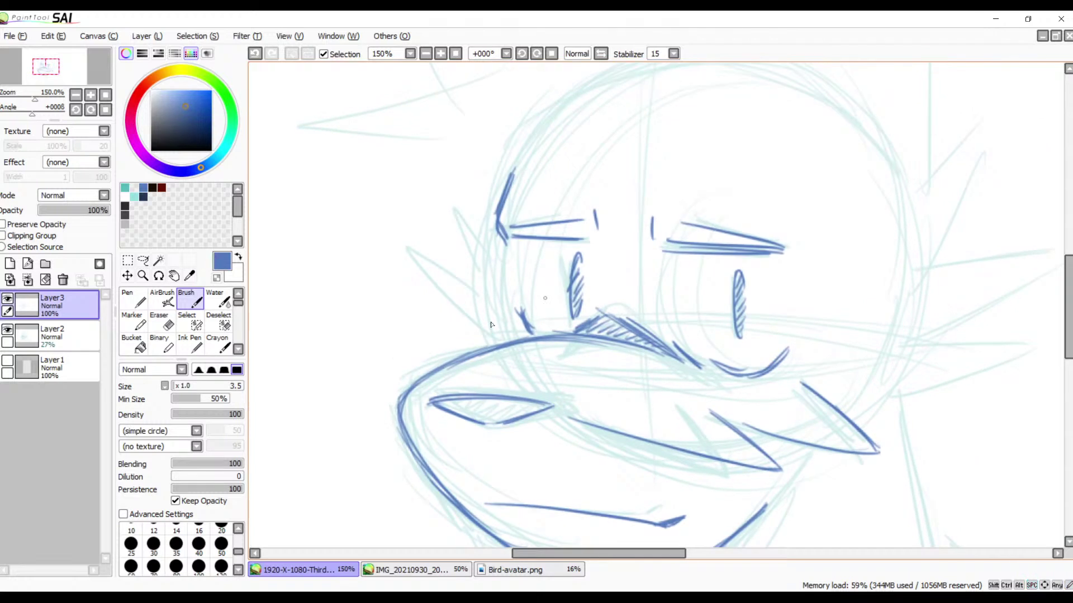
- Hide the Layer2 sketch and examine the blue line work alone at 100% zoom
click(8, 330)
click(425, 53)
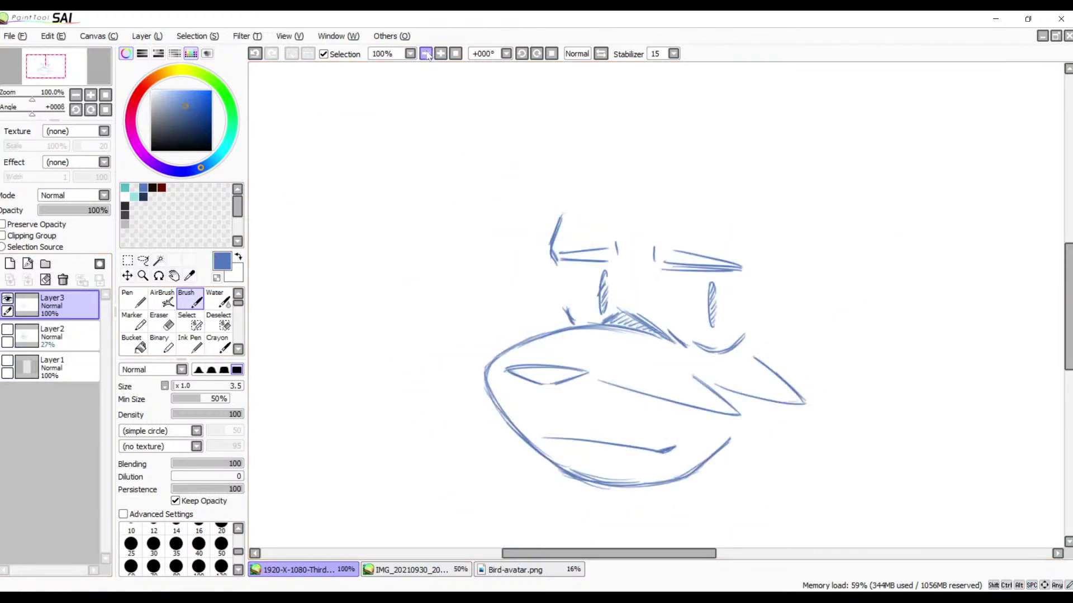
- Check the blue line work at 75% zoom in normal and mirrored view, and show the Layer2 sketch again
click(425, 53)
key(space)
drag(435, 101, 409, 164)
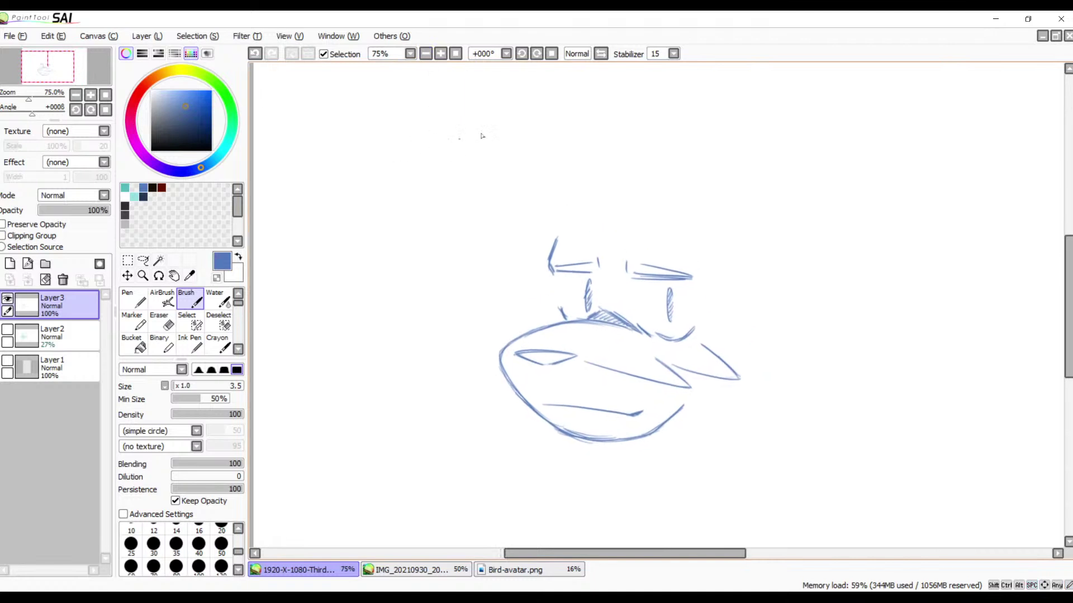
click(602, 53)
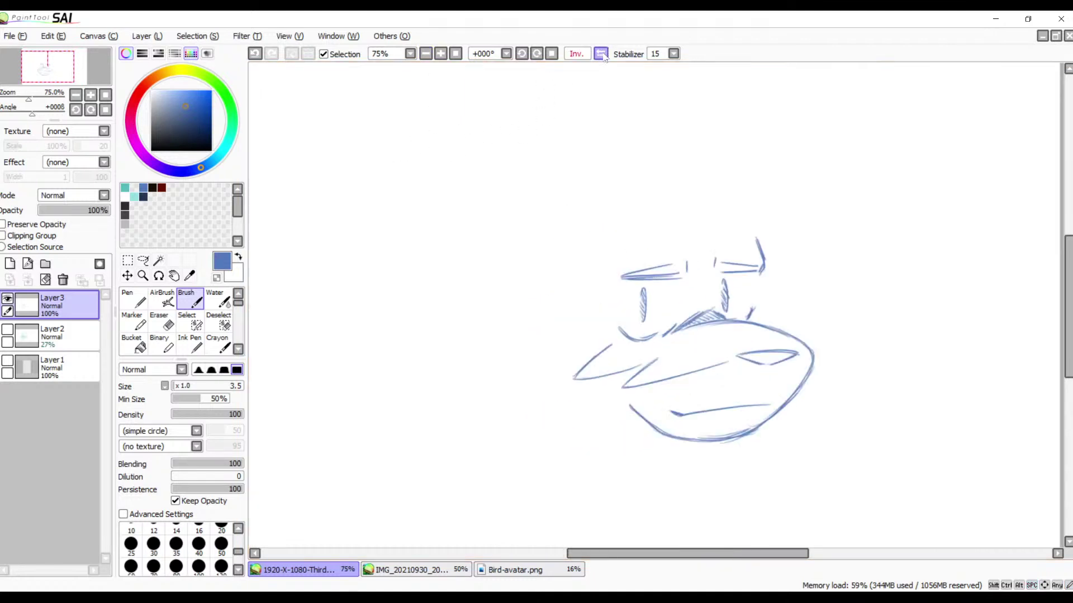
click(601, 54)
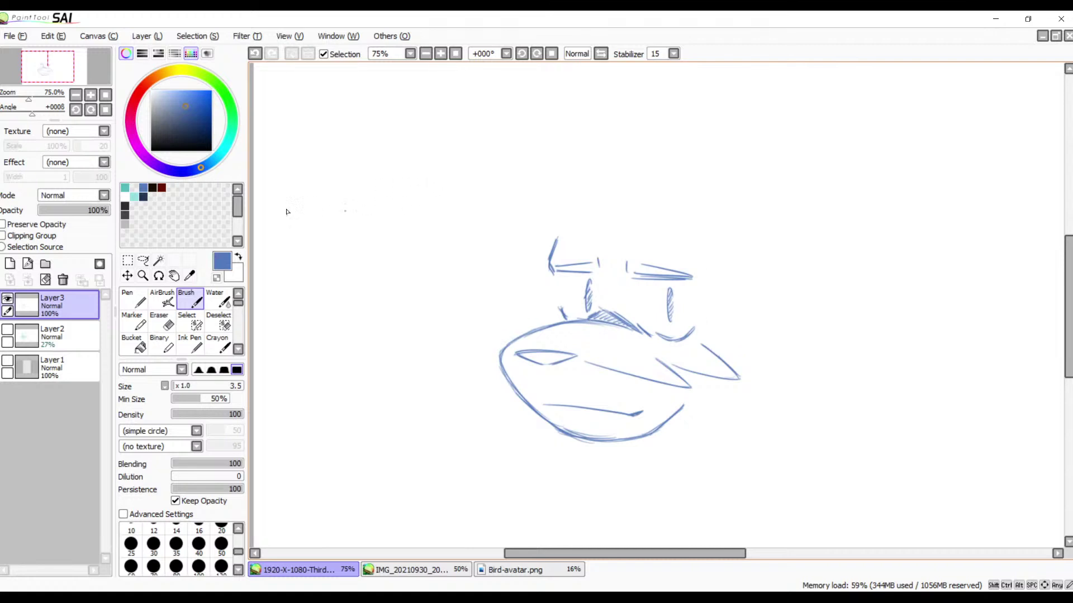
click(8, 329)
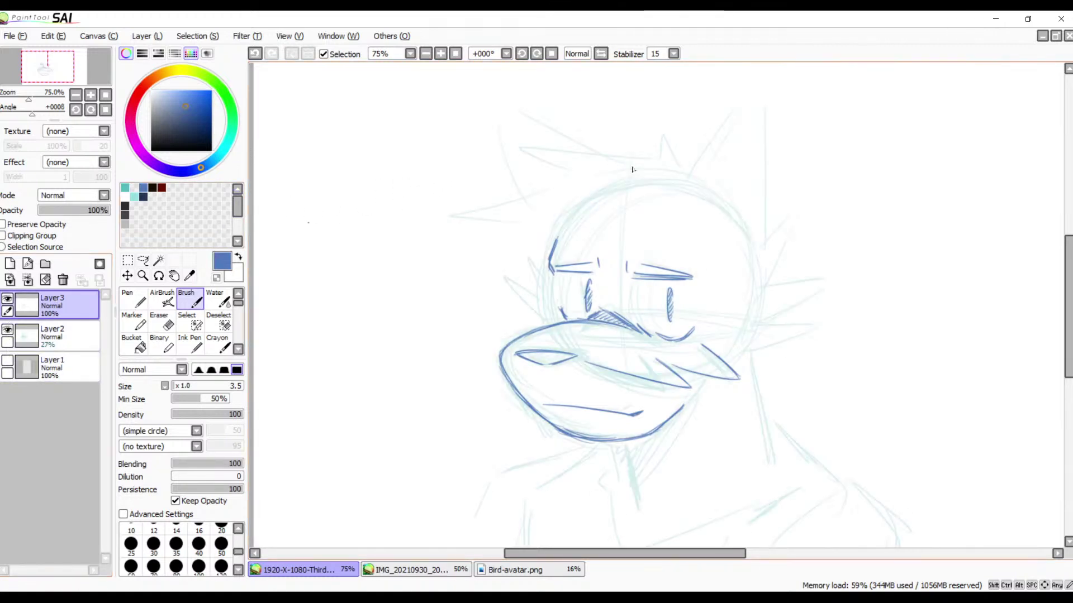
drag(691, 249, 630, 253)
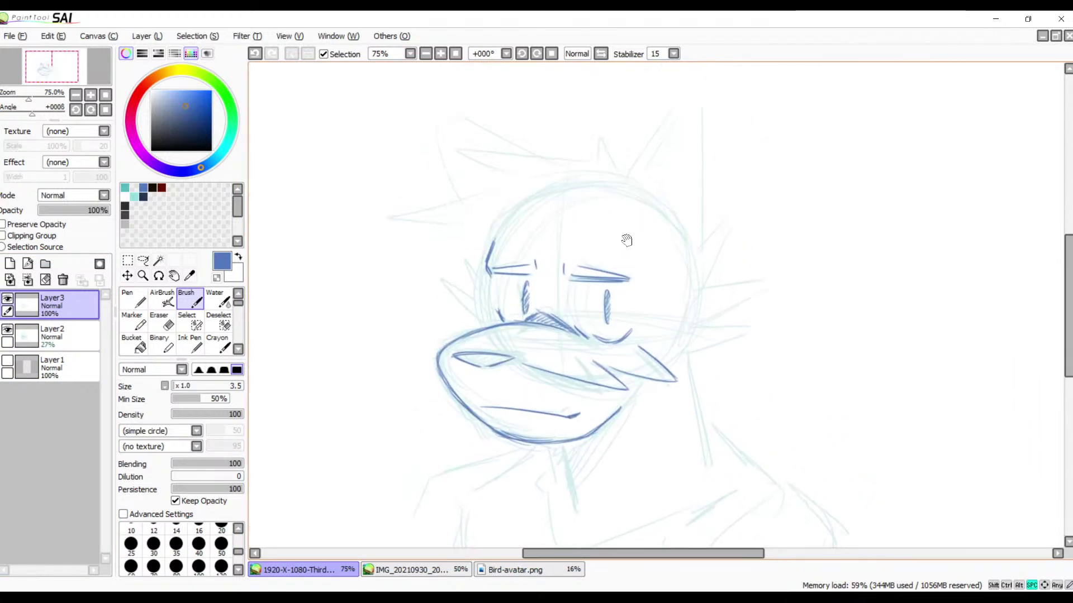
- Clear the blue line work from Layer3, restore Layer2 to 100% opacity and clear its turquoise sketch
click(29, 281)
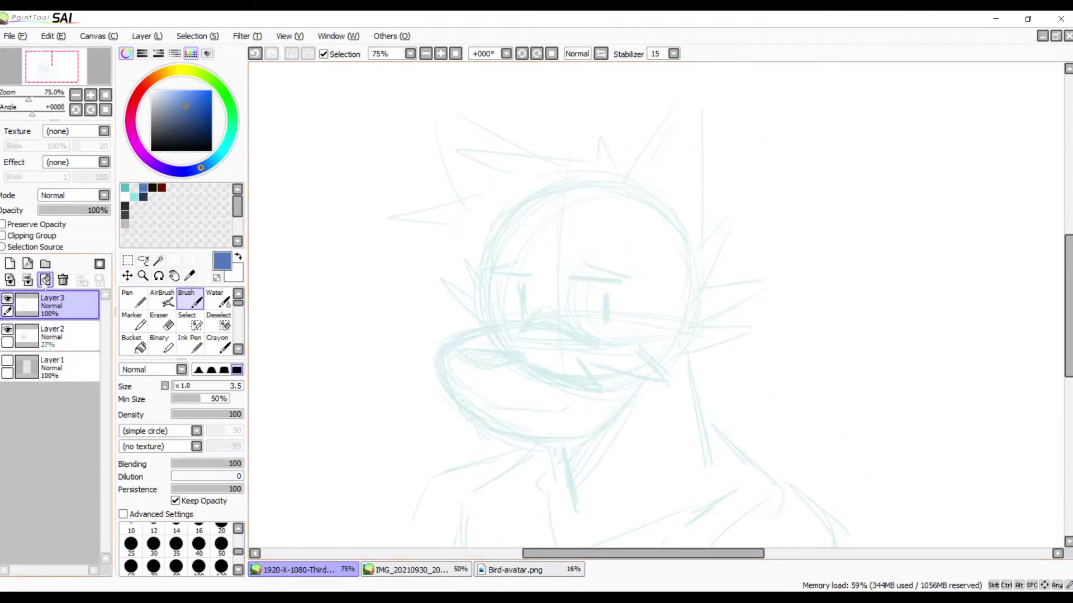
click(65, 340)
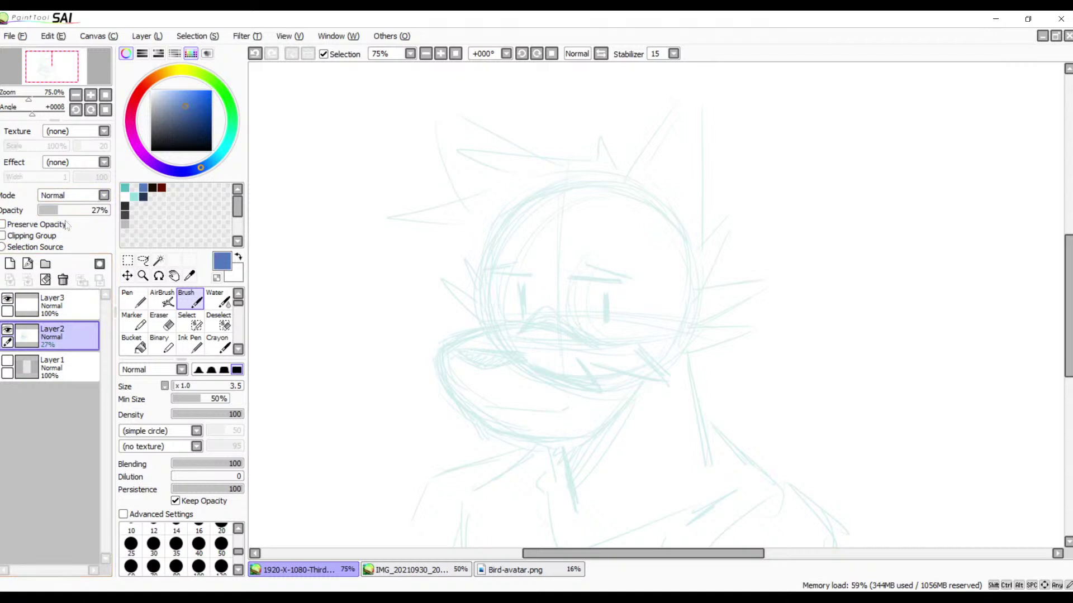
drag(63, 210, 110, 210)
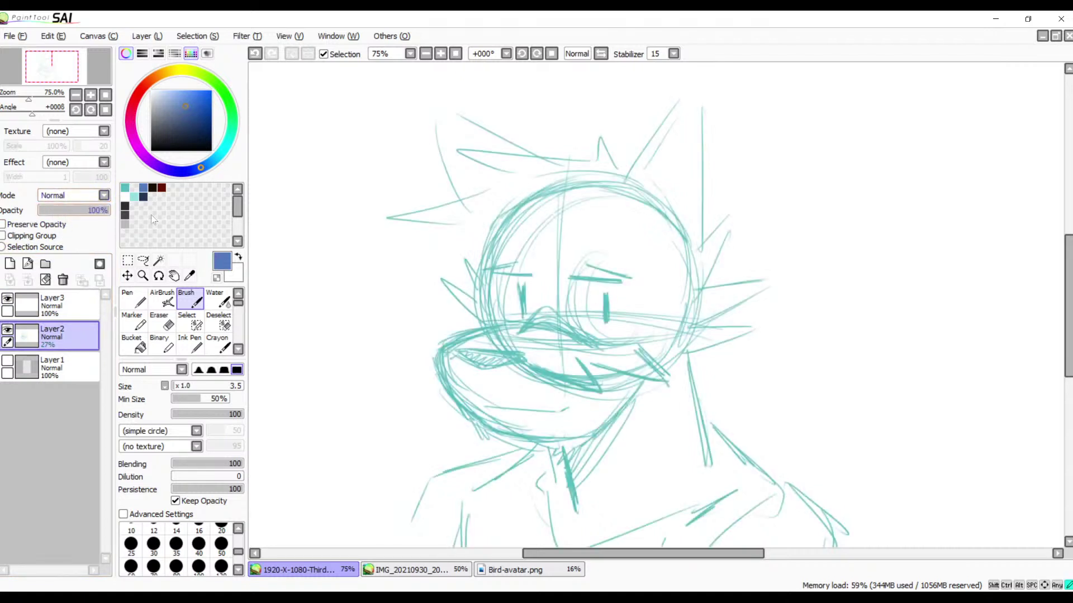
click(45, 279)
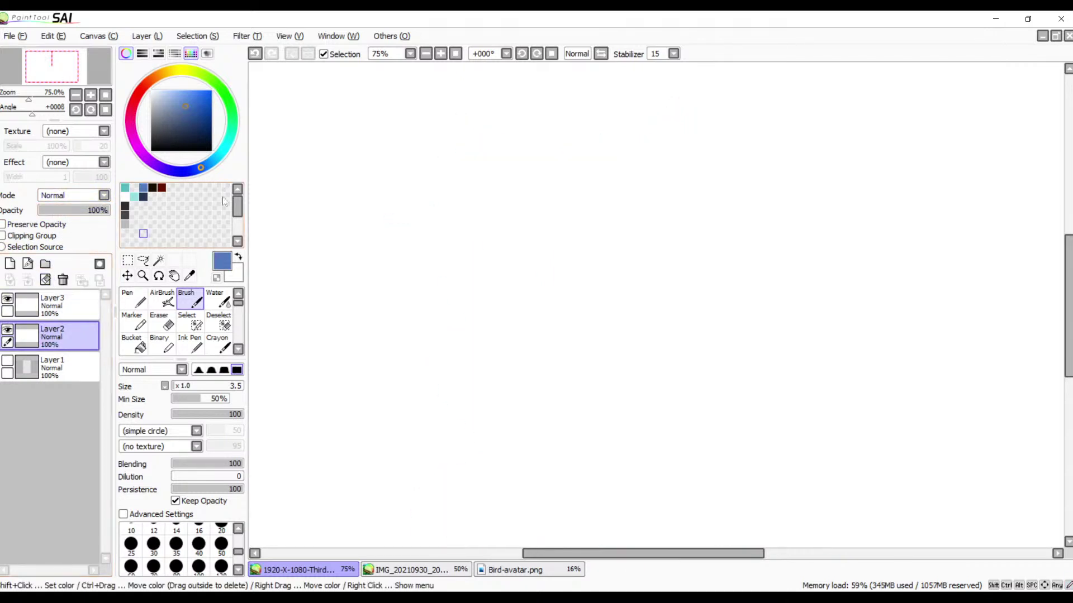
- Choose the turquoise swatch as the brush colour for sketching on the blank canvas
click(426, 54)
click(426, 54)
drag(522, 150, 417, 167)
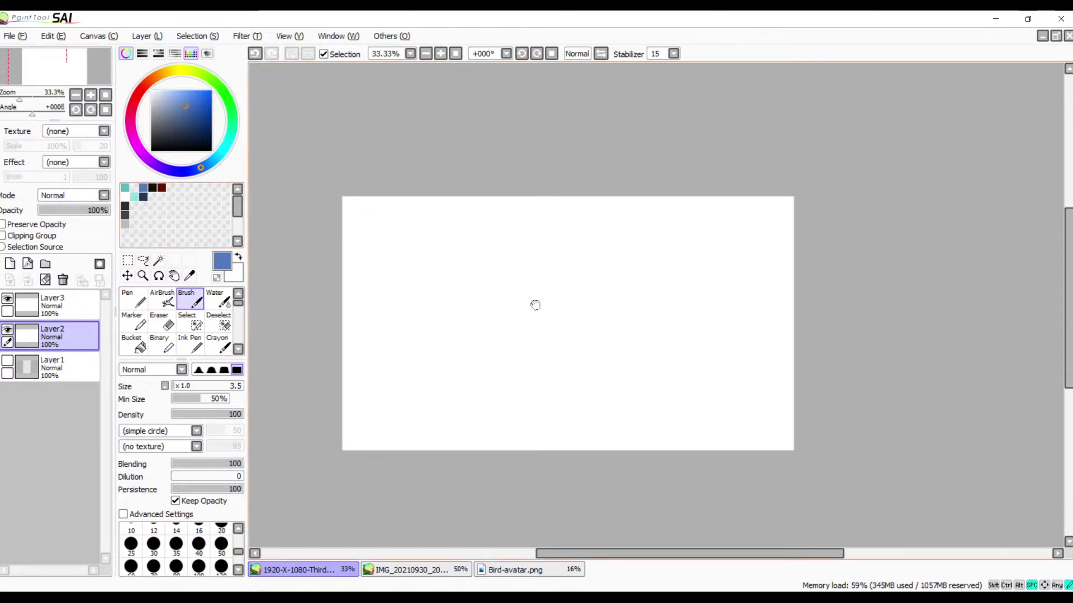
drag(534, 304, 442, 269)
click(126, 187)
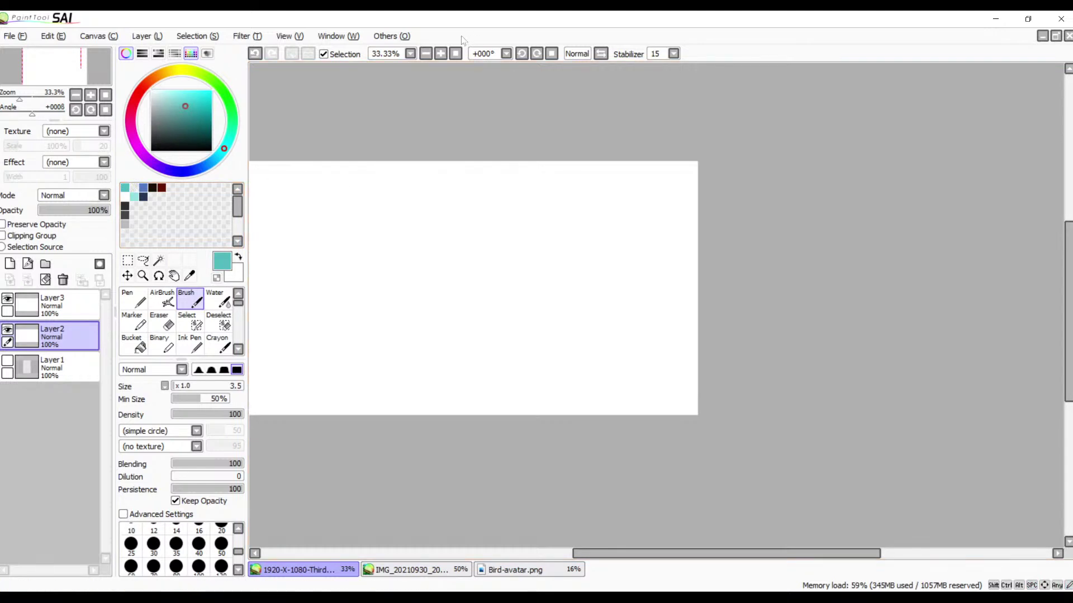
- Sketch a loose head circle on Layer2 with overlapping turquoise arcs
click(426, 54)
click(425, 53)
click(455, 53)
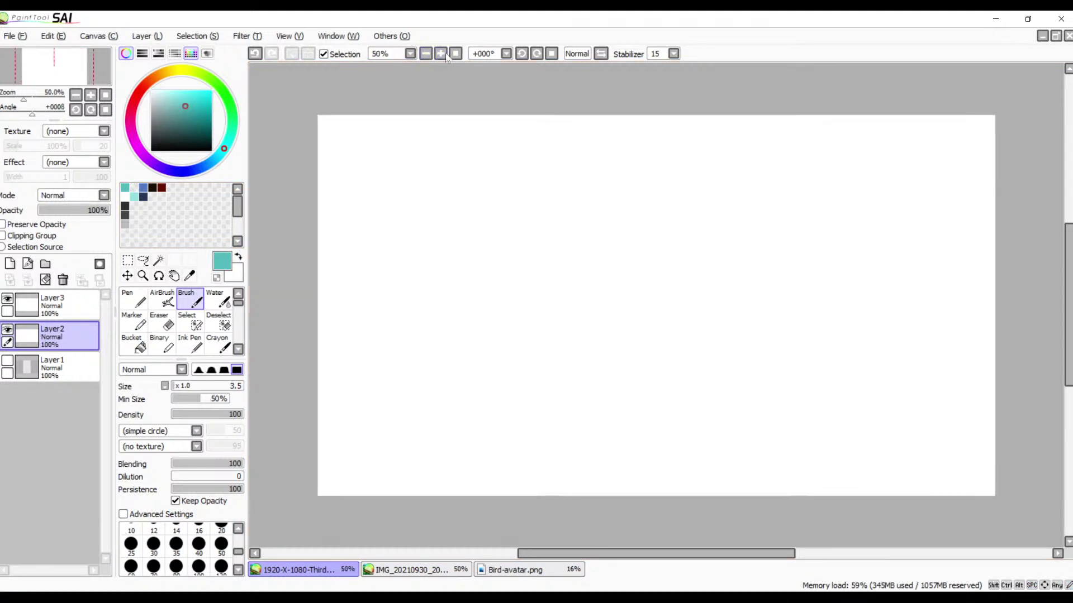
click(441, 54)
click(441, 54)
drag(503, 231, 590, 273)
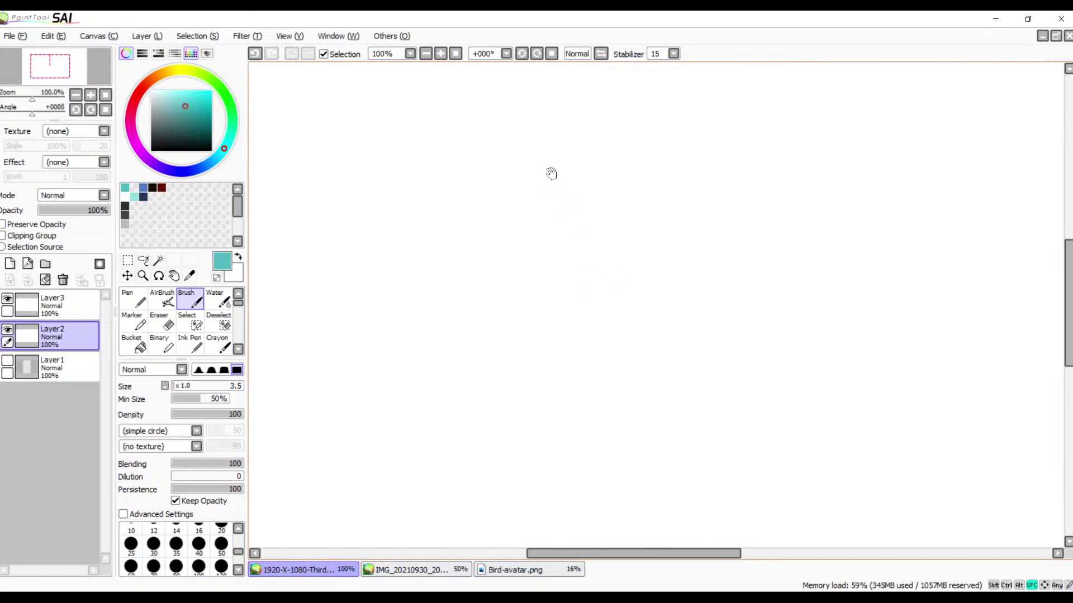
drag(554, 146, 489, 199)
drag(458, 251, 643, 280)
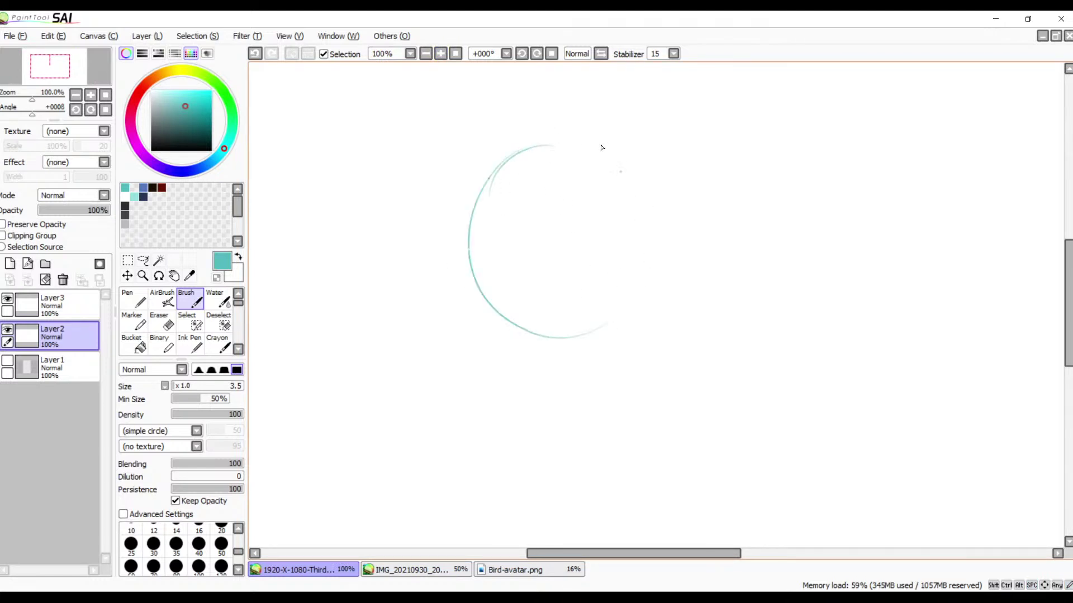
mouse_move(598, 141)
mouse_down()
mouse_move(461, 193)
mouse_move(652, 302)
mouse_up()
mouse_move(631, 143)
mouse_down()
mouse_move(455, 253)
mouse_move(648, 307)
mouse_up()
drag(567, 126, 617, 316)
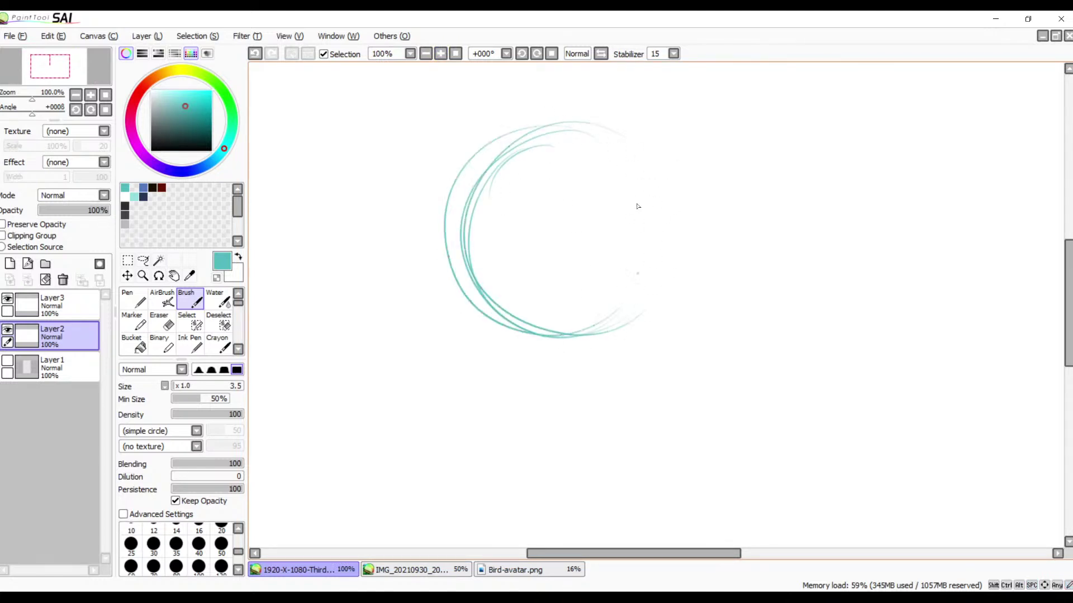
mouse_move(567, 136)
mouse_down()
mouse_move(620, 190)
mouse_move(642, 246)
mouse_up()
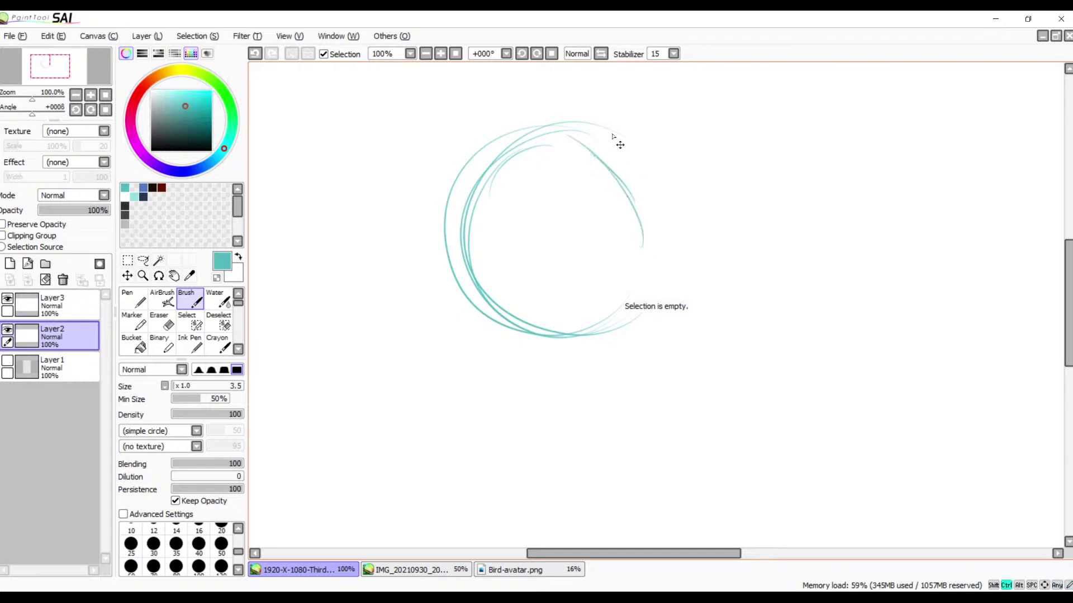
- Undo the last arcs and rebuild the circle's right side with overlapping curves before clearing Layer2
key(ctrl+z)
key(ctrl+z)
key(ctrl+z)
mouse_move(593, 125)
mouse_down()
mouse_move(653, 178)
mouse_move(660, 215)
mouse_up()
drag(628, 132, 668, 261)
drag(665, 180, 637, 296)
drag(692, 226, 617, 331)
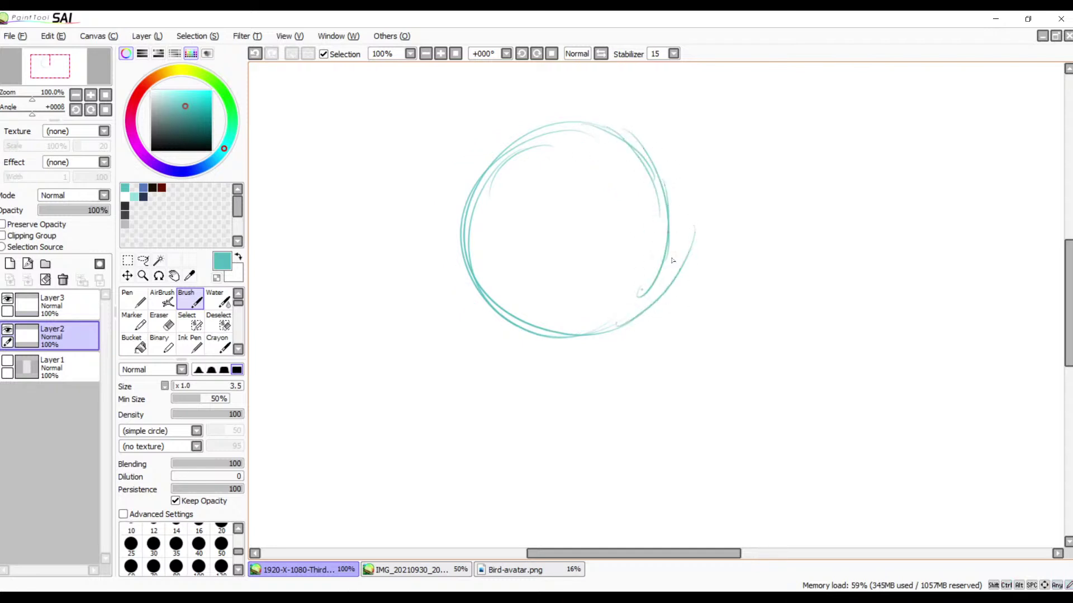
drag(653, 296, 581, 334)
click(45, 279)
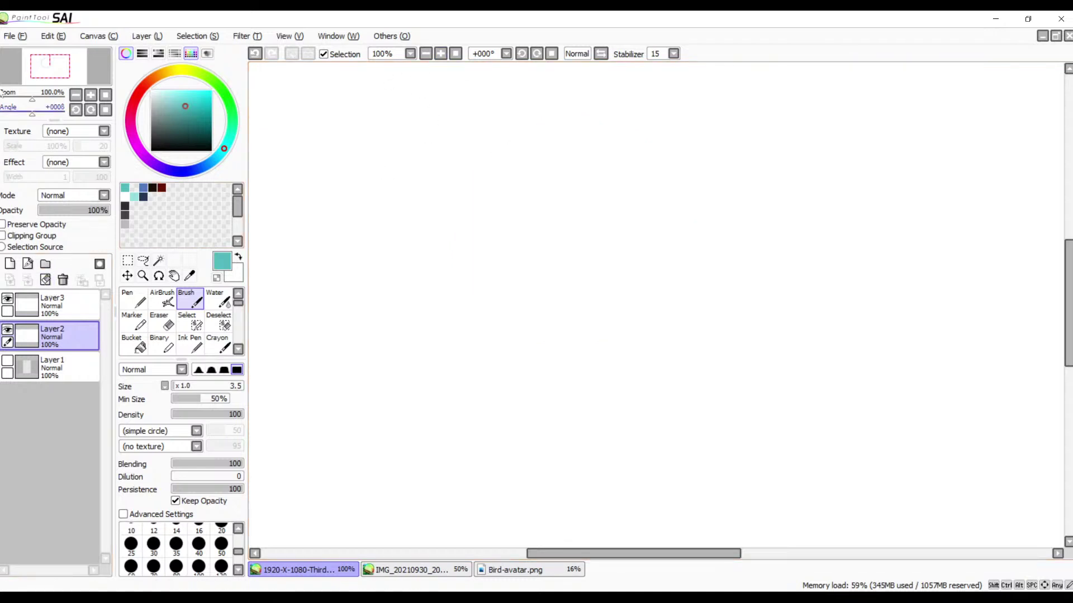
- Open the photographed pencil drawing of the spiky-haired character and rotate its canvas 90° clockwise so the figure stands upright
click(34, 67)
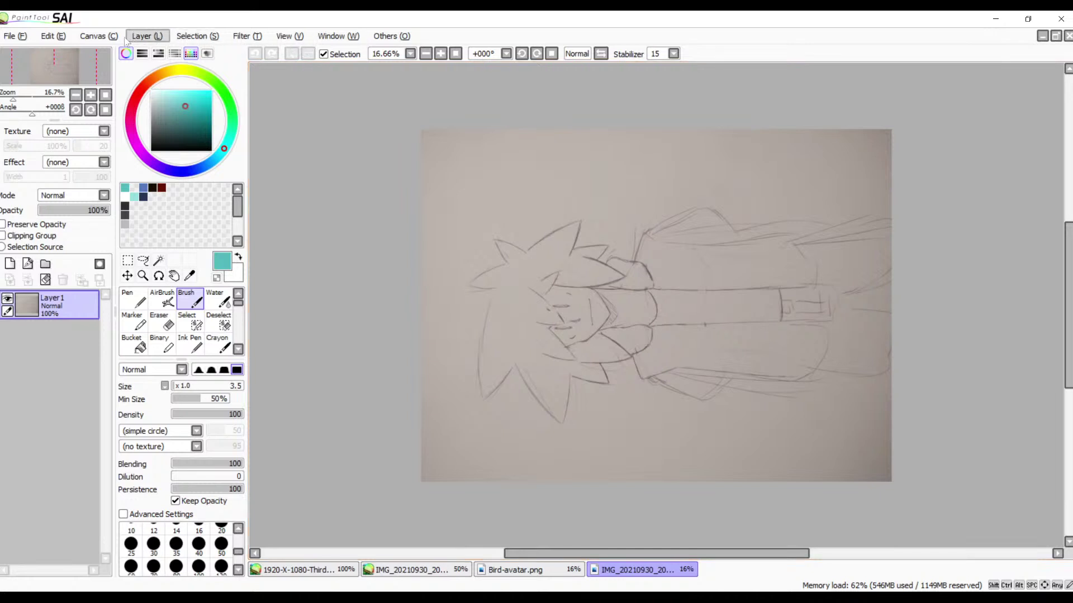
click(98, 35)
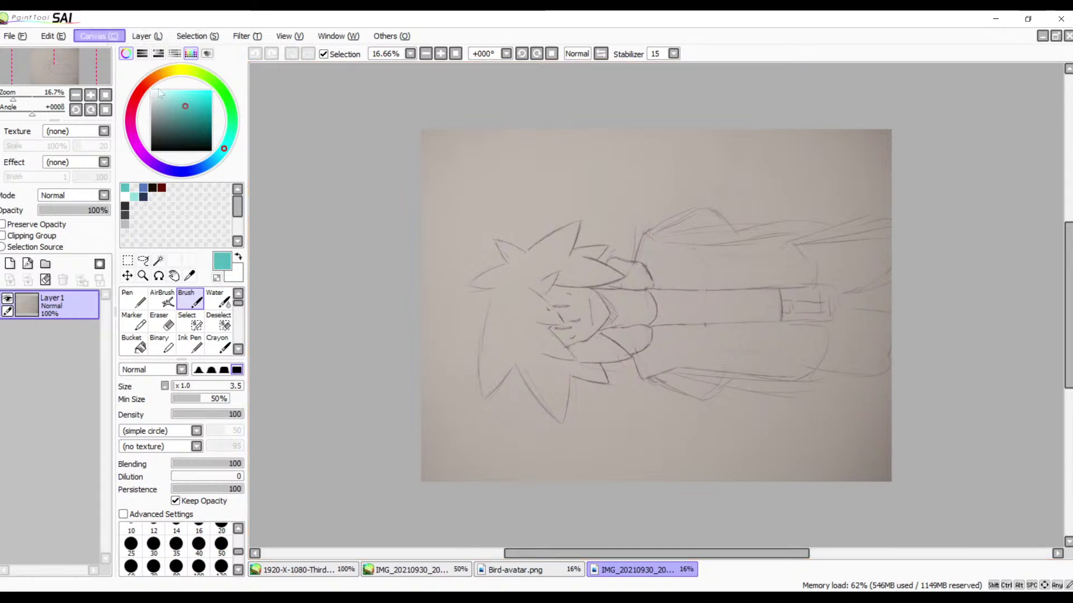
click(138, 149)
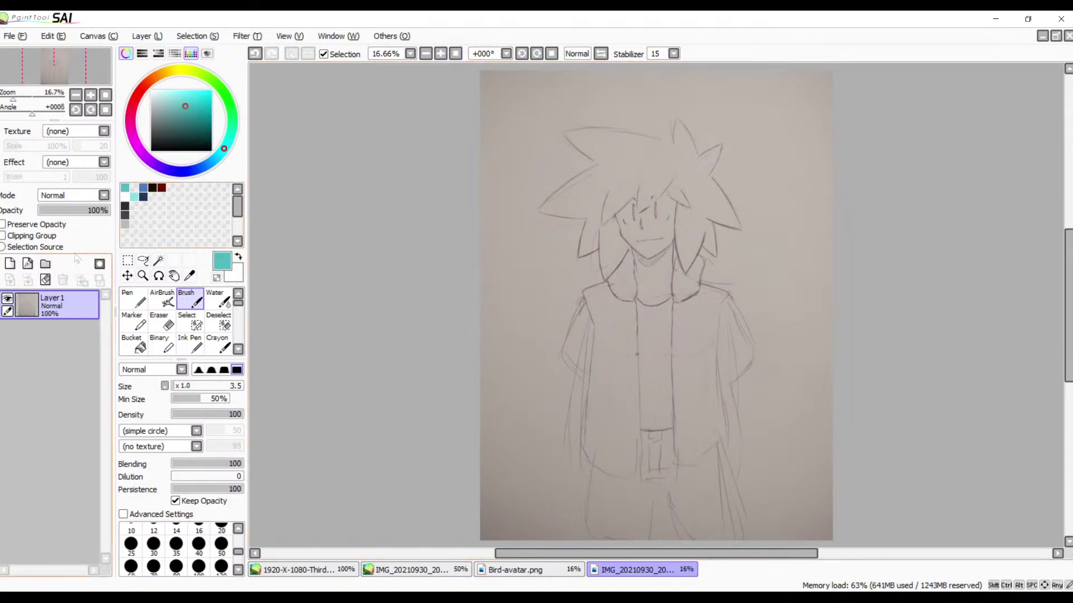
- Fade the photo layer to 18% opacity and add a new empty layer above it
drag(83, 211, 52, 219)
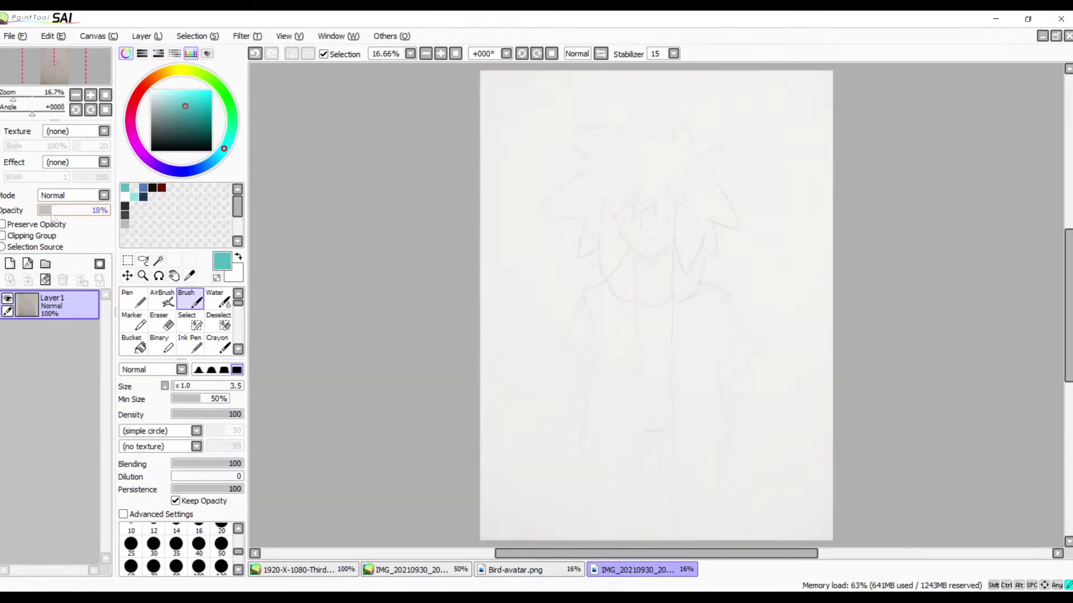
click(11, 264)
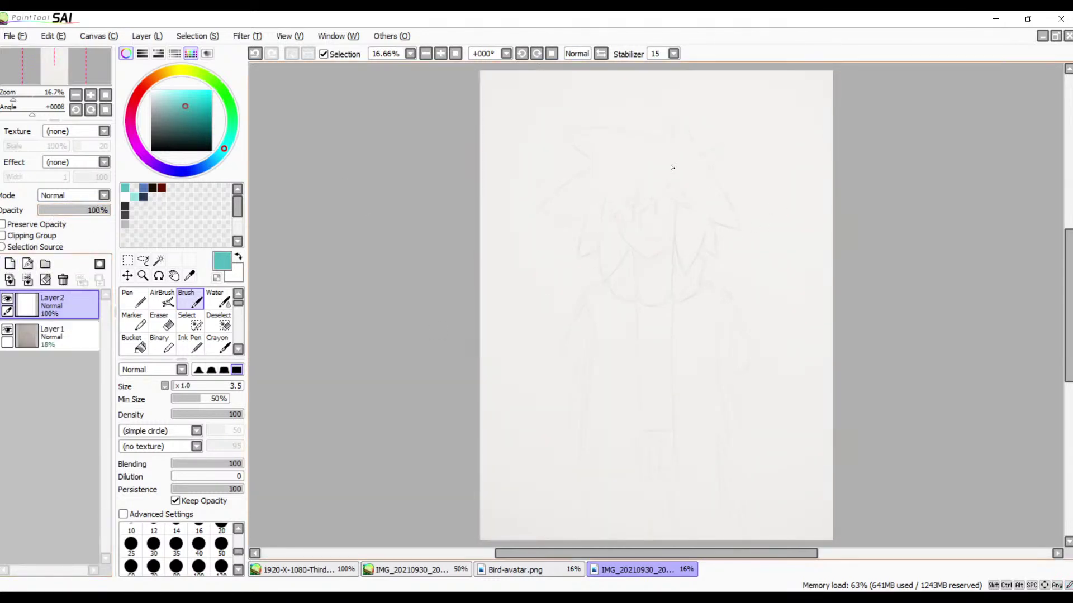
- Trace the face contour on Layer2 in turquoise from the left temple down around the cheekbone, thickening it with overlapping strokes
click(440, 54)
click(440, 54)
click(441, 54)
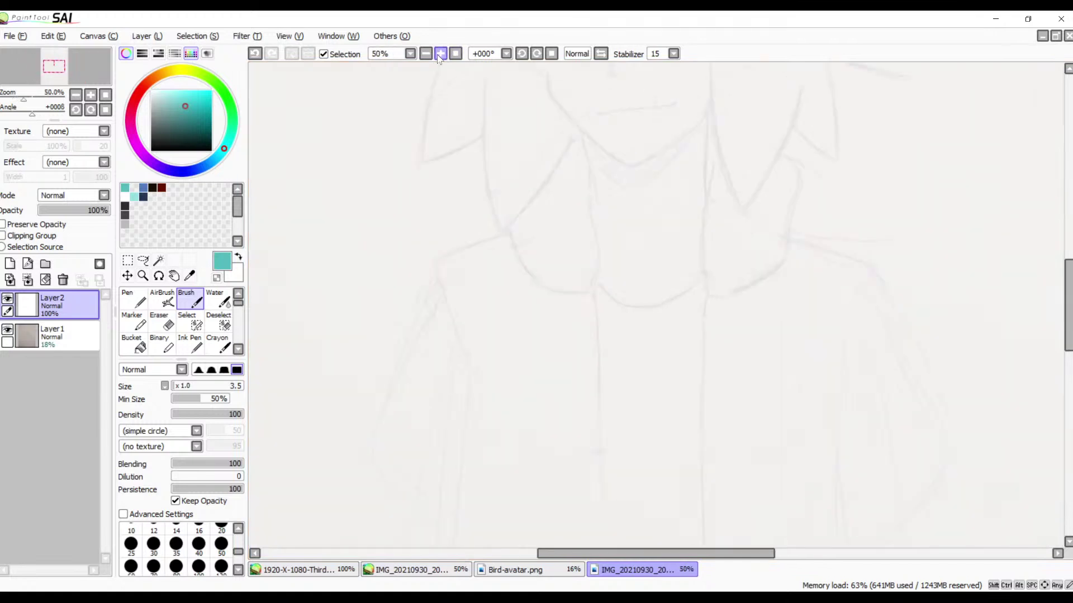
click(440, 54)
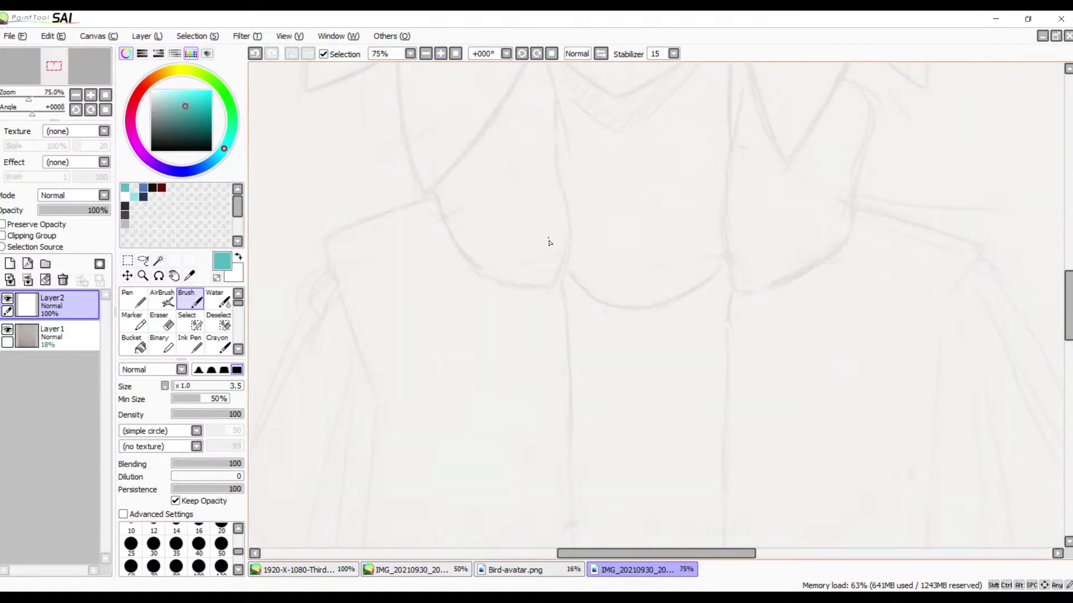
key(space)
mouse_move(629, 258)
mouse_down()
mouse_move(613, 313)
mouse_move(602, 317)
mouse_up()
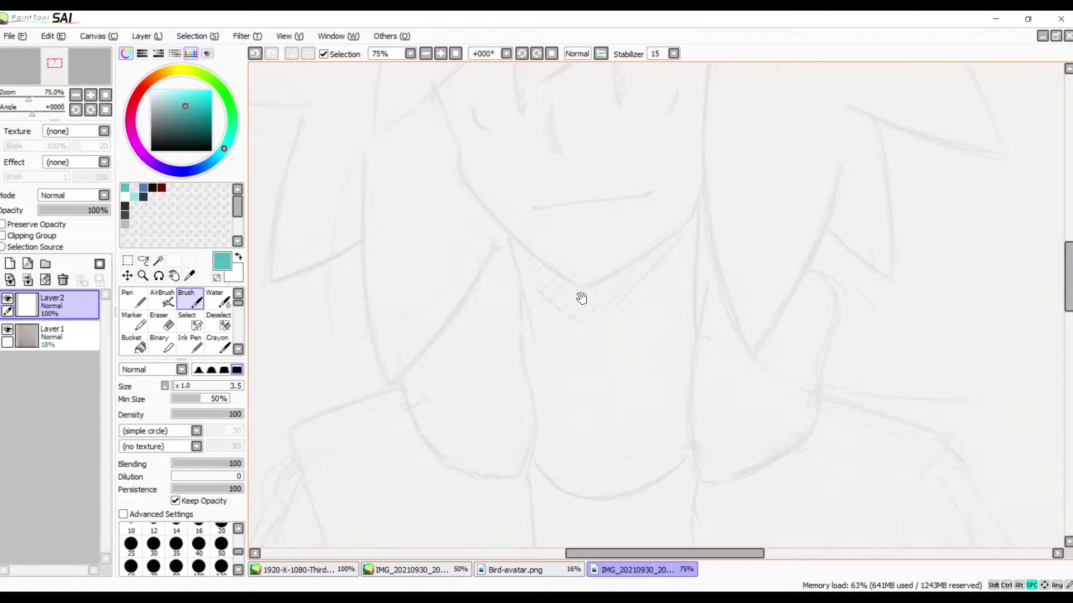
scroll(598, 302, up, 4)
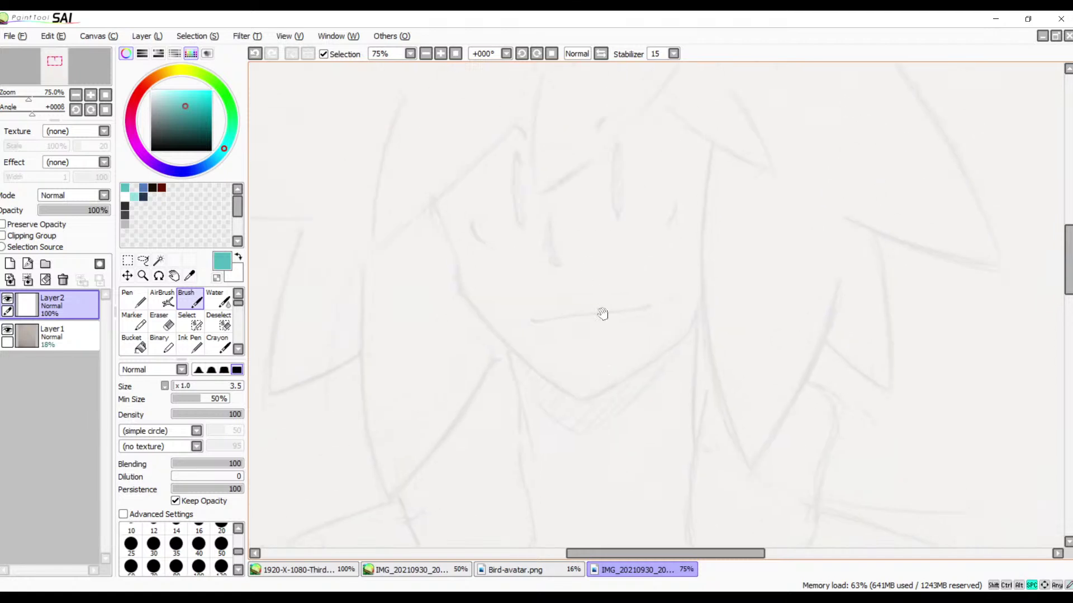
click(440, 53)
click(441, 54)
drag(438, 350, 544, 176)
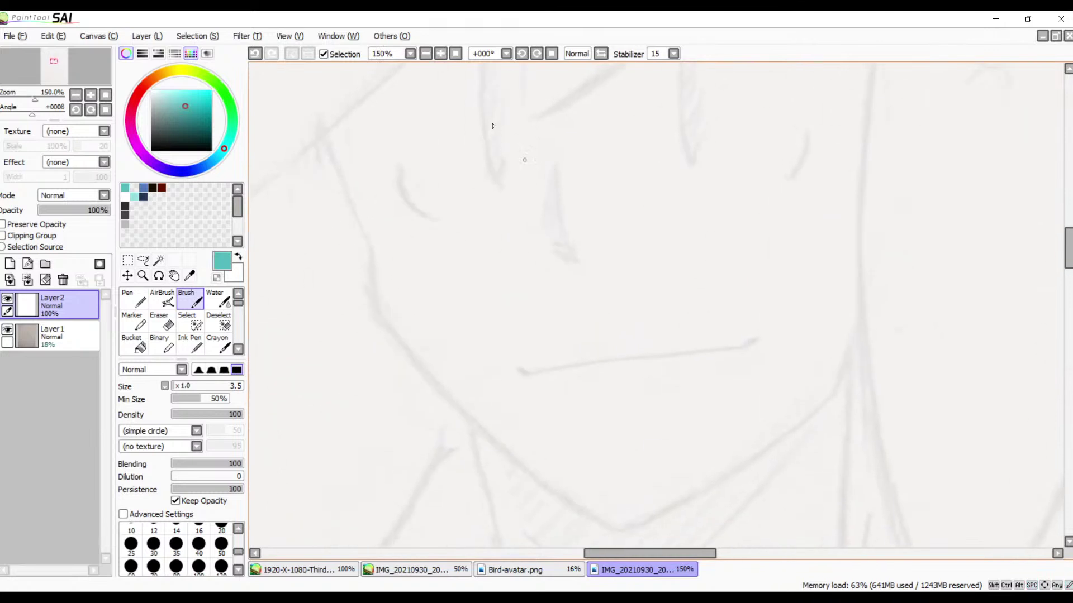
click(536, 54)
click(538, 53)
click(537, 54)
click(537, 54)
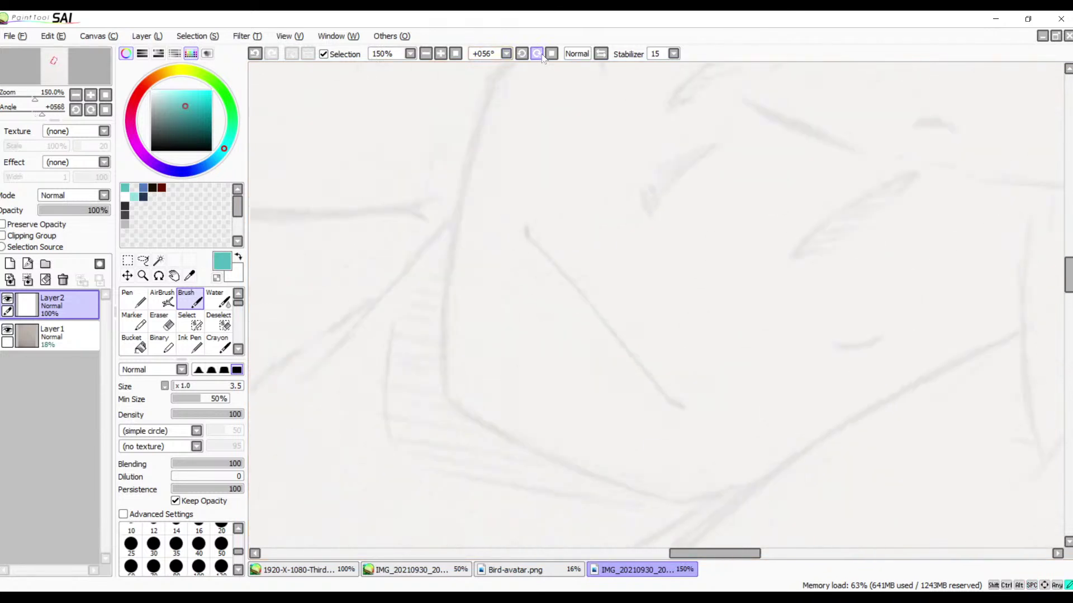
click(538, 54)
click(537, 53)
drag(573, 193, 500, 296)
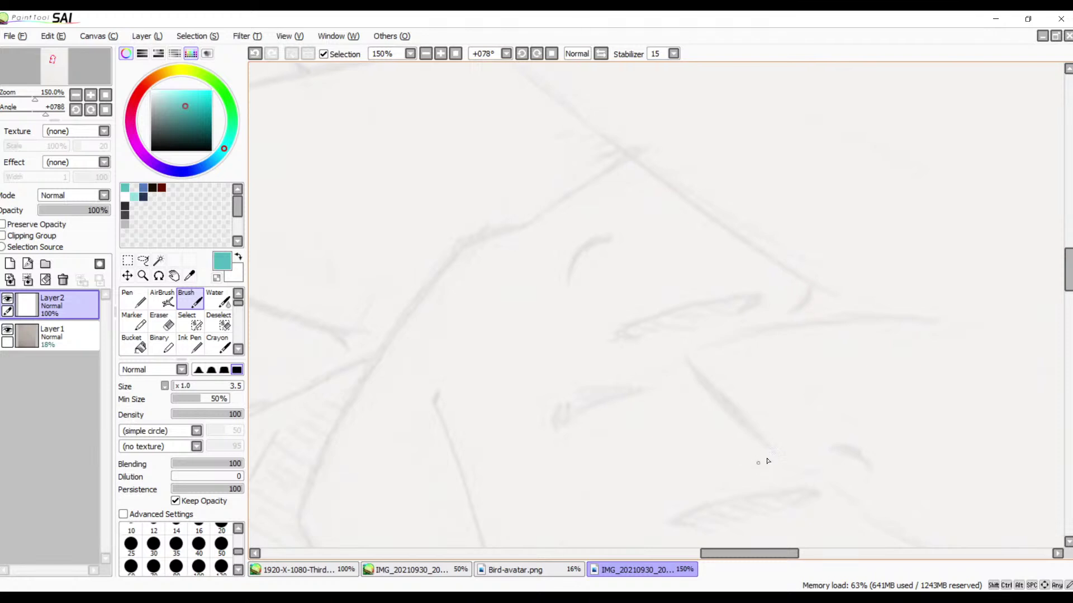
drag(616, 313, 584, 356)
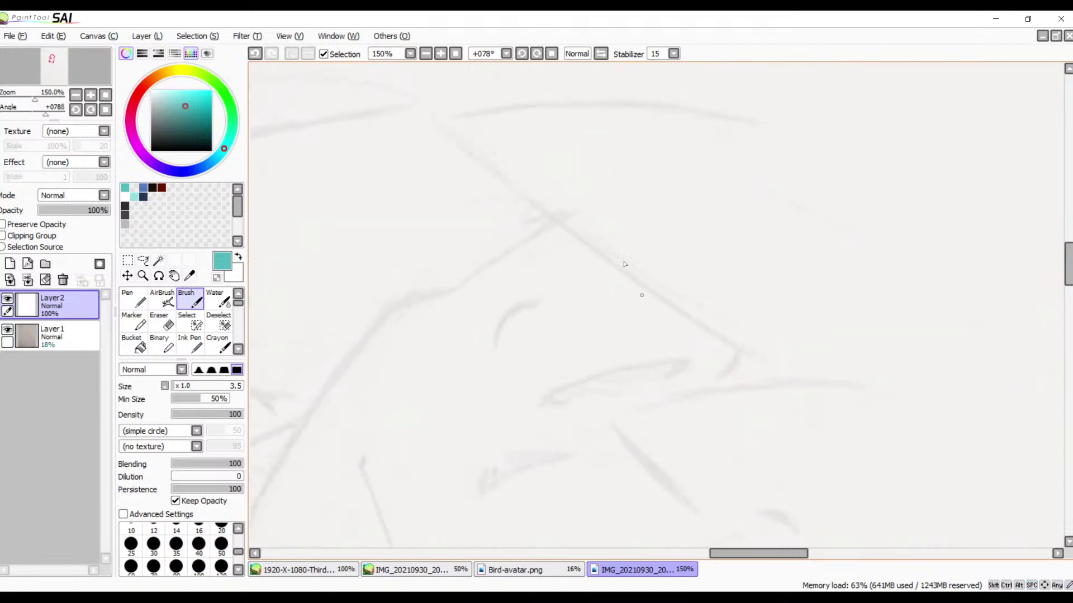
click(441, 54)
click(442, 54)
click(442, 54)
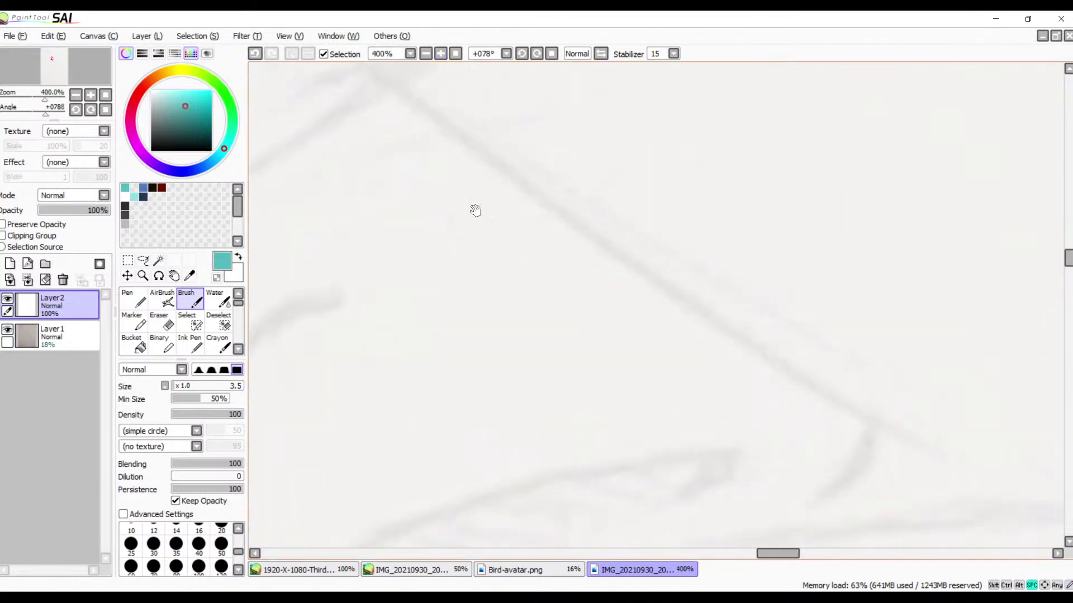
drag(474, 211, 771, 269)
click(425, 53)
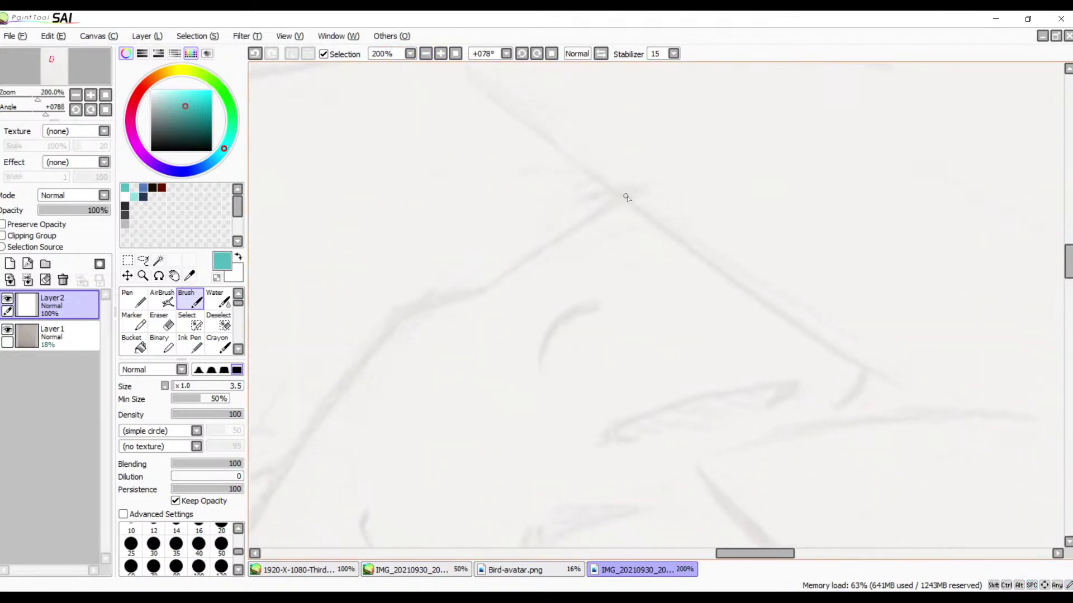
drag(647, 190, 490, 287)
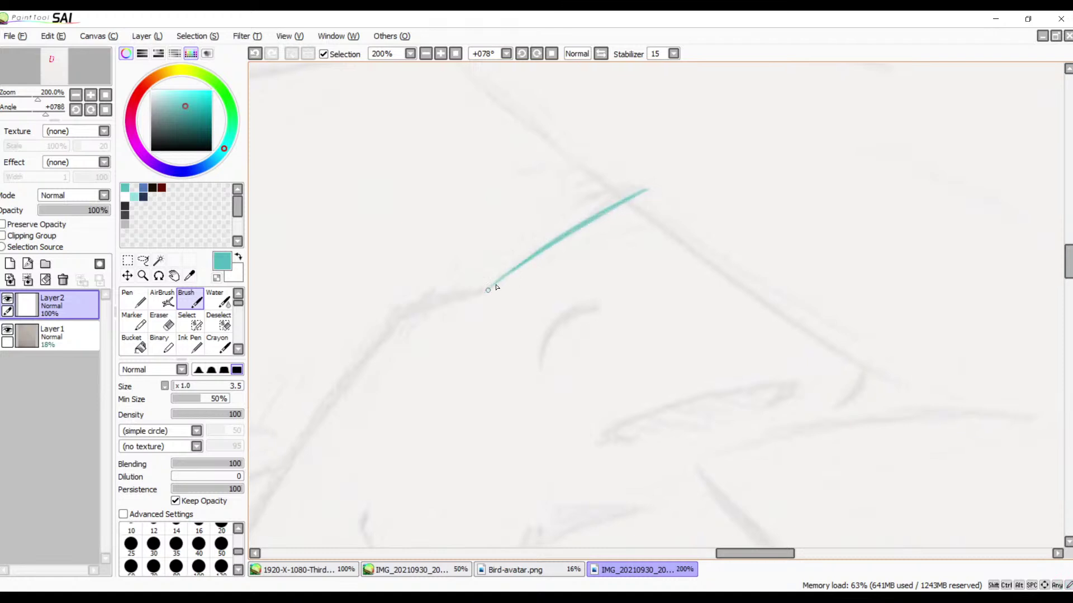
mouse_move(615, 206)
mouse_down()
mouse_move(501, 282)
mouse_move(422, 306)
mouse_move(359, 357)
mouse_up()
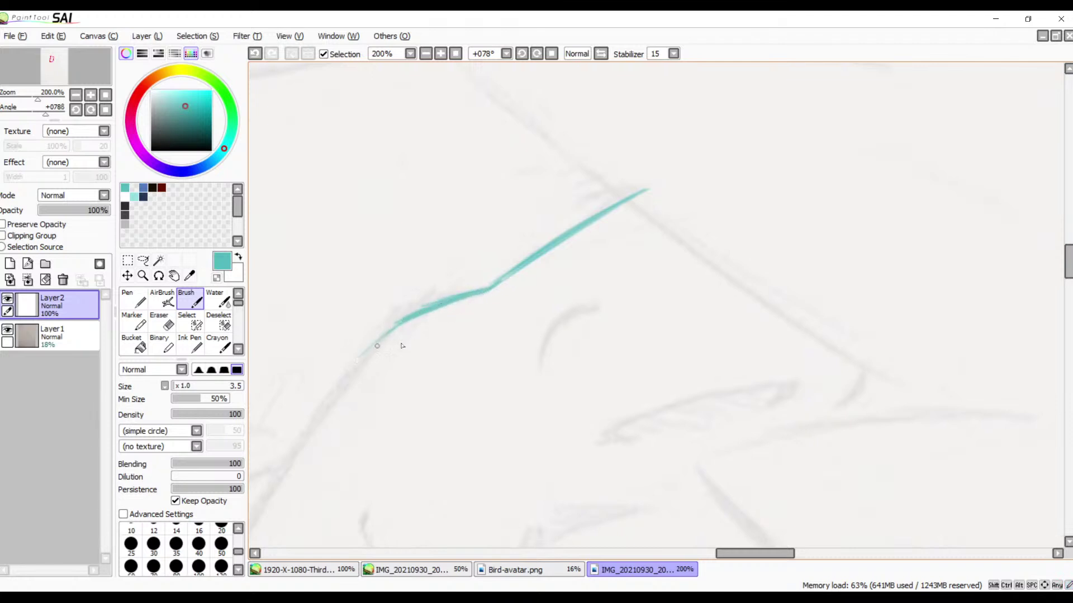
key(space)
drag(447, 391, 540, 291)
mouse_move(571, 191)
mouse_down()
mouse_move(495, 214)
mouse_move(514, 212)
mouse_move(489, 218)
mouse_move(462, 245)
mouse_move(480, 229)
mouse_up()
mouse_move(571, 193)
mouse_down()
mouse_move(481, 221)
mouse_move(474, 236)
mouse_up()
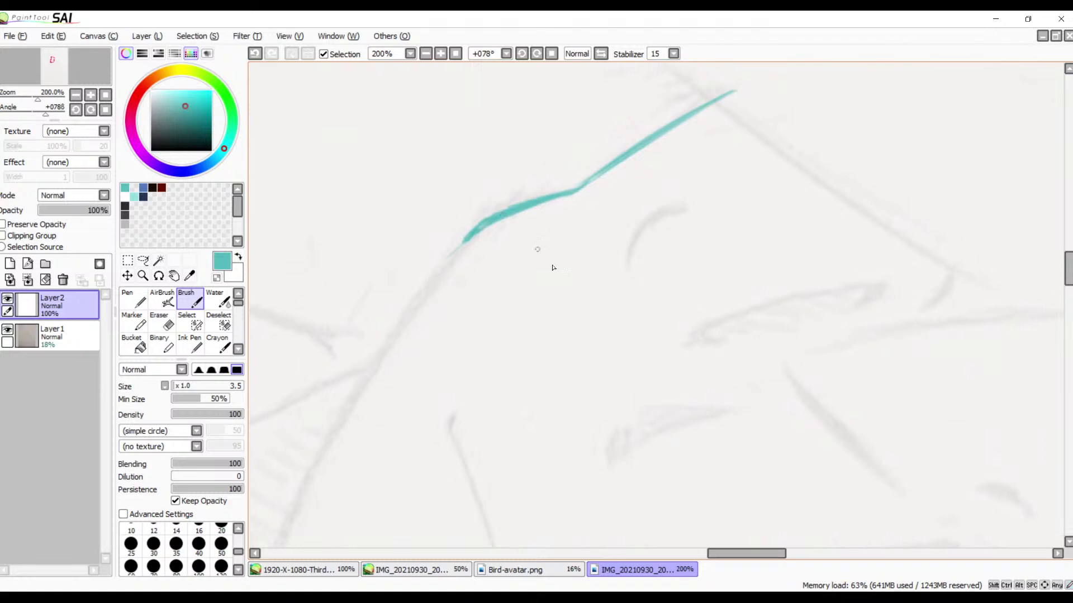
drag(598, 344, 673, 232)
drag(539, 124, 482, 216)
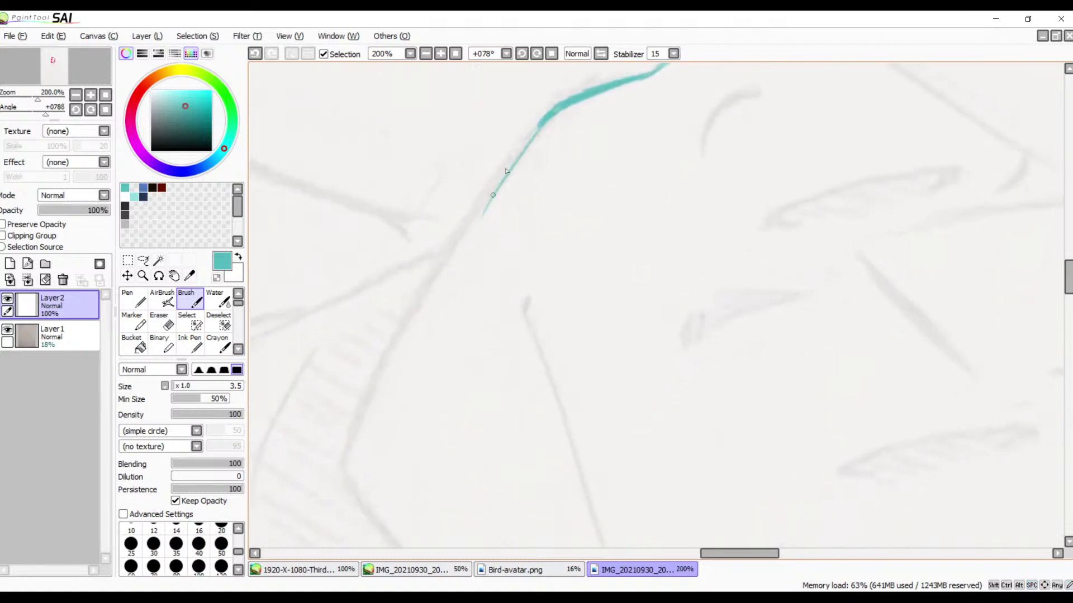
key(ctrl+z)
drag(540, 125, 491, 184)
drag(539, 125, 475, 217)
drag(541, 127, 409, 335)
key(ctrl+z)
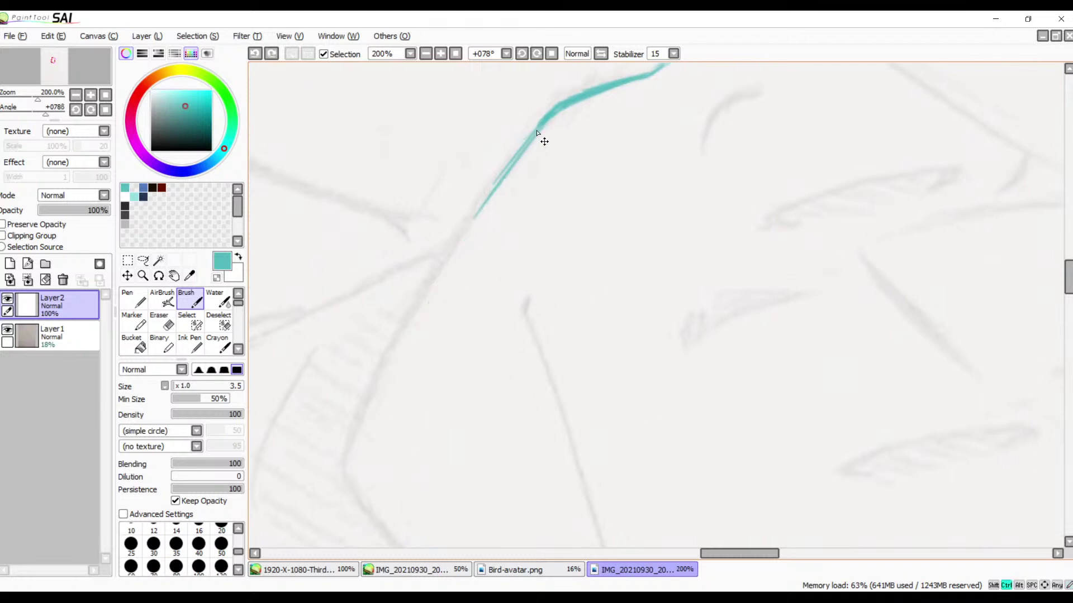
key(ctrl+z)
key(ctrl+z)
- Trace the left jawline from the cheekbone down to the chin tip, redrawing strokes that stray from the pencil line
drag(540, 121, 434, 273)
drag(532, 139, 403, 343)
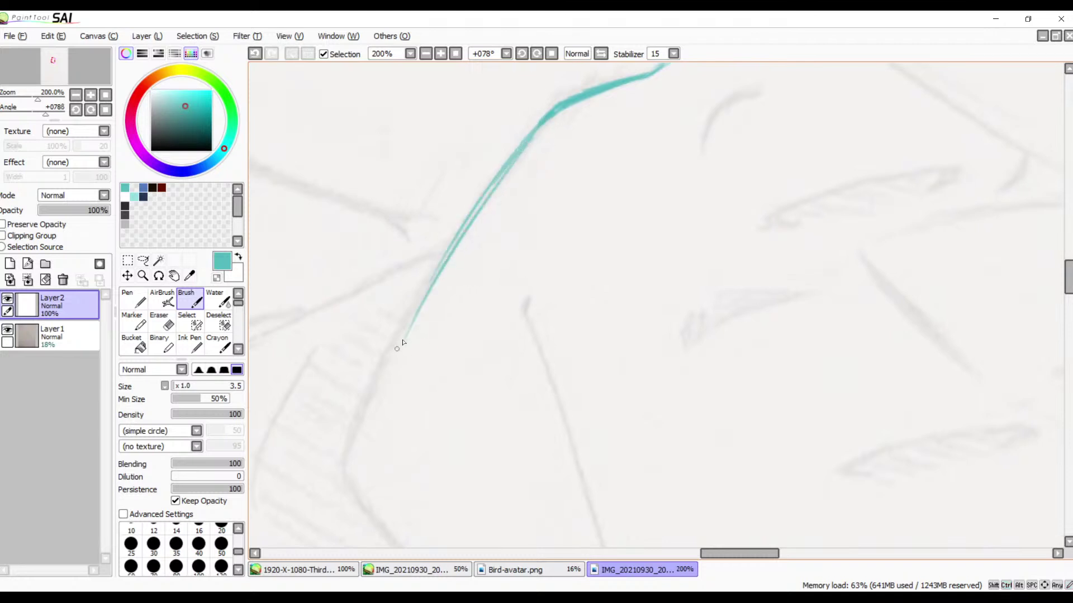
key(ctrl+z)
drag(522, 152, 409, 340)
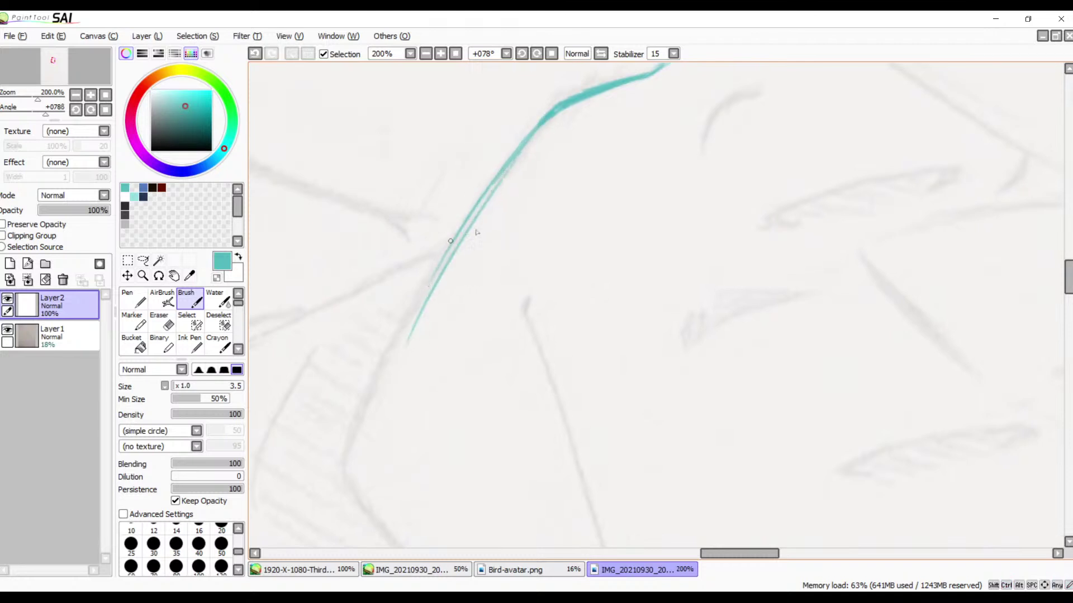
key(ctrl+z)
drag(488, 193, 405, 333)
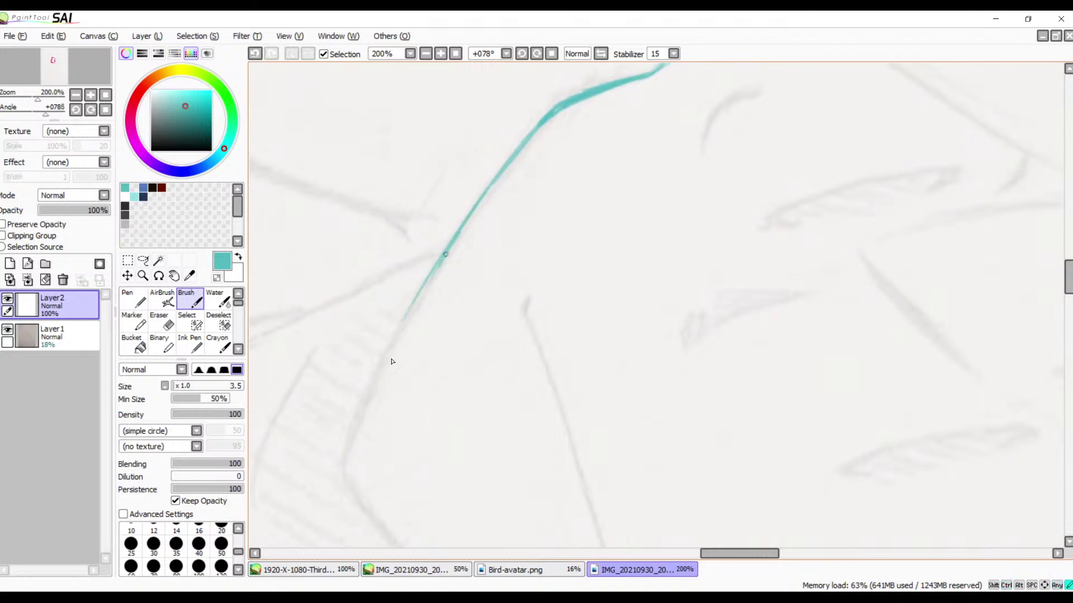
key(ctrl+z)
drag(449, 243, 370, 401)
drag(414, 302, 342, 477)
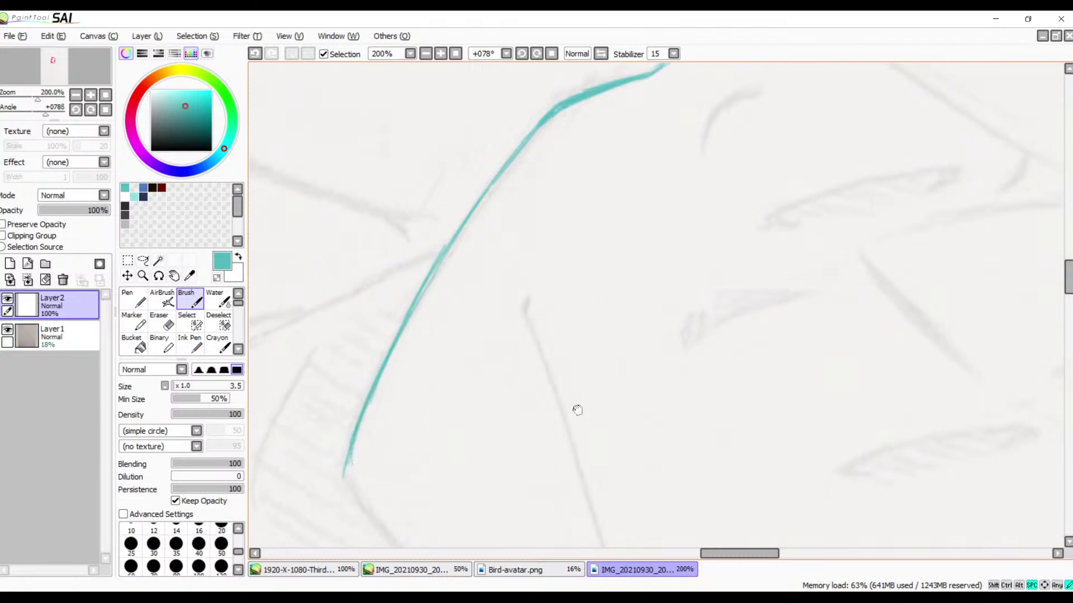
- Trace the right jawline from the chin tip up toward the jaw corner with overlapping turquoise strokes
mouse_move(577, 410)
mouse_down()
mouse_move(629, 379)
mouse_move(627, 268)
mouse_up()
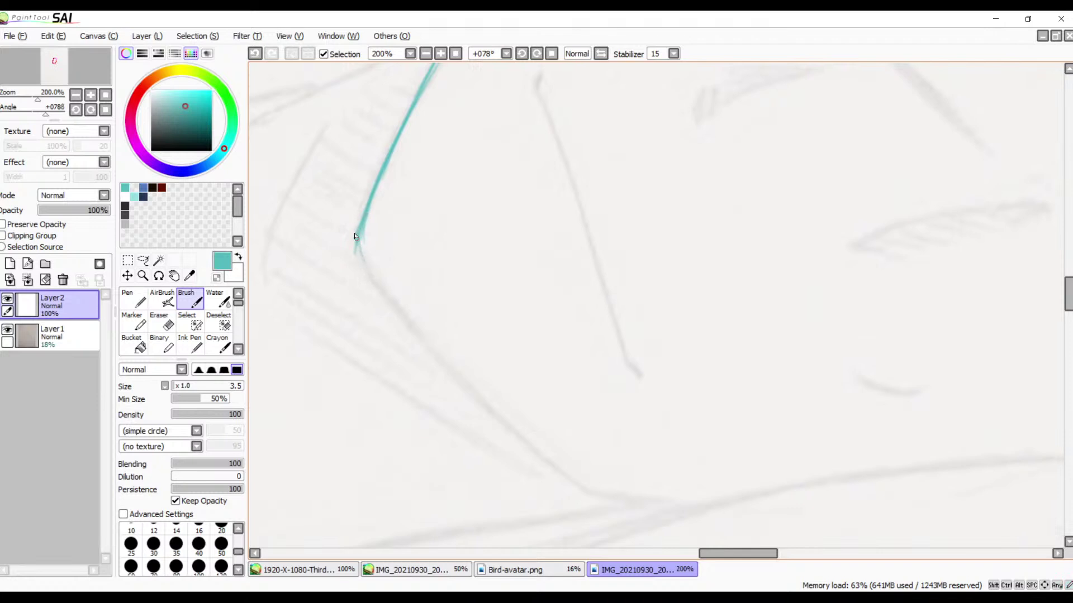
drag(355, 236, 461, 348)
key(ctrl+z)
click(541, 53)
click(541, 54)
click(540, 54)
click(541, 54)
click(540, 54)
click(541, 54)
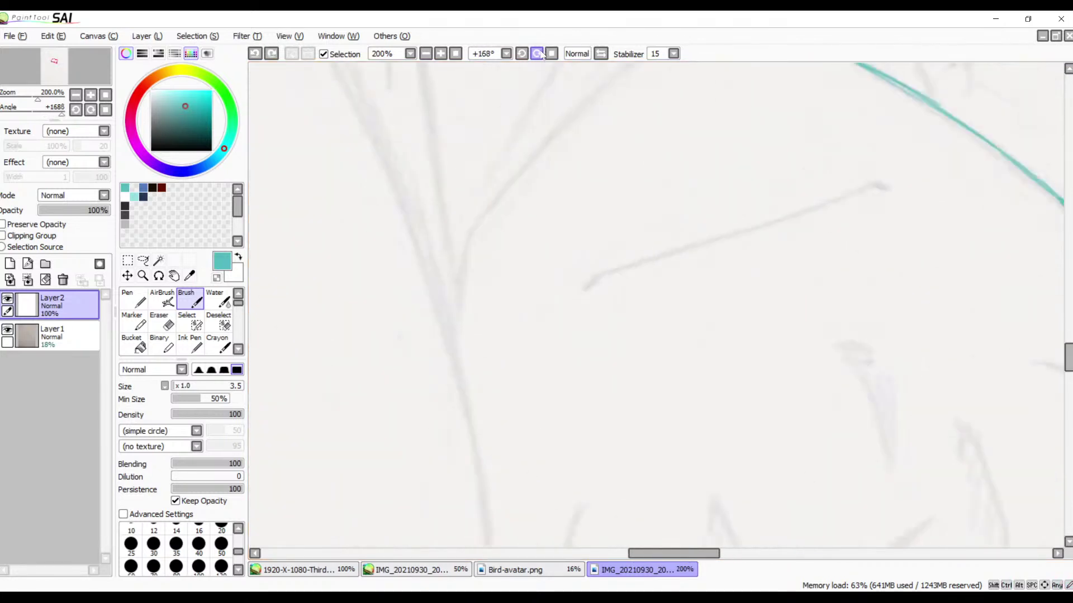
scroll(565, 299, up, 4)
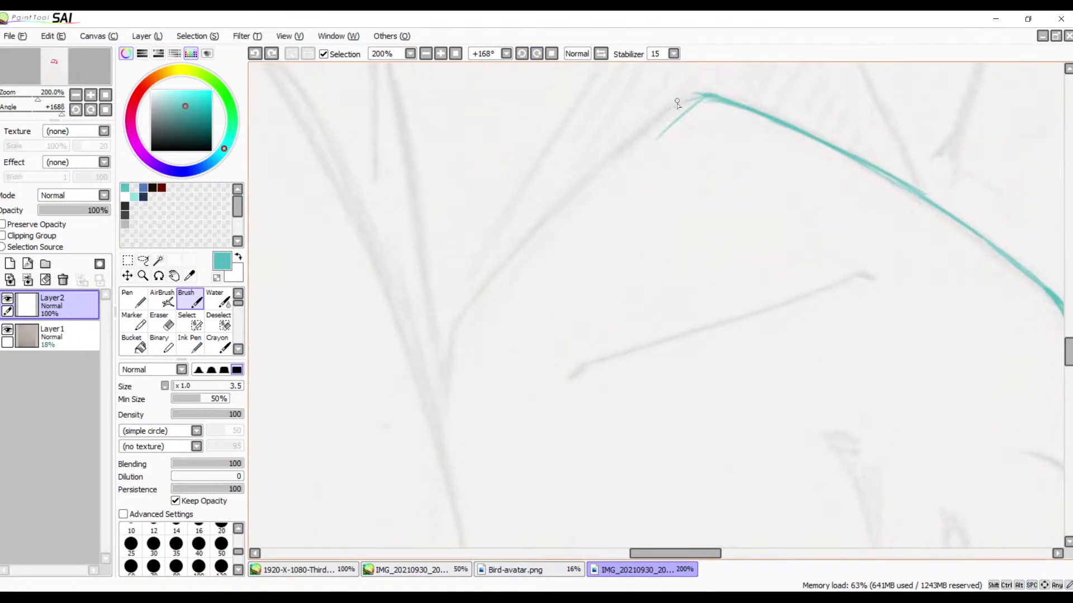
mouse_move(705, 96)
mouse_down()
mouse_move(592, 172)
mouse_move(530, 246)
mouse_up()
mouse_move(636, 145)
mouse_down()
mouse_move(474, 301)
mouse_move(447, 348)
mouse_move(558, 218)
mouse_up()
- Trace the right jaw corner and extend the contour up to the hair strand beside the face, reinforcing the bend
key(space)
drag(509, 399, 515, 254)
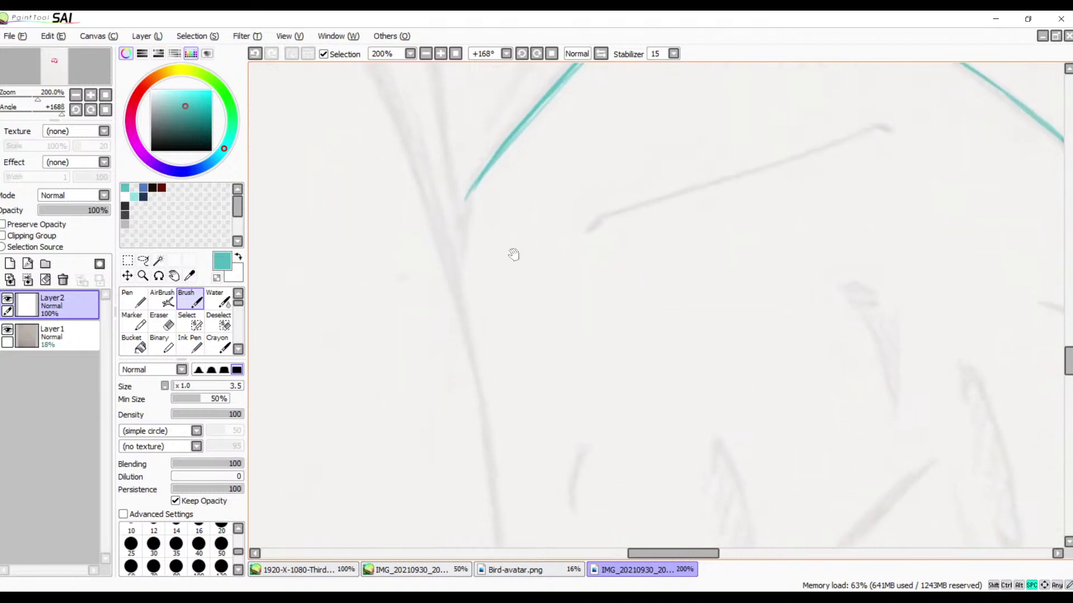
drag(466, 196, 450, 272)
drag(453, 214, 451, 273)
mouse_move(451, 273)
mouse_down()
mouse_move(450, 220)
mouse_move(452, 273)
mouse_move(455, 219)
mouse_move(478, 183)
mouse_up()
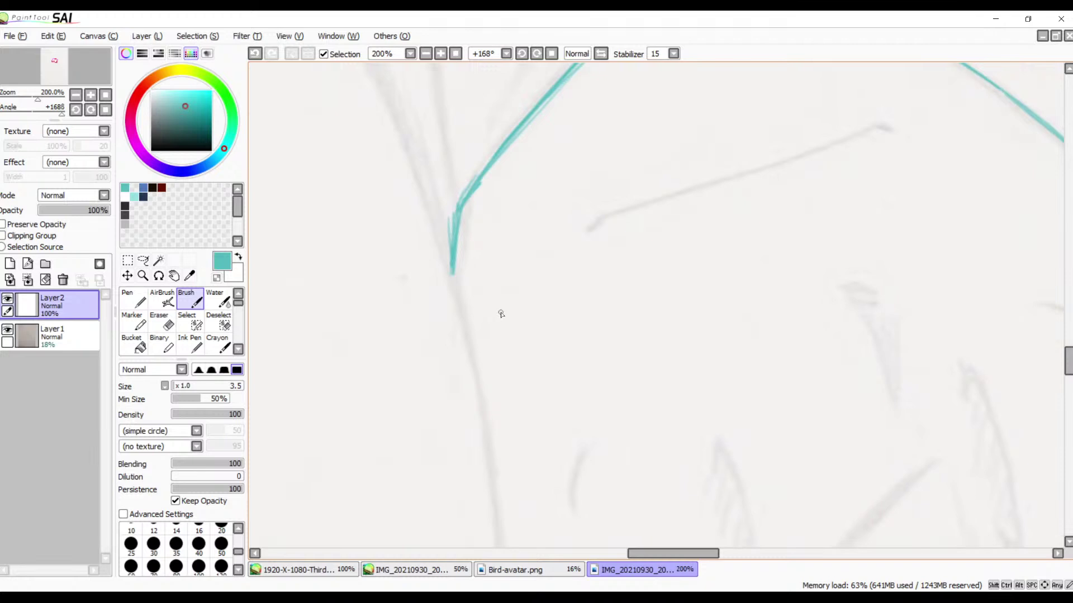
- Erase the stray double strokes inside the right jawline and redraw the line beside the chin tip with the brush
drag(577, 283, 536, 349)
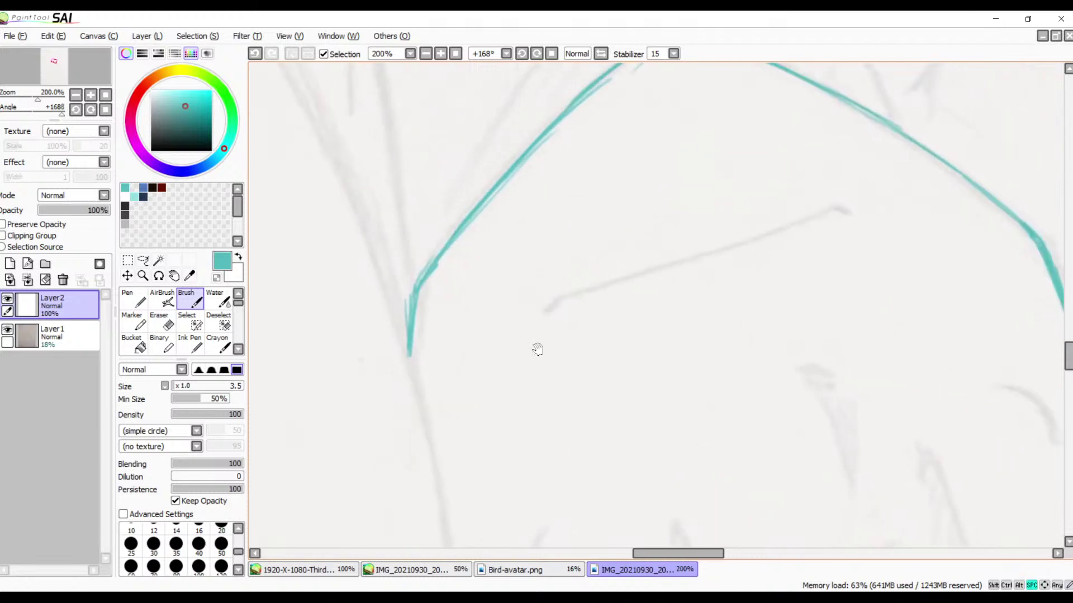
drag(563, 292, 518, 362)
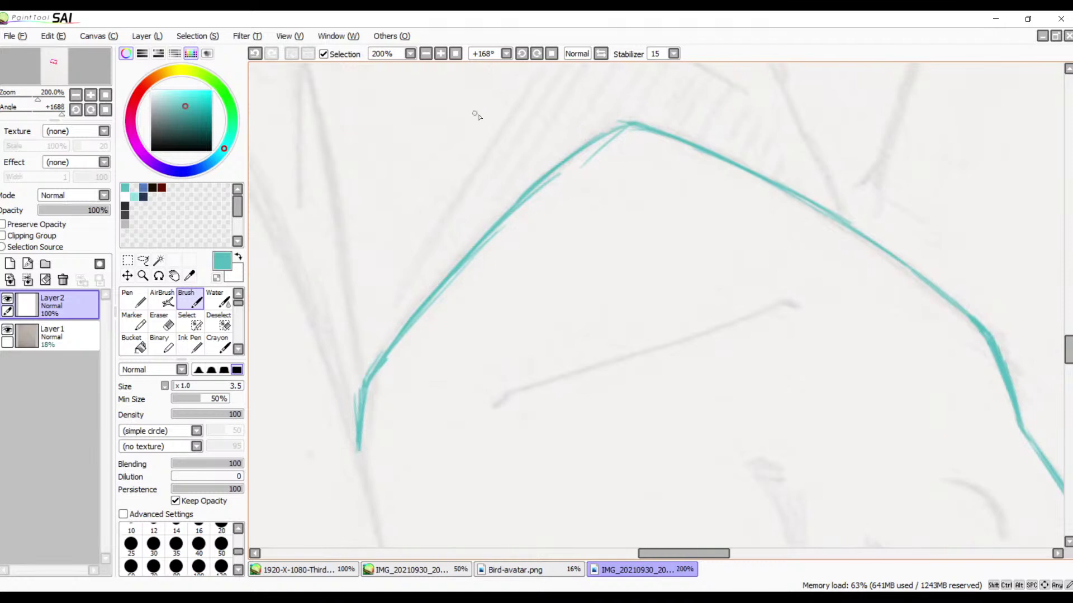
key(e)
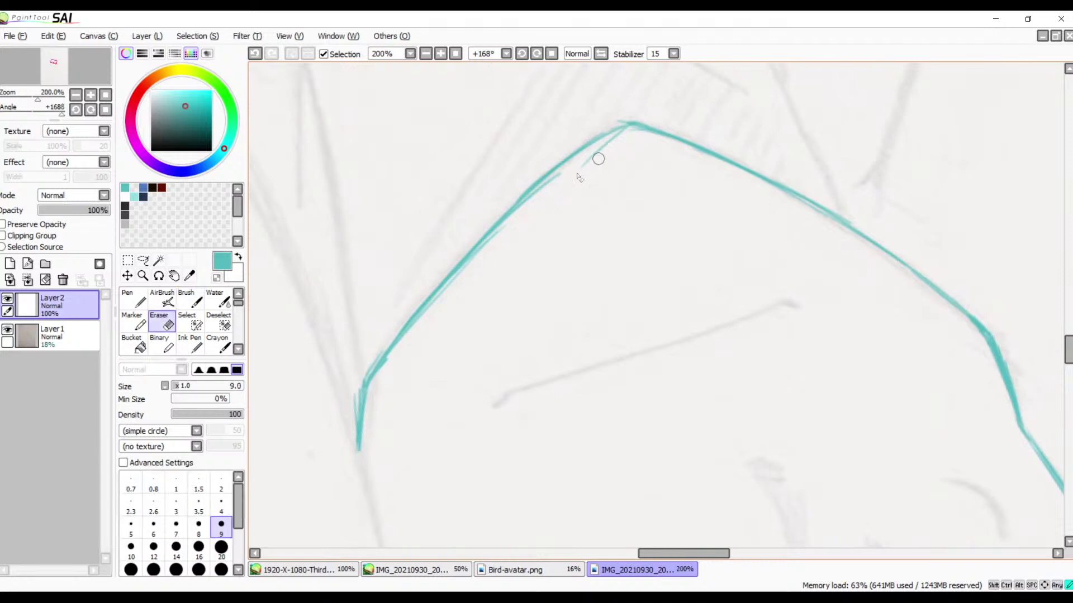
drag(577, 174, 641, 132)
mouse_move(562, 175)
mouse_down()
mouse_move(481, 254)
mouse_move(491, 243)
mouse_up()
drag(530, 201, 464, 270)
mouse_move(510, 223)
mouse_down()
mouse_move(414, 327)
mouse_move(382, 377)
mouse_up()
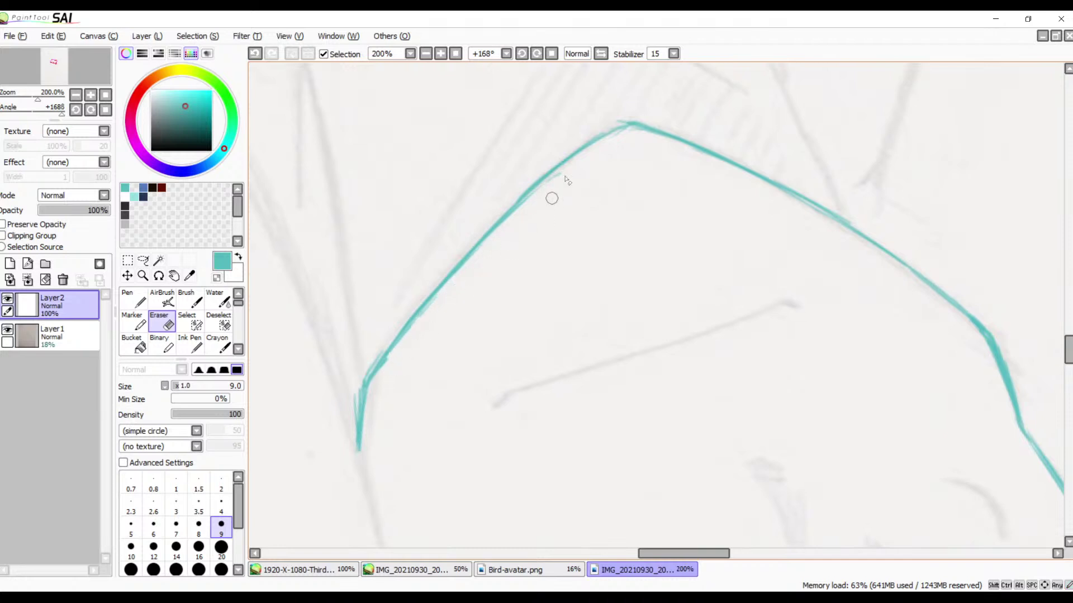
drag(568, 169, 518, 217)
key(b)
drag(632, 124, 585, 150)
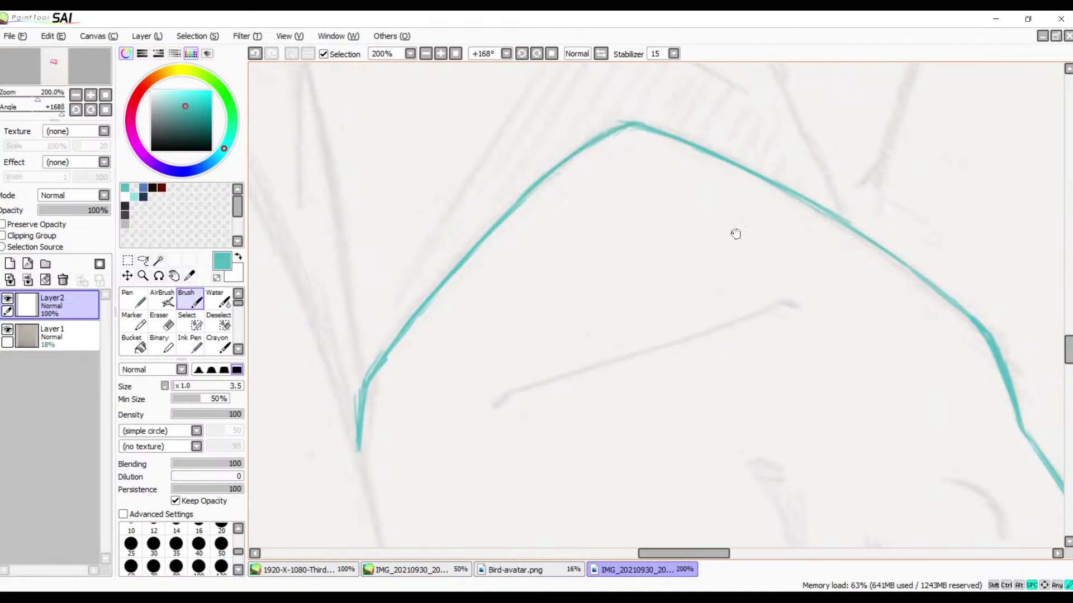
- Review the traced face outline upright at 50% zoom, toggling the photo layer's visibility and mirroring the view horizontally
mouse_move(735, 233)
mouse_down()
mouse_move(656, 163)
mouse_move(823, 127)
mouse_up()
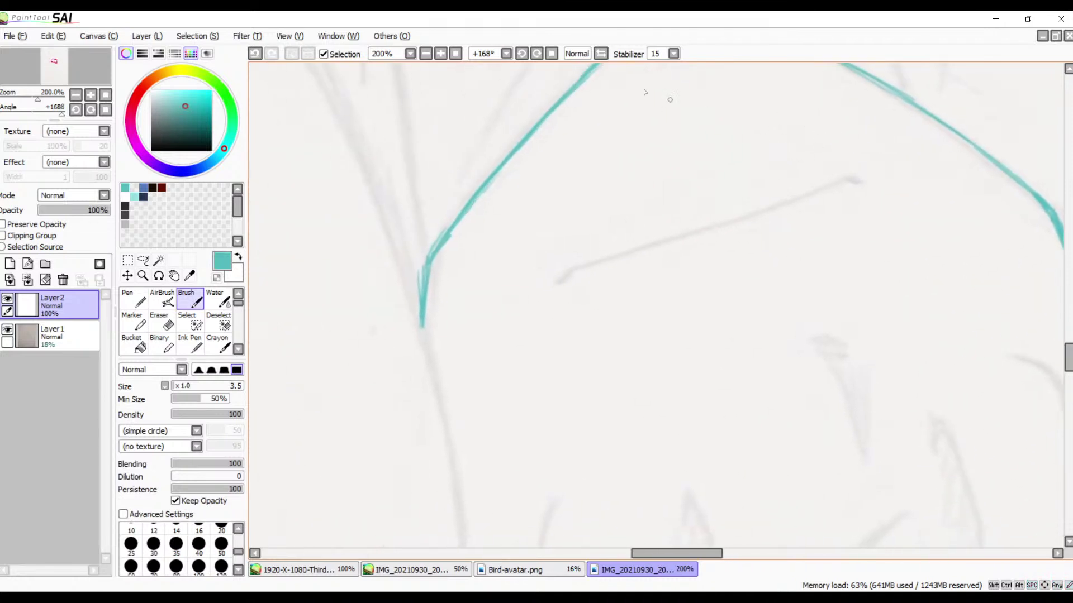
click(552, 55)
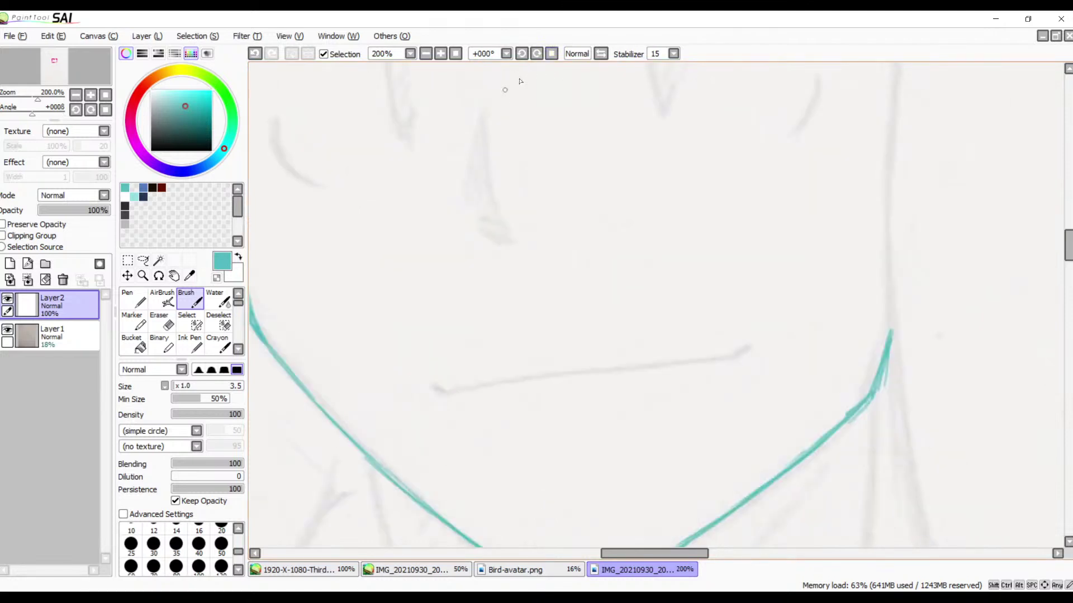
click(425, 56)
click(425, 56)
click(425, 56)
click(425, 56)
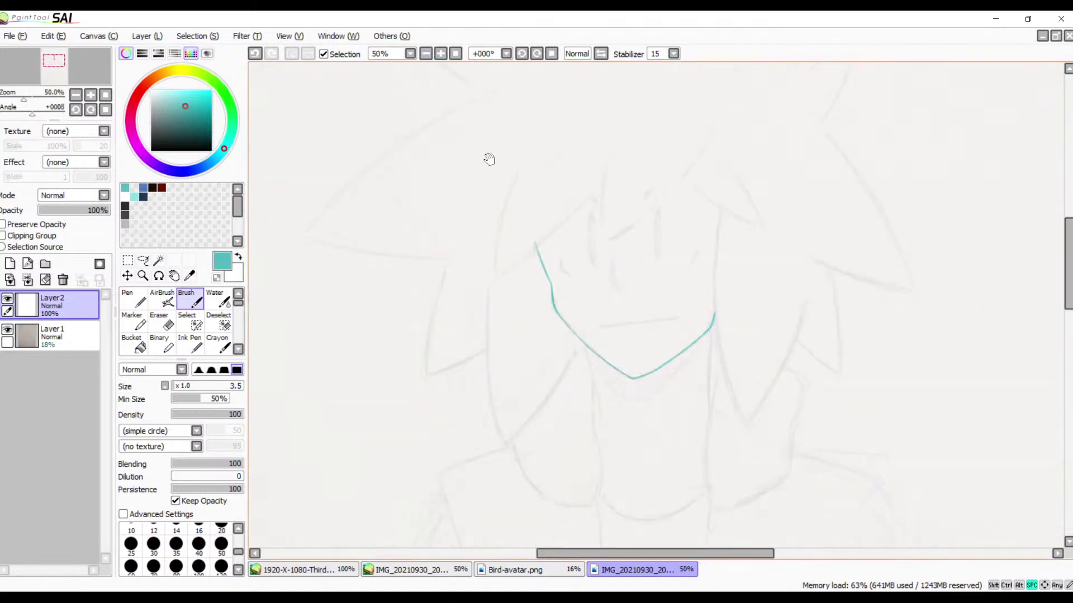
drag(535, 270, 506, 300)
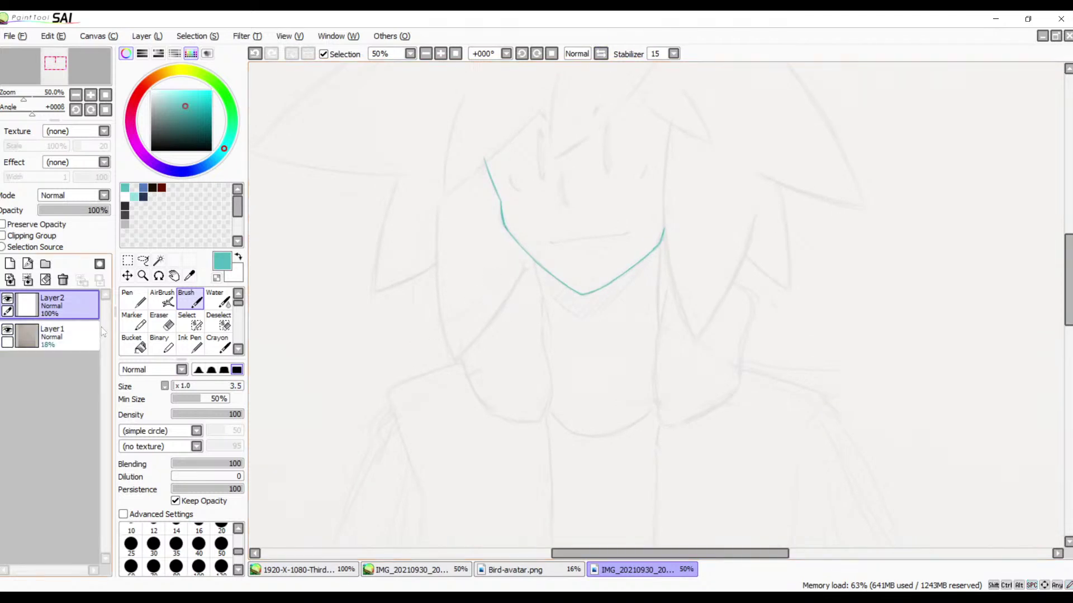
click(7, 330)
click(7, 330)
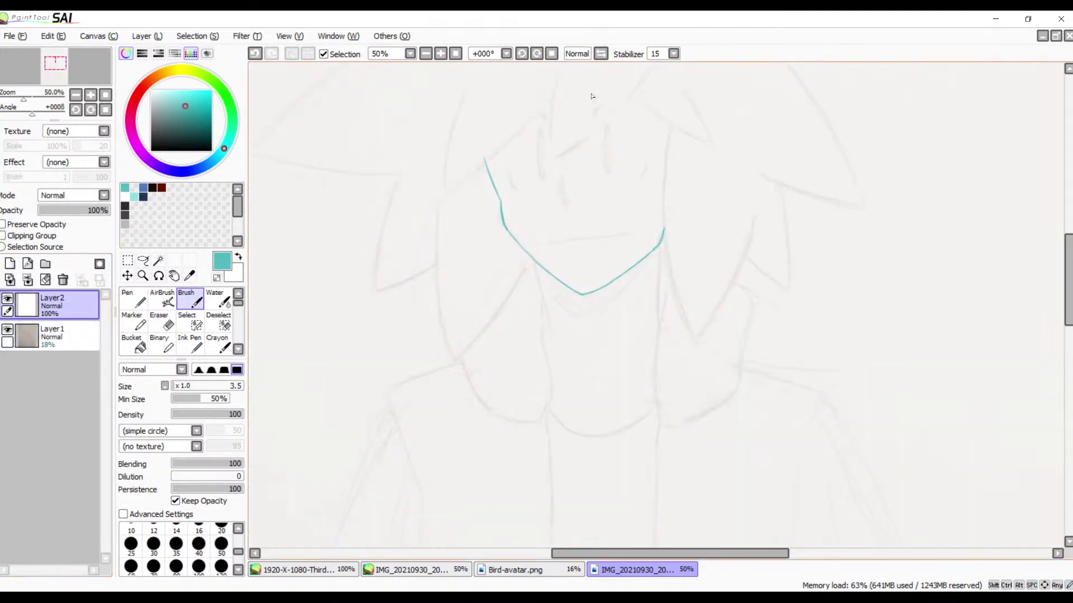
click(600, 54)
mouse_move(599, 110)
mouse_down()
mouse_move(545, 151)
mouse_move(509, 140)
mouse_up()
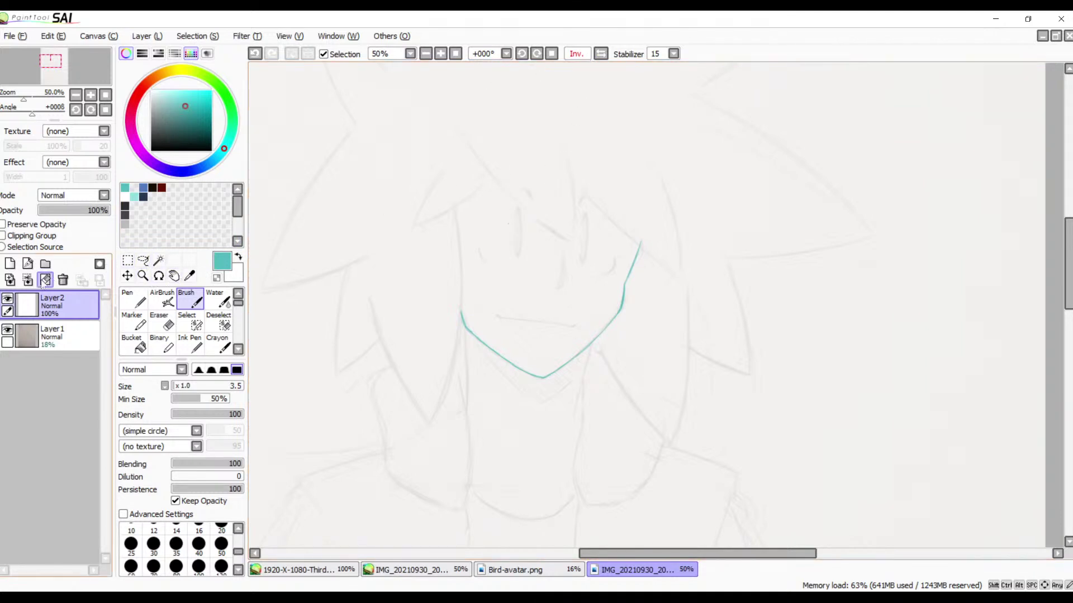
- Rotate the traced face outline slightly counterclockwise in the mirrored view, compare it in the normal view, and apply the transformation
click(128, 261)
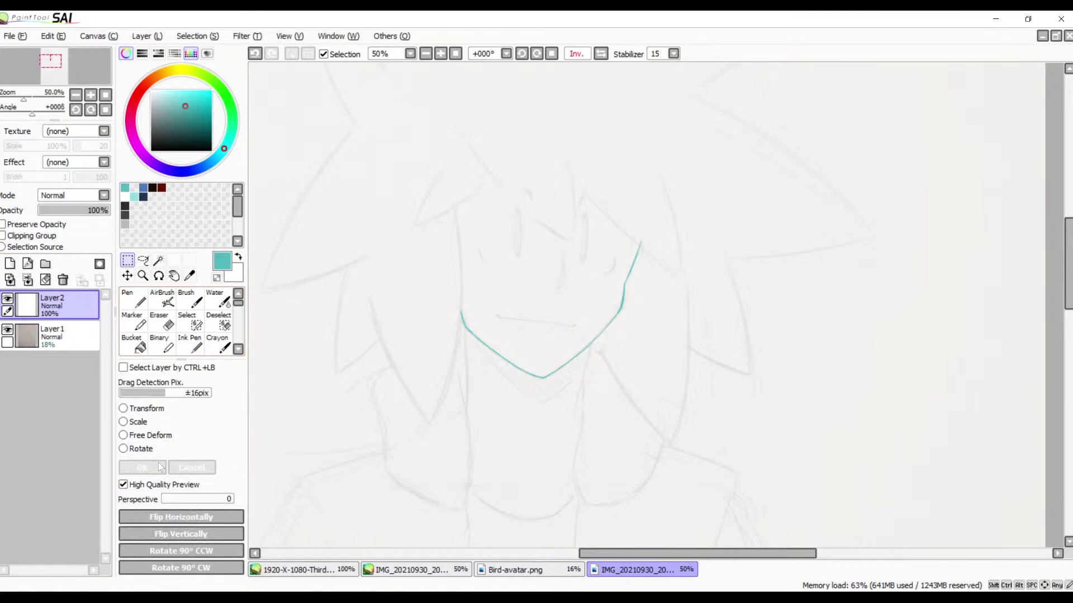
click(133, 448)
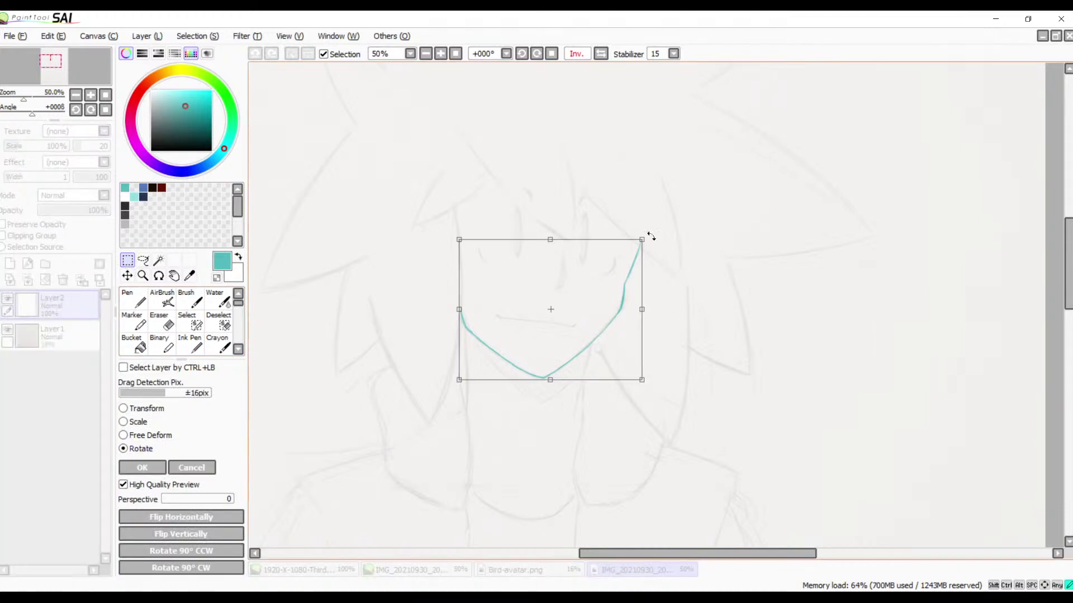
drag(647, 235, 641, 229)
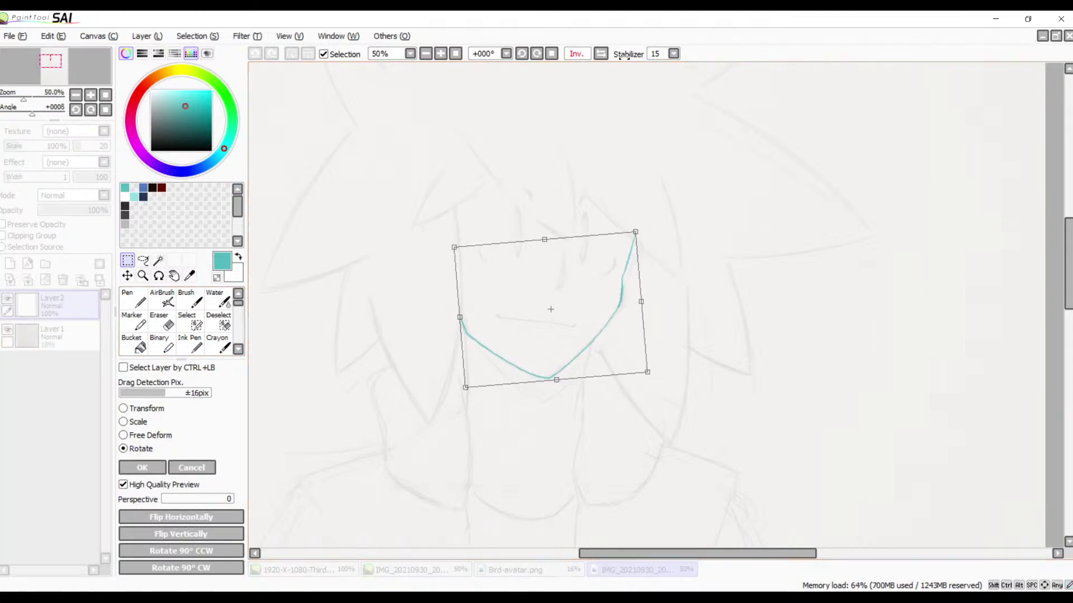
click(600, 53)
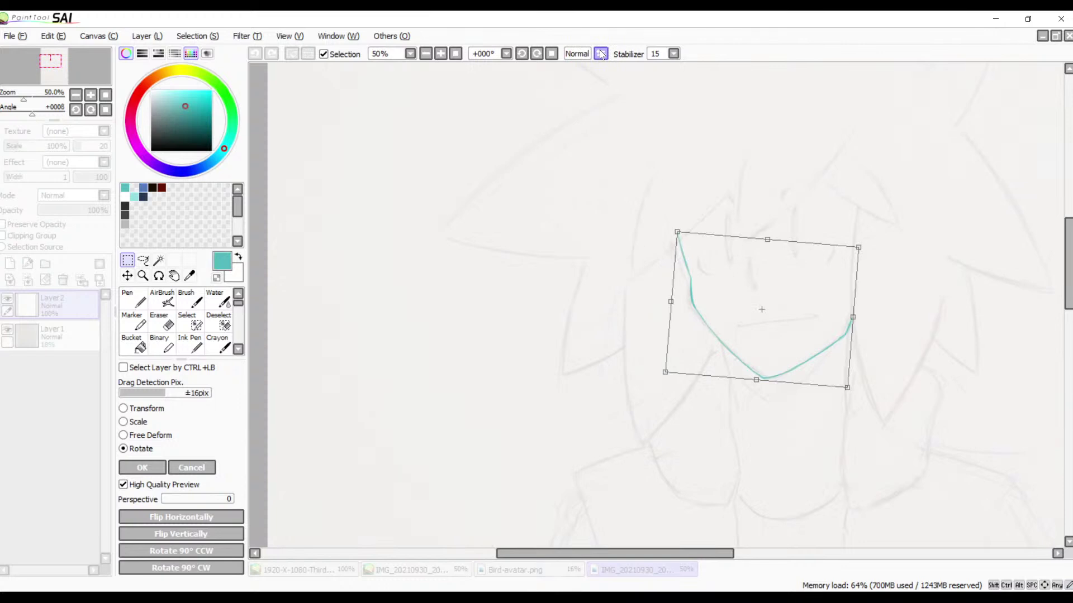
click(601, 54)
click(600, 54)
key(Return)
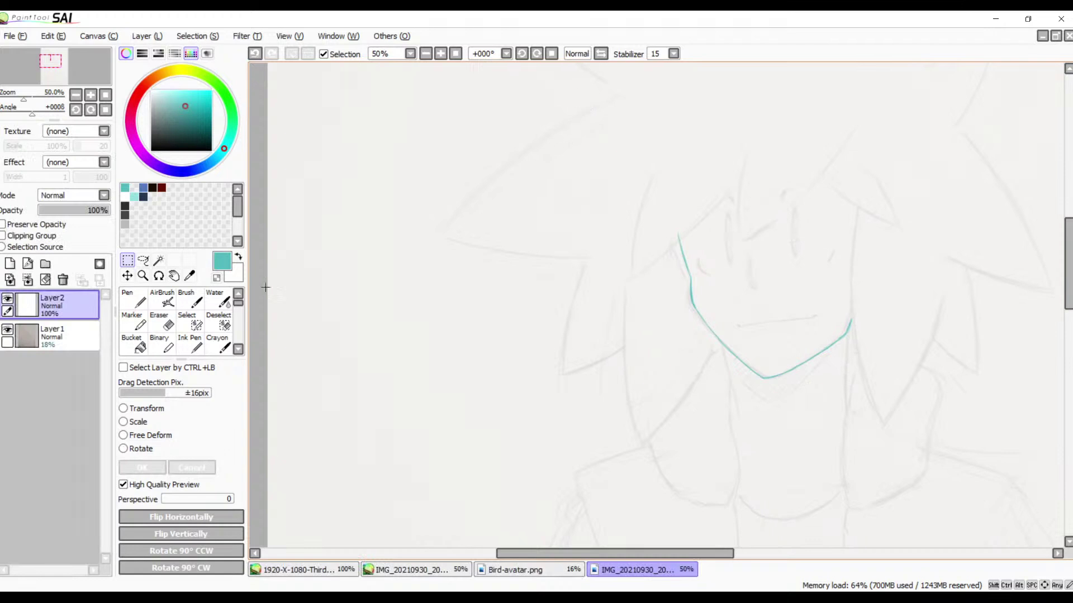
- Create a new layer between the face outline and the photo, and choose the light turquoise swatch with the Brush
click(10, 263)
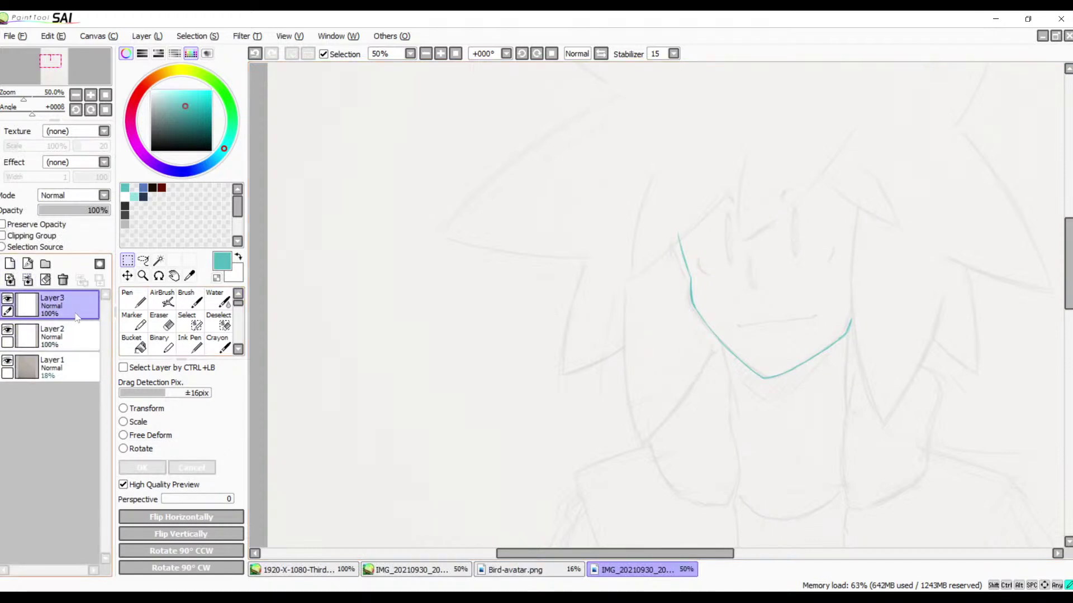
drag(50, 297, 64, 338)
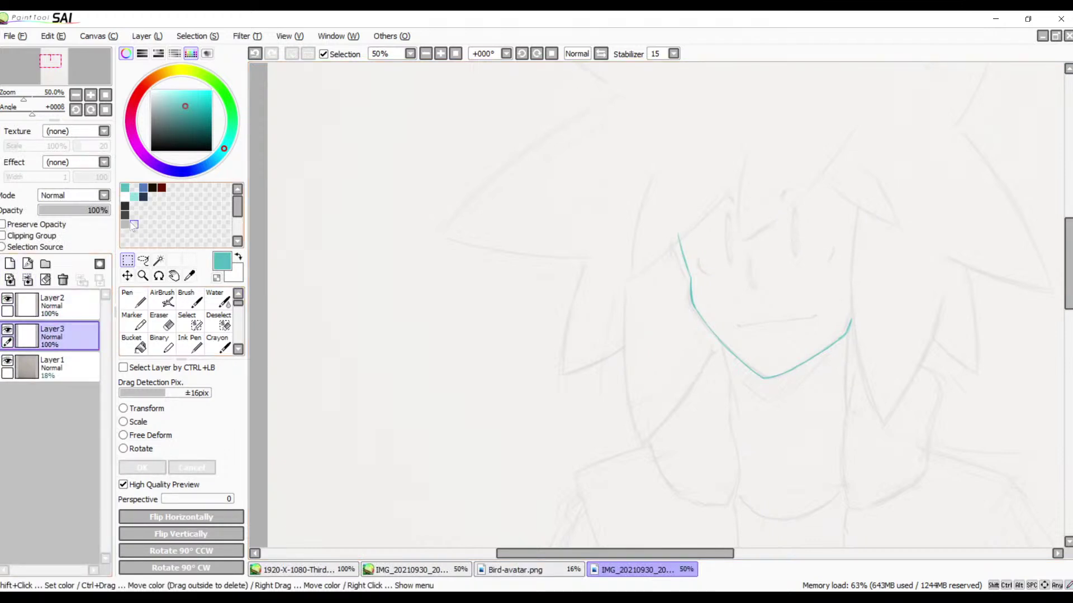
click(134, 196)
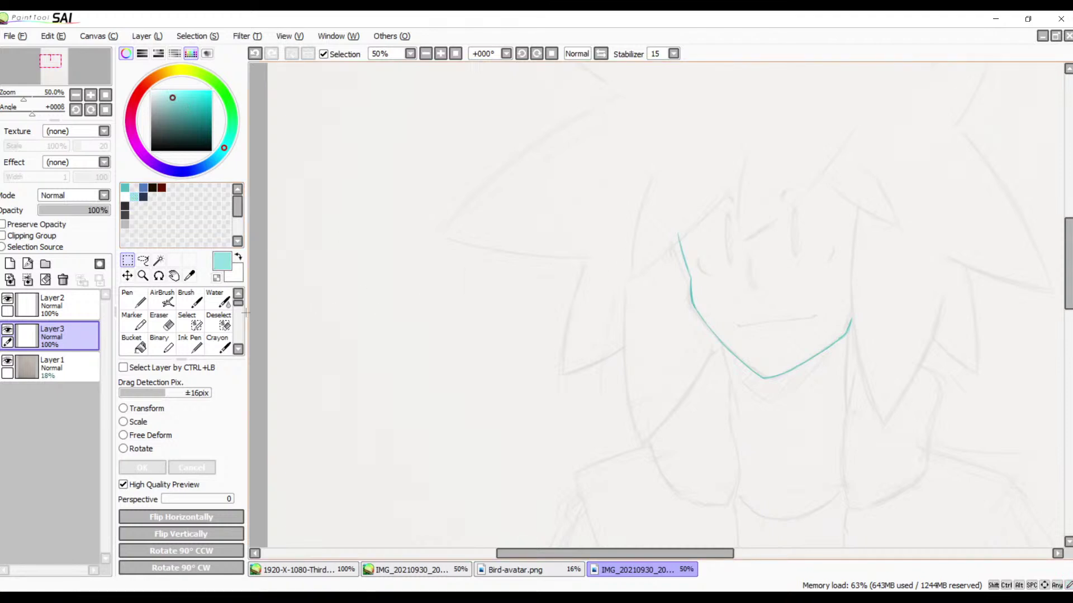
key(b)
- Sketch a loose light turquoise head circle above the jaw with several overlapping round strokes
drag(673, 326, 572, 290)
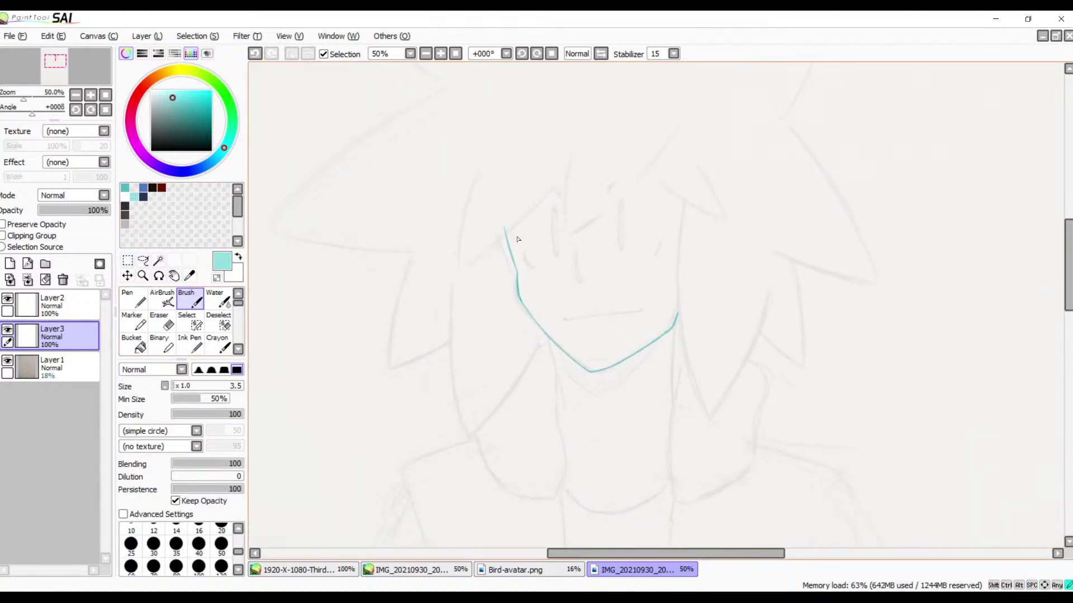
mouse_move(505, 199)
mouse_down()
mouse_move(612, 321)
mouse_move(560, 258)
mouse_move(506, 262)
mouse_move(656, 249)
mouse_up()
drag(500, 185, 593, 149)
mouse_move(503, 191)
mouse_down()
mouse_move(639, 150)
mouse_move(600, 147)
mouse_move(684, 166)
mouse_move(644, 138)
mouse_move(689, 198)
mouse_up()
mouse_move(673, 158)
mouse_down()
mouse_move(697, 172)
mouse_move(700, 247)
mouse_move(680, 148)
mouse_up()
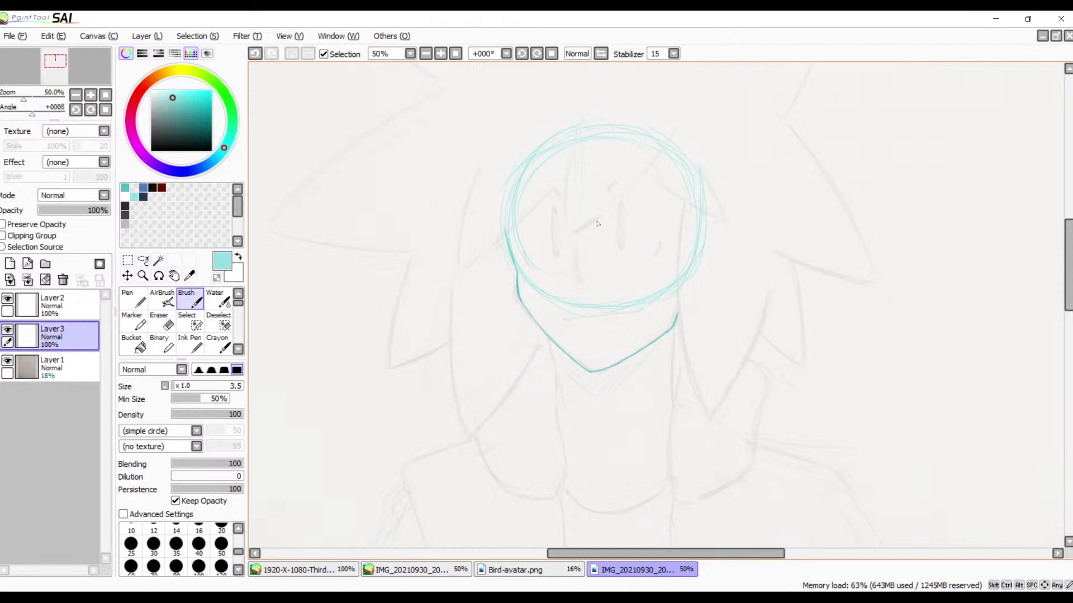
- Sketch a vertical centre line through the head to the chin and two sets of horizontal face guidelines
mouse_move(589, 118)
mouse_down()
mouse_move(576, 218)
mouse_move(584, 121)
mouse_move(579, 265)
mouse_move(582, 278)
mouse_move(579, 137)
mouse_move(596, 355)
mouse_up()
drag(666, 263, 693, 262)
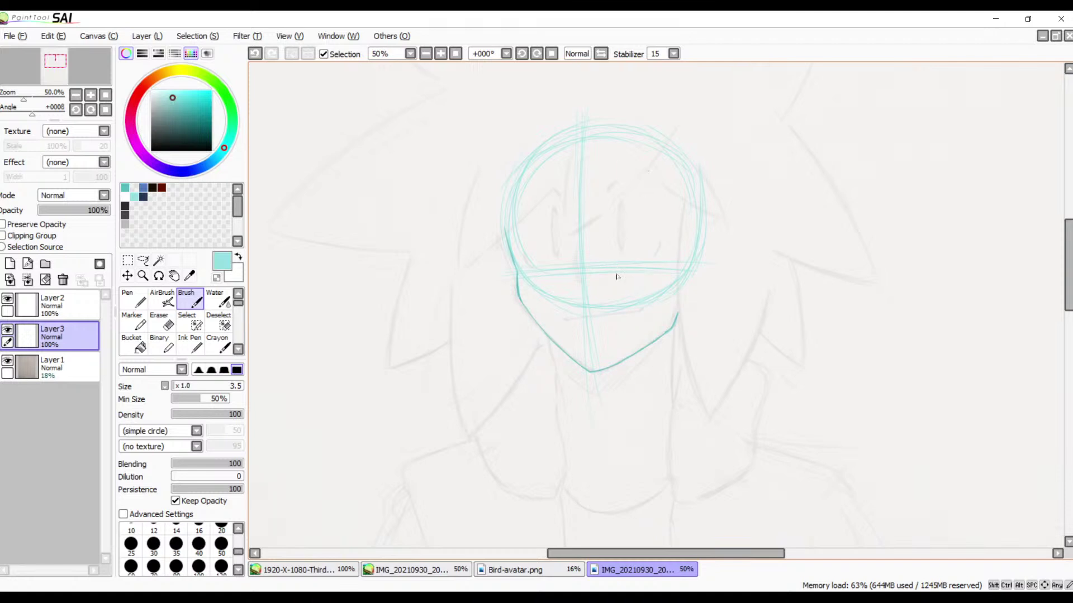
mouse_move(519, 274)
mouse_down()
mouse_move(707, 262)
mouse_move(548, 261)
mouse_move(530, 270)
mouse_move(703, 257)
mouse_up()
drag(506, 278, 634, 269)
drag(513, 277, 684, 272)
drag(515, 316, 676, 312)
drag(506, 320, 720, 319)
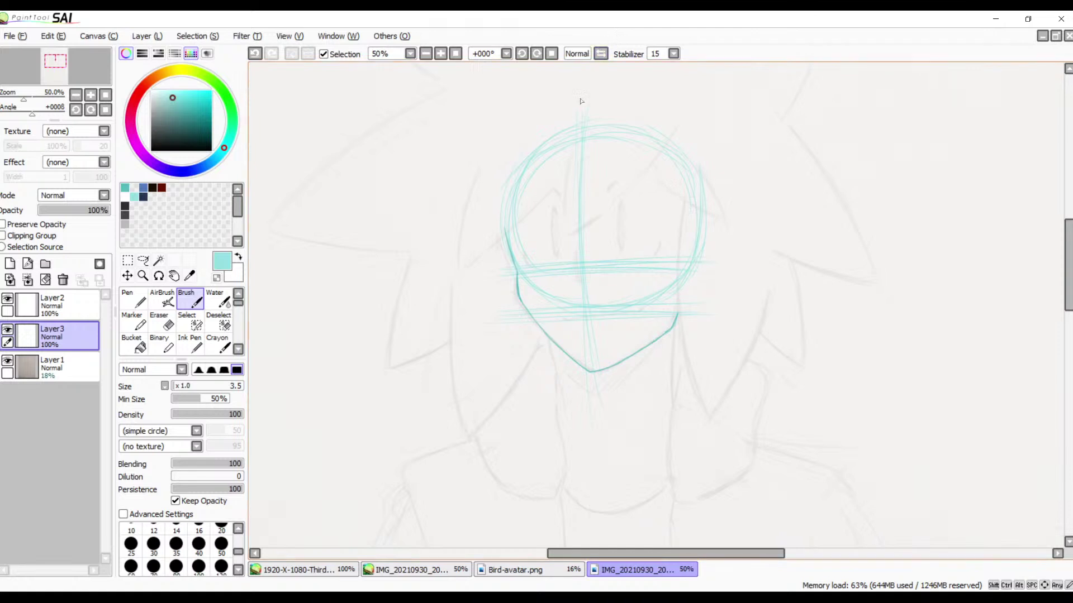
- Hide the photo layer, mirror the view, and sketch additional centre-line strokes curving through the head circle to the chin
click(8, 361)
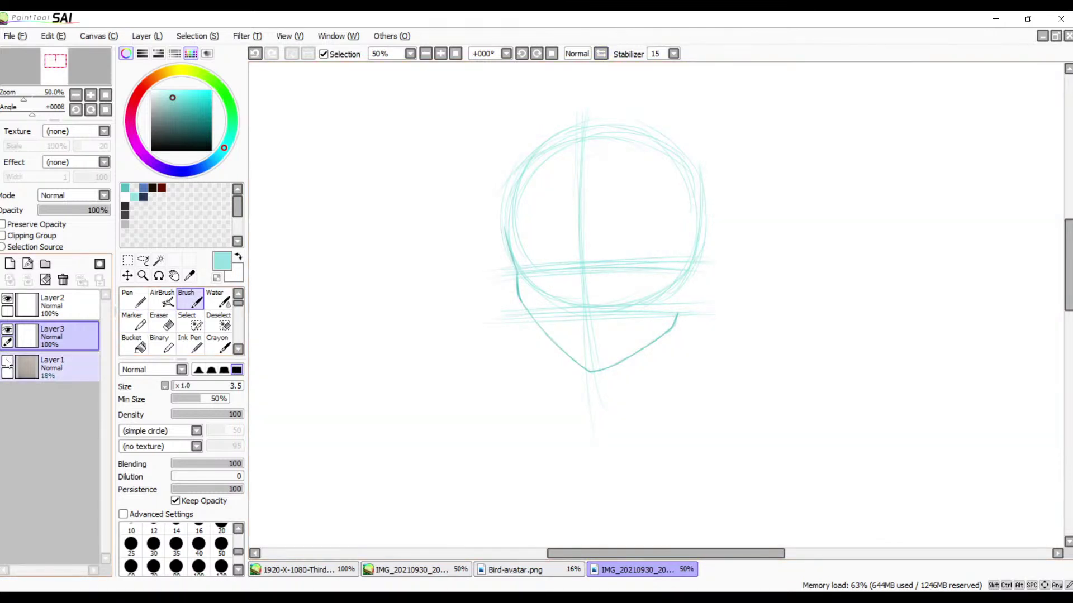
click(601, 53)
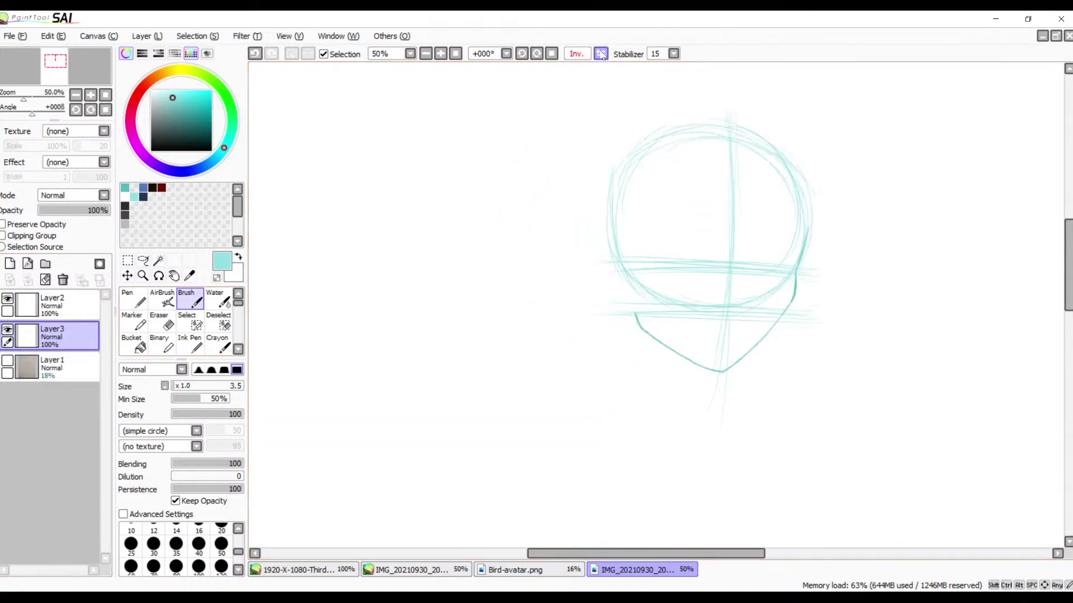
click(601, 54)
click(601, 54)
drag(742, 195, 738, 223)
drag(731, 120, 739, 246)
drag(731, 158, 736, 295)
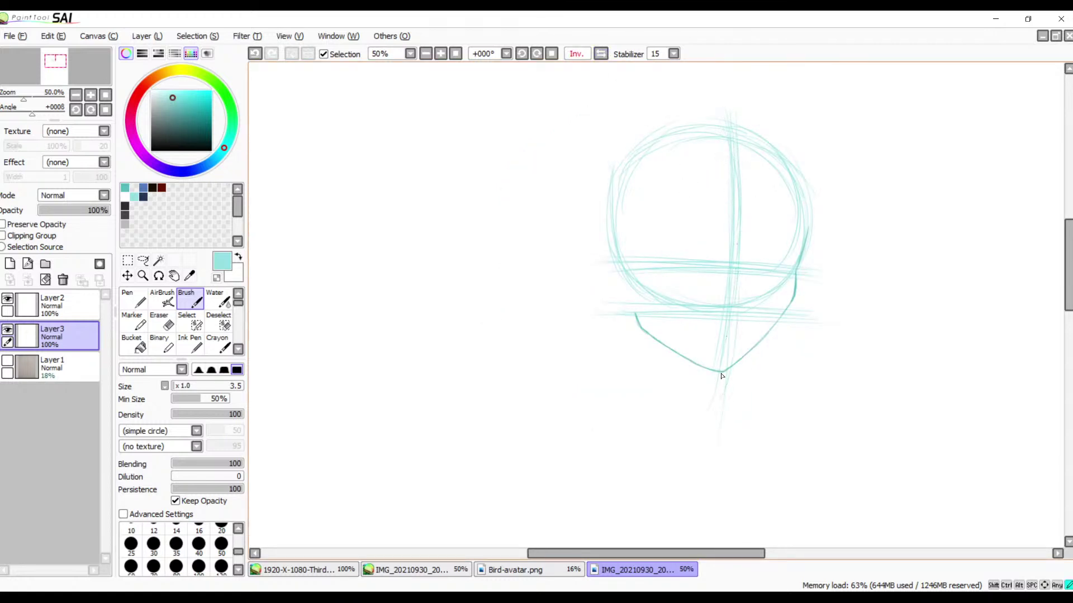
drag(721, 375, 714, 387)
- Erase the first vertical centre line beside the new curved one, using the Eraser at size 30
key(e)
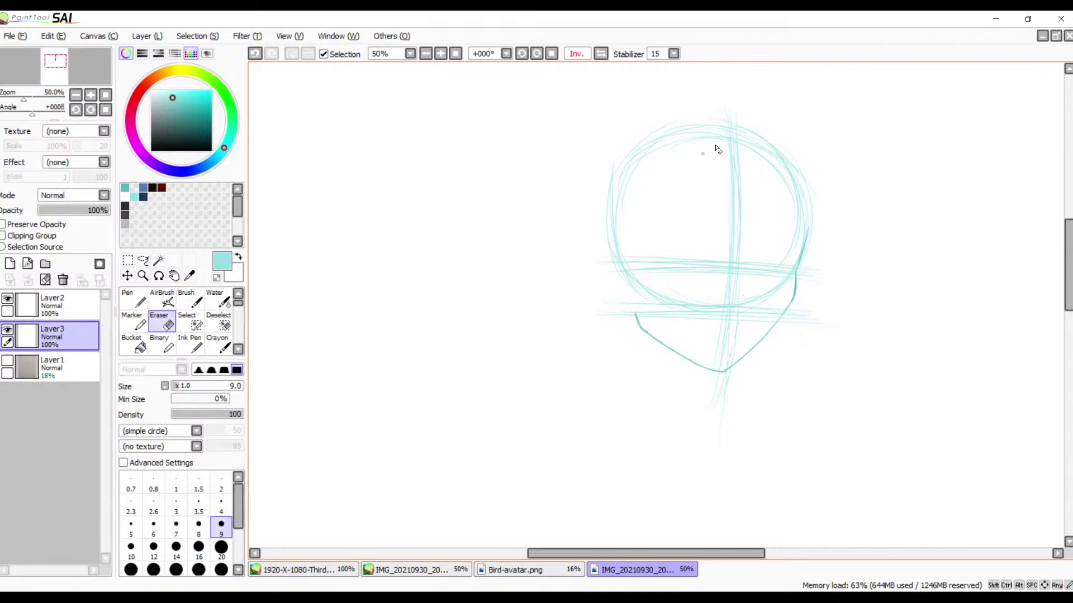
key(bracketright)
key(bracketright)
key(bracketright)
key(bracketright)
key(bracketright)
key(bracketright)
key(bracketright)
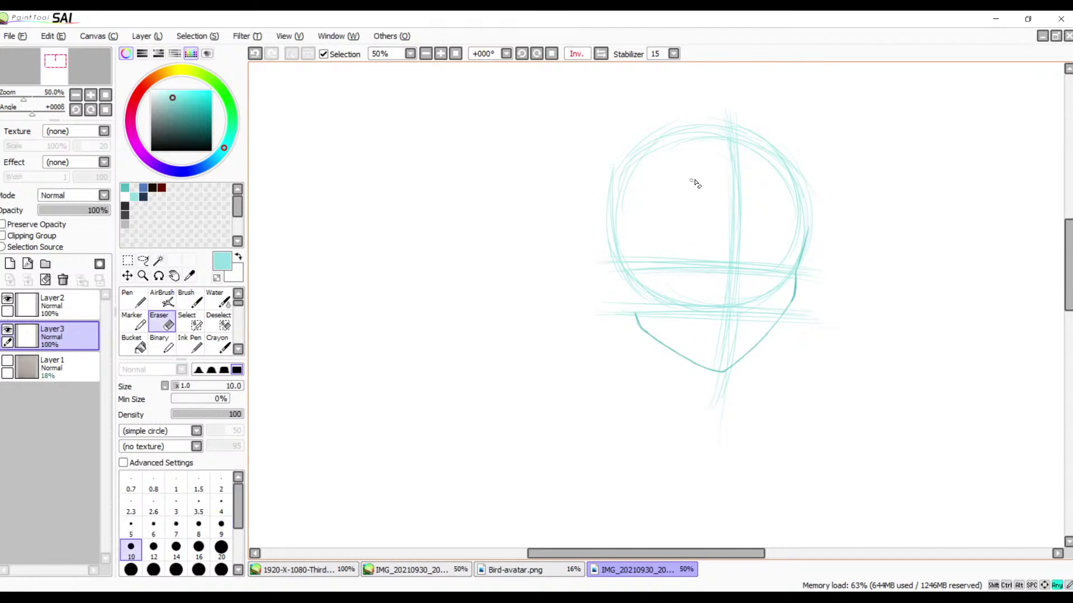
mouse_move(720, 158)
mouse_down()
mouse_move(729, 251)
mouse_move(730, 238)
mouse_move(714, 273)
mouse_move(731, 281)
mouse_move(720, 344)
mouse_move(720, 343)
mouse_up()
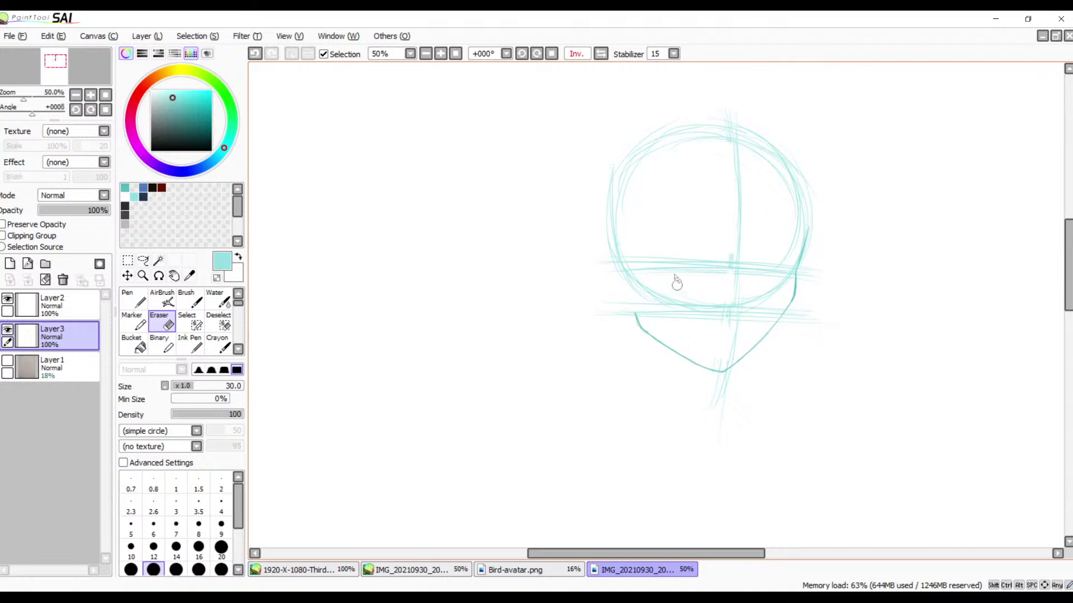
- Reinforce the horizontal guidelines and the curved centre line with the Brush, and return the view to normal orientation
key(b)
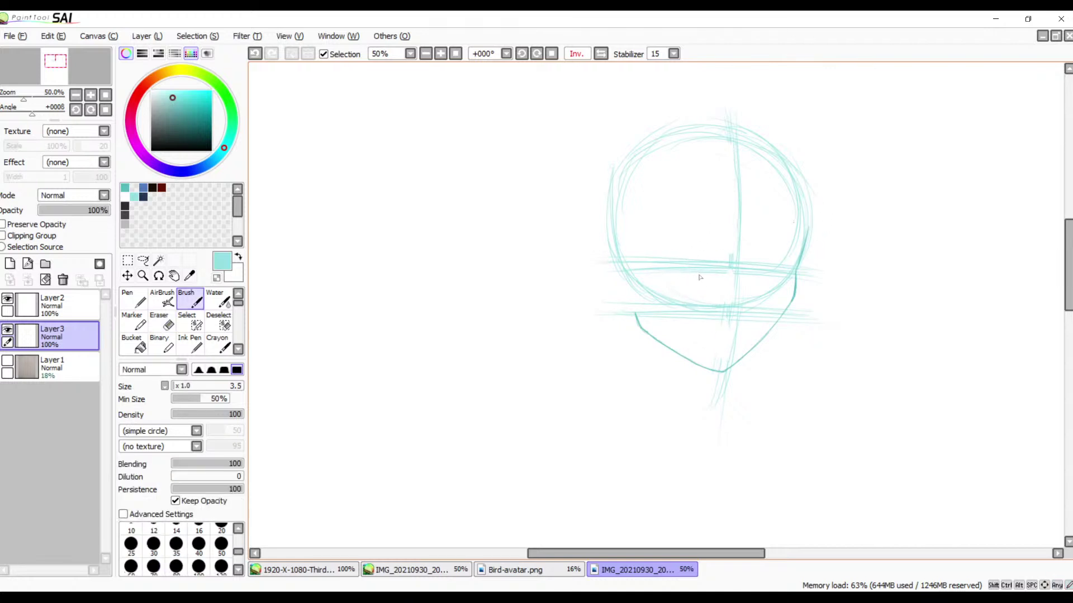
drag(644, 308, 779, 313)
mouse_move(652, 252)
mouse_down()
mouse_move(807, 268)
mouse_move(686, 265)
mouse_move(753, 275)
mouse_move(690, 258)
mouse_move(810, 270)
mouse_up()
drag(734, 187, 729, 297)
drag(723, 371, 737, 313)
drag(743, 170, 747, 295)
drag(746, 227, 747, 246)
drag(736, 320, 733, 340)
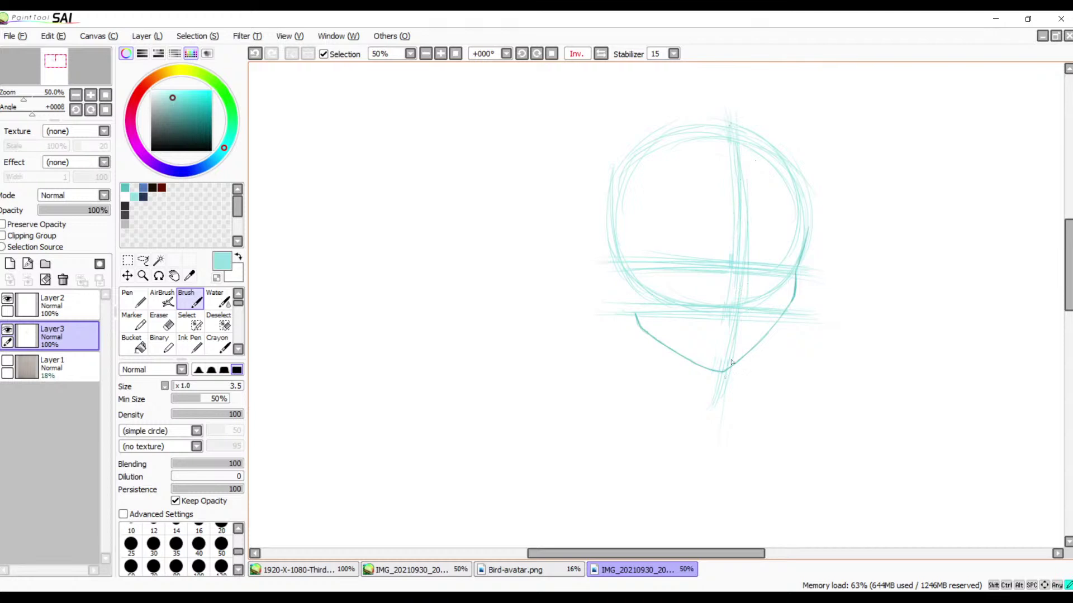
click(603, 55)
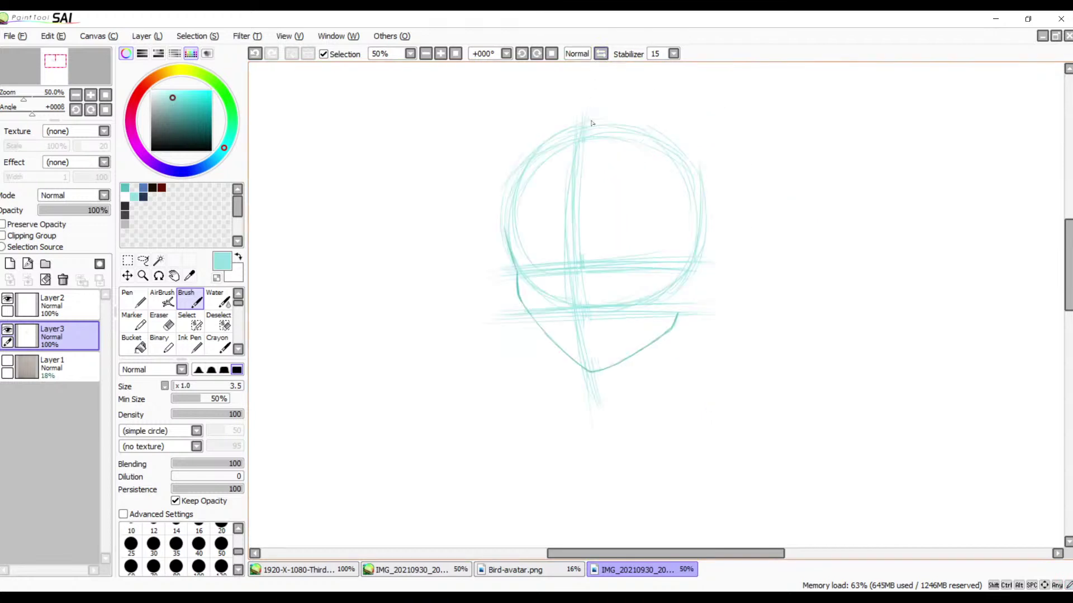
- Show the photo layer again and sketch the right eye's curve and both lower outer eye corners, thickening the corners at 150% zoom
click(8, 360)
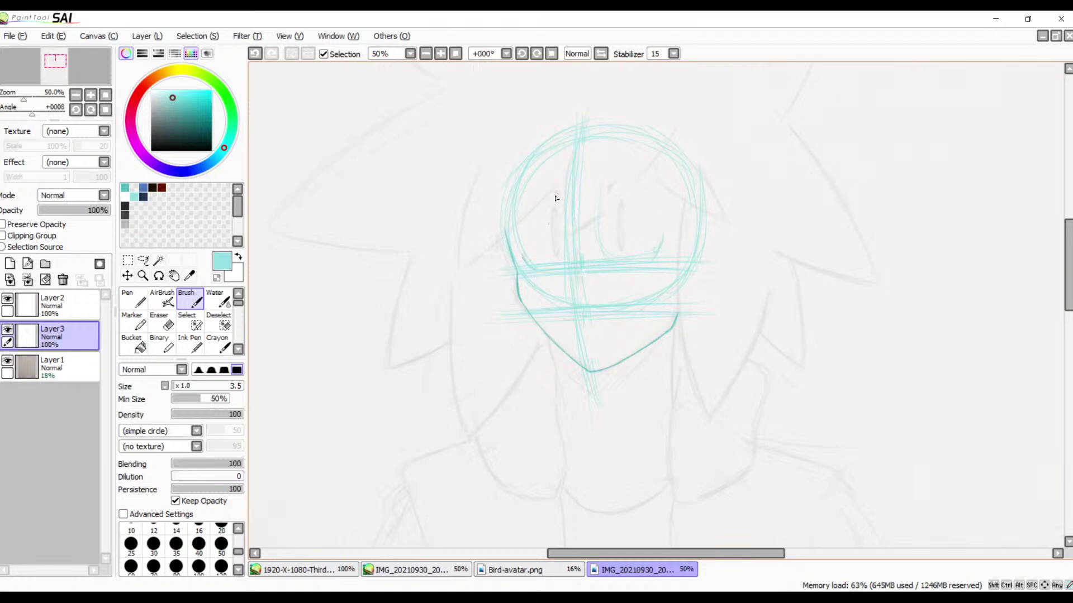
drag(617, 183, 602, 198)
click(441, 54)
click(441, 54)
click(440, 53)
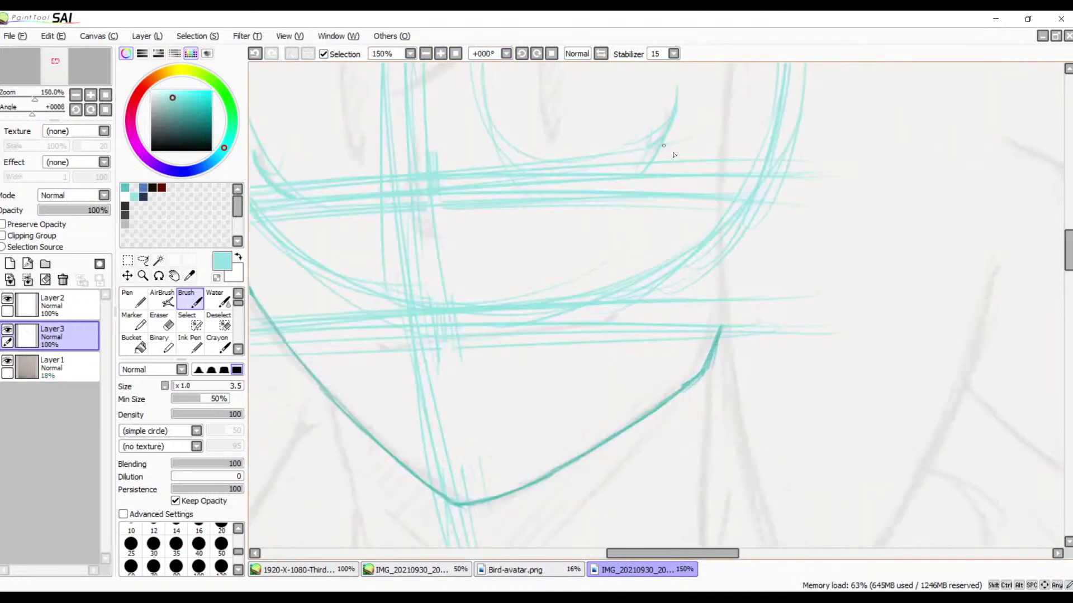
drag(644, 180, 659, 243)
drag(688, 203, 663, 228)
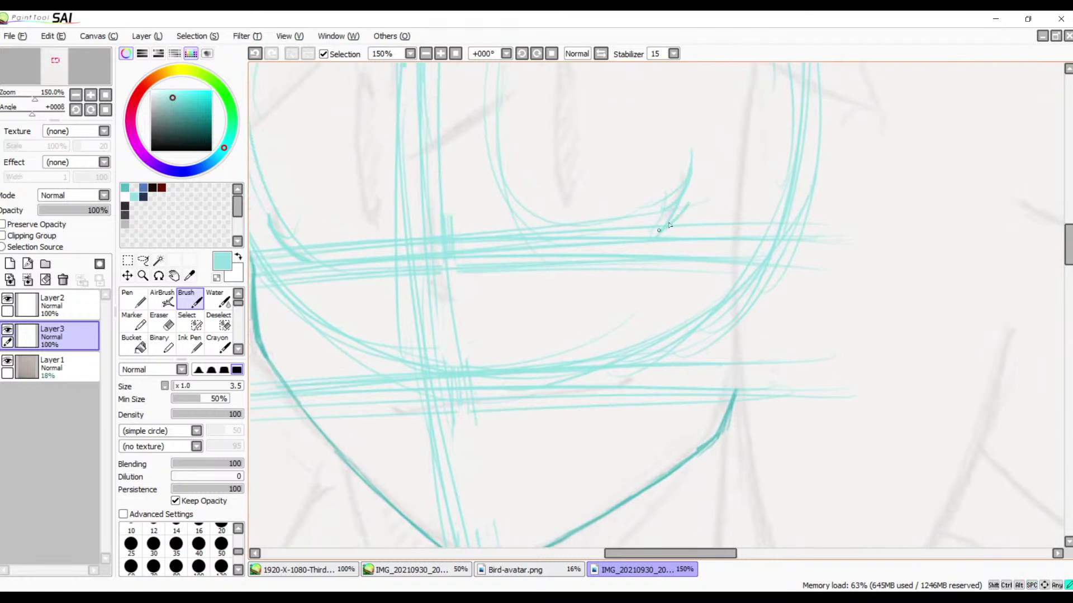
drag(690, 185, 645, 232)
drag(544, 193, 681, 201)
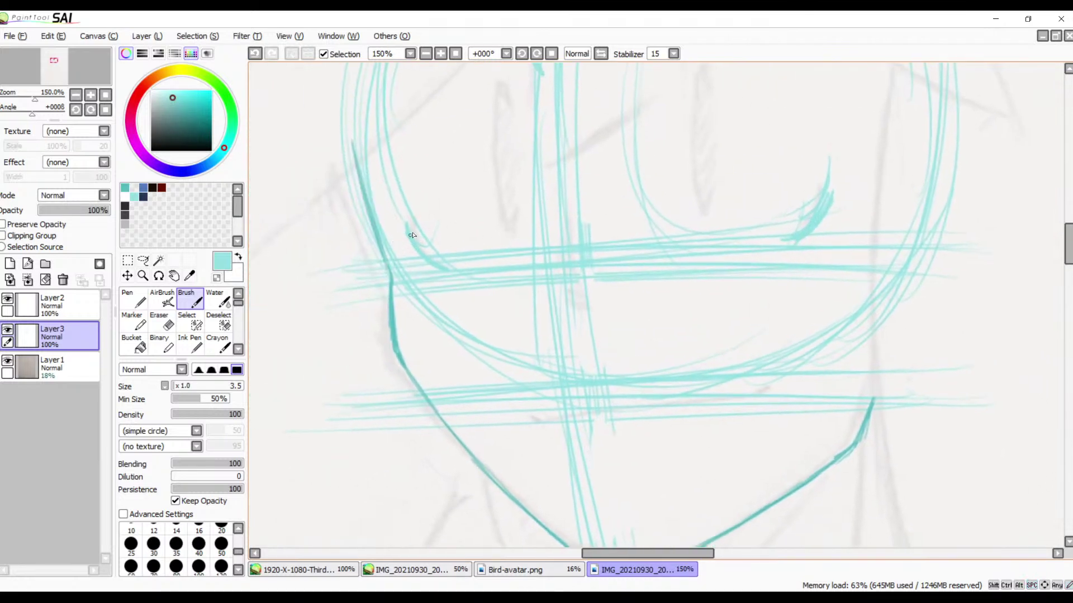
drag(409, 226, 429, 252)
- Sketch short thick strokes for the upper inner corners of both eyes
key(space)
drag(599, 179, 592, 266)
drag(504, 119, 519, 149)
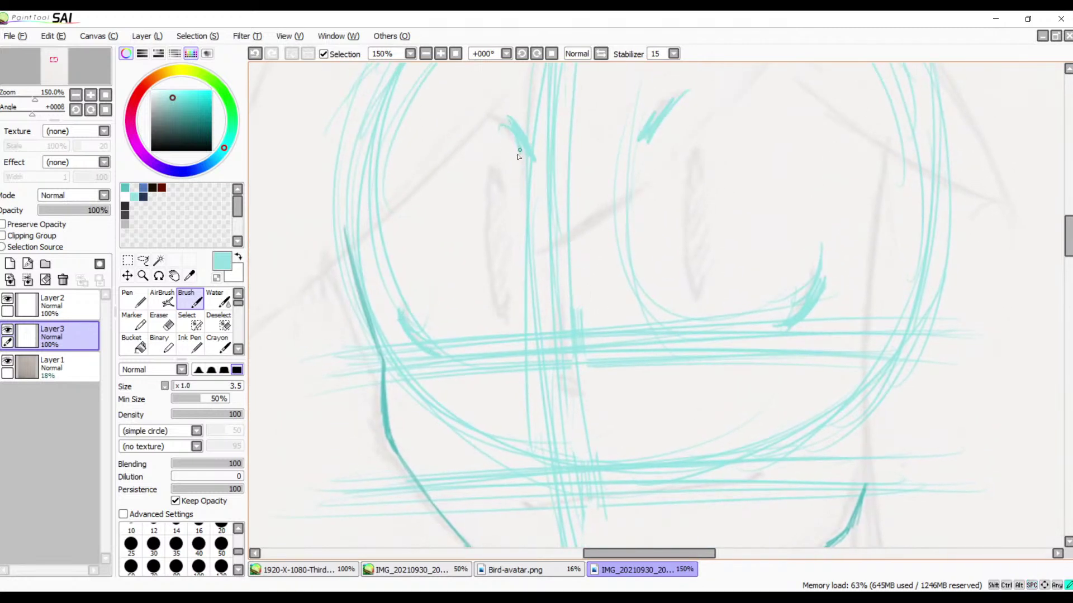
mouse_move(670, 103)
mouse_down()
mouse_move(649, 155)
mouse_move(669, 109)
mouse_up()
mouse_move(644, 237)
mouse_down()
mouse_move(687, 199)
mouse_move(621, 248)
mouse_move(601, 242)
mouse_up()
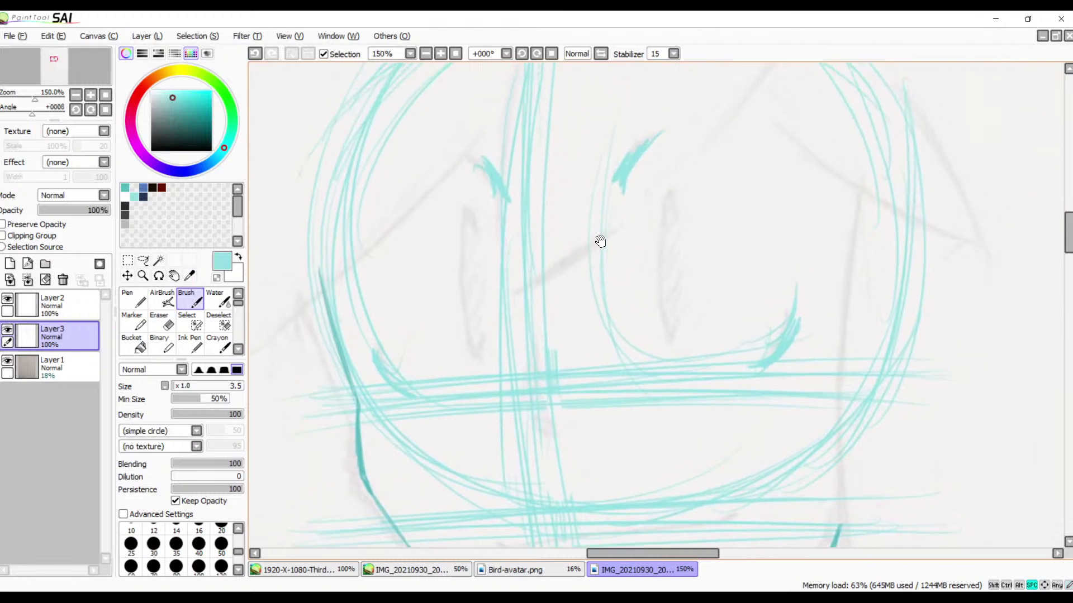
- Erase the ragged edges around the right eye's upper inner corner stroke
drag(615, 327, 621, 308)
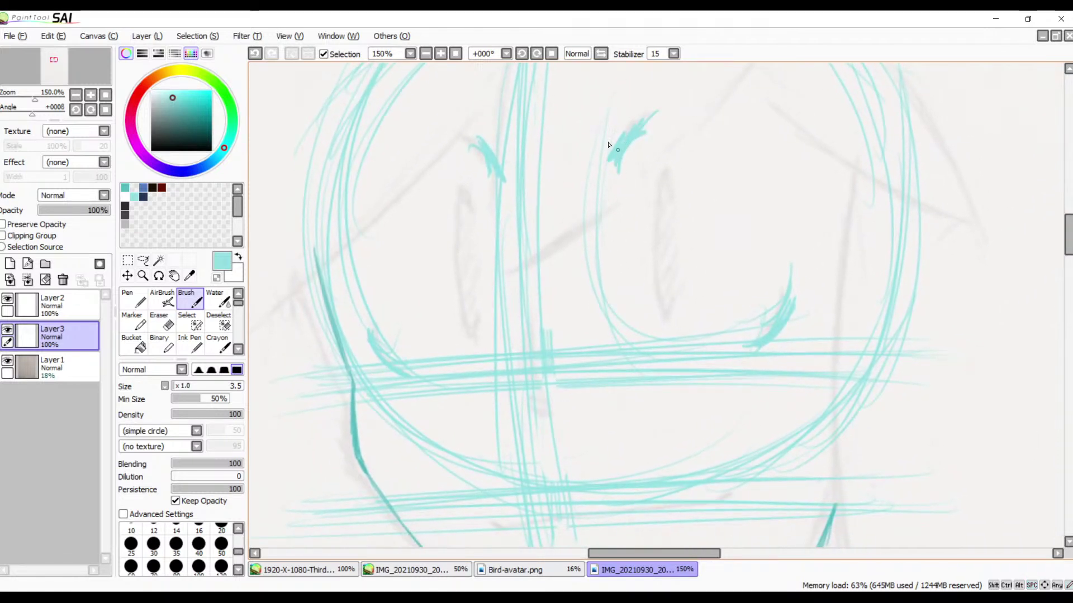
key(e)
mouse_move(651, 109)
mouse_down()
mouse_move(611, 139)
mouse_move(618, 127)
mouse_move(596, 168)
mouse_up()
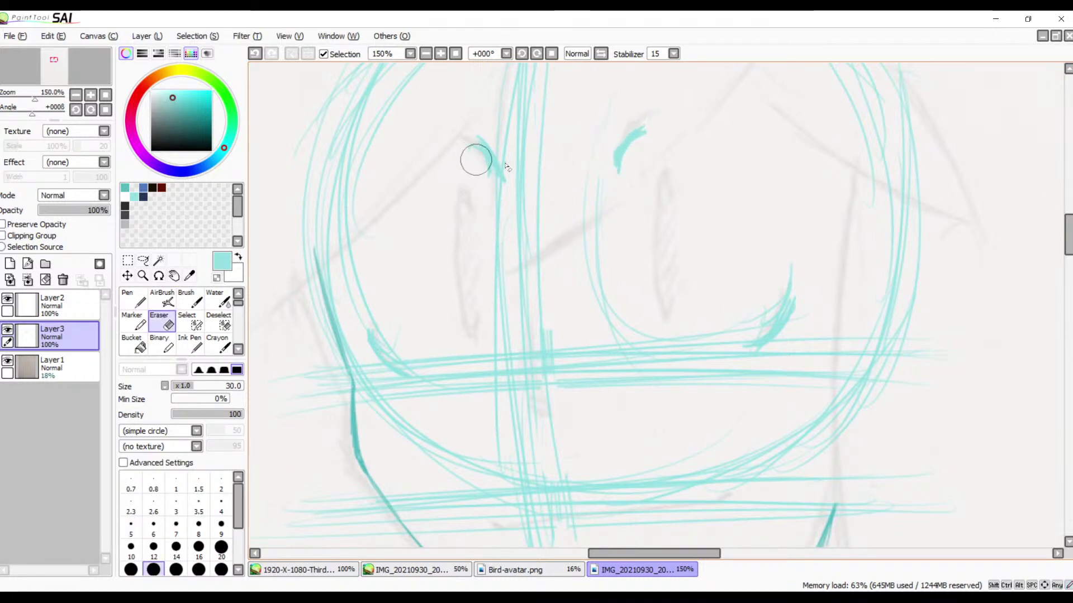
- Trace the tall narrow pupils of both eyes with the Brush and fill them with diagonal hatching
key(b)
drag(704, 277, 658, 228)
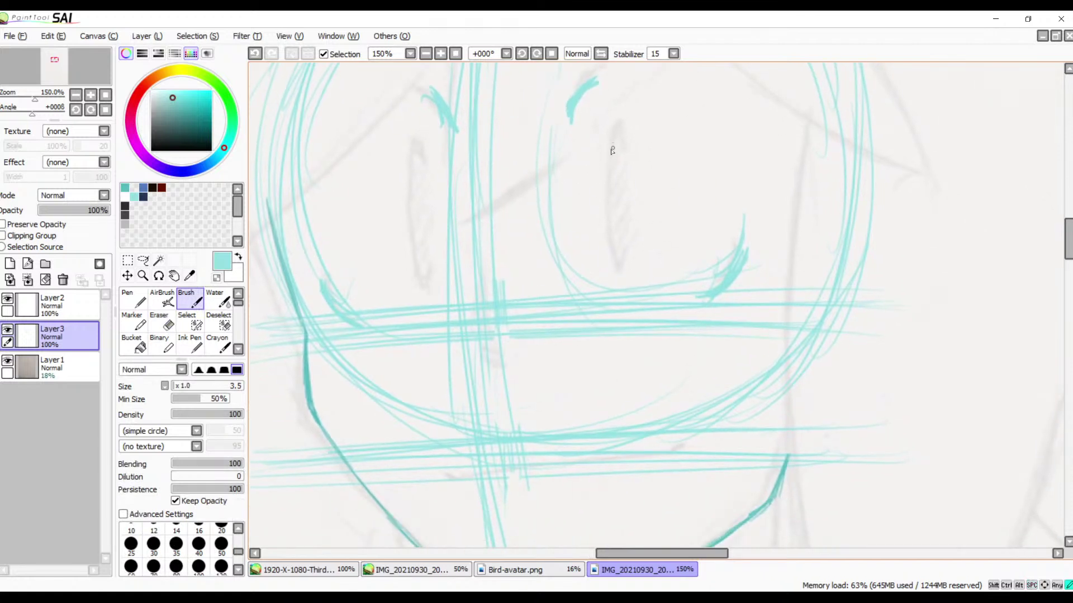
drag(610, 179, 615, 122)
key(ctrl+z)
mouse_move(609, 126)
mouse_down()
mouse_move(609, 188)
mouse_move(606, 126)
mouse_move(615, 270)
mouse_up()
mouse_move(600, 206)
mouse_down()
mouse_move(628, 253)
mouse_move(615, 255)
mouse_move(629, 229)
mouse_up()
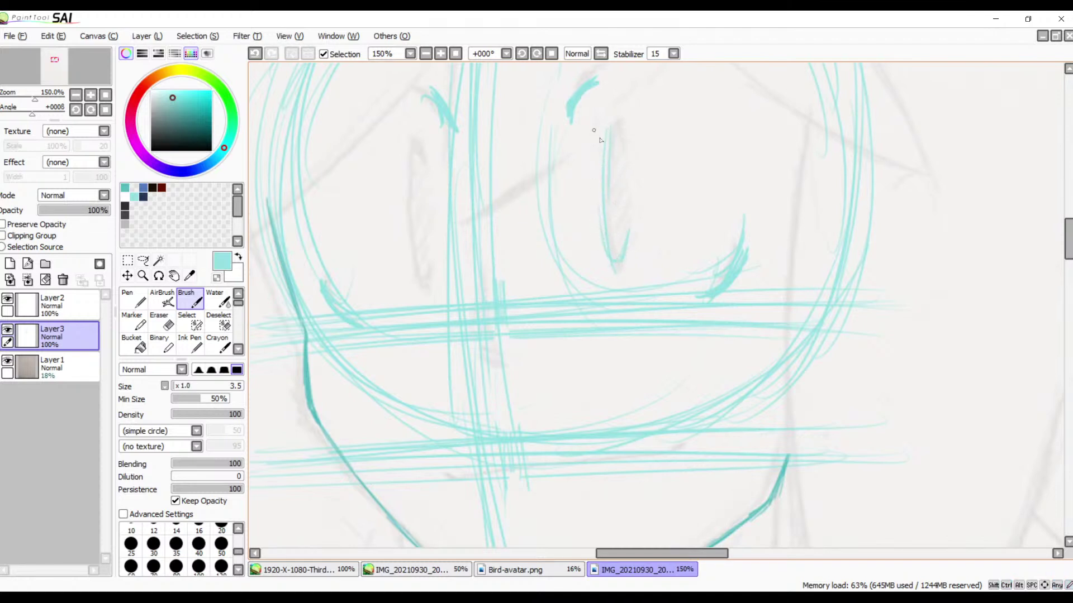
mouse_move(603, 153)
mouse_down()
mouse_move(615, 122)
mouse_move(626, 148)
mouse_move(605, 194)
mouse_up()
mouse_move(429, 143)
mouse_down()
mouse_move(435, 178)
mouse_move(420, 162)
mouse_move(414, 218)
mouse_move(426, 274)
mouse_move(434, 257)
mouse_up()
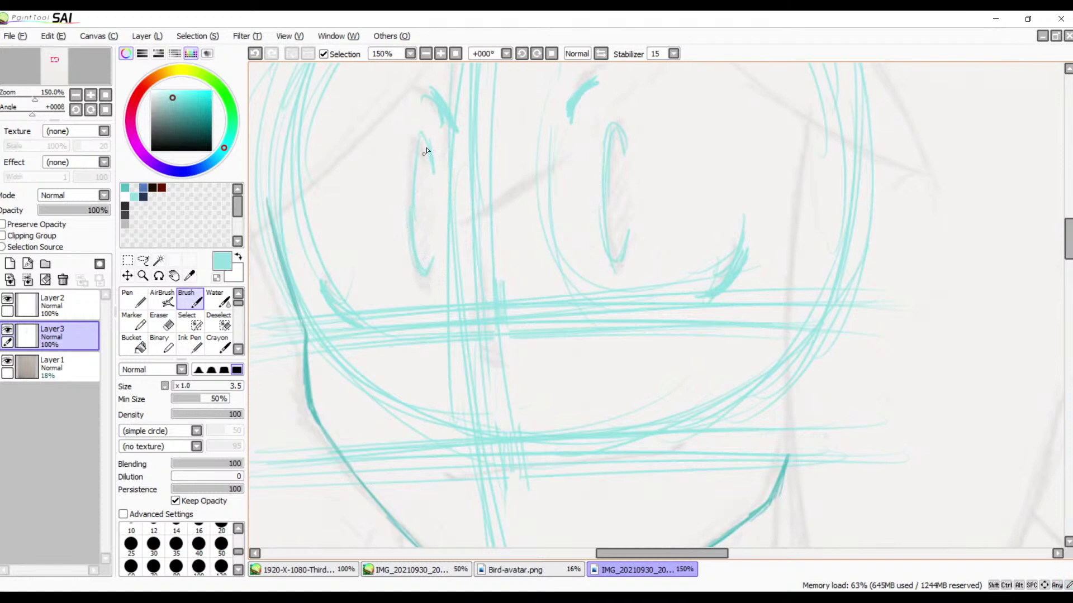
drag(422, 166, 432, 243)
drag(621, 139, 607, 228)
- Trace the nose on the centre line and the slanted mouth line over the lower guidelines
key(space)
mouse_move(529, 287)
mouse_down()
mouse_move(582, 226)
mouse_move(527, 227)
mouse_move(512, 278)
mouse_move(542, 313)
mouse_move(523, 264)
mouse_move(531, 226)
mouse_move(520, 261)
mouse_move(543, 315)
mouse_move(532, 239)
mouse_up()
mouse_move(535, 309)
mouse_down()
mouse_move(517, 277)
mouse_move(520, 250)
mouse_up()
key(space)
drag(635, 356, 671, 264)
mouse_move(545, 338)
mouse_down()
mouse_move(734, 318)
mouse_move(754, 306)
mouse_move(527, 336)
mouse_up()
scroll(604, 195, up, 5)
scroll(604, 195, right, 1)
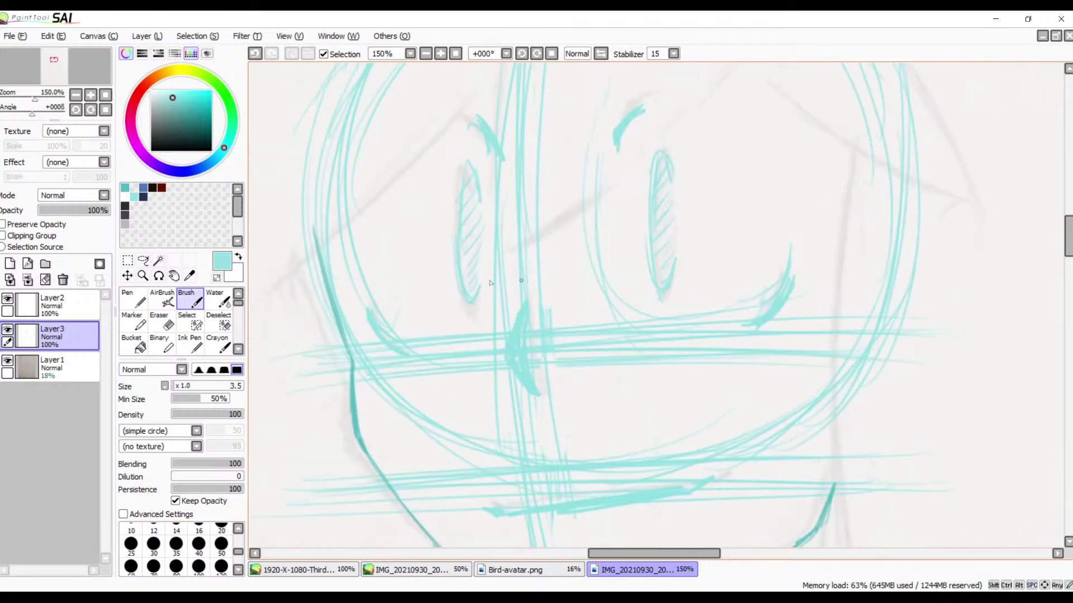
- Hide the photo layer and make the light turquoise guide layer active
click(7, 368)
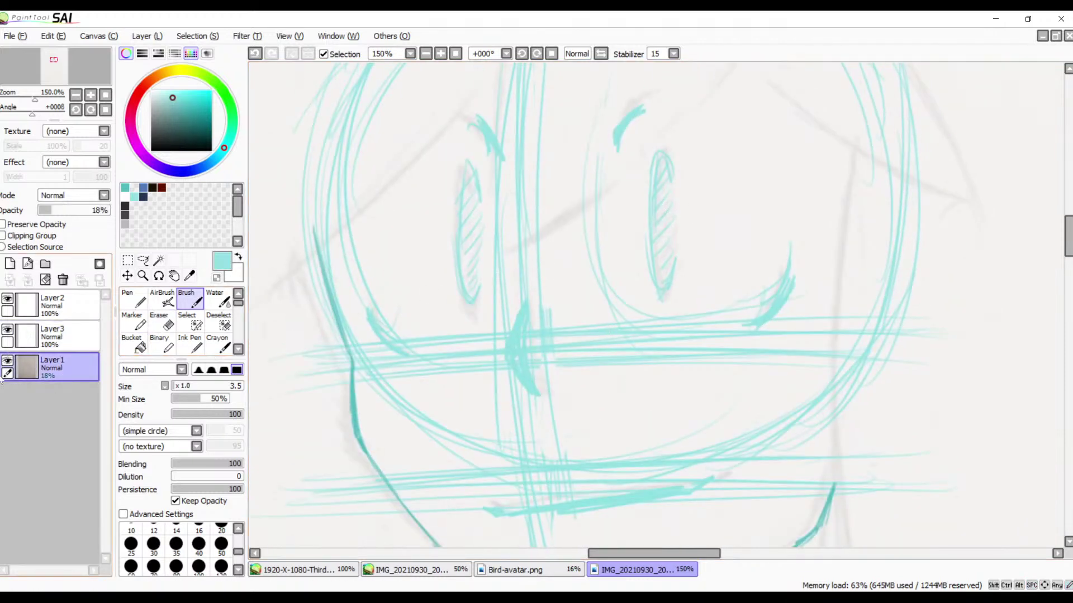
click(7, 362)
click(55, 336)
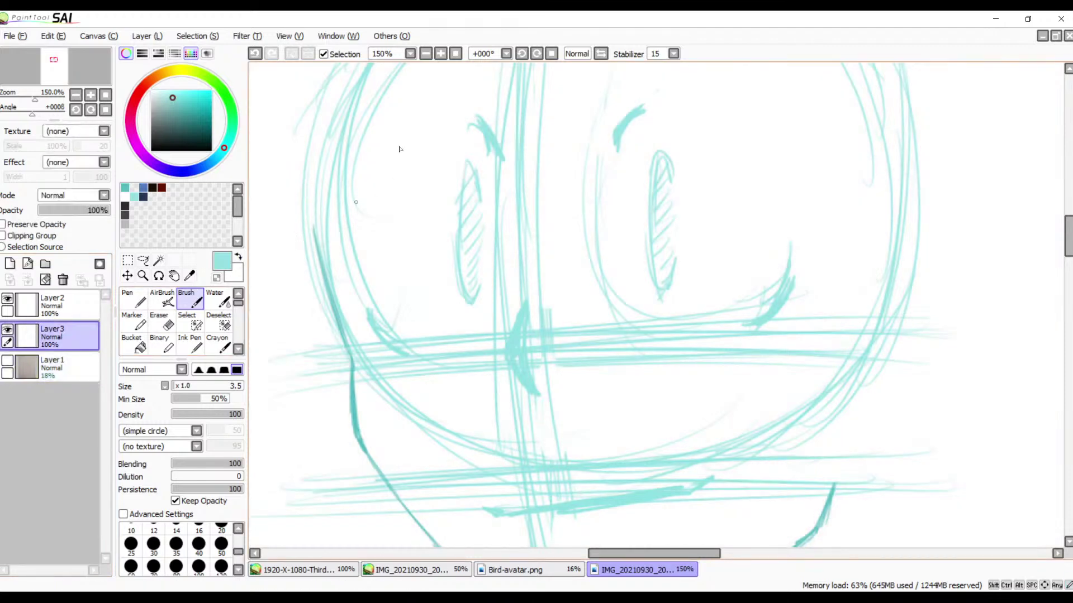
- Examine the whole head sketch at 33.33% zoom to judge the placement of the facial features
click(425, 54)
click(439, 54)
click(428, 54)
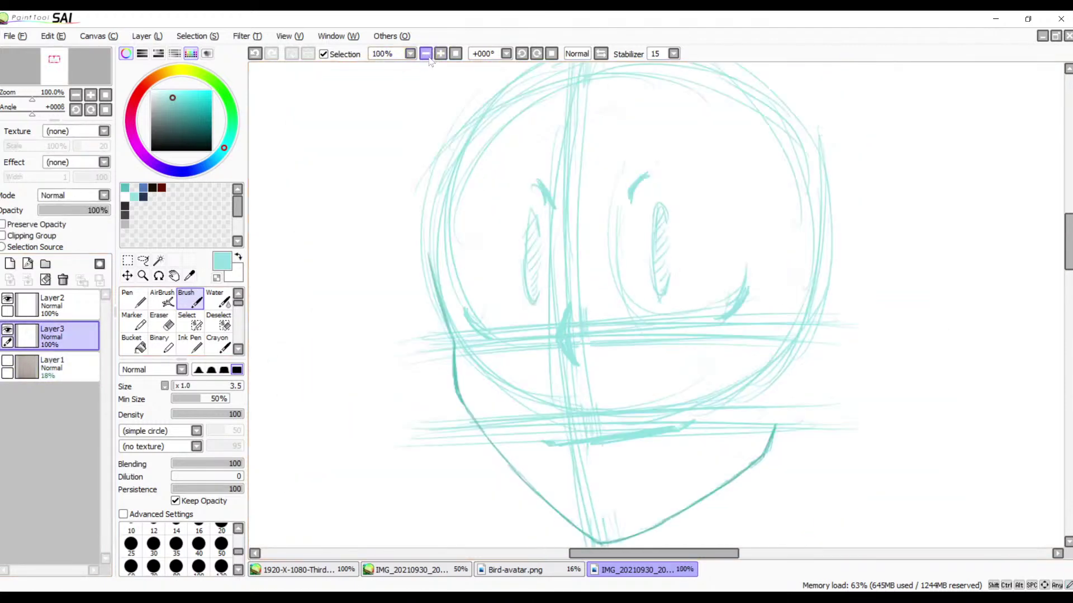
click(425, 53)
click(425, 54)
click(425, 54)
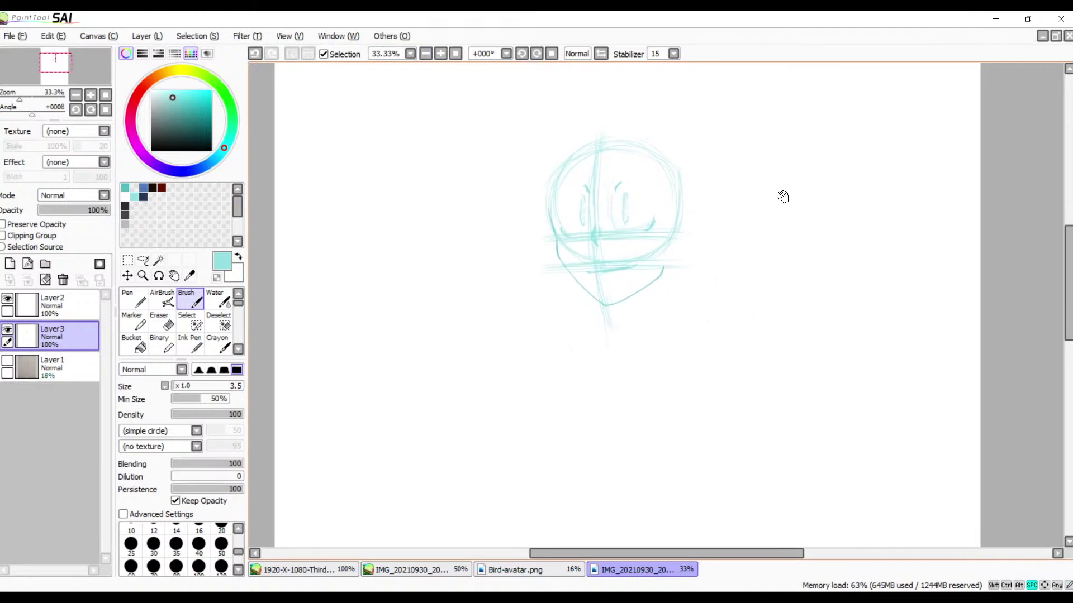
drag(696, 235, 667, 287)
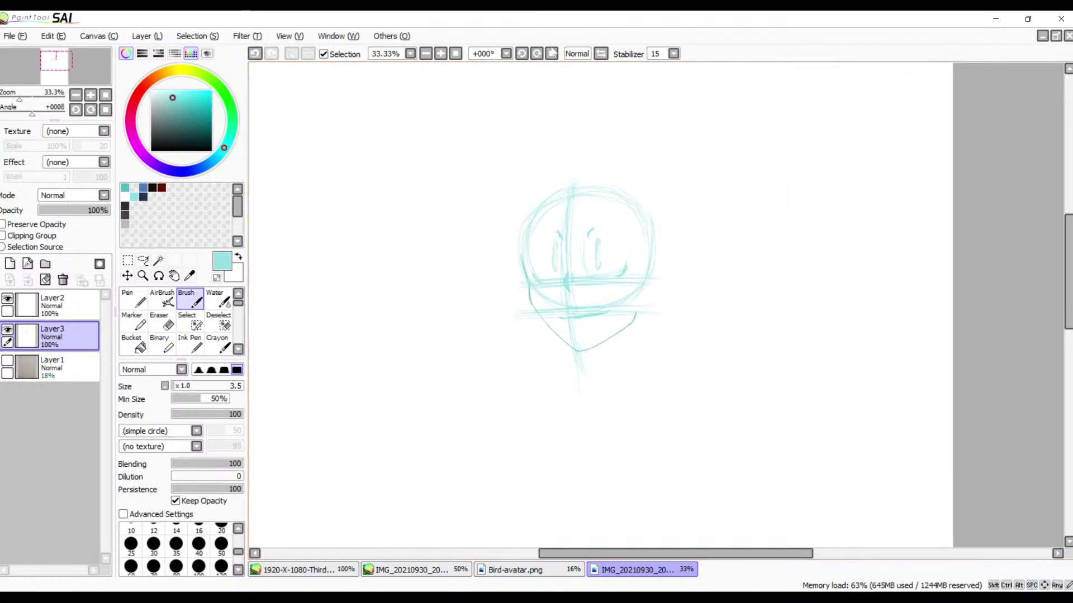
- Lasso around the slanted mouth line on the guide layer and move the selected strokes up toward the base of the head circle
click(440, 54)
click(440, 54)
click(440, 54)
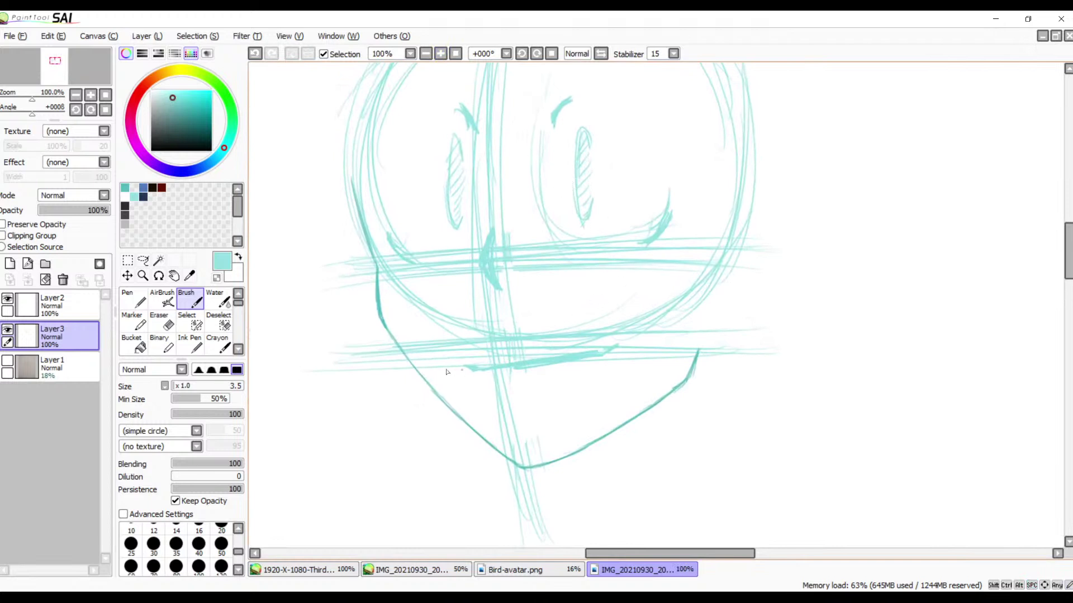
click(143, 258)
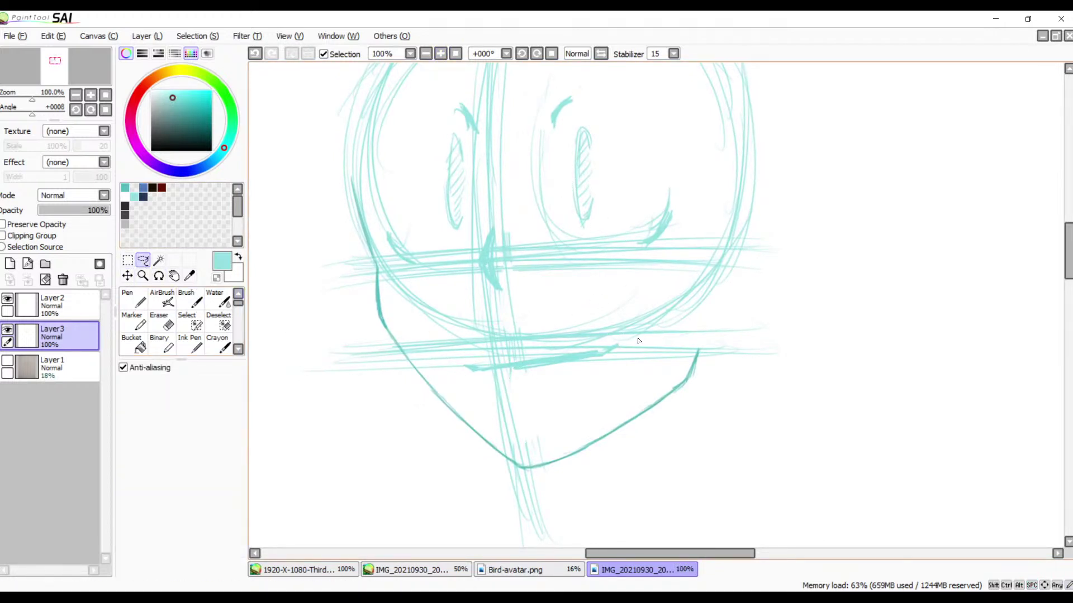
mouse_move(638, 341)
mouse_down()
mouse_move(504, 345)
mouse_move(439, 371)
mouse_move(481, 386)
mouse_move(604, 373)
mouse_move(635, 337)
mouse_up()
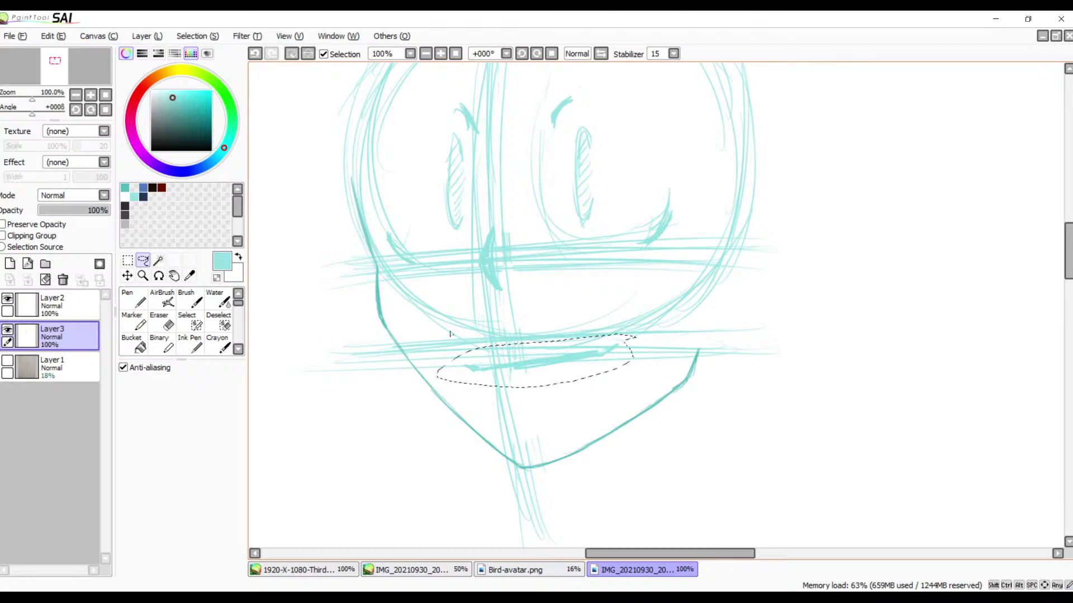
mouse_move(521, 367)
mouse_down()
mouse_move(515, 348)
mouse_move(539, 344)
mouse_up()
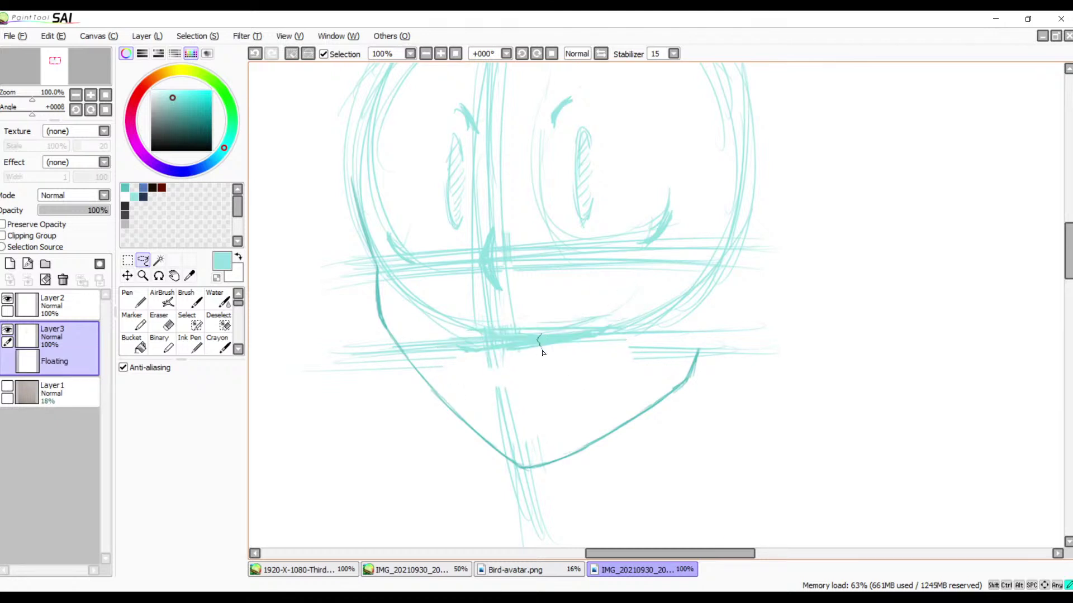
- Undo the last move of the mouth selection and shift the selected mouth line up again from its original position
key(ctrl+z)
key(ctrl+z)
key(ctrl+z)
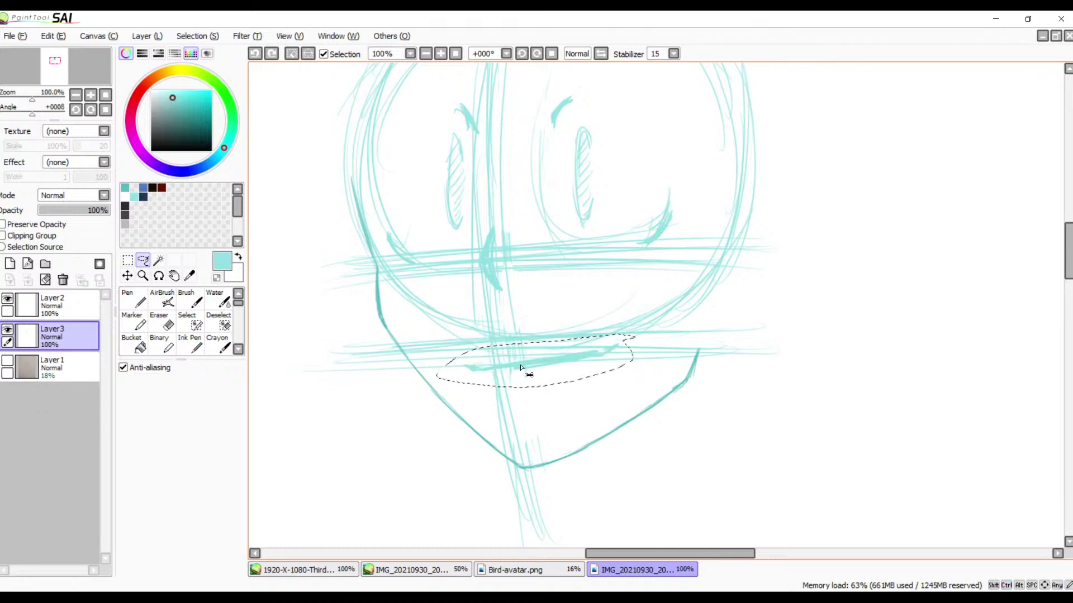
drag(522, 369, 523, 357)
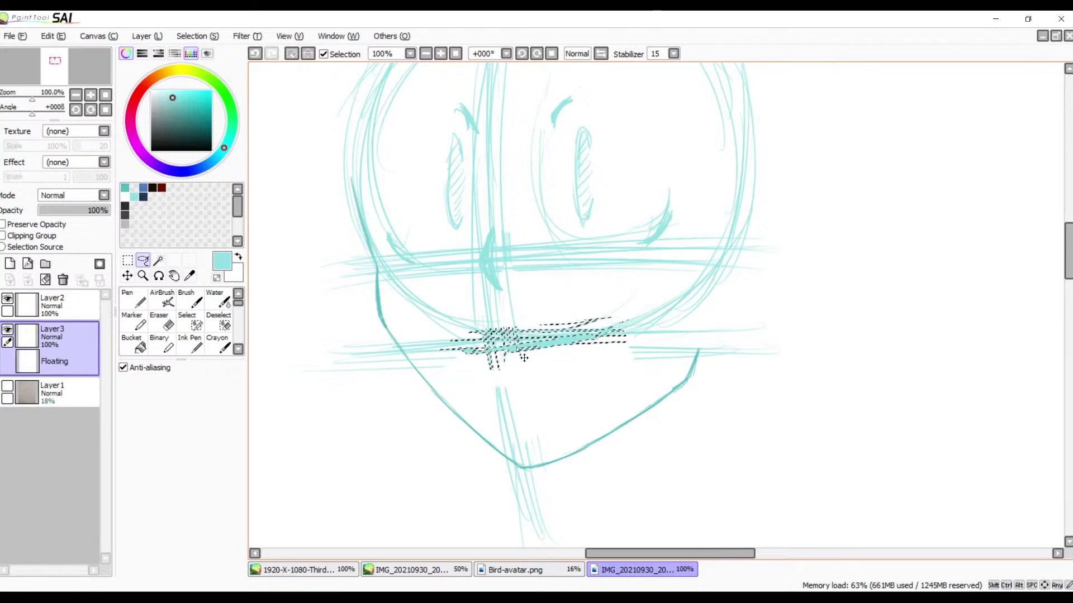
- Deselect the moved mouth-line area and make the Layer1 pencil sketch visible beneath the teal lines
key(ctrl+d)
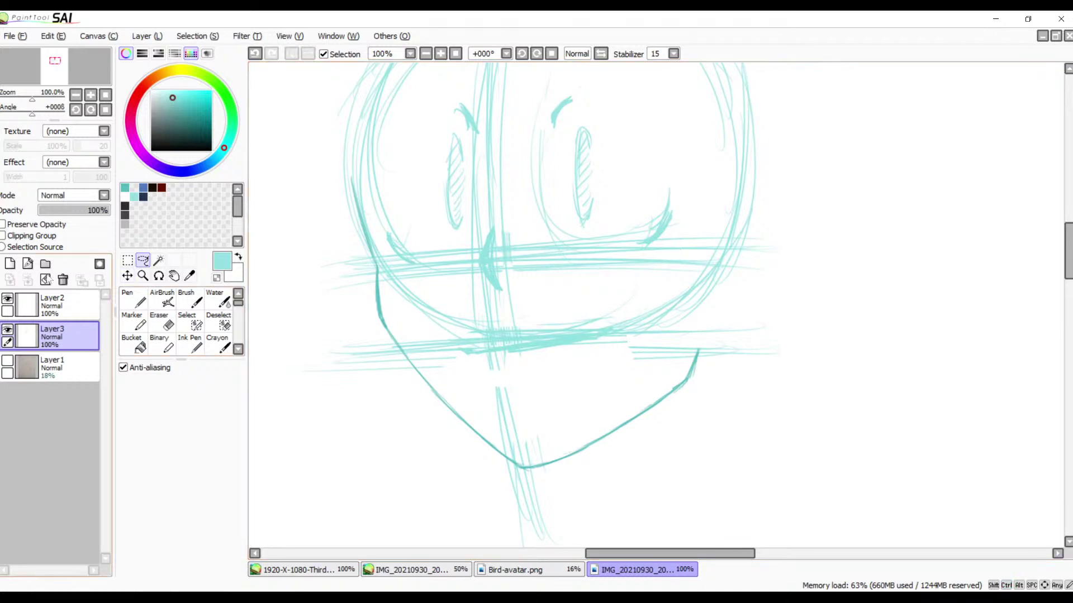
click(7, 362)
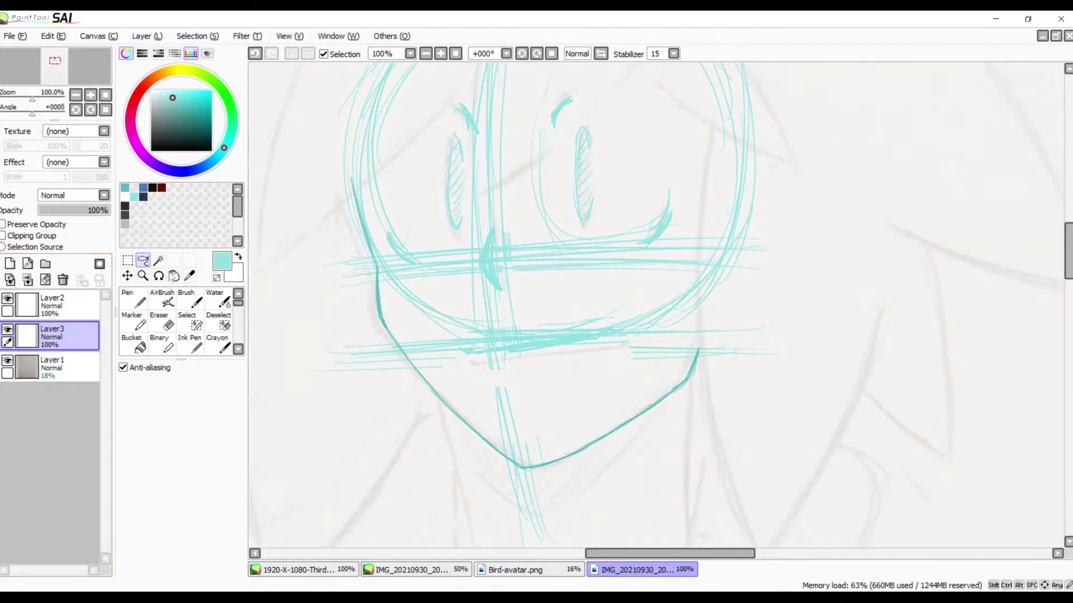
click(441, 53)
click(440, 54)
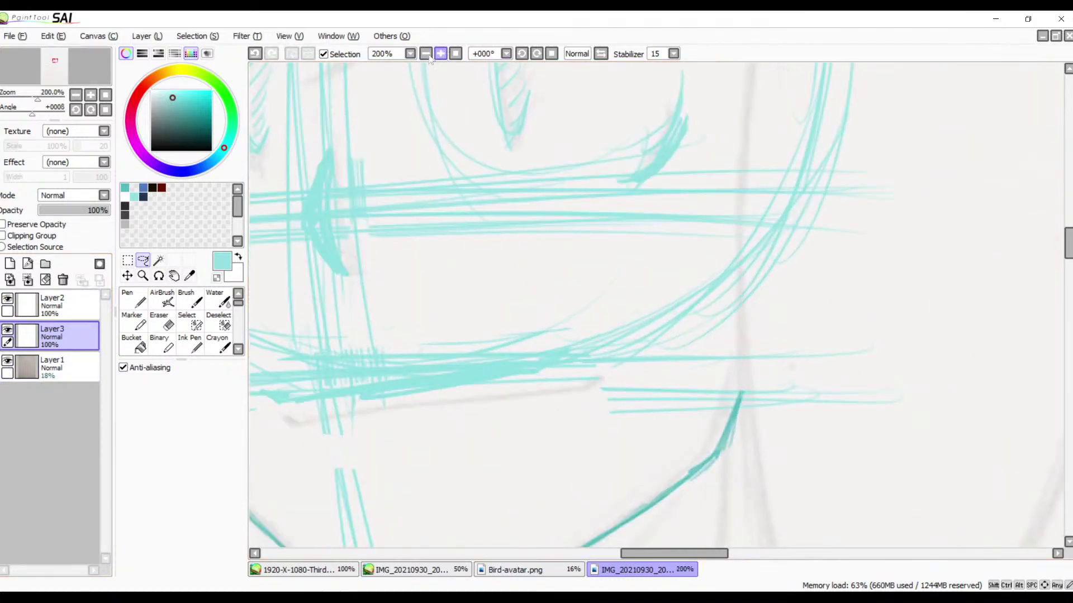
click(425, 53)
click(425, 54)
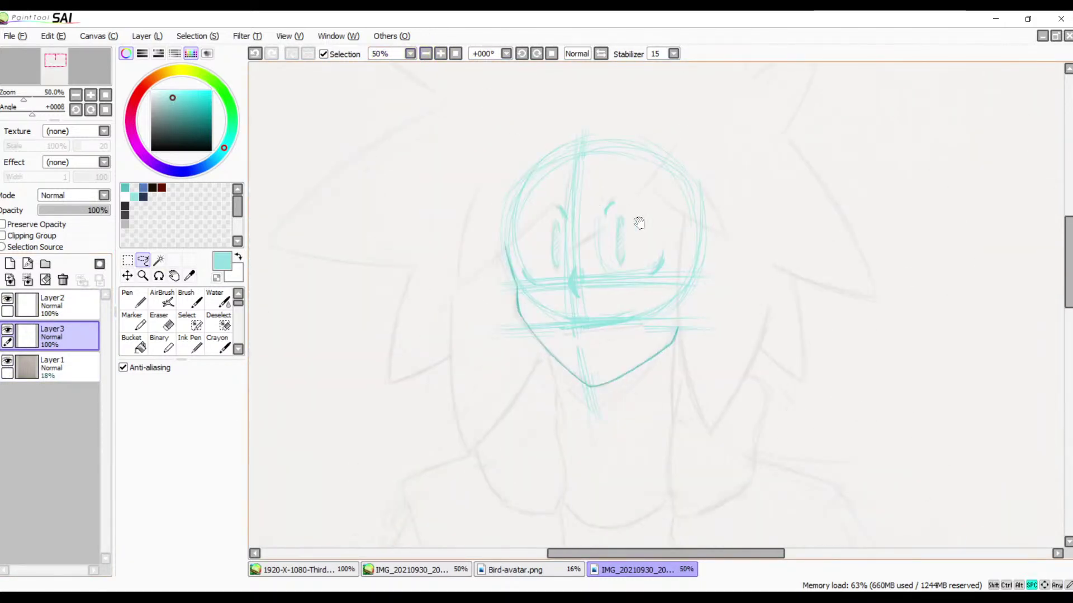
- Sketch the pointed hair bangs across the forehead and down both sides of the head with the Brush, following the pencil sketch
drag(678, 149, 576, 241)
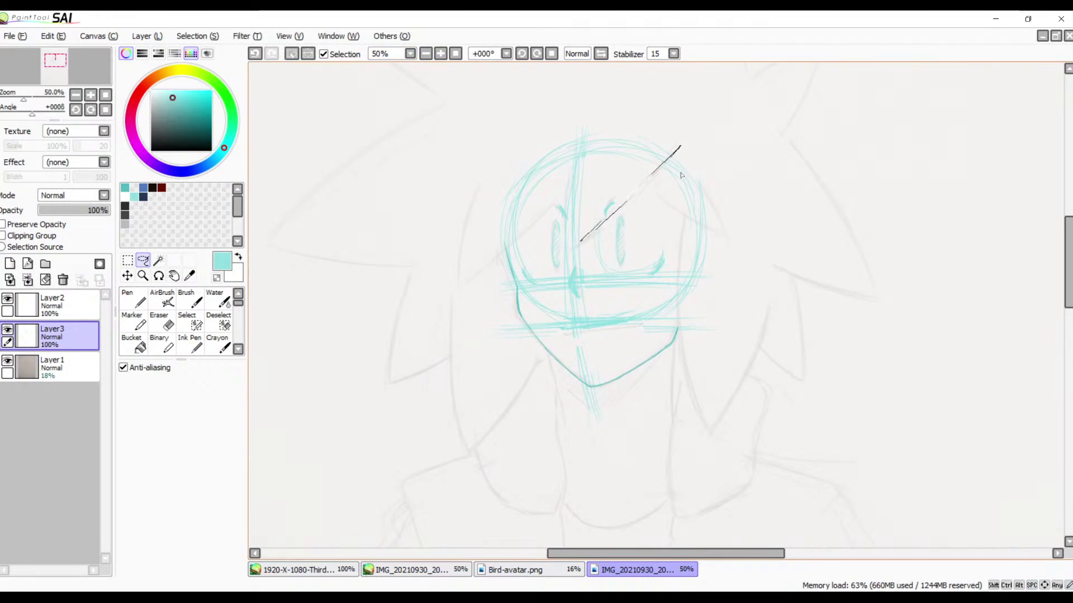
key(ctrl+z)
key(b)
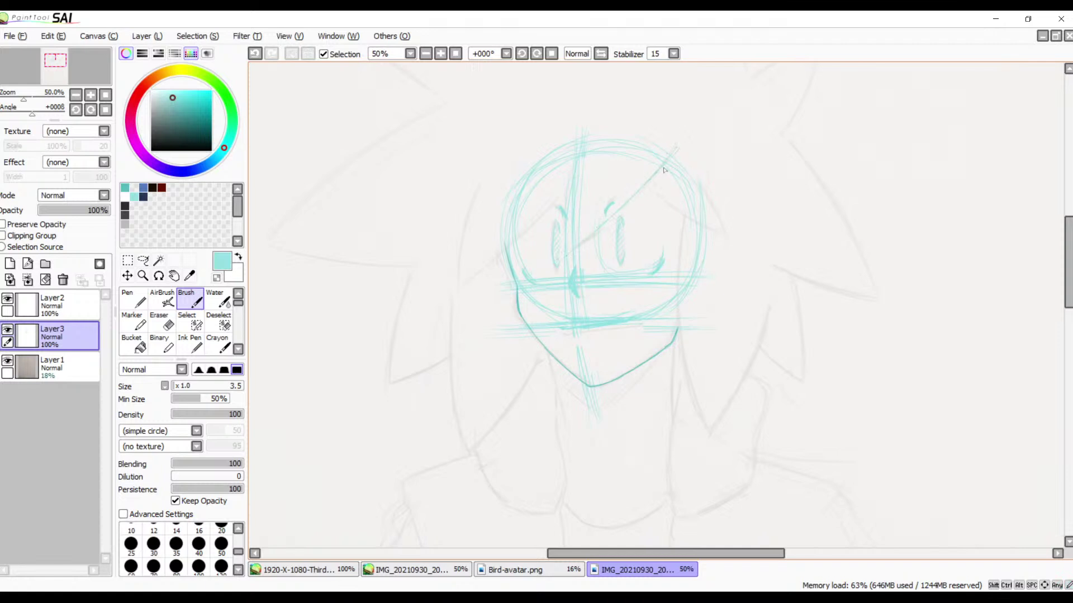
drag(677, 148, 577, 234)
drag(571, 181, 570, 260)
mouse_move(567, 202)
mouse_down()
mouse_move(568, 256)
mouse_move(656, 177)
mouse_up()
drag(474, 269, 568, 192)
drag(484, 189, 460, 271)
mouse_move(729, 239)
mouse_down()
mouse_move(660, 204)
mouse_move(709, 206)
mouse_move(725, 239)
mouse_up()
- Sketch the long pointed hair locks hanging on both sides of the jaw down toward the shoulders
key(space)
drag(699, 326, 724, 215)
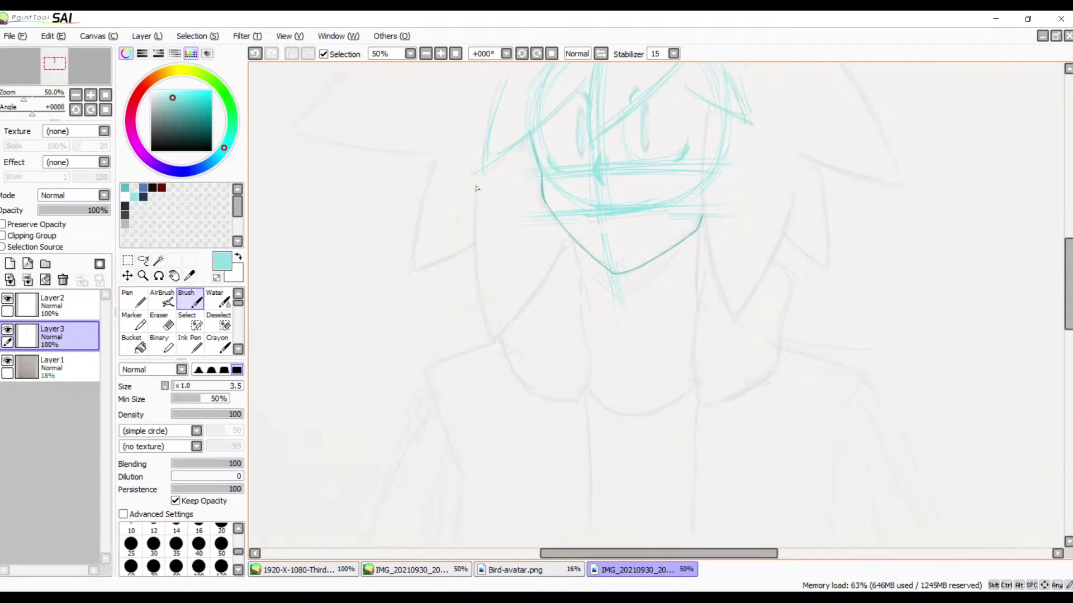
drag(477, 188, 491, 328)
drag(546, 277, 491, 328)
mouse_move(706, 199)
mouse_down()
mouse_move(742, 295)
mouse_move(800, 193)
mouse_up()
- Draw the two sides of the neck running down from the jawline, redoing strokes that miss the intended line
drag(745, 270, 687, 229)
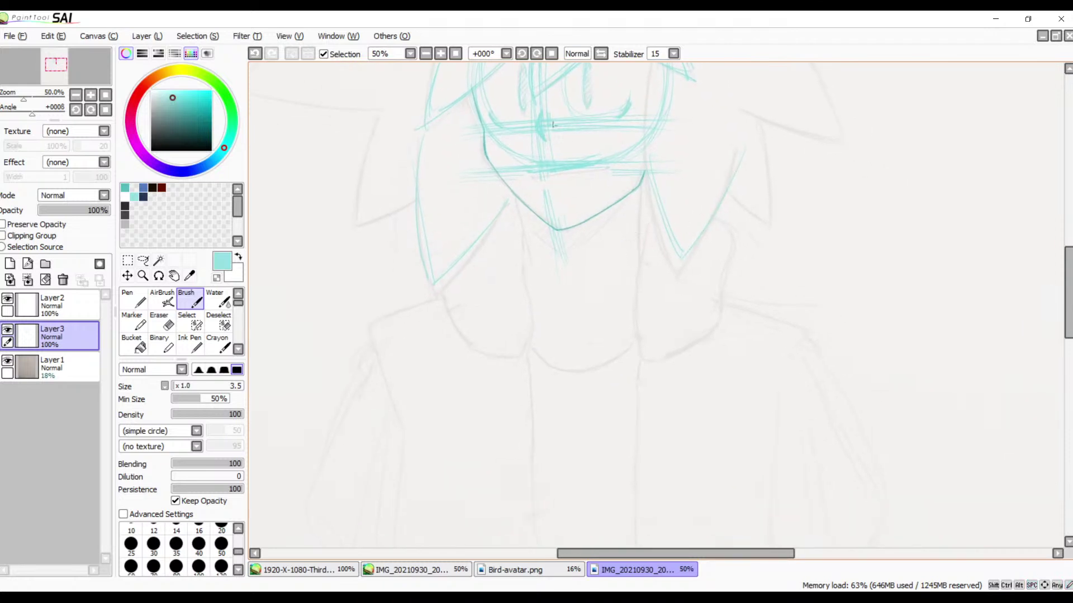
click(440, 54)
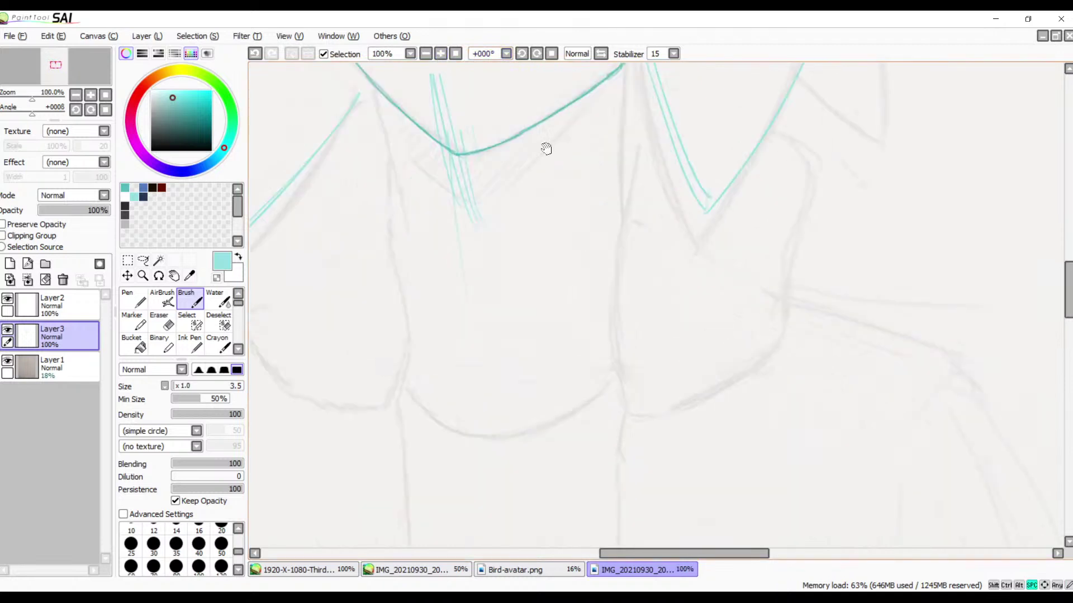
drag(628, 92, 592, 282)
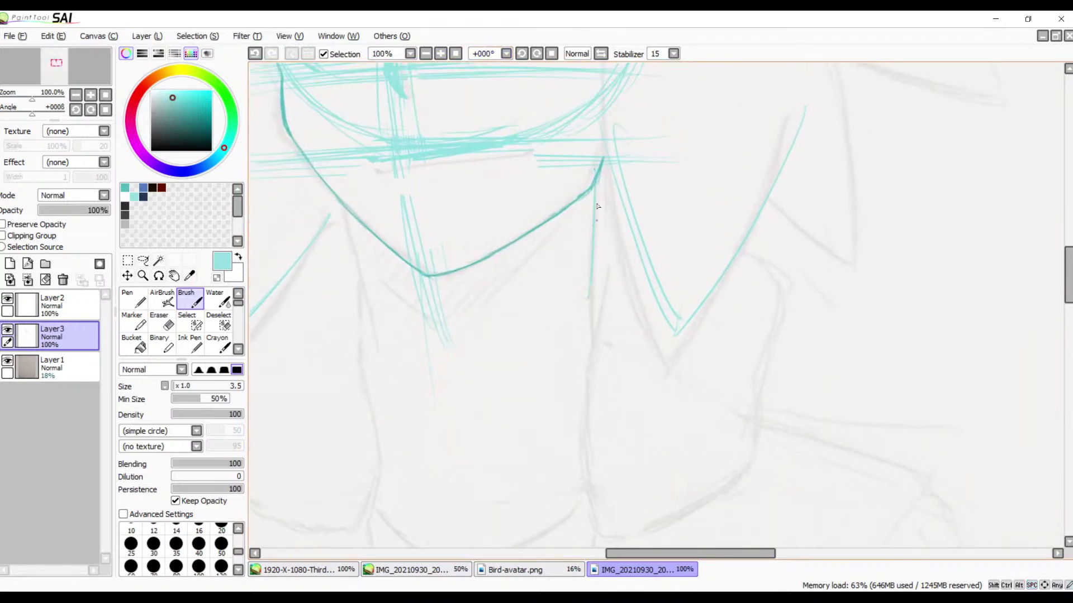
key(ctrl+z)
drag(602, 162, 591, 317)
drag(331, 212, 357, 286)
key(ctrl+z)
drag(340, 210, 374, 320)
drag(338, 209, 378, 348)
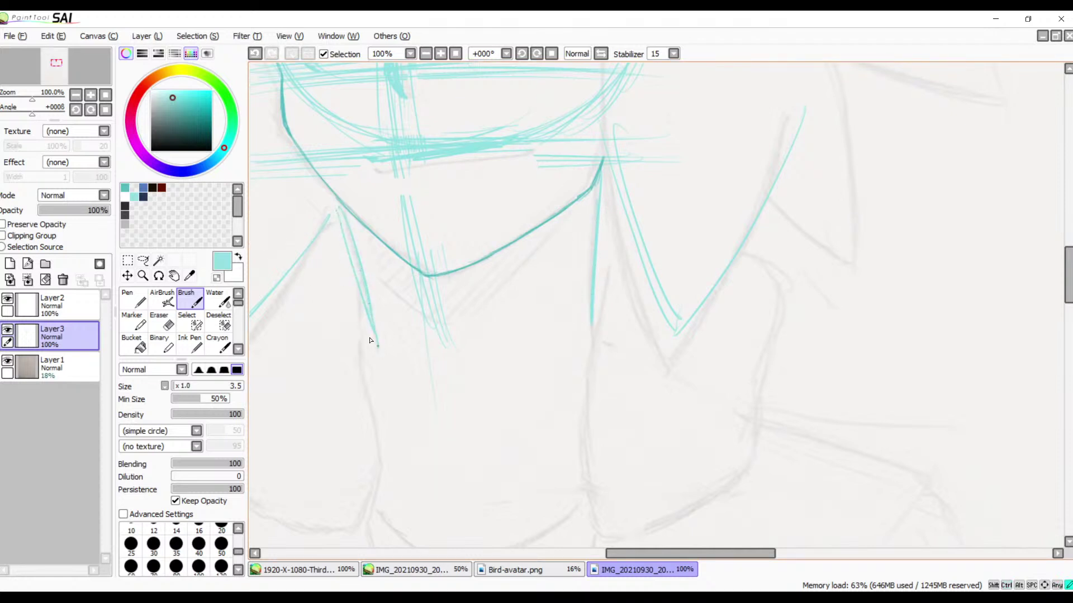
- Sketch the sloping neck-to-shoulder lines and the tops of both shoulders along the pencil sketch
key(space)
drag(485, 277, 719, 104)
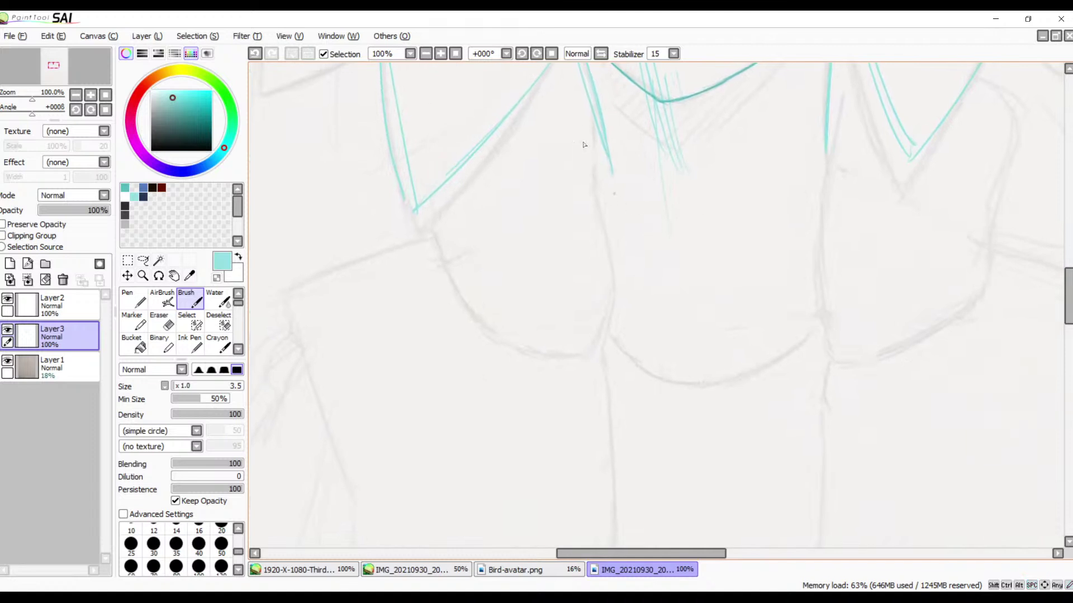
mouse_move(583, 146)
mouse_down()
mouse_move(488, 239)
mouse_move(329, 291)
mouse_up()
mouse_move(437, 250)
mouse_down()
mouse_move(313, 295)
mouse_move(303, 327)
mouse_up()
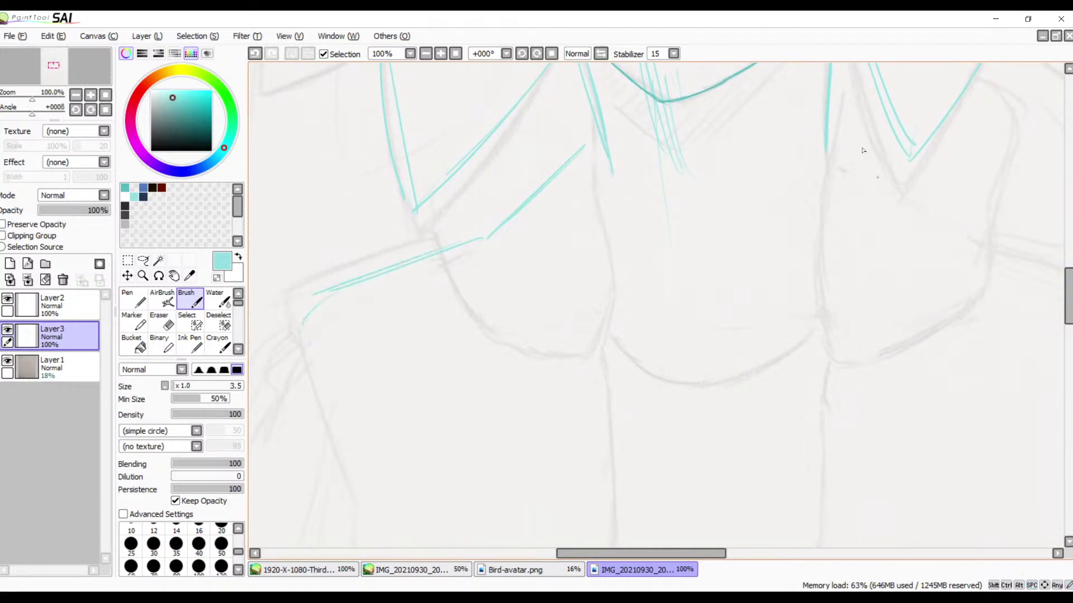
drag(836, 144, 893, 177)
drag(962, 222, 964, 225)
drag(888, 175, 989, 242)
drag(927, 290, 719, 249)
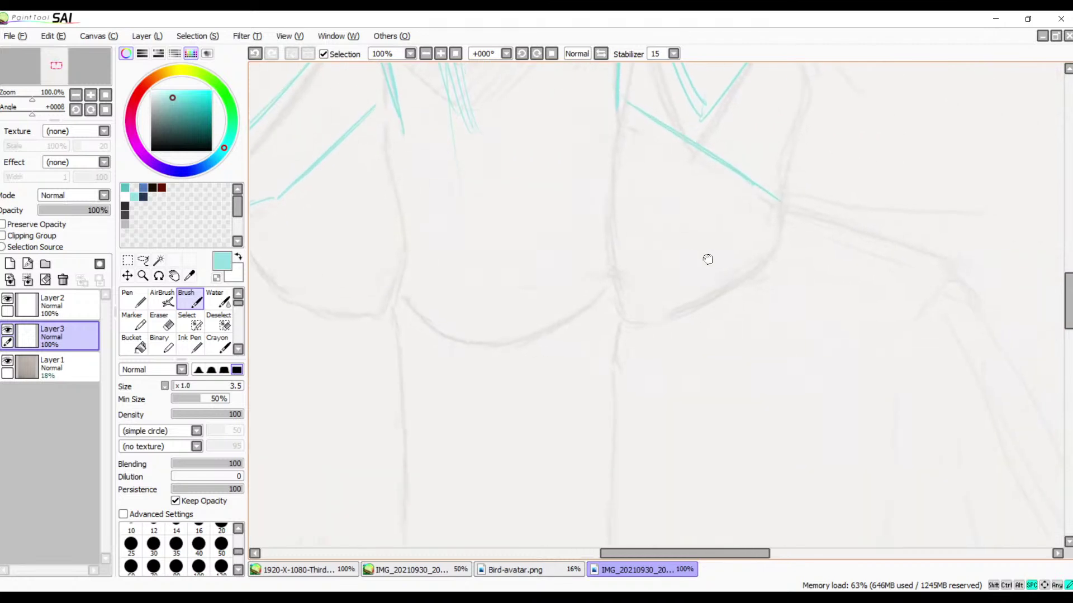
drag(790, 211, 907, 250)
mouse_move(824, 215)
mouse_down()
mouse_move(942, 251)
mouse_move(931, 257)
mouse_up()
- Flip the canvas view horizontally and check the proportions of the head and shoulders
click(425, 53)
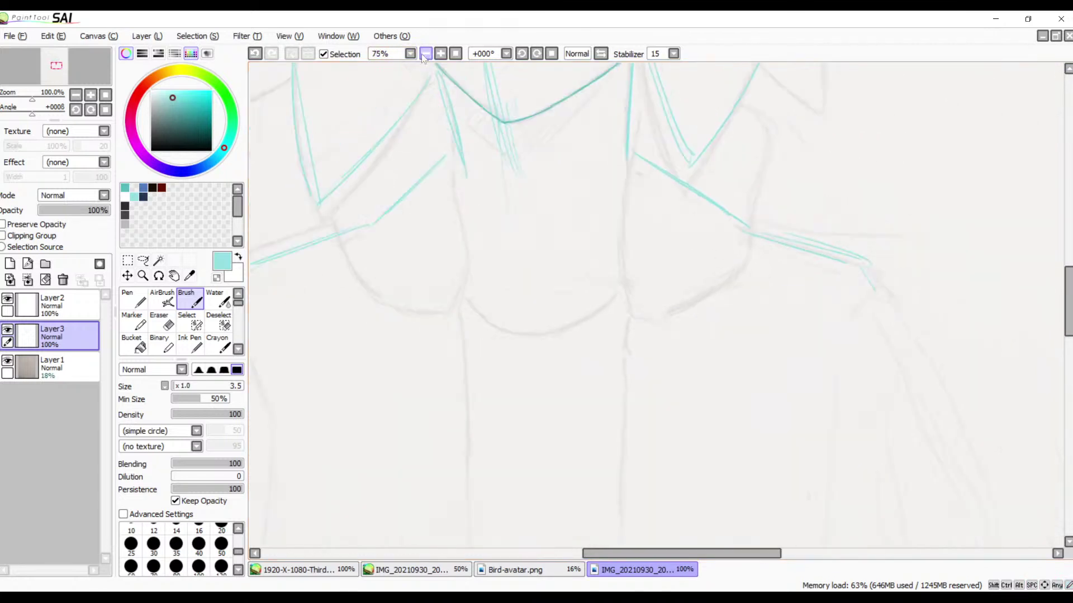
click(426, 54)
drag(617, 218, 587, 269)
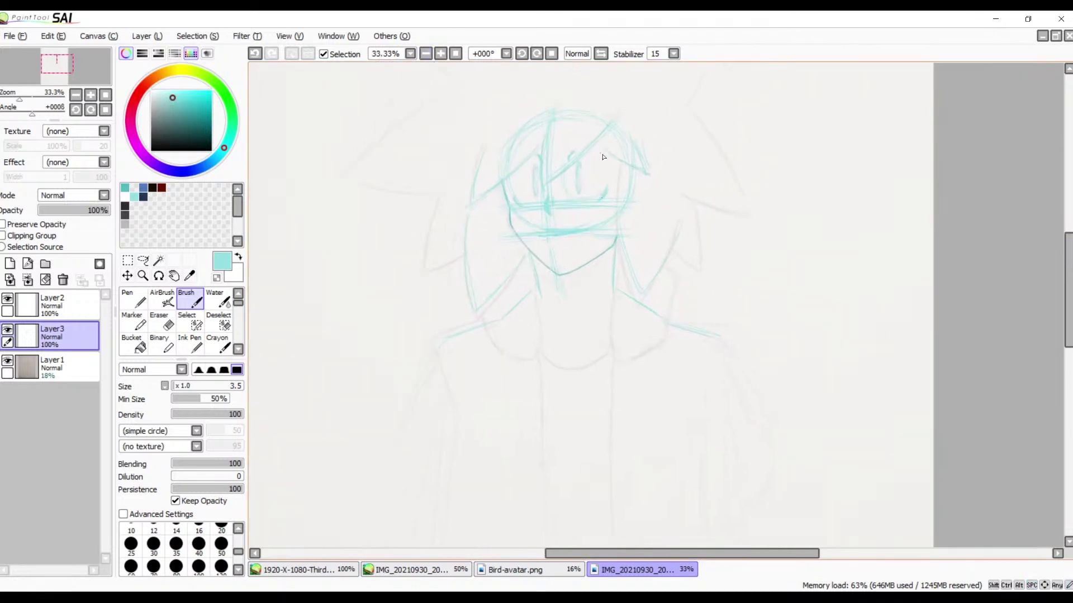
click(601, 53)
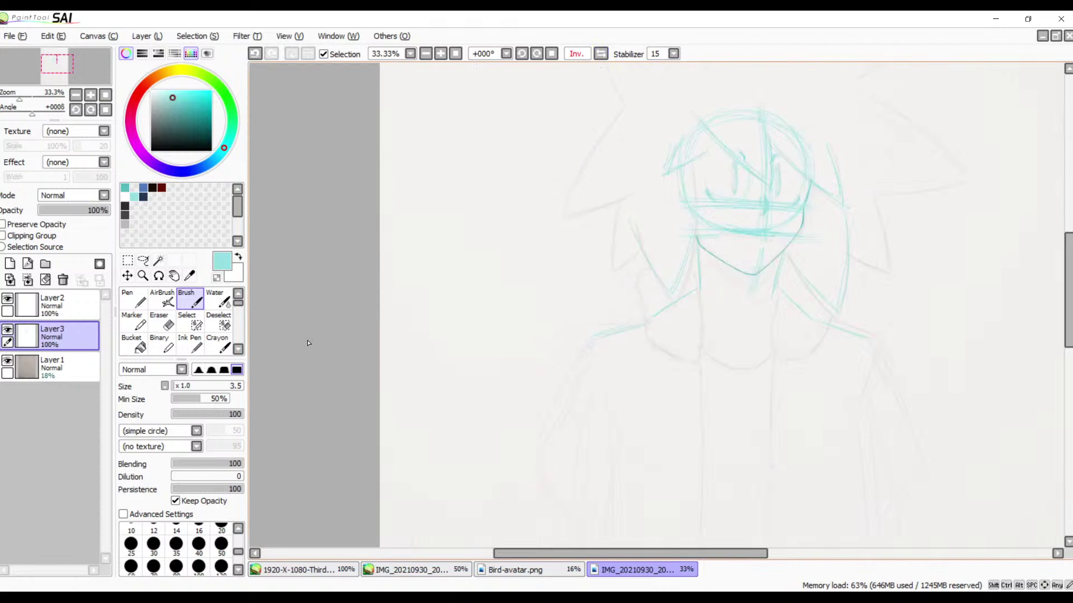
drag(662, 335, 577, 307)
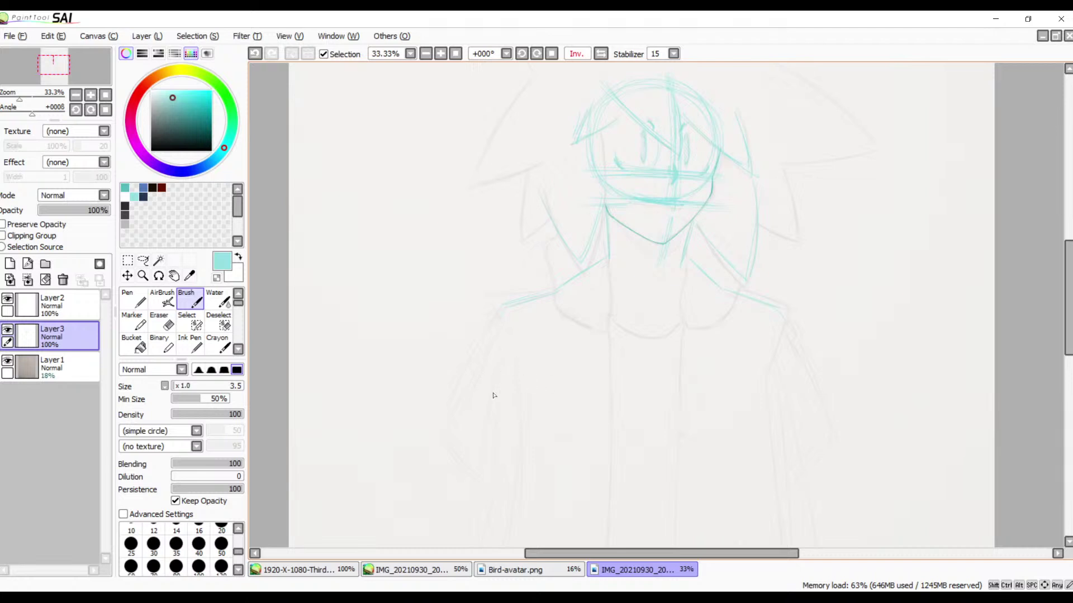
- Look at the open drawing of the bird character with its raised arm, and return to the head sketch
click(414, 571)
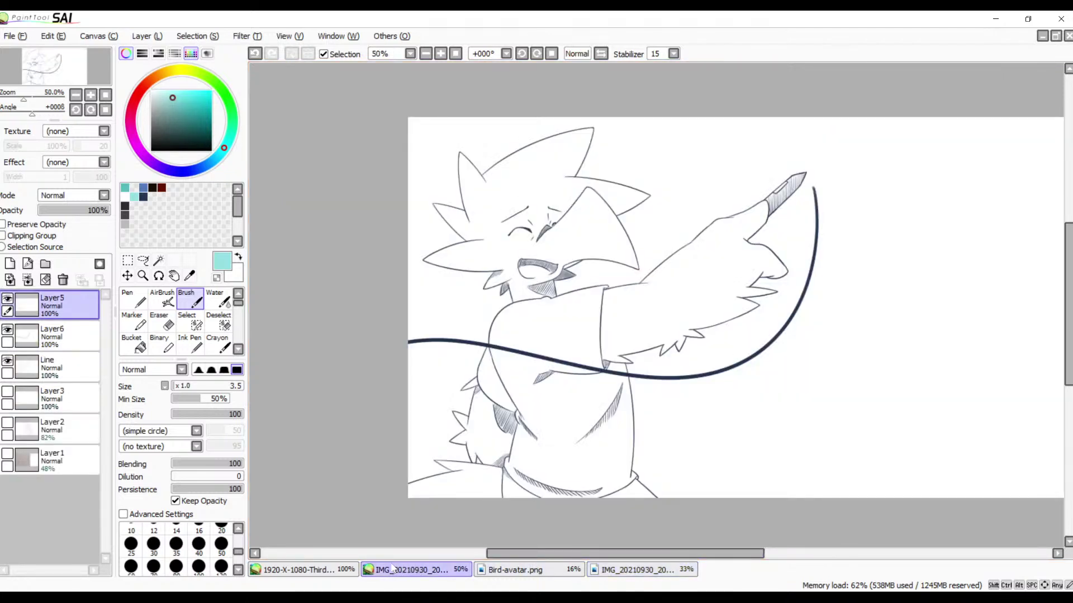
drag(691, 353, 594, 376)
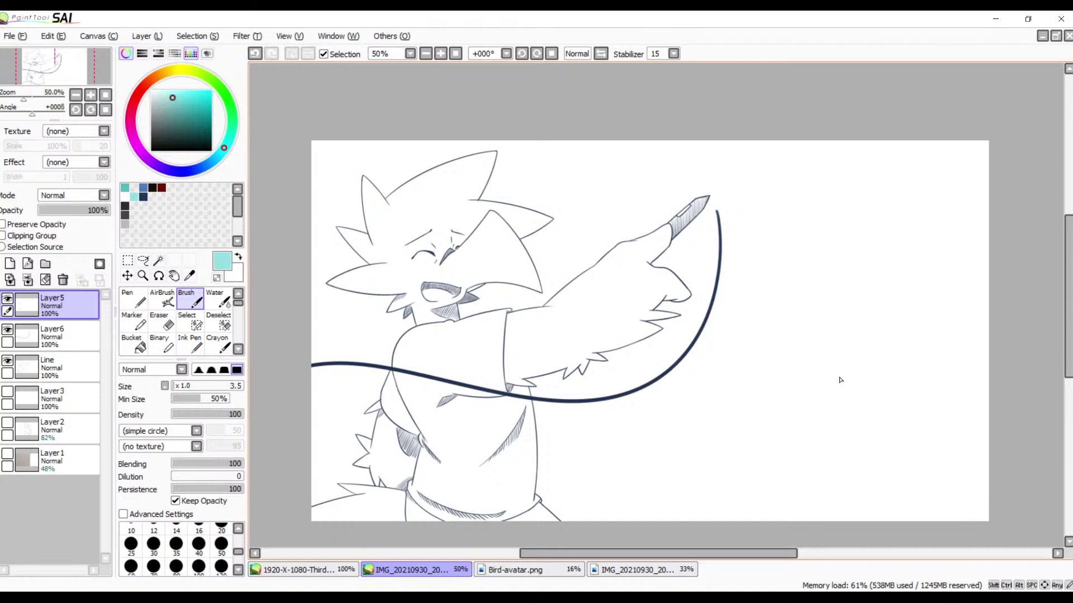
click(617, 569)
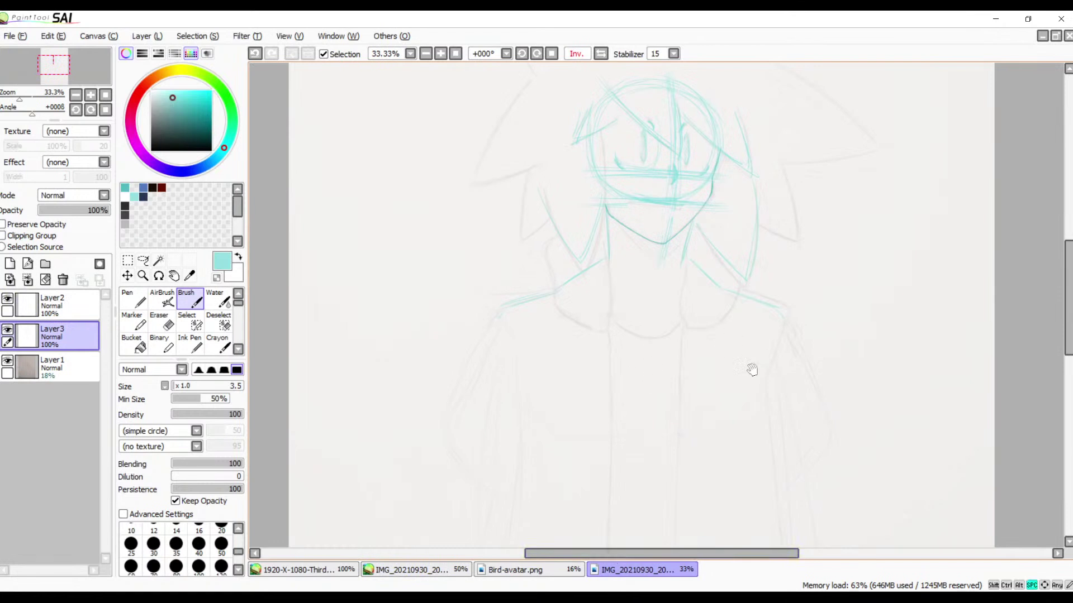
drag(749, 369, 622, 457)
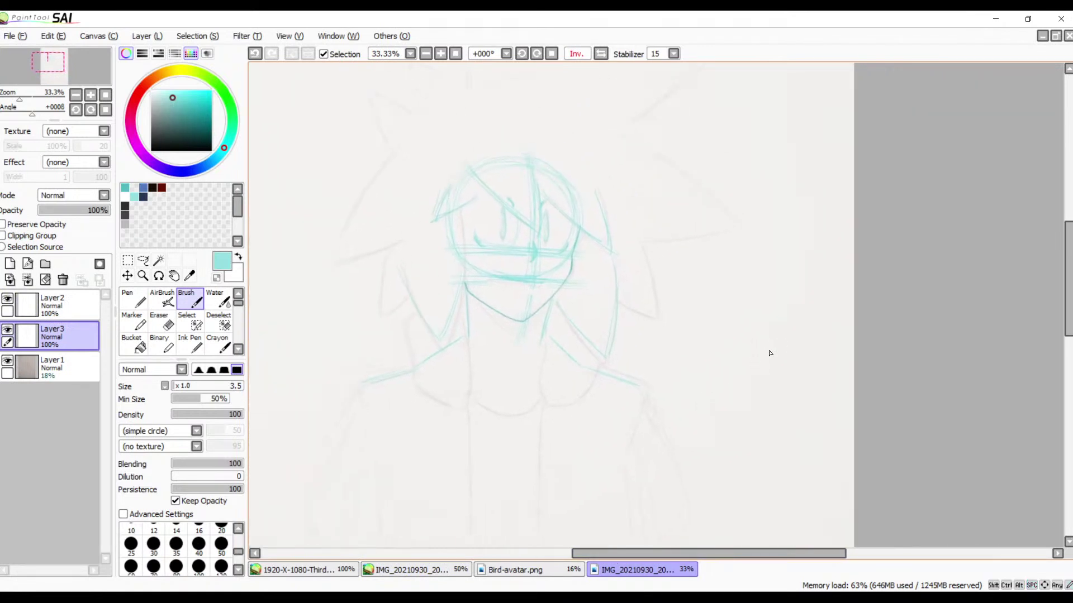
scroll(727, 441, down, 3)
scroll(709, 458, up, 3)
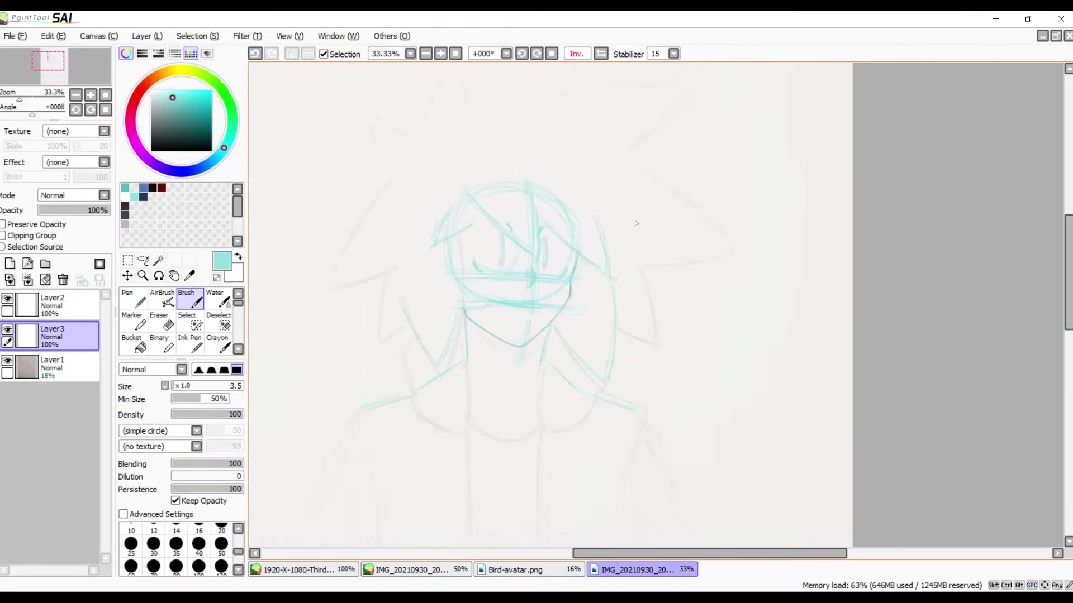
- Lasso the hatched eye farther from the centre line in the flipped view, move it slightly away from the nose, and deselect it
click(441, 54)
click(441, 53)
drag(419, 178, 694, 327)
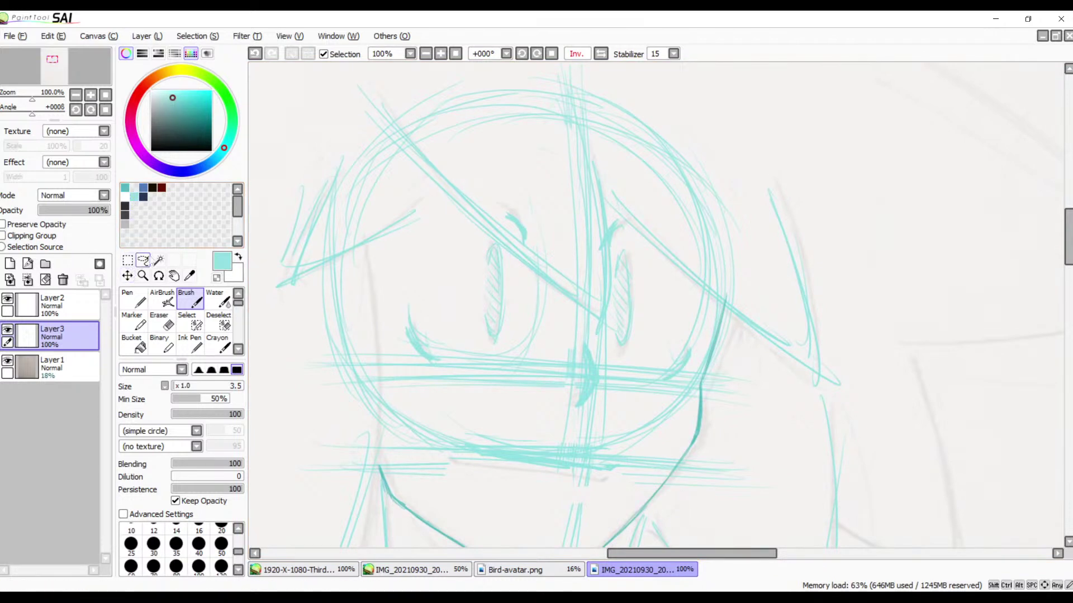
click(144, 261)
mouse_move(508, 259)
mouse_down()
mouse_move(493, 231)
mouse_move(465, 292)
mouse_move(485, 347)
mouse_move(519, 338)
mouse_move(531, 270)
mouse_move(515, 246)
mouse_up()
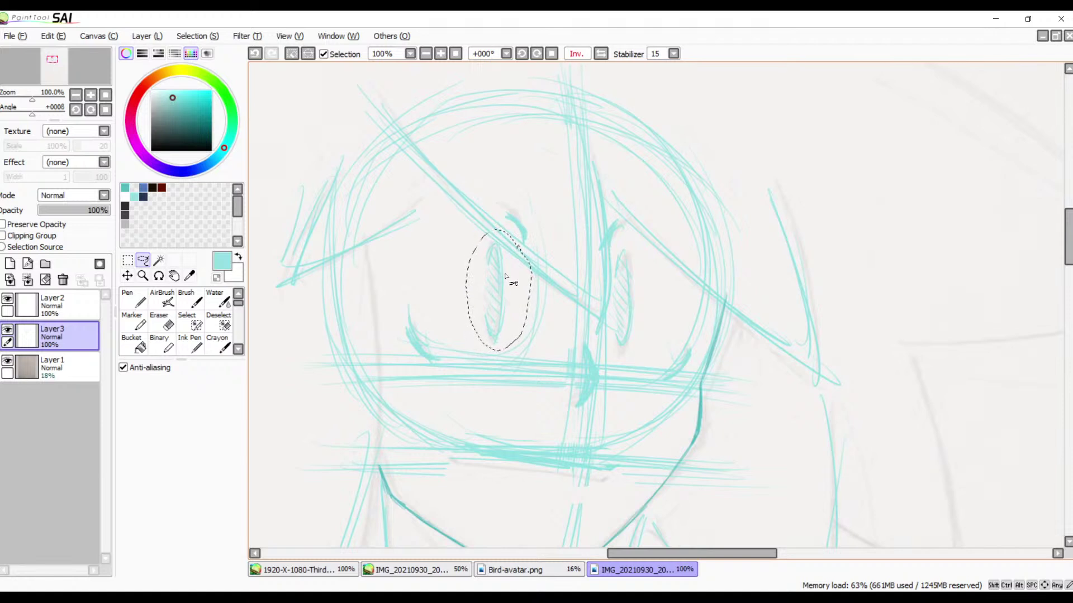
drag(499, 282, 492, 281)
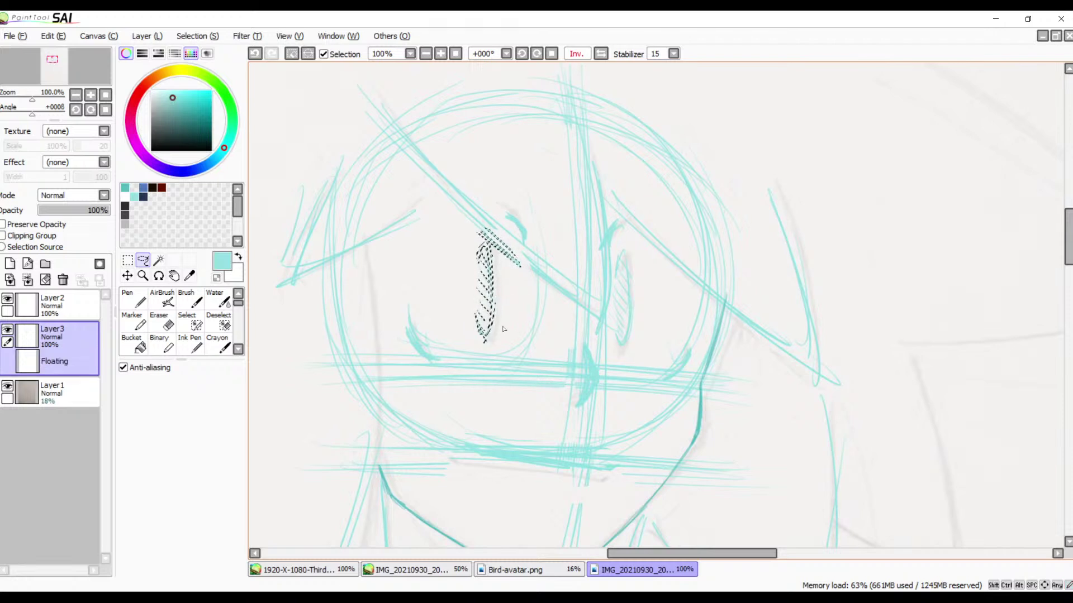
key(ctrl+d)
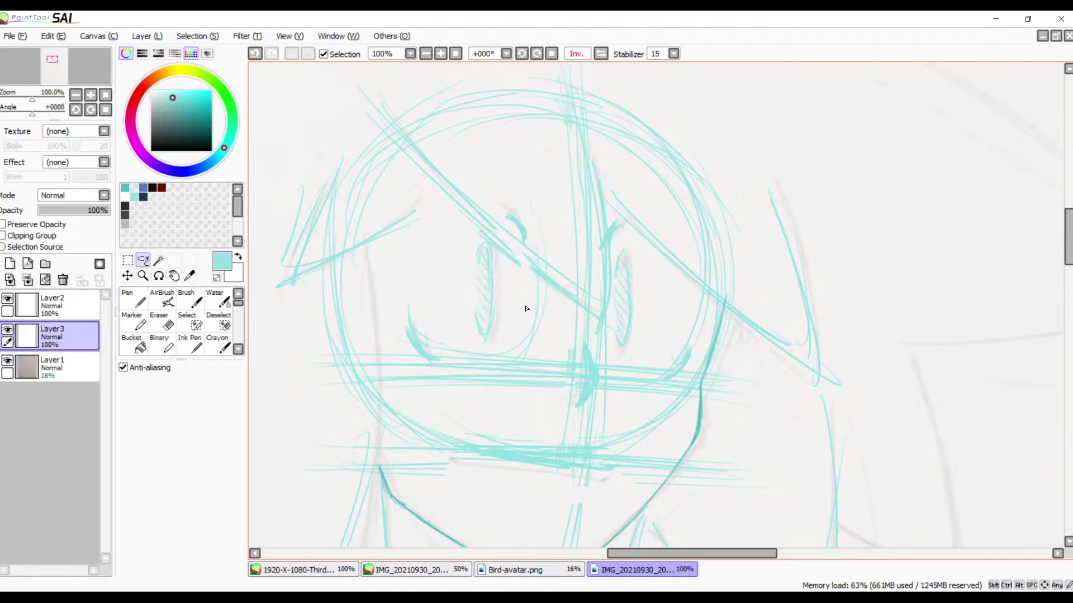
key(Delete)
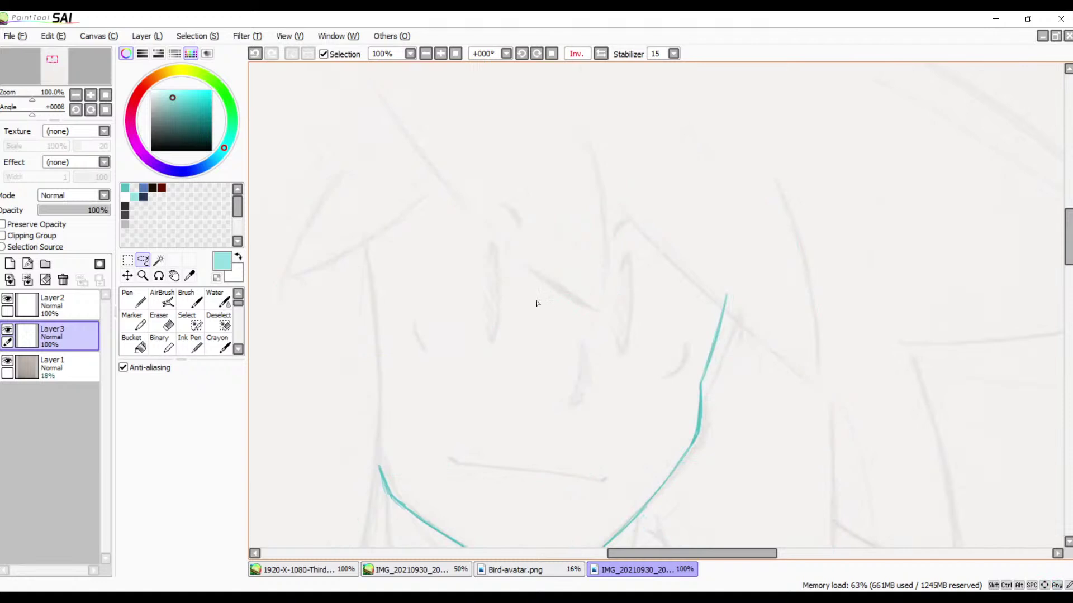
key(ctrl+z)
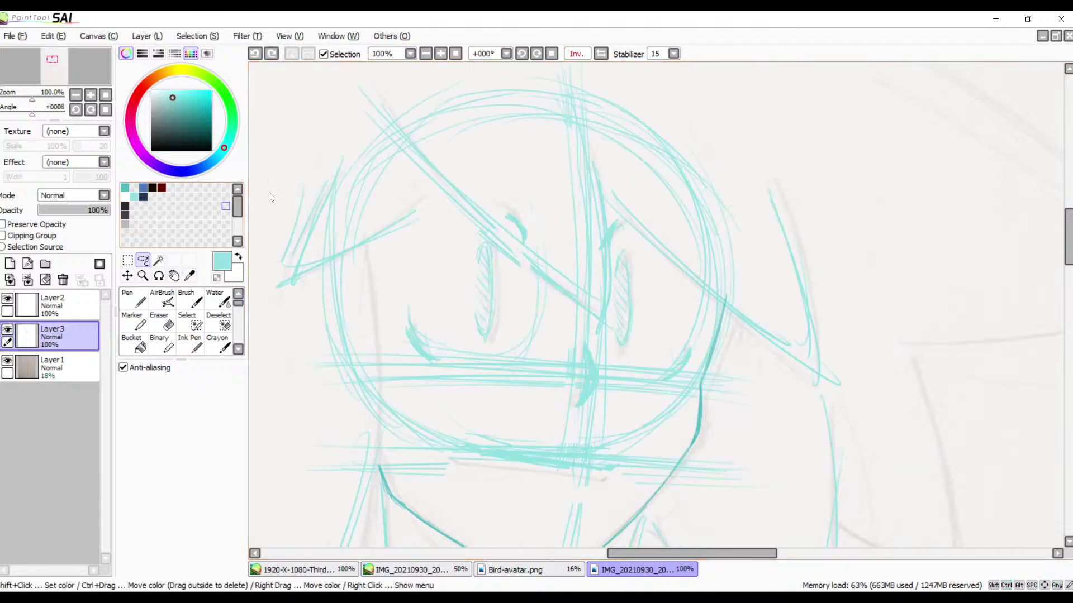
- Restore the normal canvas orientation and erase the mouth guide lines and the centre line below the nose
click(599, 56)
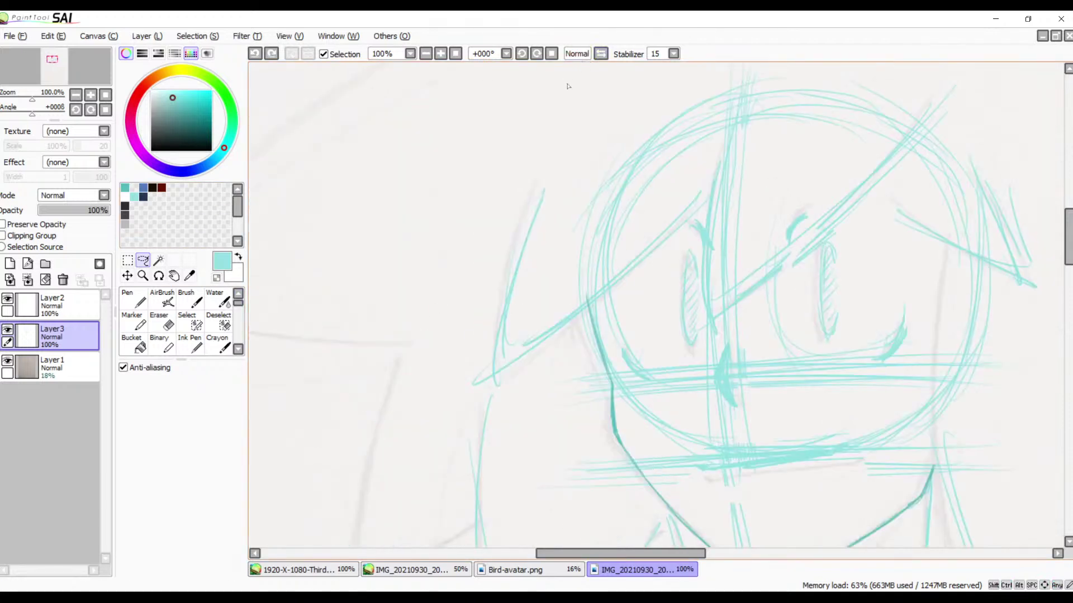
mouse_move(676, 299)
mouse_down()
mouse_move(589, 195)
mouse_move(546, 175)
mouse_move(561, 152)
mouse_move(569, 192)
mouse_up()
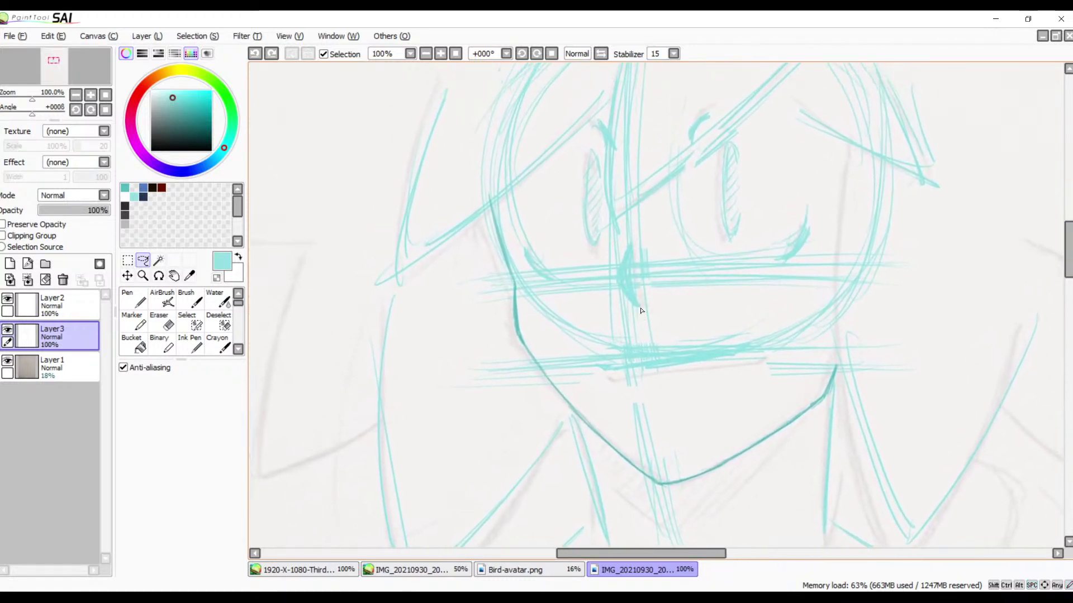
key(e)
mouse_move(763, 354)
mouse_down()
mouse_move(788, 344)
mouse_move(610, 356)
mouse_move(695, 361)
mouse_up()
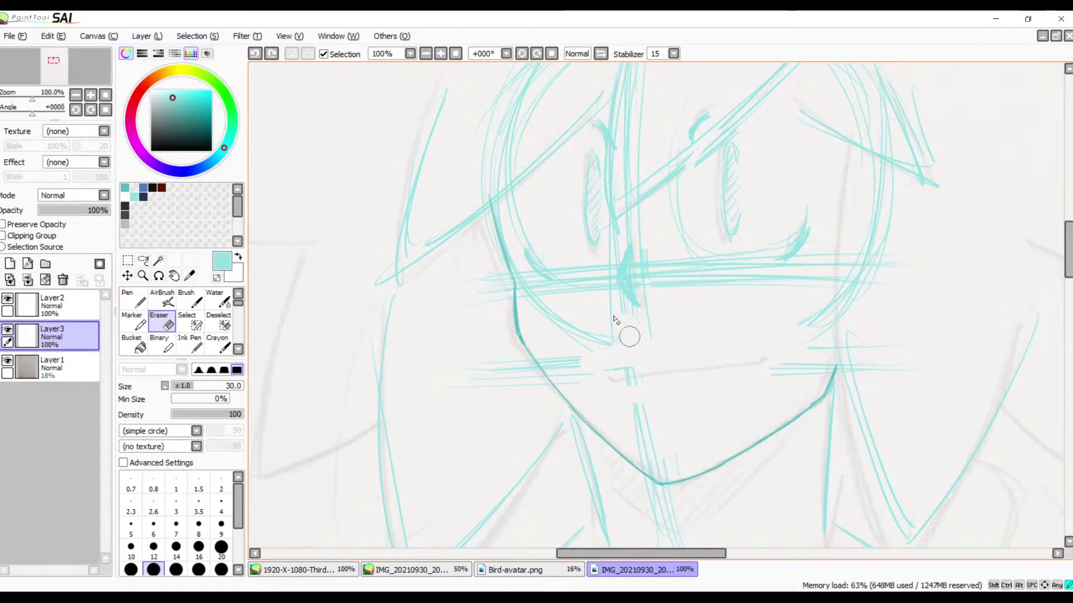
mouse_move(631, 332)
mouse_down()
mouse_move(603, 355)
mouse_move(642, 419)
mouse_move(675, 406)
mouse_up()
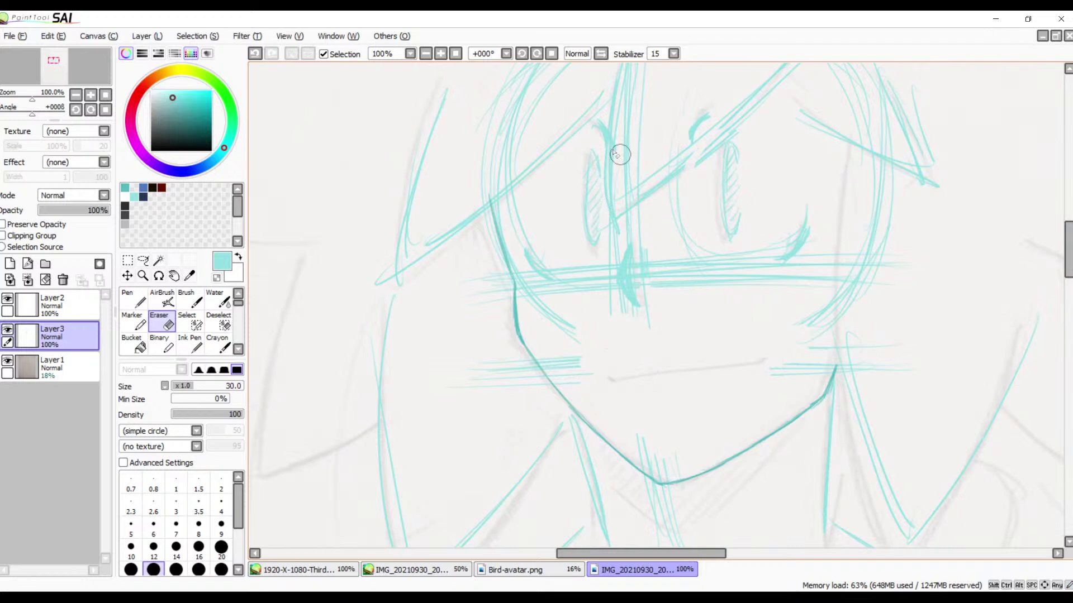
- Erase the hatched eye left of the nose line and redraw it closer to the face's centre line with hatching
mouse_move(588, 143)
mouse_down()
mouse_move(582, 226)
mouse_move(594, 173)
mouse_move(590, 205)
mouse_up()
key(b)
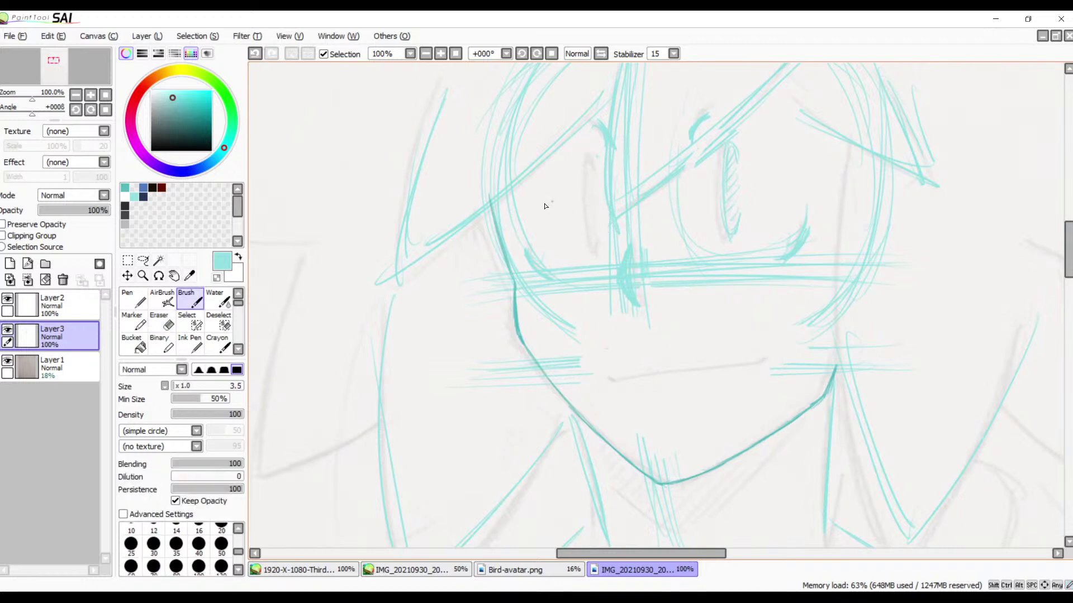
mouse_move(610, 163)
mouse_down()
mouse_move(611, 148)
mouse_move(608, 247)
mouse_up()
mouse_move(595, 158)
mouse_down()
mouse_move(596, 222)
mouse_move(593, 166)
mouse_move(608, 249)
mouse_move(614, 228)
mouse_move(601, 235)
mouse_move(596, 199)
mouse_move(613, 161)
mouse_up()
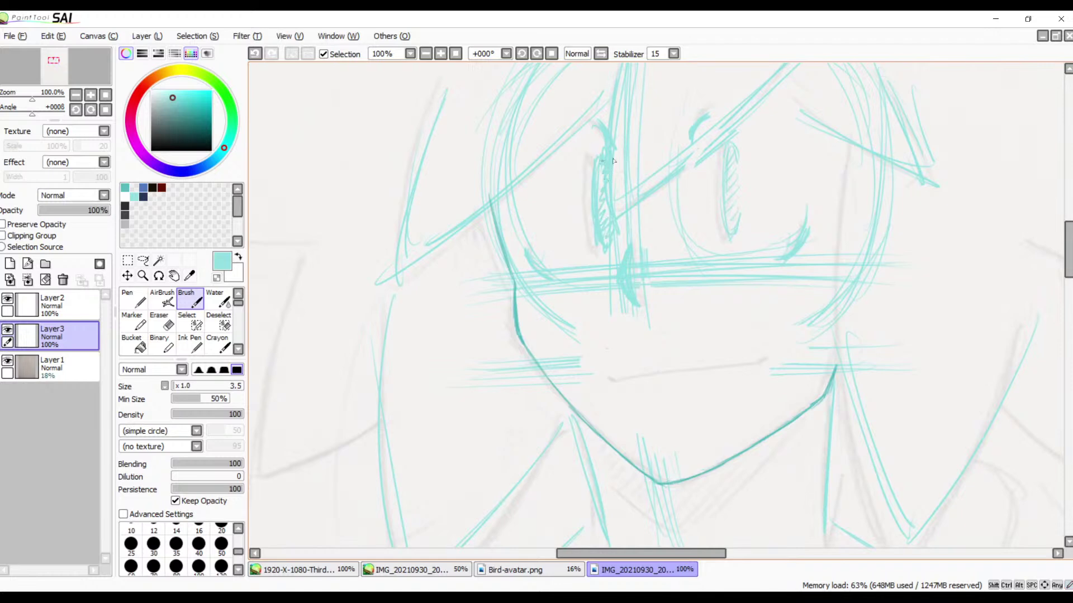
- Examine the redrawn eye, face, neck and shoulders of the head sketch at different magnifications
click(426, 53)
click(426, 54)
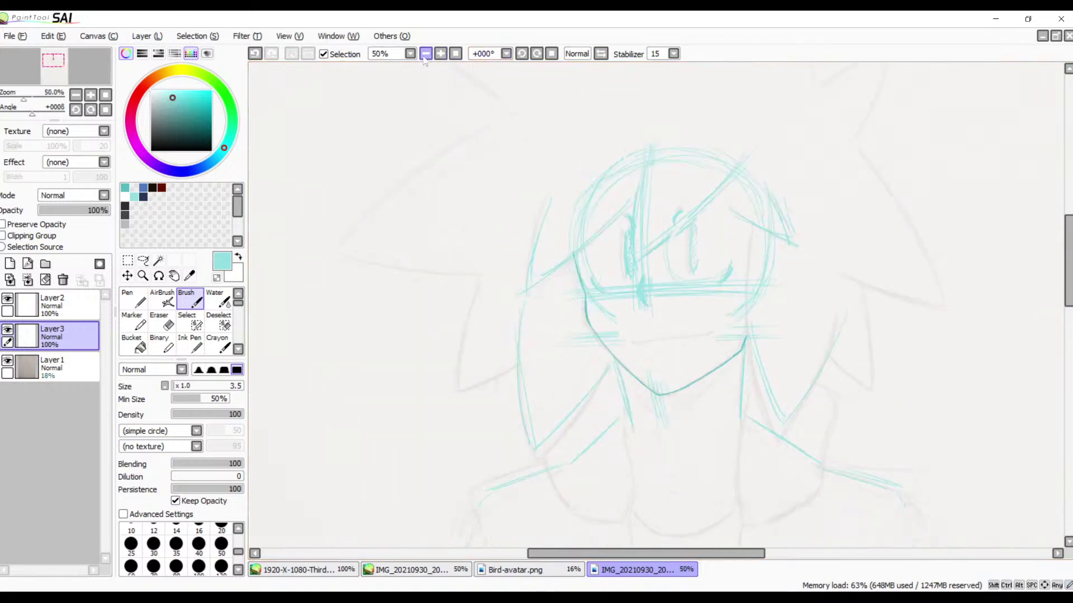
click(426, 54)
click(442, 55)
click(443, 54)
click(442, 54)
click(442, 54)
click(442, 54)
click(442, 55)
key(space)
drag(502, 185, 498, 327)
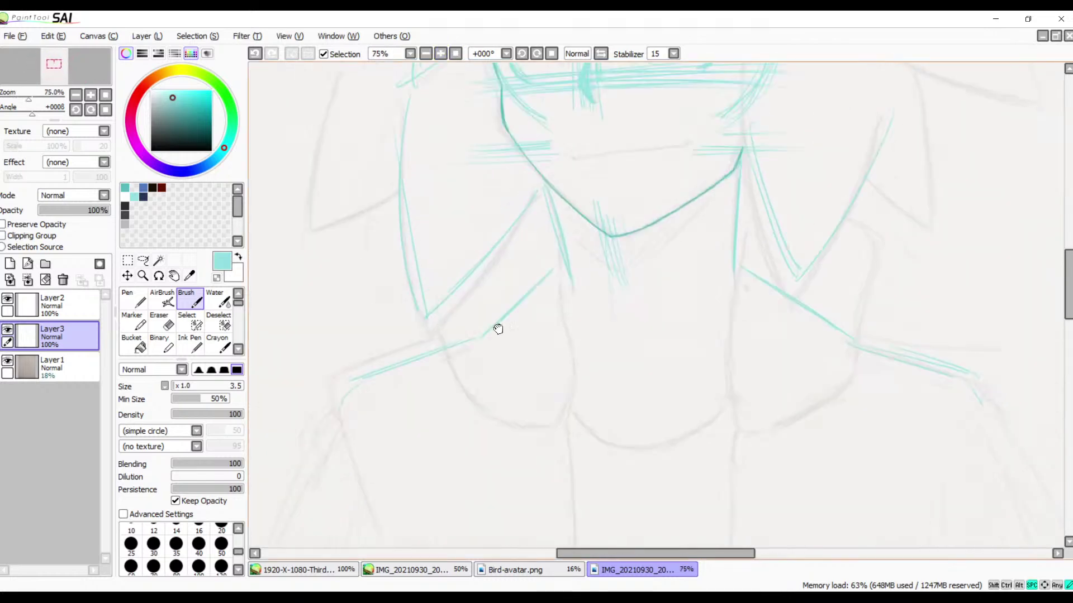
drag(497, 162, 490, 355)
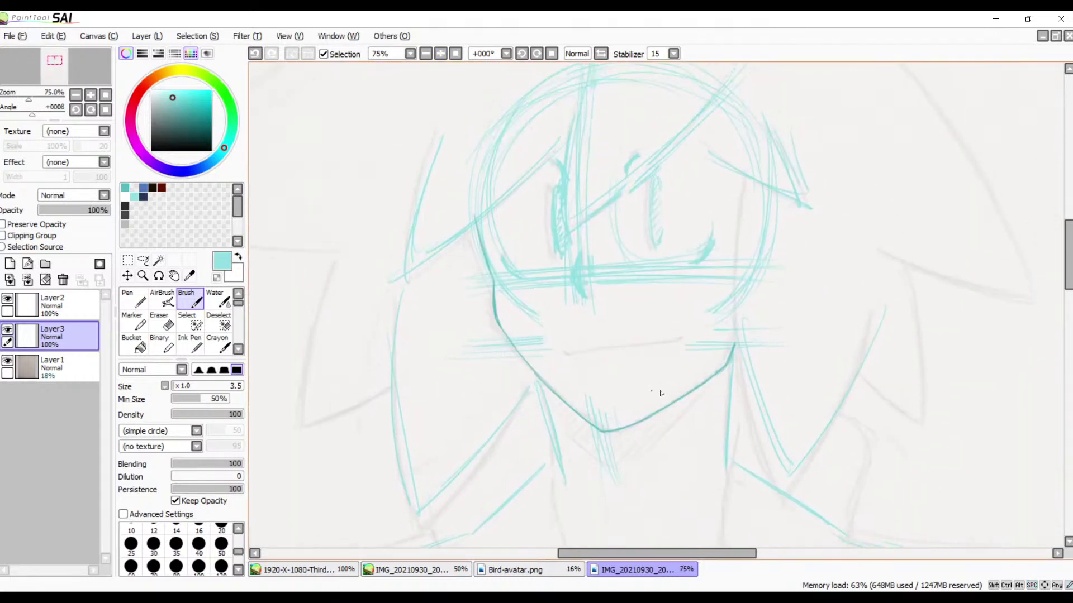
drag(660, 196, 658, 190)
drag(654, 183, 655, 186)
- Reinforce the sloping neck-to-shoulder lines on both sides with additional teal strokes
mouse_move(652, 300)
mouse_down()
mouse_move(658, 331)
mouse_move(646, 280)
mouse_move(713, 268)
mouse_move(635, 247)
mouse_move(701, 172)
mouse_move(697, 163)
mouse_up()
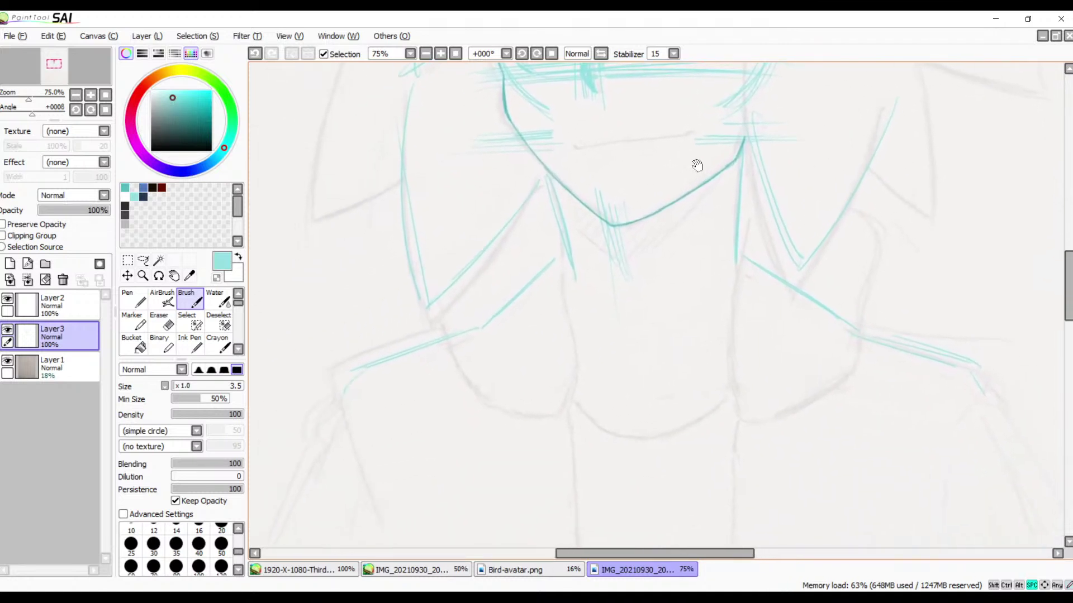
drag(781, 392, 735, 341)
mouse_move(535, 211)
mouse_down()
mouse_move(461, 285)
mouse_move(473, 280)
mouse_move(356, 330)
mouse_up()
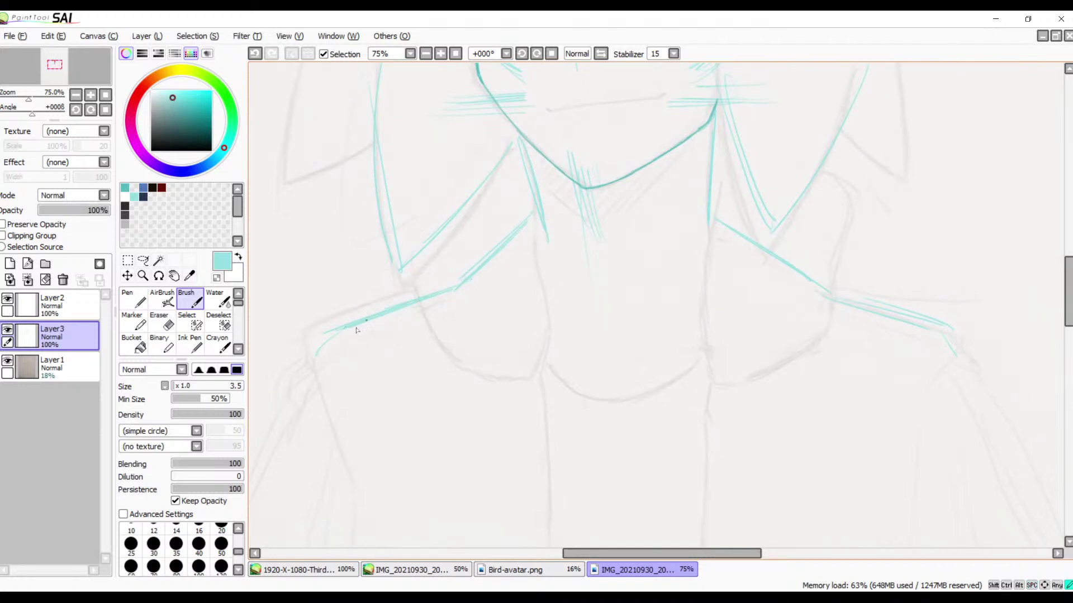
mouse_move(745, 223)
mouse_down()
mouse_move(834, 293)
mouse_move(814, 284)
mouse_move(910, 313)
mouse_move(961, 343)
mouse_up()
drag(461, 276, 354, 314)
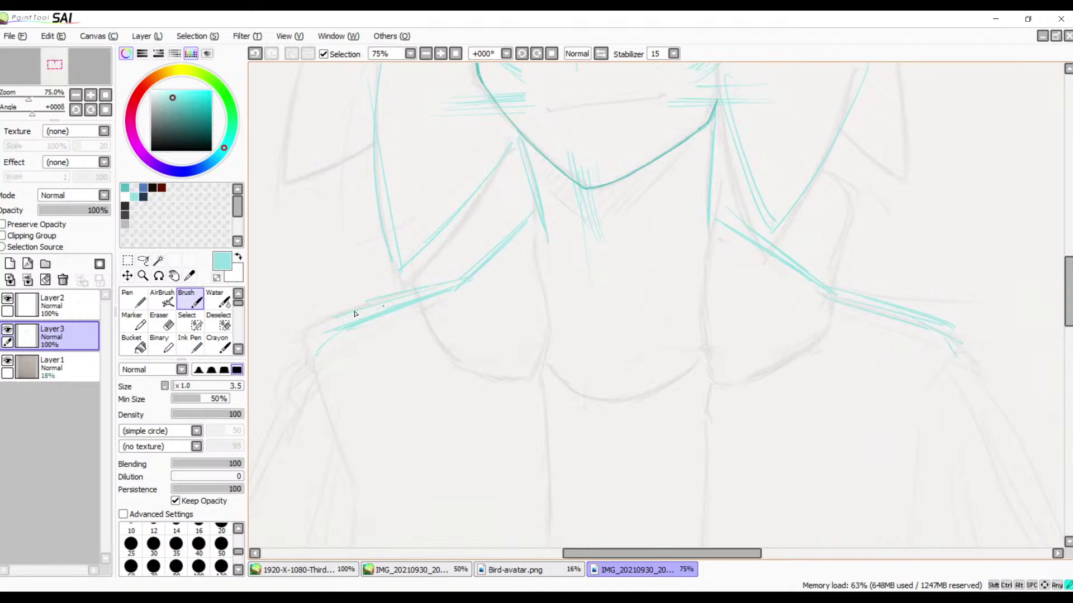
- Flip the canvas view horizontally and build up the neck slopes and shoulder lines on both sides with more strokes
click(602, 54)
drag(722, 291, 571, 230)
drag(628, 155, 705, 201)
mouse_move(638, 173)
mouse_down()
mouse_move(700, 217)
mouse_move(845, 250)
mouse_up()
drag(750, 238, 843, 267)
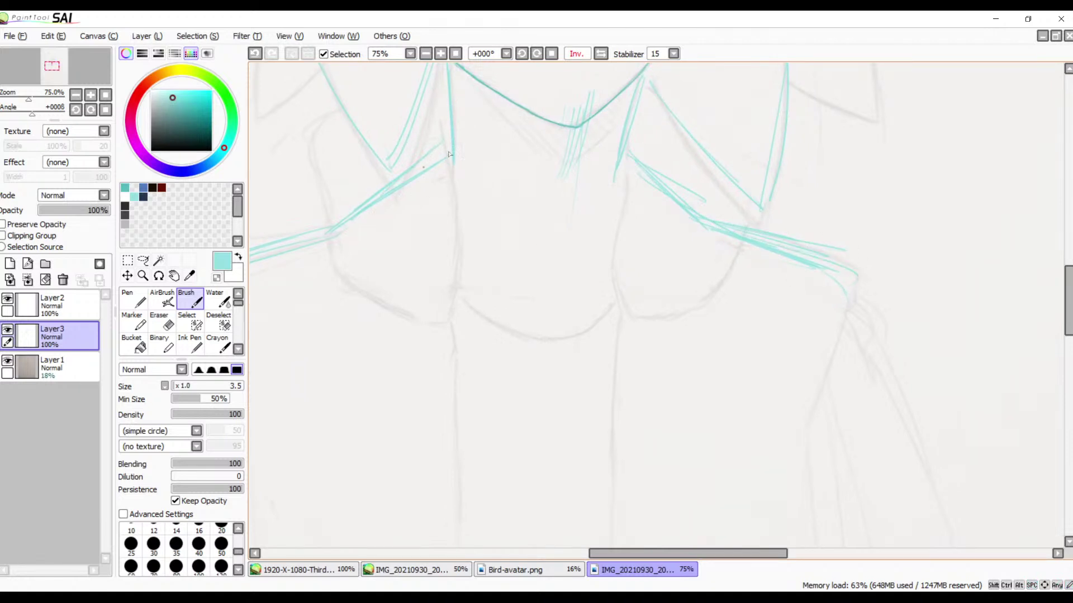
mouse_move(449, 154)
mouse_down()
mouse_move(345, 233)
mouse_move(354, 214)
mouse_move(275, 266)
mouse_up()
drag(426, 262, 608, 251)
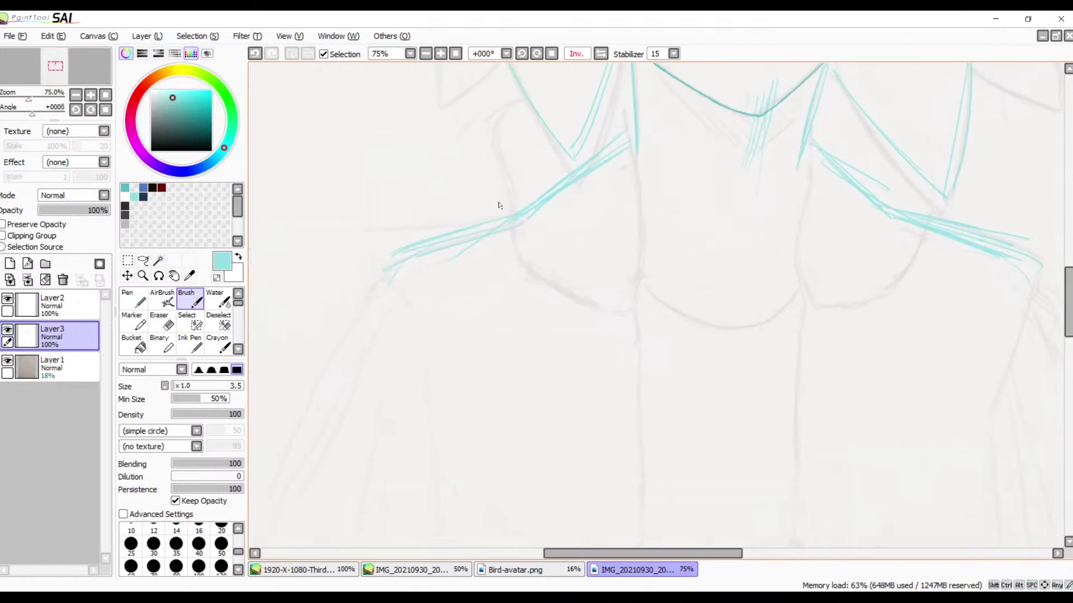
drag(525, 200, 435, 242)
- Sketch two nearly horizontal collarbone lines below the shoulders, leaving a gap at the middle of the chest
drag(938, 280, 789, 291)
drag(895, 278, 781, 284)
drag(550, 279, 716, 279)
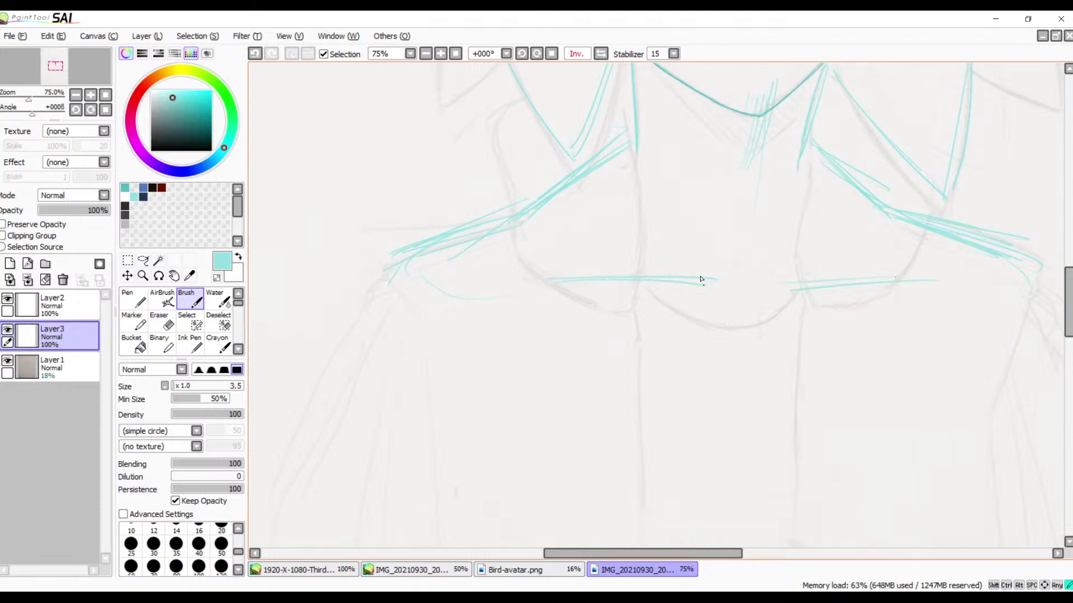
- Sketch the chest's vertical centre line downward from the gap between the collarbones with overlapping strokes
drag(767, 302, 772, 489)
mouse_move(819, 449)
mouse_down()
mouse_move(793, 302)
mouse_move(799, 313)
mouse_up()
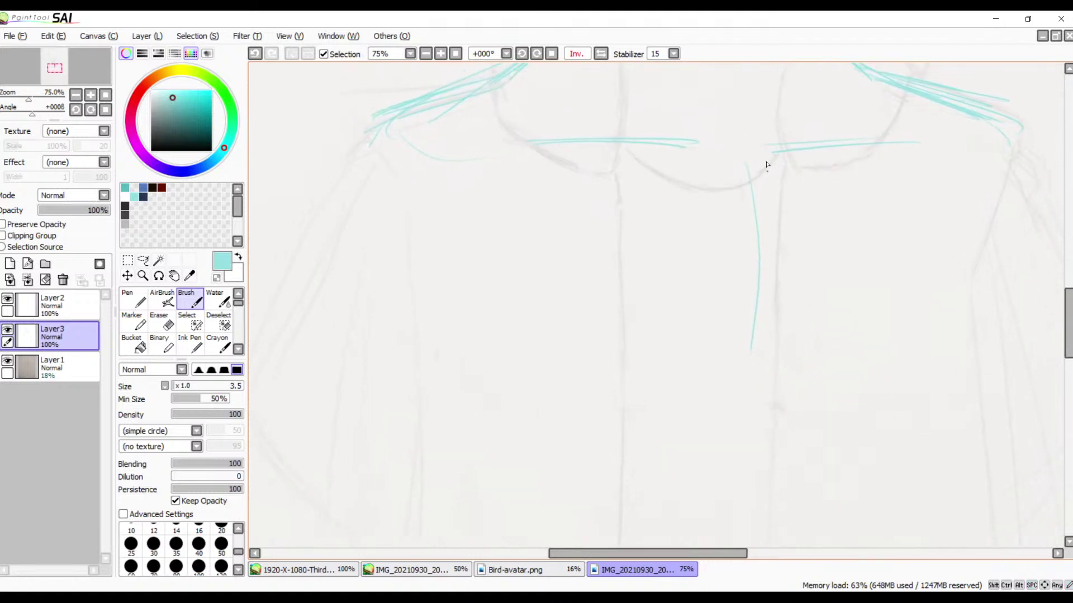
mouse_move(749, 159)
mouse_down()
mouse_move(767, 280)
mouse_move(753, 394)
mouse_up()
drag(750, 220, 764, 369)
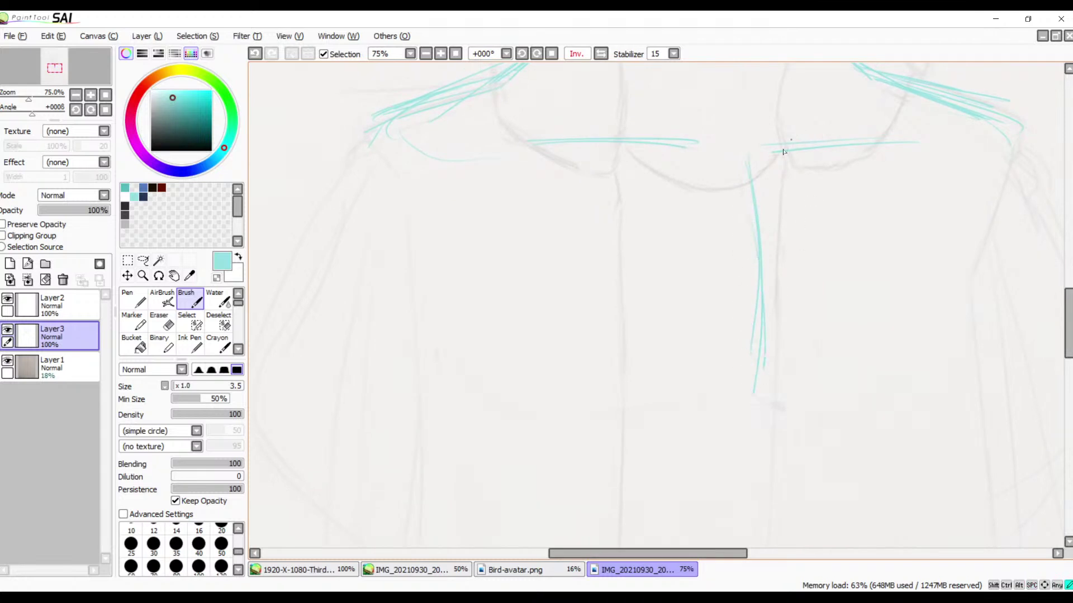
drag(828, 144, 797, 251)
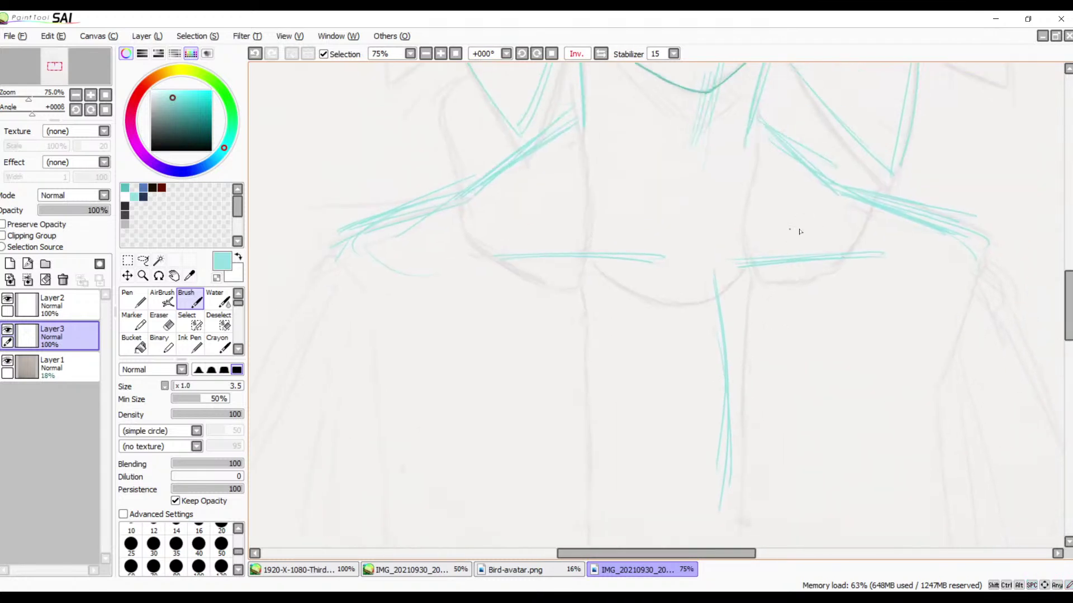
- Add short strokes at the base of the neck and thicken the inner ends of both collarbones
drag(699, 229, 726, 292)
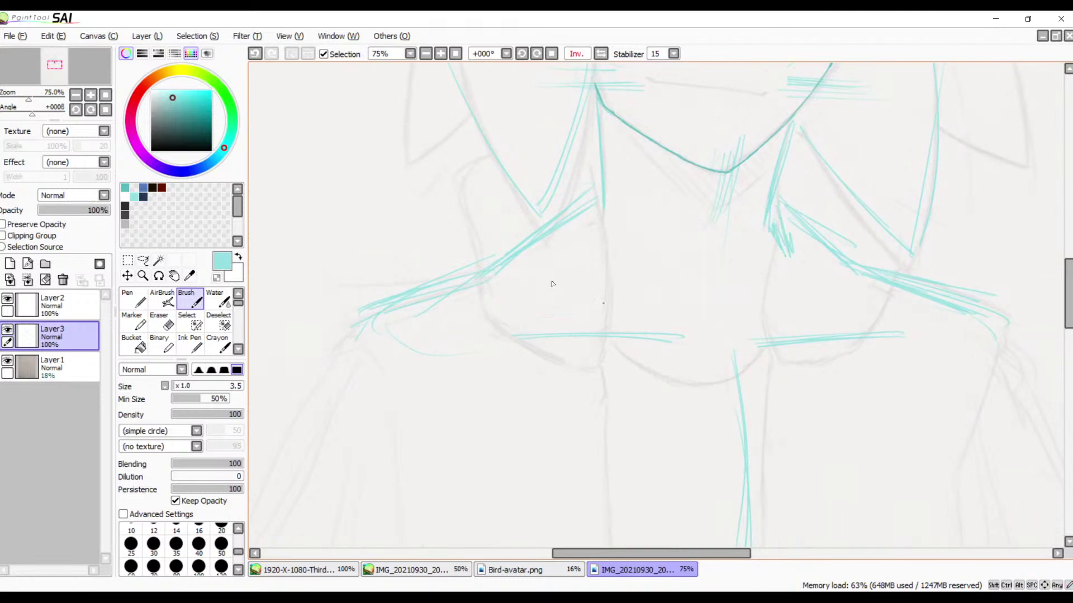
drag(645, 273, 610, 238)
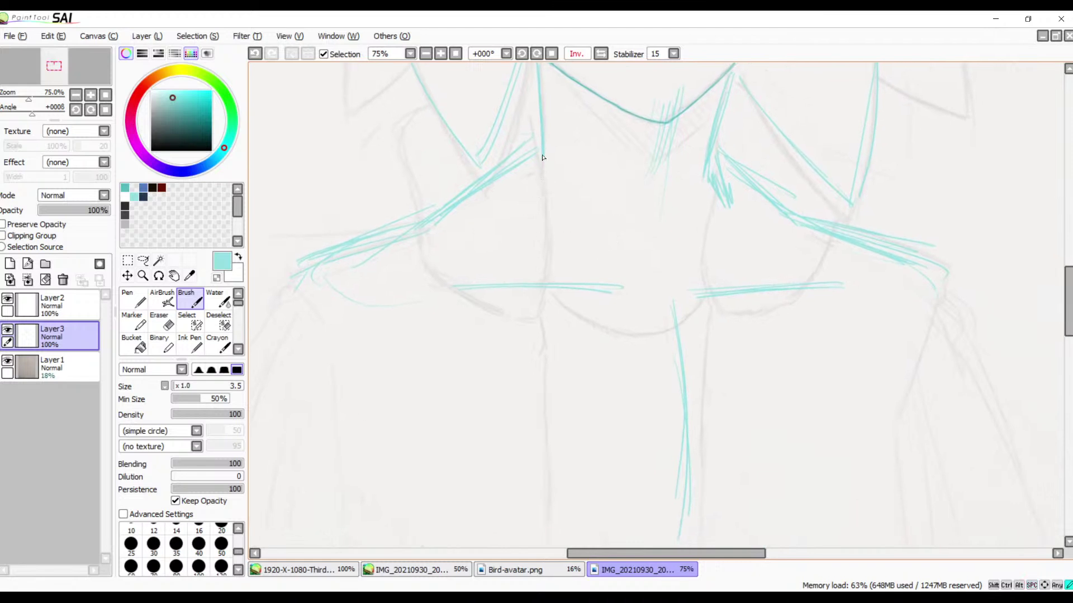
drag(649, 323, 584, 237)
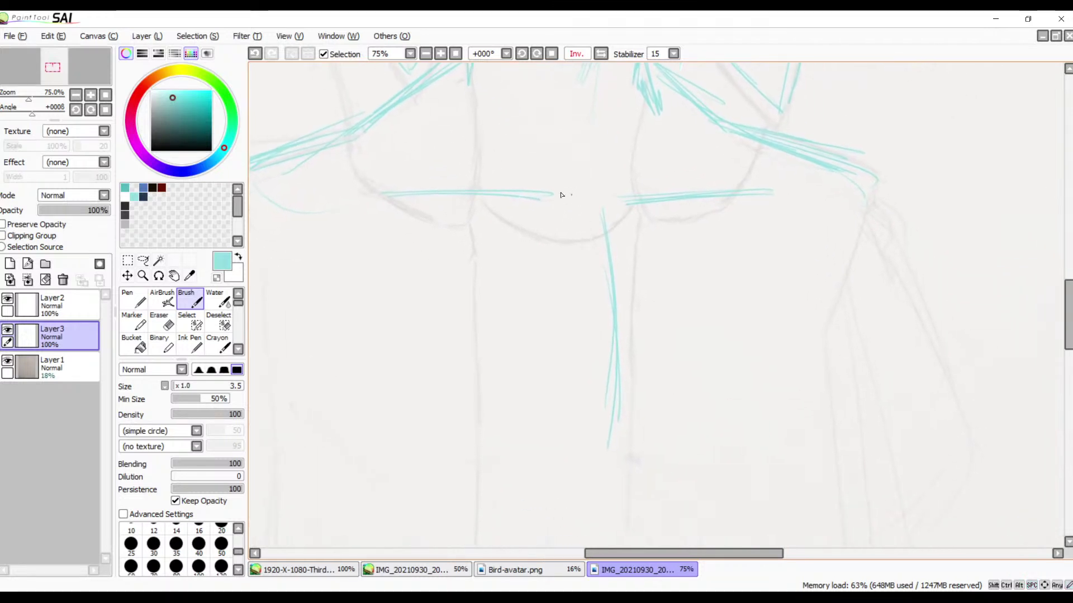
drag(534, 198, 552, 205)
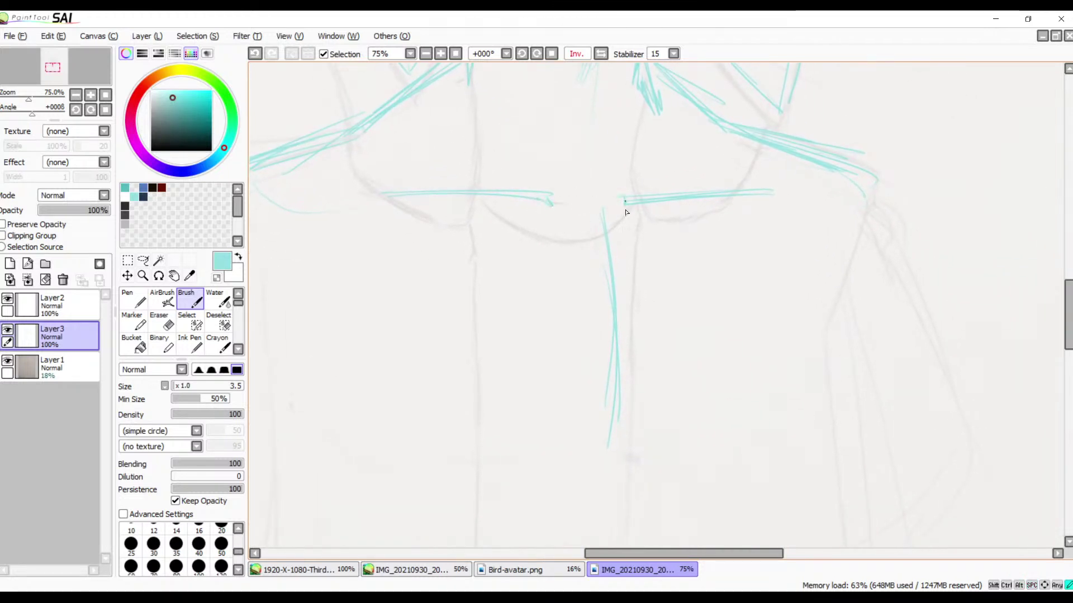
drag(706, 192, 625, 207)
drag(555, 208, 451, 203)
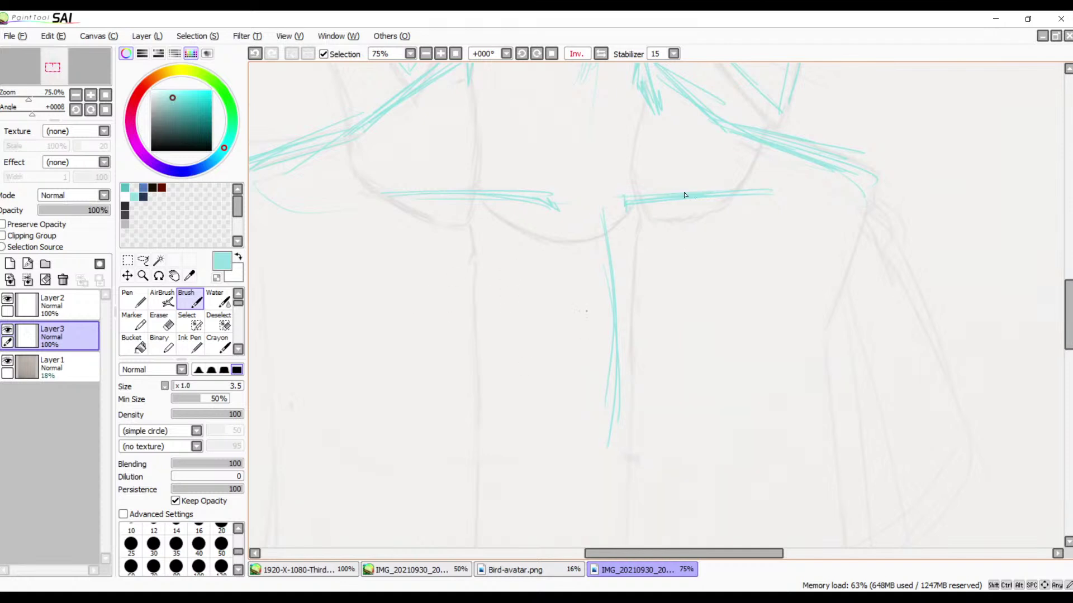
- Sketch the lower edges and outer corners of both chest muscles on either side of the centre line
drag(636, 306, 693, 223)
mouse_move(364, 277)
mouse_down()
mouse_move(419, 340)
mouse_move(481, 373)
mouse_move(593, 343)
mouse_up()
drag(748, 348, 821, 363)
drag(905, 190, 811, 359)
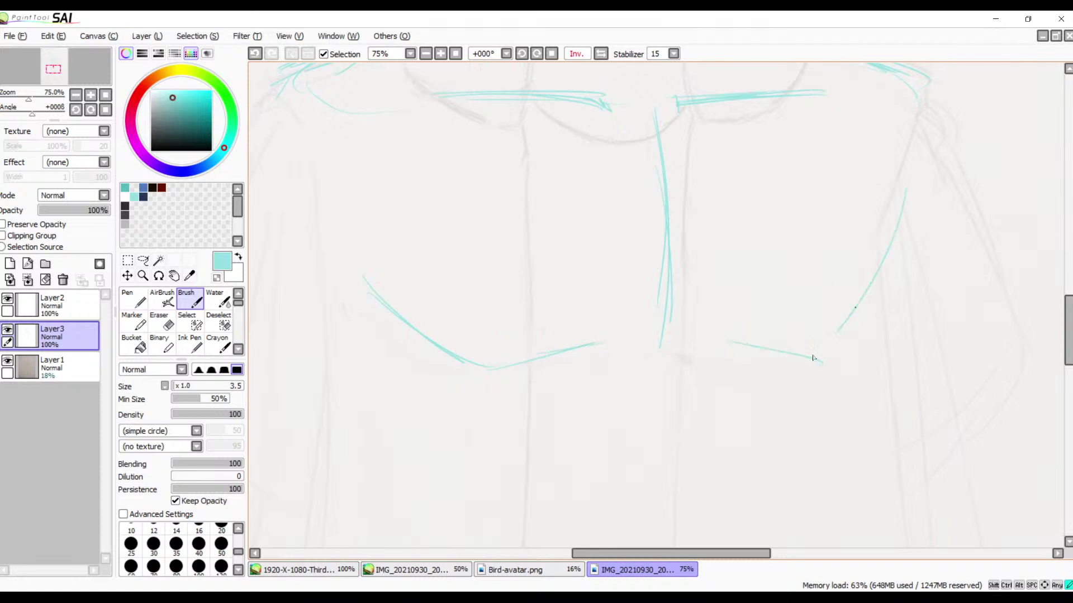
mouse_move(866, 188)
mouse_down()
mouse_move(829, 371)
mouse_move(860, 241)
mouse_move(834, 326)
mouse_up()
mouse_move(870, 239)
mouse_down()
mouse_move(865, 310)
mouse_move(833, 371)
mouse_up()
drag(831, 367, 703, 347)
drag(801, 350, 703, 345)
mouse_move(380, 286)
mouse_down()
mouse_move(474, 363)
mouse_move(603, 341)
mouse_up()
drag(423, 303, 508, 356)
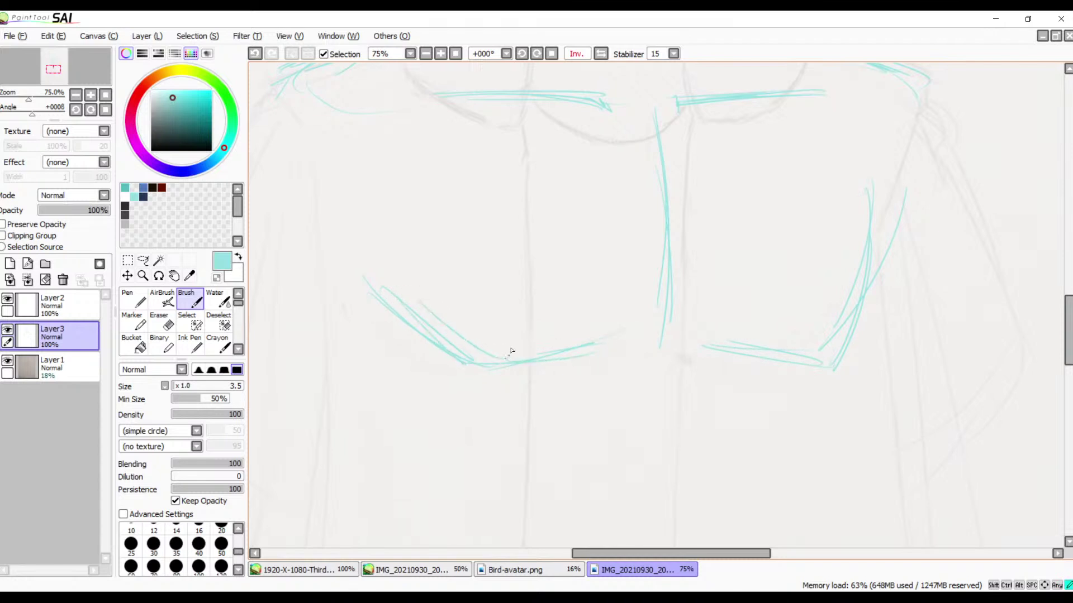
- Add strokes to the shoulder slopes and the start of the upper arm in the flipped view
drag(650, 248, 639, 390)
drag(609, 290, 706, 359)
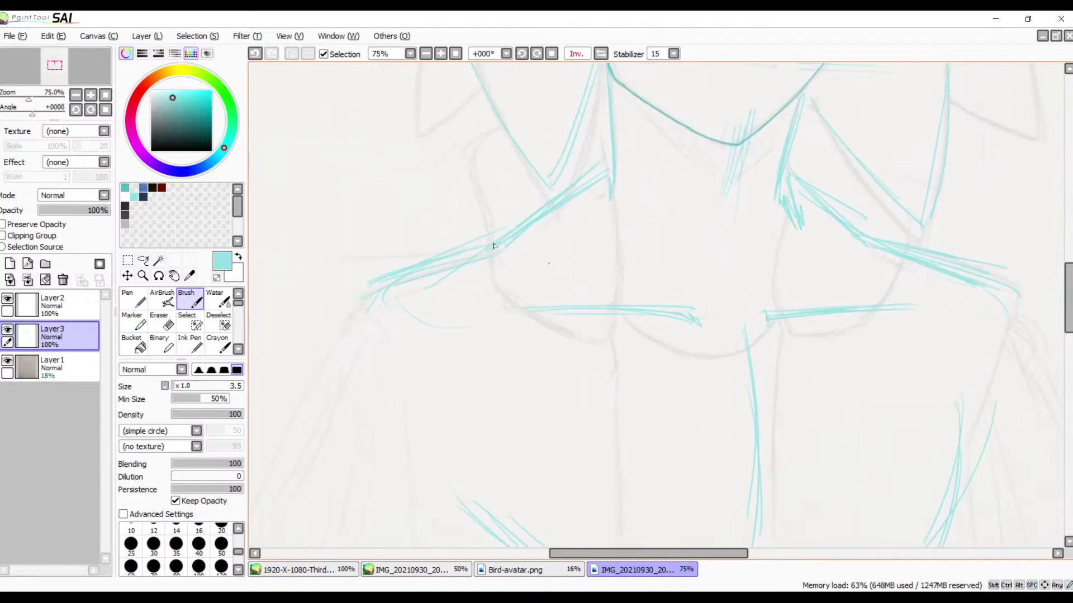
drag(566, 201, 496, 252)
drag(345, 375, 338, 379)
drag(875, 243, 926, 251)
- Restore the normal canvas orientation and draw two bands of long guide lines across the upper chest from shoulder to shoulder
click(599, 54)
drag(696, 249, 781, 218)
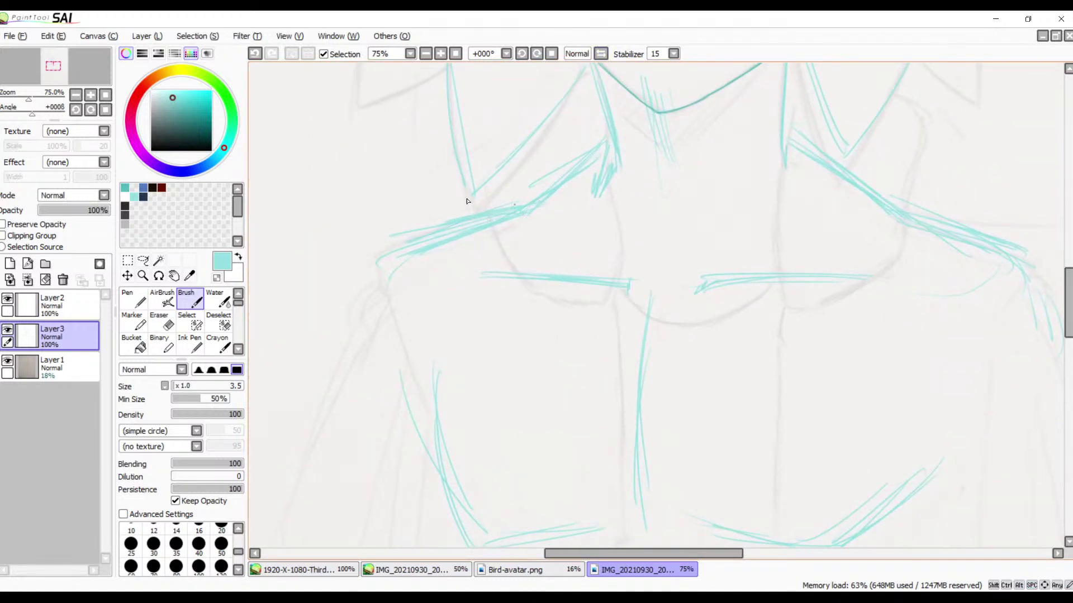
drag(468, 201, 955, 233)
drag(454, 211, 980, 223)
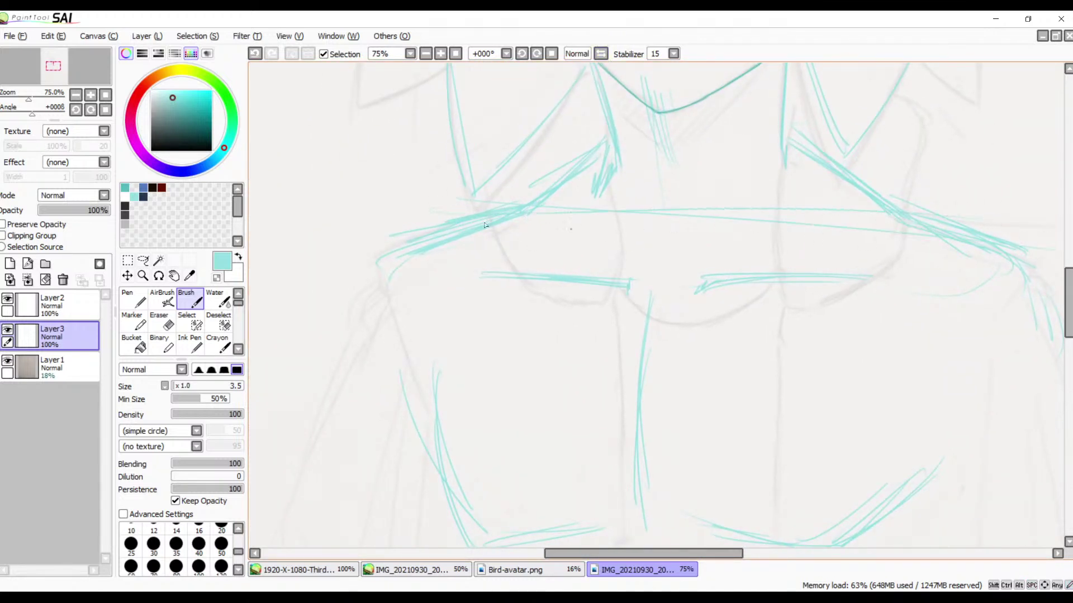
drag(523, 218, 831, 221)
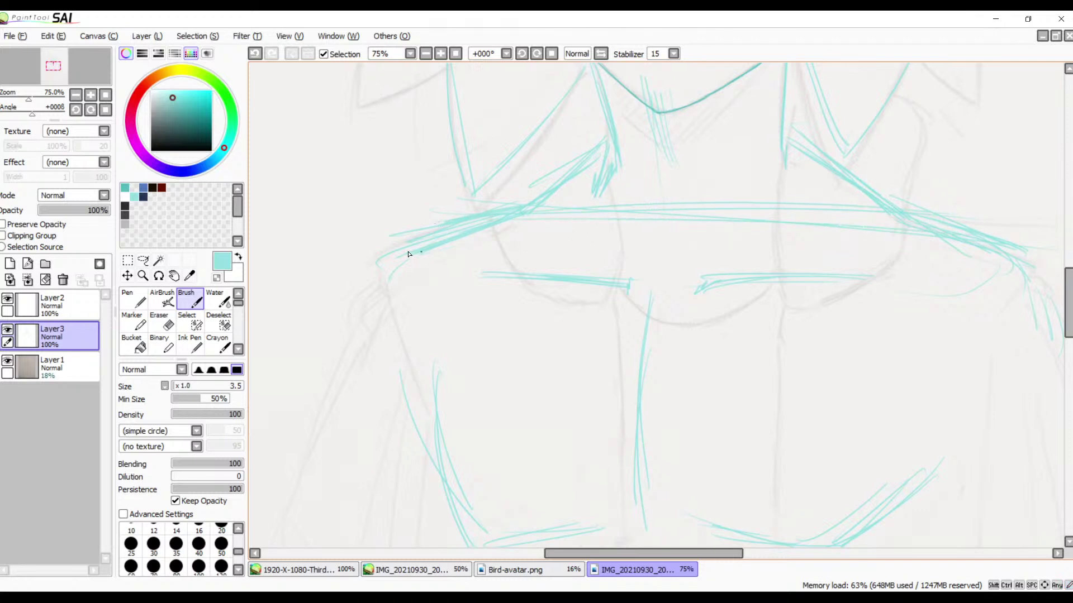
drag(409, 254, 1008, 290)
drag(515, 253, 1009, 271)
- Sketch a large circle with overlapping strokes for the shoulder joint at the right end of the guide lines
key(space)
mouse_move(851, 286)
mouse_down()
mouse_move(603, 310)
mouse_move(580, 327)
mouse_up()
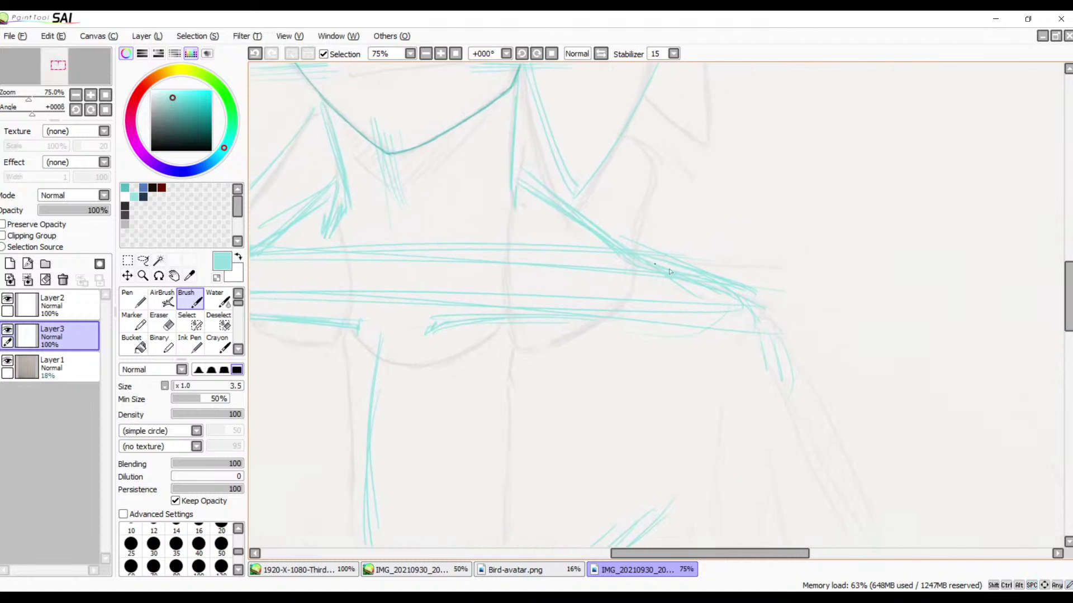
mouse_move(670, 273)
mouse_down()
mouse_move(743, 283)
mouse_move(828, 361)
mouse_move(790, 311)
mouse_move(648, 402)
mouse_move(740, 450)
mouse_move(679, 459)
mouse_move(724, 471)
mouse_move(810, 391)
mouse_up()
mouse_move(698, 292)
mouse_down()
mouse_move(644, 424)
mouse_move(774, 419)
mouse_up()
mouse_move(765, 282)
mouse_down()
mouse_move(802, 357)
mouse_move(748, 440)
mouse_up()
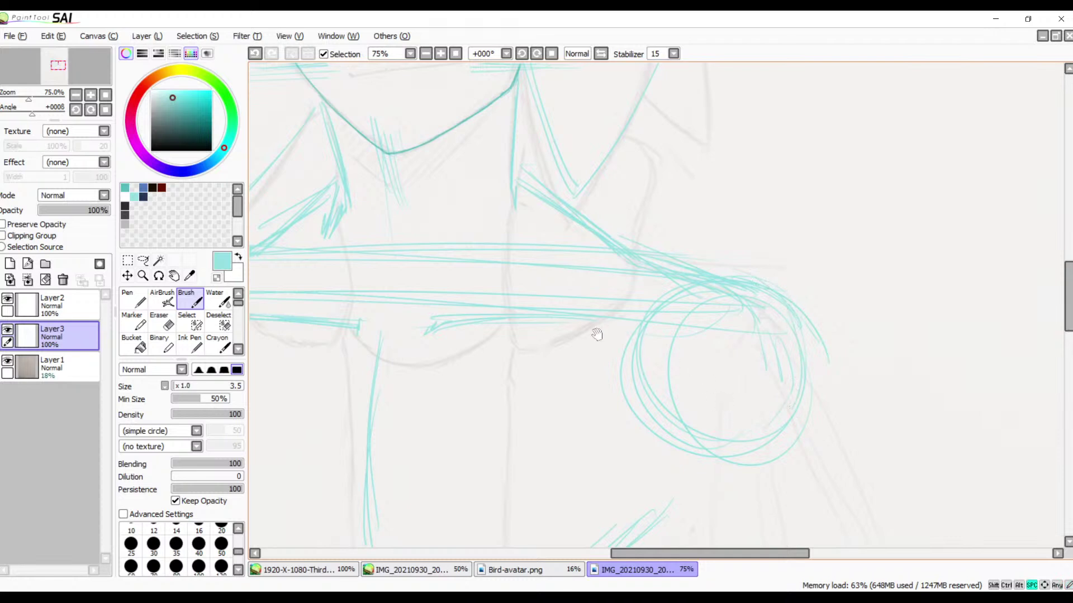
- Sketch a matching shoulder-joint circle with overlapping strokes at the left end of the guide lines
drag(649, 335, 898, 318)
mouse_move(435, 263)
mouse_down()
mouse_move(395, 307)
mouse_move(491, 397)
mouse_up()
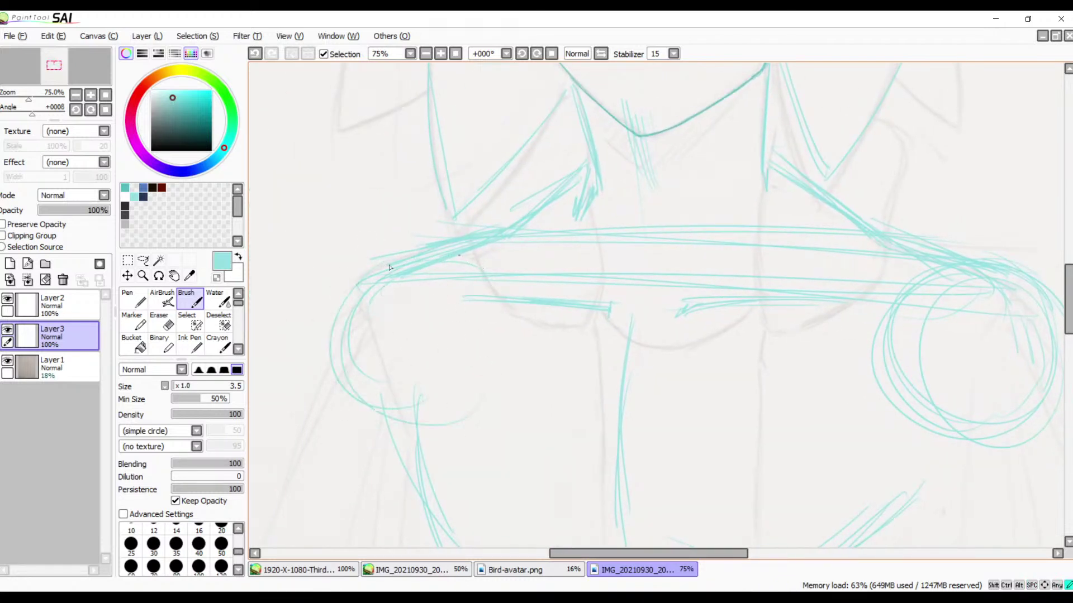
mouse_move(389, 267)
mouse_down()
mouse_move(366, 391)
mouse_move(516, 351)
mouse_move(497, 304)
mouse_up()
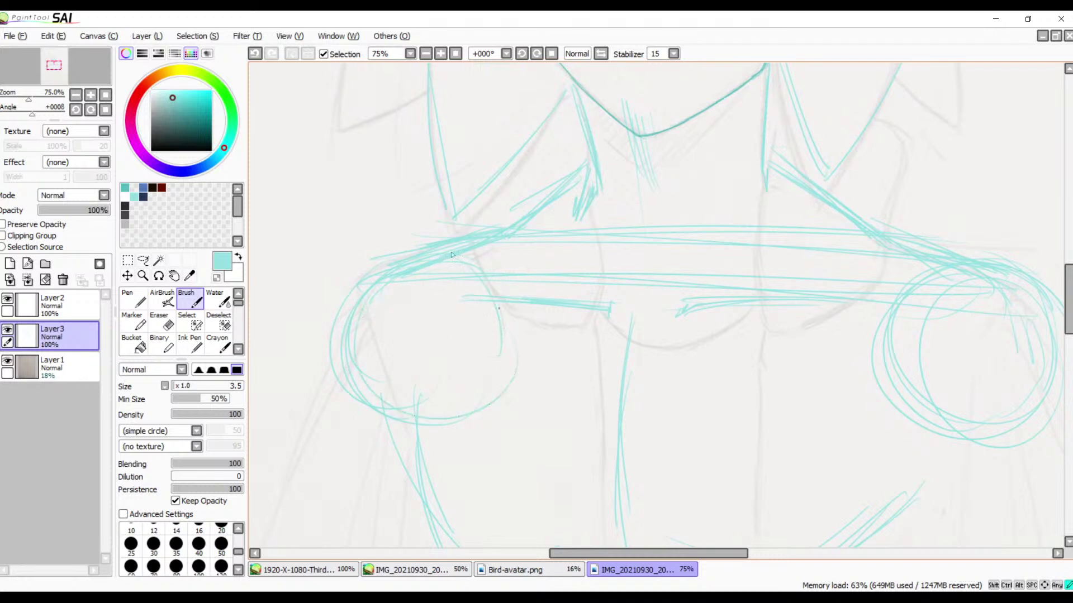
mouse_move(384, 293)
mouse_down()
mouse_move(402, 385)
mouse_move(424, 401)
mouse_move(488, 394)
mouse_up()
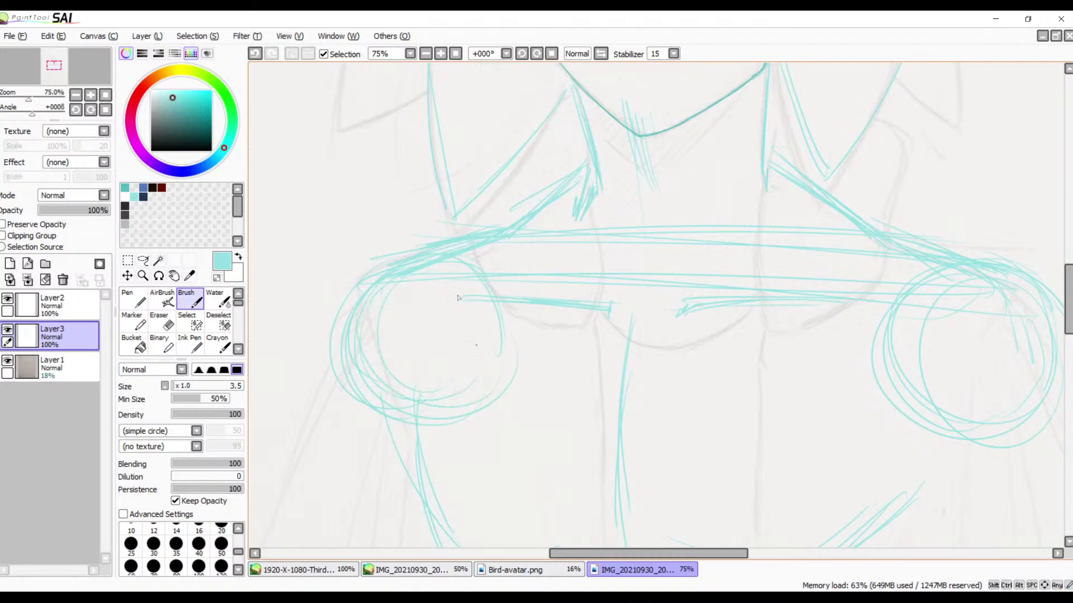
mouse_move(492, 307)
mouse_down()
mouse_move(504, 366)
mouse_move(467, 392)
mouse_up()
drag(376, 373, 498, 352)
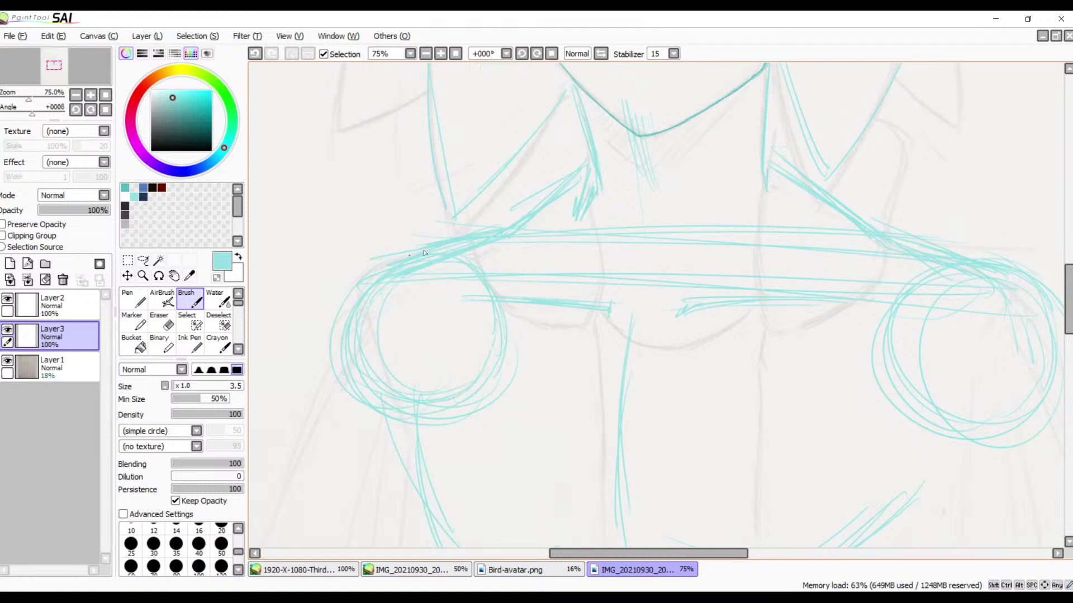
drag(378, 326, 413, 394)
drag(476, 285, 491, 314)
- Reinforce the right shoulder circle with additional curved strokes along its sides and lower edge
drag(980, 275, 943, 408)
mouse_move(899, 349)
mouse_down()
mouse_move(989, 404)
mouse_move(993, 429)
mouse_up()
drag(898, 387, 1012, 401)
drag(956, 360, 834, 355)
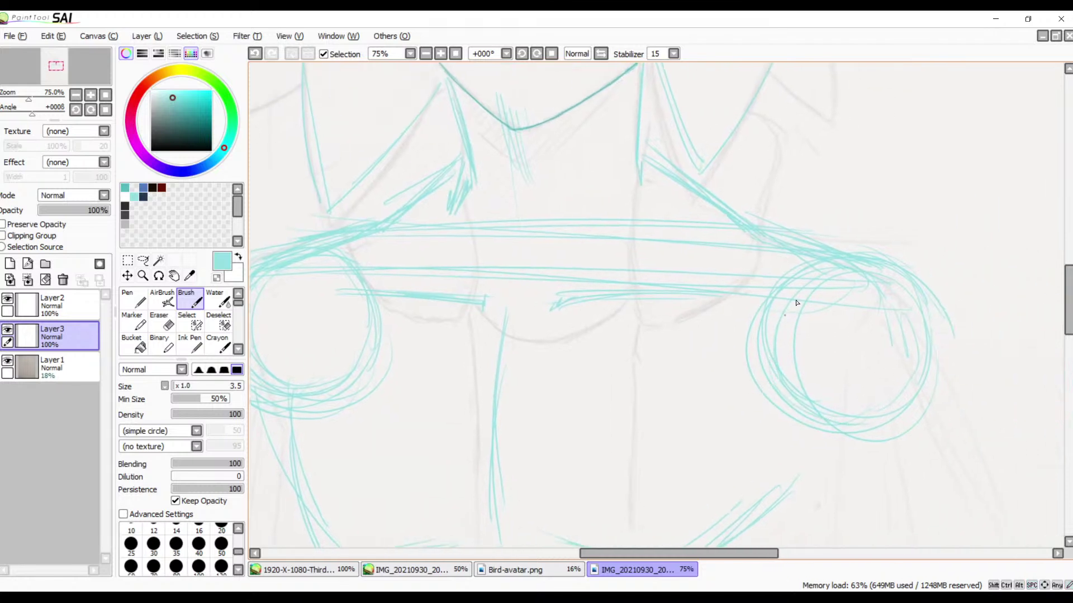
drag(777, 307, 804, 407)
drag(764, 324, 836, 414)
drag(925, 350, 875, 420)
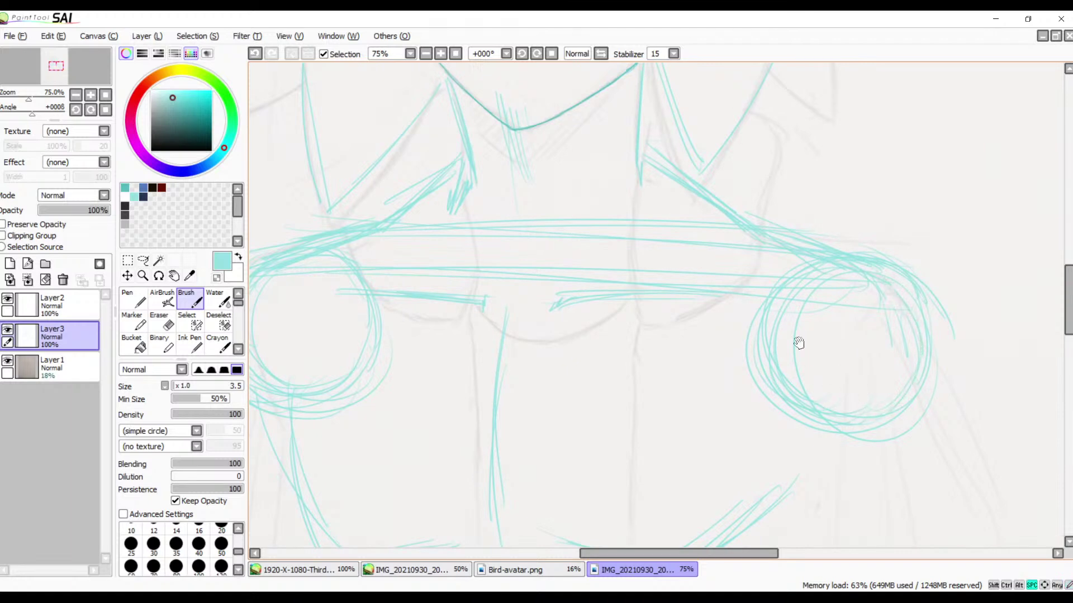
- Round off the lower outer corner of the left chest muscle and reinforce its bottom edge with extra strokes
mouse_move(775, 234)
mouse_down()
mouse_move(832, 374)
mouse_move(827, 418)
mouse_move(773, 238)
mouse_up()
mouse_move(770, 399)
mouse_down()
mouse_move(811, 242)
mouse_move(874, 192)
mouse_up()
drag(870, 314, 809, 355)
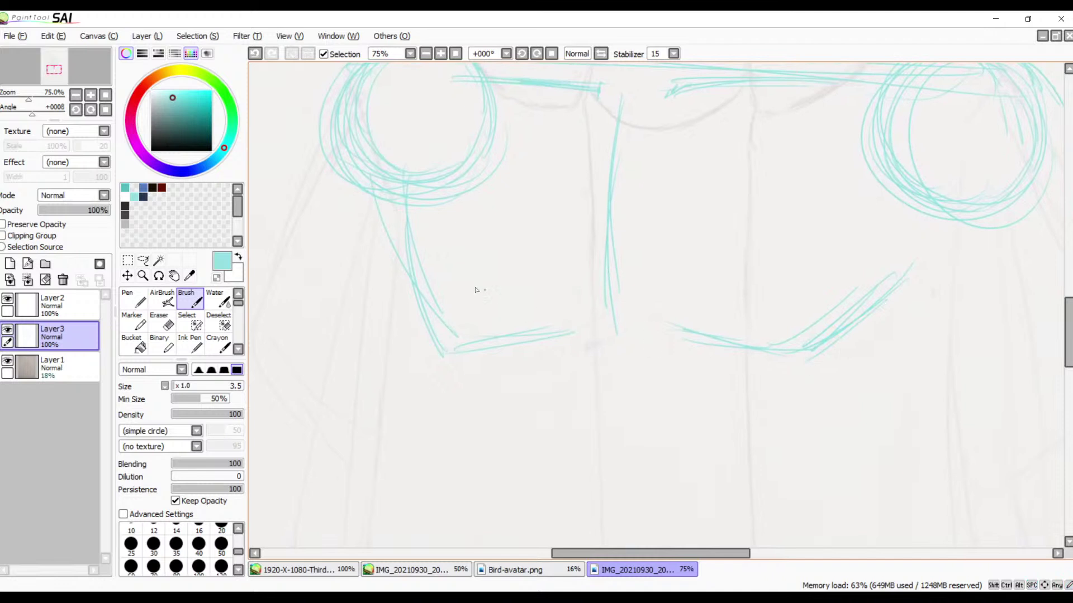
drag(435, 311, 474, 334)
drag(463, 327, 553, 316)
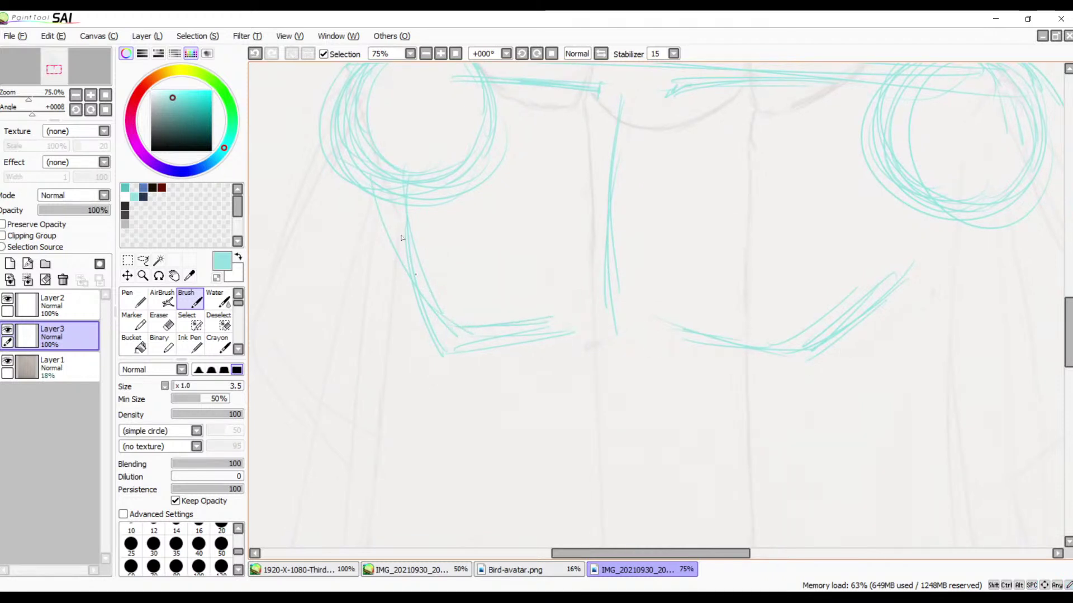
drag(403, 240, 455, 304)
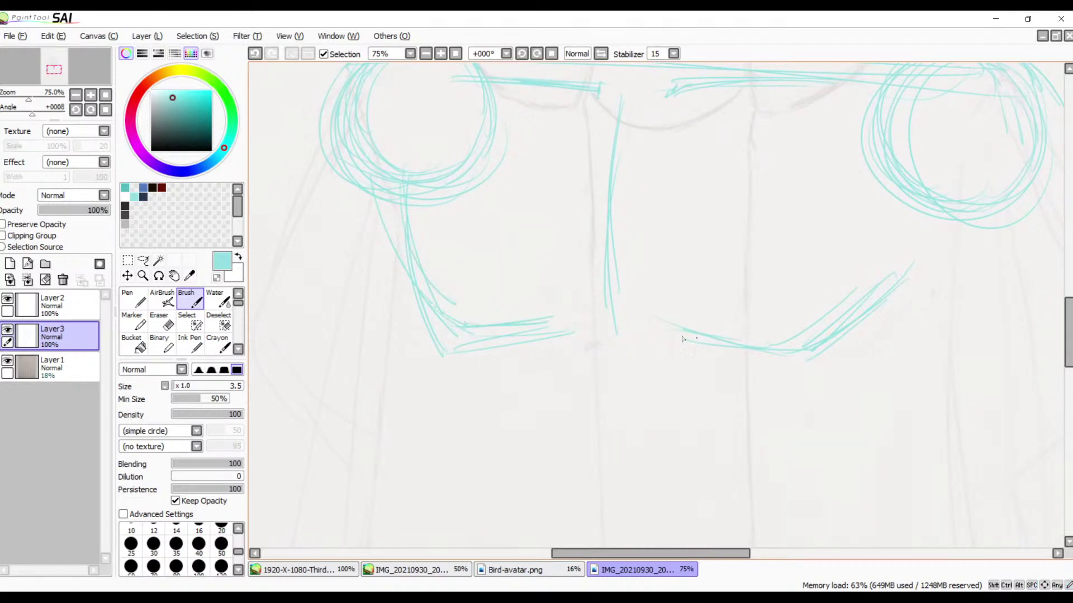
scroll(1018, 232, up, 3)
scroll(940, 304, right, 2)
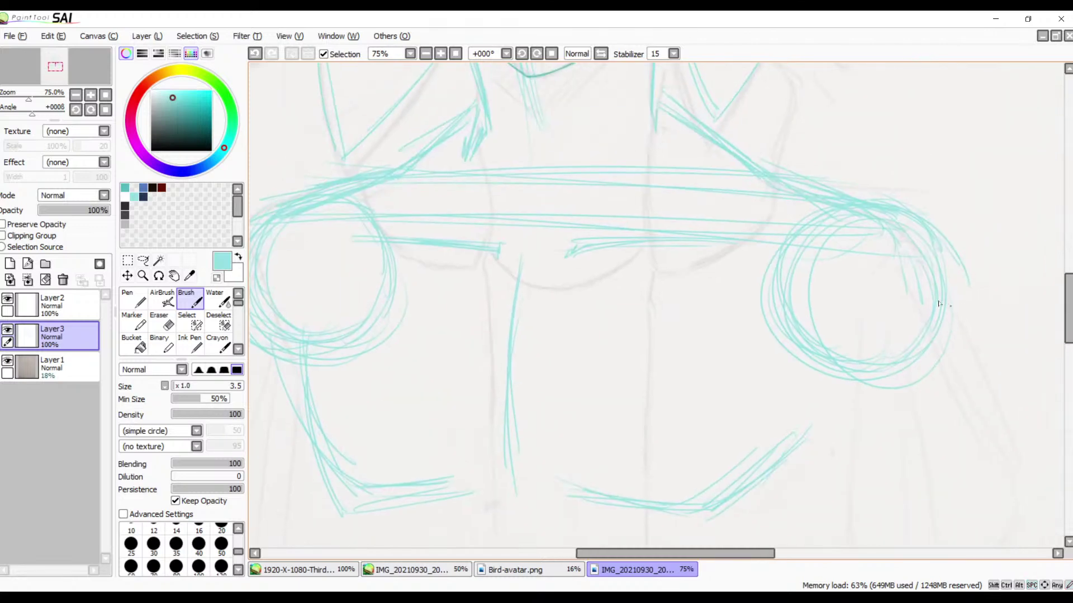
- Sketch short slanting ribcage lines on both sides of the torso, running from below the shoulder circles past the chest muscles
scroll(939, 304, up, 2)
click(425, 54)
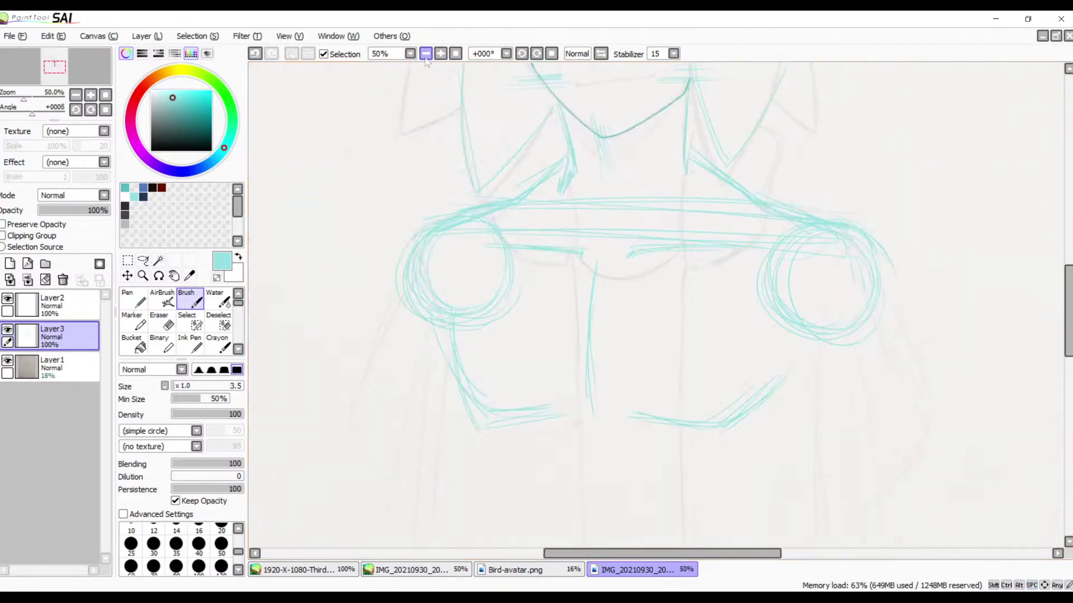
click(425, 53)
scroll(555, 172, down, 2)
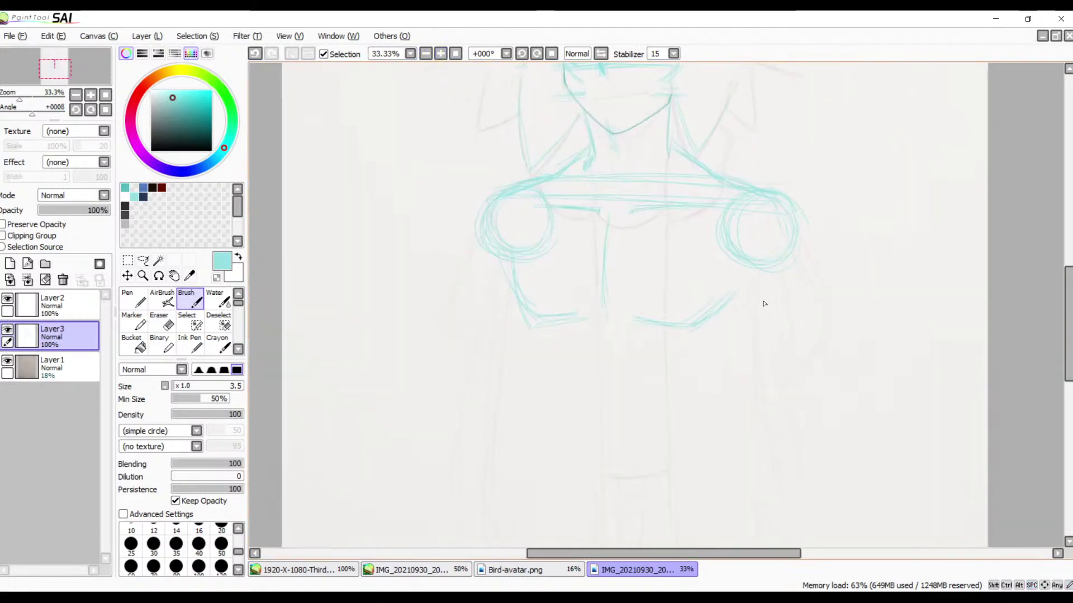
mouse_move(726, 332)
mouse_down()
mouse_move(768, 279)
mouse_move(748, 323)
mouse_up()
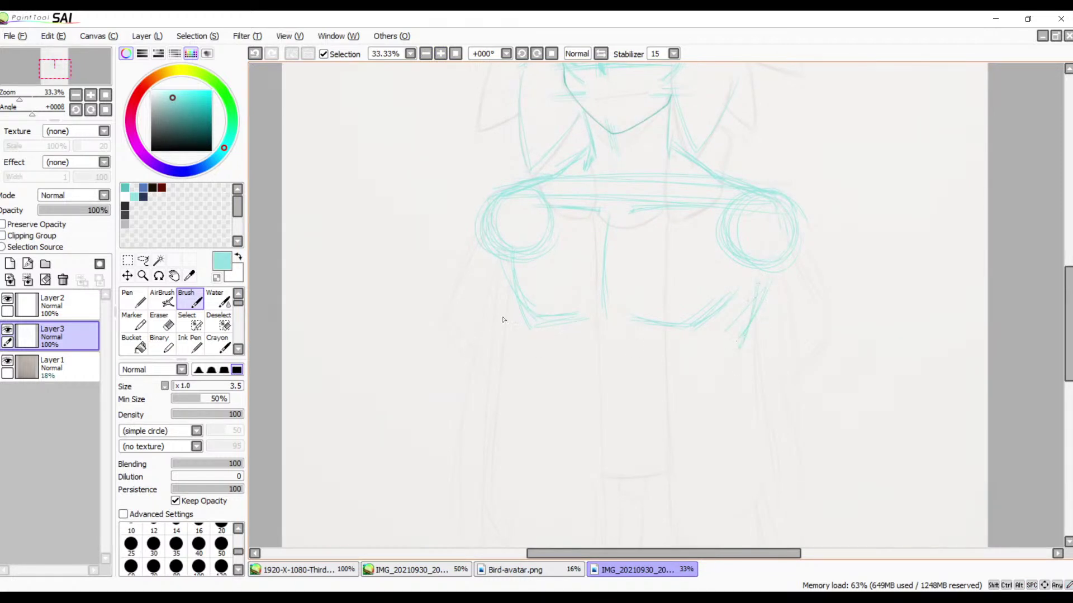
drag(512, 313, 541, 353)
drag(597, 385, 577, 362)
key(ctrl+z)
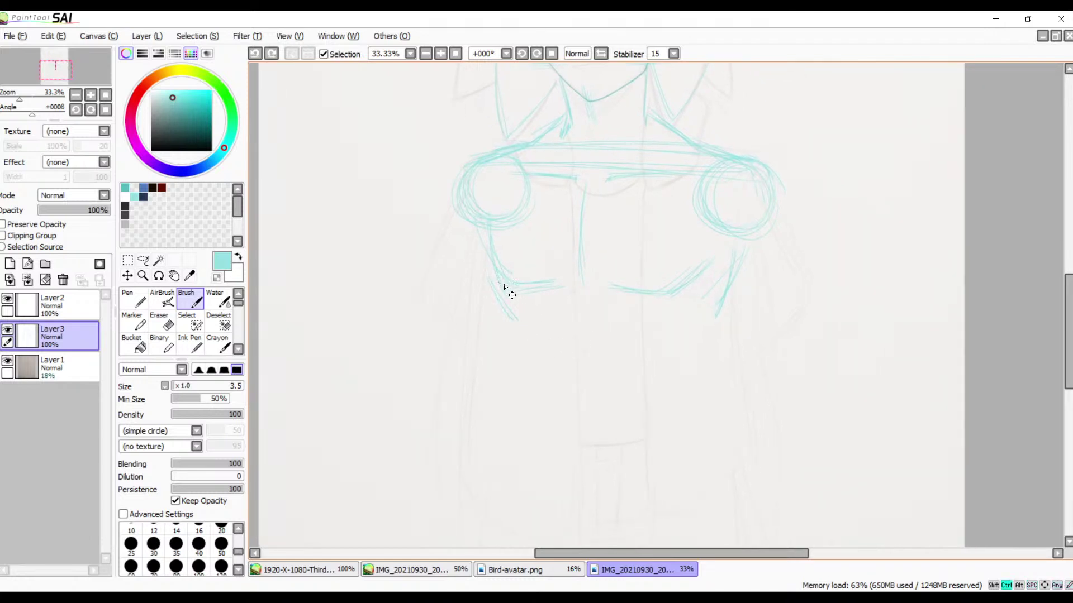
drag(513, 316, 523, 327)
drag(748, 247, 717, 320)
- Draw a short horizontal guide below the chest and extend both sides of the torso down to the waist with overlapping strokes
drag(560, 304, 633, 305)
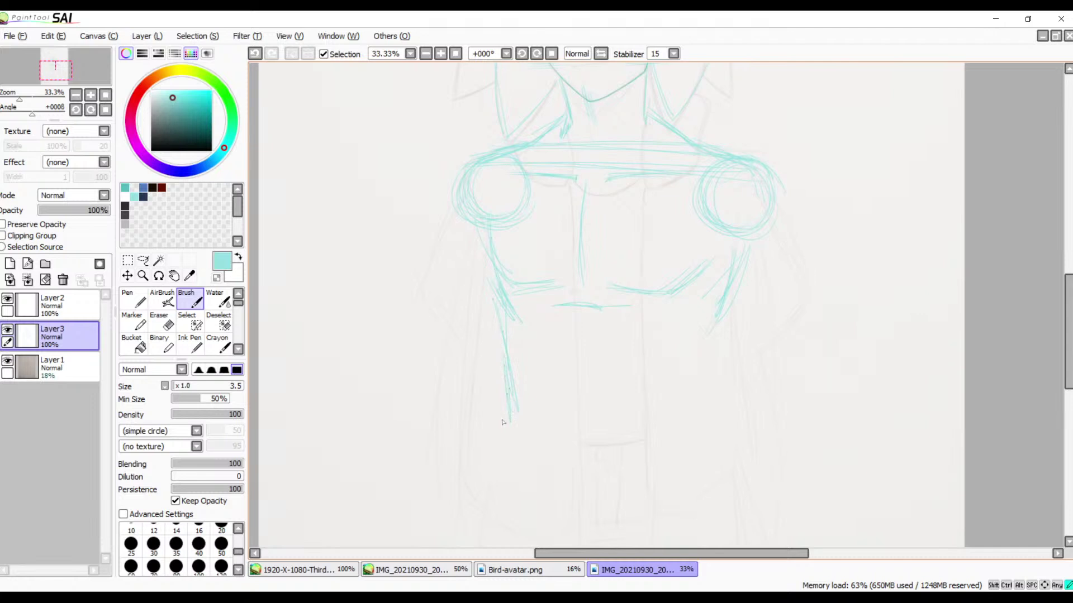
drag(508, 414, 526, 438)
drag(634, 449, 679, 413)
mouse_move(724, 313)
mouse_down()
mouse_move(715, 411)
mouse_move(724, 310)
mouse_up()
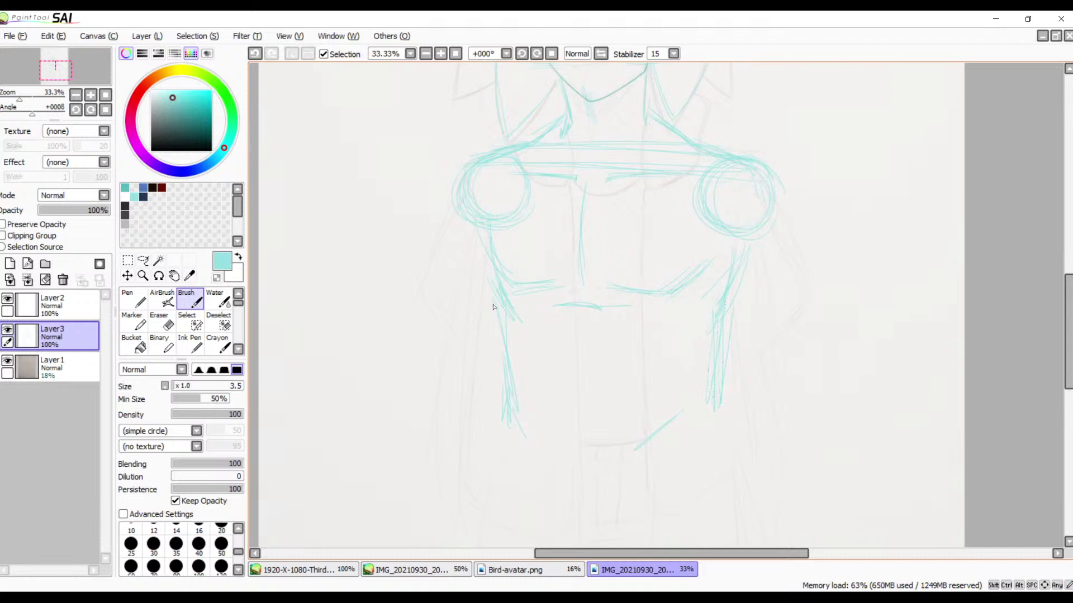
key(ctrl+z)
drag(499, 306, 506, 412)
mouse_move(501, 319)
mouse_down()
mouse_move(502, 294)
mouse_move(502, 411)
mouse_move(501, 319)
mouse_move(500, 403)
mouse_up()
- Flip the canvas view horizontally and build up the right side of the mirrored torso with extra strokes
click(600, 54)
key(space)
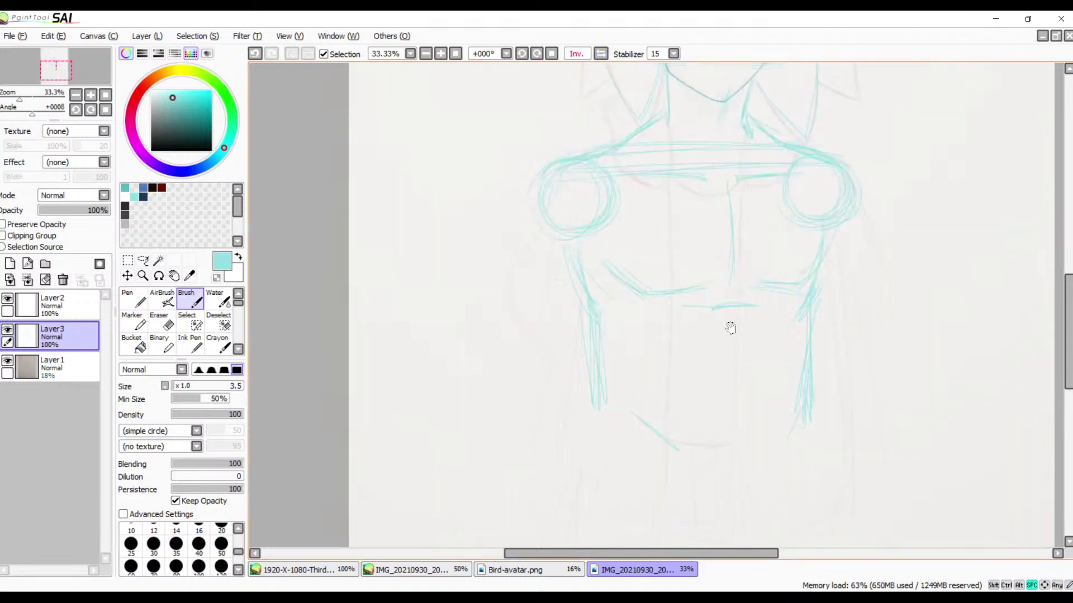
drag(776, 318, 685, 266)
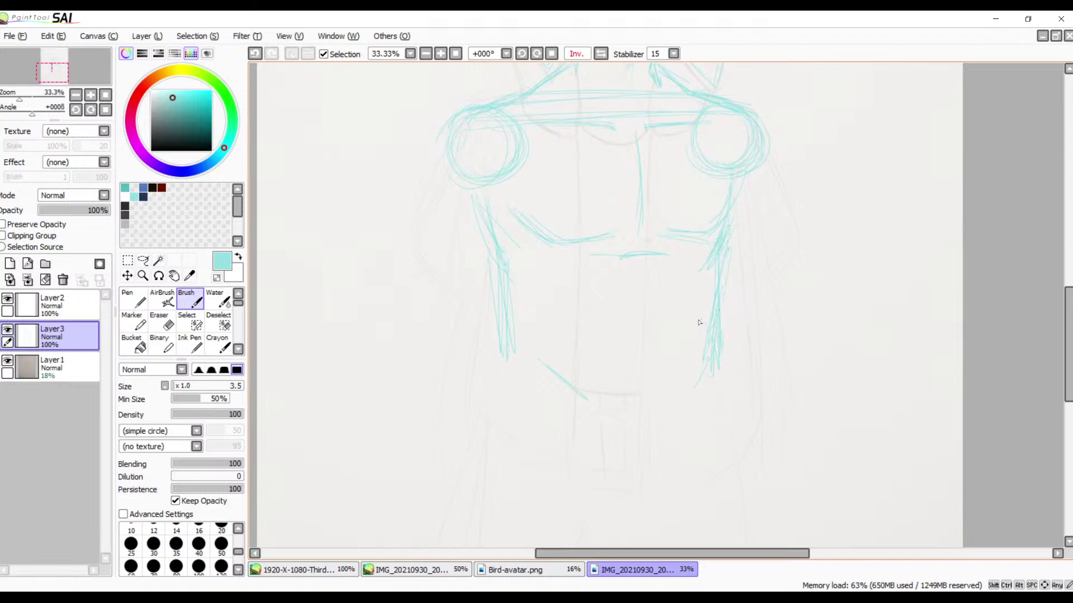
key(space)
drag(734, 338, 721, 307)
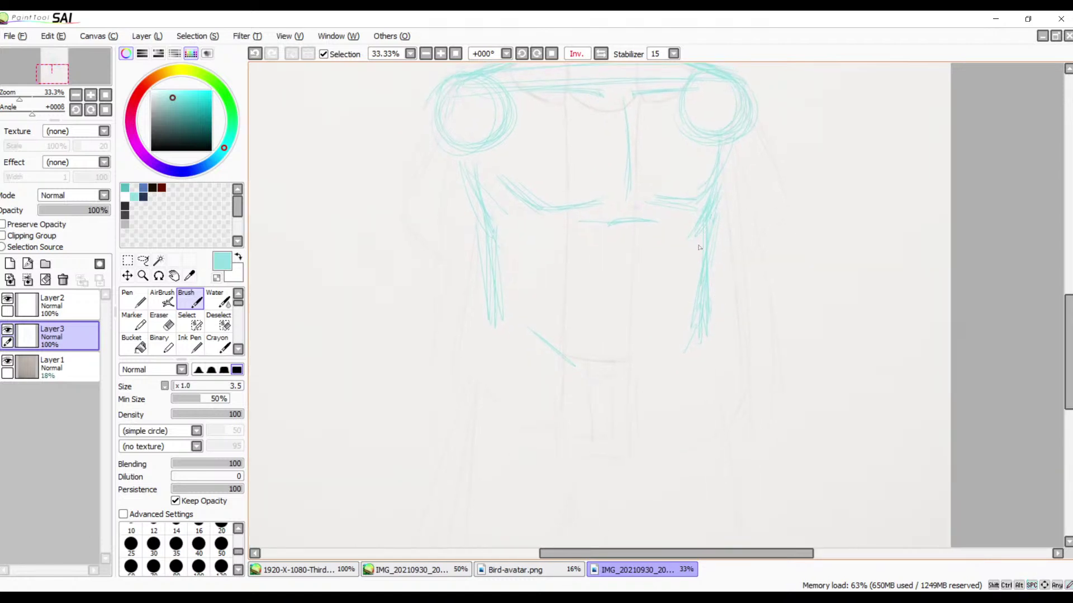
mouse_move(701, 237)
mouse_down()
mouse_move(698, 291)
mouse_move(685, 256)
mouse_move(674, 270)
mouse_up()
key(space)
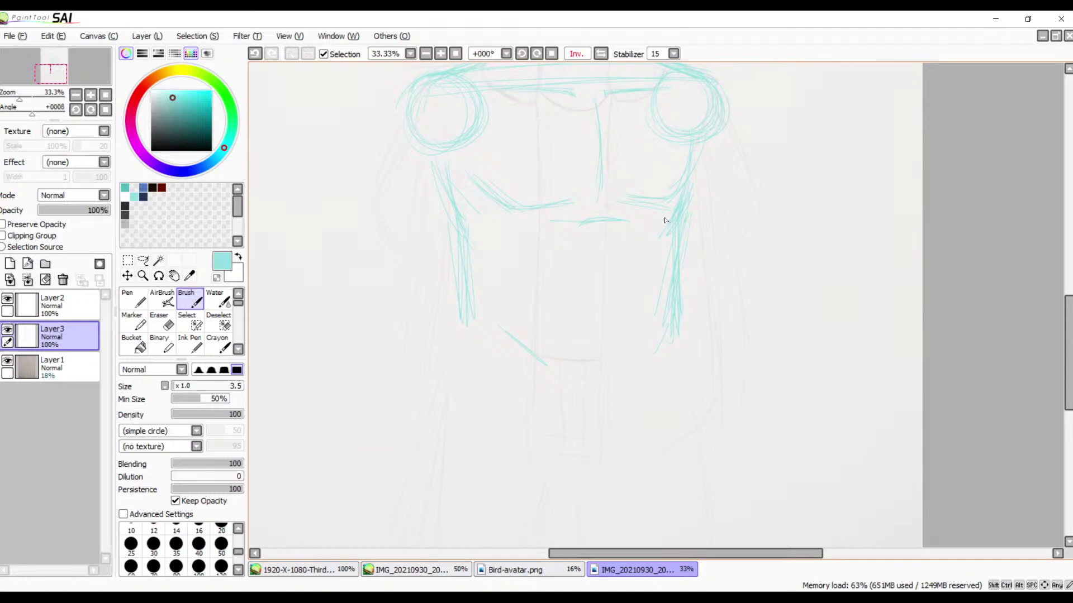
key(space)
drag(675, 218, 665, 266)
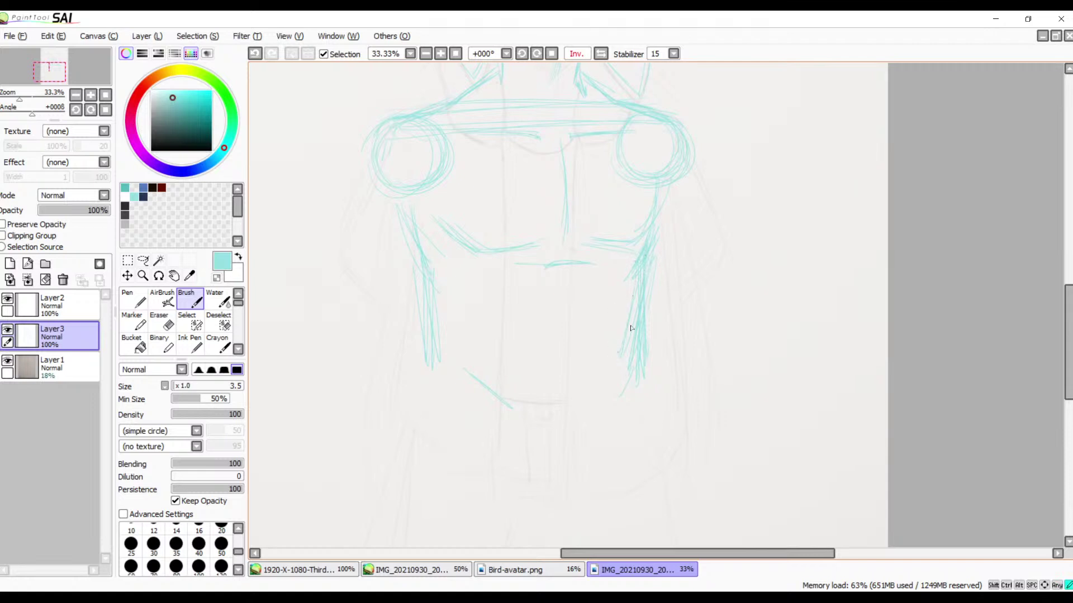
drag(631, 369, 634, 291)
- Erase the excess outer strokes on the right side of the mirrored torso and redraw that contour slightly further inward
key(e)
mouse_move(667, 236)
mouse_down()
mouse_move(641, 276)
mouse_move(634, 348)
mouse_move(645, 350)
mouse_move(657, 273)
mouse_move(624, 390)
mouse_move(653, 297)
mouse_move(647, 280)
mouse_move(628, 336)
mouse_up()
key(b)
drag(638, 292, 637, 372)
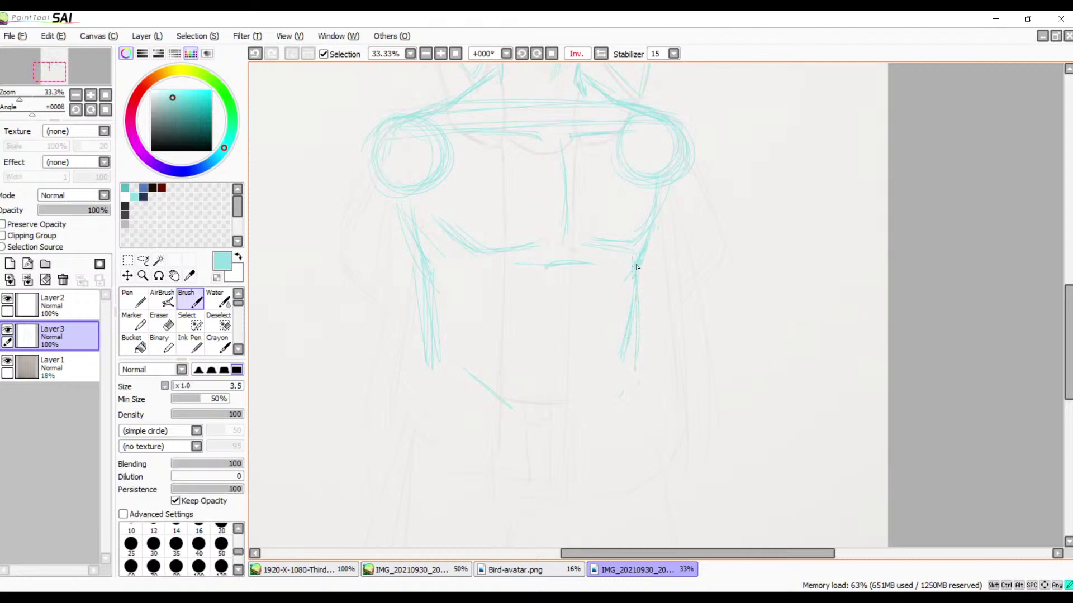
drag(635, 270, 633, 373)
- Extend the centre line down the abdomen, strengthen the left torso side and add a new outer contour on the right side
drag(566, 281, 565, 306)
drag(430, 278, 443, 376)
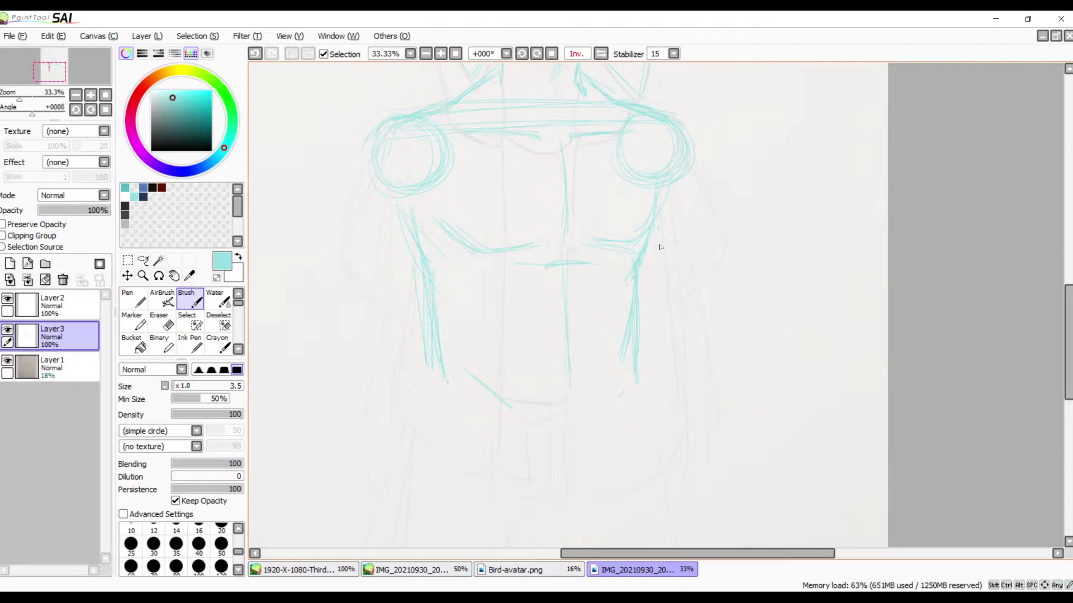
mouse_move(648, 259)
mouse_down()
mouse_move(639, 281)
mouse_move(645, 319)
mouse_up()
mouse_move(644, 257)
mouse_down()
mouse_move(657, 364)
mouse_move(642, 301)
mouse_move(651, 252)
mouse_move(647, 377)
mouse_up()
- Erase the inner strokes along the right side of the mirrored torso and return the canvas view to its normal orientation
key(e)
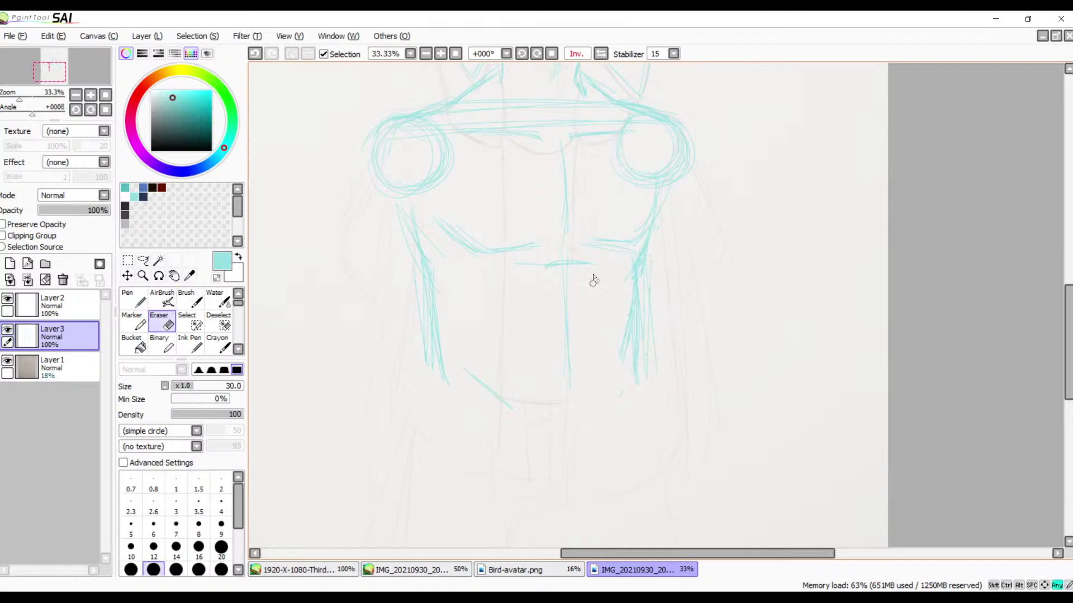
mouse_move(627, 277)
mouse_down()
mouse_move(641, 374)
mouse_move(622, 281)
mouse_move(636, 256)
mouse_move(640, 369)
mouse_up()
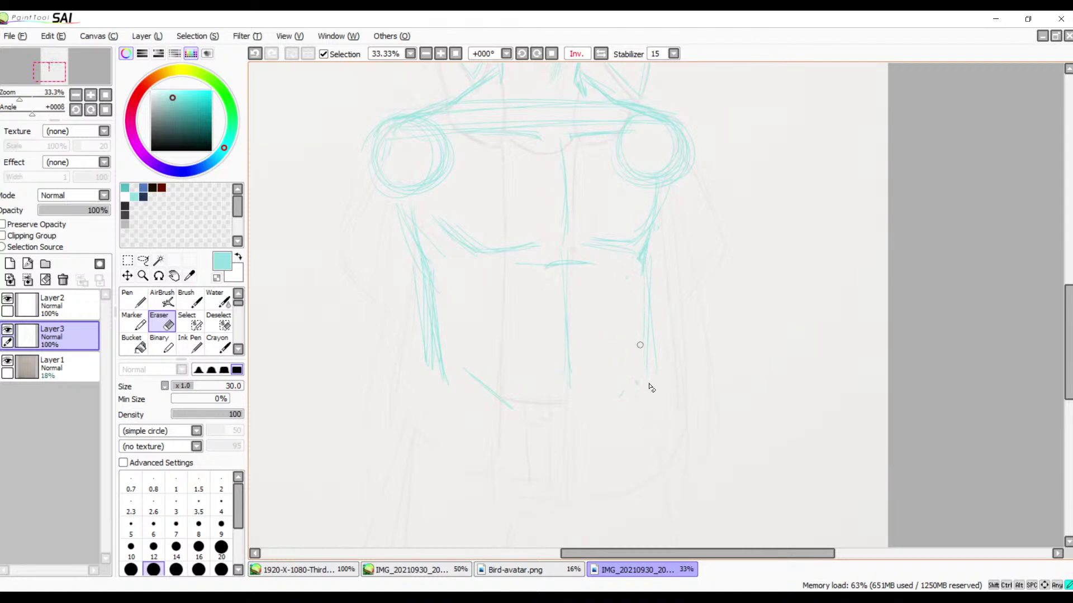
drag(674, 247, 627, 348)
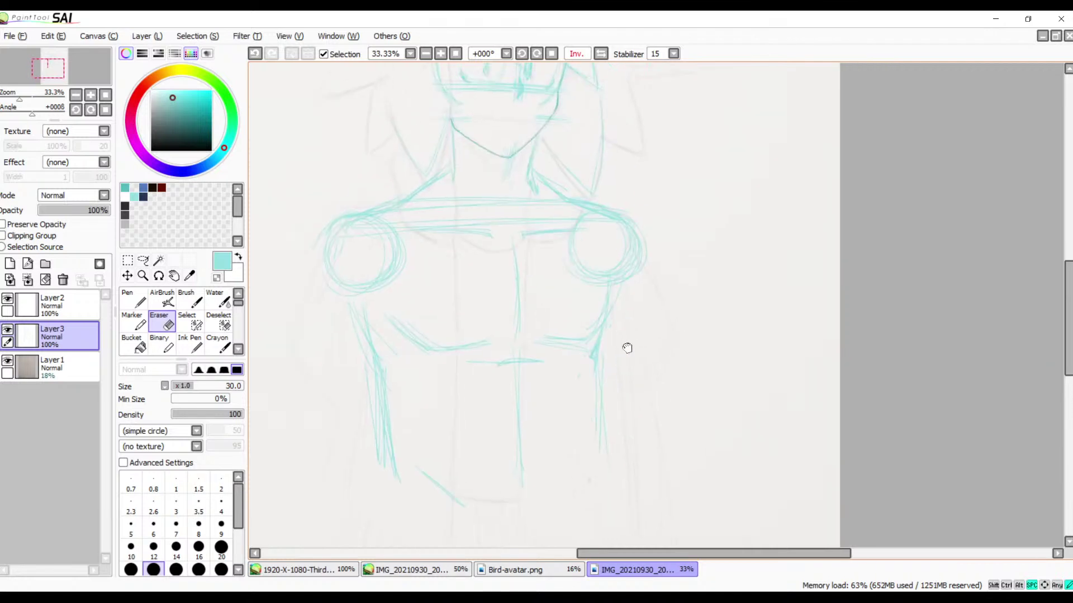
click(577, 53)
drag(692, 266, 426, 230)
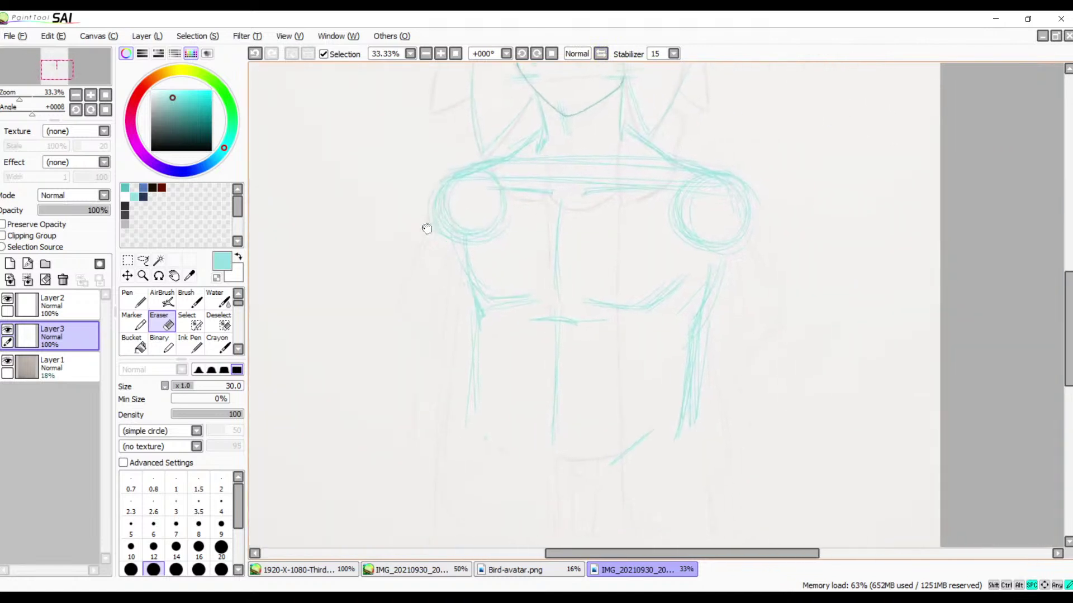
drag(543, 290, 645, 196)
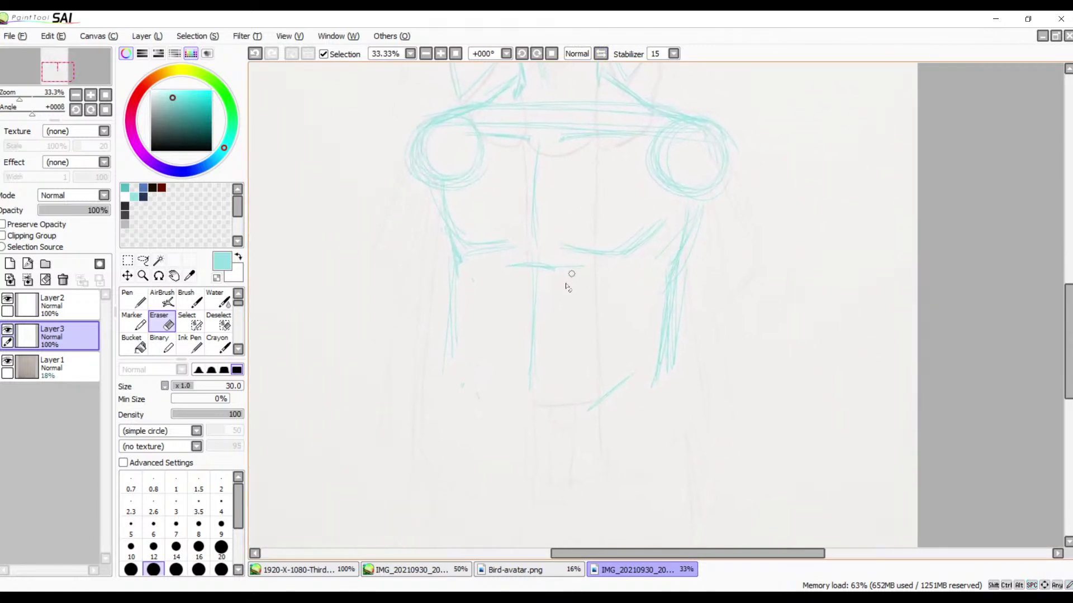
- Reinforce the left side of the torso and add slanted strokes at both lower corners of the waist
key(b)
drag(447, 258, 449, 305)
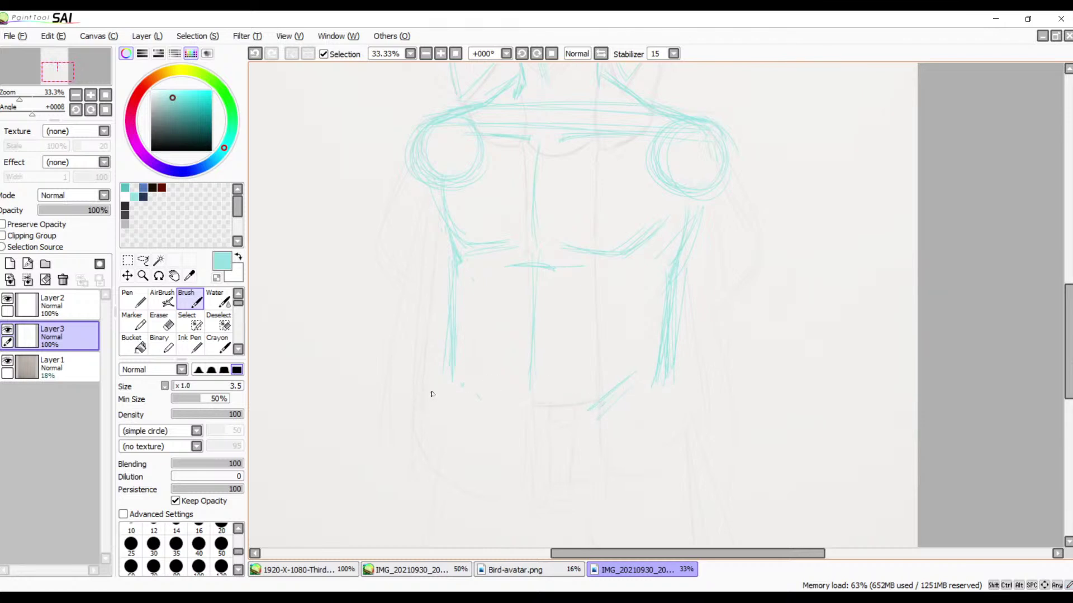
drag(461, 379, 475, 400)
drag(658, 379, 677, 411)
drag(444, 377, 441, 390)
- Sketch the upper and lower horizontal lines of the waist band between the two sides of the torso
mouse_move(495, 435)
mouse_down()
mouse_move(487, 425)
mouse_move(558, 411)
mouse_move(599, 419)
mouse_up()
drag(448, 395, 467, 412)
drag(464, 372, 617, 372)
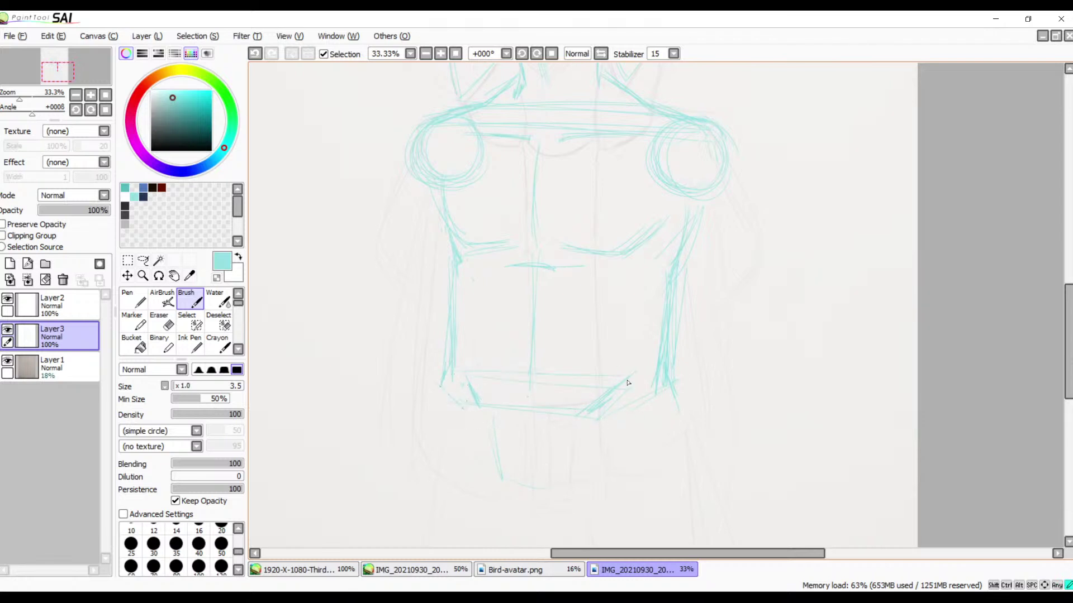
mouse_move(463, 382)
mouse_down()
mouse_move(626, 381)
mouse_move(652, 395)
mouse_move(504, 374)
mouse_move(672, 391)
mouse_move(676, 382)
mouse_move(627, 409)
mouse_move(422, 401)
mouse_move(616, 419)
mouse_move(665, 393)
mouse_move(696, 421)
mouse_up()
- Sketch rough outer hip and thigh lines on both sides and light inner-leg guides below the waist
drag(426, 394, 437, 511)
drag(673, 395, 746, 529)
drag(435, 431, 434, 495)
mouse_move(546, 506)
mouse_down()
mouse_move(564, 508)
mouse_move(560, 543)
mouse_up()
key(space)
drag(604, 378, 578, 278)
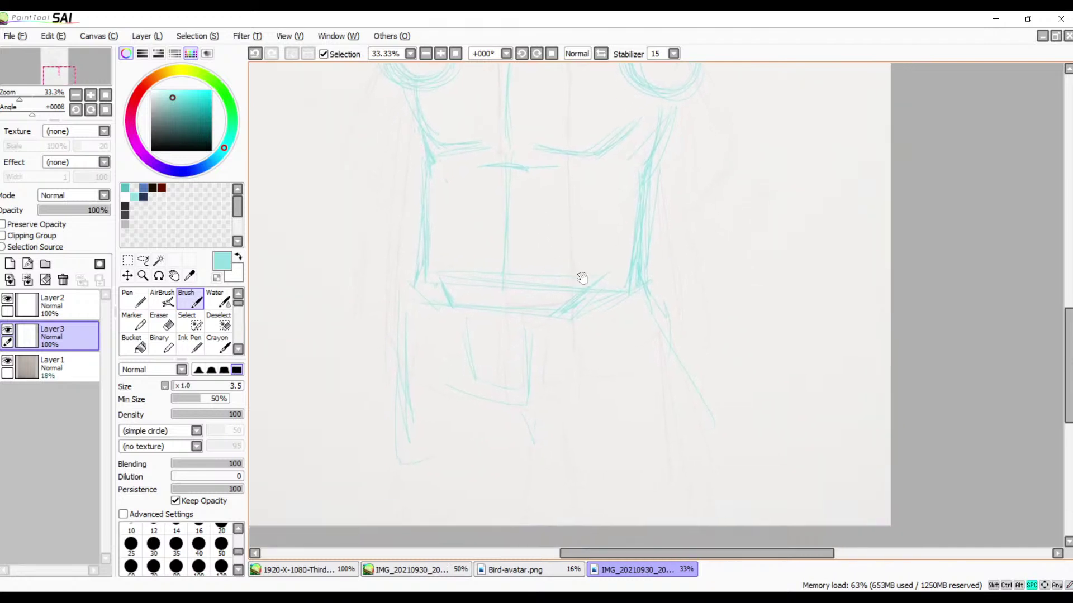
- Build up the left thigh's outer contour and inner line, and reinforce the curved lower edge of the waist
drag(540, 455, 516, 509)
drag(394, 375, 390, 512)
mouse_move(396, 495)
mouse_down()
mouse_move(381, 330)
mouse_move(397, 269)
mouse_move(409, 277)
mouse_move(396, 391)
mouse_up()
drag(394, 304, 384, 424)
mouse_move(447, 302)
mouse_down()
mouse_move(517, 330)
mouse_move(550, 307)
mouse_up()
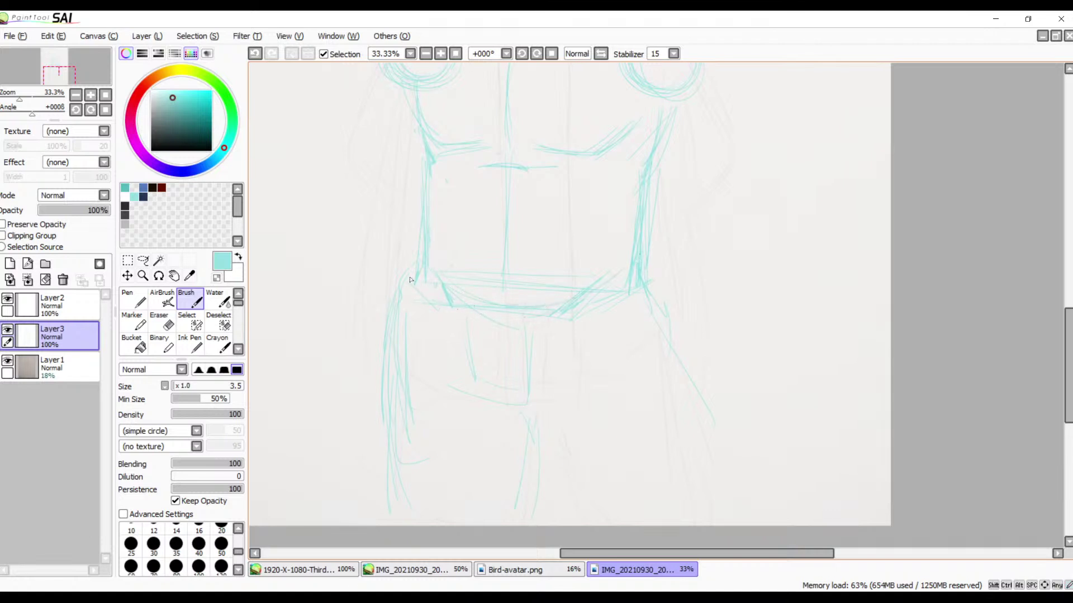
drag(420, 287, 423, 266)
- Sketch the flat base and slanted right edge of the pelvis, with a curved construction line across the right upper thigh
drag(497, 383, 472, 378)
drag(546, 444, 556, 458)
drag(545, 424, 587, 456)
drag(540, 393, 648, 419)
drag(622, 320, 644, 311)
mouse_move(553, 384)
mouse_down()
mouse_move(546, 378)
mouse_move(546, 388)
mouse_up()
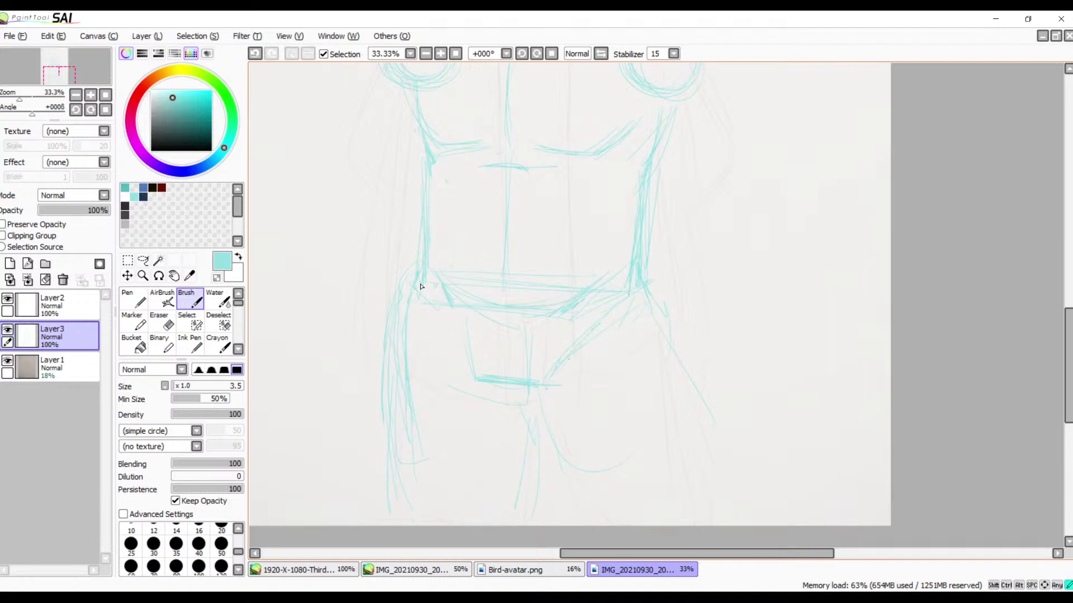
- Draw the slanted left edge of the pelvis, reinforce its base and add a second curve across the right thigh
drag(476, 380, 423, 297)
mouse_move(545, 433)
mouse_down()
mouse_move(556, 467)
mouse_move(648, 494)
mouse_up()
drag(700, 341, 718, 392)
drag(423, 284, 452, 330)
drag(493, 384, 542, 387)
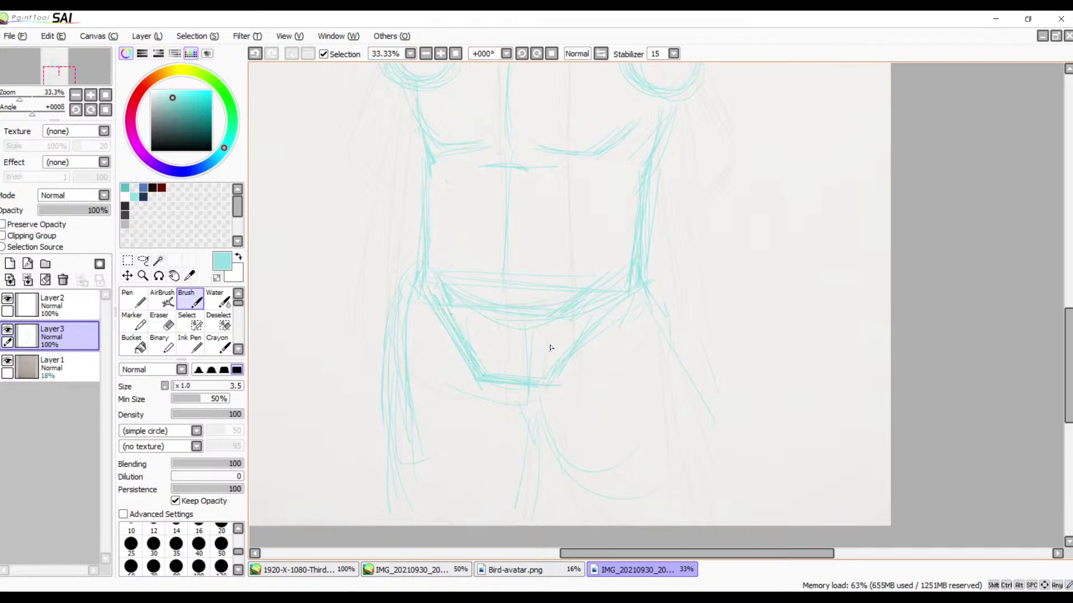
mouse_move(549, 348)
mouse_down()
mouse_move(558, 354)
mouse_move(548, 373)
mouse_move(509, 373)
mouse_up()
- Sketch the right arm from the shoulder circle through a bent elbow down to the wrist and hand
mouse_move(438, 299)
mouse_down()
mouse_move(561, 294)
mouse_move(605, 272)
mouse_move(641, 371)
mouse_move(687, 364)
mouse_up()
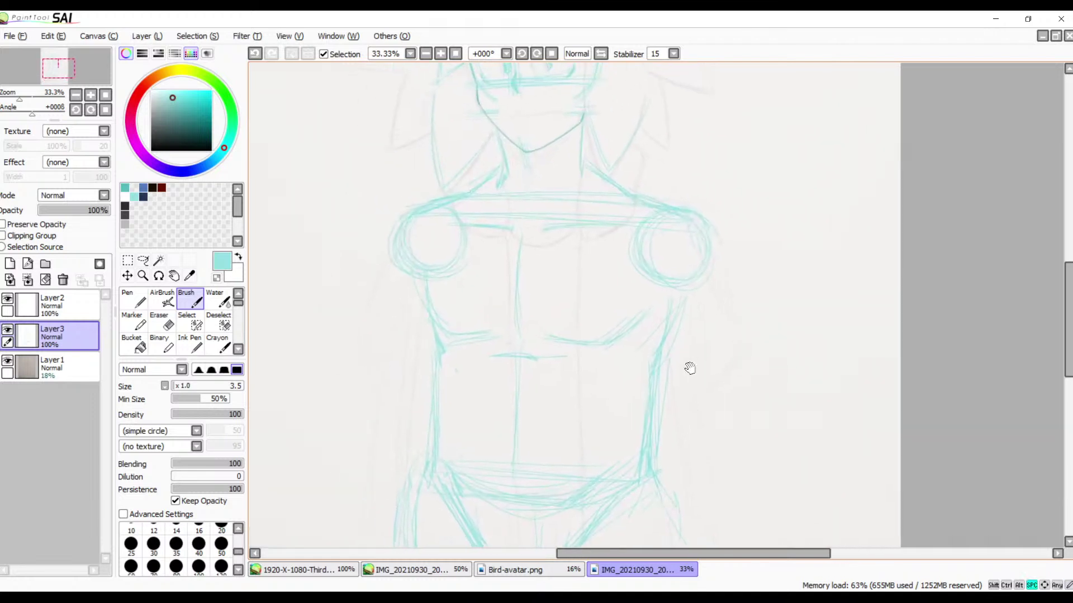
drag(761, 386, 763, 369)
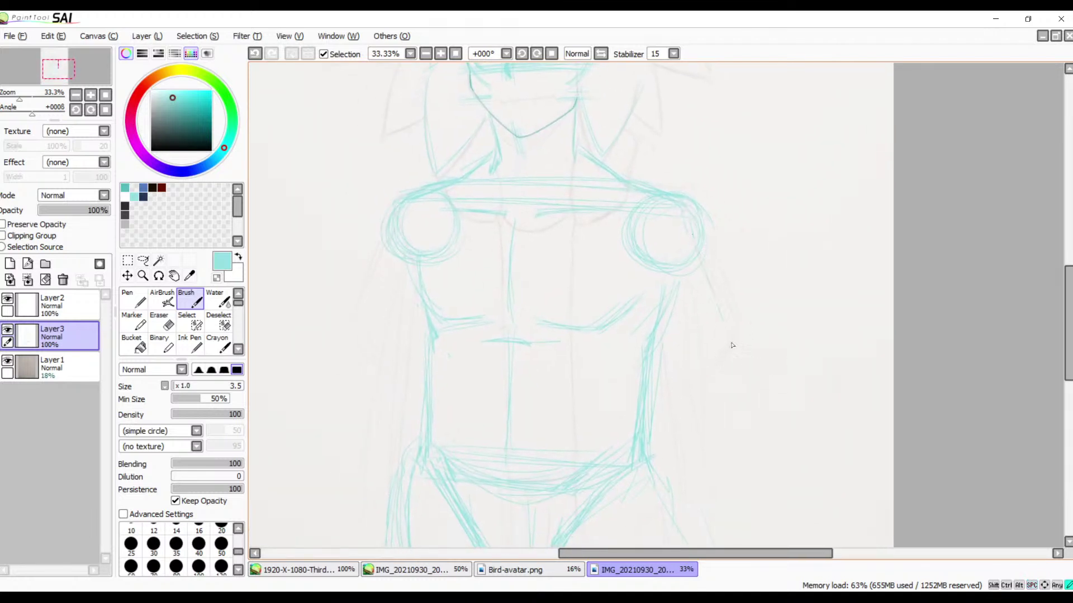
drag(690, 259, 733, 381)
drag(749, 446, 765, 362)
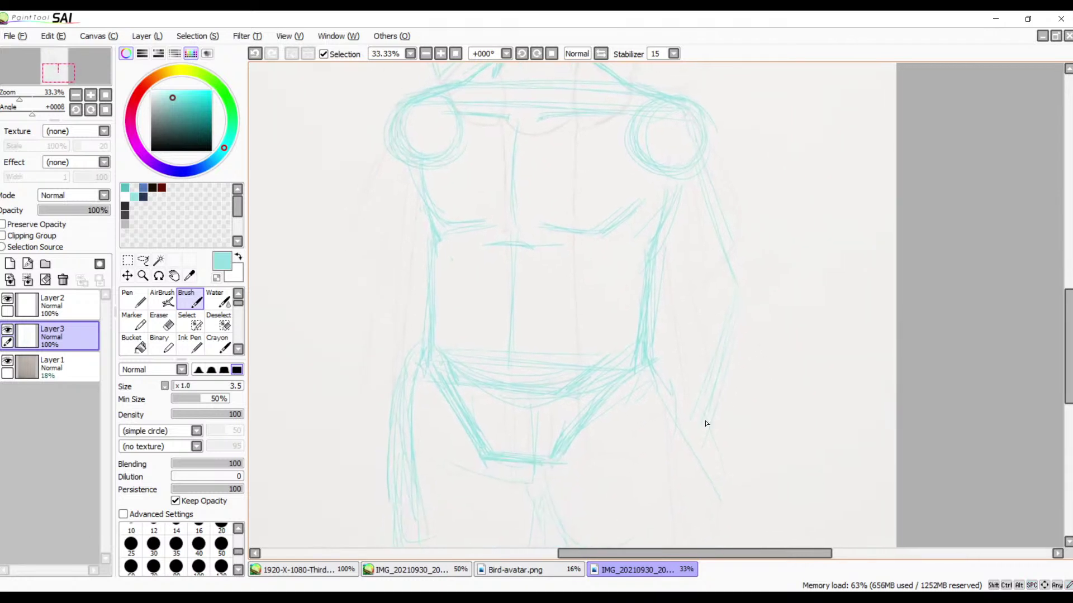
drag(720, 464, 710, 468)
- Sketch the left arm with matching upper-arm and forearm lines running from the shoulder circle to the wrist
drag(421, 273, 430, 300)
drag(600, 282, 609, 486)
mouse_move(636, 319)
mouse_down()
mouse_move(669, 309)
mouse_move(673, 235)
mouse_move(613, 213)
mouse_move(671, 237)
mouse_up()
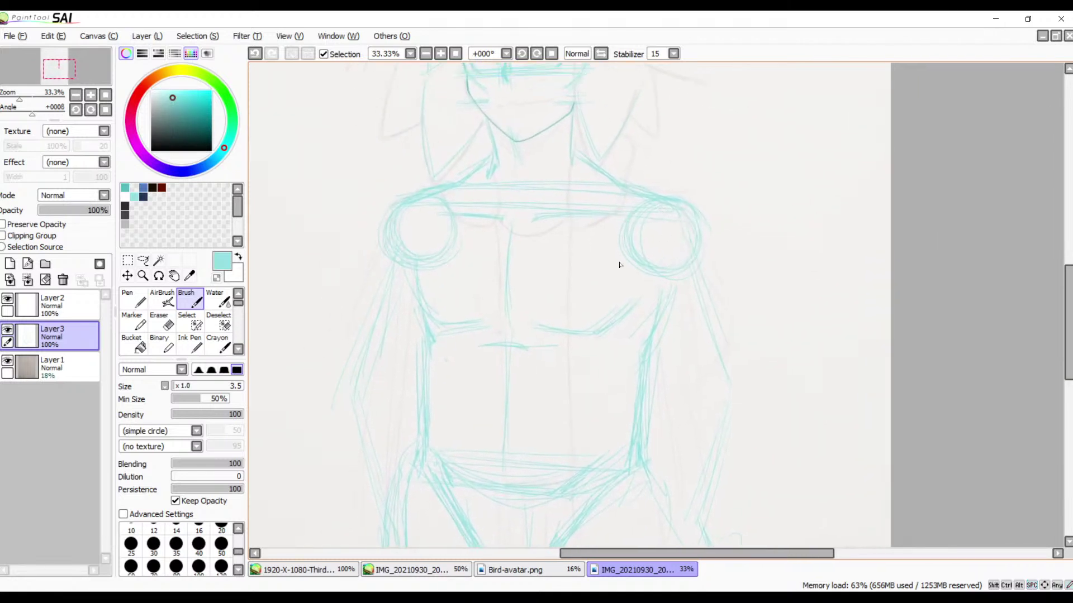
- Hide the scanned sketch on Layer1 and add strokes to the waist band, pelvis edge and right wrist
click(8, 361)
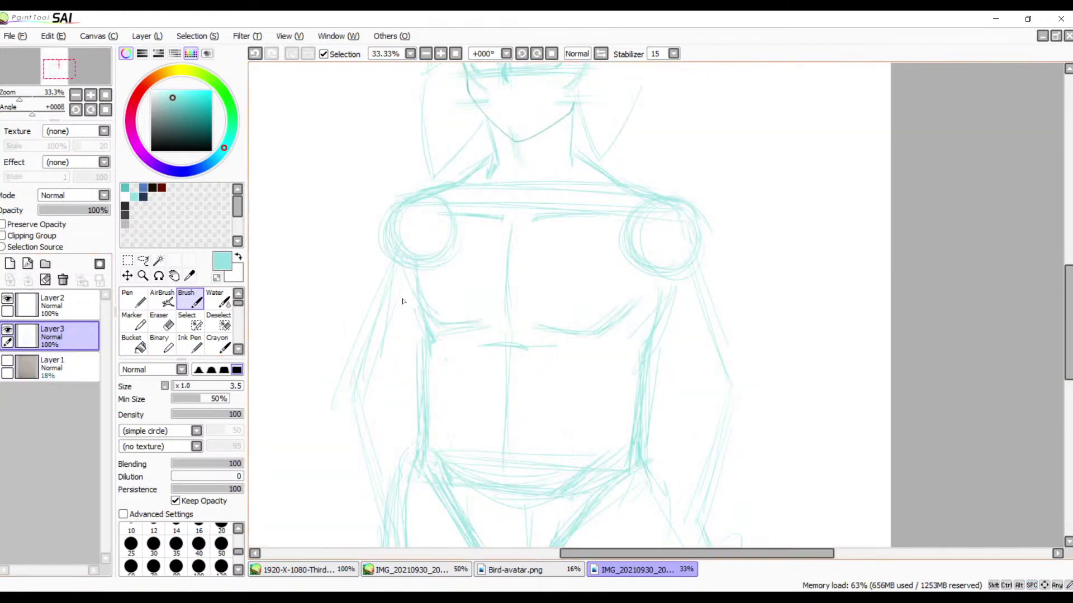
scroll(562, 270, down, 5)
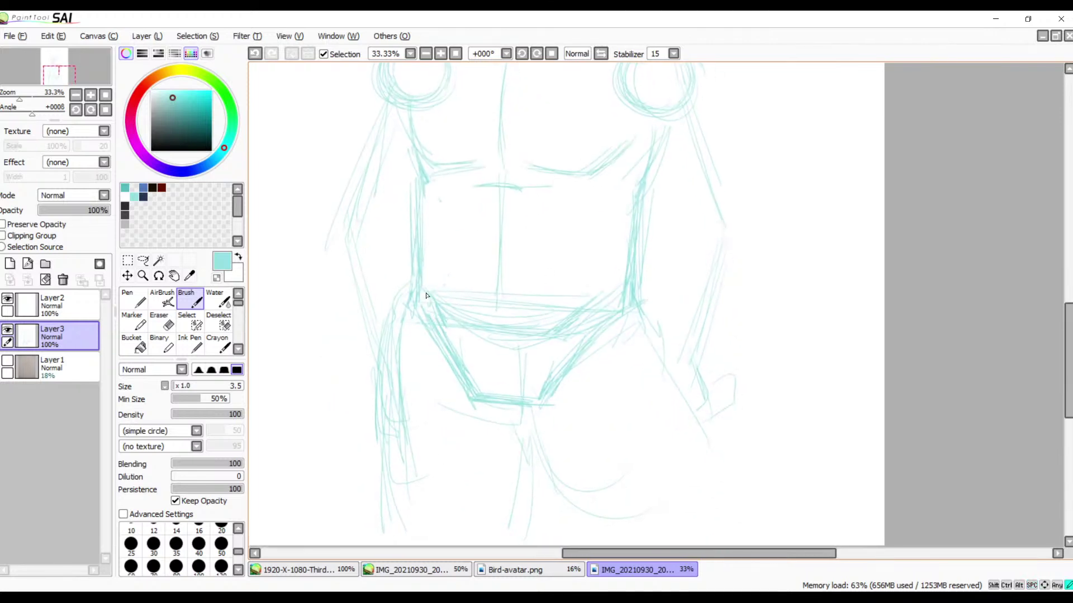
mouse_move(597, 303)
mouse_down()
mouse_move(523, 326)
mouse_move(463, 321)
mouse_move(442, 307)
mouse_up()
drag(590, 327, 522, 394)
drag(692, 363, 696, 404)
drag(689, 229, 707, 377)
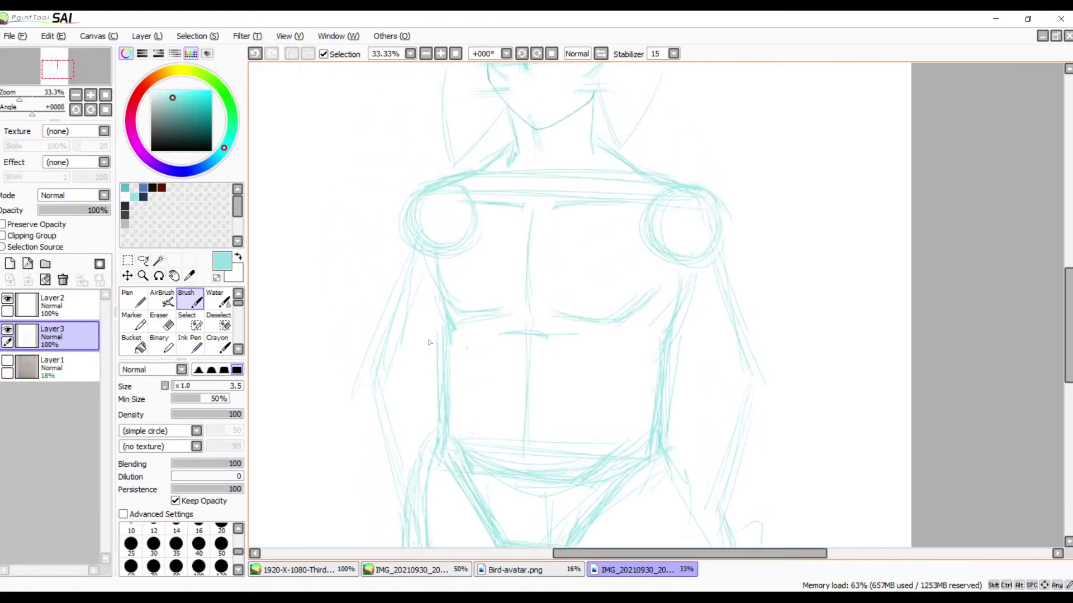
- Reinforce the left side of the torso from chest to waist, flipping the canvas view horizontally to refine it
drag(435, 295, 450, 402)
click(600, 54)
drag(662, 274, 441, 240)
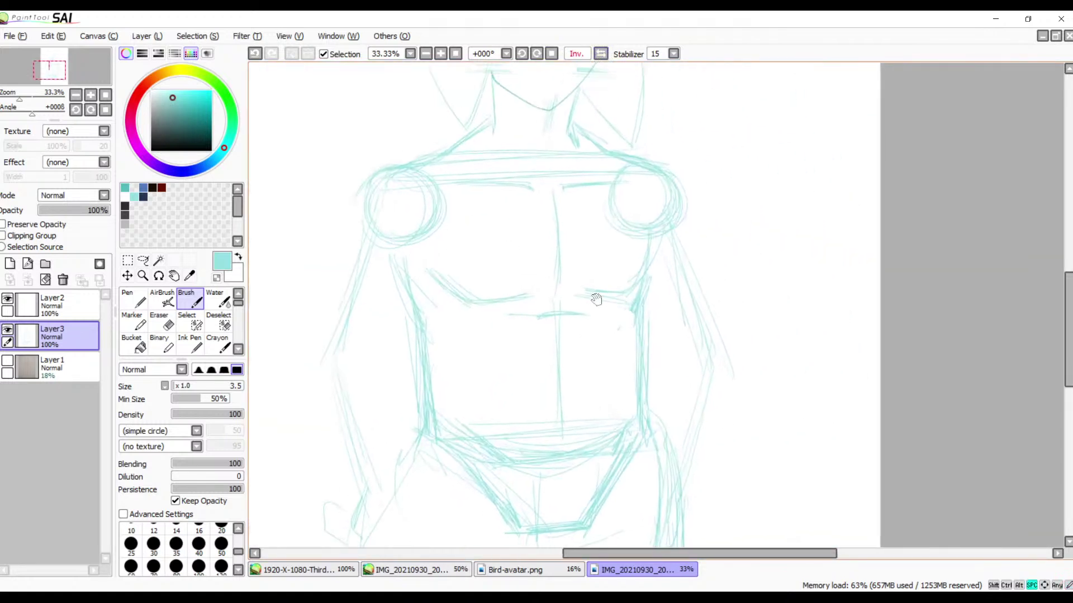
mouse_move(649, 237)
mouse_down()
mouse_move(647, 306)
mouse_move(647, 282)
mouse_move(629, 284)
mouse_up()
mouse_move(704, 476)
mouse_down()
mouse_move(695, 346)
mouse_move(688, 351)
mouse_up()
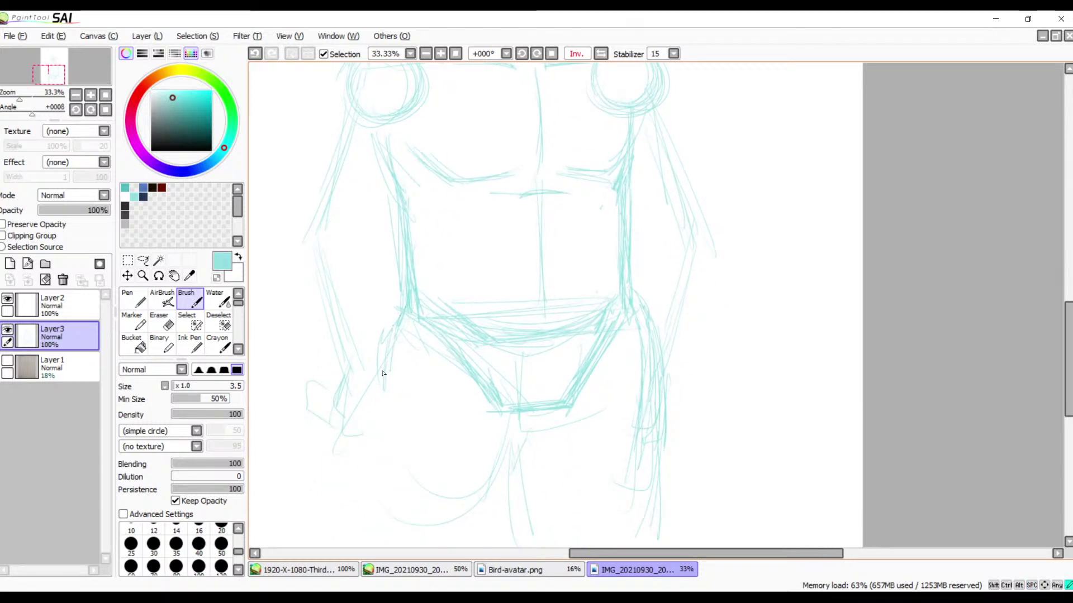
- Sketch the outer hip and thigh contour on the left side of the mirrored figure with long overlapping strokes
drag(394, 320, 390, 392)
drag(382, 344, 372, 404)
drag(379, 365, 363, 529)
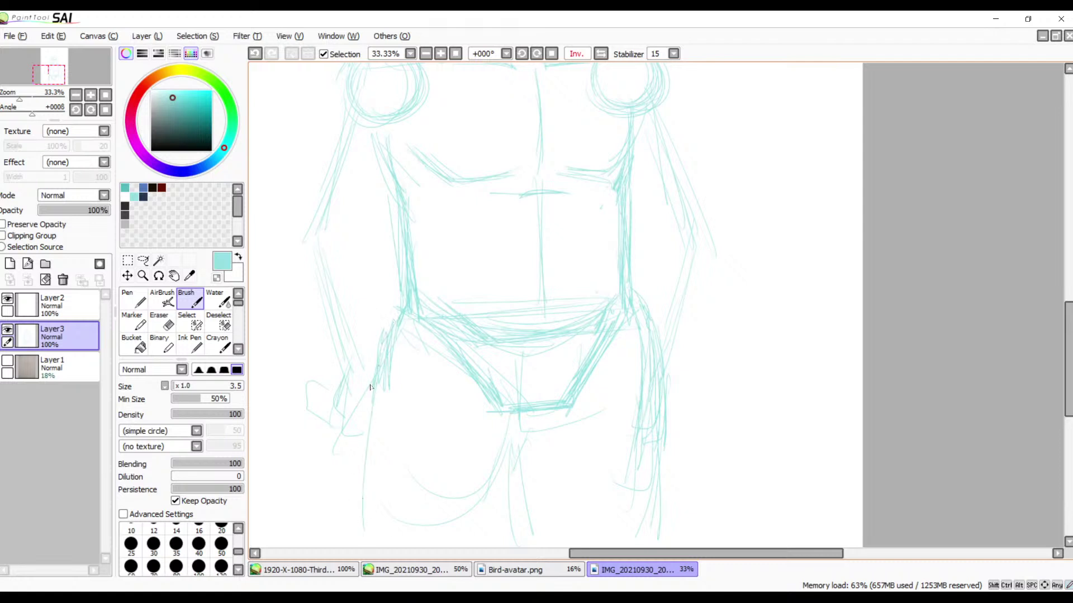
drag(370, 387, 343, 544)
- Sketch the inner contour of the mirrored figure's left thigh with overlapping strokes running down from the pelvis base
drag(595, 400, 603, 316)
mouse_move(529, 340)
mouse_down()
mouse_move(510, 402)
mouse_move(532, 320)
mouse_move(498, 454)
mouse_up()
drag(505, 410, 489, 456)
drag(509, 374, 487, 464)
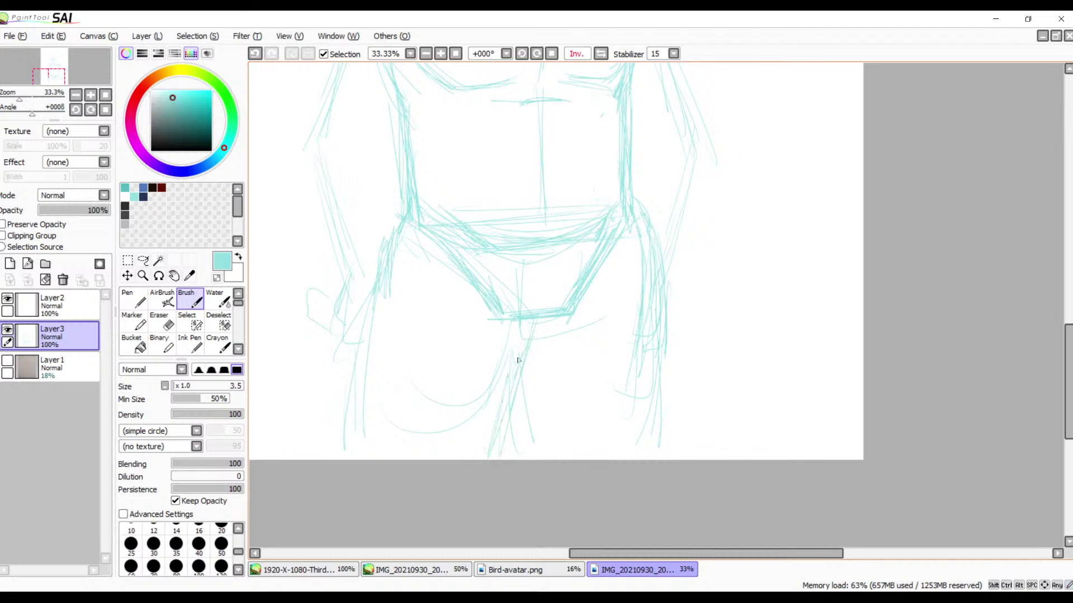
- Reinforce the outer and inner thigh contours of both legs with long strokes below the pelvis
drag(525, 315, 526, 317)
mouse_move(345, 388)
mouse_down()
mouse_move(338, 437)
mouse_move(350, 394)
mouse_up()
mouse_move(385, 284)
mouse_down()
mouse_move(335, 462)
mouse_move(335, 429)
mouse_up()
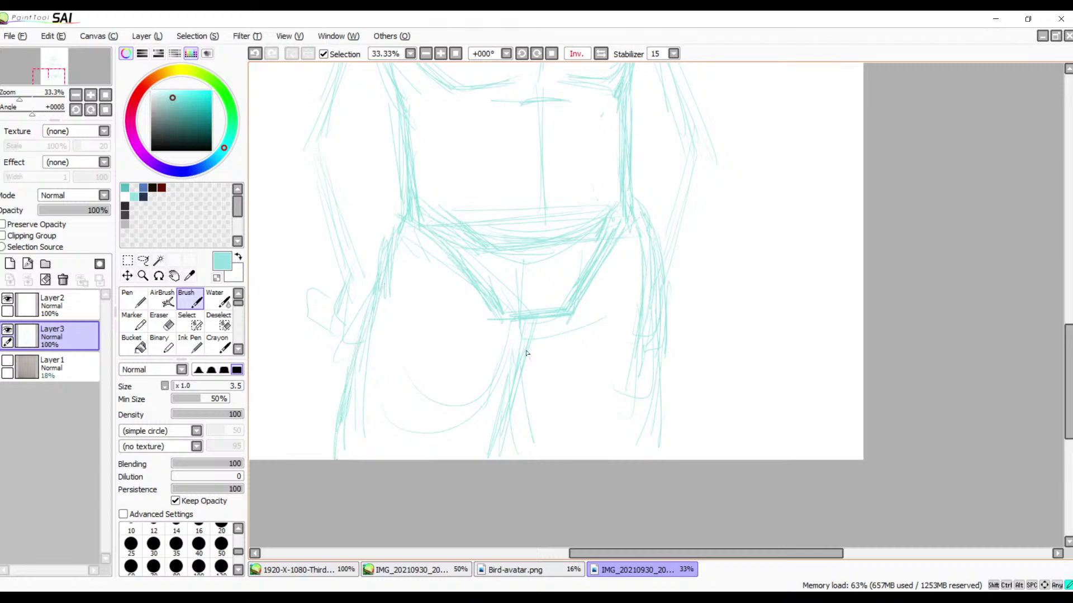
drag(529, 366, 540, 449)
drag(653, 354, 649, 406)
mouse_move(669, 331)
mouse_down()
mouse_move(668, 442)
mouse_move(646, 450)
mouse_up()
mouse_move(678, 194)
mouse_down()
mouse_move(656, 390)
mouse_move(715, 444)
mouse_up()
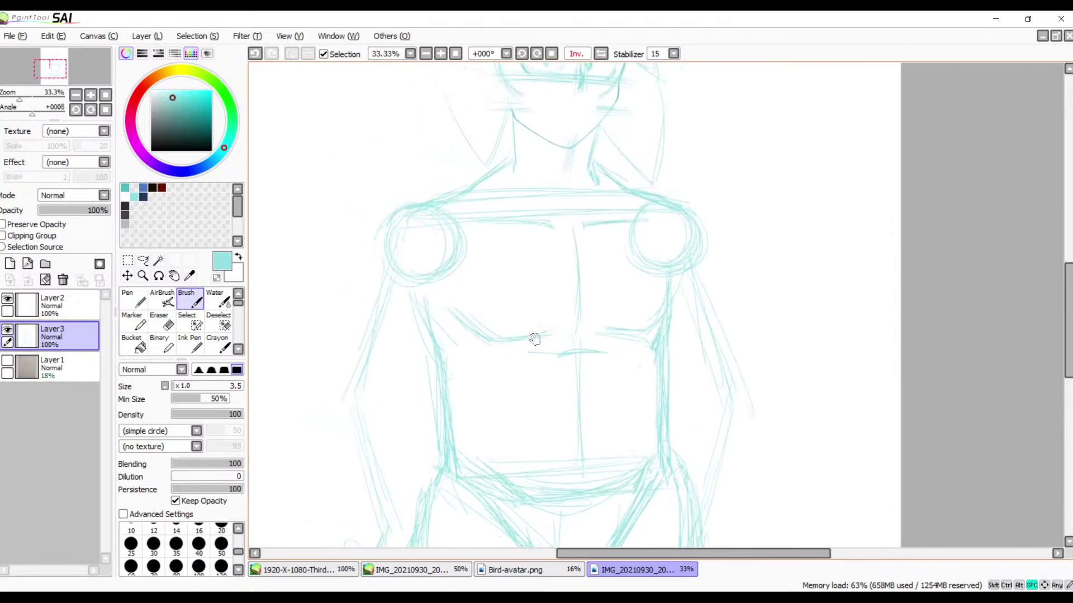
- Thicken the left shoulder and upper arm, then erase the overlapping lines above the shoulder and redraw its slope
drag(558, 278, 481, 394)
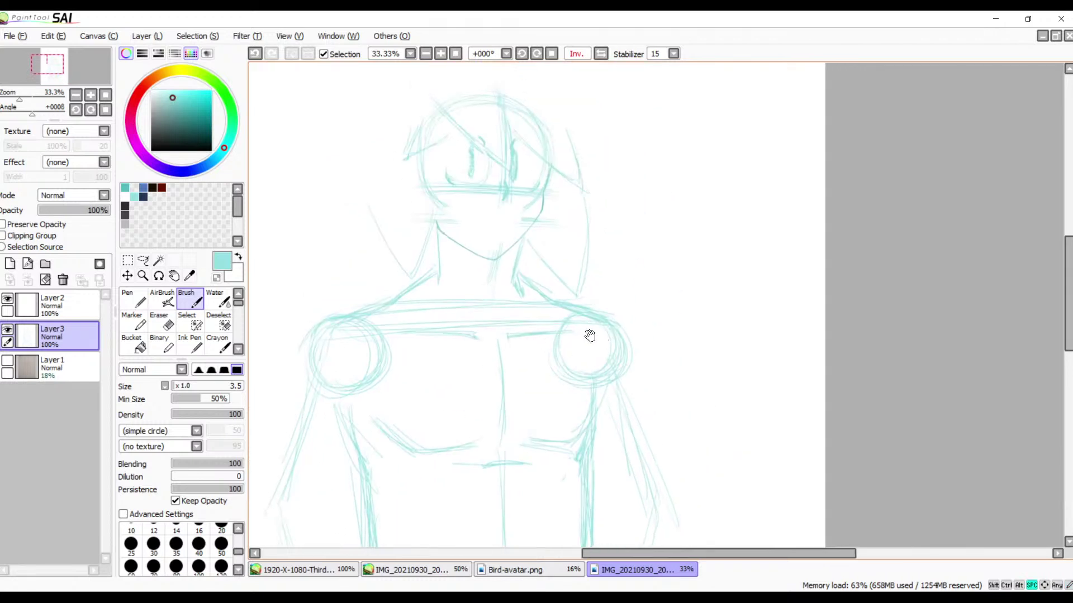
drag(568, 379, 592, 285)
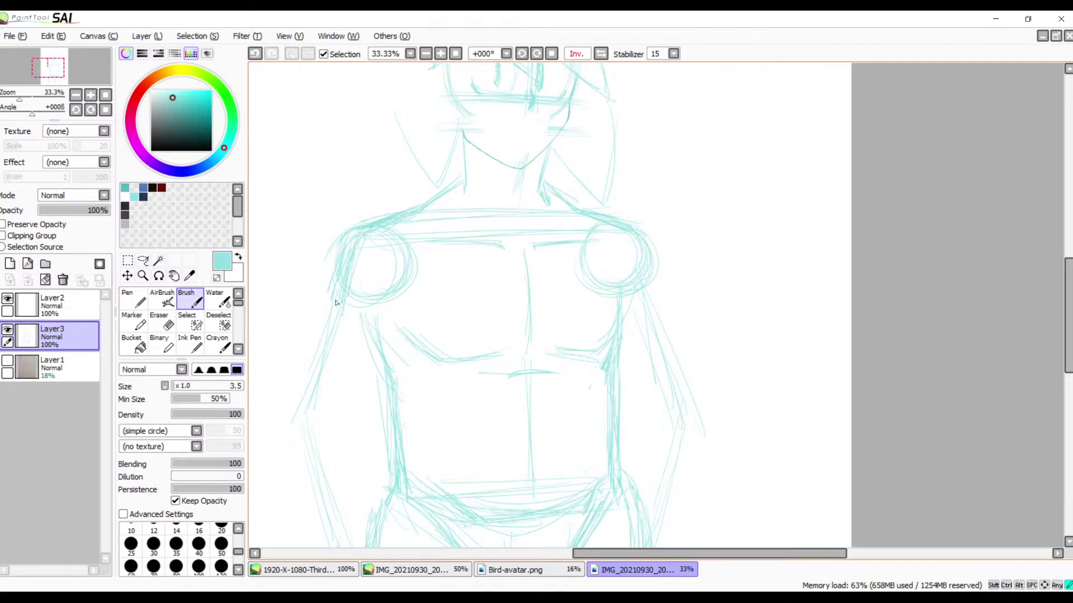
key(e)
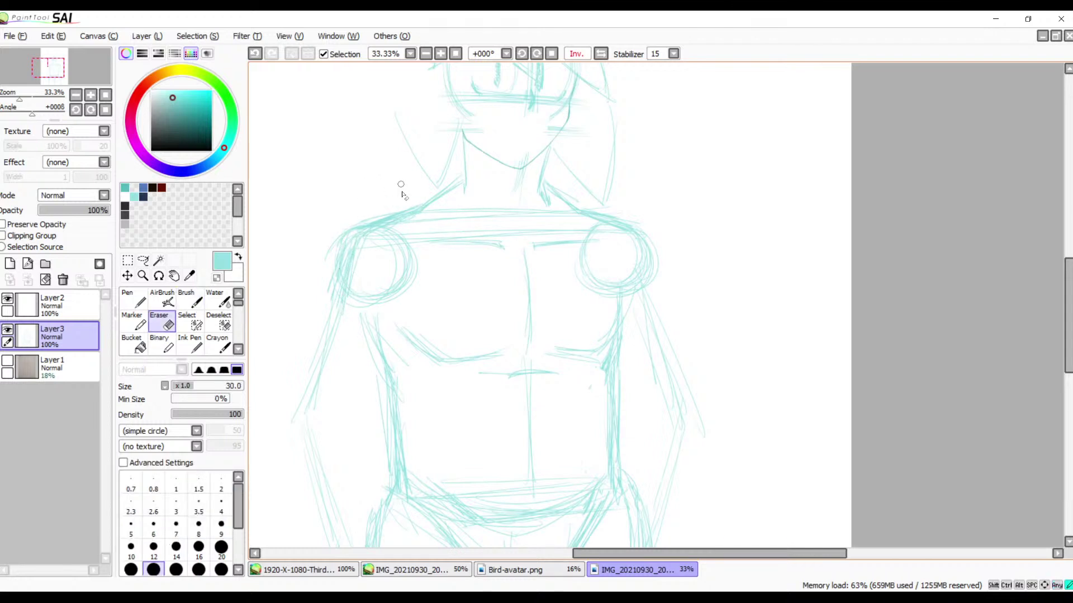
mouse_move(387, 214)
mouse_down()
mouse_move(346, 237)
mouse_move(328, 307)
mouse_move(342, 252)
mouse_move(416, 223)
mouse_move(369, 230)
mouse_move(406, 228)
mouse_up()
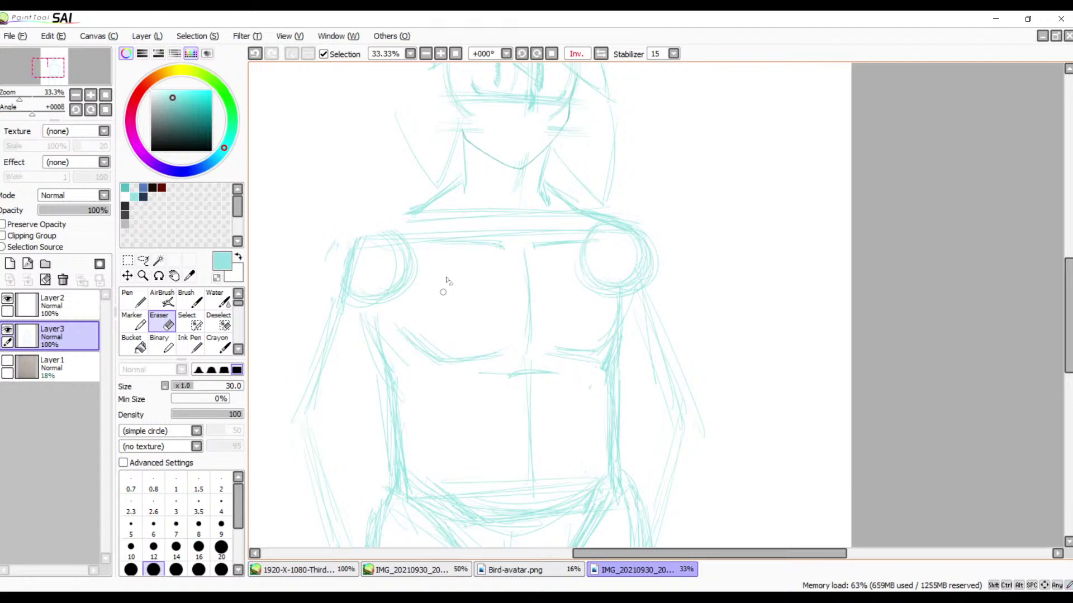
key(b)
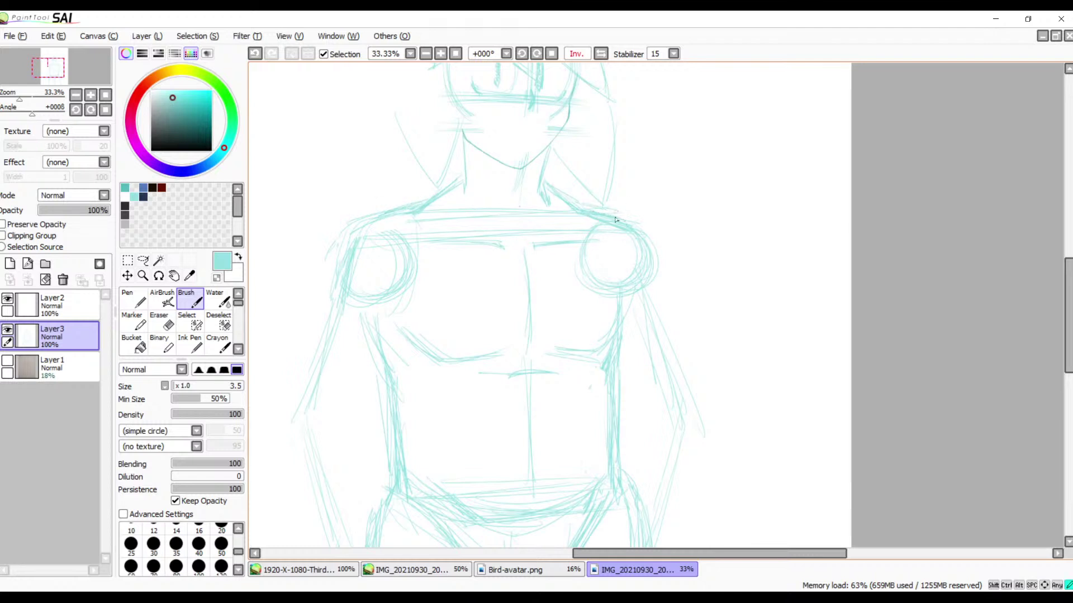
- Sketch the right arm's outer contour, elbow curve and forearm outline with loose light strokes
drag(657, 270, 712, 414)
drag(622, 382, 662, 416)
mouse_move(676, 327)
mouse_down()
mouse_move(679, 410)
mouse_move(722, 418)
mouse_move(678, 378)
mouse_move(655, 332)
mouse_up()
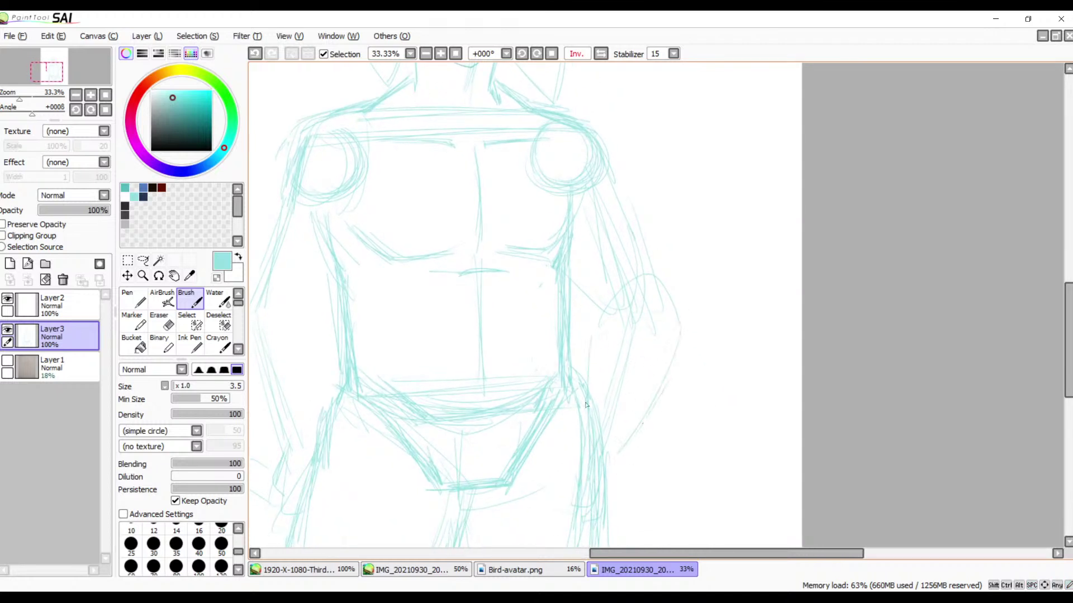
- Sketch a rounded elbow guide and both forearm contours down to the wrist on the left arm
drag(525, 309, 712, 355)
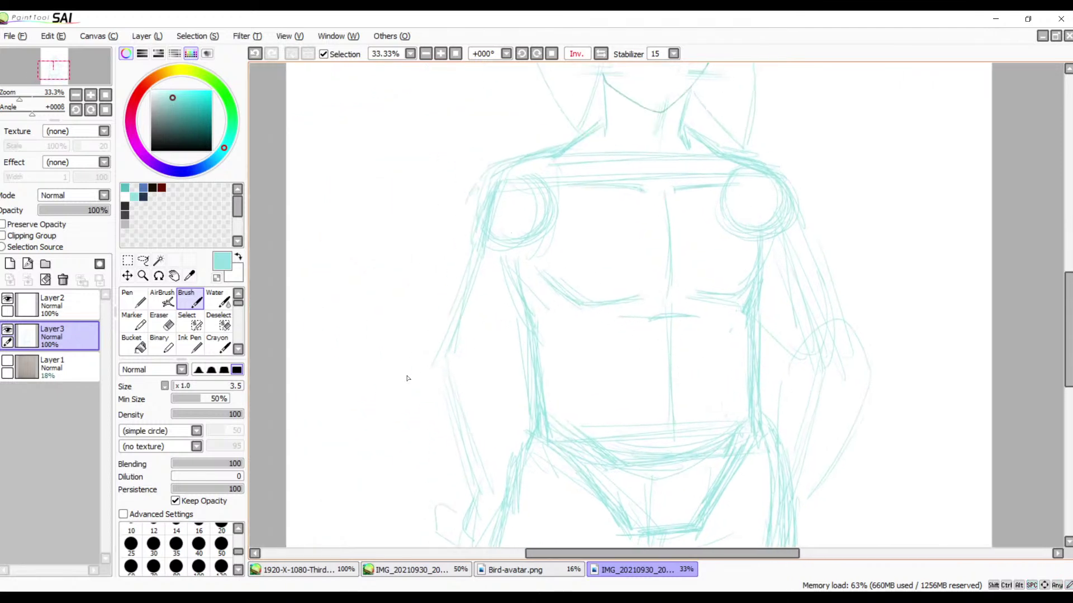
mouse_move(407, 378)
mouse_down()
mouse_move(448, 327)
mouse_move(486, 377)
mouse_up()
drag(395, 396, 478, 492)
drag(486, 376, 501, 496)
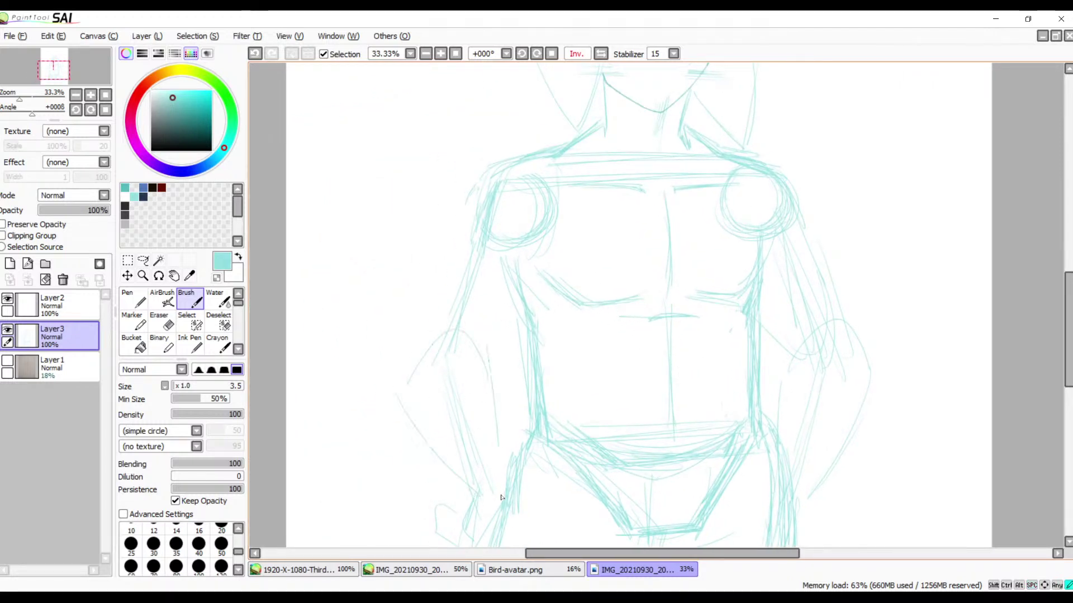
drag(478, 319, 497, 455)
mouse_move(428, 314)
mouse_down()
mouse_move(419, 354)
mouse_move(504, 358)
mouse_move(490, 326)
mouse_move(514, 462)
mouse_up()
drag(397, 373, 476, 496)
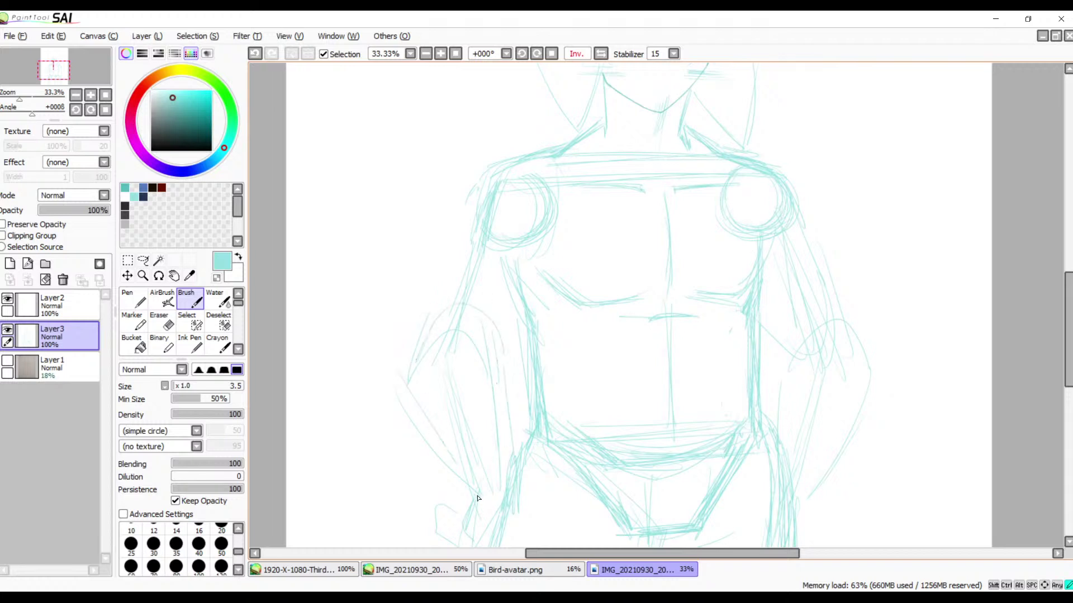
- Sketch a wider outer contour for the left upper arm and mark its inner edge beside the torso
drag(521, 270, 499, 313)
drag(473, 180, 453, 249)
mouse_move(472, 200)
mouse_down()
mouse_move(460, 247)
mouse_move(480, 180)
mouse_move(445, 247)
mouse_move(425, 338)
mouse_up()
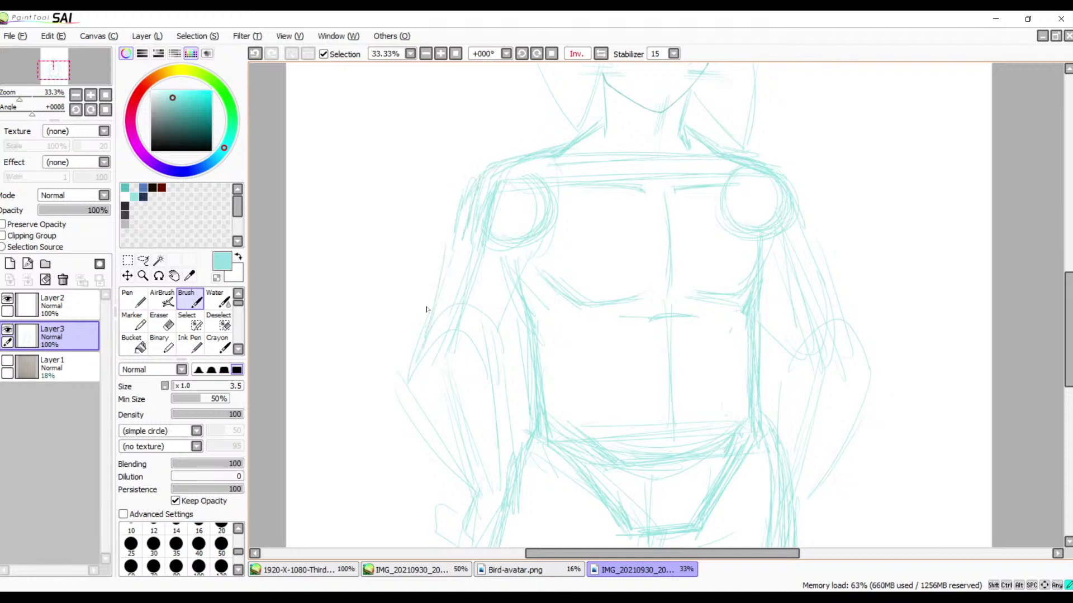
drag(511, 302, 503, 358)
- Reinforce the left forearm's outer and inner contours and the outer line of the upper arm
key(space)
mouse_move(593, 288)
mouse_down()
mouse_move(512, 290)
mouse_move(523, 275)
mouse_up()
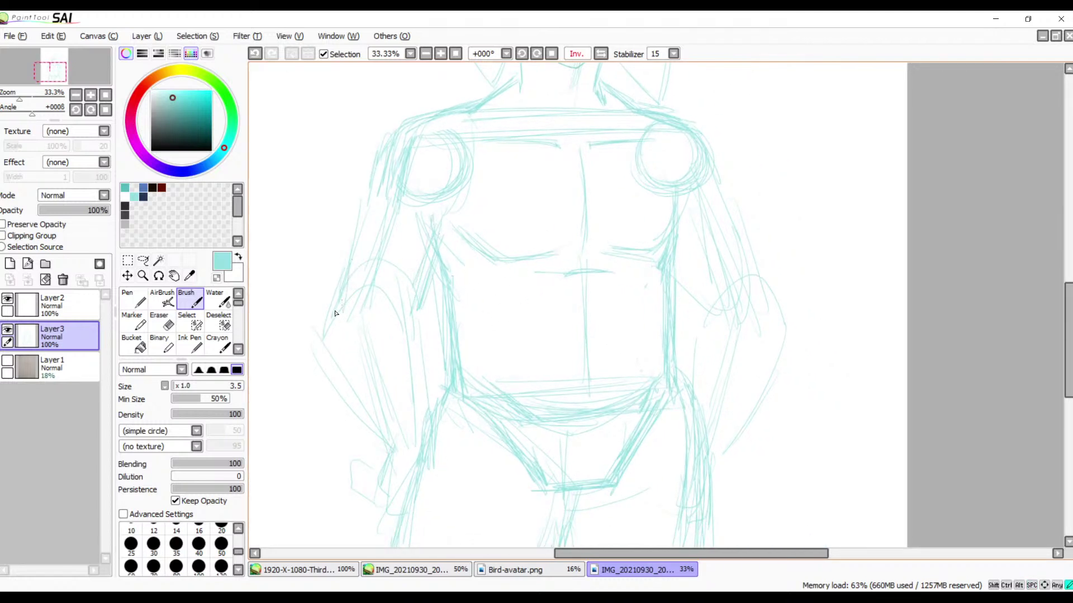
drag(336, 321, 348, 370)
mouse_move(419, 326)
mouse_down()
mouse_move(402, 297)
mouse_move(429, 329)
mouse_move(439, 402)
mouse_up()
drag(350, 356, 389, 435)
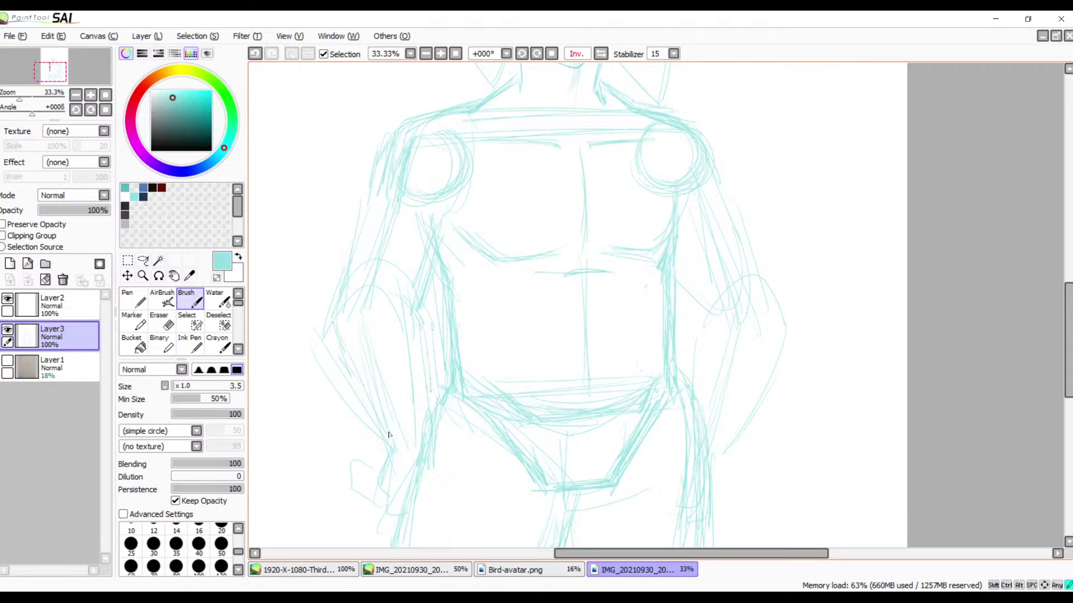
mouse_move(357, 251)
mouse_down()
mouse_move(341, 291)
mouse_move(391, 138)
mouse_up()
- Reinforce the right arm's contours from shoulder to wrist and rough in the hand below
key(space)
mouse_move(690, 275)
mouse_down()
mouse_move(663, 241)
mouse_move(676, 263)
mouse_move(693, 279)
mouse_up()
mouse_move(712, 178)
mouse_down()
mouse_move(762, 256)
mouse_move(740, 221)
mouse_move(756, 239)
mouse_move(767, 278)
mouse_move(775, 267)
mouse_move(796, 304)
mouse_move(720, 410)
mouse_up()
drag(706, 258, 696, 273)
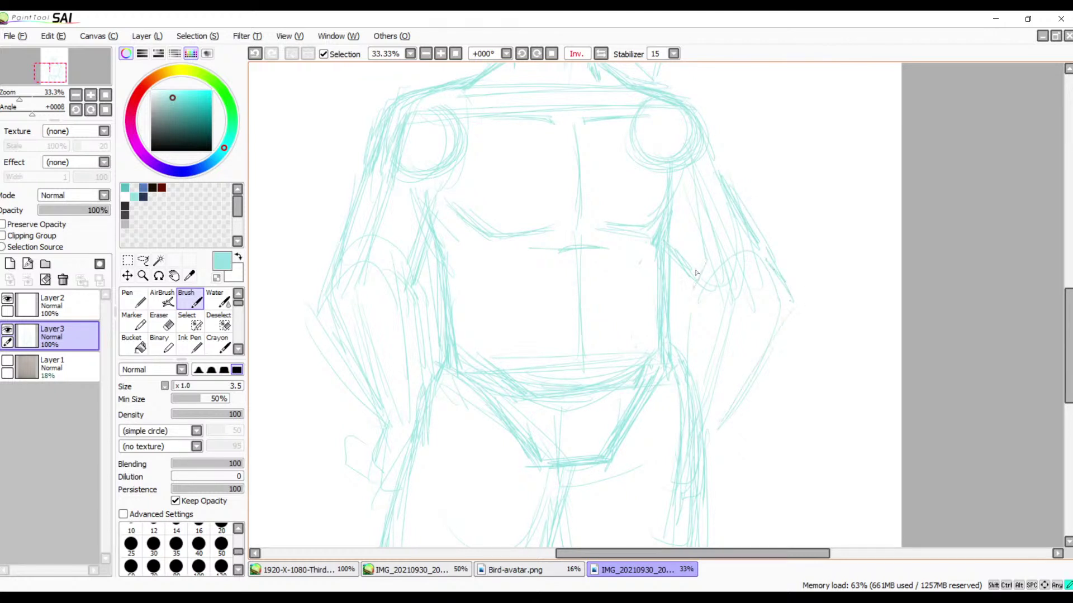
drag(678, 355, 678, 304)
drag(708, 445, 714, 434)
drag(718, 422, 719, 461)
drag(726, 418, 712, 478)
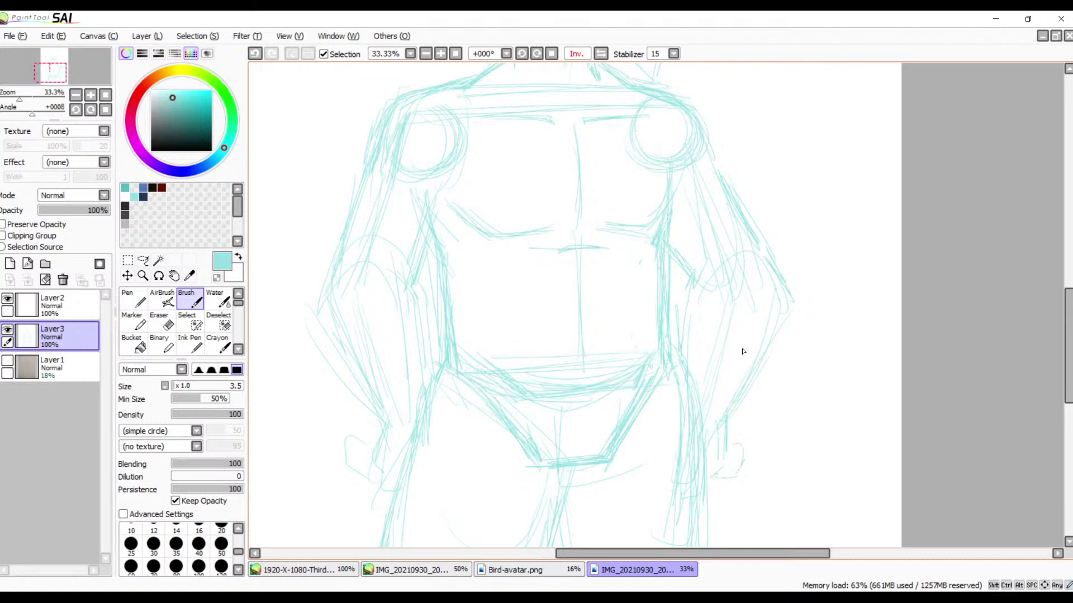
- Add strokes to the inner elbow and forearm edge of the left arm
mouse_move(745, 345)
mouse_down()
mouse_move(771, 369)
mouse_move(811, 451)
mouse_move(749, 434)
mouse_move(761, 345)
mouse_move(721, 237)
mouse_move(773, 202)
mouse_up()
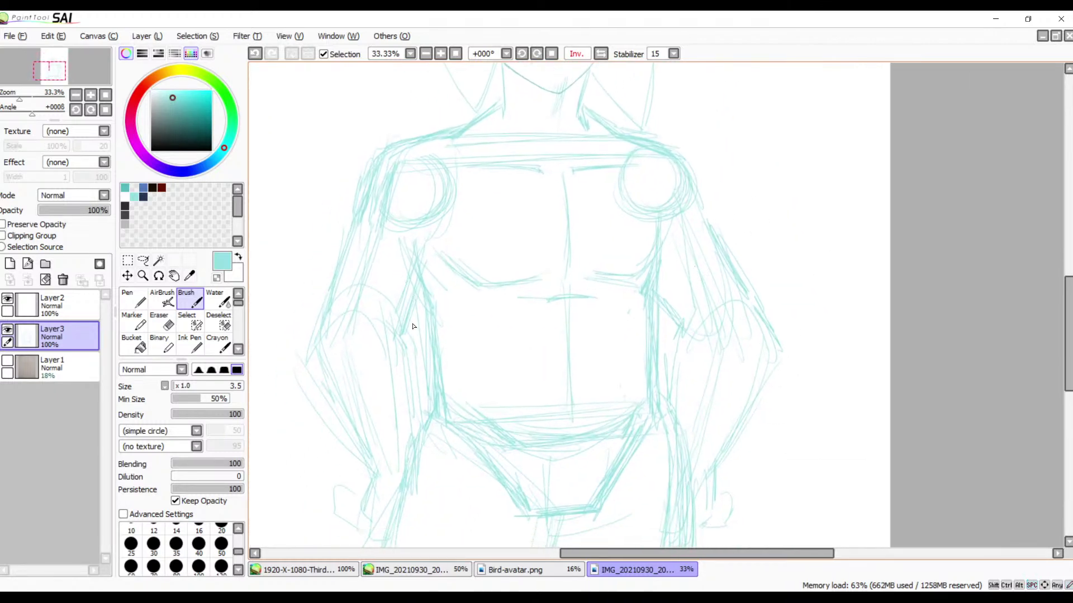
drag(400, 327, 415, 357)
drag(412, 419, 403, 405)
- Show the scanned sketch on Layer1, choose the darker teal swatch and make Layer2 active for drawing around the neck
ctrl+click(50, 305)
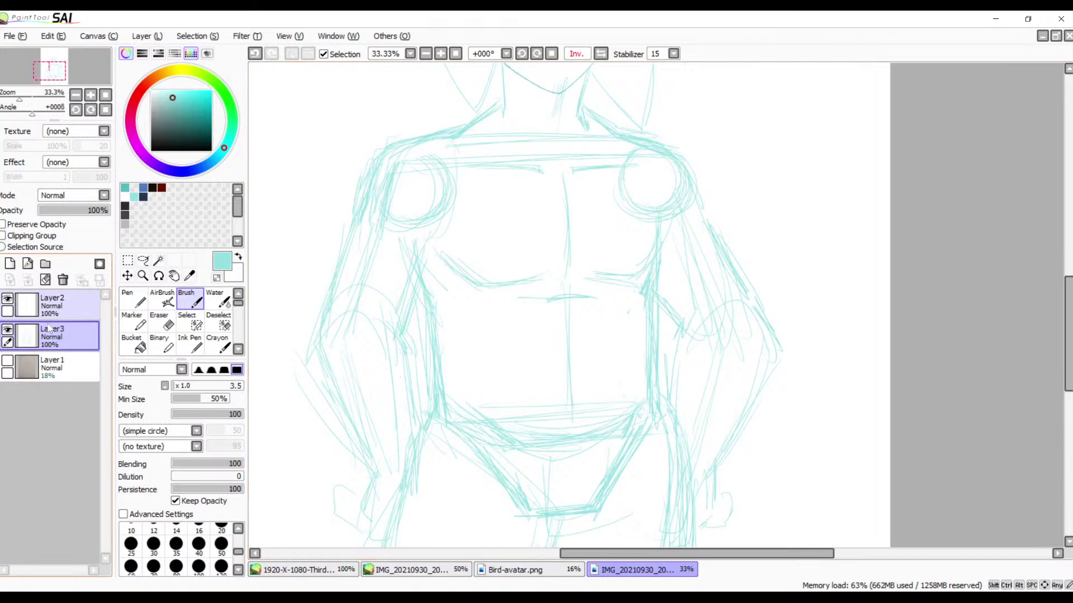
click(7, 361)
key(space)
drag(509, 274, 587, 337)
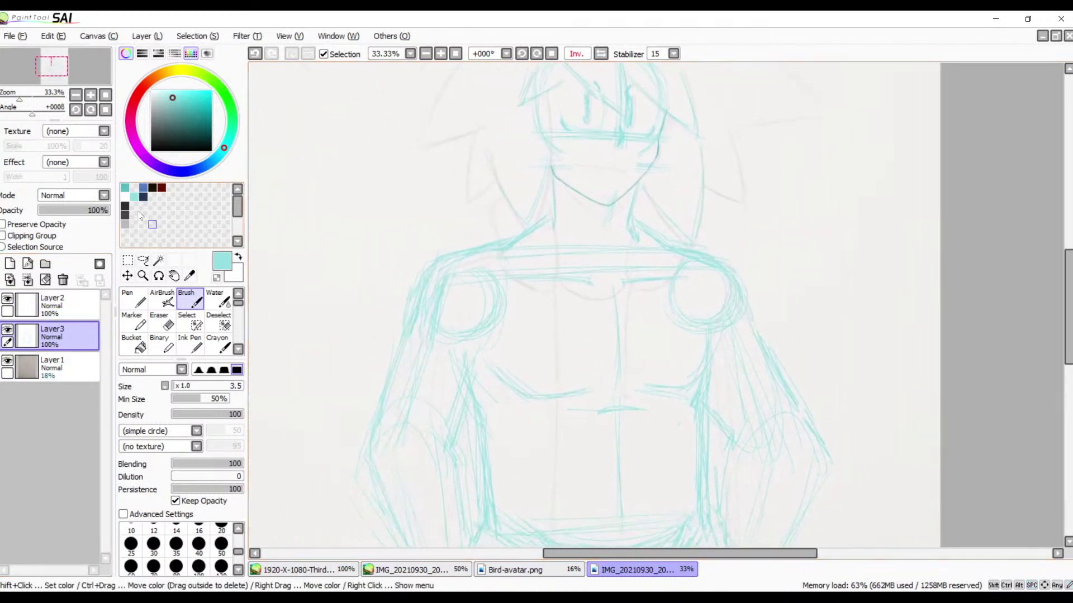
click(125, 188)
ctrl+click(50, 305)
click(49, 302)
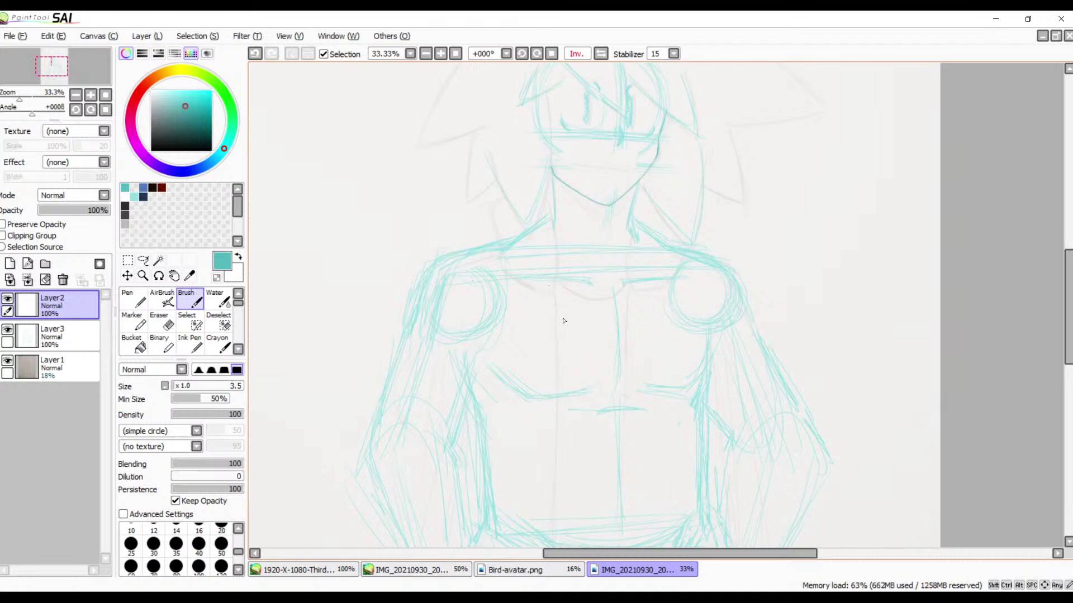
drag(563, 321, 507, 375)
drag(475, 170, 490, 251)
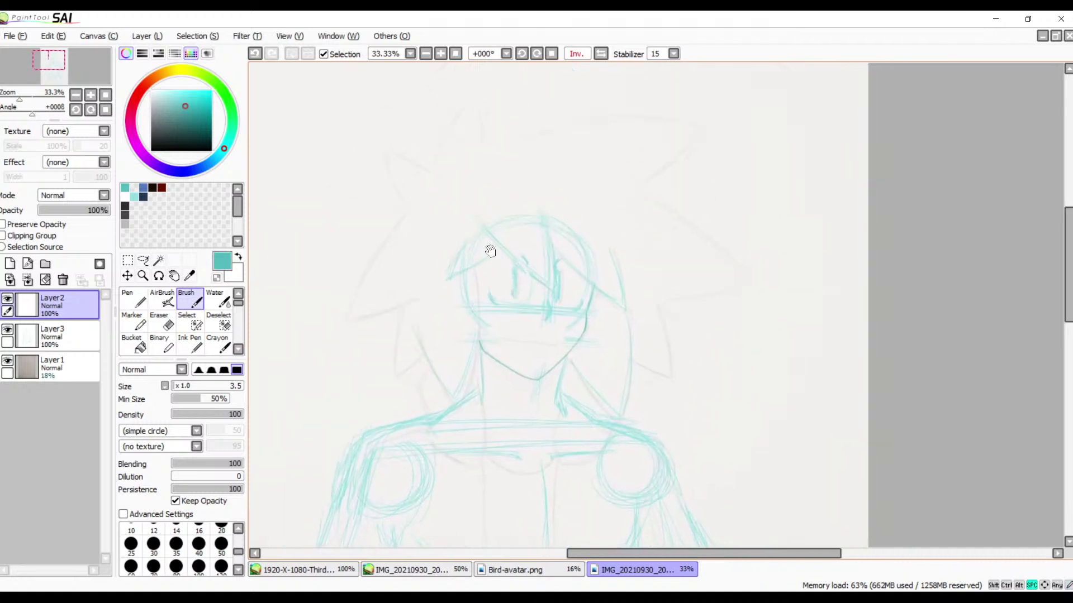
click(440, 54)
click(440, 54)
drag(542, 197, 661, 129)
drag(634, 230, 661, 145)
drag(679, 221, 731, 191)
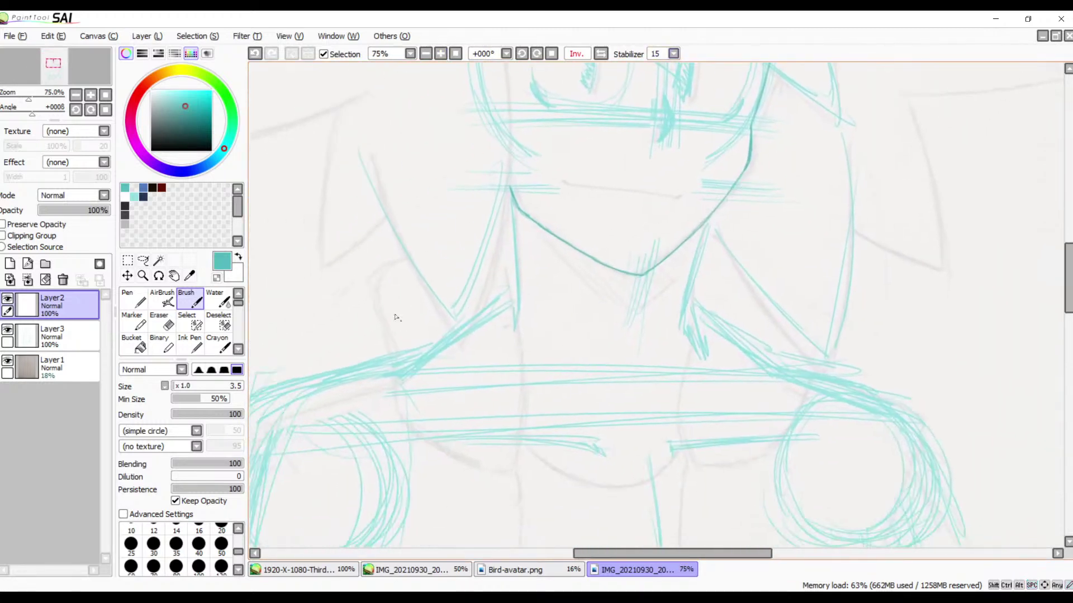
mouse_move(402, 263)
mouse_down()
mouse_move(375, 289)
mouse_move(391, 354)
mouse_up()
drag(373, 295, 397, 428)
mouse_move(367, 313)
mouse_down()
mouse_move(399, 441)
mouse_move(463, 461)
mouse_up()
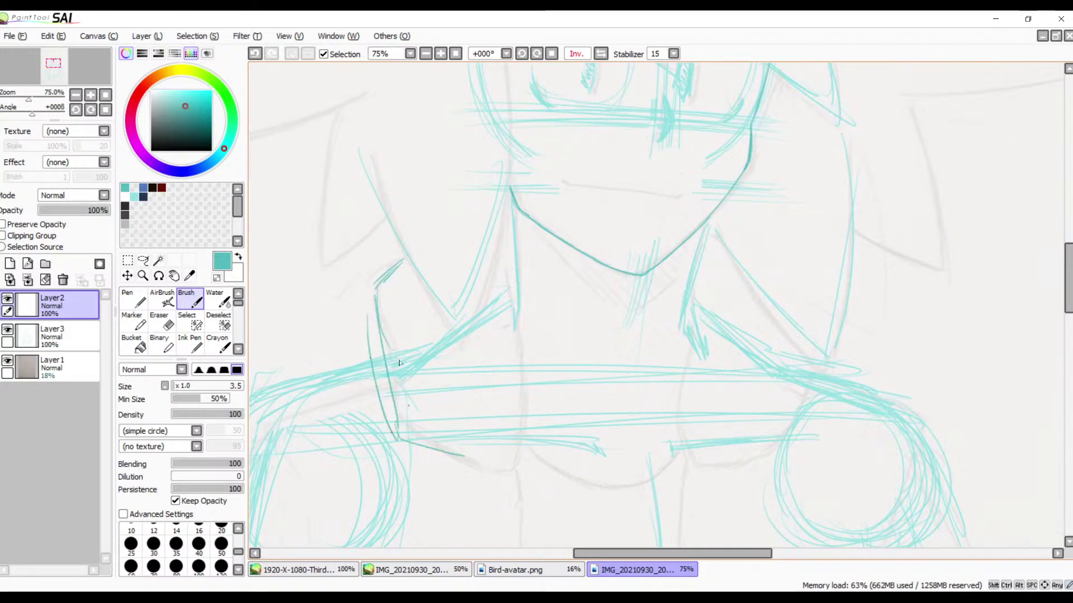
key(ctrl+z)
key(ctrl+z)
key(ctrl+z)
key(ctrl+z)
key(ctrl+z)
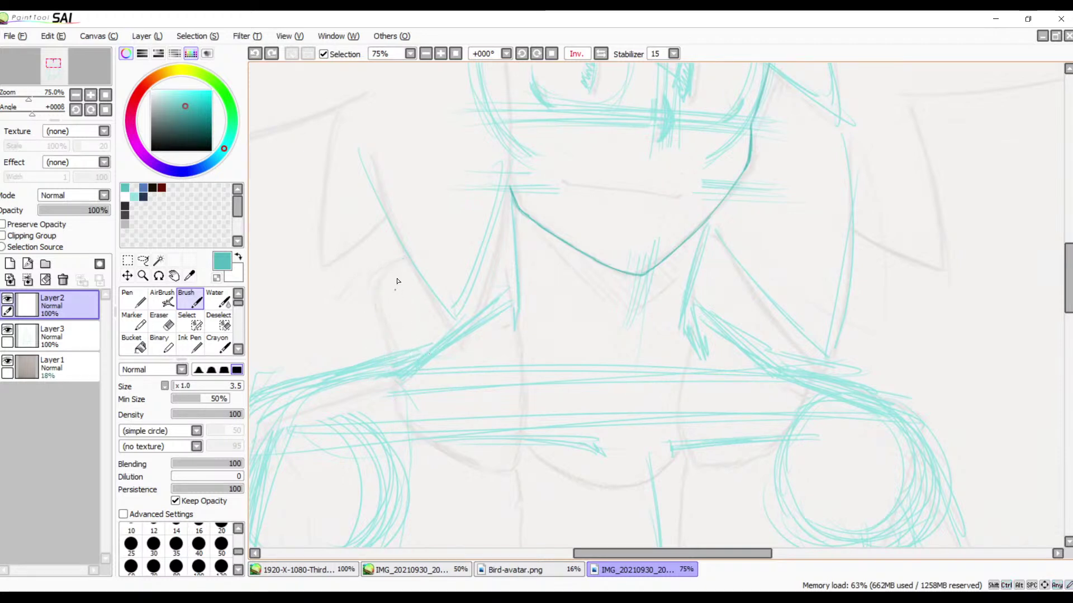
- Outline the left collar panel over the scan, from its outer edge around the lower tip to the inner neck edge
mouse_move(404, 260)
mouse_down()
mouse_move(369, 334)
mouse_move(370, 318)
mouse_move(390, 402)
mouse_up()
mouse_move(369, 347)
mouse_down()
mouse_move(412, 433)
mouse_move(381, 323)
mouse_move(390, 287)
mouse_move(360, 356)
mouse_move(409, 433)
mouse_move(505, 485)
mouse_move(429, 453)
mouse_move(512, 473)
mouse_up()
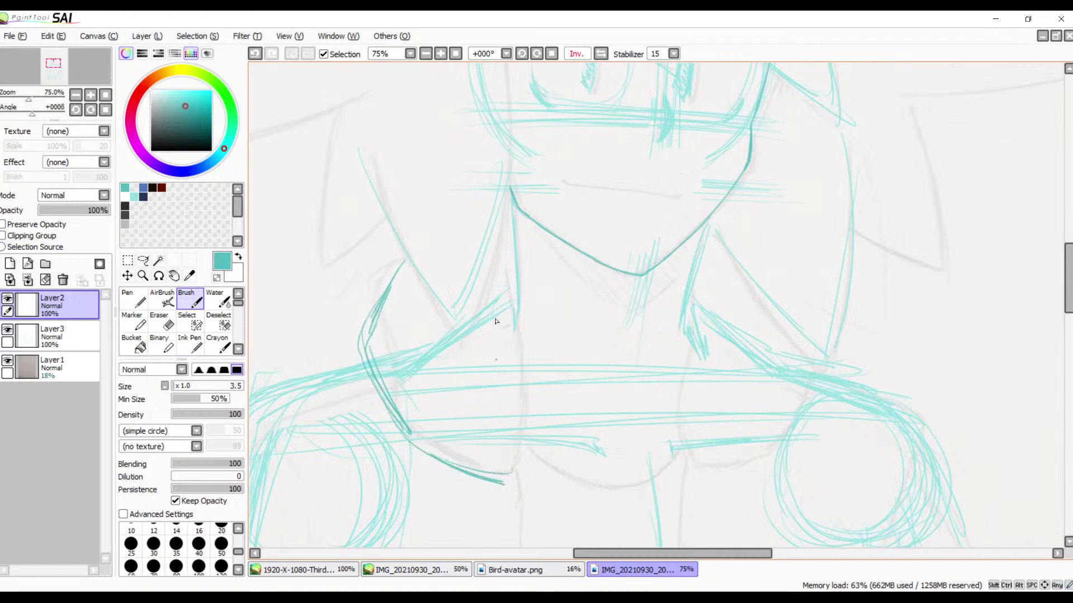
drag(513, 268, 534, 387)
key(ctrl+z)
mouse_move(505, 269)
mouse_down()
mouse_move(522, 371)
mouse_move(507, 459)
mouse_up()
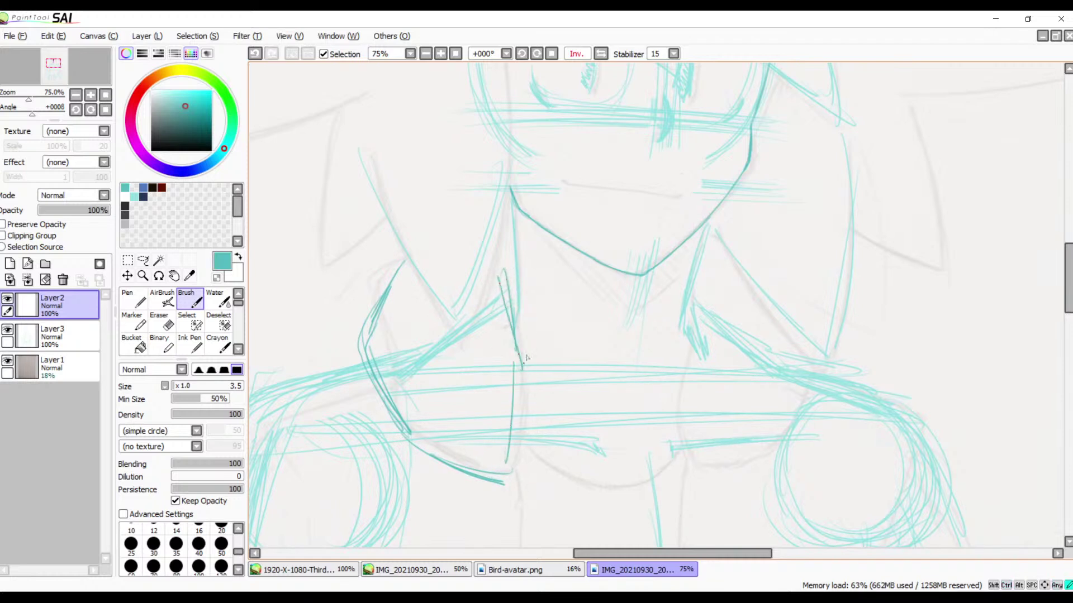
drag(525, 359, 505, 461)
drag(514, 413, 506, 463)
- Outline the right collar panel and add short marks on both sides of the neck just below the jaw
mouse_move(697, 328)
mouse_down()
mouse_move(687, 460)
mouse_move(763, 437)
mouse_up()
drag(687, 463, 770, 450)
drag(709, 464, 789, 448)
mouse_move(821, 369)
mouse_down()
mouse_move(788, 446)
mouse_move(815, 344)
mouse_move(811, 367)
mouse_up()
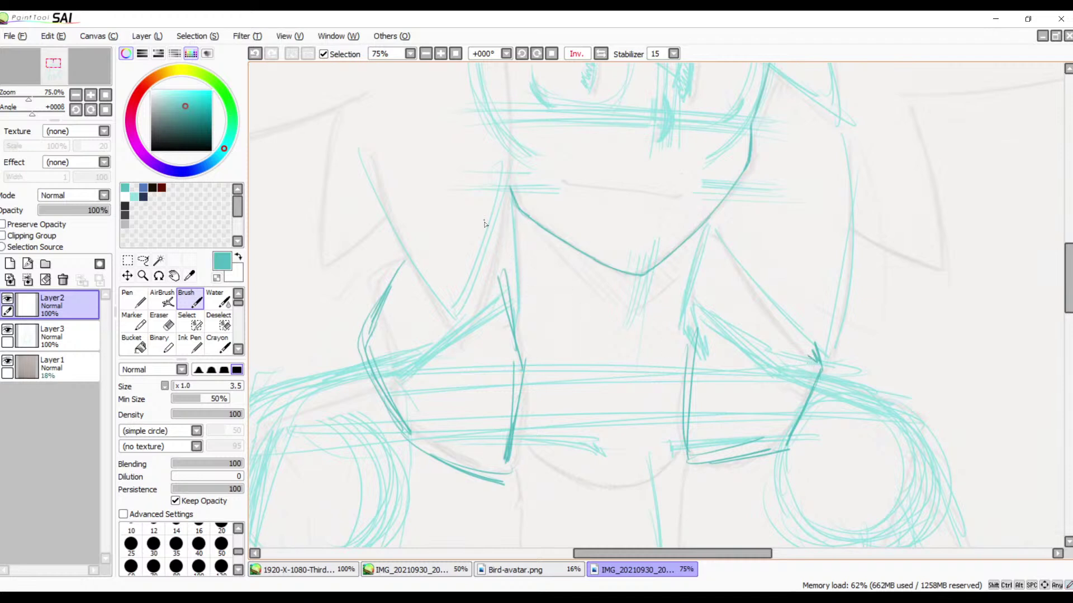
drag(481, 223, 513, 217)
key(ctrl+z)
drag(708, 236, 722, 242)
- Darken the outlines of the left and right collar panels with repeated overlapping strokes
mouse_move(399, 271)
mouse_down()
mouse_move(380, 348)
mouse_move(374, 340)
mouse_move(400, 425)
mouse_up()
drag(385, 376, 411, 429)
drag(385, 331, 378, 374)
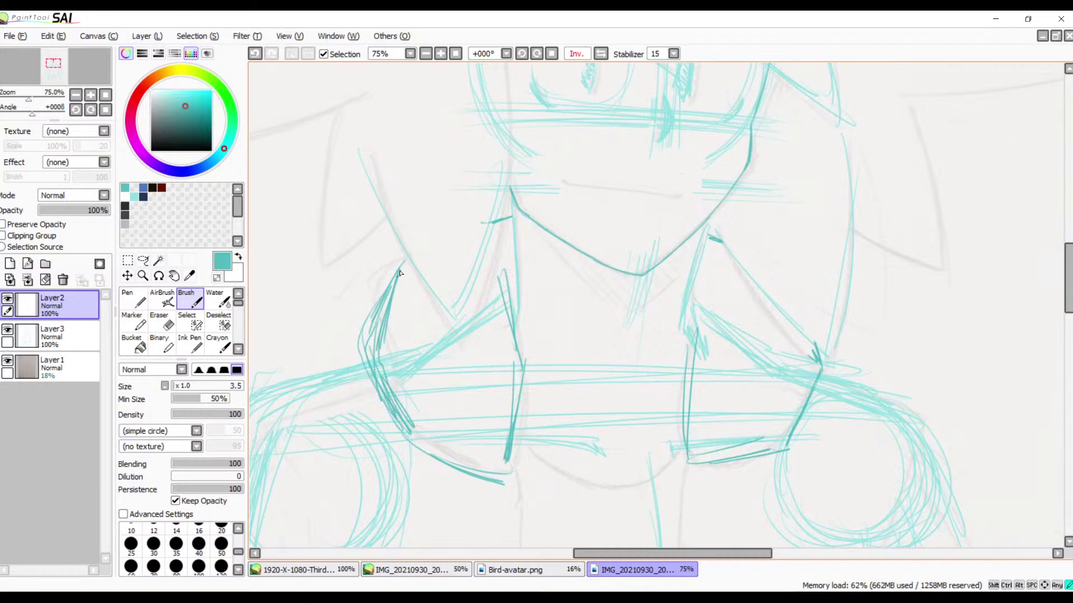
mouse_move(392, 286)
mouse_down()
mouse_move(380, 393)
mouse_move(408, 433)
mouse_up()
drag(378, 343, 396, 405)
drag(400, 282, 393, 307)
key(space)
drag(557, 339, 525, 201)
mouse_move(394, 279)
mouse_down()
mouse_move(493, 318)
mouse_move(497, 214)
mouse_up()
mouse_move(493, 113)
mouse_down()
mouse_move(517, 187)
mouse_move(499, 302)
mouse_move(500, 280)
mouse_up()
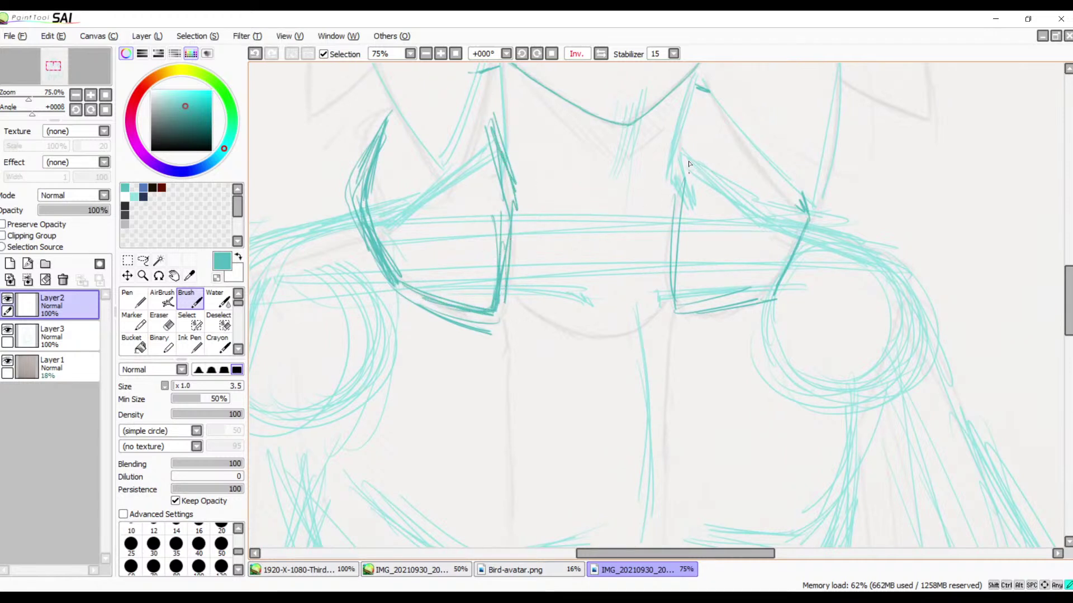
mouse_move(689, 164)
mouse_down()
mouse_move(677, 260)
mouse_move(695, 308)
mouse_move(749, 302)
mouse_up()
mouse_move(804, 201)
mouse_down()
mouse_move(721, 309)
mouse_move(683, 227)
mouse_up()
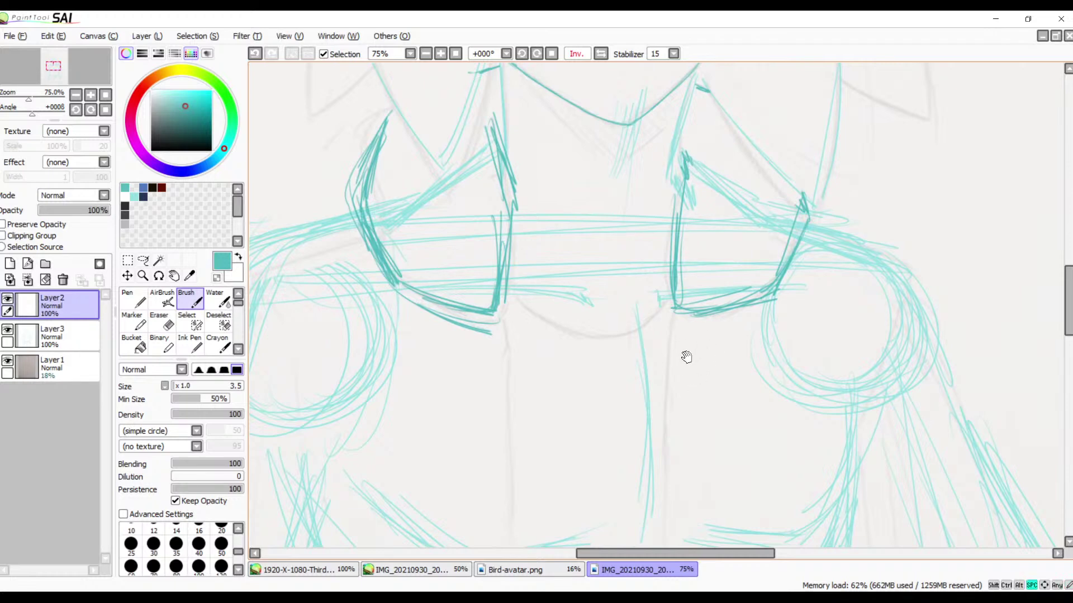
- Draw the garment's left shoulder line from the collar to a pointed outer corner and reinforce it
drag(675, 349, 904, 302)
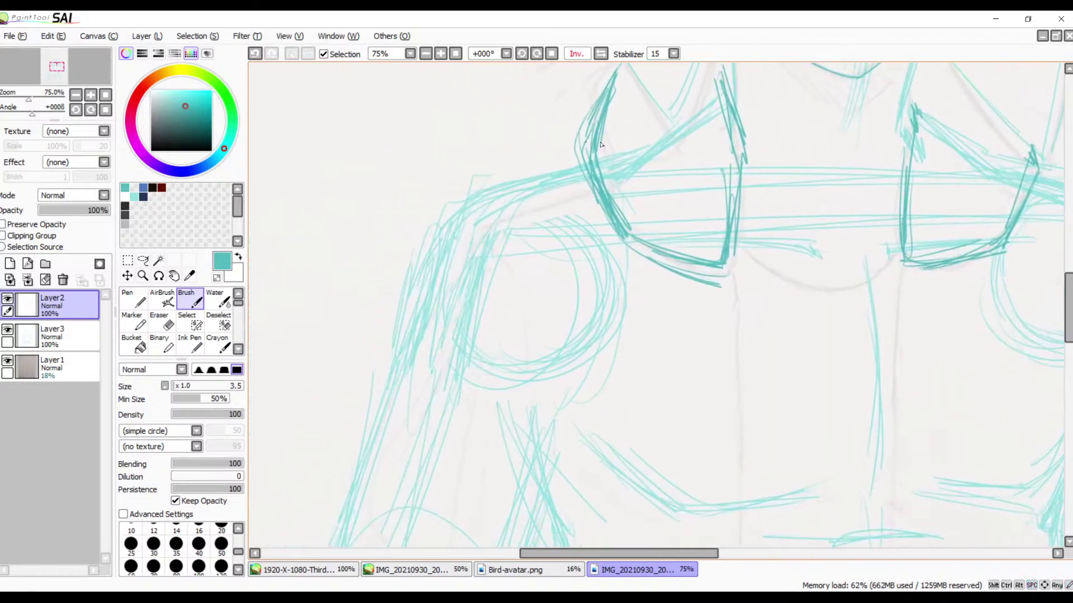
mouse_move(585, 145)
mouse_down()
mouse_move(480, 165)
mouse_move(539, 153)
mouse_move(445, 178)
mouse_move(459, 203)
mouse_up()
drag(449, 185, 580, 147)
mouse_move(515, 161)
mouse_down()
mouse_move(464, 181)
mouse_move(444, 202)
mouse_up()
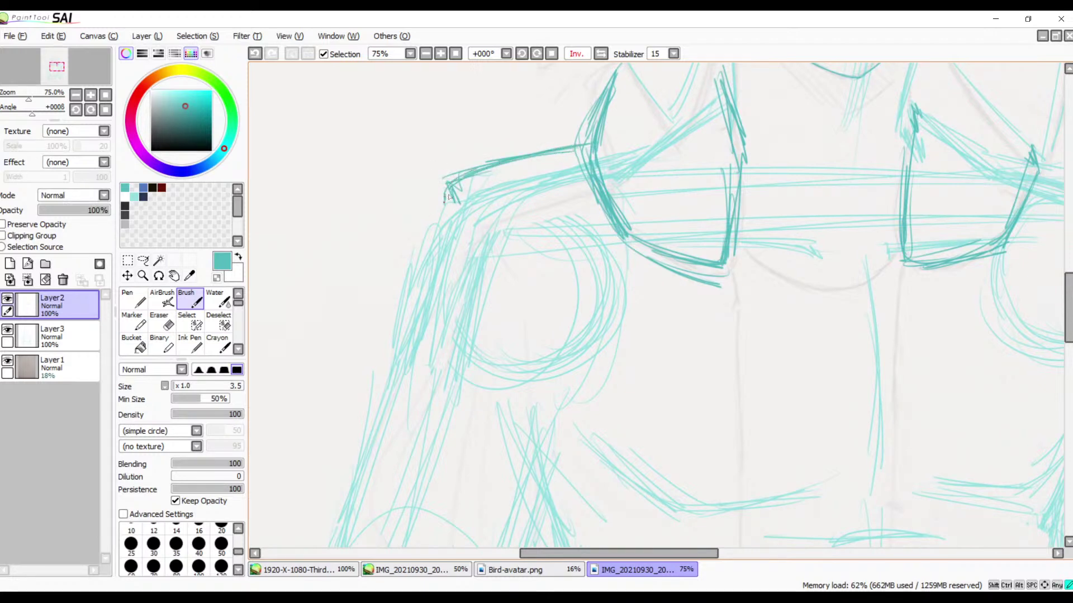
- Sketch the garment's left armhole edge curving from the shoulder down to the side of the chest
drag(670, 391, 611, 352)
mouse_move(437, 162)
mouse_down()
mouse_move(492, 370)
mouse_move(475, 351)
mouse_move(477, 462)
mouse_up()
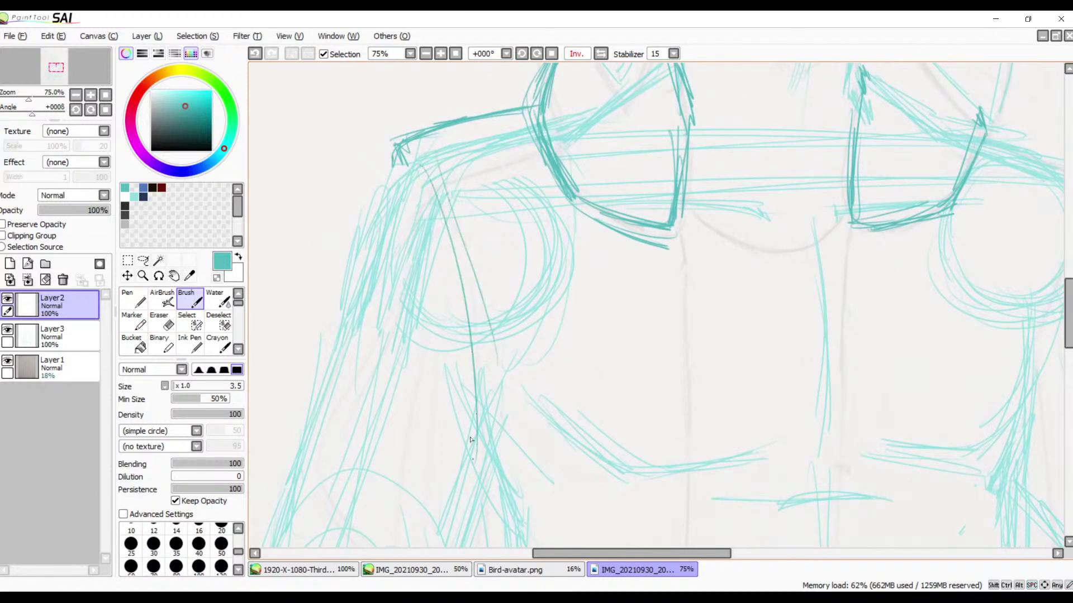
drag(446, 247, 458, 297)
mouse_move(487, 437)
mouse_down()
mouse_move(479, 519)
mouse_move(479, 423)
mouse_move(495, 523)
mouse_move(475, 516)
mouse_move(498, 531)
mouse_up()
key(space)
drag(538, 470, 469, 357)
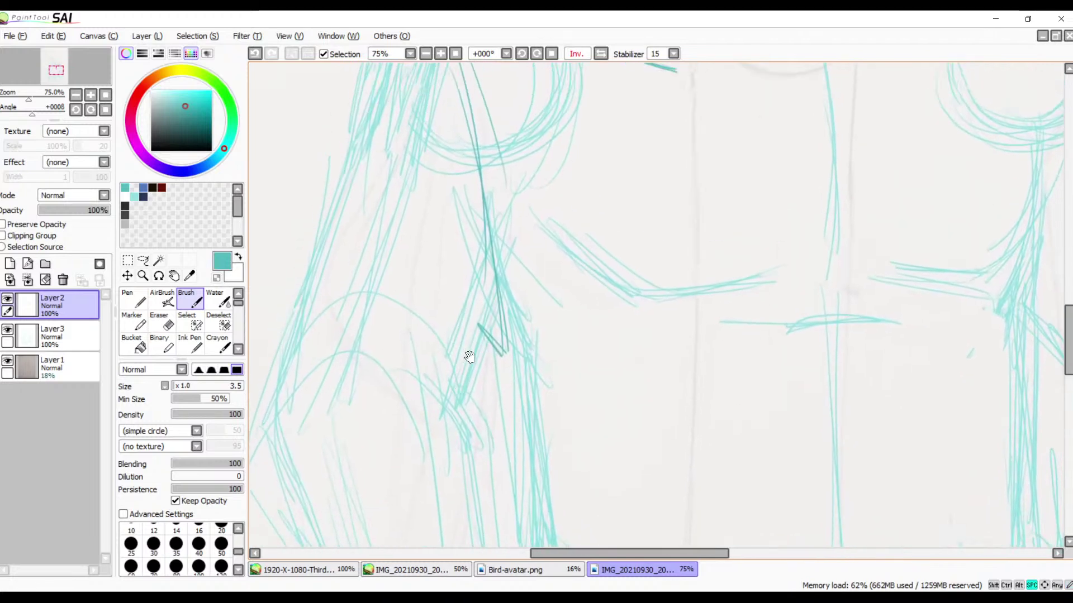
scroll(501, 299, down, 4)
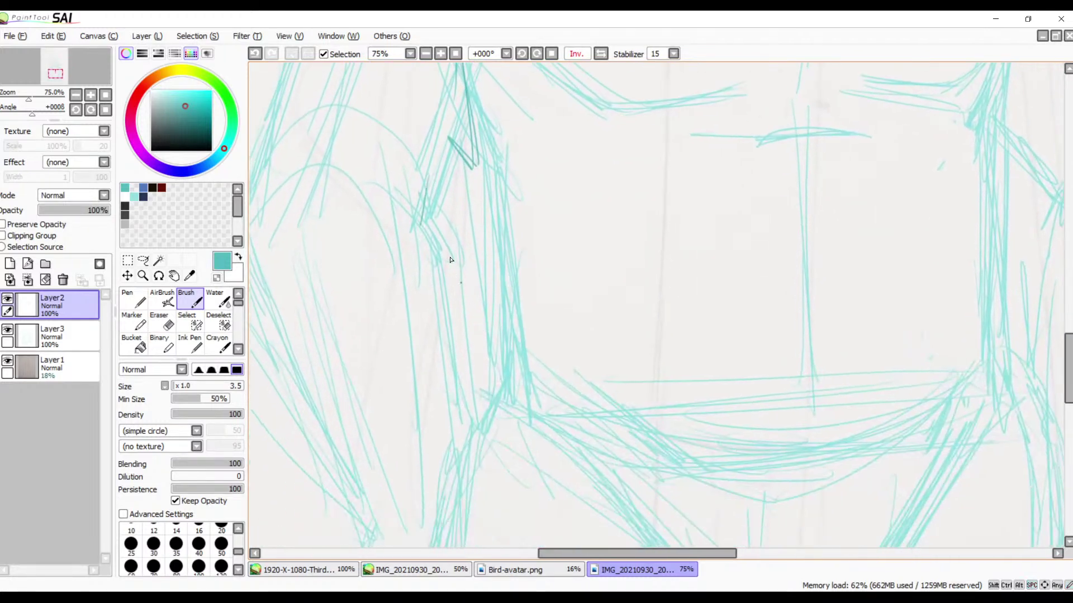
- Sketch the left front panel's side edge down past the waist, its curved lower hem, and the front edge rising from the hem
mouse_move(447, 227)
mouse_down()
mouse_move(459, 404)
mouse_move(435, 340)
mouse_move(441, 436)
mouse_move(473, 476)
mouse_move(569, 548)
mouse_up()
drag(587, 428, 627, 357)
mouse_move(470, 215)
mouse_down()
mouse_move(461, 237)
mouse_move(487, 397)
mouse_move(466, 364)
mouse_move(582, 484)
mouse_up()
mouse_move(554, 446)
mouse_down()
mouse_move(665, 490)
mouse_move(555, 426)
mouse_move(539, 476)
mouse_up()
mouse_move(546, 263)
mouse_down()
mouse_move(534, 491)
mouse_move(536, 380)
mouse_move(522, 498)
mouse_move(339, 395)
mouse_move(452, 467)
mouse_up()
drag(742, 325, 711, 510)
drag(749, 184, 748, 430)
drag(781, 335, 735, 400)
drag(716, 327, 655, 301)
- Draw the right front panel's opening edge from below the collar to the hip and curve it outward into the hem
drag(594, 270, 619, 457)
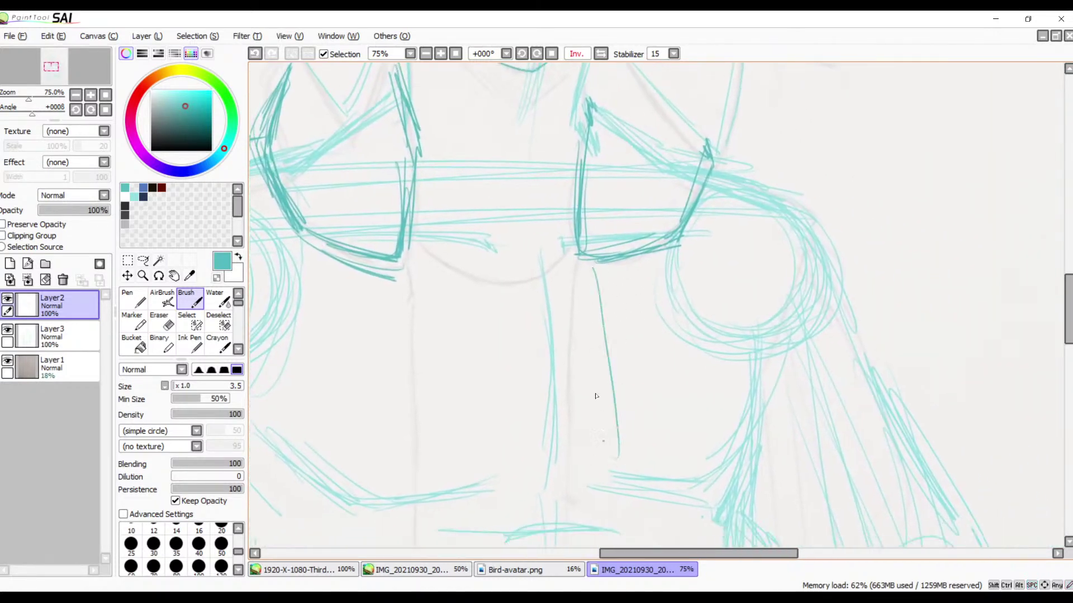
drag(607, 396, 592, 279)
drag(694, 435, 704, 240)
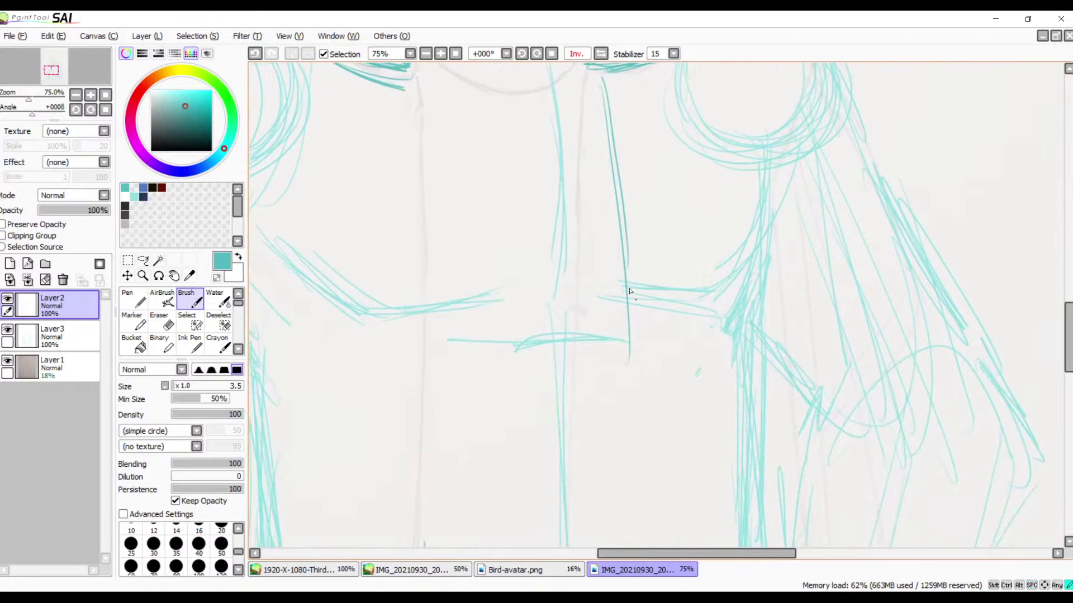
drag(626, 279, 653, 519)
mouse_move(736, 450)
mouse_down()
mouse_move(788, 254)
mouse_move(780, 262)
mouse_up()
drag(696, 184, 718, 352)
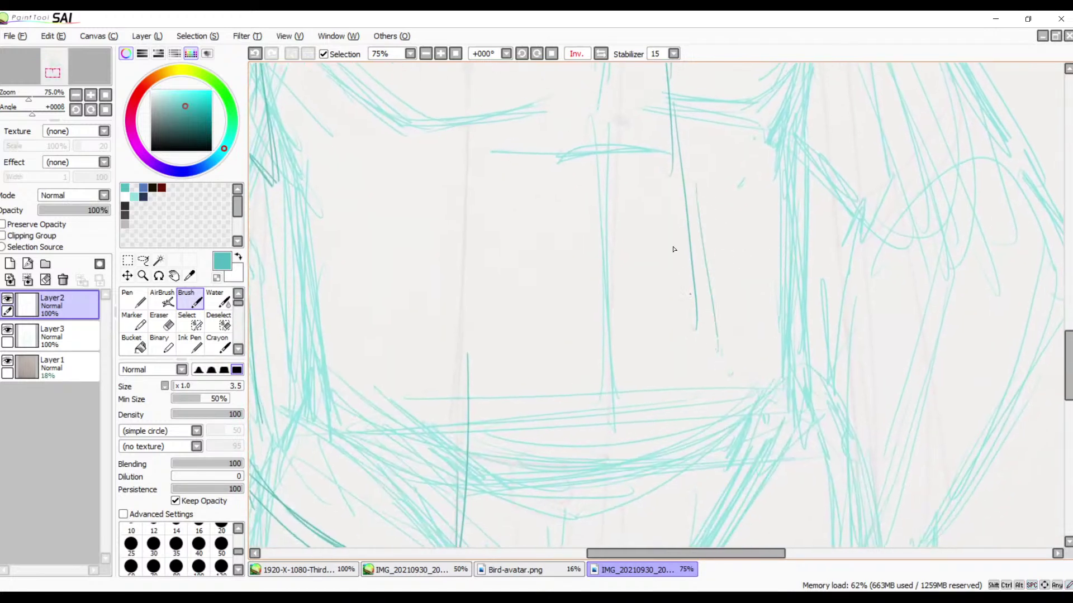
drag(682, 230, 699, 496)
drag(678, 387, 814, 477)
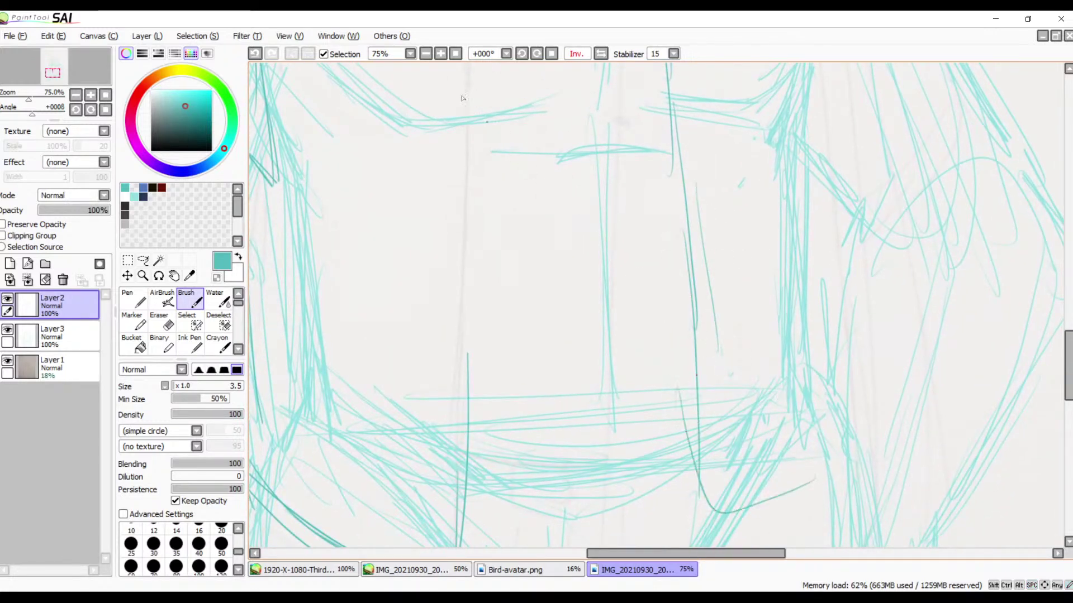
- Turn off the mirrored canvas view with the whole torso in sight
click(425, 54)
click(425, 54)
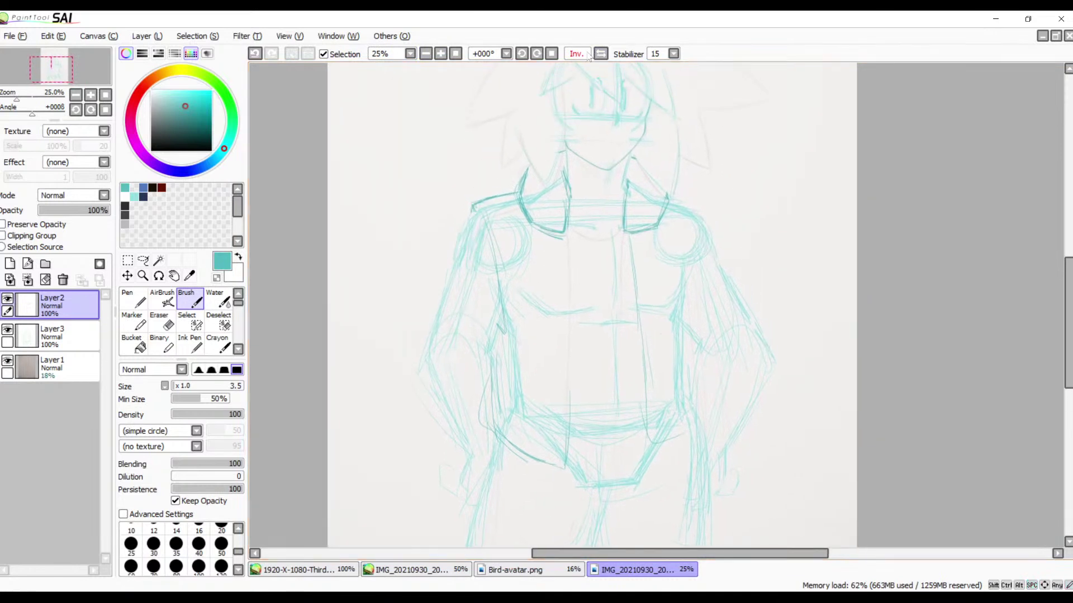
click(587, 54)
drag(660, 209, 455, 206)
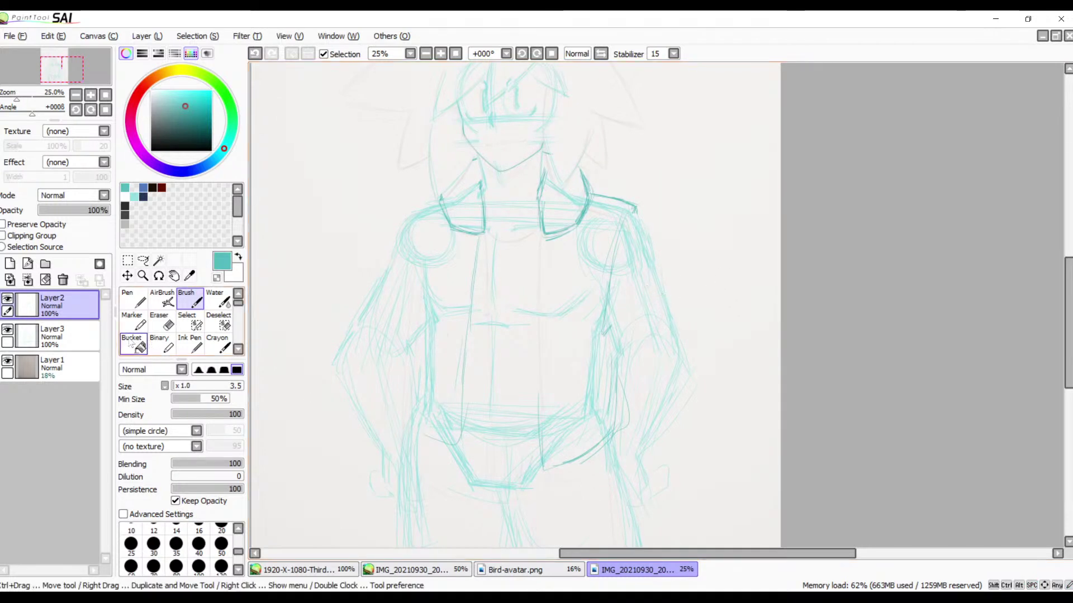
- On Layer3, redraw the left arm's outer contour closer to the body in light teal
click(73, 332)
key(x)
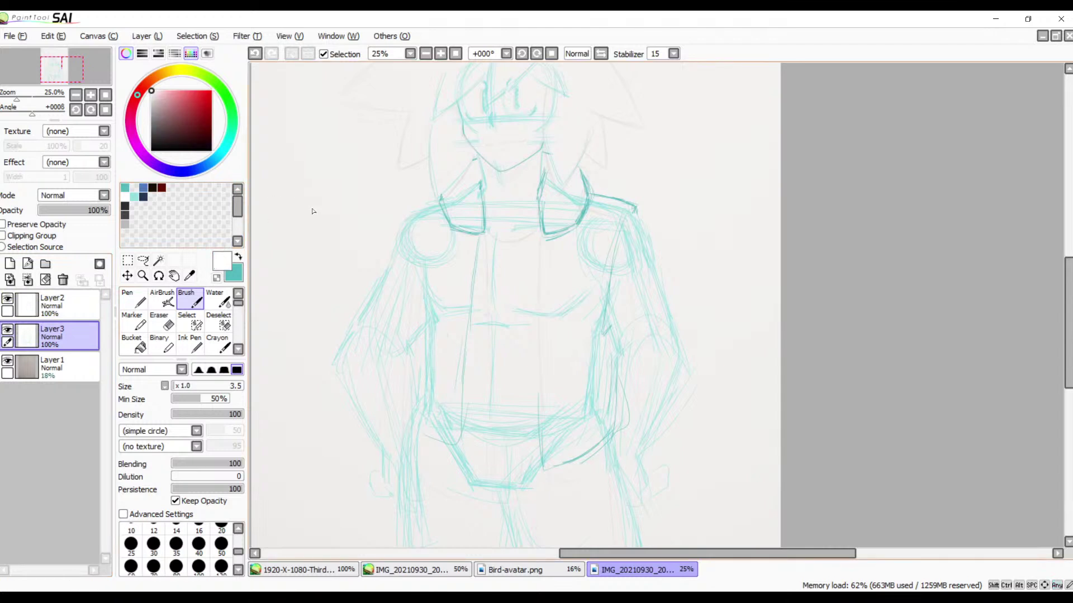
click(135, 197)
scroll(541, 287, down, 2)
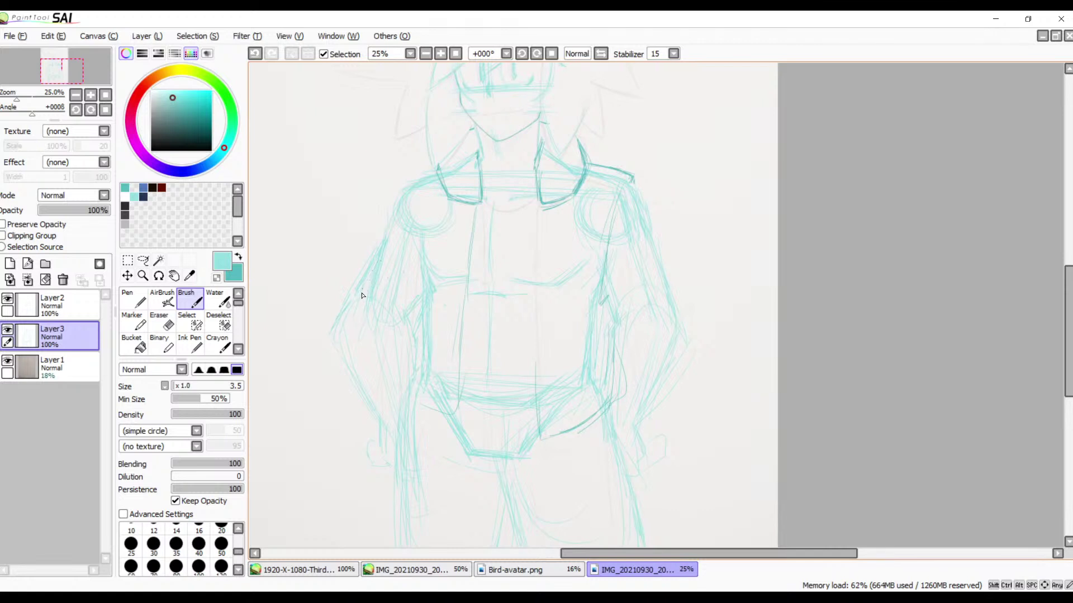
drag(365, 292, 359, 308)
- Erase the left arm's old outer contour from the upper arm down past the elbow
key(e)
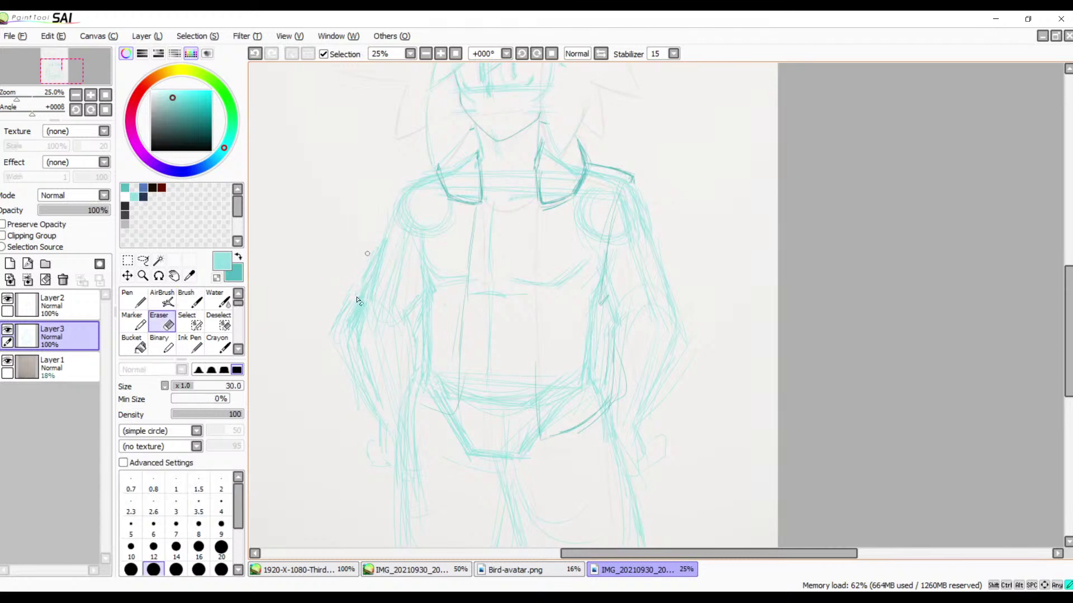
drag(380, 241, 363, 277)
mouse_move(346, 317)
mouse_down()
mouse_move(353, 395)
mouse_move(377, 423)
mouse_move(323, 337)
mouse_up()
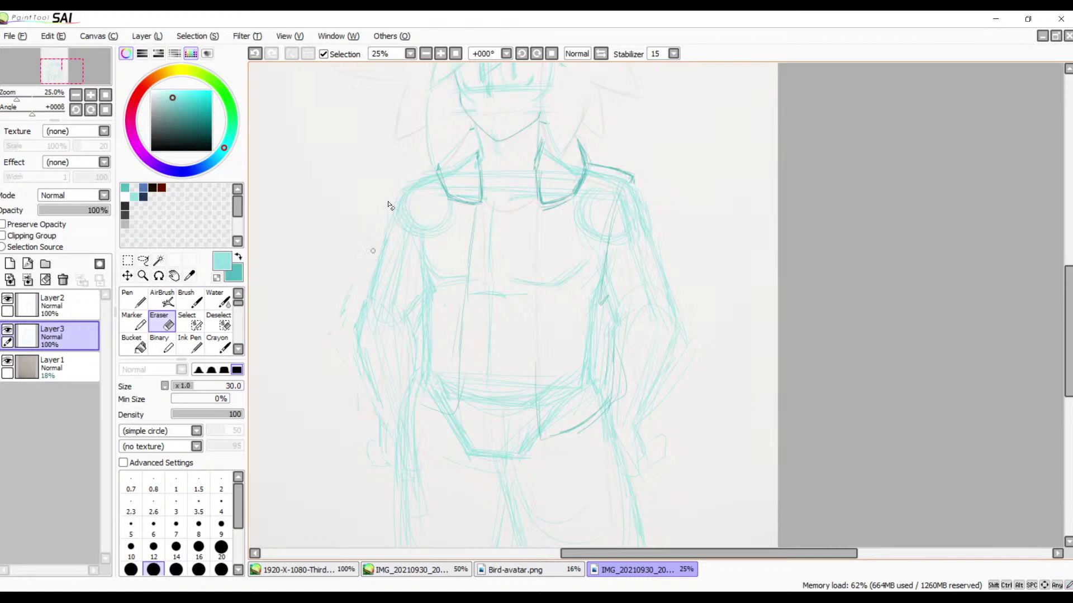
key(b)
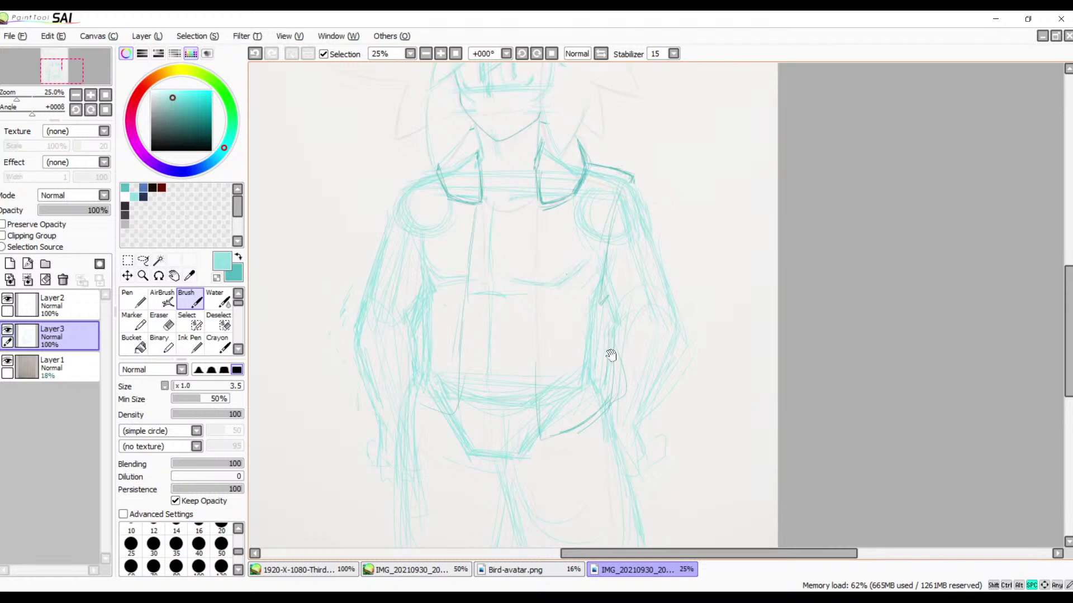
mouse_move(610, 354)
mouse_down()
mouse_move(558, 268)
mouse_move(572, 383)
mouse_move(605, 352)
mouse_up()
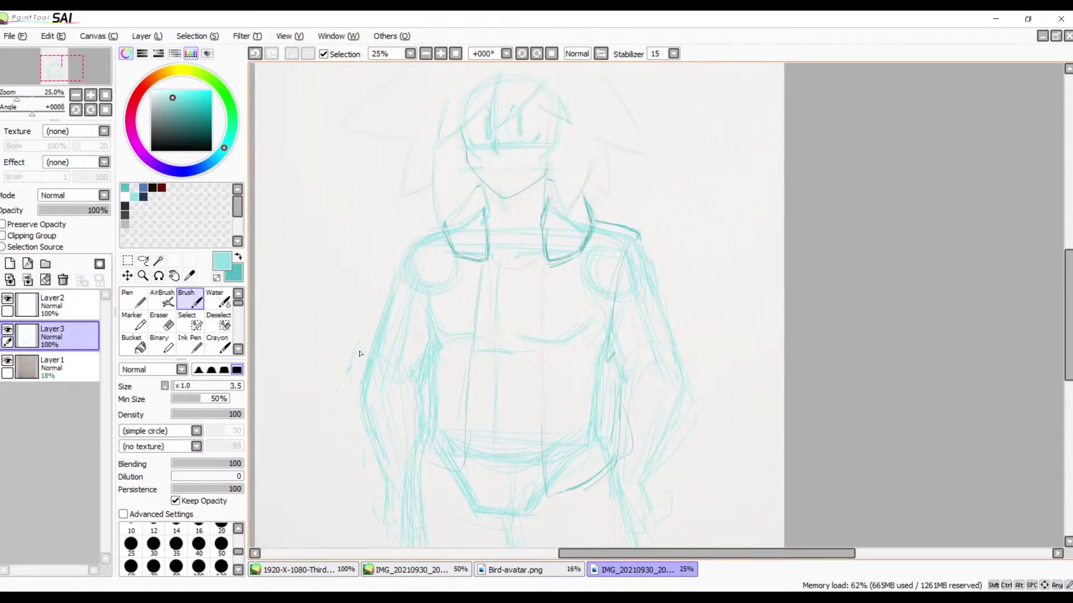
- On Layer2, reinforce the left panel's front opening edge in darker teal from below the collar to the hip
key(x)
click(62, 305)
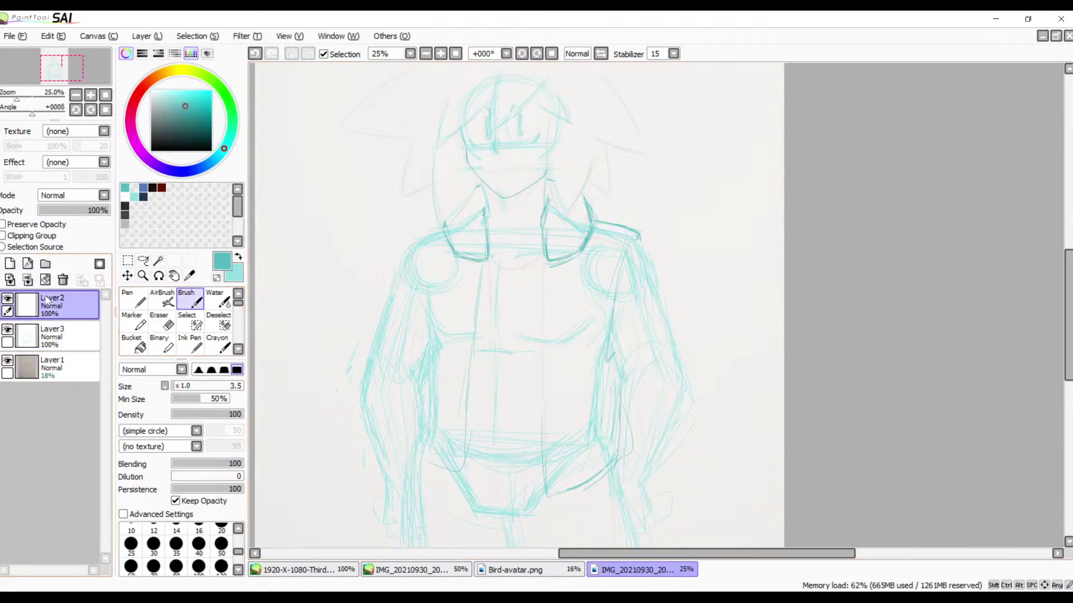
drag(478, 287, 453, 442)
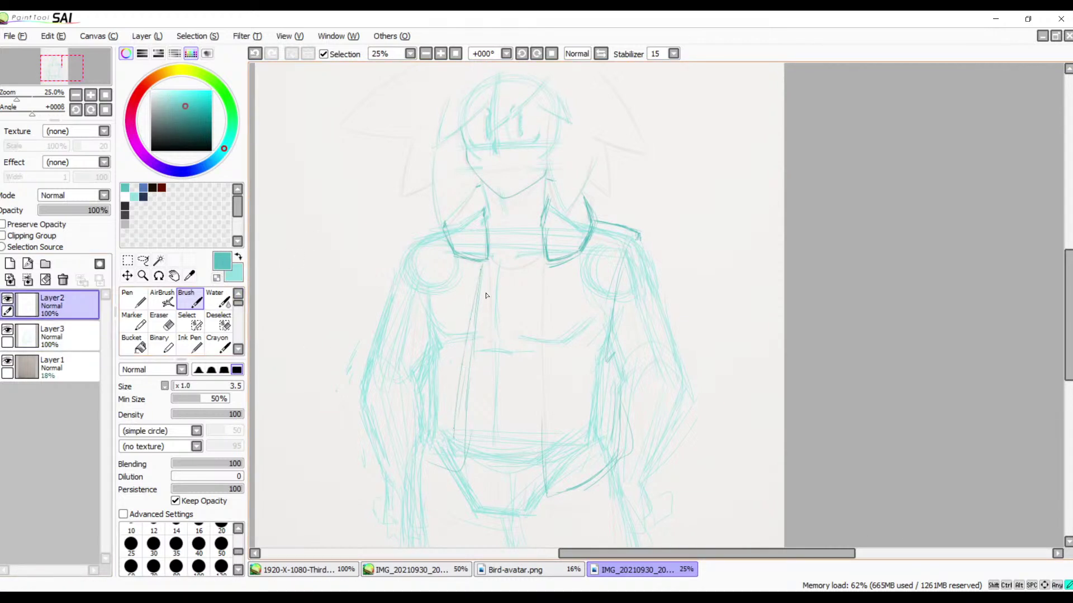
drag(484, 295, 469, 464)
drag(464, 426, 456, 489)
- Sketch the garment's shoulder line from the left collar to the outer corner and start the armhole edge below it
mouse_move(443, 228)
mouse_down()
mouse_move(413, 233)
mouse_move(420, 288)
mouse_up()
mouse_move(445, 224)
mouse_down()
mouse_move(416, 235)
mouse_move(419, 286)
mouse_up()
drag(413, 325, 408, 350)
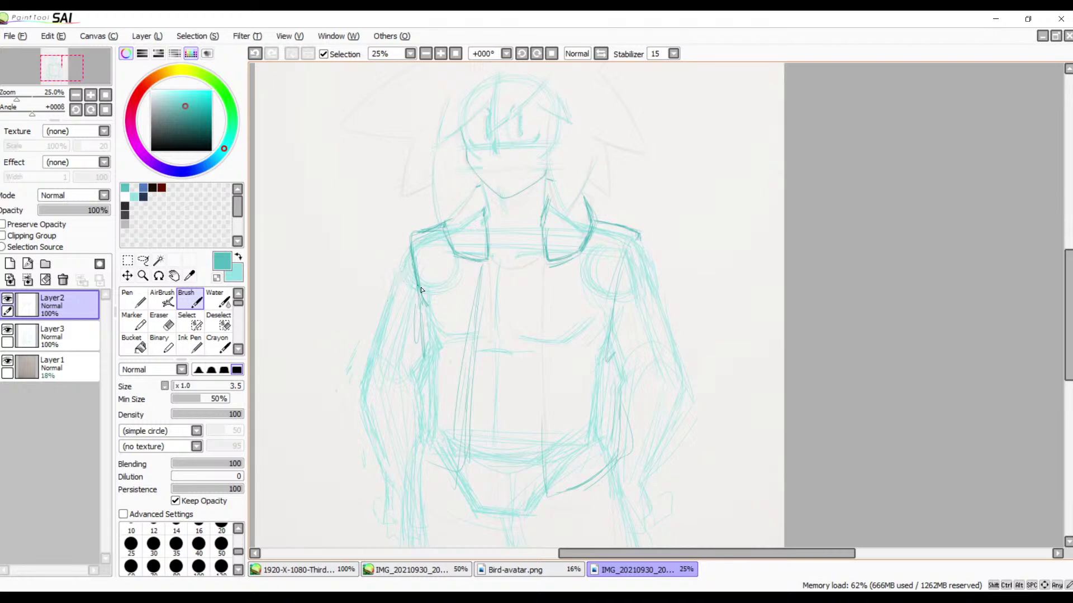
- Darken the left armhole edge with long overlapping strokes down to the side of the chest
click(439, 54)
click(440, 54)
click(439, 54)
drag(450, 277, 777, 224)
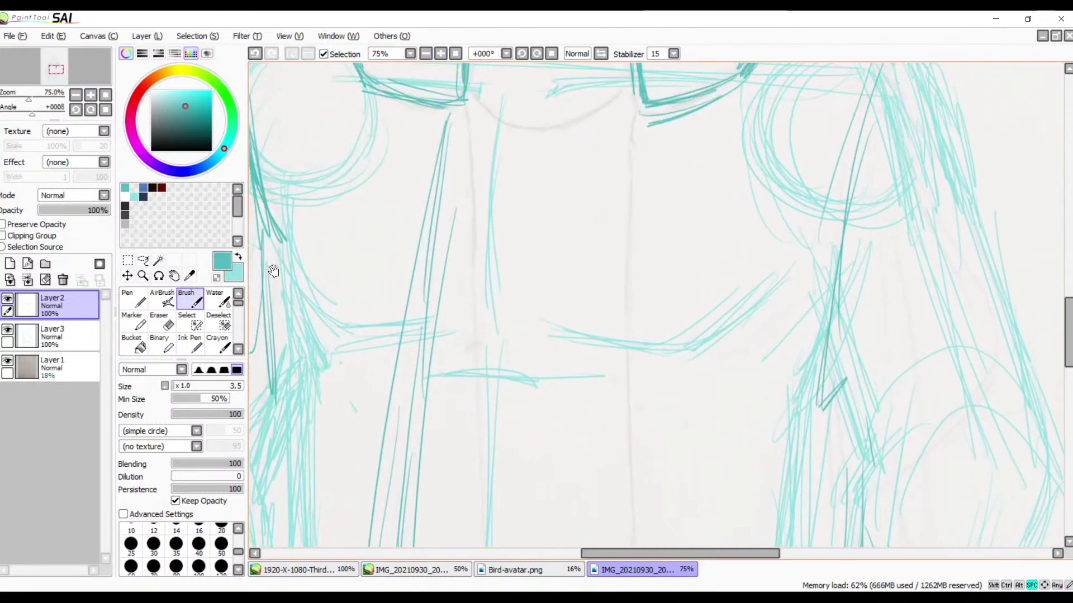
mouse_move(304, 217)
mouse_down()
mouse_move(443, 179)
mouse_move(460, 201)
mouse_up()
mouse_move(419, 168)
mouse_down()
mouse_move(417, 157)
mouse_move(414, 296)
mouse_up()
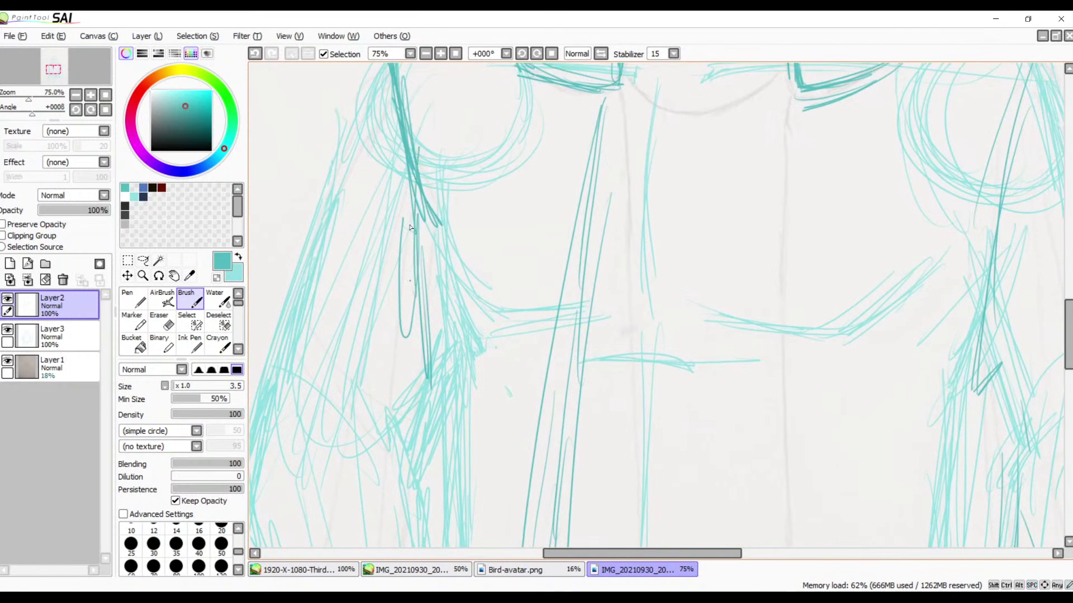
drag(416, 197, 439, 351)
mouse_move(427, 136)
mouse_down()
mouse_move(420, 167)
mouse_move(444, 371)
mouse_up()
drag(411, 192, 427, 379)
- Erase stray strokes beside the left armhole edge and redraw the edge over the side of the chest
key(e)
mouse_move(425, 190)
mouse_down()
mouse_move(430, 255)
mouse_move(443, 236)
mouse_move(442, 258)
mouse_up()
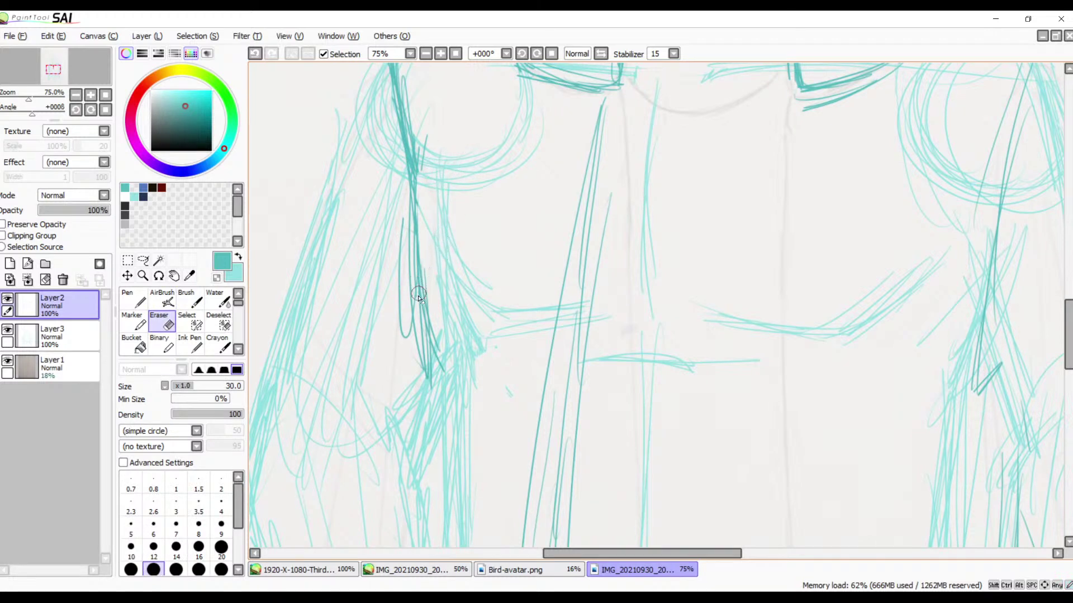
key(b)
drag(419, 152, 420, 334)
mouse_move(411, 256)
mouse_down()
mouse_move(423, 413)
mouse_move(522, 271)
mouse_up()
- Draw the left panel's side edge from the bottom of the armhole past the waist and curve it in at the hip
key(space)
drag(474, 241, 451, 407)
drag(478, 284, 444, 472)
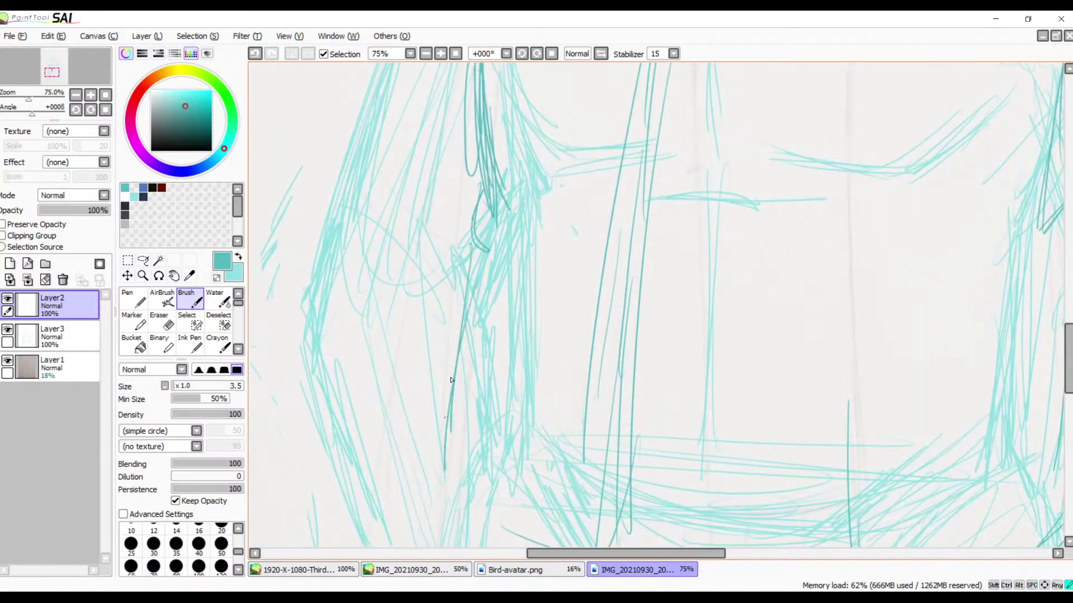
drag(448, 385, 487, 514)
key(space)
mouse_move(522, 445)
mouse_down()
mouse_move(555, 283)
mouse_move(548, 290)
mouse_up()
drag(461, 289, 569, 438)
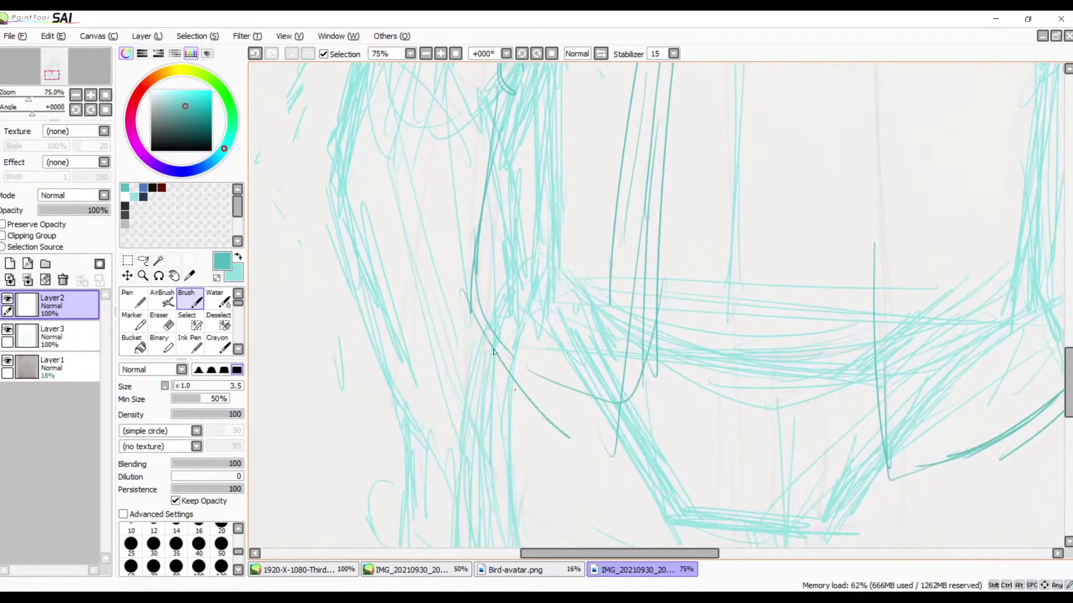
- Build up the left panel's curved lower hem with repeated strokes from the hip toward the front edge
drag(489, 347, 594, 451)
drag(474, 257, 472, 369)
drag(476, 321, 618, 468)
drag(502, 389, 585, 481)
drag(521, 420, 597, 487)
drag(498, 384, 614, 477)
- Extend the left panel's front edge to a pointed corner at the hem and reinforce the hem's outer curve
drag(635, 293, 613, 488)
mouse_move(614, 398)
mouse_down()
mouse_move(582, 468)
mouse_move(500, 424)
mouse_up()
drag(533, 439, 453, 338)
mouse_move(473, 289)
mouse_down()
mouse_move(543, 453)
mouse_move(555, 454)
mouse_up()
- Reinforce the left panel's side edge just below the armhole with overlapping strokes
key(space)
drag(585, 292, 546, 460)
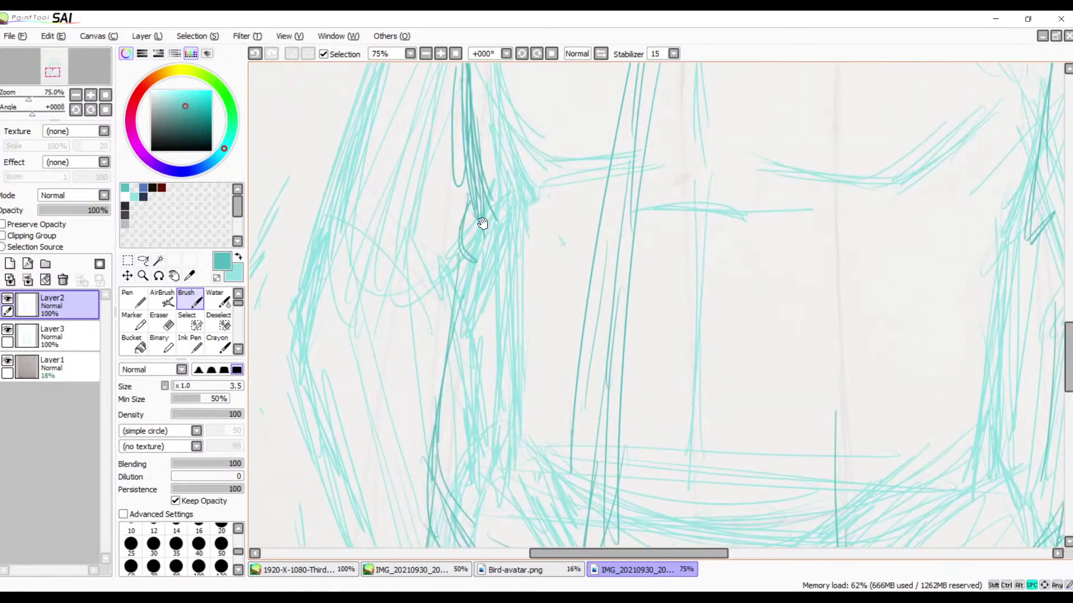
mouse_move(483, 199)
mouse_down()
mouse_move(448, 339)
mouse_move(450, 406)
mouse_up()
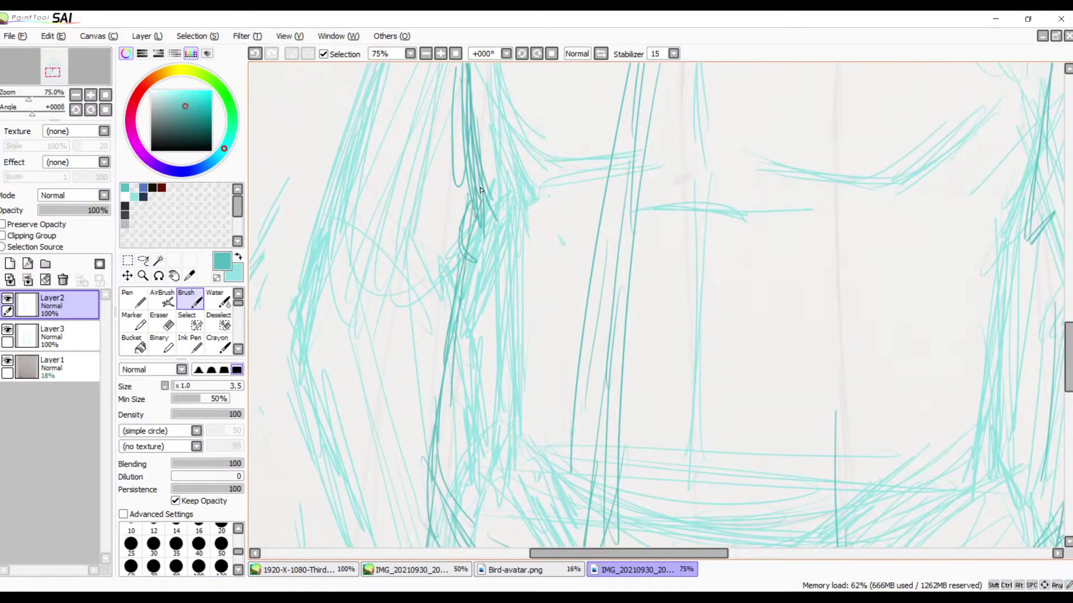
drag(468, 194, 459, 254)
- Reinforce the right panel's lower front edge, curved hem and outer side edge at the hip
key(space)
drag(699, 354, 530, 221)
mouse_move(664, 231)
mouse_down()
mouse_move(676, 441)
mouse_move(726, 454)
mouse_move(819, 402)
mouse_up()
drag(689, 459, 851, 397)
mouse_move(890, 199)
mouse_down()
mouse_move(909, 322)
mouse_move(904, 337)
mouse_move(859, 336)
mouse_up()
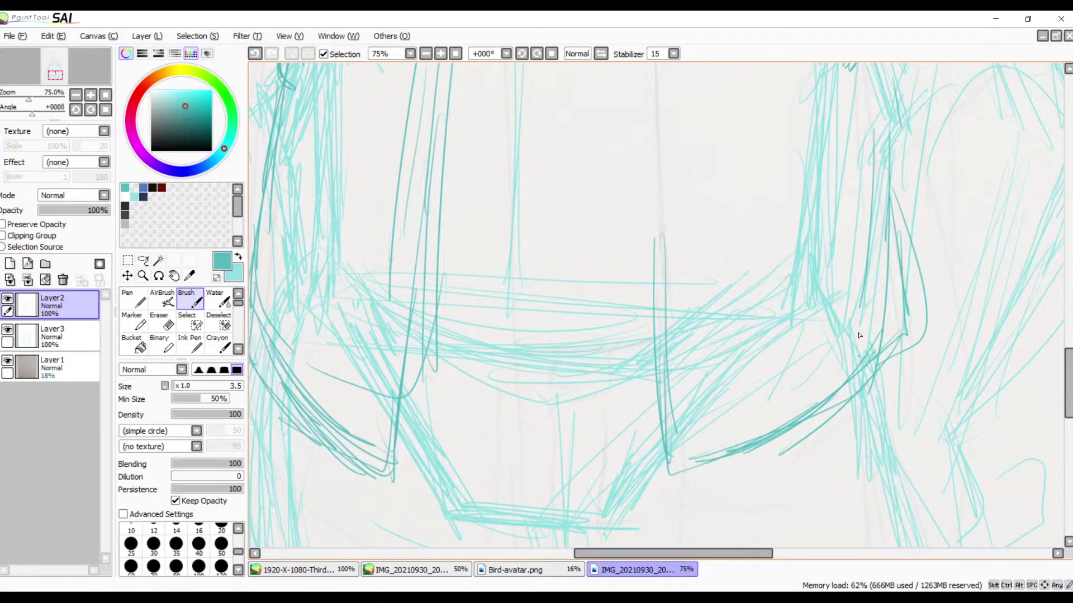
- Set the brush size to 5 and trace the outer and lower edges of the hair spike left of the face
click(425, 53)
click(426, 53)
click(426, 54)
click(441, 53)
click(441, 53)
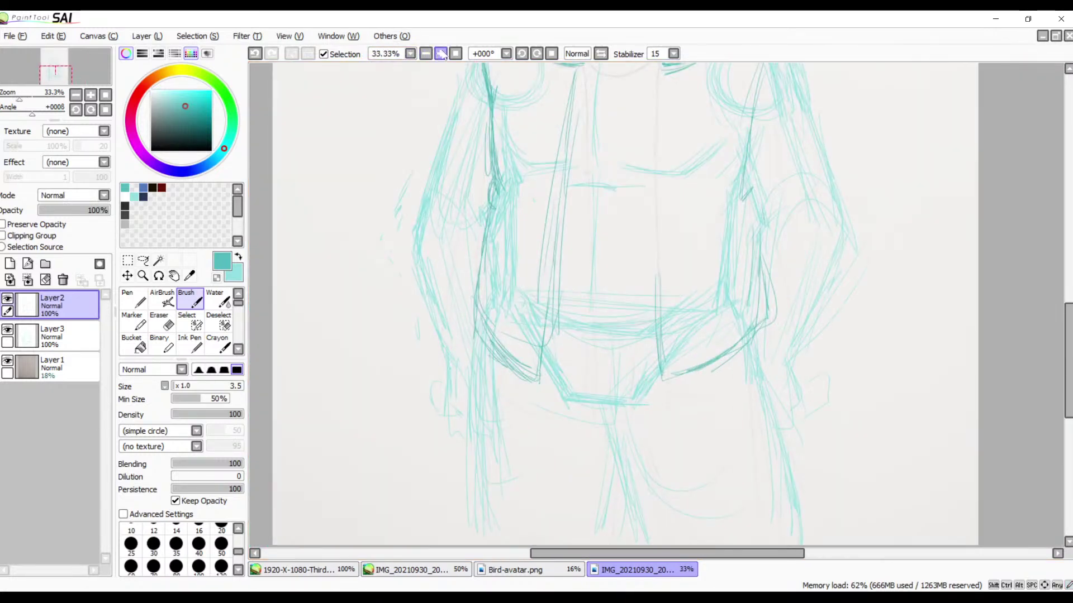
drag(485, 130, 472, 311)
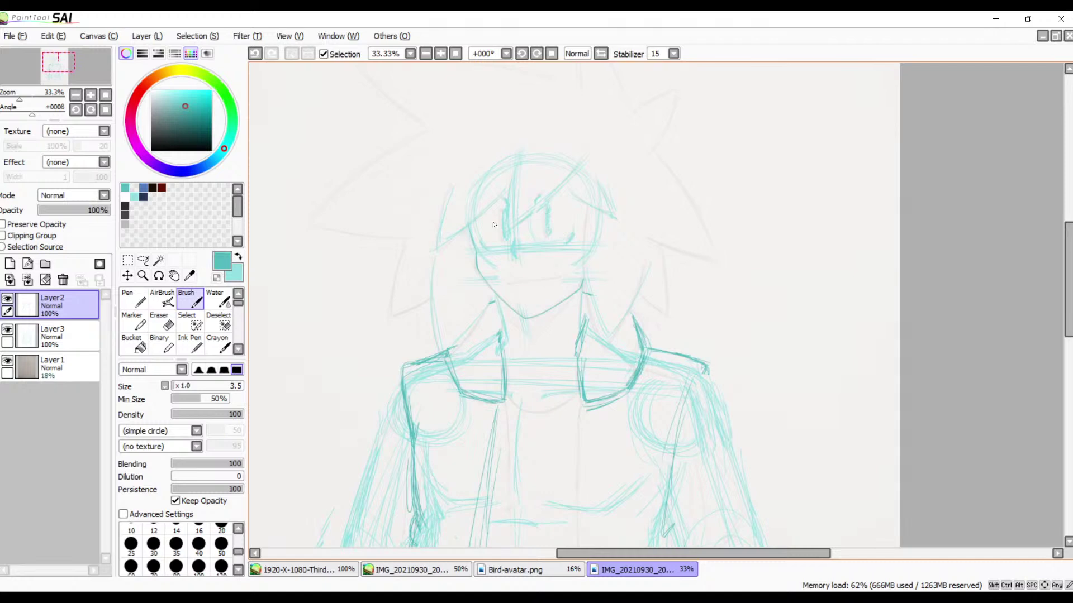
click(441, 53)
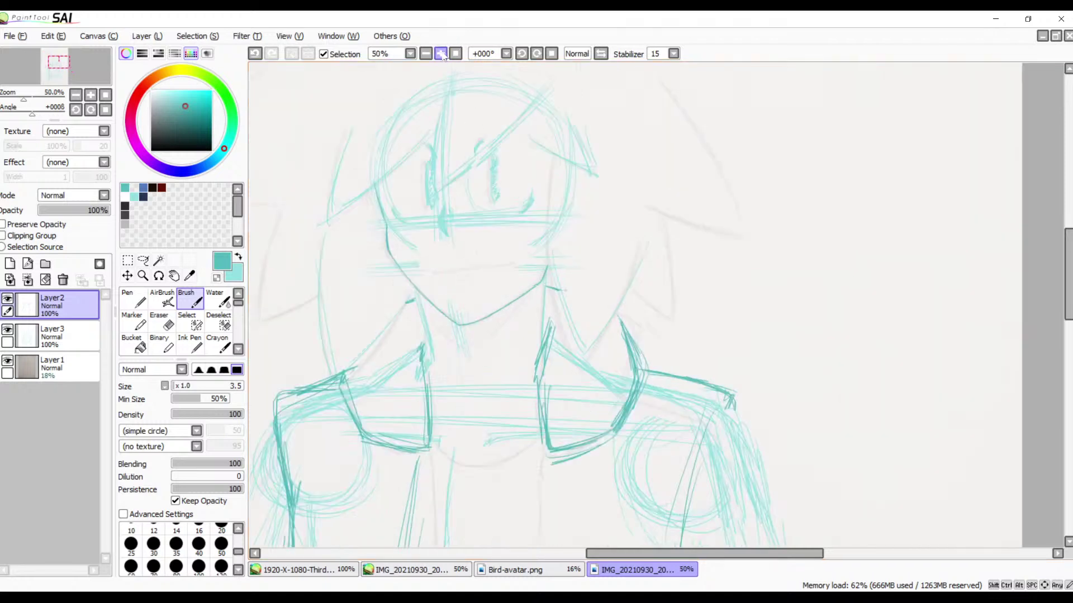
click(440, 54)
drag(462, 251, 762, 406)
drag(595, 330, 846, 258)
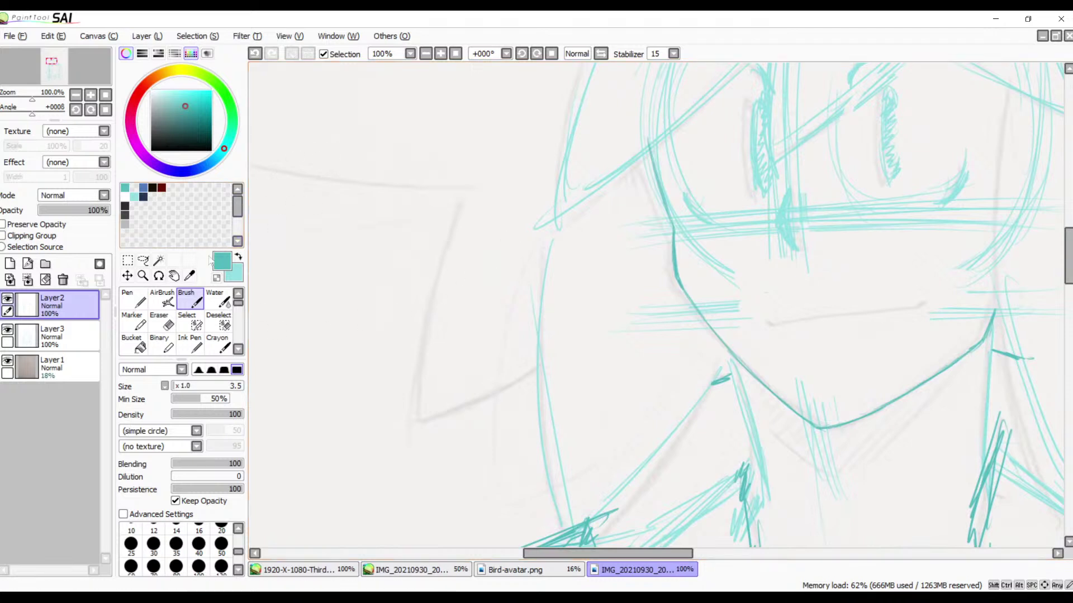
key(space)
drag(538, 258, 438, 168)
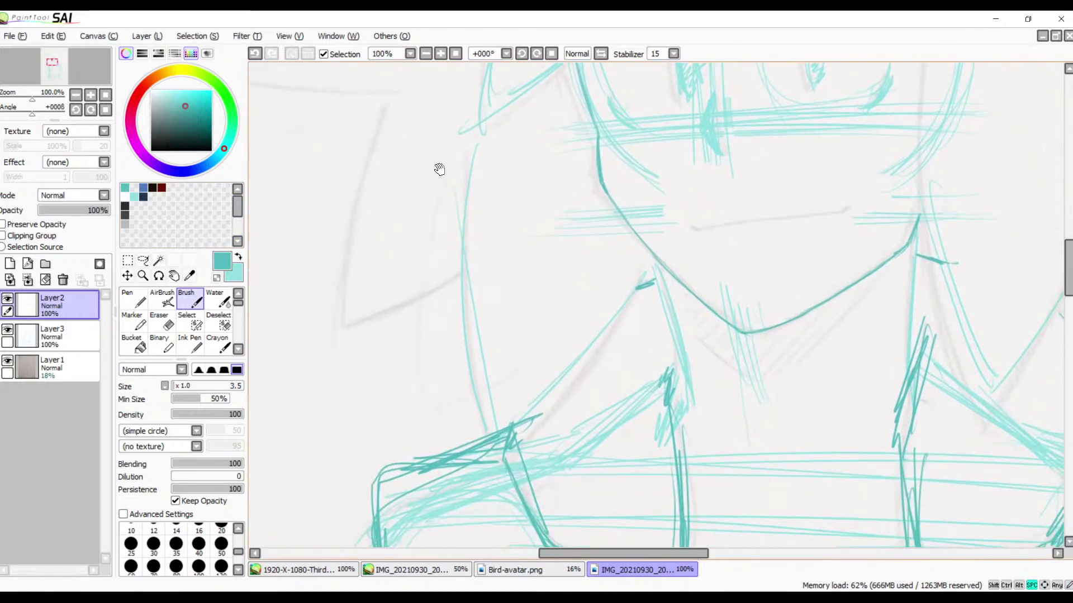
key(bracketright)
key(bracketright)
mouse_move(386, 100)
mouse_down()
mouse_move(352, 203)
mouse_move(343, 322)
mouse_up()
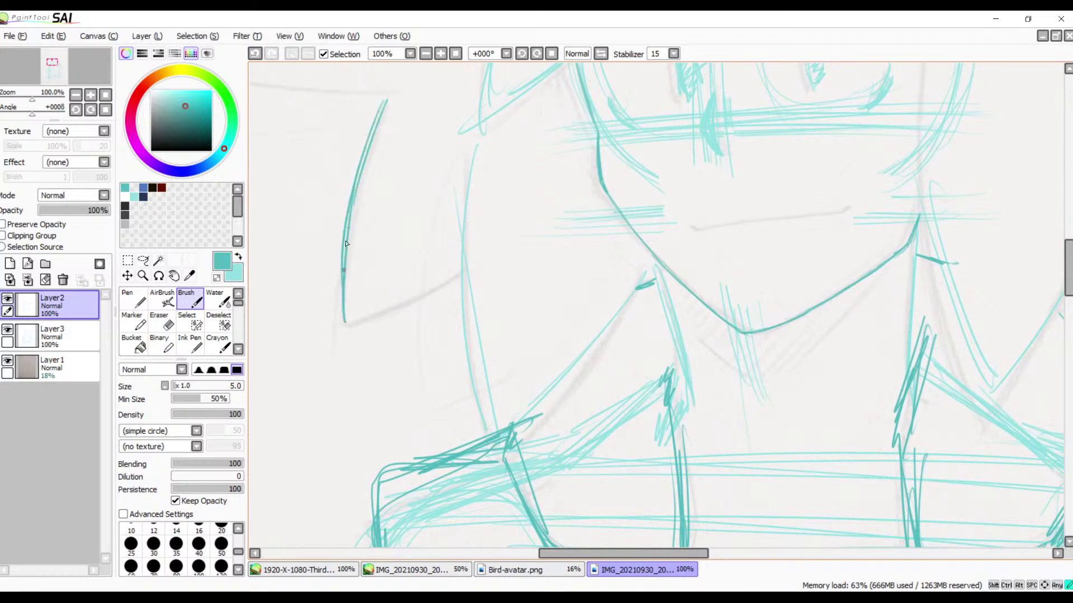
mouse_move(343, 269)
mouse_down()
mouse_move(345, 323)
mouse_move(461, 274)
mouse_up()
- Trace both edges of the hair lock left of the neck, bringing them to a point at the collar
mouse_move(471, 146)
mouse_down()
mouse_move(475, 340)
mouse_move(502, 428)
mouse_up()
drag(455, 283, 505, 429)
drag(494, 415, 505, 442)
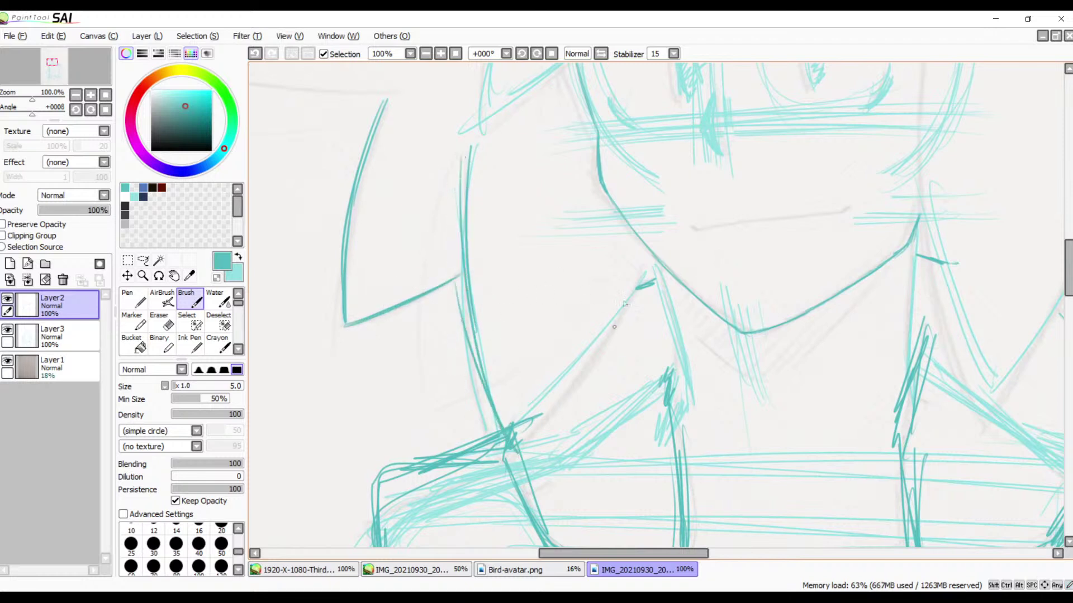
drag(650, 285, 533, 446)
- Trace both edges of the hair lock right of the jaw down to a point above the collar
key(space)
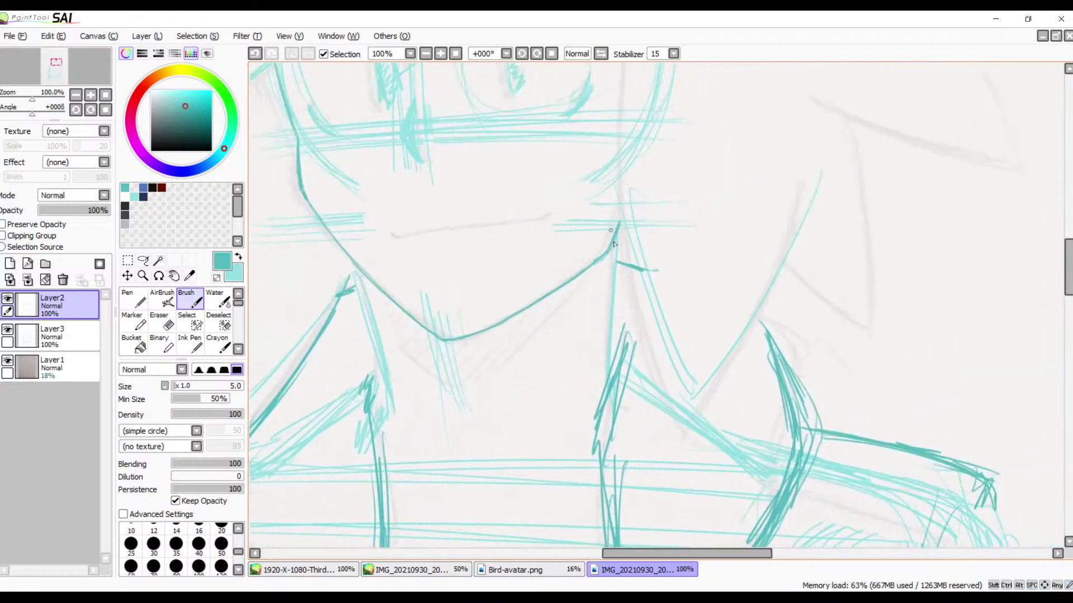
drag(624, 216, 698, 444)
key(ctrl+z)
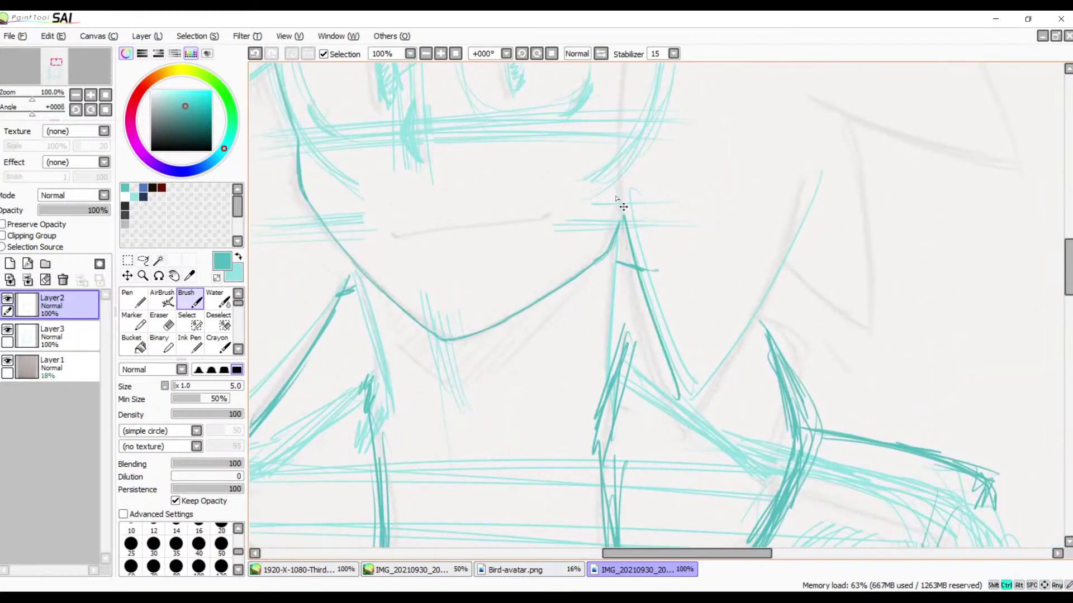
drag(619, 184, 673, 390)
drag(619, 254, 680, 411)
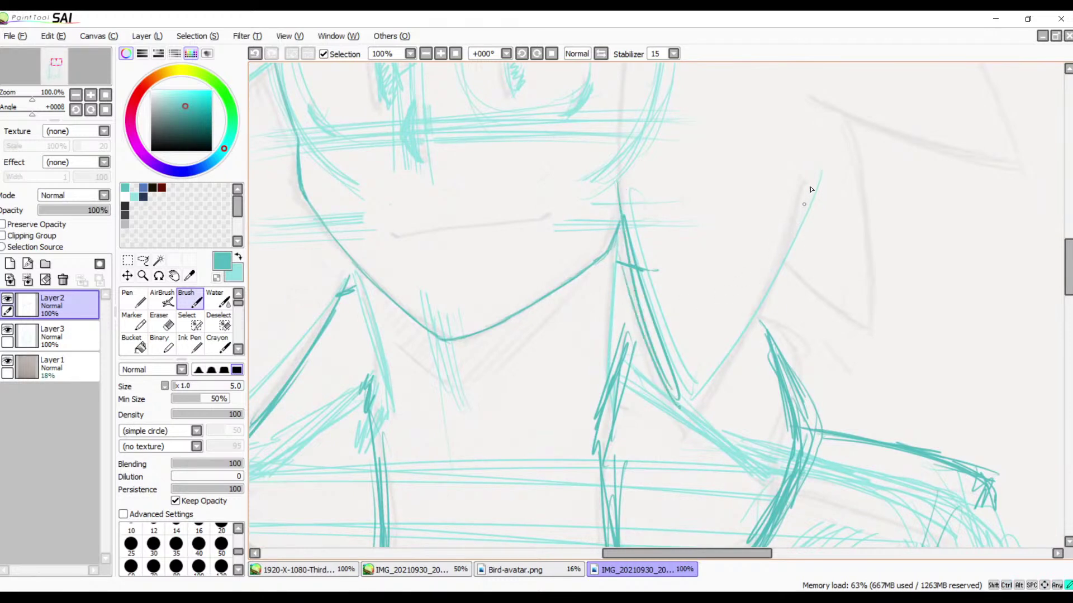
drag(810, 189, 704, 401)
drag(766, 302, 701, 405)
- Trace the lower edge and outer edge of the small hair spike right of the jaw
key(space)
mouse_move(792, 284)
mouse_down()
mouse_move(721, 397)
mouse_move(789, 421)
mouse_up()
drag(745, 393, 795, 420)
drag(776, 226, 798, 435)
drag(790, 302, 795, 385)
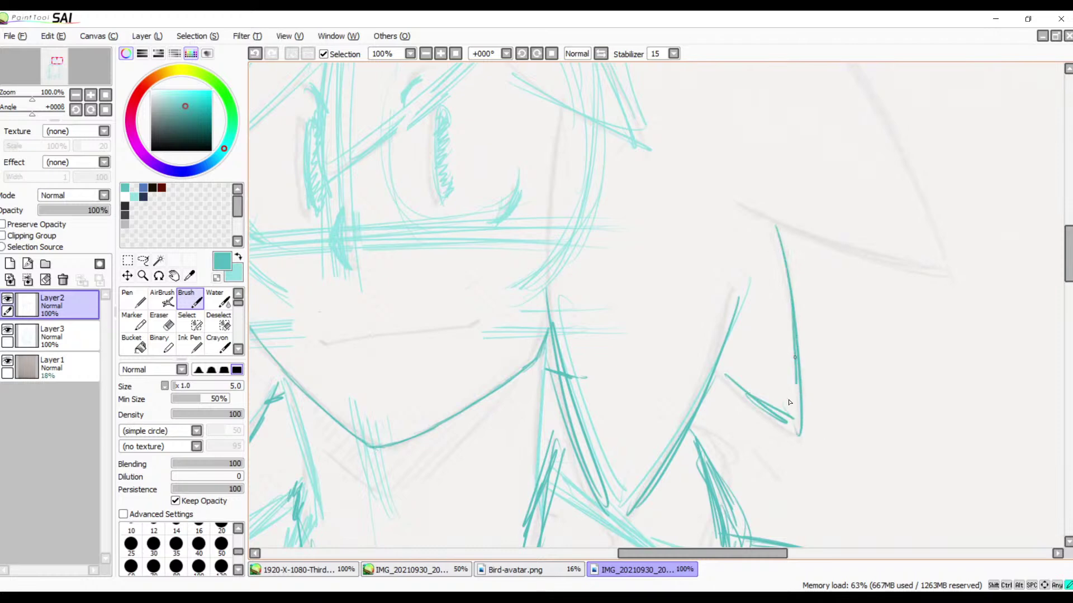
- Trace the lower edge and long outer edge of the large hair spike right of the face
drag(725, 193, 907, 260)
drag(746, 210, 954, 254)
key(space)
drag(843, 140, 929, 314)
drag(874, 233, 751, 305)
drag(731, 189, 860, 414)
key(ctrl+z)
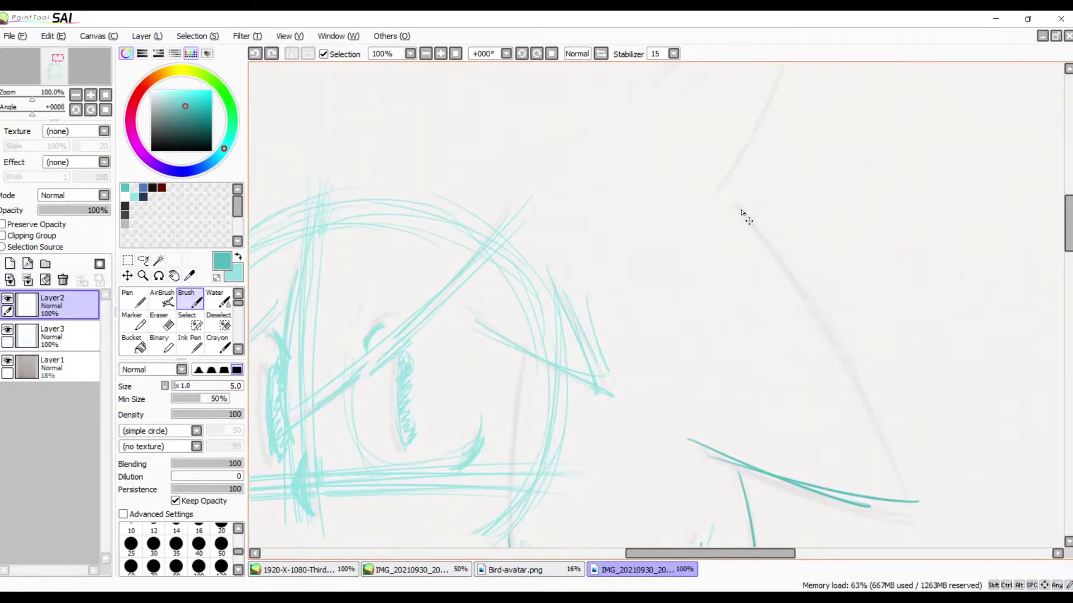
drag(735, 198, 865, 452)
mouse_move(798, 295)
mouse_down()
mouse_move(910, 479)
mouse_move(915, 513)
mouse_up()
- Trace the outer and upper edges of the short hair spike at the head's upper right
key(space)
drag(749, 97, 747, 267)
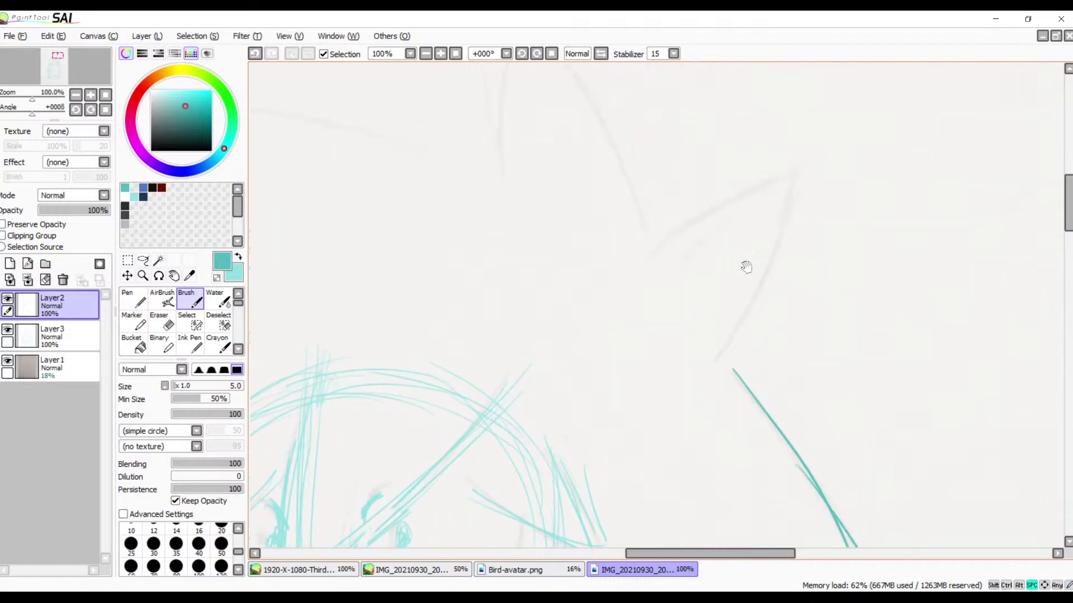
drag(799, 161, 732, 347)
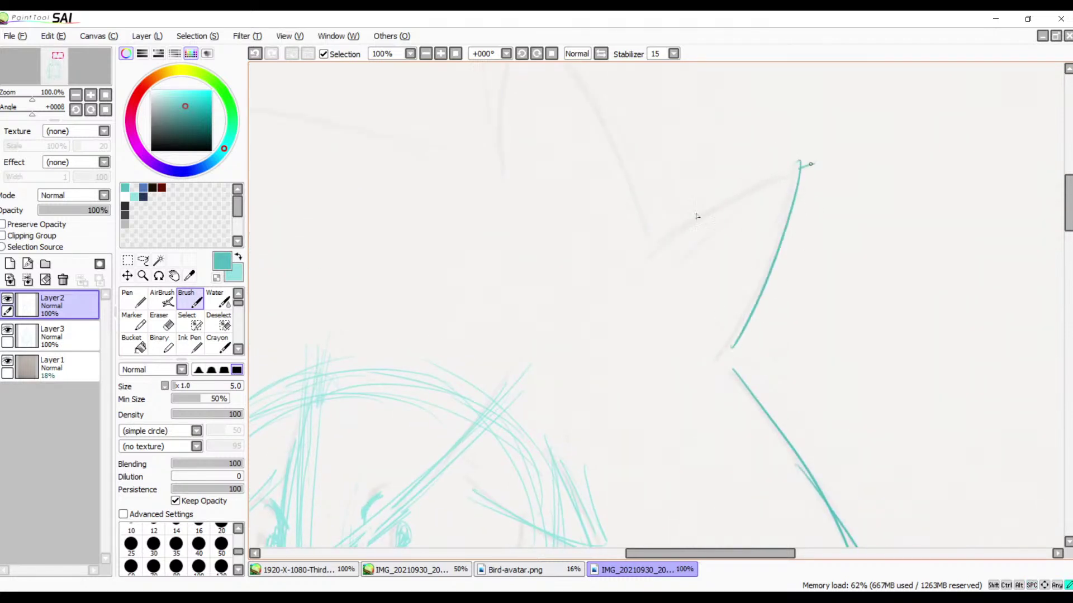
drag(696, 216, 651, 251)
- Trace both edges of the upright hair spike on top of the head, following the faint pencil lines
key(space)
drag(728, 179, 790, 289)
mouse_move(584, 126)
mouse_down()
mouse_move(716, 298)
mouse_move(724, 356)
mouse_up()
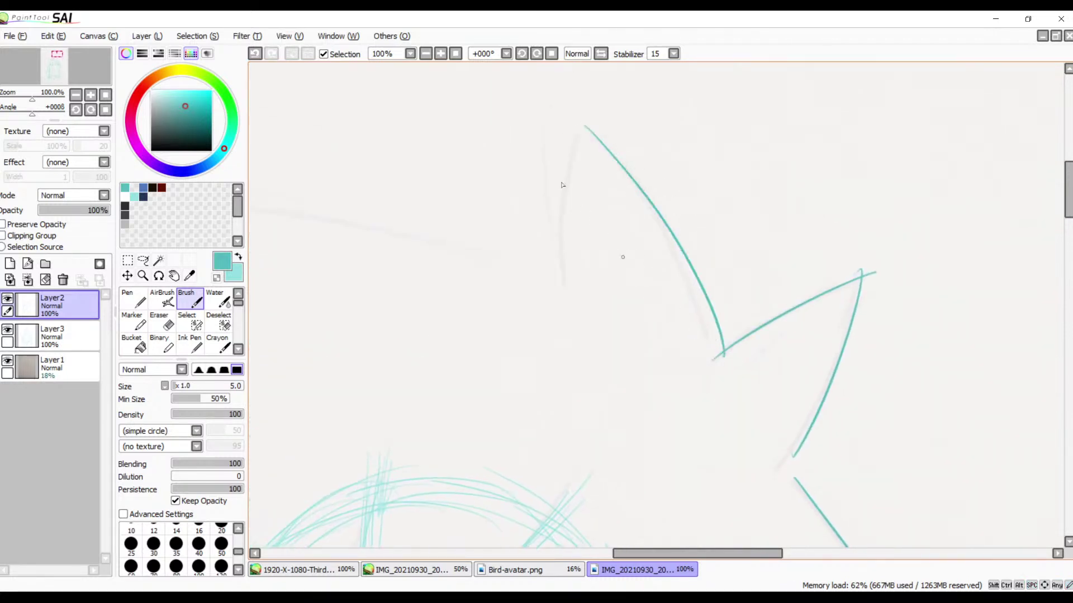
drag(564, 119, 561, 295)
- Trace the long curved top edge and the lower edge of the upper-left hair spike
drag(492, 237, 833, 194)
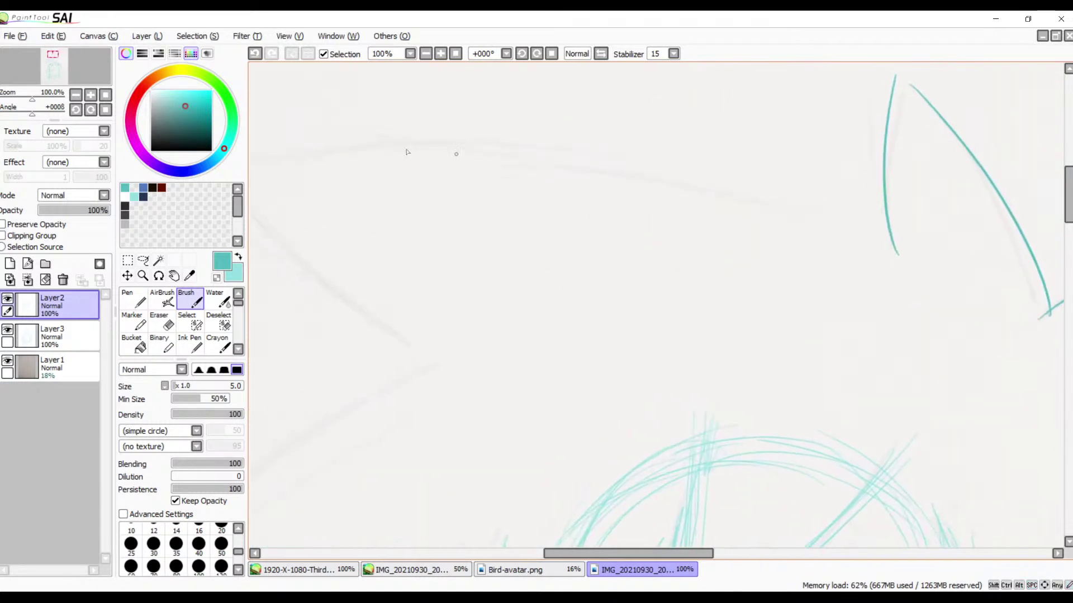
drag(434, 178, 672, 163)
drag(469, 148, 984, 197)
mouse_move(815, 241)
mouse_down()
mouse_move(594, 249)
mouse_move(764, 254)
mouse_move(578, 201)
mouse_up()
key(ctrl+z)
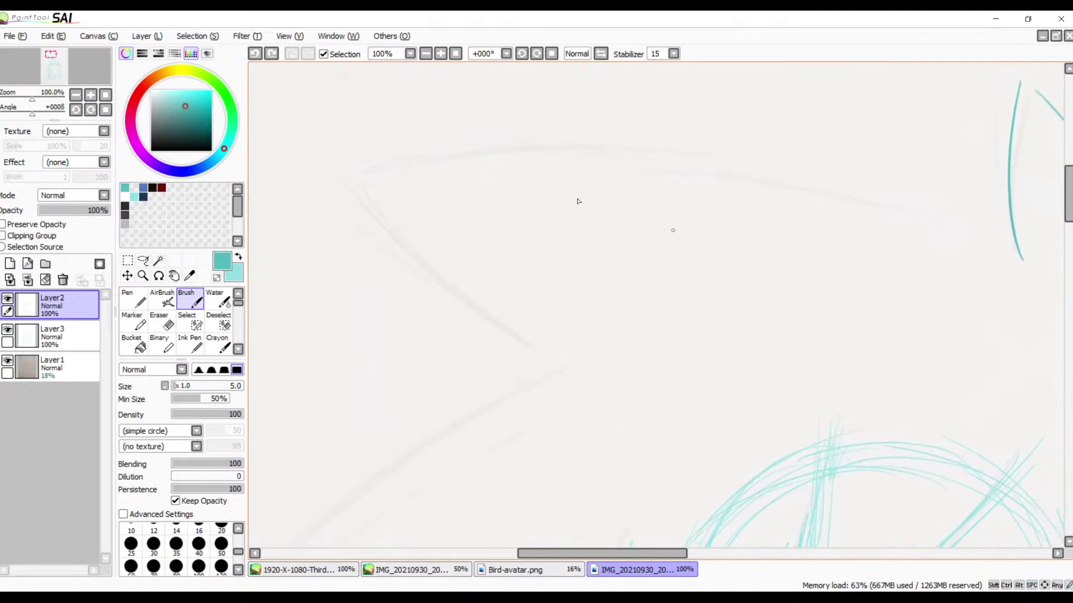
mouse_move(375, 177)
mouse_down()
mouse_move(678, 154)
mouse_move(997, 228)
mouse_up()
drag(432, 234, 536, 206)
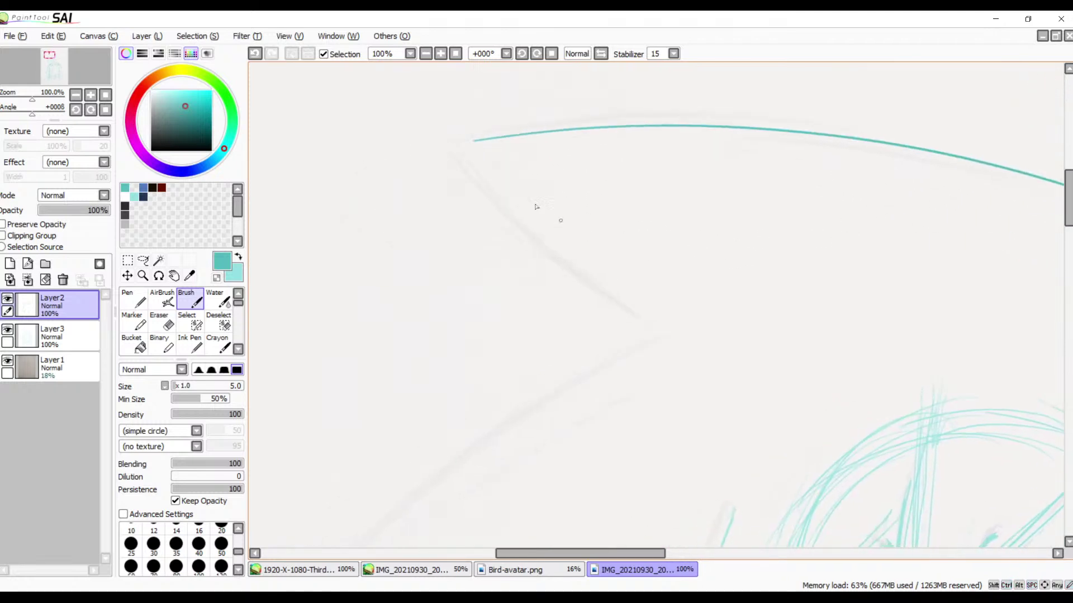
drag(460, 148, 632, 320)
- Trace the upper and lower edges of the large hair spike left of the head at 100% zoom
drag(615, 391, 736, 167)
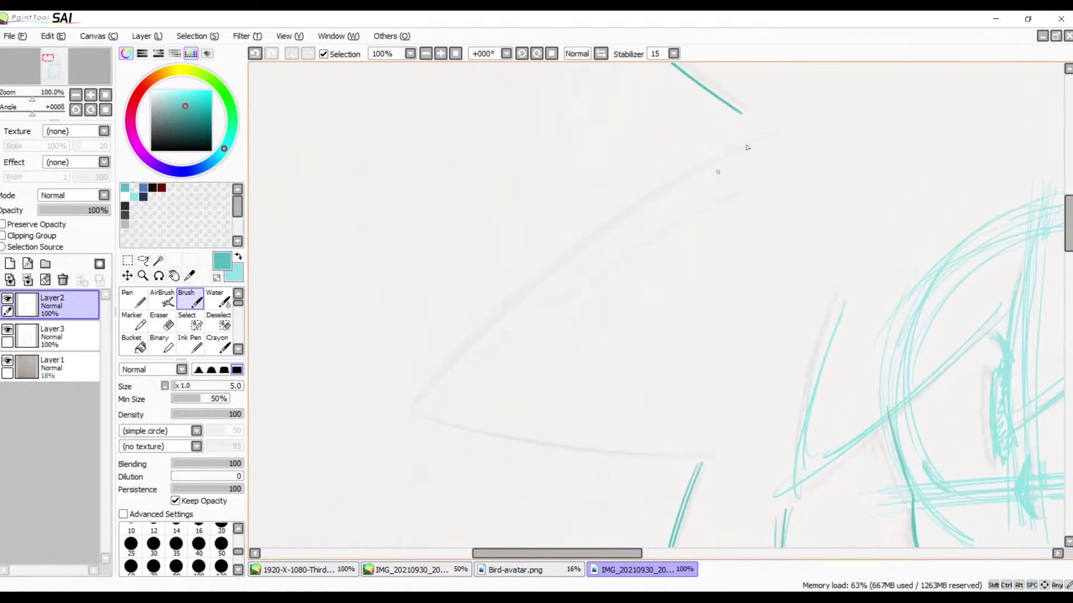
drag(776, 131, 370, 449)
drag(391, 400, 698, 447)
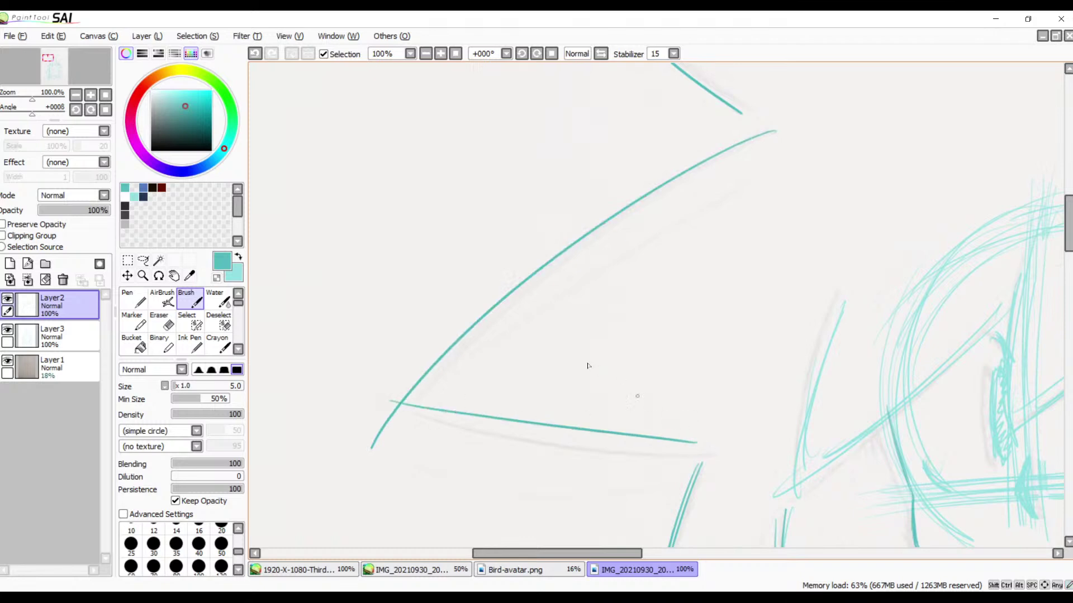
key(ctrl+z)
drag(399, 403, 686, 453)
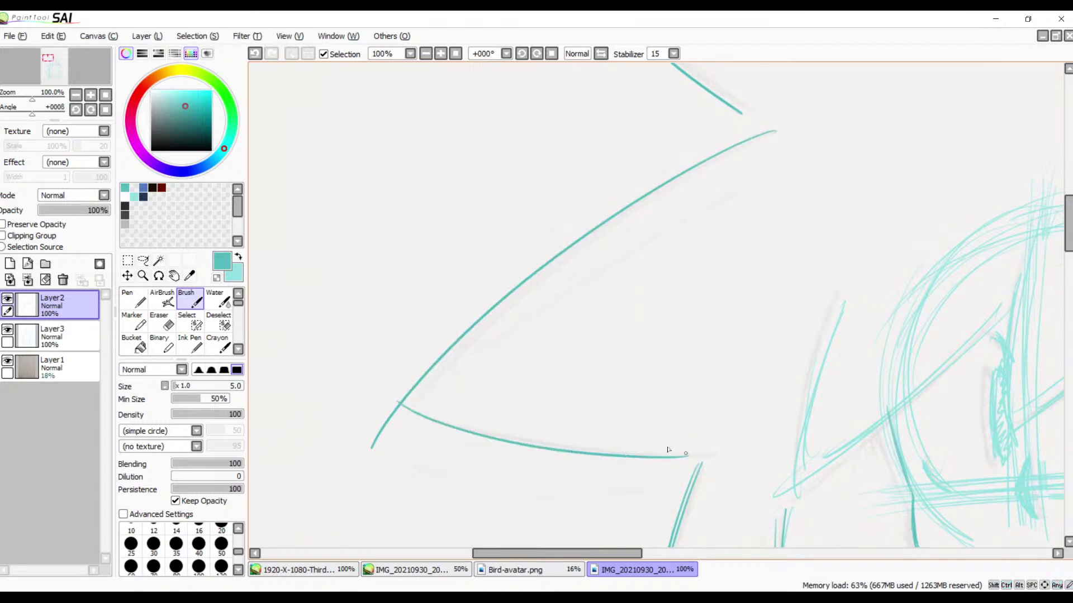
- Undo the large left spike's edges and redraw its upper and lower curves with the canvas at 33.33% zoom
click(426, 53)
click(426, 53)
drag(674, 346, 565, 177)
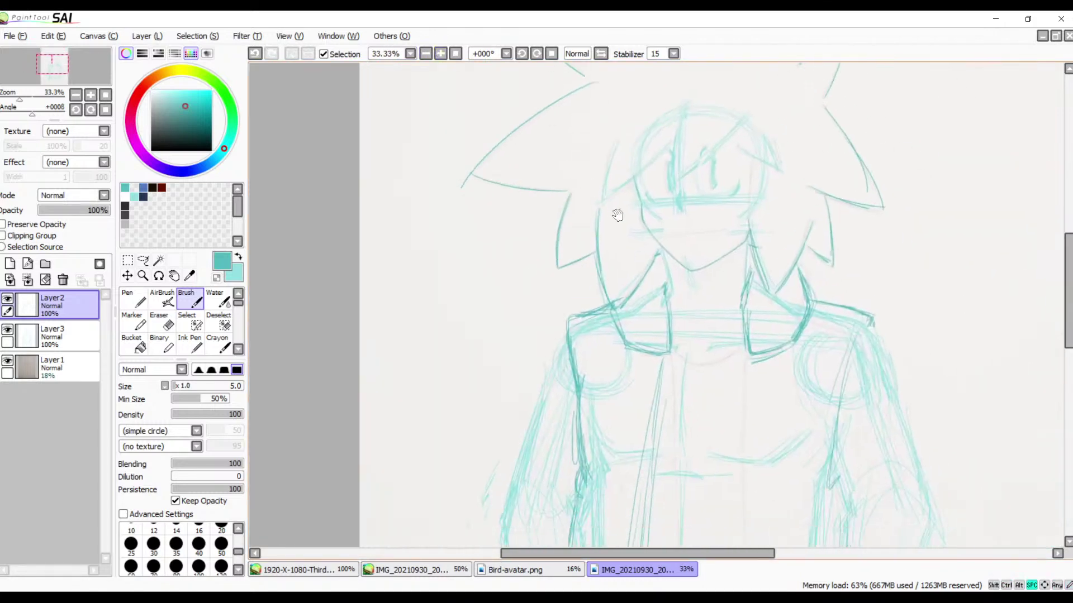
mouse_move(617, 215)
mouse_down()
mouse_move(582, 268)
mouse_move(582, 297)
mouse_up()
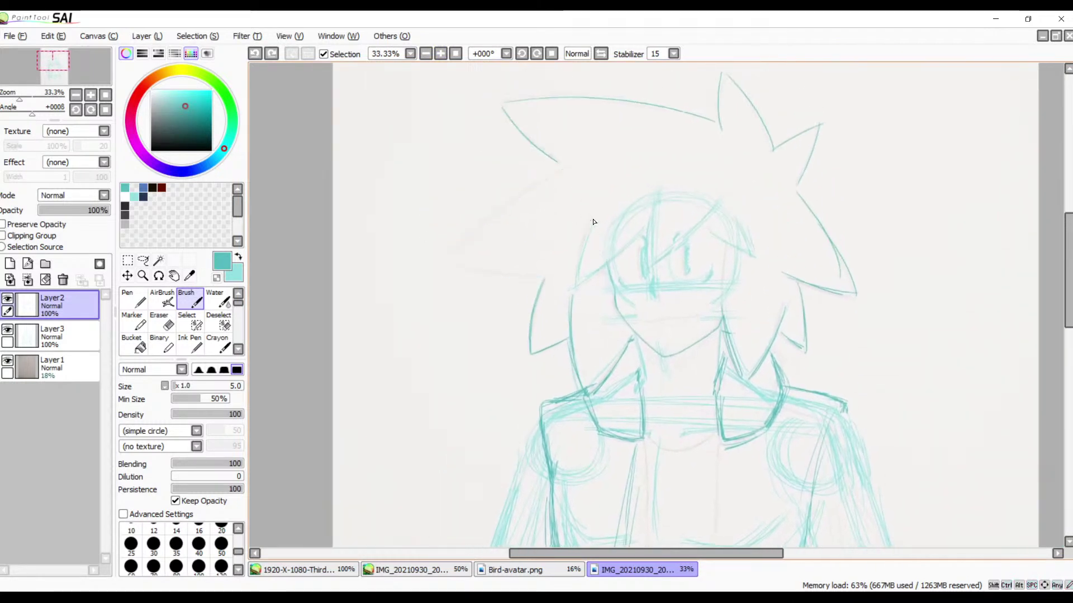
mouse_move(582, 160)
mouse_down()
mouse_move(463, 267)
mouse_move(495, 249)
mouse_move(465, 253)
mouse_move(590, 275)
mouse_up()
key(ctrl+z)
drag(467, 255, 585, 271)
key(ctrl+z)
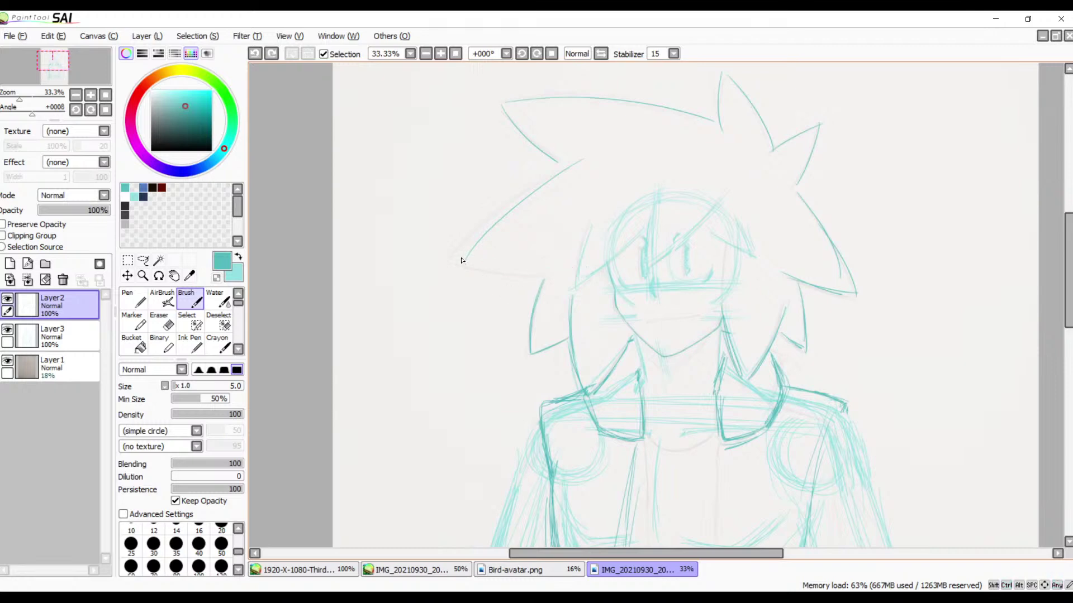
drag(457, 253, 576, 276)
- Merge Layer2 down into Layer3, and merge the result down into Layer1
drag(611, 370, 552, 258)
mouse_move(598, 325)
mouse_down()
mouse_move(633, 261)
mouse_move(570, 249)
mouse_move(553, 191)
mouse_move(561, 349)
mouse_up()
click(426, 54)
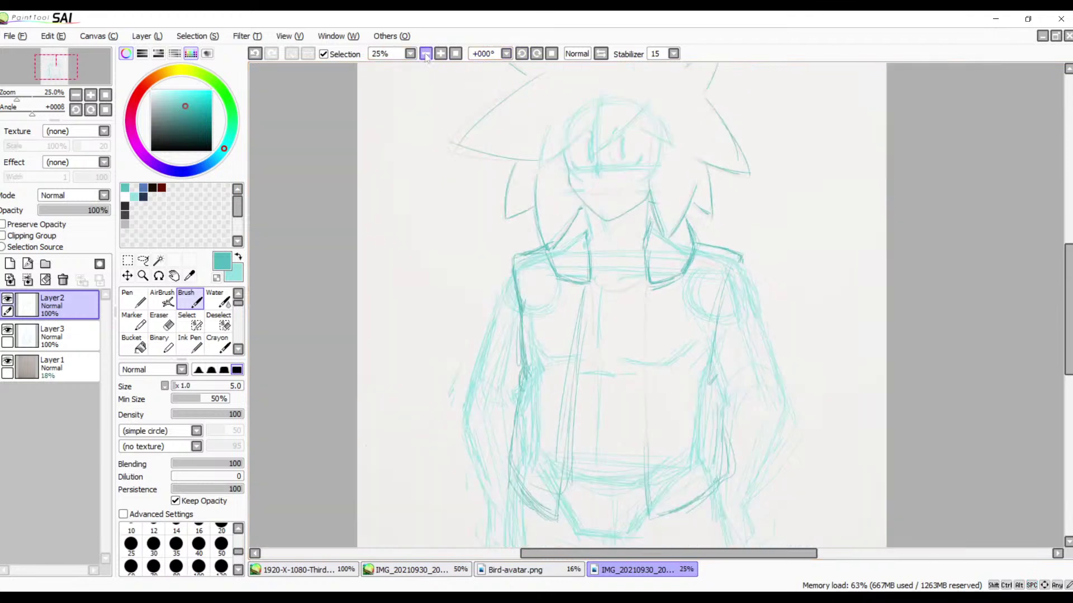
click(425, 53)
click(426, 54)
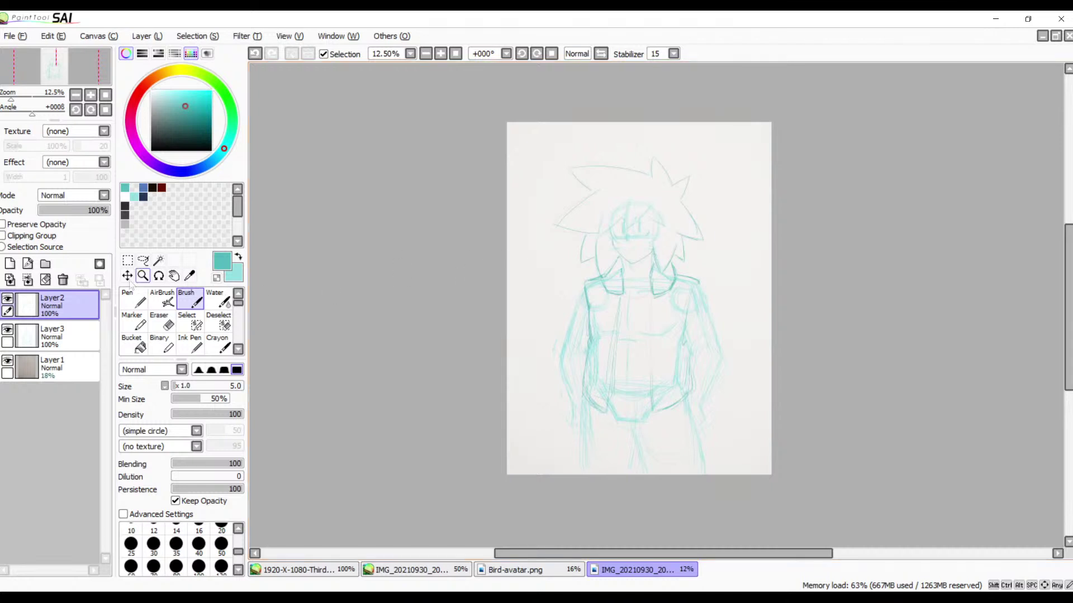
click(27, 279)
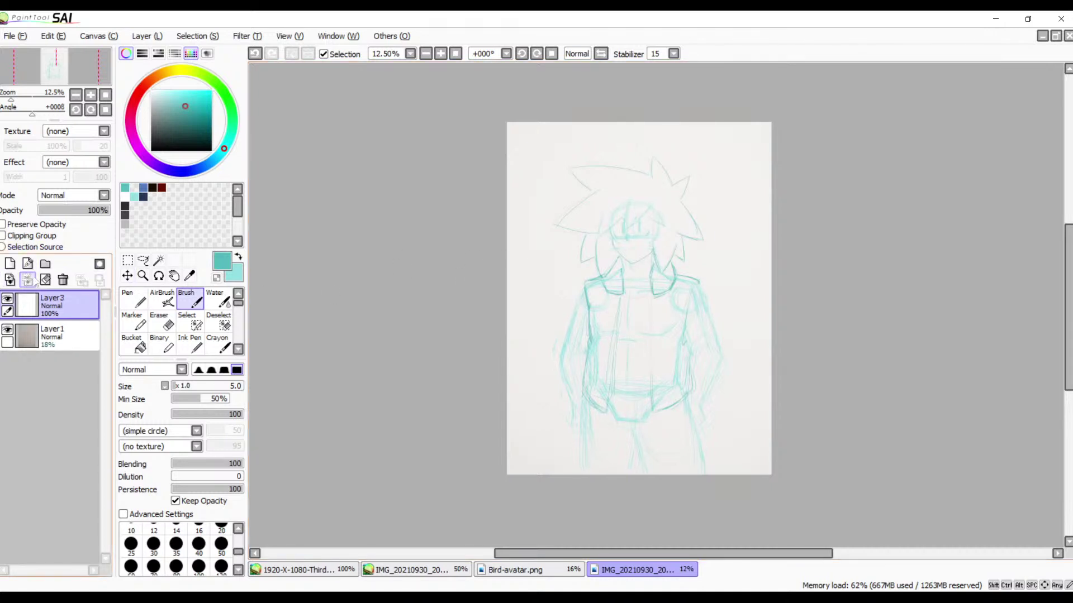
click(28, 279)
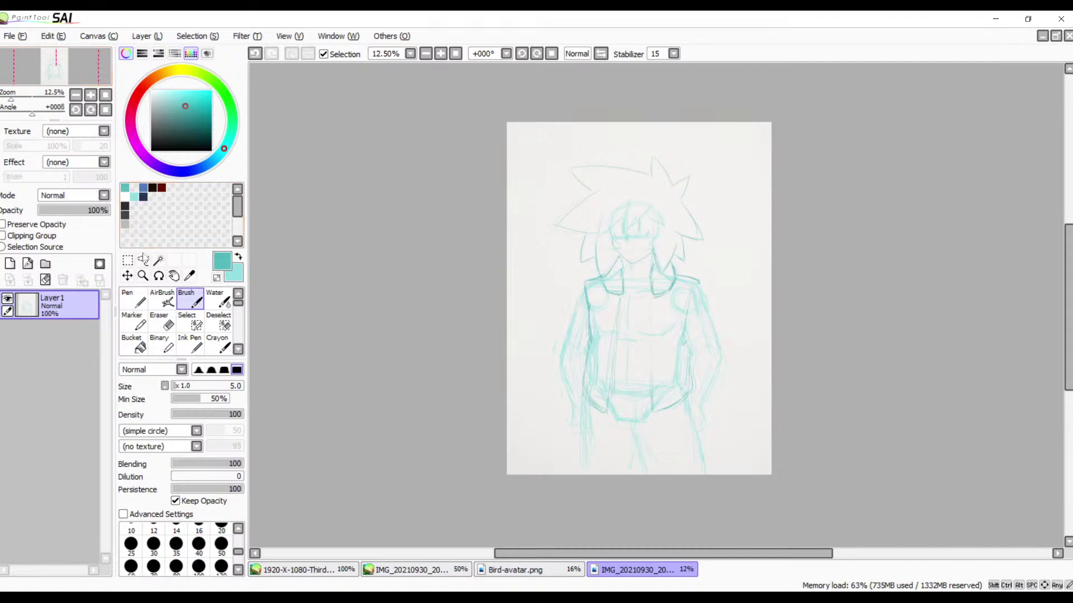
- Make a rectangular selection around the whole character, and make Layer3 active in the 1920-X-1080 canvas
click(128, 260)
mouse_move(513, 141)
mouse_down()
mouse_move(708, 417)
mouse_move(810, 529)
mouse_move(748, 512)
mouse_up()
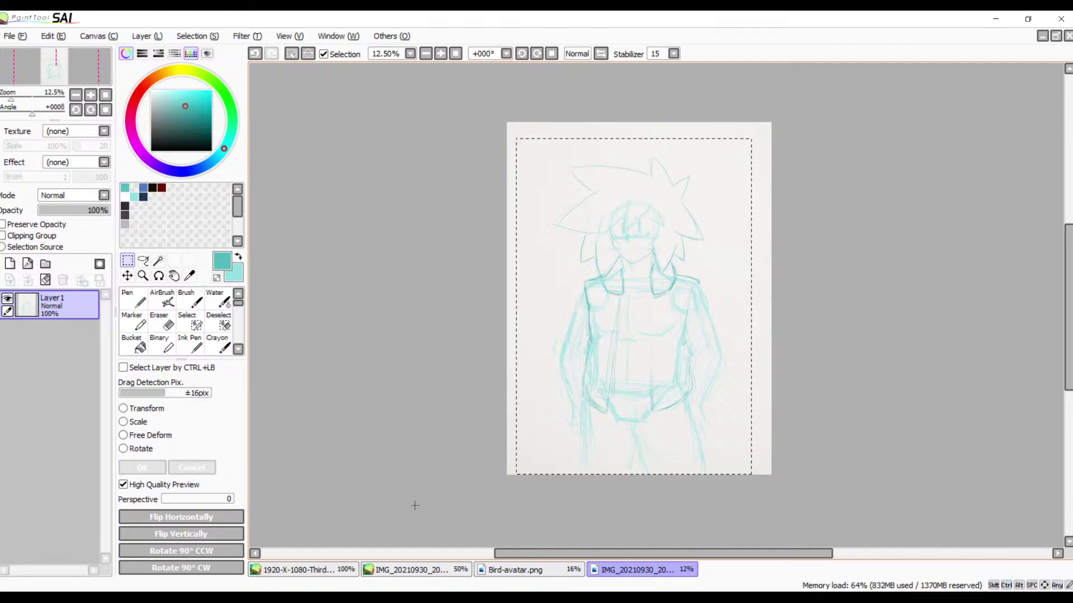
click(318, 571)
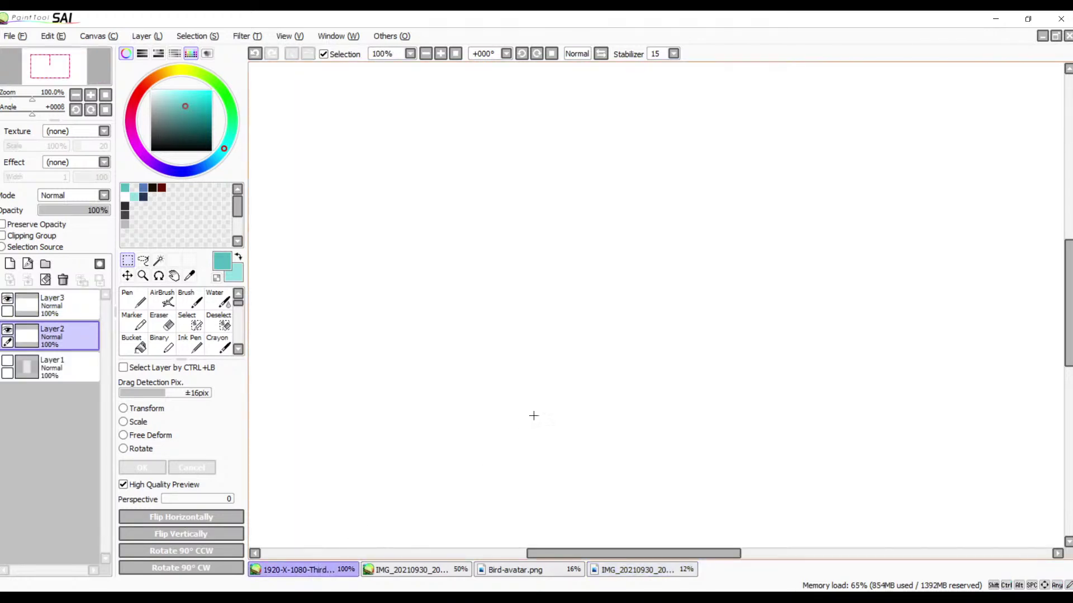
click(456, 54)
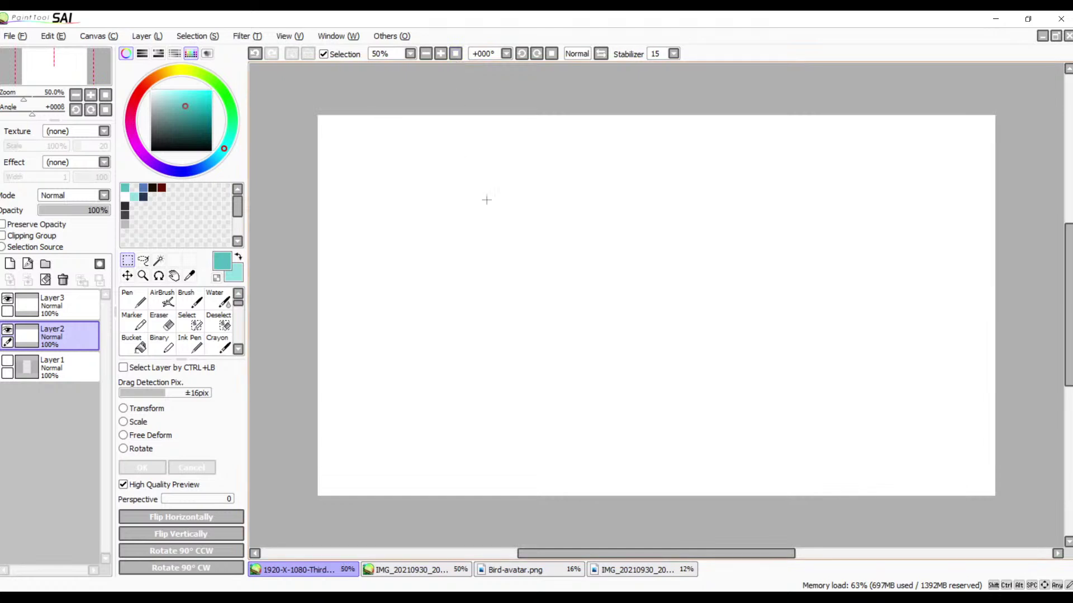
key(ctrl+c)
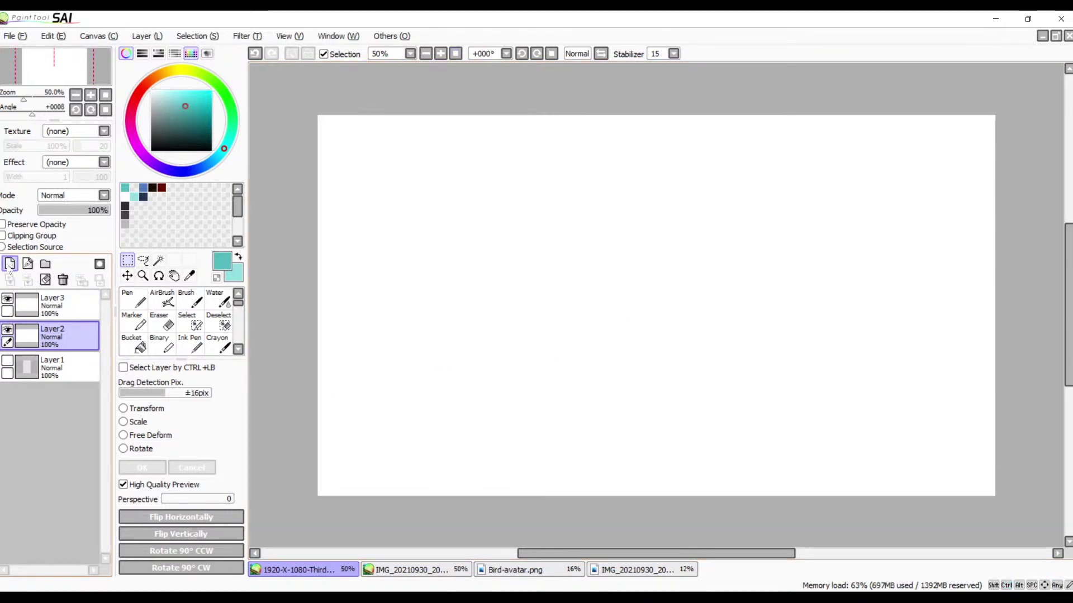
click(50, 305)
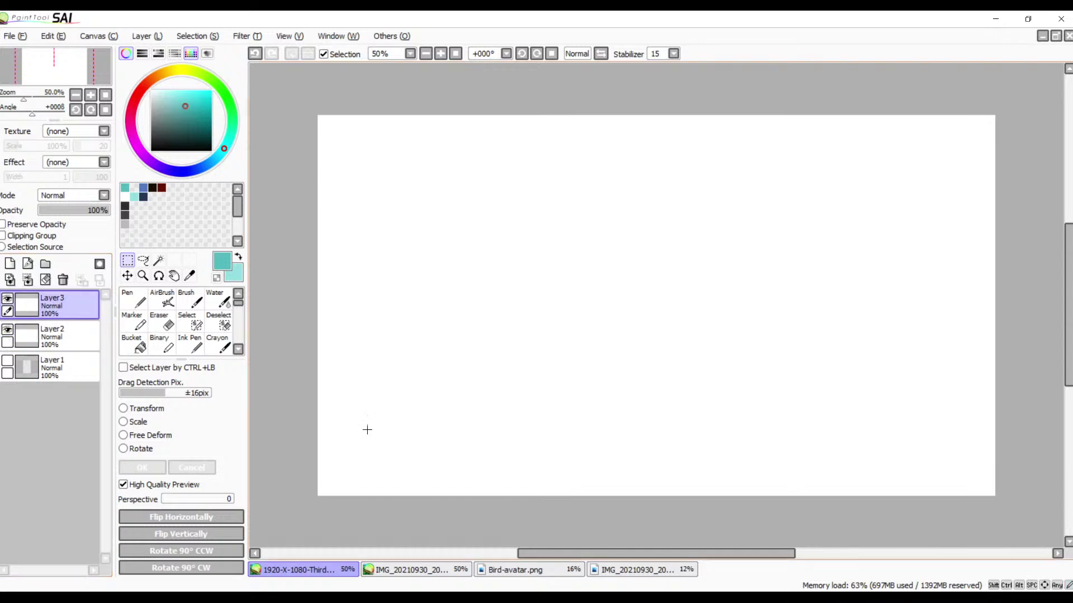
- Cut the selected character from the IMG_20210930 sketch and paste it into the 1920-X-1080 canvas
click(693, 574)
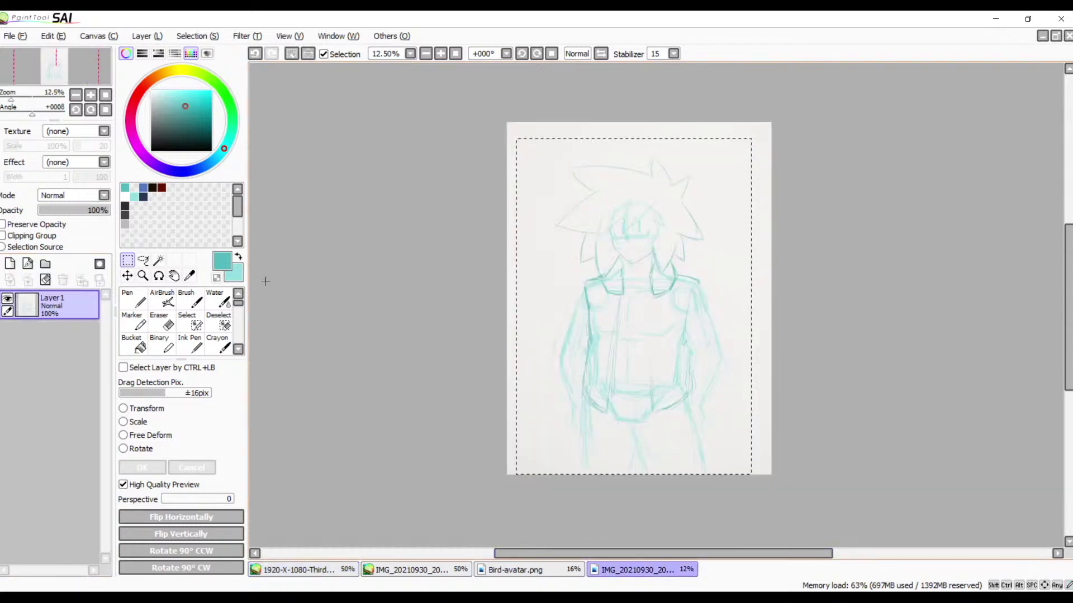
click(23, 39)
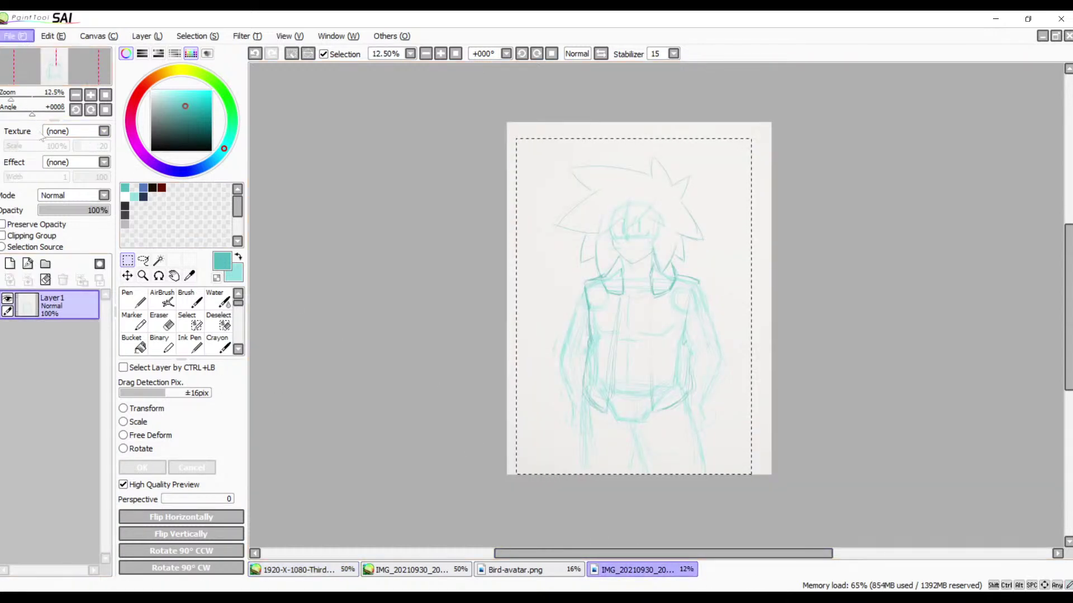
mouse_move(42, 36)
click(68, 86)
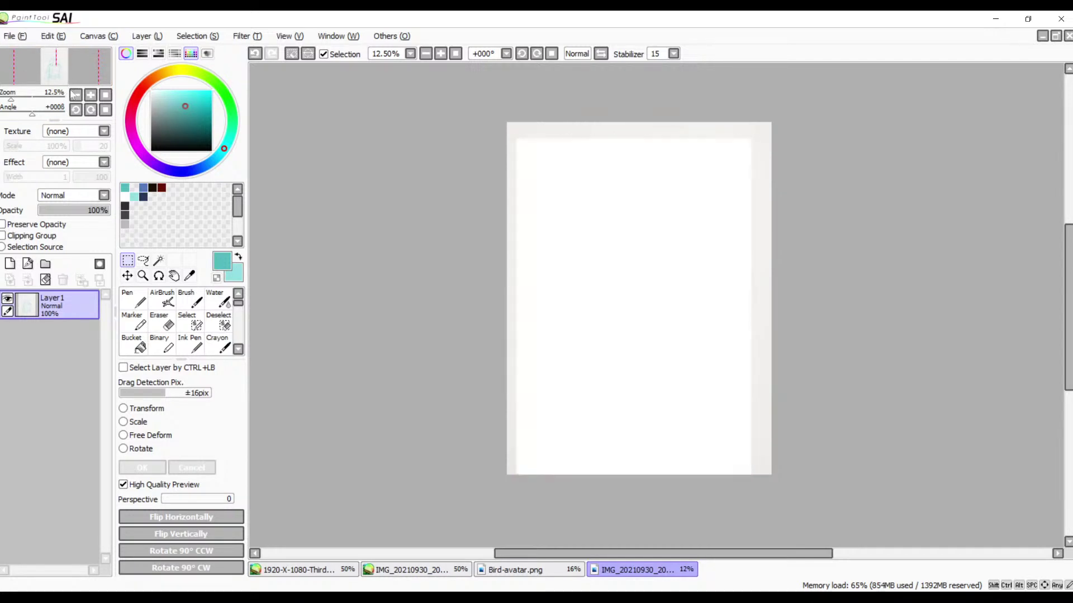
click(334, 570)
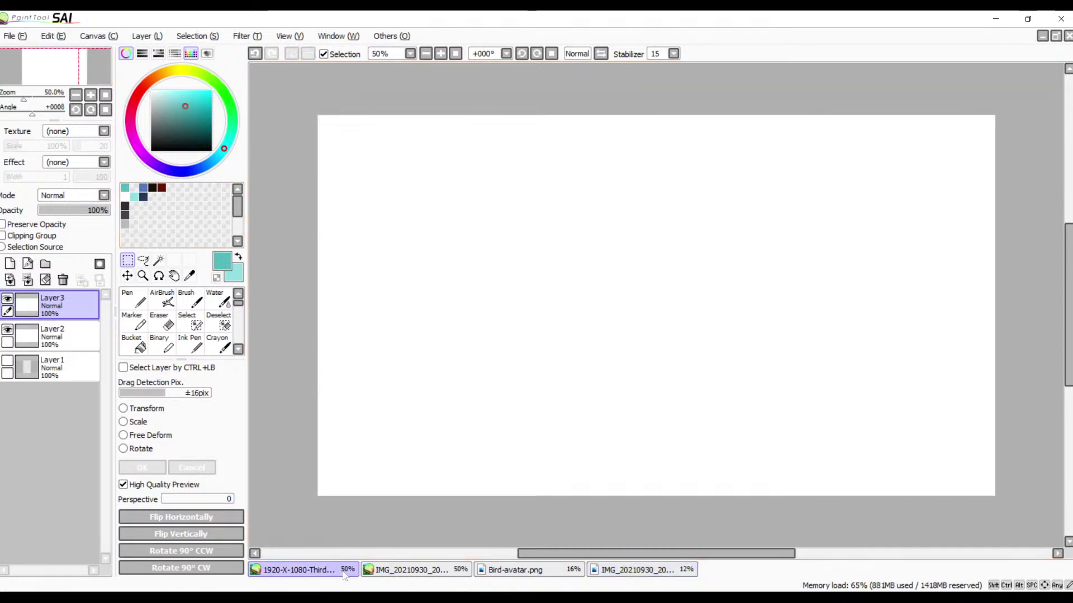
key(ctrl+v)
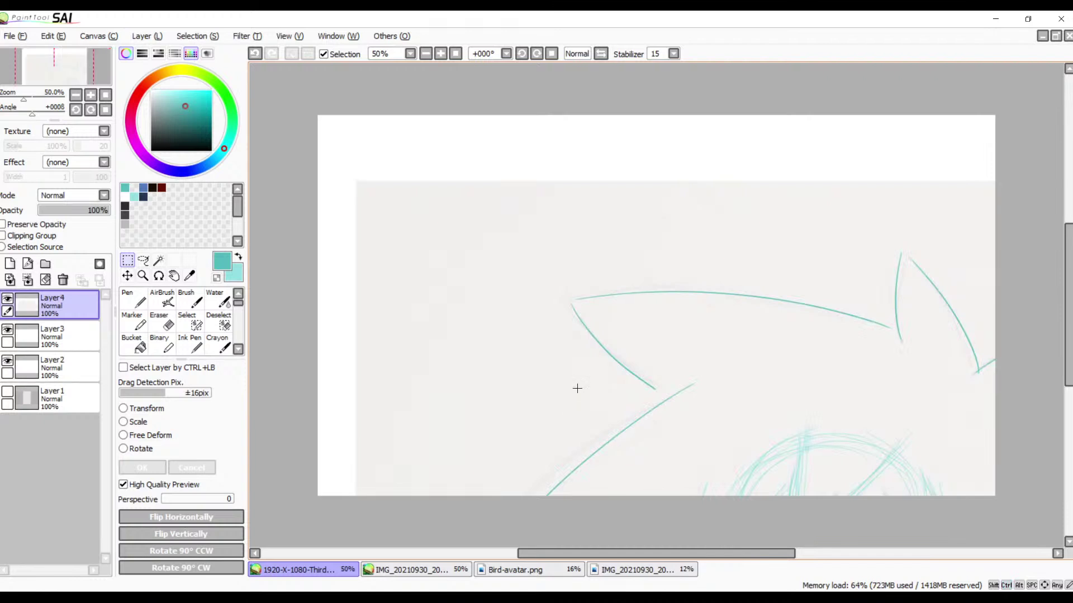
click(169, 409)
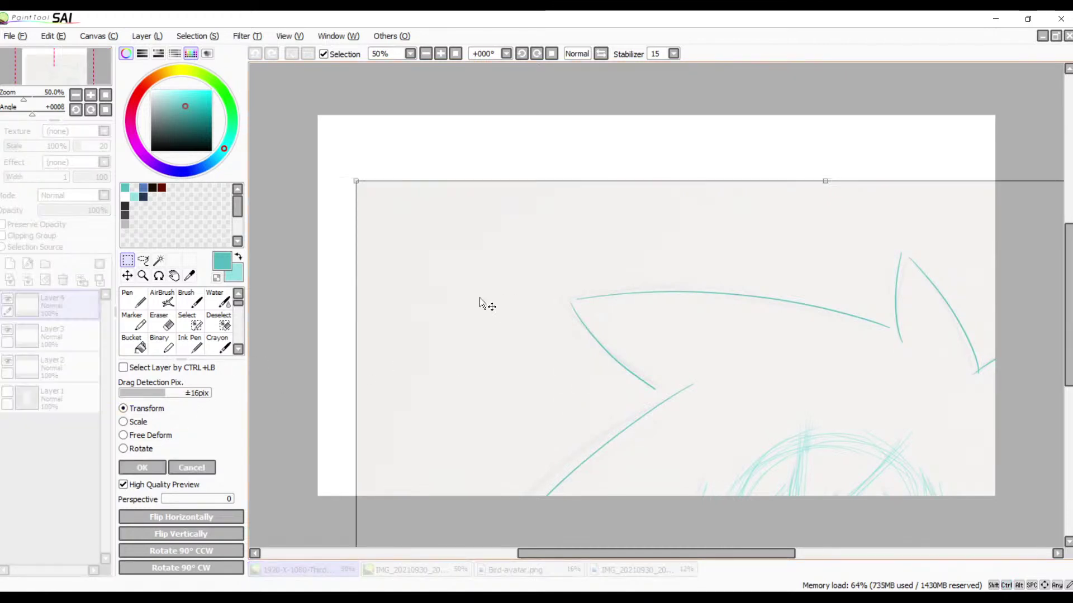
drag(355, 179, 646, 412)
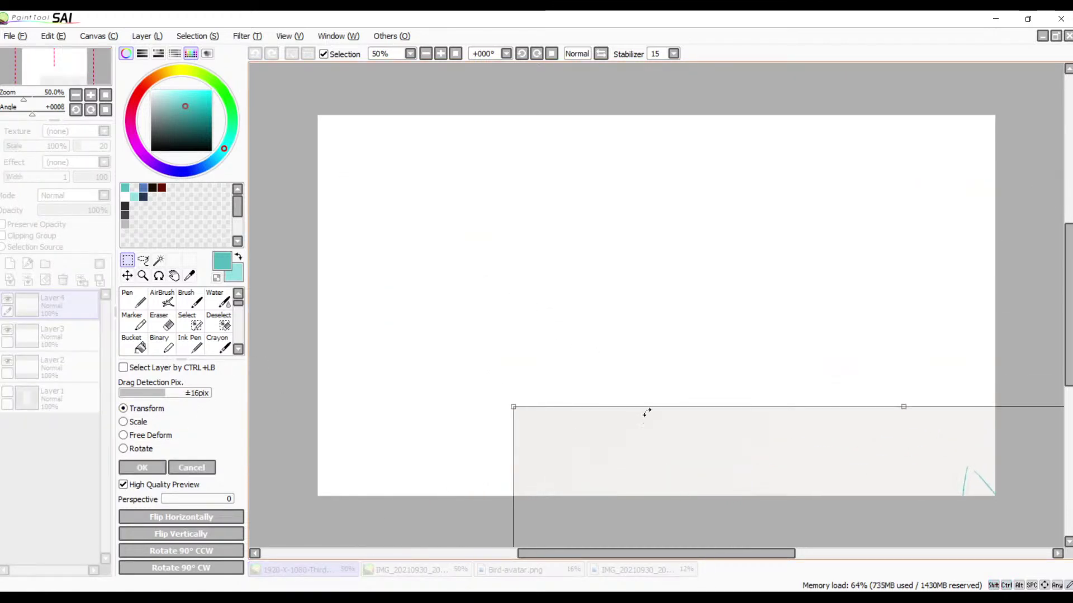
mouse_move(719, 471)
mouse_down()
mouse_move(654, 390)
mouse_move(547, 210)
mouse_up()
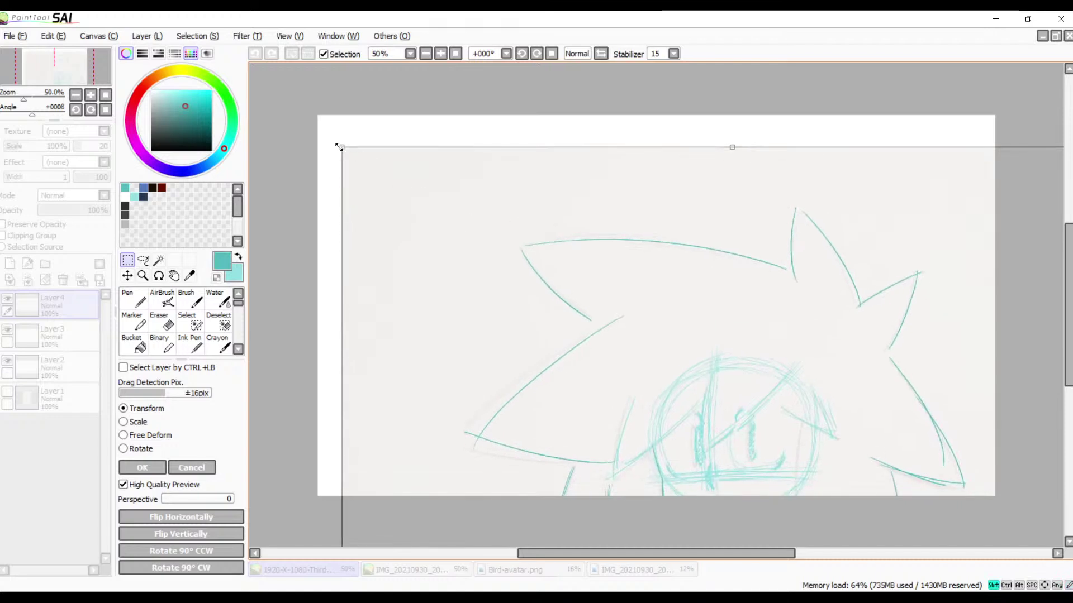
drag(338, 147, 659, 402)
mouse_move(812, 505)
mouse_down()
mouse_move(618, 223)
mouse_move(608, 112)
mouse_move(629, 114)
mouse_up()
drag(375, 91, 533, 239)
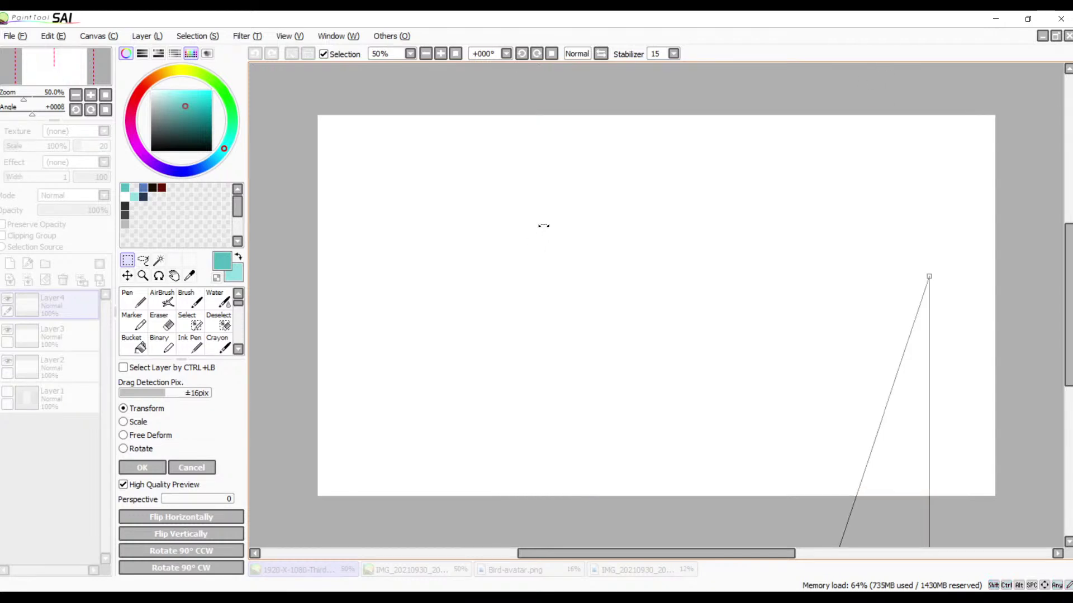
click(192, 473)
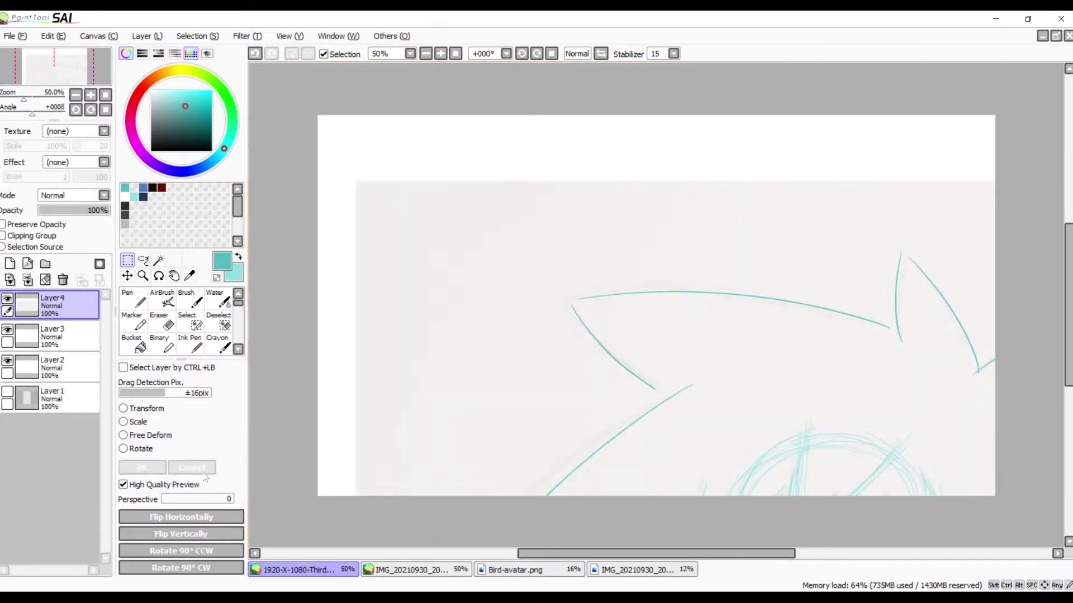
- Transform the pasted sketch by pulling its upper-left corner inward to shrink it, and apply the transformation
click(134, 411)
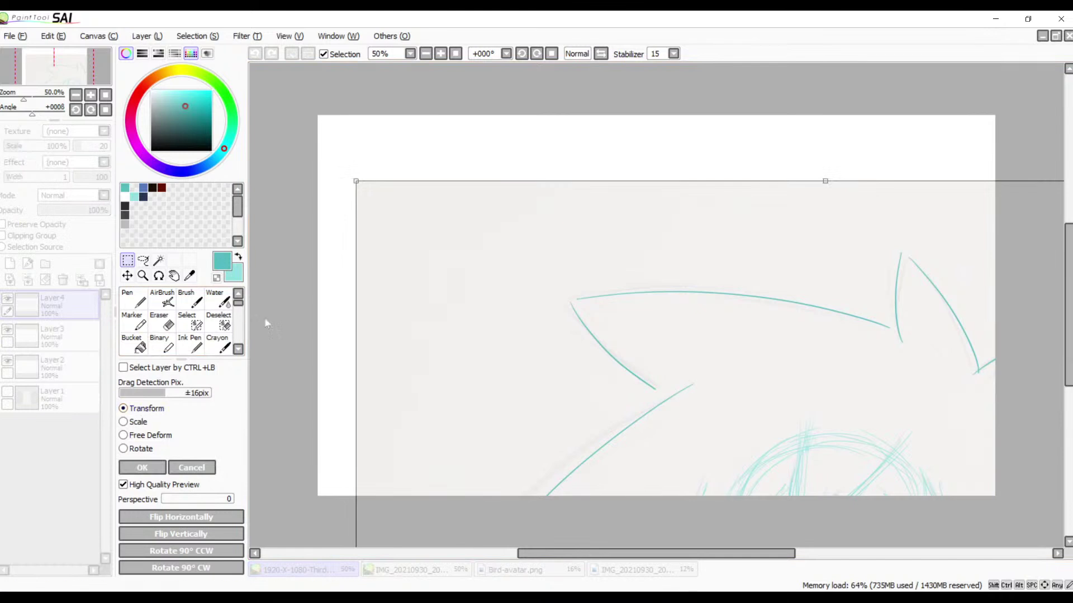
mouse_move(354, 182)
mouse_down()
mouse_move(646, 424)
mouse_move(738, 477)
mouse_move(748, 472)
mouse_move(545, 161)
mouse_move(440, 151)
mouse_move(328, 88)
mouse_move(386, 123)
mouse_move(454, 293)
mouse_up()
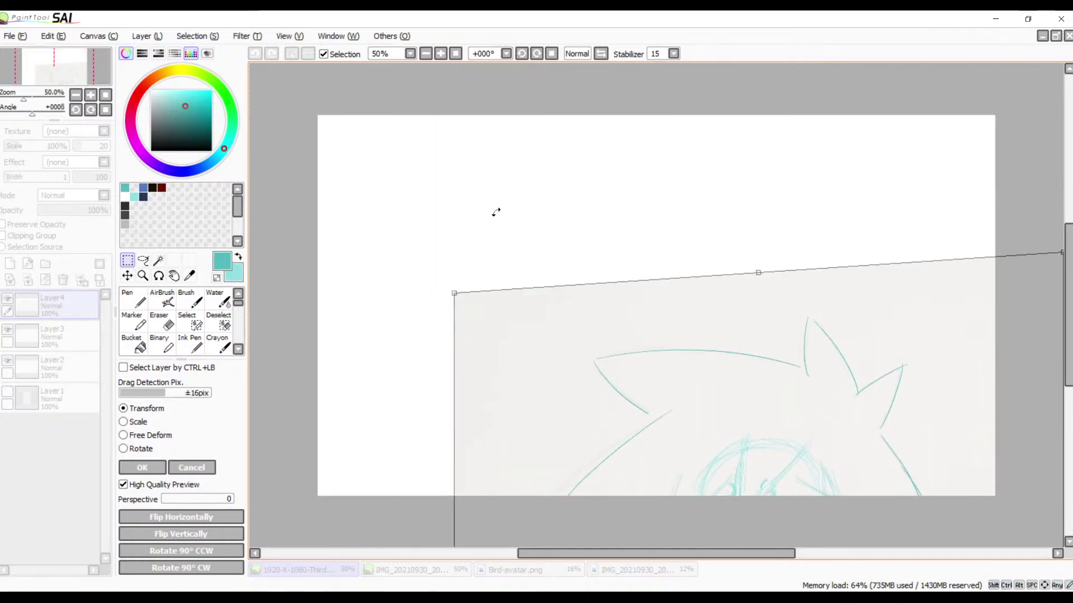
click(158, 471)
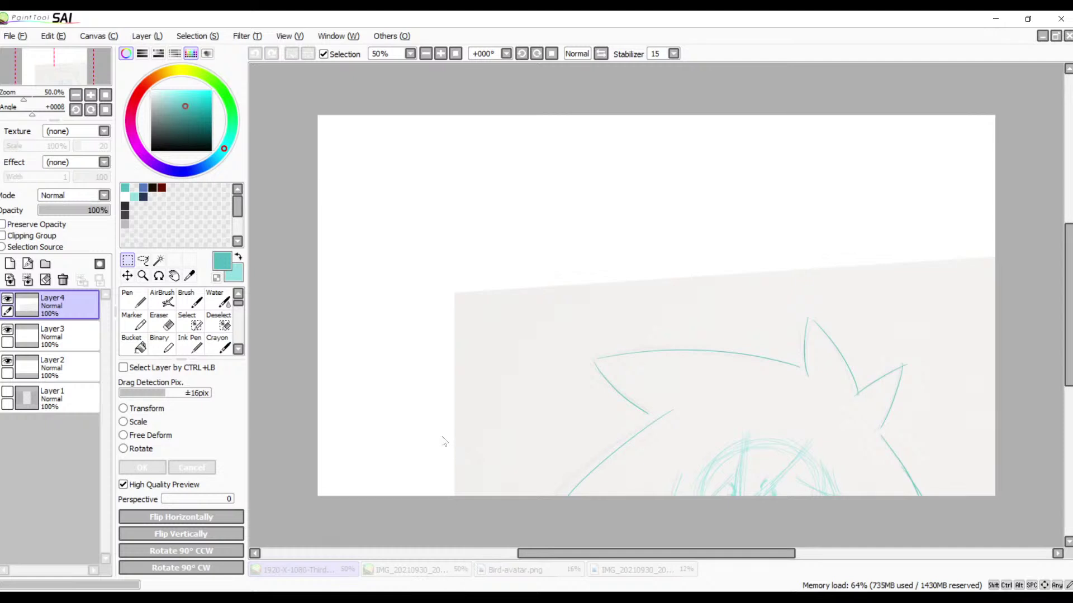
- Undo the distorted paste, clear the circle from Layer2, and paste the character sketch again above it
key(ctrl+z)
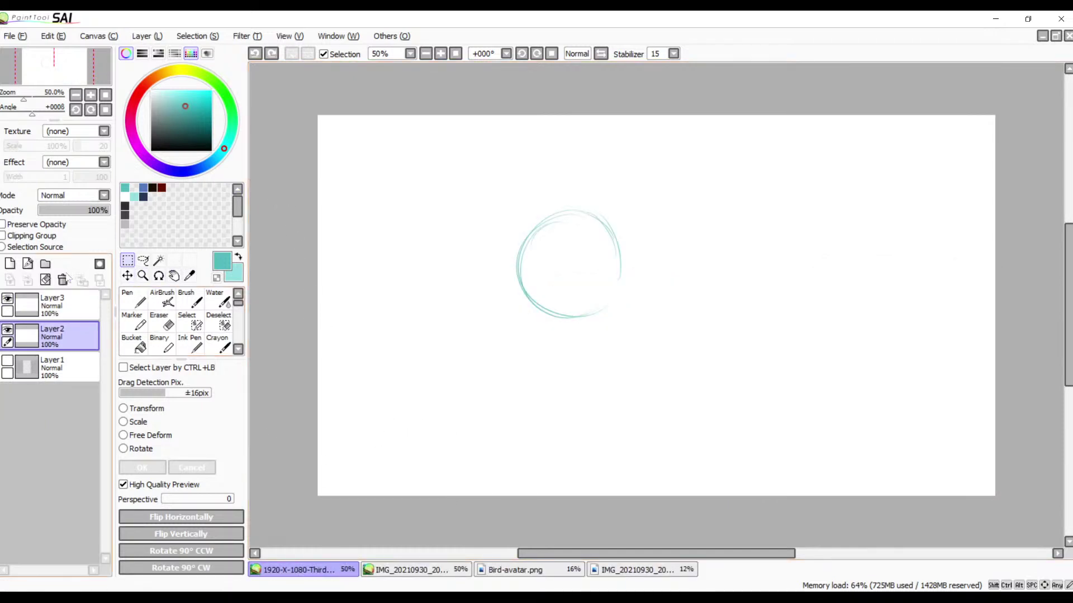
click(45, 279)
key(ctrl+v)
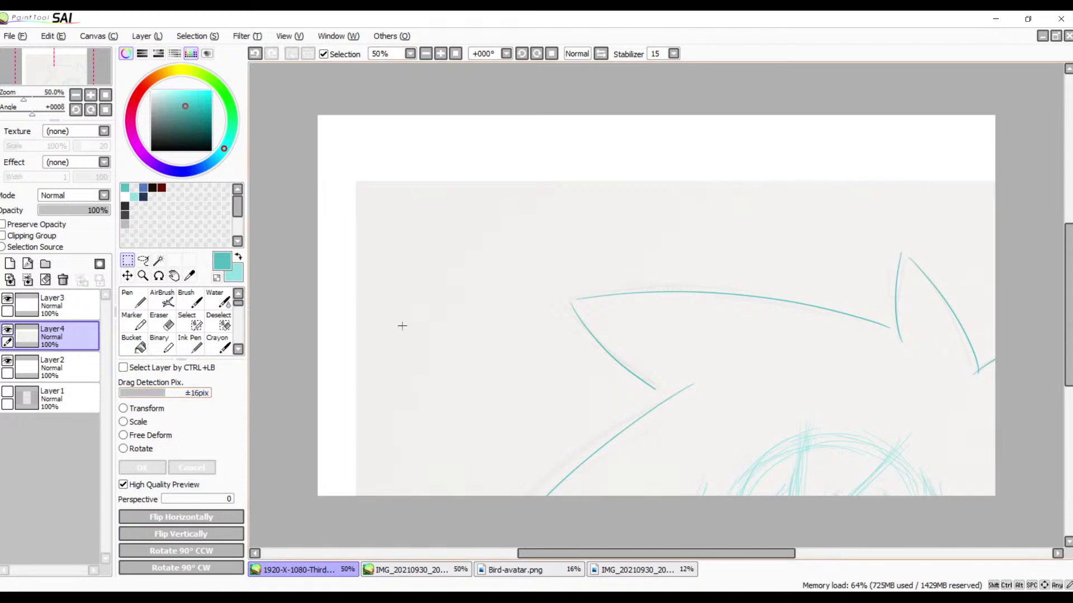
click(138, 407)
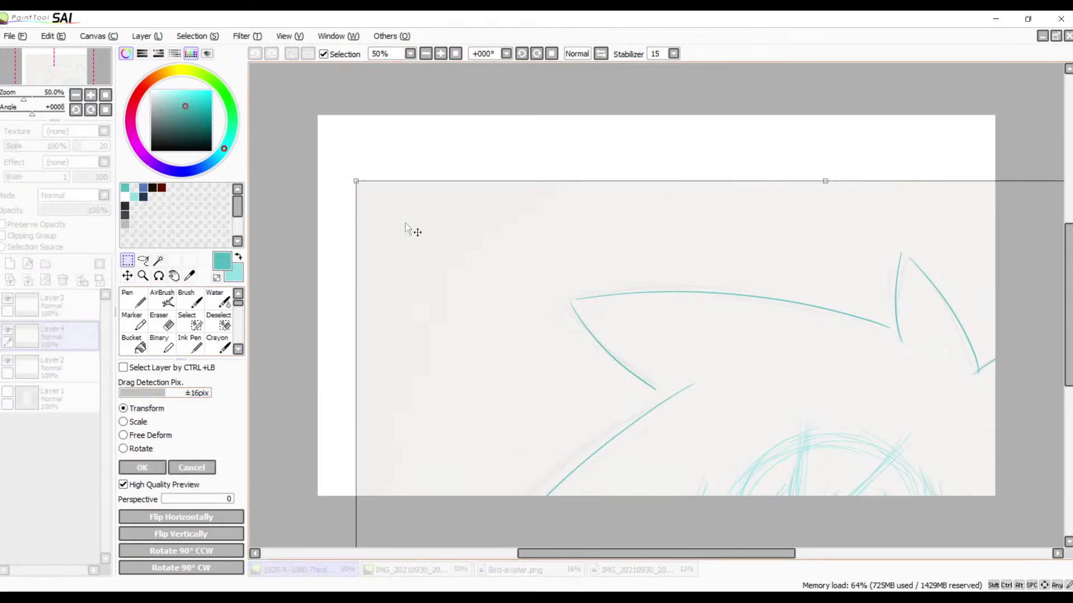
drag(356, 182, 520, 417)
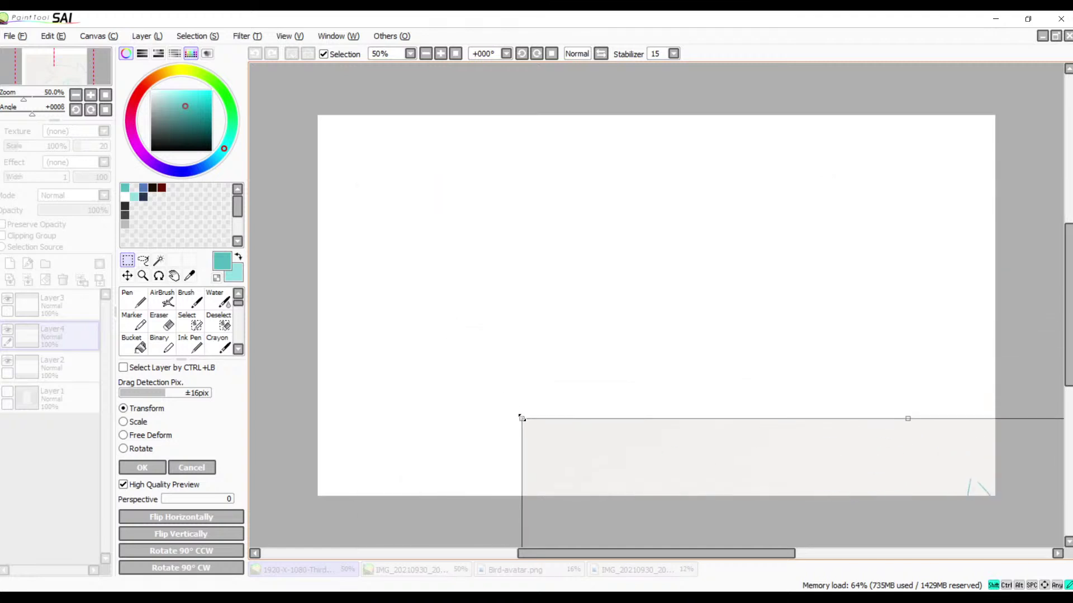
mouse_move(619, 480)
mouse_down()
mouse_move(413, 143)
mouse_move(327, 81)
mouse_move(354, 146)
mouse_move(587, 469)
mouse_up()
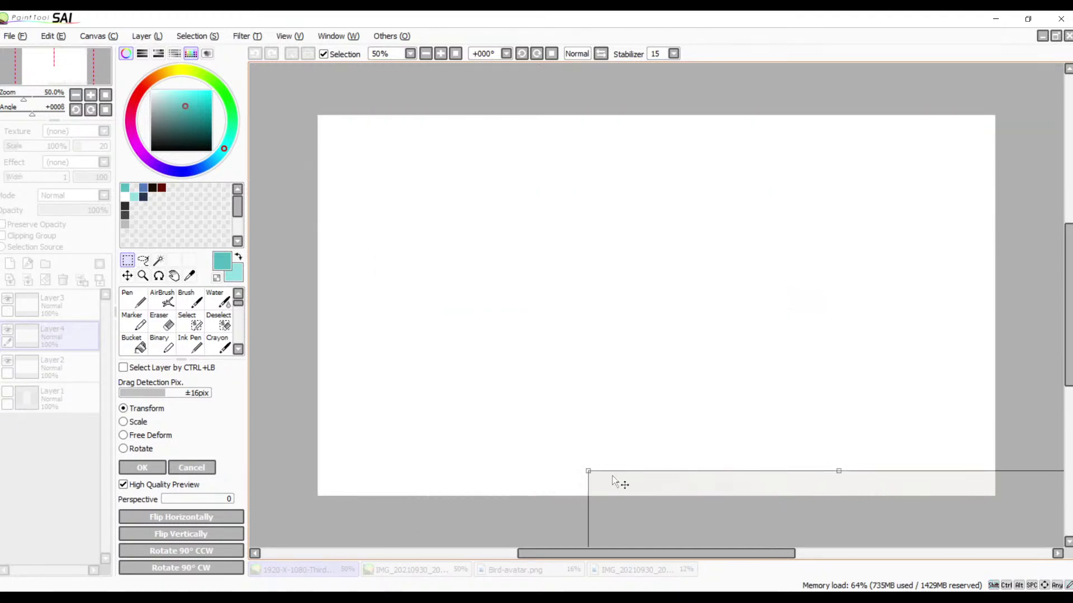
mouse_move(661, 510)
mouse_down()
mouse_move(391, 132)
mouse_move(414, 139)
mouse_up()
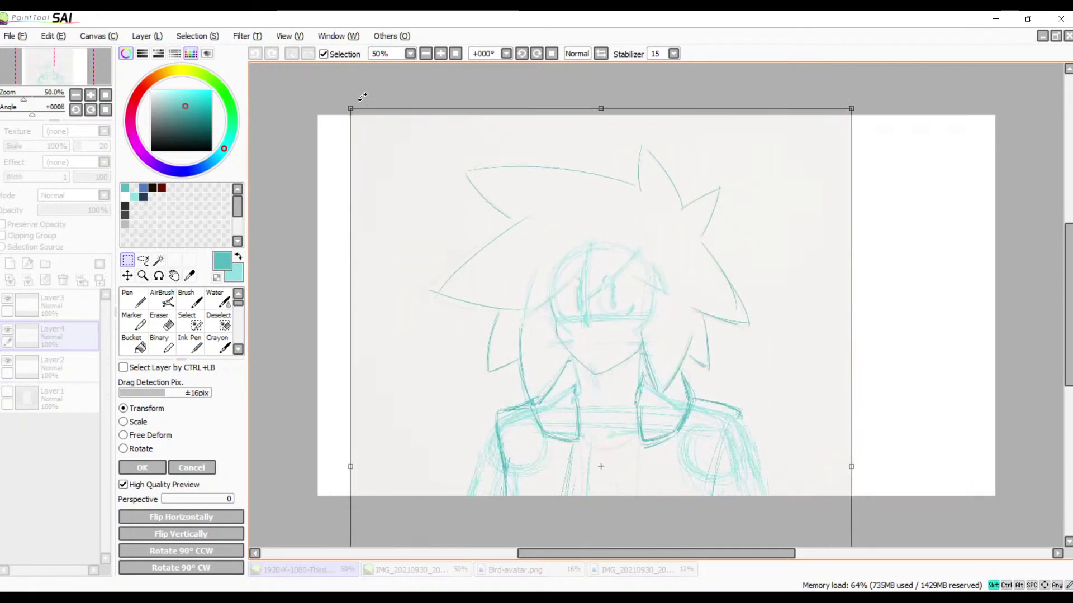
drag(348, 104, 472, 279)
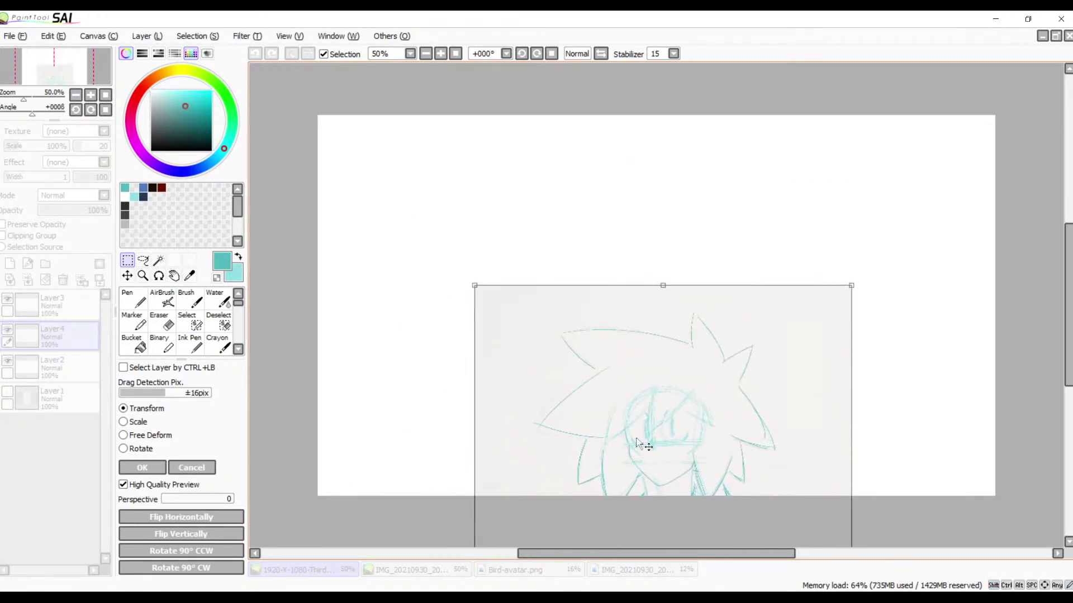
mouse_move(673, 470)
mouse_down()
mouse_move(653, 290)
mouse_move(632, 285)
mouse_up()
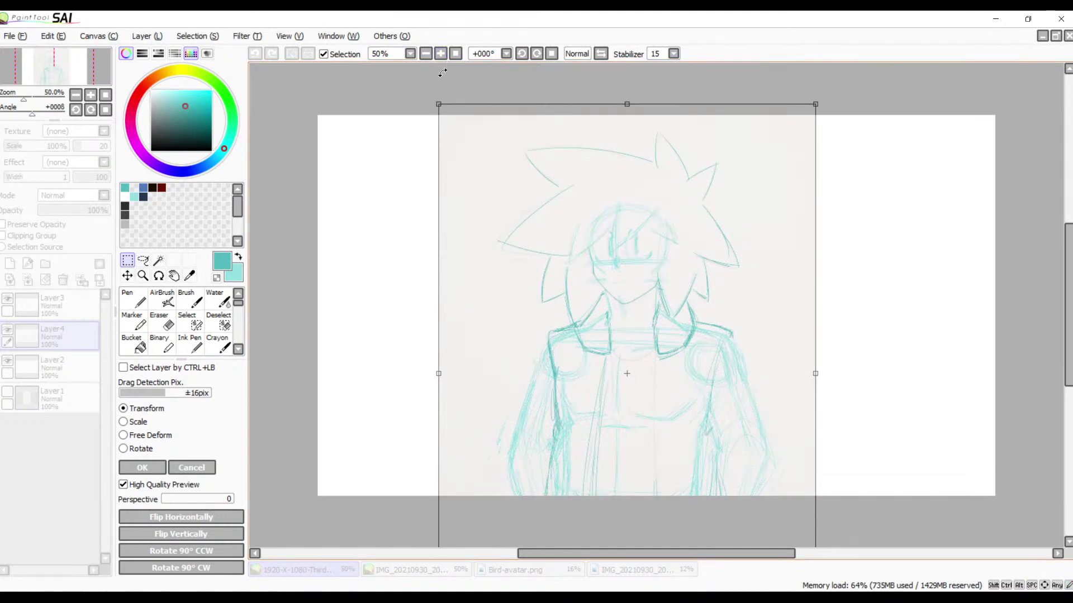
drag(439, 104, 496, 218)
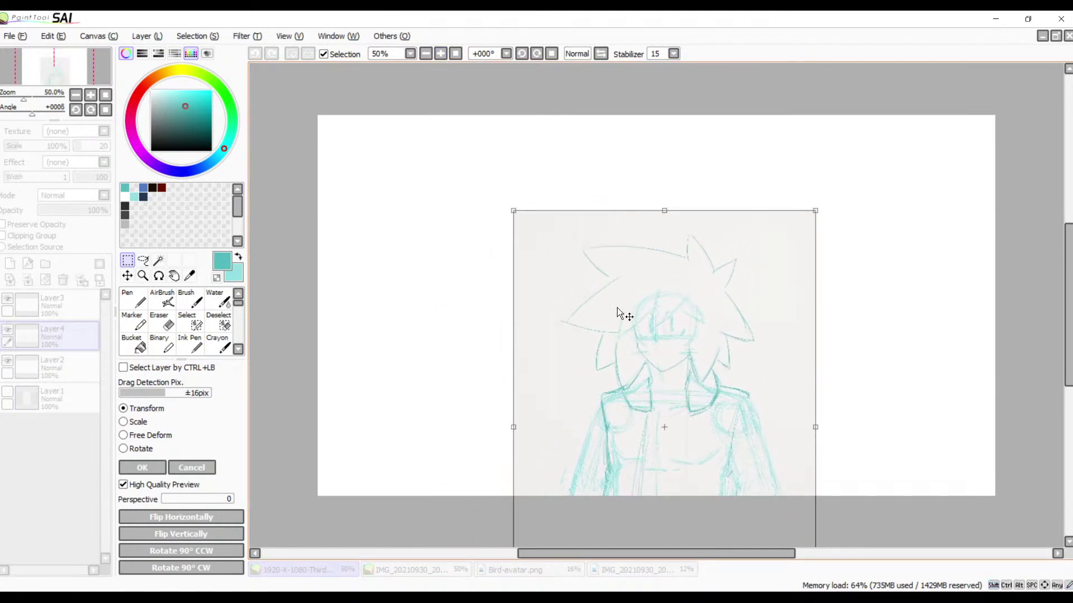
drag(618, 311, 593, 230)
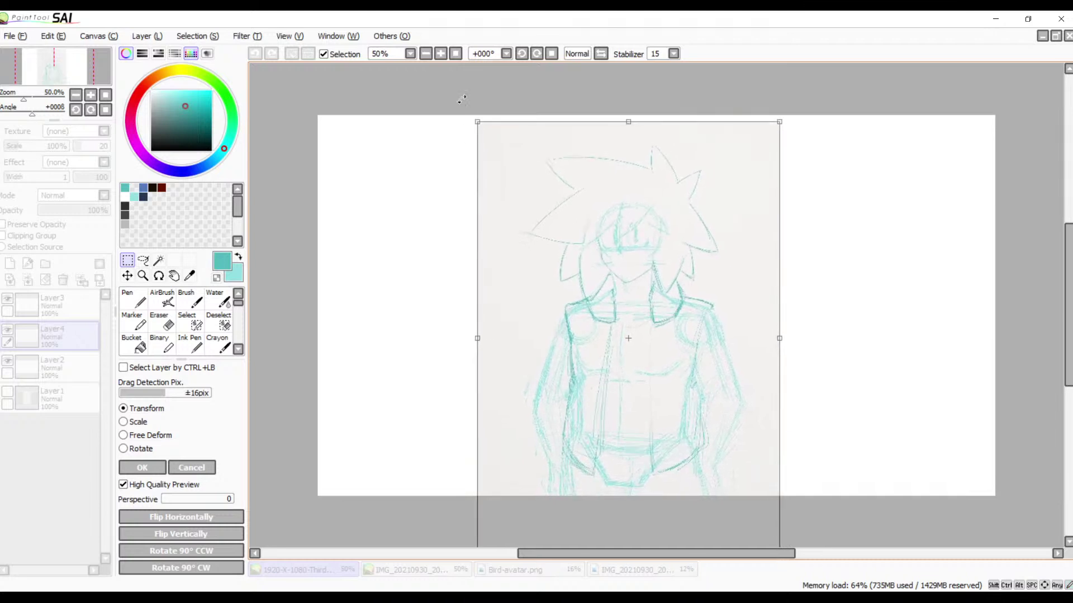
drag(477, 120, 490, 158)
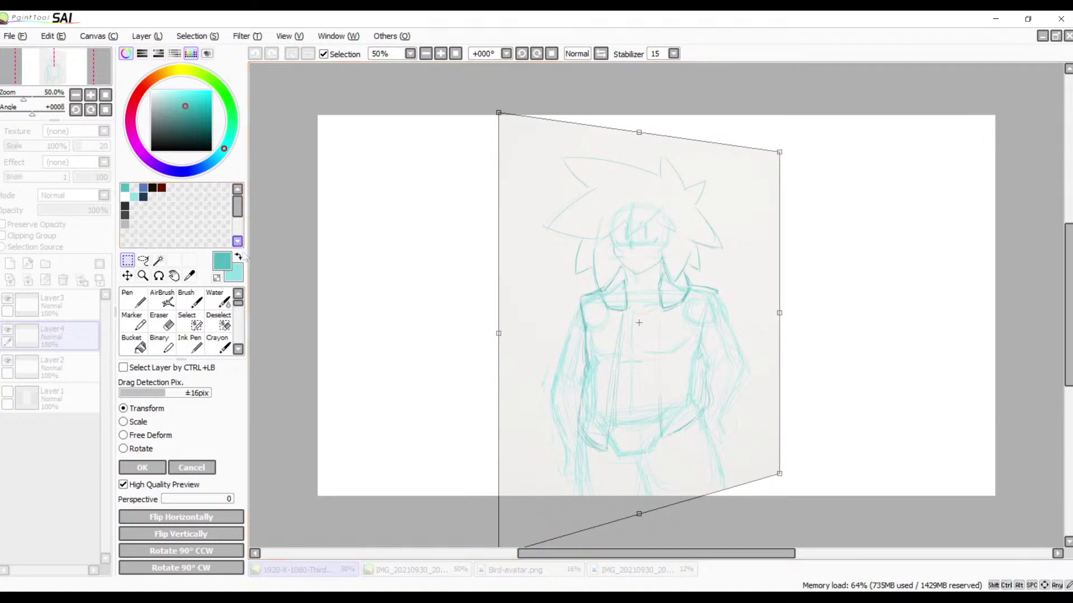
click(189, 474)
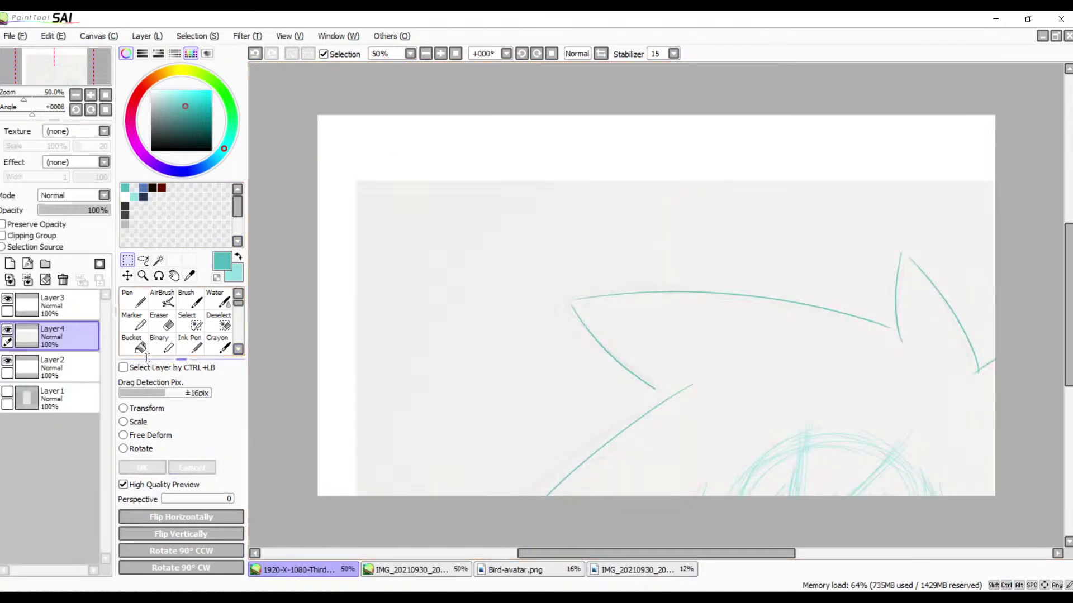
- Transform the pasted sketch, shrinking it proportionally until head to hips fit the canvas height, centre it horizontally, and apply the transformation
click(124, 412)
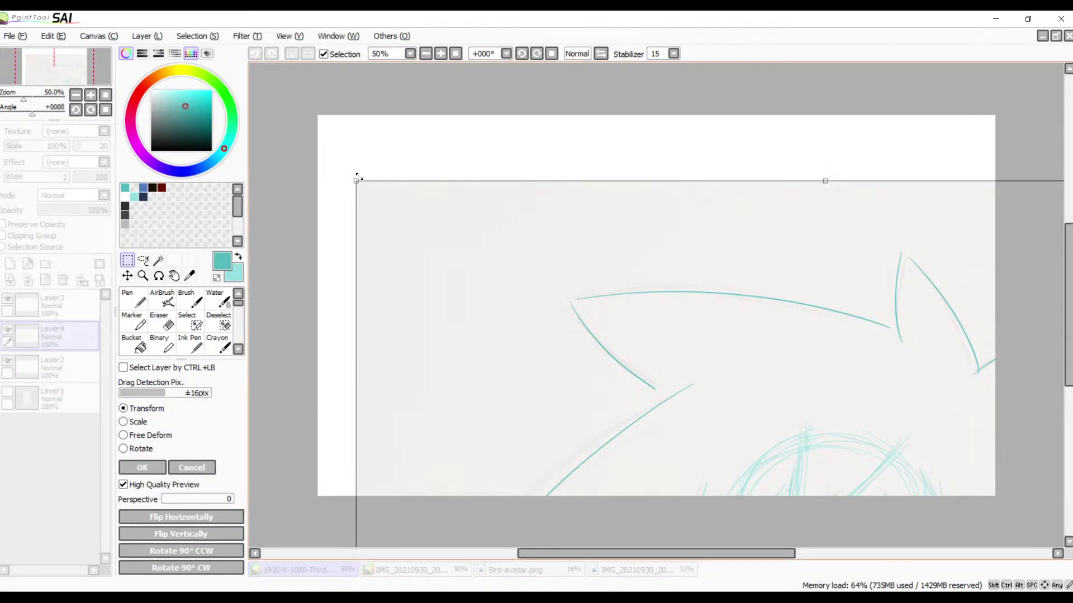
drag(357, 179, 433, 180)
drag(495, 215, 408, 120)
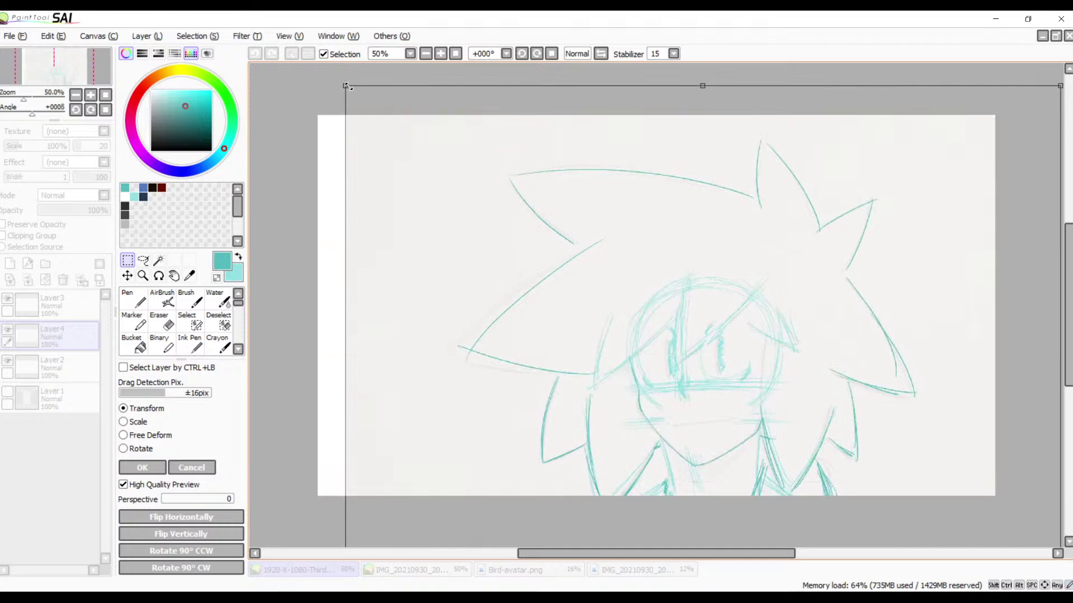
mouse_move(346, 86)
mouse_down()
mouse_move(635, 500)
mouse_move(640, 450)
mouse_move(480, 139)
mouse_move(520, 252)
mouse_move(536, 269)
mouse_up()
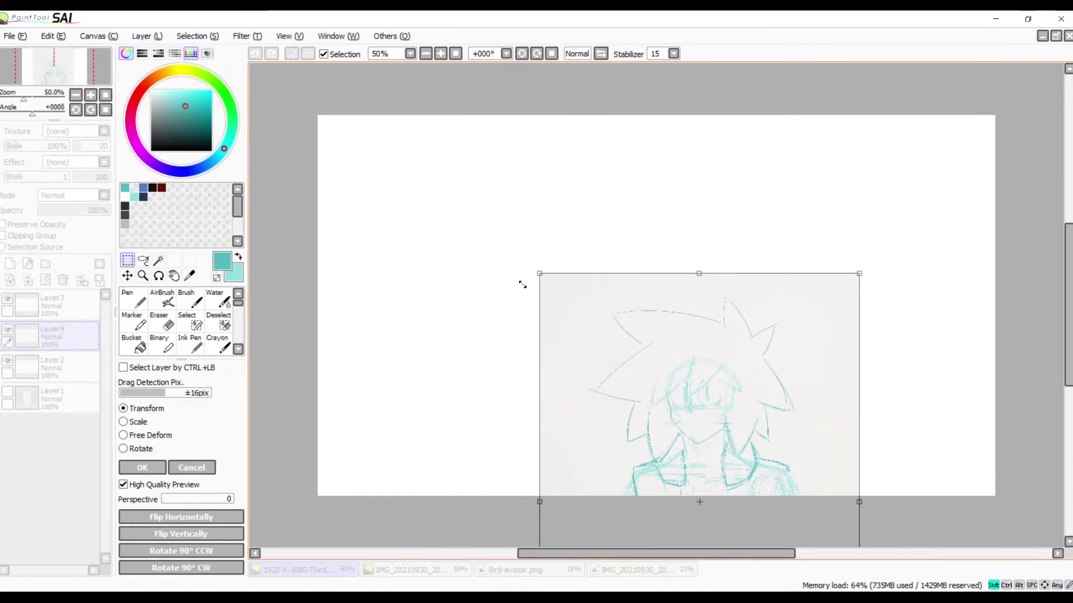
mouse_move(642, 372)
mouse_down()
mouse_move(568, 202)
mouse_move(575, 214)
mouse_up()
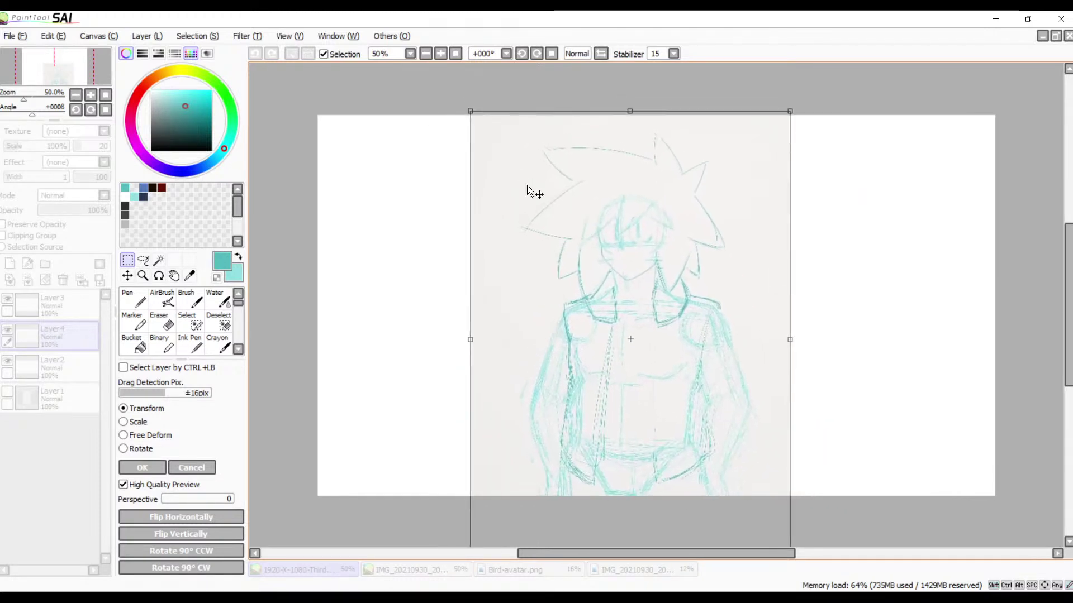
drag(467, 112, 504, 159)
mouse_move(601, 273)
mouse_down()
mouse_move(570, 241)
mouse_move(592, 234)
mouse_up()
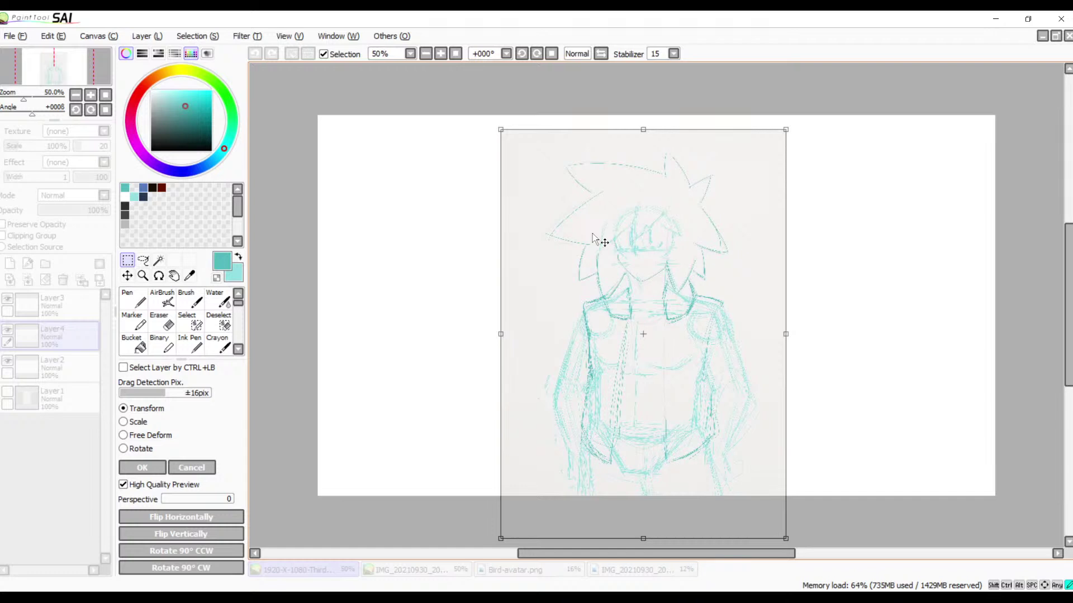
drag(593, 236, 593, 235)
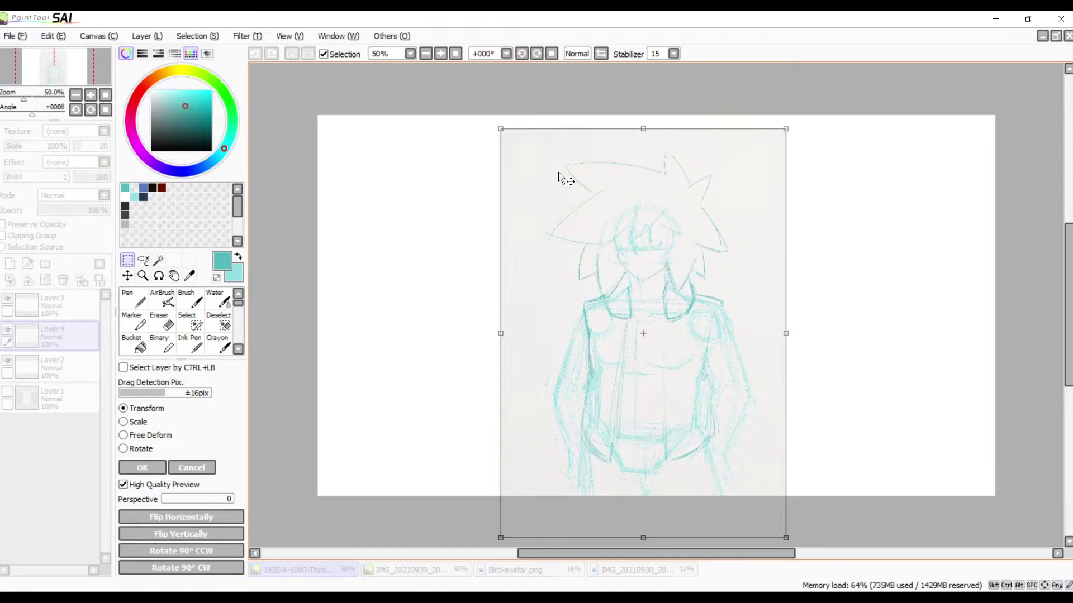
drag(499, 129, 508, 136)
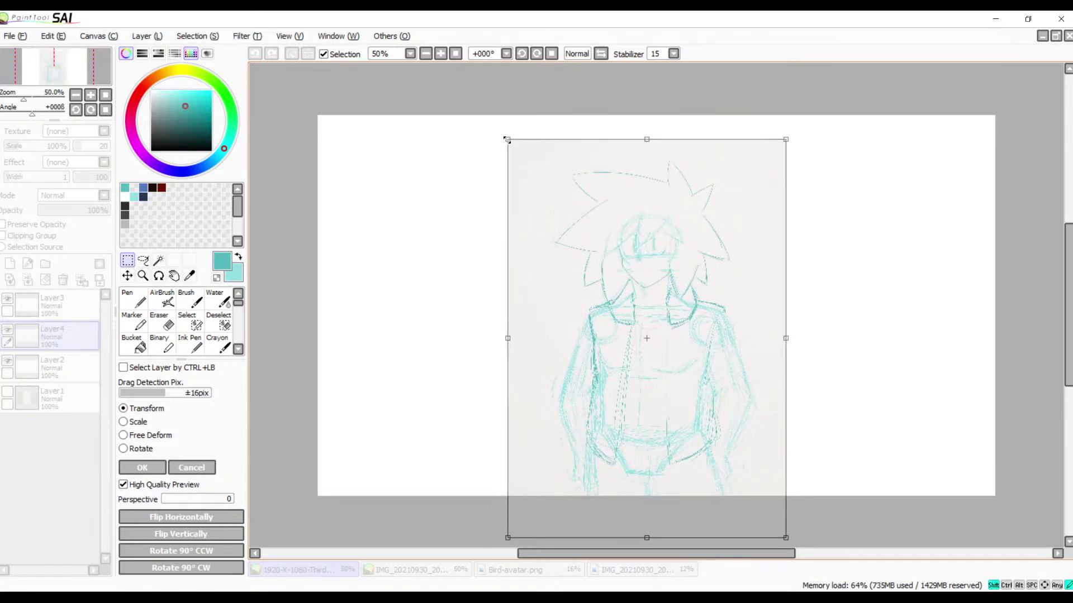
drag(623, 237, 607, 229)
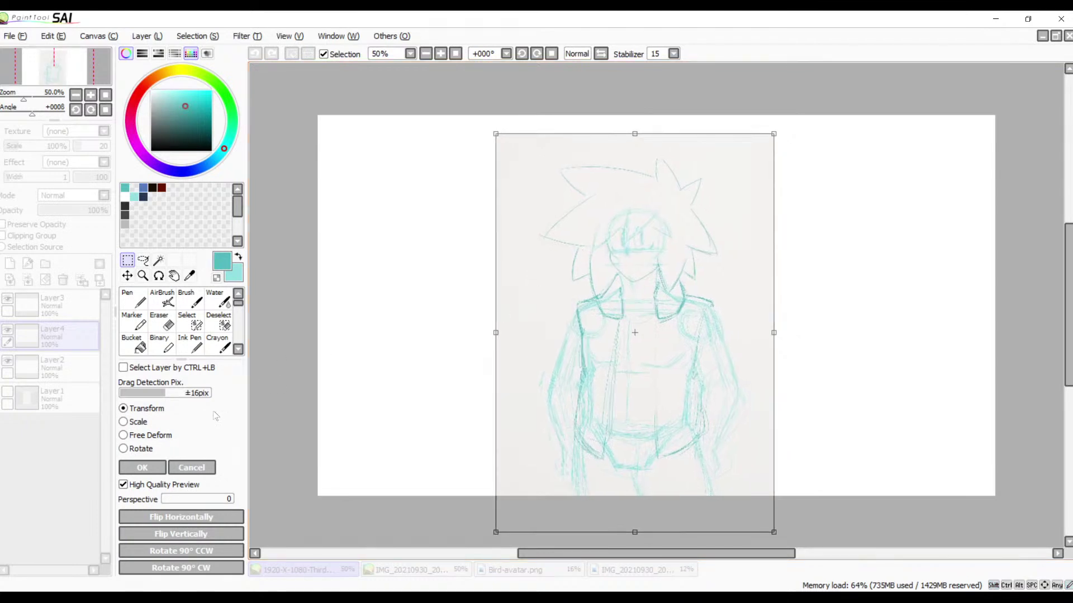
click(159, 467)
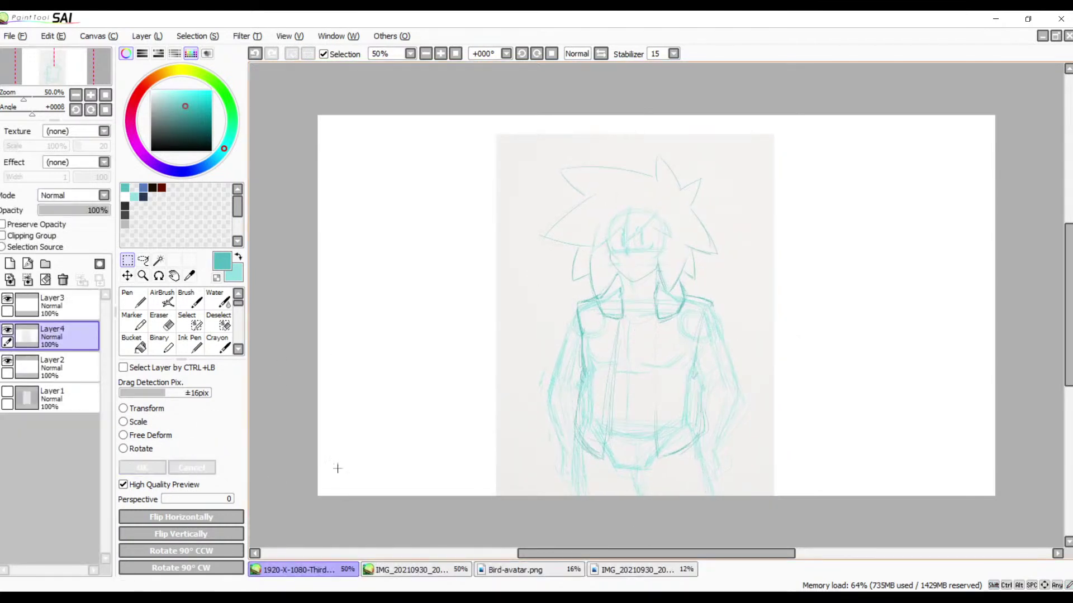
- Show the Layer1 frame guide and move the Layer4 sketch so the character sits inside the light central area
click(7, 394)
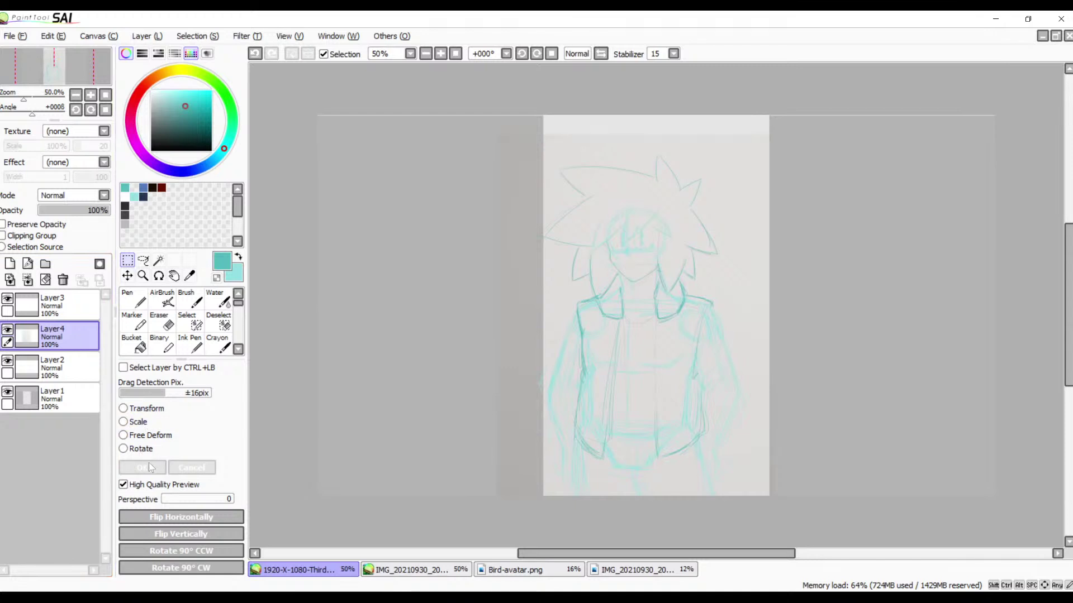
click(127, 276)
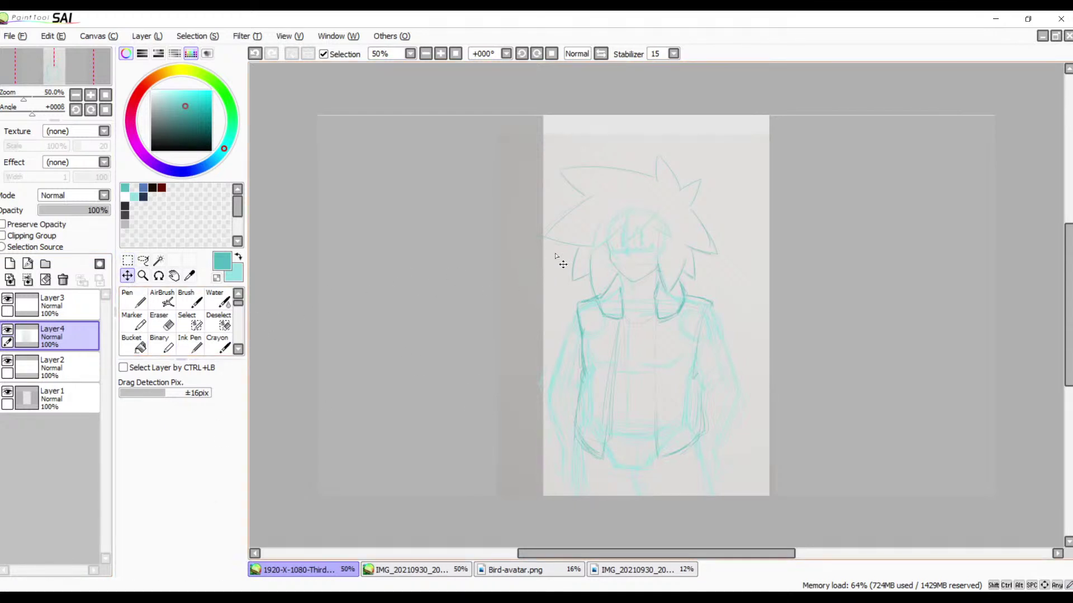
mouse_move(574, 261)
mouse_down()
mouse_move(591, 249)
mouse_move(595, 264)
mouse_up()
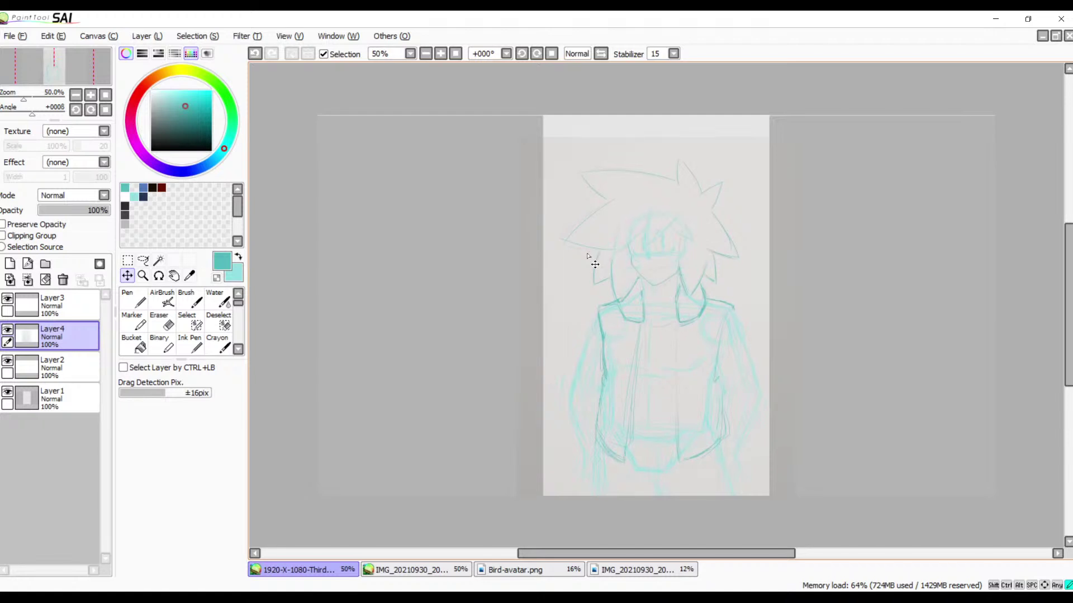
drag(594, 264, 592, 270)
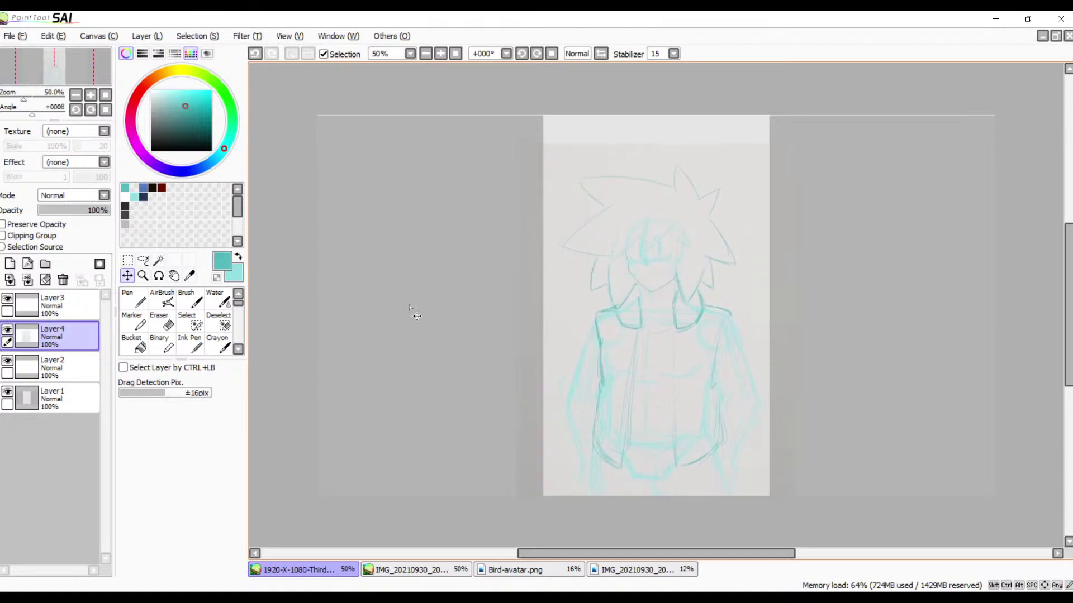
- Shrink the Layer4 sketch slightly more, centre it within the frame guide, apply the transformation, and hide Layer1
click(127, 260)
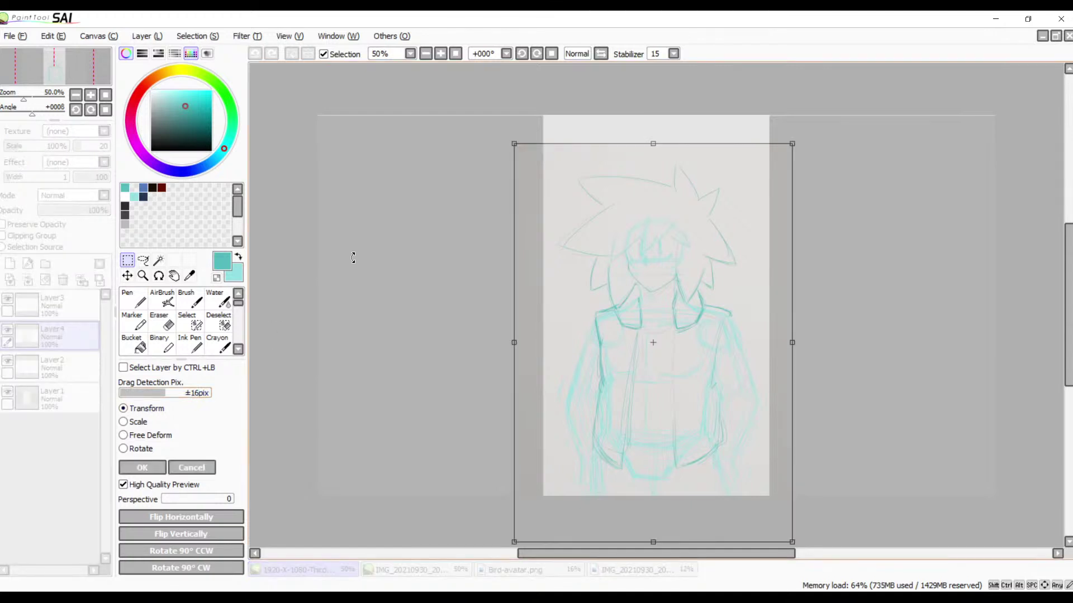
drag(511, 145, 524, 166)
drag(615, 236, 605, 226)
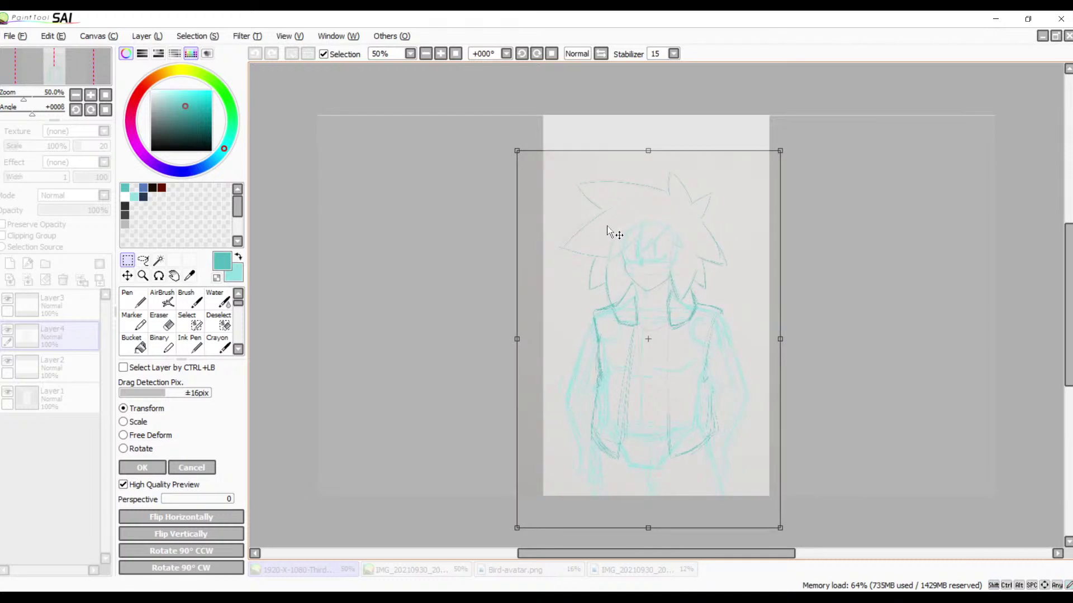
drag(607, 226, 606, 220)
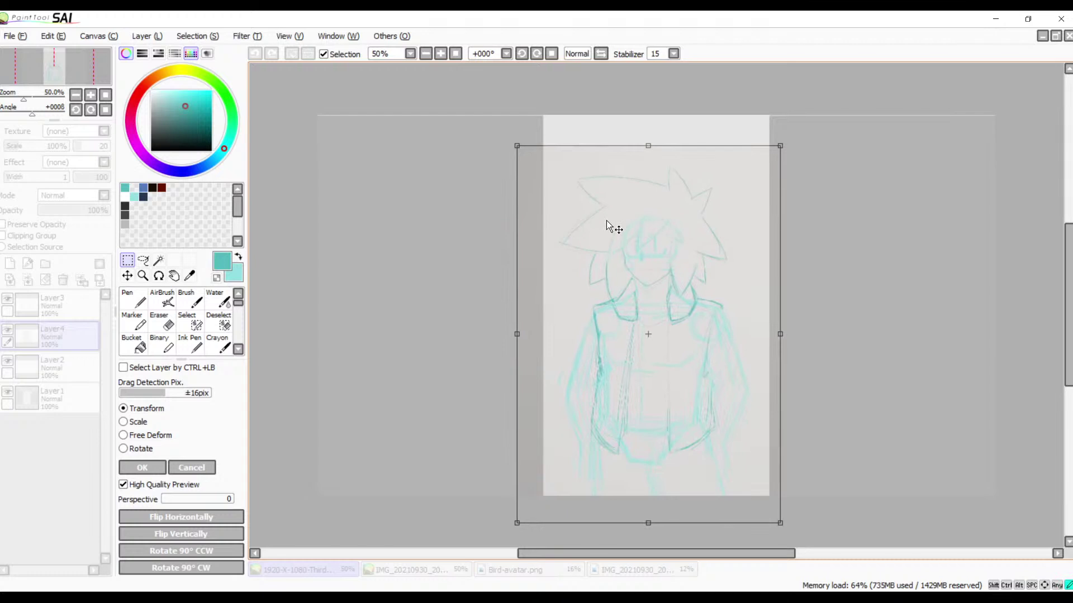
key(Return)
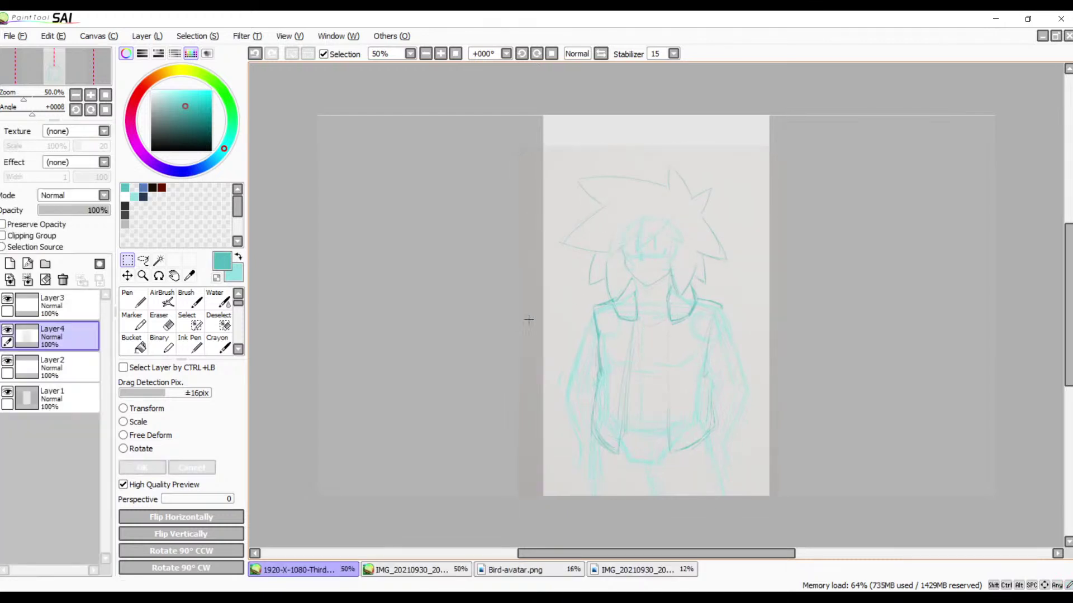
click(7, 393)
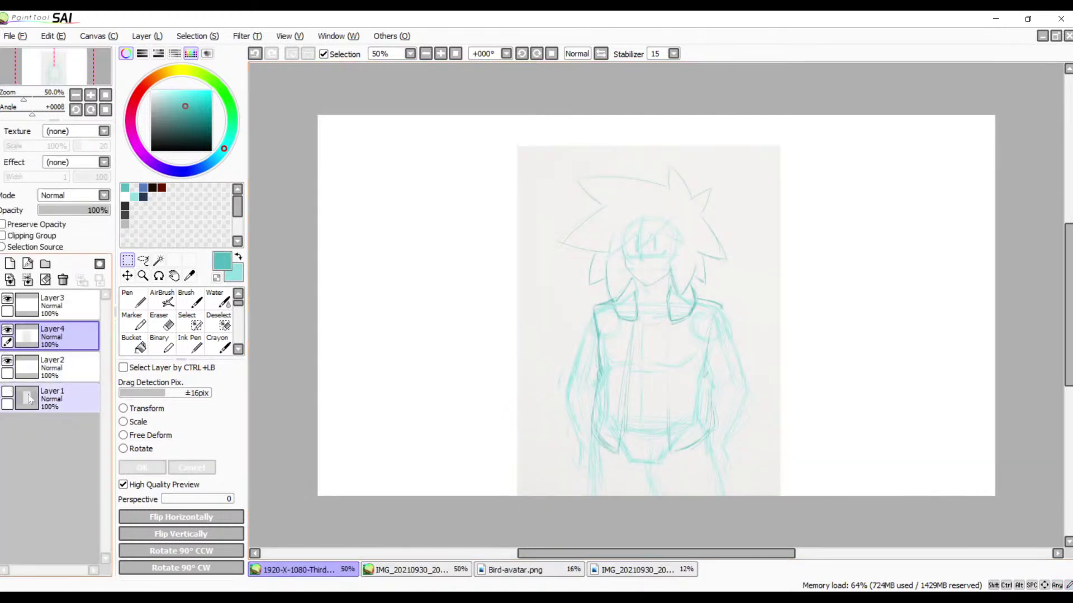
- Lower Layer4's opacity to 46% so the sketch serves as a faint reference
scroll(510, 338, up, 3)
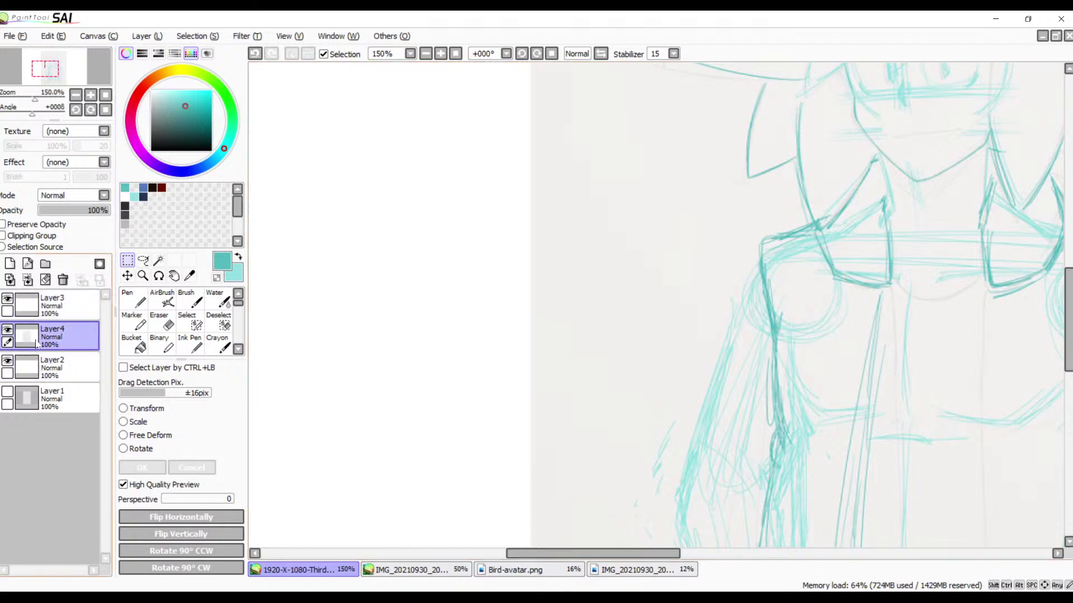
click(72, 215)
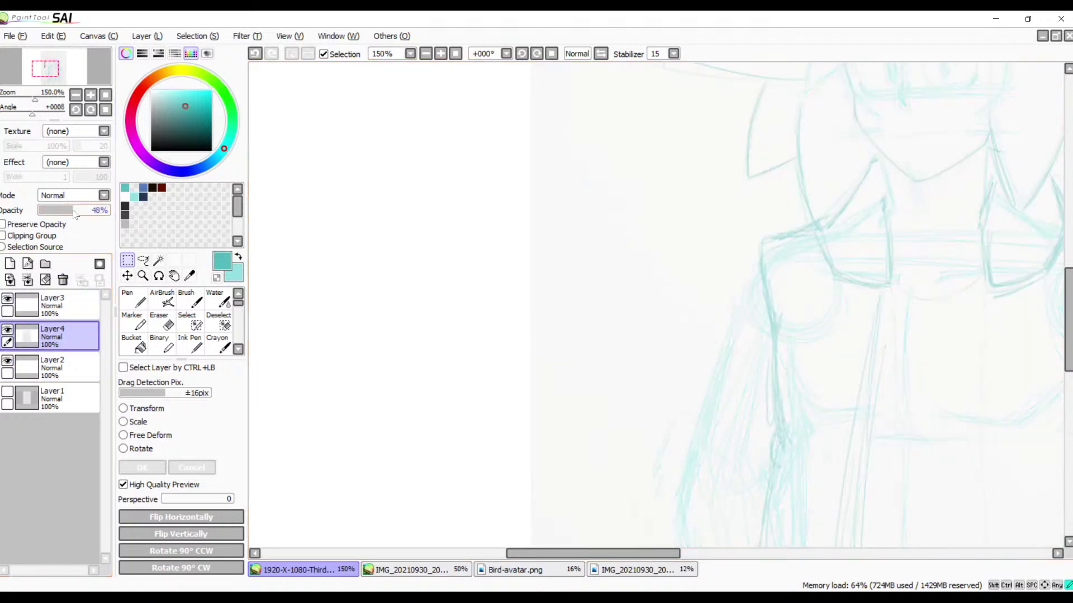
drag(77, 214, 72, 214)
- Make Layer3 active and choose the medium blue swatch as the drawing colour for working on the character's head
click(70, 310)
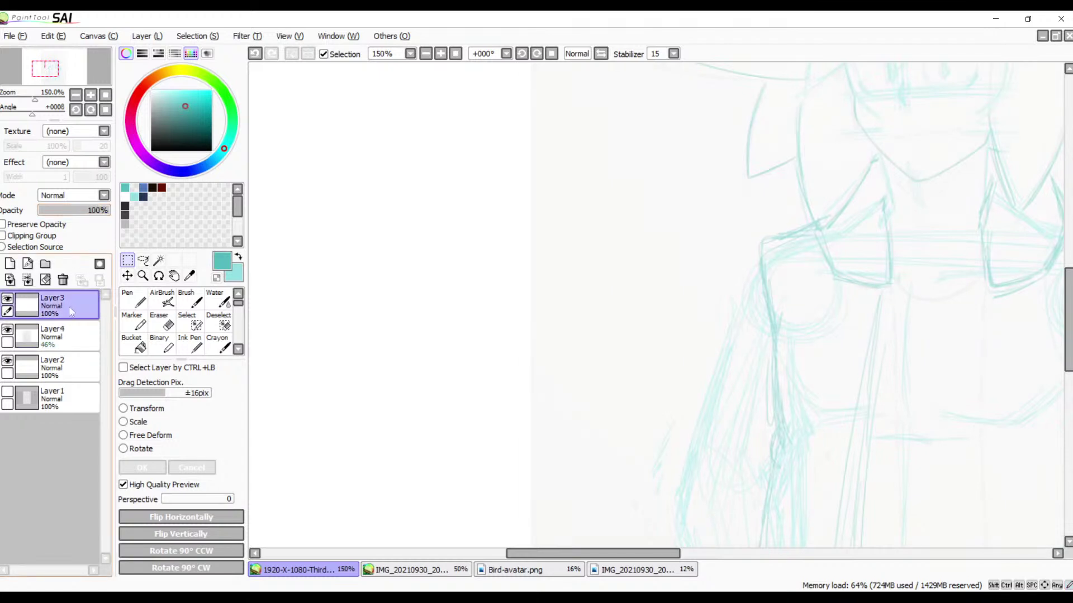
click(144, 186)
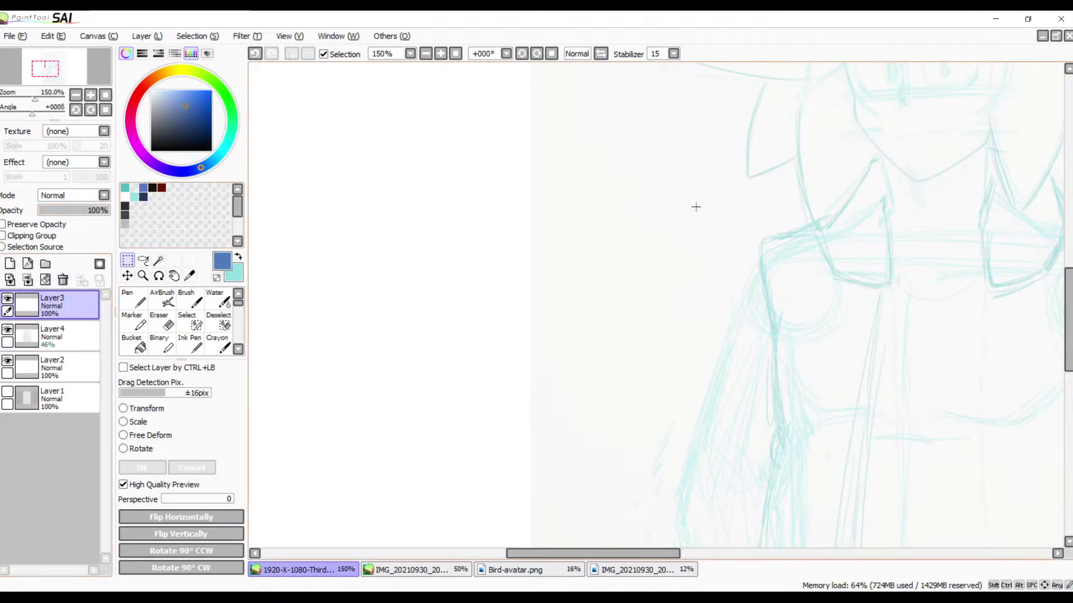
mouse_move(696, 207)
mouse_down()
mouse_move(553, 283)
mouse_move(603, 373)
mouse_move(544, 235)
mouse_move(564, 448)
mouse_move(558, 402)
mouse_up()
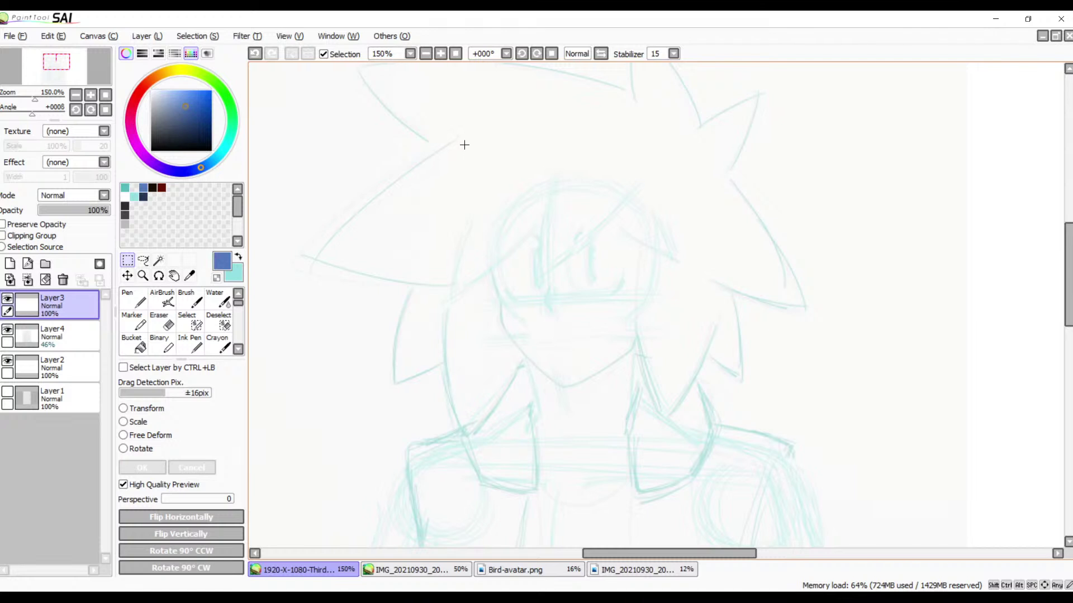
- Examine the sketched face up close, and compare the whole figure's balance in normal and mirrored view
click(441, 54)
click(440, 54)
drag(435, 229, 493, 154)
click(440, 54)
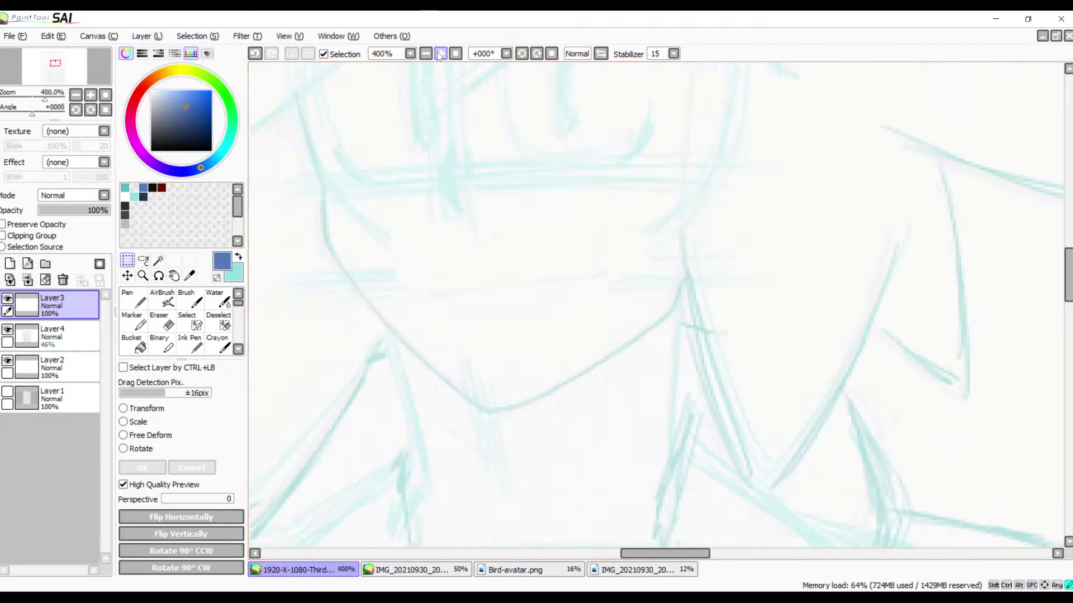
click(440, 54)
drag(449, 215, 651, 366)
drag(588, 292, 583, 328)
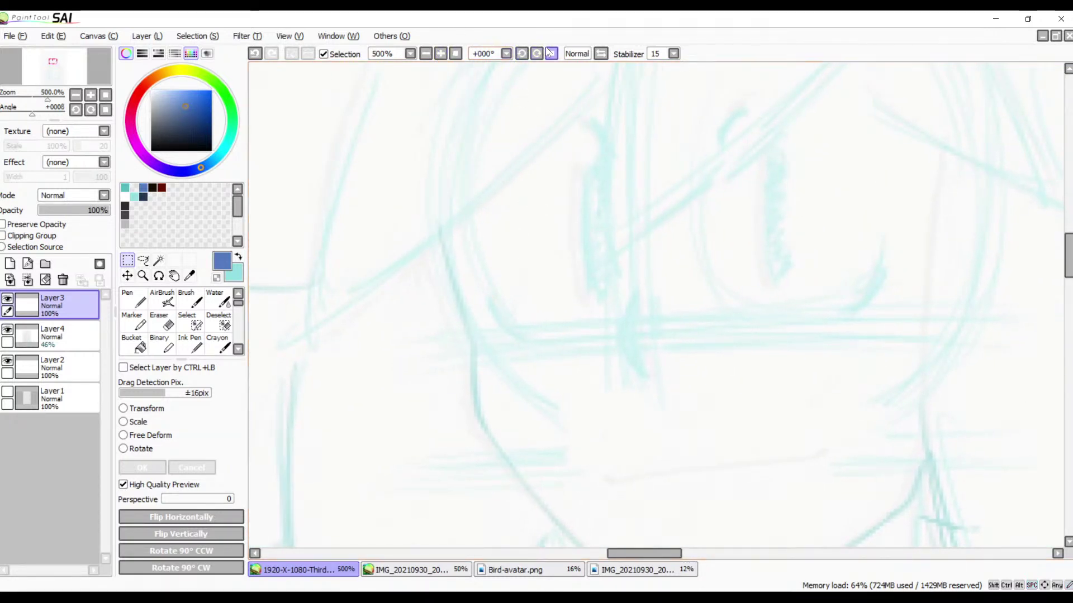
click(455, 54)
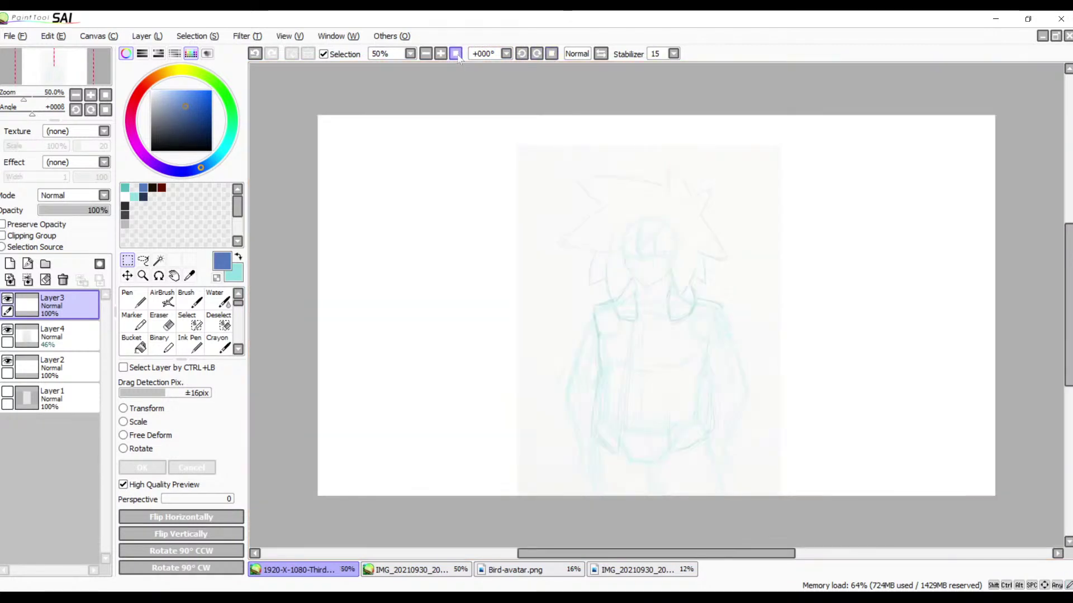
click(601, 54)
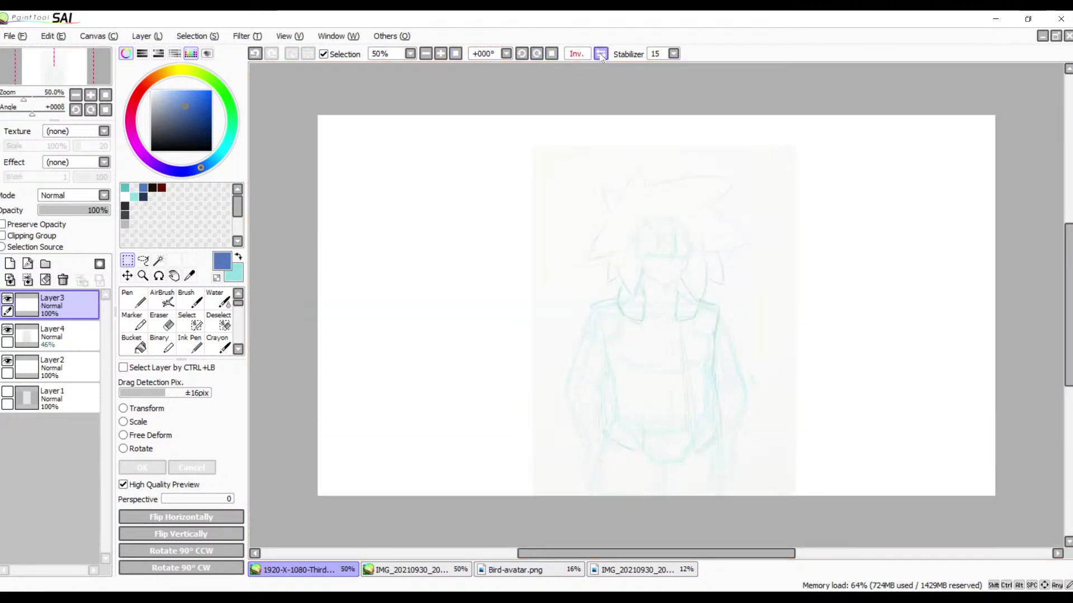
click(601, 54)
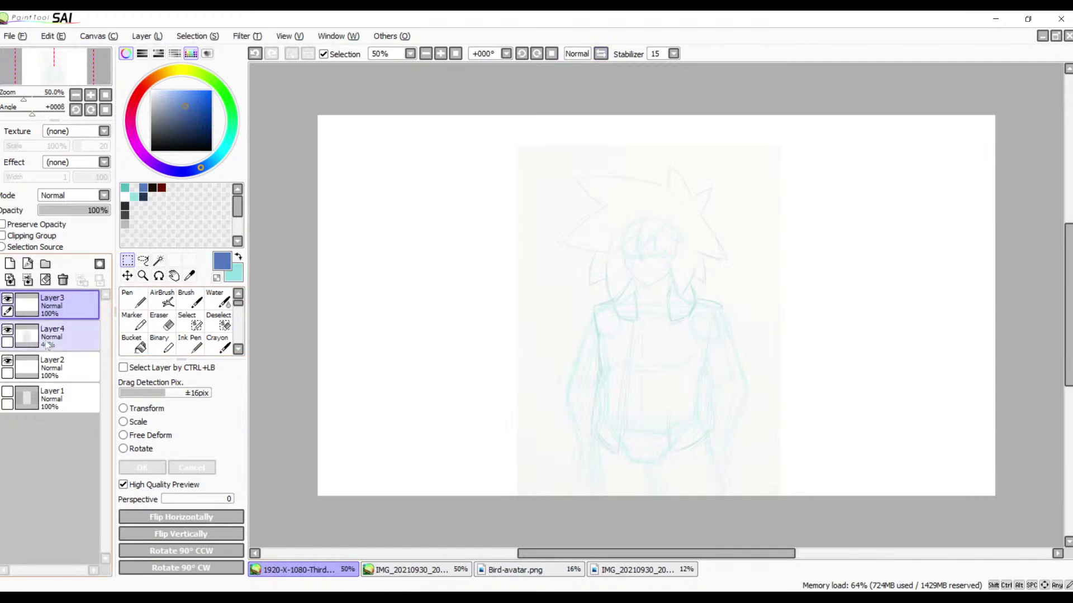
- Rotate the Layer4 sketch slightly clockwise, apply the transformation, and check the figure's balance in mirrored view
click(67, 334)
click(137, 409)
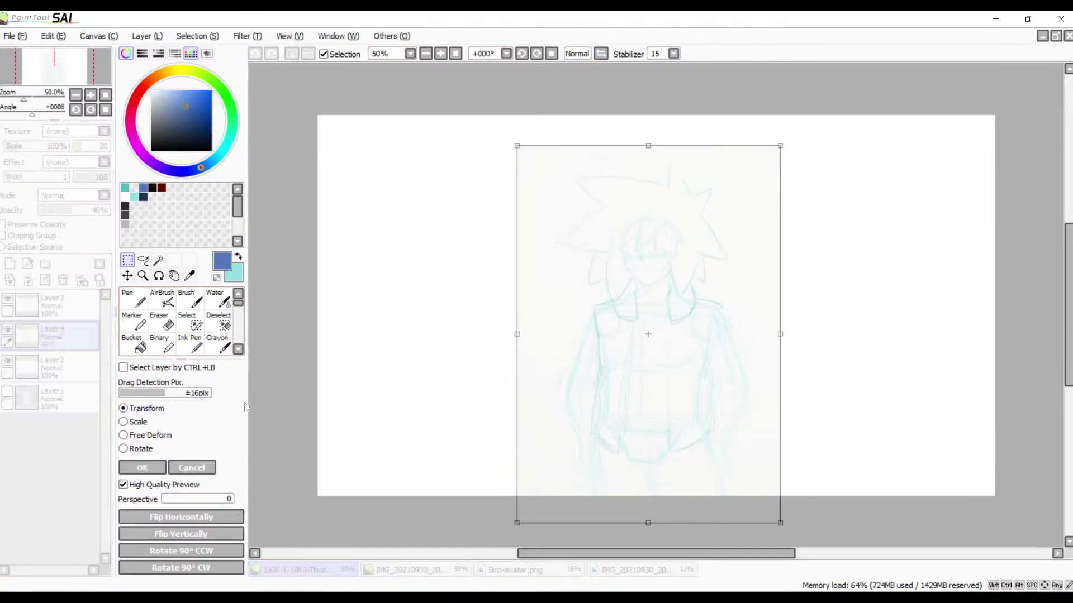
mouse_move(802, 508)
mouse_down()
mouse_move(788, 519)
mouse_move(799, 513)
mouse_up()
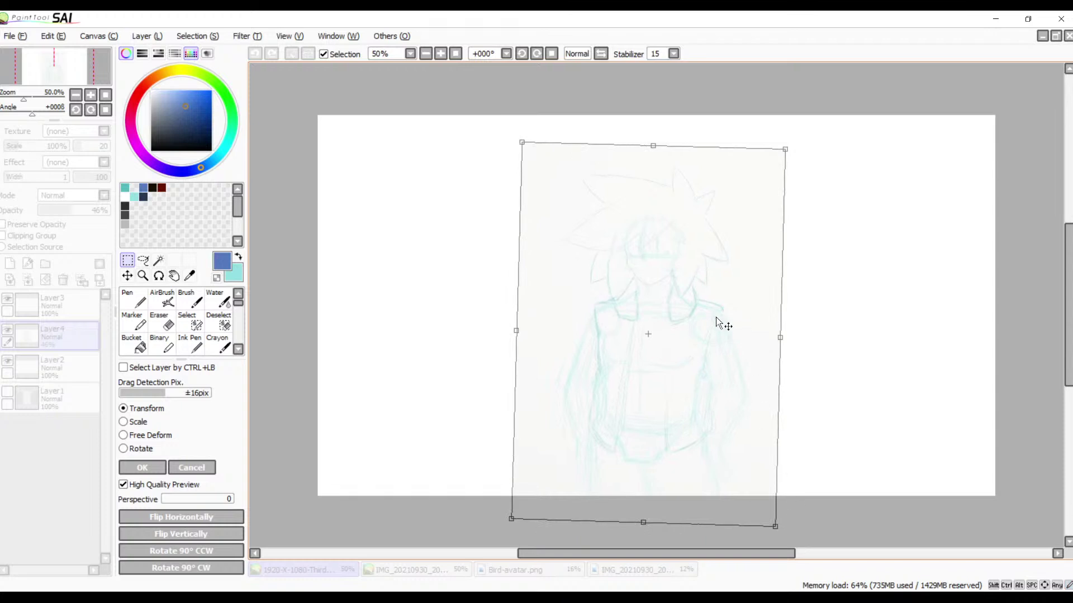
click(146, 469)
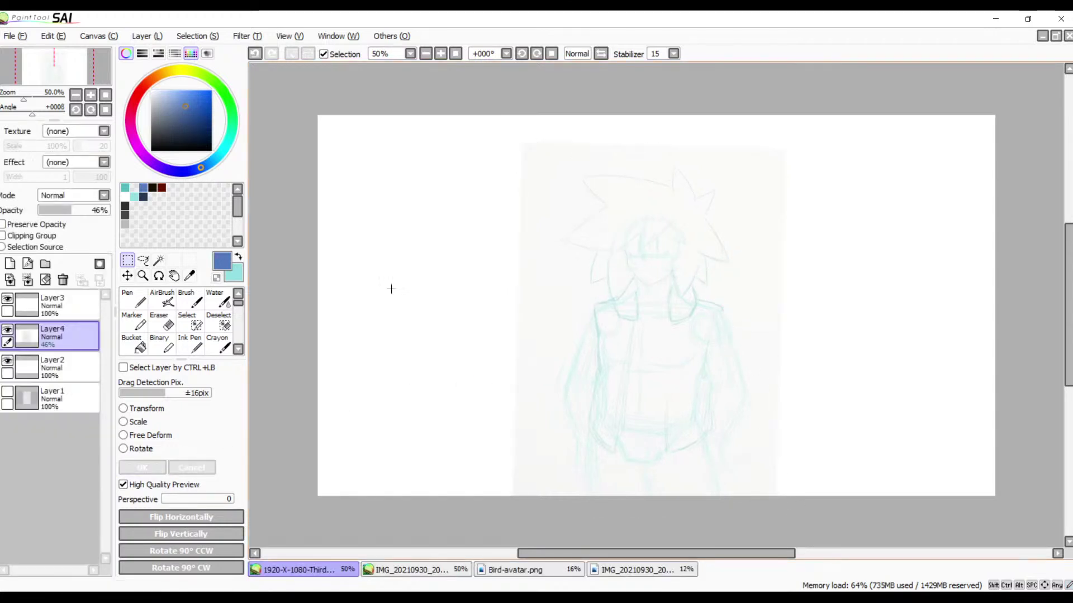
click(599, 55)
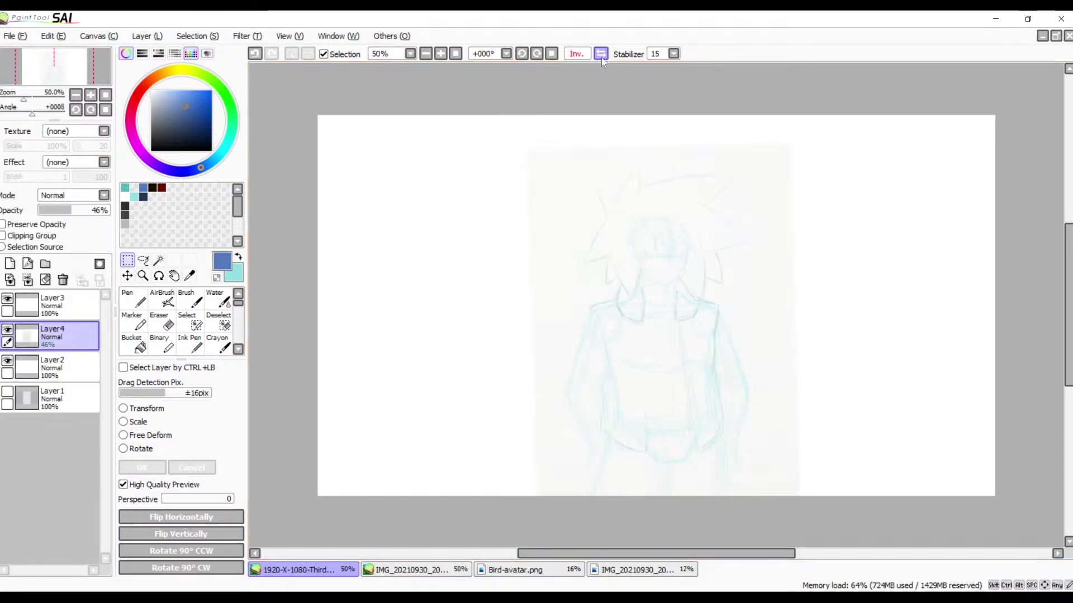
click(601, 57)
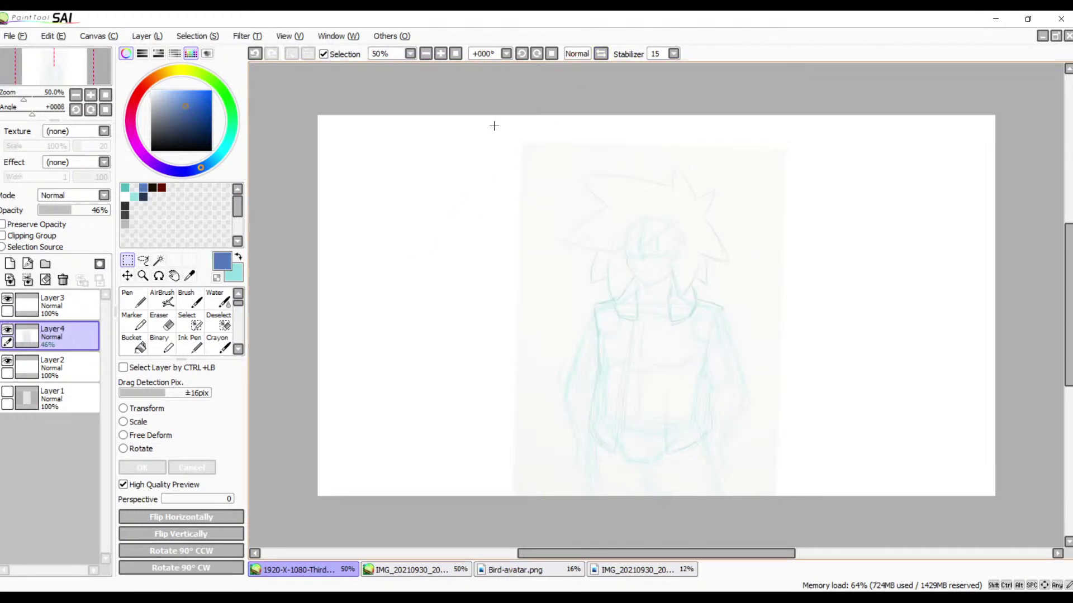
- Select the Brush tool and make Layer3 active for tracing the character's face outline
click(440, 54)
click(440, 54)
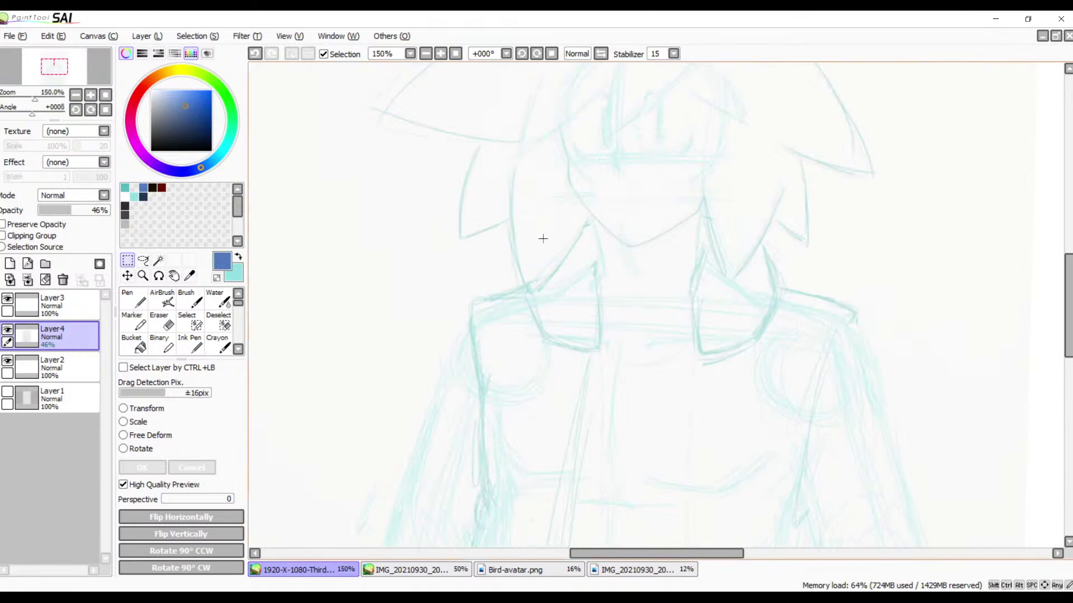
drag(545, 275, 494, 189)
drag(485, 71, 474, 311)
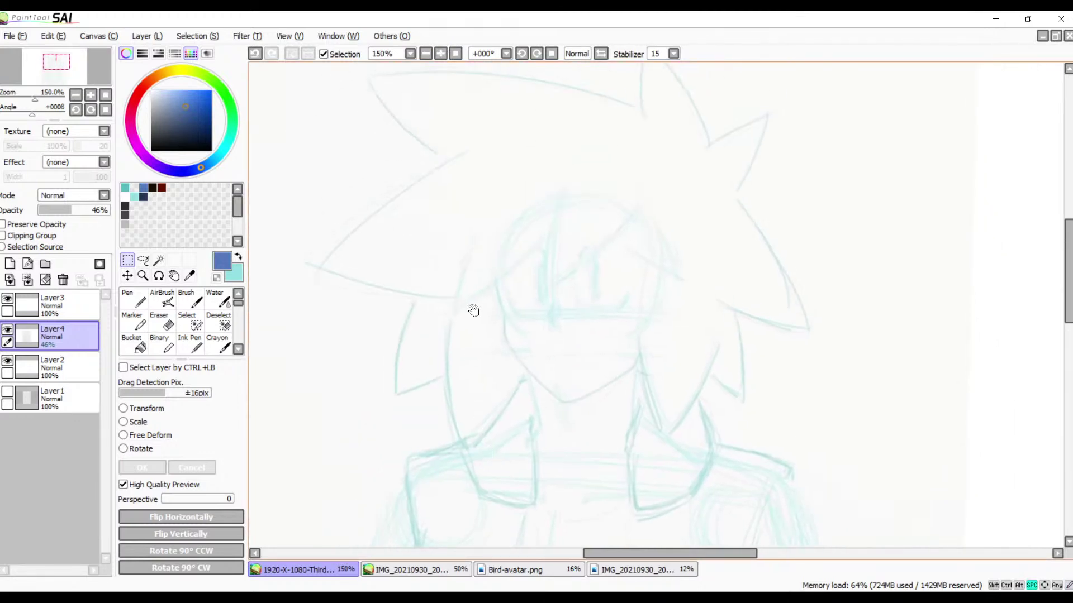
click(440, 53)
click(440, 54)
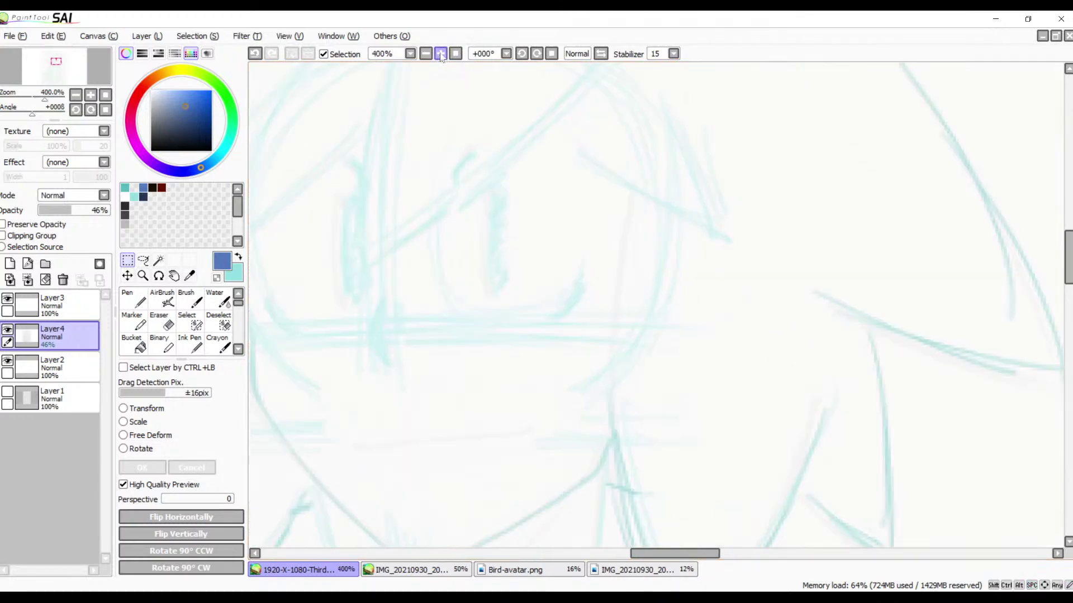
click(440, 54)
drag(653, 167, 637, 233)
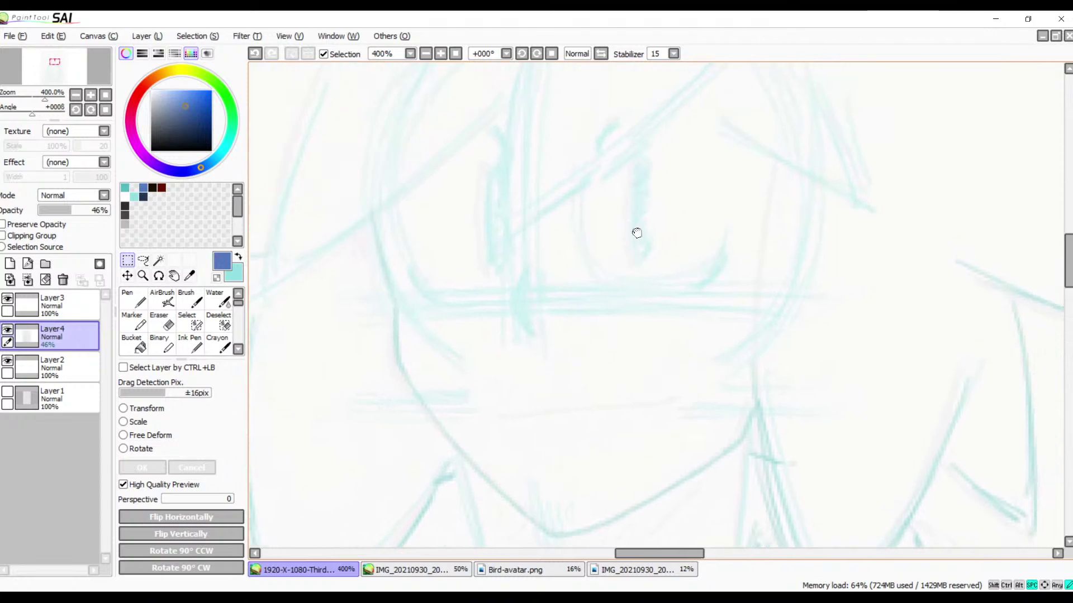
click(536, 54)
click(537, 54)
click(536, 54)
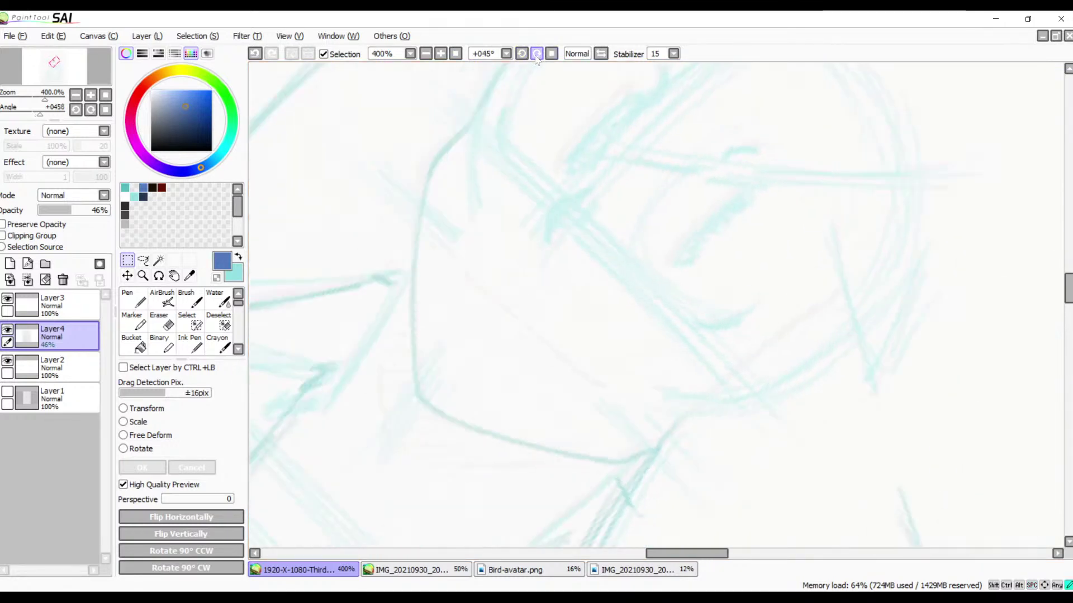
drag(536, 261, 523, 241)
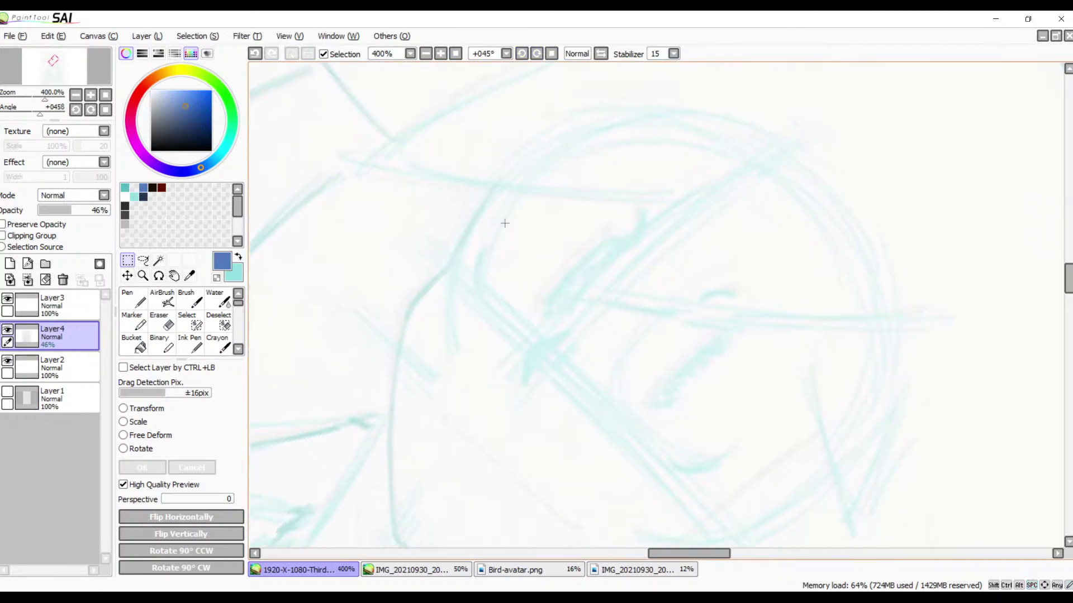
click(441, 54)
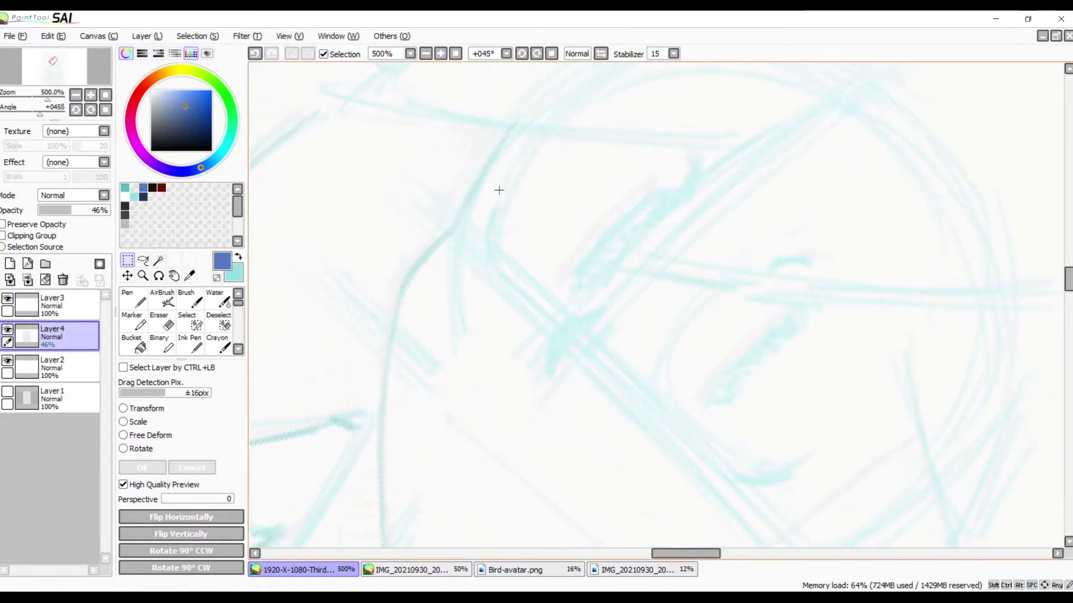
key(b)
scroll(513, 180, up, 1)
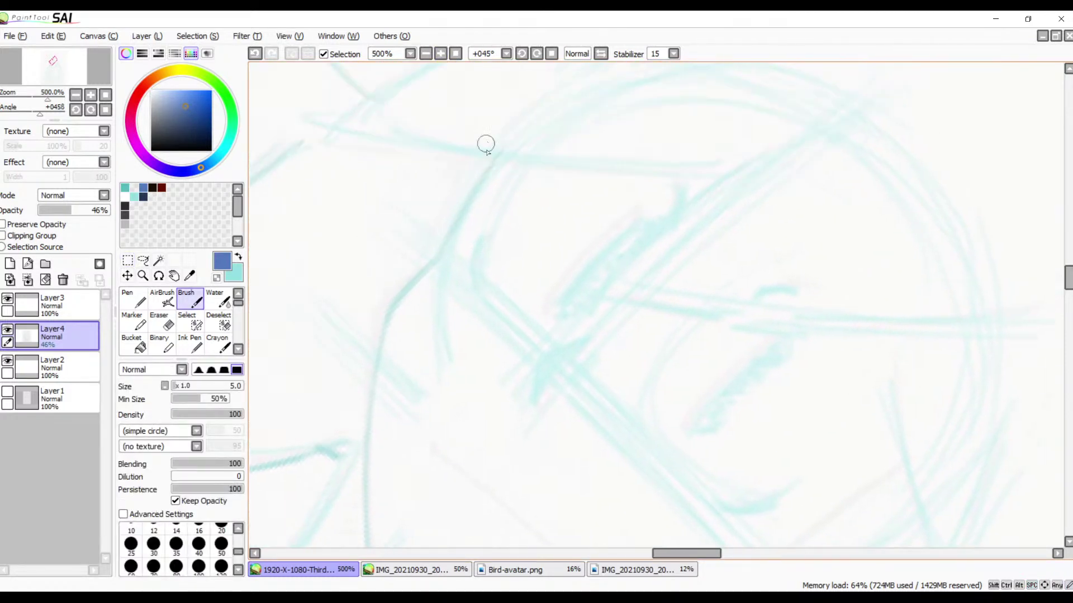
click(62, 308)
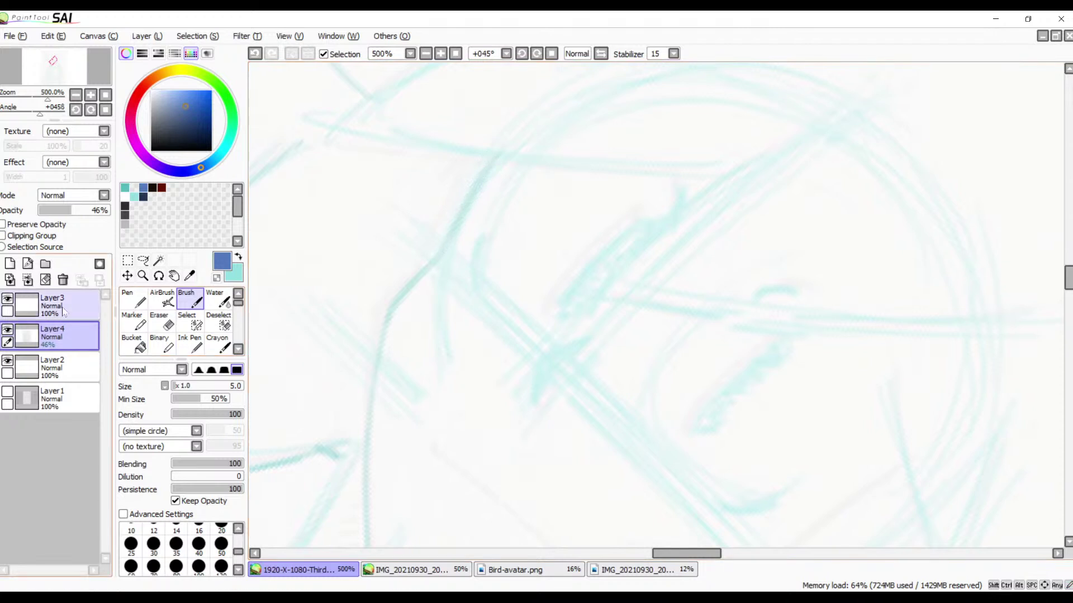
- Test blue strokes along the upper cheek line, undo them, and reduce the brush size to 2.6
drag(491, 162, 457, 222)
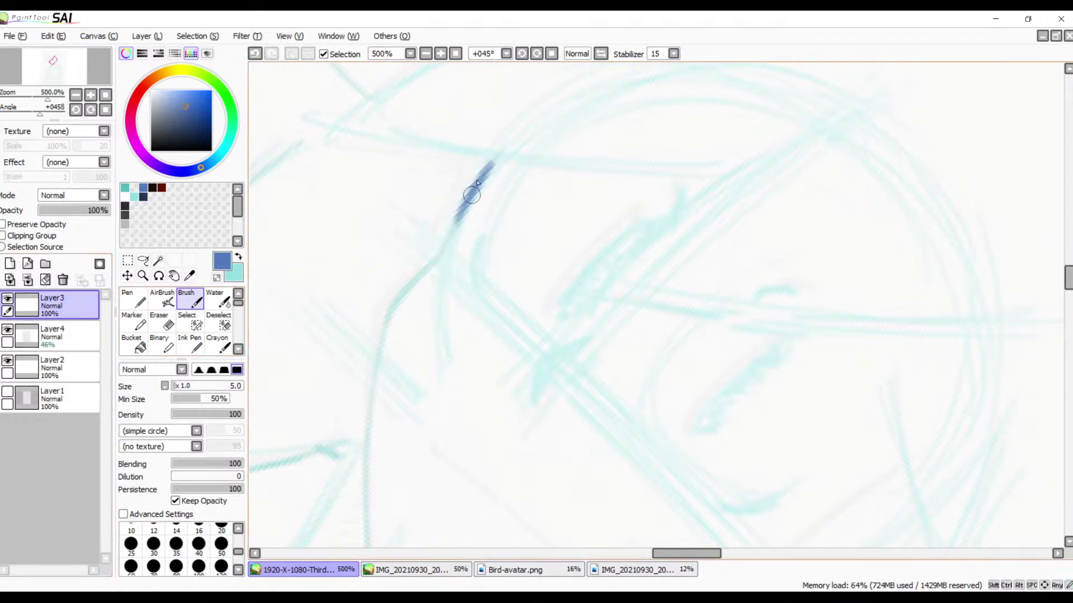
key(ctrl+z)
key([)
key([)
key([)
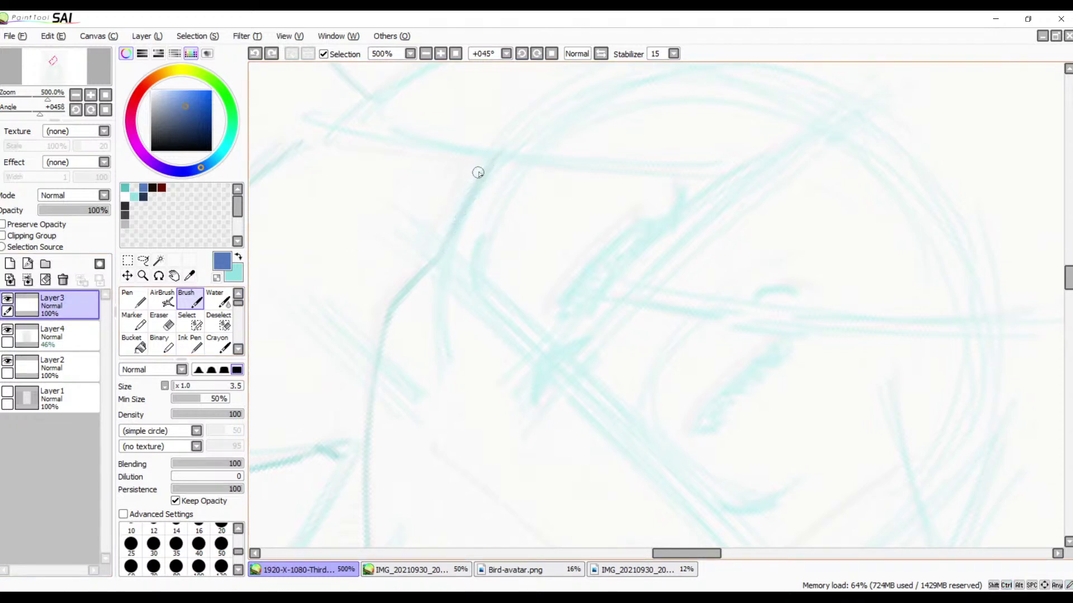
drag(491, 159, 436, 260)
key(ctrl+z)
key(ctrl+z)
- Trace the upper cheek line in blue from the temple past the cheekbone, redoing the stroke until it follows the sketch
drag(493, 159, 442, 235)
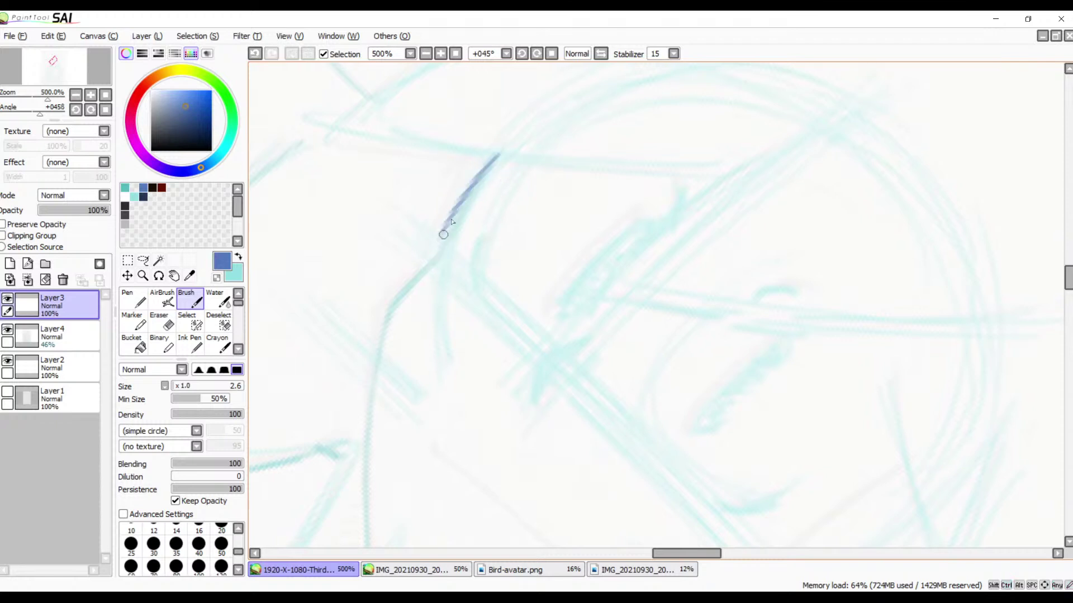
key(ctrl+z)
drag(494, 156, 443, 232)
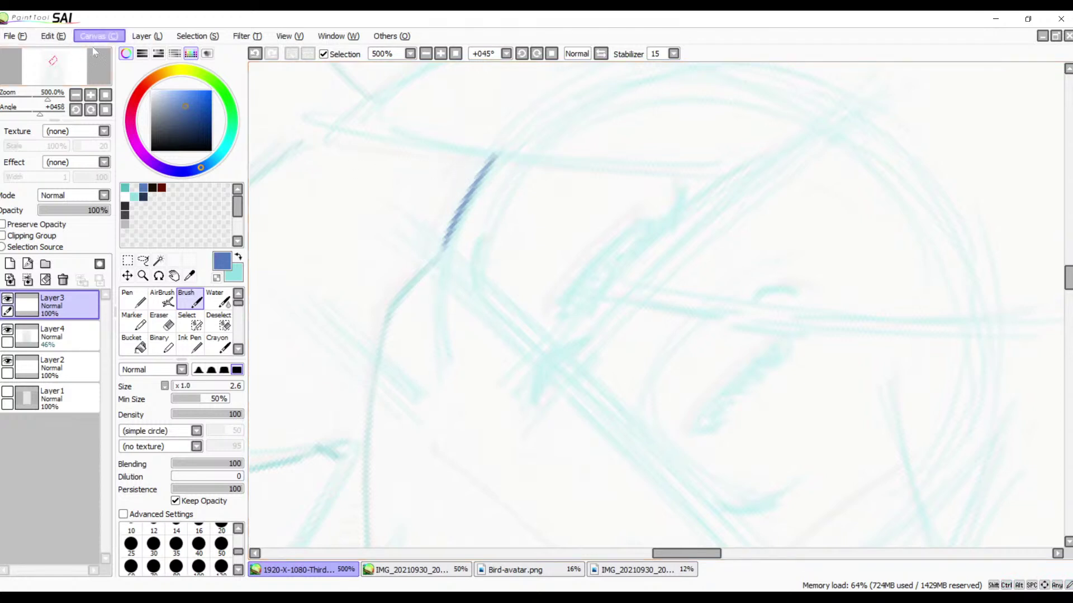
click(120, 69)
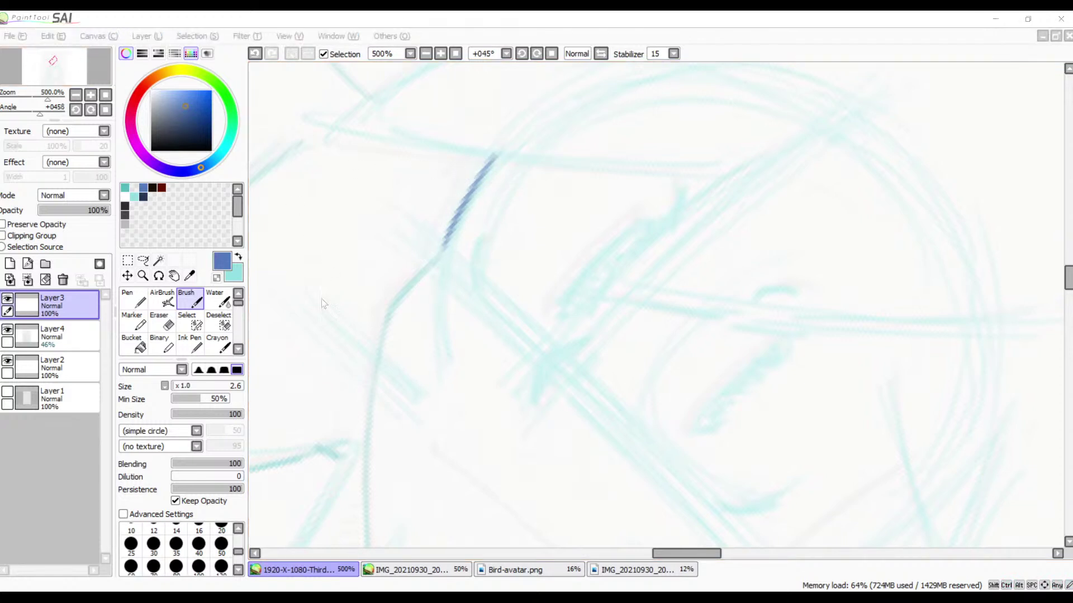
click(284, 327)
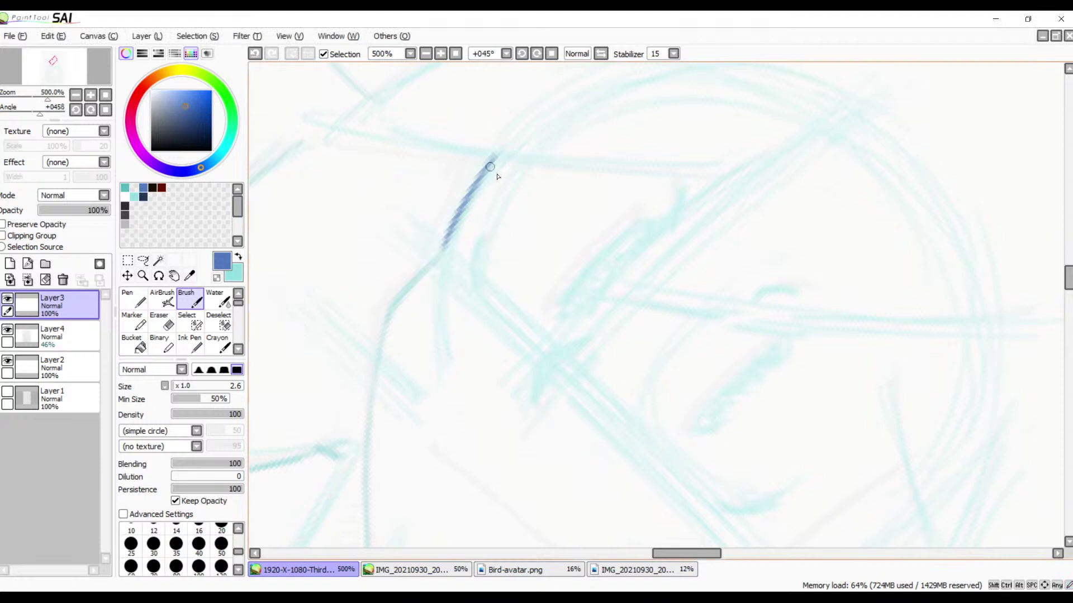
drag(493, 159, 445, 251)
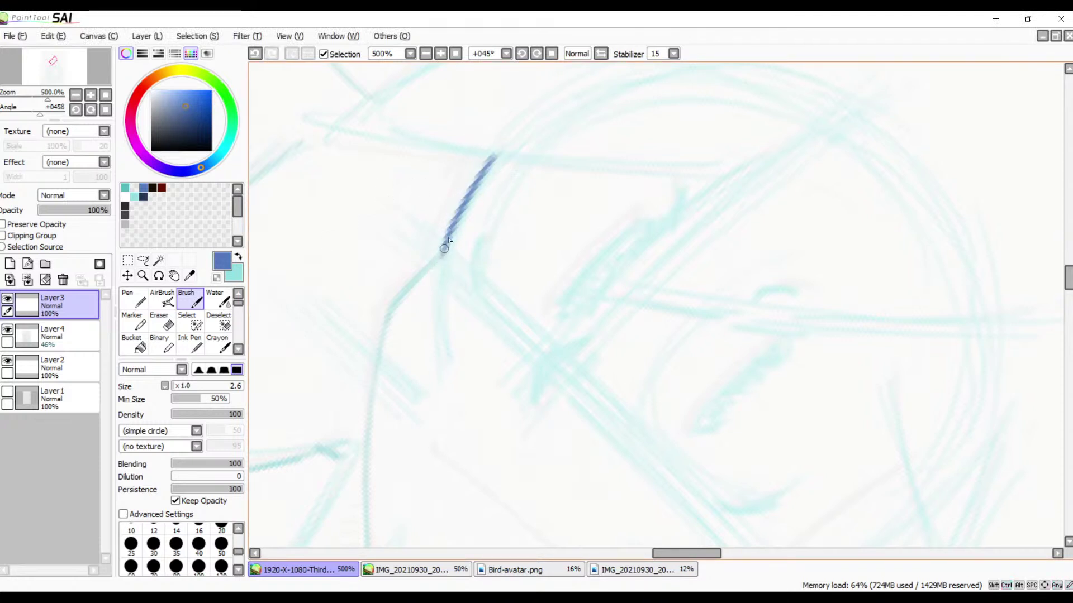
mouse_move(445, 248)
mouse_down()
mouse_move(399, 296)
mouse_move(382, 335)
mouse_up()
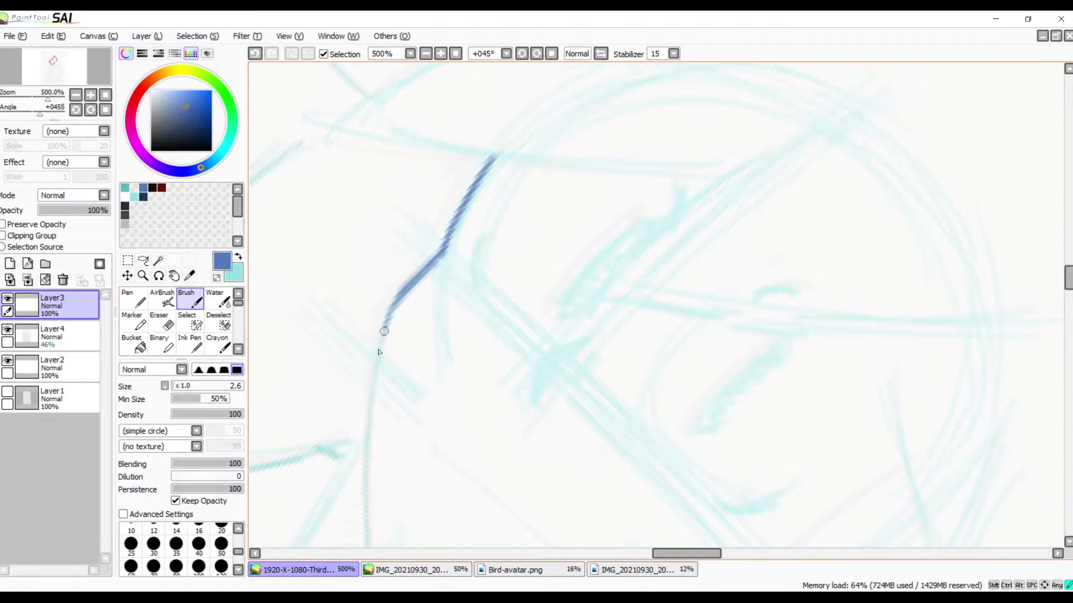
- Redo the stroke below the cheekbone and continue the blue face outline along the jaw towards the chin
drag(446, 324, 468, 259)
key(ctrl+z)
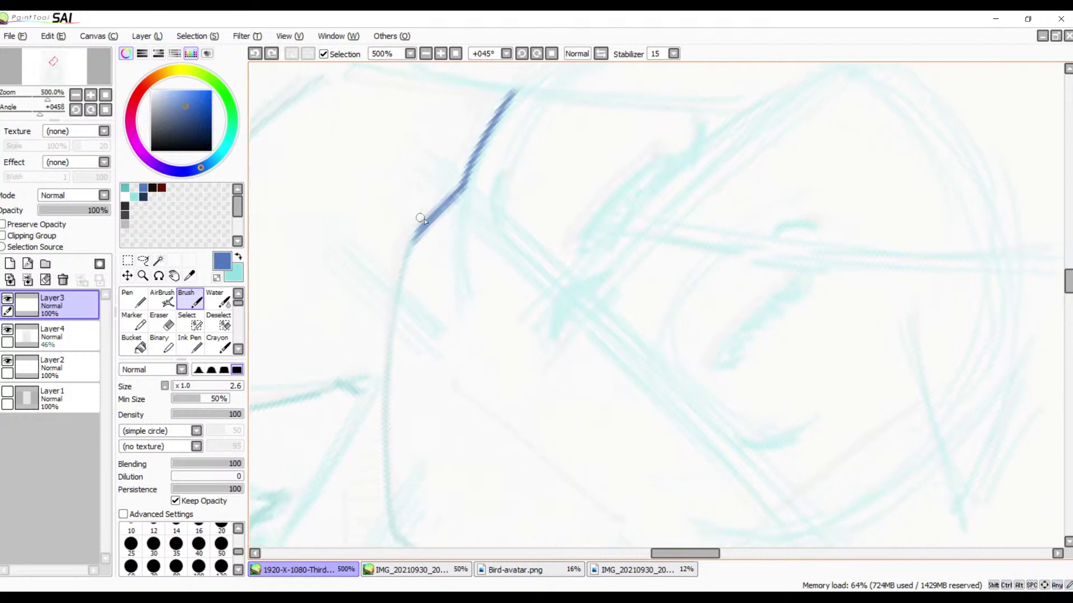
drag(424, 220, 400, 288)
mouse_move(415, 236)
mouse_down()
mouse_move(398, 291)
mouse_move(391, 513)
mouse_up()
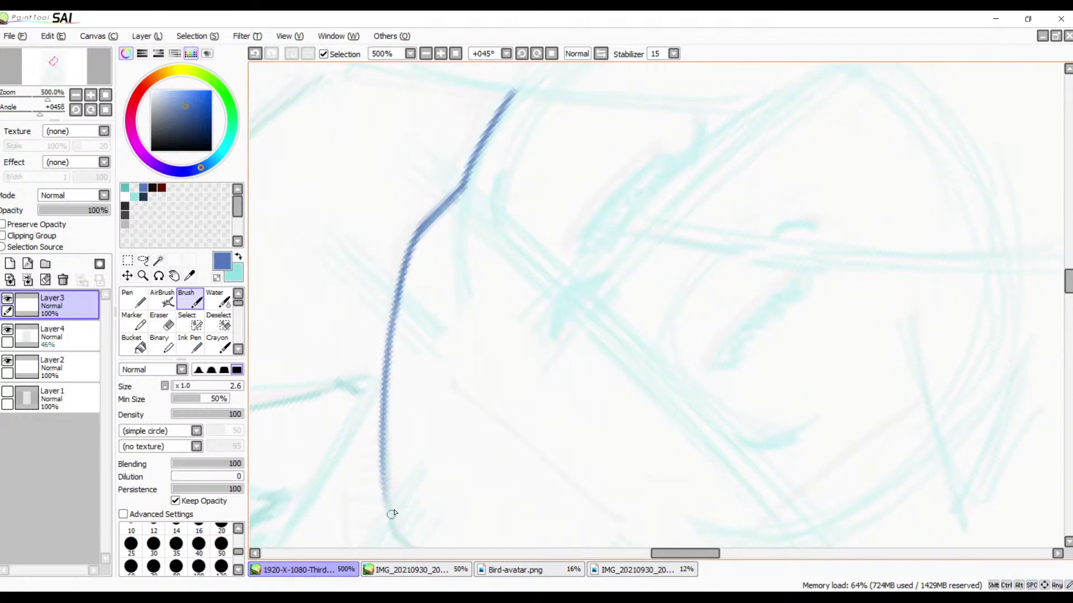
scroll(404, 381, down, 2)
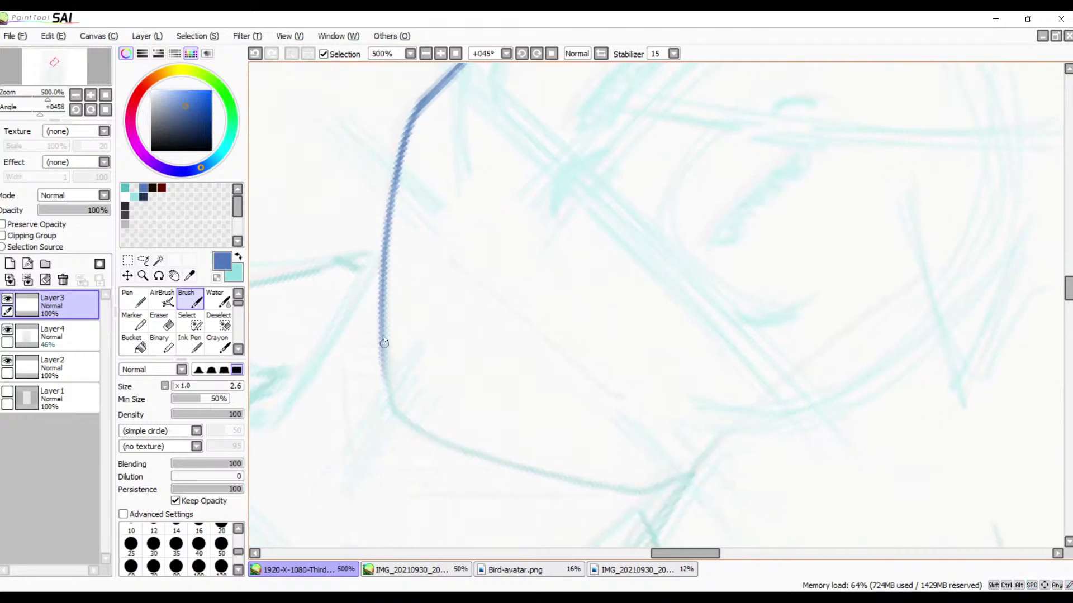
mouse_move(384, 343)
mouse_down()
mouse_move(385, 393)
mouse_move(378, 344)
mouse_move(382, 387)
mouse_move(383, 368)
mouse_move(402, 413)
mouse_up()
key(ctrl+z)
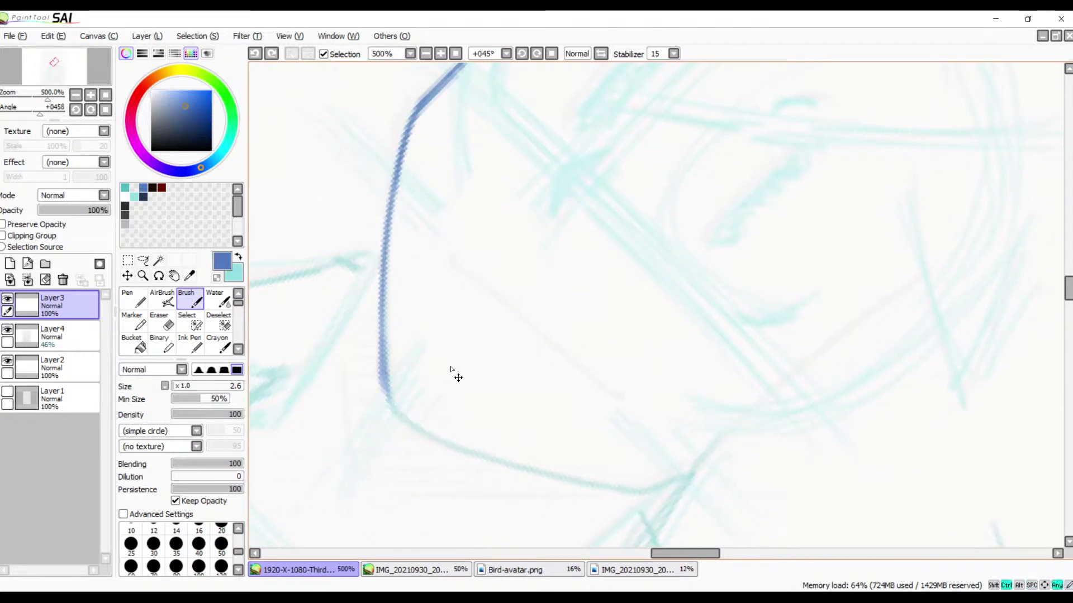
- Trace the chin and the opposite jawline in blue, undoing and redrawing the stroke until it follows the sketch
scroll(426, 364, down, 2)
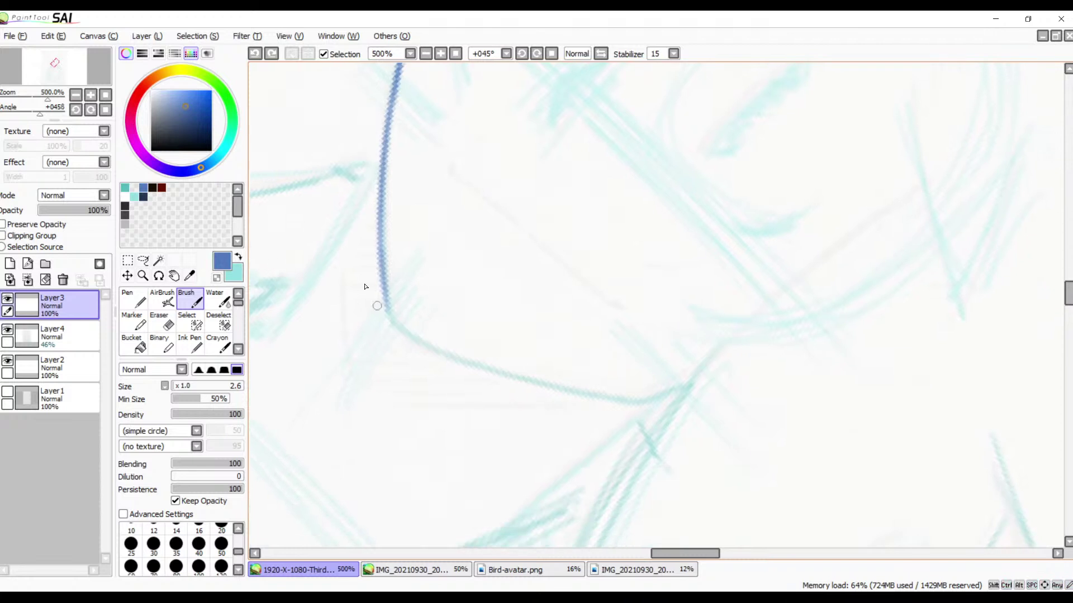
mouse_move(383, 291)
mouse_down()
mouse_move(396, 321)
mouse_move(386, 305)
mouse_move(525, 355)
mouse_up()
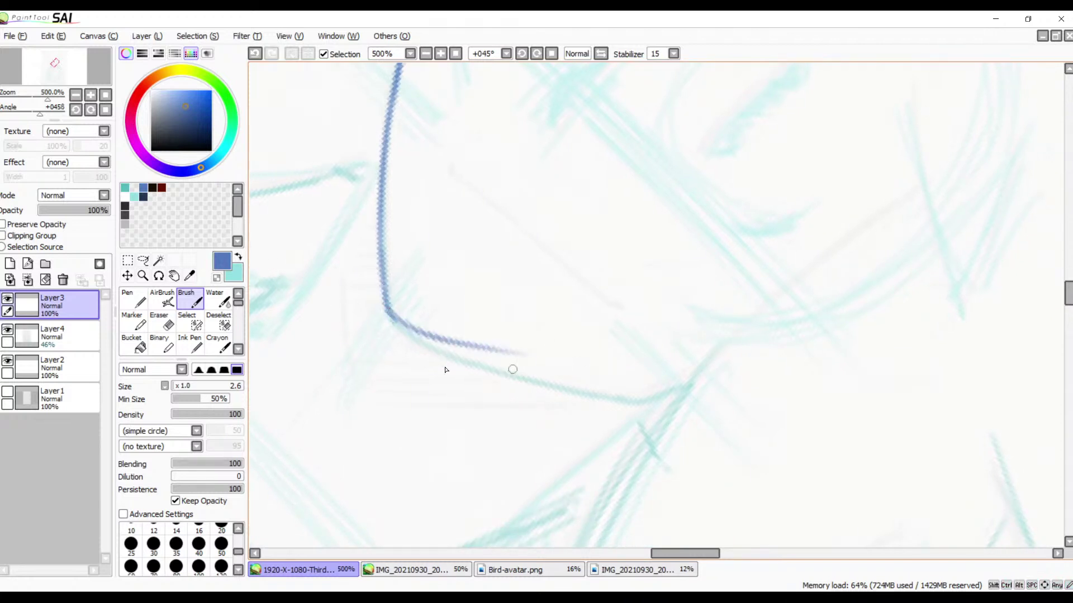
key(ctrl+z)
drag(381, 319, 614, 383)
key(ctrl+z)
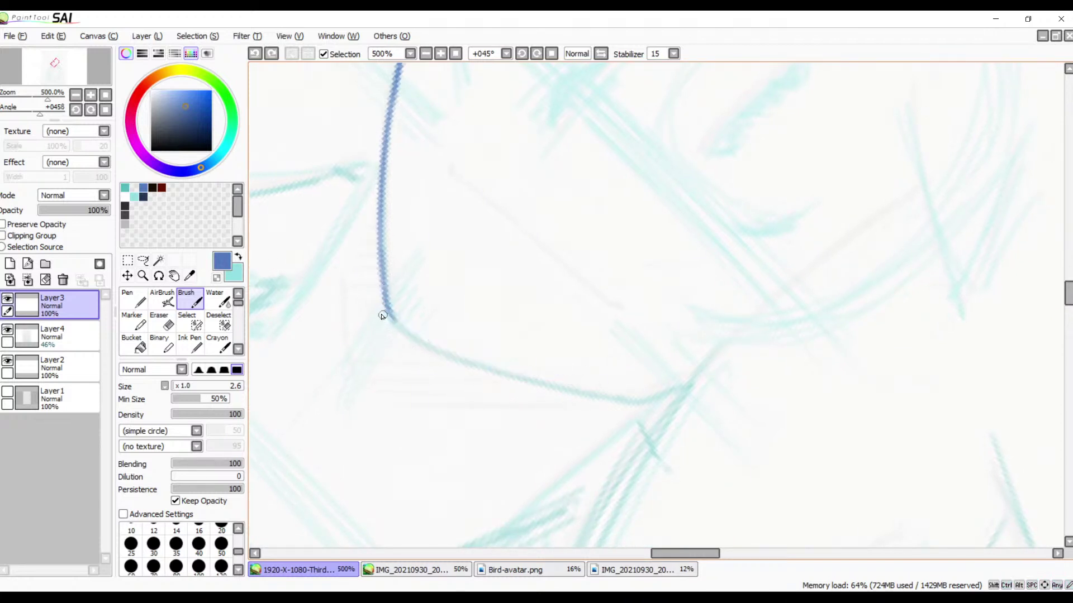
mouse_move(380, 311)
mouse_down()
mouse_move(620, 390)
mouse_move(655, 382)
mouse_up()
key(ctrl+z)
mouse_move(385, 307)
mouse_down()
mouse_move(414, 332)
mouse_move(771, 427)
mouse_up()
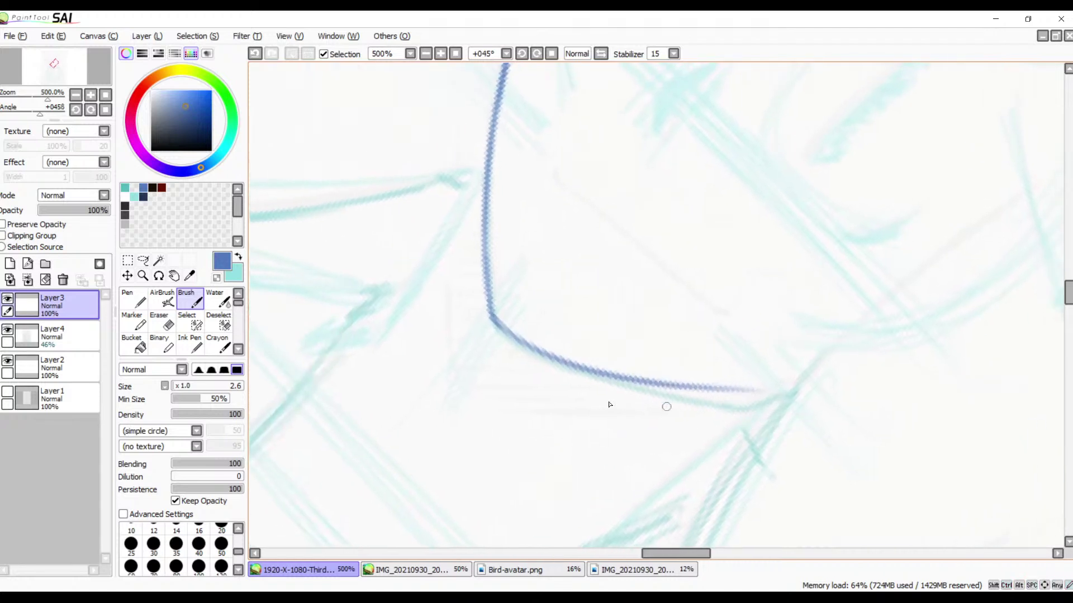
- Redraw the blue jawline from the chin to the opposite jaw corner until it follows the sketch
key(ctrl+z)
drag(491, 319, 528, 342)
drag(670, 391, 793, 398)
key(ctrl+z)
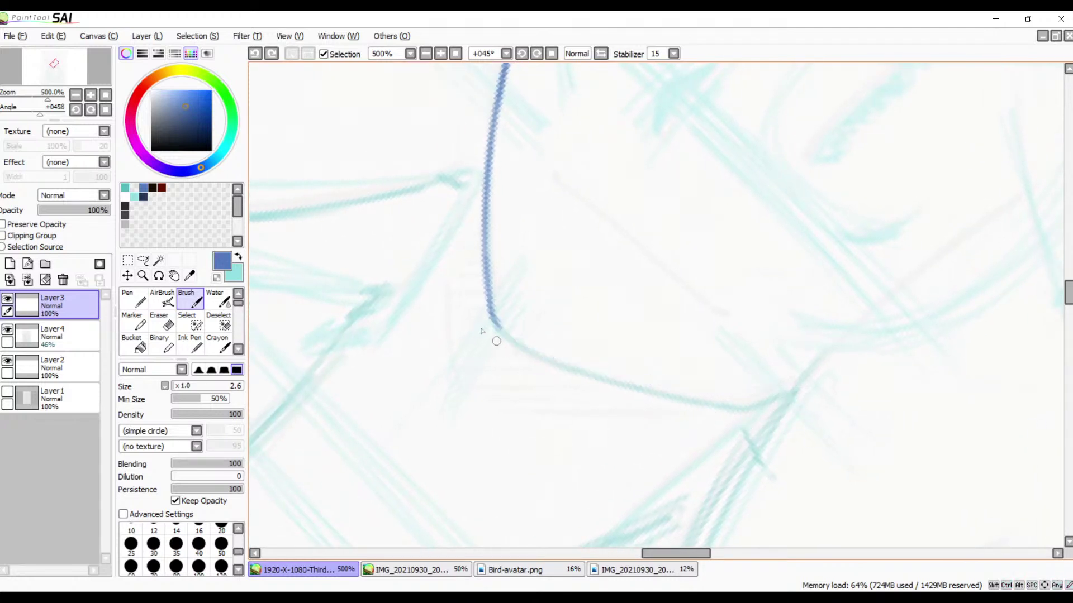
mouse_move(487, 316)
mouse_down()
mouse_move(793, 393)
mouse_move(618, 402)
mouse_up()
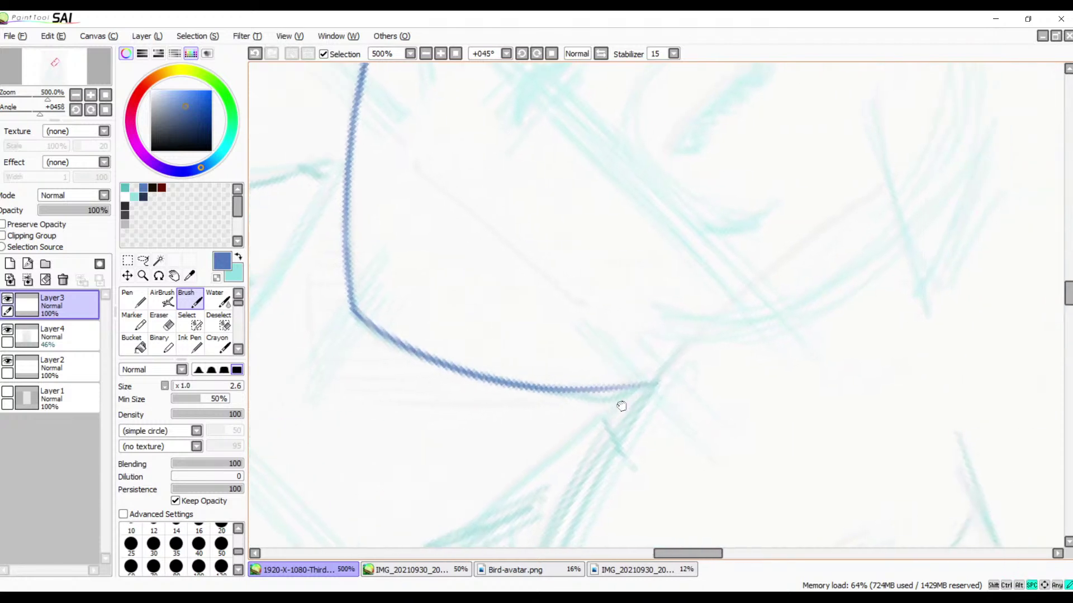
- Reset the canvas rotation to 0° and extend the end of the blue jawline up at the jaw corner
click(522, 54)
click(522, 54)
click(521, 53)
click(522, 53)
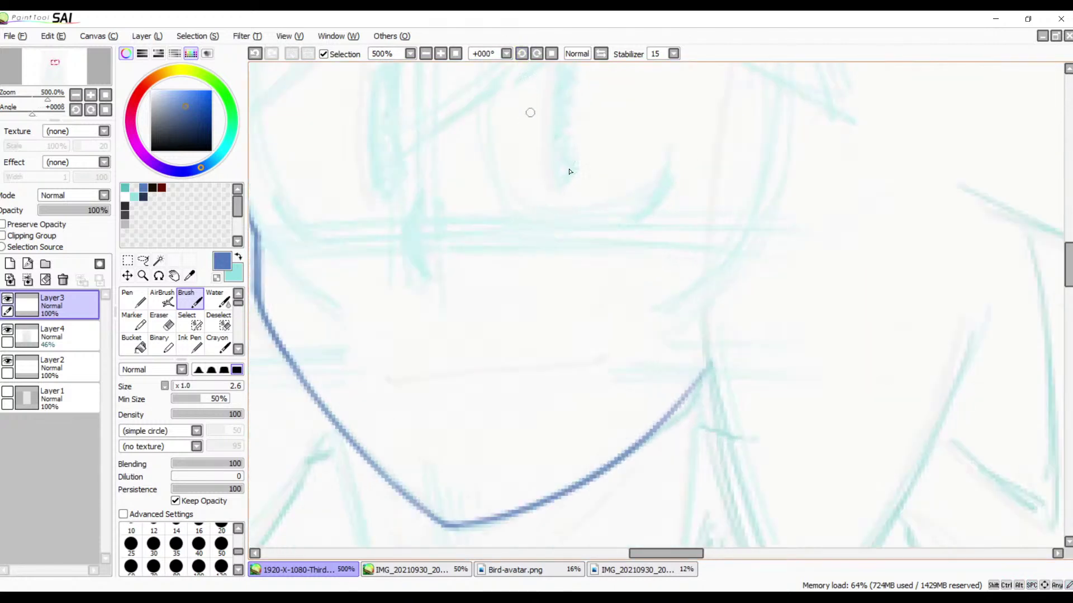
drag(647, 352, 627, 292)
mouse_move(694, 277)
mouse_down()
mouse_move(671, 338)
mouse_move(651, 356)
mouse_move(676, 333)
mouse_move(623, 381)
mouse_move(660, 350)
mouse_move(869, 273)
mouse_move(811, 255)
mouse_move(612, 240)
mouse_up()
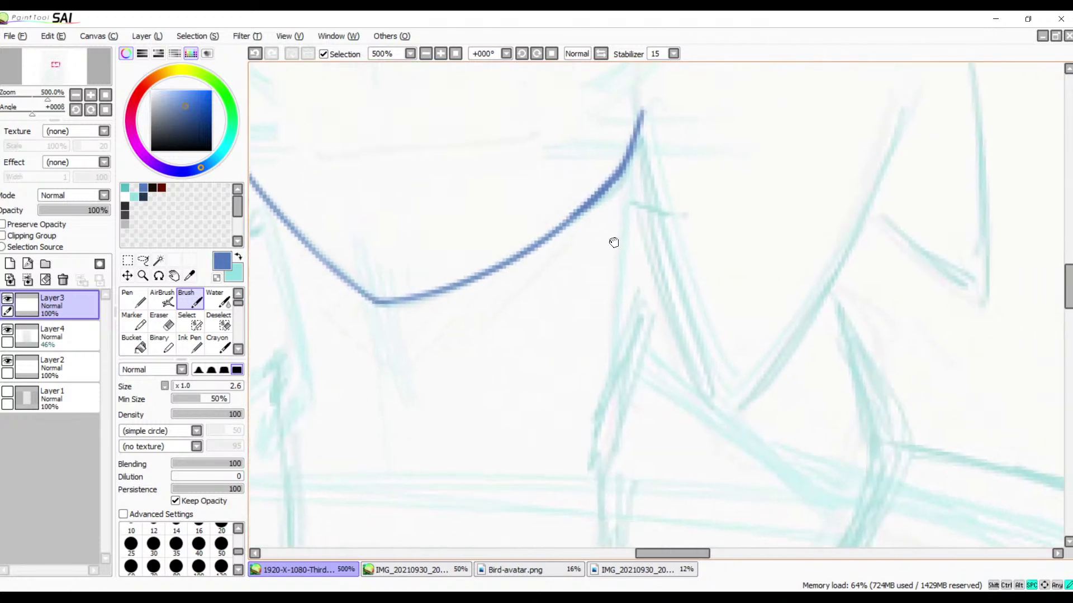
- Trace the neck line in blue downward from the jaw corner, undoing and redrawing the stroke until it follows the sketch
drag(634, 157, 614, 344)
key(ctrl+z)
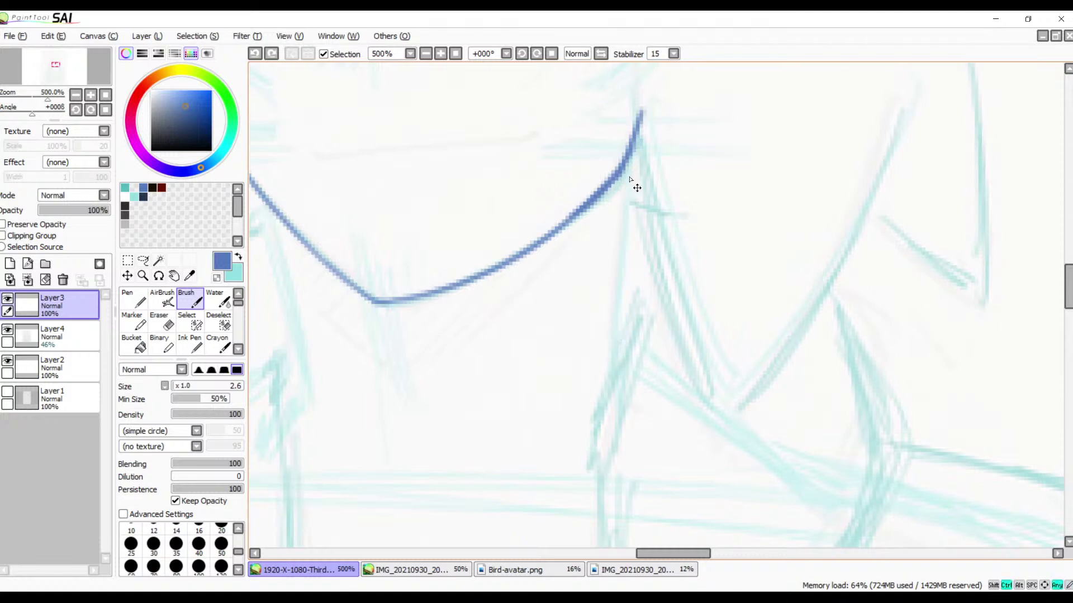
drag(630, 161, 609, 391)
key(ctrl+z)
drag(633, 164, 613, 394)
key(ctrl+z)
drag(632, 143, 615, 360)
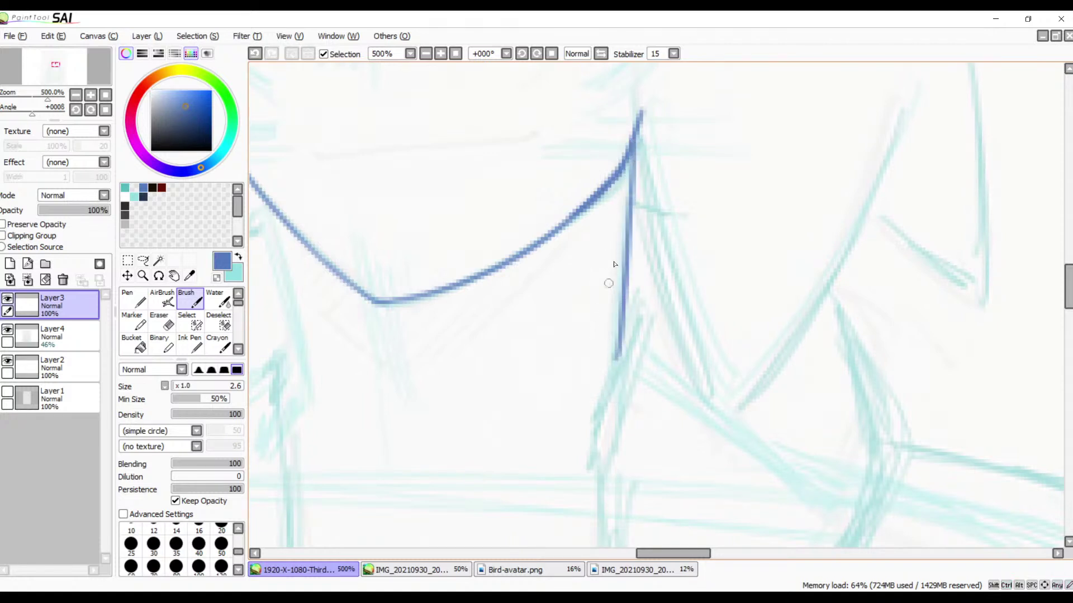
drag(635, 151, 620, 393)
key(ctrl+z)
drag(635, 150, 611, 444)
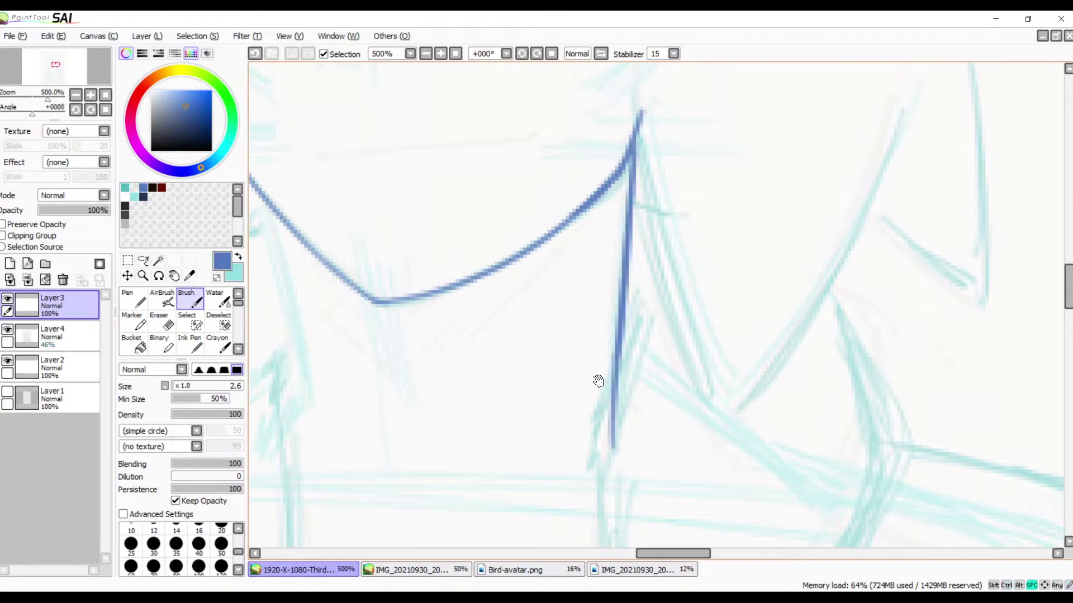
- Draw the opposite side of the neck in blue from the jawline down towards the collar
drag(331, 385, 481, 392)
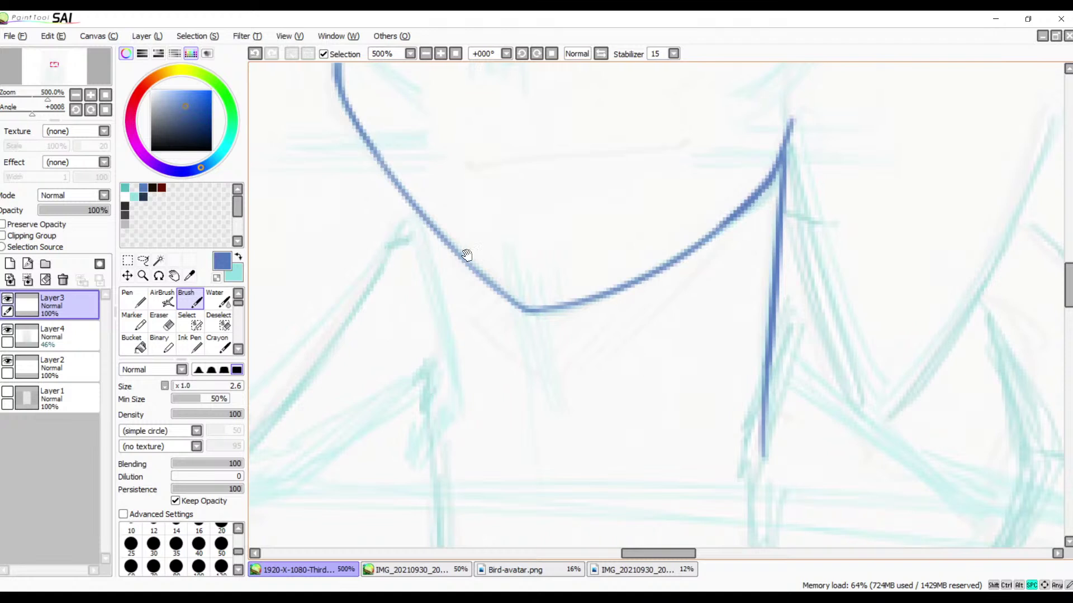
drag(468, 276, 479, 254)
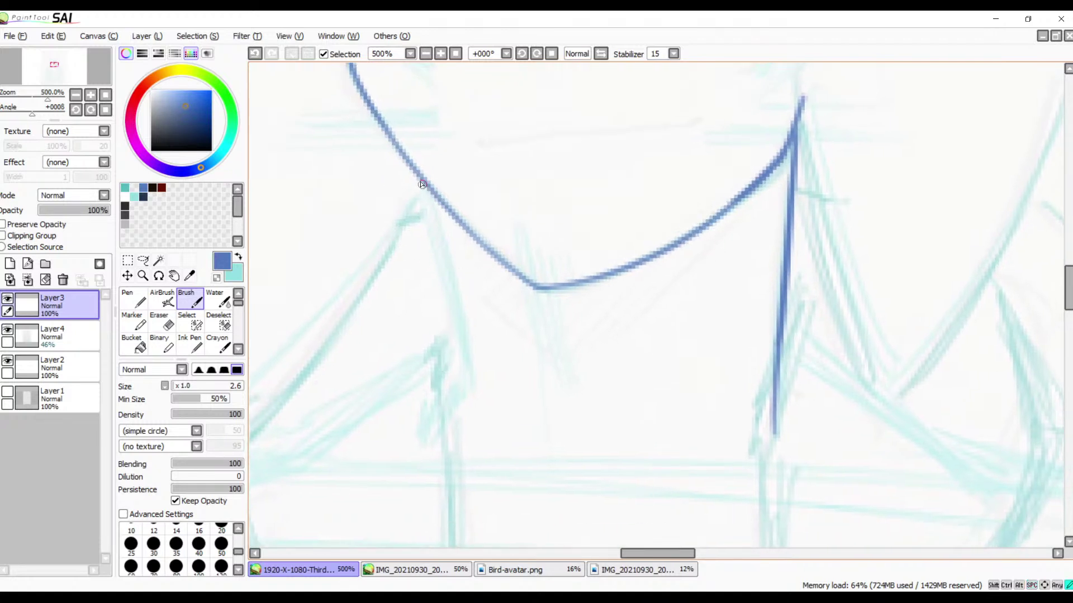
drag(420, 184, 462, 360)
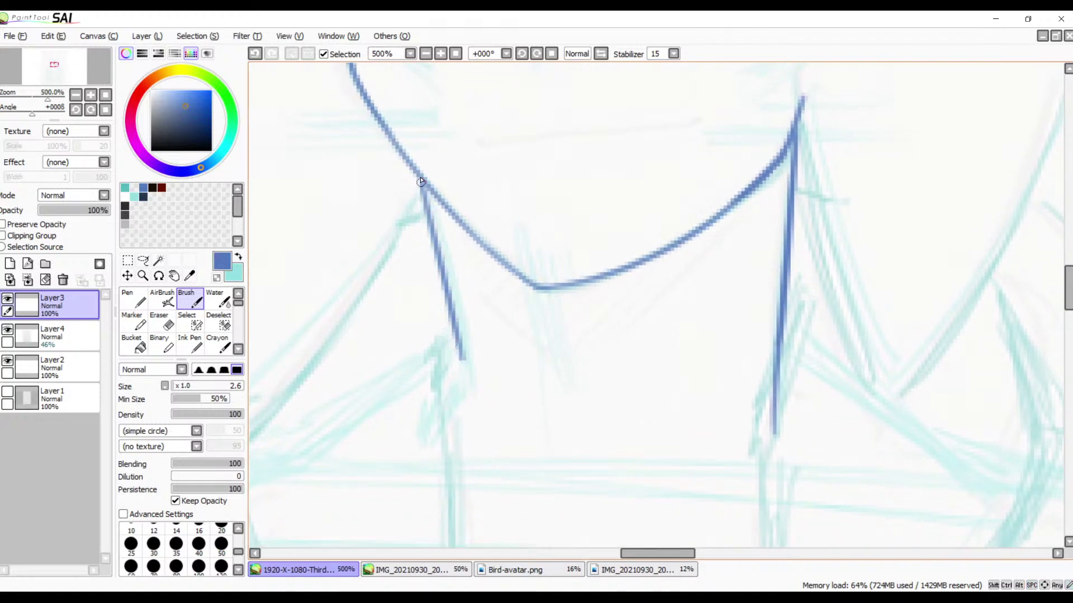
drag(425, 199, 472, 377)
key(ctrl+z)
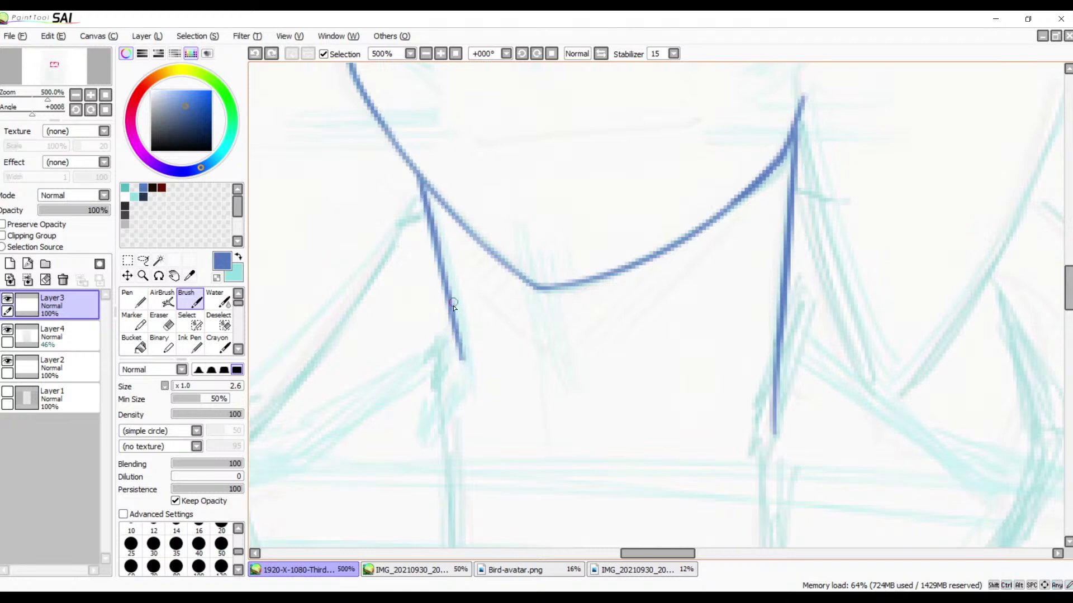
drag(453, 306, 465, 385)
- Draw the two collarbone marks in blue at the base of the neck
mouse_move(596, 419)
mouse_down()
mouse_move(647, 257)
mouse_move(719, 168)
mouse_up()
mouse_move(746, 364)
mouse_down()
mouse_move(667, 281)
mouse_move(666, 262)
mouse_move(796, 250)
mouse_up()
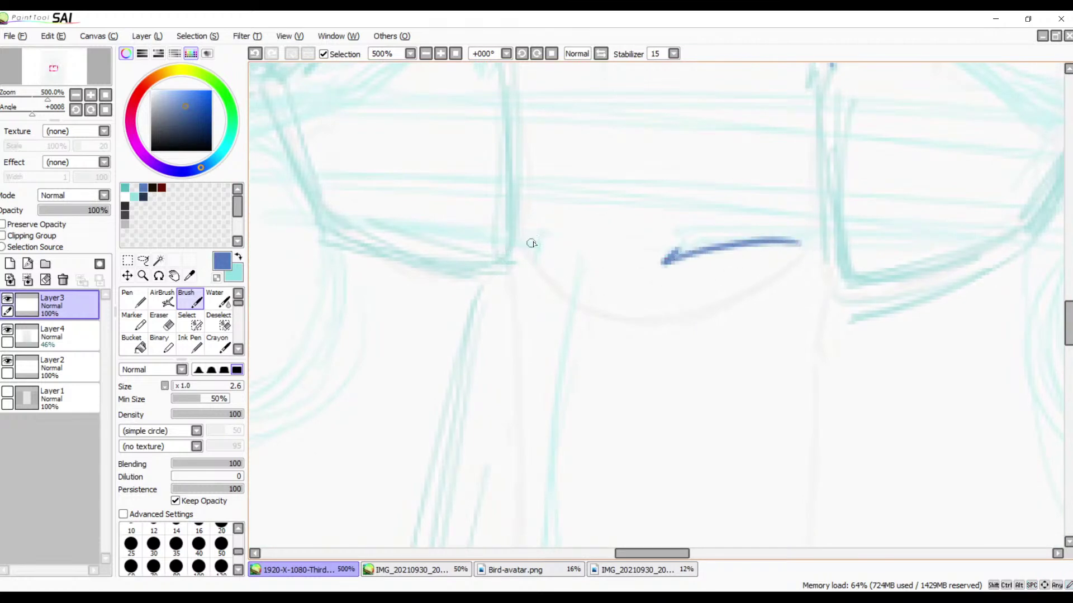
mouse_move(531, 243)
mouse_down()
mouse_move(538, 257)
mouse_move(508, 236)
mouse_up()
- Outline the shadow under the chin and fill it with diagonal blue hatching lines
mouse_move(641, 182)
mouse_down()
mouse_move(543, 335)
mouse_move(538, 400)
mouse_up()
mouse_move(479, 338)
mouse_down()
mouse_move(553, 423)
mouse_move(614, 413)
mouse_up()
drag(729, 291, 592, 411)
mouse_move(673, 327)
mouse_down()
mouse_move(590, 413)
mouse_move(560, 409)
mouse_up()
drag(614, 342, 539, 393)
mouse_move(562, 349)
mouse_down()
mouse_move(529, 380)
mouse_move(517, 364)
mouse_up()
drag(525, 331, 487, 352)
drag(505, 309, 462, 330)
mouse_move(479, 292)
mouse_down()
mouse_move(462, 317)
mouse_move(452, 298)
mouse_up()
drag(461, 257, 442, 291)
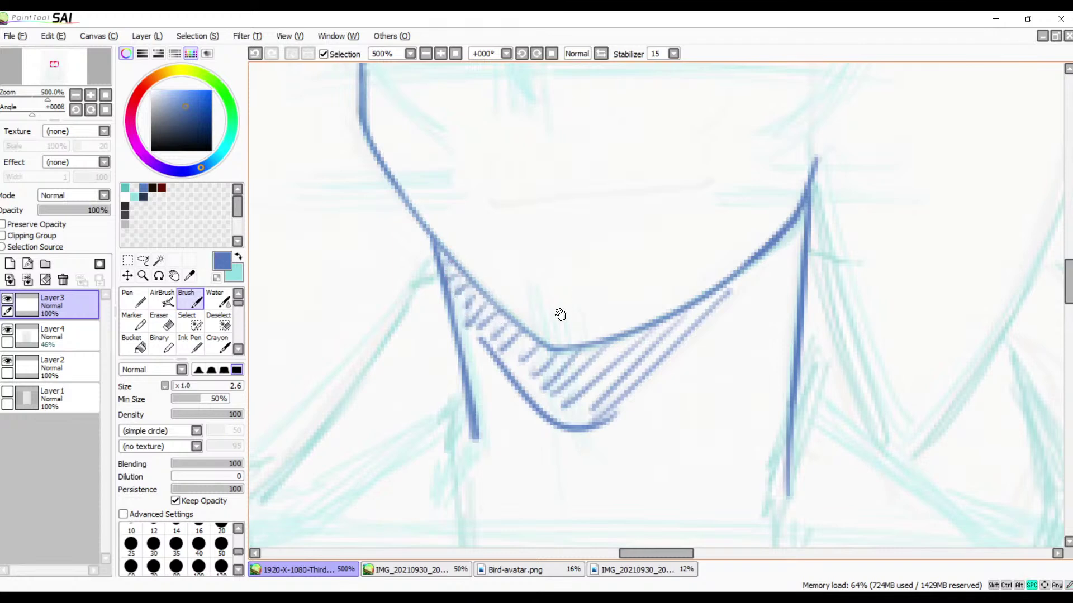
- Draw the nose in blue with a vertical bridge line and an angled tip, then shade its side
mouse_move(560, 314)
mouse_down()
mouse_move(579, 451)
mouse_move(606, 367)
mouse_up()
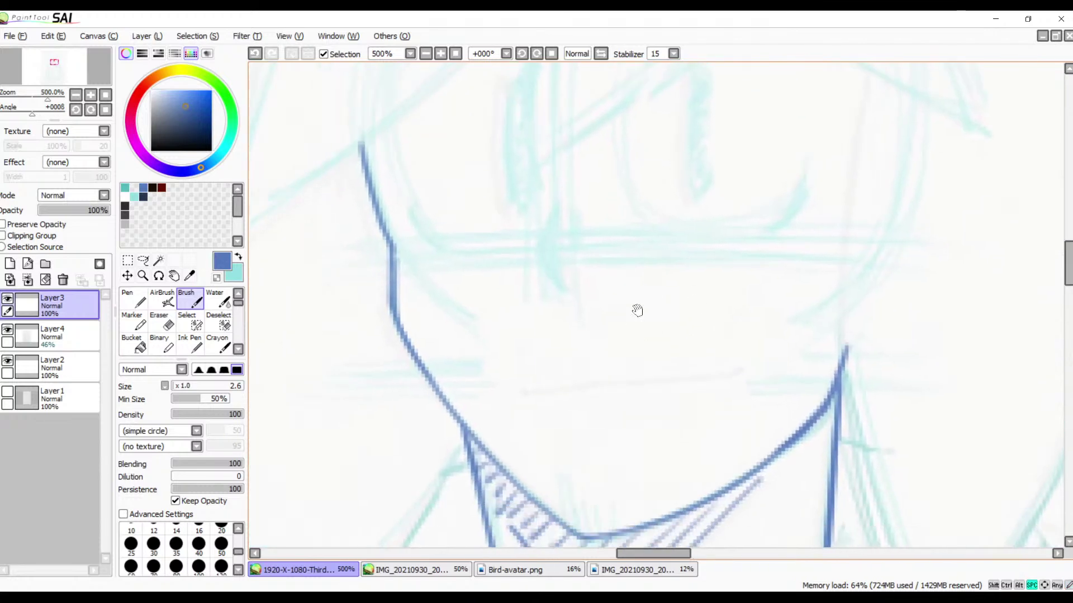
drag(637, 311, 648, 322)
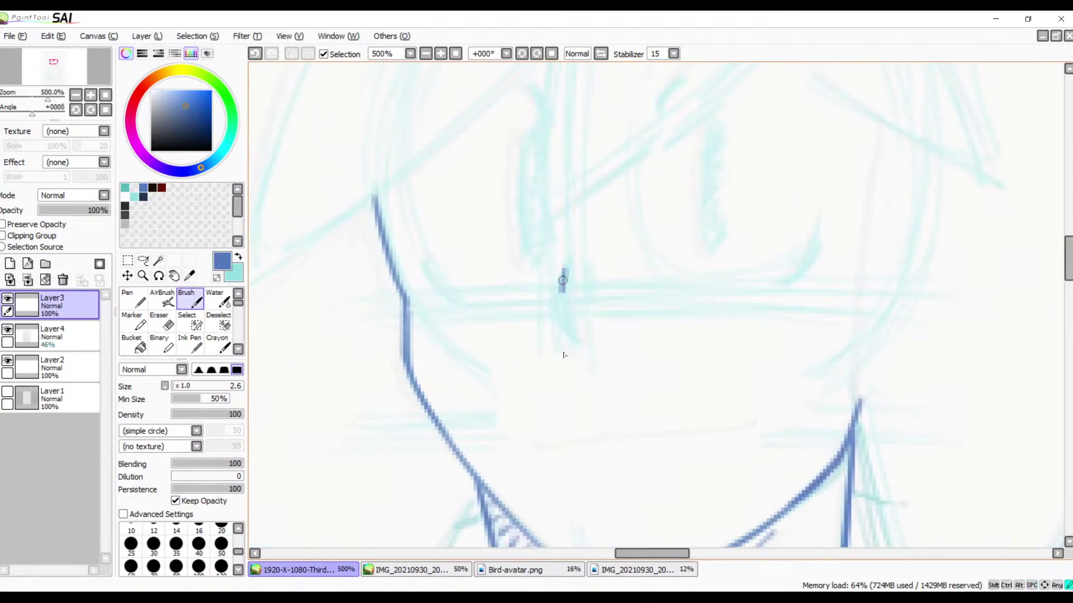
drag(563, 354, 565, 360)
key(ctrl+z)
mouse_move(559, 274)
mouse_down()
mouse_move(558, 324)
mouse_move(575, 360)
mouse_up()
key(ctrl+z)
drag(558, 278, 575, 347)
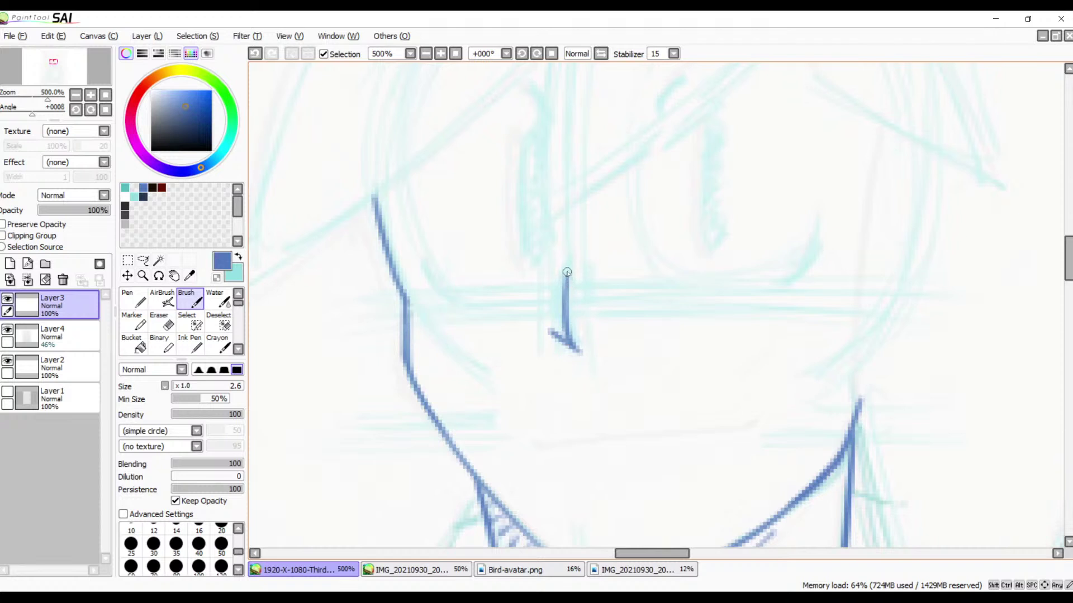
drag(567, 272, 540, 338)
key(ctrl+z)
key(ctrl+z)
drag(566, 275, 556, 330)
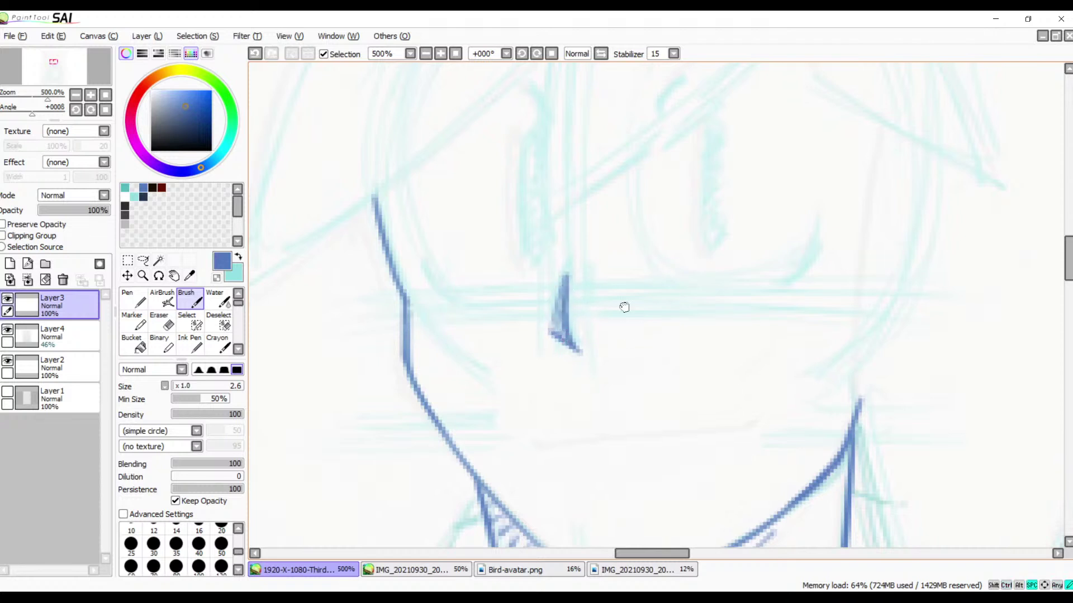
- Zoom out to 300% and draw the inner edge of the collar flap in blue from the neck down to its tip
mouse_move(622, 304)
mouse_down()
mouse_move(642, 206)
mouse_move(564, 363)
mouse_move(609, 350)
mouse_move(692, 292)
mouse_move(644, 385)
mouse_move(771, 440)
mouse_move(766, 390)
mouse_move(573, 276)
mouse_up()
click(426, 55)
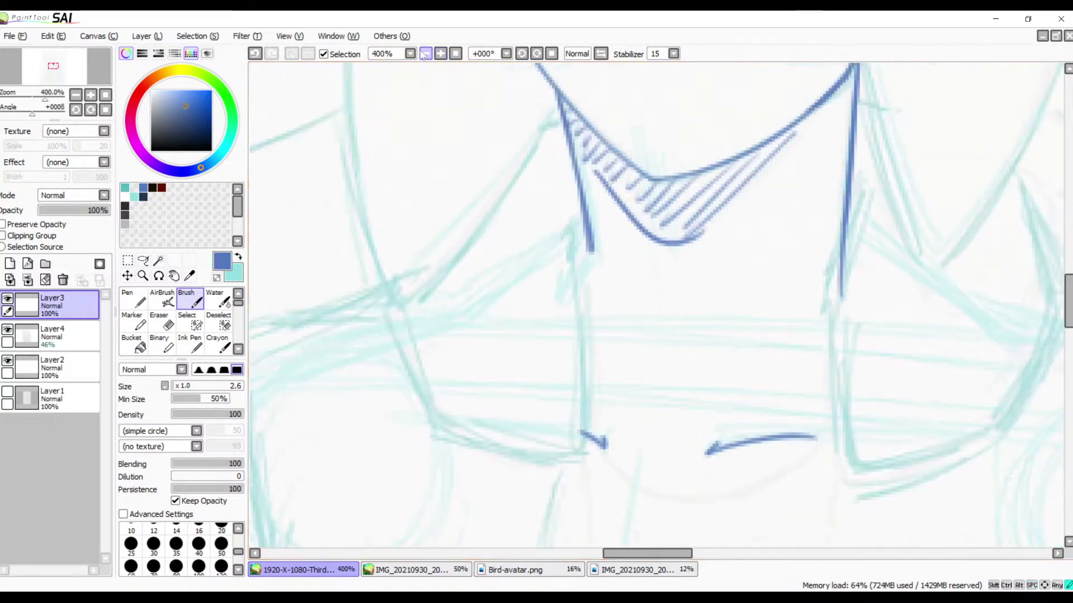
click(425, 54)
drag(514, 296, 447, 157)
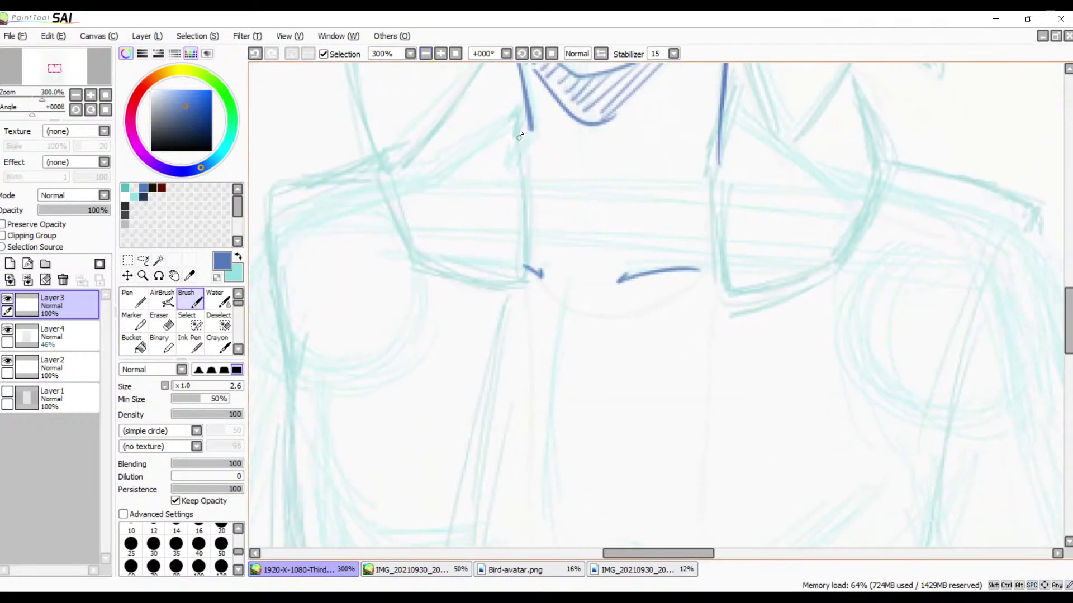
drag(519, 123, 498, 271)
key(ctrl+z)
mouse_move(517, 125)
mouse_down()
mouse_move(507, 238)
mouse_move(491, 301)
mouse_up()
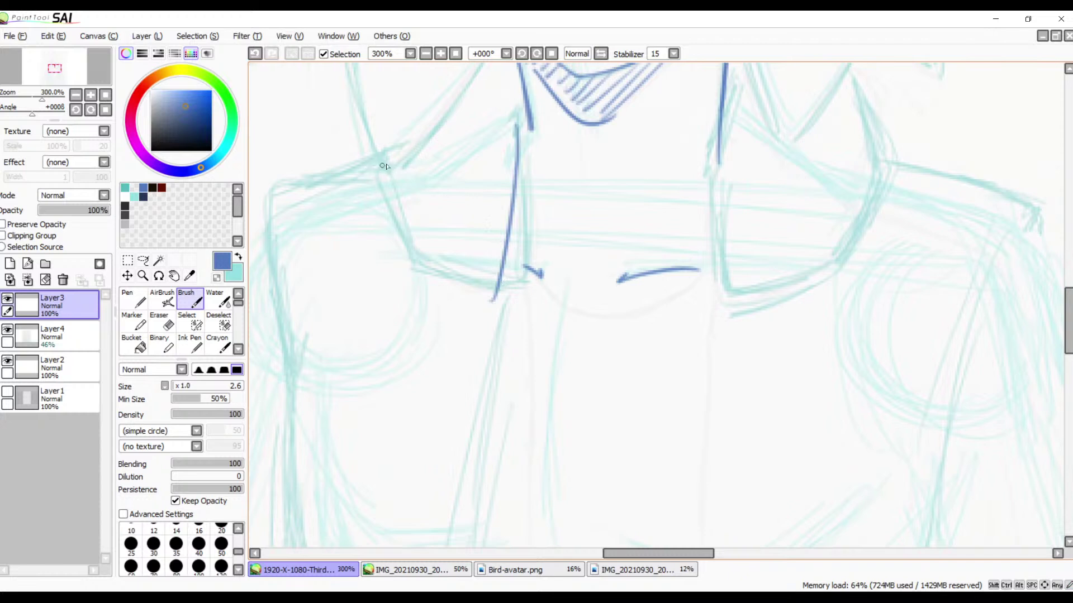
- Trace the collar flap's outer edge in blue from the shoulder and curve it round to the collar tip
drag(384, 166, 420, 262)
key(ctrl+z)
drag(389, 166, 415, 259)
drag(443, 292, 475, 291)
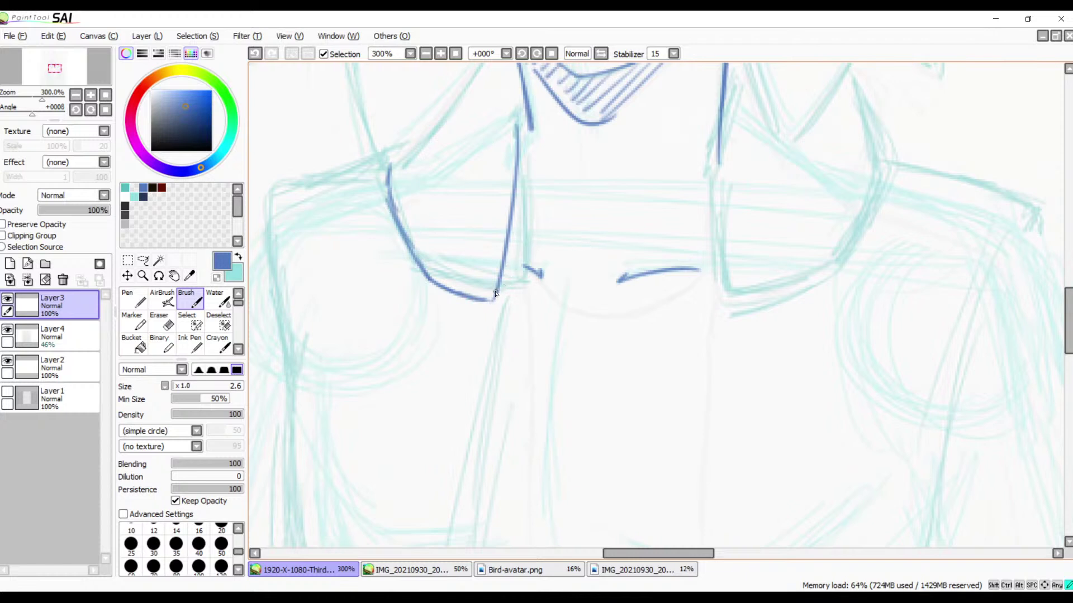
drag(624, 253, 567, 302)
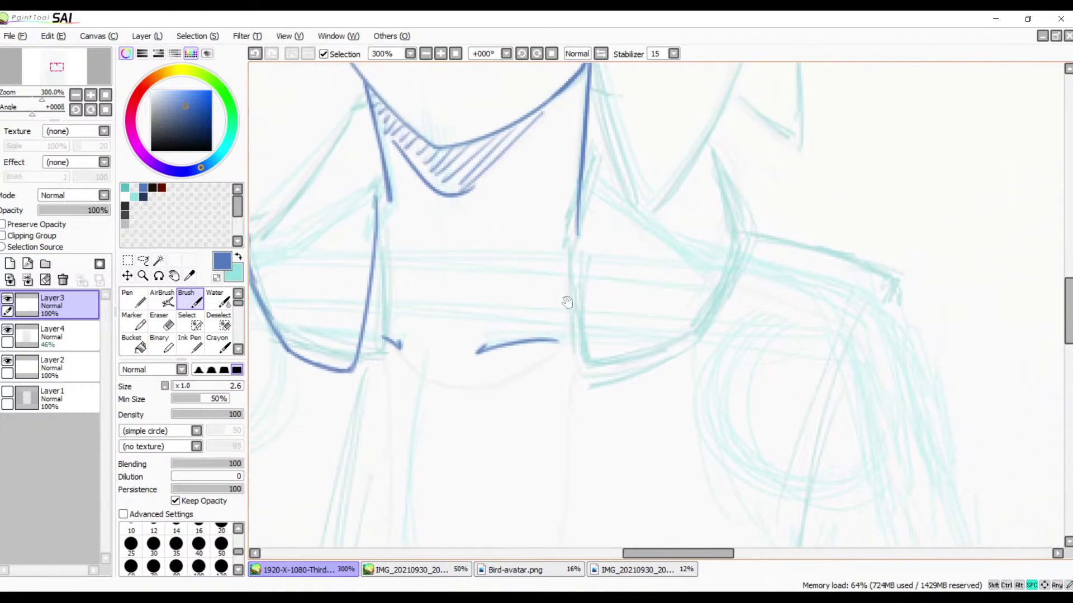
drag(486, 326, 668, 198)
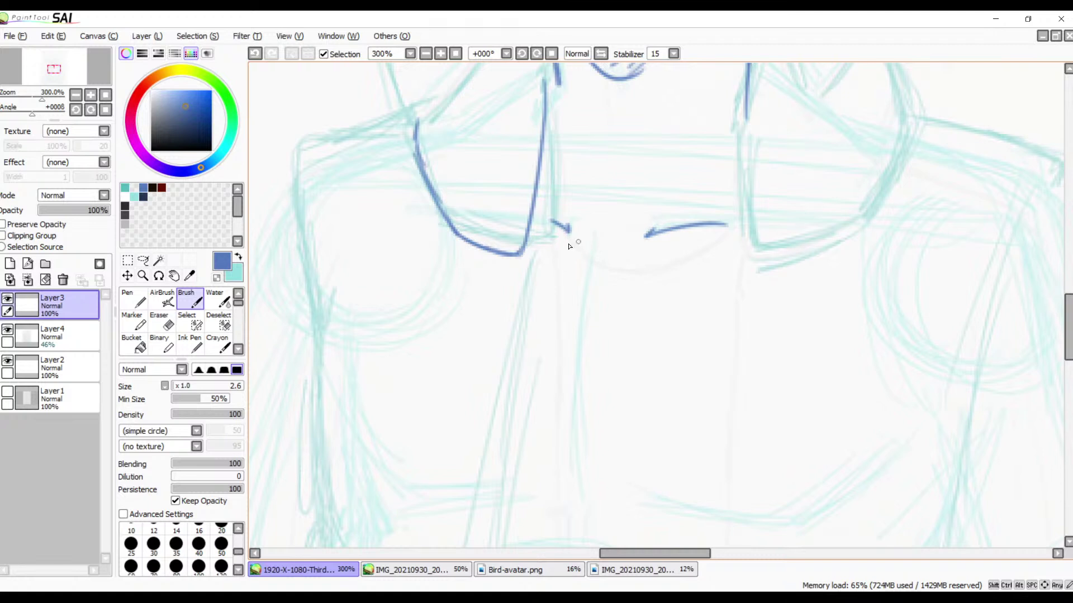
mouse_move(603, 338)
mouse_down()
mouse_move(618, 199)
mouse_move(605, 189)
mouse_up()
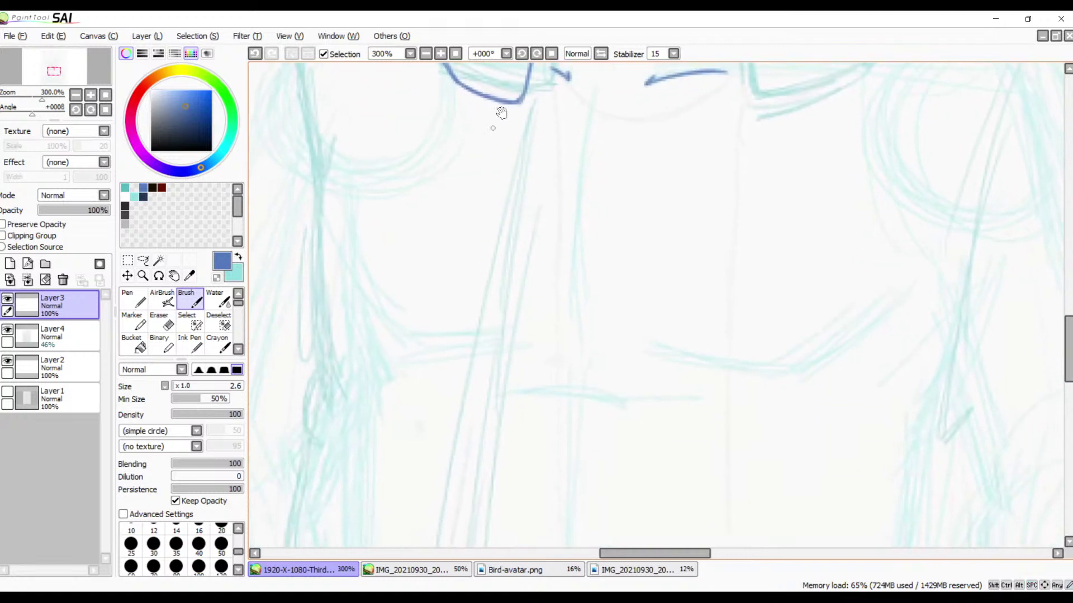
drag(515, 104, 510, 152)
drag(508, 198, 507, 238)
key(ctrl+z)
key(ctrl+z)
drag(518, 104, 490, 335)
drag(511, 159, 472, 463)
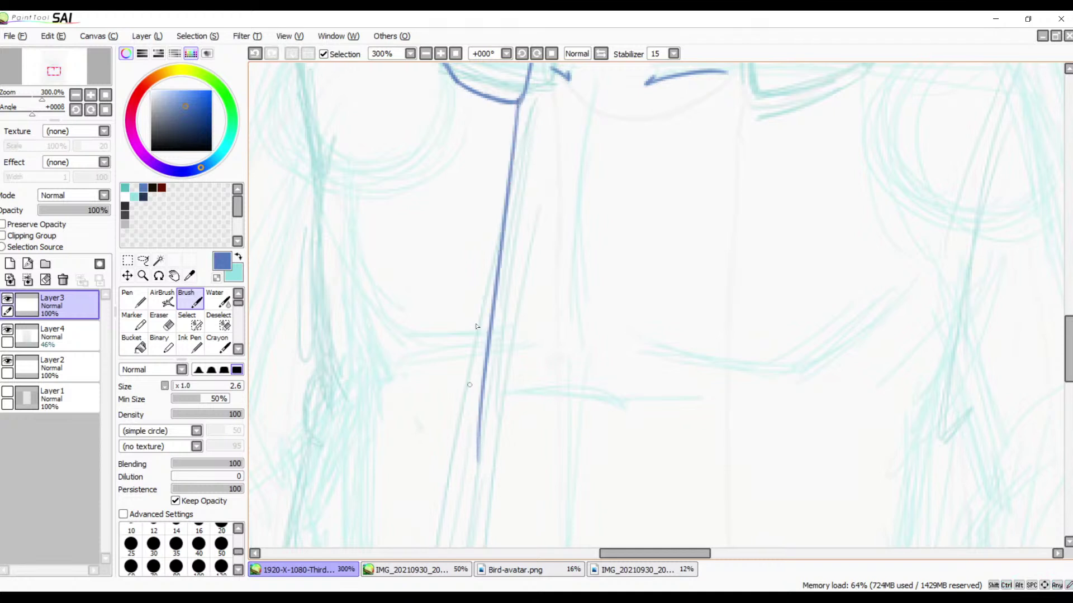
key(ctrl+z)
key(ctrl+z)
drag(521, 107, 475, 458)
key(ctrl+z)
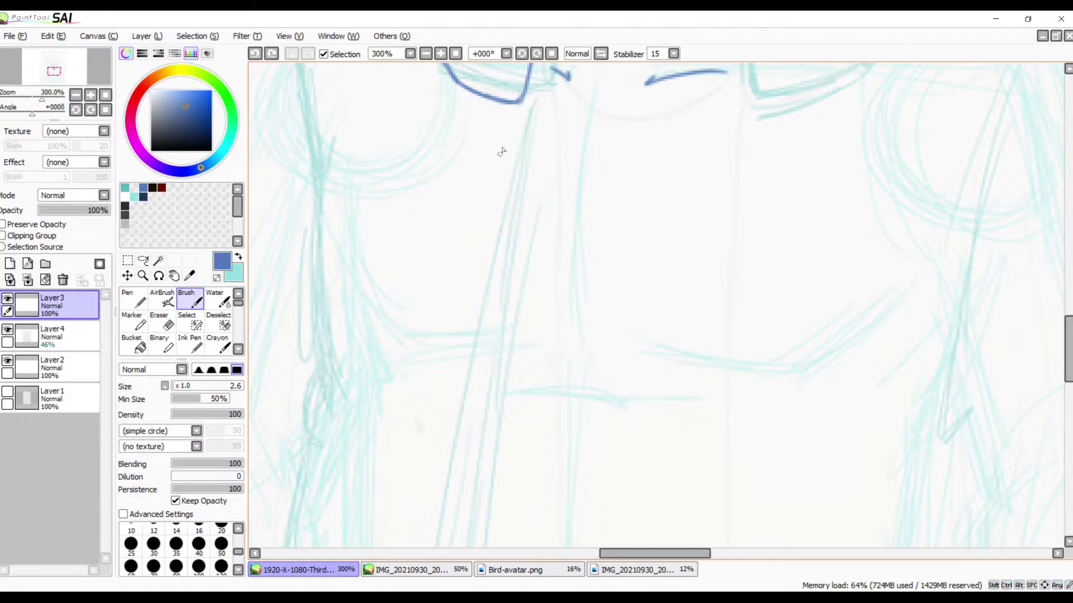
- Zoom out to 150% and draw the jacket's front edge in blue from the collar tip past the hem, redoing the stroke until it flows smoothly
click(429, 56)
click(430, 55)
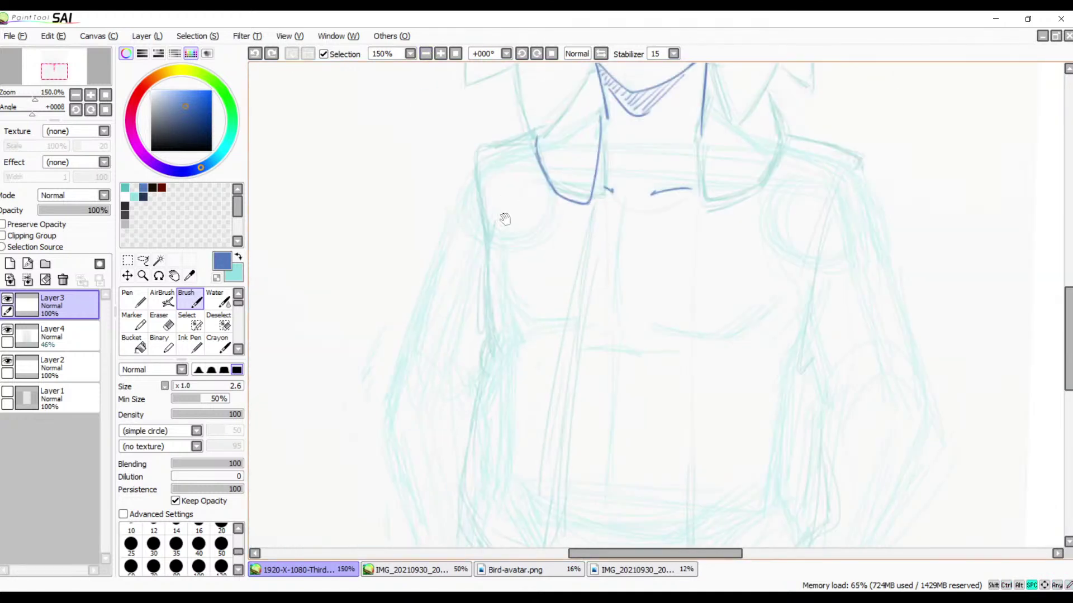
drag(505, 218, 422, 150)
mouse_move(502, 141)
mouse_down()
mouse_move(485, 255)
mouse_move(479, 479)
mouse_up()
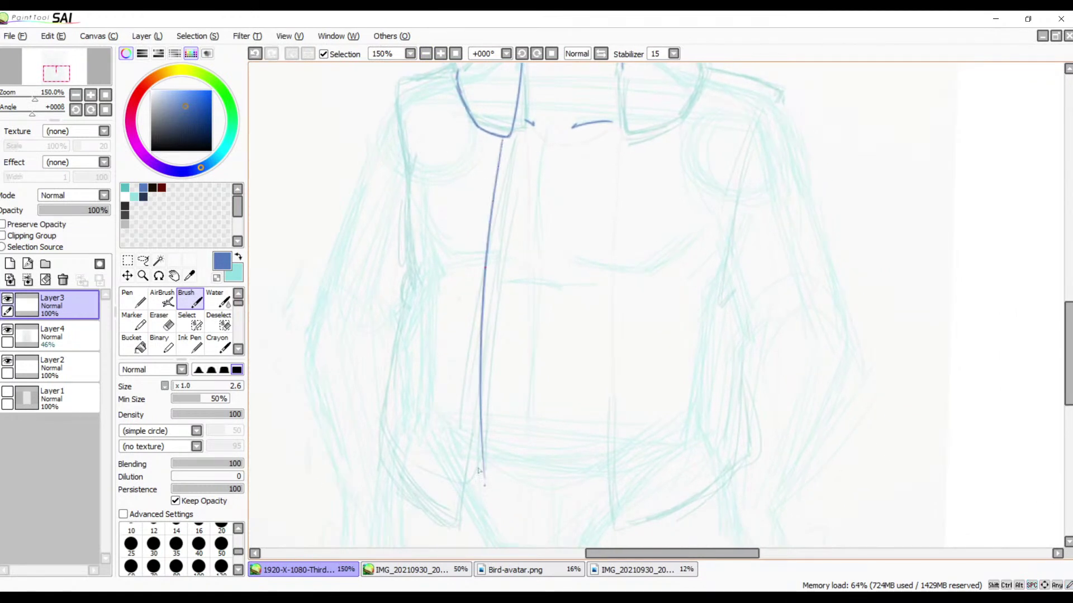
key(ctrl+z)
drag(502, 143, 463, 541)
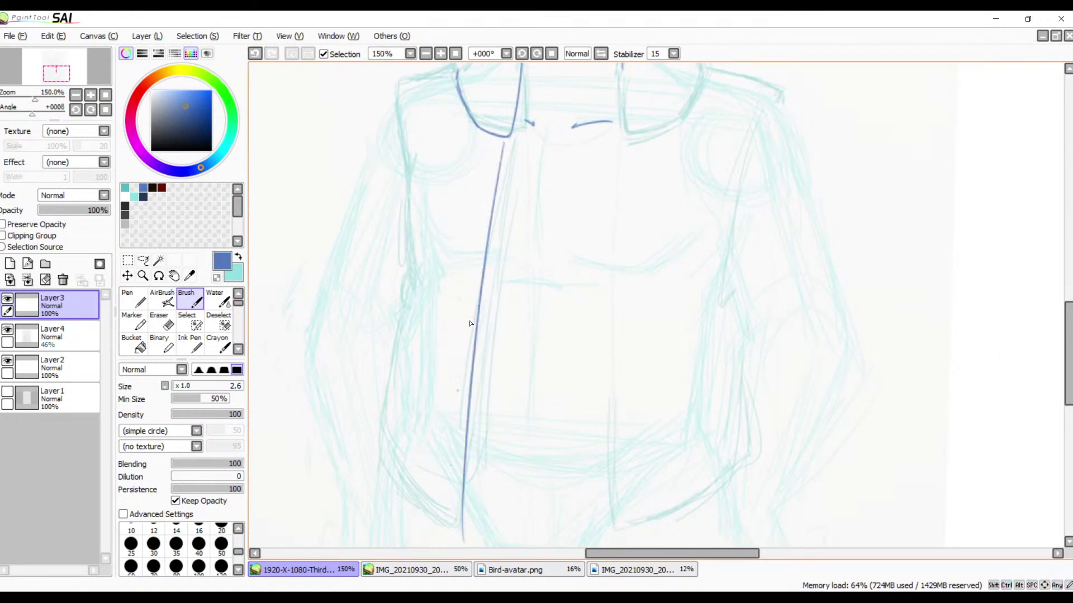
drag(506, 230, 515, 201)
key(ctrl+z)
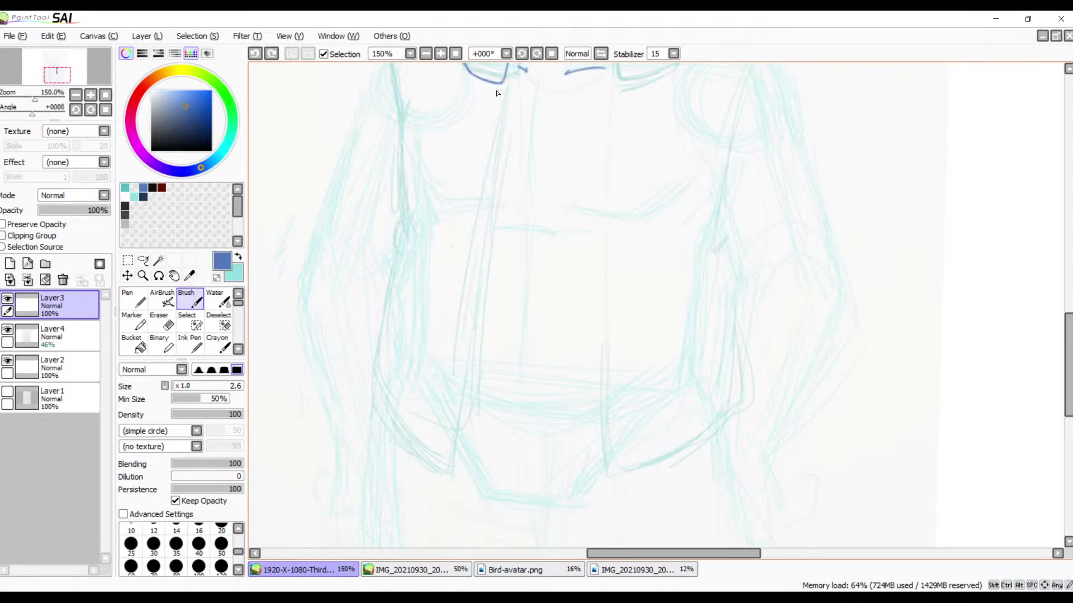
drag(500, 85, 460, 447)
key(ctrl+z)
drag(501, 80, 461, 467)
key(ctrl+z)
mouse_move(501, 84)
mouse_down()
mouse_move(458, 349)
mouse_move(454, 519)
mouse_up()
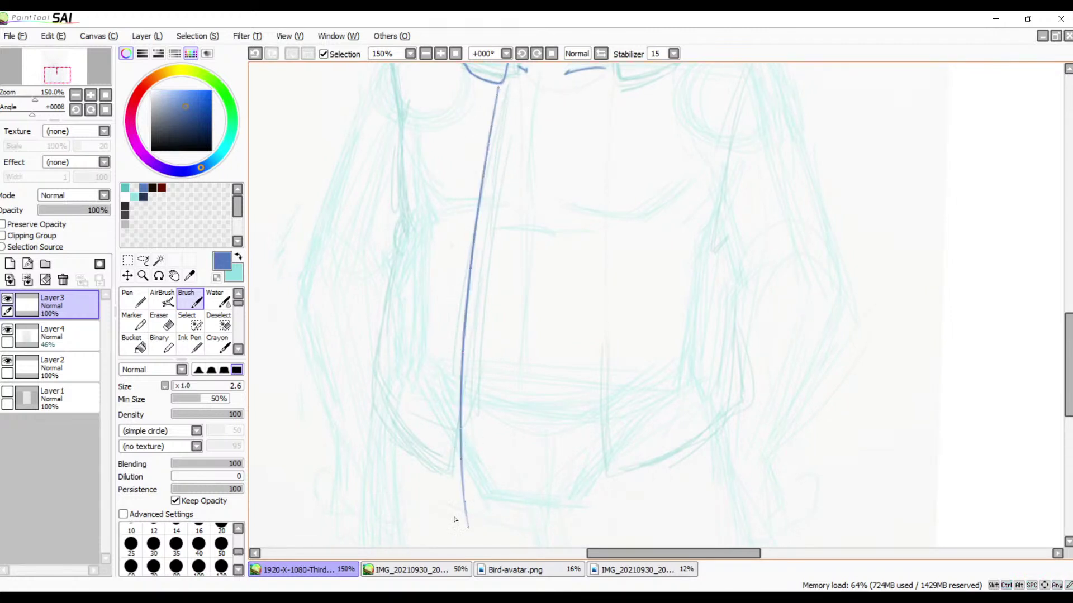
- Draw the shoulder line in blue outward from the collar and continue it down along the armhole seam
drag(512, 281, 509, 336)
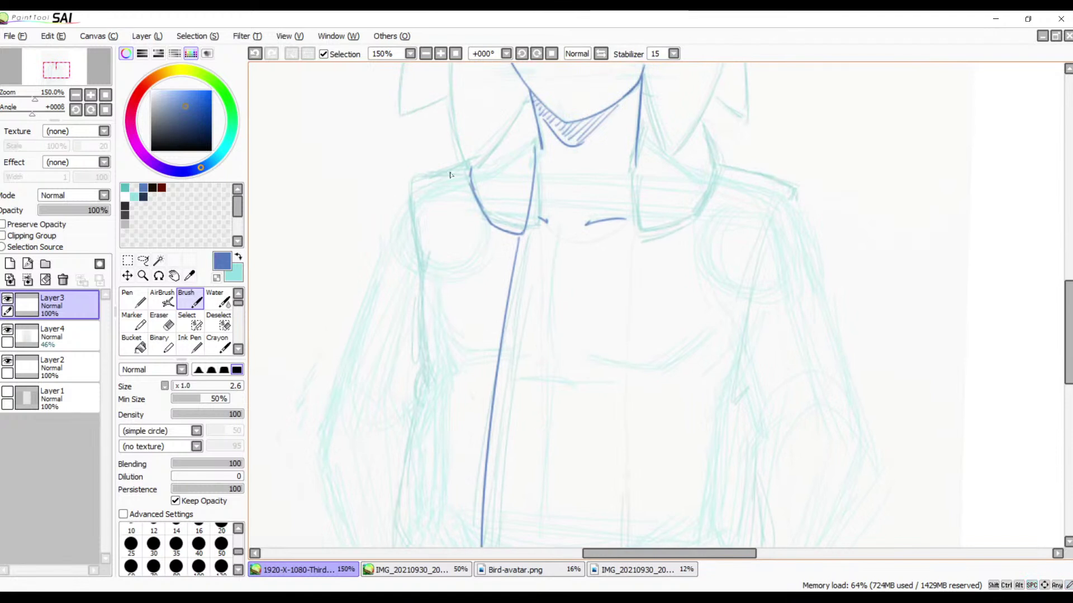
drag(464, 163, 399, 223)
key(ctrl+z)
drag(469, 161, 431, 174)
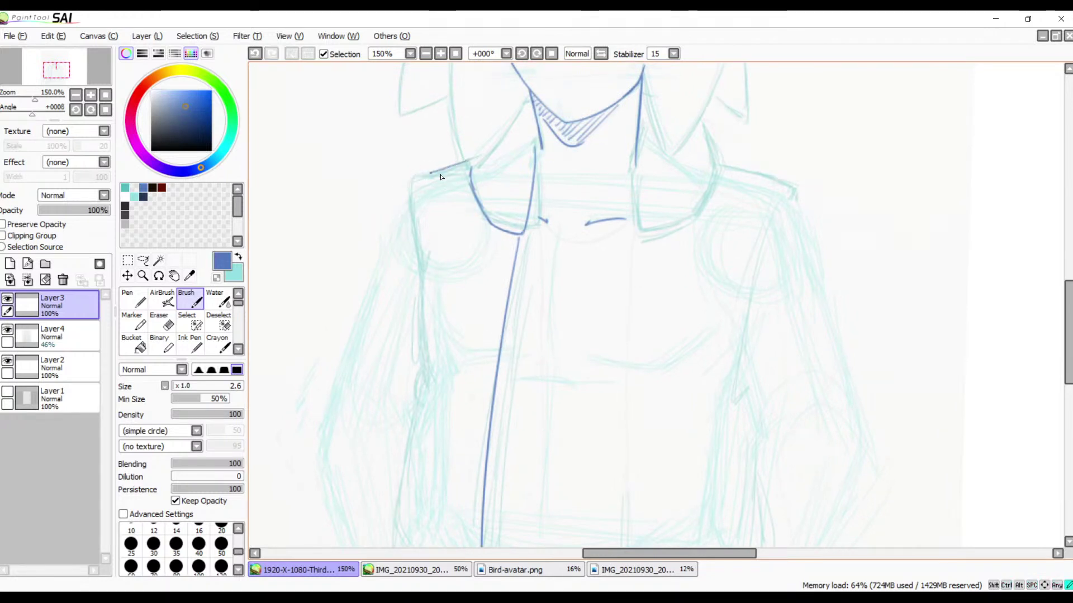
key(ctrl+z)
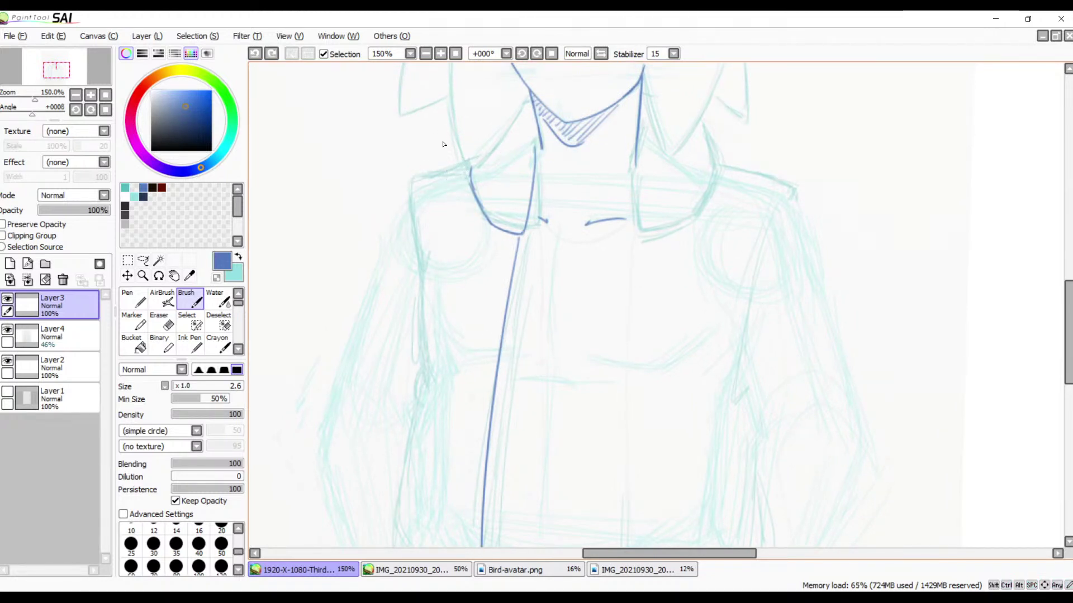
mouse_move(432, 176)
mouse_down()
mouse_move(411, 186)
mouse_move(422, 277)
mouse_up()
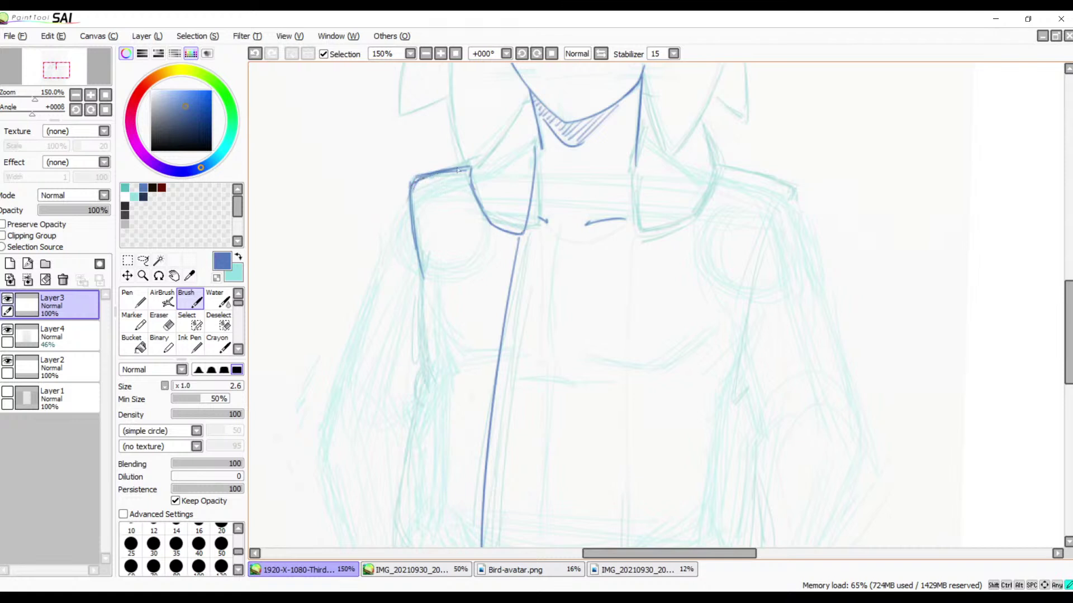
- Draw the left jacket panel's side edge in blue downward from the armhole seam, redoing the stroke until it follows the sketch
drag(484, 314, 482, 262)
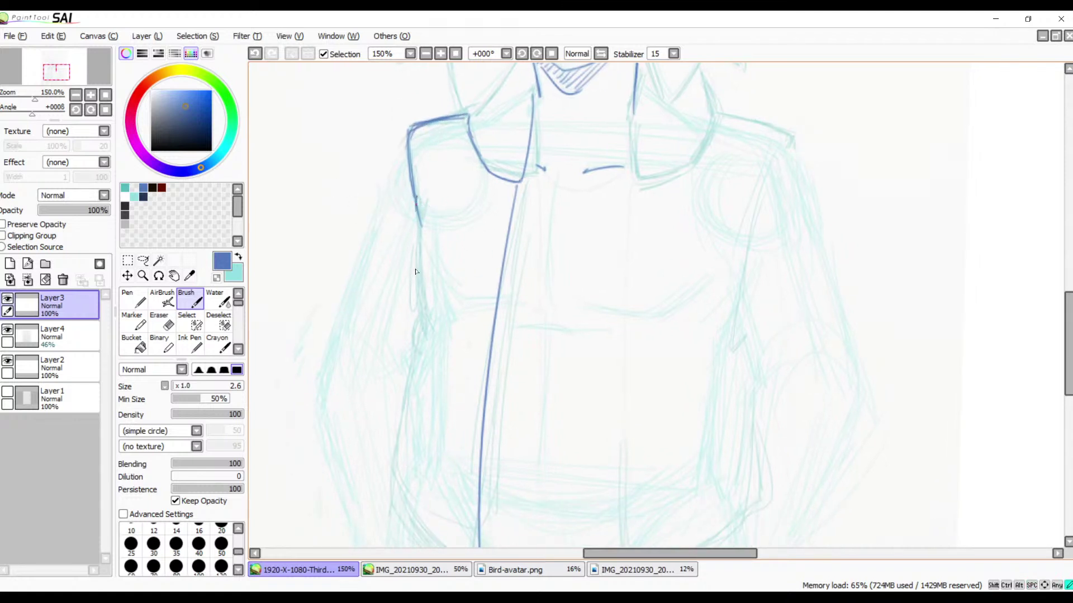
drag(415, 271, 416, 280)
key(ctrl+z)
drag(417, 197, 408, 310)
key(ctrl+z)
drag(417, 202, 410, 330)
drag(414, 246, 410, 332)
key(ctrl+z)
drag(420, 195, 418, 313)
drag(409, 245, 413, 334)
- Continue the left panel's side edge in blue to its lower corner and along the hem to the front edge
mouse_move(409, 238)
mouse_down()
mouse_move(412, 216)
mouse_move(414, 345)
mouse_move(483, 260)
mouse_up()
drag(447, 229, 429, 305)
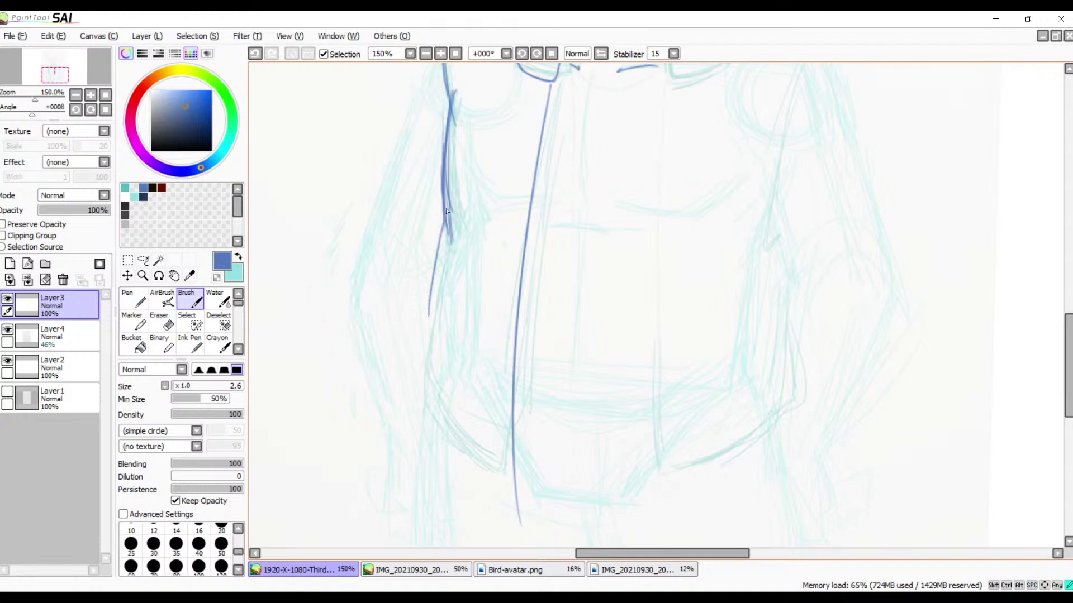
mouse_move(446, 211)
mouse_down()
mouse_move(423, 393)
mouse_move(425, 371)
mouse_move(461, 443)
mouse_move(505, 469)
mouse_up()
drag(414, 373, 495, 469)
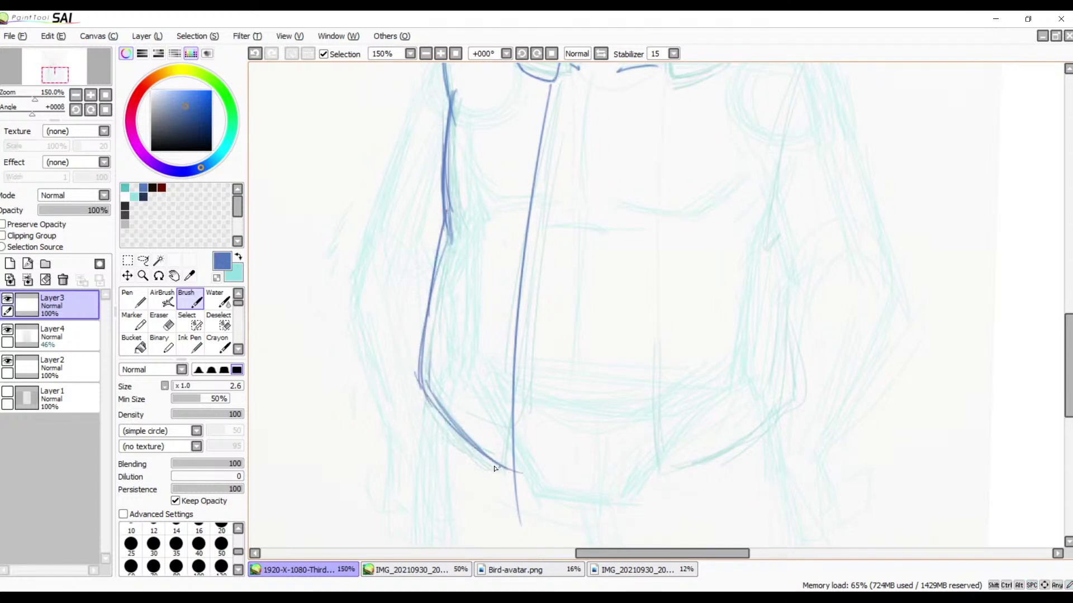
- Zoom in to 300% and erase the doubled strokes along the left panel's side edge and inside its lower corner
drag(470, 298, 498, 401)
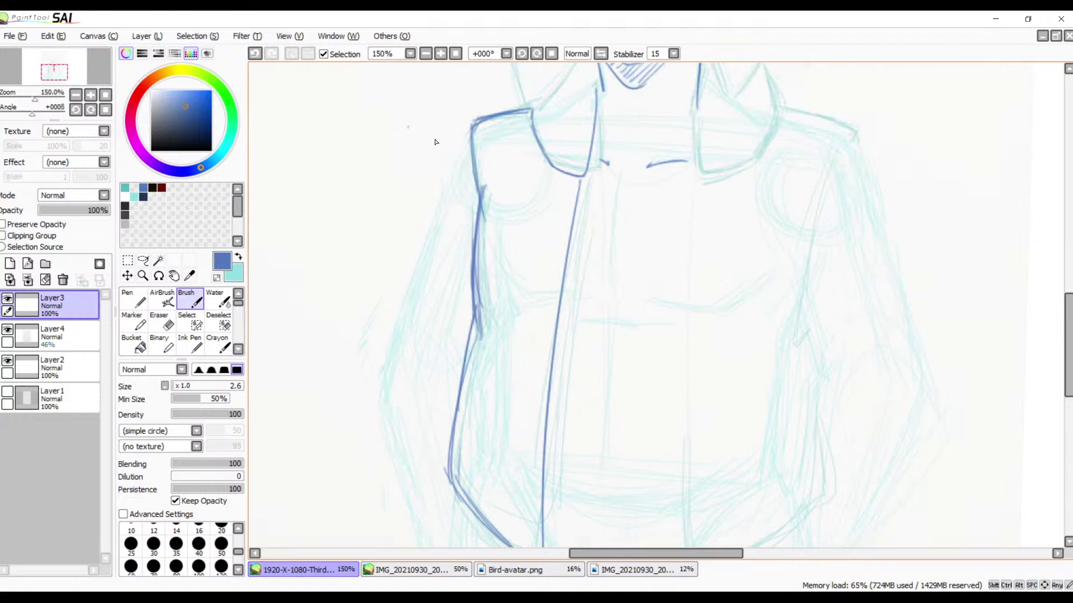
click(440, 53)
click(440, 53)
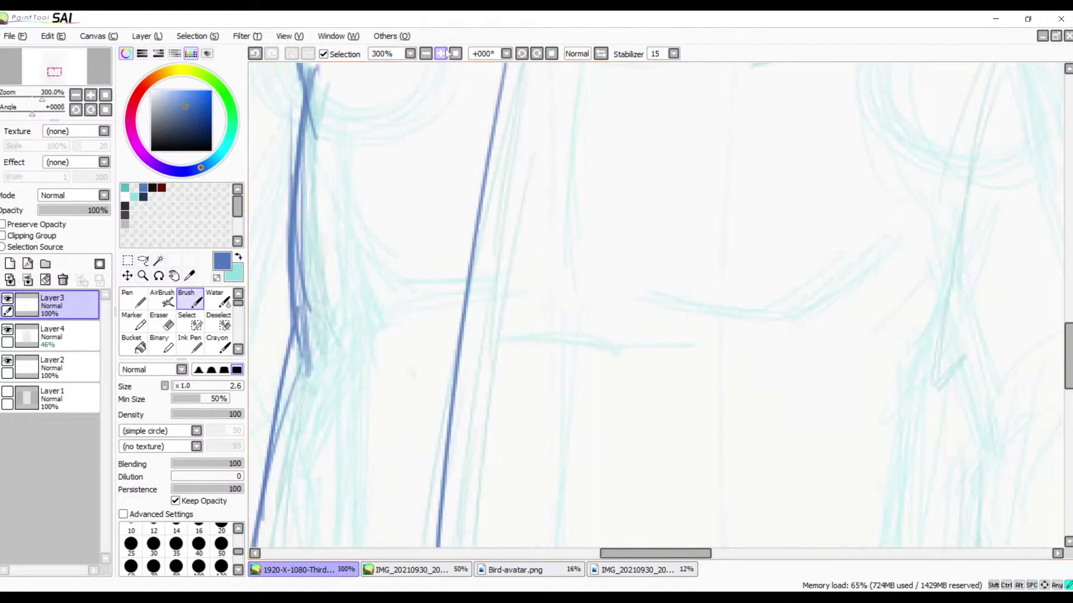
drag(431, 195, 501, 256)
key(e)
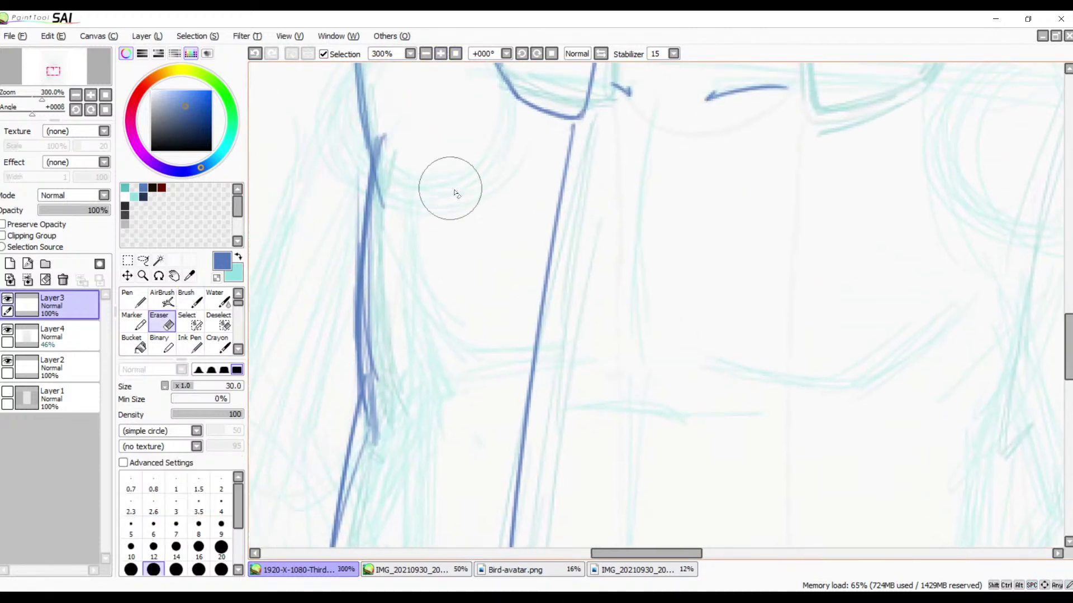
mouse_move(407, 186)
mouse_down()
mouse_move(387, 220)
mouse_move(396, 202)
mouse_move(377, 458)
mouse_move(397, 424)
mouse_move(394, 352)
mouse_move(376, 472)
mouse_move(388, 424)
mouse_up()
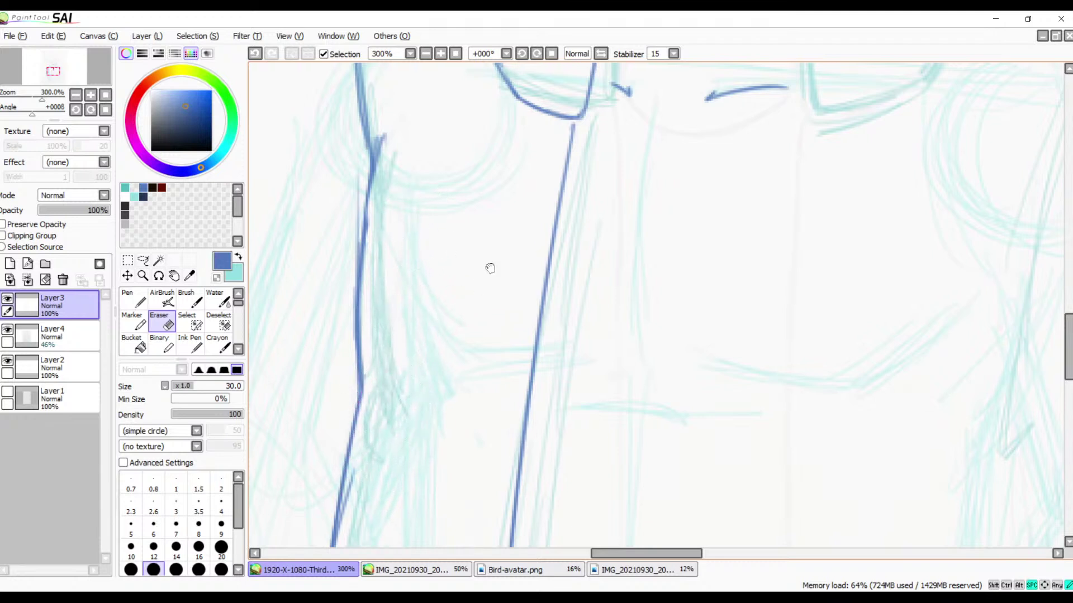
mouse_move(488, 268)
mouse_down()
mouse_move(585, 278)
mouse_move(606, 304)
mouse_up()
mouse_move(517, 206)
mouse_down()
mouse_move(521, 344)
mouse_move(515, 304)
mouse_move(620, 170)
mouse_move(629, 132)
mouse_move(634, 268)
mouse_move(587, 119)
mouse_up()
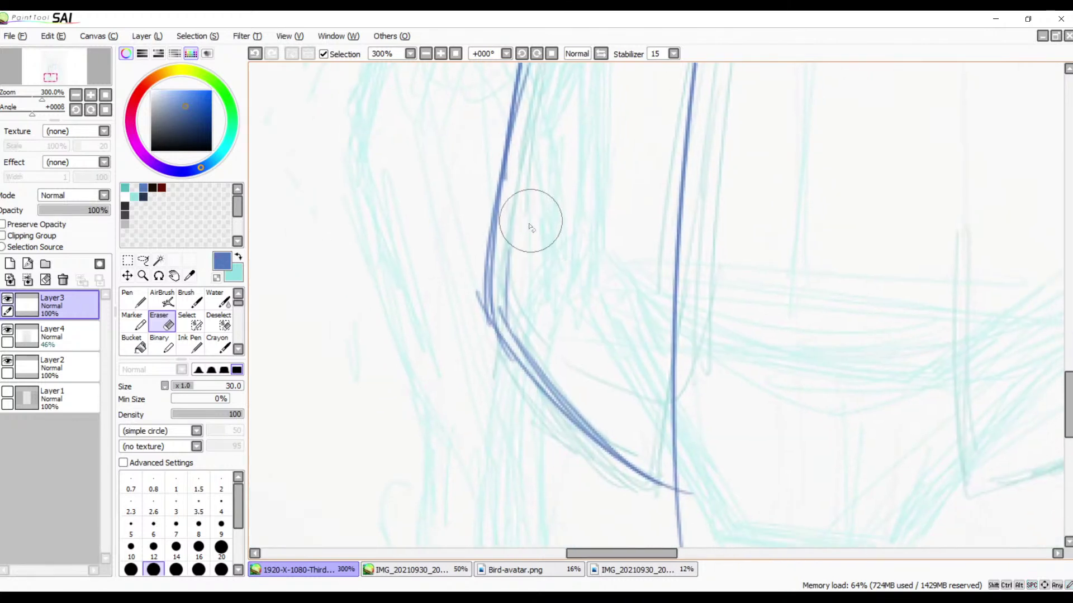
mouse_move(523, 222)
mouse_down()
mouse_move(510, 285)
mouse_move(523, 315)
mouse_move(549, 357)
mouse_move(645, 441)
mouse_move(536, 342)
mouse_up()
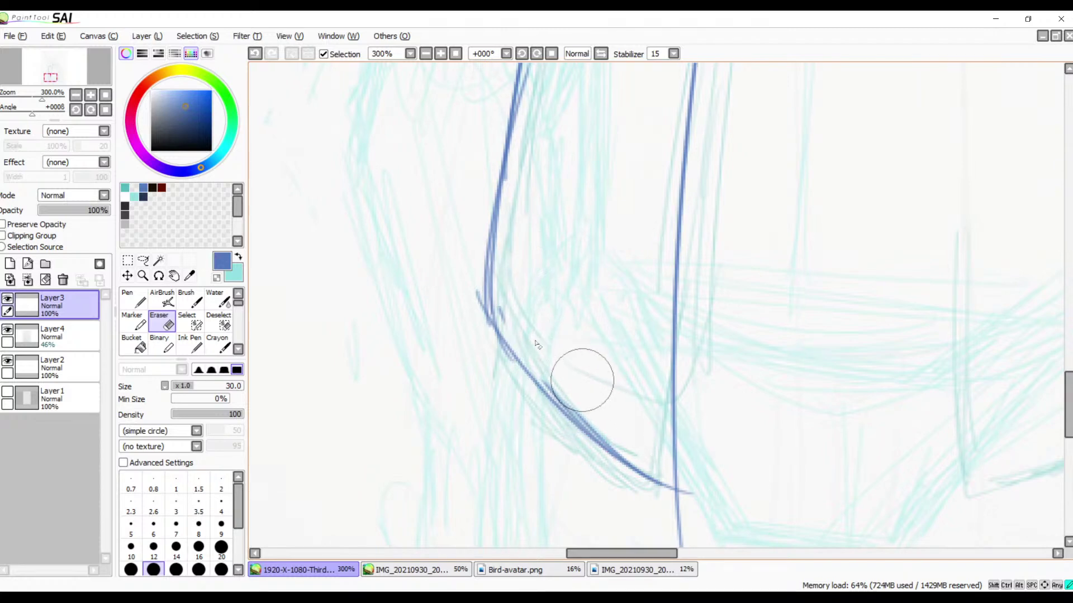
- Zoom out to 100% and erase the tail of the left front edge that runs past the hem
click(425, 54)
click(426, 54)
click(425, 54)
drag(548, 214, 342, 376)
drag(545, 352, 552, 268)
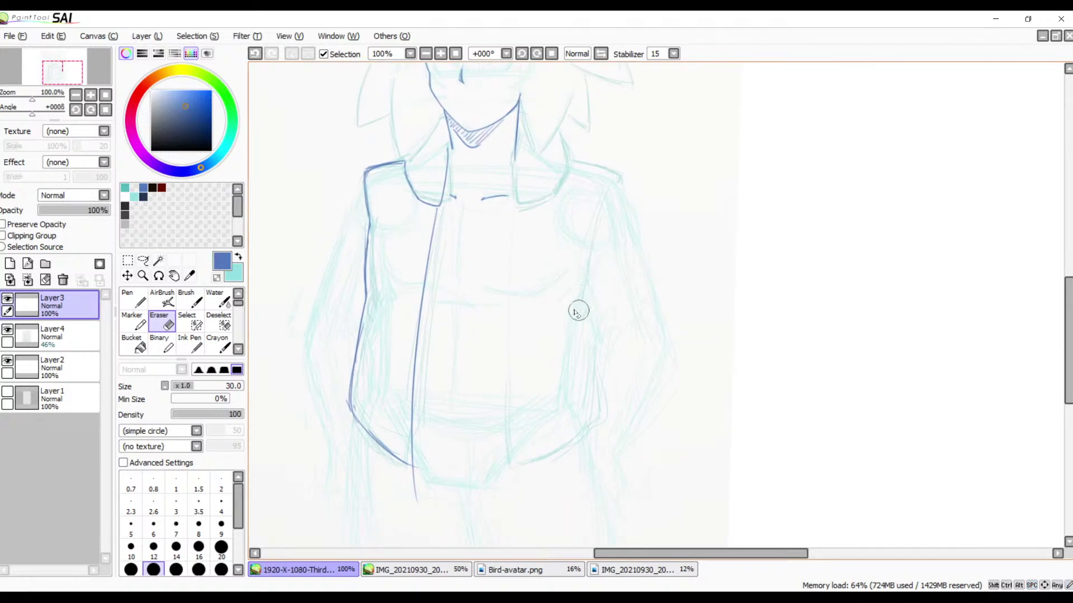
key(space)
drag(549, 413, 609, 337)
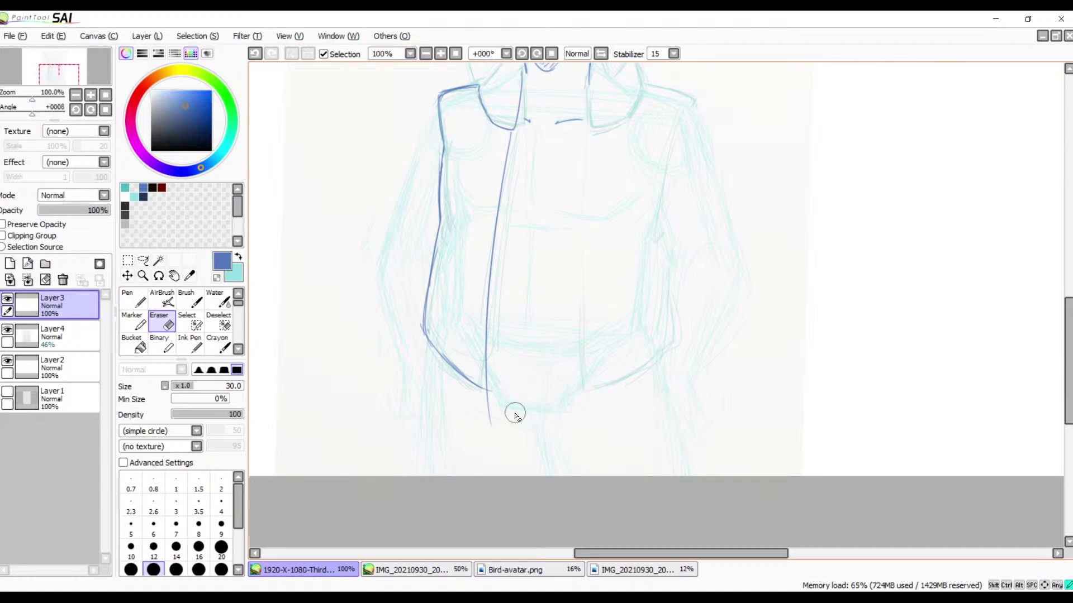
drag(512, 412, 491, 405)
- Zoom in to 300% and draw the shirt's curved neckline in blue between the two collar flaps, reinforcing it with repeated strokes
drag(574, 345, 510, 443)
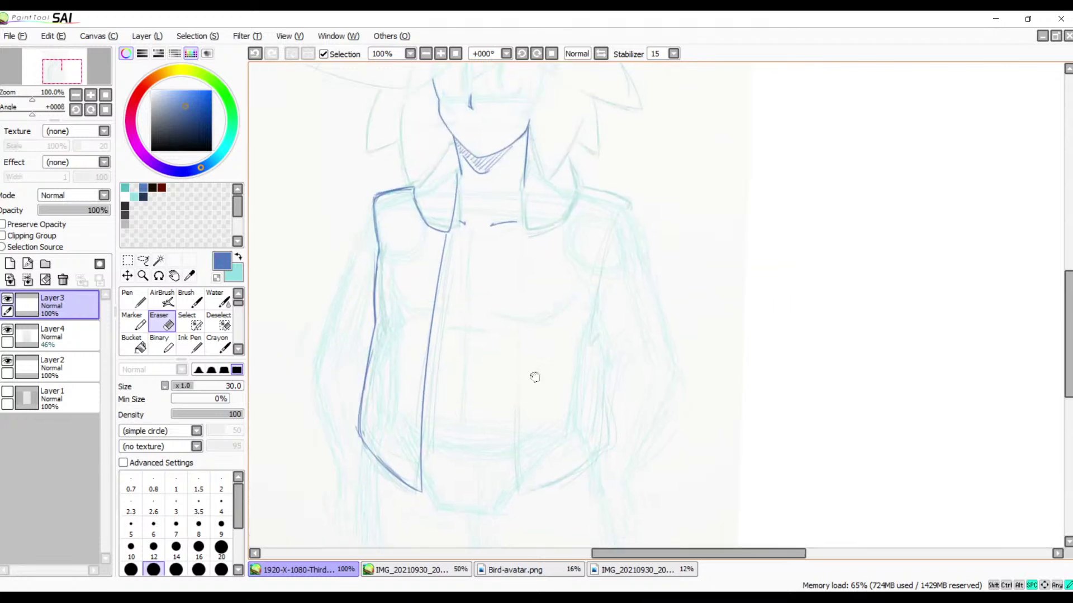
drag(534, 376, 495, 471)
mouse_move(517, 395)
mouse_down()
mouse_move(520, 415)
mouse_move(622, 304)
mouse_move(610, 313)
mouse_move(631, 374)
mouse_move(637, 297)
mouse_move(584, 342)
mouse_up()
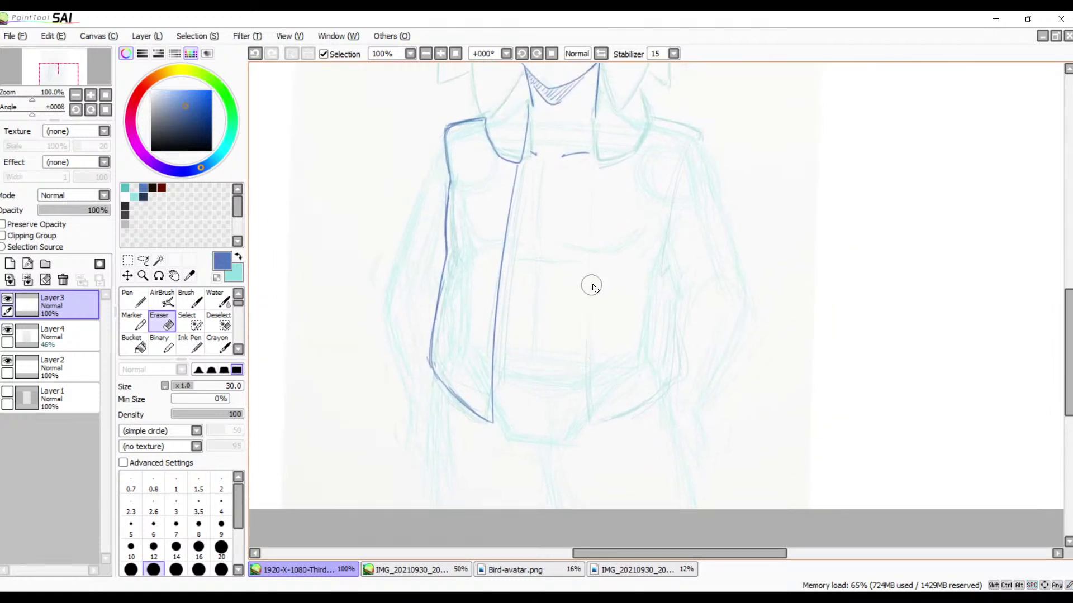
key(b)
scroll(553, 280, up, 3)
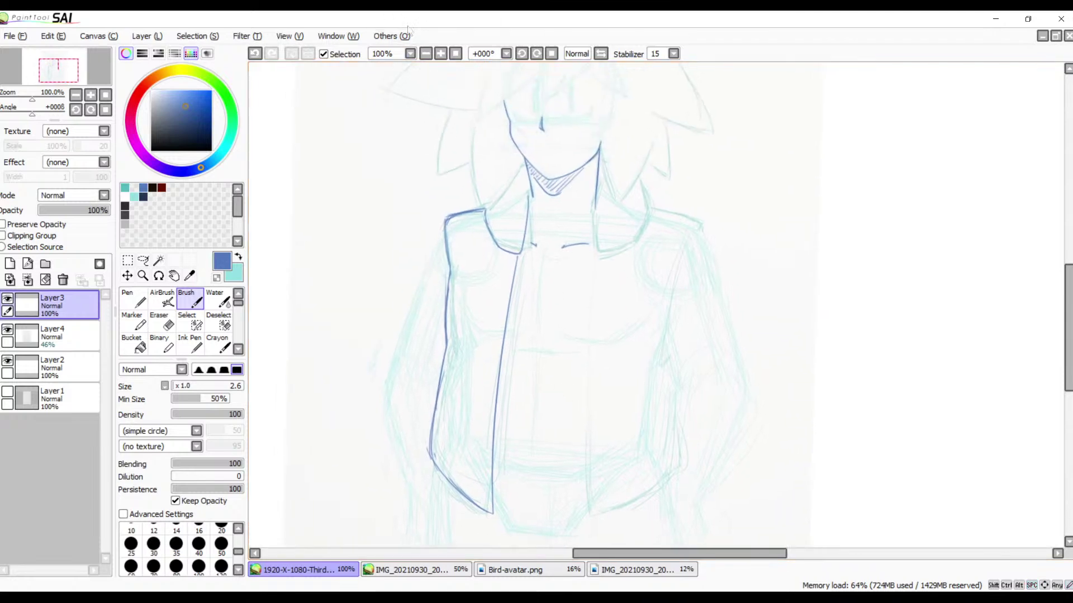
click(441, 54)
click(440, 53)
click(440, 54)
mouse_move(456, 214)
mouse_down()
mouse_move(559, 246)
mouse_move(570, 286)
mouse_up()
mouse_move(373, 195)
mouse_down()
mouse_move(436, 235)
mouse_move(459, 226)
mouse_up()
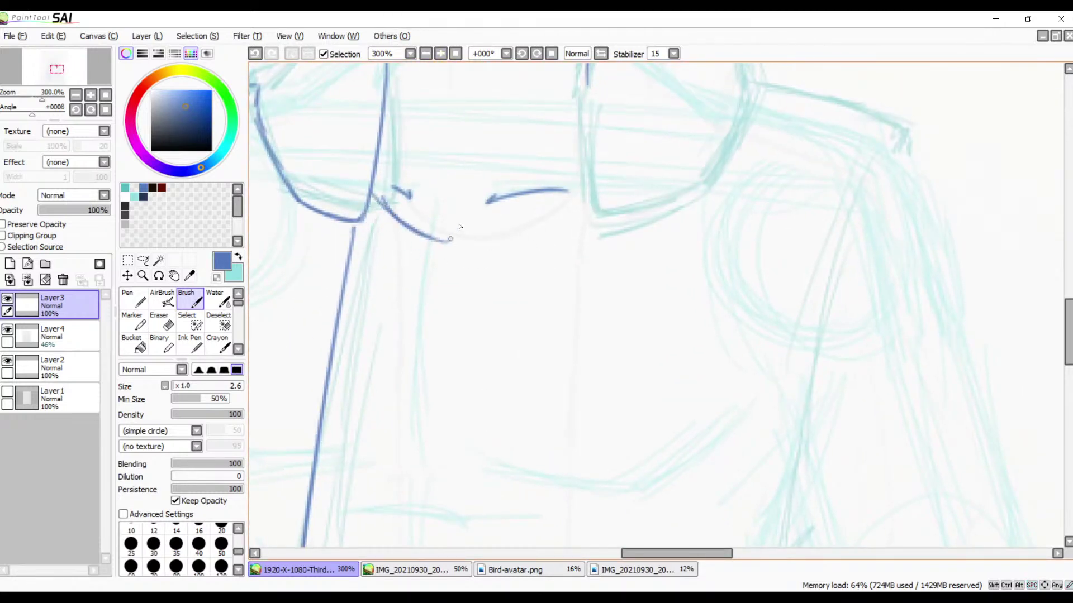
key(ctrl+z)
drag(371, 207, 459, 249)
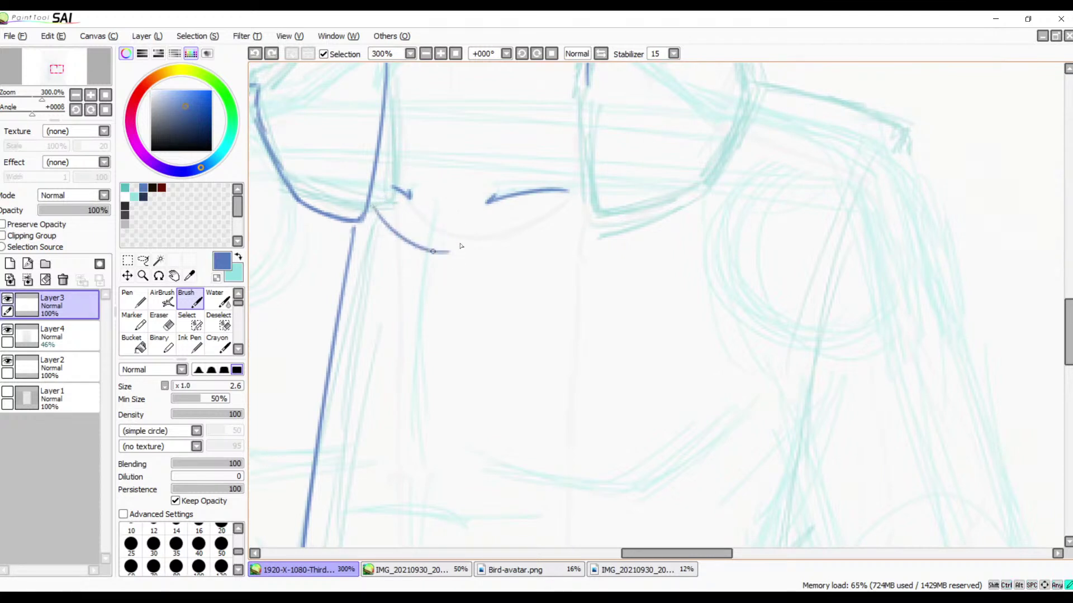
mouse_move(362, 208)
mouse_down()
mouse_move(568, 187)
mouse_move(505, 237)
mouse_up()
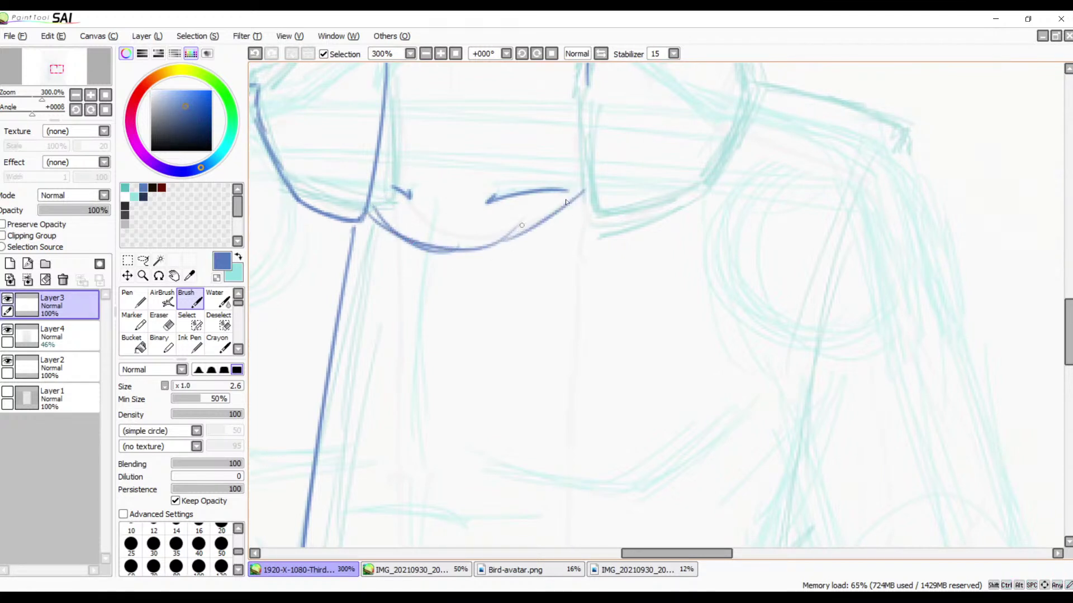
drag(584, 191, 477, 246)
drag(538, 222, 435, 247)
- Trace the right collar flap's inner edge in blue down from the neck and round its lower edge
key(space)
drag(611, 280, 561, 370)
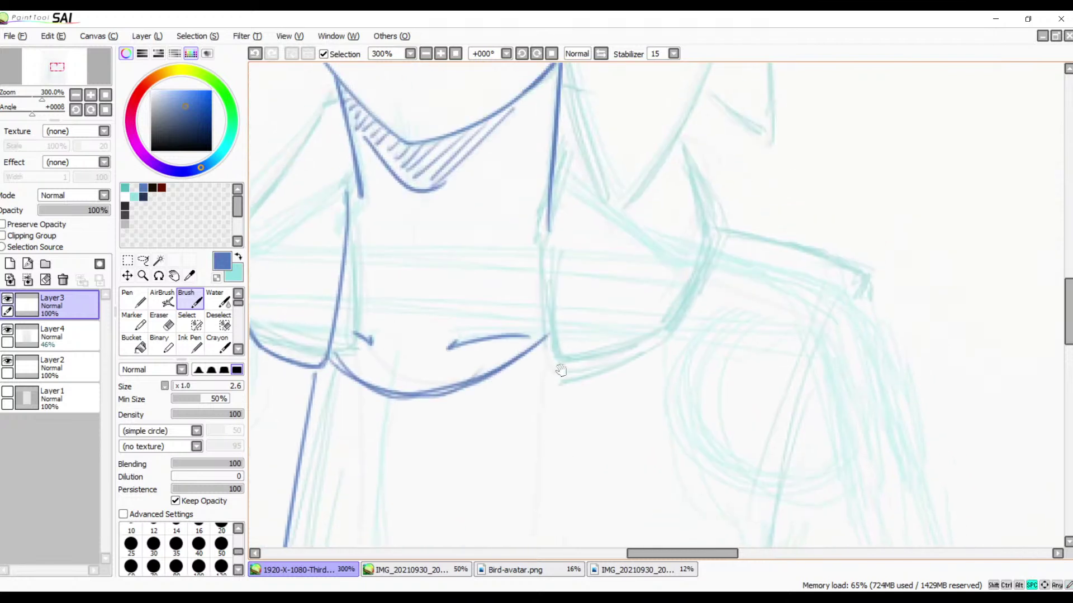
mouse_move(558, 177)
mouse_down()
mouse_move(553, 315)
mouse_move(565, 361)
mouse_up()
mouse_move(557, 234)
mouse_down()
mouse_move(552, 334)
mouse_move(563, 352)
mouse_up()
mouse_move(553, 313)
mouse_down()
mouse_move(605, 367)
mouse_move(670, 332)
mouse_up()
drag(566, 367, 682, 320)
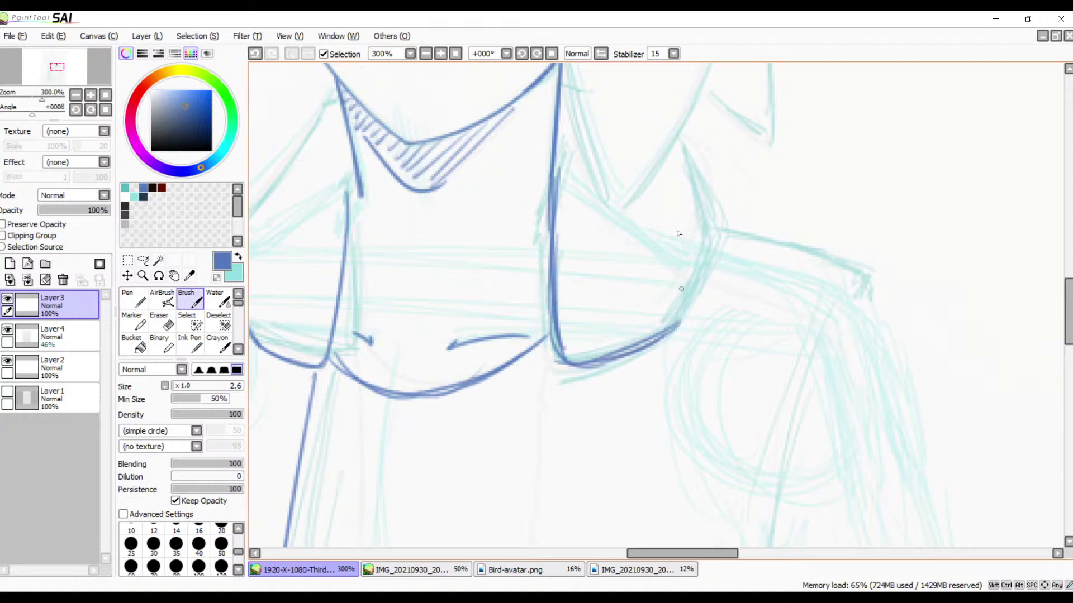
- Draw the right collar flap's outer edge in blue, curving from its upper tip down to the lower edge
drag(690, 141, 718, 221)
key(ctrl+z)
mouse_move(681, 146)
mouse_down()
mouse_move(714, 223)
mouse_move(701, 288)
mouse_up()
drag(721, 229, 672, 332)
mouse_move(707, 257)
mouse_down()
mouse_move(673, 334)
mouse_move(847, 207)
mouse_up()
drag(802, 239, 748, 141)
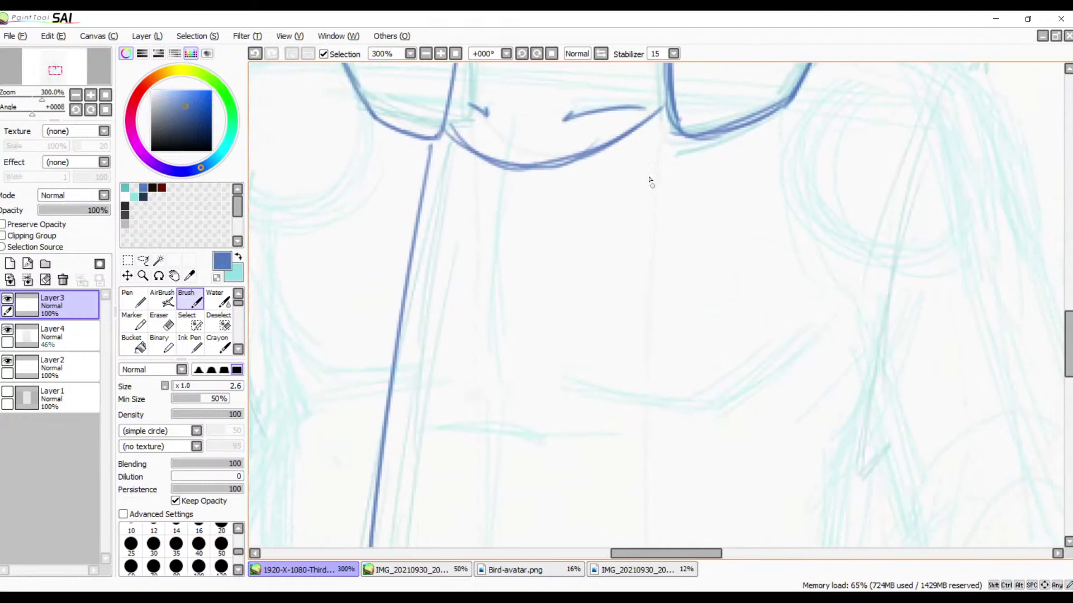
drag(671, 143, 621, 540)
drag(715, 328, 740, 192)
key(ctrl+z)
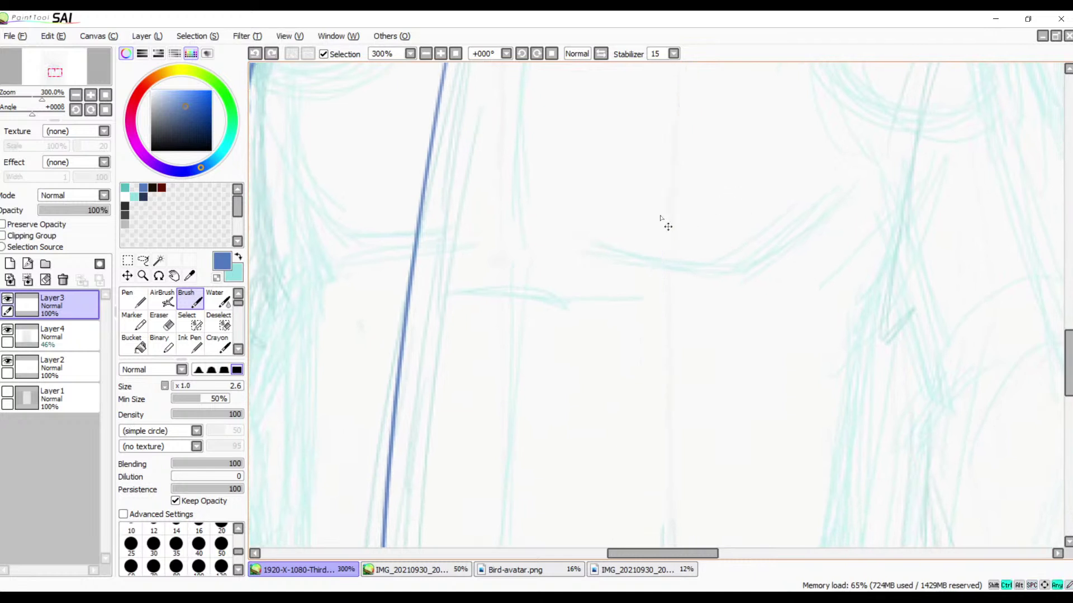
- Zoom out to 150% and draw the right front edge in blue from the collar to the hem, redoing the stroke until it hangs straight
click(426, 53)
click(426, 54)
drag(678, 236, 638, 254)
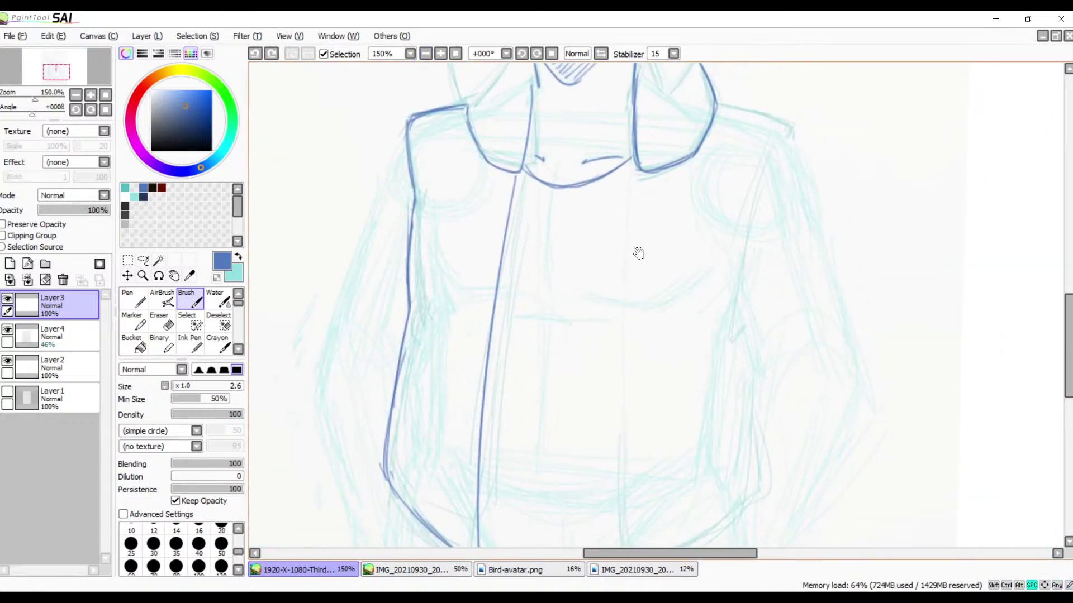
drag(628, 178, 587, 546)
drag(719, 282, 707, 228)
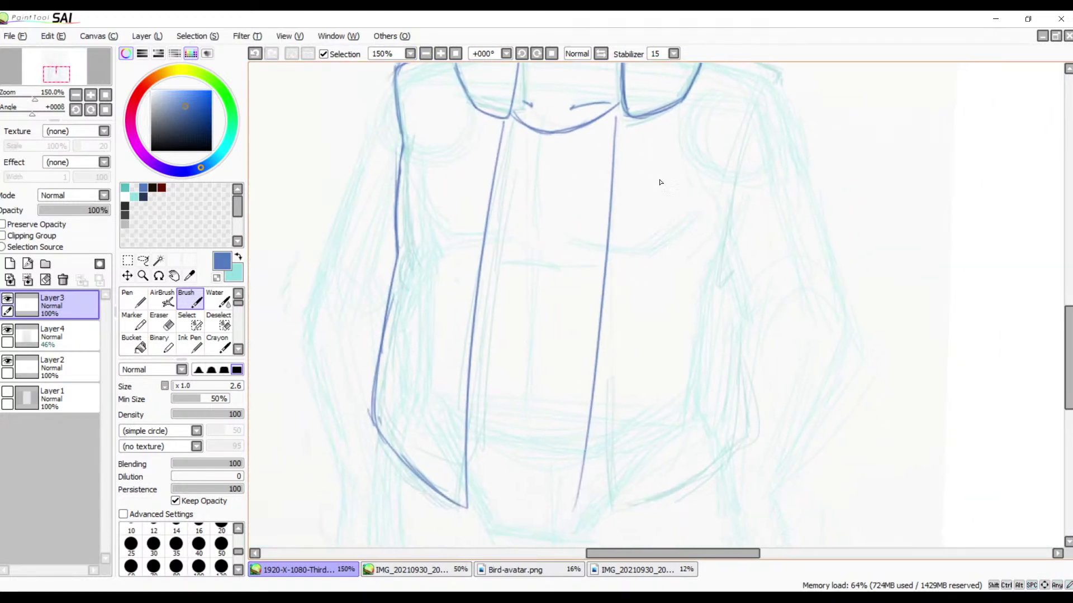
key(ctrl+z)
drag(621, 107, 629, 447)
key(ctrl+z)
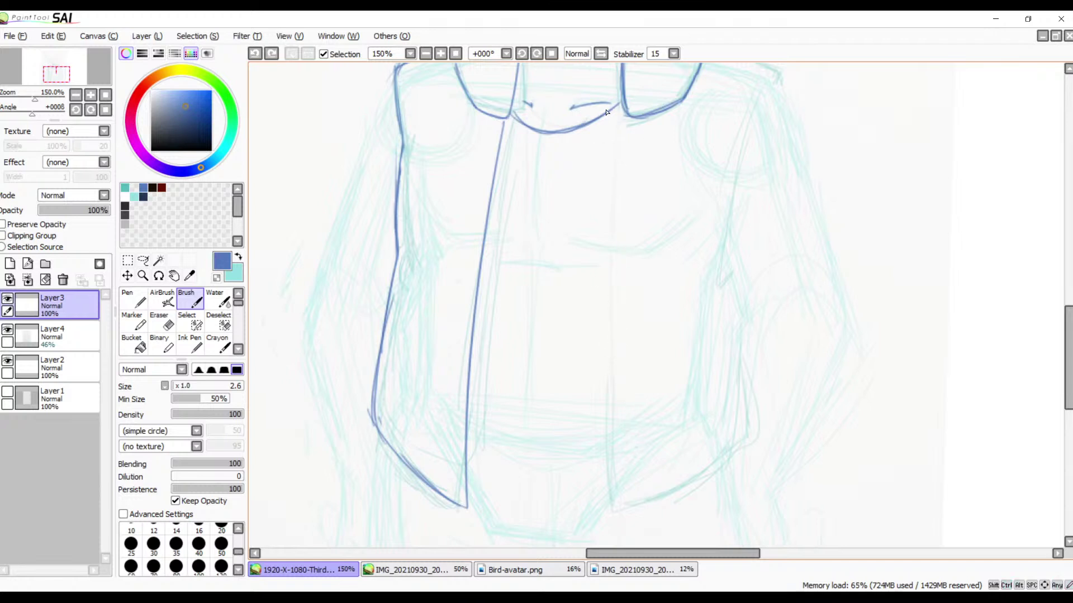
drag(619, 105, 615, 179)
drag(610, 371, 630, 493)
key(ctrl+z)
drag(619, 103, 621, 478)
- Extend the right front edge to its lower tip and draw the right panel's hem in blue up to the side corner
scroll(663, 264, down, 4)
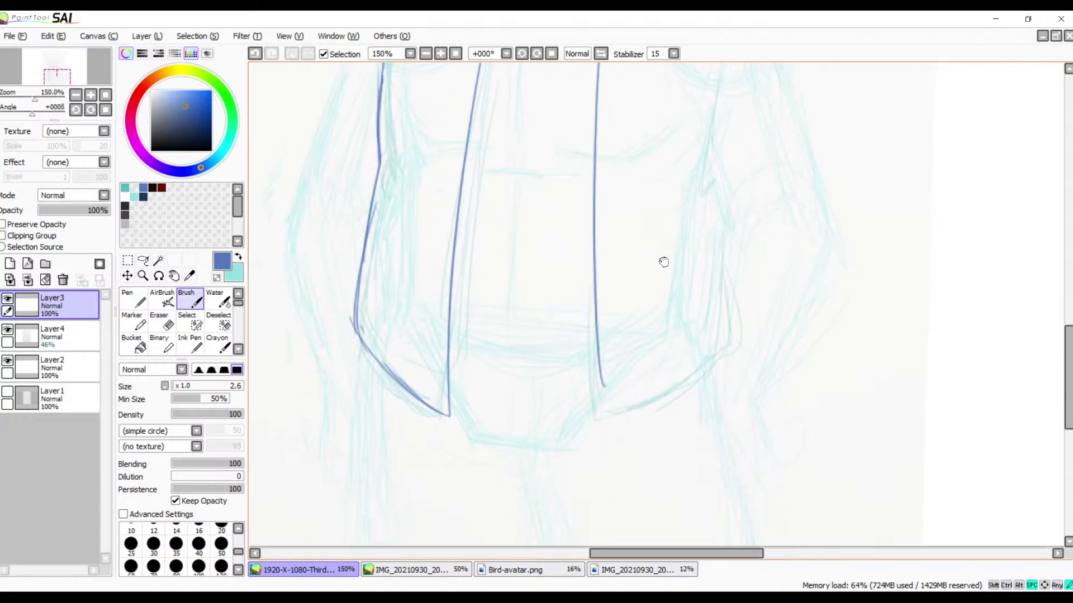
drag(592, 298, 594, 381)
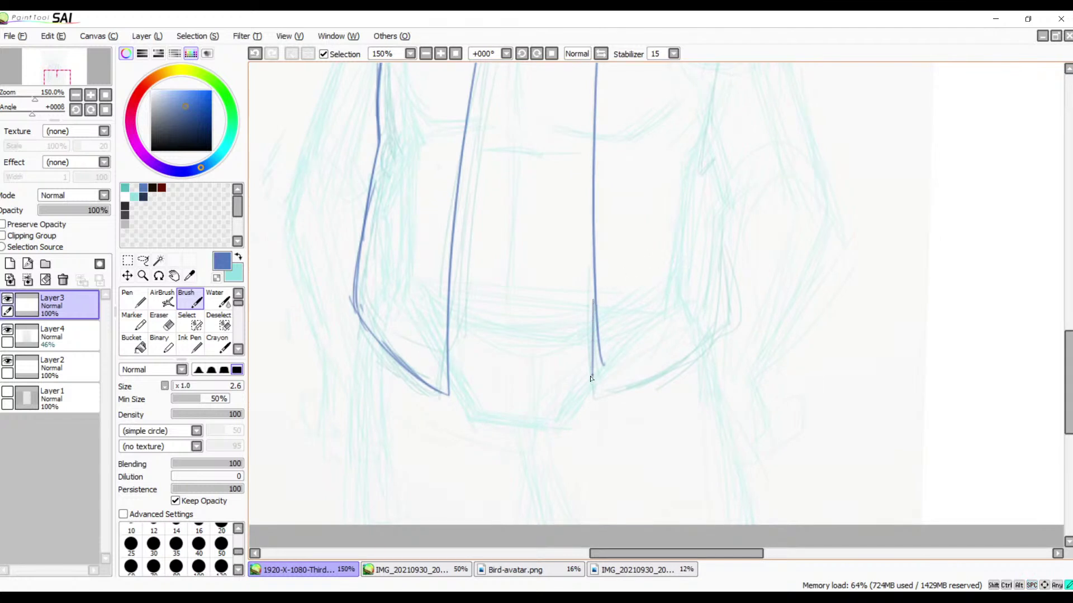
drag(593, 320, 596, 380)
drag(608, 394, 714, 347)
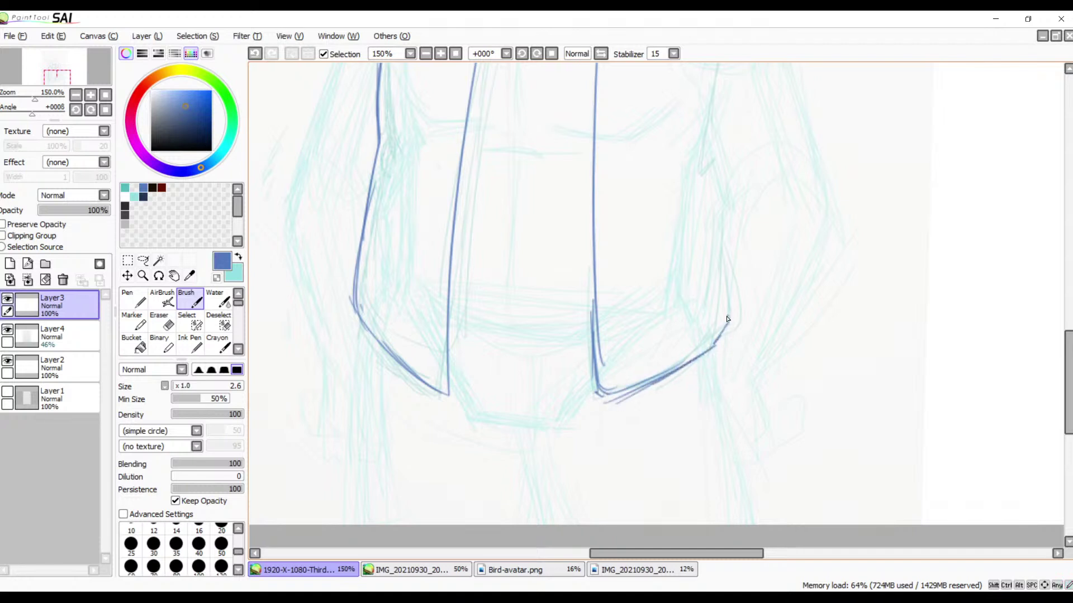
- Draw the right armhole seam in blue from the shoulder down to the armpit, ending in a small hook
scroll(726, 319, up, 8)
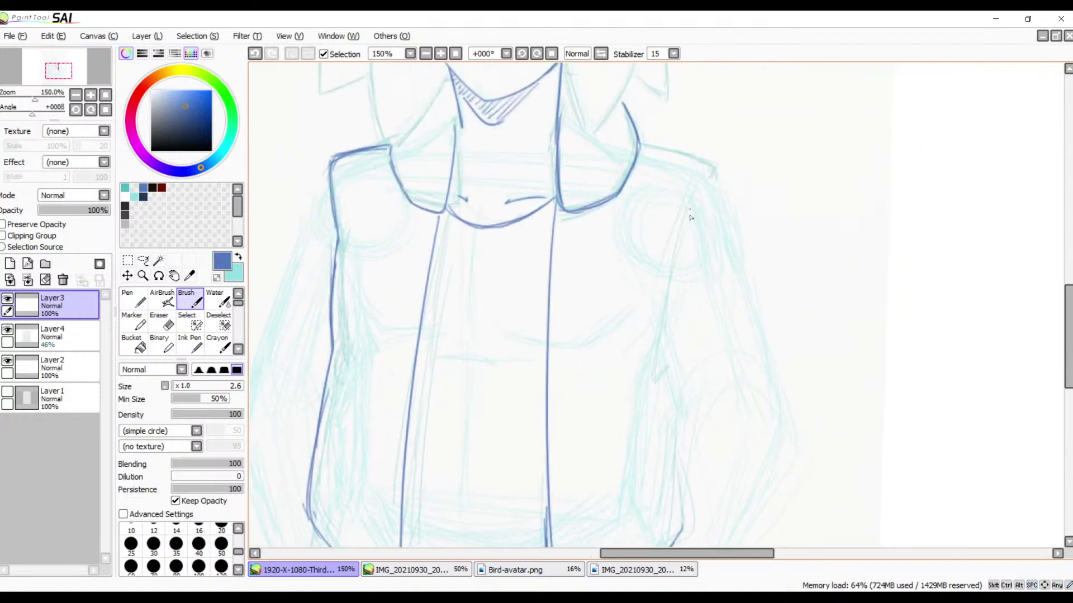
drag(692, 179, 667, 337)
key(ctrl+z)
mouse_move(696, 179)
mouse_down()
mouse_move(670, 271)
mouse_move(663, 374)
mouse_up()
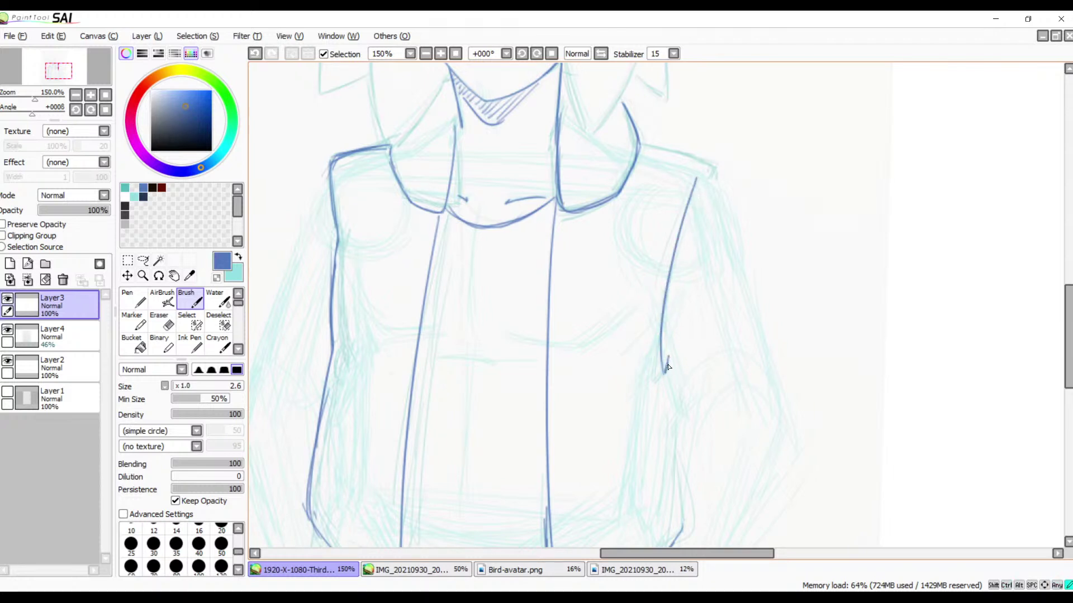
scroll(680, 401, down, 4)
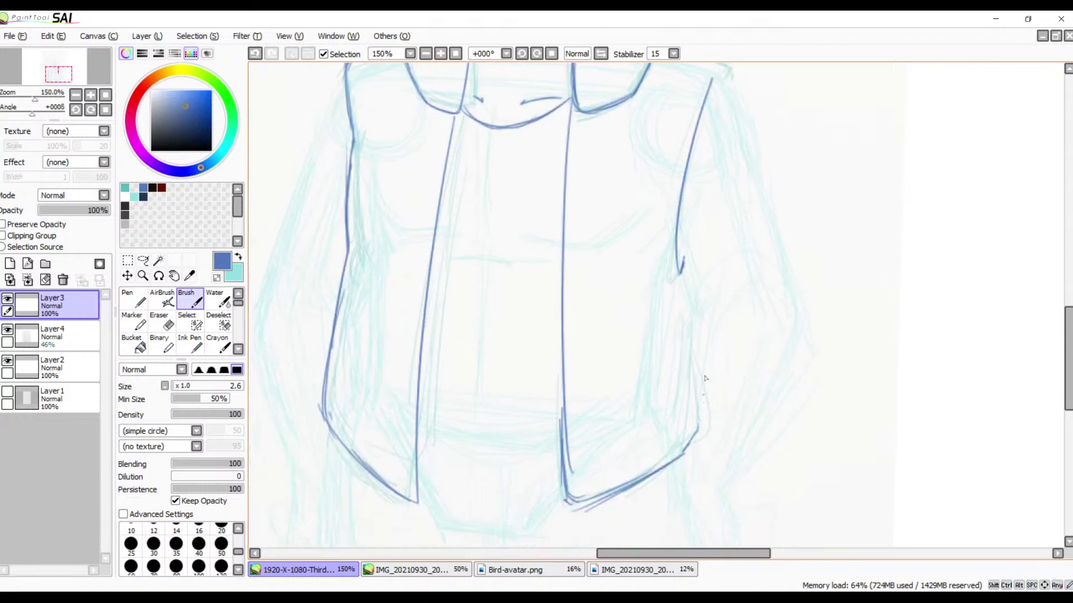
key(space)
drag(730, 411, 705, 407)
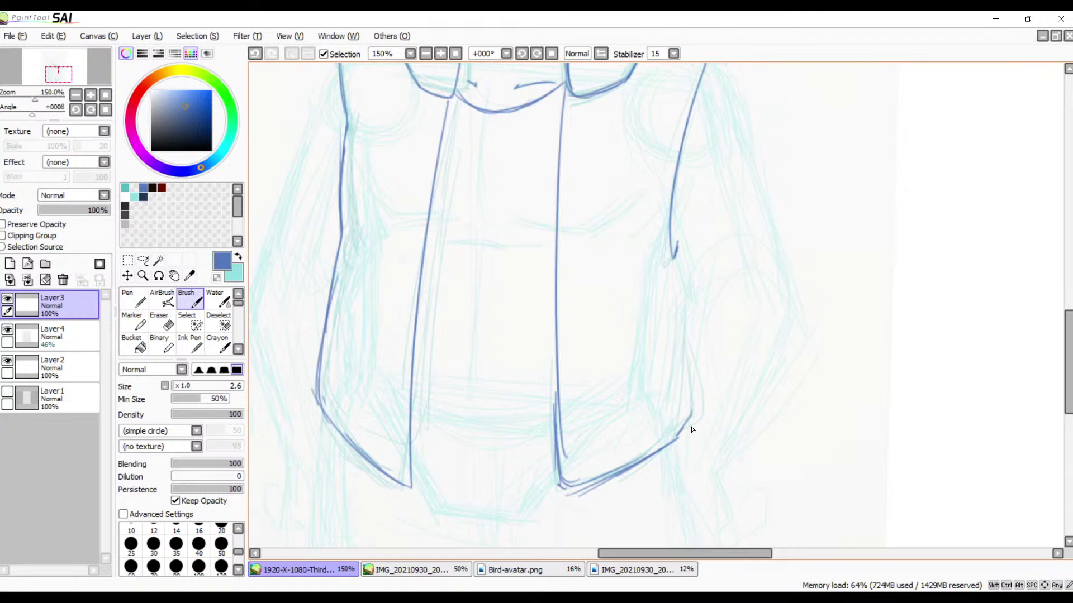
- Draw the left sleeve's outer edge in blue from the shoulder and curve it inward toward the jacket's side, redoing the stroke until it fits
key(space)
drag(560, 188, 603, 323)
drag(645, 220, 685, 264)
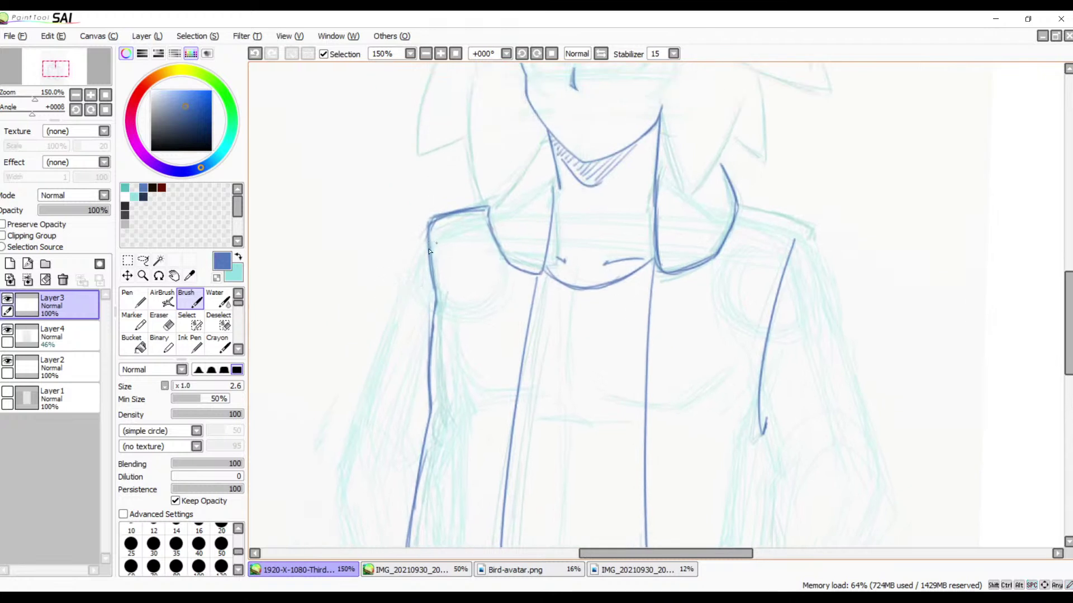
drag(426, 241, 357, 374)
key(ctrl+z)
key(ctrl+z)
drag(429, 241, 372, 323)
key(ctrl+z)
drag(427, 238, 346, 374)
key(ctrl+z)
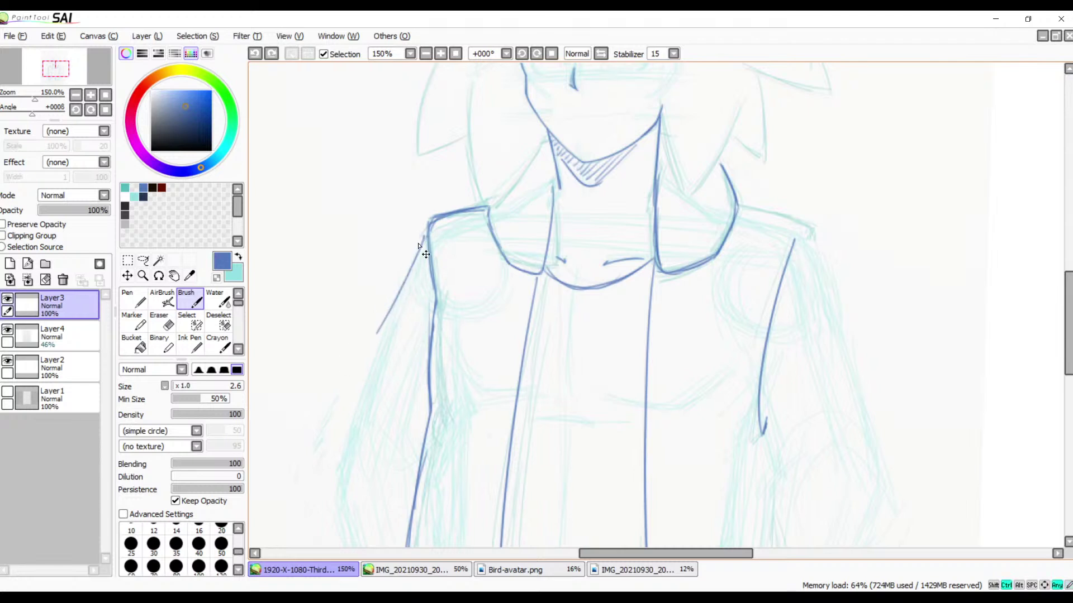
key(ctrl+z)
mouse_move(427, 237)
mouse_down()
mouse_move(350, 387)
mouse_move(382, 313)
mouse_move(350, 372)
mouse_move(365, 423)
mouse_move(408, 458)
mouse_up()
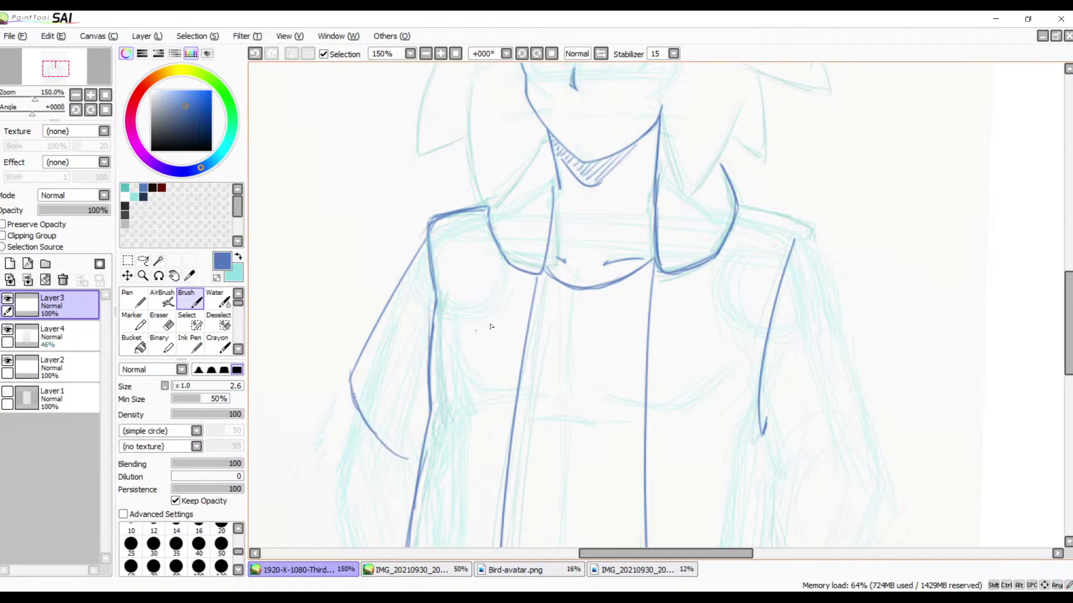
scroll(490, 326, down, 3)
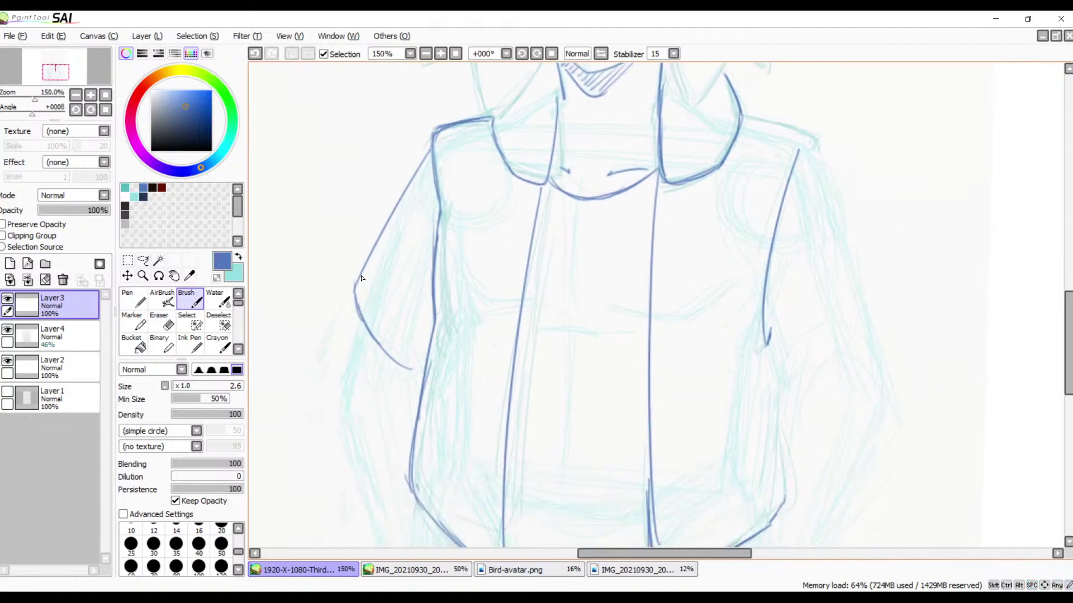
- Draw the left sleeve's hem in blue, curving from the outer corner to the jacket's side
mouse_move(361, 277)
mouse_down()
mouse_move(383, 330)
mouse_move(361, 314)
mouse_move(369, 341)
mouse_move(428, 368)
mouse_up()
drag(373, 336, 426, 370)
- Try drawing the right sleeve's hem in blue from the armpit outward, redoing the strokes
scroll(692, 311, right, 5)
drag(651, 317, 647, 381)
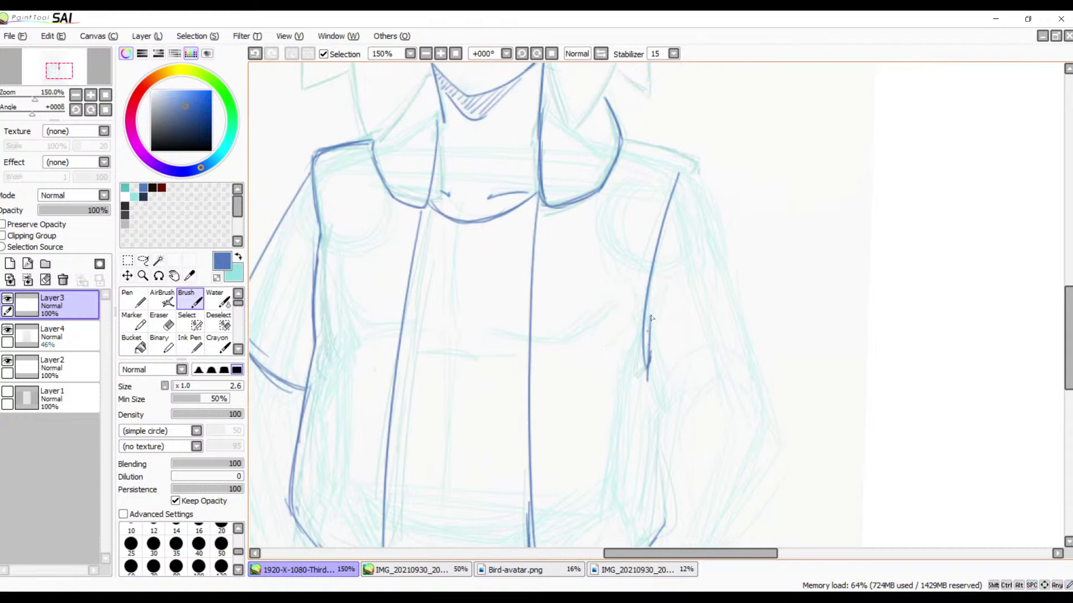
key(ctrl+z)
key(ctrl+z)
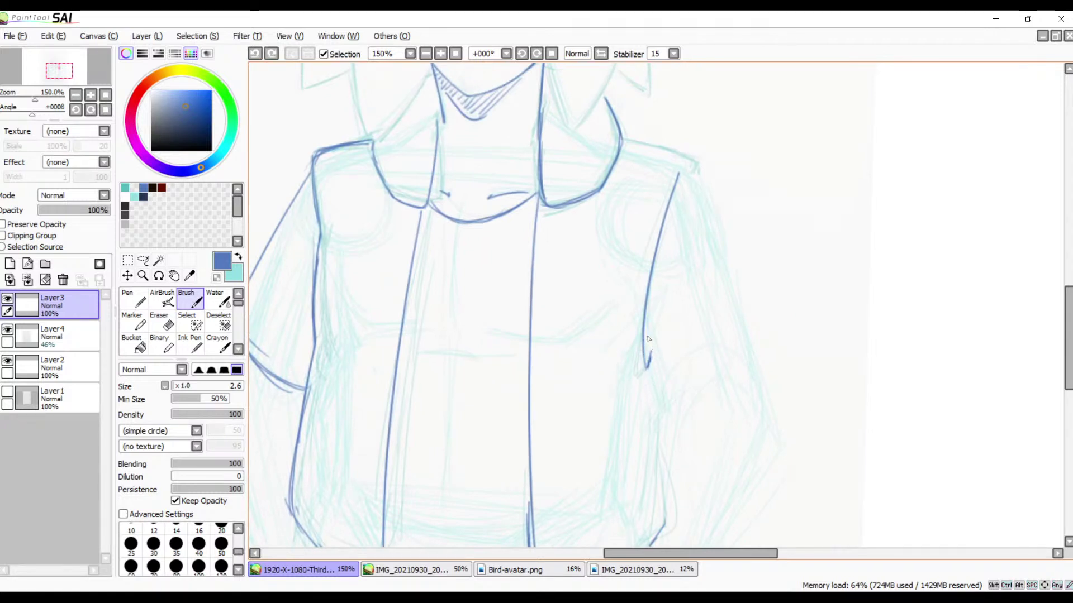
mouse_move(647, 328)
mouse_down()
mouse_move(648, 386)
mouse_move(649, 365)
mouse_move(772, 335)
mouse_up()
key(ctrl+z)
drag(651, 373, 762, 336)
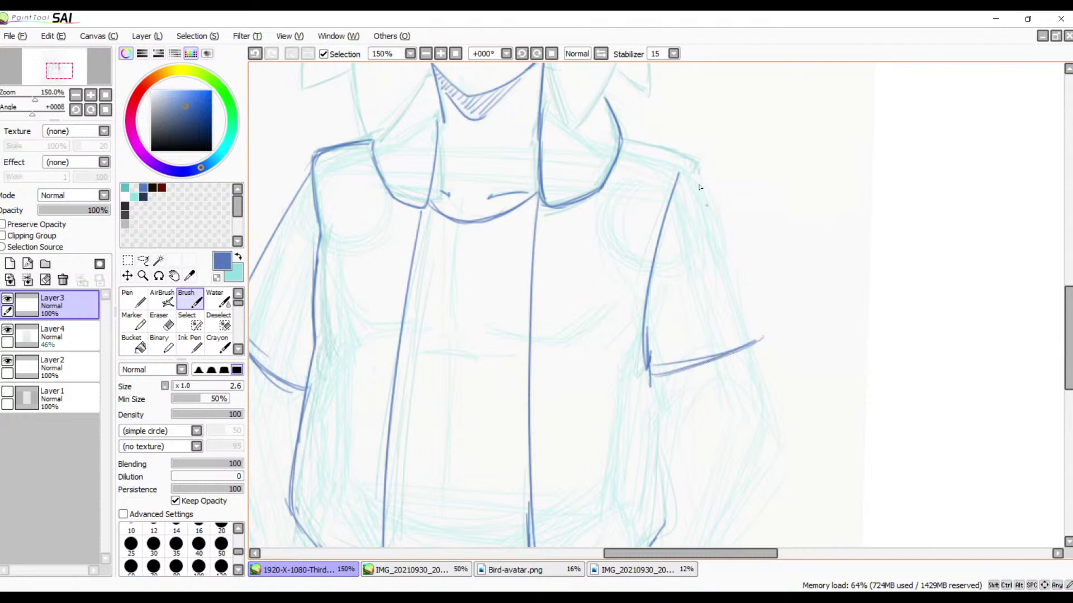
- Try several blue strokes for the right sleeve's outer edge and rounded hem, then undo them
drag(696, 172, 731, 250)
drag(696, 172, 768, 318)
key(ctrl+z)
key(ctrl+z)
drag(696, 175, 765, 300)
key(ctrl+z)
mouse_move(691, 178)
mouse_down()
mouse_move(765, 300)
mouse_move(770, 329)
mouse_move(740, 361)
mouse_up()
mouse_move(786, 328)
mouse_down()
mouse_move(726, 371)
mouse_move(701, 372)
mouse_up()
mouse_move(783, 330)
mouse_down()
mouse_move(721, 368)
mouse_move(662, 373)
mouse_move(820, 283)
mouse_up()
key(ctrl+z)
key(ctrl+z)
key(ctrl+z)
key(ctrl+z)
key(ctrl+z)
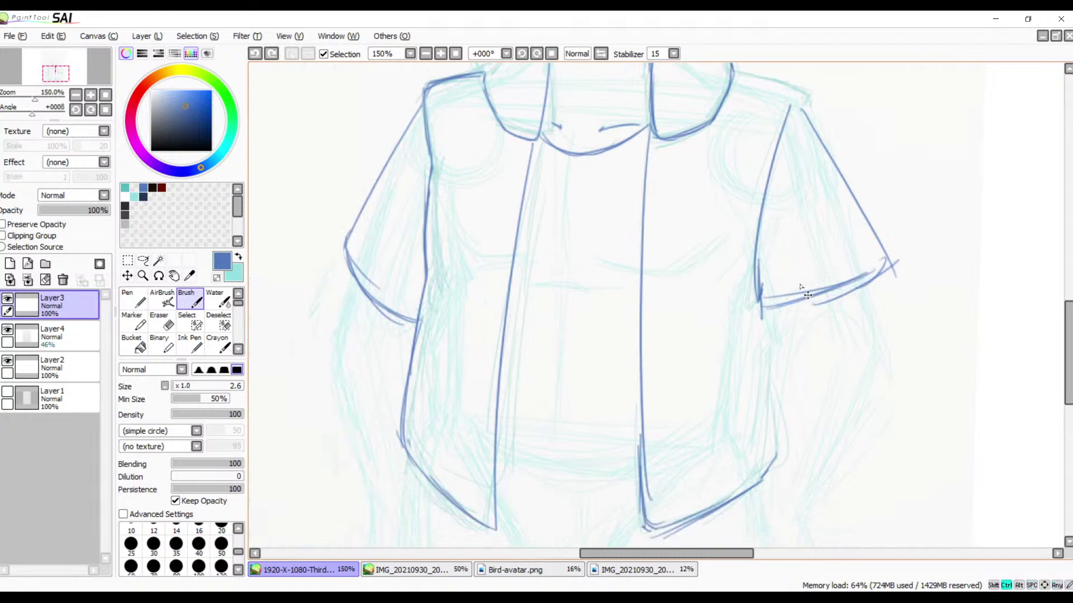
key(ctrl+z)
key(ctrl+z)
key(ctrl+z)
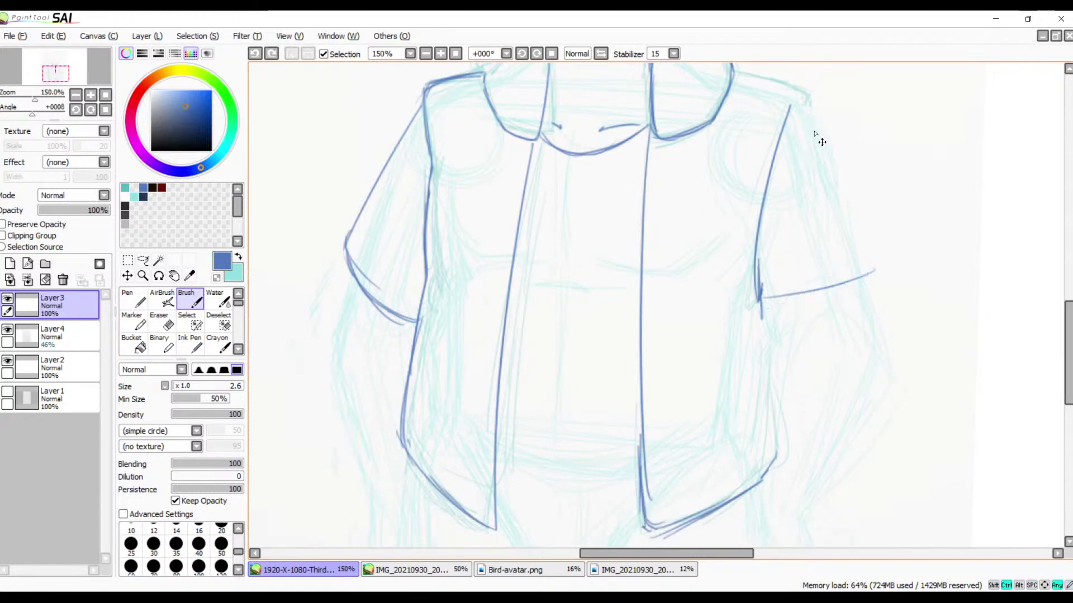
- Draw the right sleeve's outer edge in blue from the shoulder down and curve its hem back to the armpit
mouse_move(806, 109)
mouse_down()
mouse_move(879, 257)
mouse_move(844, 304)
mouse_up()
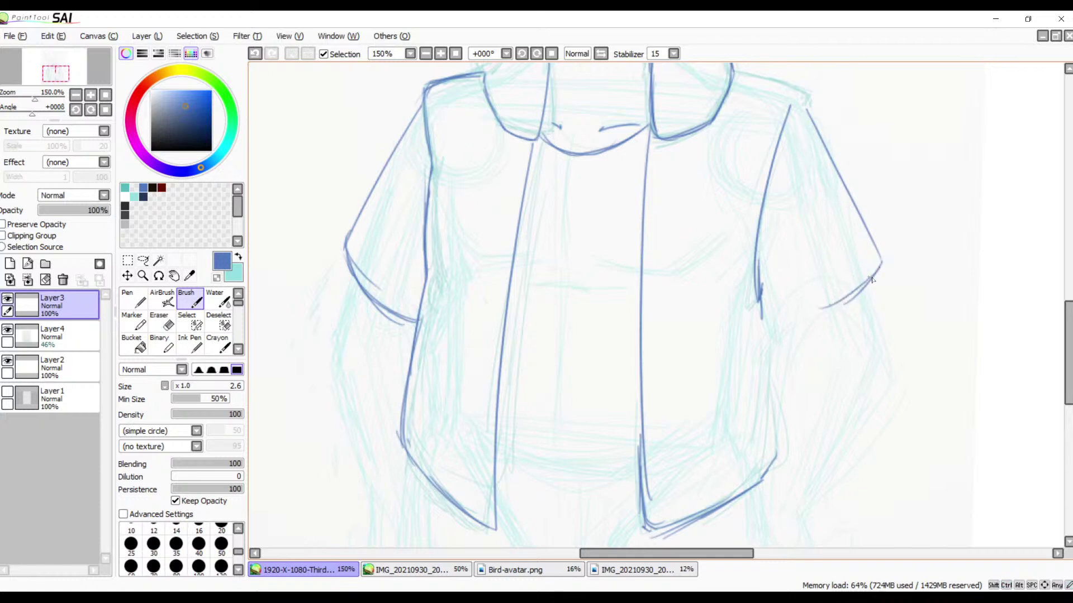
mouse_move(882, 262)
mouse_down()
mouse_move(799, 313)
mouse_move(773, 307)
mouse_up()
drag(806, 311, 774, 307)
- Draw the right shoulder line in blue from the collar to the sleeve's top and reinforce it with a second stroke
mouse_move(735, 74)
mouse_down()
mouse_move(796, 85)
mouse_move(812, 101)
mouse_up()
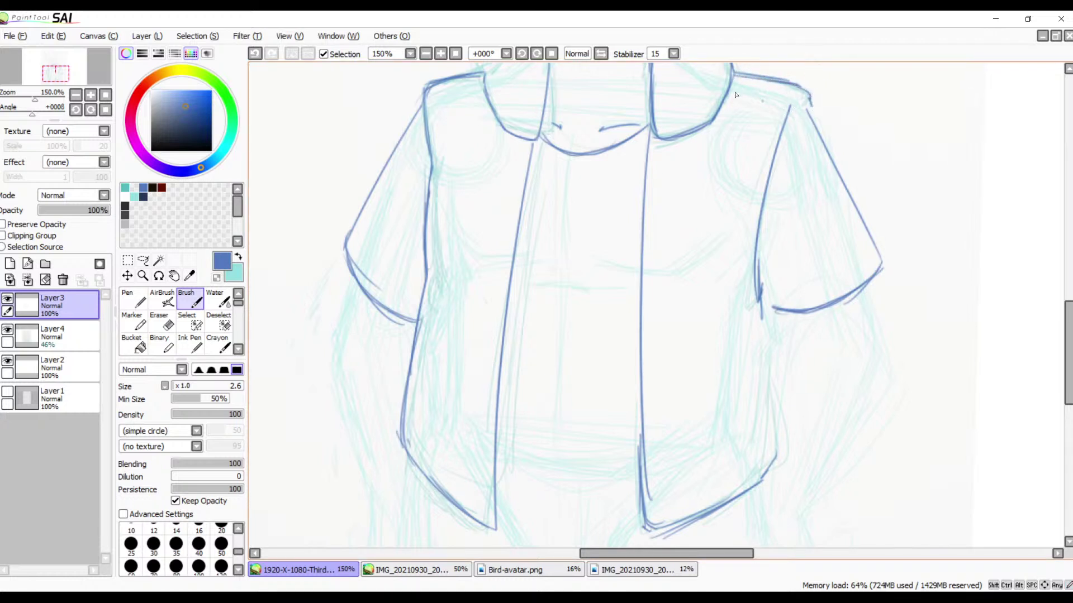
mouse_move(733, 76)
mouse_down()
mouse_move(795, 87)
mouse_move(814, 115)
mouse_move(811, 101)
mouse_up()
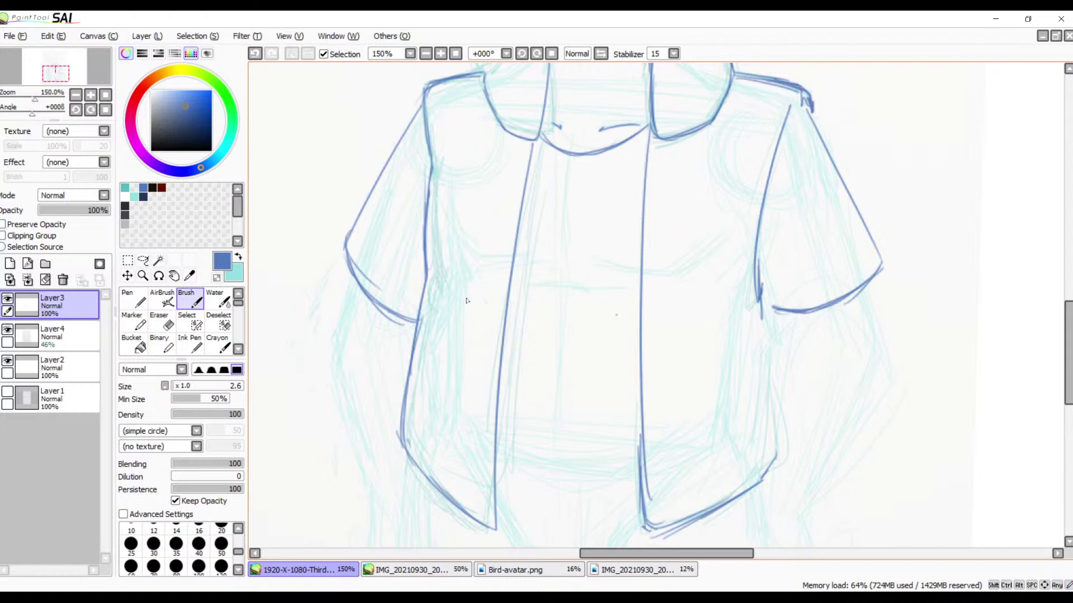
- Redraw the left sleeve's hem slightly higher in blue and thicken the right sleeve's hem
mouse_move(347, 250)
mouse_down()
mouse_move(377, 301)
mouse_move(352, 263)
mouse_move(420, 302)
mouse_up()
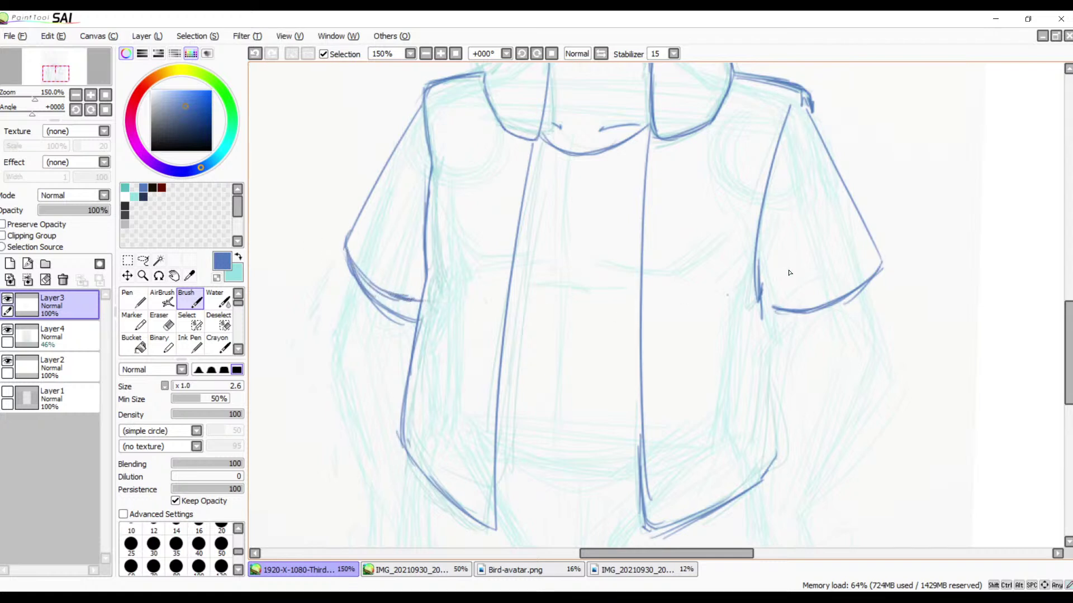
mouse_move(774, 312)
mouse_down()
mouse_move(808, 321)
mouse_move(837, 306)
mouse_up()
mouse_move(881, 271)
mouse_down()
mouse_move(830, 309)
mouse_move(857, 299)
mouse_move(800, 316)
mouse_move(824, 308)
mouse_up()
- Draw the shirt's hem in blue as a shallow curve between the jacket's front edges, redoing and thickening the stroke
drag(681, 305, 766, 373)
drag(666, 402, 689, 290)
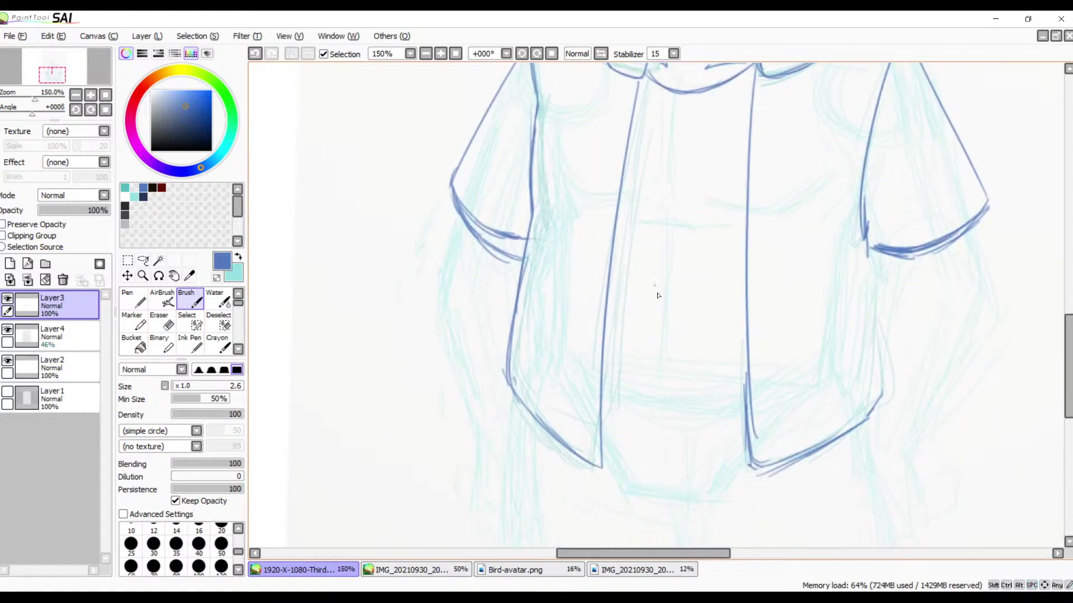
drag(703, 355, 654, 417)
drag(646, 347, 665, 294)
drag(650, 374, 625, 352)
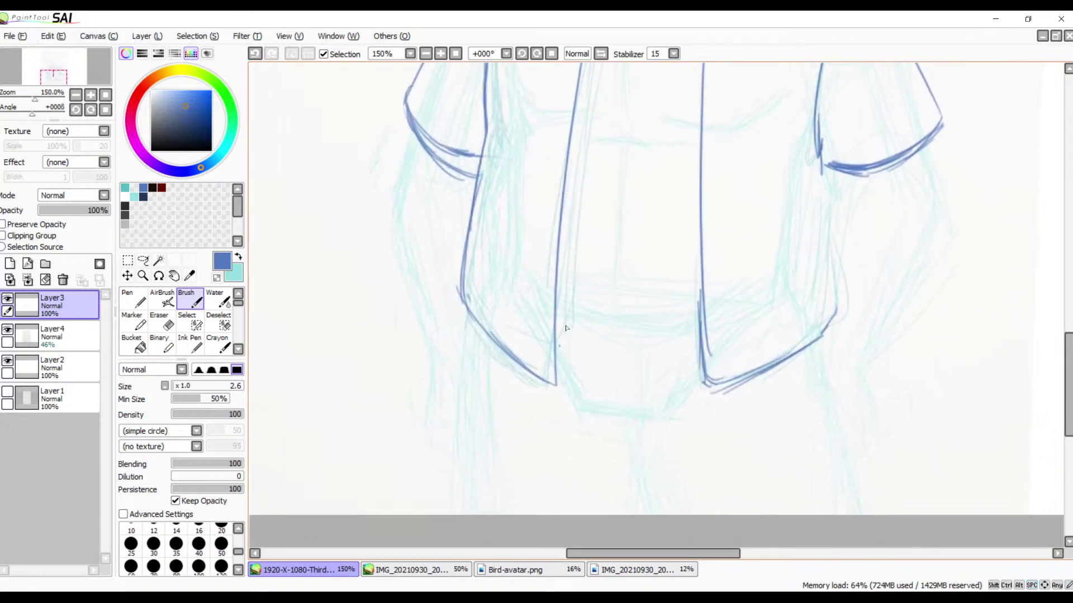
drag(555, 310, 624, 325)
mouse_move(554, 310)
mouse_down()
mouse_move(668, 324)
mouse_move(703, 308)
mouse_up()
key(ctrl+z)
key(ctrl+z)
key(ctrl+z)
drag(656, 333, 696, 318)
mouse_move(553, 314)
mouse_down()
mouse_move(678, 323)
mouse_move(698, 309)
mouse_up()
drag(625, 322, 701, 307)
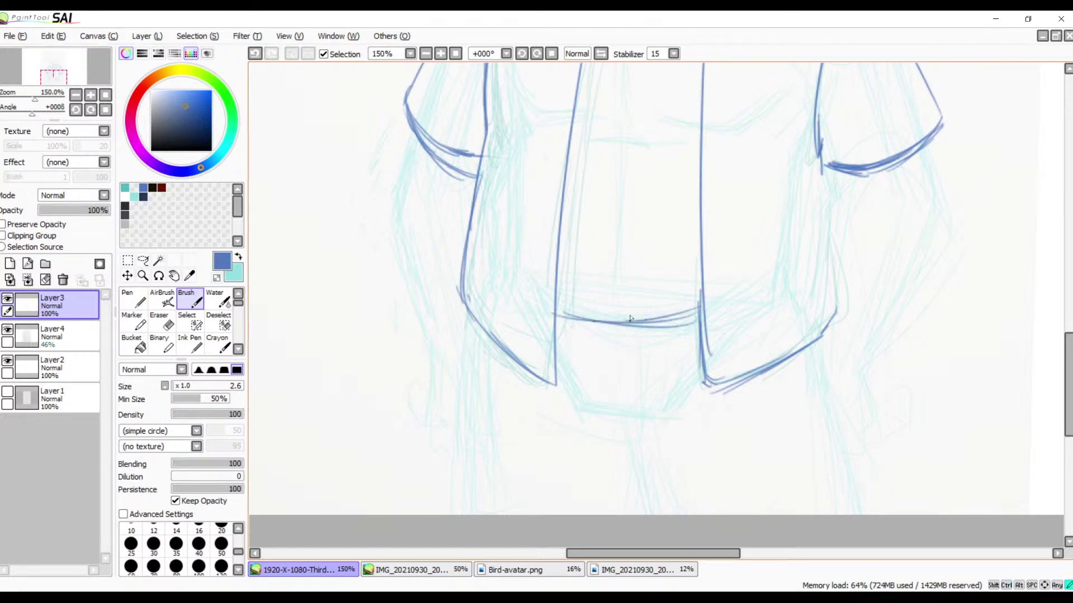
drag(590, 326, 676, 317)
mouse_move(561, 308)
mouse_down()
mouse_move(658, 326)
mouse_move(698, 316)
mouse_move(615, 324)
mouse_move(645, 323)
mouse_up()
drag(653, 271, 627, 398)
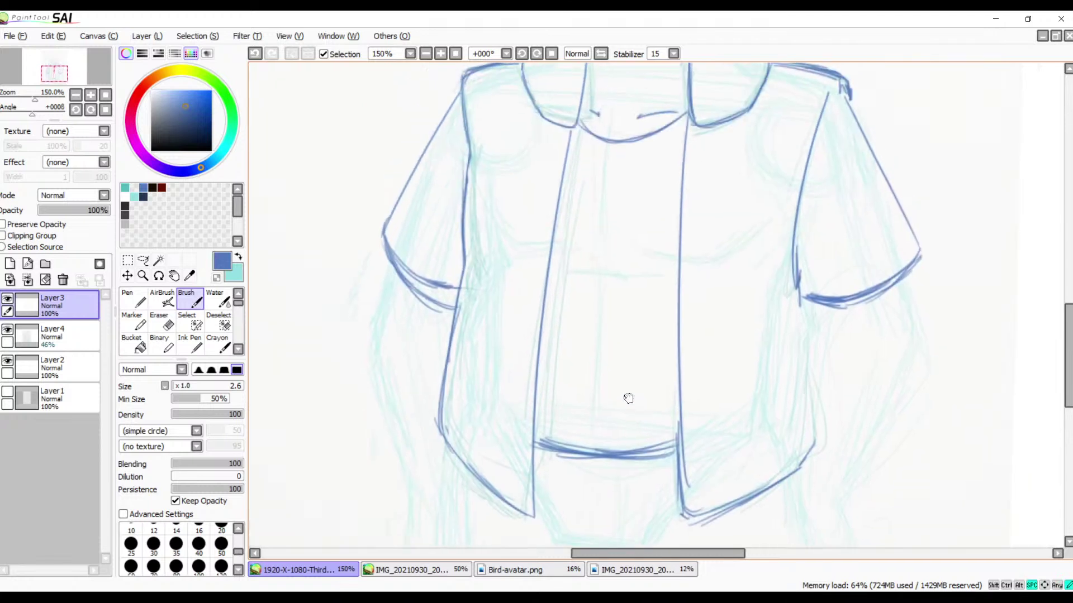
drag(641, 327, 620, 384)
drag(648, 298, 627, 342)
drag(597, 388, 596, 343)
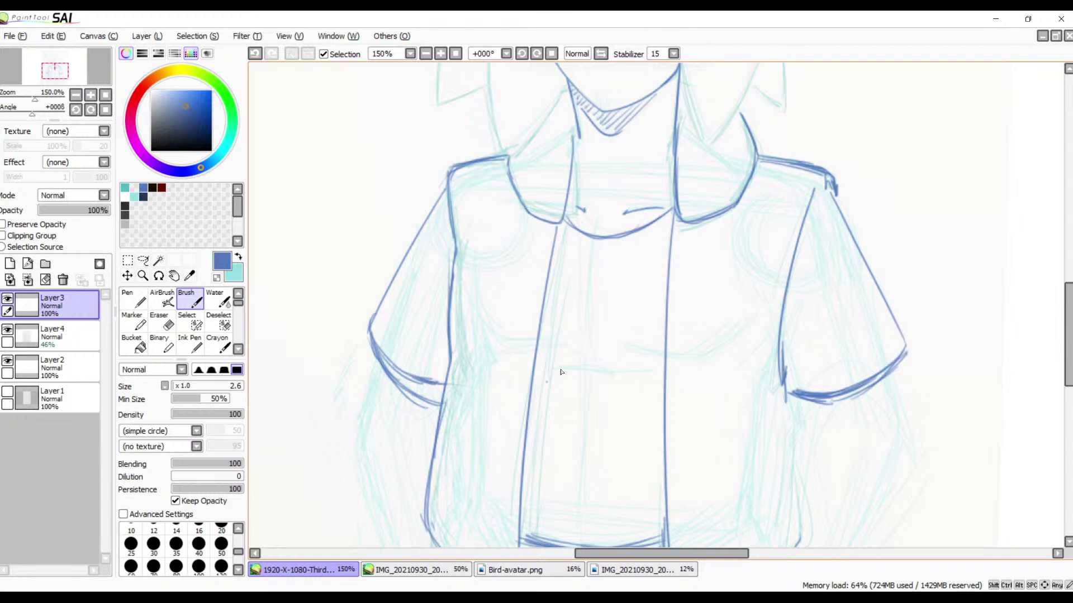
click(561, 334)
key(space)
drag(578, 350, 597, 284)
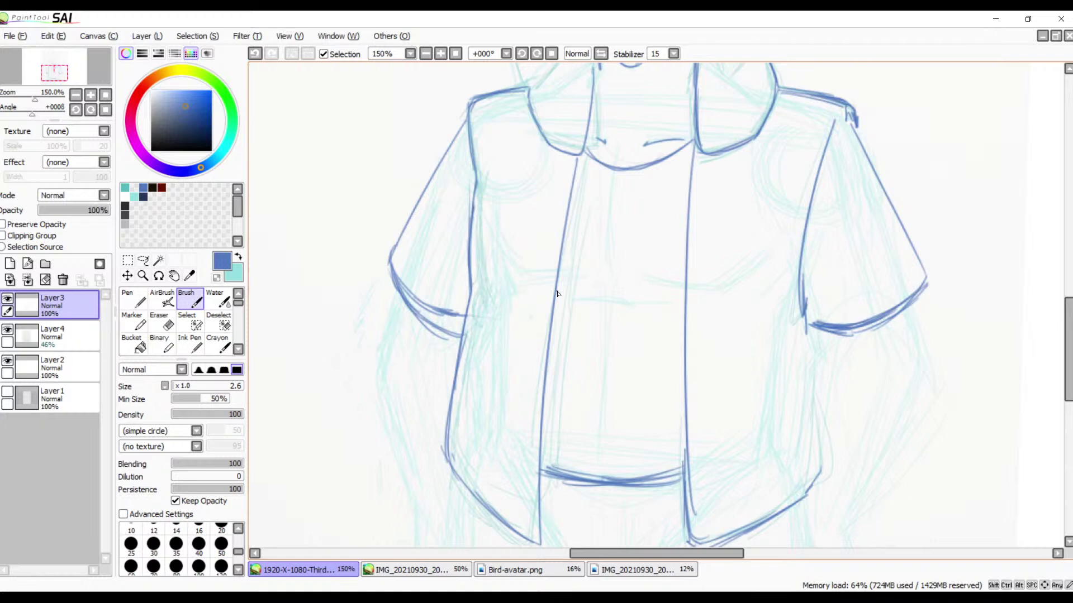
- Erase the surplus lower strokes of the left sleeve's hem with the size 30 Eraser
key(space)
drag(519, 346, 546, 303)
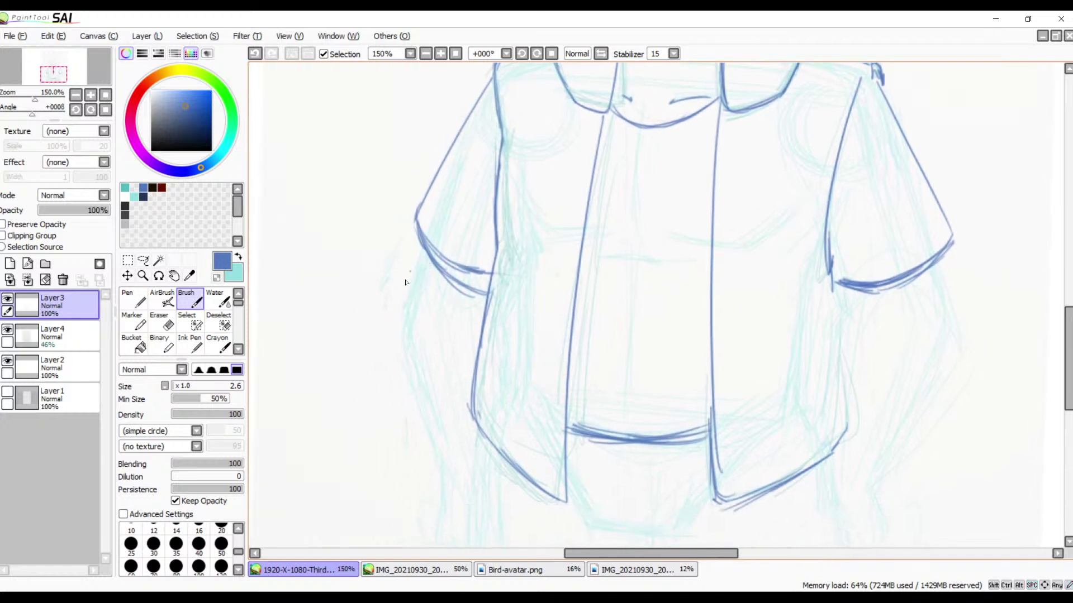
key(e)
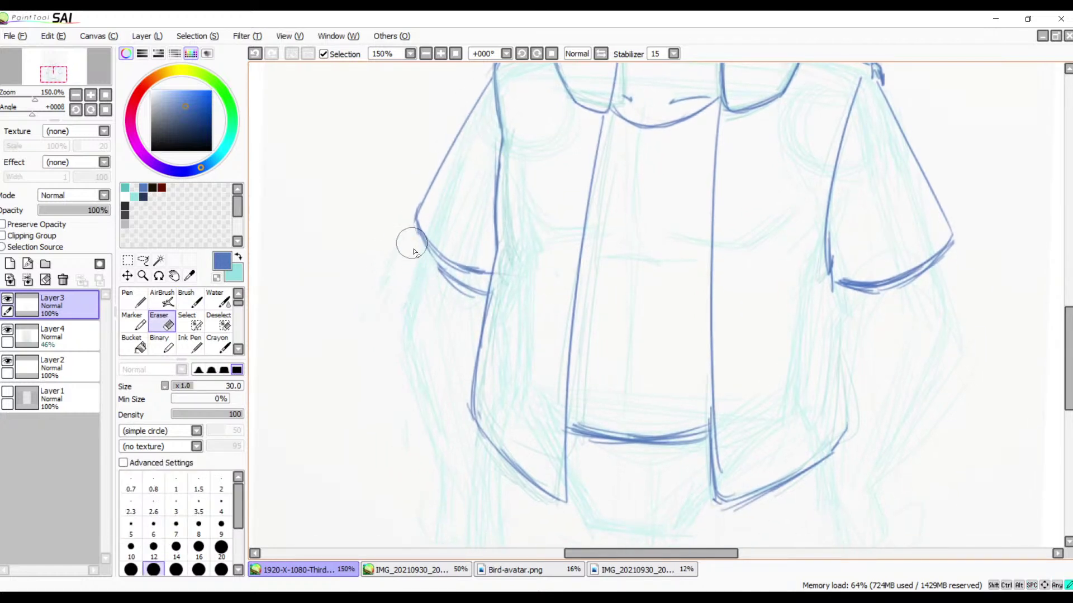
mouse_move(413, 251)
mouse_down()
mouse_move(476, 306)
mouse_move(504, 291)
mouse_move(498, 325)
mouse_up()
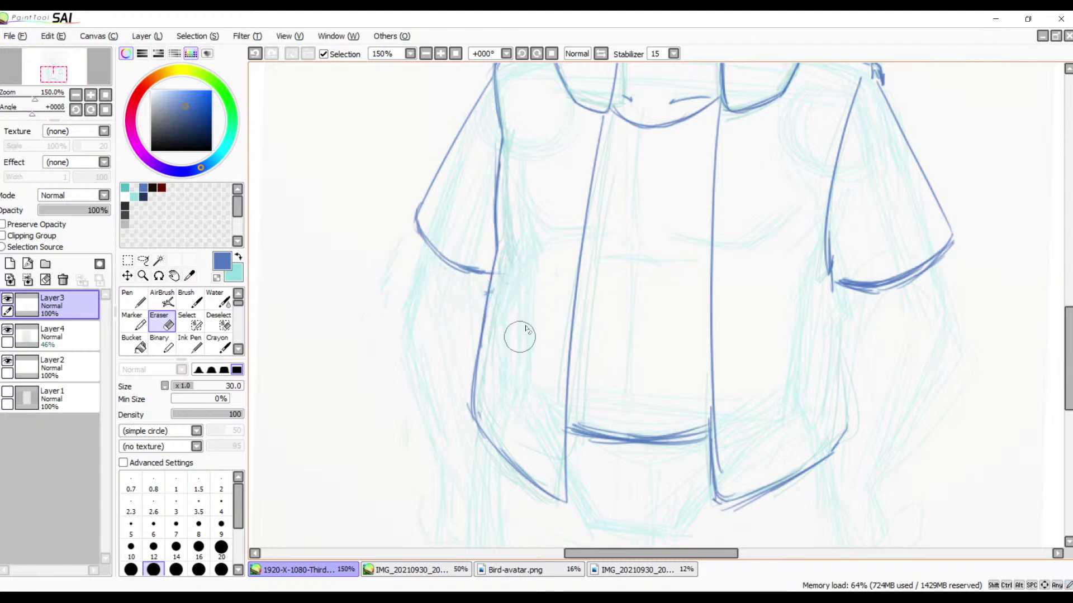
- Return to the Brush and draw two close blue lines across the shirt's chest between the jacket's front edges, redoing the first strokes
key(space)
drag(575, 292, 515, 386)
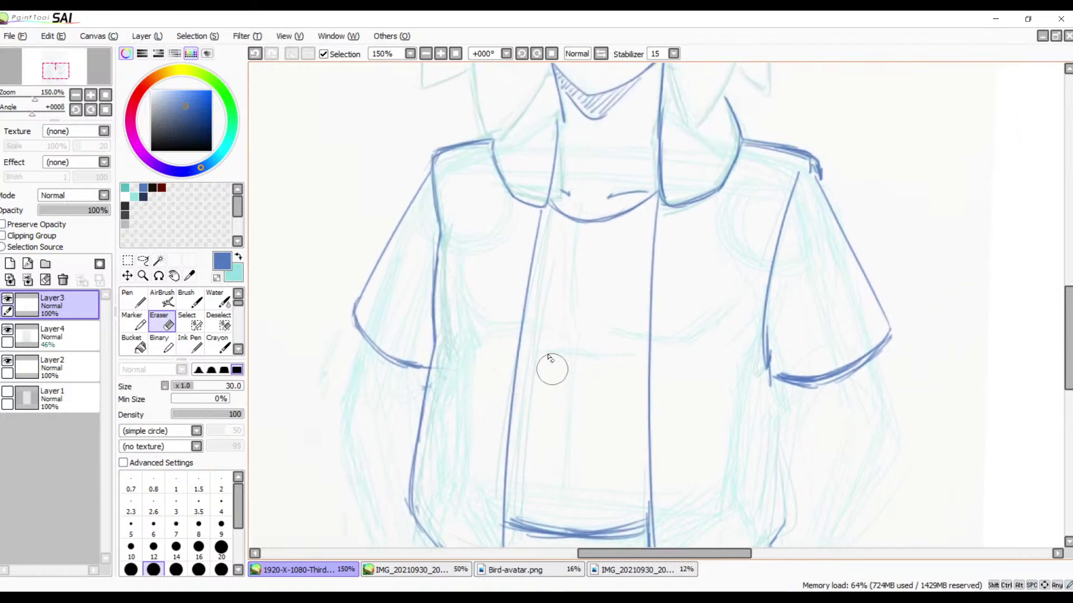
key(b)
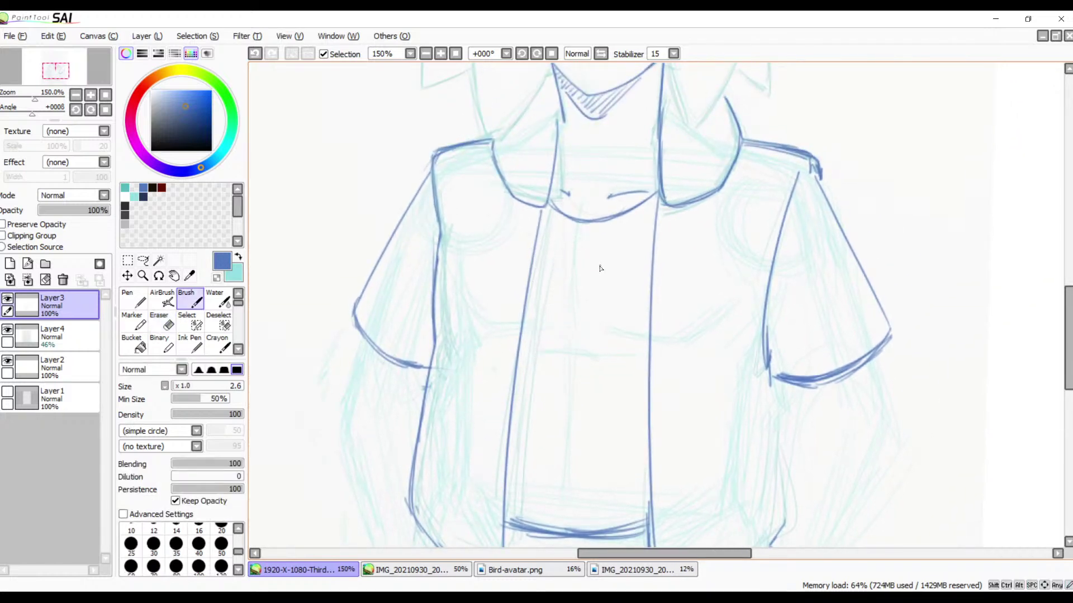
click(586, 265)
drag(711, 328, 719, 229)
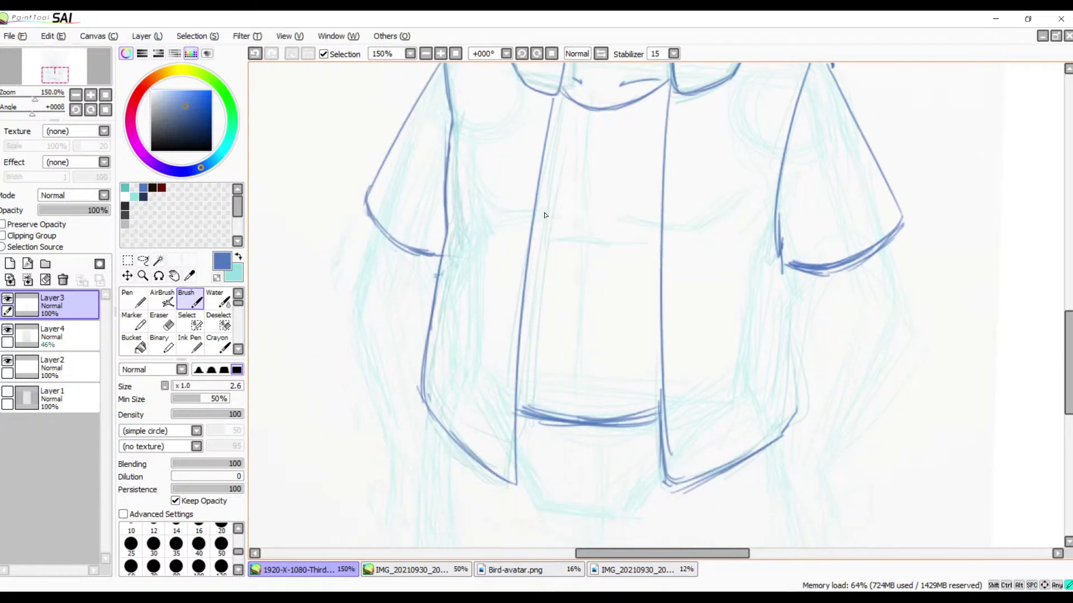
mouse_move(546, 214)
mouse_down()
mouse_move(652, 230)
mouse_move(628, 244)
mouse_up()
key(ctrl+z)
key(ctrl+z)
key(ctrl+z)
key(ctrl+z)
mouse_move(543, 221)
mouse_down()
mouse_move(652, 229)
mouse_move(611, 230)
mouse_up()
drag(675, 238, 619, 249)
key(space)
mouse_move(625, 360)
mouse_down()
mouse_move(570, 449)
mouse_move(561, 307)
mouse_move(592, 287)
mouse_move(663, 290)
mouse_move(699, 352)
mouse_up()
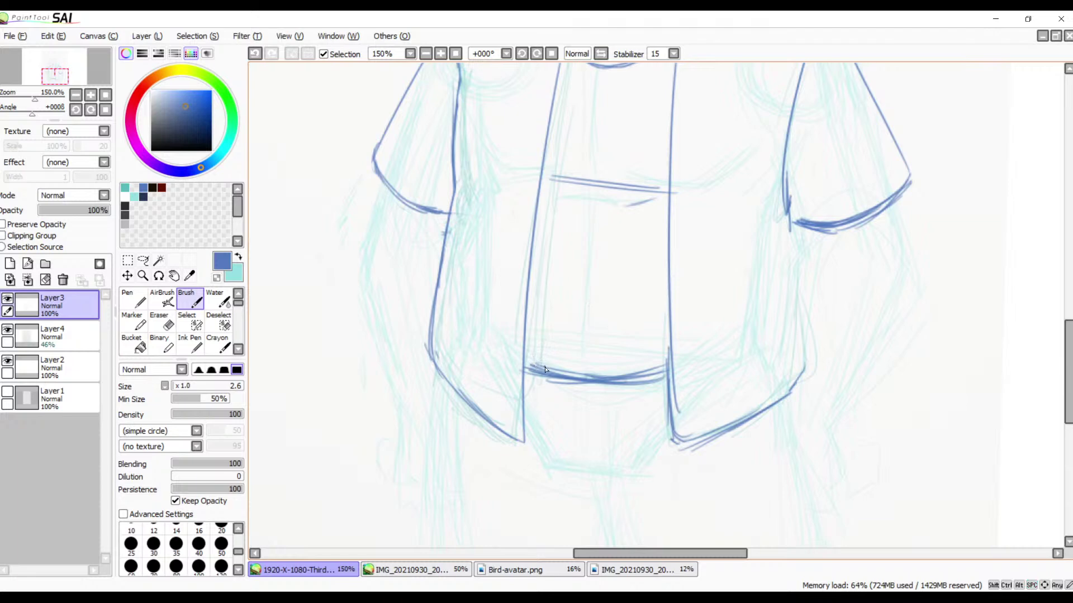
- Zoom in to 400% on the left sleeve's hem and the sketched arm below it
key(space)
drag(517, 284, 548, 350)
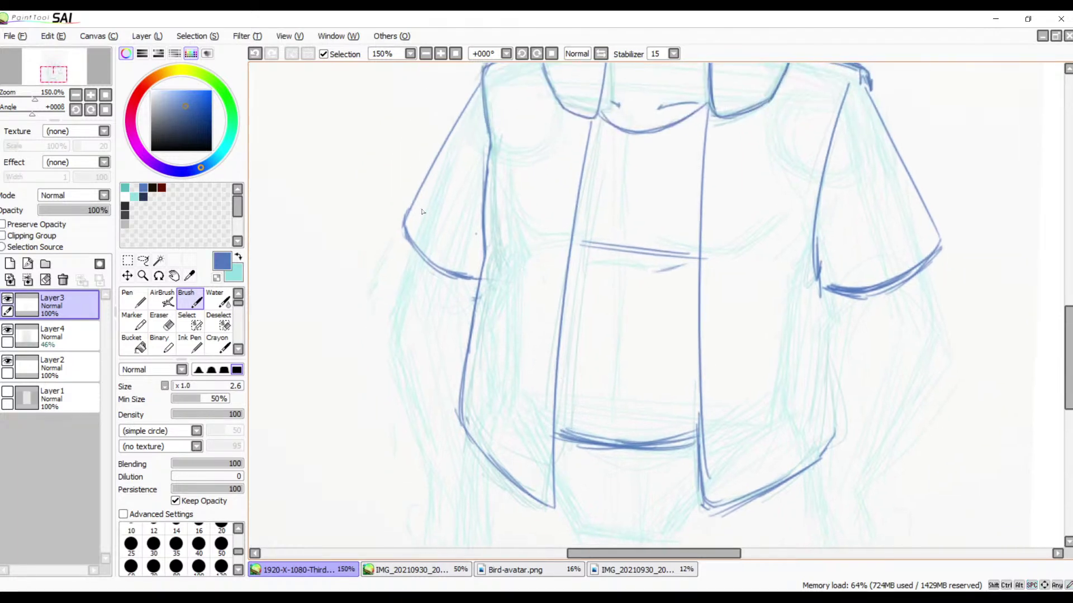
click(440, 54)
click(440, 53)
click(441, 53)
key(space)
drag(496, 290, 677, 246)
mouse_move(419, 319)
mouse_down()
mouse_move(655, 271)
mouse_move(649, 299)
mouse_up()
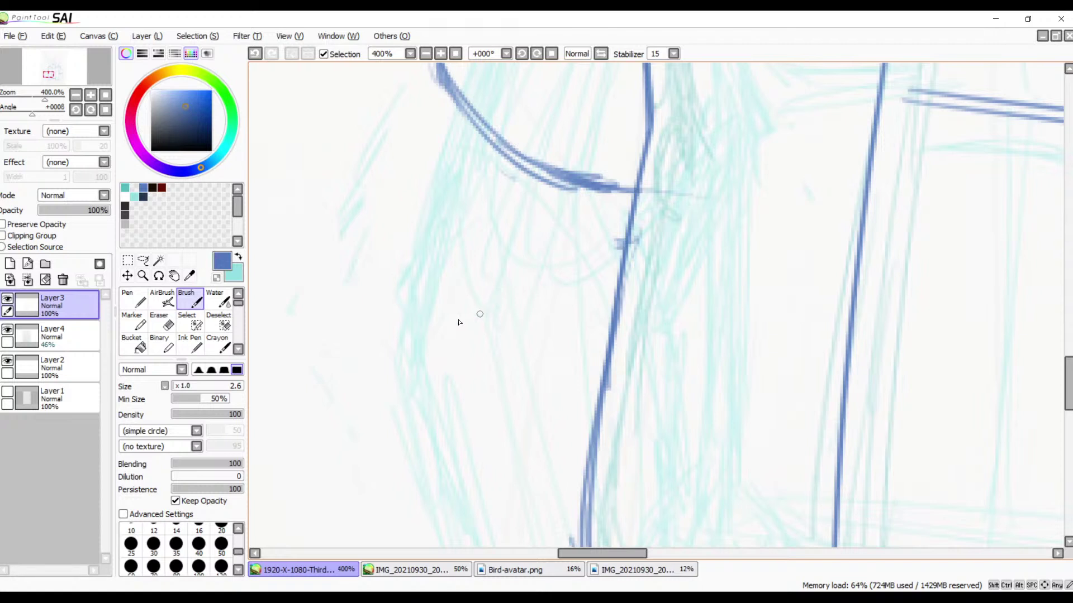
scroll(502, 210, up, 5)
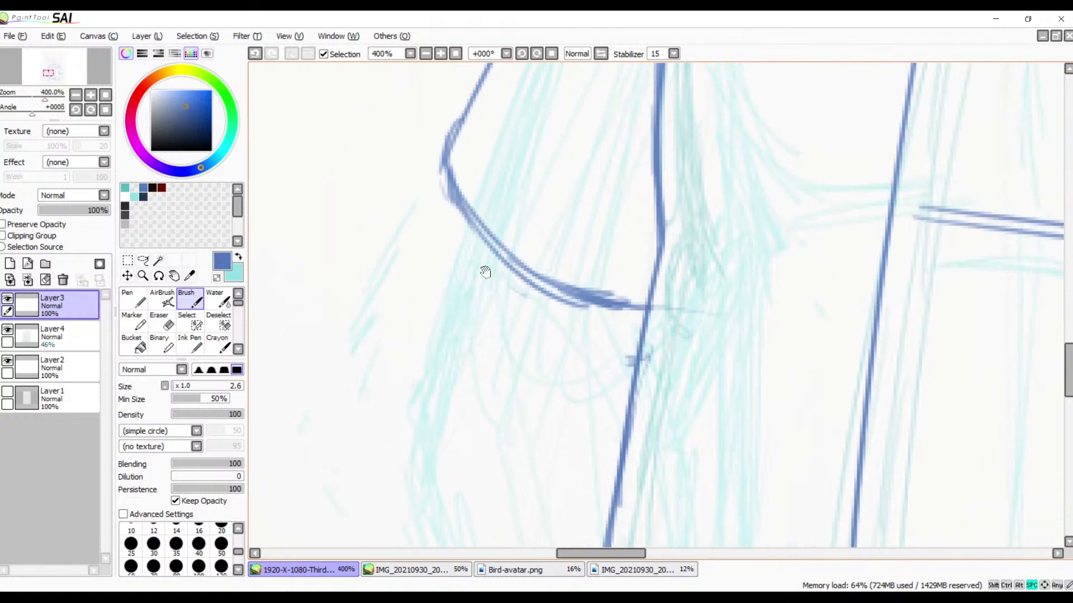
- Draw the outer line of the left-hand arm from the sleeve hem down around the elbow on Layer3
drag(469, 210, 422, 360)
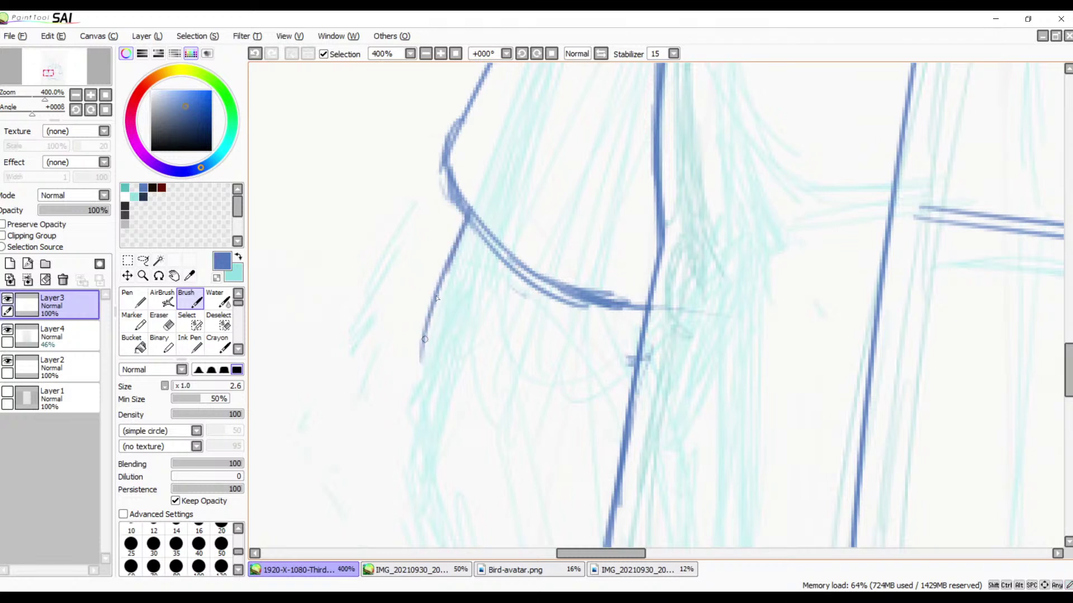
drag(458, 232, 413, 378)
drag(444, 291, 418, 374)
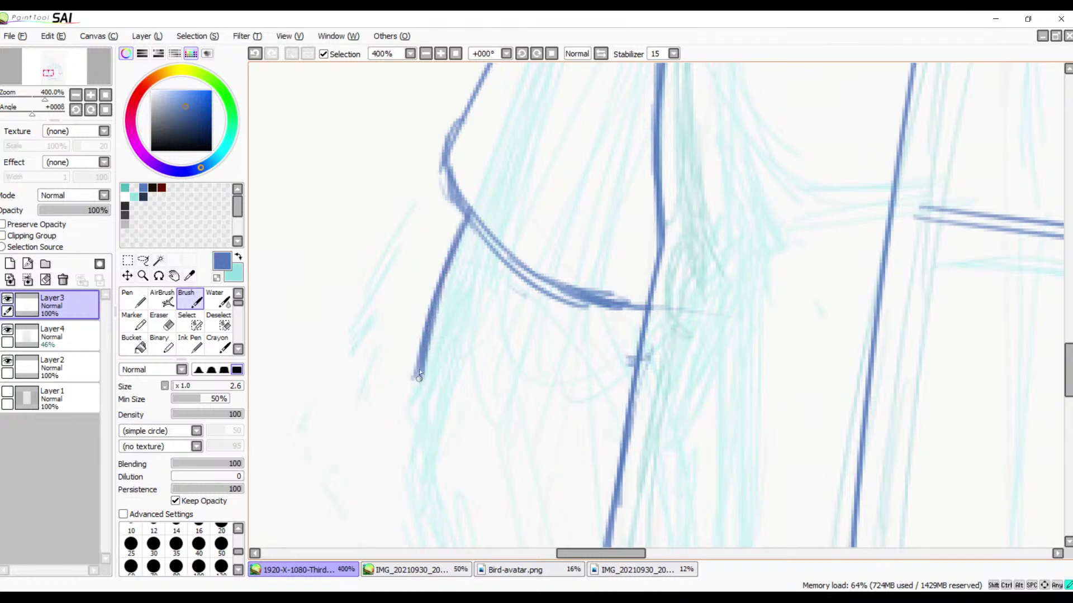
scroll(524, 299, down, 7)
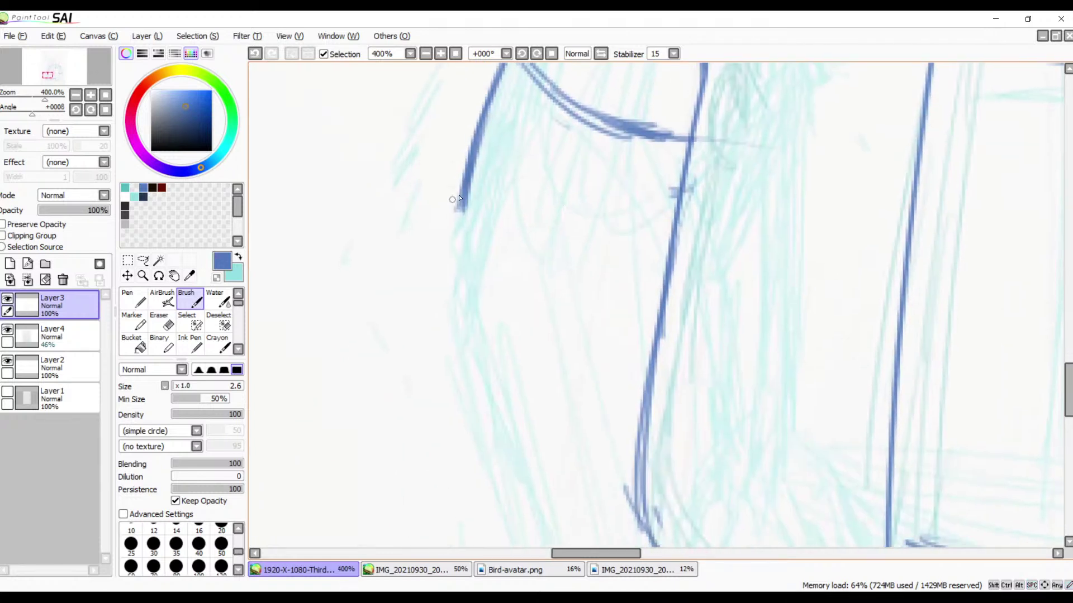
mouse_move(460, 198)
mouse_down()
mouse_move(441, 268)
mouse_move(472, 347)
mouse_move(451, 223)
mouse_move(451, 299)
mouse_up()
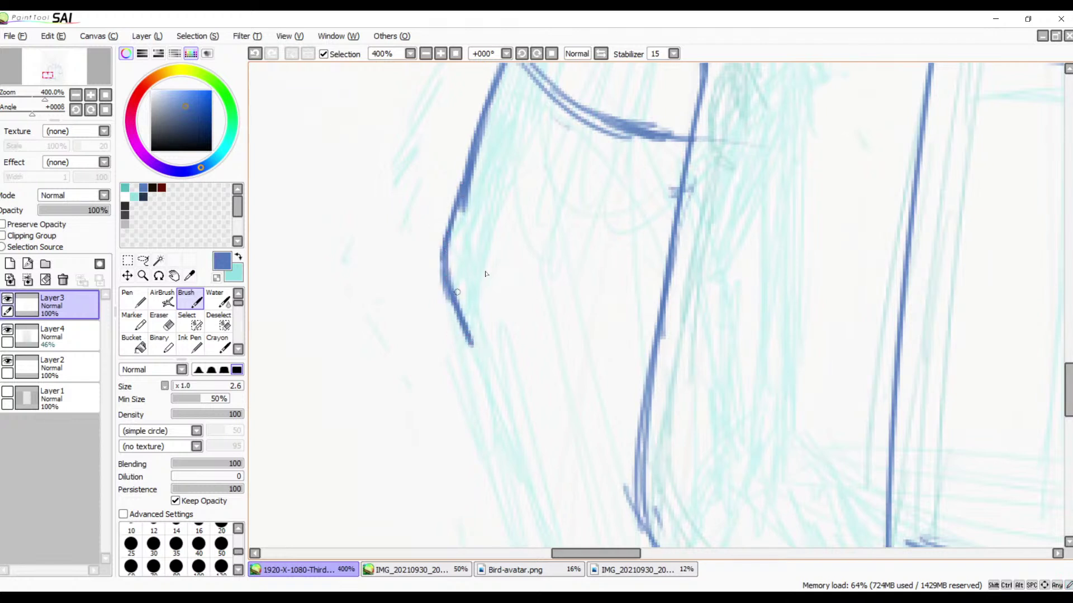
- Draw the forearm's outer line from the elbow down toward the wrist, undoing a stray stroke along the way
mouse_move(545, 374)
mouse_down()
mouse_move(507, 239)
mouse_move(531, 353)
mouse_move(515, 274)
mouse_move(510, 328)
mouse_up()
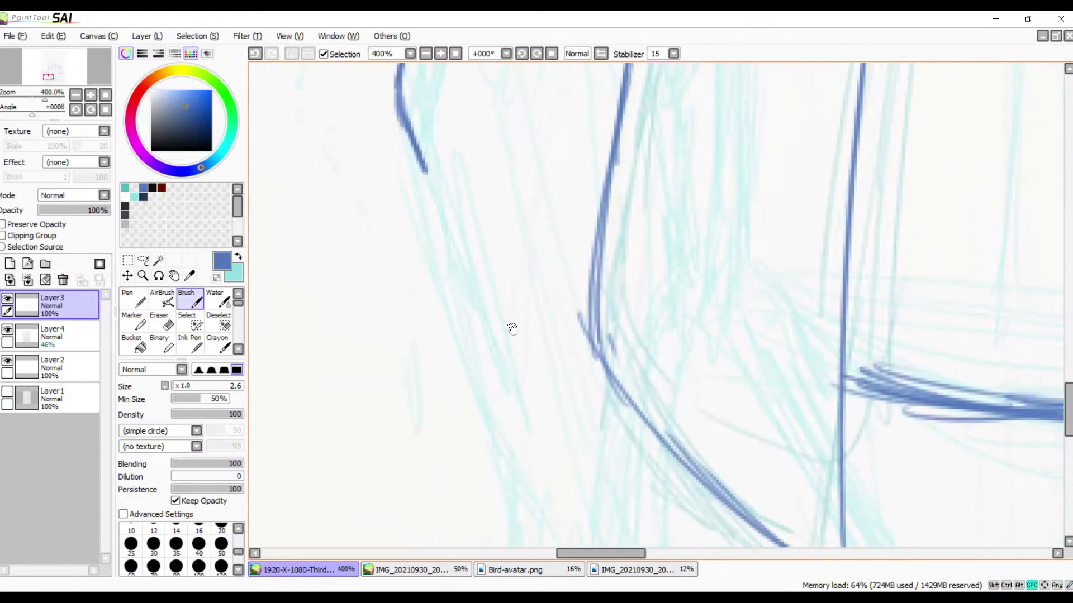
drag(416, 137, 497, 388)
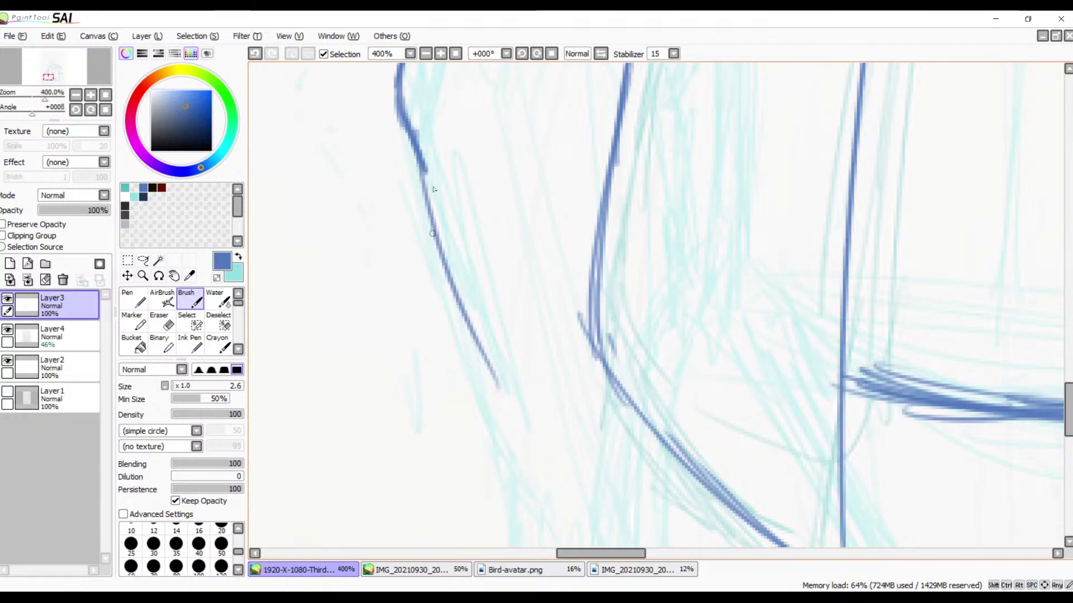
mouse_move(423, 128)
mouse_down()
mouse_move(423, 242)
mouse_move(499, 446)
mouse_up()
key(ctrl+z)
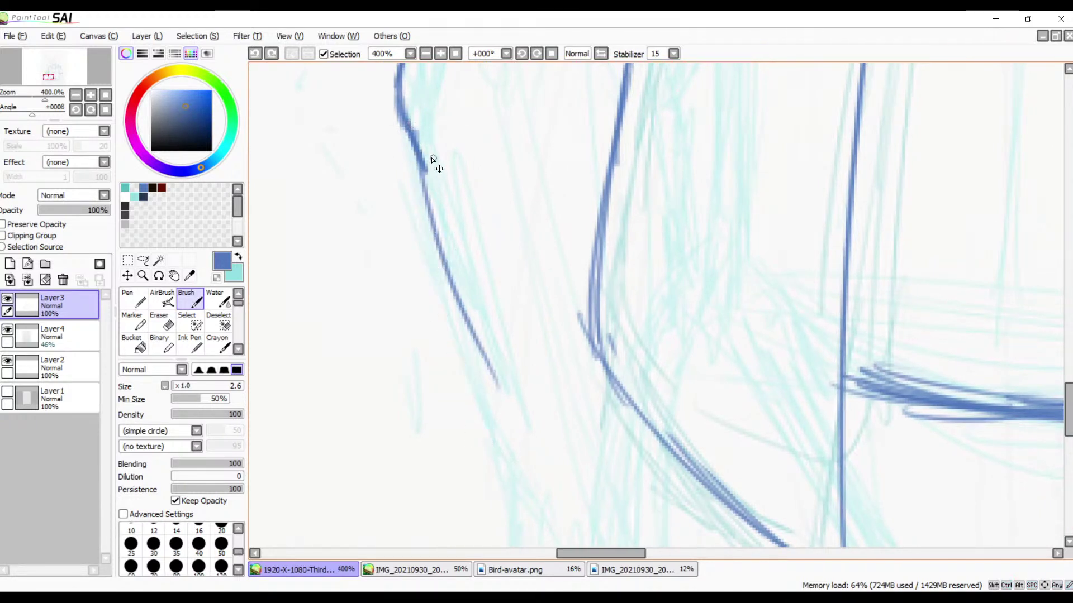
mouse_move(416, 135)
mouse_down()
mouse_move(437, 240)
mouse_move(538, 492)
mouse_up()
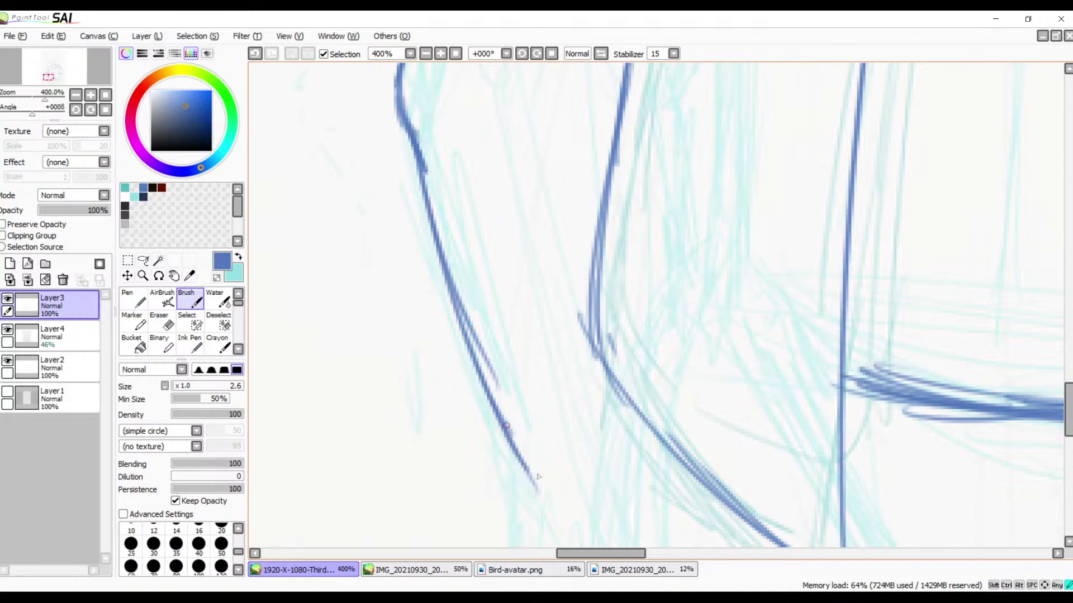
- Draw the wrist line and the outer curve of the hand below the forearm
drag(587, 395, 556, 232)
drag(482, 201, 467, 365)
mouse_move(477, 227)
mouse_down()
mouse_move(479, 379)
mouse_move(452, 348)
mouse_move(447, 415)
mouse_move(498, 471)
mouse_move(522, 468)
mouse_up()
- Undo the last touch-up strokes at the elbow and redraw its outer curve
key(space)
drag(566, 300, 590, 471)
drag(529, 255, 594, 528)
mouse_move(565, 326)
mouse_down()
mouse_move(575, 348)
mouse_move(555, 378)
mouse_move(499, 310)
mouse_move(451, 350)
mouse_up()
drag(468, 422, 450, 342)
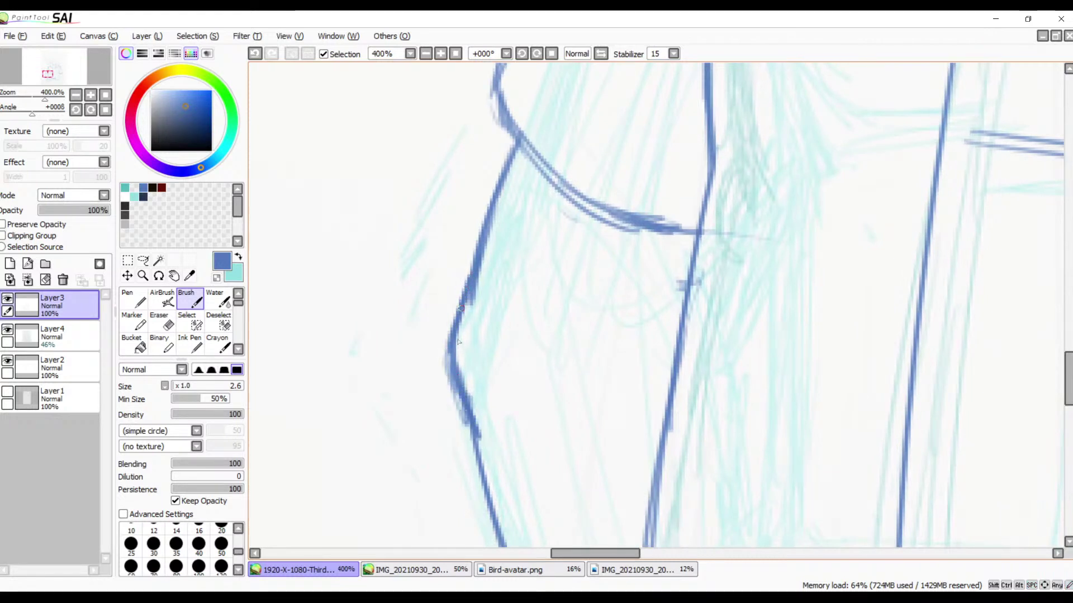
key(ctrl+z)
key(ctrl+z)
key(ctrl+z)
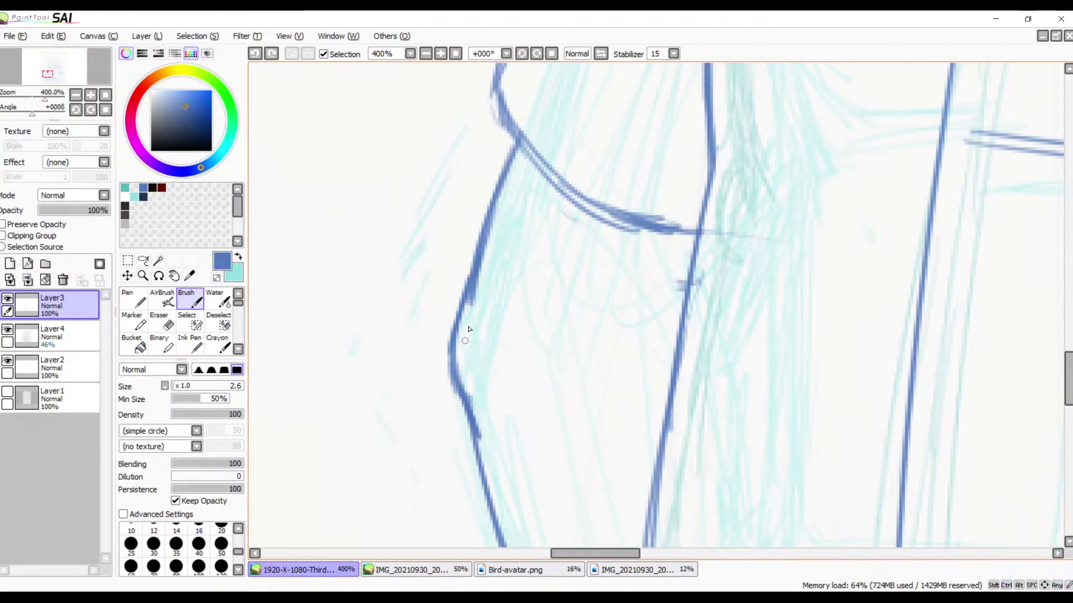
mouse_move(466, 296)
mouse_down()
mouse_move(448, 351)
mouse_move(471, 437)
mouse_up()
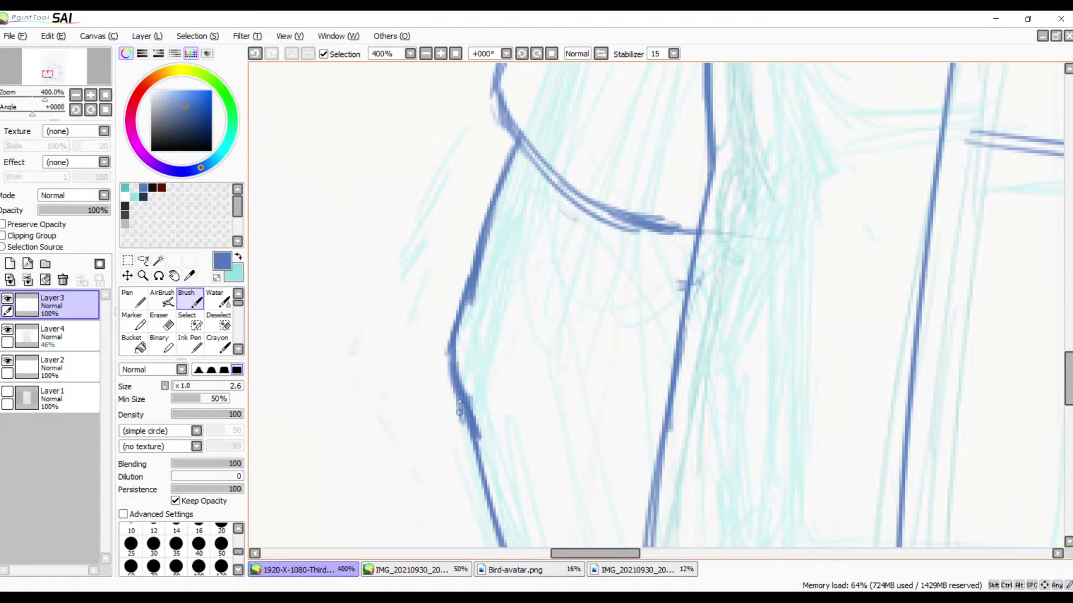
- Reduce the eraser to size 12 and trim the rough edges of the elbow and forearm line
key(e)
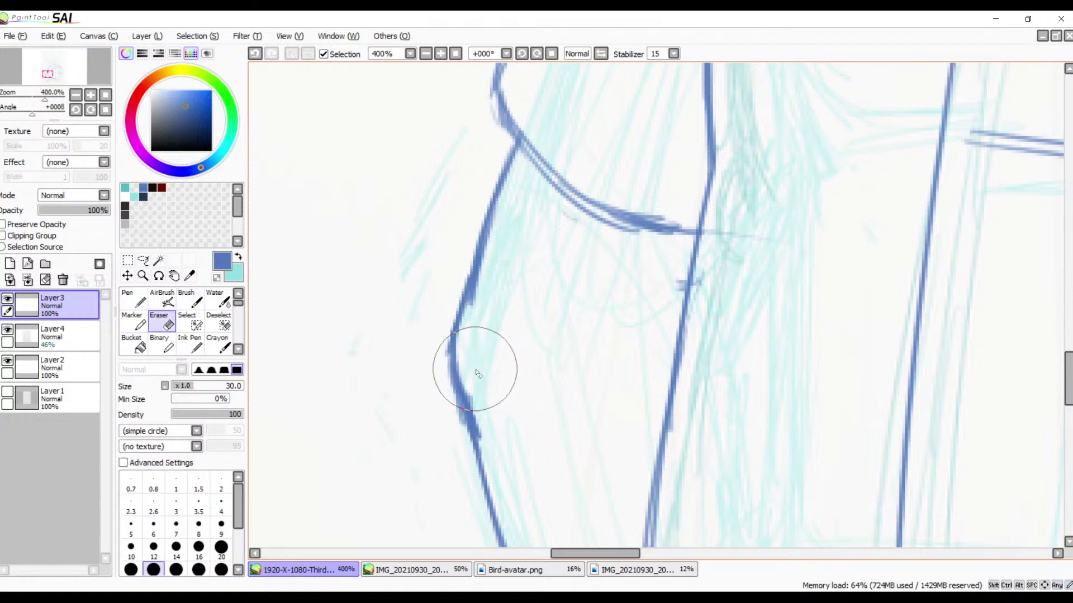
key(bracketleft)
key(bracketleft)
key(bracketleft)
key(bracketleft)
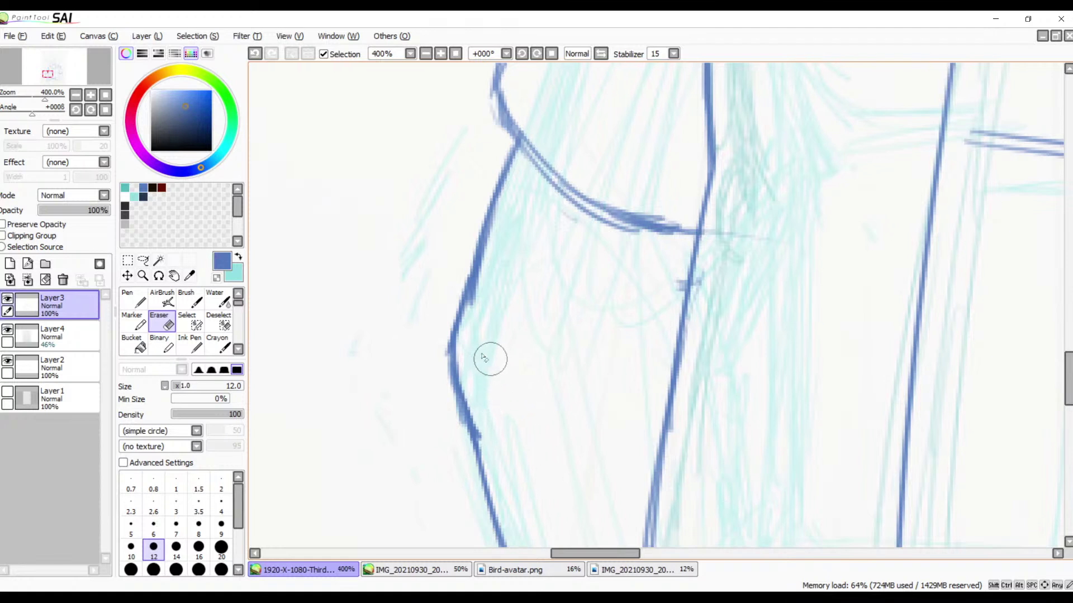
key(space)
drag(529, 380, 507, 277)
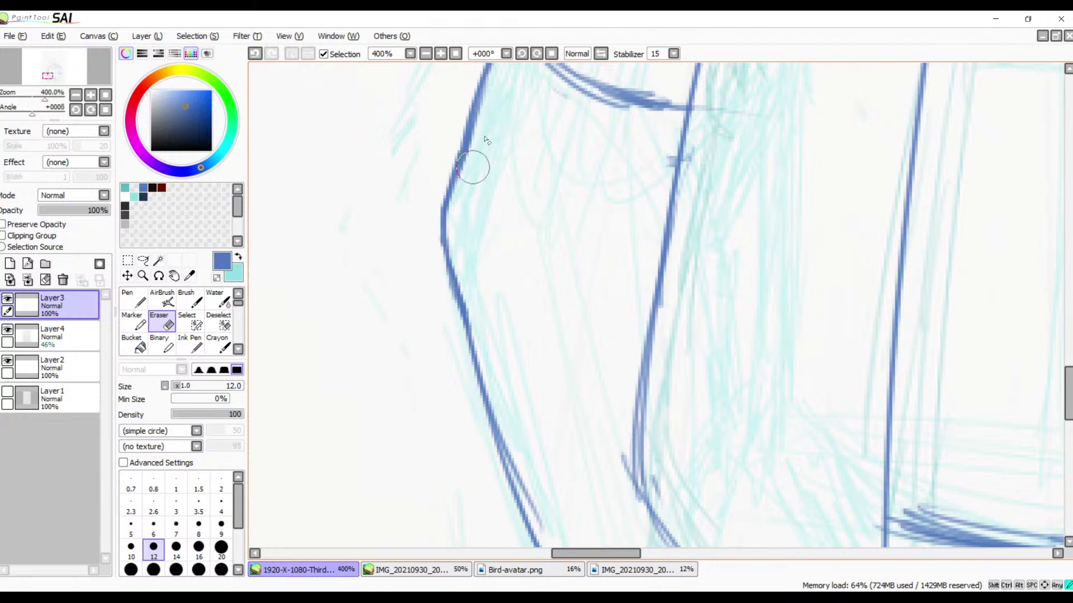
drag(566, 376, 538, 186)
mouse_move(515, 310)
mouse_down()
mouse_move(491, 250)
mouse_move(514, 339)
mouse_move(467, 212)
mouse_move(505, 284)
mouse_up()
- Redraw the lower forearm line with the Brush so it runs smoothly into the wrist
key(b)
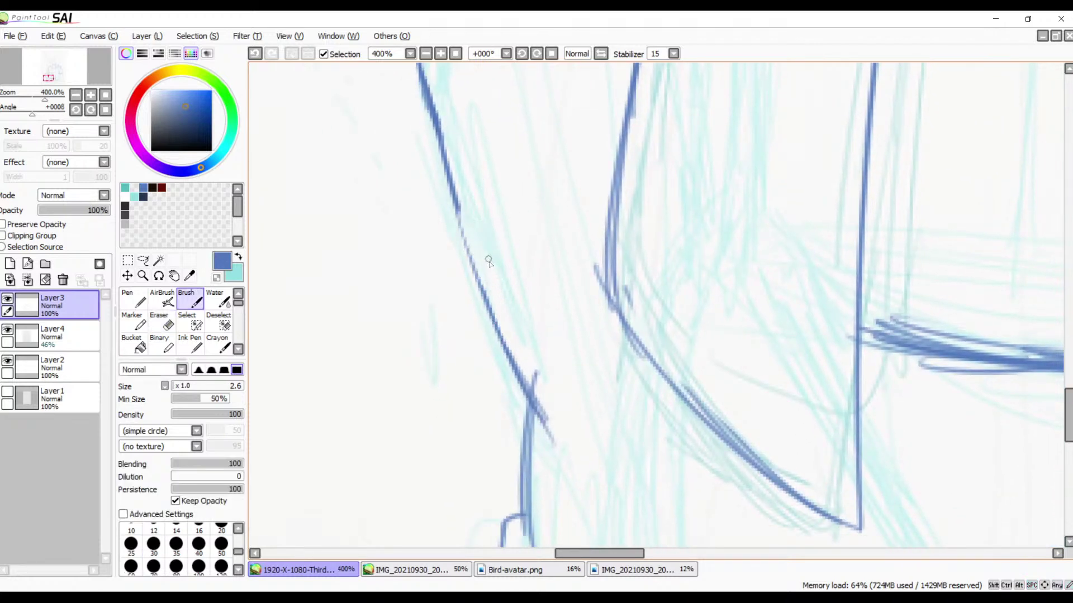
drag(450, 170, 549, 397)
key(ctrl+z)
drag(451, 190, 523, 379)
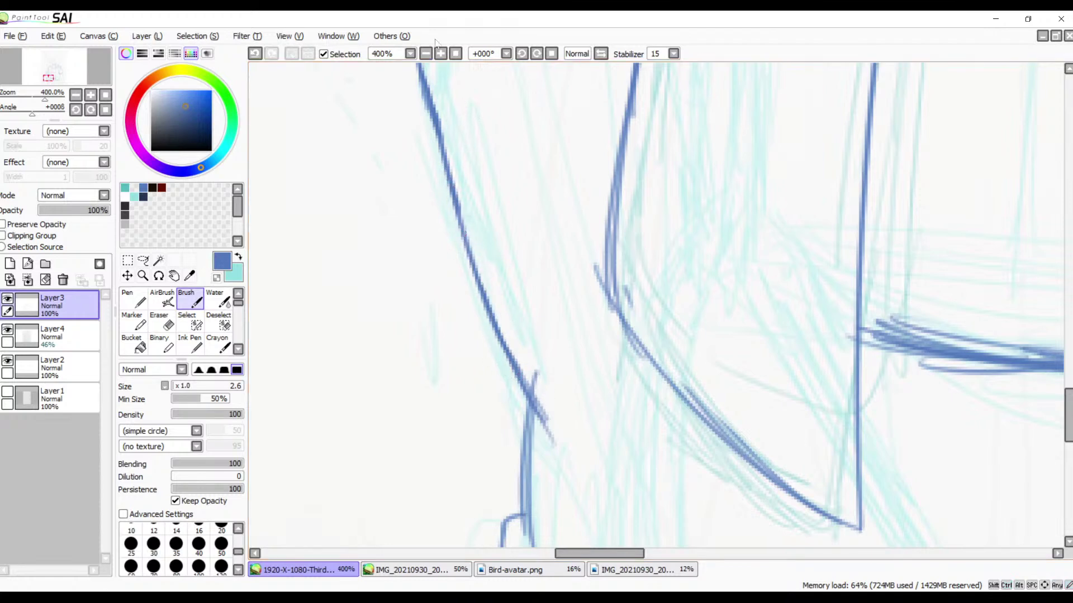
- Erase the outer elbow section of the left-hand arm between the sleeve and the forearm
click(426, 53)
click(426, 54)
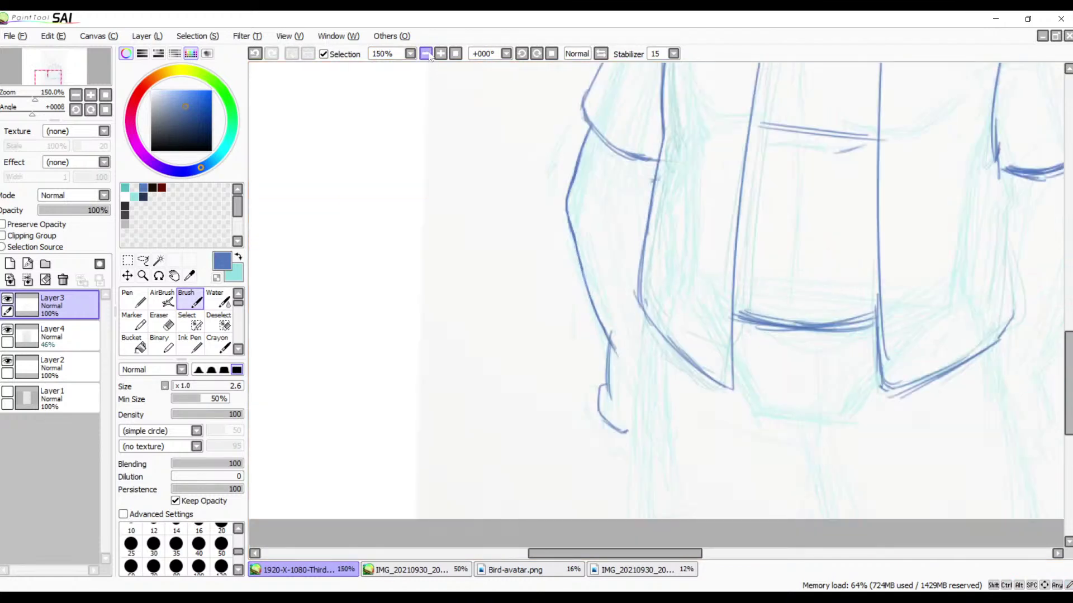
drag(455, 153, 393, 216)
drag(391, 264, 378, 347)
mouse_move(492, 297)
mouse_down()
mouse_move(483, 230)
mouse_move(462, 342)
mouse_up()
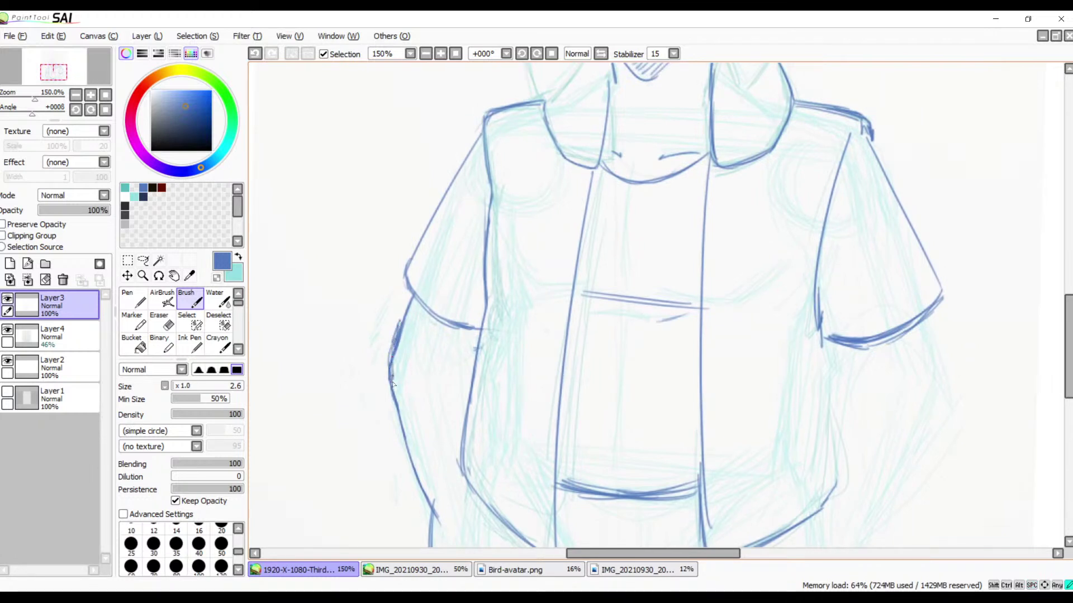
key(e)
mouse_move(393, 335)
mouse_down()
mouse_move(407, 356)
mouse_move(384, 331)
mouse_move(387, 402)
mouse_move(400, 329)
mouse_move(390, 348)
mouse_move(405, 414)
mouse_up()
- Erase the hem of the right-hand sleeve and the shirt's bottom hem between the jacket panels
mouse_move(463, 392)
mouse_down()
mouse_move(404, 265)
mouse_move(428, 426)
mouse_up()
drag(424, 318, 369, 354)
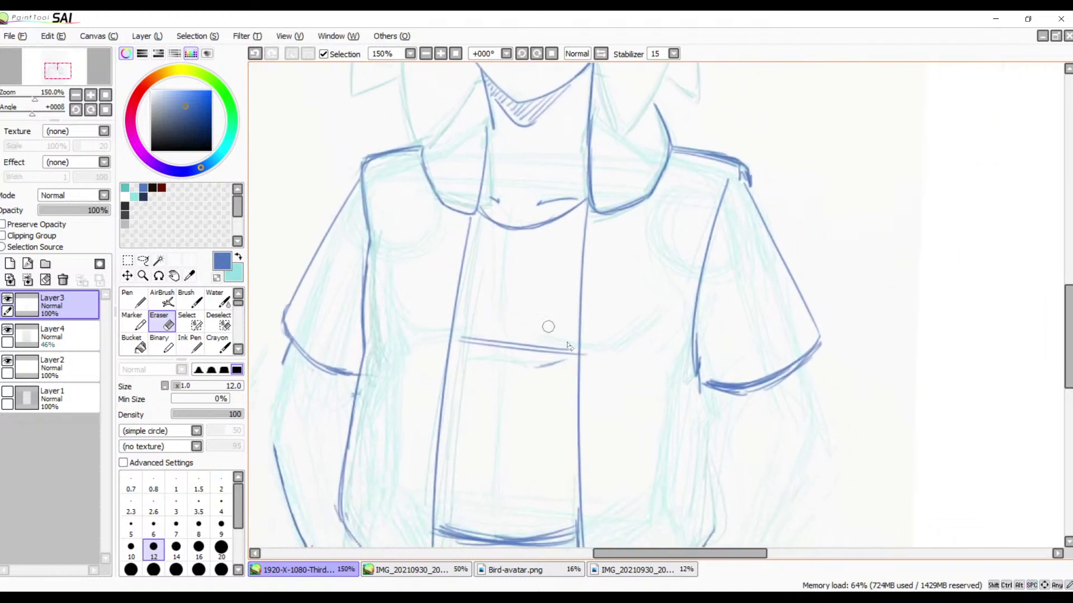
mouse_move(821, 341)
mouse_down()
mouse_move(760, 391)
mouse_move(722, 396)
mouse_move(720, 380)
mouse_move(762, 383)
mouse_move(776, 347)
mouse_up()
drag(791, 408, 781, 318)
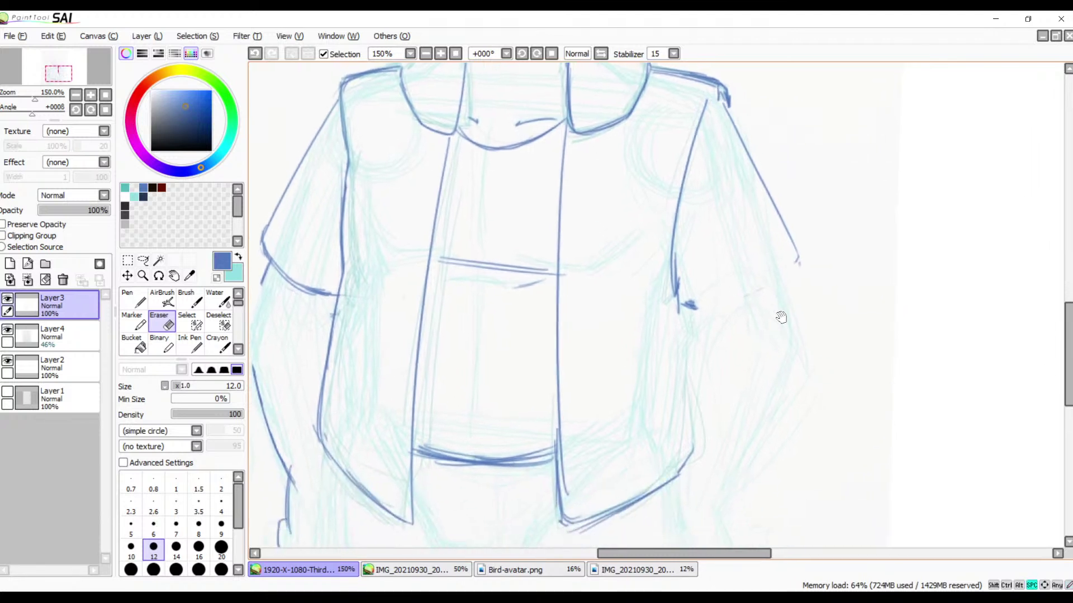
drag(748, 403, 804, 330)
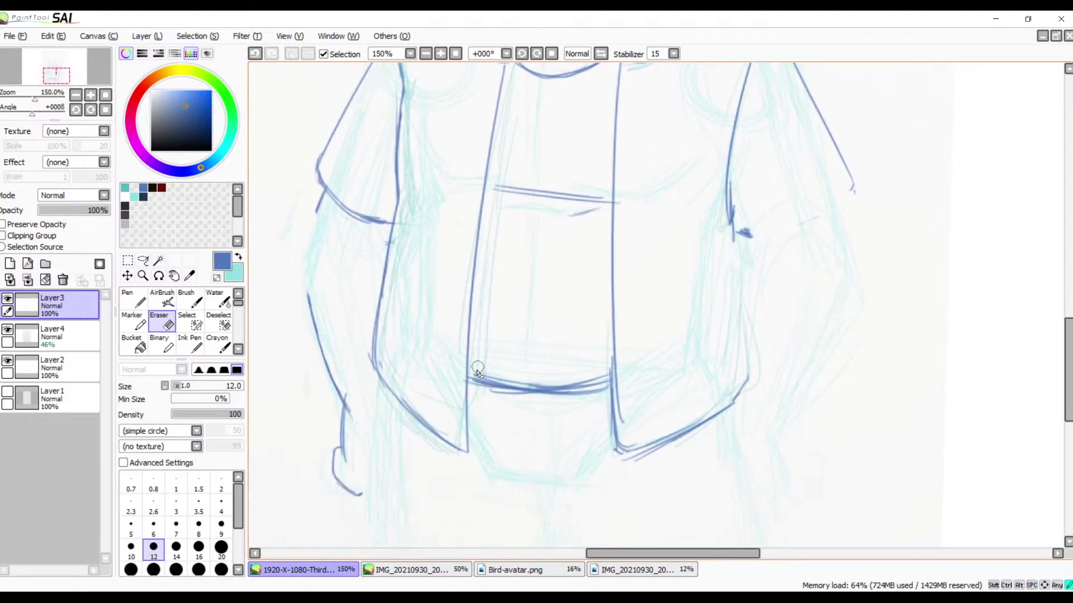
mouse_move(476, 386)
mouse_down()
mouse_move(521, 392)
mouse_move(588, 375)
mouse_move(599, 399)
mouse_move(524, 396)
mouse_up()
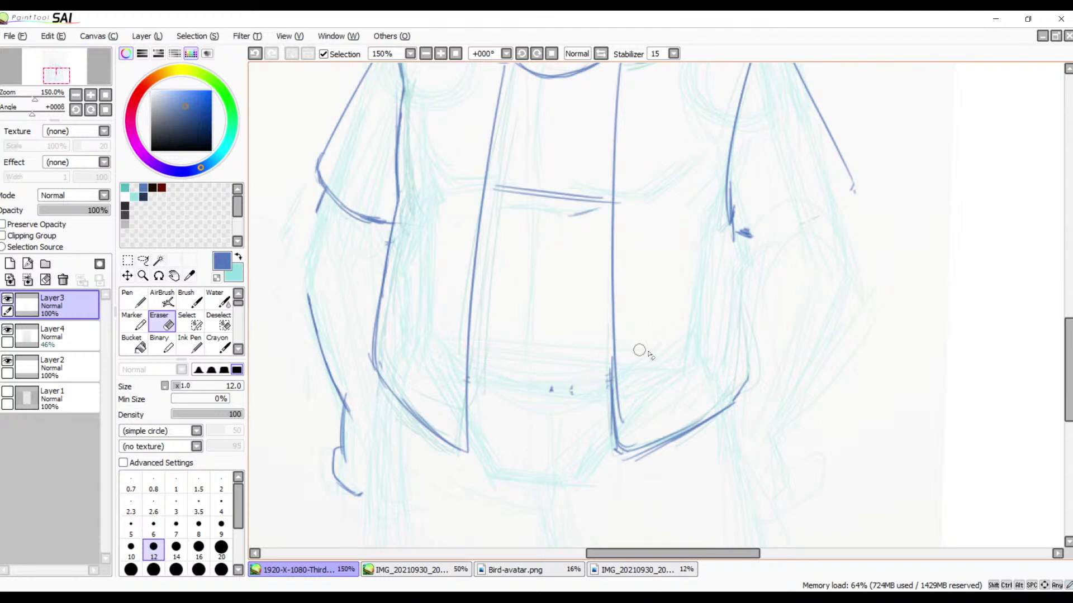
- Redraw the right-hand sleeve's hem as a curved line with the Brush
key(b)
drag(740, 324, 639, 377)
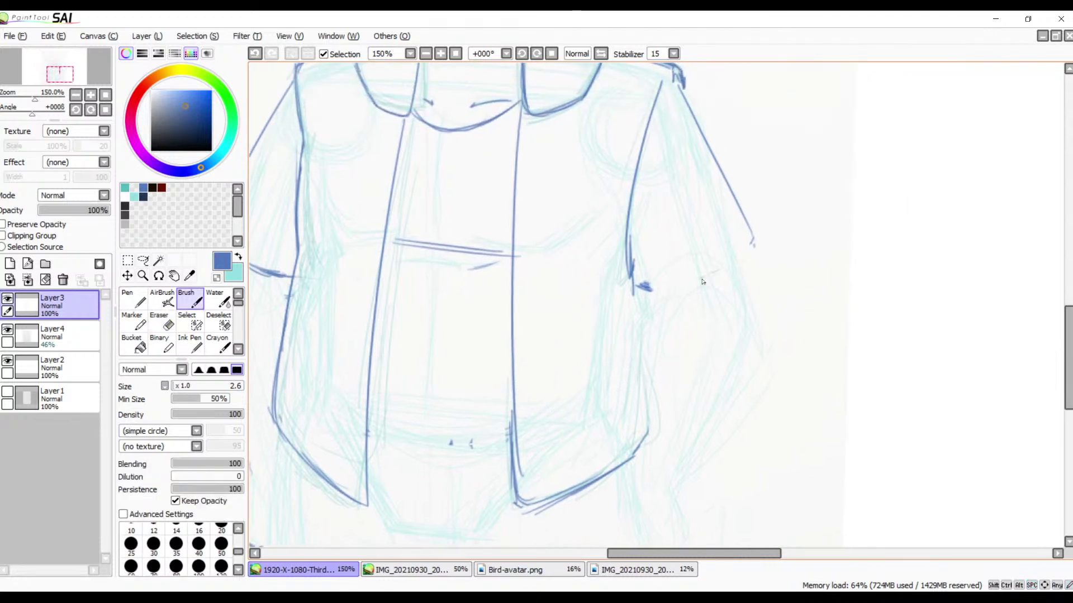
mouse_move(639, 297)
mouse_down()
mouse_move(721, 267)
mouse_move(714, 297)
mouse_up()
drag(759, 241, 695, 297)
drag(742, 266, 670, 302)
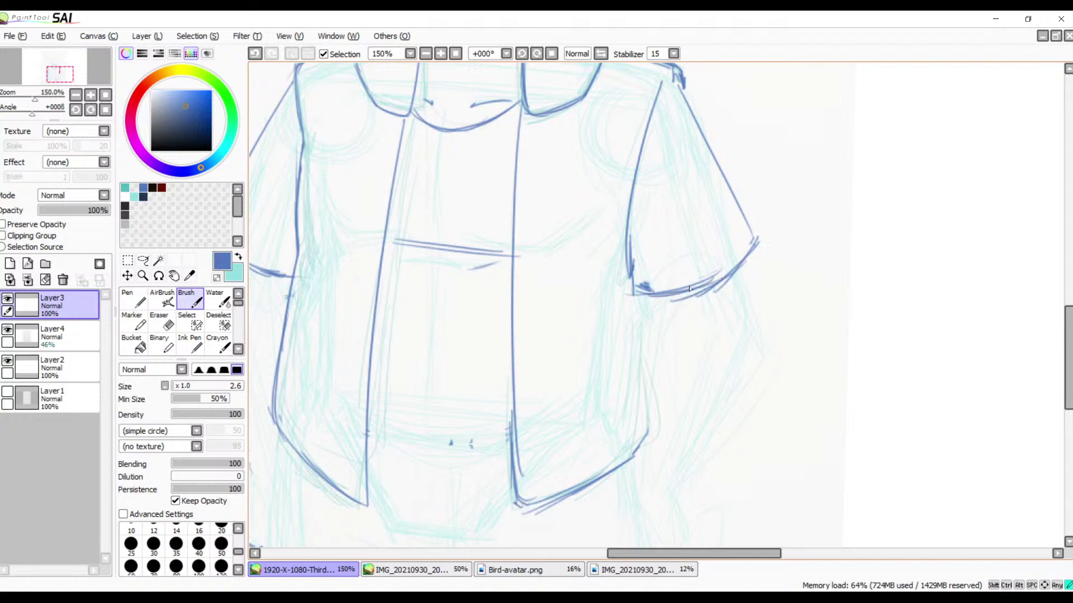
- Draw a rounder outer elbow curve connecting the left-hand sleeve to the forearm line
scroll(655, 295, left, 3)
scroll(695, 302, down, 1)
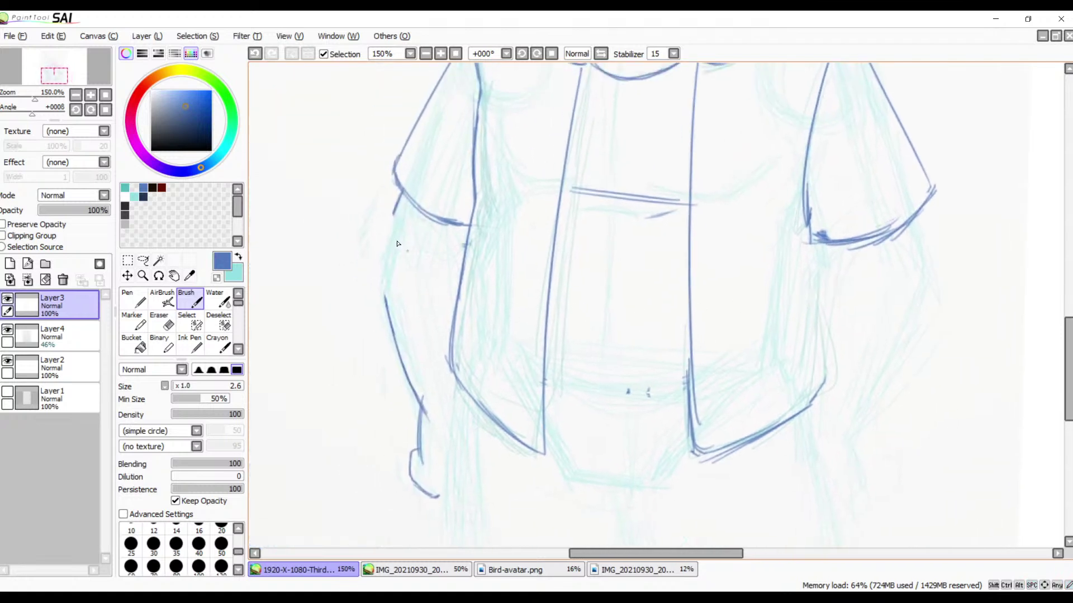
drag(398, 193, 384, 235)
drag(400, 191, 384, 300)
- Thin and clean the edges of the new elbow curve with the Eraser at 400% zoom
key(e)
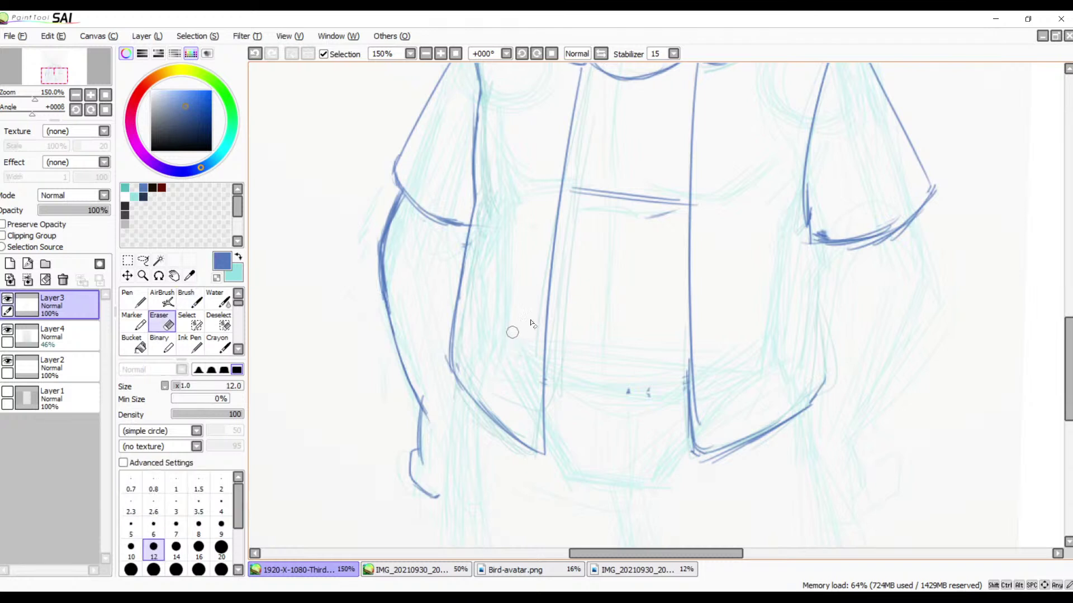
scroll(601, 354, down, 2)
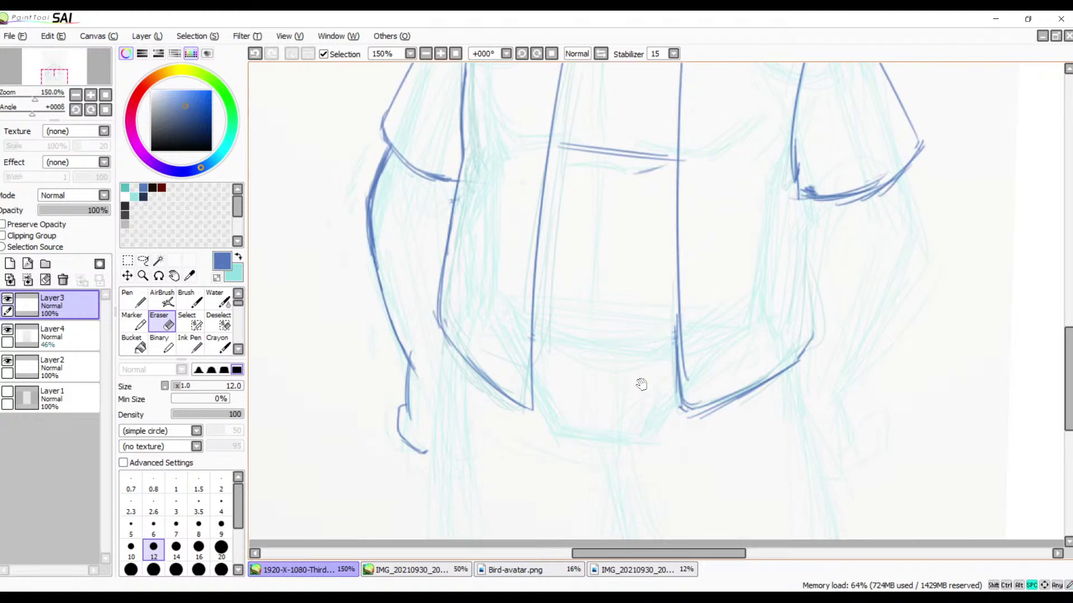
scroll(642, 385, down, 2)
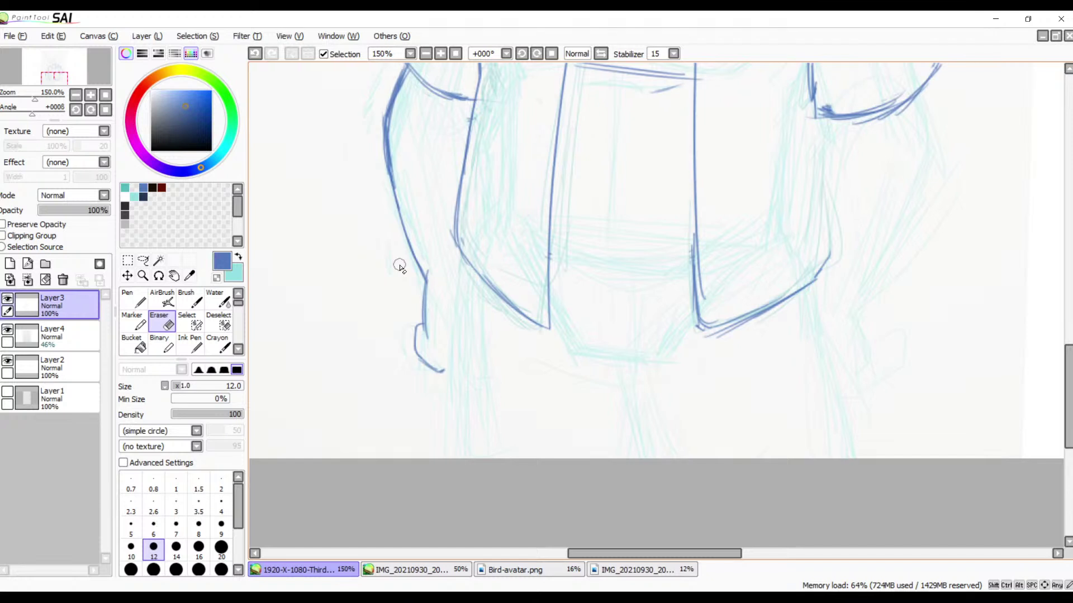
key(space)
drag(517, 223, 551, 335)
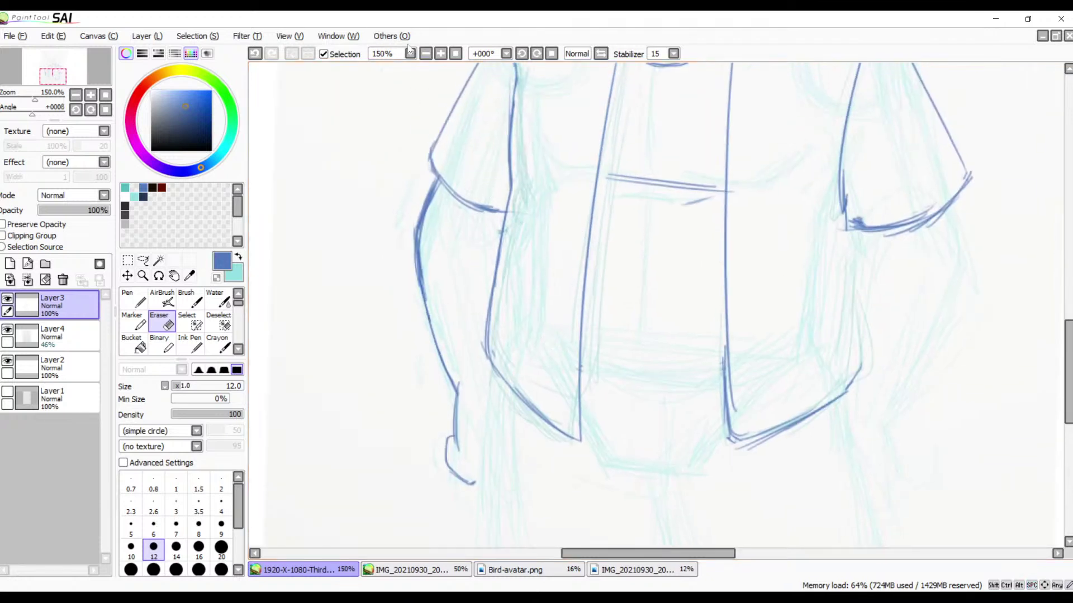
click(454, 54)
click(439, 57)
click(439, 58)
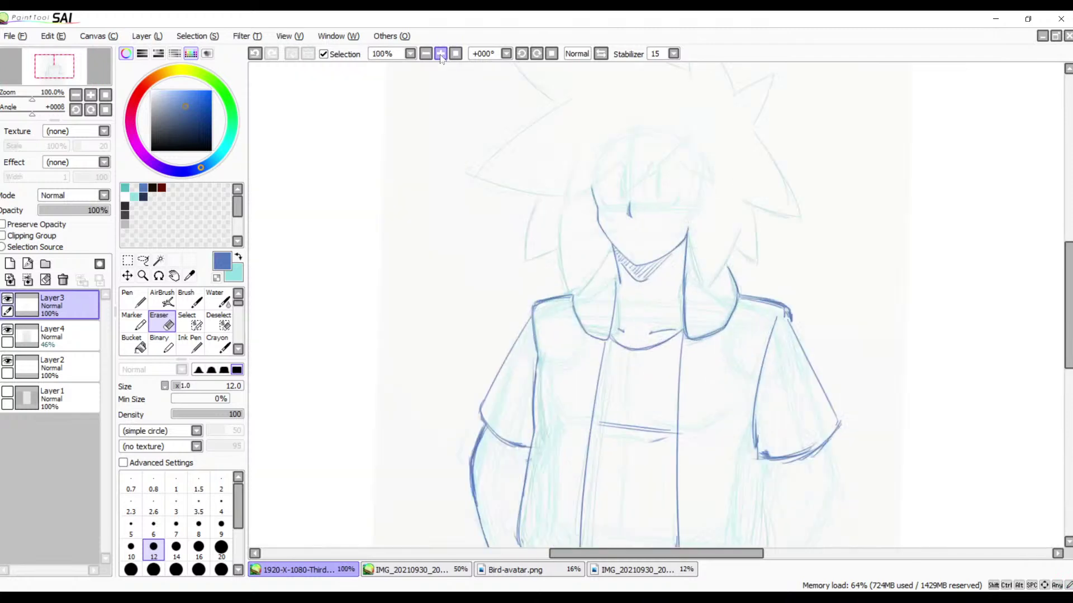
click(440, 57)
click(439, 58)
click(439, 57)
click(439, 58)
key(space)
mouse_move(499, 320)
mouse_down()
mouse_move(566, 206)
mouse_move(658, 146)
mouse_move(771, 149)
mouse_up()
mouse_move(444, 149)
mouse_down()
mouse_move(466, 129)
mouse_move(443, 203)
mouse_move(476, 130)
mouse_move(440, 222)
mouse_move(472, 143)
mouse_up()
mouse_move(450, 182)
mouse_down()
mouse_move(431, 222)
mouse_move(431, 210)
mouse_move(417, 307)
mouse_move(501, 159)
mouse_move(463, 269)
mouse_move(462, 246)
mouse_move(456, 256)
mouse_move(474, 438)
mouse_move(460, 299)
mouse_move(435, 407)
mouse_move(424, 306)
mouse_move(438, 424)
mouse_move(462, 359)
mouse_move(467, 292)
mouse_up()
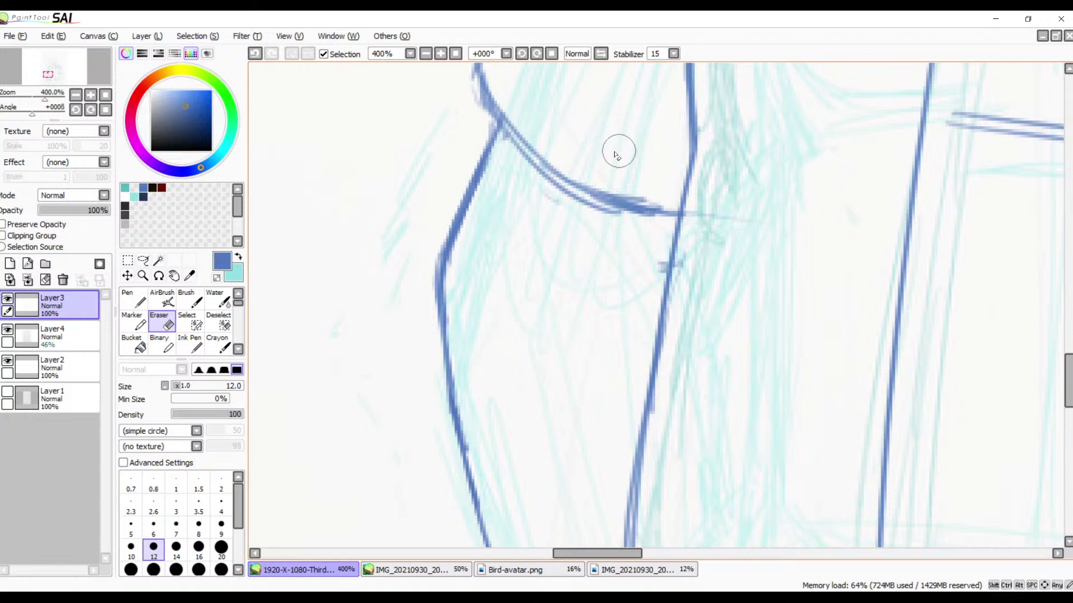
- Erase the wrist line between the forearm's lower end and the hand curve
drag(642, 225, 628, 66)
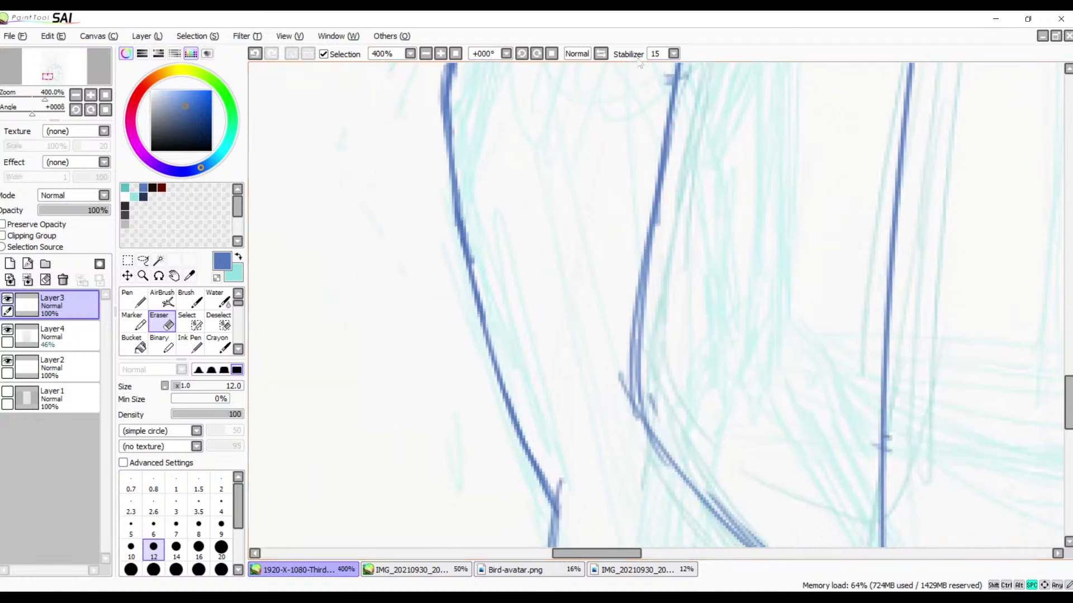
drag(562, 178, 615, 34)
drag(584, 251, 578, 100)
mouse_move(605, 189)
mouse_down()
mouse_move(606, 179)
mouse_move(601, 336)
mouse_up()
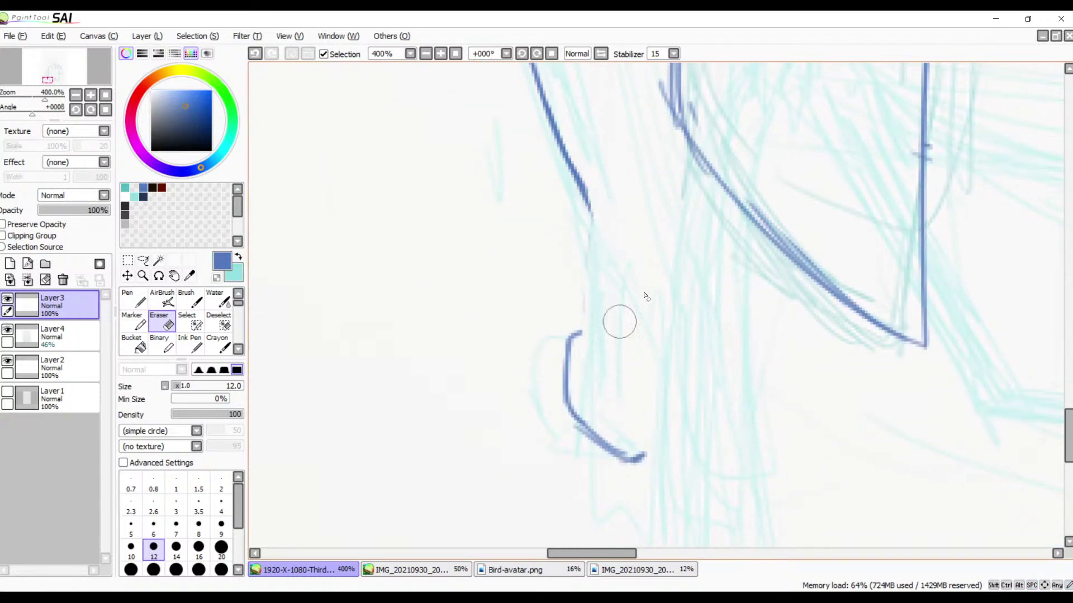
- Draw overlapping strokes from the forearm's lower end down to the hand curve with the Brush
key(b)
mouse_move(567, 176)
mouse_down()
mouse_move(607, 233)
mouse_move(591, 224)
mouse_up()
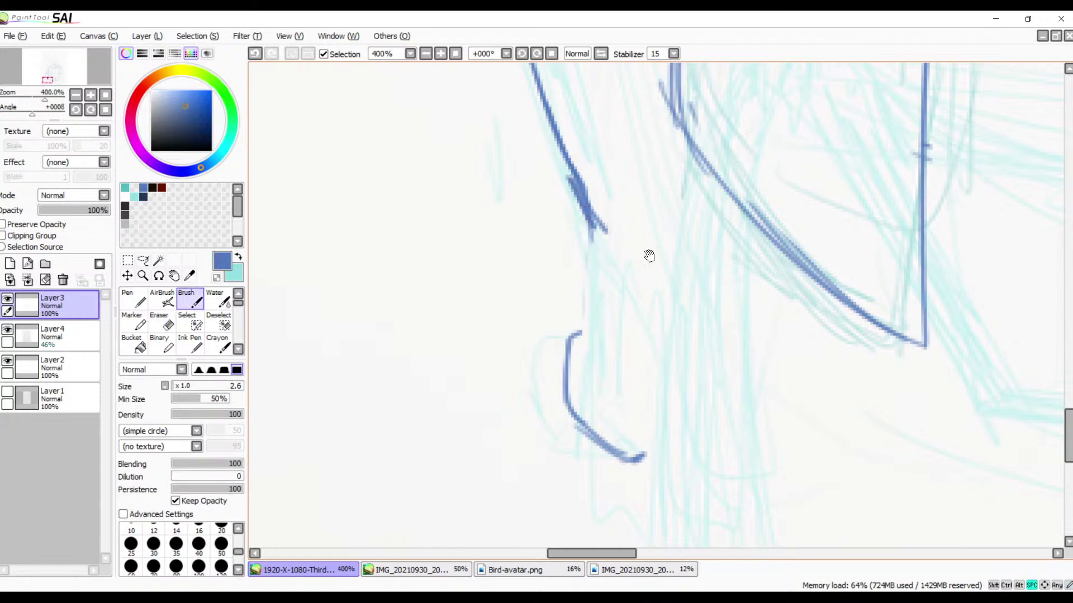
drag(646, 253, 625, 249)
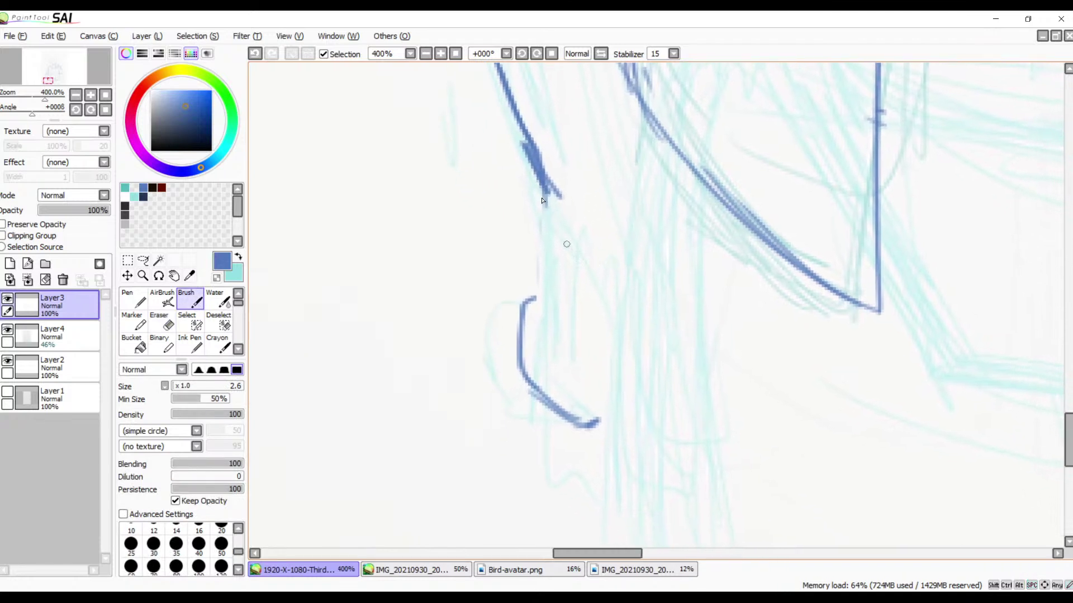
mouse_move(546, 190)
mouse_down()
mouse_move(531, 370)
mouse_move(528, 268)
mouse_move(525, 377)
mouse_up()
drag(531, 302, 529, 402)
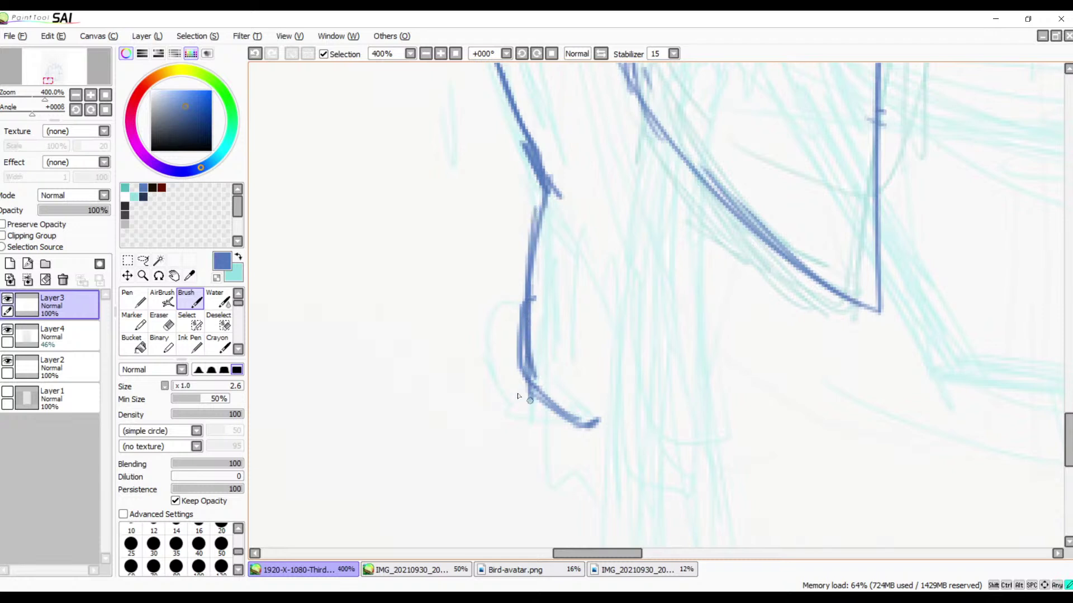
- Erase the wrist line, the hand curve and the doubled end of the forearm line
key(e)
mouse_move(538, 232)
mouse_down()
mouse_move(522, 156)
mouse_move(541, 166)
mouse_move(541, 135)
mouse_move(515, 266)
mouse_move(531, 180)
mouse_move(547, 245)
mouse_move(538, 405)
mouse_move(572, 430)
mouse_move(597, 423)
mouse_move(510, 356)
mouse_up()
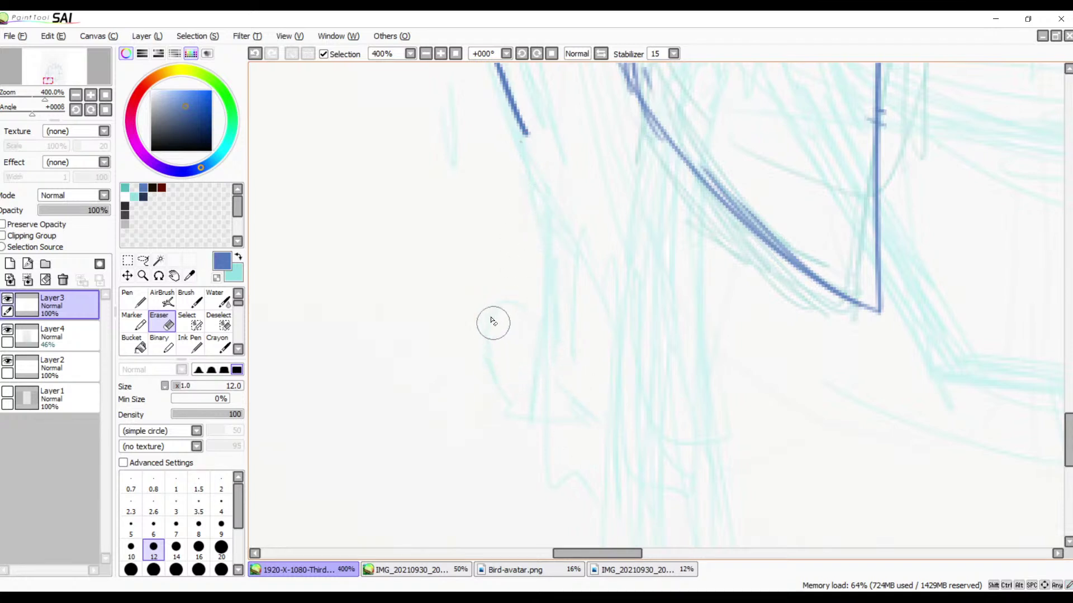
- Try to extend the forearm's outer line toward the wrist with several overlapping Brush strokes
key(b)
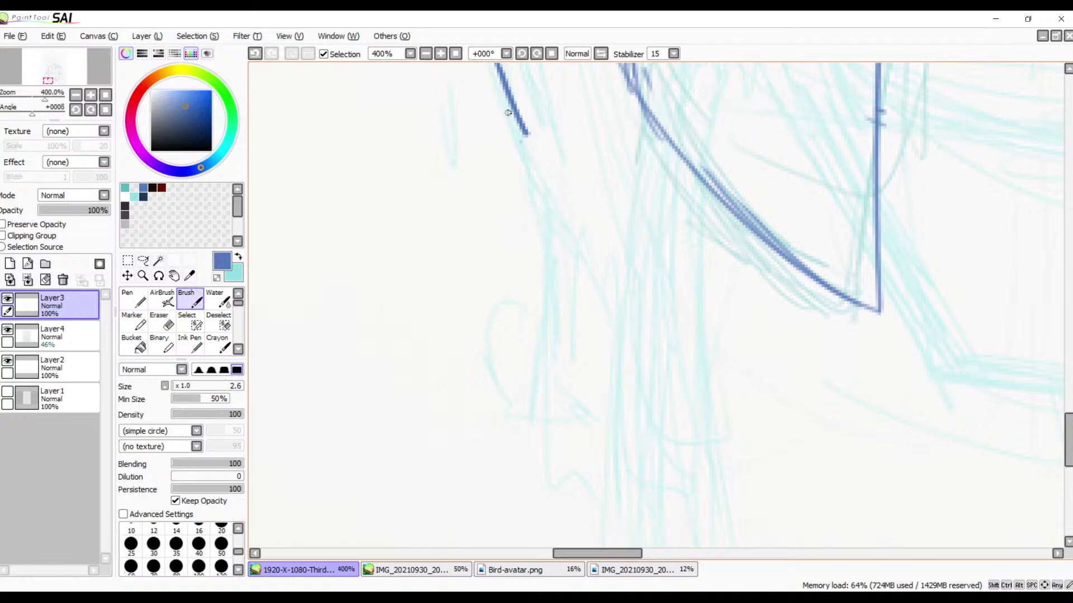
drag(508, 113, 553, 200)
mouse_move(502, 94)
mouse_down()
mouse_move(525, 173)
mouse_move(497, 101)
mouse_move(563, 202)
mouse_up()
drag(525, 135, 545, 195)
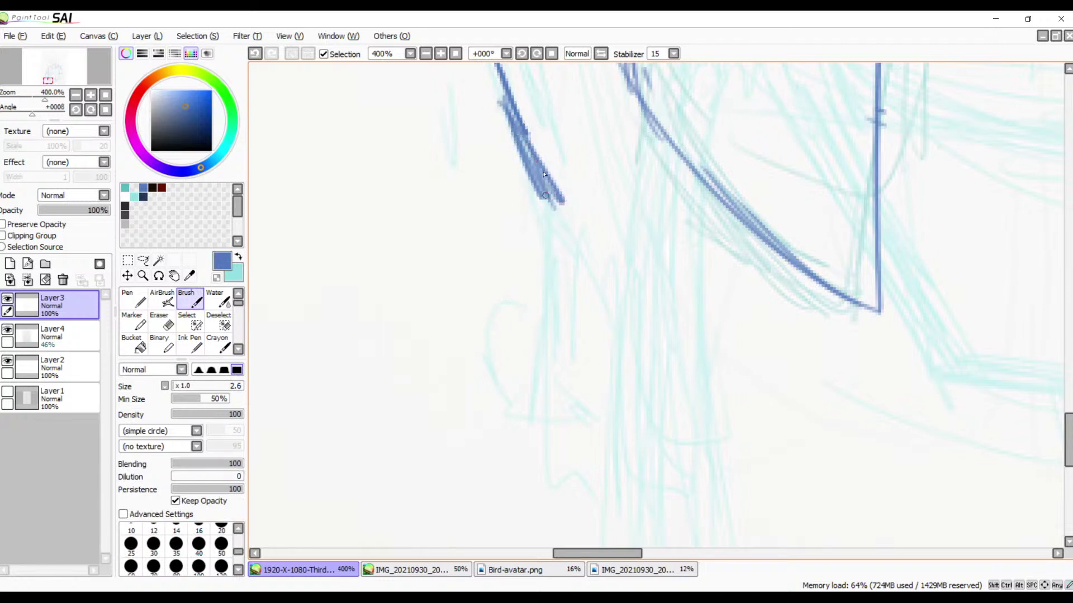
mouse_move(567, 145)
mouse_down()
mouse_move(572, 203)
mouse_move(609, 309)
mouse_up()
key(ctrl+z)
key(ctrl+z)
key(ctrl+z)
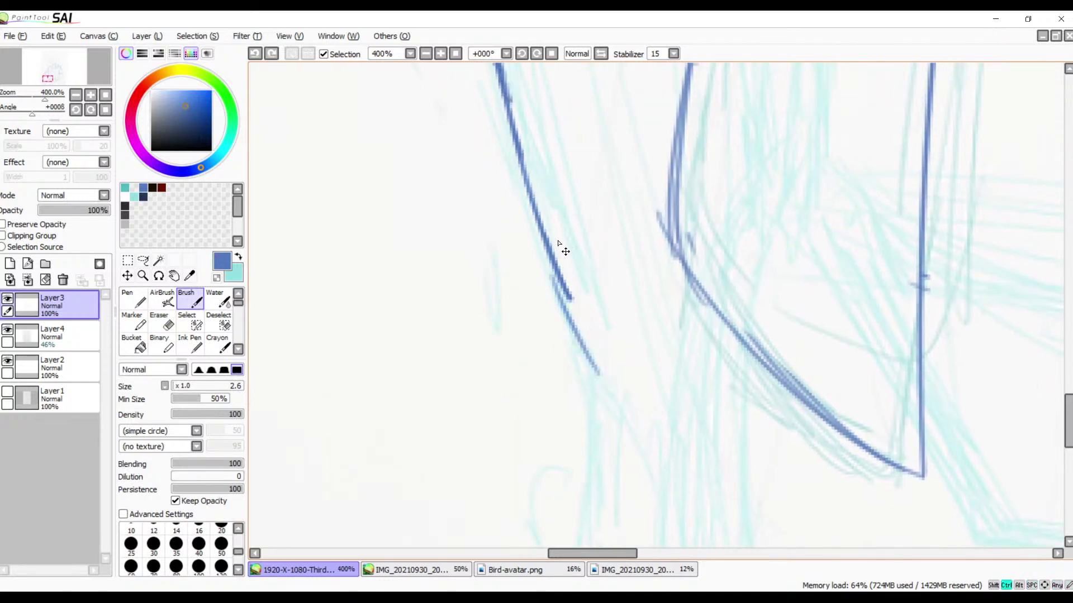
- Extend the forearm's outer line toward the wrist, and erase most of the doubled strokes along it
mouse_move(538, 229)
mouse_down()
mouse_move(582, 387)
mouse_move(541, 271)
mouse_move(583, 382)
mouse_up()
drag(544, 272, 602, 416)
key(e)
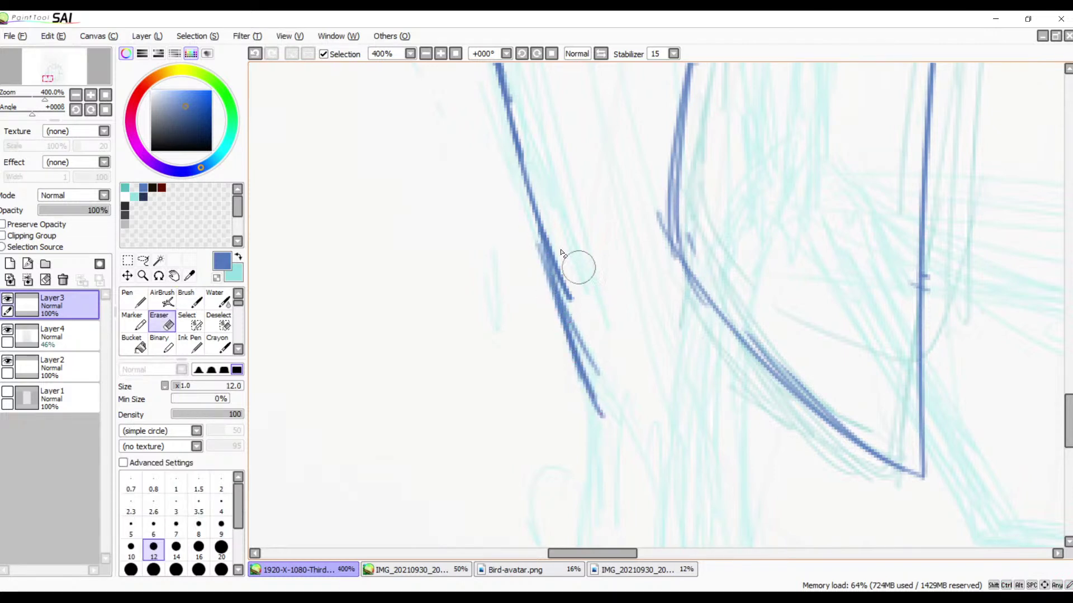
mouse_move(557, 236)
mouse_down()
mouse_move(605, 364)
mouse_move(550, 247)
mouse_move(587, 353)
mouse_up()
drag(572, 288, 587, 354)
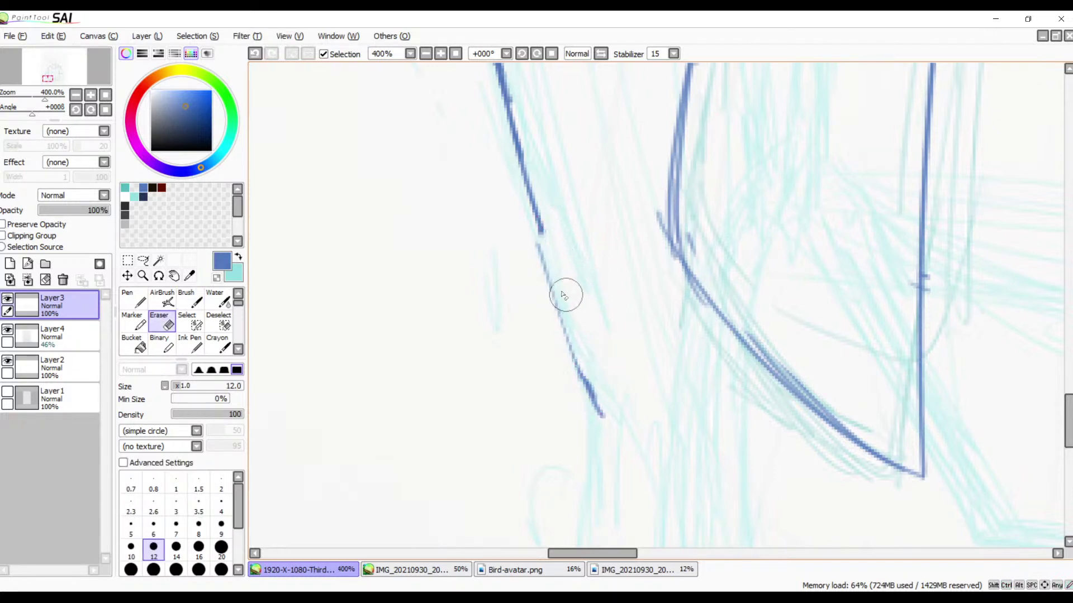
- Redraw the lower part of the forearm's outer line as one smooth stroke ending past the wrist
key(b)
drag(538, 231, 607, 400)
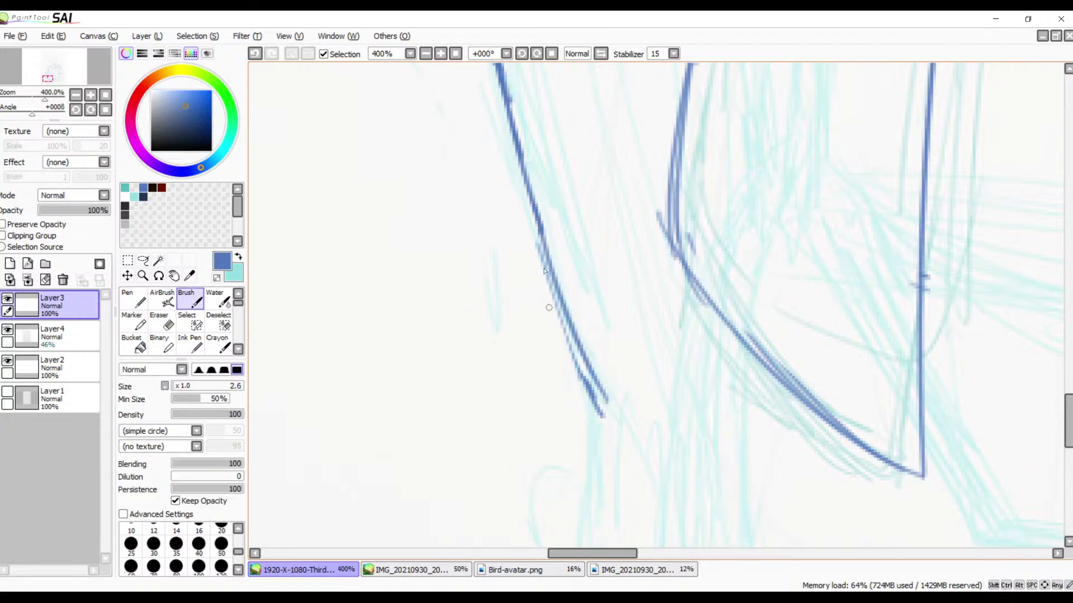
key(ctrl+z)
drag(533, 201, 611, 444)
- Draw a nearly vertical wrist line down from the forearm's lower end and thicken it with overlapping strokes
mouse_move(658, 391)
mouse_down()
mouse_move(632, 288)
mouse_move(631, 173)
mouse_move(569, 357)
mouse_up()
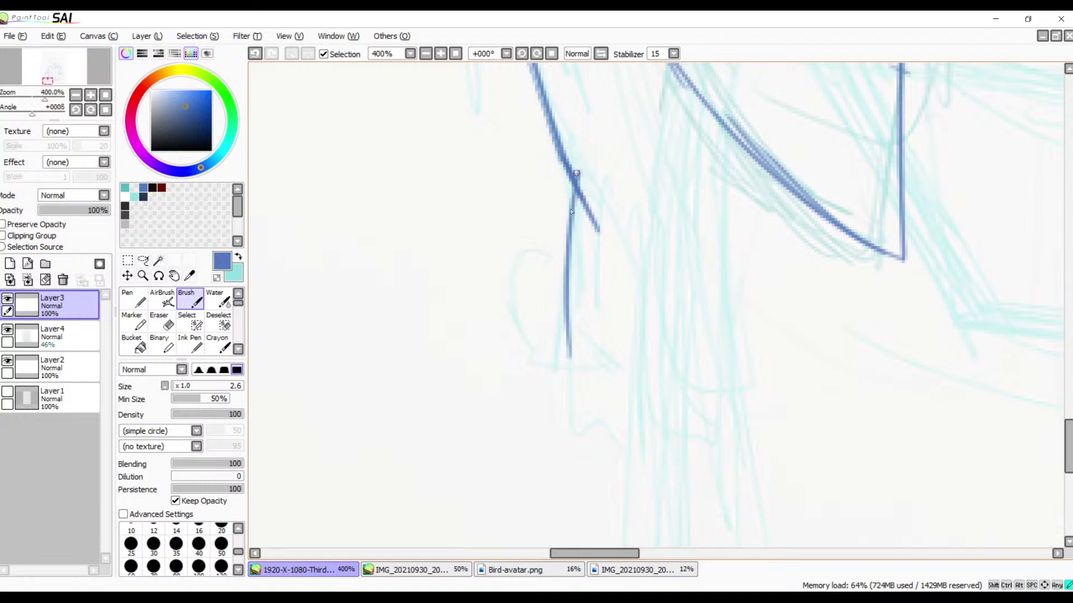
drag(576, 174, 564, 368)
drag(562, 246, 563, 352)
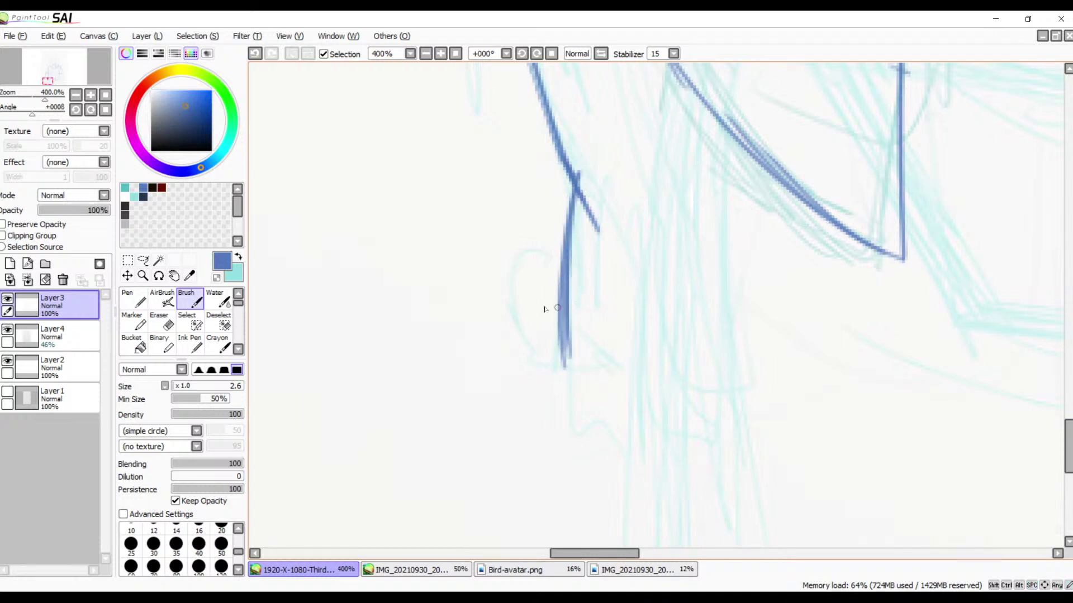
- Draw a rounded hand outline bulging outward from the wrist line, with a short mark across the line's lower end
mouse_move(544, 309)
mouse_down()
mouse_move(524, 321)
mouse_move(527, 387)
mouse_move(575, 429)
mouse_move(601, 436)
mouse_move(608, 420)
mouse_move(605, 441)
mouse_move(624, 439)
mouse_move(565, 433)
mouse_up()
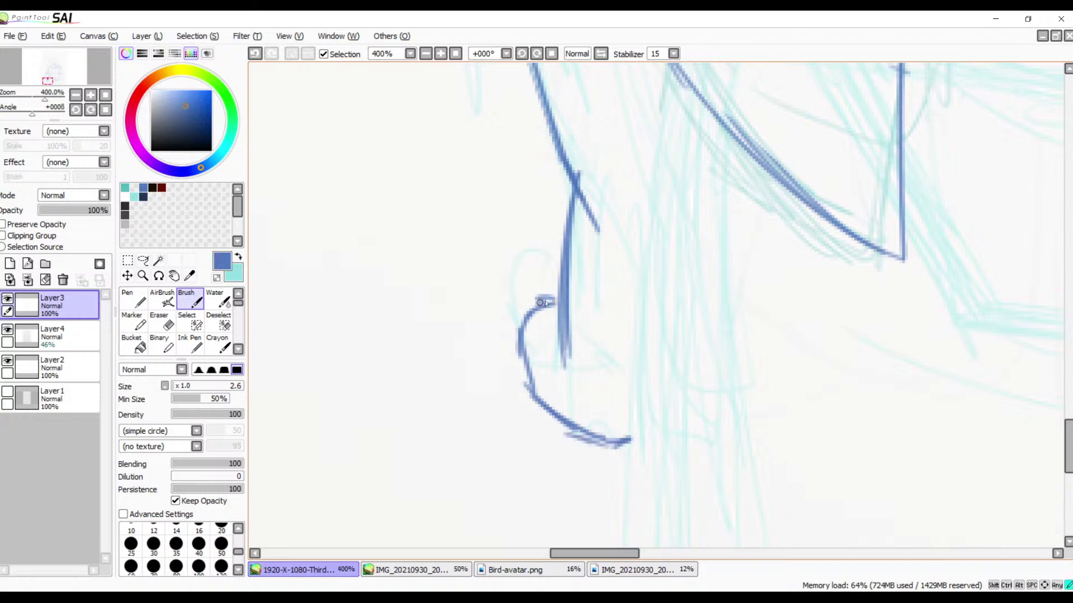
mouse_move(545, 303)
mouse_down()
mouse_move(522, 321)
mouse_move(527, 390)
mouse_move(557, 298)
mouse_up()
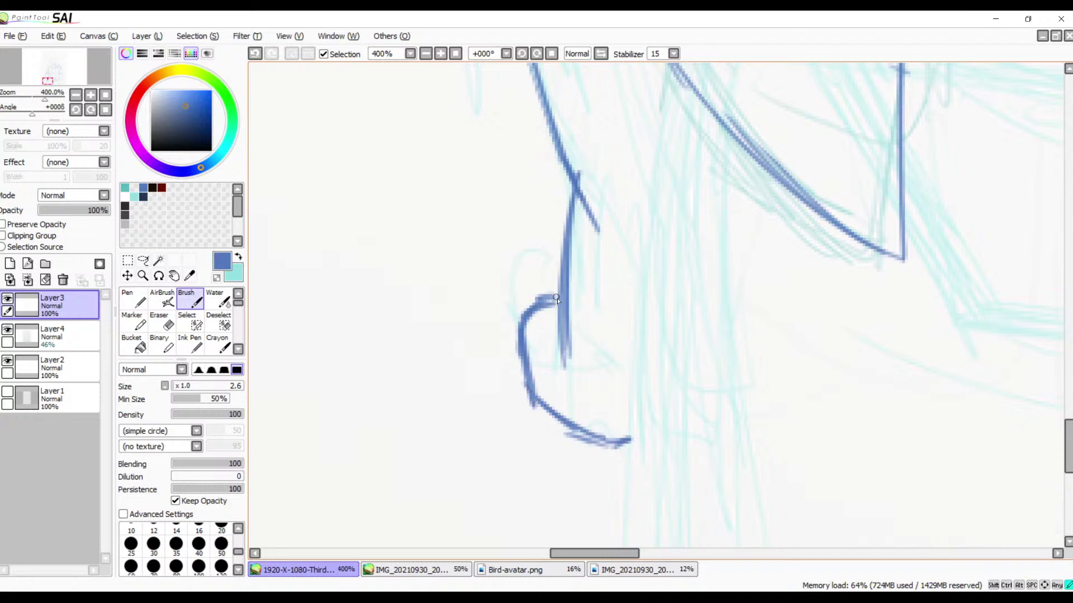
drag(575, 360, 556, 355)
key(Delete)
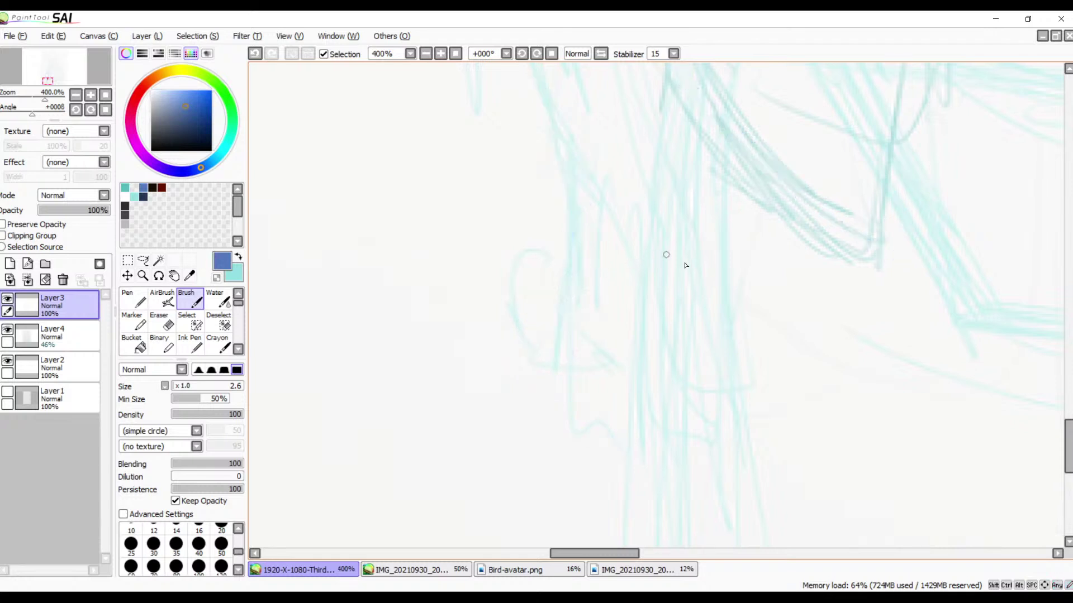
key(ctrl+z)
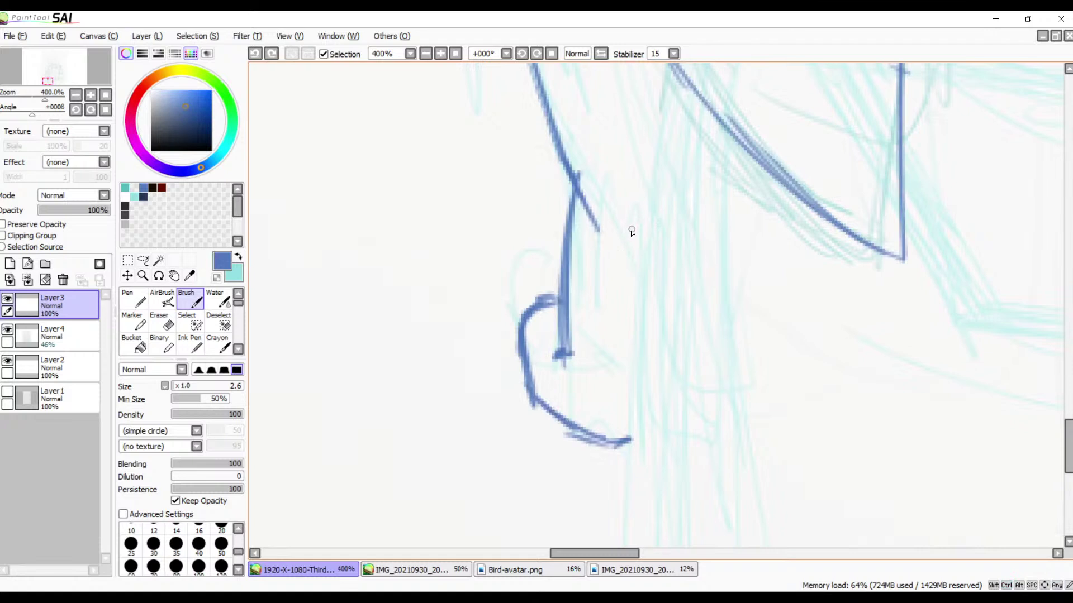
- Erase the end of the forearm line that overshoots the wrist corner
key(e)
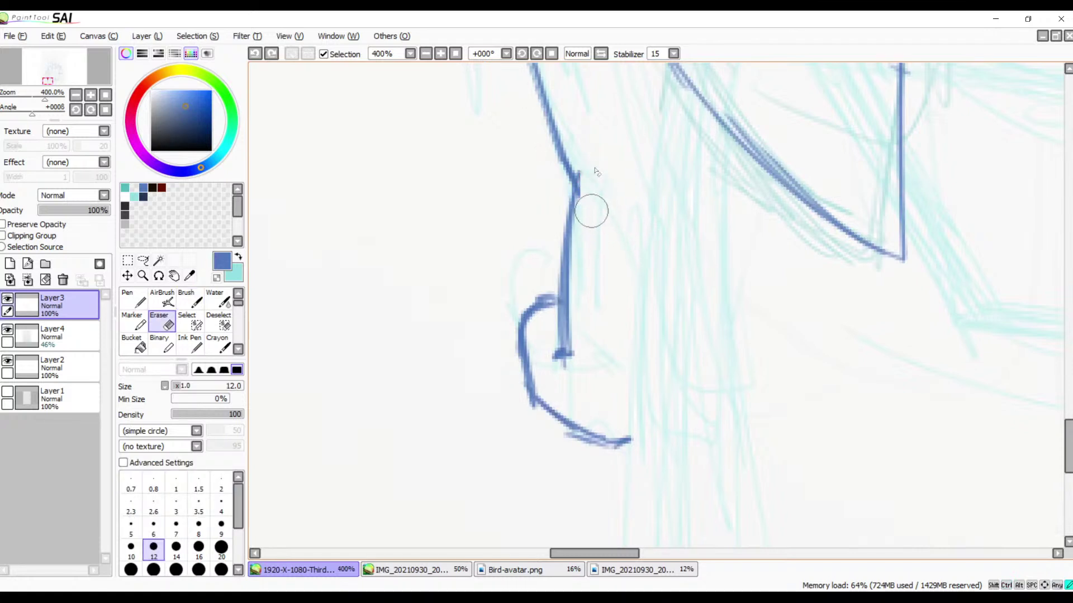
drag(589, 208, 600, 199)
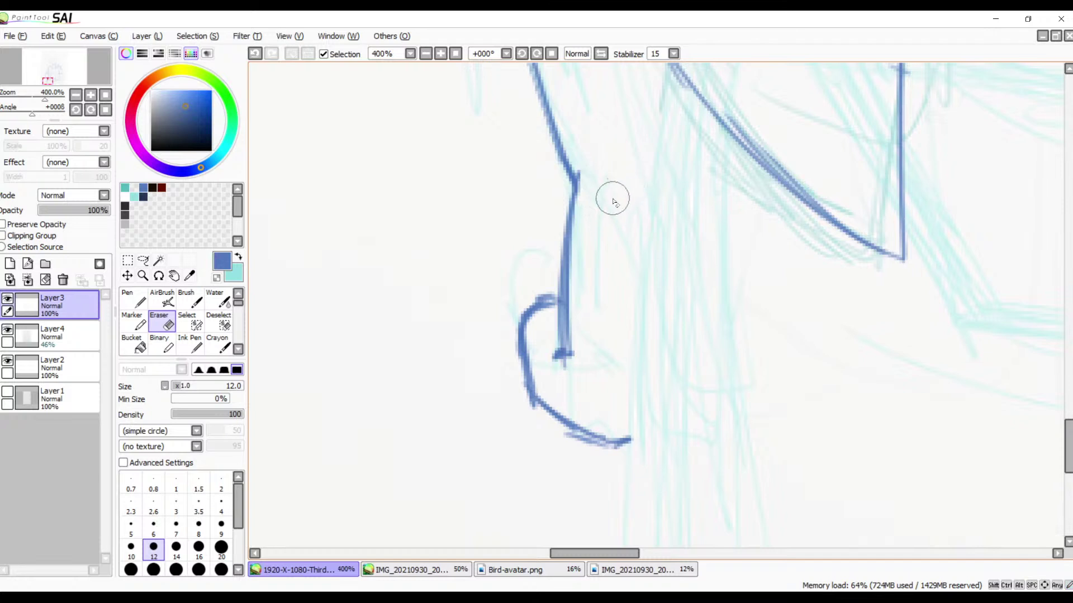
key(b)
drag(641, 199, 592, 363)
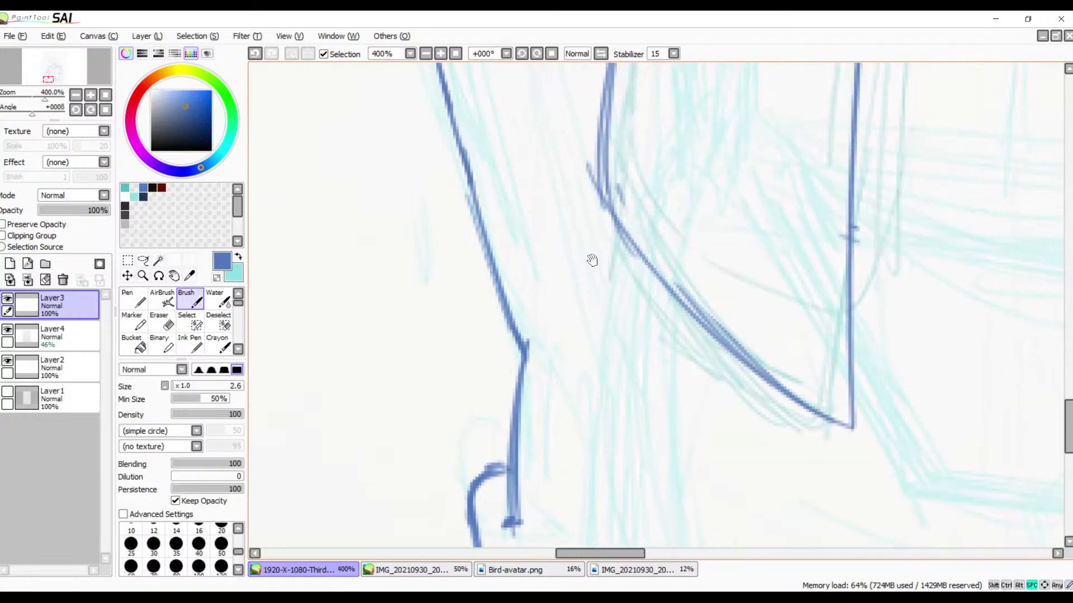
drag(594, 261, 597, 242)
mouse_move(617, 202)
mouse_down()
mouse_move(606, 257)
mouse_move(614, 203)
mouse_move(604, 227)
mouse_move(604, 301)
mouse_move(606, 275)
mouse_move(607, 309)
mouse_up()
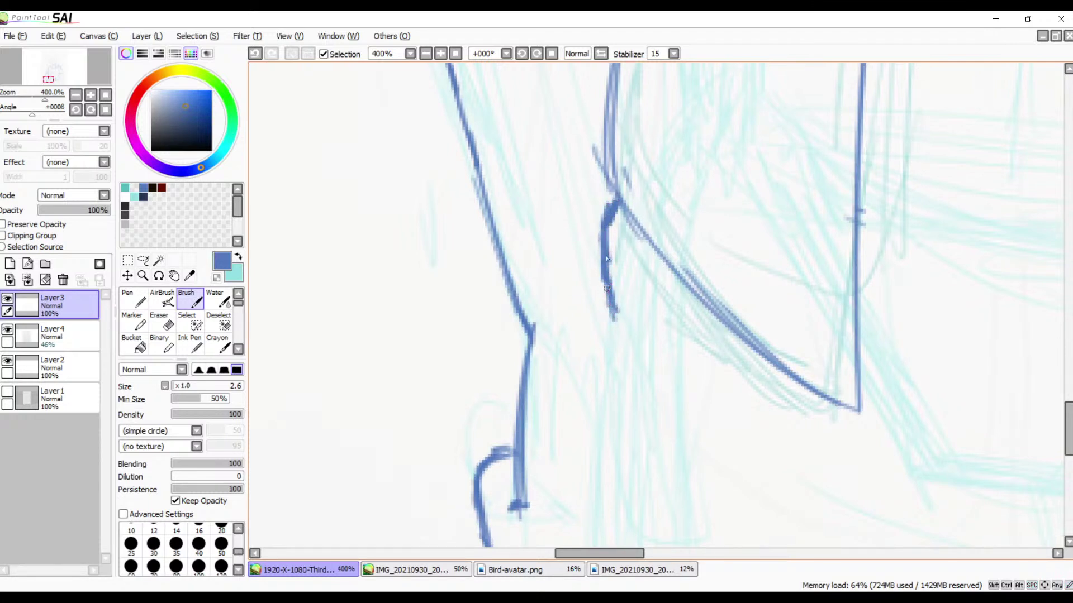
key(ctrl+z)
key(ctrl+z)
key(ctrl+z)
key(ctrl+z)
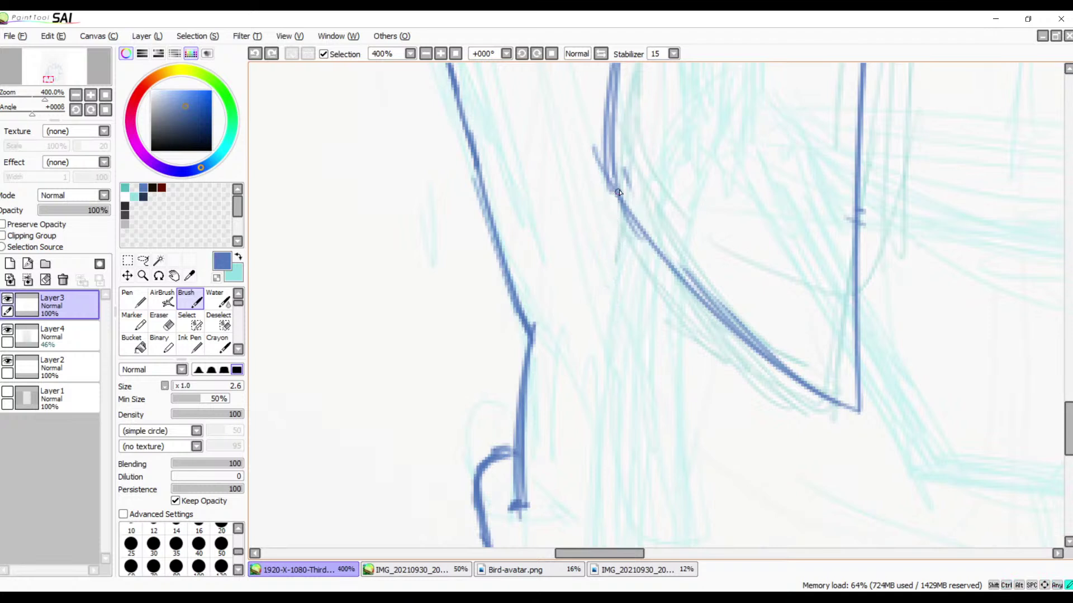
drag(619, 192, 599, 306)
key(ctrl+z)
- Draw a shallow curved shirt hem line between the jacket's two front edges
mouse_move(695, 242)
mouse_down()
mouse_move(622, 248)
mouse_move(562, 160)
mouse_up()
drag(607, 230, 933, 268)
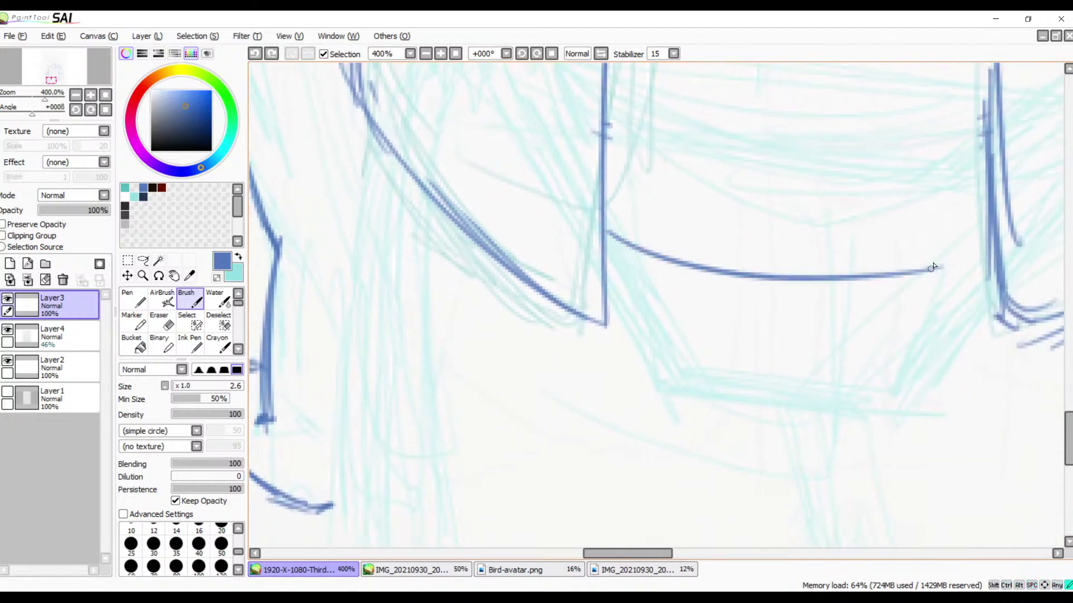
key(ctrl+z)
mouse_move(603, 242)
mouse_down()
mouse_move(979, 272)
mouse_move(759, 283)
mouse_move(760, 273)
mouse_move(1018, 269)
mouse_up()
- Draw a small angled fold at the bend in the jacket's left-hand lower edge
drag(690, 276, 768, 315)
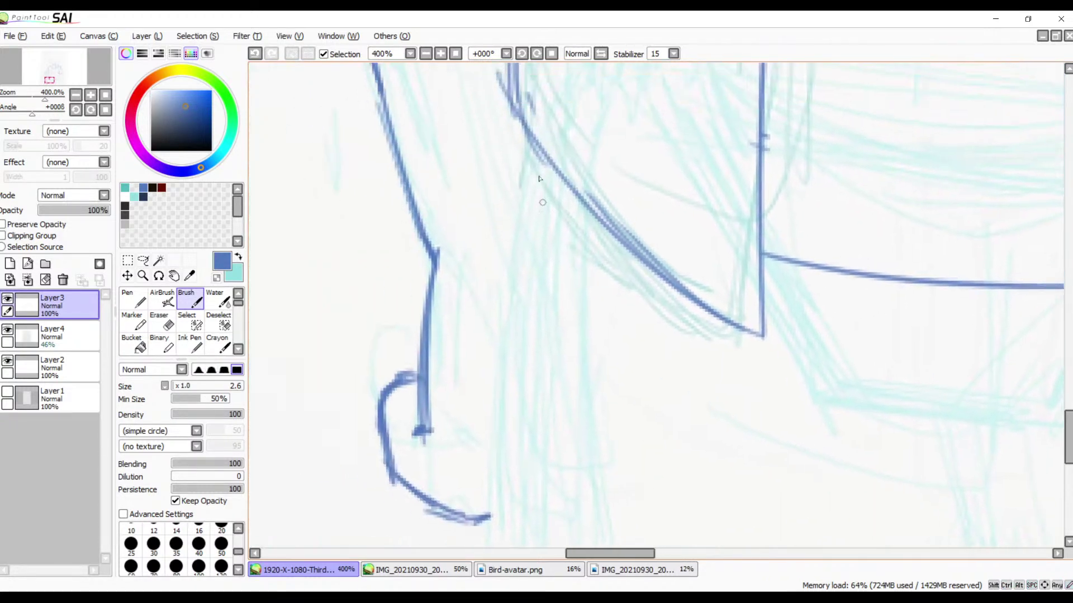
mouse_move(520, 128)
mouse_down()
mouse_move(538, 179)
mouse_move(522, 167)
mouse_move(601, 207)
mouse_up()
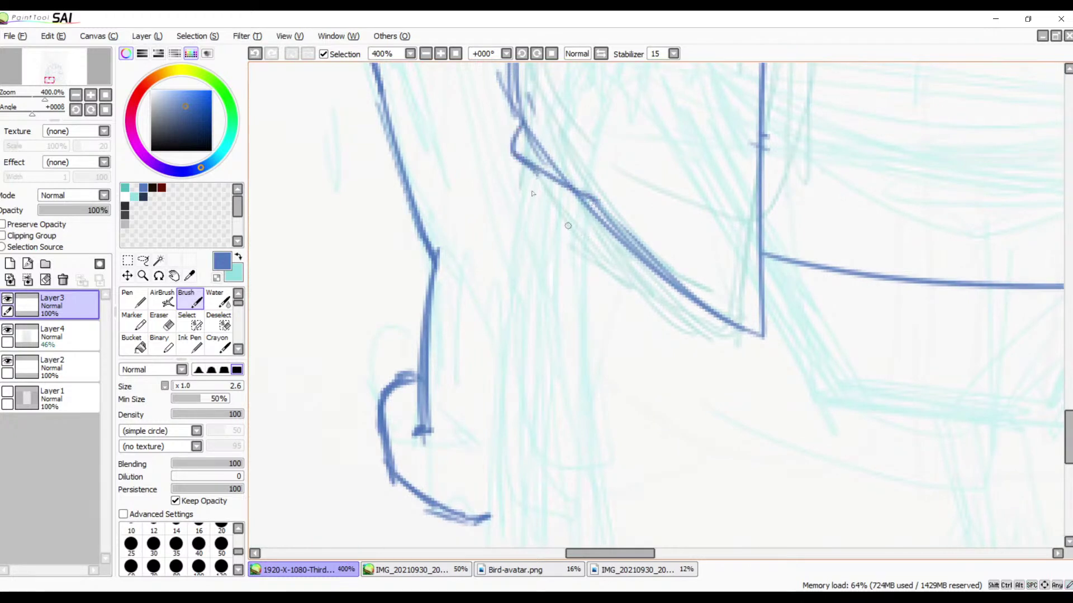
drag(518, 167, 506, 249)
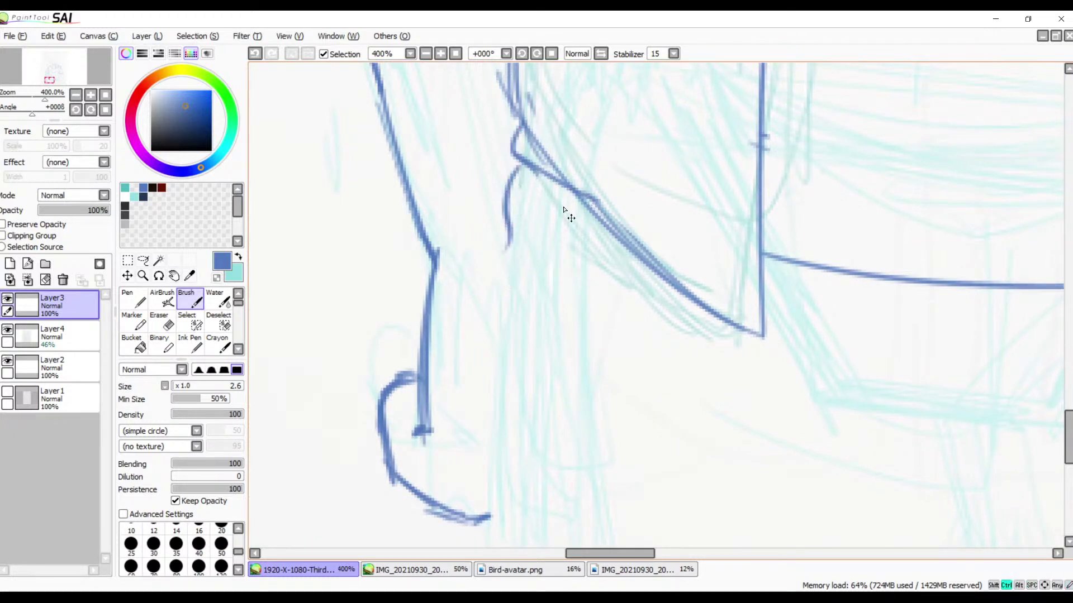
key(ctrl+z)
- Draw two nearly parallel short lines below the shirt hem and two vertical lines running down to them
drag(731, 344, 484, 220)
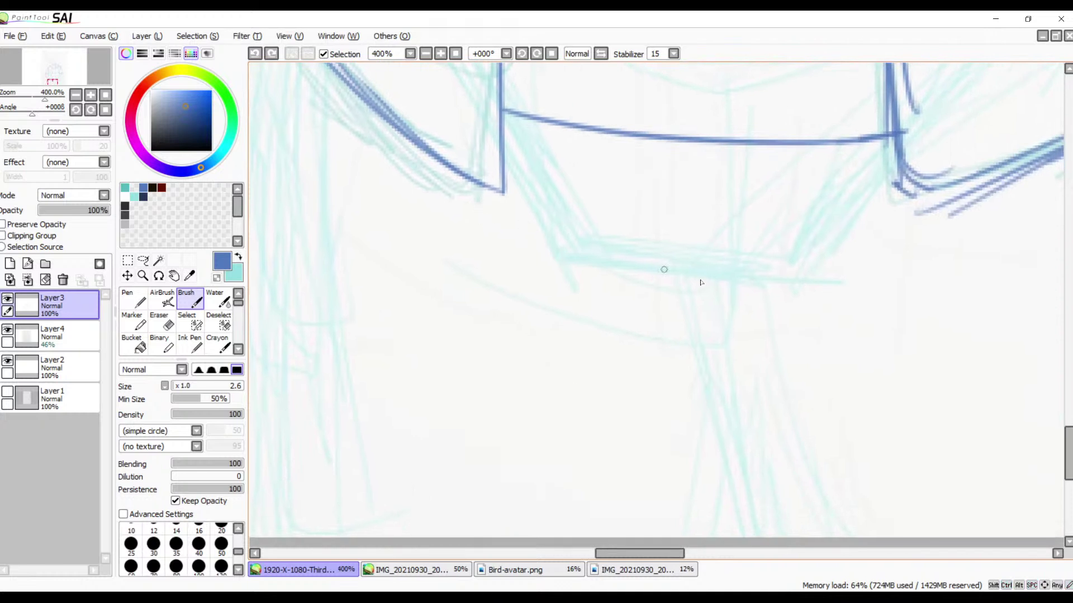
drag(593, 284, 797, 303)
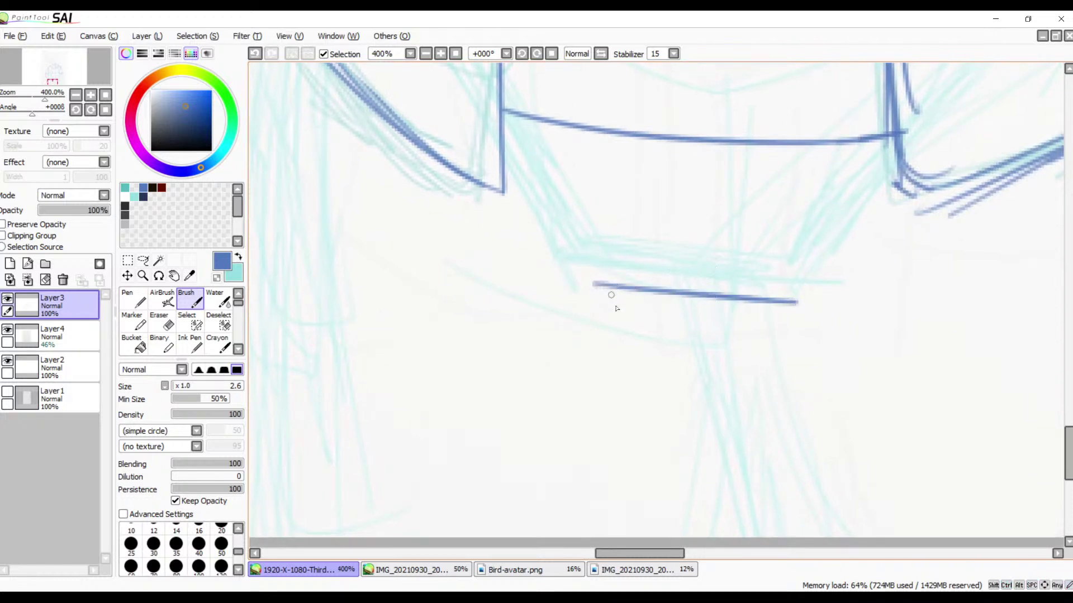
drag(612, 305, 792, 319)
drag(646, 134, 675, 299)
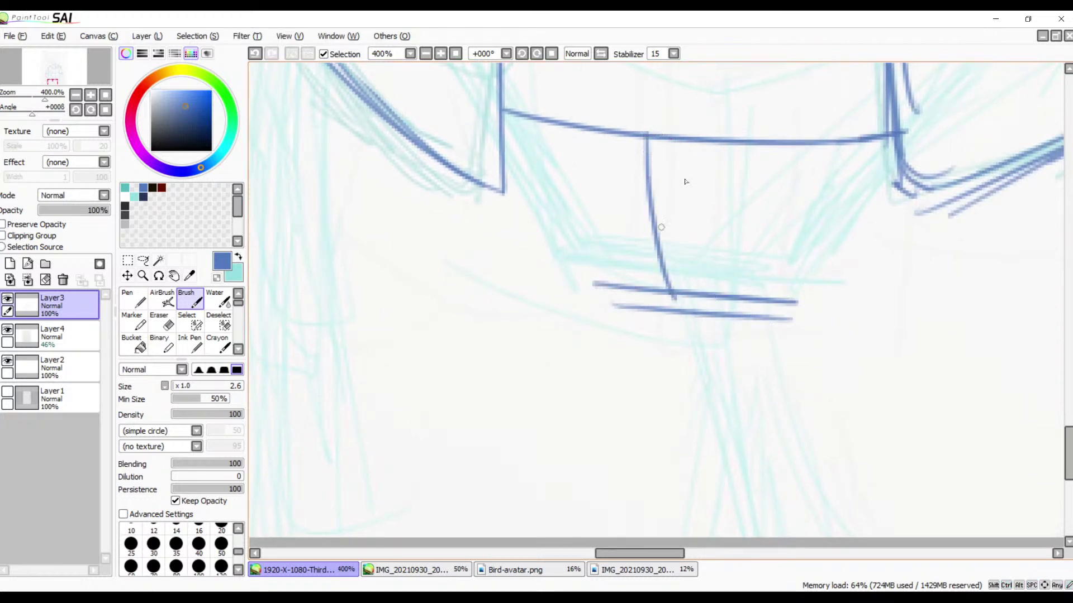
drag(734, 96, 737, 337)
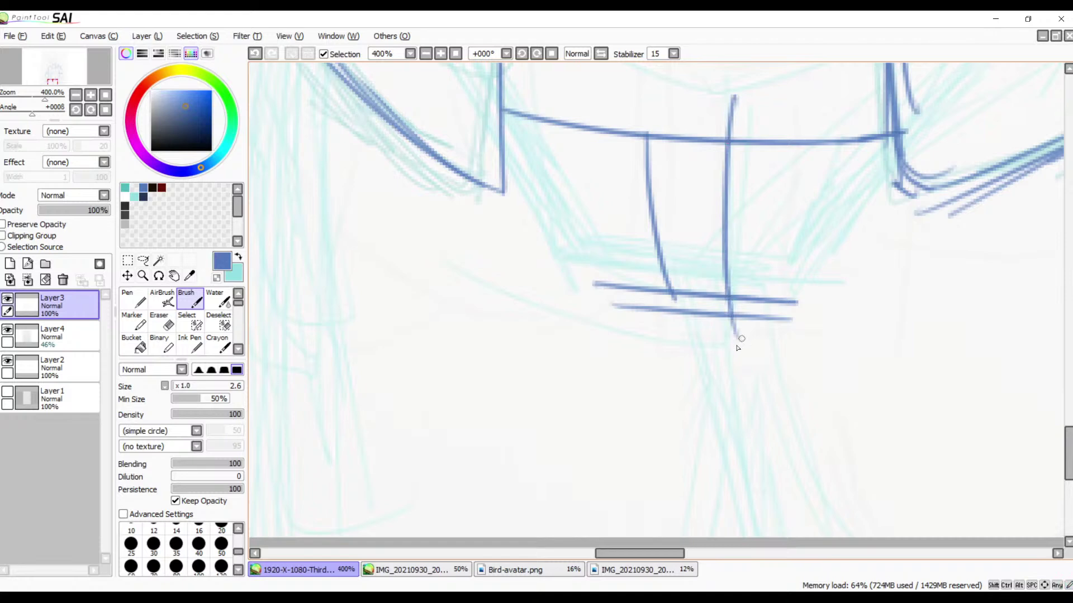
- Draw the outer leg line from the small jacket fold down past the hand outline to the canvas's lower edge
click(426, 54)
click(425, 54)
click(425, 54)
click(426, 53)
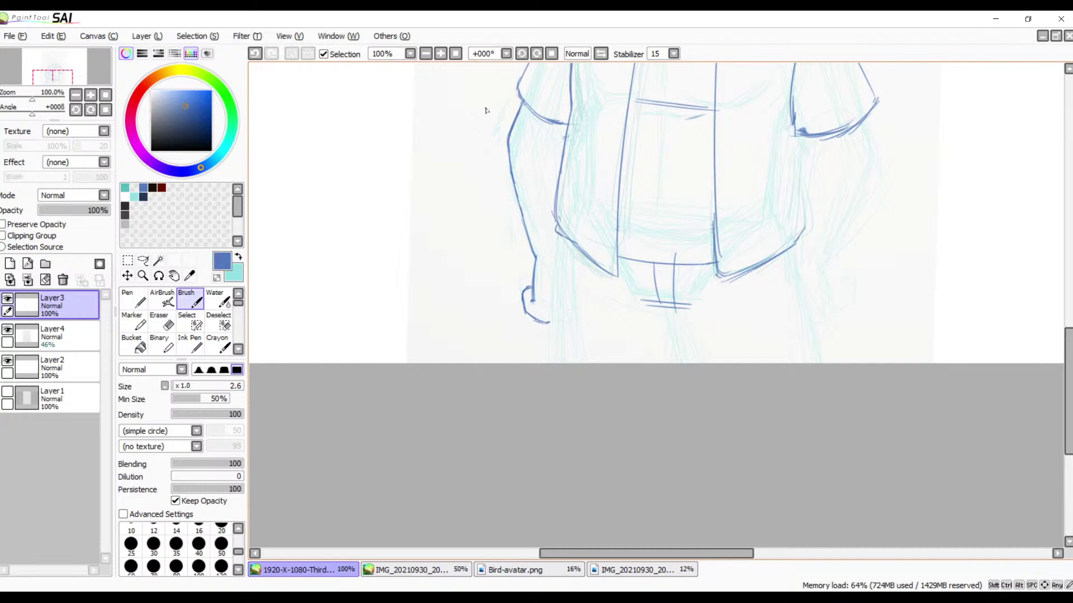
click(440, 54)
click(441, 54)
drag(481, 168, 624, 256)
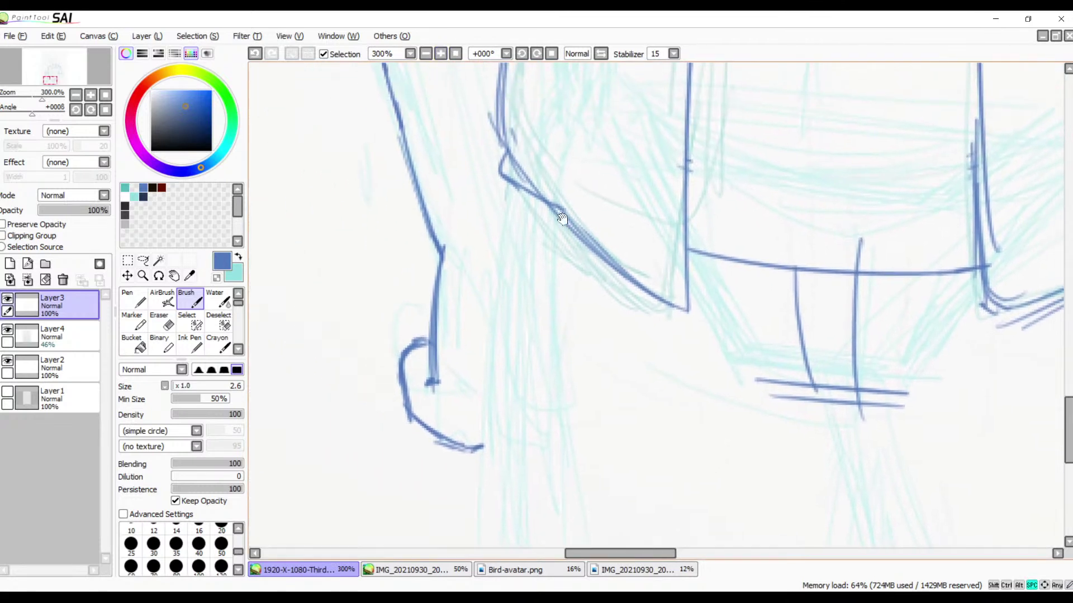
drag(517, 186, 509, 222)
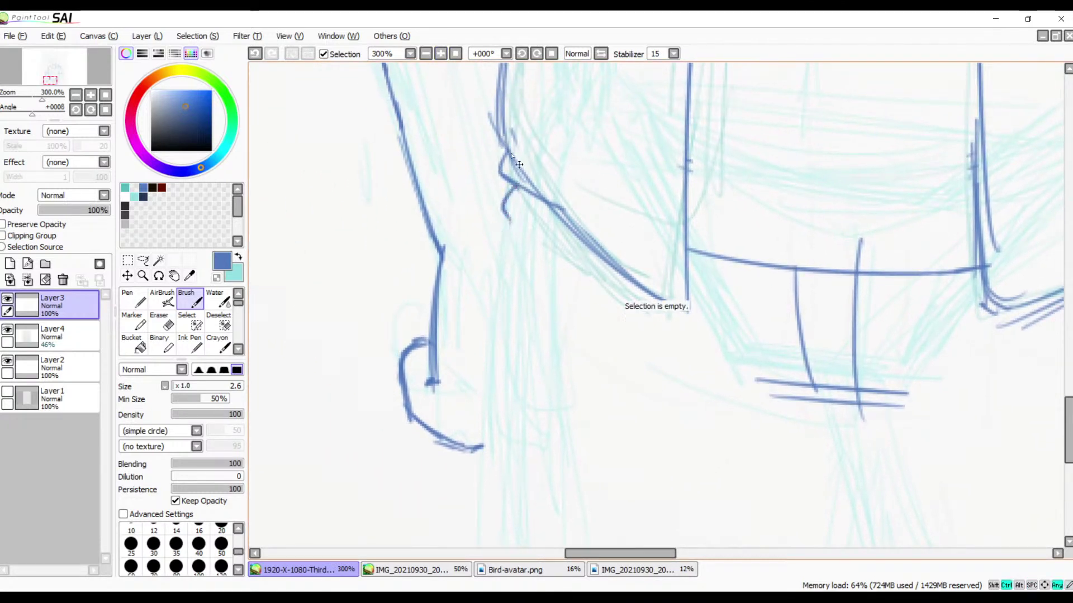
key(ctrl+z)
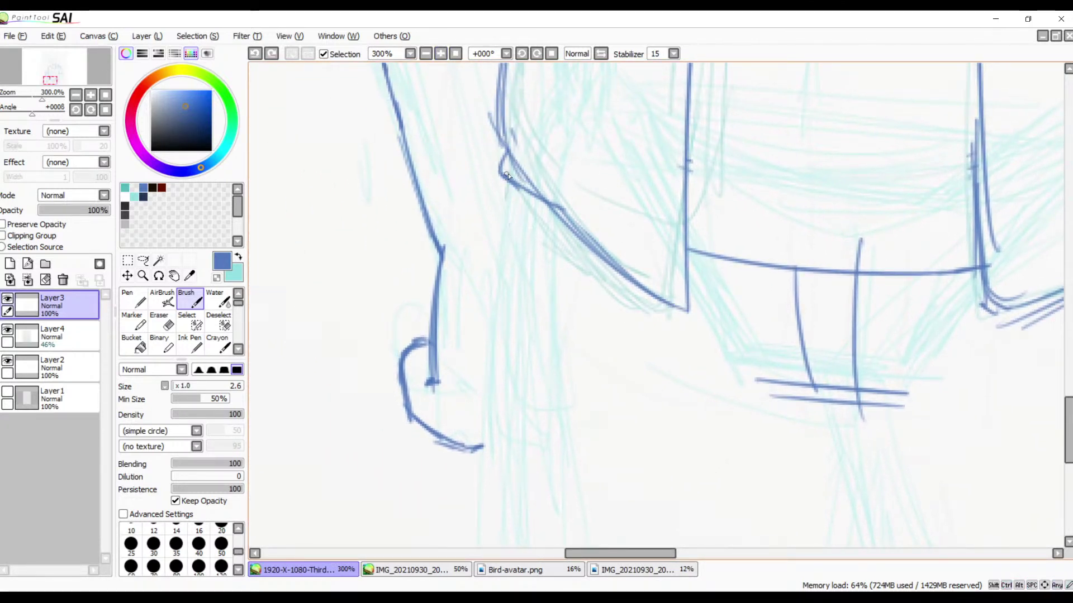
drag(509, 166, 505, 220)
key(ctrl+z)
mouse_move(510, 165)
mouse_down()
mouse_move(487, 429)
mouse_move(492, 547)
mouse_up()
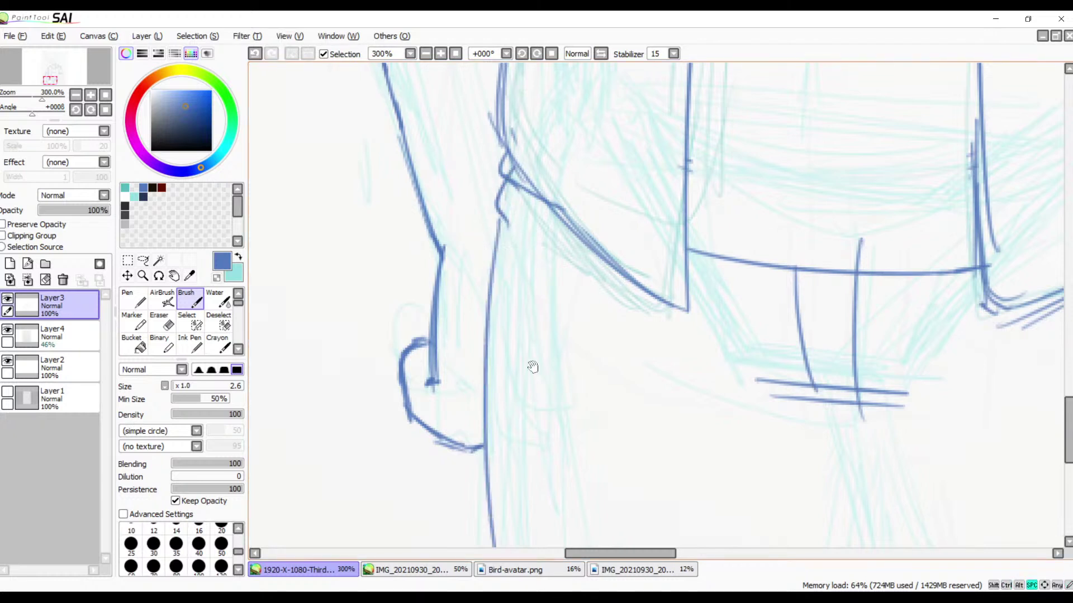
drag(577, 380, 572, 269)
scroll(570, 300, up, 3)
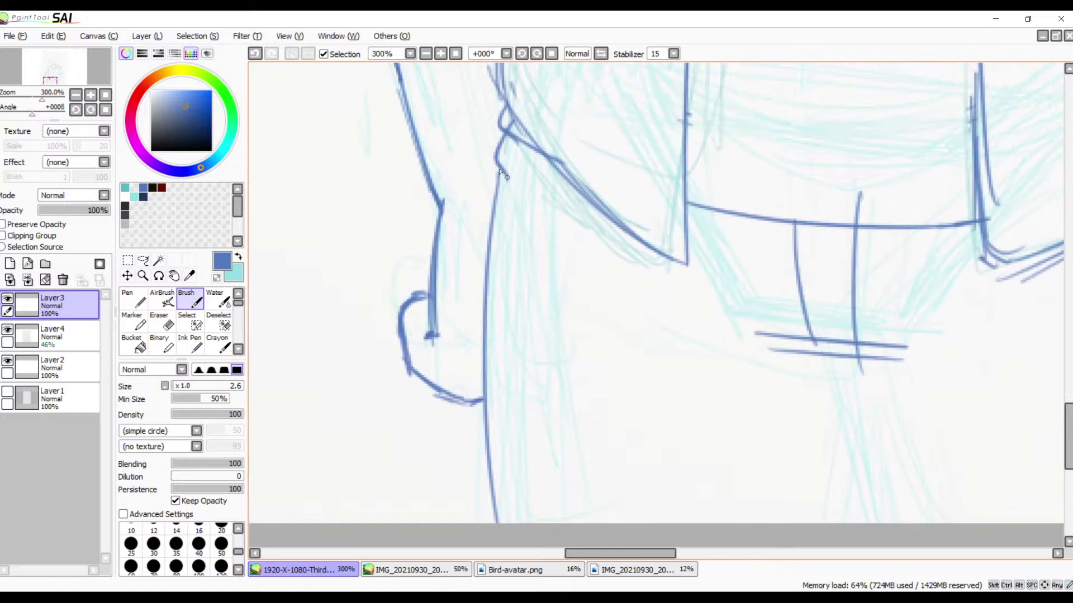
- Try to redraw the short join between the small jacket fold and the left-hand outer leg line
drag(502, 164, 496, 196)
key(ctrl+z)
drag(507, 158, 495, 197)
key(ctrl+z)
drag(506, 158, 494, 205)
key(ctrl+z)
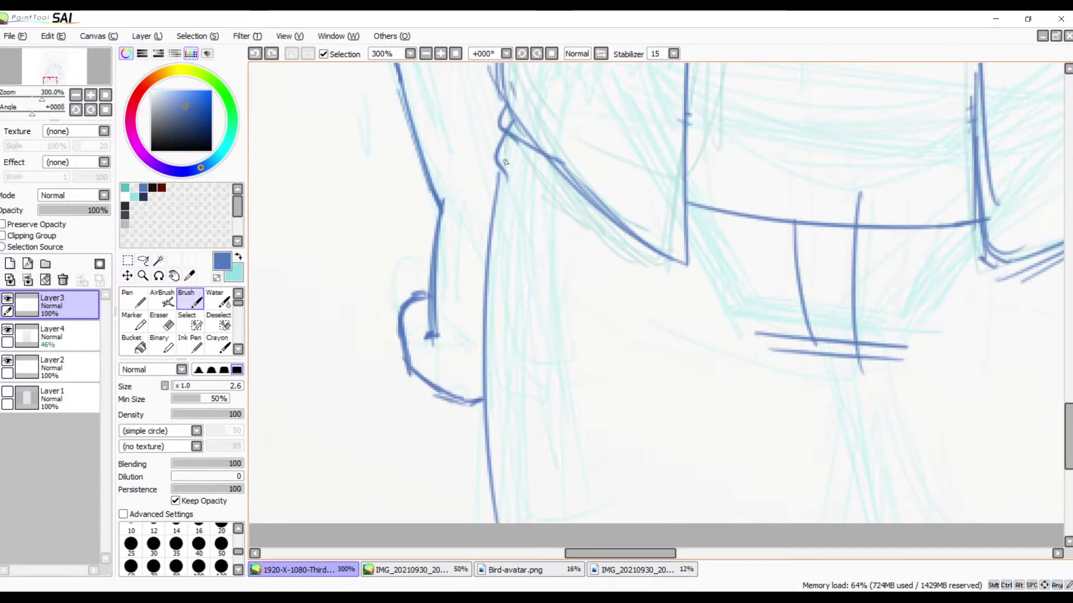
drag(504, 152, 489, 226)
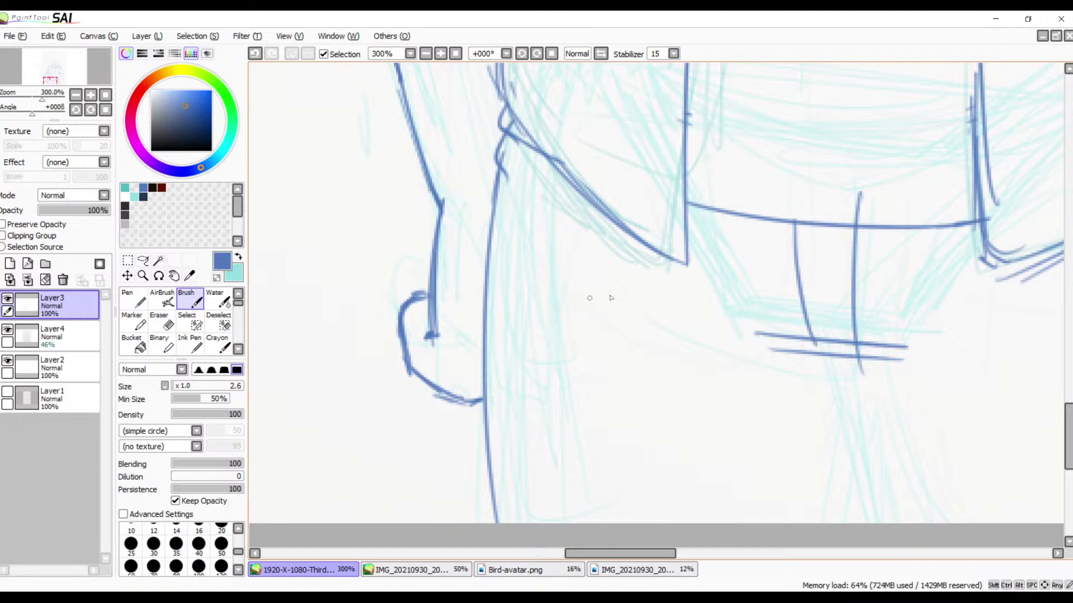
- Draw the inner leg line from the short crotch lines down to the canvas's lower edge, with a short vertical branch near its end
drag(699, 362, 548, 256)
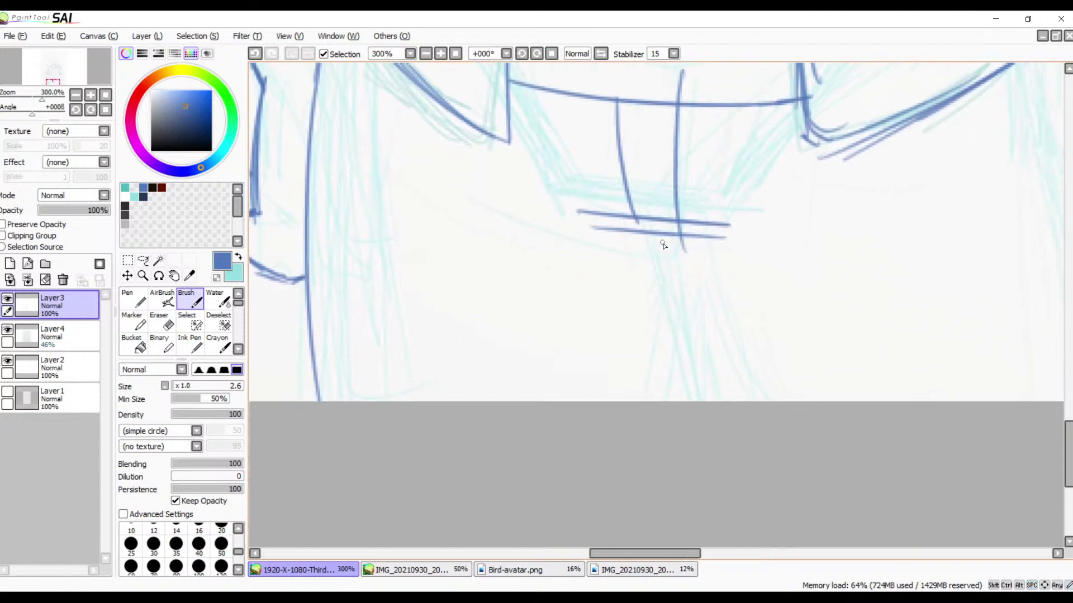
drag(660, 236, 723, 403)
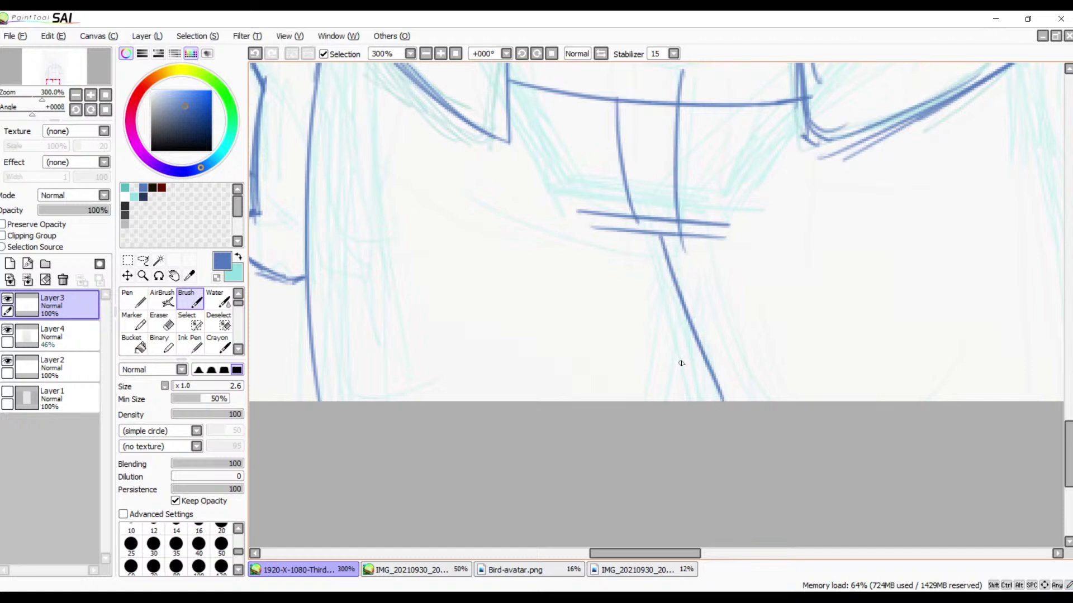
drag(693, 336, 690, 405)
key(ctrl+z)
drag(693, 335, 699, 405)
- Draw a small fold under the jacket's right-hand lower corner, continuing into the outer leg line down to the canvas's lower edge
key(space)
mouse_move(849, 319)
mouse_down()
mouse_move(730, 270)
mouse_move(694, 280)
mouse_up()
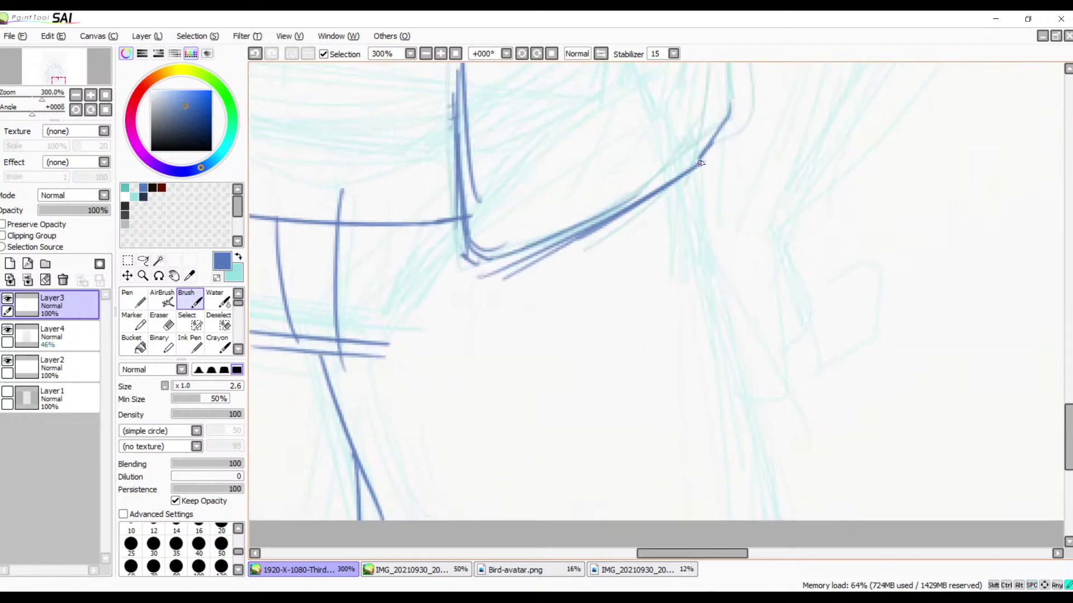
mouse_move(700, 163)
mouse_down()
mouse_move(698, 208)
mouse_move(796, 539)
mouse_up()
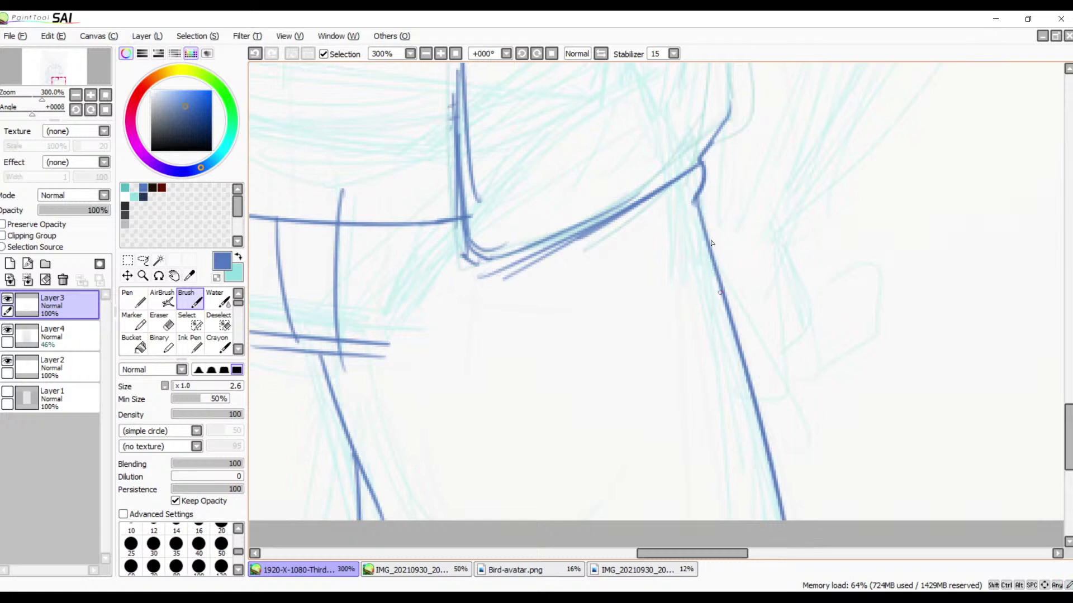
key(ctrl+z)
key(ctrl+z)
drag(699, 159, 776, 528)
- Draw a second left-hand outer leg line, slightly inside the first, from the jacket's lower edge down to the canvas's lower edge
mouse_move(746, 417)
mouse_down()
mouse_move(920, 299)
mouse_move(1032, 343)
mouse_up()
drag(662, 352, 789, 481)
drag(768, 438, 675, 382)
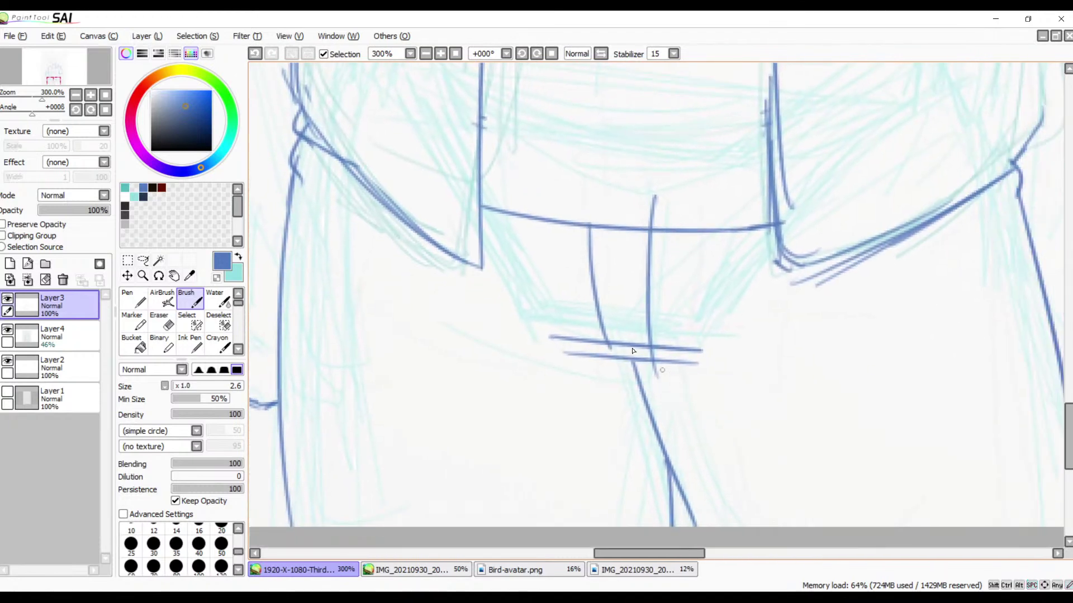
click(425, 54)
click(425, 54)
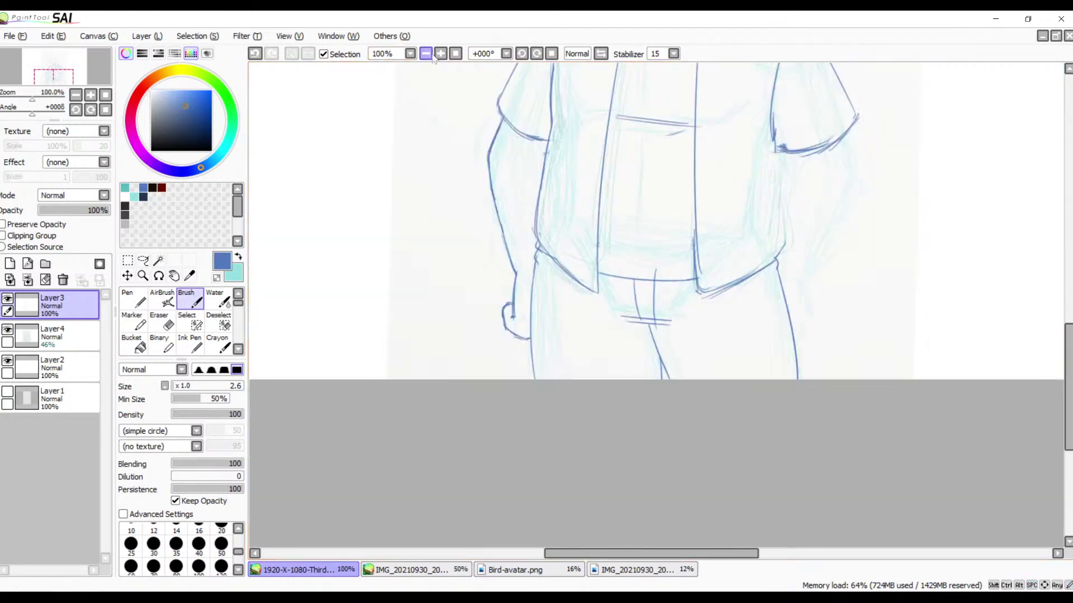
mouse_move(406, 288)
mouse_down()
mouse_move(347, 376)
mouse_move(434, 232)
mouse_up()
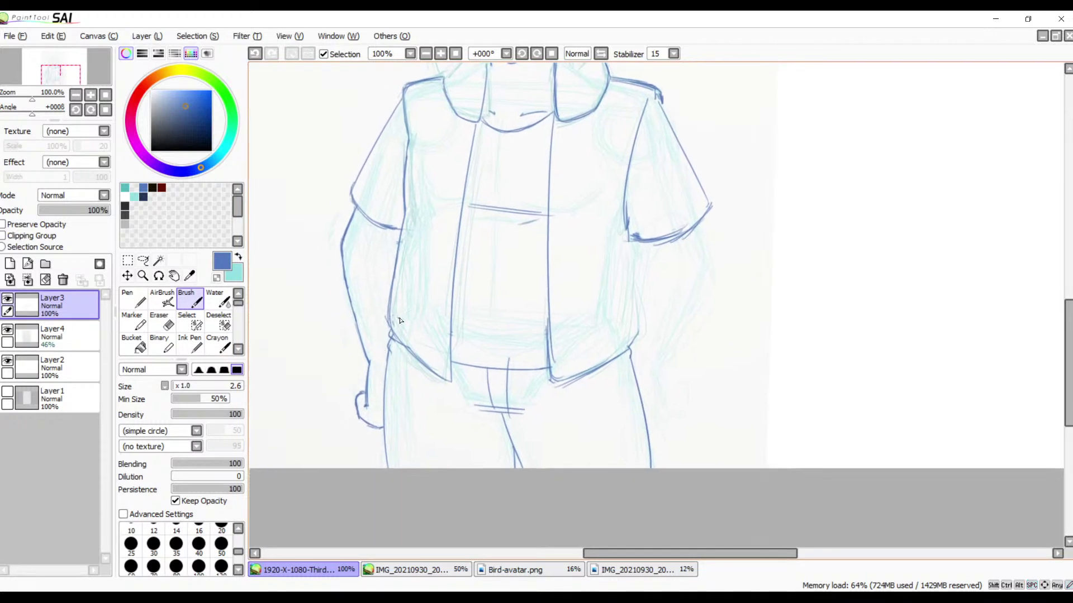
drag(399, 347, 431, 504)
key(ctrl+z)
key(ctrl+y)
key(ctrl+z)
drag(399, 341, 391, 525)
key(ctrl+z)
drag(399, 337, 384, 469)
drag(394, 365, 390, 469)
- Erase the old left-hand outer leg line and the small jacket fold above it
click(441, 54)
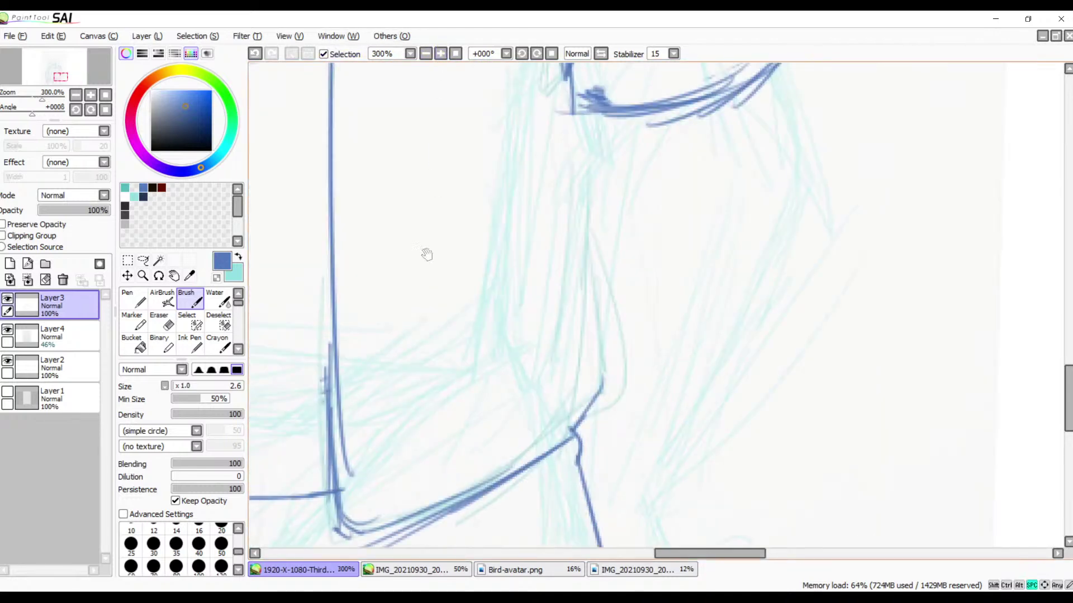
drag(424, 251, 655, 368)
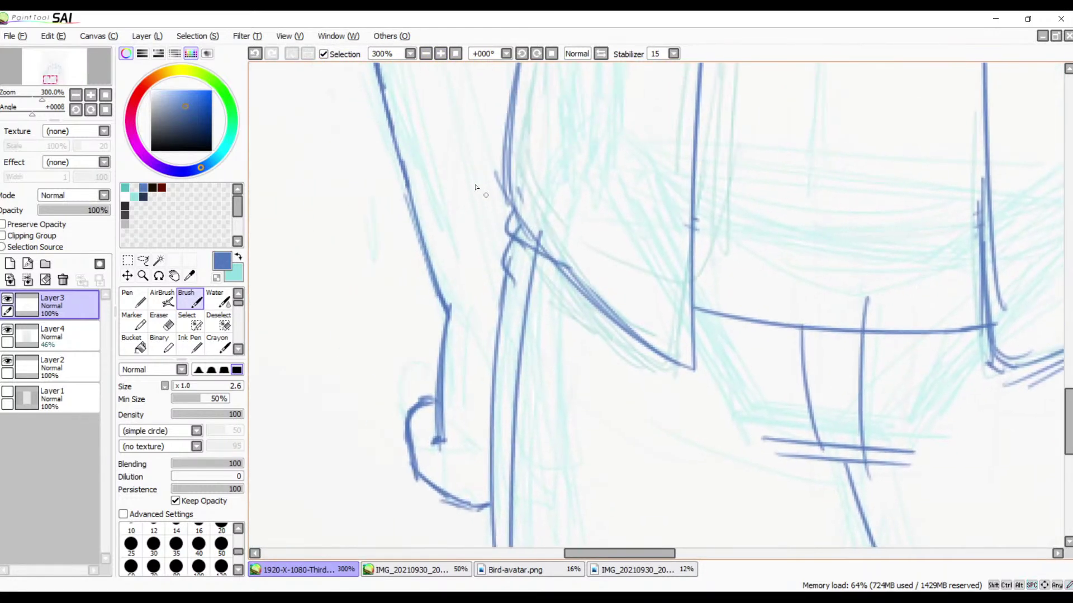
key(e)
mouse_move(491, 196)
mouse_down()
mouse_move(486, 229)
mouse_move(495, 215)
mouse_move(521, 251)
mouse_move(505, 220)
mouse_move(487, 368)
mouse_move(519, 271)
mouse_move(488, 428)
mouse_move(490, 551)
mouse_up()
key(b)
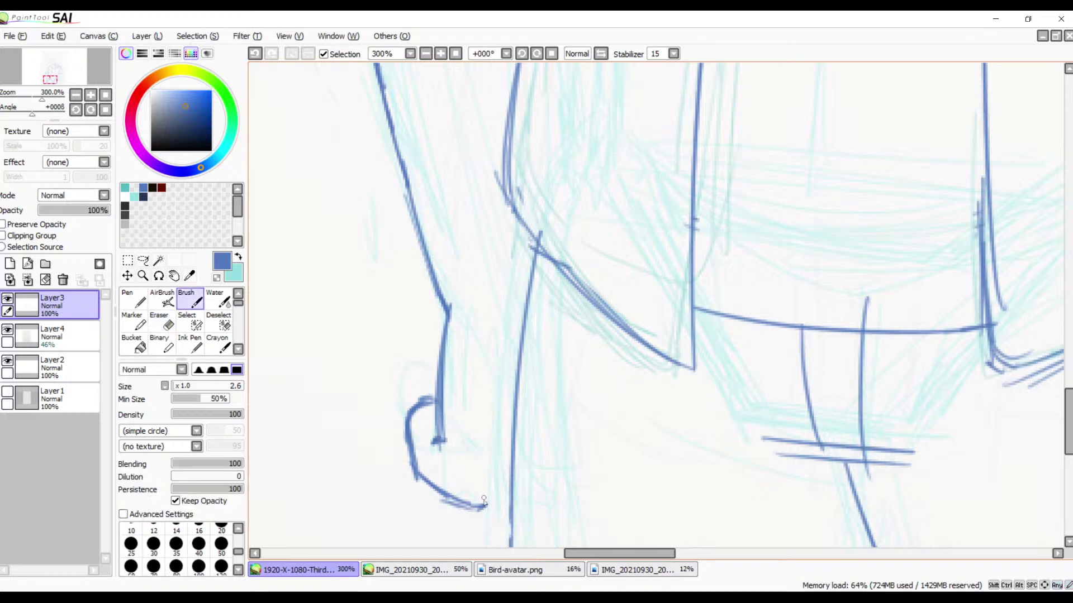
- Extend the left-hand hand outline to meet the new leg line and retrace the leg line below it
drag(473, 509, 494, 516)
scroll(596, 431, down, 5)
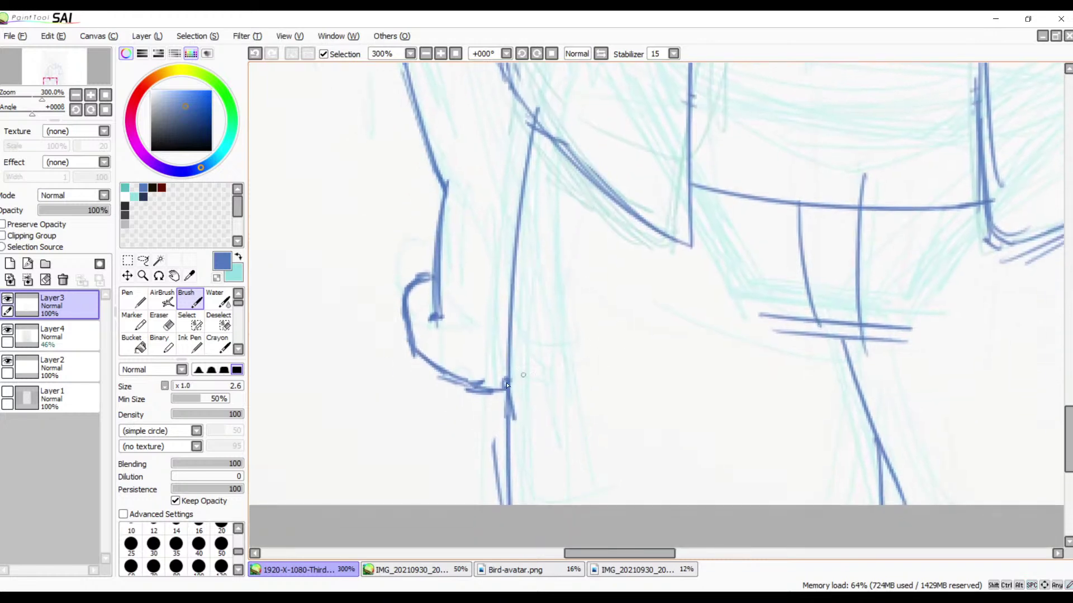
drag(510, 367, 514, 509)
- Thicken the left-hand outer leg line from the jacket's lower edge down past the hand
scroll(553, 377, up, 5)
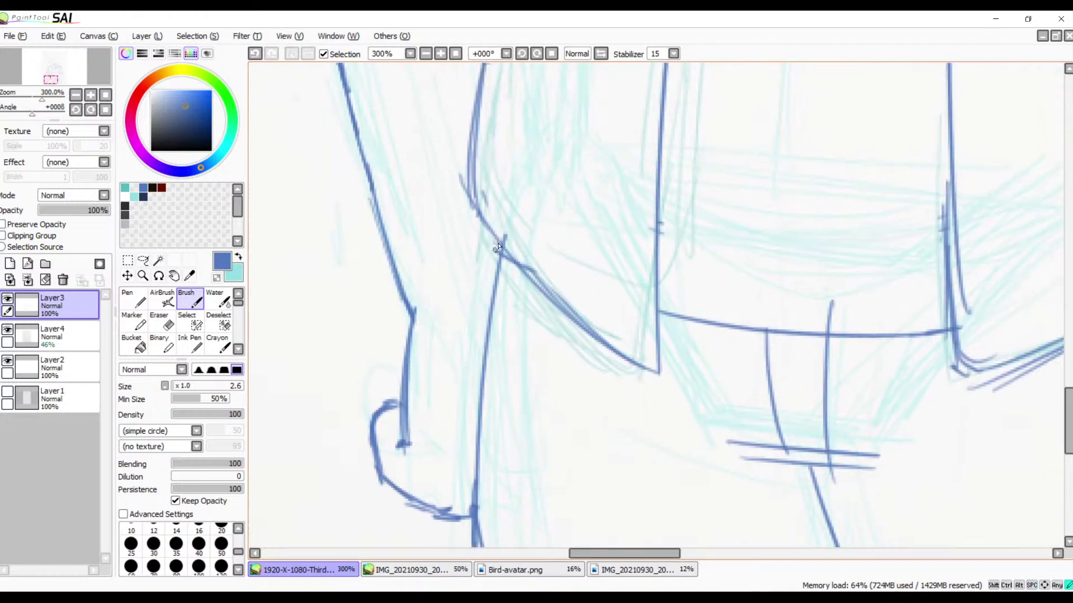
drag(499, 247, 494, 503)
key(ctrl+z)
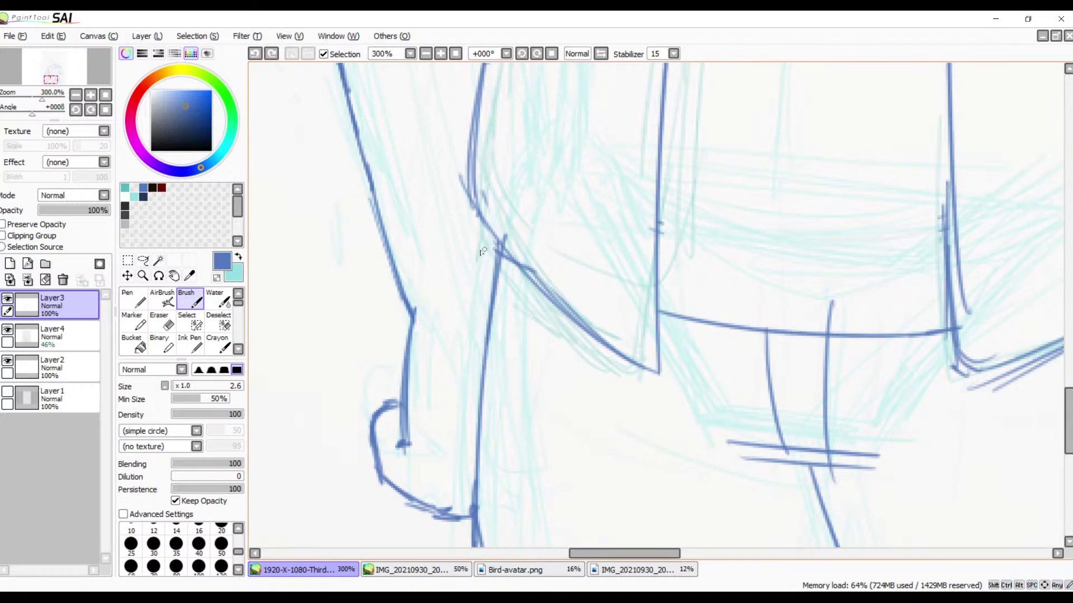
mouse_move(499, 247)
mouse_down()
mouse_move(469, 404)
mouse_move(470, 453)
mouse_up()
key(ctrl+z)
drag(497, 241, 474, 474)
drag(487, 351, 477, 545)
- Review the legs, jacket, sleeves and the missing right-hand arm against the cyan sketch
scroll(487, 366, up, 3)
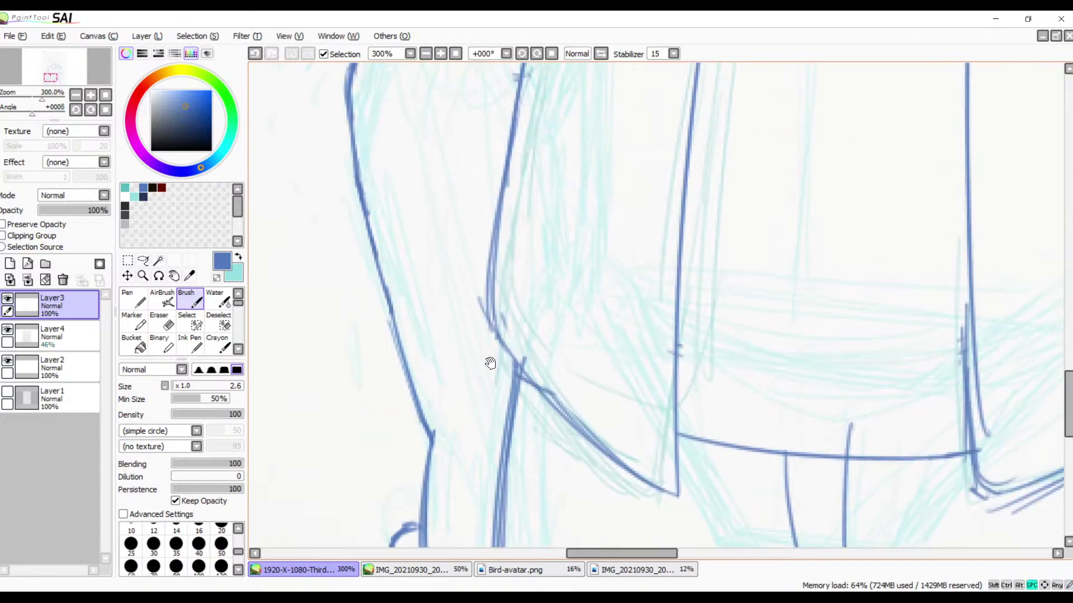
drag(520, 329, 506, 395)
drag(567, 436, 486, 276)
drag(576, 409, 399, 288)
mouse_move(575, 432)
mouse_down()
mouse_move(472, 364)
mouse_move(424, 418)
mouse_up()
drag(518, 429, 673, 320)
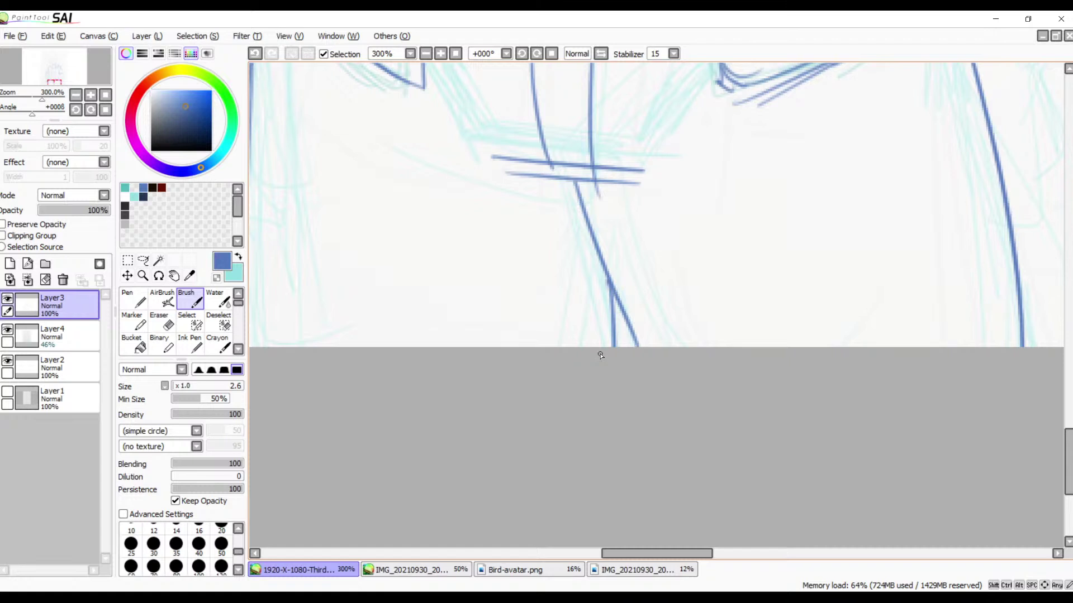
click(426, 53)
click(425, 53)
click(426, 53)
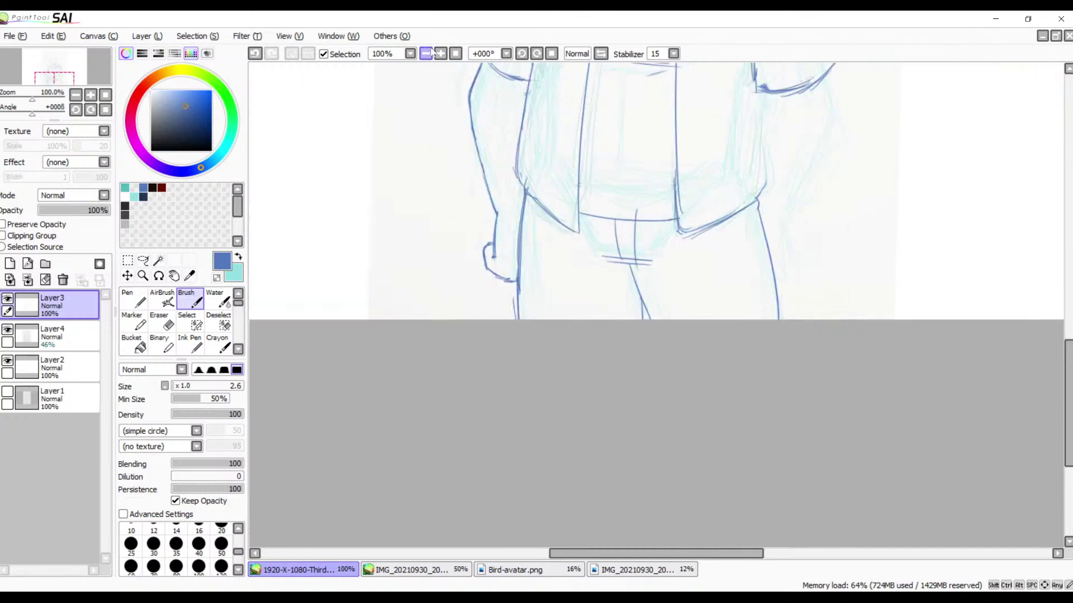
drag(503, 208, 447, 344)
drag(505, 284, 498, 386)
drag(502, 306, 580, 274)
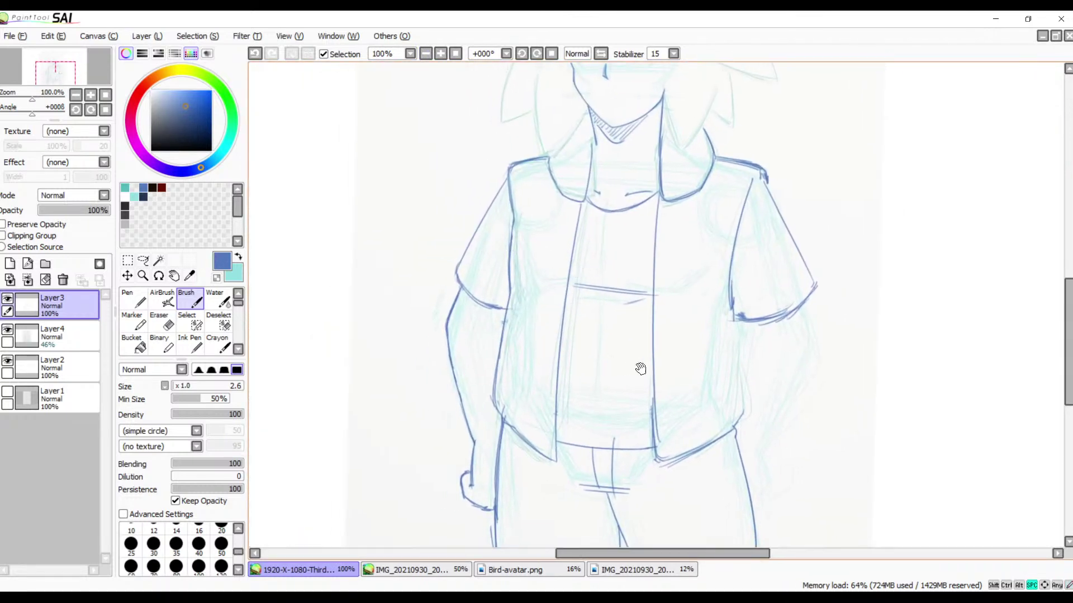
drag(640, 369, 526, 306)
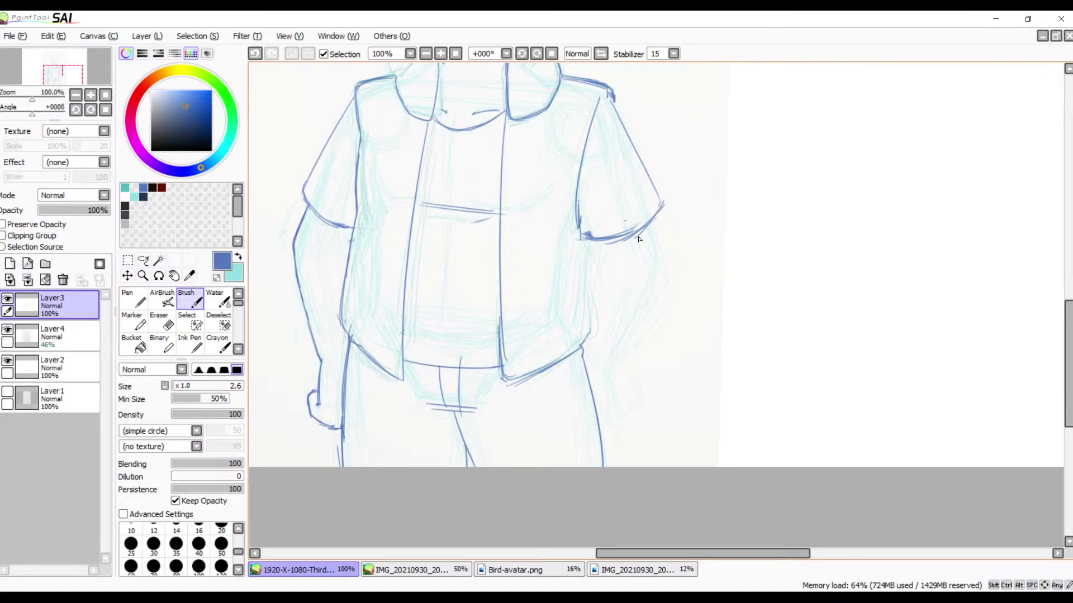
drag(640, 343, 670, 411)
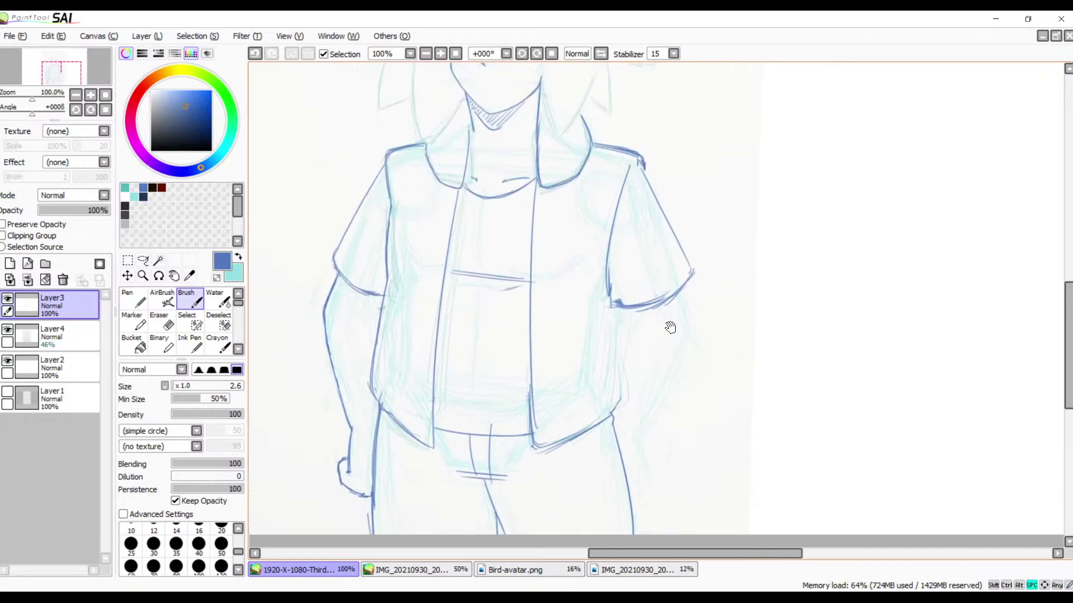
mouse_move(669, 328)
mouse_down()
mouse_move(672, 440)
mouse_move(668, 352)
mouse_up()
drag(668, 402, 666, 324)
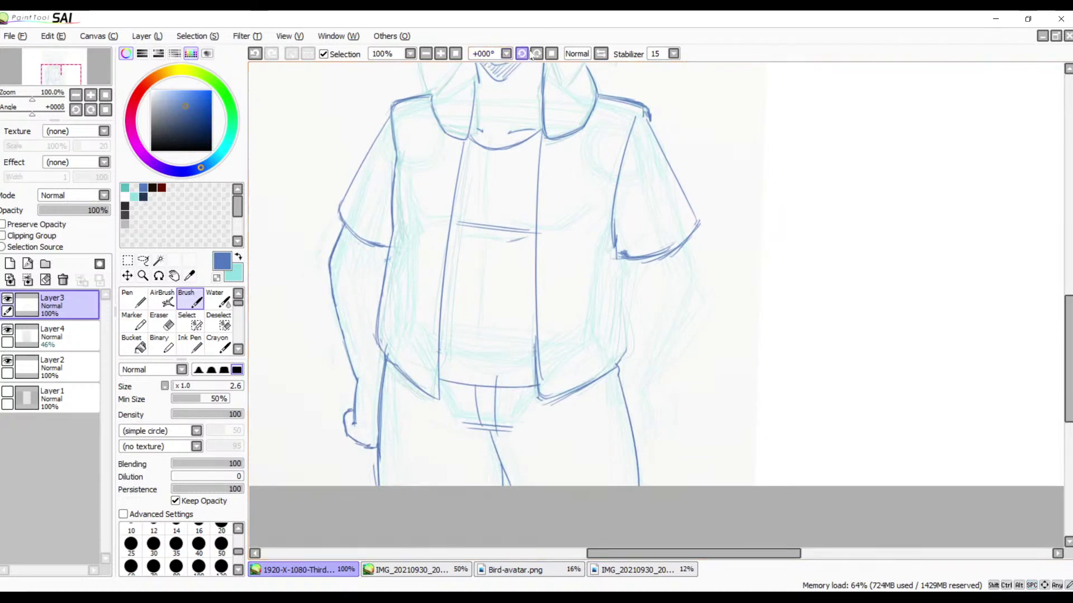
- Draw the jacket's right-hand side line from the sleeve hem down to the jacket's lower corner
click(440, 54)
click(440, 54)
click(441, 54)
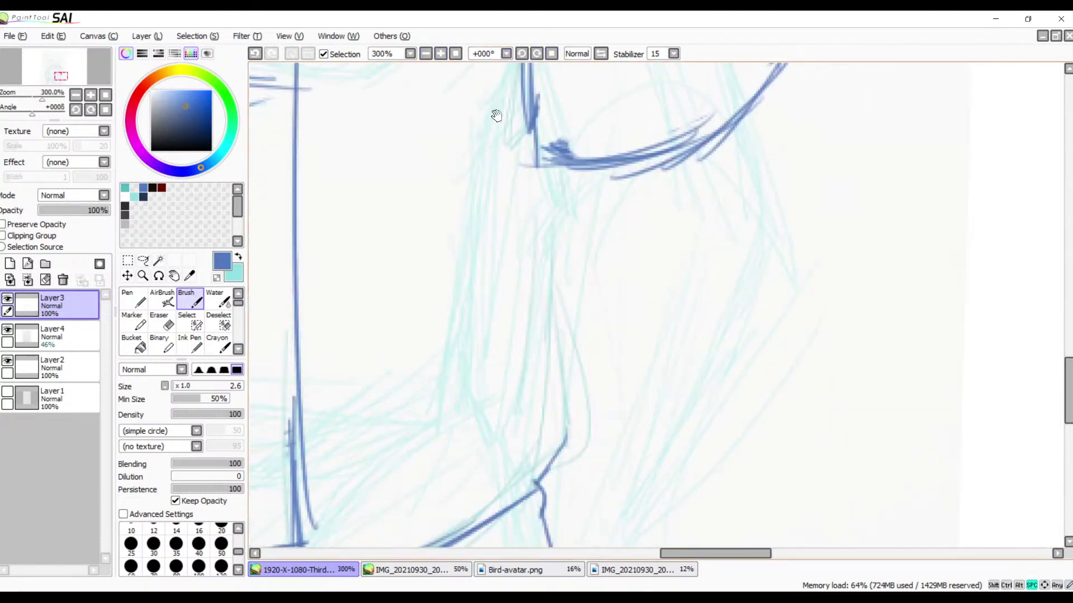
drag(604, 225, 611, 179)
mouse_move(561, 120)
mouse_down()
mouse_move(570, 155)
mouse_move(545, 464)
mouse_up()
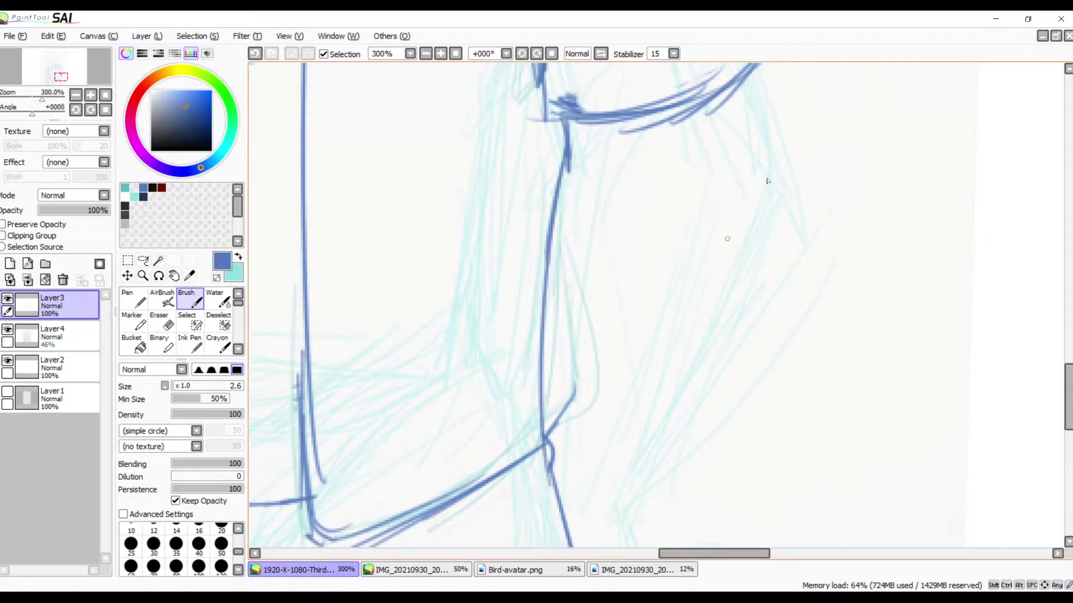
- Draw the right-hand arm's outer line from the sleeve hem around the elbow and down the forearm
drag(772, 194, 698, 243)
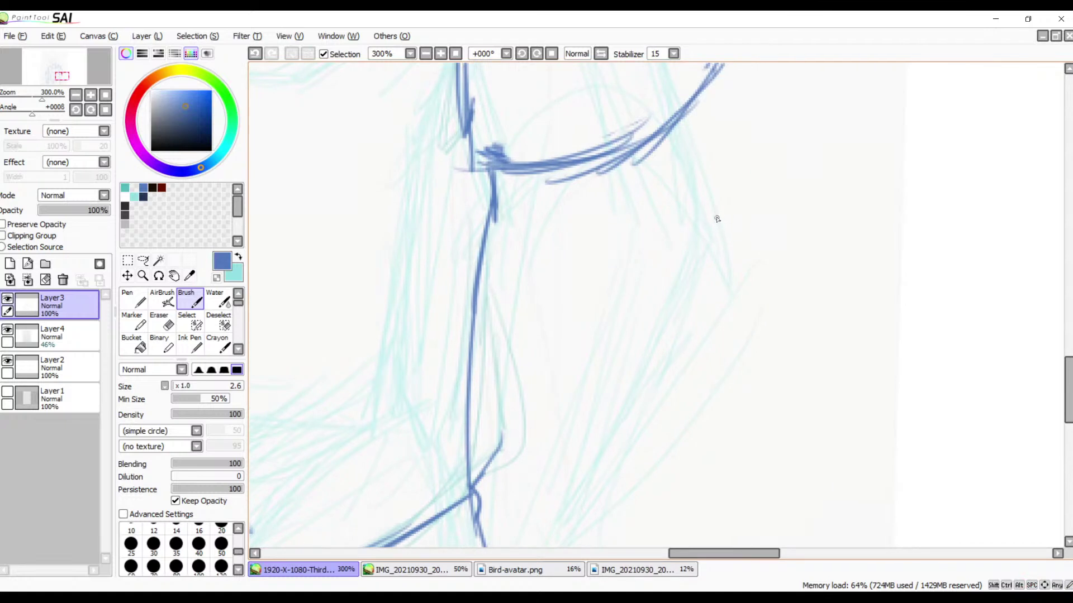
drag(698, 107, 717, 209)
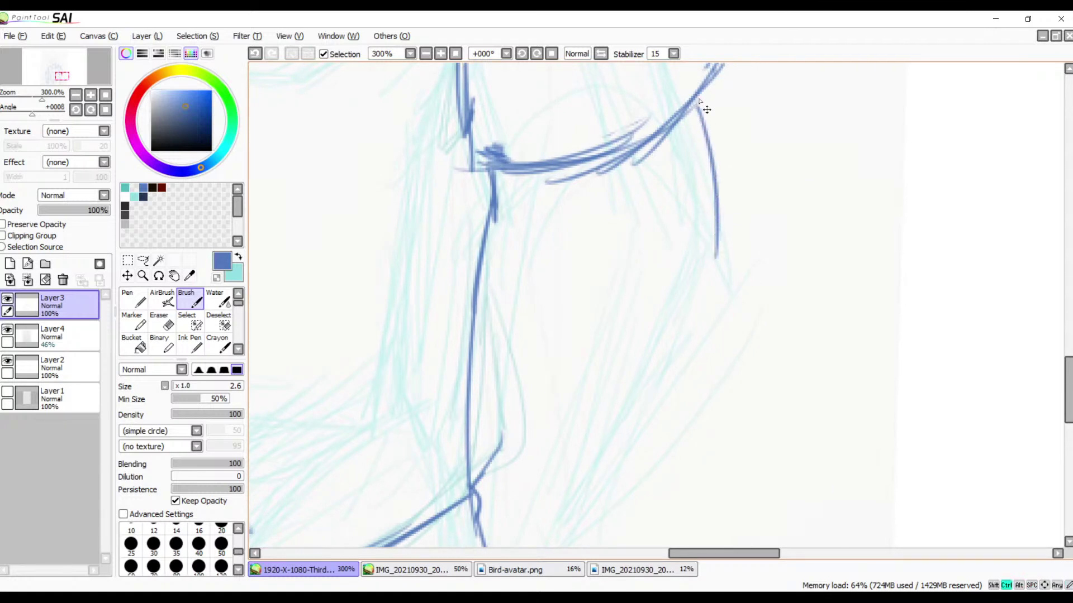
key(ctrl+z)
mouse_move(702, 96)
mouse_down()
mouse_move(728, 221)
mouse_move(713, 186)
mouse_move(707, 228)
mouse_up()
key(ctrl+z)
drag(714, 180, 705, 297)
drag(710, 225, 654, 425)
- Draw an angled leg line below the jacket's right-hand corner and extend the forearm line down past the wrist
drag(725, 396, 848, 192)
mouse_move(582, 254)
mouse_down()
mouse_move(571, 317)
mouse_move(582, 392)
mouse_move(638, 463)
mouse_up()
mouse_move(781, 195)
mouse_down()
mouse_move(748, 307)
mouse_move(731, 329)
mouse_move(705, 476)
mouse_up()
- Rough in the right-hand hand with a curved edge, slanted lower line and wrist line, and add a leg line from the jacket corner
drag(737, 422, 760, 429)
drag(761, 472, 675, 514)
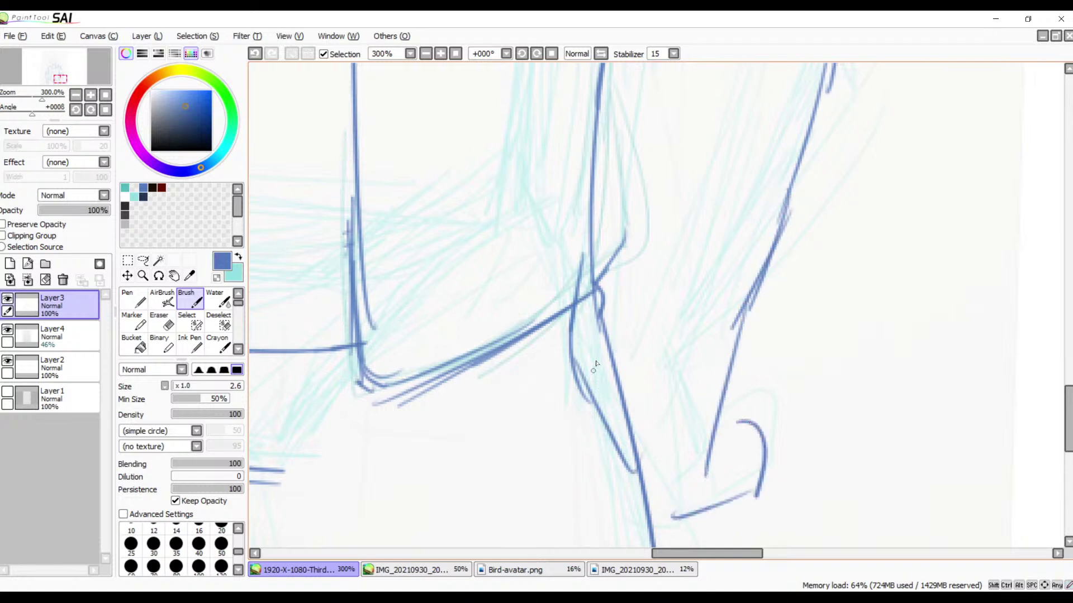
drag(581, 306, 610, 508)
drag(753, 296, 742, 459)
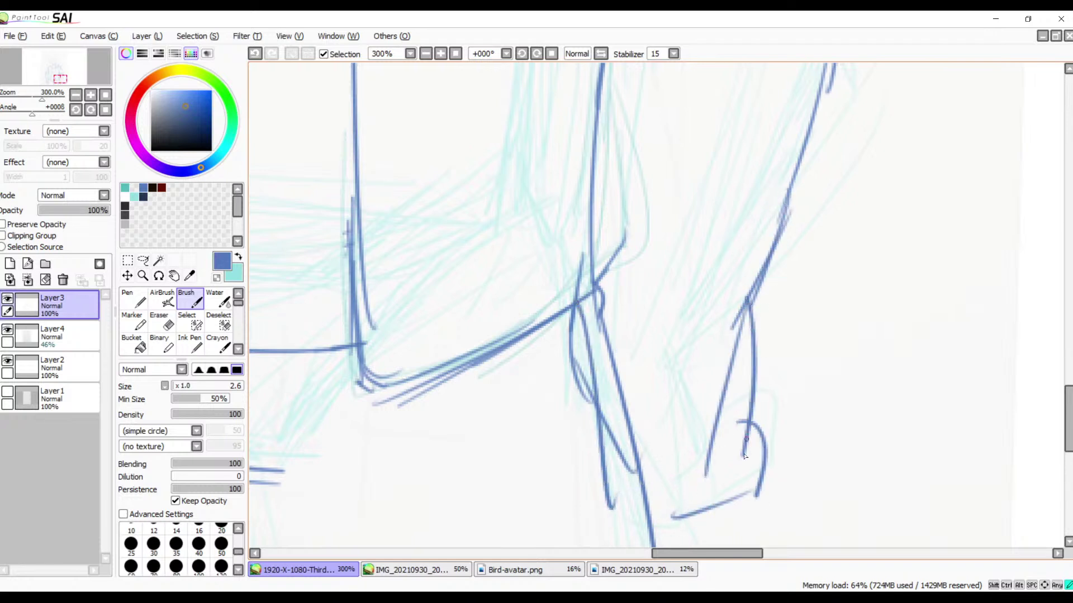
drag(749, 355, 729, 442)
- Retrace and thicken the jacket's right-hand side line from below the sleeve hem to the lower corner
drag(682, 270, 678, 465)
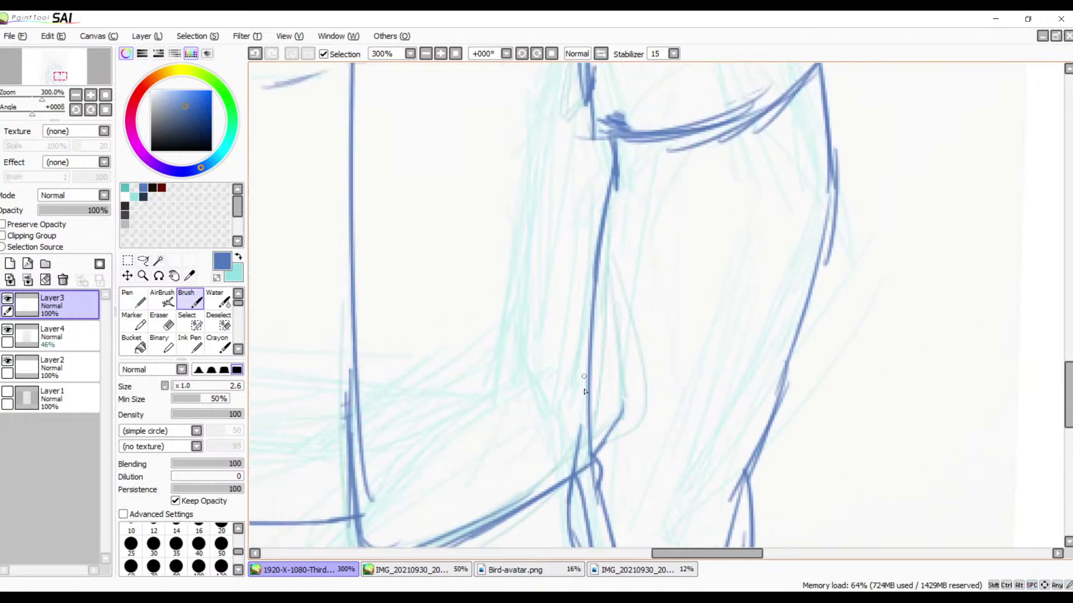
mouse_move(590, 428)
mouse_down()
mouse_move(573, 472)
mouse_move(578, 525)
mouse_up()
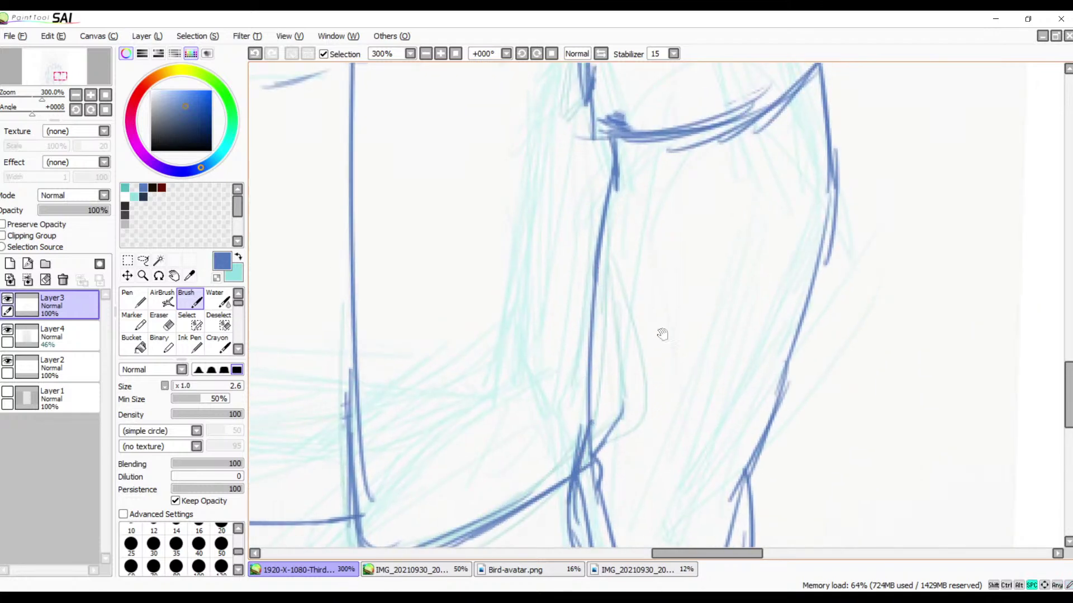
drag(660, 333, 670, 467)
mouse_move(621, 285)
mouse_down()
mouse_move(623, 329)
mouse_move(590, 486)
mouse_up()
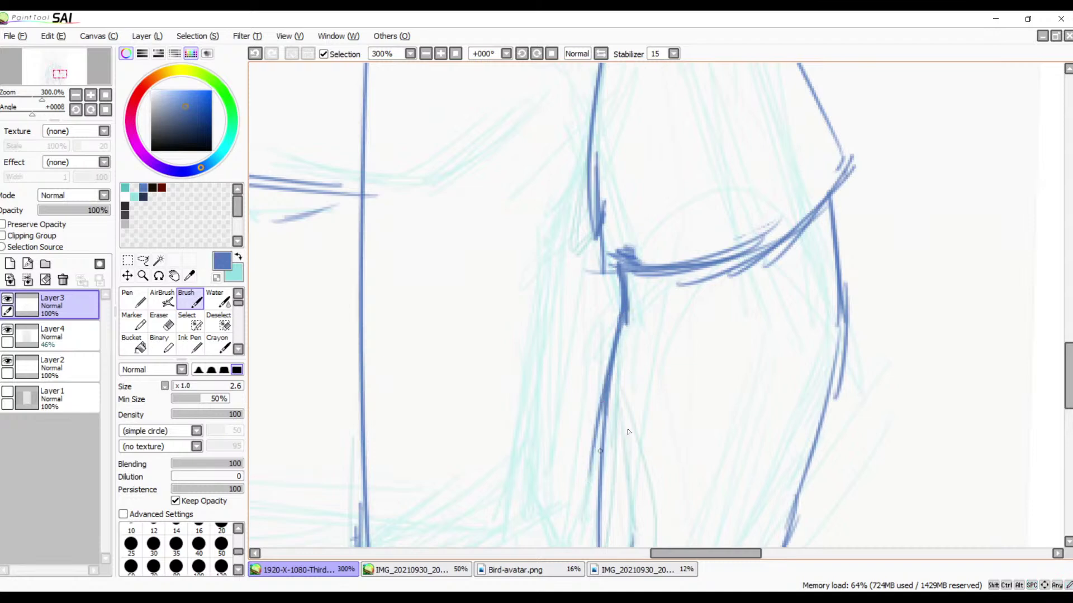
drag(694, 424, 718, 276)
mouse_move(635, 174)
mouse_down()
mouse_move(615, 447)
mouse_move(626, 396)
mouse_move(620, 338)
mouse_up()
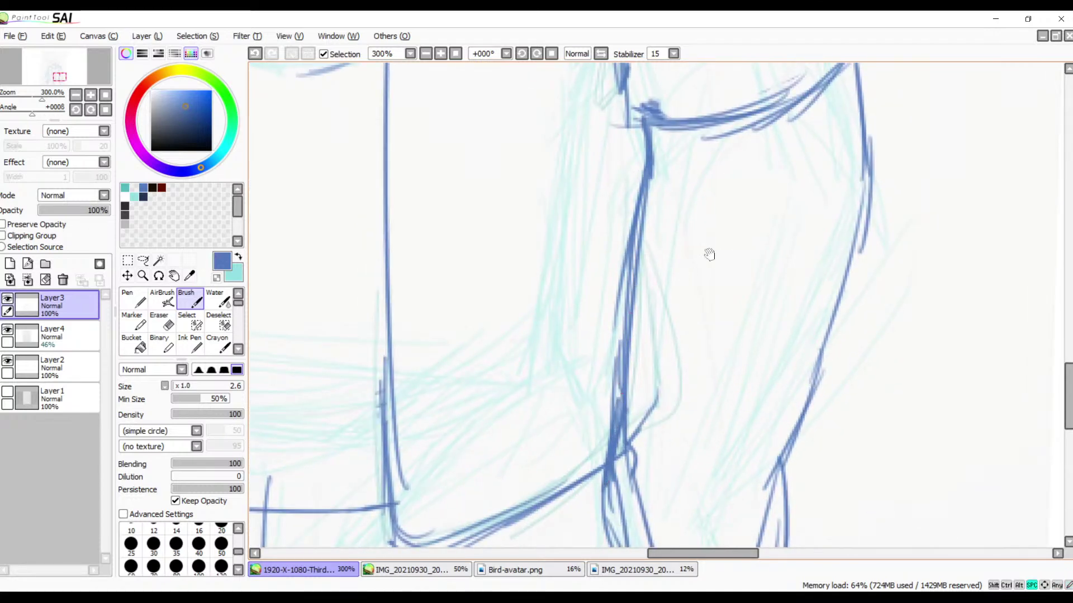
- Thicken the right-hand arm's outer line from the elbow down to the wrist
mouse_move(709, 254)
mouse_down()
mouse_move(728, 452)
mouse_move(603, 285)
mouse_up()
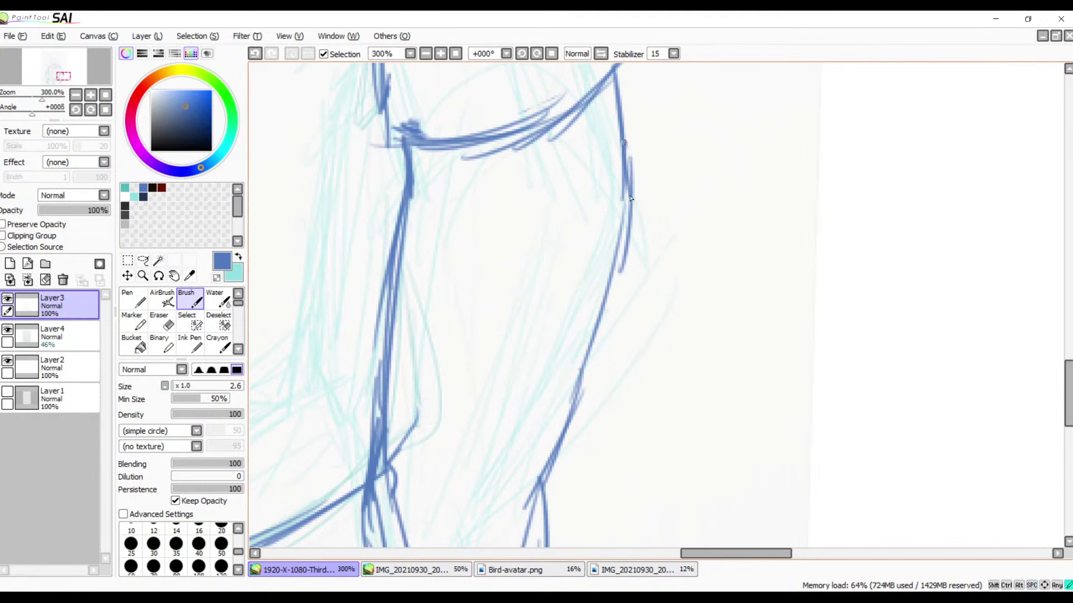
mouse_move(624, 142)
mouse_down()
mouse_move(628, 221)
mouse_move(567, 493)
mouse_up()
key(ctrl+z)
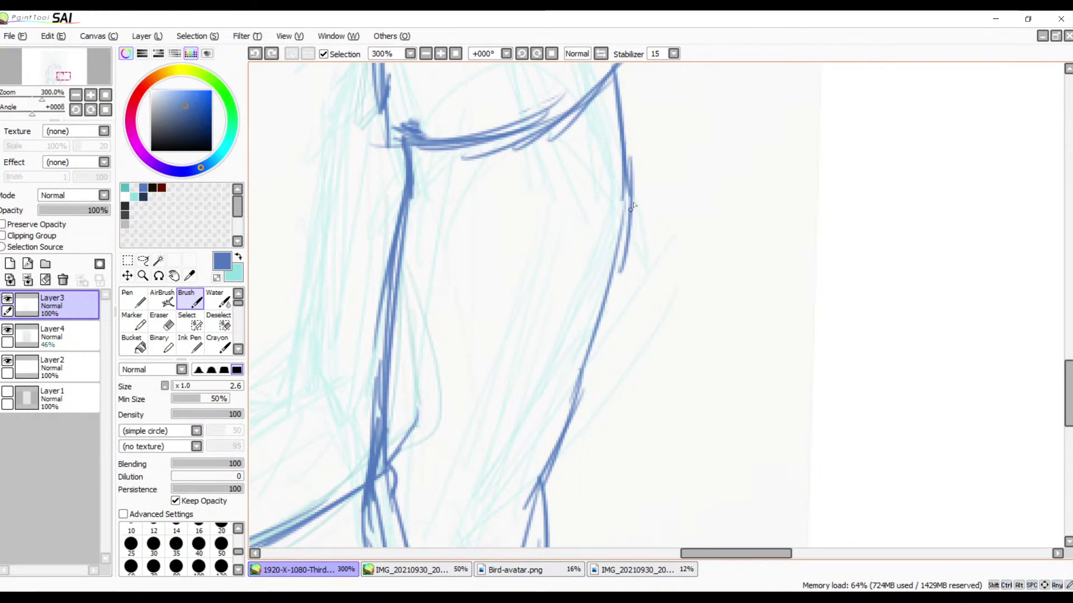
drag(631, 208, 557, 463)
mouse_move(619, 290)
mouse_down()
mouse_move(531, 512)
mouse_move(664, 328)
mouse_up()
key(ctrl+z)
scroll(642, 352, down, 6)
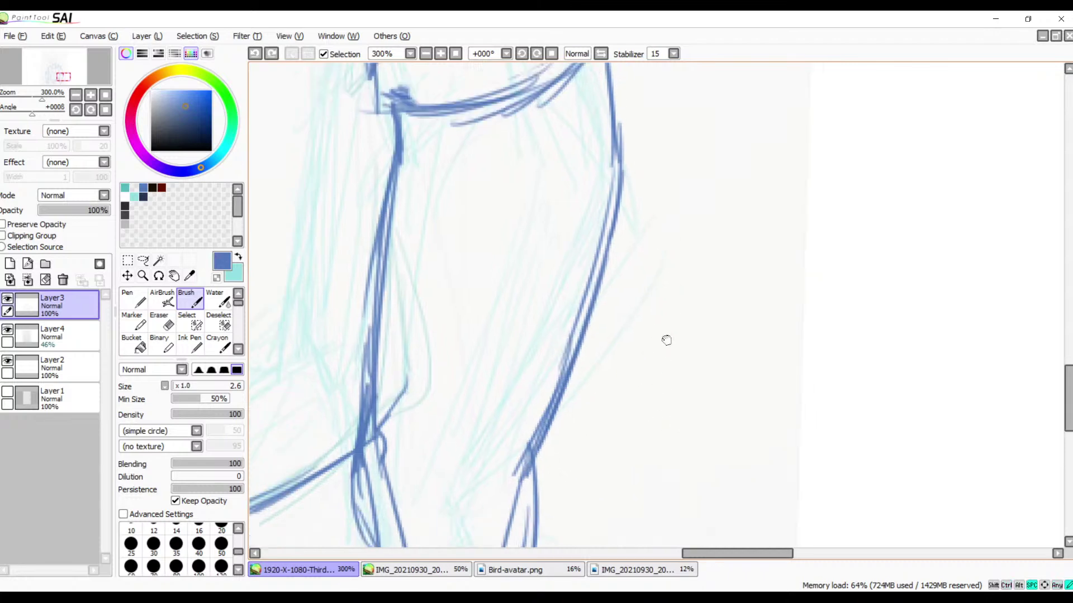
- Hatch parallel diagonal shadow strokes beneath the double line at the shirt's lower edge, beside the inner leg line
drag(619, 286, 612, 388)
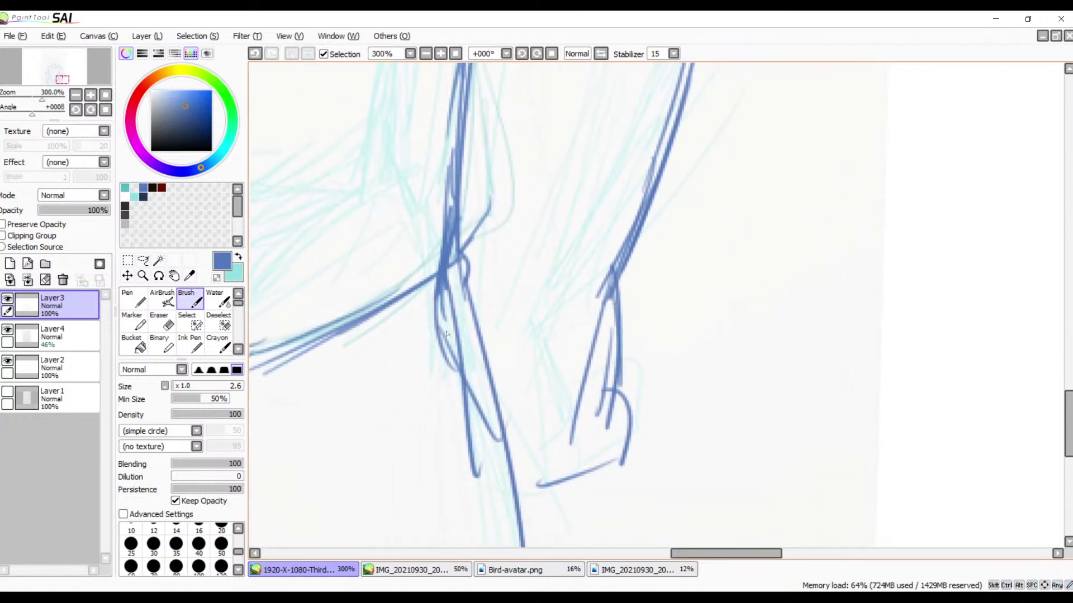
drag(481, 366, 855, 382)
mouse_move(799, 434)
mouse_down()
mouse_move(744, 259)
mouse_move(903, 403)
mouse_up()
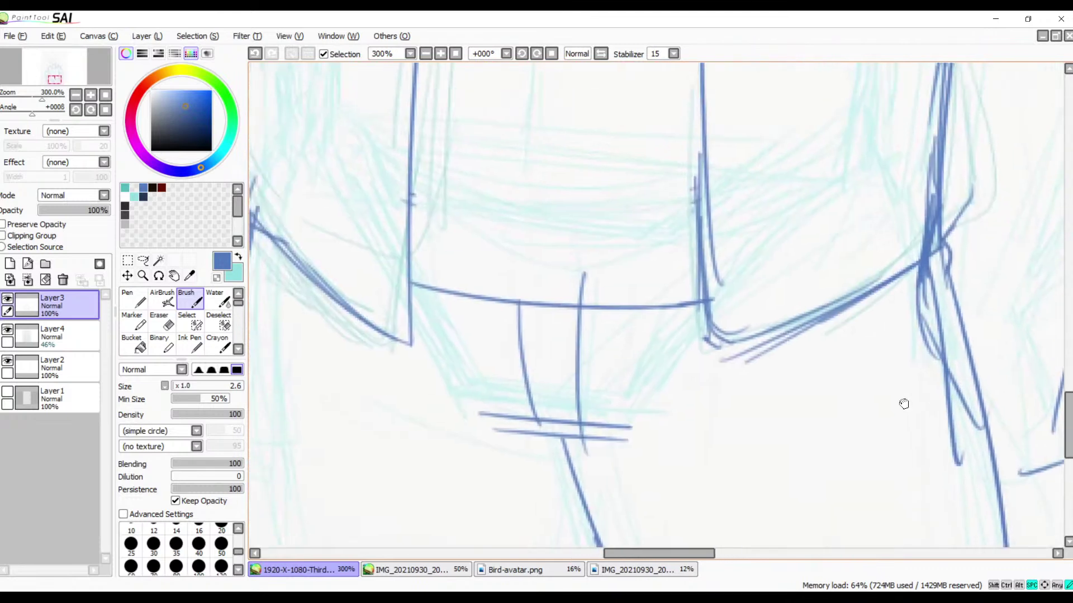
mouse_move(786, 354)
mouse_down()
mouse_move(877, 261)
mouse_move(911, 203)
mouse_up()
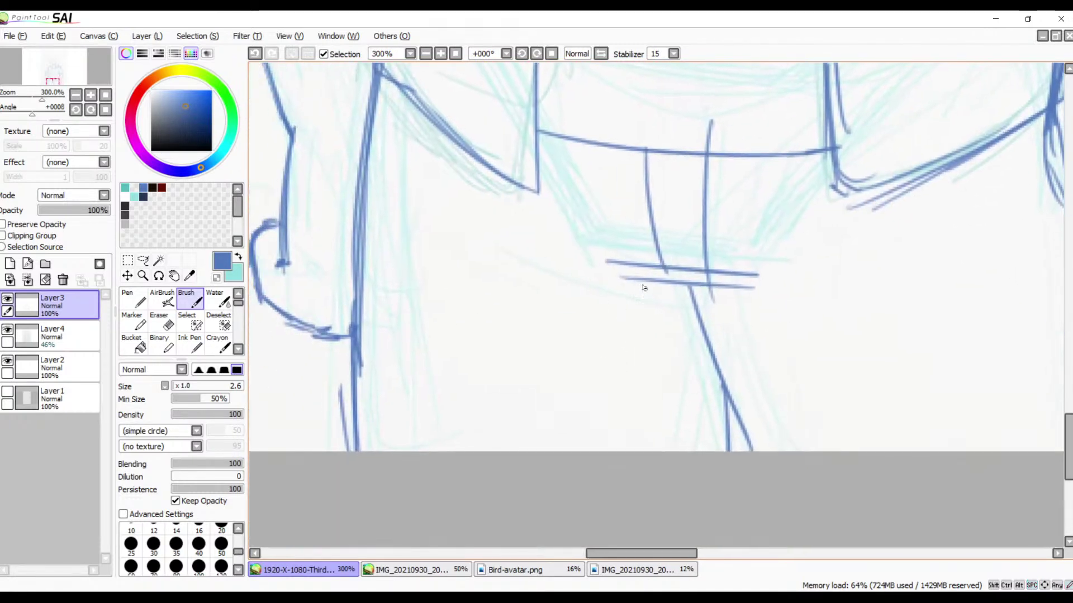
drag(627, 283, 616, 358)
drag(669, 289, 613, 408)
drag(693, 293, 609, 428)
drag(696, 315, 620, 446)
drag(713, 328, 644, 451)
drag(716, 357, 665, 451)
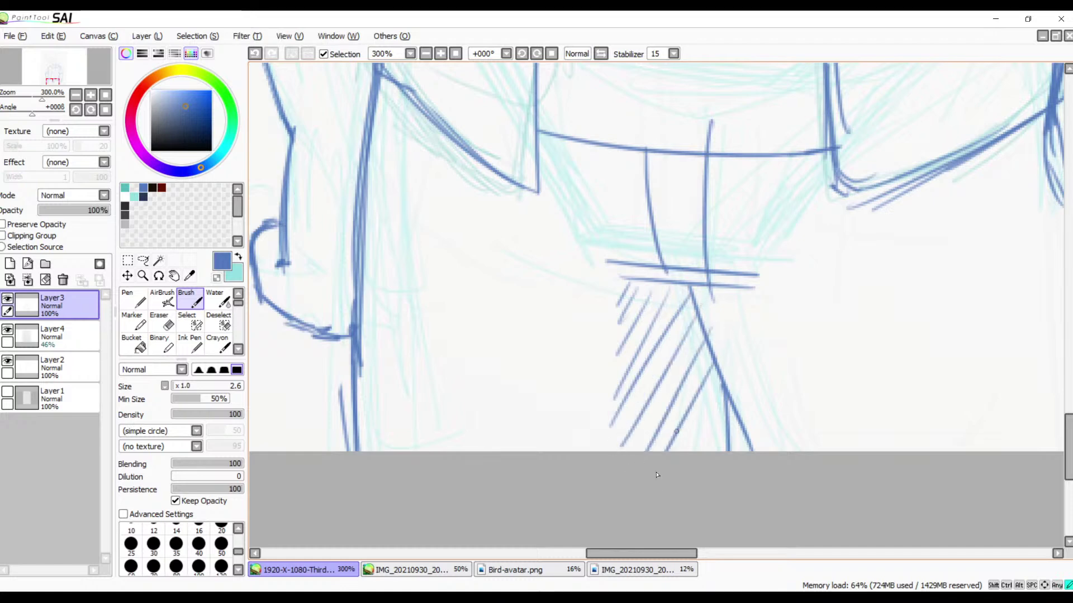
drag(716, 388, 686, 451)
drag(732, 412, 713, 455)
- Hatch short slanted shading strokes beneath the slanted double line across the middle of the torso
key(space)
mouse_move(688, 318)
mouse_down()
mouse_move(692, 573)
mouse_move(625, 568)
mouse_up()
drag(654, 379, 666, 350)
mouse_move(551, 357)
mouse_down()
mouse_move(595, 405)
mouse_move(634, 408)
mouse_up()
mouse_move(596, 363)
mouse_down()
mouse_move(662, 411)
mouse_move(699, 408)
mouse_up()
drag(670, 377, 699, 396)
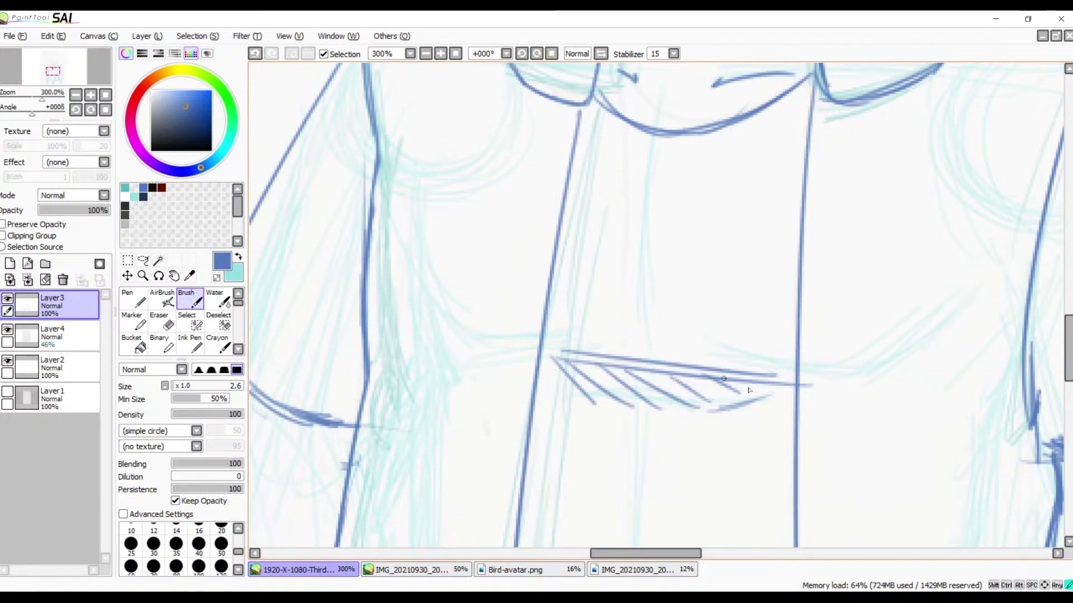
- Outline the left-hand hair lock with a long curve down over the shoulder and a line from the jaw to its tip
key(space)
drag(726, 126, 742, 296)
drag(861, 179, 618, 522)
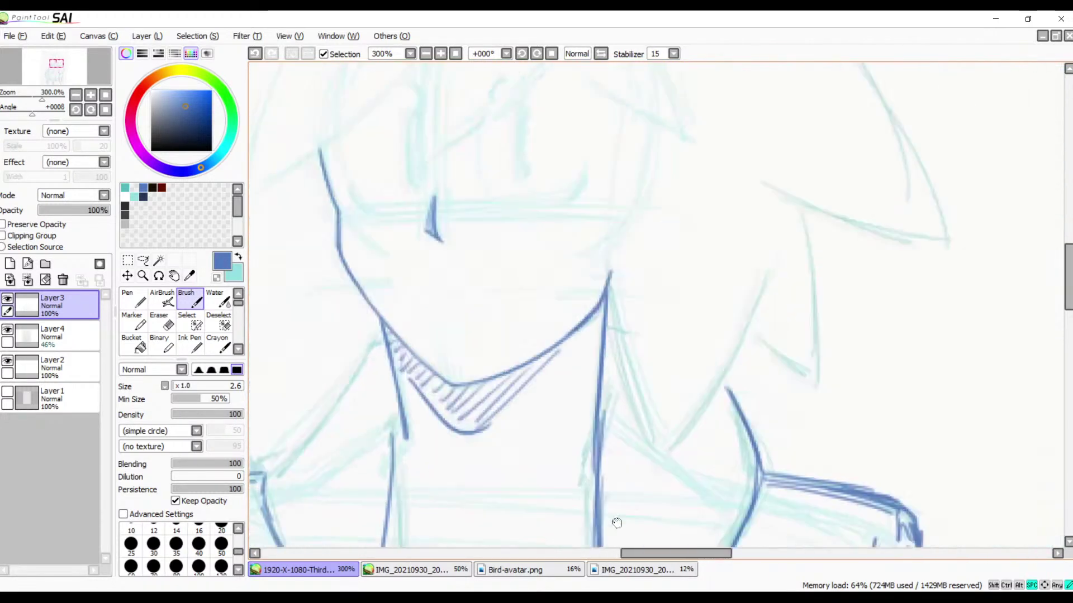
drag(710, 344, 817, 451)
drag(687, 424, 814, 328)
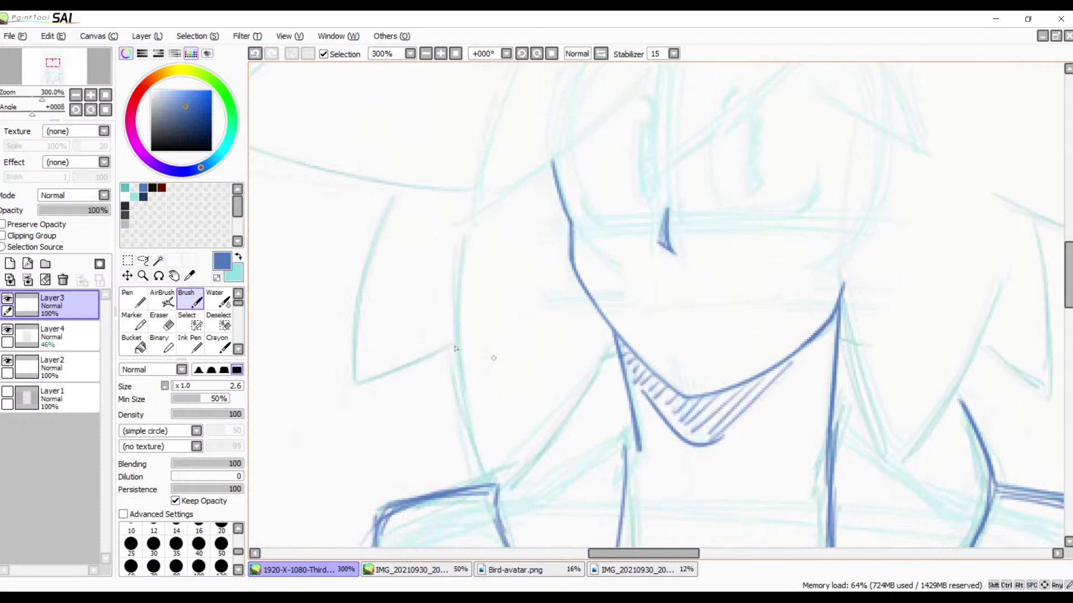
drag(468, 219, 527, 519)
key(ctrl+z)
mouse_move(461, 221)
mouse_down()
mouse_move(464, 425)
mouse_move(502, 546)
mouse_up()
drag(601, 458, 652, 318)
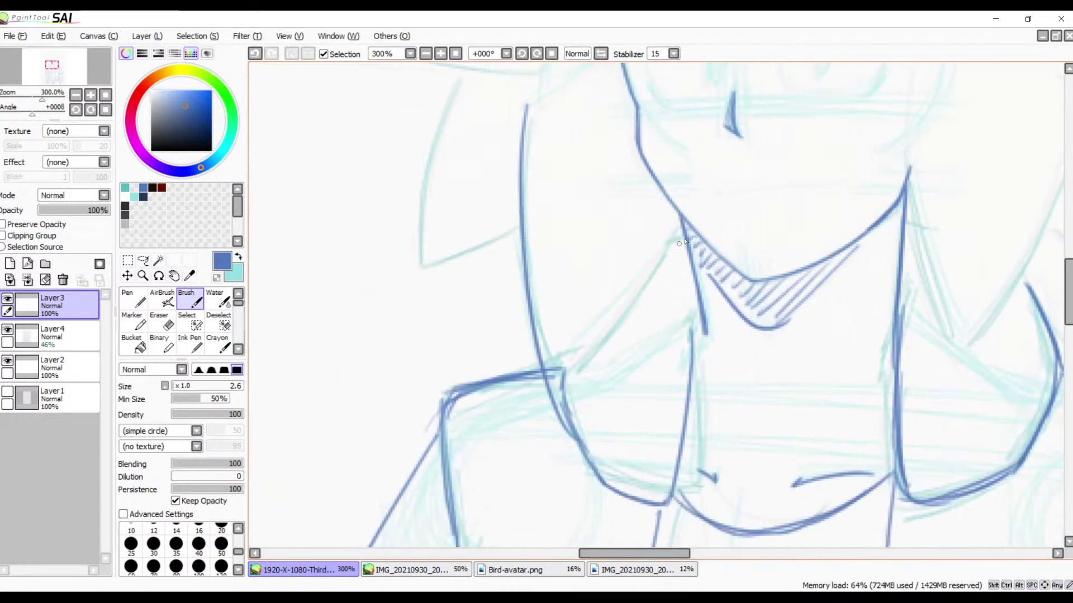
drag(685, 226, 545, 416)
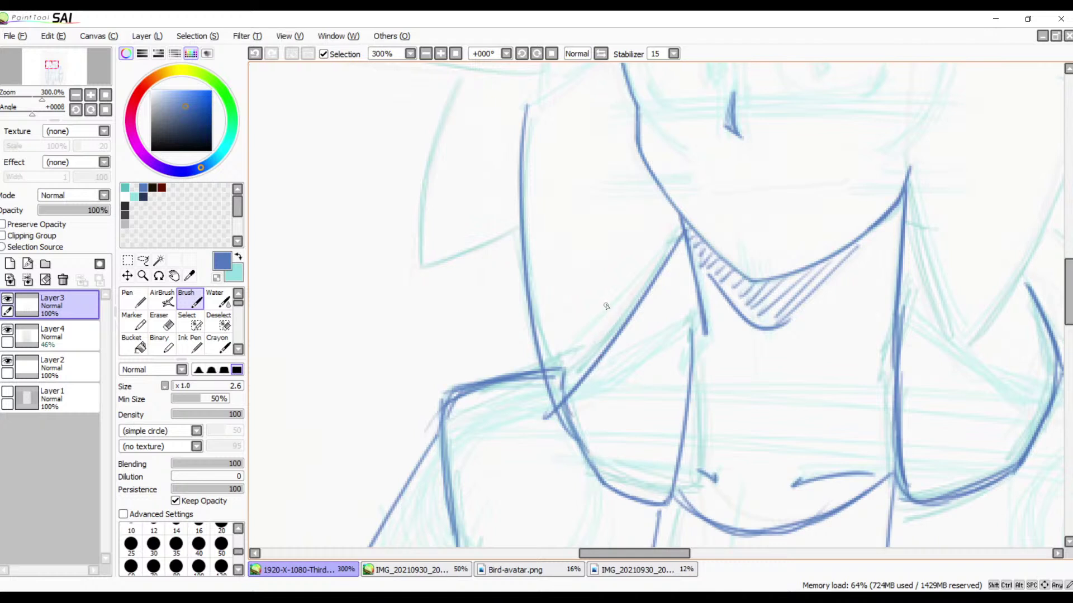
drag(732, 360, 487, 365)
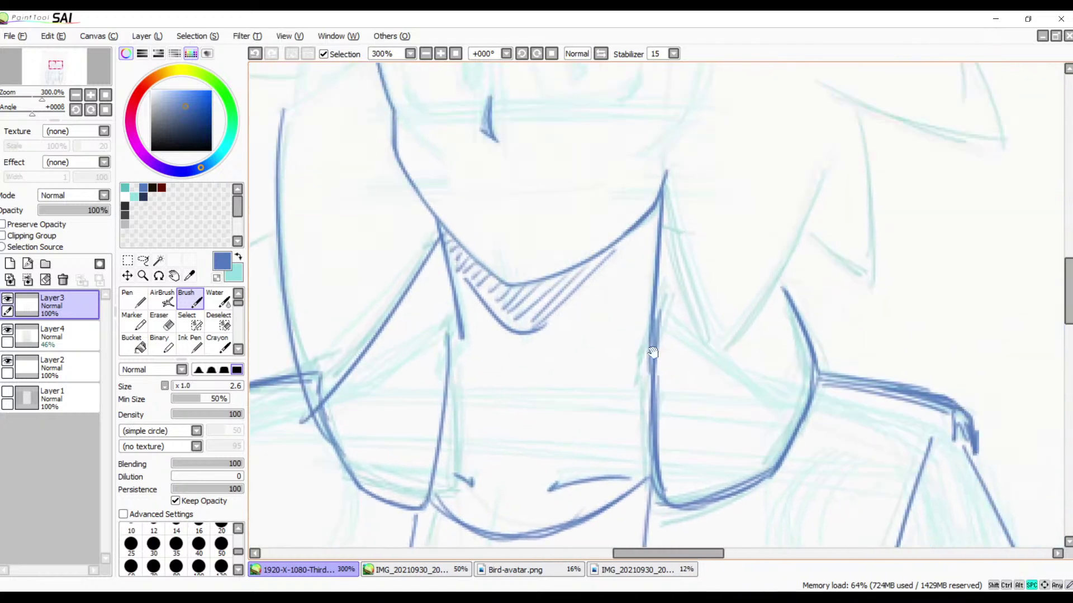
drag(689, 186, 710, 324)
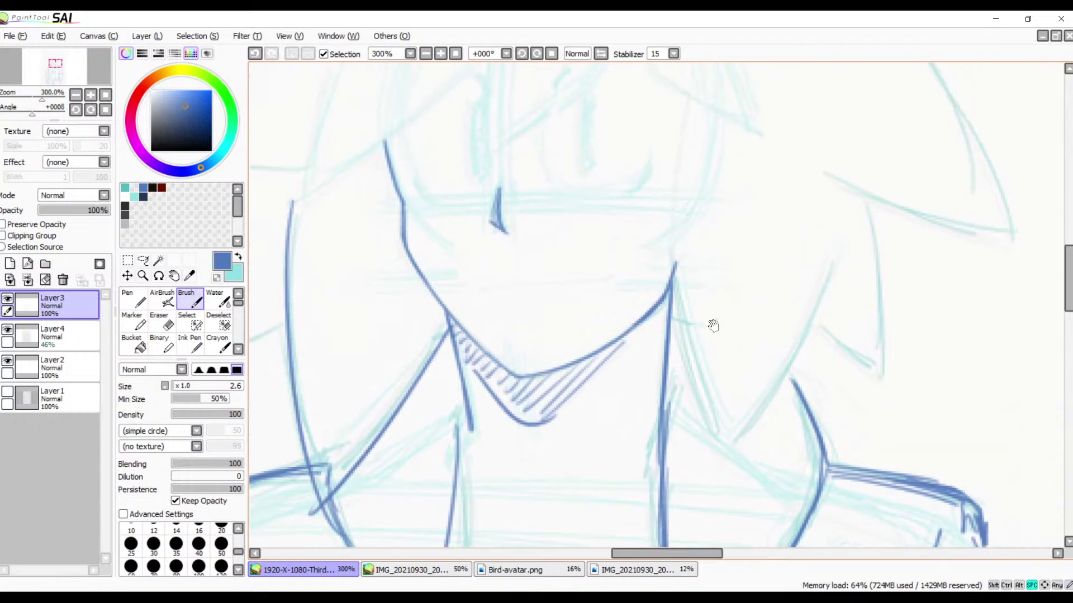
drag(682, 124, 751, 525)
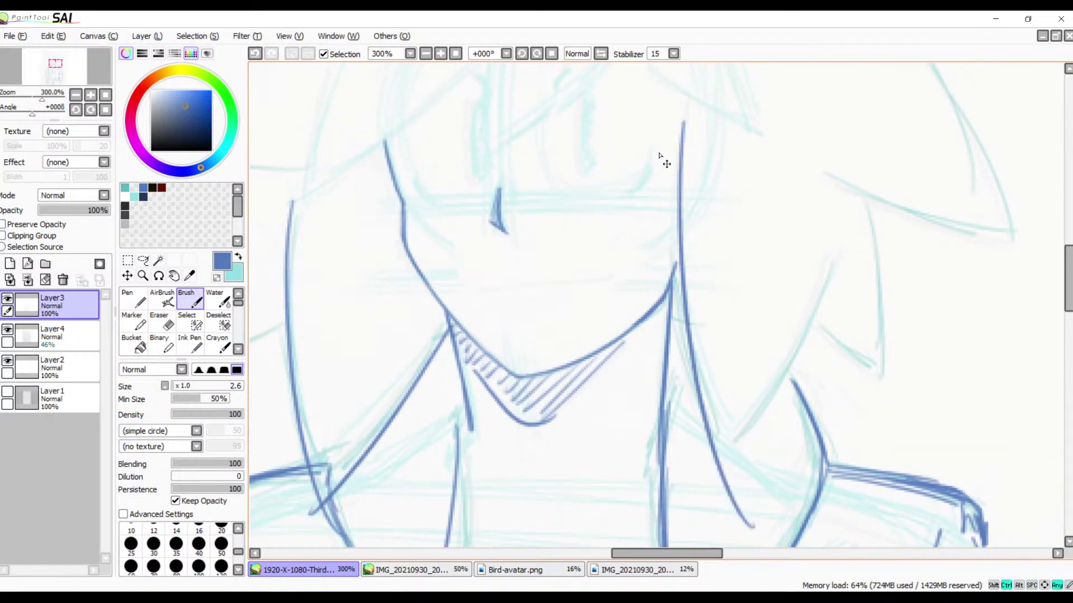
key(ctrl+z)
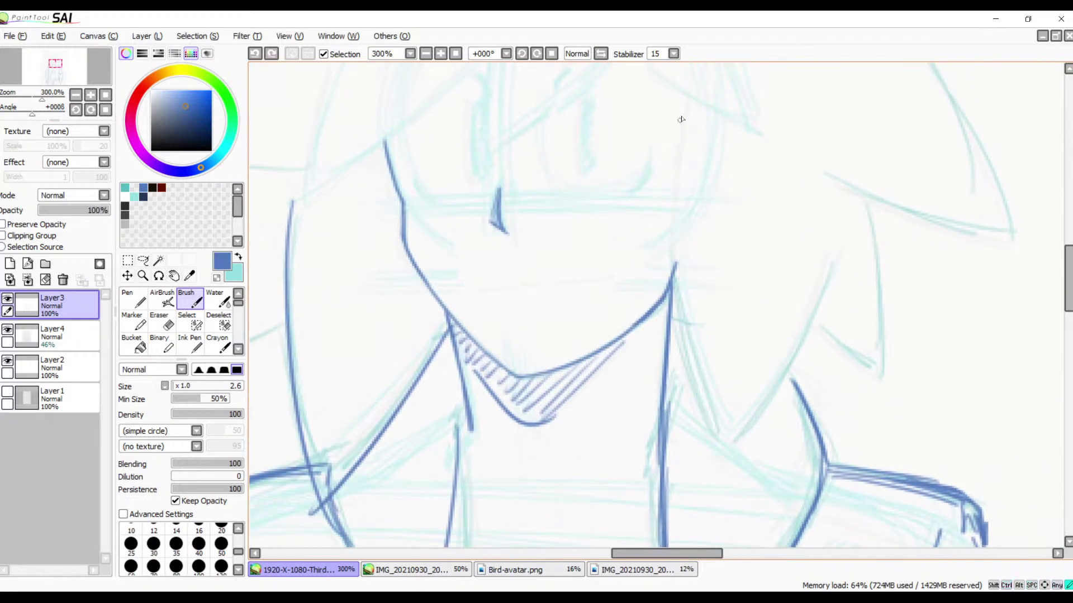
drag(681, 119, 714, 458)
scroll(774, 287, down, 3)
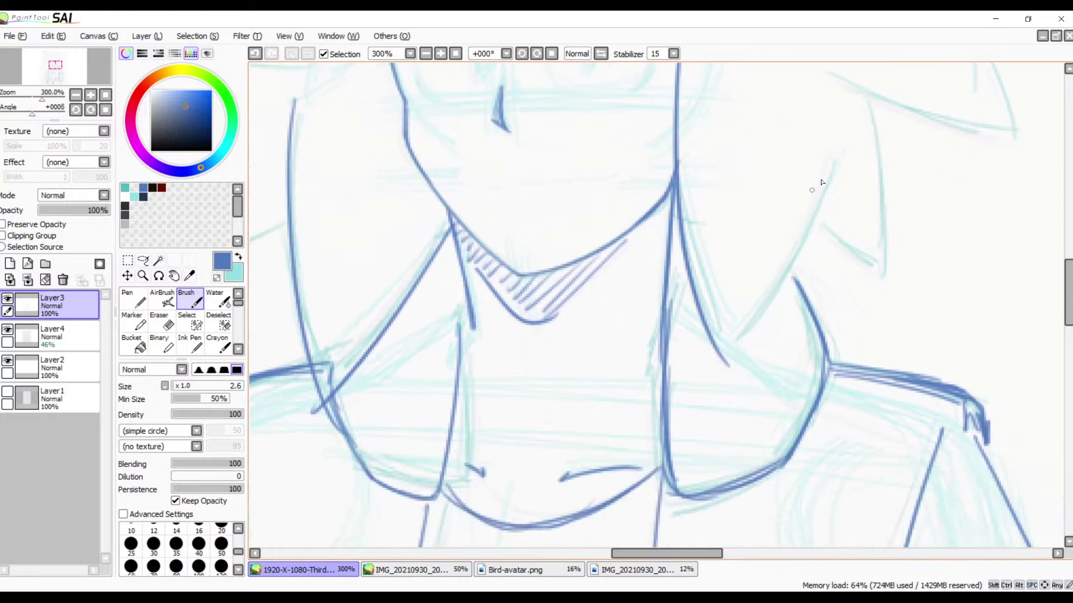
mouse_move(838, 149)
mouse_down()
mouse_move(834, 180)
mouse_move(707, 408)
mouse_up()
key(ctrl+z)
key(ctrl+y)
key(ctrl+z)
key(ctrl+z)
drag(699, 270, 695, 326)
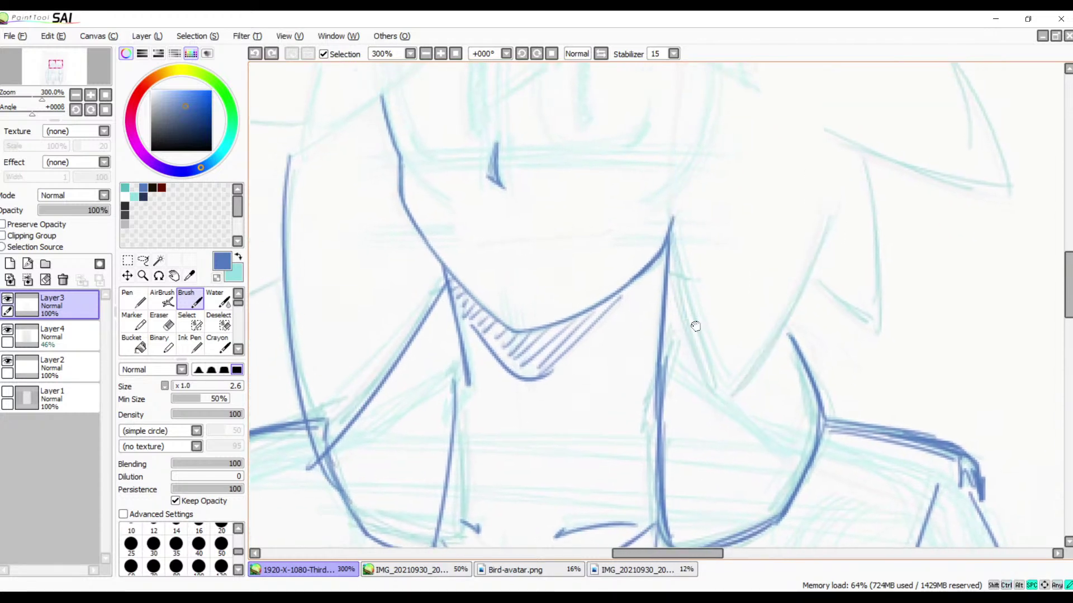
drag(678, 201, 656, 239)
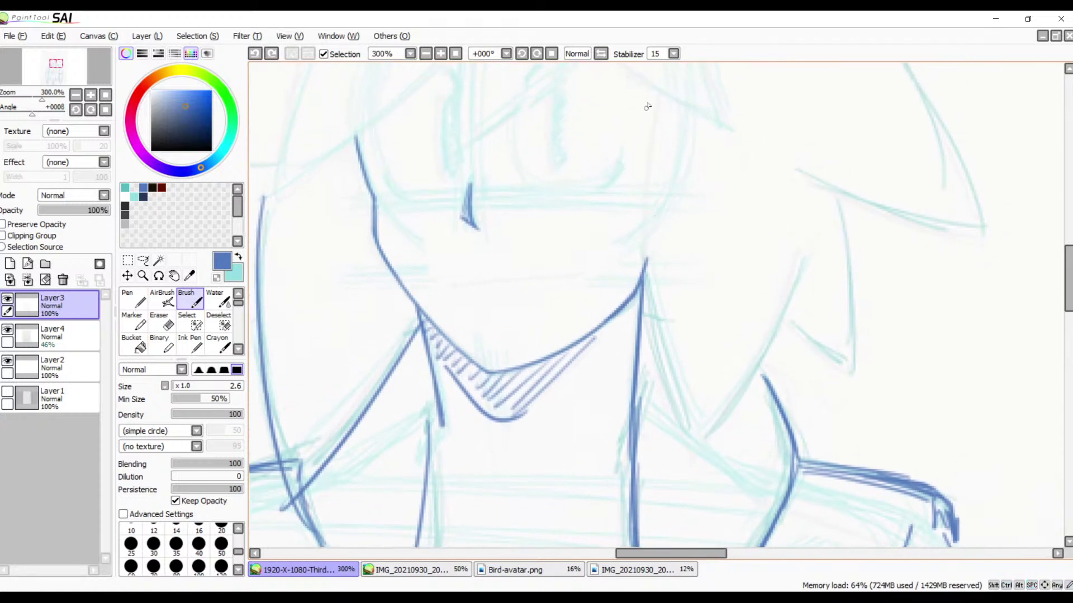
drag(647, 107, 718, 522)
key(ctrl+z)
mouse_move(649, 90)
mouse_down()
mouse_move(640, 272)
mouse_move(685, 481)
mouse_up()
key(ctrl+z)
drag(642, 96, 683, 522)
key(ctrl+z)
drag(645, 94, 731, 497)
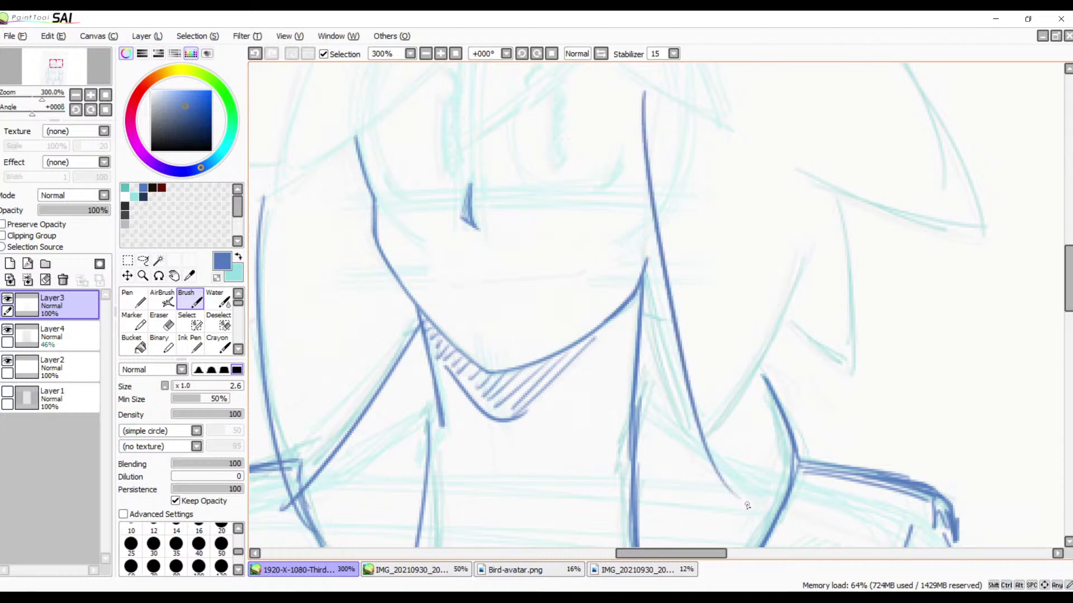
key(ctrl+z)
- Rotate the canvas view to +045° and draw the right-hand hair lock's inner edge from beside the face past the jaw
click(536, 54)
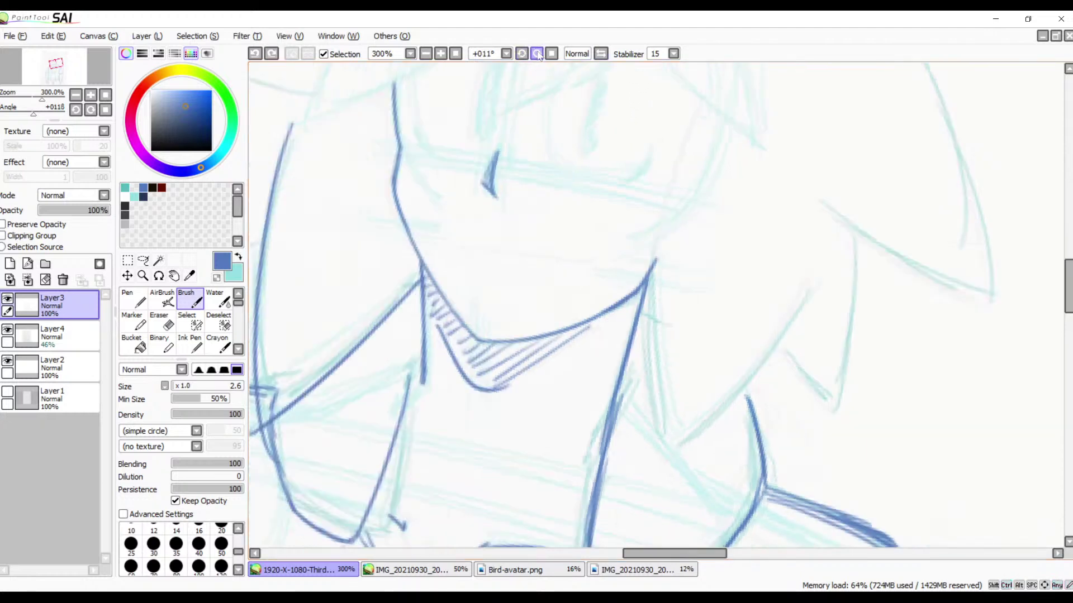
click(536, 54)
click(536, 54)
drag(693, 340, 669, 293)
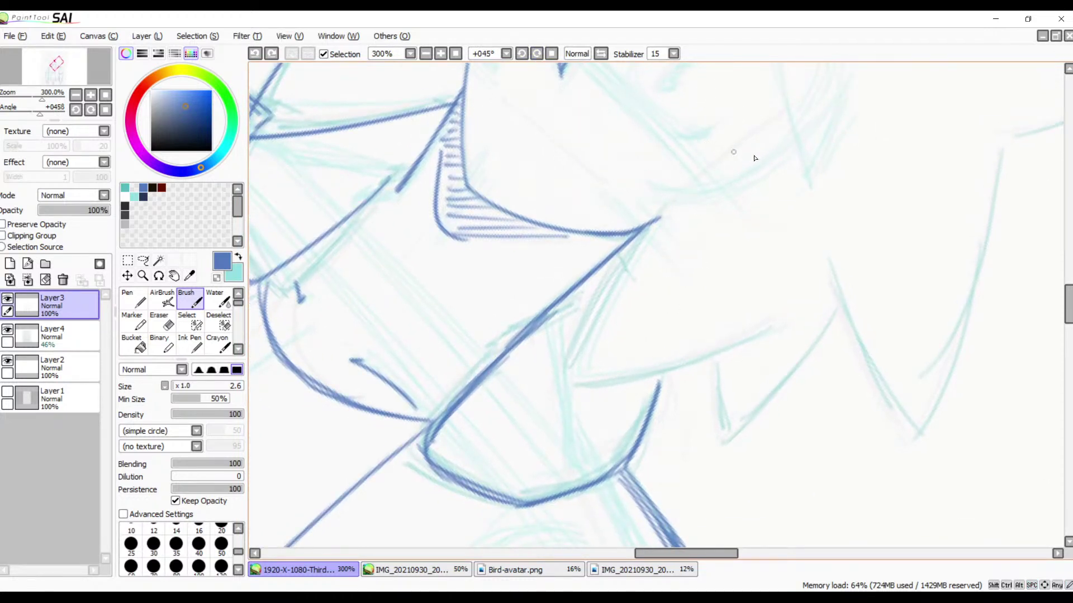
drag(777, 104, 568, 412)
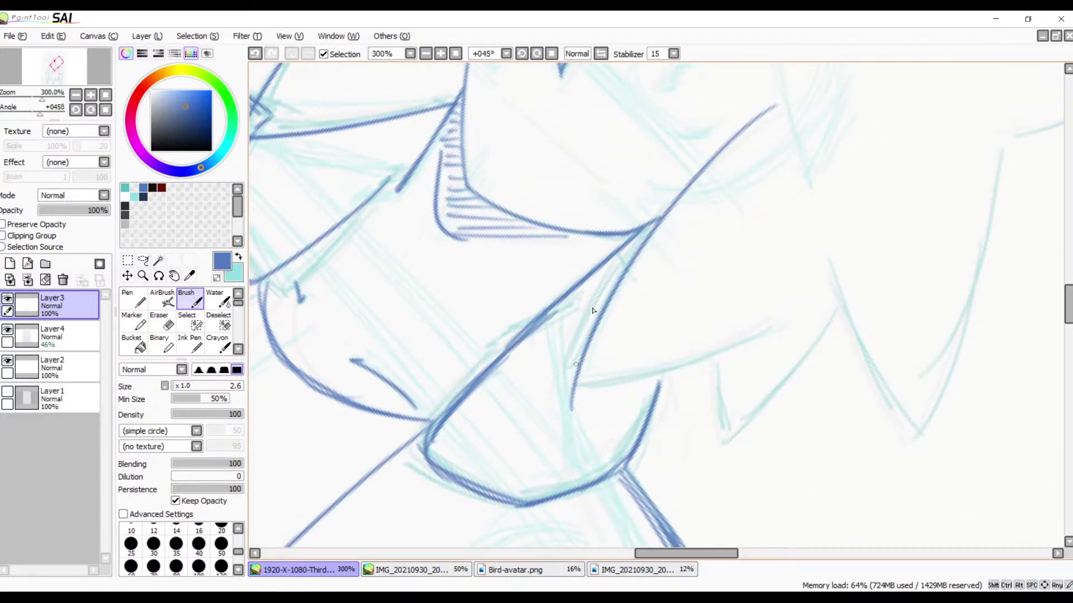
key(ctrl+z)
drag(782, 88, 545, 422)
- Draw the right-hand hair lock's curved outer edge from its tip near the collar, redoing the stroke until it follows the sketch
drag(716, 324, 724, 251)
drag(566, 317, 803, 256)
key(ctrl+z)
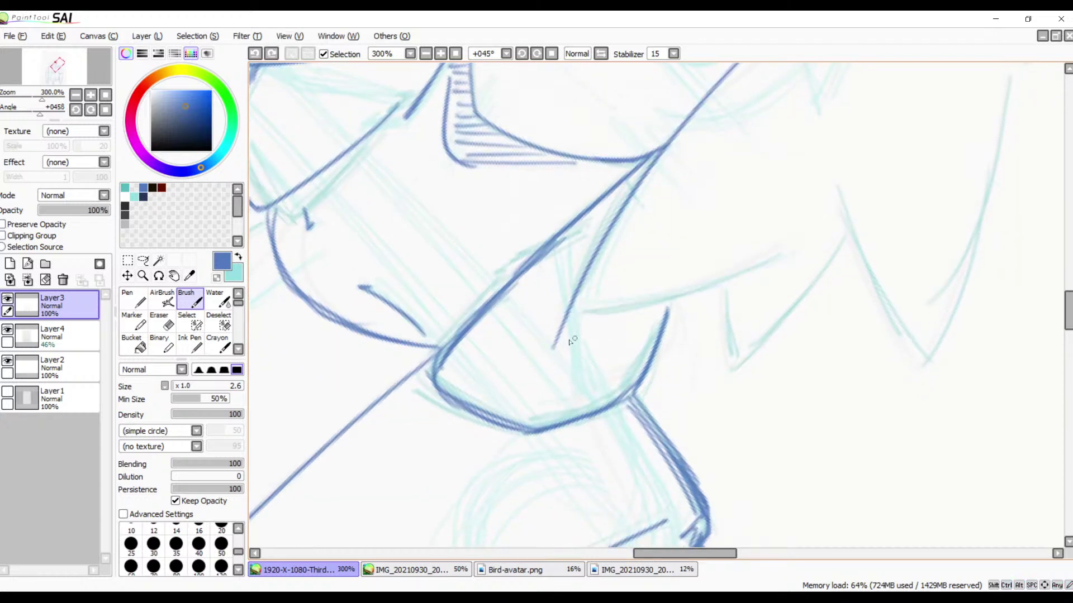
drag(559, 318, 831, 246)
drag(754, 286, 761, 309)
key(ctrl+z)
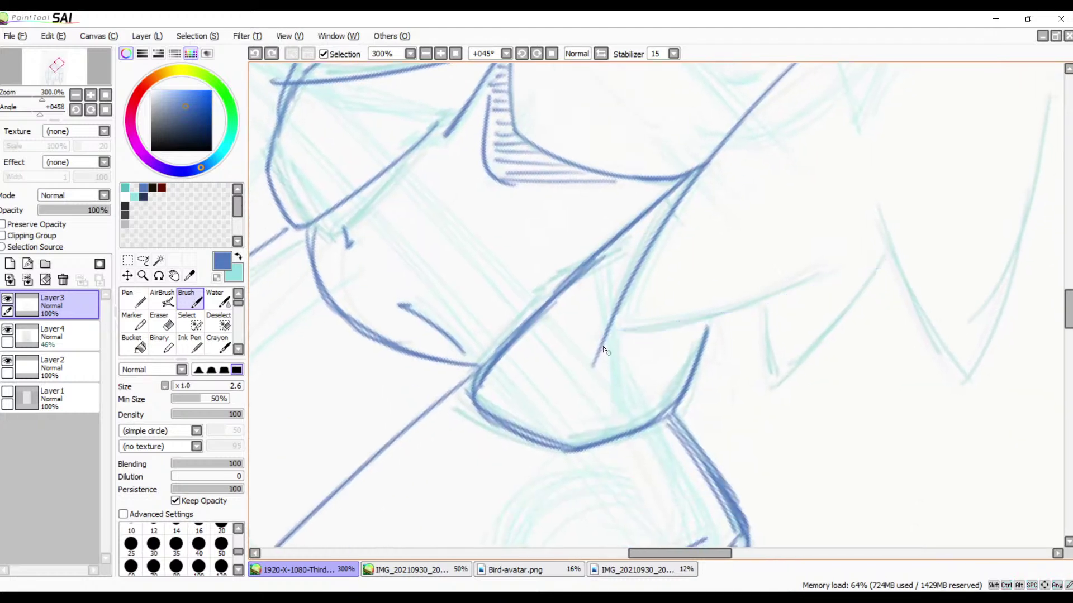
drag(602, 333, 876, 235)
key(ctrl+z)
mouse_move(581, 341)
mouse_down()
mouse_move(855, 256)
mouse_move(605, 335)
mouse_move(842, 256)
mouse_up()
key(ctrl+z)
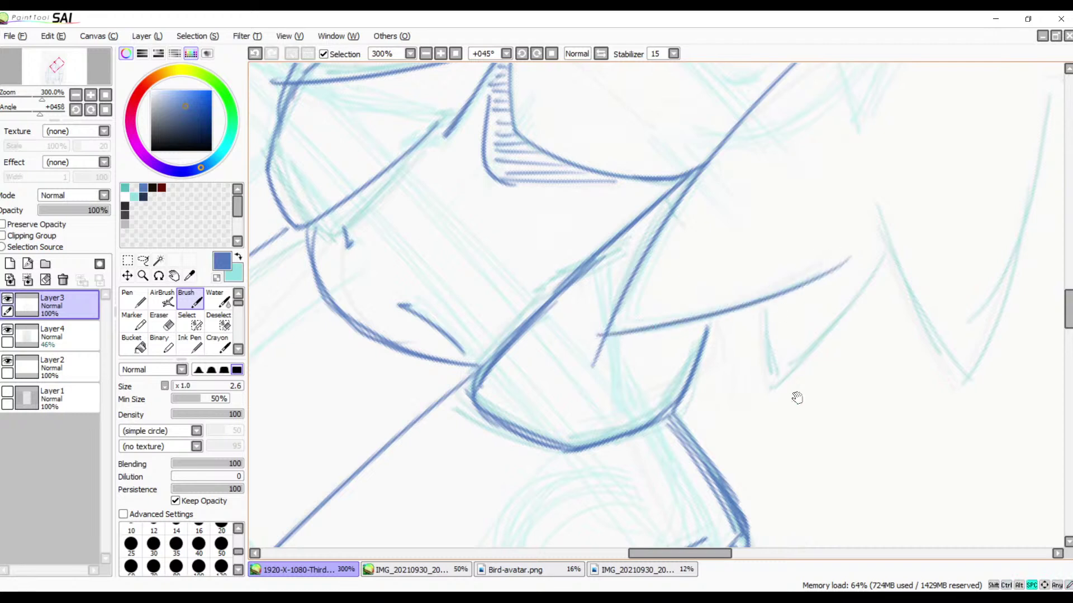
- Outline the small hair spike beside the right-hand lock with a short side and a longer curved edge meeting at its tip
drag(795, 395, 682, 302)
drag(691, 229, 714, 345)
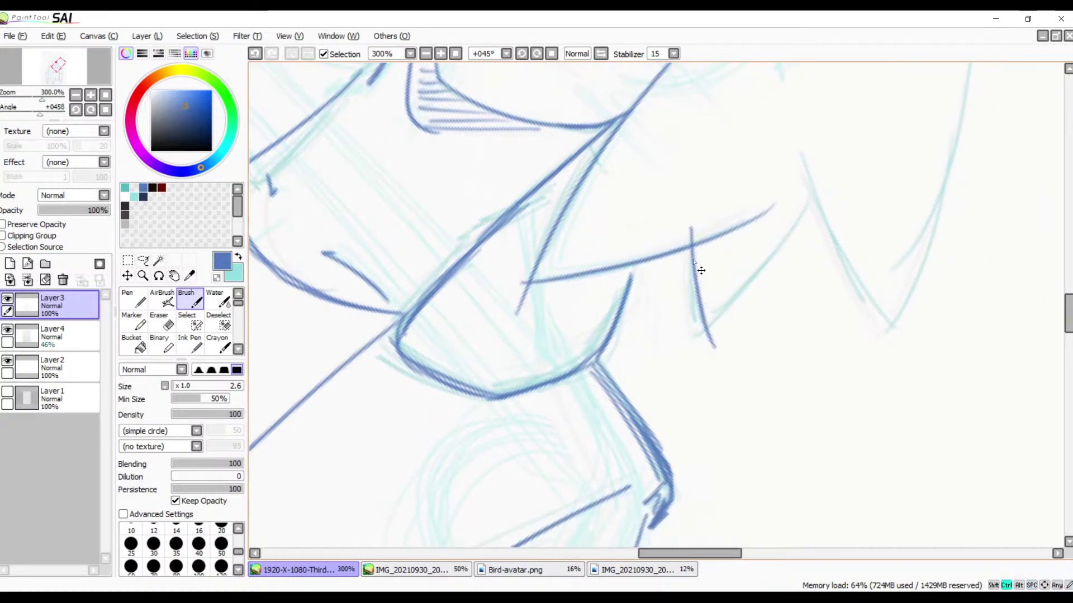
key(ctrl+z)
drag(691, 241, 698, 336)
drag(818, 192, 692, 355)
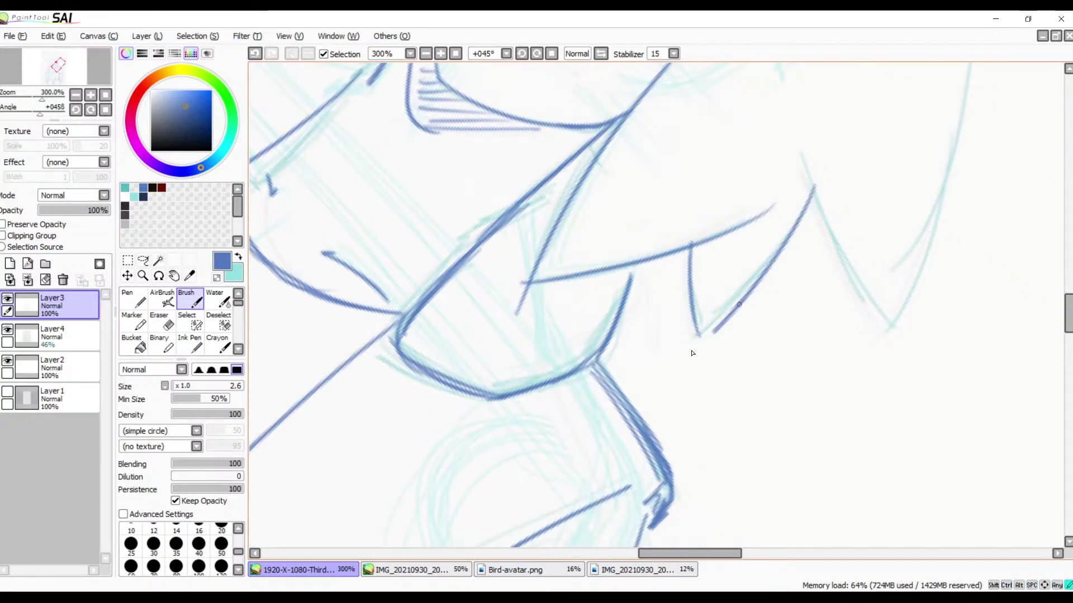
key(ctrl+z)
drag(817, 187, 708, 325)
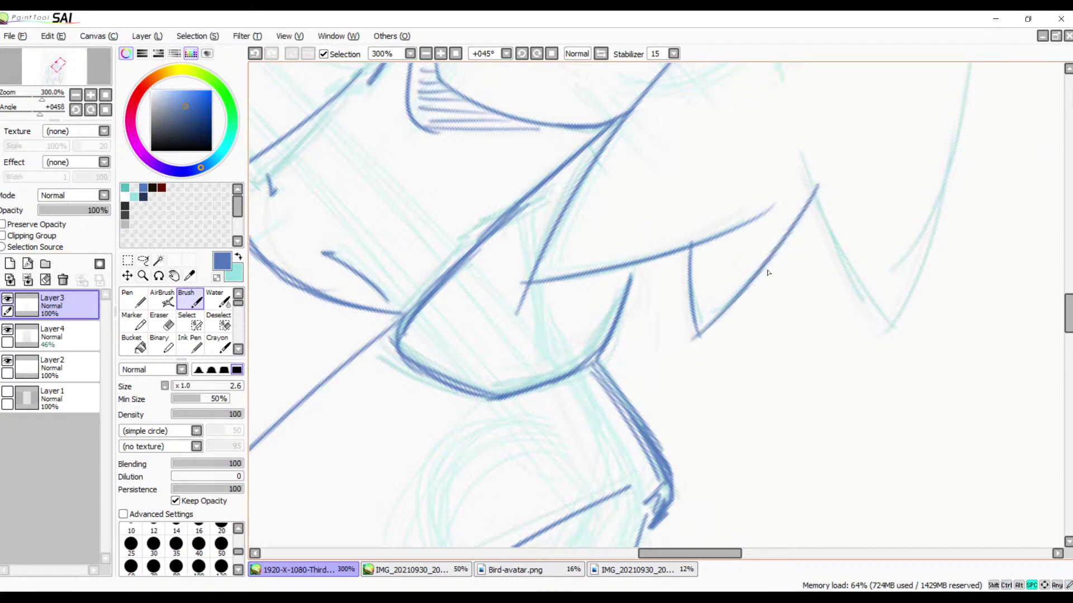
- Rotate the canvas view to +090° and draw the short curved side of the large hair spike down to its tip
drag(768, 273, 699, 419)
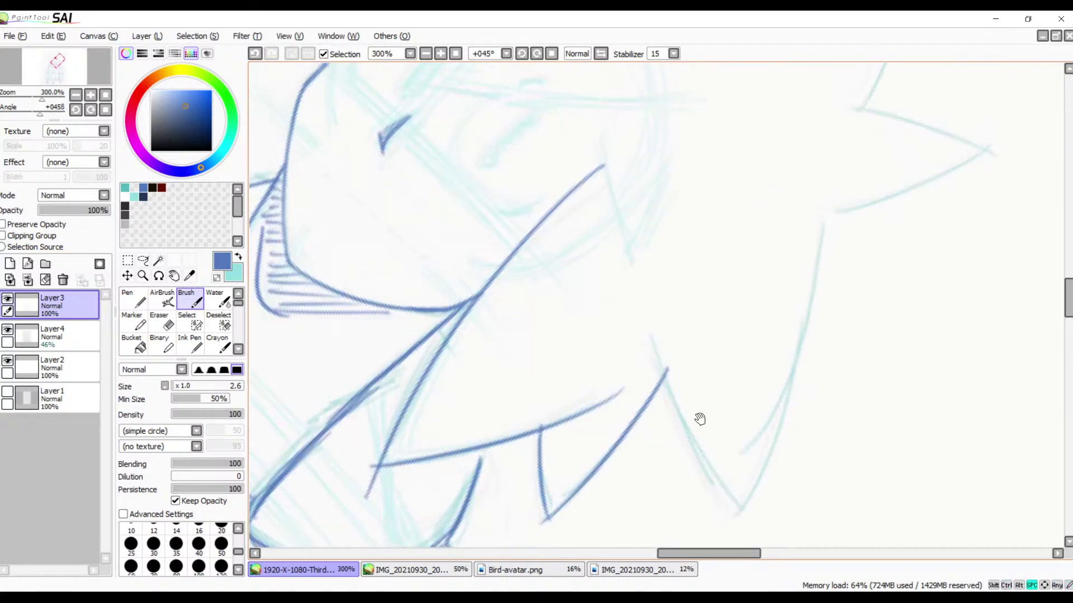
click(536, 53)
click(536, 54)
click(535, 54)
mouse_move(643, 285)
mouse_down()
mouse_move(661, 176)
mouse_move(585, 409)
mouse_up()
key(ctrl+z)
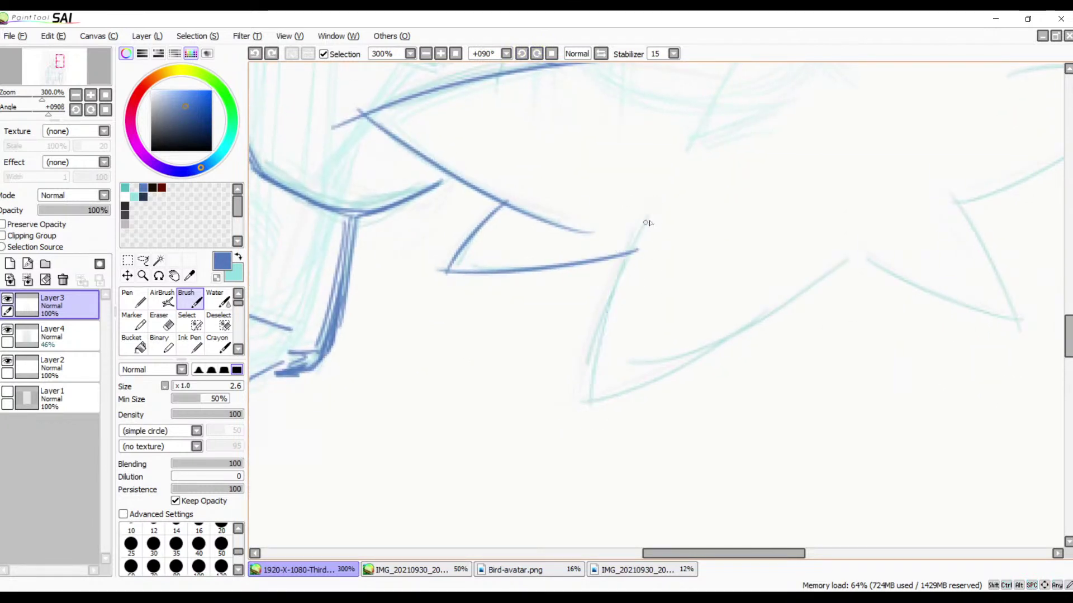
mouse_move(661, 205)
mouse_down()
mouse_move(588, 361)
mouse_move(589, 403)
mouse_up()
- Draw the long sweeping edge of the large hair spike from its tip up past the next spike's base
drag(715, 349, 662, 297)
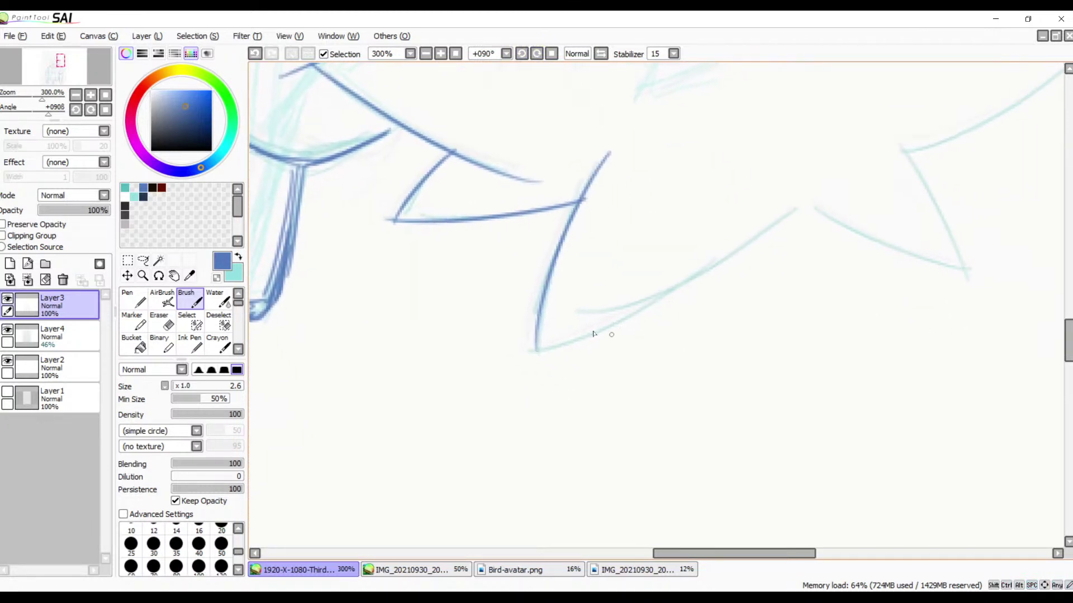
drag(544, 347, 860, 165)
key(ctrl+z)
drag(539, 343, 799, 188)
key(ctrl+z)
drag(534, 351, 861, 164)
- Outline the small triangular hair spike beyond the large one with two curved edges crossing at its tip
drag(795, 265, 556, 395)
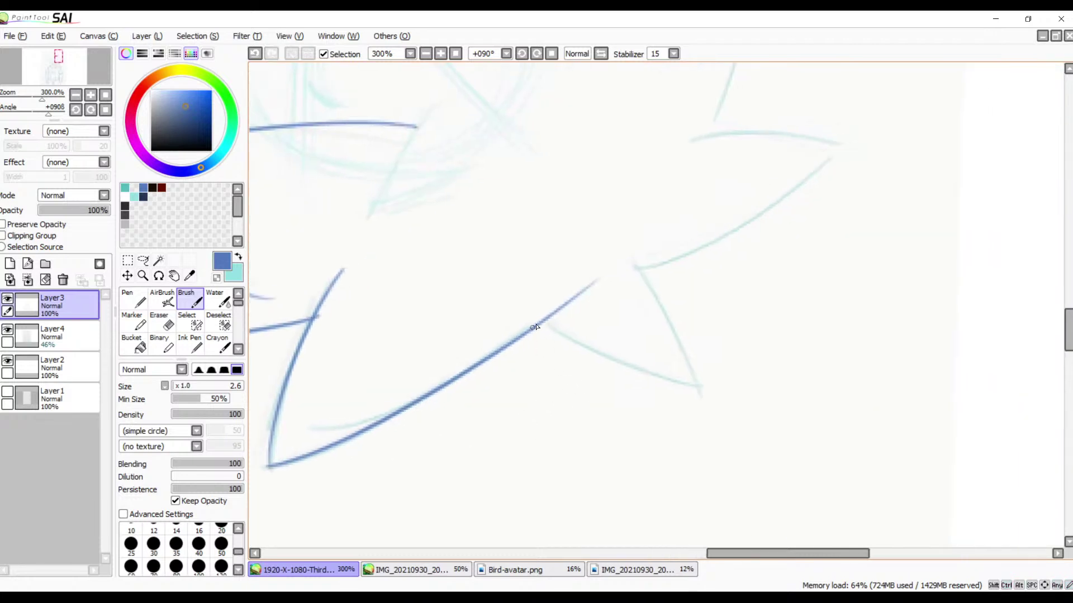
drag(543, 323, 703, 371)
key(ctrl+z)
drag(533, 323, 701, 371)
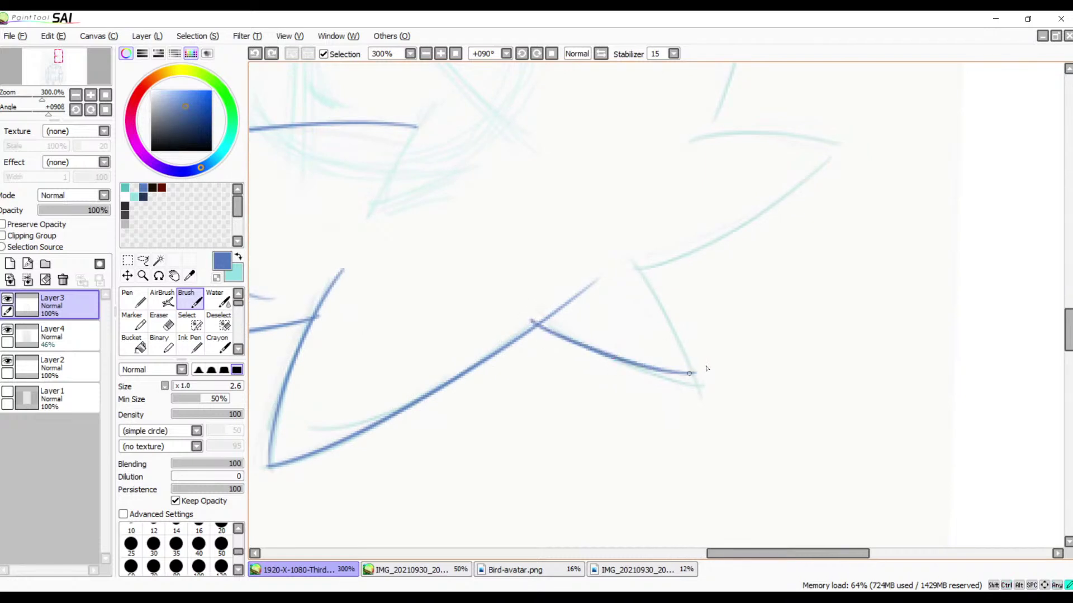
drag(620, 250, 700, 391)
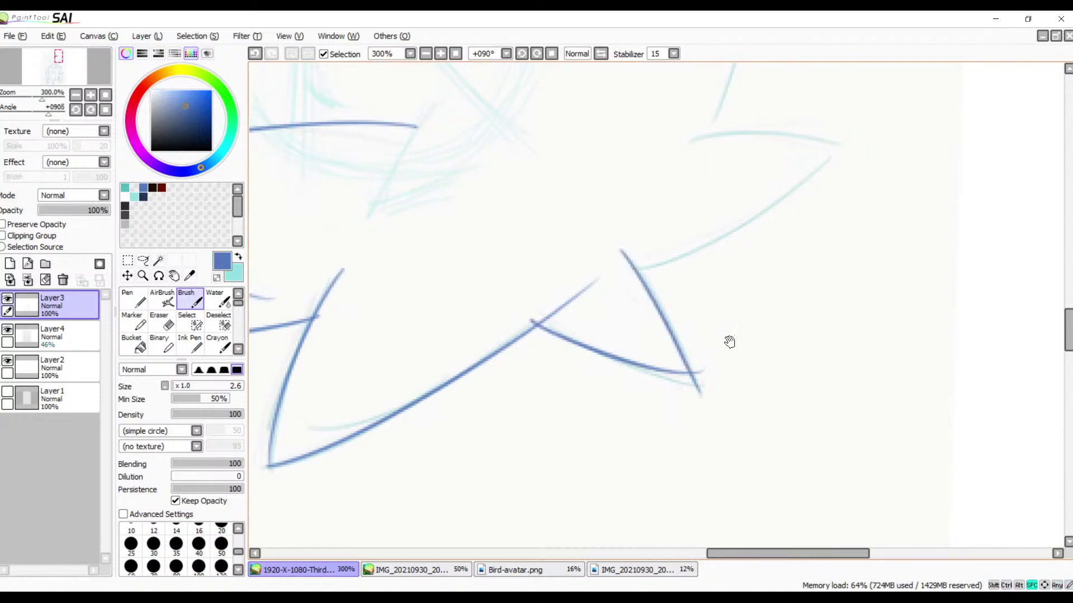
- Outline the hair spike beyond the small triangular one with a short upper edge and a long curved edge meeting at its tip
drag(730, 342, 651, 399)
drag(619, 193, 790, 186)
key(ctrl+z)
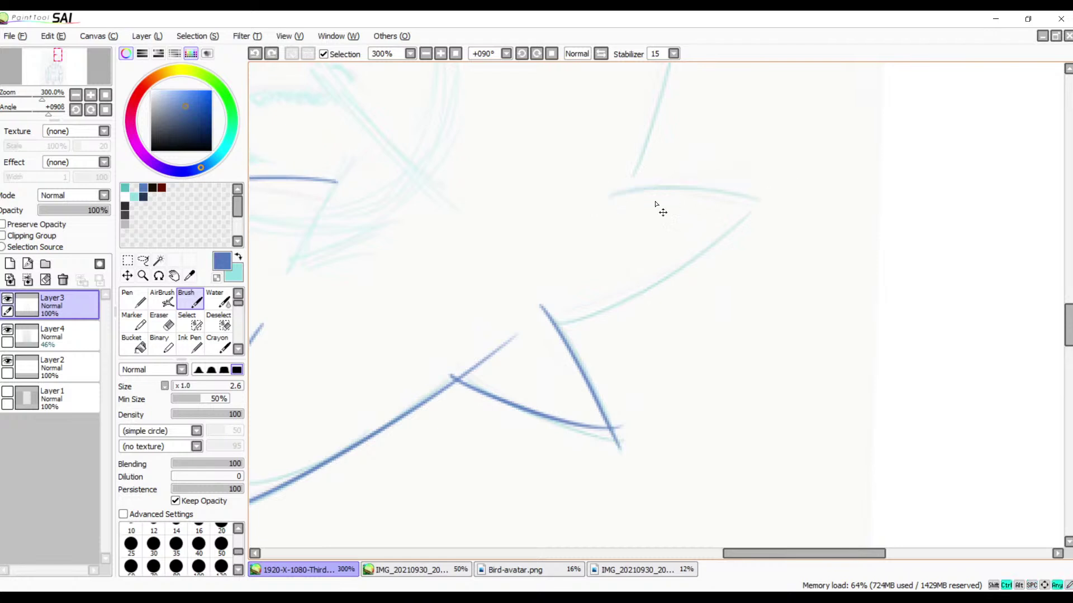
mouse_move(594, 201)
mouse_down()
mouse_move(746, 212)
mouse_move(555, 350)
mouse_up()
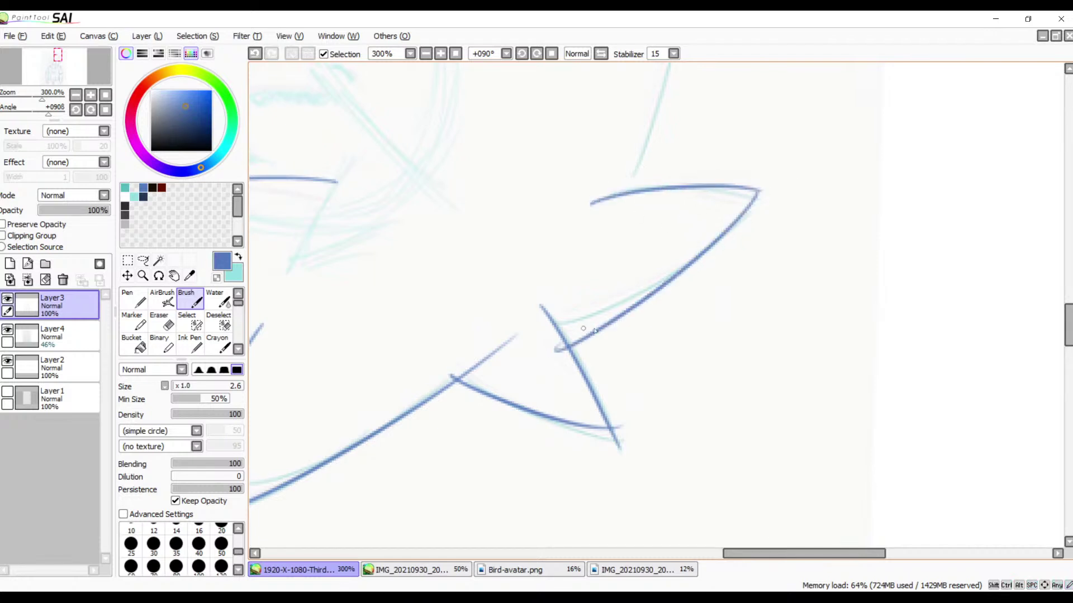
key(ctrl+z)
drag(760, 192, 509, 346)
key(ctrl+z)
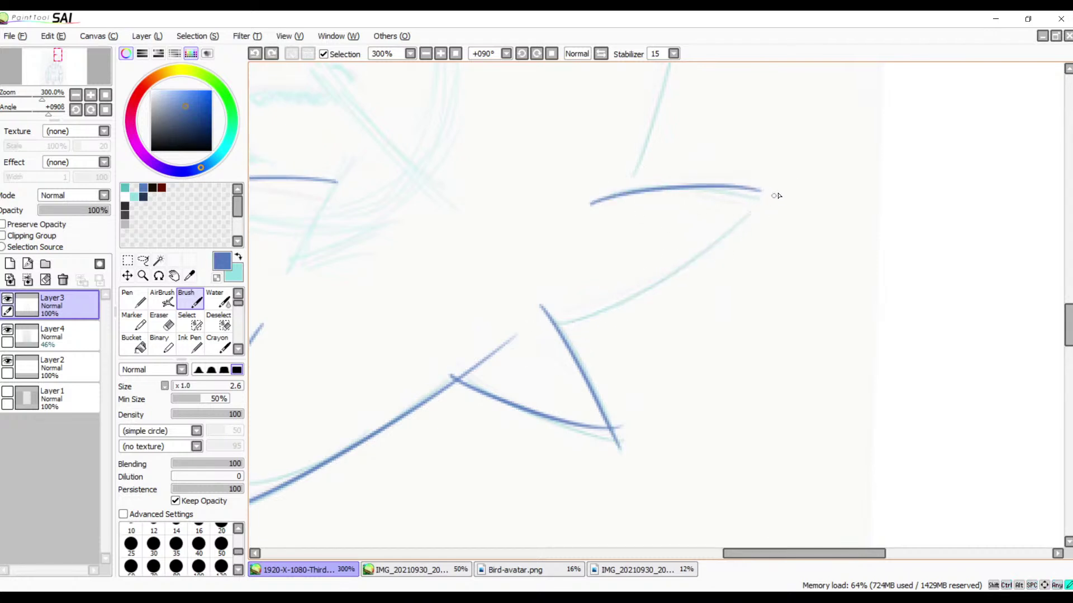
mouse_move(763, 192)
mouse_down()
mouse_move(712, 263)
mouse_move(557, 316)
mouse_up()
key(ctrl+z)
mouse_move(756, 196)
mouse_down()
mouse_move(548, 330)
mouse_move(522, 333)
mouse_up()
- Outline the tall outer hair spike with a short inner side and a long bowed outer edge running down to the previous spike
mouse_move(659, 246)
mouse_down()
mouse_move(754, 394)
mouse_move(664, 401)
mouse_move(597, 487)
mouse_up()
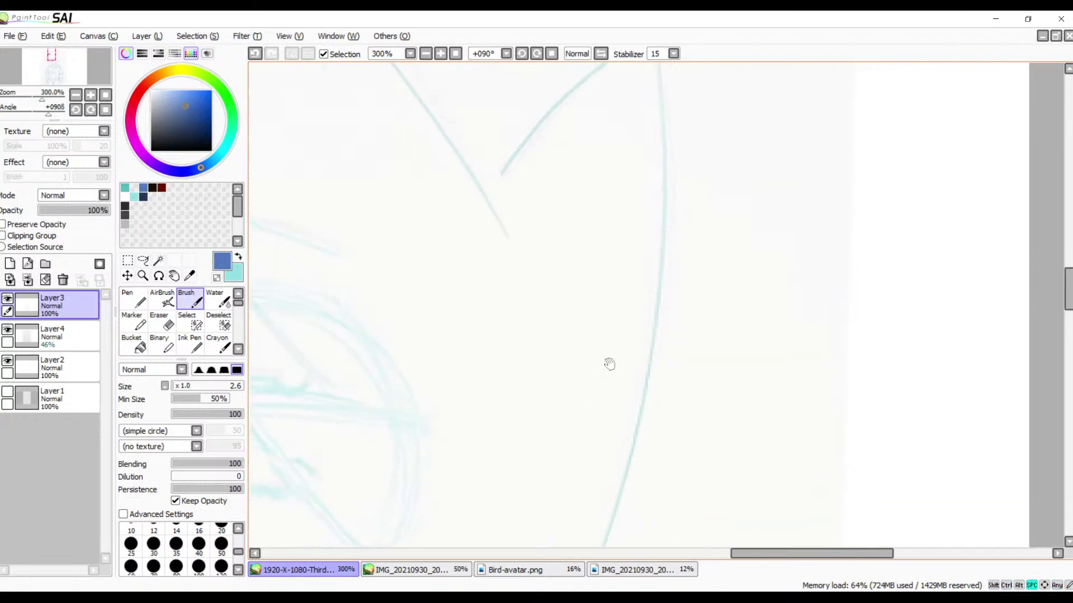
drag(643, 251, 621, 312)
click(425, 54)
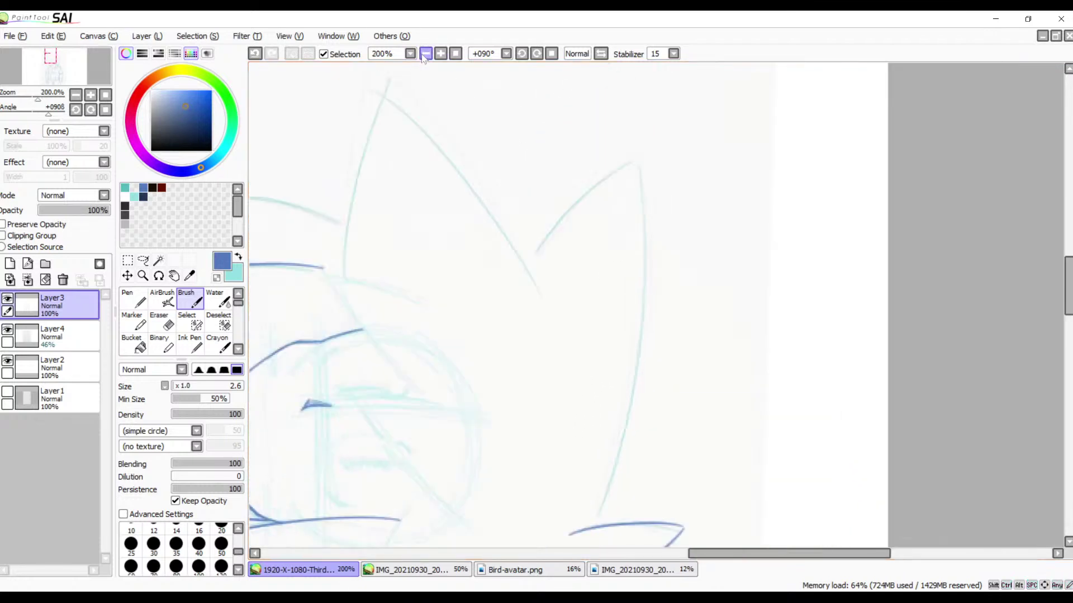
click(425, 54)
drag(518, 249, 474, 207)
mouse_move(589, 152)
mouse_down()
mouse_move(497, 244)
mouse_move(598, 155)
mouse_move(520, 246)
mouse_up()
key(ctrl+z)
key(ctrl+z)
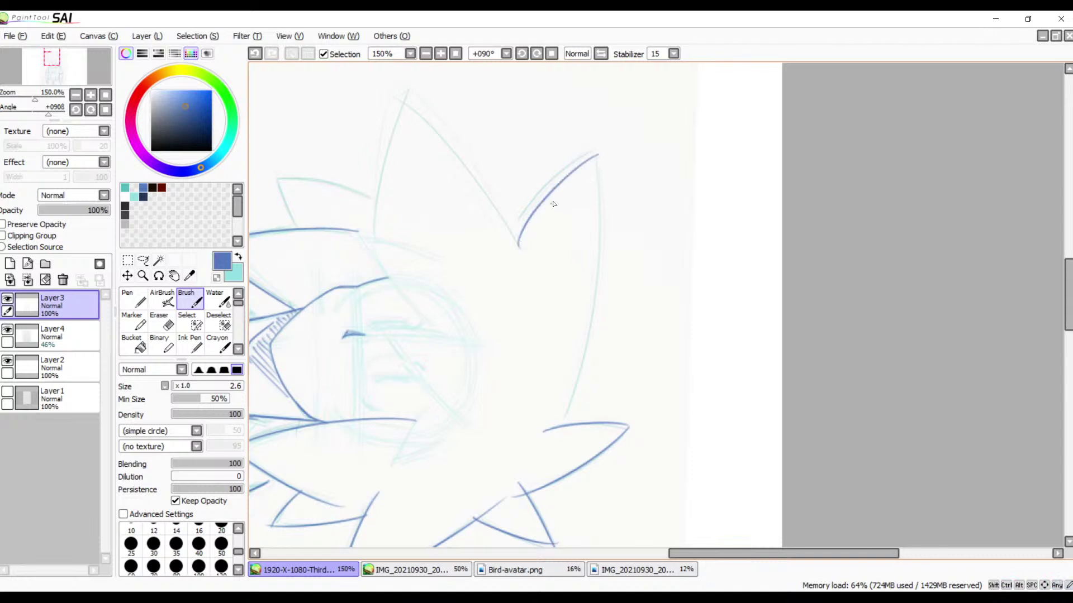
key(ctrl+z)
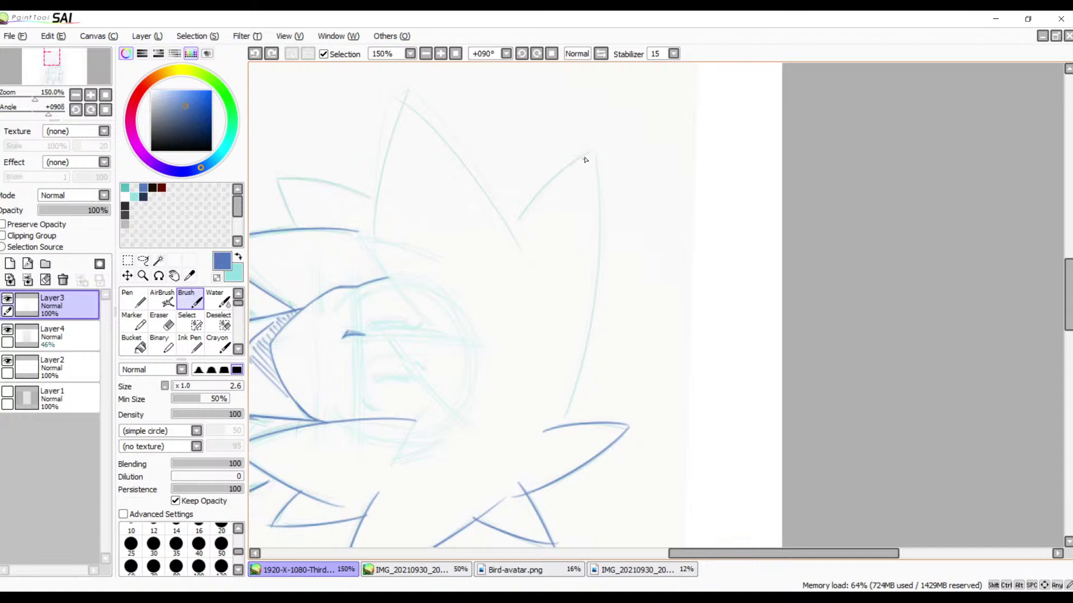
drag(586, 159, 503, 241)
key(ctrl+z)
drag(596, 150, 513, 240)
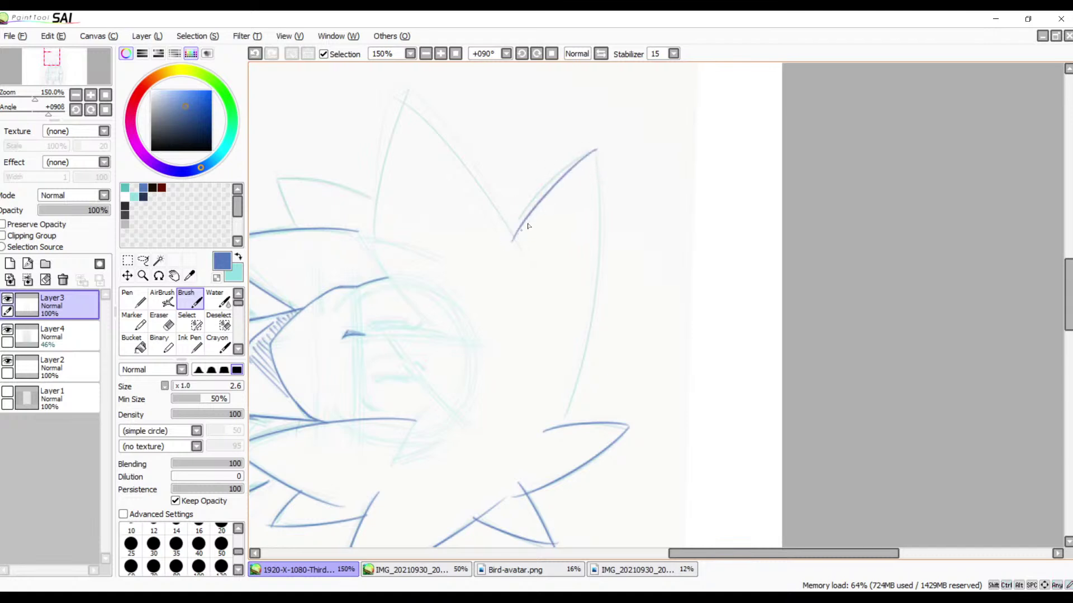
mouse_move(593, 154)
mouse_down()
mouse_move(568, 464)
mouse_move(575, 442)
mouse_up()
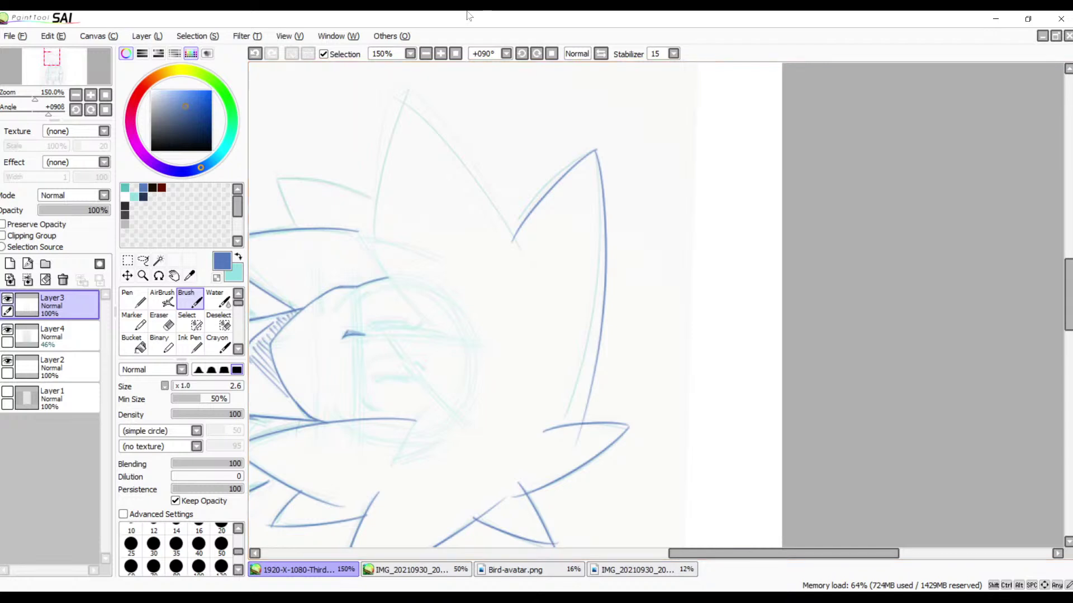
- Outline the large pointed hair spike next to the tall outer one with two curved edges, the longer one crossing that spike's base
click(440, 54)
click(440, 54)
key(space)
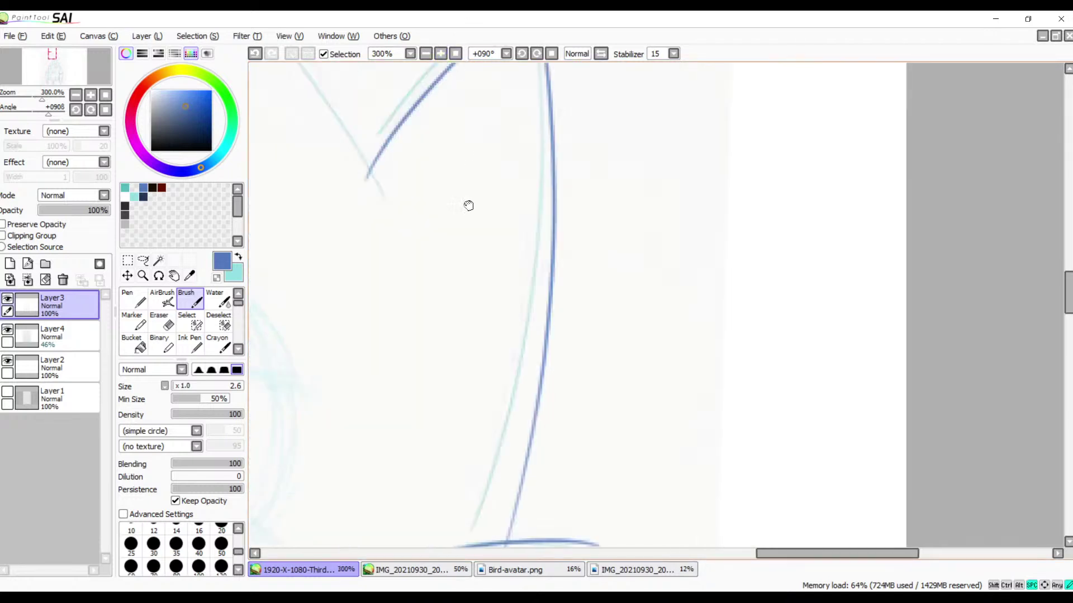
drag(458, 201, 672, 351)
drag(545, 238, 656, 344)
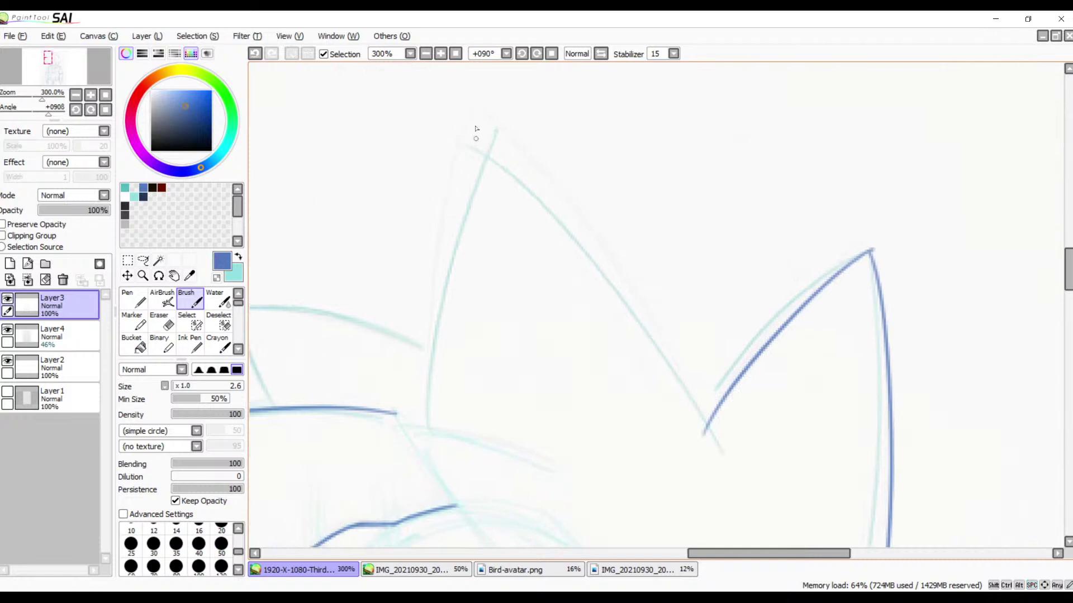
mouse_move(477, 117)
mouse_down()
mouse_move(429, 275)
mouse_move(427, 481)
mouse_up()
key(ctrl+z)
drag(478, 116, 423, 383)
drag(478, 115, 778, 478)
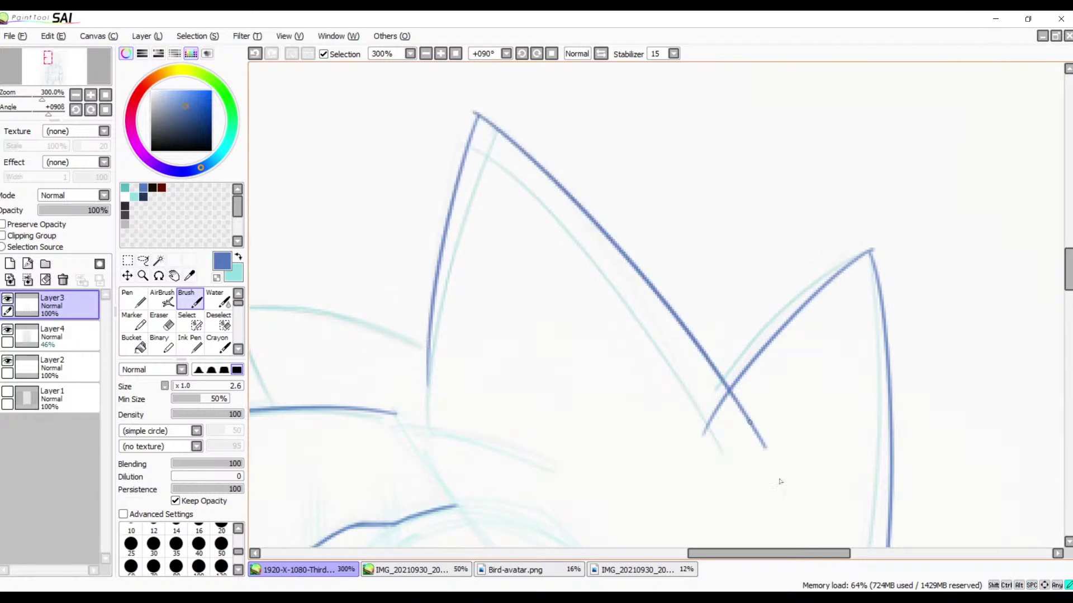
key(ctrl+z)
mouse_move(479, 115)
mouse_down()
mouse_move(552, 184)
mouse_move(721, 479)
mouse_up()
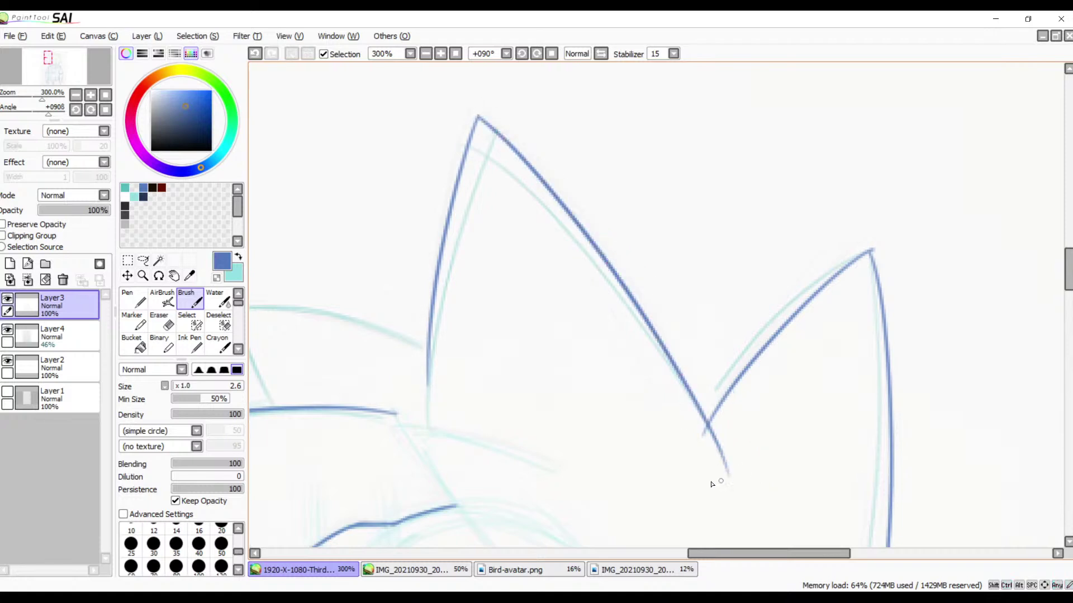
- Outline the small hair spike beside the large pointed one with two curved edges, and draw the outer edge of the side fringe lock
drag(459, 382, 750, 287)
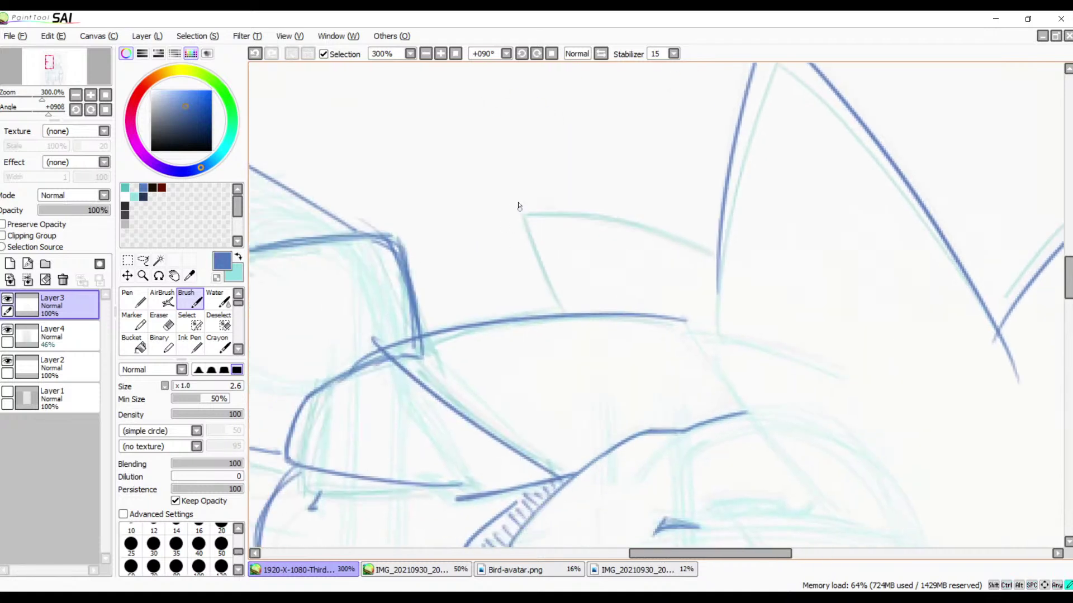
drag(519, 206, 590, 327)
mouse_move(517, 205)
mouse_down()
mouse_move(767, 240)
mouse_move(680, 230)
mouse_move(754, 170)
mouse_move(745, 197)
mouse_move(922, 224)
mouse_up()
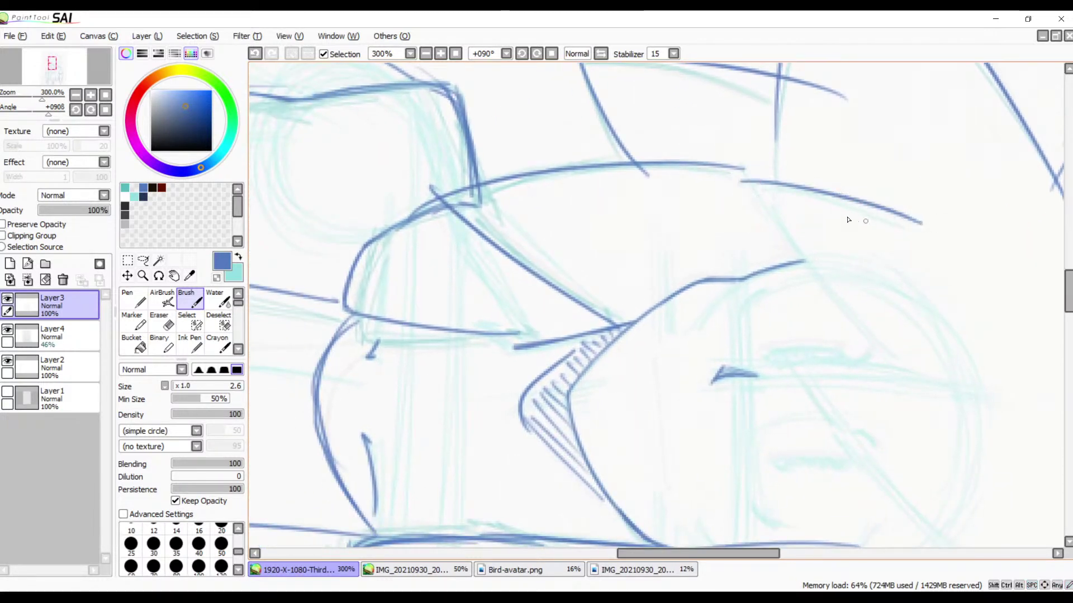
- Draw the long inner edge of the side fringe lock, curving from its tip across the face
mouse_move(740, 180)
mouse_down()
mouse_move(795, 253)
mouse_move(958, 348)
mouse_up()
key(ctrl+z)
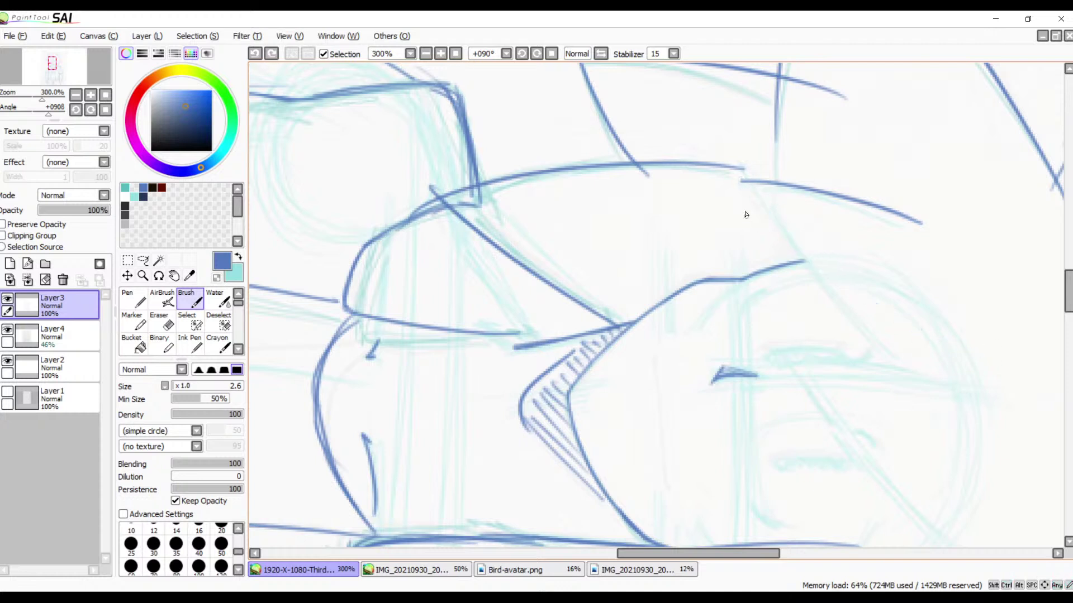
mouse_move(746, 183)
mouse_down()
mouse_move(922, 387)
mouse_move(814, 304)
mouse_move(673, 271)
mouse_up()
key(ctrl+z)
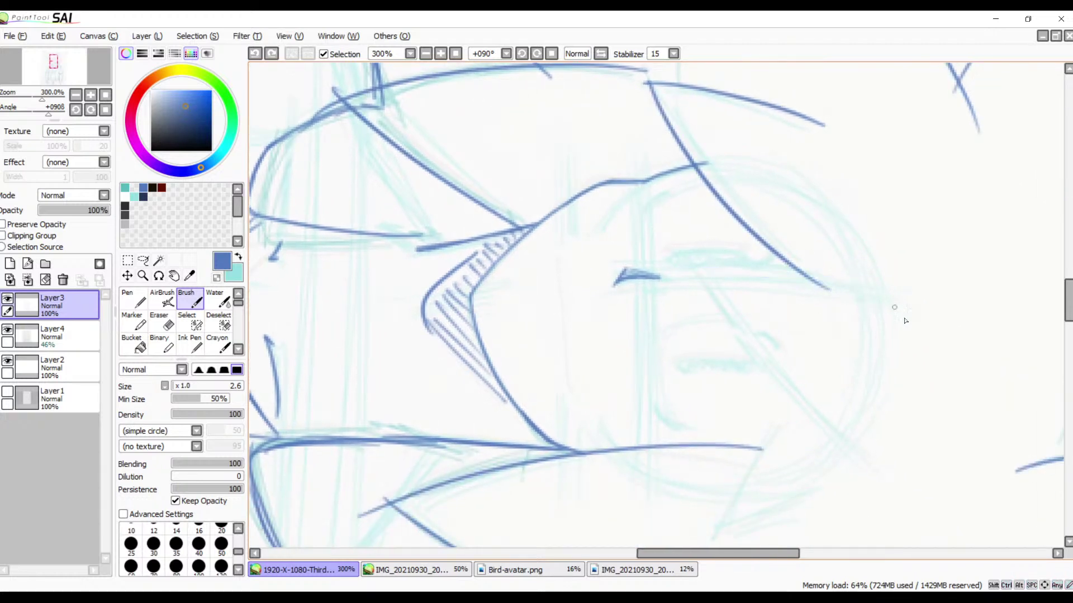
drag(903, 314, 684, 272)
key(ctrl+z)
- Rotate the canvas view to -168° and outline the middle fringe spike with a long curved edge and a short side meeting at its tip
click(537, 54)
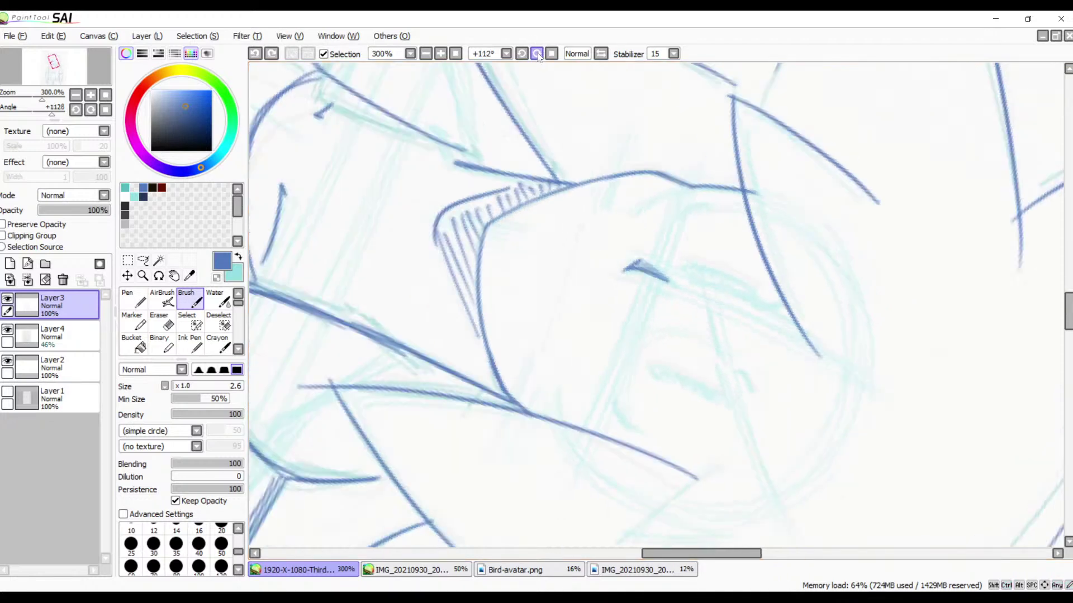
click(537, 53)
click(537, 53)
click(537, 53)
key(space)
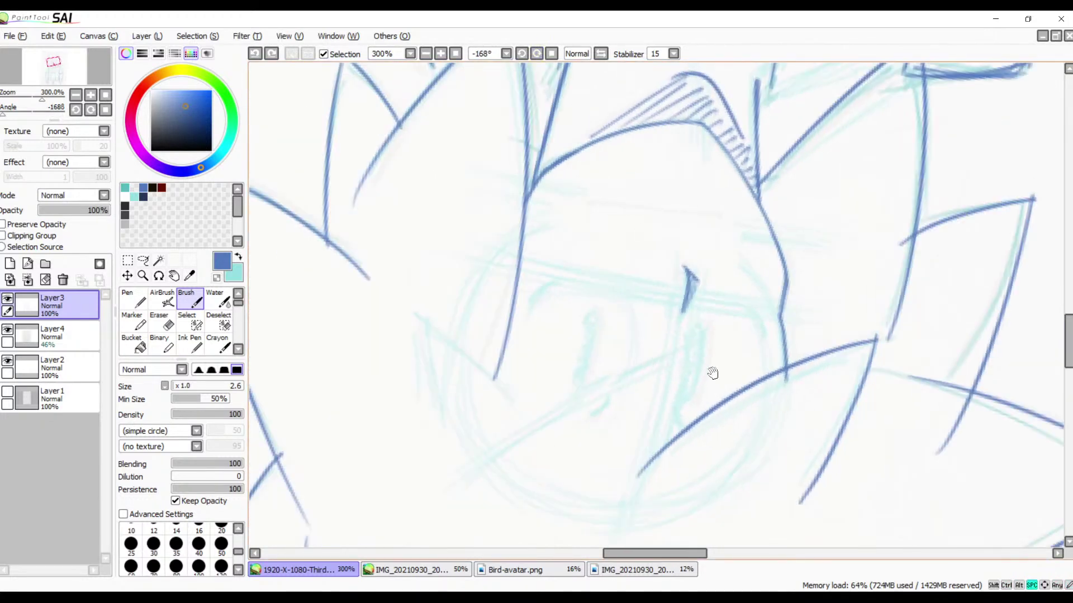
drag(700, 384, 733, 279)
drag(748, 231, 481, 401)
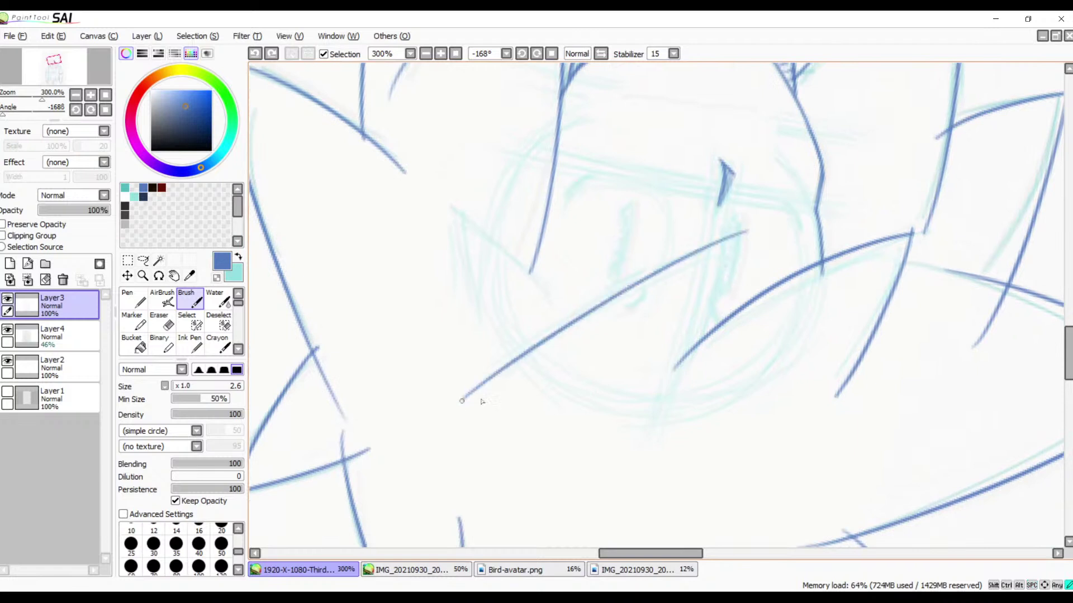
key(ctrl+z)
drag(749, 238, 505, 394)
key(ctrl+z)
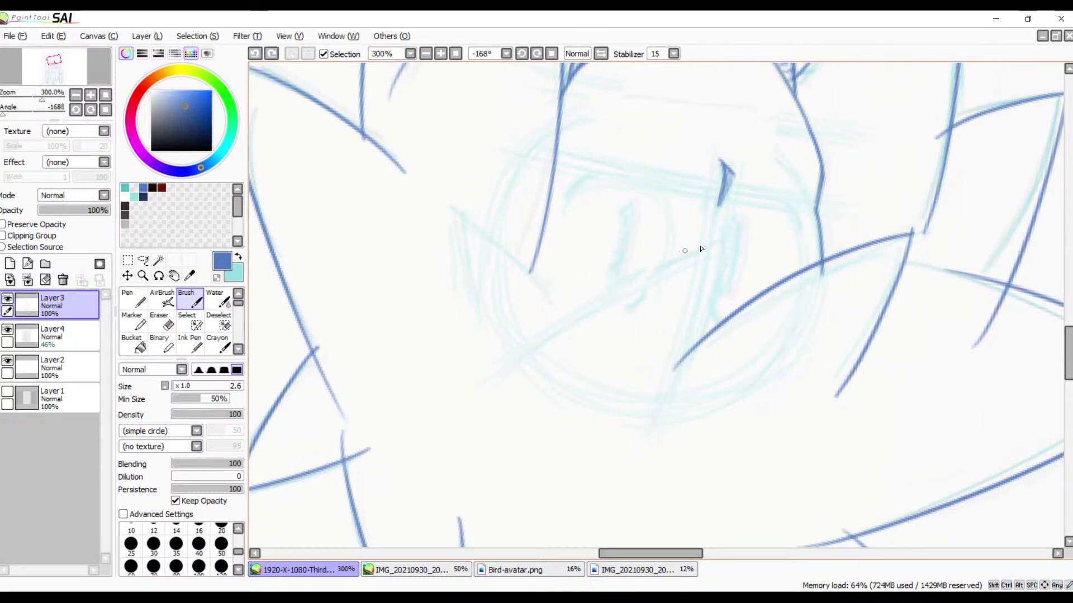
drag(751, 235, 467, 391)
drag(752, 240, 707, 342)
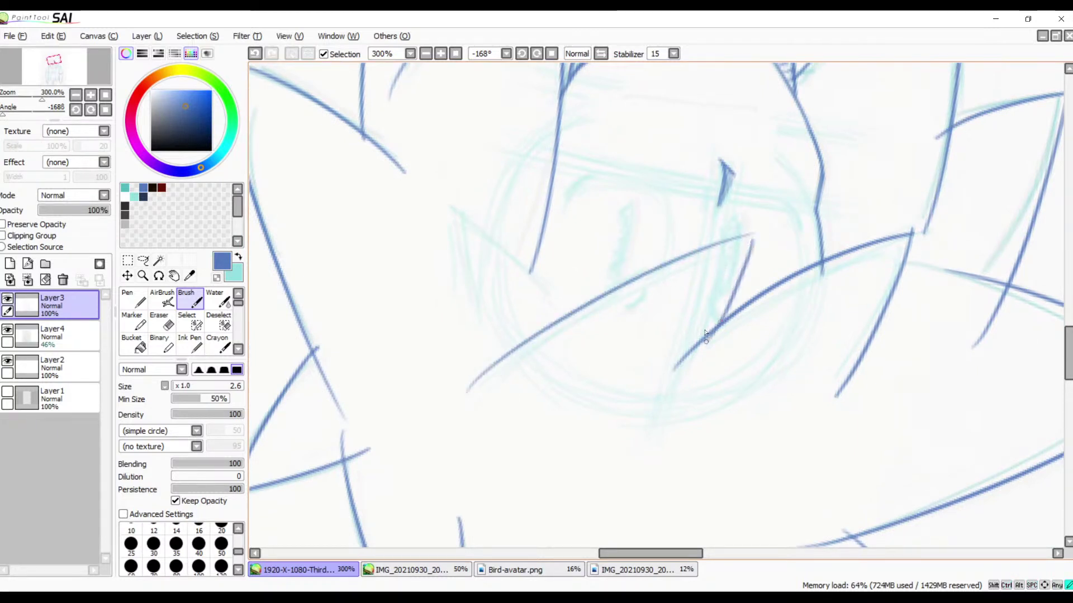
- Outline the short fringe spike at the far side of the face with two curved edges meeting at its tip
key(space)
drag(574, 319, 647, 303)
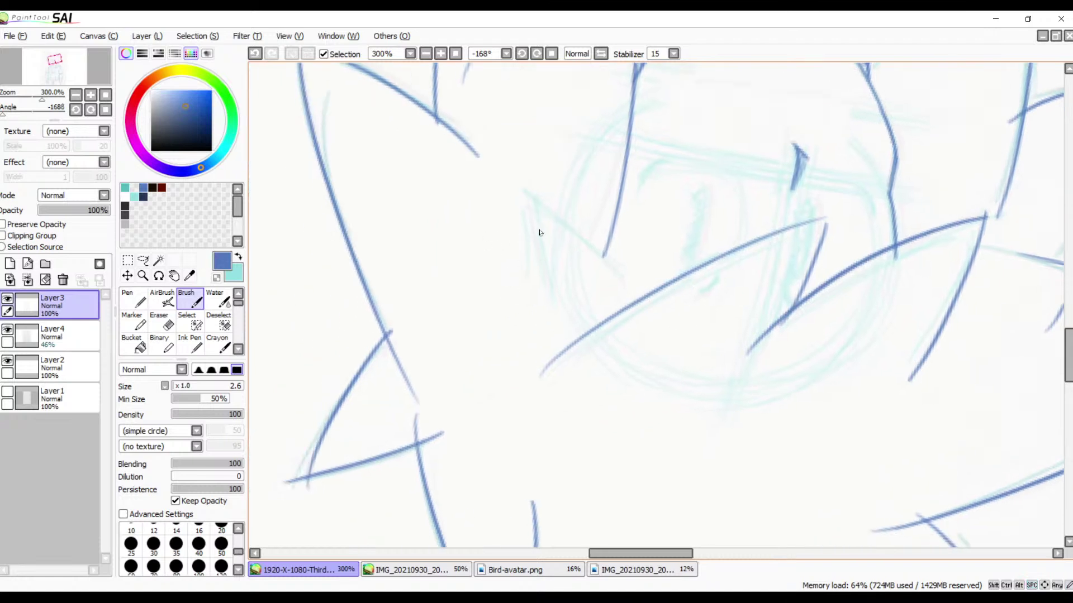
mouse_move(540, 212)
mouse_down()
mouse_move(562, 318)
mouse_move(550, 222)
mouse_move(641, 302)
mouse_up()
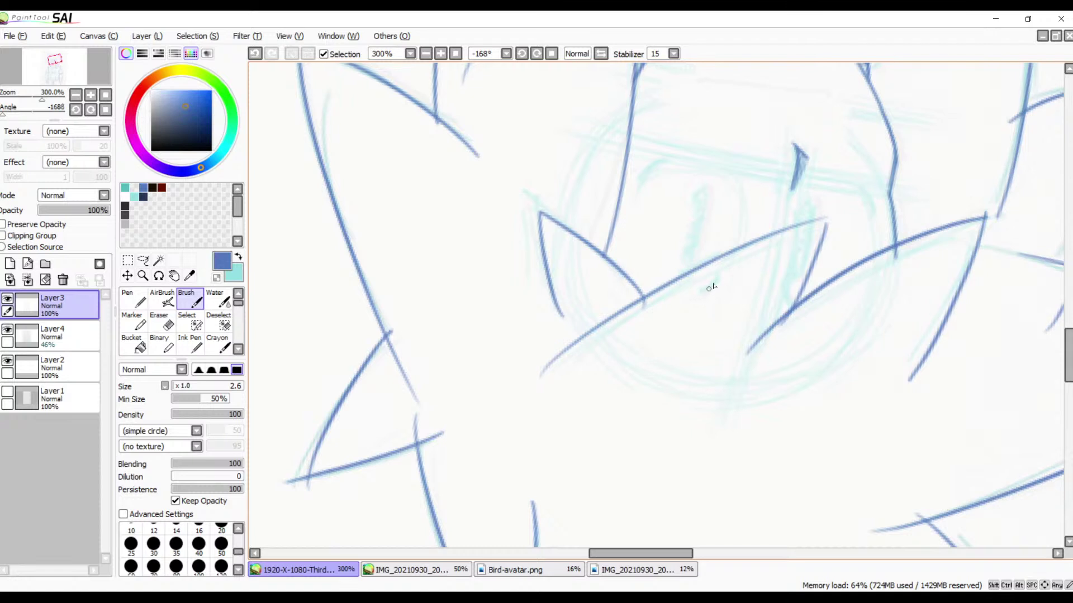
- Close the tip of the middle fringe spike and darken its short side with retraced strokes
click(440, 54)
click(441, 53)
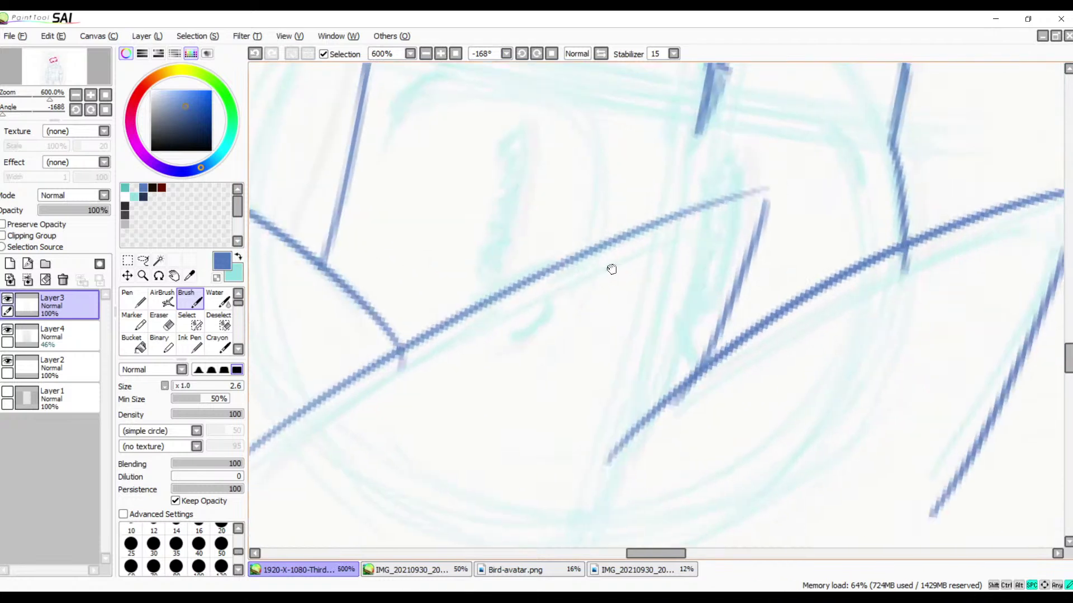
drag(807, 188, 569, 250)
drag(765, 185, 678, 216)
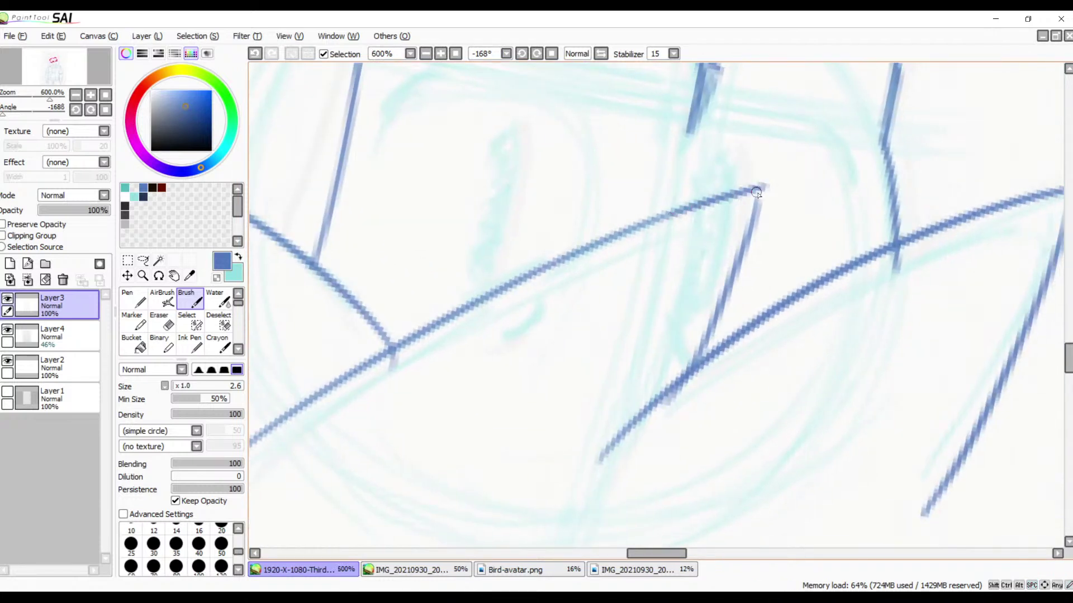
drag(760, 190, 745, 251)
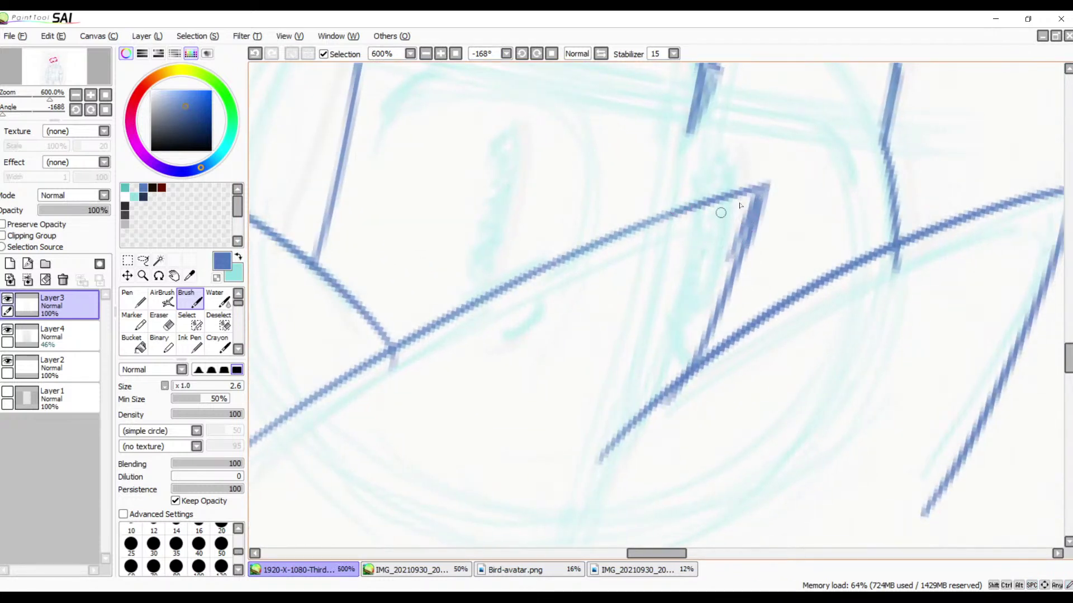
key(ctrl+z)
key(ctrl+z)
drag(760, 199, 724, 287)
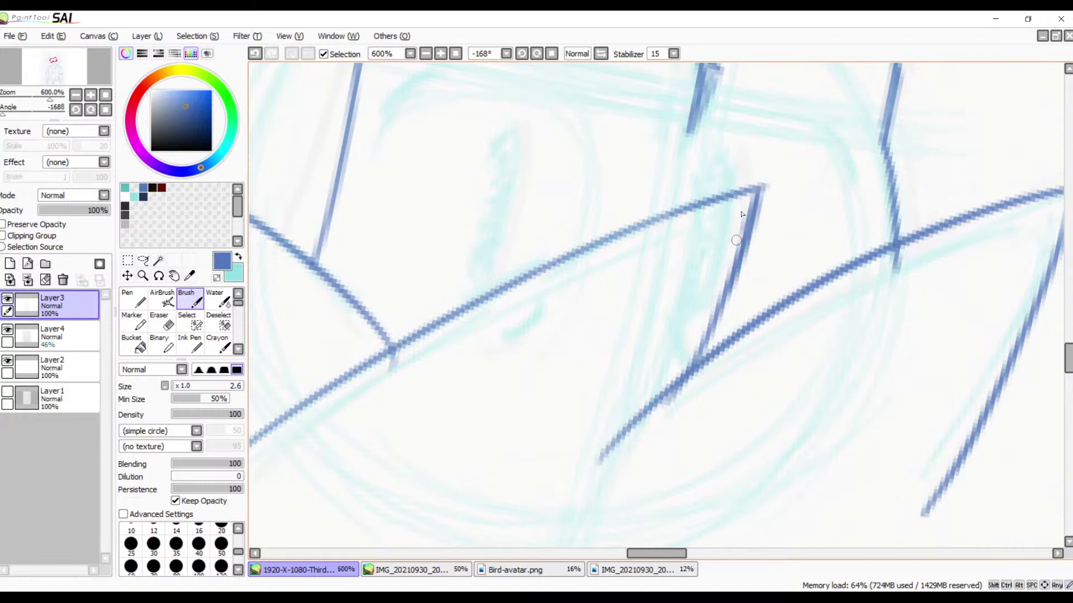
- Thicken the long curved edge of the middle fringe spike by retracing it from its tip past the neighbouring short spike
drag(641, 275, 754, 216)
mouse_move(857, 129)
mouse_down()
mouse_move(694, 183)
mouse_move(491, 285)
mouse_up()
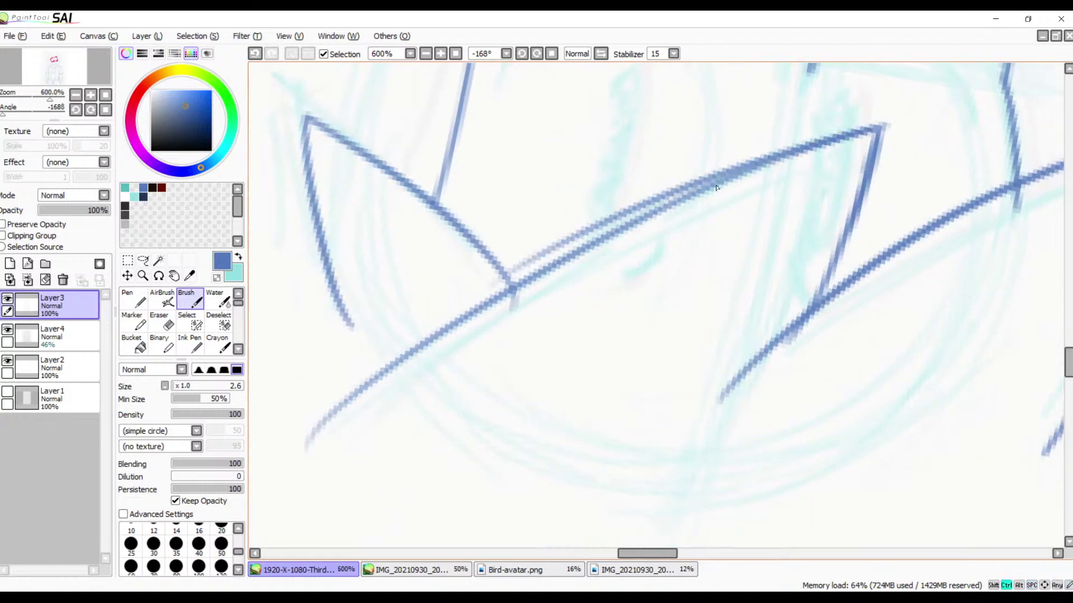
key(ctrl+z)
drag(876, 121, 410, 344)
drag(573, 245, 410, 344)
key(ctrl+z)
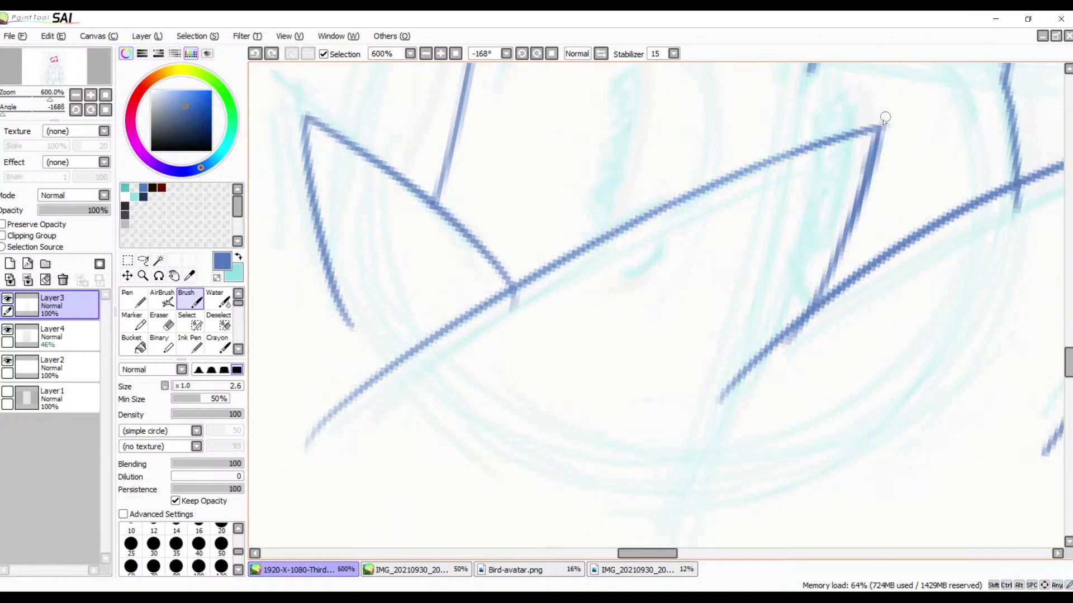
mouse_move(878, 124)
mouse_down()
mouse_move(575, 249)
mouse_move(407, 353)
mouse_up()
key(ctrl+z)
drag(878, 124, 407, 372)
key(ctrl+z)
mouse_move(878, 124)
mouse_down()
mouse_move(547, 260)
mouse_move(416, 341)
mouse_up()
key(ctrl+z)
drag(878, 124, 416, 353)
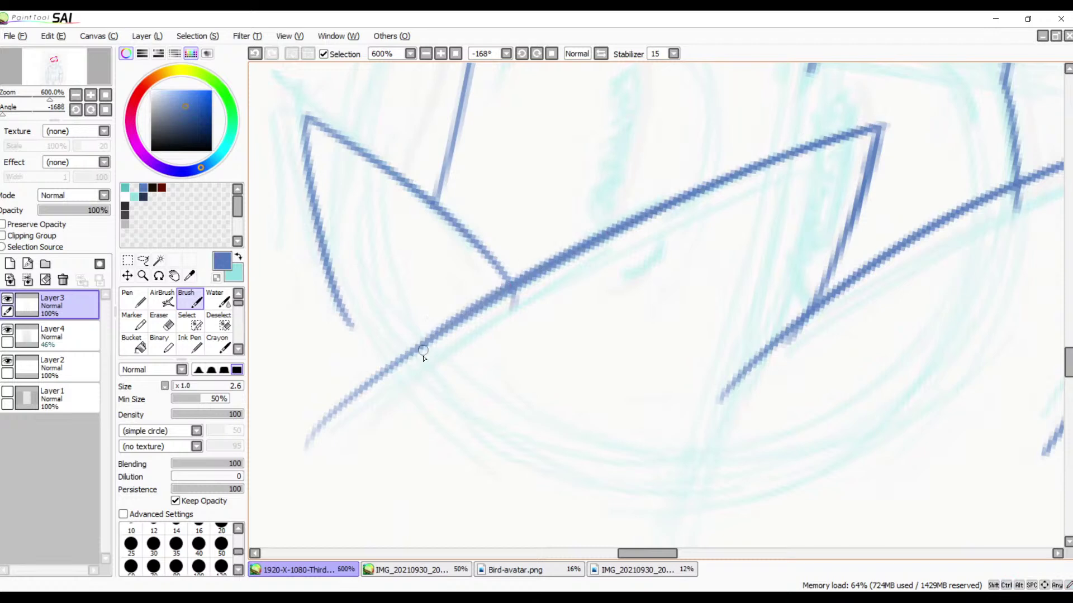
- Review the line art from the fringe to the chest, with the canvas rotation reset to +000° and the zoom at 400%
drag(624, 282, 356, 319)
drag(316, 385, 709, 332)
drag(569, 129, 615, 302)
drag(608, 182, 546, 426)
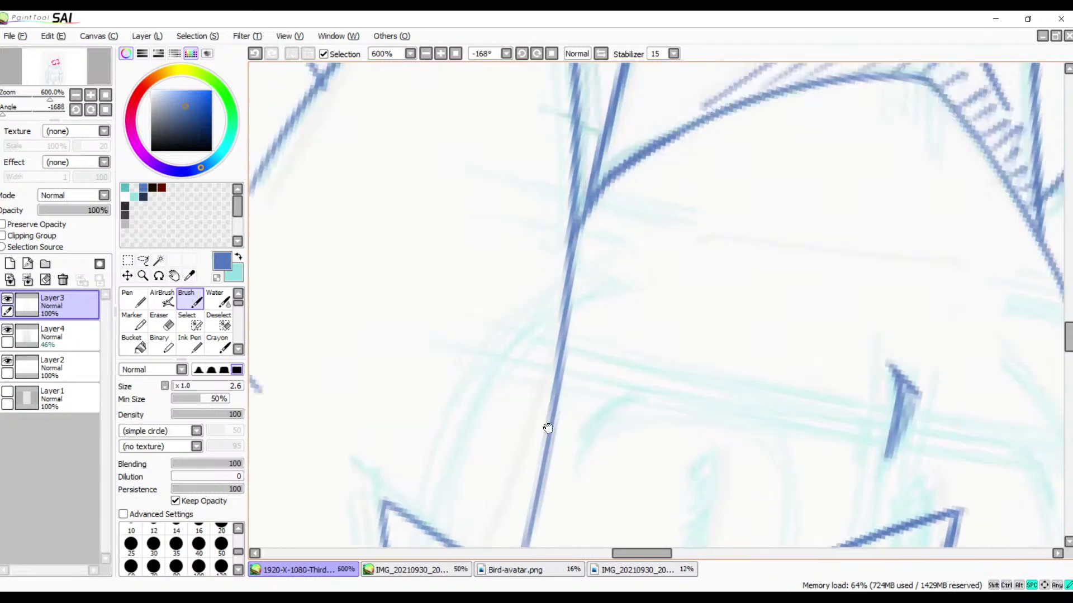
mouse_move(649, 288)
mouse_down()
mouse_move(553, 347)
mouse_move(511, 437)
mouse_up()
drag(539, 269, 510, 402)
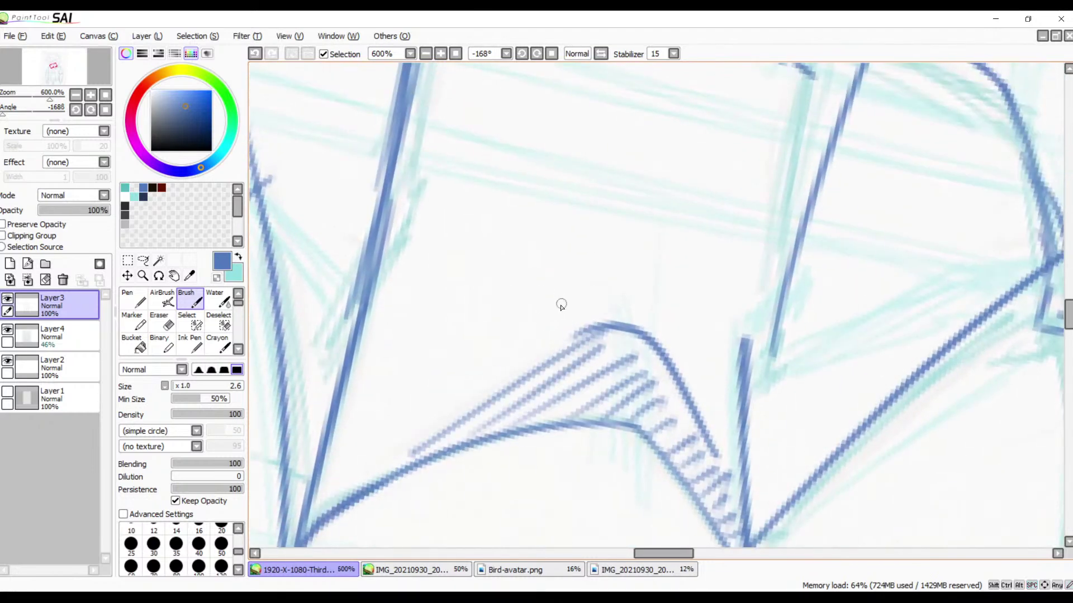
drag(639, 292, 804, 363)
drag(699, 316, 624, 448)
click(552, 53)
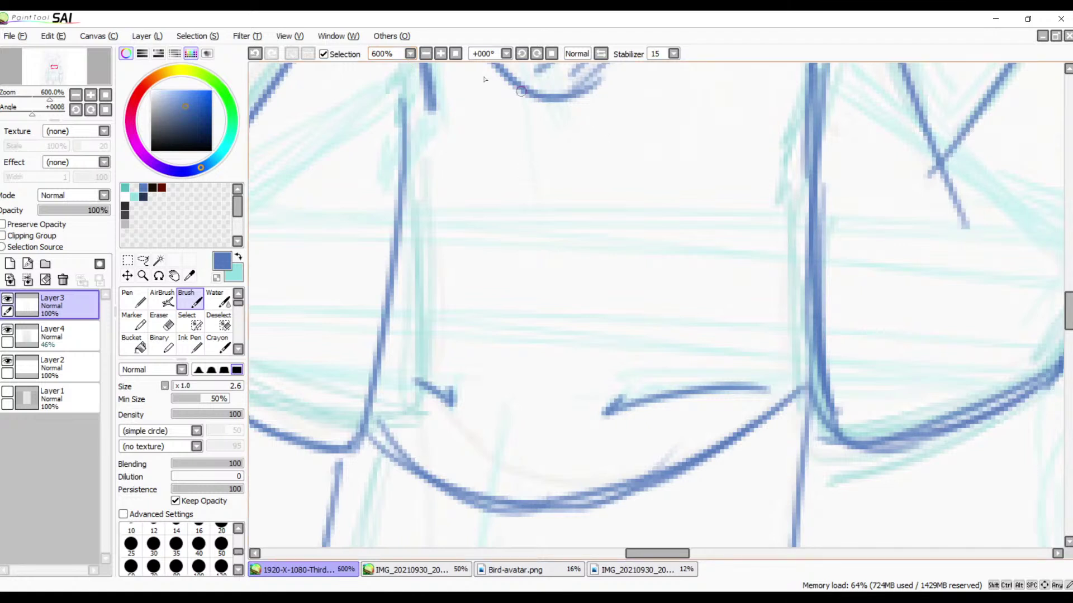
click(426, 54)
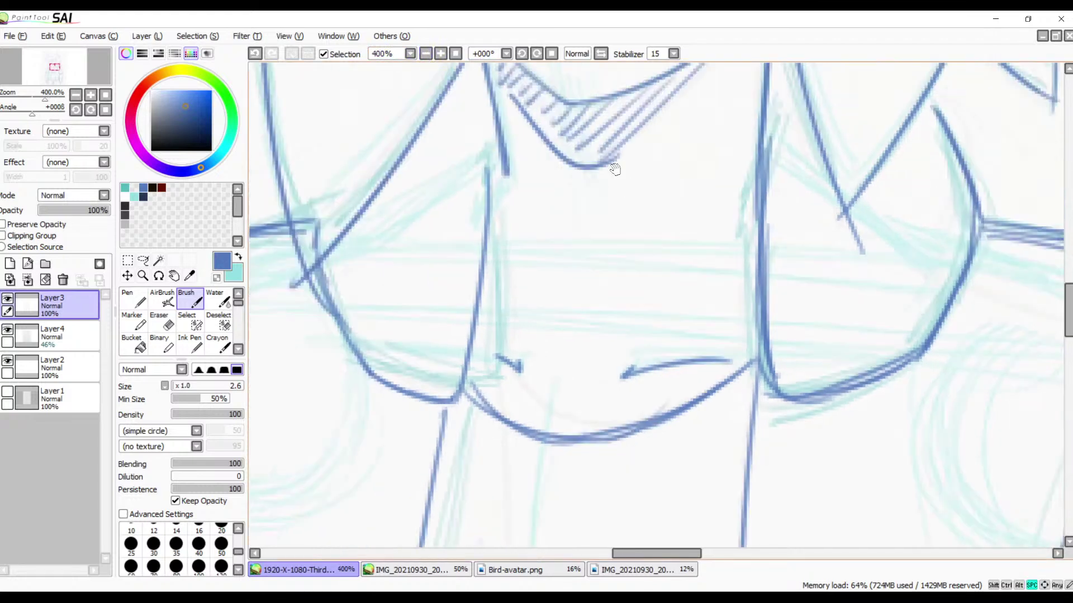
- Frame the eye area and nose under the fringe at 600% zoom
mouse_move(614, 165)
mouse_down()
mouse_move(620, 297)
mouse_move(587, 283)
mouse_move(639, 316)
mouse_move(649, 352)
mouse_move(586, 316)
mouse_up()
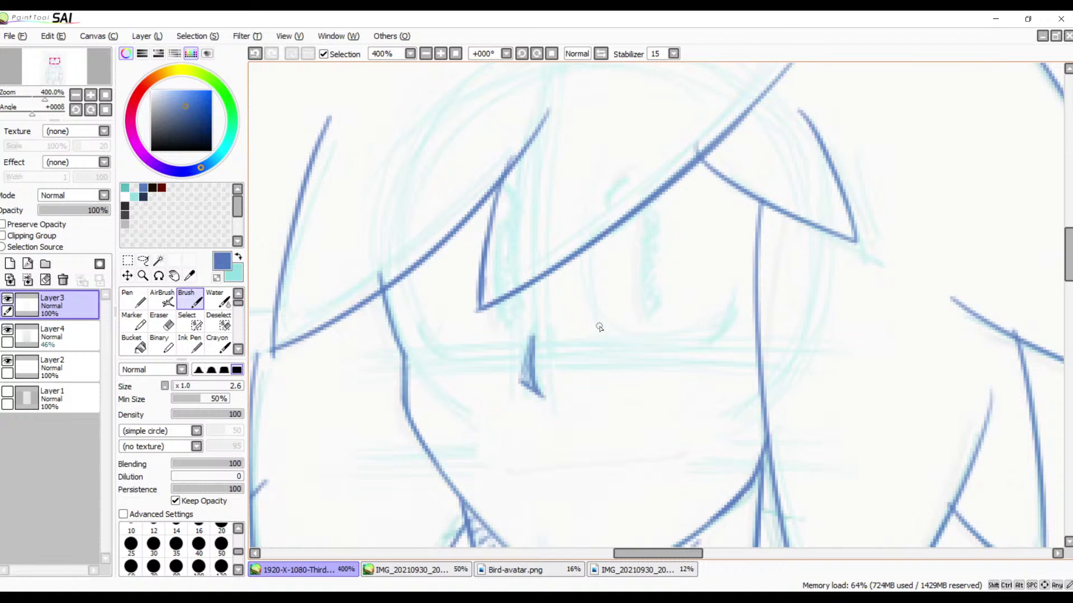
click(440, 53)
scroll(553, 168, down, 2)
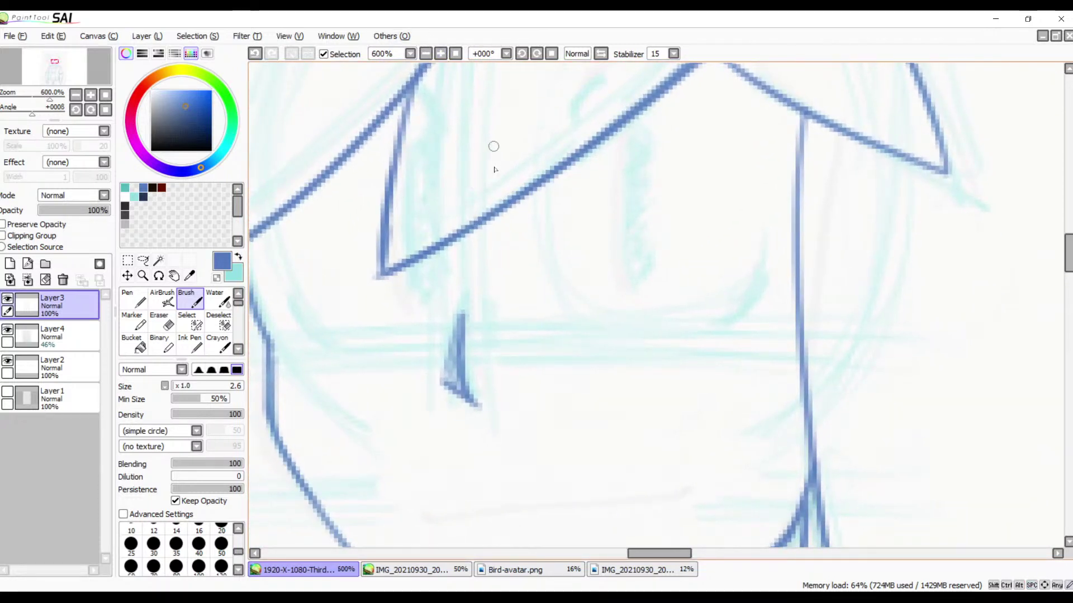
drag(523, 190, 561, 259)
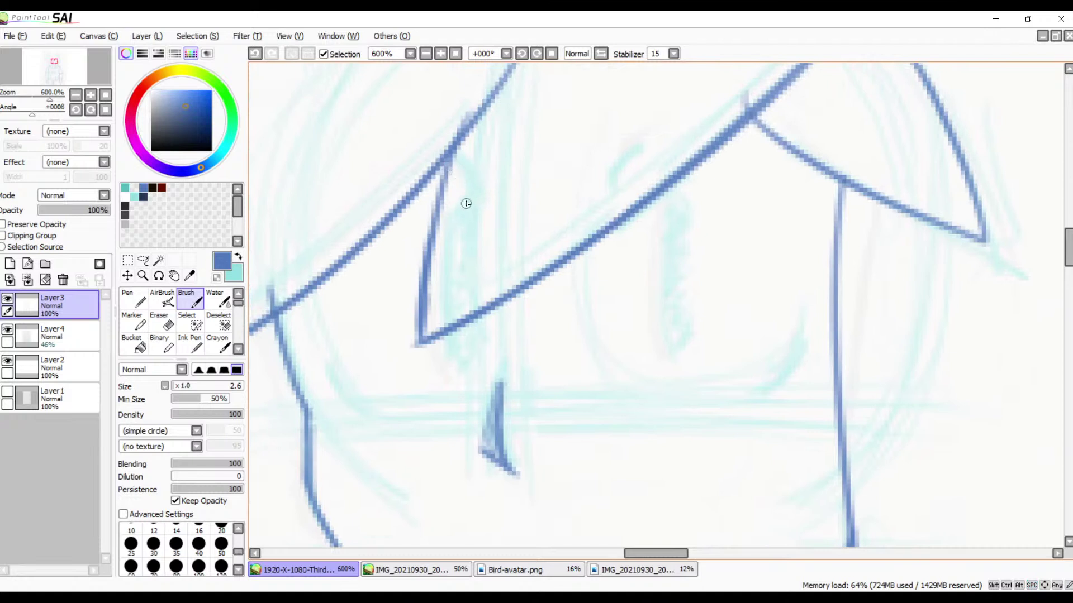
mouse_move(471, 192)
mouse_down()
mouse_move(477, 248)
mouse_move(476, 221)
mouse_up()
key(ctrl+z)
mouse_move(472, 200)
mouse_down()
mouse_move(457, 206)
mouse_move(449, 296)
mouse_up()
key(ctrl+z)
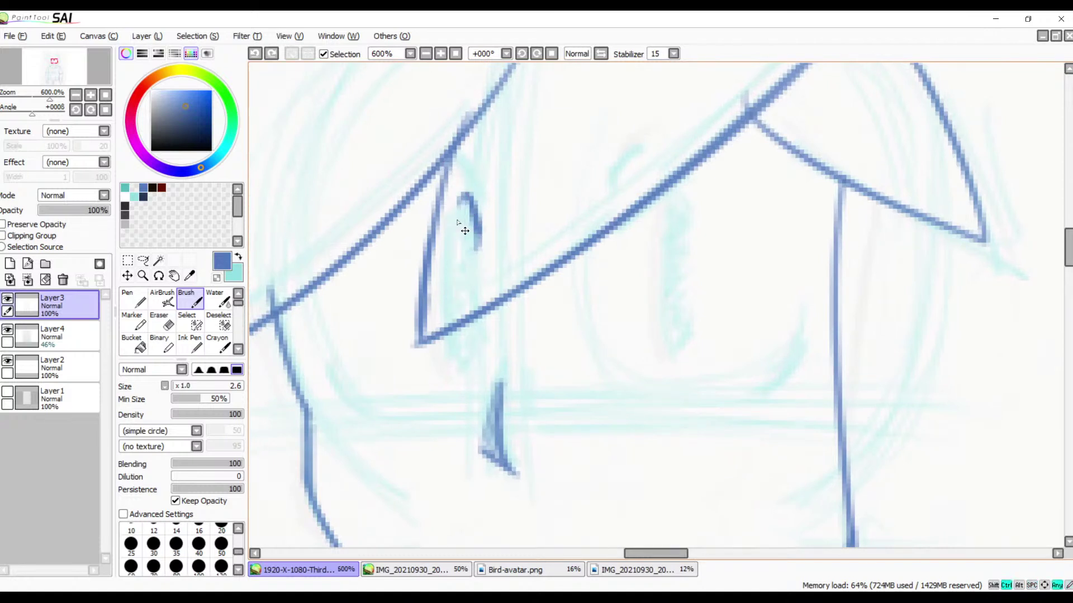
key(ctrl+z)
key(ctrl+z)
- Draw the tall narrow pupil of the character's right eye beside the middle fringe spike and fill it with vertical strokes
mouse_move(463, 208)
mouse_down()
mouse_move(462, 277)
mouse_move(449, 251)
mouse_move(447, 313)
mouse_up()
drag(448, 263, 457, 370)
drag(465, 207, 468, 309)
drag(454, 370, 457, 196)
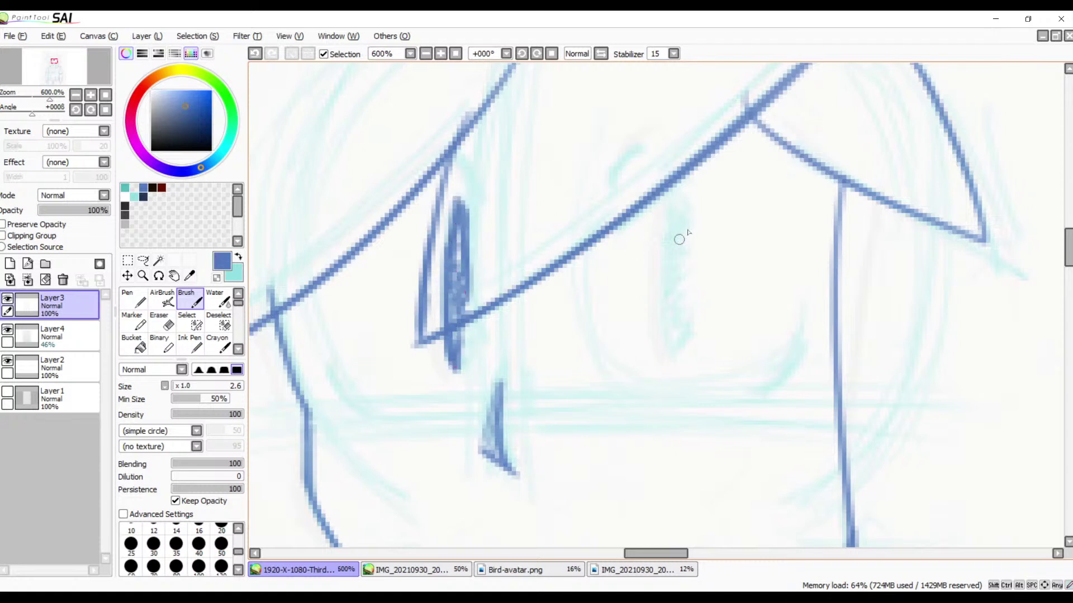
- Outline the tall narrow pupil of the character's left eye below the long fringe edge and fill it with dense hatching
mouse_move(692, 226)
mouse_down()
mouse_move(677, 192)
mouse_move(664, 269)
mouse_move(678, 388)
mouse_up()
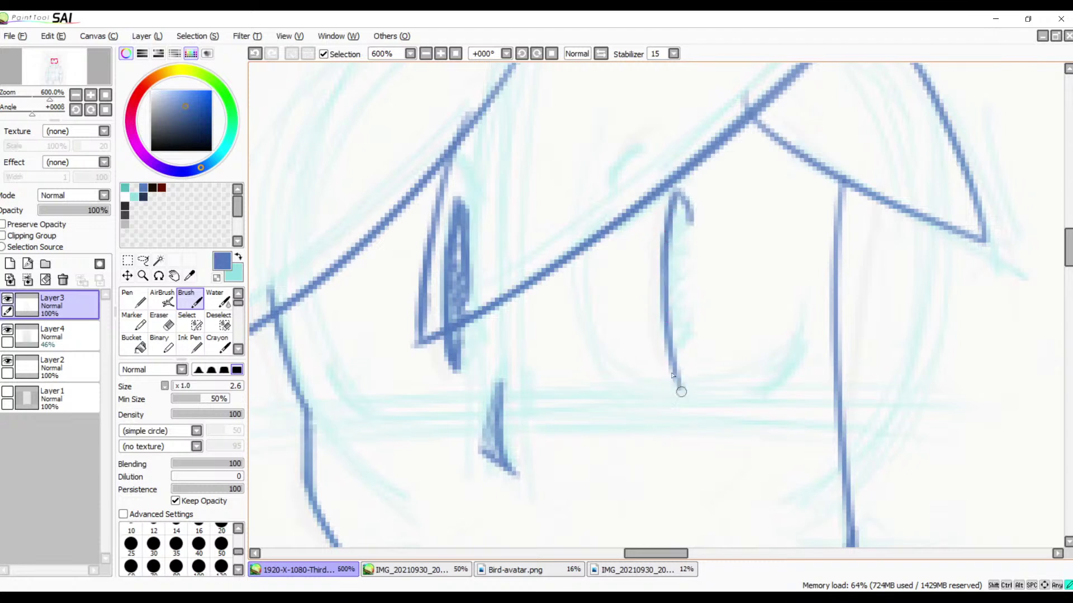
key(ctrl+z)
mouse_move(674, 208)
mouse_down()
mouse_move(662, 258)
mouse_move(676, 360)
mouse_up()
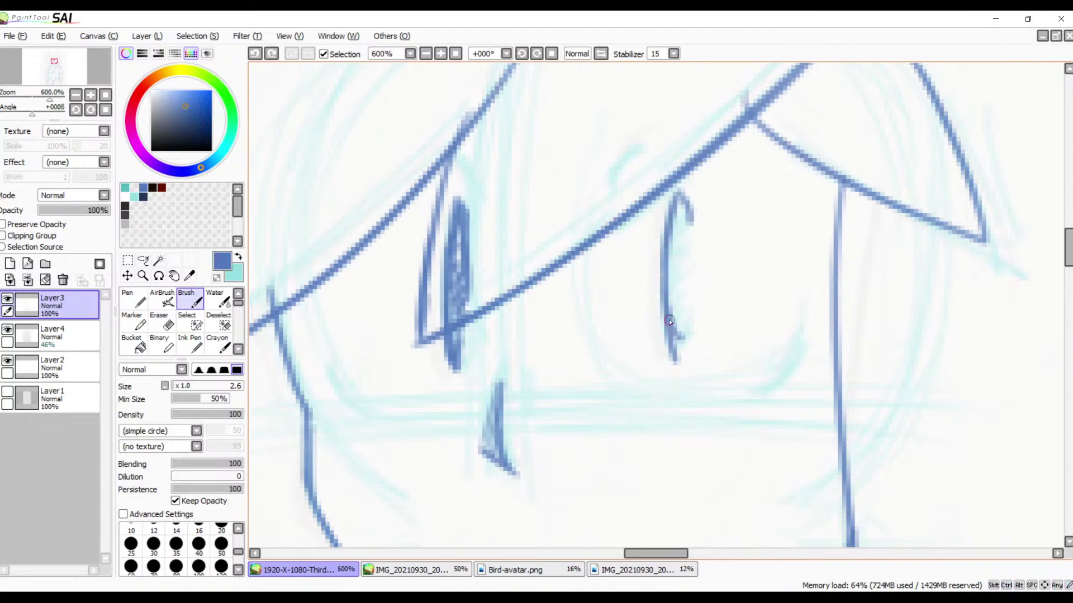
mouse_move(669, 321)
mouse_down()
mouse_move(683, 359)
mouse_move(690, 341)
mouse_up()
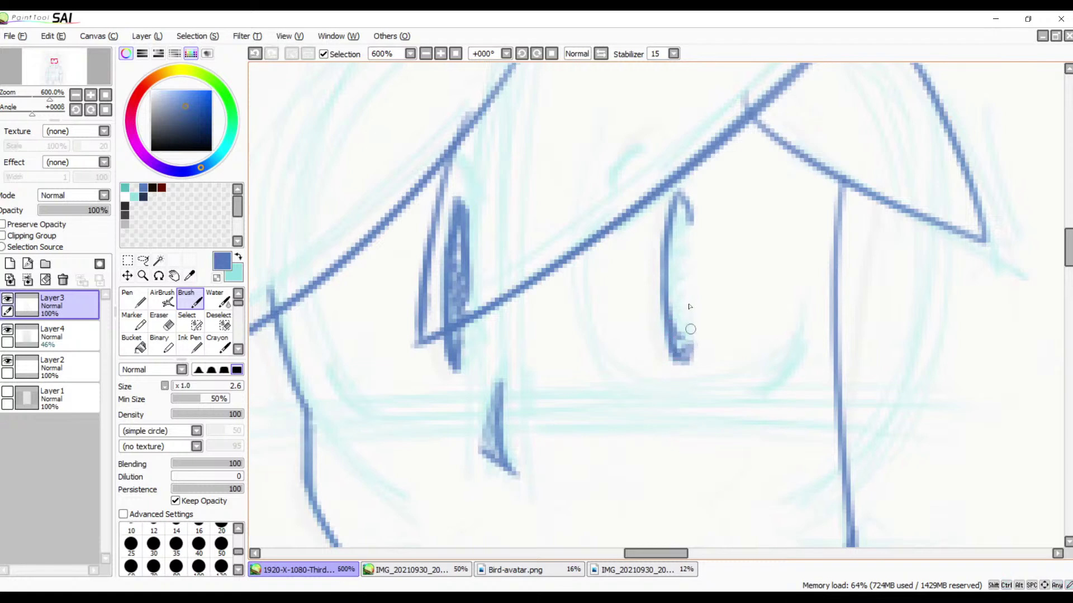
mouse_move(692, 208)
mouse_down()
mouse_move(683, 204)
mouse_move(665, 234)
mouse_move(679, 258)
mouse_move(672, 282)
mouse_move(688, 353)
mouse_move(775, 216)
mouse_up()
- Add short curved contour strokes at the upper inner and lower outer corners of both eyes
key(space)
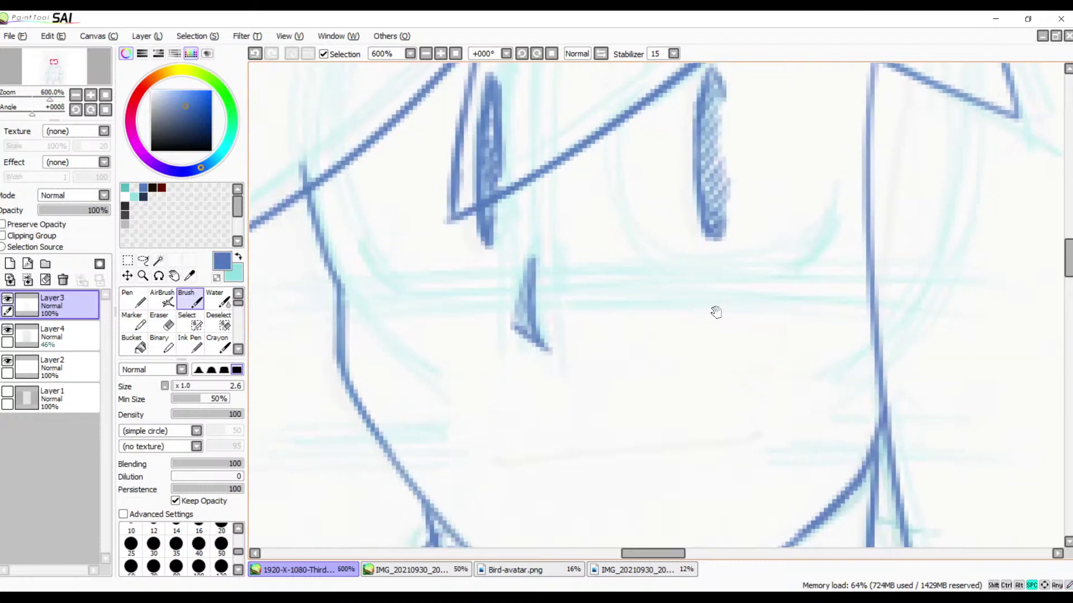
mouse_move(808, 283)
mouse_down()
mouse_move(769, 303)
mouse_move(733, 385)
mouse_up()
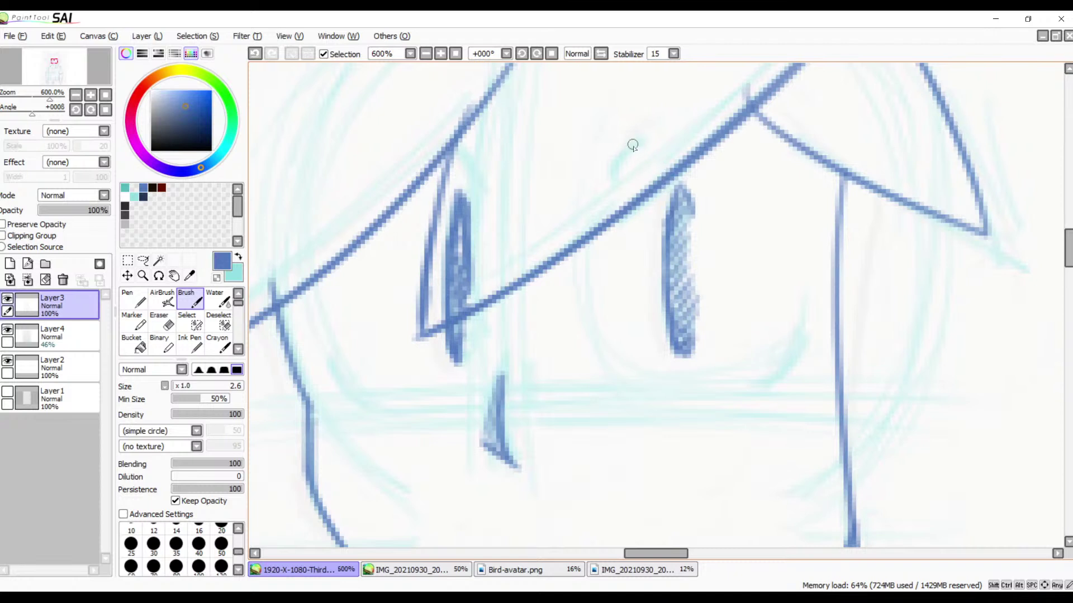
drag(642, 138, 606, 188)
mouse_move(811, 321)
mouse_down()
mouse_move(798, 360)
mouse_move(768, 385)
mouse_up()
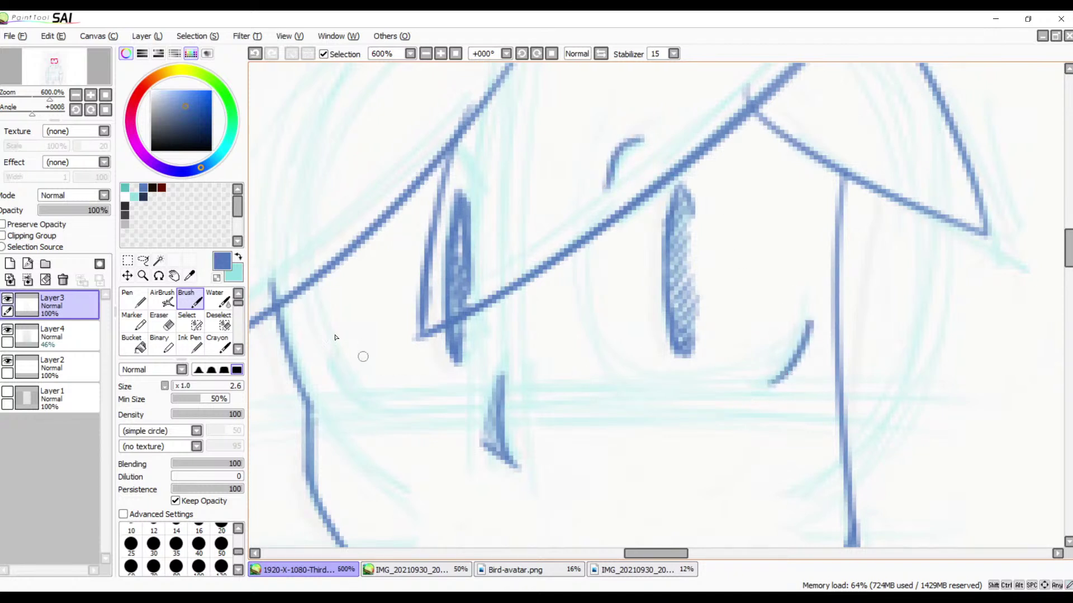
drag(330, 351, 366, 408)
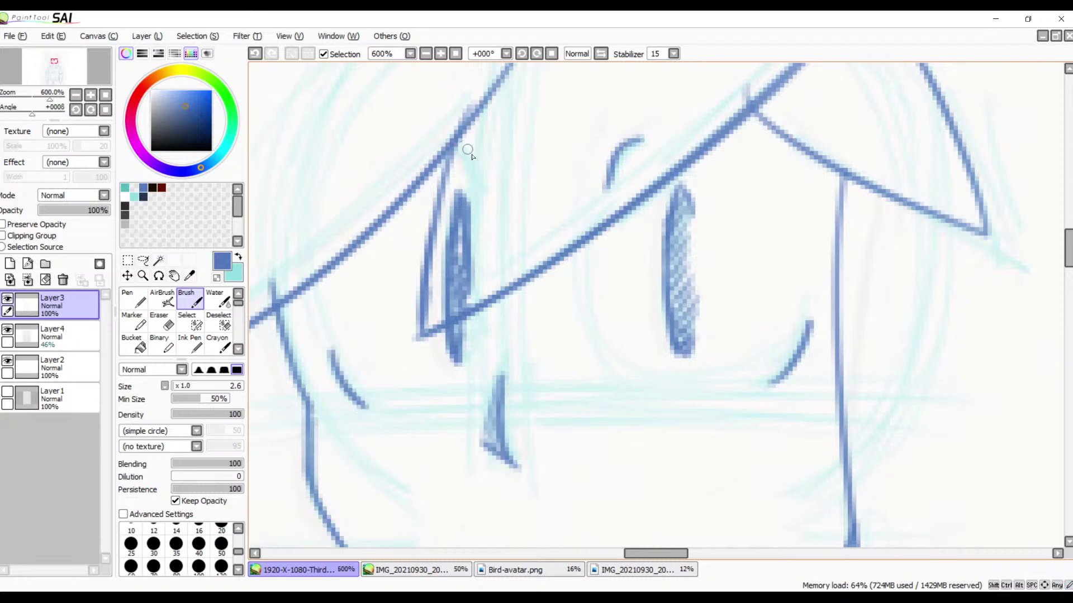
drag(455, 148, 486, 195)
key(ctrl+z)
drag(459, 151, 485, 204)
- Draw the mouth as one long, nearly straight line between the nose and chin, turned up slightly at its outer end
scroll(589, 258, down, 5)
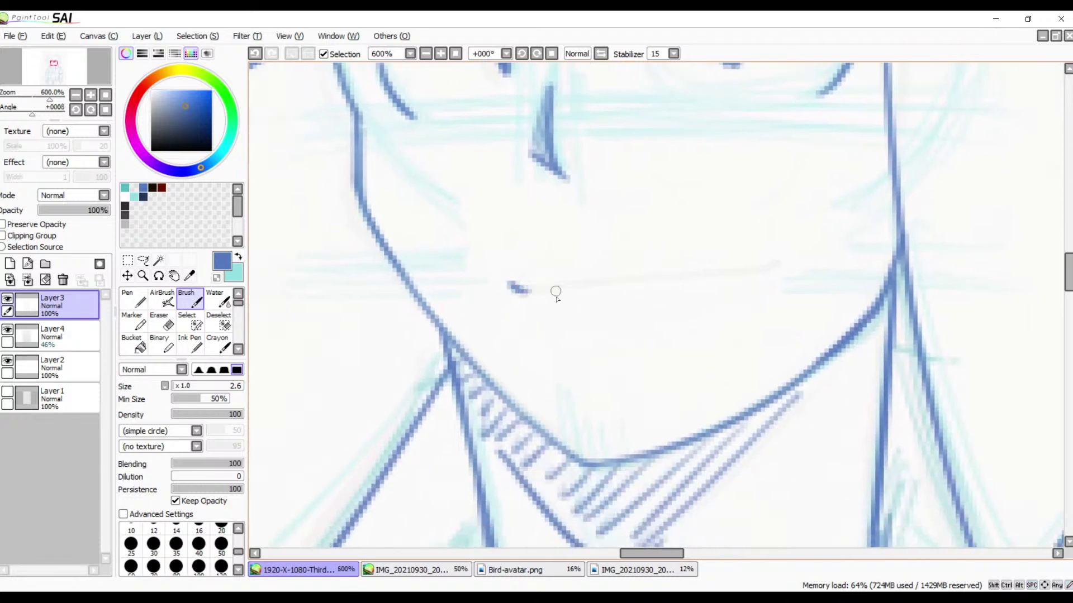
drag(511, 287, 804, 258)
key(ctrl+z)
mouse_move(520, 290)
mouse_down()
mouse_move(766, 266)
mouse_move(797, 252)
mouse_up()
key(ctrl+z)
mouse_move(547, 288)
mouse_down()
mouse_move(808, 264)
mouse_move(728, 271)
mouse_move(763, 263)
mouse_up()
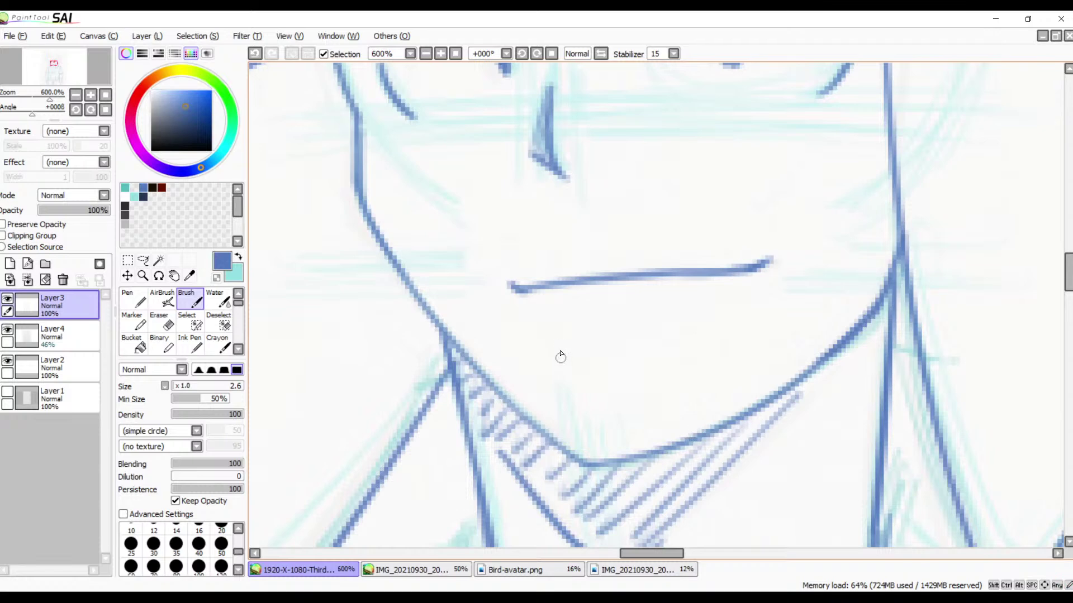
- Review the line art from the face down to the legs, with the zoom reduced to 200%
scroll(644, 316, up, 6)
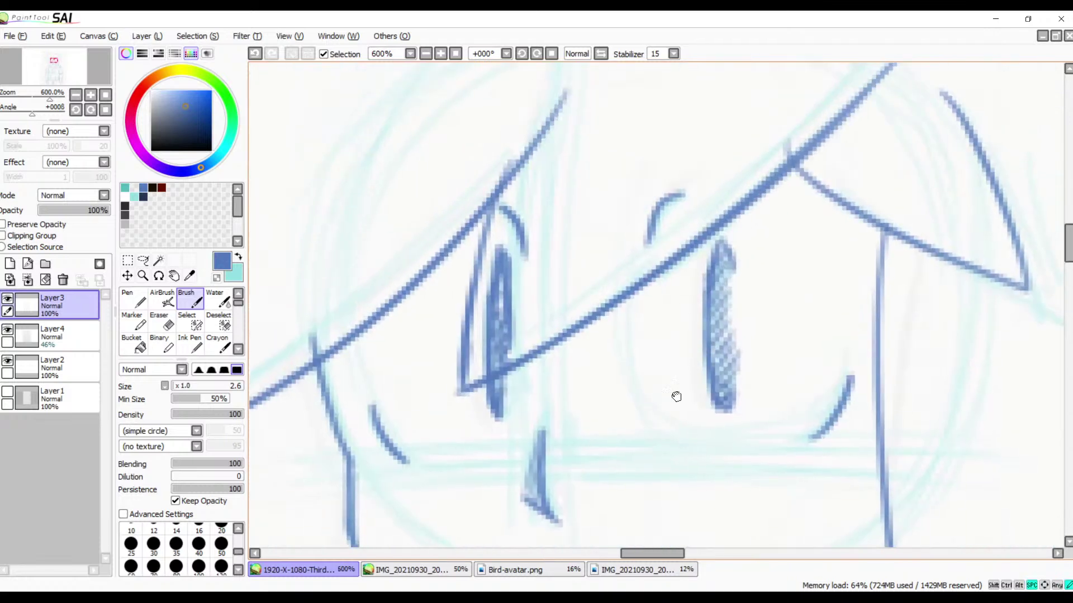
drag(676, 396, 720, 334)
drag(634, 405, 704, 345)
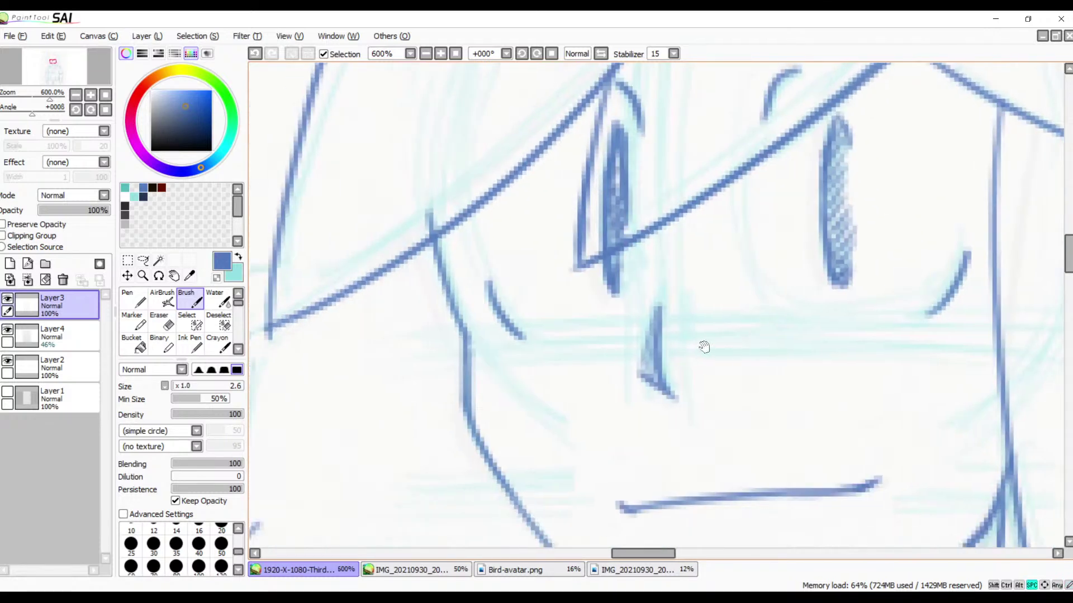
click(425, 53)
click(425, 54)
click(426, 54)
drag(555, 303, 543, 272)
scroll(542, 272, down, 8)
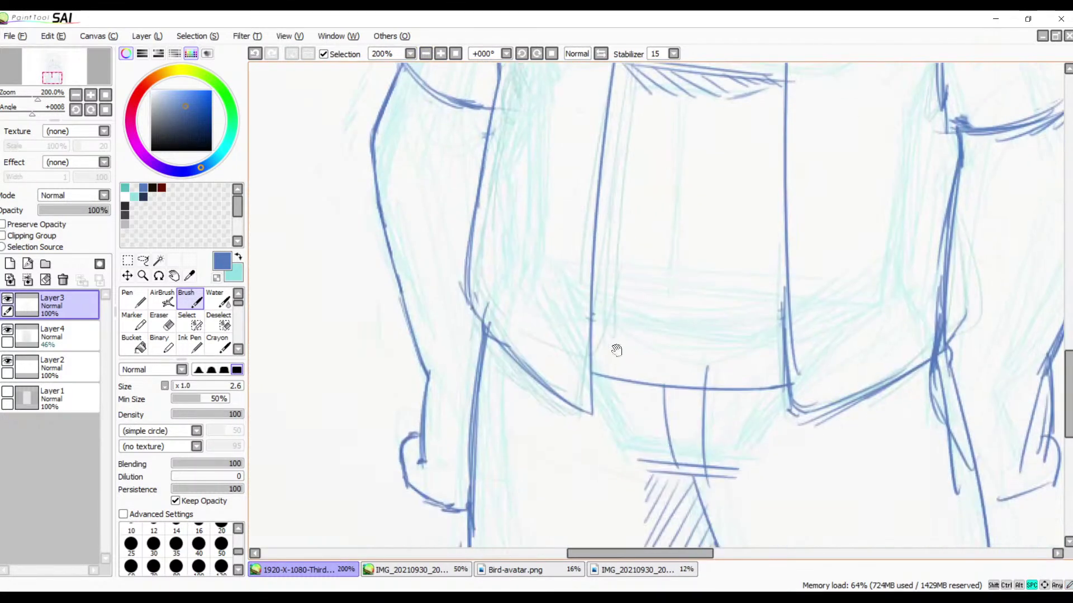
drag(575, 329, 564, 349)
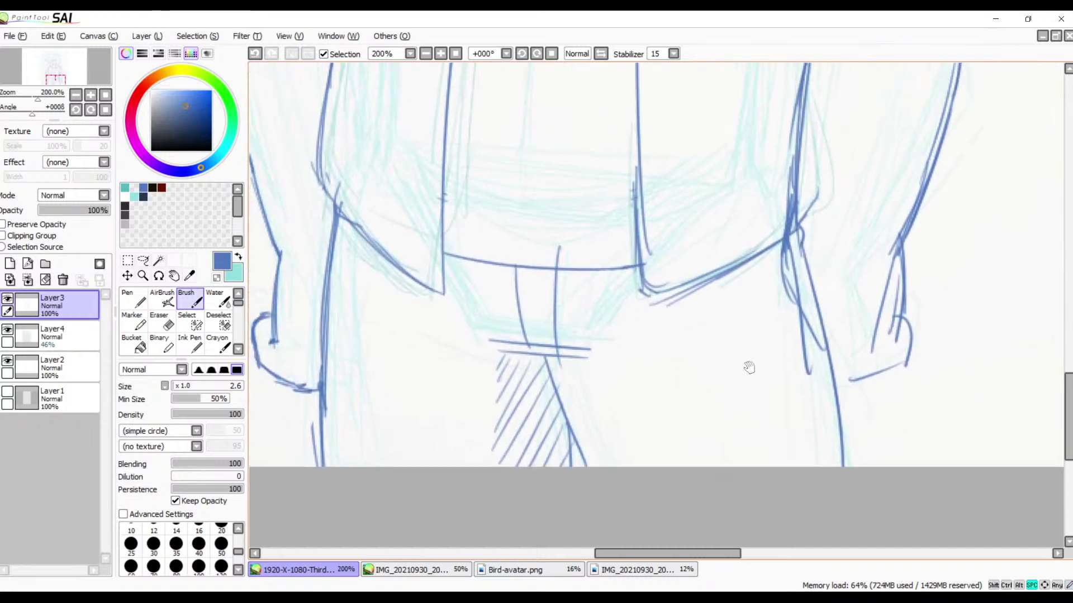
mouse_move(805, 222)
mouse_down()
mouse_move(704, 363)
mouse_move(756, 474)
mouse_move(757, 464)
mouse_up()
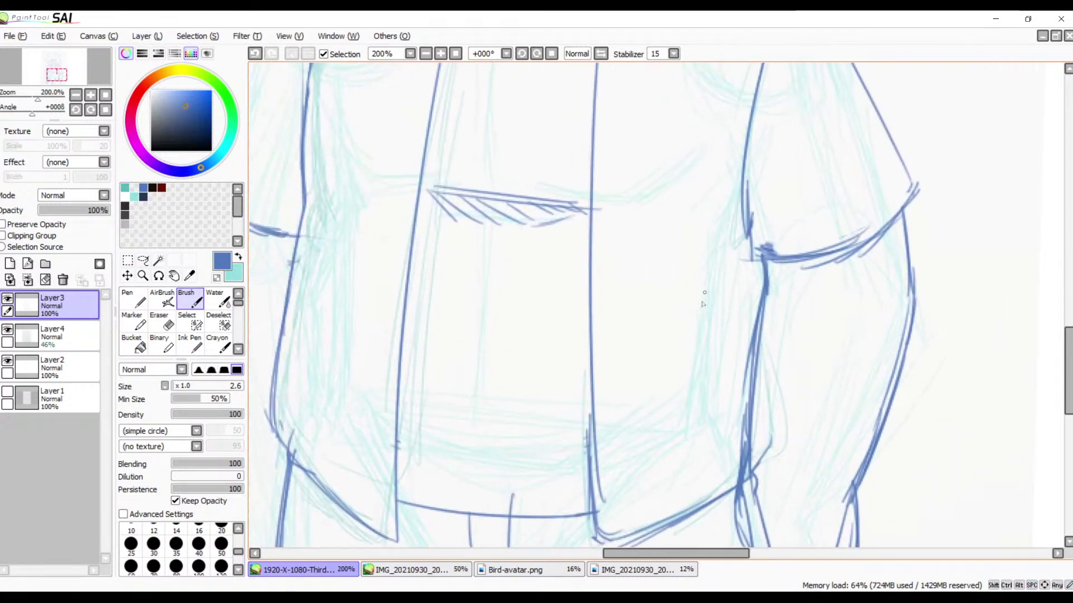
- Erase the character's left forearm and hand below the sleeve, along with the adjoining jacket side and upper leg lines
key(e)
mouse_move(773, 291)
mouse_down()
mouse_move(759, 273)
mouse_move(769, 262)
mouse_move(749, 311)
mouse_move(734, 475)
mouse_move(746, 525)
mouse_move(761, 524)
mouse_up()
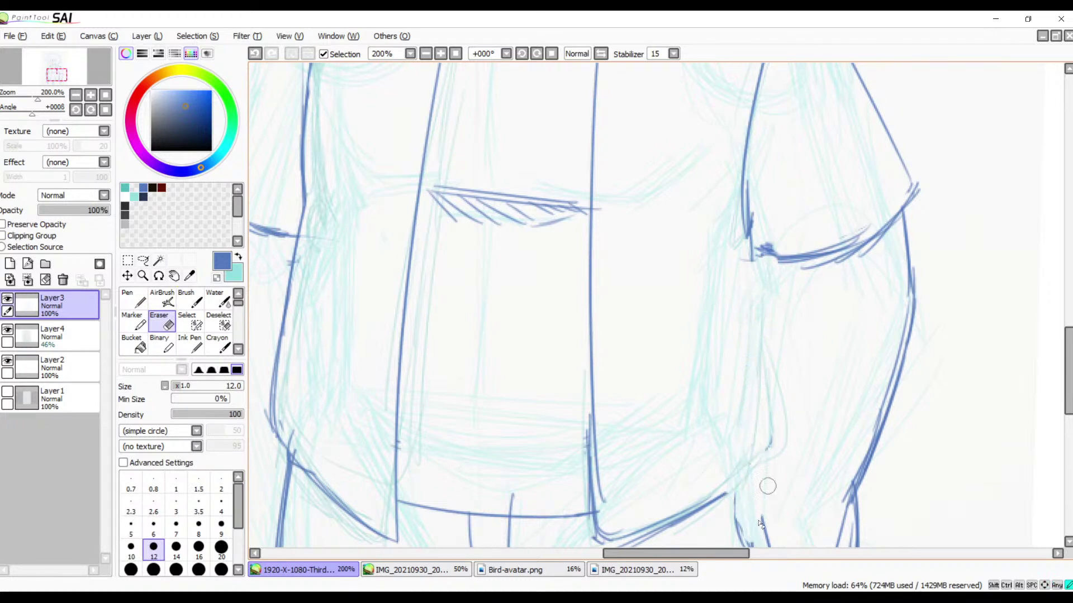
mouse_move(798, 420)
mouse_down()
mouse_move(711, 283)
mouse_move(709, 253)
mouse_up()
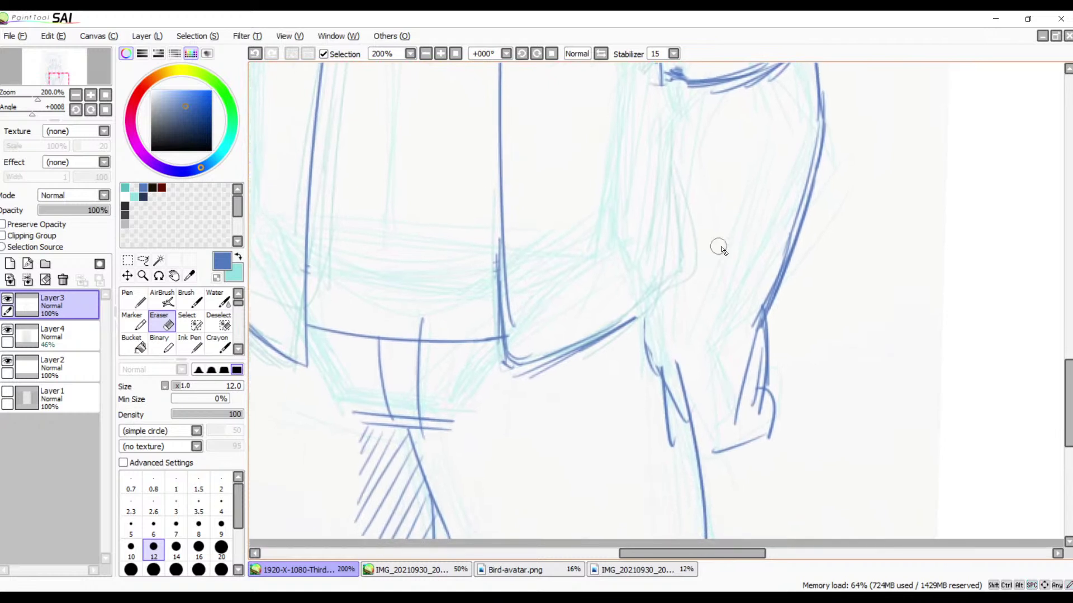
mouse_move(694, 330)
mouse_down()
mouse_move(648, 380)
mouse_move(634, 350)
mouse_move(696, 363)
mouse_move(698, 388)
mouse_move(673, 432)
mouse_move(691, 419)
mouse_move(655, 391)
mouse_move(677, 397)
mouse_up()
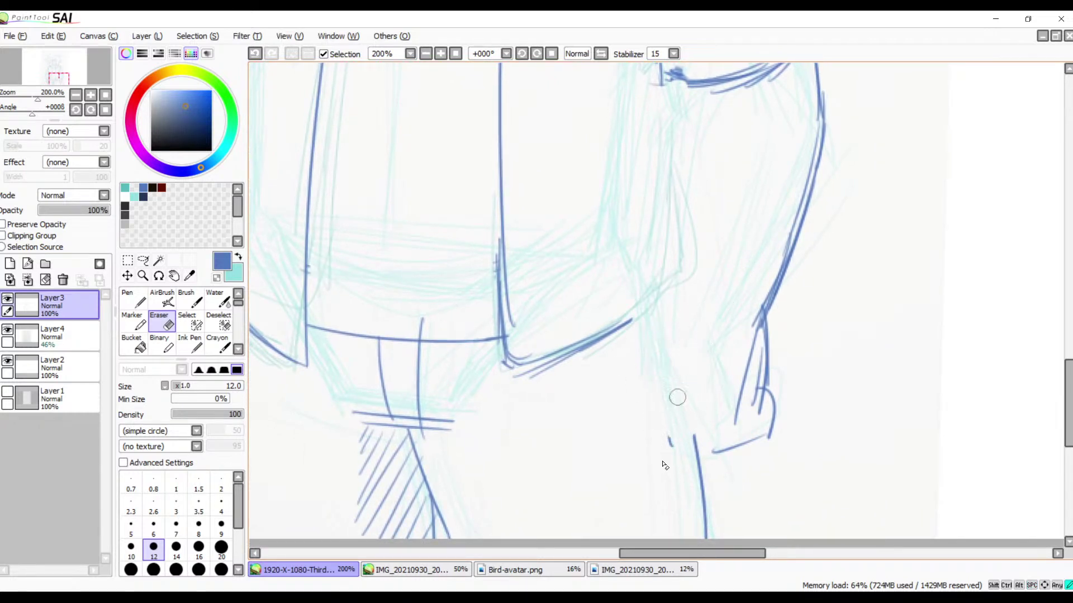
drag(784, 242, 752, 407)
mouse_move(779, 263)
mouse_down()
mouse_move(799, 227)
mouse_move(771, 232)
mouse_move(790, 201)
mouse_move(776, 299)
mouse_move(800, 302)
mouse_move(735, 445)
mouse_move(729, 510)
mouse_up()
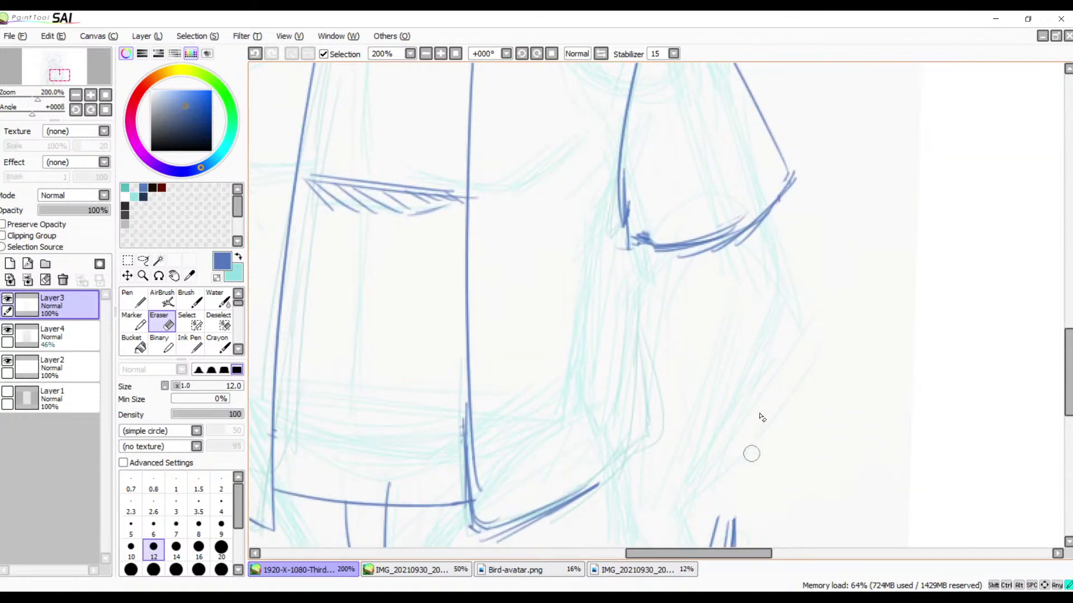
drag(812, 441, 796, 302)
mouse_move(706, 364)
mouse_down()
mouse_move(691, 418)
mouse_move(718, 424)
mouse_move(727, 458)
mouse_move(698, 477)
mouse_move(656, 481)
mouse_move(689, 421)
mouse_move(702, 364)
mouse_move(706, 391)
mouse_move(686, 341)
mouse_up()
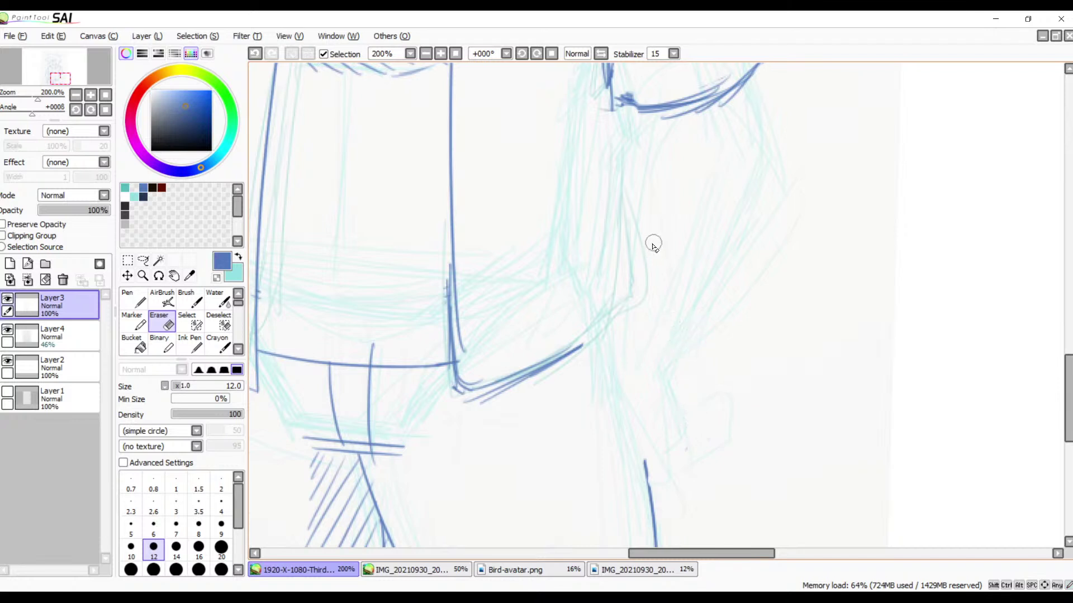
- Draw a short brush stroke starting the outer edge of the left forearm just below the sleeve cuff
key(b)
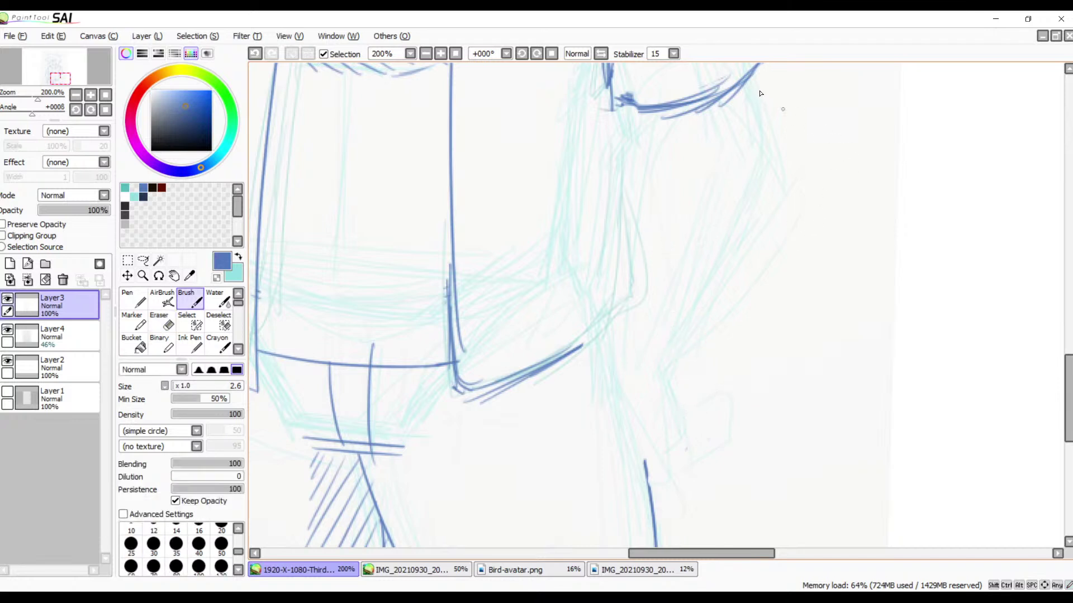
drag(767, 107, 756, 206)
drag(752, 165, 773, 236)
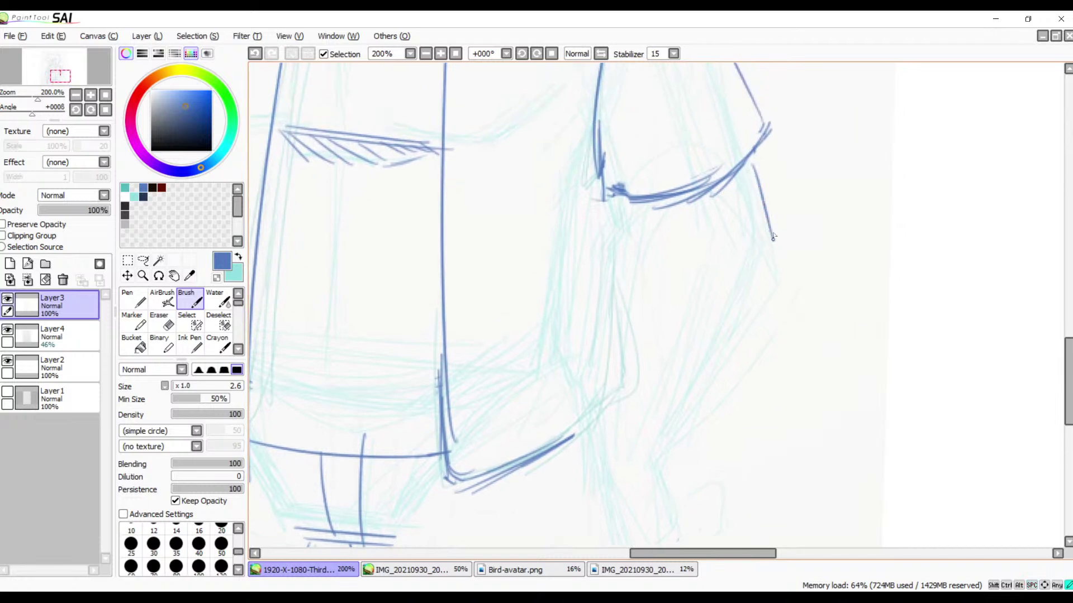
- Try to continue the left forearm's outer edge around the elbow to the wrist with overlapping strokes
mouse_move(746, 149)
mouse_down()
mouse_move(770, 238)
mouse_move(770, 229)
mouse_move(764, 279)
mouse_move(705, 392)
mouse_up()
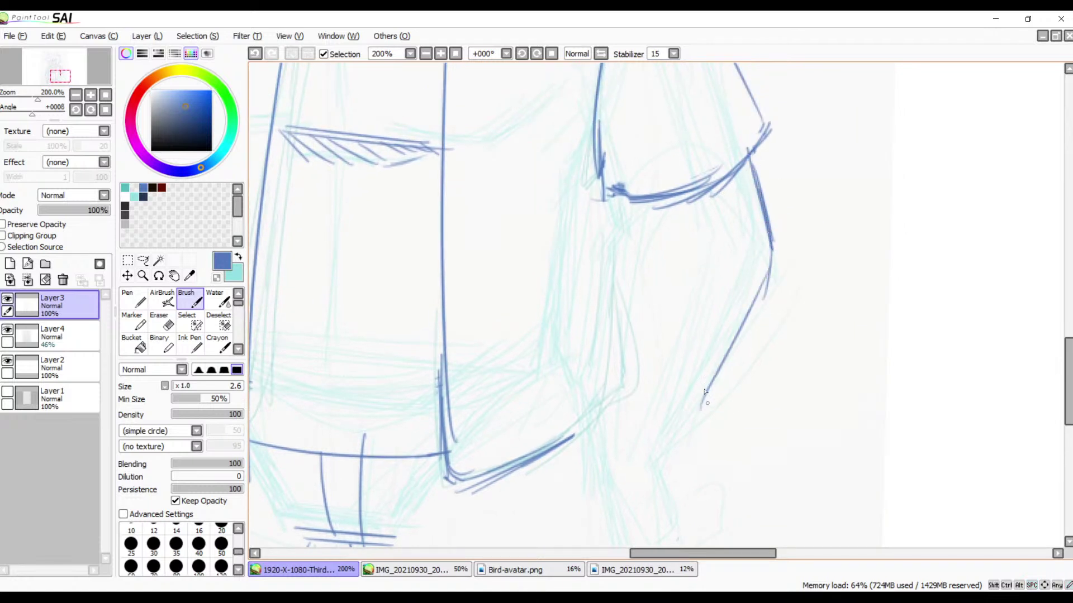
mouse_move(620, 200)
mouse_down()
mouse_move(627, 243)
mouse_move(640, 251)
mouse_up()
mouse_move(751, 148)
mouse_down()
mouse_move(760, 265)
mouse_move(772, 279)
mouse_up()
drag(760, 234, 745, 330)
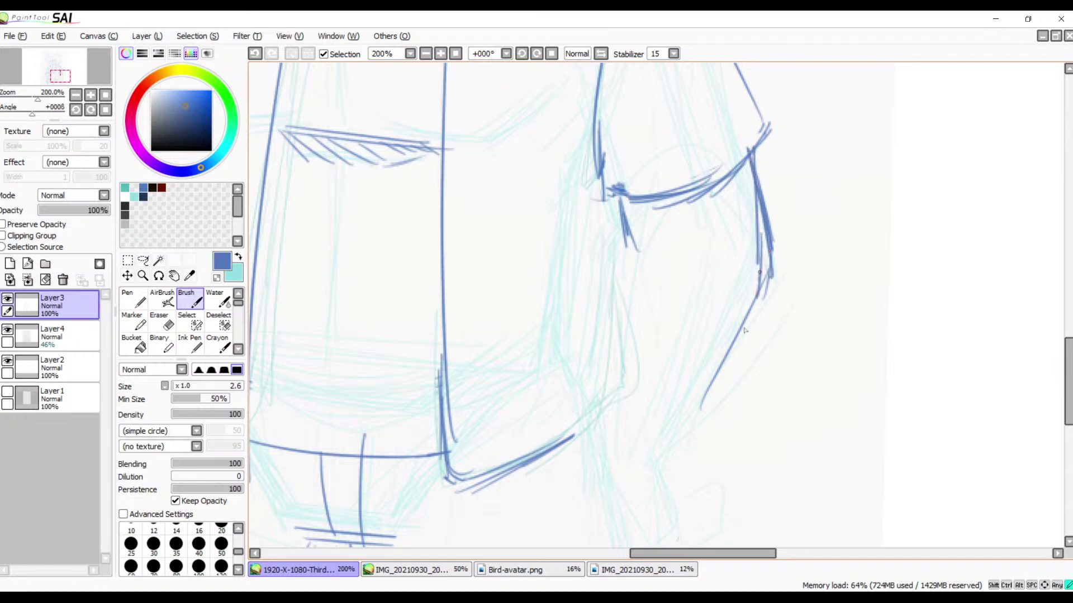
drag(757, 282, 731, 346)
drag(763, 293, 661, 482)
drag(771, 269, 700, 464)
mouse_move(729, 396)
mouse_down()
mouse_move(678, 493)
mouse_move(681, 480)
mouse_move(681, 519)
mouse_up()
- Try to draw the left forearm's inner edge from the sleeve cuff down past the jacket hem
drag(606, 199, 613, 258)
mouse_move(752, 167)
mouse_down()
mouse_move(751, 240)
mouse_move(738, 192)
mouse_move(745, 273)
mouse_up()
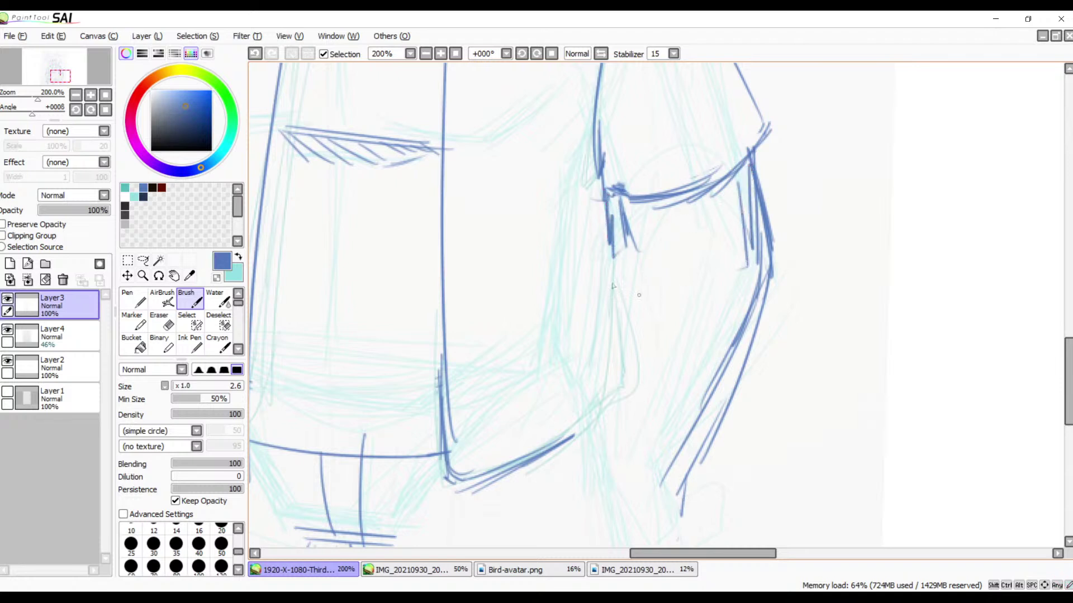
drag(614, 250, 588, 462)
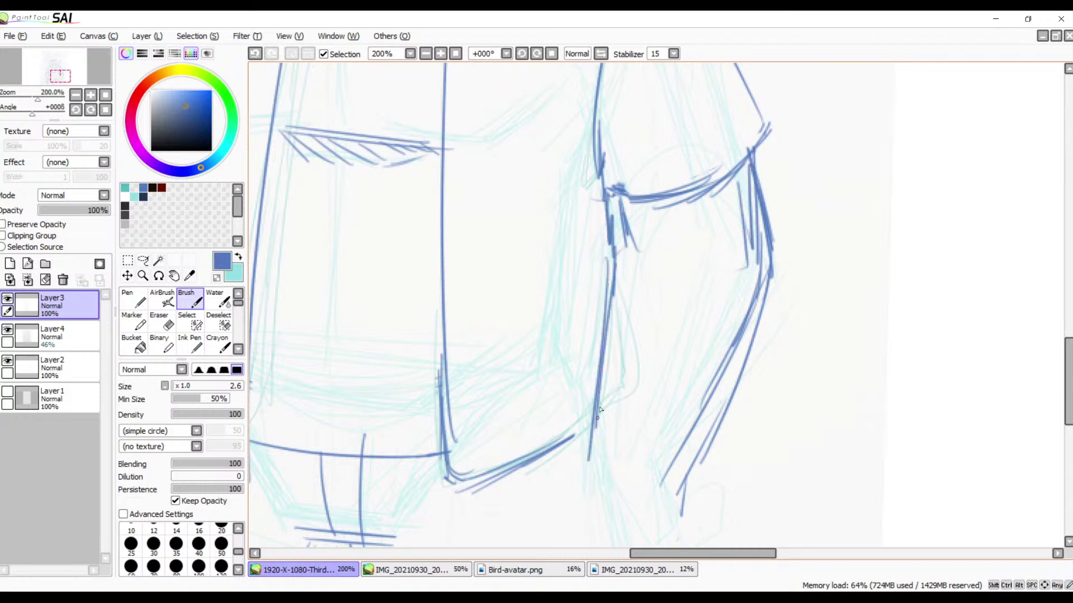
mouse_move(592, 424)
mouse_down()
mouse_move(587, 476)
mouse_move(616, 529)
mouse_up()
- Try to sketch the left wrist and hand with a curved lower edge and a rounded thumb
mouse_move(708, 455)
mouse_down()
mouse_move(680, 545)
mouse_move(766, 297)
mouse_up()
mouse_move(634, 334)
mouse_down()
mouse_move(655, 406)
mouse_move(708, 417)
mouse_up()
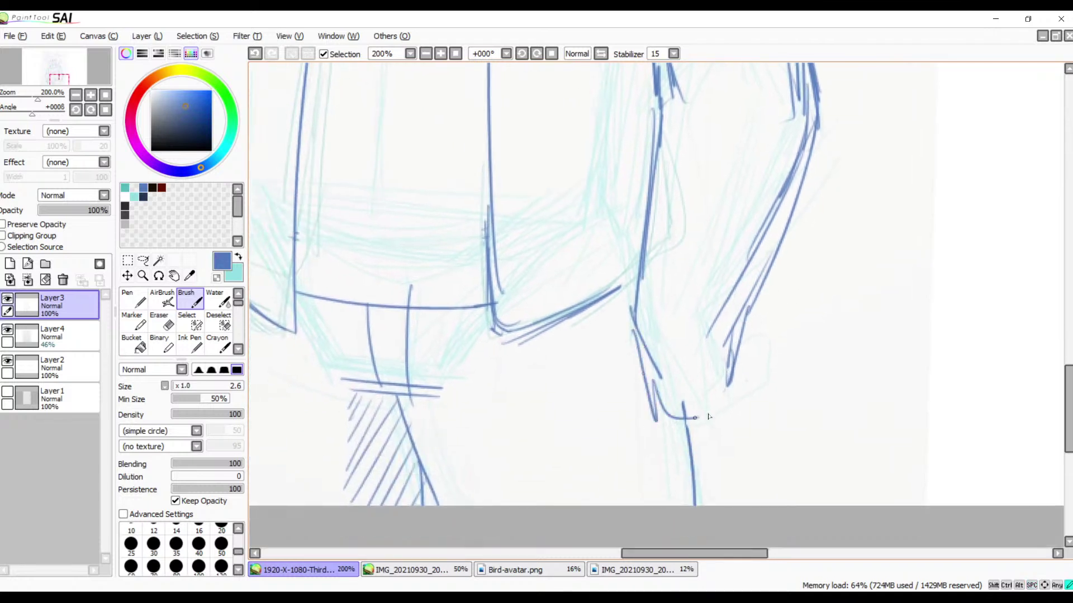
drag(734, 362, 751, 403)
drag(733, 274, 732, 372)
drag(734, 332, 729, 380)
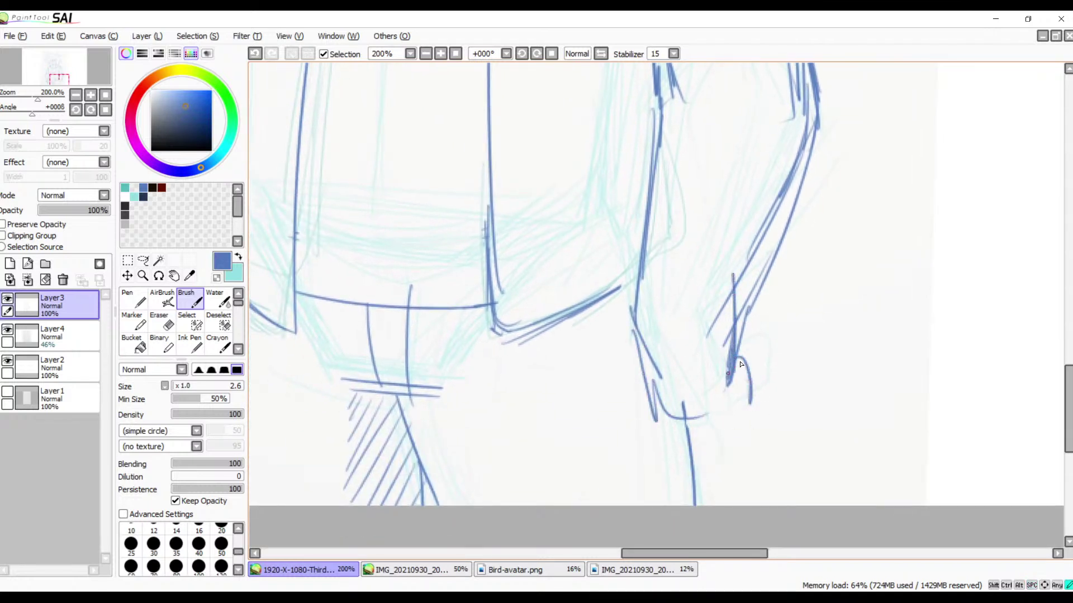
drag(741, 311, 741, 397)
drag(742, 359, 726, 421)
mouse_move(654, 416)
mouse_down()
mouse_move(721, 427)
mouse_move(712, 430)
mouse_move(754, 424)
mouse_up()
drag(747, 310, 931, 435)
drag(867, 356, 832, 263)
- Undo the left hand and forearm strokes back to the first short stroke below the cuff, viewing the figure at 100%
key(ctrl+z)
key(ctrl+z)
key(ctrl+z)
key(ctrl+z)
key(ctrl+z)
key(ctrl+z)
key(ctrl+z)
key(ctrl+z)
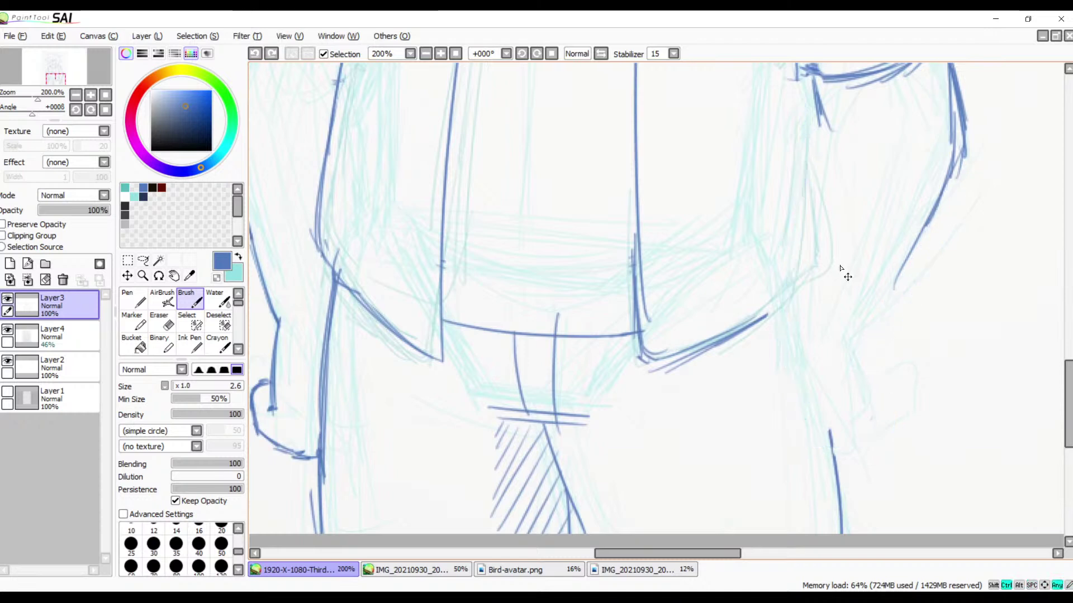
click(425, 53)
drag(612, 199, 550, 267)
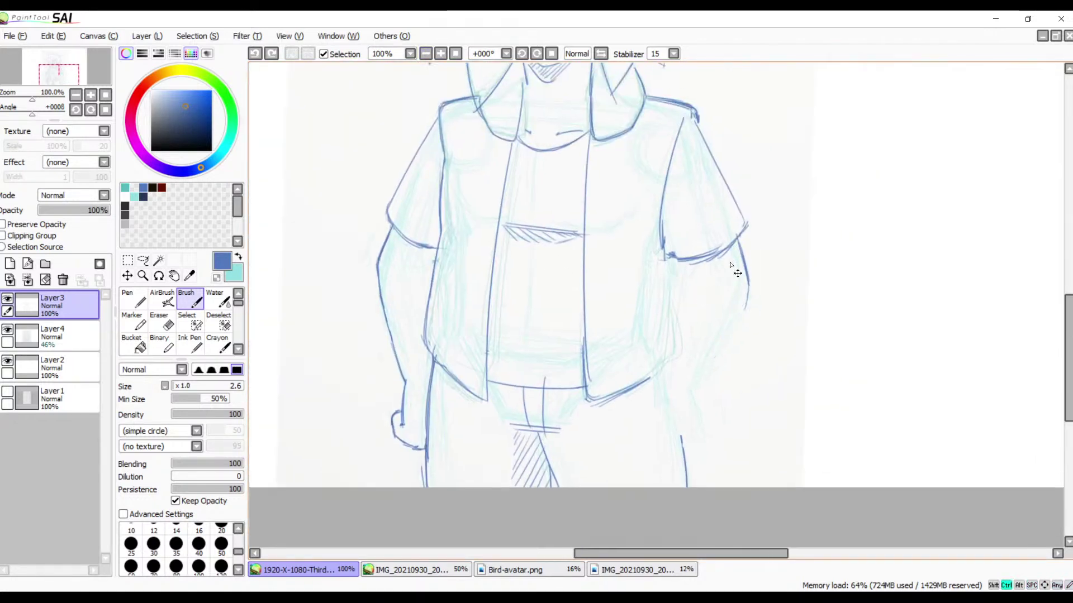
key(ctrl+z)
key(ctrl+z)
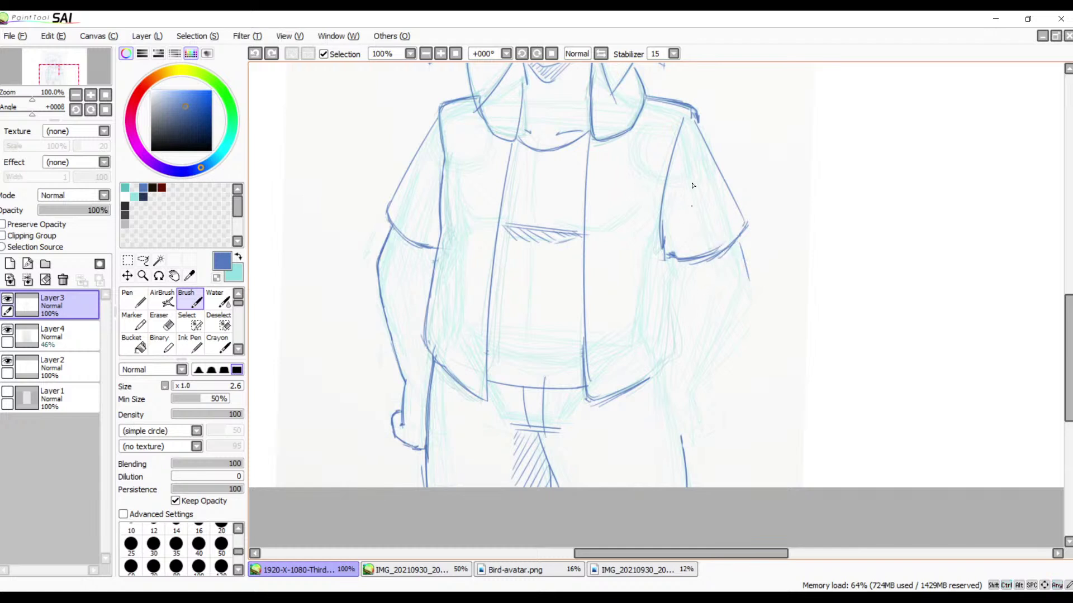
- Draw straight construction lines for the left upper arm through the sleeve and for the forearm angling down toward the hip
drag(692, 174, 721, 287)
mouse_move(705, 225)
mouse_down()
mouse_move(723, 286)
mouse_move(679, 406)
mouse_up()
drag(732, 289, 686, 408)
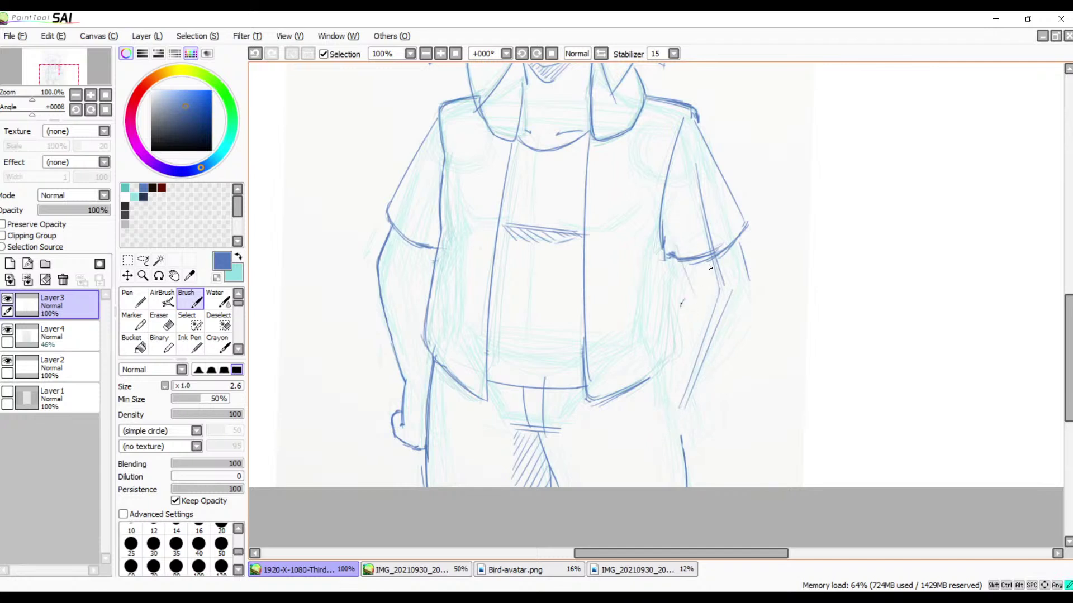
- Try an elbow arc and parallel forearm edges on the left arm, and undo back to a single forearm guide line
drag(679, 306, 759, 307)
mouse_move(721, 271)
mouse_down()
mouse_move(757, 311)
mouse_move(706, 427)
mouse_up()
mouse_move(667, 295)
mouse_down()
mouse_move(677, 402)
mouse_move(658, 386)
mouse_up()
key(ctrl+z)
key(ctrl+z)
key(ctrl+z)
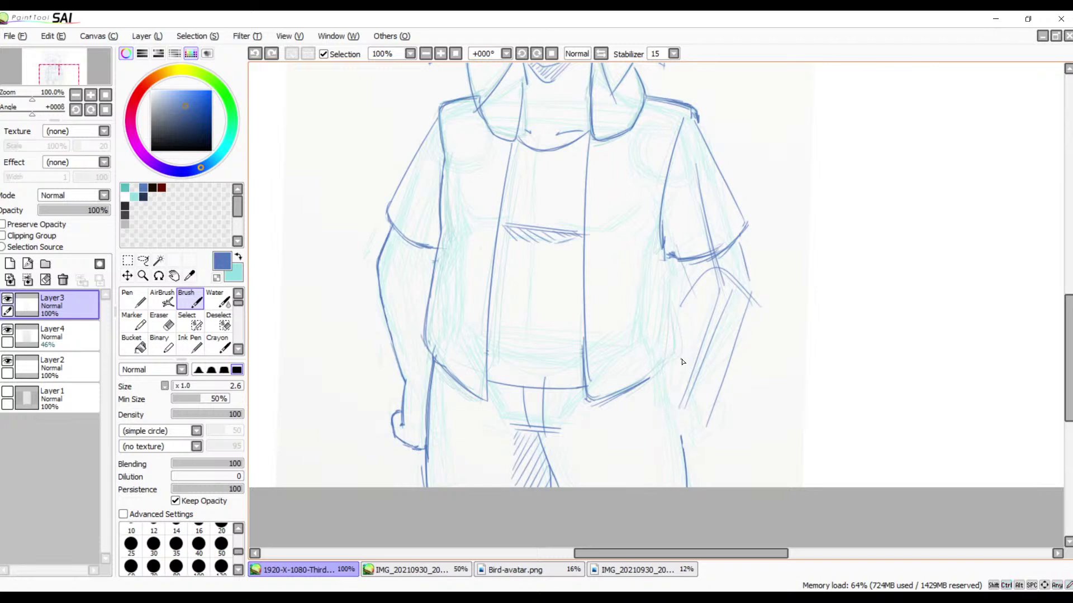
key(ctrl+z)
key(ctrl+z)
key(ctrl+z)
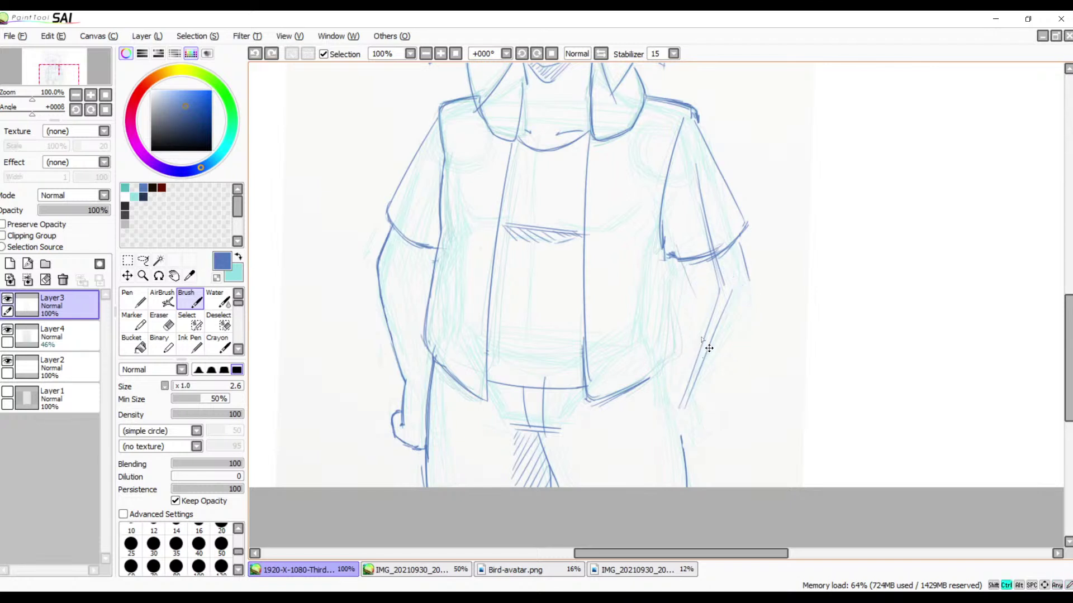
key(ctrl+z)
- Draw short inner-edge strokes for the left arm just below the sleeve cuff, undoing the extra strokes, with the view at 300%
click(441, 54)
click(441, 54)
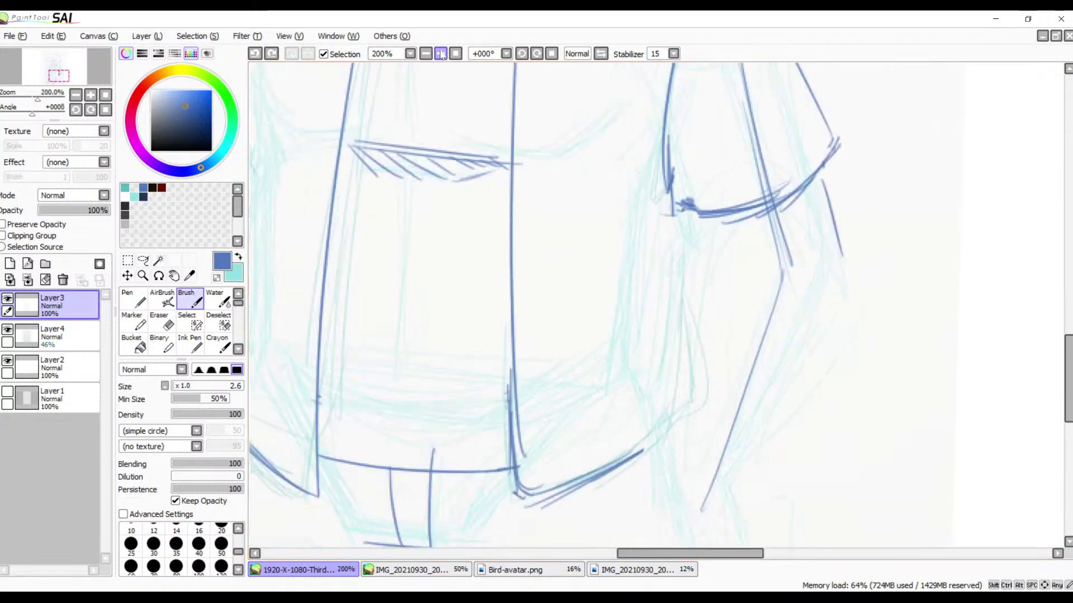
click(441, 54)
drag(659, 301, 641, 262)
drag(673, 133, 695, 210)
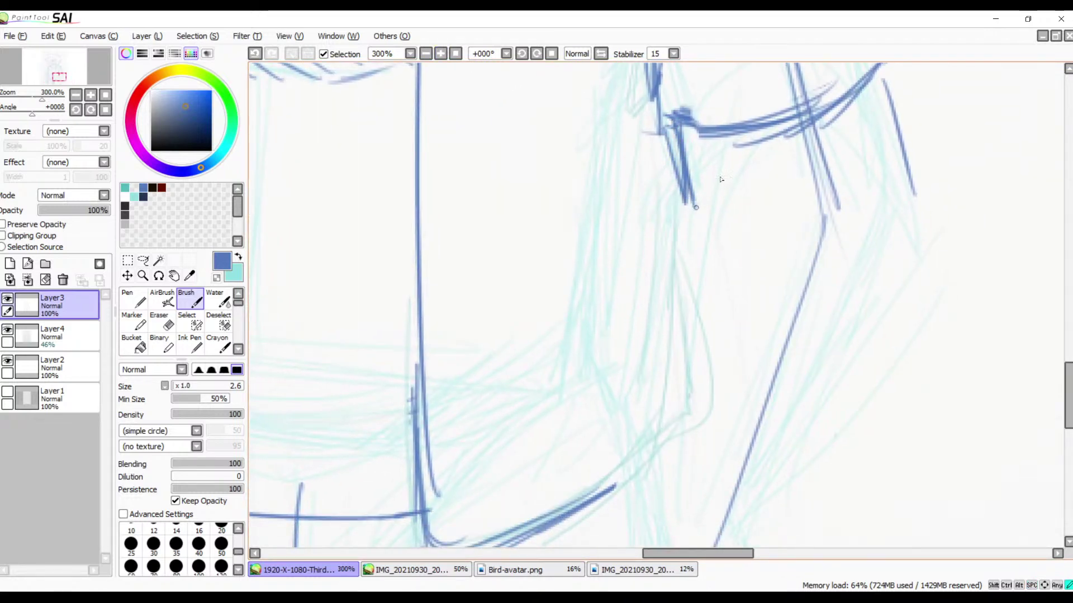
drag(913, 198, 820, 302)
drag(794, 165, 817, 311)
key(ctrl+z)
key(ctrl+z)
key(ctrl+z)
key(ctrl+z)
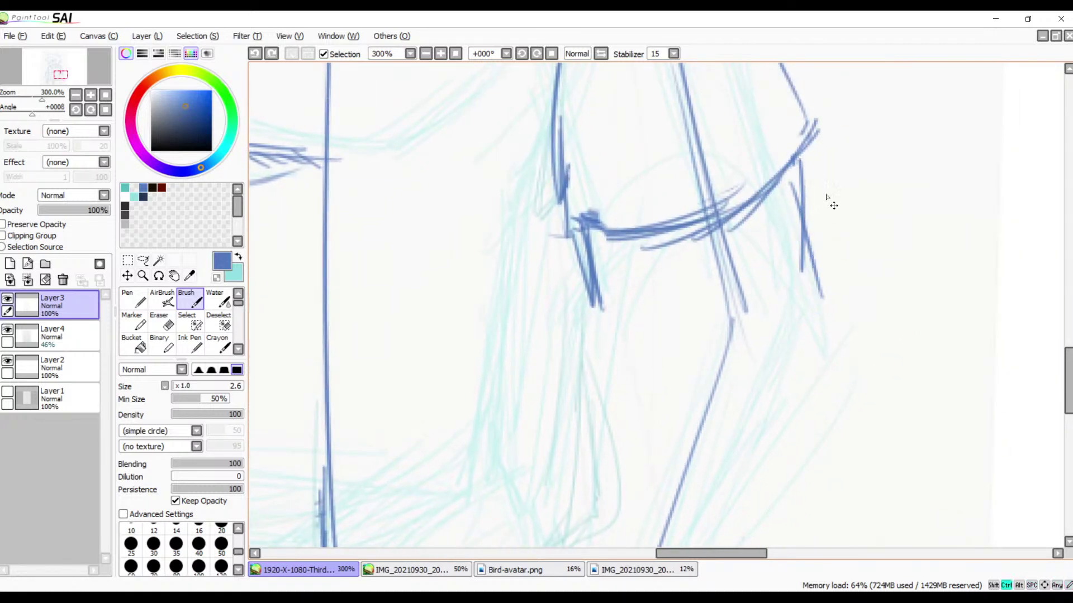
- Draw the left upper arm's outer edge from the sleeve cuff down to a pointed elbow with overlapping strokes
drag(799, 163, 814, 320)
drag(802, 156, 826, 330)
mouse_move(821, 288)
mouse_down()
mouse_move(824, 389)
mouse_move(847, 365)
mouse_up()
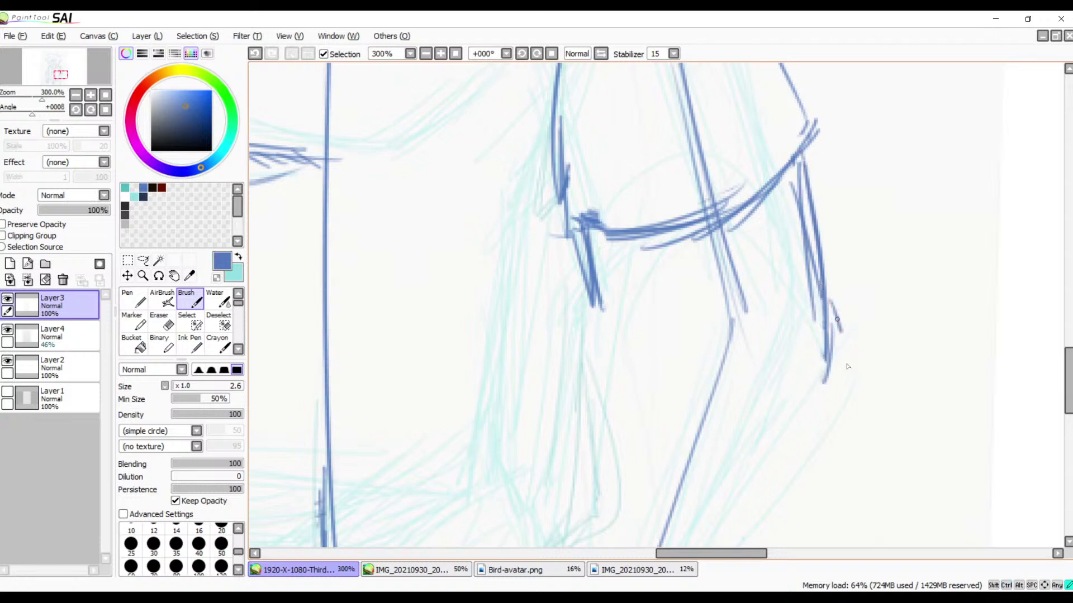
drag(835, 327, 824, 401)
- Draw the left forearm's inner edge from the elbow bend down to the corner of the jacket hem
key(space)
mouse_move(802, 443)
mouse_down()
mouse_move(879, 301)
mouse_move(922, 271)
mouse_up()
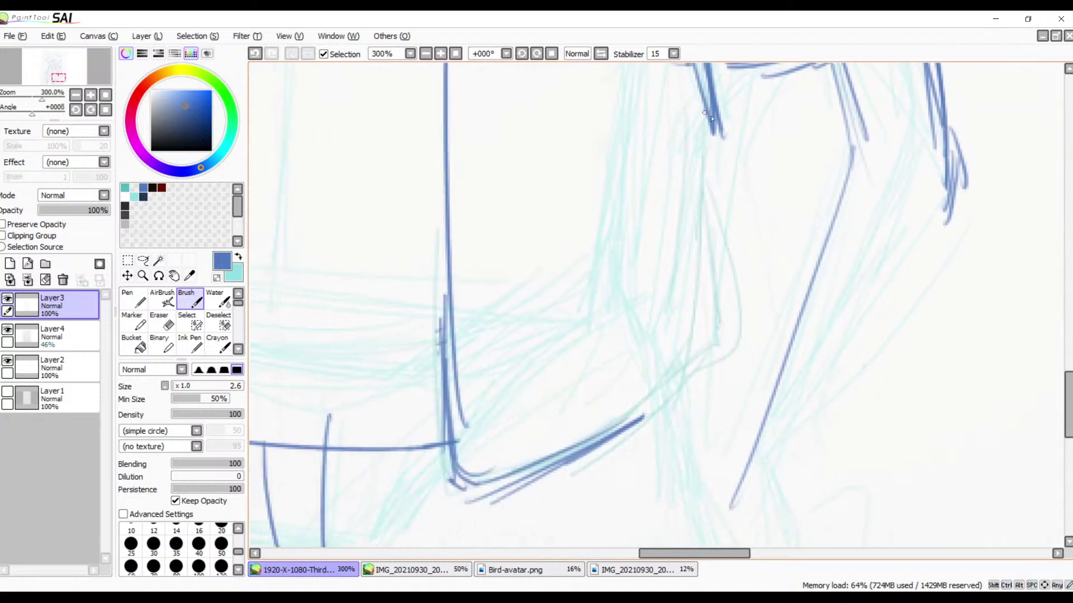
drag(715, 119, 702, 188)
drag(707, 136, 656, 430)
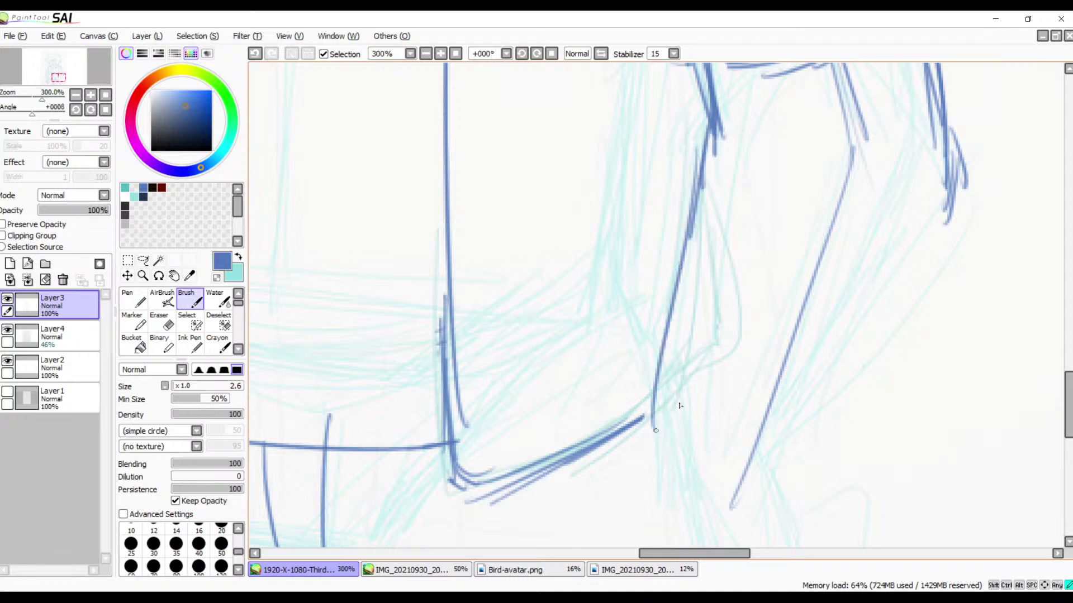
- Sketch the left forearm's outer edge from the elbow tapering to the wrist with several overlapping strokes
drag(959, 186, 826, 403)
drag(943, 224, 793, 466)
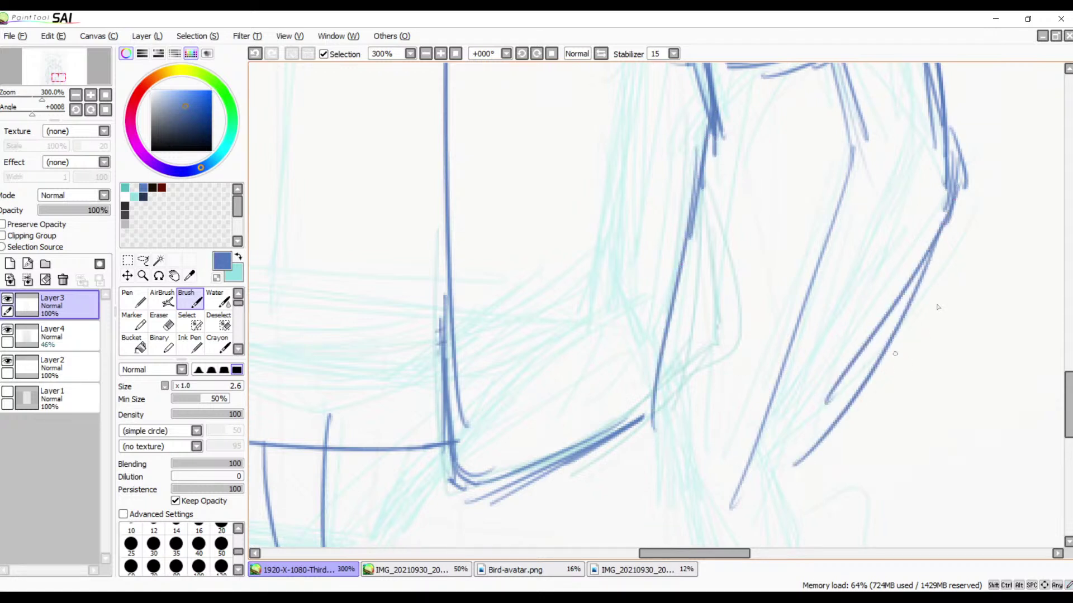
drag(963, 333, 920, 313)
drag(919, 153, 777, 463)
drag(826, 350, 765, 475)
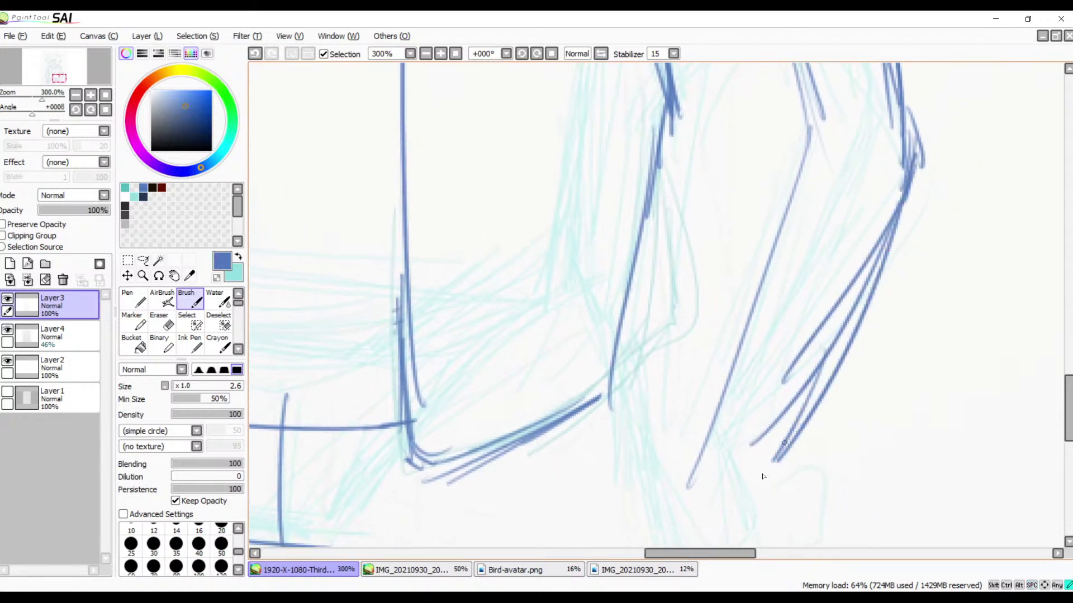
drag(758, 412, 763, 356)
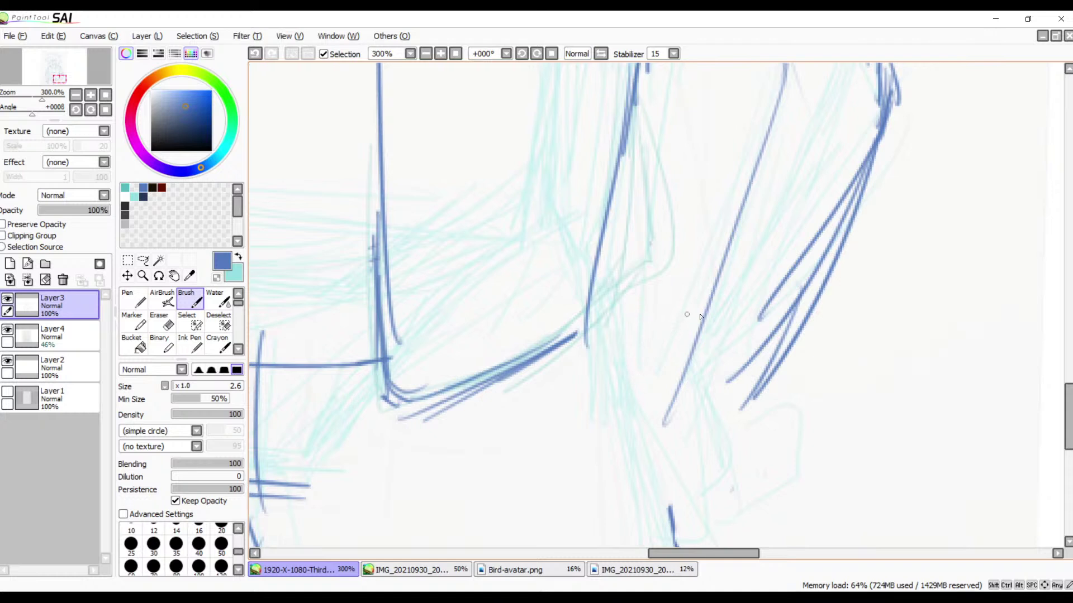
- Sketch the left hand below the wrist with a straight outer side, a rounded lower curve and a slanted inner side
mouse_move(747, 388)
mouse_down()
mouse_move(693, 209)
mouse_move(707, 328)
mouse_up()
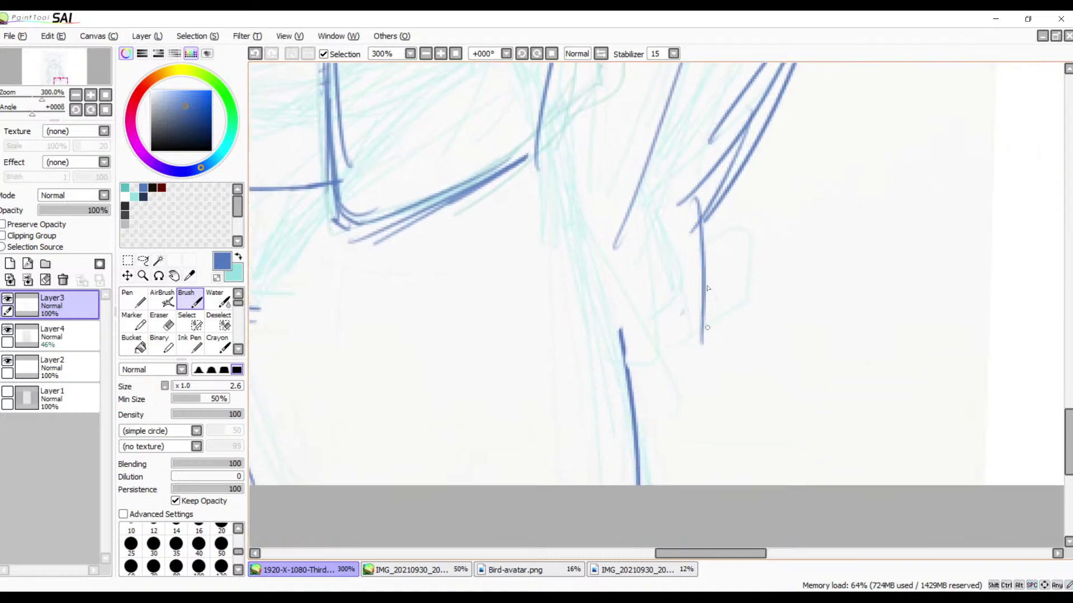
drag(705, 215, 690, 367)
mouse_move(714, 311)
mouse_down()
mouse_move(743, 377)
mouse_move(643, 417)
mouse_up()
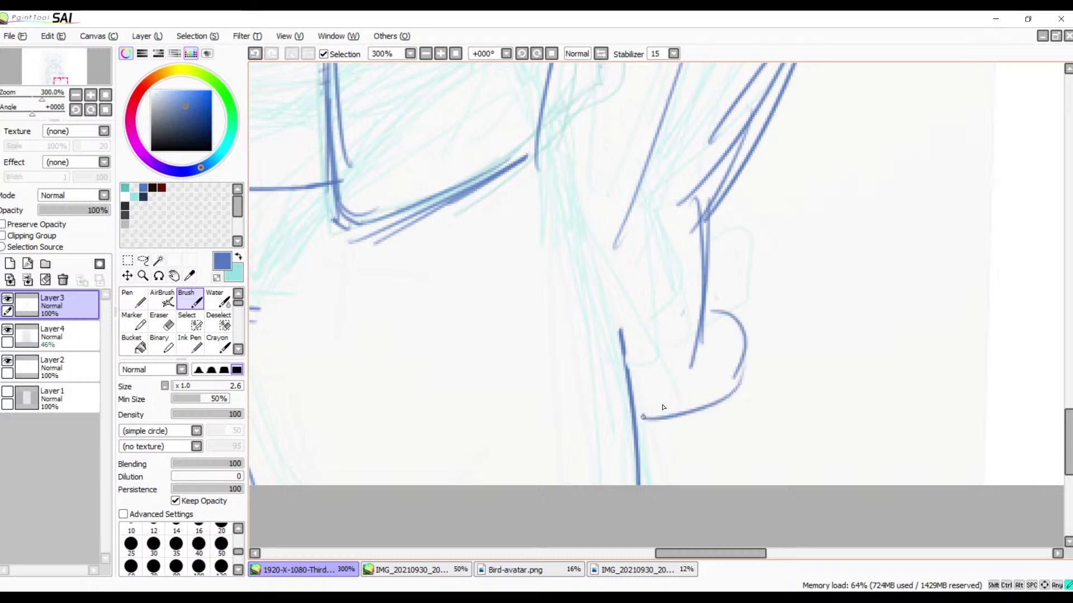
drag(547, 164, 601, 383)
drag(557, 245, 604, 375)
drag(606, 381, 642, 385)
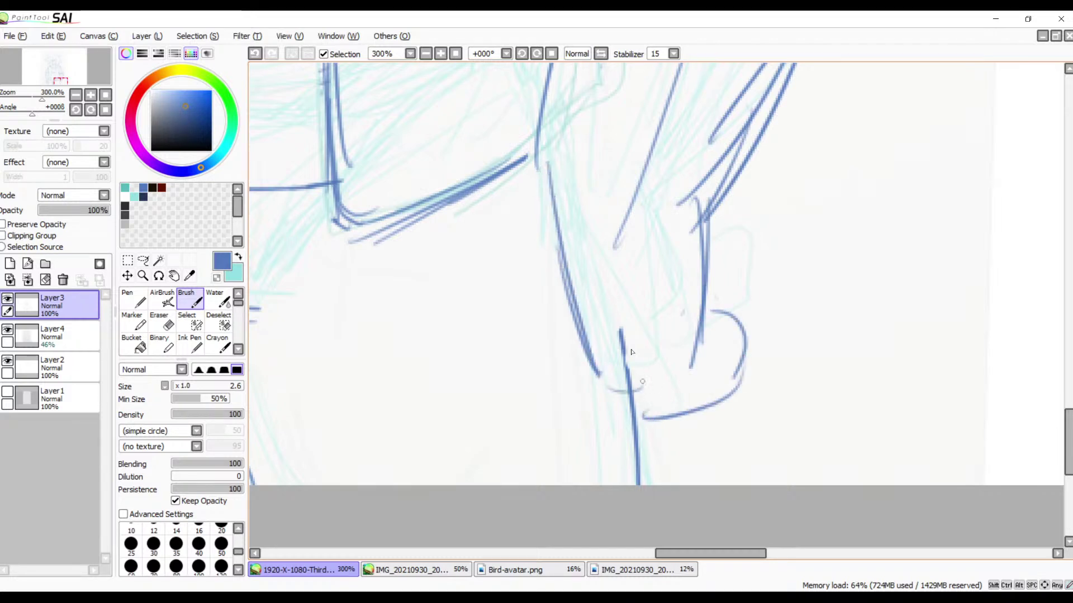
- Reinforce the left arm's inner contour from the elbow bend past the jacket hem to the hand
mouse_move(616, 260)
mouse_down()
mouse_move(647, 447)
mouse_move(657, 255)
mouse_move(656, 292)
mouse_up()
drag(670, 233, 653, 310)
drag(658, 255, 625, 467)
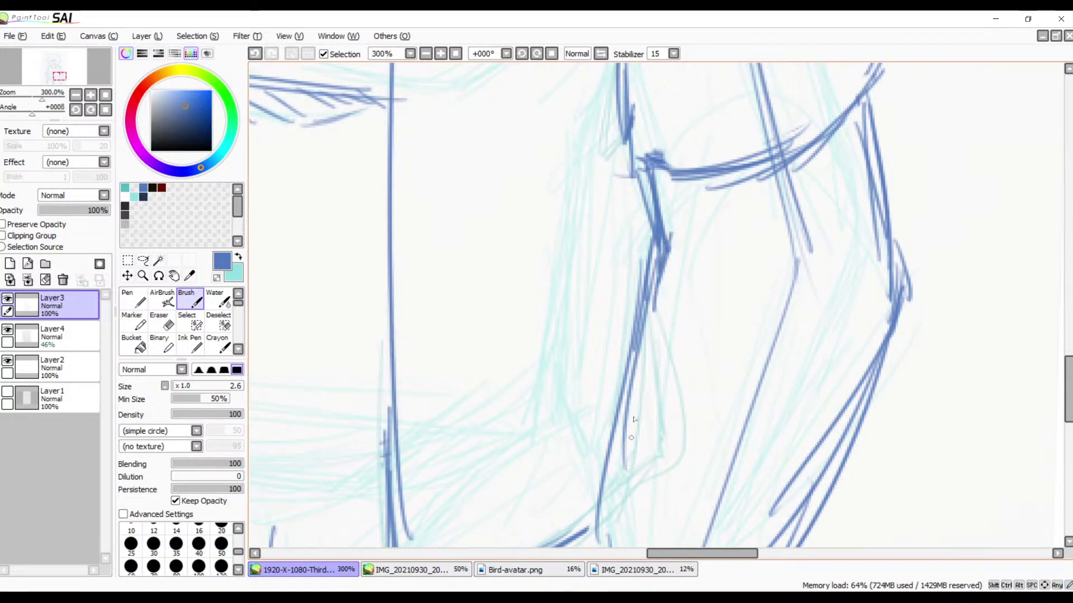
drag(633, 419, 672, 290)
drag(696, 139, 642, 376)
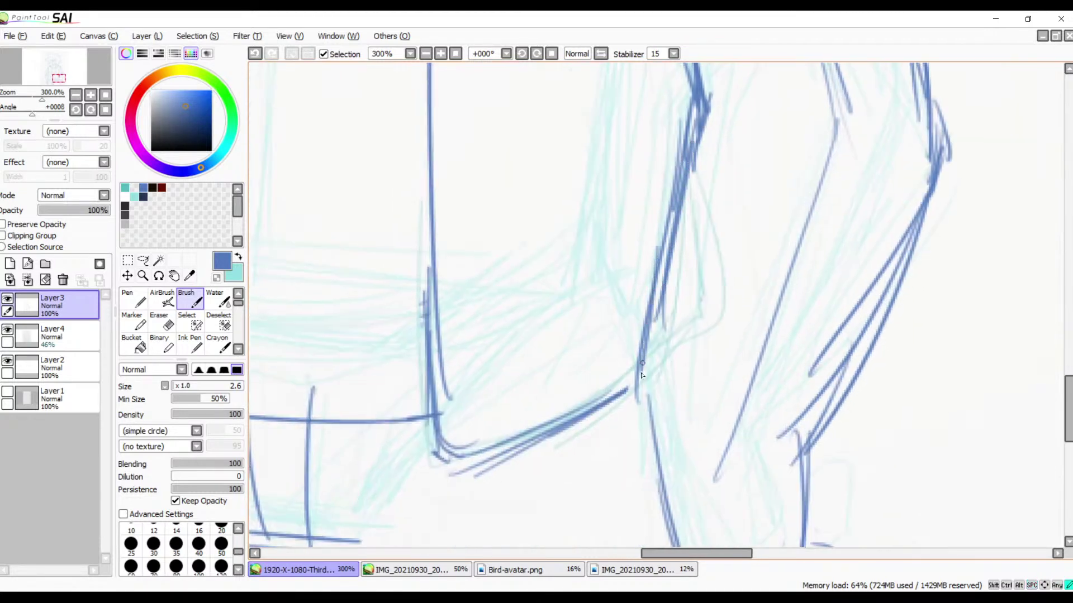
mouse_move(656, 320)
mouse_down()
mouse_move(640, 406)
mouse_move(664, 474)
mouse_up()
mouse_move(730, 304)
mouse_down()
mouse_move(750, 404)
mouse_move(748, 477)
mouse_up()
- Thicken the left forearm's outer contour from the elbow to the wrist and extend it onto the back of the hand
drag(755, 326, 678, 215)
drag(734, 348, 667, 168)
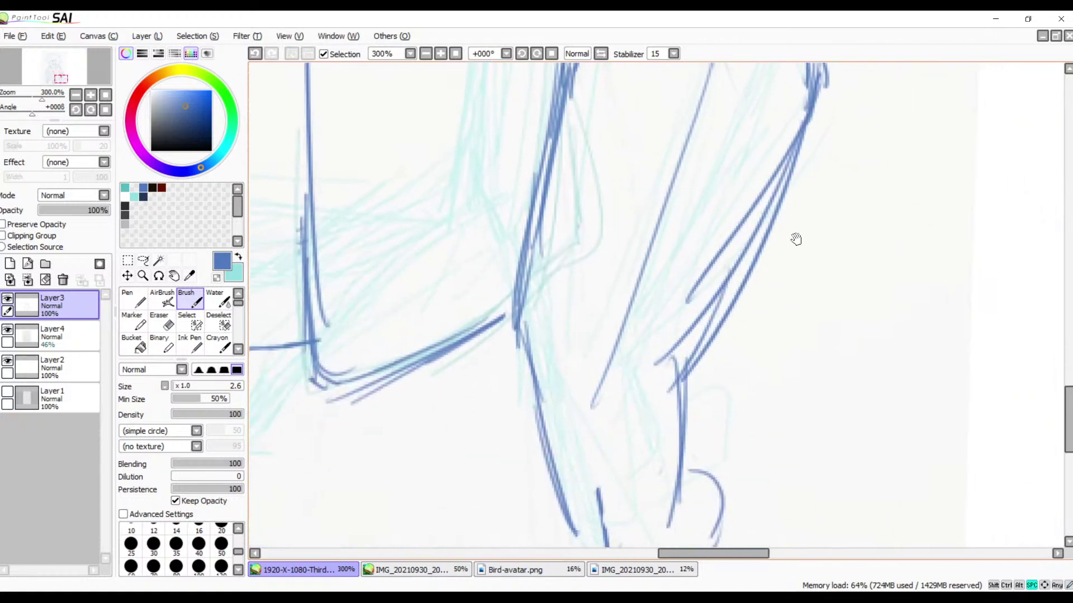
drag(795, 277, 716, 414)
drag(729, 254, 711, 294)
mouse_move(711, 162)
mouse_down()
mouse_move(727, 291)
mouse_move(695, 330)
mouse_up()
drag(718, 402, 722, 283)
drag(713, 143, 577, 381)
drag(626, 307, 581, 404)
drag(628, 338, 577, 420)
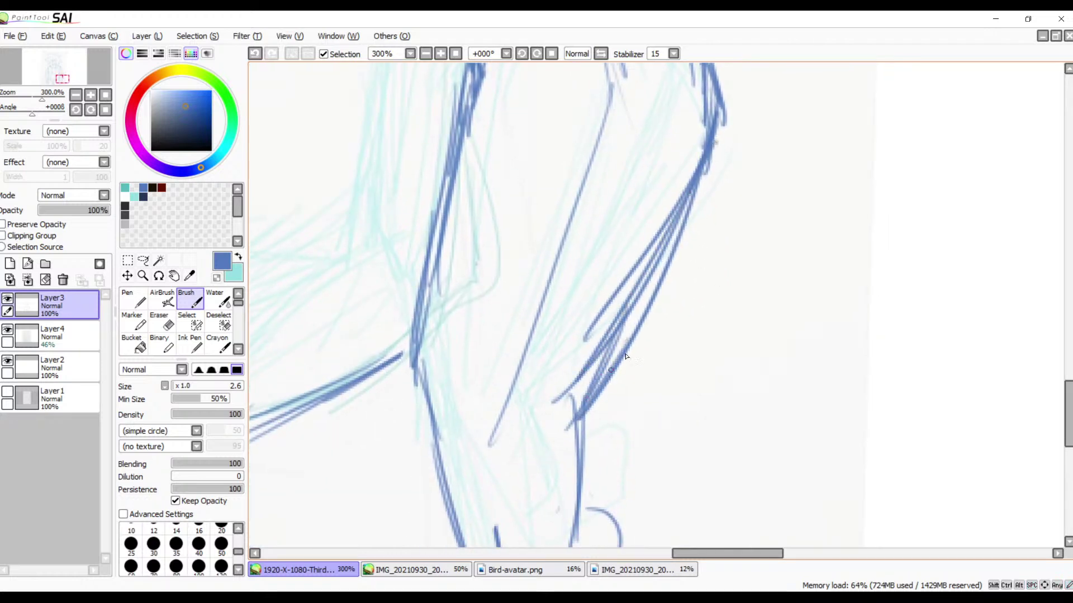
mouse_move(649, 312)
mouse_down()
mouse_move(585, 403)
mouse_move(593, 483)
mouse_up()
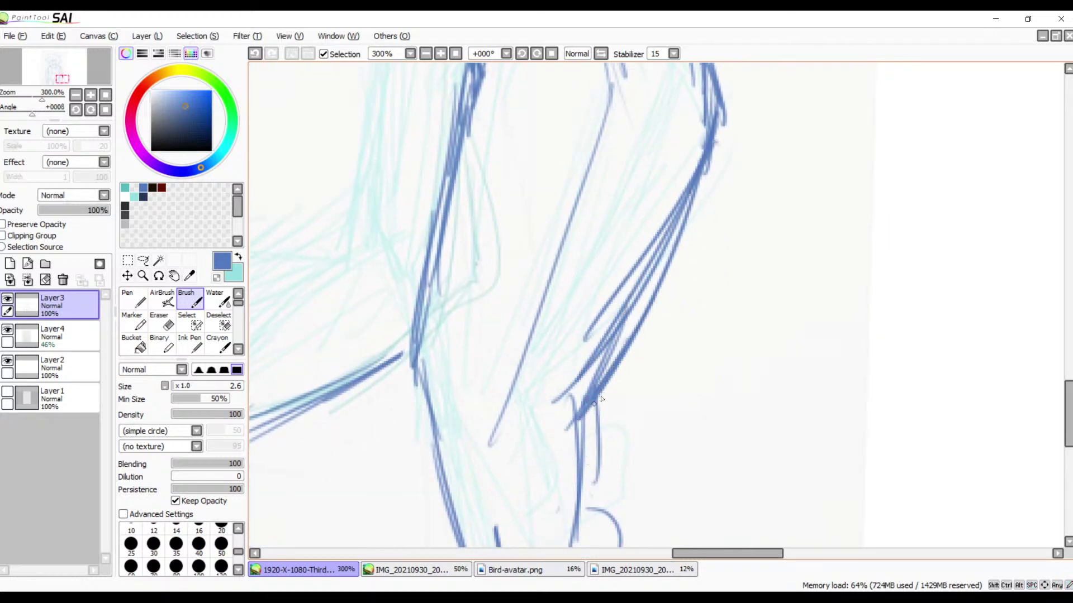
drag(648, 360, 594, 438)
- Erase the stray inner strokes along the left forearm's outer contour and wrist with the size 12 Eraser
key(e)
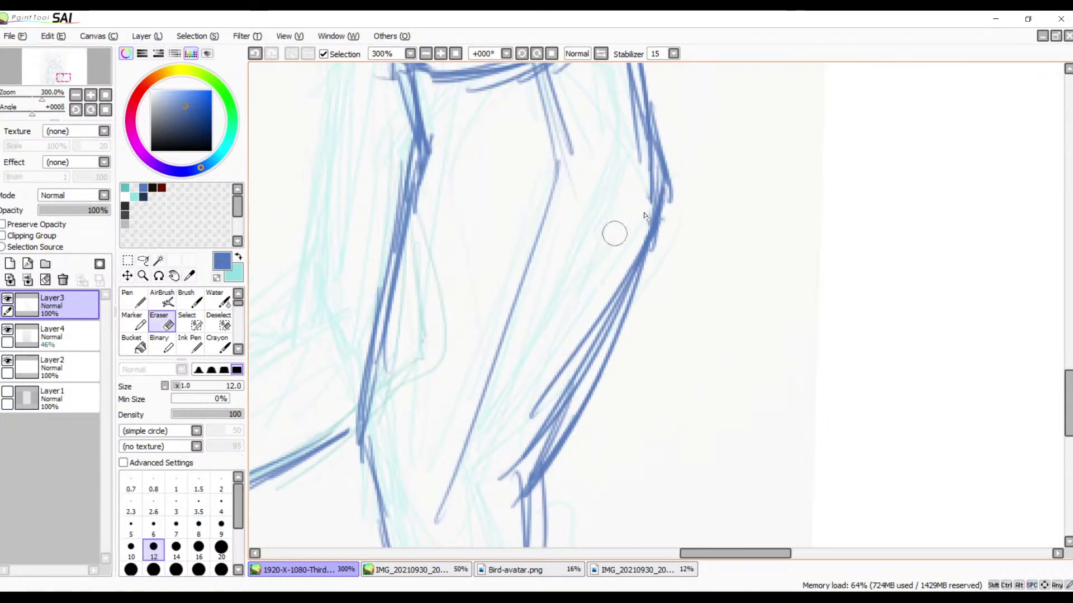
mouse_move(612, 233)
mouse_down()
mouse_move(611, 303)
mouse_move(629, 255)
mouse_move(525, 464)
mouse_move(543, 432)
mouse_move(526, 445)
mouse_move(526, 432)
mouse_move(535, 493)
mouse_move(517, 510)
mouse_up()
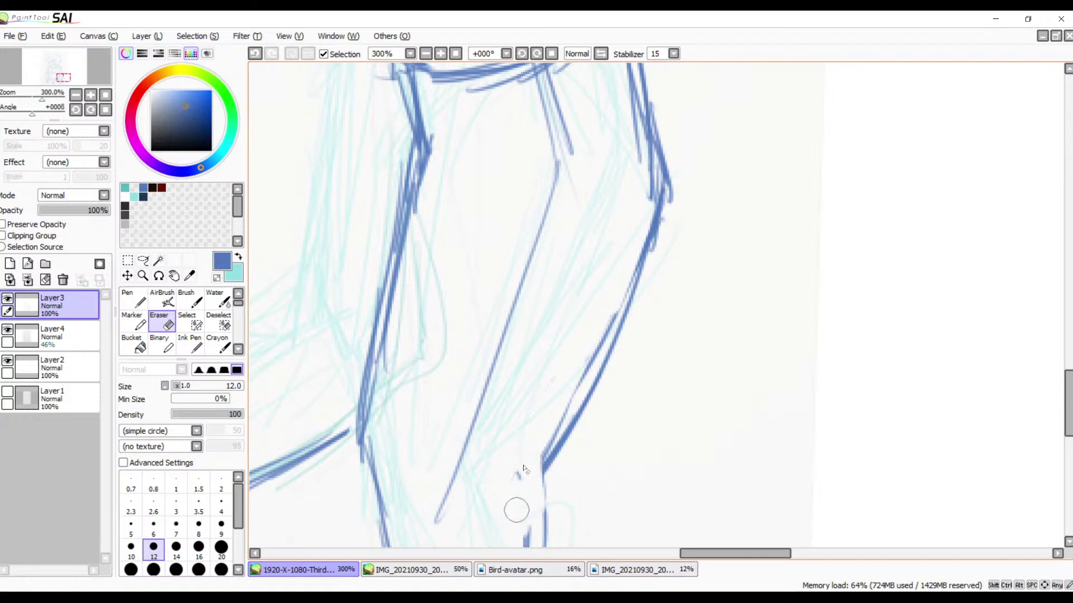
mouse_move(543, 451)
mouse_down()
mouse_move(590, 296)
mouse_move(560, 367)
mouse_move(567, 421)
mouse_move(573, 413)
mouse_move(556, 452)
mouse_move(538, 441)
mouse_move(548, 354)
mouse_up()
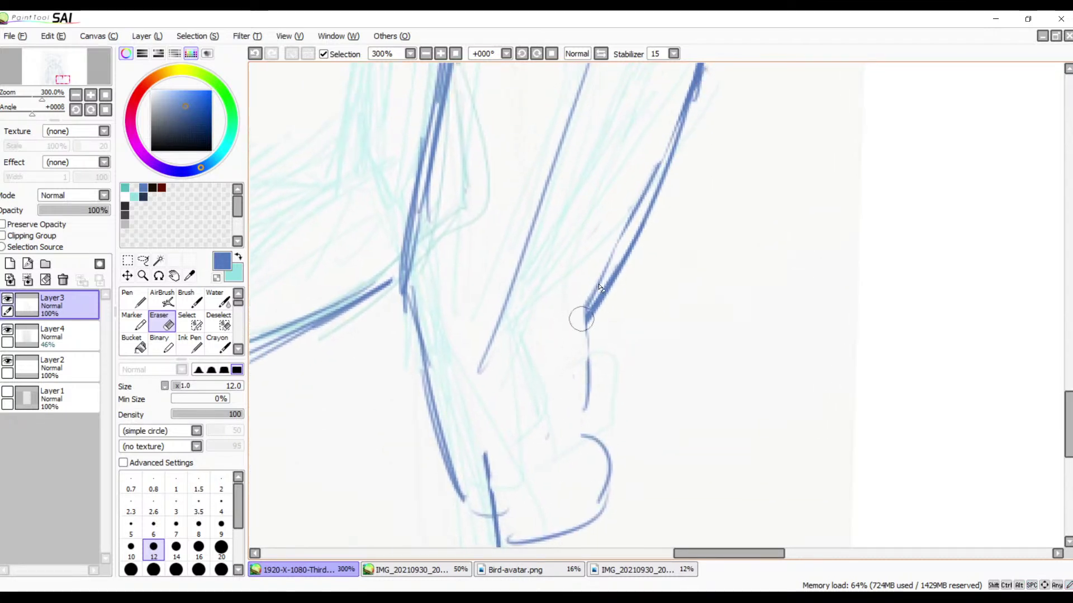
- Erase the entire left forearm and hand below the sleeve cuff, viewing the figure at 75%
click(426, 53)
click(425, 54)
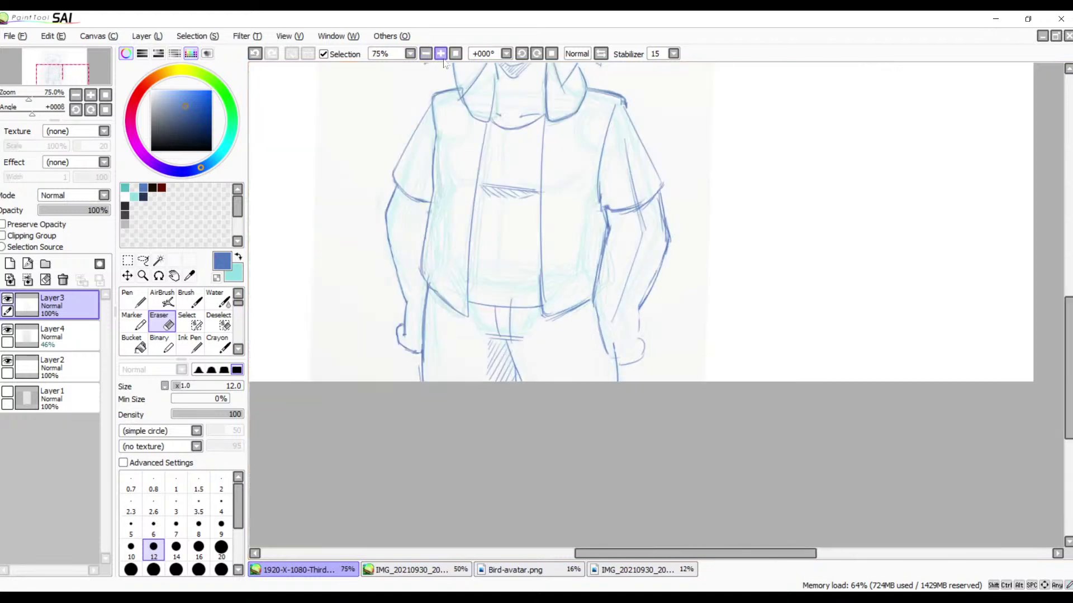
mouse_move(660, 229)
mouse_down()
mouse_move(663, 213)
mouse_move(663, 260)
mouse_move(617, 242)
mouse_move(606, 262)
mouse_move(605, 239)
mouse_move(595, 316)
mouse_move(606, 349)
mouse_move(661, 343)
mouse_move(640, 353)
mouse_move(636, 314)
mouse_move(661, 239)
mouse_move(639, 256)
mouse_move(648, 233)
mouse_move(635, 217)
mouse_move(593, 258)
mouse_move(638, 375)
mouse_up()
mouse_move(675, 237)
mouse_down()
mouse_move(628, 358)
mouse_move(589, 348)
mouse_move(648, 324)
mouse_move(619, 371)
mouse_move(599, 219)
mouse_move(650, 223)
mouse_move(655, 206)
mouse_move(633, 229)
mouse_move(649, 238)
mouse_move(593, 222)
mouse_move(605, 226)
mouse_move(604, 212)
mouse_move(599, 258)
mouse_move(598, 245)
mouse_move(655, 220)
mouse_move(618, 216)
mouse_up()
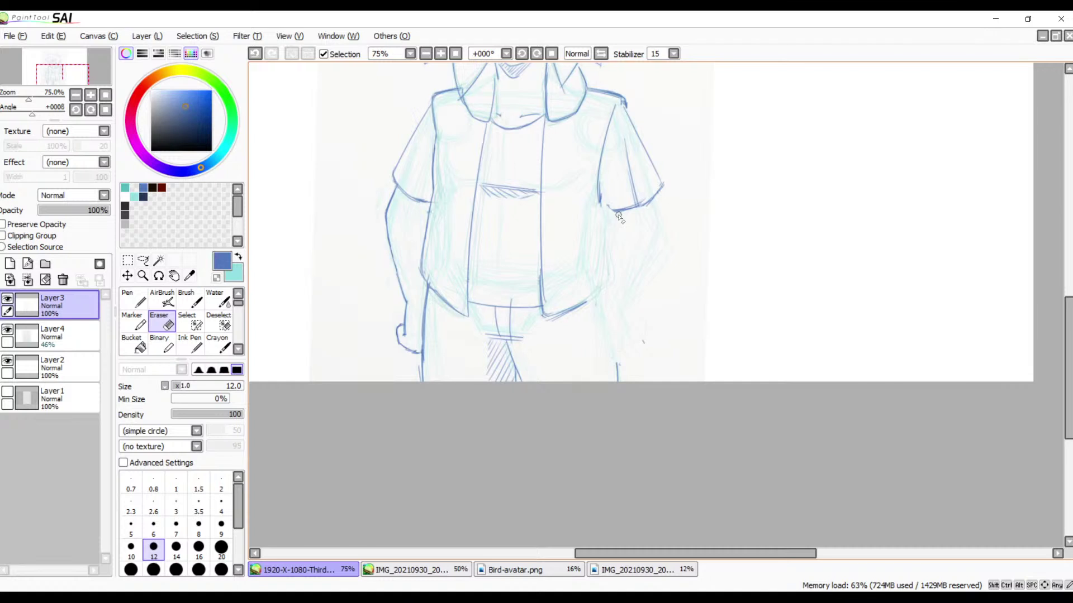
- Try several brush guide lines for a straighter left arm from the sleeve downward, and undo them
key(b)
drag(655, 215, 661, 198)
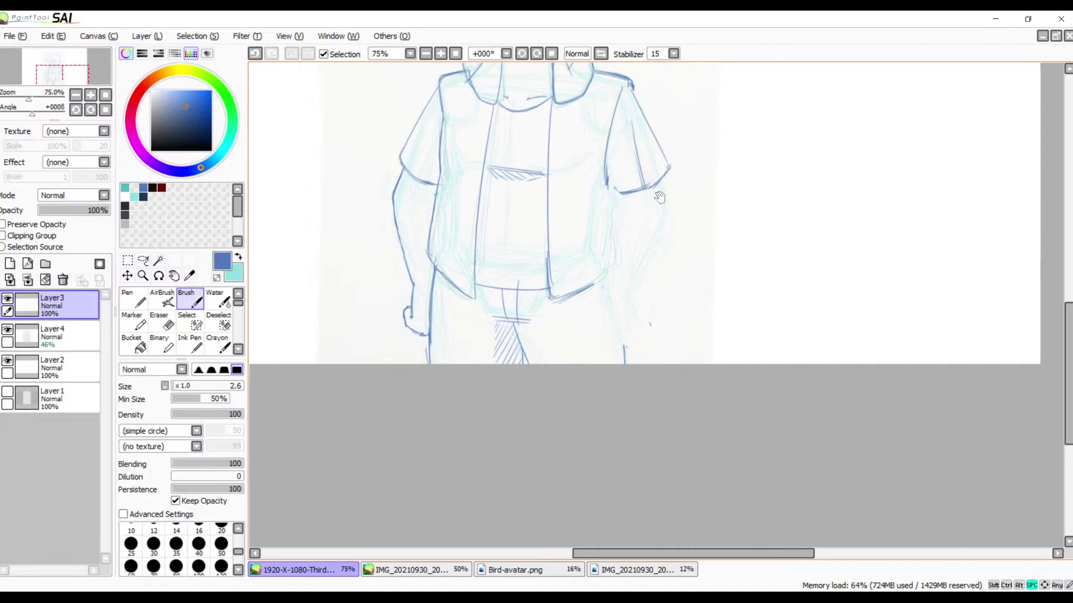
mouse_move(622, 134)
mouse_down()
mouse_move(648, 213)
mouse_move(633, 318)
mouse_up()
drag(642, 200, 637, 295)
key(ctrl+z)
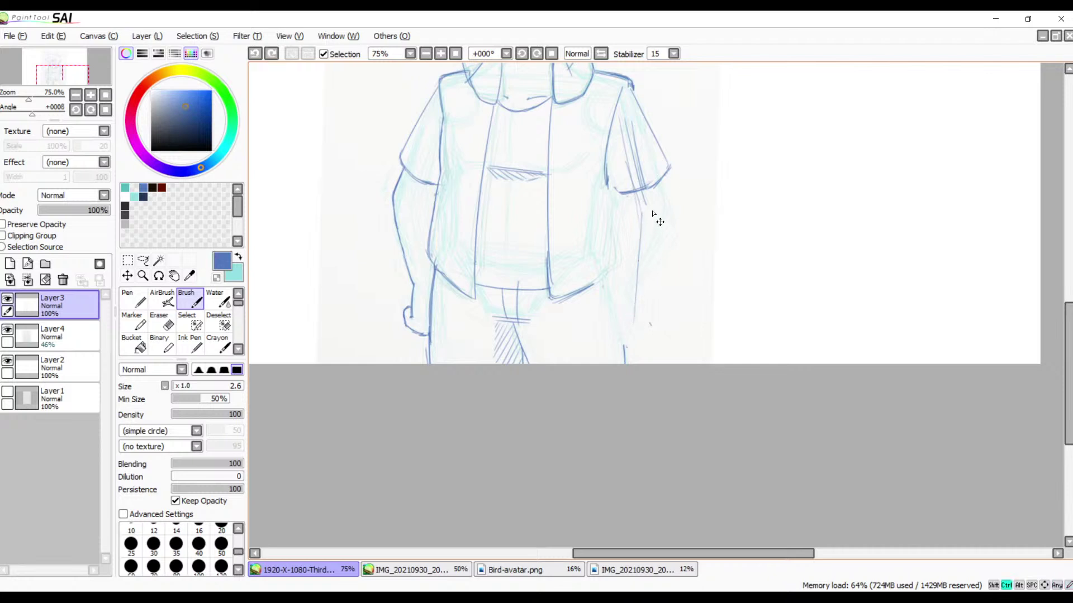
key(ctrl+z)
key(ctrl+z)
key(ctrl+z)
mouse_move(629, 126)
mouse_down()
mouse_move(646, 175)
mouse_move(658, 314)
mouse_up()
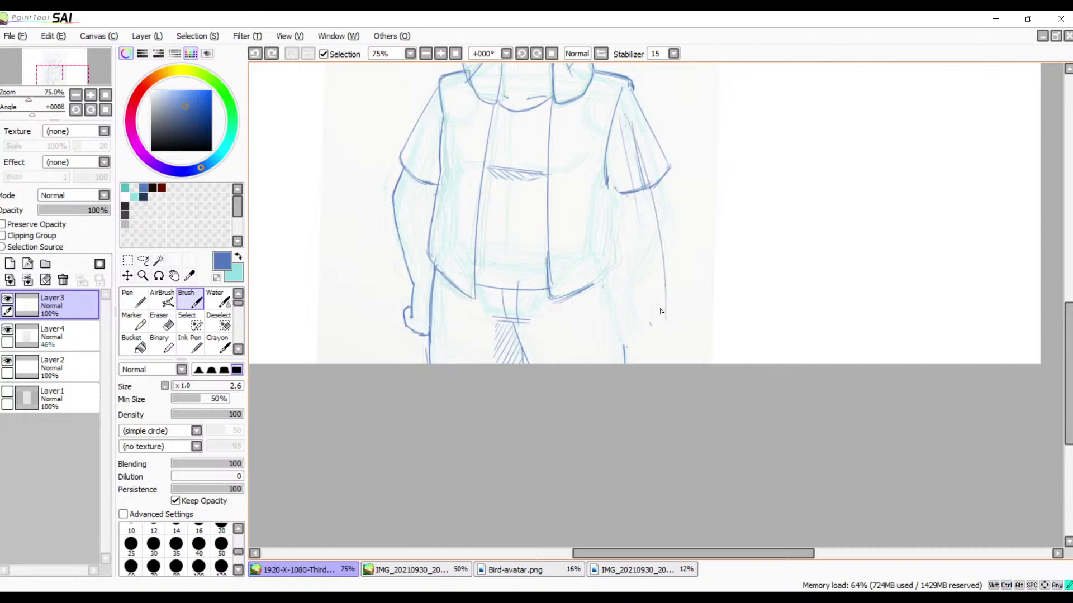
key(ctrl+z)
- Draw a nearly vertical guide line through the left arm and short edge strokes on both sides below the cuff
mouse_move(628, 128)
mouse_down()
mouse_move(638, 184)
mouse_move(642, 342)
mouse_up()
drag(643, 229, 647, 337)
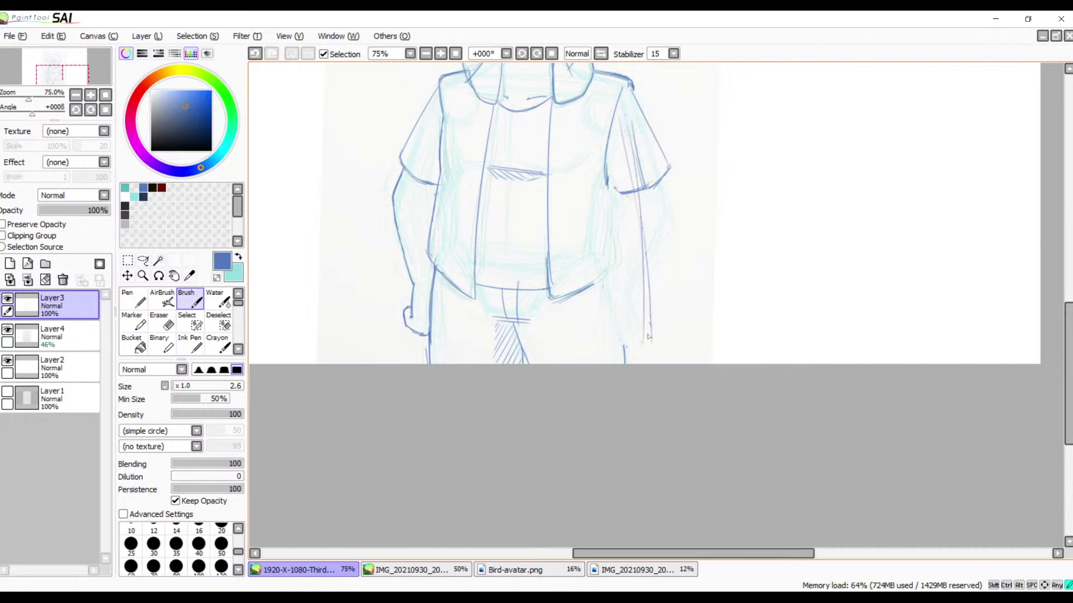
drag(611, 191, 623, 221)
drag(669, 181, 669, 218)
- Block in the left forearm and hand with loose oval construction strokes from the elbow down to the upper thigh
mouse_move(612, 236)
mouse_down()
mouse_move(670, 224)
mouse_move(662, 321)
mouse_up()
mouse_move(614, 225)
mouse_down()
mouse_move(627, 297)
mouse_move(619, 228)
mouse_move(623, 327)
mouse_up()
drag(619, 335, 662, 276)
drag(670, 228, 631, 348)
mouse_move(610, 225)
mouse_down()
mouse_move(601, 343)
mouse_move(643, 335)
mouse_up()
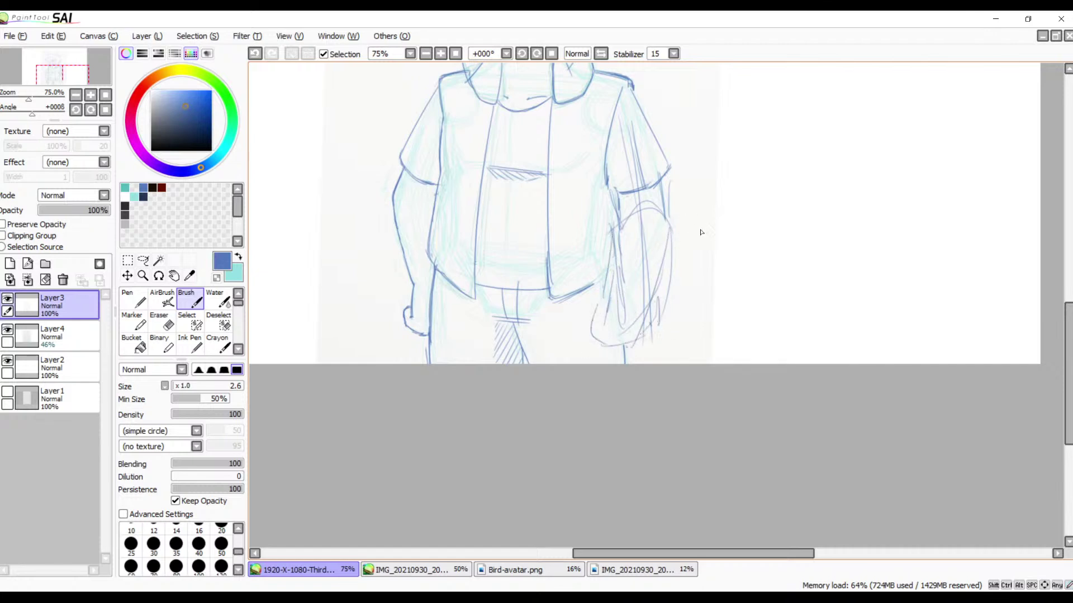
- Add a short curved thumb stroke on the inner side of the left hand sketch, working at 150%
drag(701, 232, 679, 277)
click(441, 54)
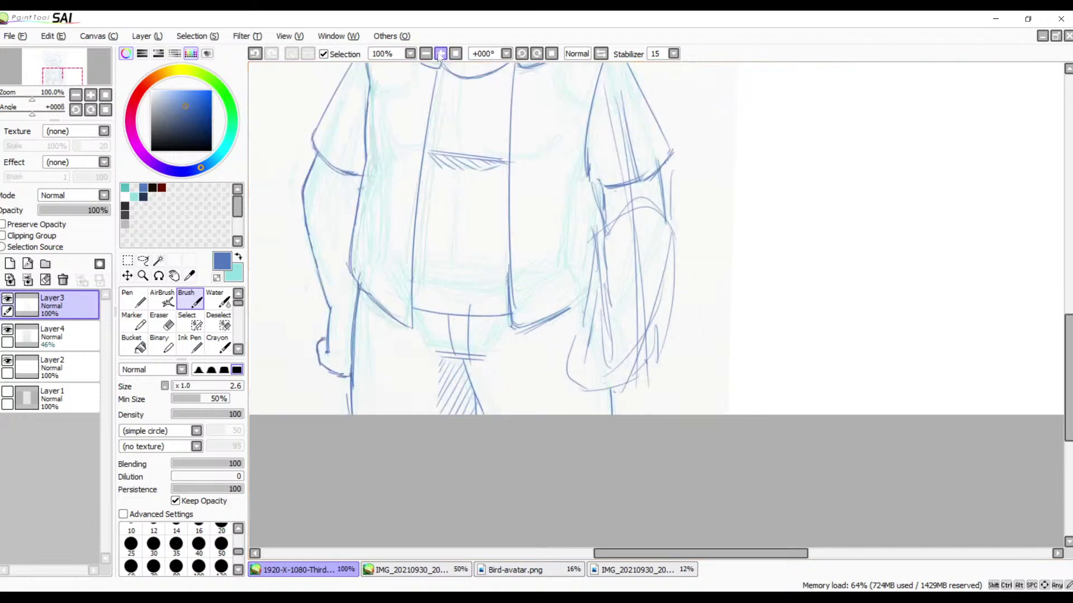
click(440, 54)
drag(550, 375, 593, 333)
drag(578, 285, 562, 330)
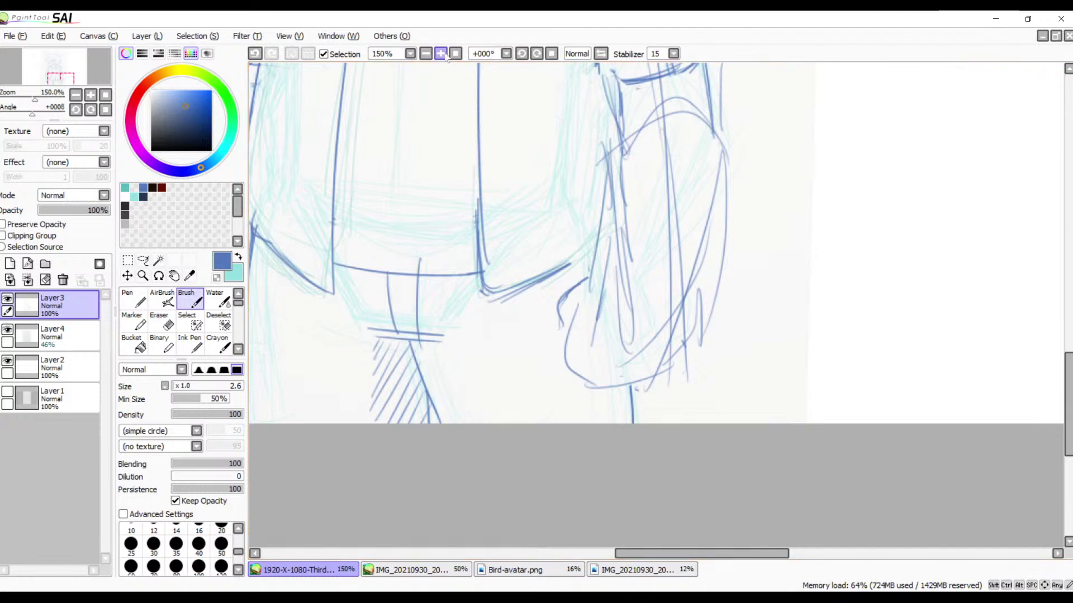
- Darken the left upper arm's inner edge from the sleeve cuff to the elbow with overlapping strokes, working at 300%
scroll(567, 95, up, 2)
drag(567, 175, 585, 382)
drag(601, 239, 589, 342)
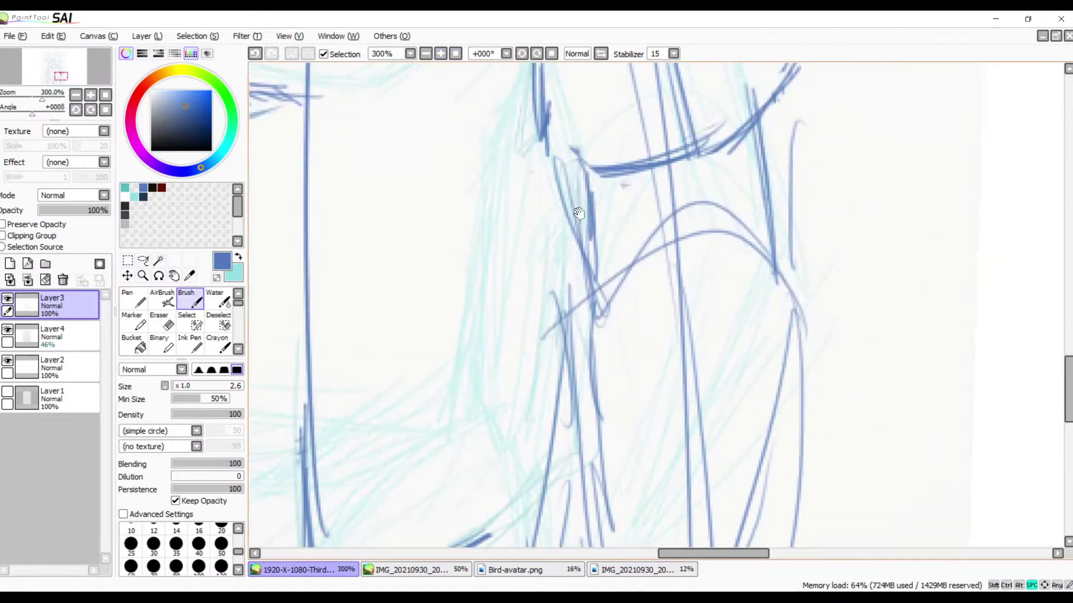
mouse_move(622, 164)
mouse_down()
mouse_move(637, 263)
mouse_move(593, 287)
mouse_move(608, 349)
mouse_up()
drag(578, 252, 608, 371)
drag(587, 271, 610, 373)
drag(592, 275, 607, 357)
- Draw the left arm's outer edge from below the cuff around the elbow with overlapping strokes
drag(774, 205, 805, 352)
drag(790, 282, 810, 373)
drag(798, 329, 813, 439)
- Draw the inner elbow bend and the start of the left forearm's inner edge with thick overlapping strokes
drag(732, 381, 822, 201)
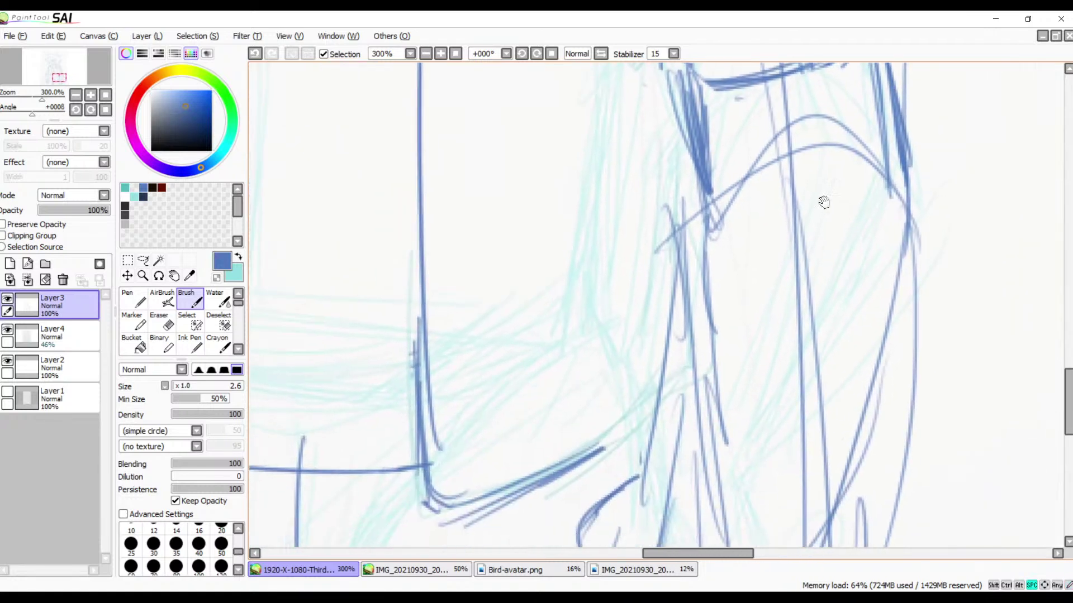
mouse_move(698, 144)
mouse_down()
mouse_move(673, 203)
mouse_move(670, 254)
mouse_up()
drag(681, 193, 670, 310)
drag(698, 148, 670, 234)
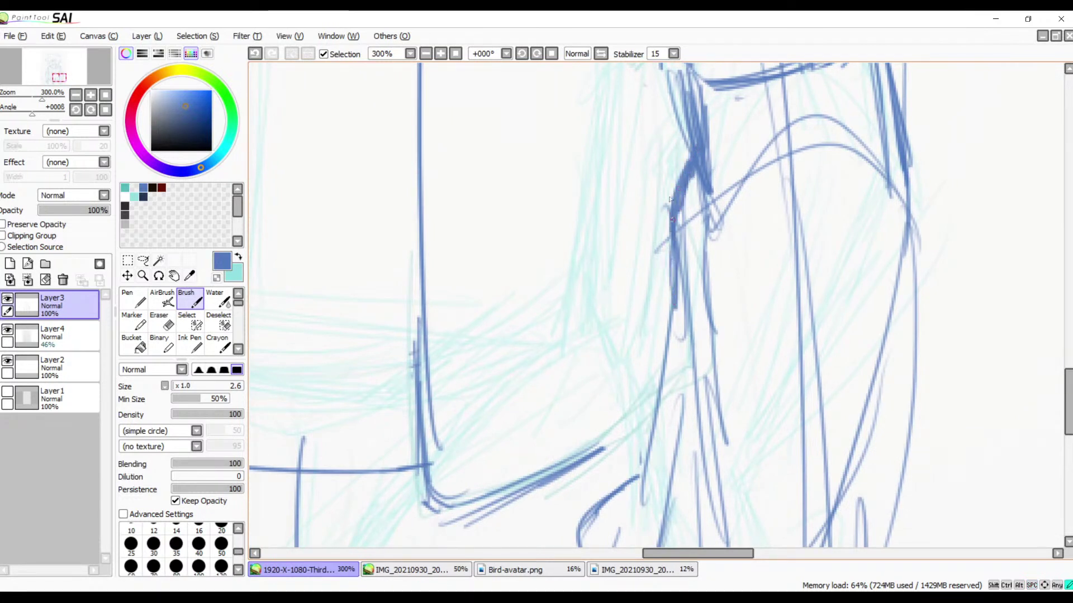
- Draw the left forearm's inner edge down to the wrist and its outer edge below the elbow with overlapping strokes
drag(675, 197, 666, 309)
drag(681, 252, 642, 467)
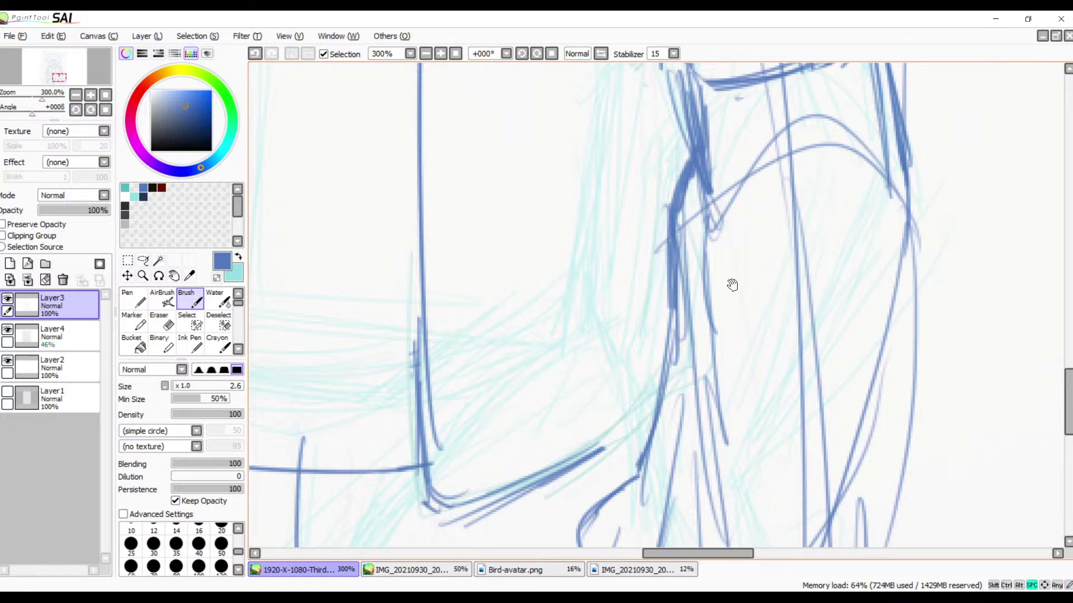
drag(785, 234, 753, 271)
drag(859, 185, 888, 257)
drag(875, 176, 889, 248)
mouse_move(884, 203)
mouse_down()
mouse_move(892, 285)
mouse_move(897, 261)
mouse_move(862, 338)
mouse_up()
drag(883, 385, 935, 255)
drag(931, 162, 878, 357)
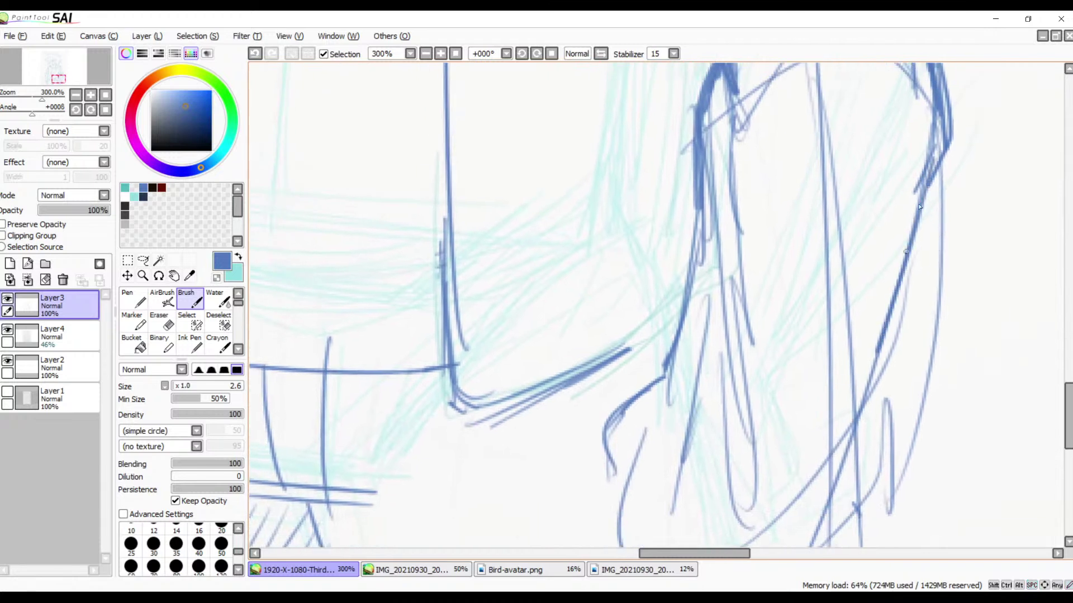
drag(920, 204, 852, 394)
drag(886, 304, 854, 391)
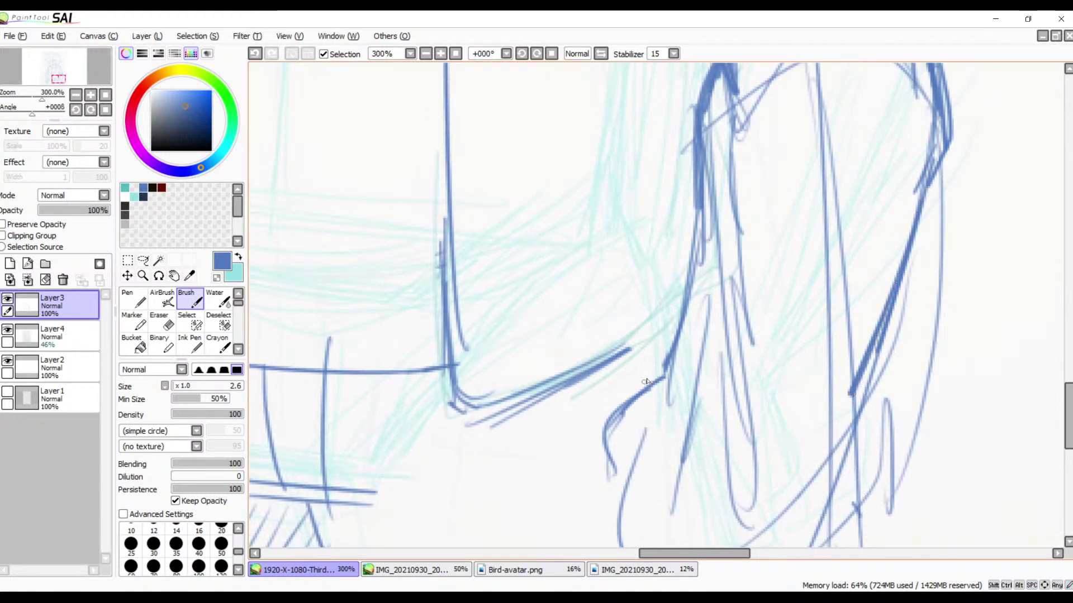
- Outline the left hand from the wrist around the thumb and knuckles and along its lower edge
mouse_move(658, 372)
mouse_down()
mouse_move(589, 404)
mouse_move(598, 393)
mouse_move(604, 441)
mouse_up()
drag(587, 397, 597, 431)
mouse_move(591, 412)
mouse_down()
mouse_move(653, 364)
mouse_move(592, 431)
mouse_move(571, 497)
mouse_move(589, 533)
mouse_move(629, 385)
mouse_move(632, 428)
mouse_up()
mouse_move(614, 383)
mouse_down()
mouse_move(661, 451)
mouse_move(686, 462)
mouse_move(742, 429)
mouse_up()
mouse_move(653, 459)
mouse_down()
mouse_move(698, 465)
mouse_move(838, 445)
mouse_up()
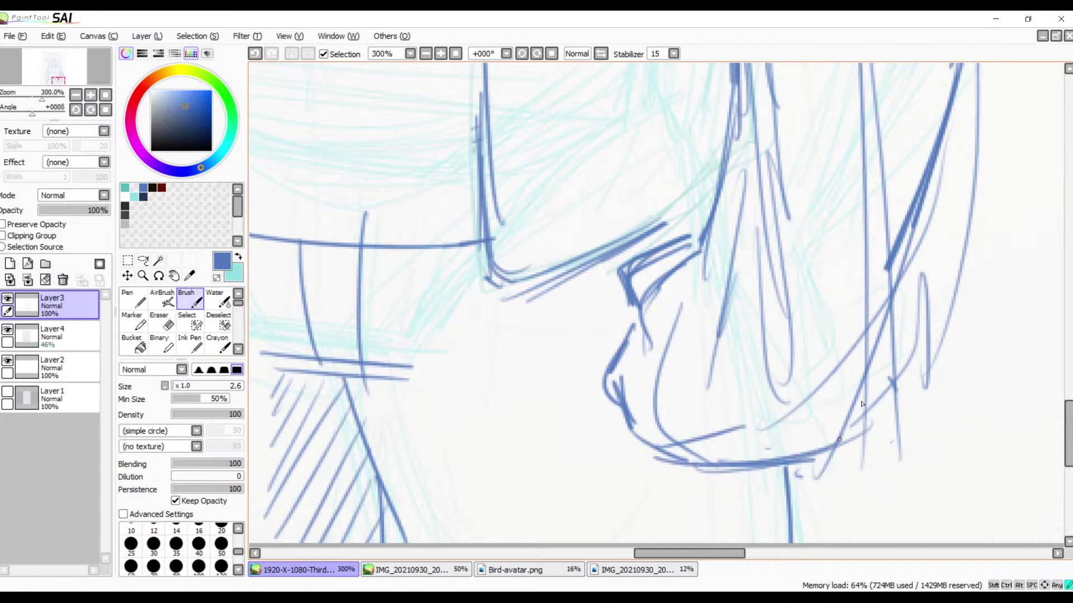
- Extend the left forearm's outer edge down to the hand and add a second curved line across the lower hand
drag(894, 276, 843, 419)
drag(885, 304, 860, 350)
mouse_move(900, 227)
mouse_down()
mouse_move(834, 434)
mouse_move(674, 455)
mouse_up()
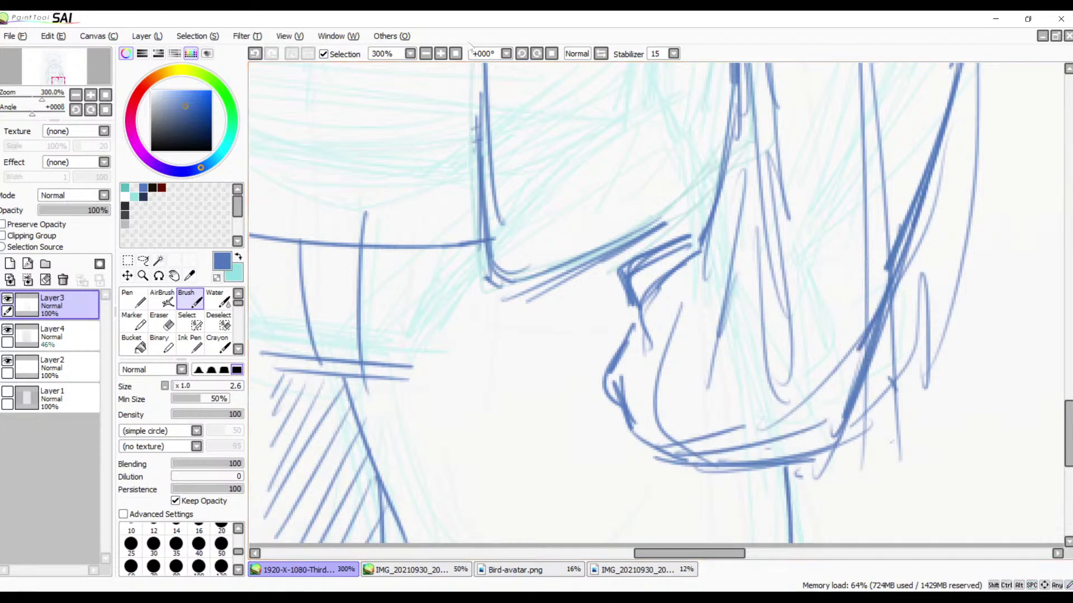
- Check the redrawn left arm against the whole figure at 50% zoom, in both normal and horizontally flipped view
click(426, 54)
click(426, 54)
drag(553, 189, 574, 295)
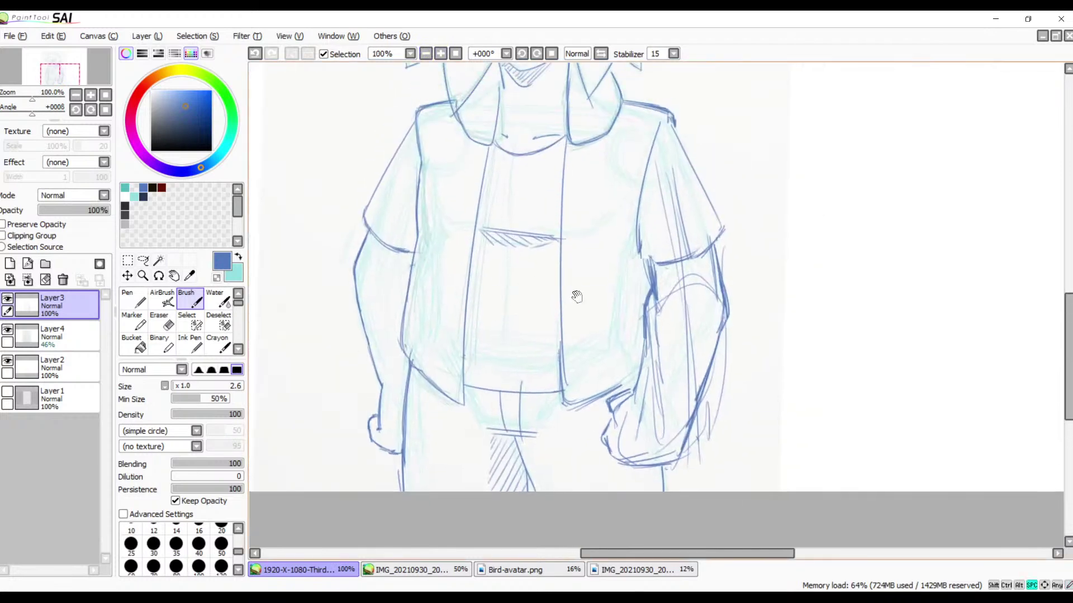
drag(718, 403, 738, 441)
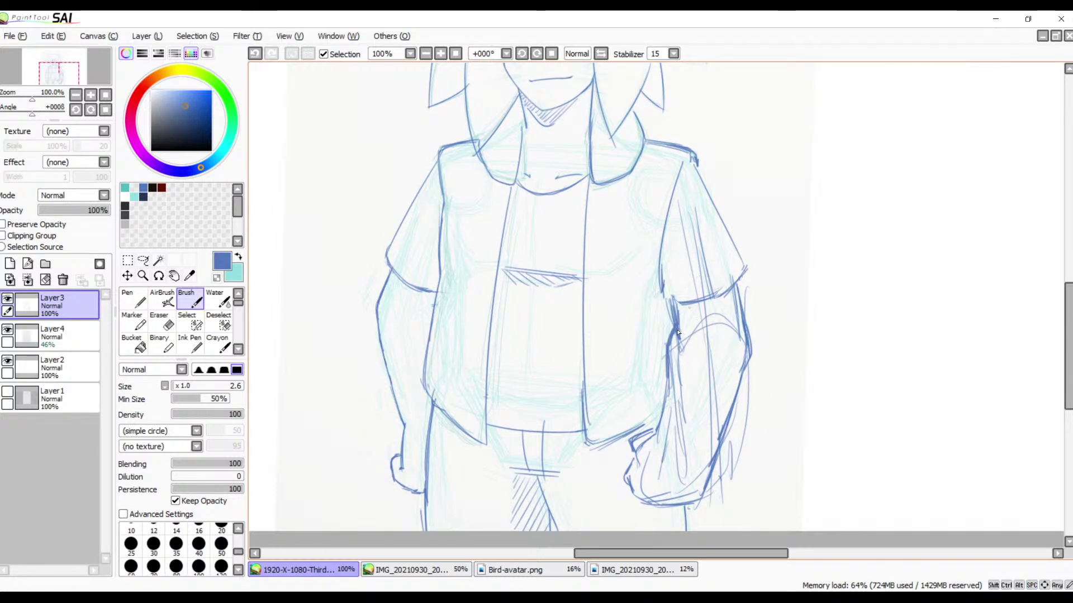
key(space)
drag(701, 356, 727, 407)
drag(679, 343, 672, 307)
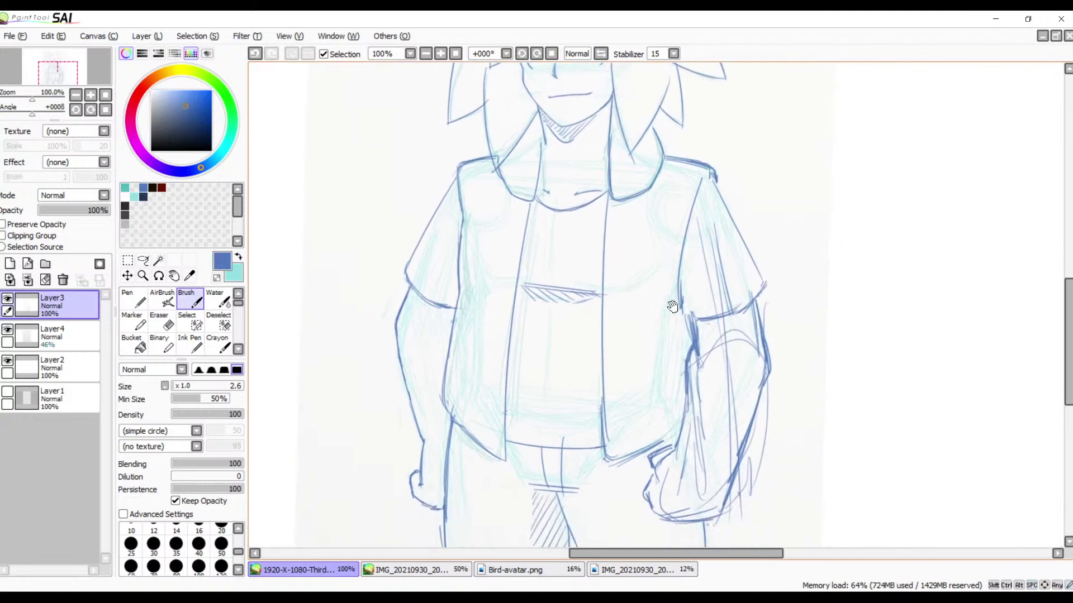
click(425, 54)
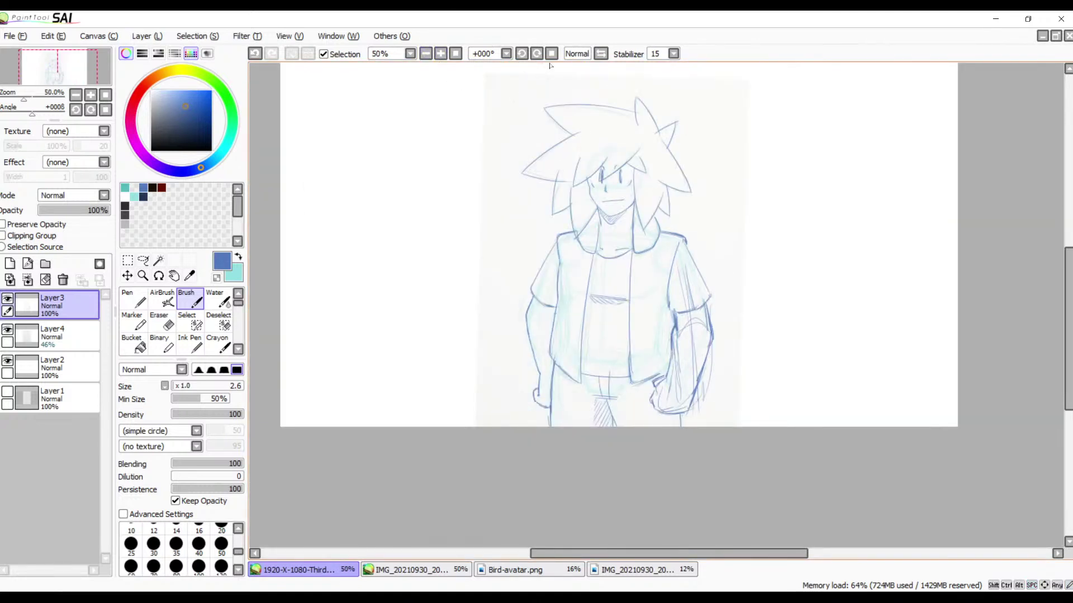
click(601, 55)
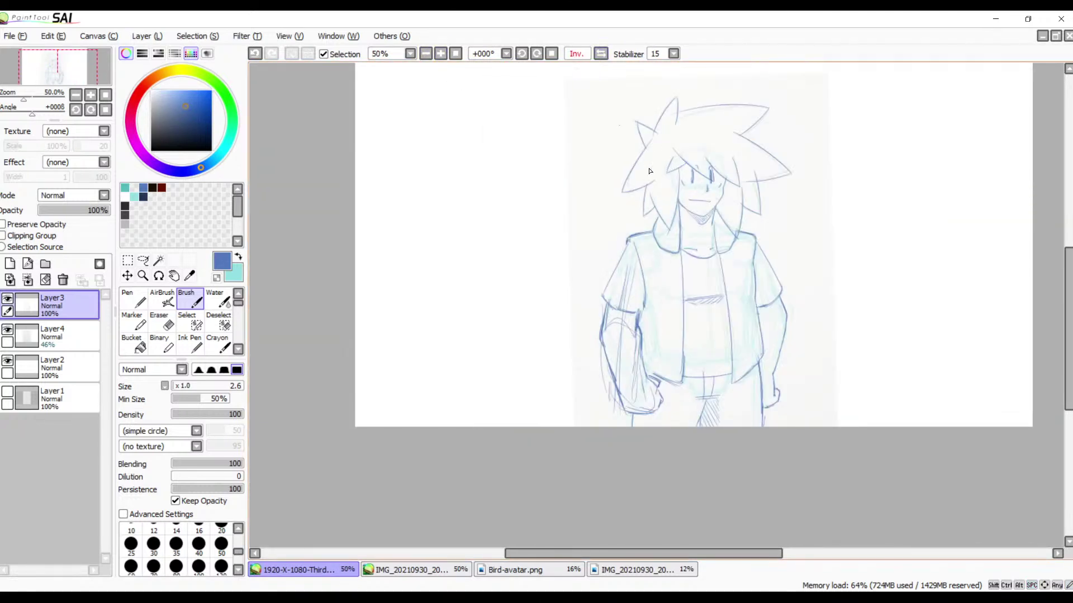
drag(661, 276, 630, 258)
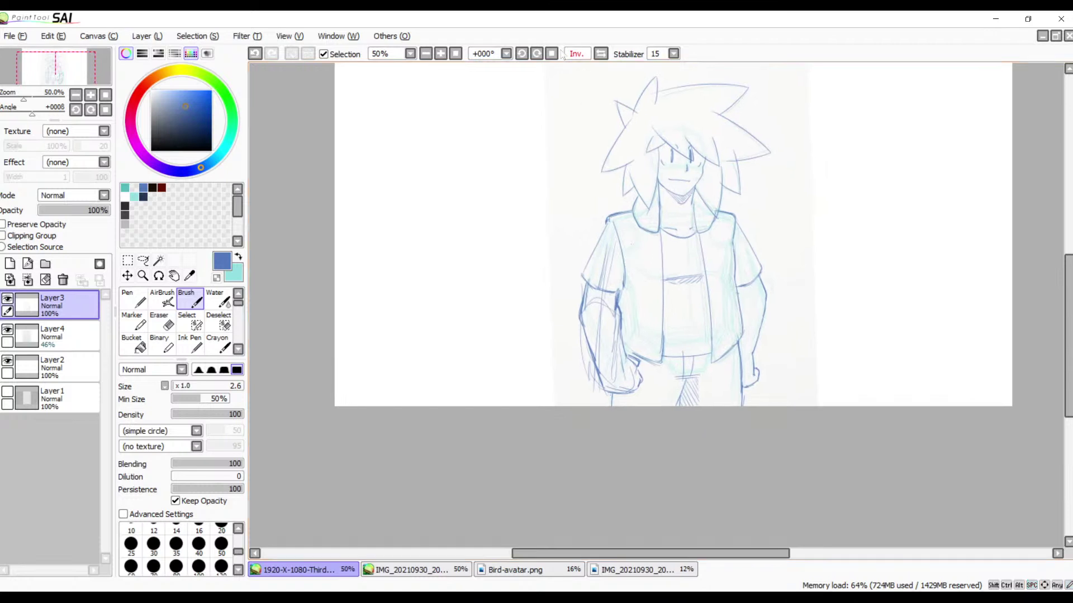
click(600, 55)
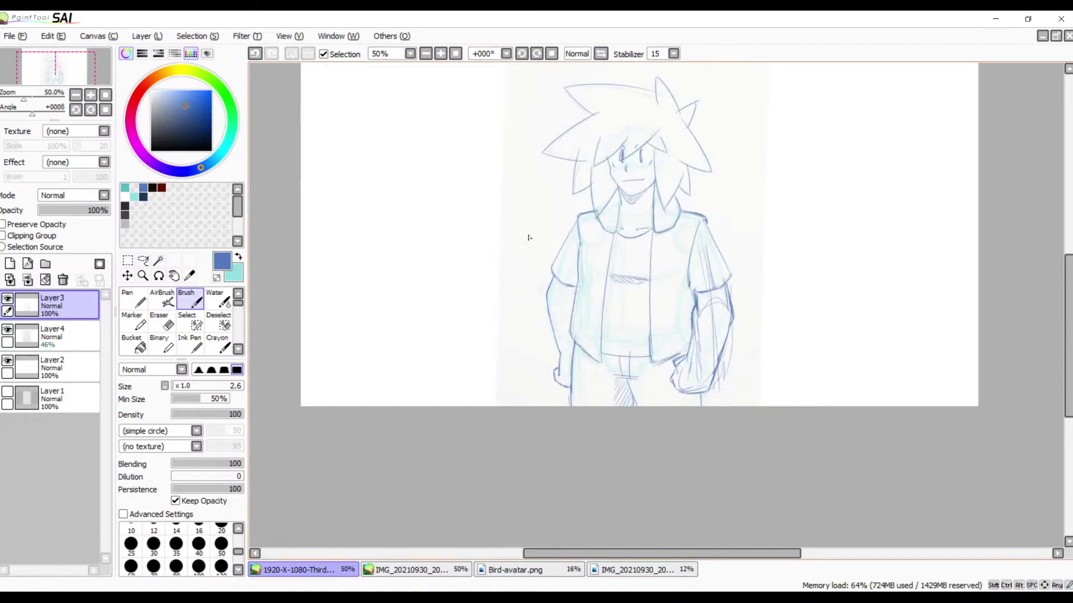
click(440, 54)
click(440, 54)
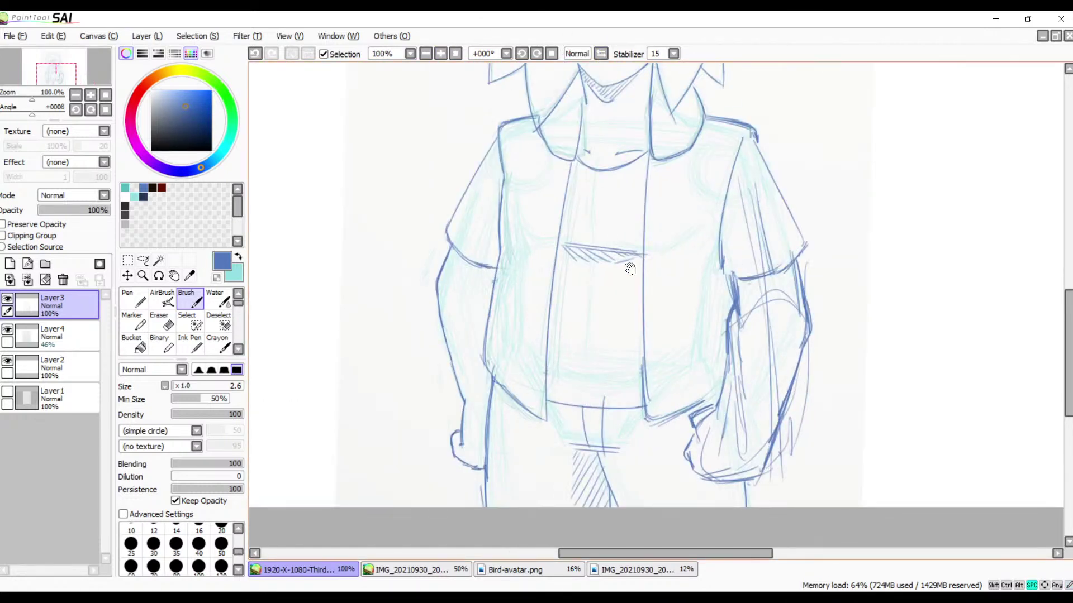
drag(628, 269, 603, 202)
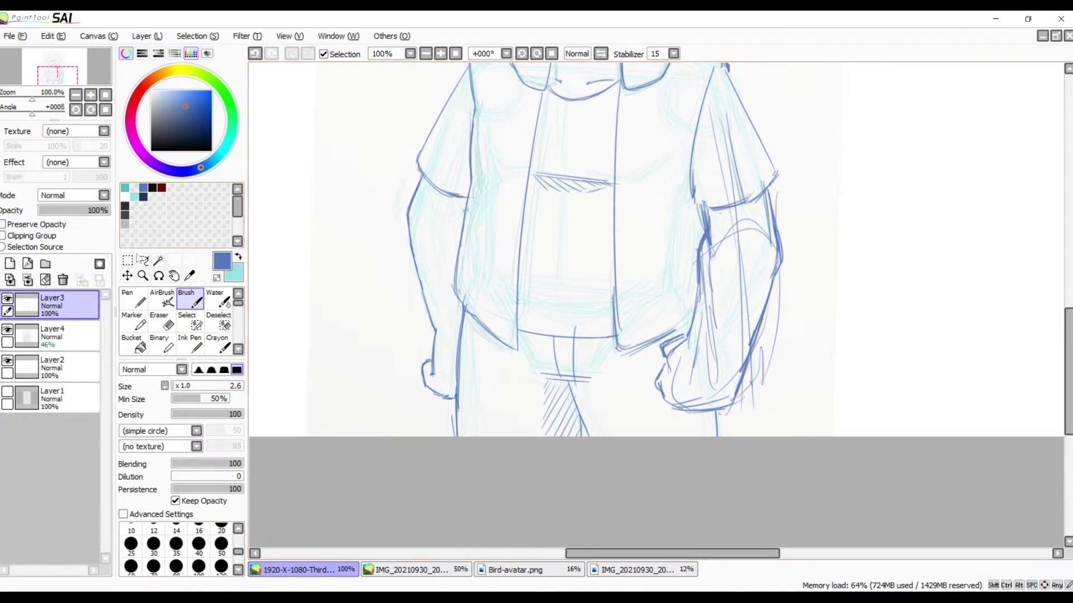
- Lasso the left arm and hand below the sleeve cuff and shift the selection slightly up toward the cuff
key(a)
mouse_move(769, 194)
mouse_down()
mouse_move(768, 185)
mouse_move(698, 205)
mouse_move(692, 258)
mouse_up()
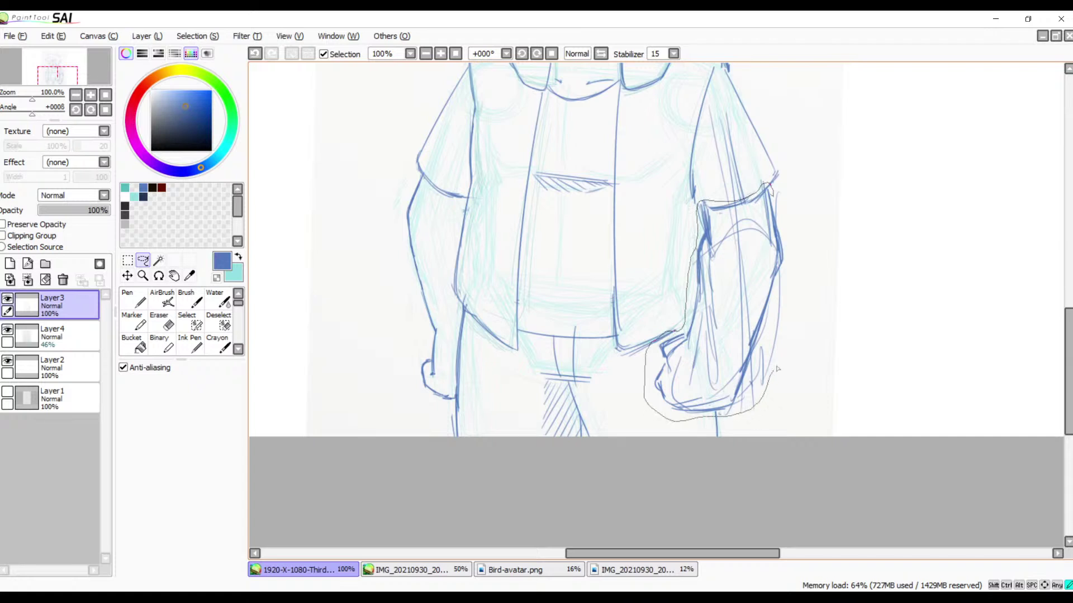
drag(780, 213, 770, 187)
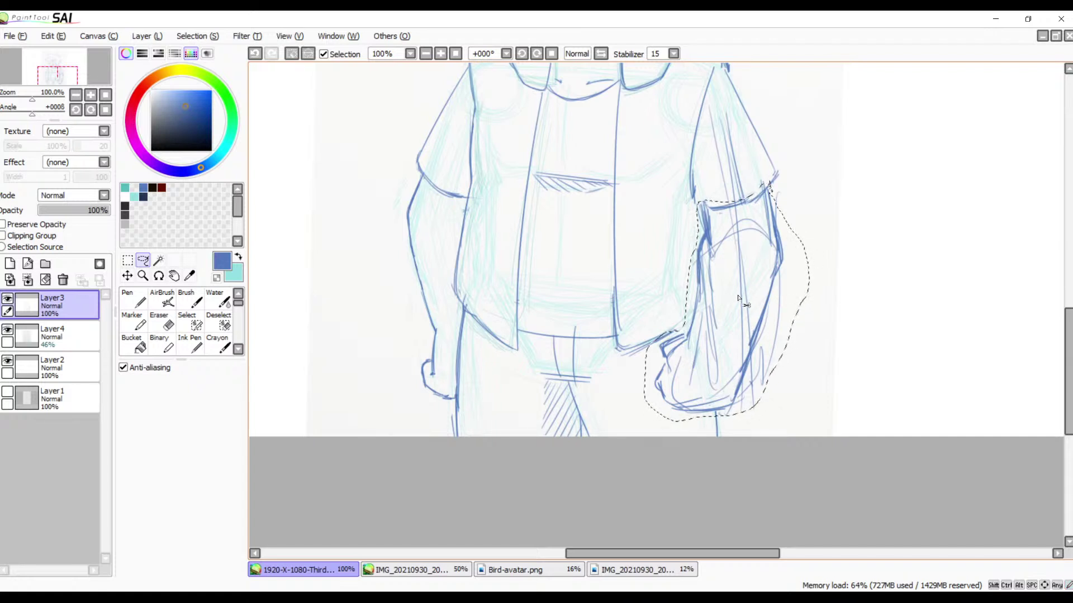
drag(739, 295, 734, 287)
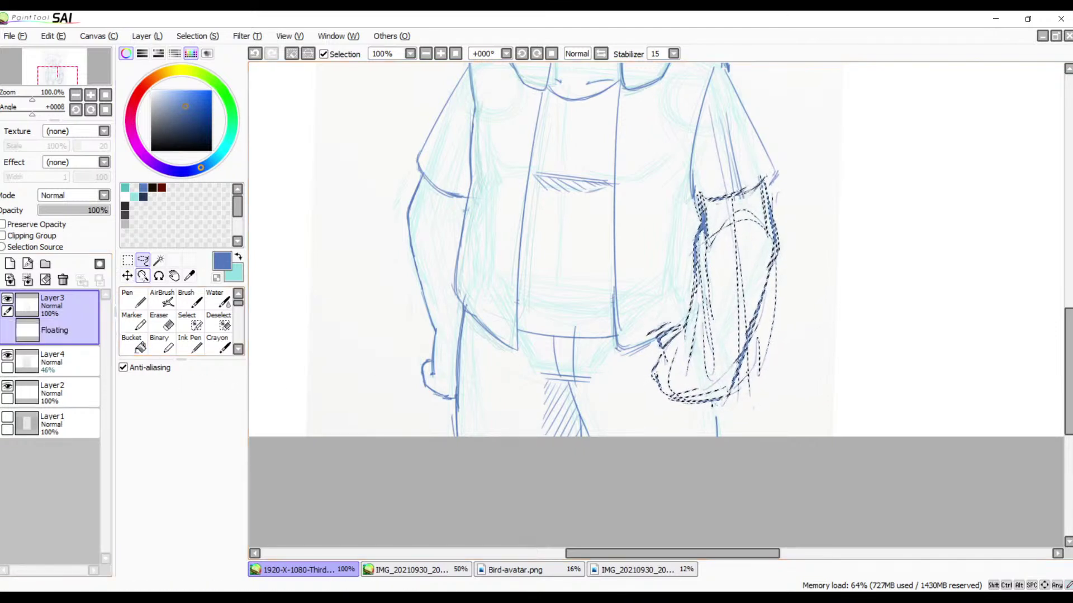
- Rotate the selected left arm slightly clockwise and nudge it back under the sleeve
click(160, 277)
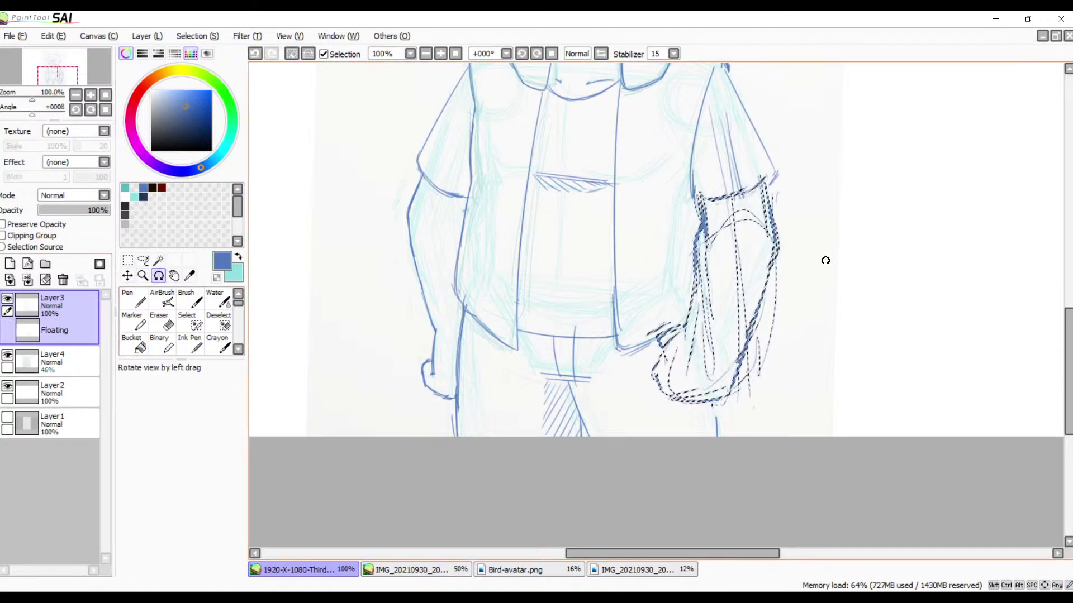
drag(825, 261, 811, 260)
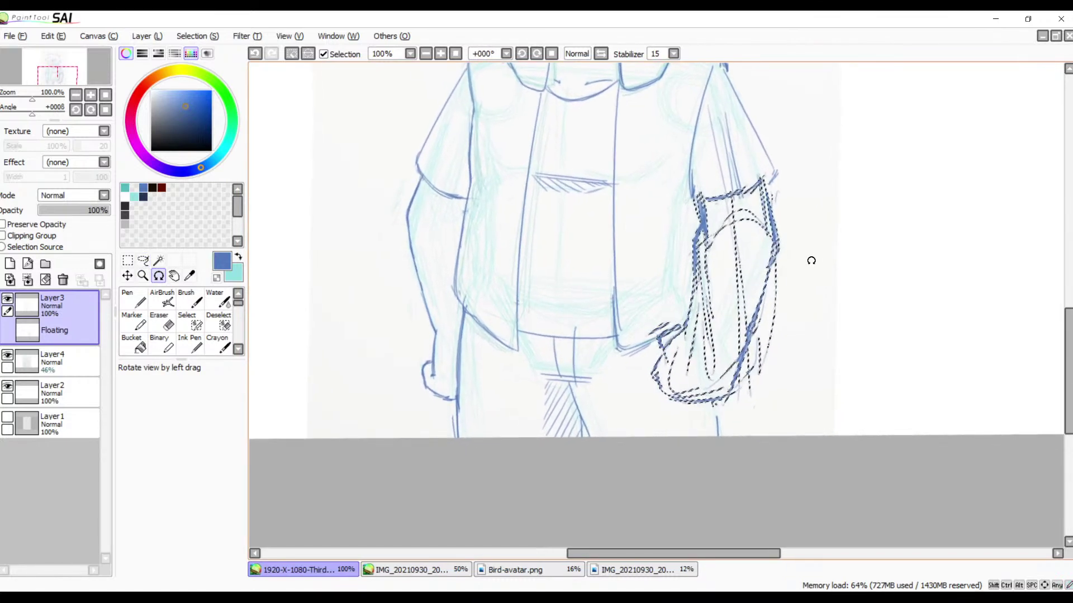
click(127, 276)
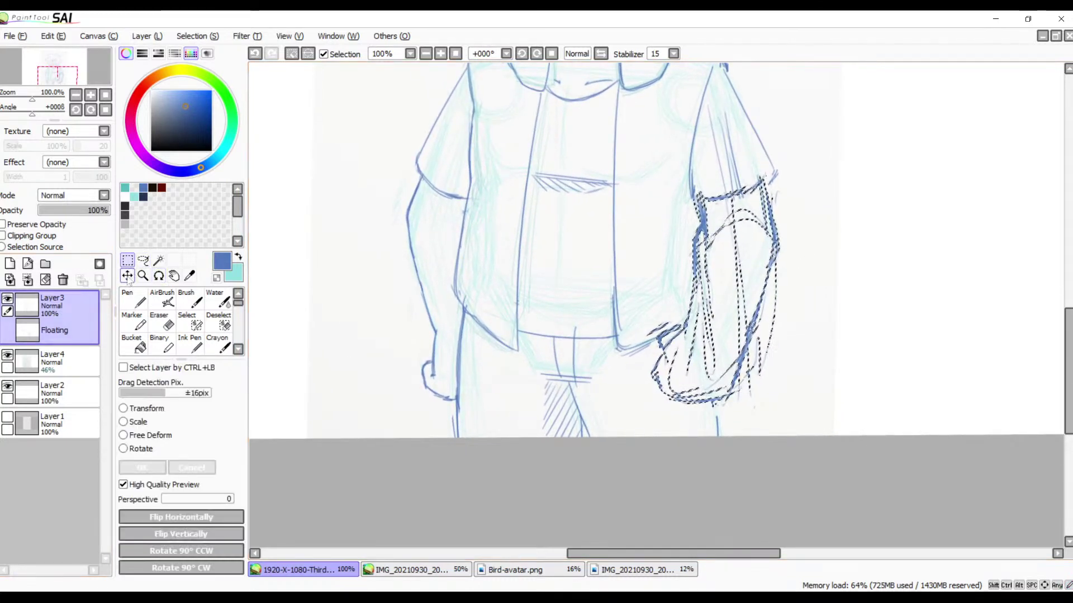
click(124, 449)
drag(805, 164, 811, 169)
drag(744, 263, 740, 270)
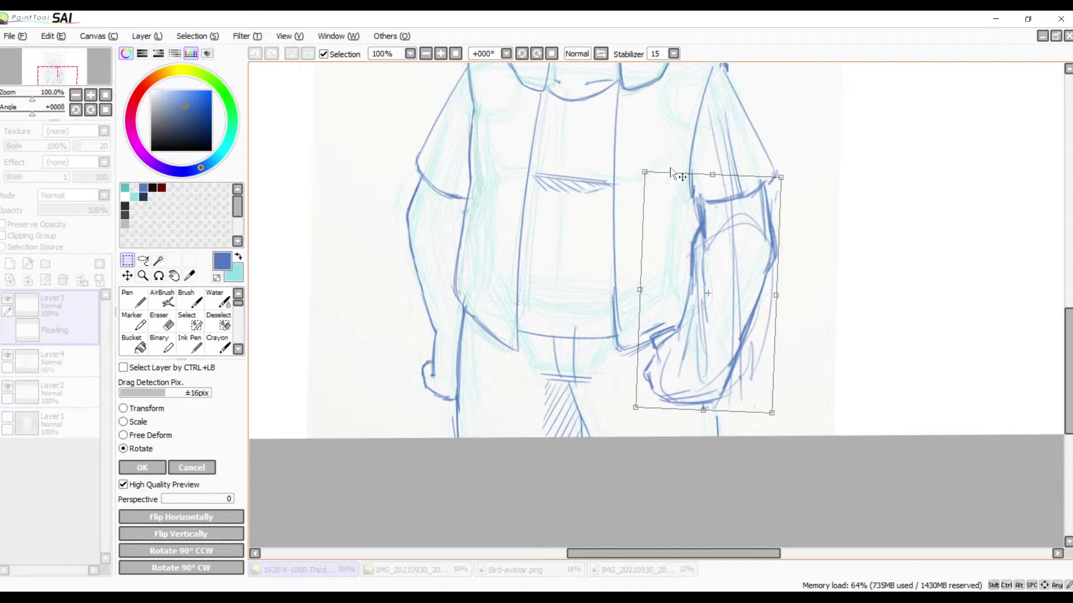
- Shrink the selected left arm slightly, refit its angle and position beneath the sleeve cuff, and apply the transformation
click(144, 408)
drag(772, 414, 767, 408)
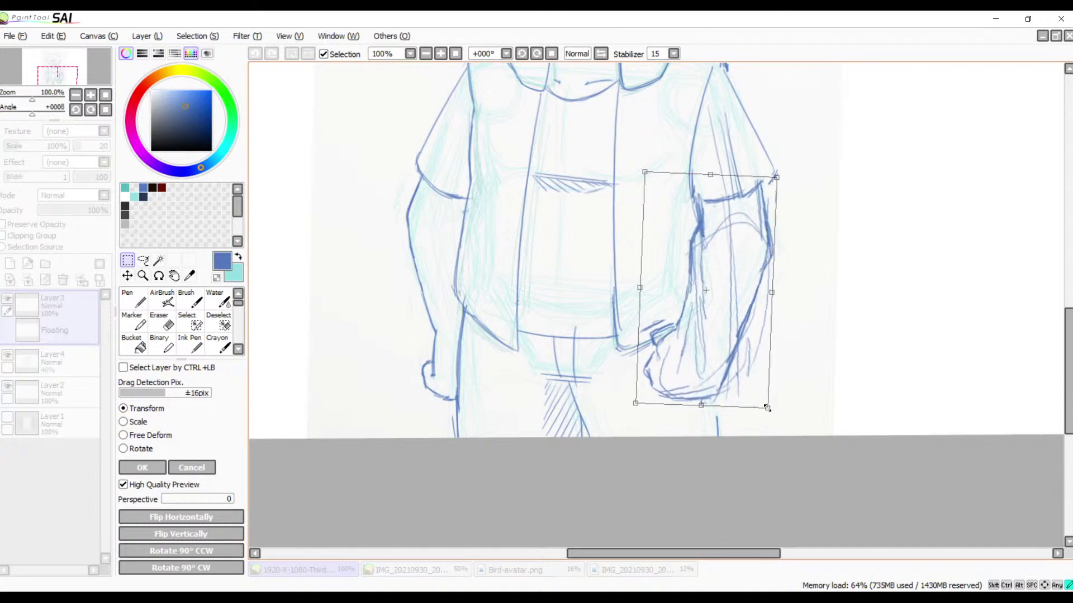
drag(788, 171, 790, 177)
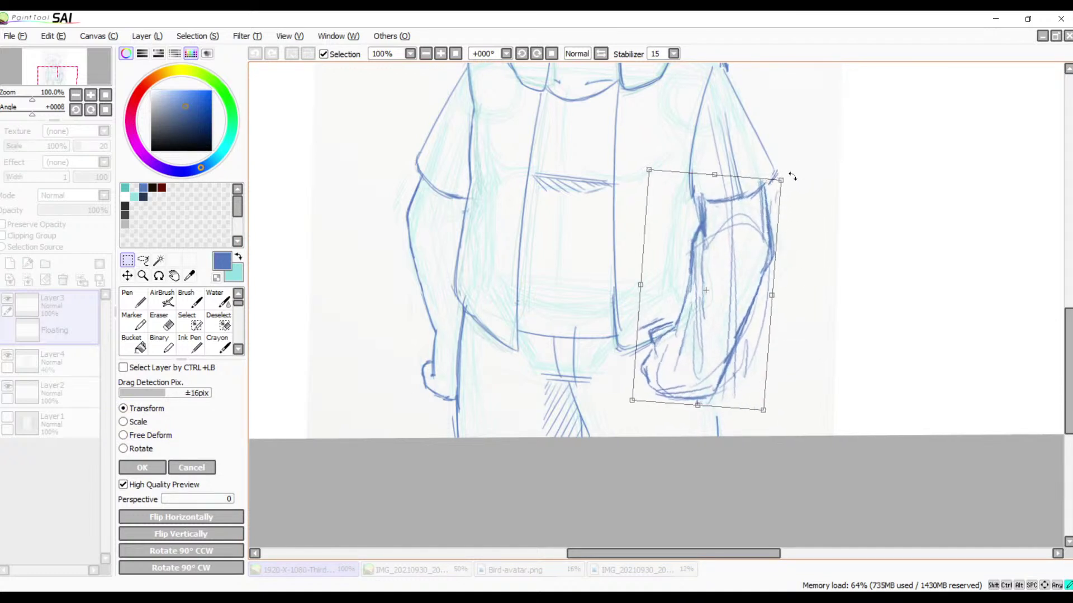
drag(736, 306, 735, 310)
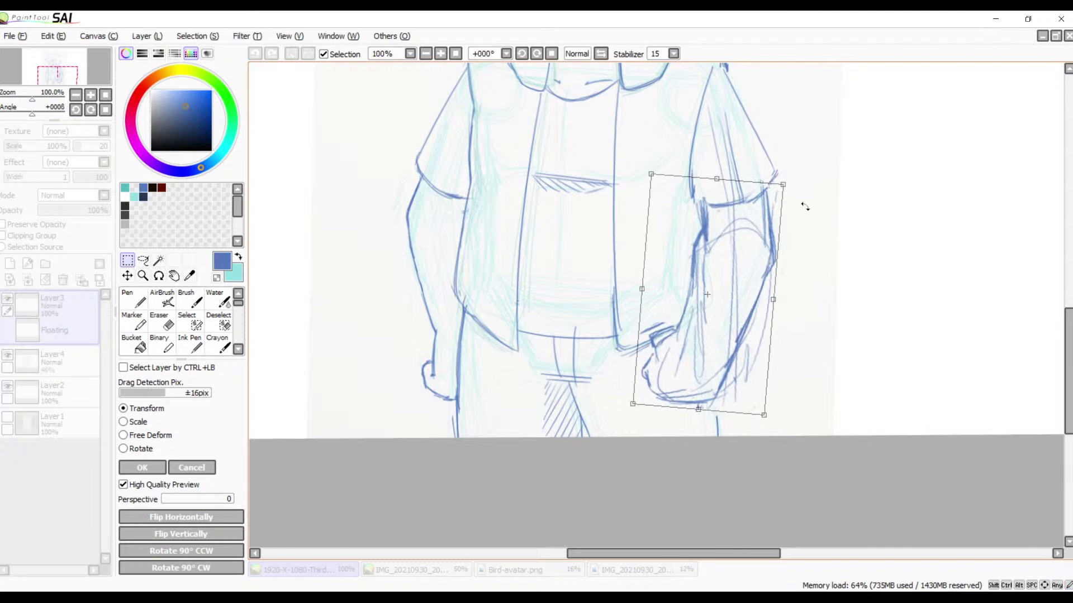
drag(805, 206, 795, 211)
drag(759, 280, 765, 279)
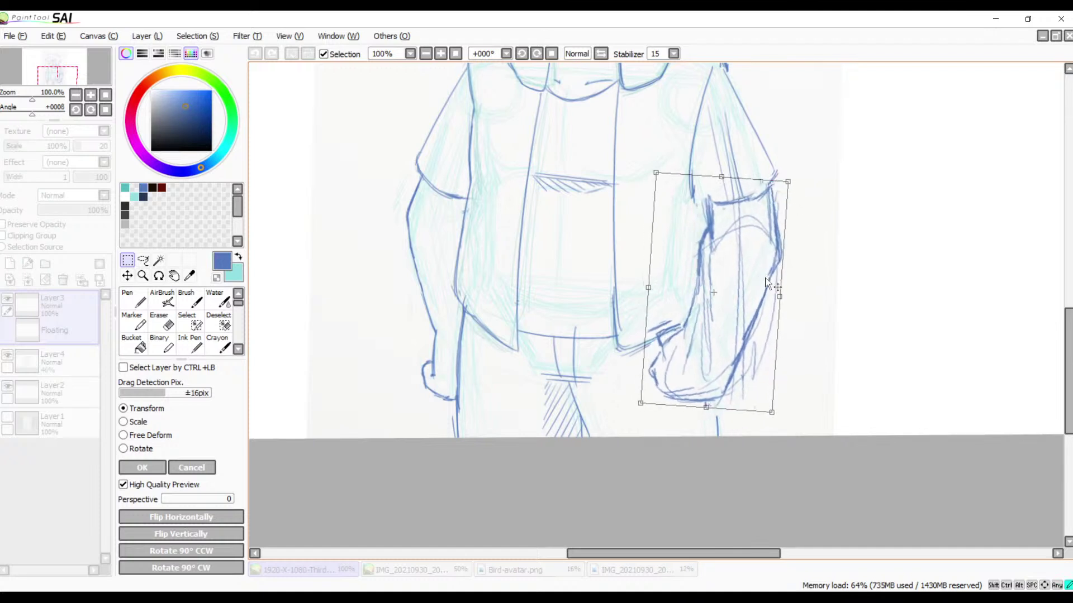
drag(821, 201, 812, 192)
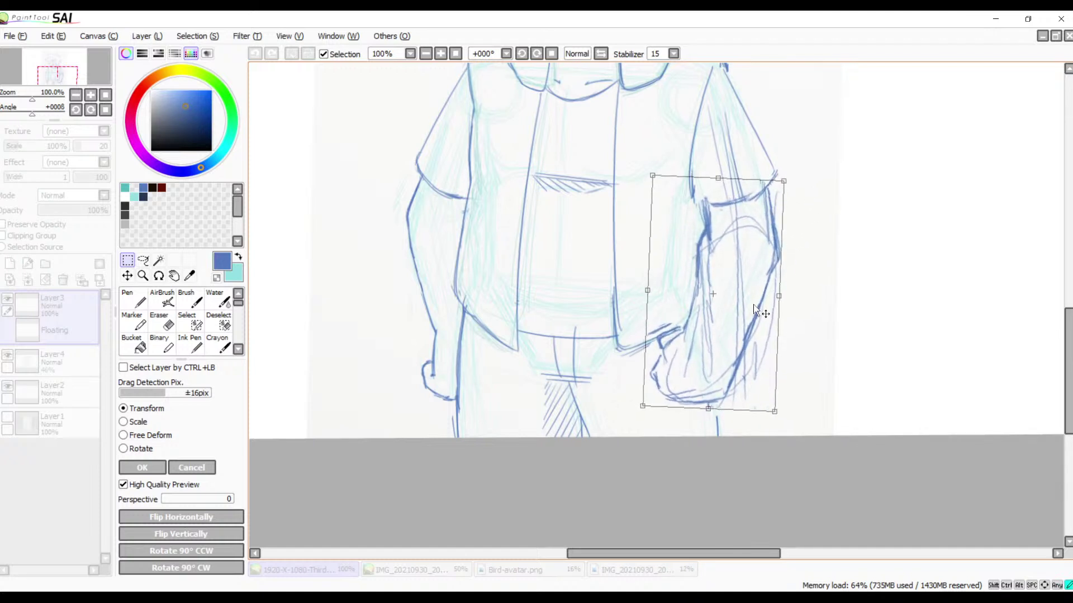
drag(754, 306, 748, 311)
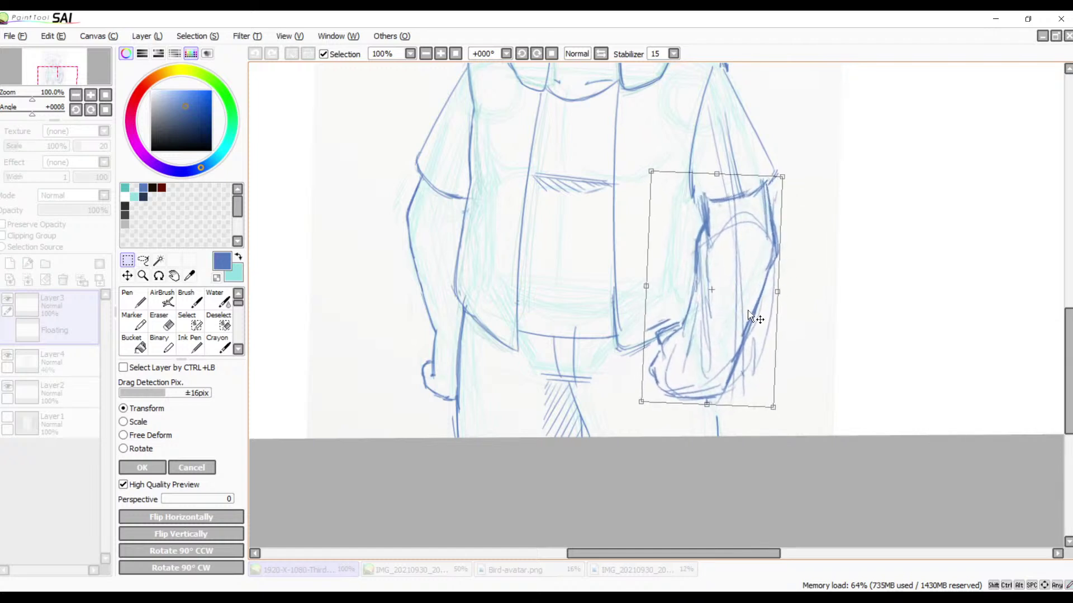
key(Return)
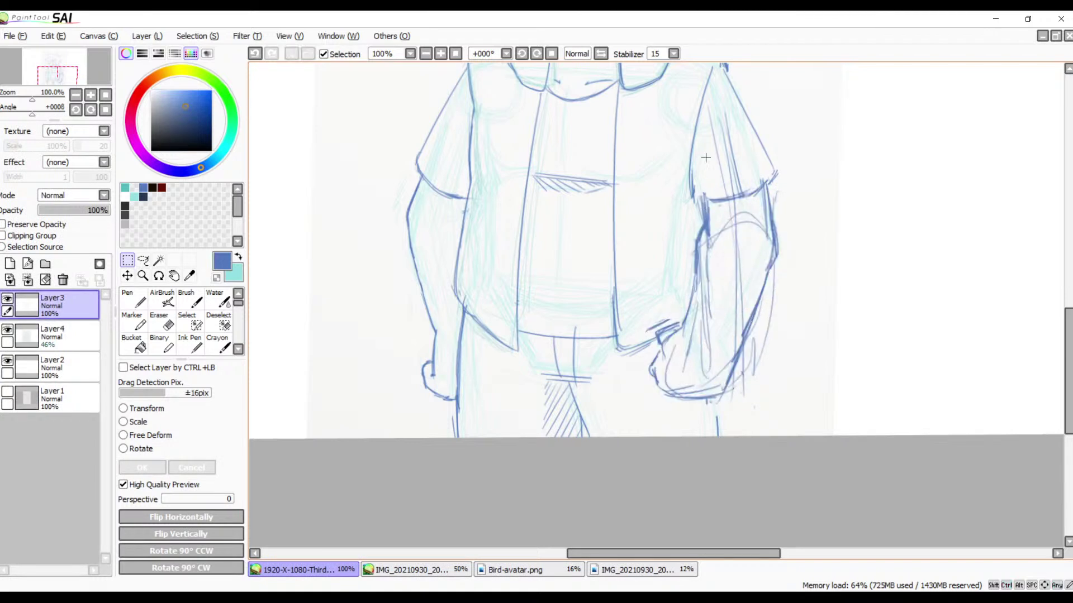
- Hide the light cyan sketch on Layer4 and review the line art of the whole figure at 50% zoom
key(space)
mouse_move(731, 195)
mouse_down()
mouse_move(733, 349)
mouse_move(761, 366)
mouse_move(763, 393)
mouse_move(743, 257)
mouse_move(716, 234)
mouse_up()
drag(745, 331, 751, 283)
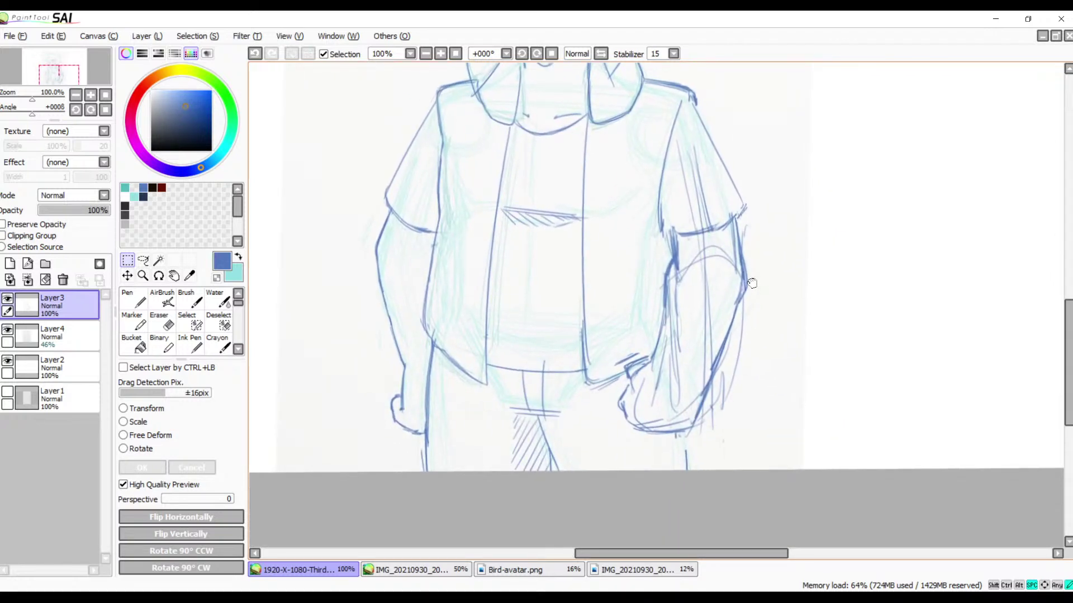
drag(747, 280, 728, 371)
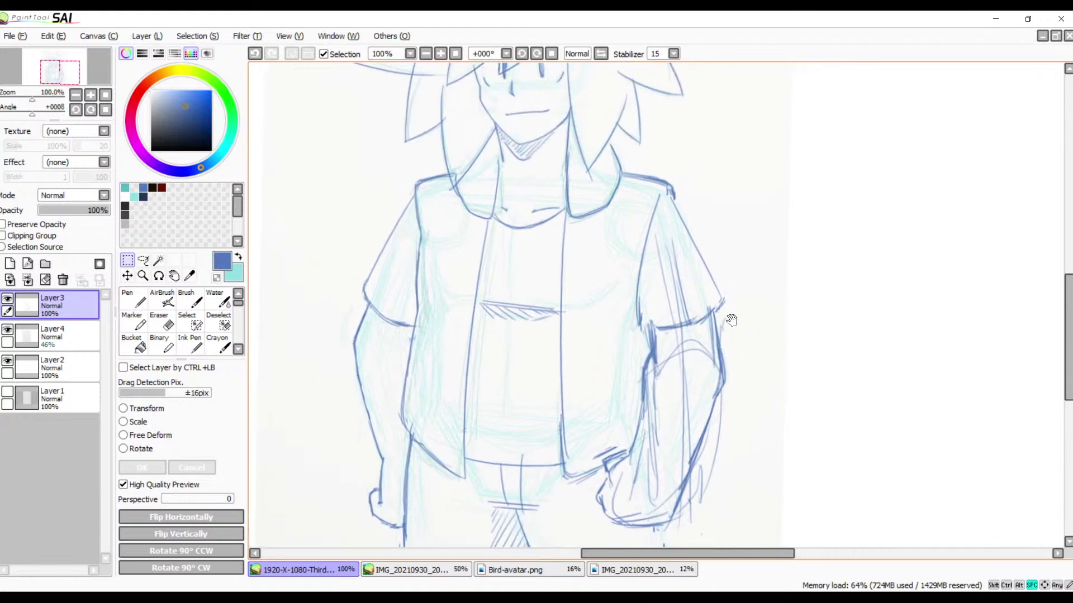
drag(732, 317, 735, 367)
mouse_move(732, 420)
mouse_down()
mouse_move(747, 335)
mouse_move(747, 428)
mouse_up()
drag(728, 378, 737, 176)
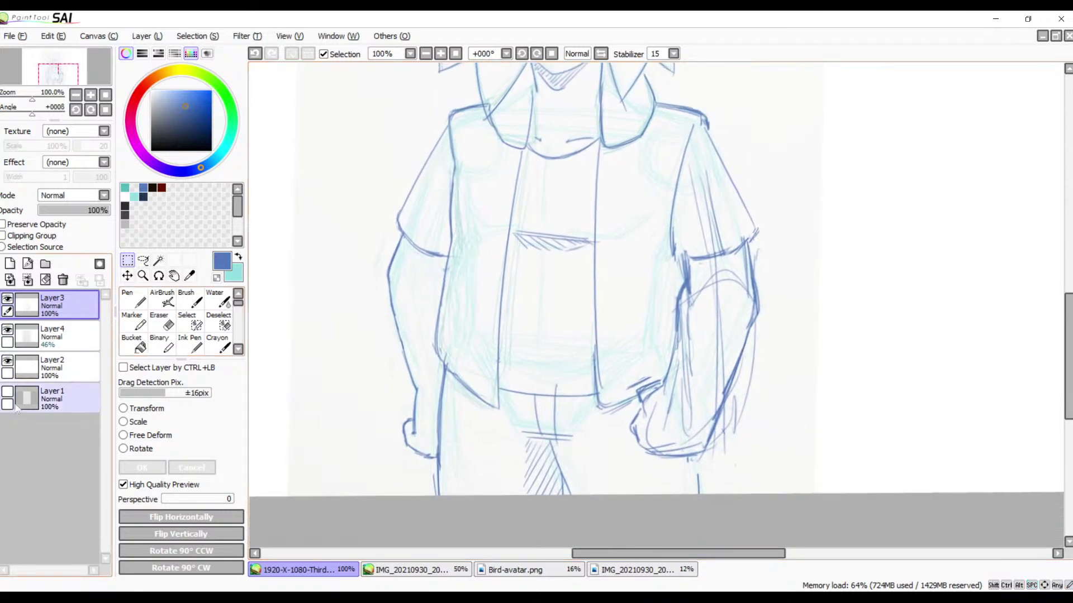
click(8, 331)
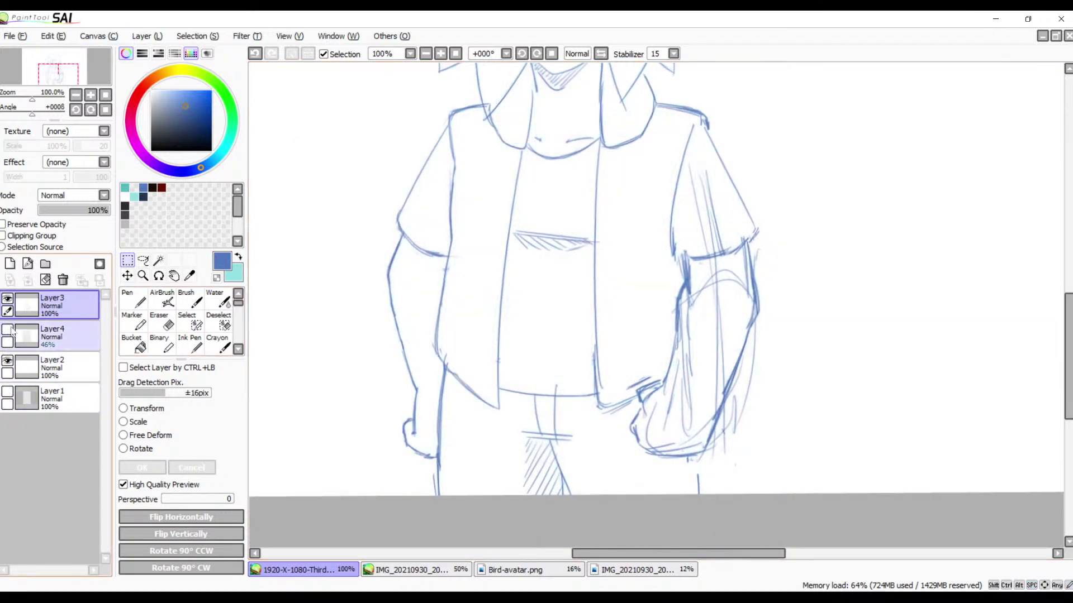
click(431, 59)
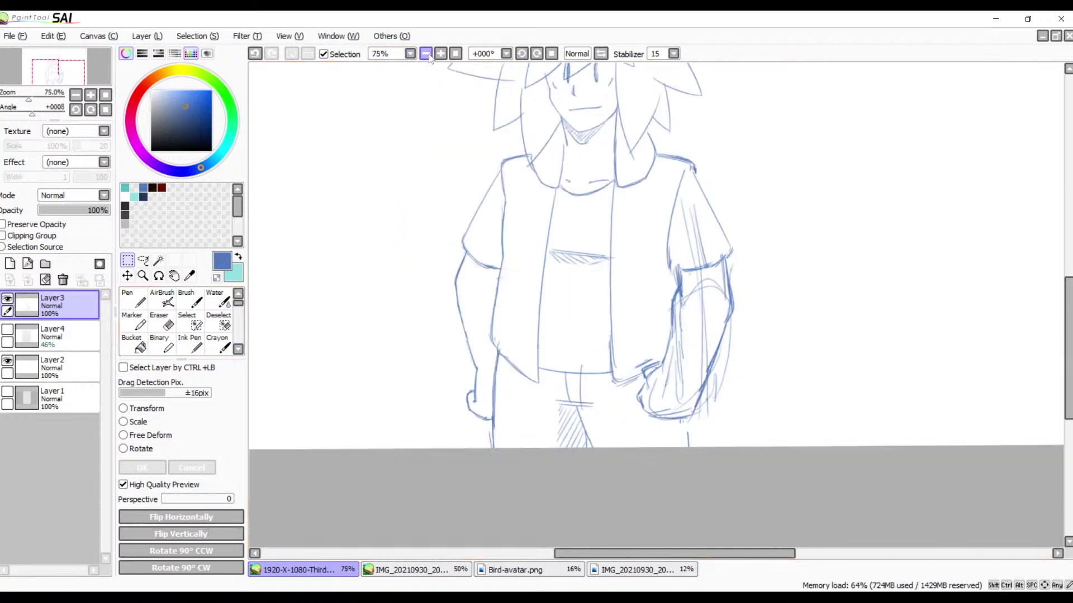
click(432, 58)
drag(586, 254, 609, 347)
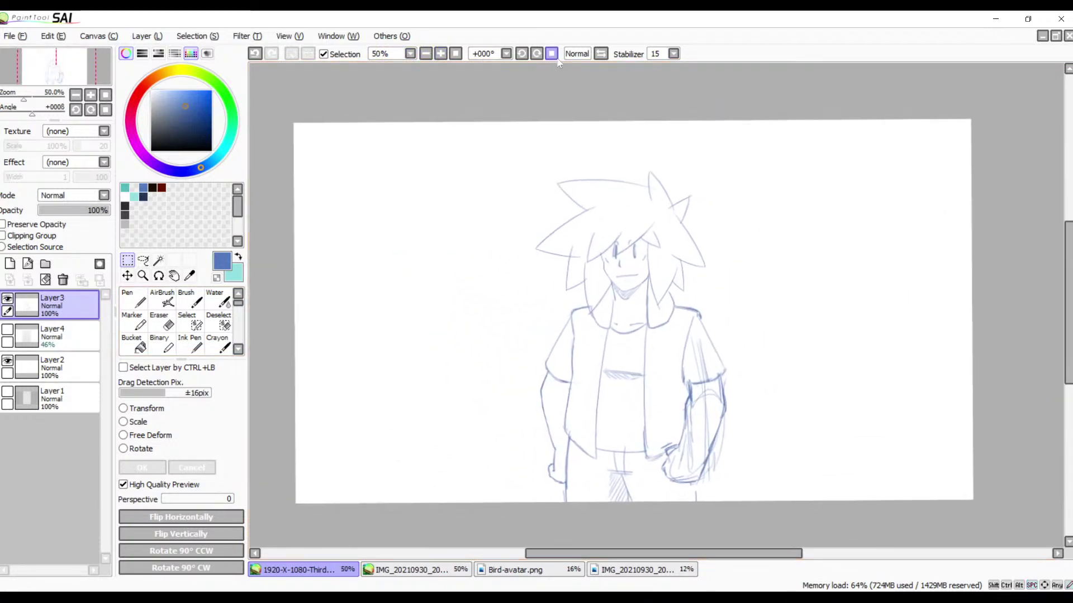
drag(602, 246, 527, 239)
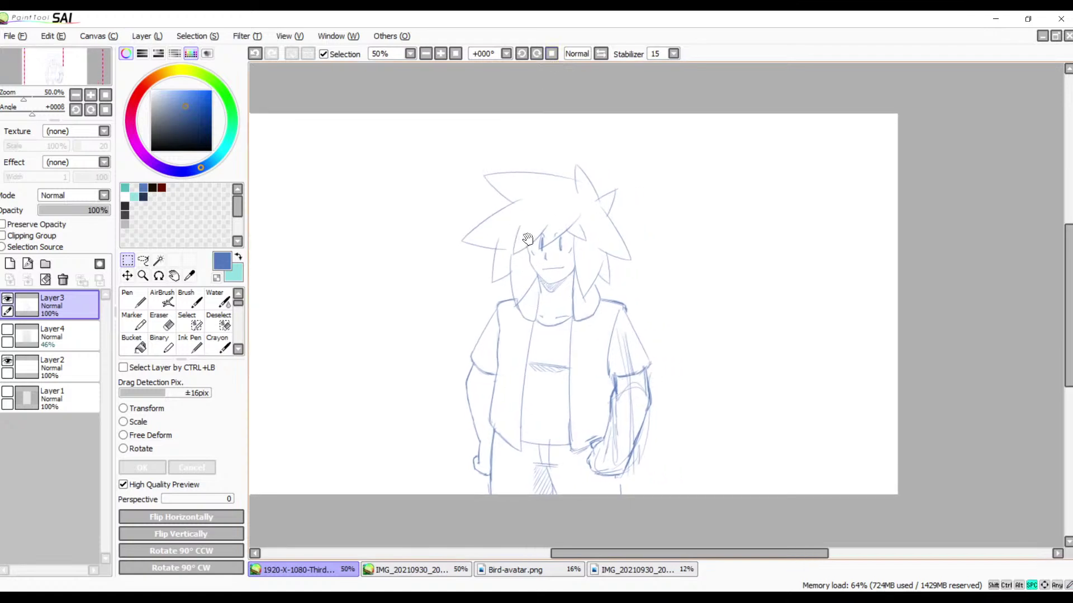
- Mirror the view, select the whole figure with a rectangle, rotate it slightly counterclockwise and nudge it a little sideways
click(601, 54)
drag(608, 130, 460, 266)
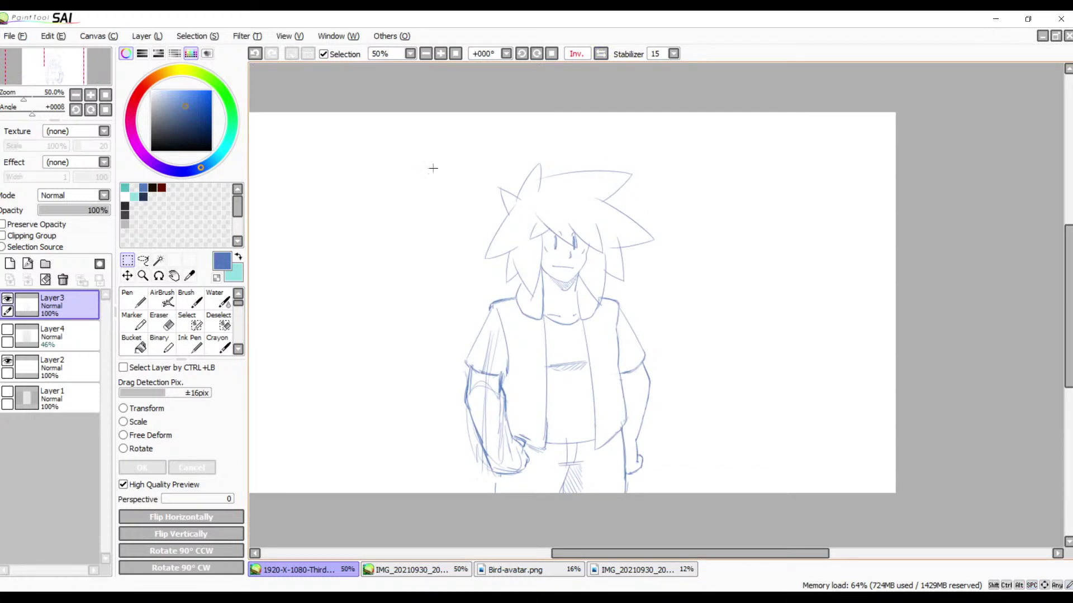
drag(432, 151, 691, 506)
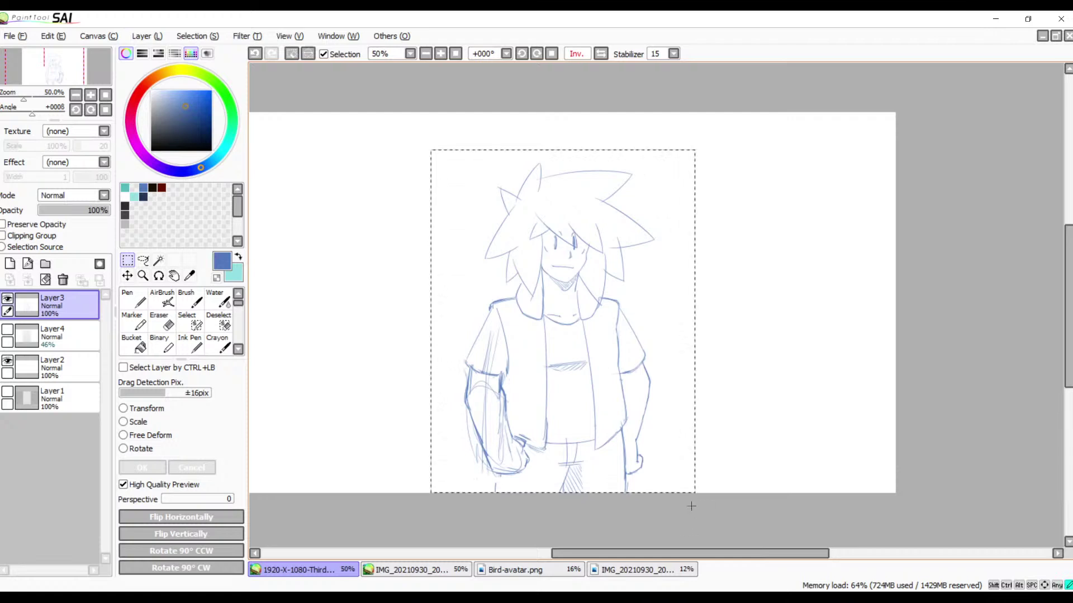
click(124, 448)
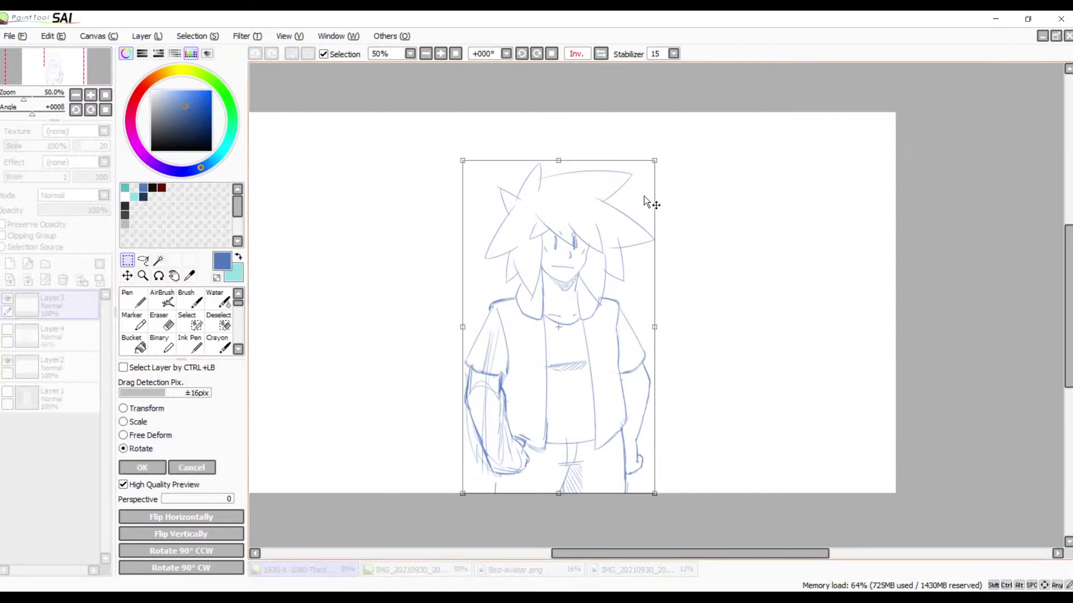
drag(674, 163, 672, 160)
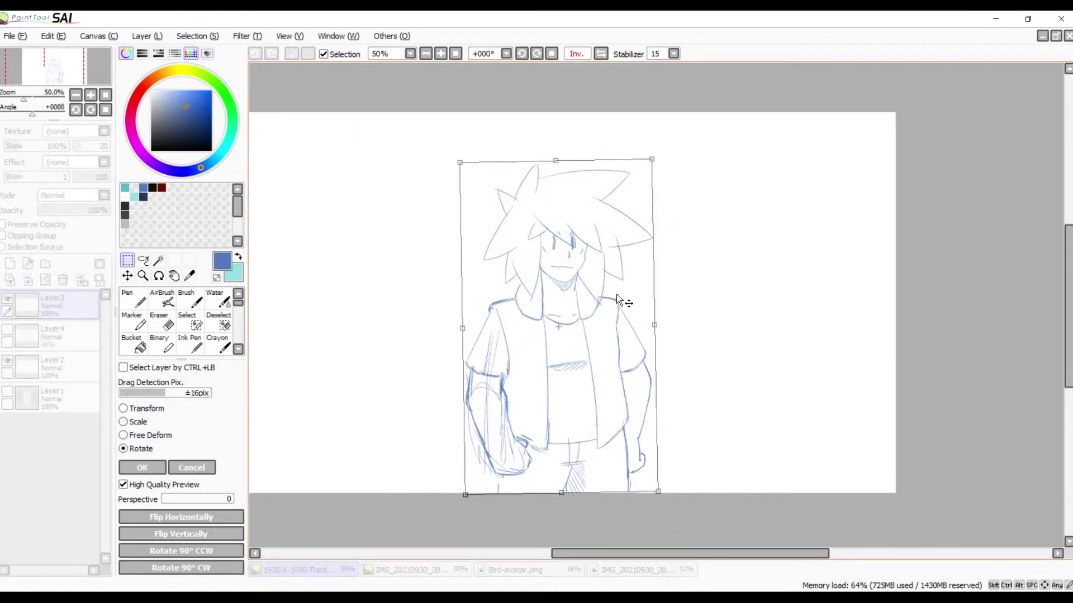
drag(617, 298, 612, 299)
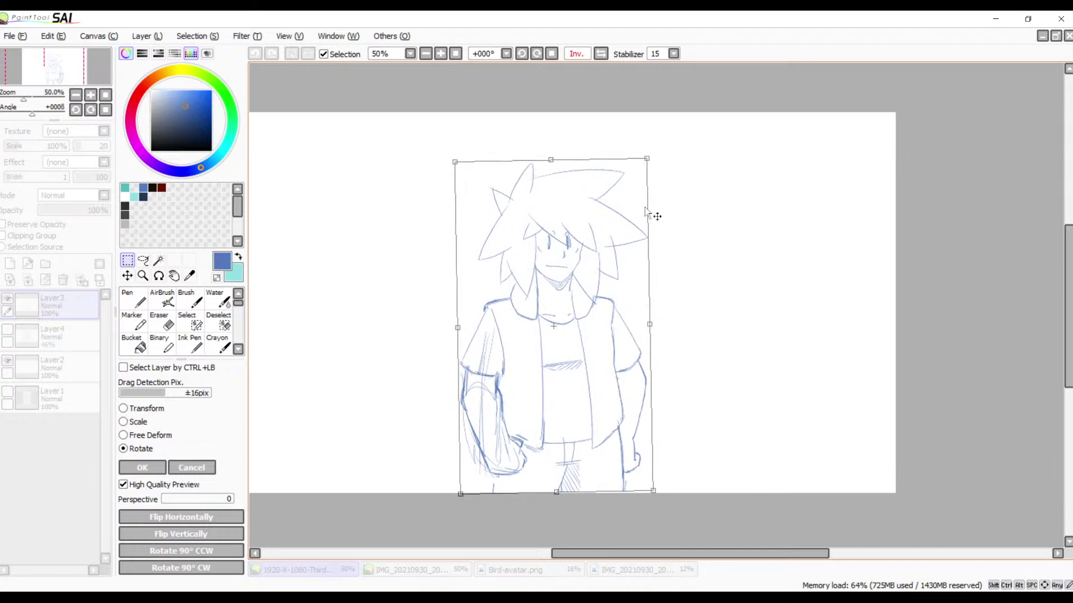
- Compare the tilted figure in normal and mirrored views, apply the rotation and clear the selection
click(600, 54)
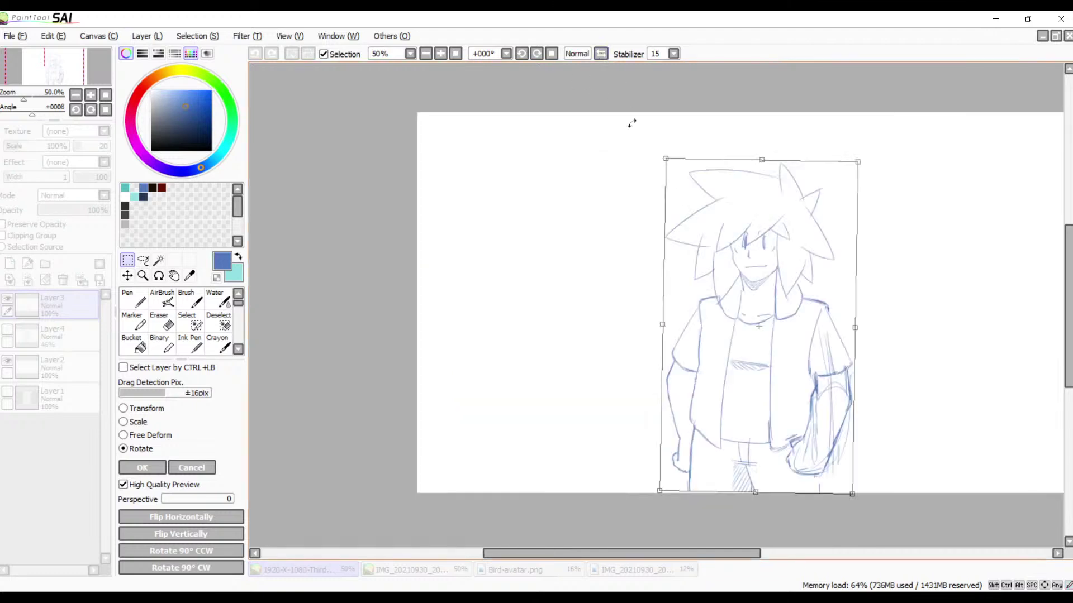
key(space)
drag(654, 206, 499, 239)
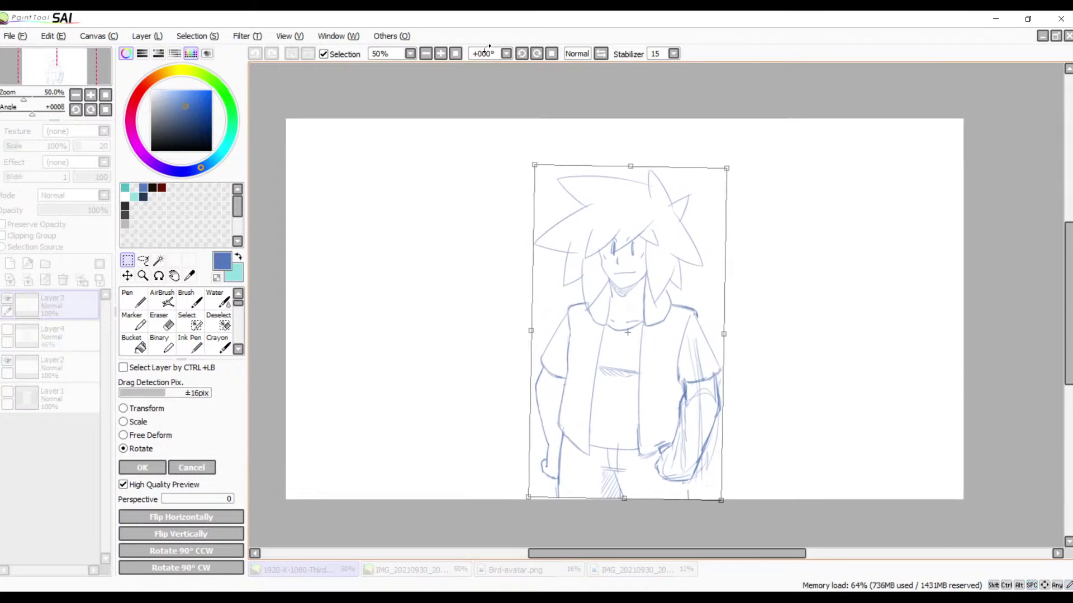
click(440, 54)
key(space)
drag(553, 193, 541, 158)
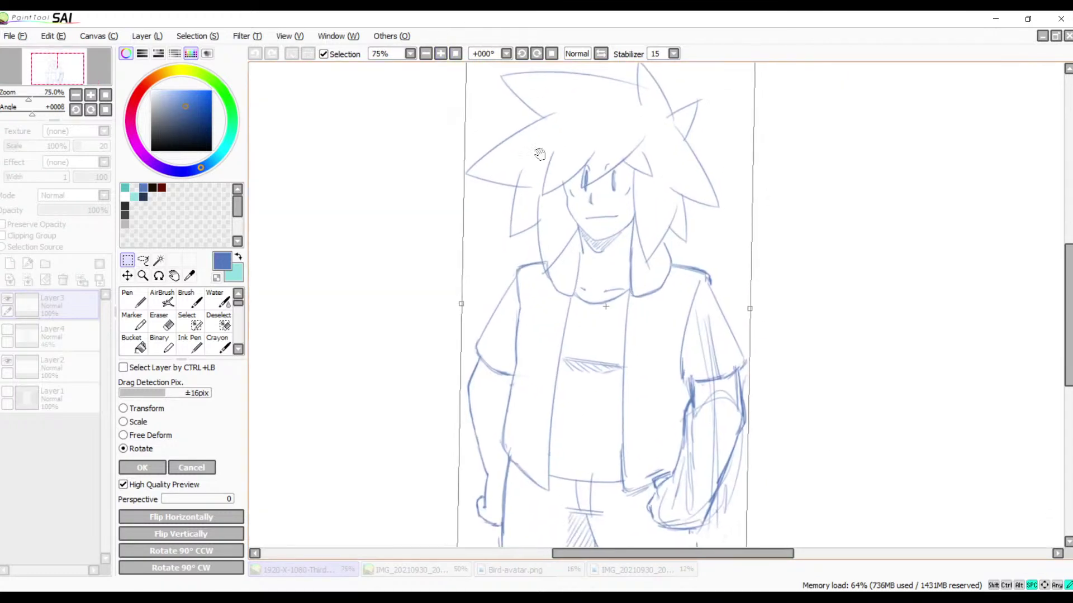
click(599, 59)
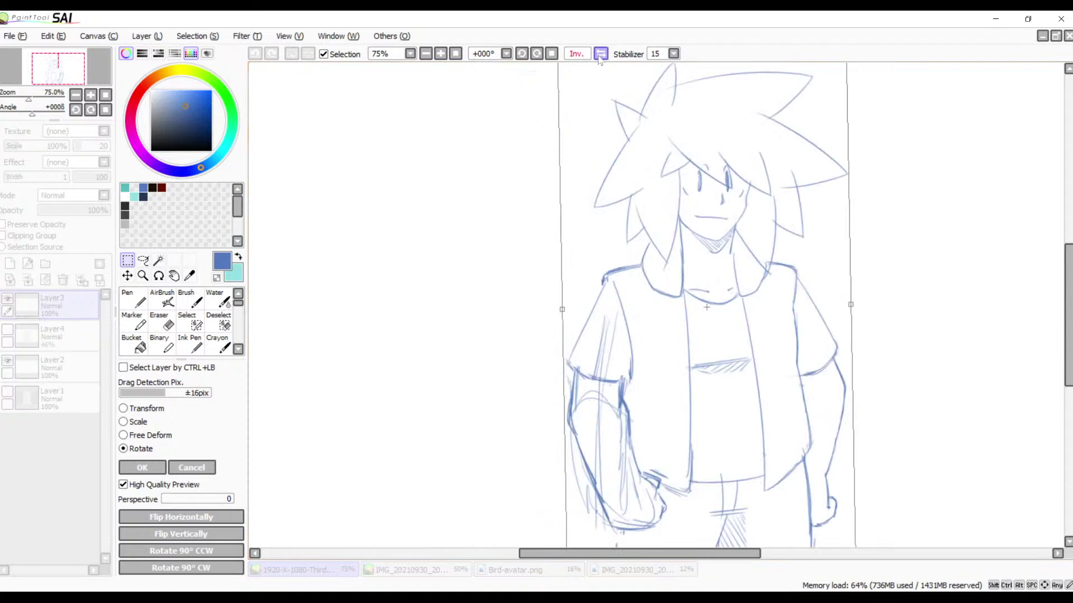
click(601, 56)
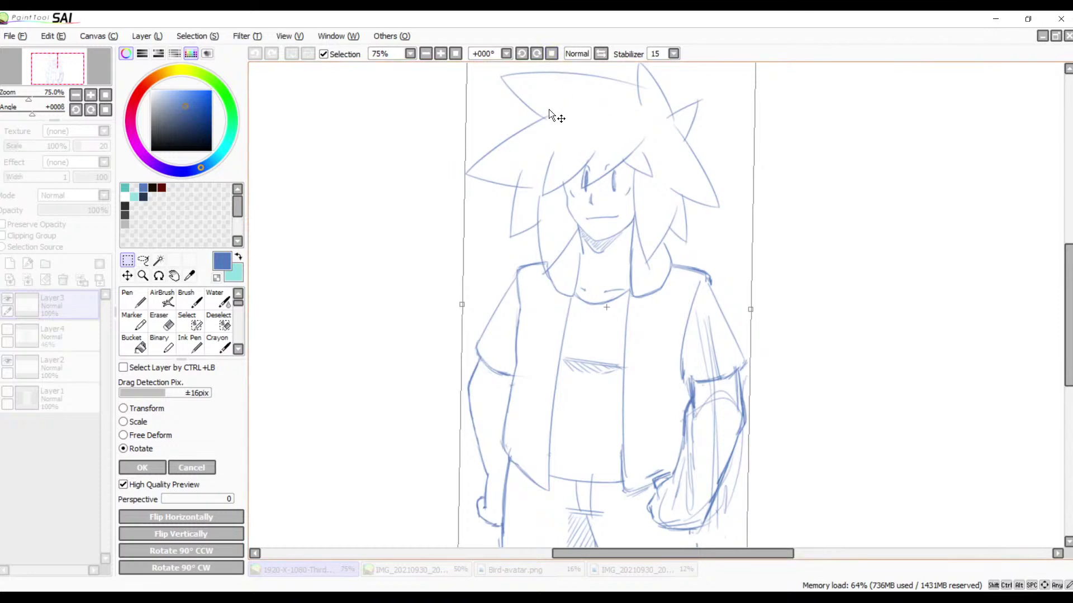
key(Return)
key(ctrl+d)
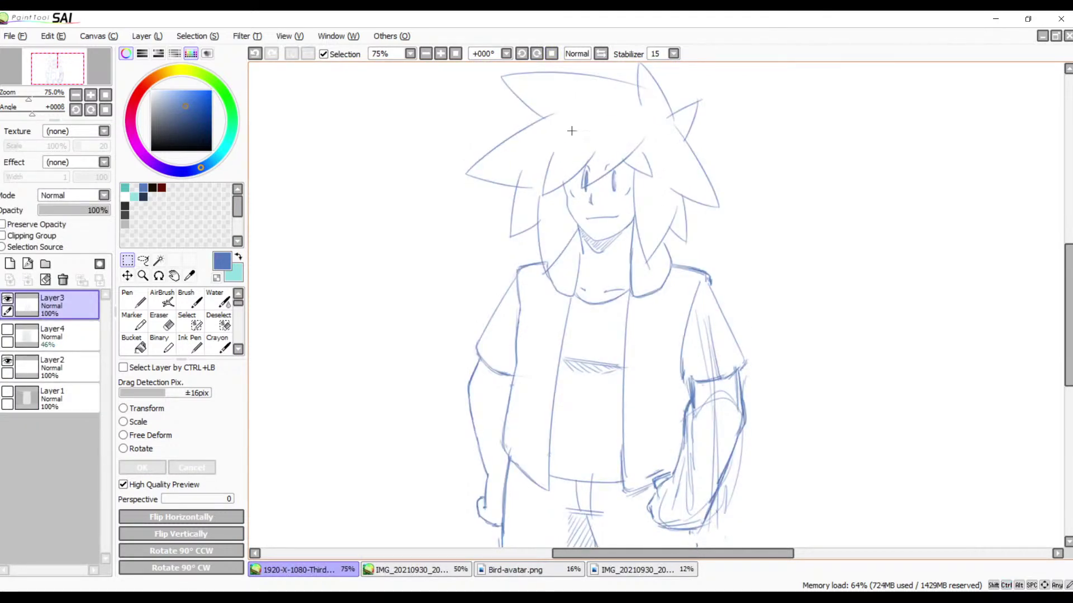
- Reinforce the outer edge of the left sleeve with a blue Brush line from the shoulder down toward the cuff
click(426, 54)
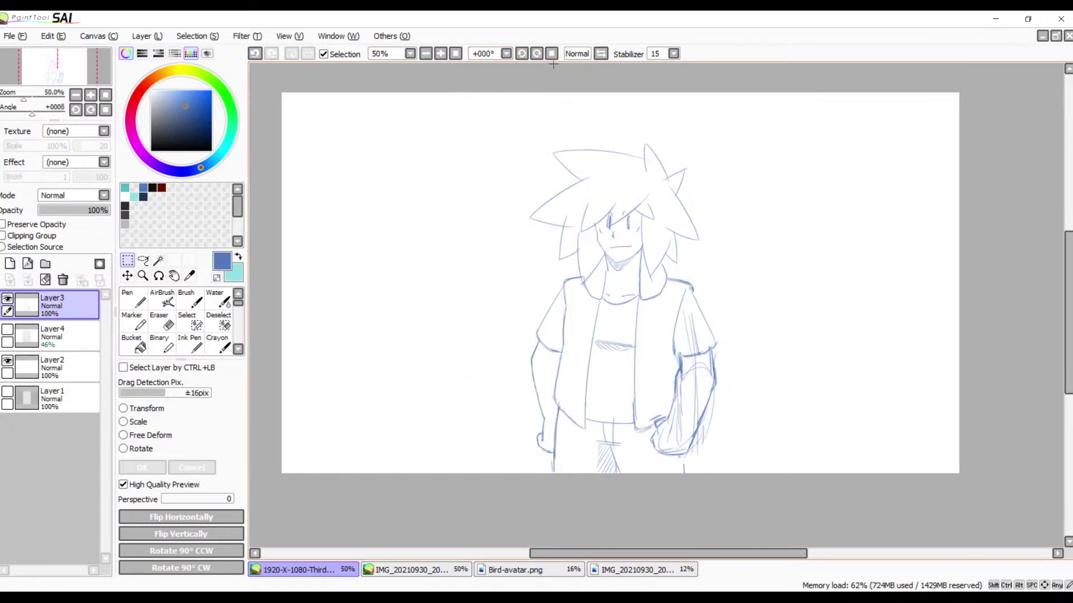
click(440, 53)
click(440, 53)
click(440, 53)
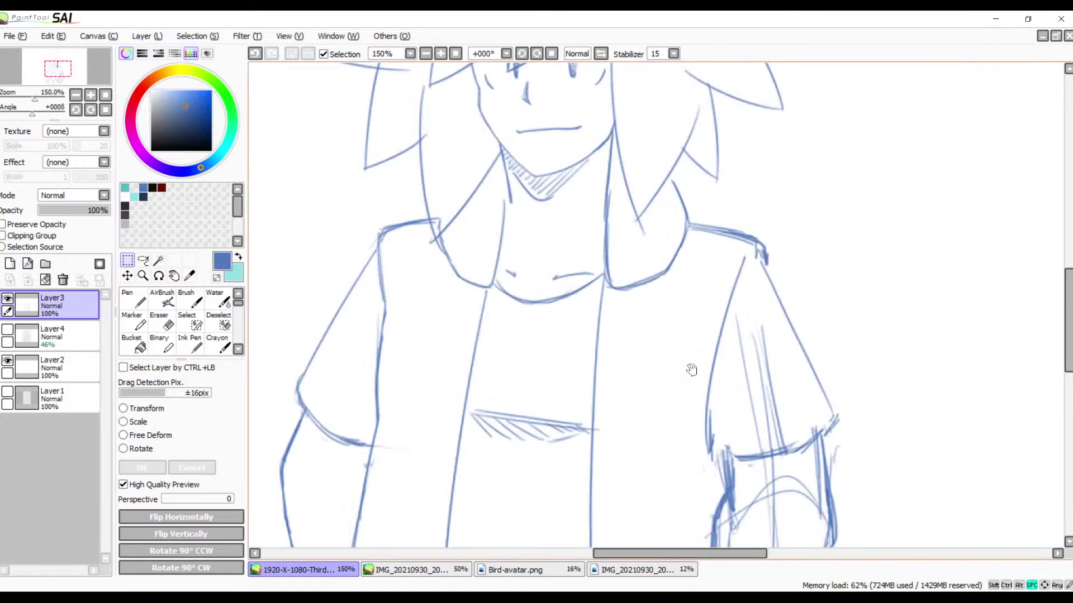
drag(689, 371, 590, 316)
key(b)
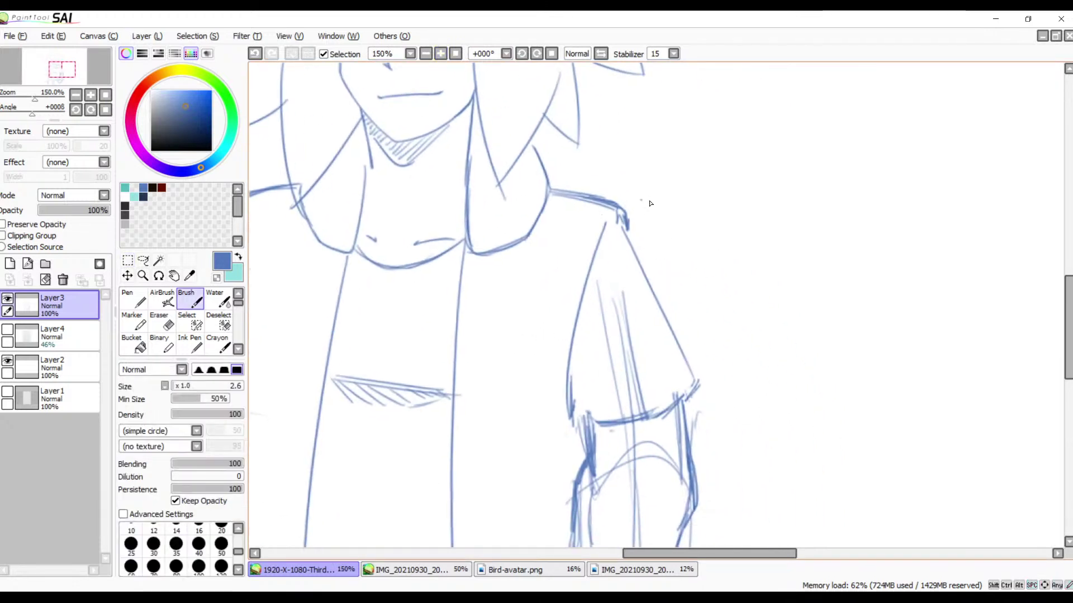
drag(715, 209, 701, 221)
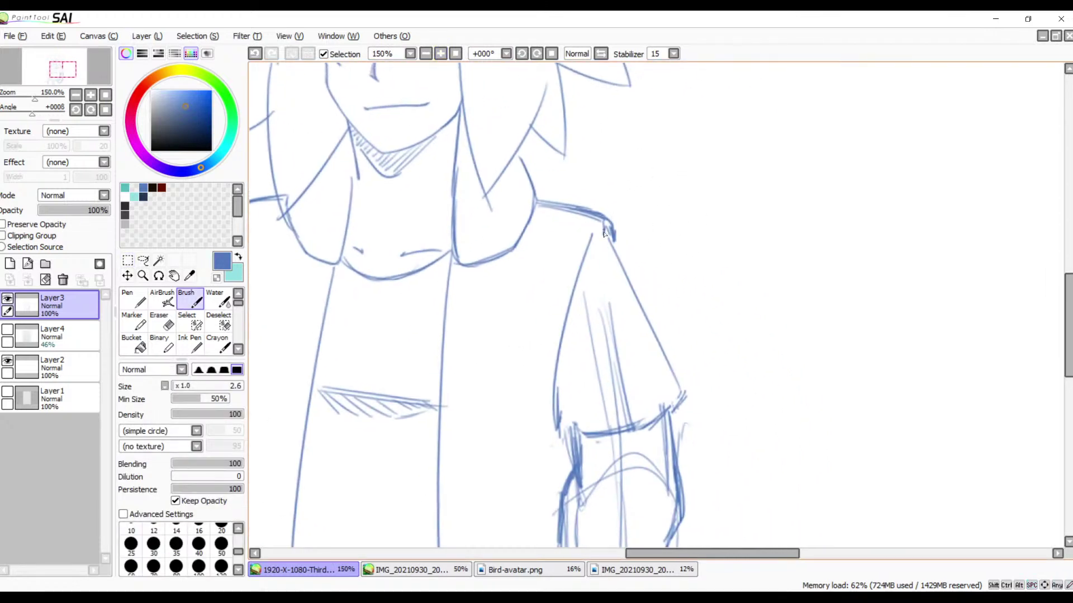
drag(609, 234, 673, 375)
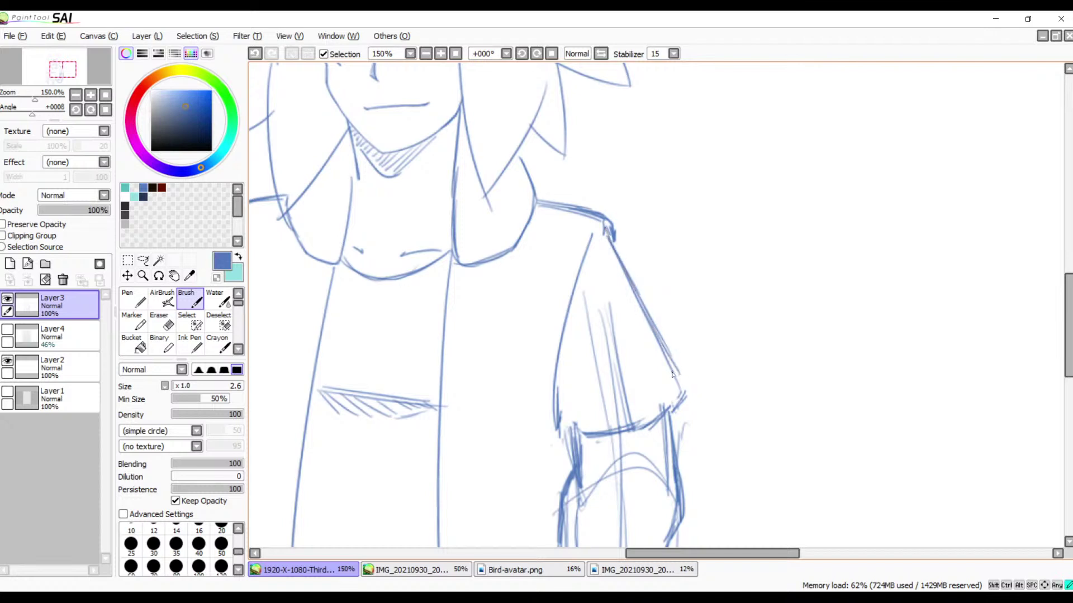
- Erase the rough construction lines inside the left forearm and around the fist with the size 12 Eraser
mouse_move(563, 423)
mouse_down()
mouse_move(758, 412)
mouse_move(777, 422)
mouse_move(687, 424)
mouse_move(677, 481)
mouse_up()
drag(678, 422, 697, 520)
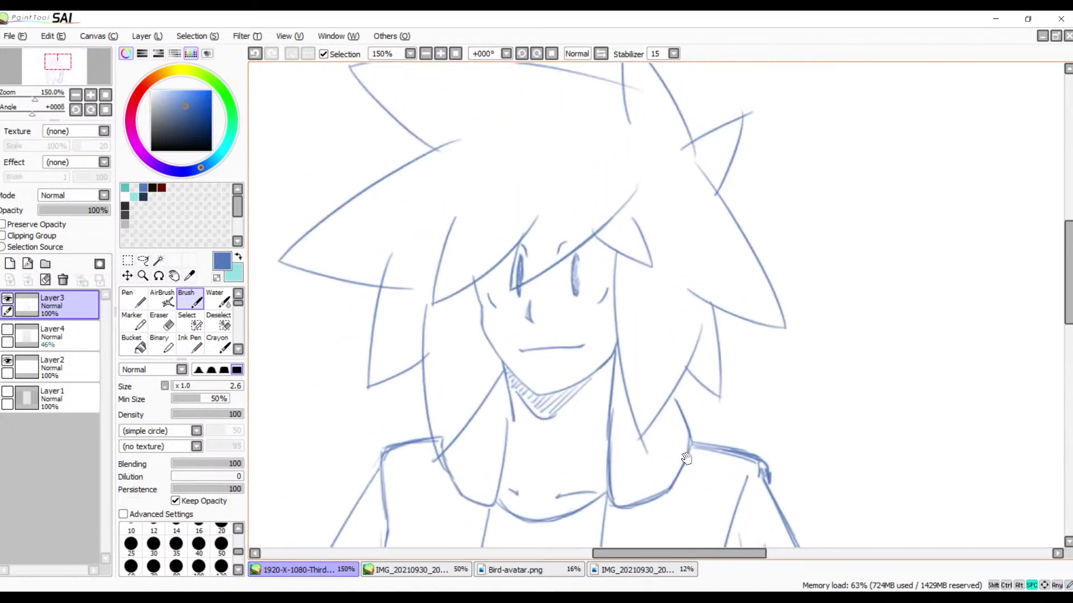
drag(702, 445, 705, 494)
drag(692, 544, 703, 300)
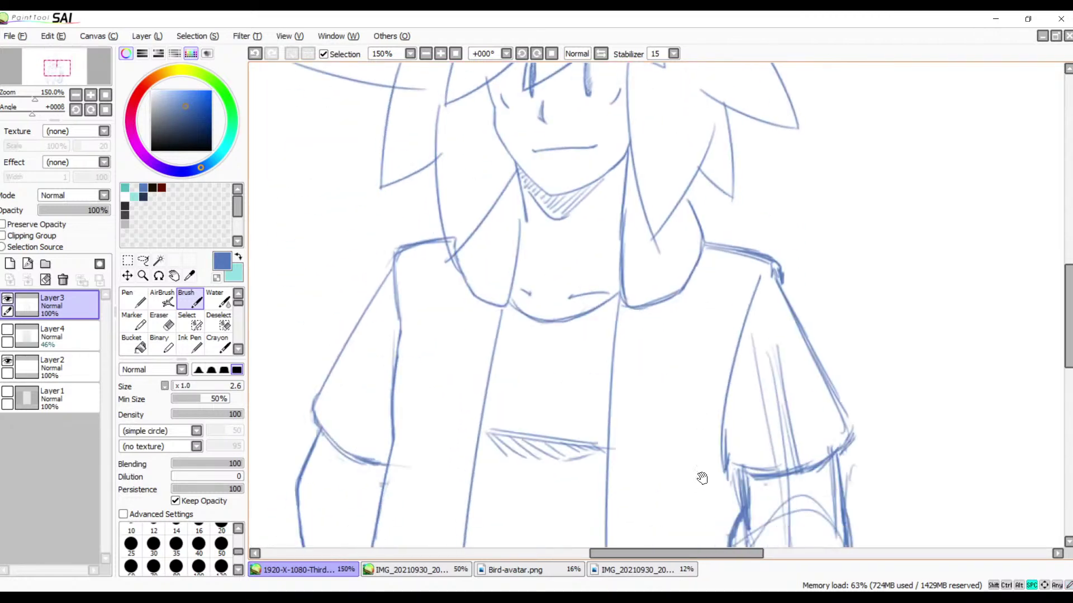
drag(701, 475, 671, 338)
drag(700, 457, 679, 320)
drag(707, 415, 706, 378)
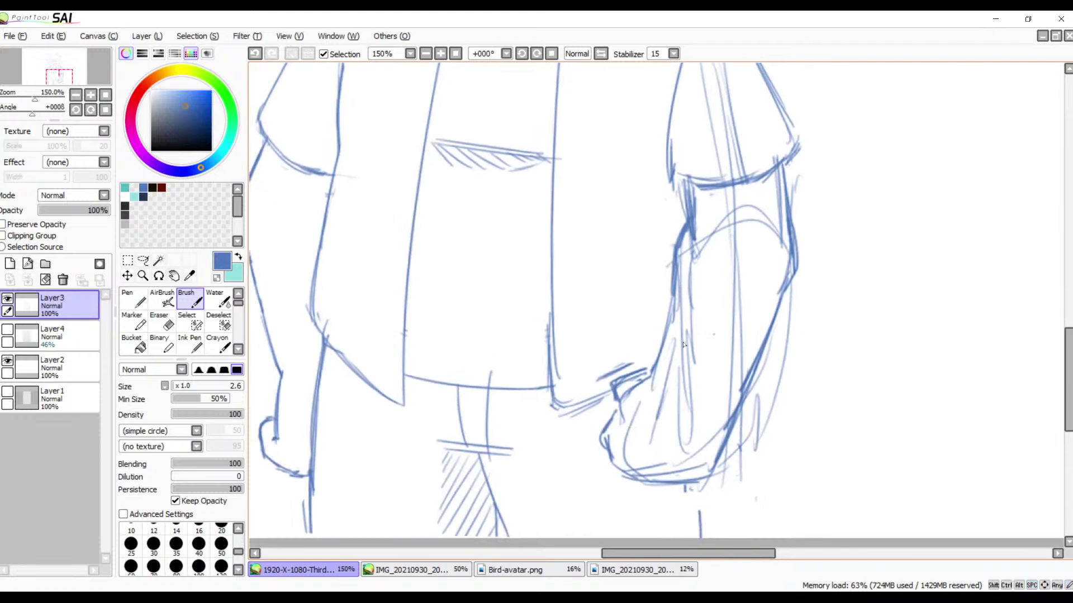
key(e)
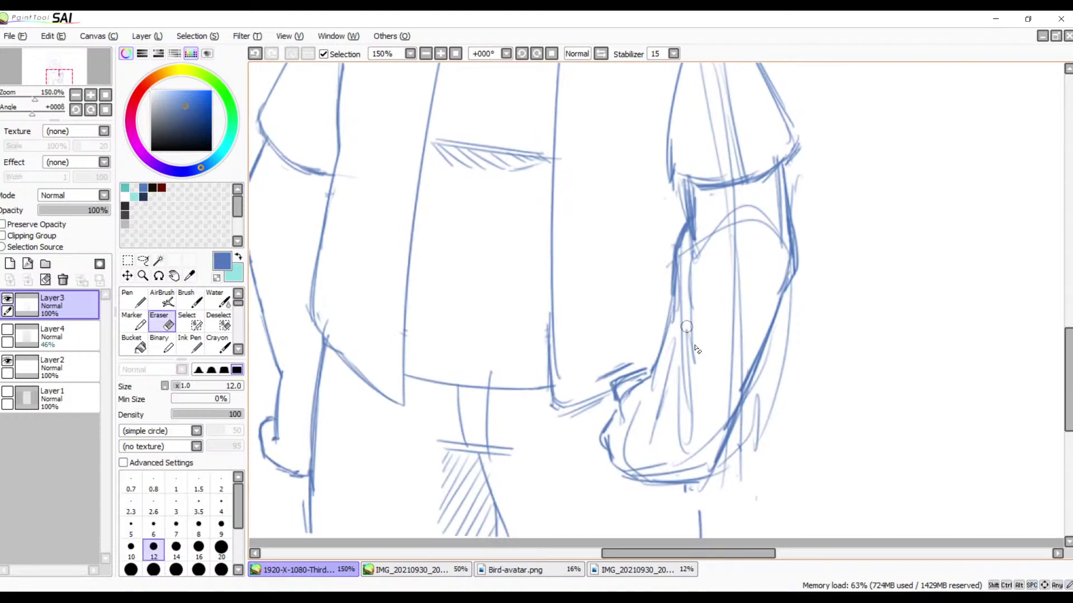
mouse_move(655, 385)
mouse_down()
mouse_move(629, 387)
mouse_move(622, 426)
mouse_move(644, 412)
mouse_move(649, 424)
mouse_move(666, 389)
mouse_move(660, 415)
mouse_move(666, 400)
mouse_move(650, 417)
mouse_move(651, 381)
mouse_move(630, 405)
mouse_up()
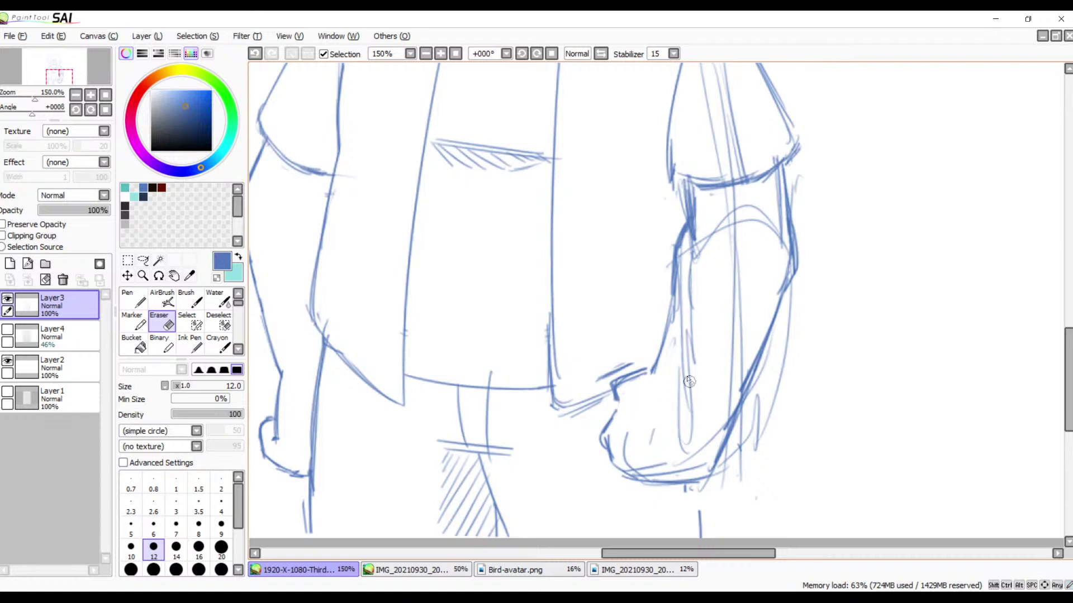
key(space)
key(space)
drag(689, 384, 666, 395)
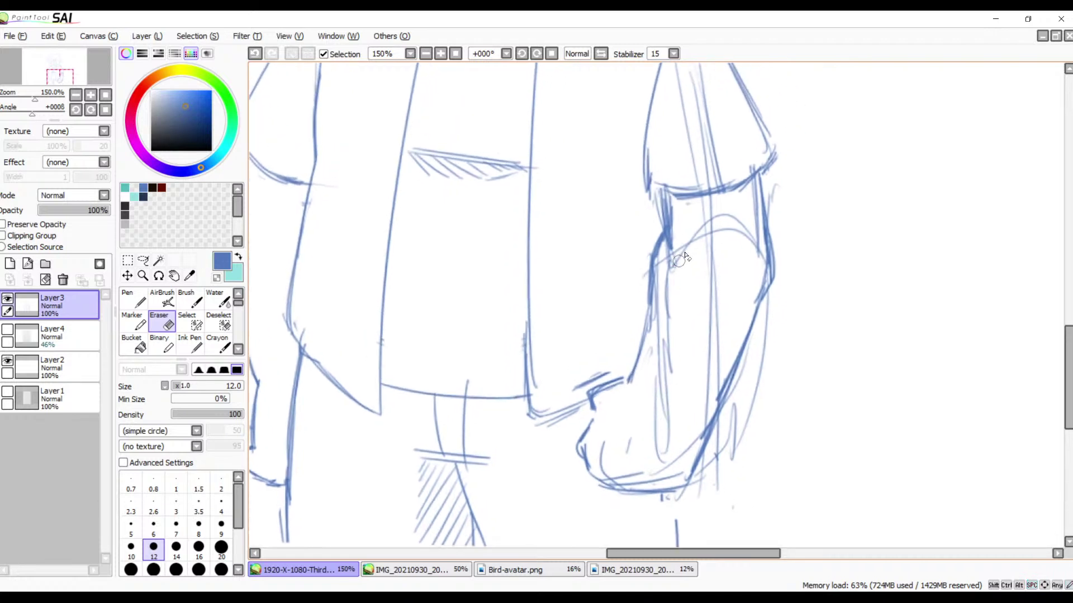
mouse_move(690, 246)
mouse_down()
mouse_move(669, 273)
mouse_move(673, 233)
mouse_move(667, 301)
mouse_move(656, 266)
mouse_move(706, 343)
mouse_move(696, 310)
mouse_move(691, 332)
mouse_move(676, 316)
mouse_move(645, 365)
mouse_move(638, 346)
mouse_move(619, 367)
mouse_move(633, 368)
mouse_move(630, 400)
mouse_move(643, 408)
mouse_move(587, 394)
mouse_move(594, 399)
mouse_move(572, 402)
mouse_move(580, 424)
mouse_move(656, 433)
mouse_move(668, 423)
mouse_move(690, 370)
mouse_move(675, 385)
mouse_move(657, 335)
mouse_move(705, 328)
mouse_move(694, 320)
mouse_move(667, 377)
mouse_move(716, 366)
mouse_move(635, 449)
mouse_move(617, 449)
mouse_move(695, 385)
mouse_move(687, 414)
mouse_move(703, 343)
mouse_up()
key(space)
- Redraw the underside of the left fist with the Brush and add the trouser leg line below it
key(b)
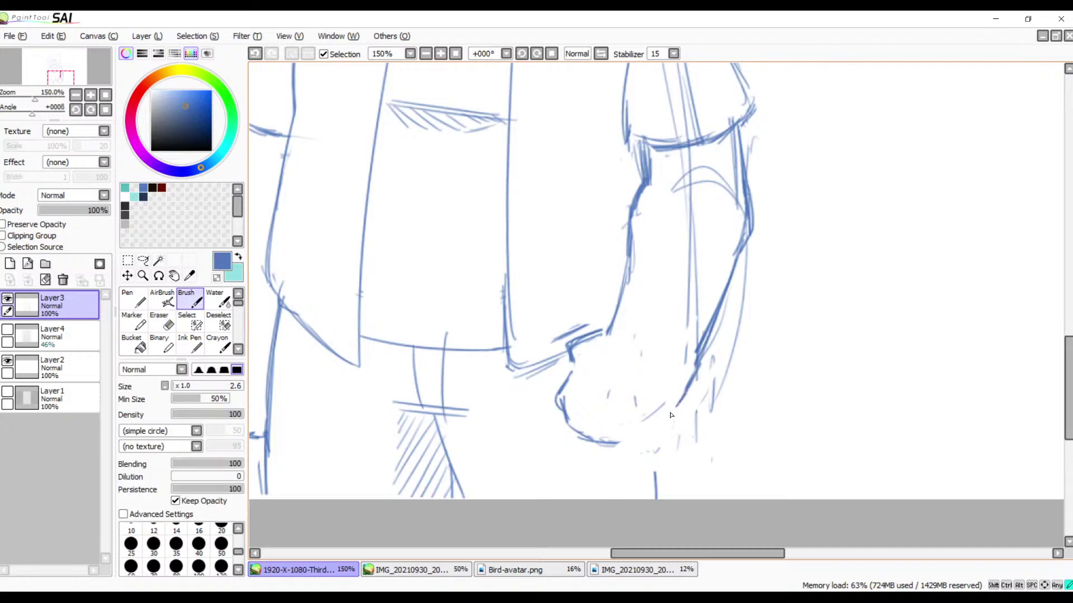
drag(664, 415, 622, 433)
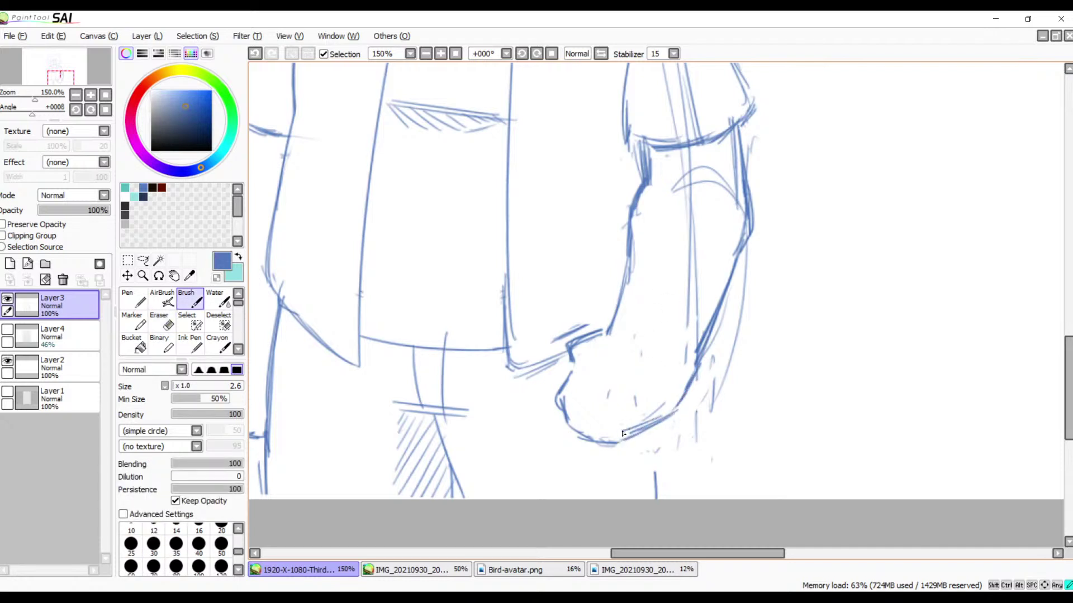
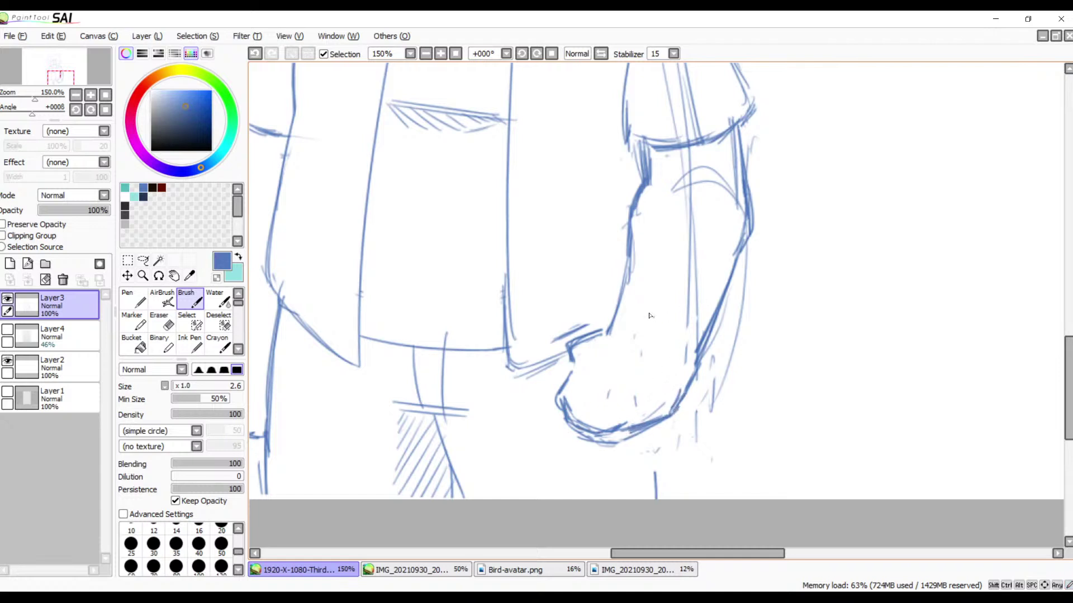
drag(642, 290, 673, 289)
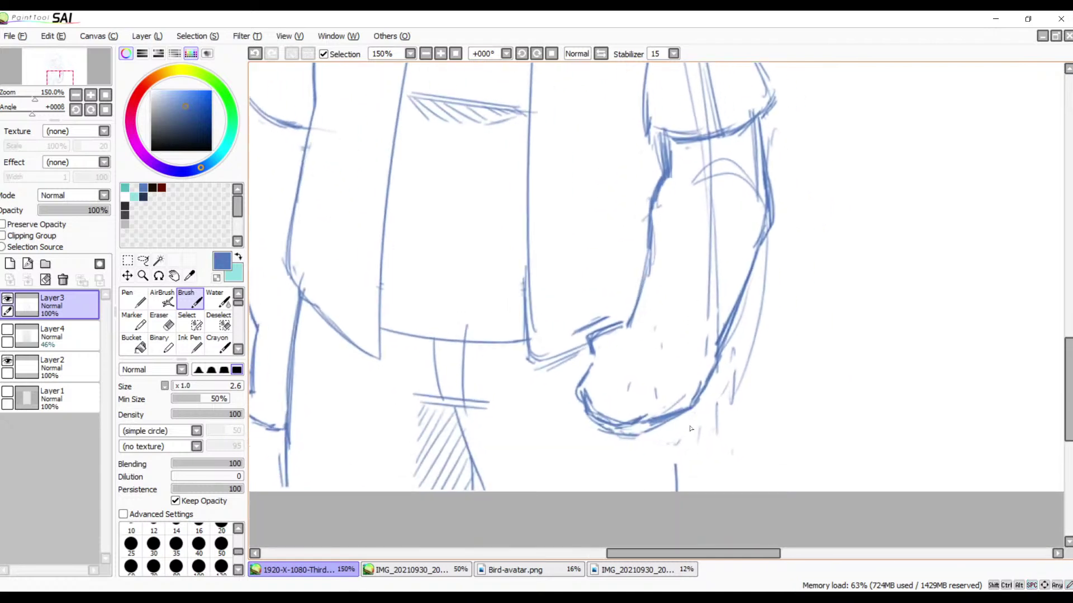
mouse_move(682, 419)
mouse_down()
mouse_move(695, 469)
mouse_move(679, 417)
mouse_move(698, 481)
mouse_up()
- Erase the leftover guide lines inside the left sleeve and down the middle of the forearm
click(426, 54)
click(427, 54)
key(space)
drag(648, 218, 625, 307)
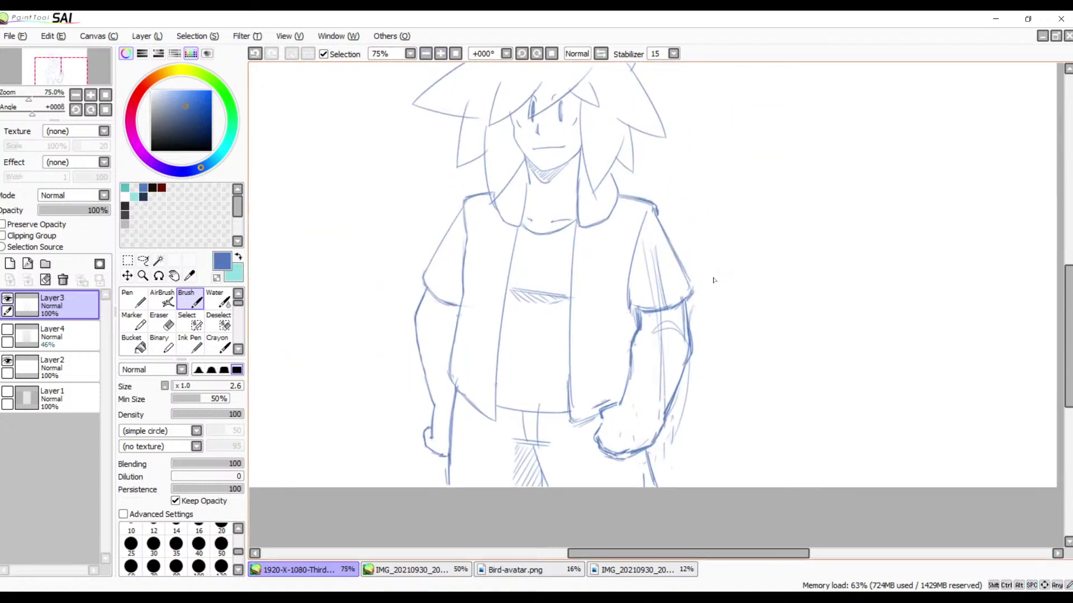
key(e)
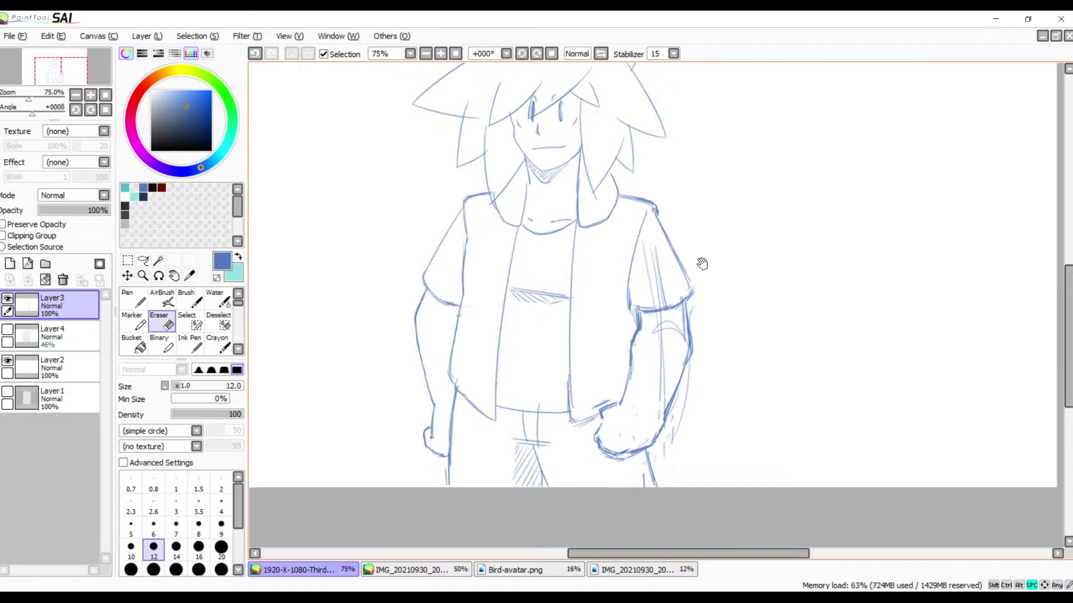
drag(701, 264, 751, 309)
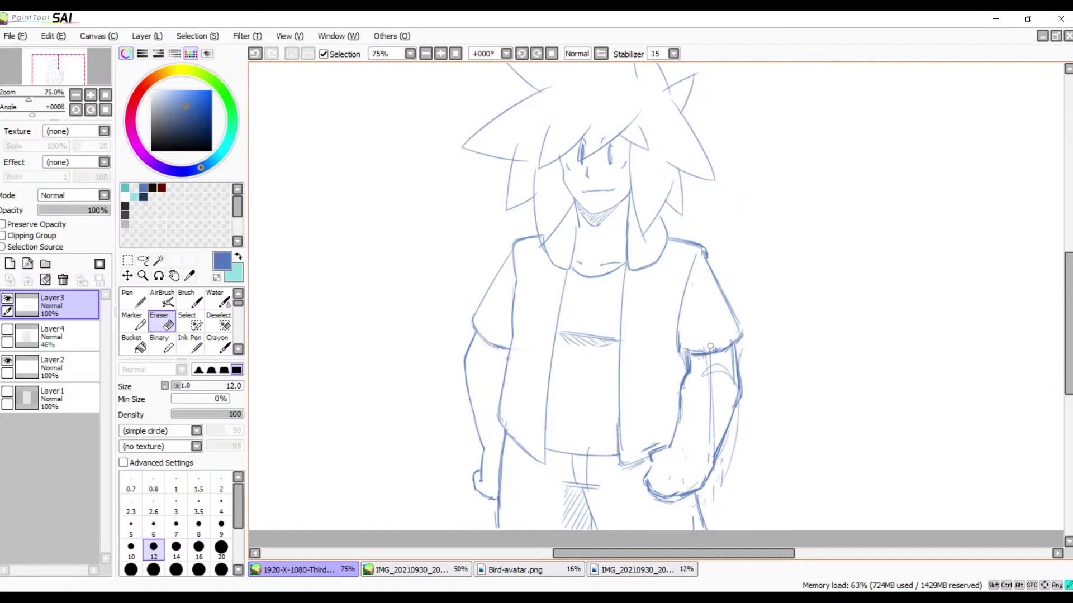
mouse_move(700, 352)
mouse_down()
mouse_move(727, 373)
mouse_move(708, 382)
mouse_move(720, 363)
mouse_move(732, 388)
mouse_move(725, 433)
mouse_move(711, 414)
mouse_move(727, 429)
mouse_up()
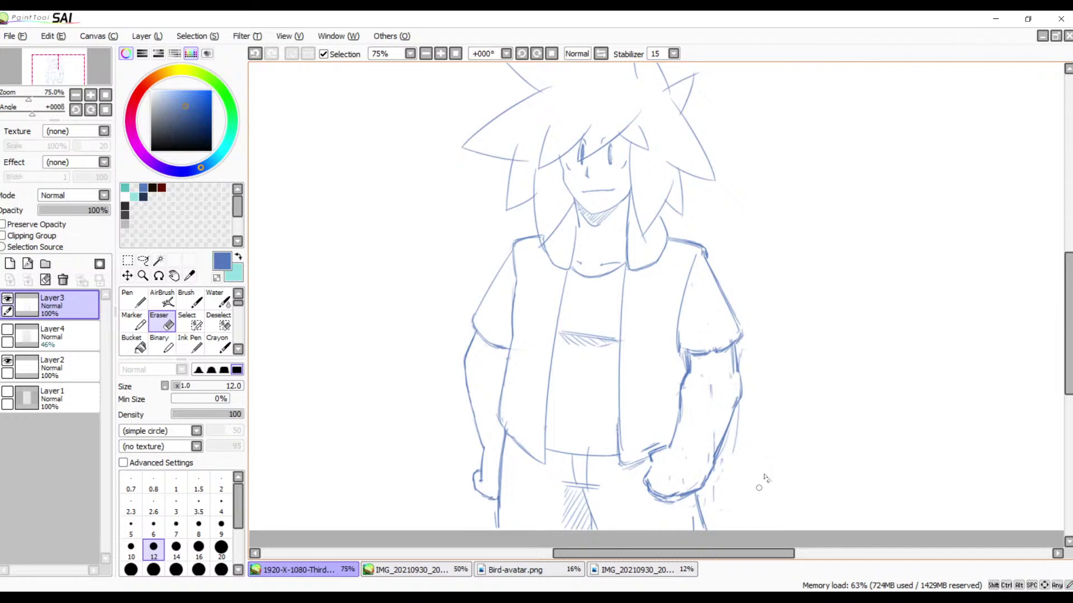
- Check the whole figure at 50% zoom, then erase the outer contour of the left arm around the elbow
drag(801, 405, 791, 431)
click(425, 54)
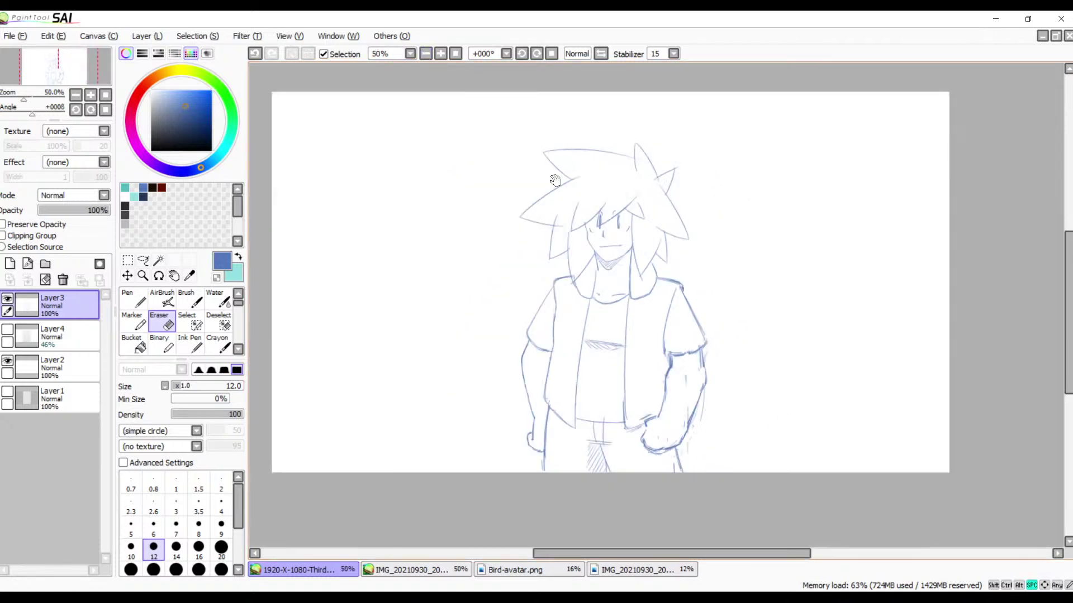
click(426, 54)
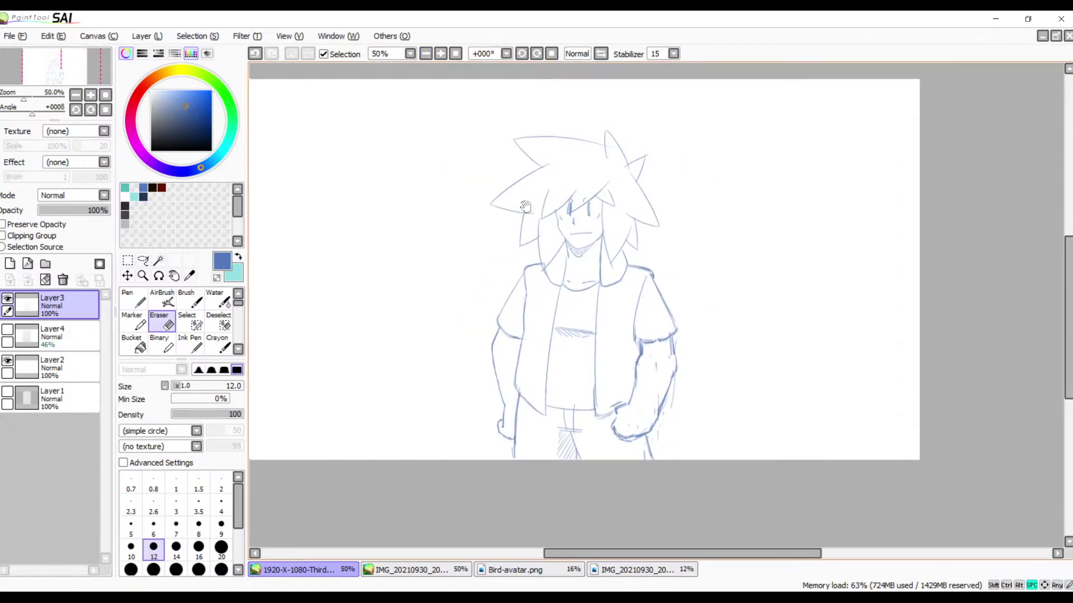
click(440, 54)
click(441, 54)
click(441, 53)
click(441, 53)
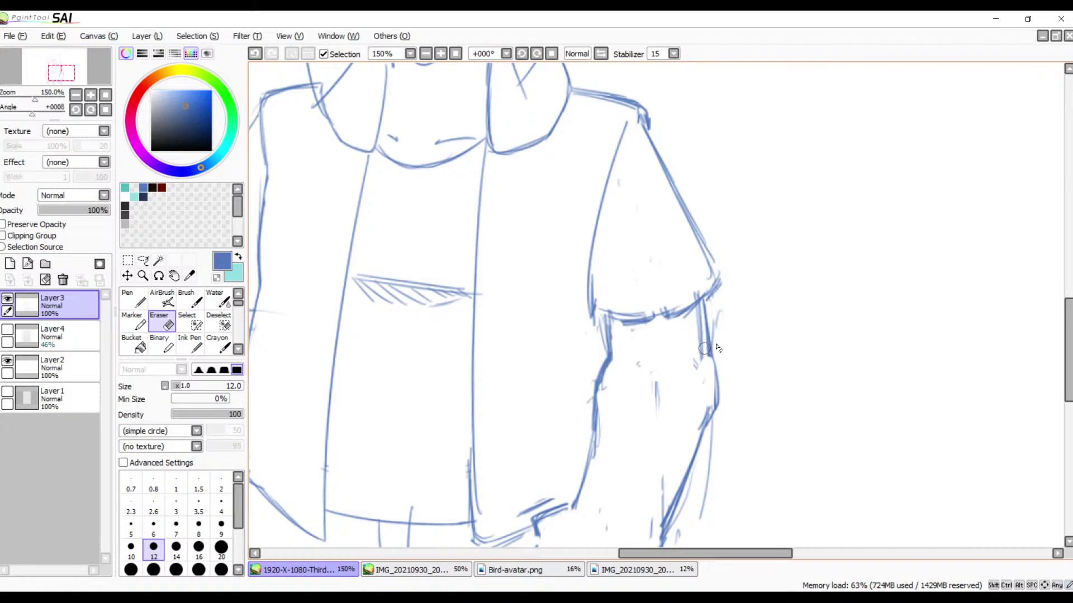
drag(722, 312, 723, 386)
drag(719, 332, 719, 391)
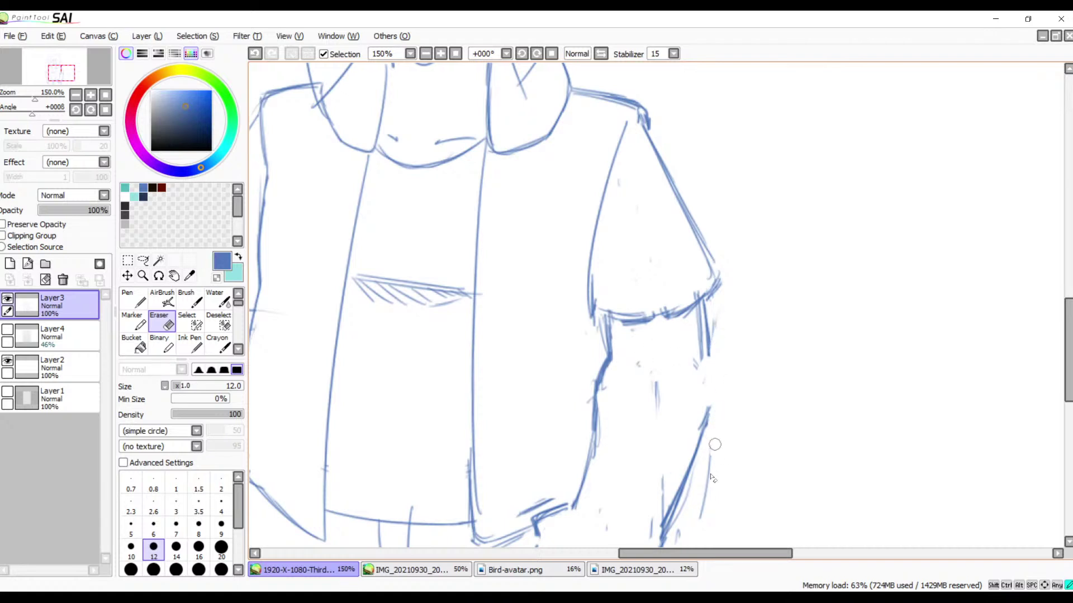
- Draw two short horizontal seam lines across the upper and middle parts of the left vest panel with the Brush
mouse_move(764, 411)
mouse_down()
mouse_move(812, 301)
mouse_move(833, 342)
mouse_move(800, 411)
mouse_up()
drag(796, 364, 757, 455)
mouse_move(753, 352)
mouse_down()
mouse_move(772, 425)
mouse_move(762, 450)
mouse_up()
key(b)
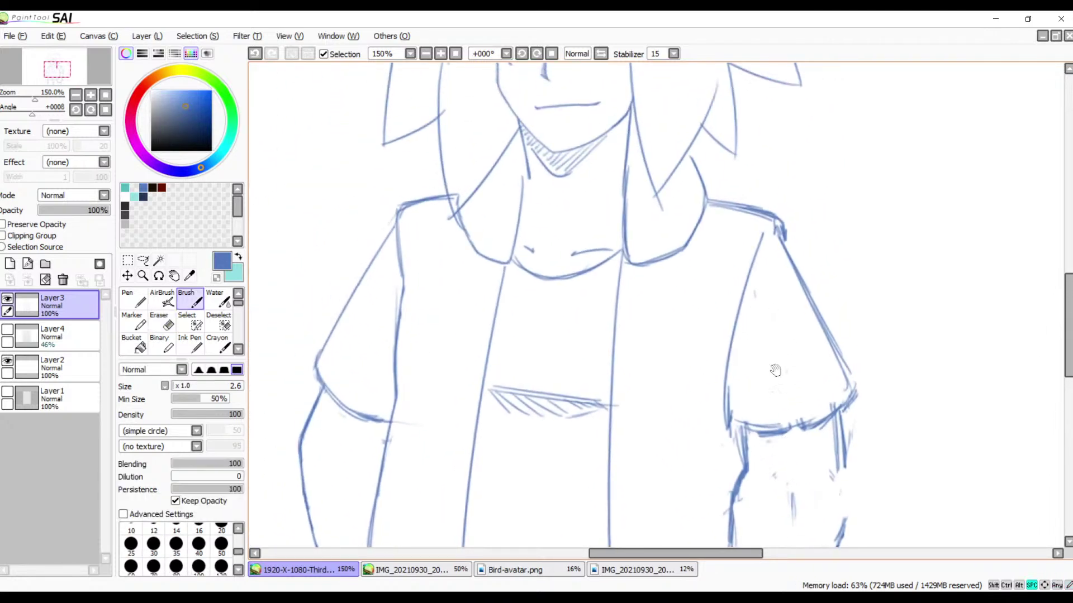
drag(771, 367, 757, 330)
drag(610, 285, 693, 288)
key(ctrl+z)
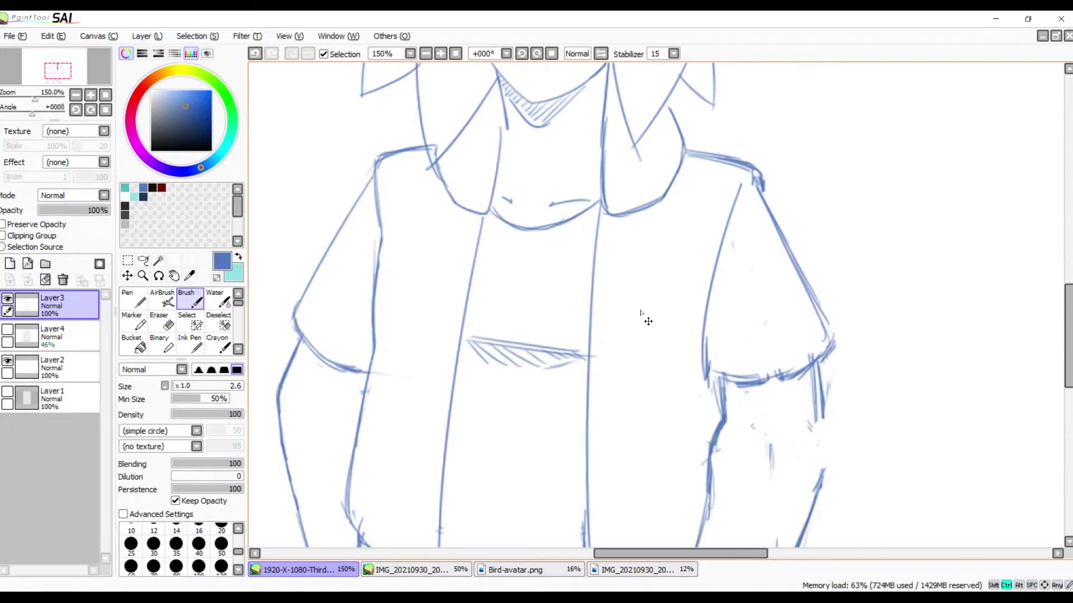
drag(610, 295, 682, 303)
drag(609, 415, 697, 419)
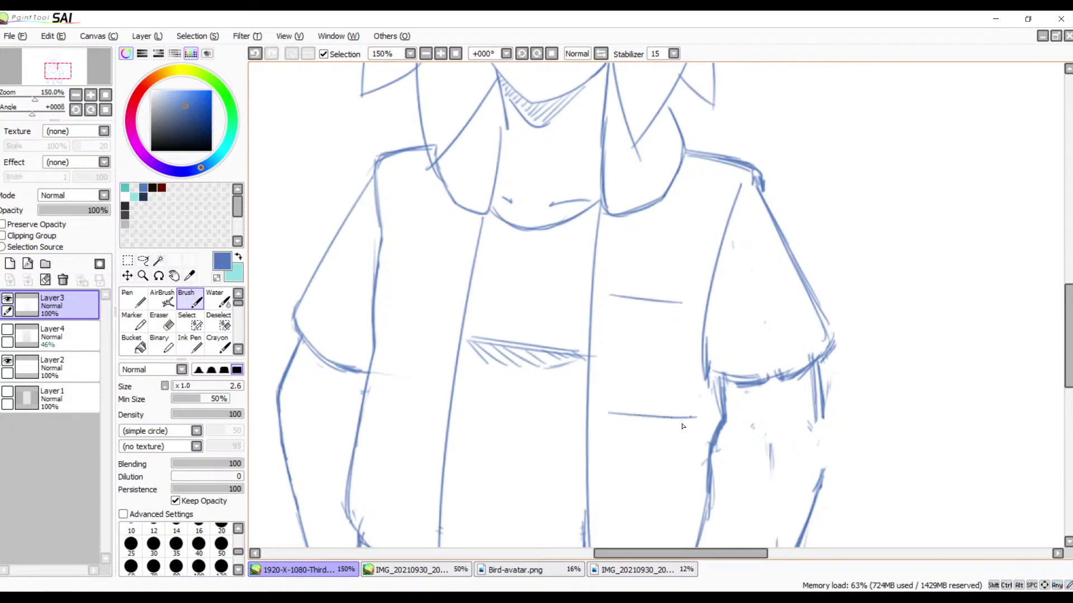
- Draw three short seam lines across the right vest panel and a third one near the bottom of the left panel
mouse_move(649, 482)
mouse_down()
mouse_move(695, 376)
mouse_move(703, 402)
mouse_up()
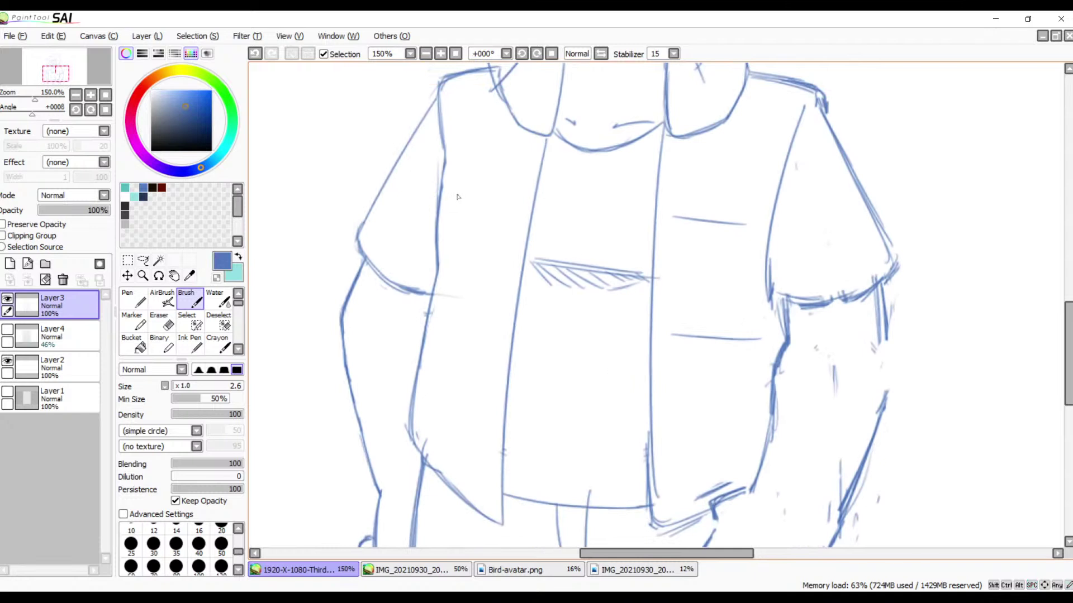
mouse_move(457, 192)
mouse_down()
mouse_move(511, 204)
mouse_move(504, 192)
mouse_move(523, 202)
mouse_up()
key(ctrl+z)
key(ctrl+z)
drag(439, 322, 495, 330)
drag(680, 445, 753, 441)
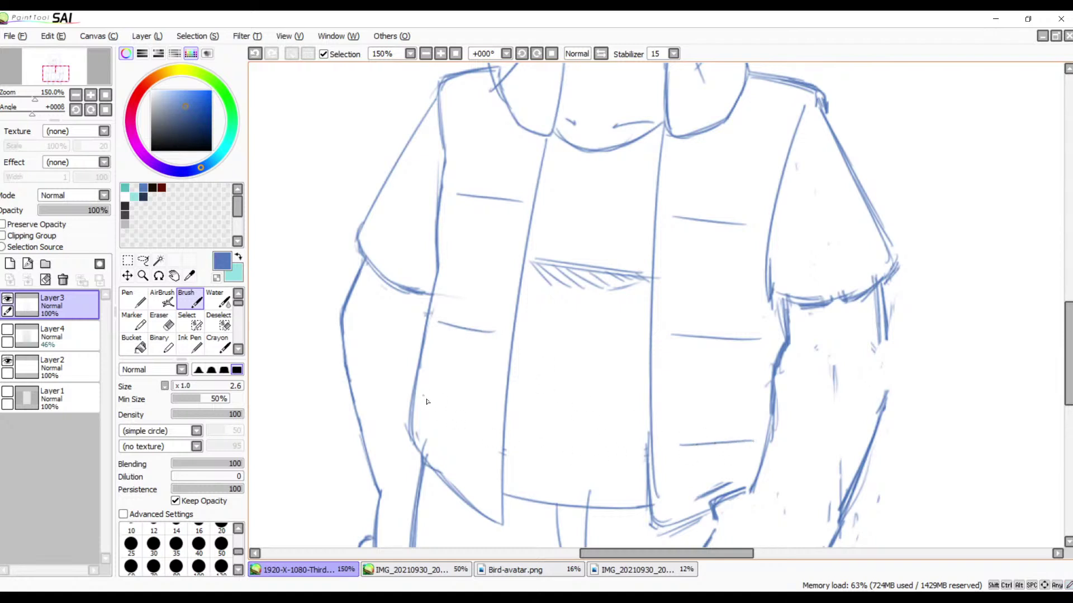
drag(431, 402, 482, 424)
- Draw a horizontal fold line across the lower shirt between the vest panels and hatch short diagonal shading beneath it
drag(615, 373, 641, 335)
drag(547, 426, 659, 422)
drag(615, 450, 645, 422)
drag(604, 439, 619, 426)
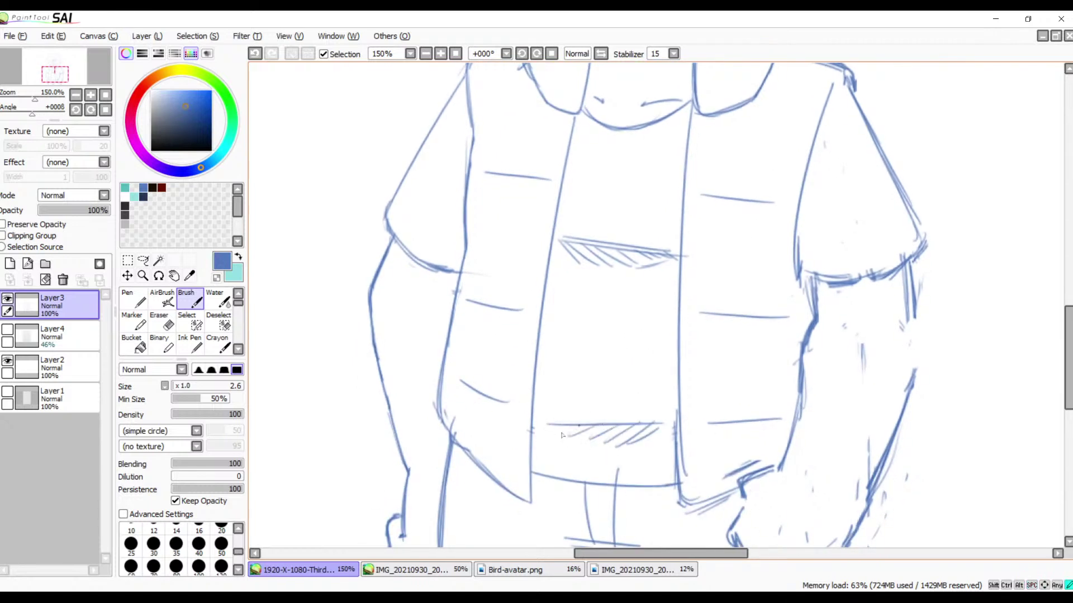
- Examine the figure from the fist up to the hair, then as a whole at 75% zoom
mouse_move(693, 440)
mouse_down()
mouse_move(665, 289)
mouse_move(598, 290)
mouse_up()
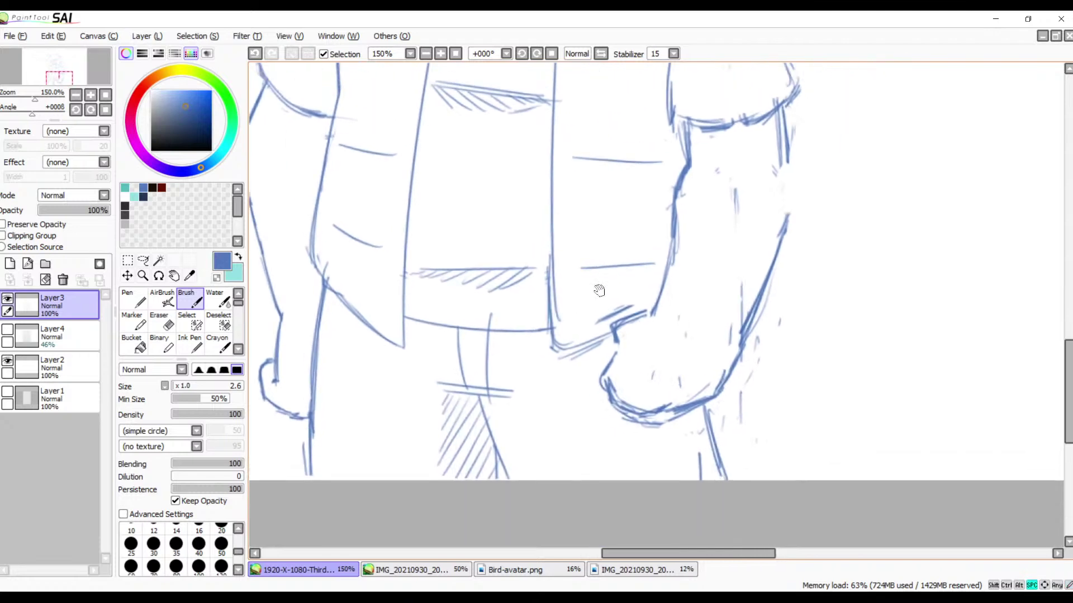
mouse_move(707, 404)
mouse_down()
mouse_move(735, 493)
mouse_move(723, 451)
mouse_move(740, 476)
mouse_up()
drag(638, 270, 682, 469)
drag(693, 257, 662, 467)
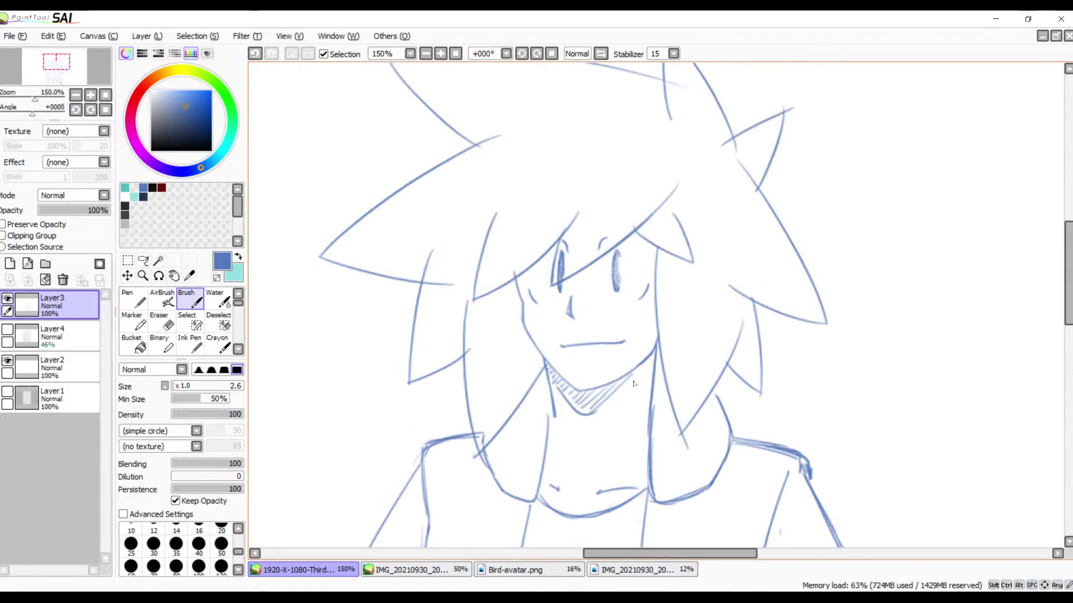
click(425, 53)
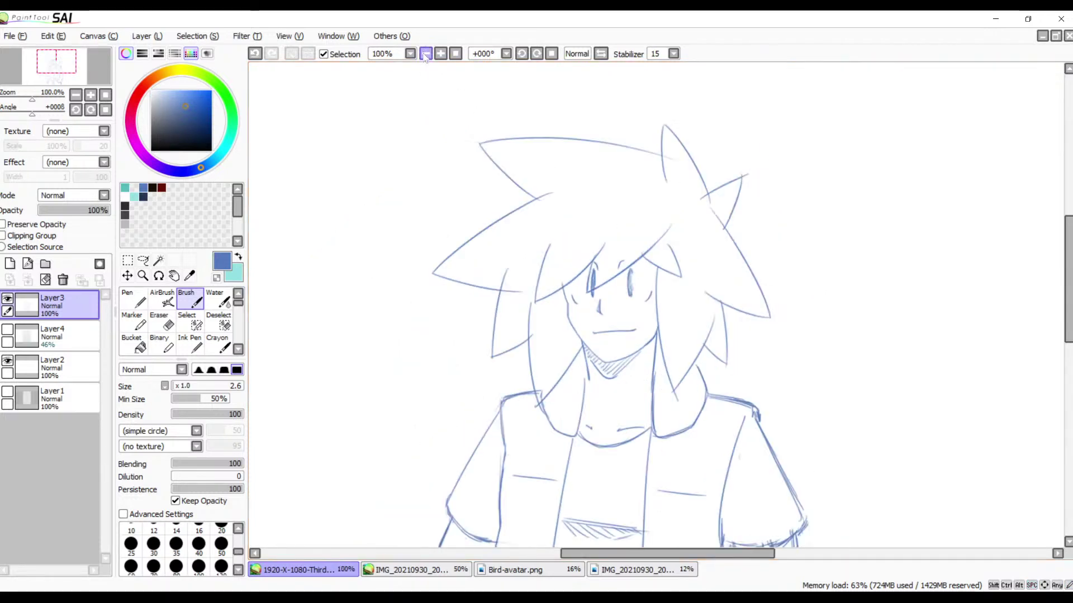
click(425, 54)
mouse_move(645, 340)
mouse_down()
mouse_move(560, 205)
mouse_move(586, 252)
mouse_up()
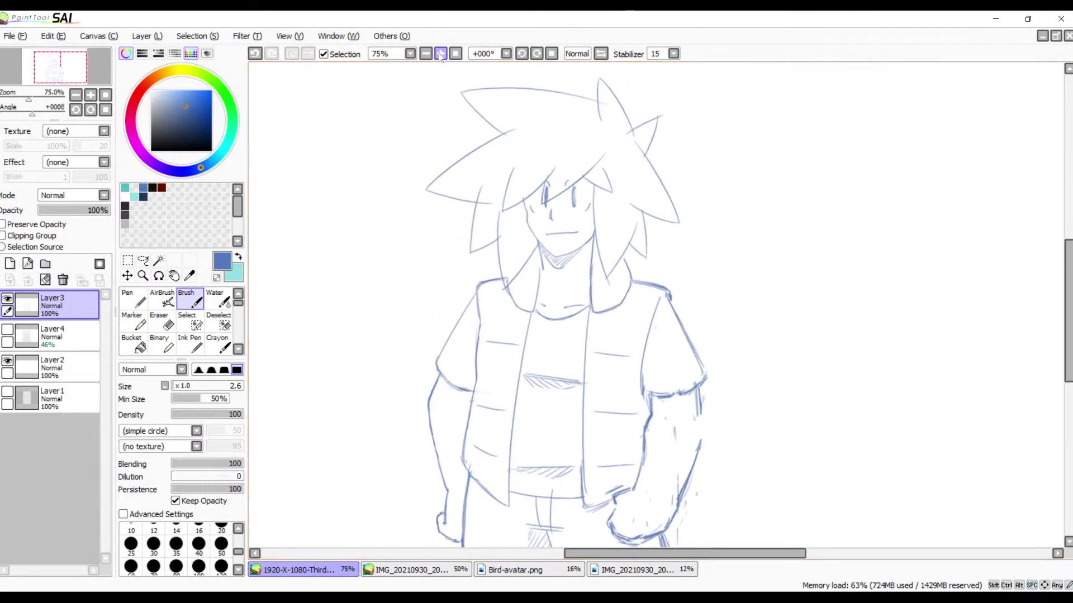
drag(630, 333, 618, 305)
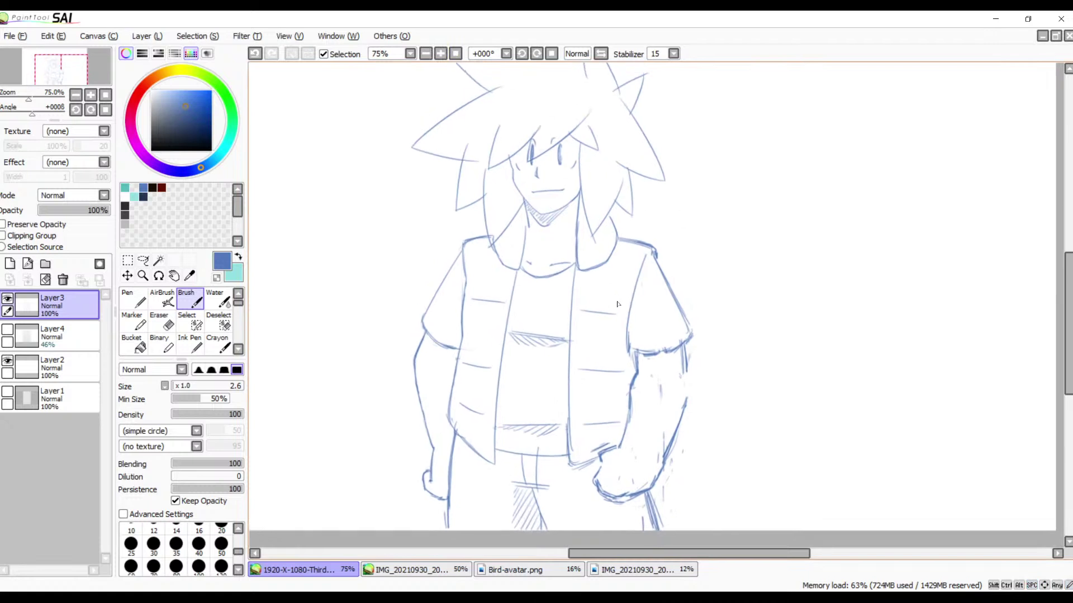
- Erase the stray marks inside the left forearm with the size 12 Eraser
key(e)
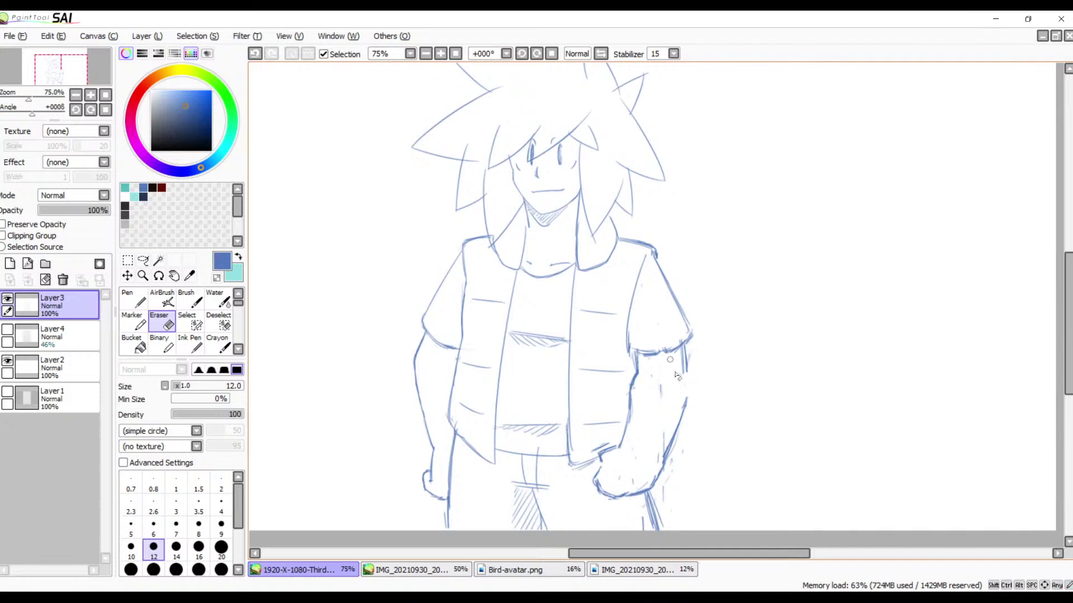
drag(670, 359, 667, 389)
drag(664, 432, 661, 444)
key(space)
- Redraw the outer contour of the left arm from the sleeve hem past the elbow with the Brush, undoing unsatisfactory strokes
key(b)
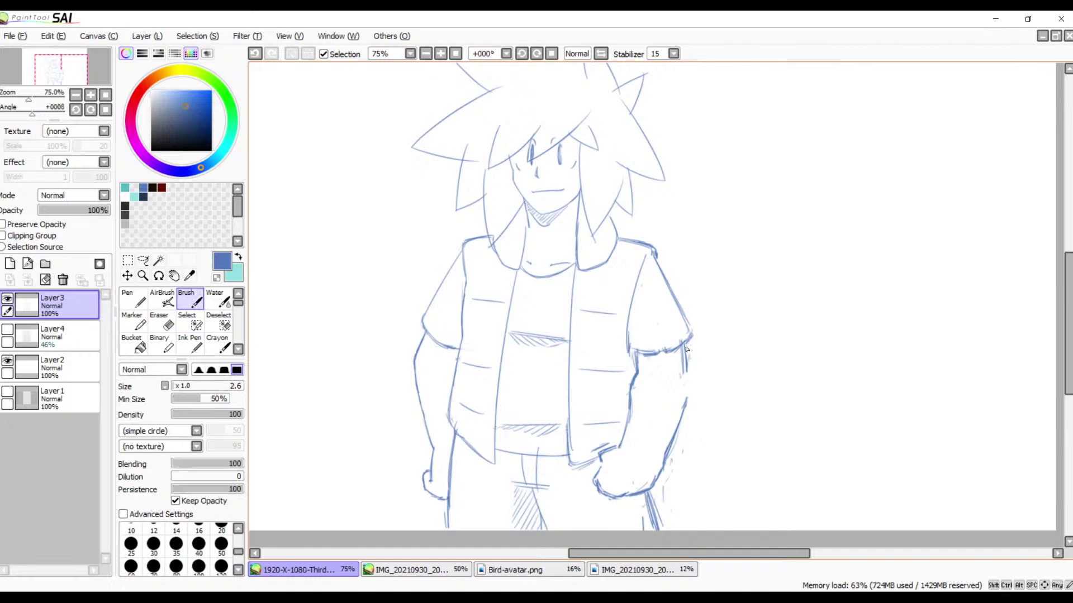
drag(686, 349, 686, 387)
key(ctrl+z)
key(ctrl+z)
key(ctrl+z)
mouse_move(689, 395)
mouse_down()
mouse_move(687, 349)
mouse_move(762, 344)
mouse_move(749, 345)
mouse_up()
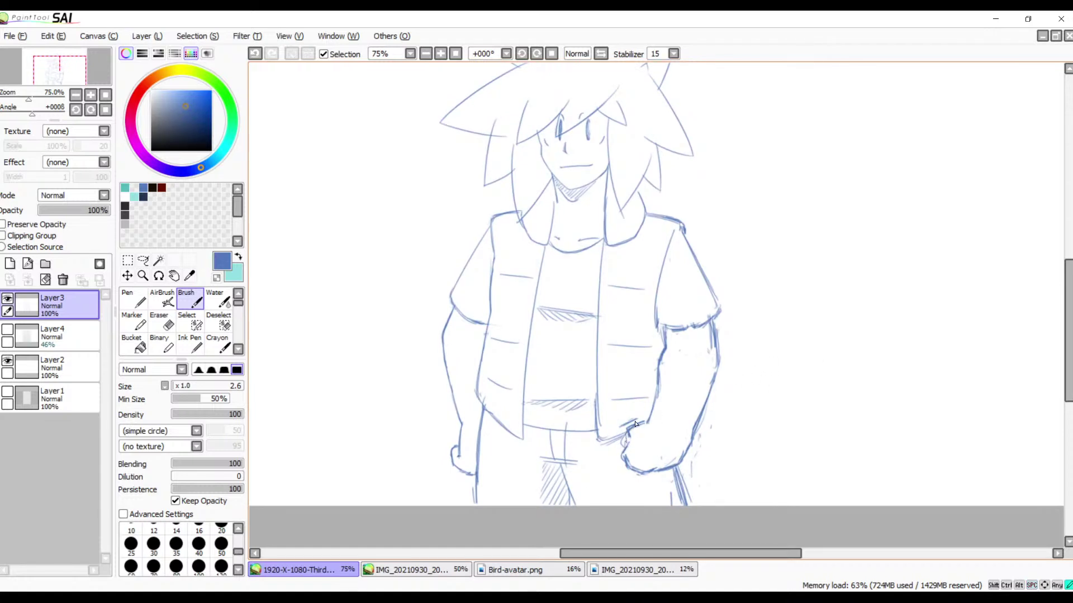
drag(722, 435, 710, 469)
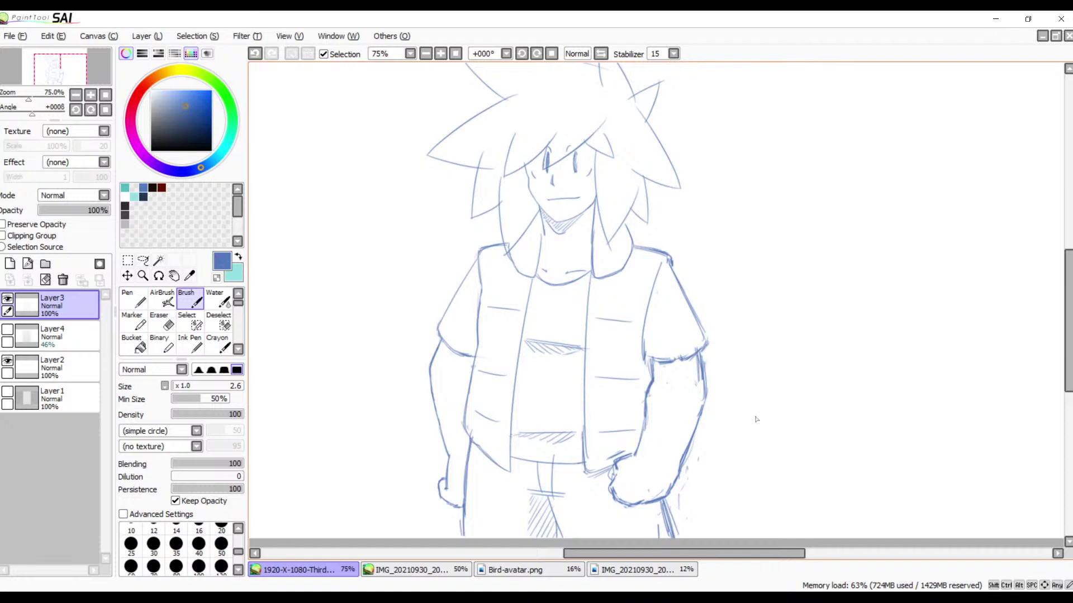
- Hatch shading strokes down both sides of the neck, along the collar edges and beside the hair, at 400% zoom
key(space)
mouse_move(629, 318)
mouse_down()
mouse_move(629, 300)
mouse_move(651, 378)
mouse_up()
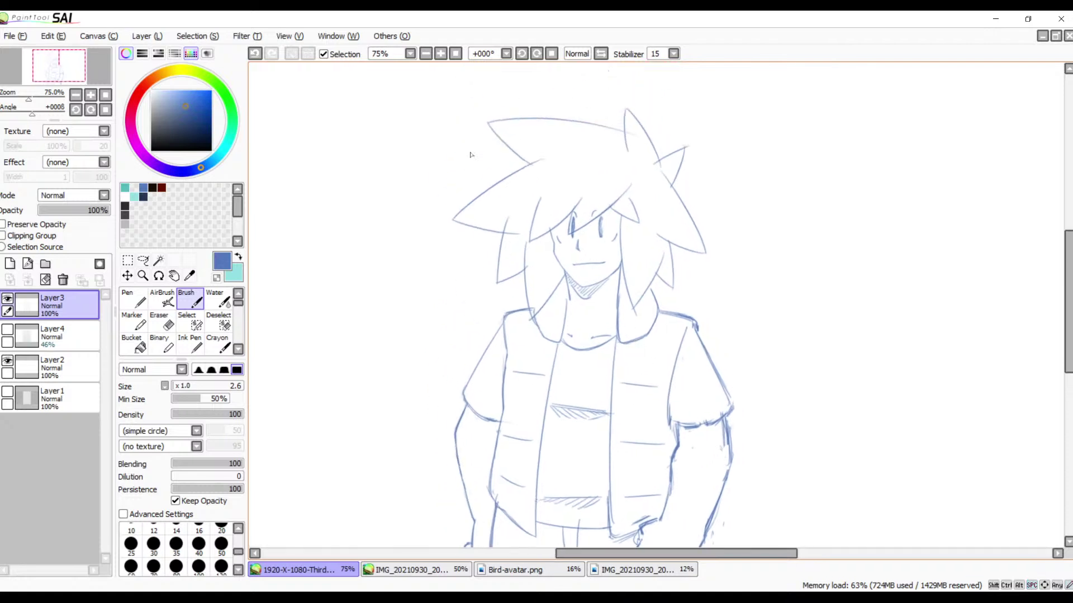
click(440, 54)
click(440, 54)
click(440, 54)
click(440, 55)
click(440, 54)
key(space)
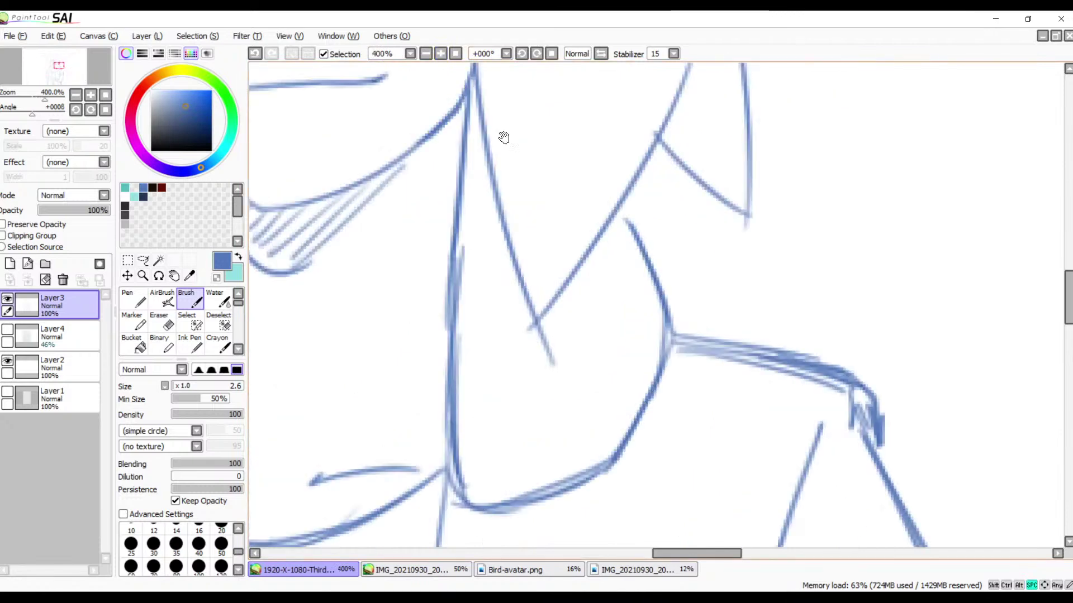
drag(480, 314, 789, 320)
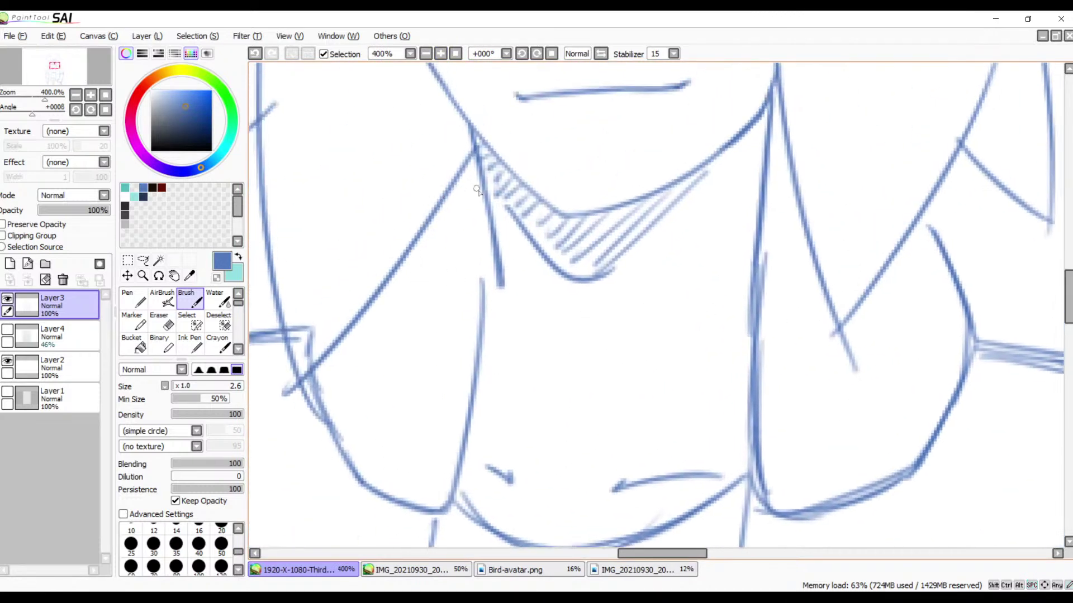
drag(472, 187, 452, 240)
drag(480, 196, 453, 265)
drag(484, 215, 458, 286)
drag(485, 242, 463, 321)
drag(490, 268, 460, 374)
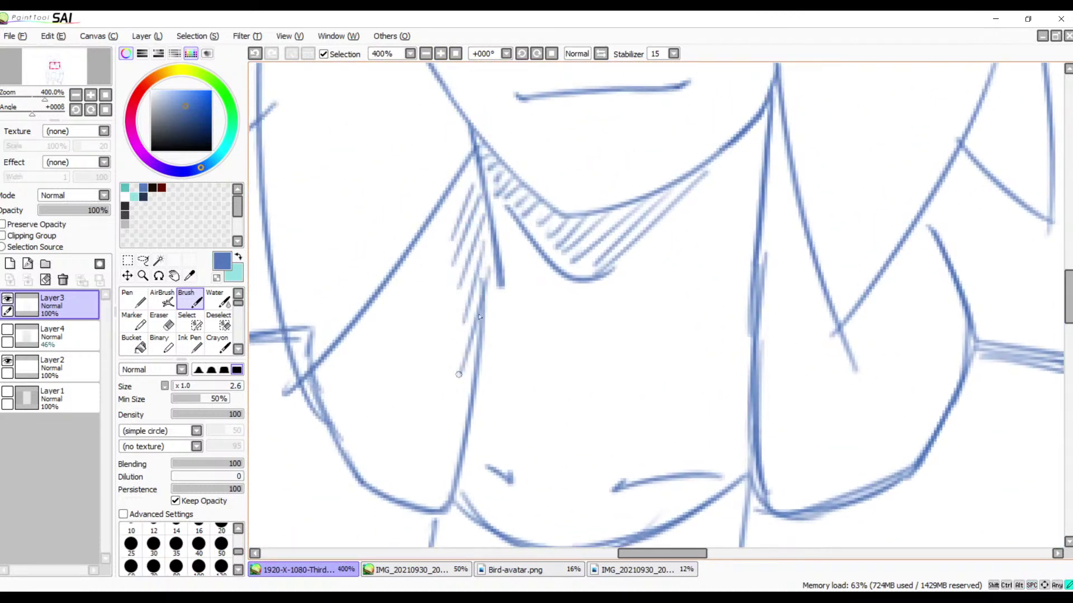
drag(493, 296, 474, 385)
drag(478, 376, 463, 498)
drag(776, 143, 791, 229)
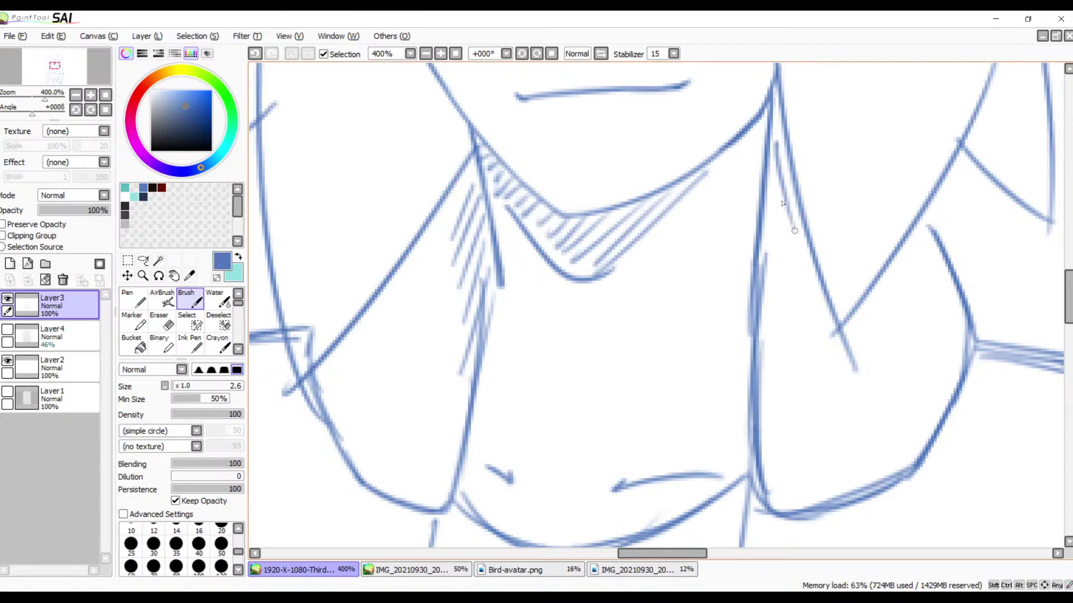
drag(769, 167, 769, 415)
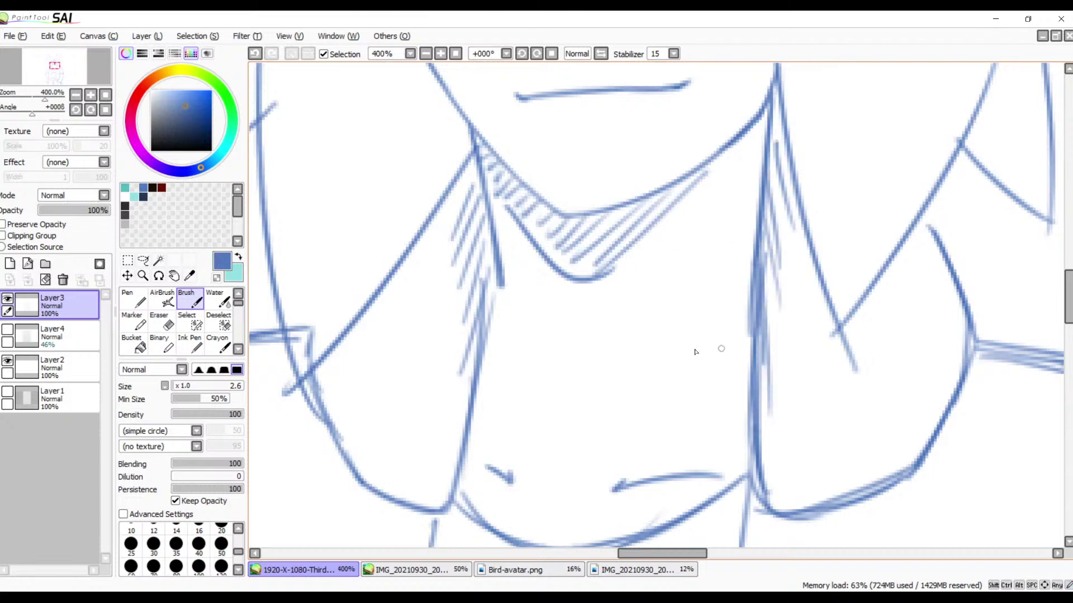
- Examine the face, neck shading, vest and arms at several zoom levels from 400% down to 100%
key(space)
drag(655, 405, 792, 253)
drag(606, 500, 709, 299)
drag(656, 424, 646, 366)
mouse_move(749, 171)
mouse_down()
mouse_move(711, 502)
mouse_move(710, 308)
mouse_move(655, 497)
mouse_up()
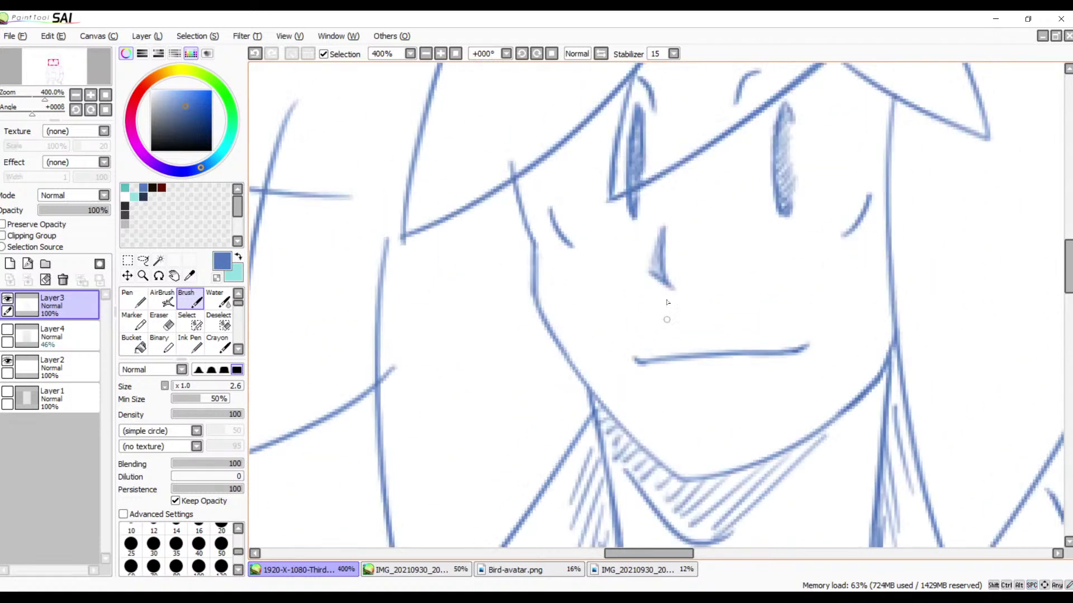
click(425, 53)
mouse_move(553, 536)
mouse_down()
mouse_move(551, 347)
mouse_move(598, 272)
mouse_up()
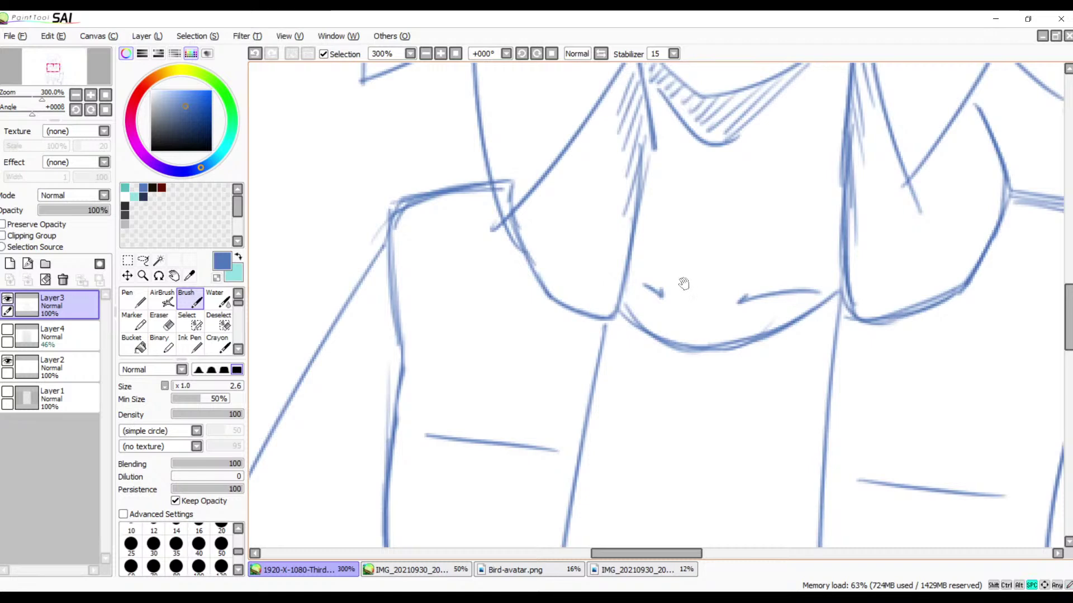
mouse_move(682, 283)
mouse_down()
mouse_move(560, 378)
mouse_move(552, 425)
mouse_up()
drag(592, 304, 585, 364)
drag(580, 288, 615, 389)
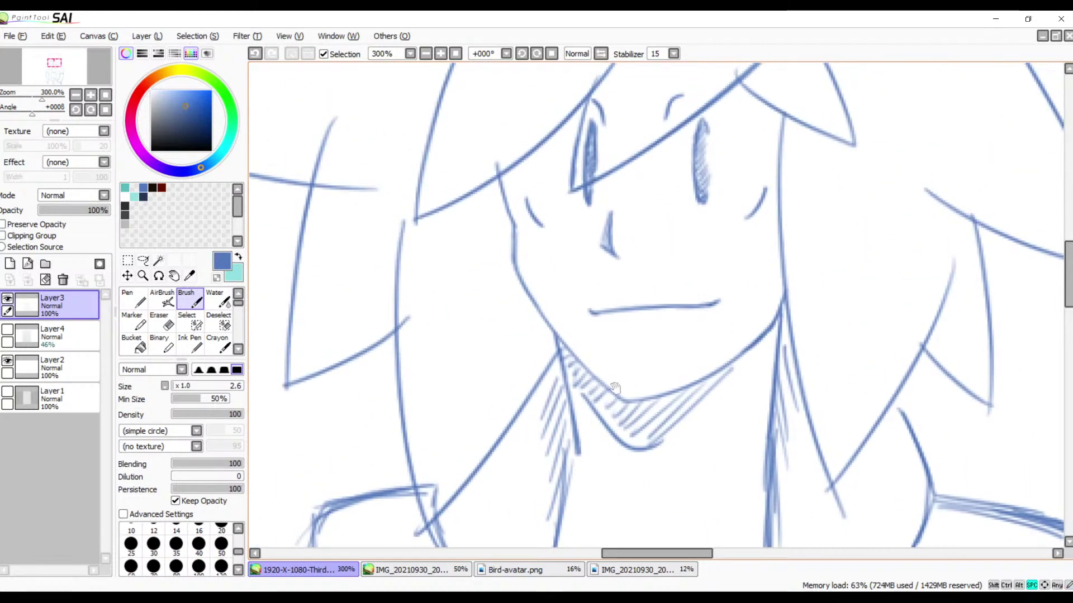
click(426, 53)
drag(600, 382, 598, 193)
drag(561, 424, 590, 300)
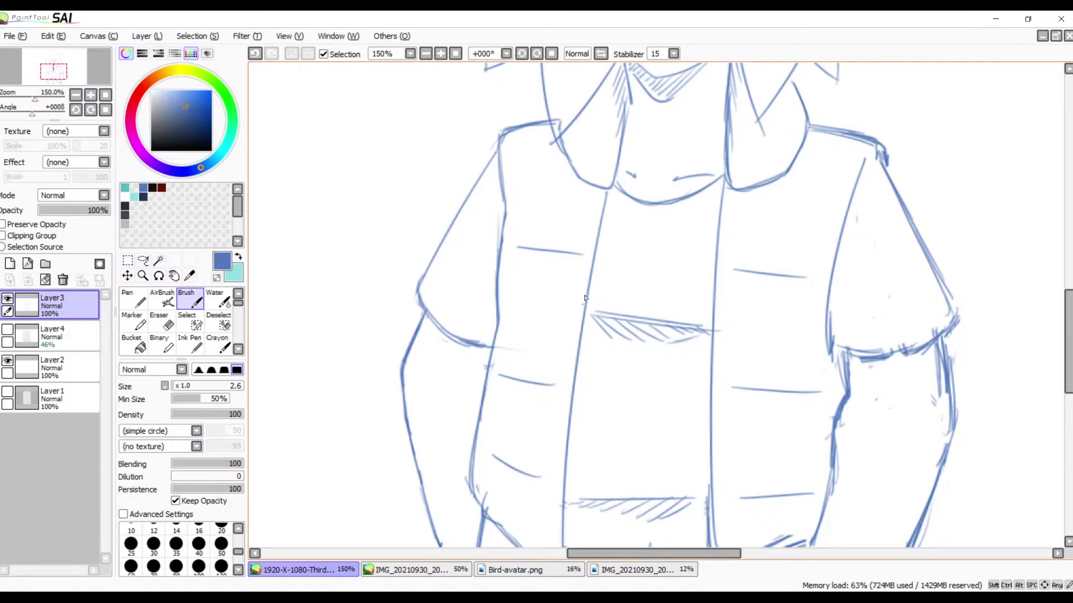
drag(533, 339, 581, 352)
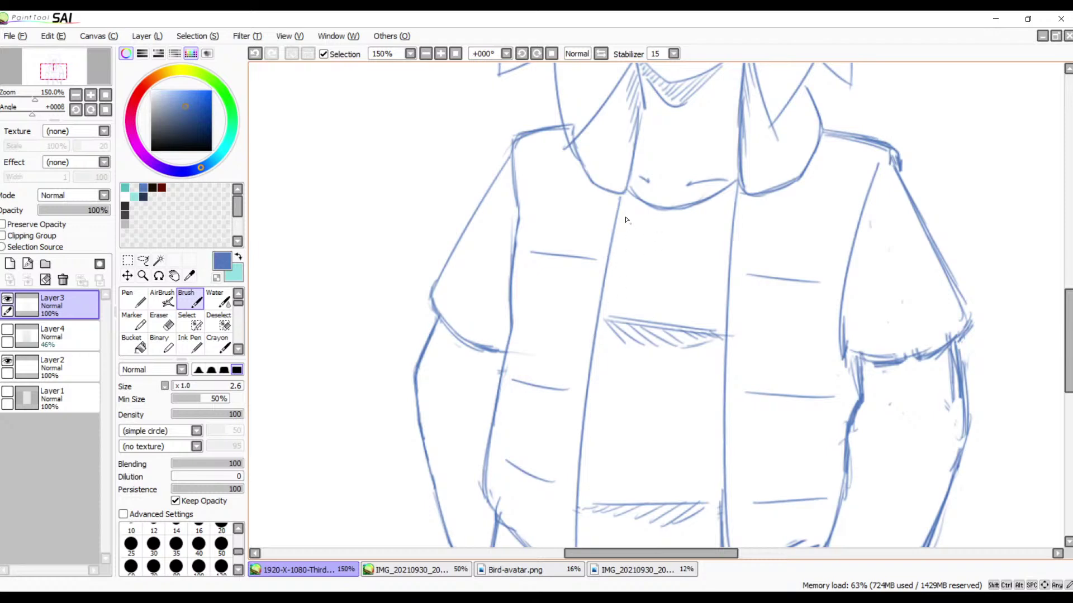
key(space)
drag(696, 259, 644, 394)
drag(654, 270, 617, 355)
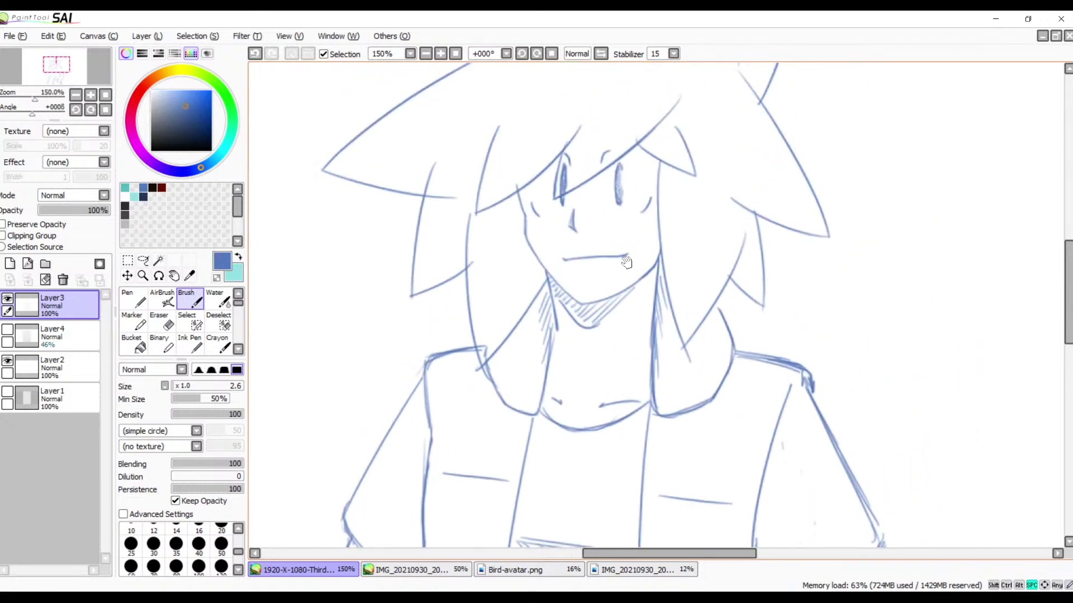
click(427, 54)
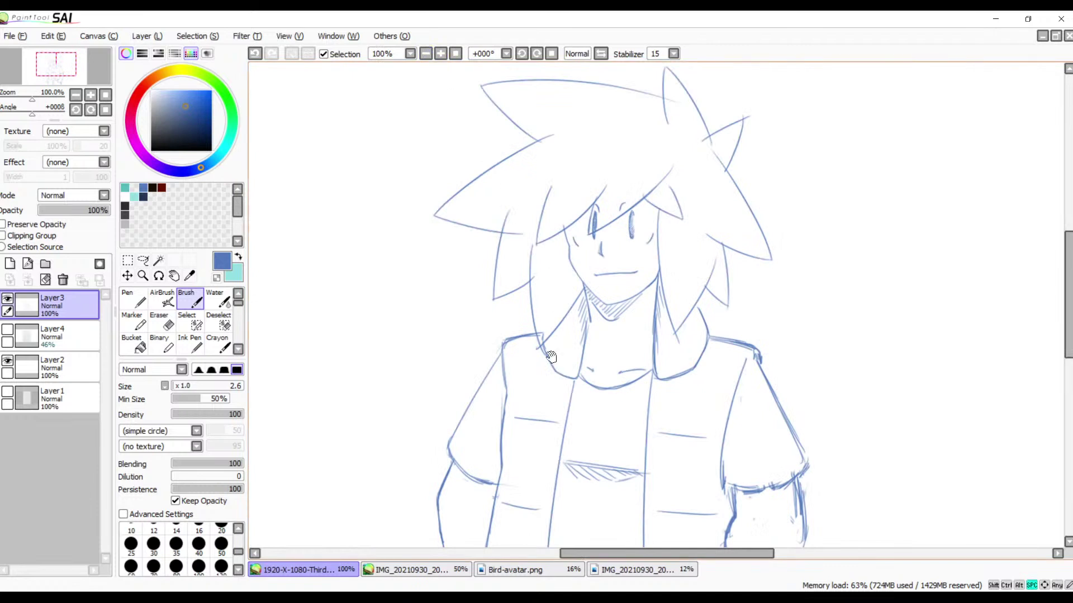
drag(550, 357, 552, 292)
drag(602, 268, 559, 277)
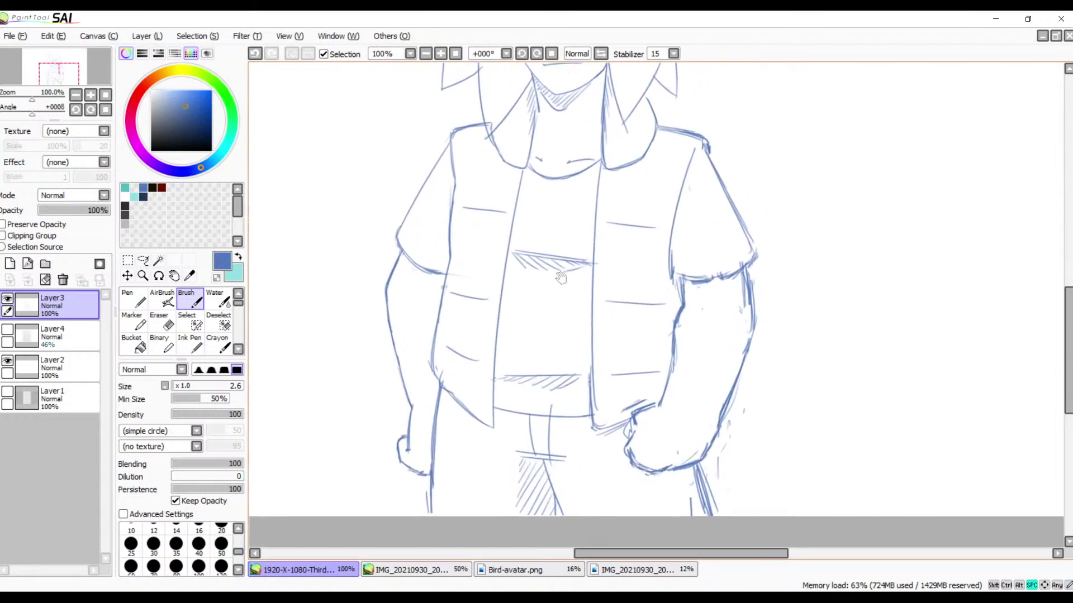
drag(639, 348, 537, 316)
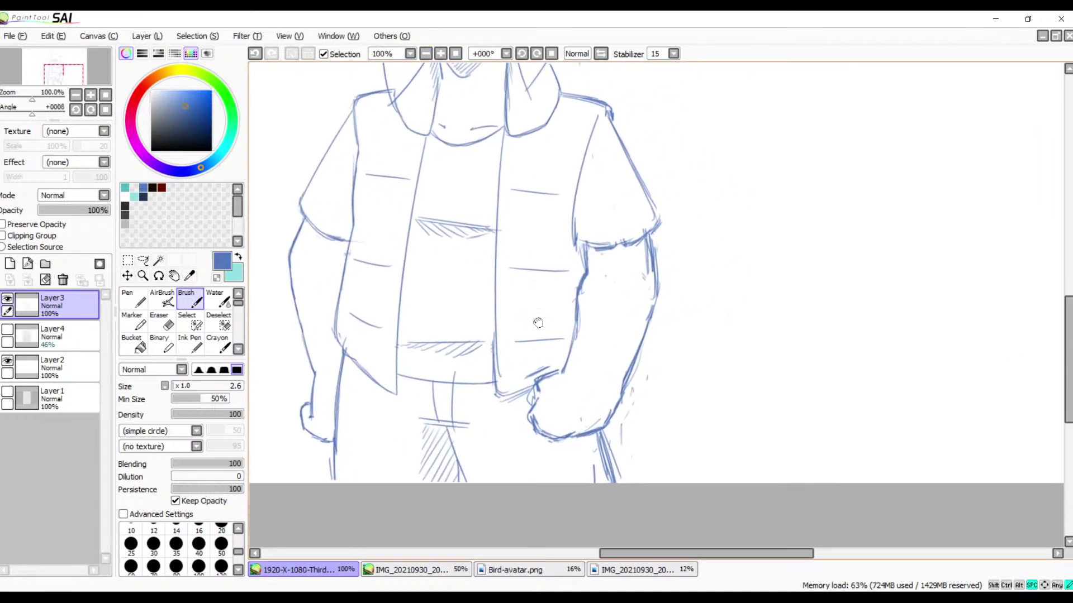
- Erase the doubled strokes under the left sleeve hem and inside the upper arm with the Eraser at 200% zoom
click(441, 54)
click(440, 54)
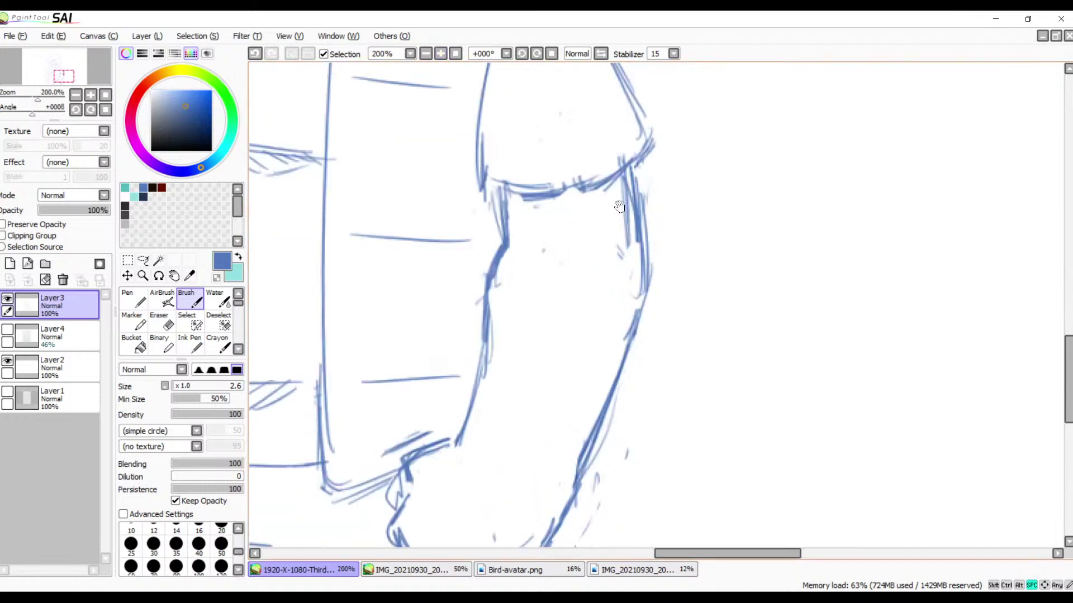
key(e)
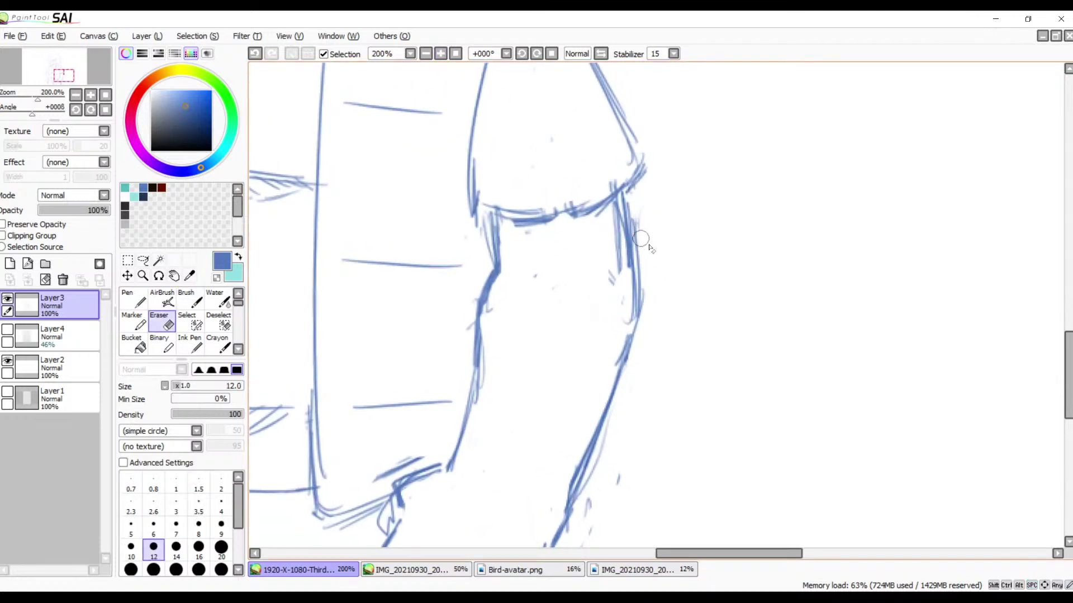
mouse_move(615, 215)
mouse_down()
mouse_move(616, 277)
mouse_move(617, 219)
mouse_move(546, 231)
mouse_up()
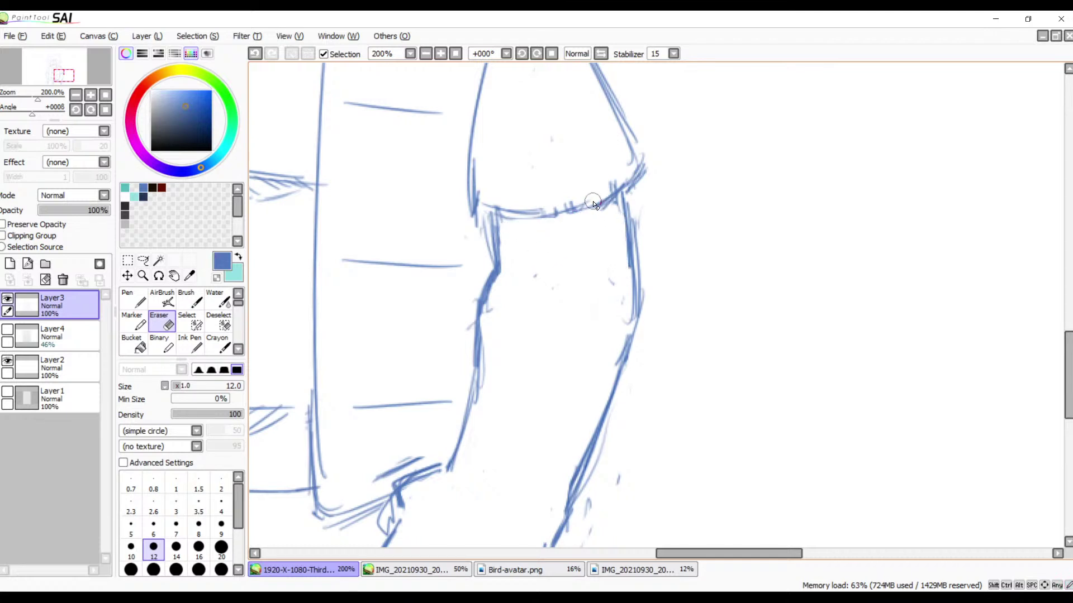
- Redraw the left sleeve hem as a clean curve with the Brush
key(b)
mouse_move(499, 215)
mouse_down()
mouse_move(565, 212)
mouse_move(640, 164)
mouse_up()
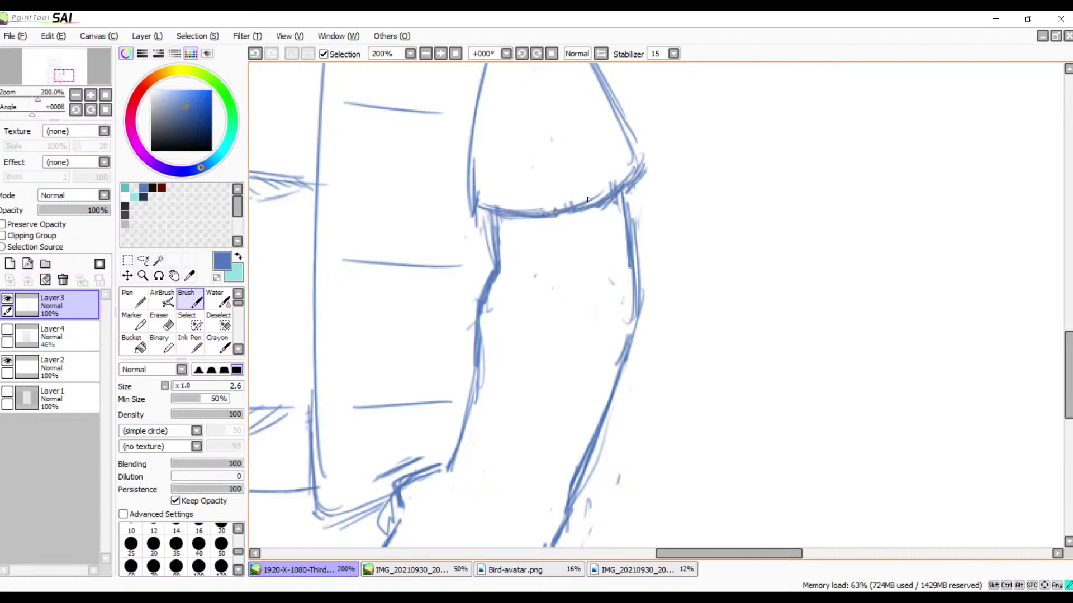
mouse_move(514, 232)
mouse_down()
mouse_move(589, 239)
mouse_move(655, 174)
mouse_up()
- Erase the stray strokes outside the left forearm and beside the fist with the Eraser at 200% zoom
drag(600, 307, 635, 219)
mouse_move(704, 392)
mouse_down()
mouse_move(715, 316)
mouse_move(705, 297)
mouse_move(727, 346)
mouse_move(705, 285)
mouse_move(706, 335)
mouse_move(688, 382)
mouse_up()
key(e)
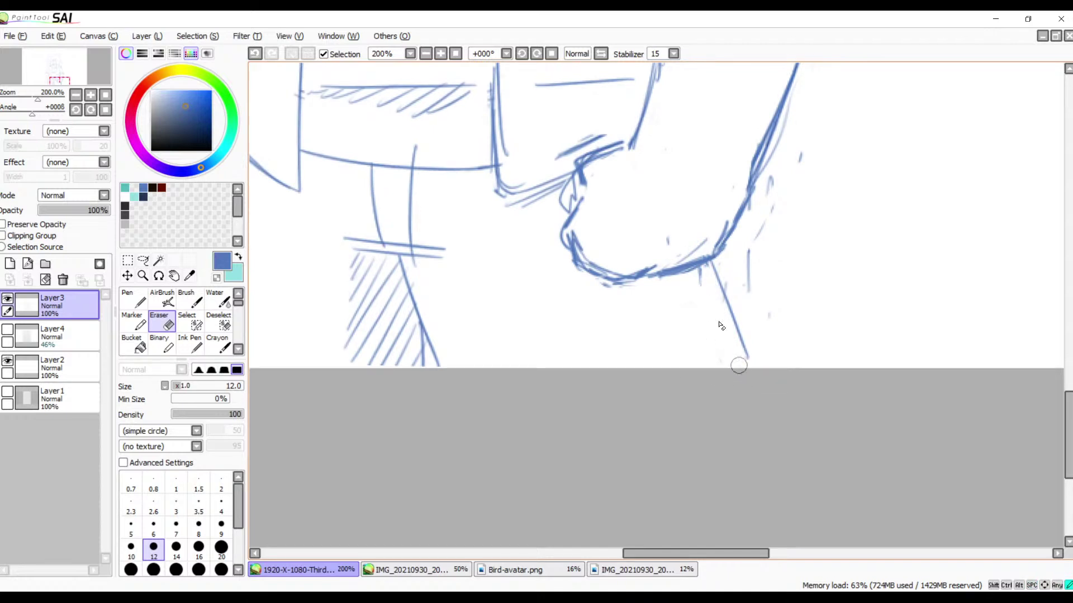
mouse_move(809, 168)
mouse_down()
mouse_move(768, 179)
mouse_move(751, 291)
mouse_move(785, 225)
mouse_move(788, 167)
mouse_move(745, 270)
mouse_move(752, 254)
mouse_move(753, 355)
mouse_up()
- Redraw the outer trouser-leg line below the left fist with the Brush
key(b)
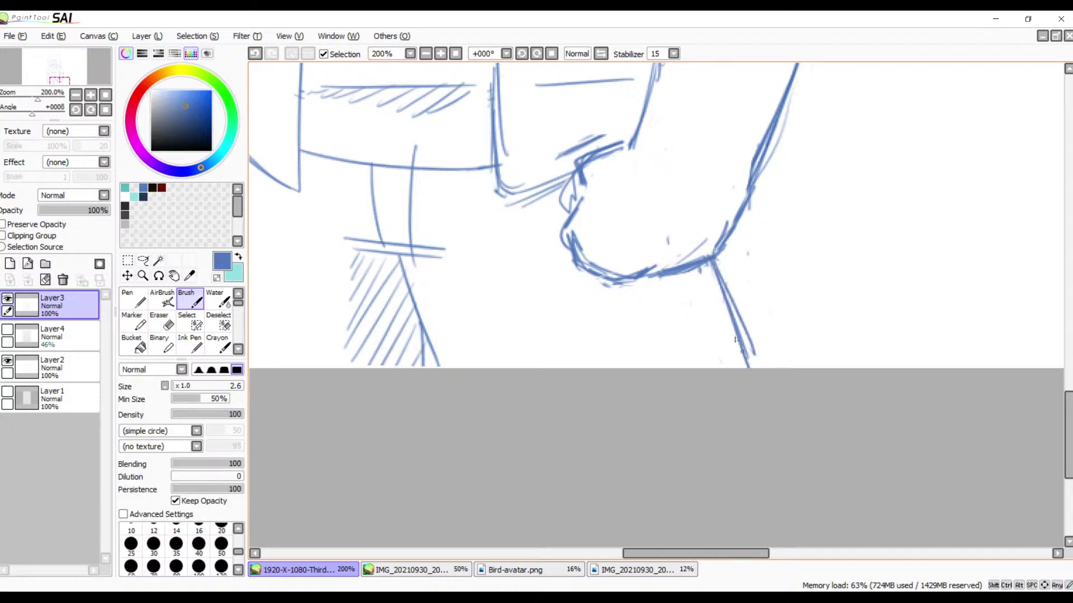
mouse_move(687, 241)
mouse_down()
mouse_move(819, 385)
mouse_move(790, 398)
mouse_move(714, 386)
mouse_up()
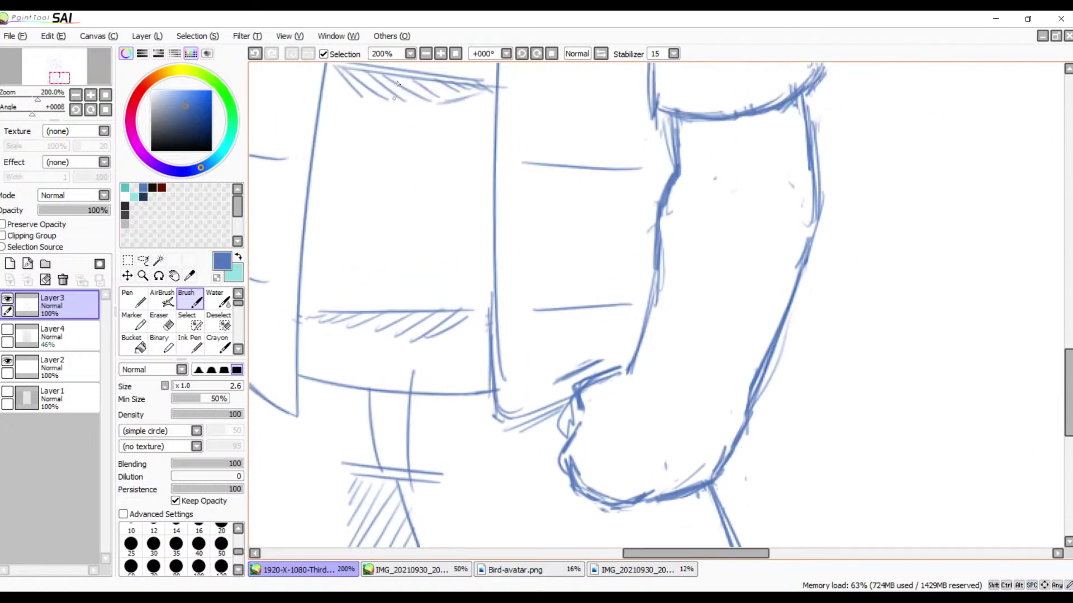
click(426, 54)
click(426, 53)
drag(598, 285, 573, 294)
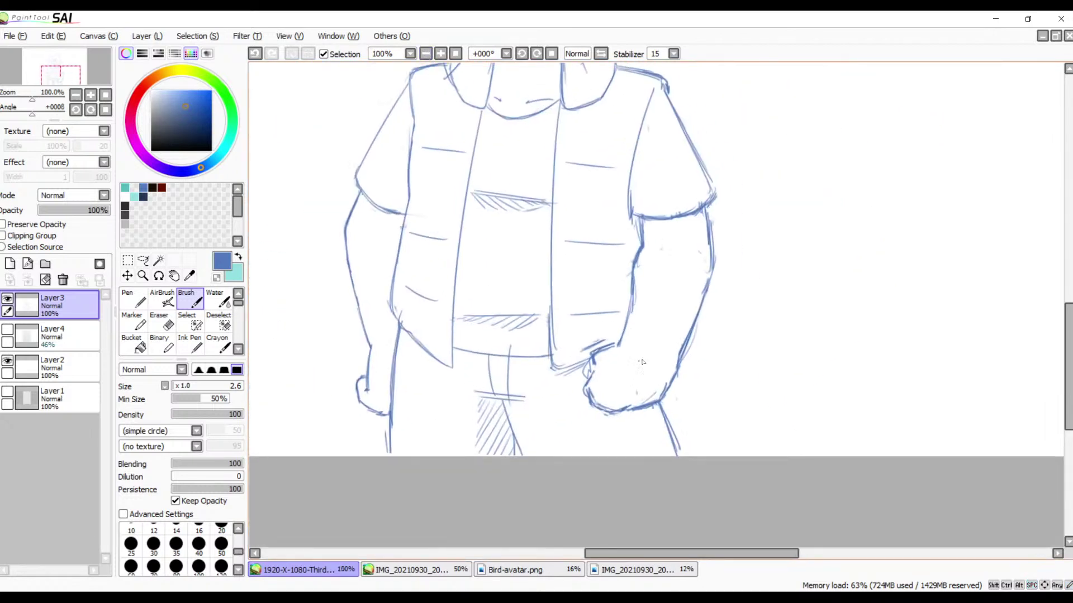
- Draw a second trouser-leg line farther inward below the left fist, showing the Layer4 sketch as a guide and hiding it again
click(7, 330)
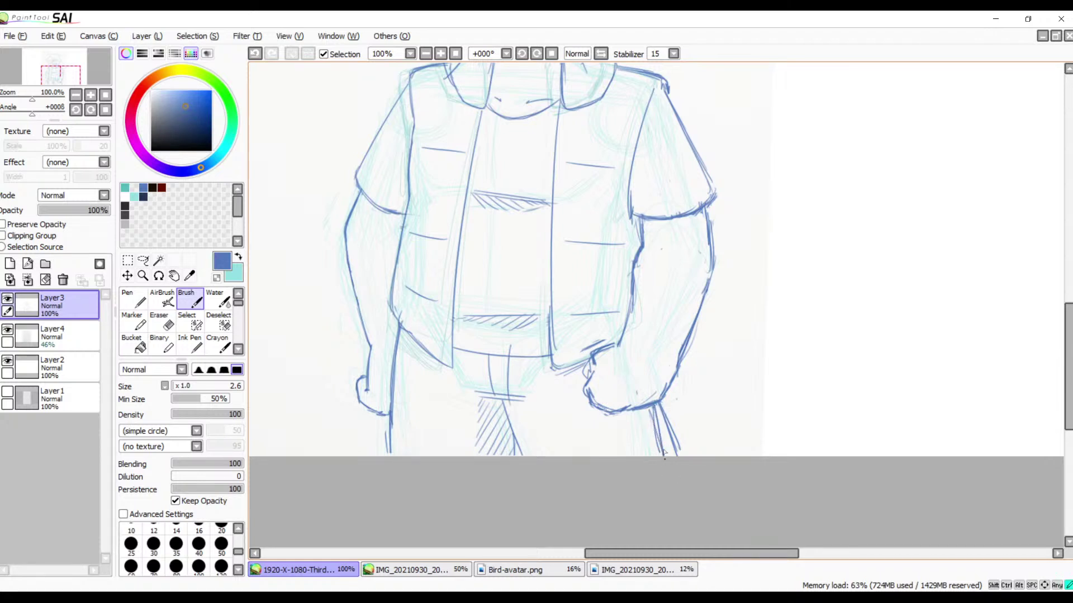
click(7, 331)
drag(637, 394, 575, 377)
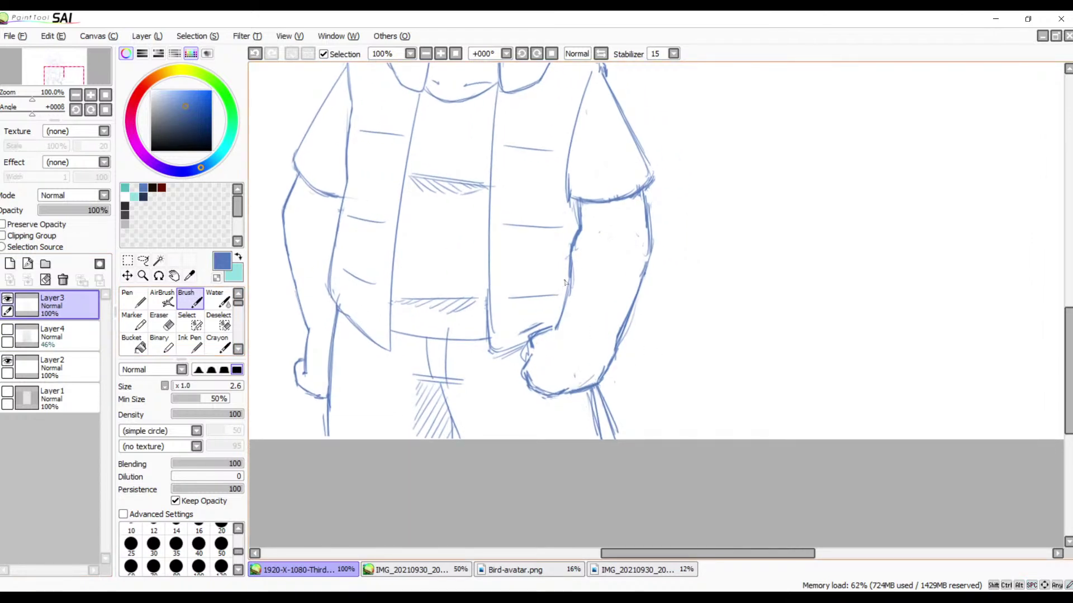
- Erase the outer trouser-leg lines below the left fist with the Eraser at 300% zoom
click(595, 251)
click(440, 53)
click(440, 54)
click(440, 53)
key(space)
drag(569, 372, 599, 217)
key(e)
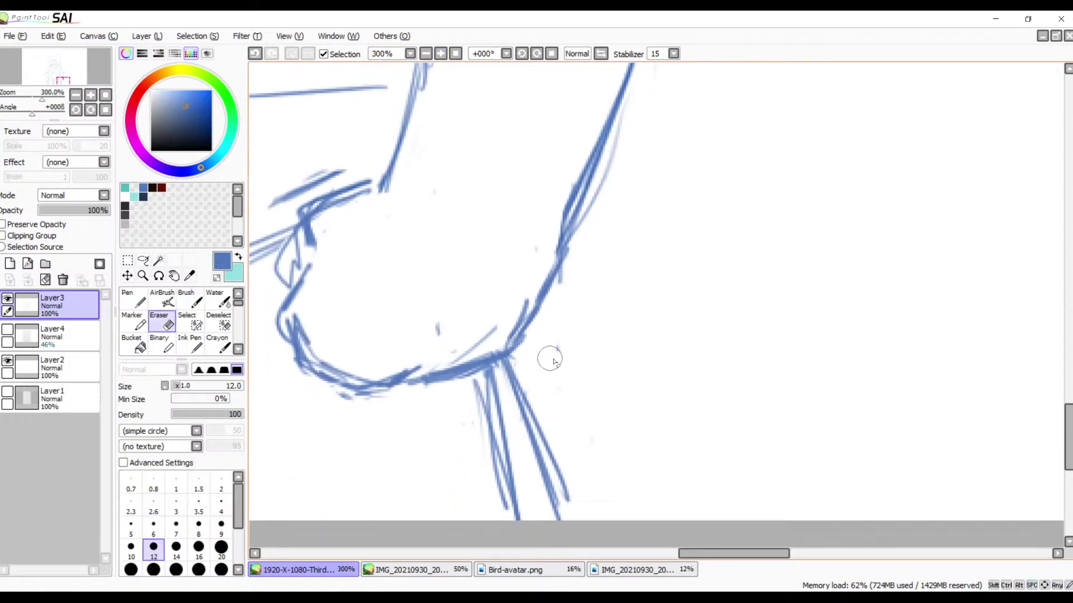
mouse_move(509, 364)
mouse_down()
mouse_move(529, 402)
mouse_move(562, 530)
mouse_move(521, 419)
mouse_move(536, 436)
mouse_move(546, 341)
mouse_move(599, 297)
mouse_up()
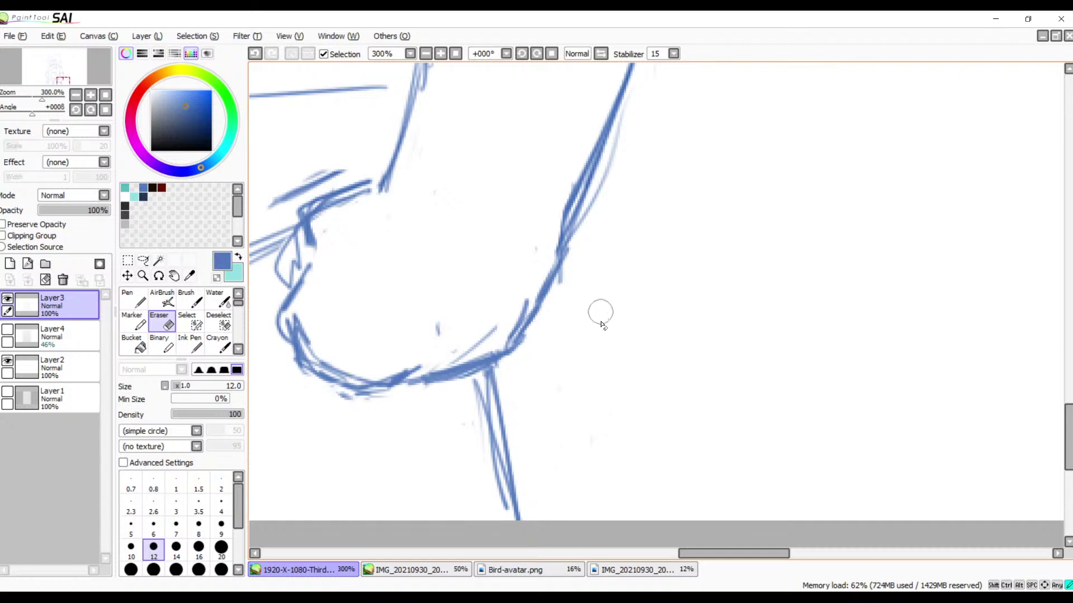
- Examine the hair, face, collar, vest, arms and fists of the line art at zoom levels between 50% and 150%
click(434, 54)
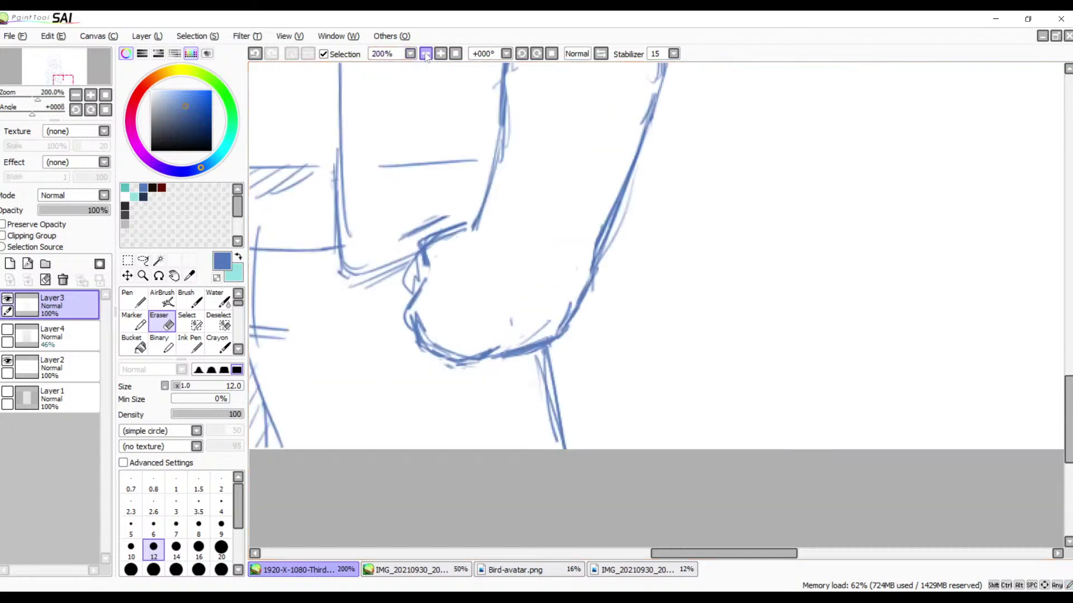
click(433, 54)
drag(488, 240, 507, 424)
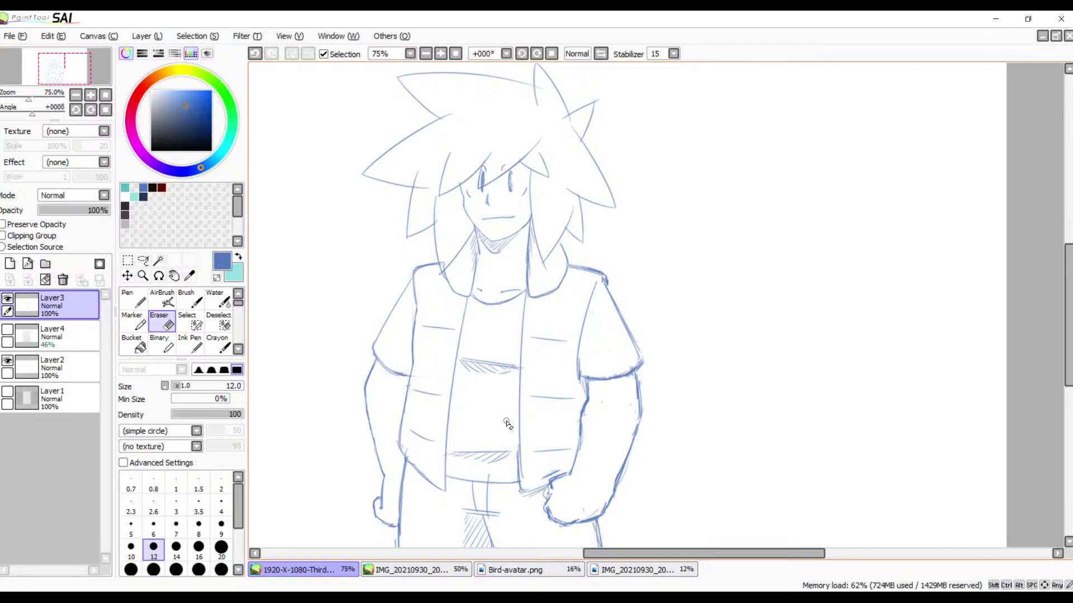
click(440, 53)
click(441, 53)
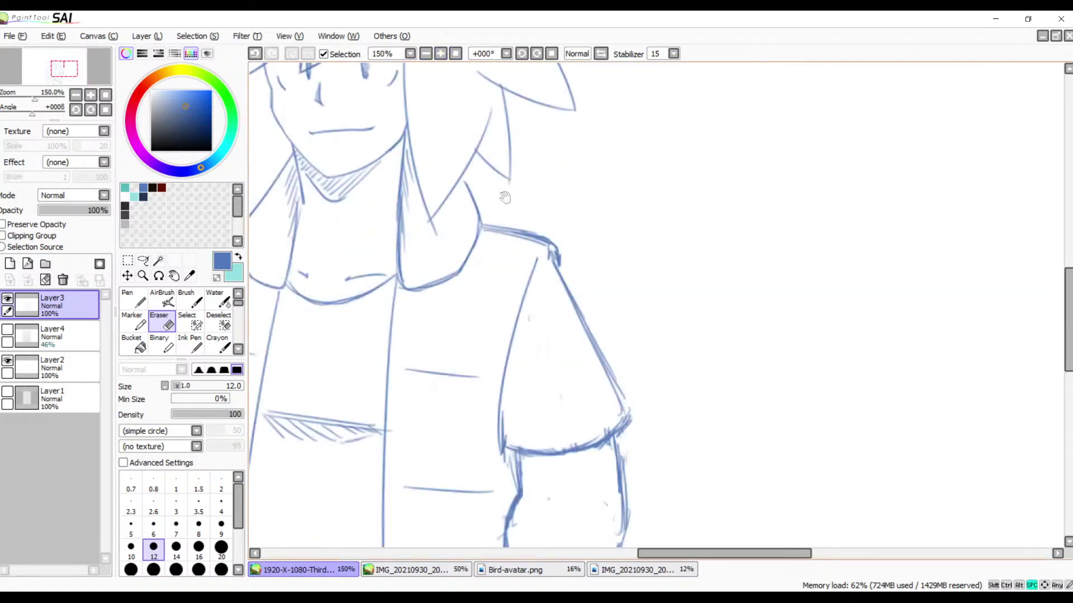
mouse_move(466, 374)
mouse_down()
mouse_move(546, 391)
mouse_move(672, 309)
mouse_move(574, 402)
mouse_move(605, 479)
mouse_up()
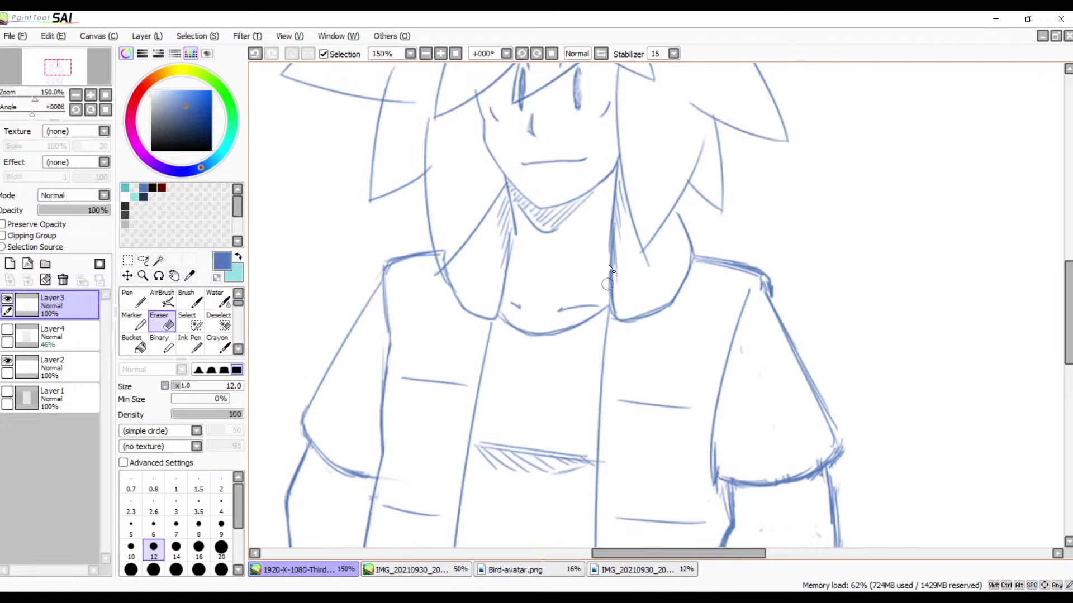
key(b)
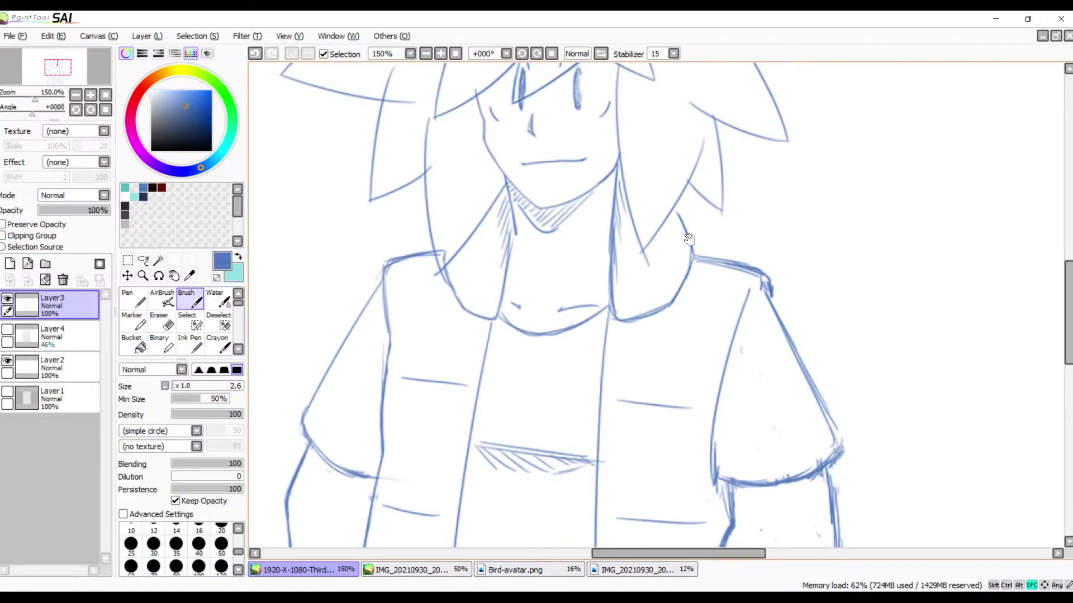
drag(696, 313, 741, 193)
drag(657, 498, 709, 484)
mouse_move(689, 307)
mouse_down()
mouse_move(687, 484)
mouse_move(674, 410)
mouse_move(702, 313)
mouse_up()
drag(697, 255, 692, 396)
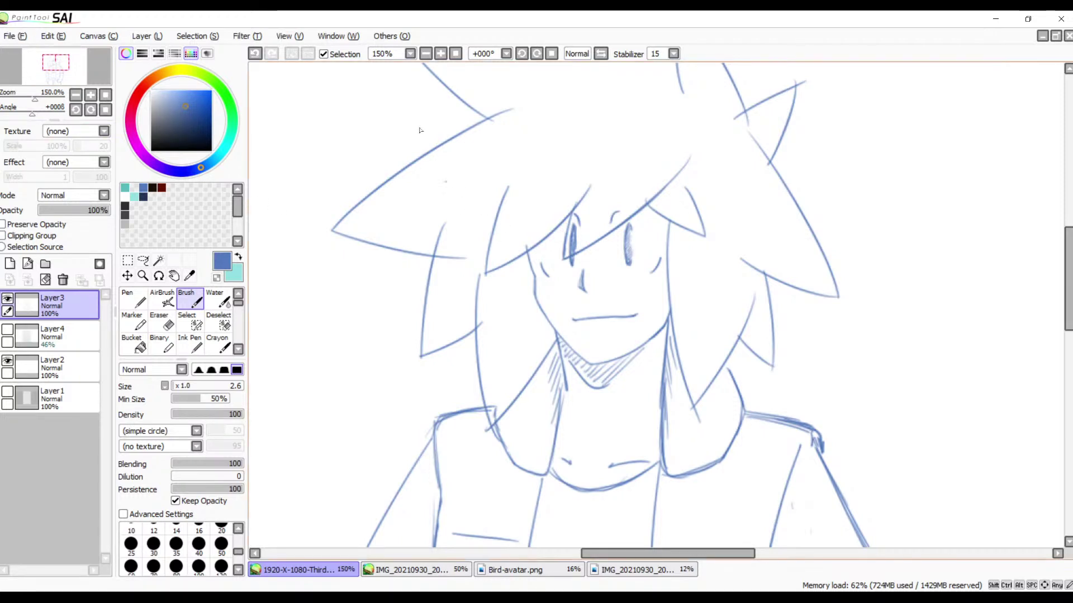
click(426, 54)
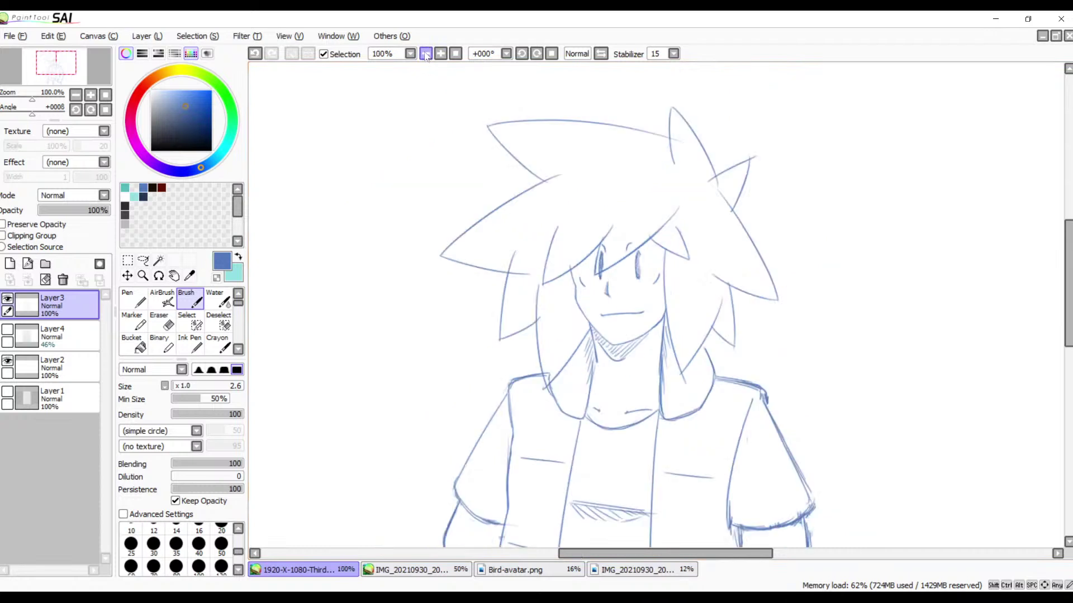
click(426, 54)
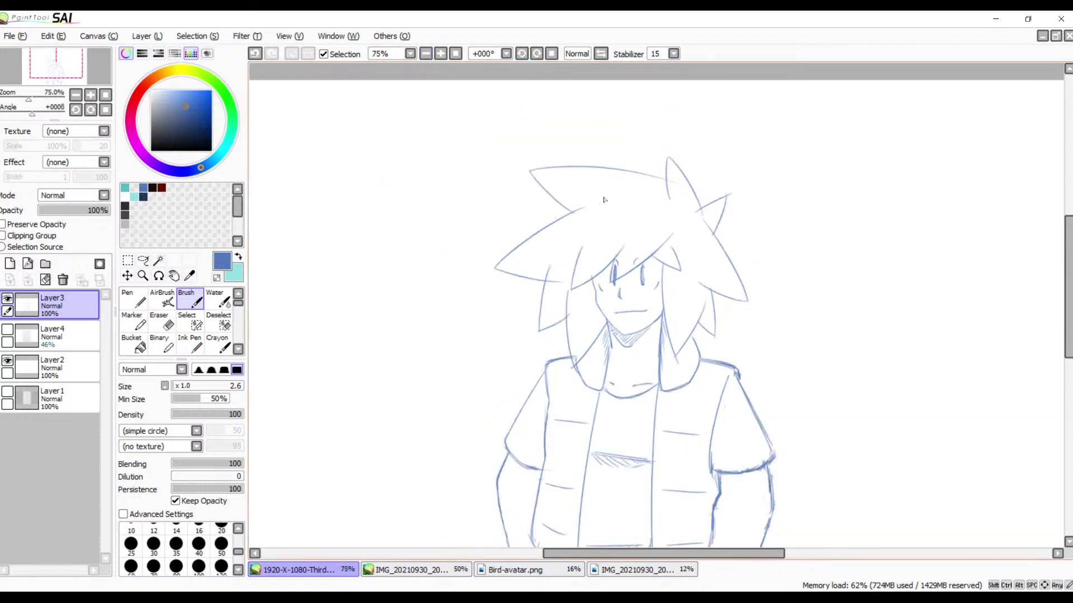
mouse_move(616, 334)
mouse_down()
mouse_move(583, 348)
mouse_move(564, 260)
mouse_move(568, 316)
mouse_up()
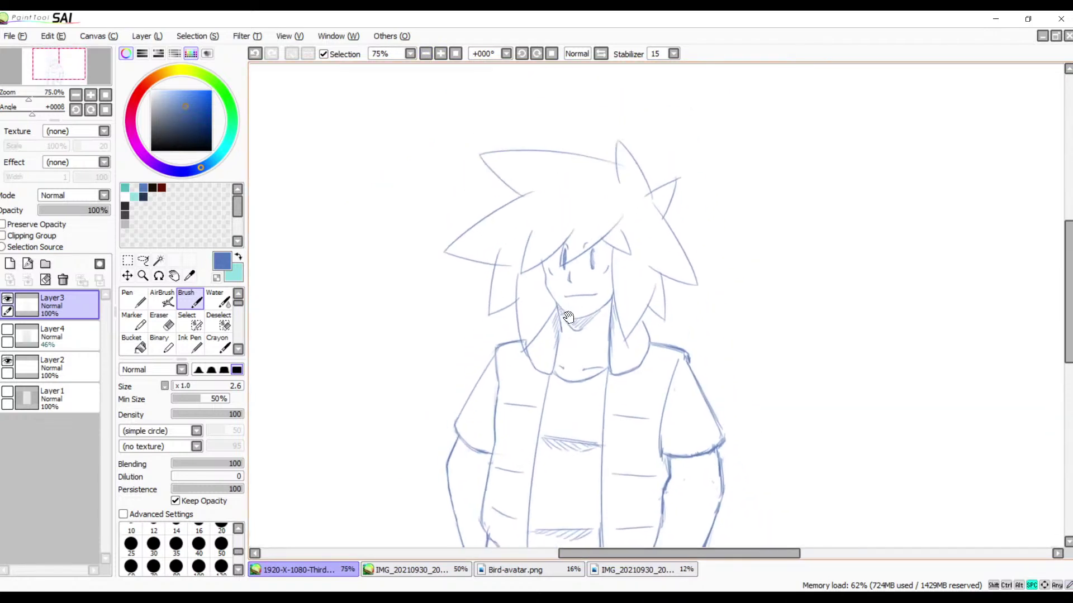
mouse_move(634, 347)
mouse_down()
mouse_move(622, 260)
mouse_move(611, 288)
mouse_up()
click(425, 54)
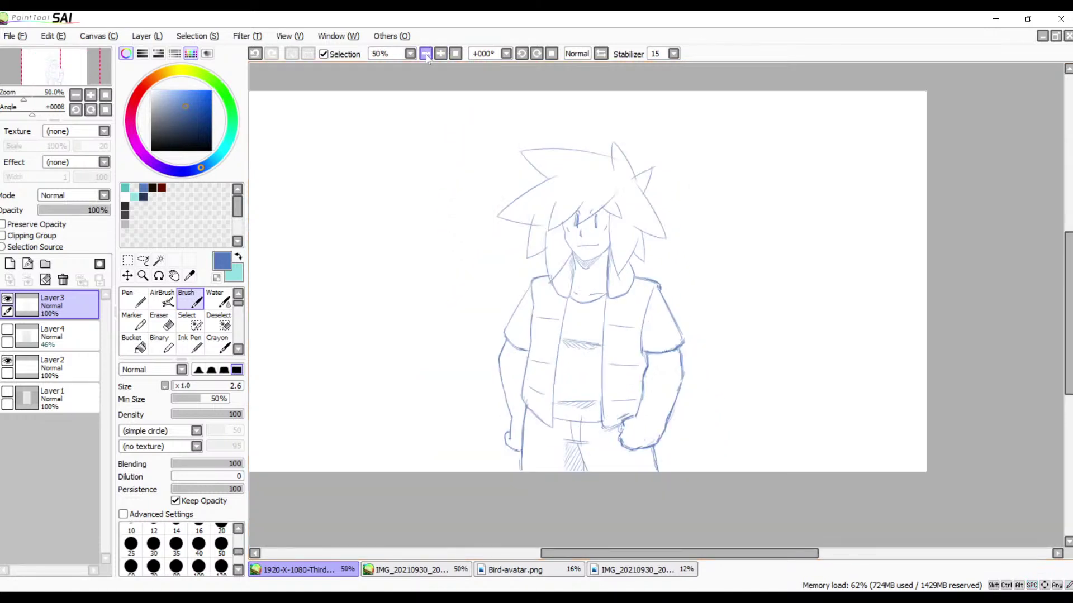
click(440, 54)
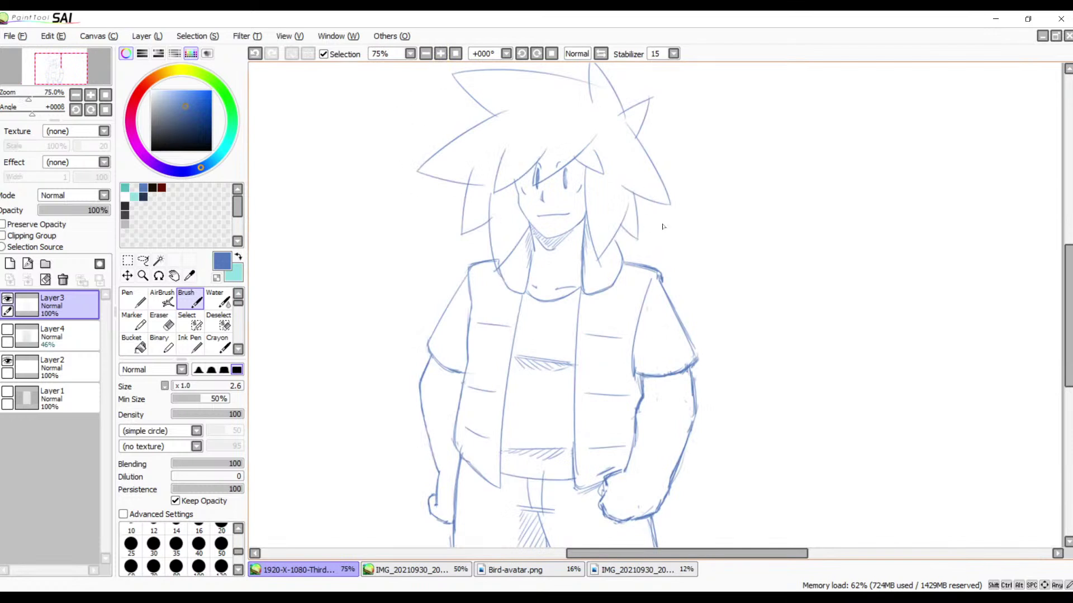
drag(639, 327, 656, 299)
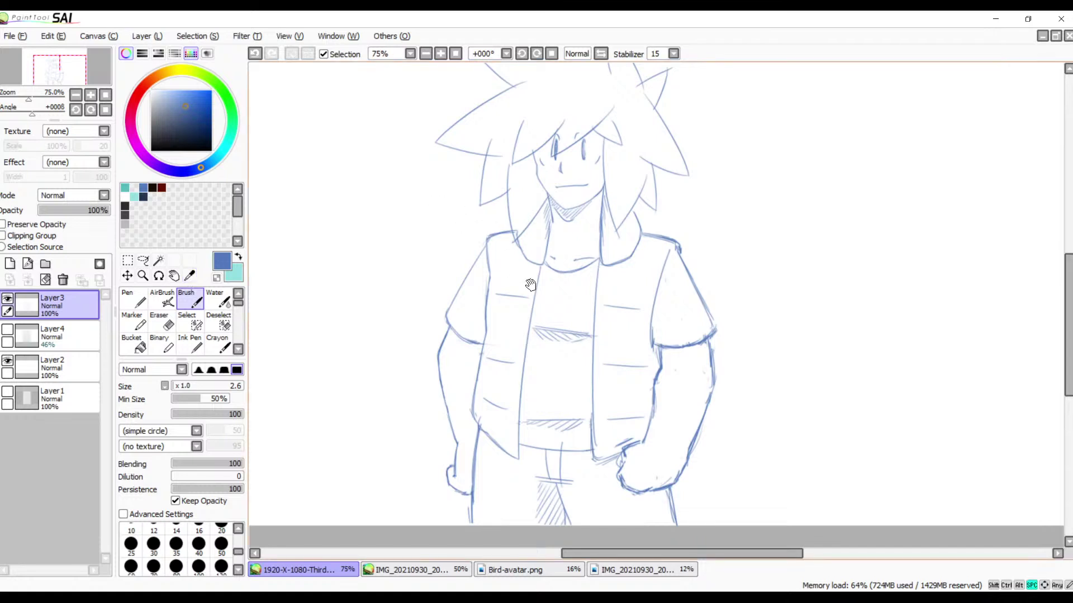
mouse_move(562, 321)
mouse_down()
mouse_move(542, 344)
mouse_move(552, 330)
mouse_up()
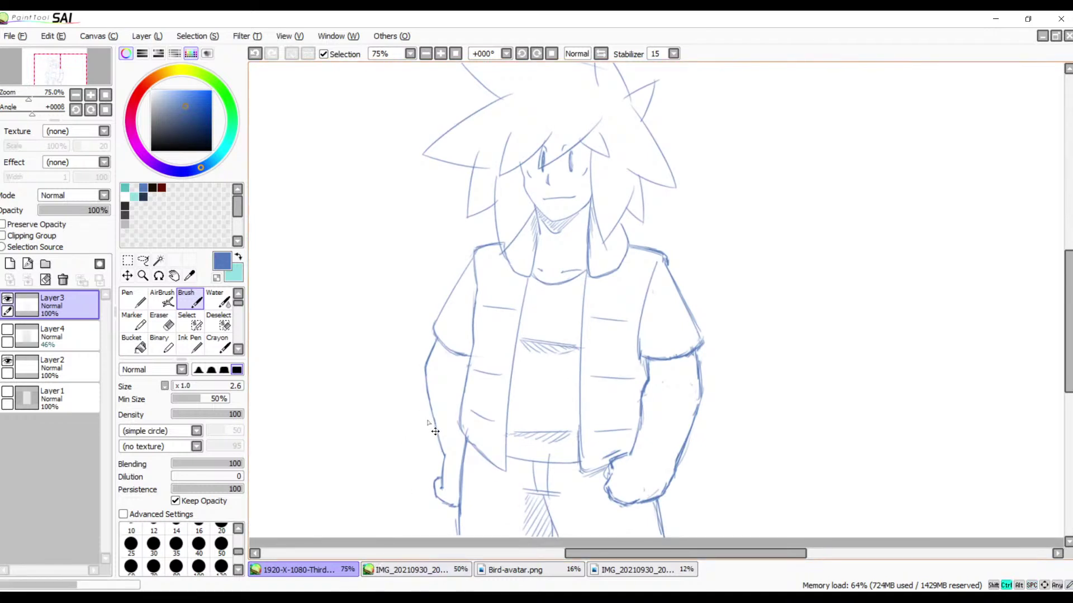
- Switch to the open drawing of the bird character raising a pen and save it as Art Thumbnail.png
click(392, 576)
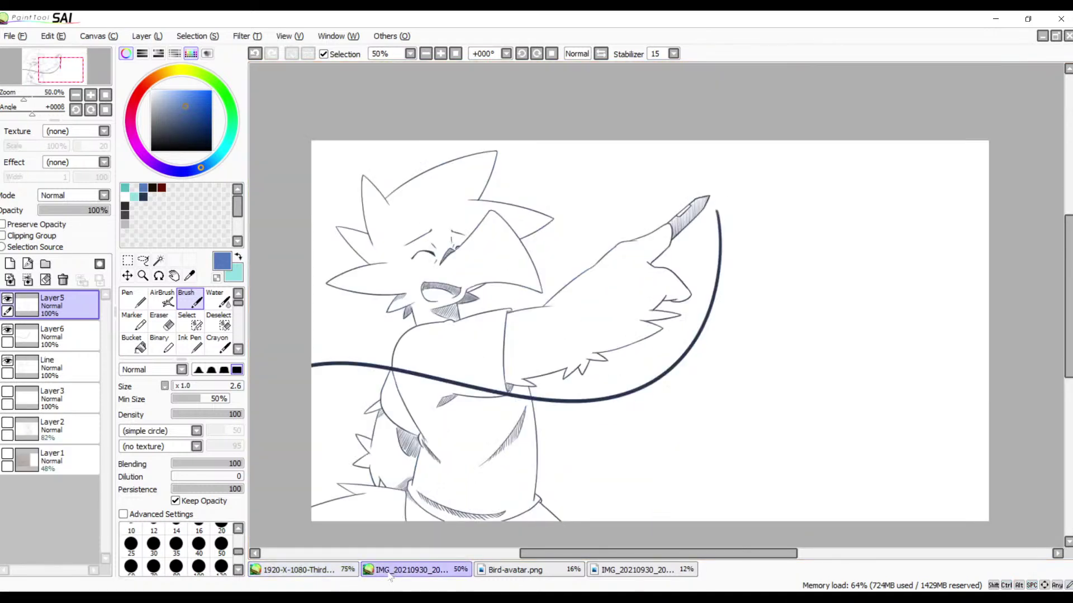
drag(593, 385, 628, 372)
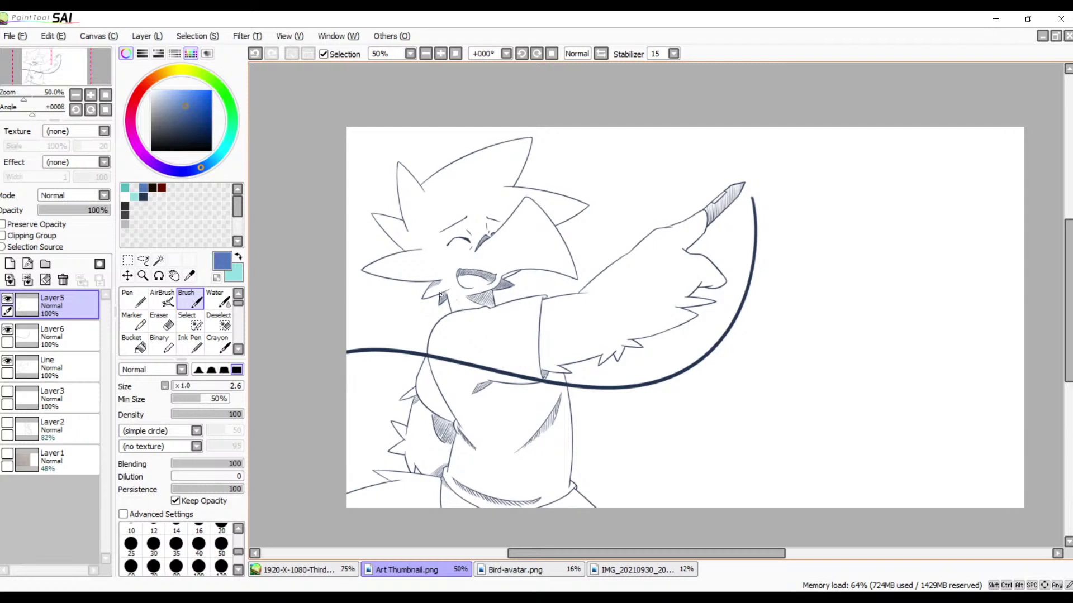
- Close the blank IMG_20210930 document and Bird-avatar.png, leaving the line art and Art Thumbnail.png open
click(635, 573)
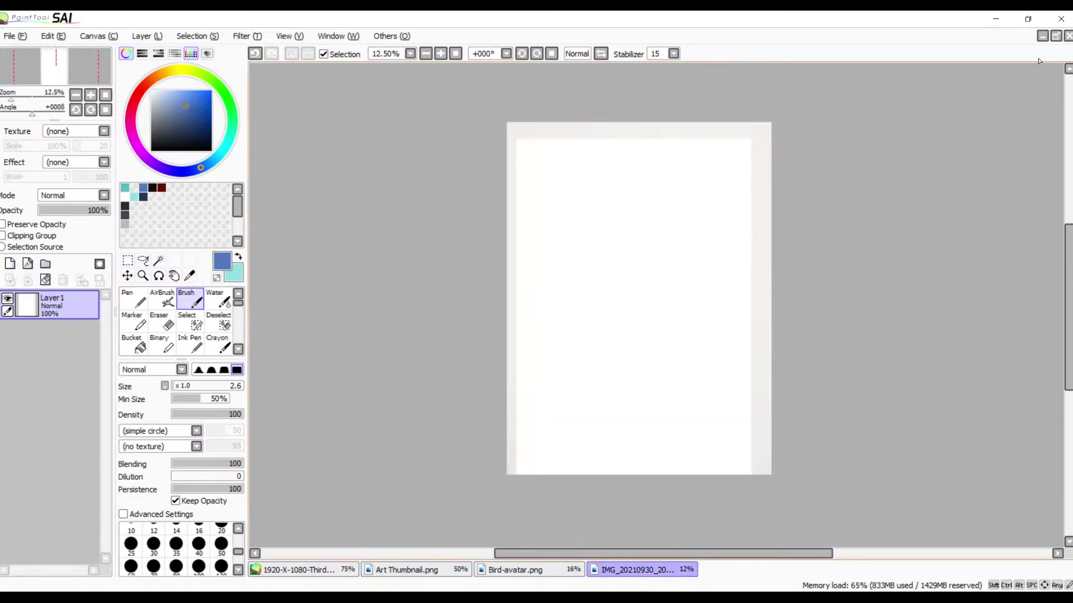
click(1068, 36)
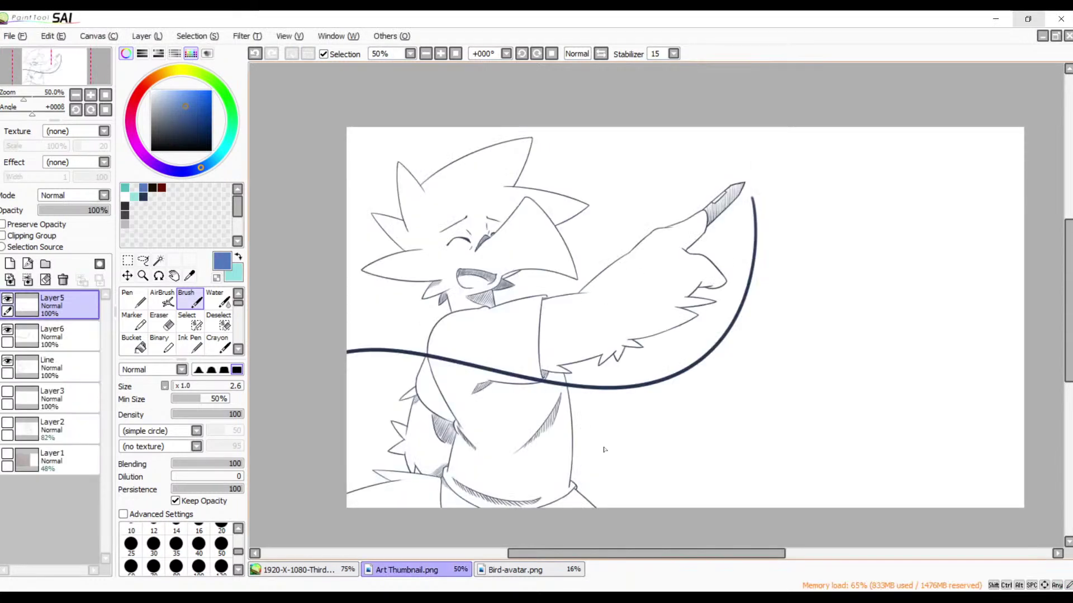
click(510, 572)
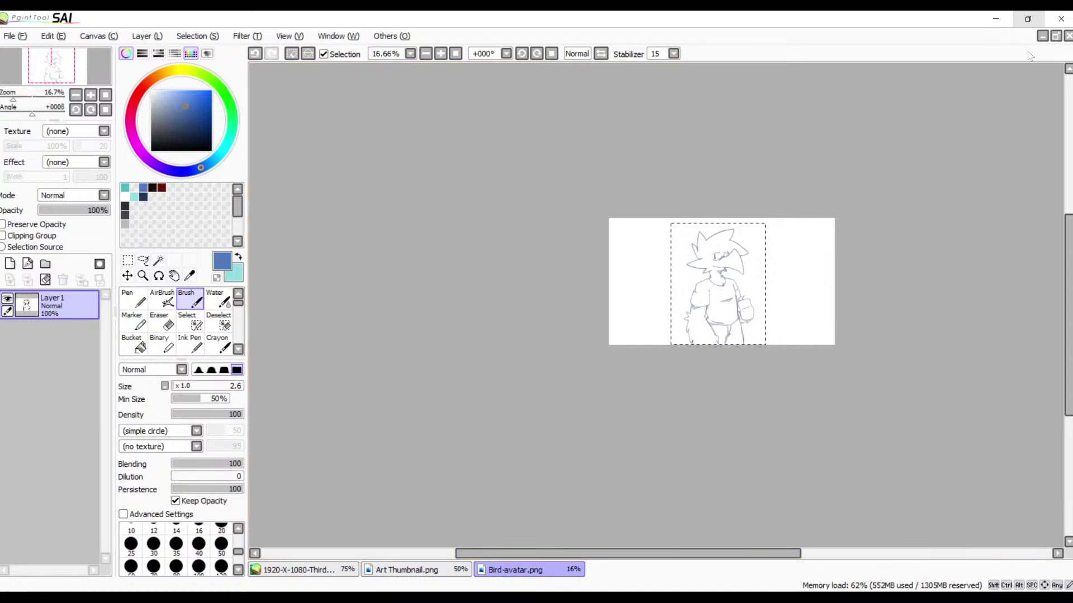
click(1067, 37)
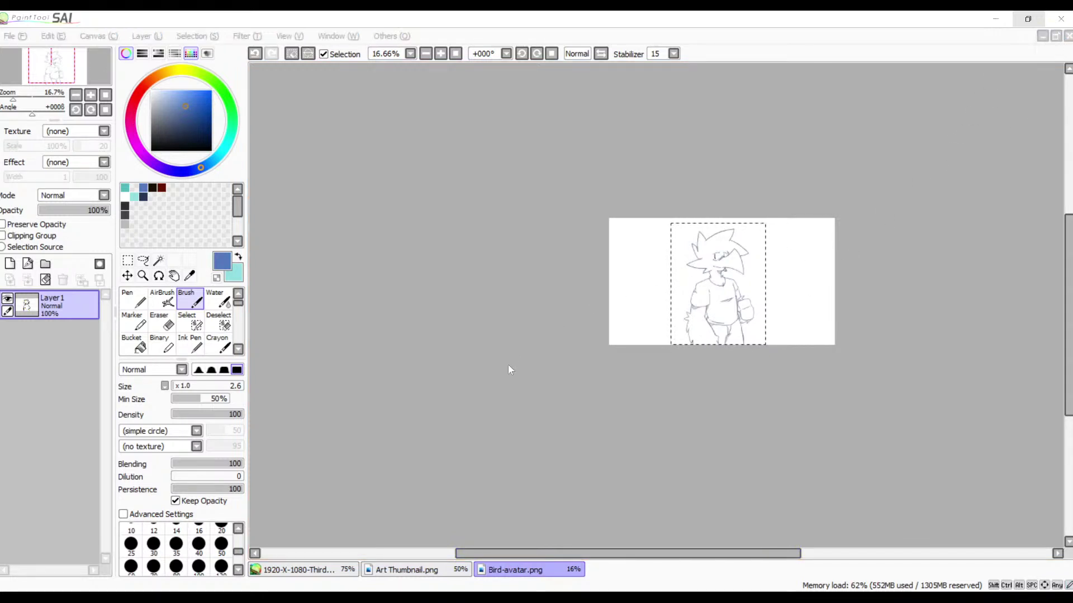
click(534, 356)
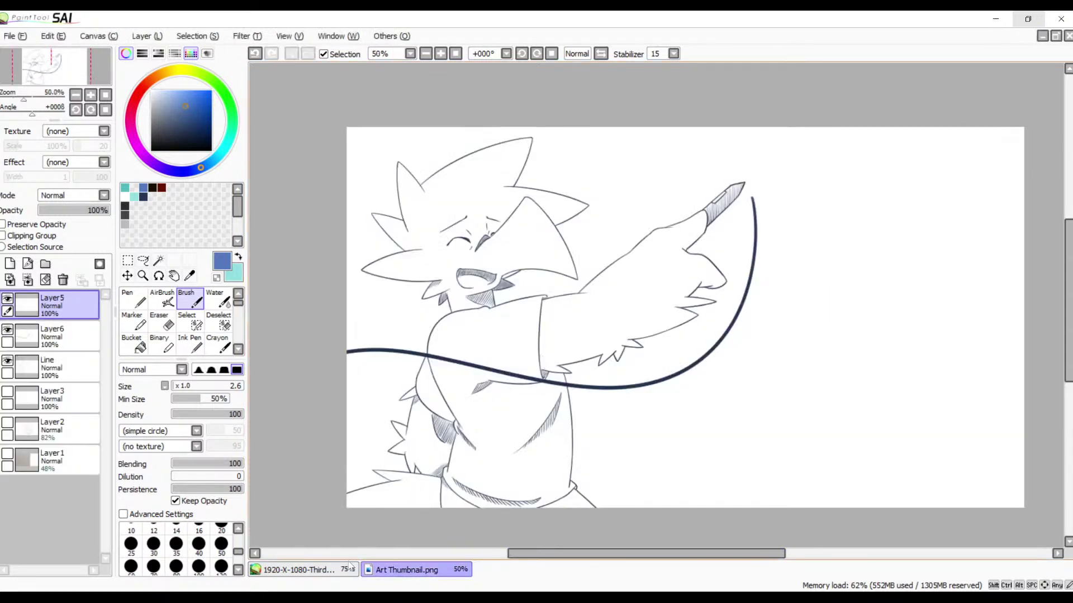
- View the blue character line art, then return to Art Thumbnail.png to look over its drawing
click(331, 576)
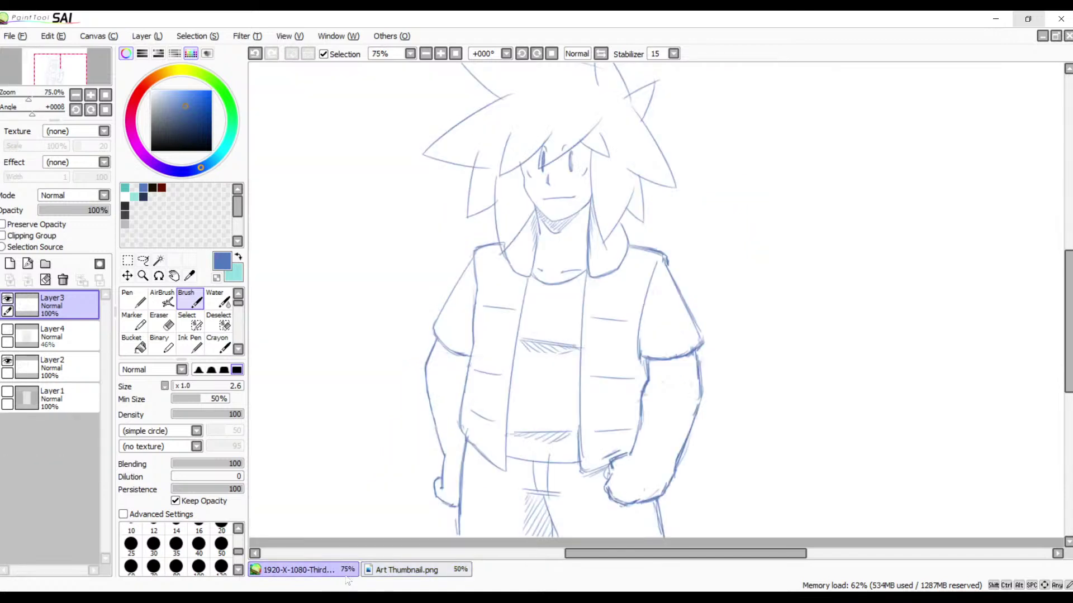
click(429, 569)
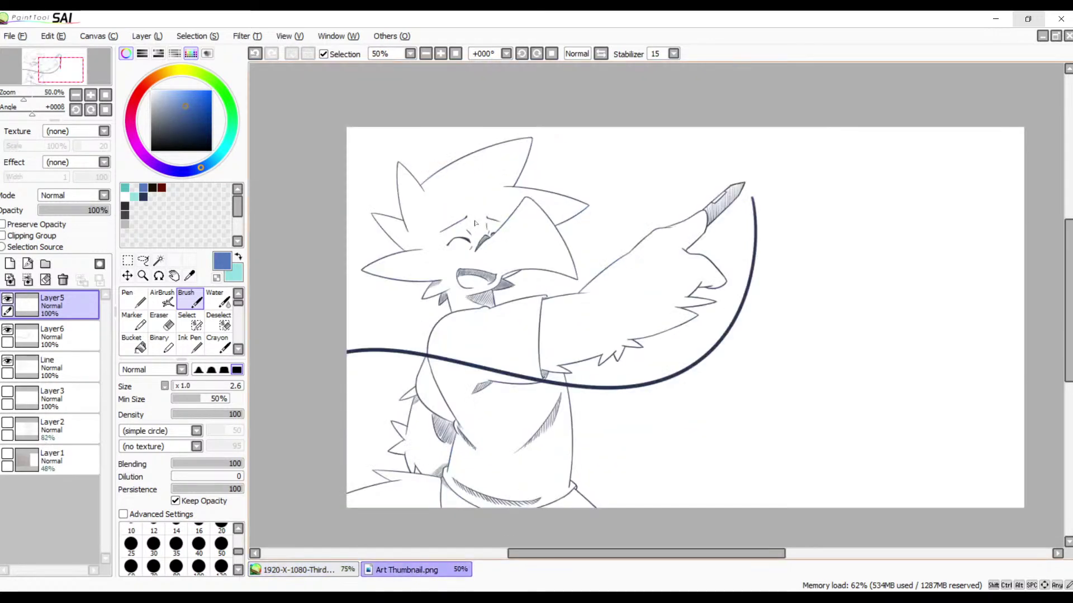
mouse_move(552, 328)
mouse_down()
mouse_move(589, 286)
mouse_move(536, 318)
mouse_up()
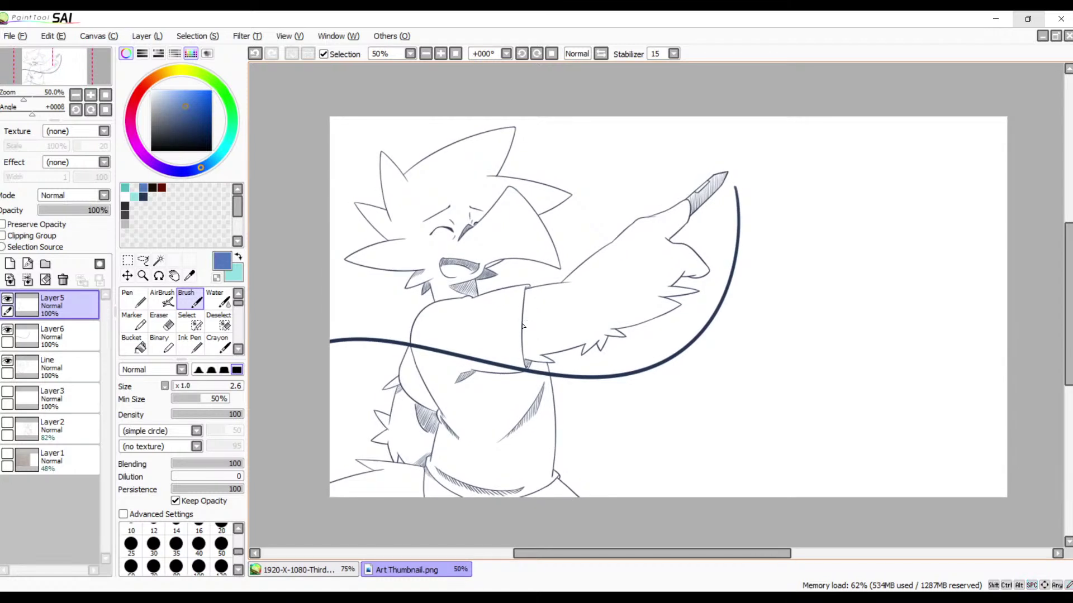